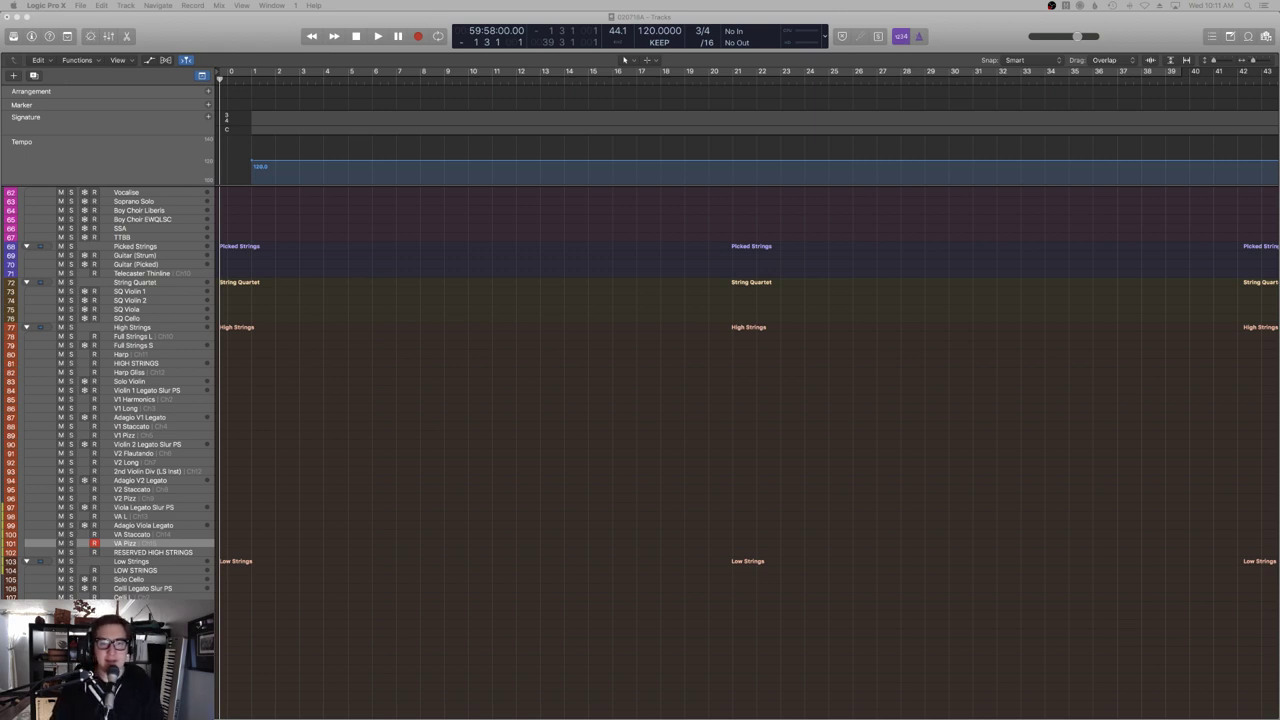
Join all the Bosendorfer regions into a single region.
{"action": "scroll", "coordinate": [366, 383], "scroll_direction": "up", "scroll_amount": 10}
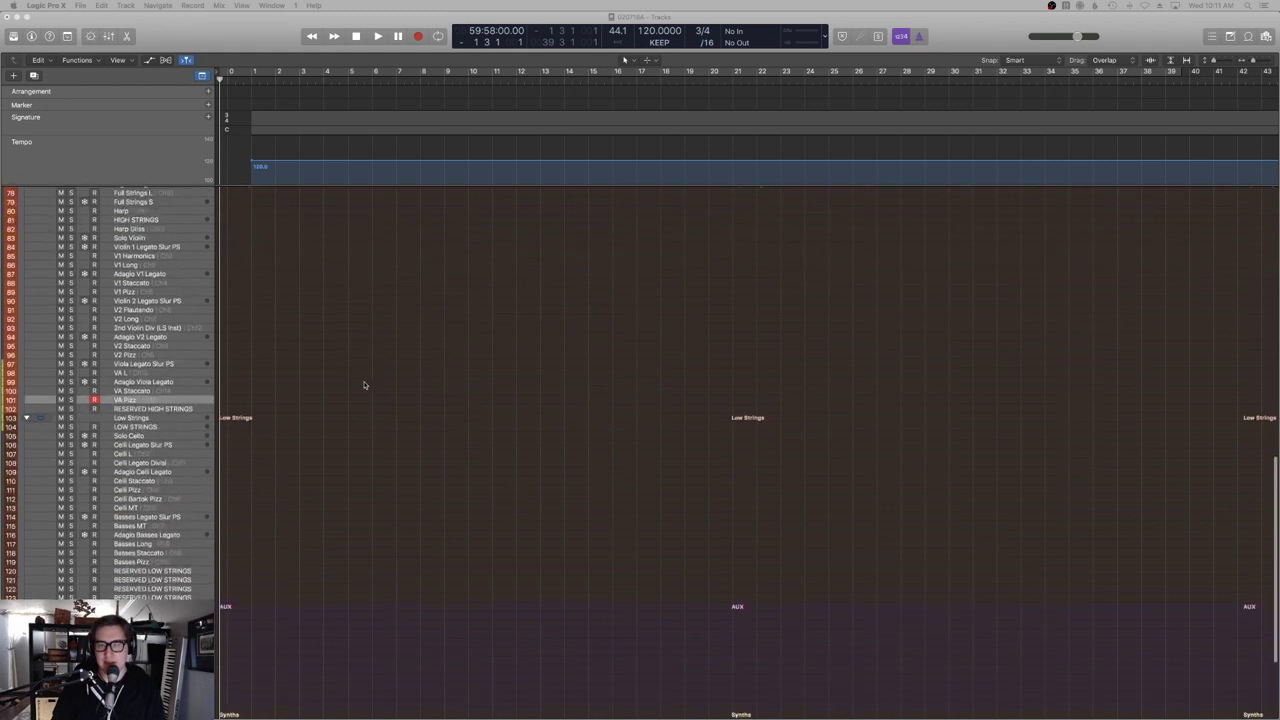
{"action": "scroll", "coordinate": [361, 385], "scroll_direction": "up", "scroll_amount": 4}
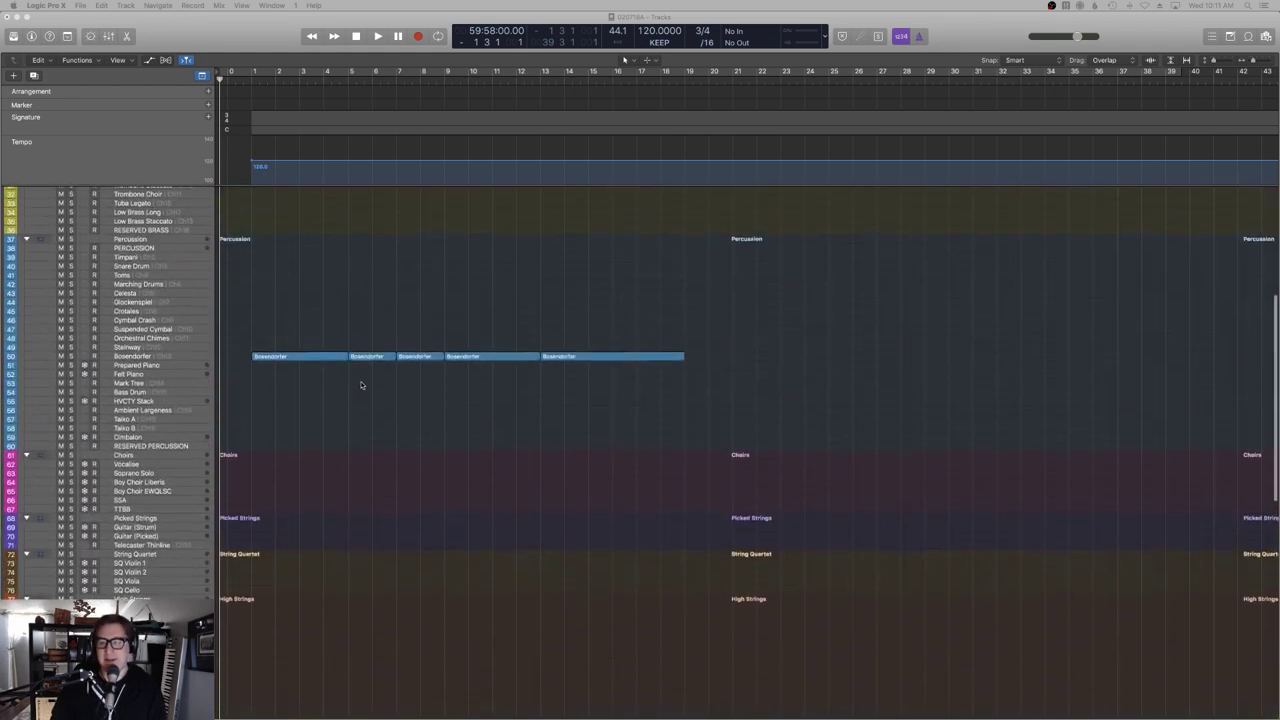
{"action": "mouse_move", "coordinate": [228, 72]}
{"action": "left_mouse_down"}
{"action": "mouse_move", "coordinate": [250, 76]}
{"action": "mouse_move", "coordinate": [228, 76]}
{"action": "left_mouse_up"}
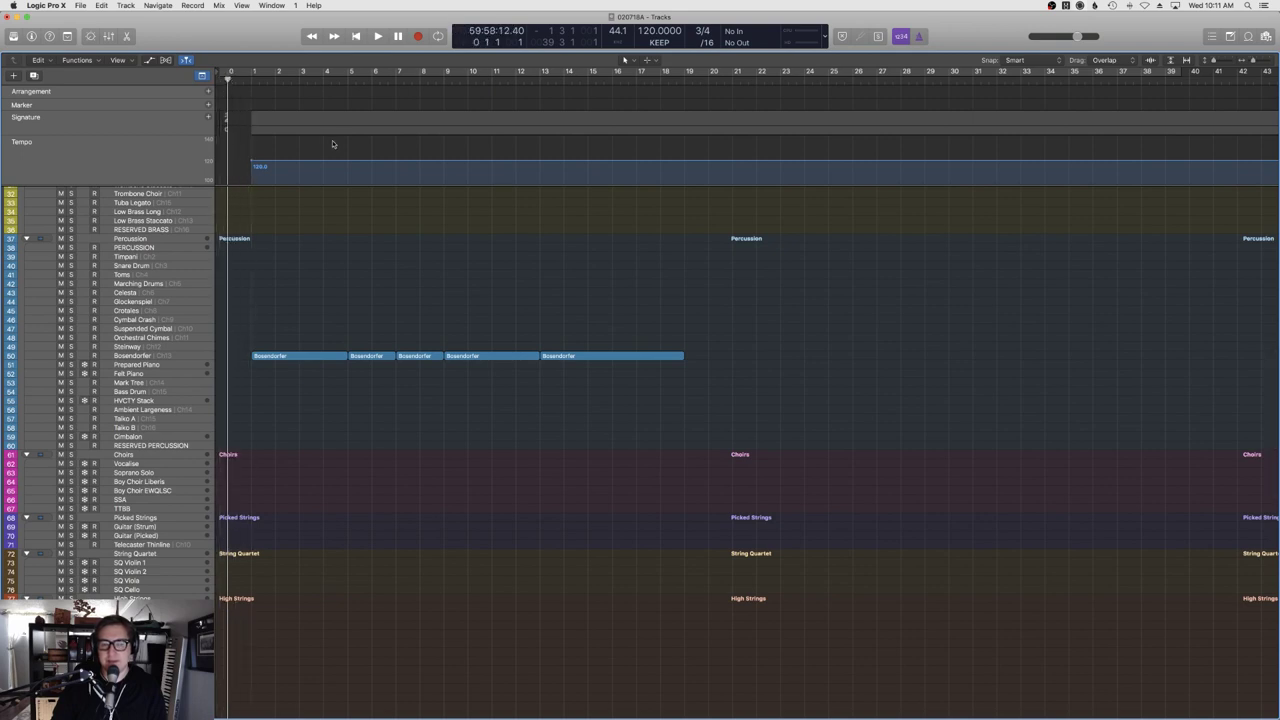
{"action": "key", "text": "super+a"}
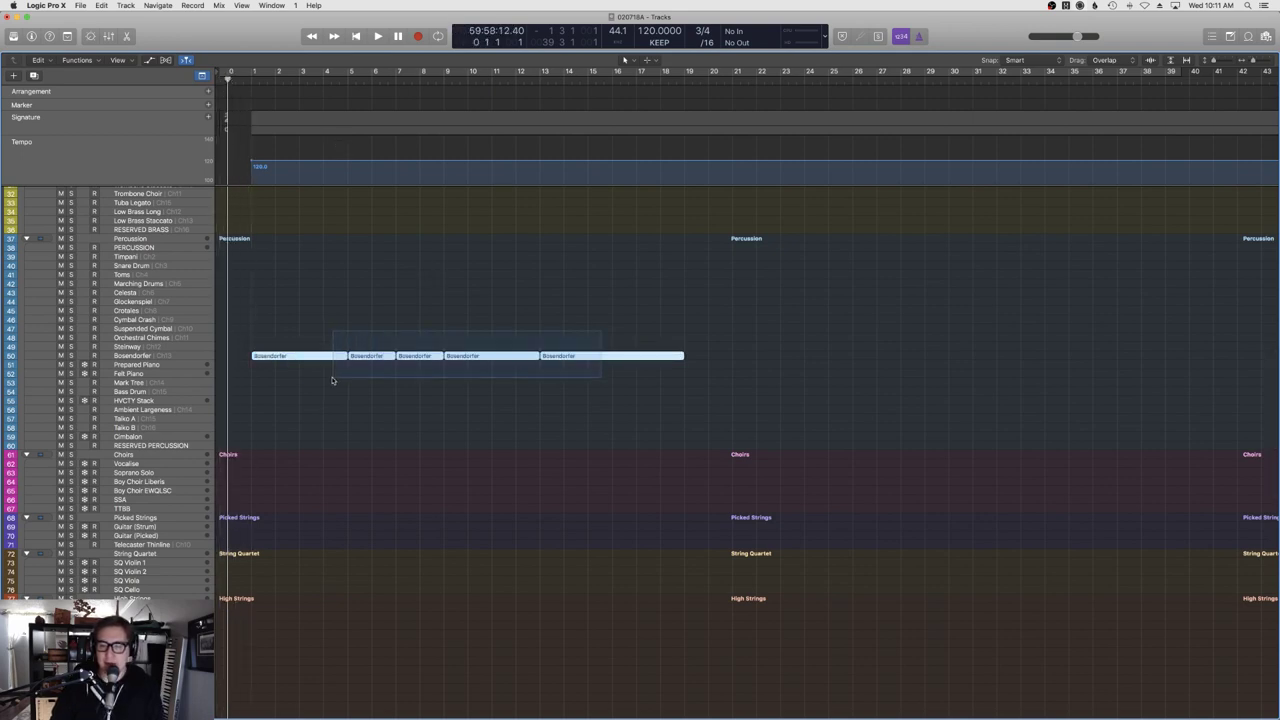
{"action": "right_click", "coordinate": [341, 353]}
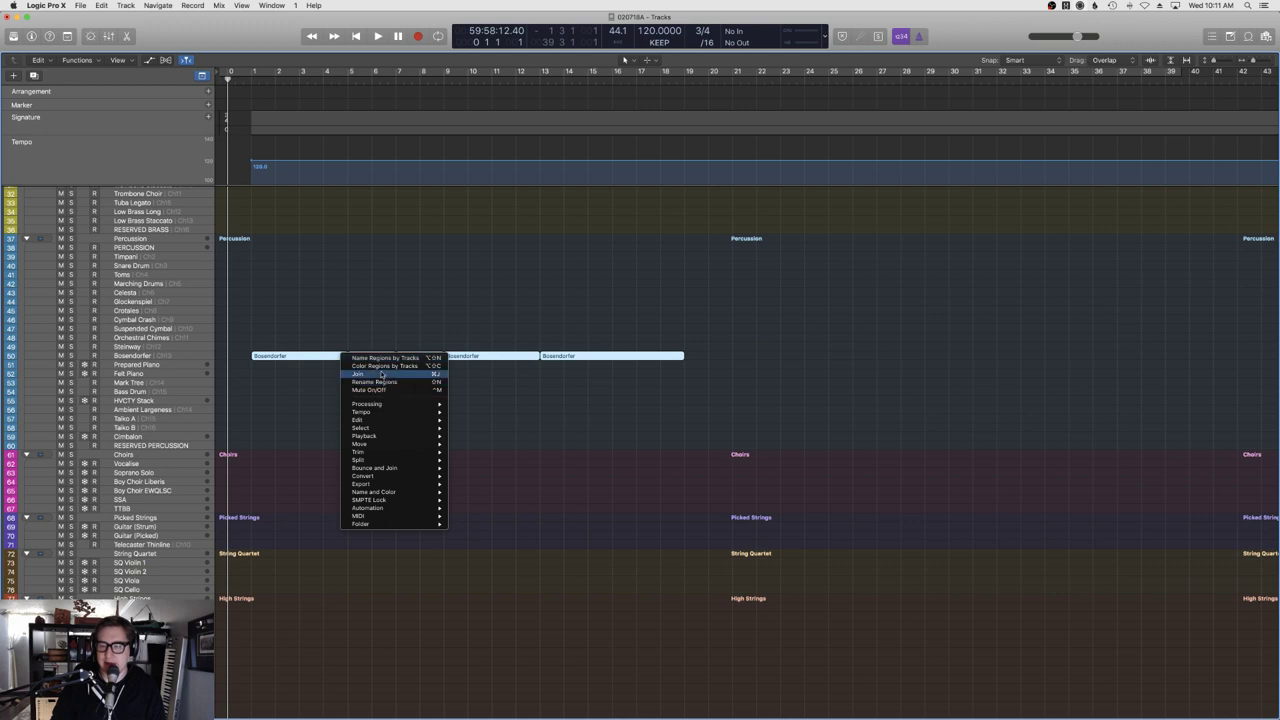
{"action": "left_click", "coordinate": [380, 373]}
{"action": "left_click", "coordinate": [398, 338]}
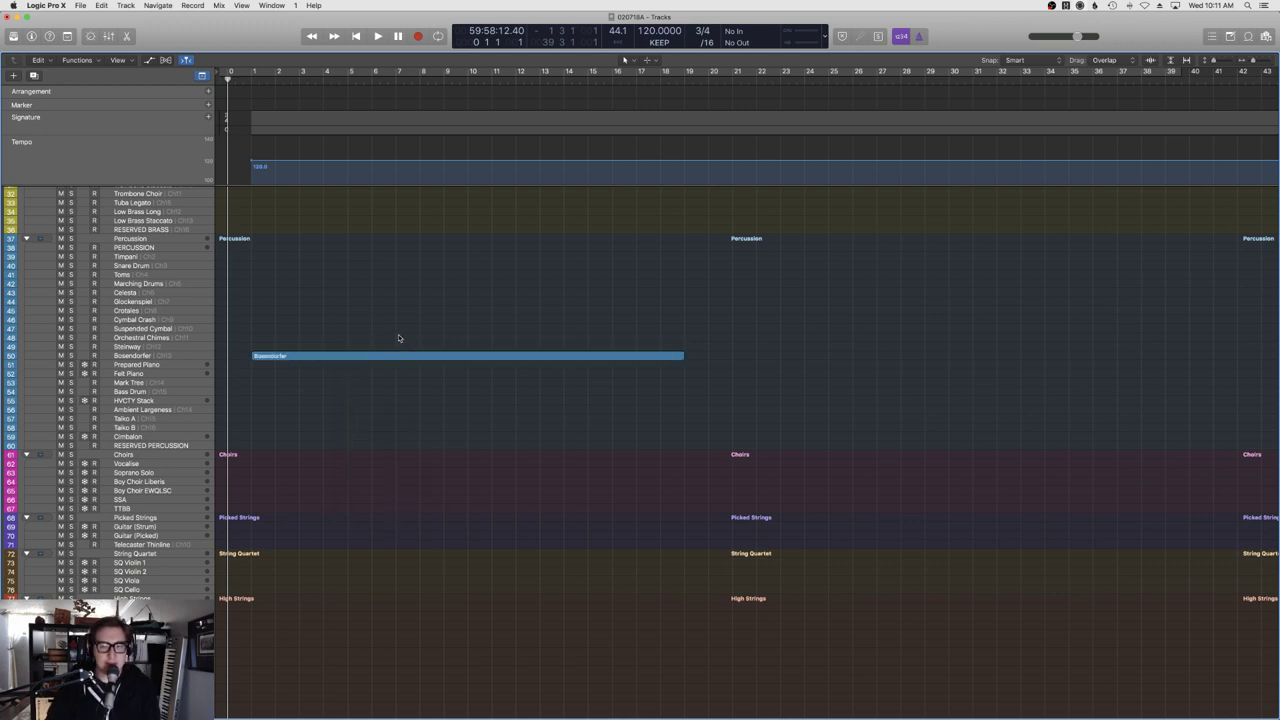
Play back the joined Bosendorfer region through to its end.
{"action": "left_click", "coordinate": [394, 357]}
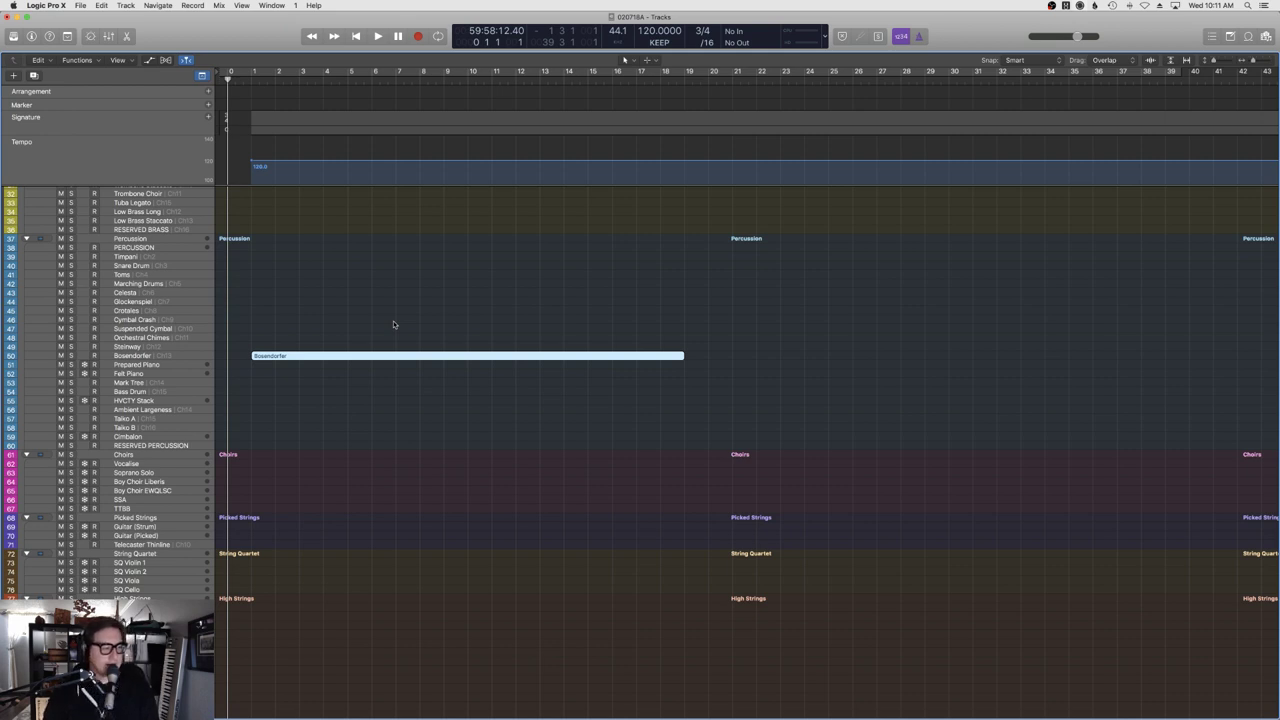
{"action": "key", "text": "space"}
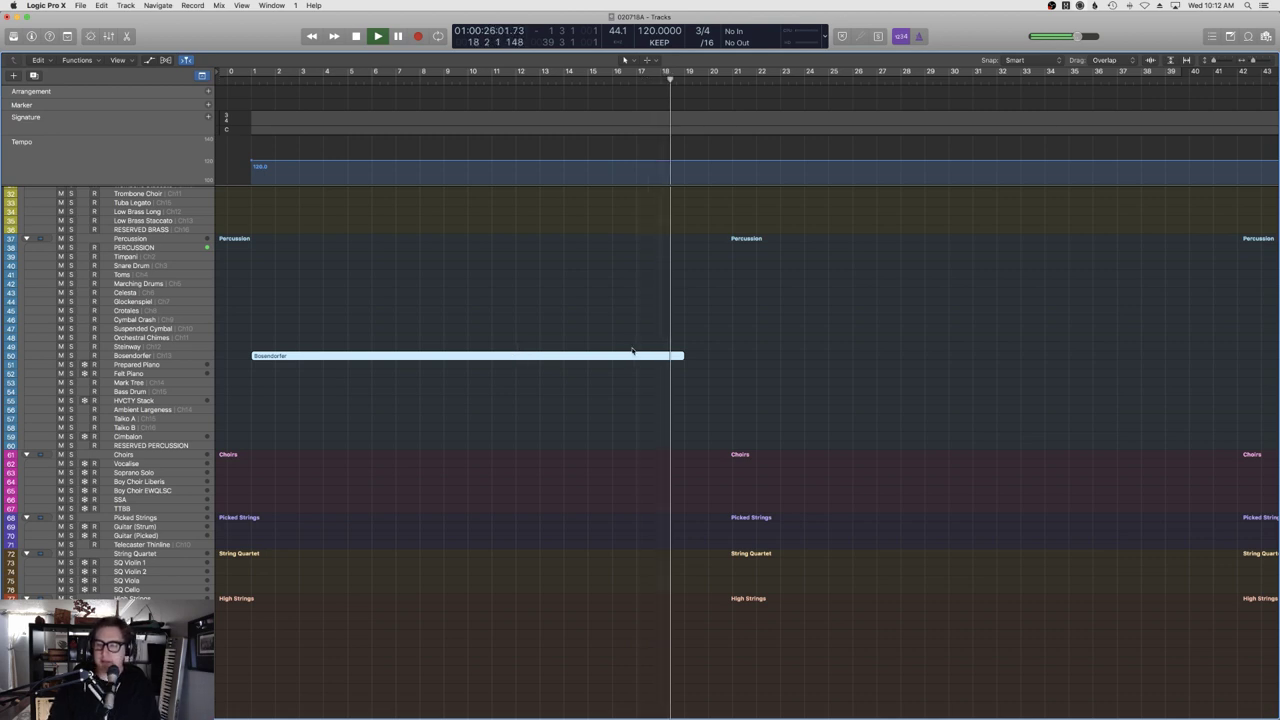
{"action": "key", "text": "space"}
{"action": "left_click", "coordinate": [585, 334]}
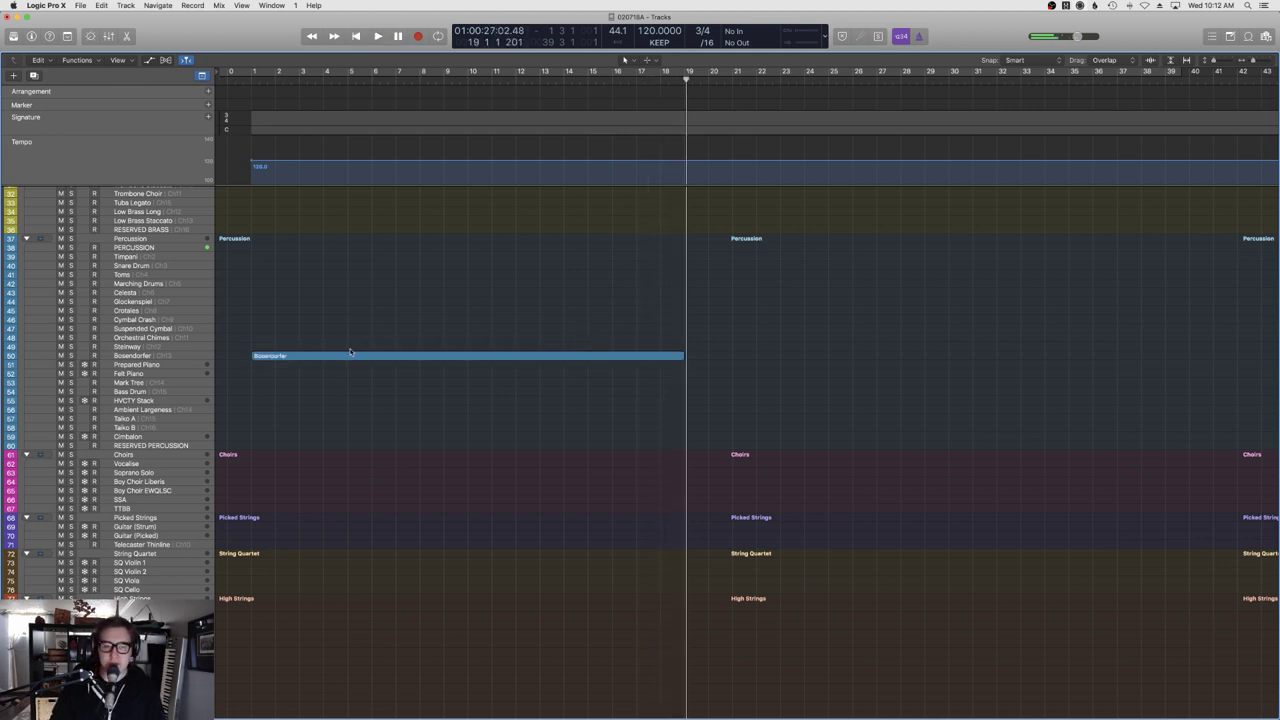
Delete the Bosendorfer region from the Percussion section.
{"action": "scroll", "coordinate": [356, 351], "scroll_direction": "up", "scroll_amount": 3}
{"action": "mouse_move", "coordinate": [449, 375]}
{"action": "left_mouse_down"}
{"action": "mouse_move", "coordinate": [420, 444]}
{"action": "mouse_move", "coordinate": [439, 375]}
{"action": "left_mouse_up"}
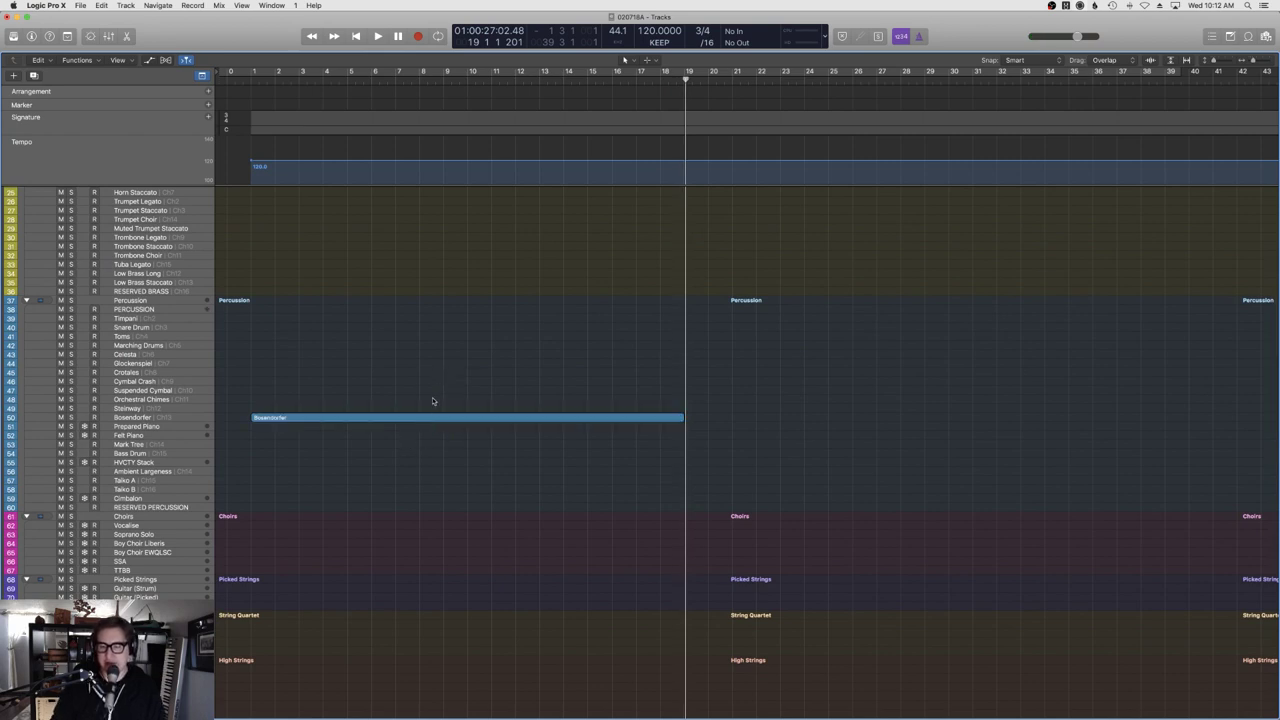
{"action": "left_click_drag", "start_coordinate": [433, 401], "coordinate": [420, 429]}
{"action": "key", "text": "Delete"}
Move the playhead to bar 1 and set the project tempo to 111.
{"action": "left_click", "coordinate": [248, 80]}
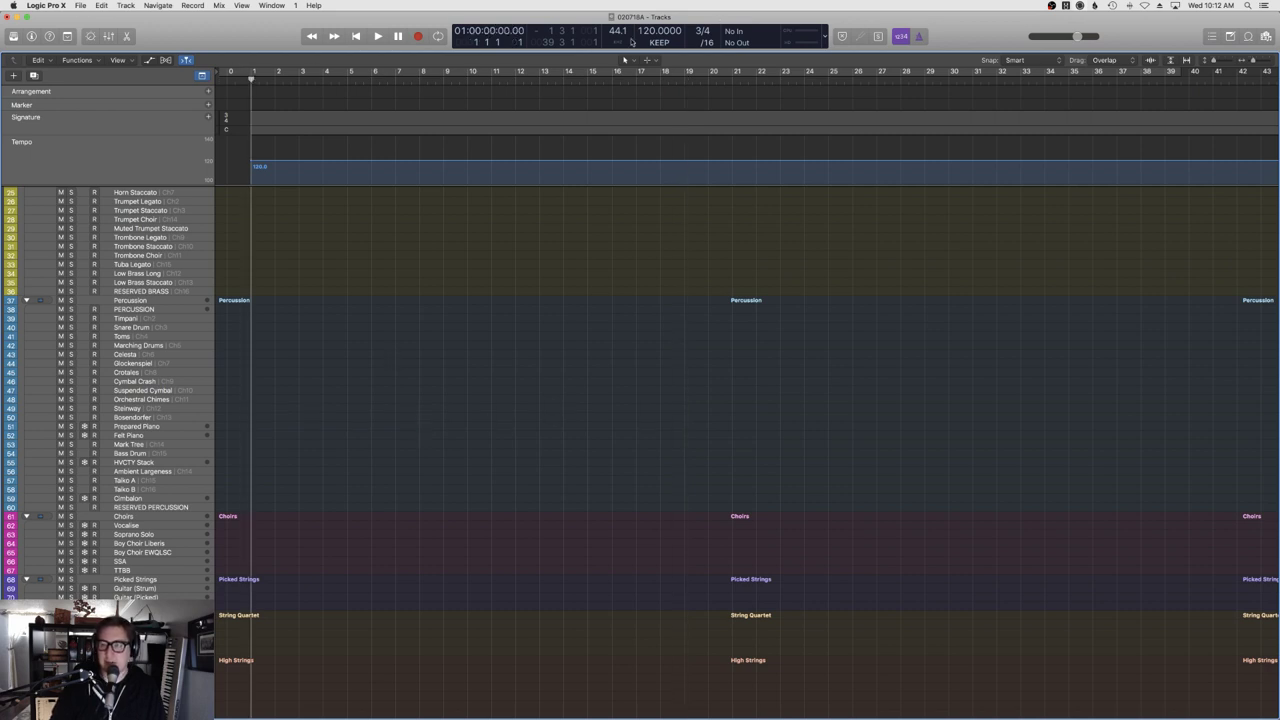
{"action": "double_click", "coordinate": [659, 30]}
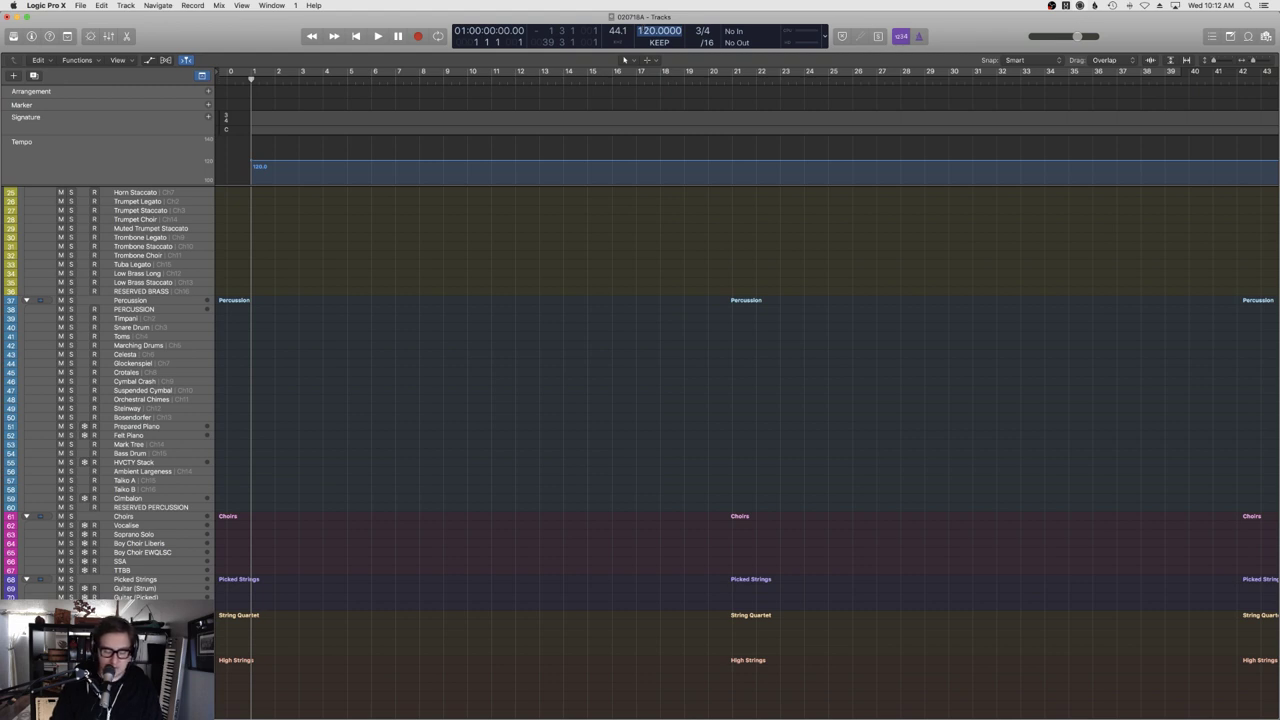
{"action": "type", "text": "111"}
{"action": "key", "text": "Return"}
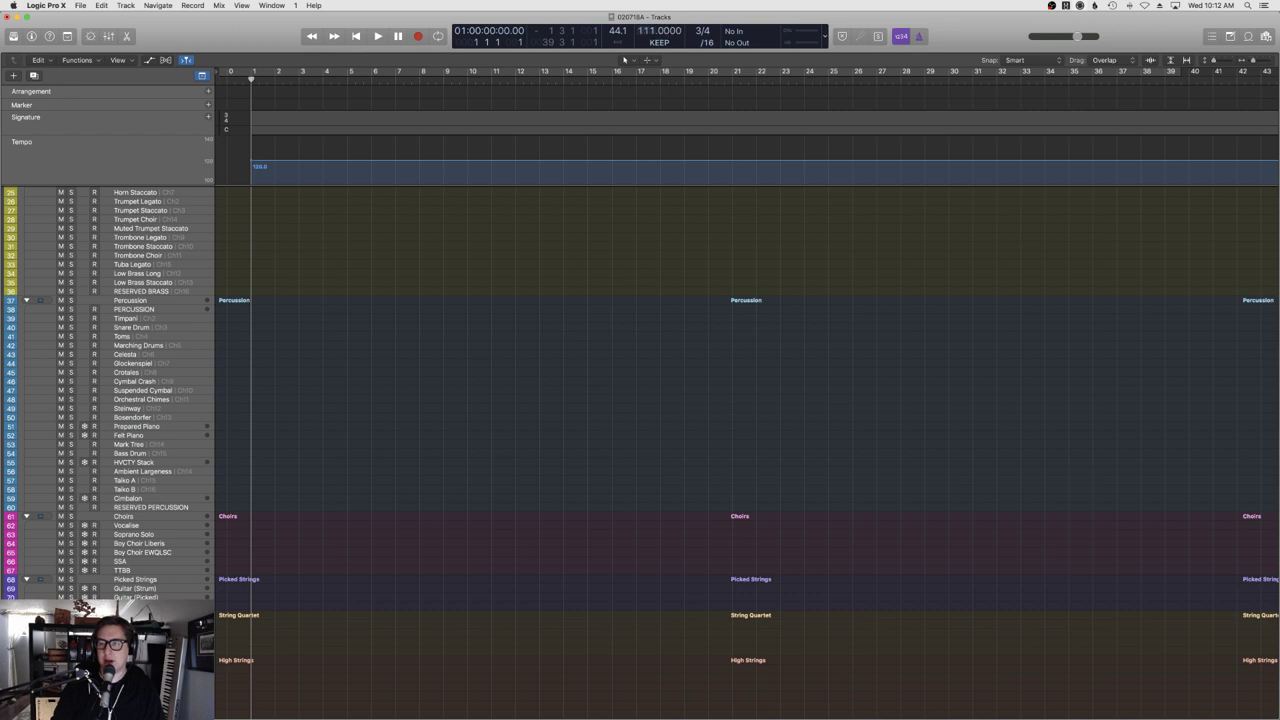
Record a part on the VA Pizz track from bar 1 to about bar 9.
{"action": "scroll", "coordinate": [363, 306], "scroll_direction": "down", "scroll_amount": 10}
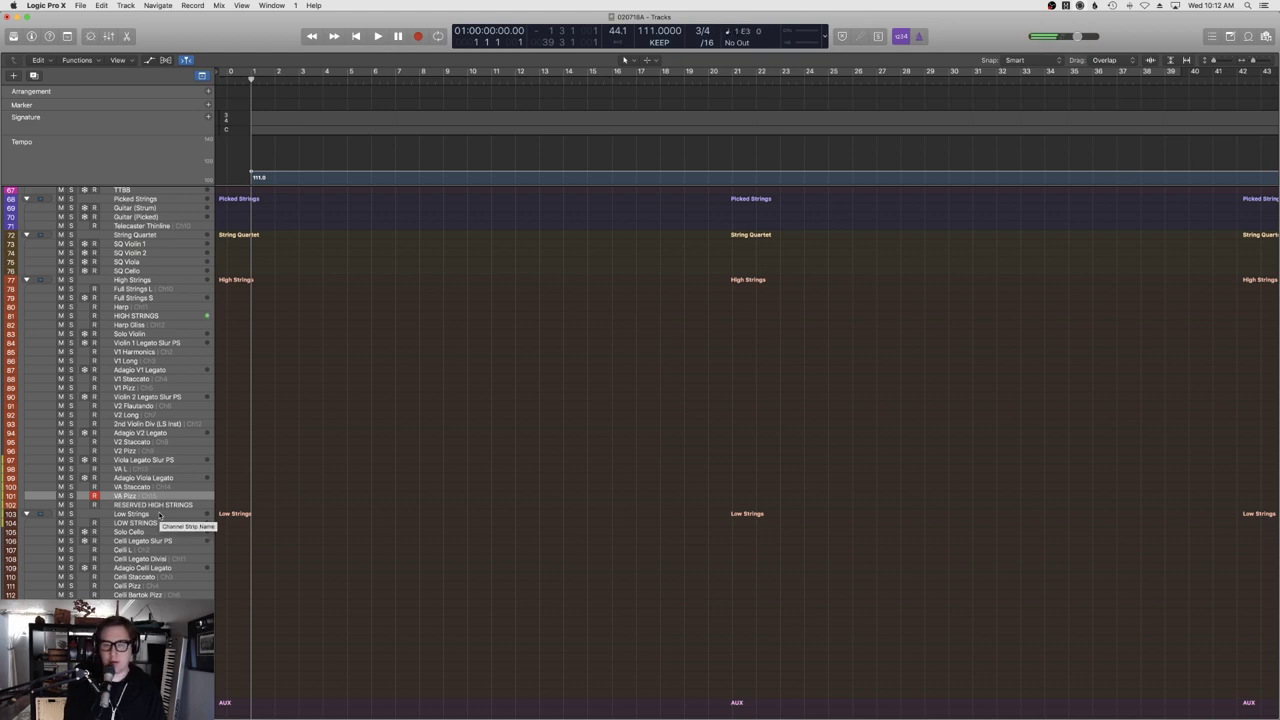
{"action": "key", "text": "r"}
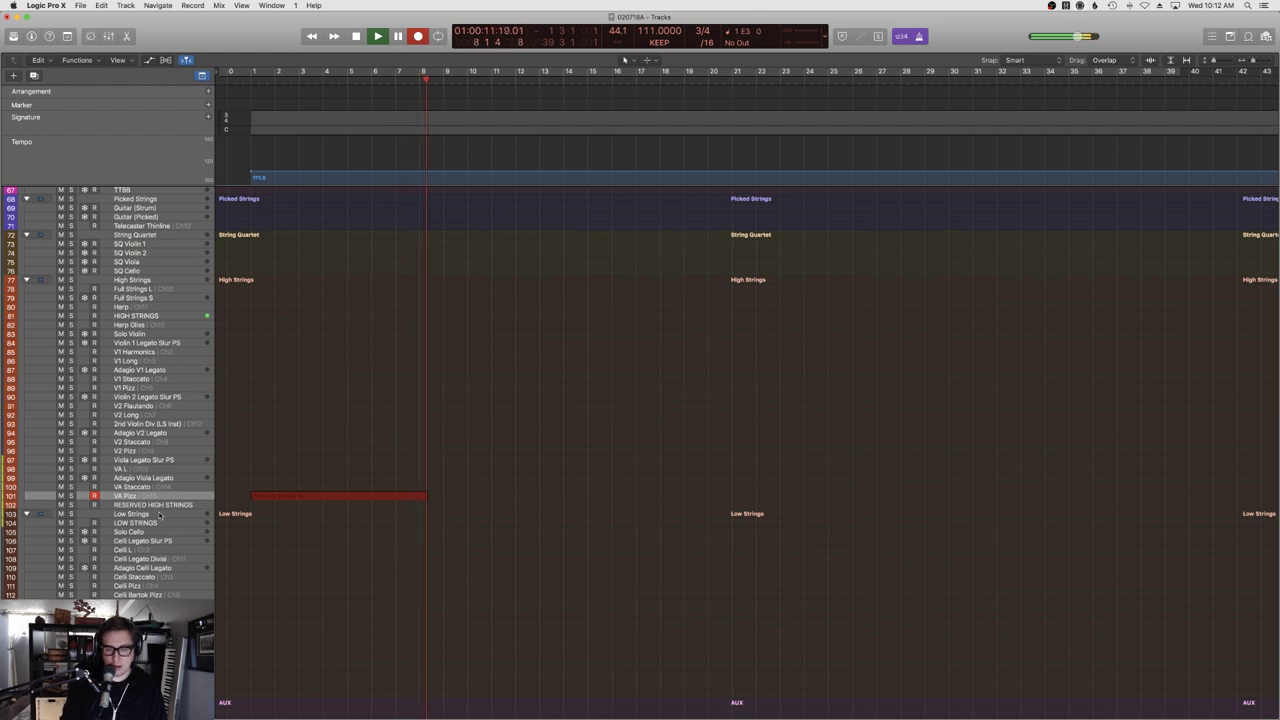
{"action": "key", "text": "space"}
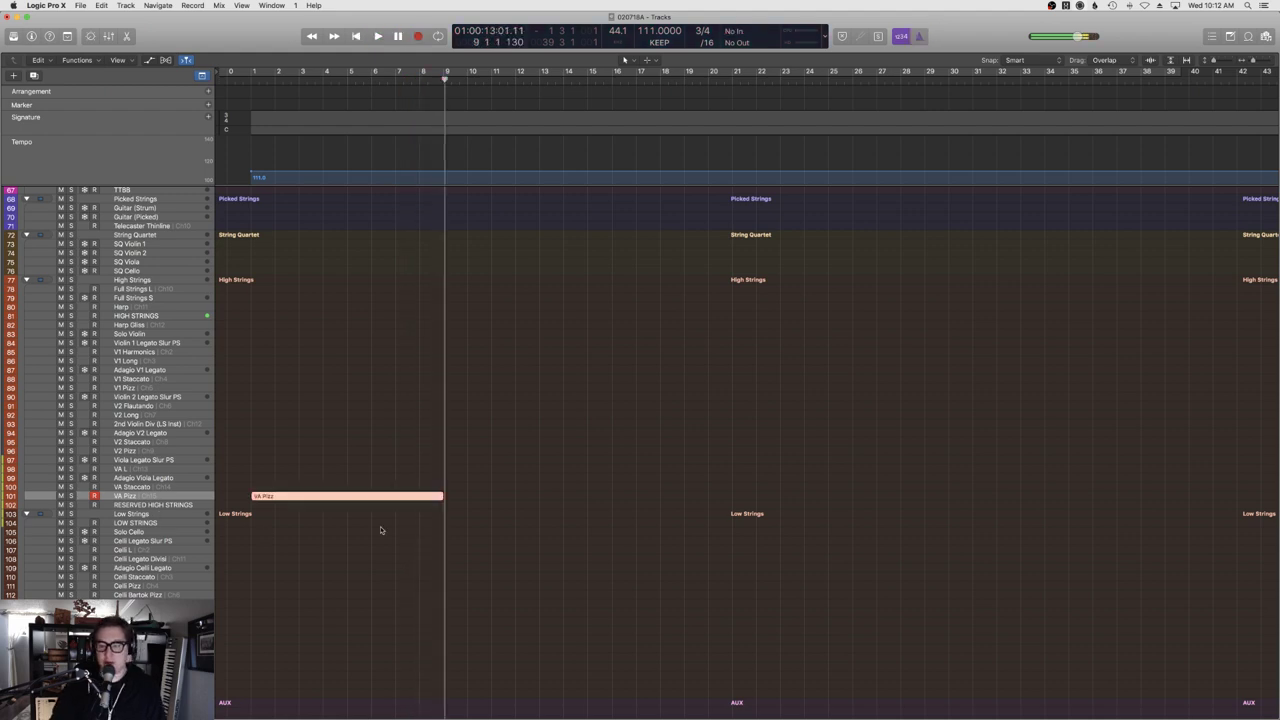
Quantize all notes in the VA Pizz region to 1/8 note.
{"action": "key", "text": "e"}
{"action": "key", "text": "super+a"}
{"action": "key", "text": "q"}
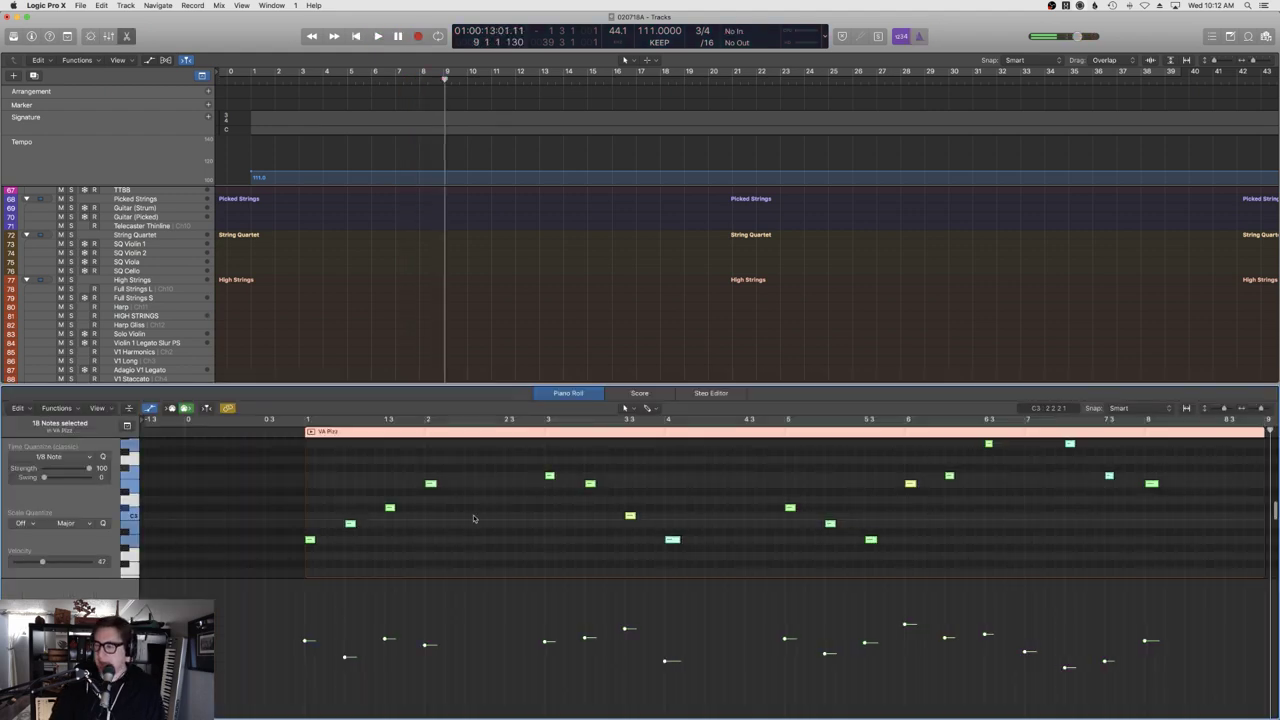
{"action": "key", "text": "Delete"}
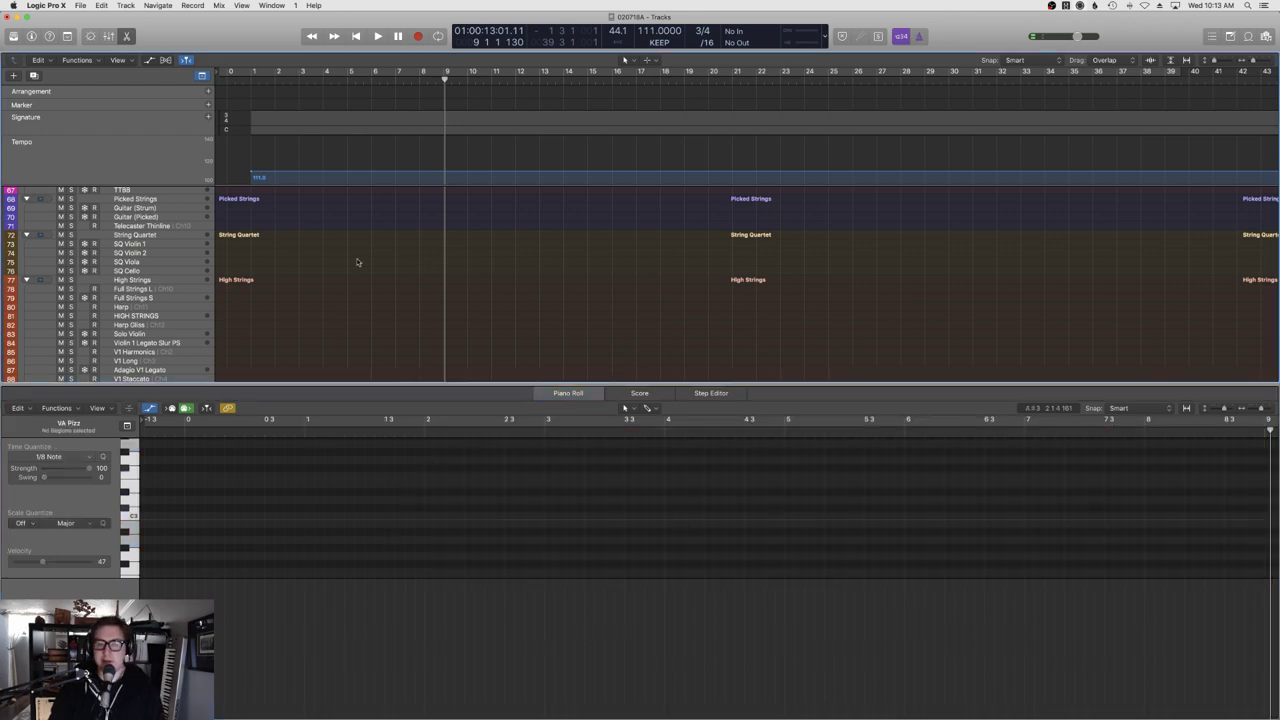
{"action": "key", "text": "e"}
Record a part on the Celli Pizz track from bar 1 to about bar 5.
{"action": "key", "text": "Return"}
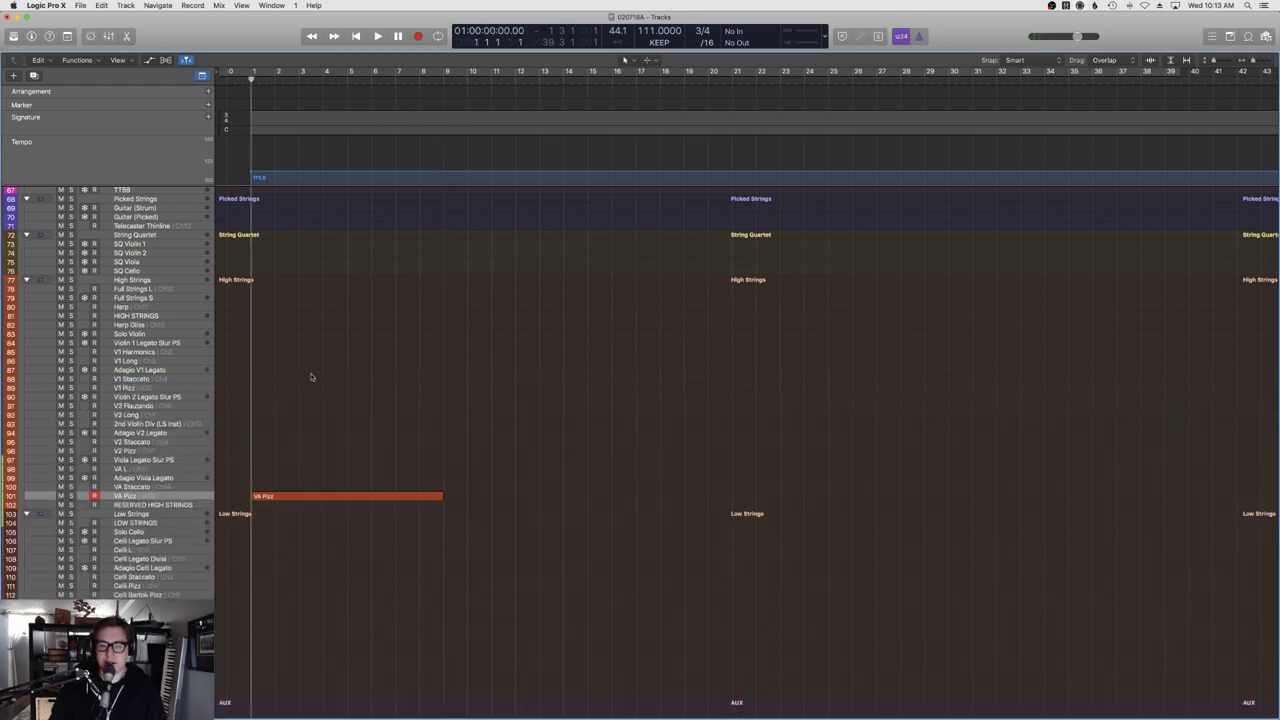
{"action": "left_click", "coordinate": [141, 586]}
{"action": "key", "text": "r"}
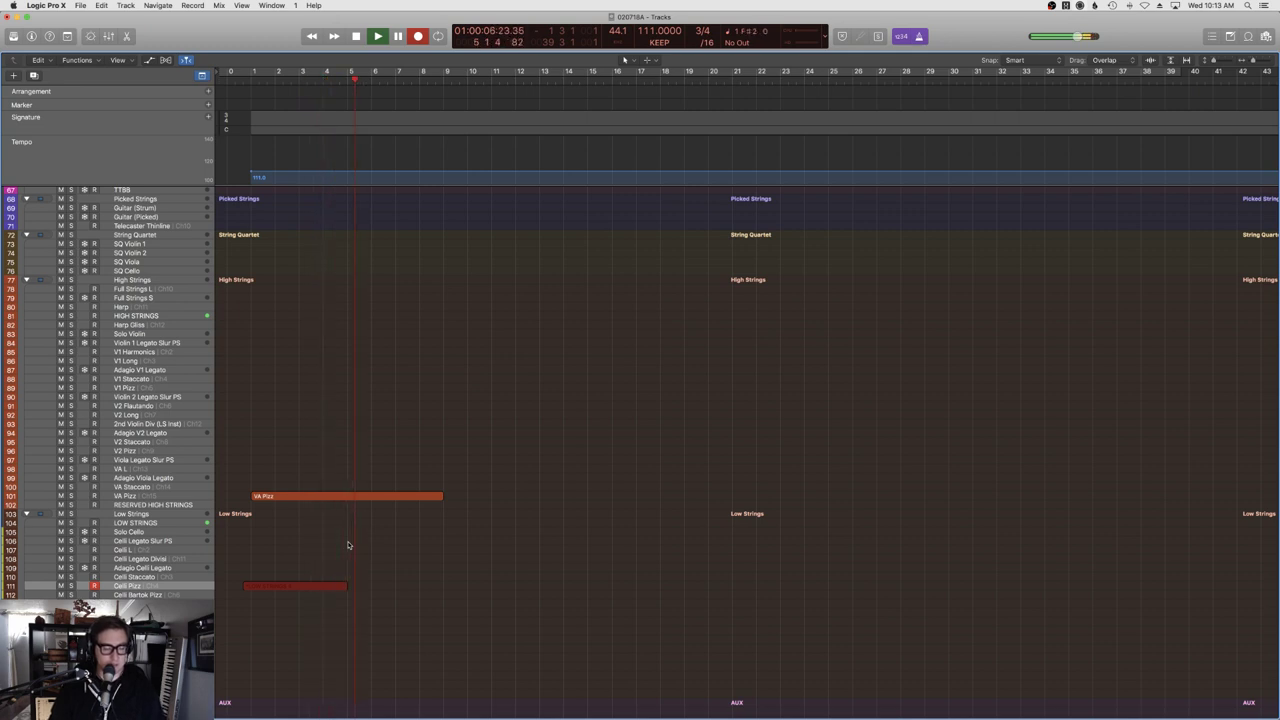
{"action": "key", "text": "space"}
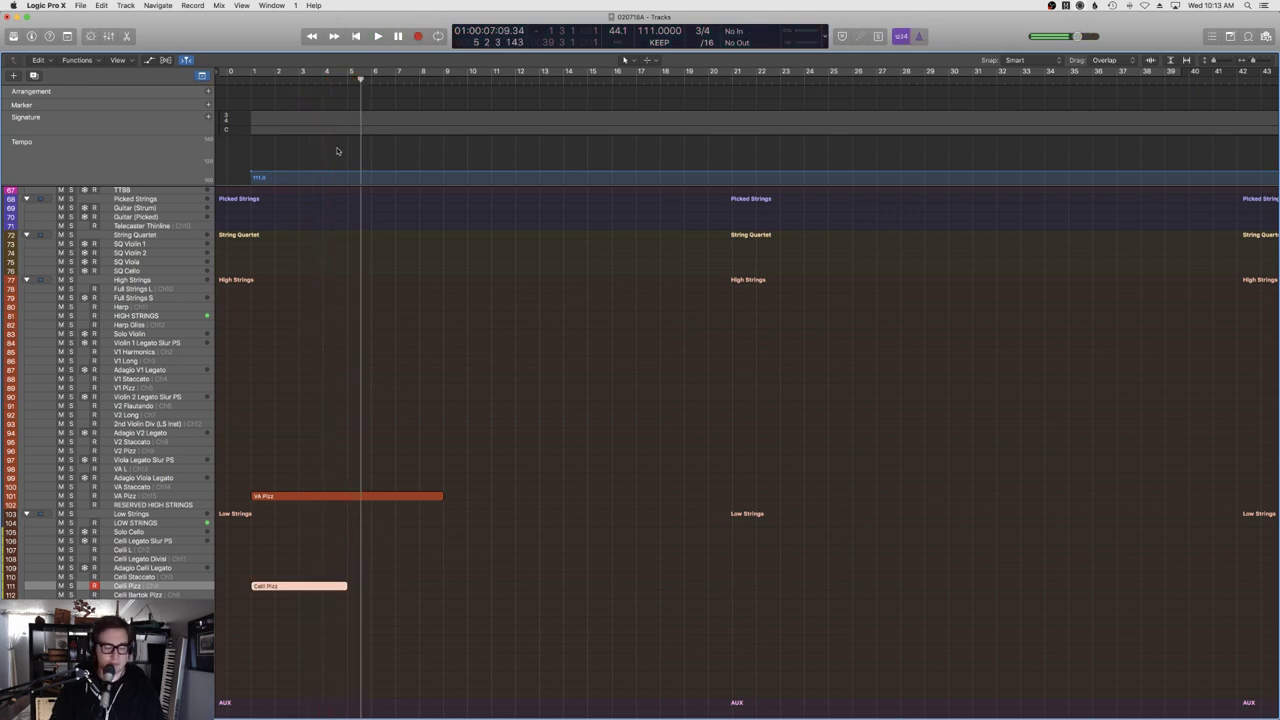
{"action": "key", "text": "e"}
{"action": "key", "text": "e"}
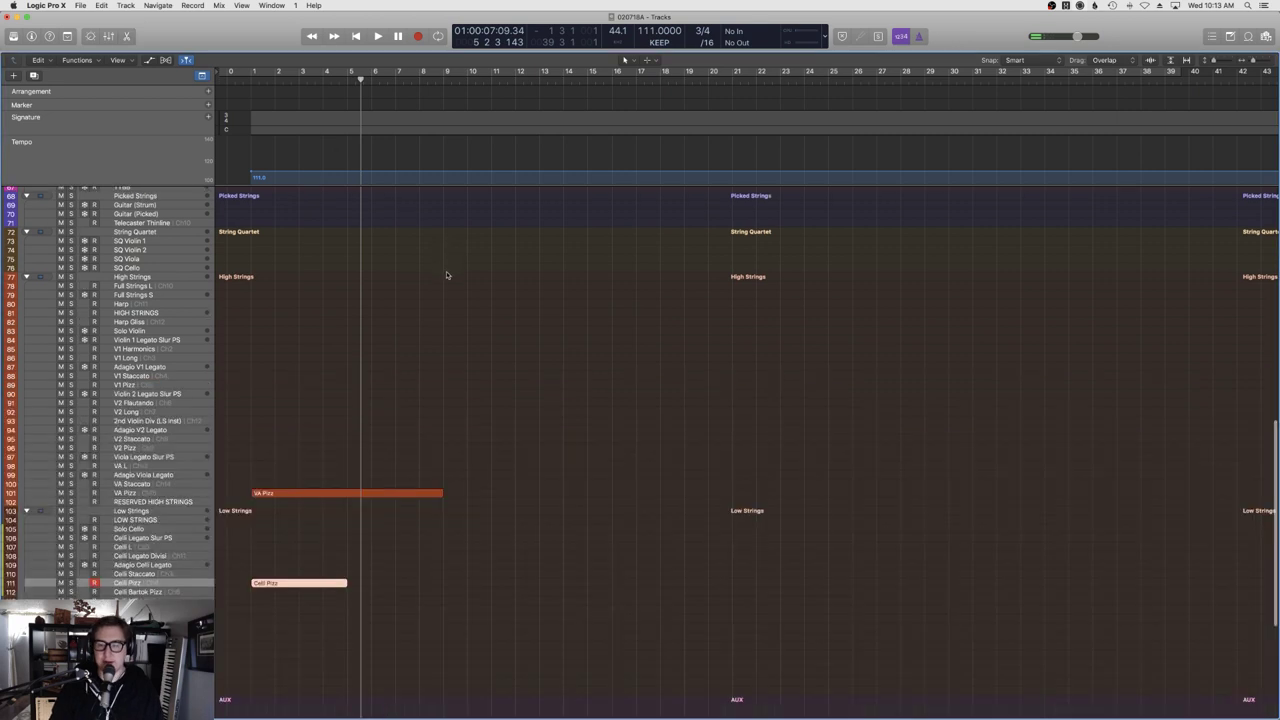
Record a second Celli Pizz part from bar 5 to about bar 9 and join it with the first region.
{"action": "key", "text": "r"}
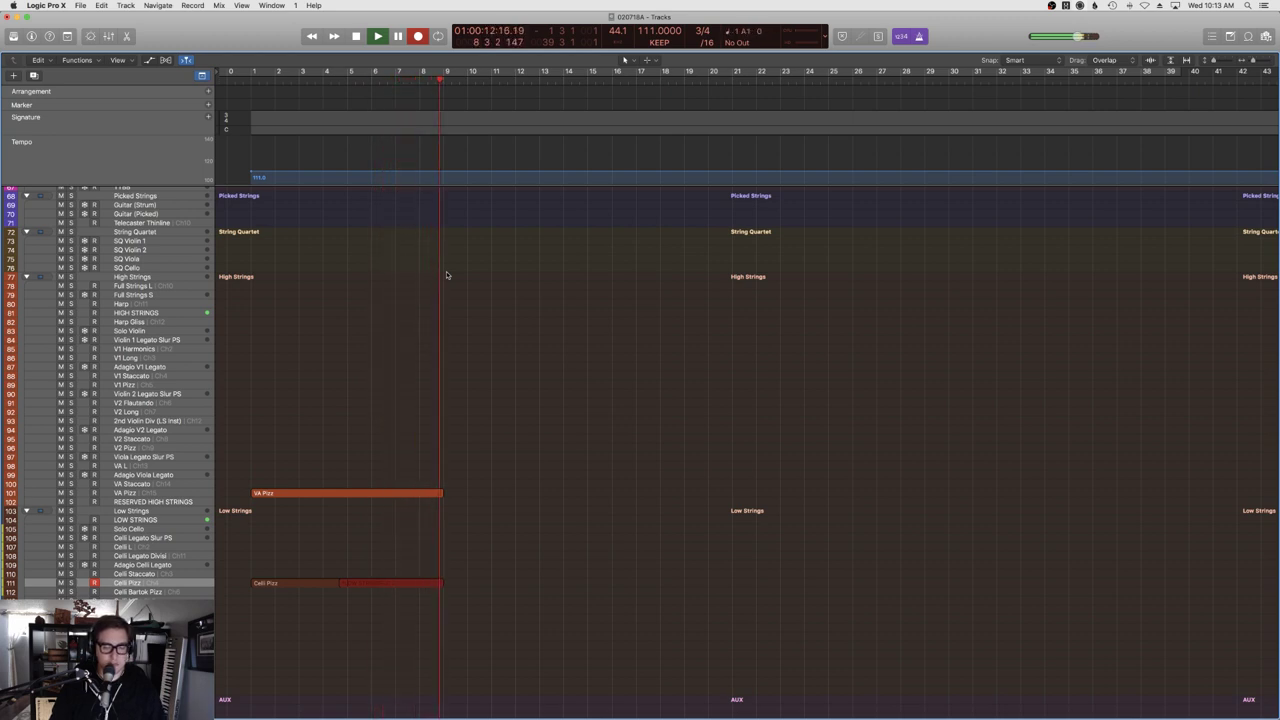
{"action": "key", "text": "space"}
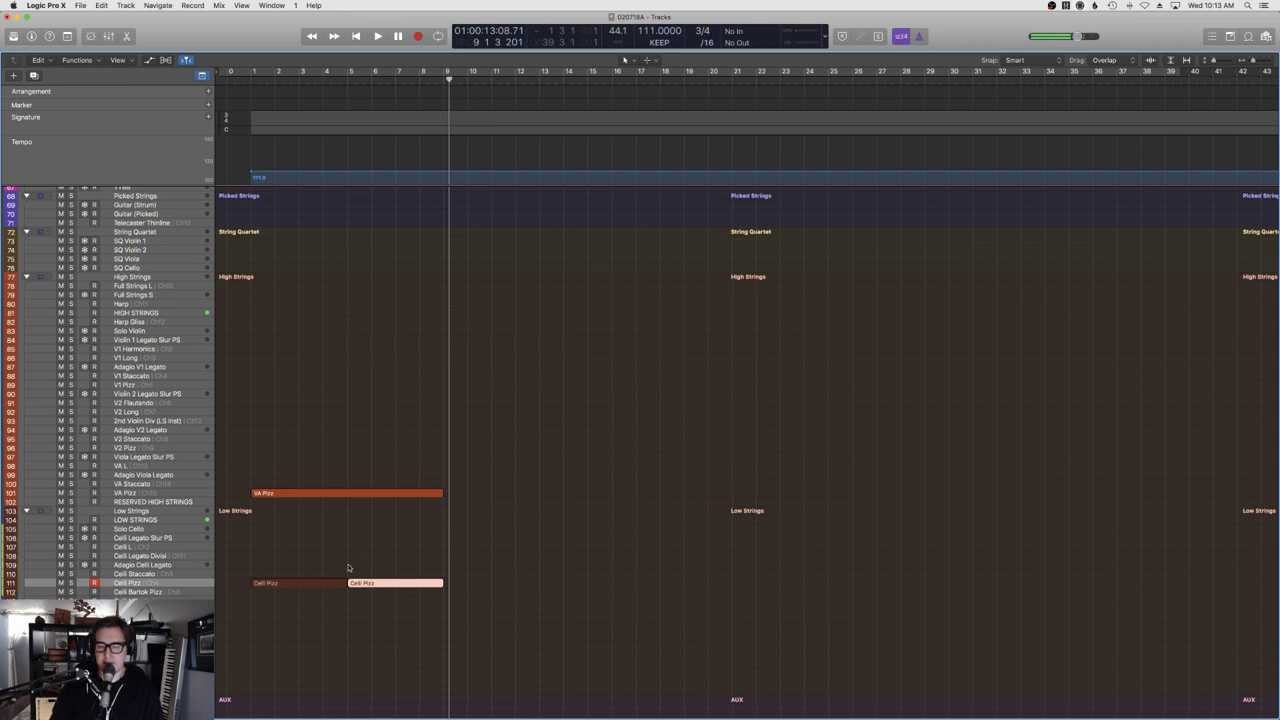
{"action": "left_click_drag", "start_coordinate": [366, 559], "coordinate": [302, 599]}
{"action": "key", "text": "super+j"}
Play back the viola and cello pizzicato parts from bar 1 while looking over the track list.
{"action": "key", "text": "Return"}
{"action": "key", "text": "space"}
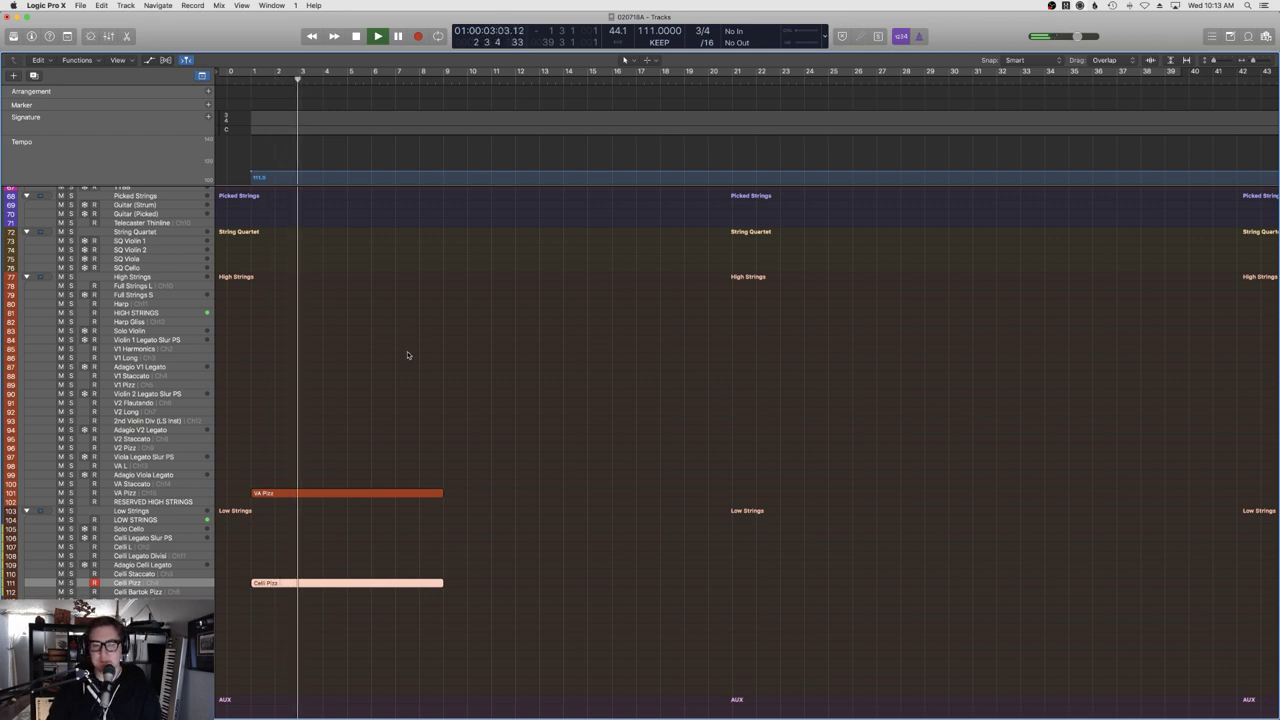
{"action": "scroll", "coordinate": [407, 355], "scroll_direction": "up", "scroll_amount": 1}
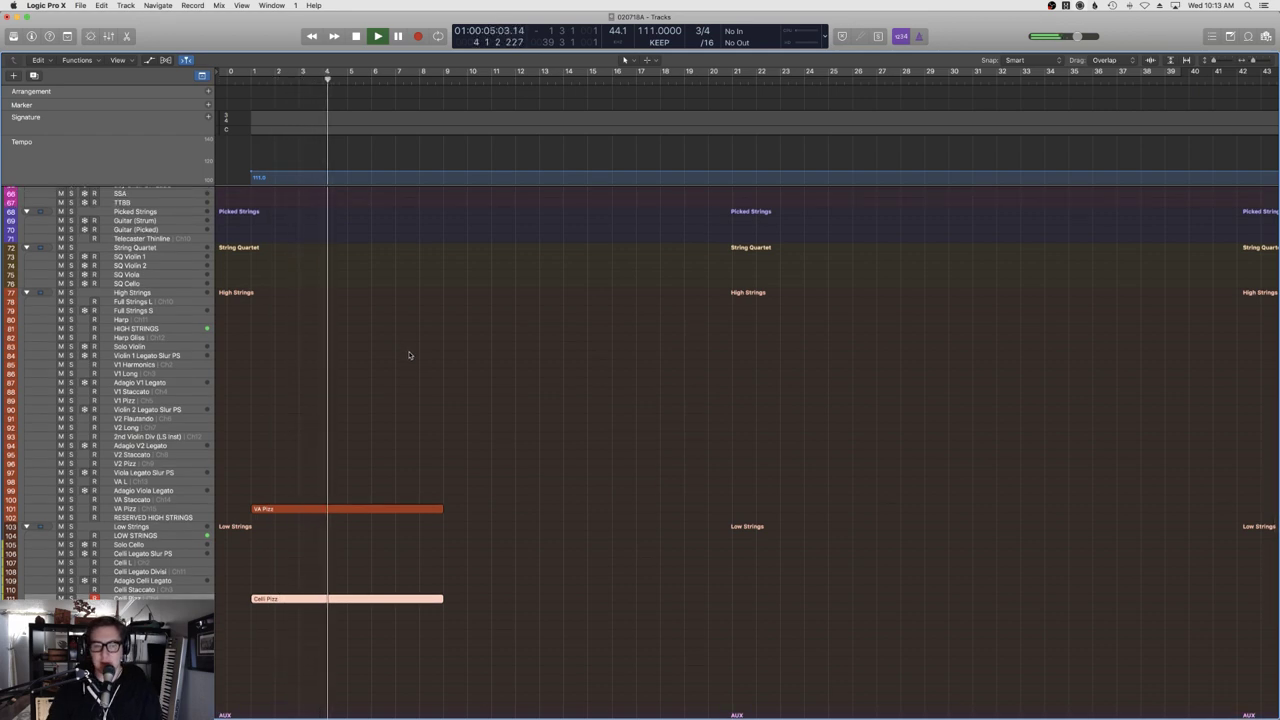
{"action": "scroll", "coordinate": [408, 355], "scroll_direction": "up", "scroll_amount": 10}
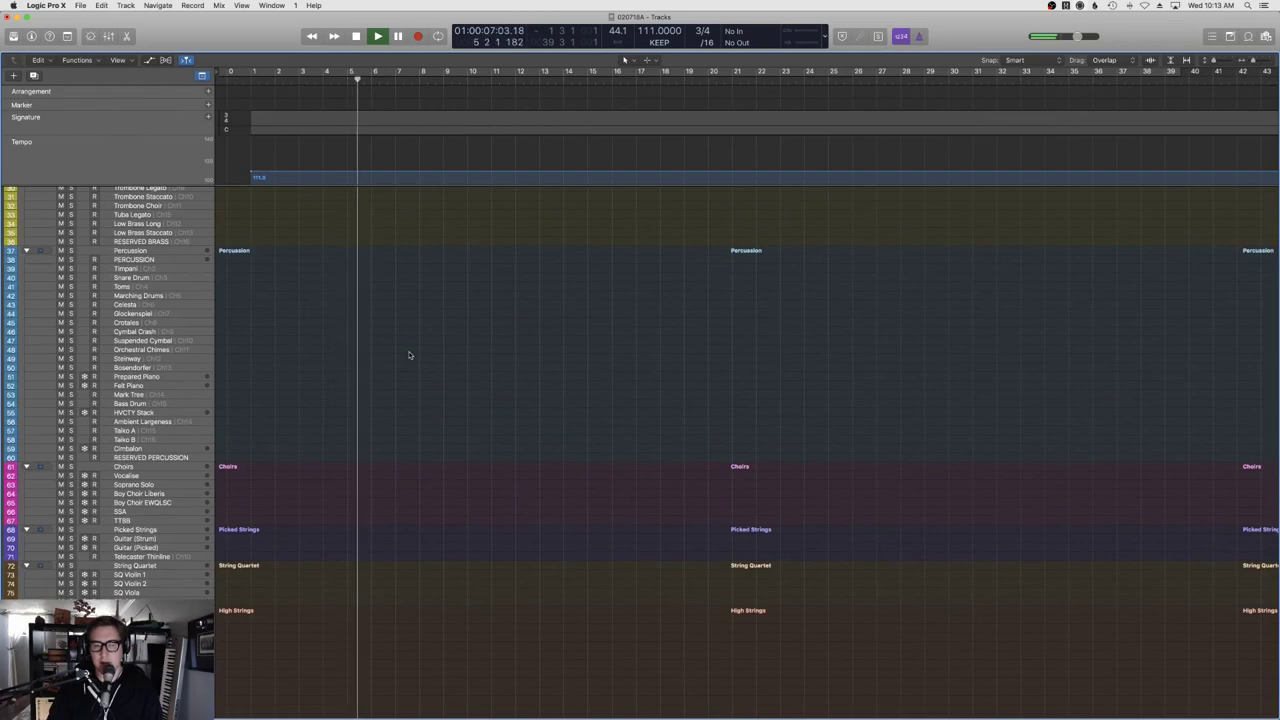
{"action": "scroll", "coordinate": [408, 355], "scroll_direction": "up", "scroll_amount": 6}
{"action": "scroll", "coordinate": [408, 355], "scroll_direction": "down", "scroll_amount": 3}
{"action": "scroll", "coordinate": [408, 355], "scroll_direction": "down", "scroll_amount": 10}
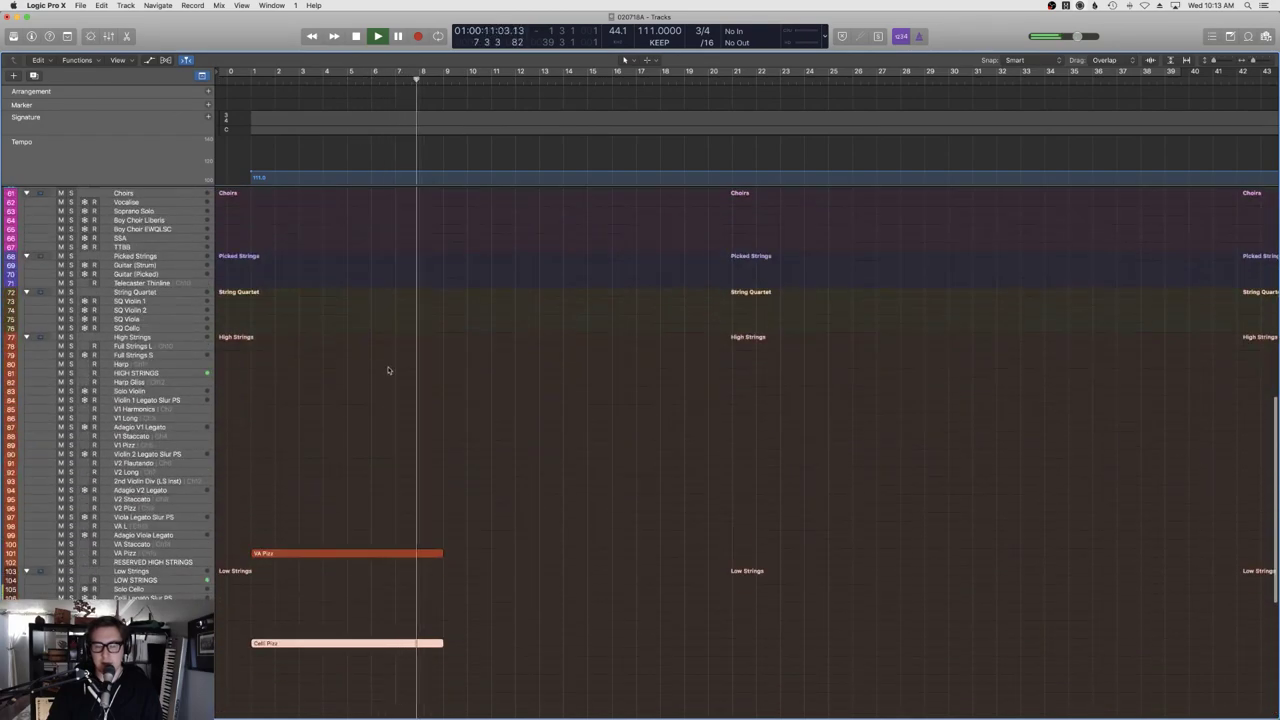
Record a part on the Bassoon Legato track from bar 9 to about bar 14.
{"action": "scroll", "coordinate": [431, 380], "scroll_direction": "up", "scroll_amount": 6}
{"action": "scroll", "coordinate": [431, 380], "scroll_direction": "up", "scroll_amount": 10}
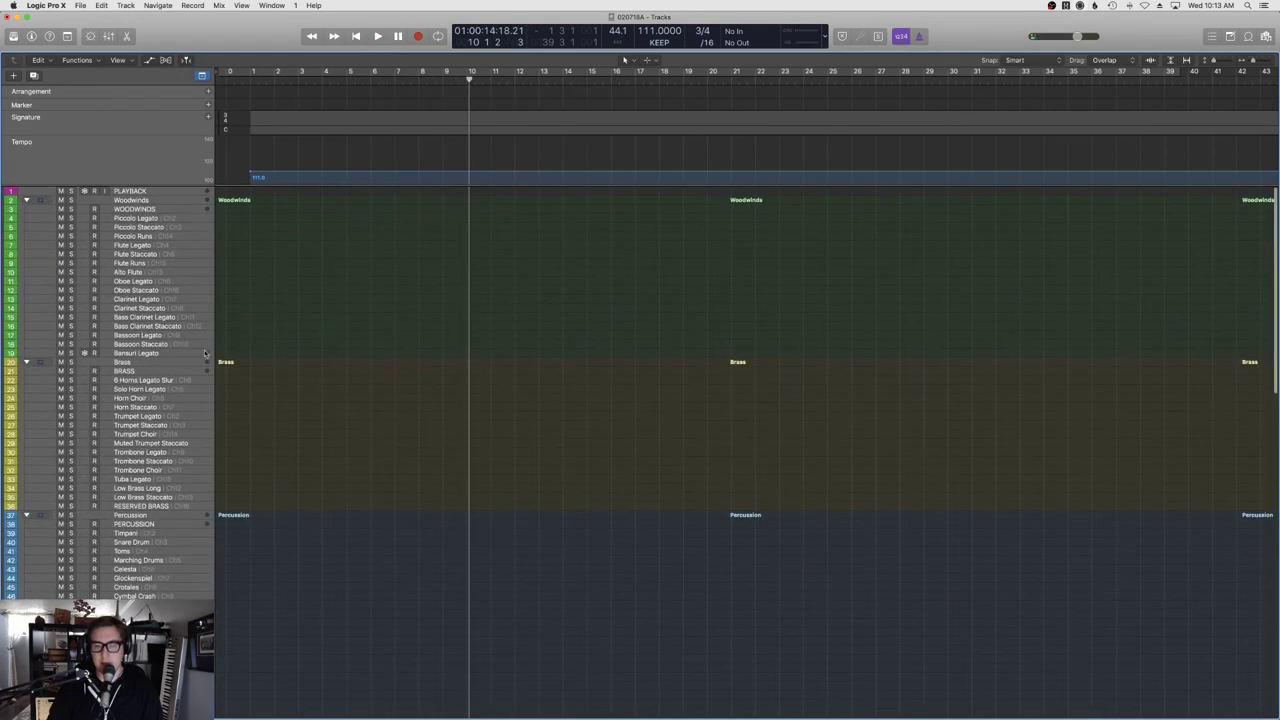
{"action": "left_click", "coordinate": [140, 335]}
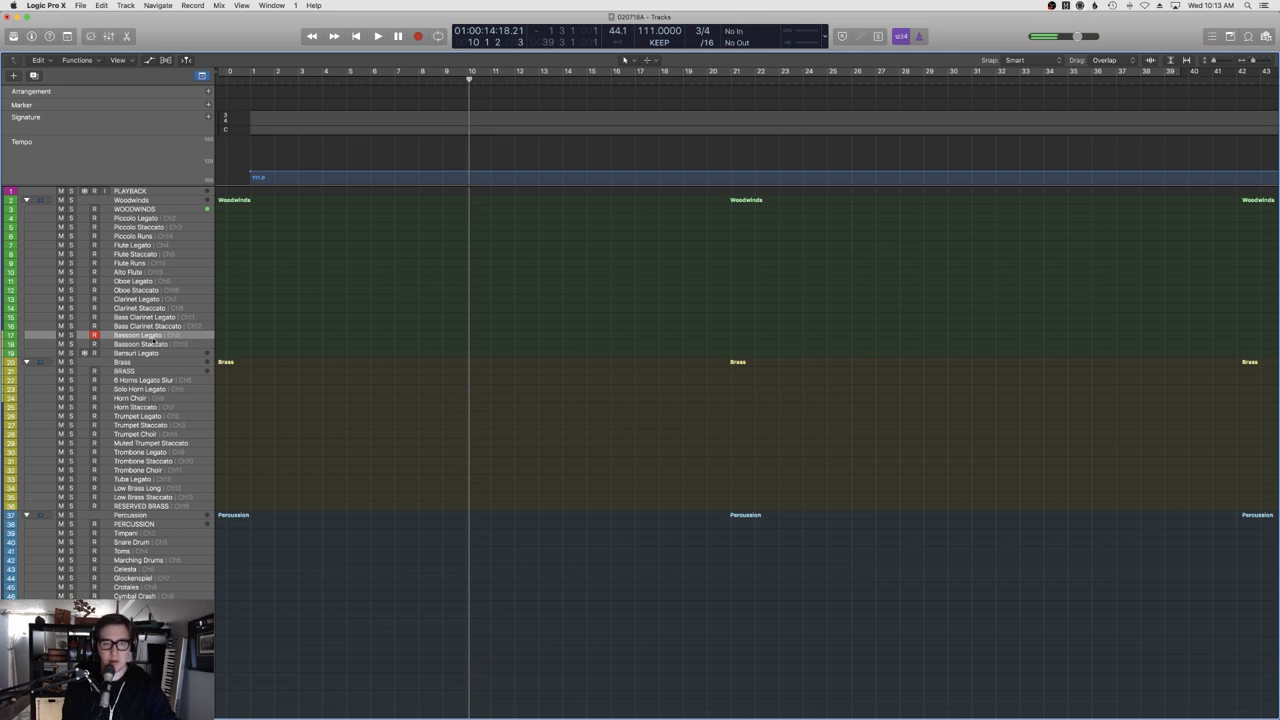
{"action": "scroll", "coordinate": [308, 474], "scroll_direction": "down", "scroll_amount": 15}
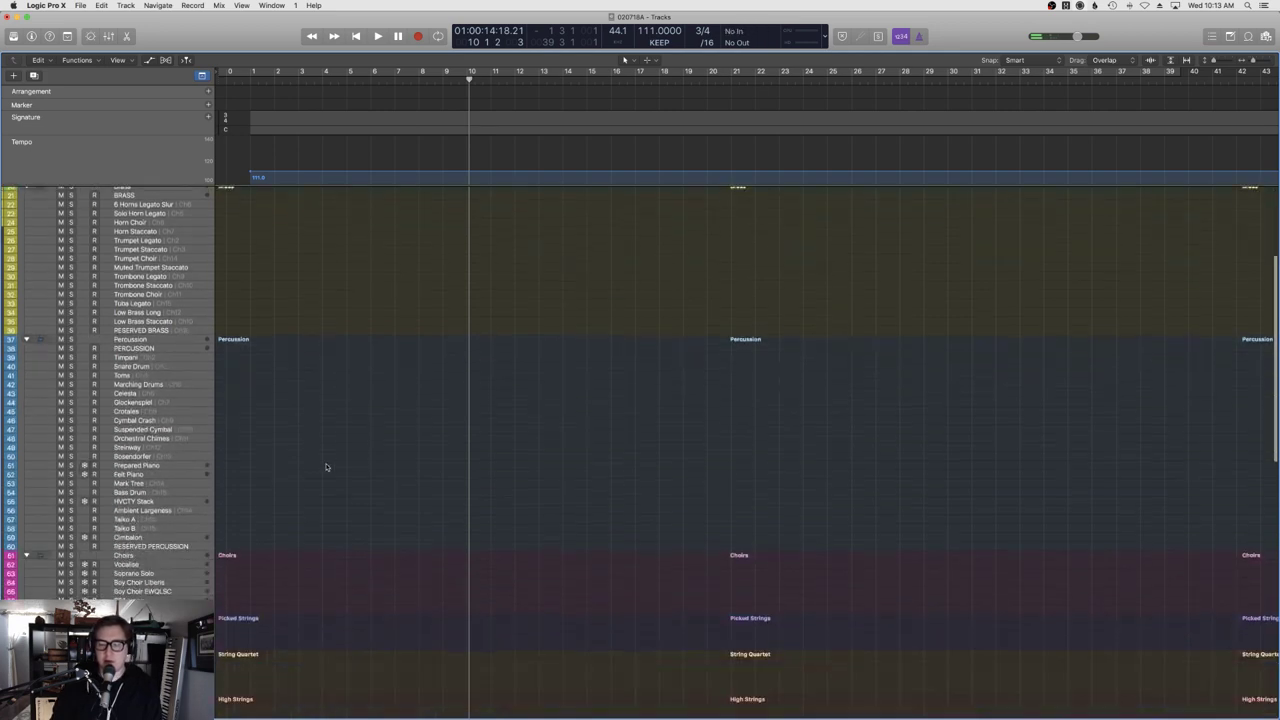
{"action": "left_click", "coordinate": [452, 78]}
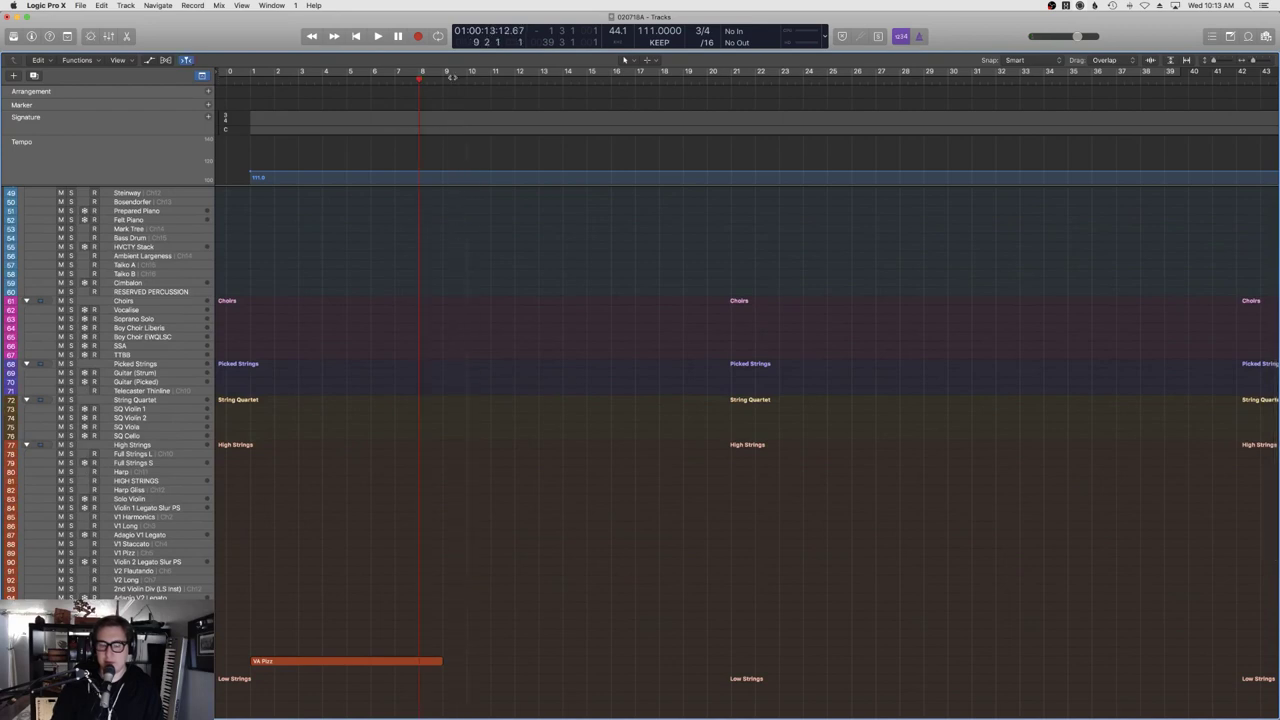
{"action": "key", "text": "r"}
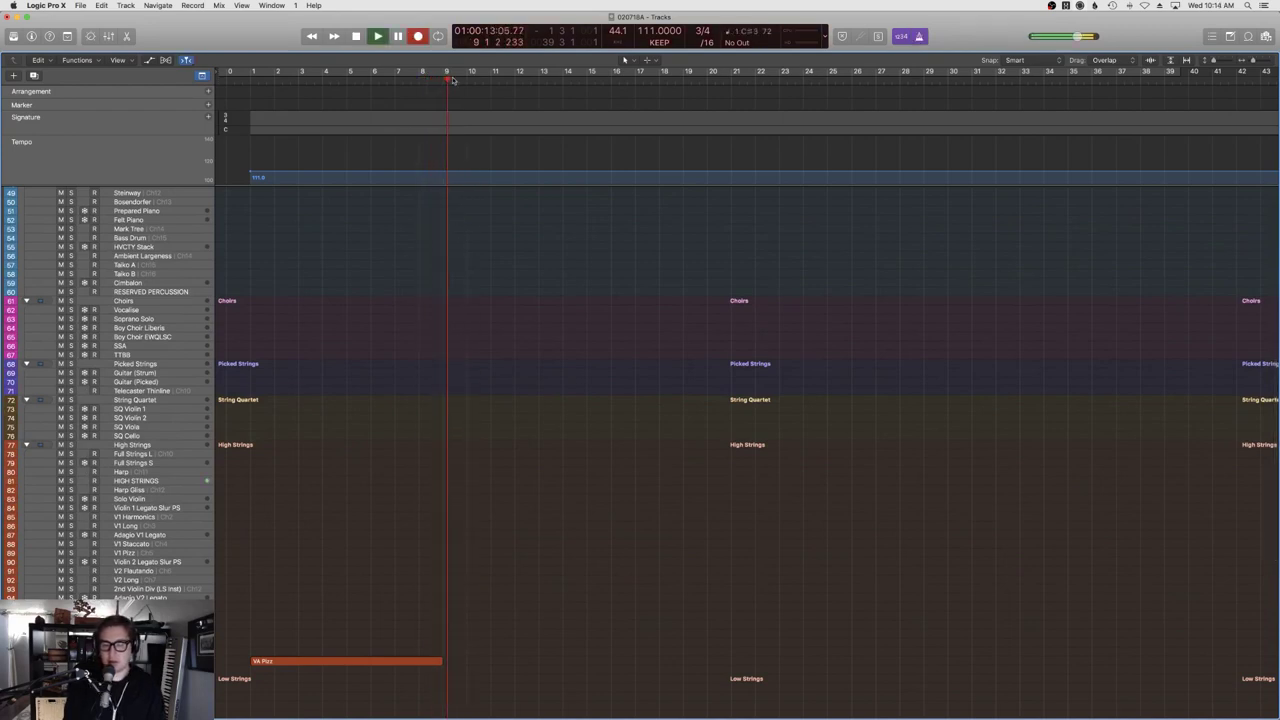
{"action": "key", "text": "space"}
{"action": "left_click", "coordinate": [453, 79]}
{"action": "key", "text": "r"}
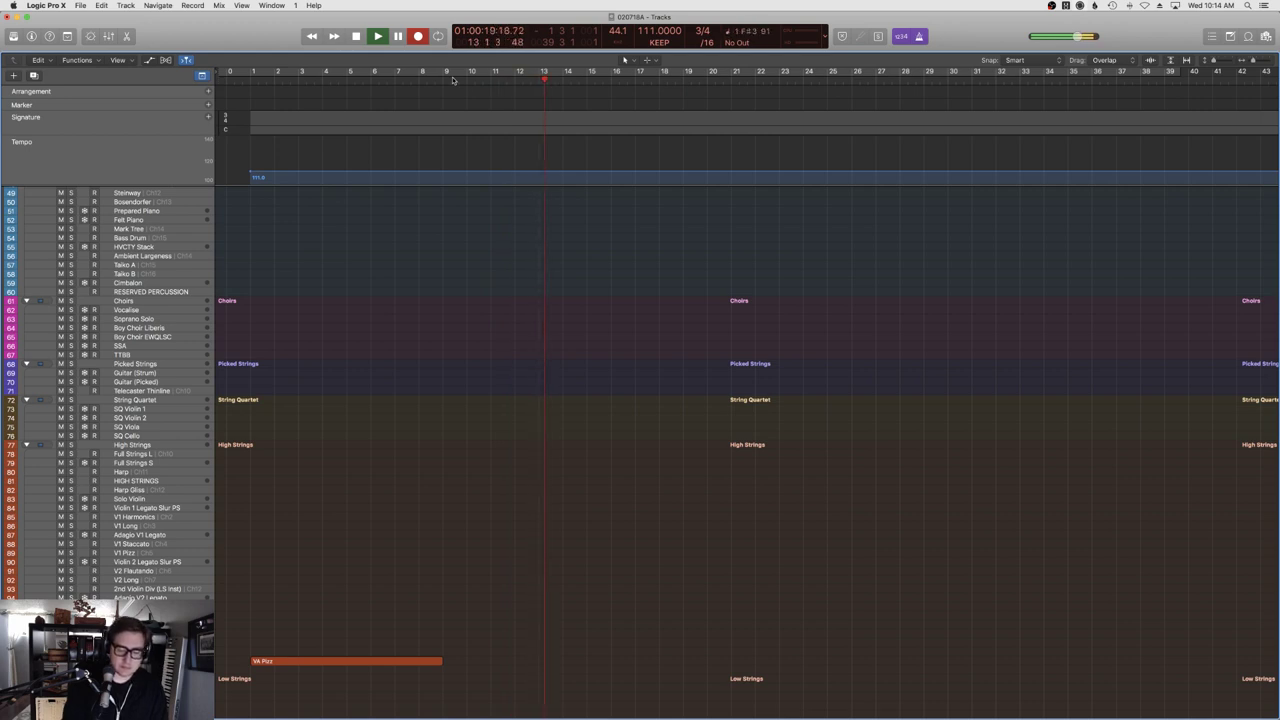
{"action": "key", "text": "space"}
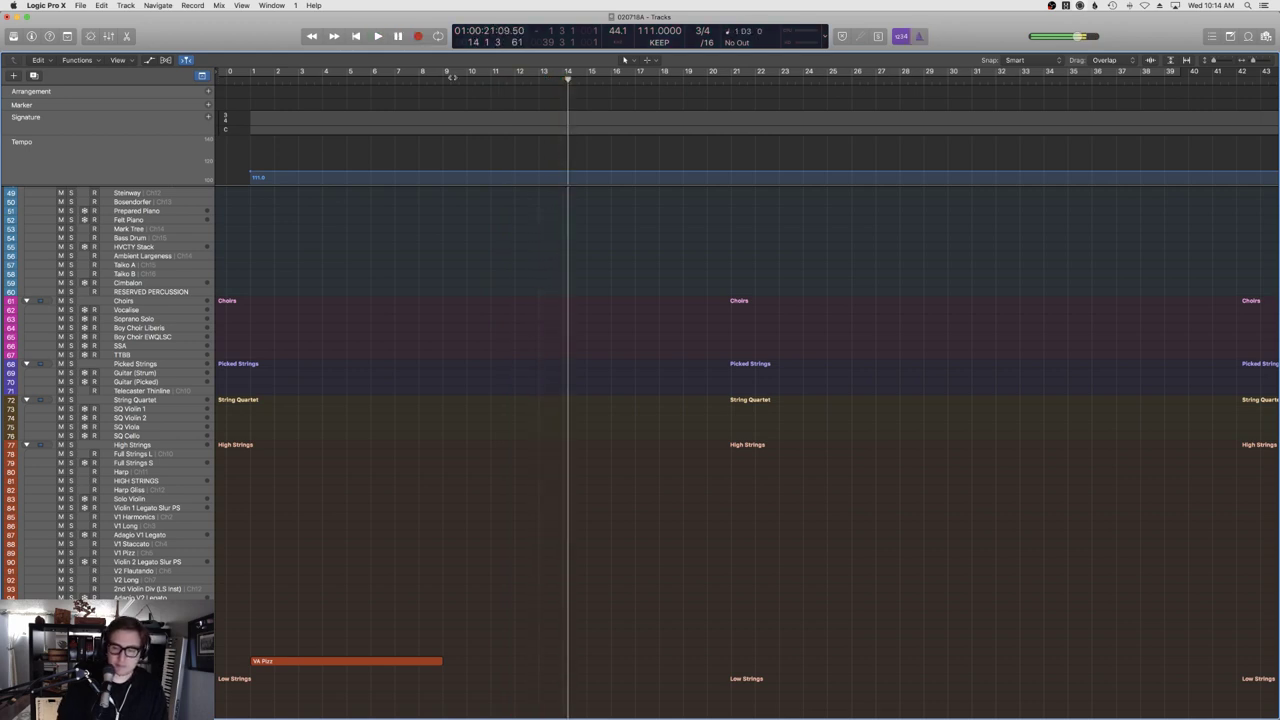
{"action": "left_click", "coordinate": [442, 76]}
{"action": "key", "text": "r"}
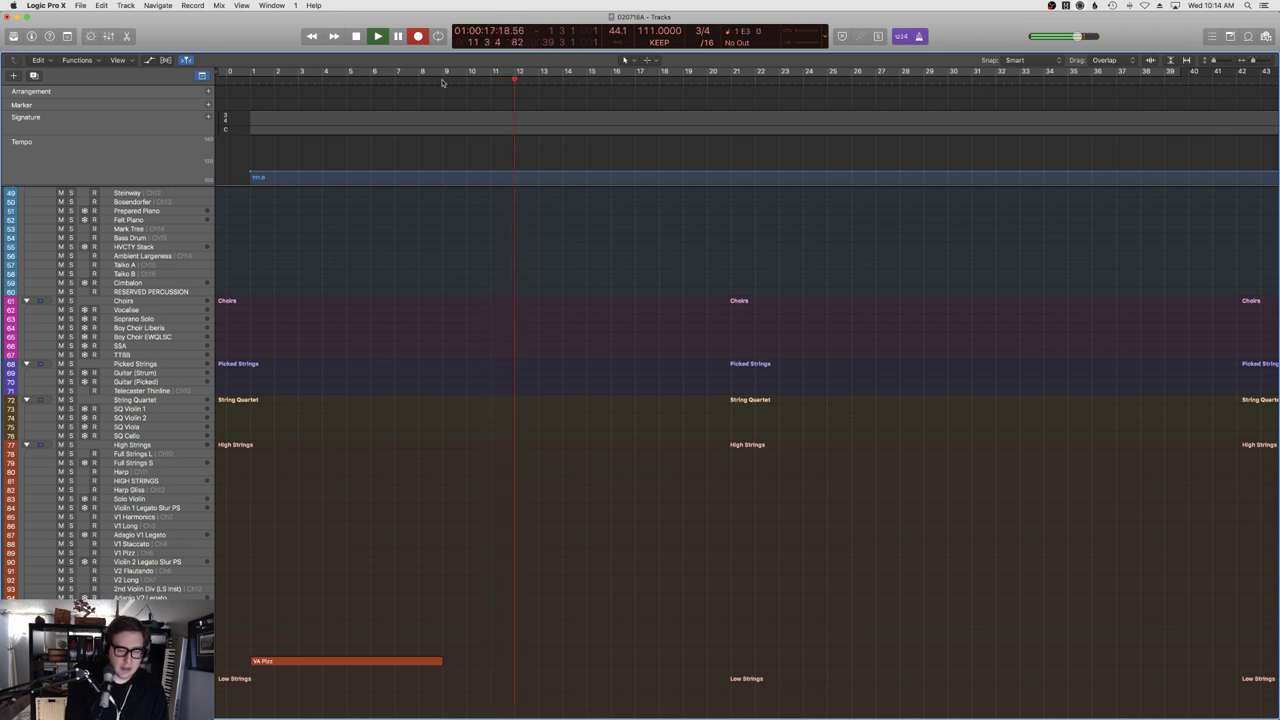
{"action": "key", "text": "space"}
Record the Bassoon Legato part again from bar 9 to bar 17.
{"action": "left_click", "coordinate": [443, 83]}
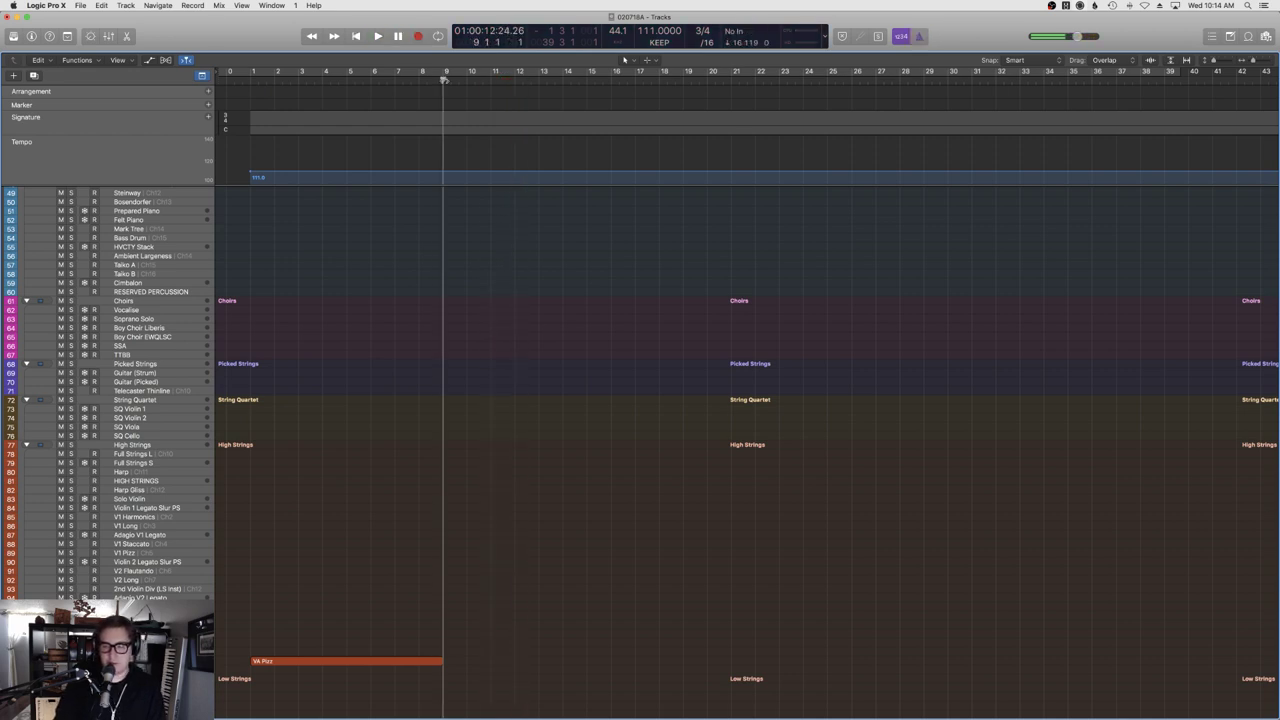
{"action": "key", "text": "space"}
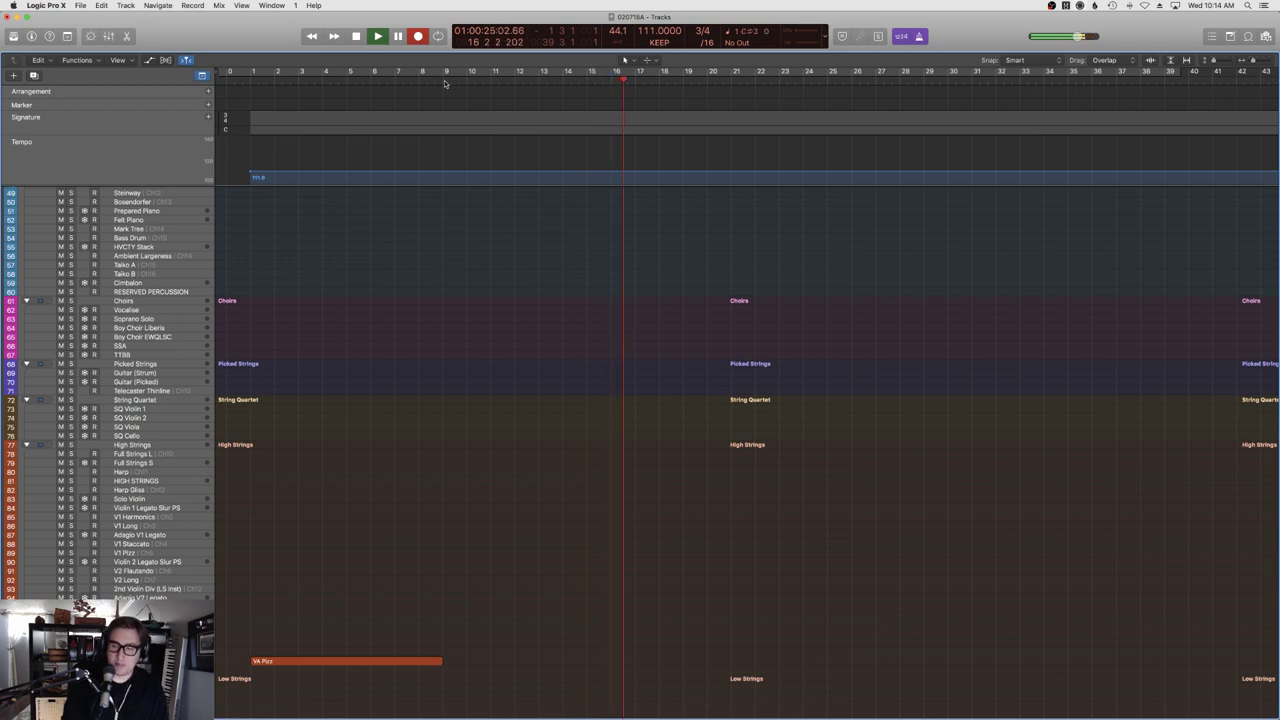
{"action": "key", "text": "space"}
Show the Bassoon Legato region's expression data and ramp it from 48 at bar 9 to 65 at bar 10.
{"action": "scroll", "coordinate": [557, 313], "scroll_direction": "up", "scroll_amount": 10}
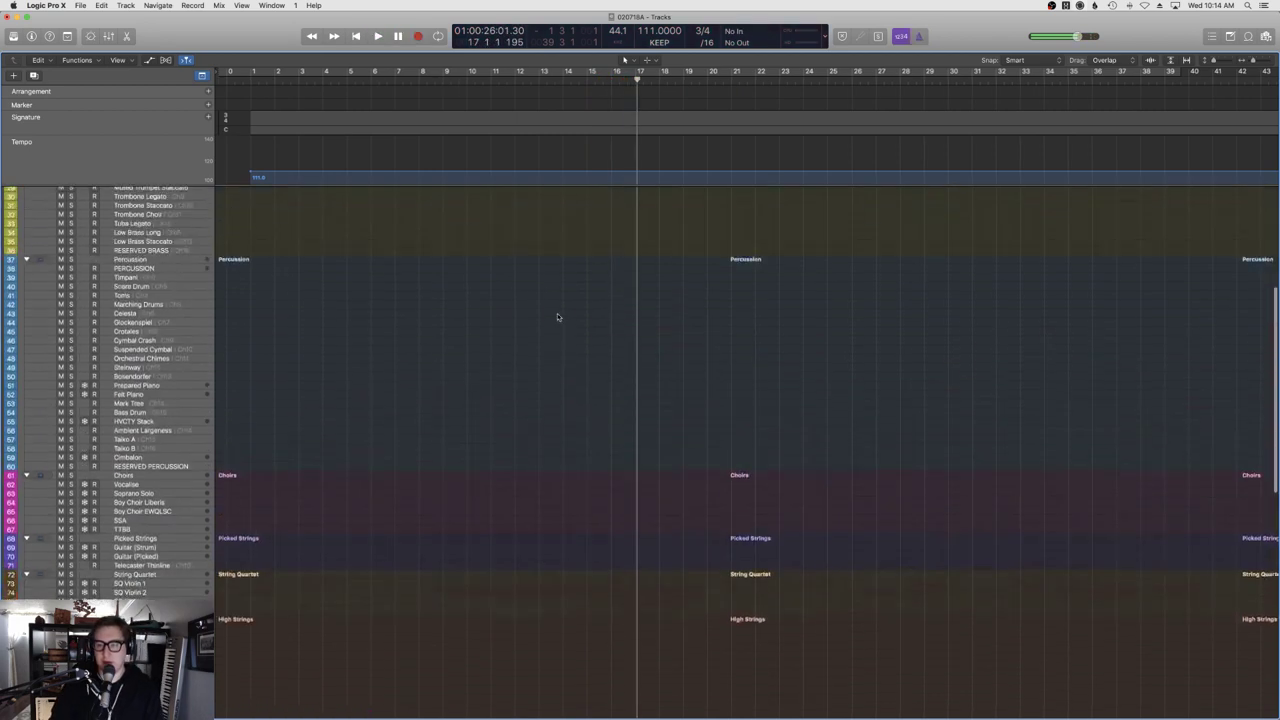
{"action": "key", "text": "p"}
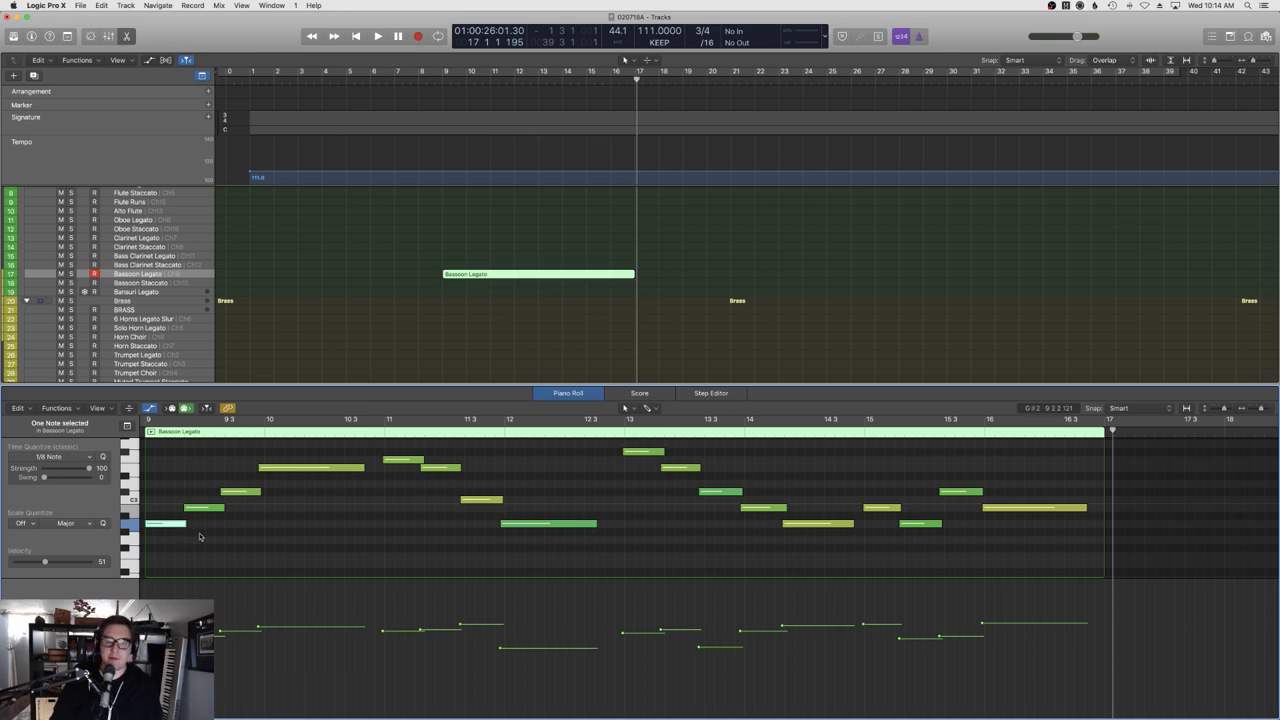
{"action": "left_click", "coordinate": [110, 605]}
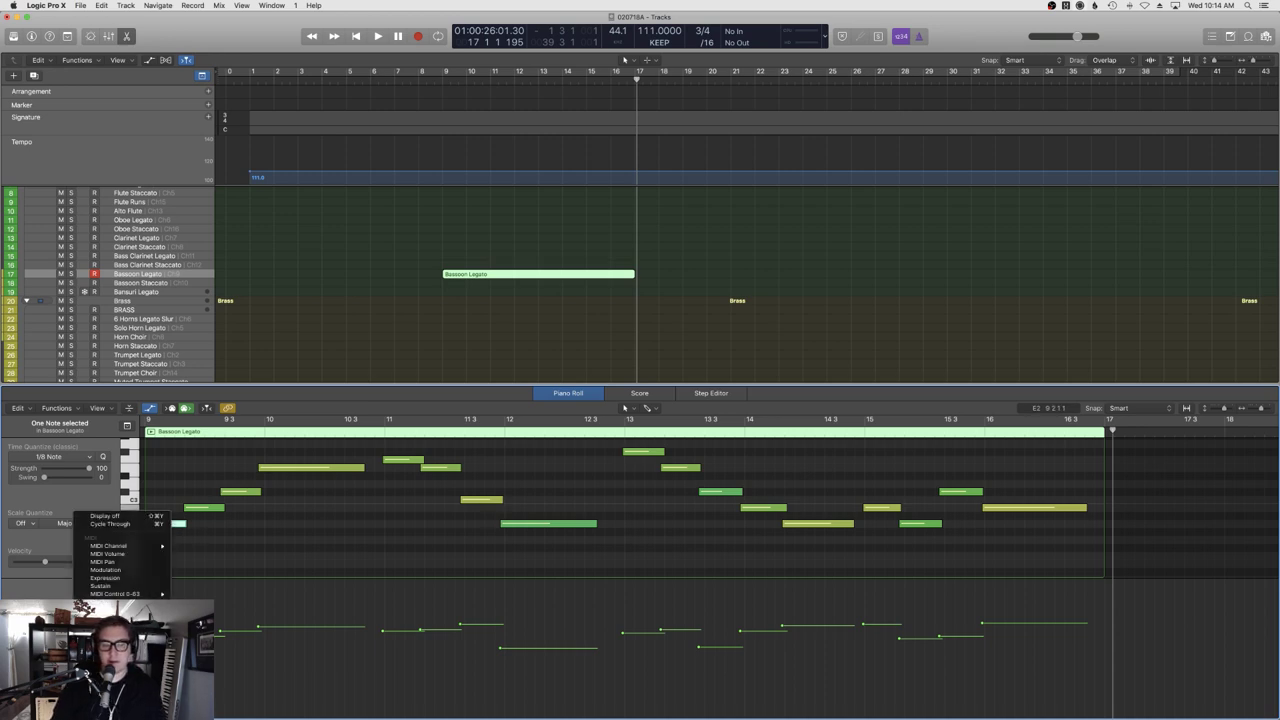
{"action": "left_click", "coordinate": [106, 578]}
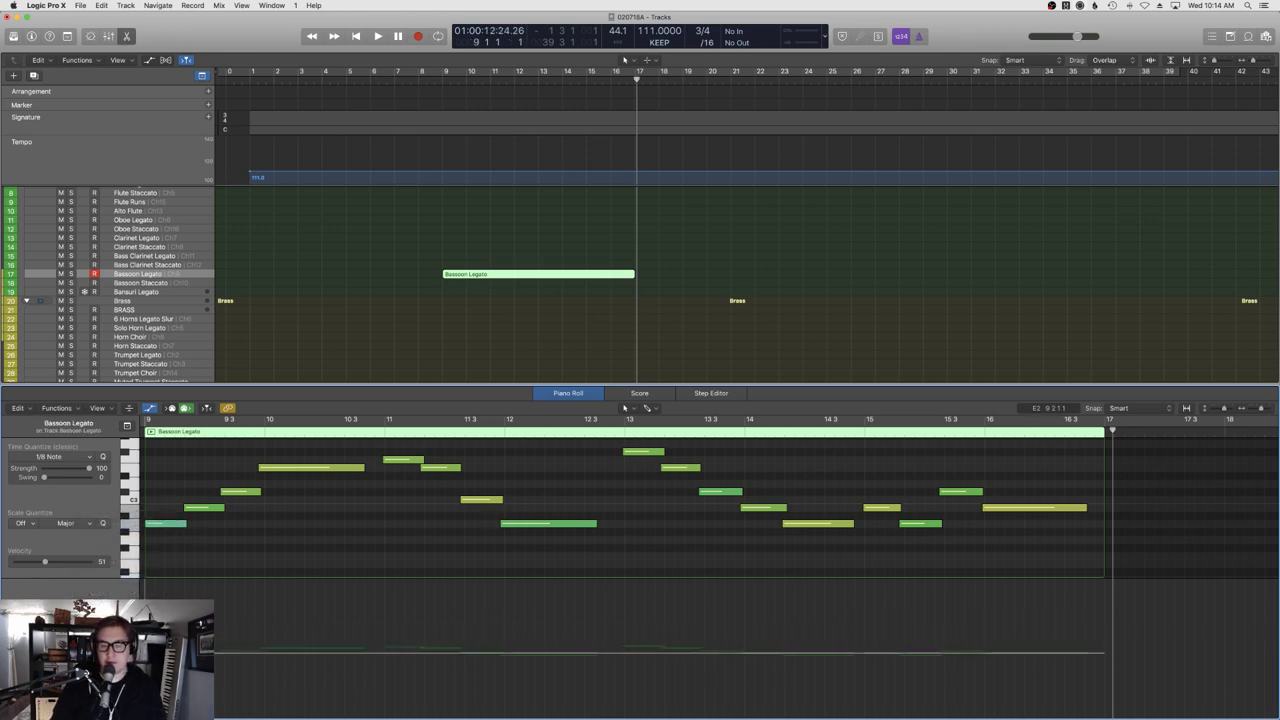
{"action": "mouse_move", "coordinate": [266, 676]}
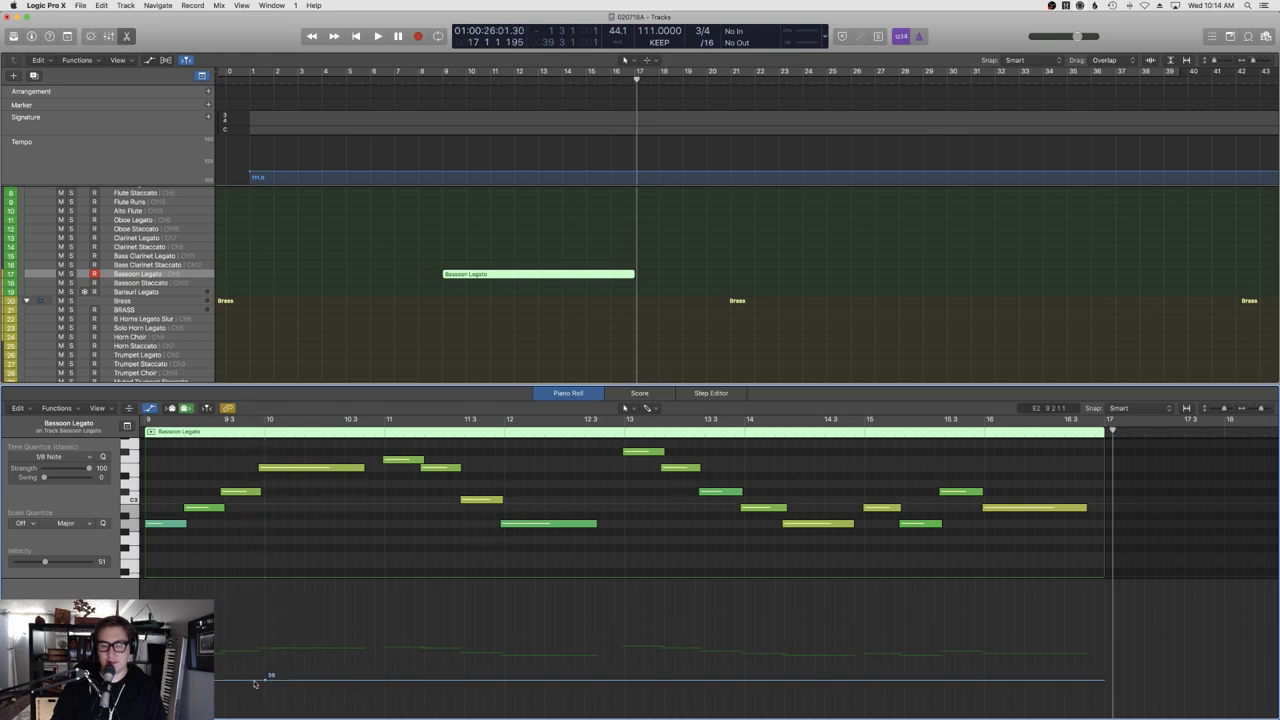
{"action": "left_click_drag", "start_coordinate": [264, 682], "coordinate": [264, 652]}
{"action": "scroll", "coordinate": [278, 517], "scroll_direction": "left", "scroll_amount": 2}
{"action": "key", "text": "shift+Return"}
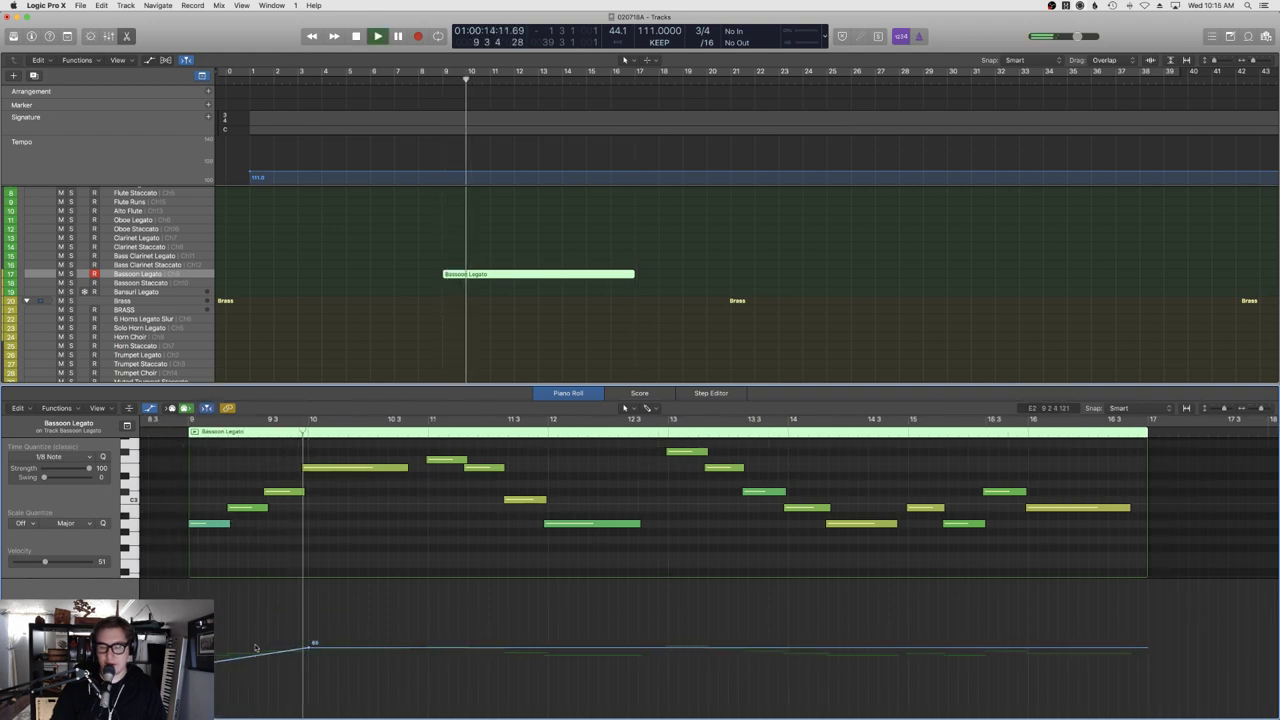
{"action": "key", "text": "space"}
Shape a curved expression swell over the long note in bar 10, peaking at 92 and ending at 78.
{"action": "left_click", "coordinate": [408, 645]}
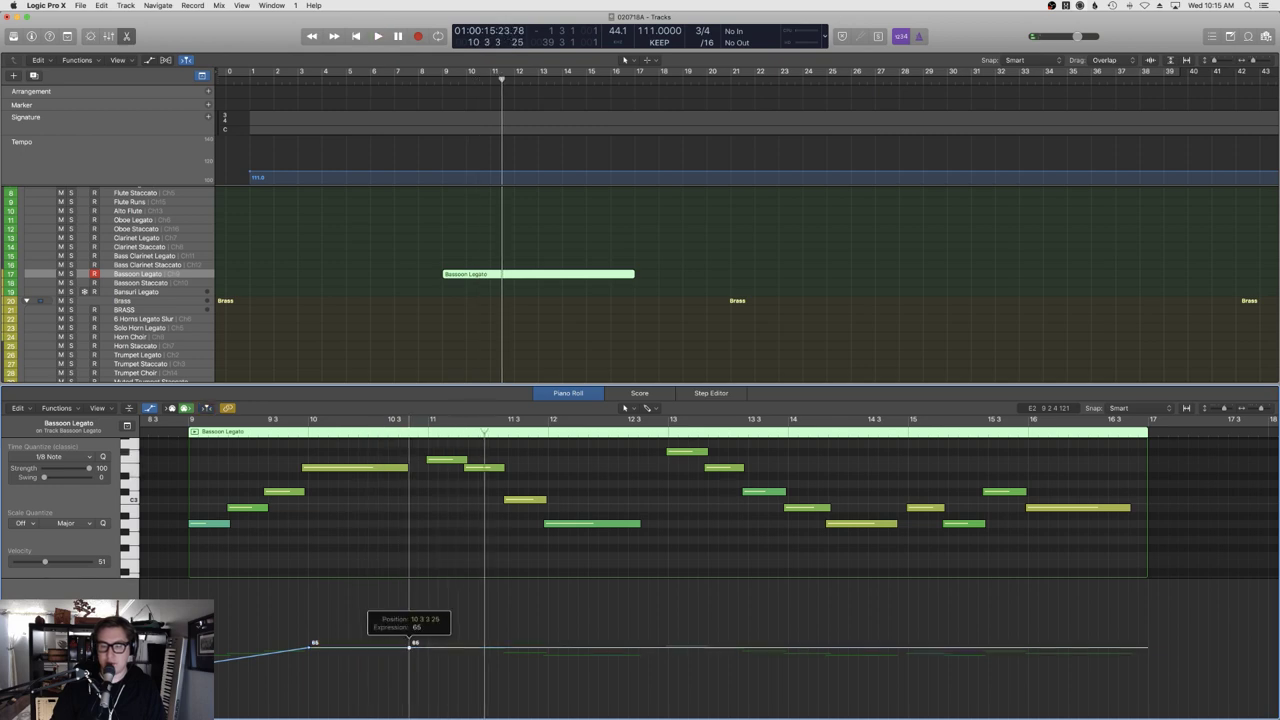
{"action": "left_click_drag", "start_coordinate": [359, 647], "coordinate": [326, 624]}
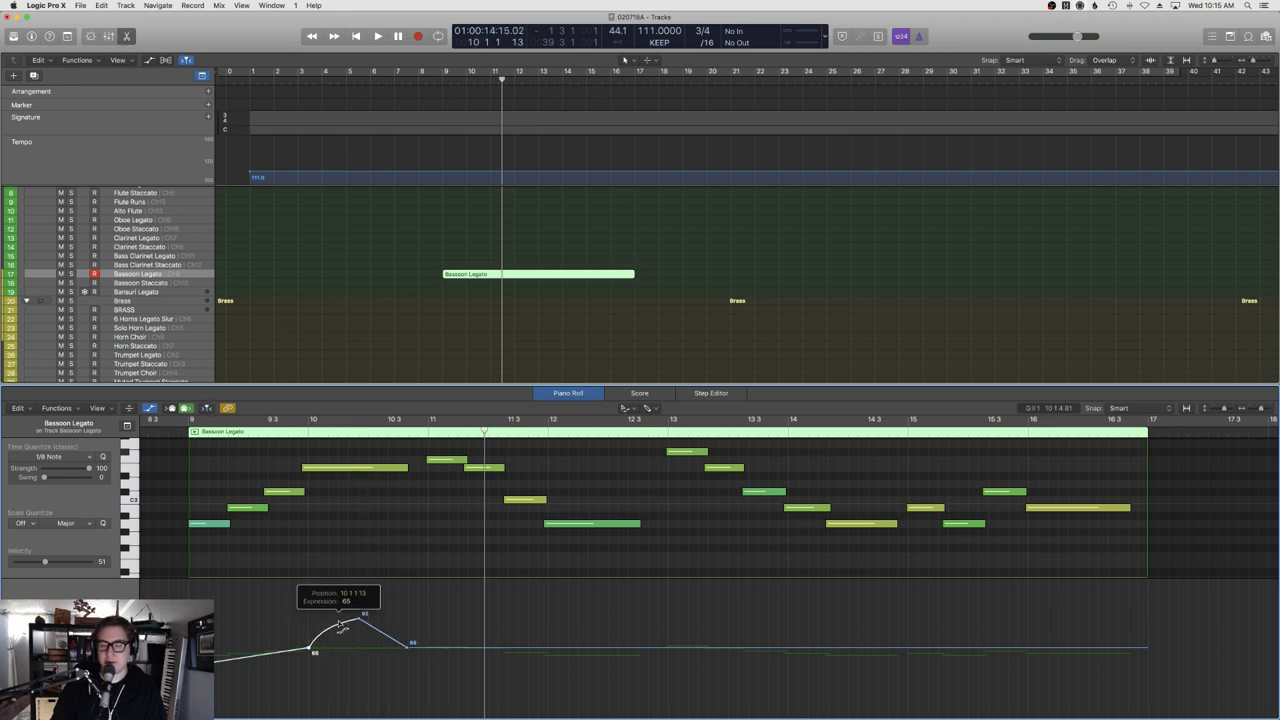
{"action": "right_click", "coordinate": [380, 628]}
{"action": "left_click", "coordinate": [420, 640]}
{"action": "left_click", "coordinate": [178, 419]}
{"action": "key", "text": "space"}
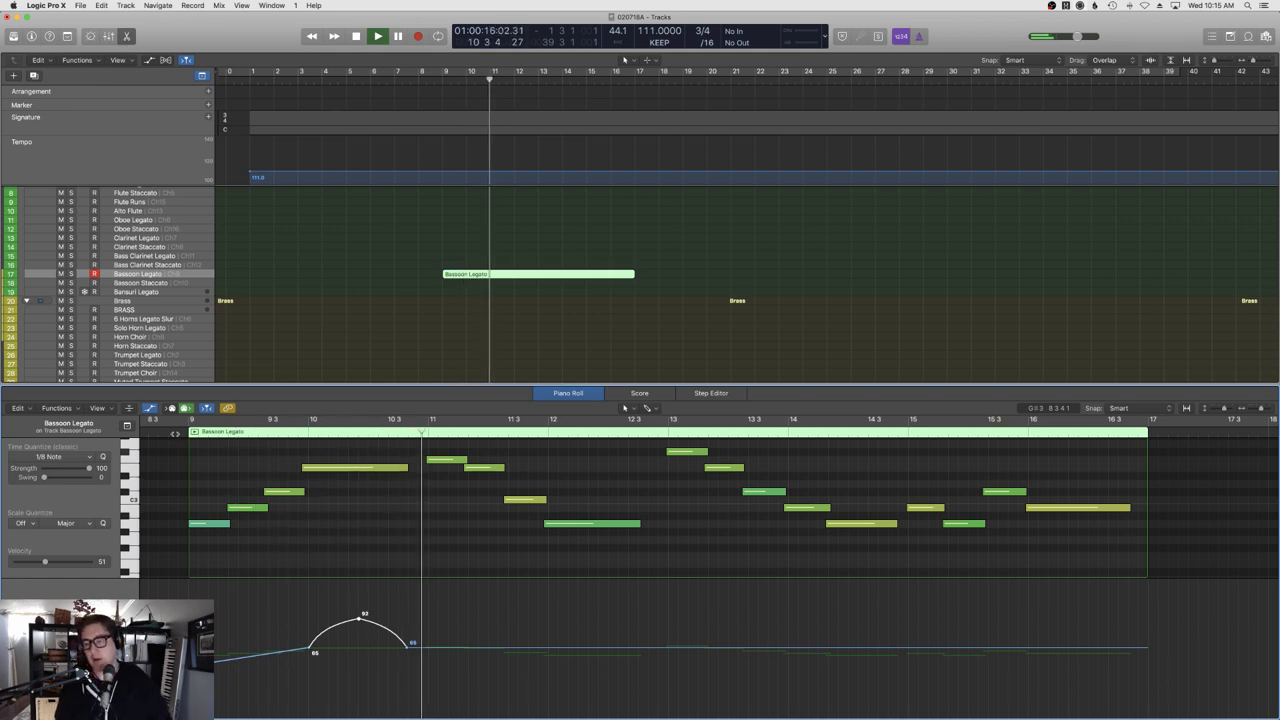
{"action": "key", "text": "space"}
{"action": "left_click_drag", "start_coordinate": [436, 651], "coordinate": [436, 634]}
{"action": "key", "text": "space"}
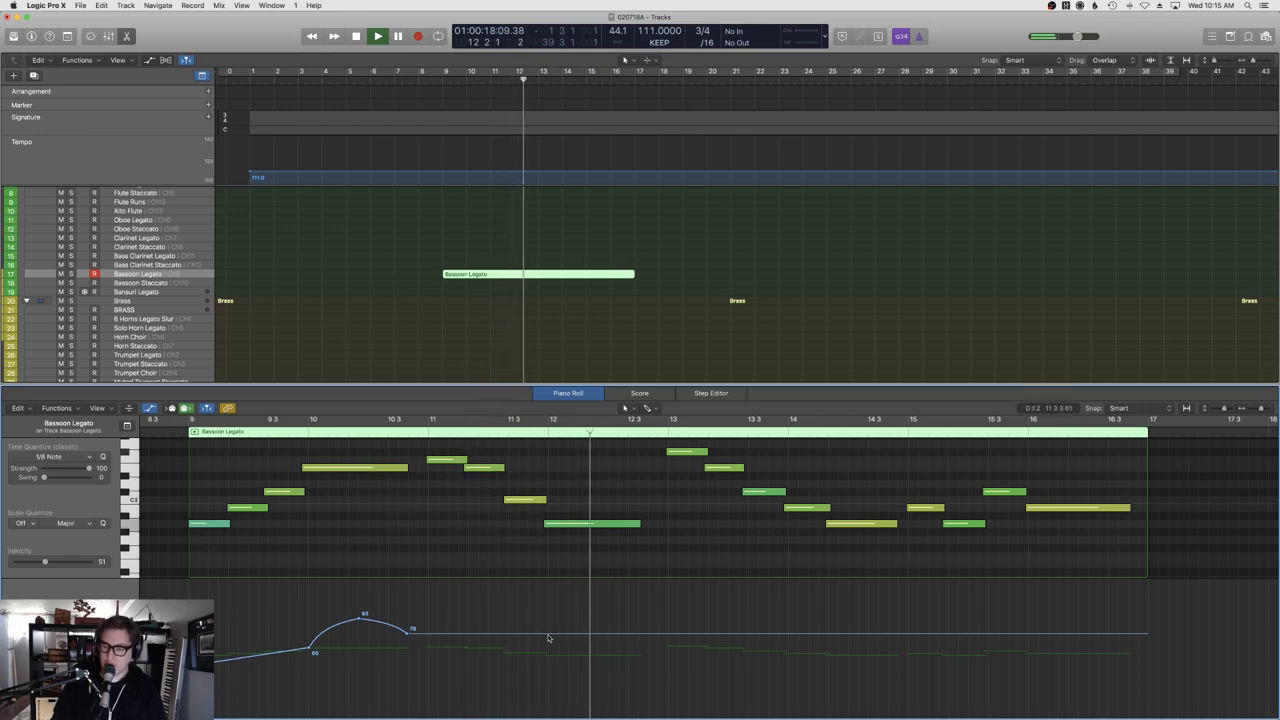
Shape a curved expression swell over the long note in bar 12, rising from 83 to 97 and falling back to 83.
{"action": "left_click_drag", "start_coordinate": [549, 636], "coordinate": [630, 620]}
{"action": "right_click", "coordinate": [616, 610]}
{"action": "left_click", "coordinate": [279, 474]}
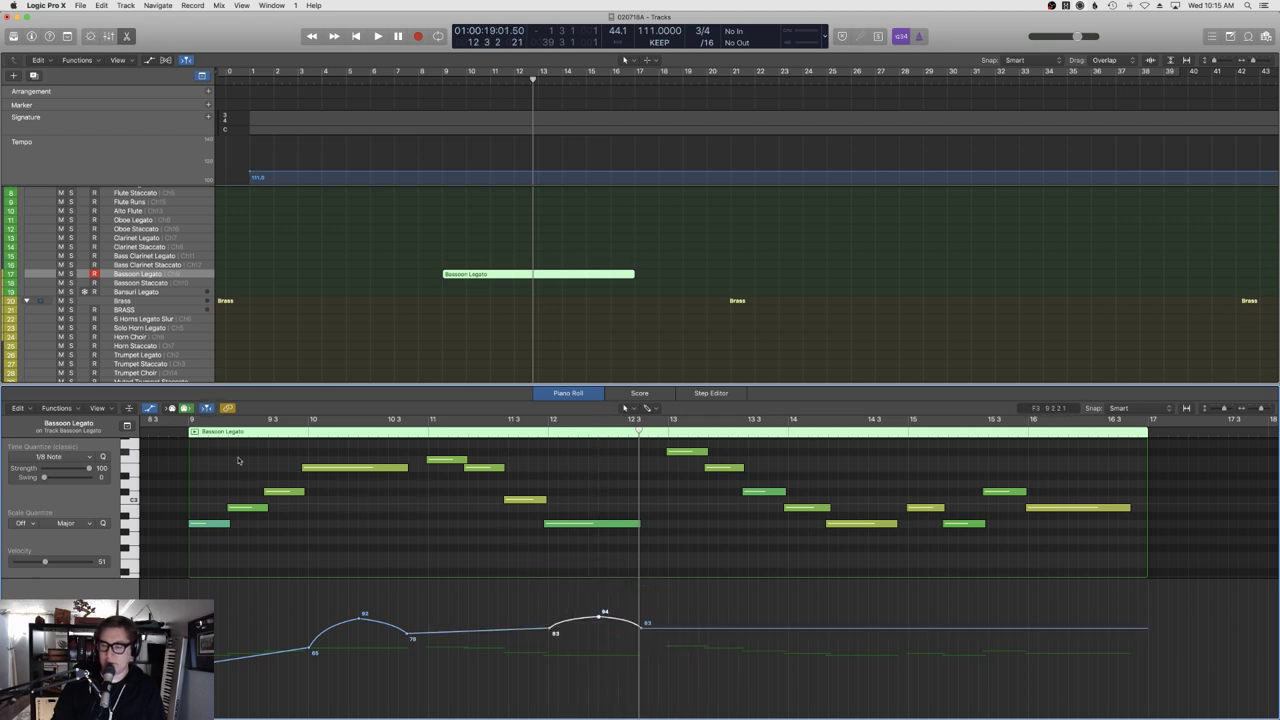
{"action": "left_click", "coordinate": [175, 438]}
{"action": "key", "text": "space"}
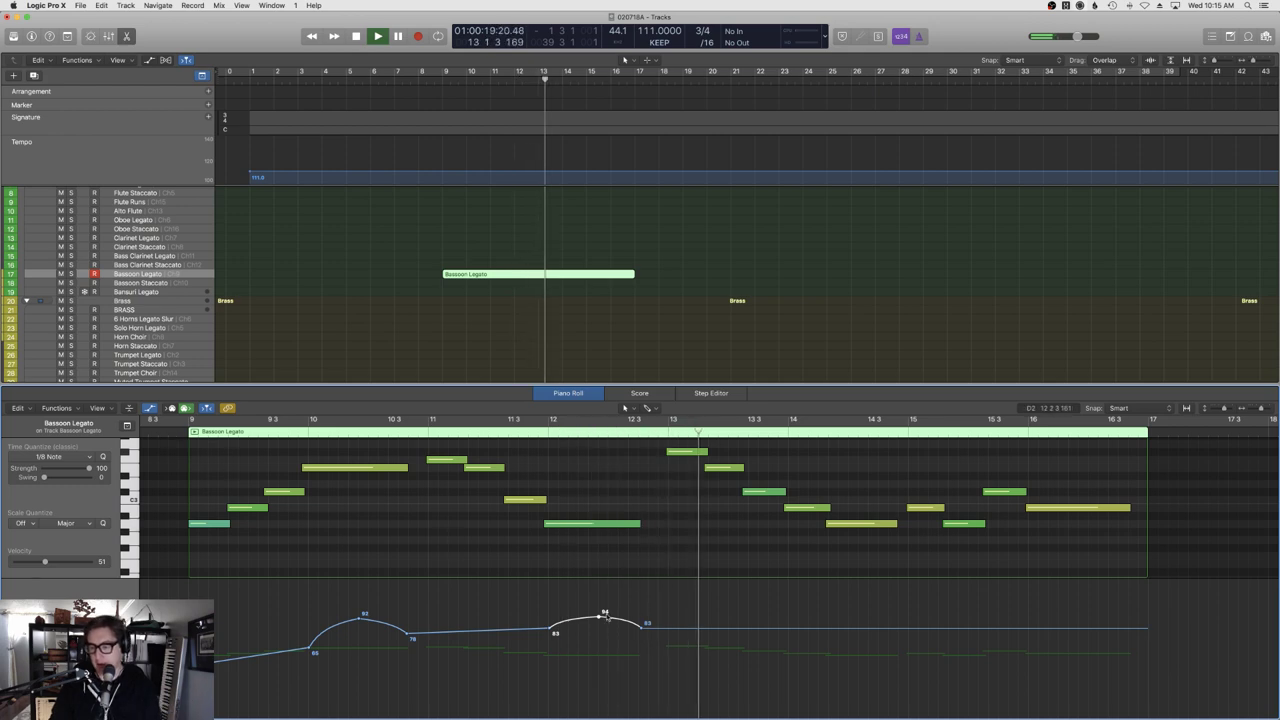
{"action": "left_click_drag", "start_coordinate": [598, 619], "coordinate": [679, 621]}
{"action": "left_click_drag", "start_coordinate": [602, 612], "coordinate": [601, 608]}
{"action": "left_click", "coordinate": [510, 430]}
Add a gently curved expression rise from 83 at bar 13 to the end of the bassoon region and play it back.
{"action": "left_click_drag", "start_coordinate": [694, 626], "coordinate": [694, 633]}
{"action": "left_click_drag", "start_coordinate": [1137, 630], "coordinate": [1140, 606]}
{"action": "key", "text": "t"}
{"action": "key", "text": "Escape"}
{"action": "key", "text": "t"}
{"action": "key", "text": "Escape"}
{"action": "key", "text": "space"}
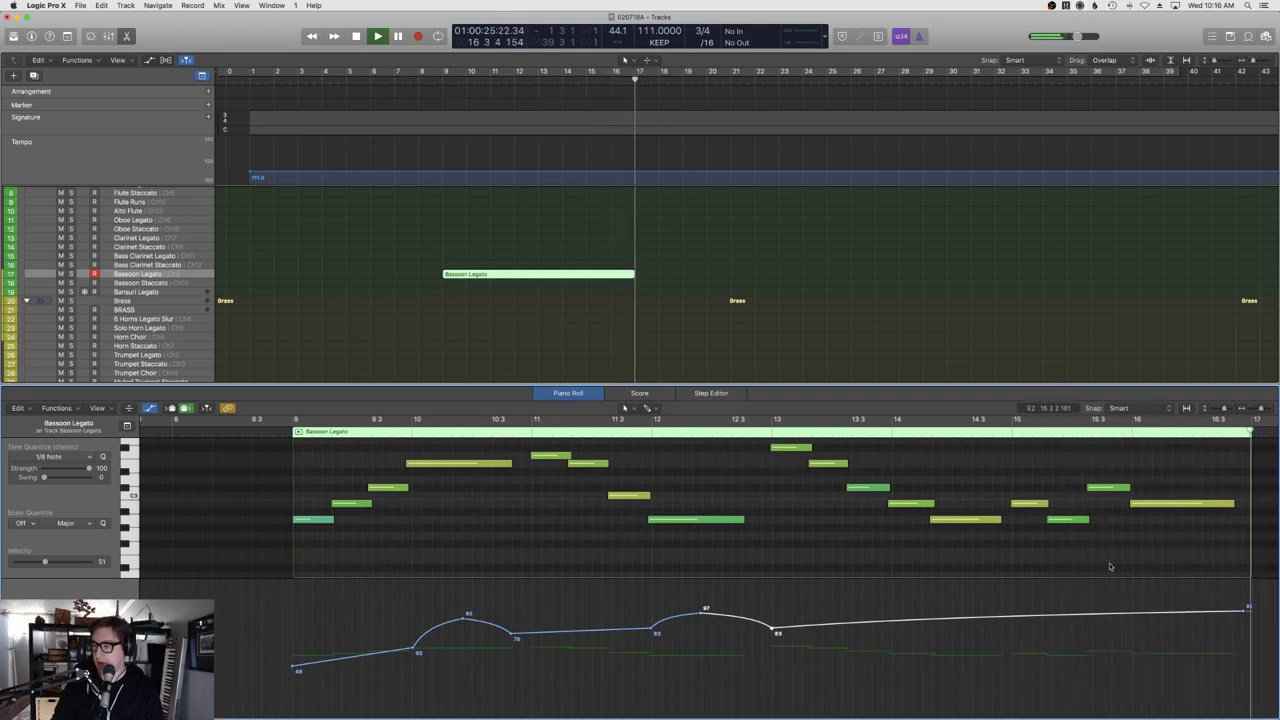
{"action": "key", "text": "space"}
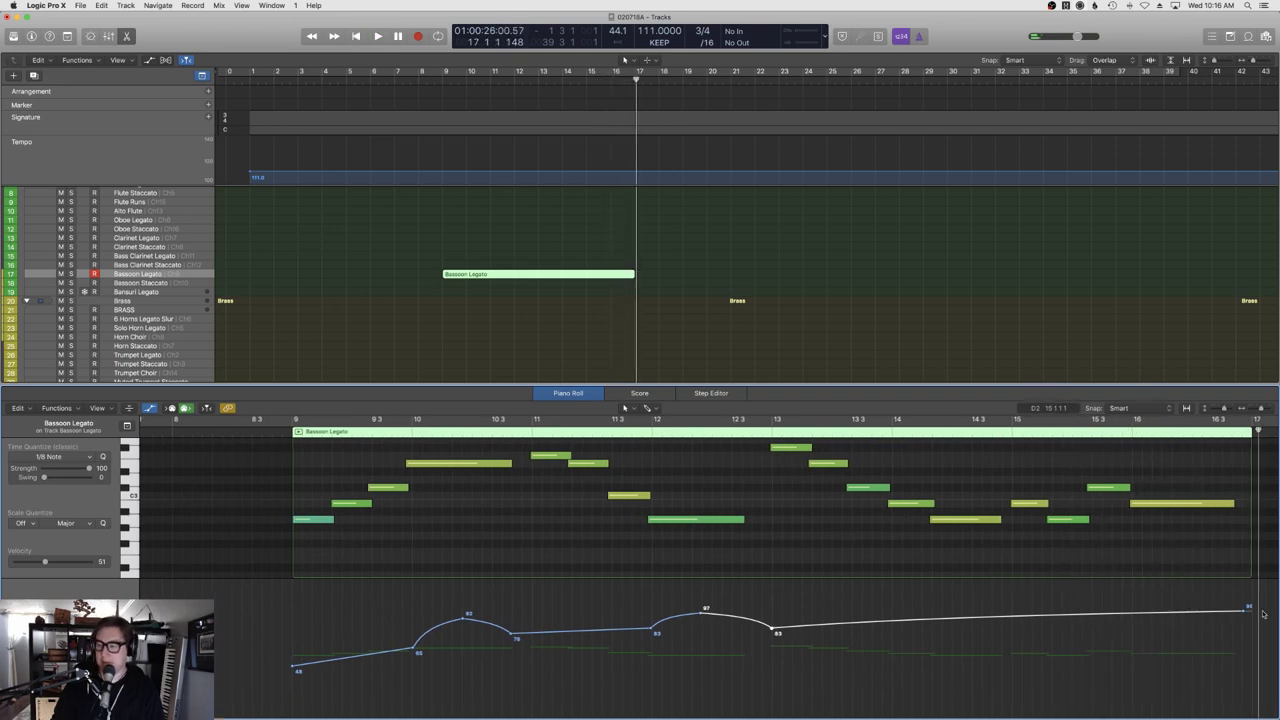
Move the final expression peak back to just before bar 15 at 99, and drop the expression to 72 at bar 15.
{"action": "left_click_drag", "start_coordinate": [1246, 612], "coordinate": [1000, 609]}
{"action": "key", "text": "c"}
{"action": "key", "text": "c"}
{"action": "left_click", "coordinate": [723, 420]}
{"action": "key", "text": "space"}
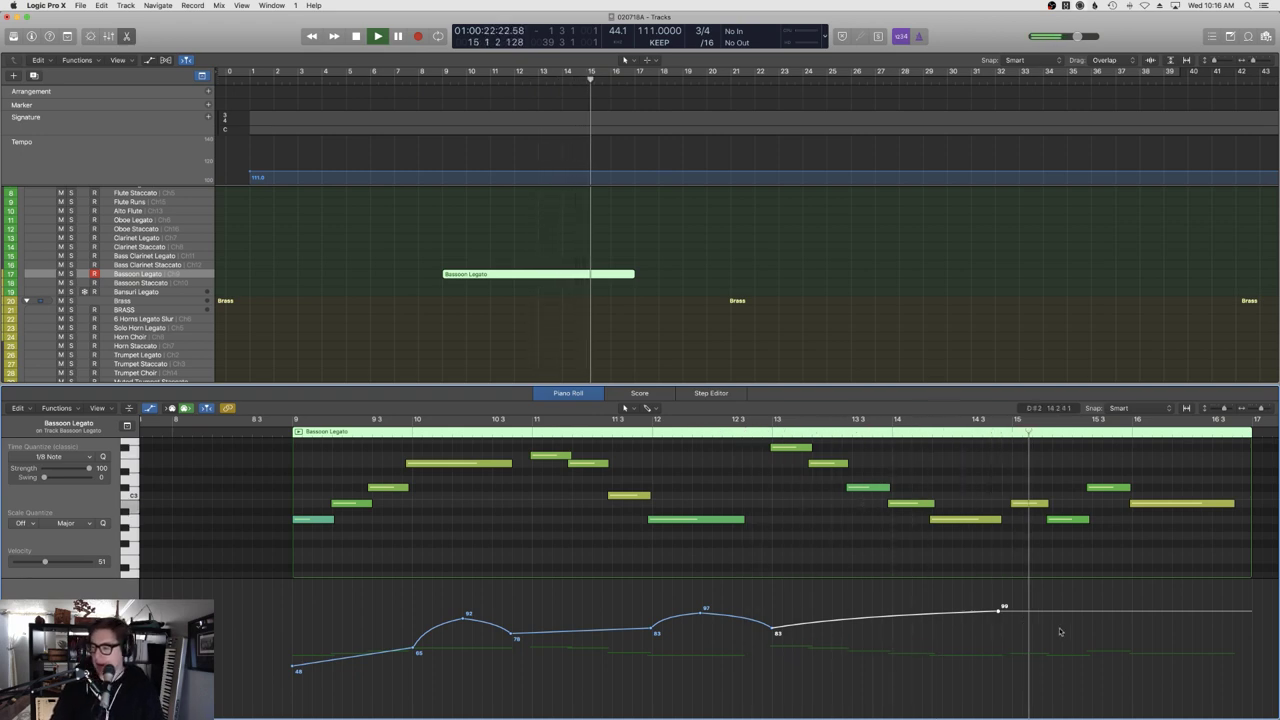
{"action": "left_click_drag", "start_coordinate": [1010, 612], "coordinate": [1008, 636]}
{"action": "left_click", "coordinate": [769, 432]}
{"action": "key", "text": "space"}
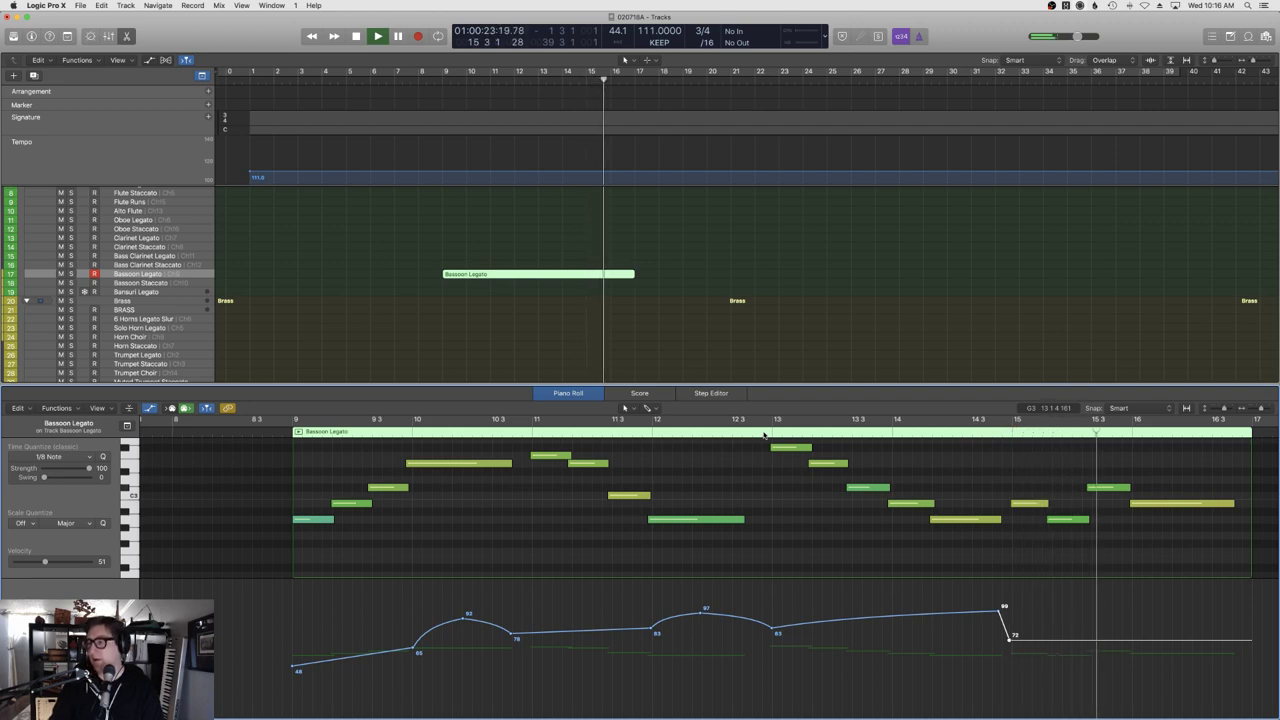
Raise the expression in a curve from 72 at bar 15 through bar 16 to 107 at the end of the region.
{"action": "key", "text": "space"}
{"action": "scroll", "coordinate": [754, 611], "scroll_direction": "right", "scroll_amount": 5}
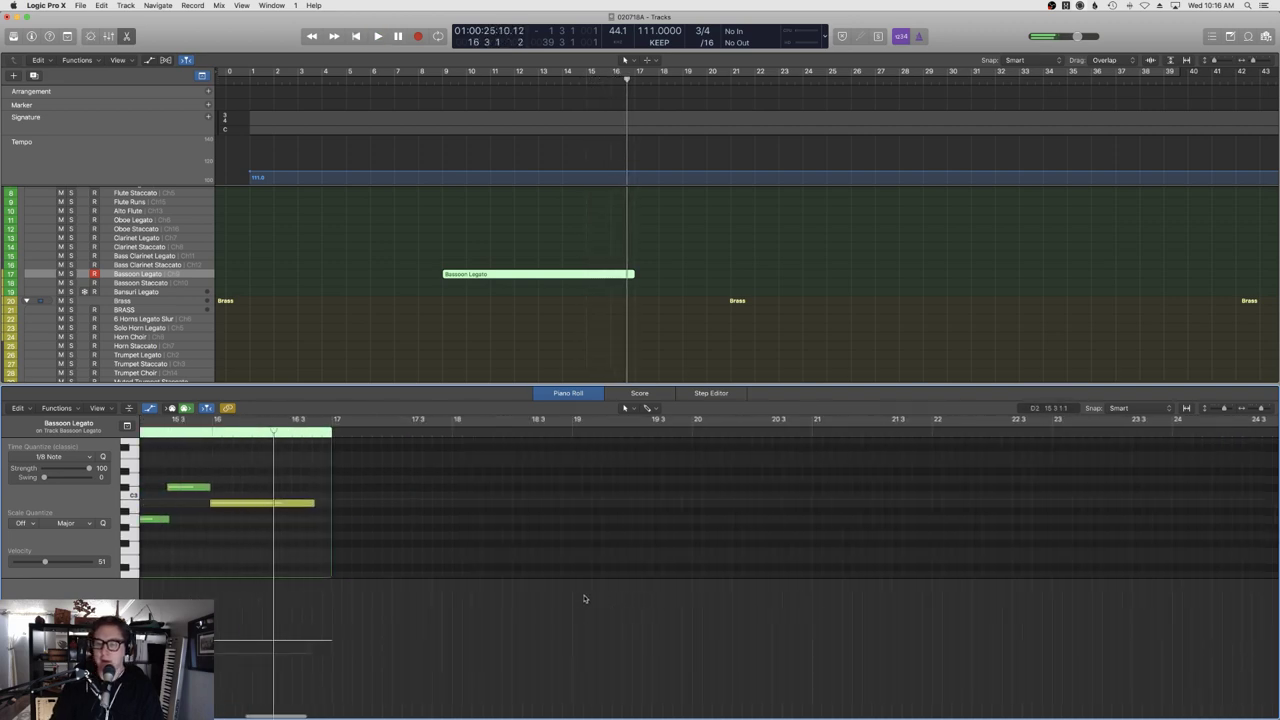
{"action": "left_click_drag", "start_coordinate": [504, 641], "coordinate": [452, 622]}
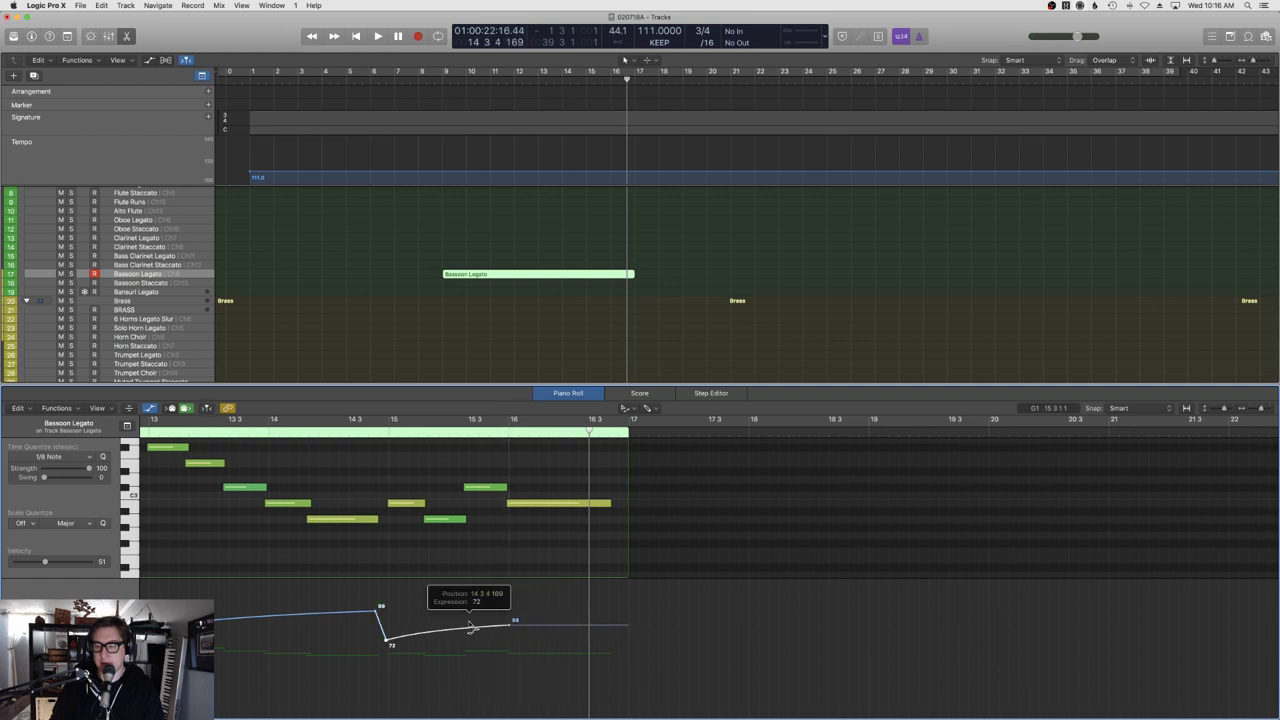
{"action": "left_click_drag", "start_coordinate": [548, 627], "coordinate": [616, 598]}
{"action": "right_click", "coordinate": [572, 602]}
{"action": "left_click", "coordinate": [573, 628]}
{"action": "right_click", "coordinate": [573, 628]}
{"action": "left_click", "coordinate": [612, 514]}
{"action": "key", "text": "e"}
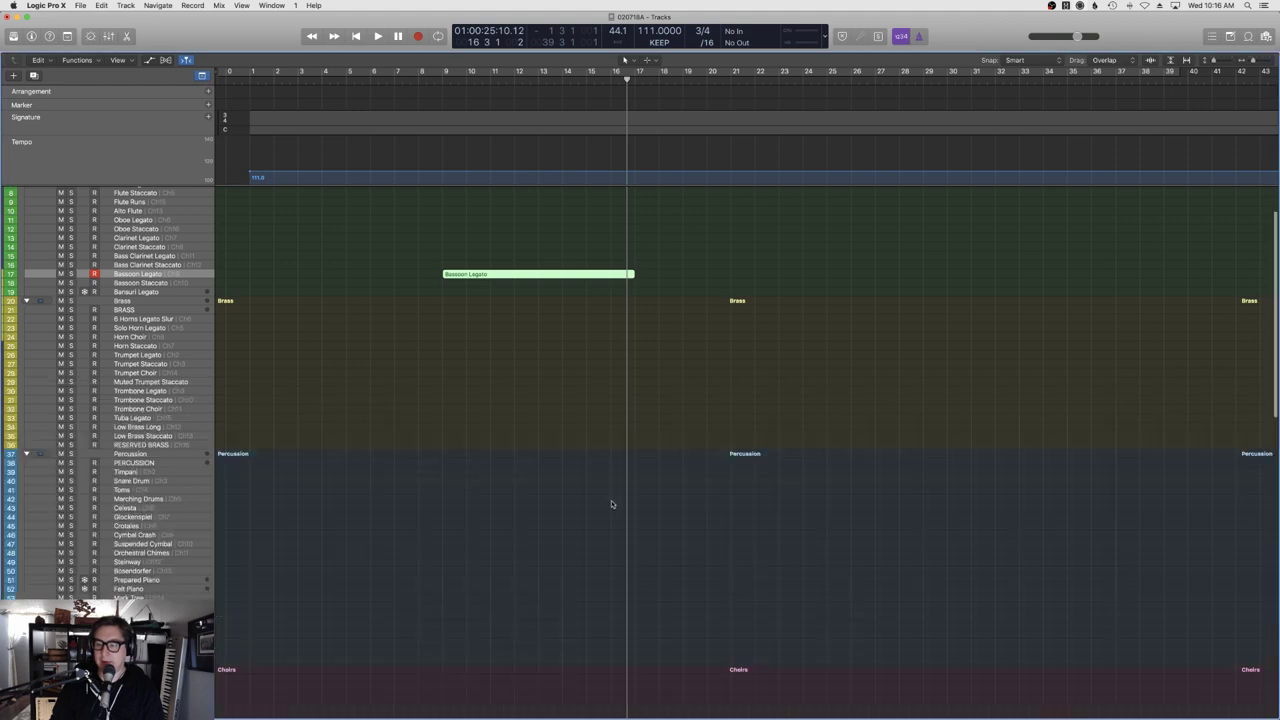
Lengthen the bassoon's last note at bar 16 almost to the end of the region.
{"action": "key", "text": "e"}
{"action": "left_click", "coordinate": [1032, 511]}
{"action": "key", "text": "e"}
Look through the track list and try out chords on the Bosendorfer track.
{"action": "scroll", "coordinate": [306, 300], "scroll_direction": "down", "scroll_amount": 15}
{"action": "scroll", "coordinate": [269, 383], "scroll_direction": "up", "scroll_amount": 15}
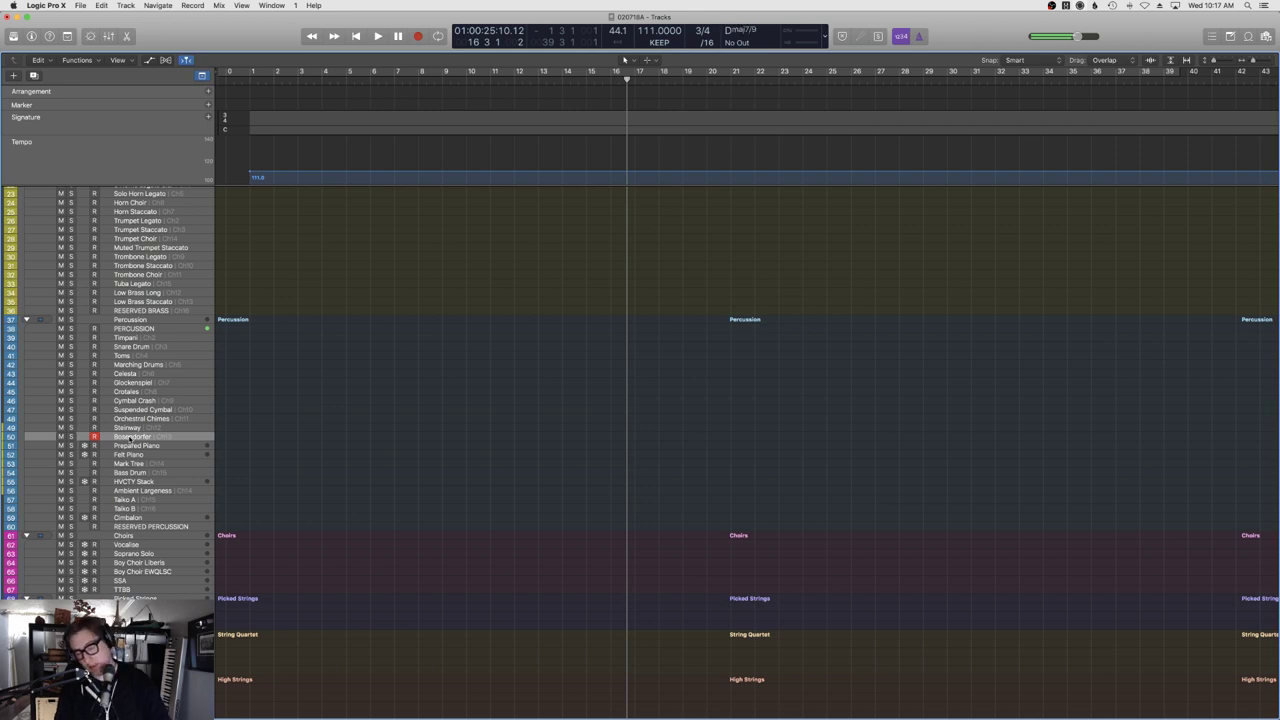
{"action": "scroll", "coordinate": [535, 443], "scroll_direction": "up", "scroll_amount": 8}
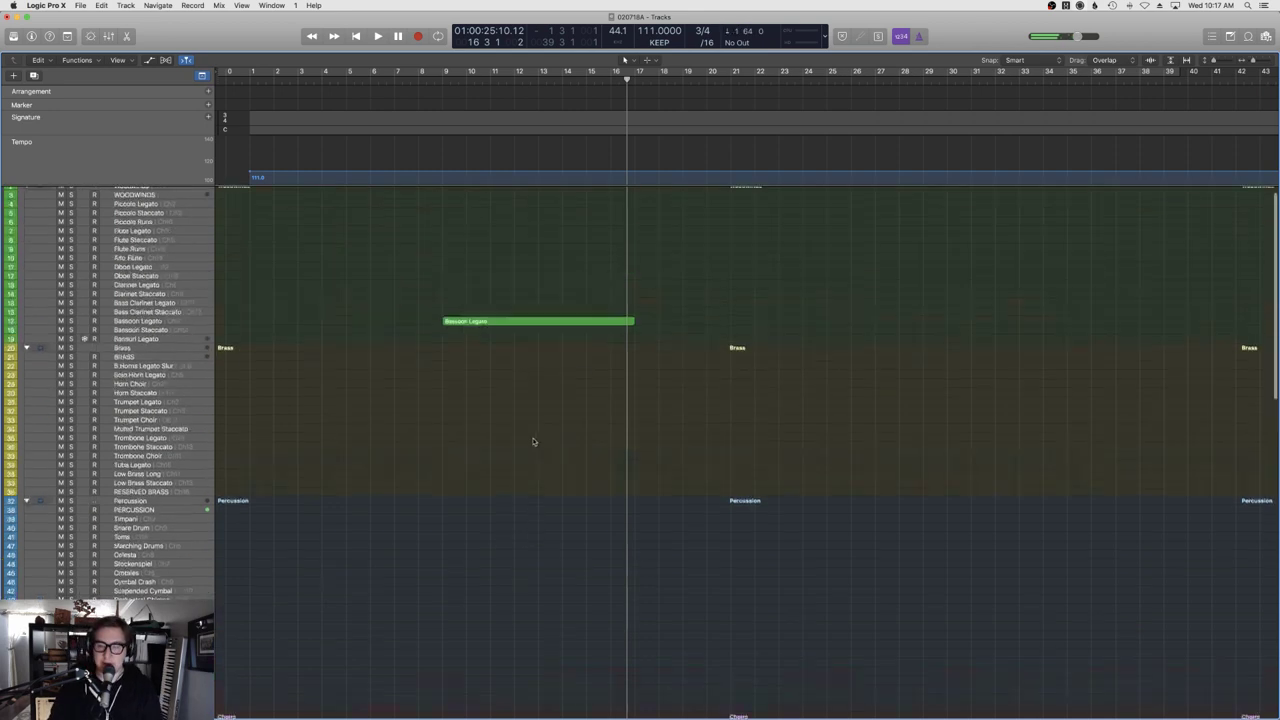
Play the bassoon line, straighten the expression rise before bar 15, and raise the dip at bar 15 to about 76.
{"action": "left_click", "coordinate": [425, 80]}
{"action": "key", "text": "space"}
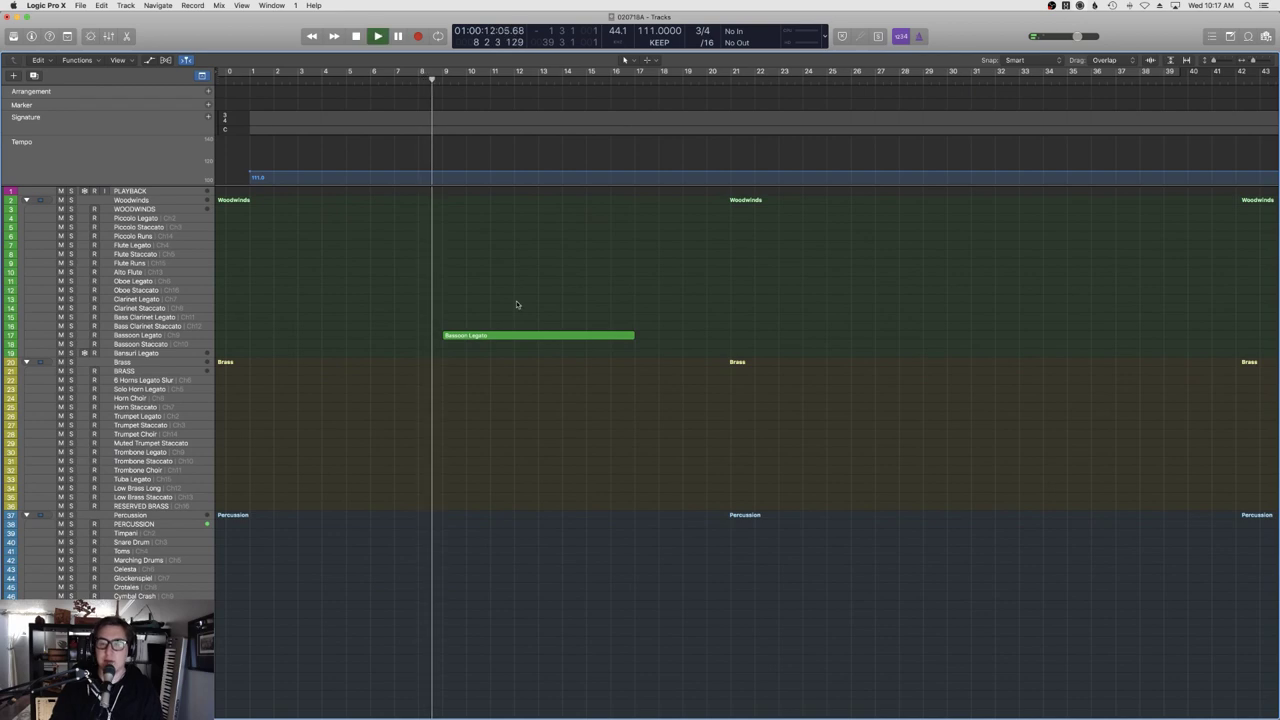
{"action": "double_click", "coordinate": [527, 334]}
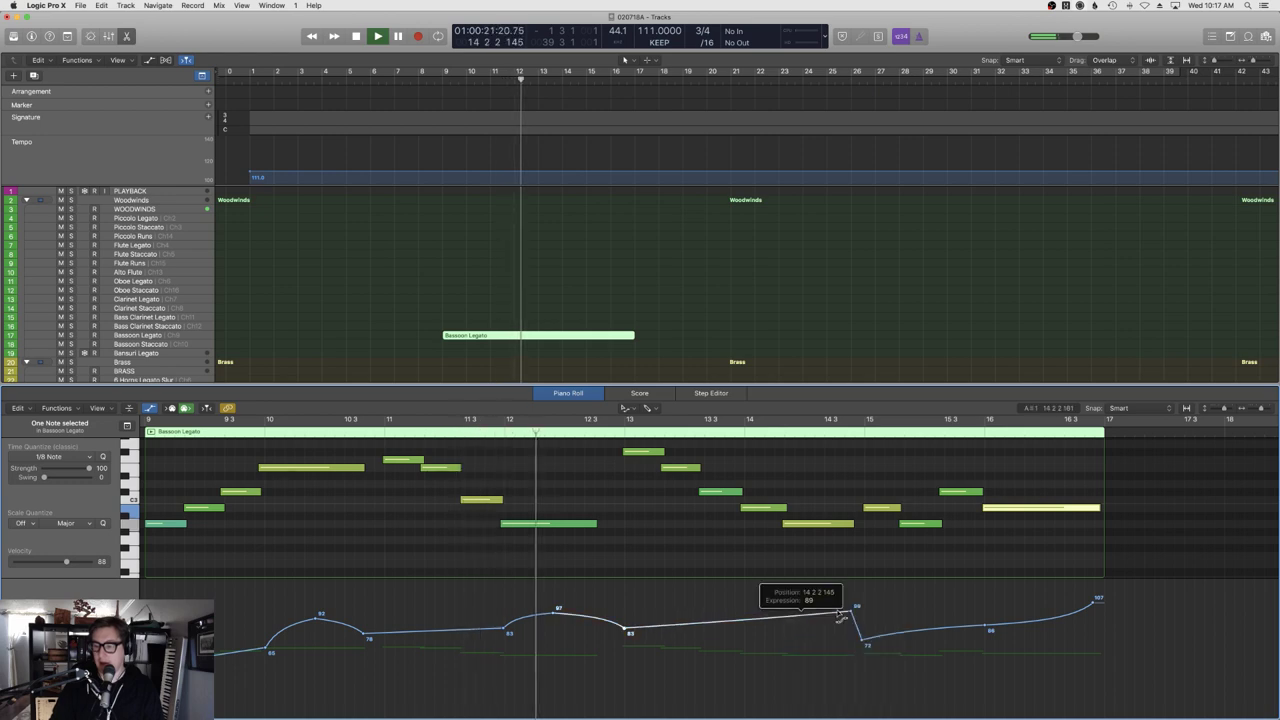
{"action": "right_click", "coordinate": [896, 572]}
{"action": "left_click", "coordinate": [894, 570]}
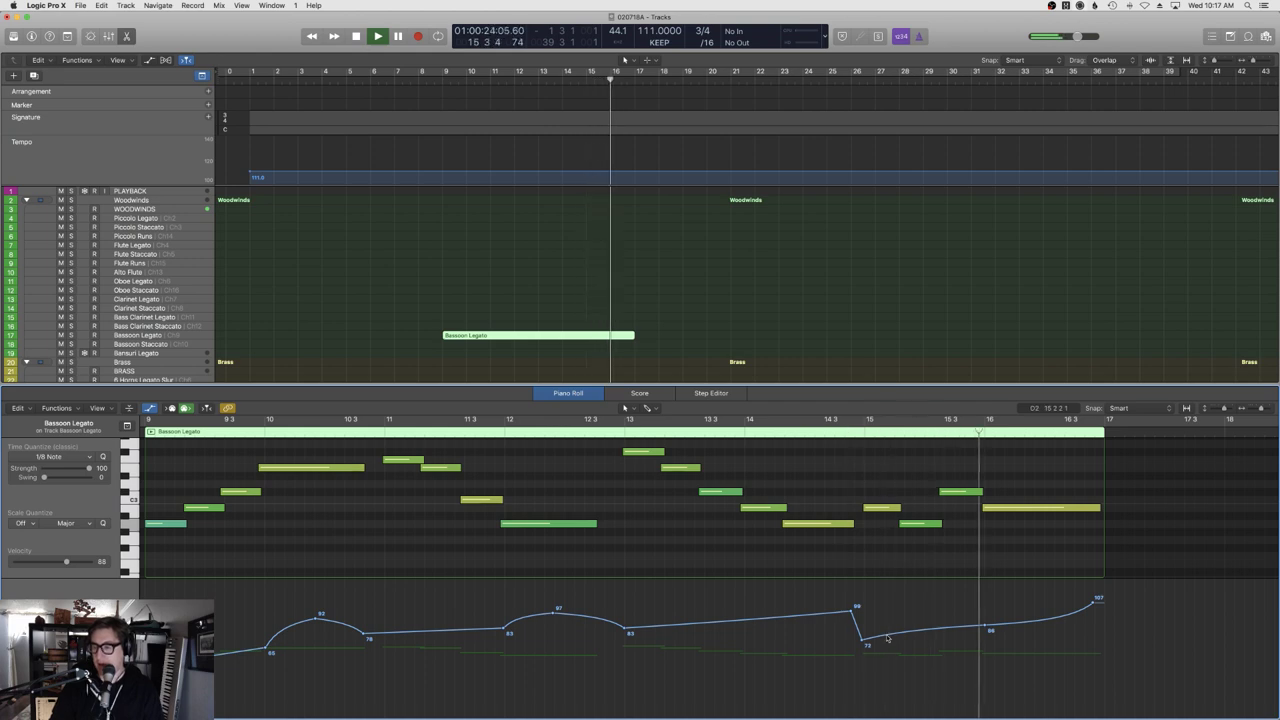
{"action": "left_click_drag", "start_coordinate": [862, 641], "coordinate": [866, 610]}
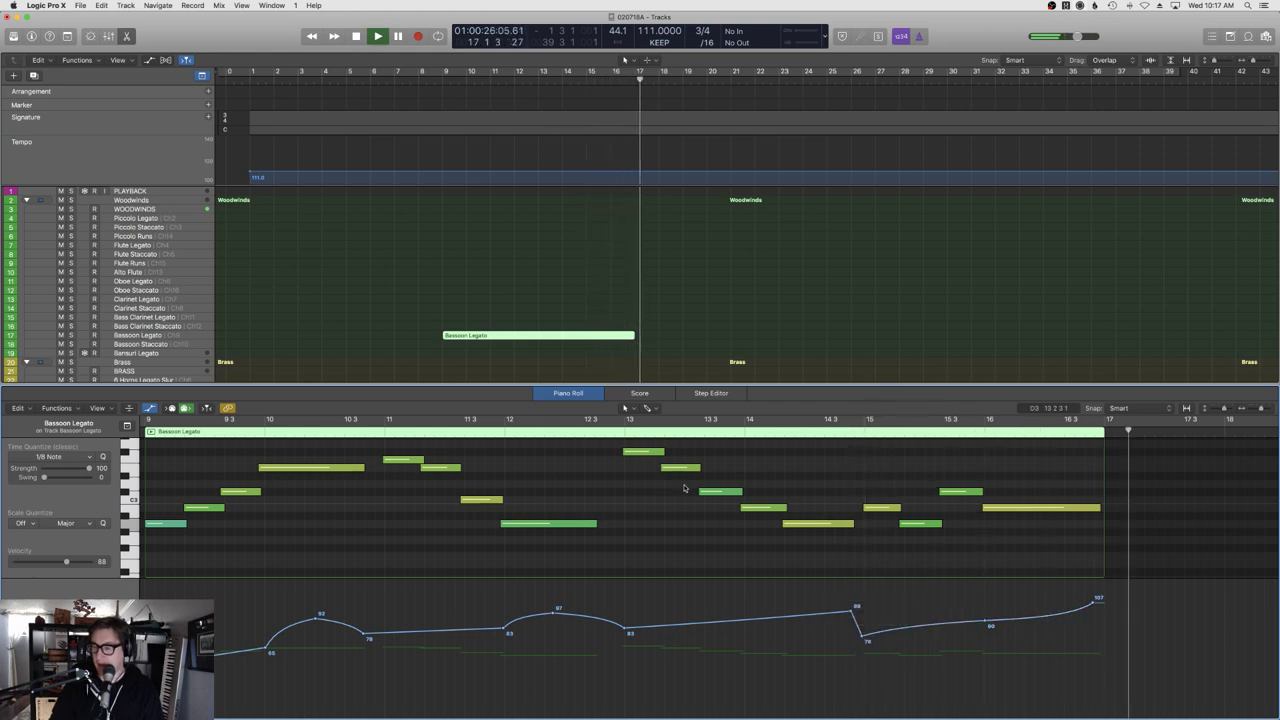
Show the bassoon region's modulation data and set it to about 12 from bar 9.
{"action": "key", "text": "e"}
{"action": "scroll", "coordinate": [468, 481], "scroll_direction": "left", "scroll_amount": 5}
{"action": "left_click", "coordinate": [75, 520]}
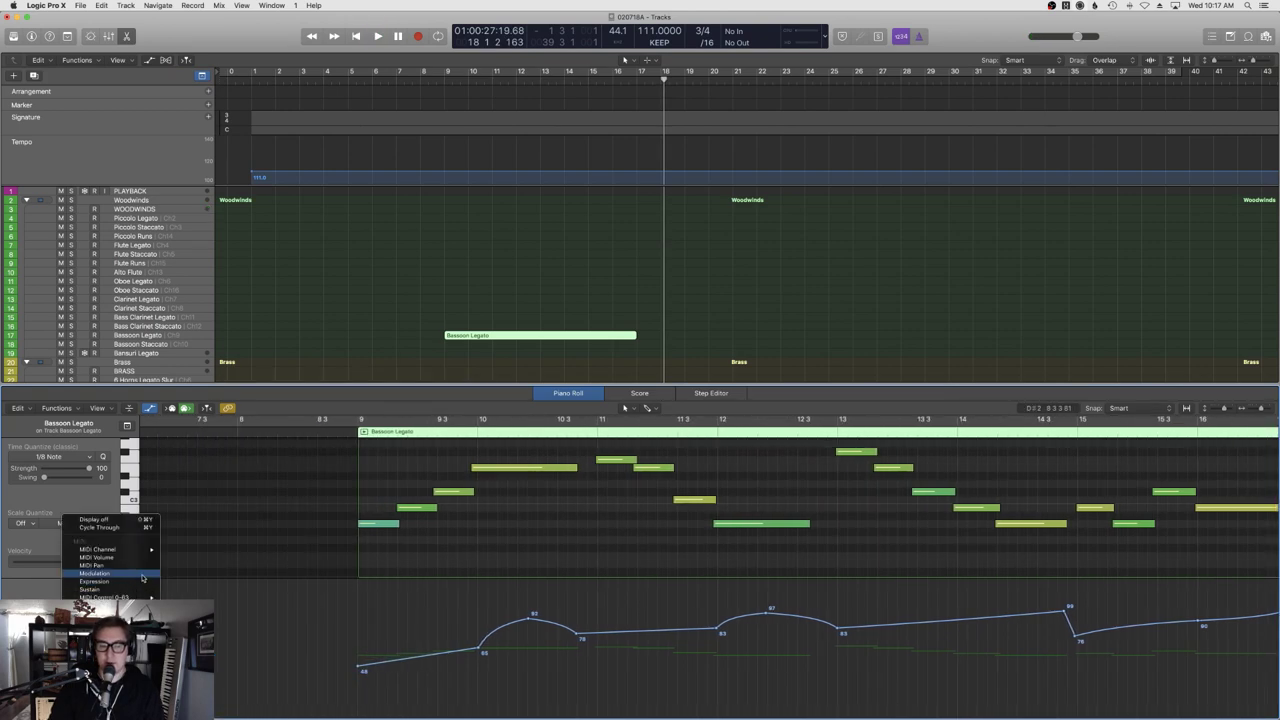
{"action": "left_click", "coordinate": [94, 573]}
{"action": "left_click_drag", "start_coordinate": [358, 650], "coordinate": [349, 706]}
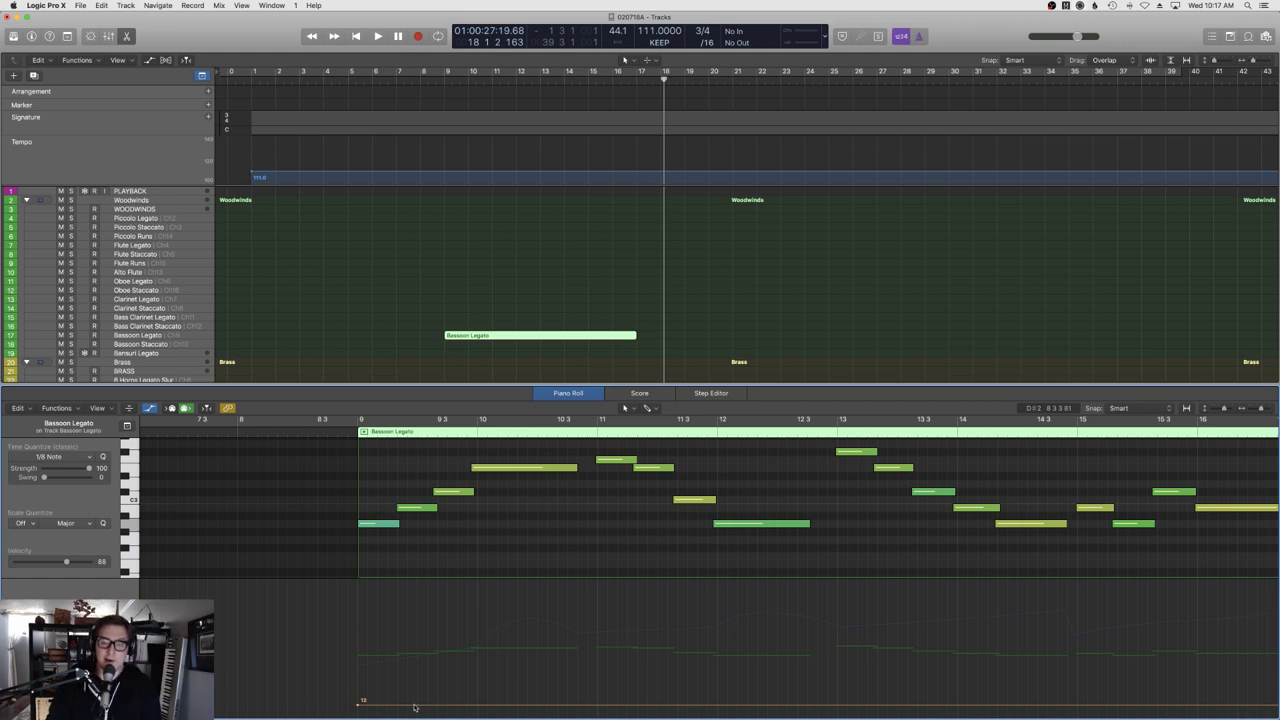
Add a curved modulation swell over bar 10's long note, peaking at about 66 and returning to 12 at bar 11.
{"action": "left_click_drag", "start_coordinate": [583, 707], "coordinate": [537, 655]}
{"action": "right_click", "coordinate": [537, 655]}
{"action": "right_click", "coordinate": [346, 416]}
{"action": "left_click", "coordinate": [336, 432]}
{"action": "key", "text": "space"}
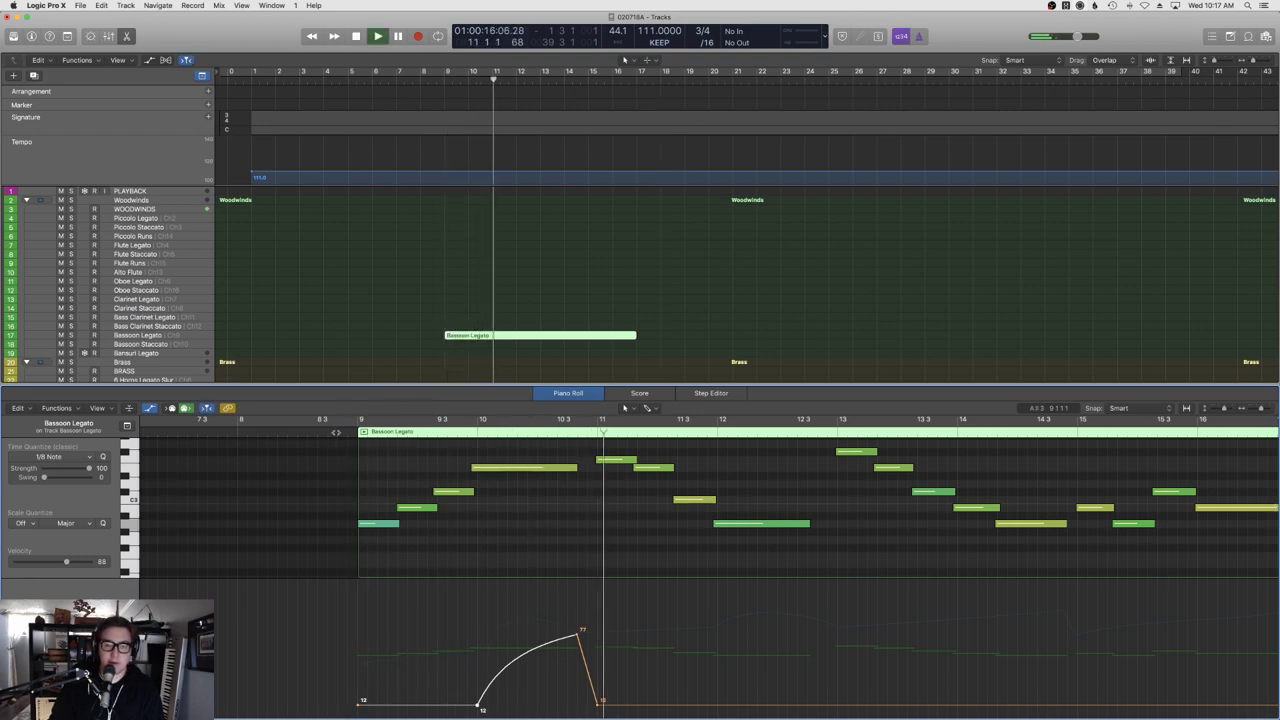
{"action": "key", "text": "space"}
{"action": "left_click_drag", "start_coordinate": [577, 636], "coordinate": [577, 648]}
{"action": "key", "text": "space"}
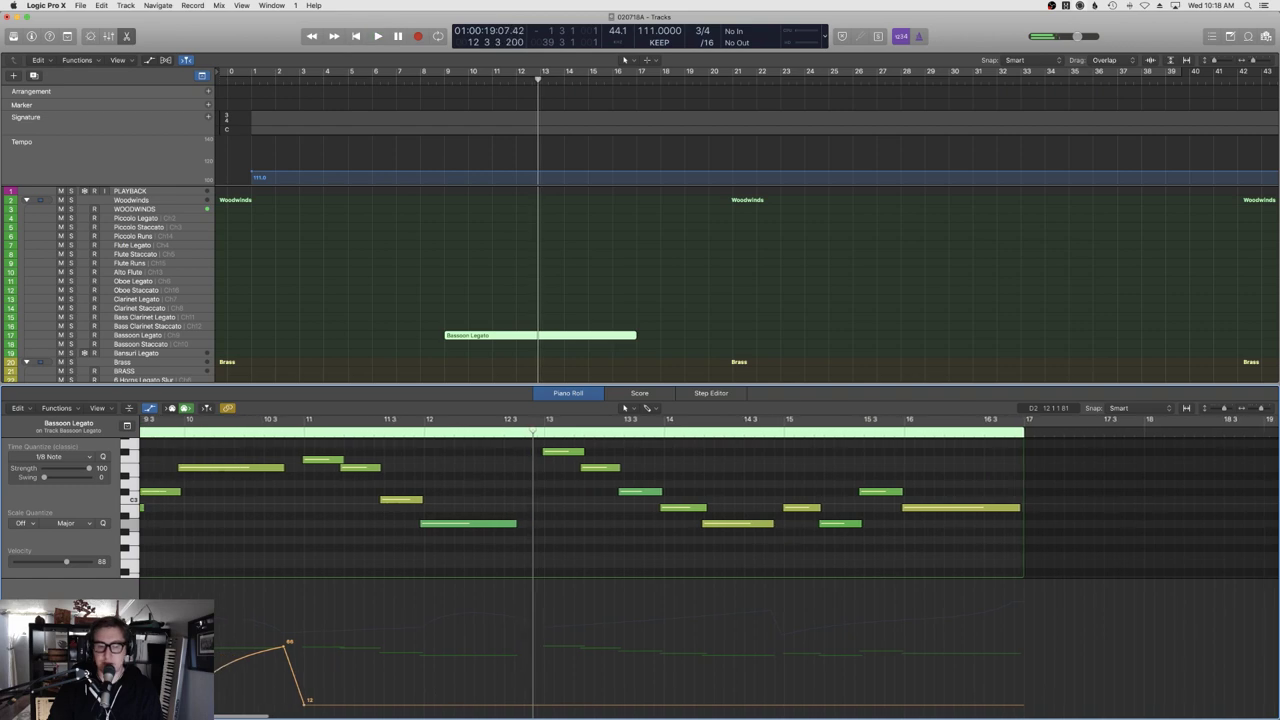
Show the note velocities and raise them for all notes in the Bassoon Legato region to near the maximum.
{"action": "left_click", "coordinate": [70, 585]}
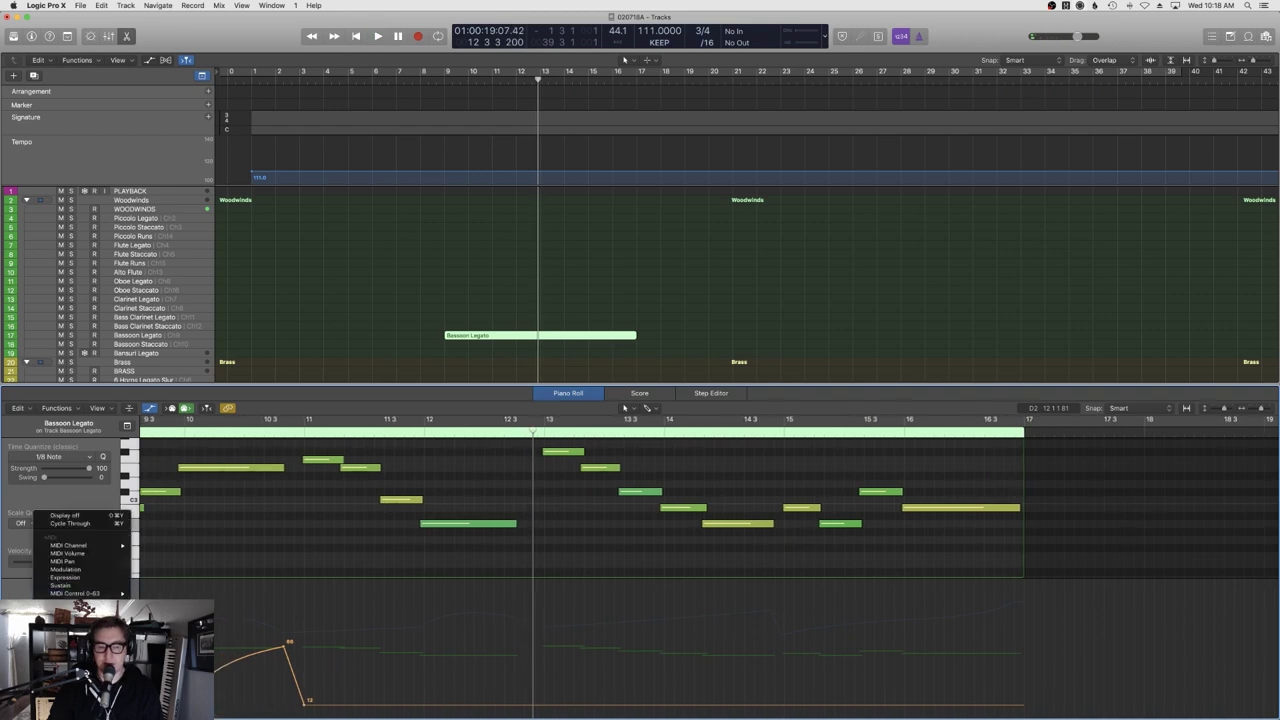
{"action": "left_click", "coordinate": [70, 590]}
{"action": "key", "text": "super+a"}
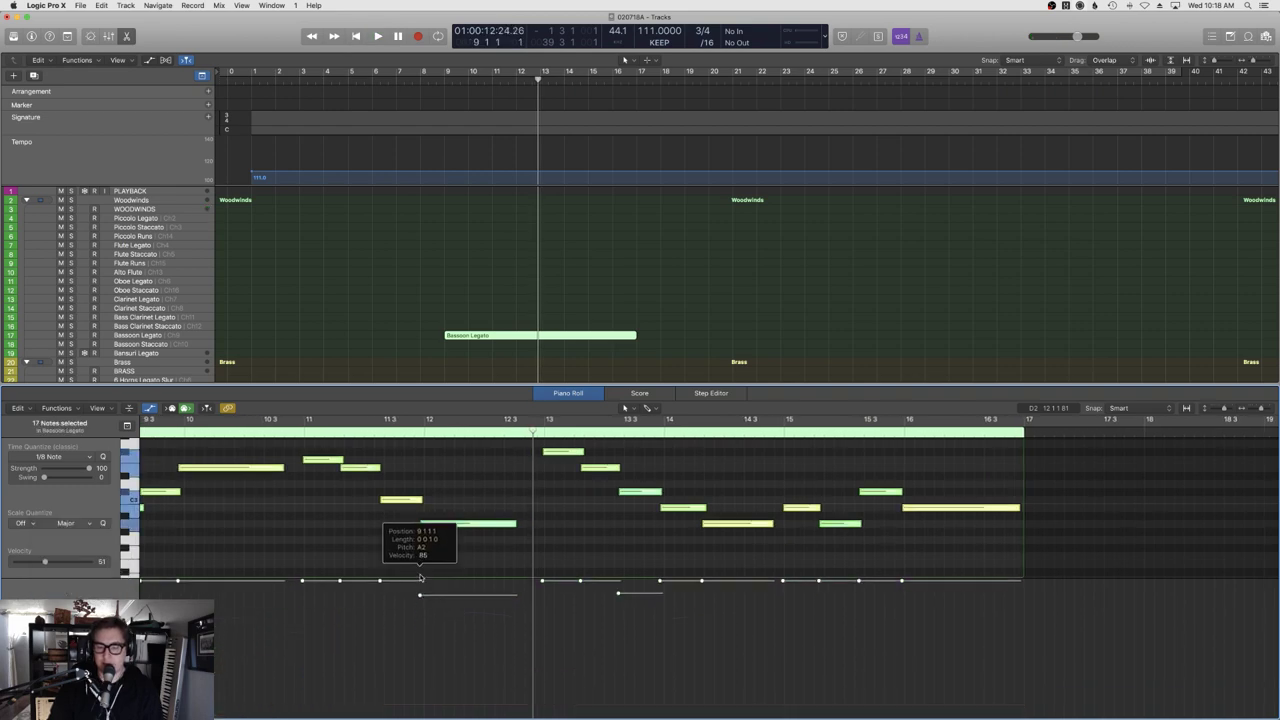
{"action": "left_click_drag", "start_coordinate": [420, 582], "coordinate": [420, 550]}
{"action": "scroll", "coordinate": [700, 500], "scroll_direction": "left", "scroll_amount": 3}
{"action": "left_click", "coordinate": [70, 590]}
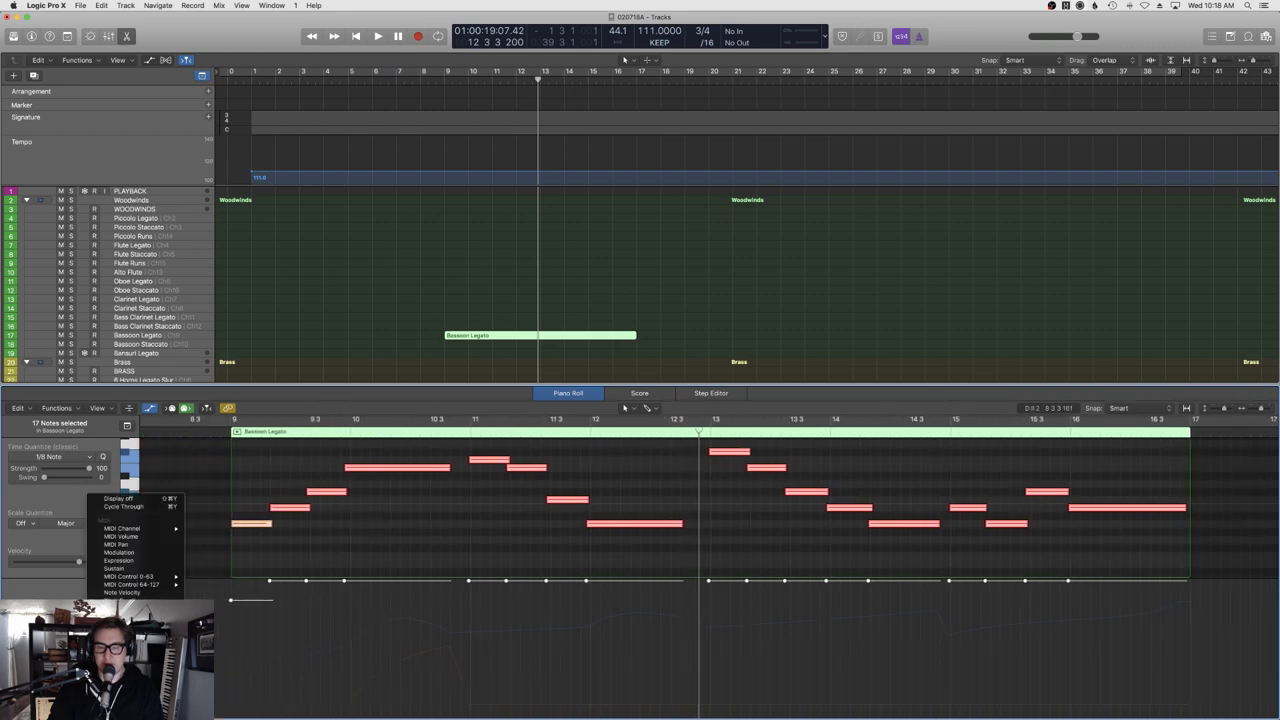
Show the bassoon region's modulation, play it, and add a curved rise from bar 11 to about 48 in bar 12.
{"action": "left_click", "coordinate": [136, 553]}
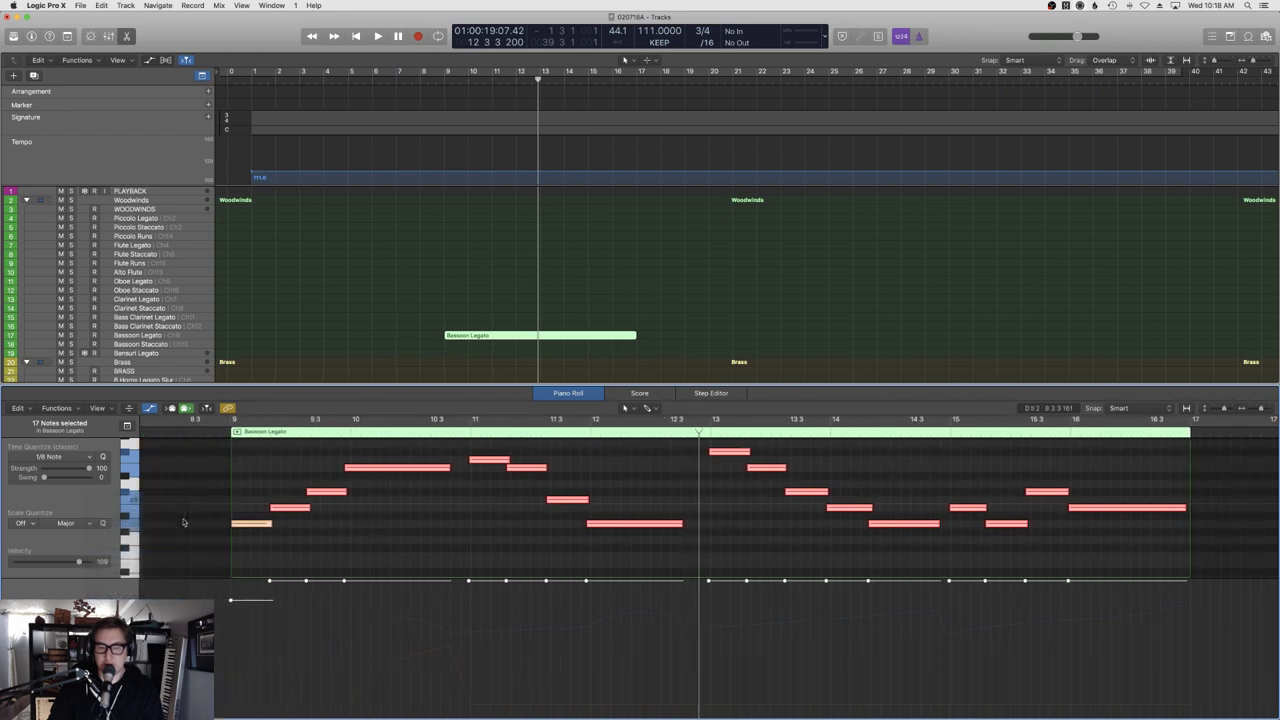
{"action": "key", "text": "shift+space"}
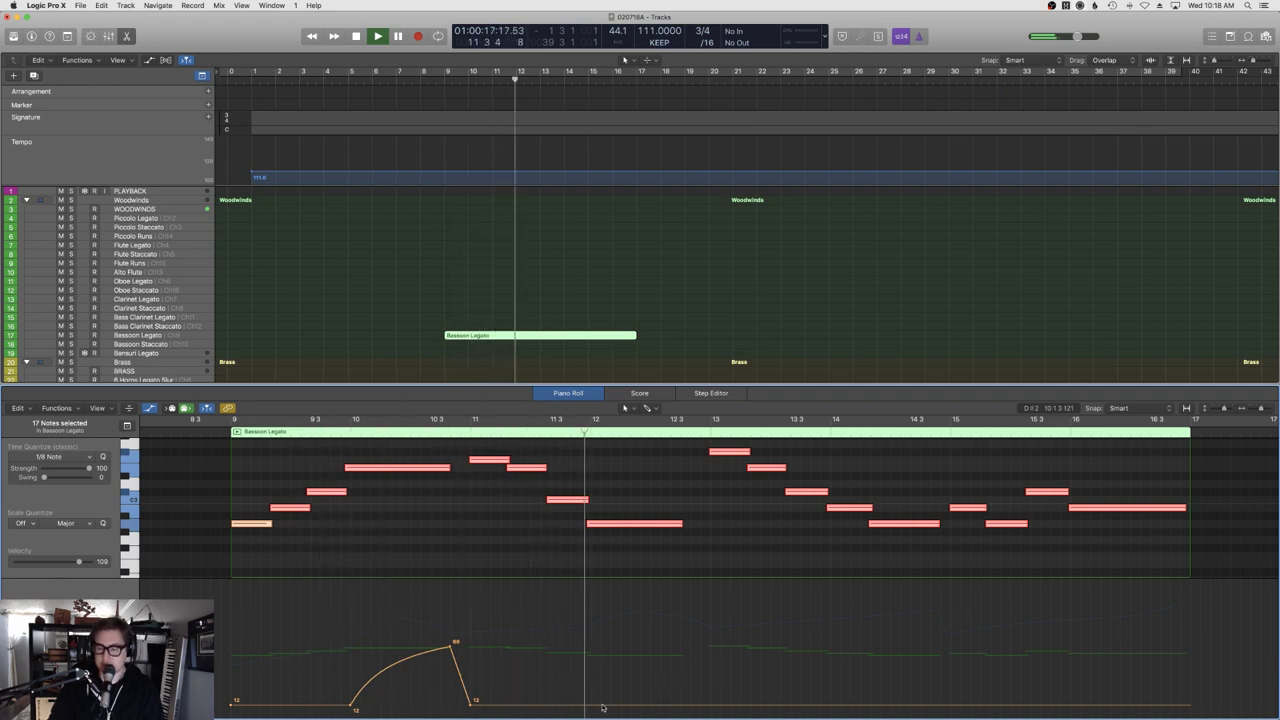
{"action": "key", "text": "space"}
{"action": "left_click_drag", "start_coordinate": [598, 705], "coordinate": [680, 662]}
{"action": "left_click_drag", "start_coordinate": [606, 678], "coordinate": [604, 681]}
{"action": "key", "text": "t"}
{"action": "key", "text": "t"}
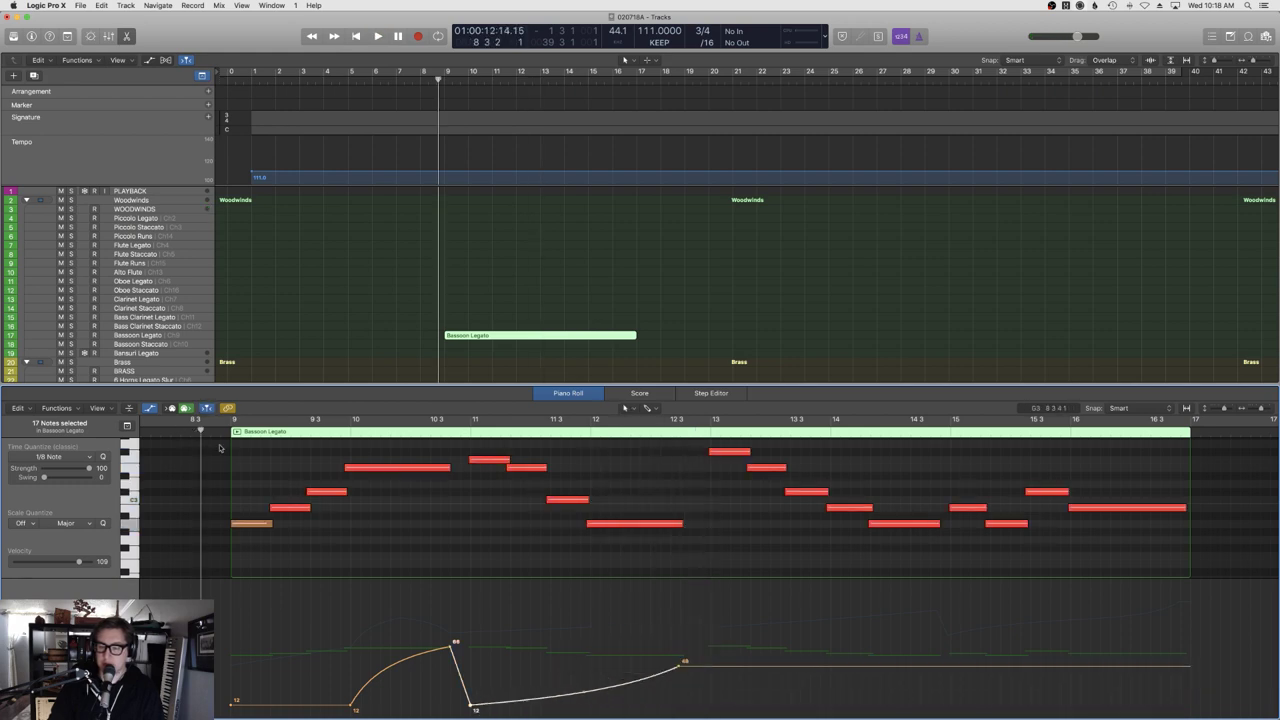
Lower the bar 10 modulation peak to about 51, and ramp the modulation up to about 79 at the end of bar 16.
{"action": "left_click_drag", "start_coordinate": [451, 650], "coordinate": [455, 660]}
{"action": "key", "text": "space"}
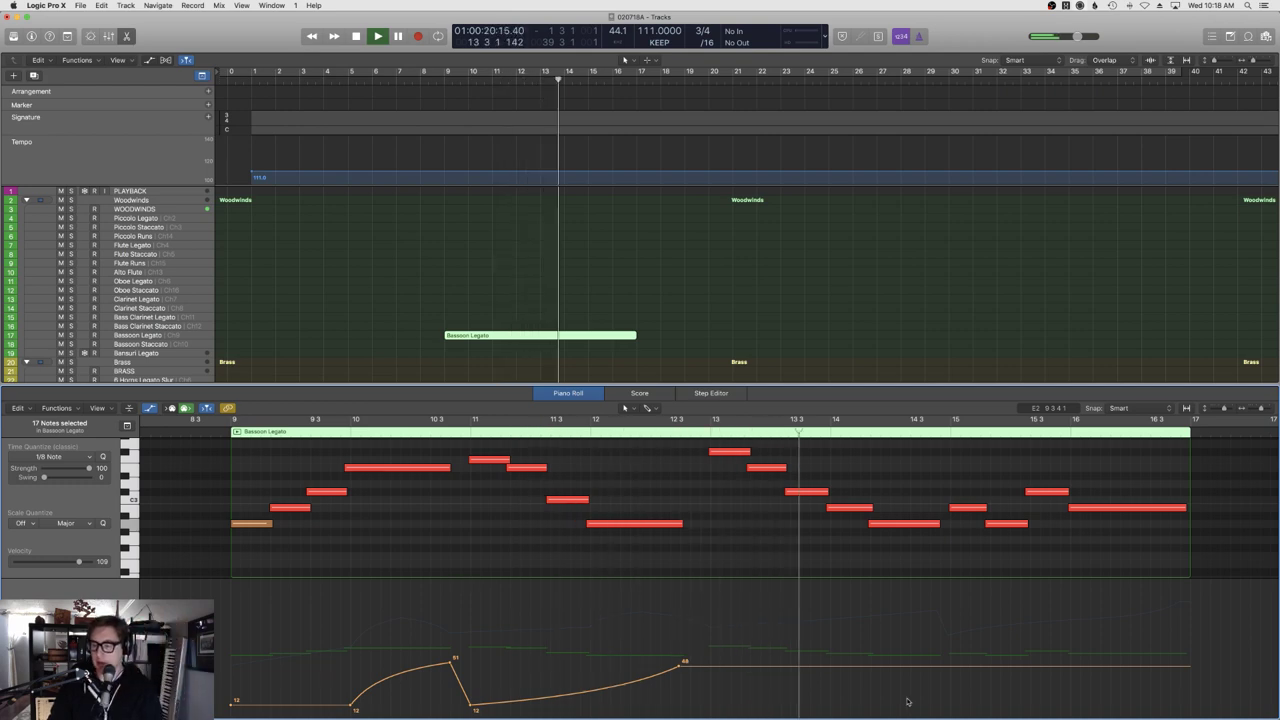
{"action": "left_click_drag", "start_coordinate": [957, 665], "coordinate": [1187, 632]}
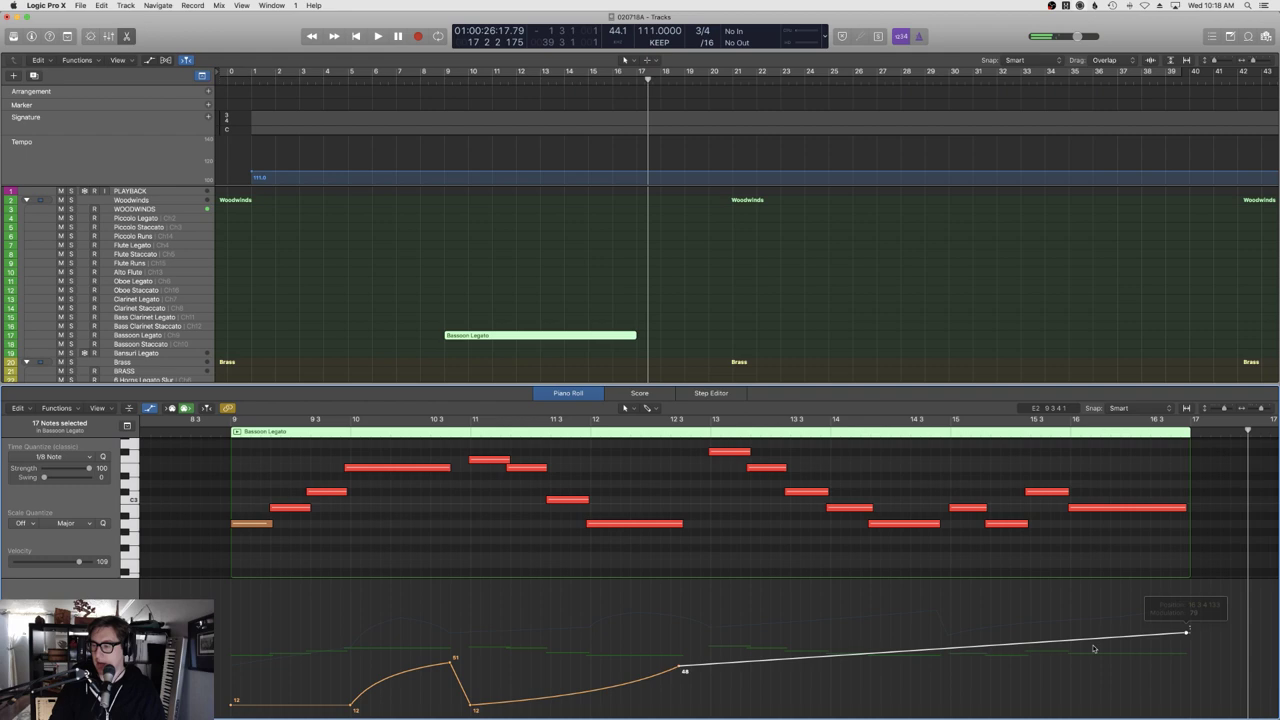
Close the piano roll and play the piece from the beginning to review the pizzicato strings leading into the bassoon.
{"action": "key", "text": "e"}
{"action": "scroll", "coordinate": [752, 328], "scroll_direction": "down", "scroll_amount": 15}
{"action": "scroll", "coordinate": [752, 328], "scroll_direction": "up", "scroll_amount": 15}
{"action": "left_click", "coordinate": [451, 400]}
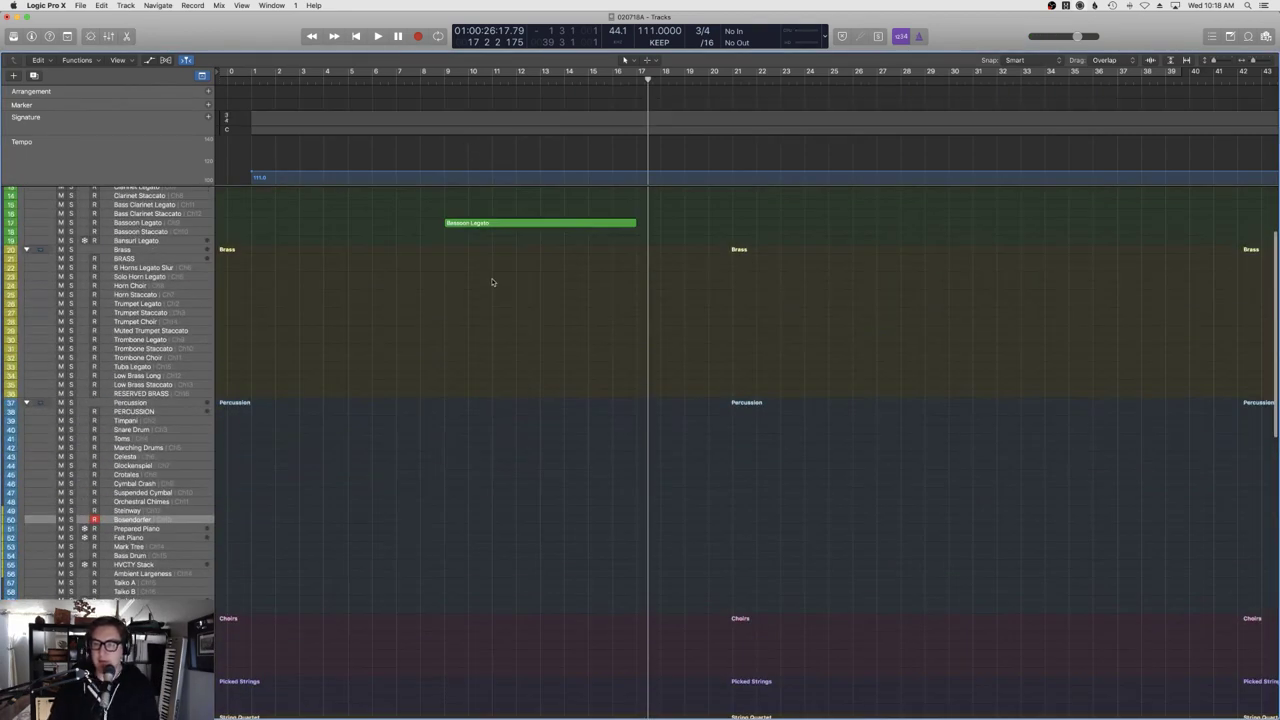
{"action": "scroll", "coordinate": [455, 400], "scroll_direction": "down", "scroll_amount": 12}
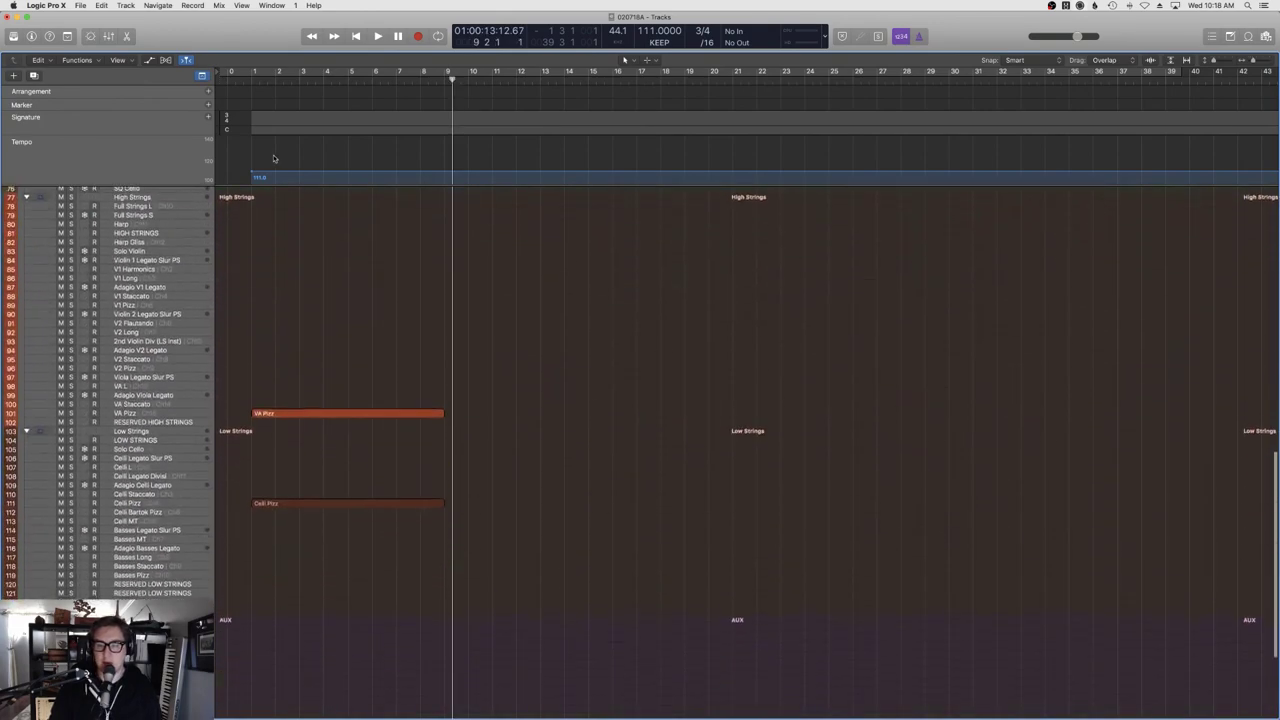
{"action": "key", "text": "Return"}
{"action": "key", "text": "space"}
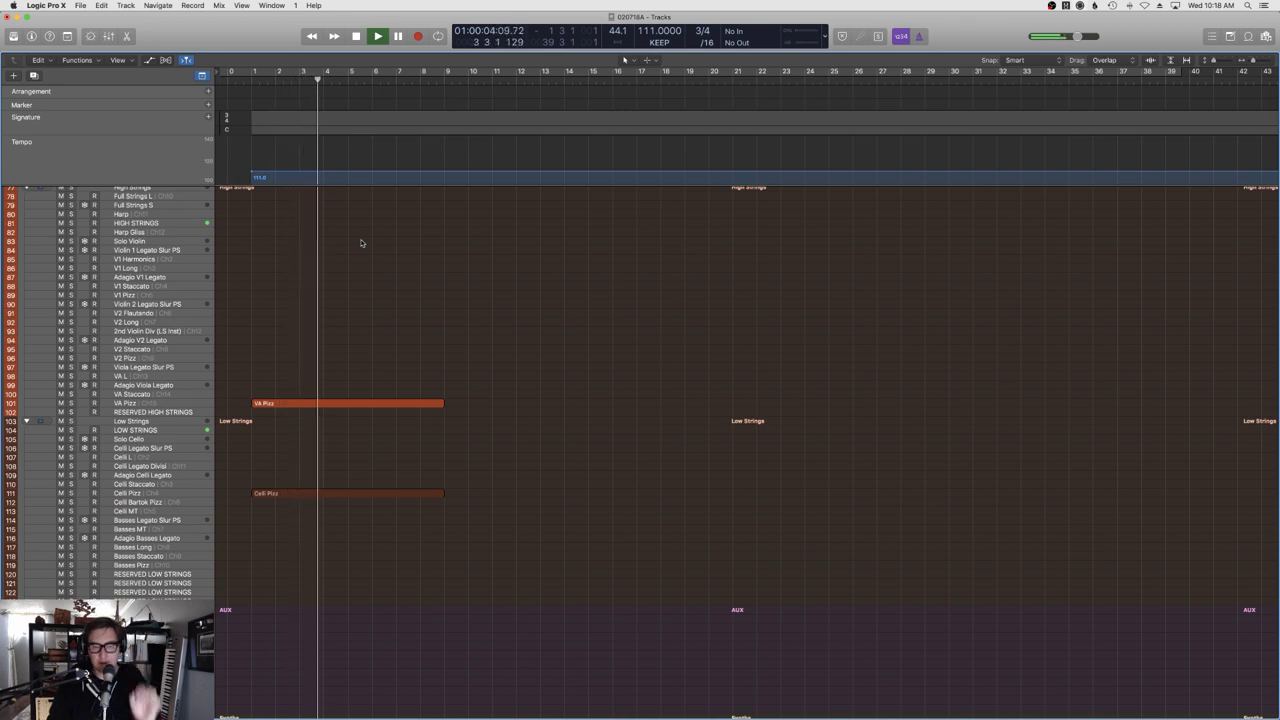
{"action": "scroll", "coordinate": [421, 363], "scroll_direction": "up", "scroll_amount": 12}
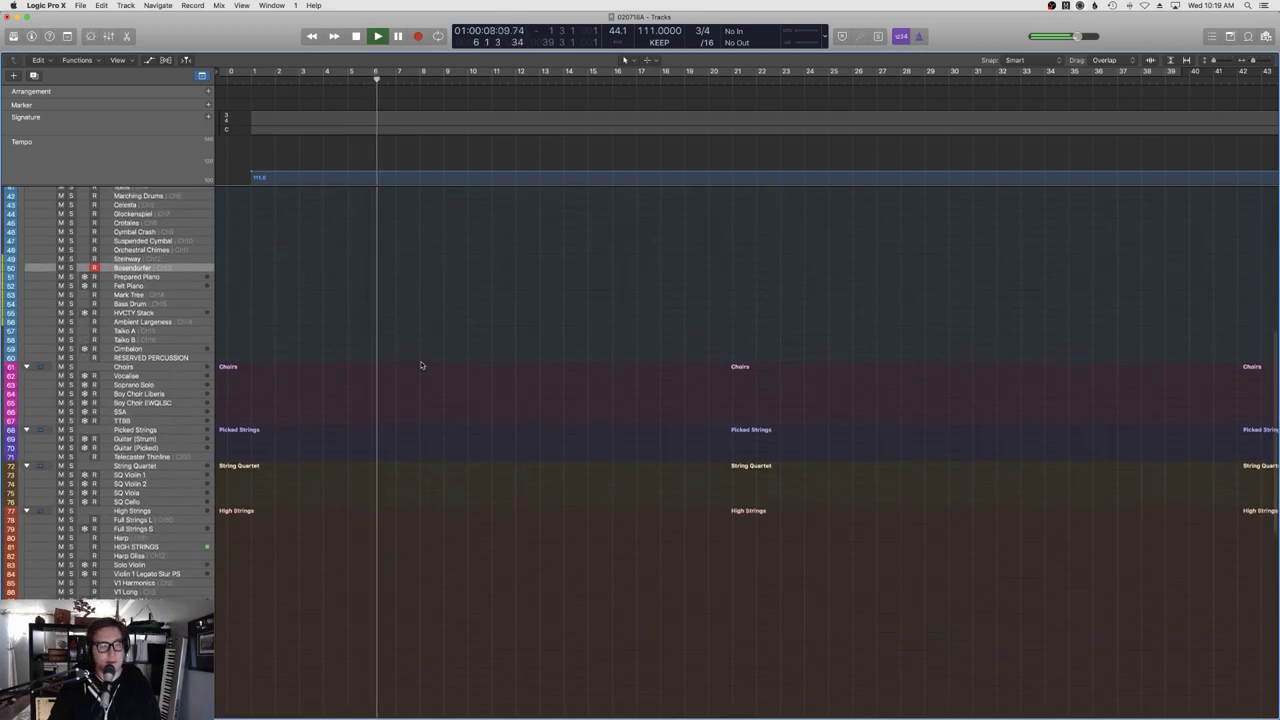
{"action": "scroll", "coordinate": [421, 364], "scroll_direction": "up", "scroll_amount": 11}
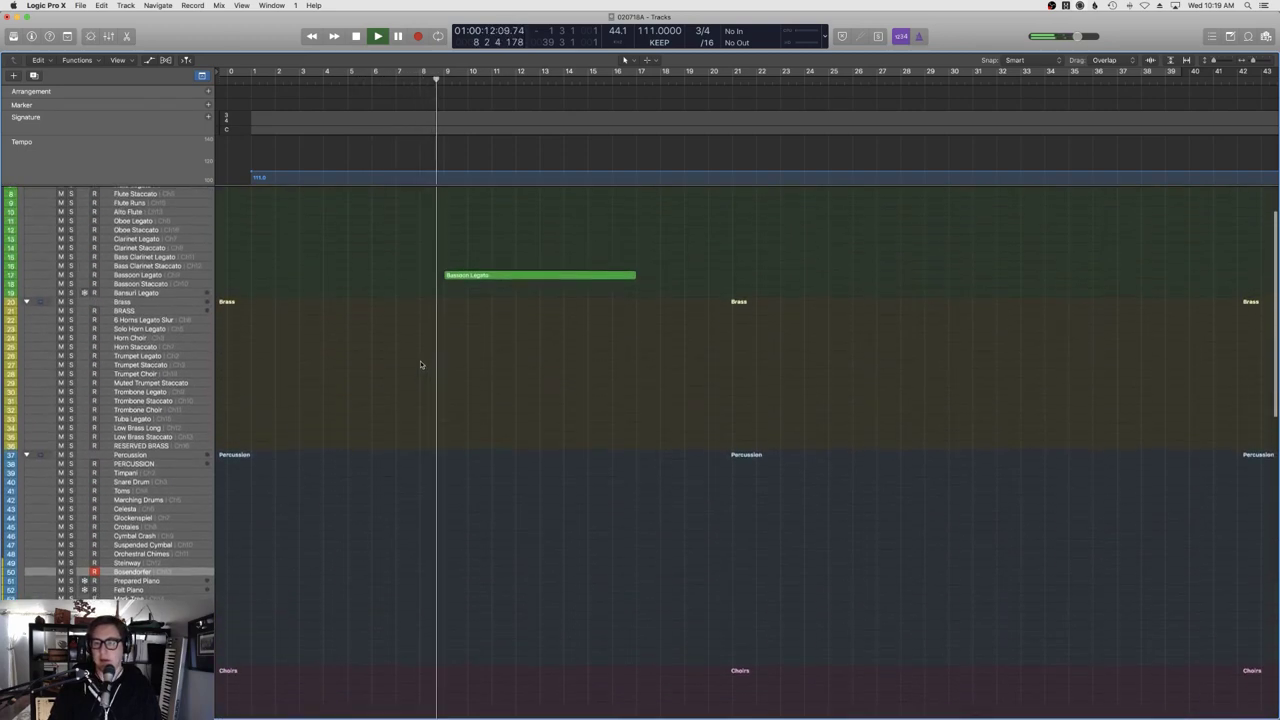
{"action": "scroll", "coordinate": [421, 364], "scroll_direction": "down", "scroll_amount": 14}
{"action": "scroll", "coordinate": [421, 364], "scroll_direction": "down", "scroll_amount": 11}
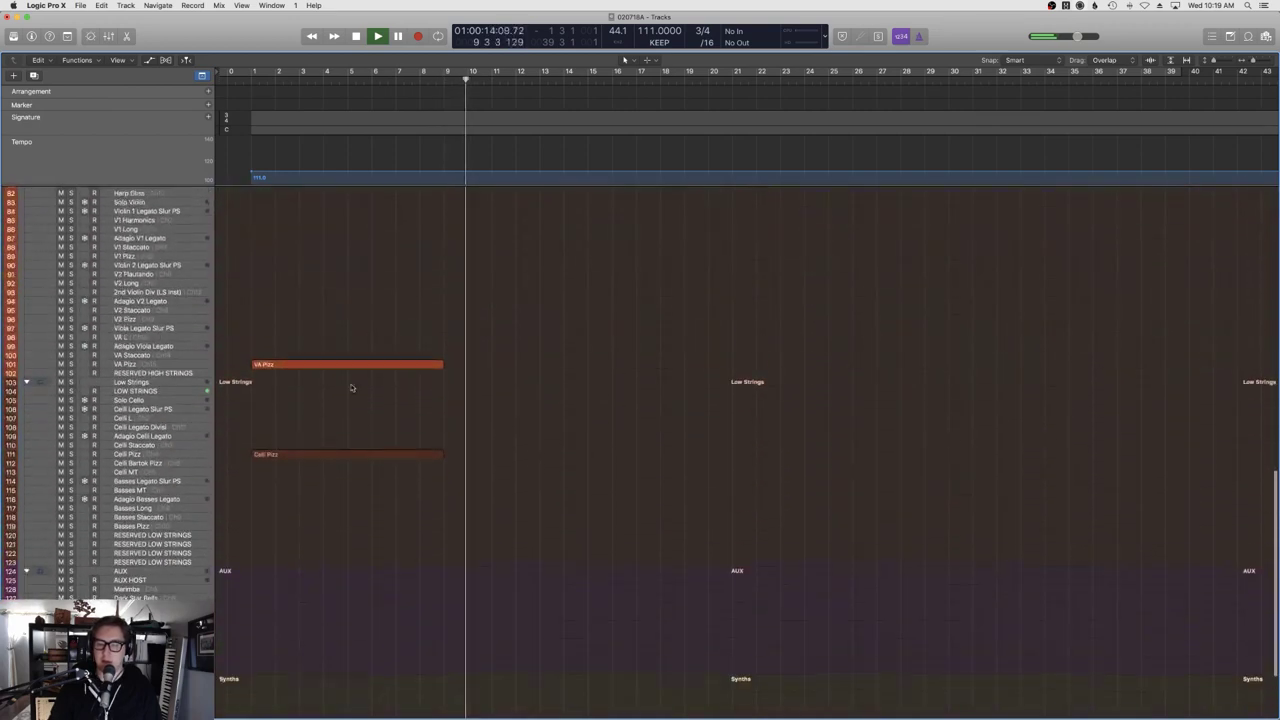
Record a short cello line from bar 9 on the Celli Legato Slur PS track, redoing the first take.
{"action": "left_click", "coordinate": [199, 433]}
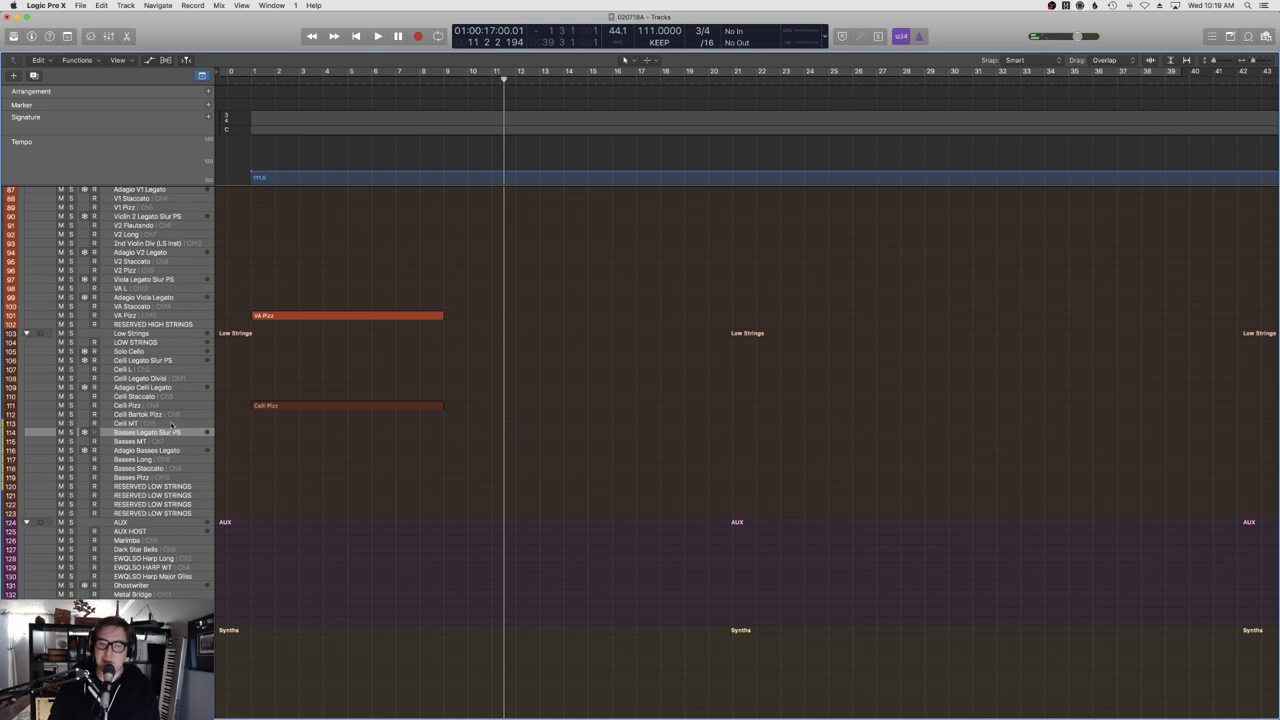
{"action": "left_click", "coordinate": [142, 389]}
{"action": "left_click", "coordinate": [148, 379]}
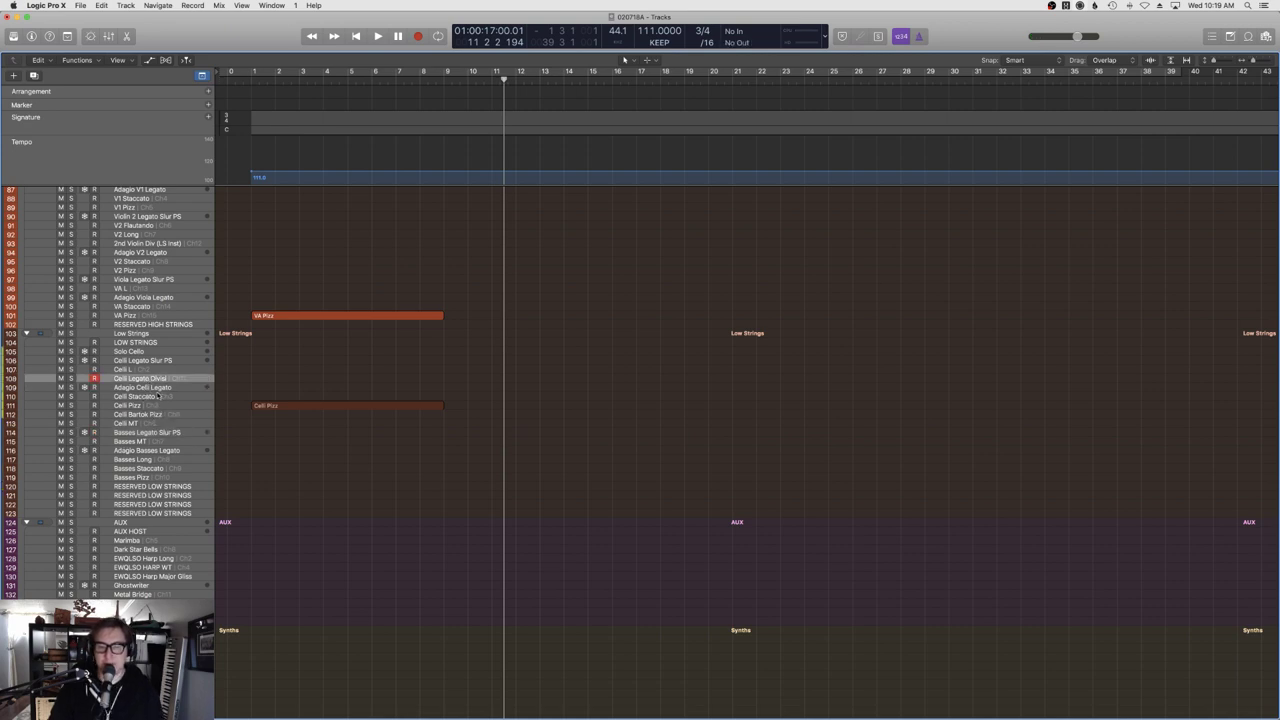
{"action": "left_click", "coordinate": [161, 362]}
{"action": "left_click", "coordinate": [446, 84]}
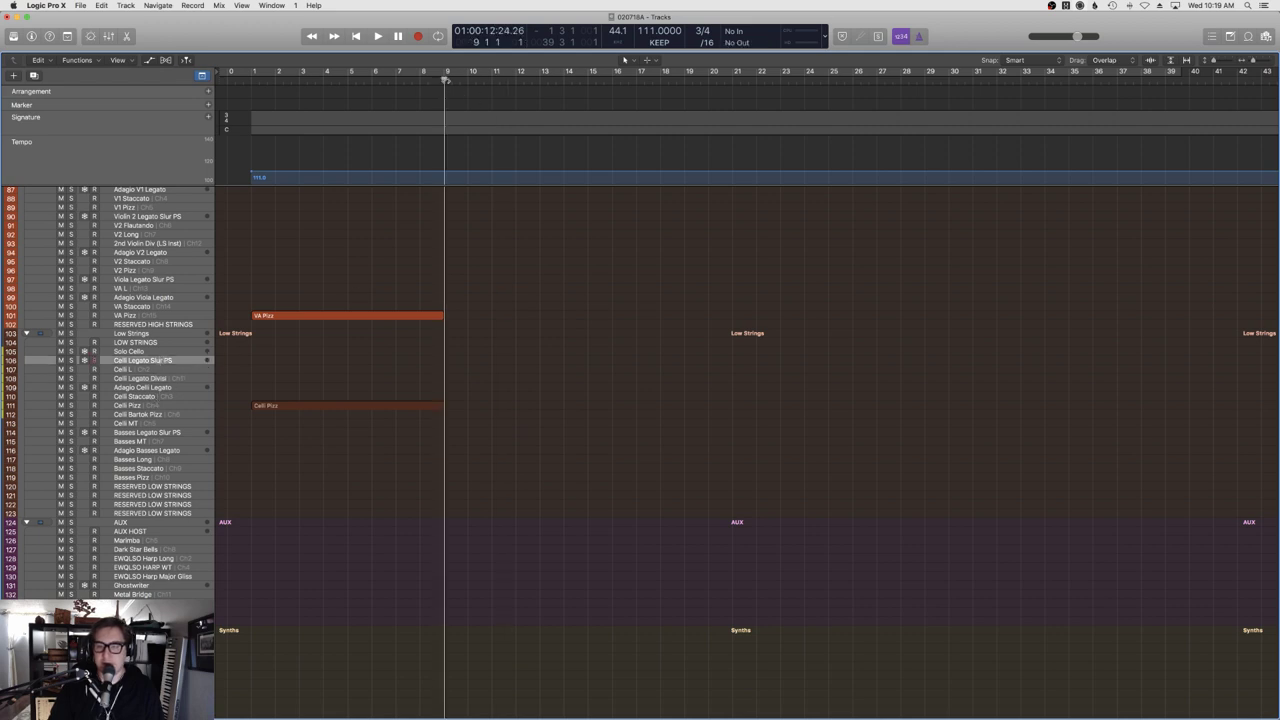
{"action": "key", "text": "r"}
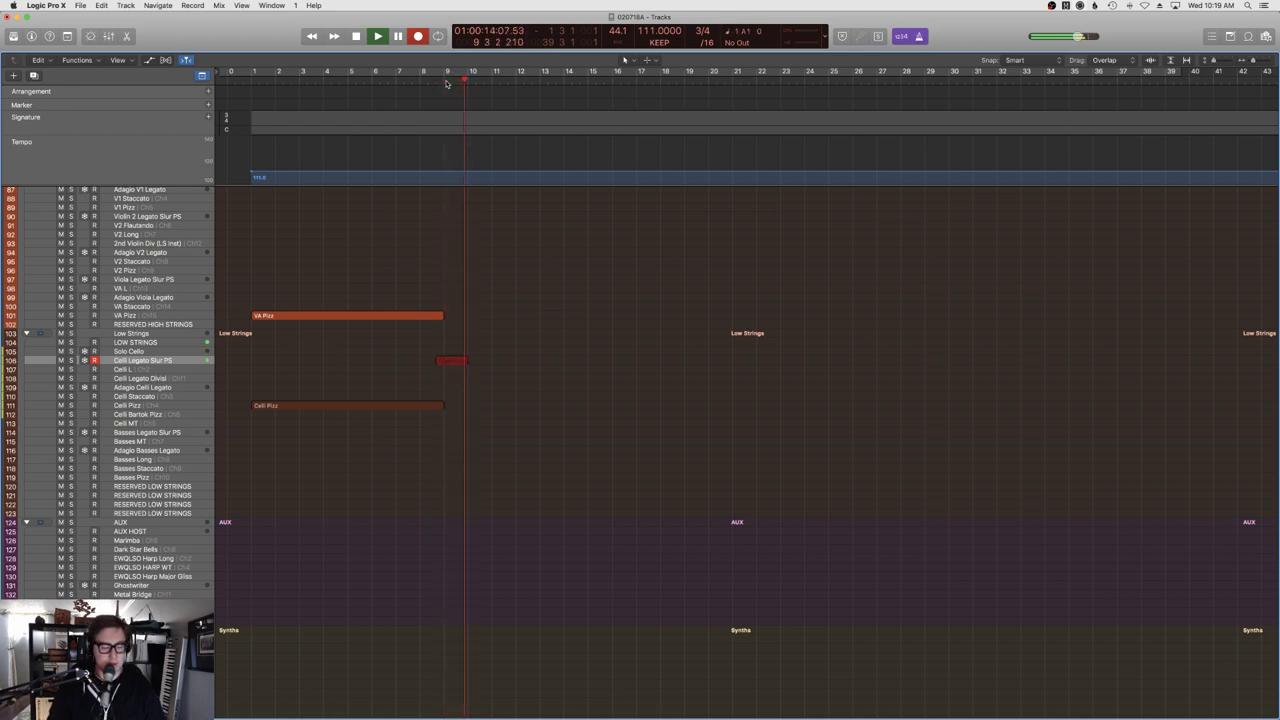
{"action": "key", "text": "space"}
{"action": "left_click", "coordinate": [452, 76]}
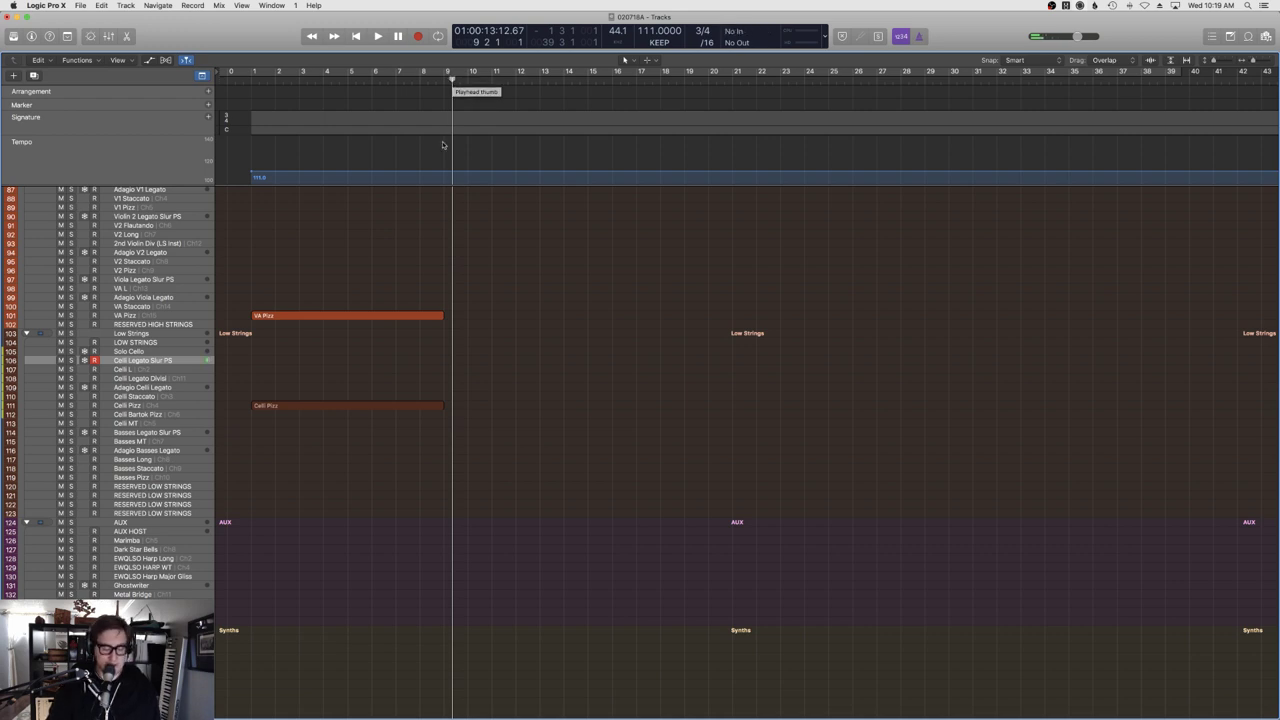
{"action": "key", "text": "r"}
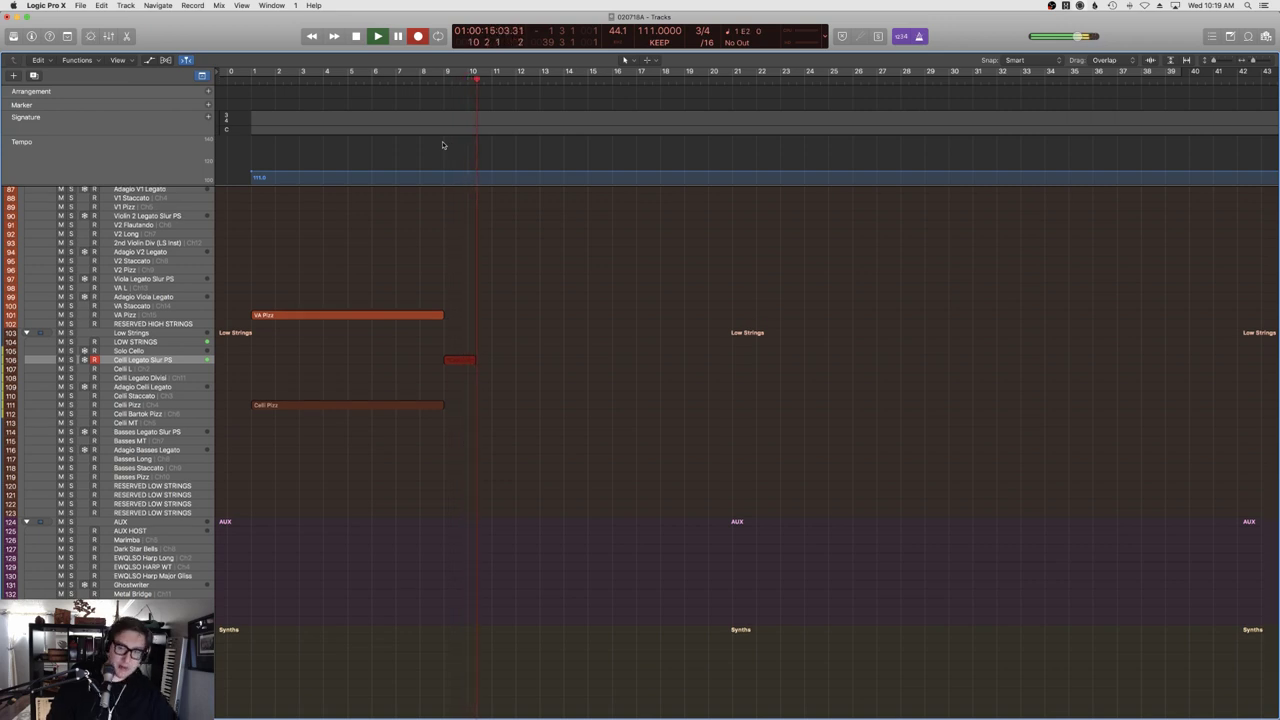
{"action": "key", "text": "space"}
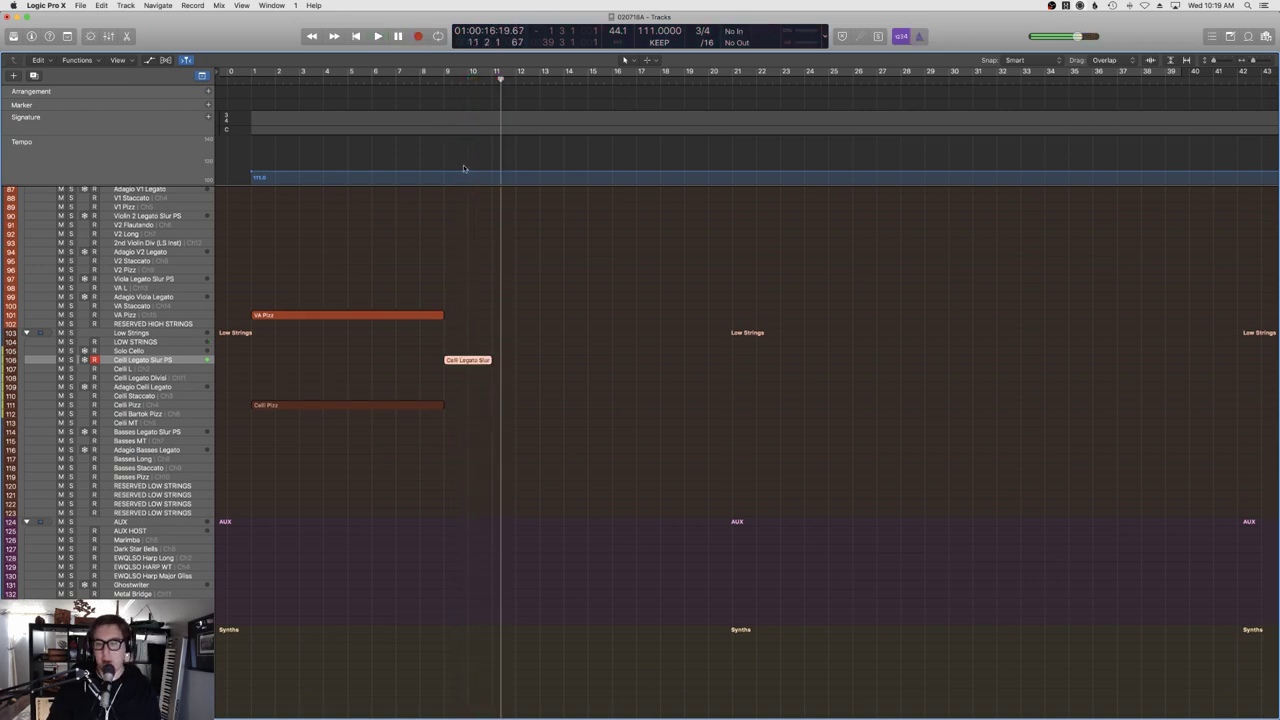
Open the cello region in the piano roll, show its note velocities and raise all three notes to 127.
{"action": "key", "text": "p"}
{"action": "scroll", "coordinate": [236, 546], "scroll_direction": "left", "scroll_amount": 2}
{"action": "left_click_drag", "start_coordinate": [199, 523], "coordinate": [175, 552]}
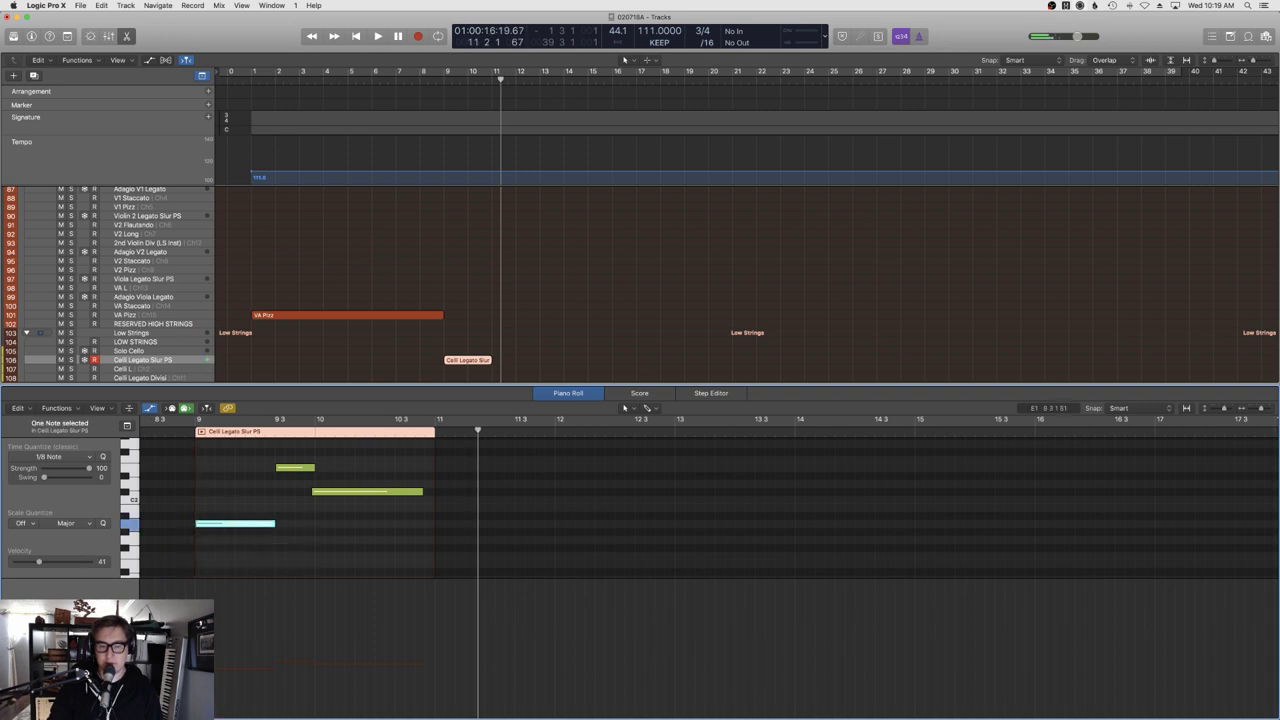
{"action": "left_click", "coordinate": [70, 512]}
{"action": "left_click", "coordinate": [88, 511]}
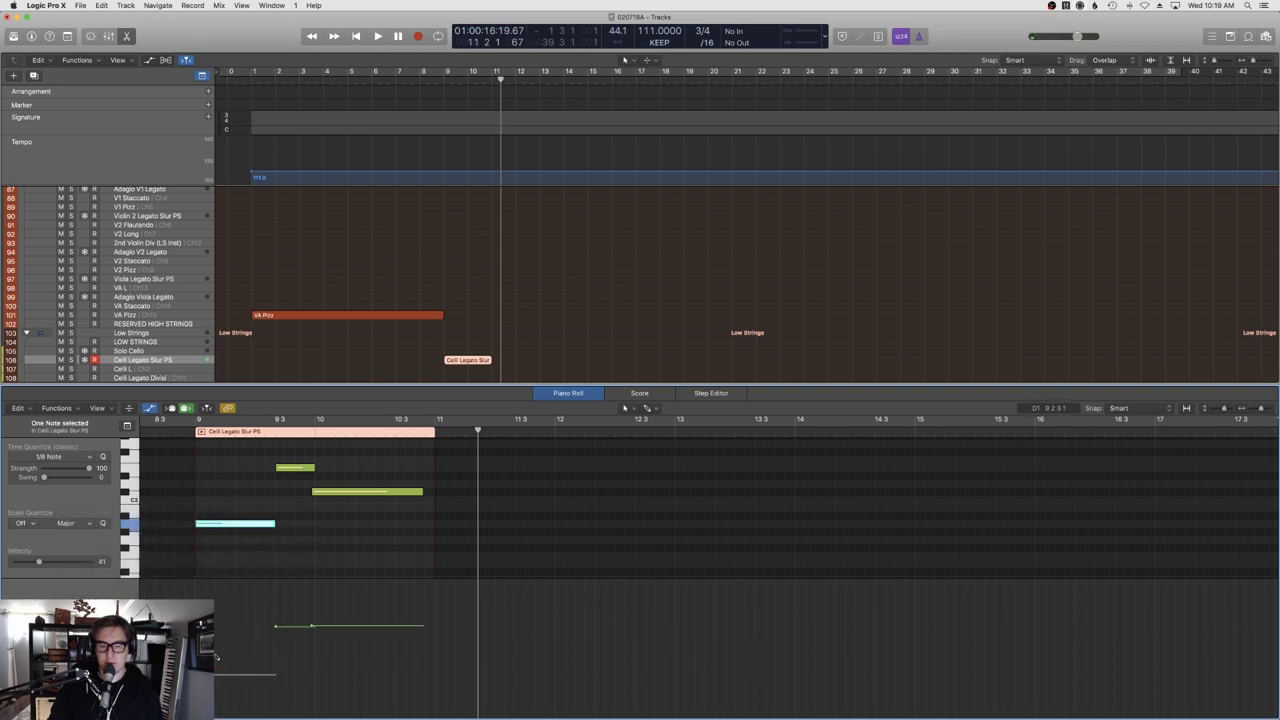
{"action": "left_click_drag", "start_coordinate": [196, 675], "coordinate": [198, 557]}
Show the cello region's expression, add a level from bar 9 and raise it to about 56 while playing.
{"action": "left_click", "coordinate": [100, 583]}
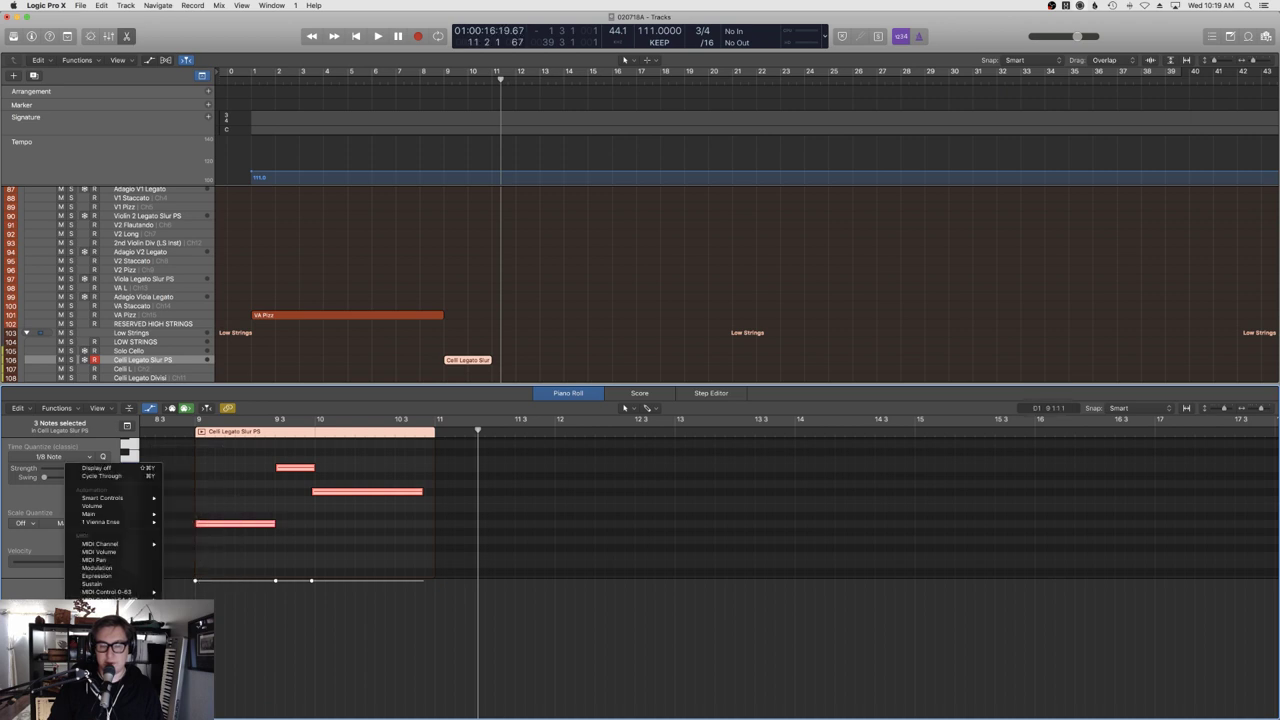
{"action": "left_click", "coordinate": [109, 577]}
{"action": "left_click", "coordinate": [205, 678]}
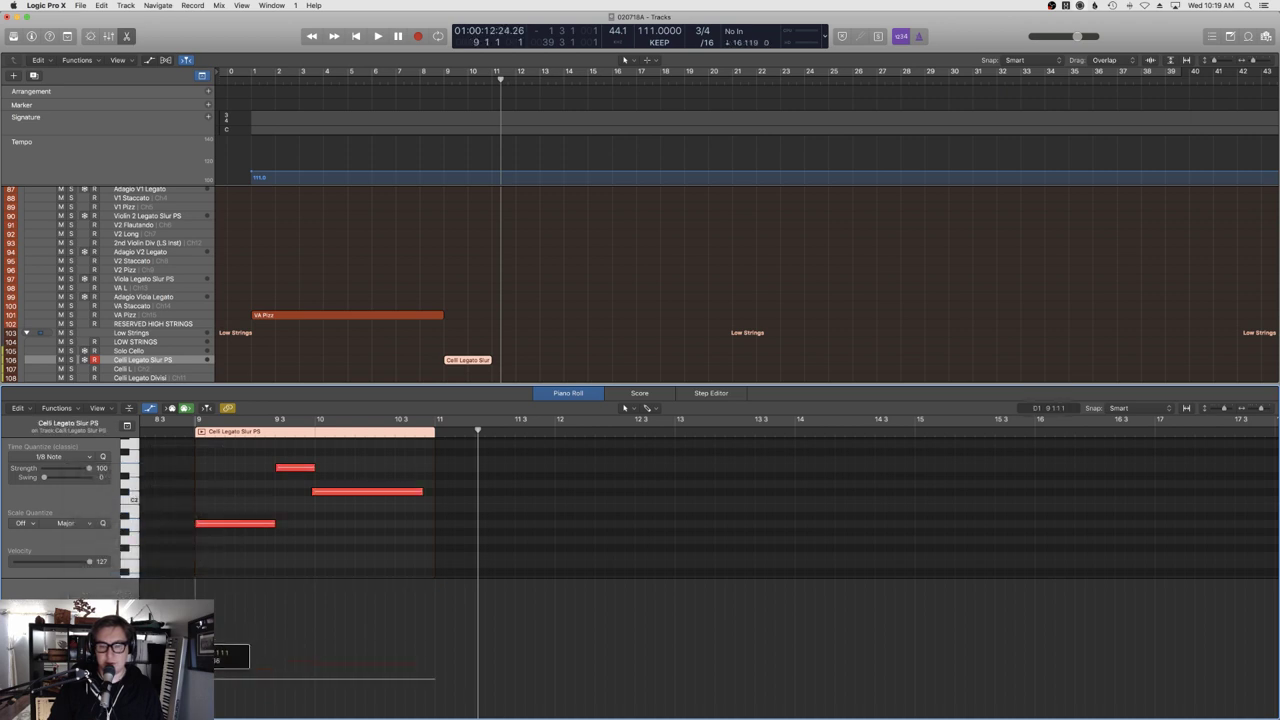
{"action": "key", "text": "space"}
{"action": "left_click_drag", "start_coordinate": [248, 682], "coordinate": [322, 662]}
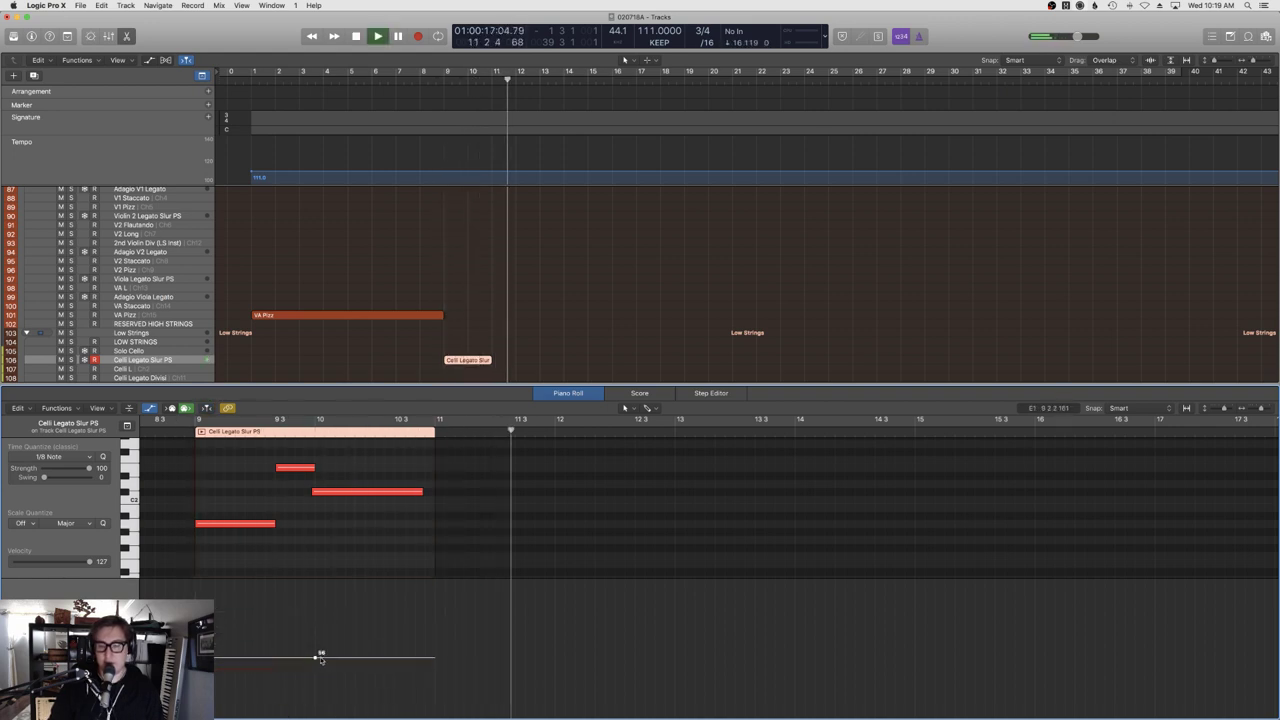
Adjust the cello expression between bars 9 and 10, slightly lengthen the last note, and close the piano roll.
{"action": "left_click_drag", "start_coordinate": [319, 657], "coordinate": [268, 635]}
{"action": "right_click", "coordinate": [272, 616]}
{"action": "right_click", "coordinate": [268, 635]}
{"action": "left_click", "coordinate": [271, 629]}
{"action": "left_click_drag", "start_coordinate": [422, 492], "coordinate": [427, 492]}
{"action": "key", "text": "e"}
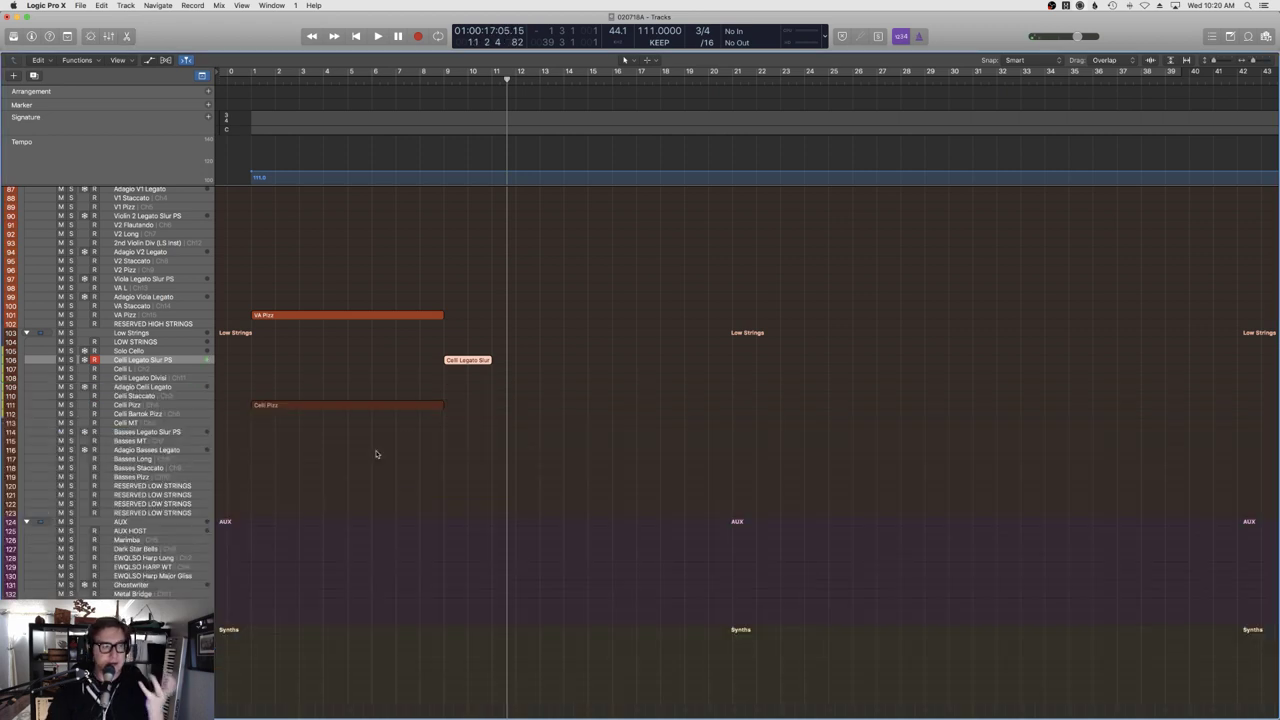
Play the passage from just before bar 9 to hear the cello line together with the bassoon.
{"action": "left_click", "coordinate": [440, 83]}
{"action": "key", "text": "space"}
{"action": "scroll", "coordinate": [566, 351], "scroll_direction": "down", "scroll_amount": 2}
{"action": "scroll", "coordinate": [566, 352], "scroll_direction": "up", "scroll_amount": 8}
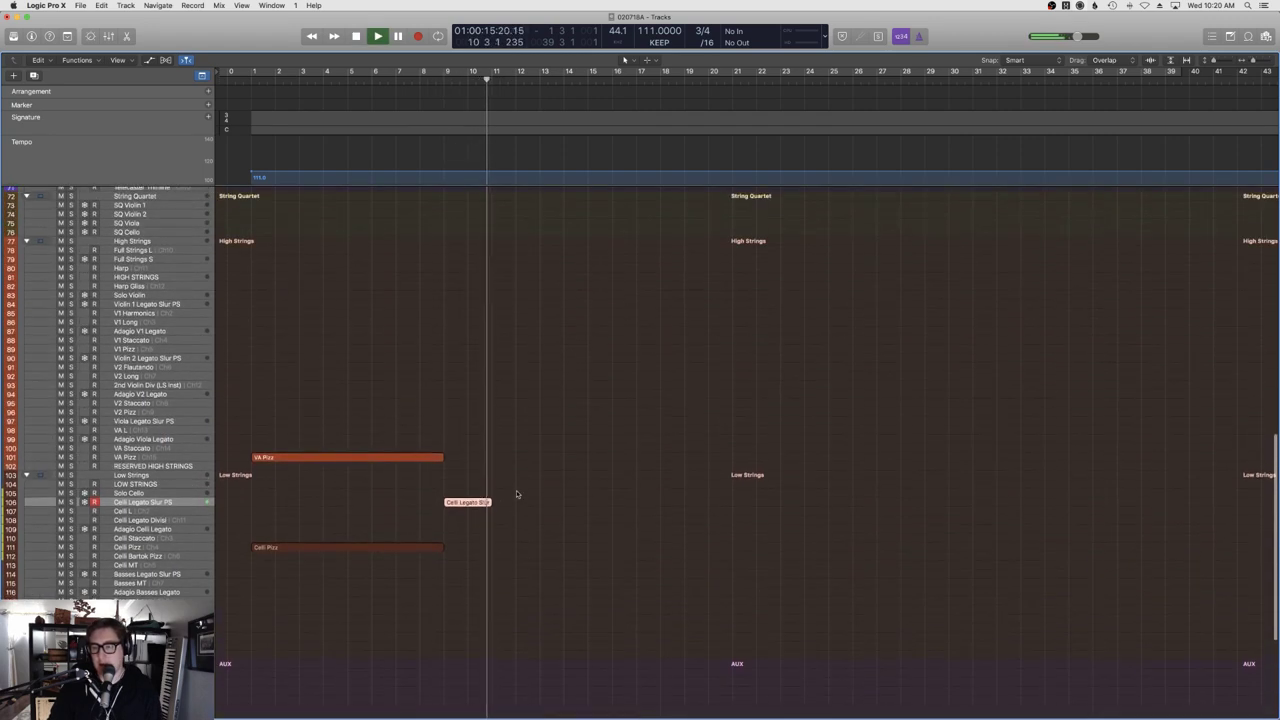
{"action": "scroll", "coordinate": [526, 454], "scroll_direction": "up", "scroll_amount": 15}
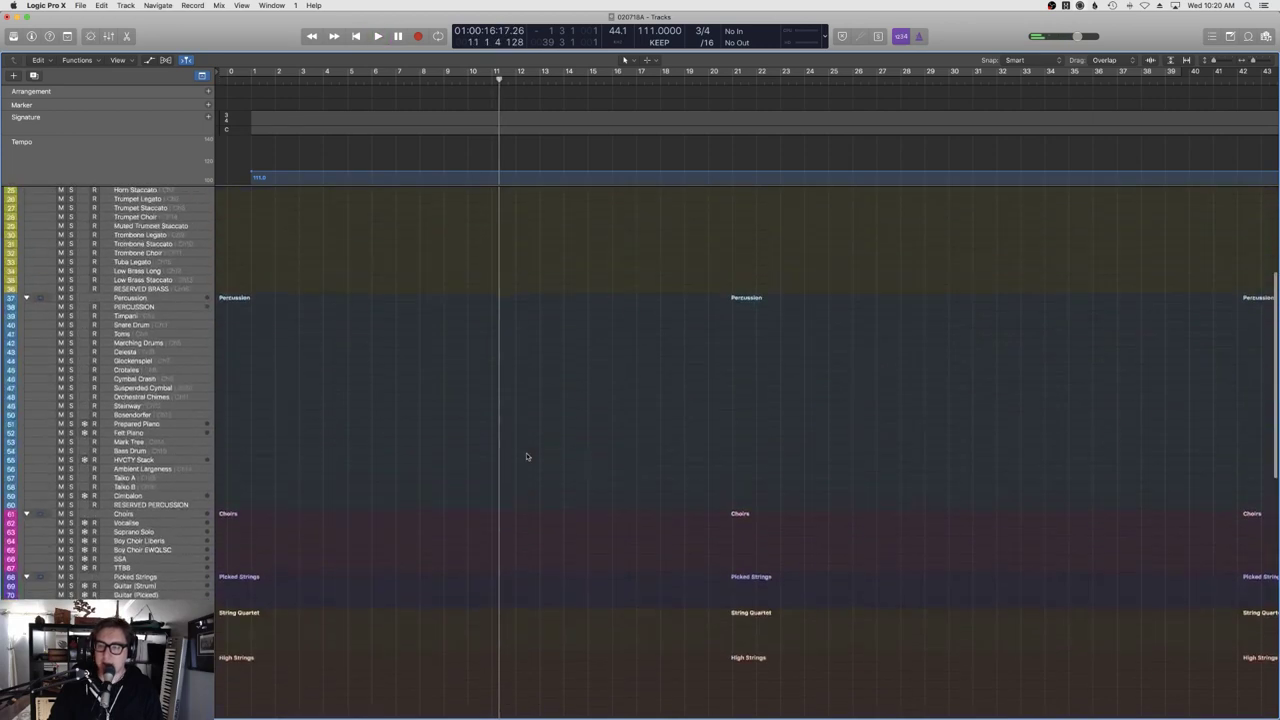
Select all expression events of the Bassoon Legato region in the event list and raise them together by about 9.
{"action": "double_click", "coordinate": [490, 337]}
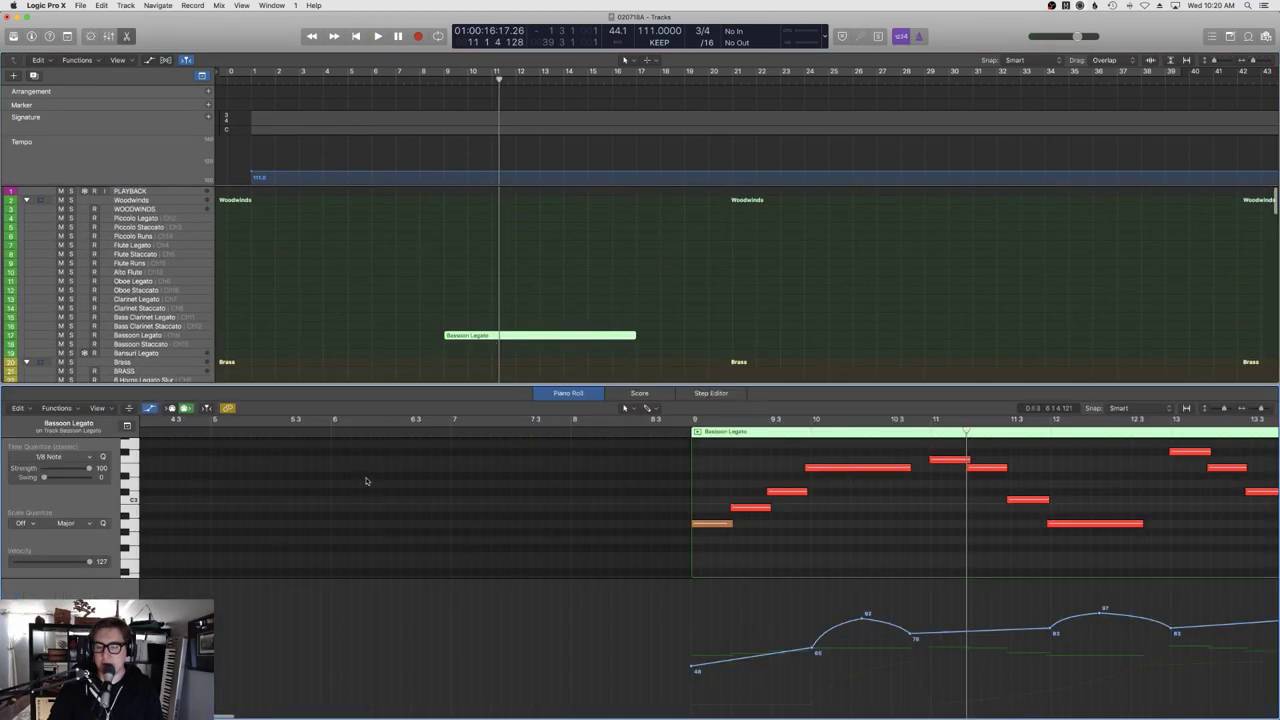
{"action": "scroll", "coordinate": [661, 538], "scroll_direction": "right", "scroll_amount": 10}
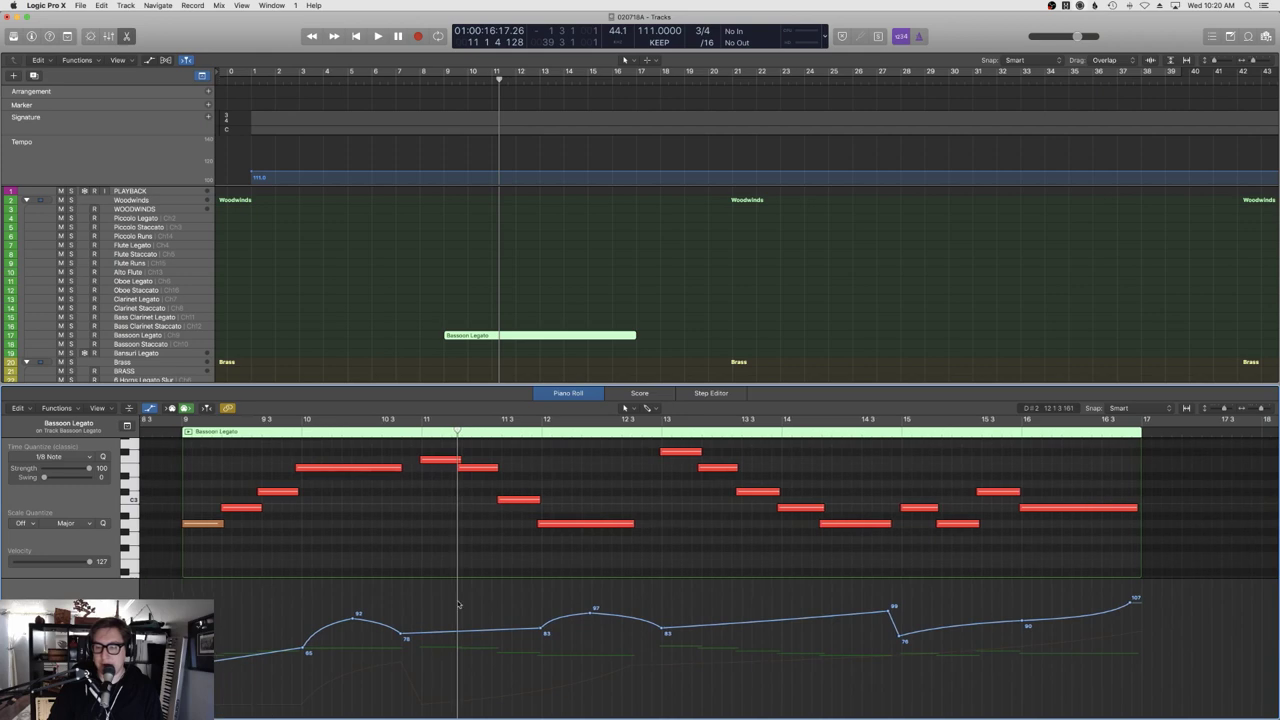
{"action": "key", "text": "d"}
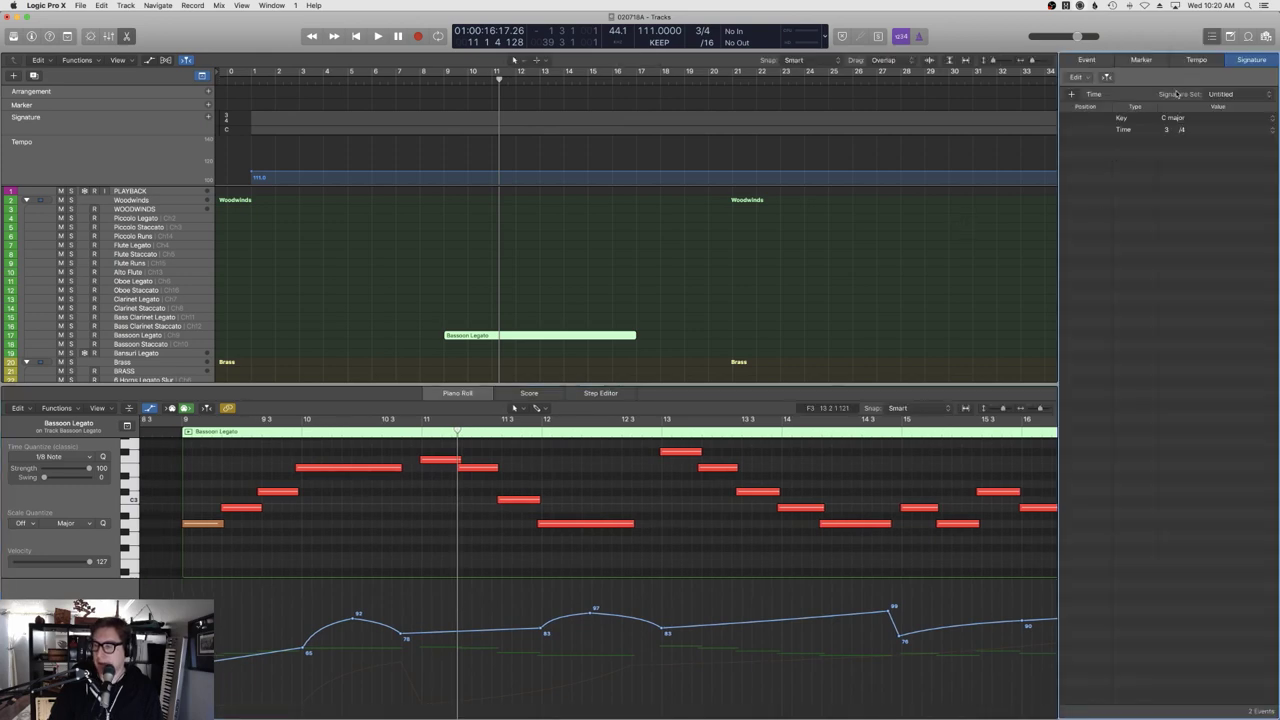
{"action": "left_click", "coordinate": [1090, 60]}
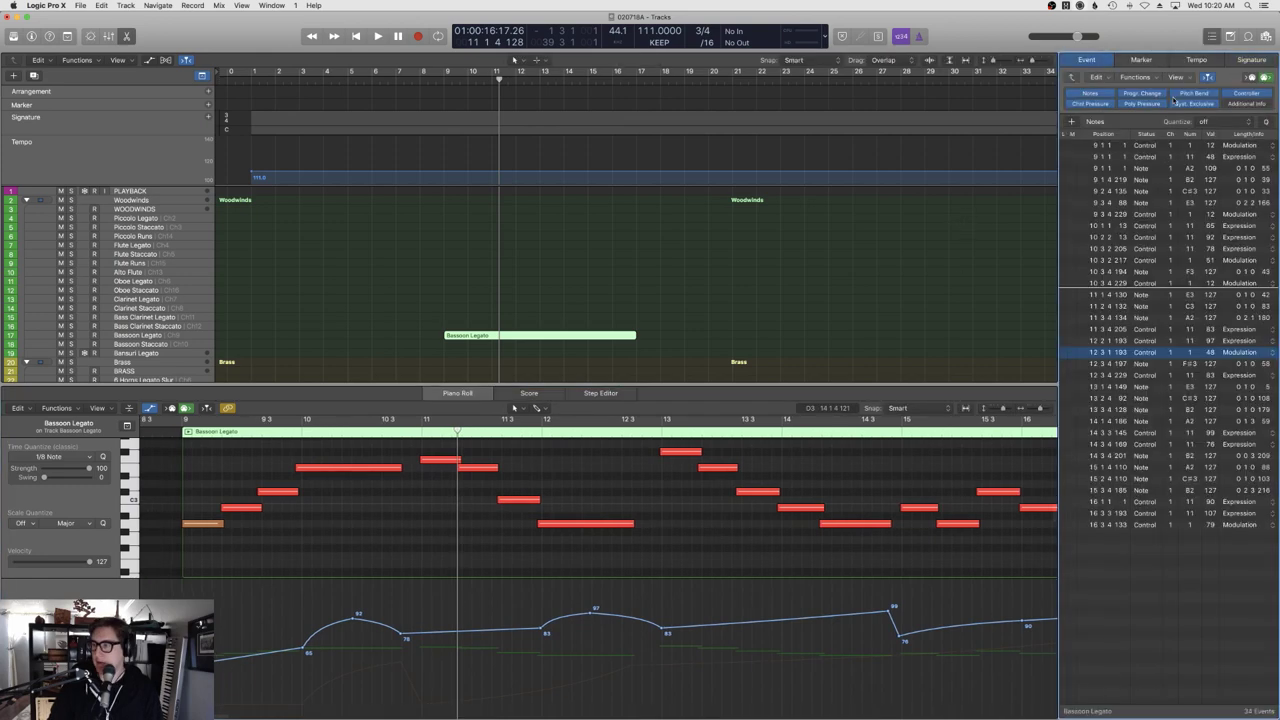
{"action": "left_click", "coordinate": [1143, 157]}
{"action": "key", "text": "shift+s"}
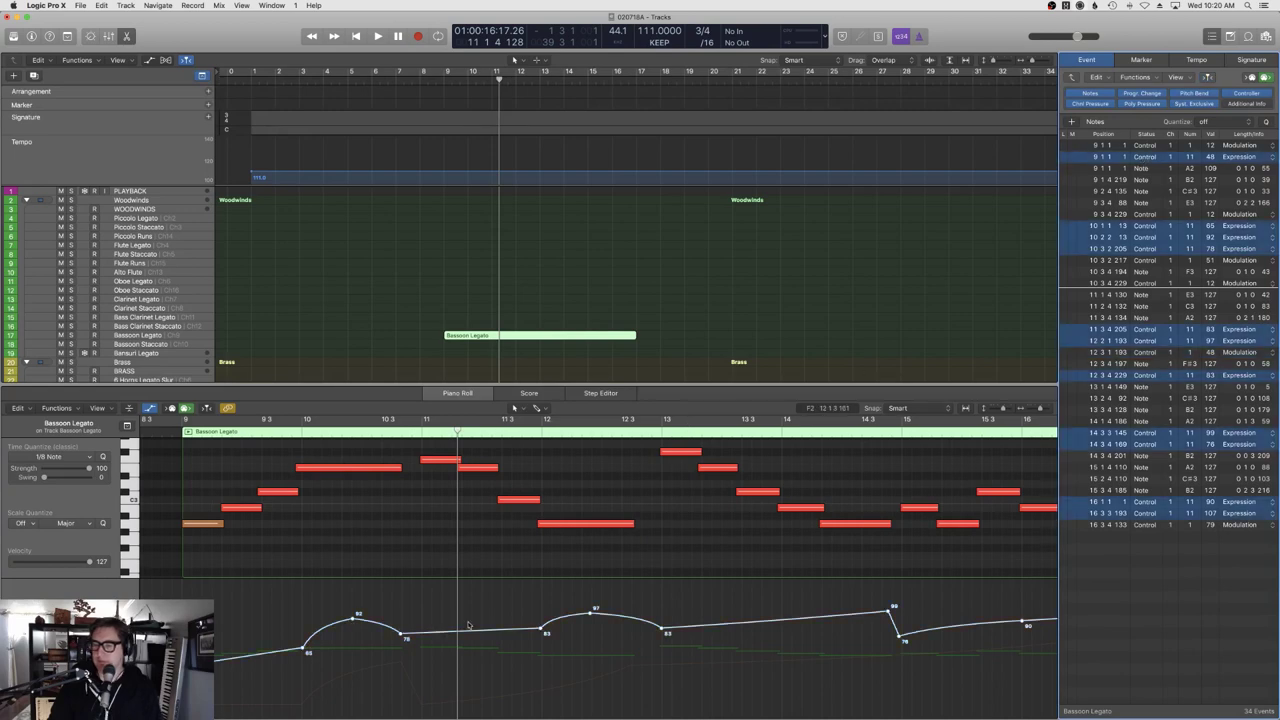
{"action": "left_click_drag", "start_coordinate": [276, 647], "coordinate": [276, 637]}
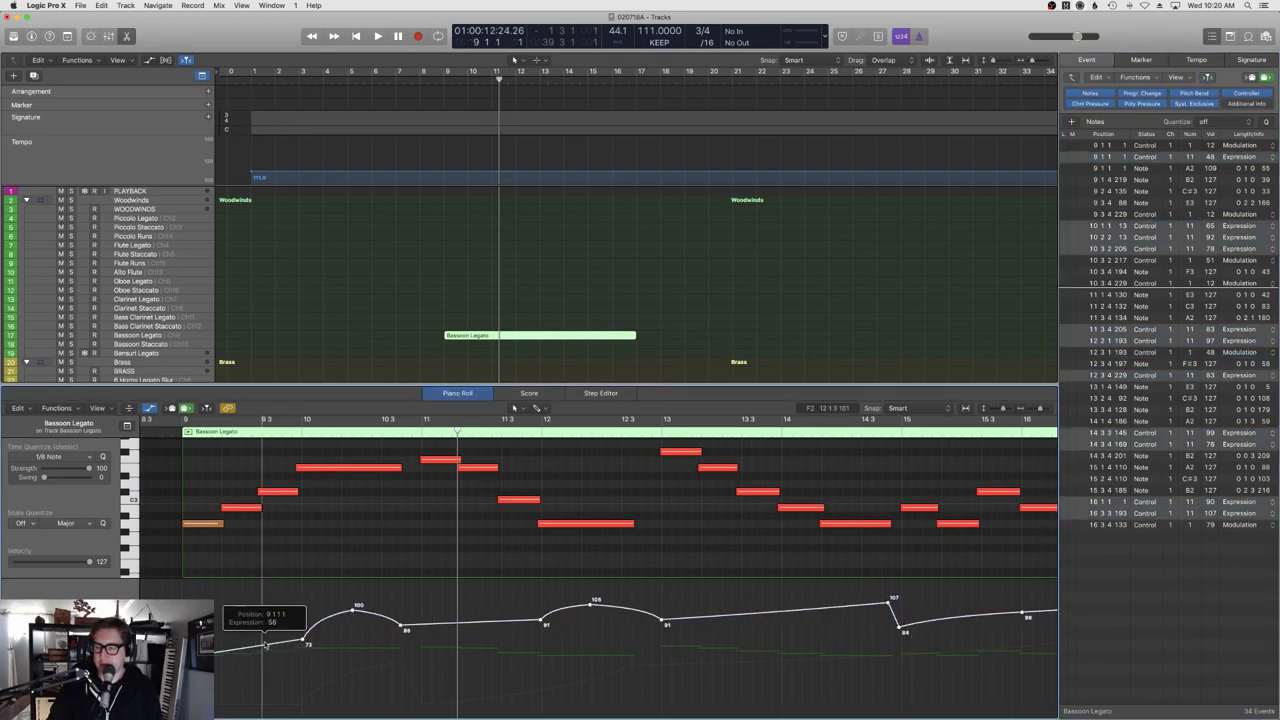
Lower the bassoon's expression peak before bar 15 to about 101 and the final expression point to about 109.
{"action": "scroll", "coordinate": [463, 640], "scroll_direction": "right", "scroll_amount": 3}
{"action": "scroll", "coordinate": [463, 640], "scroll_direction": "right", "scroll_amount": 5}
{"action": "left_click_drag", "start_coordinate": [566, 597], "coordinate": [566, 604]}
{"action": "left_click_drag", "start_coordinate": [808, 593], "coordinate": [817, 604]}
Lower the bassoon expression swells in bars 12 and 10 to peaks of about 102 and 96, and play the passage.
{"action": "scroll", "coordinate": [578, 612], "scroll_direction": "left", "scroll_amount": 6}
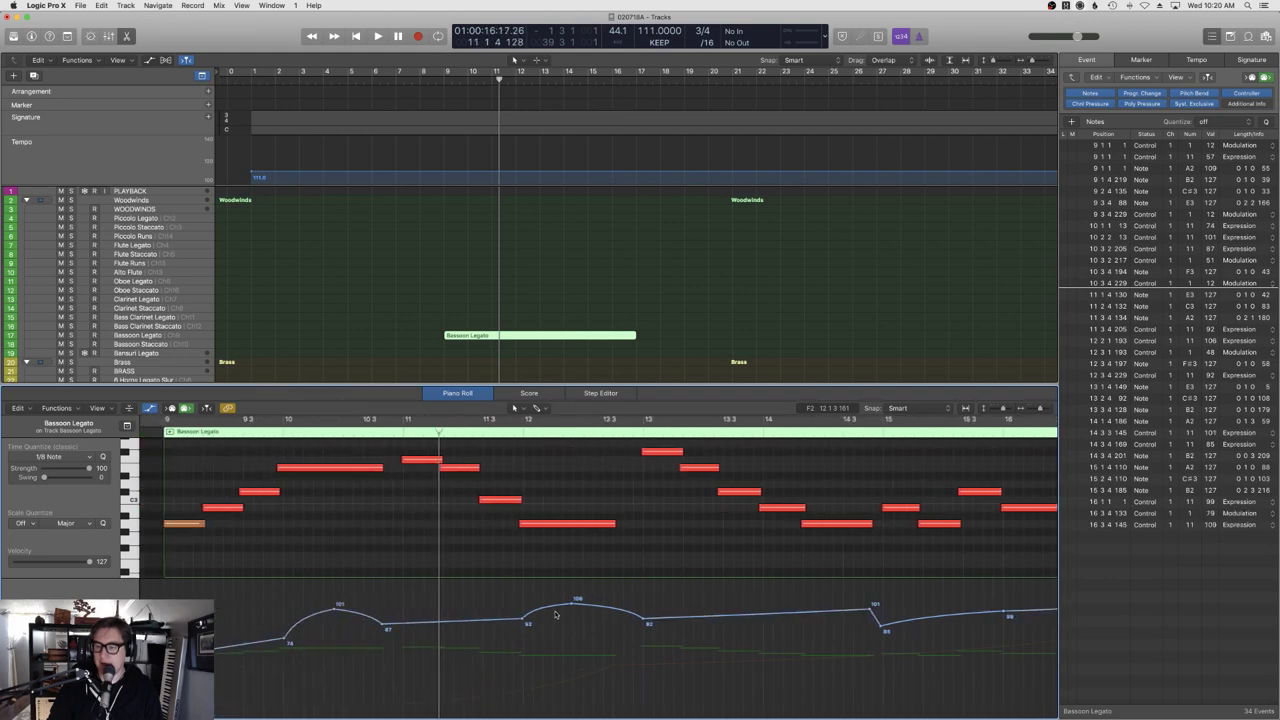
{"action": "left_click_drag", "start_coordinate": [547, 611], "coordinate": [547, 616]}
{"action": "left_click_drag", "start_coordinate": [318, 612], "coordinate": [319, 620]}
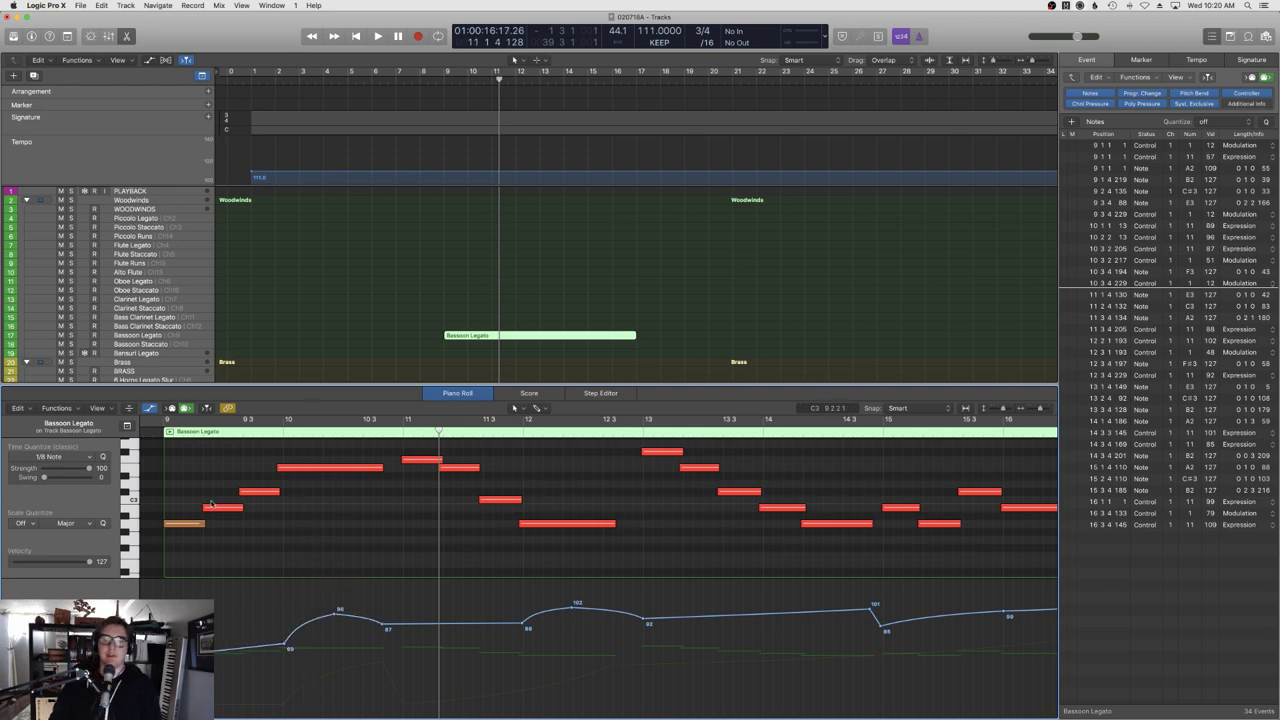
{"action": "key", "text": "space"}
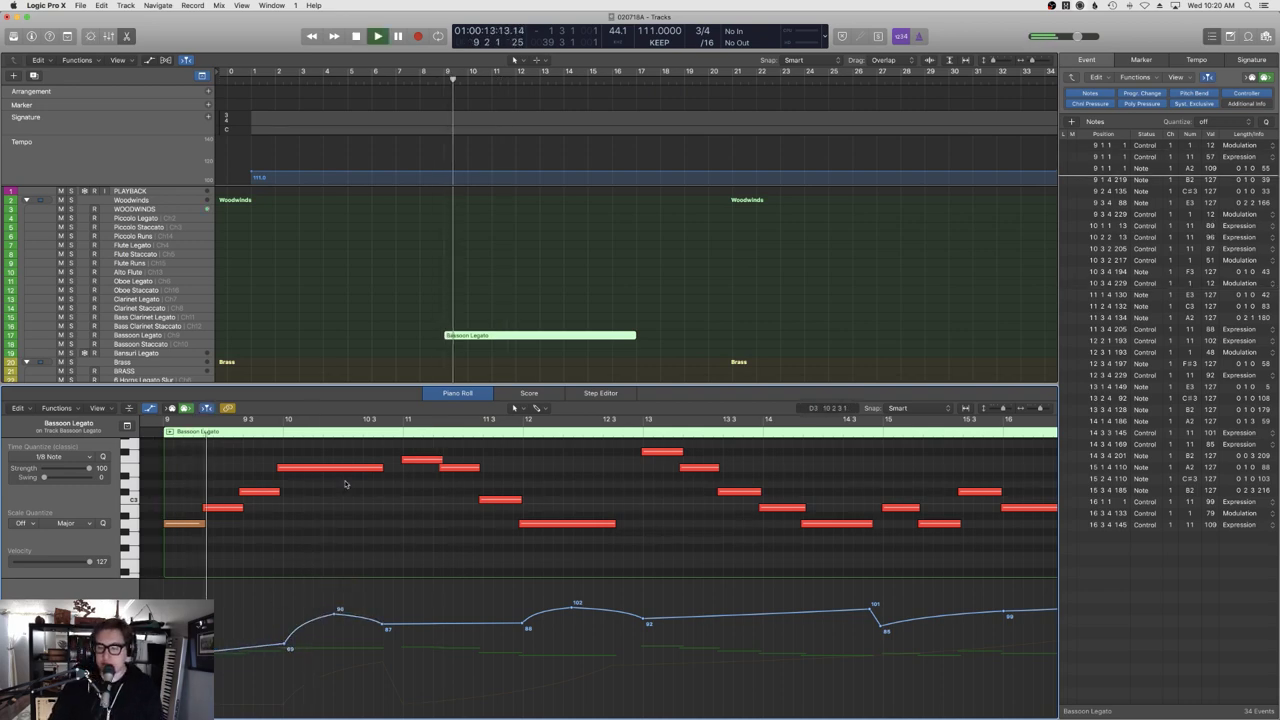
Lower the Celli Legato region's expression points to about 40, 66 and 52, and play it from just before bar 9.
{"action": "key", "text": "p"}
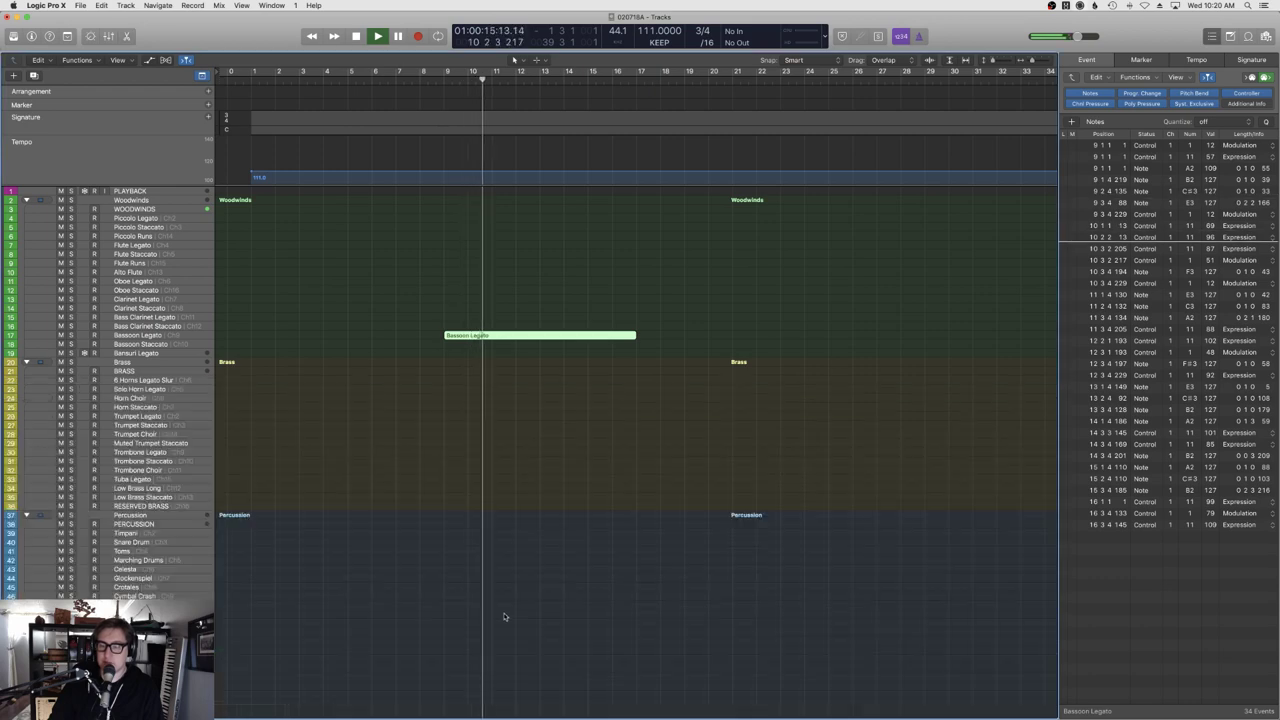
{"action": "scroll", "coordinate": [505, 615], "scroll_direction": "down", "scroll_amount": 10}
{"action": "left_click", "coordinate": [465, 651]}
{"action": "key", "text": "p"}
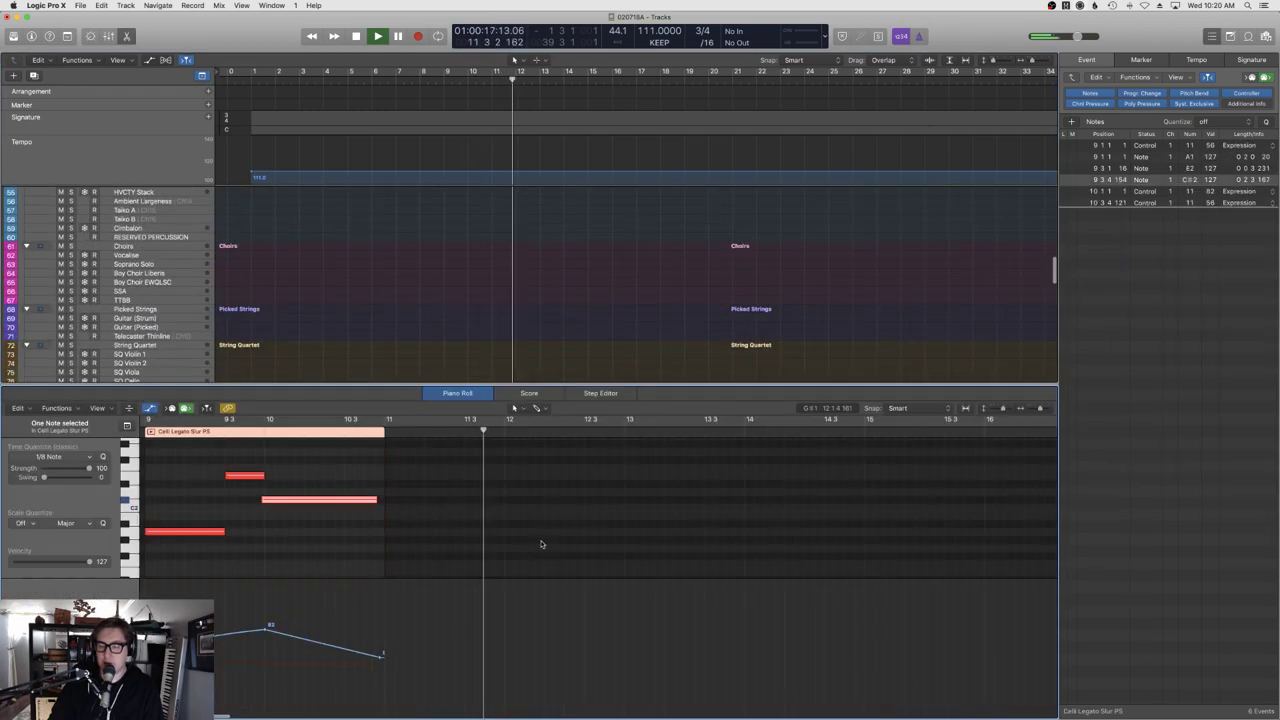
{"action": "key", "text": "space"}
{"action": "scroll", "coordinate": [355, 638], "scroll_direction": "left", "scroll_amount": 5}
{"action": "left_click_drag", "start_coordinate": [357, 645], "coordinate": [357, 662]}
{"action": "left_click_drag", "start_coordinate": [560, 655], "coordinate": [560, 660]}
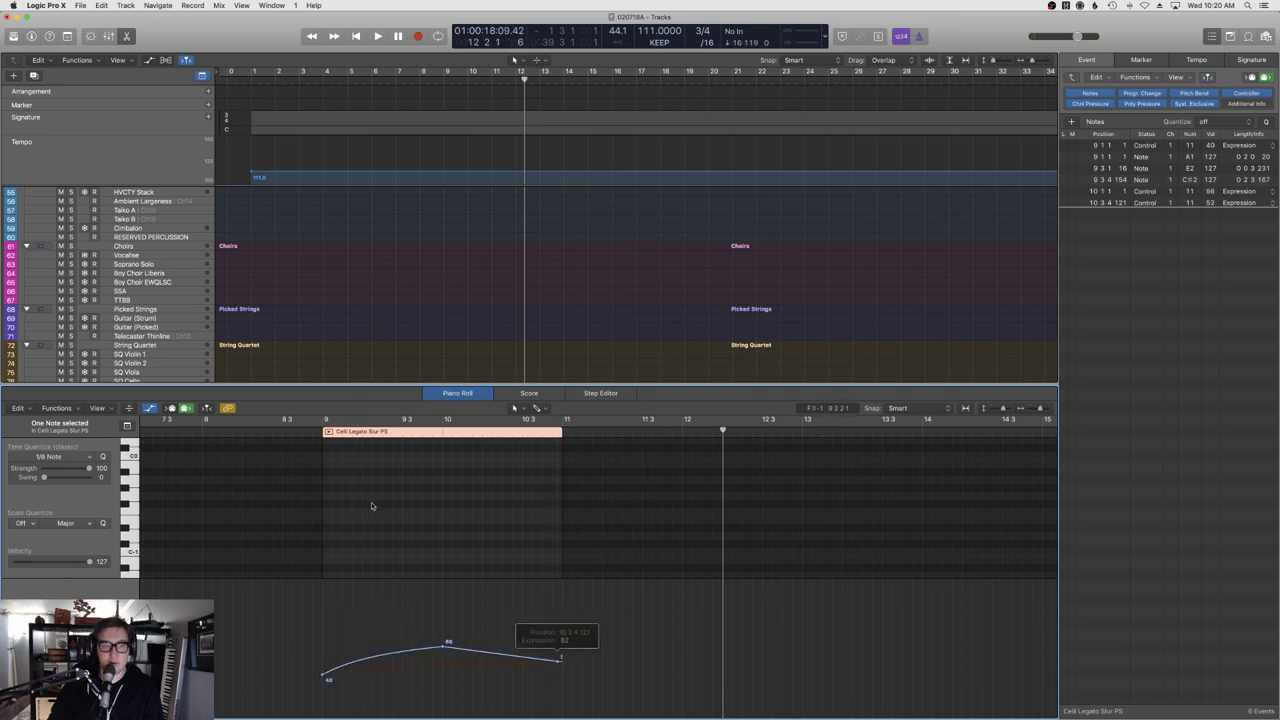
{"action": "left_click", "coordinate": [300, 438]}
{"action": "key", "text": "space"}
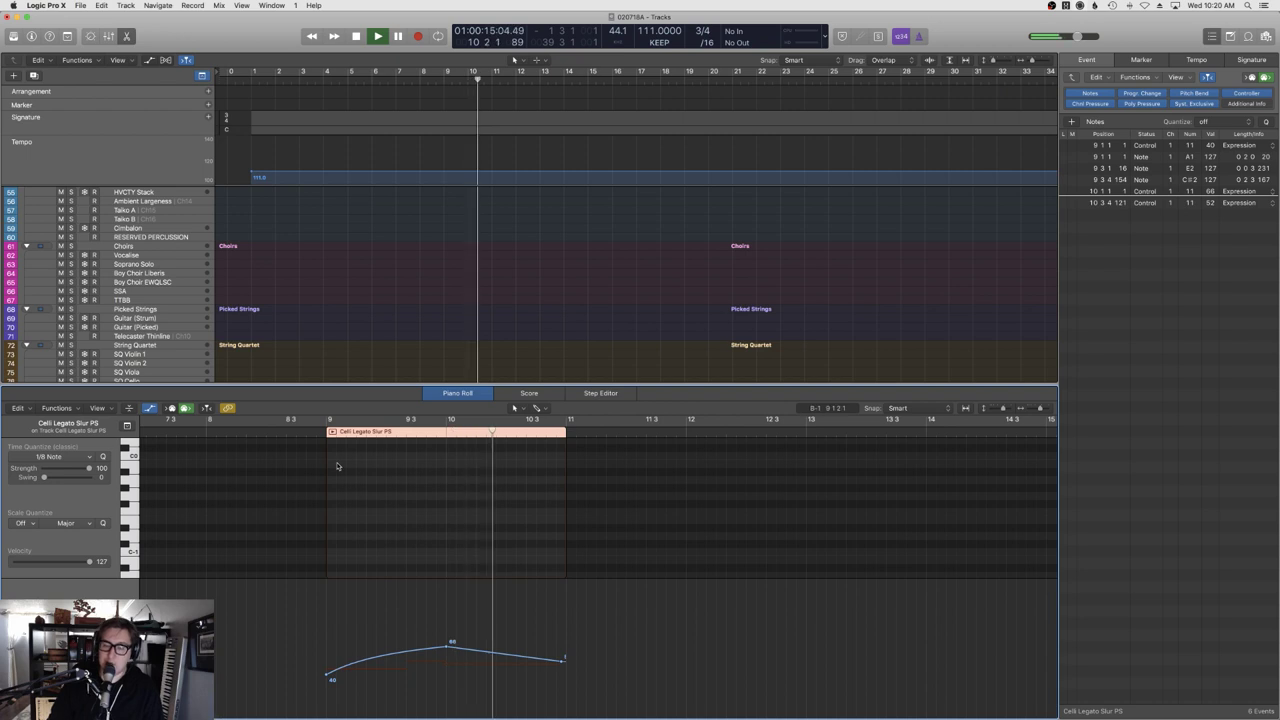
Record a further legato cello phrase from bar 11 to bar 17 and join it with the region starting at bar 9.
{"action": "key", "text": "e"}
{"action": "scroll", "coordinate": [480, 370], "scroll_direction": "down", "scroll_amount": 3}
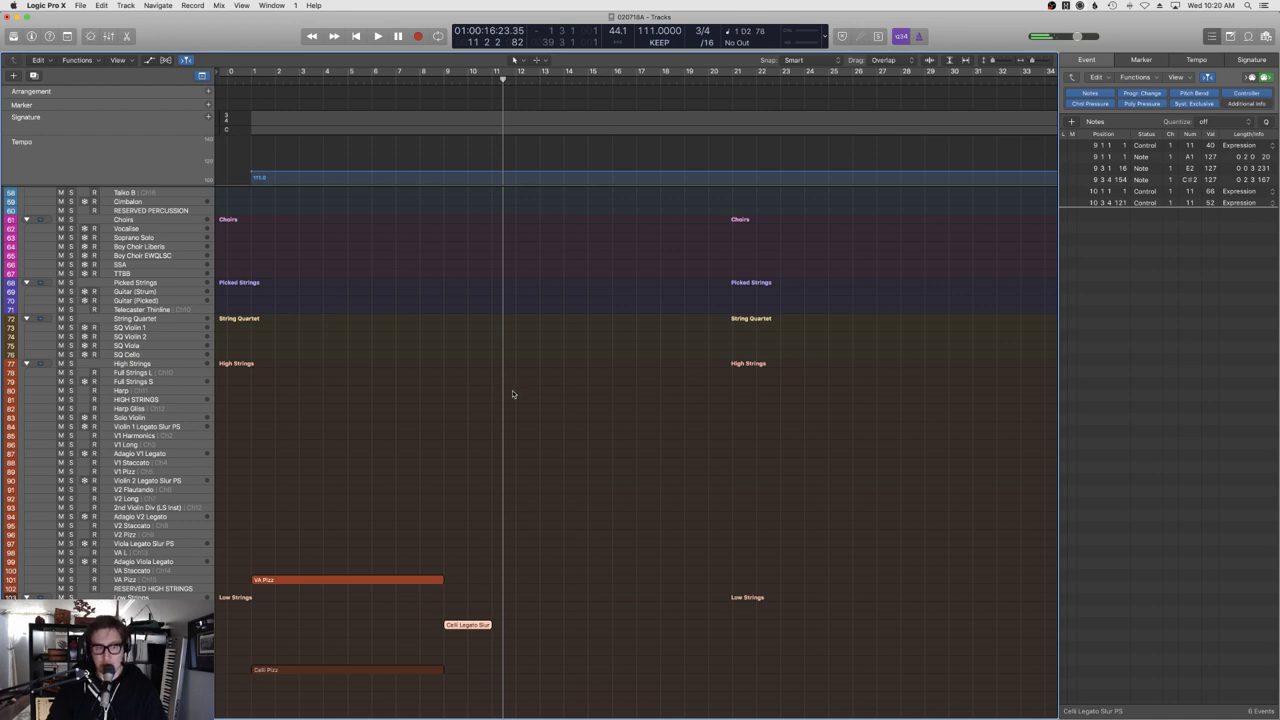
{"action": "key", "text": "r"}
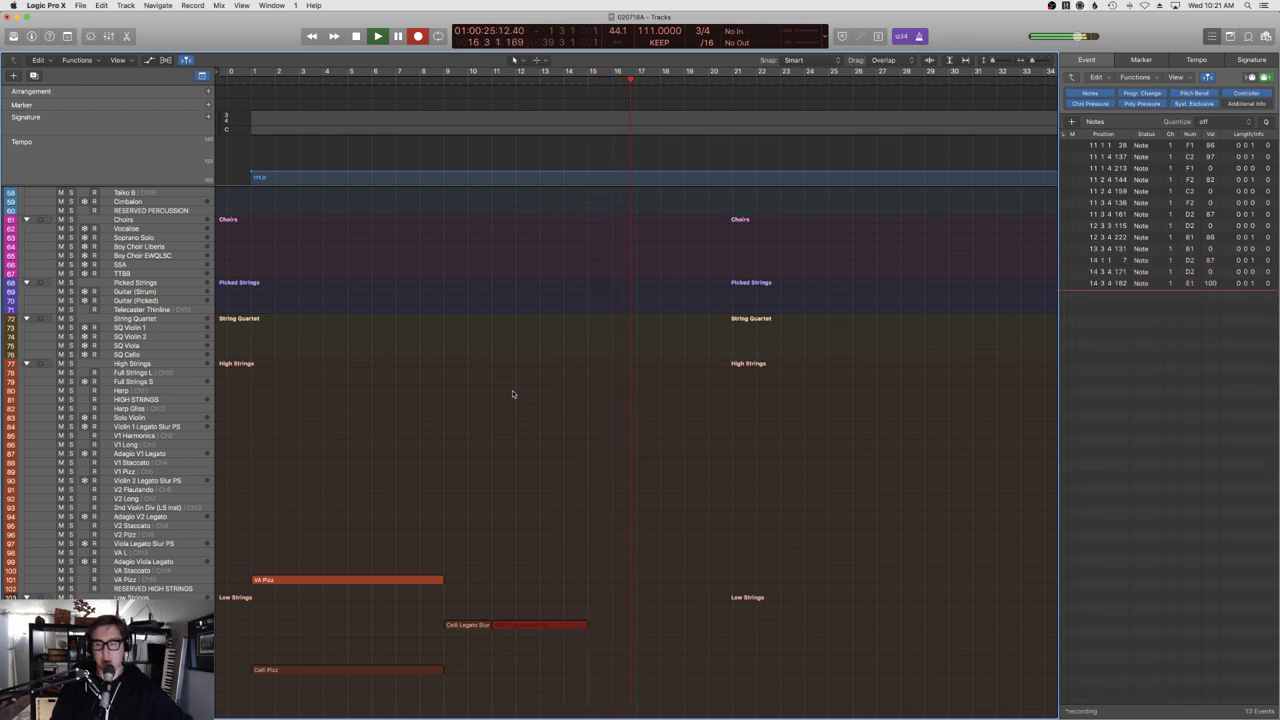
{"action": "key", "text": "space"}
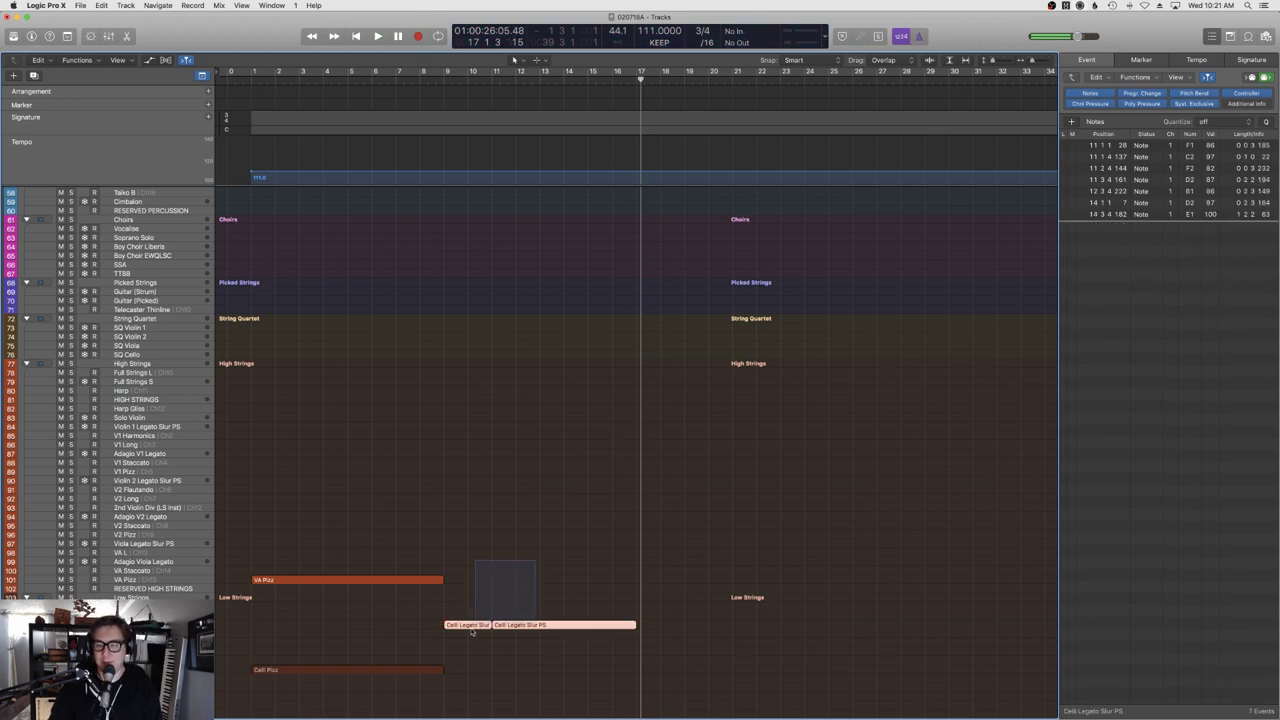
{"action": "left_click", "coordinate": [471, 631]}
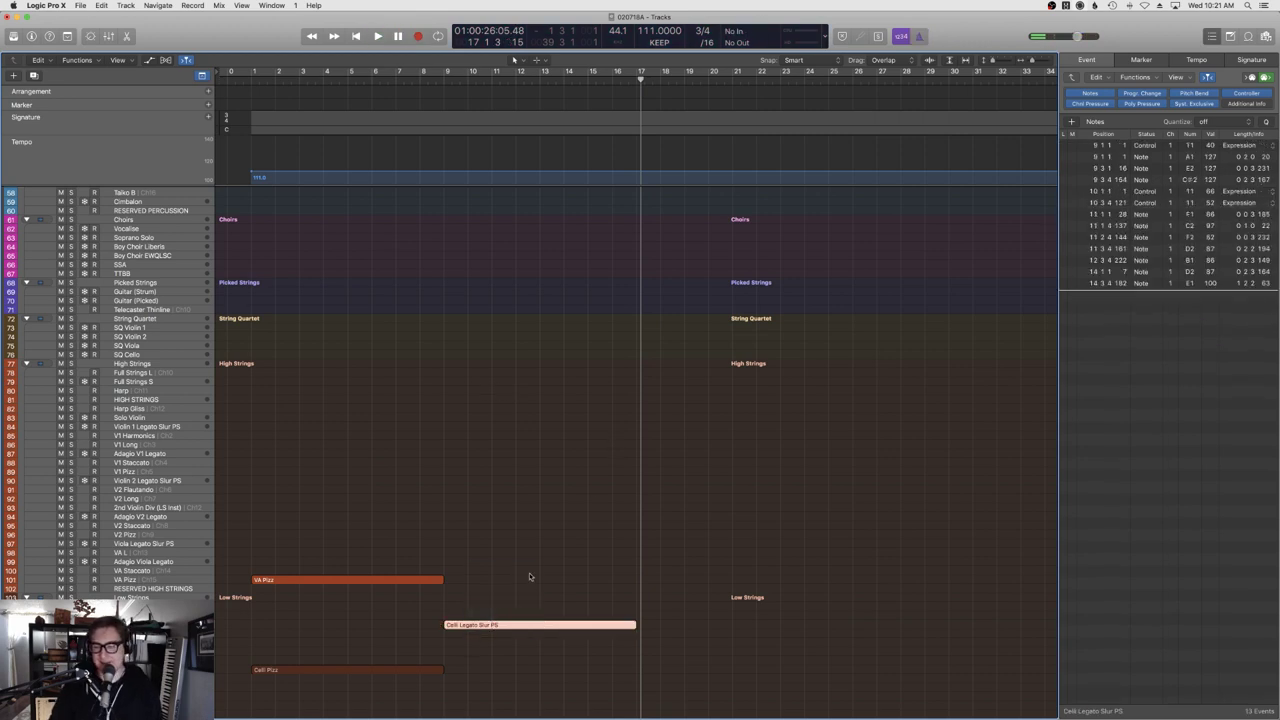
Show note velocities for the joined cello region, raise the notes from bar 11 onward to 127, and play the passage.
{"action": "key", "text": "e"}
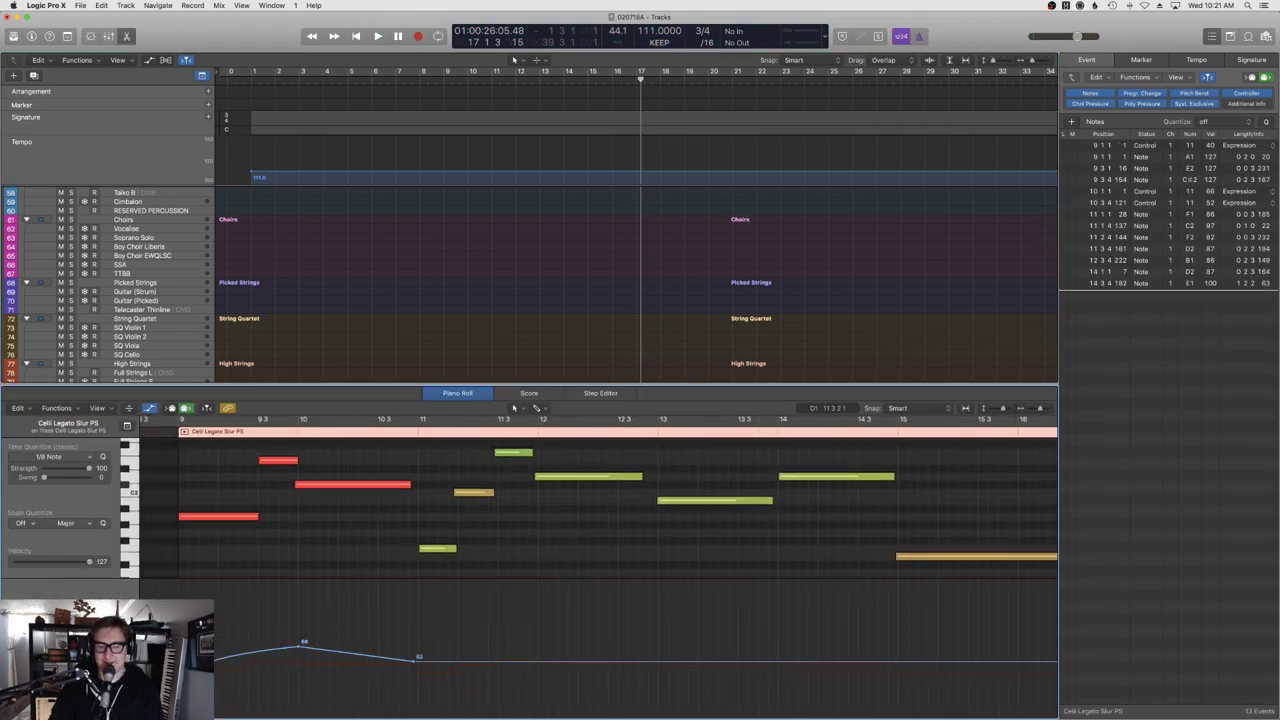
{"action": "left_click", "coordinate": [100, 610]}
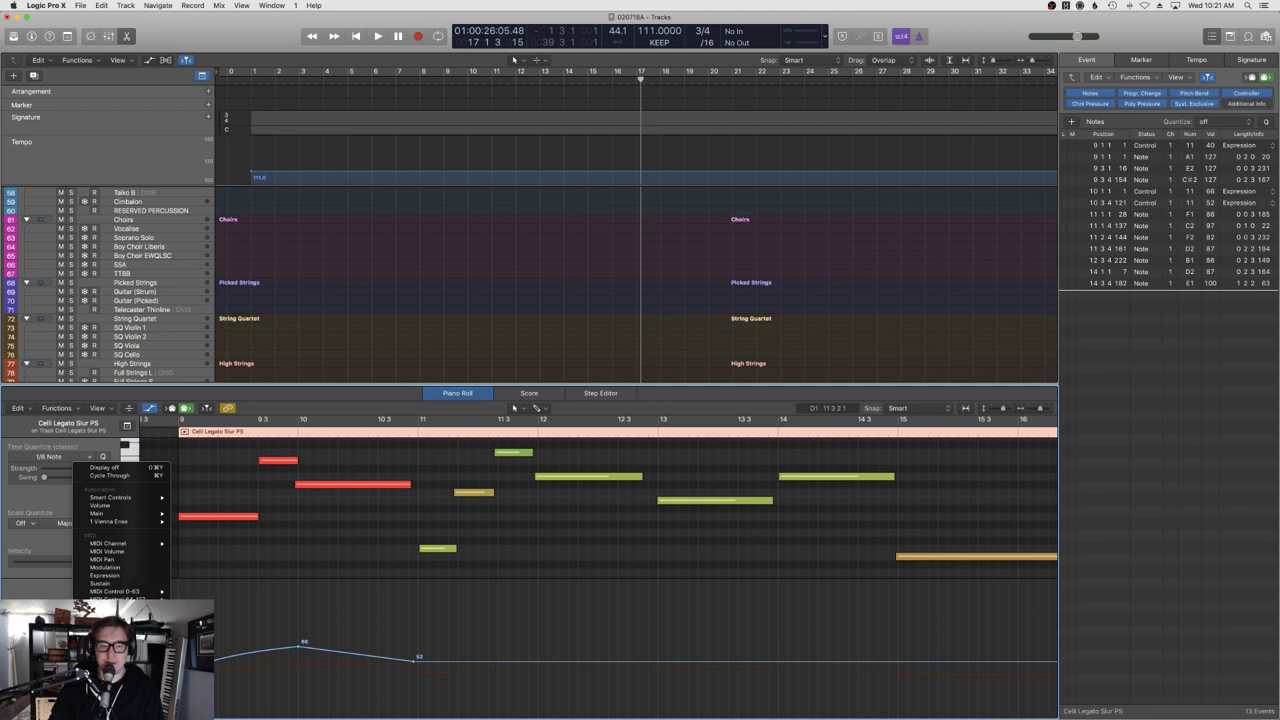
{"action": "left_click", "coordinate": [110, 630]}
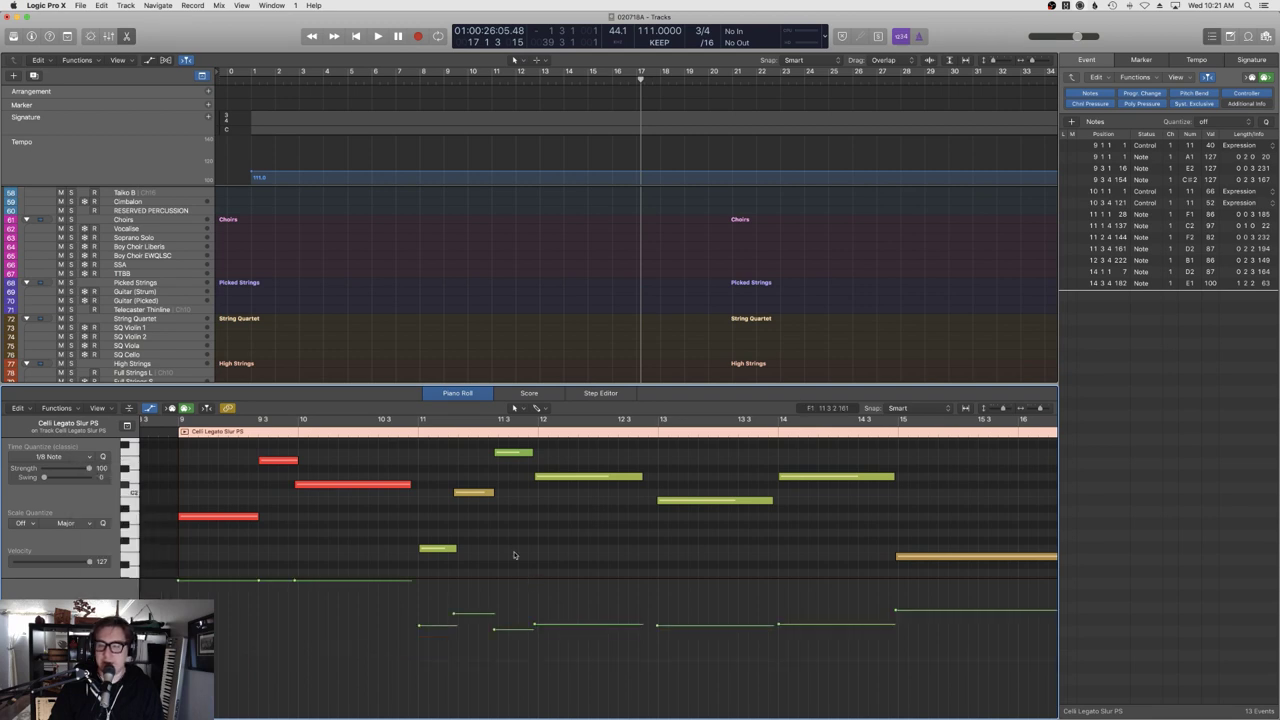
{"action": "left_click_drag", "start_coordinate": [420, 625], "coordinate": [226, 456]}
{"action": "key", "text": "shift+space"}
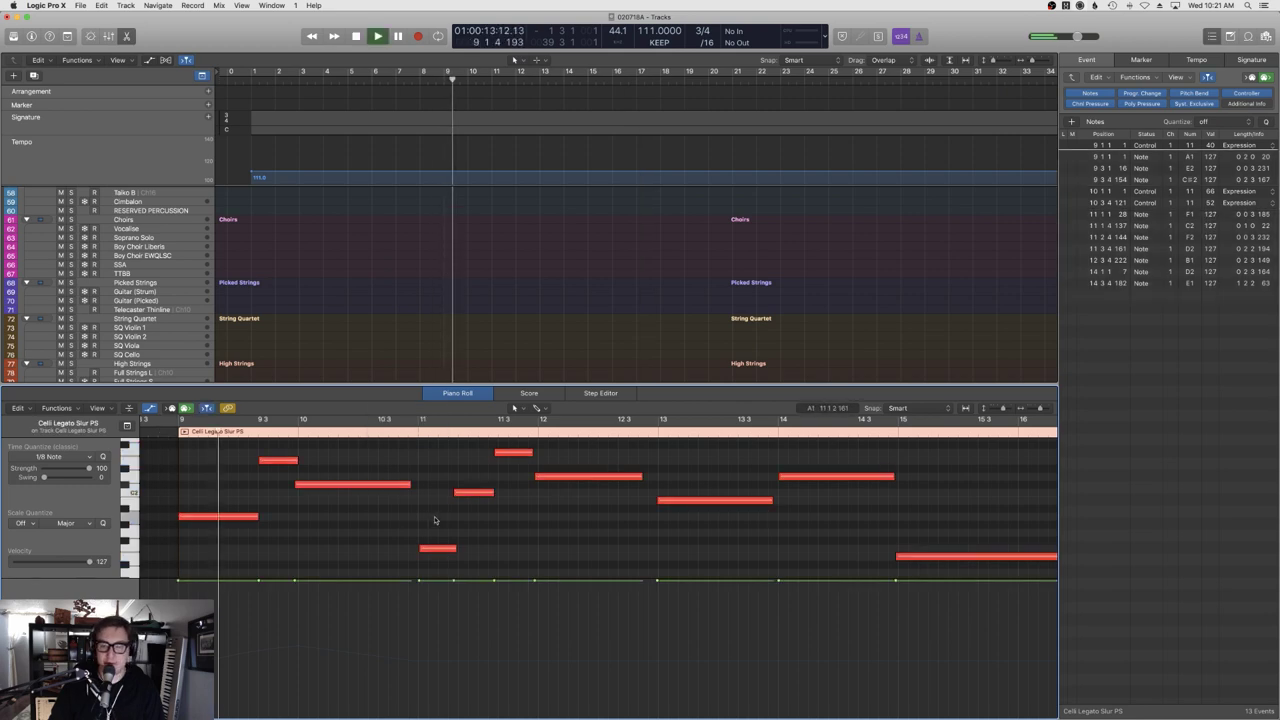
Display the Expression controller curve for the Celli Legato region while the passage plays.
{"action": "key", "text": "p"}
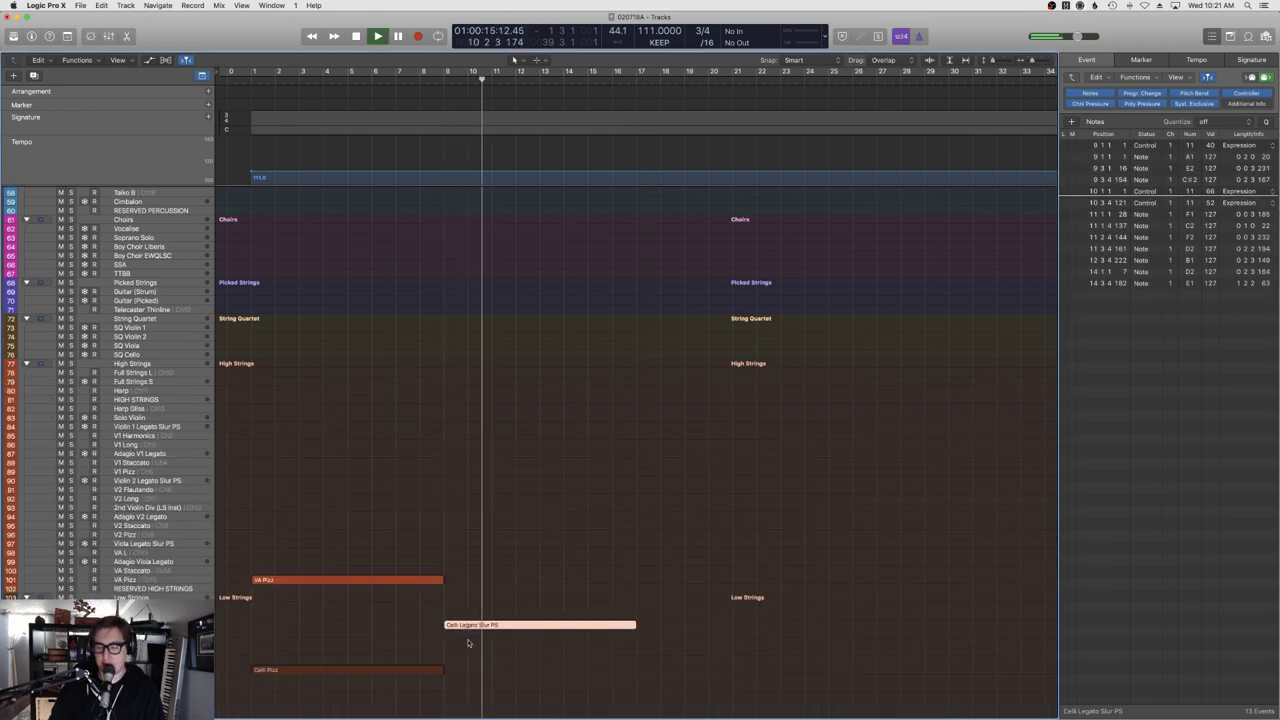
{"action": "key", "text": "p"}
{"action": "left_click", "coordinate": [128, 444]}
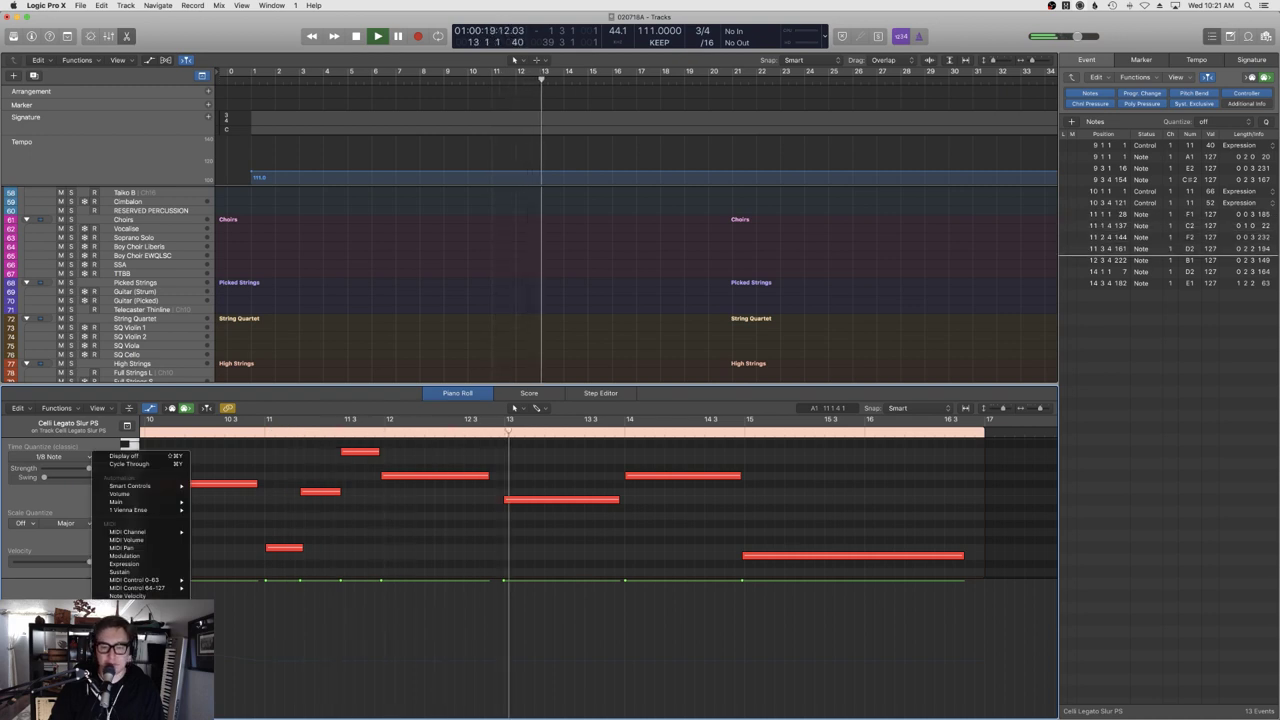
{"action": "key", "text": "Escape"}
{"action": "left_click", "coordinate": [128, 444]}
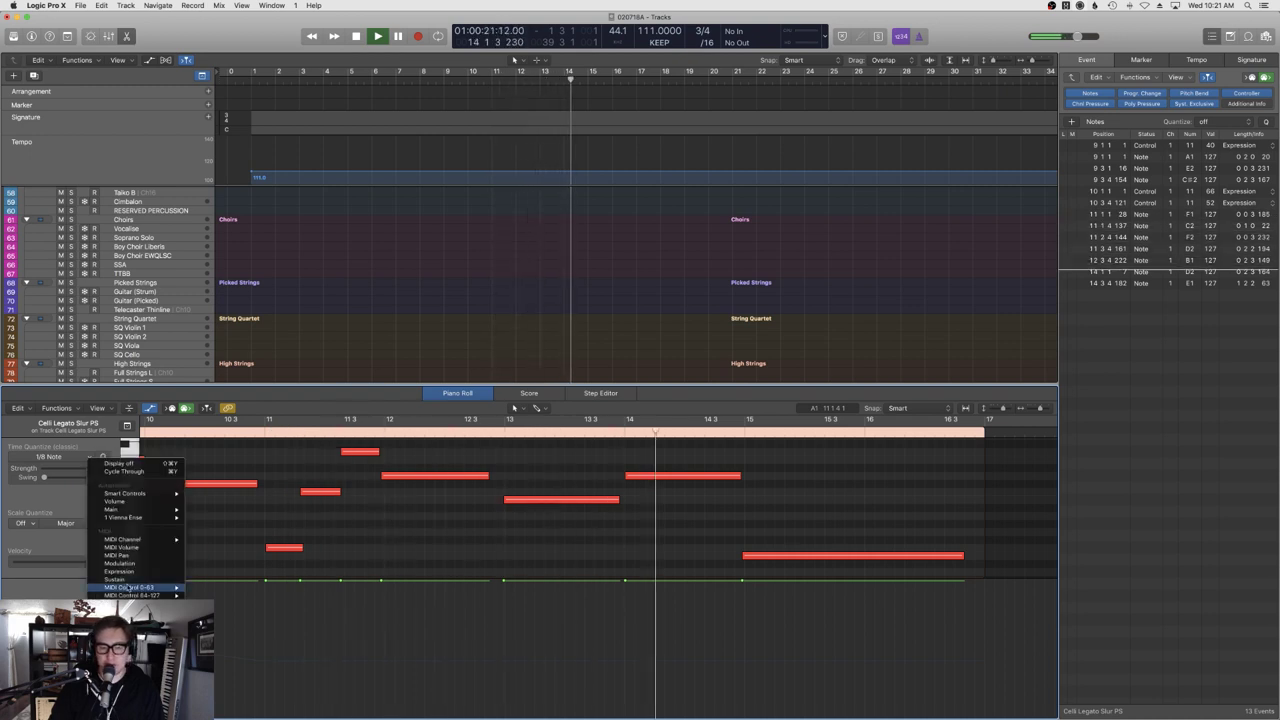
{"action": "left_click", "coordinate": [135, 565]}
{"action": "scroll", "coordinate": [514, 614], "scroll_direction": "left", "scroll_amount": 2}
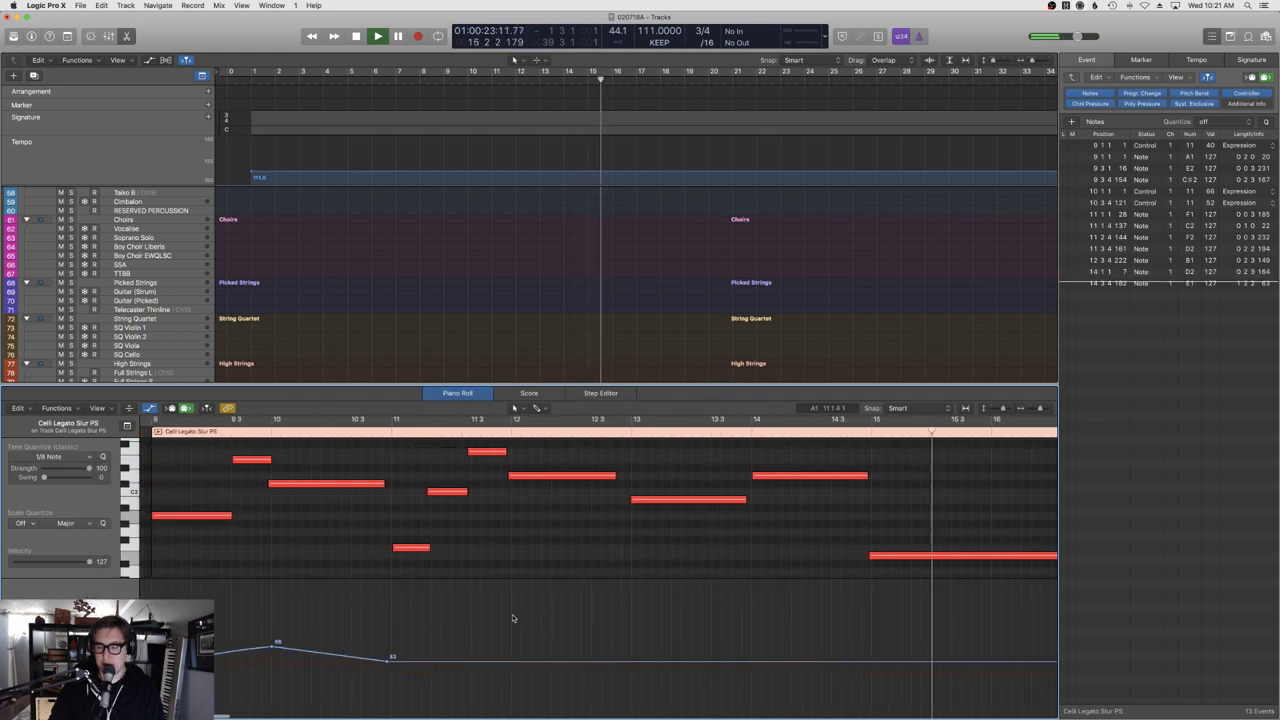
Replay the cello phrase, hide the event list, and add an expression point of about 75 just before bar 13.
{"action": "key", "text": "space"}
{"action": "left_click", "coordinate": [323, 430]}
{"action": "key", "text": "space"}
{"action": "key", "text": "d"}
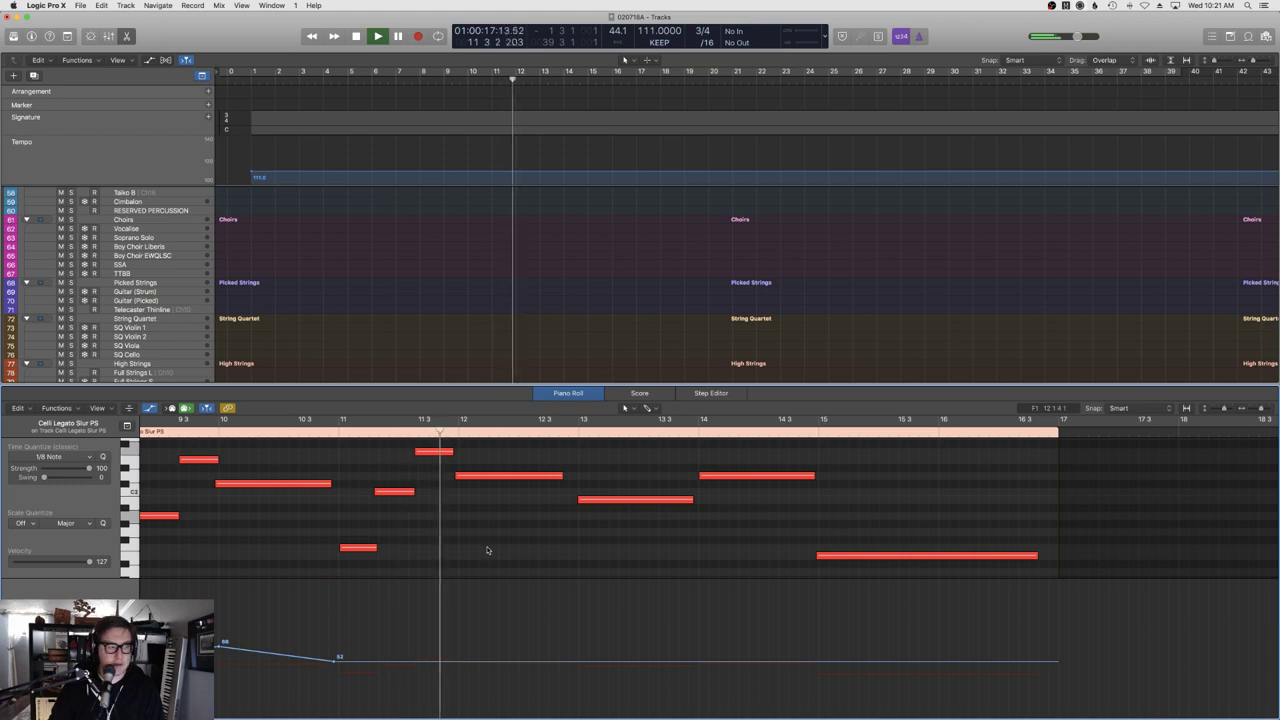
{"action": "scroll", "coordinate": [523, 566], "scroll_direction": "down", "scroll_amount": 1}
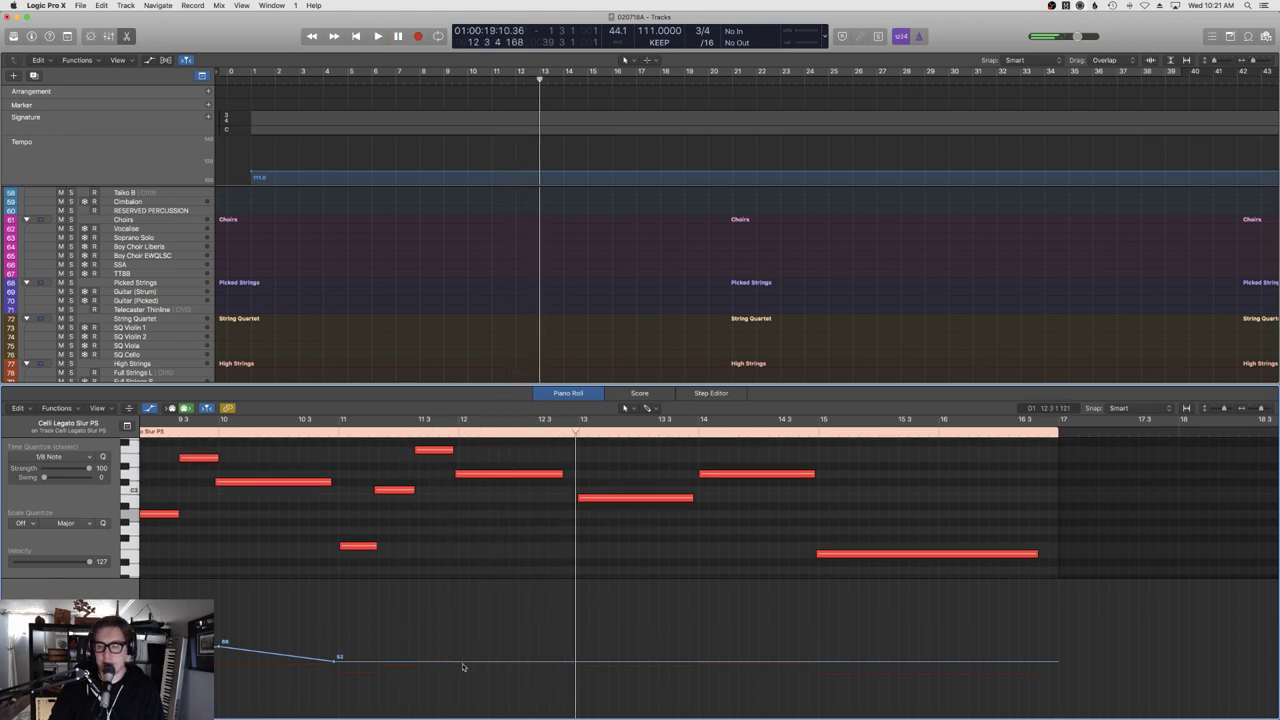
{"action": "left_click_drag", "start_coordinate": [459, 665], "coordinate": [561, 637]}
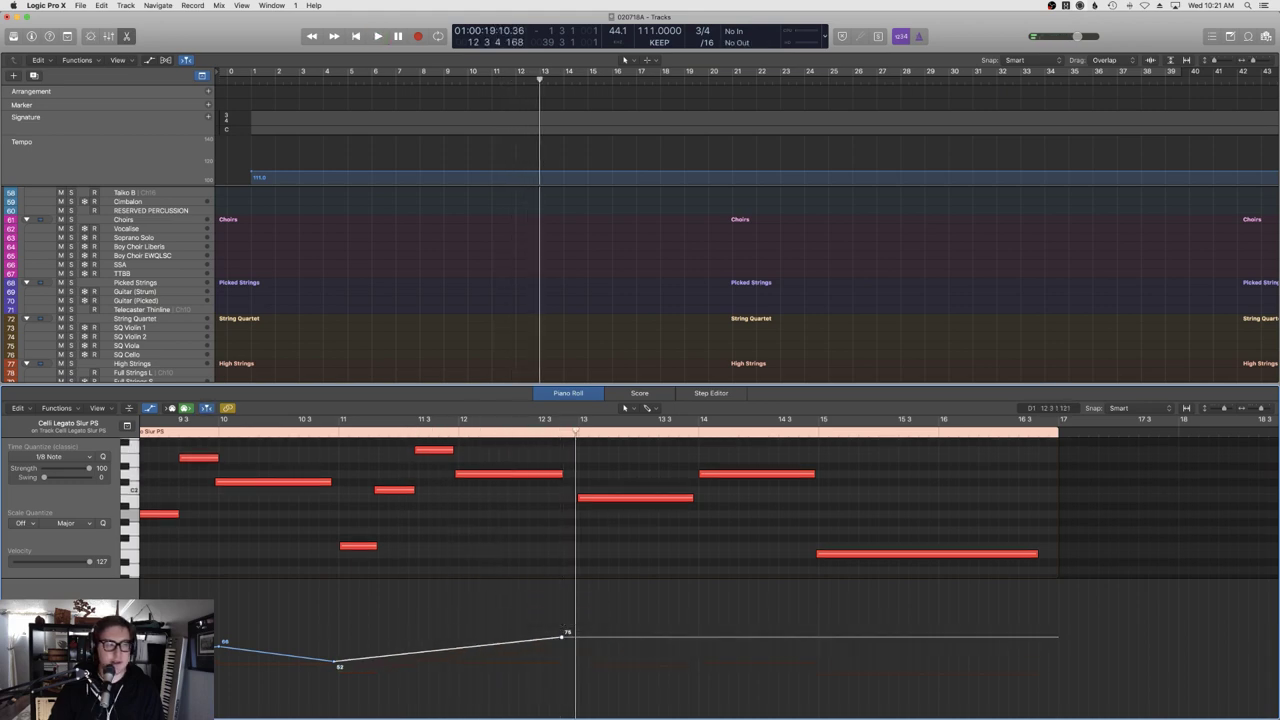
Switch to Loopback and back to Logic Pro, and play the cello passage from just before bar 9.
{"action": "key", "text": "Tab"}
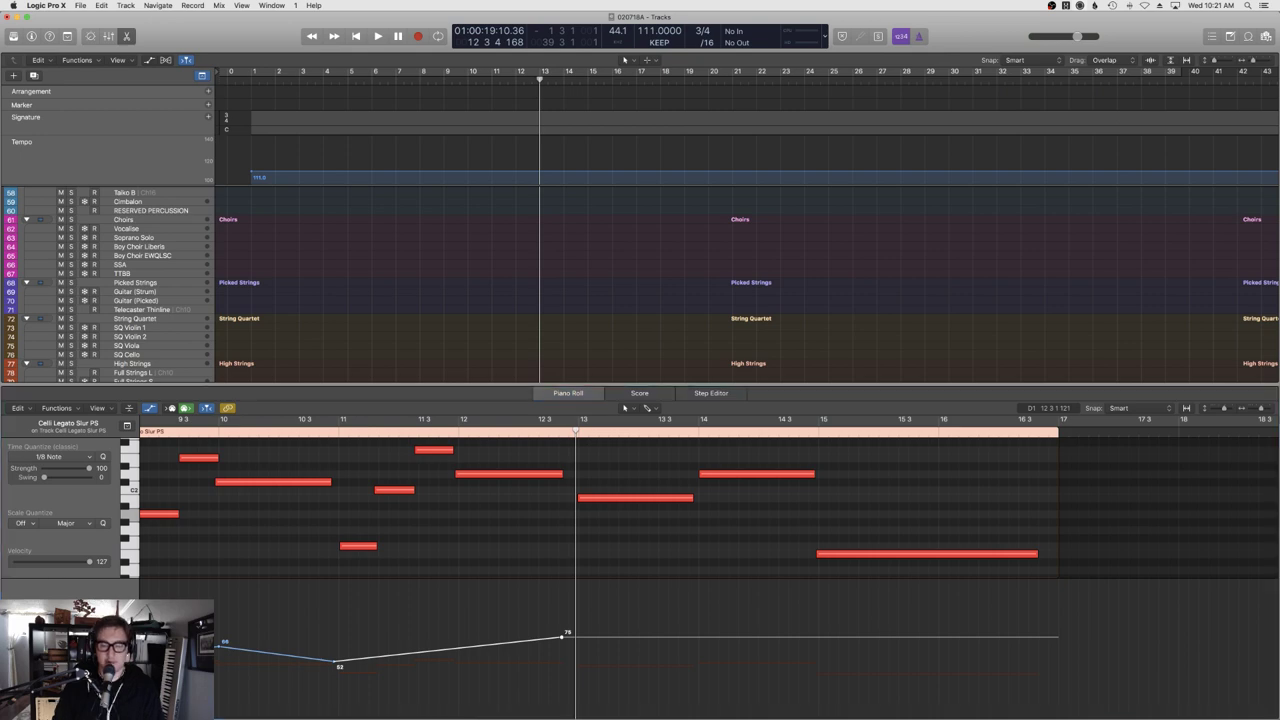
{"action": "key", "text": "super+Tab"}
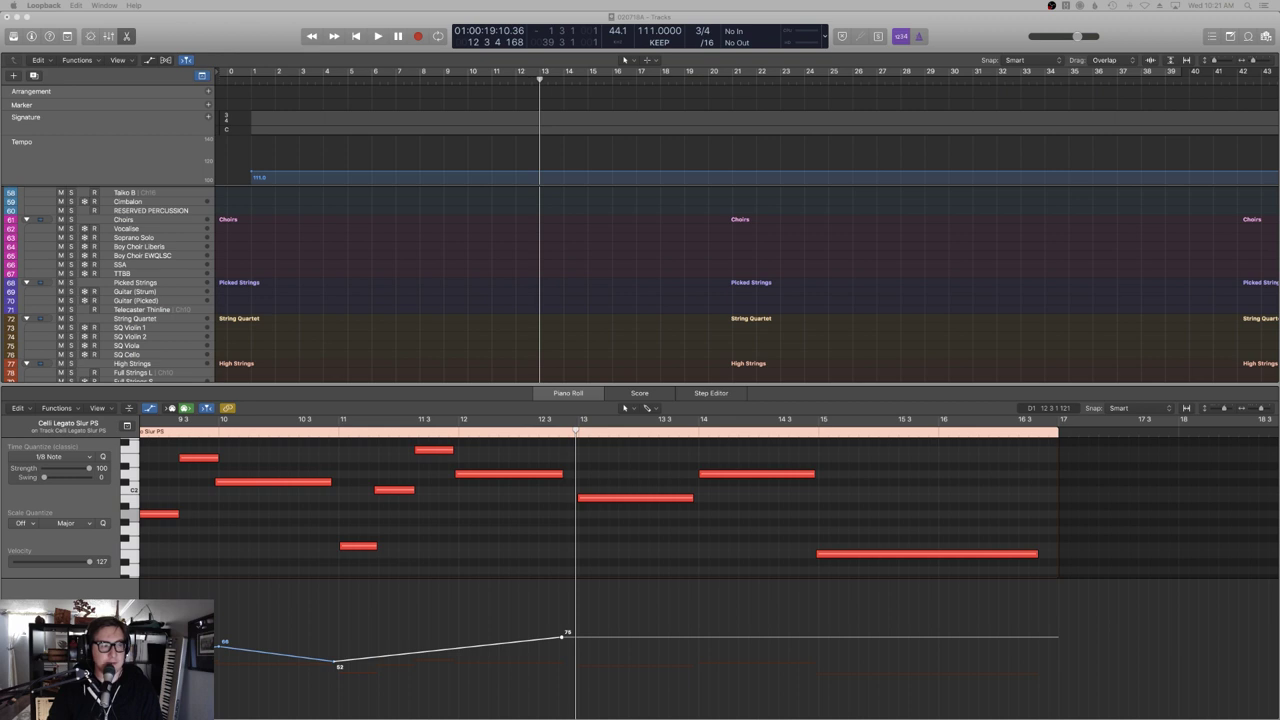
{"action": "scroll", "coordinate": [265, 445], "scroll_direction": "left", "scroll_amount": 5}
{"action": "left_click", "coordinate": [274, 432]}
{"action": "key", "text": "space"}
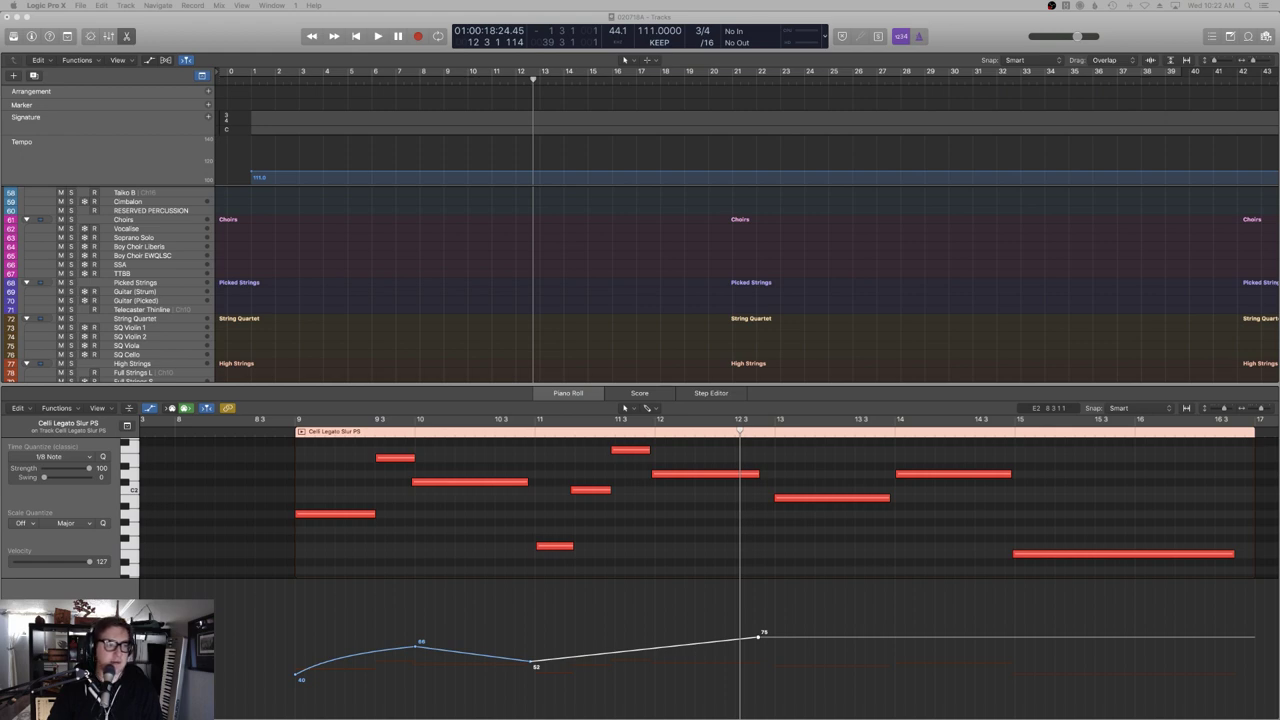
Reselect the Celli Legato region, play it, and add a modulation point of about 43 at its start.
{"action": "left_click", "coordinate": [609, 281]}
{"action": "scroll", "coordinate": [611, 284], "scroll_direction": "down", "scroll_amount": 10}
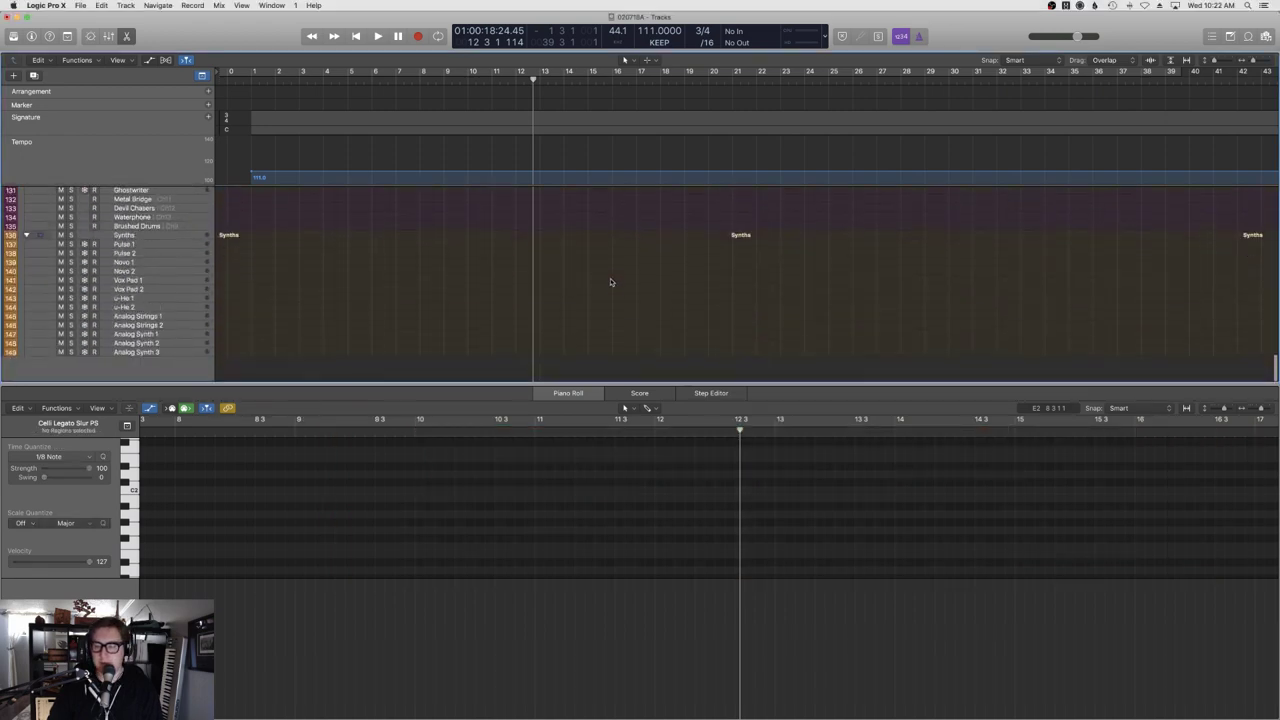
{"action": "left_click", "coordinate": [486, 270]}
{"action": "double_click", "coordinate": [433, 83]}
{"action": "left_click", "coordinate": [131, 576]}
{"action": "left_click", "coordinate": [115, 567]}
{"action": "left_click_drag", "start_coordinate": [295, 625], "coordinate": [295, 671]}
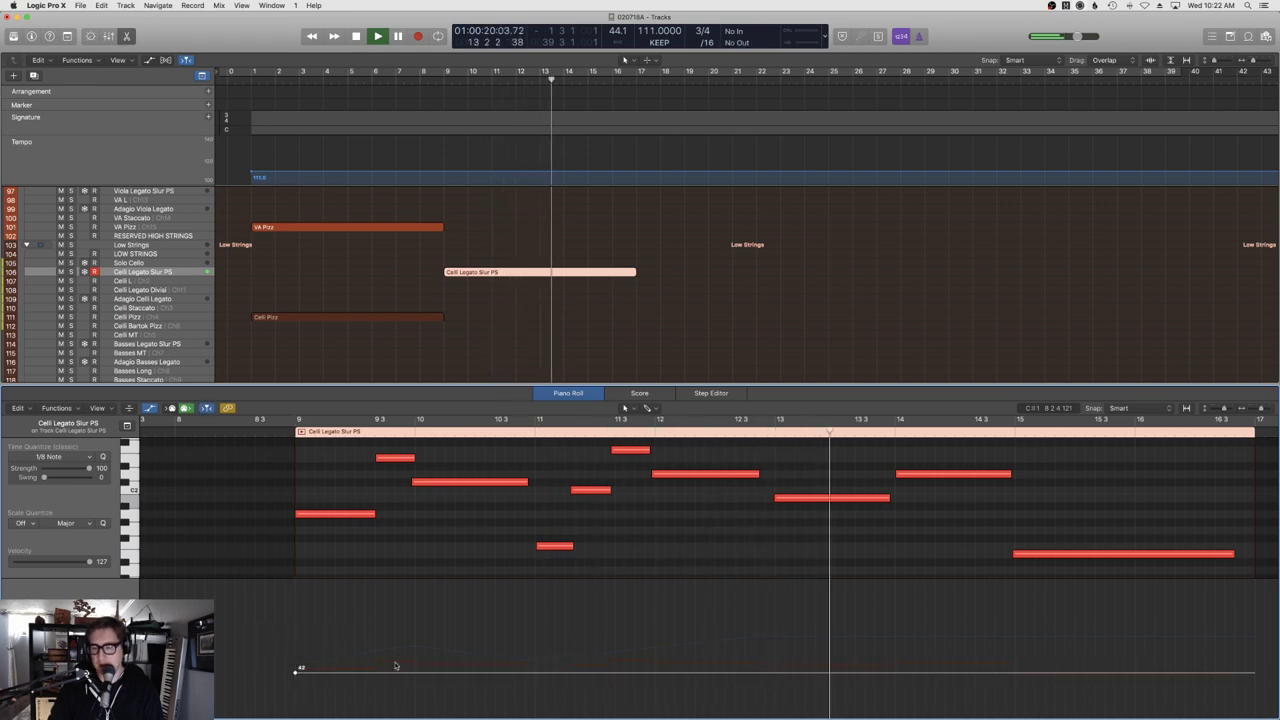
Return to the cello's expression curve, hold about 75 just before bar 13, and drop to about 50 at bar 13.
{"action": "left_click", "coordinate": [110, 588]}
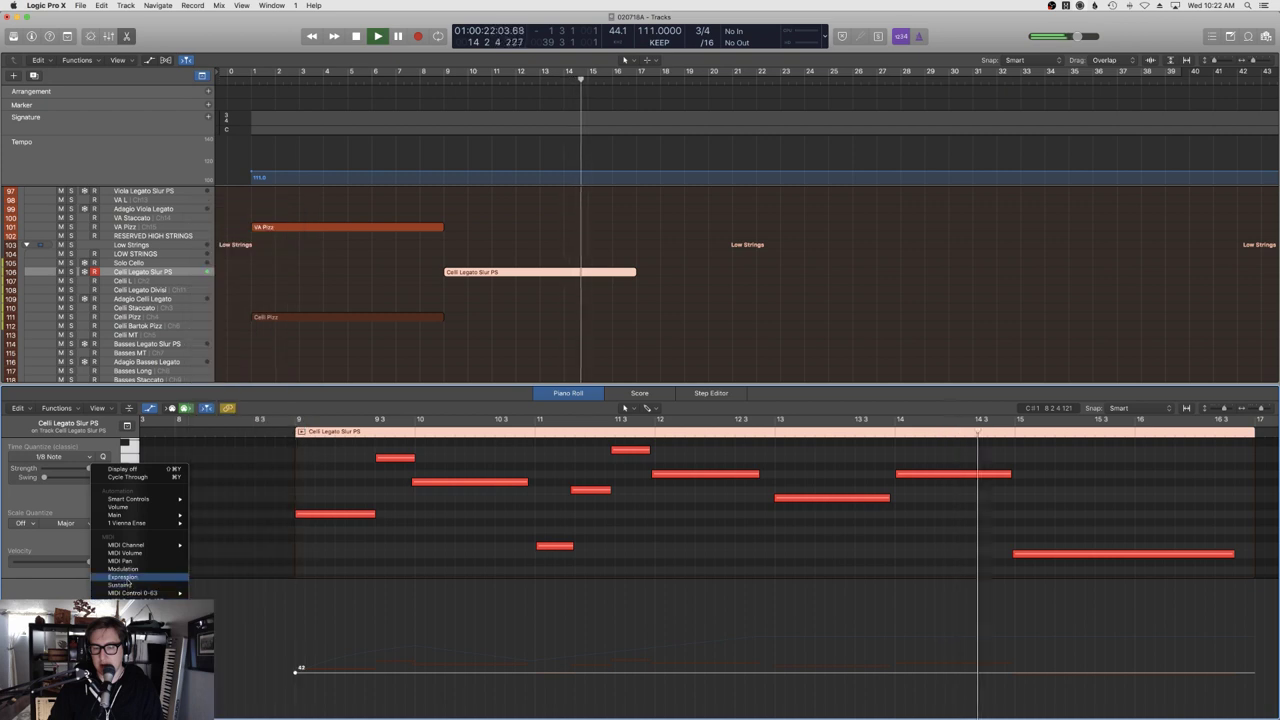
{"action": "left_click", "coordinate": [738, 527]}
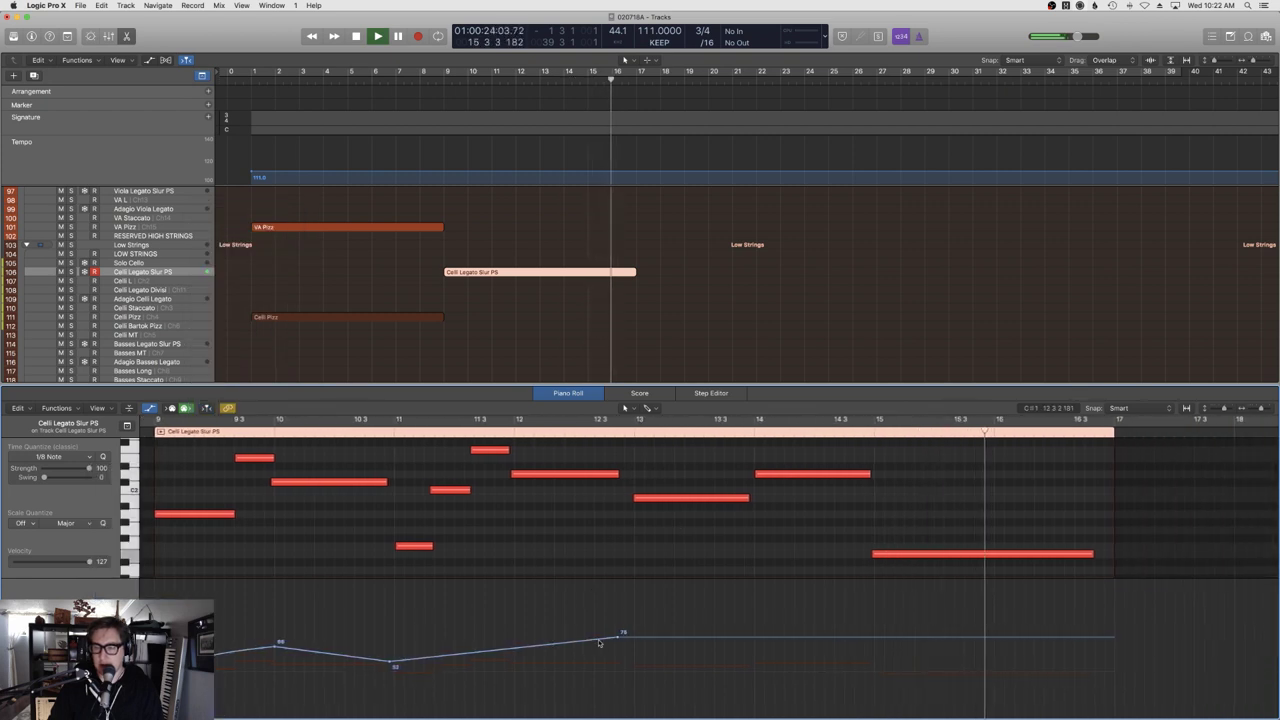
{"action": "key", "text": "space"}
{"action": "left_click", "coordinate": [622, 637]}
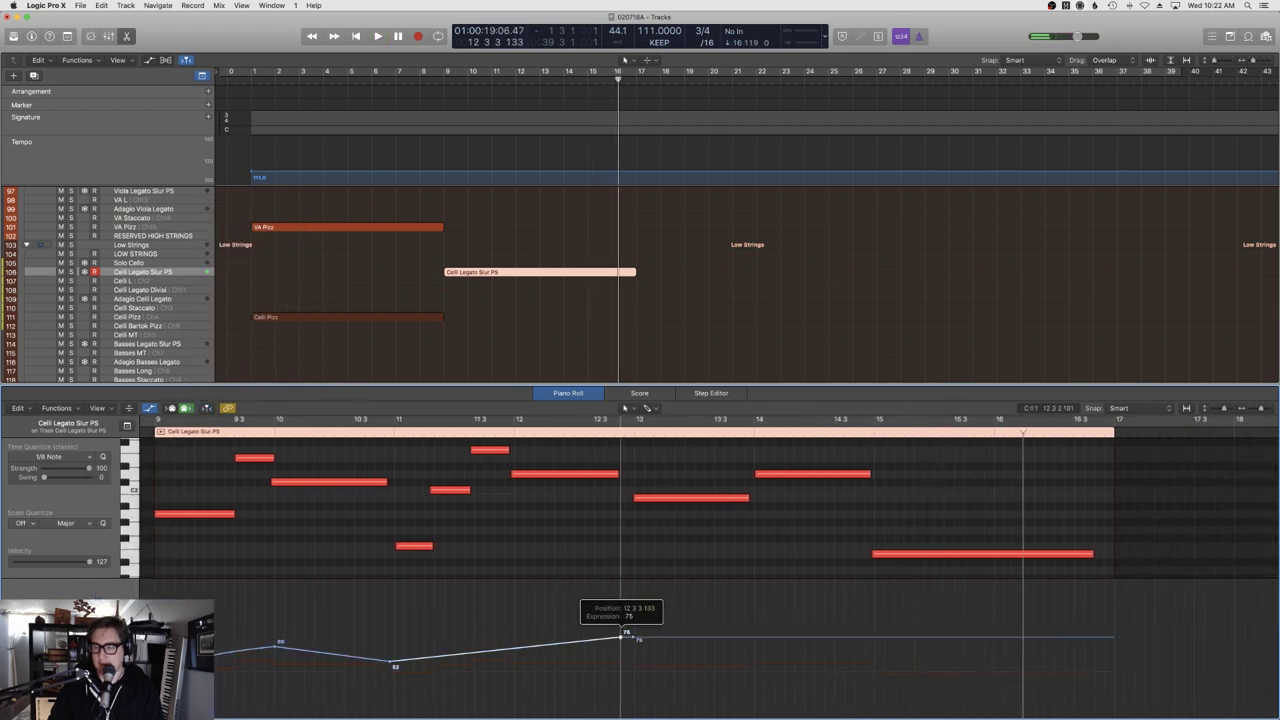
{"action": "left_click_drag", "start_coordinate": [634, 638], "coordinate": [634, 660]}
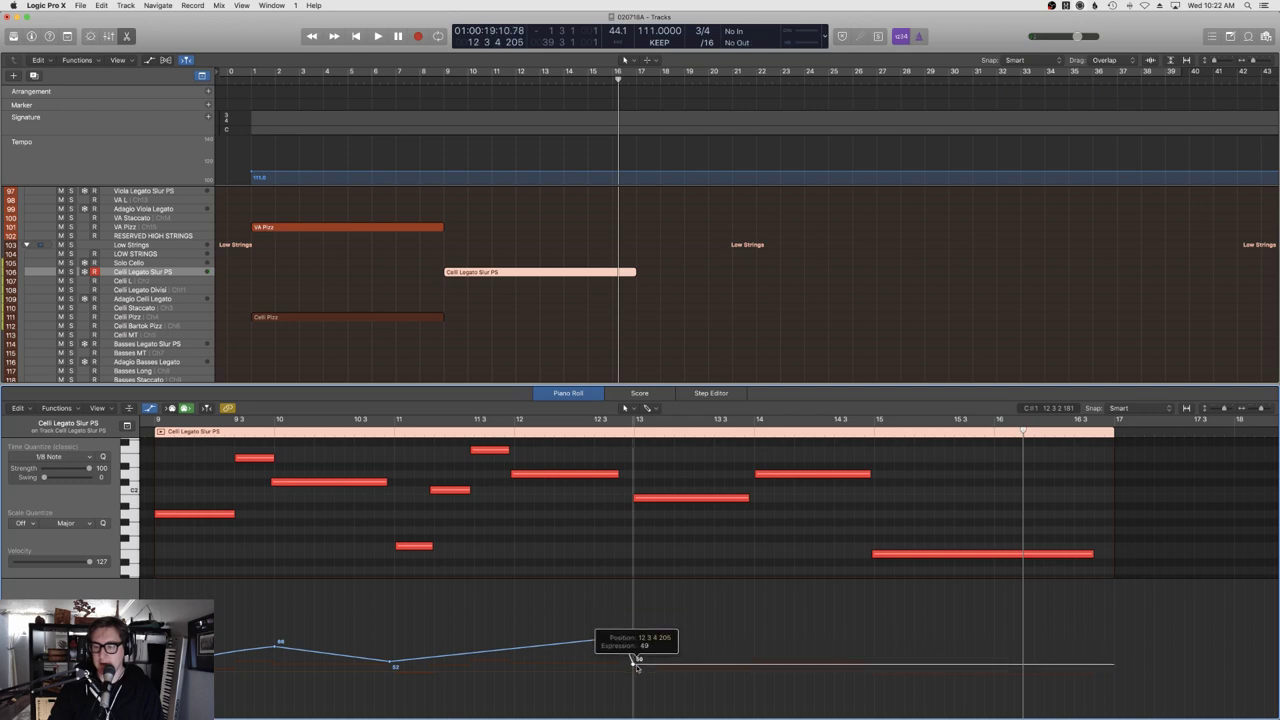
Add rising cello expression points of about 56 near bar 15 and about 66 at the end of the region.
{"action": "scroll", "coordinate": [353, 509], "scroll_direction": "left", "scroll_amount": 3}
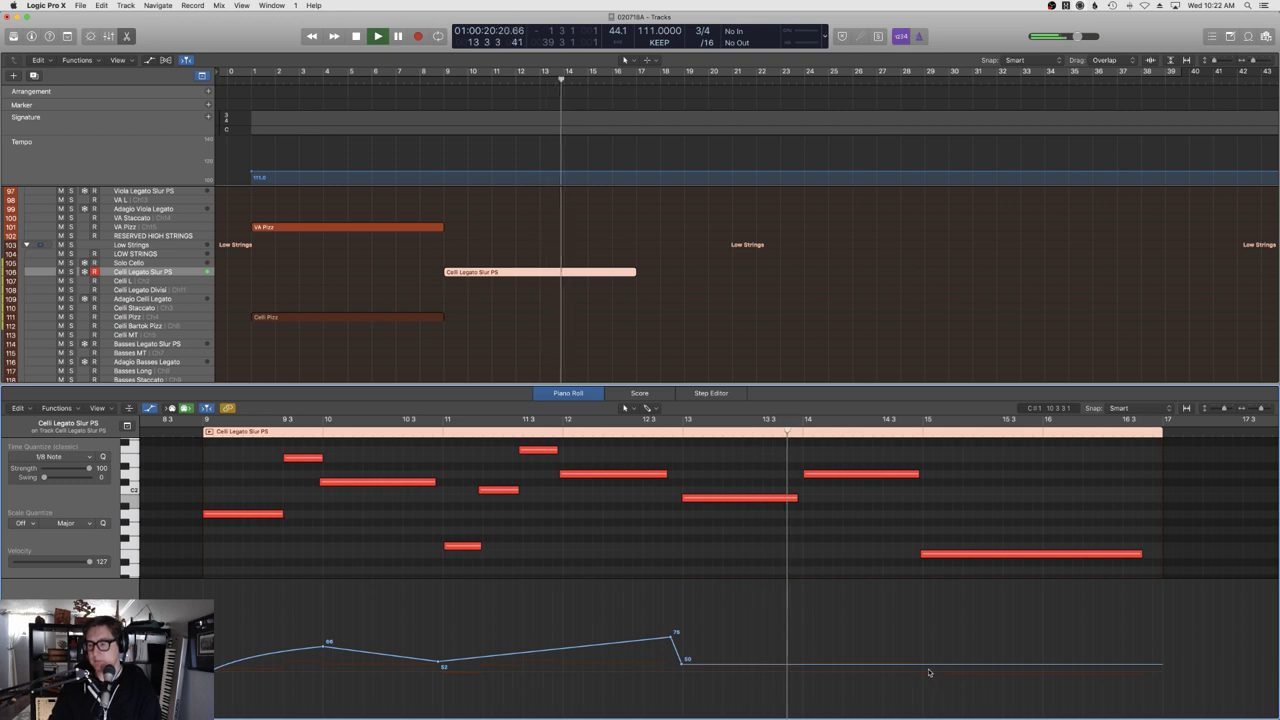
{"action": "left_click_drag", "start_coordinate": [926, 662], "coordinate": [926, 653]}
{"action": "left_click", "coordinate": [1158, 653]}
{"action": "left_click_drag", "start_coordinate": [1158, 653], "coordinate": [1158, 651]}
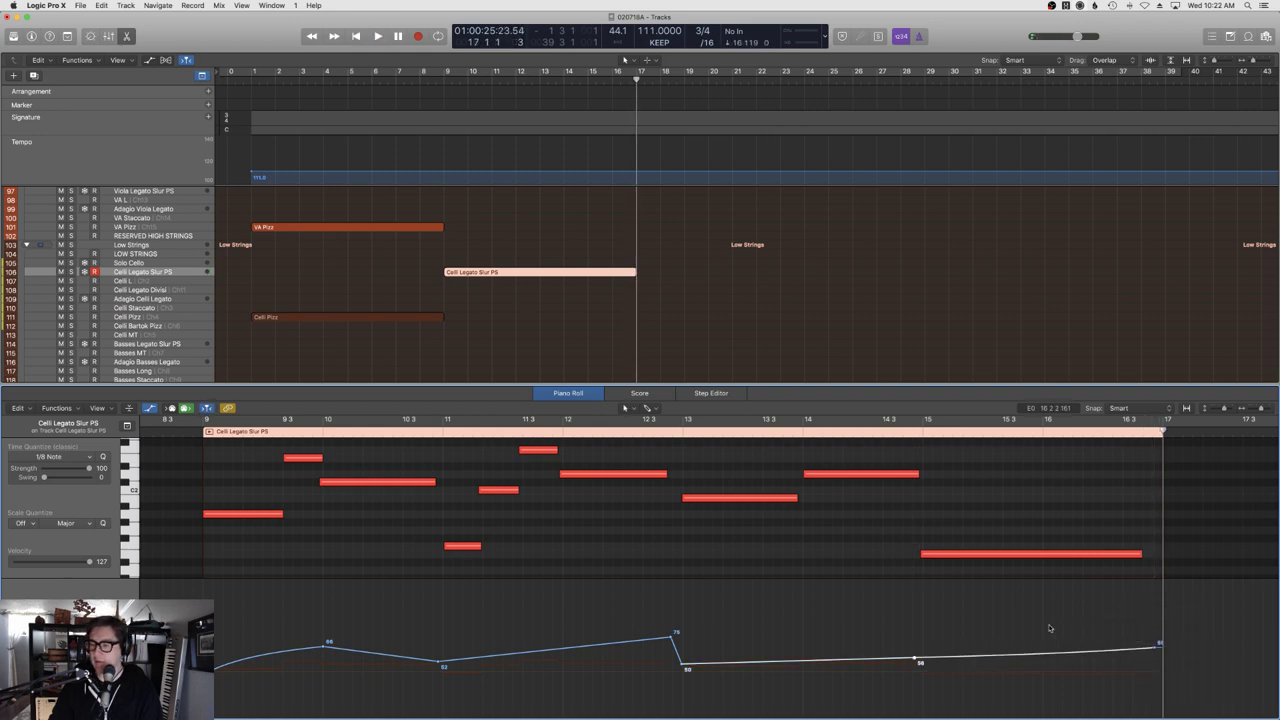
Close the piano roll and play the whole sketch from the beginning while reviewing the arrangement's tracks.
{"action": "key", "text": "e"}
{"action": "scroll", "coordinate": [455, 152], "scroll_direction": "up", "scroll_amount": 3}
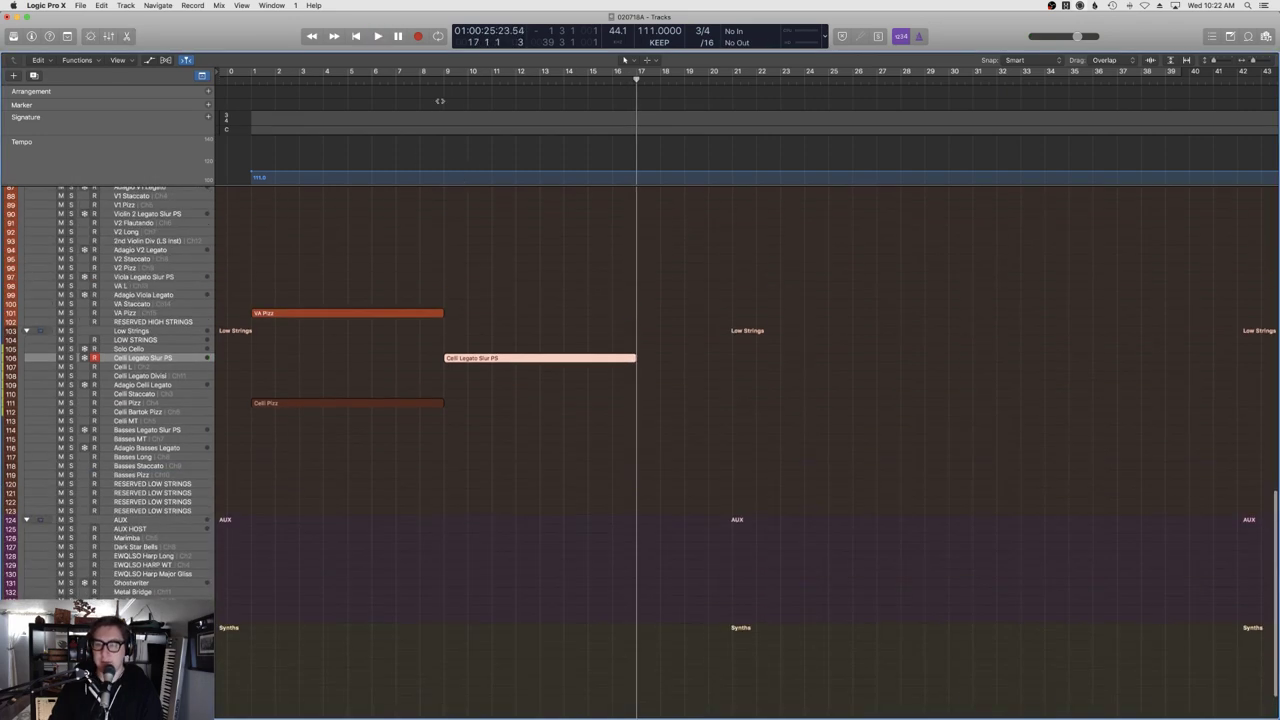
{"action": "key", "text": "Return"}
{"action": "key", "text": "space"}
{"action": "left_click", "coordinate": [452, 254]}
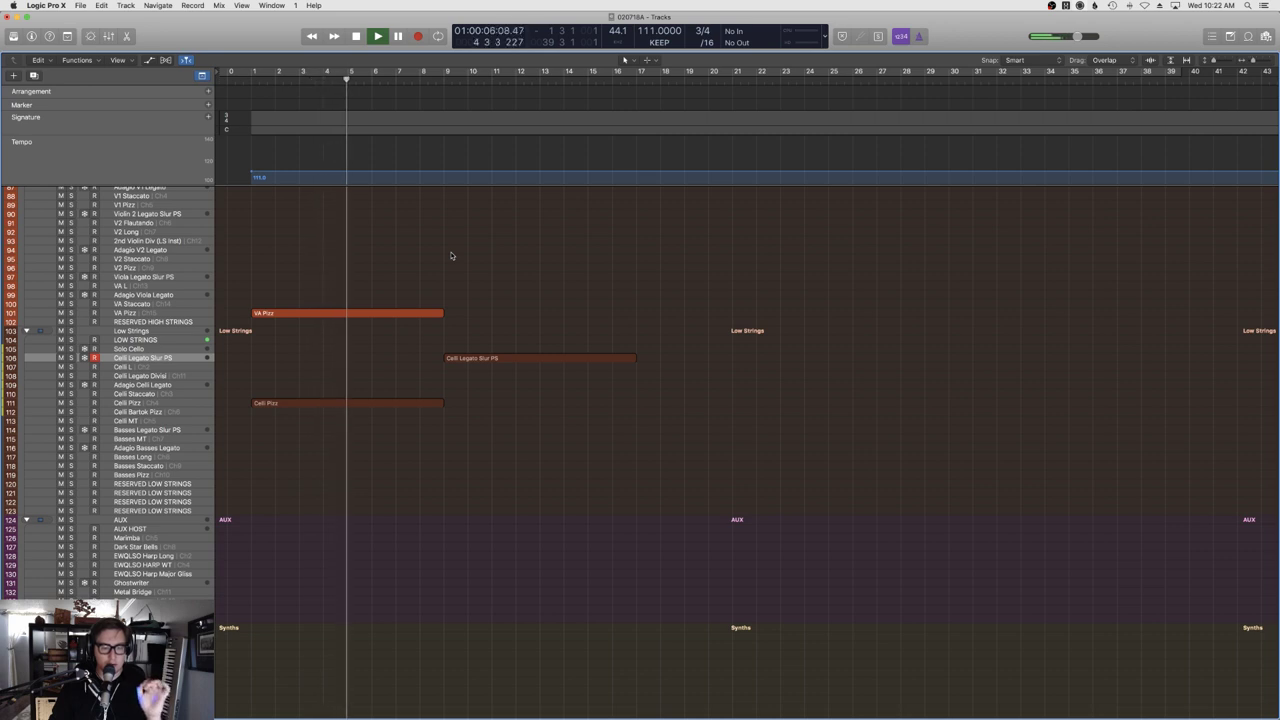
{"action": "scroll", "coordinate": [438, 318], "scroll_direction": "up", "scroll_amount": 3}
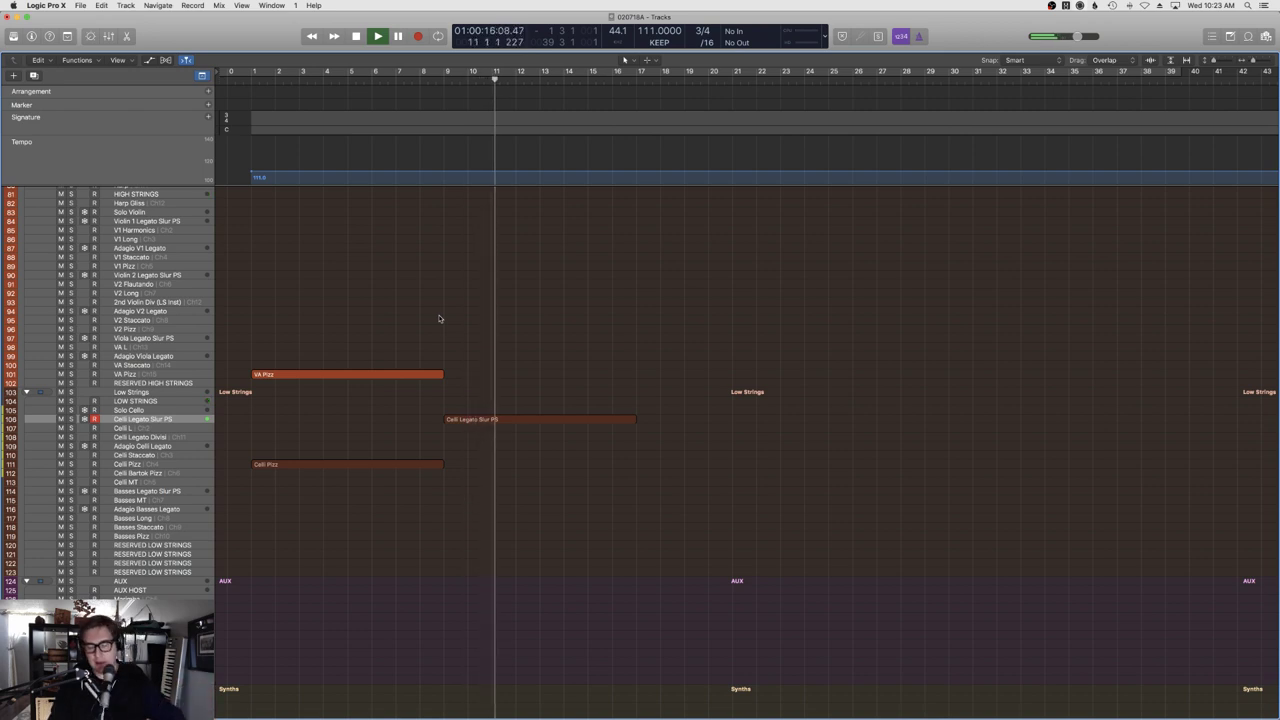
{"action": "scroll", "coordinate": [509, 420], "scroll_direction": "up", "scroll_amount": 5}
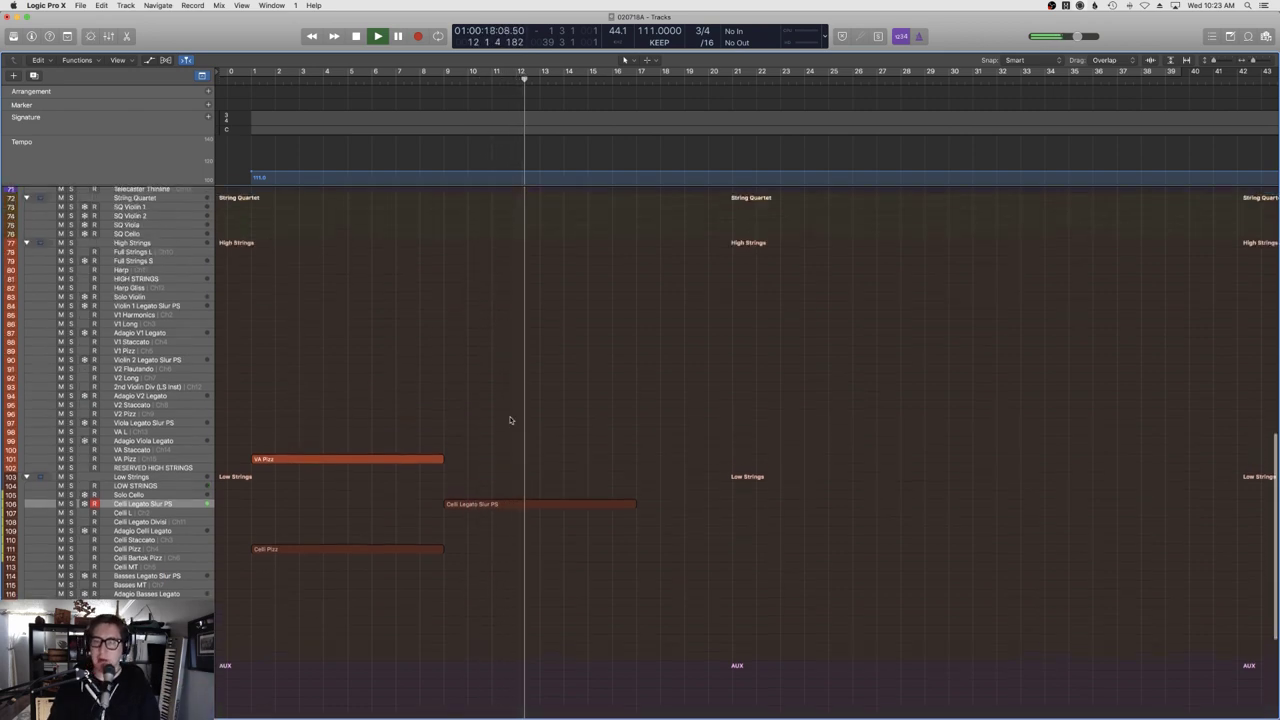
{"action": "scroll", "coordinate": [608, 451], "scroll_direction": "up", "scroll_amount": 6}
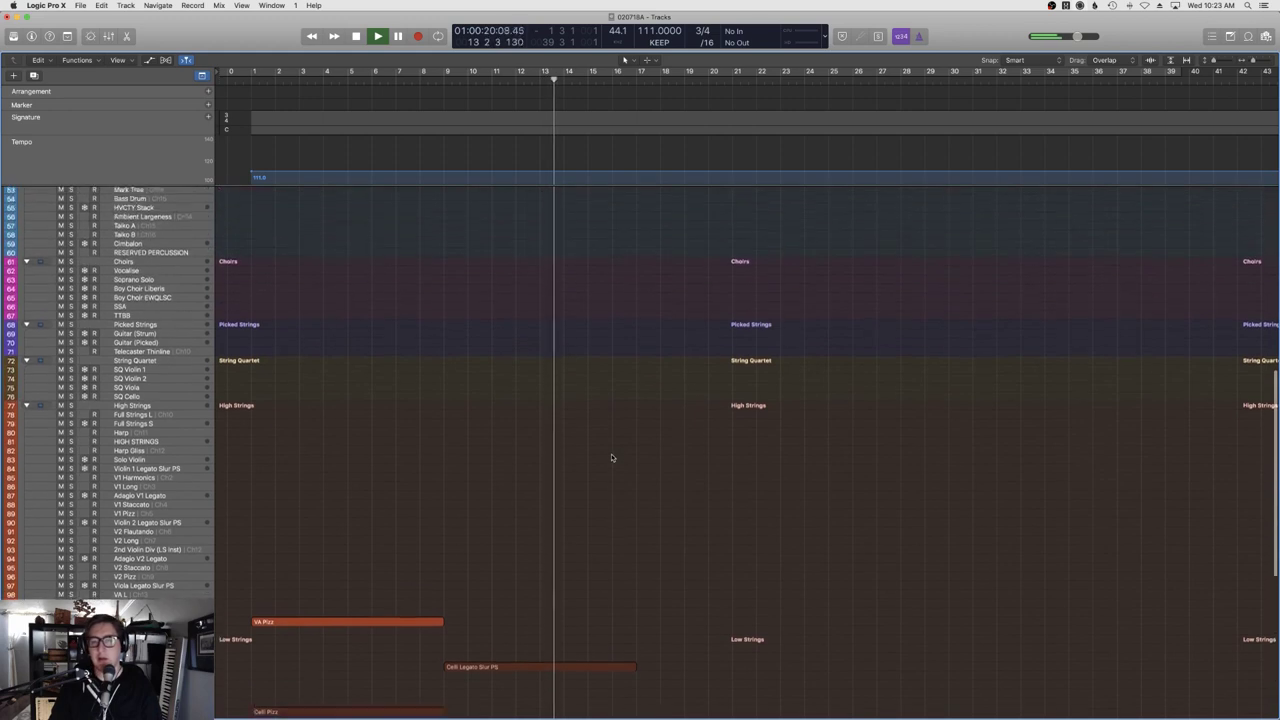
Record a line on the Solo Horn Legato track from bar 9 to bar 17 over the existing parts.
{"action": "scroll", "coordinate": [612, 458], "scroll_direction": "up", "scroll_amount": 8}
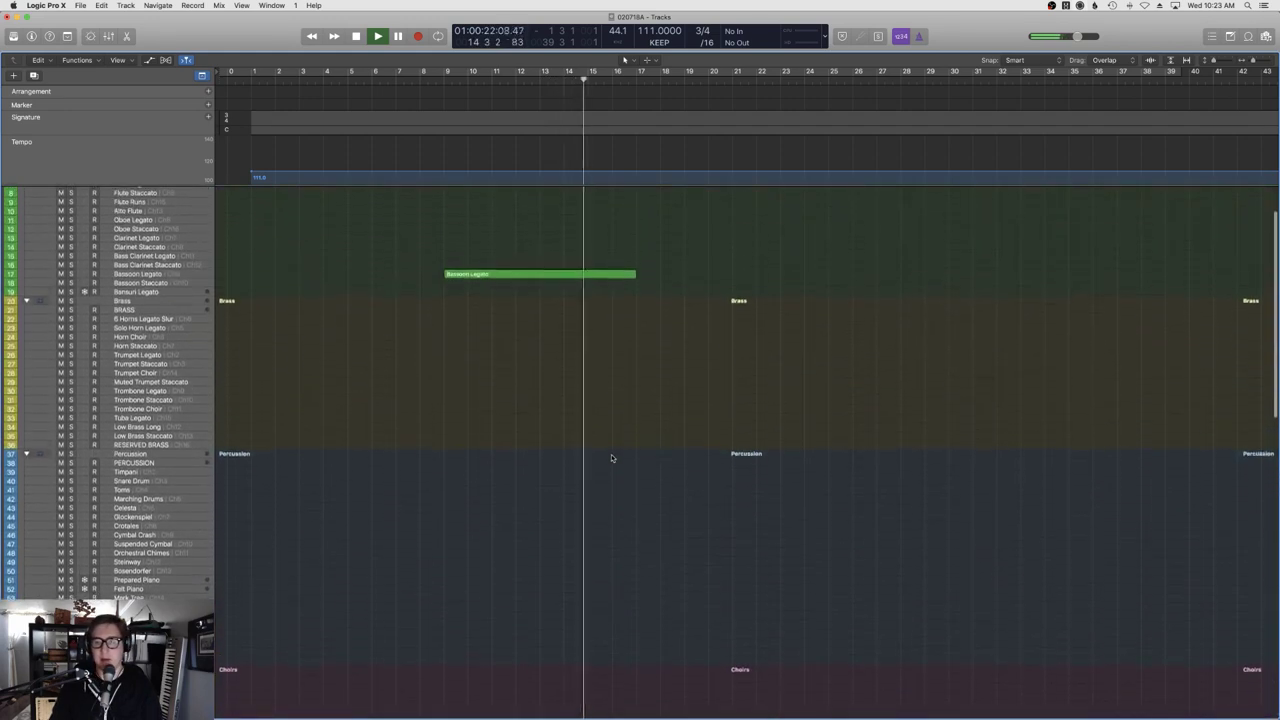
{"action": "left_click", "coordinate": [140, 332]}
{"action": "key", "text": "space"}
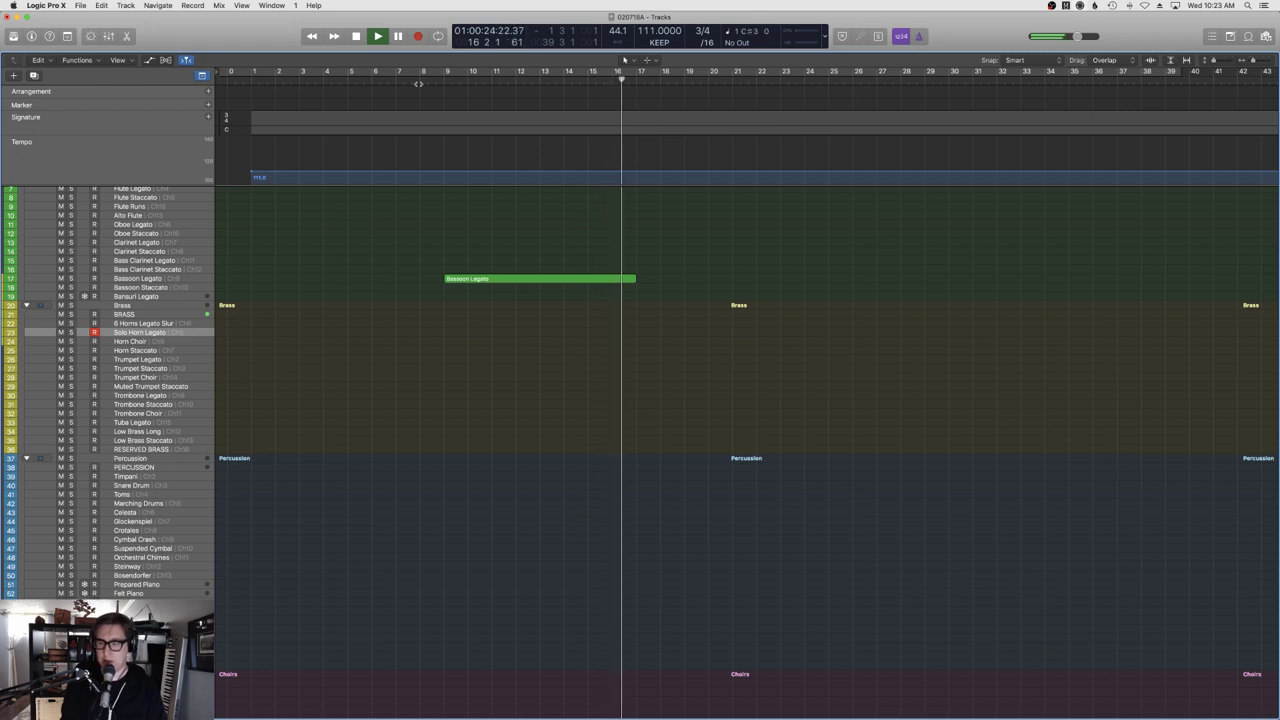
{"action": "key", "text": "space"}
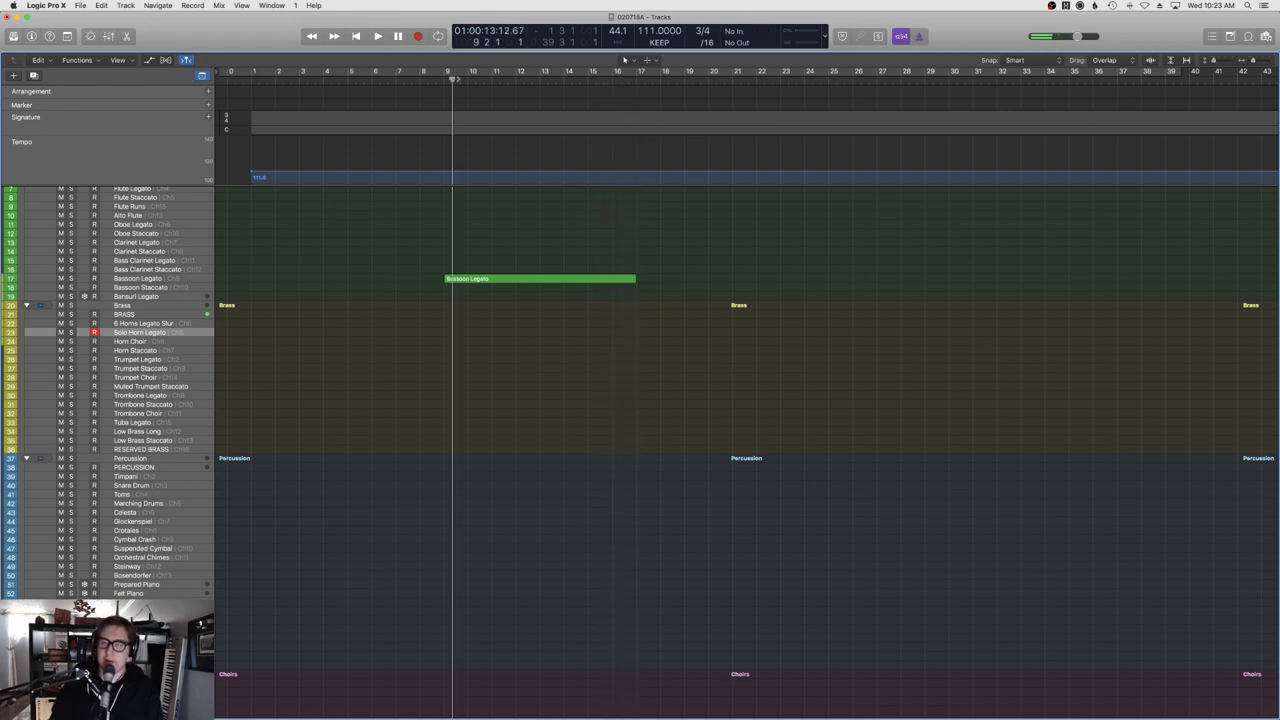
{"action": "key", "text": "space"}
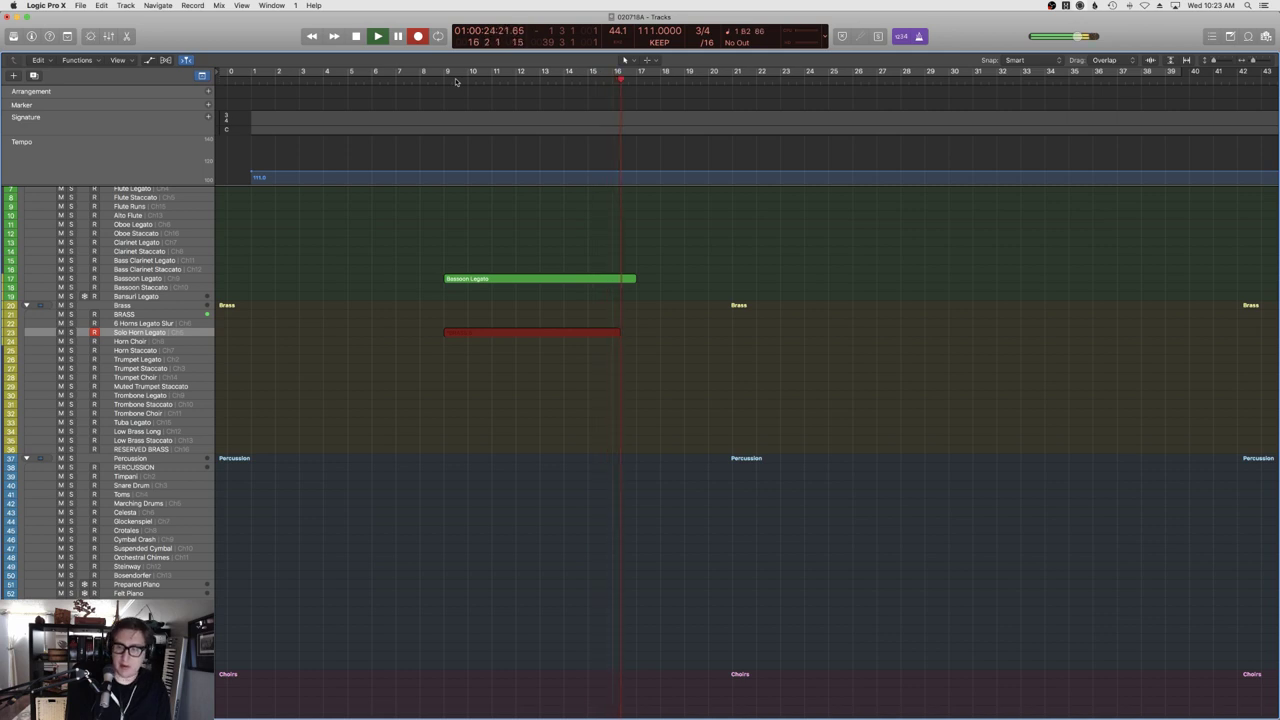
{"action": "key", "text": "space"}
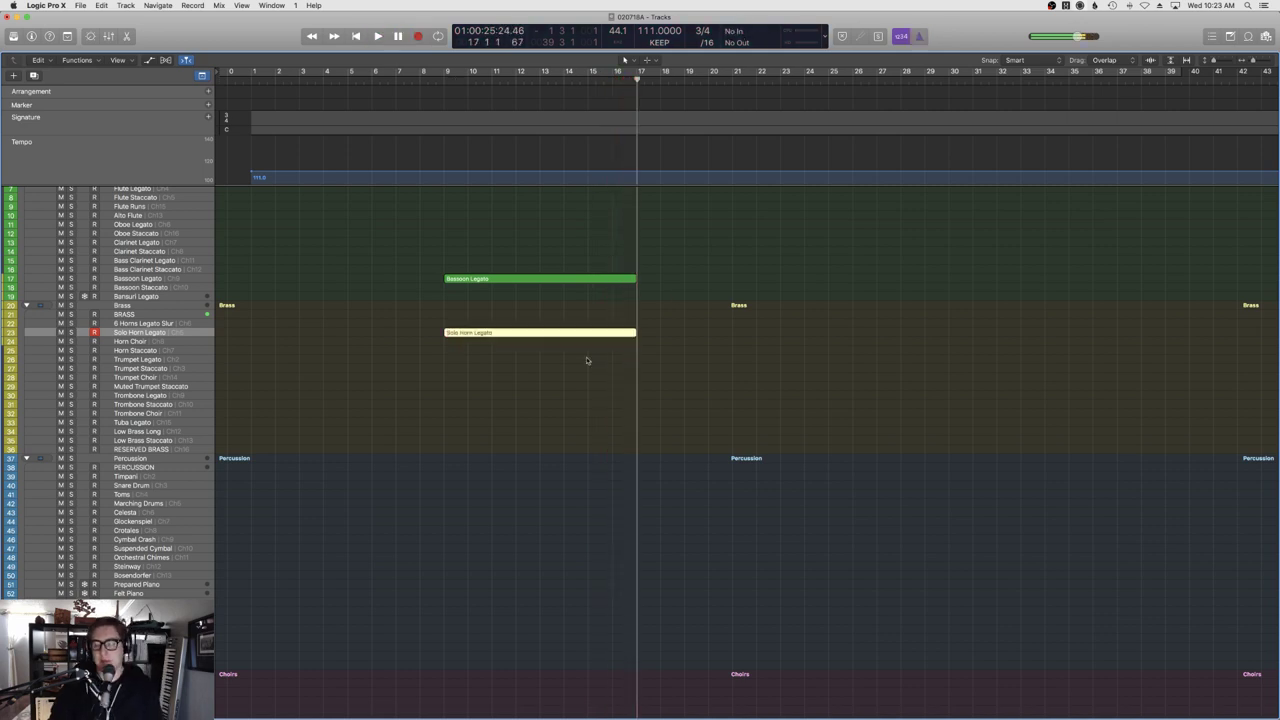
Give the Solo Horn Legato region a modulation curve rising to about 56 at bar 11, and play it.
{"action": "key", "text": "p"}
{"action": "scroll", "coordinate": [162, 532], "scroll_direction": "left", "scroll_amount": 1}
{"action": "left_click", "coordinate": [80, 556]}
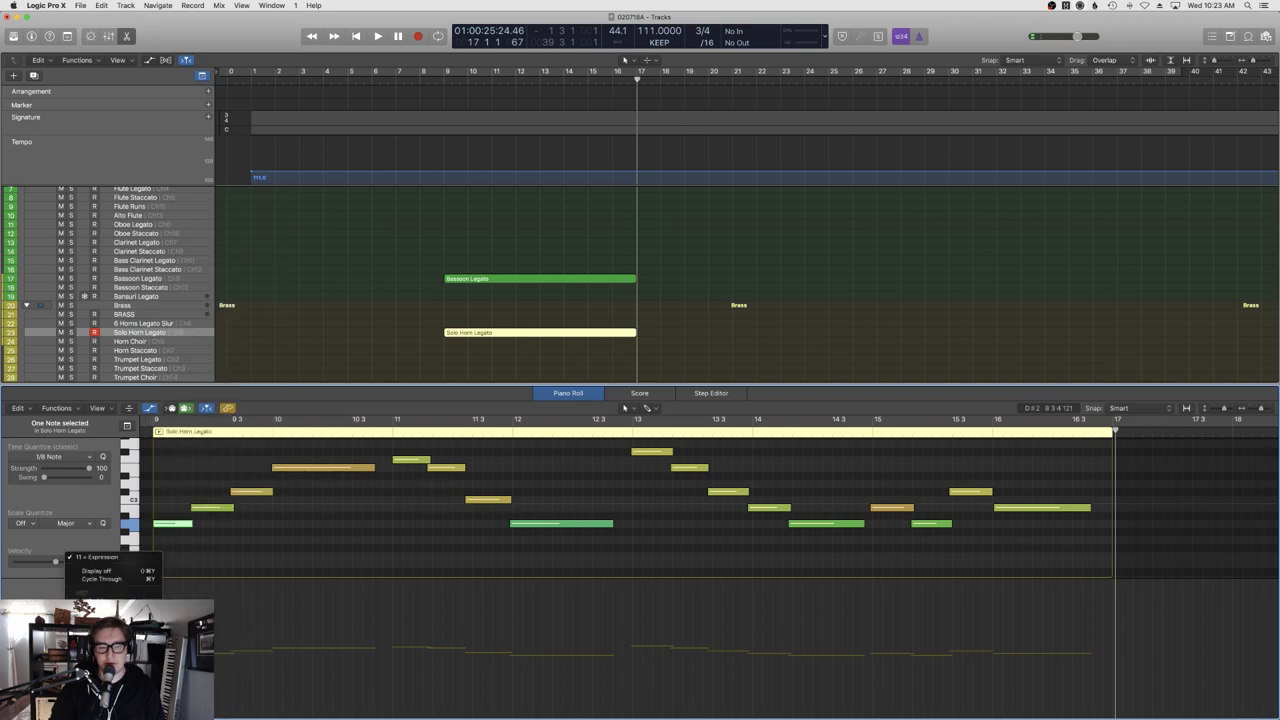
{"action": "scroll", "coordinate": [355, 510], "scroll_direction": "left", "scroll_amount": 3}
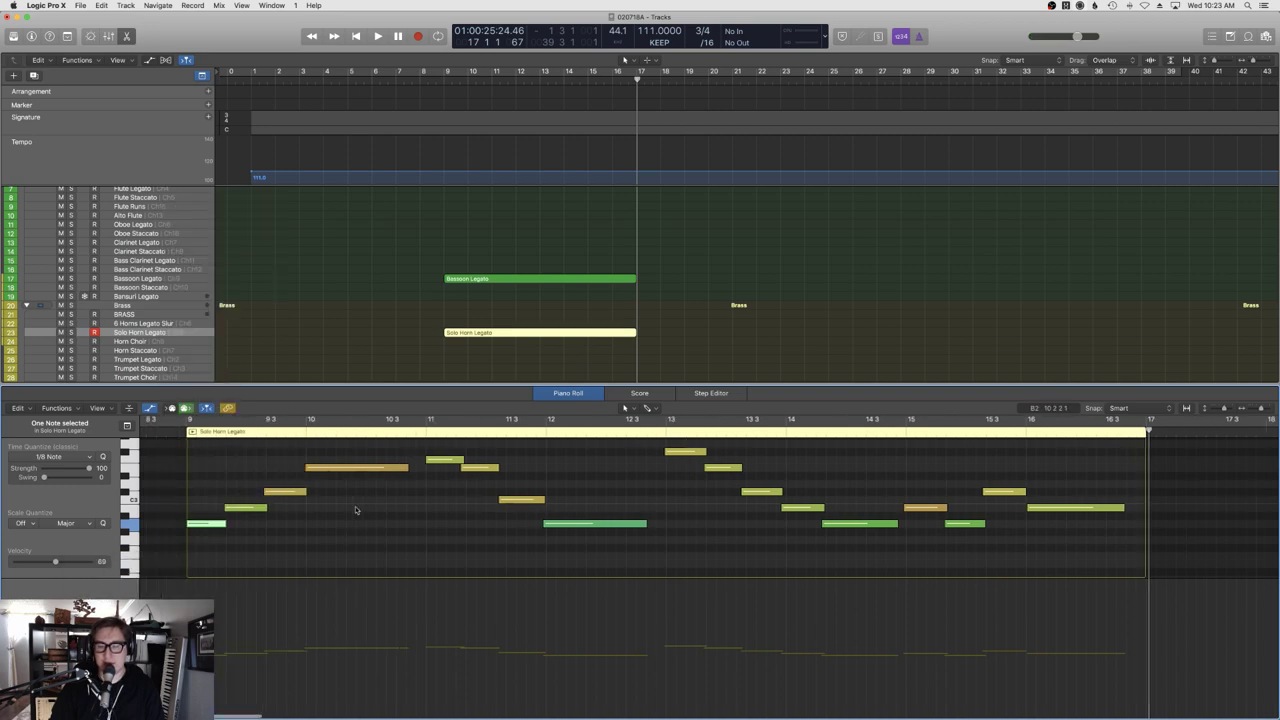
{"action": "left_click", "coordinate": [222, 628]}
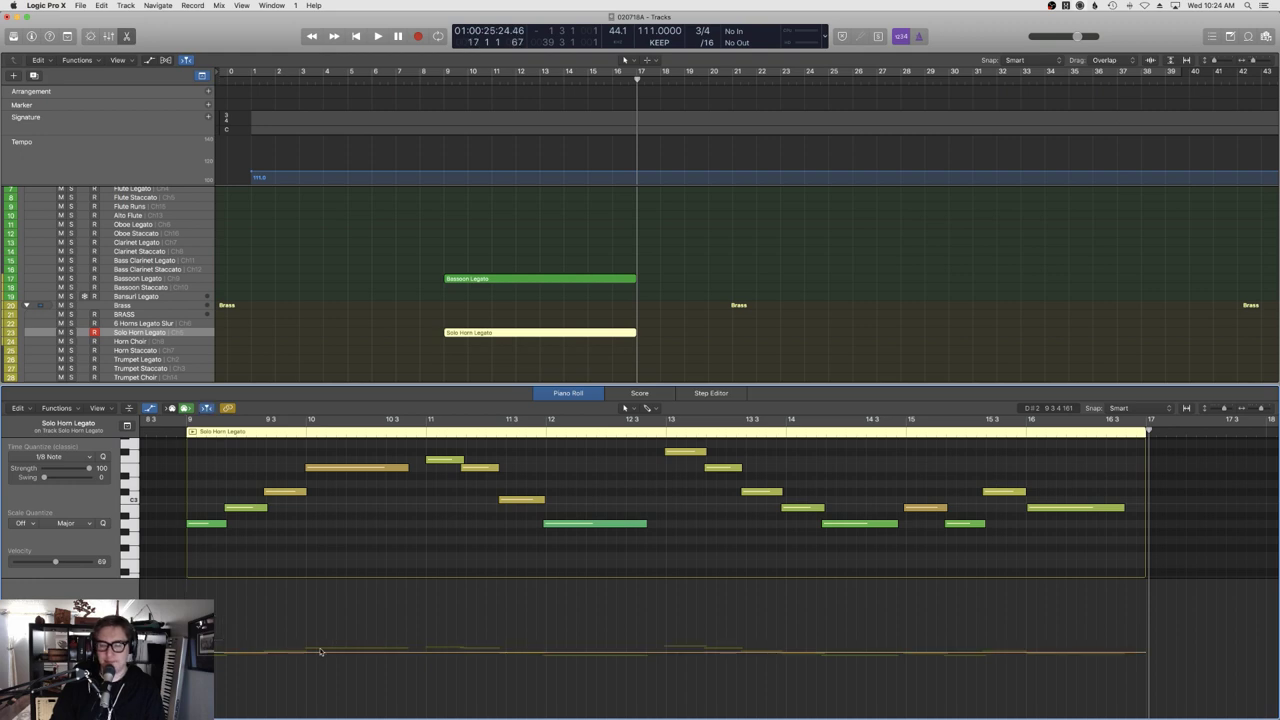
{"action": "left_click_drag", "start_coordinate": [320, 652], "coordinate": [401, 663]}
{"action": "key", "text": "space"}
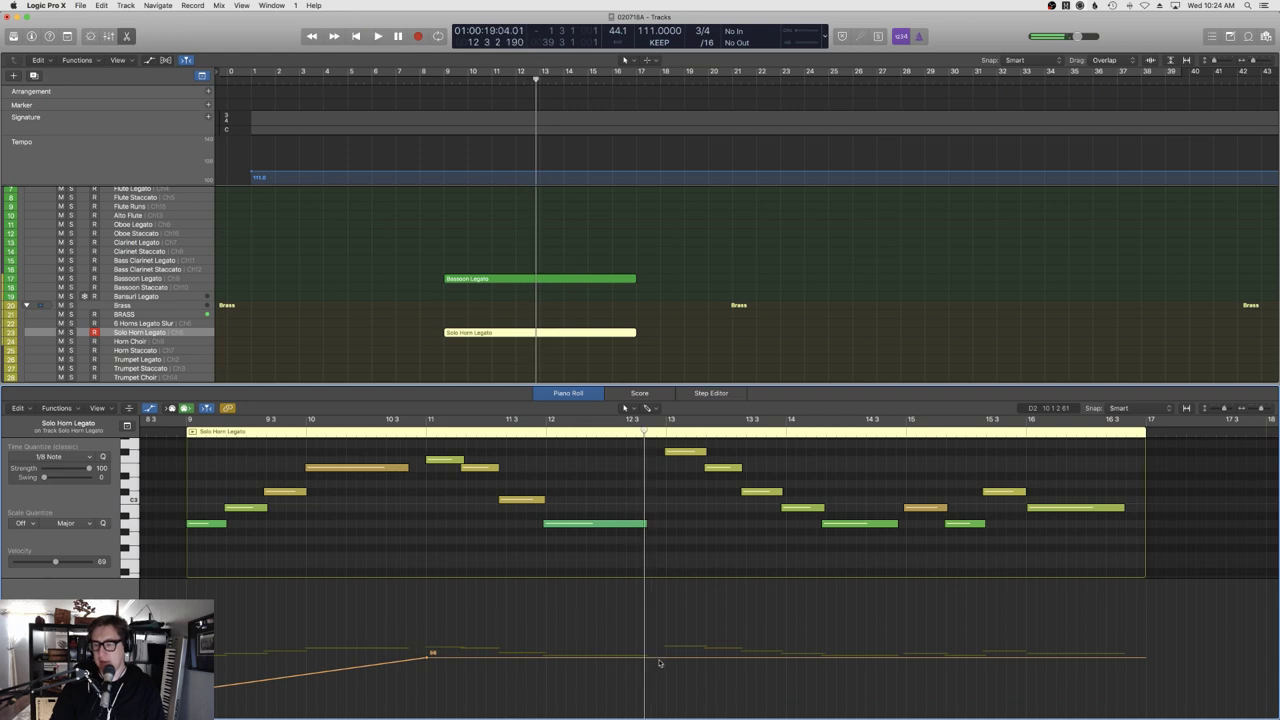
Lower the horn's modulation to about 46 at bar 13, shape its final bars during playback, and close the piano roll.
{"action": "left_click_drag", "start_coordinate": [668, 657], "coordinate": [668, 667]}
{"action": "left_click", "coordinate": [175, 433]}
{"action": "key", "text": "space"}
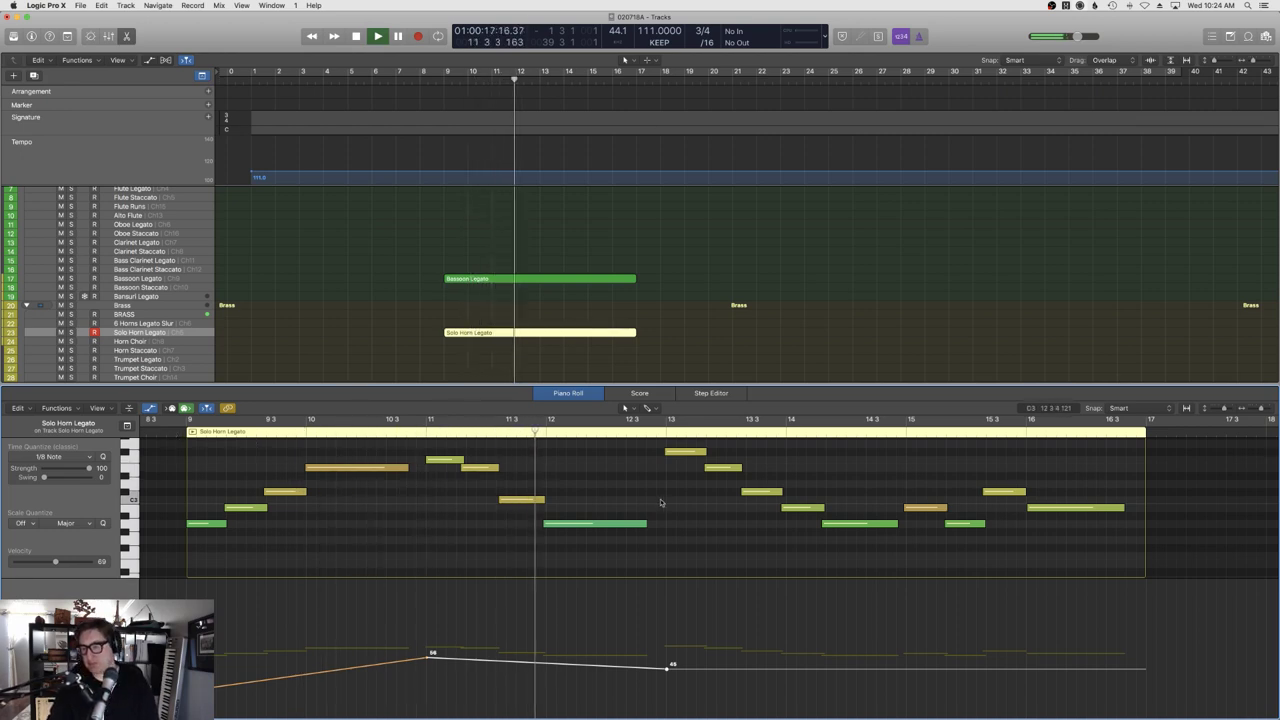
{"action": "scroll", "coordinate": [635, 496], "scroll_direction": "right", "scroll_amount": 5}
{"action": "scroll", "coordinate": [562, 526], "scroll_direction": "up", "scroll_amount": 2}
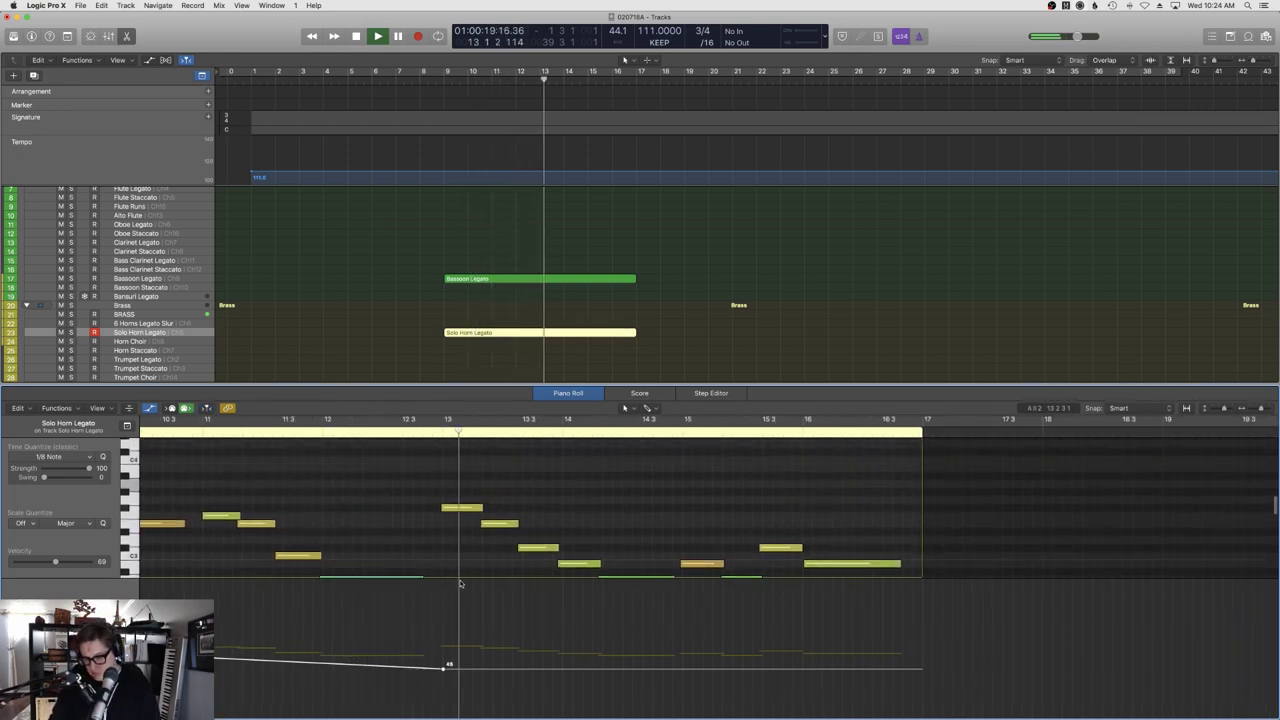
{"action": "scroll", "coordinate": [566, 626], "scroll_direction": "down", "scroll_amount": 3}
{"action": "left_click_drag", "start_coordinate": [703, 652], "coordinate": [903, 645]}
{"action": "key", "text": "p"}
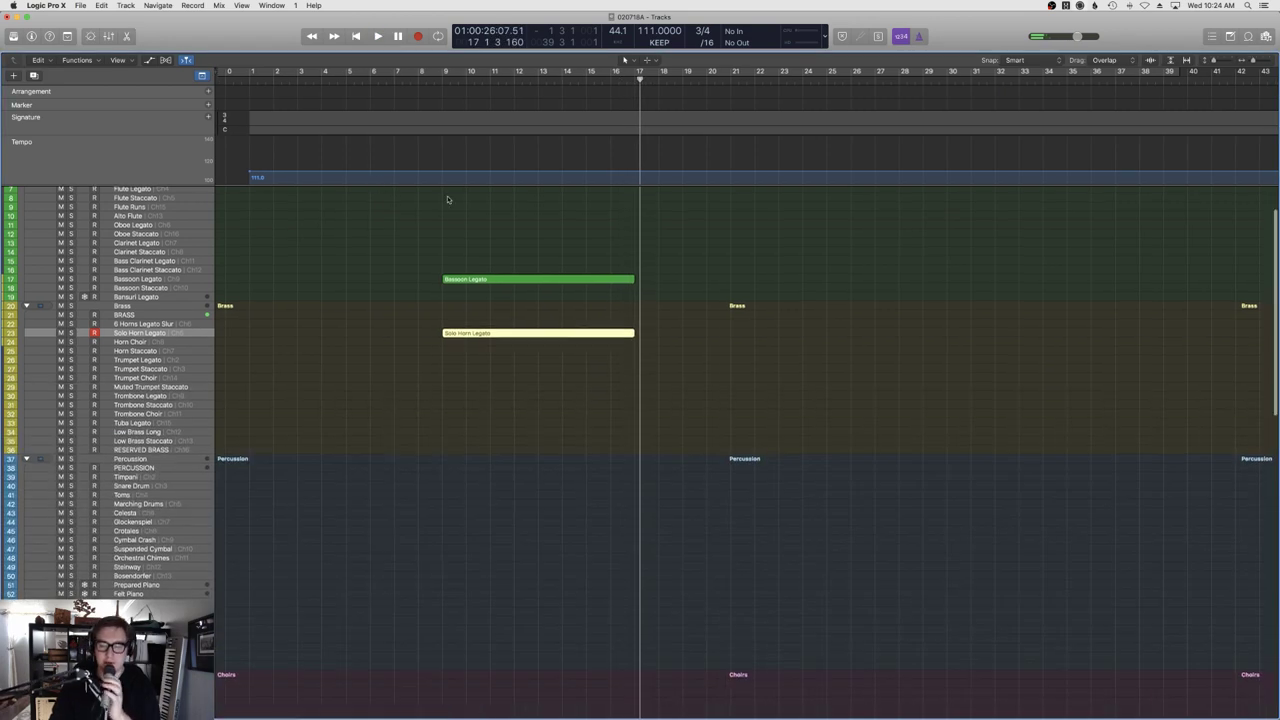
Record a Viola Legato Slur PS line from bar 9 to bar 13, discarding unwanted takes and restarting.
{"action": "scroll", "coordinate": [440, 220], "scroll_direction": "down", "scroll_amount": 10}
{"action": "scroll", "coordinate": [433, 221], "scroll_direction": "down", "scroll_amount": 5}
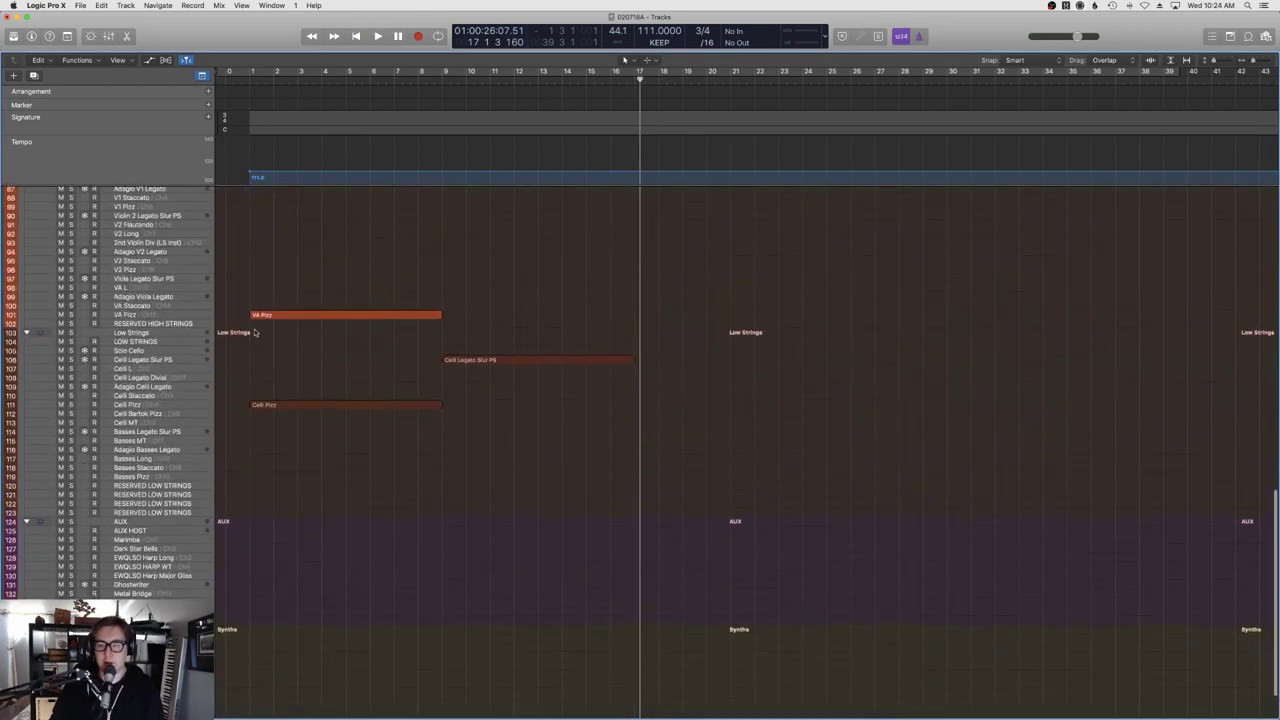
{"action": "left_click", "coordinate": [441, 81]}
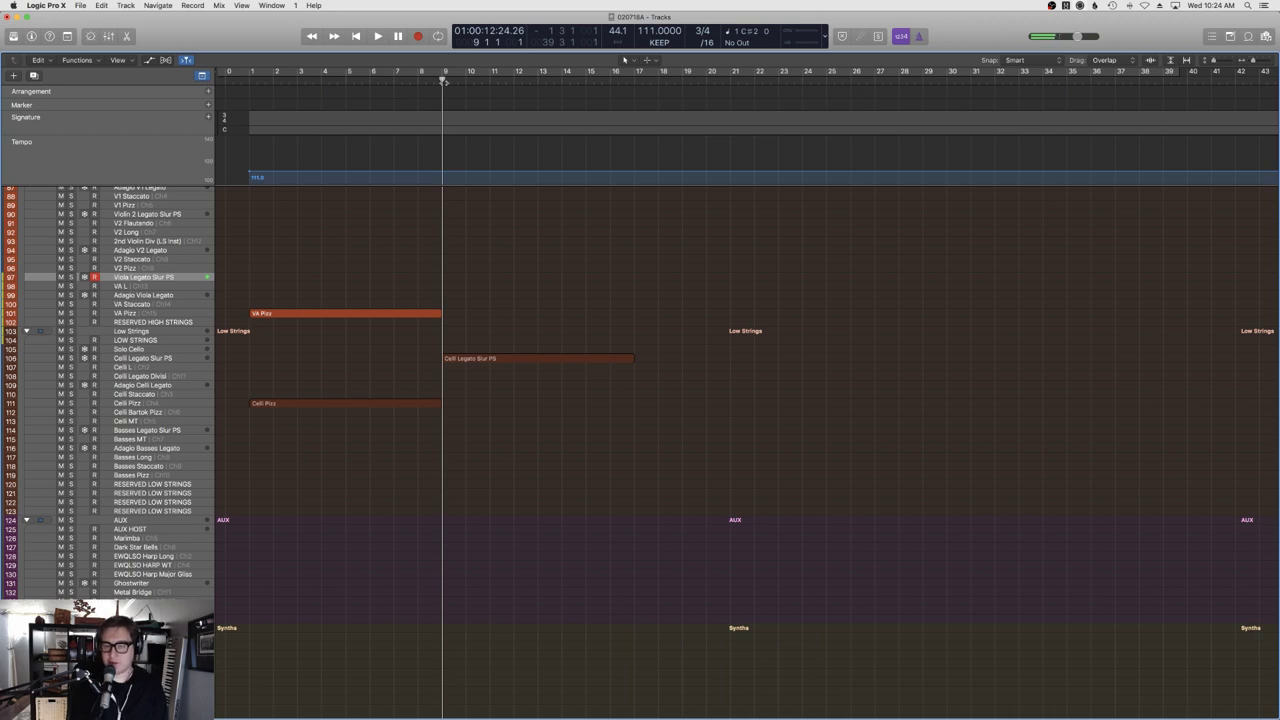
{"action": "key", "text": "r"}
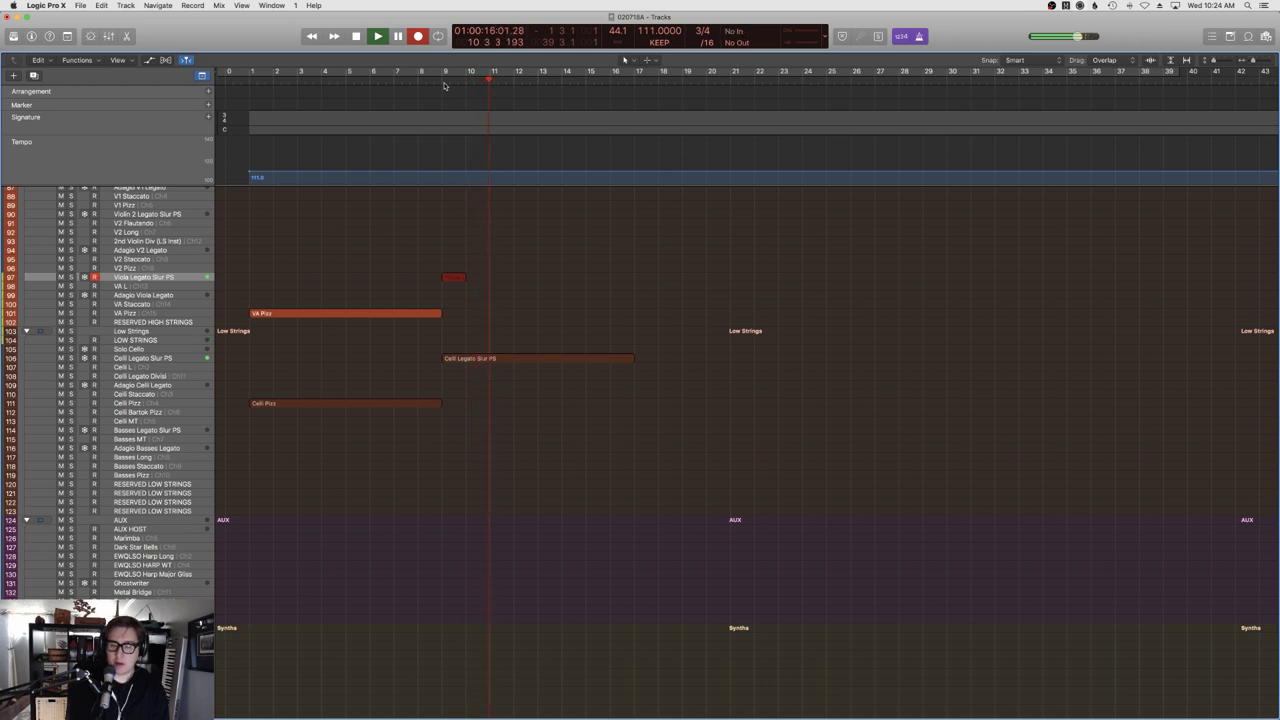
{"action": "key", "text": "space"}
{"action": "left_click", "coordinate": [445, 85]}
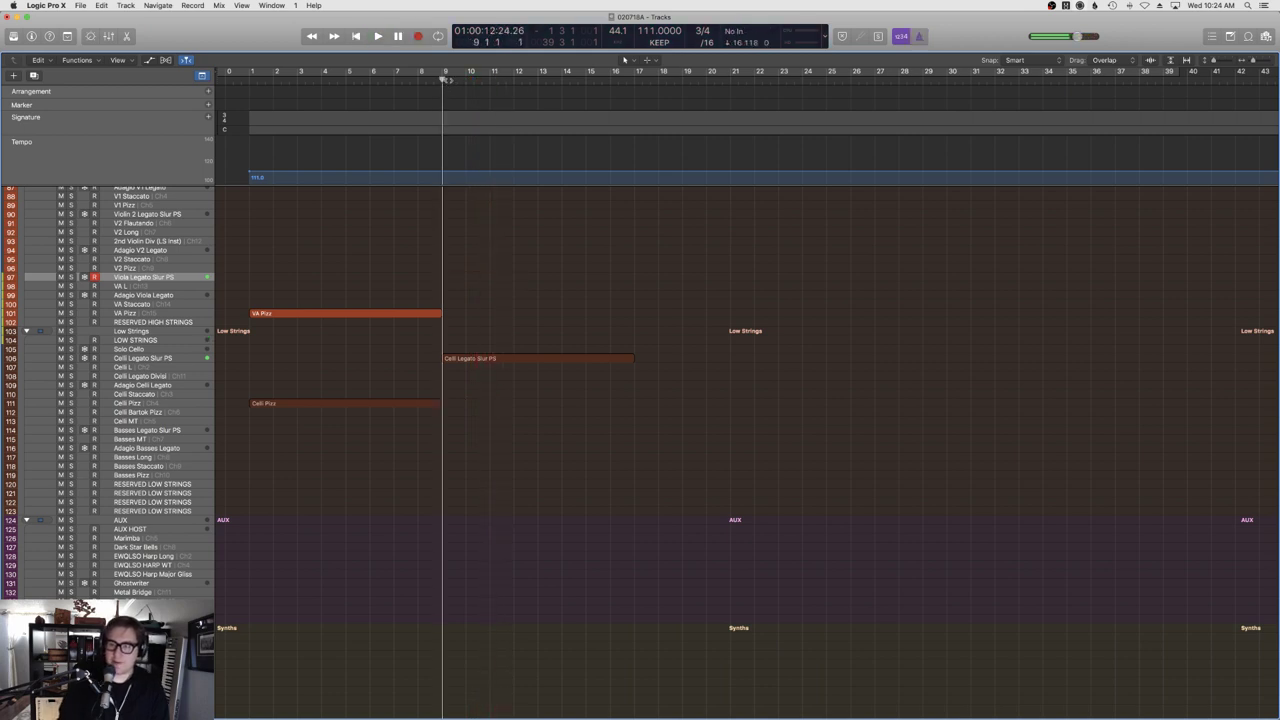
{"action": "key", "text": "r"}
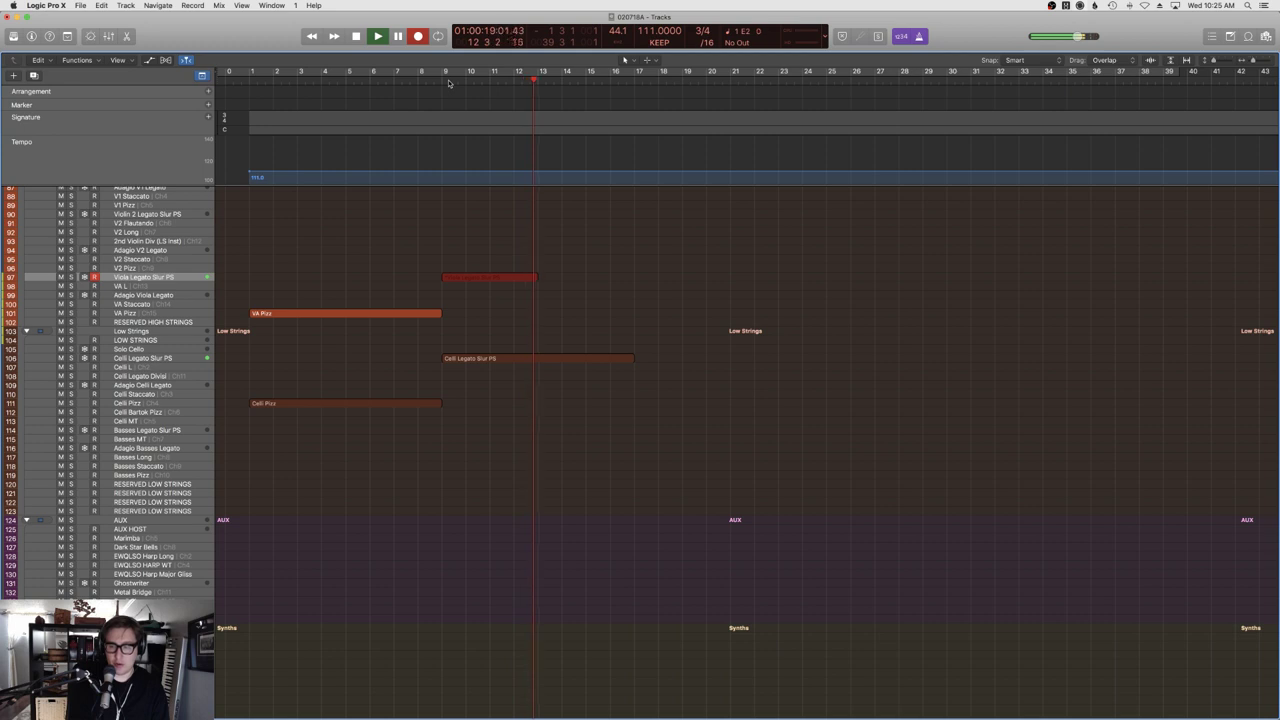
{"action": "key", "text": "super+period"}
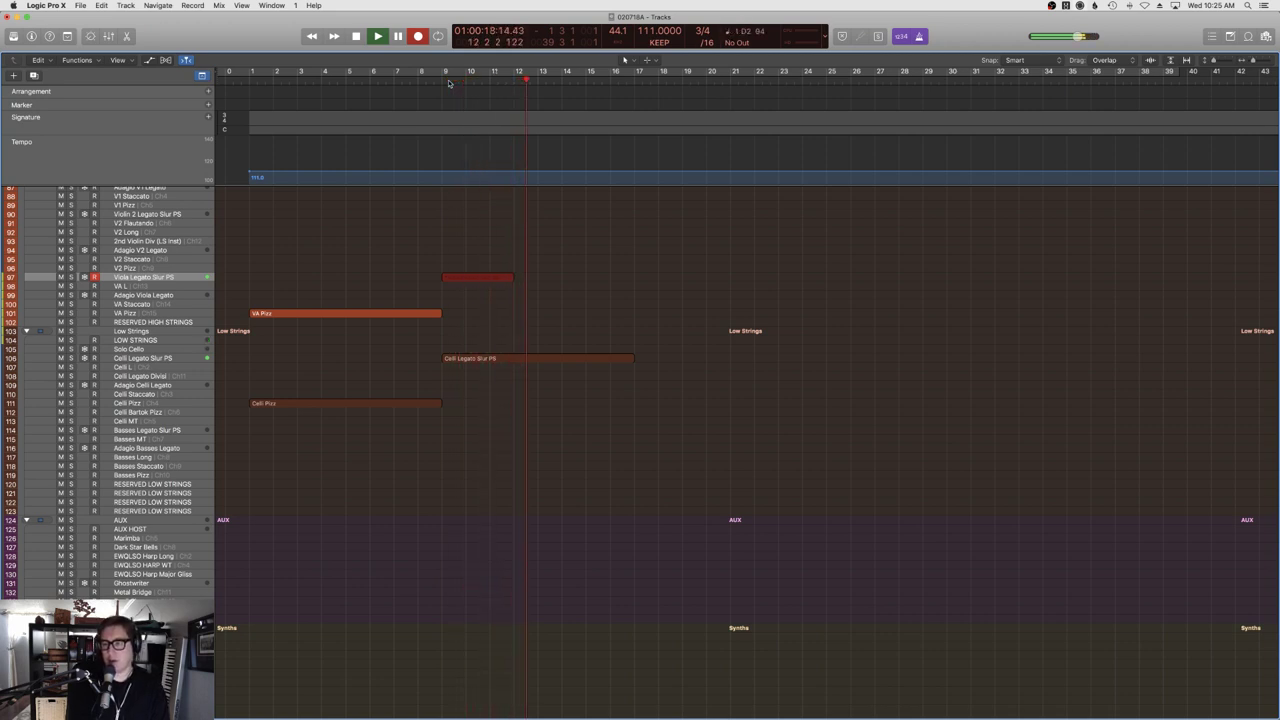
{"action": "key", "text": "space"}
Raise the velocities of all four notes in the Viola Legato Slur PS region to 127.
{"action": "double_click", "coordinate": [505, 277]}
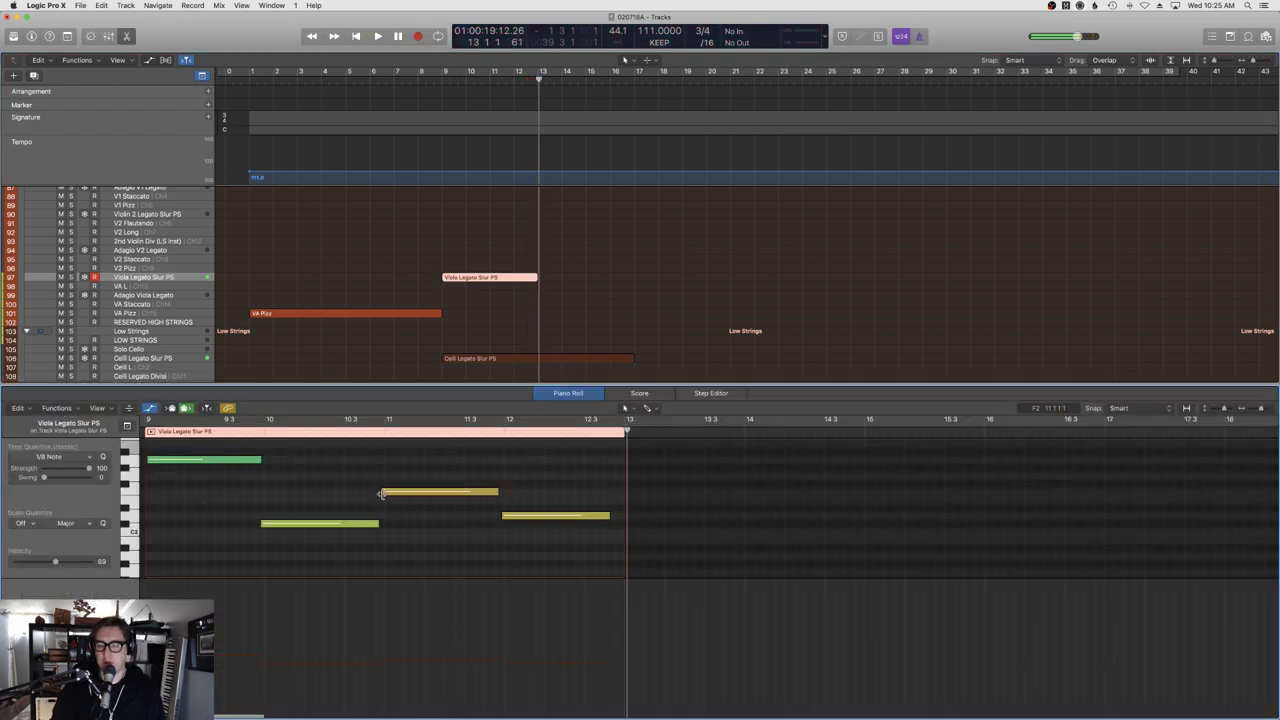
{"action": "scroll", "coordinate": [210, 487], "scroll_direction": "left", "scroll_amount": 5}
{"action": "left_click", "coordinate": [100, 511]}
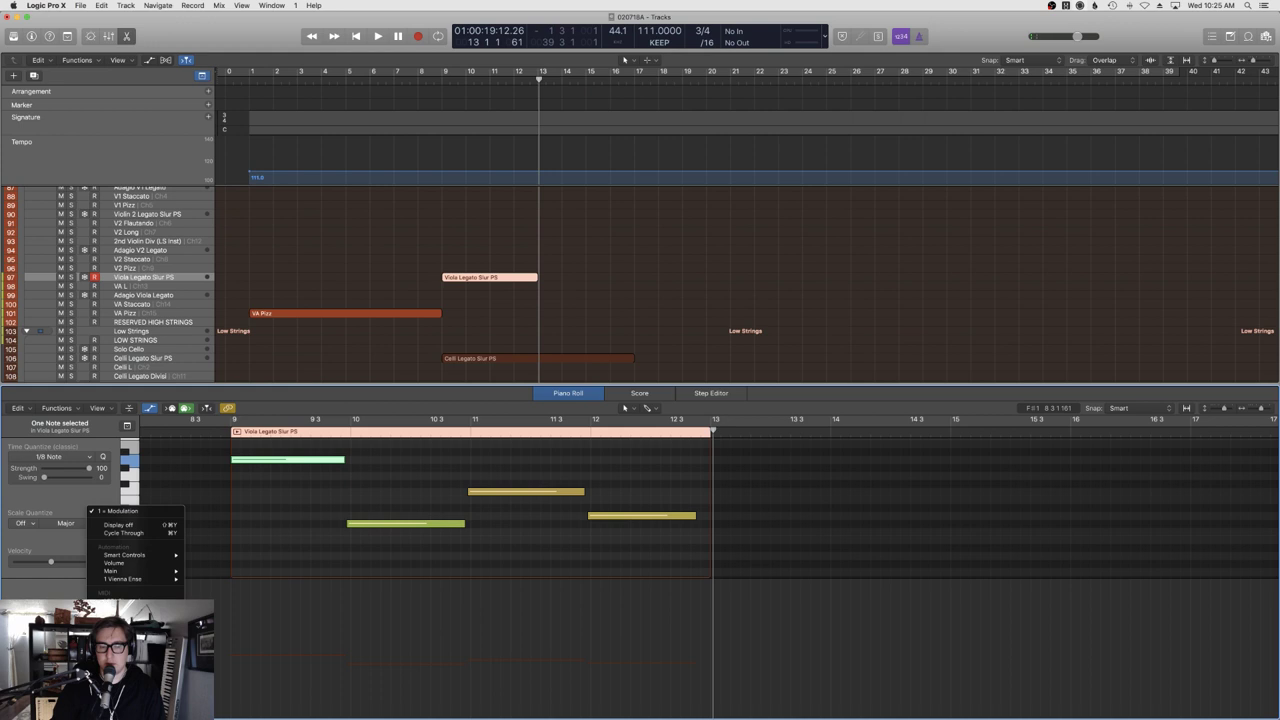
{"action": "left_click", "coordinate": [120, 600]}
{"action": "key", "text": "super+a"}
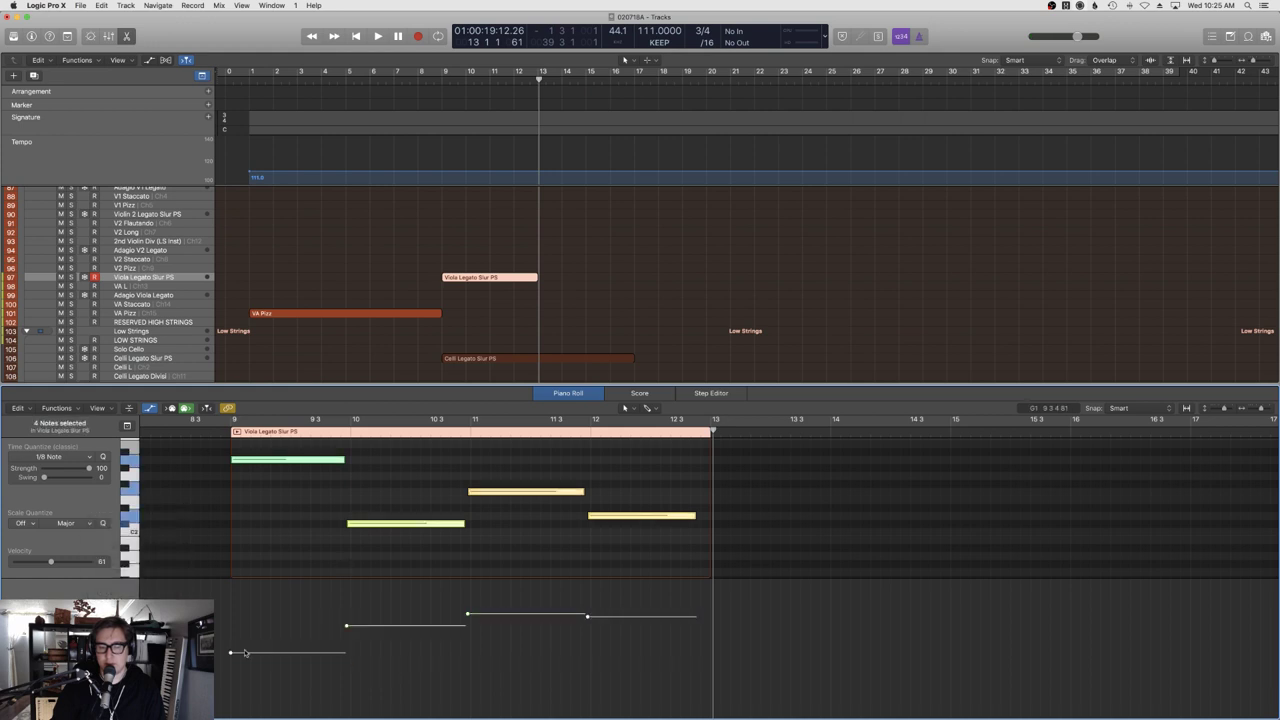
{"action": "left_click_drag", "start_coordinate": [237, 622], "coordinate": [237, 580]}
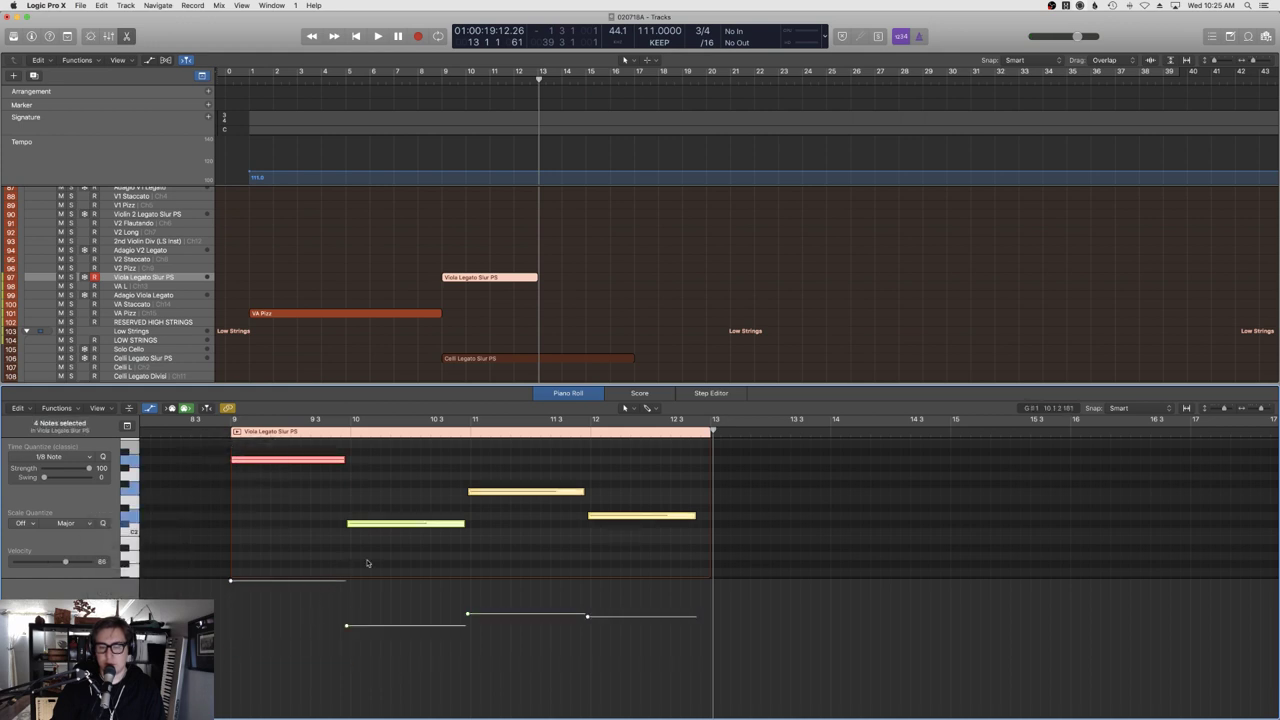
{"action": "left_click_drag", "start_coordinate": [348, 625], "coordinate": [348, 580]}
Raise the viola region's expression to about 68 throughout, play it back, and close the piano roll.
{"action": "left_click", "coordinate": [130, 590]}
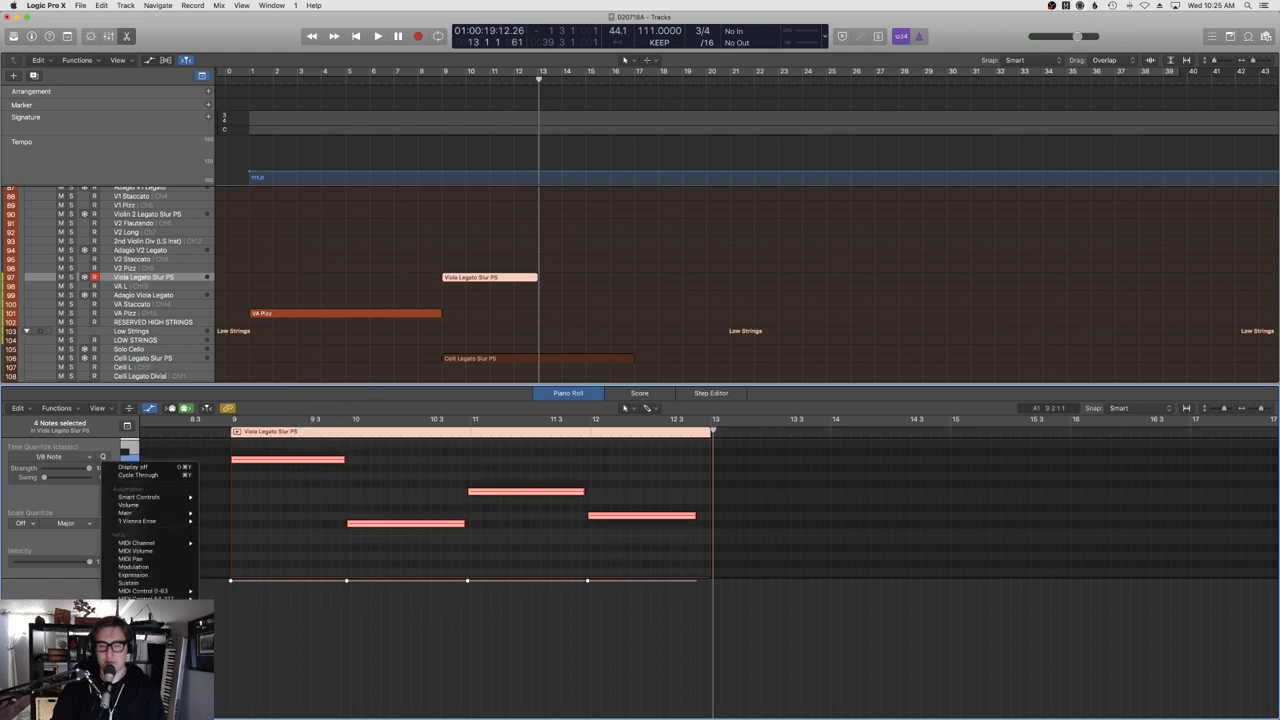
{"action": "left_click", "coordinate": [164, 578]}
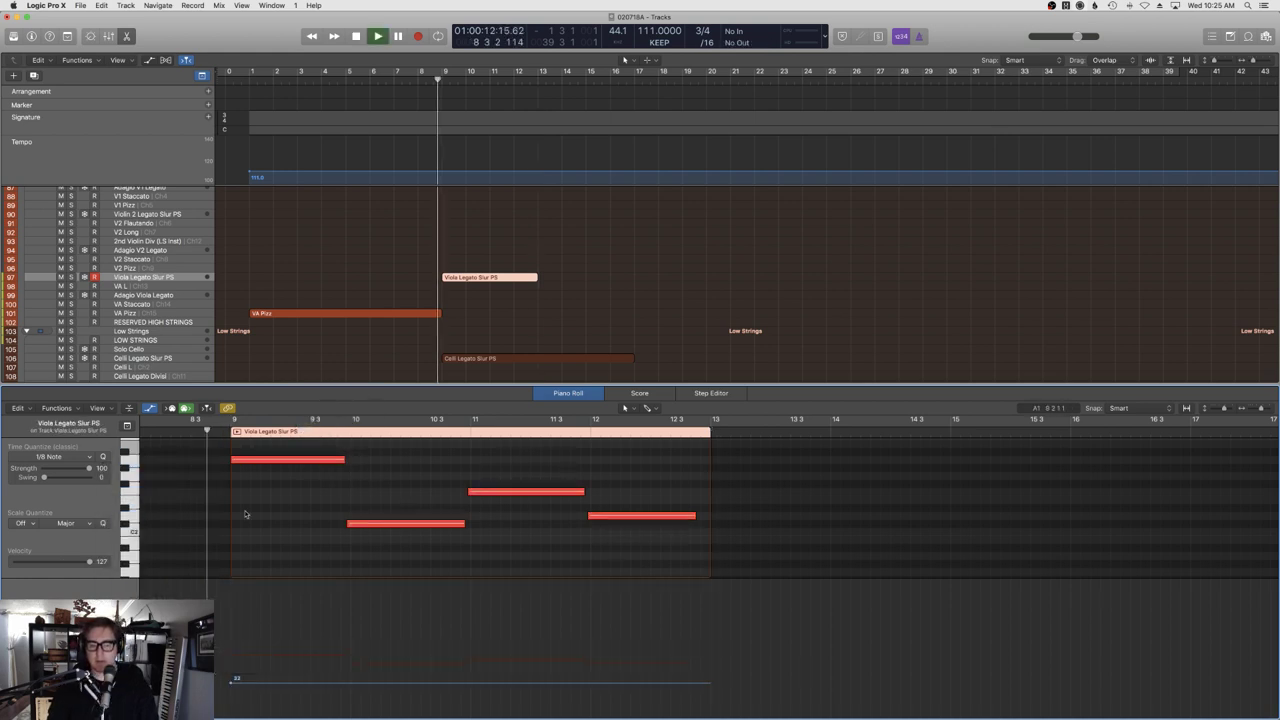
{"action": "left_click_drag", "start_coordinate": [307, 678], "coordinate": [307, 643]}
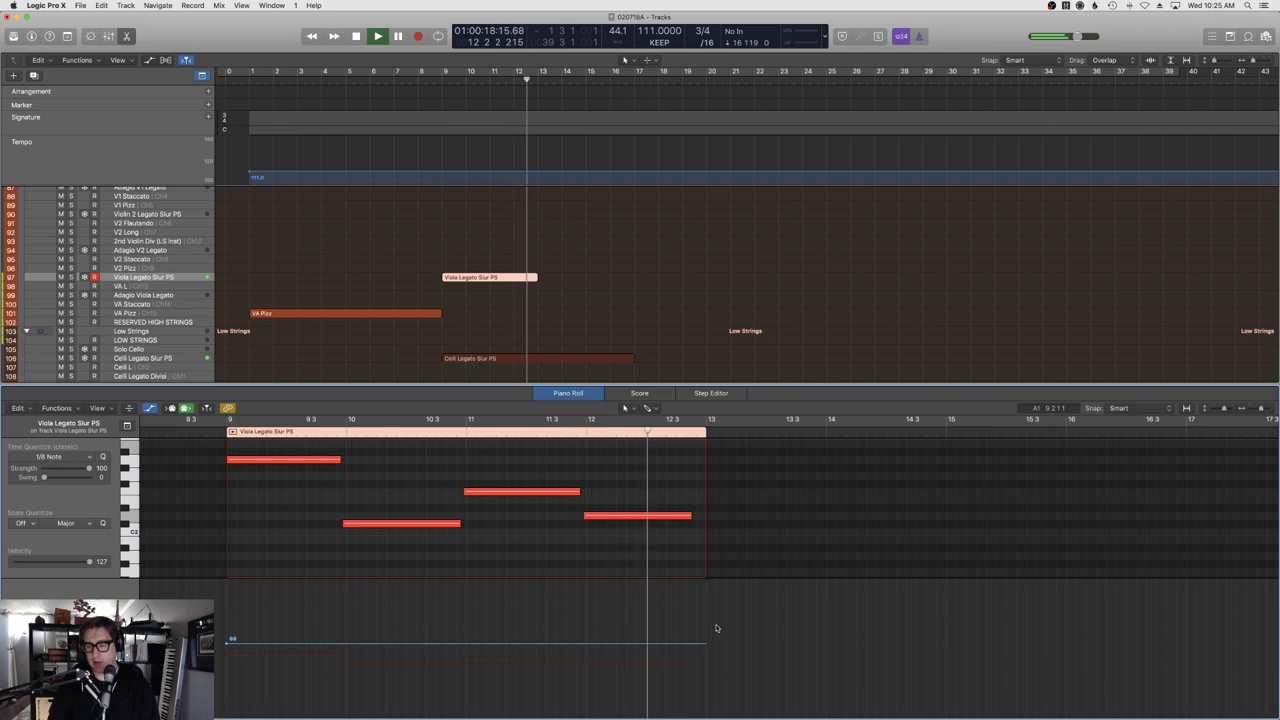
{"action": "key", "text": "e"}
{"action": "left_click", "coordinate": [603, 337]}
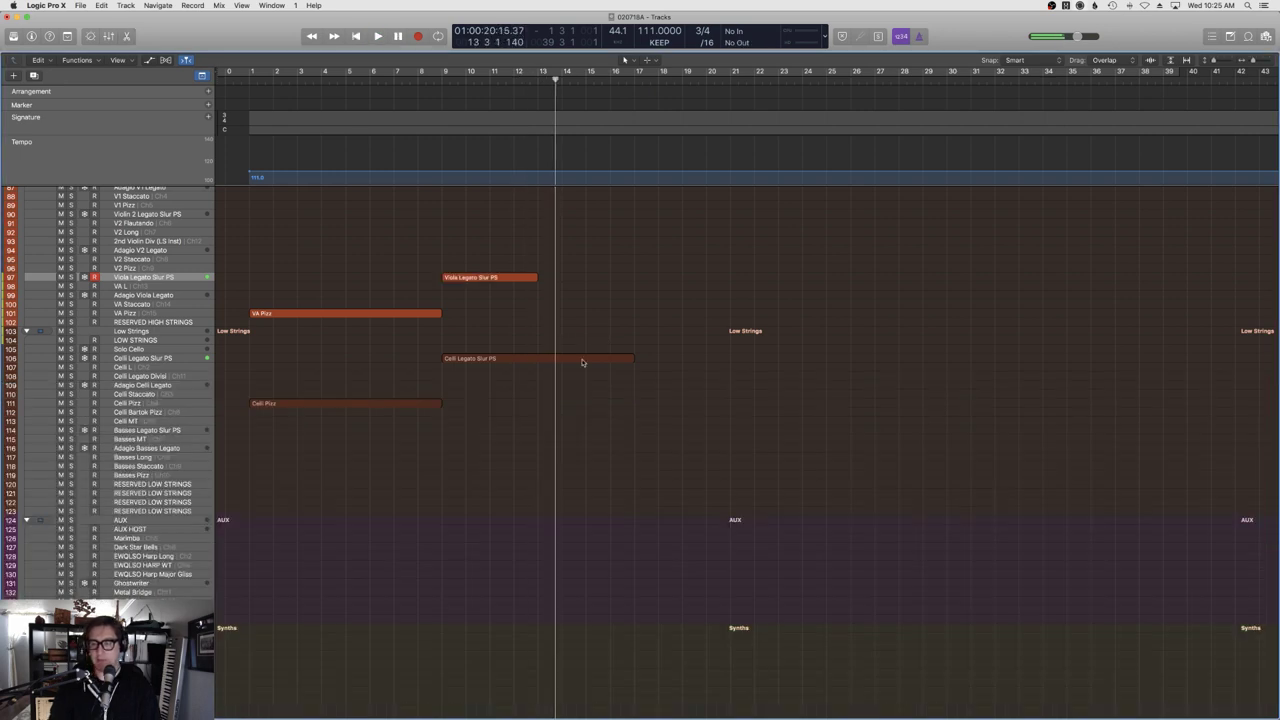
{"action": "key", "text": "space"}
Show the whole sketch in the score editor and enlarge the staves to examine the parts from bar 9.
{"action": "key", "text": "e"}
{"action": "left_click", "coordinate": [637, 393]}
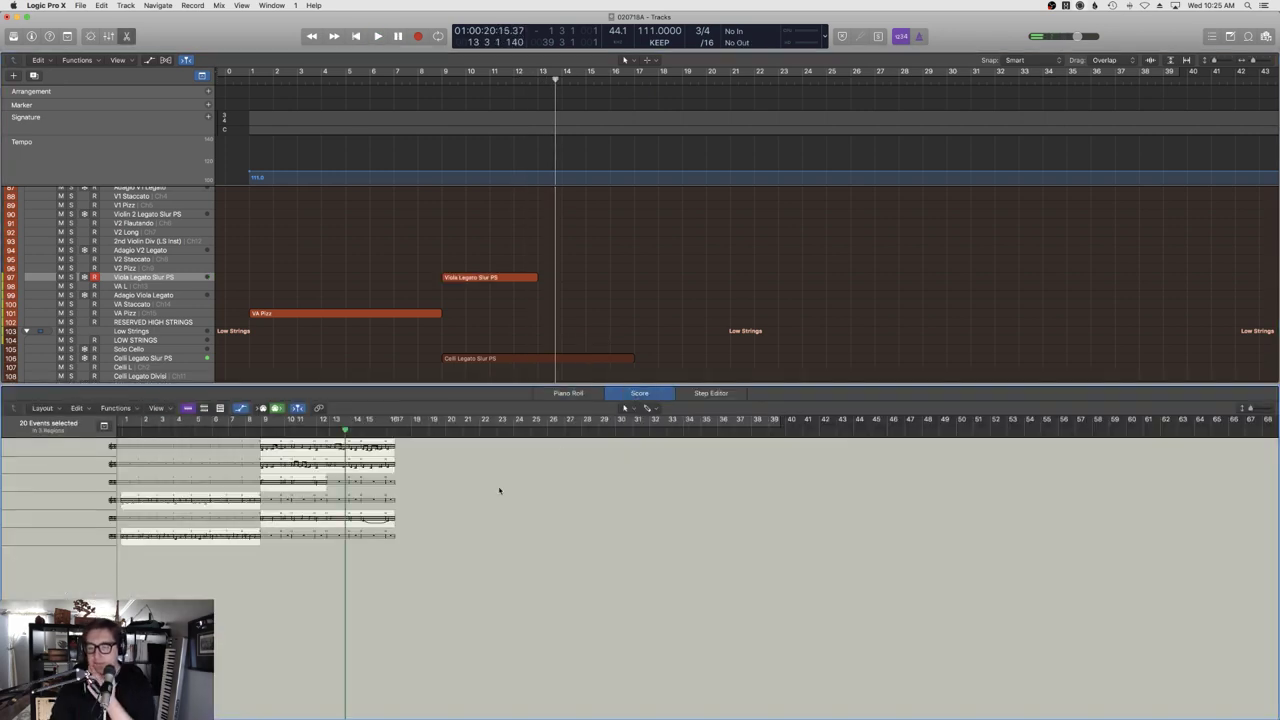
{"action": "key", "text": "super+Right"}
{"action": "key", "text": "super+Right"}
{"action": "key", "text": "super+Right"}
{"action": "key", "text": "super+Right"}
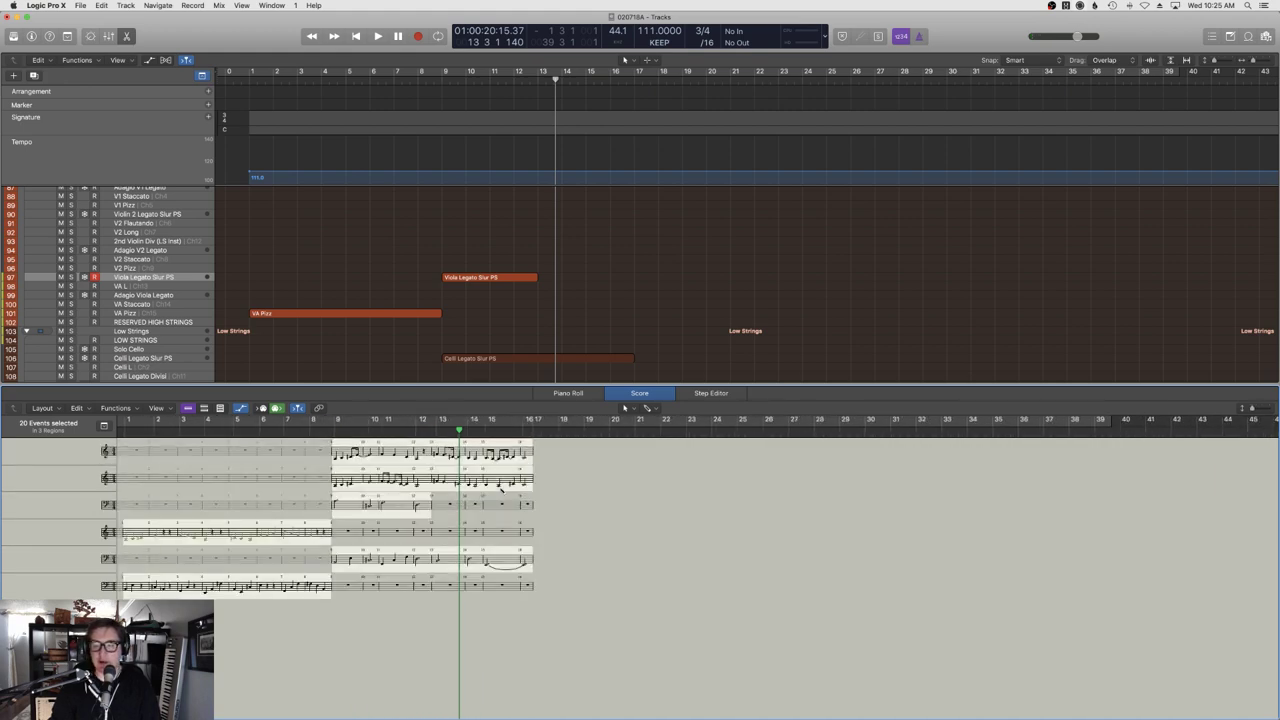
{"action": "key", "text": "super+Right"}
{"action": "key", "text": "super+Right"}
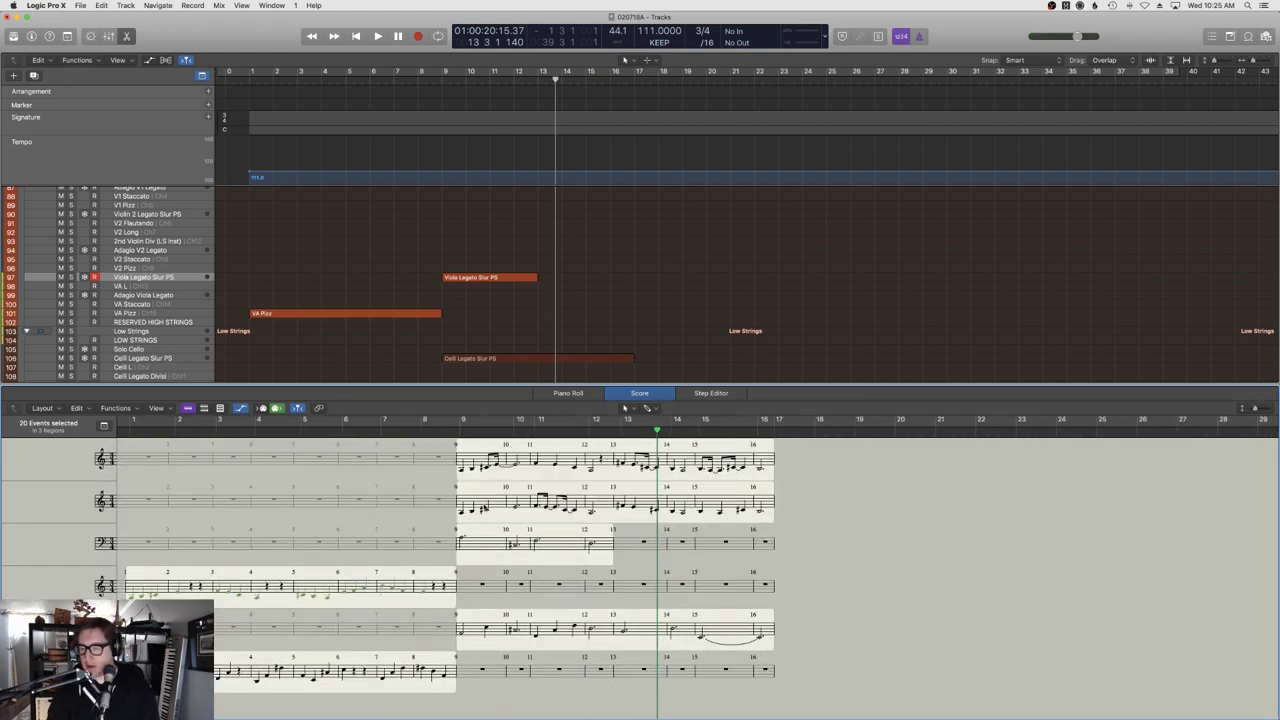
Play the passage leading into bar 13 with the score, and record a second Viola Legato Slur PS phrase through bar 17.
{"action": "key", "text": "shift+space"}
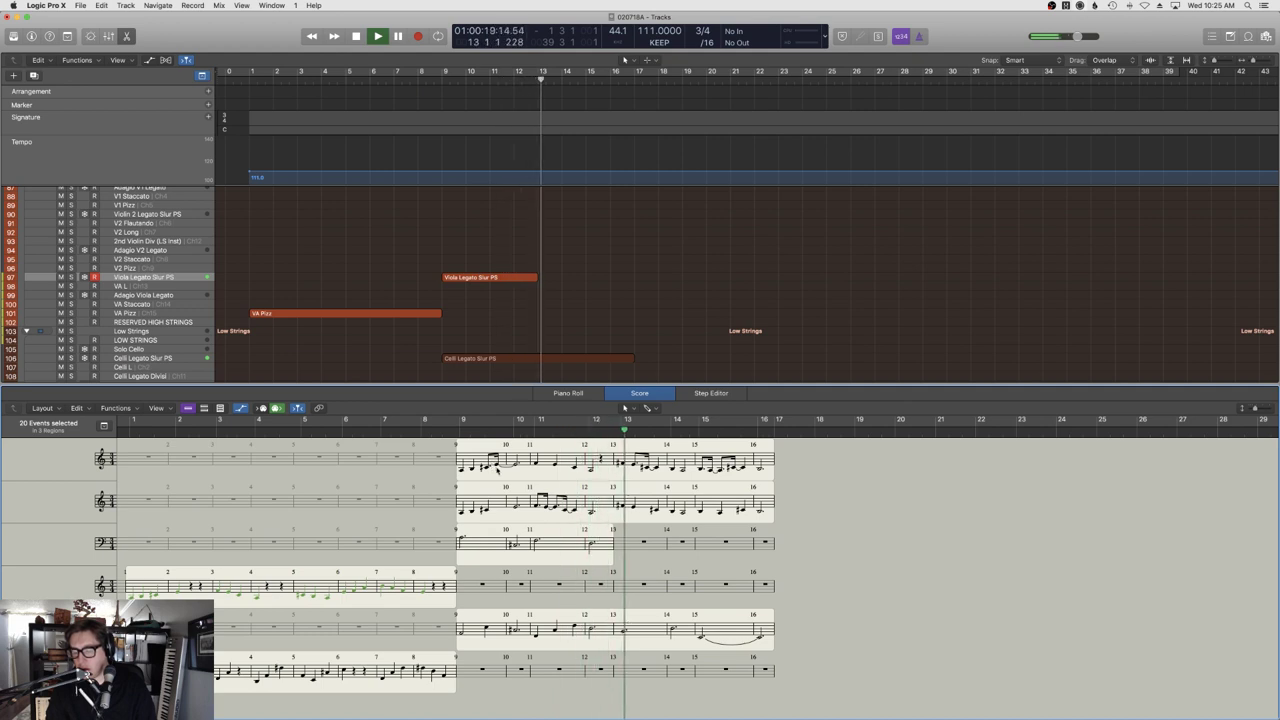
{"action": "key", "text": "space"}
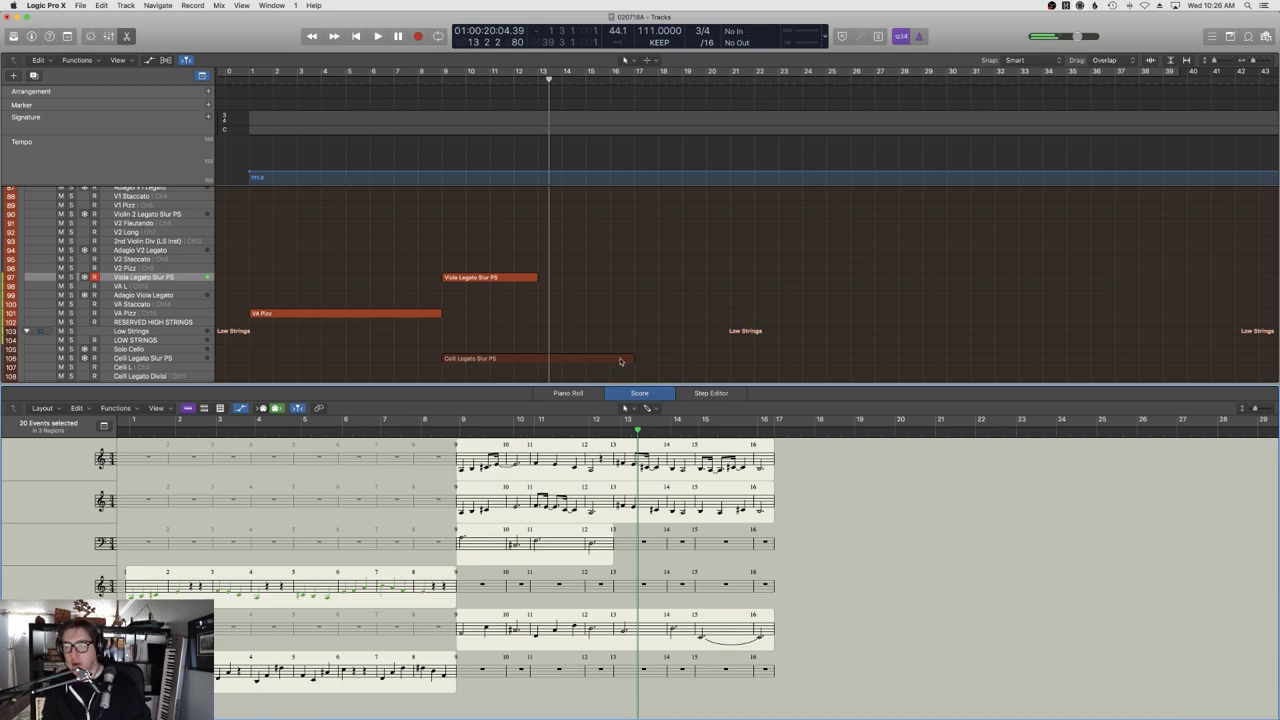
{"action": "key", "text": "r"}
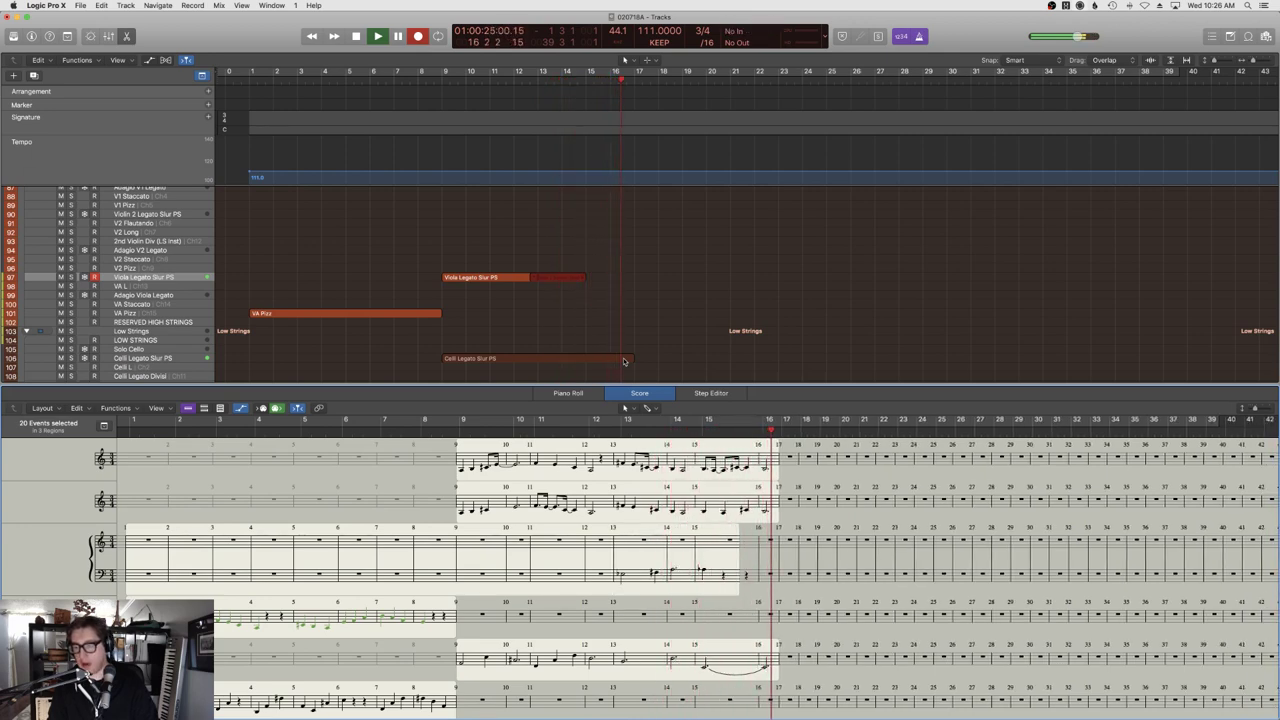
{"action": "key", "text": "space"}
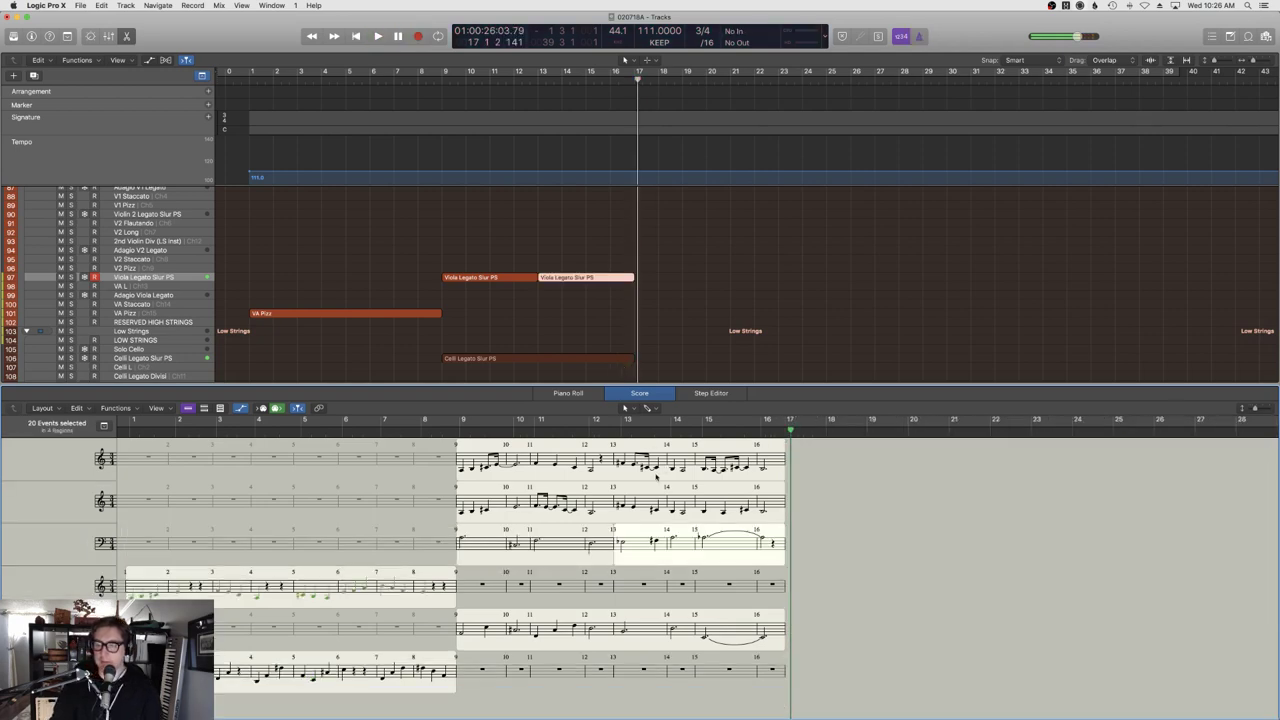
Join the two Viola Legato Slur PS regions into one and play the sketch from about bar 7.
{"action": "key", "text": "e"}
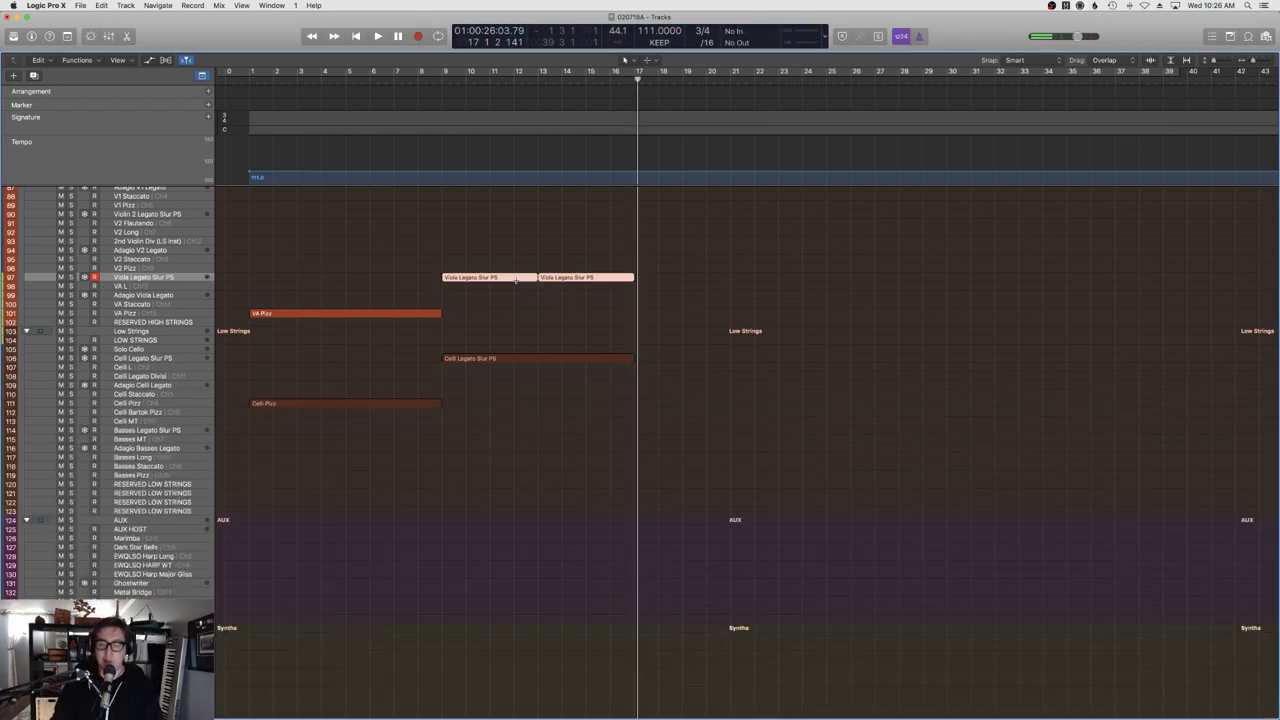
{"action": "key", "text": "shift+Return"}
{"action": "left_click", "coordinate": [396, 73]}
{"action": "key", "text": "space"}
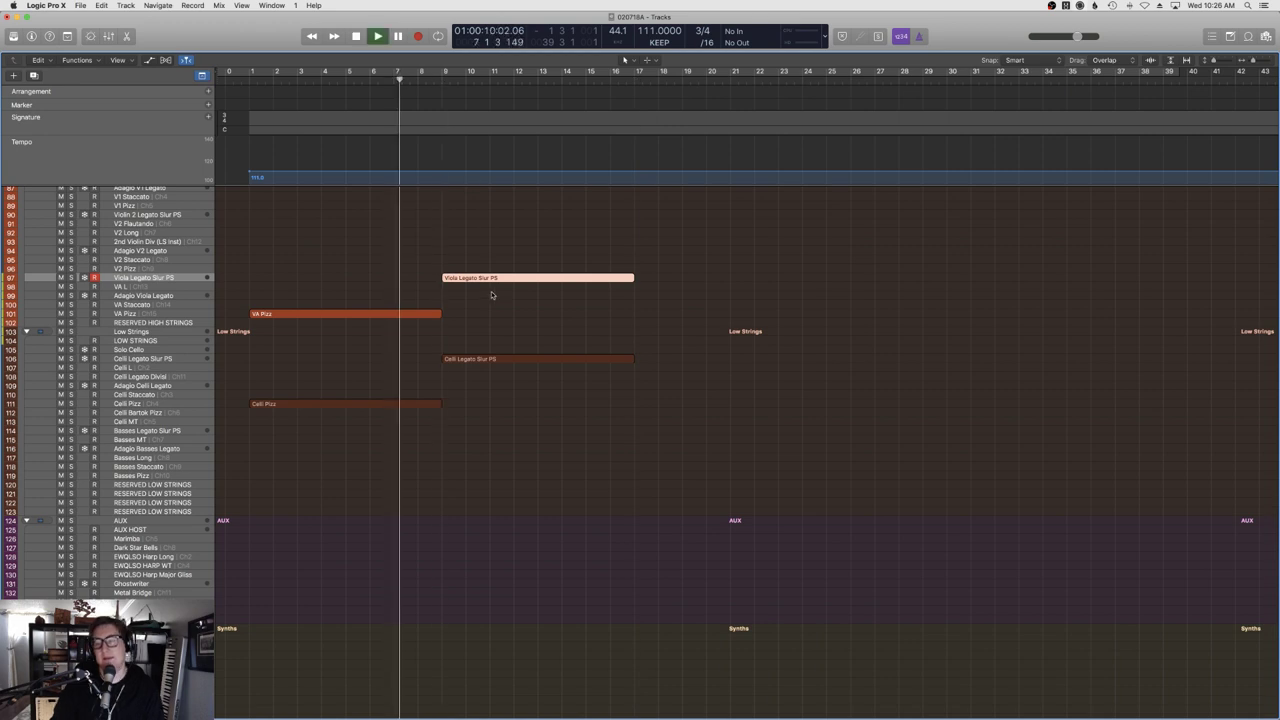
Show the score with the signature list and set the project's key signature to E major.
{"action": "key", "text": "n"}
{"action": "key", "text": "d"}
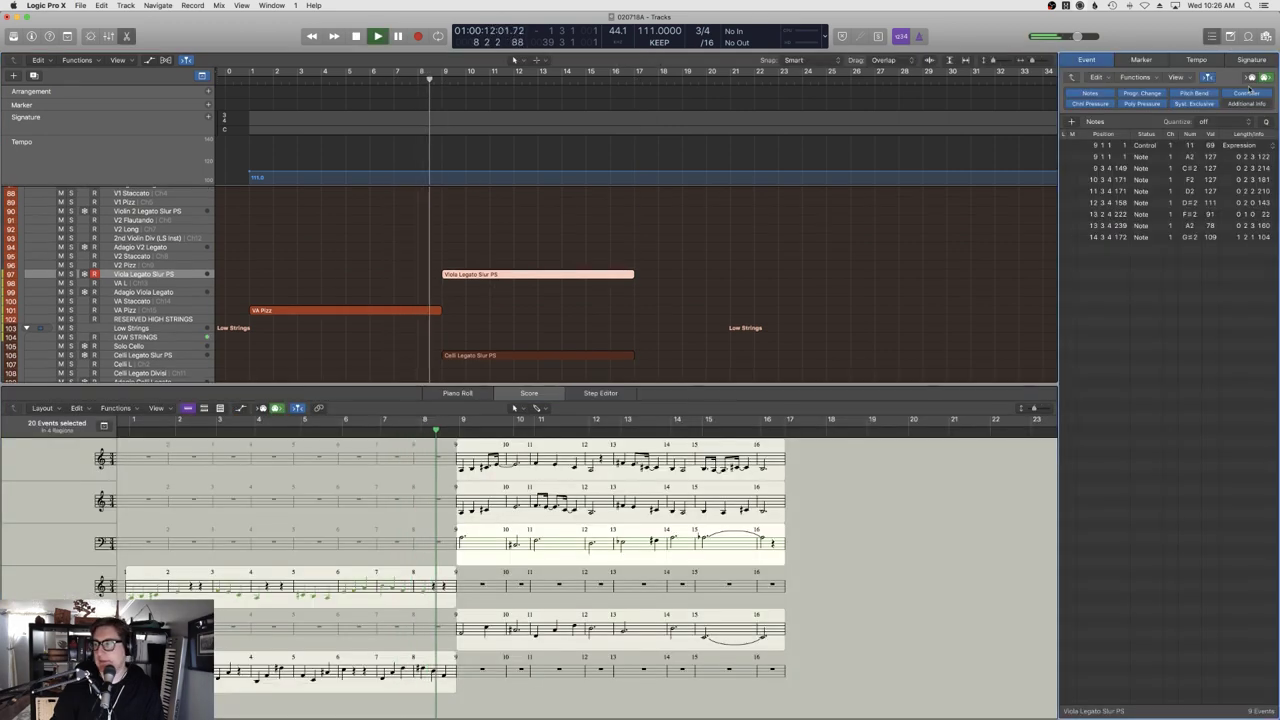
{"action": "left_click", "coordinate": [1251, 60]}
{"action": "left_click", "coordinate": [1174, 118]}
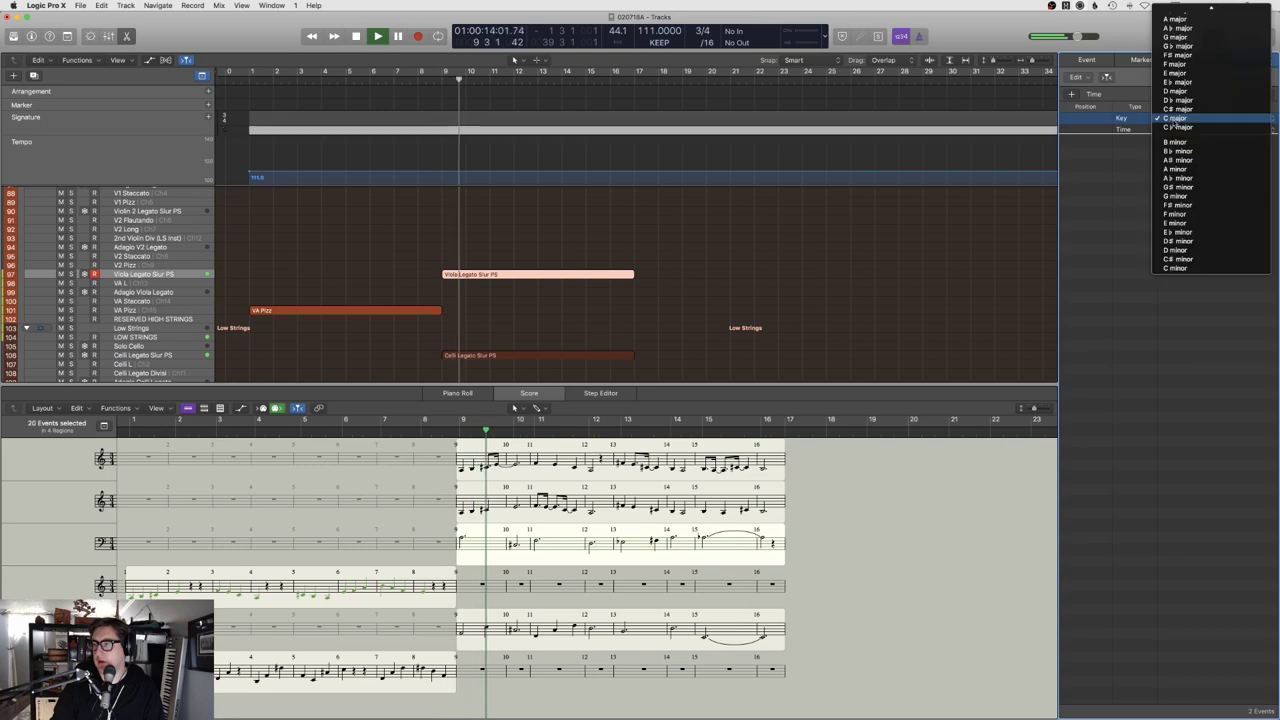
{"action": "left_click", "coordinate": [1177, 73]}
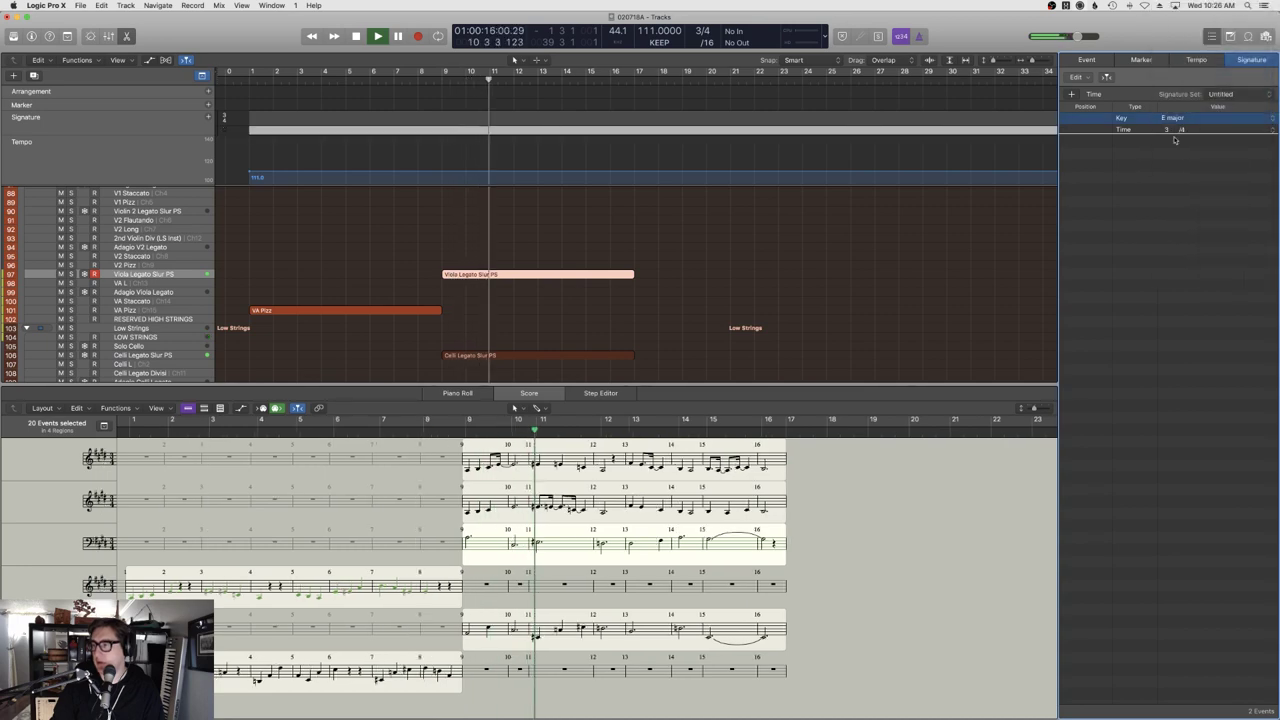
{"action": "key", "text": "d"}
Open the viola region's piano roll and slope its expression down to 54 at about bar 14.
{"action": "key", "text": "p"}
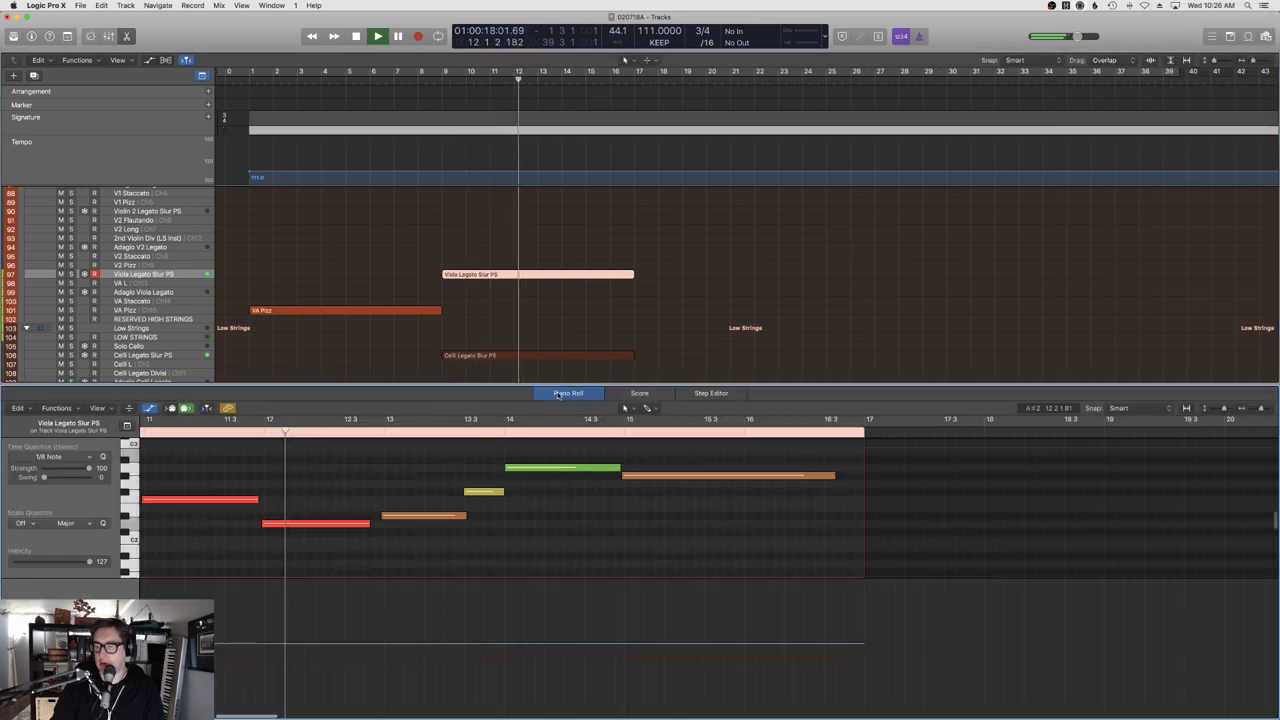
{"action": "left_click", "coordinate": [516, 650]}
{"action": "left_click_drag", "start_coordinate": [516, 652], "coordinate": [634, 658]}
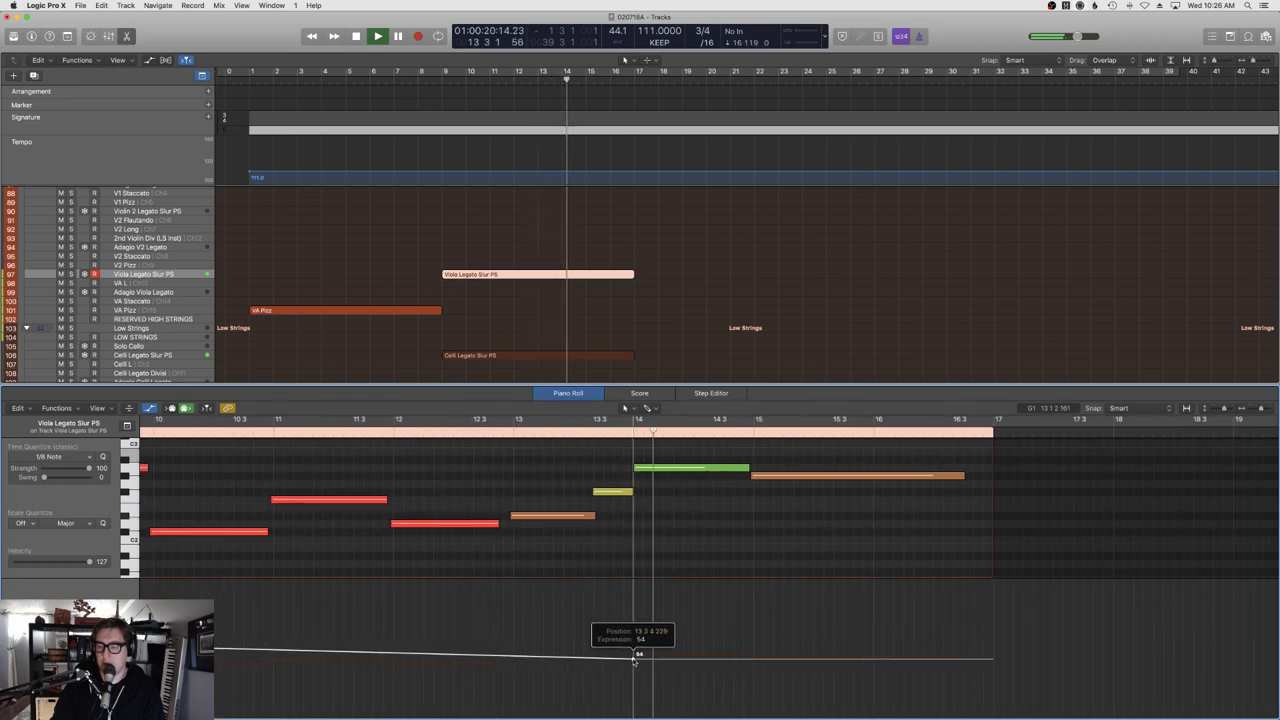
Display note velocities for the viola region and raise all its notes to velocity 127.
{"action": "left_click", "coordinate": [110, 577]}
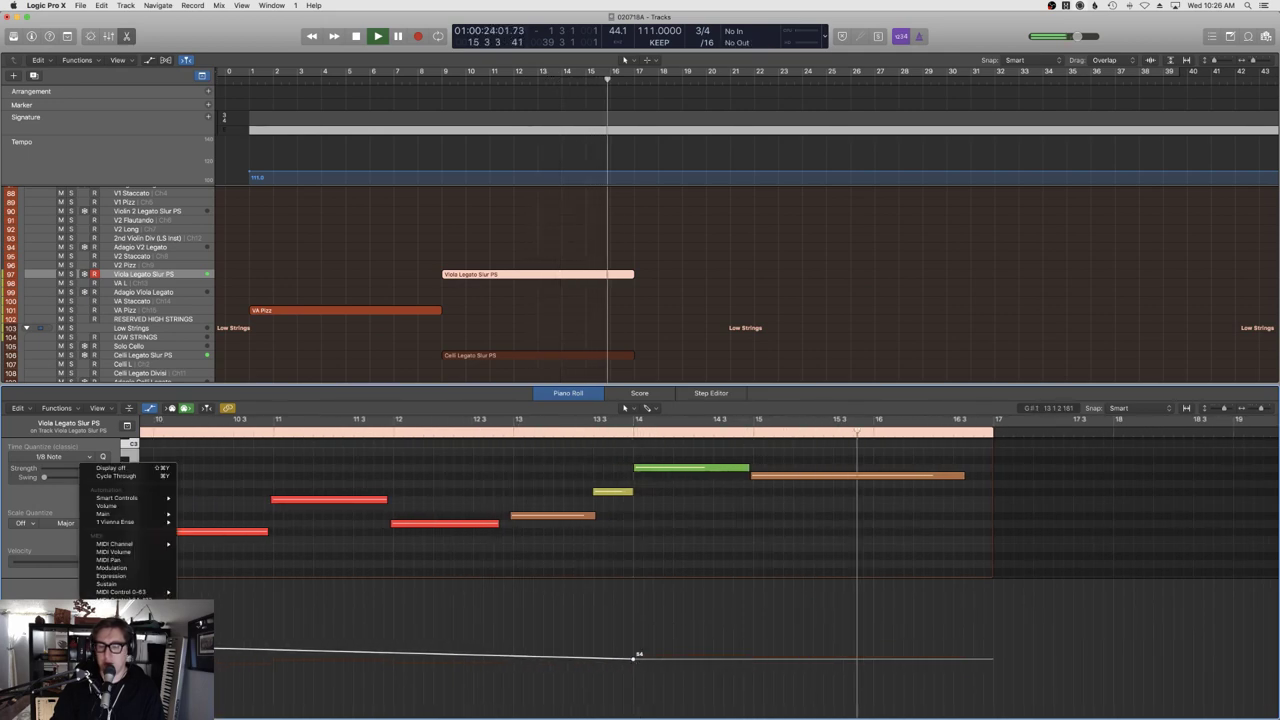
{"action": "left_click", "coordinate": [110, 468]}
{"action": "key", "text": "super+a"}
{"action": "left_click", "coordinate": [618, 503]}
{"action": "scroll", "coordinate": [600, 507], "scroll_direction": "left", "scroll_amount": 5}
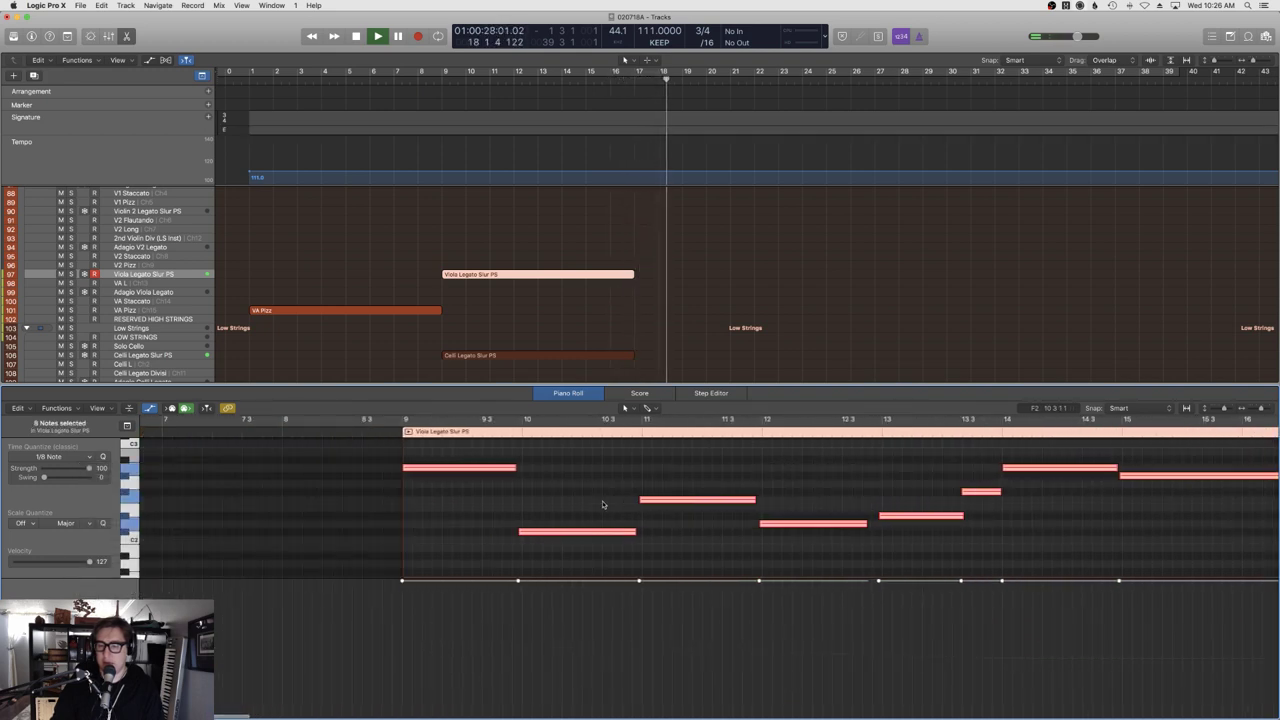
{"action": "scroll", "coordinate": [559, 484], "scroll_direction": "left", "scroll_amount": 1}
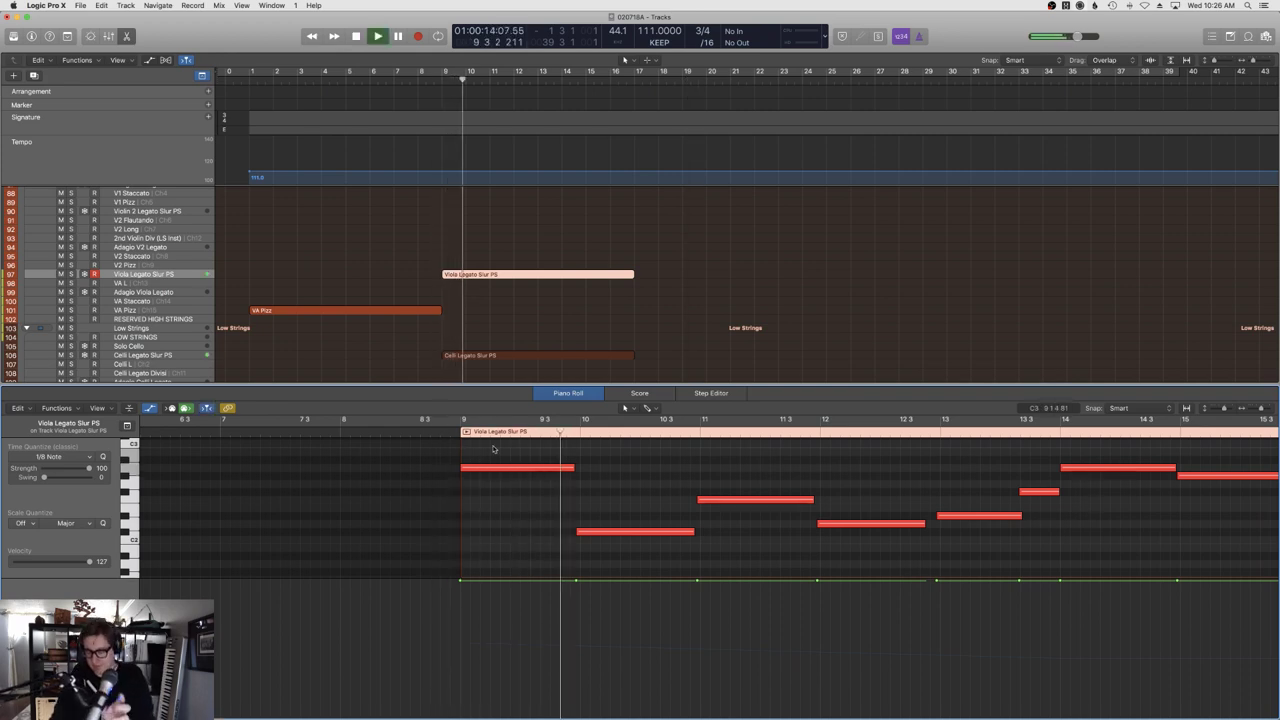
Start the last viola note exactly at bar 15, shorten the bar 14 note before it, and extend the last note almost to bar 17.
{"action": "scroll", "coordinate": [729, 556], "scroll_direction": "right", "scroll_amount": 1}
{"action": "scroll", "coordinate": [729, 556], "scroll_direction": "right", "scroll_amount": 4}
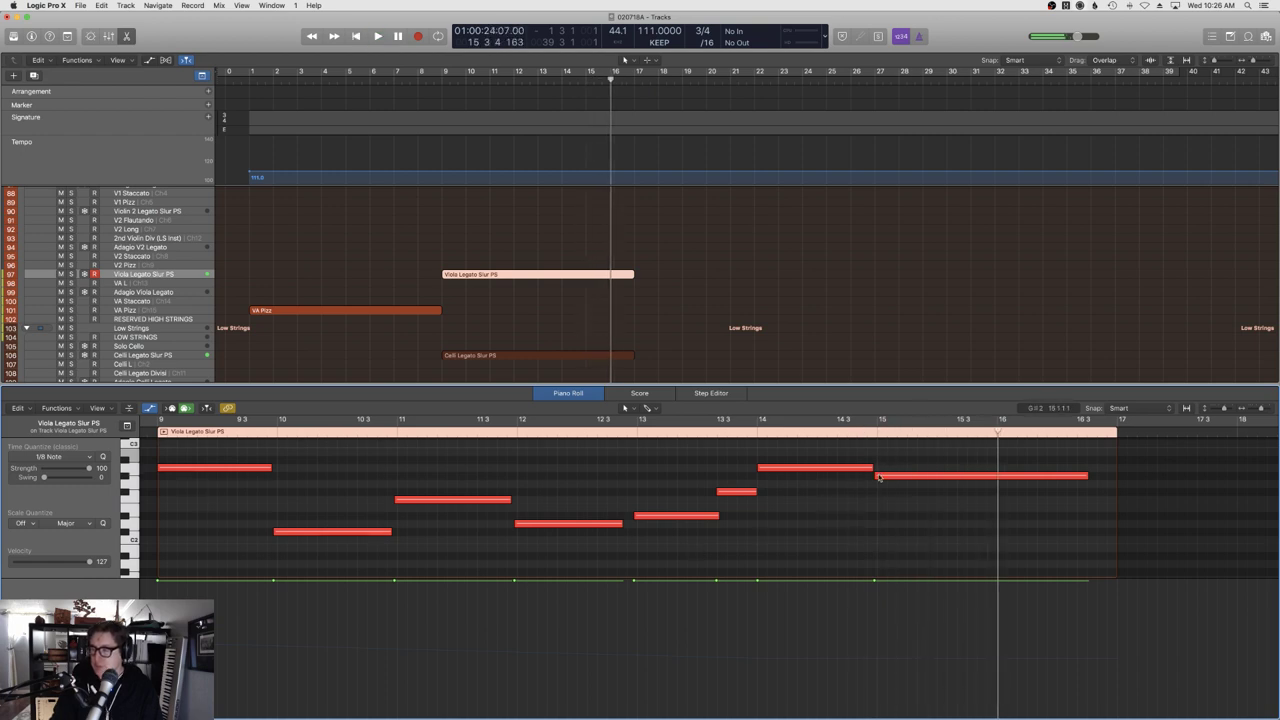
{"action": "left_click_drag", "start_coordinate": [876, 476], "coordinate": [876, 477]}
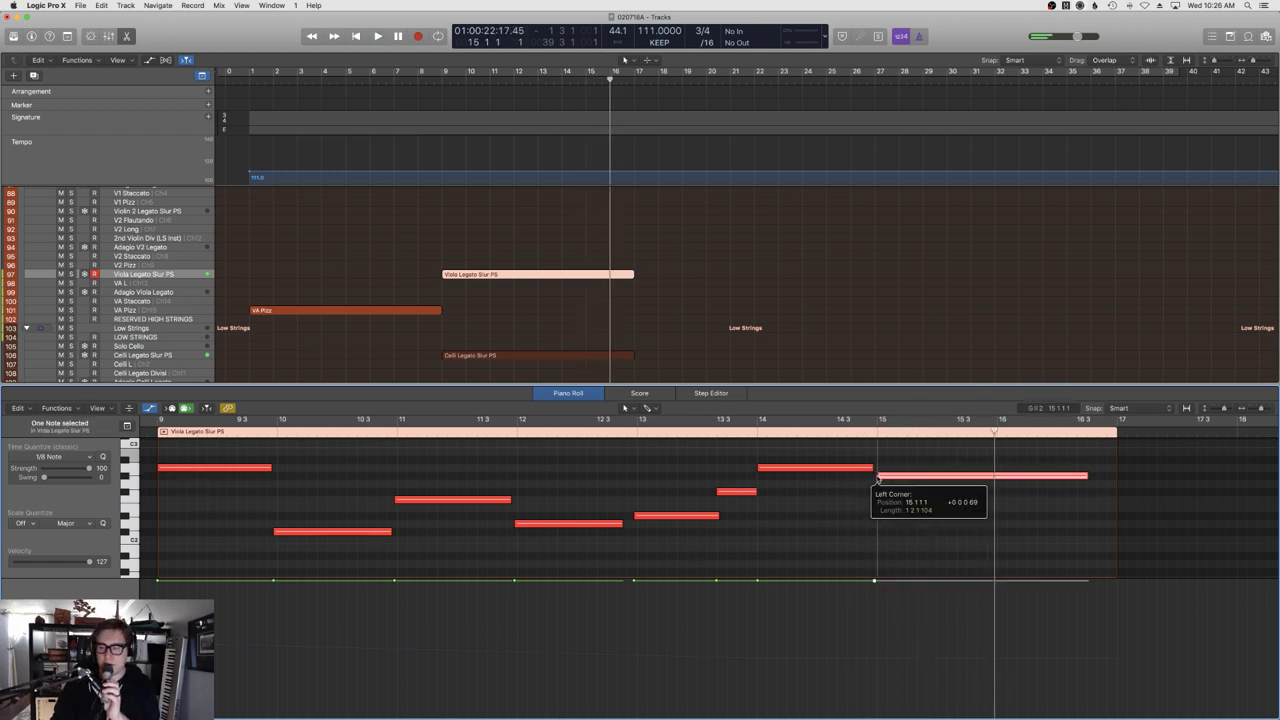
{"action": "left_click", "coordinate": [869, 468]}
{"action": "double_click", "coordinate": [612, 433]}
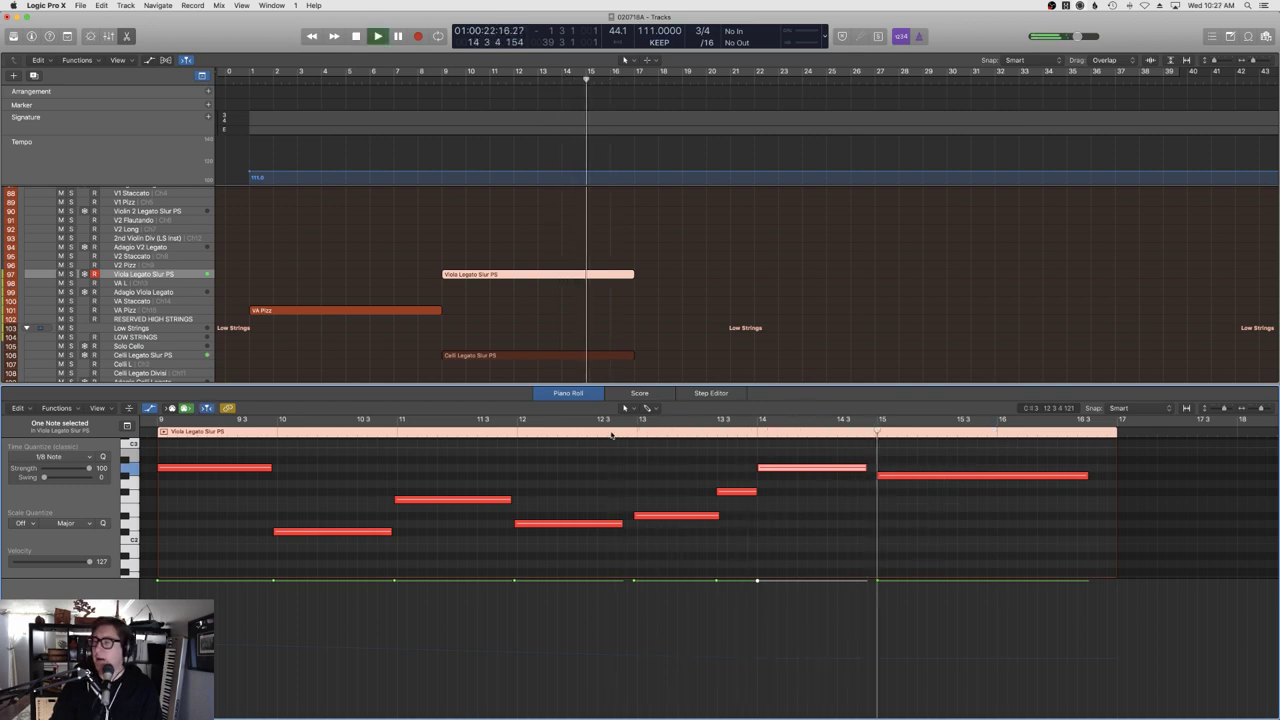
{"action": "left_click_drag", "start_coordinate": [1087, 476], "coordinate": [1110, 476]}
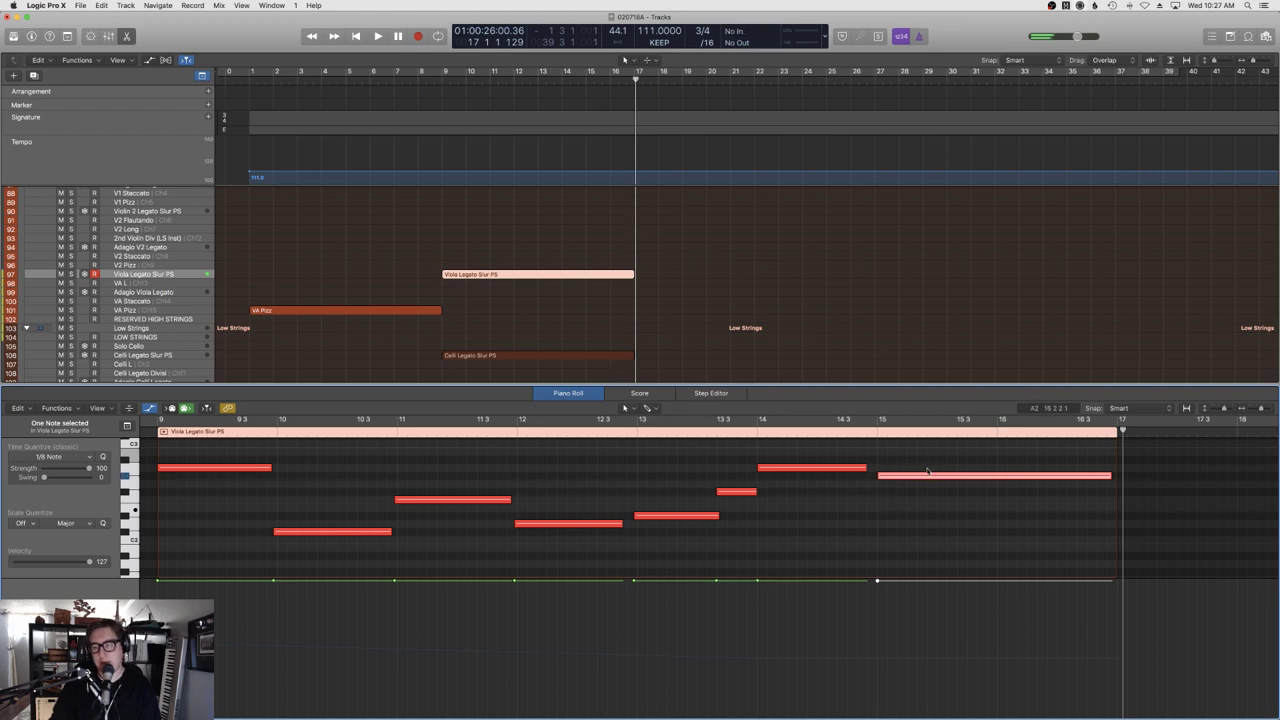
Select the Violin 2 Legato Slur PS track and play the sketch from about bar 8 to try a part against it.
{"action": "left_click", "coordinate": [433, 82]}
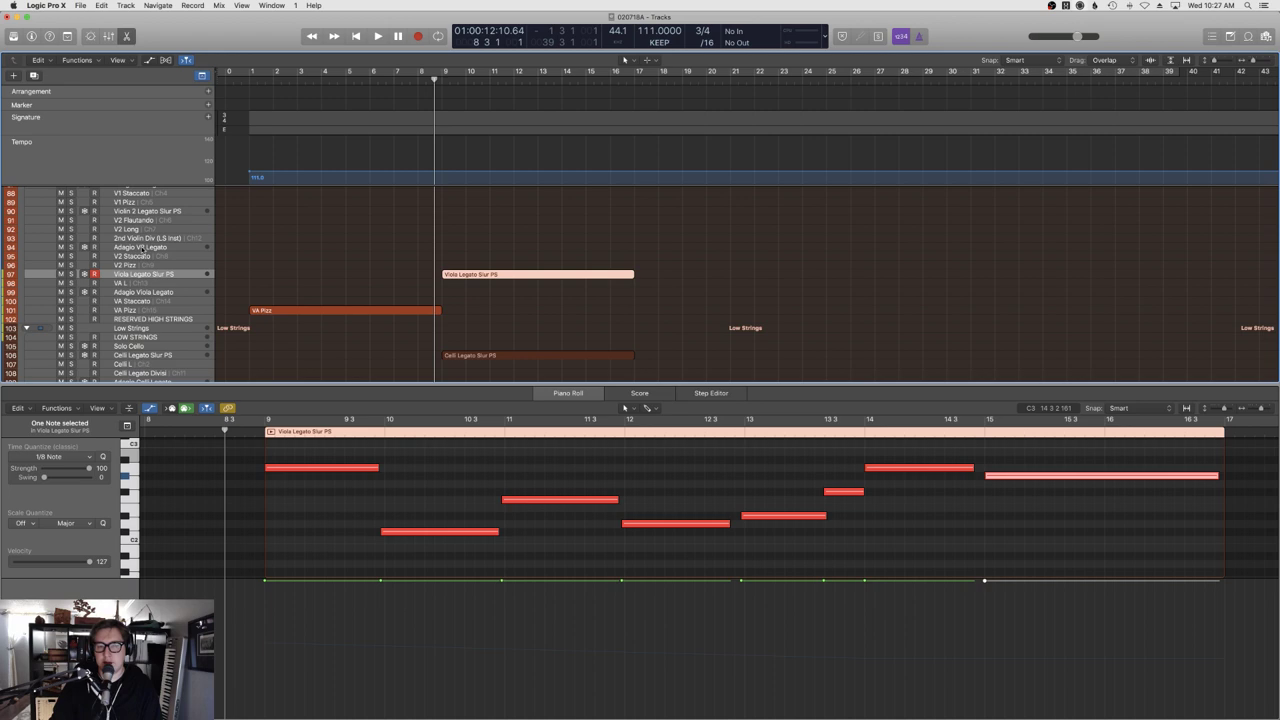
{"action": "left_click", "coordinate": [144, 247]}
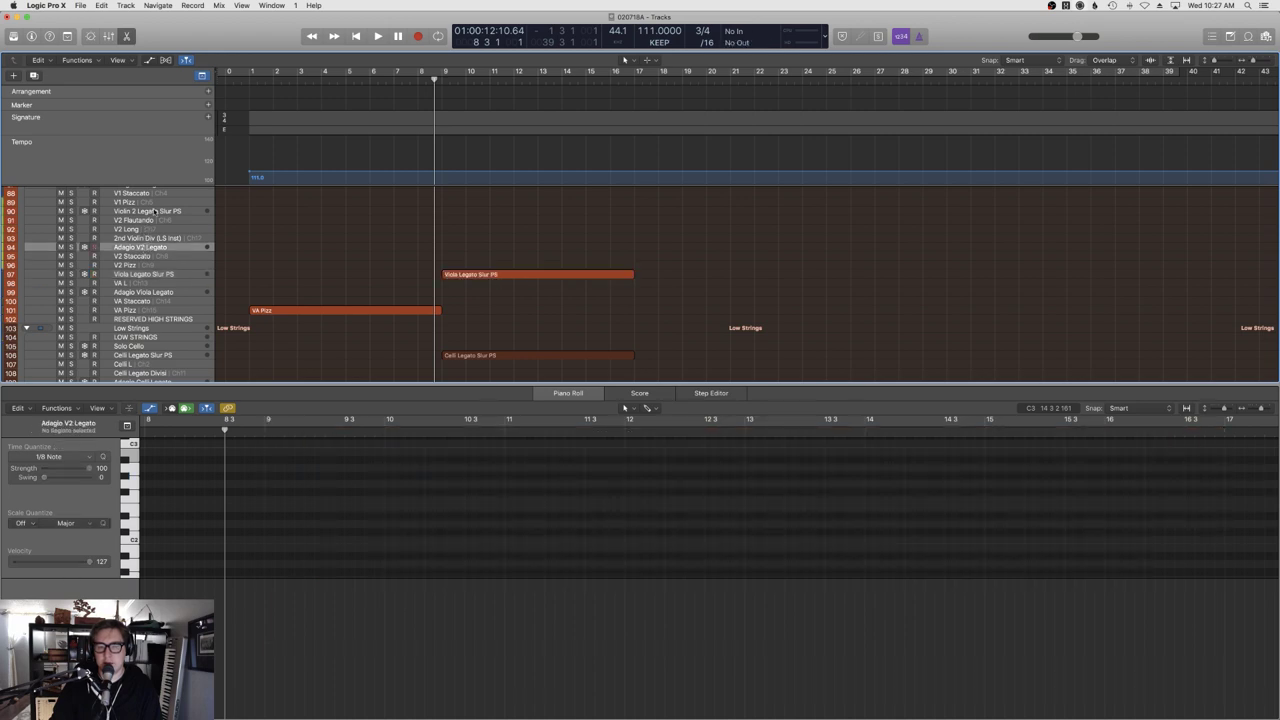
{"action": "left_click", "coordinate": [153, 211]}
{"action": "scroll", "coordinate": [461, 244], "scroll_direction": "up", "scroll_amount": 4}
{"action": "scroll", "coordinate": [461, 244], "scroll_direction": "down", "scroll_amount": 2}
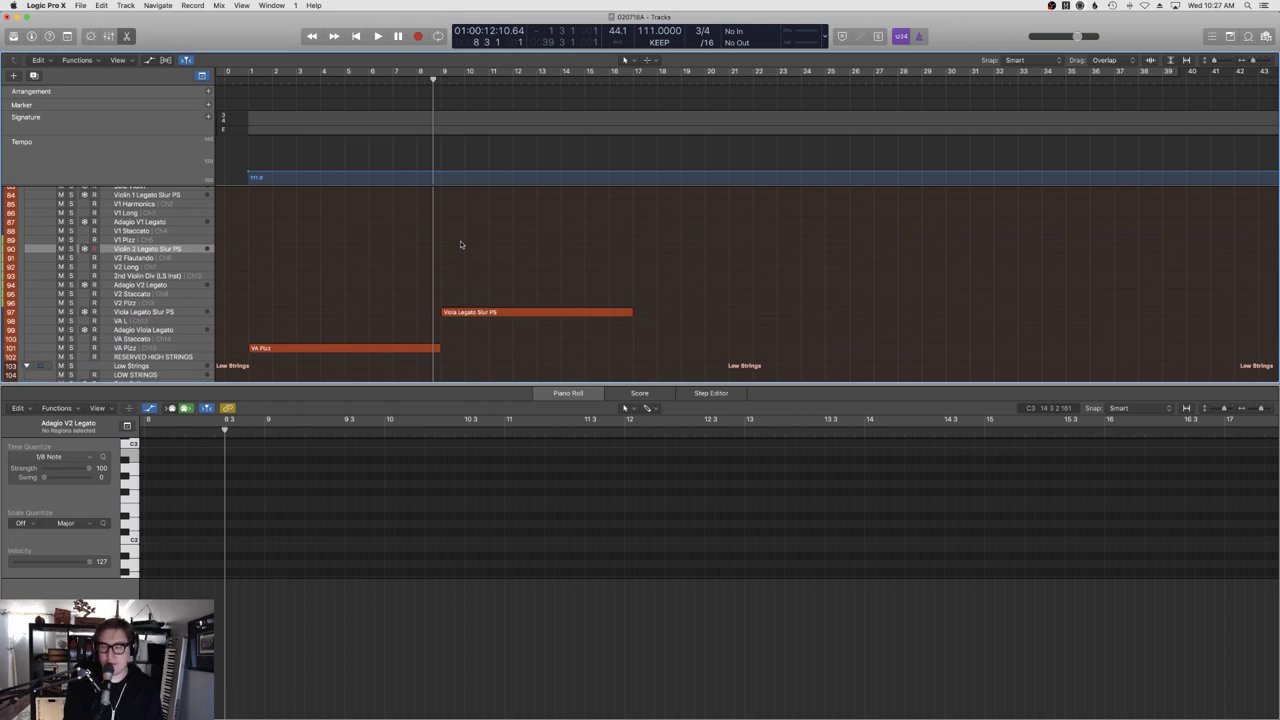
{"action": "key", "text": "space"}
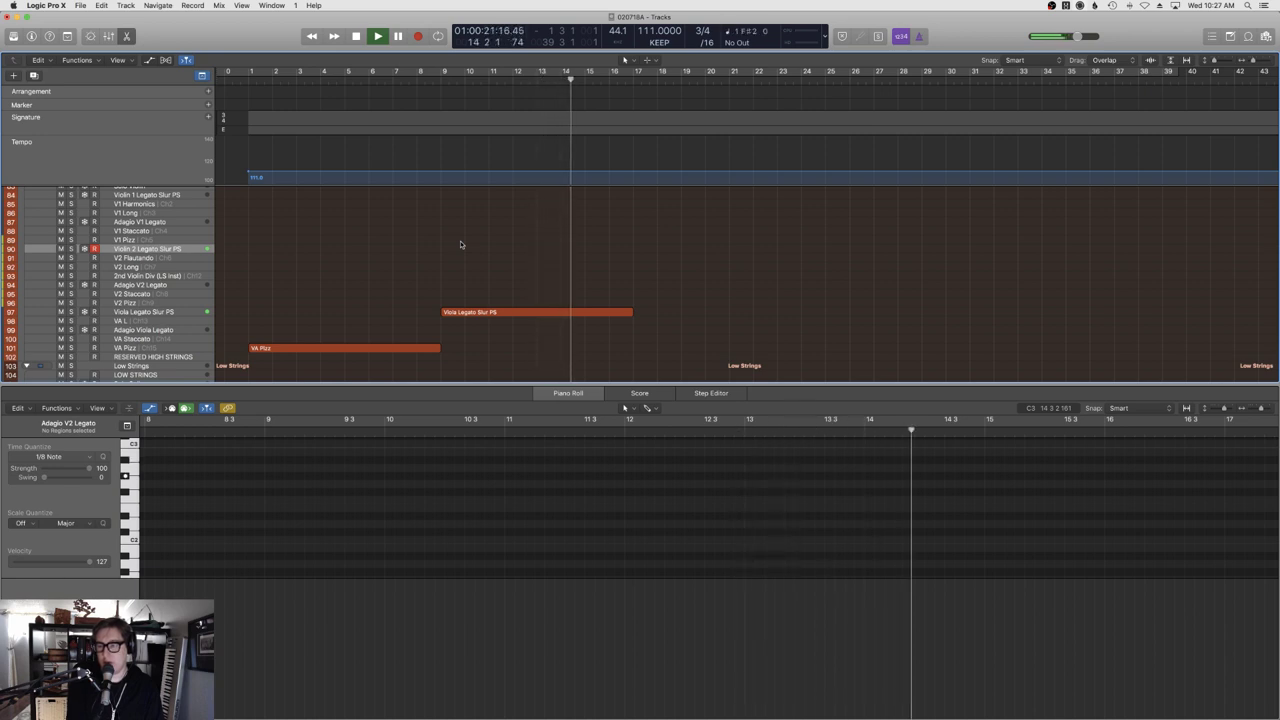
{"action": "scroll", "coordinate": [472, 250], "scroll_direction": "up", "scroll_amount": 3}
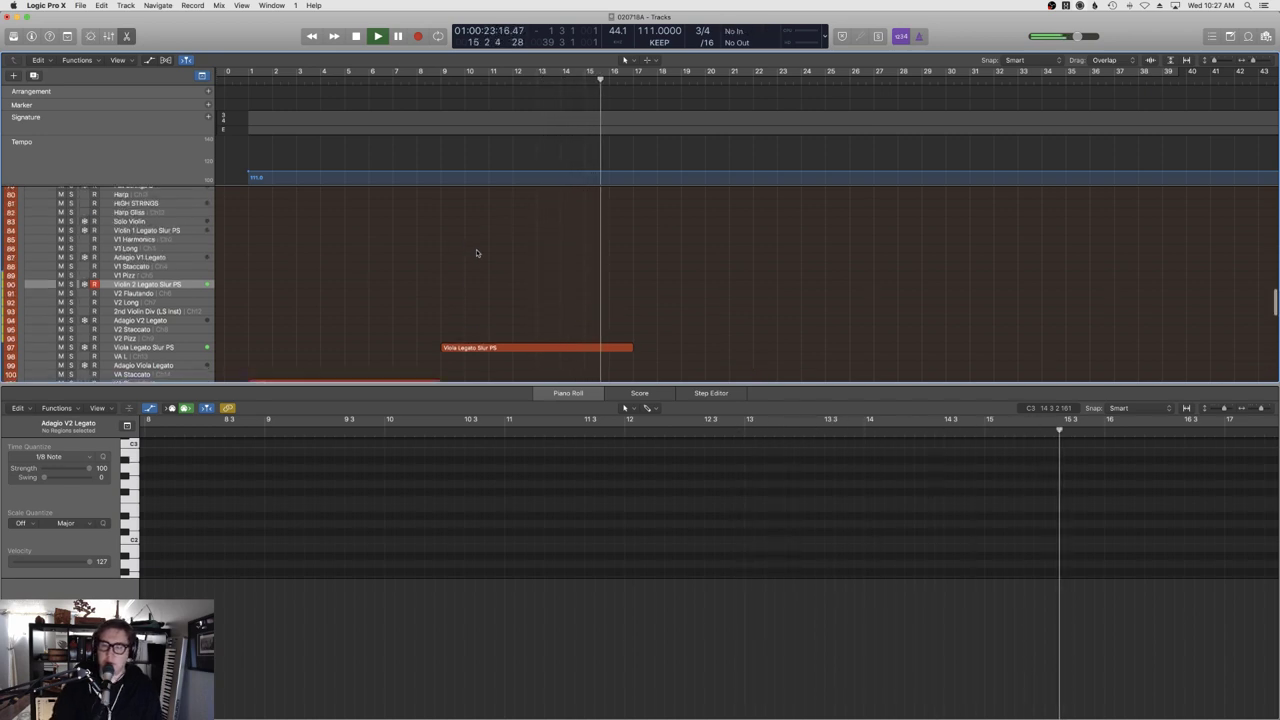
Close the piano roll, select the V2 Pizz track, and play the sketch from about bar 6 and again from bar 7.
{"action": "key", "text": "e"}
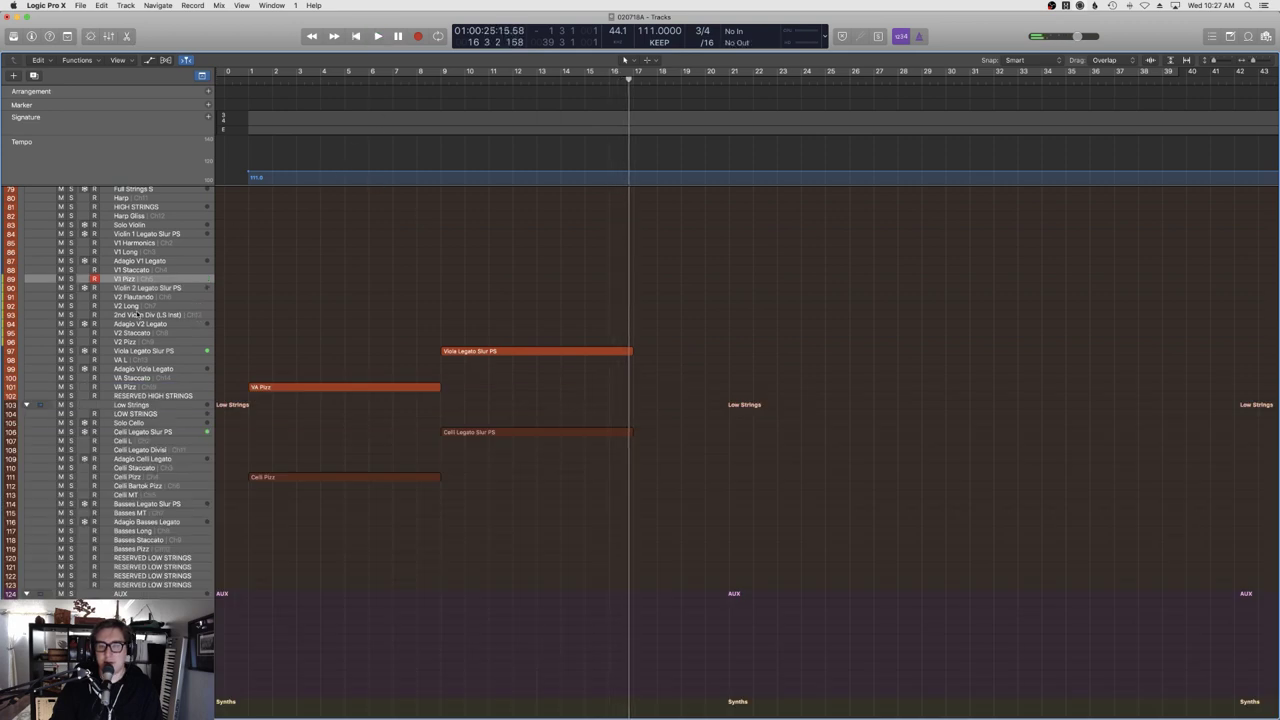
{"action": "left_click", "coordinate": [131, 343]}
{"action": "left_click", "coordinate": [378, 85]}
{"action": "key", "text": "space"}
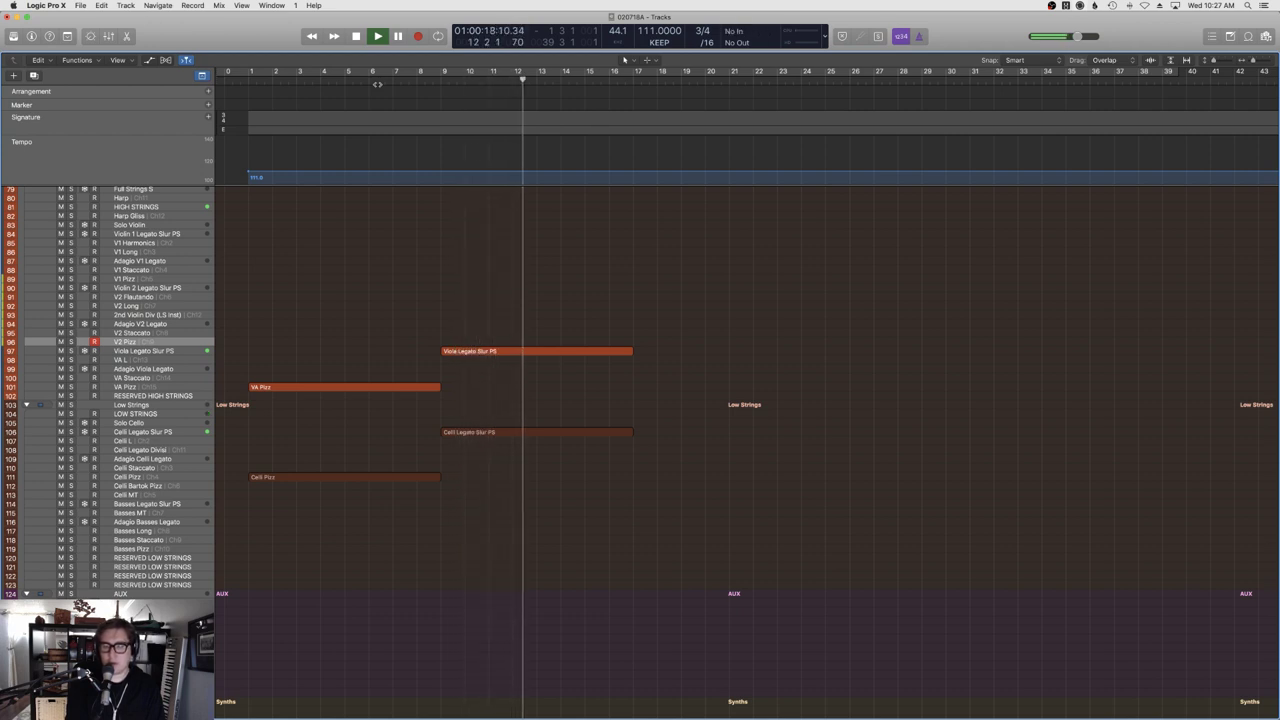
{"action": "key", "text": "space"}
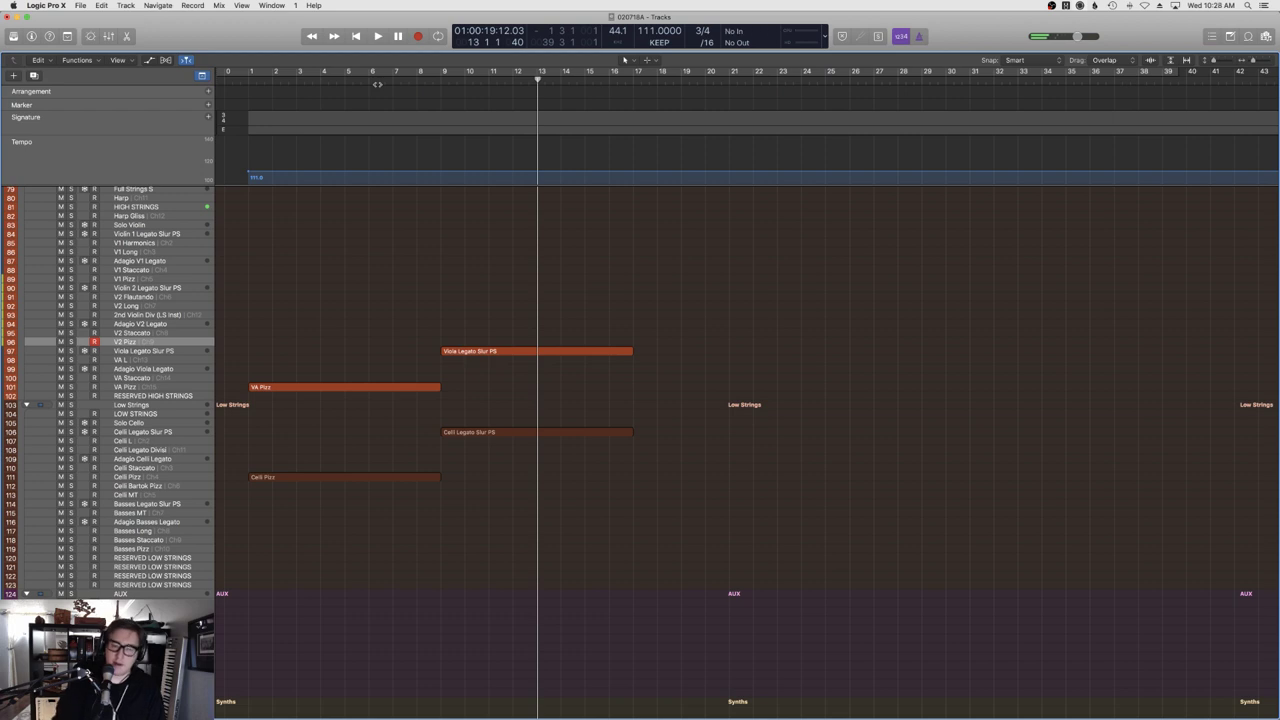
{"action": "left_click", "coordinate": [401, 77]}
{"action": "key", "text": "space"}
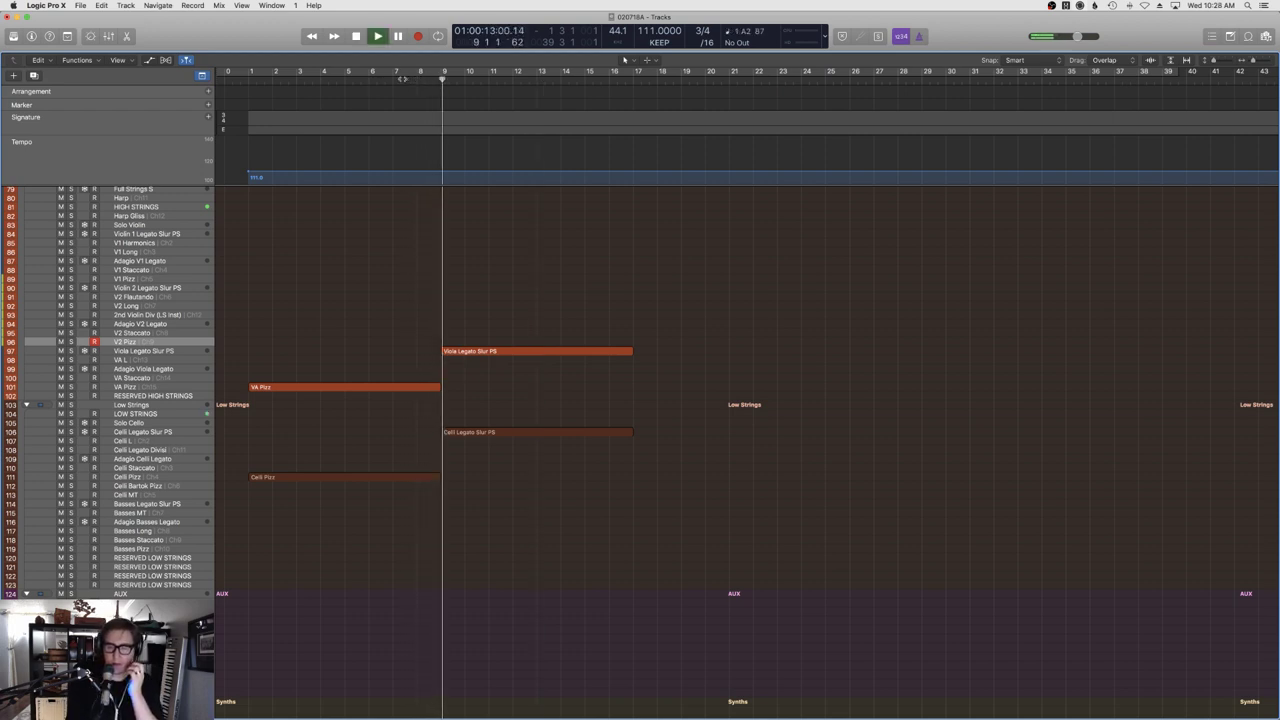
Display expression in the viola region's piano roll and open a small gap between the notes meeting at bar 12.
{"action": "left_click", "coordinate": [607, 353]}
{"action": "key", "text": "p"}
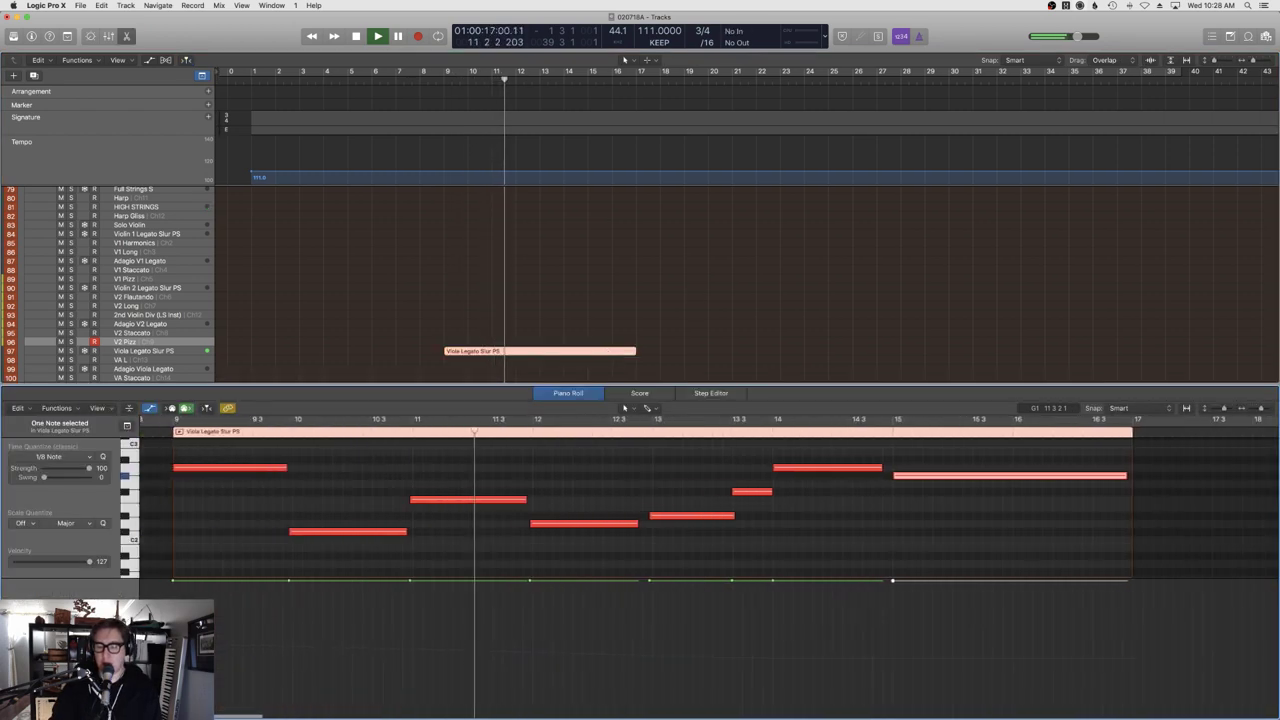
{"action": "left_click", "coordinate": [95, 464]}
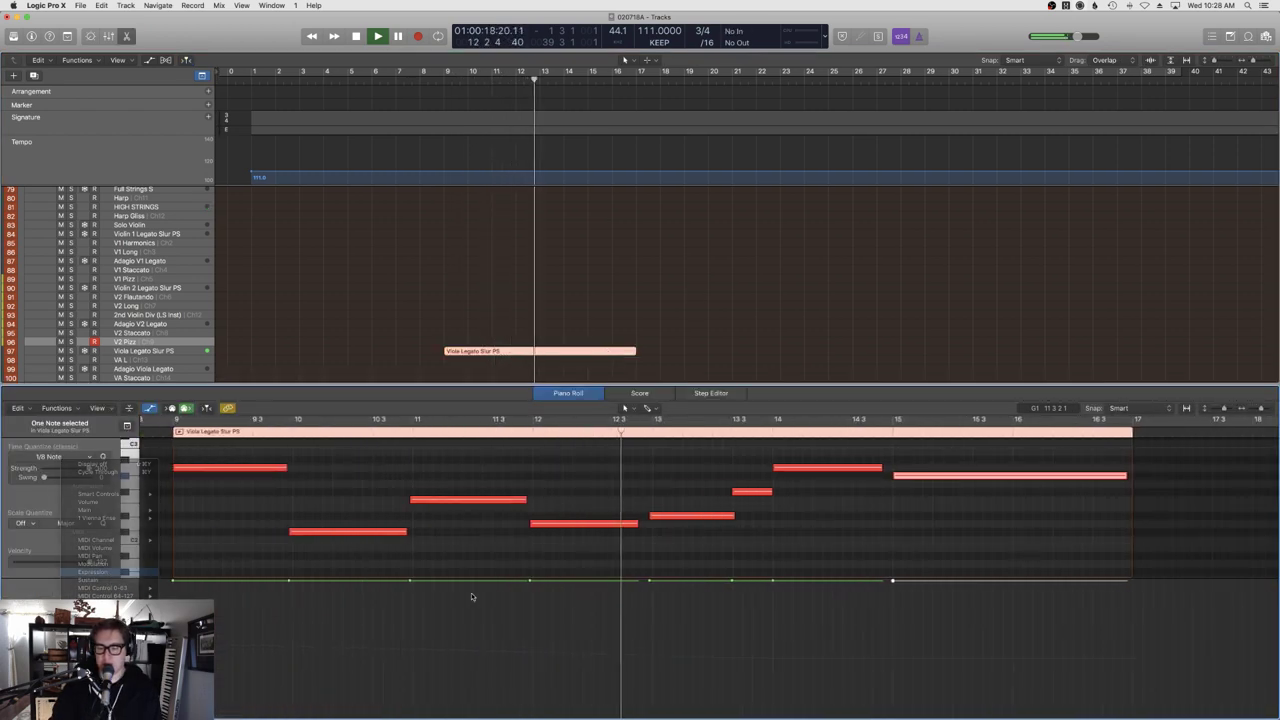
{"action": "left_click", "coordinate": [92, 571]}
{"action": "key", "text": "space"}
{"action": "left_click_drag", "start_coordinate": [691, 523], "coordinate": [682, 500]}
{"action": "key", "text": "space"}
Lower the viola's opening expression slightly and raise the point at bar 14 to about 61, making a gentle rise.
{"action": "left_click", "coordinate": [335, 419]}
{"action": "left_click_drag", "start_coordinate": [336, 641], "coordinate": [335, 651]}
{"action": "scroll", "coordinate": [600, 551], "scroll_direction": "right", "scroll_amount": 5}
{"action": "left_click_drag", "start_coordinate": [800, 657], "coordinate": [801, 648]}
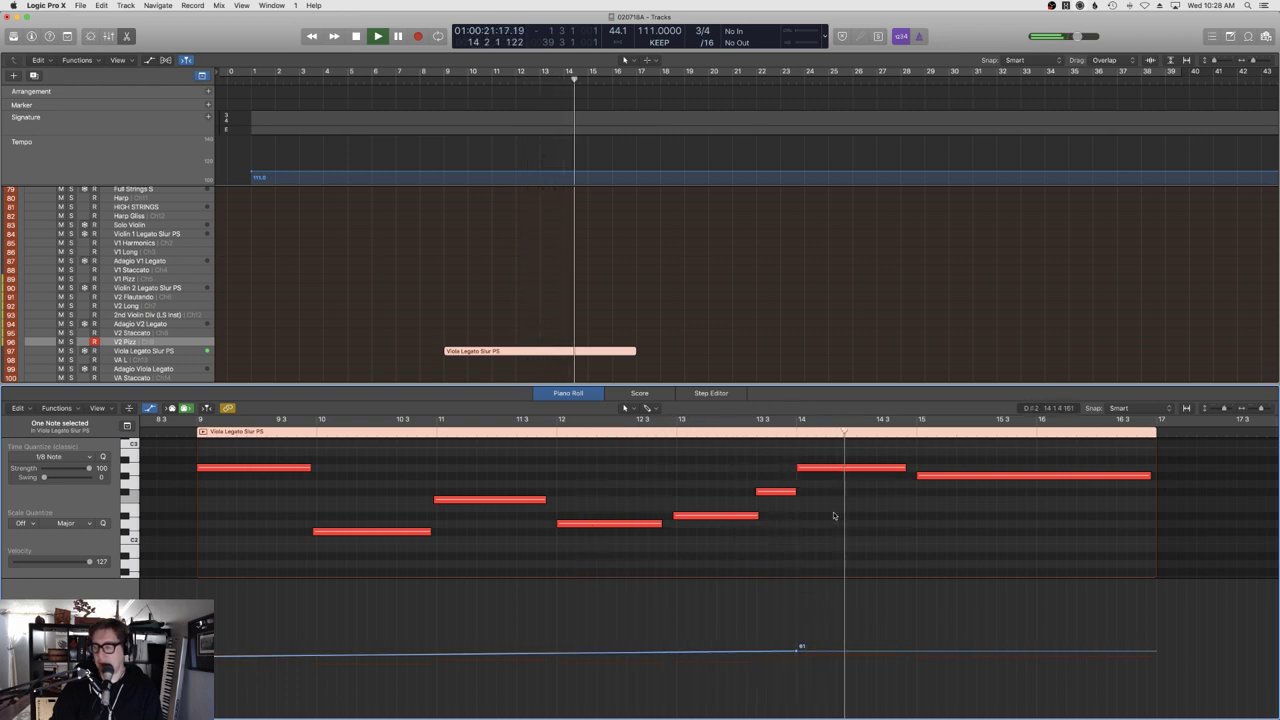
Overlap the viola's short F#2 note with the bar 14 note by lengthening the first and starting the second earlier, playing back each change.
{"action": "key", "text": "space"}
{"action": "left_click", "coordinate": [796, 490]}
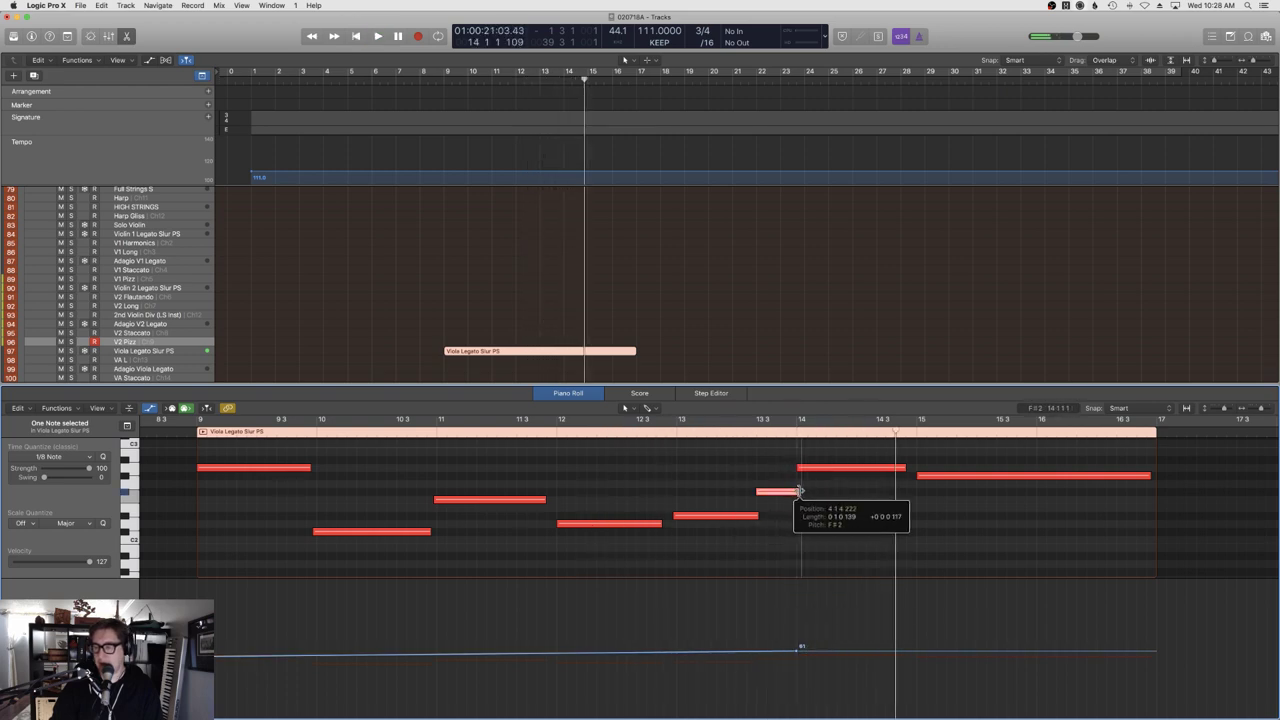
{"action": "left_click", "coordinate": [657, 433]}
{"action": "key", "text": "space"}
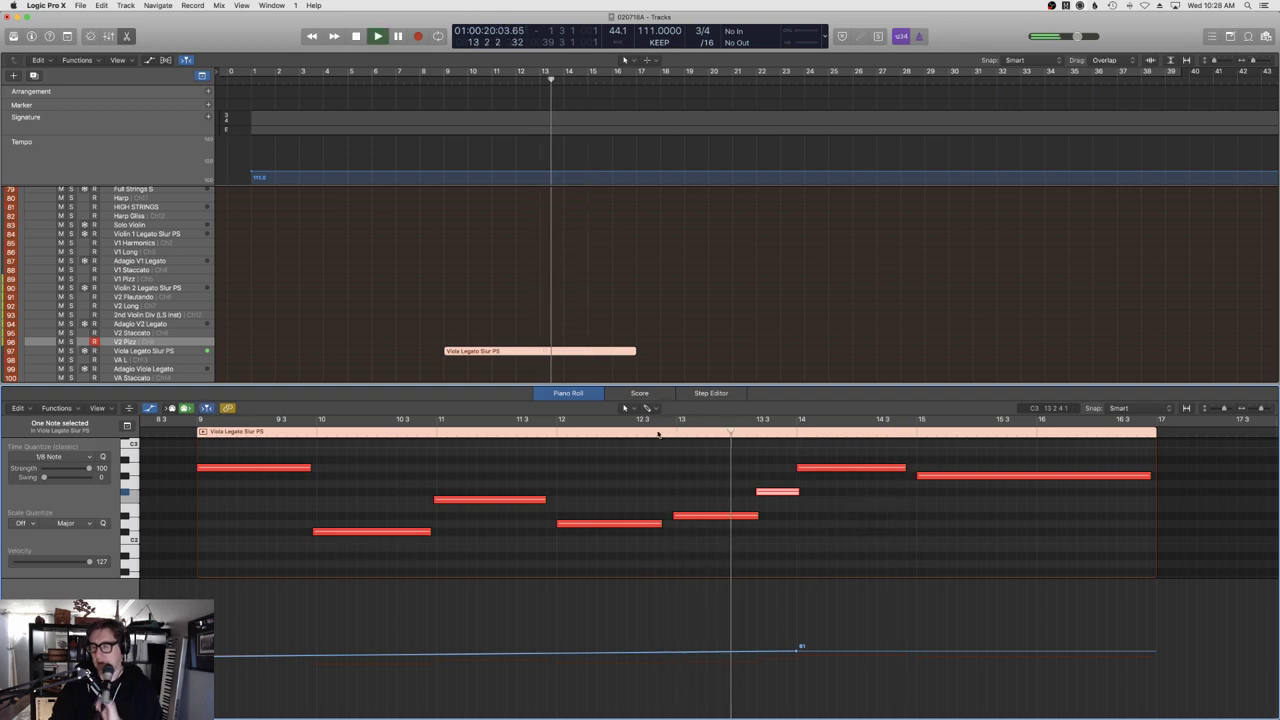
{"action": "key", "text": "space"}
{"action": "left_click_drag", "start_coordinate": [797, 467], "coordinate": [792, 467]}
{"action": "left_click", "coordinate": [645, 436]}
{"action": "key", "text": "space"}
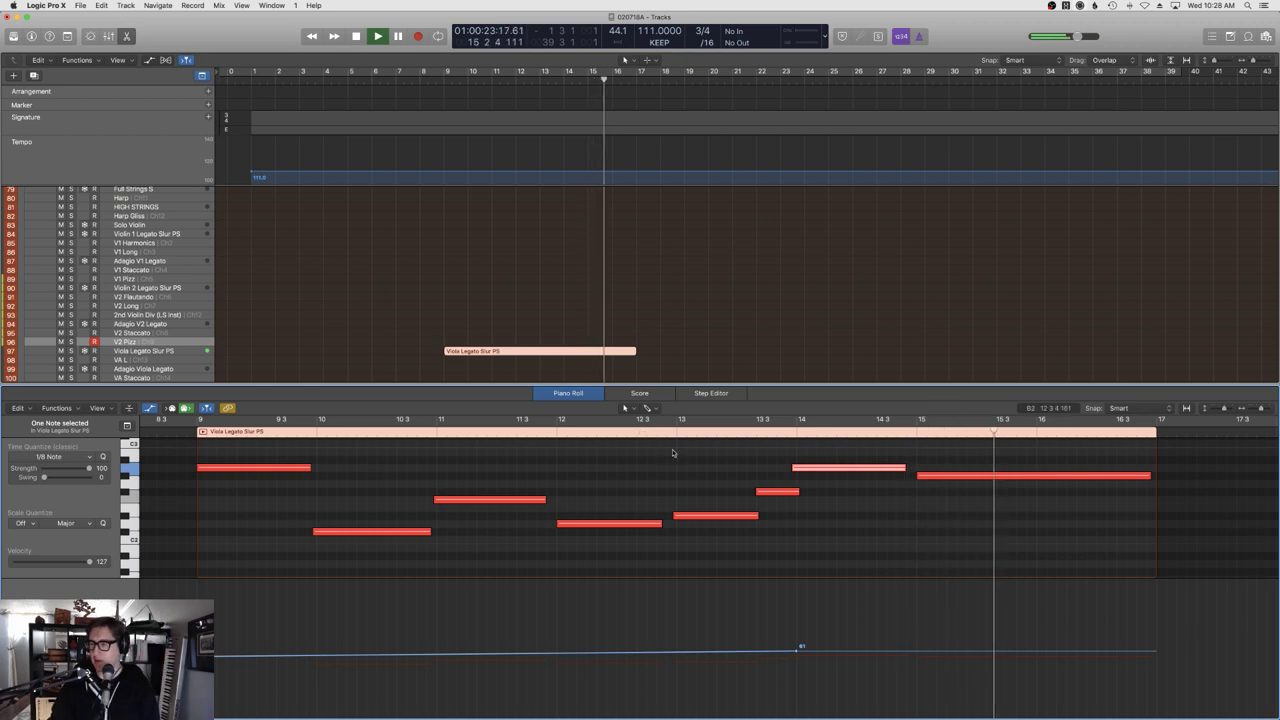
Close the piano roll and record an Oboe Legato phrase from bar 17 to about bar 23.
{"action": "key", "text": "e"}
{"action": "scroll", "coordinate": [698, 360], "scroll_direction": "up", "scroll_amount": 15}
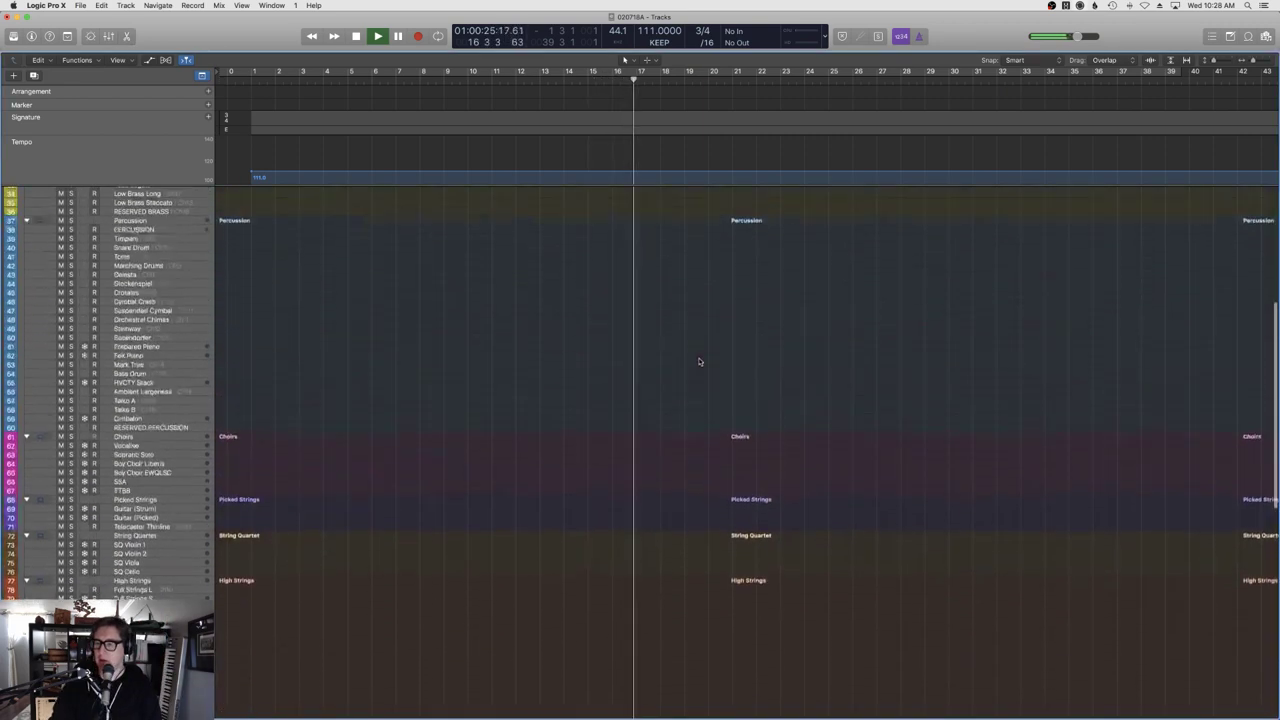
{"action": "scroll", "coordinate": [620, 354], "scroll_direction": "up", "scroll_amount": 3}
{"action": "scroll", "coordinate": [614, 351], "scroll_direction": "right", "scroll_amount": 5}
{"action": "left_click", "coordinate": [146, 283]}
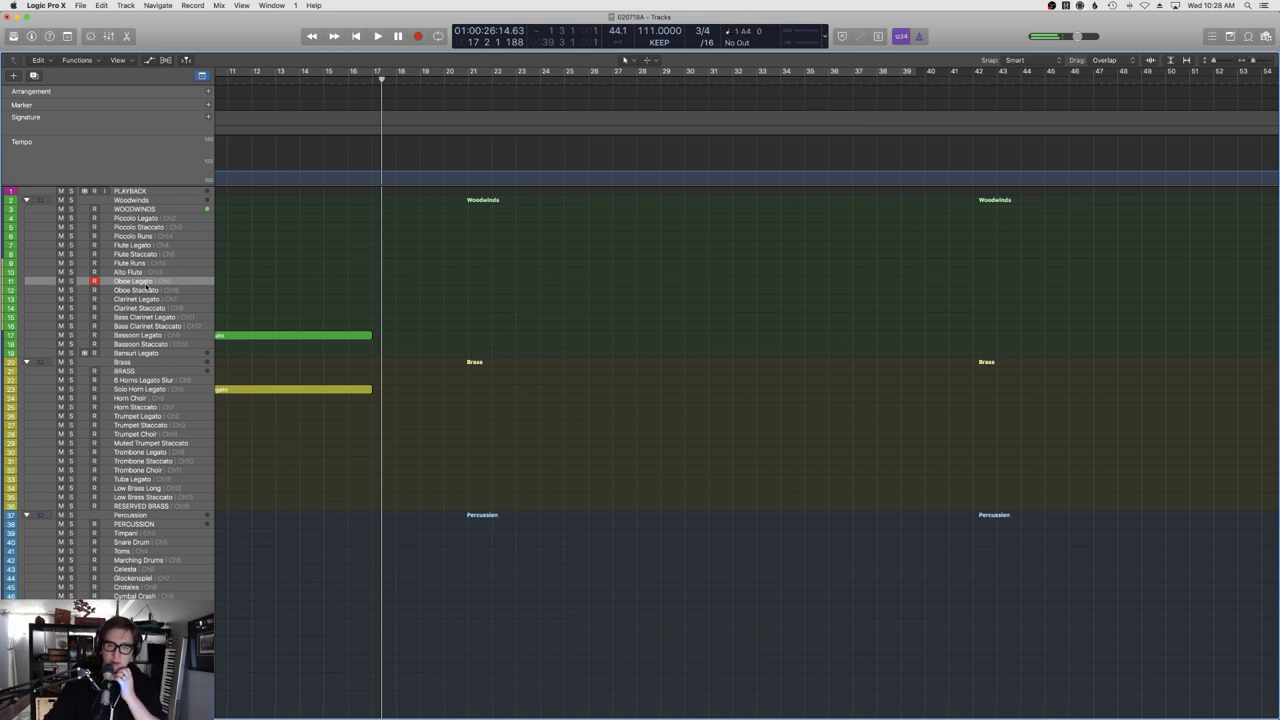
{"action": "key", "text": "r"}
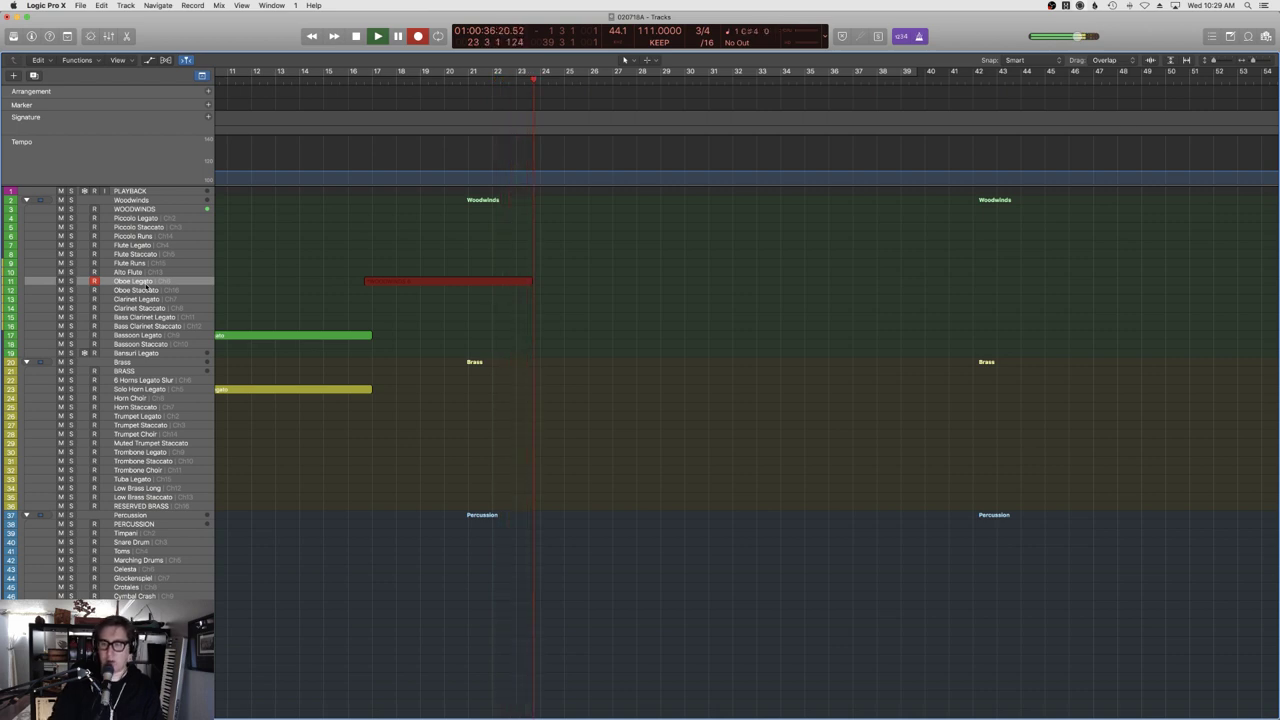
{"action": "key", "text": "space"}
Open the oboe region in the piano roll, delete the stray note after bar 23, and trim the region to end at bar 23.
{"action": "key", "text": "p"}
{"action": "left_click_drag", "start_coordinate": [966, 481], "coordinate": [955, 548]}
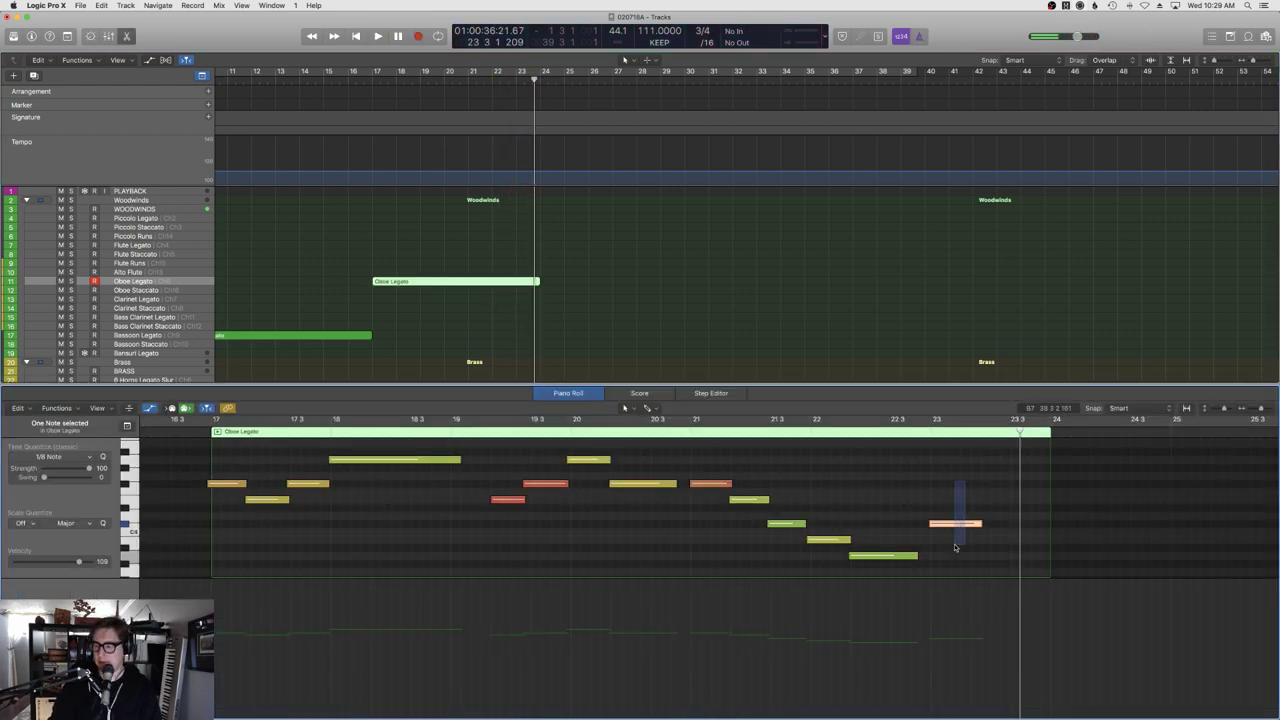
{"action": "left_click_drag", "start_coordinate": [1040, 511], "coordinate": [930, 530]}
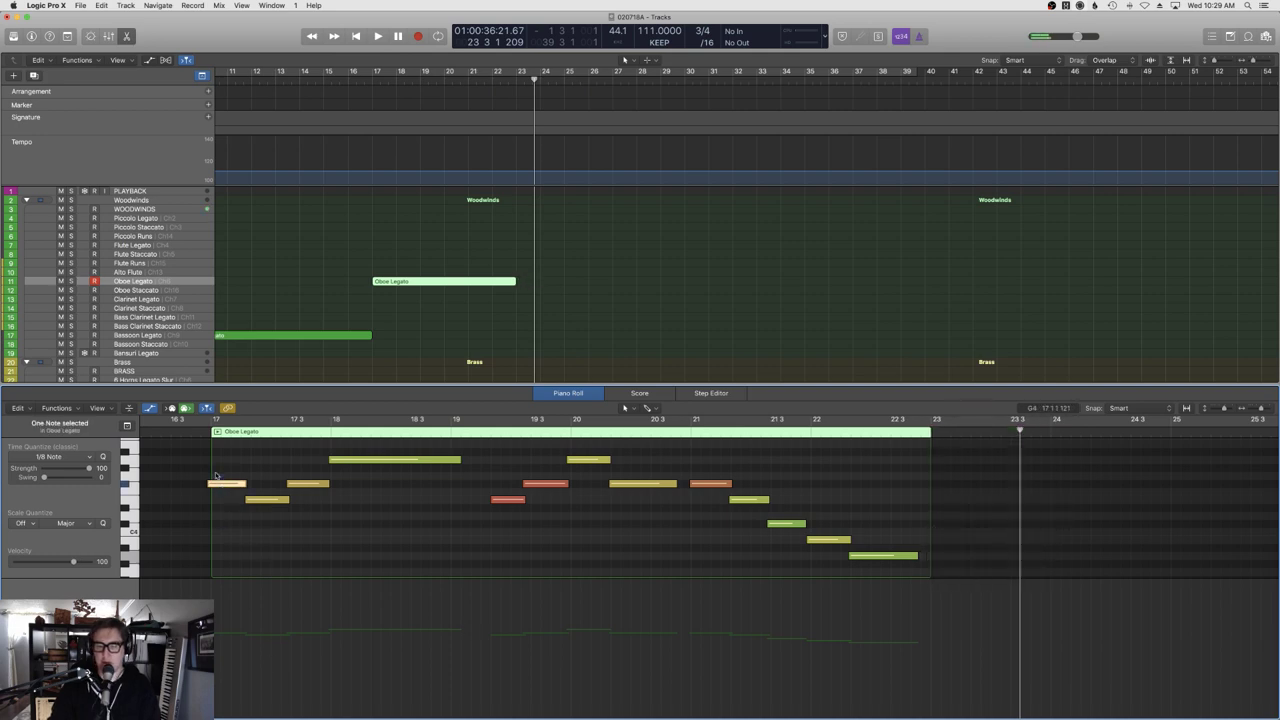
Raise the velocity of all 13 oboe notes to 127, and return the automation lane to Expression.
{"action": "left_click", "coordinate": [106, 557]}
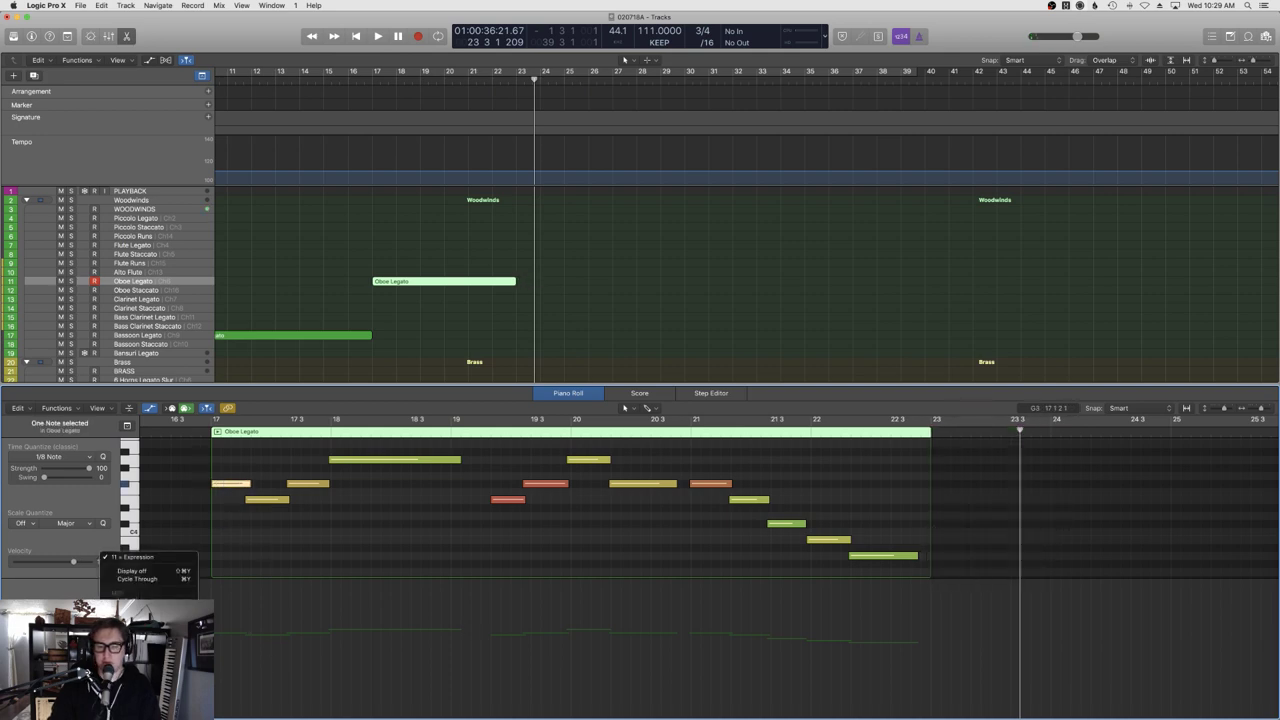
{"action": "left_click", "coordinate": [130, 557]}
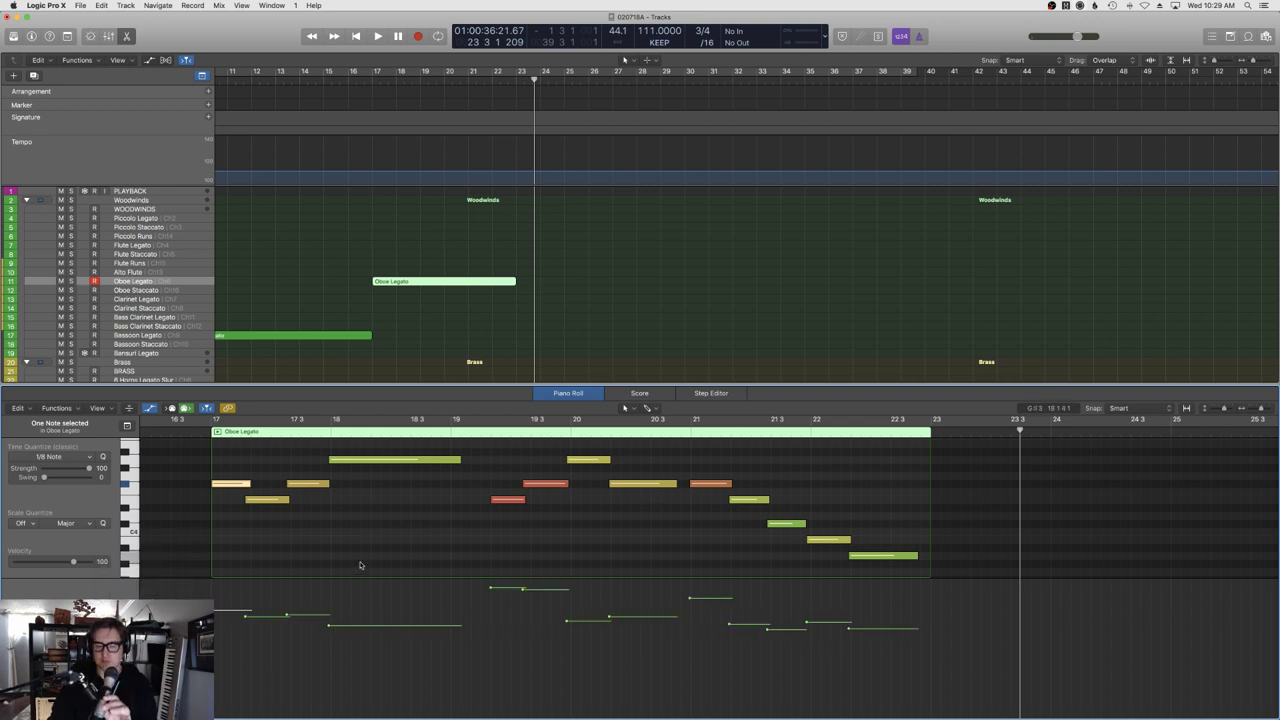
{"action": "key", "text": "super+a"}
{"action": "left_click_drag", "start_coordinate": [340, 633], "coordinate": [348, 566]}
{"action": "left_click", "coordinate": [106, 557]}
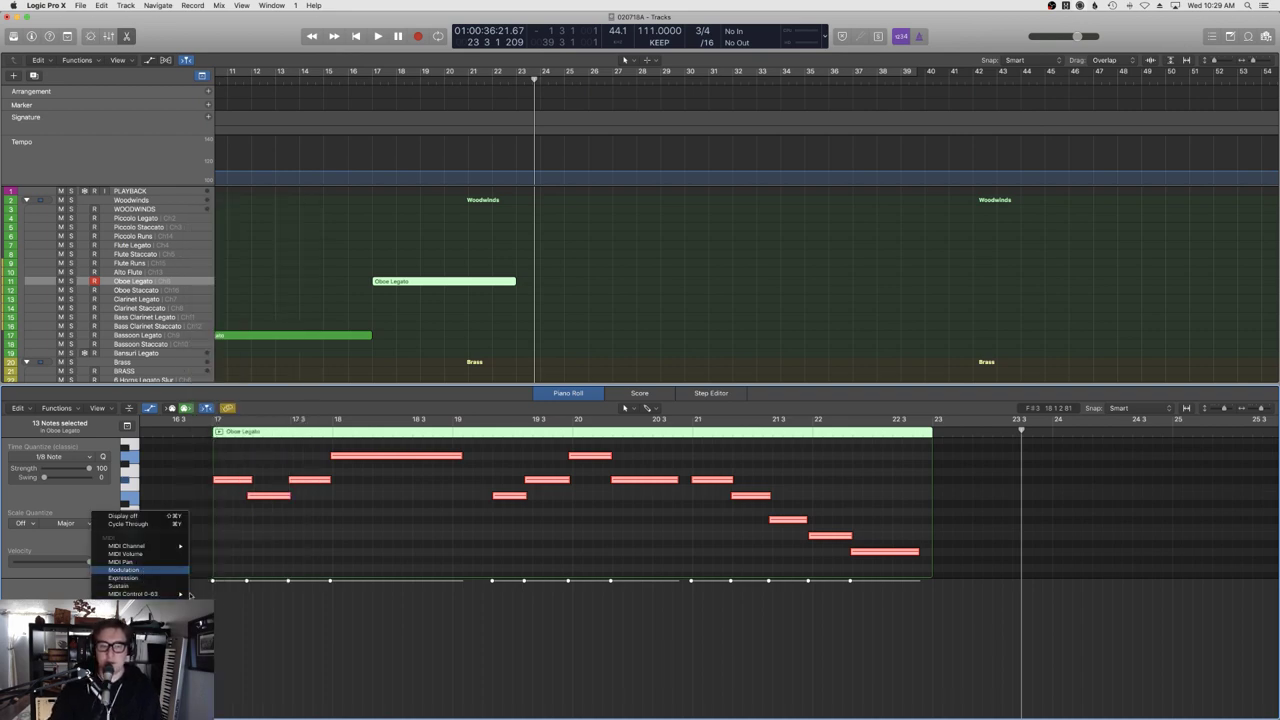
{"action": "left_click", "coordinate": [157, 580]}
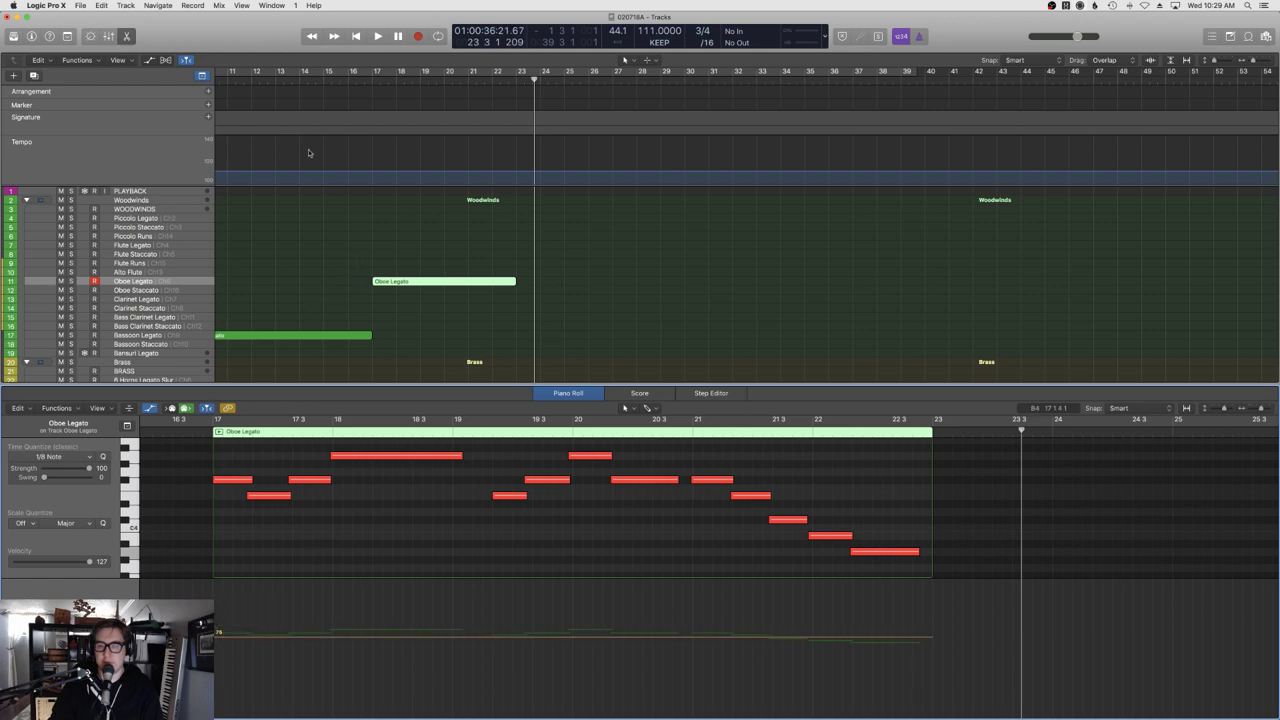
Play back the lead-in to the oboe melody from around bar 15 and reopen the oboe region in the piano roll.
{"action": "key", "text": "space"}
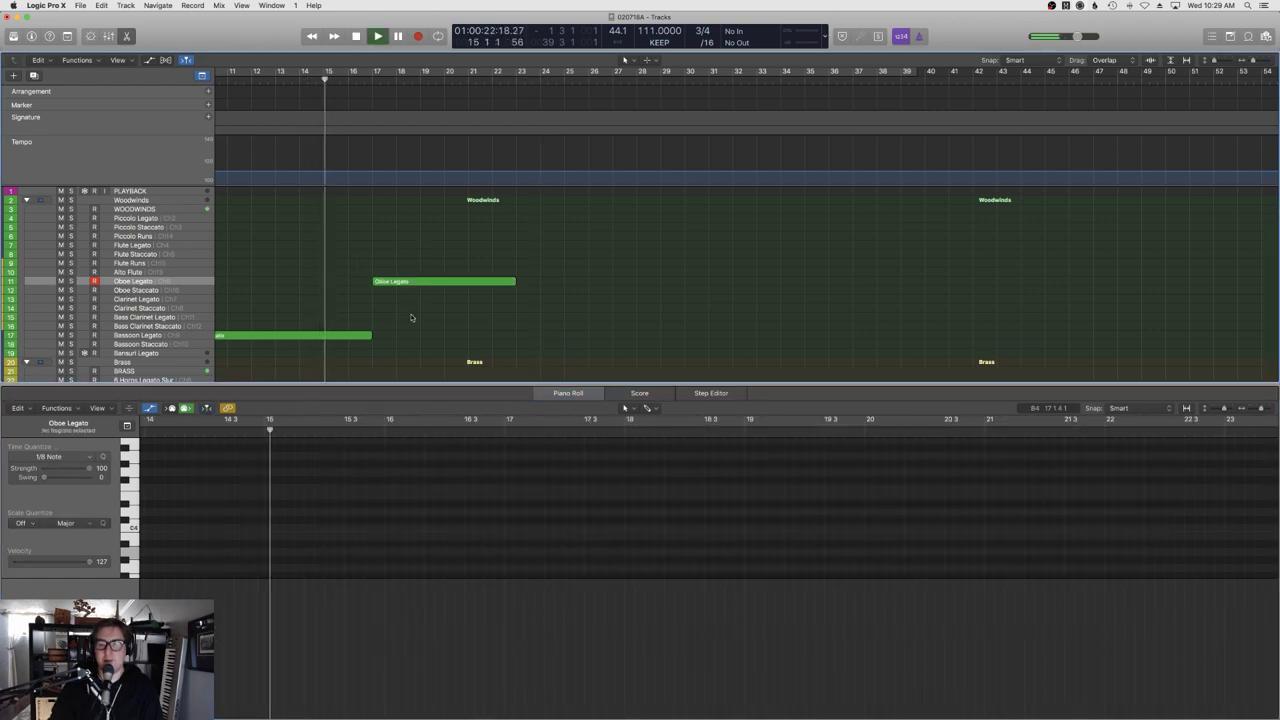
{"action": "key", "text": "e"}
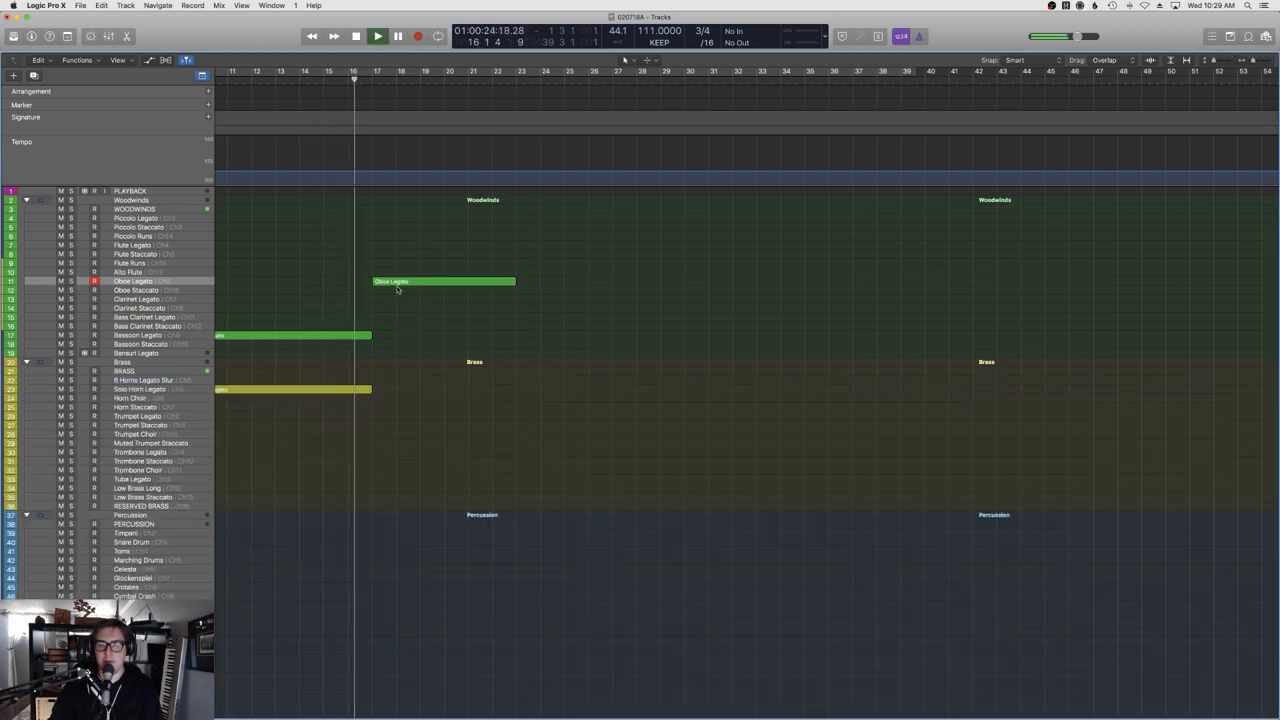
{"action": "key", "text": "e"}
{"action": "left_click", "coordinate": [403, 284]}
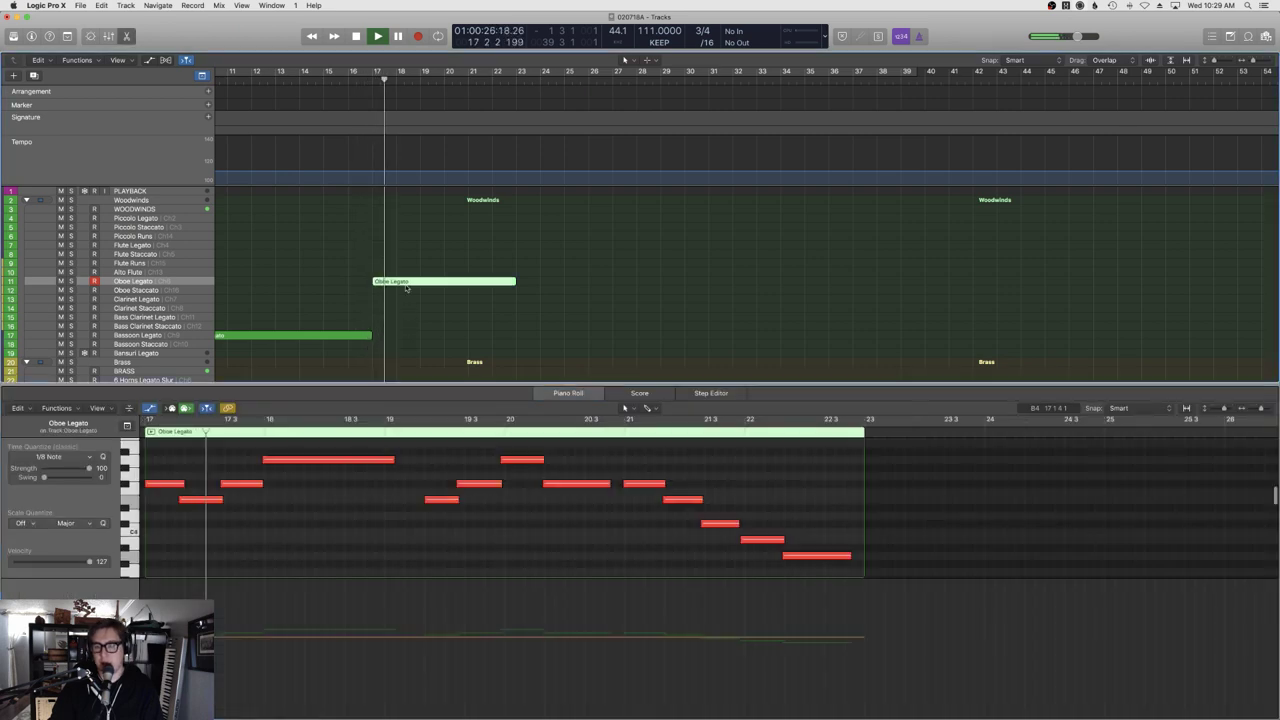
{"action": "scroll", "coordinate": [321, 615], "scroll_direction": "left", "scroll_amount": 5}
{"action": "key", "text": "space"}
Lengthen the first oboe note at bar 17 slightly so it overlaps the second note.
{"action": "key", "text": "super+a"}
{"action": "left_click", "coordinate": [418, 527]}
{"action": "left_click_drag", "start_coordinate": [409, 520], "coordinate": [415, 520]}
{"action": "left_click", "coordinate": [431, 513]}
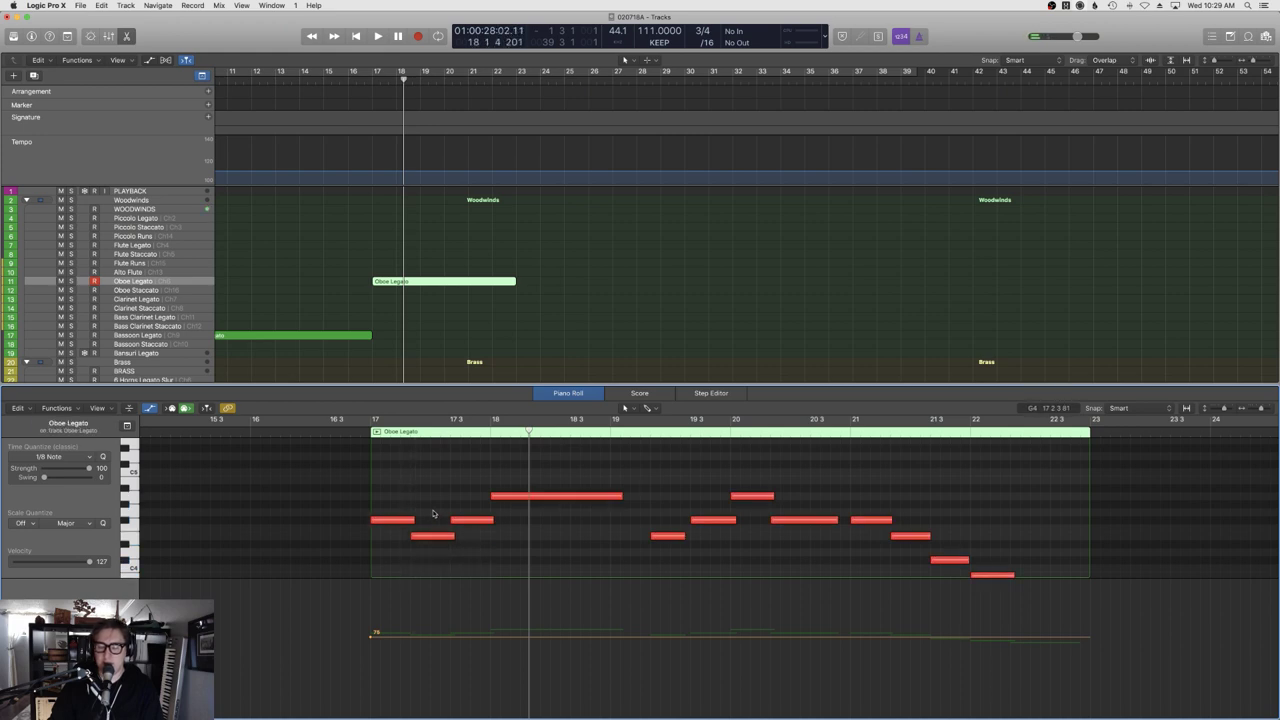
Play the oboe line from bar 16.3, lengthen the short E4 note in bar 19 to meet the following note, and replay it.
{"action": "scroll", "coordinate": [433, 513], "scroll_direction": "down", "scroll_amount": 1}
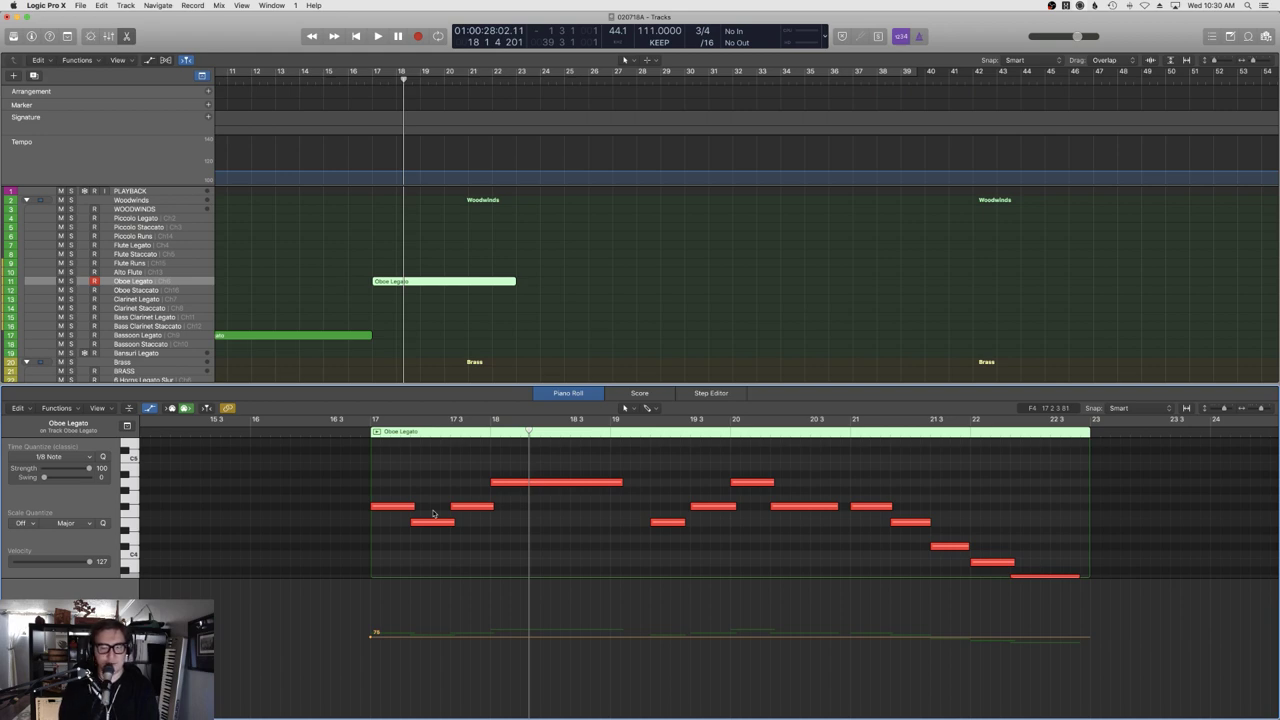
{"action": "left_click", "coordinate": [331, 420]}
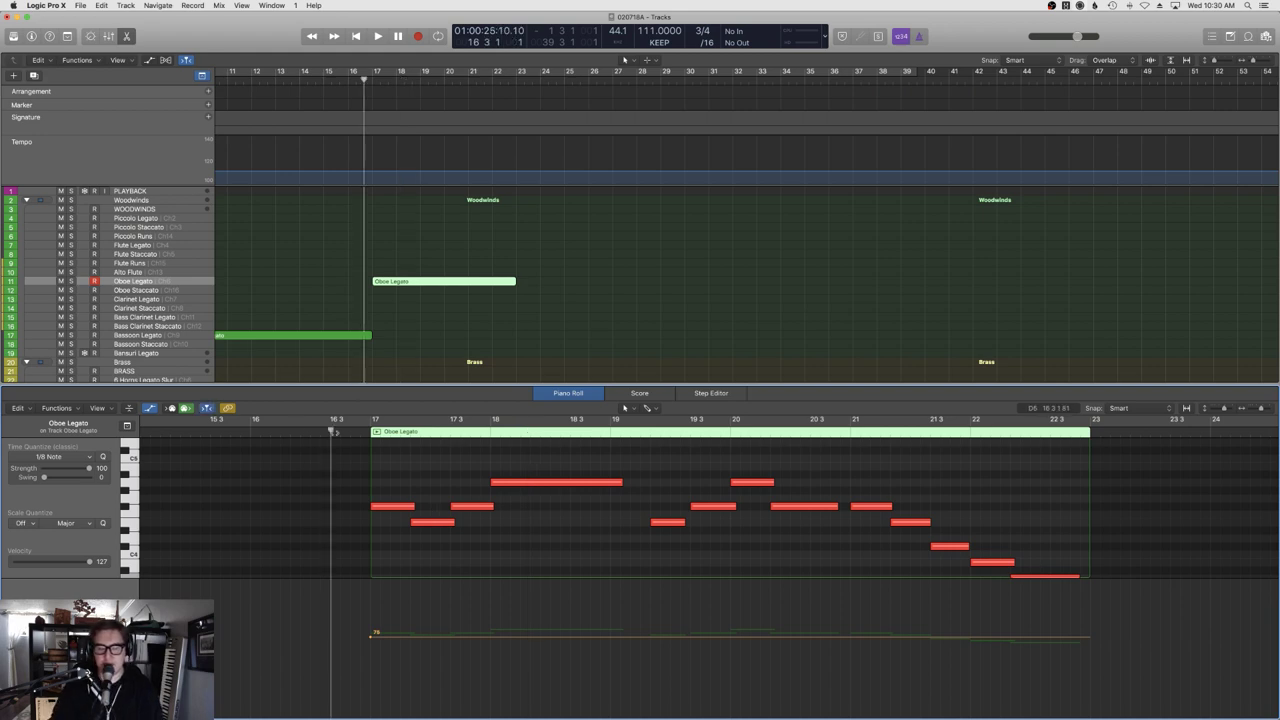
{"action": "key", "text": "space"}
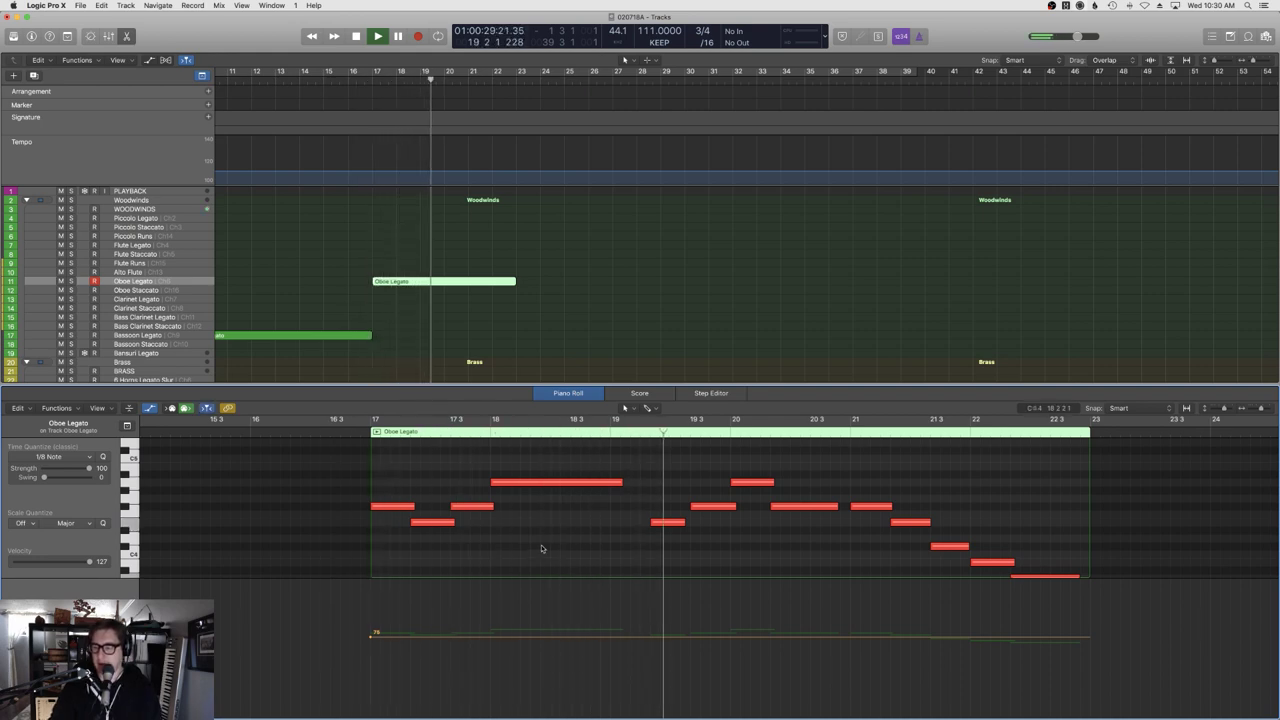
{"action": "key", "text": "space"}
{"action": "left_click_drag", "start_coordinate": [683, 522], "coordinate": [693, 522]}
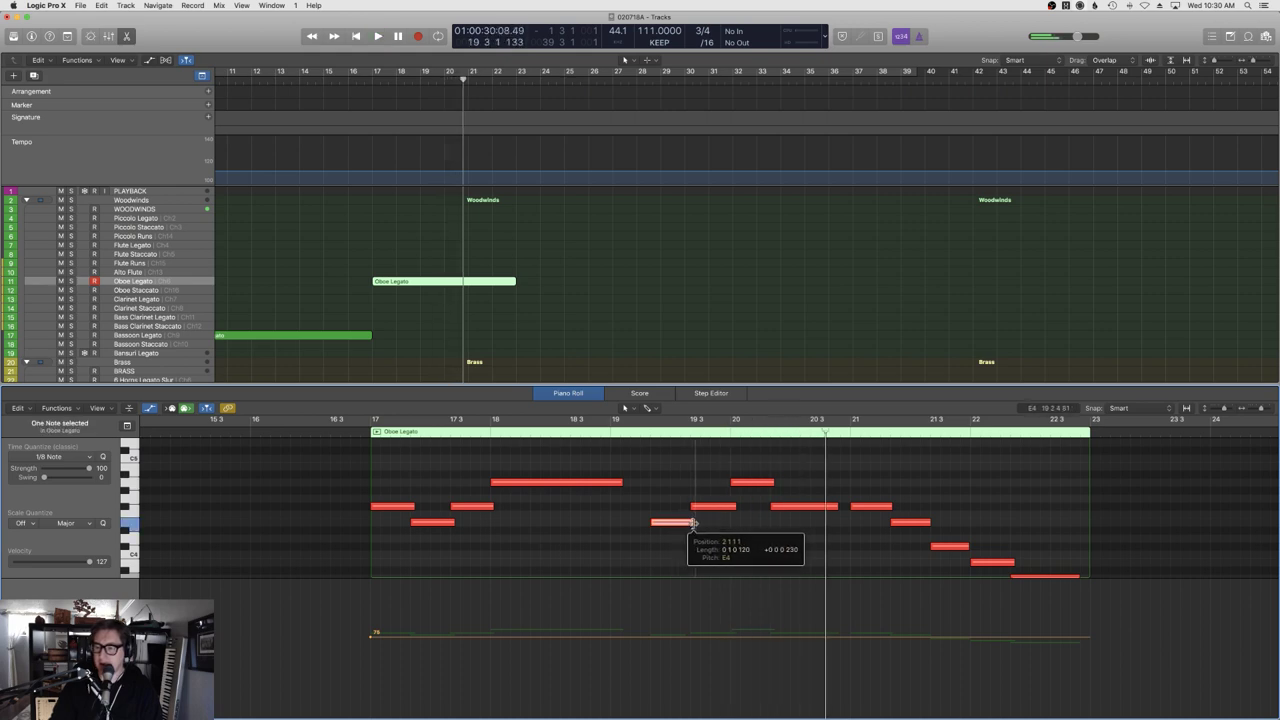
{"action": "left_click", "coordinate": [640, 430]}
{"action": "key", "text": "space"}
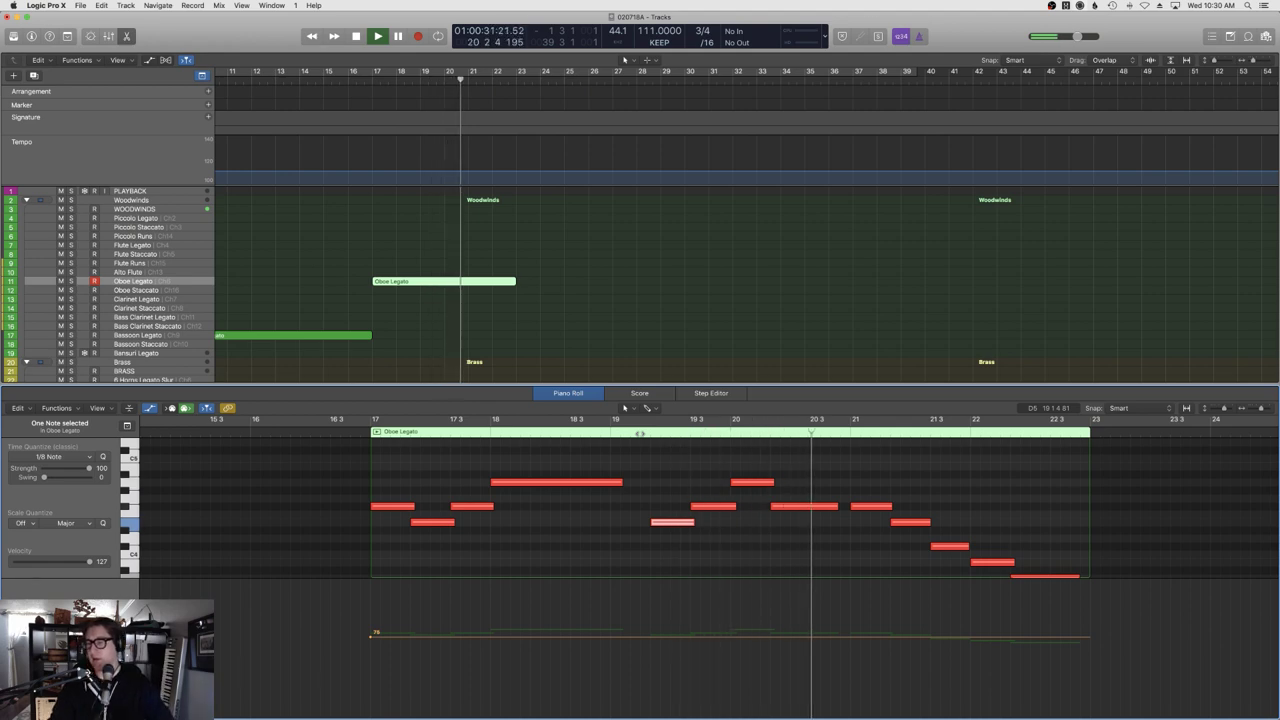
Set the oboe's opening expression to 62 and ramp it up to about 100 at bar 19.
{"action": "left_click", "coordinate": [110, 610]}
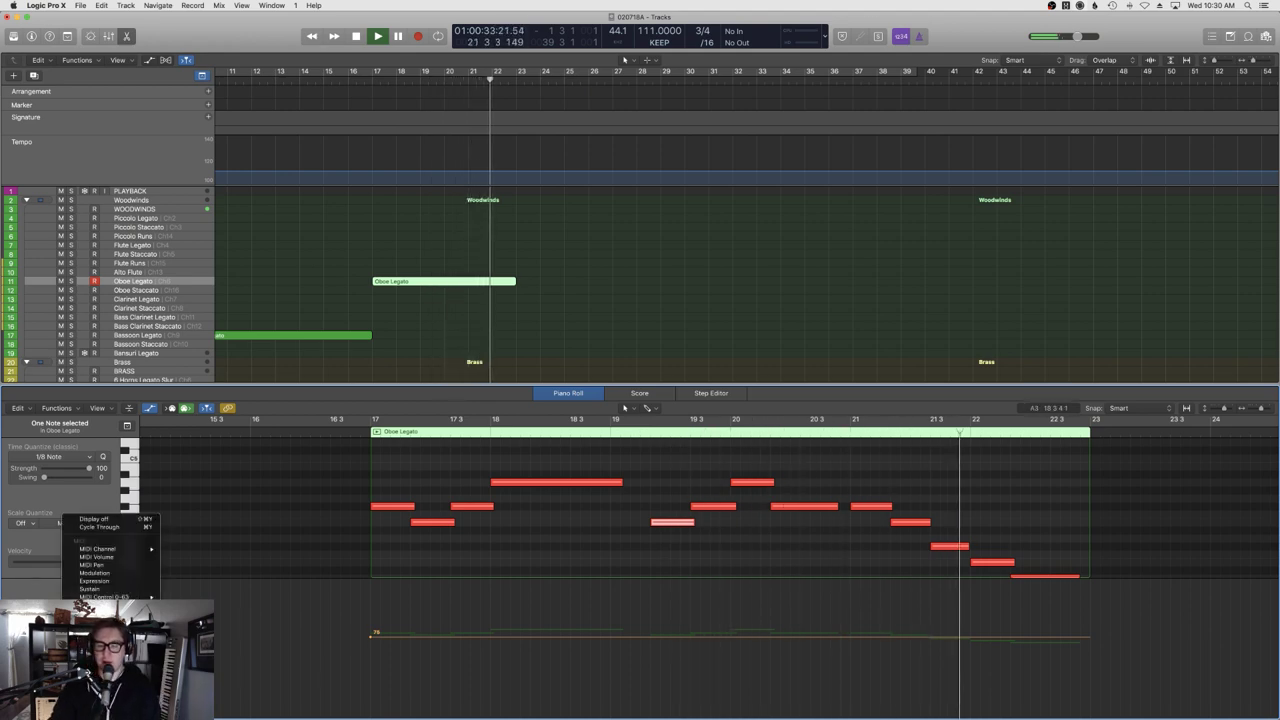
{"action": "left_click", "coordinate": [117, 583]}
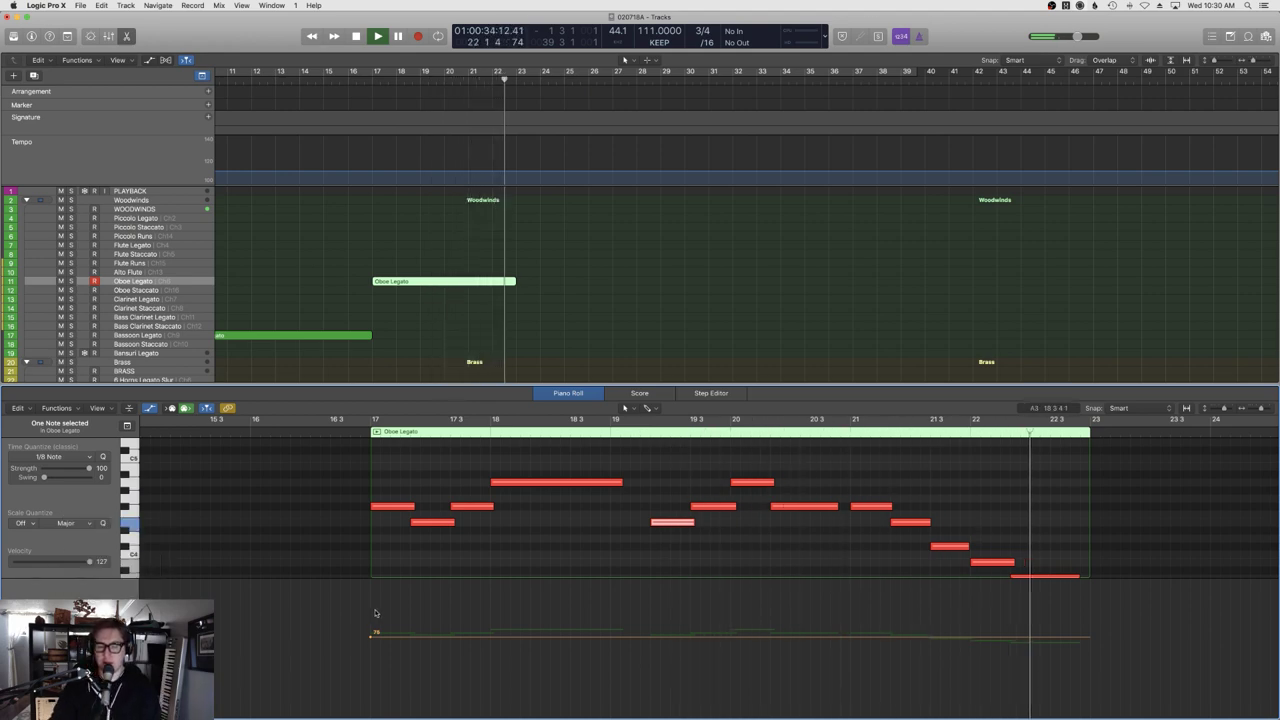
{"action": "left_click", "coordinate": [389, 504]}
{"action": "mouse_move", "coordinate": [372, 645]}
{"action": "left_mouse_down"}
{"action": "mouse_move", "coordinate": [374, 663]}
{"action": "mouse_move", "coordinate": [374, 651]}
{"action": "left_mouse_up"}
{"action": "key", "text": "space"}
{"action": "left_click_drag", "start_coordinate": [492, 652], "coordinate": [617, 607]}
{"action": "left_click", "coordinate": [502, 646]}
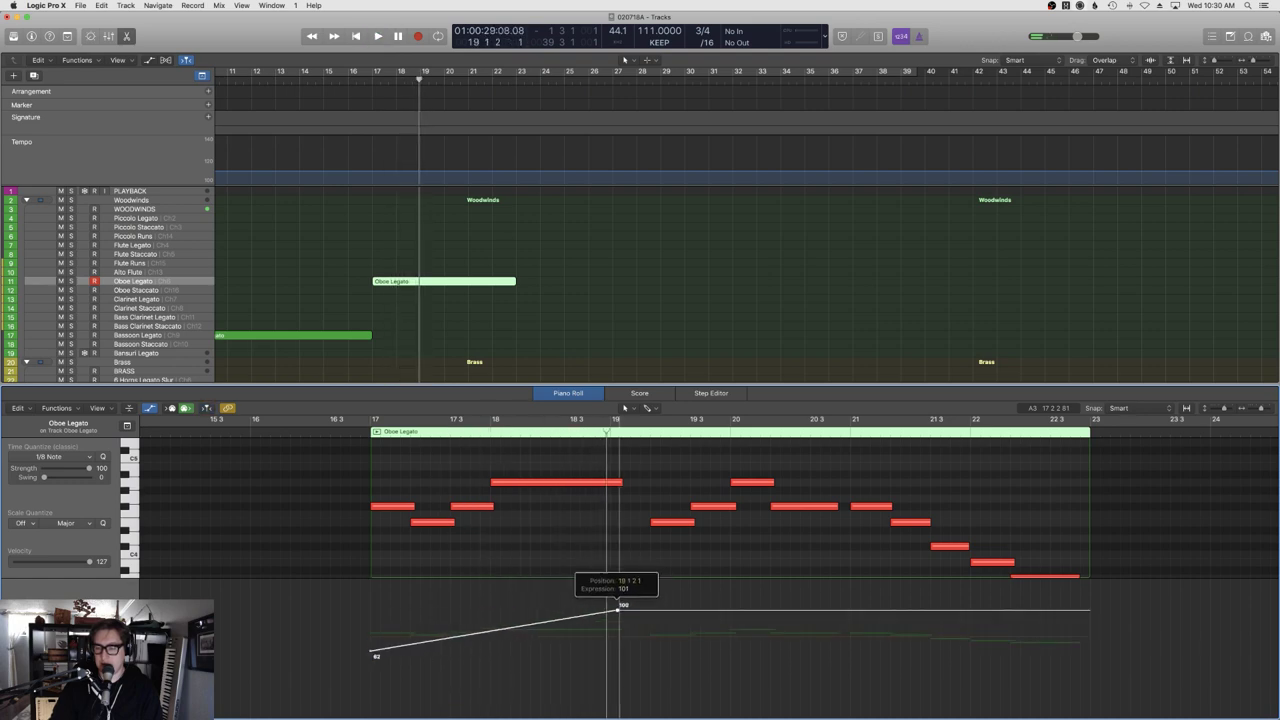
Bend the expression rise into a gradual curve, raise its opening point to 72, and play the line back.
{"action": "key", "text": "t"}
{"action": "left_click", "coordinate": [560, 690]}
{"action": "left_click_drag", "start_coordinate": [500, 628], "coordinate": [500, 637]}
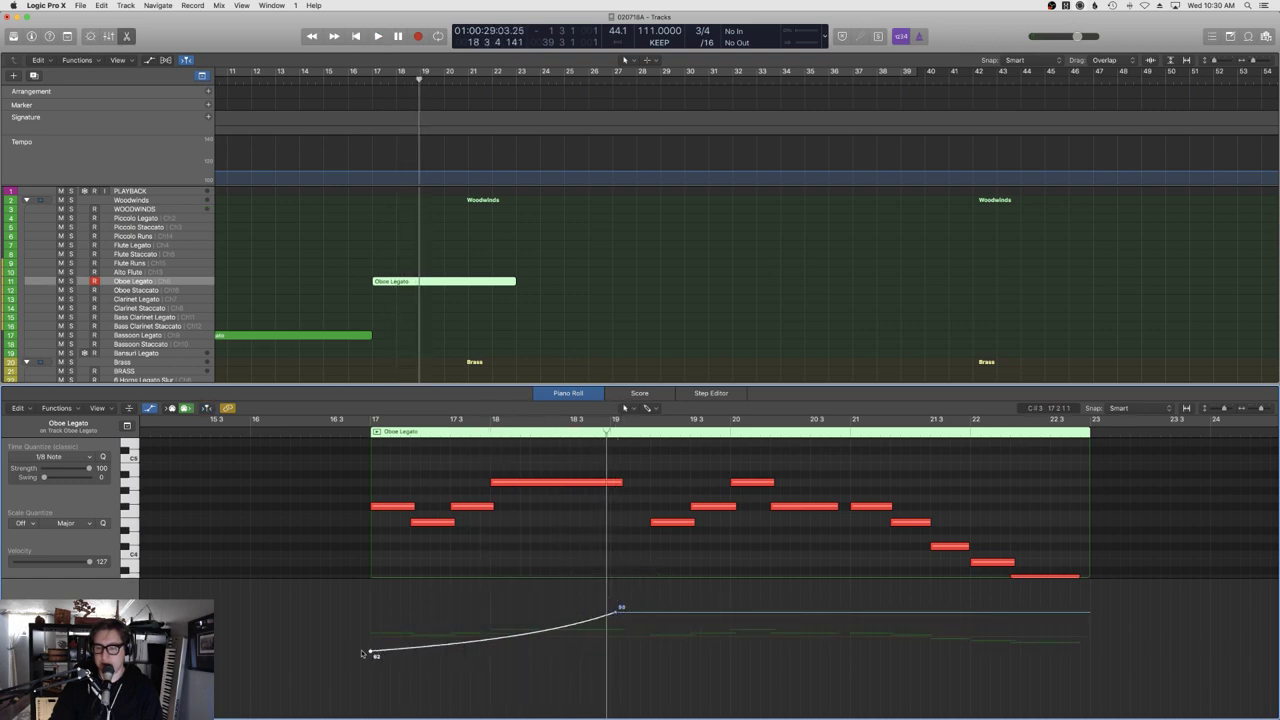
{"action": "left_click_drag", "start_coordinate": [374, 654], "coordinate": [372, 641]}
{"action": "double_click", "coordinate": [352, 434]}
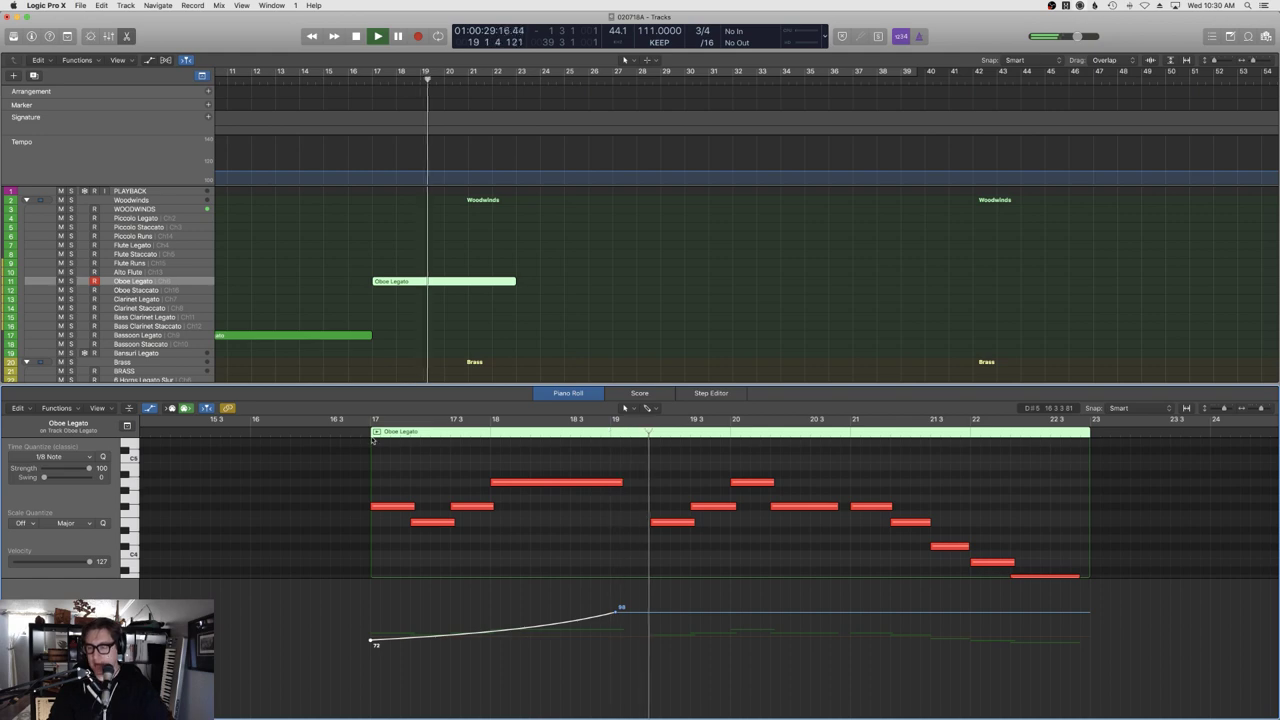
{"action": "key", "text": "space"}
Shape the remaining oboe expression with a dip to 83 after bar 19, a curved swell to 97, 83 at bar 21, and a taper to about 73.
{"action": "left_click_drag", "start_coordinate": [649, 613], "coordinate": [650, 628]}
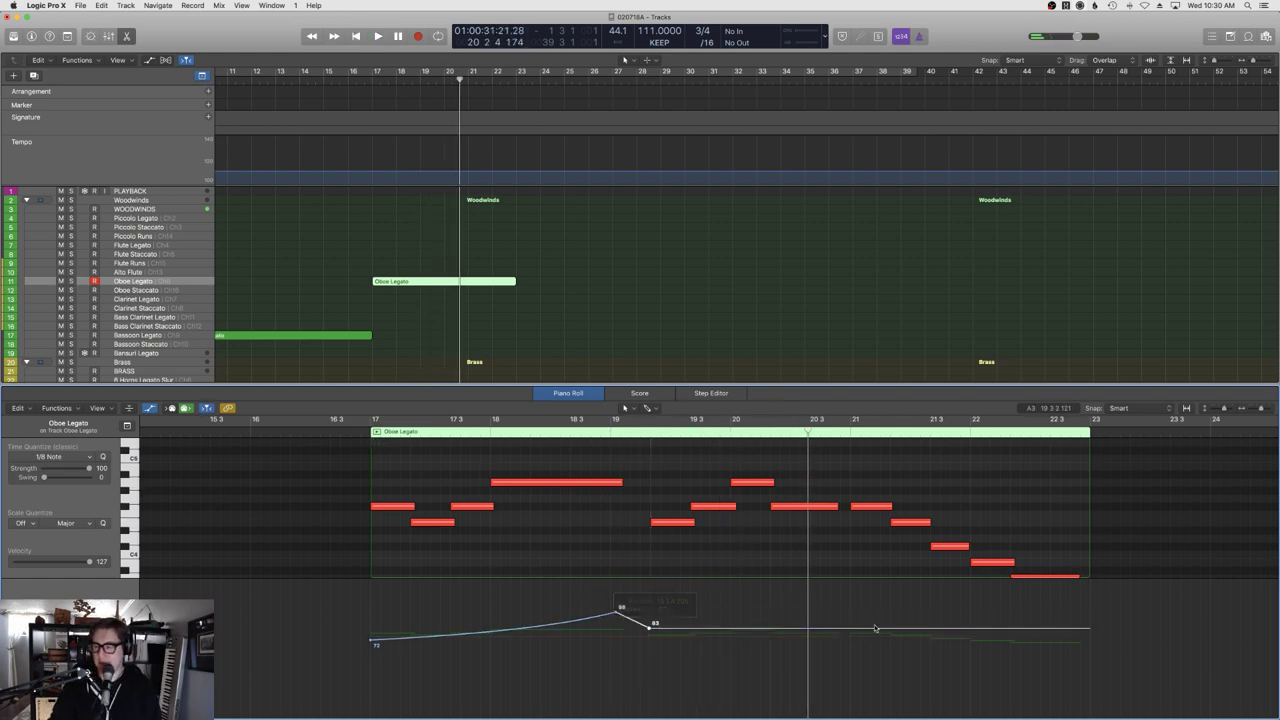
{"action": "left_click_drag", "start_coordinate": [751, 628], "coordinate": [724, 610]}
{"action": "left_click_drag", "start_coordinate": [800, 618], "coordinate": [798, 612]}
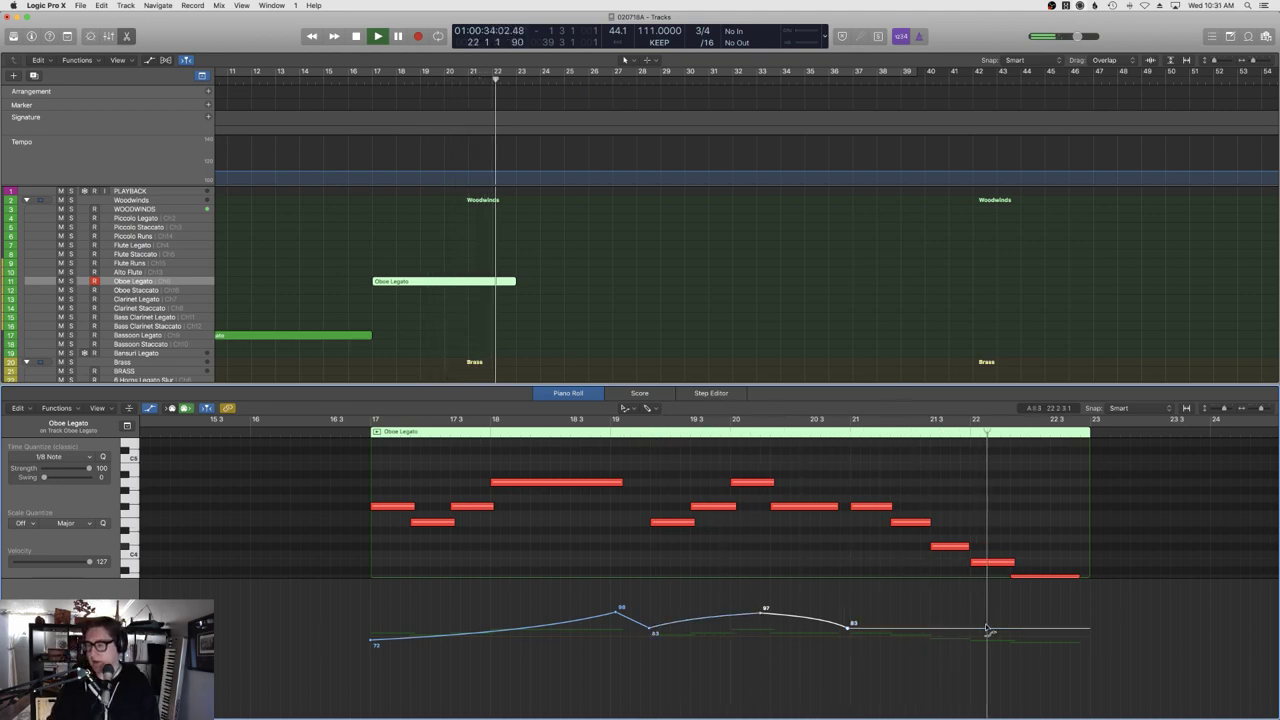
{"action": "key", "text": "space"}
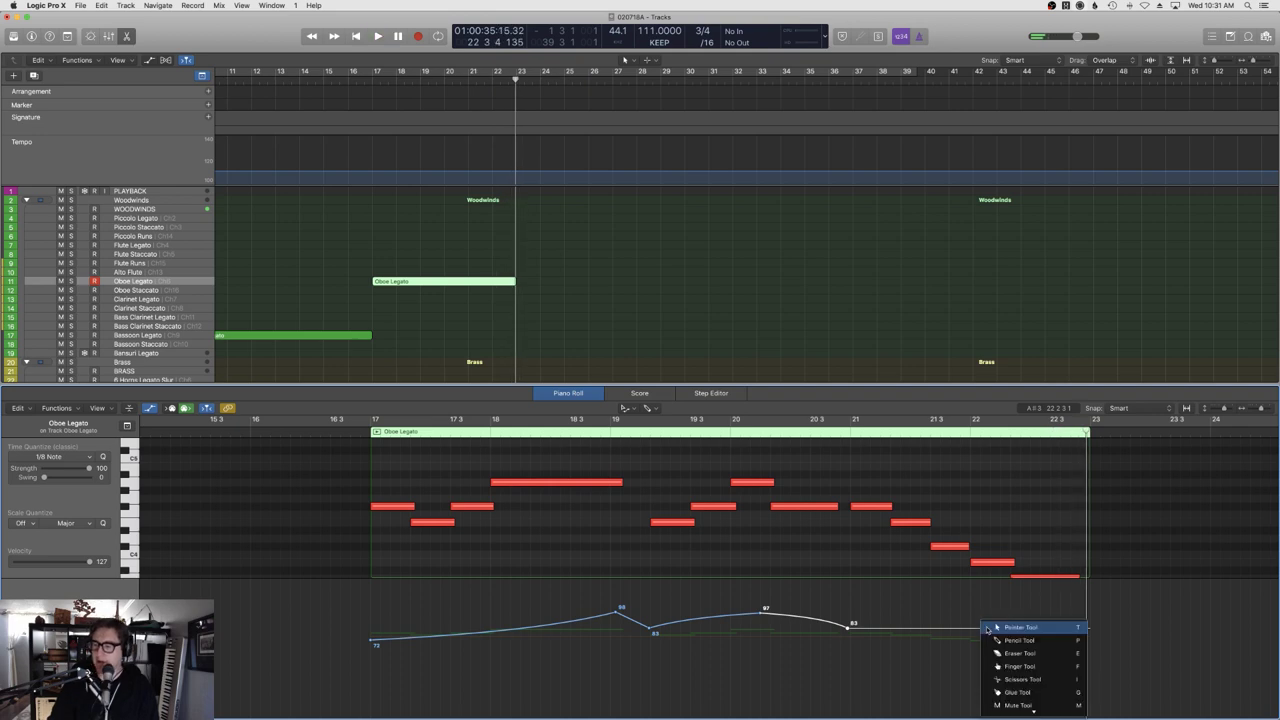
{"action": "left_click_drag", "start_coordinate": [988, 632], "coordinate": [1075, 638]}
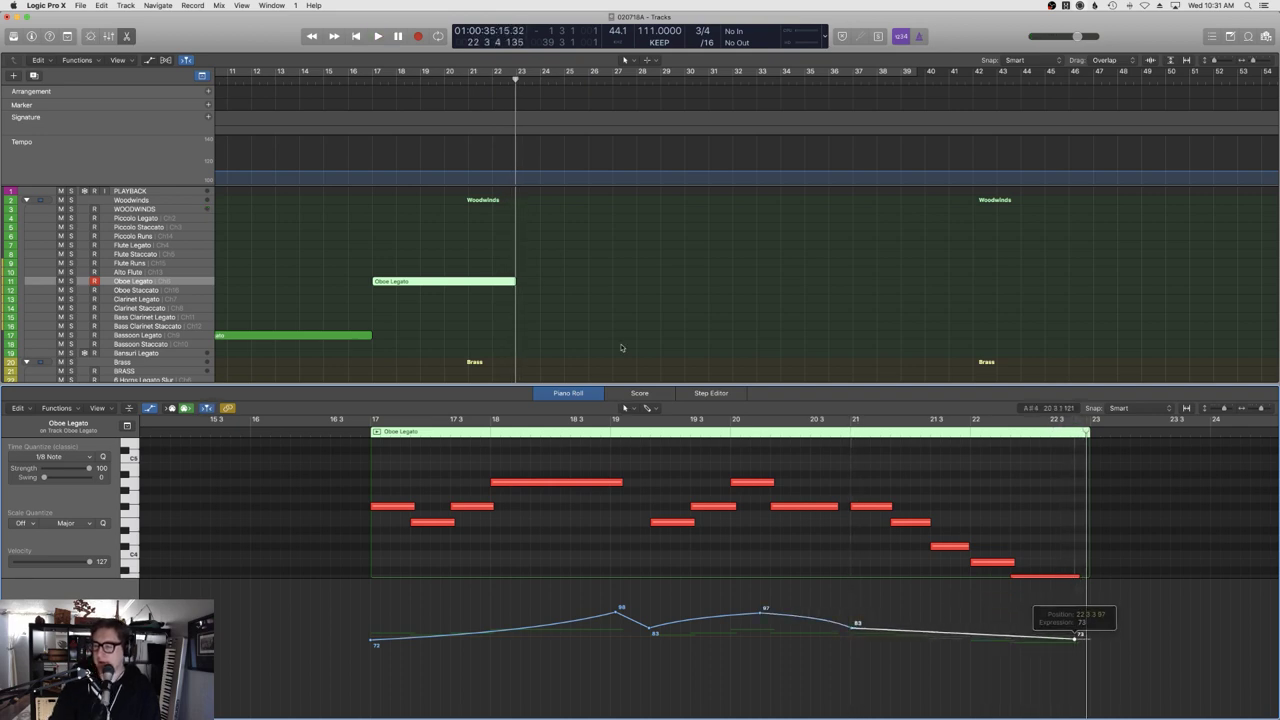
Close the piano roll, play back the passage into the oboe melody, and select the Clarinet Legato track.
{"action": "key", "text": "p"}
{"action": "left_click", "coordinate": [599, 288]}
{"action": "left_click", "coordinate": [317, 82]}
{"action": "key", "text": "space"}
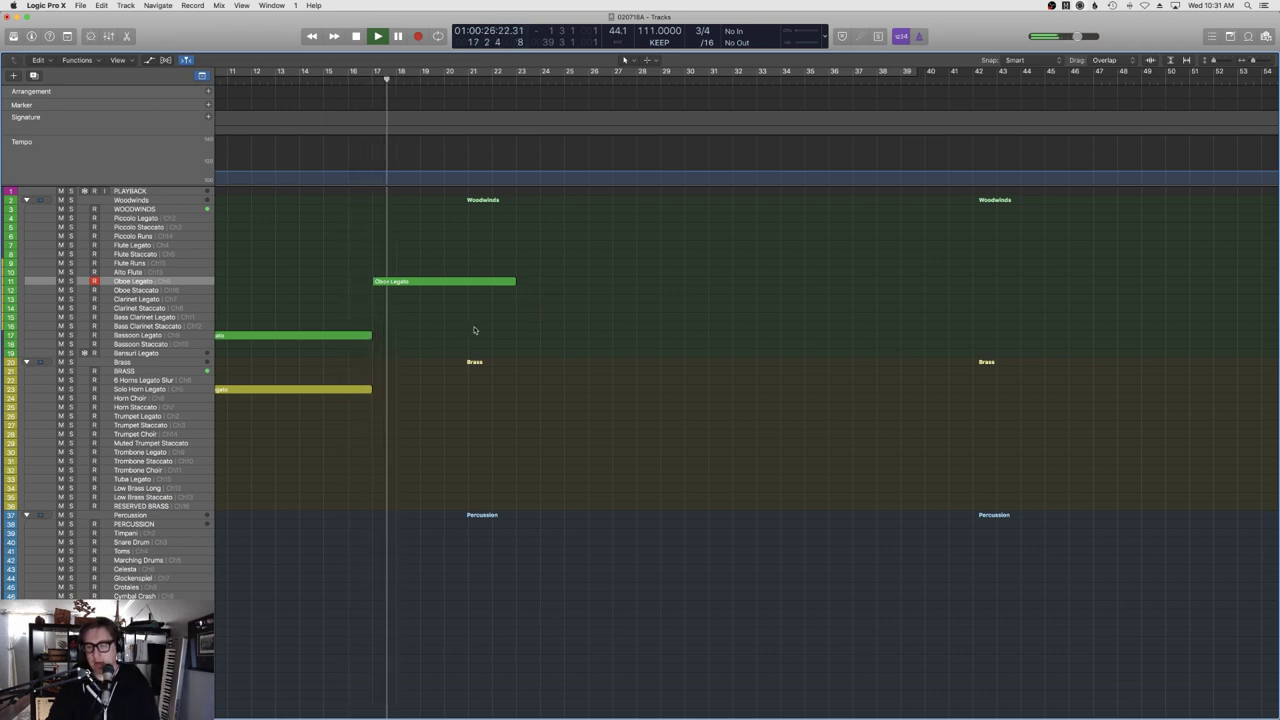
{"action": "scroll", "coordinate": [474, 331], "scroll_direction": "down", "scroll_amount": 3}
{"action": "scroll", "coordinate": [475, 331], "scroll_direction": "up", "scroll_amount": 3}
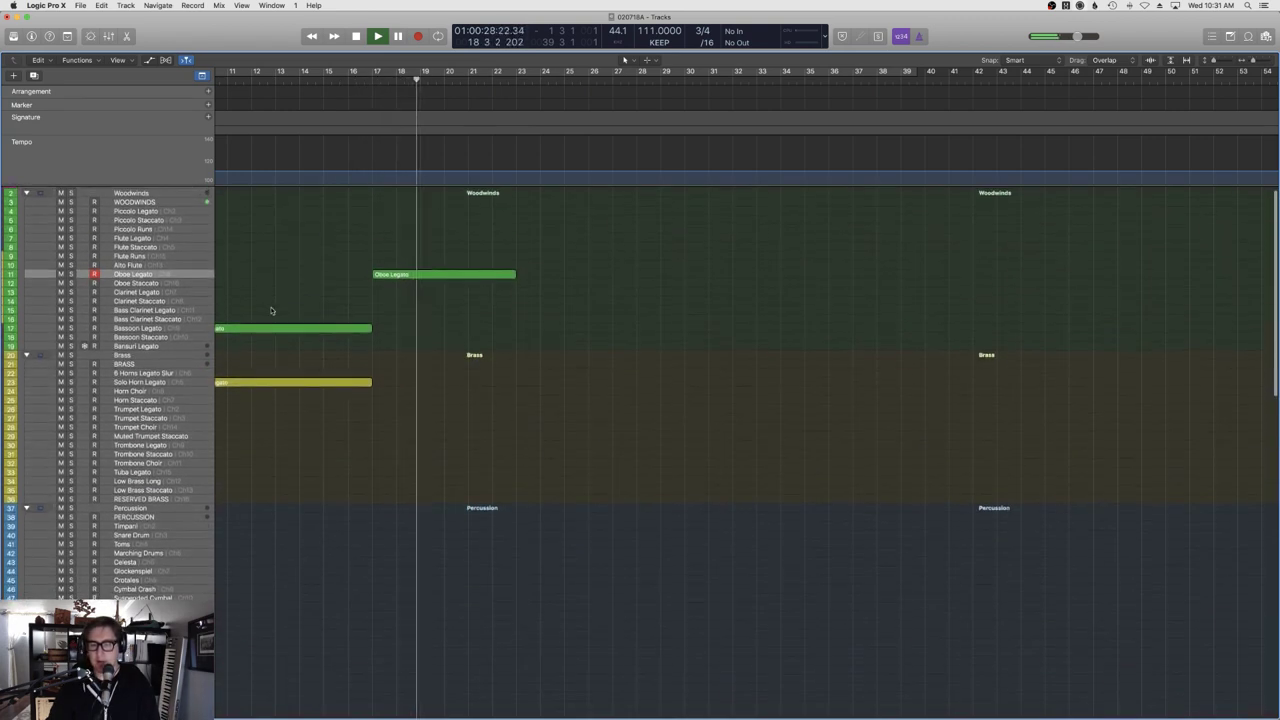
{"action": "left_click", "coordinate": [160, 292]}
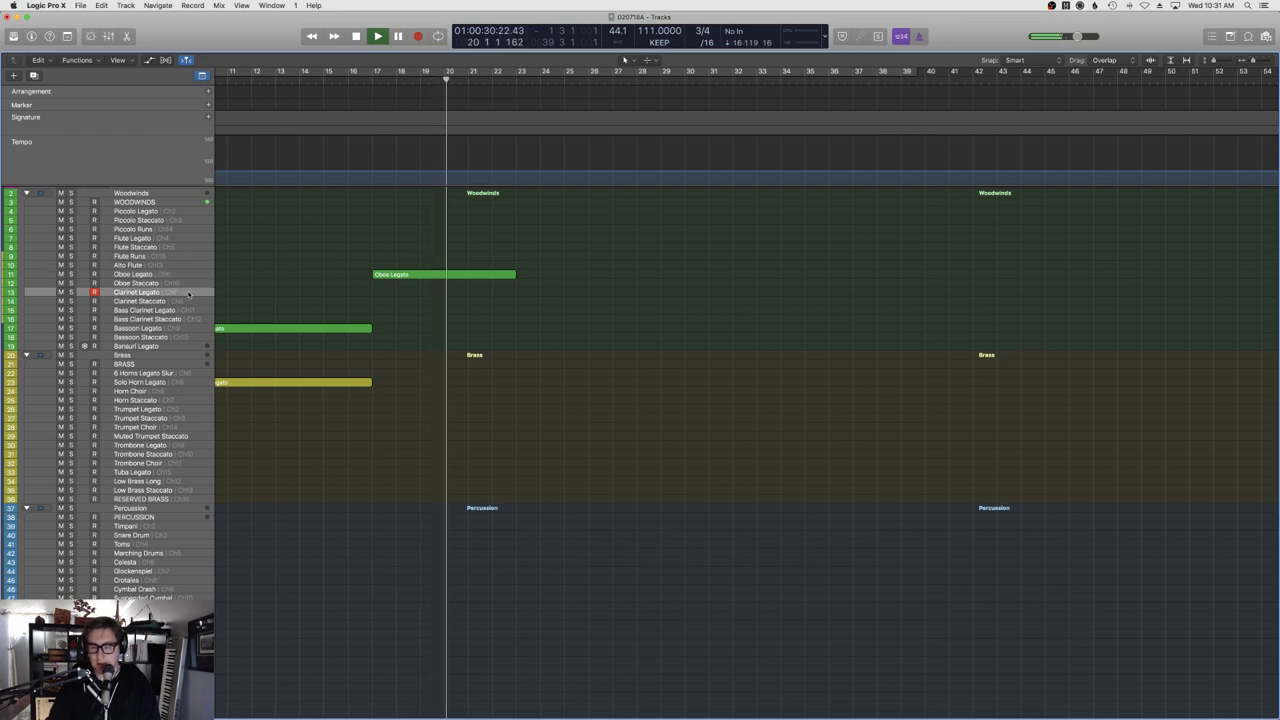
{"action": "key", "text": "space"}
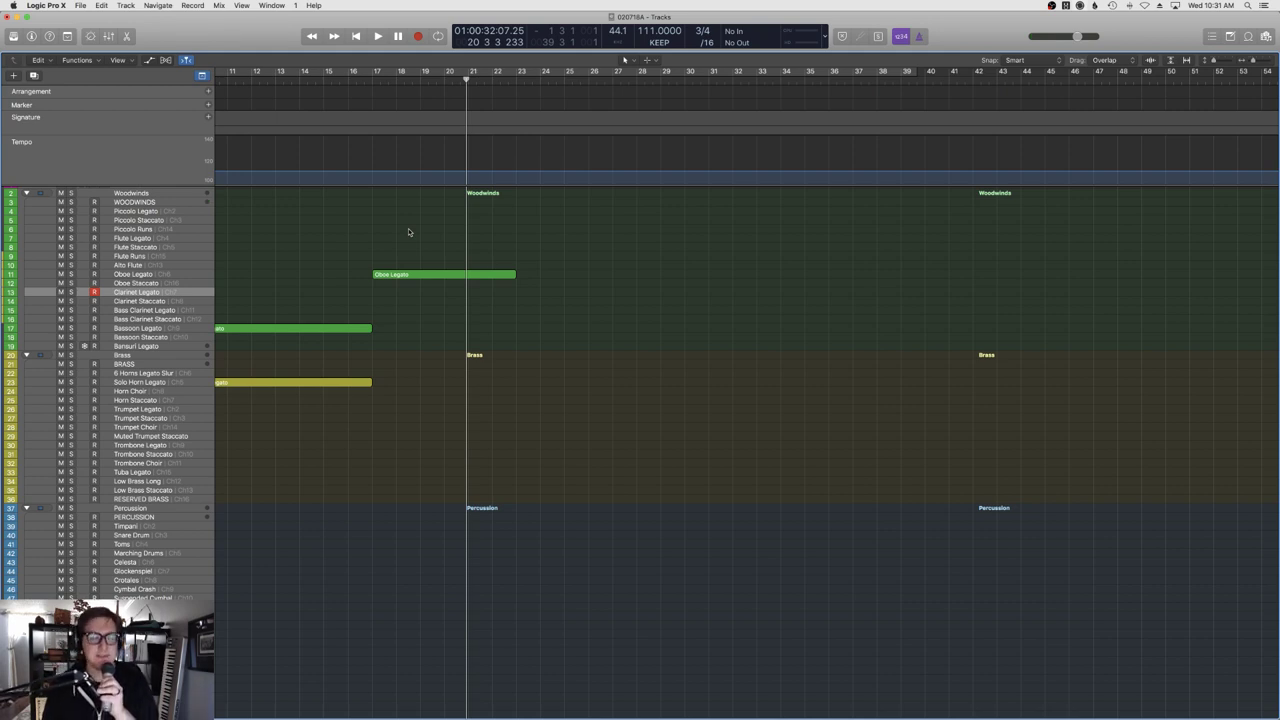
Record a Clarinet Legato phrase under the oboe from bar 17 to about bar 21.
{"action": "scroll", "coordinate": [500, 243], "scroll_direction": "left", "scroll_amount": 5}
{"action": "left_click", "coordinate": [378, 80]}
{"action": "key", "text": "space"}
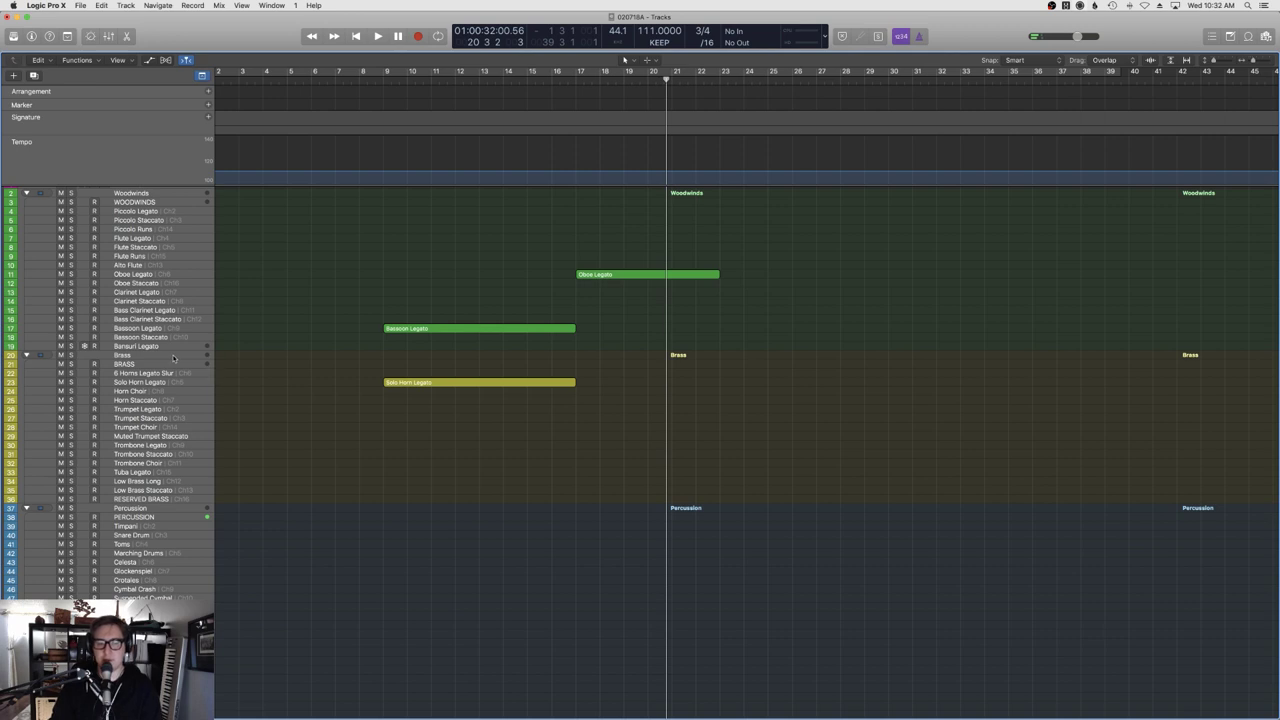
{"action": "left_click", "coordinate": [172, 312]}
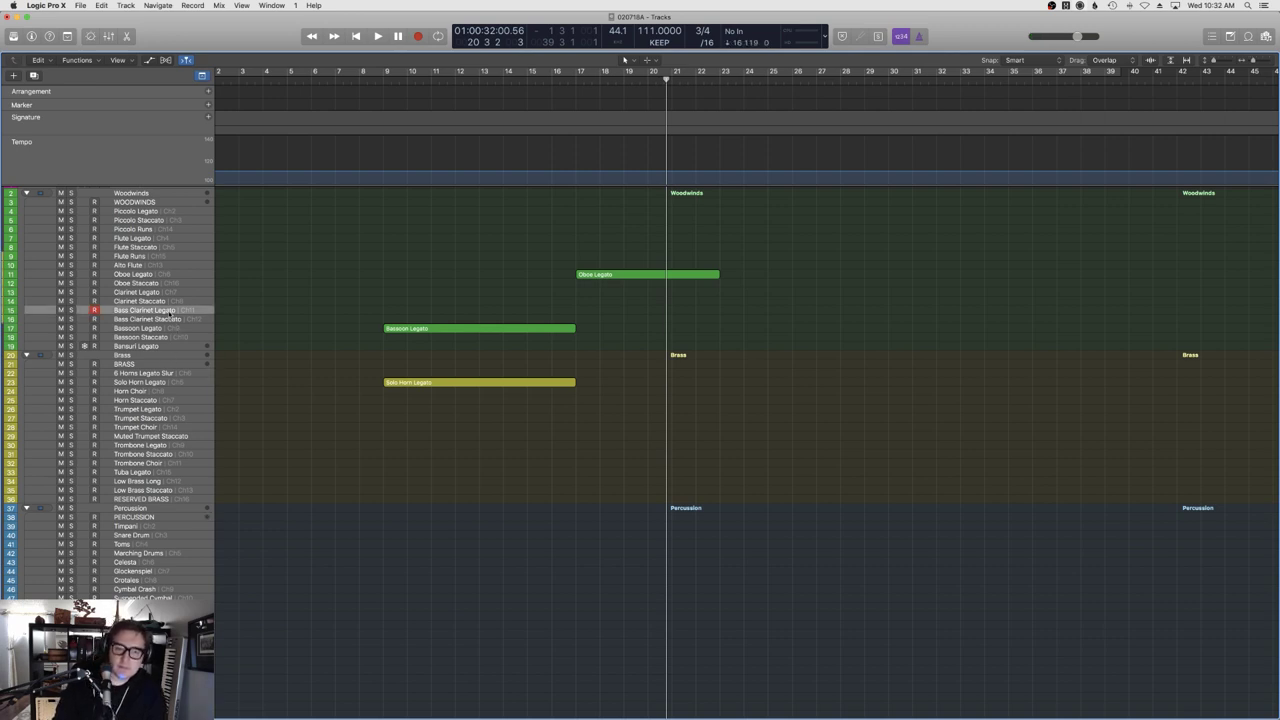
{"action": "left_click", "coordinate": [157, 296]}
{"action": "left_click", "coordinate": [585, 80]}
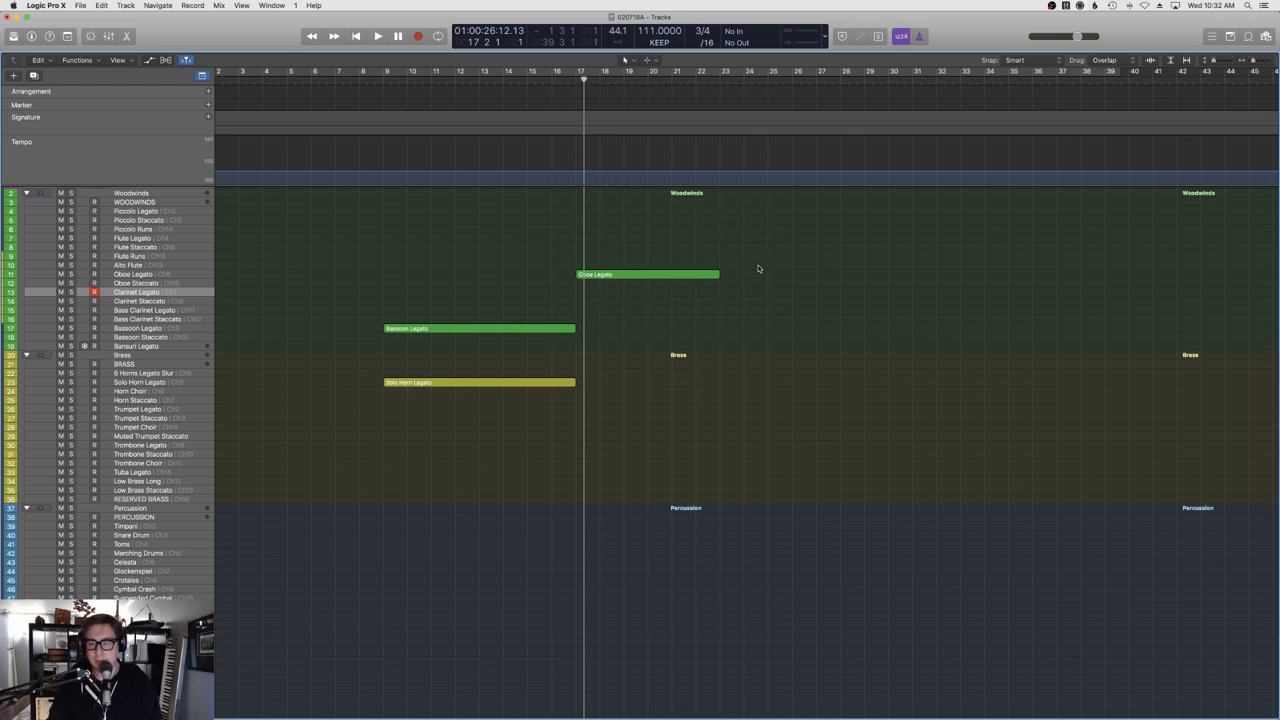
{"action": "key", "text": "r"}
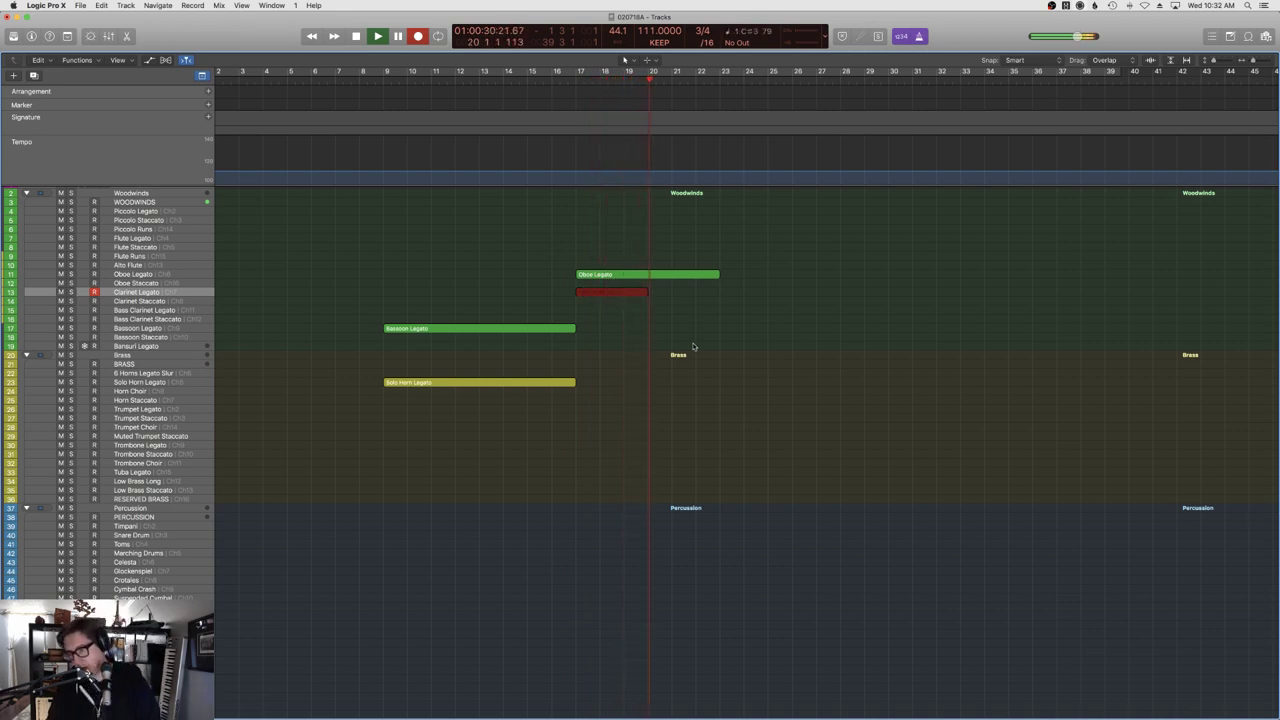
{"action": "key", "text": "space"}
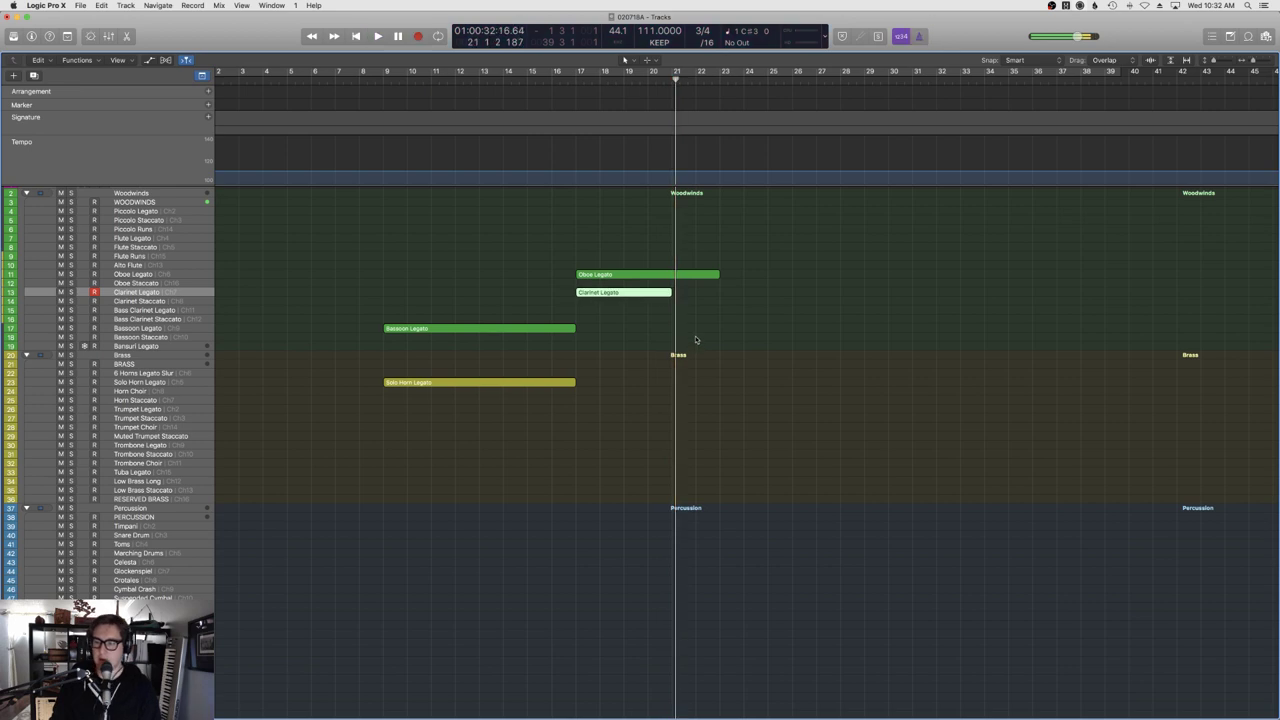
Record a continuation on the Clarinet Legato track from about bar 21 to bar 23.
{"action": "key", "text": "super+shift+a"}
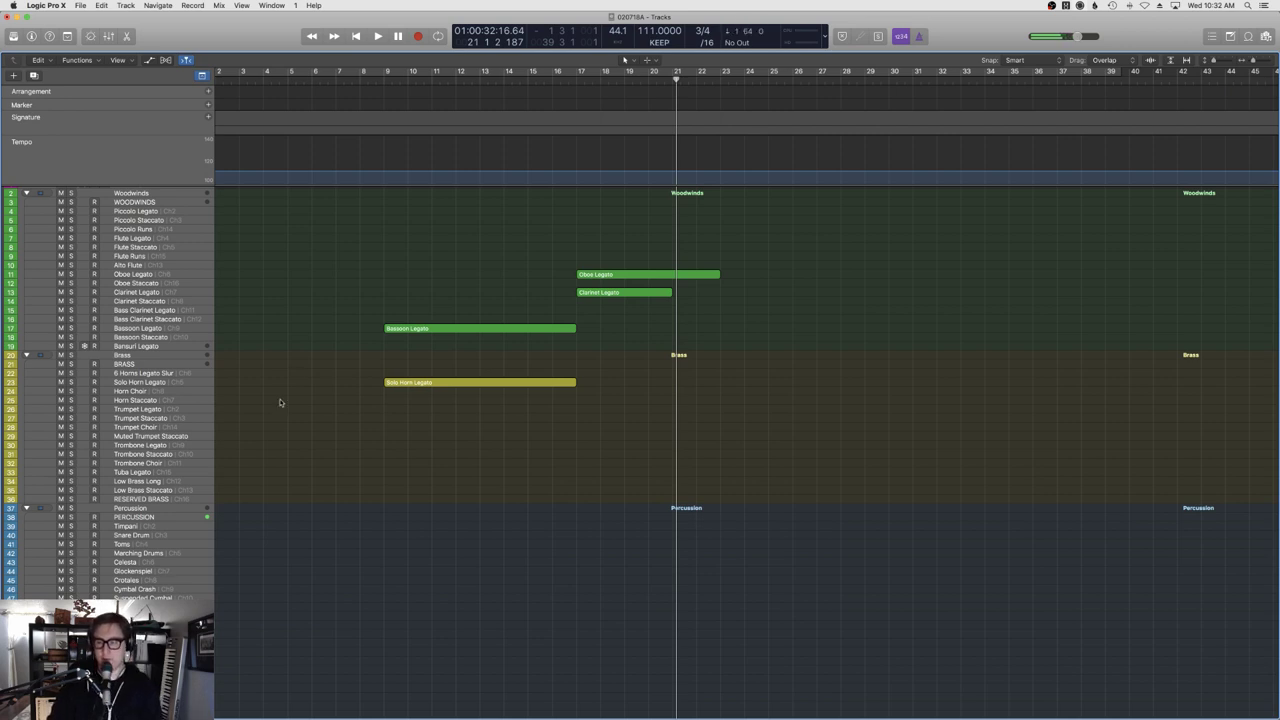
{"action": "key", "text": "space"}
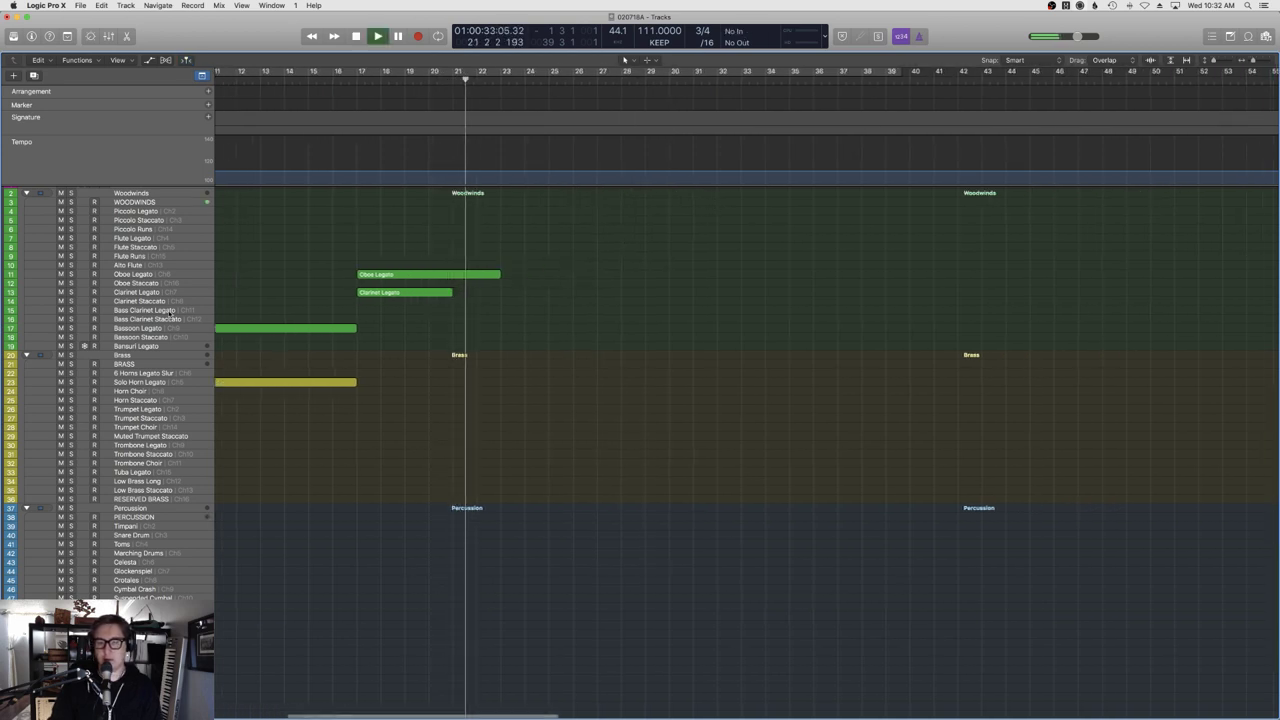
{"action": "left_click", "coordinate": [157, 292]}
{"action": "left_click", "coordinate": [460, 80]}
{"action": "key", "text": "r"}
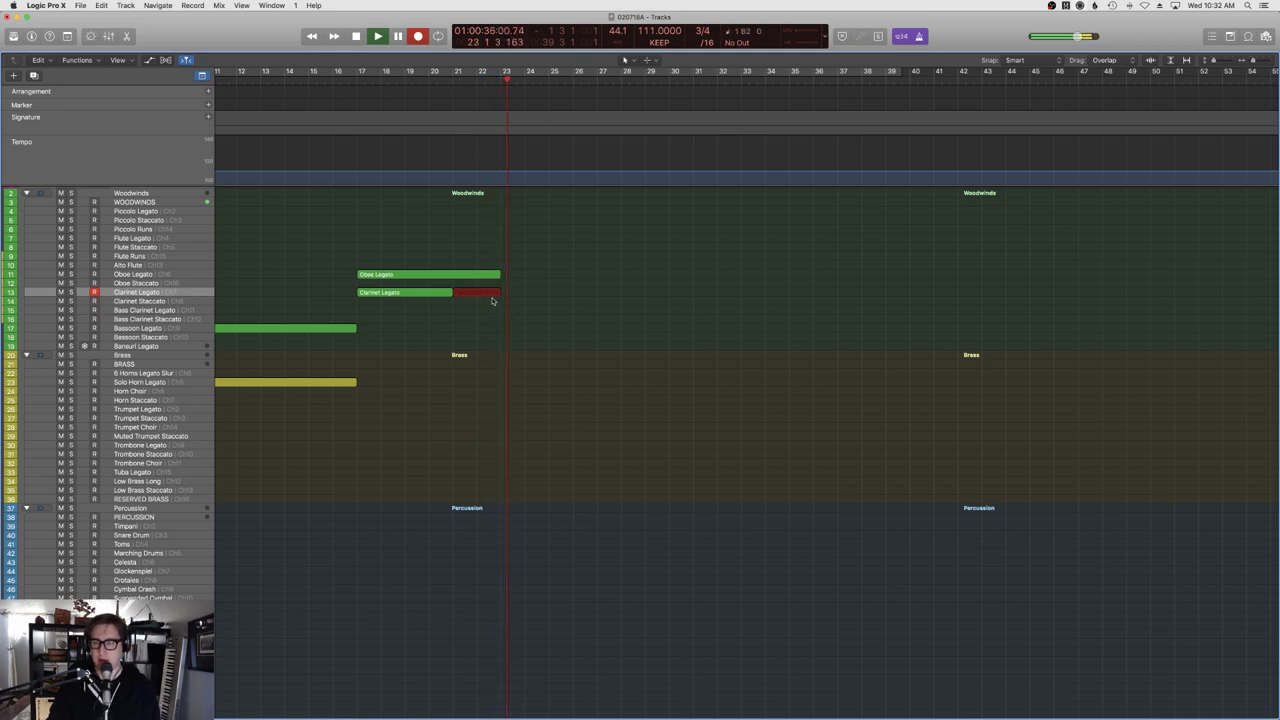
{"action": "key", "text": "space"}
Play back the combined oboe and clarinet passage from just before bar 17.
{"action": "left_click", "coordinate": [348, 87]}
{"action": "key", "text": "space"}
{"action": "left_click", "coordinate": [445, 206]}
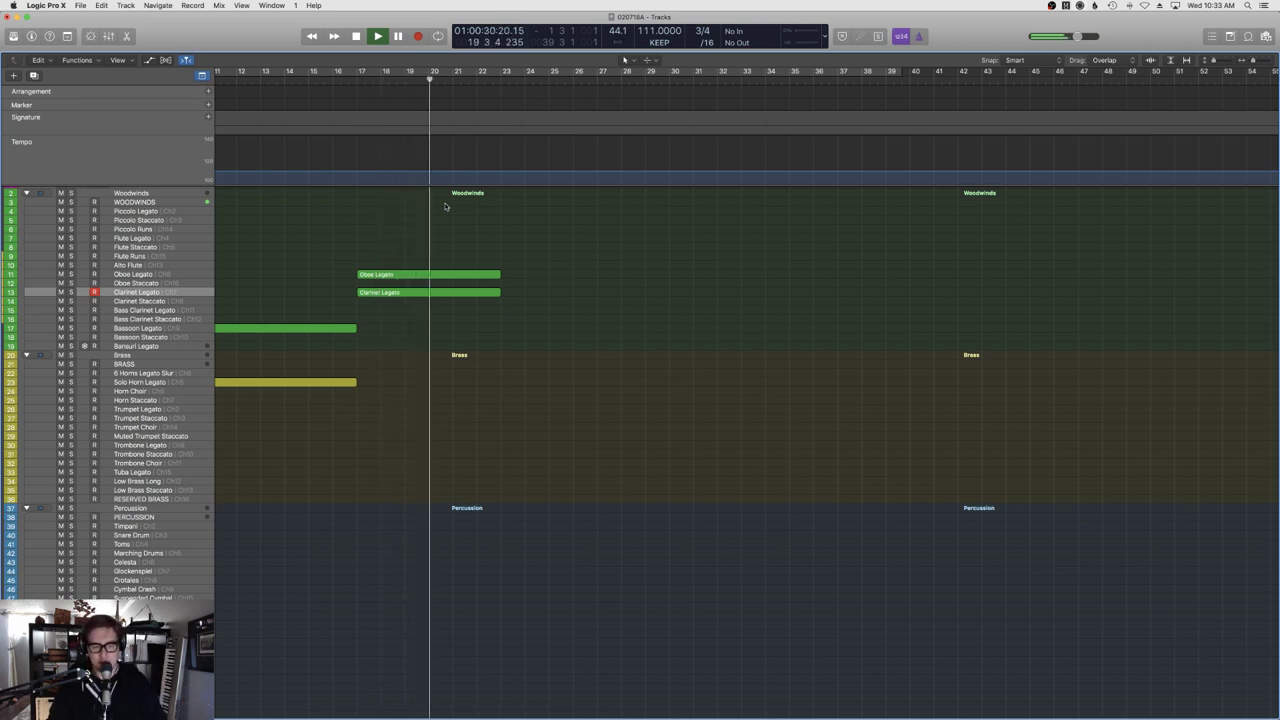
Open the Clarinet Legato region in the piano roll and align its first note with the start of bar 17.
{"action": "scroll", "coordinate": [445, 270], "scroll_direction": "left", "scroll_amount": 1}
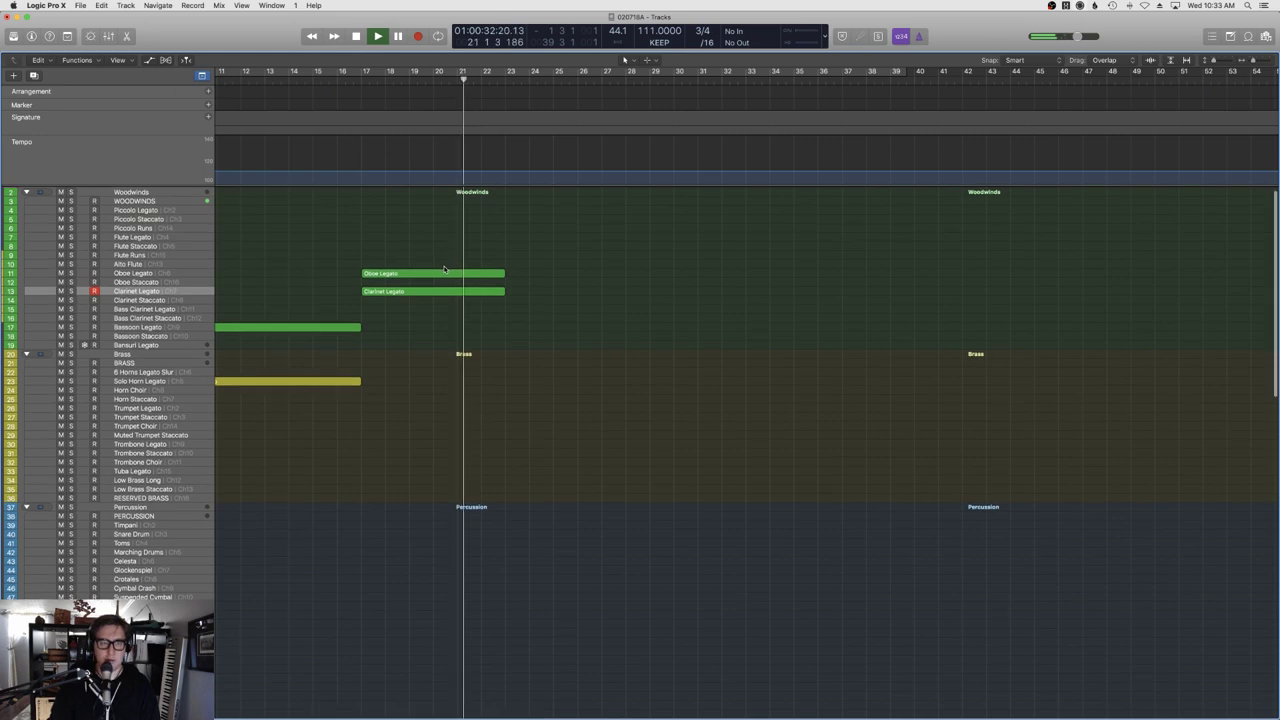
{"action": "double_click", "coordinate": [445, 291]}
{"action": "scroll", "coordinate": [397, 537], "scroll_direction": "left", "scroll_amount": 10}
{"action": "scroll", "coordinate": [397, 537], "scroll_direction": "left", "scroll_amount": 3}
{"action": "left_click", "coordinate": [389, 484]}
{"action": "left_click_drag", "start_coordinate": [362, 485], "coordinate": [357, 485]}
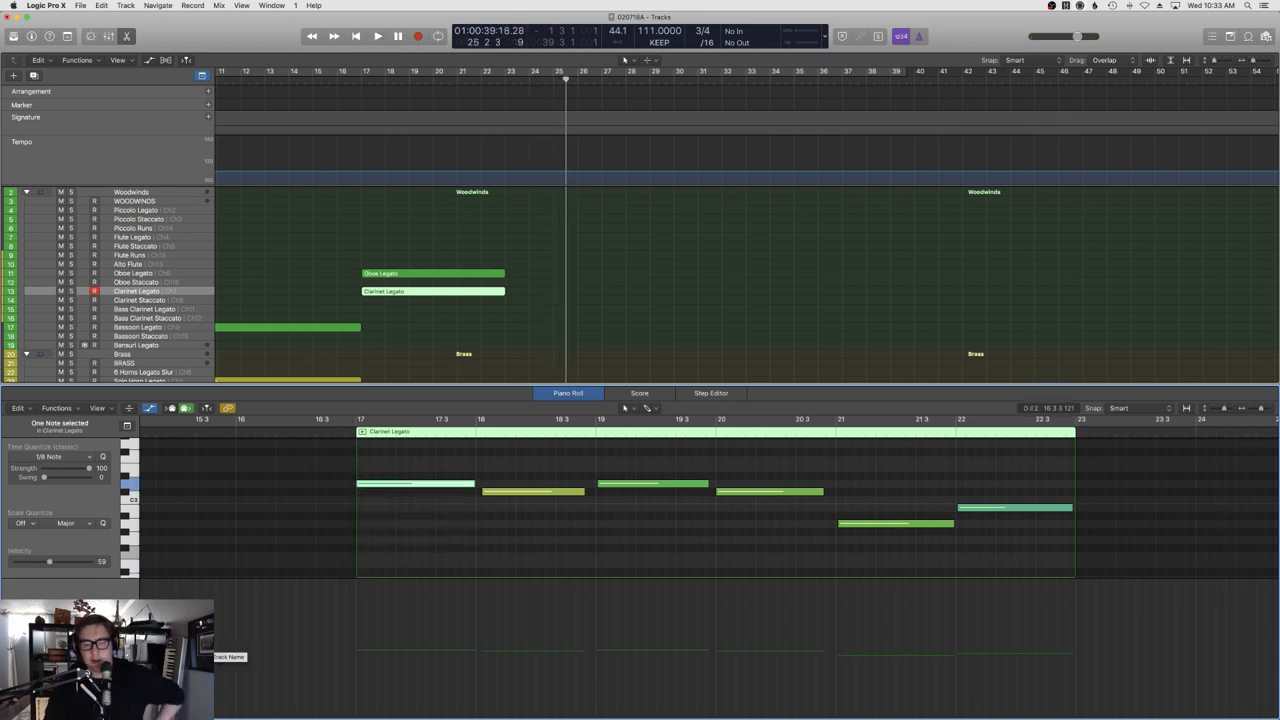
Add a constant Modulation level of 30 across the Clarinet Legato region and play it back from just before bar 17.
{"action": "left_click", "coordinate": [110, 557]}
{"action": "left_click", "coordinate": [406, 617]}
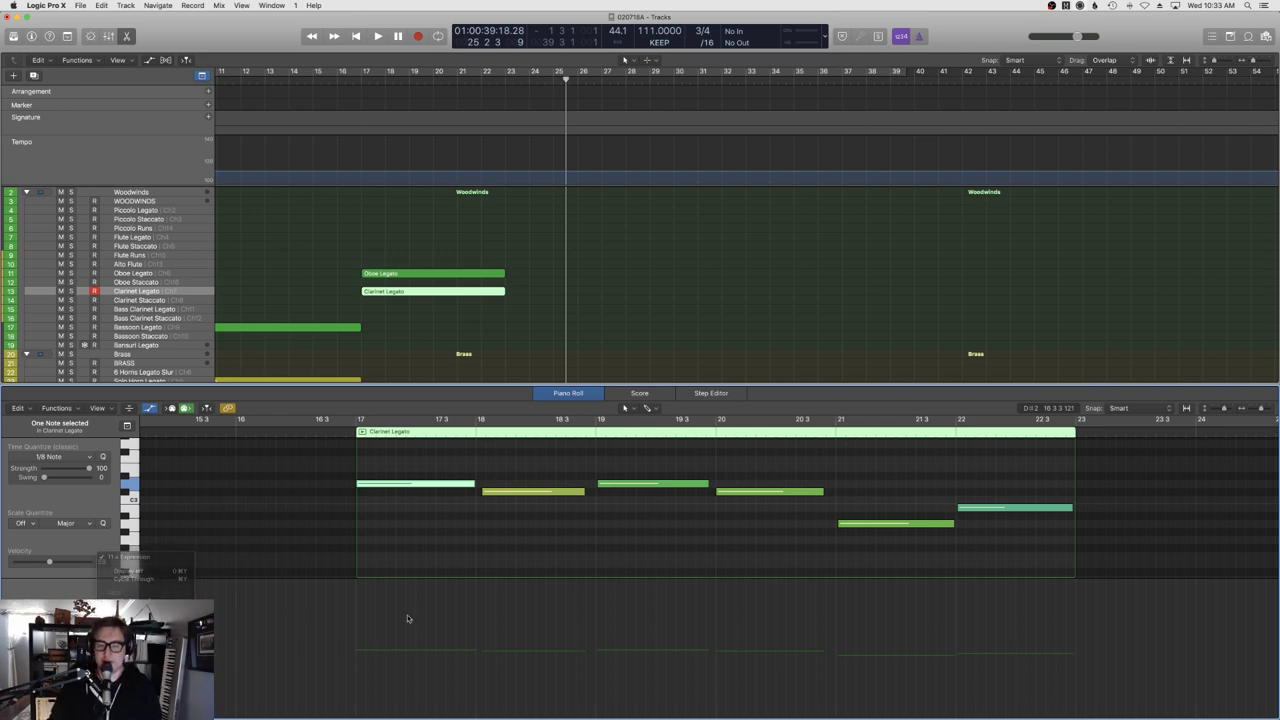
{"action": "left_click", "coordinate": [360, 667]}
{"action": "key", "text": "shift+space"}
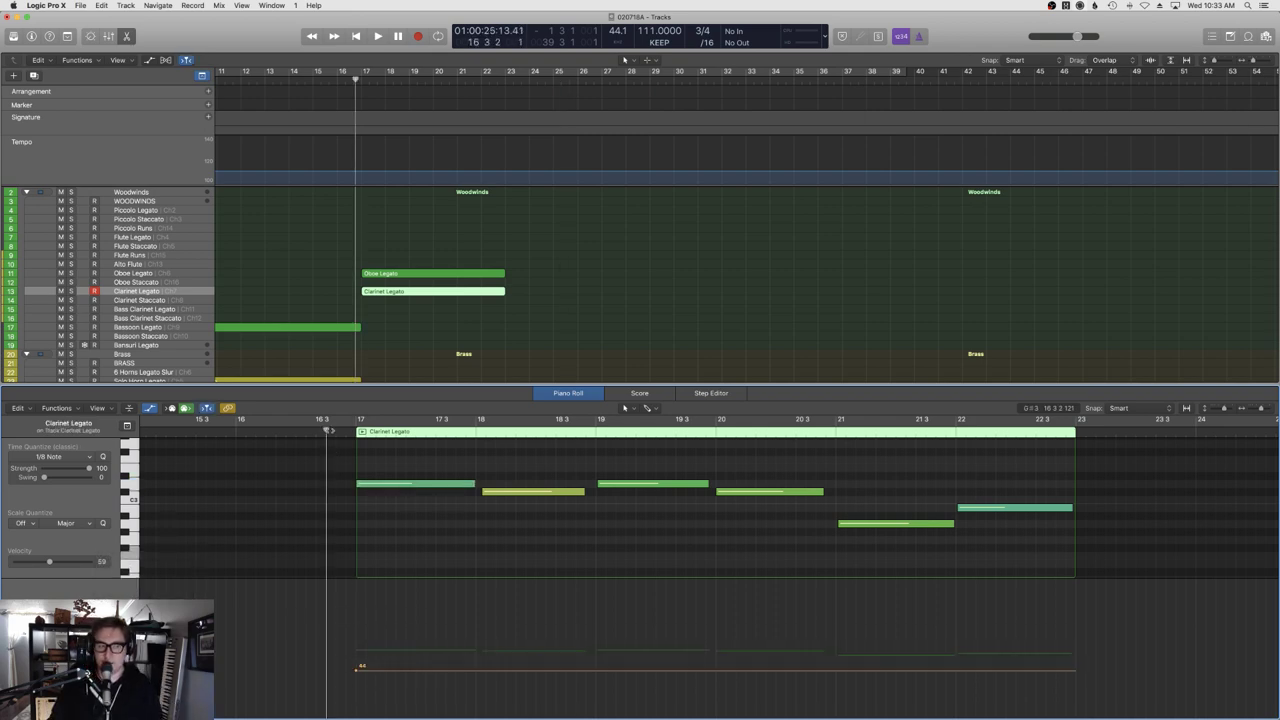
{"action": "left_click_drag", "start_coordinate": [464, 676], "coordinate": [462, 691]}
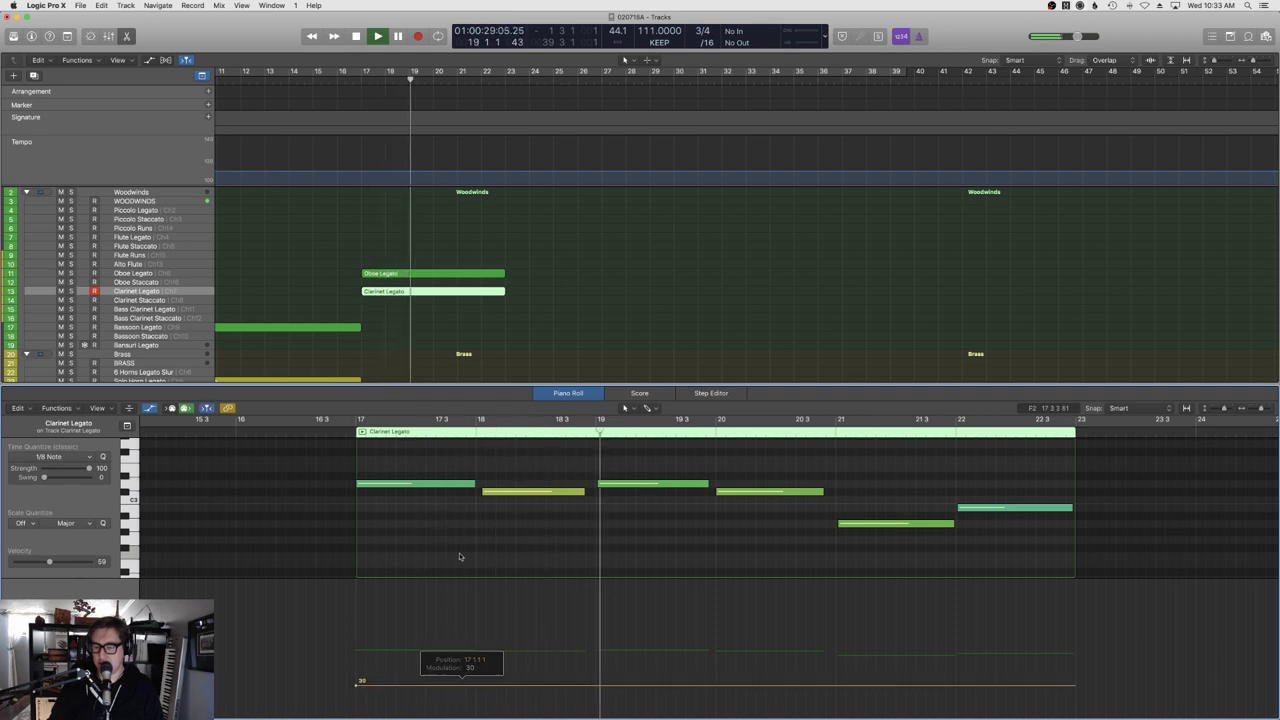
Record a bass line on the Bass Clarinet Legato track from bar 17 to bar 23.
{"action": "key", "text": "e"}
{"action": "left_click", "coordinate": [170, 309]}
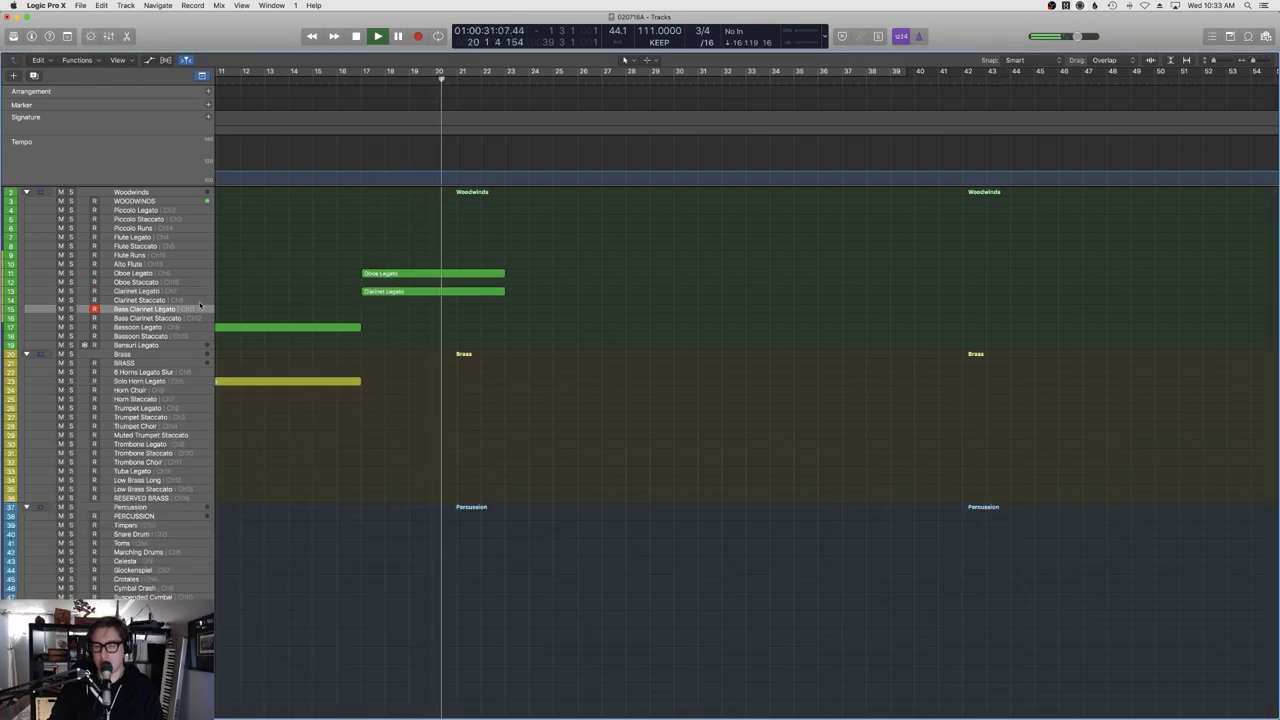
{"action": "key", "text": "space"}
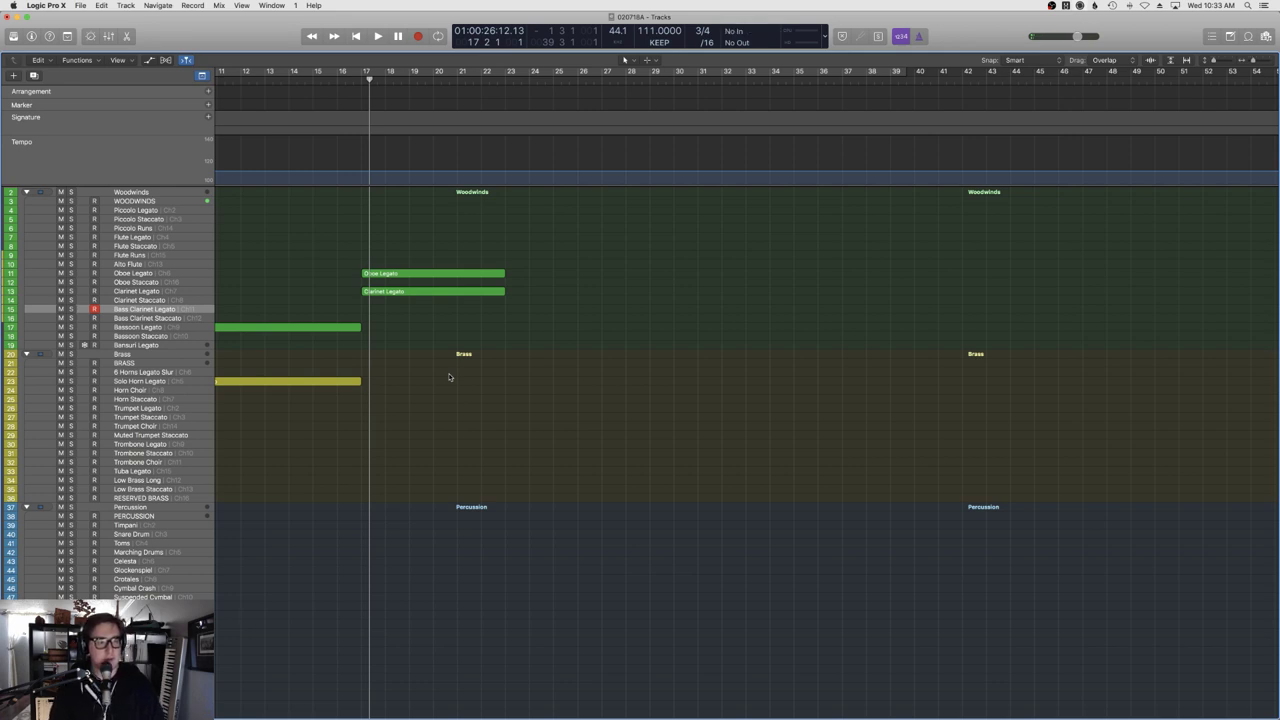
{"action": "key", "text": "r"}
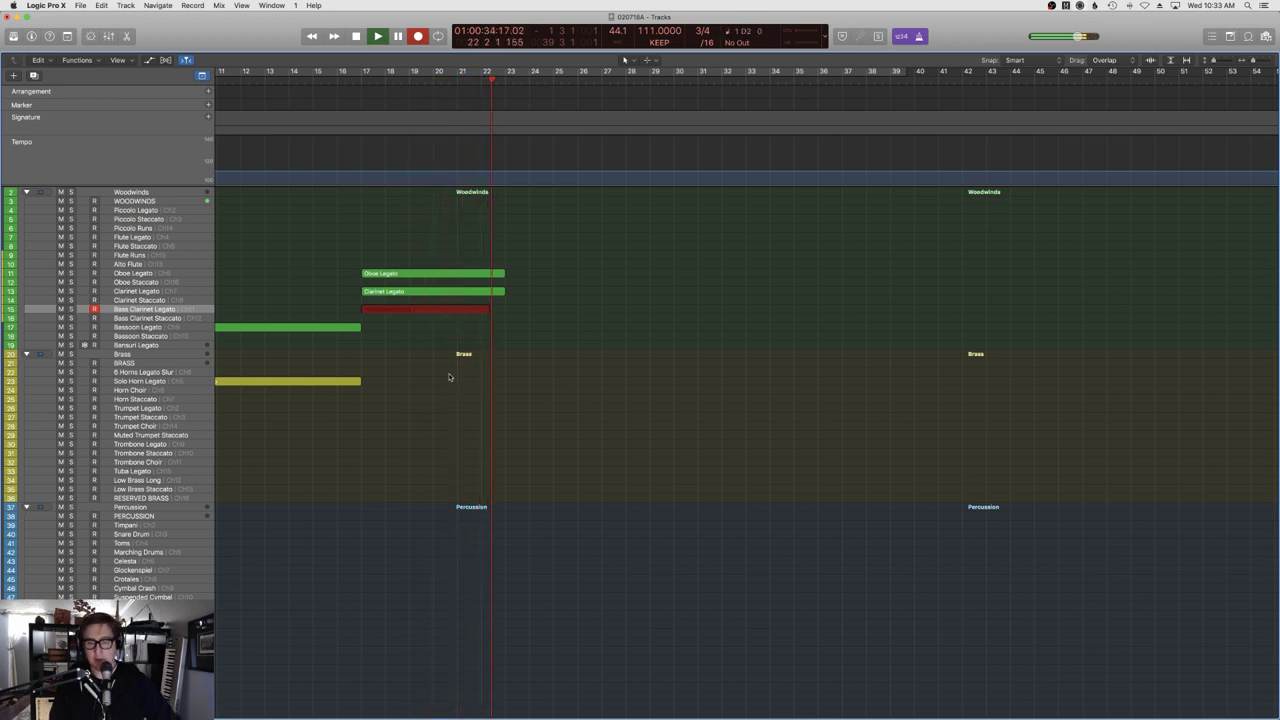
{"action": "key", "text": "space"}
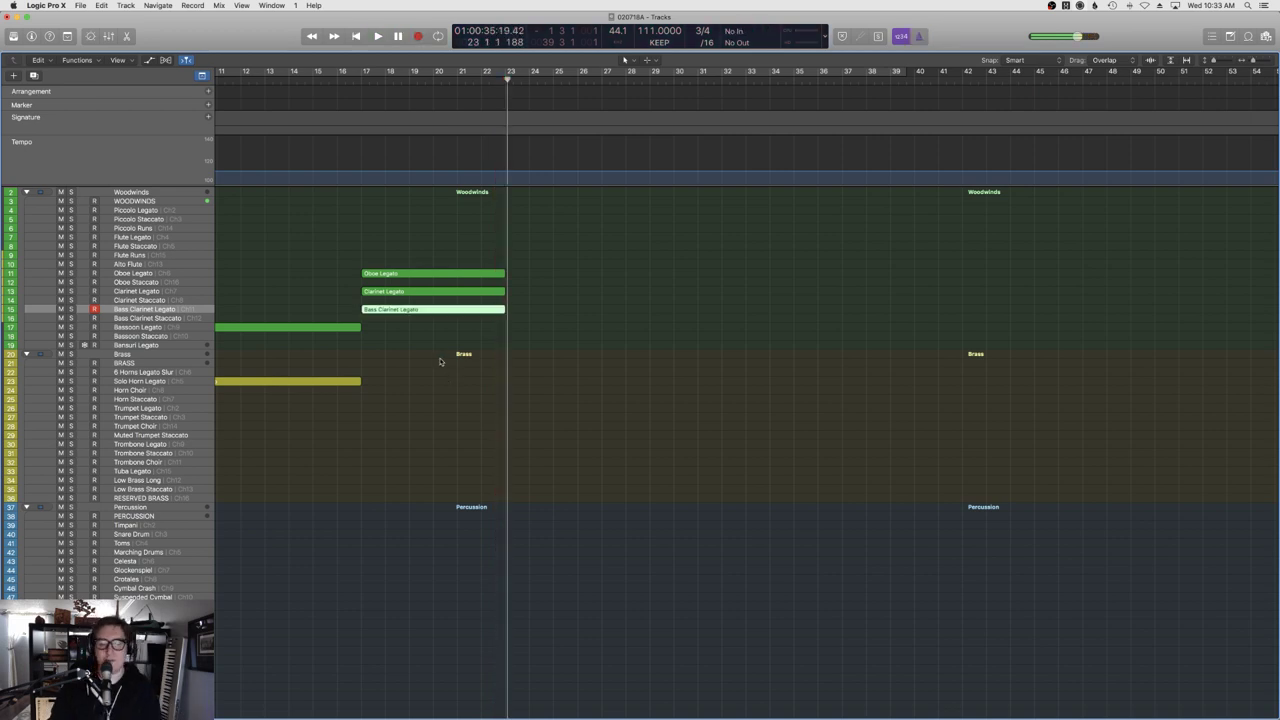
In the bass clarinet region, align the first note with bar 17 and lengthen it slightly toward bar 19.
{"action": "key", "text": "p"}
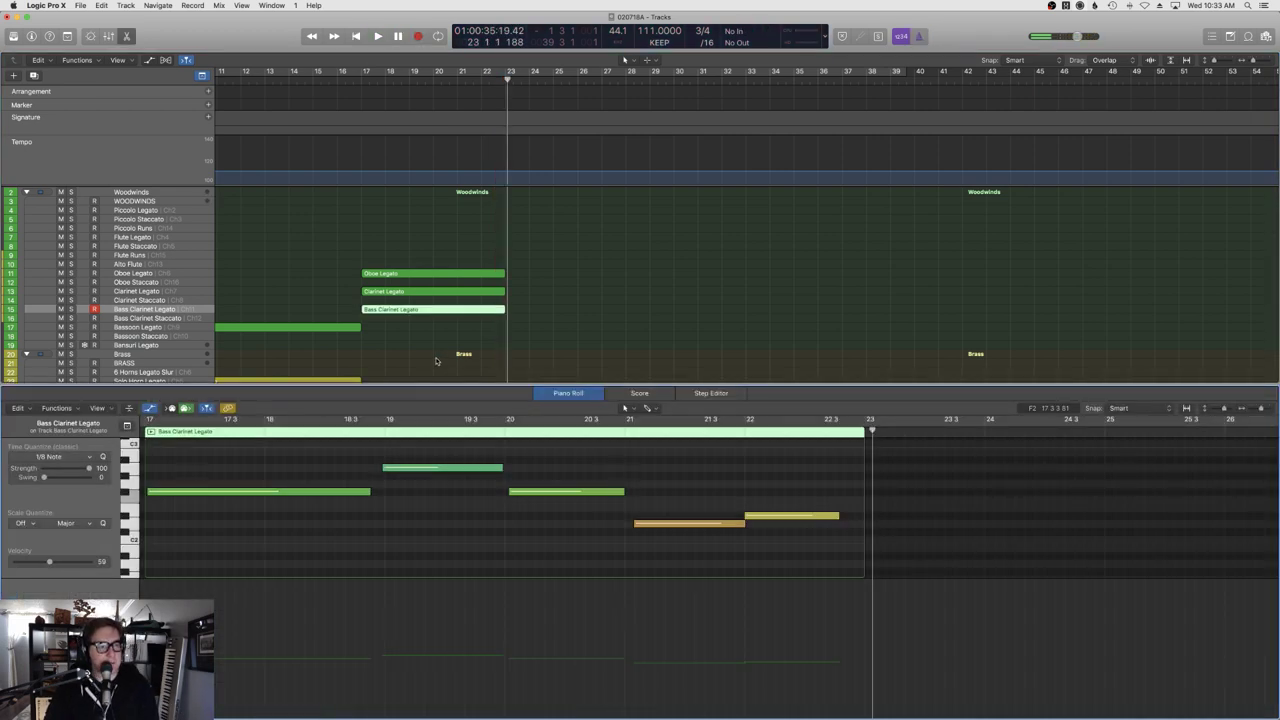
{"action": "key", "text": "p"}
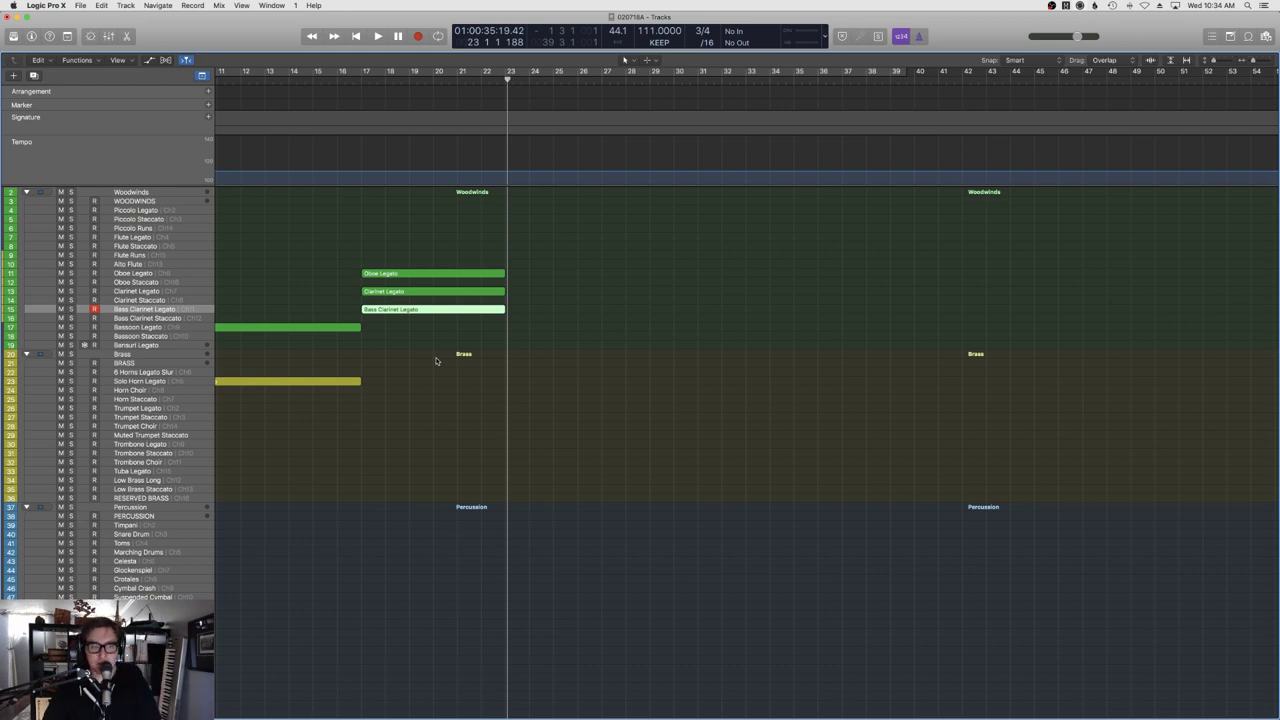
{"action": "key", "text": "p"}
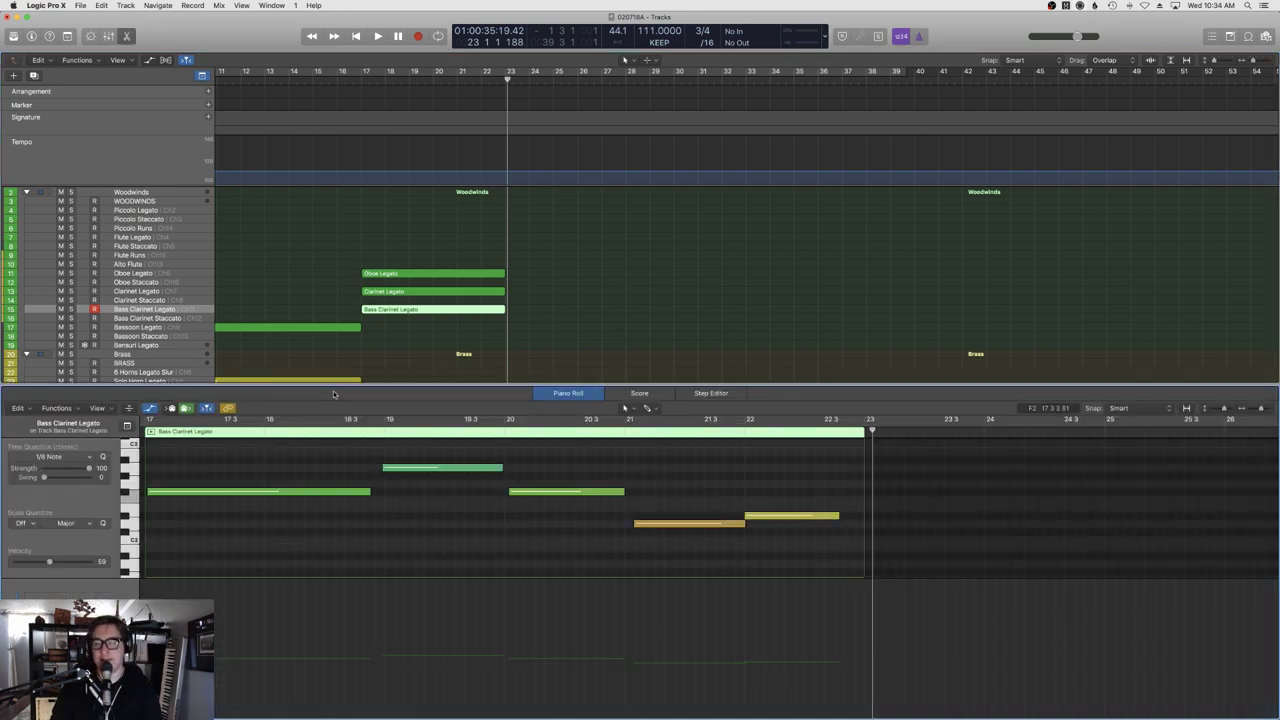
{"action": "left_click_drag", "start_coordinate": [354, 529], "coordinate": [243, 491]}
{"action": "left_click", "coordinate": [388, 509]}
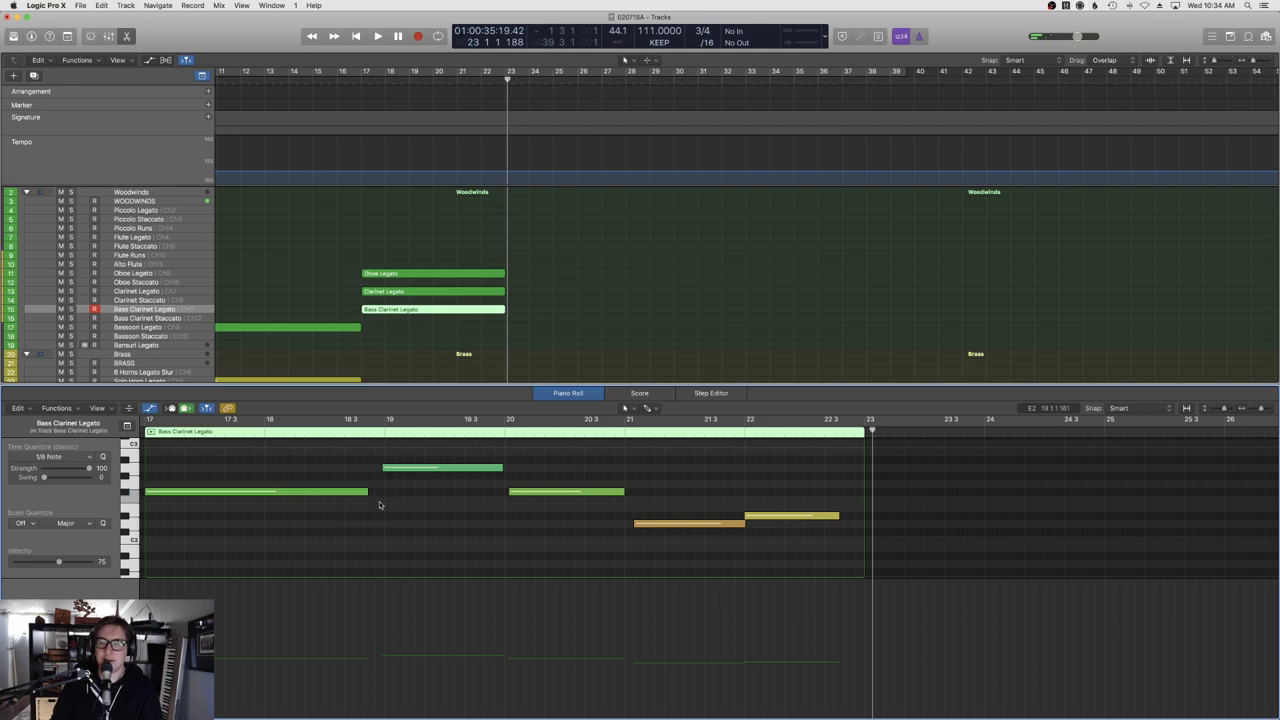
{"action": "left_click_drag", "start_coordinate": [367, 491], "coordinate": [374, 491]}
Raise the velocity of all bass clarinet notes to about 125.
{"action": "scroll", "coordinate": [374, 491], "scroll_direction": "left", "scroll_amount": 2}
{"action": "left_click", "coordinate": [200, 612]}
{"action": "left_click", "coordinate": [250, 620]}
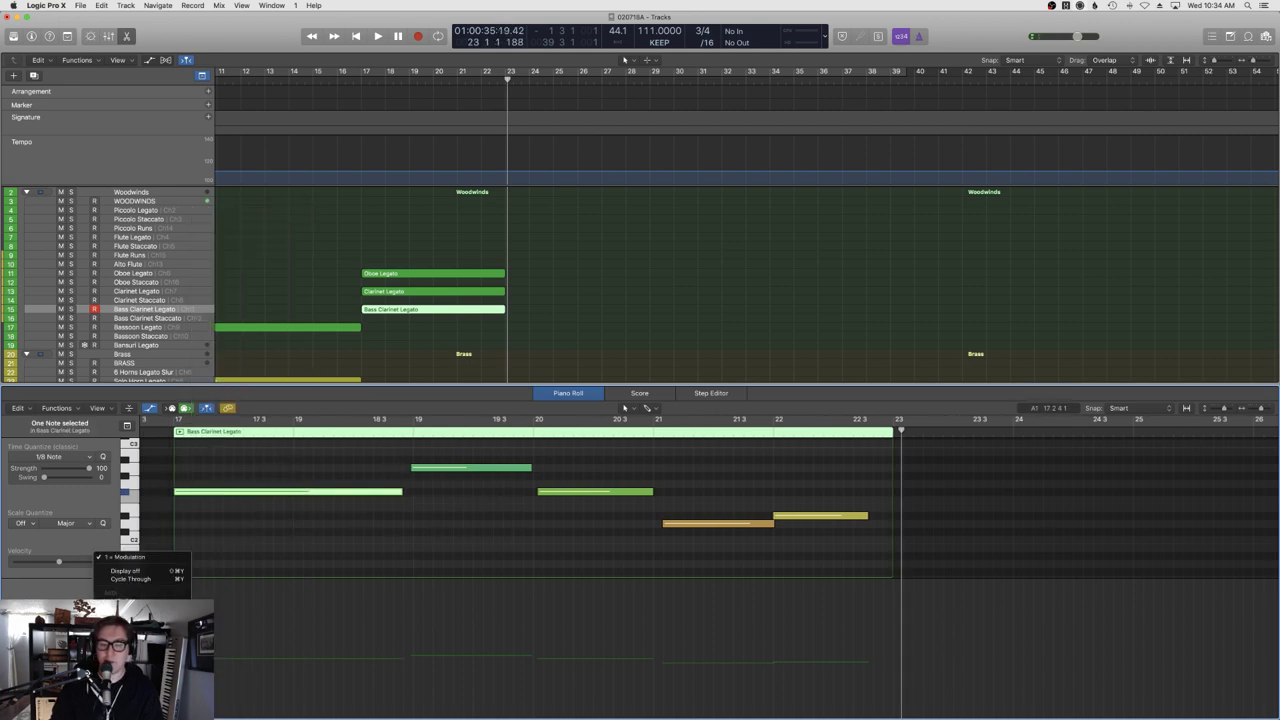
{"action": "left_click", "coordinate": [374, 631]}
{"action": "key", "text": "super+a"}
{"action": "left_click_drag", "start_coordinate": [410, 656], "coordinate": [413, 549]}
{"action": "left_click_drag", "start_coordinate": [412, 543], "coordinate": [412, 543]}
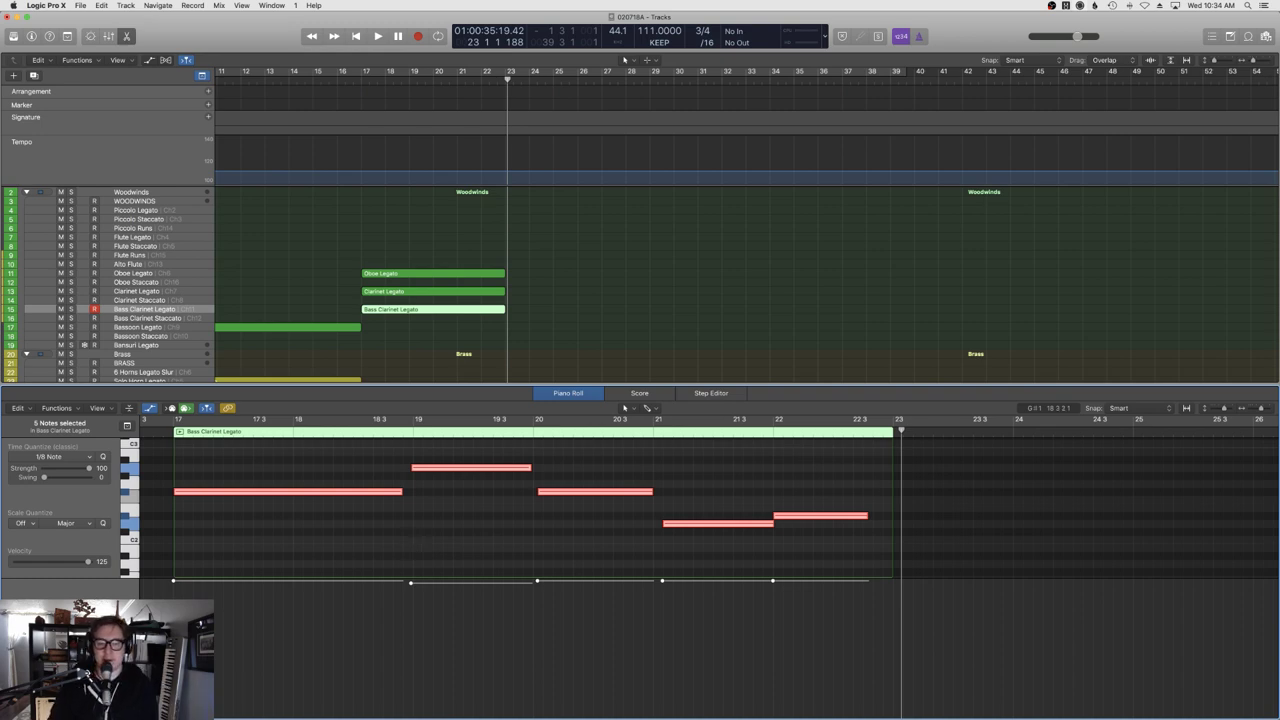
Draw a bass clarinet Expression ramp from 49 at bar 17 up to 76 at bar 19.
{"action": "left_click", "coordinate": [110, 561]}
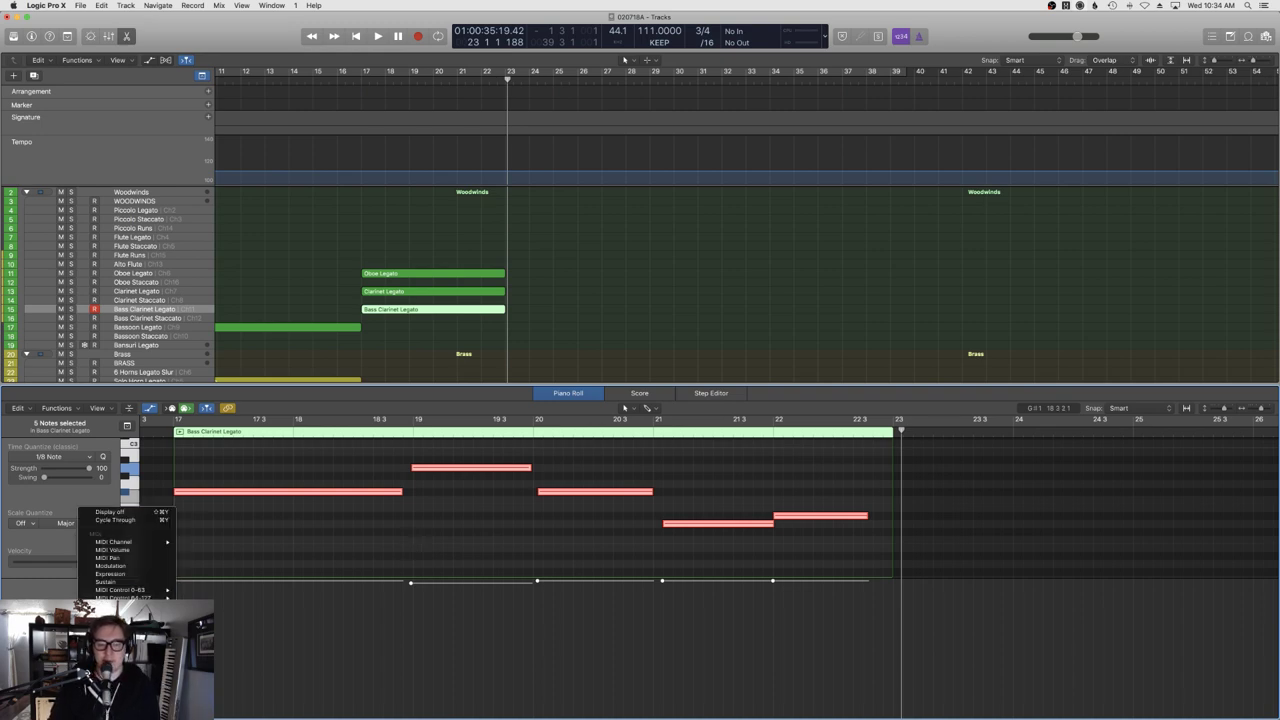
{"action": "left_click", "coordinate": [125, 574]}
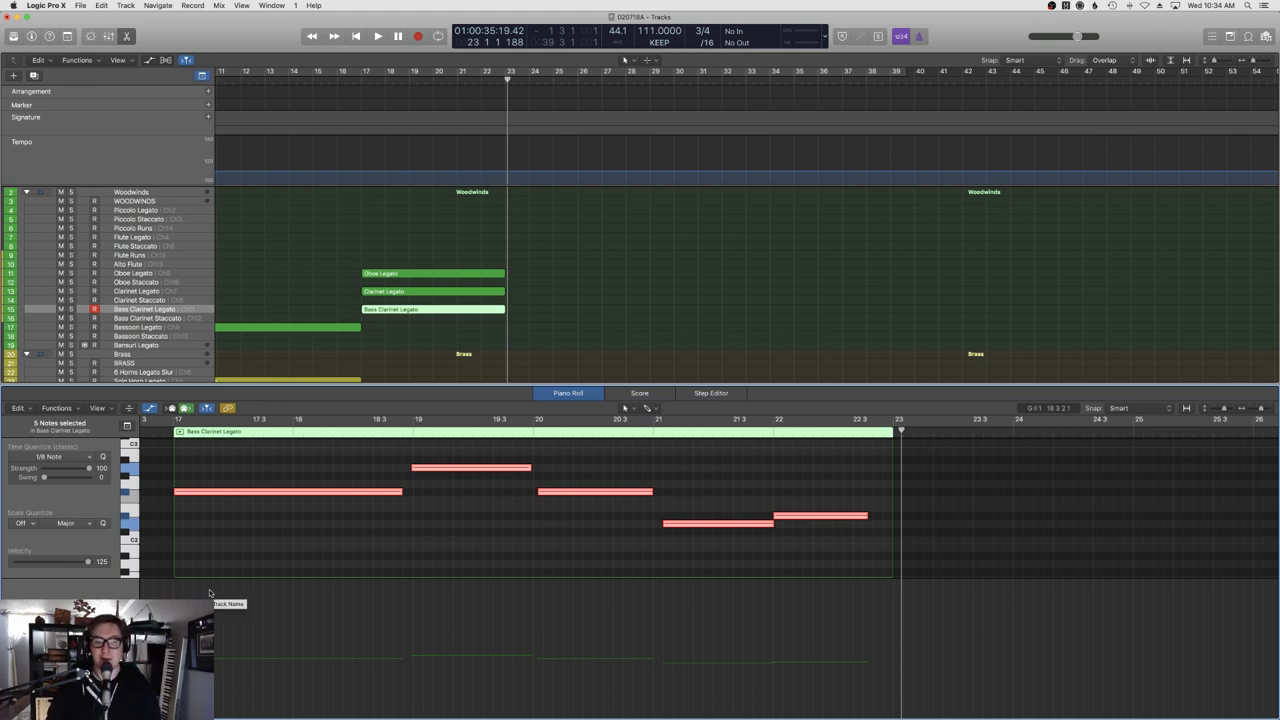
{"action": "left_click", "coordinate": [238, 638]}
{"action": "left_click_drag", "start_coordinate": [222, 637], "coordinate": [222, 672]}
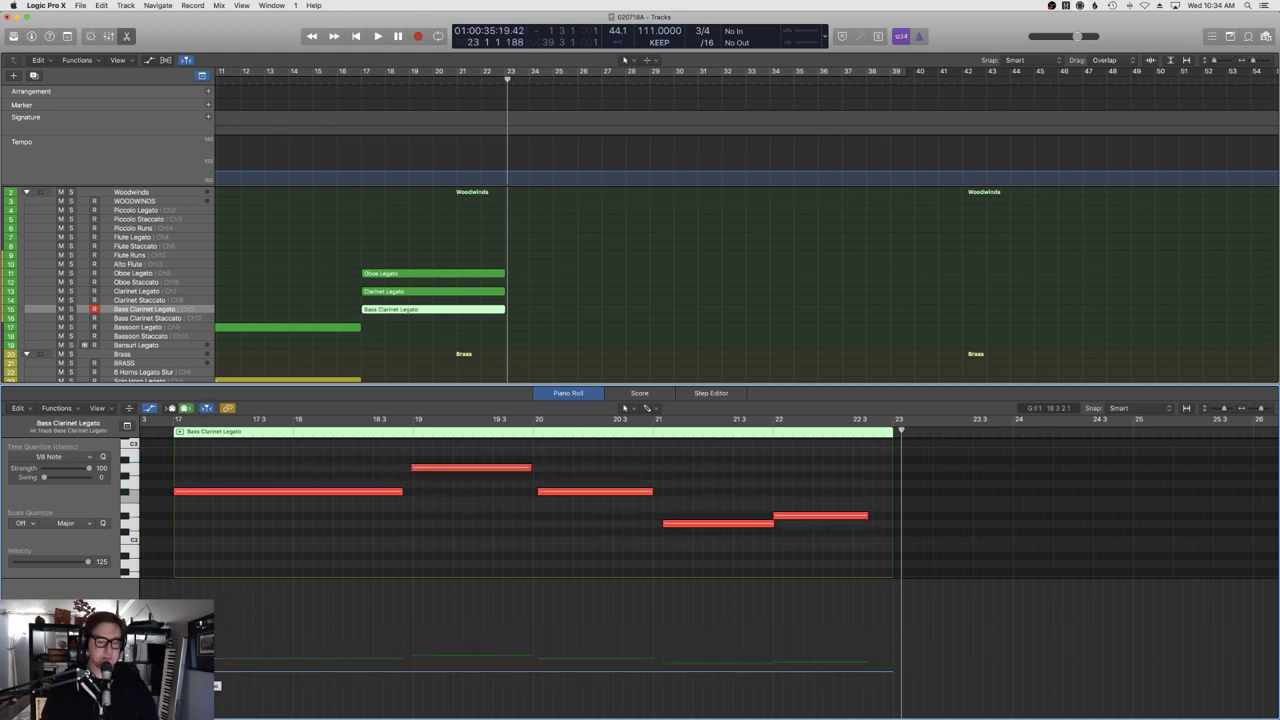
{"action": "left_click_drag", "start_coordinate": [417, 672], "coordinate": [420, 647]}
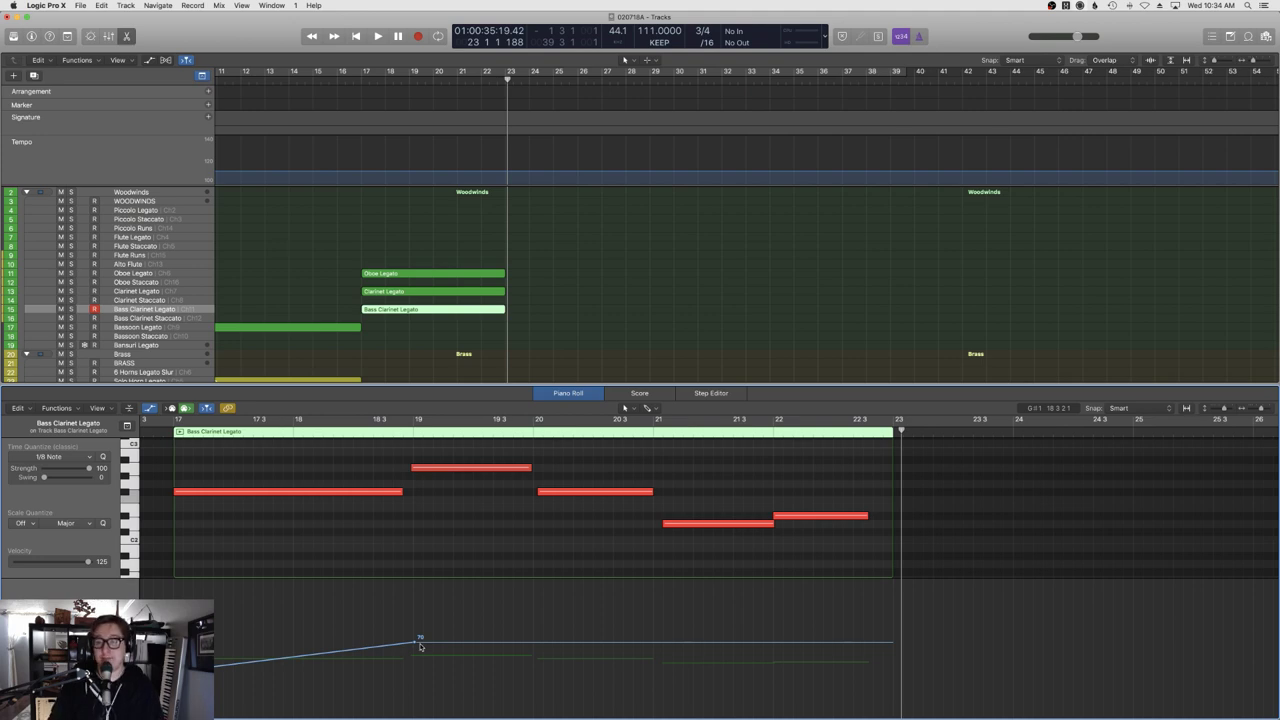
Place the playhead just before bar 17 and lower the Expression ramp to 38 at bar 17 and 65 at bar 19.
{"action": "scroll", "coordinate": [377, 569], "scroll_direction": "left", "scroll_amount": 5}
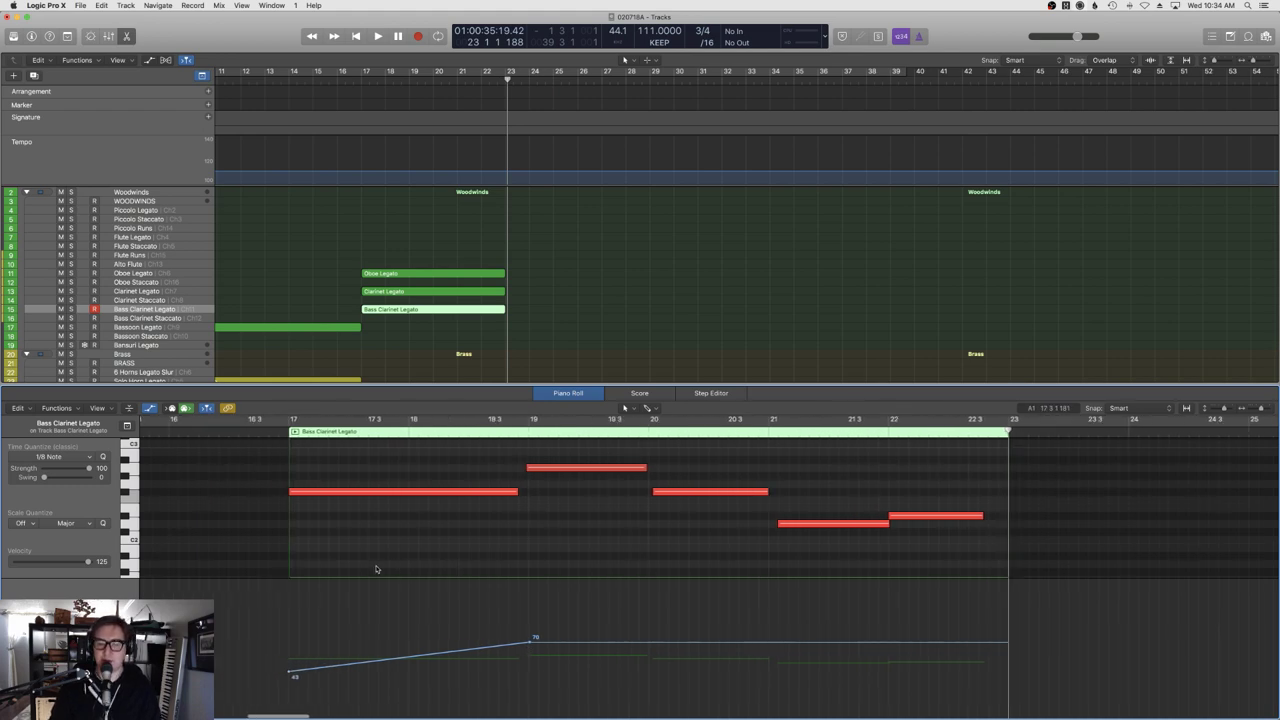
{"action": "left_click", "coordinate": [366, 430]}
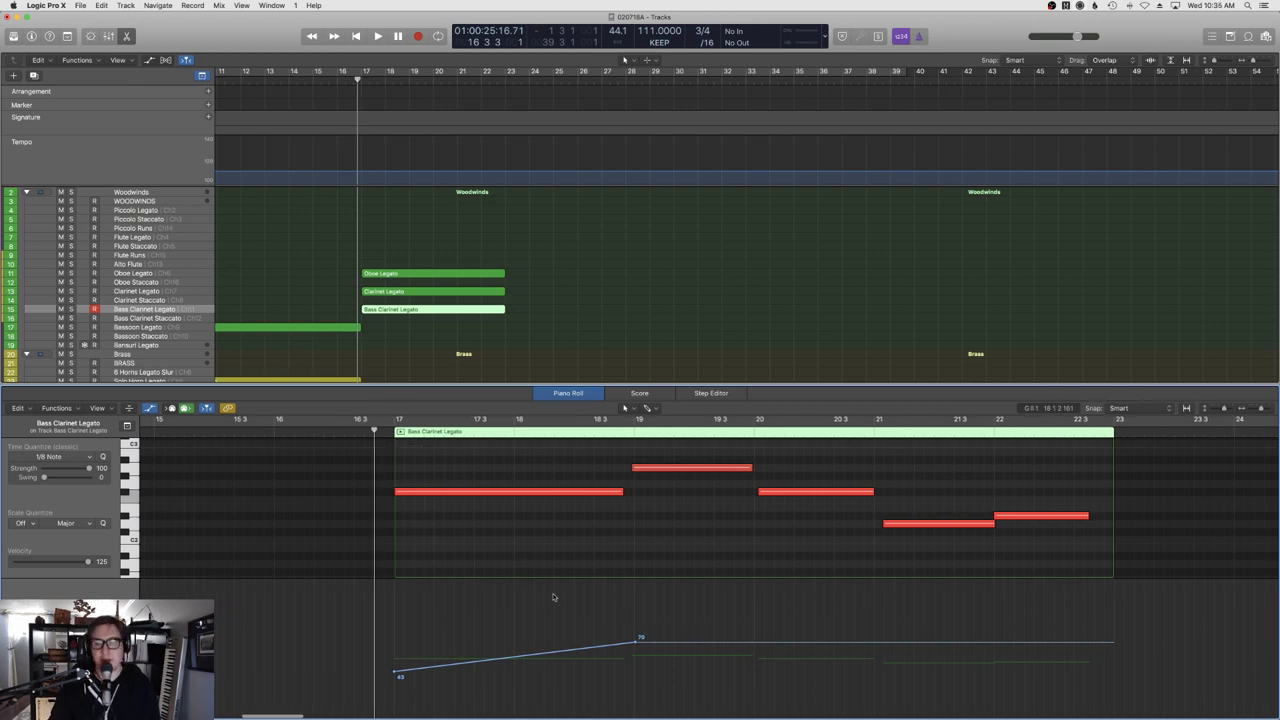
{"action": "left_click_drag", "start_coordinate": [580, 645], "coordinate": [579, 652]}
{"action": "scroll", "coordinate": [513, 561], "scroll_direction": "right", "scroll_amount": 4}
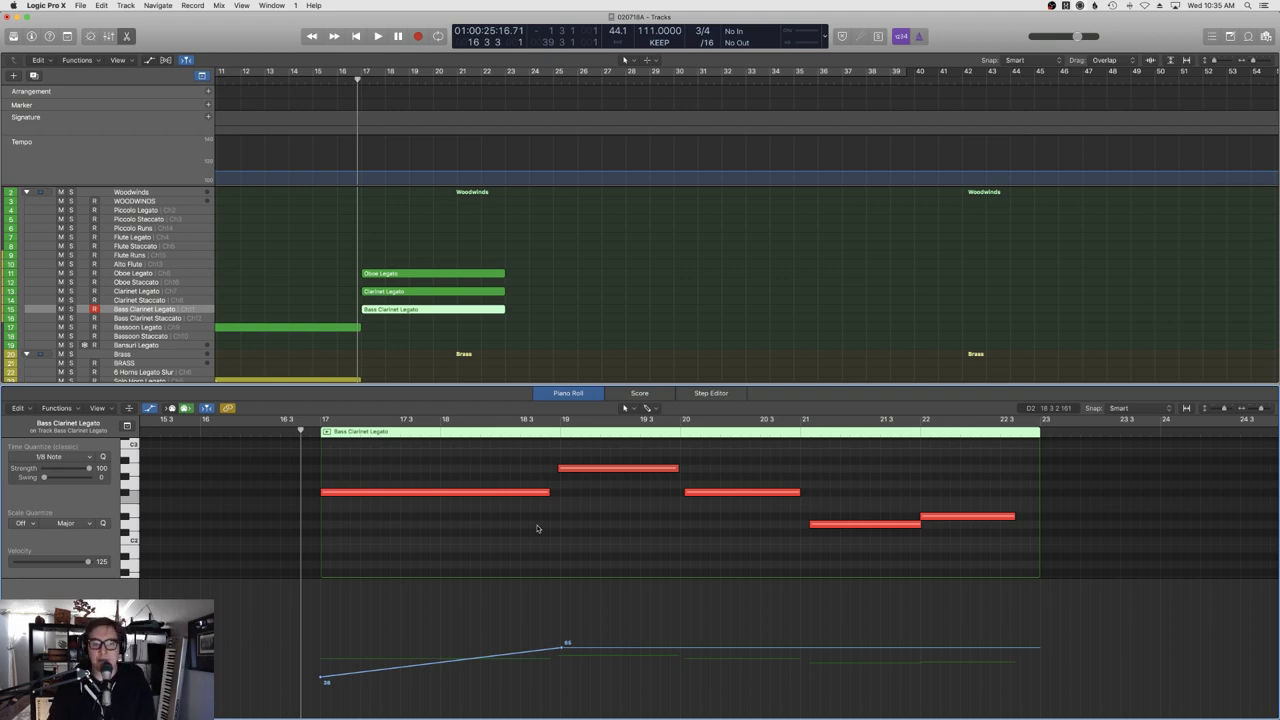
Taper the bass clarinet Expression to about 46 just before bar 23, extend the last note almost to bar 23, and deselect the region.
{"action": "left_click_drag", "start_coordinate": [858, 648], "coordinate": [1035, 665]}
{"action": "left_click_drag", "start_coordinate": [1014, 515], "coordinate": [1033, 515]}
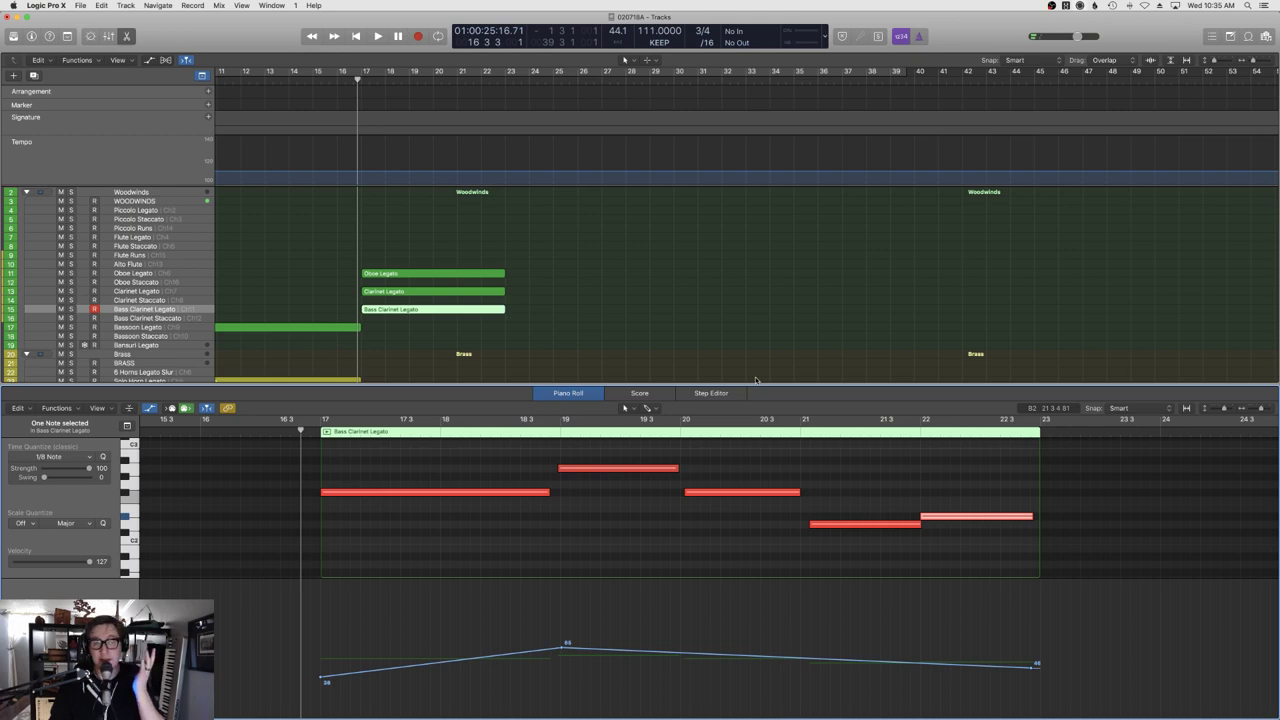
{"action": "left_click", "coordinate": [600, 331]}
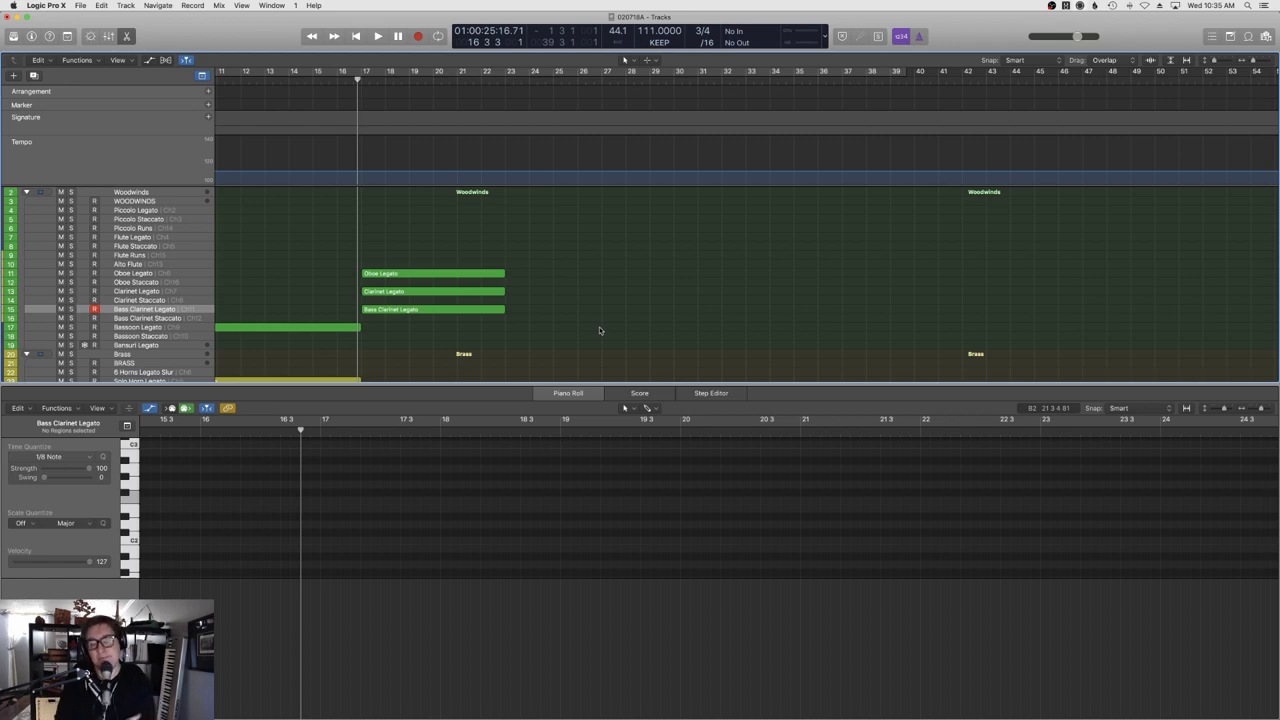
{"action": "scroll", "coordinate": [598, 338], "scroll_direction": "up", "scroll_amount": 1}
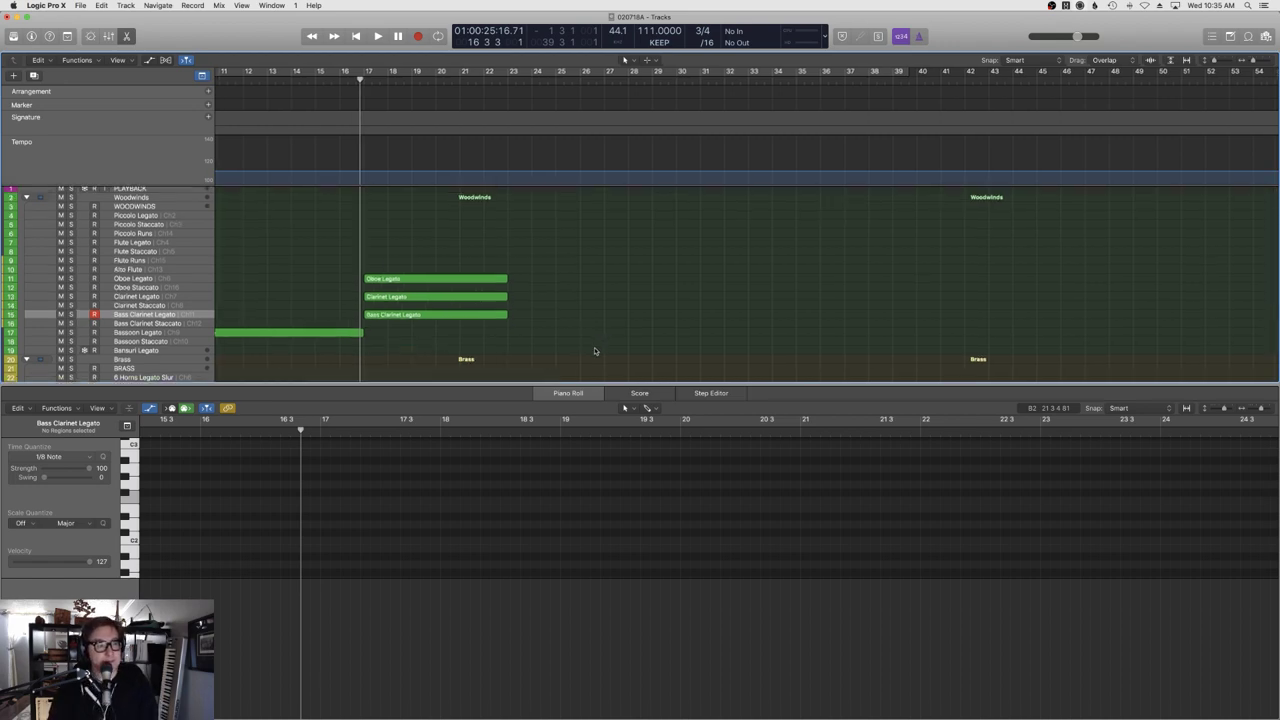
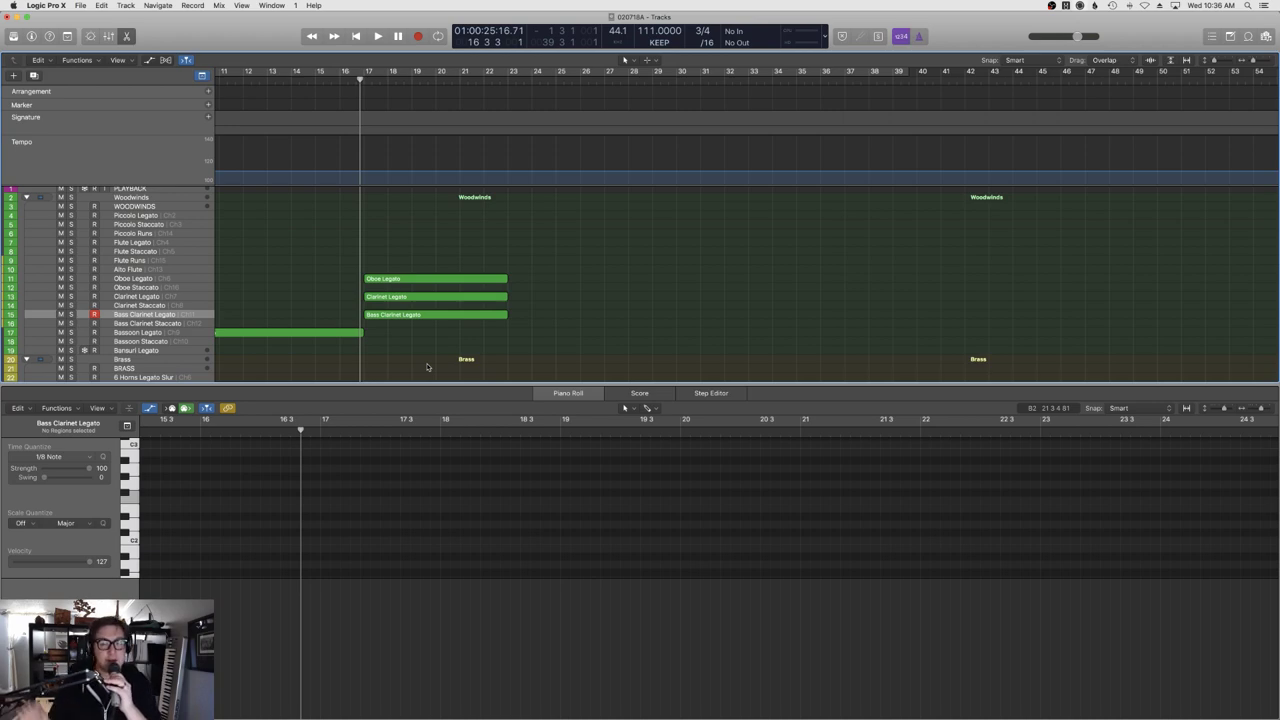
Bend the bass clarinet Expression ramp between bars 17 and 19 into an upward curve and close the piano roll.
{"action": "key", "text": "Right"}
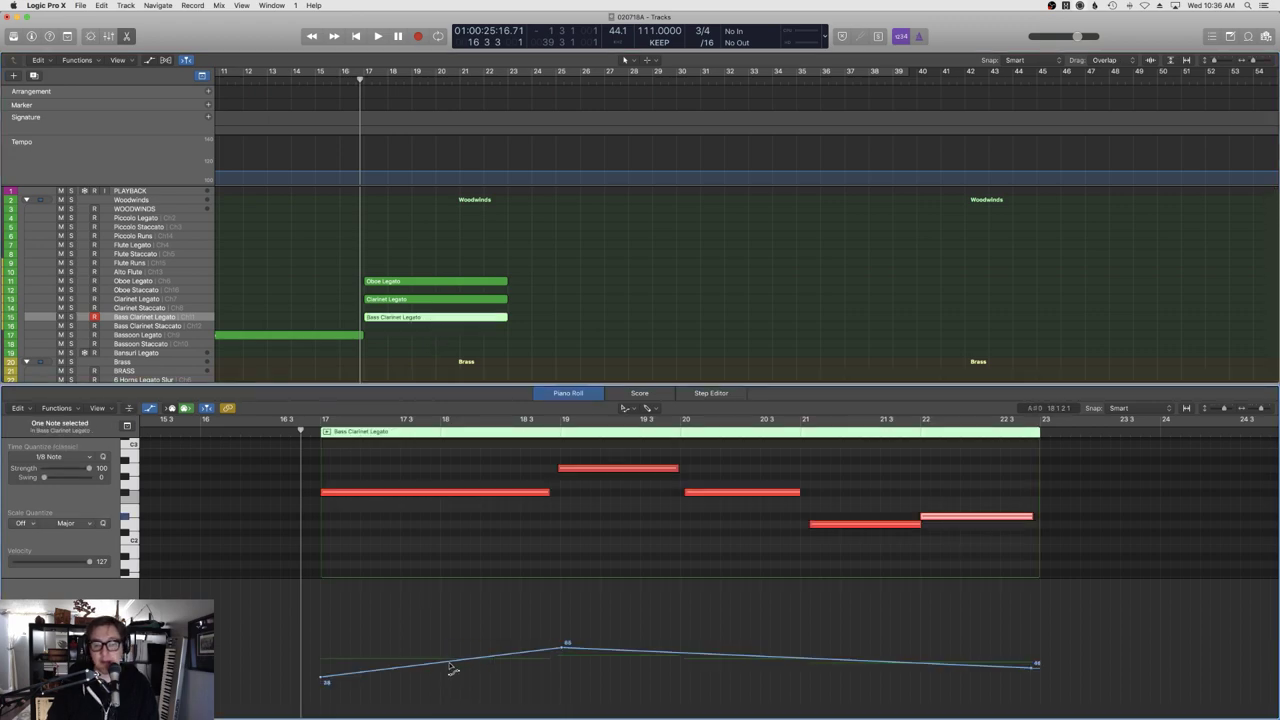
{"action": "left_click_drag", "start_coordinate": [449, 669], "coordinate": [449, 657]}
{"action": "key", "text": "e"}
{"action": "right_click", "coordinate": [626, 449]}
{"action": "left_click", "coordinate": [571, 380]}
{"action": "left_click", "coordinate": [571, 380]}
{"action": "left_click", "coordinate": [470, 318]}
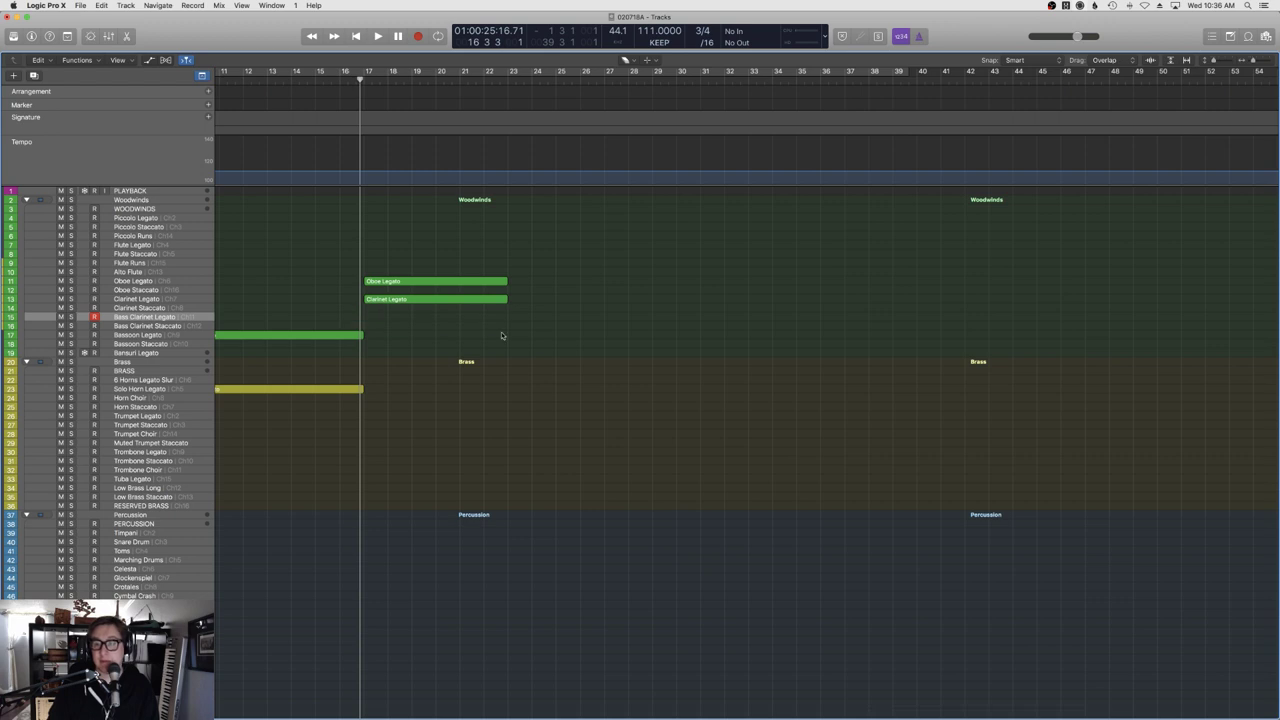
{"action": "key", "text": "e"}
{"action": "key", "text": "Delete"}
{"action": "key", "text": "space"}
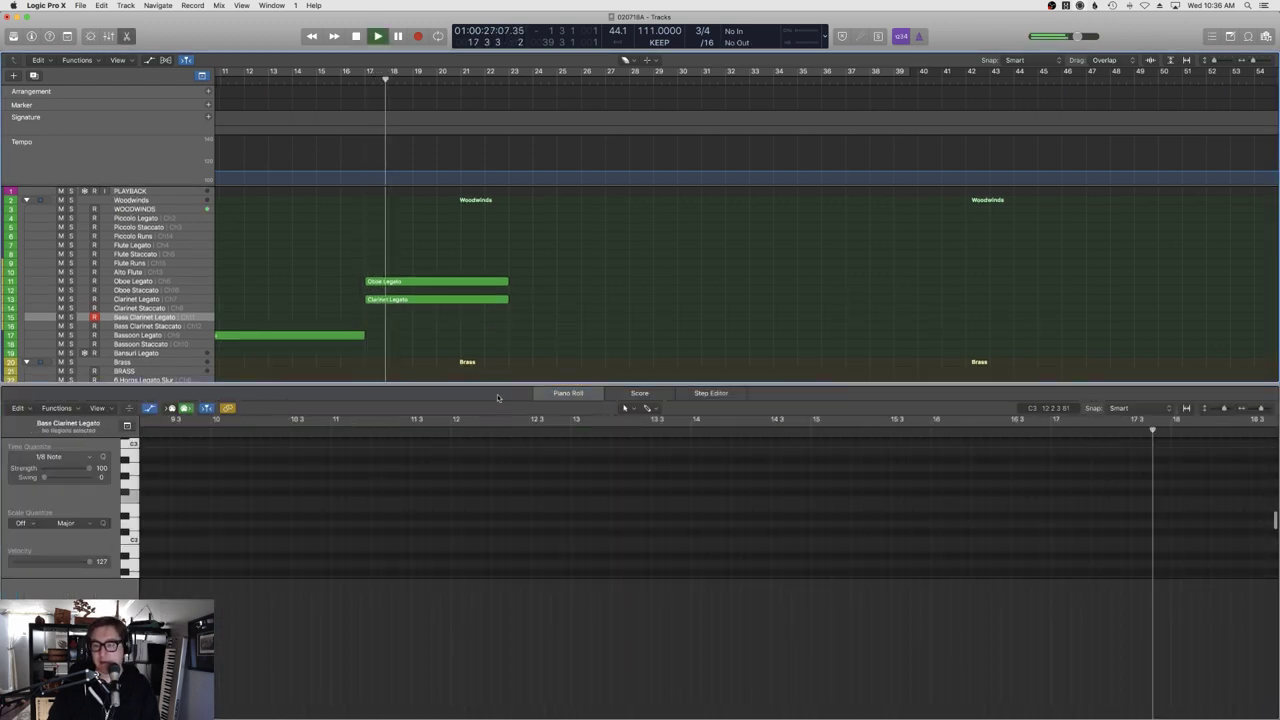
{"action": "key", "text": "super+z"}
Lower the bass clarinet Expression curve during playback to 23 at bar 17, 41 at bar 19 and 28 just before bar 23.
{"action": "left_click_drag", "start_coordinate": [376, 641], "coordinate": [386, 670]}
{"action": "left_click_drag", "start_coordinate": [860, 664], "coordinate": [873, 690]}
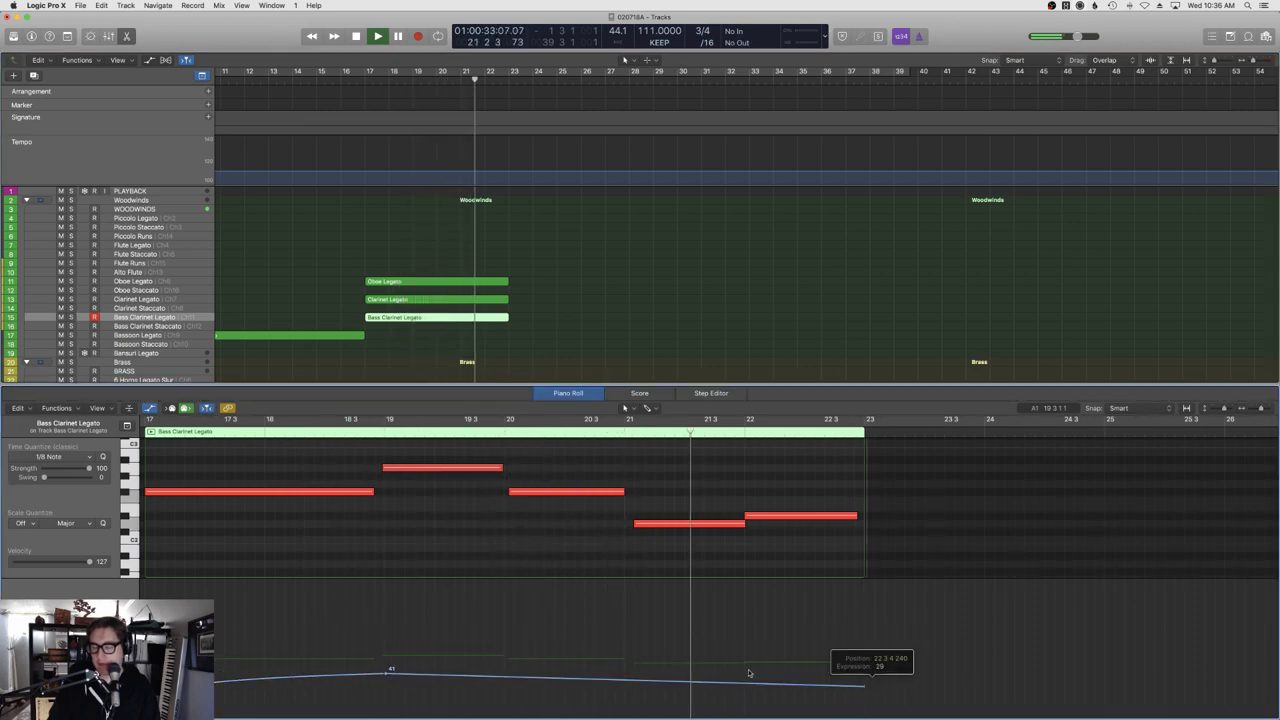
{"action": "scroll", "coordinate": [430, 675], "scroll_direction": "left", "scroll_amount": 3}
{"action": "key", "text": "space"}
{"action": "left_click", "coordinate": [168, 316]}
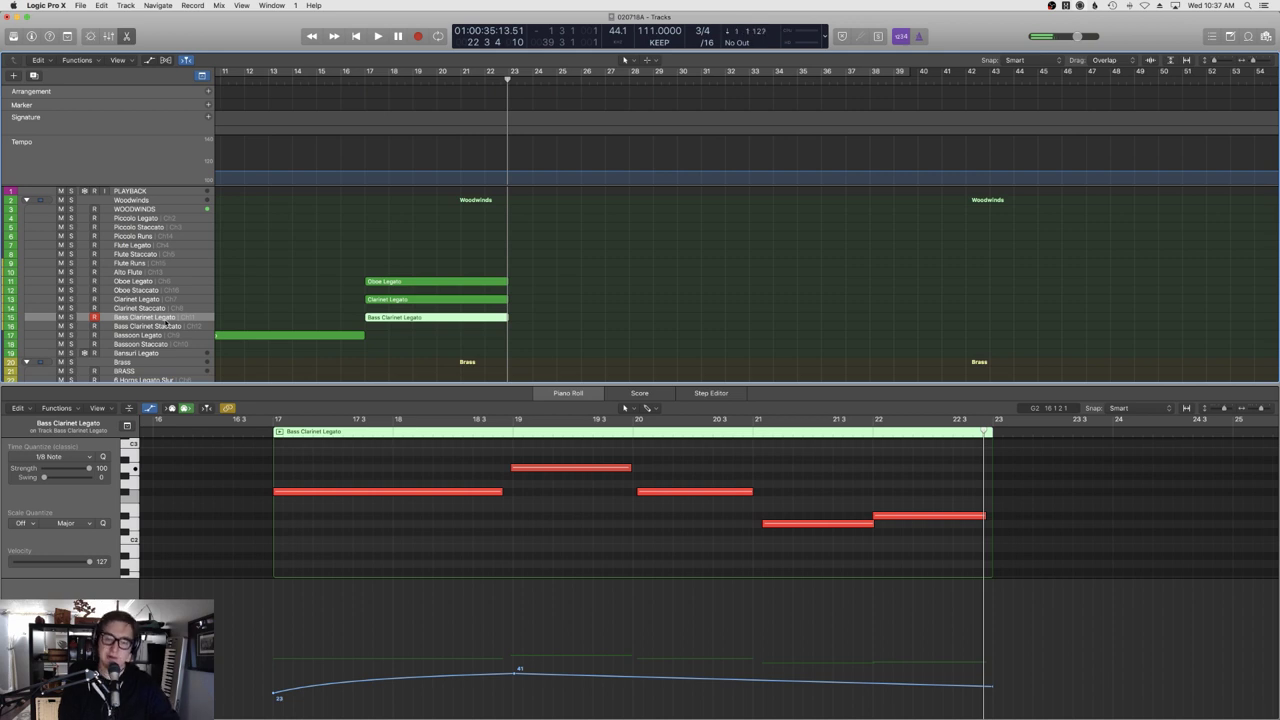
Examine the Expression control events of the Bass Clarinet Legato region in the event list and close the list.
{"action": "key", "text": "d"}
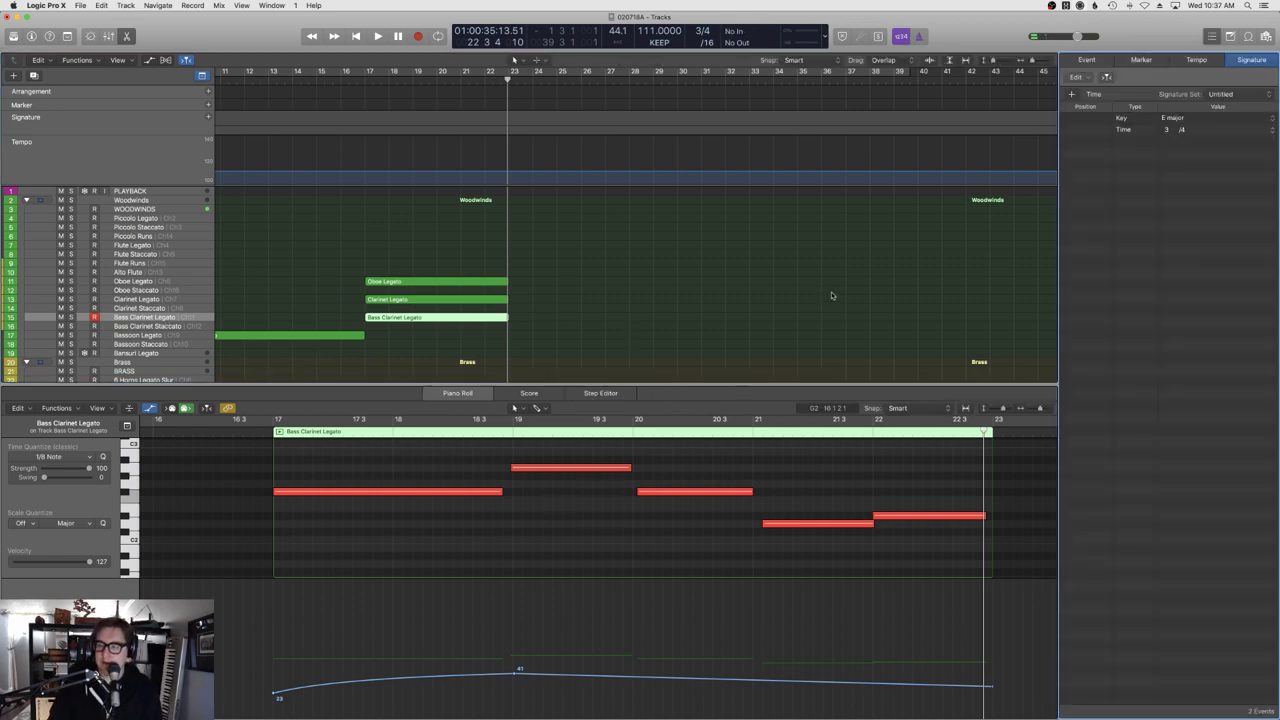
{"action": "left_click", "coordinate": [1112, 62]}
{"action": "left_click", "coordinate": [1106, 61]}
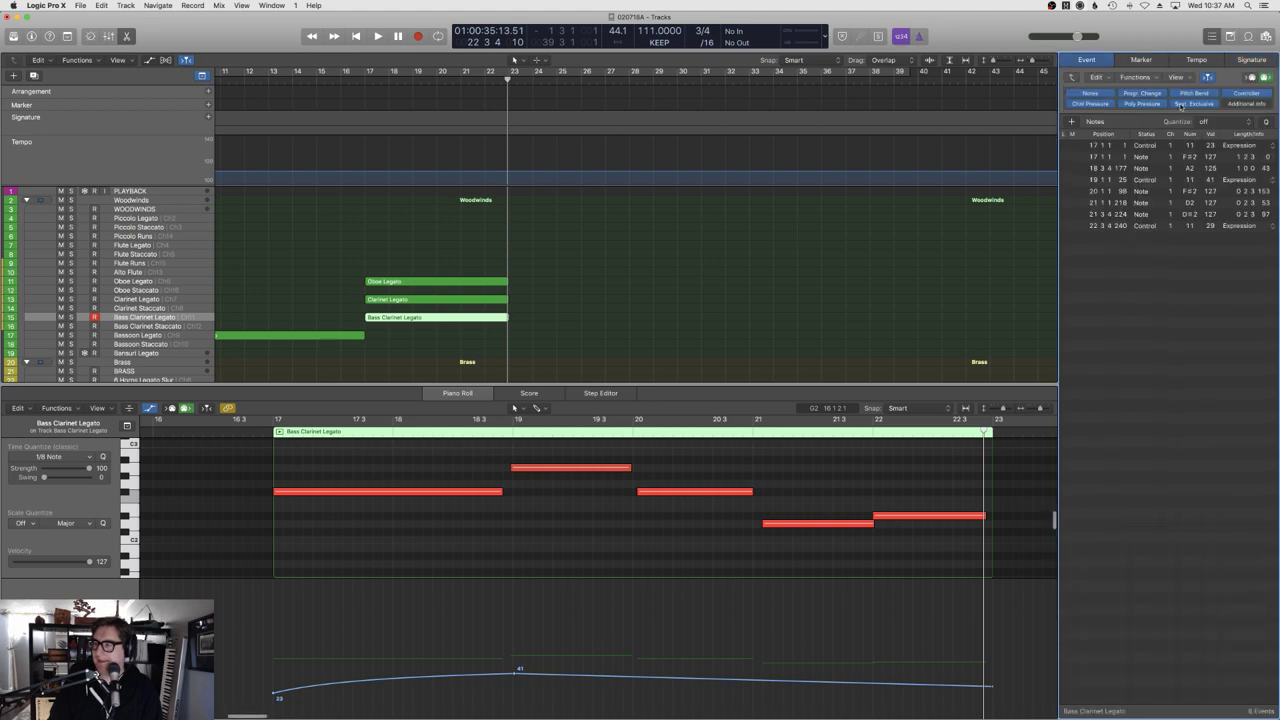
{"action": "key", "text": "shift+s"}
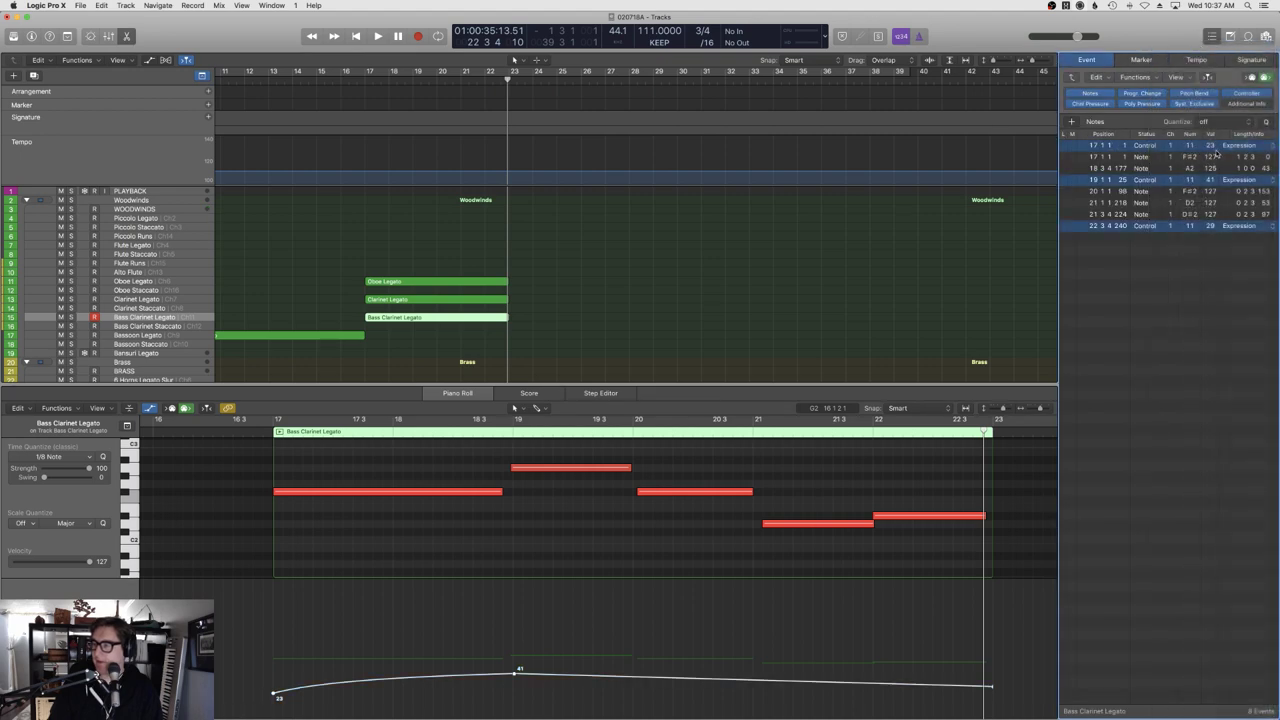
{"action": "left_click", "coordinate": [1216, 146]}
{"action": "left_click", "coordinate": [1188, 56]}
{"action": "left_click", "coordinate": [800, 286]}
{"action": "key", "text": "d"}
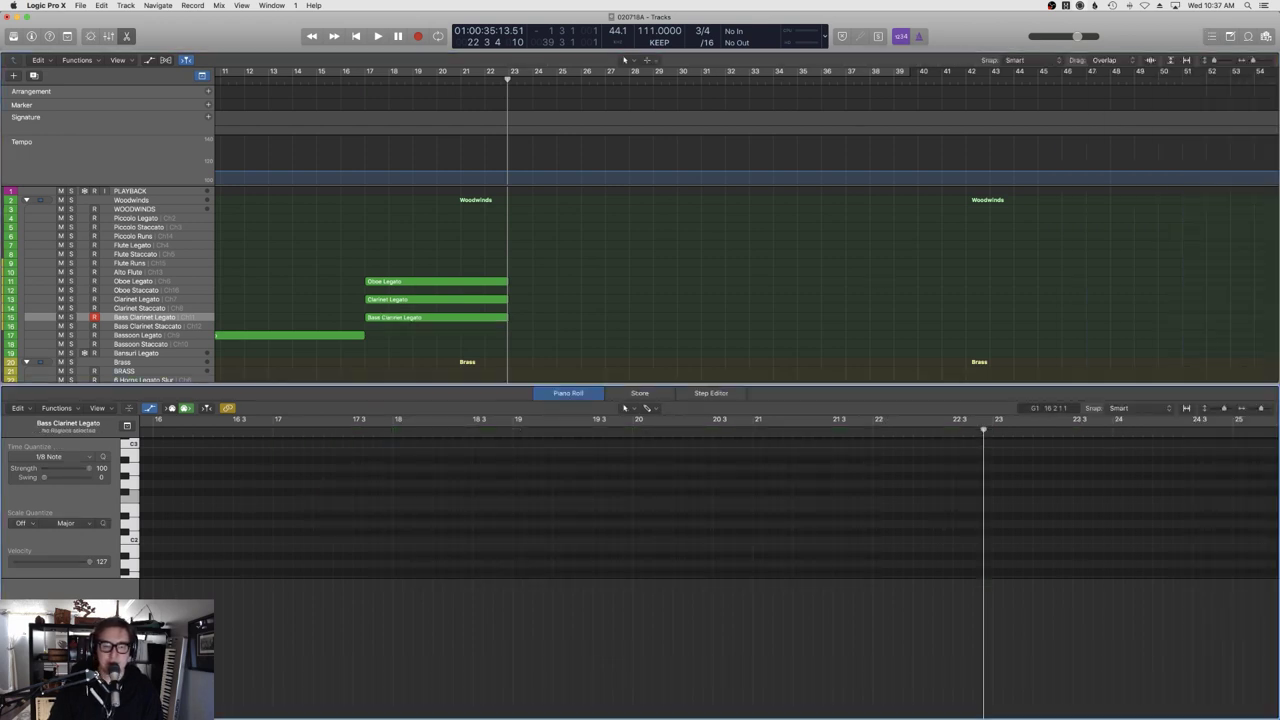
Play the section from bar 17 with the Bass Clarinet Legato region selected.
{"action": "left_click", "coordinate": [65, 550]}
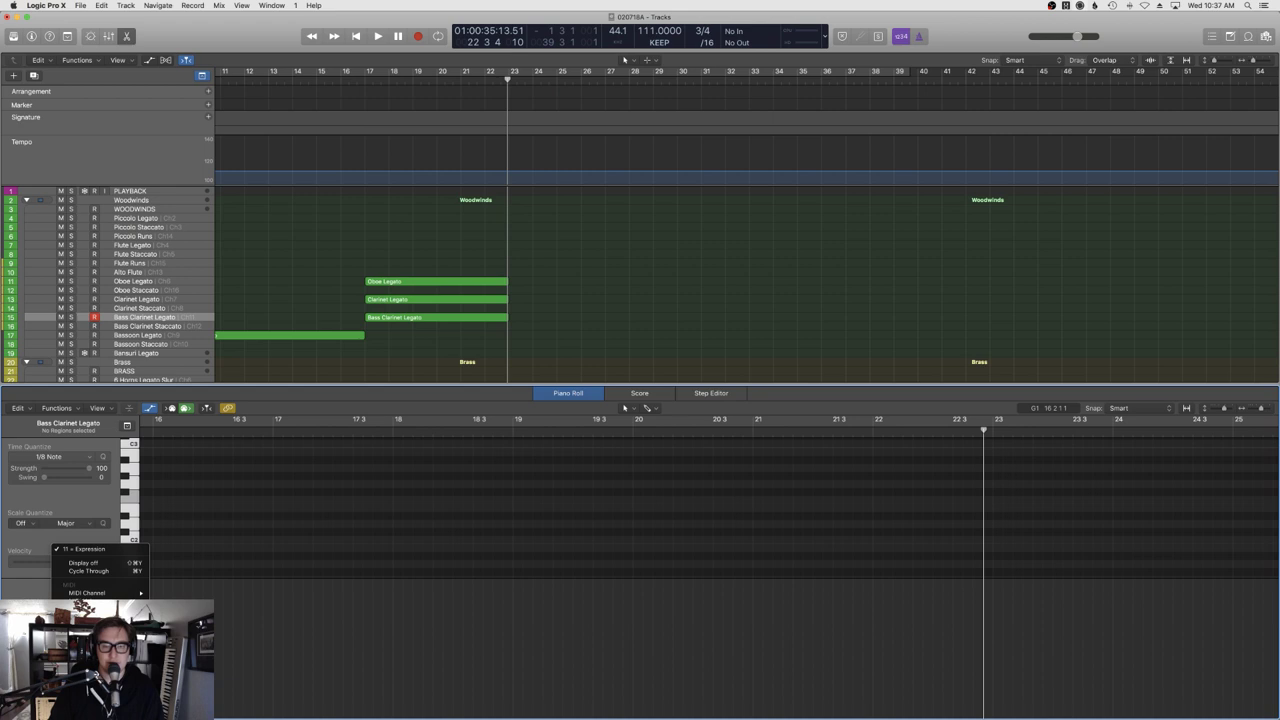
{"action": "left_click", "coordinate": [541, 582]}
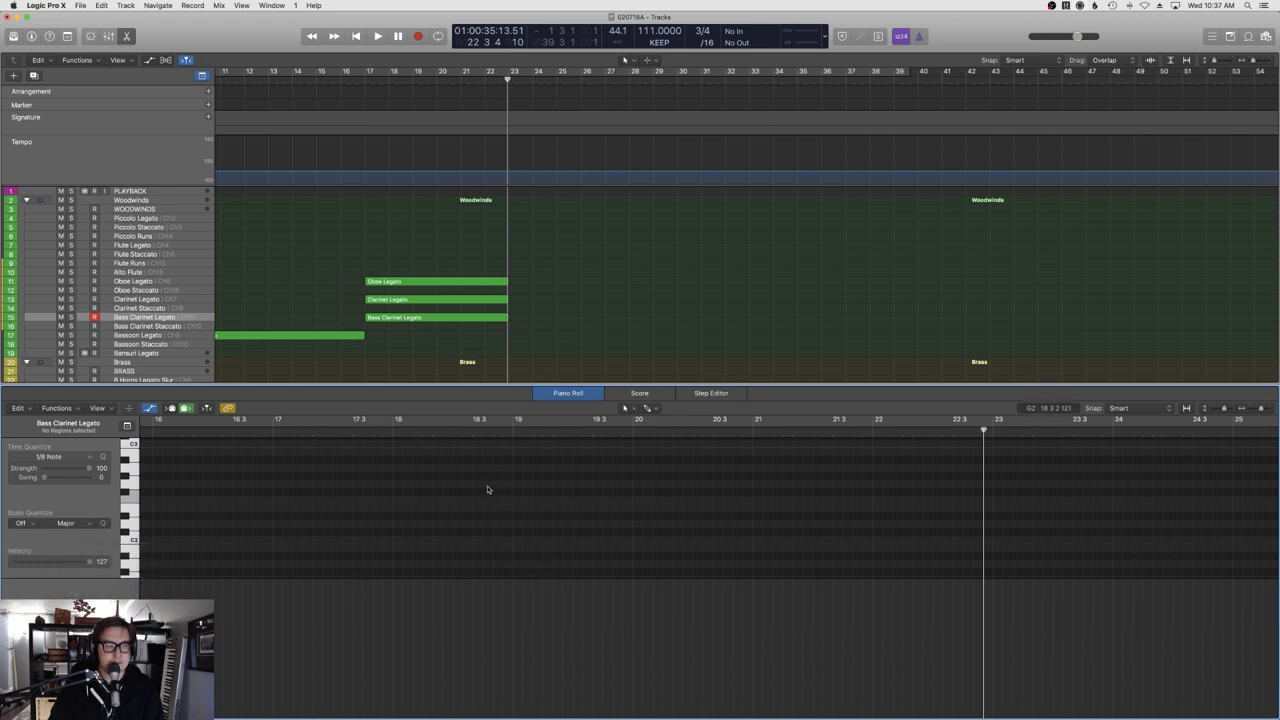
{"action": "left_click", "coordinate": [366, 80]}
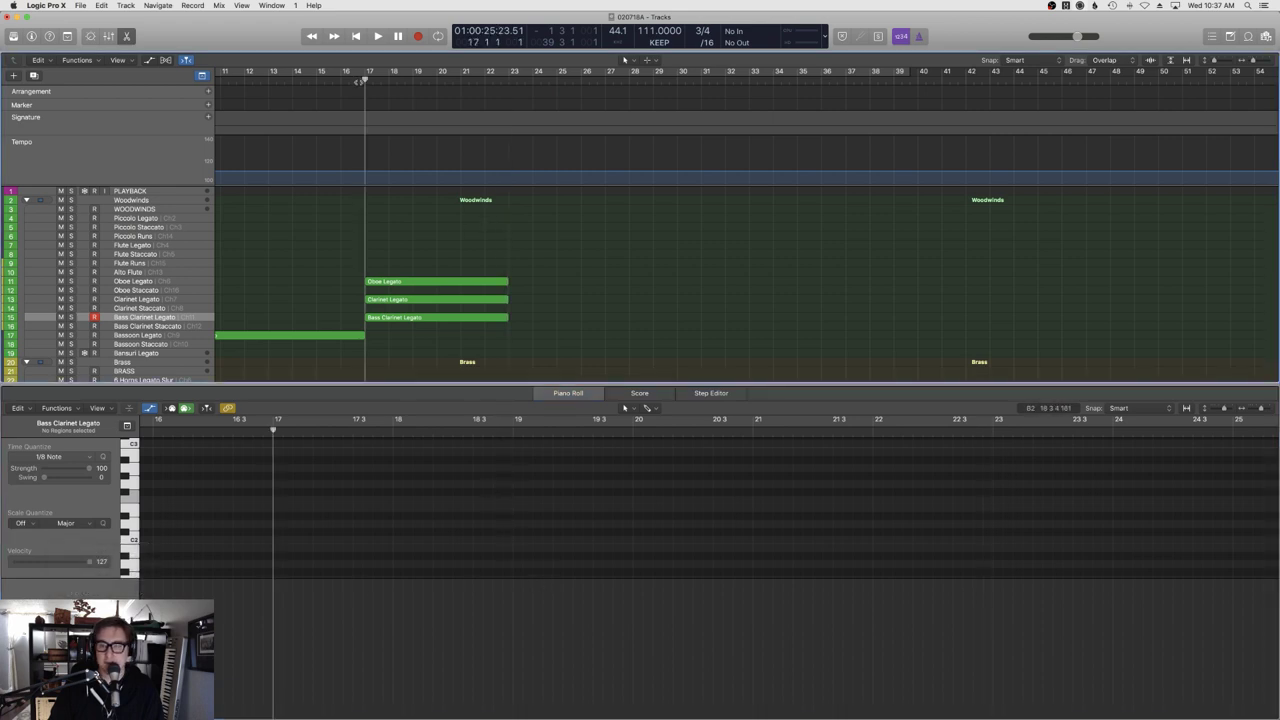
{"action": "left_click", "coordinate": [400, 317]}
{"action": "key", "text": "space"}
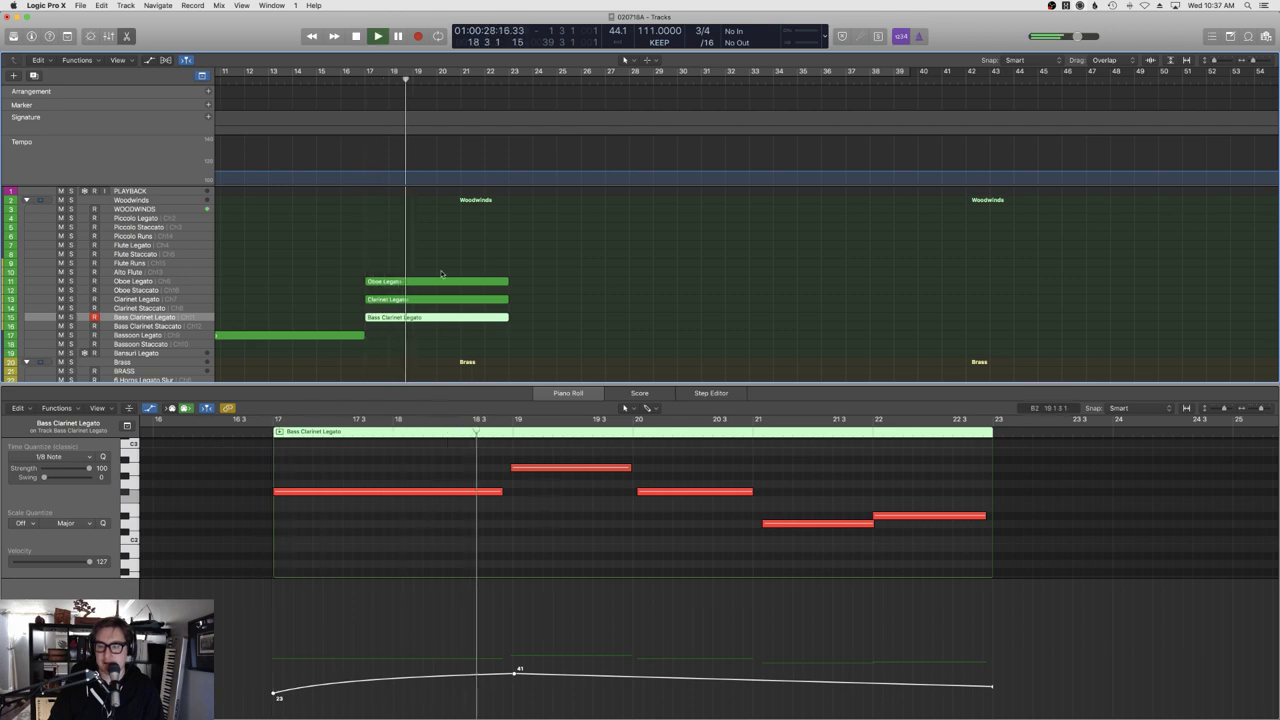
Display the Expression curve of the Oboe Legato region, bend its ramp between bars 17 and 19, stop playback and deselect the region.
{"action": "left_click", "coordinate": [412, 284]}
{"action": "left_click", "coordinate": [120, 620]}
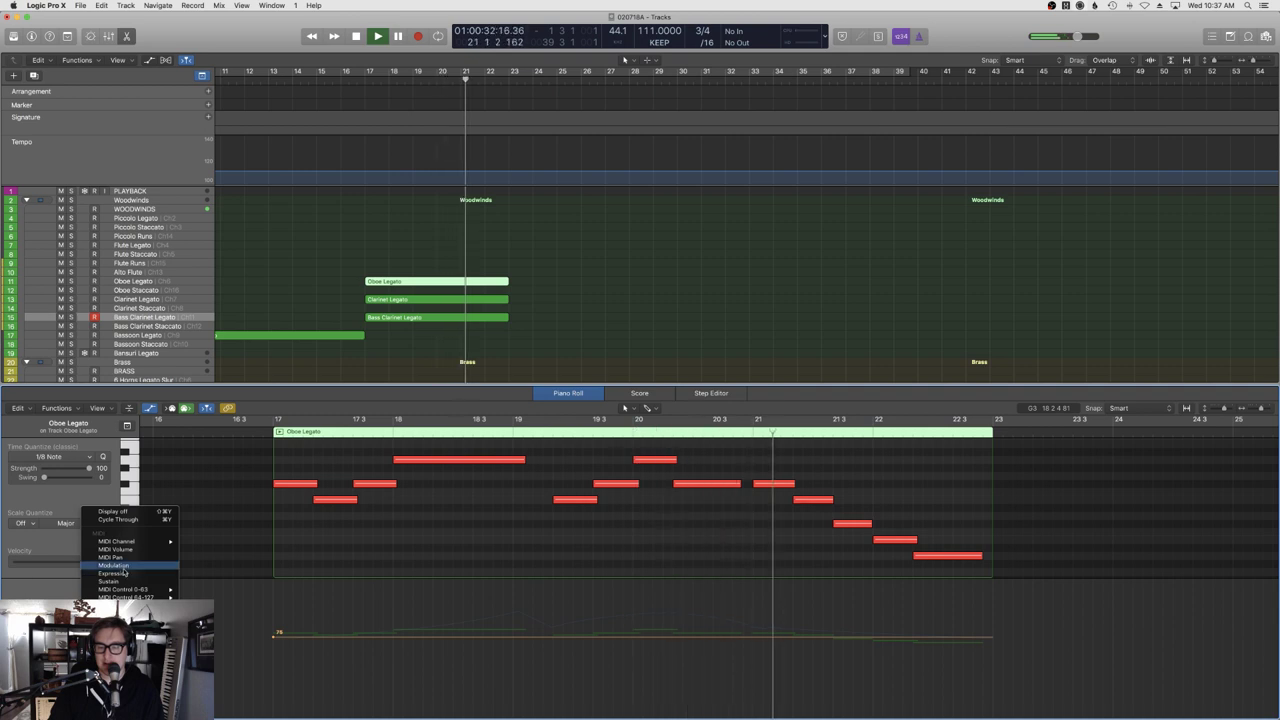
{"action": "left_click", "coordinate": [124, 574]}
{"action": "left_click_drag", "start_coordinate": [441, 627], "coordinate": [440, 616]}
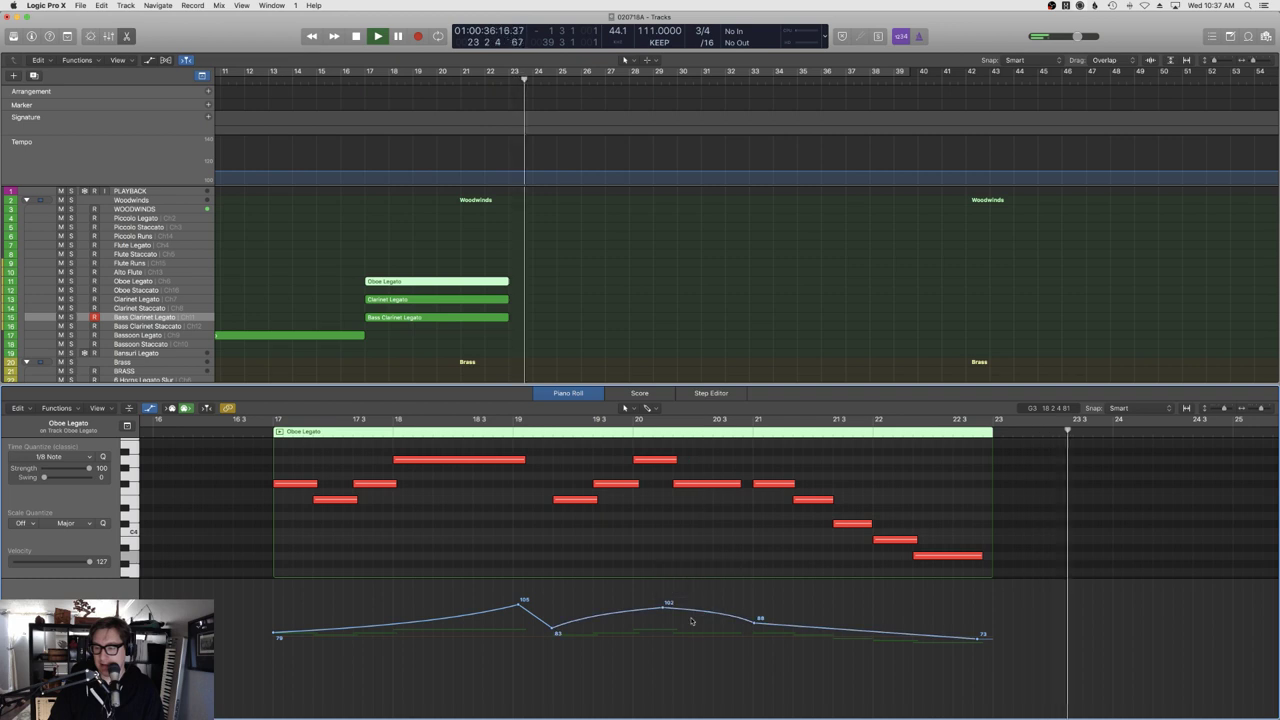
{"action": "key", "text": "space"}
{"action": "left_click", "coordinate": [515, 247]}
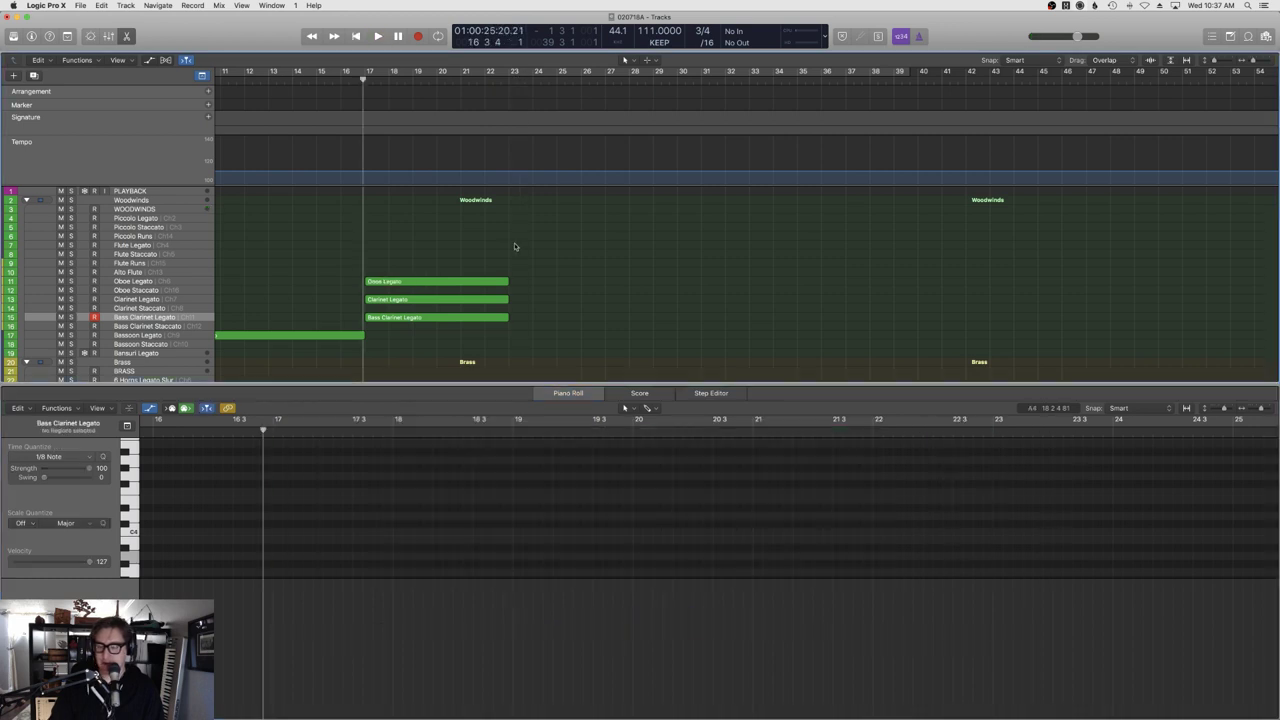
Search the computer for puccini and open its remote screen in Screen Sharing.
{"action": "key", "text": "super+space"}
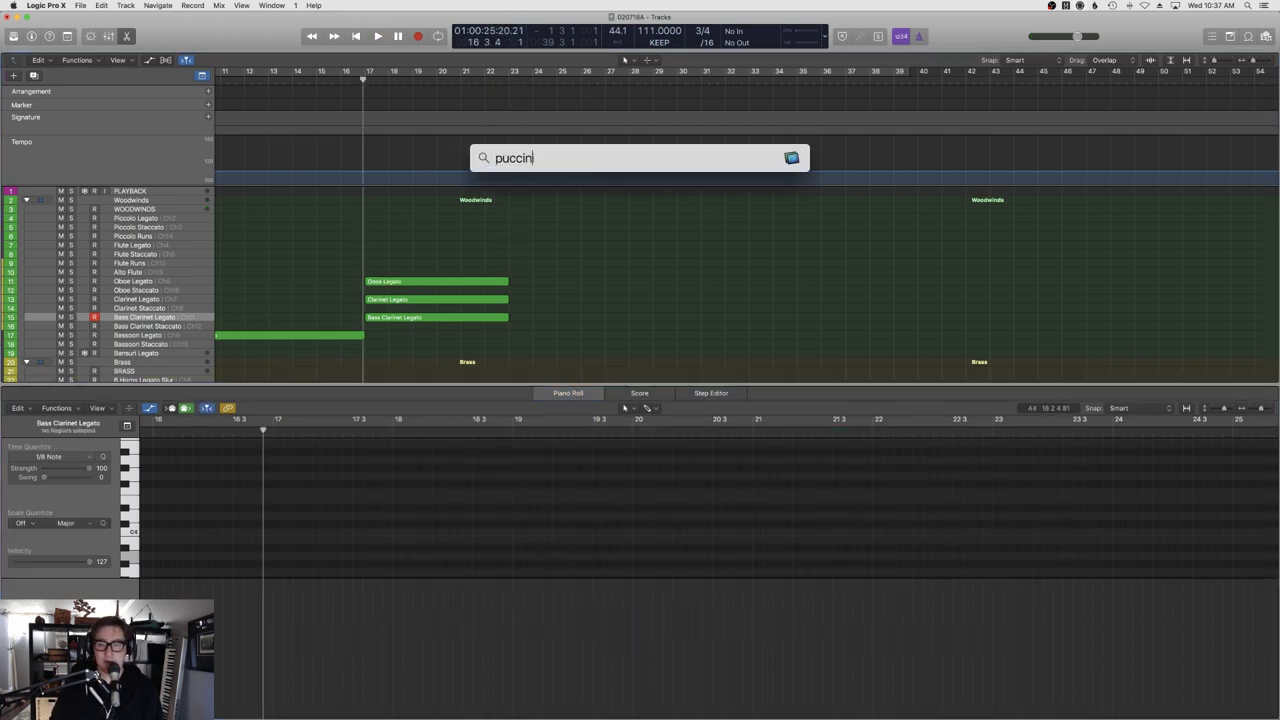
{"action": "type", "text": "puccini"}
{"action": "key", "text": "Return"}
{"action": "left_click", "coordinate": [716, 246]}
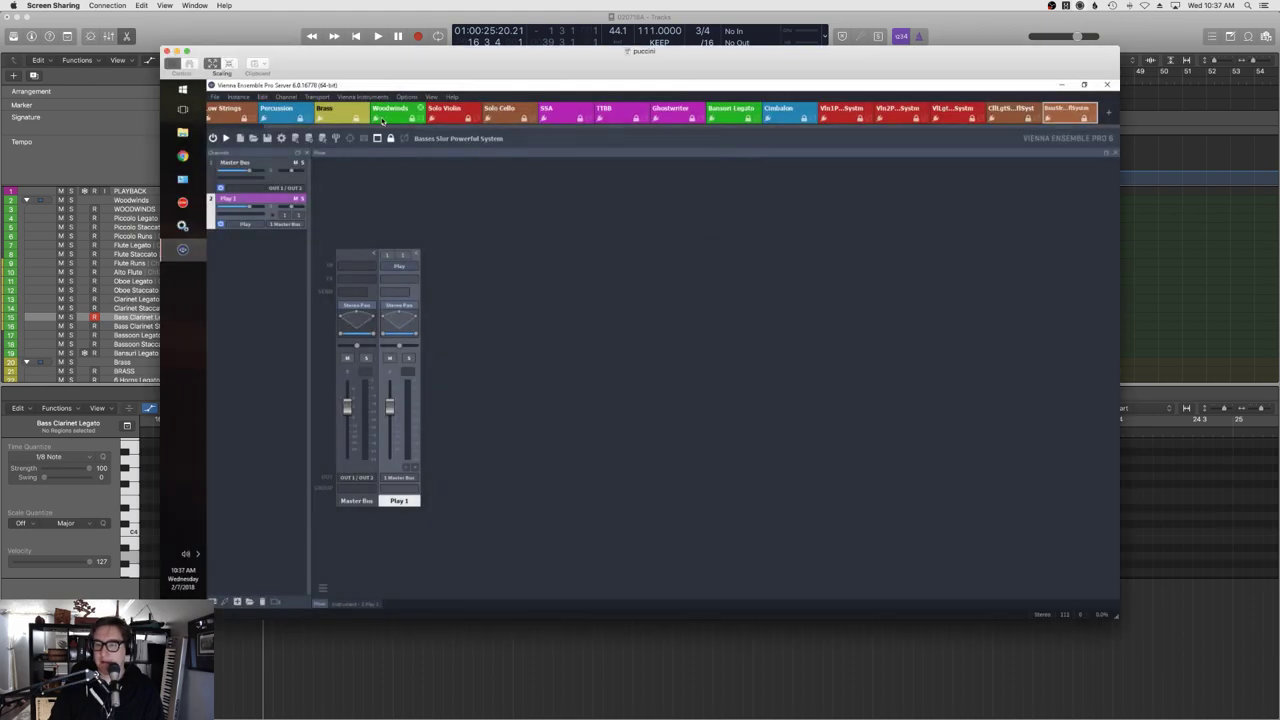
Open the Oboe Legato instrument in the Woodwinds instance of Vienna Ensemble Pro and show its Player view.
{"action": "left_click", "coordinate": [381, 118]}
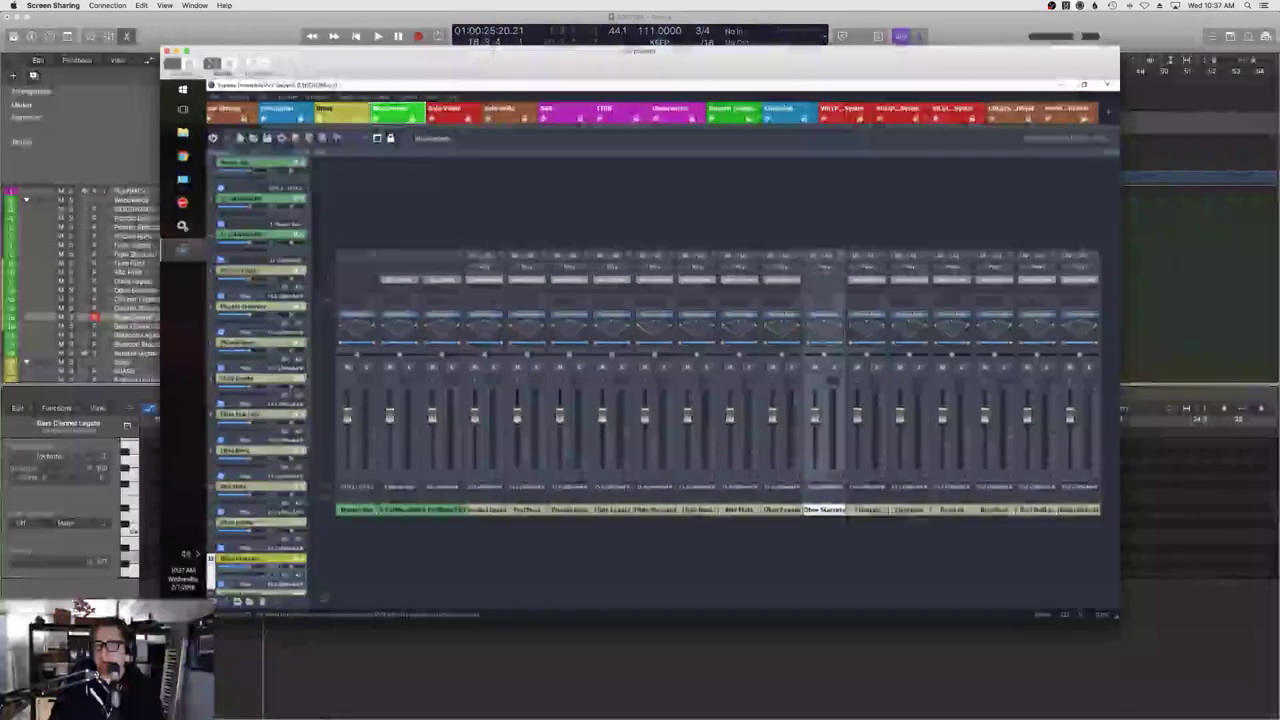
{"action": "left_click", "coordinate": [782, 510]}
{"action": "double_click", "coordinate": [790, 511]}
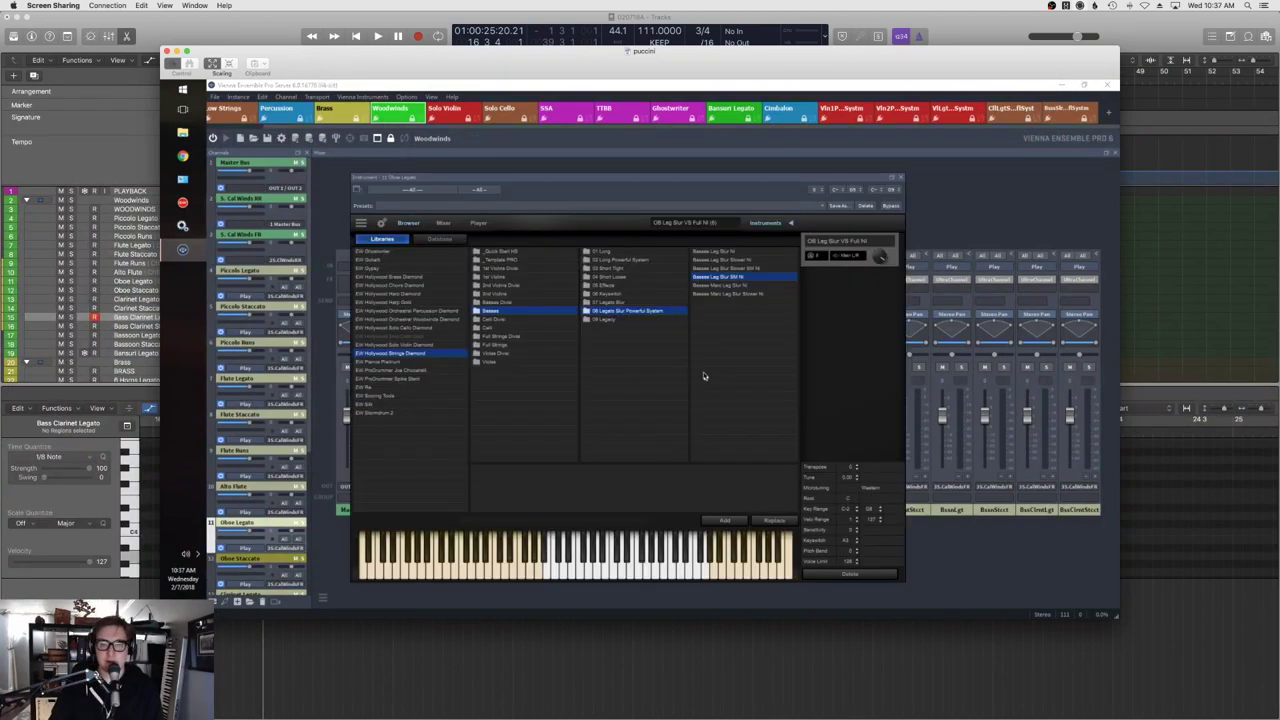
{"action": "left_click", "coordinate": [479, 223]}
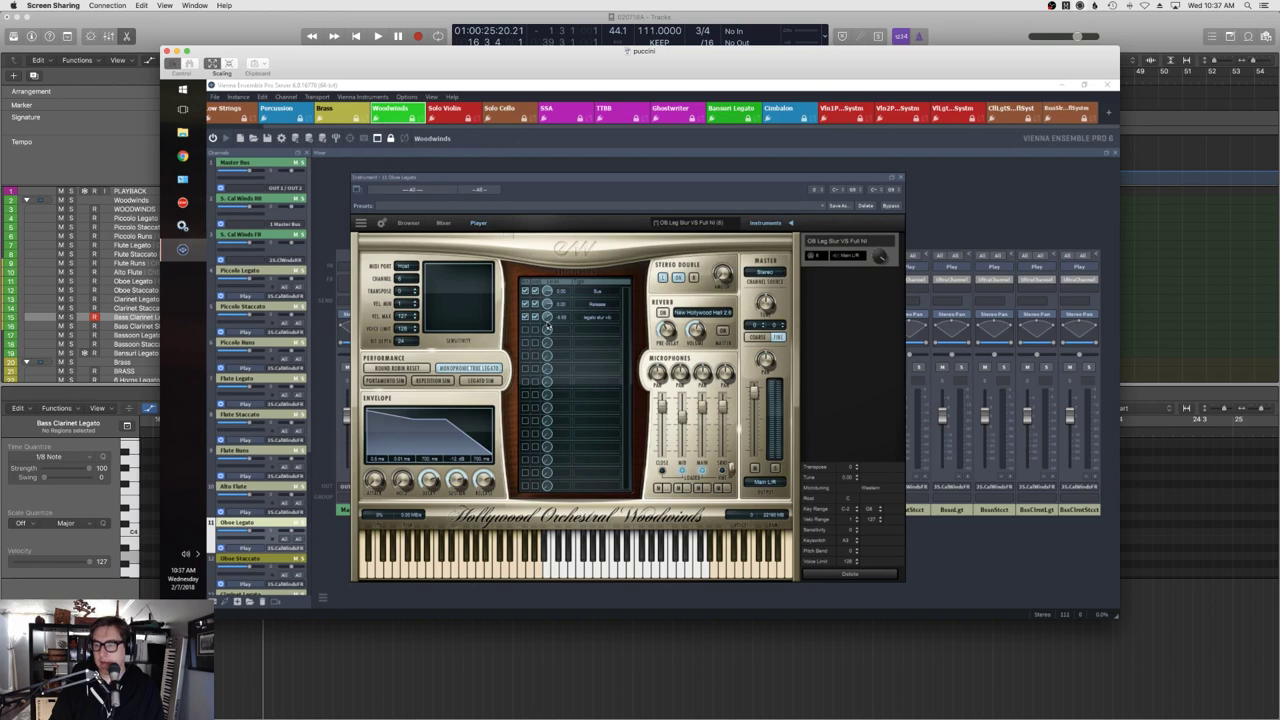
Play the woodwind passage in Logic Pro, check the remote mixer levels, quit Screen Sharing and close the piano roll.
{"action": "left_click", "coordinate": [1176, 302]}
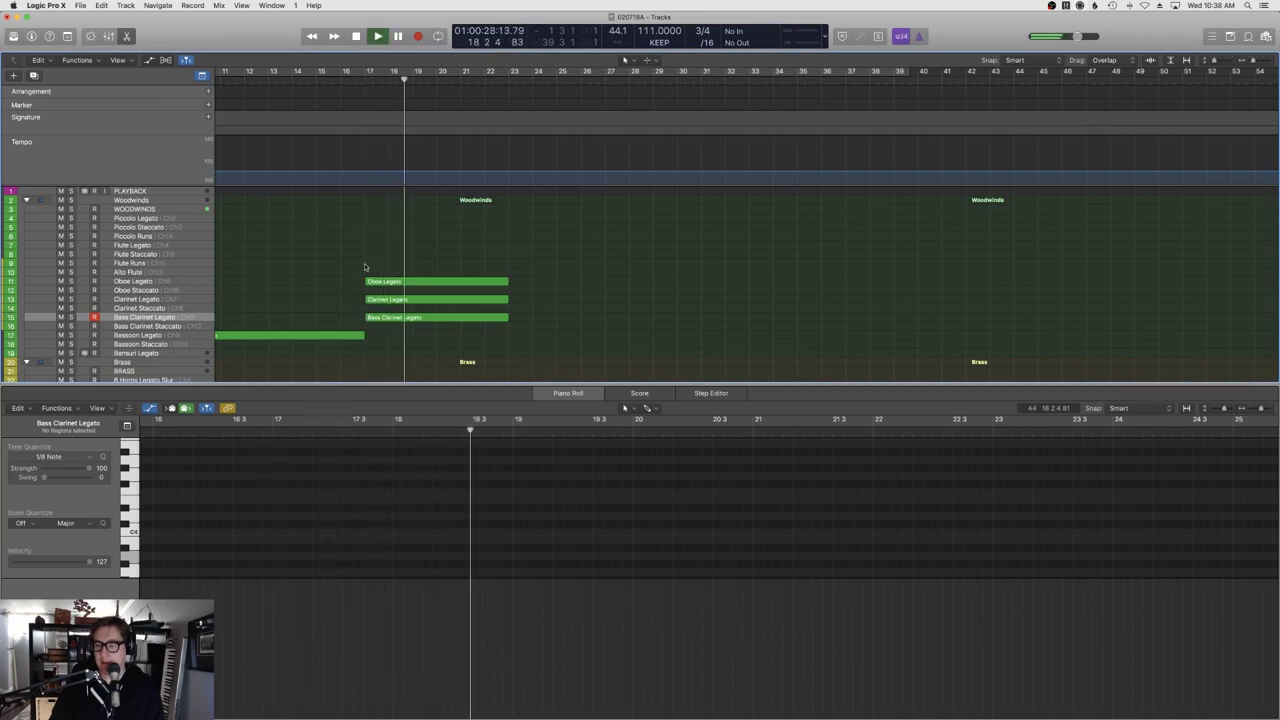
{"action": "key", "text": "super+Tab"}
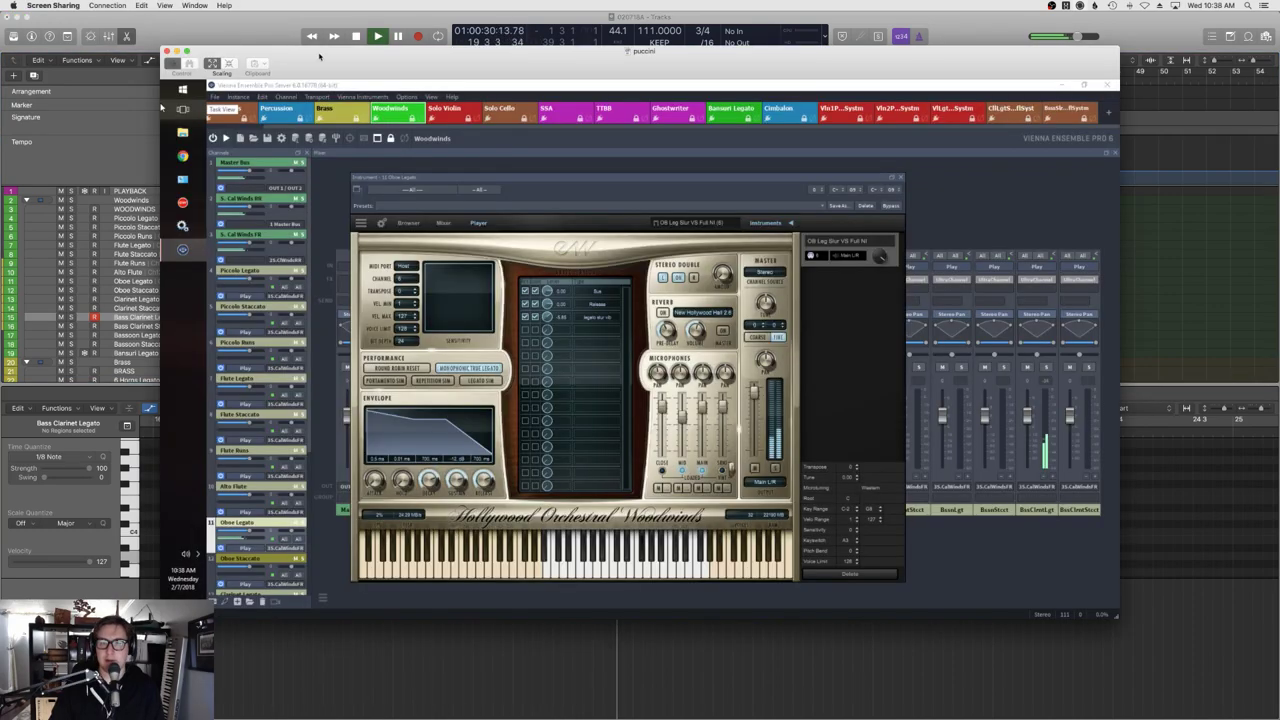
{"action": "left_click", "coordinate": [53, 5]}
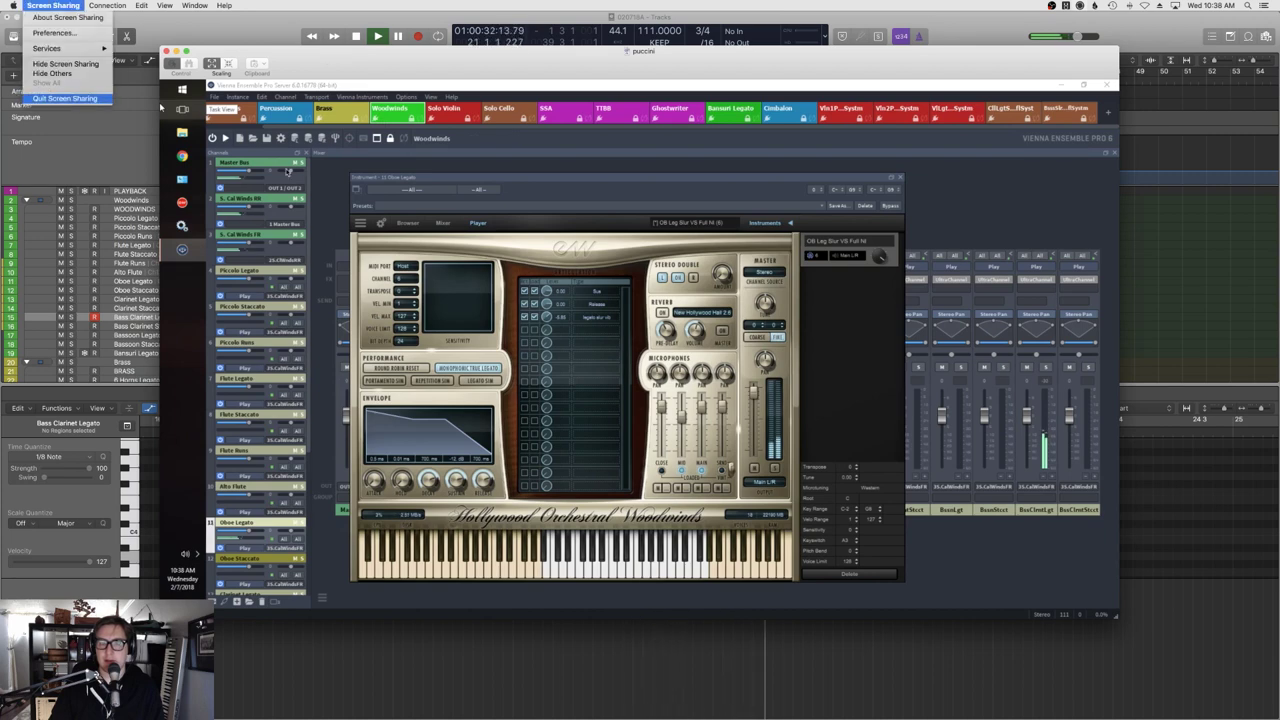
{"action": "left_click", "coordinate": [65, 98]}
{"action": "key", "text": "p"}
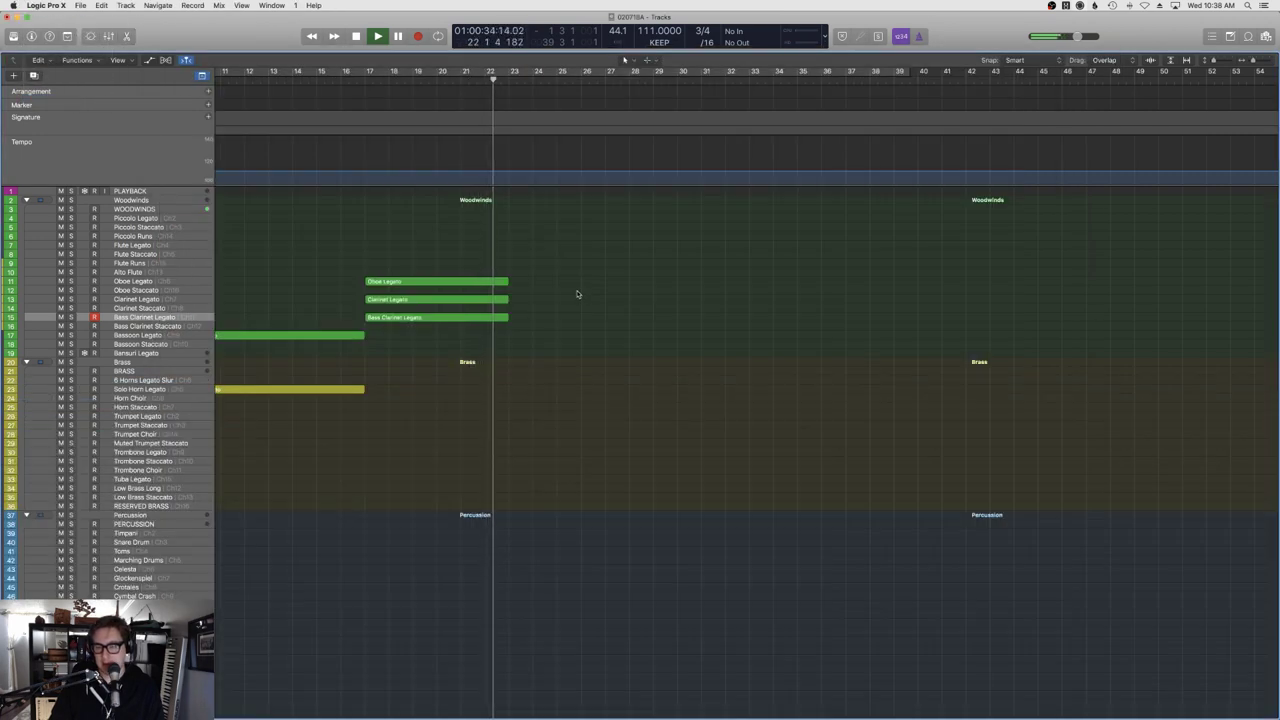
Flatten the Oboe Legato Expression curve to 88 from bar 21 to the region's end and play back the change.
{"action": "scroll", "coordinate": [578, 293], "scroll_direction": "down", "scroll_amount": 3}
{"action": "scroll", "coordinate": [578, 293], "scroll_direction": "up", "scroll_amount": 3}
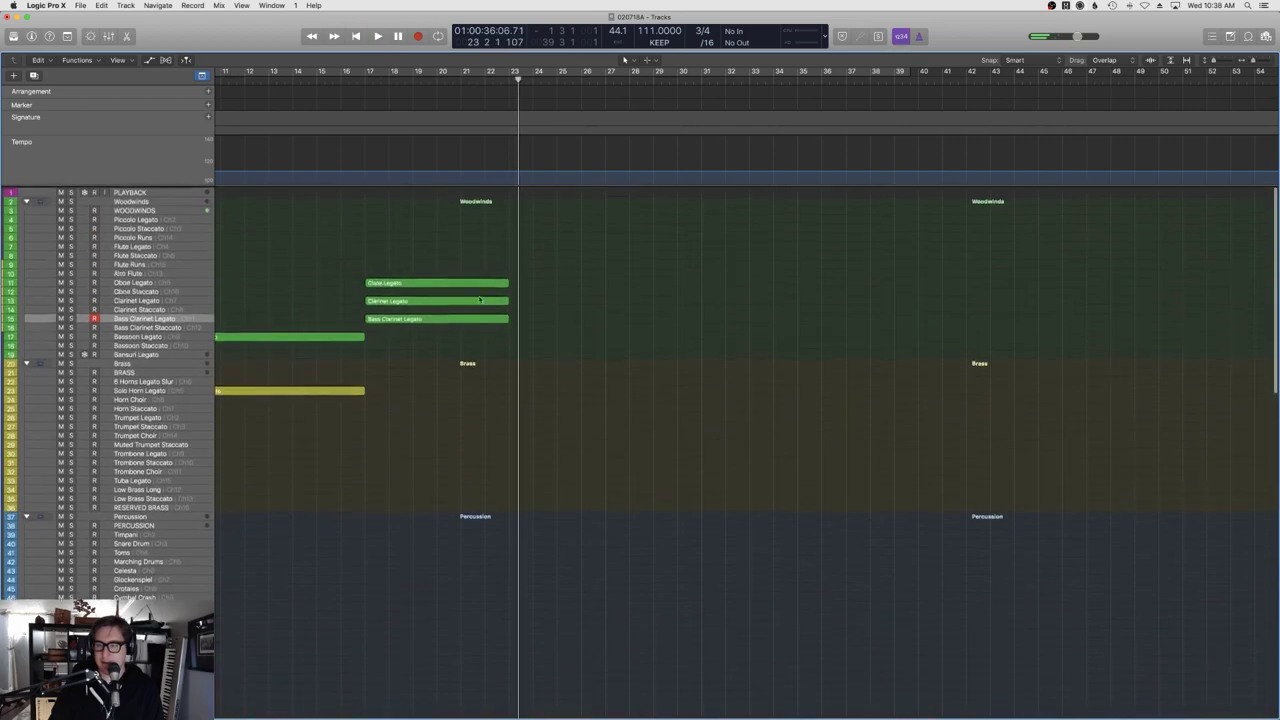
{"action": "left_click", "coordinate": [482, 286]}
{"action": "key", "text": "p"}
{"action": "left_click", "coordinate": [687, 499]}
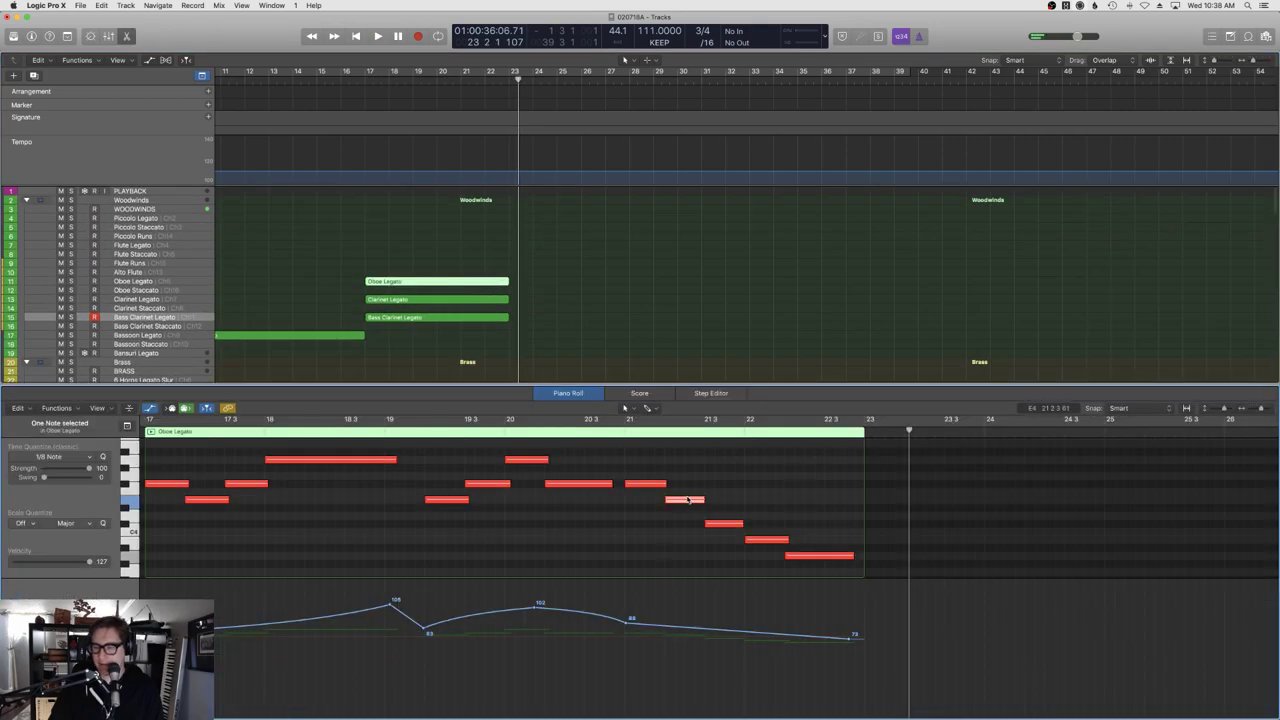
{"action": "left_click_drag", "start_coordinate": [857, 637], "coordinate": [853, 625]}
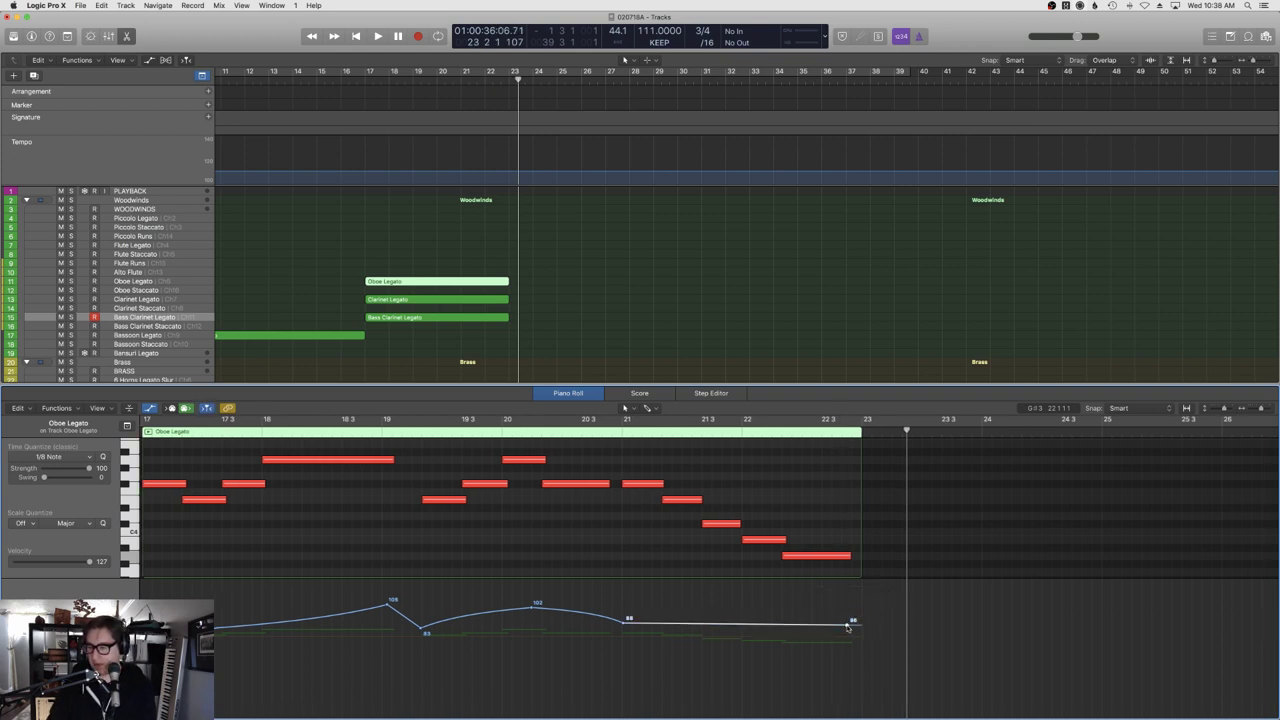
{"action": "left_click", "coordinate": [605, 434]}
{"action": "key", "text": "space"}
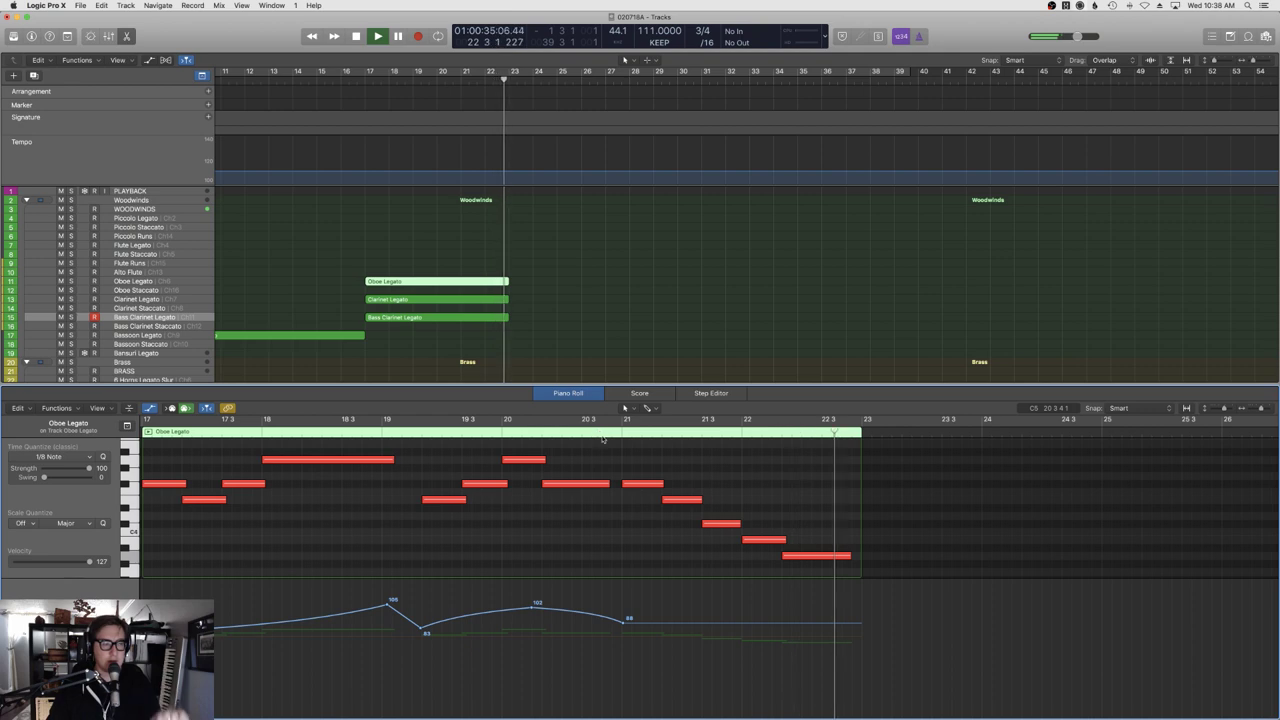
{"action": "key", "text": "space"}
{"action": "left_click", "coordinate": [788, 324]}
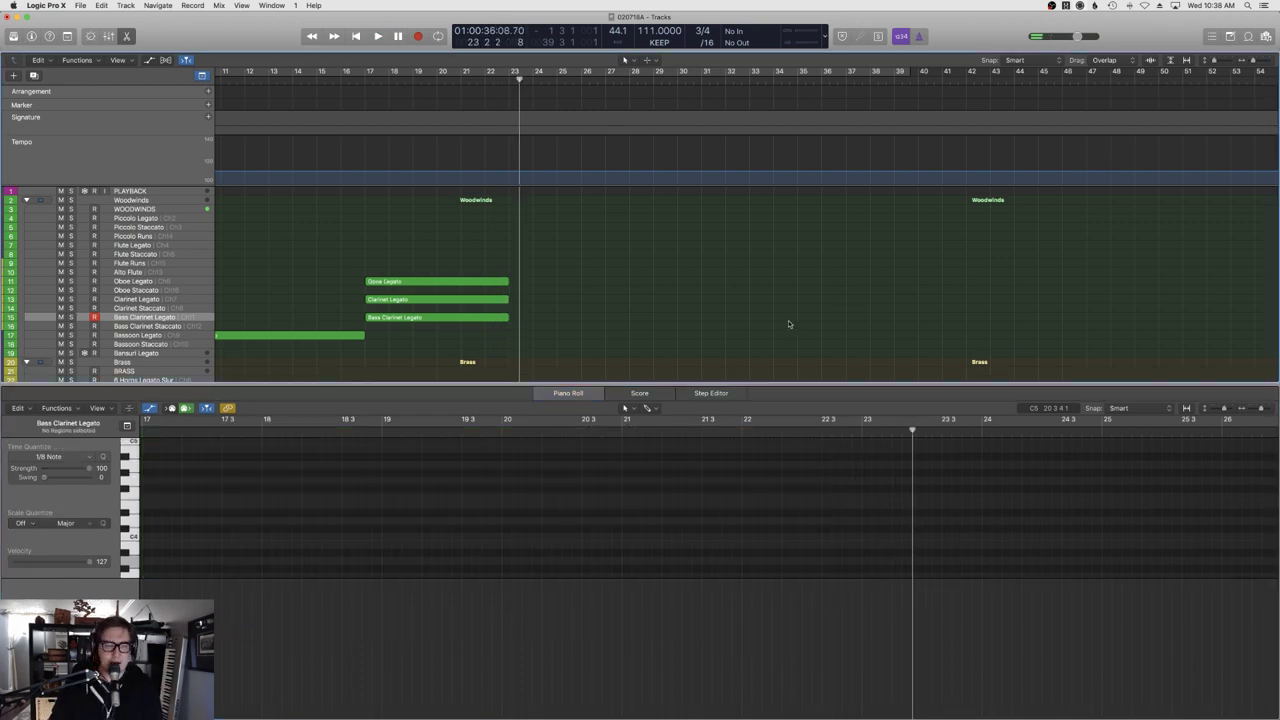
Check the Oboe Legato events in the event list, and close the list and the piano roll.
{"action": "key", "text": "d"}
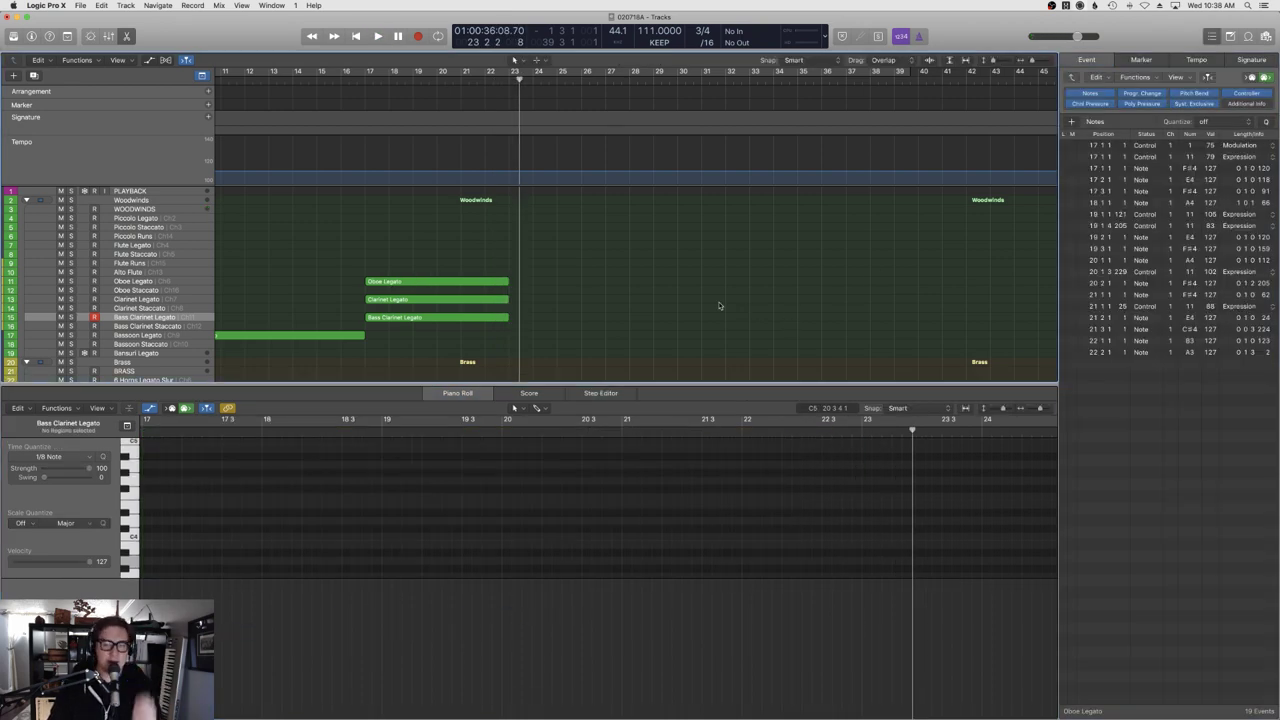
{"action": "key", "text": "d"}
{"action": "key", "text": "e"}
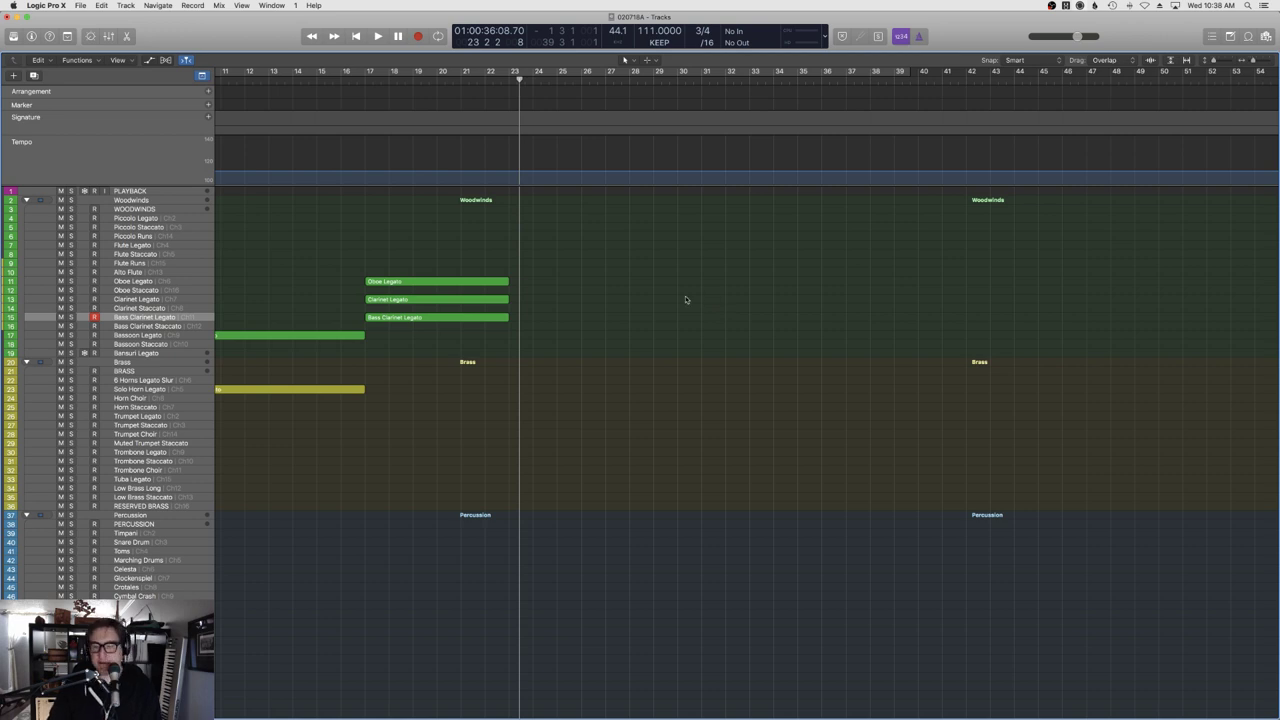
{"action": "key", "text": "d"}
{"action": "key", "text": "d"}
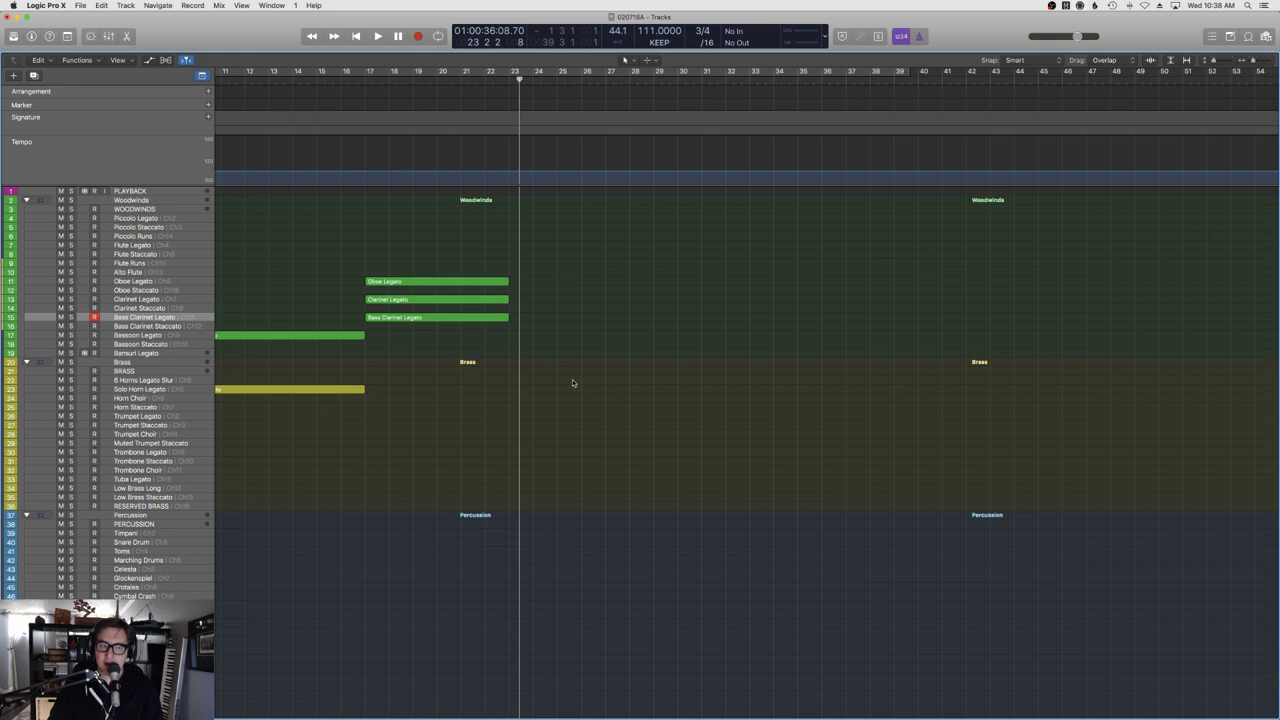
Inspect the Vienna Ensemble Pro connection of the Vox Pad 1 channel in the mixer and close both.
{"action": "key", "text": "x"}
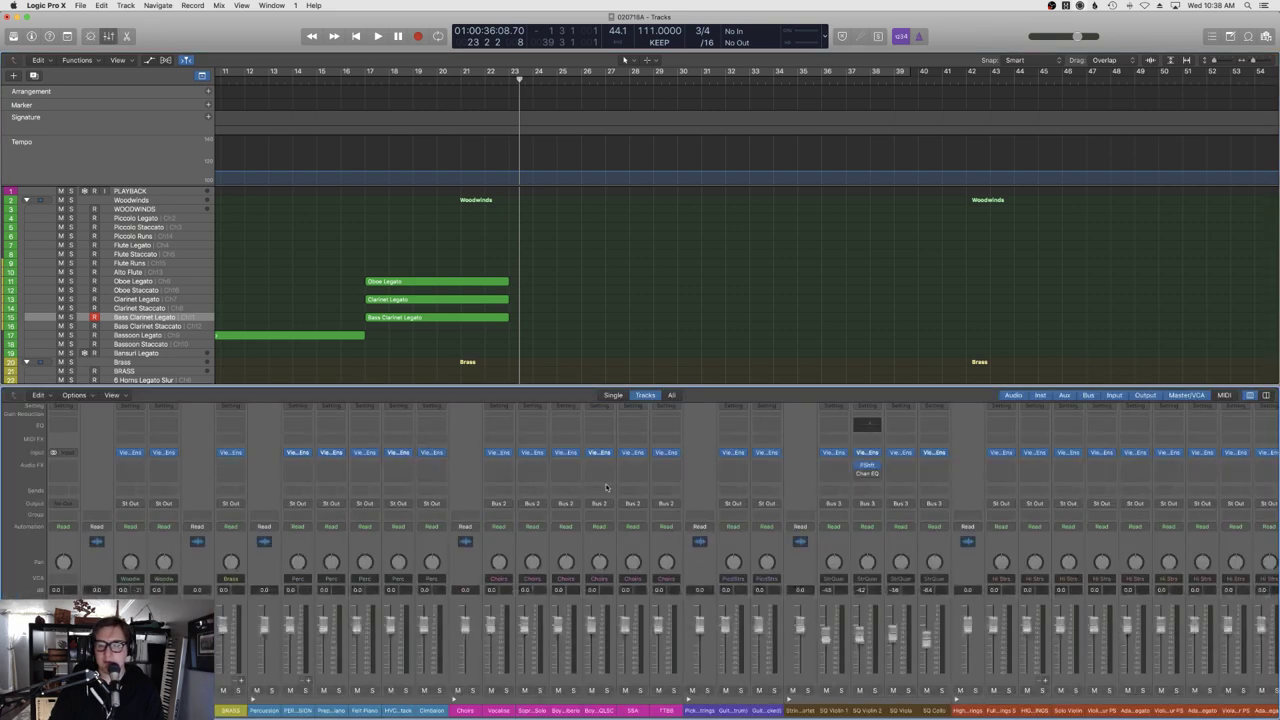
{"action": "scroll", "coordinate": [619, 487], "scroll_direction": "right", "scroll_amount": 15}
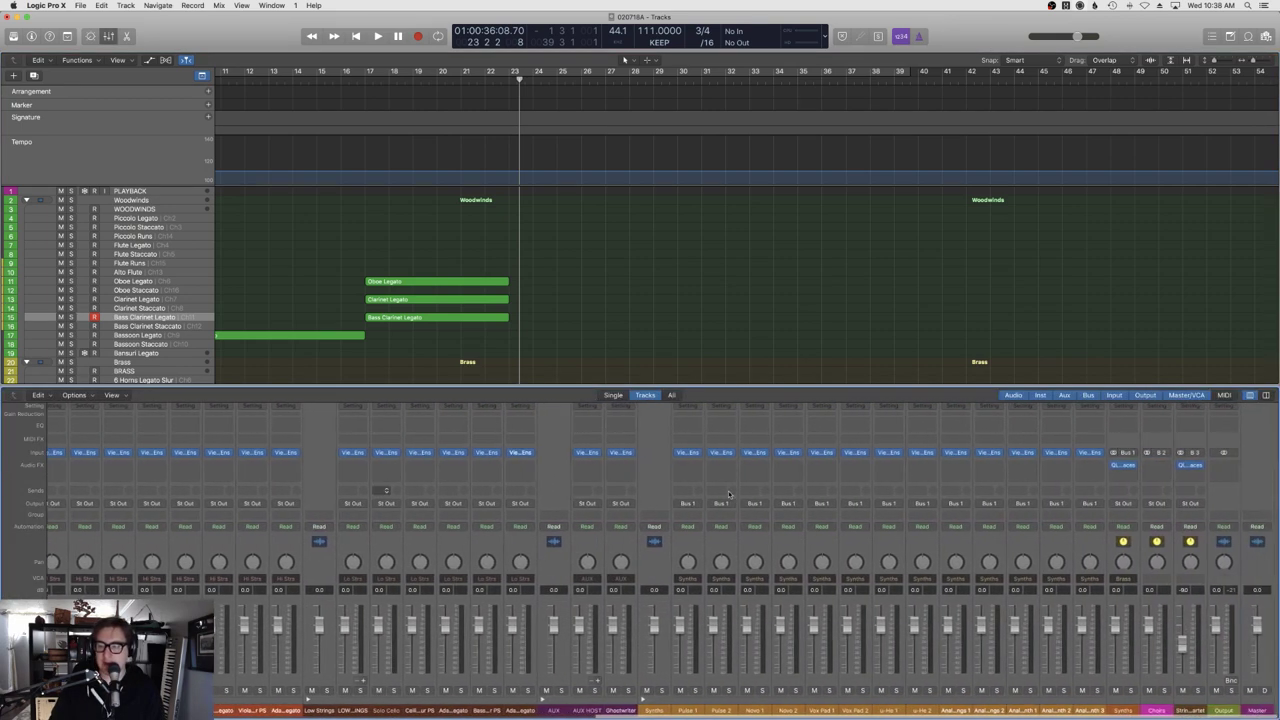
{"action": "left_click", "coordinate": [830, 453]}
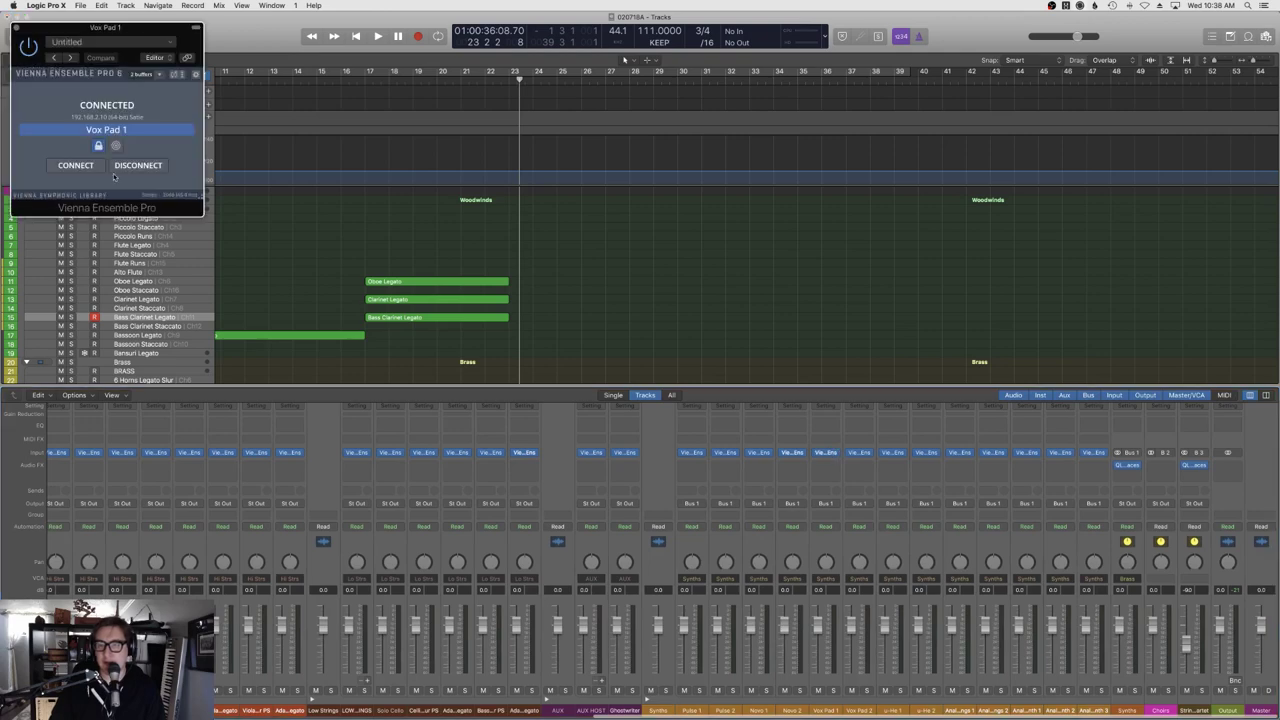
{"action": "left_click", "coordinate": [15, 28]}
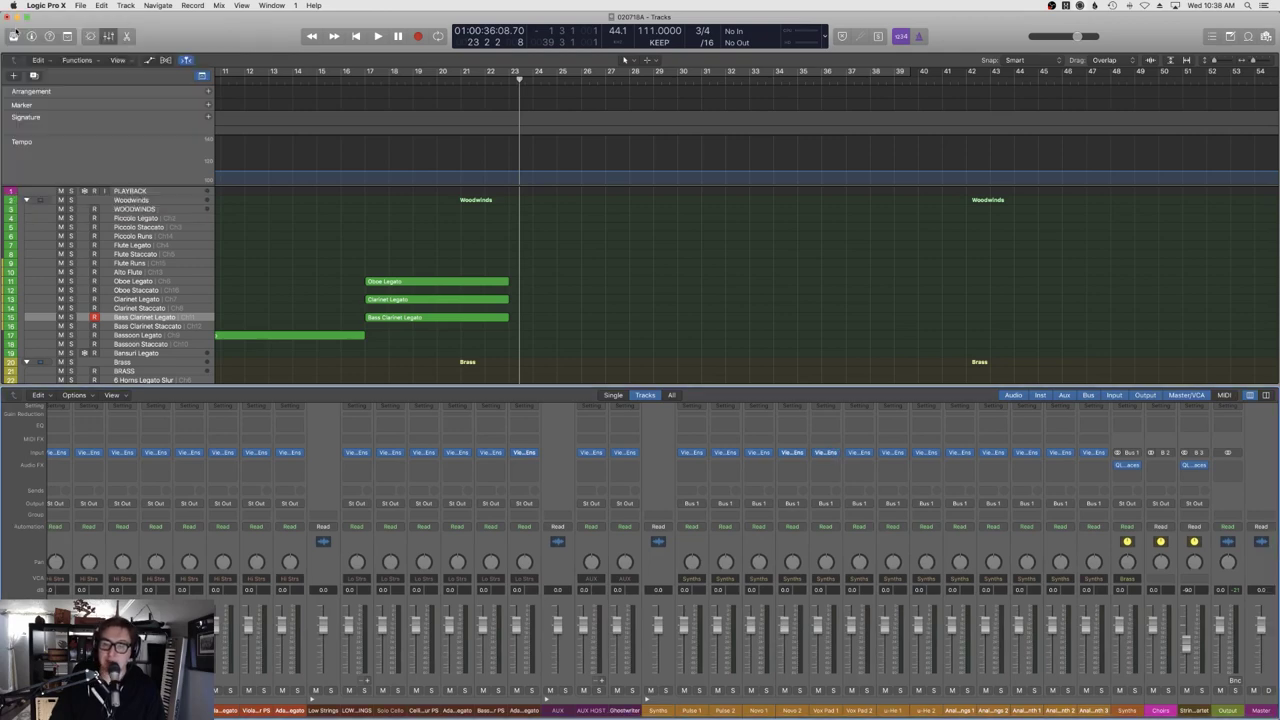
{"action": "key", "text": "x"}
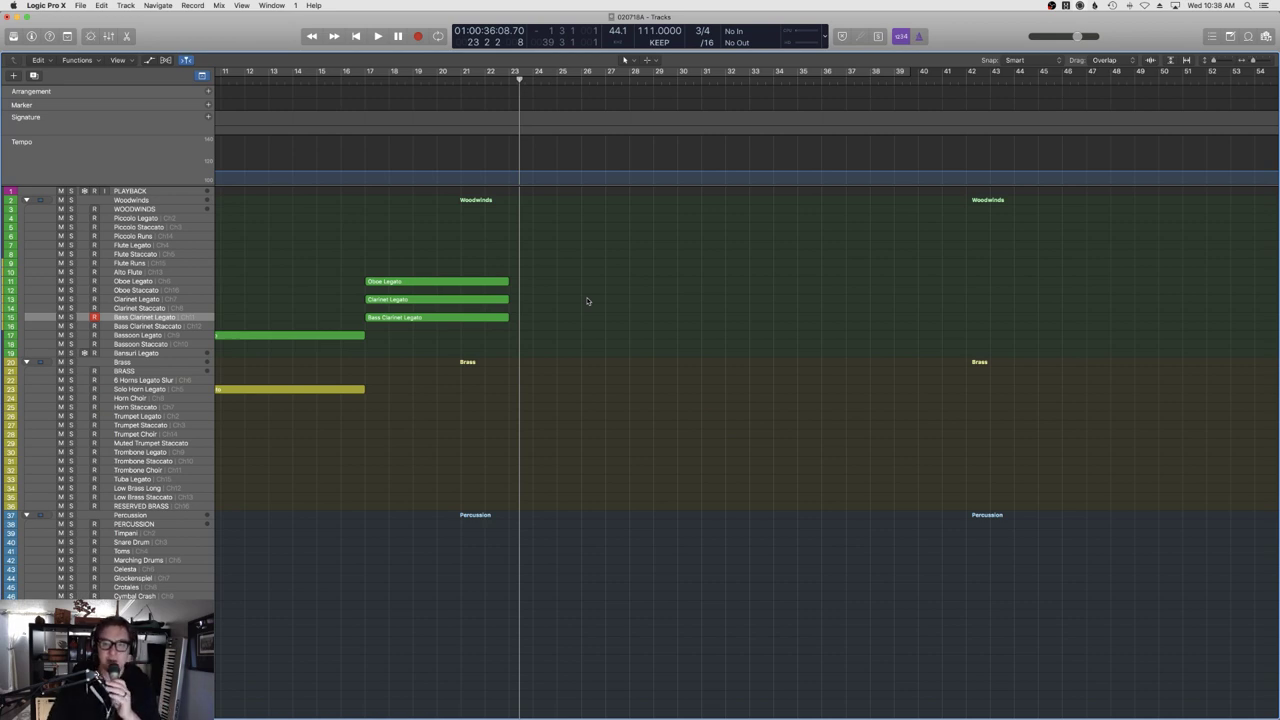
Play the piece from the beginning while viewing the viola and cello regions of bars 1 to 17.
{"action": "scroll", "coordinate": [570, 306], "scroll_direction": "left", "scroll_amount": 1}
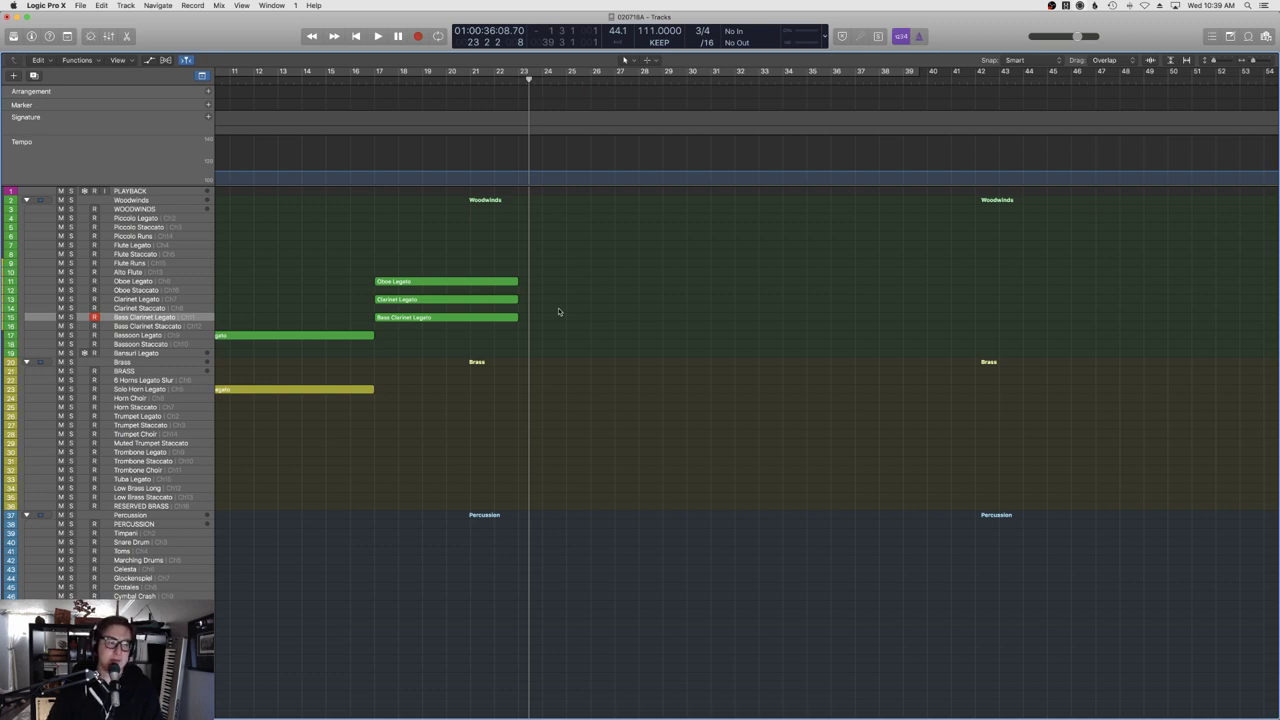
{"action": "scroll", "coordinate": [560, 312], "scroll_direction": "left", "scroll_amount": 5}
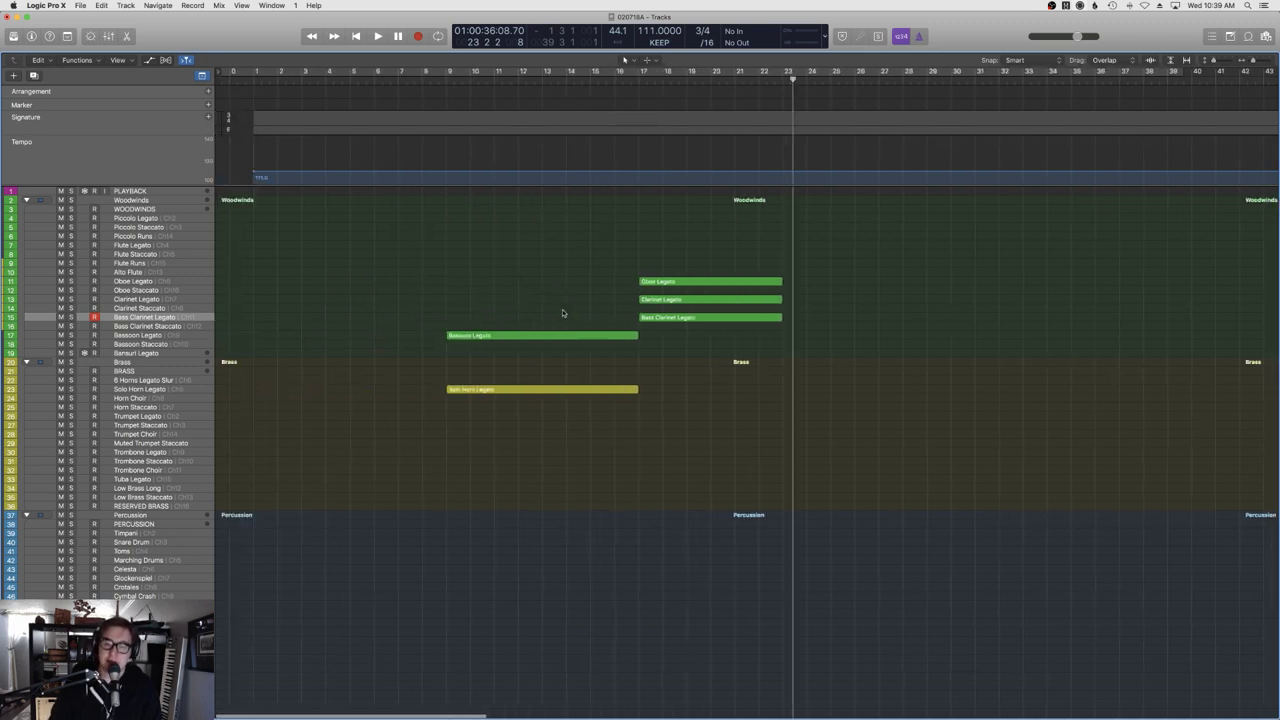
{"action": "scroll", "coordinate": [551, 312], "scroll_direction": "down", "scroll_amount": 5}
{"action": "scroll", "coordinate": [551, 312], "scroll_direction": "down", "scroll_amount": 15}
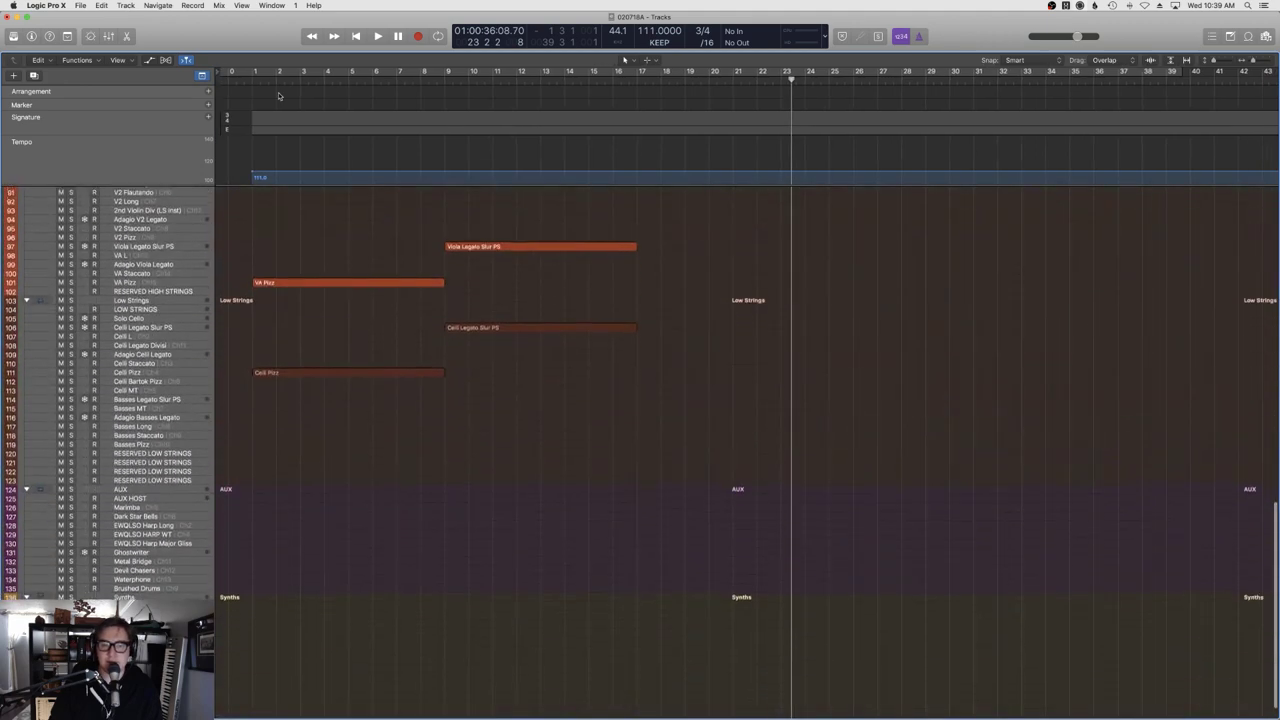
{"action": "key", "text": "Return"}
{"action": "key", "text": "space"}
{"action": "scroll", "coordinate": [417, 298], "scroll_direction": "up", "scroll_amount": 7}
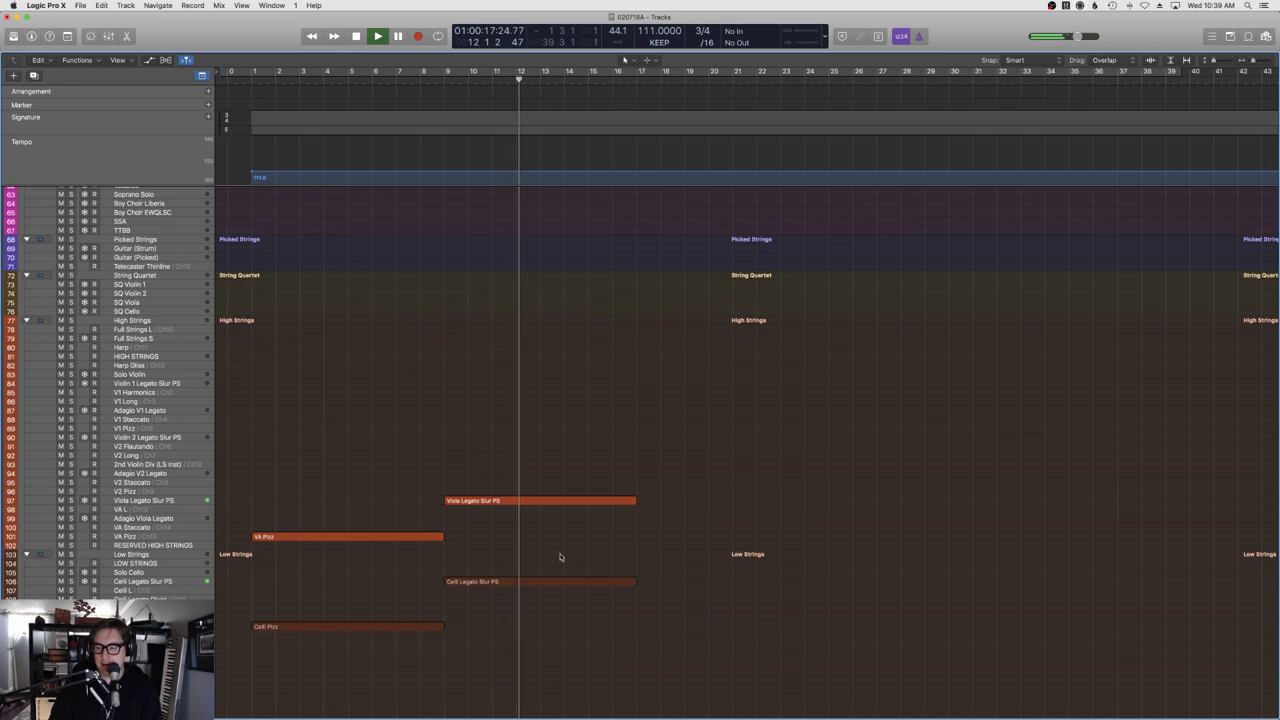
Lengthen the F2 note just before bar 12 in the Celli Legato Slur PS region, and play back from bar 11.
{"action": "double_click", "coordinate": [548, 581]}
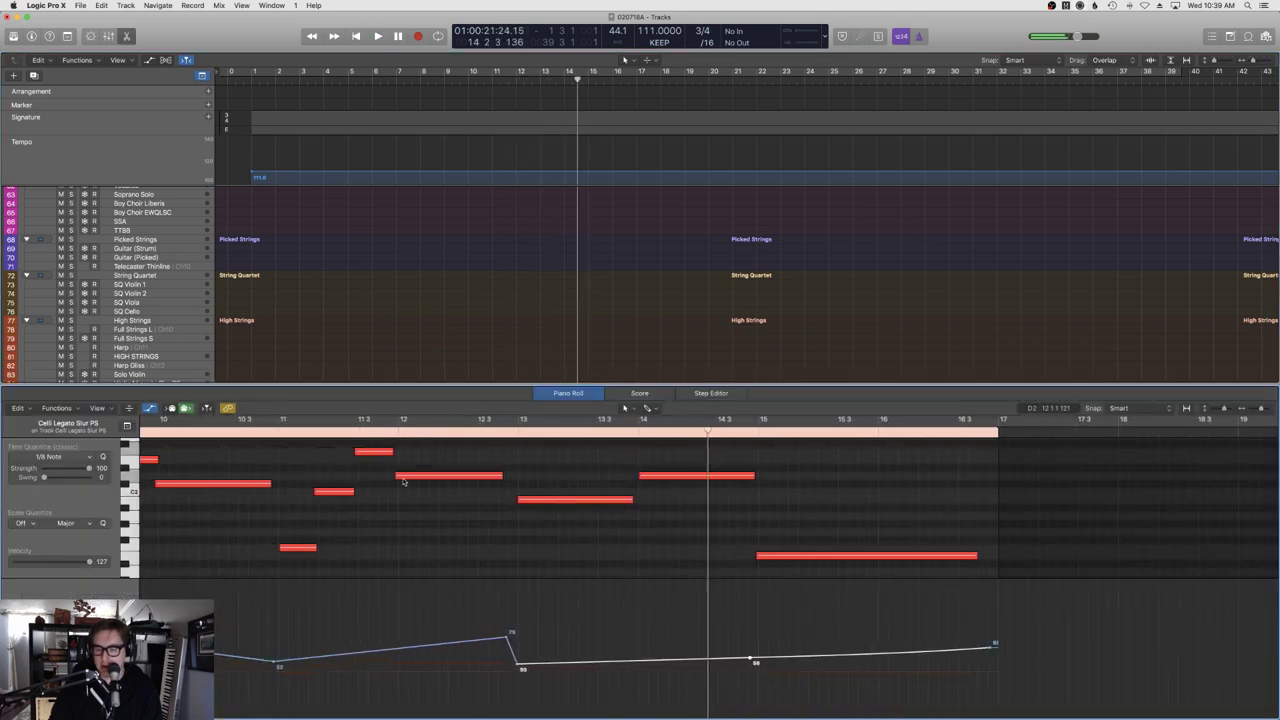
{"action": "scroll", "coordinate": [391, 491], "scroll_direction": "left", "scroll_amount": 2}
{"action": "double_click", "coordinate": [325, 433]}
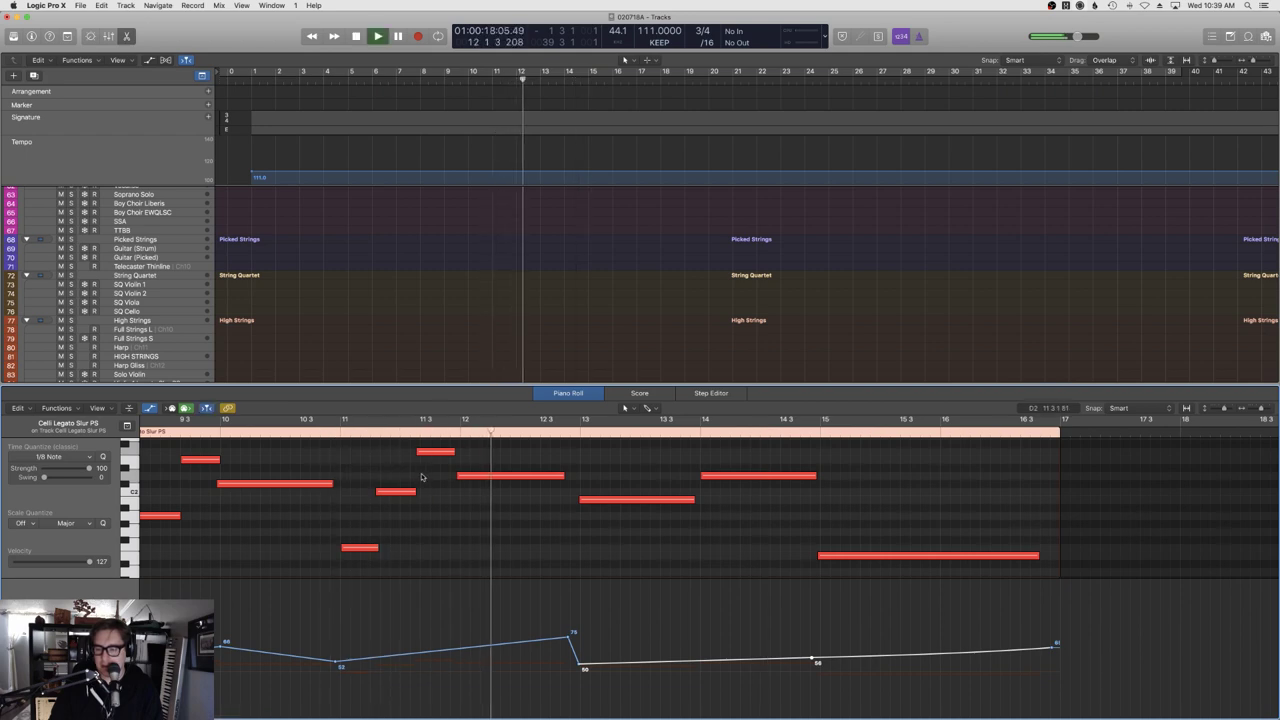
{"action": "key", "text": "space"}
{"action": "left_click", "coordinate": [453, 452]}
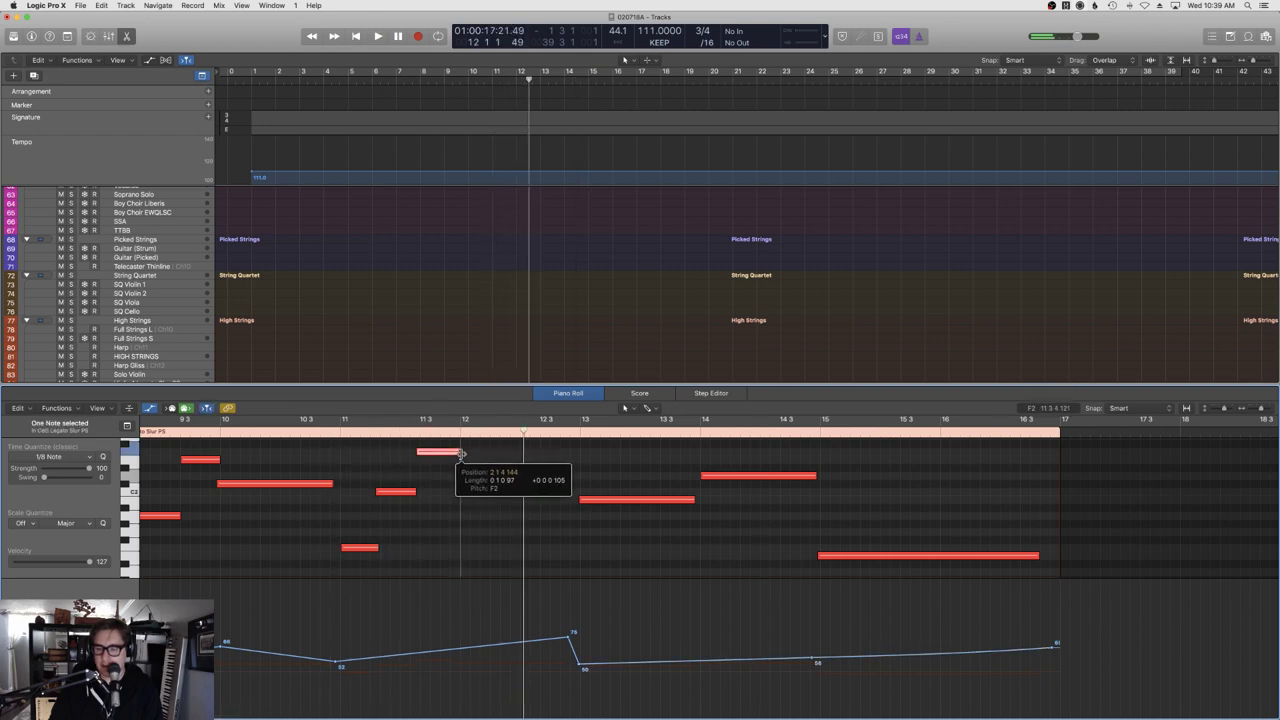
{"action": "double_click", "coordinate": [330, 433]}
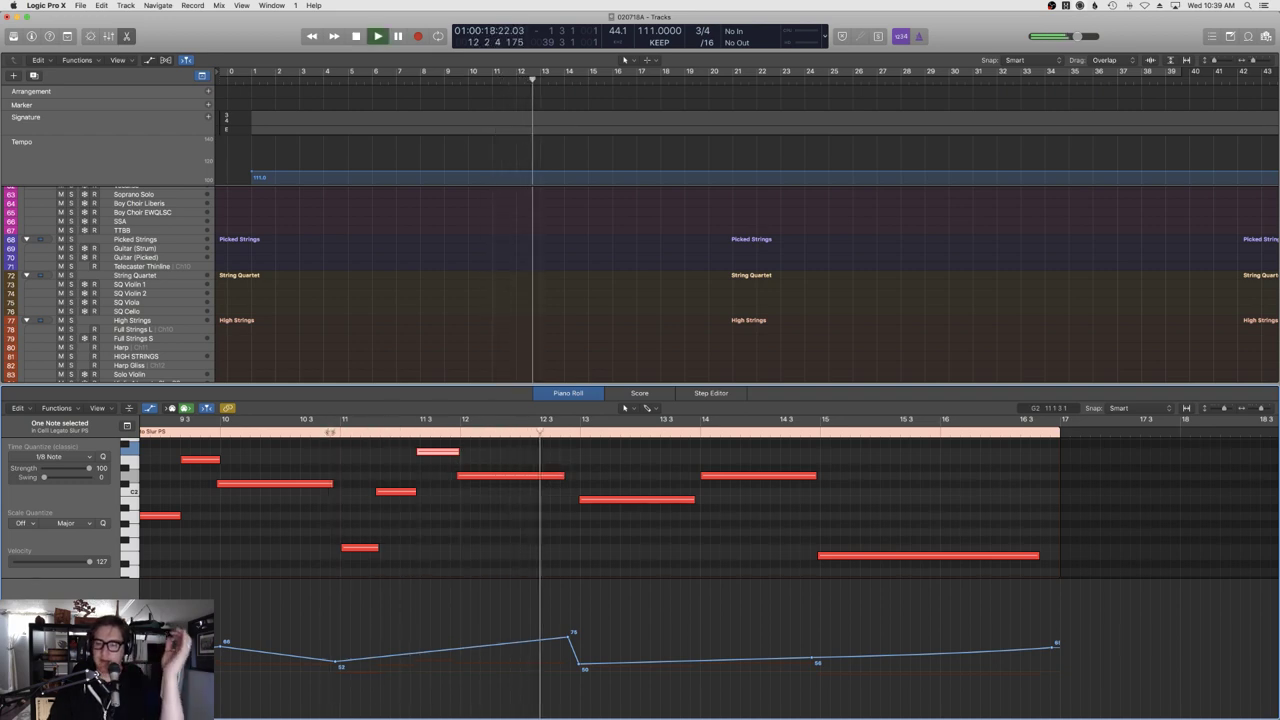
{"action": "scroll", "coordinate": [623, 471], "scroll_direction": "up", "scroll_amount": 1}
{"action": "scroll", "coordinate": [644, 352], "scroll_direction": "down", "scroll_amount": 1}
{"action": "key", "text": "e"}
Listen to the woodwind passage up to bar 23 while surveying the tracks from woodwinds down to strings.
{"action": "scroll", "coordinate": [645, 355], "scroll_direction": "up", "scroll_amount": 15}
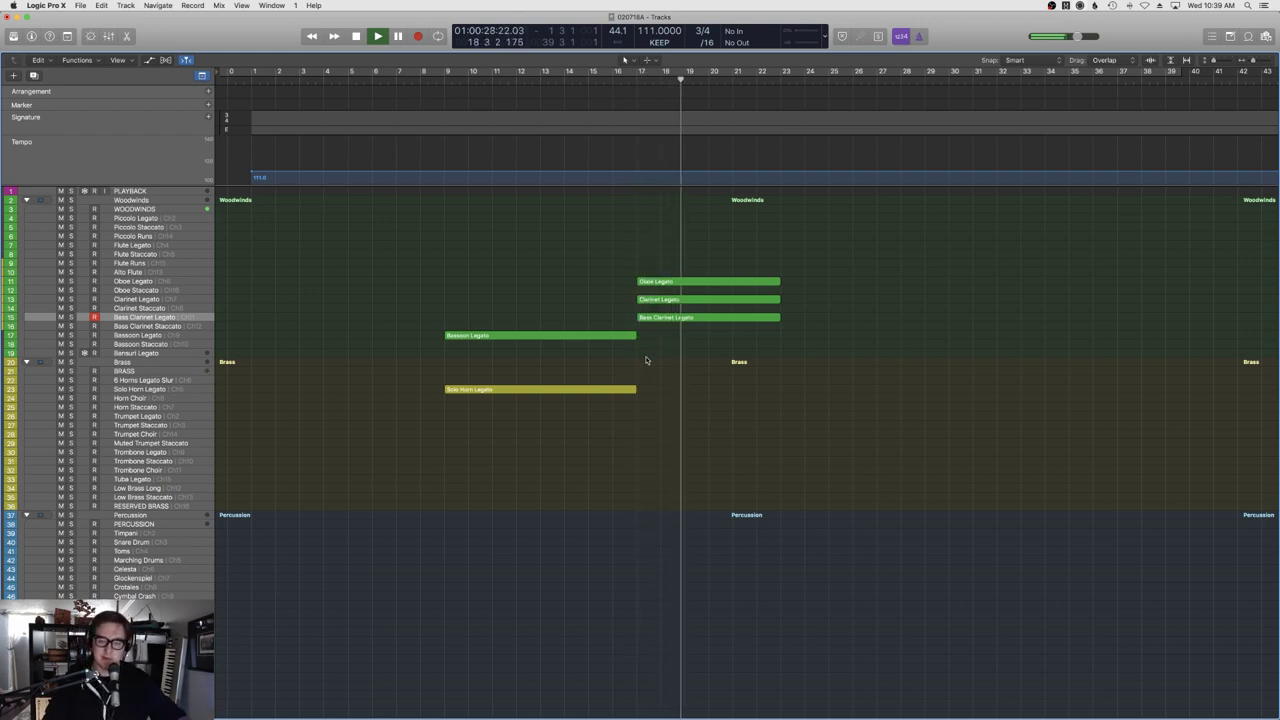
{"action": "scroll", "coordinate": [647, 368], "scroll_direction": "right", "scroll_amount": 5}
{"action": "scroll", "coordinate": [647, 368], "scroll_direction": "down", "scroll_amount": 1}
{"action": "scroll", "coordinate": [648, 376], "scroll_direction": "down", "scroll_amount": 10}
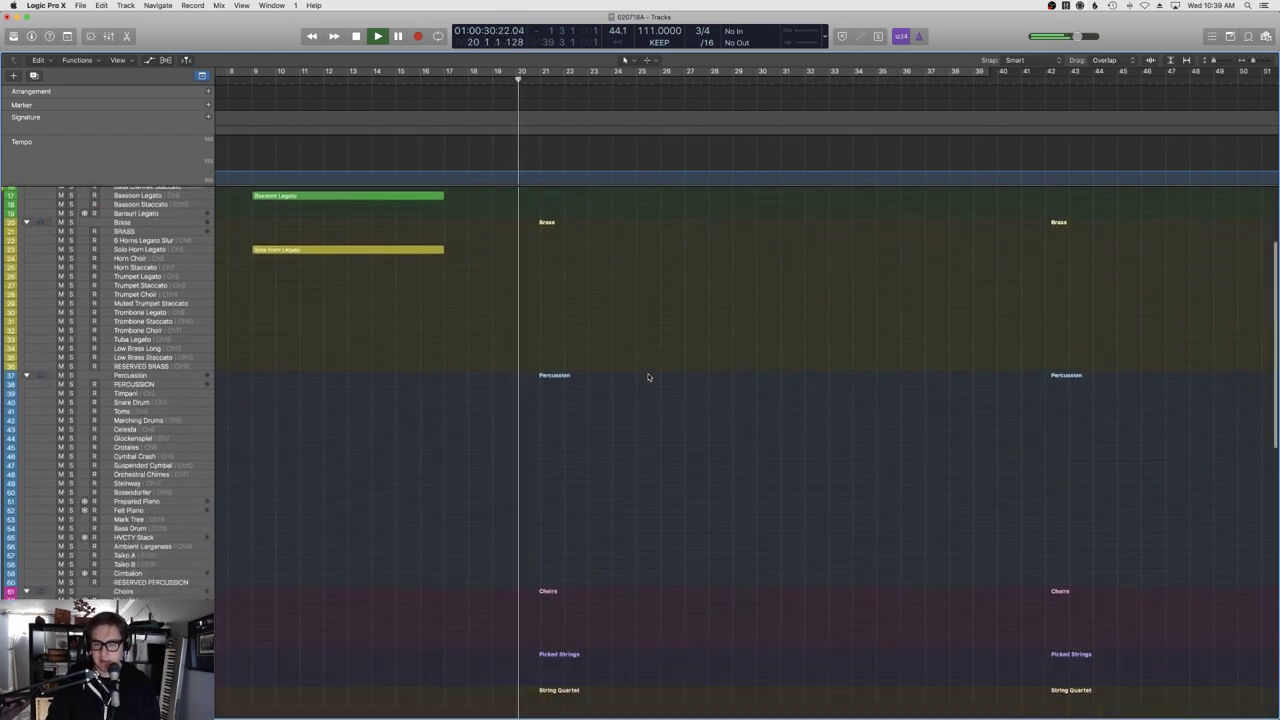
{"action": "scroll", "coordinate": [643, 375], "scroll_direction": "down", "scroll_amount": 3}
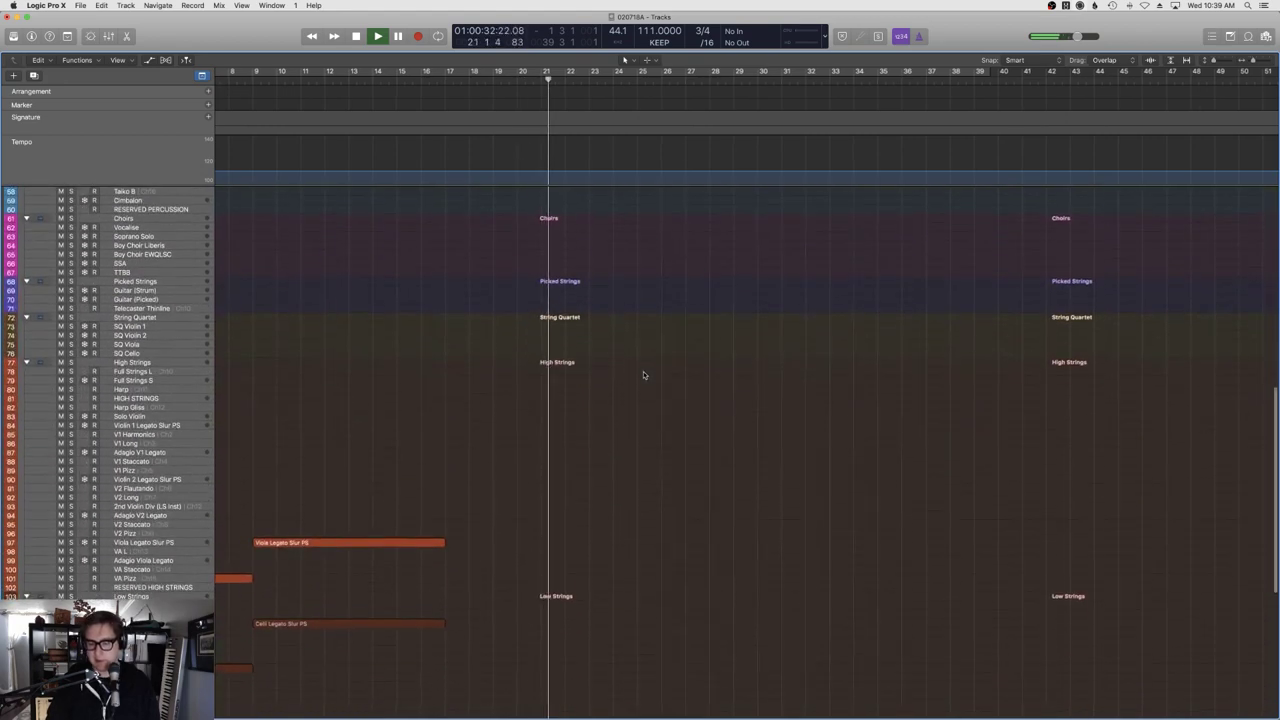
{"action": "scroll", "coordinate": [317, 416], "scroll_direction": "down", "scroll_amount": 1}
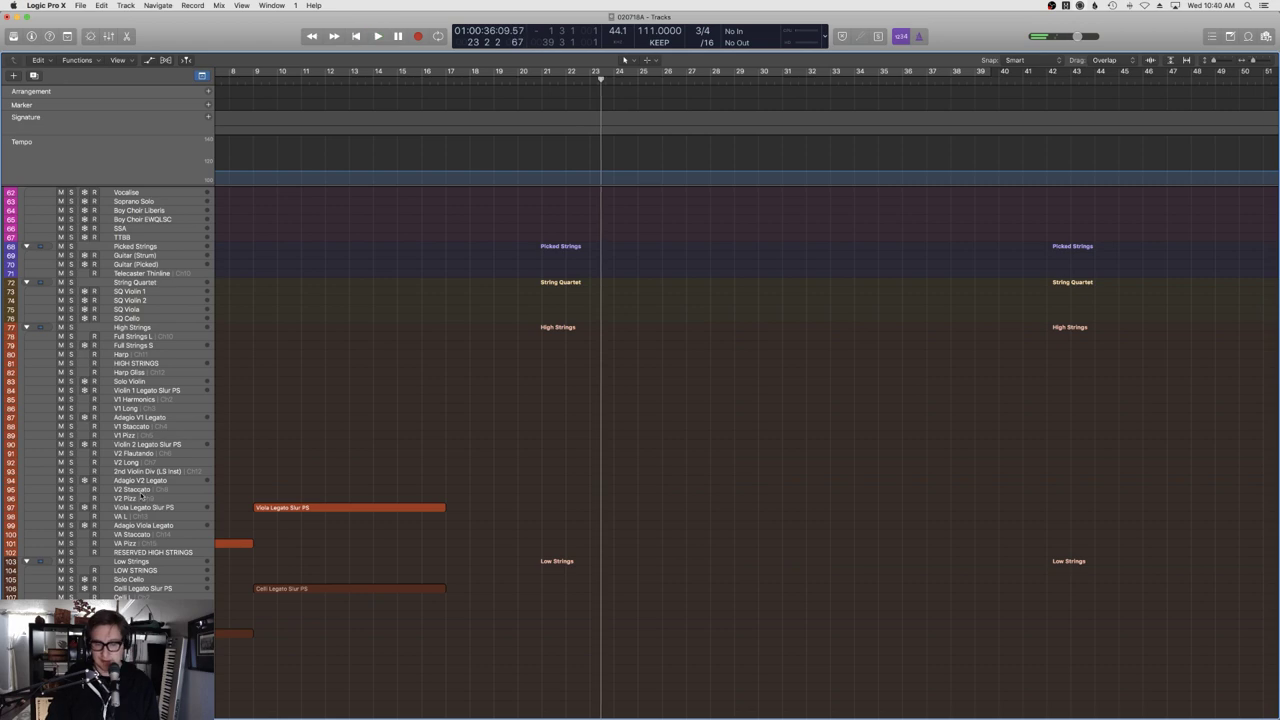
Select the V2 Flautando track and replay the passage through bar 22 while comparing the woodwind, percussion and string tracks.
{"action": "left_click", "coordinate": [142, 453]}
{"action": "left_click", "coordinate": [375, 80]}
{"action": "key", "text": "space"}
{"action": "scroll", "coordinate": [530, 381], "scroll_direction": "up", "scroll_amount": 15}
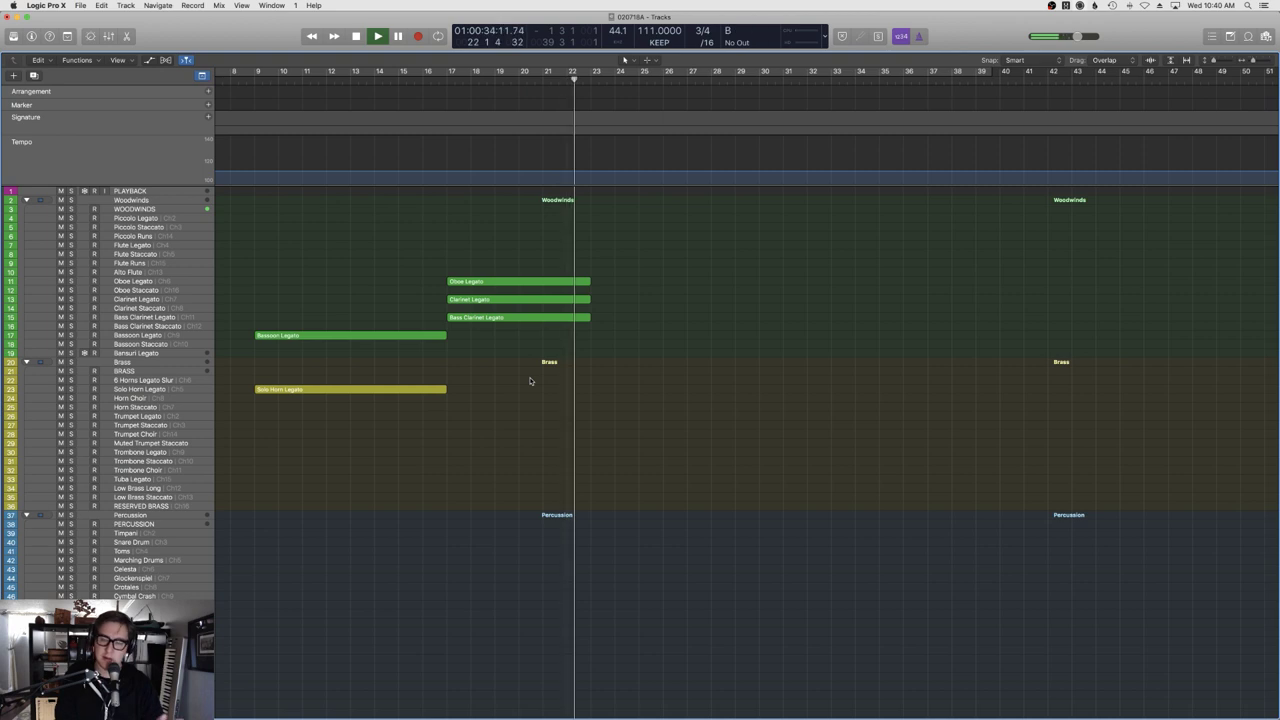
{"action": "scroll", "coordinate": [689, 522], "scroll_direction": "down", "scroll_amount": 2}
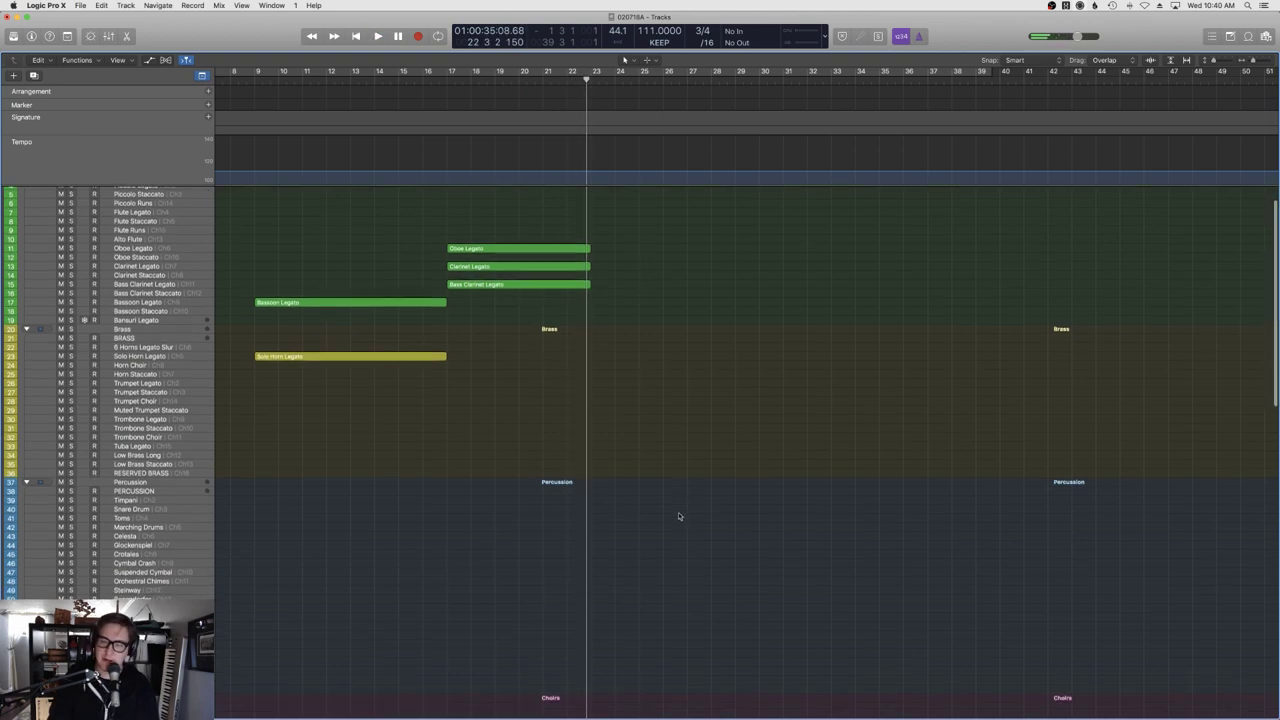
{"action": "scroll", "coordinate": [678, 515], "scroll_direction": "down", "scroll_amount": 15}
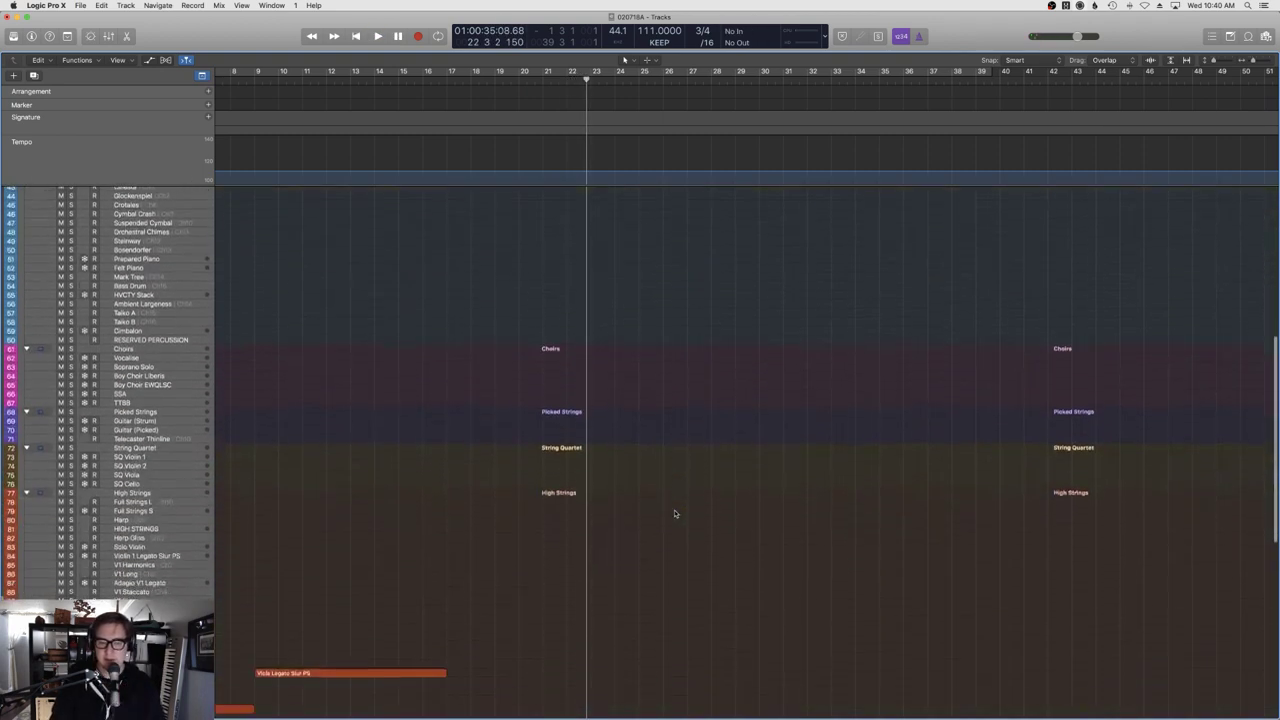
{"action": "scroll", "coordinate": [675, 513], "scroll_direction": "up", "scroll_amount": 15}
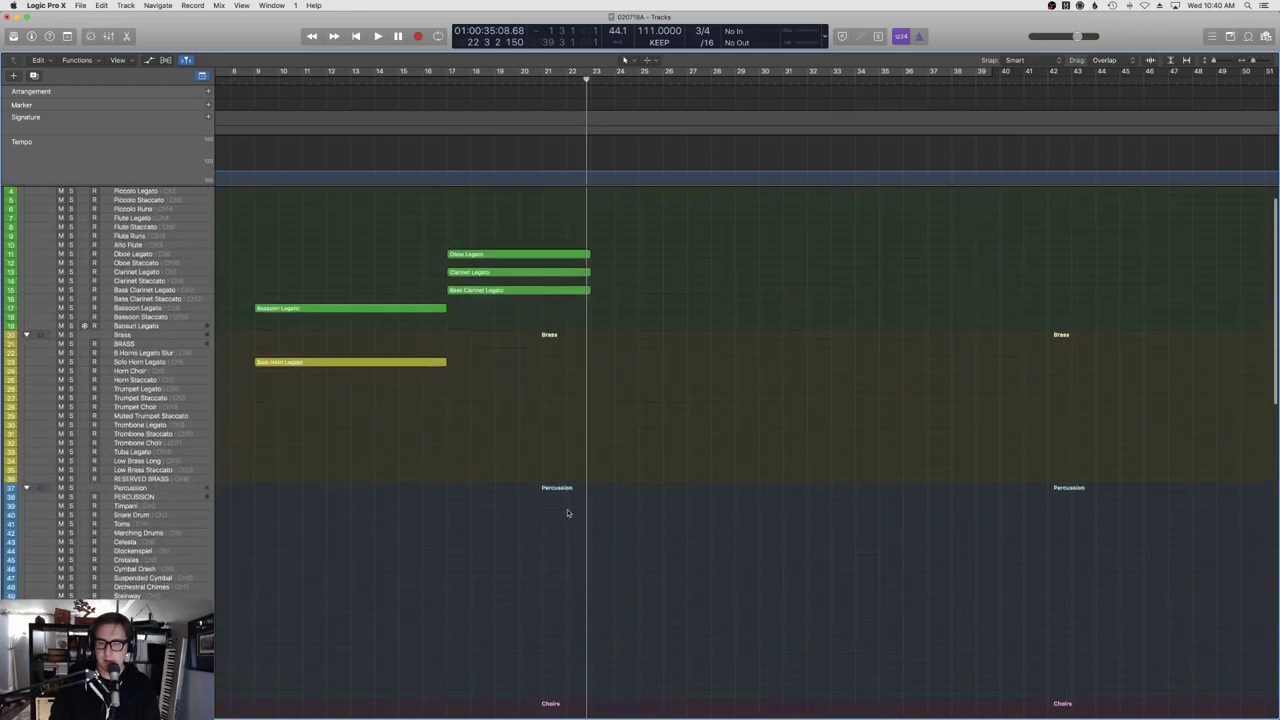
Select the Celesta track for recording and place the playhead on beat 2 of bar 17.
{"action": "scroll", "coordinate": [568, 513], "scroll_direction": "down", "scroll_amount": 5}
{"action": "left_click", "coordinate": [128, 355]}
{"action": "left_click", "coordinate": [472, 80]}
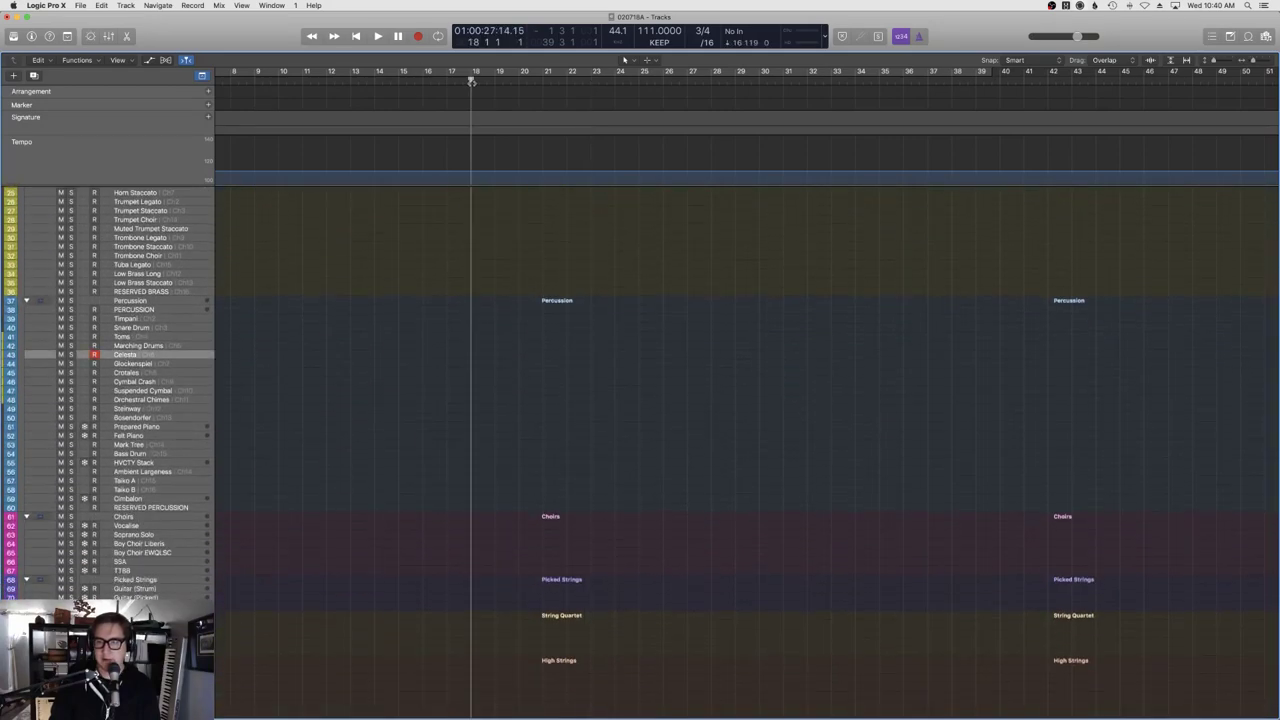
{"action": "scroll", "coordinate": [530, 151], "scroll_direction": "up", "scroll_amount": 5}
{"action": "left_click", "coordinate": [451, 80]}
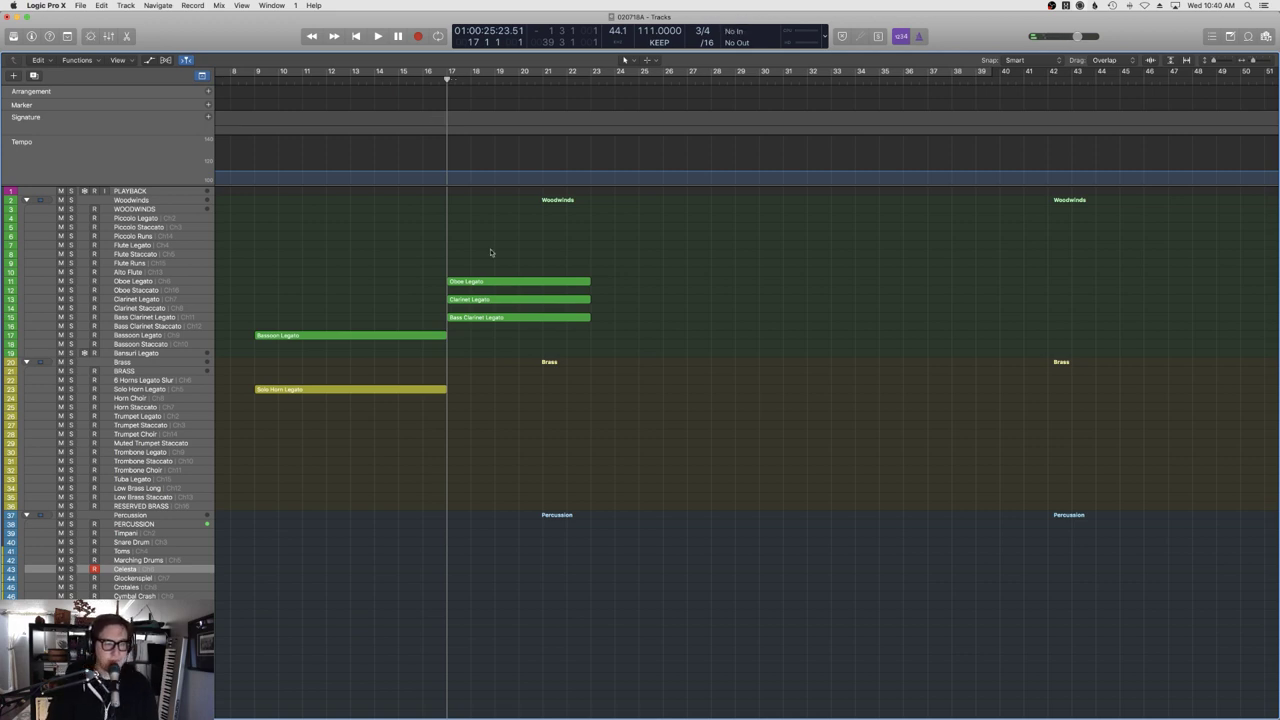
{"action": "scroll", "coordinate": [490, 252], "scroll_direction": "right", "scroll_amount": 2}
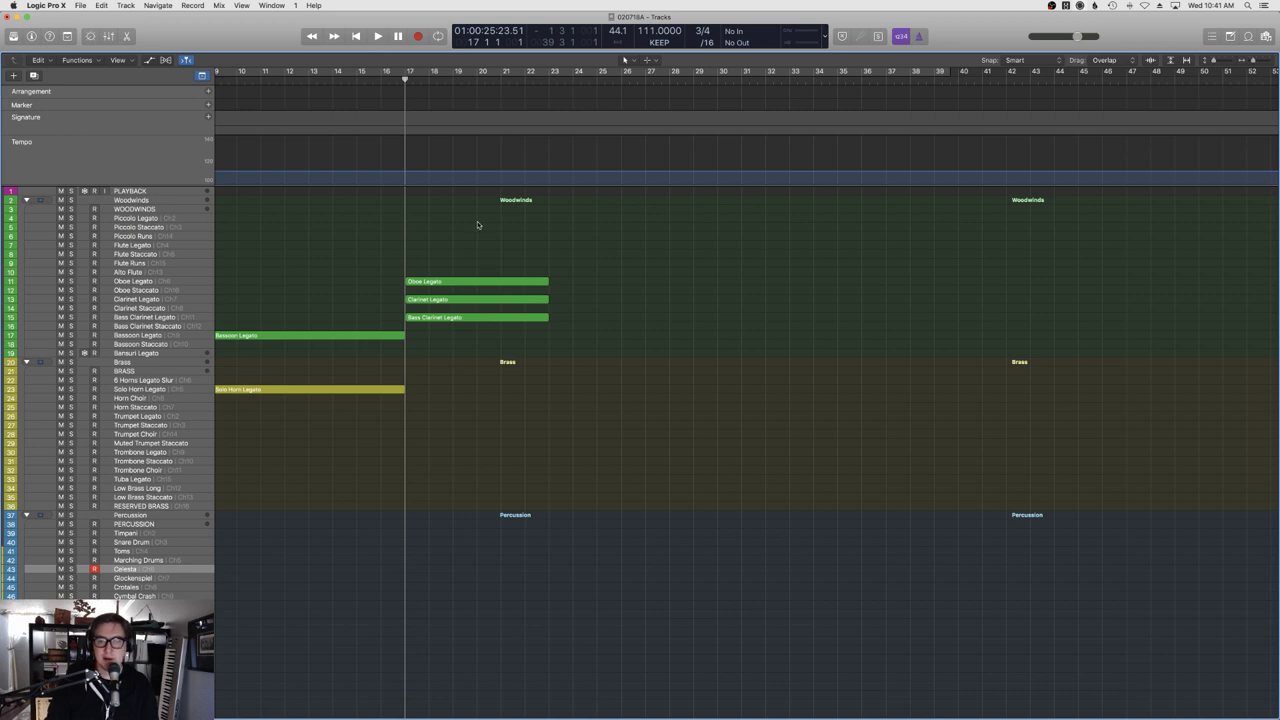
{"action": "left_click", "coordinate": [413, 80]}
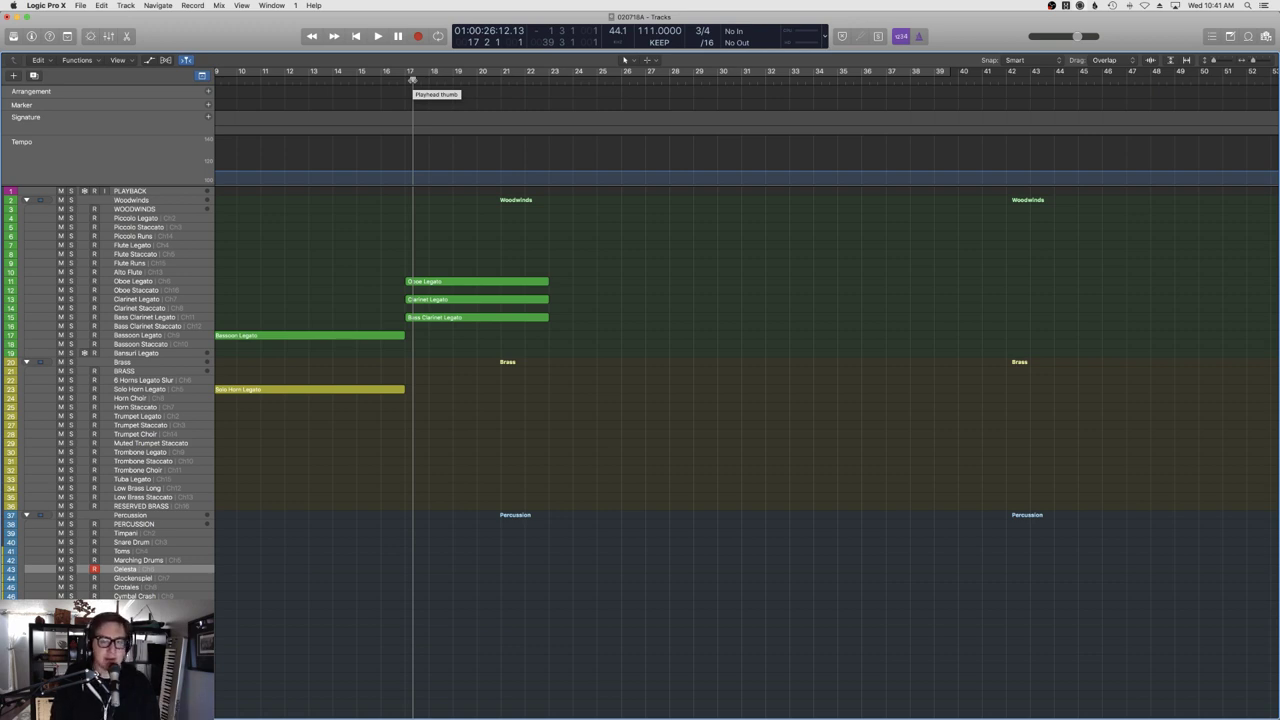
{"action": "scroll", "coordinate": [529, 230], "scroll_direction": "left", "scroll_amount": 1}
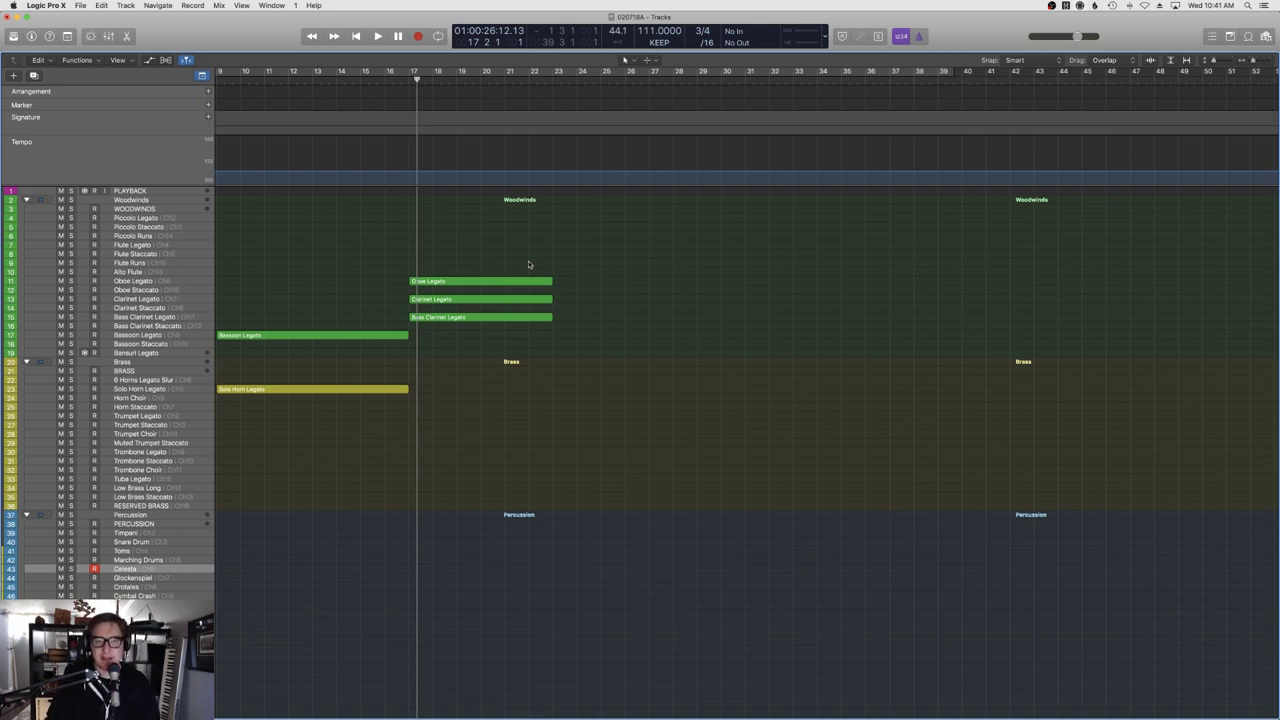
Try to record a Celesta line from bar 17, and delete the recorded region.
{"action": "key", "text": "r"}
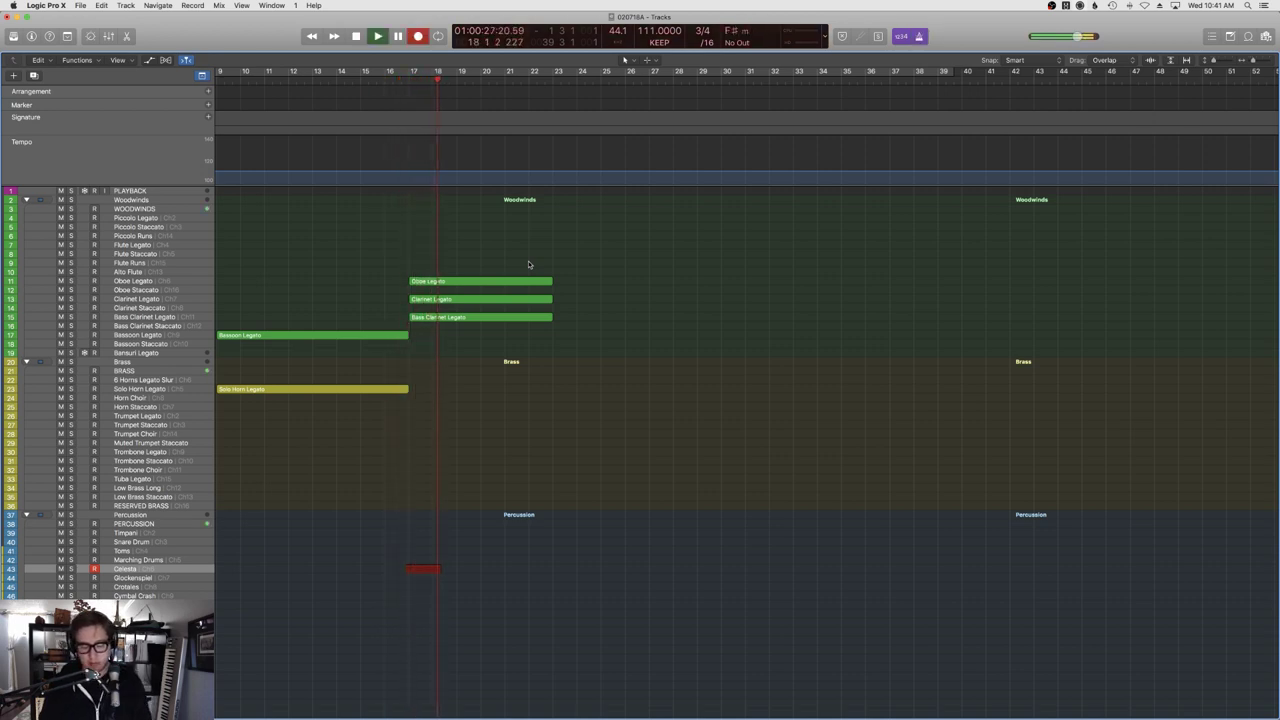
{"action": "key", "text": "space"}
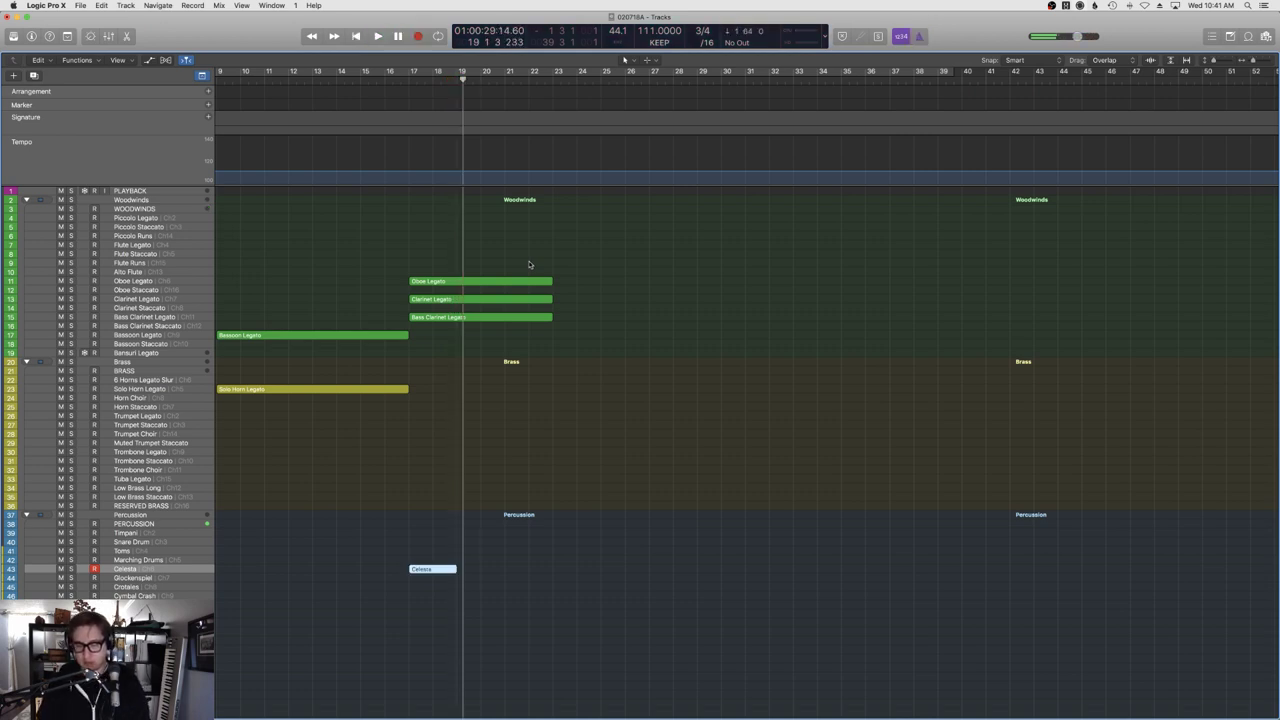
{"action": "key", "text": "r"}
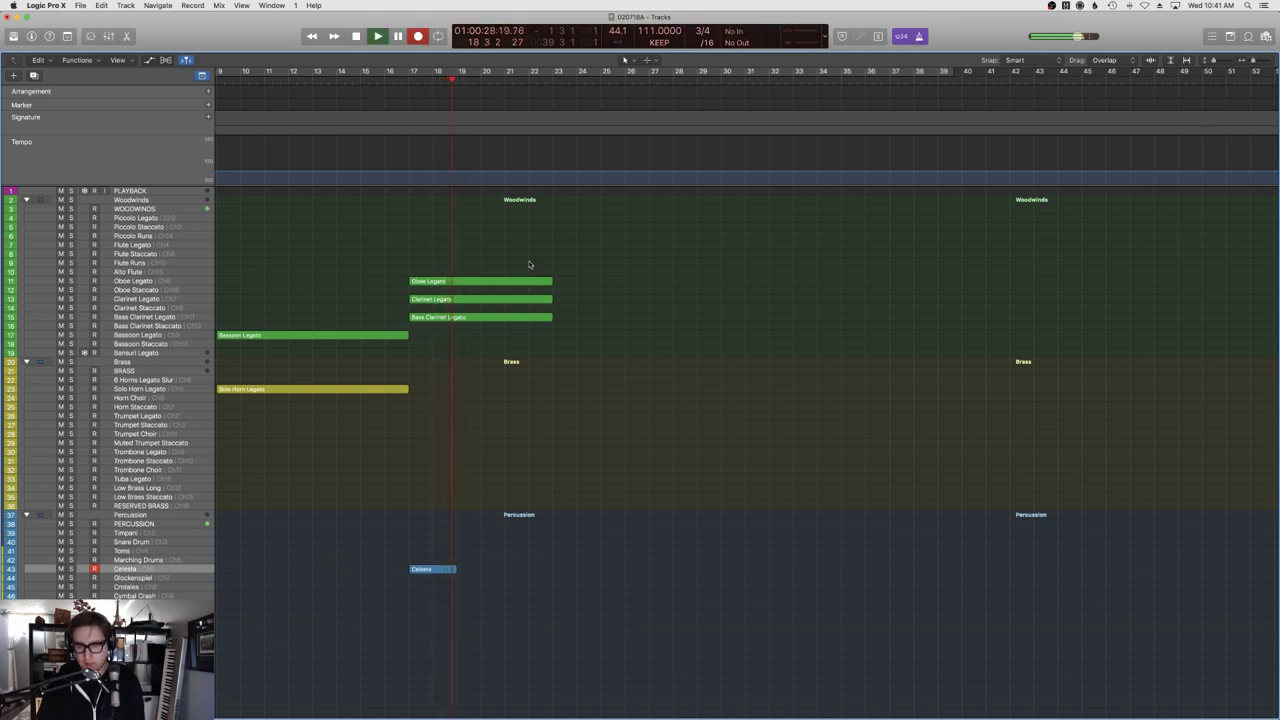
{"action": "key", "text": "space"}
{"action": "left_click_drag", "start_coordinate": [463, 510], "coordinate": [398, 617]}
{"action": "key", "text": "Delete"}
Try another Celesta take from bar 17 to the start of bar 21, and undo the recording.
{"action": "left_click", "coordinate": [417, 78]}
{"action": "key", "text": "r"}
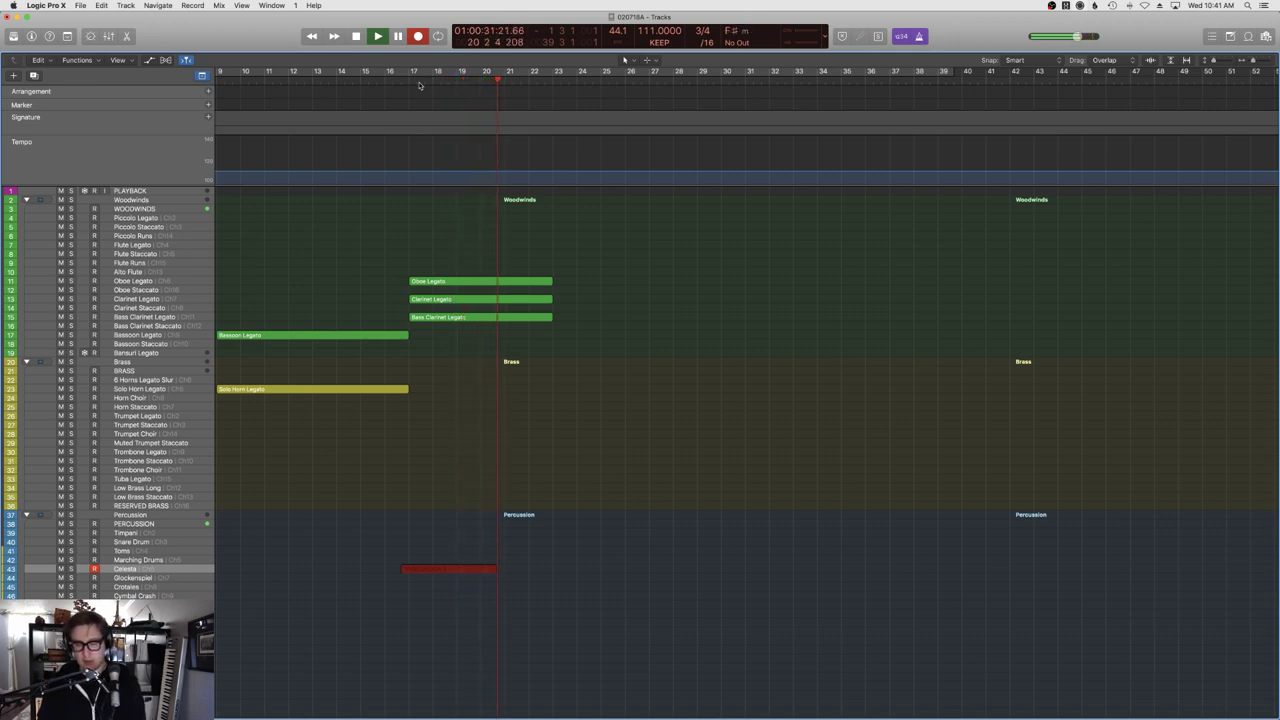
{"action": "key", "text": "space"}
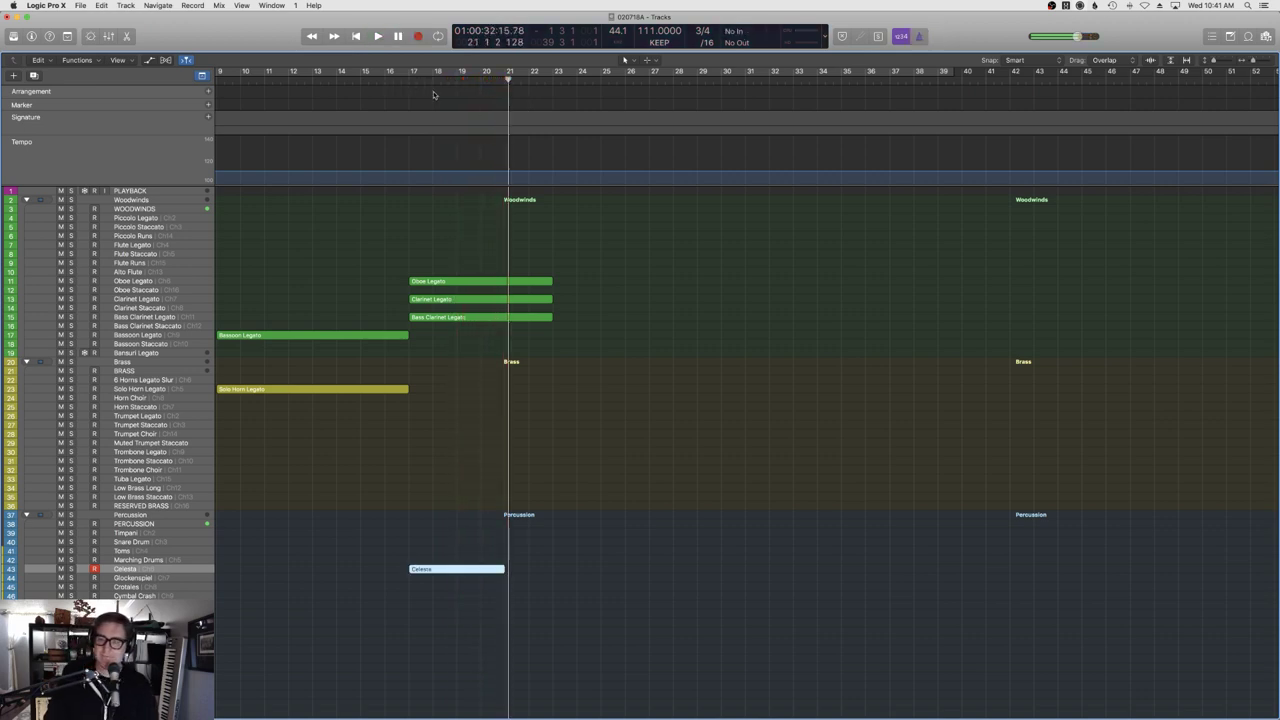
{"action": "key", "text": "super+z"}
Record the Celesta part over bars 17 to 20 and play it back with the woodwinds.
{"action": "key", "text": "r"}
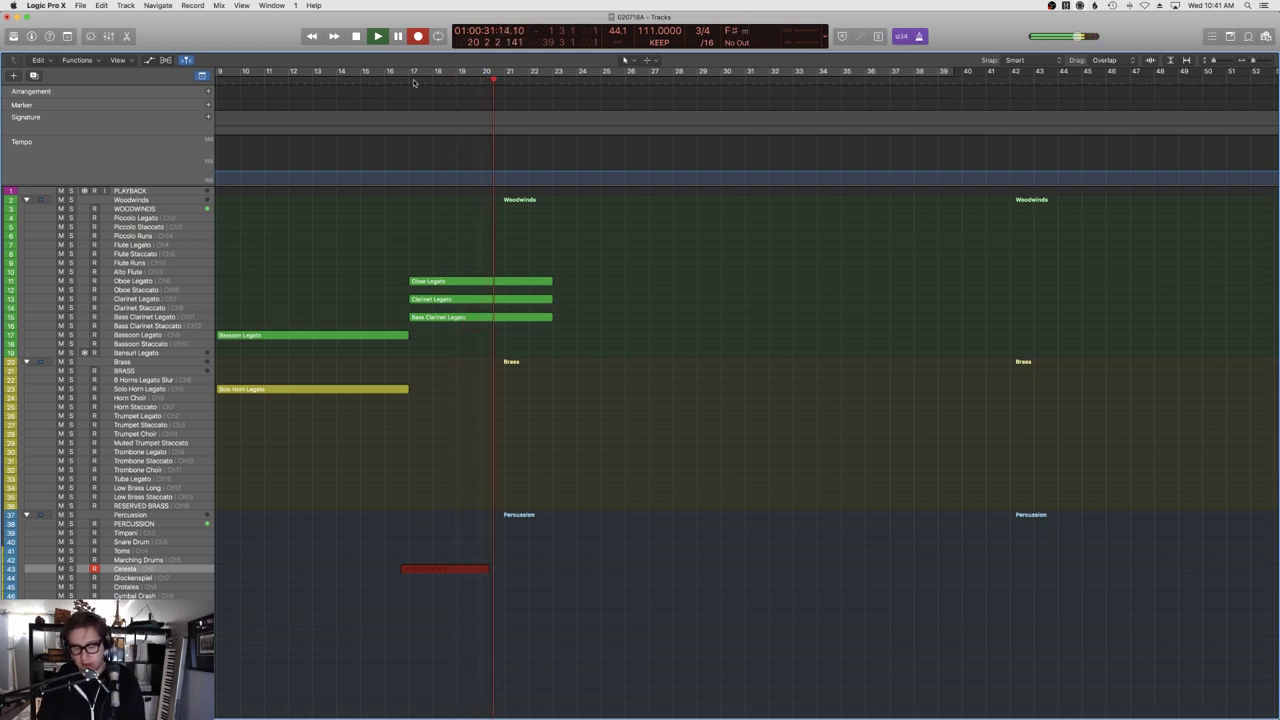
{"action": "key", "text": "space"}
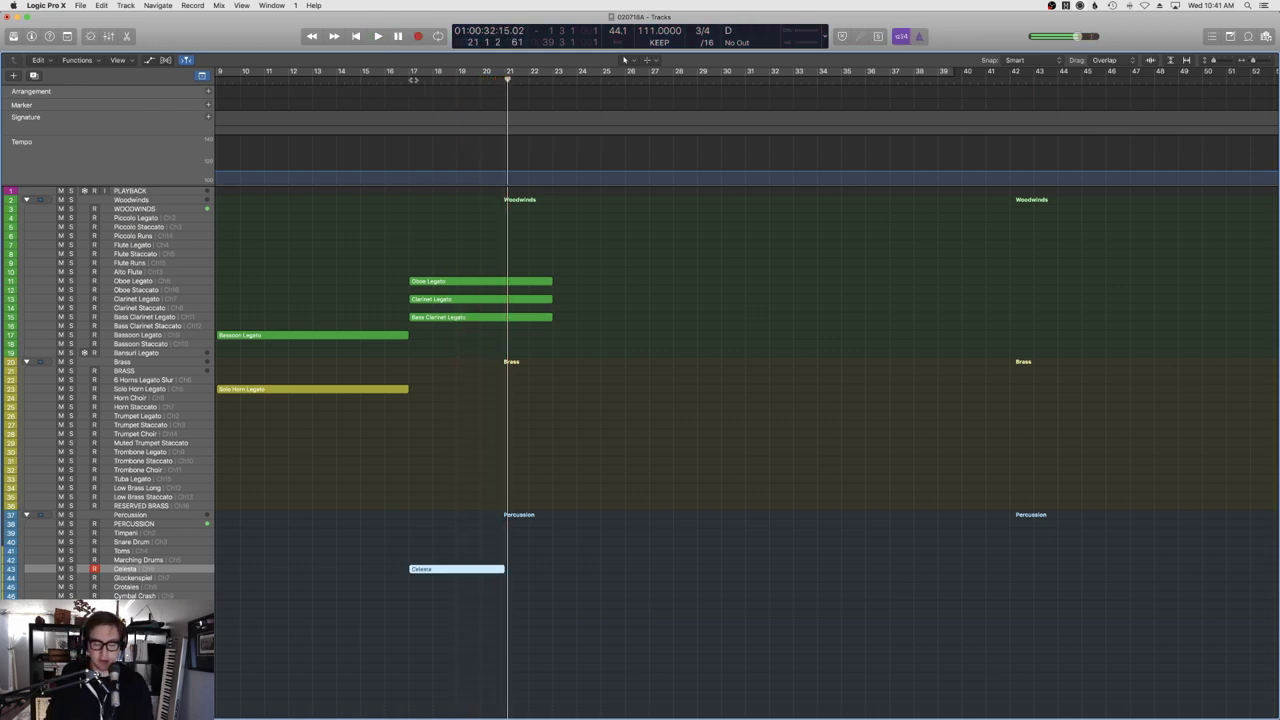
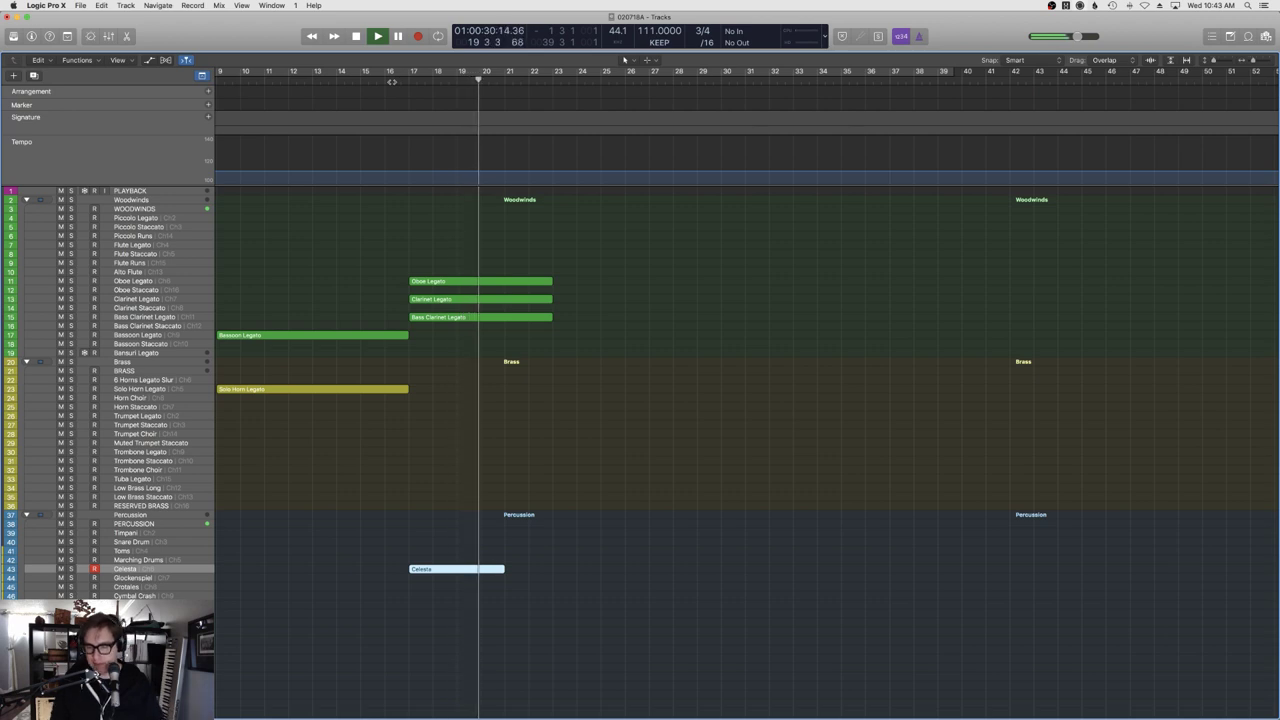
{"action": "key", "text": "space"}
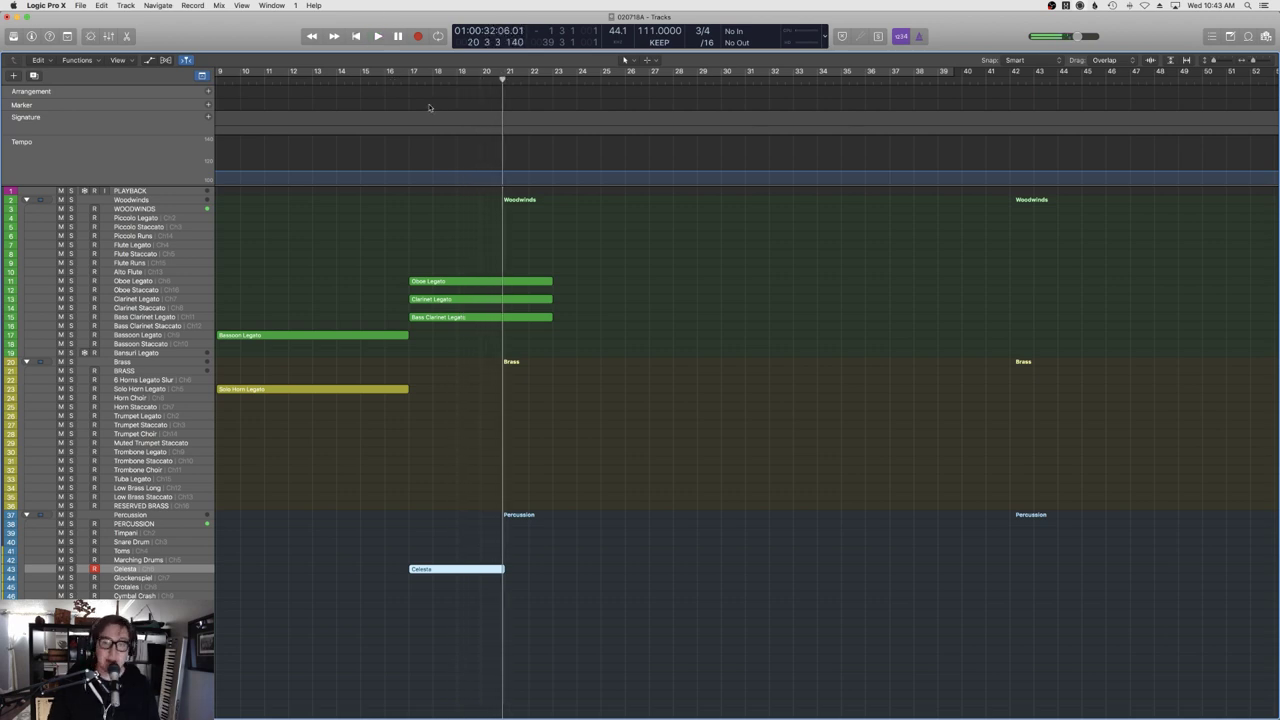
Lower all Oboe Legato Expression points together to 66, 92, 70, 89 and 75, and play back from bar 17.
{"action": "left_click", "coordinate": [478, 281]}
{"action": "key", "text": "p"}
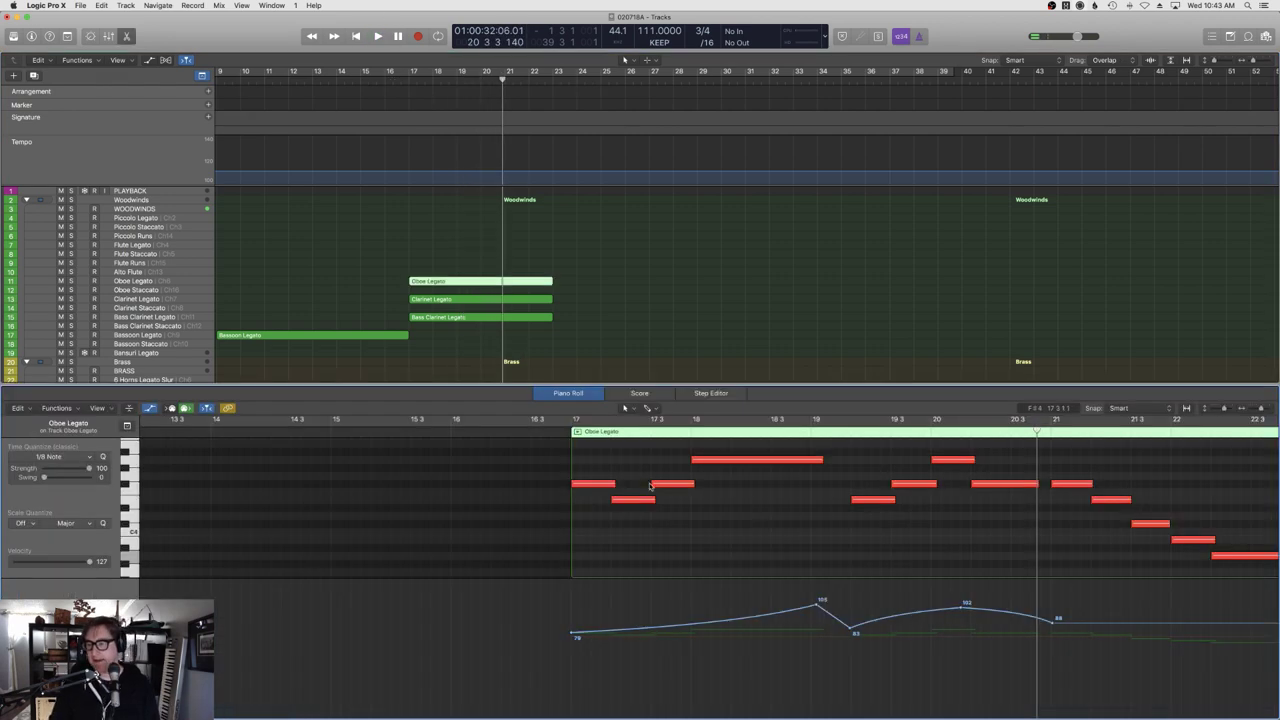
{"action": "scroll", "coordinate": [657, 489], "scroll_direction": "right", "scroll_amount": 5}
{"action": "key", "text": "e"}
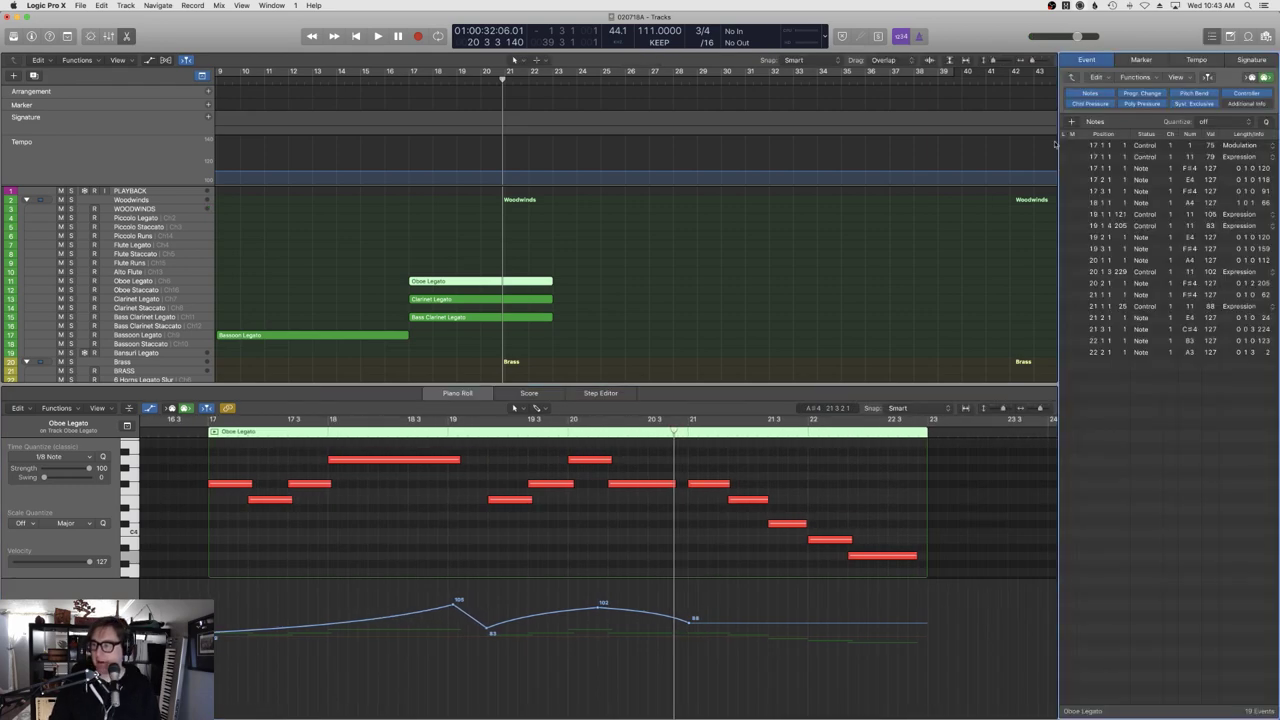
{"action": "left_click", "coordinate": [1217, 157]}
{"action": "key", "text": "shift+s"}
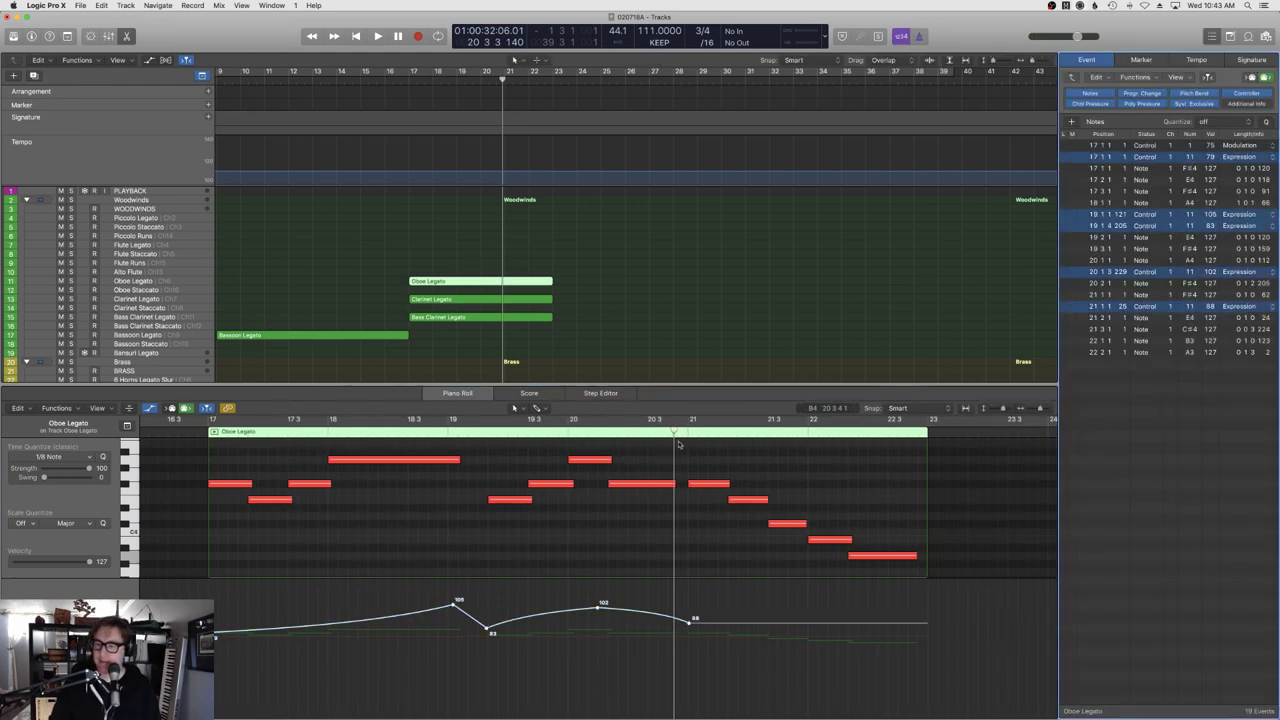
{"action": "left_click_drag", "start_coordinate": [432, 600], "coordinate": [432, 616]}
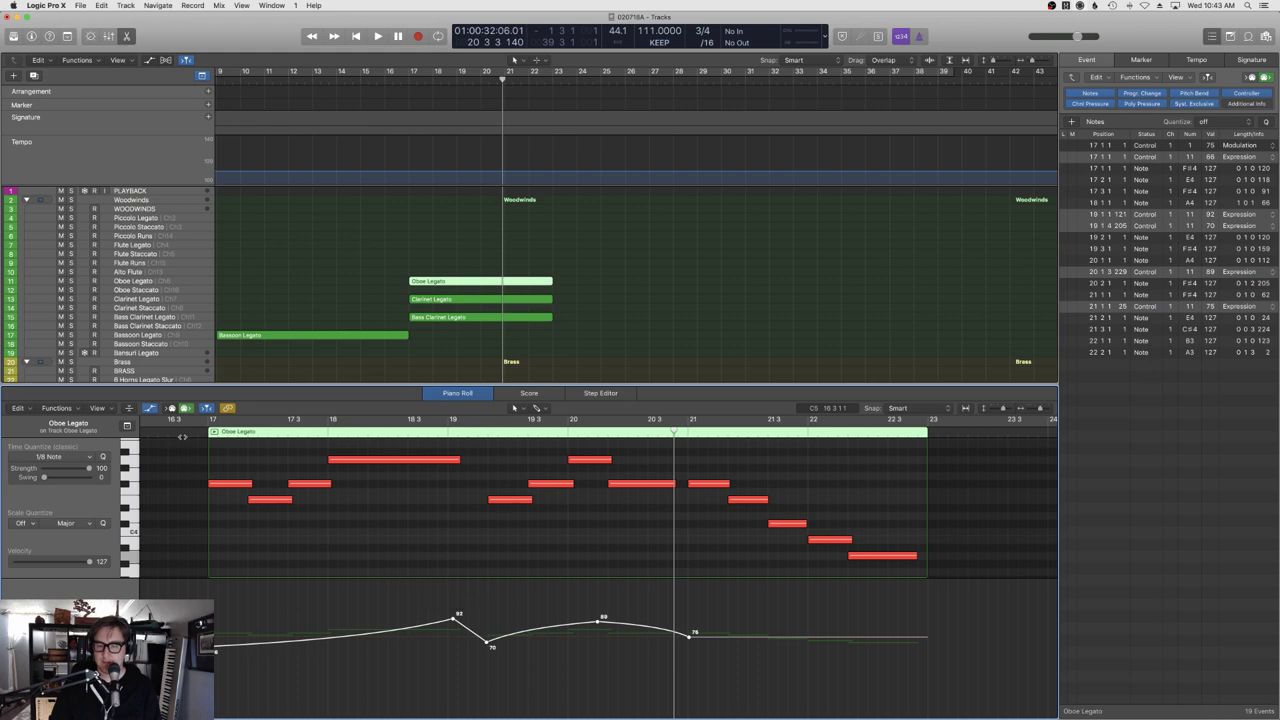
{"action": "left_click", "coordinate": [228, 484]}
{"action": "key", "text": "shift+space"}
{"action": "key", "text": "p"}
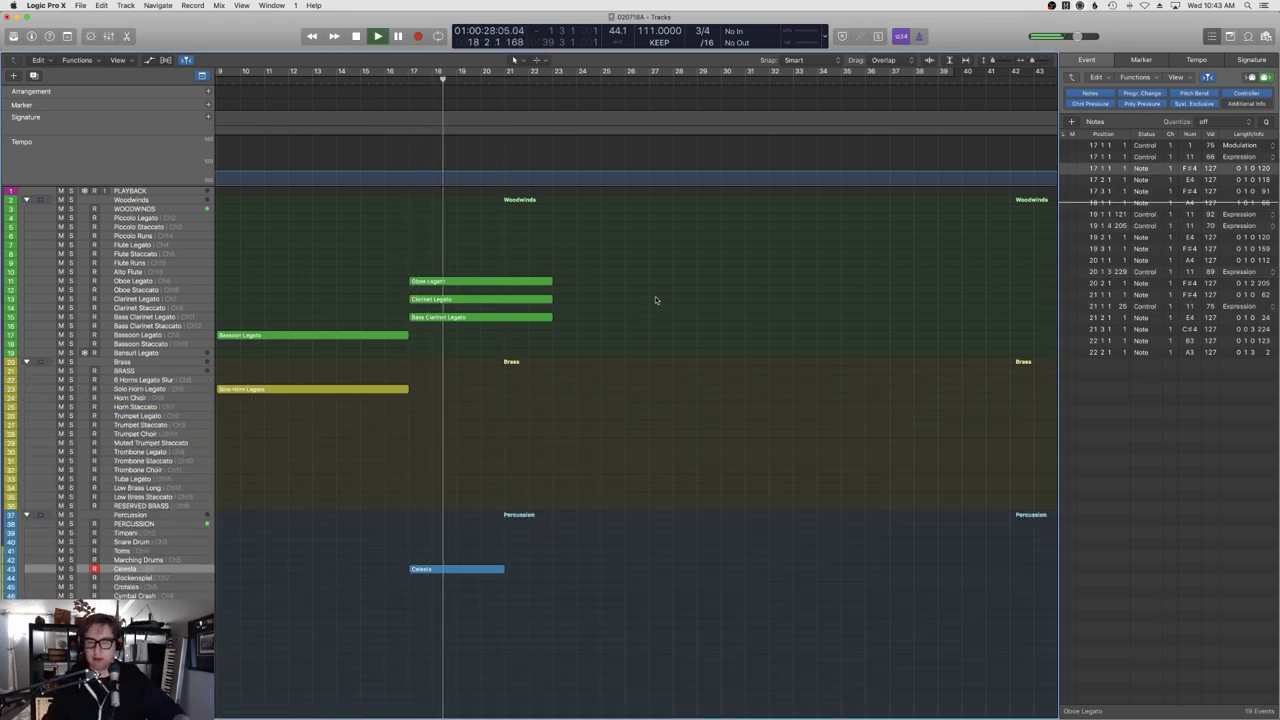
Display the Modulation curve of the Clarinet Legato region and lower its level slightly across the whole region.
{"action": "left_click", "coordinate": [514, 301]}
{"action": "double_click", "coordinate": [514, 303]}
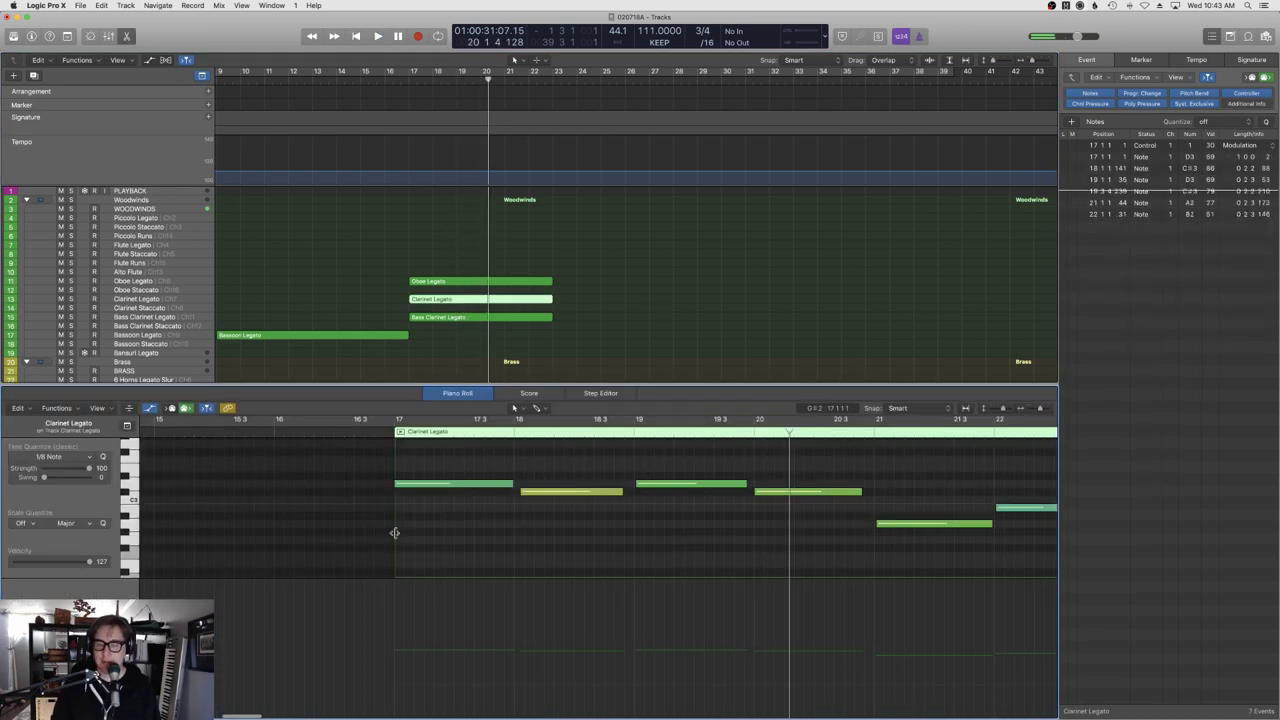
{"action": "left_click", "coordinate": [72, 550]}
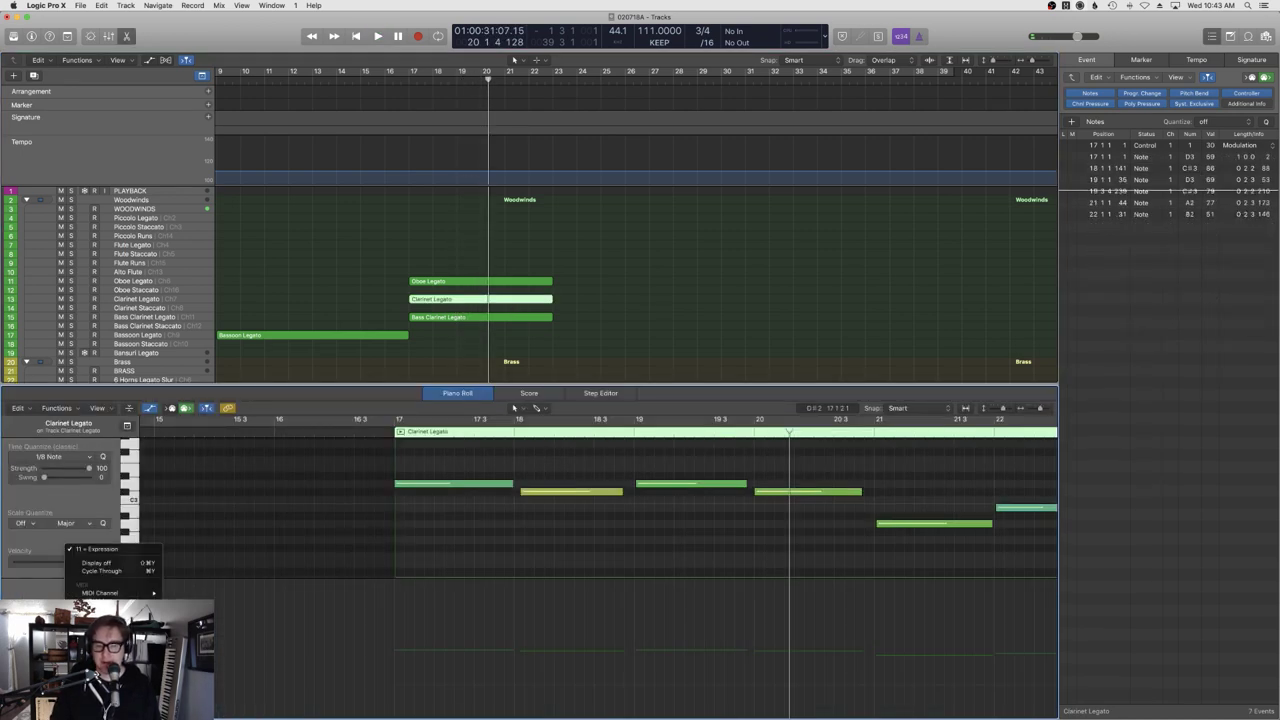
{"action": "left_click", "coordinate": [100, 607]}
{"action": "scroll", "coordinate": [660, 615], "scroll_direction": "right", "scroll_amount": 5}
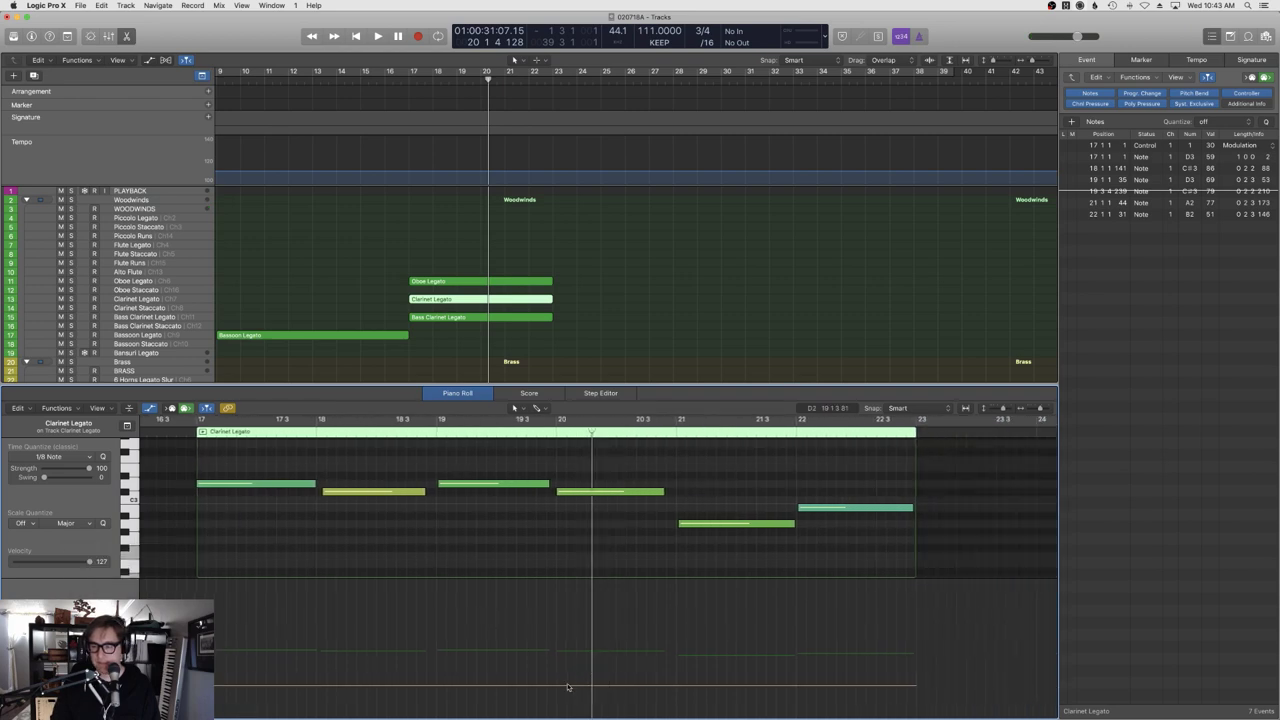
{"action": "left_click_drag", "start_coordinate": [570, 684], "coordinate": [565, 691]}
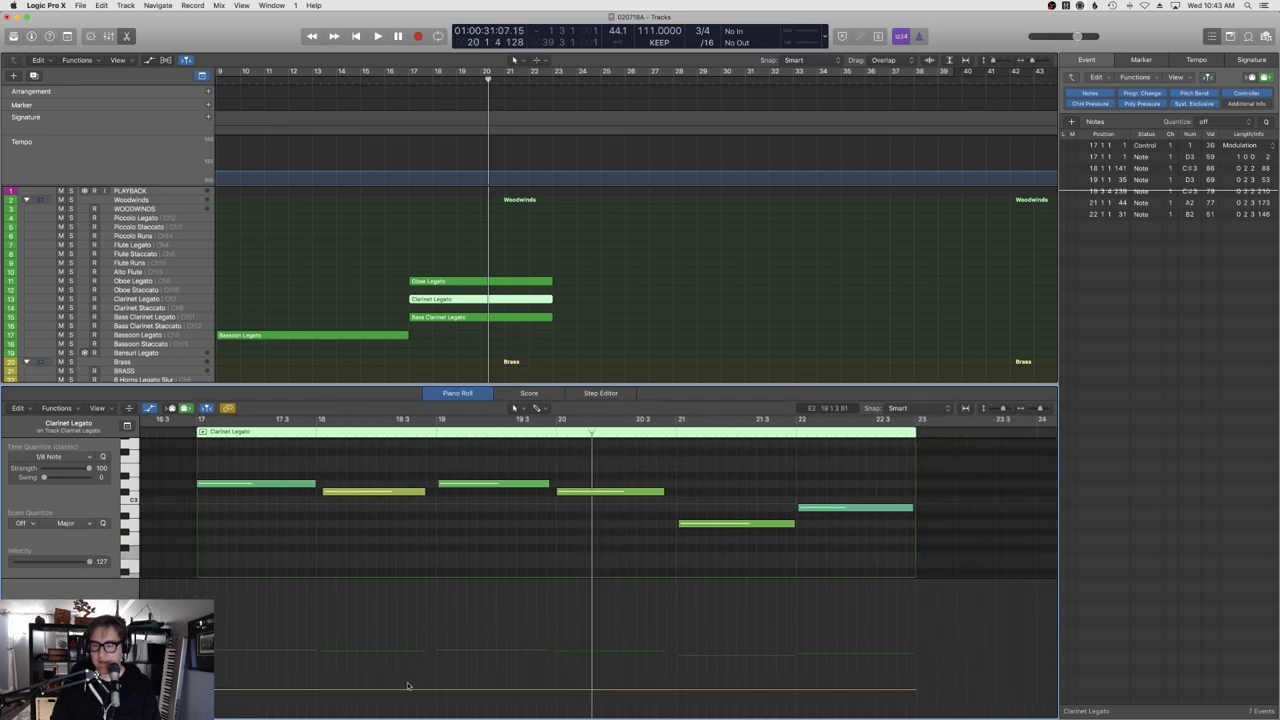
Lower the Clarinet Legato Modulation to 23 and the Bass Clarinet Legato Modulation points to 16, 34 and 24.
{"action": "left_click_drag", "start_coordinate": [407, 687], "coordinate": [408, 690]}
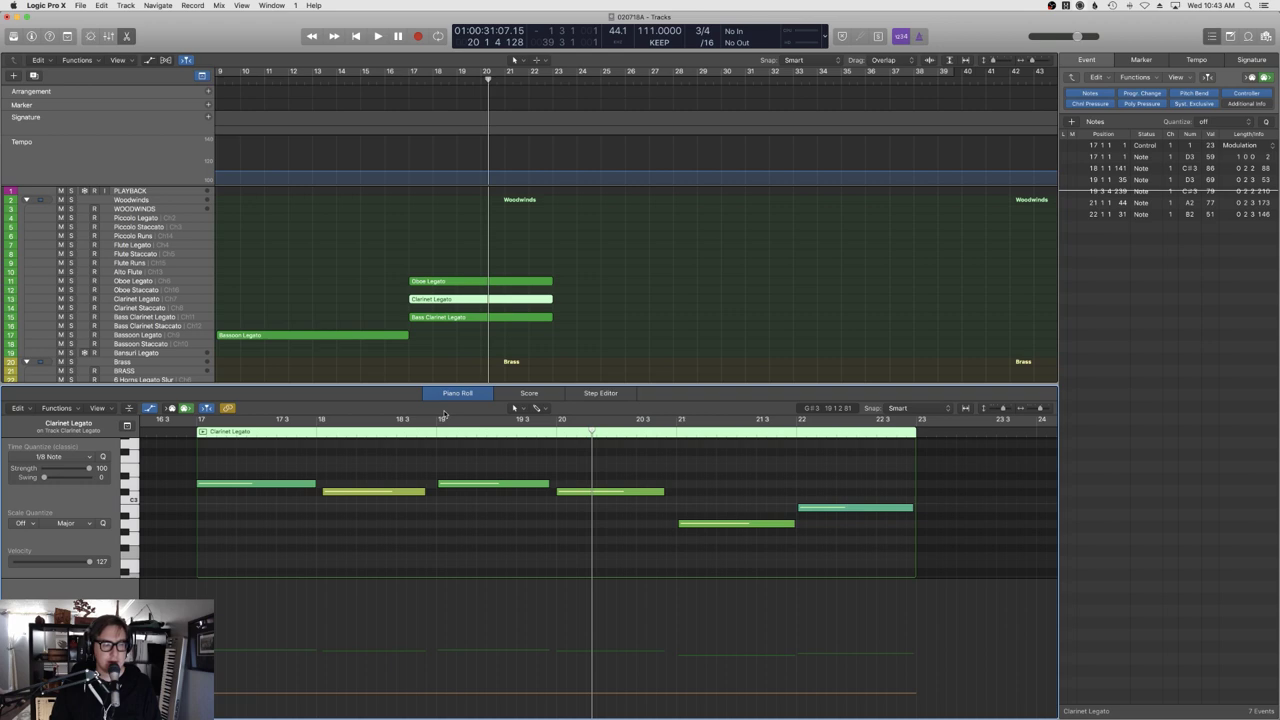
{"action": "left_click", "coordinate": [459, 318]}
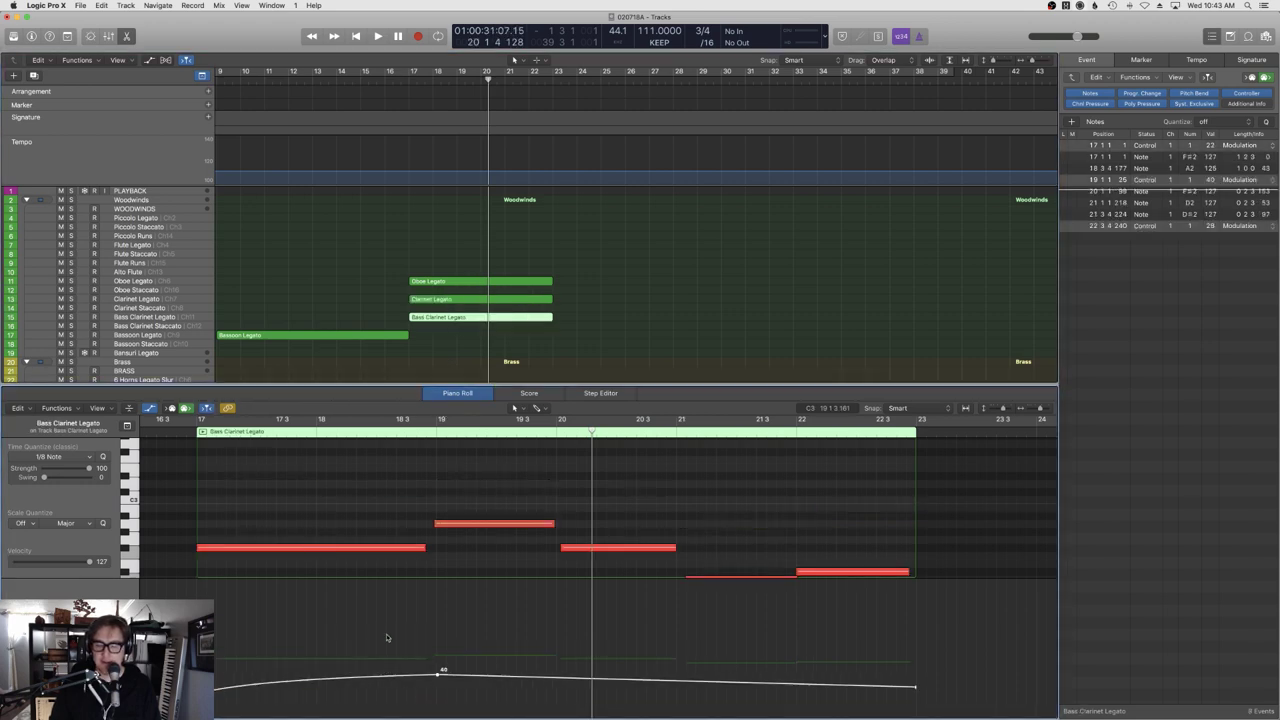
{"action": "left_click_drag", "start_coordinate": [388, 685], "coordinate": [383, 690]}
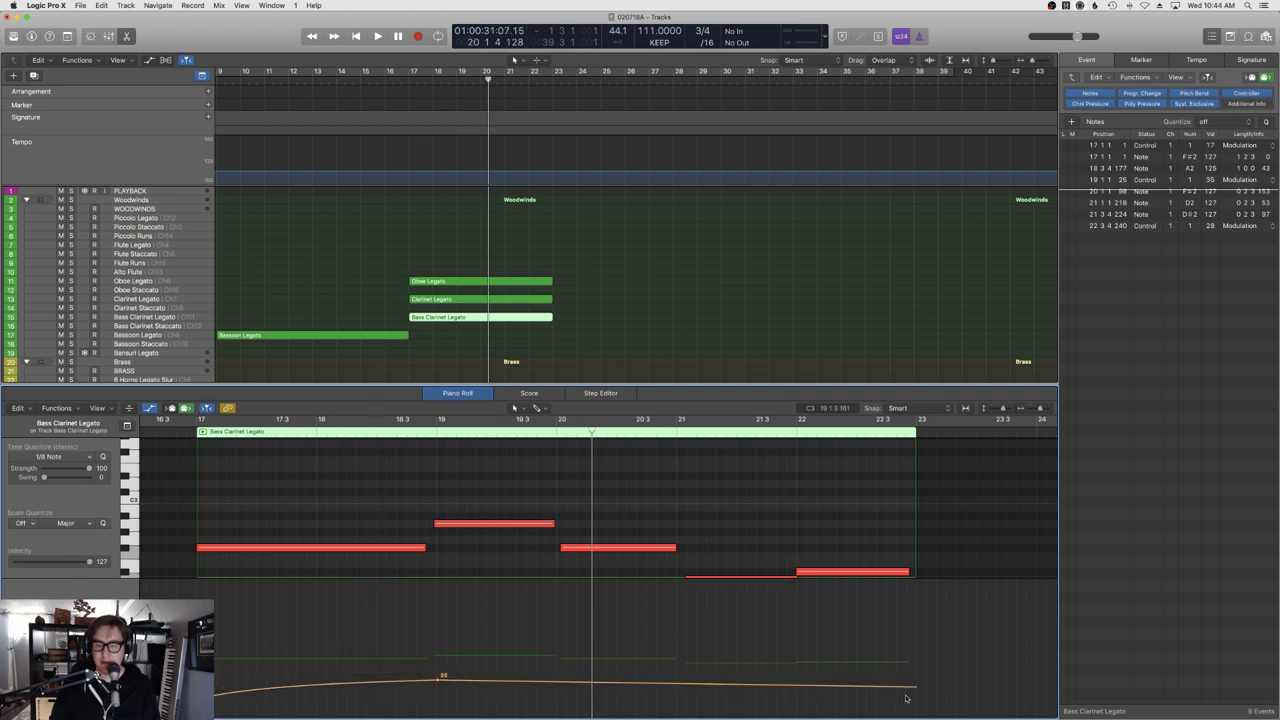
{"action": "left_click_drag", "start_coordinate": [912, 689], "coordinate": [912, 692]}
{"action": "left_click_drag", "start_coordinate": [379, 687], "coordinate": [379, 690]}
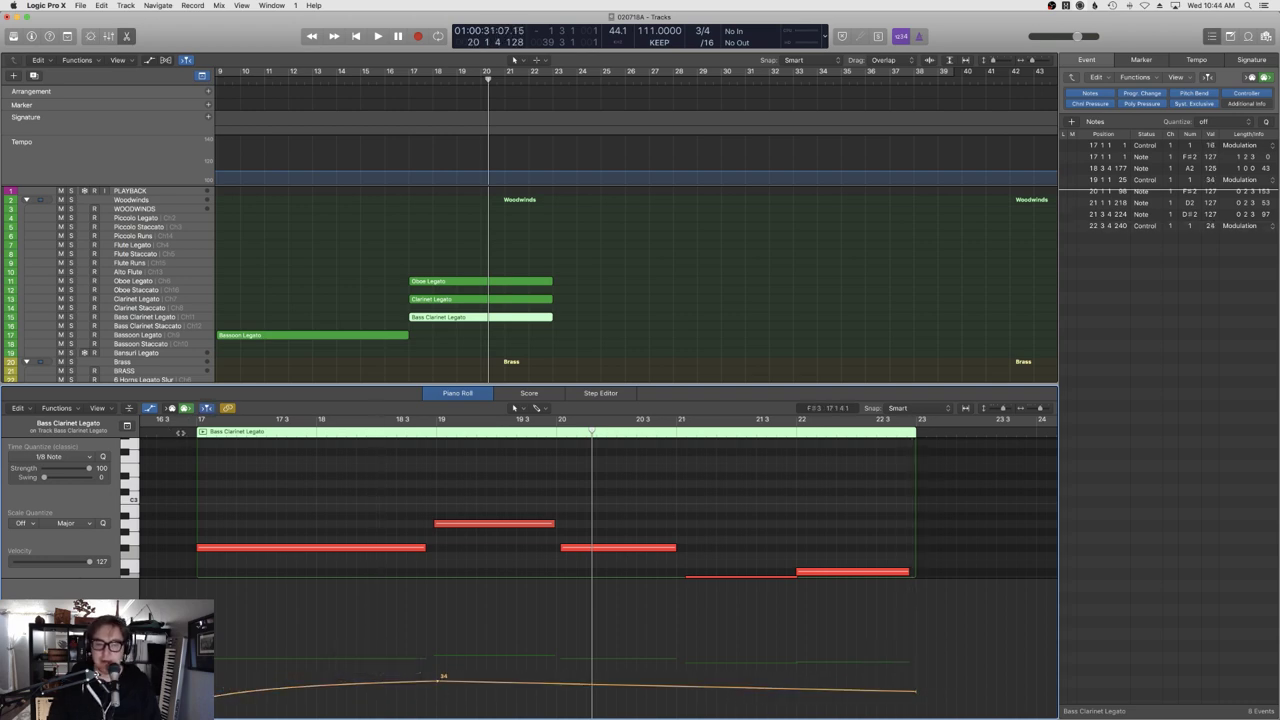
Play back the rebalanced woodwinds with the Celesta, and hide the Piano Roll and the event list.
{"action": "key", "text": "space"}
{"action": "key", "text": "p"}
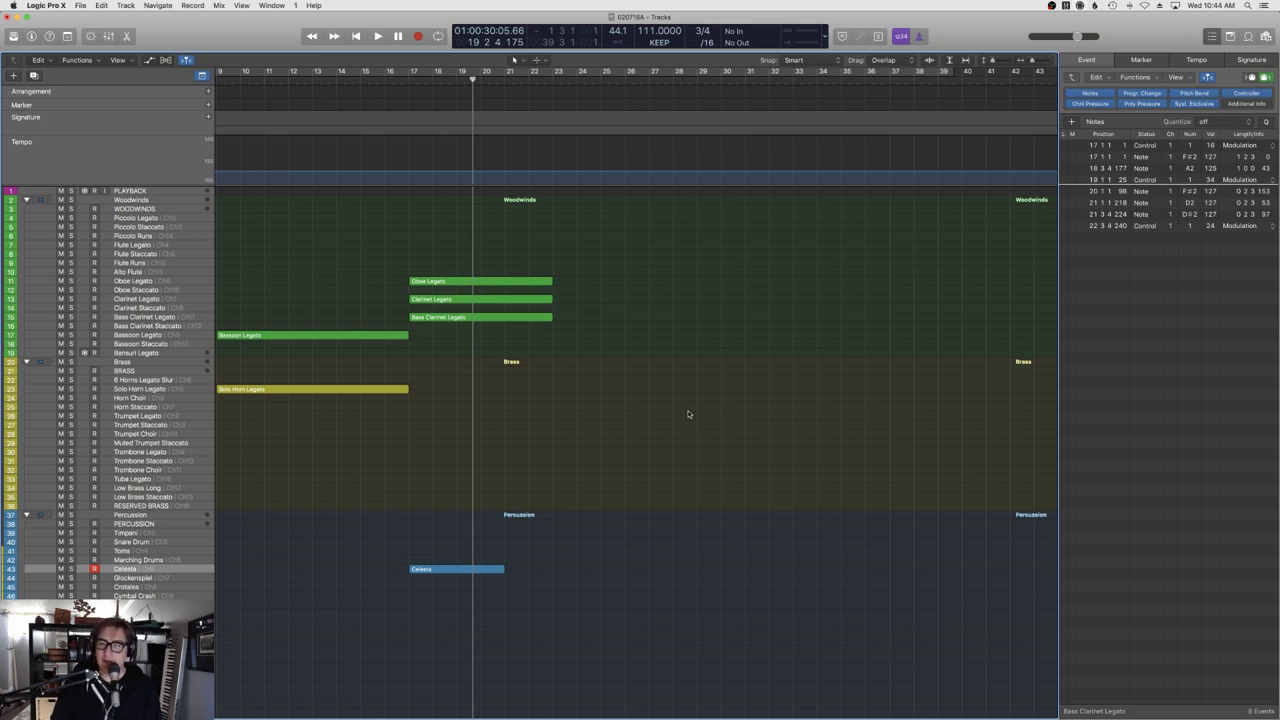
{"action": "key", "text": "e"}
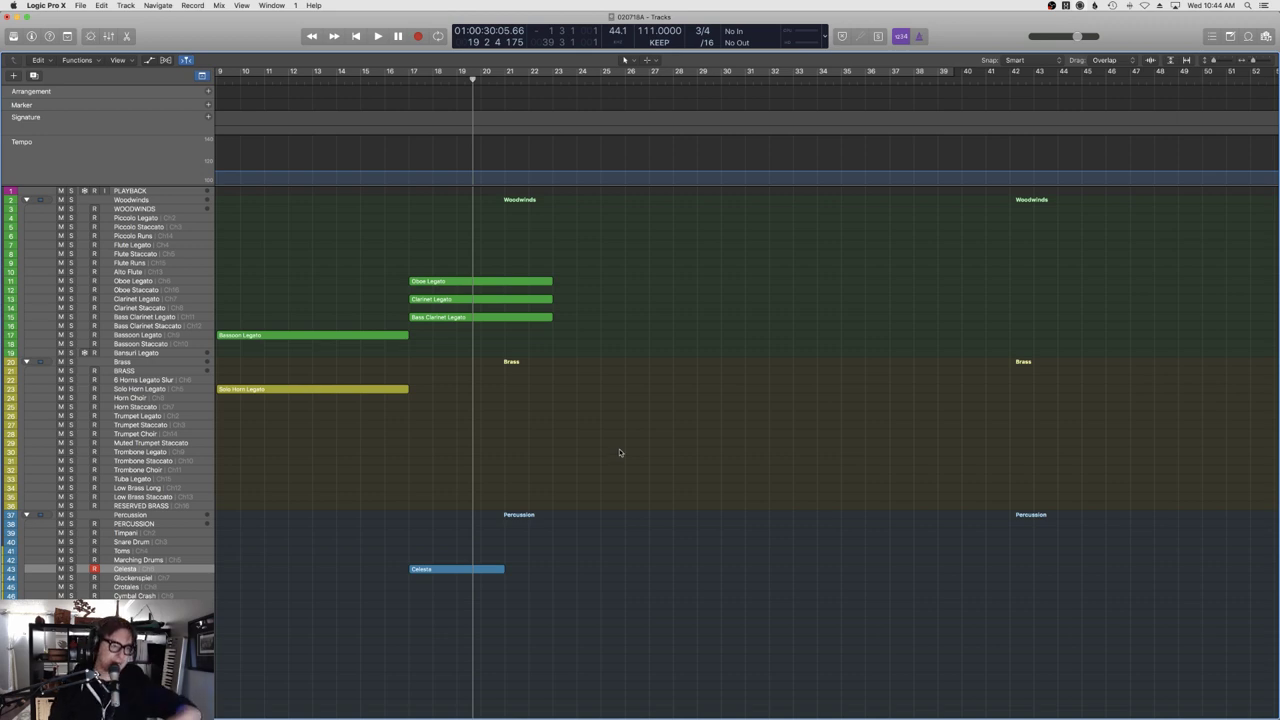
Play back the arrangement from bar 16 through the woodwind and Celesta passage.
{"action": "scroll", "coordinate": [629, 455], "scroll_direction": "down", "scroll_amount": 2}
{"action": "scroll", "coordinate": [630, 456], "scroll_direction": "right", "scroll_amount": 3}
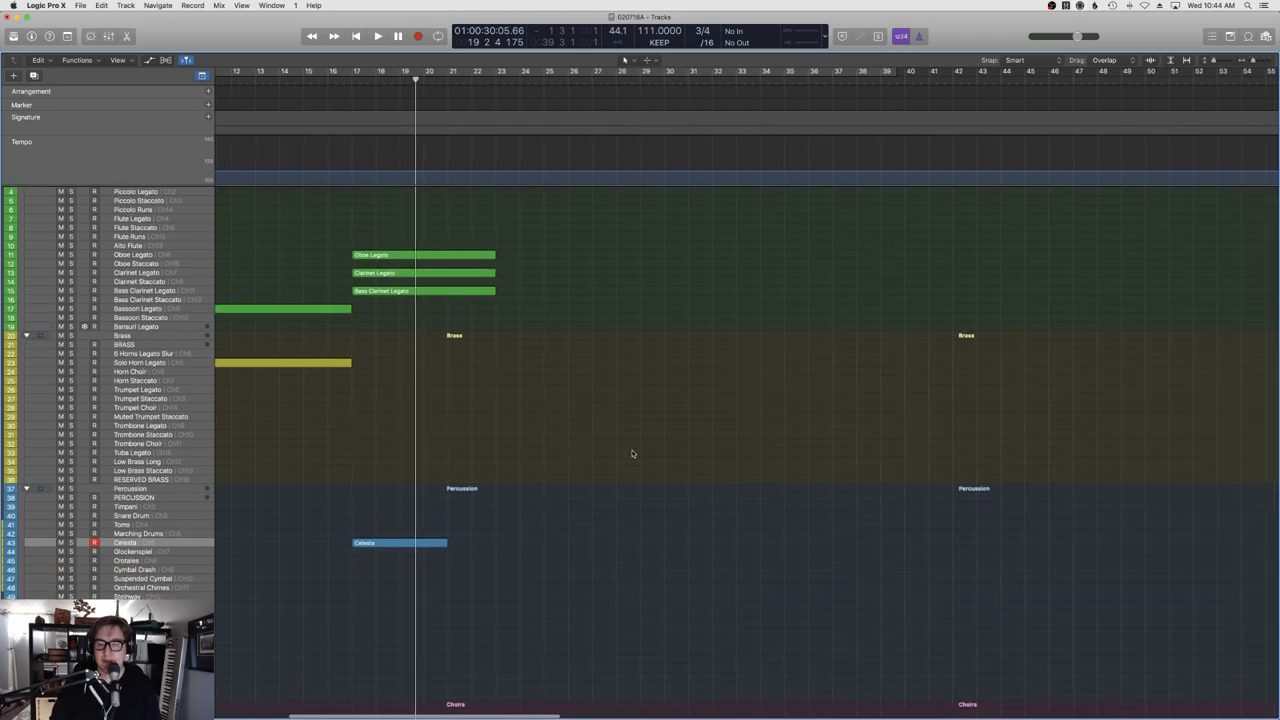
{"action": "left_click", "coordinate": [338, 80]}
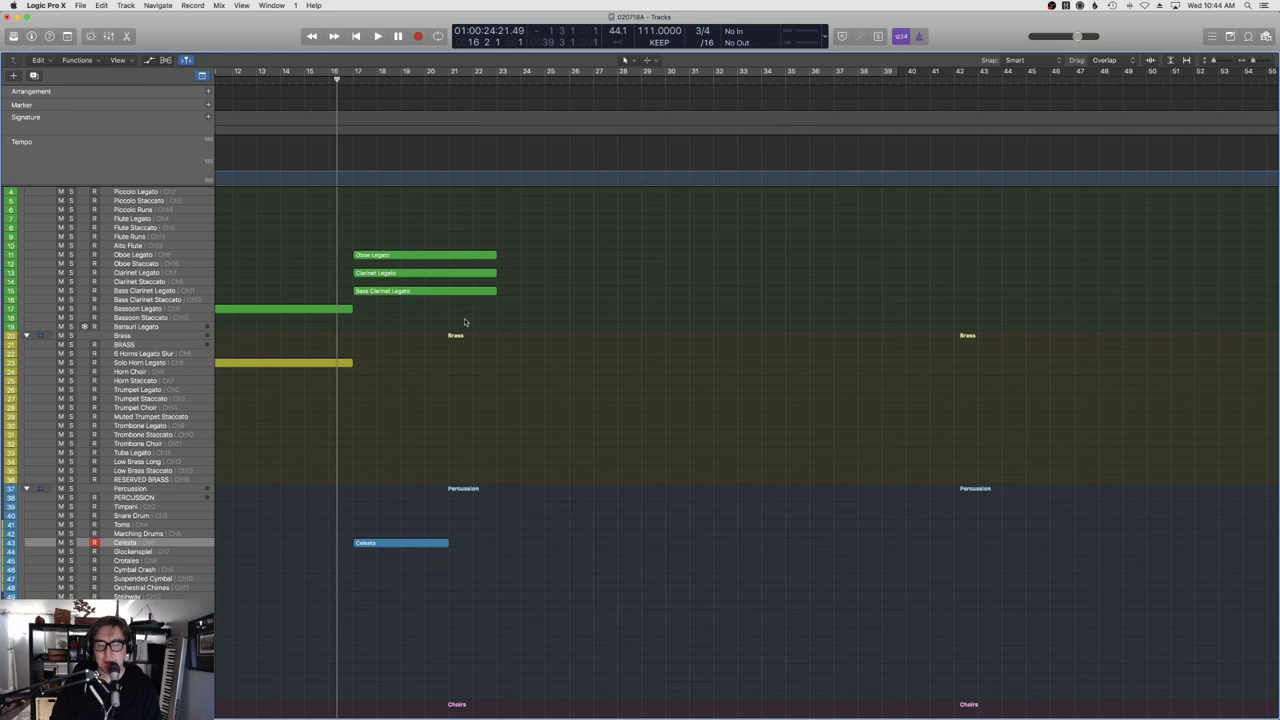
{"action": "key", "text": "space"}
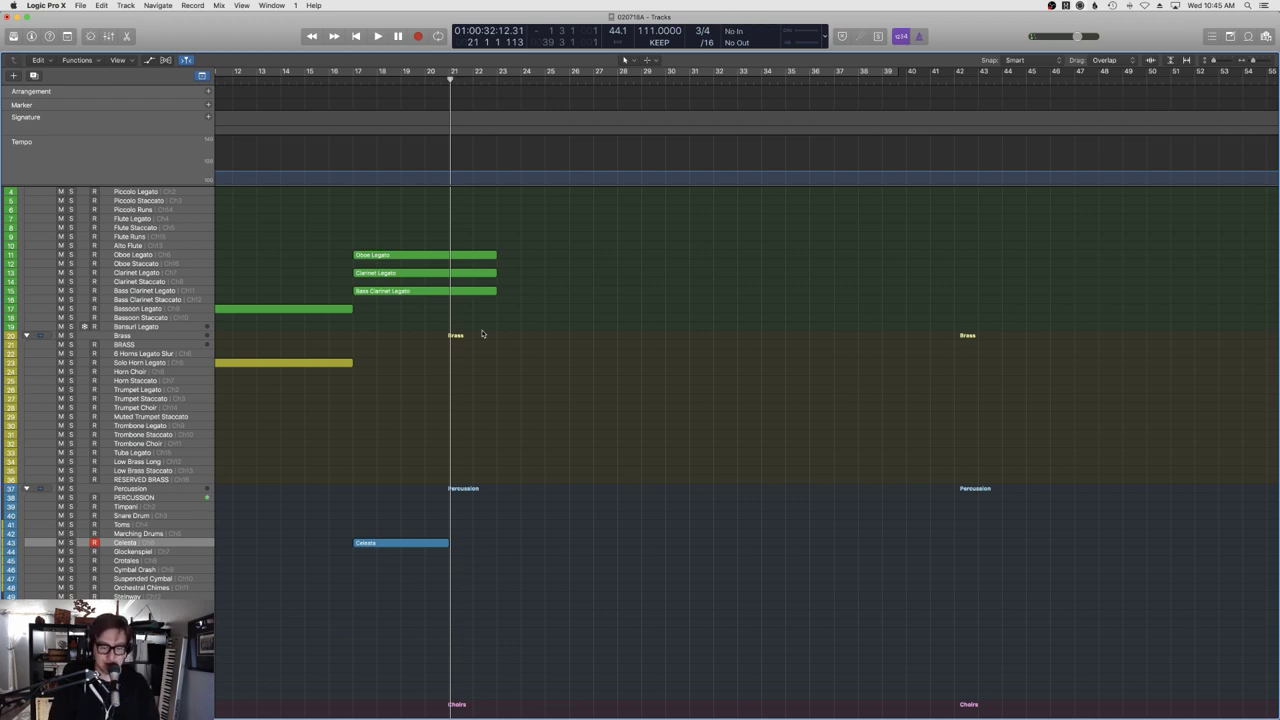
Record the Celesta continuation over bars 21 and 22 and join it with the existing Celesta region.
{"action": "key", "text": "r"}
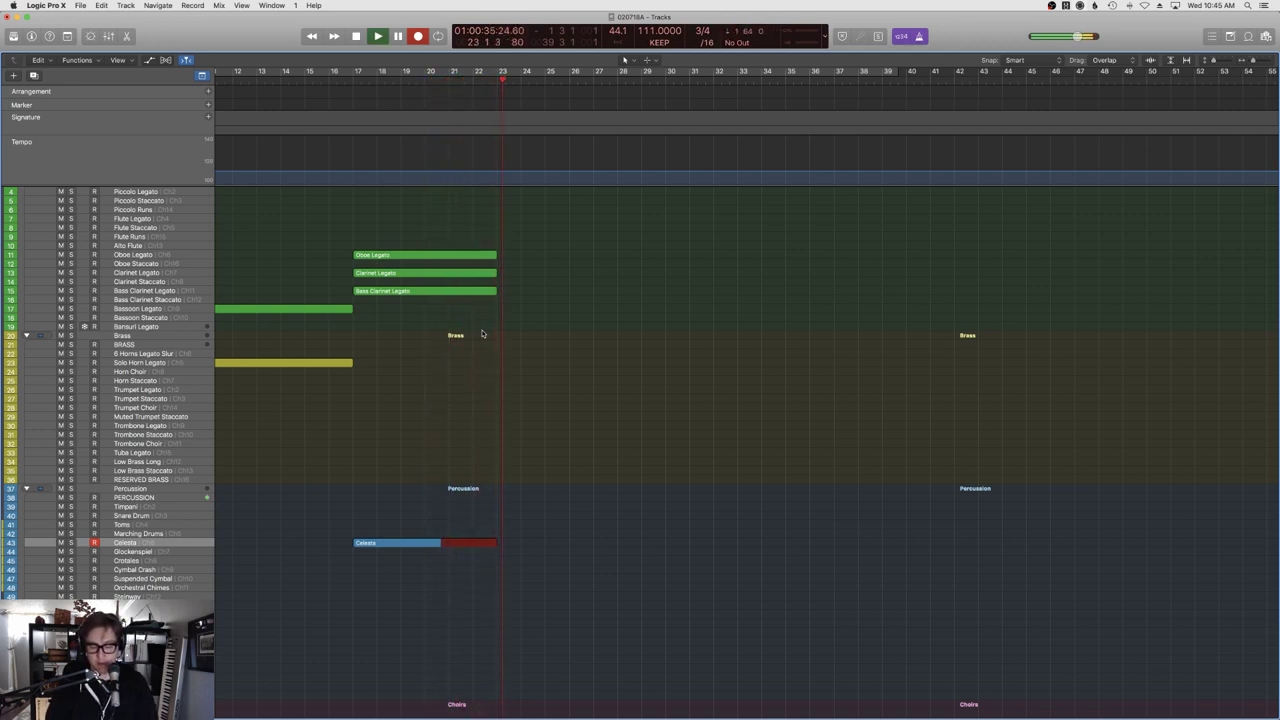
{"action": "key", "text": "space"}
{"action": "left_click_drag", "start_coordinate": [488, 507], "coordinate": [432, 544]}
{"action": "key", "text": "j"}
{"action": "left_click", "coordinate": [576, 427]}
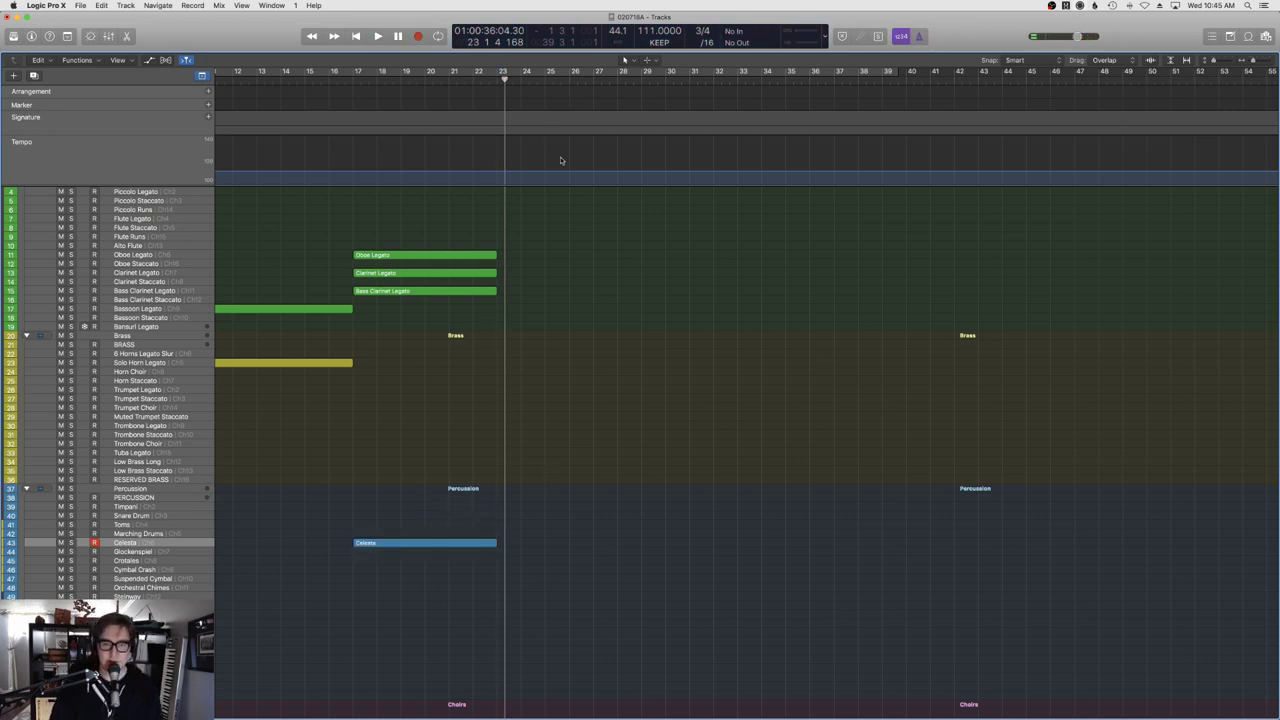
{"action": "scroll", "coordinate": [351, 241], "scroll_direction": "up", "scroll_amount": 2}
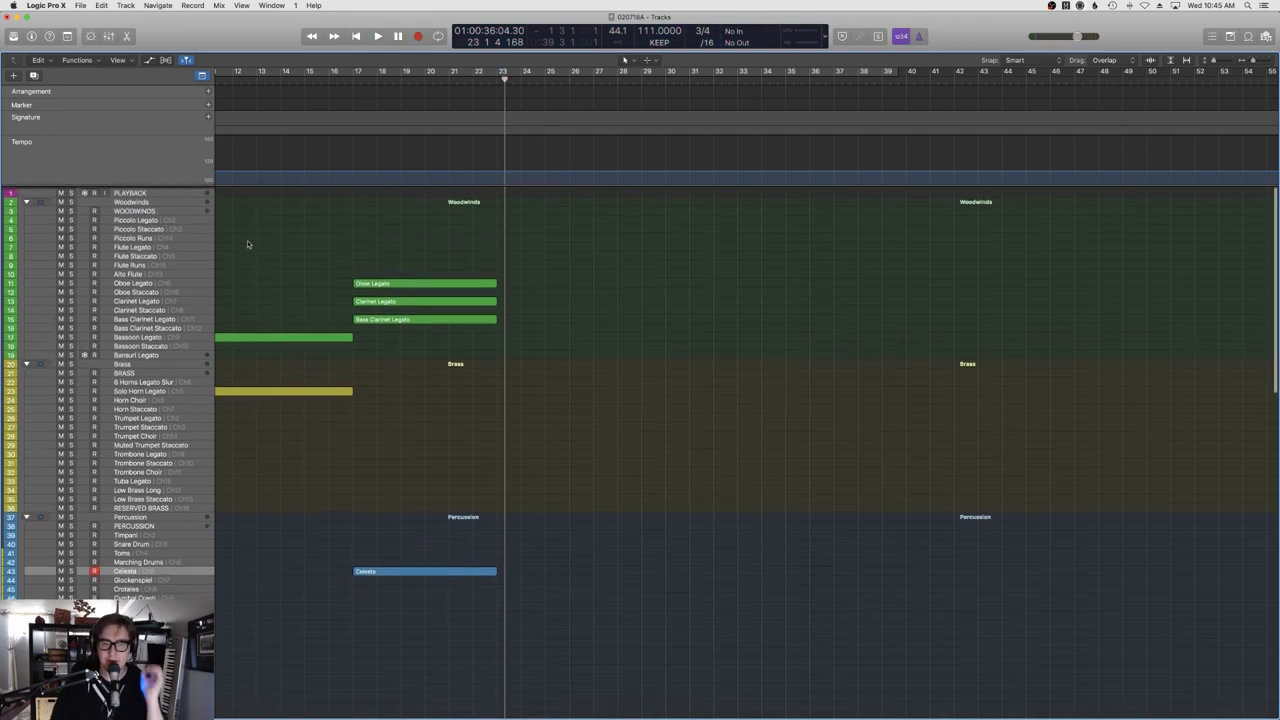
Record a Flute Legato phrase starting at bar 23 and ending at bar 27.
{"action": "left_click", "coordinate": [157, 247]}
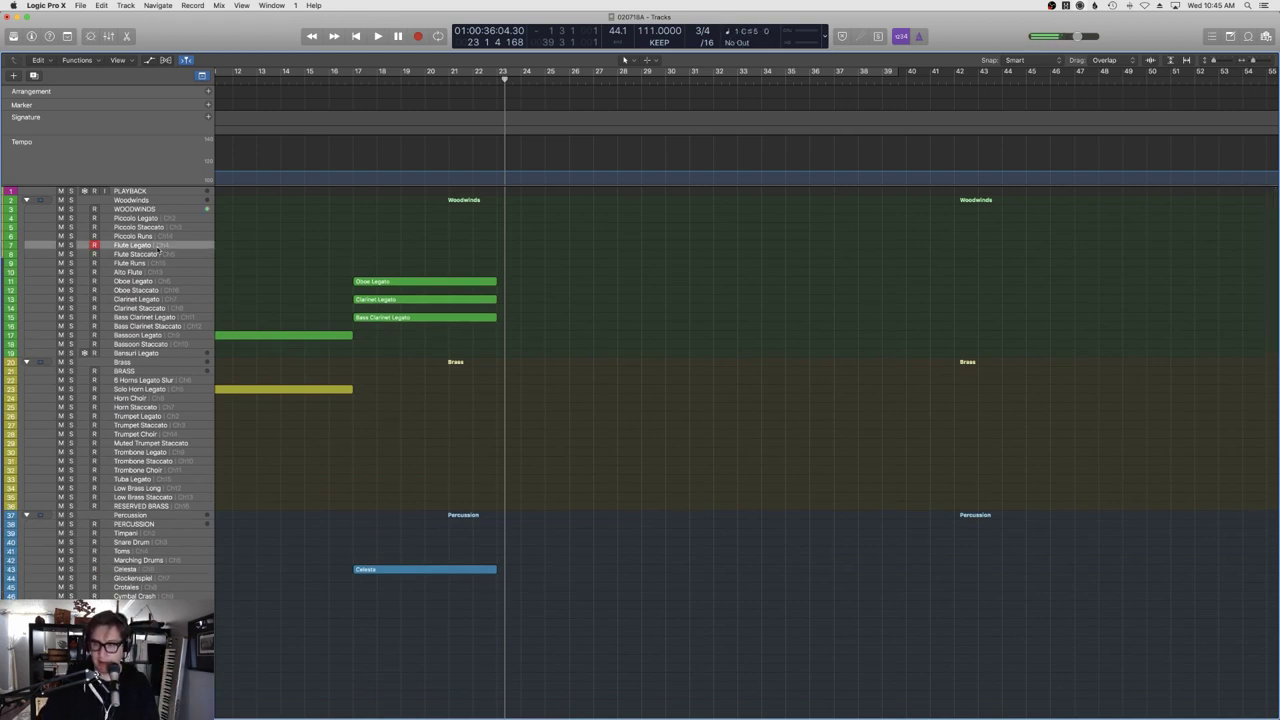
{"action": "key", "text": "r"}
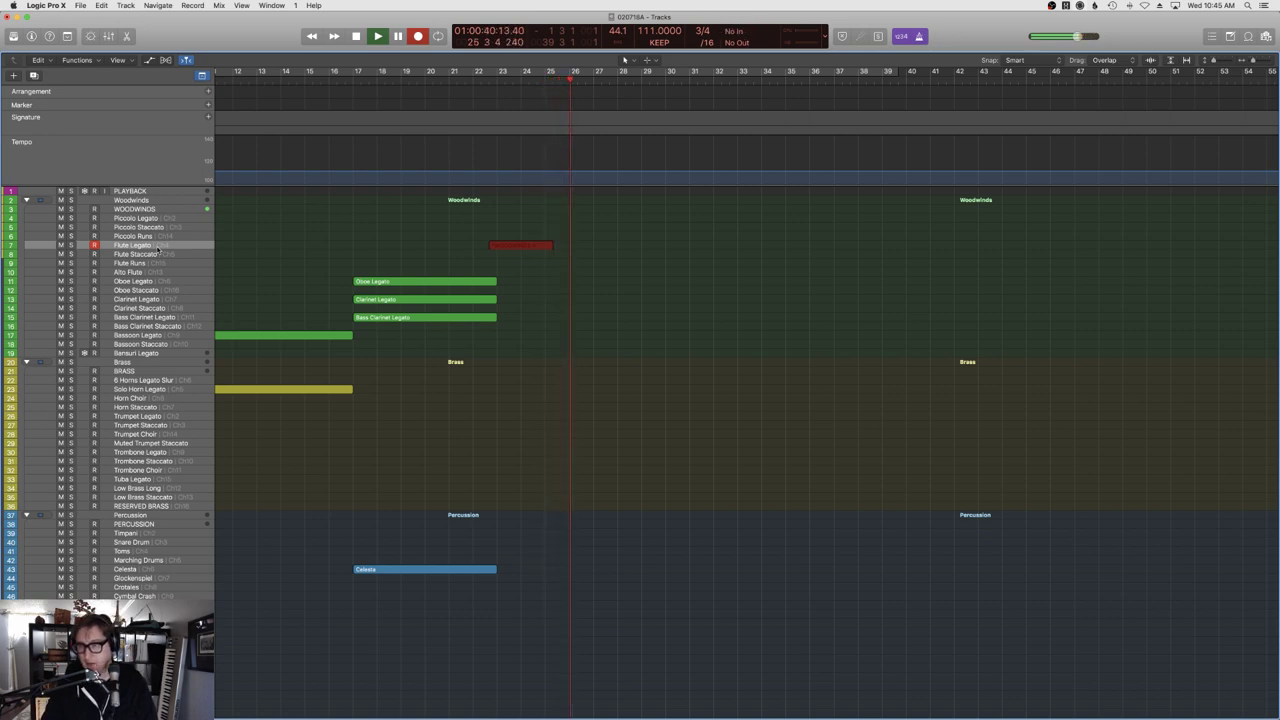
{"action": "key", "text": "space"}
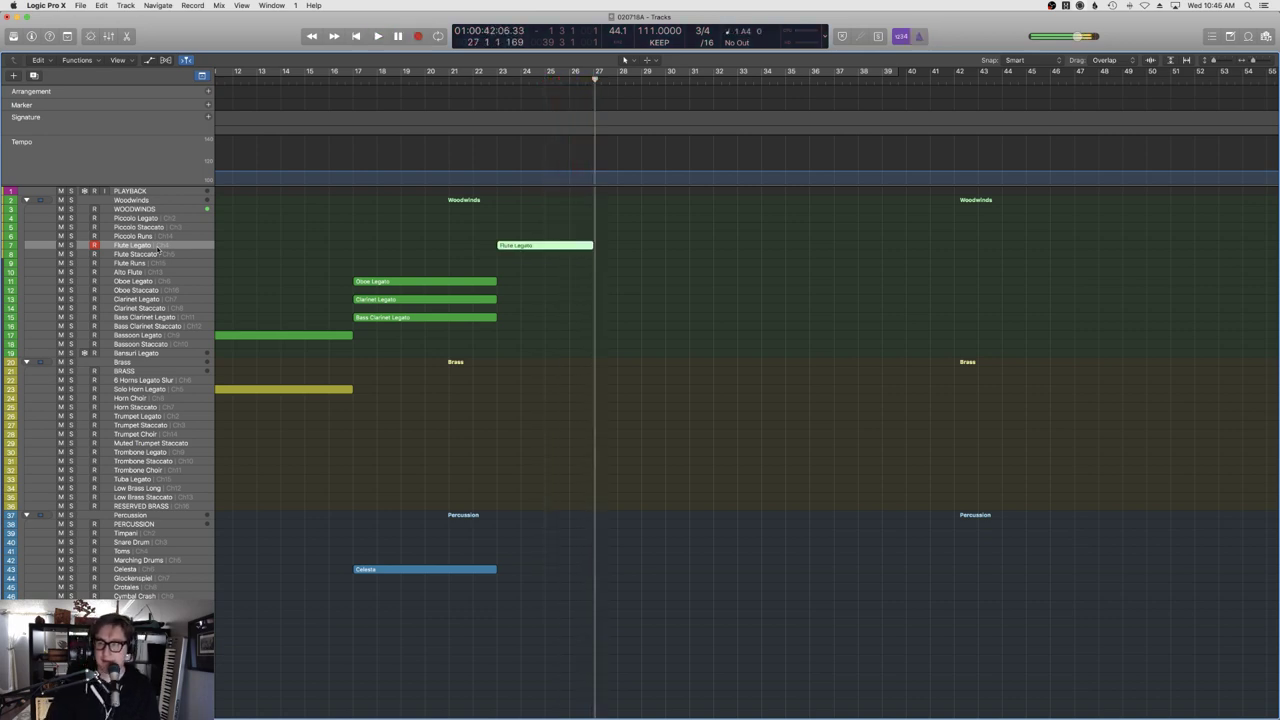
Copy the opening VA Pizz and Celli Pizz regions so the copies start at bar 25.
{"action": "scroll", "coordinate": [260, 440], "scroll_direction": "down", "scroll_amount": 15}
{"action": "scroll", "coordinate": [300, 458], "scroll_direction": "left", "scroll_amount": 10}
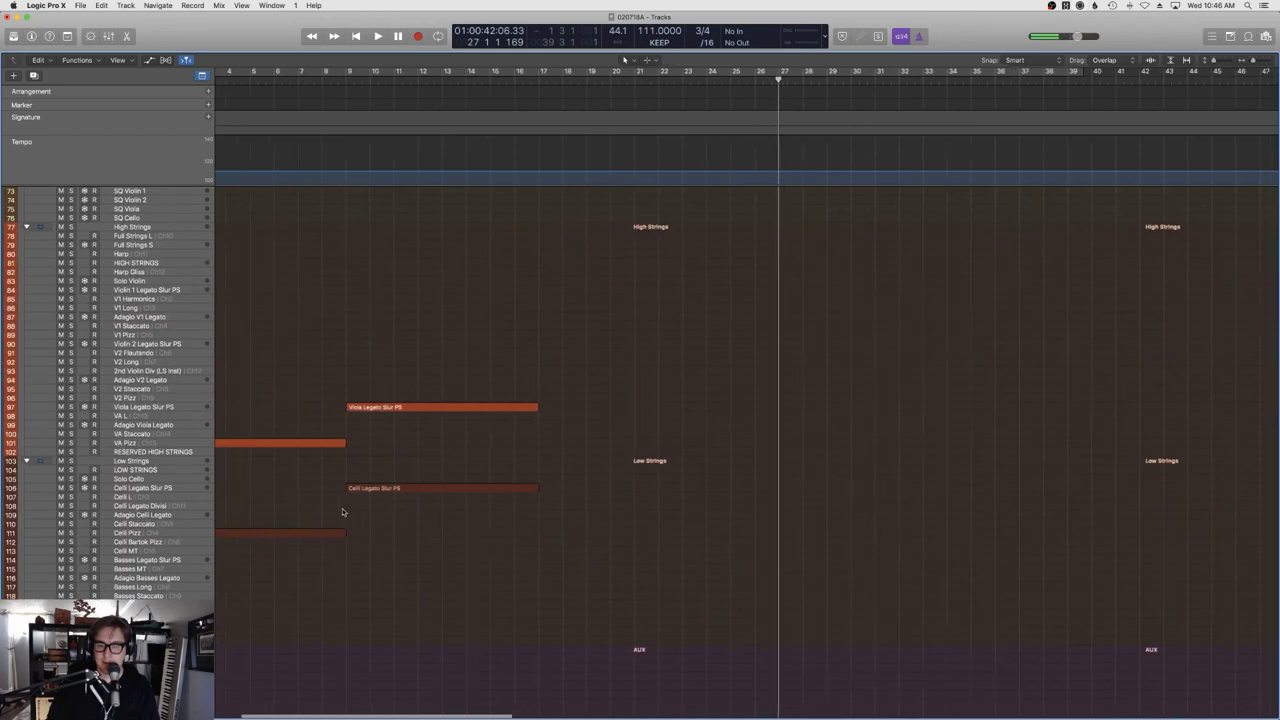
{"action": "scroll", "coordinate": [622, 410], "scroll_direction": "up", "scroll_amount": 10}
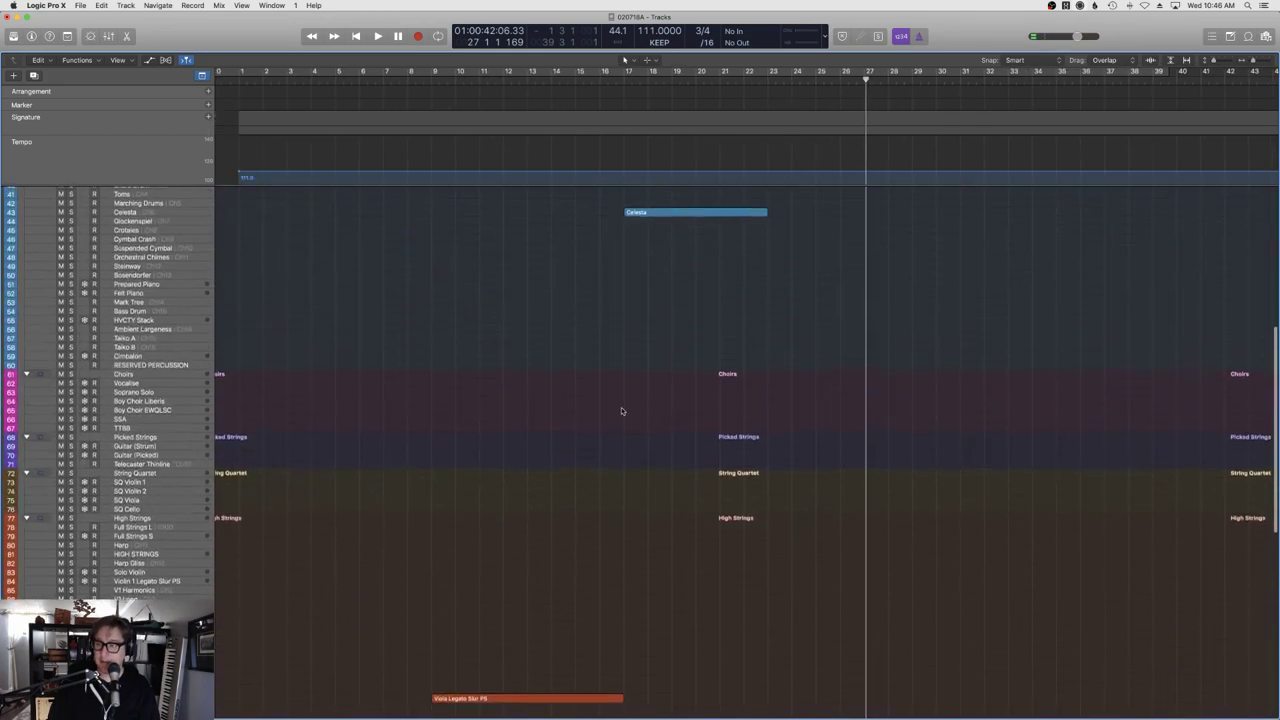
{"action": "scroll", "coordinate": [617, 414], "scroll_direction": "down", "scroll_amount": 6}
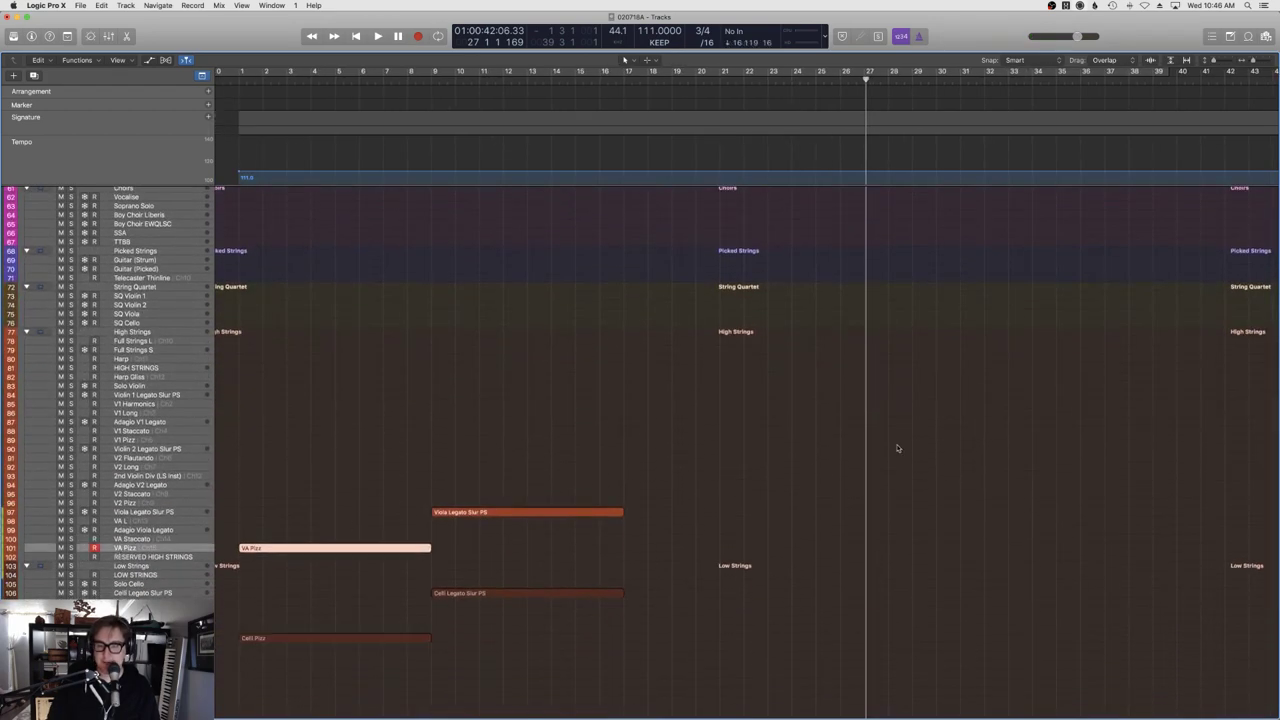
{"action": "scroll", "coordinate": [920, 440], "scroll_direction": "up", "scroll_amount": 15}
{"action": "scroll", "coordinate": [926, 324], "scroll_direction": "up", "scroll_amount": 3}
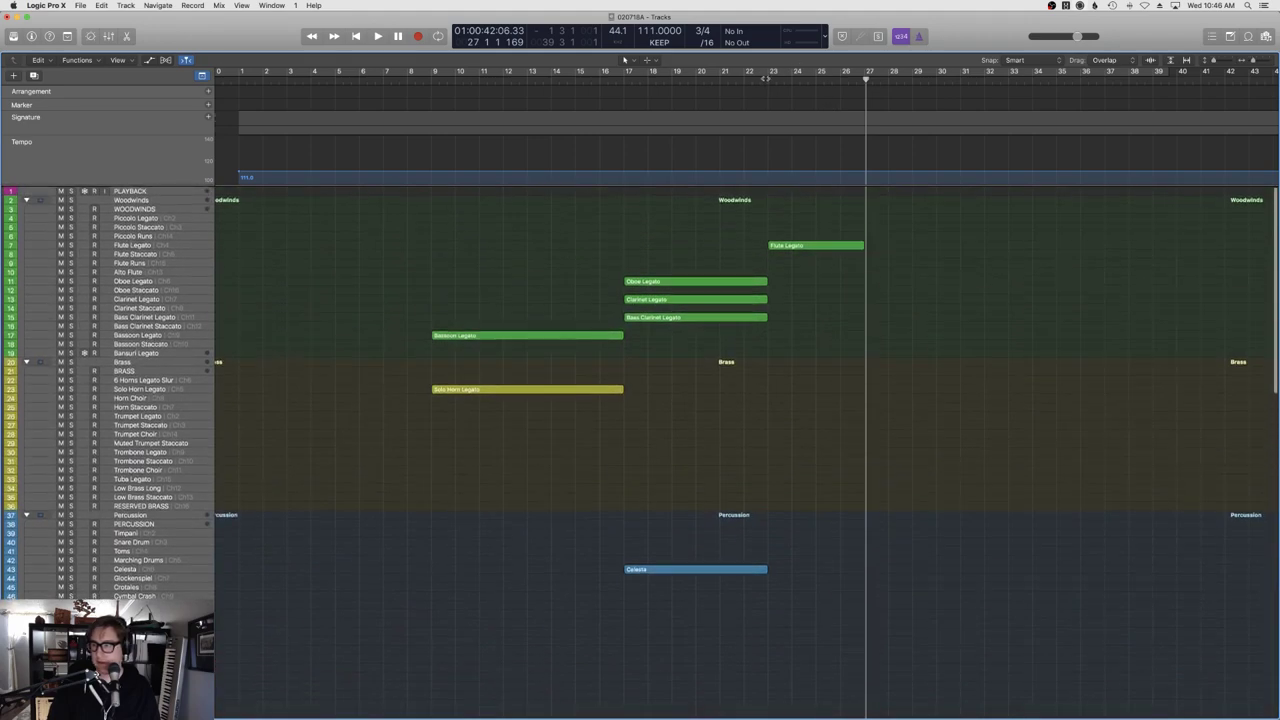
Play the arrangement from about bar 20 and check how the new flute phrase overlaps the copied pizzicato regions.
{"action": "left_click_drag", "start_coordinate": [795, 72], "coordinate": [697, 80]}
{"action": "key", "text": "space"}
{"action": "scroll", "coordinate": [718, 475], "scroll_direction": "right", "scroll_amount": 5}
{"action": "scroll", "coordinate": [690, 468], "scroll_direction": "down", "scroll_amount": 3}
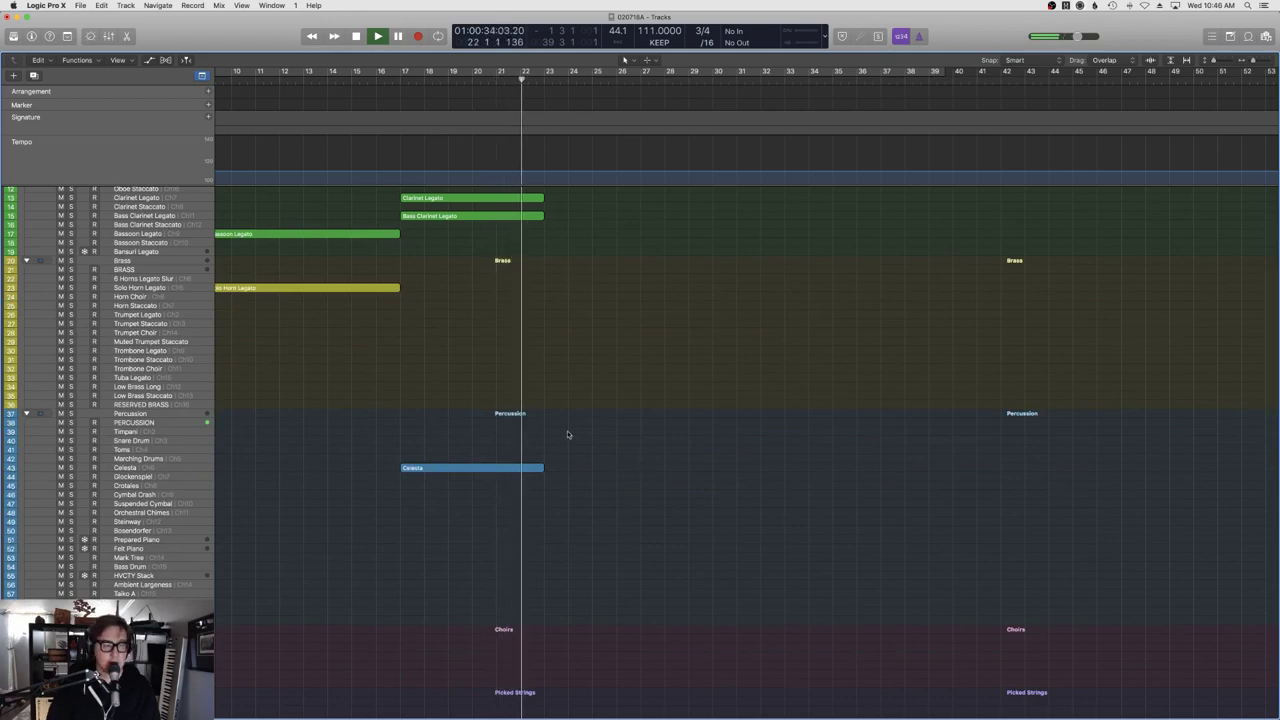
{"action": "scroll", "coordinate": [609, 451], "scroll_direction": "down", "scroll_amount": 10}
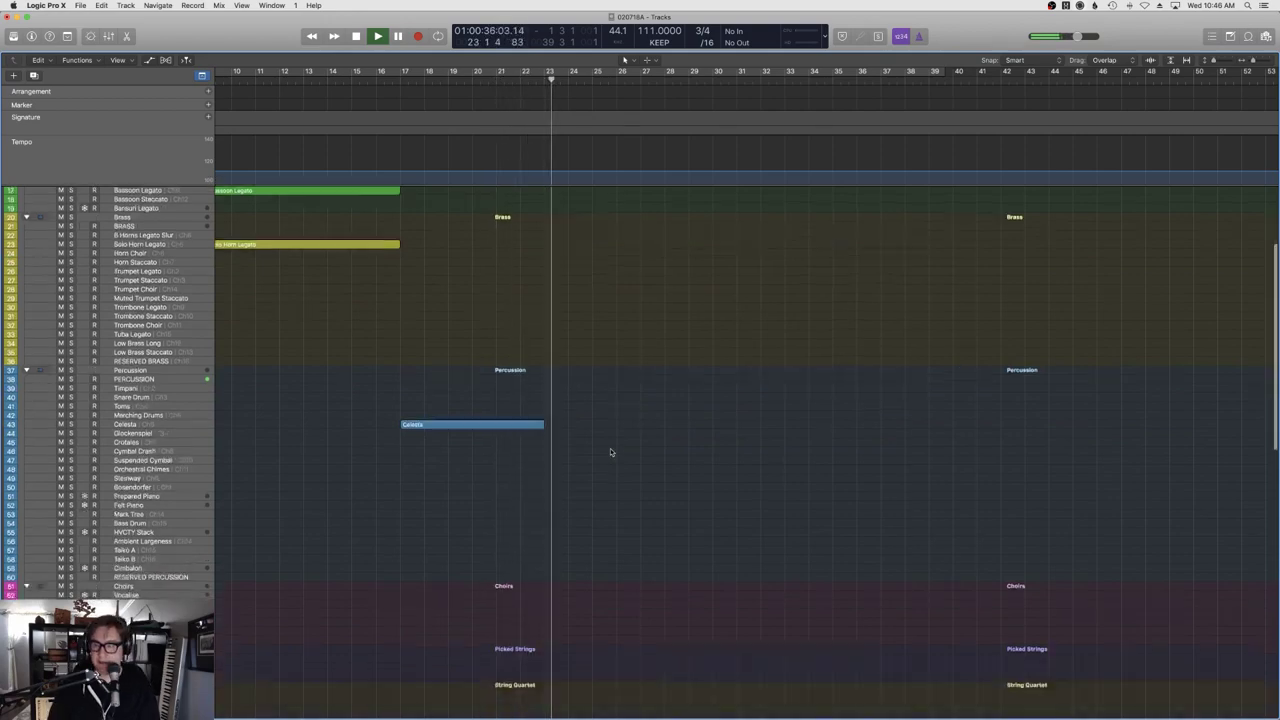
{"action": "scroll", "coordinate": [611, 452], "scroll_direction": "up", "scroll_amount": 12}
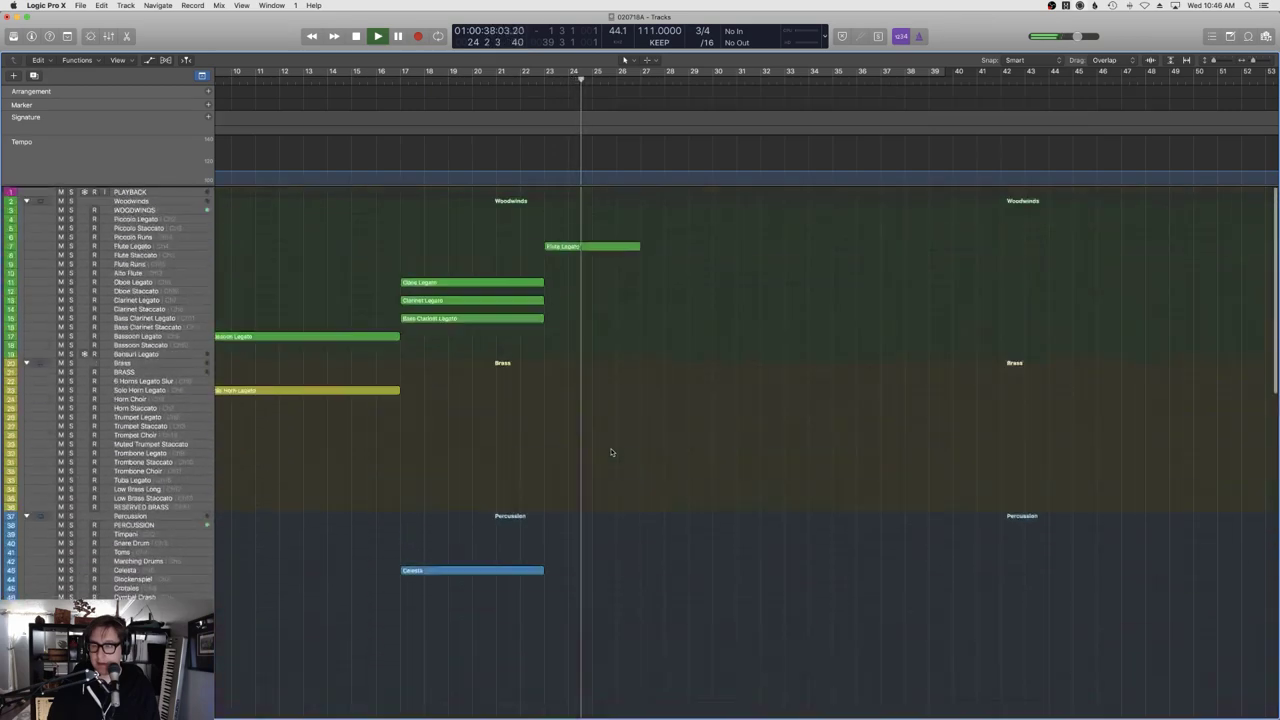
{"action": "scroll", "coordinate": [613, 452], "scroll_direction": "down", "scroll_amount": 5}
{"action": "scroll", "coordinate": [612, 452], "scroll_direction": "down", "scroll_amount": 9}
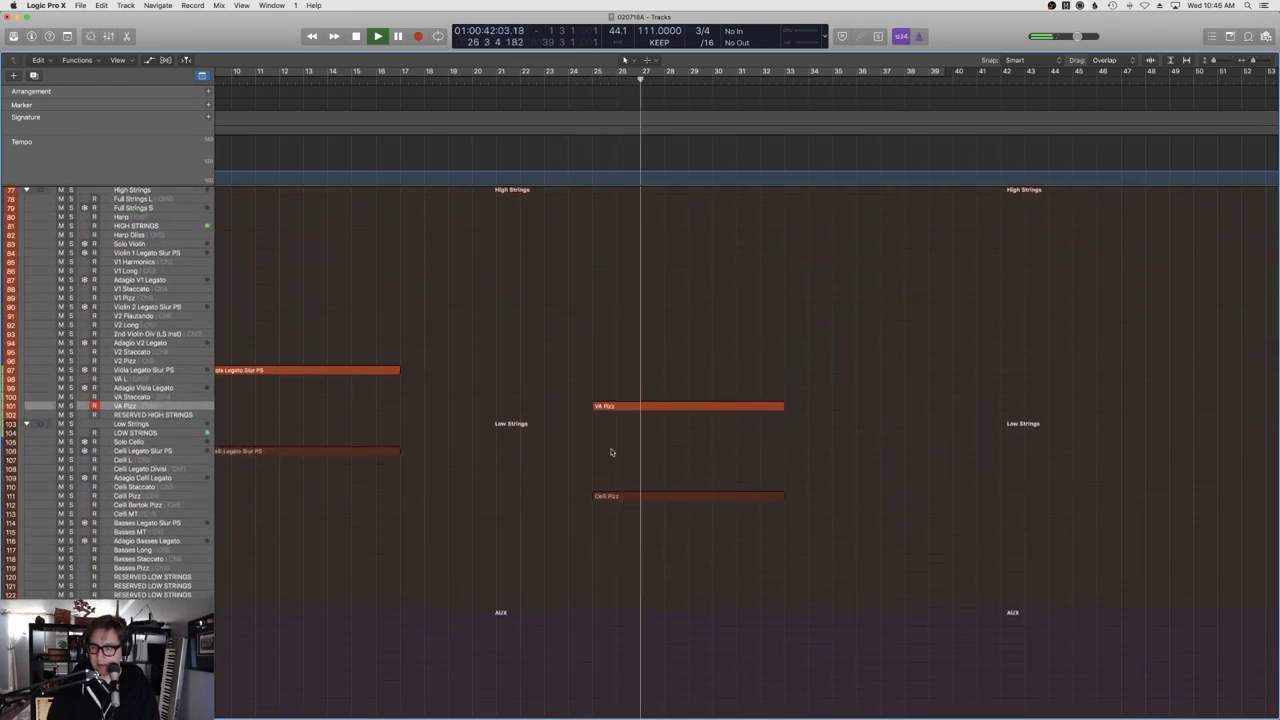
{"action": "scroll", "coordinate": [612, 452], "scroll_direction": "up", "scroll_amount": 7}
{"action": "scroll", "coordinate": [612, 452], "scroll_direction": "down", "scroll_amount": 5}
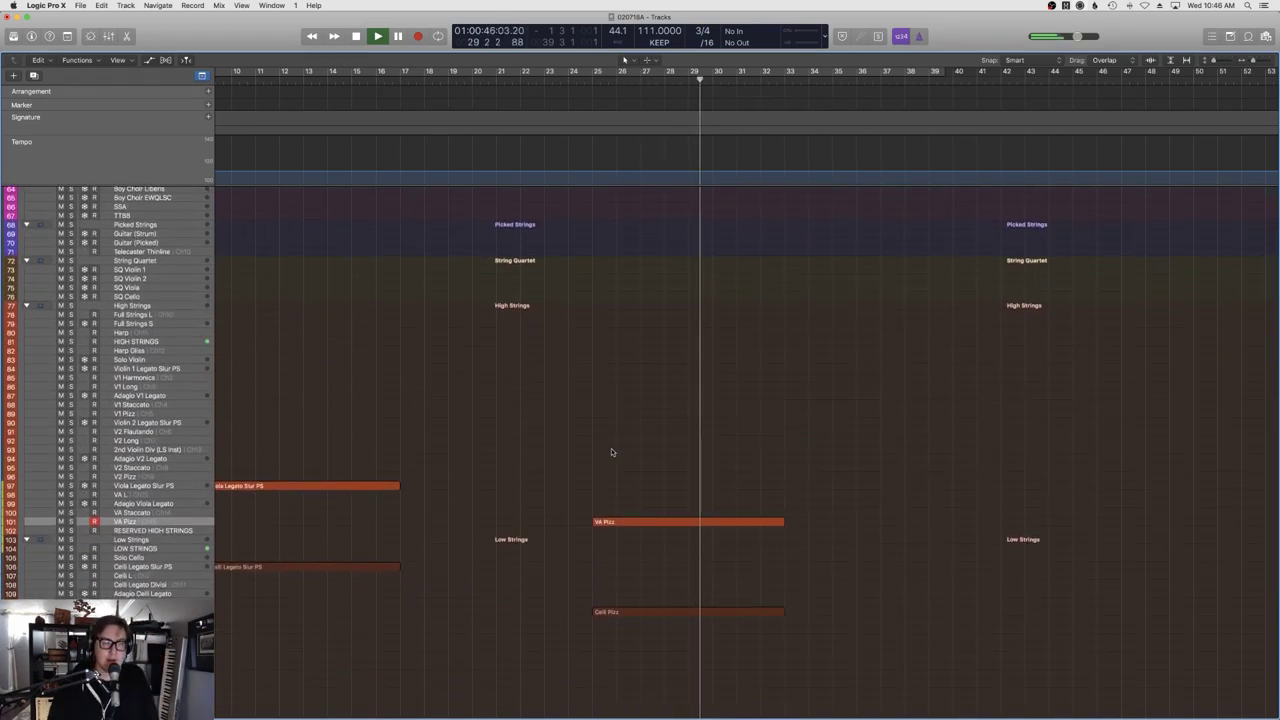
{"action": "scroll", "coordinate": [727, 424], "scroll_direction": "up", "scroll_amount": 12}
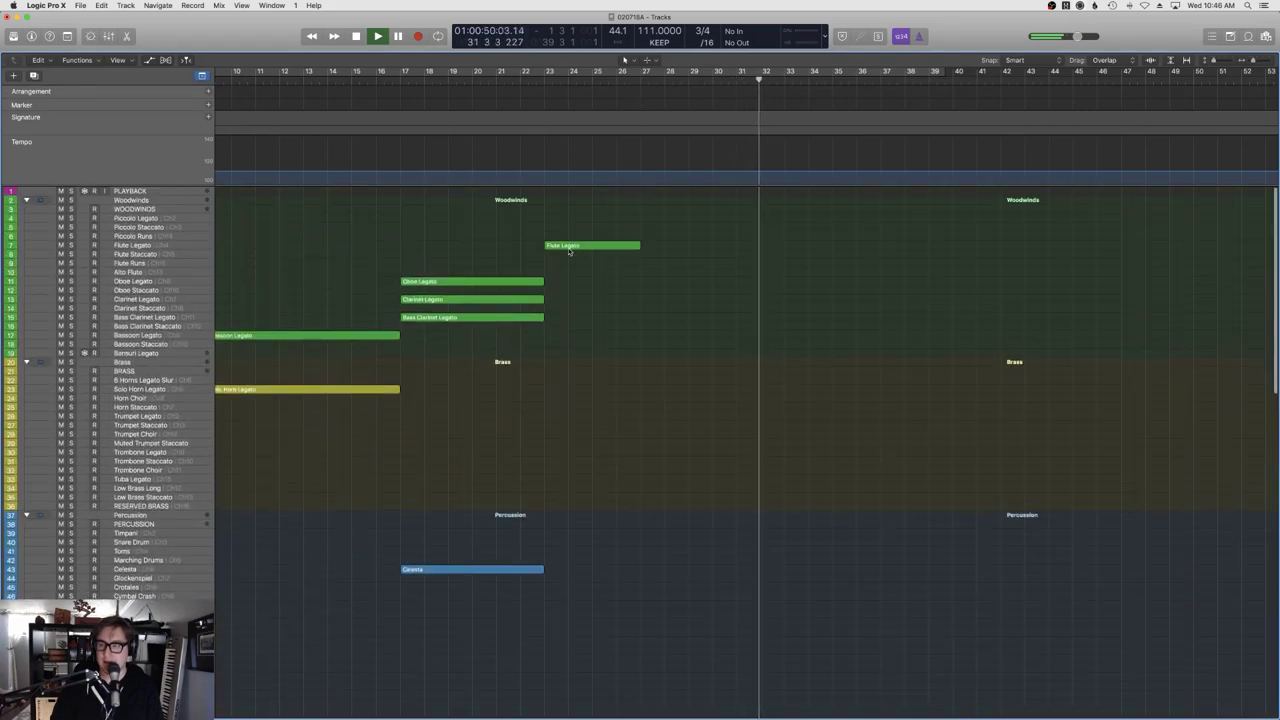
Open the Flute Legato region in the Piano Roll and show its Modulation data below the notes.
{"action": "key", "text": "p"}
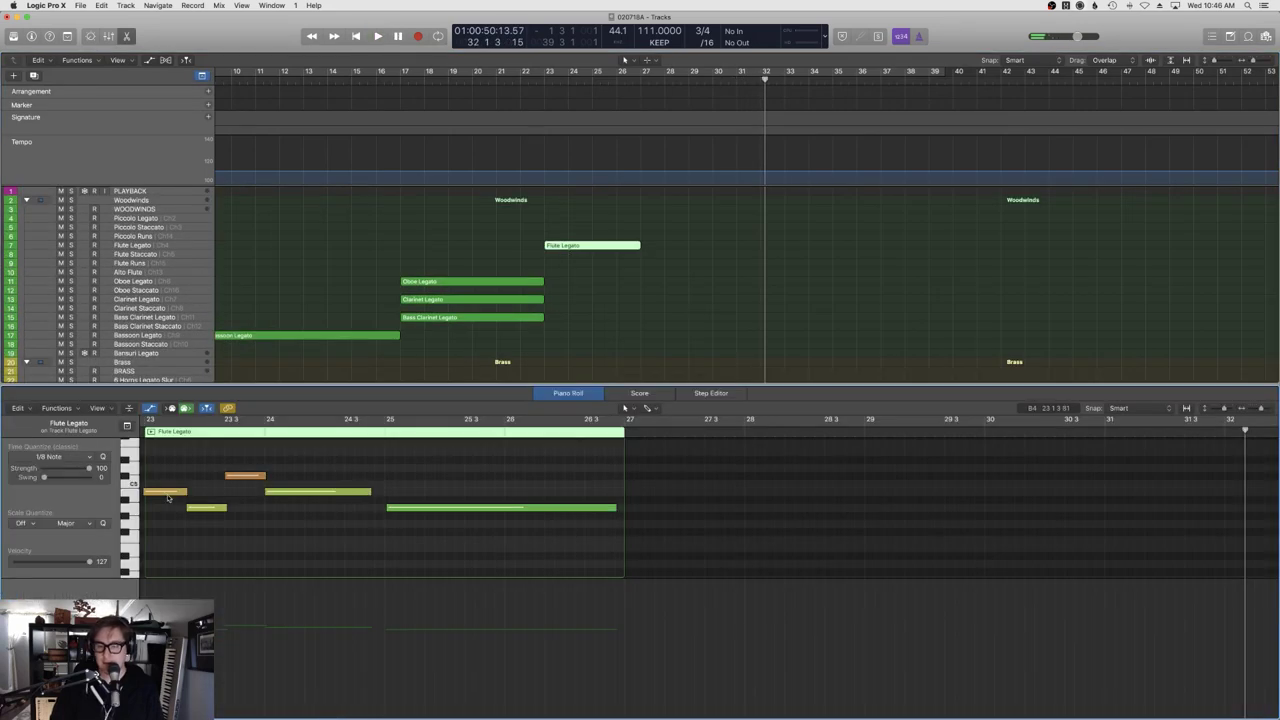
{"action": "left_click", "coordinate": [168, 494]}
{"action": "left_click", "coordinate": [130, 557]}
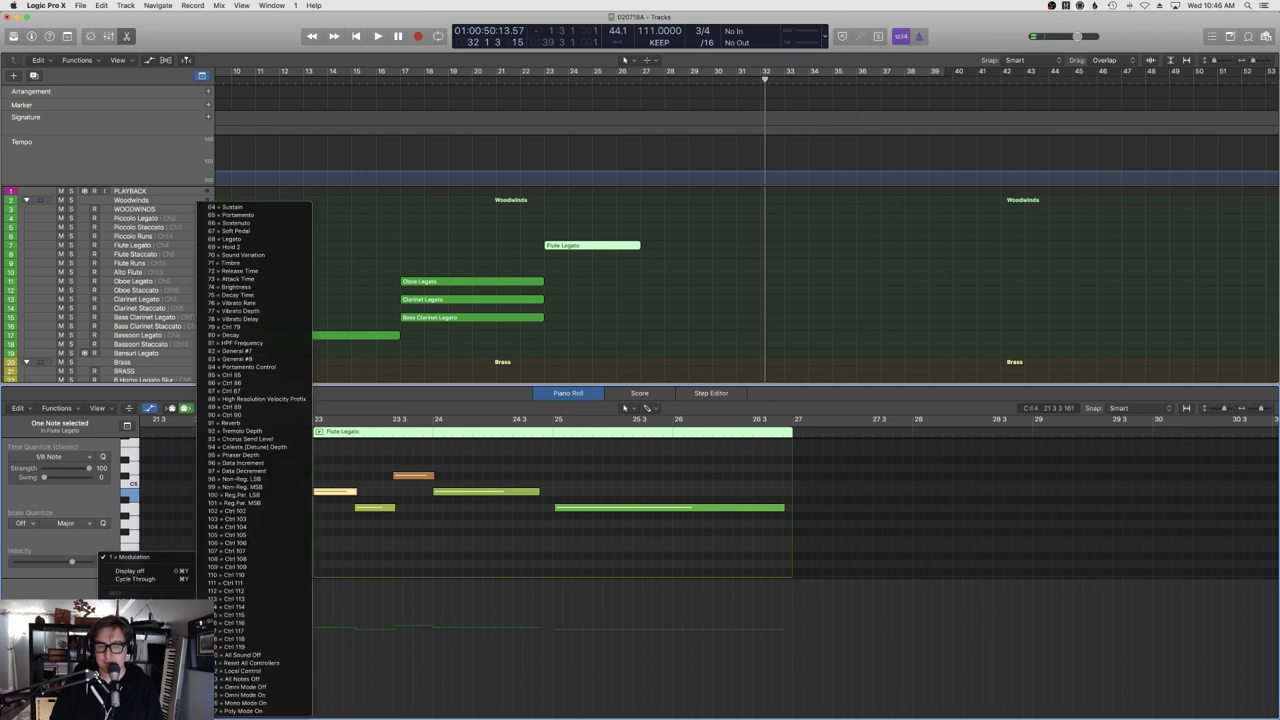
{"action": "left_click", "coordinate": [365, 627]}
{"action": "mouse_move", "coordinate": [365, 627]}
{"action": "left_mouse_down"}
{"action": "mouse_move", "coordinate": [329, 634]}
{"action": "mouse_move", "coordinate": [317, 655]}
{"action": "mouse_move", "coordinate": [380, 664]}
{"action": "left_mouse_up"}
{"action": "key", "text": "space"}
{"action": "left_click", "coordinate": [105, 575]}
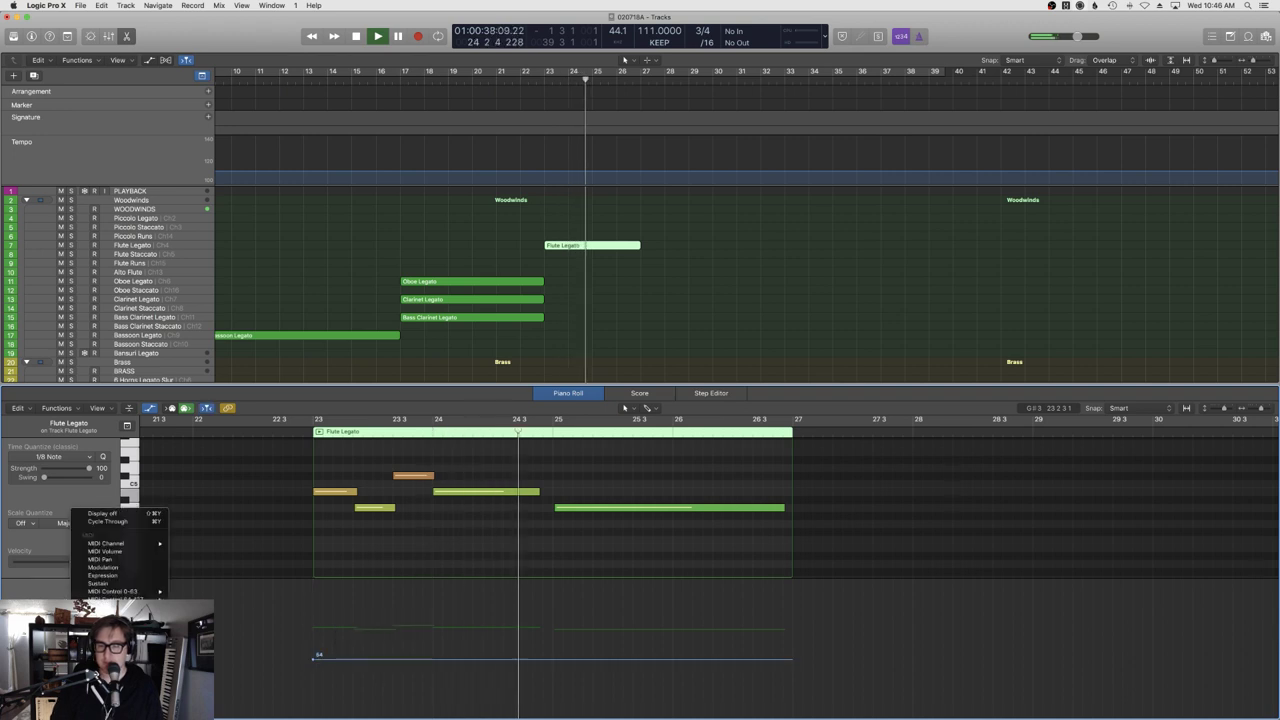
{"action": "left_click", "coordinate": [244, 582]}
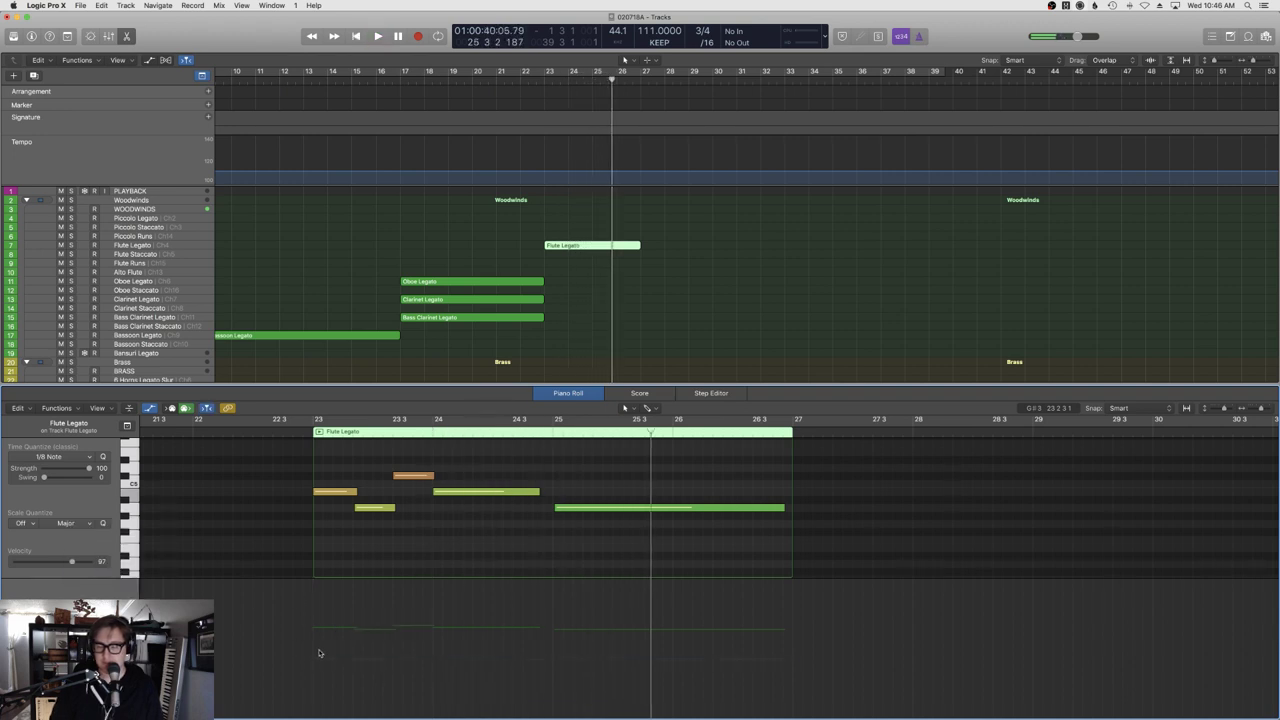
Draw flute modulation from 16 at bar 23 up to 58 at bar 25 and down to 4 at the region's end, with both segments curved.
{"action": "left_click_drag", "start_coordinate": [319, 657], "coordinate": [793, 715]}
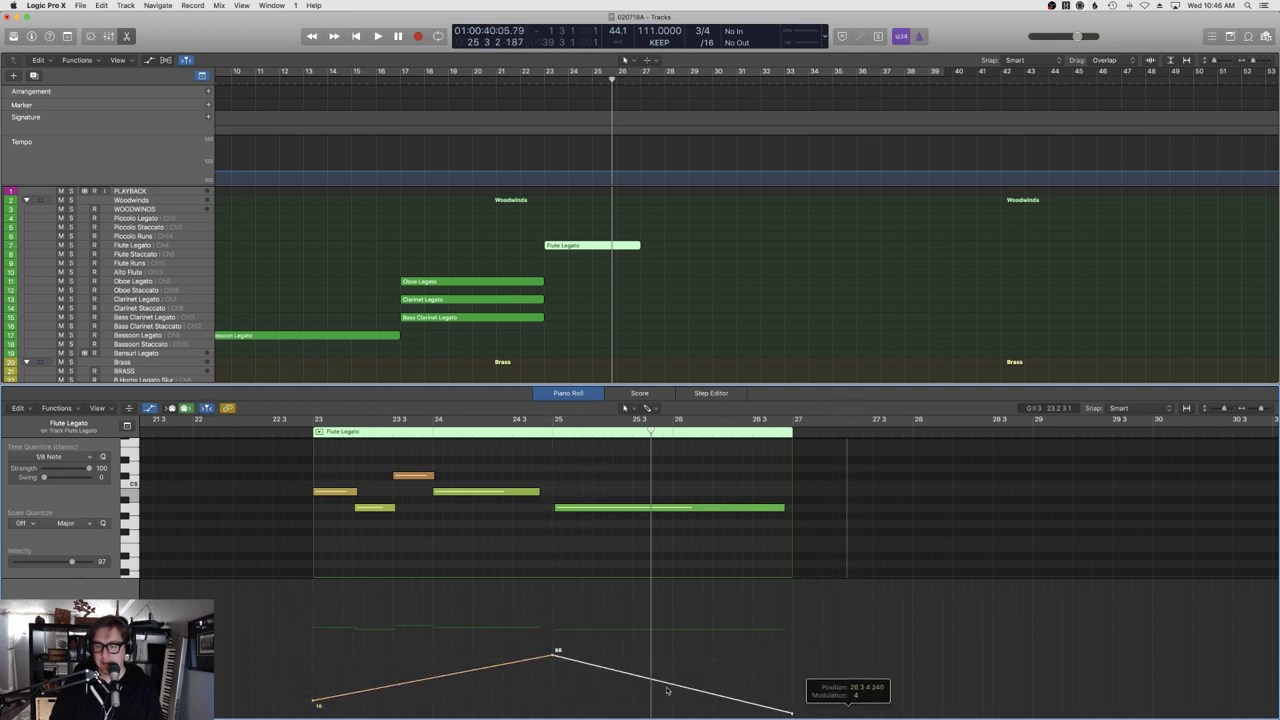
{"action": "right_click", "coordinate": [488, 662]}
{"action": "left_click_drag", "start_coordinate": [488, 665], "coordinate": [490, 664]}
{"action": "left_click_drag", "start_coordinate": [598, 674], "coordinate": [600, 662]}
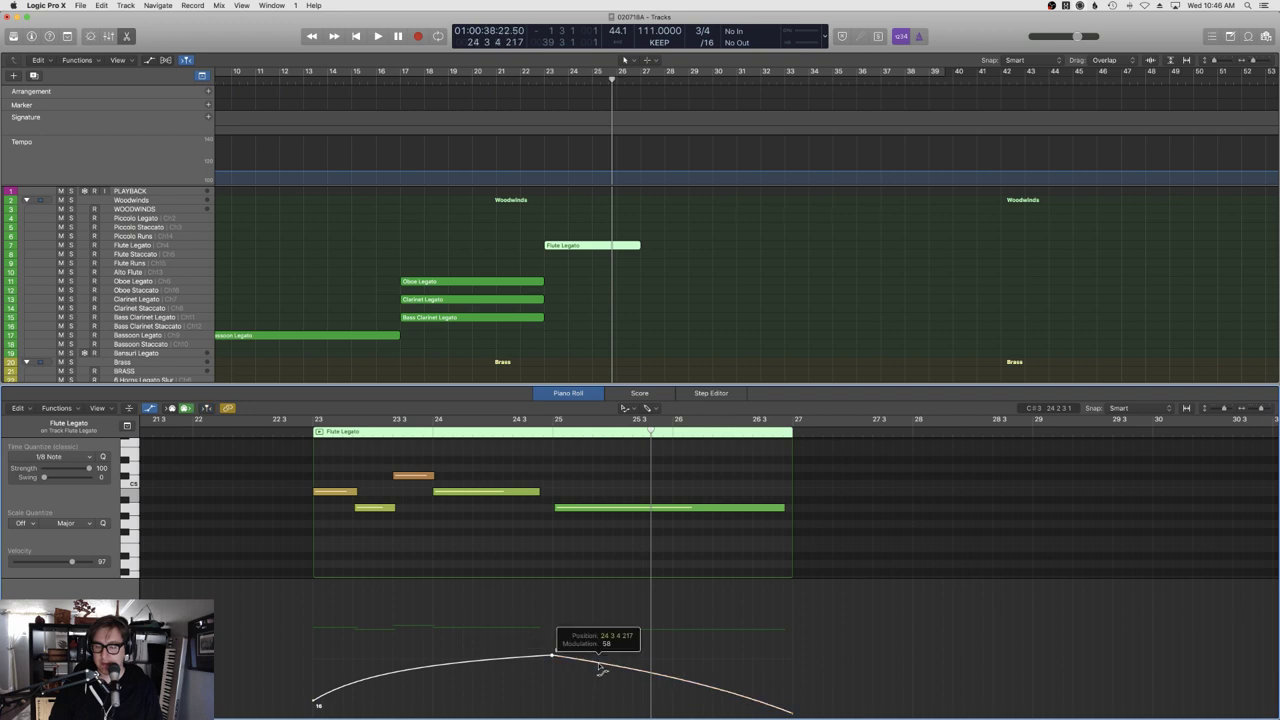
{"action": "right_click", "coordinate": [590, 662]}
{"action": "key", "text": "e"}
{"action": "key", "text": "e"}
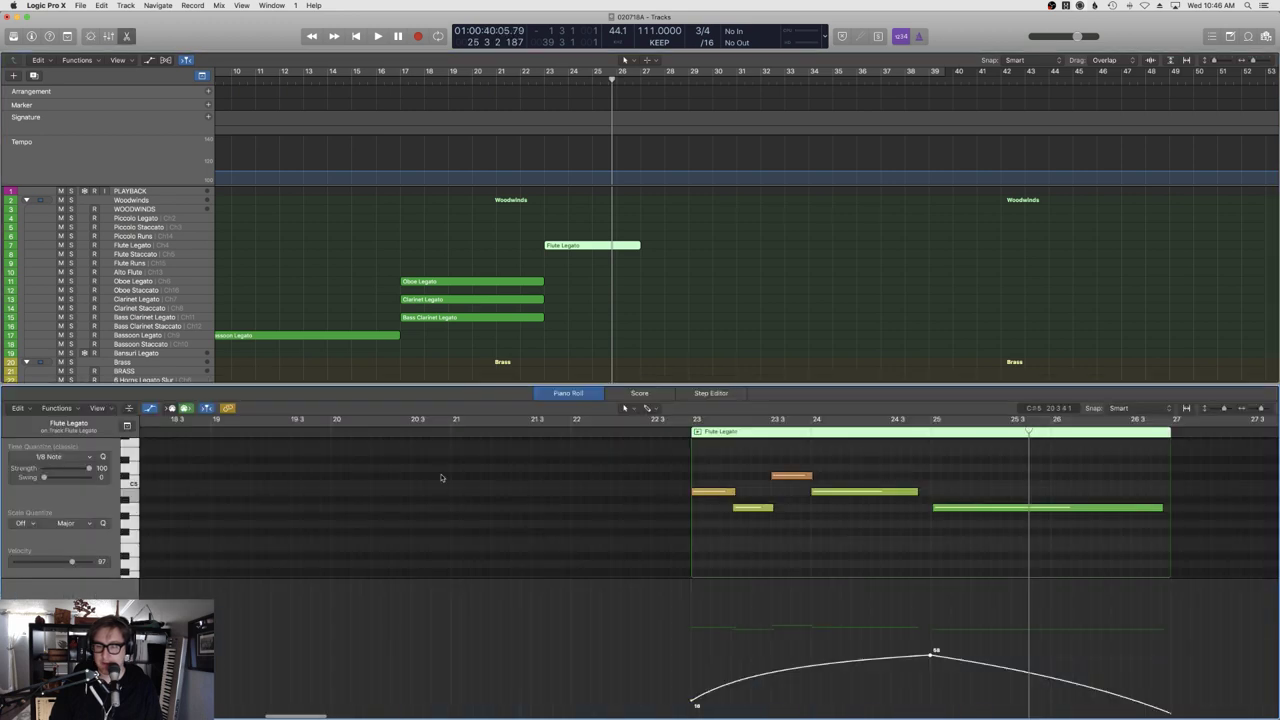
Listen to the flute phrase with its modulation curve and close the Piano Roll.
{"action": "left_click", "coordinate": [648, 429]}
{"action": "key", "text": "space"}
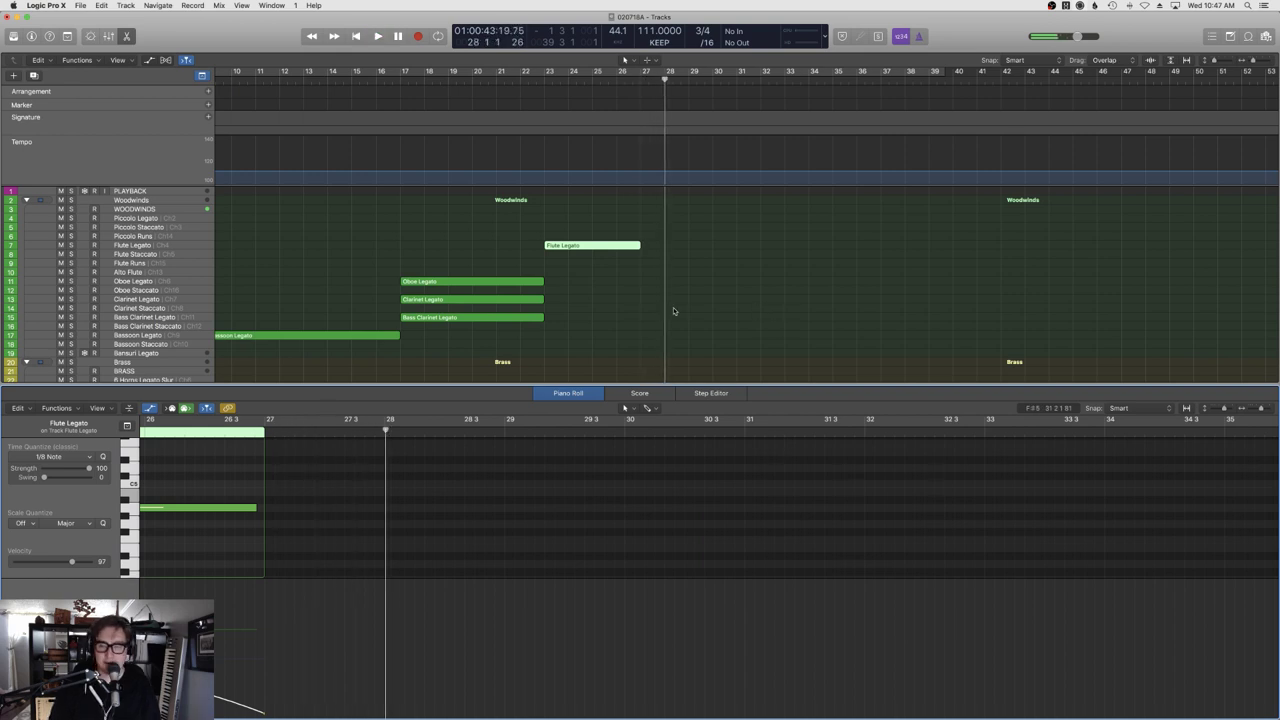
{"action": "key", "text": "space"}
{"action": "key", "text": "e"}
Play the passage from about bar 17 into the flute entry.
{"action": "left_click", "coordinate": [400, 88]}
{"action": "key", "text": "space"}
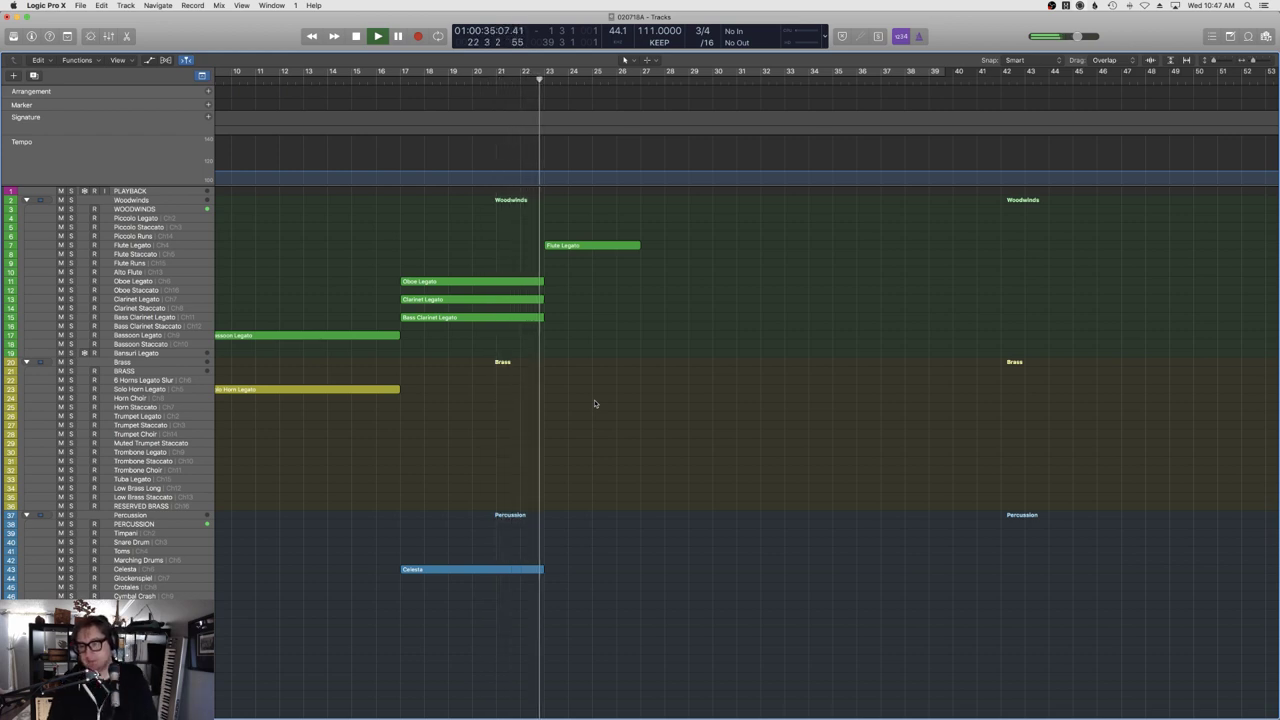
{"action": "scroll", "coordinate": [597, 403], "scroll_direction": "right", "scroll_amount": 5}
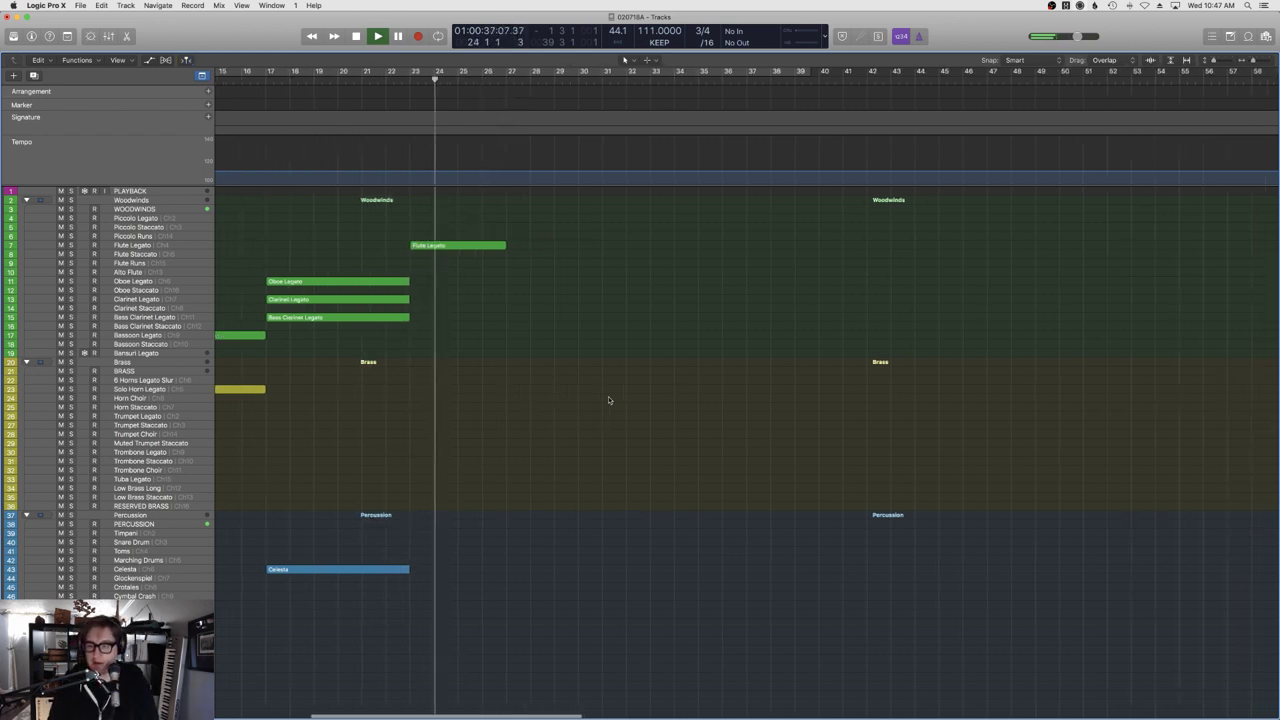
{"action": "scroll", "coordinate": [598, 401], "scroll_direction": "down", "scroll_amount": 3}
{"action": "key", "text": "space"}
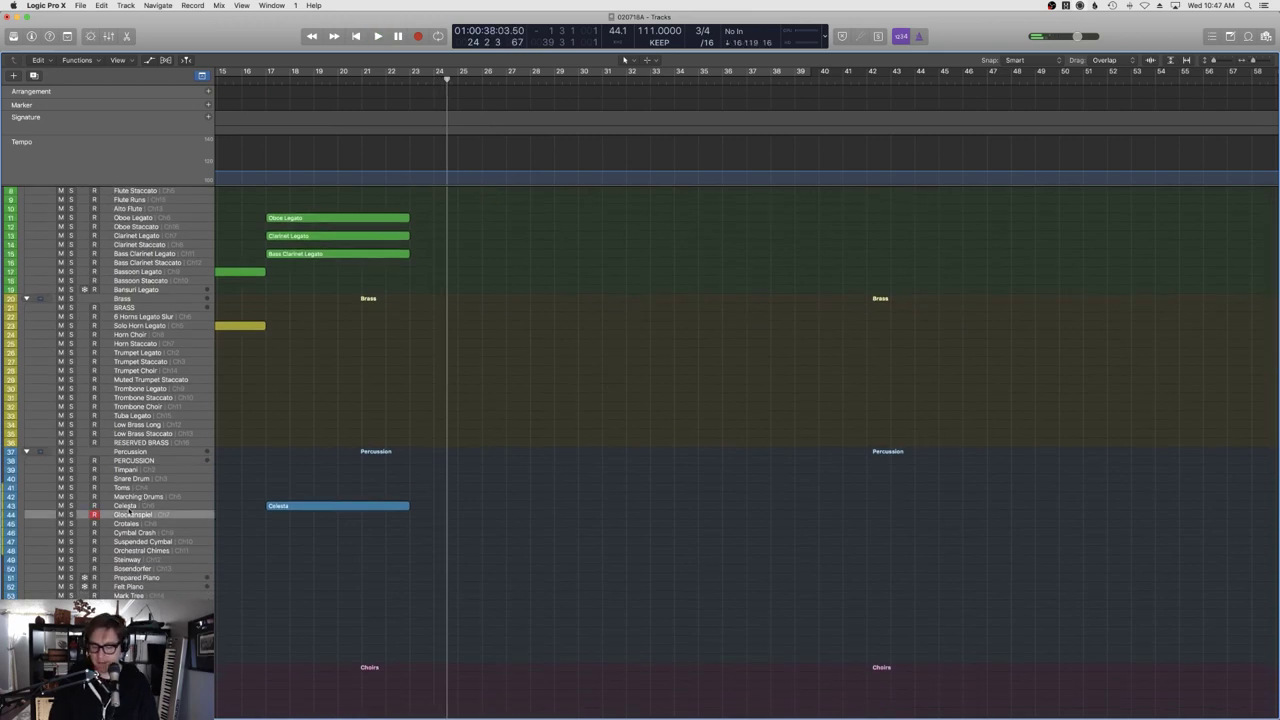
Select the Celesta track and show its notes in the Score editor alongside the other parts.
{"action": "left_click", "coordinate": [124, 506]}
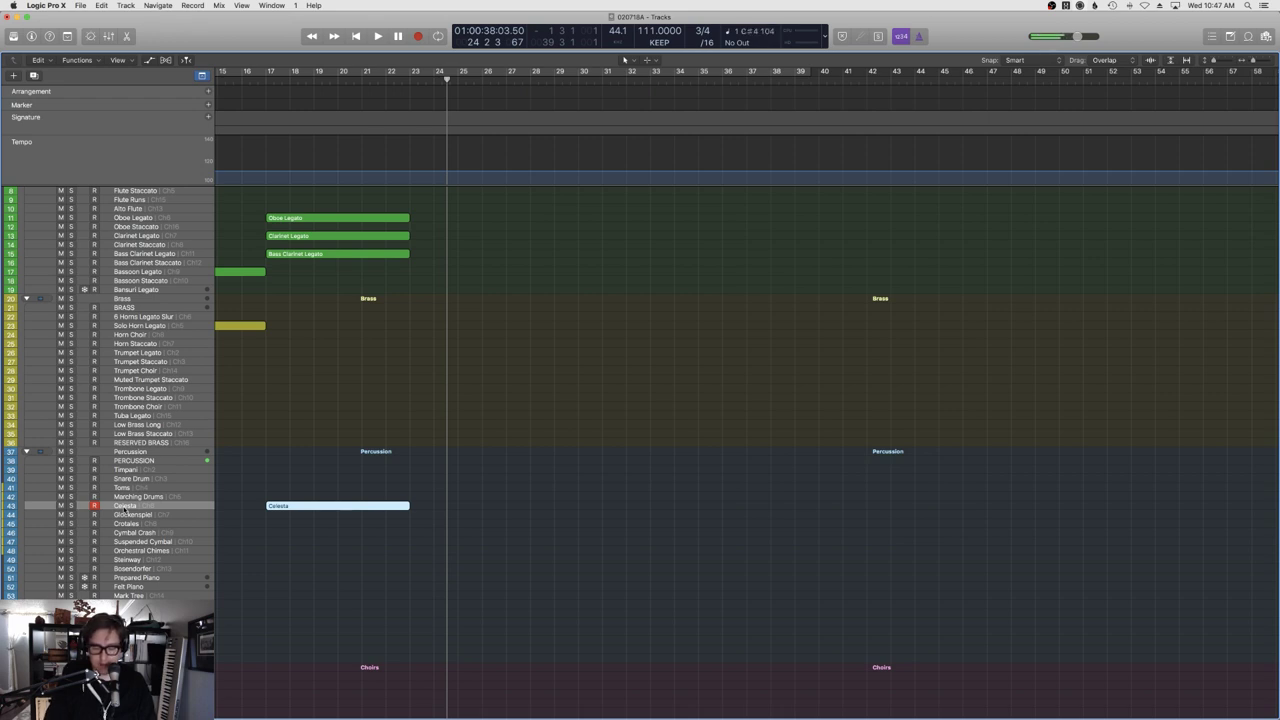
{"action": "scroll", "coordinate": [380, 418], "scroll_direction": "up", "scroll_amount": 4}
{"action": "key", "text": "p"}
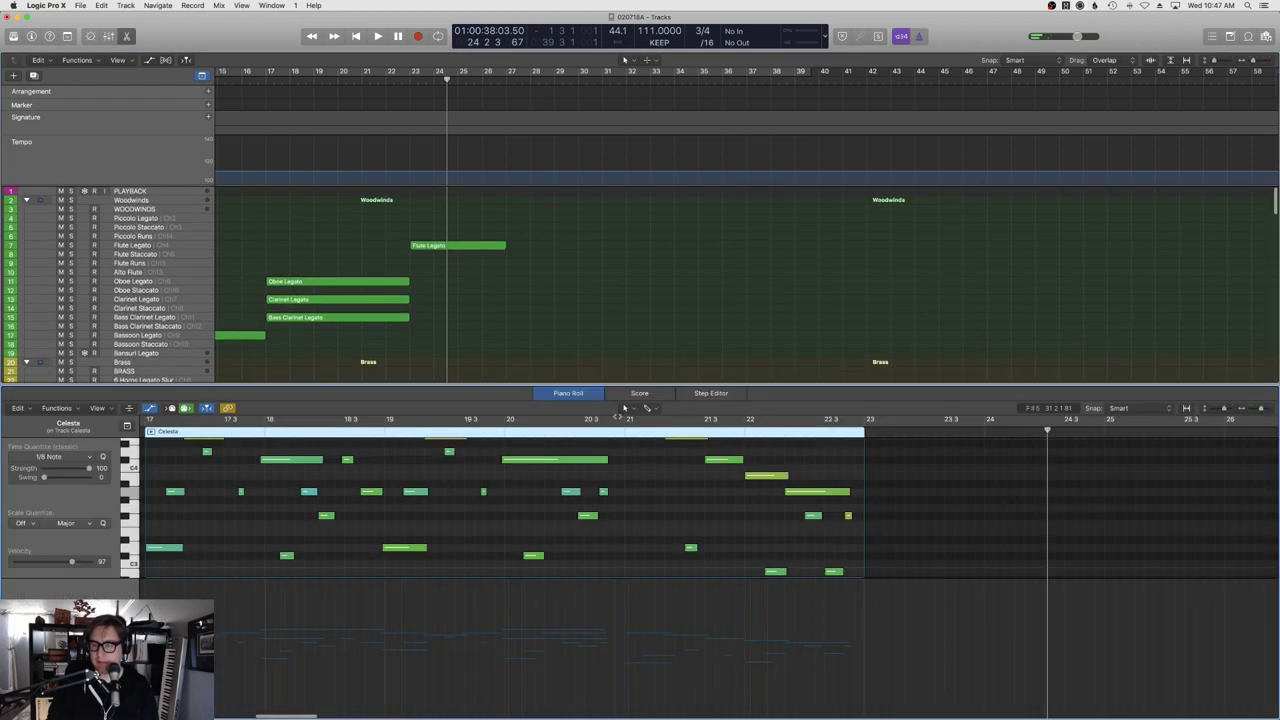
{"action": "left_click", "coordinate": [638, 393]}
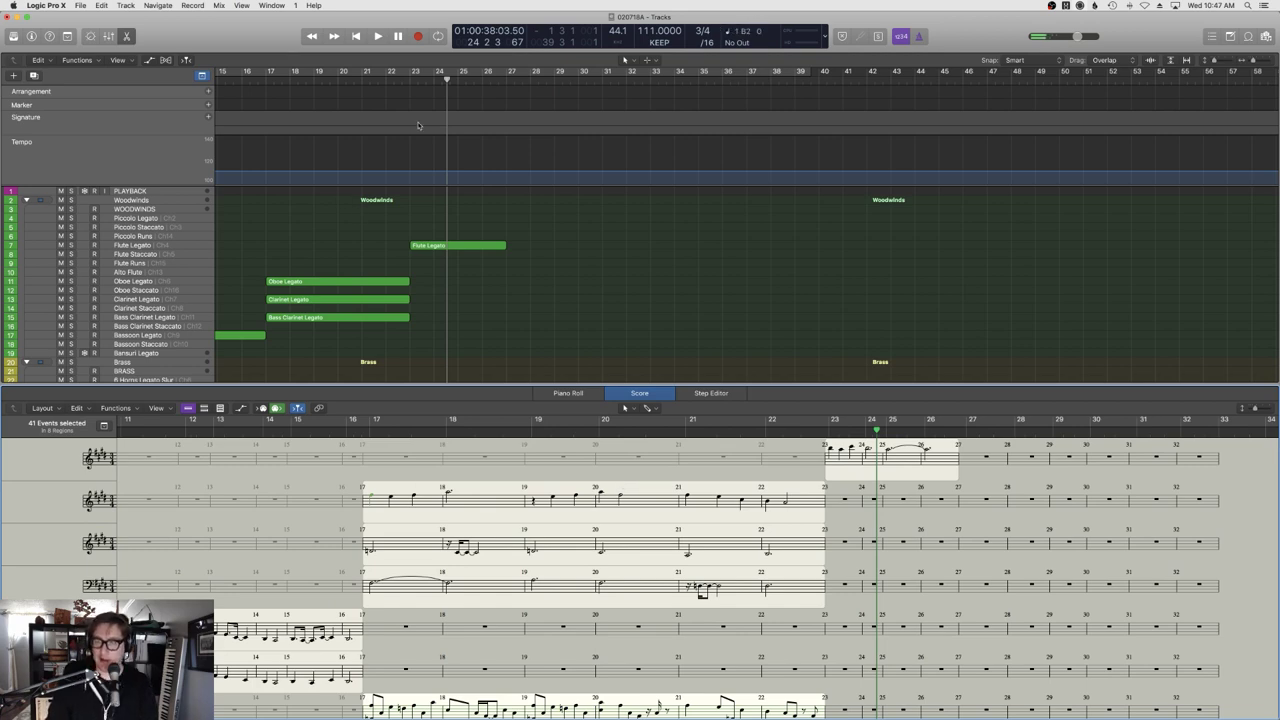
Record a second Celesta part beginning at bar 23 under the flute phrase.
{"action": "left_click", "coordinate": [414, 79]}
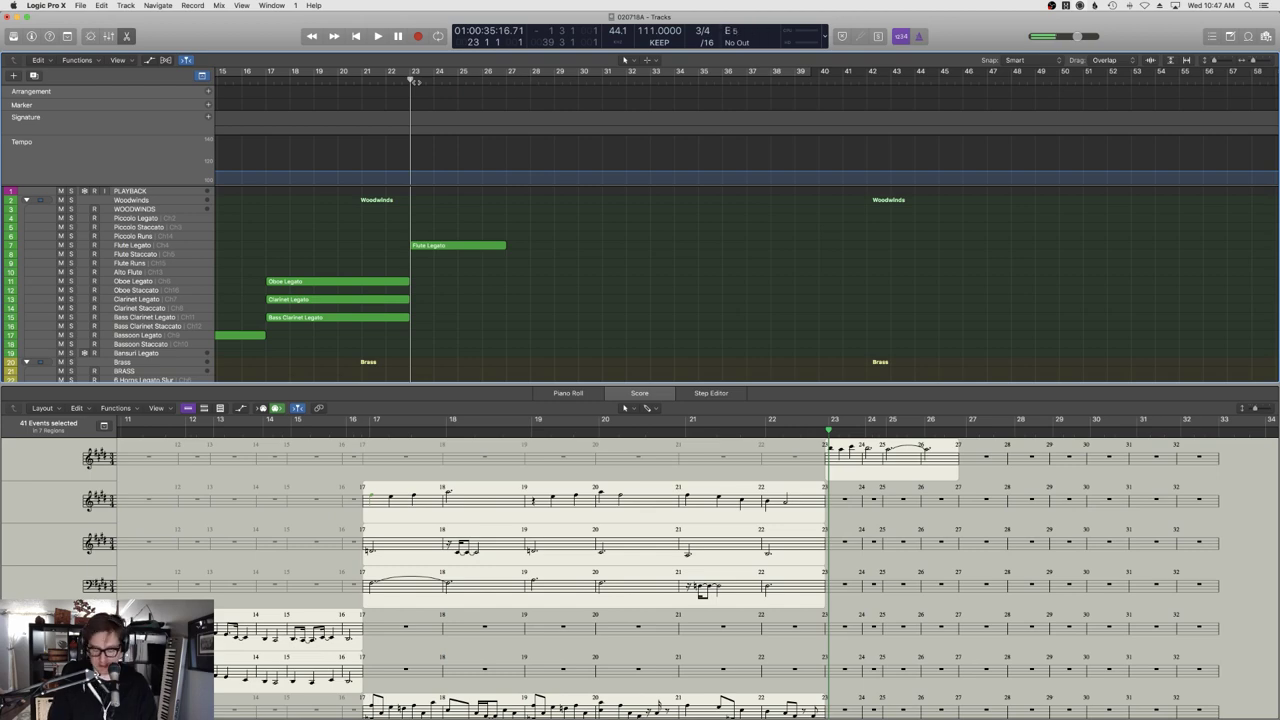
{"action": "key", "text": "space"}
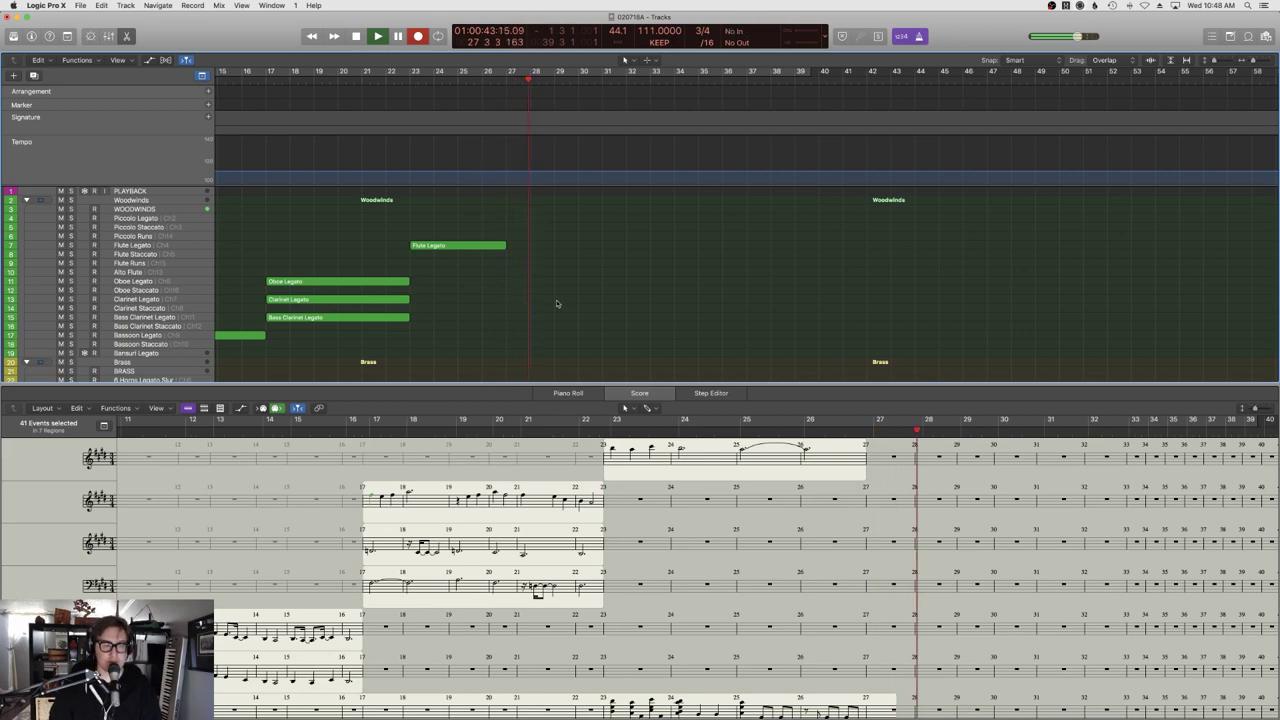
{"action": "scroll", "coordinate": [557, 303], "scroll_direction": "down", "scroll_amount": 15}
{"action": "key", "text": "space"}
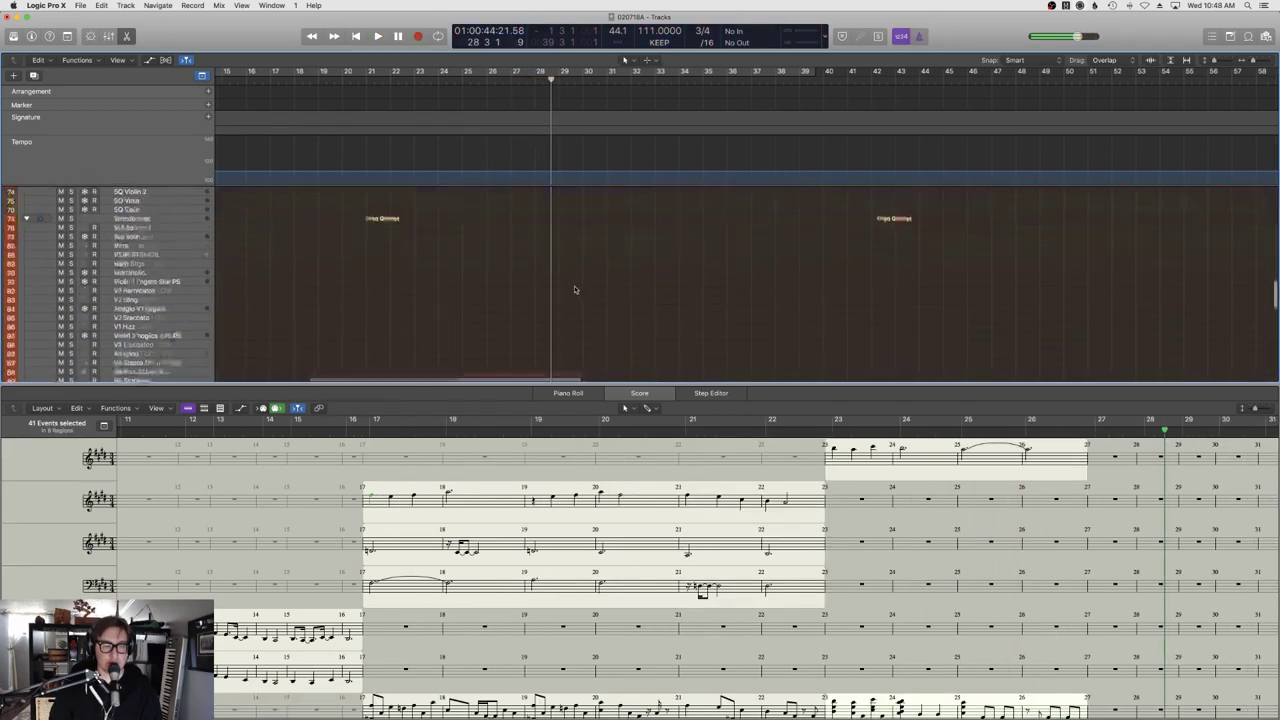
Open the new Celesta region in the Piano Roll and quantize all its notes to 1/8 Note.
{"action": "scroll", "coordinate": [575, 290], "scroll_direction": "up", "scroll_amount": 8}
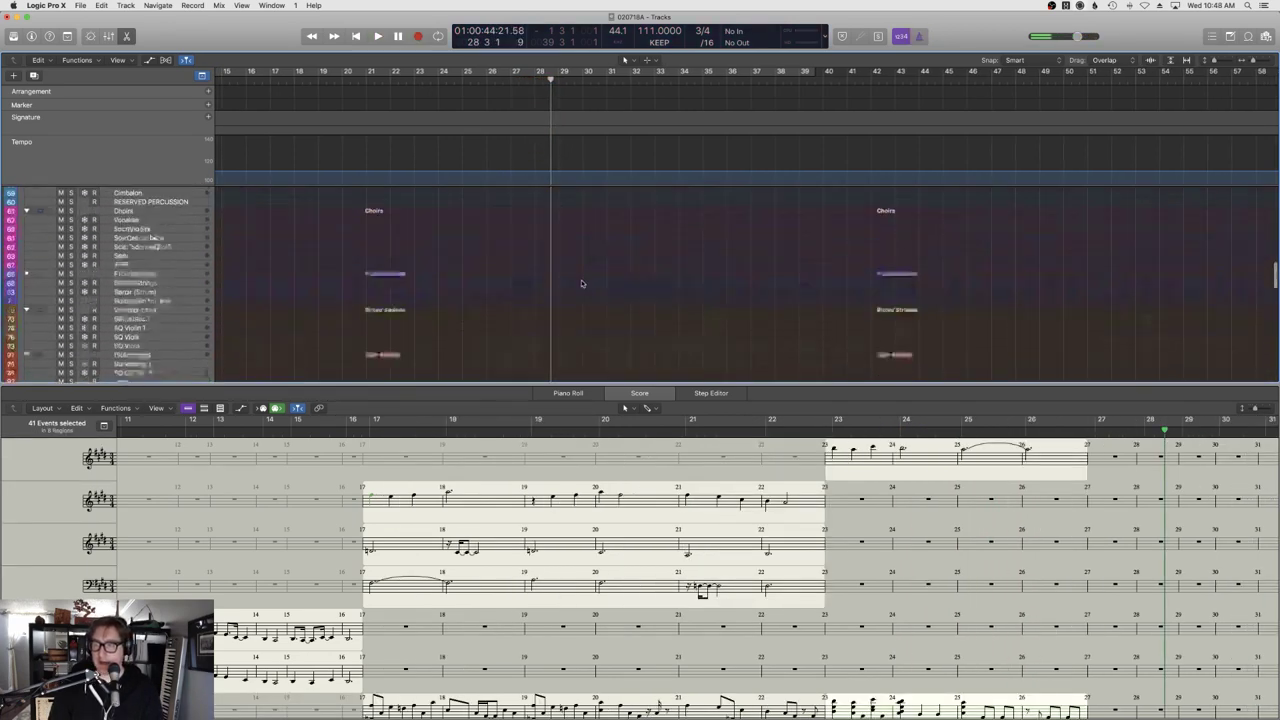
{"action": "scroll", "coordinate": [581, 284], "scroll_direction": "up", "scroll_amount": 10}
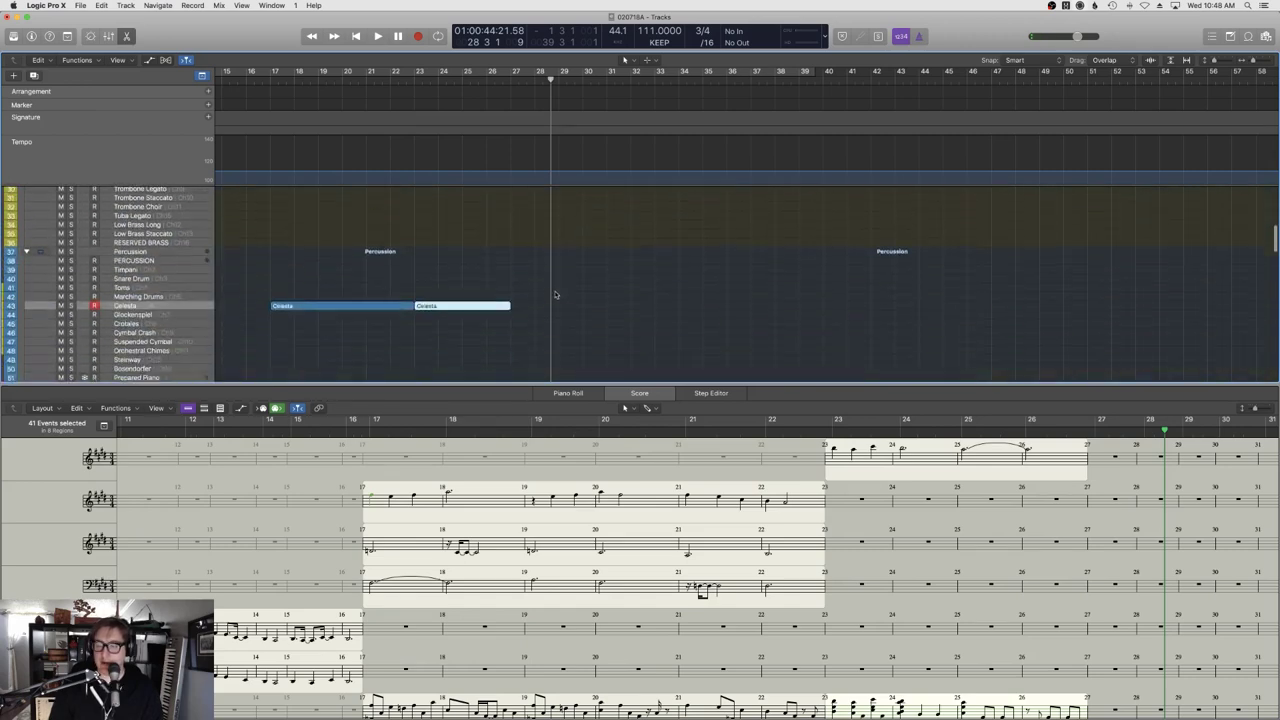
{"action": "left_click", "coordinate": [569, 393]}
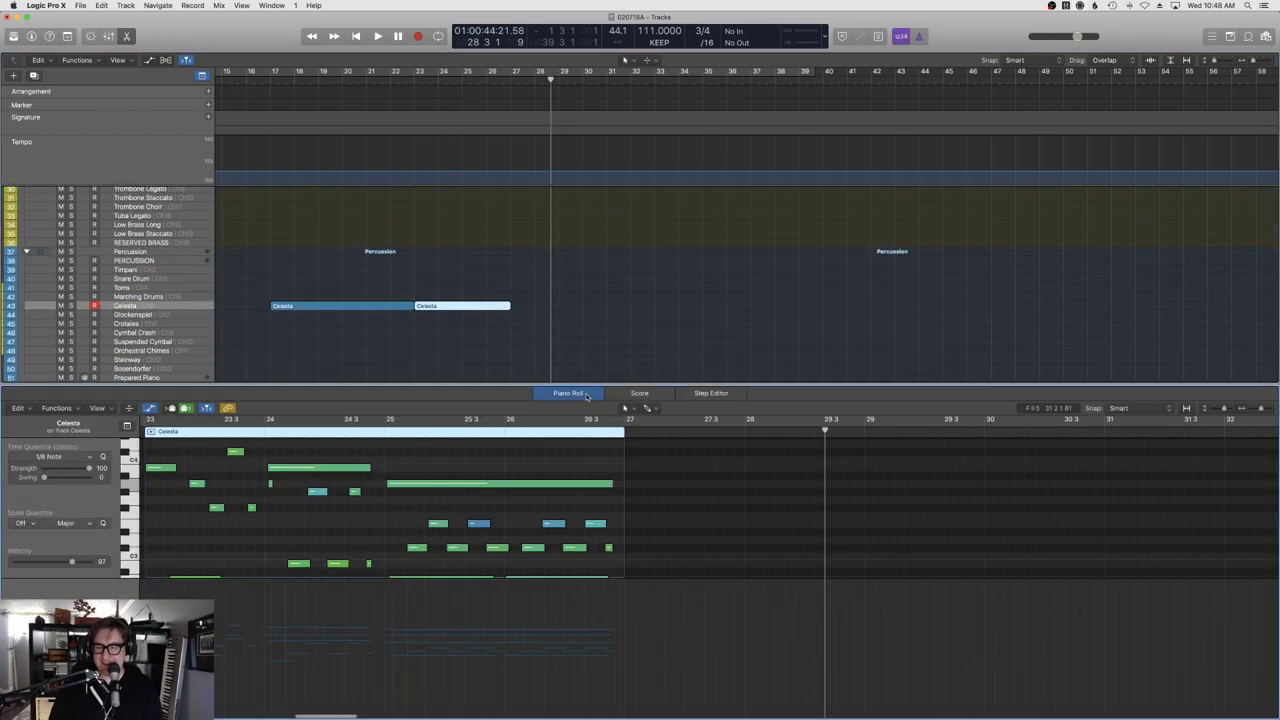
{"action": "scroll", "coordinate": [461, 457], "scroll_direction": "left", "scroll_amount": 5}
{"action": "key", "text": "super+a"}
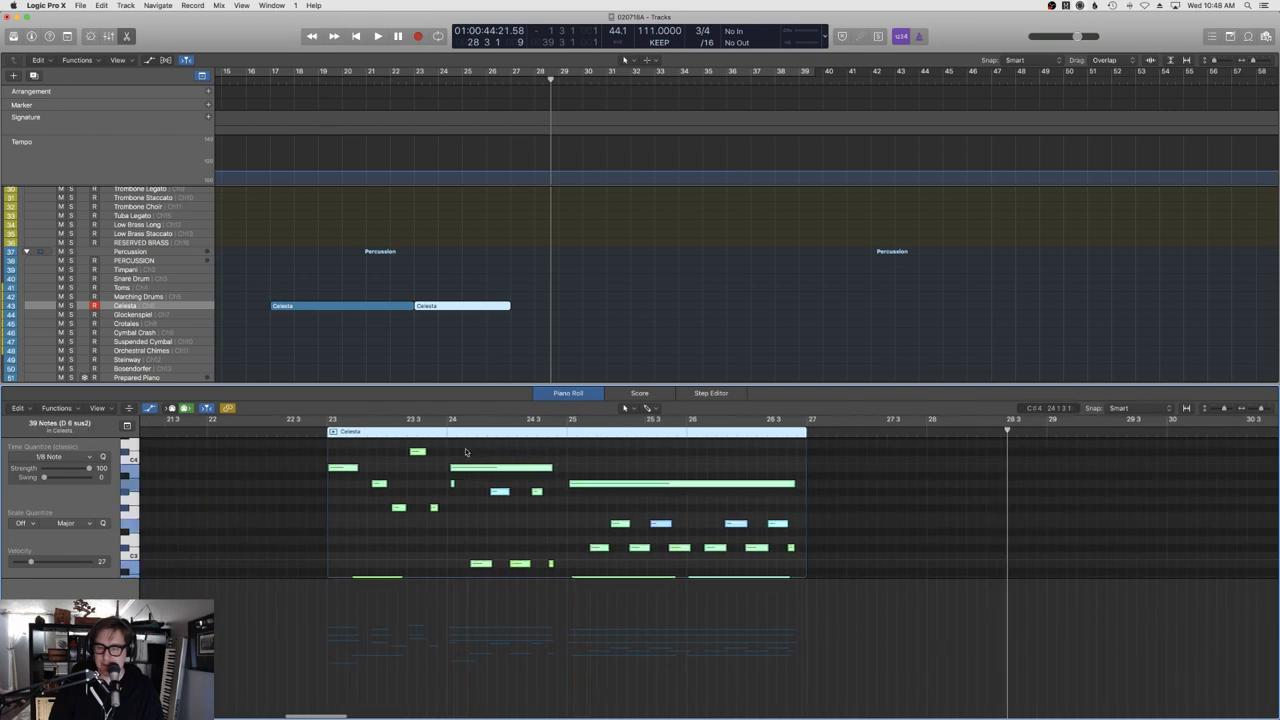
{"action": "left_click", "coordinate": [467, 513]}
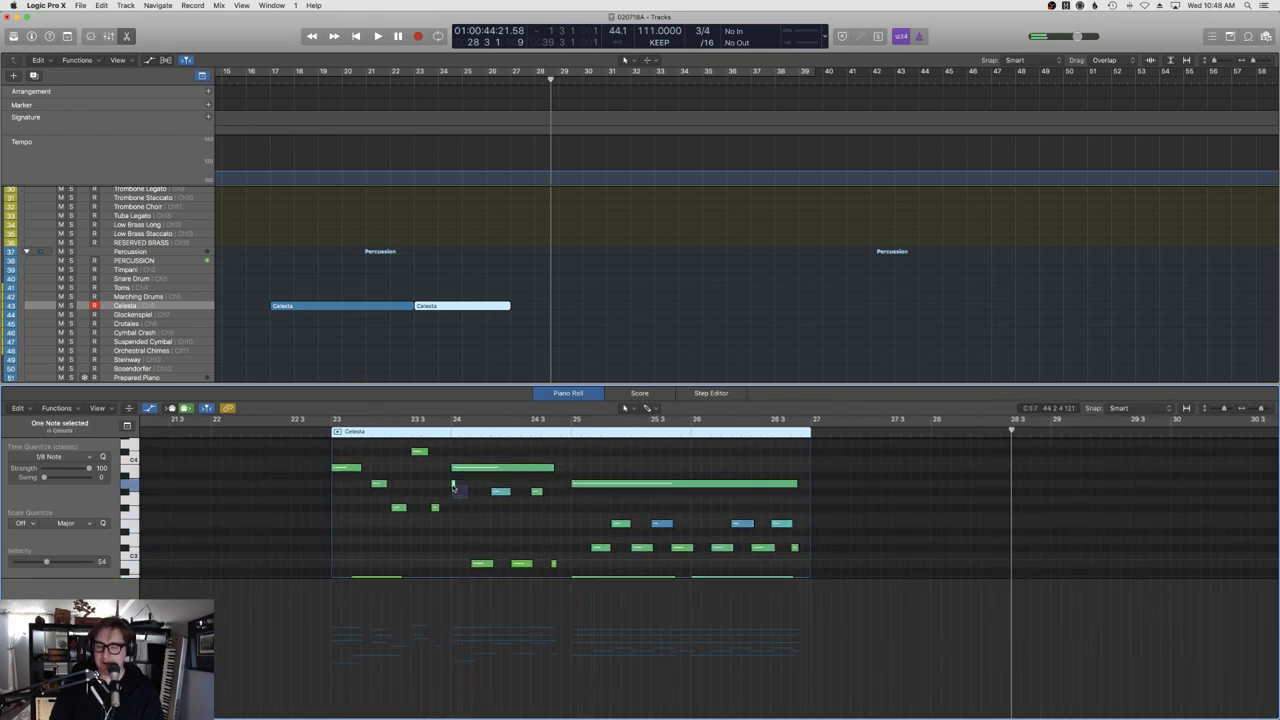
Delete the stray, very short notes at bar 24 in the second Celesta region.
{"action": "scroll", "coordinate": [481, 524], "scroll_direction": "up", "scroll_amount": 6}
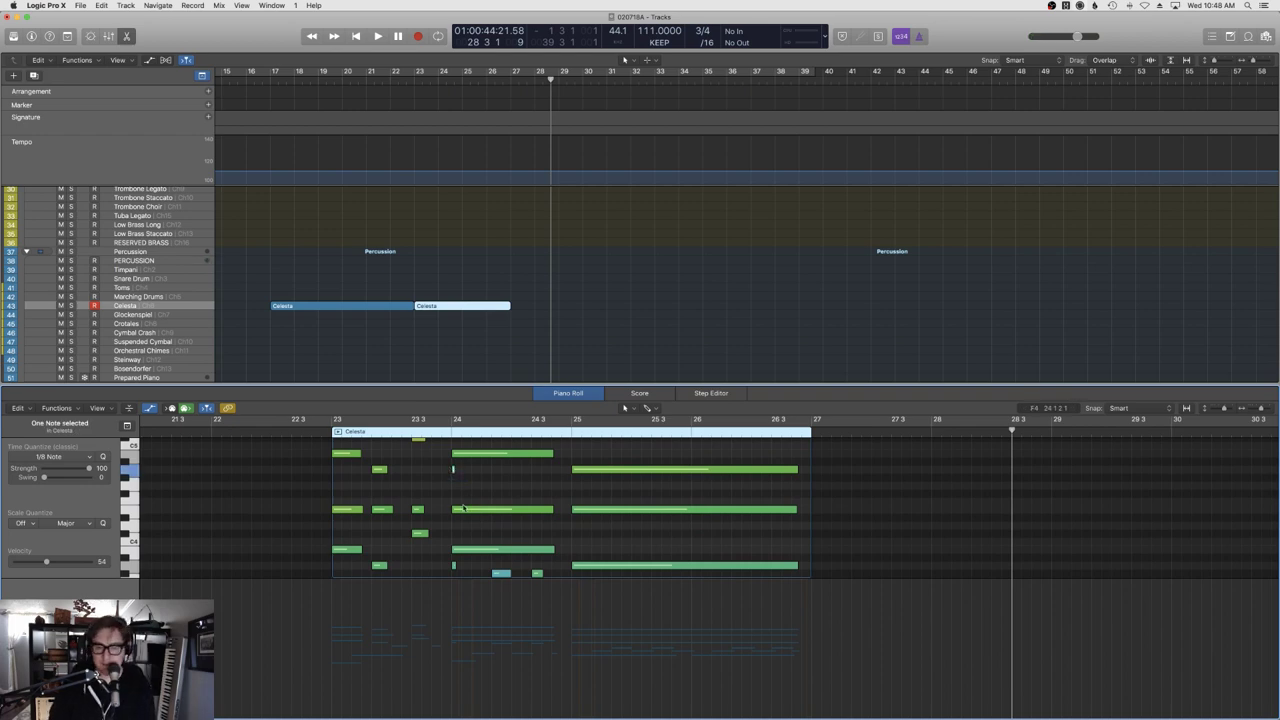
{"action": "scroll", "coordinate": [463, 495], "scroll_direction": "down", "scroll_amount": 2}
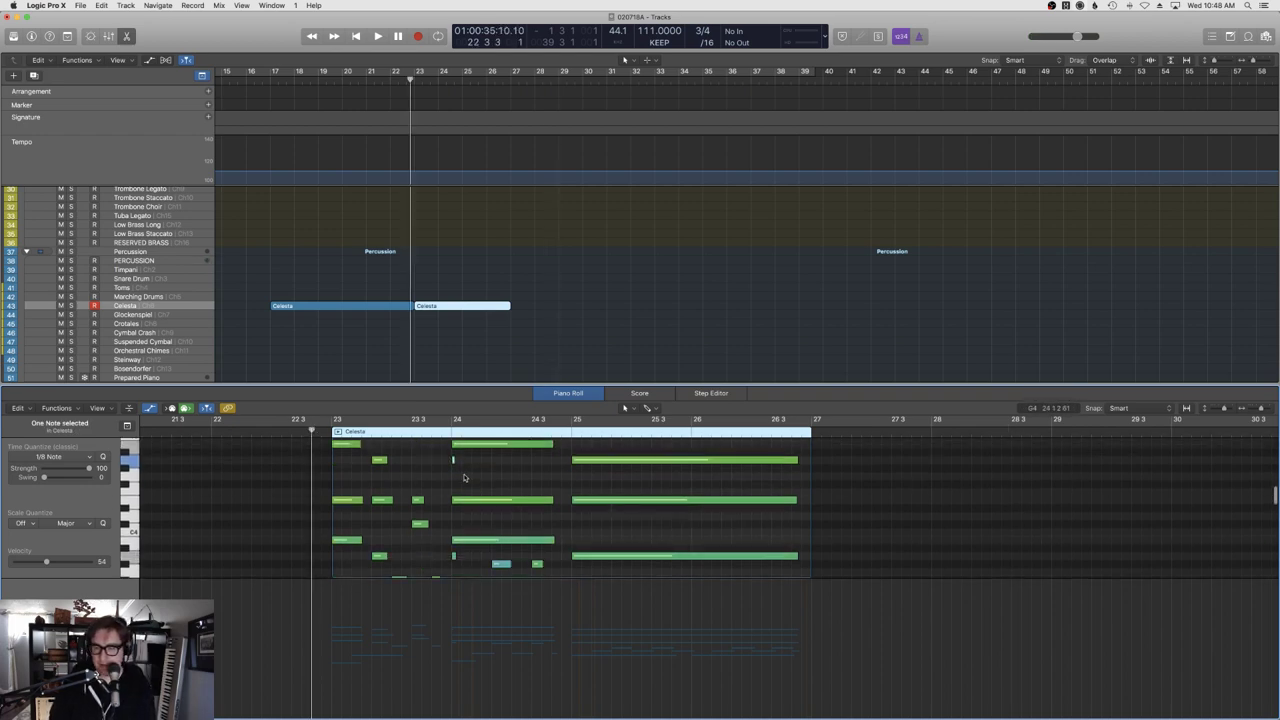
{"action": "scroll", "coordinate": [458, 484], "scroll_direction": "down", "scroll_amount": 4}
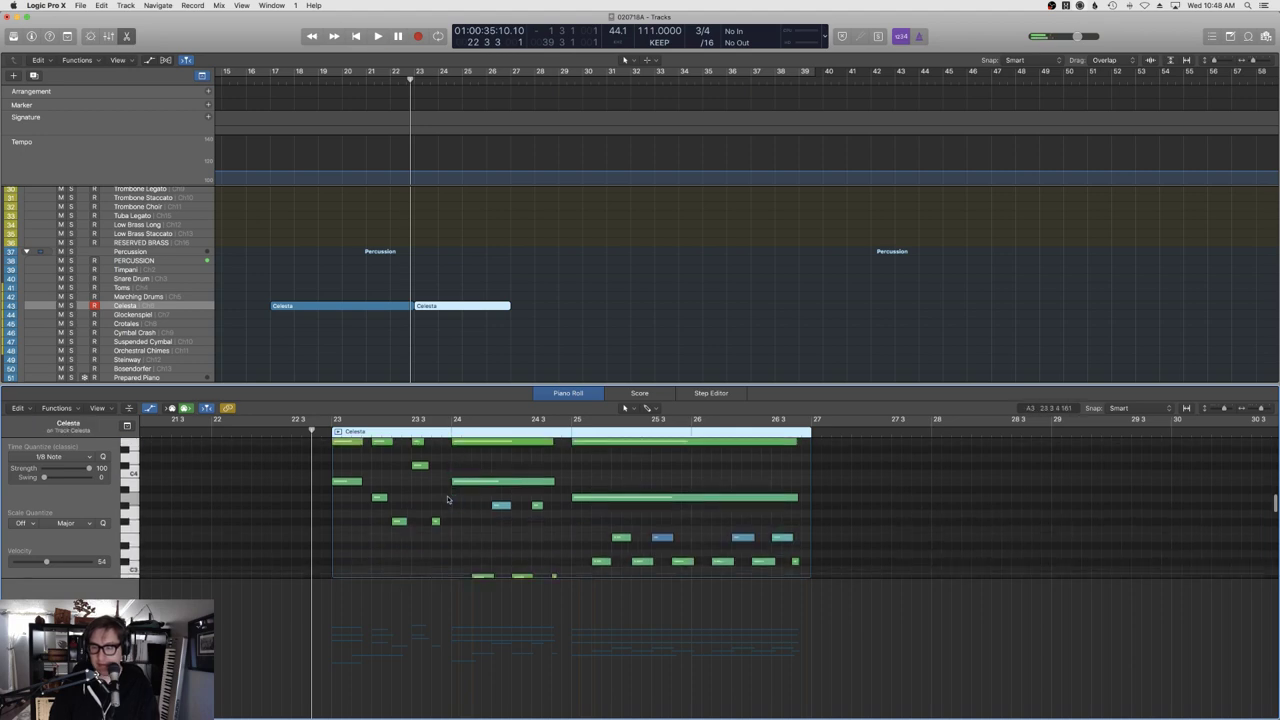
Play the passage from about bar 22 with the editor closed, checking how the woodwind, Celesta and pizzicato string regions line up.
{"action": "key", "text": "space"}
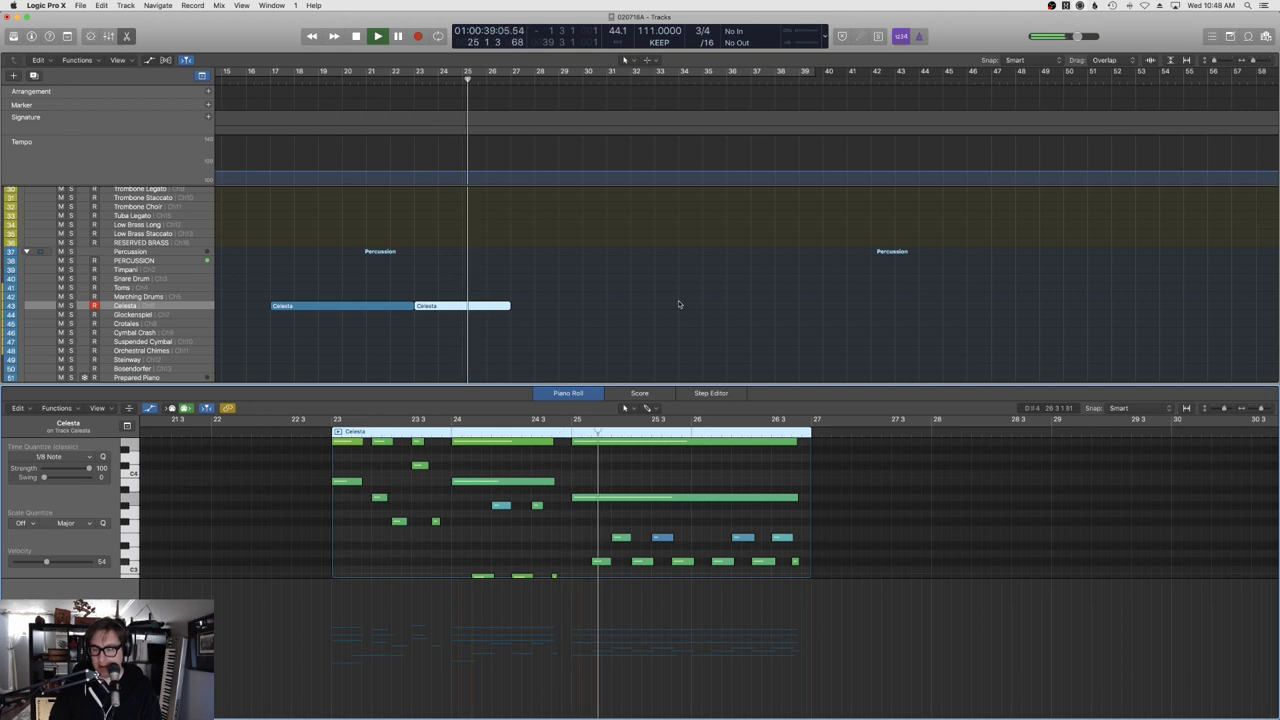
{"action": "left_click", "coordinate": [611, 275]}
{"action": "key", "text": "e"}
{"action": "scroll", "coordinate": [618, 283], "scroll_direction": "down", "scroll_amount": 5}
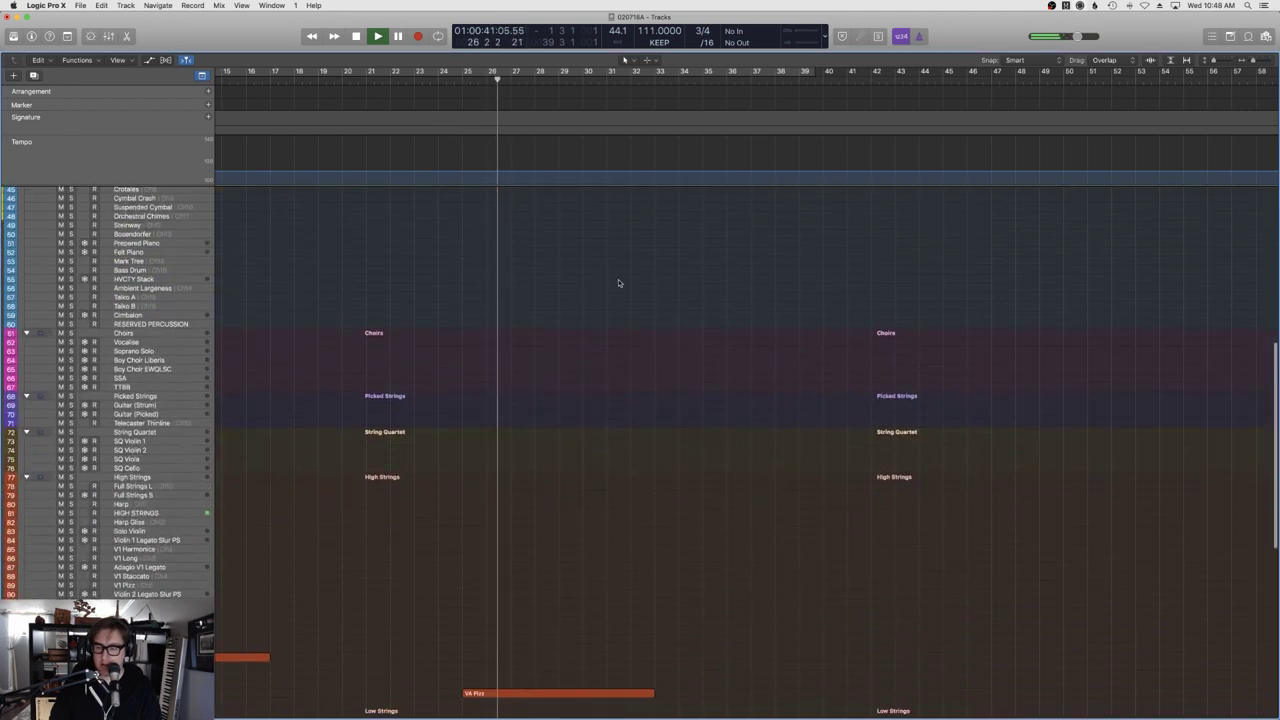
{"action": "scroll", "coordinate": [618, 283], "scroll_direction": "down", "scroll_amount": 5}
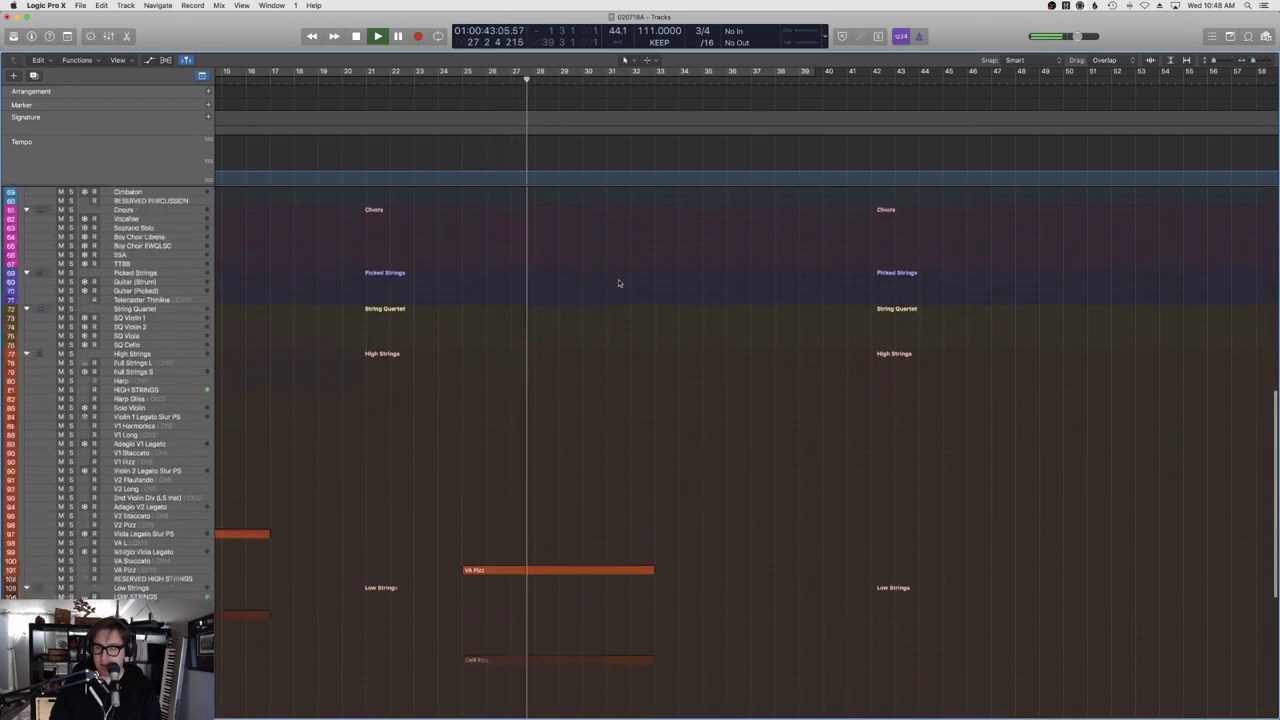
{"action": "scroll", "coordinate": [618, 283], "scroll_direction": "up", "scroll_amount": 15}
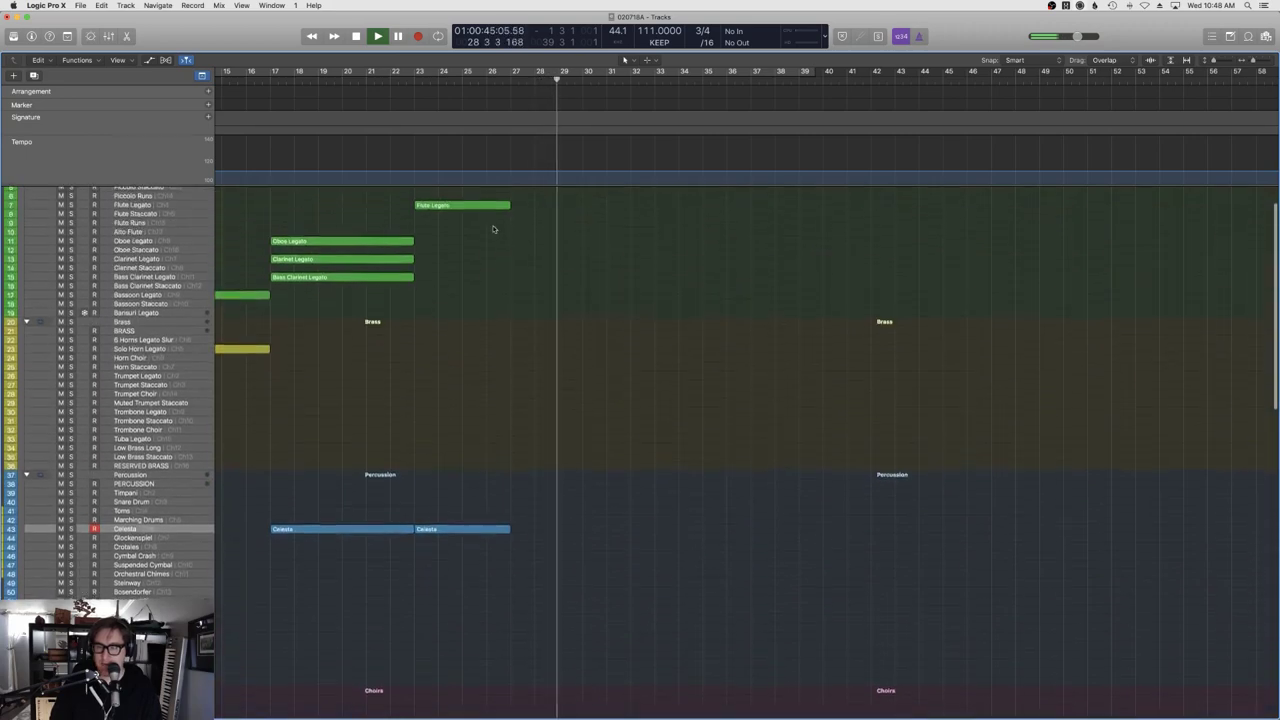
Shape the Flute Legato region's Expression to hold 53 until bar 25 and curve down to the region's end, and play it back.
{"action": "left_click", "coordinate": [493, 206]}
{"action": "key", "text": "space"}
{"action": "key", "text": "e"}
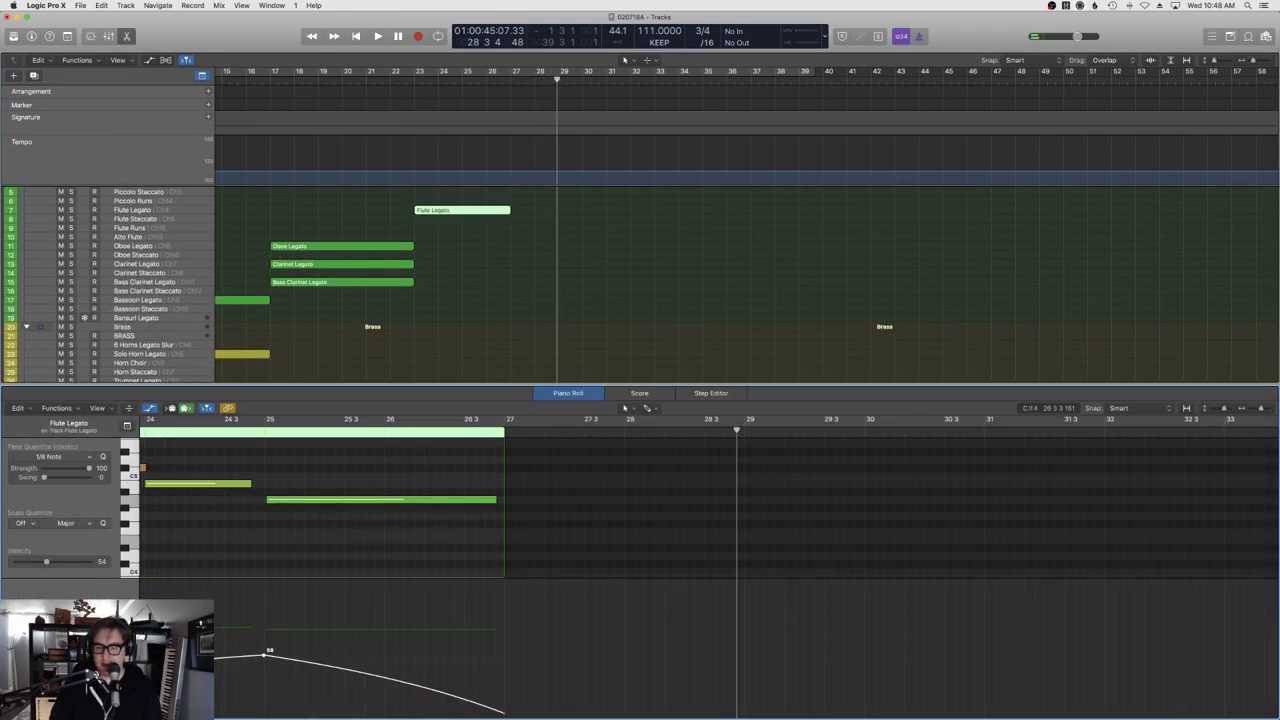
{"action": "left_click", "coordinate": [120, 595]}
{"action": "left_click", "coordinate": [142, 578]}
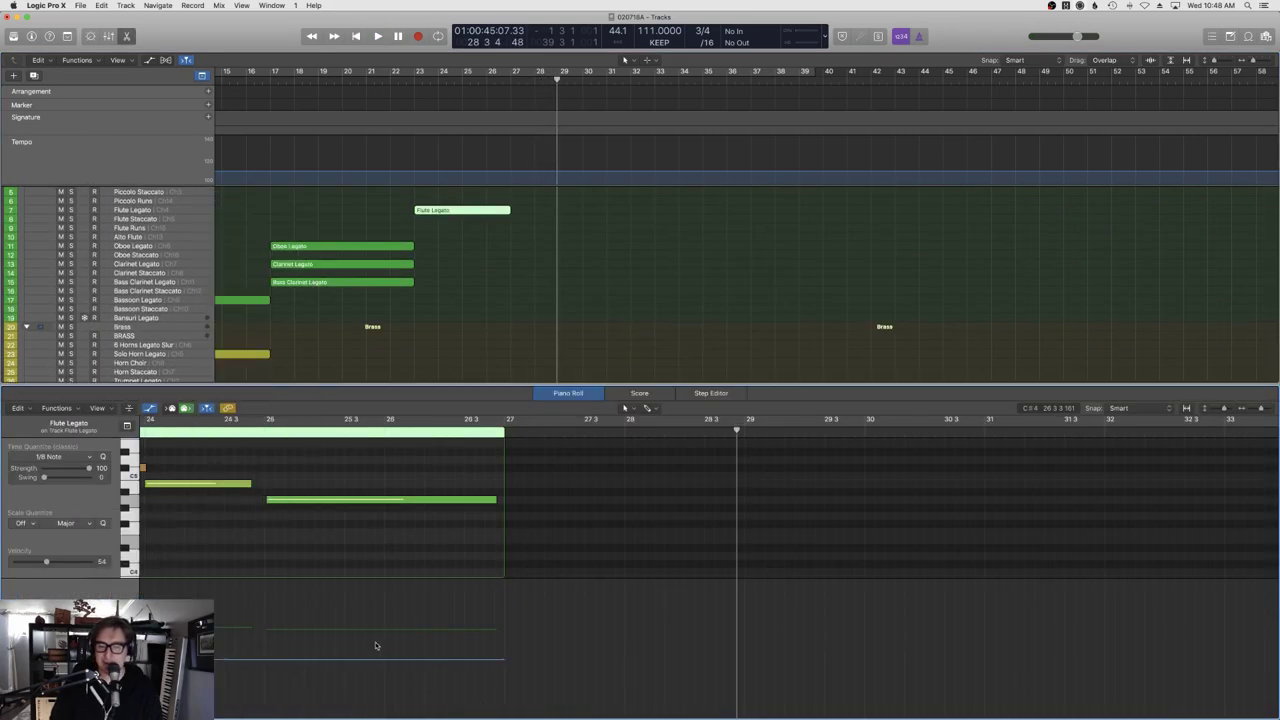
{"action": "left_click_drag", "start_coordinate": [288, 660], "coordinate": [504, 718]}
{"action": "left_click_drag", "start_coordinate": [406, 686], "coordinate": [472, 666]}
{"action": "scroll", "coordinate": [408, 672], "scroll_direction": "left", "scroll_amount": 5}
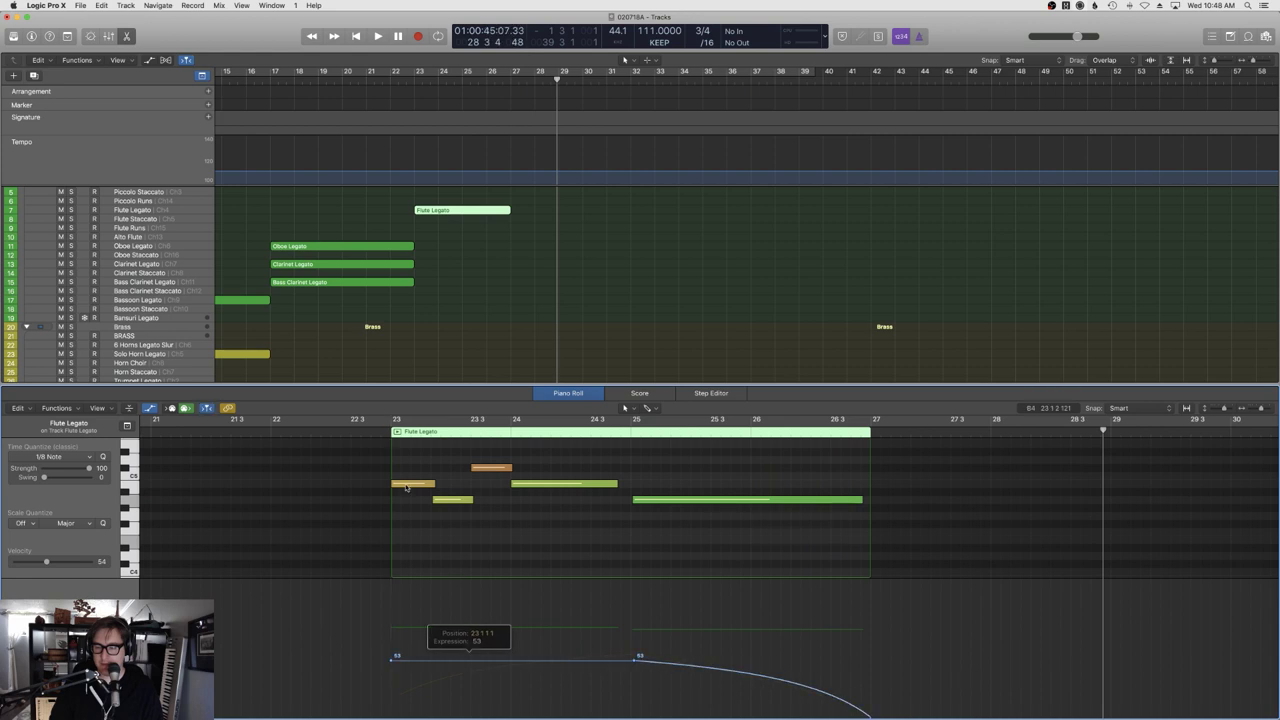
{"action": "key", "text": "shift+space"}
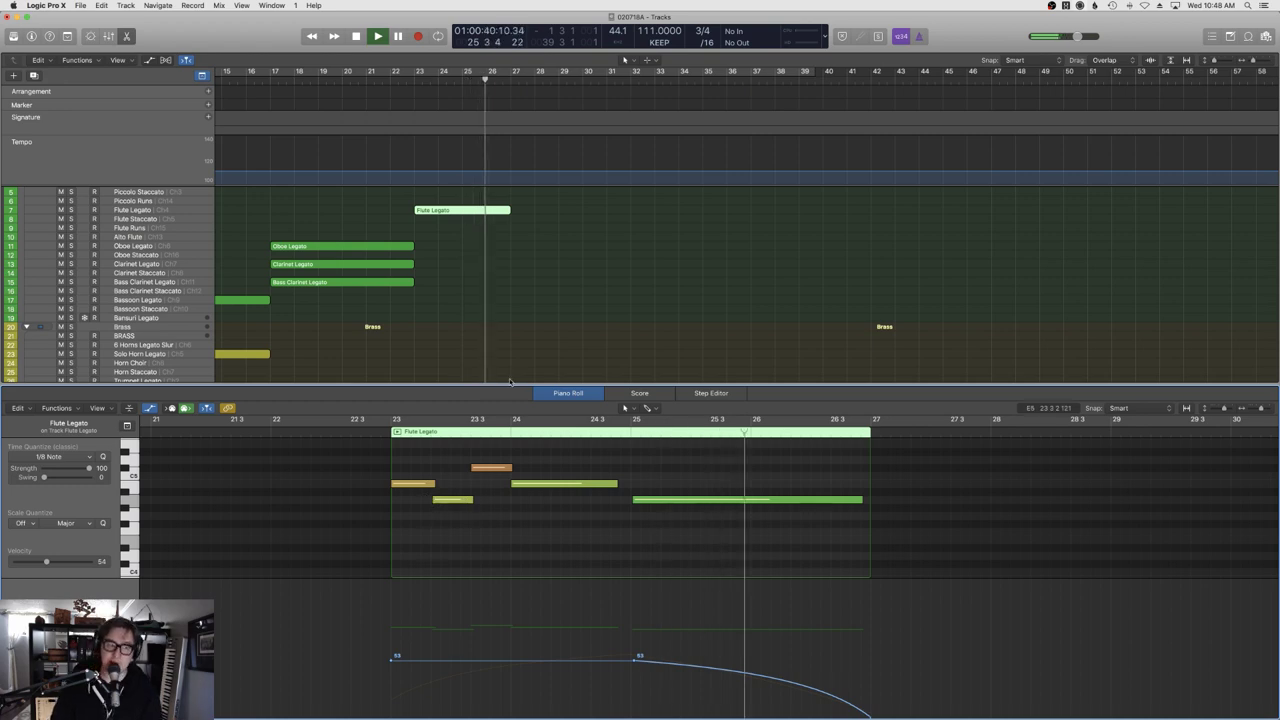
{"action": "key", "text": "e"}
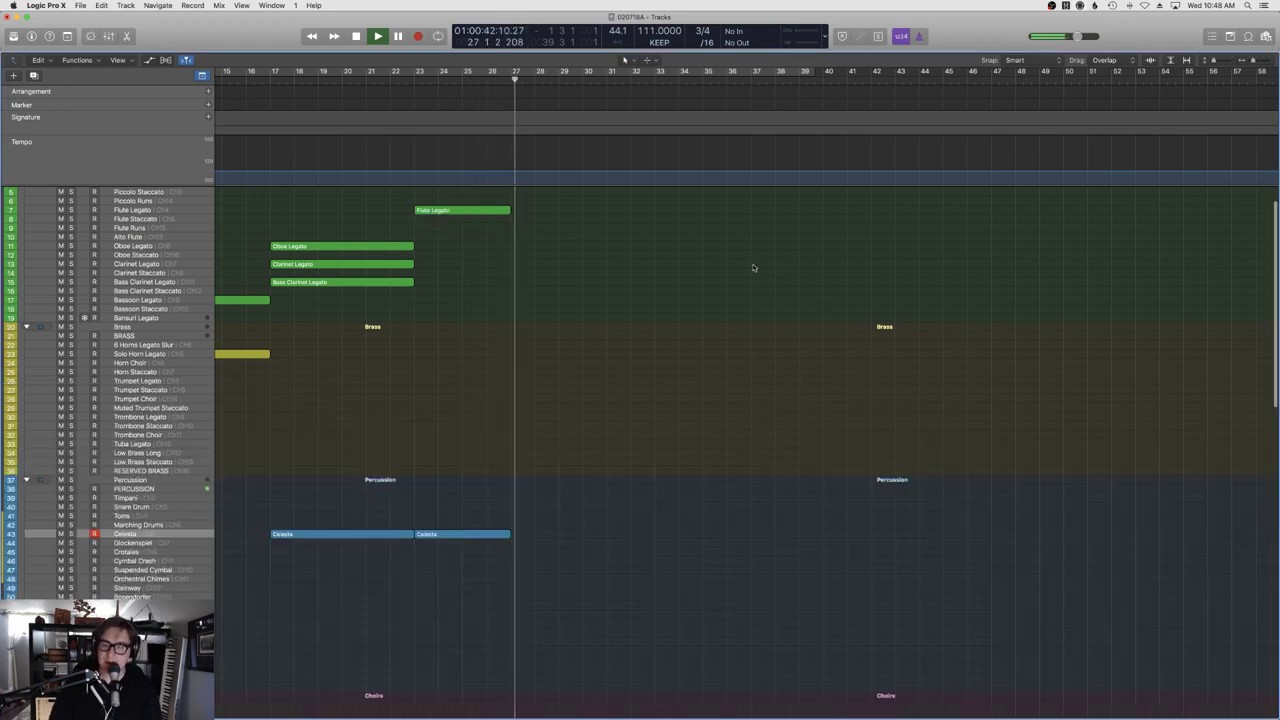
Play the arrangement from about bar 9 to bar 33, following the parts from the woodwinds down to the pizzicato strings.
{"action": "scroll", "coordinate": [745, 269], "scroll_direction": "left", "scroll_amount": 5}
{"action": "left_click", "coordinate": [441, 72]}
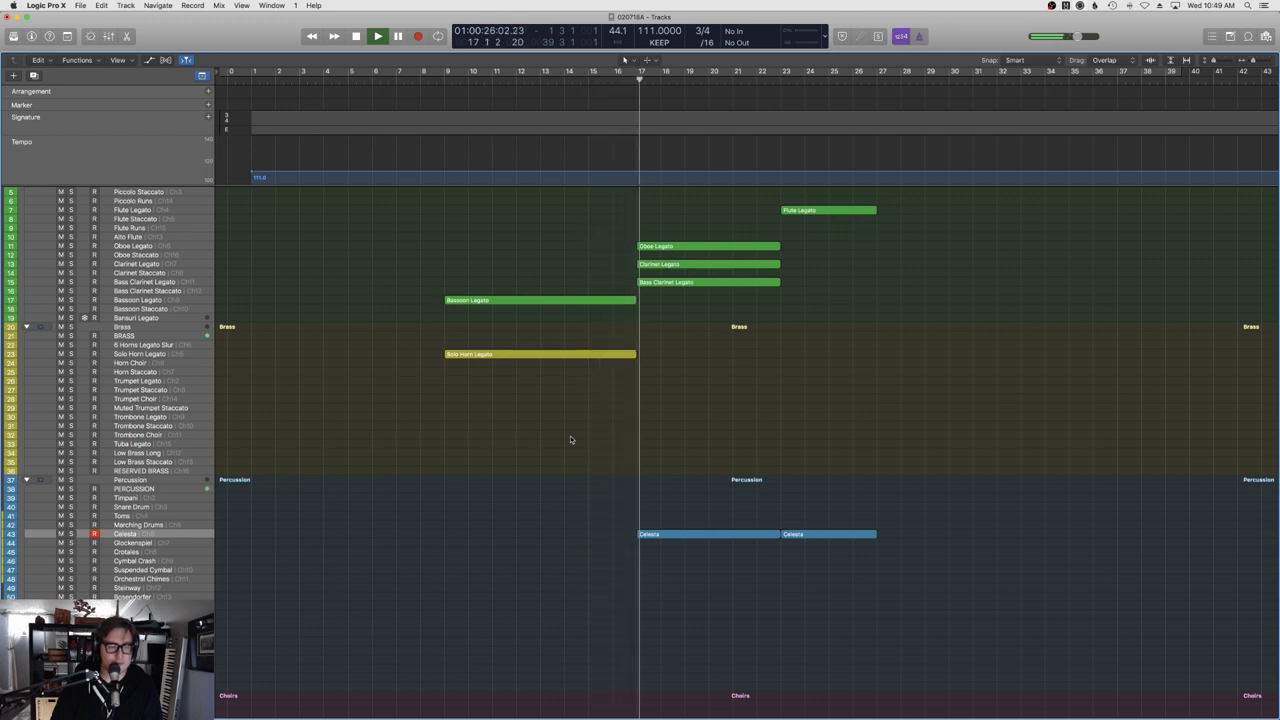
{"action": "scroll", "coordinate": [571, 440], "scroll_direction": "right", "scroll_amount": 5}
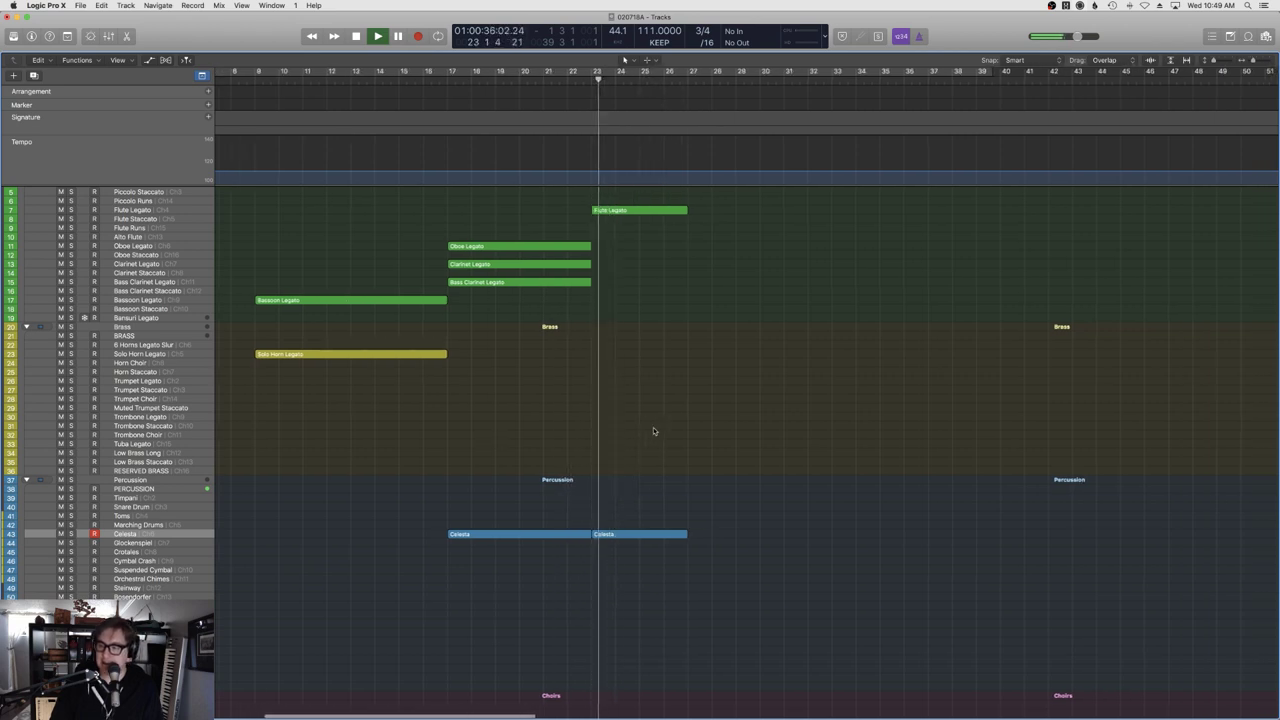
{"action": "scroll", "coordinate": [653, 431], "scroll_direction": "up", "scroll_amount": 2}
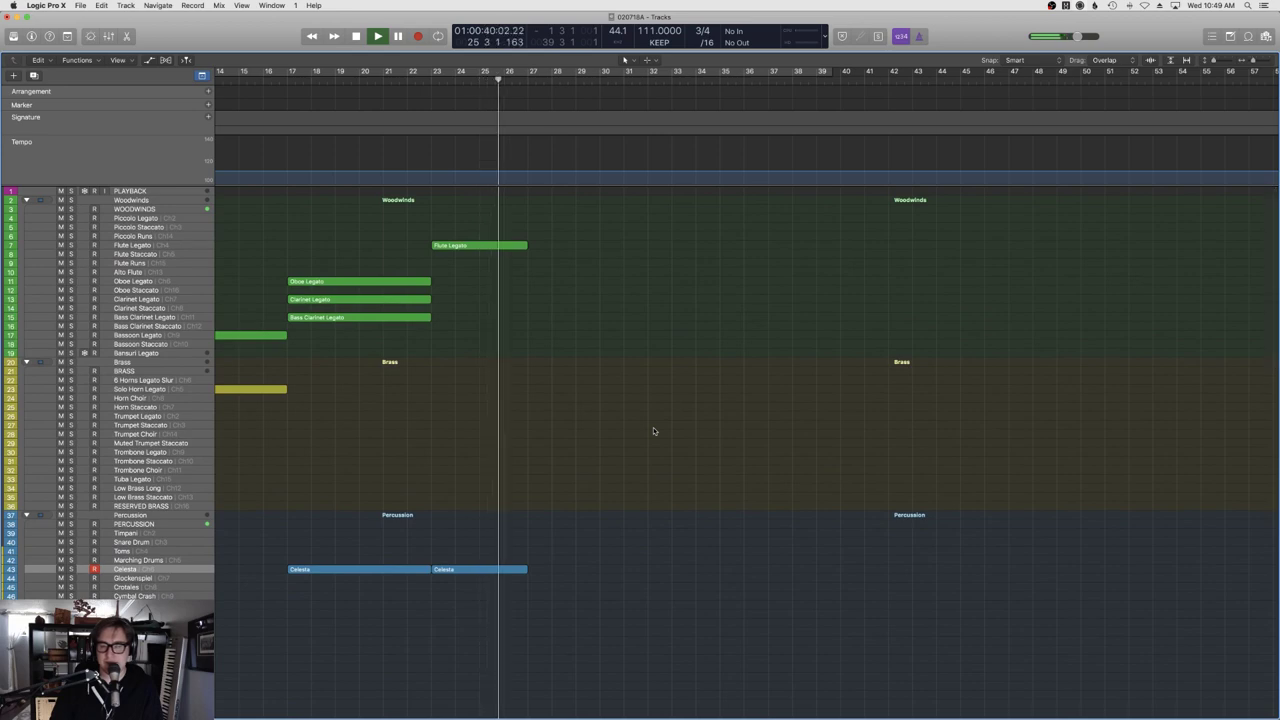
{"action": "scroll", "coordinate": [653, 430], "scroll_direction": "down", "scroll_amount": 6}
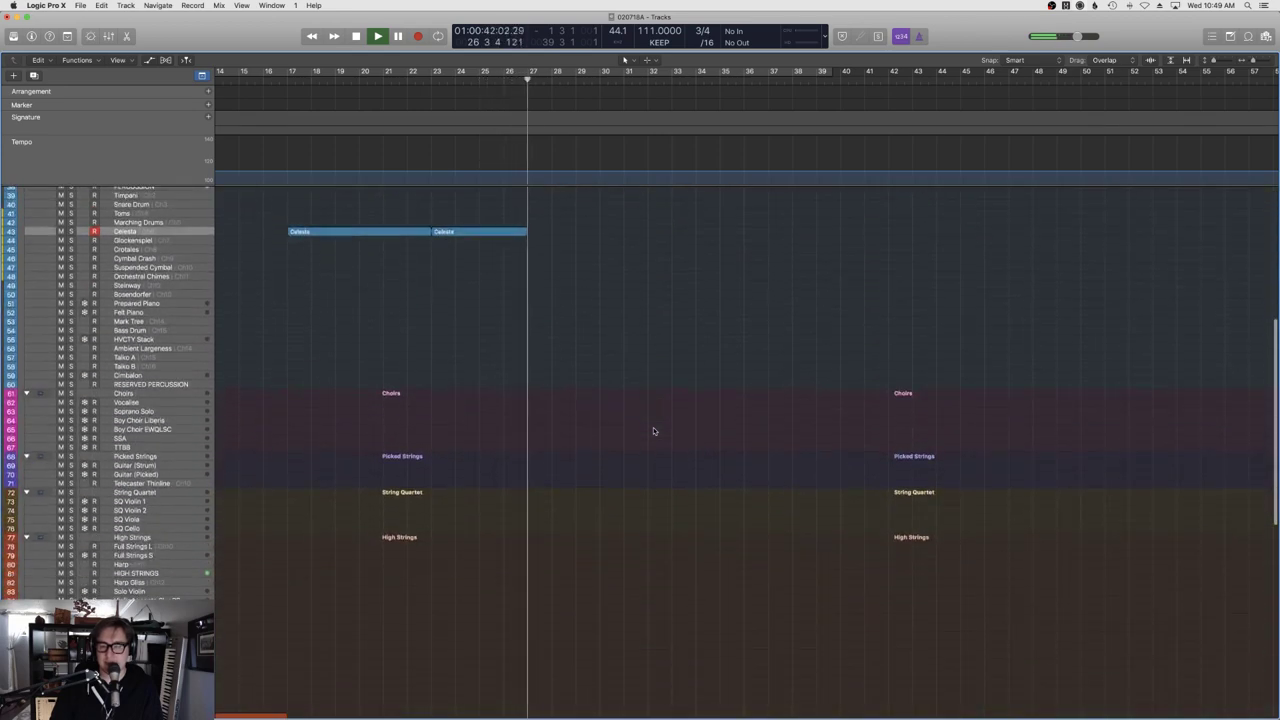
{"action": "scroll", "coordinate": [654, 430], "scroll_direction": "up", "scroll_amount": 5}
{"action": "scroll", "coordinate": [666, 405], "scroll_direction": "down", "scroll_amount": 15}
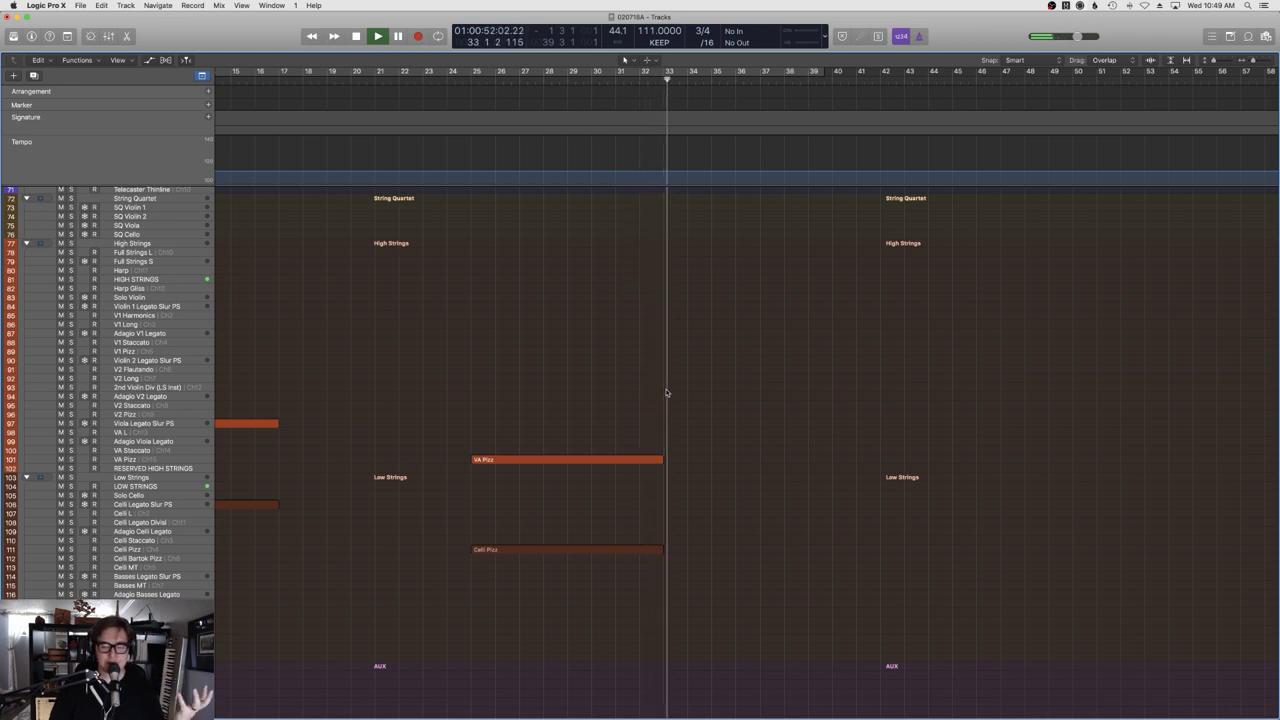
{"action": "key", "text": "space"}
Play the arrangement from about bar 17 through the flute and Celesta passage into the pizzicato return.
{"action": "scroll", "coordinate": [600, 386], "scroll_direction": "up", "scroll_amount": 10}
{"action": "scroll", "coordinate": [600, 386], "scroll_direction": "up", "scroll_amount": 5}
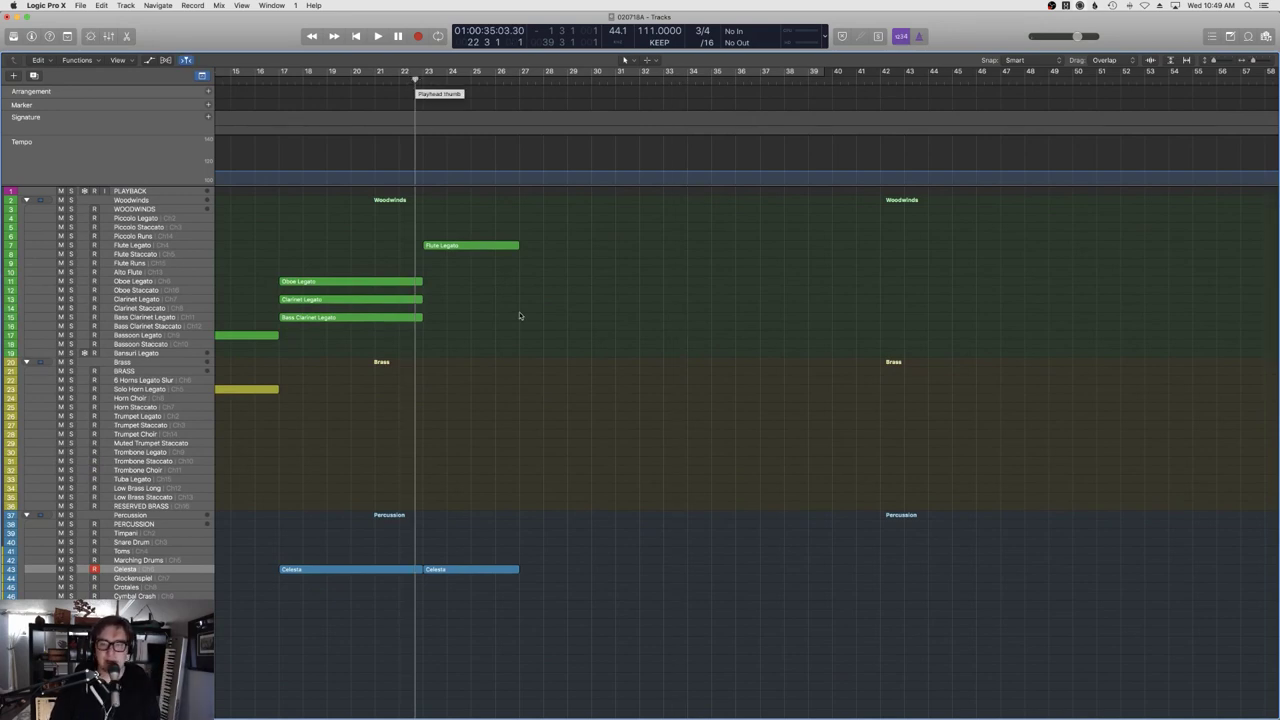
{"action": "scroll", "coordinate": [519, 316], "scroll_direction": "left", "scroll_amount": 3}
{"action": "left_click", "coordinate": [374, 78]}
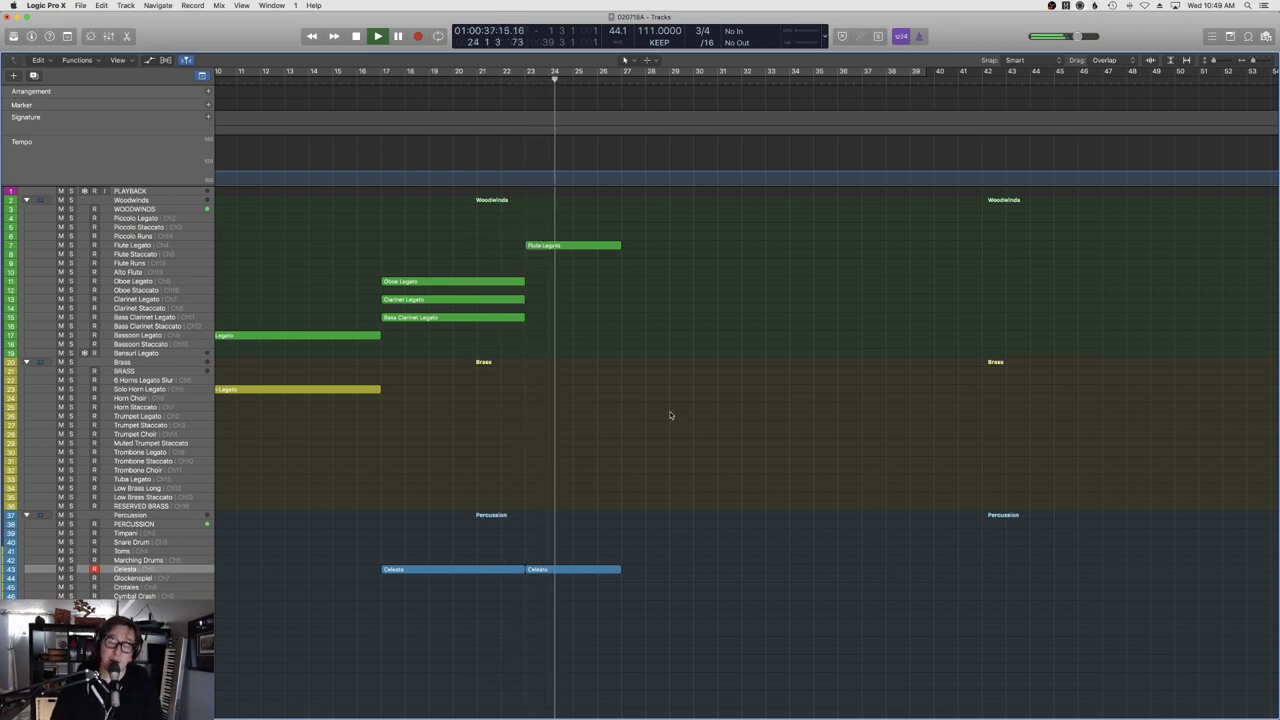
{"action": "scroll", "coordinate": [666, 415], "scroll_direction": "down", "scroll_amount": 5}
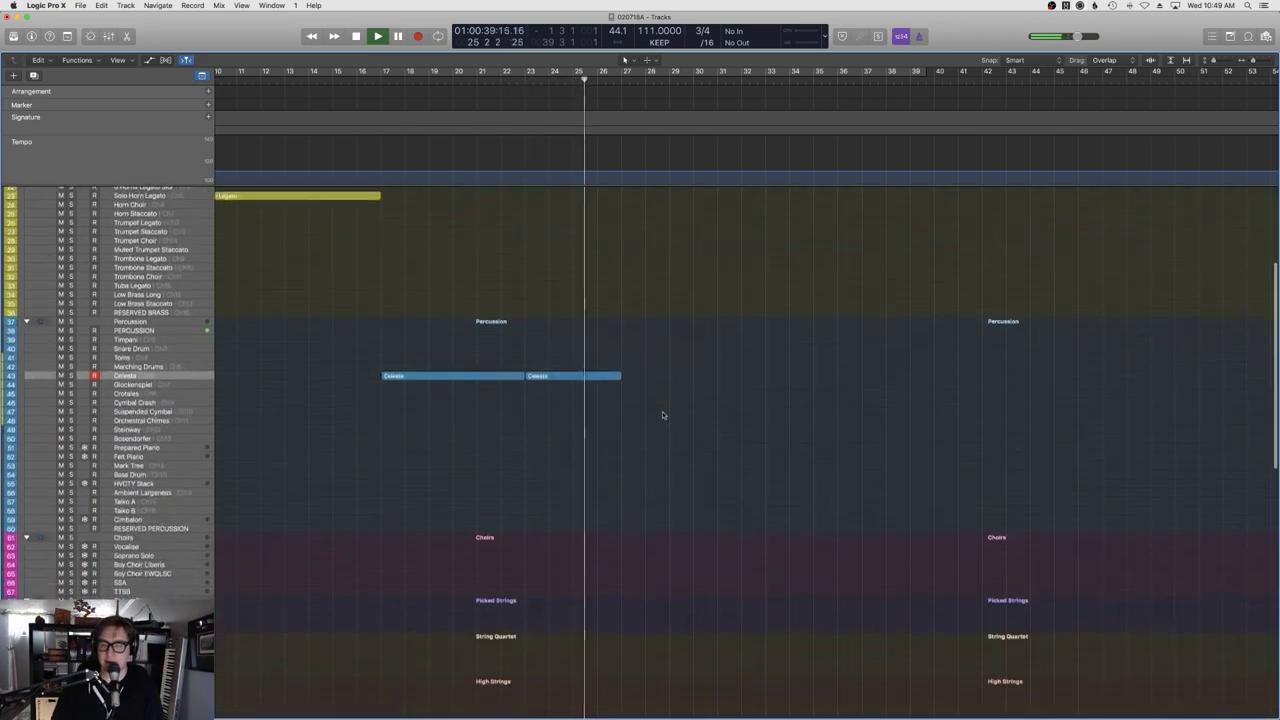
{"action": "scroll", "coordinate": [662, 415], "scroll_direction": "down", "scroll_amount": 6}
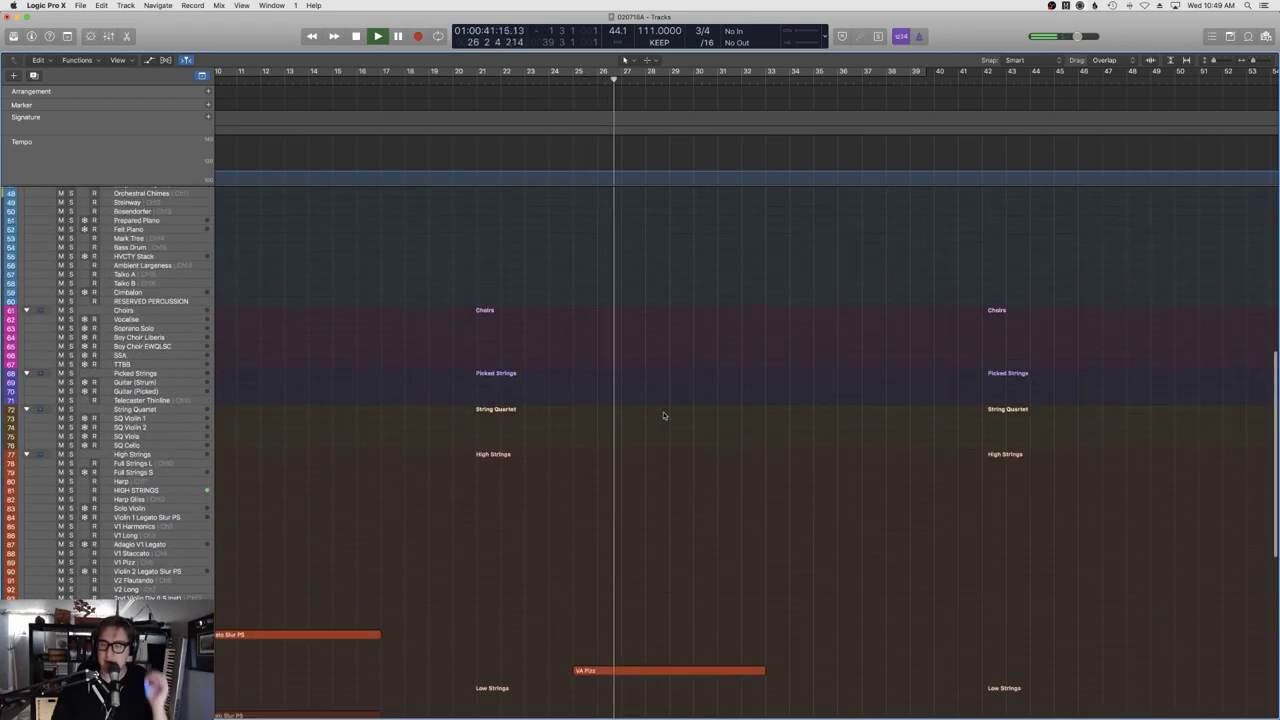
{"action": "scroll", "coordinate": [663, 415], "scroll_direction": "up", "scroll_amount": 4}
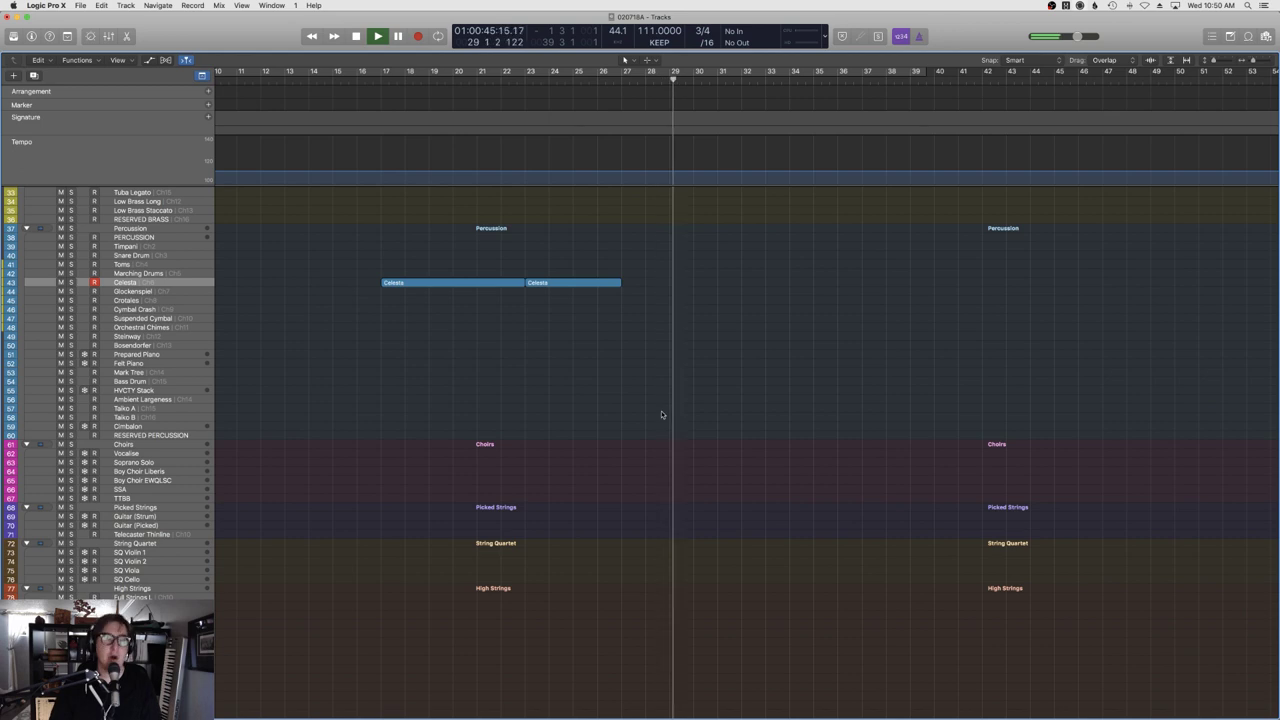
{"action": "key", "text": "space"}
Play the whole arrangement from the beginning to about bar 19, following the string, brass and woodwind entries.
{"action": "scroll", "coordinate": [663, 415], "scroll_direction": "down", "scroll_amount": 10}
{"action": "scroll", "coordinate": [664, 414], "scroll_direction": "left", "scroll_amount": 5}
{"action": "scroll", "coordinate": [664, 414], "scroll_direction": "left", "scroll_amount": 5}
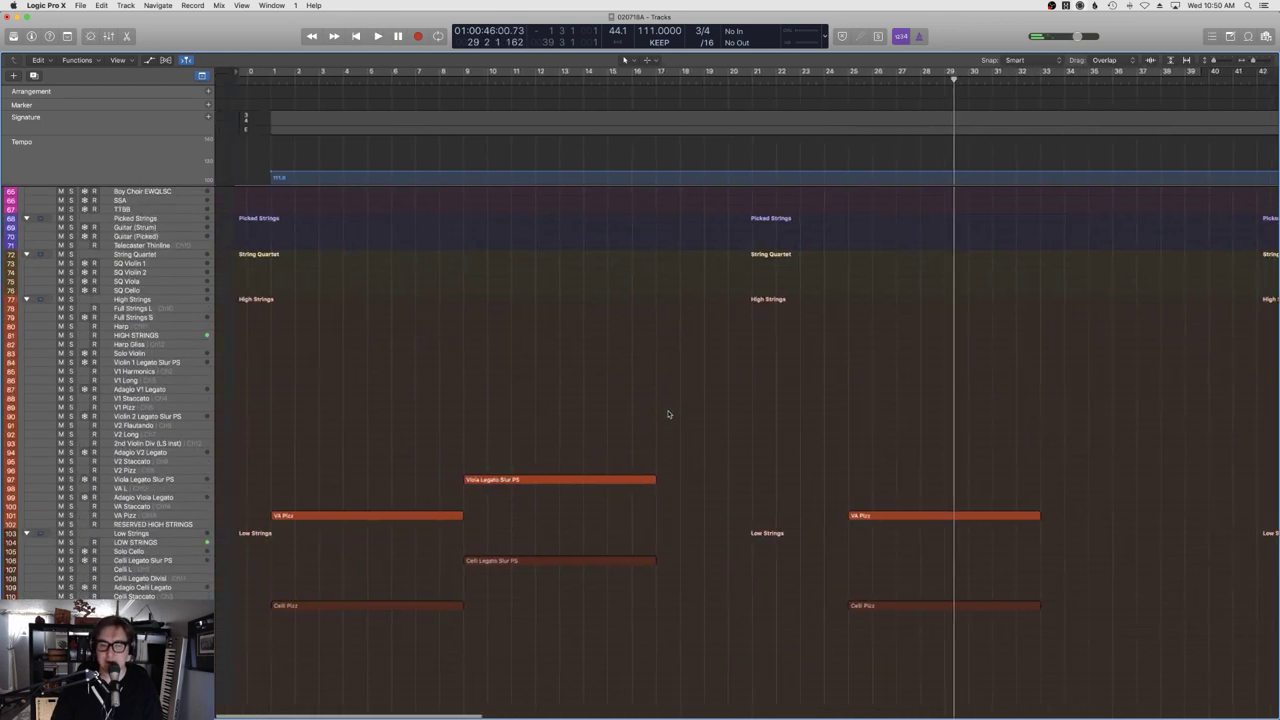
{"action": "key", "text": "Return"}
{"action": "key", "text": "space"}
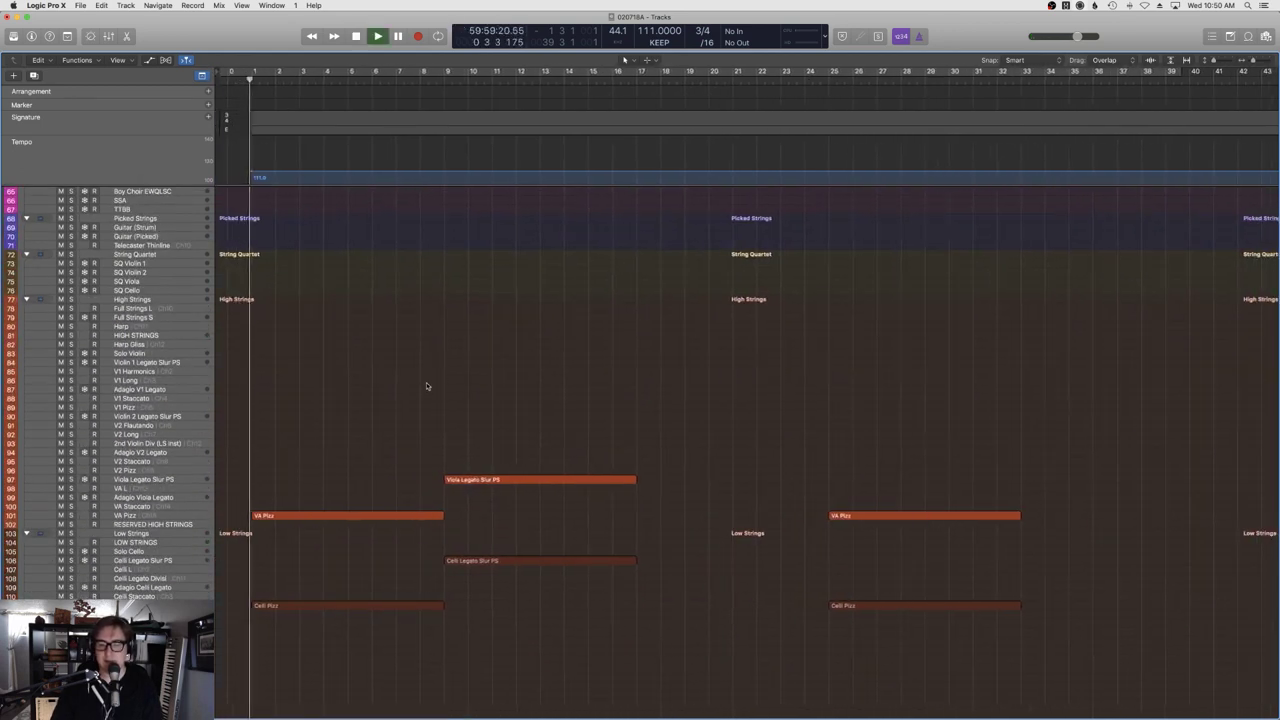
{"action": "scroll", "coordinate": [426, 386], "scroll_direction": "up", "scroll_amount": 20}
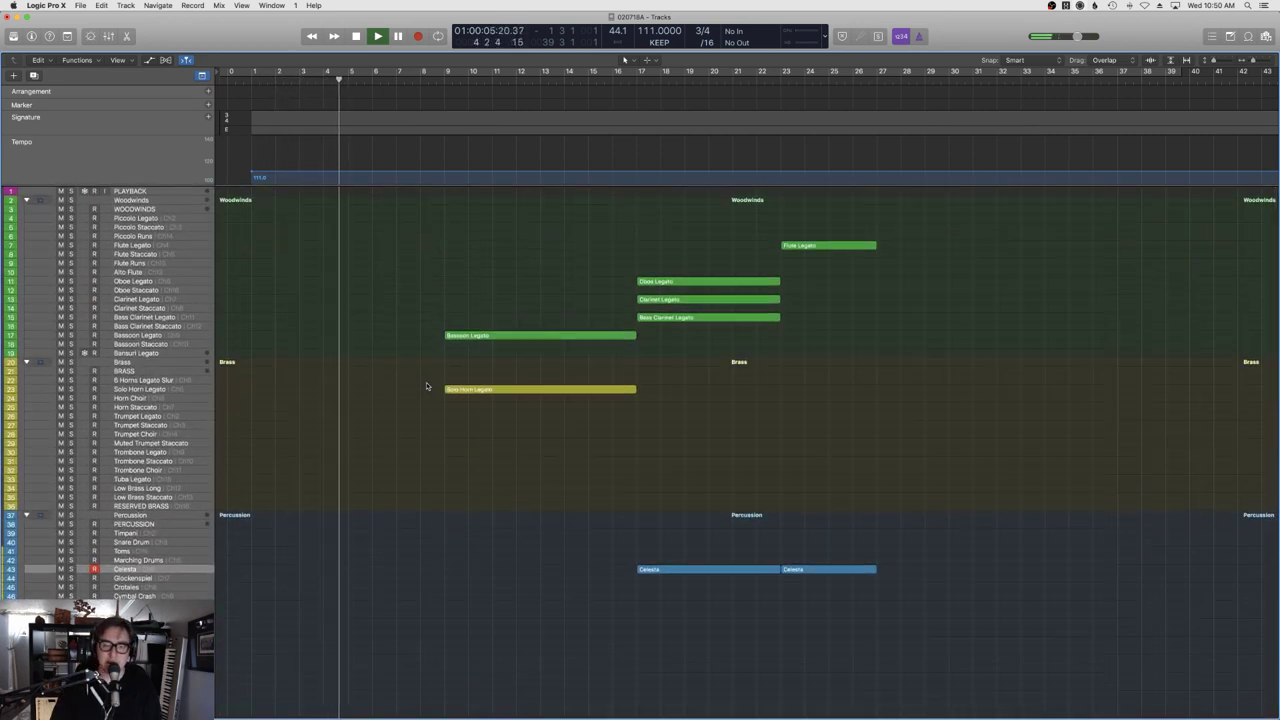
{"action": "scroll", "coordinate": [427, 386], "scroll_direction": "down", "scroll_amount": 4}
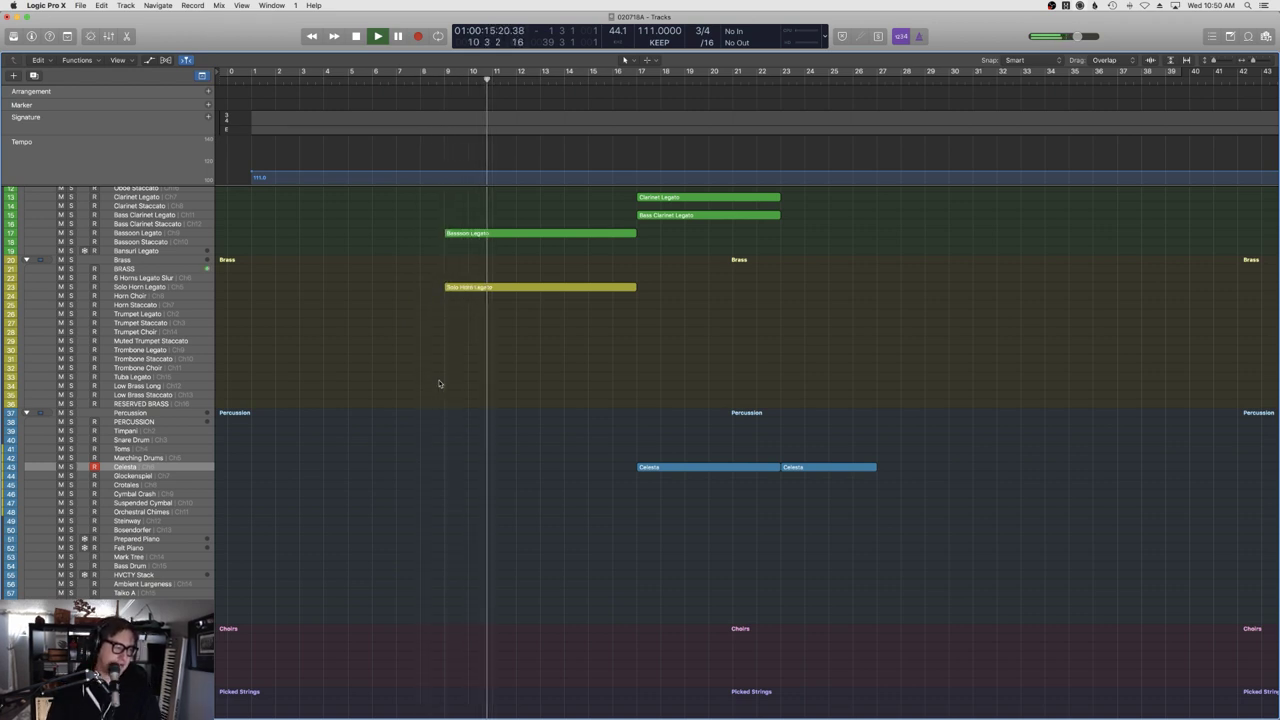
{"action": "scroll", "coordinate": [563, 418], "scroll_direction": "up", "scroll_amount": 2}
{"action": "scroll", "coordinate": [563, 418], "scroll_direction": "up", "scroll_amount": 3}
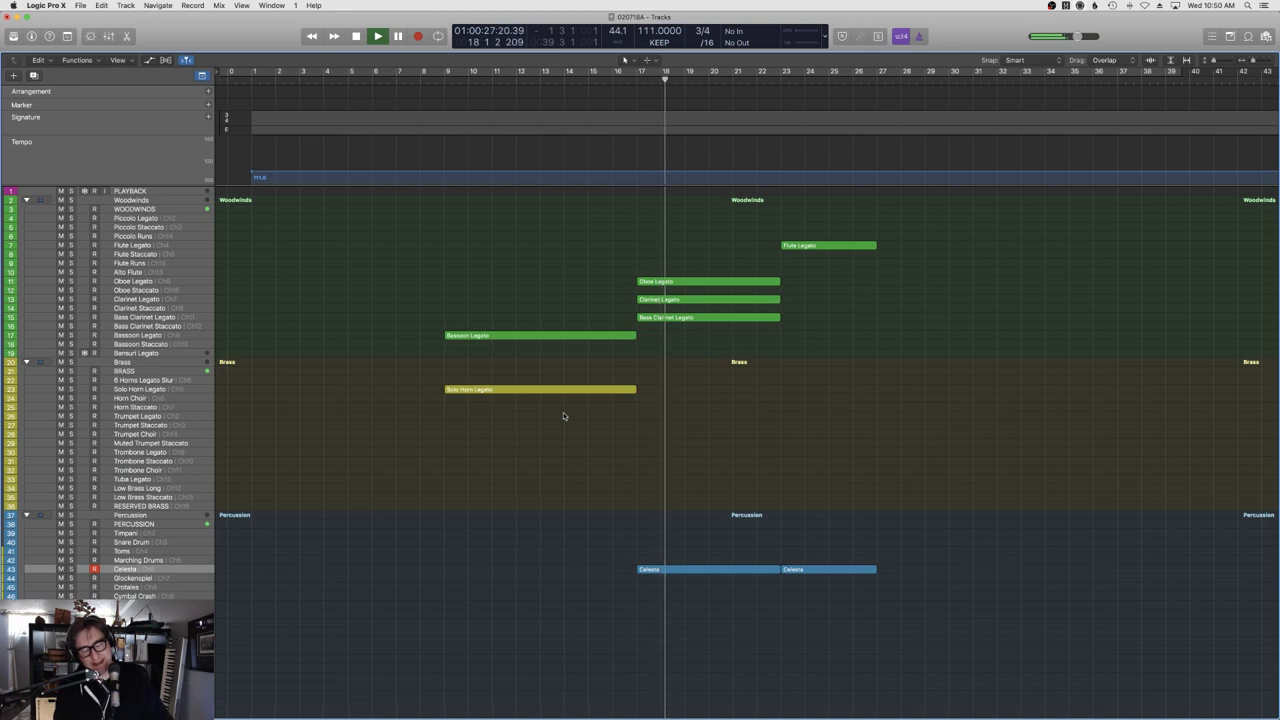
{"action": "key", "text": "space"}
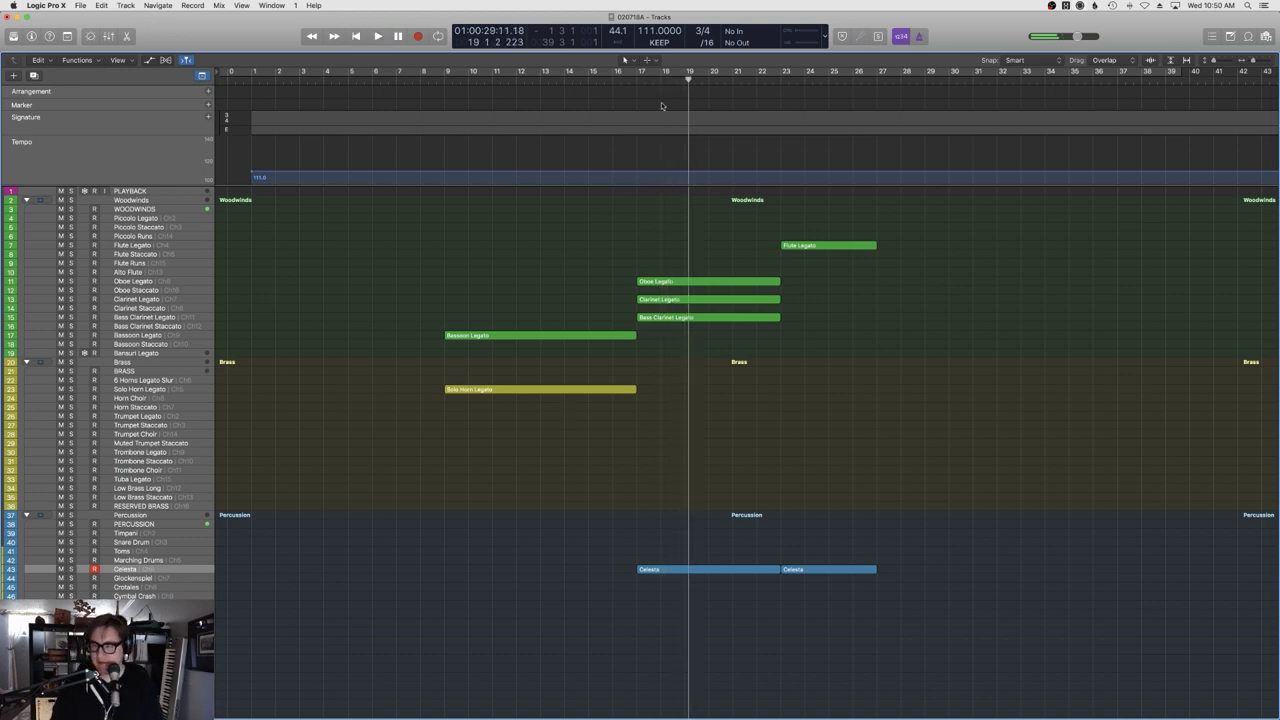
Play the transition from about bar 15 to bar 18, checking where the viola and cello legato parts end.
{"action": "left_click", "coordinate": [588, 87]}
{"action": "key", "text": "space"}
{"action": "scroll", "coordinate": [609, 394], "scroll_direction": "down", "scroll_amount": 10}
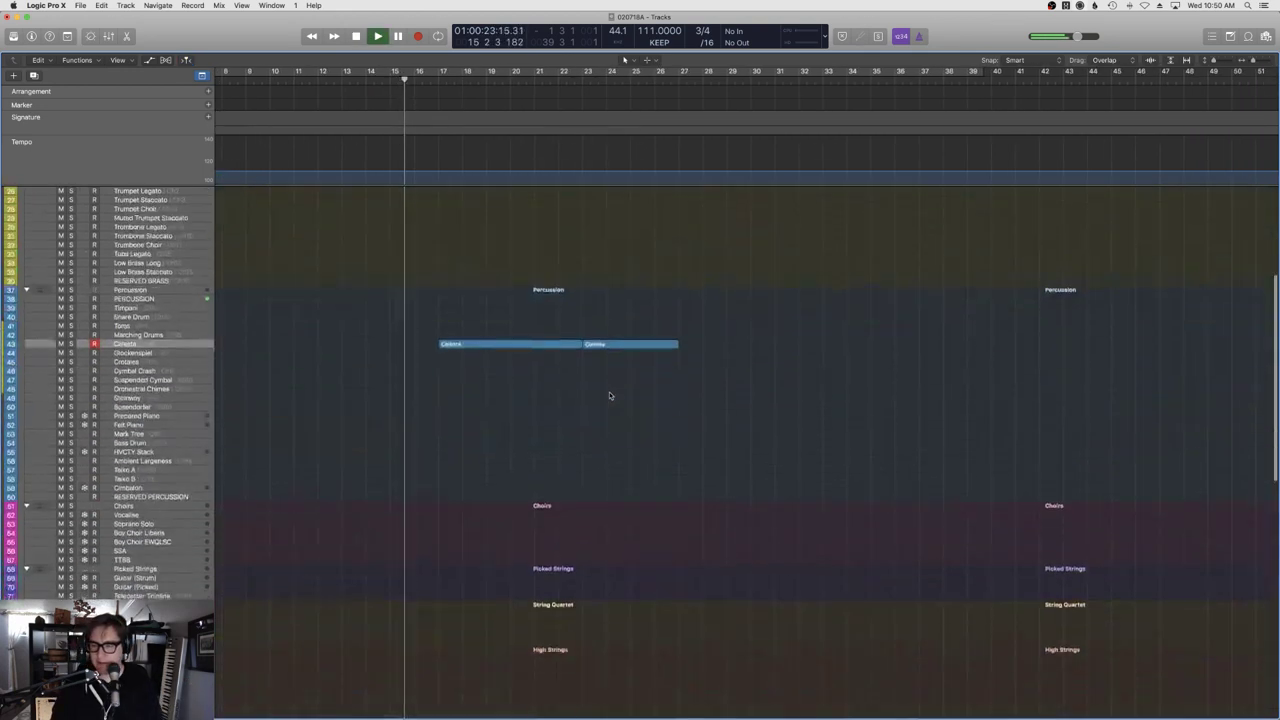
{"action": "scroll", "coordinate": [609, 394], "scroll_direction": "down", "scroll_amount": 2}
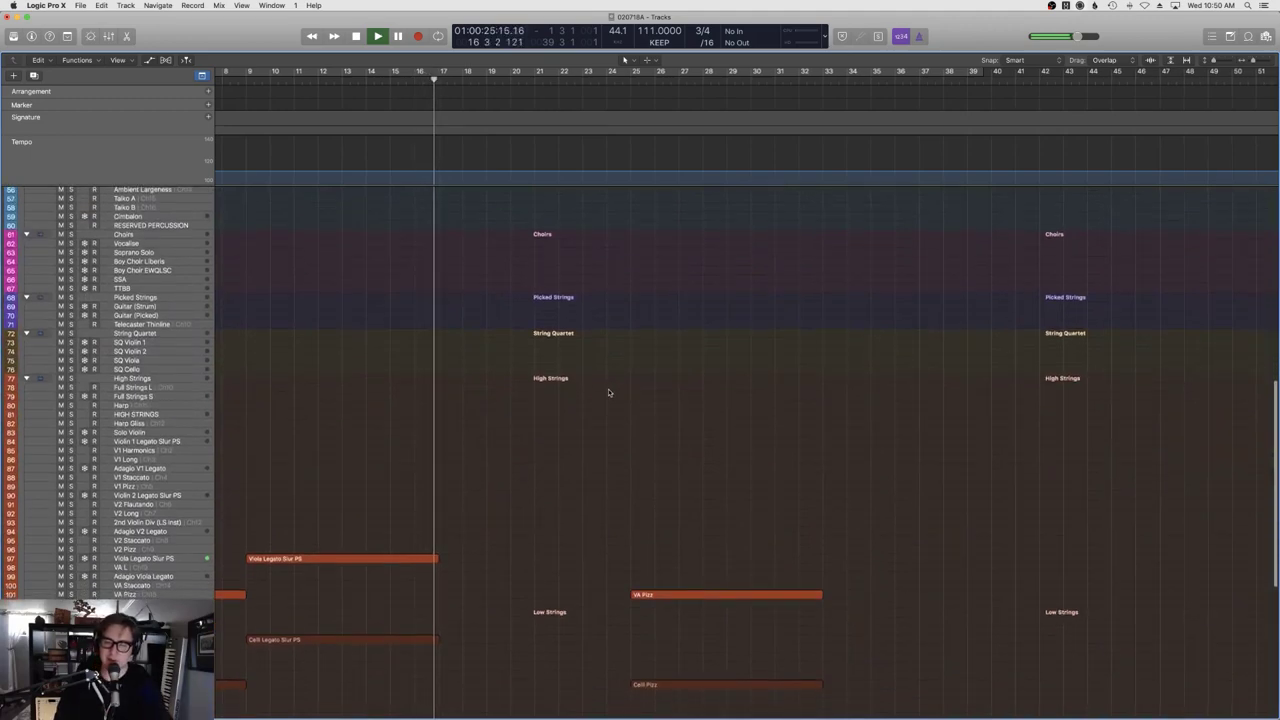
{"action": "scroll", "coordinate": [607, 392], "scroll_direction": "up", "scroll_amount": 10}
{"action": "scroll", "coordinate": [606, 389], "scroll_direction": "down", "scroll_amount": 12}
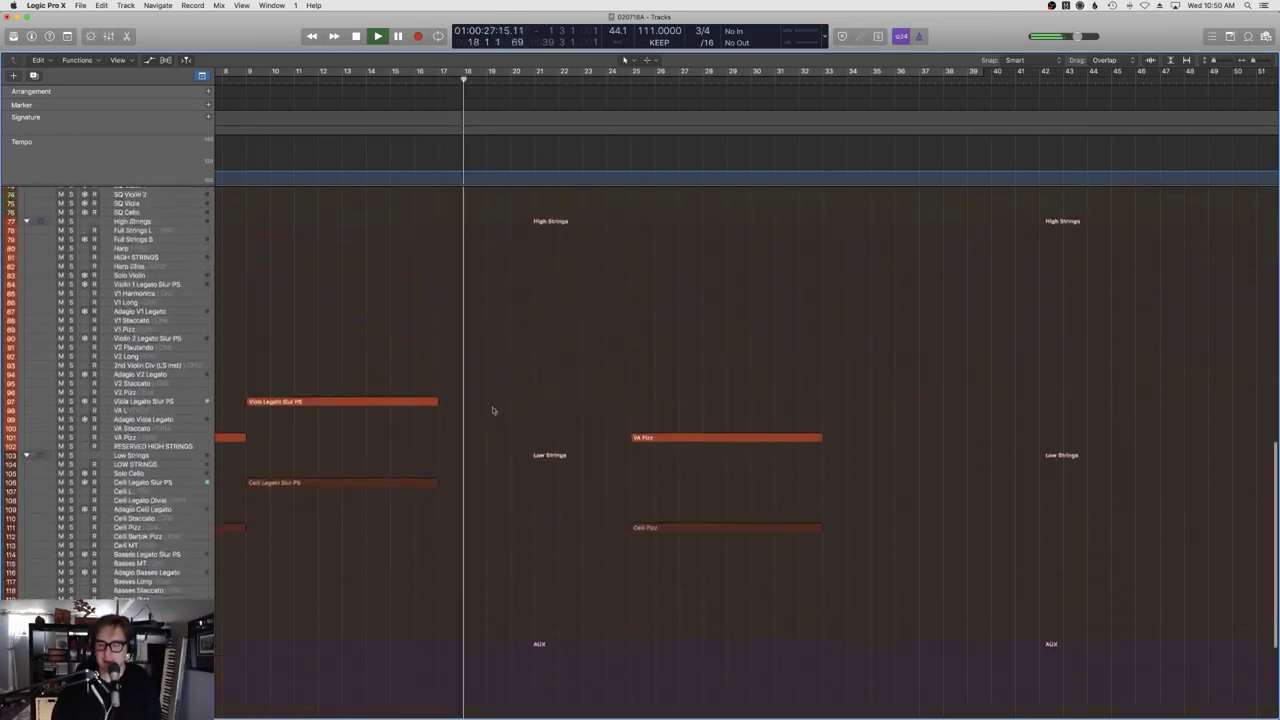
{"action": "key", "text": "space"}
Select the Viola Legato Slur PS track and display the parts from bar 17 onward together in the Score editor.
{"action": "left_click", "coordinate": [145, 345]}
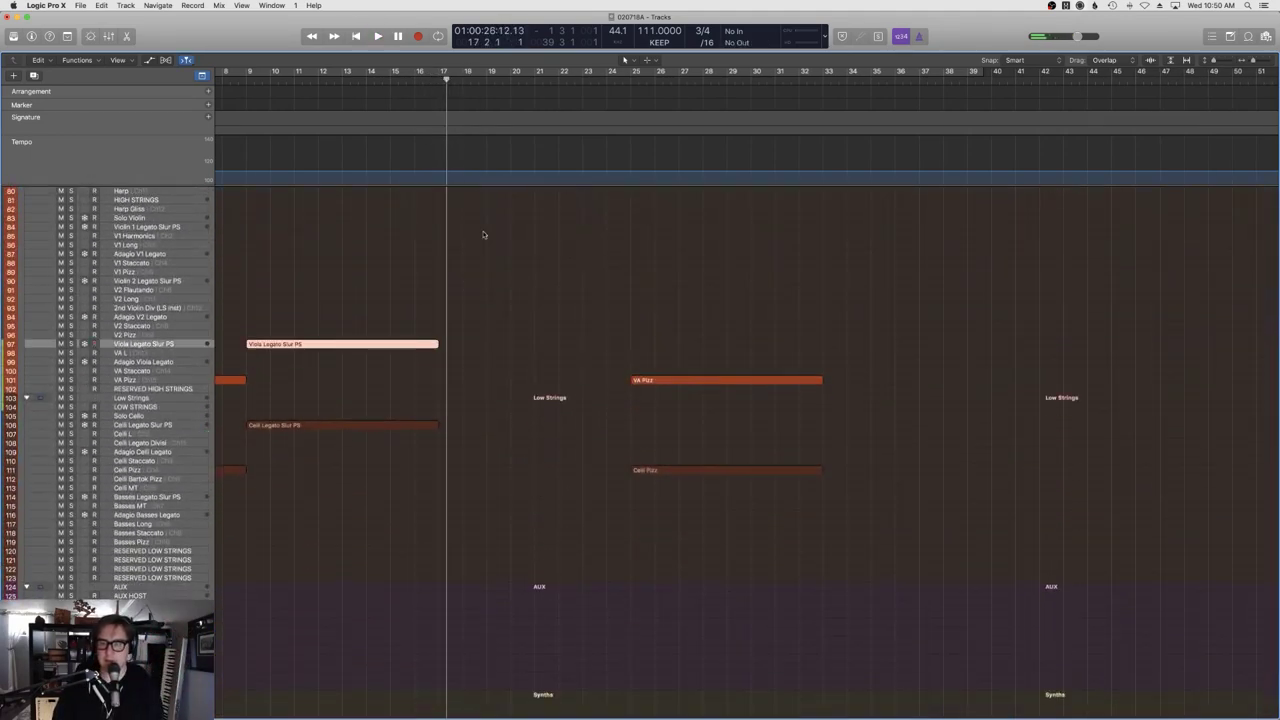
{"action": "scroll", "coordinate": [486, 331], "scroll_direction": "up", "scroll_amount": 9}
{"action": "key", "text": "d"}
{"action": "key", "text": "d"}
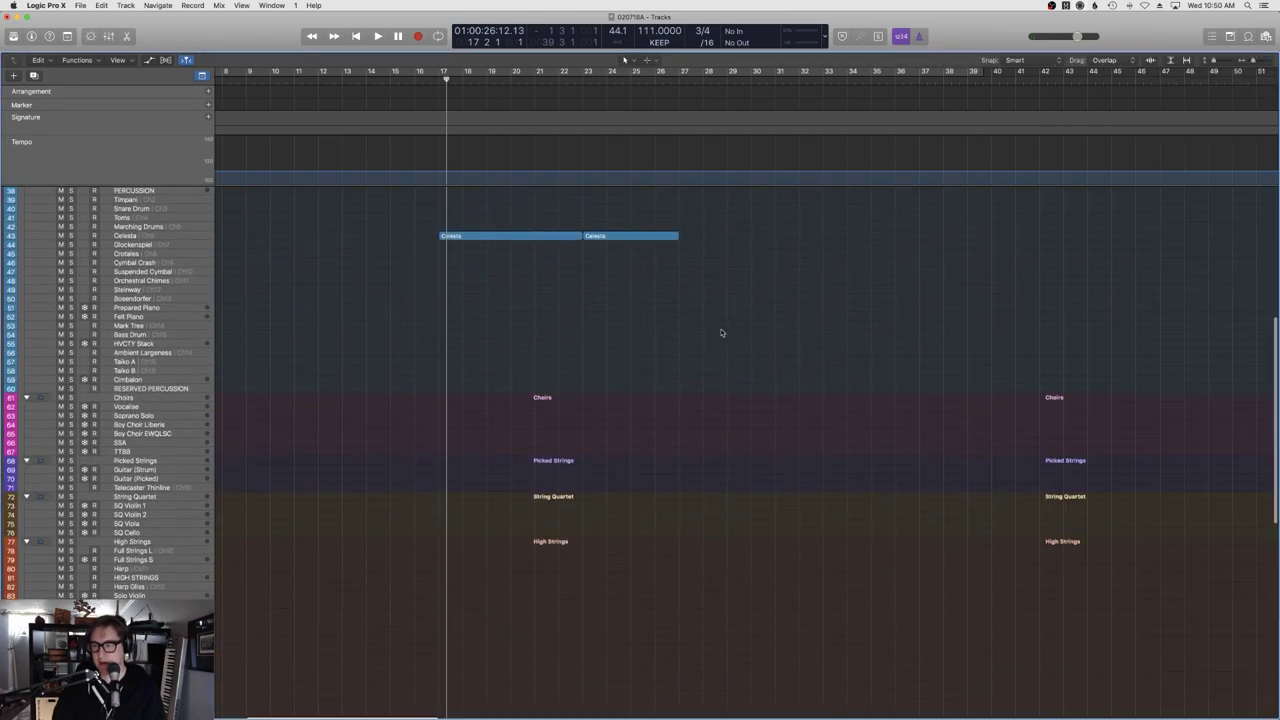
{"action": "key", "text": "p"}
{"action": "key", "text": "n"}
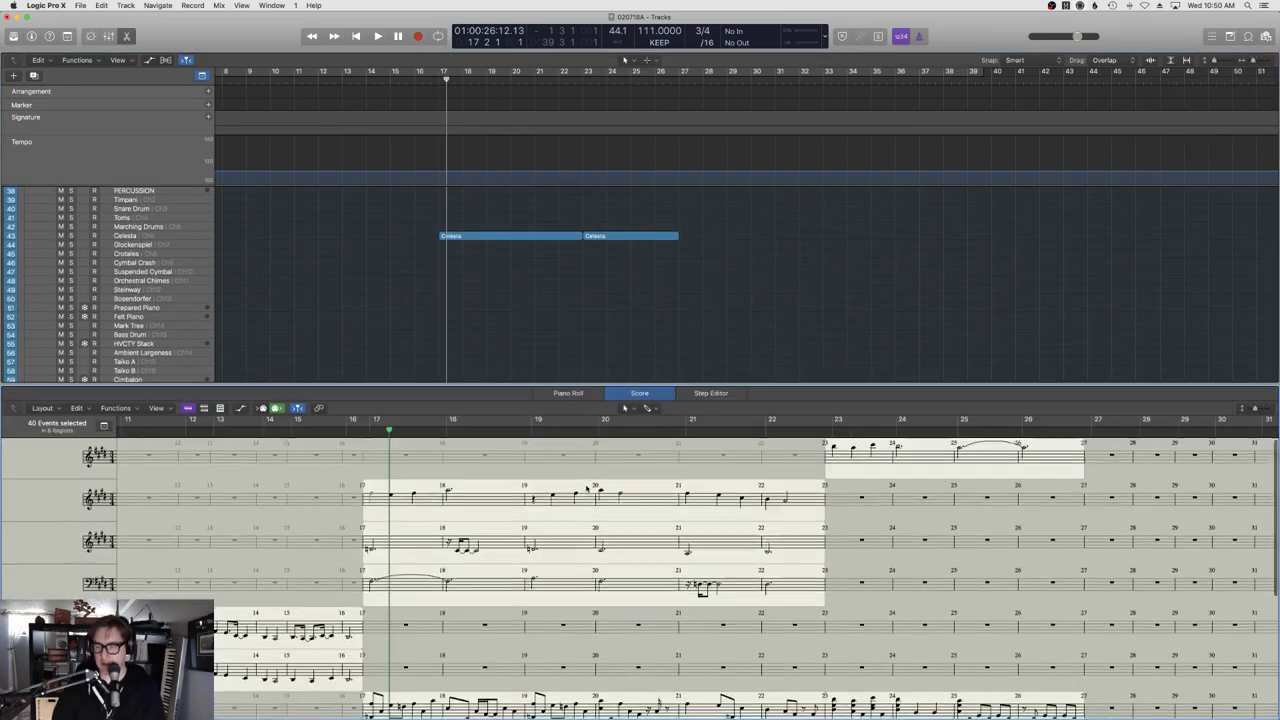
{"action": "scroll", "coordinate": [587, 488], "scroll_direction": "up", "scroll_amount": 2}
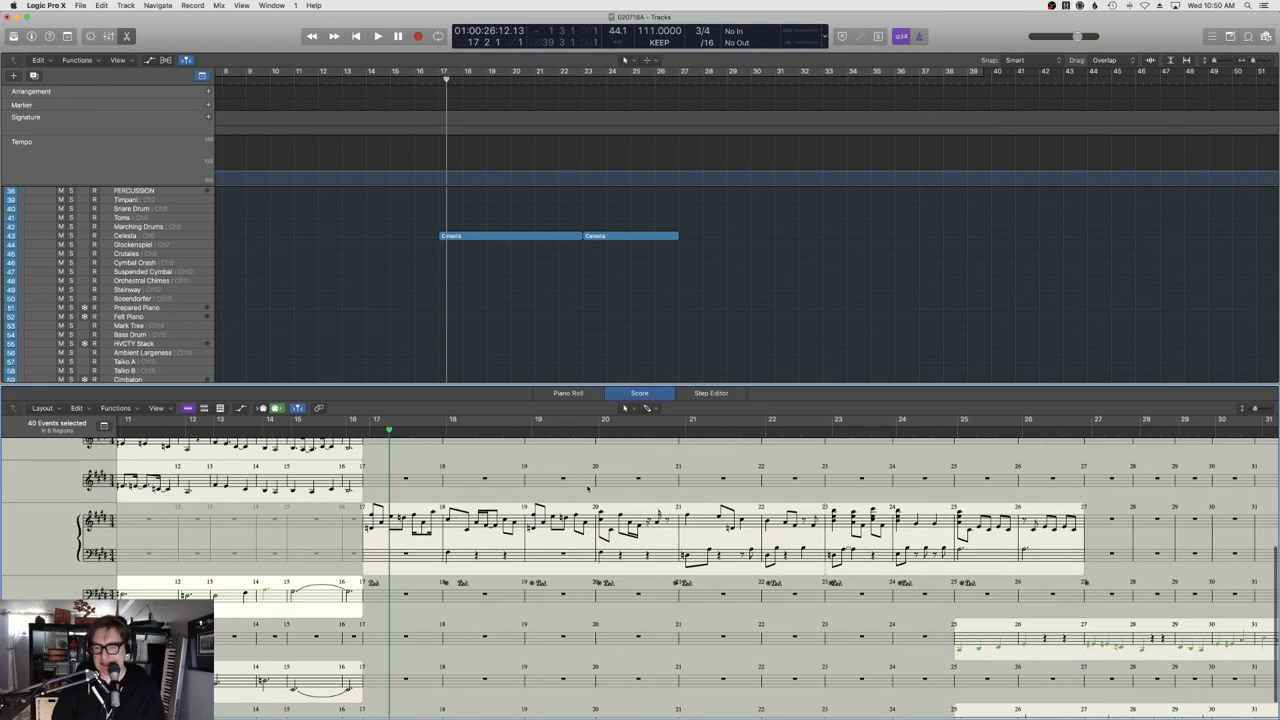
Record a take on the Celli Legato Slur PS track from bar 17 to the pizzicato entry at bar 25.
{"action": "key", "text": "n"}
{"action": "scroll", "coordinate": [560, 490], "scroll_direction": "down", "scroll_amount": 10}
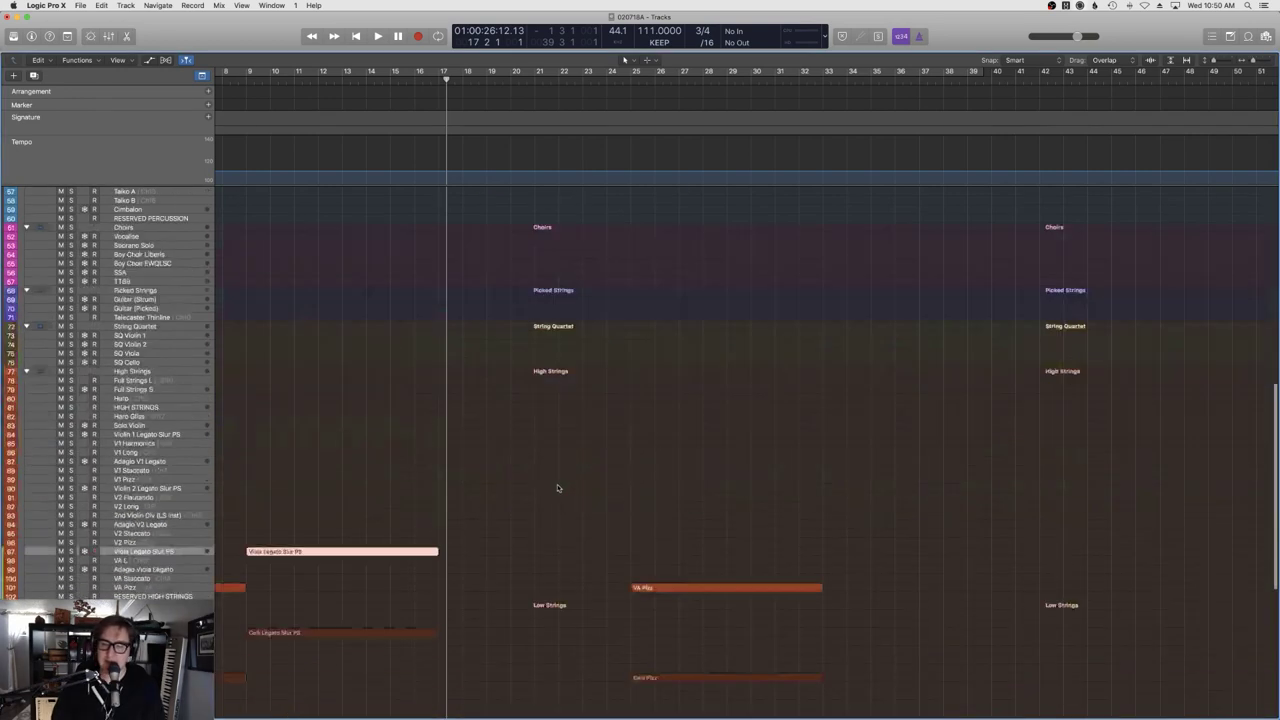
{"action": "scroll", "coordinate": [253, 392], "scroll_direction": "right", "scroll_amount": 1}
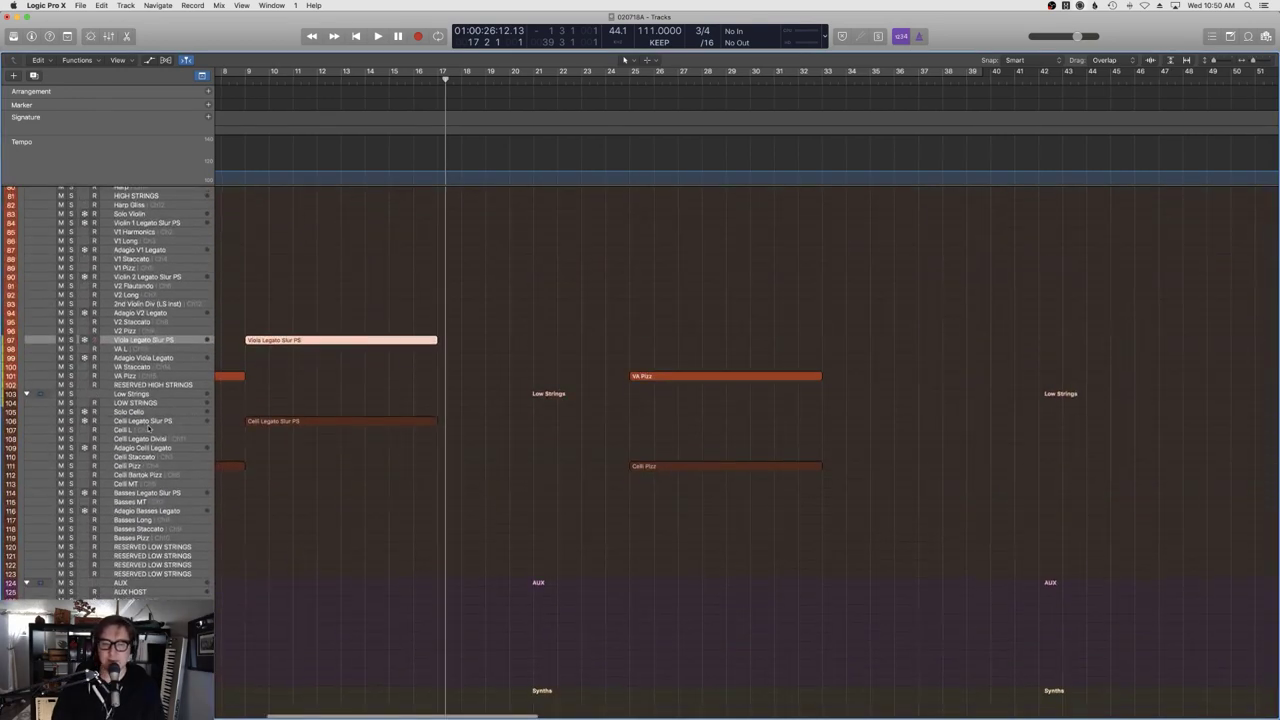
{"action": "left_click", "coordinate": [428, 420]}
{"action": "key", "text": "r"}
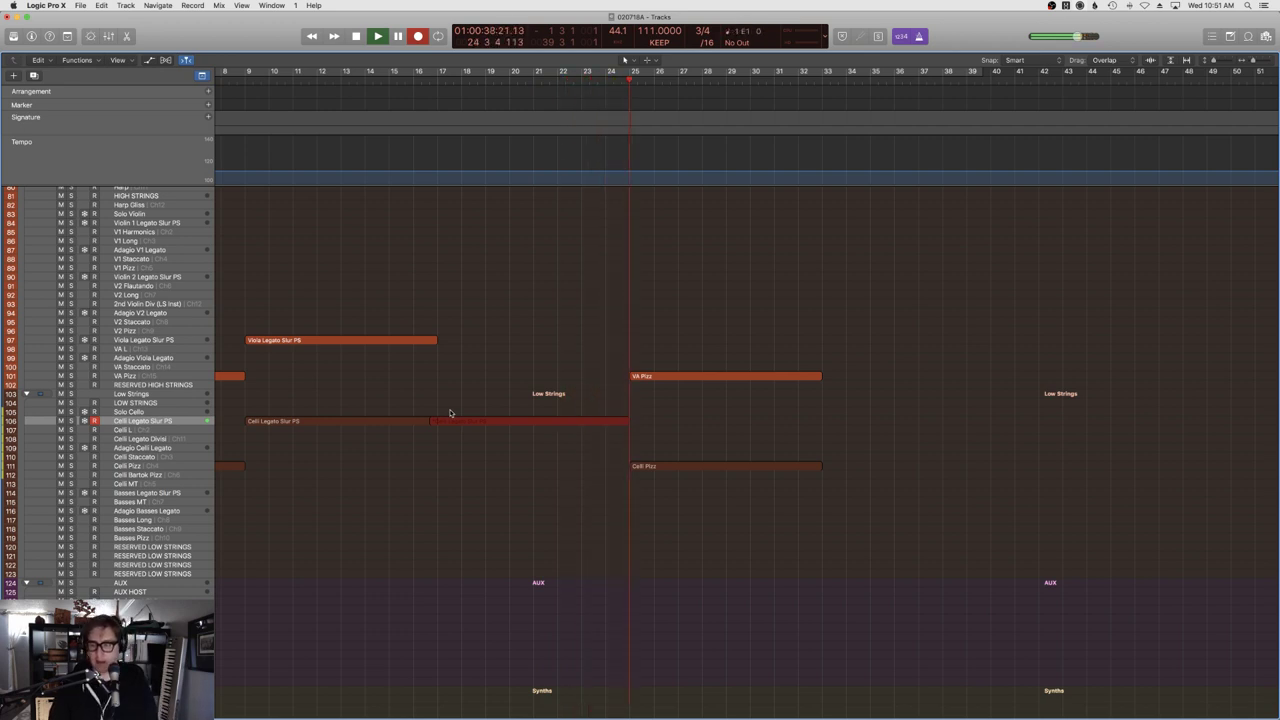
{"action": "key", "text": "space"}
Check the woodwind and Celesta parts in the Score editor and delete the new celli legato take.
{"action": "scroll", "coordinate": [581, 442], "scroll_direction": "up", "scroll_amount": 10}
{"action": "scroll", "coordinate": [581, 442], "scroll_direction": "up", "scroll_amount": 10}
{"action": "key", "text": "n"}
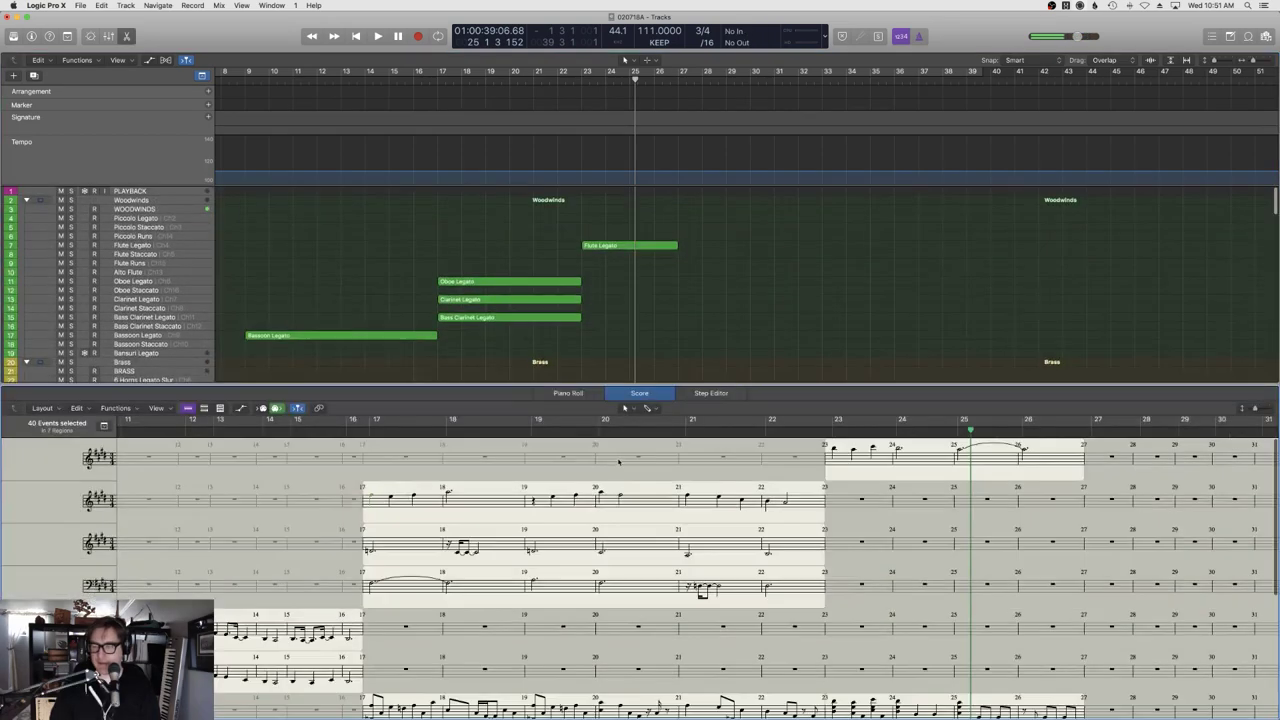
{"action": "scroll", "coordinate": [766, 491], "scroll_direction": "down", "scroll_amount": 5}
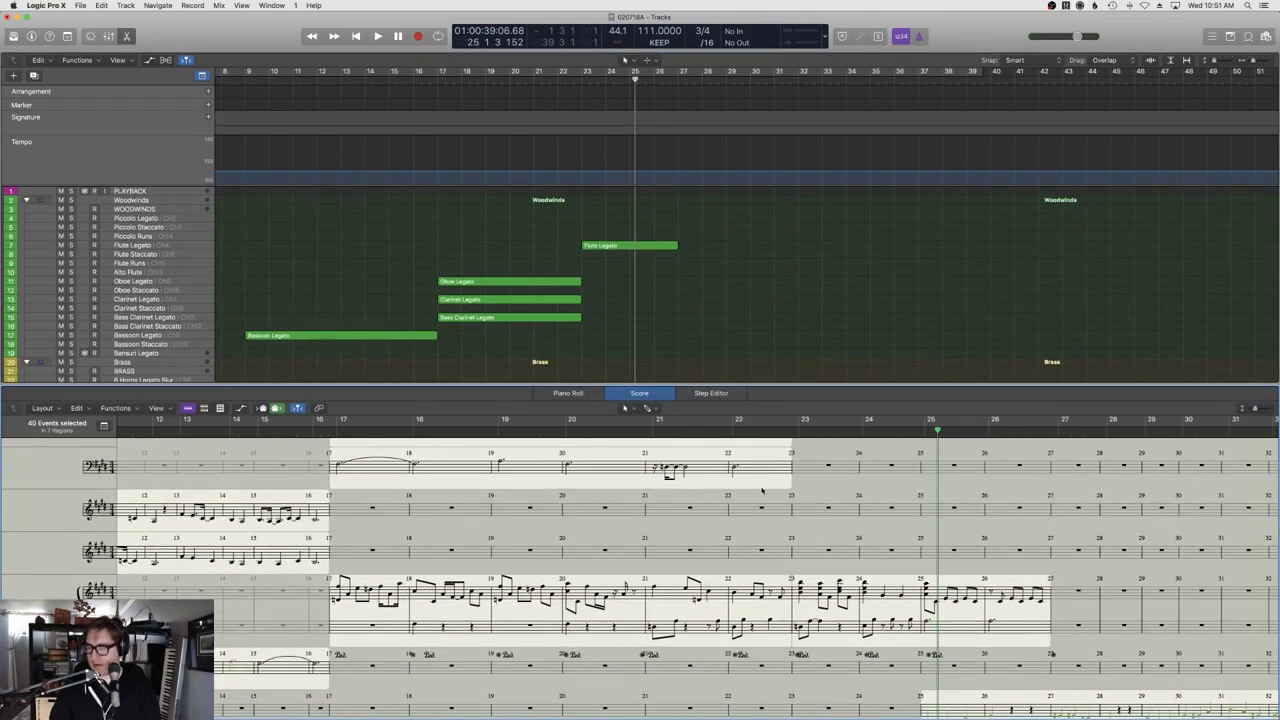
{"action": "key", "text": "n"}
{"action": "scroll", "coordinate": [623, 557], "scroll_direction": "down", "scroll_amount": 15}
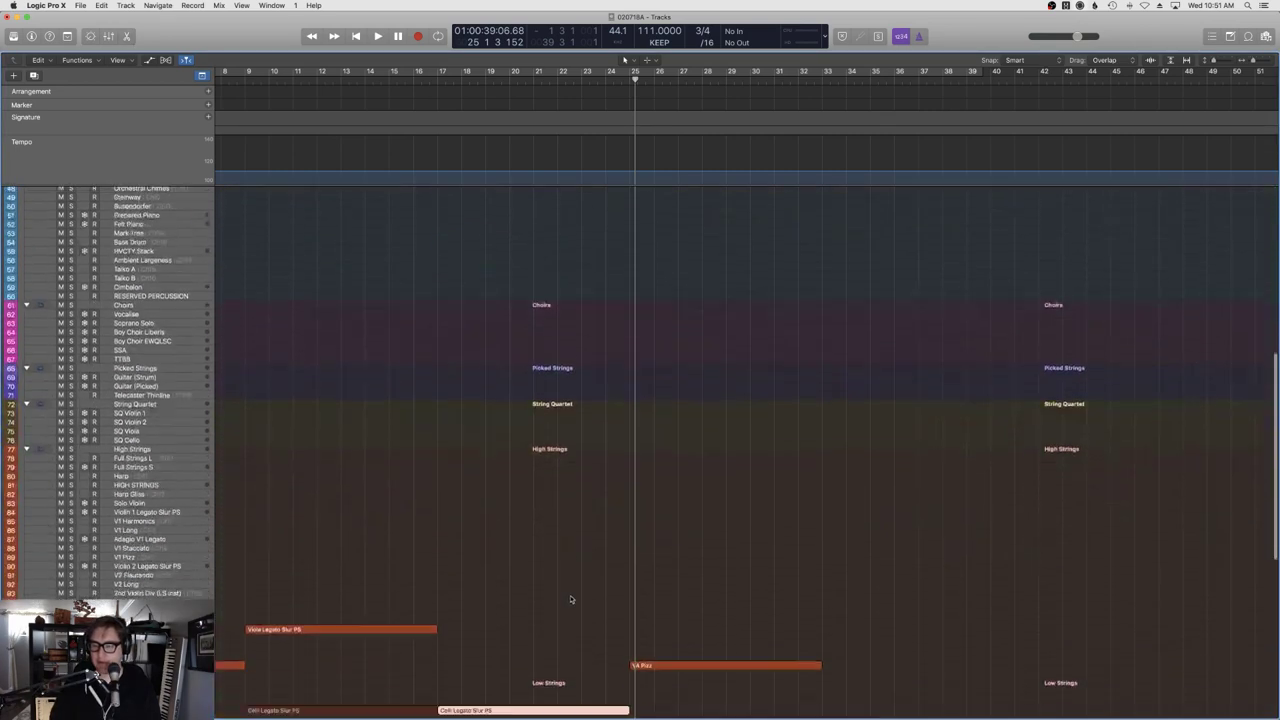
{"action": "key", "text": "Delete"}
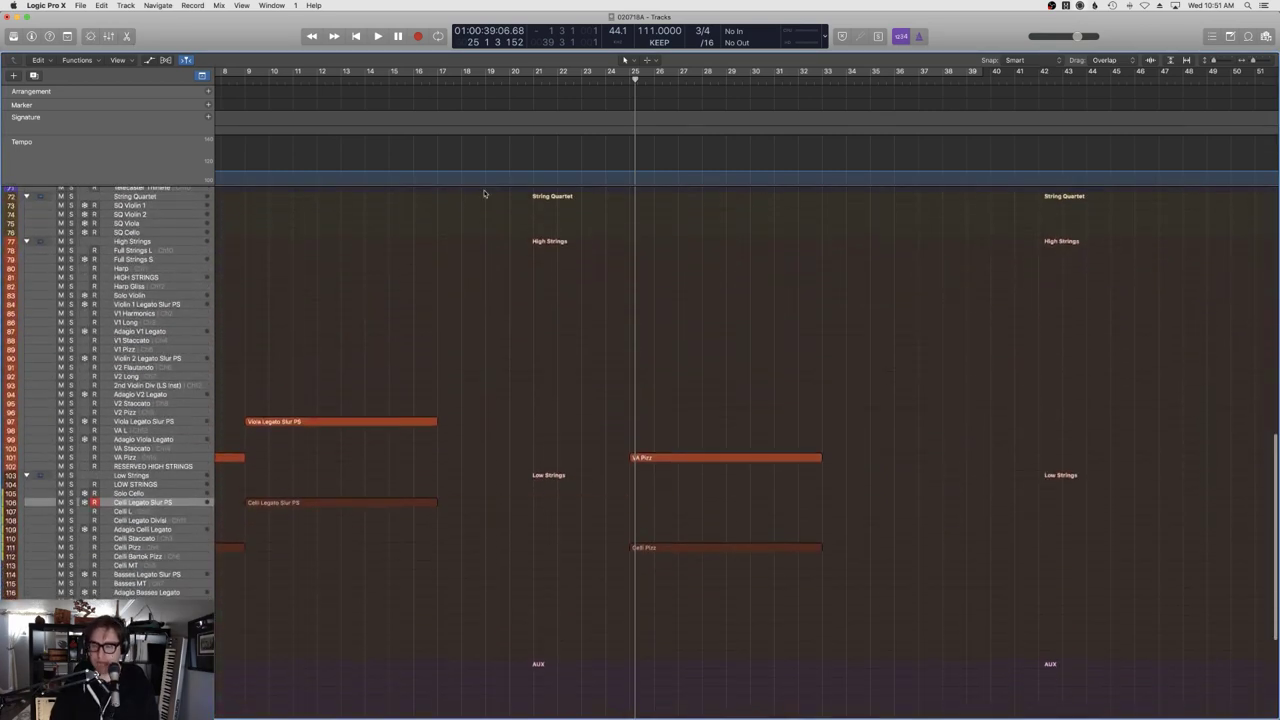
Try two more Celli Legato Slur PS takes from bar 17, undoing each one.
{"action": "left_click", "coordinate": [446, 100]}
{"action": "key", "text": "space"}
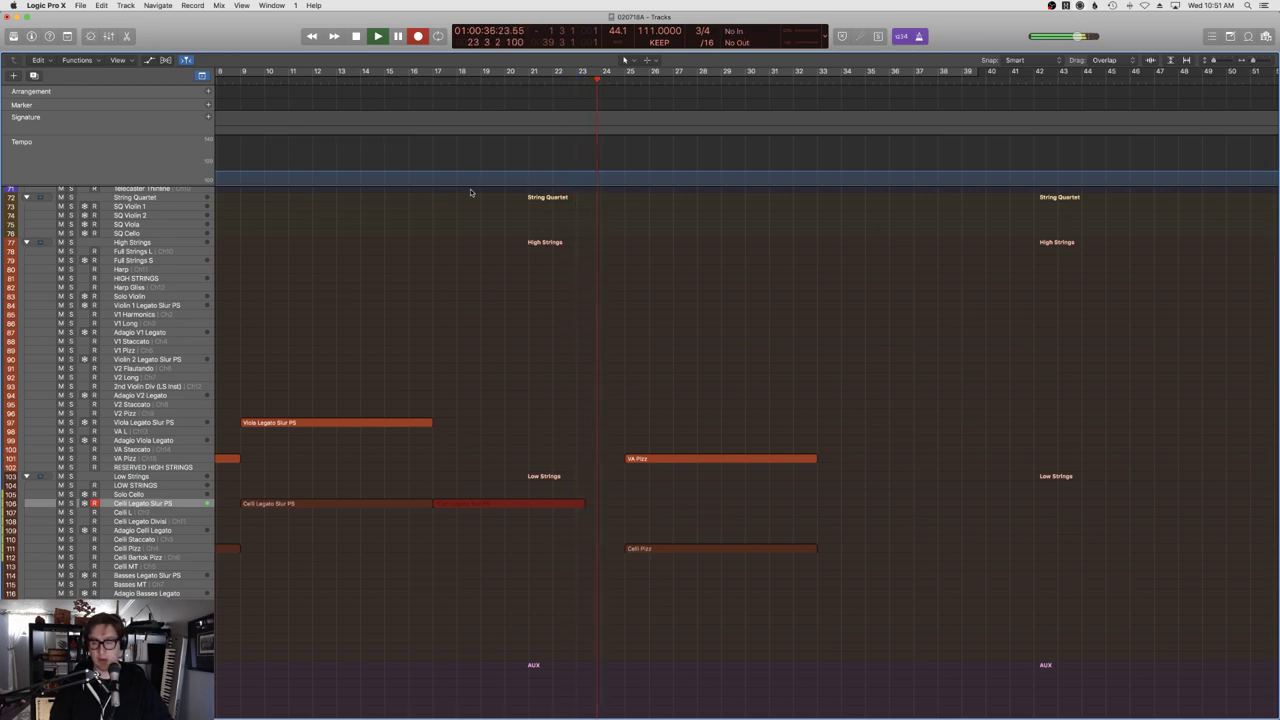
{"action": "key", "text": "space"}
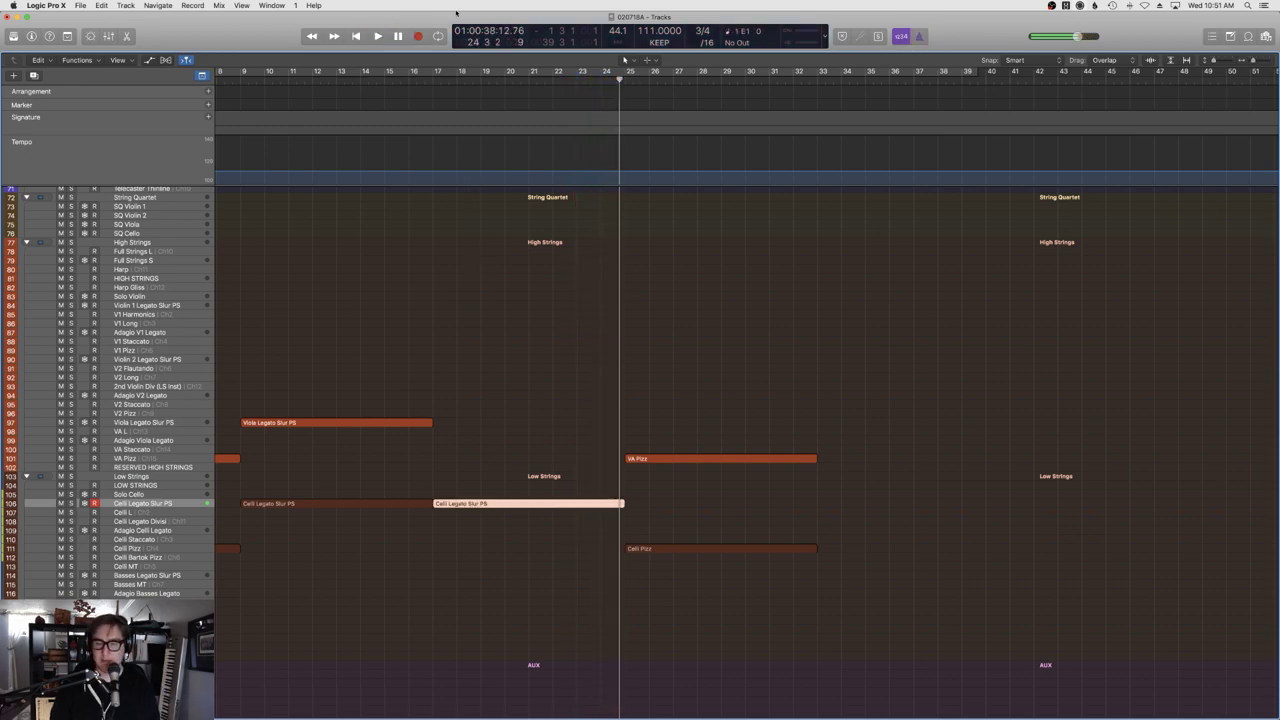
{"action": "key", "text": "super+z"}
{"action": "left_click", "coordinate": [437, 84]}
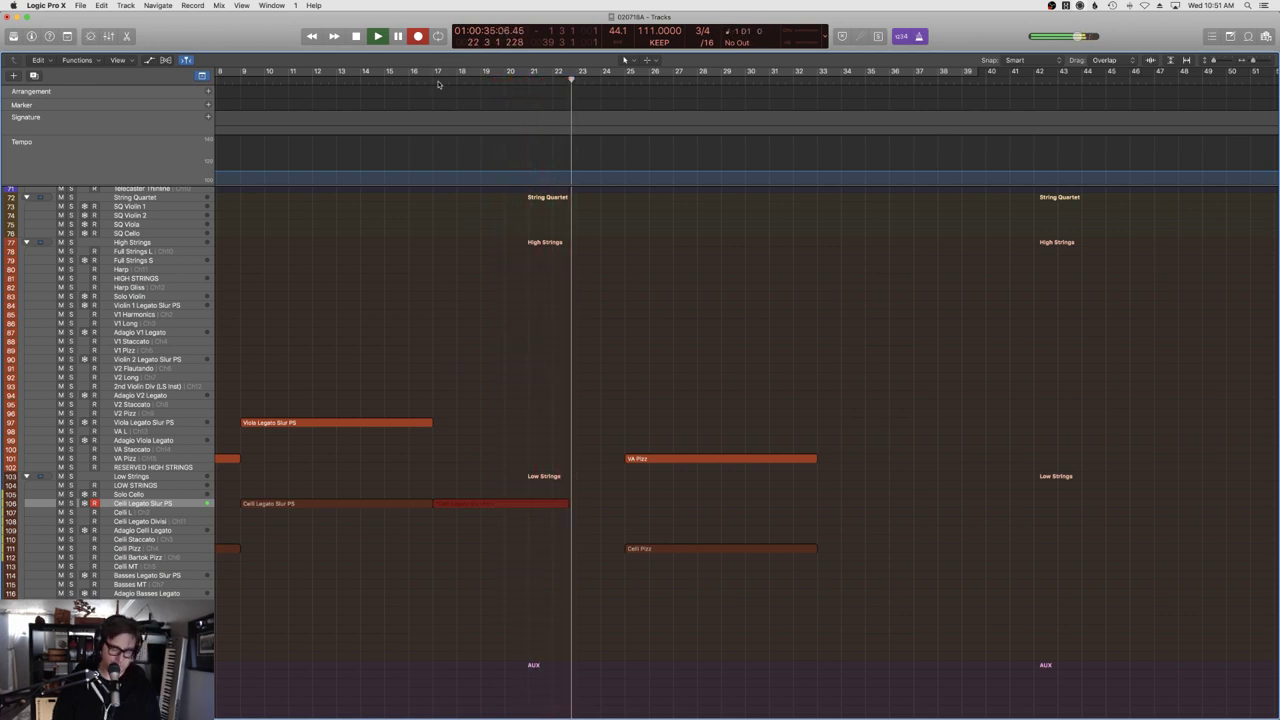
{"action": "key", "text": "space"}
{"action": "key", "text": "super+z"}
Record the Celli Legato Slur PS part from bar 17 to bar 25 and inspect its notes in the Piano Roll.
{"action": "left_click", "coordinate": [443, 84]}
{"action": "key", "text": "r"}
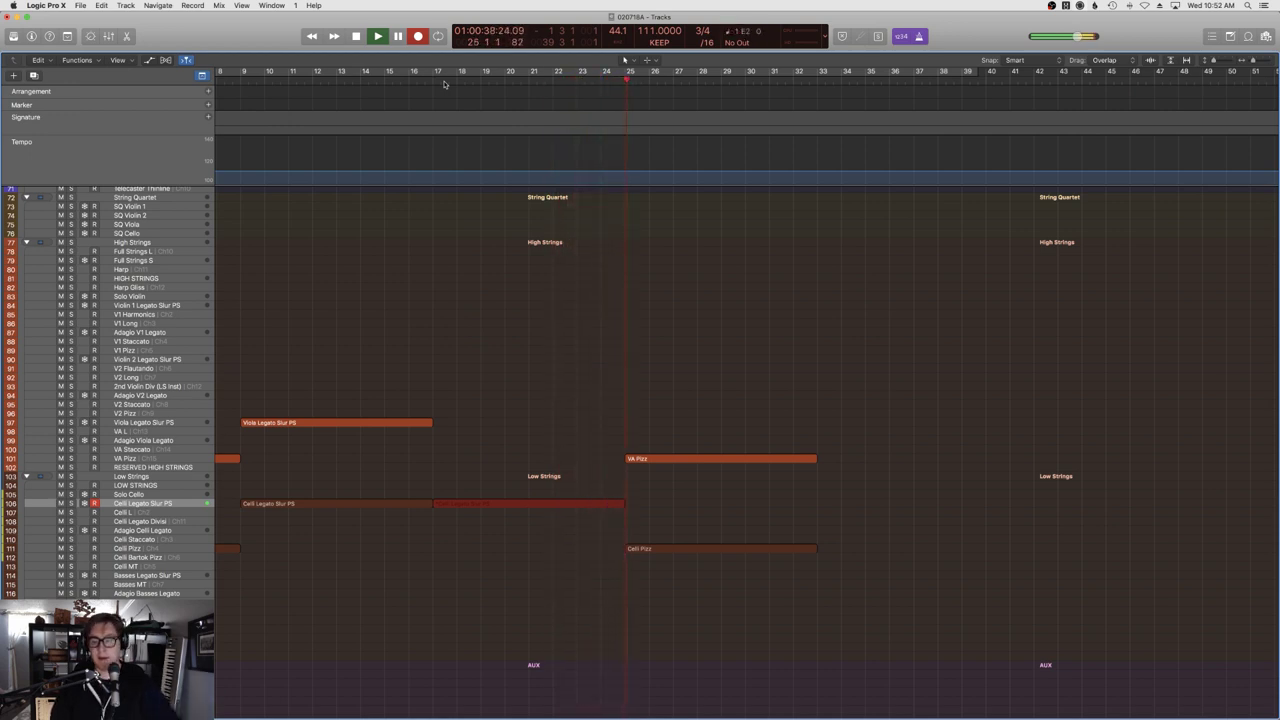
{"action": "key", "text": "space"}
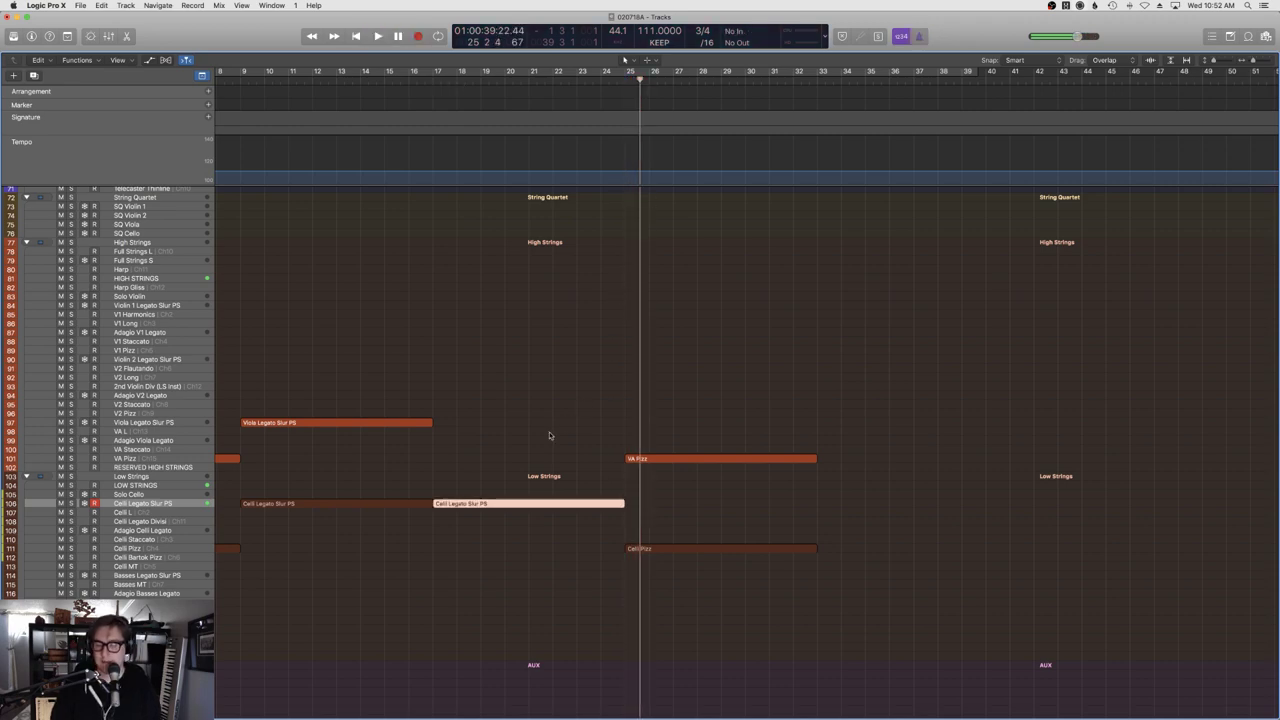
{"action": "key", "text": "n"}
{"action": "left_click", "coordinate": [568, 392]}
{"action": "scroll", "coordinate": [589, 303], "scroll_direction": "down", "scroll_amount": 10}
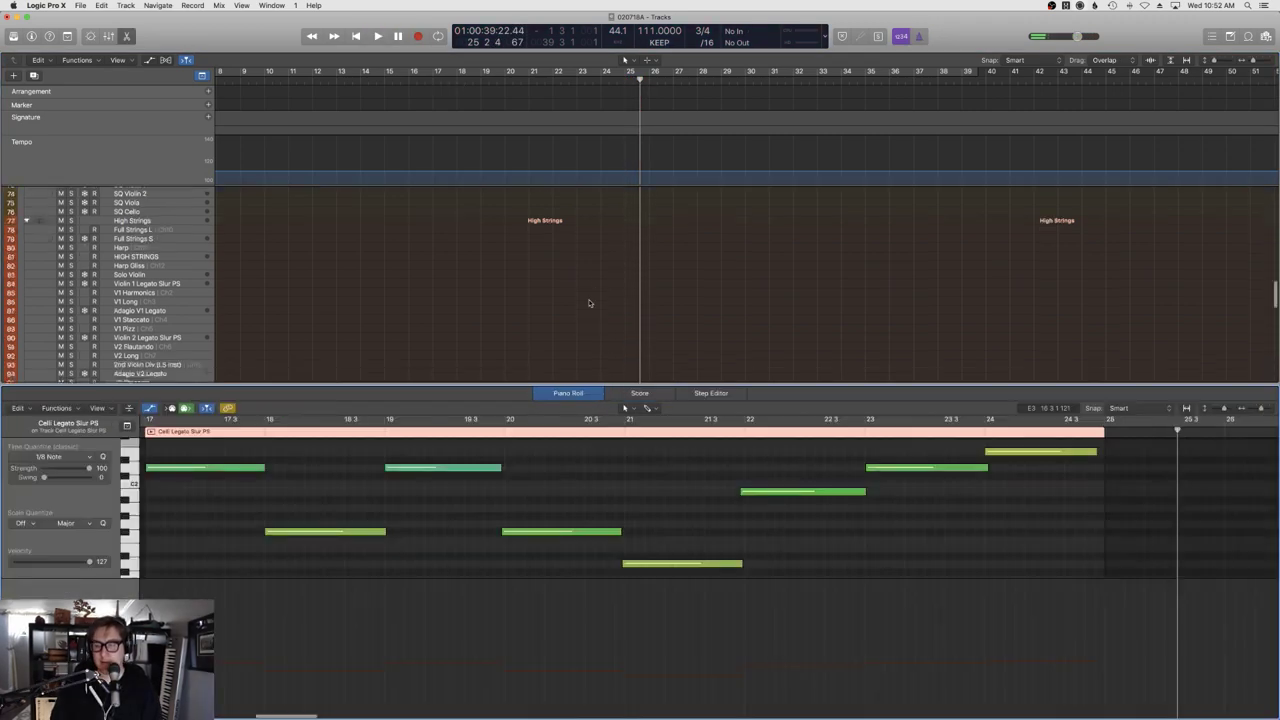
{"action": "key", "text": "p"}
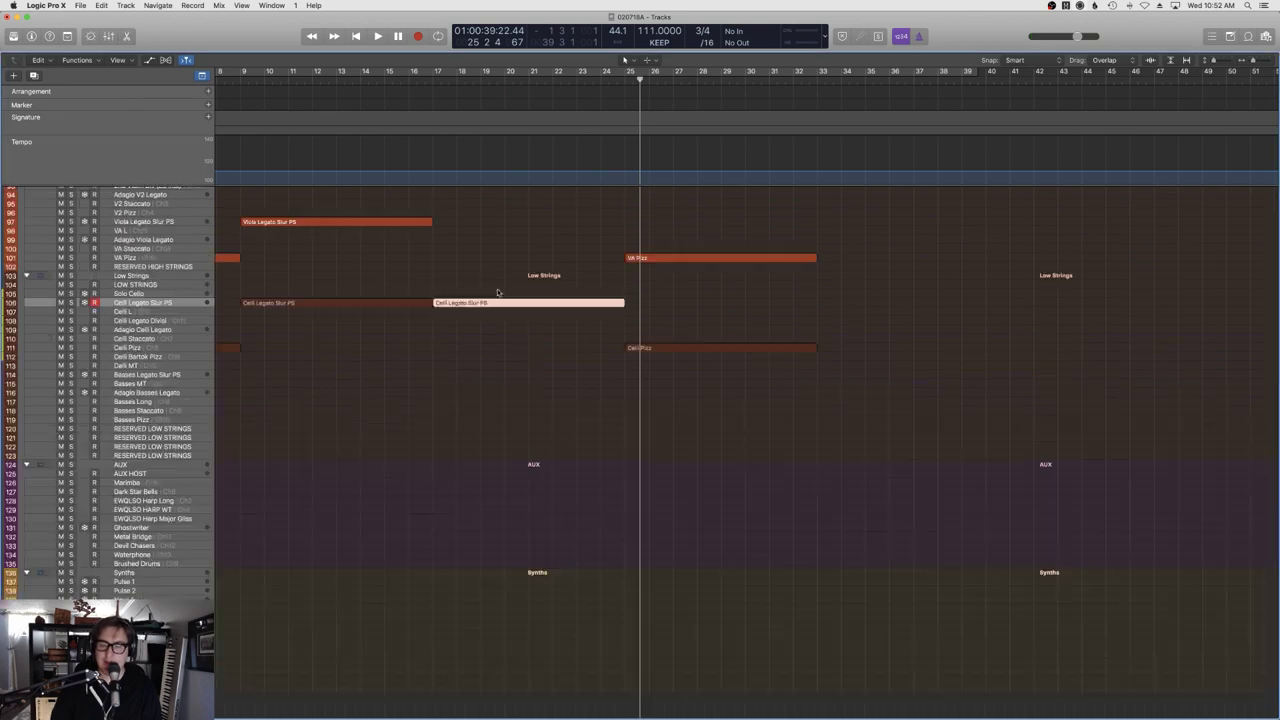
Play the transition from about bar 15 to bar 18 to check the new celli part, and select the Viola Legato Slur PS track.
{"action": "scroll", "coordinate": [504, 306], "scroll_direction": "up", "scroll_amount": 2}
{"action": "scroll", "coordinate": [504, 306], "scroll_direction": "left", "scroll_amount": 2}
{"action": "scroll", "coordinate": [504, 306], "scroll_direction": "left", "scroll_amount": 6}
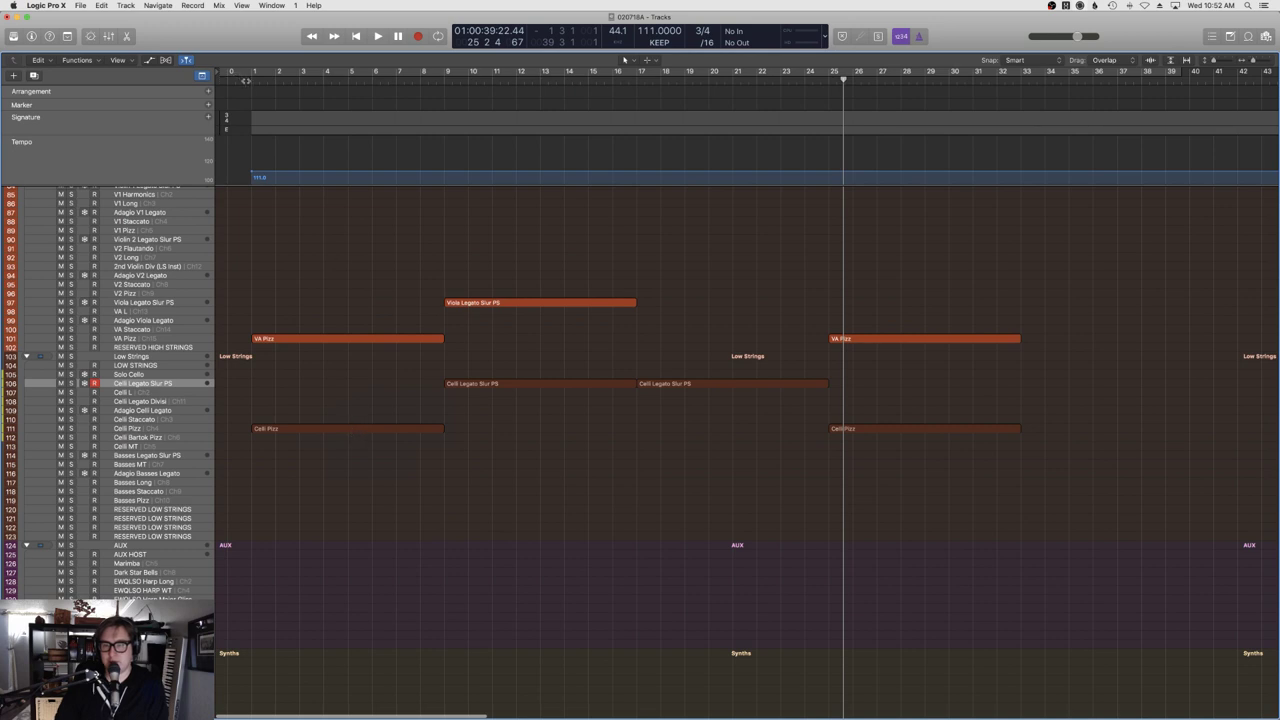
{"action": "key", "text": "Return"}
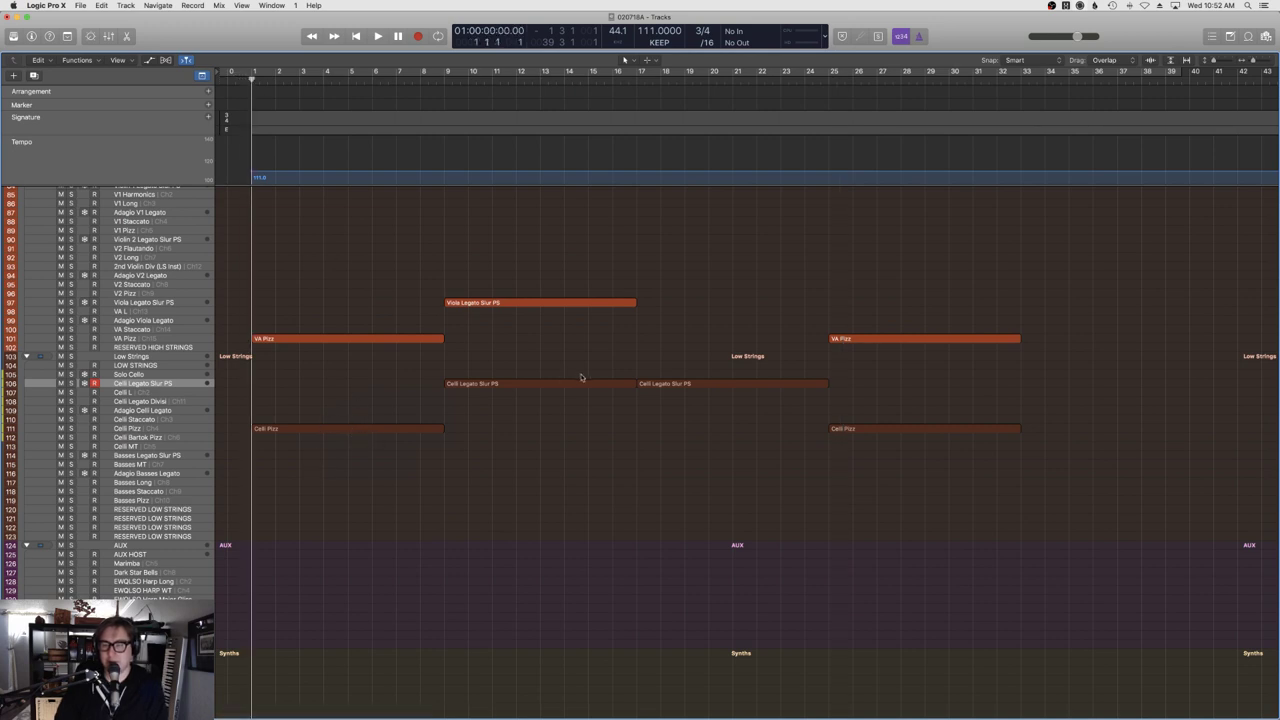
{"action": "scroll", "coordinate": [622, 395], "scroll_direction": "right", "scroll_amount": 5}
{"action": "scroll", "coordinate": [634, 400], "scroll_direction": "left", "scroll_amount": 5}
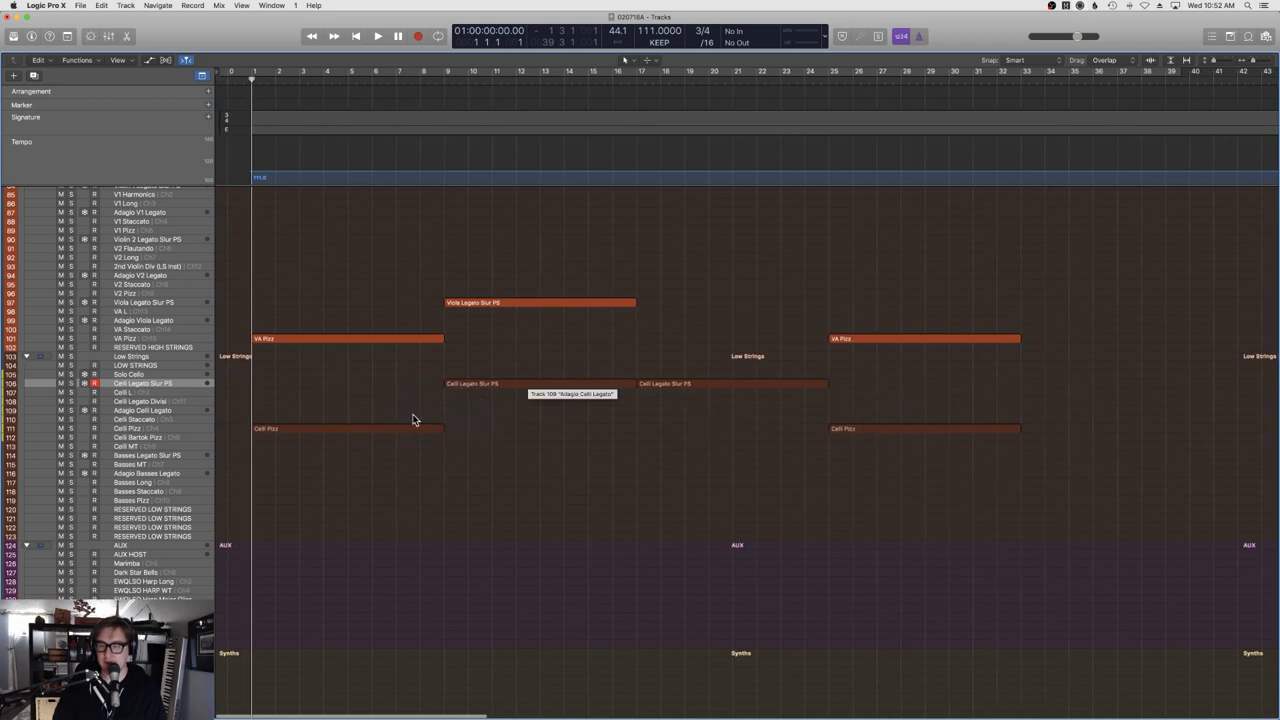
{"action": "scroll", "coordinate": [560, 110], "scroll_direction": "right", "scroll_amount": 3}
{"action": "double_click", "coordinate": [507, 83]}
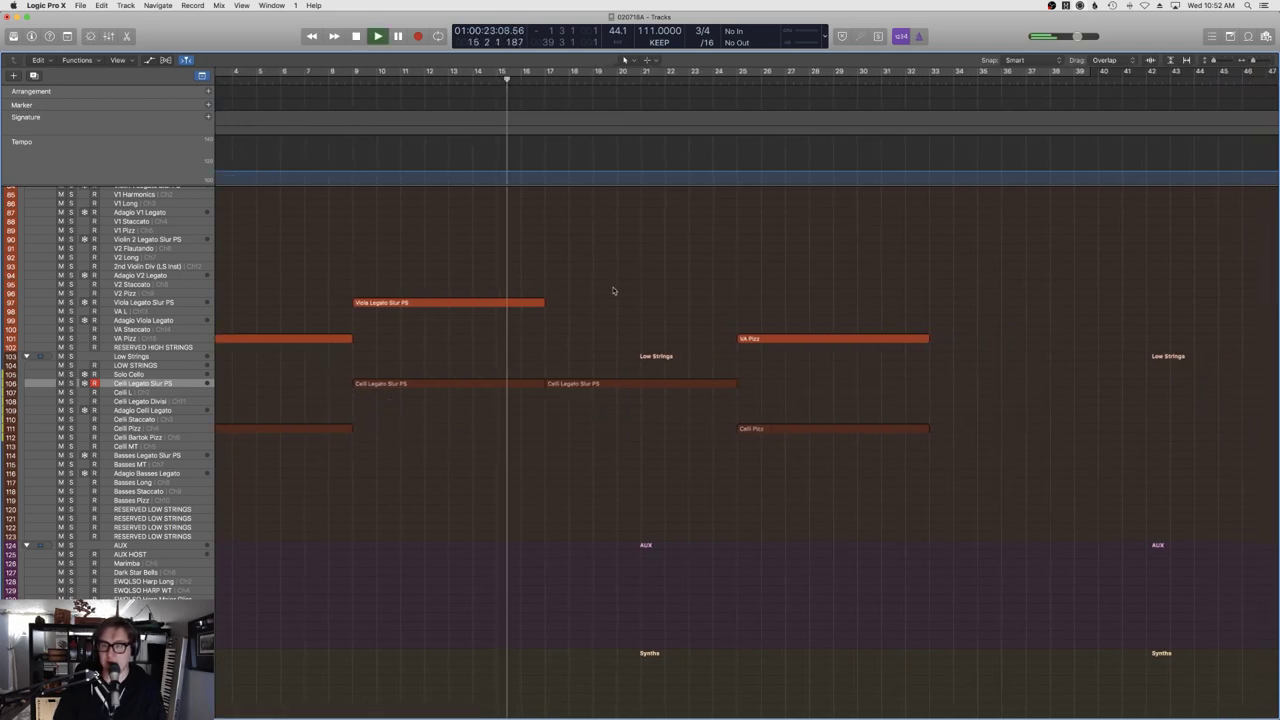
{"action": "scroll", "coordinate": [611, 289], "scroll_direction": "right", "scroll_amount": 3}
{"action": "scroll", "coordinate": [608, 289], "scroll_direction": "up", "scroll_amount": 1}
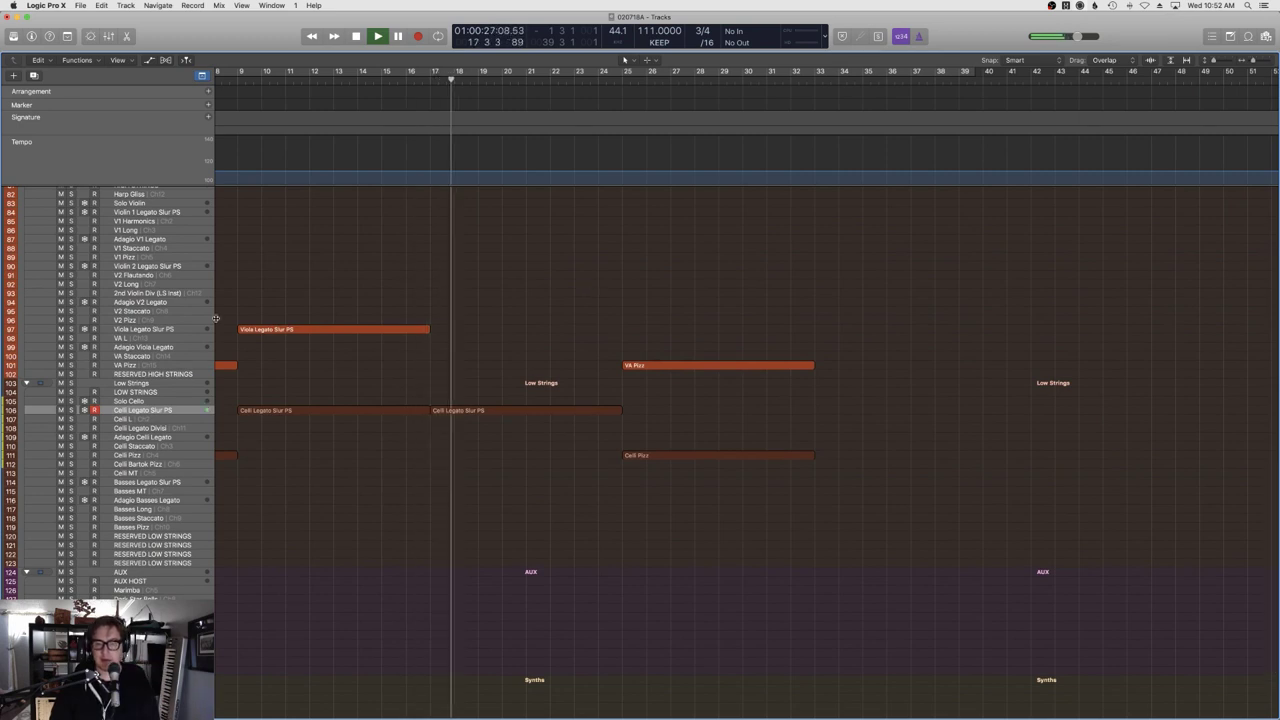
{"action": "left_click", "coordinate": [410, 330]}
{"action": "key", "text": "space"}
Quantize all notes of the new celli region to 1/8 notes, display their velocities and raise them together slightly.
{"action": "left_click", "coordinate": [449, 404]}
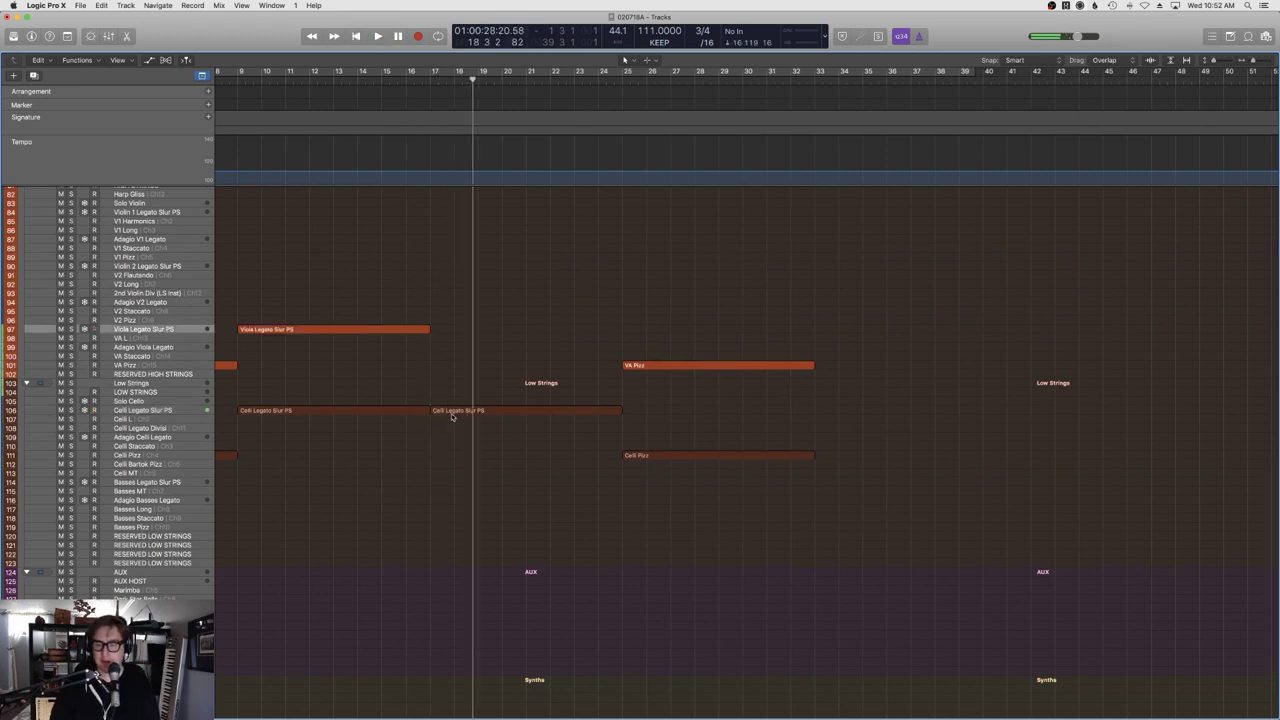
{"action": "key", "text": "p"}
{"action": "scroll", "coordinate": [466, 403], "scroll_direction": "down", "scroll_amount": 2}
{"action": "left_click", "coordinate": [470, 342]}
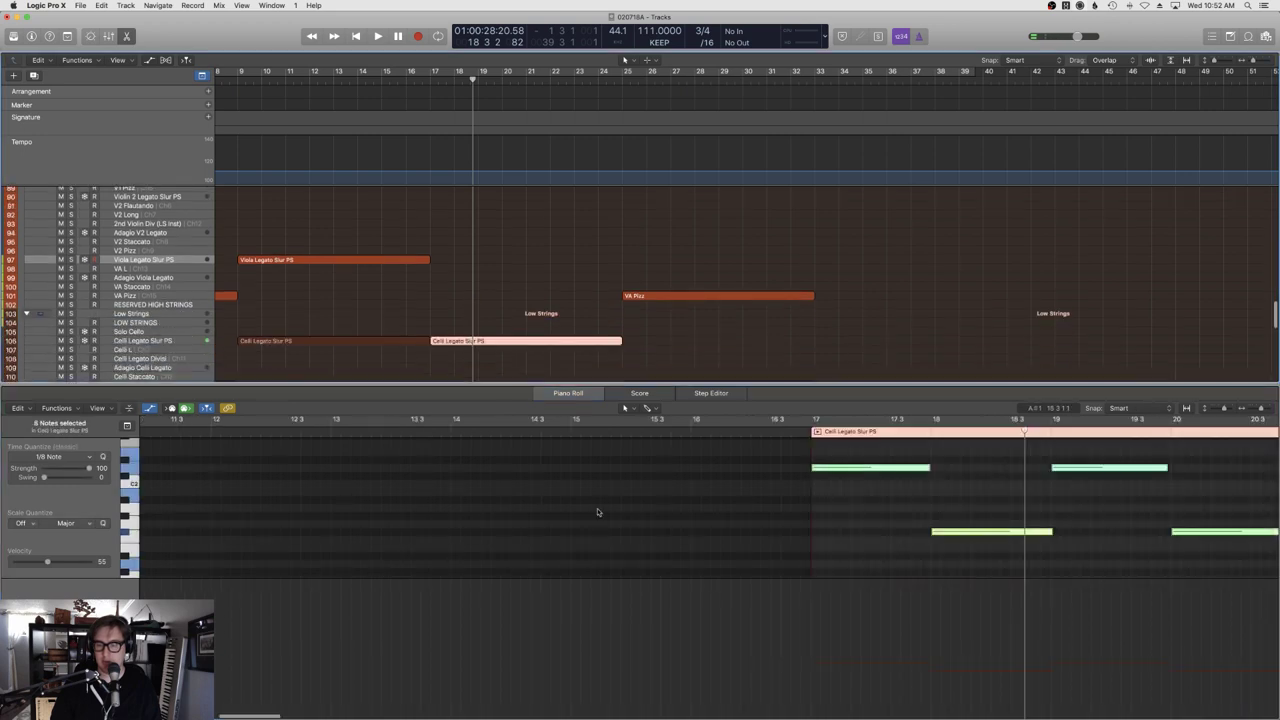
{"action": "key", "text": "super+a"}
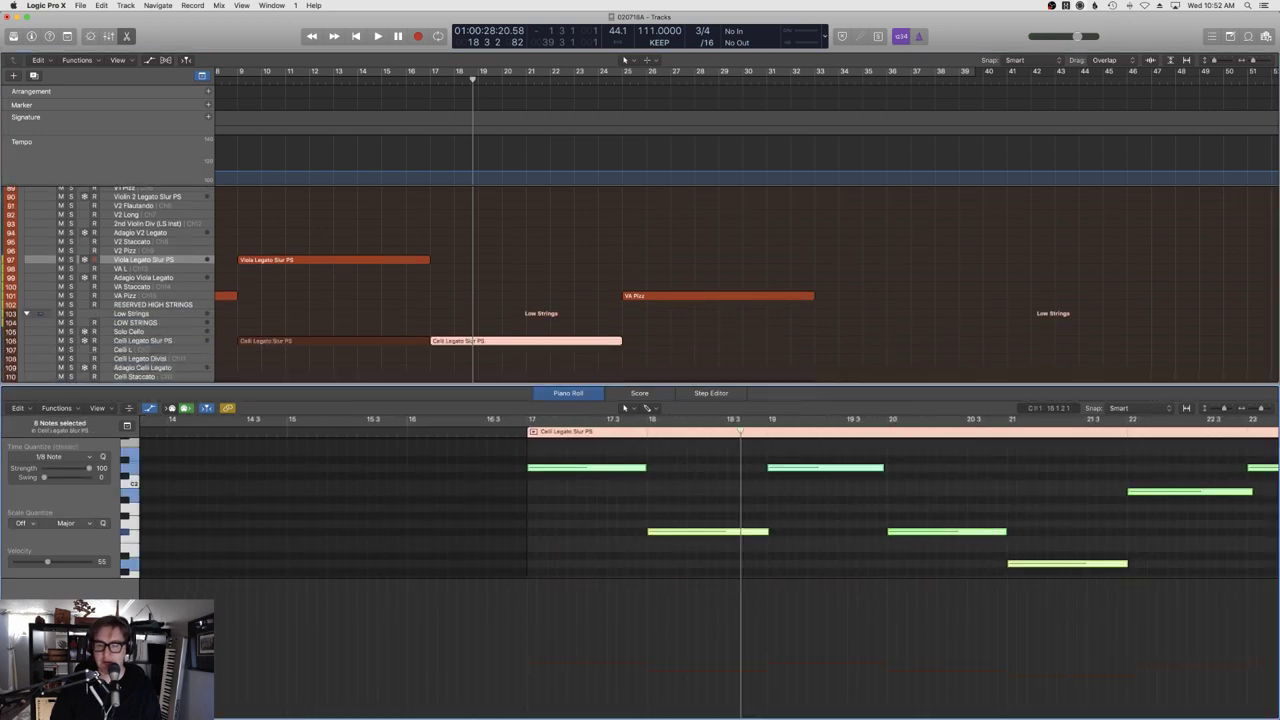
{"action": "left_click", "coordinate": [60, 494]}
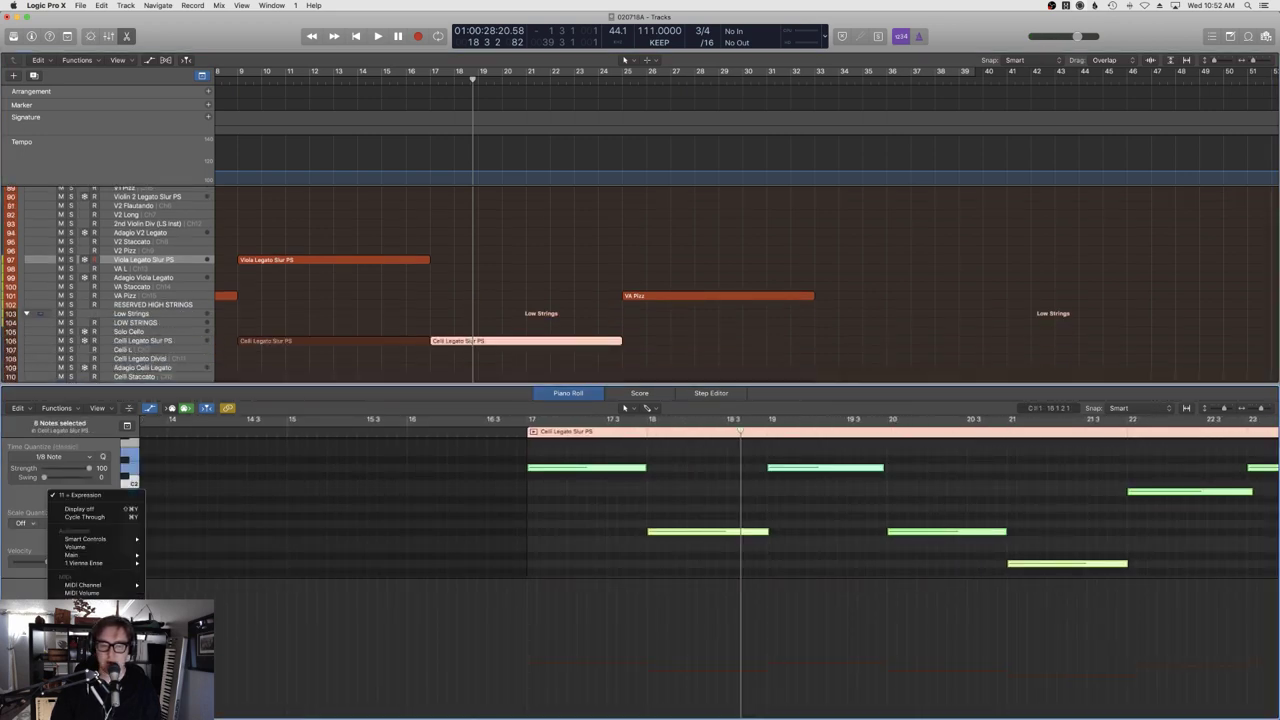
{"action": "left_click", "coordinate": [80, 494]}
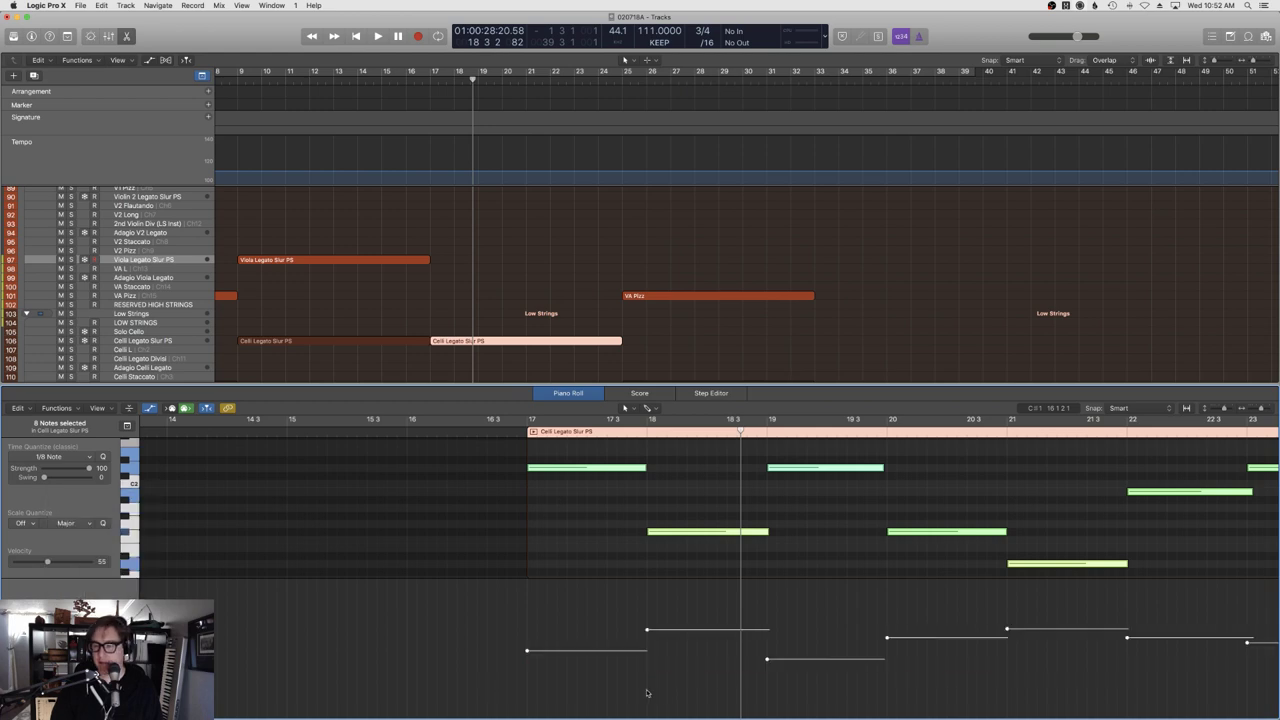
{"action": "left_click_drag", "start_coordinate": [647, 628], "coordinate": [647, 615]}
{"action": "left_click", "coordinate": [645, 524]}
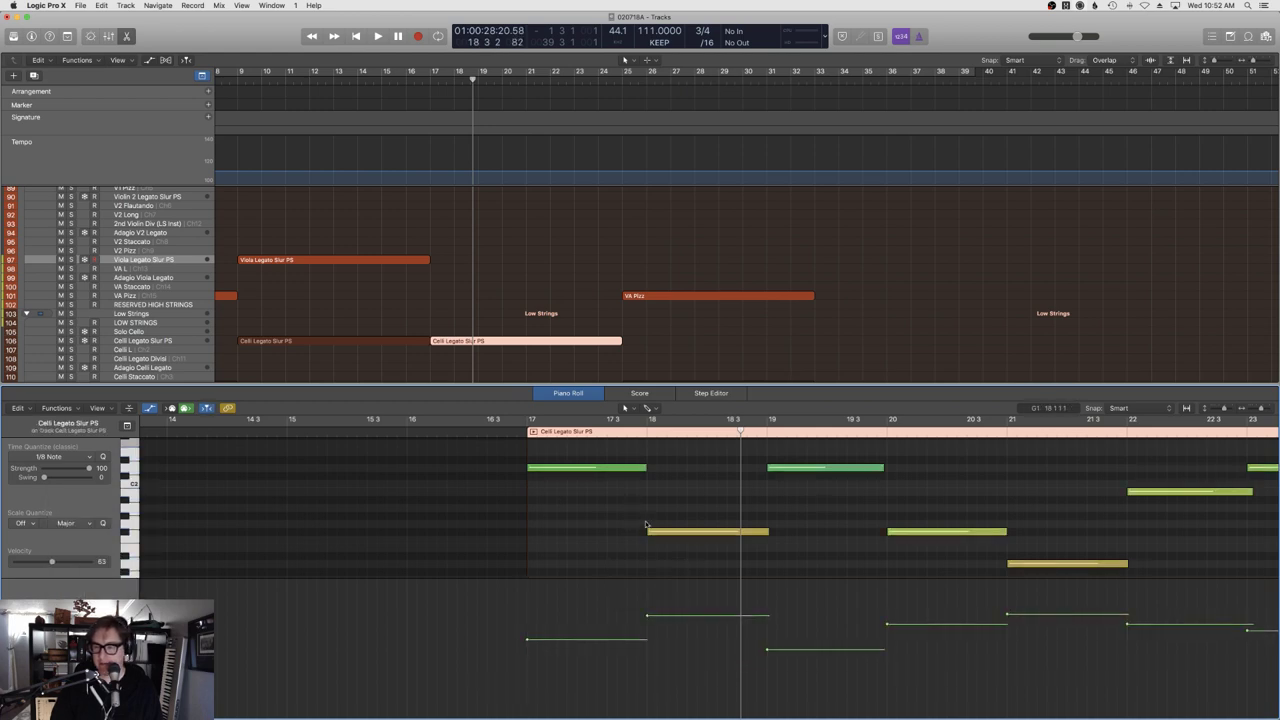
Start the celli note at bar 18 slightly earlier so it overlaps the previous note, and play the passage from bar 17.
{"action": "left_click_drag", "start_coordinate": [647, 529], "coordinate": [619, 503]}
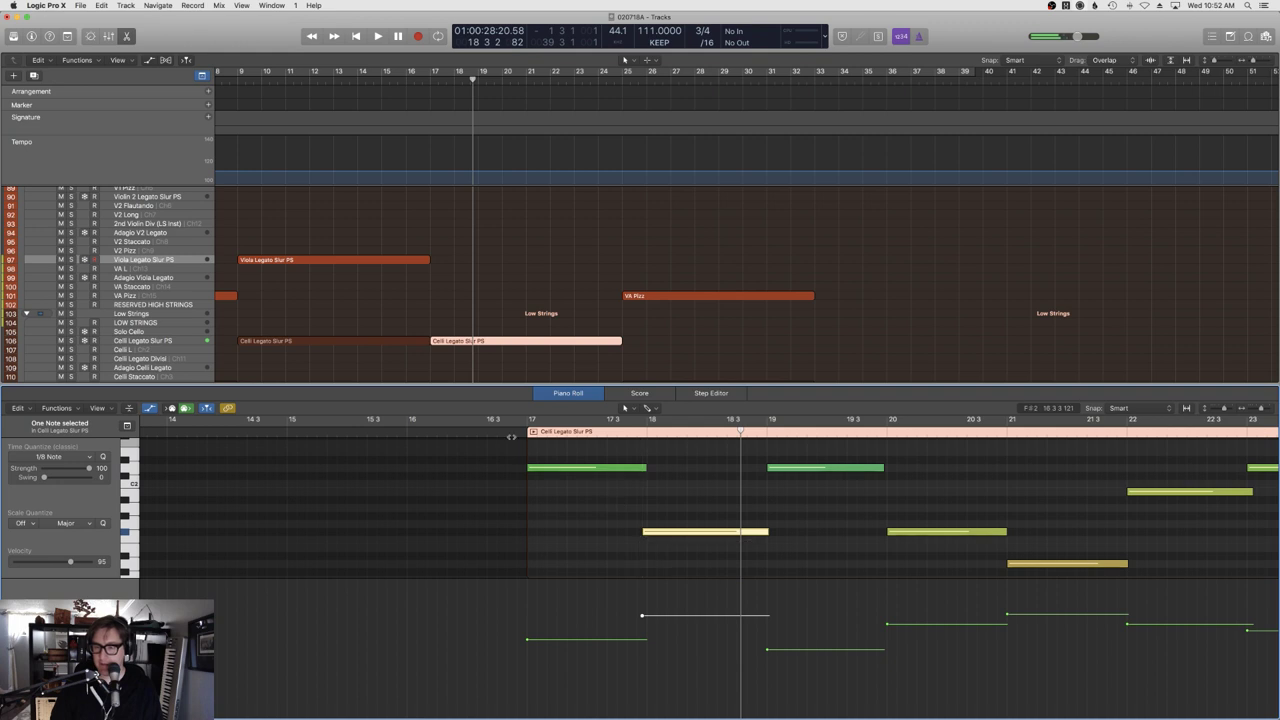
{"action": "double_click", "coordinate": [509, 424]}
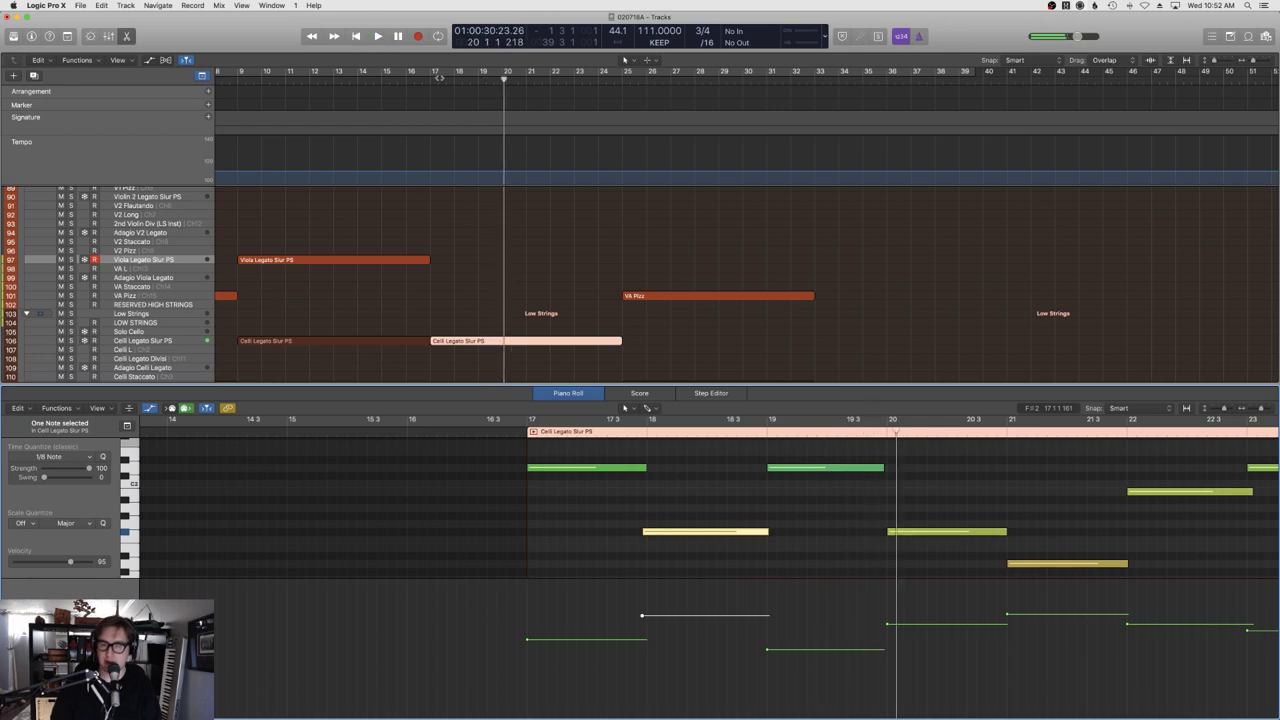
{"action": "key", "text": "space"}
Record the Viola Legato Slur PS part from bar 17 to the pizzicato entry at bar 25.
{"action": "key", "text": "e"}
{"action": "left_click", "coordinate": [466, 226]}
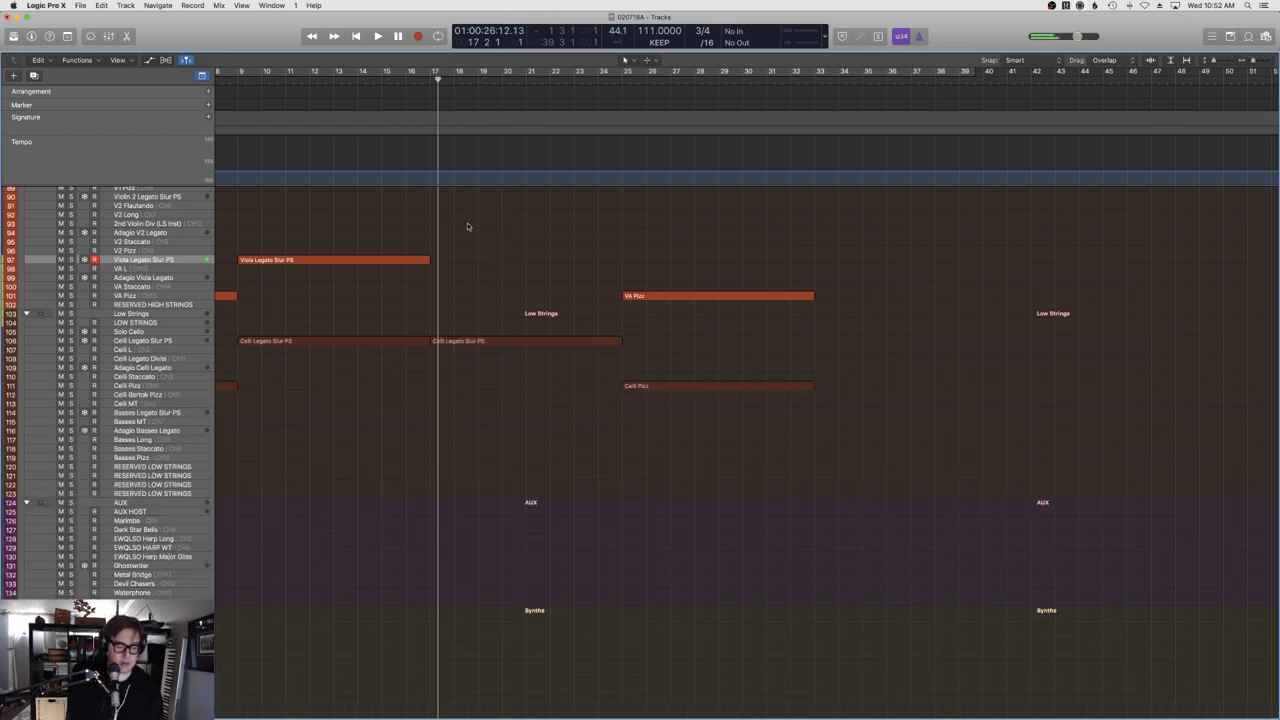
{"action": "key", "text": "space"}
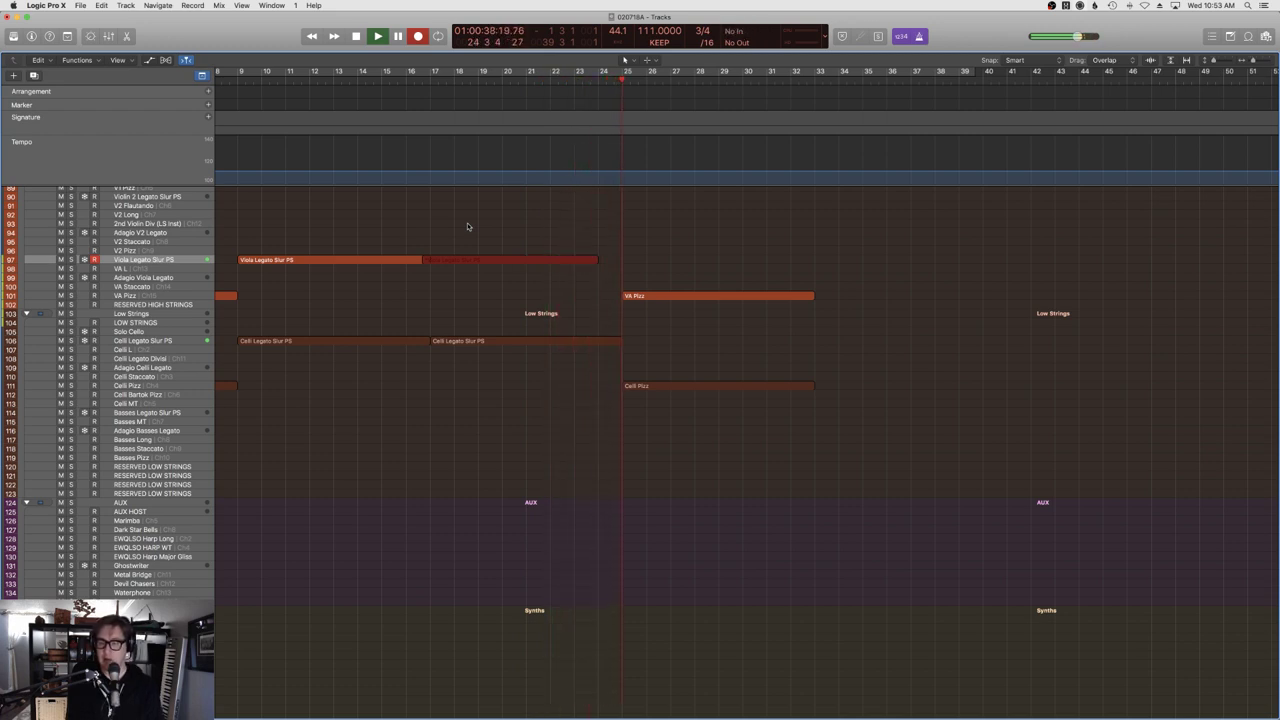
{"action": "key", "text": "space"}
Quantize all the new viola notes to 1/8 notes in the Piano Roll and select those from bar 18 onward.
{"action": "key", "text": "p"}
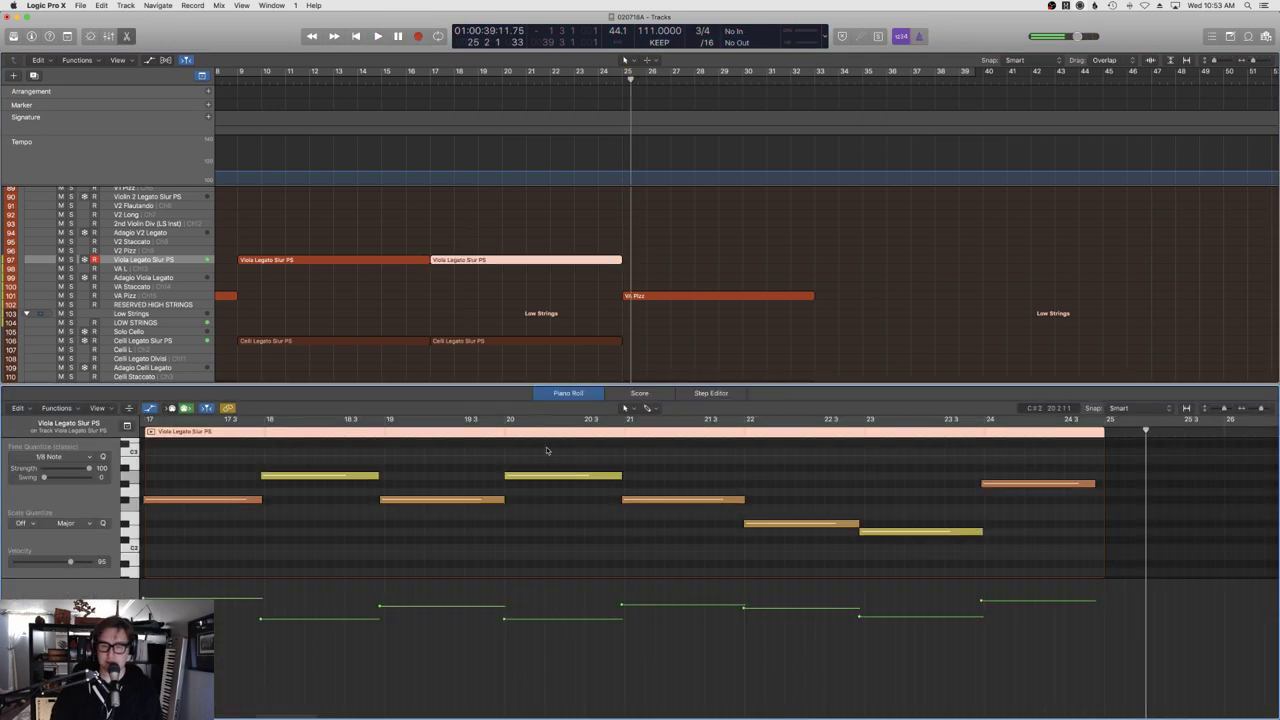
{"action": "key", "text": "super+a"}
{"action": "scroll", "coordinate": [518, 500], "scroll_direction": "left", "scroll_amount": 3}
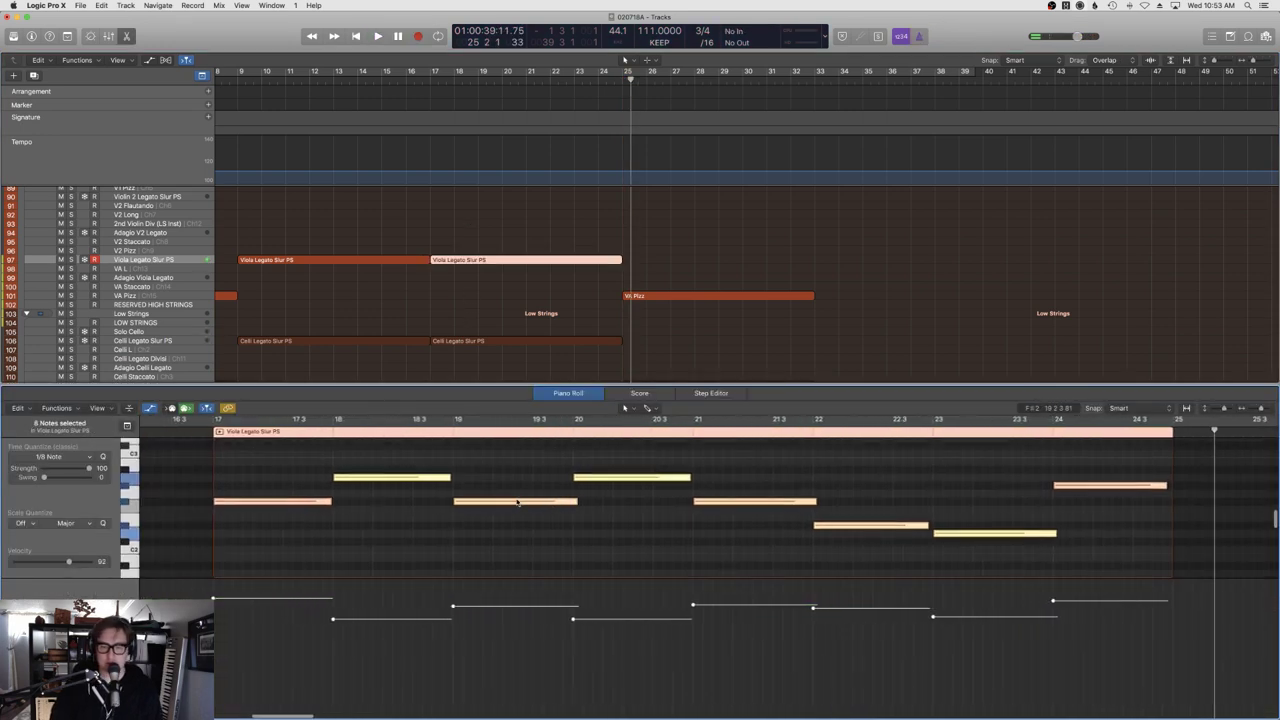
{"action": "left_click", "coordinate": [515, 479]}
{"action": "left_click_drag", "start_coordinate": [1114, 552], "coordinate": [409, 482]}
Join the two Viola Legato Slur PS regions and the two Celli Legato Slur PS regions, and select the joined viola region.
{"action": "left_click", "coordinate": [400, 260], "text": "shift"}
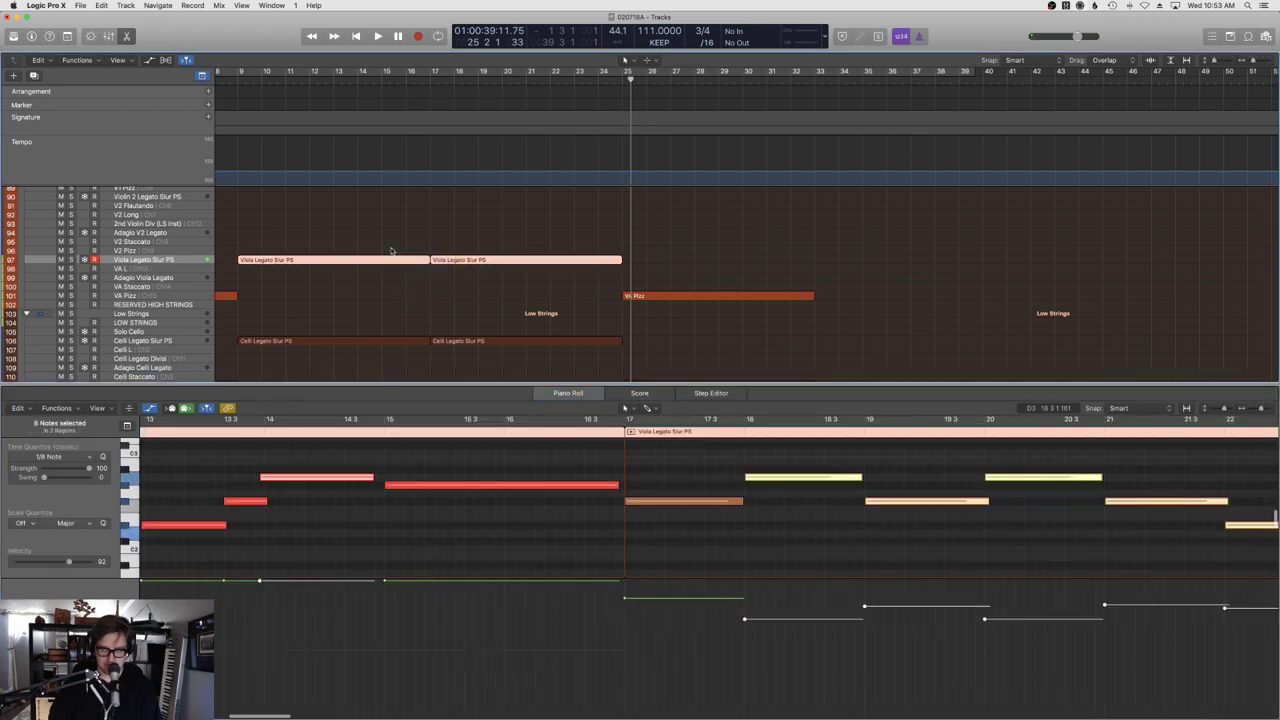
{"action": "key", "text": "super+j"}
{"action": "left_click", "coordinate": [440, 341]}
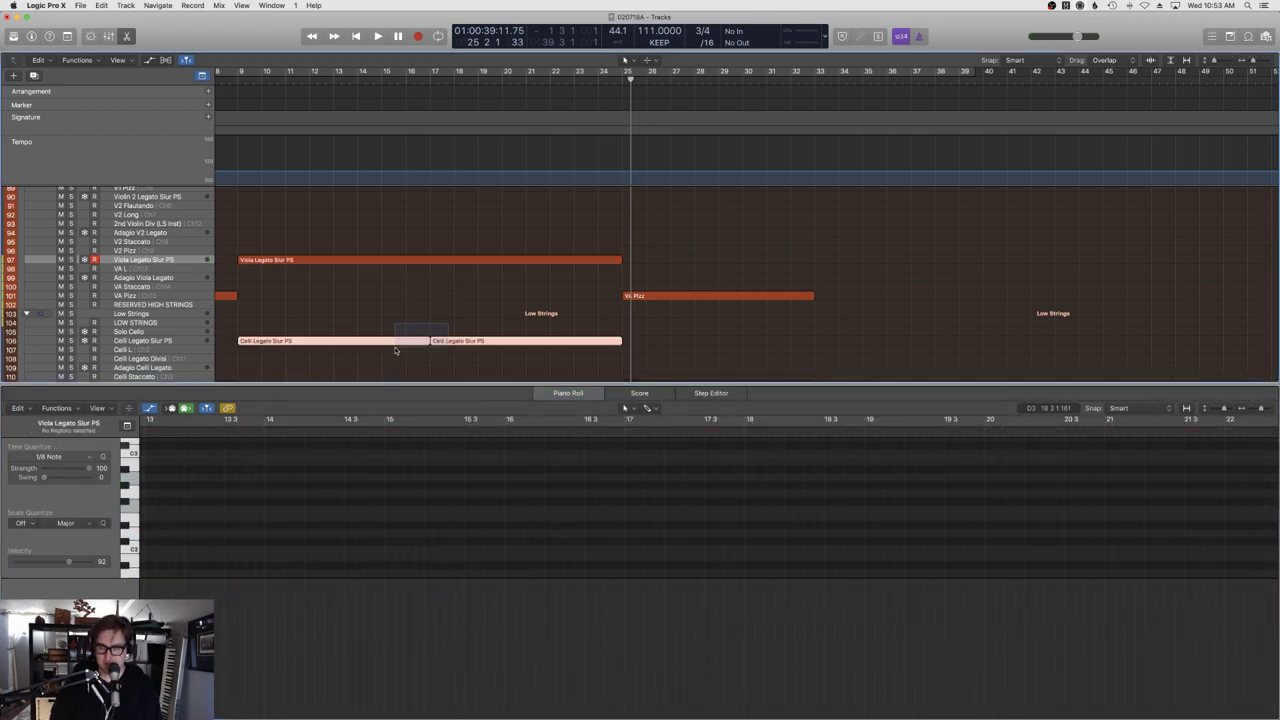
{"action": "left_click", "coordinate": [416, 80]}
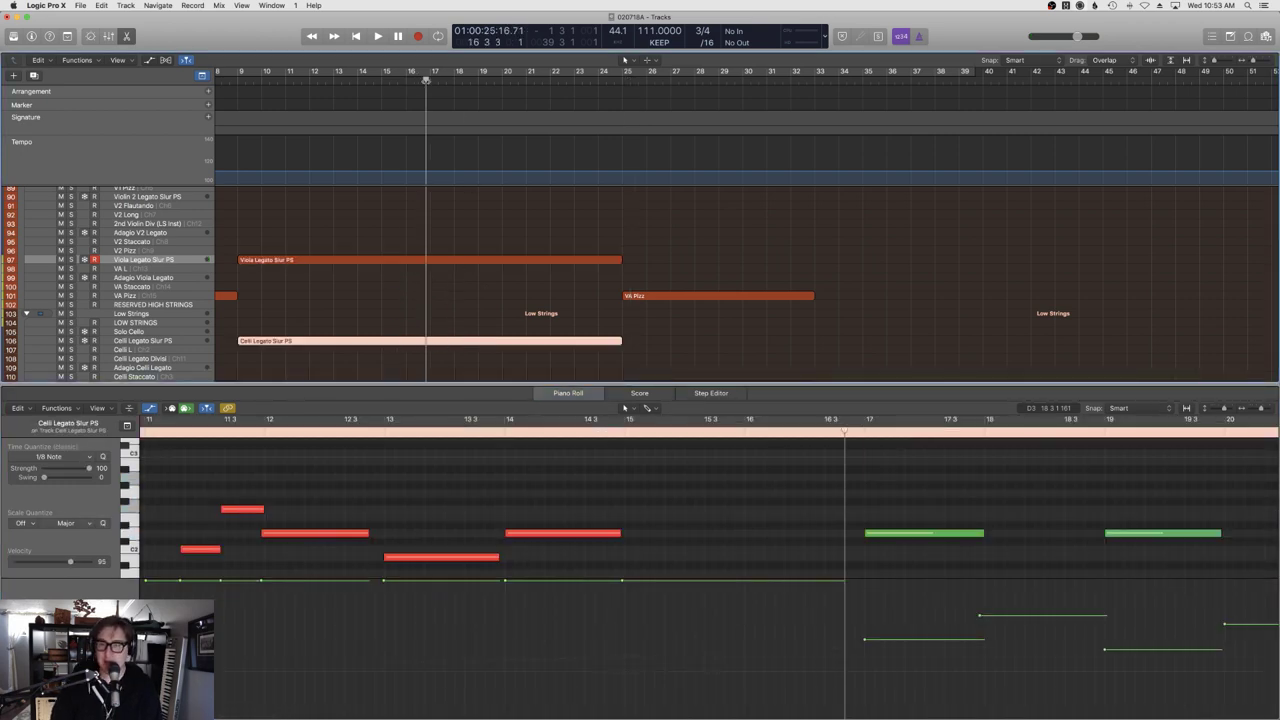
{"action": "left_click", "coordinate": [443, 259]}
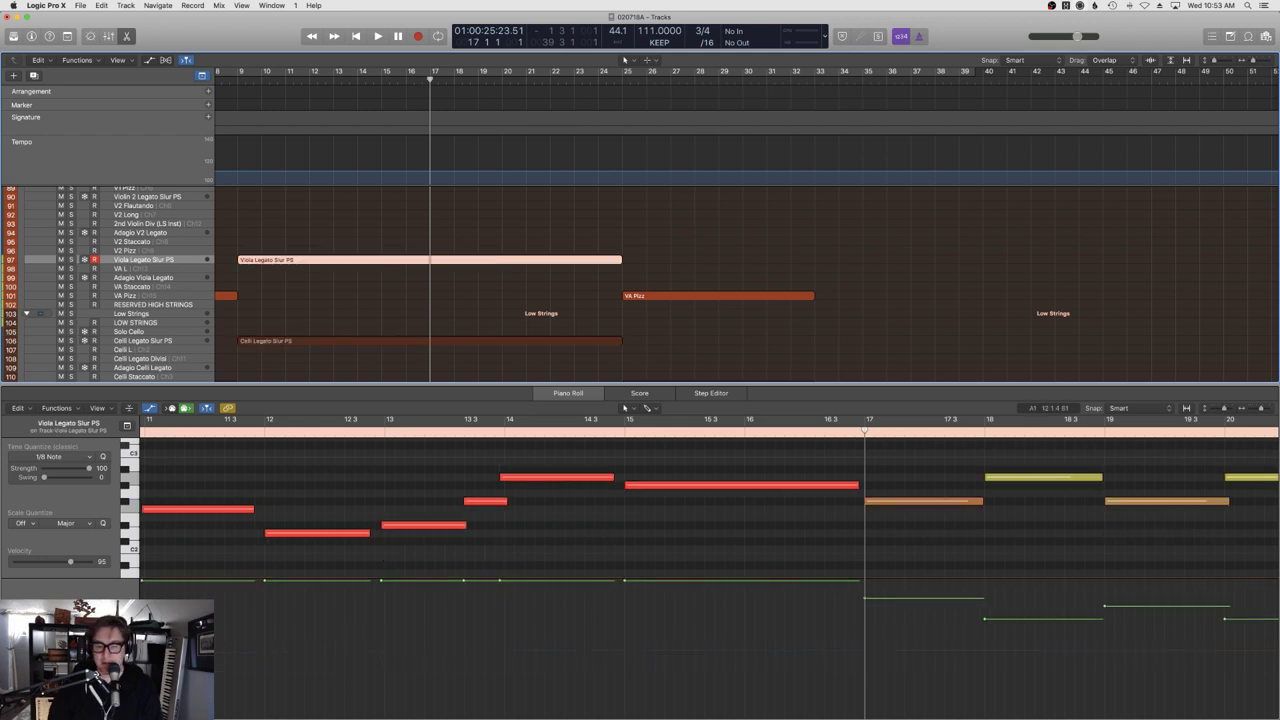
Check the Expression data of the Viola Legato Slur PS region across its later bars.
{"action": "left_click", "coordinate": [125, 578]}
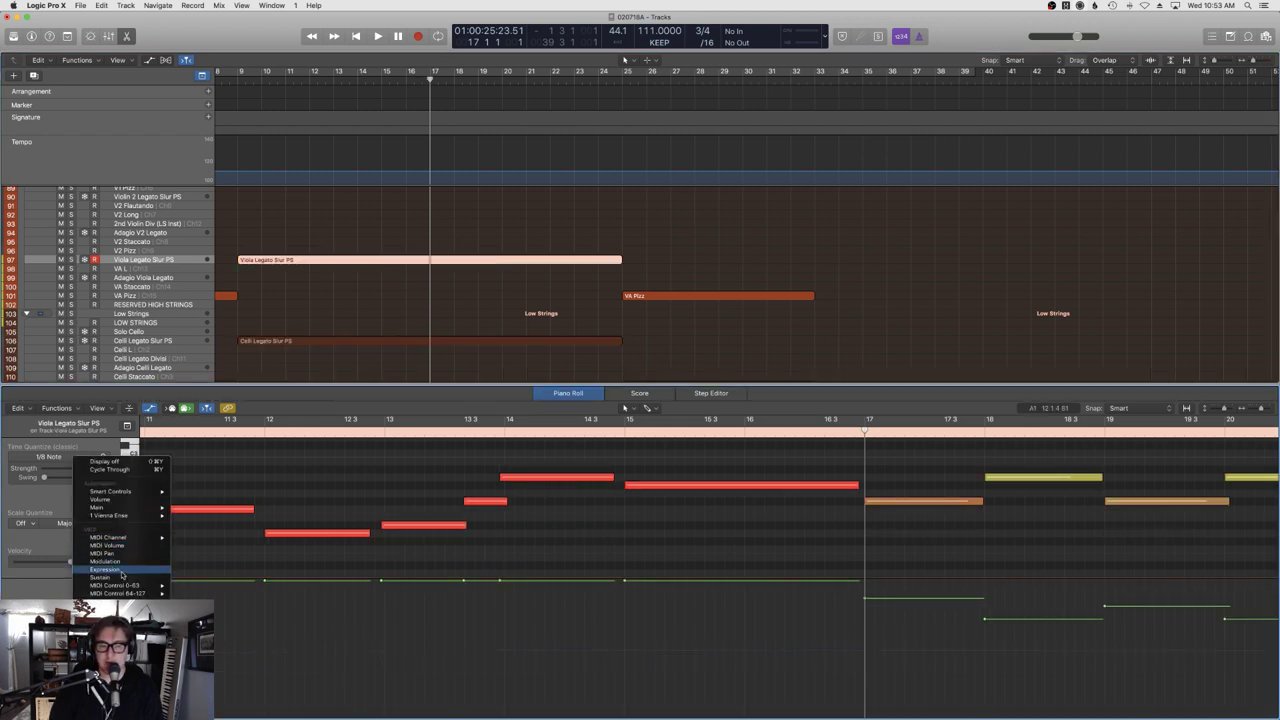
{"action": "left_click", "coordinate": [123, 572]}
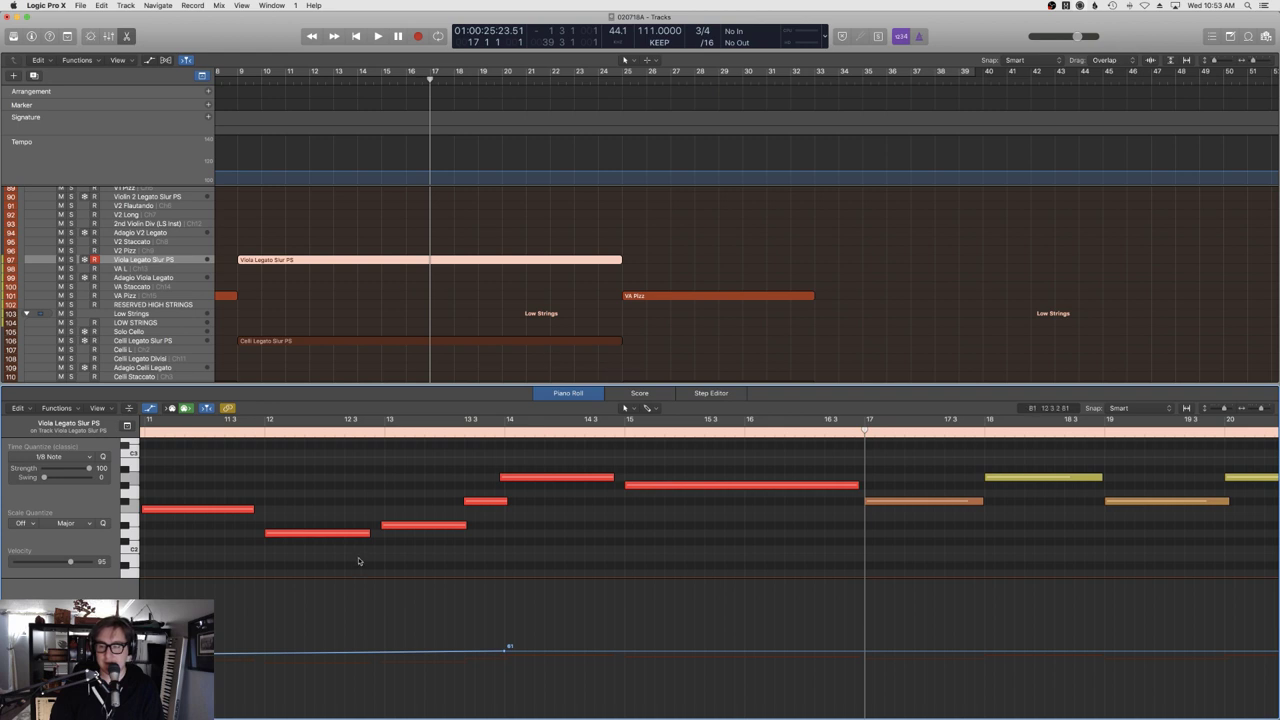
{"action": "scroll", "coordinate": [366, 553], "scroll_direction": "left", "scroll_amount": 5}
{"action": "scroll", "coordinate": [390, 552], "scroll_direction": "right", "scroll_amount": 10}
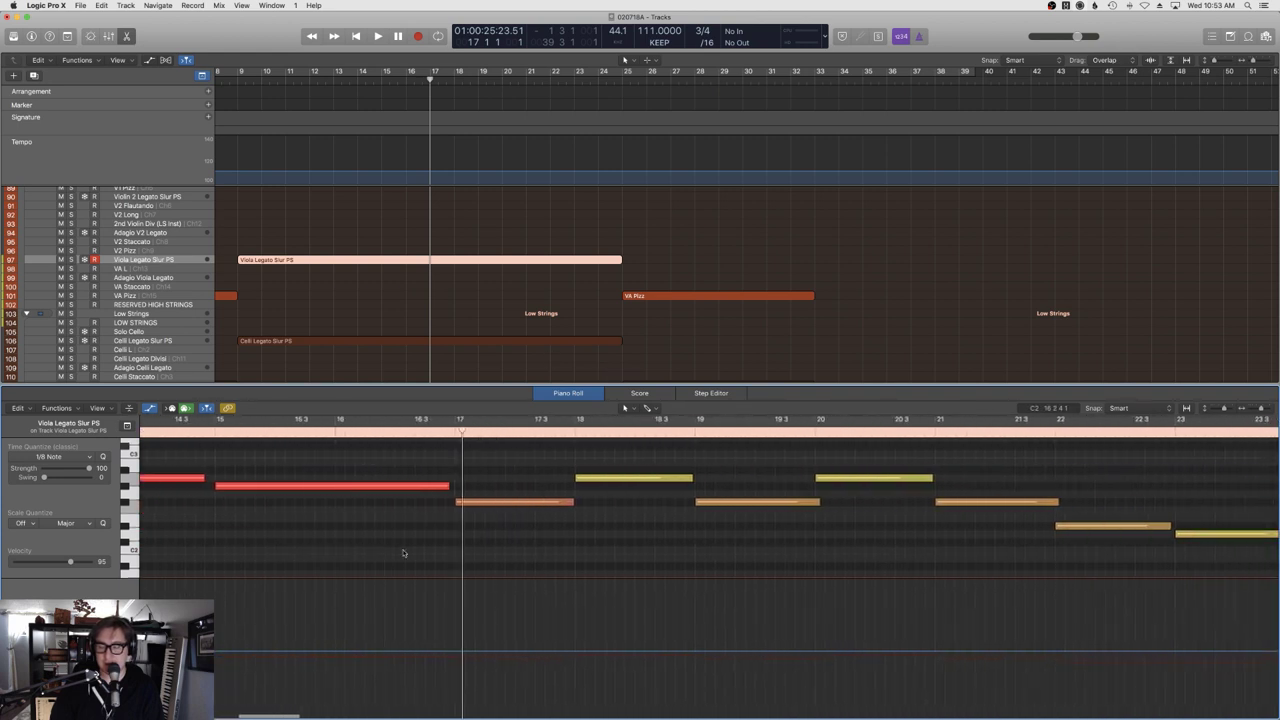
{"action": "scroll", "coordinate": [403, 553], "scroll_direction": "right", "scroll_amount": 2}
Show note velocities and slightly raise the velocity of the eight viola notes from bar 17 to the end of the region.
{"action": "left_click", "coordinate": [125, 578]}
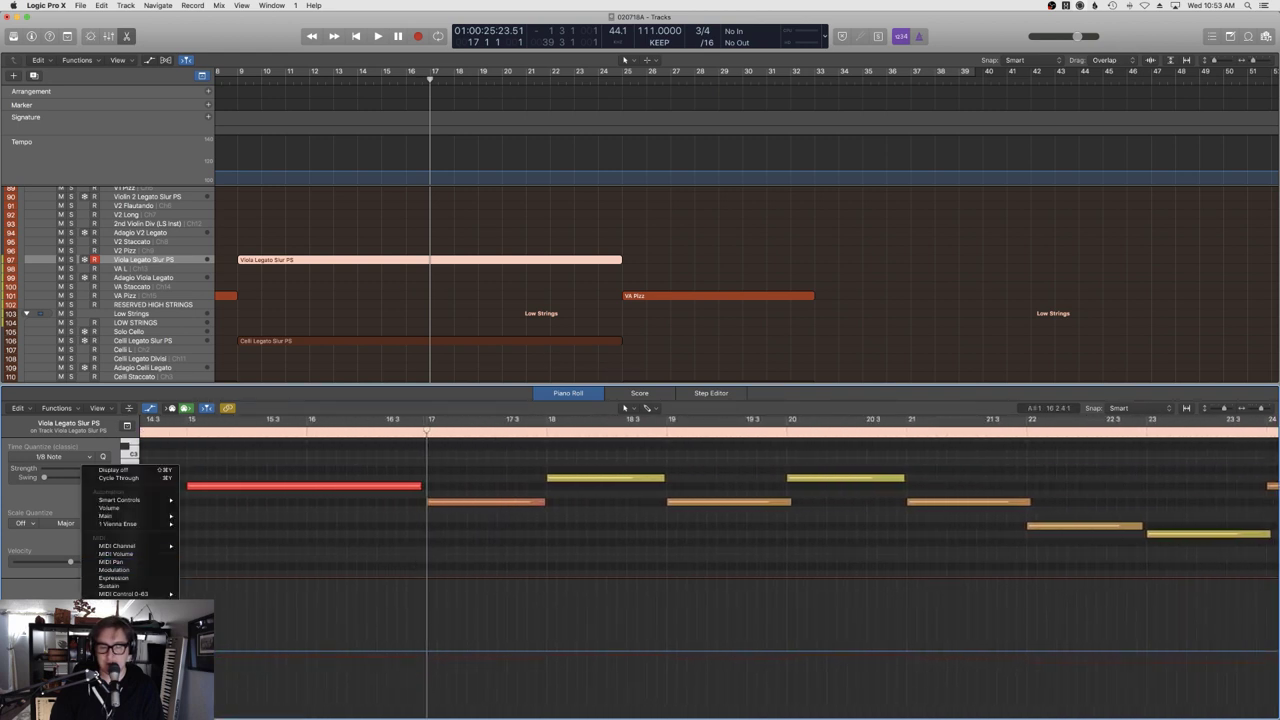
{"action": "left_click", "coordinate": [120, 491]}
{"action": "scroll", "coordinate": [700, 490], "scroll_direction": "right", "scroll_amount": 15}
{"action": "mouse_move", "coordinate": [884, 560]}
{"action": "left_mouse_down"}
{"action": "mouse_move", "coordinate": [108, 447]}
{"action": "mouse_move", "coordinate": [248, 455]}
{"action": "left_mouse_up"}
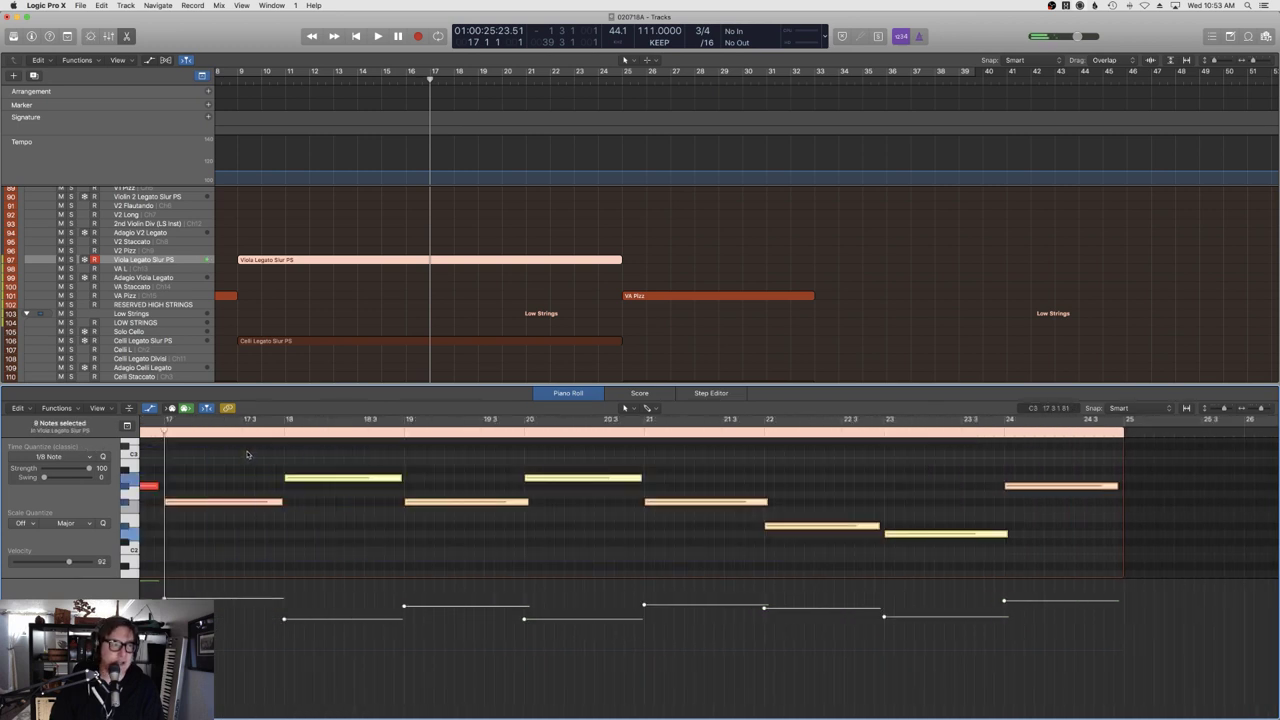
{"action": "left_click_drag", "start_coordinate": [288, 619], "coordinate": [287, 610]}
{"action": "left_click", "coordinate": [506, 294]}
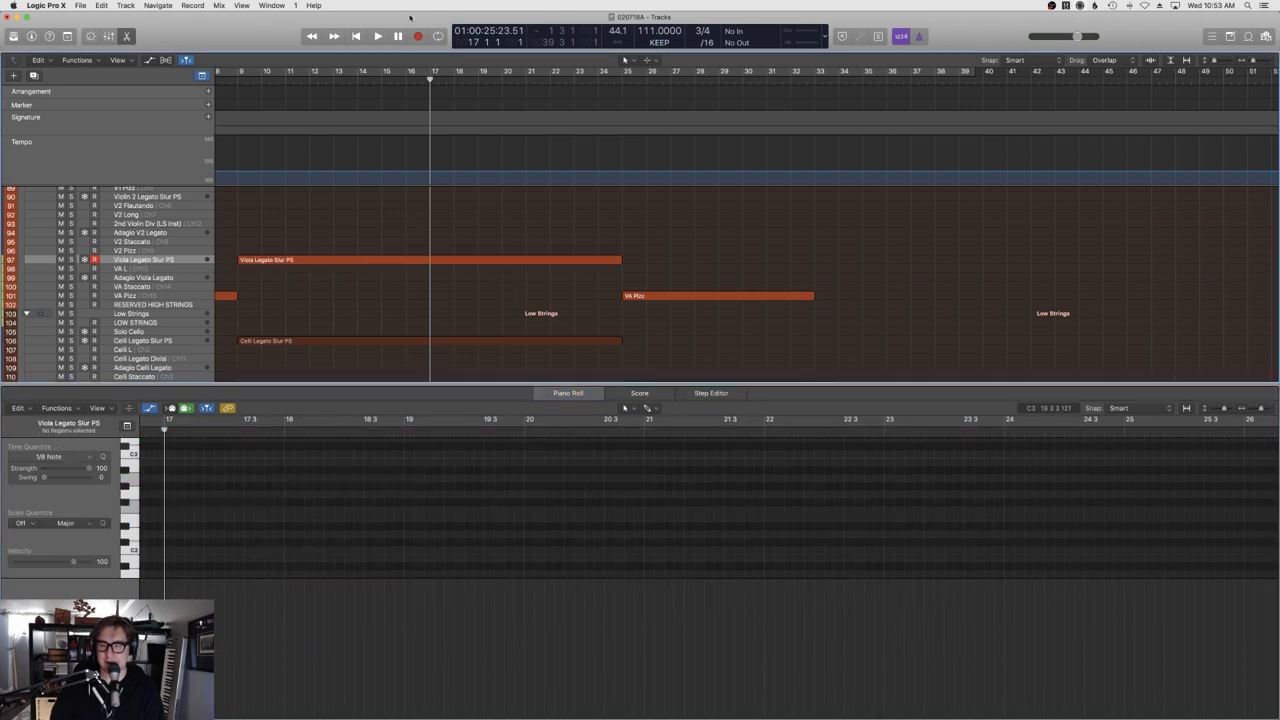
Close the Piano Roll and listen to the arrangement from bar 15 while looking over the percussion and string tracks.
{"action": "left_click_drag", "start_coordinate": [409, 84], "coordinate": [390, 82]}
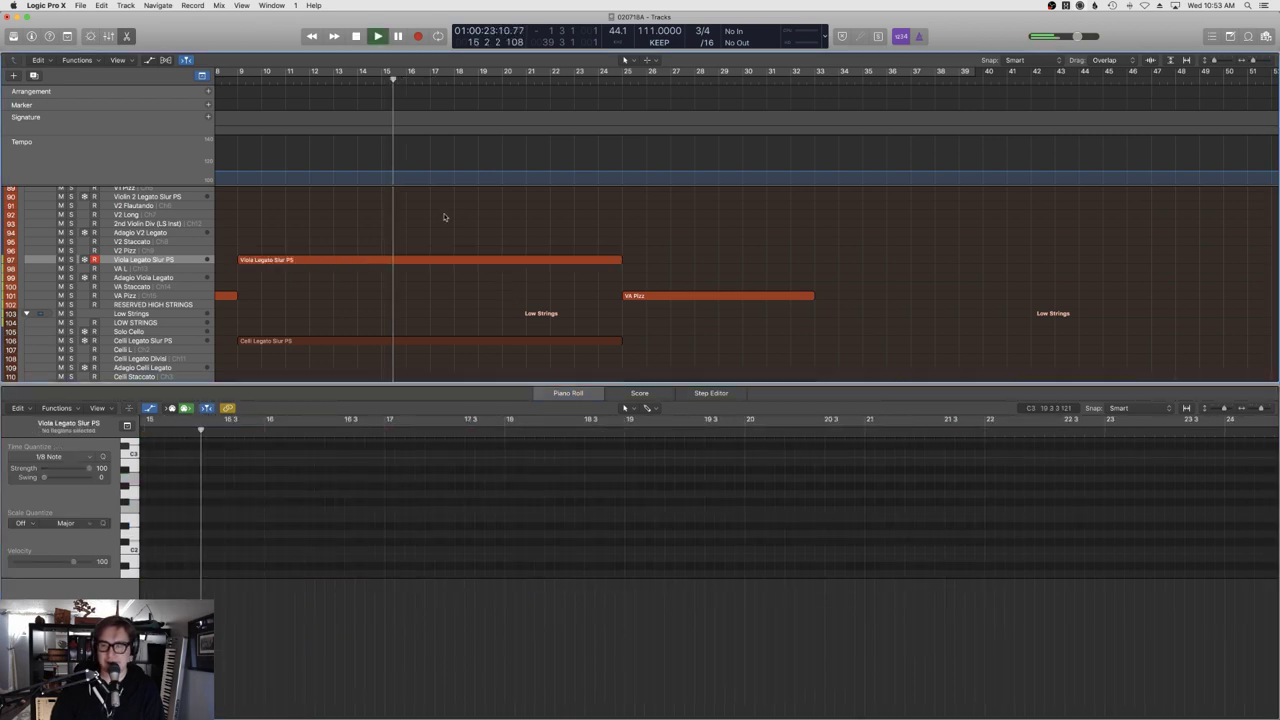
{"action": "key", "text": "space"}
{"action": "double_click", "coordinate": [439, 261]}
{"action": "left_click", "coordinate": [469, 209]}
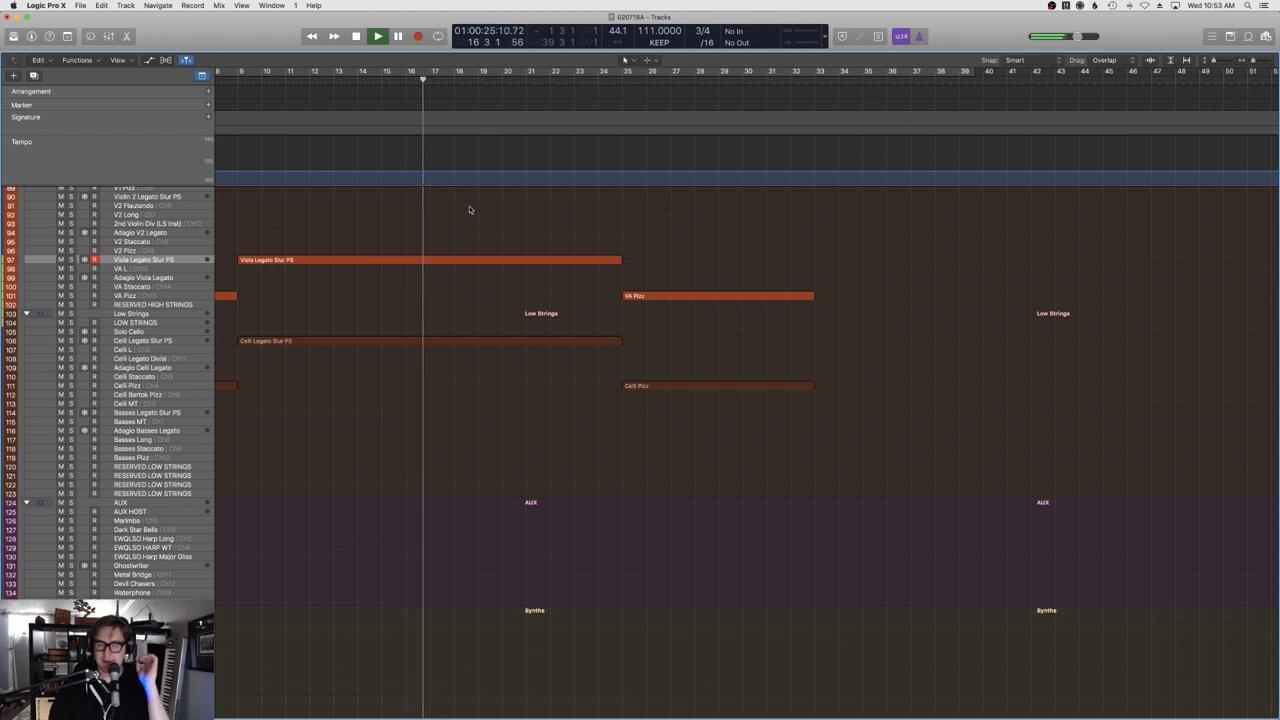
{"action": "scroll", "coordinate": [477, 228], "scroll_direction": "up", "scroll_amount": 10}
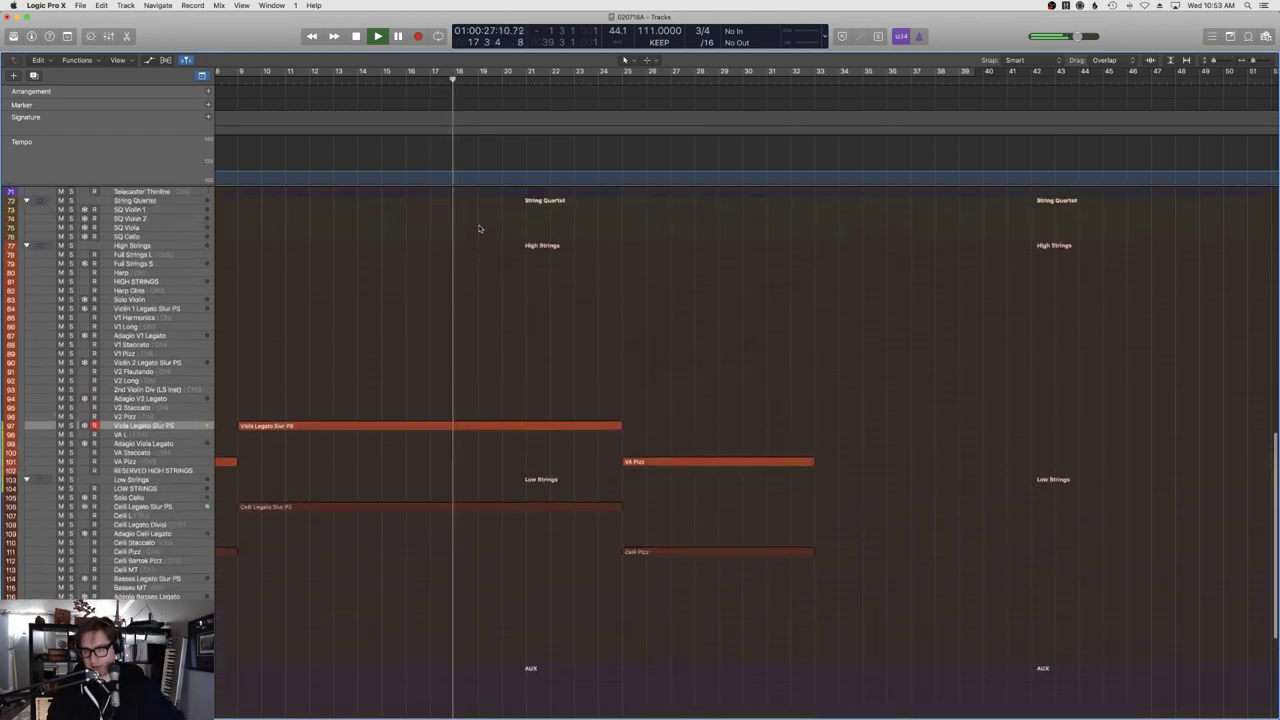
{"action": "scroll", "coordinate": [479, 228], "scroll_direction": "up", "scroll_amount": 2}
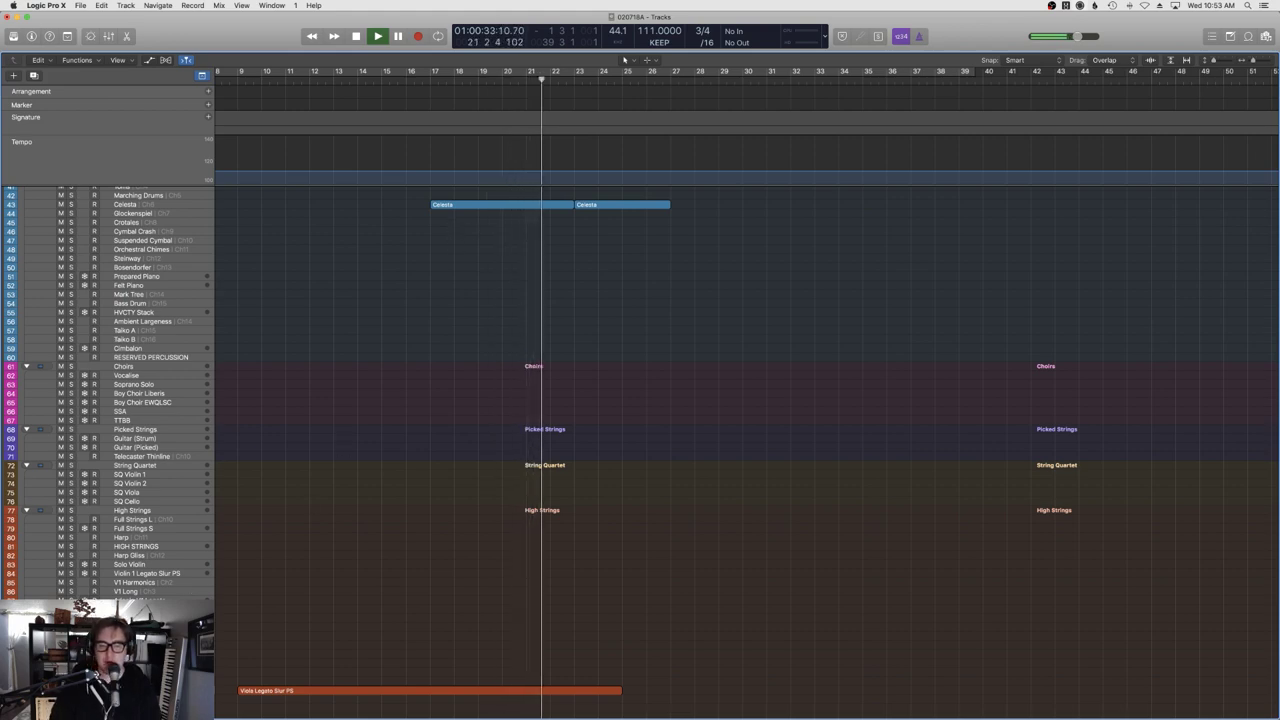
{"action": "scroll", "coordinate": [228, 572], "scroll_direction": "down", "scroll_amount": 3}
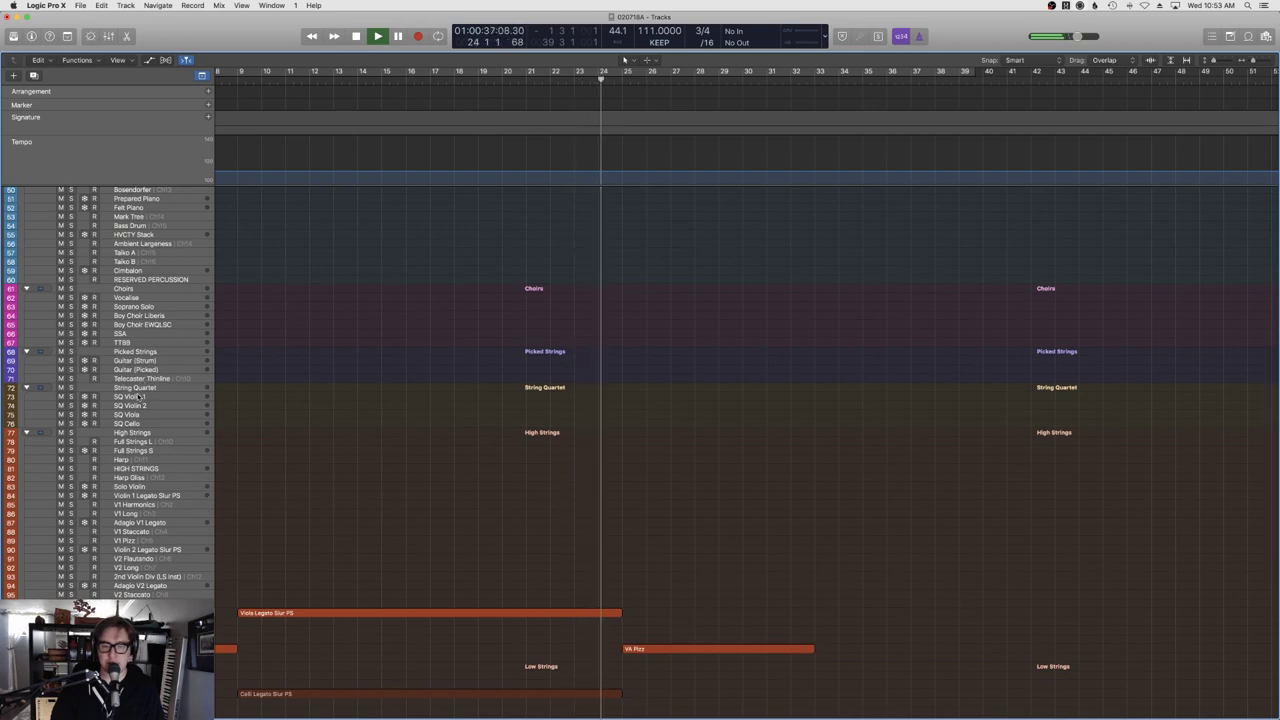
Stop playback, select the SQ Violin 1 track and audition it against the arrangement from bar 15.
{"action": "key", "text": "space"}
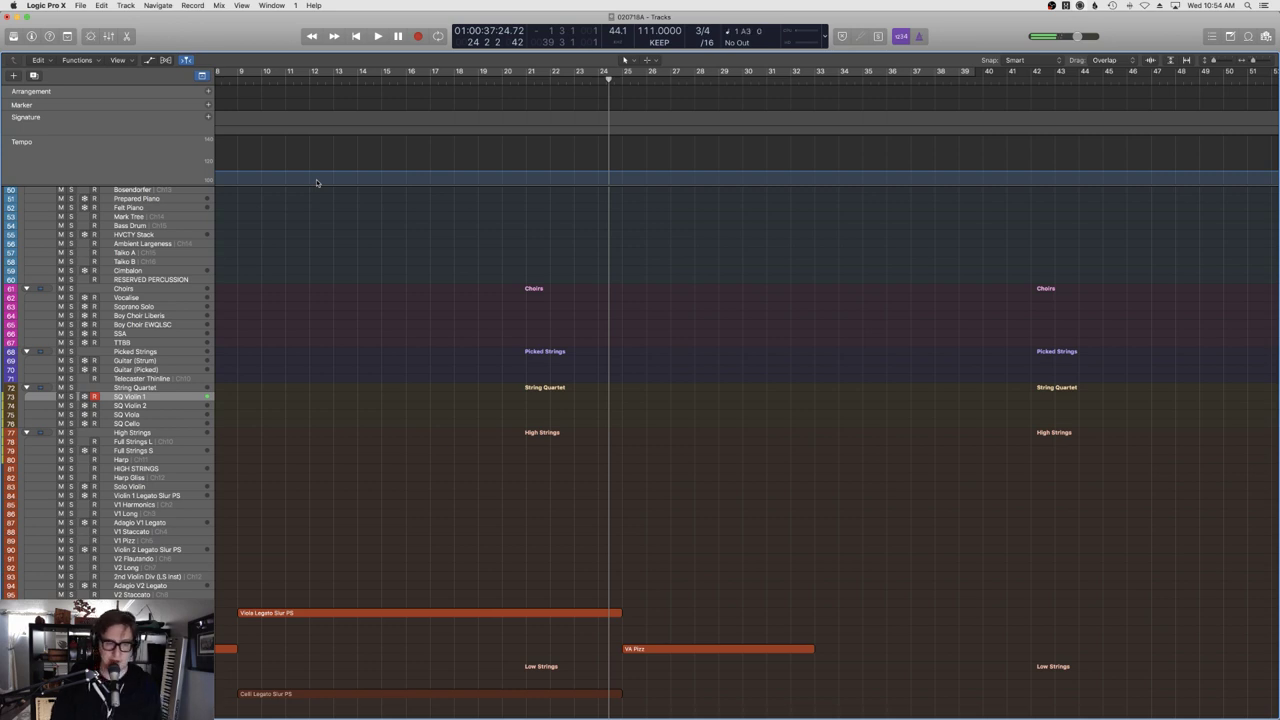
{"action": "scroll", "coordinate": [389, 180], "scroll_direction": "up", "scroll_amount": 15}
{"action": "left_click", "coordinate": [389, 77]}
{"action": "key", "text": "space"}
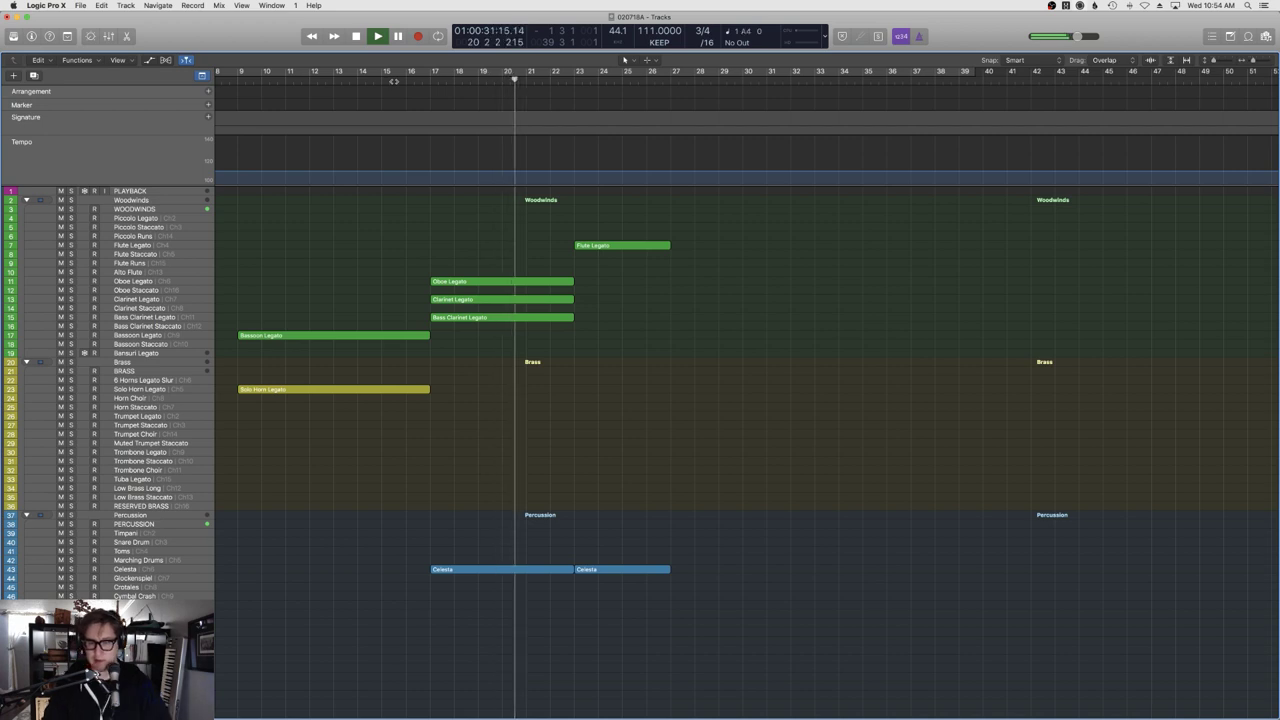
Stop playback and select the Solo Violin track to try out its sound.
{"action": "scroll", "coordinate": [505, 395], "scroll_direction": "down", "scroll_amount": 5}
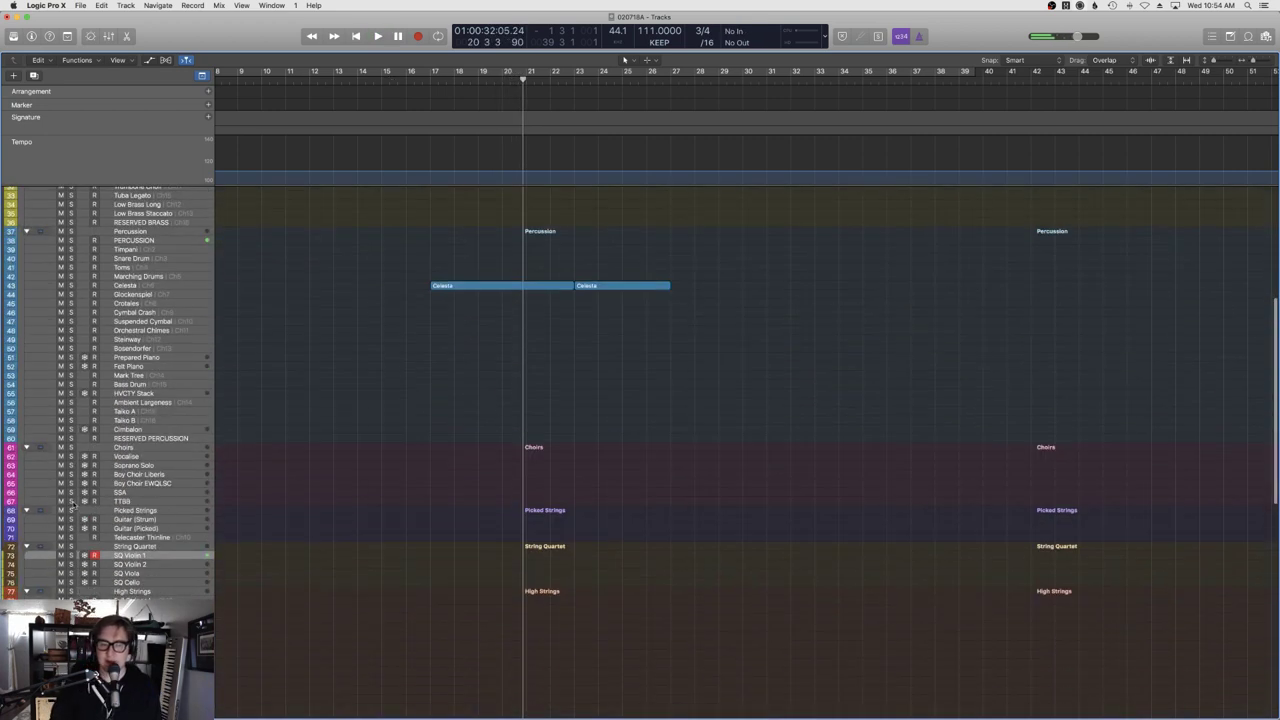
{"action": "scroll", "coordinate": [160, 490], "scroll_direction": "down", "scroll_amount": 3}
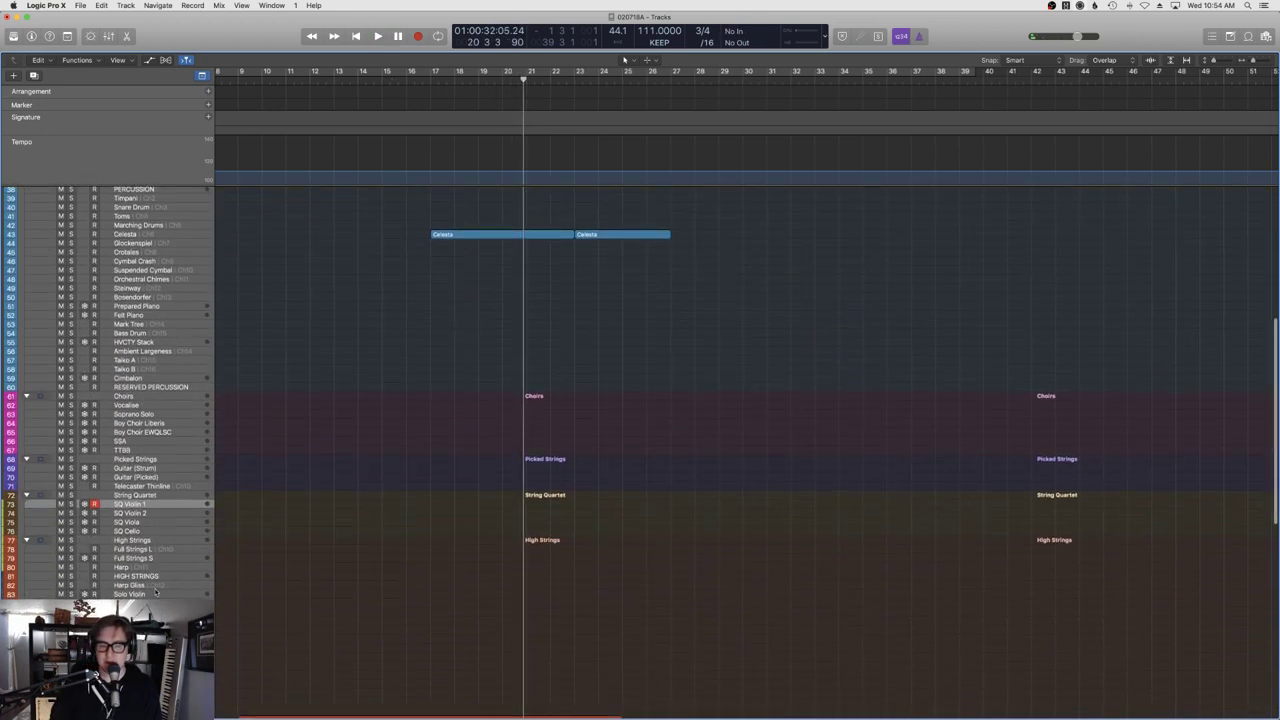
{"action": "left_click", "coordinate": [155, 594]}
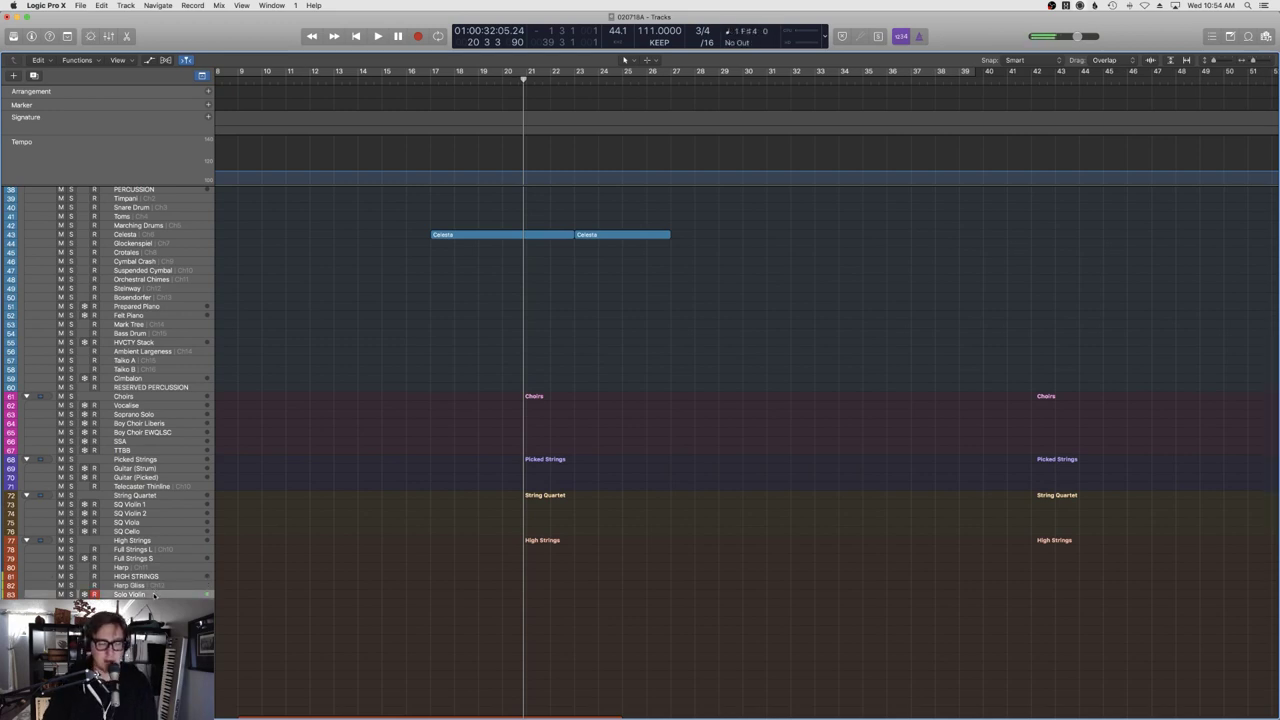
Select the Violin 2 Legato Slur PS track among the high strings as the record-armed track.
{"action": "scroll", "coordinate": [586, 614], "scroll_direction": "down", "scroll_amount": 5}
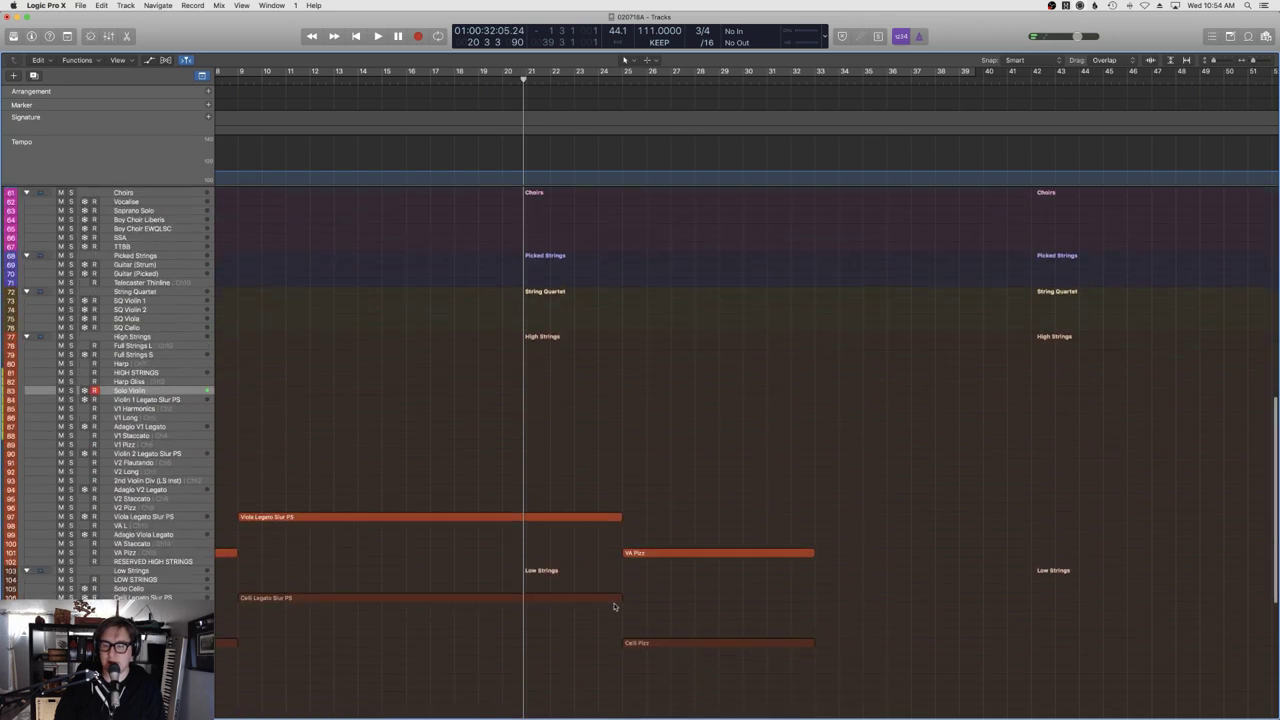
{"action": "scroll", "coordinate": [388, 409], "scroll_direction": "up", "scroll_amount": 1}
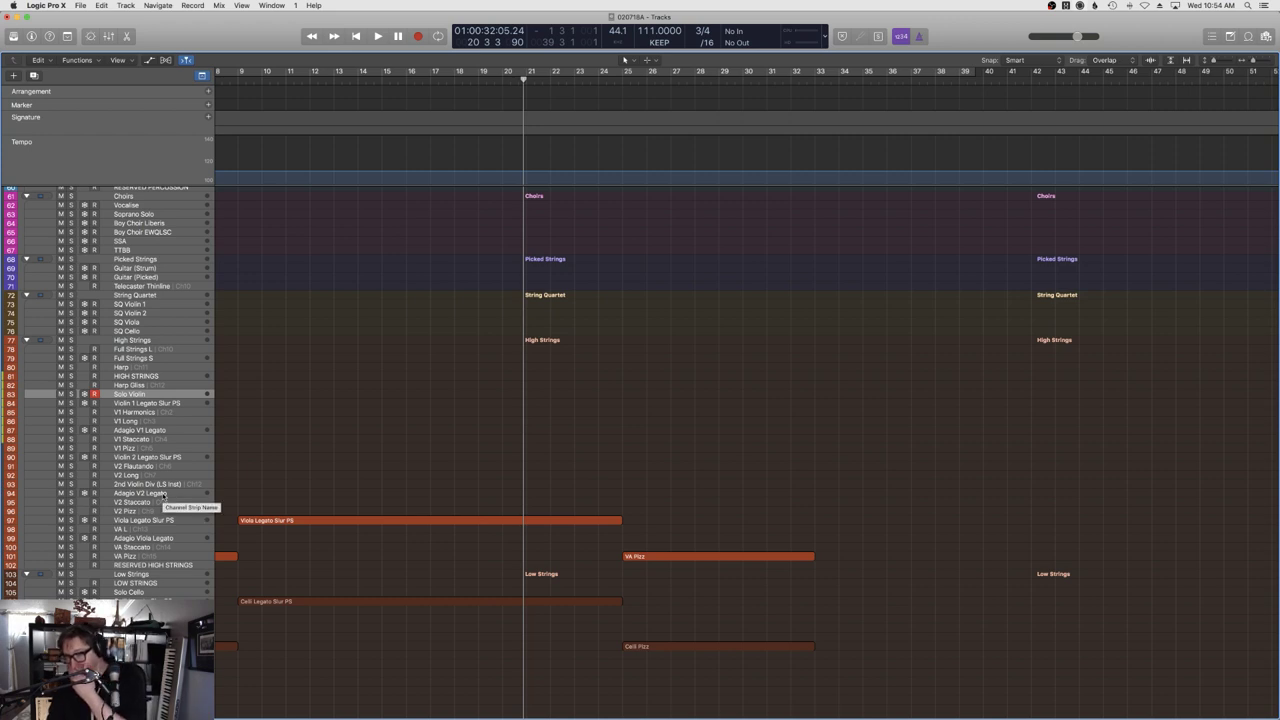
{"action": "left_click", "coordinate": [170, 484]}
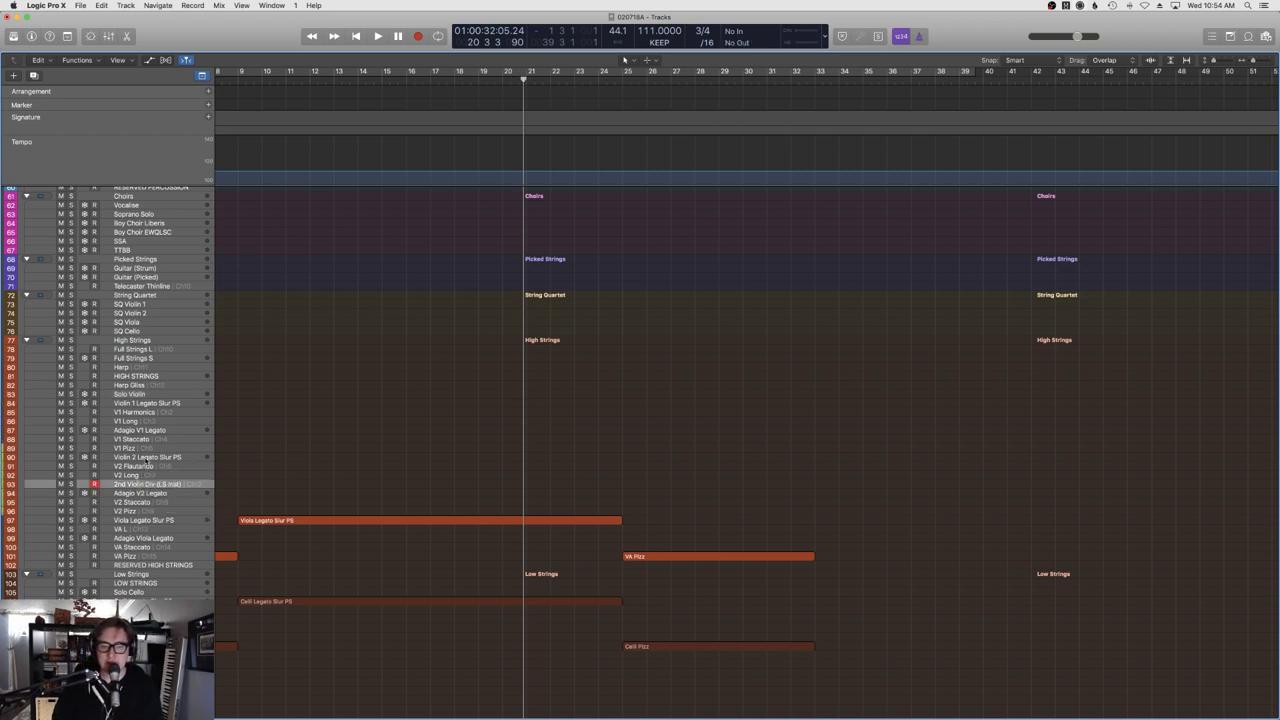
{"action": "left_click", "coordinate": [147, 457]}
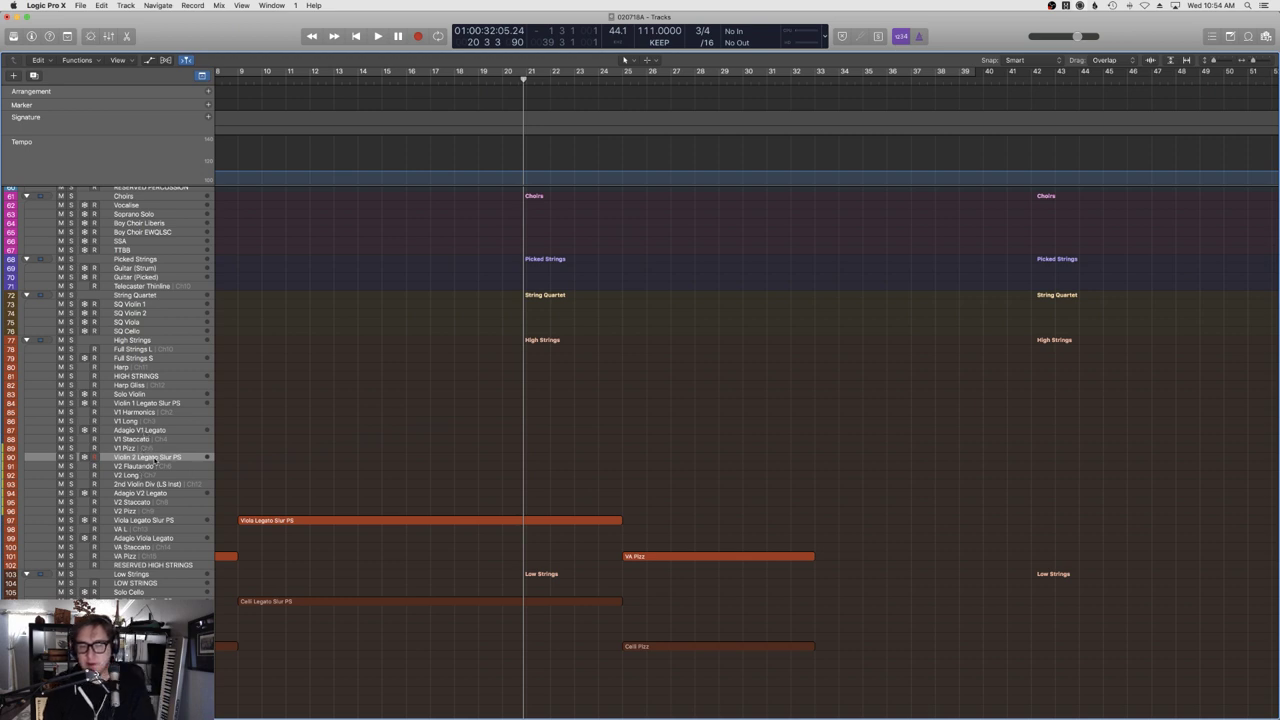
Switch to Safari and play the opening seconds of the "Journey to the Island" condensed score video, leaving it paused.
{"action": "key", "text": "super+Tab"}
{"action": "key", "text": "super+Tab"}
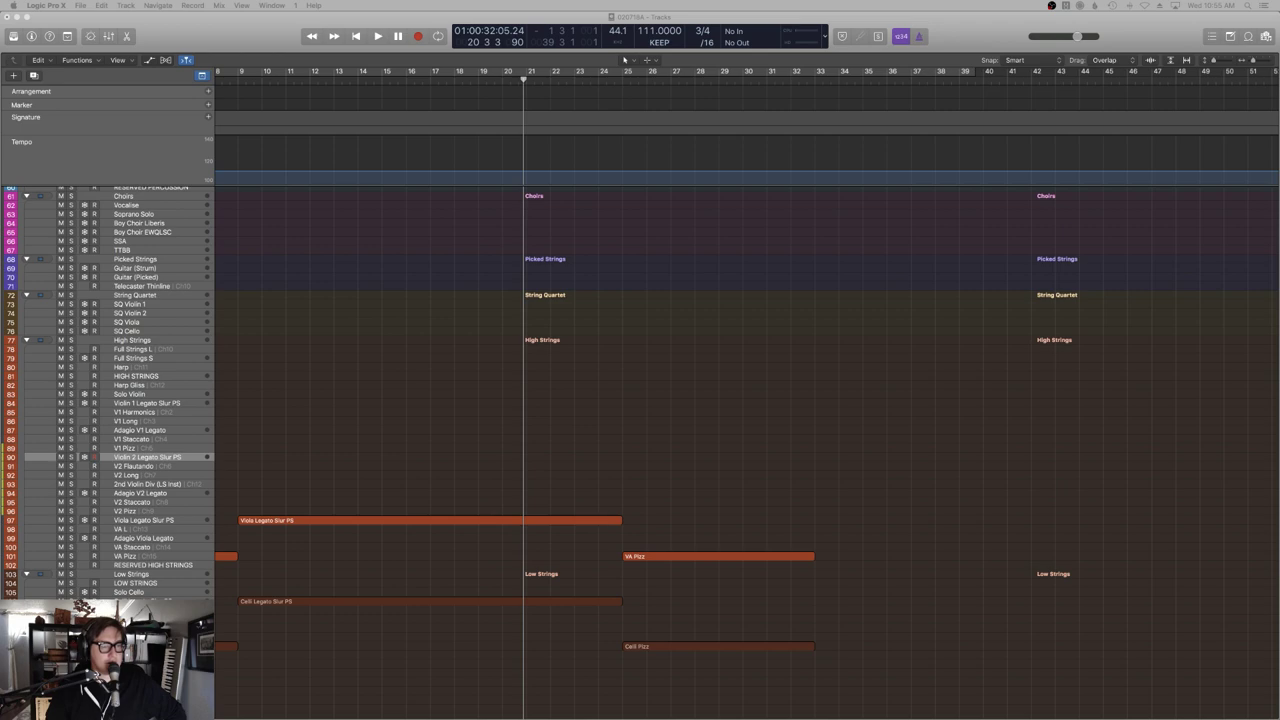
{"action": "key", "text": "super+Tab"}
{"action": "left_click_drag", "start_coordinate": [450, 20], "coordinate": [340, 20]}
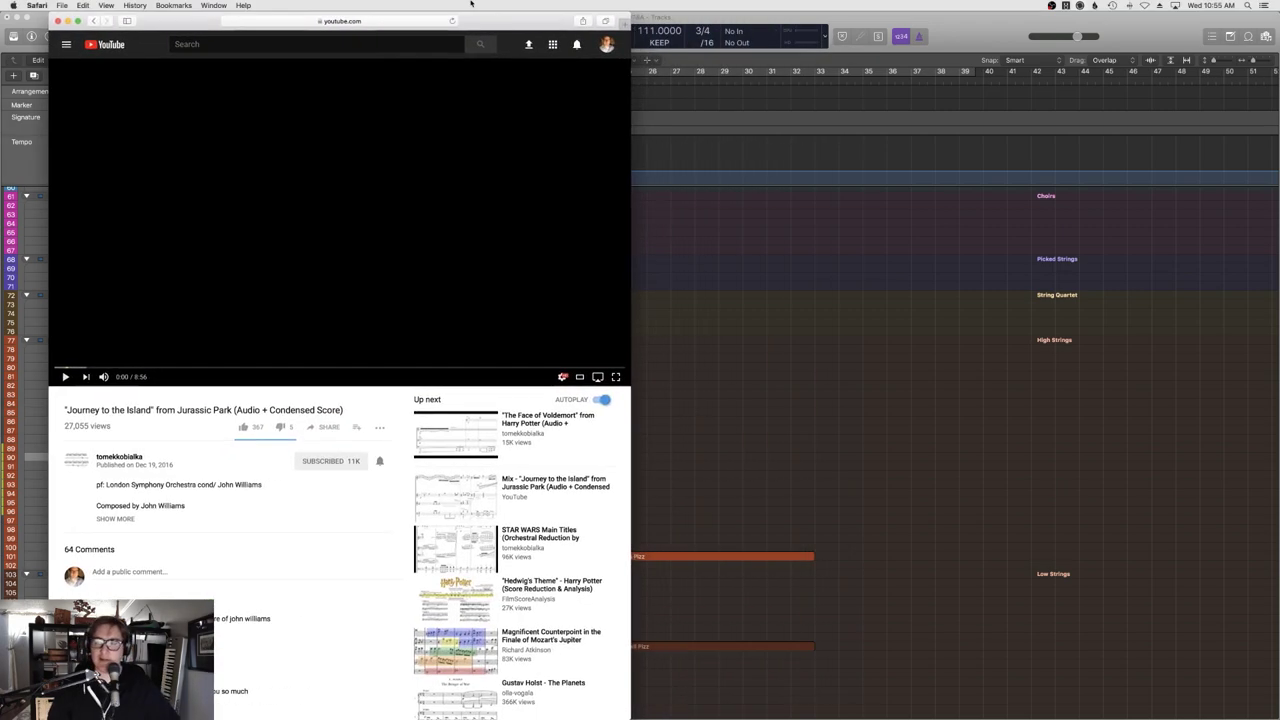
{"action": "left_click", "coordinate": [66, 377]}
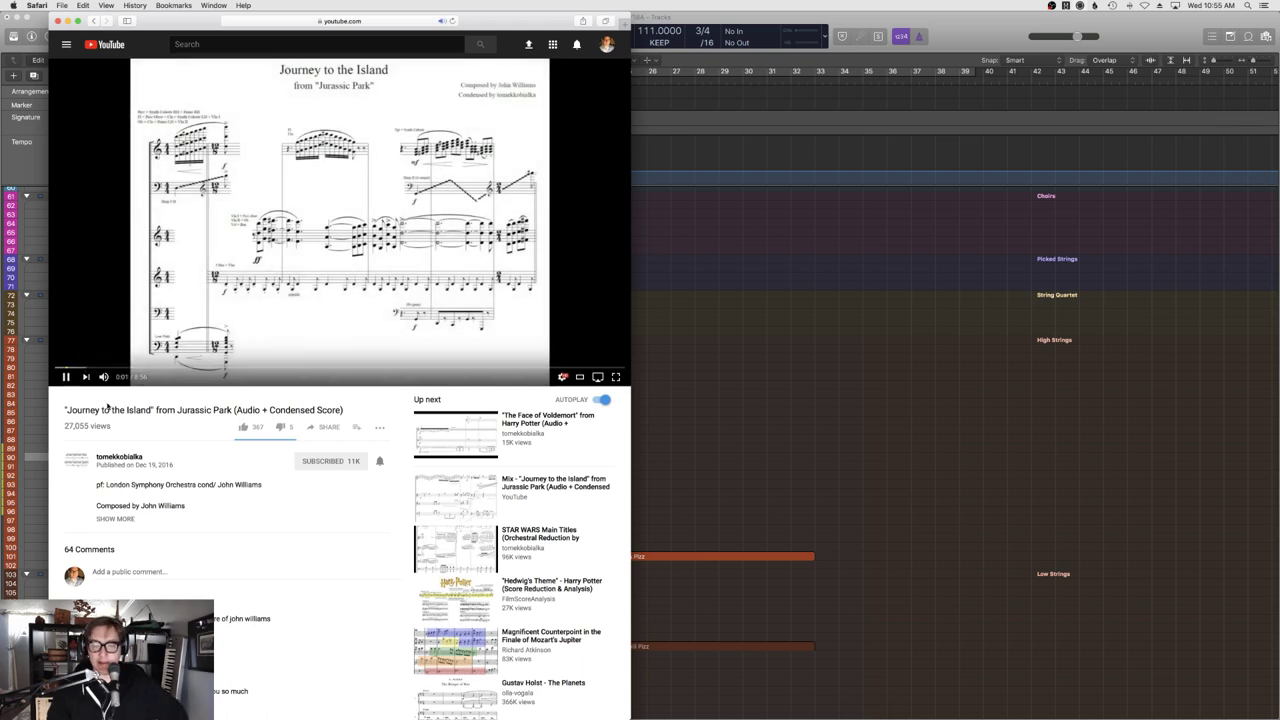
{"action": "left_click", "coordinate": [64, 377]}
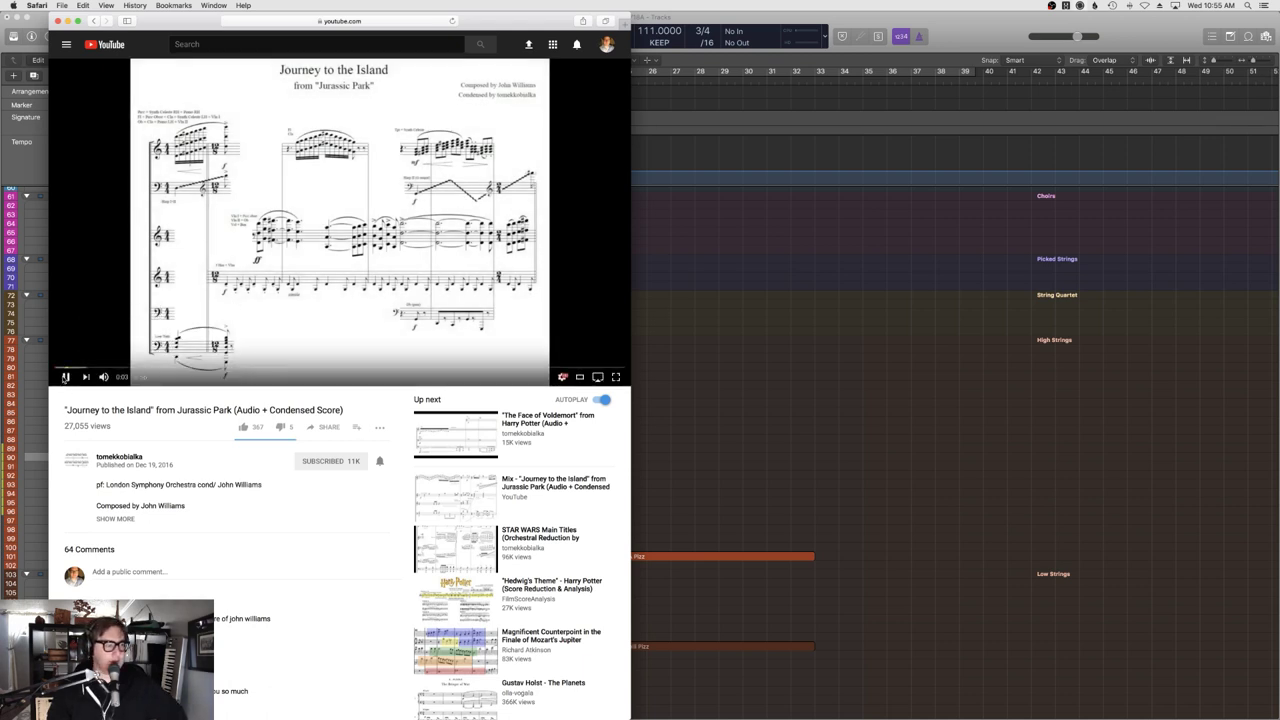
{"action": "left_click", "coordinate": [65, 377]}
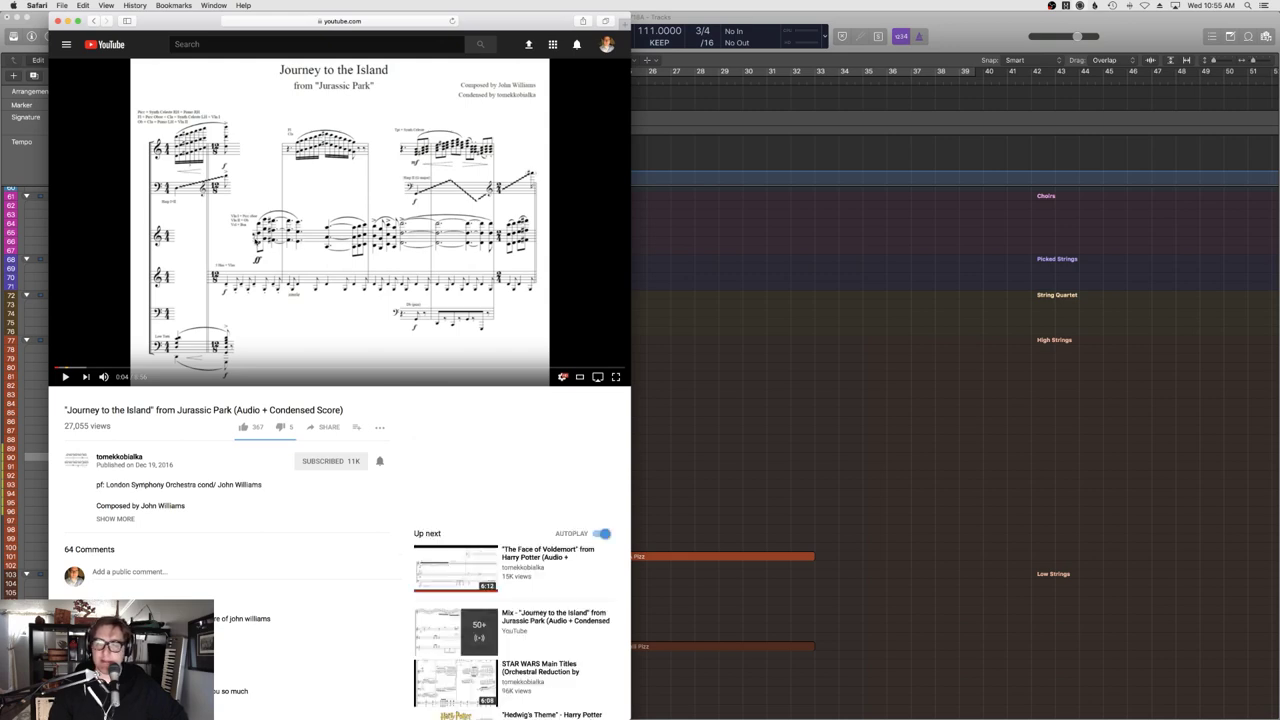
Examine the opening score page and its instrument doublings in full screen, and close the browser window to return to Logic Pro.
{"action": "left_click", "coordinate": [616, 379]}
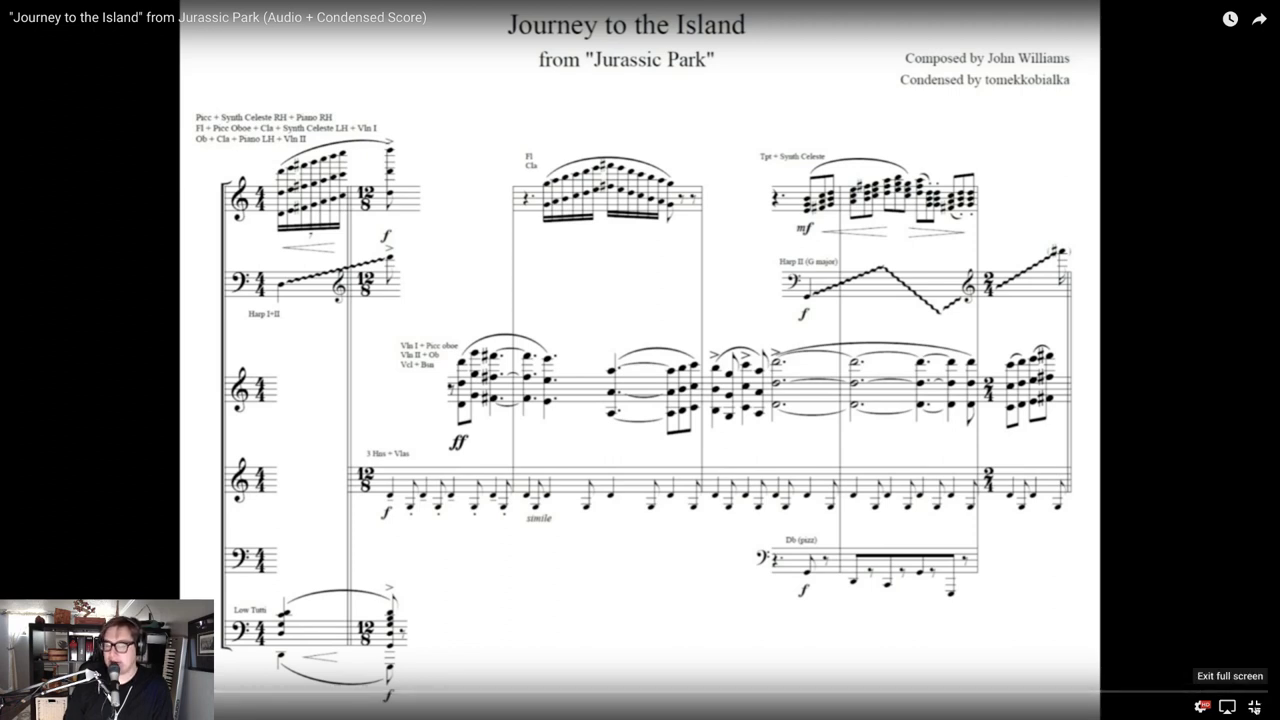
{"action": "left_click", "coordinate": [1254, 706]}
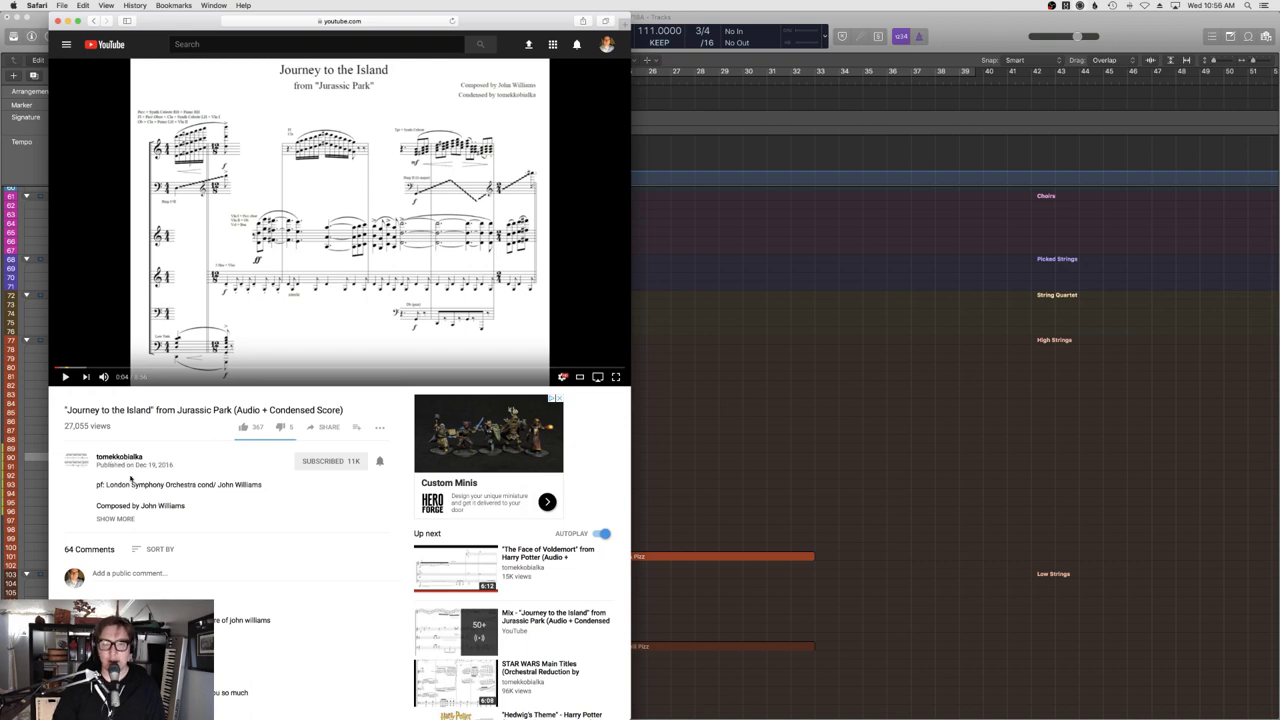
{"action": "key", "text": "super+equal"}
{"action": "key", "text": "super+equal"}
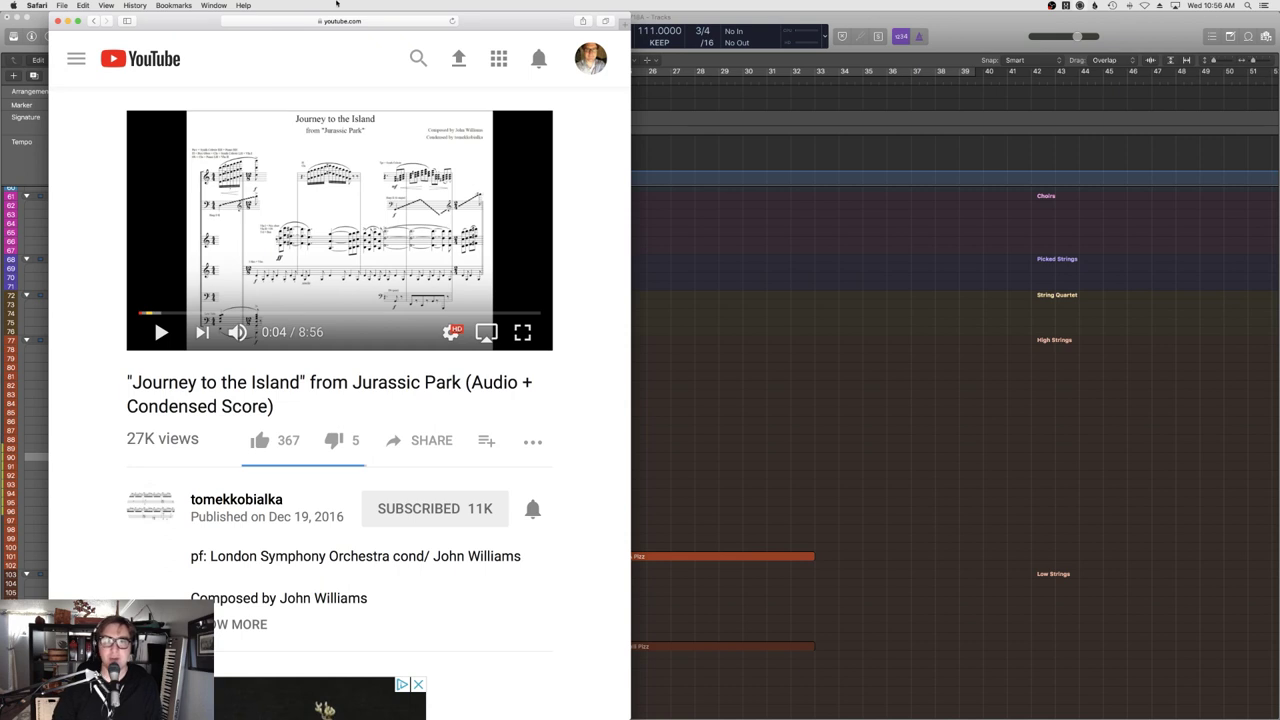
{"action": "left_click", "coordinate": [59, 21]}
Play the arrangement from bar 15 through the pizzicato return and review the woodwind, celesta and string regions.
{"action": "scroll", "coordinate": [662, 445], "scroll_direction": "up", "scroll_amount": 15}
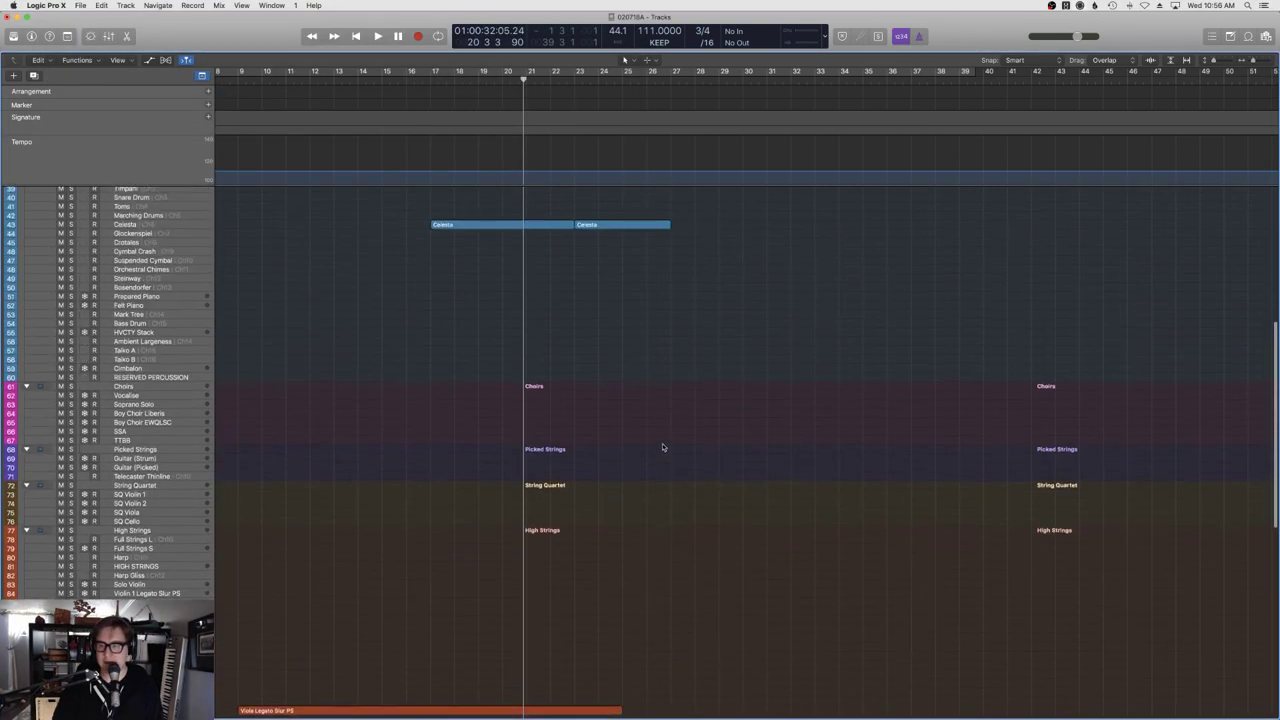
{"action": "double_click", "coordinate": [396, 83]}
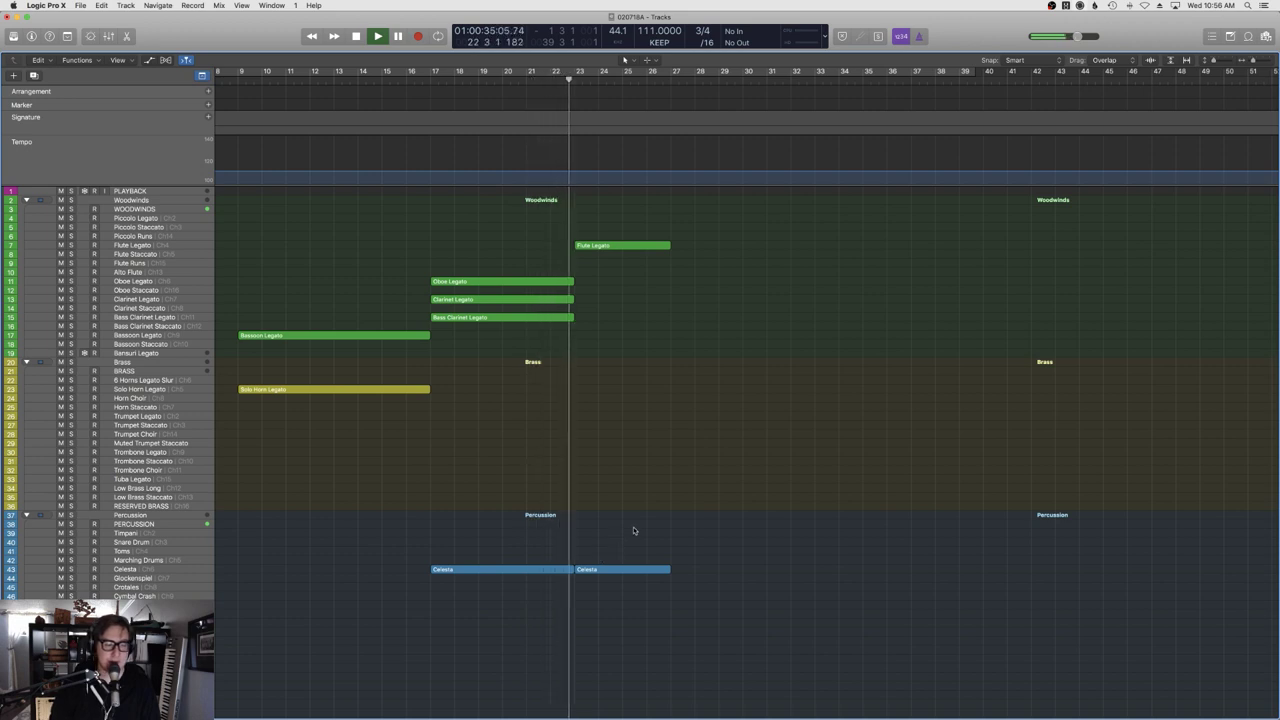
{"action": "scroll", "coordinate": [620, 540], "scroll_direction": "down", "scroll_amount": 5}
{"action": "scroll", "coordinate": [630, 532], "scroll_direction": "up", "scroll_amount": 2}
{"action": "scroll", "coordinate": [633, 530], "scroll_direction": "up", "scroll_amount": 5}
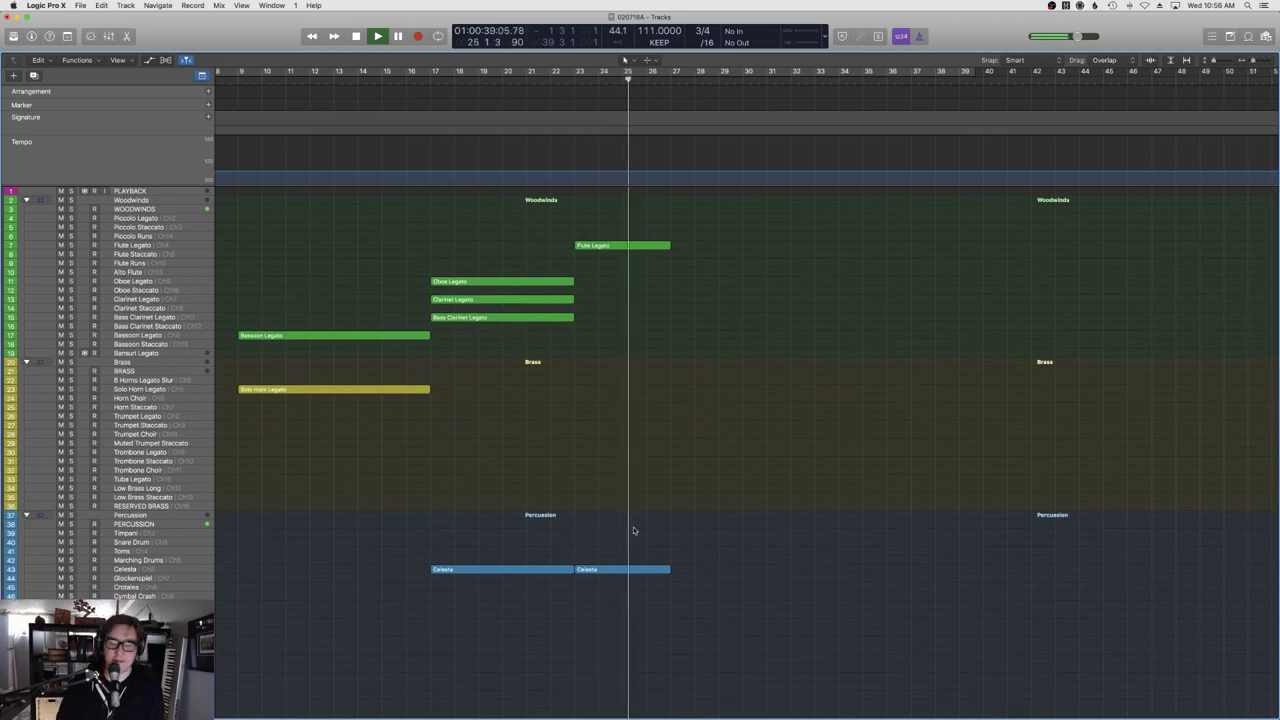
{"action": "scroll", "coordinate": [680, 529], "scroll_direction": "down", "scroll_amount": 8}
{"action": "scroll", "coordinate": [680, 529], "scroll_direction": "down", "scroll_amount": 12}
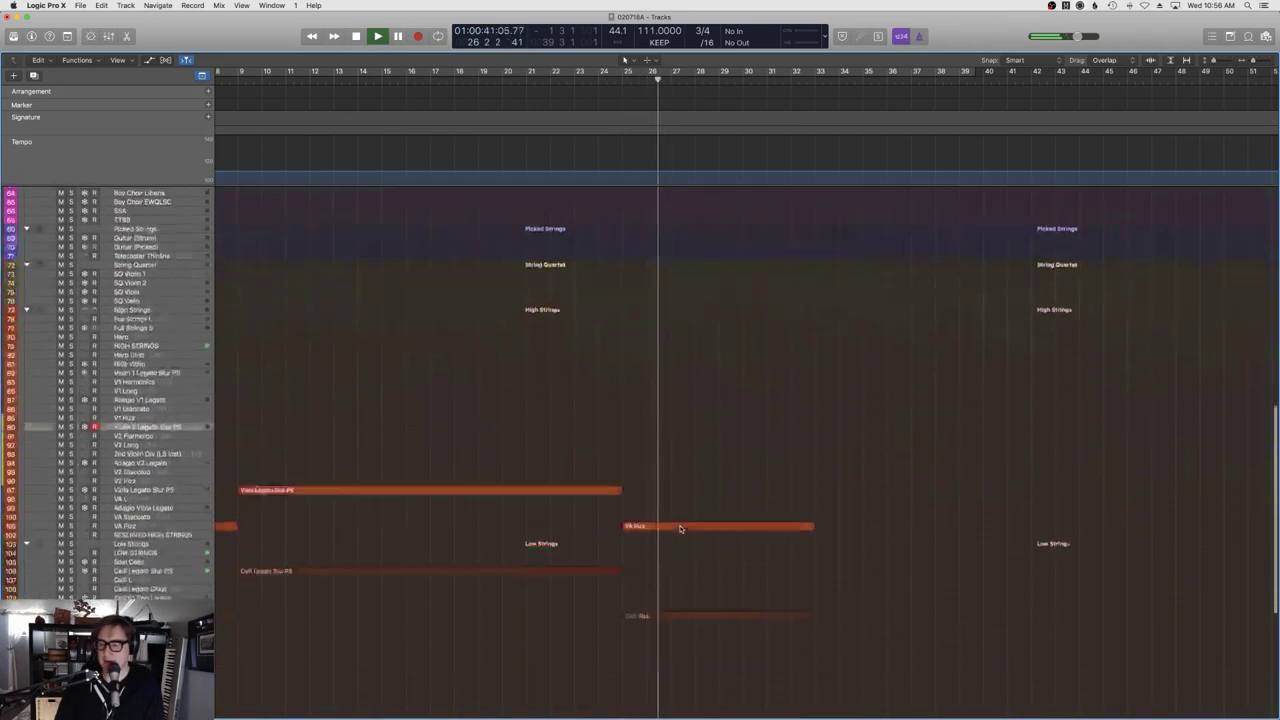
{"action": "scroll", "coordinate": [680, 529], "scroll_direction": "up", "scroll_amount": 8}
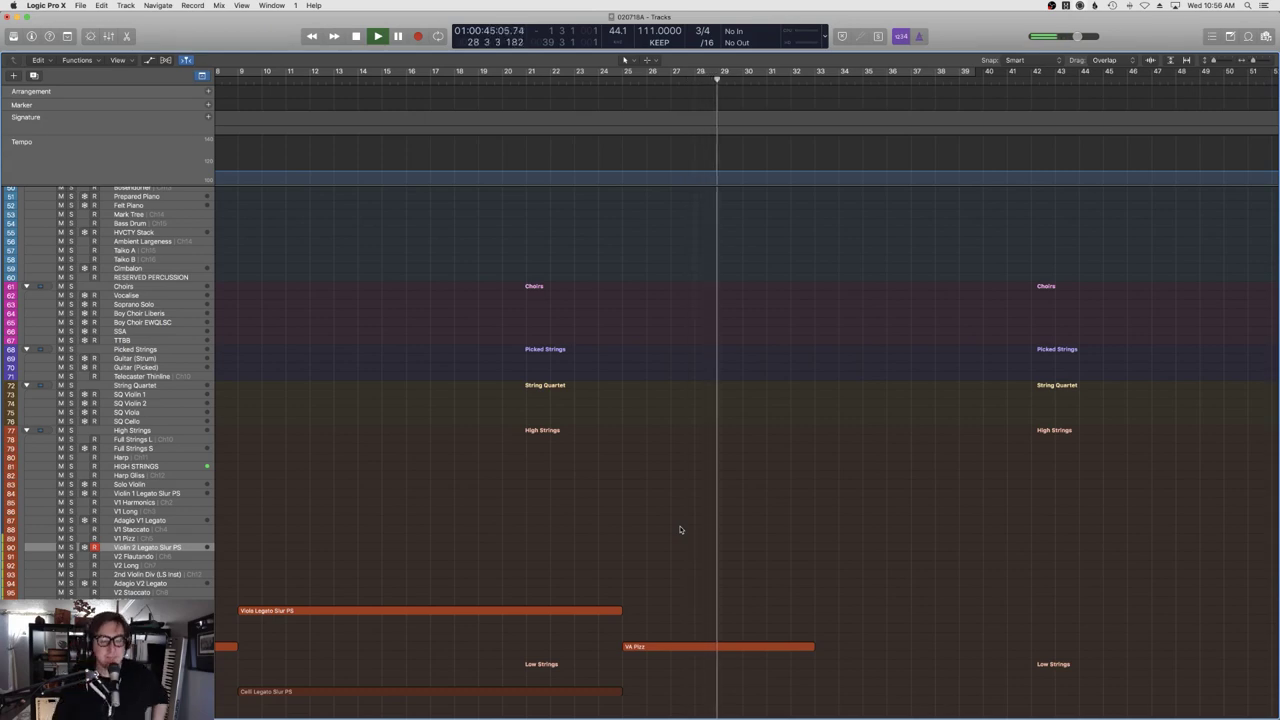
{"action": "scroll", "coordinate": [680, 529], "scroll_direction": "down", "scroll_amount": 10}
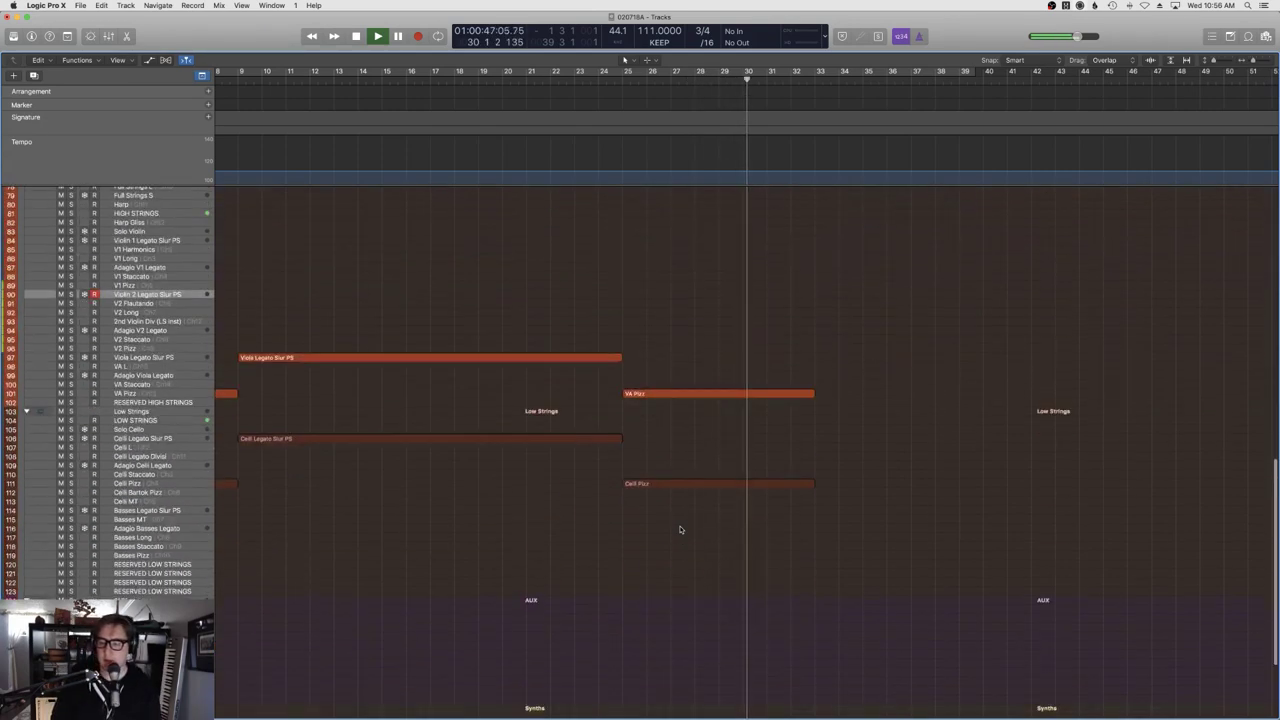
{"action": "scroll", "coordinate": [684, 527], "scroll_direction": "right", "scroll_amount": 5}
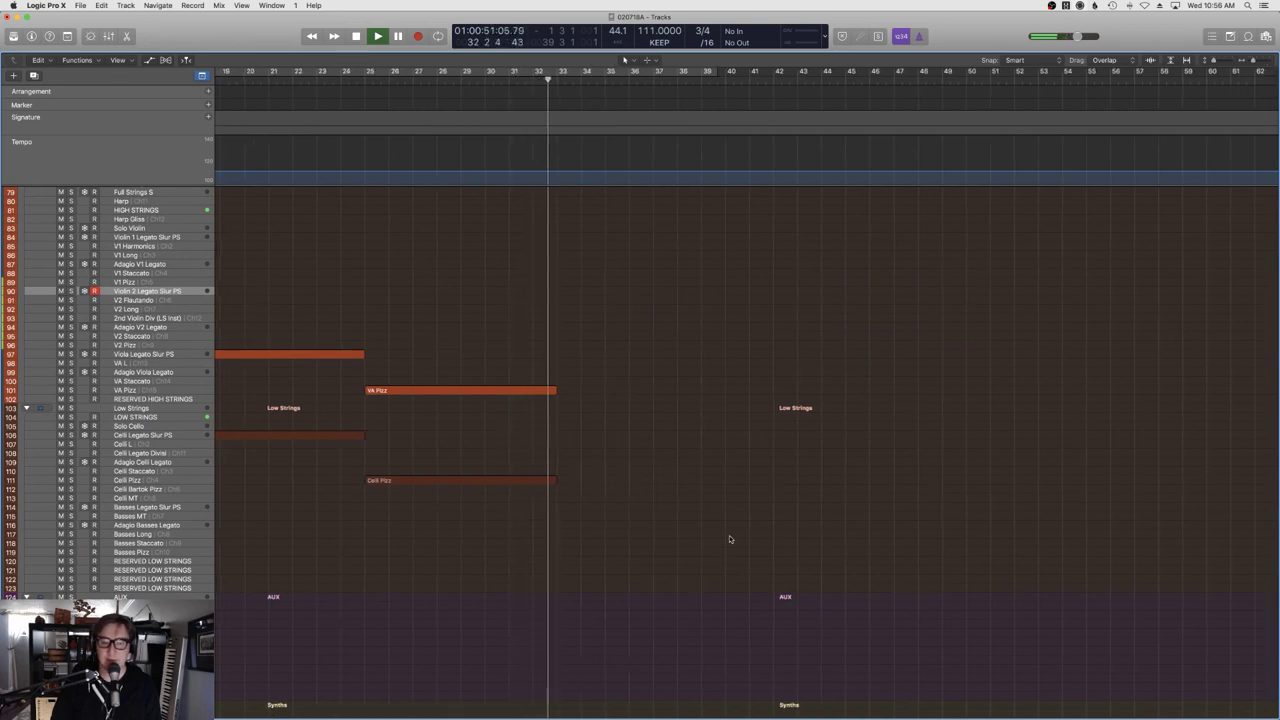
Play the opening from bar 1 and select the Harp track among the high strings as the record-armed track.
{"action": "scroll", "coordinate": [720, 530], "scroll_direction": "up", "scroll_amount": 5}
{"action": "scroll", "coordinate": [728, 535], "scroll_direction": "left", "scroll_amount": 10}
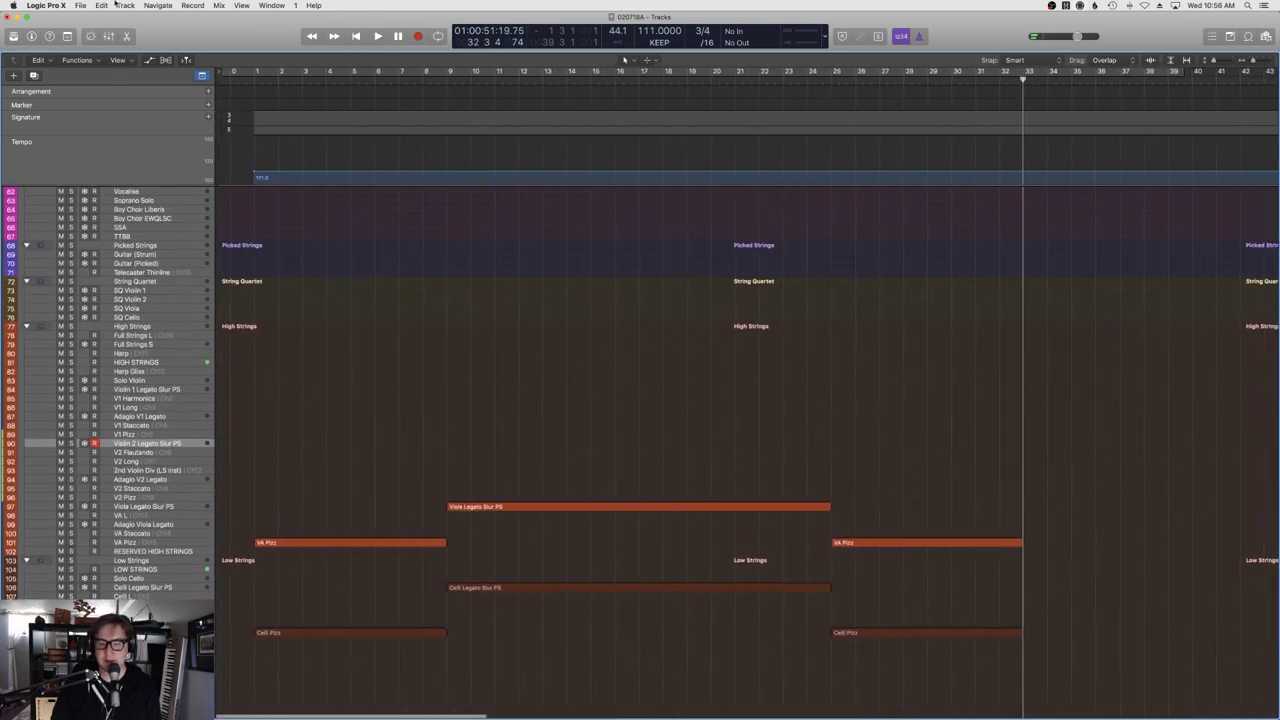
{"action": "key", "text": "Return"}
{"action": "key", "text": "space"}
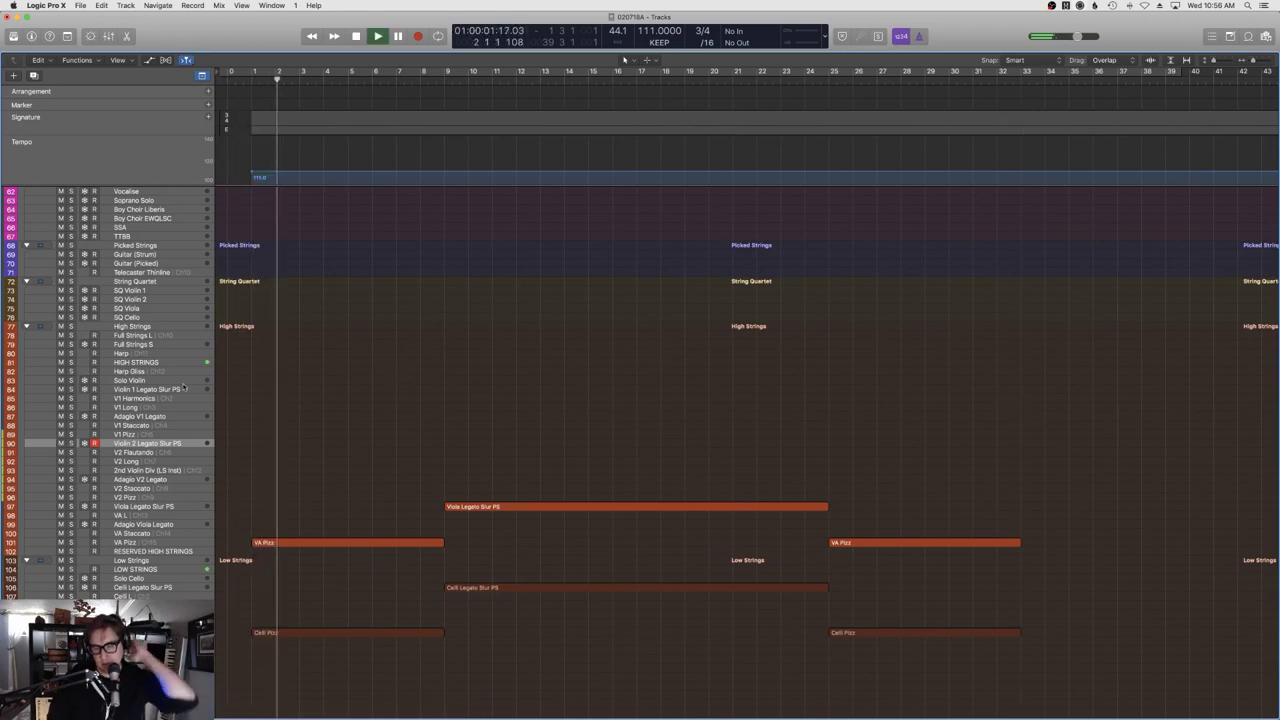
{"action": "left_click", "coordinate": [147, 353]}
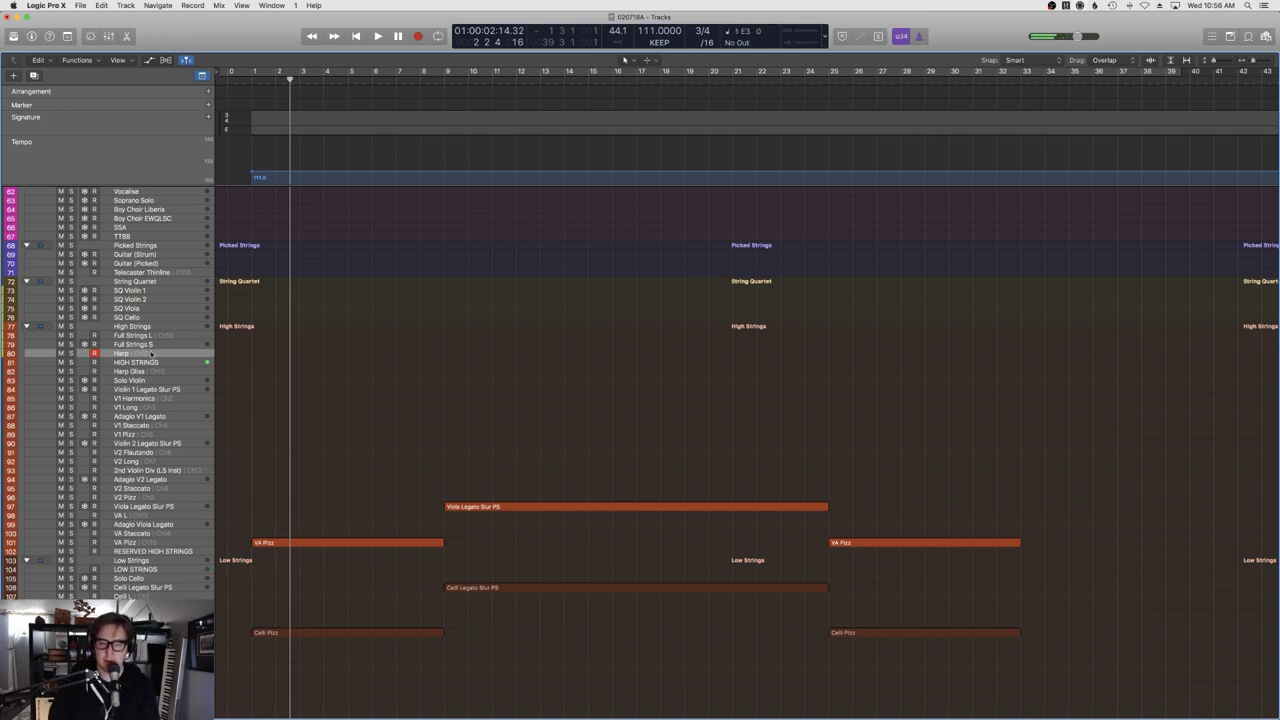
{"action": "left_click", "coordinate": [254, 80]}
{"action": "key", "text": "r"}
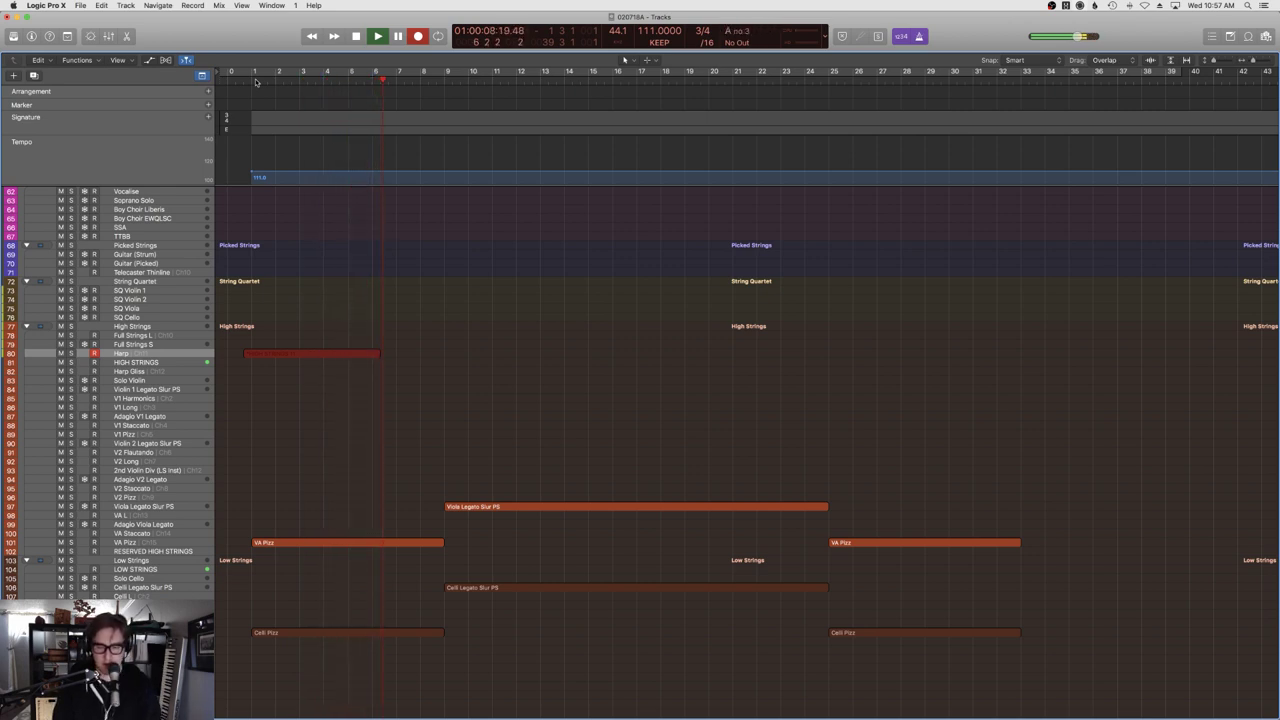
{"action": "key", "text": "space"}
{"action": "key", "text": "super+z"}
{"action": "left_click", "coordinate": [260, 80]}
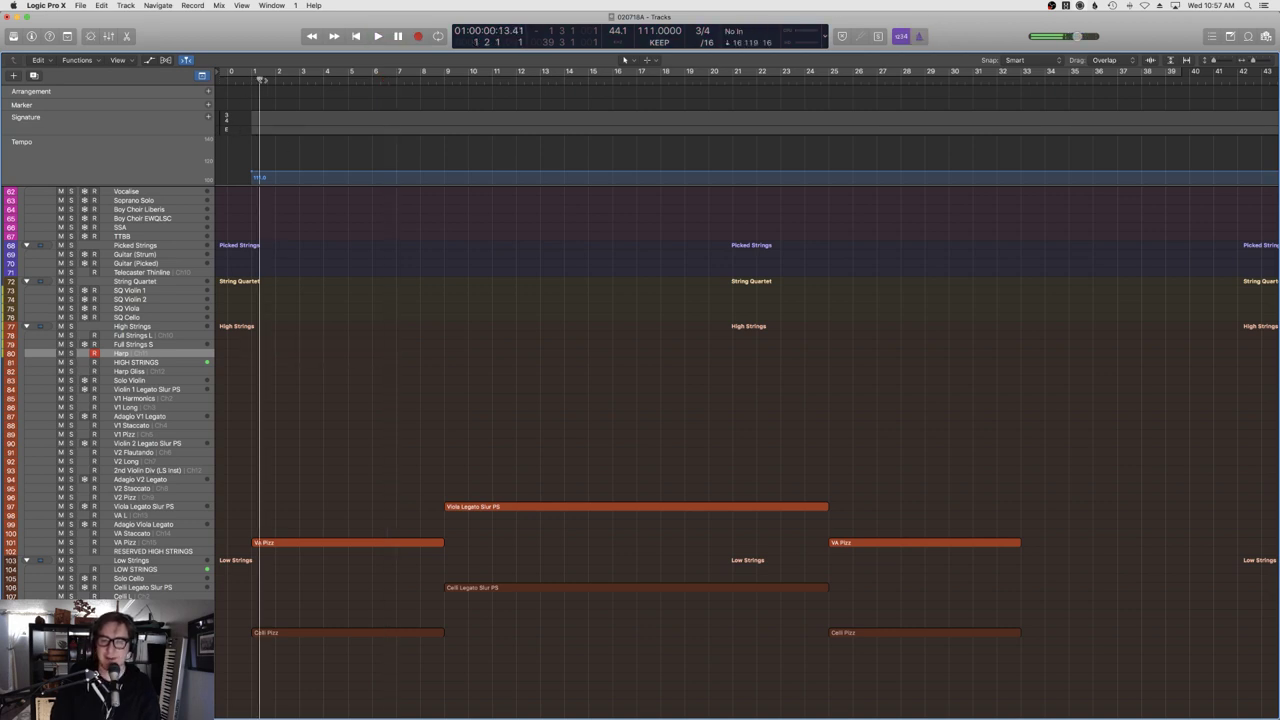
{"action": "key", "text": "r"}
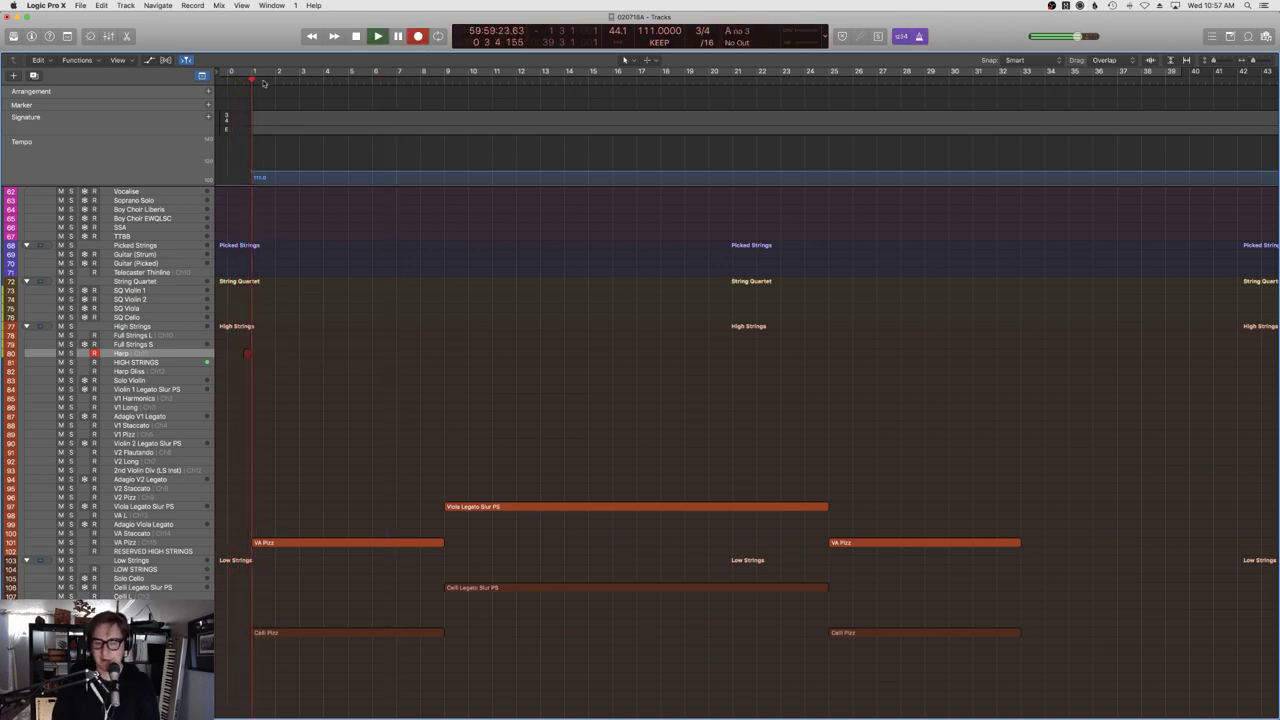
{"action": "key", "text": "space"}
{"action": "key", "text": "super+z"}
Record a harp part over bars 1 to 4 on the Harp track and open it in the Piano Roll.
{"action": "key", "text": "r"}
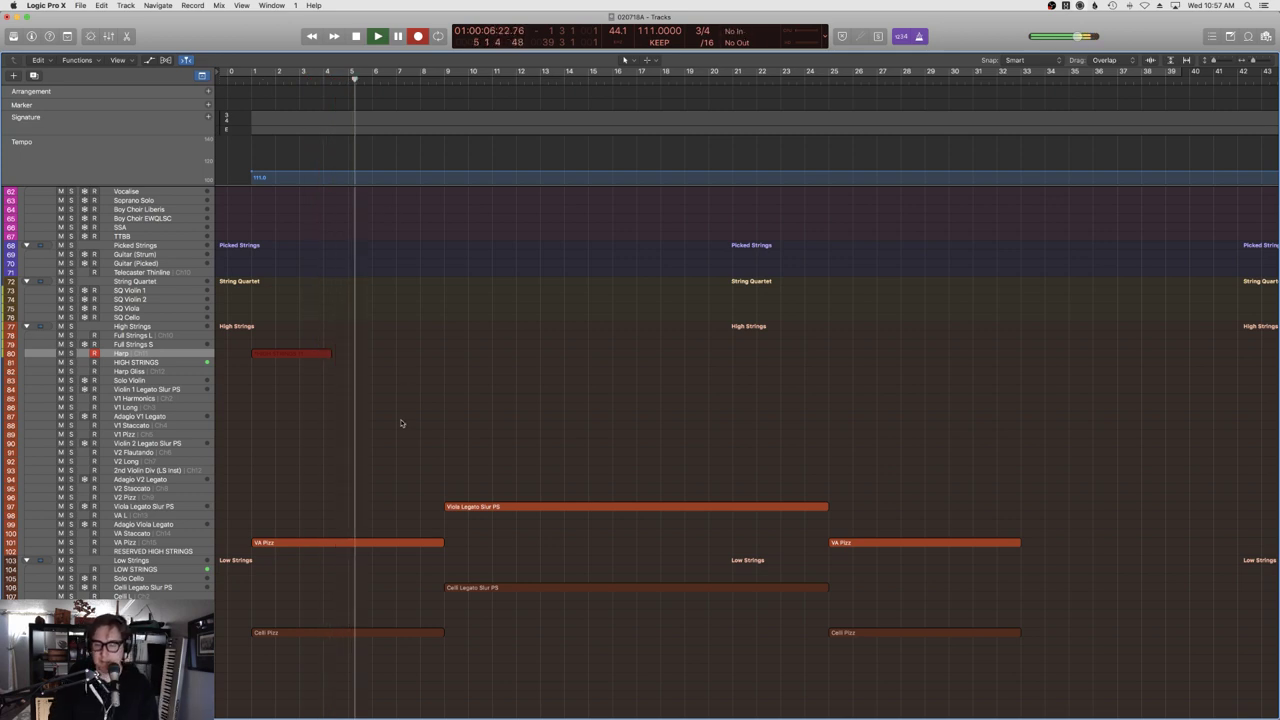
{"action": "key", "text": "space"}
{"action": "key", "text": "e"}
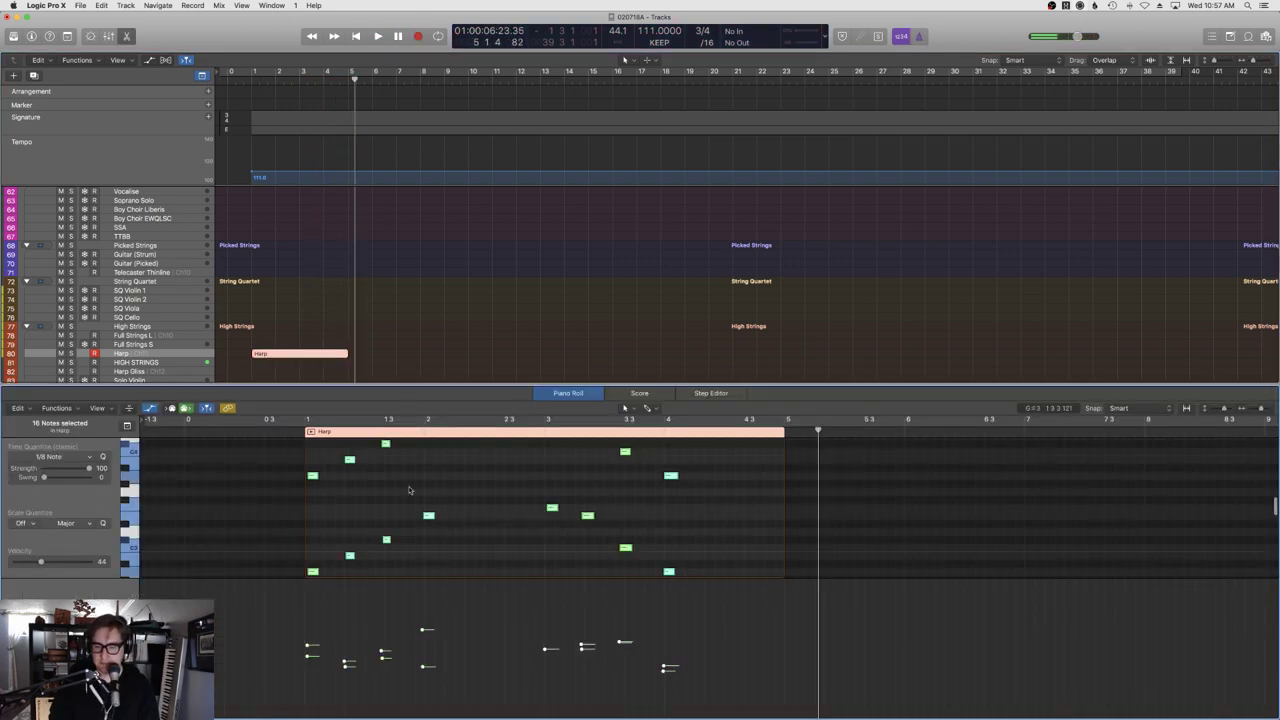
Play the new harp take from bar 1 and review it against the other parts in the Score editor.
{"action": "key", "text": "Return"}
{"action": "key", "text": "space"}
{"action": "left_click", "coordinate": [386, 326]}
{"action": "key", "text": "e"}
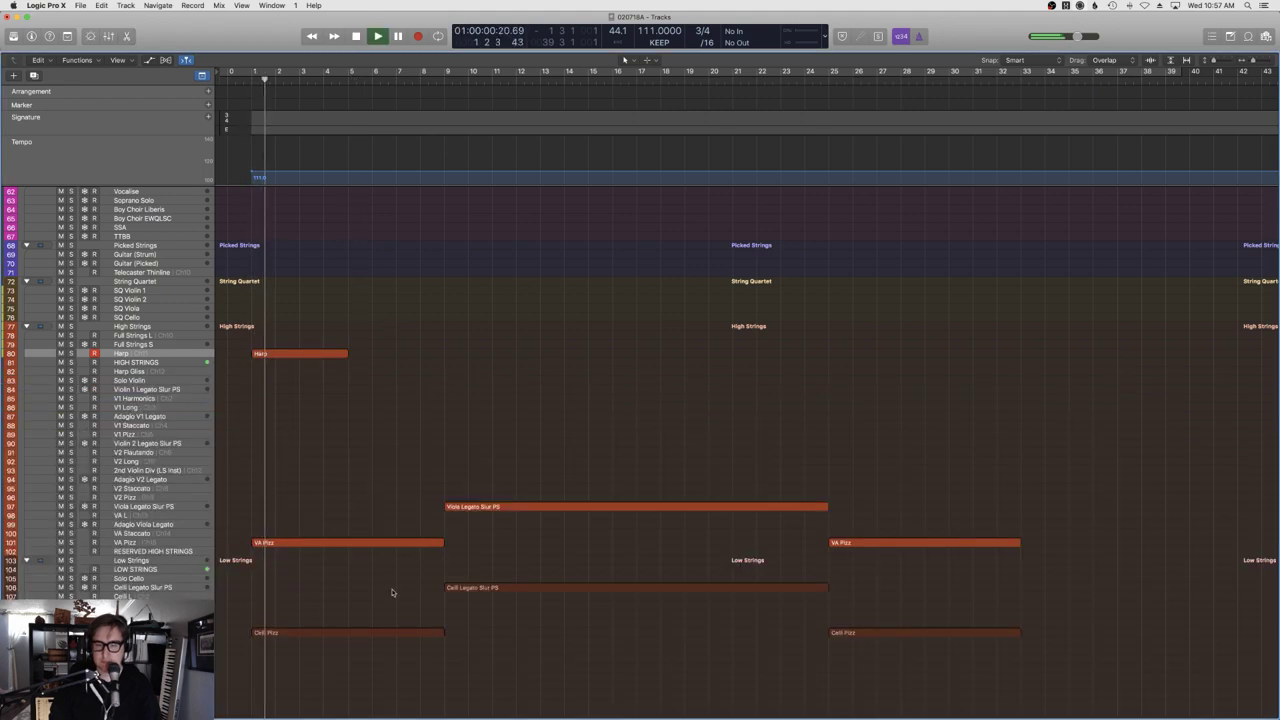
{"action": "key", "text": "e"}
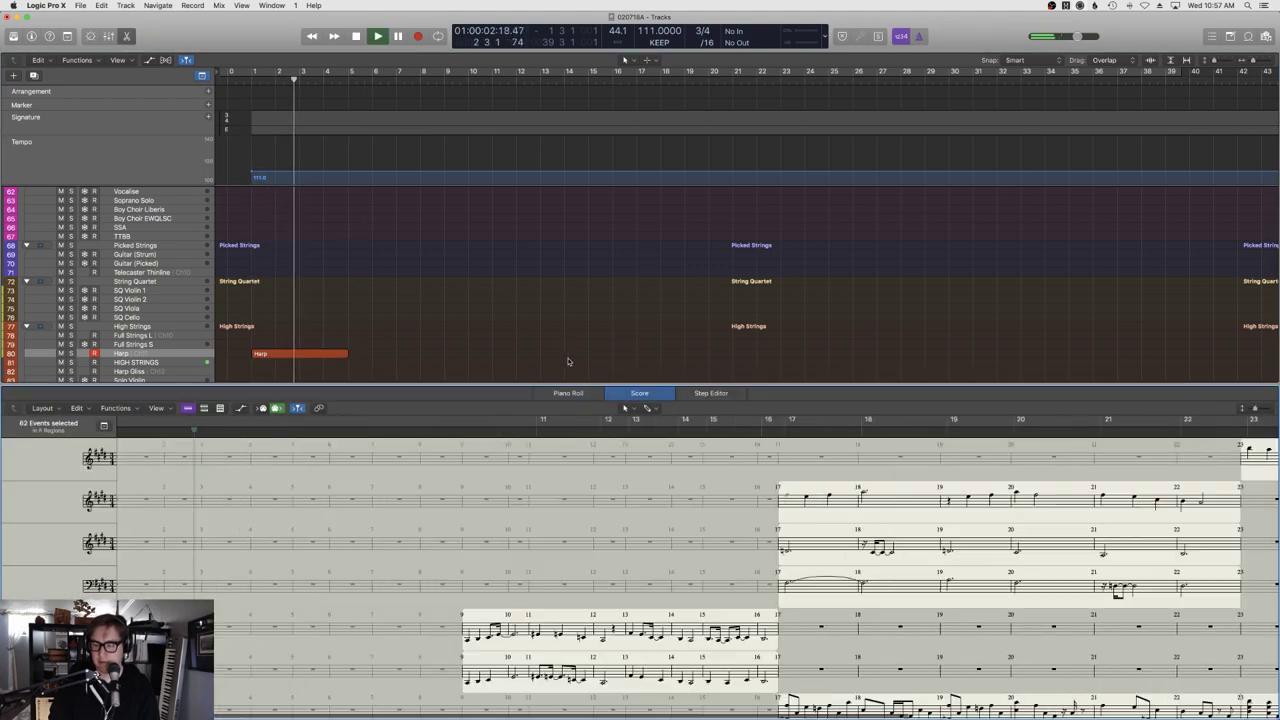
{"action": "left_click", "coordinate": [639, 392]}
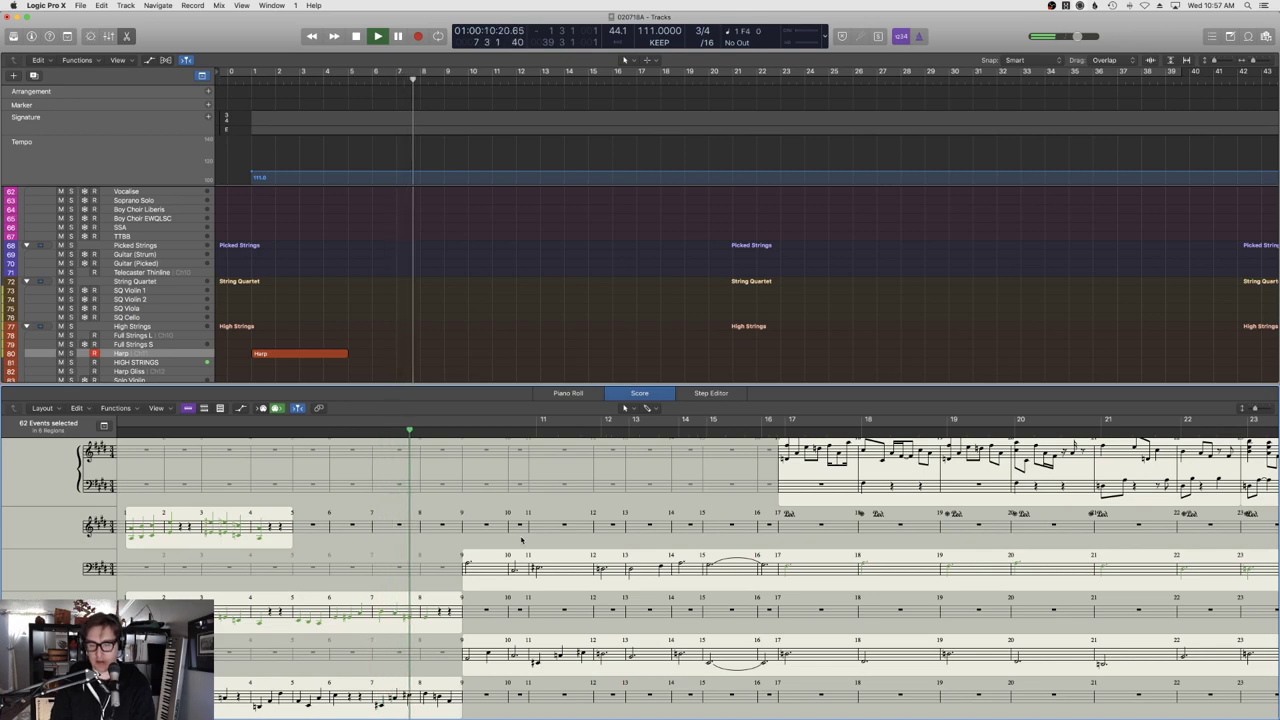
{"action": "scroll", "coordinate": [517, 463], "scroll_direction": "up", "scroll_amount": 5}
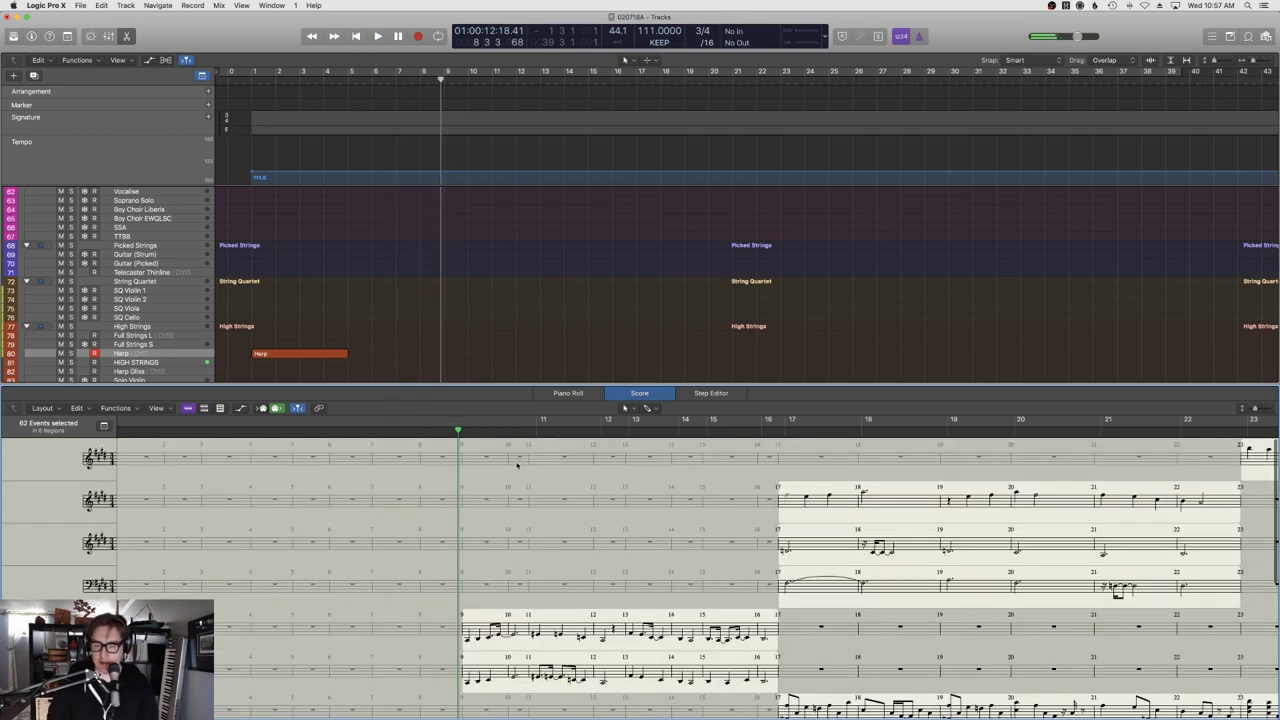
{"action": "left_click", "coordinate": [357, 80]}
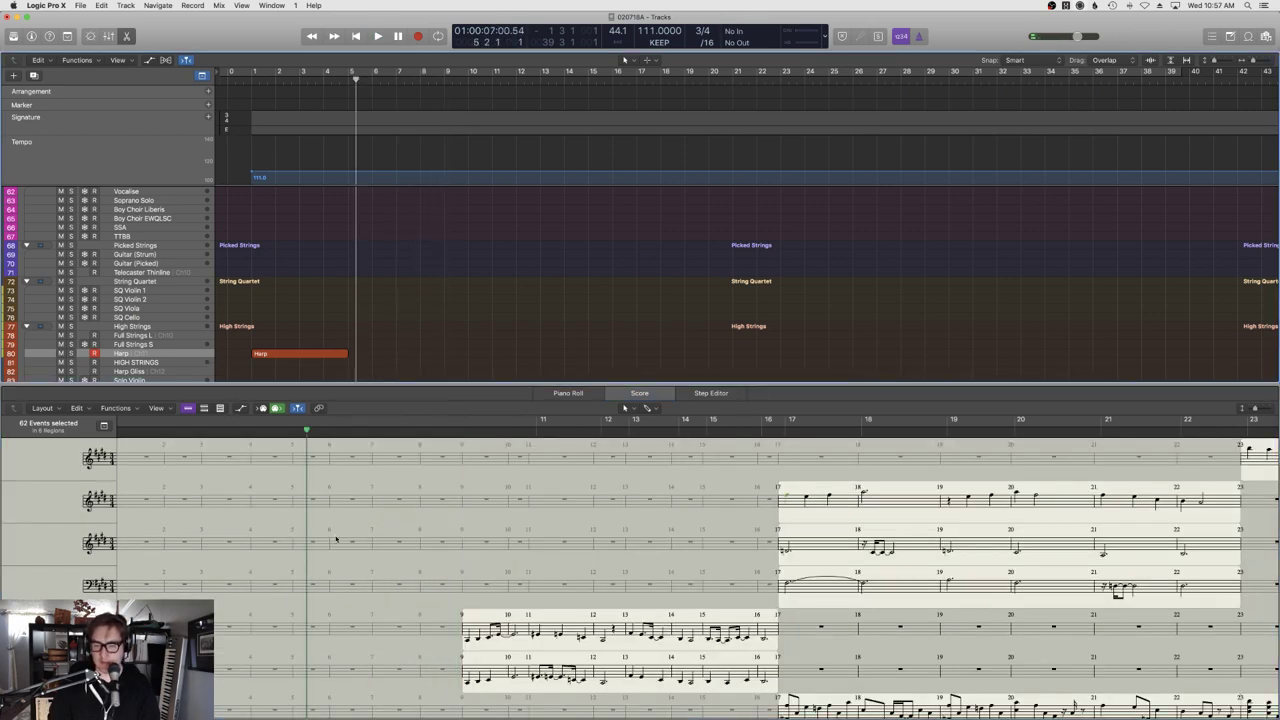
{"action": "scroll", "coordinate": [336, 540], "scroll_direction": "down", "scroll_amount": 5}
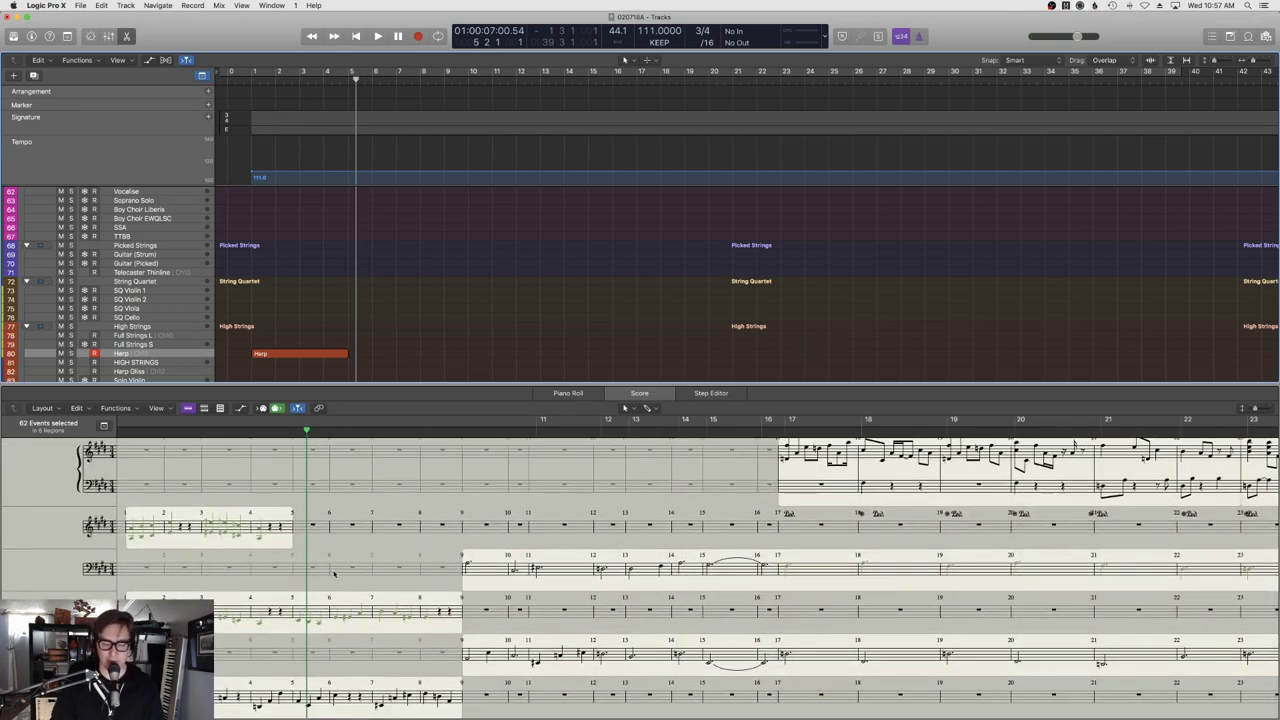
{"action": "key", "text": "space"}
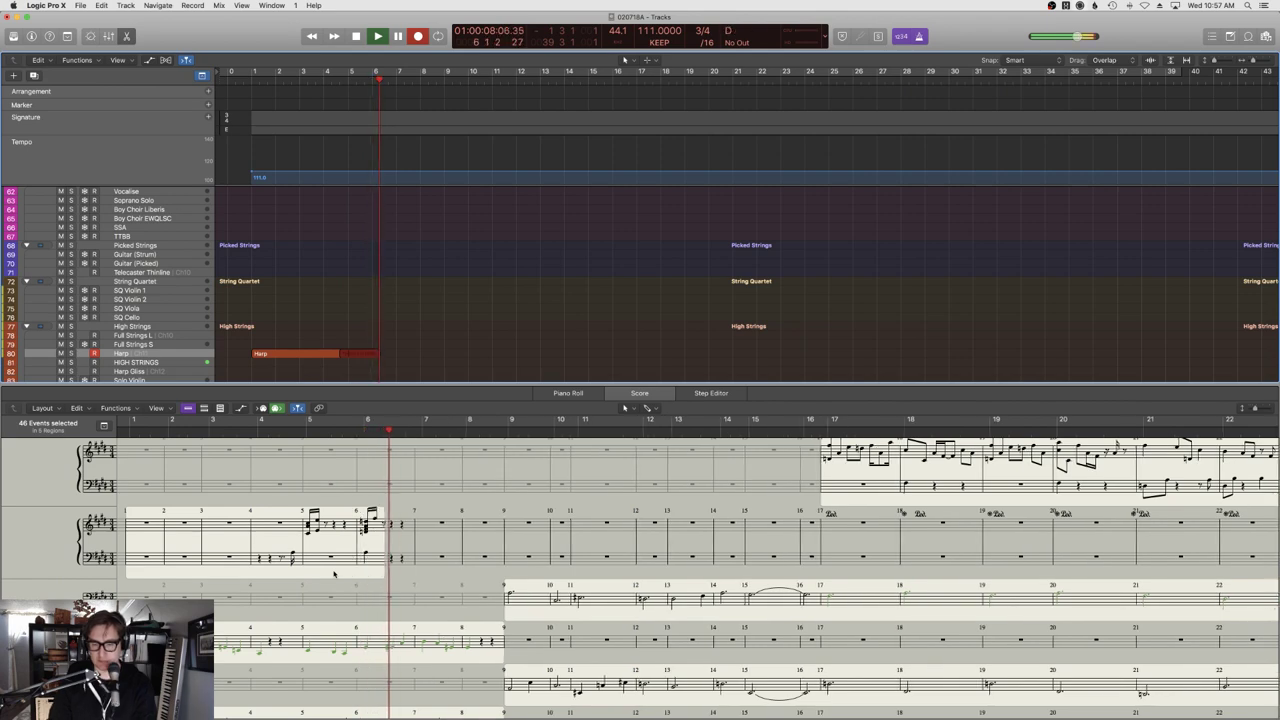
{"action": "key", "text": "space"}
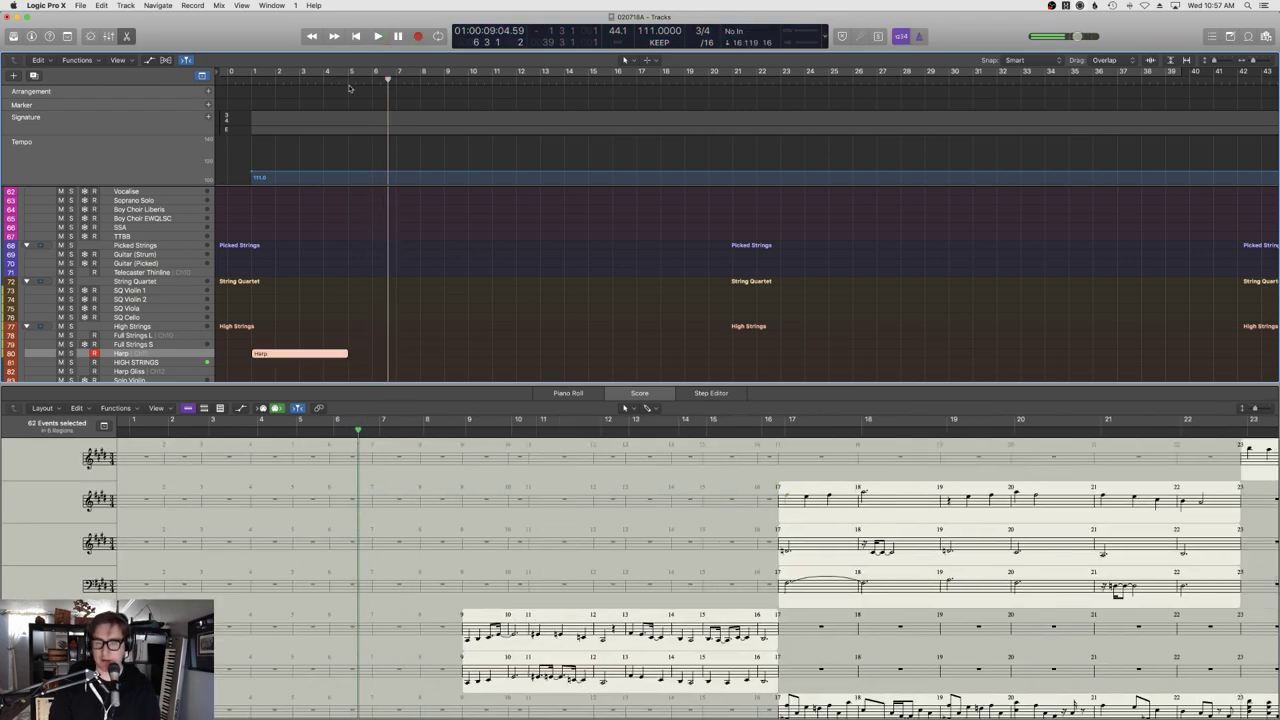
{"action": "key", "text": "r"}
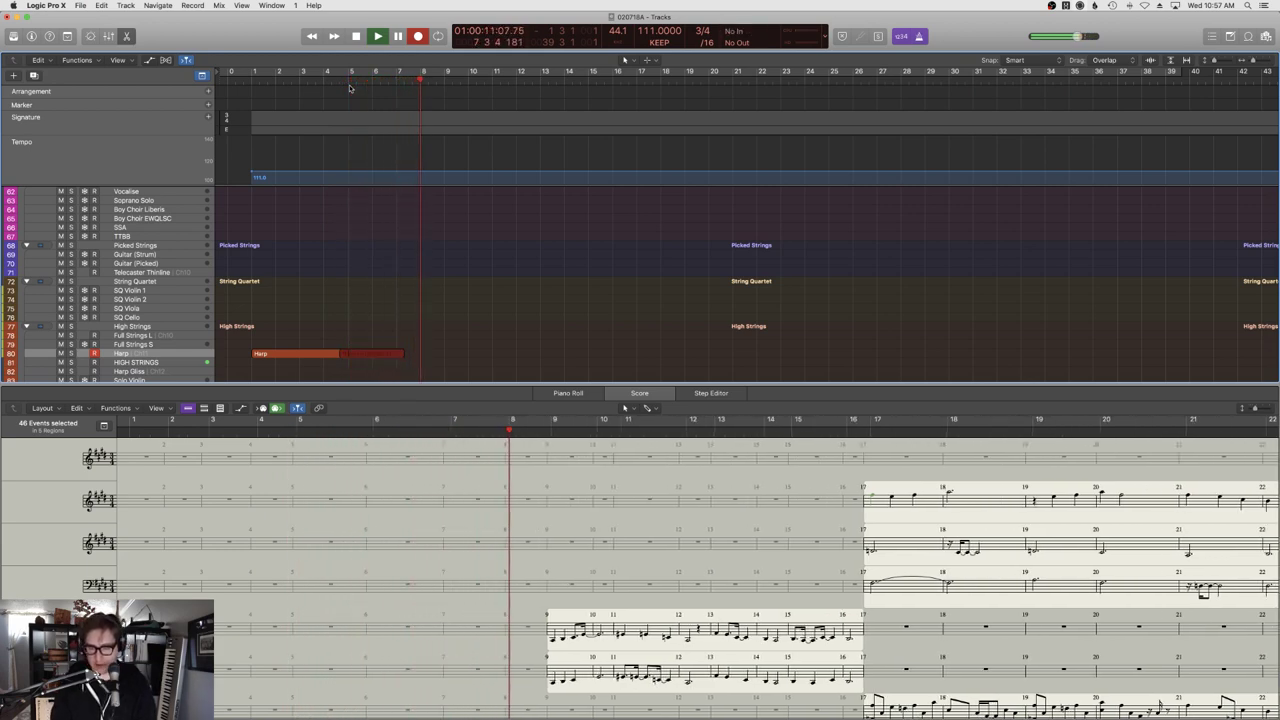
{"action": "key", "text": "space"}
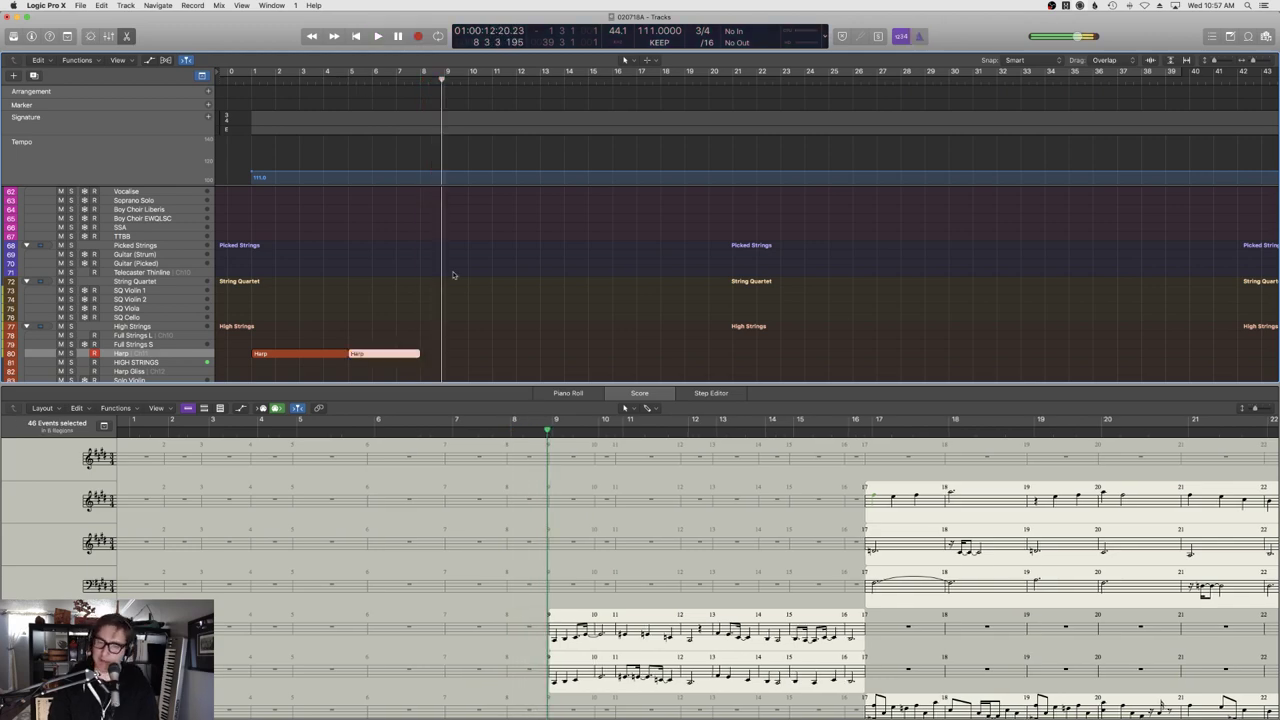
{"action": "key", "text": "super+z"}
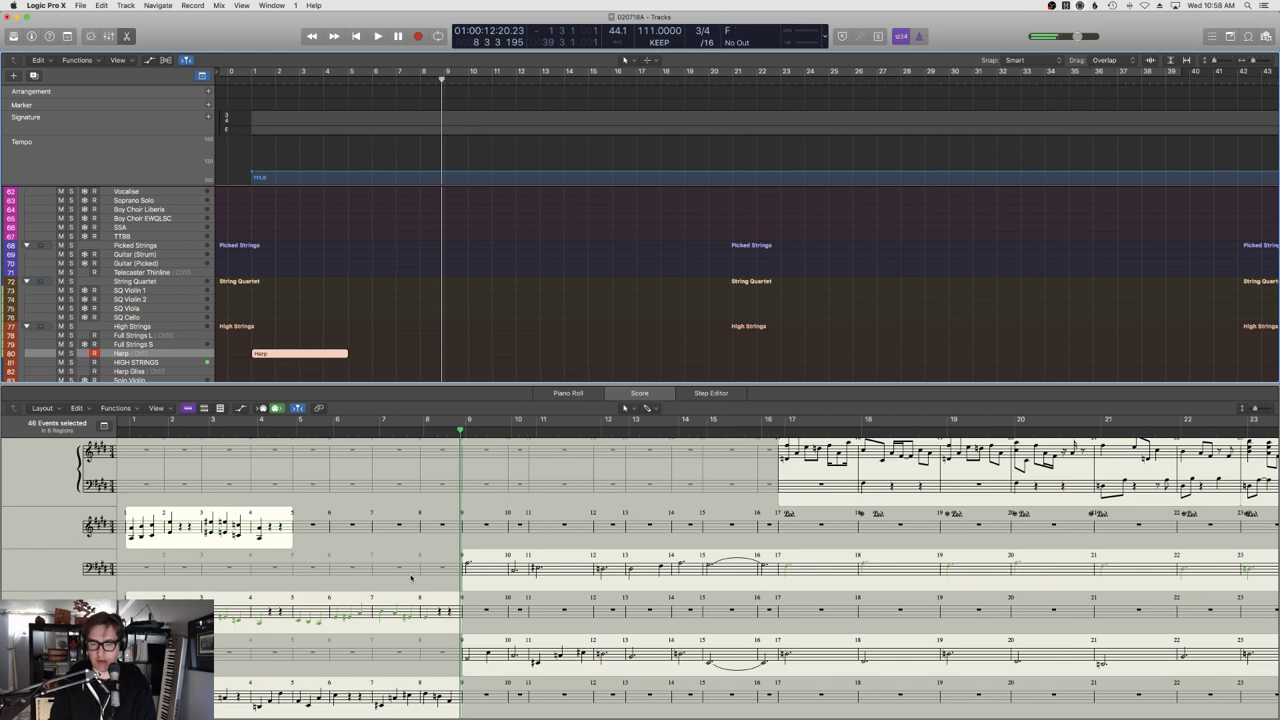
Record the harp continuation over bars 5 to 8, and close the Score editor with the Harp region deselected.
{"action": "left_click", "coordinate": [354, 86]}
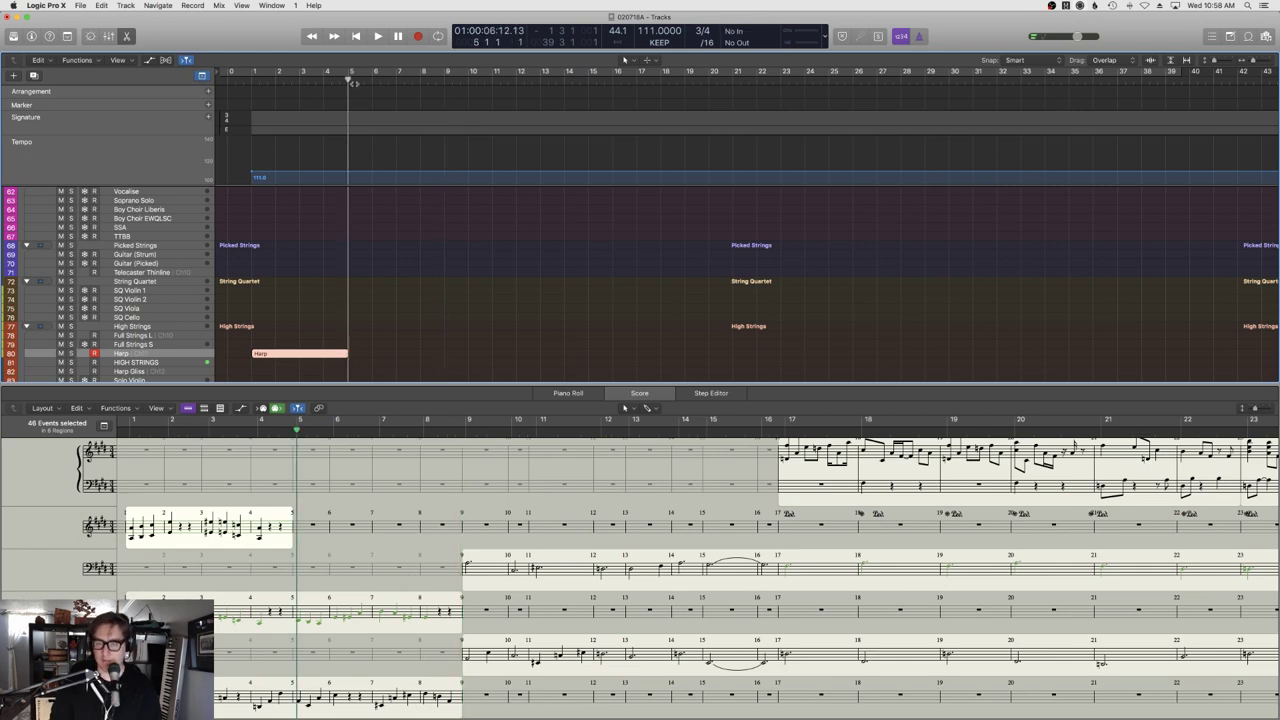
{"action": "key", "text": "r"}
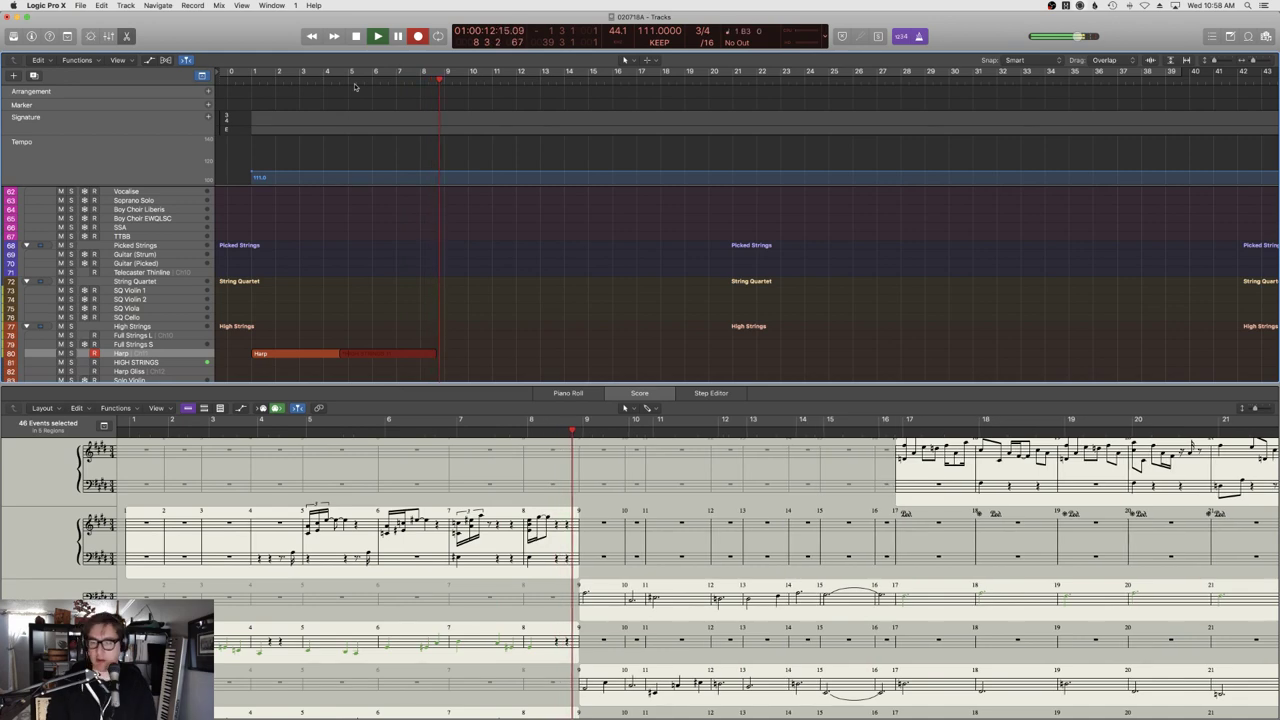
{"action": "key", "text": "space"}
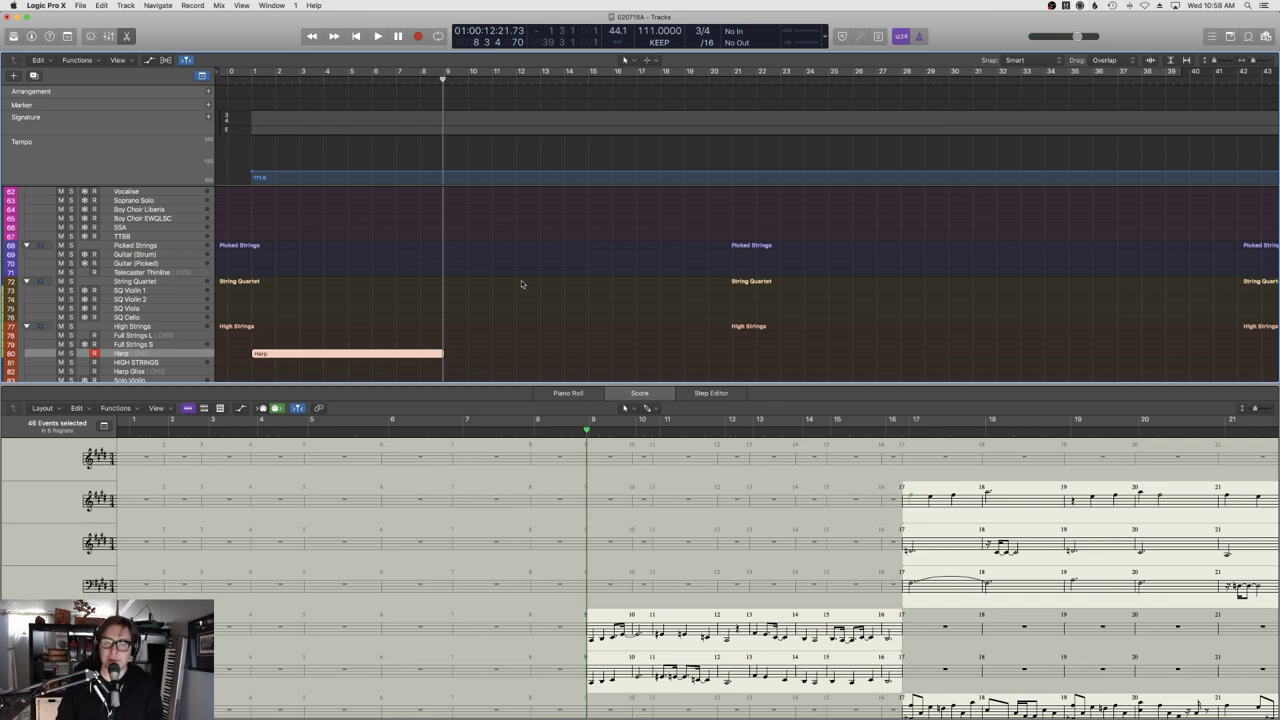
{"action": "key", "text": "e"}
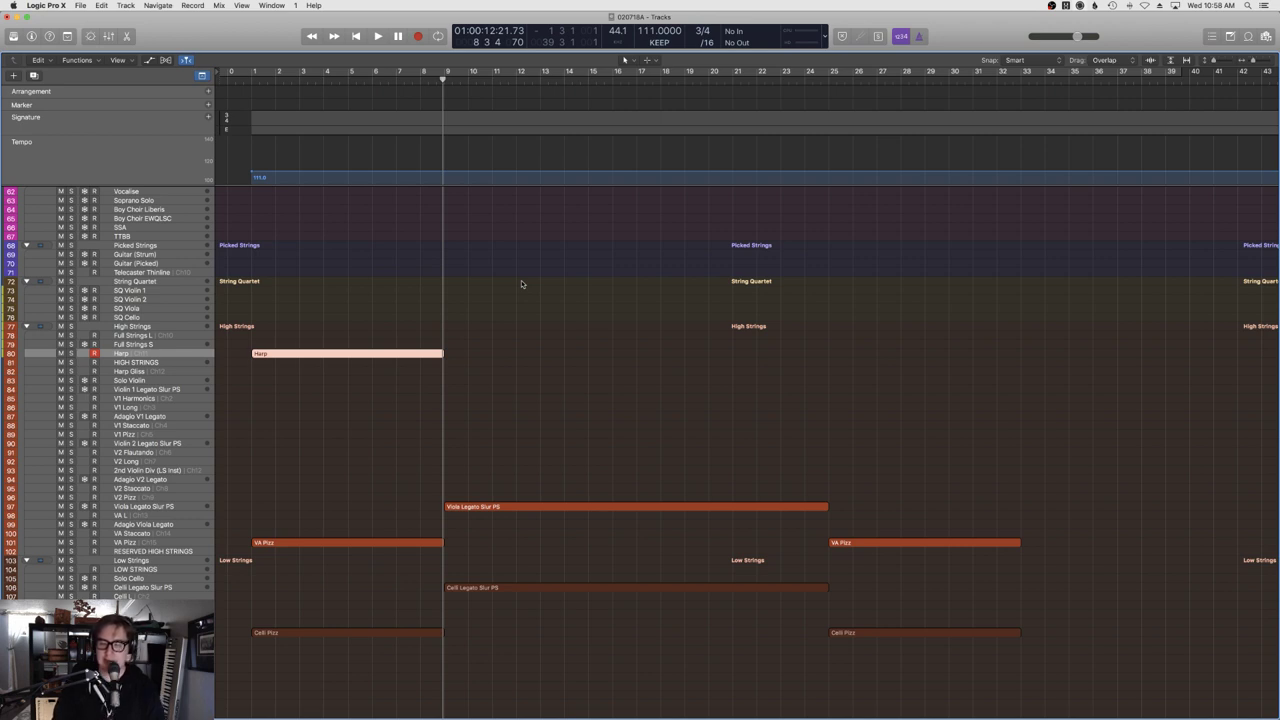
{"action": "left_click", "coordinate": [340, 304]}
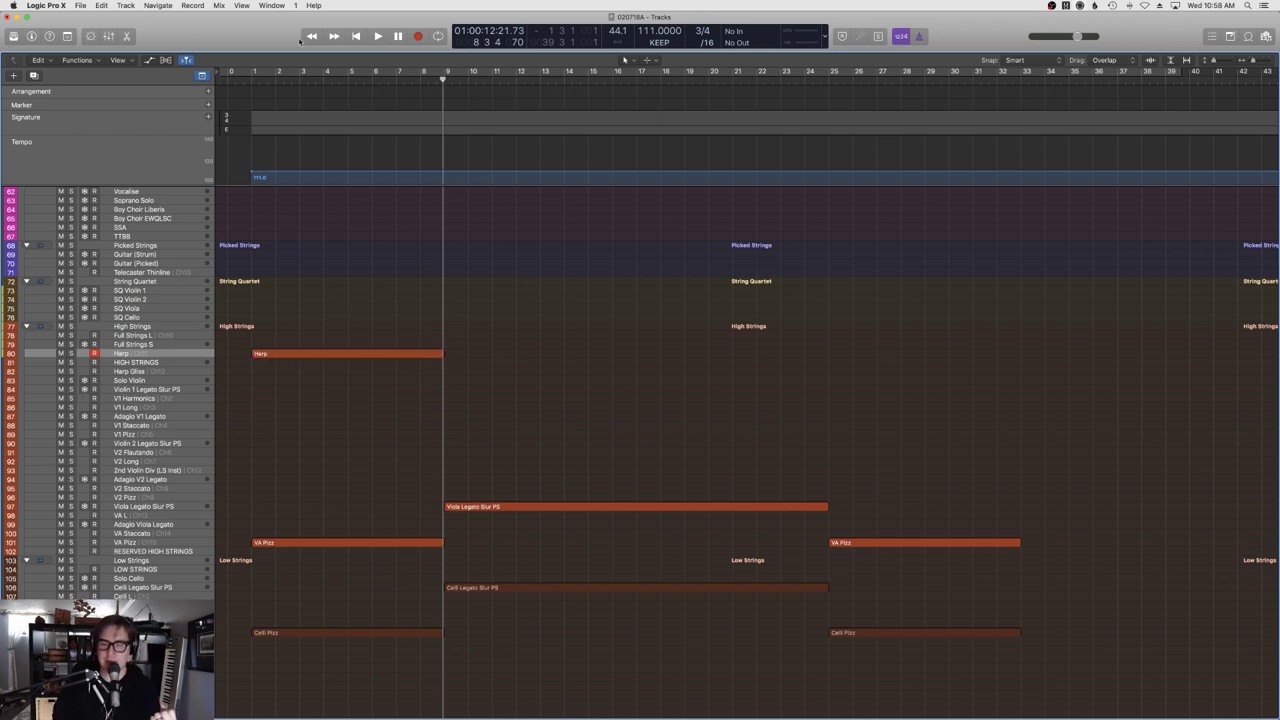
Play the arrangement from bar 1 and again from about bar 6, reviewing the harp, celesta and string regions.
{"action": "left_click", "coordinate": [249, 80]}
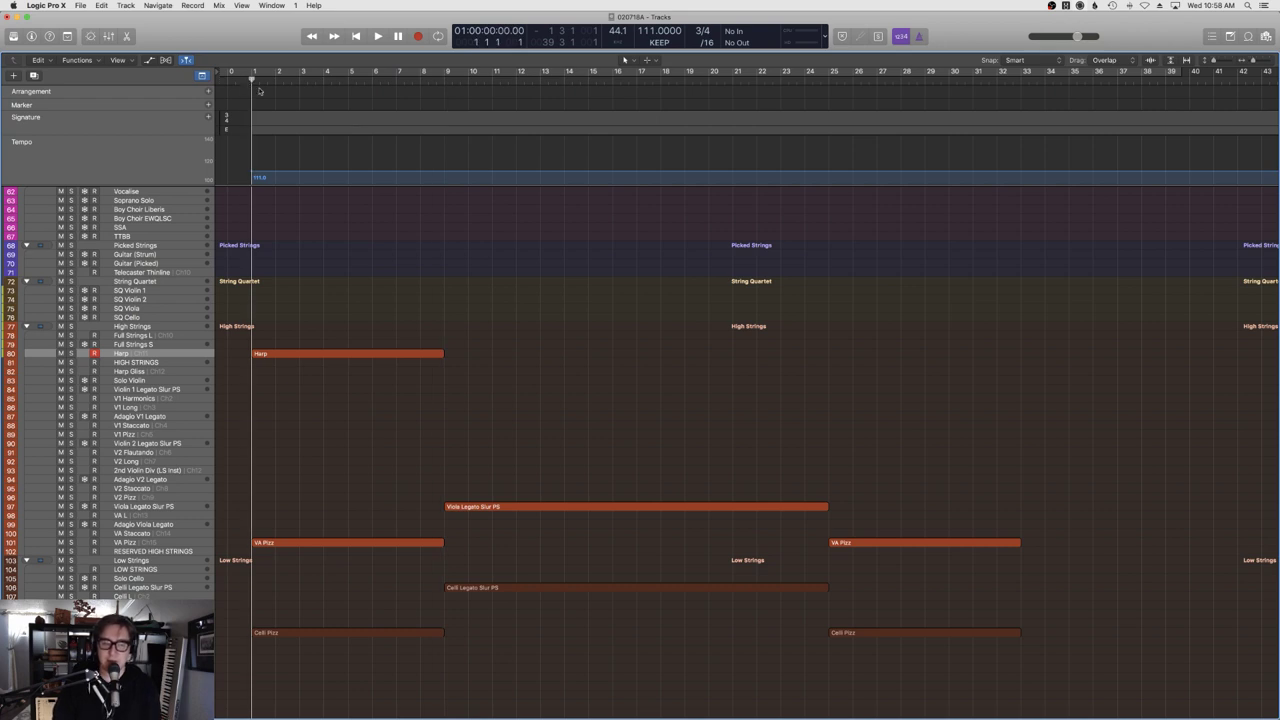
{"action": "mouse_move", "coordinate": [294, 353]}
{"action": "left_mouse_down"}
{"action": "mouse_move", "coordinate": [300, 335]}
{"action": "mouse_move", "coordinate": [334, 329]}
{"action": "mouse_move", "coordinate": [377, 290]}
{"action": "mouse_move", "coordinate": [306, 258]}
{"action": "mouse_move", "coordinate": [430, 264]}
{"action": "mouse_move", "coordinate": [450, 232]}
{"action": "mouse_move", "coordinate": [382, 262]}
{"action": "mouse_move", "coordinate": [542, 318]}
{"action": "mouse_move", "coordinate": [395, 322]}
{"action": "mouse_move", "coordinate": [293, 353]}
{"action": "left_mouse_up"}
{"action": "left_click", "coordinate": [337, 321]}
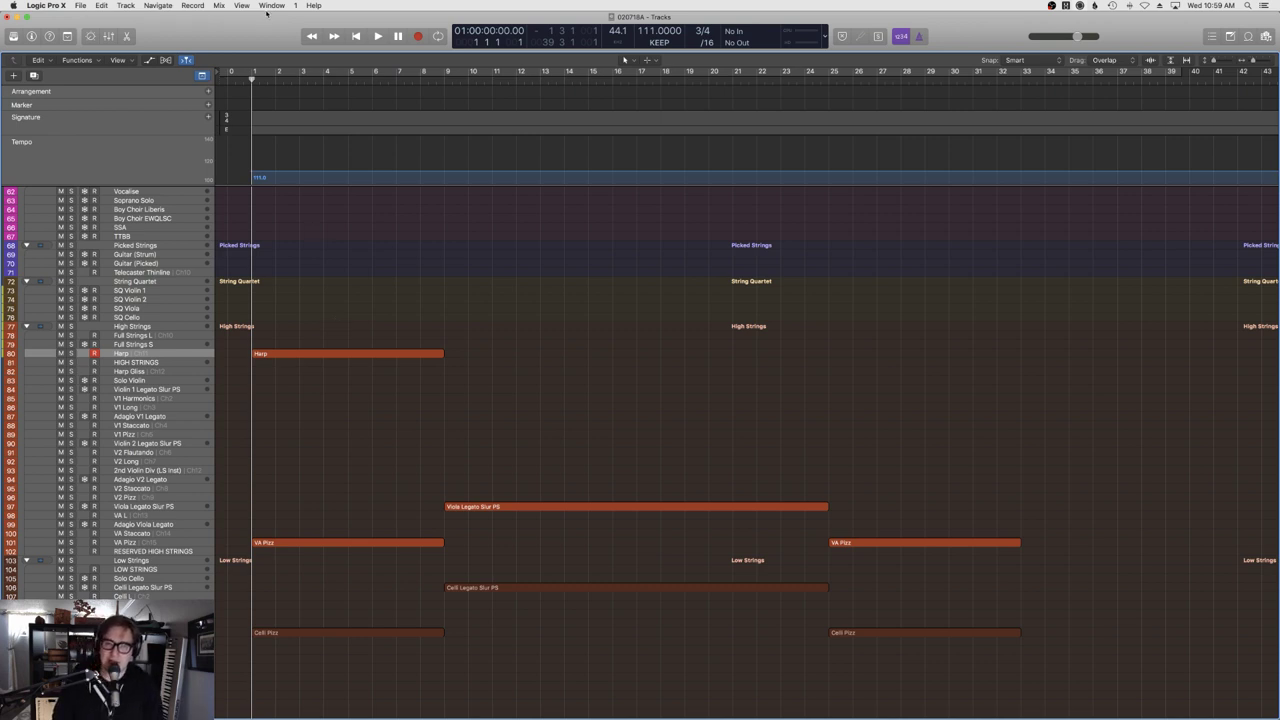
{"action": "key", "text": "space"}
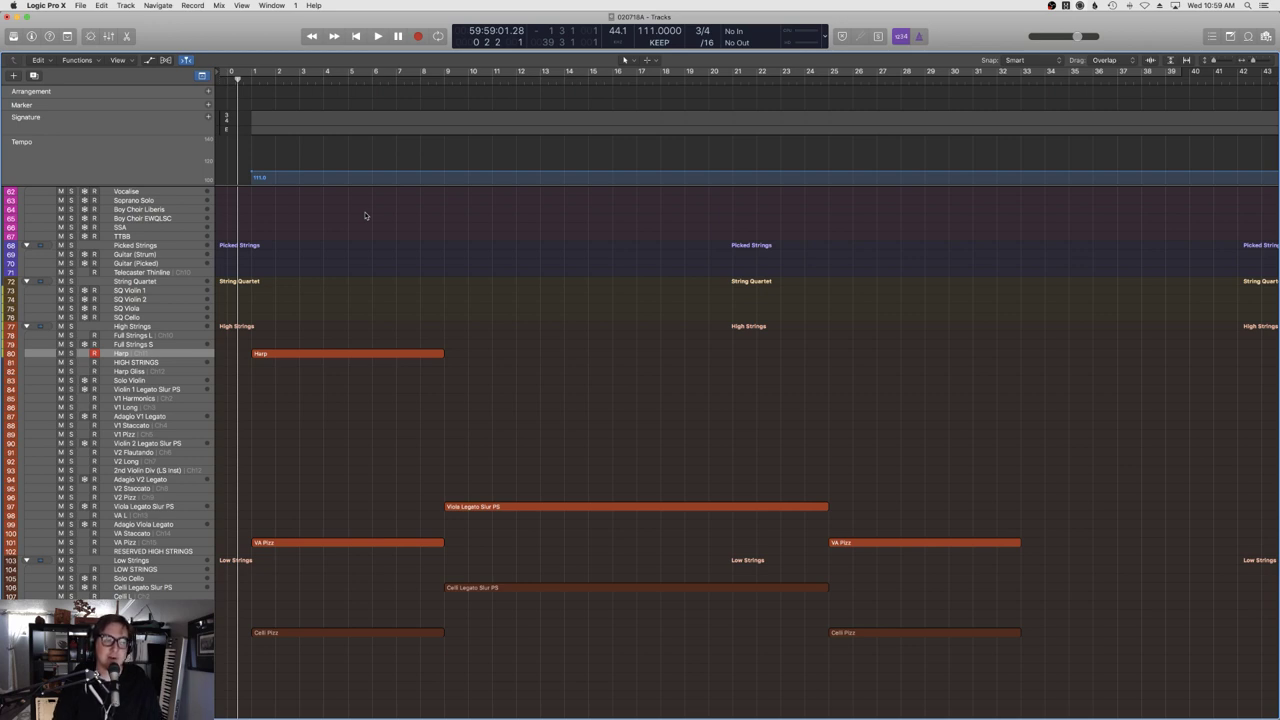
{"action": "key", "text": "space"}
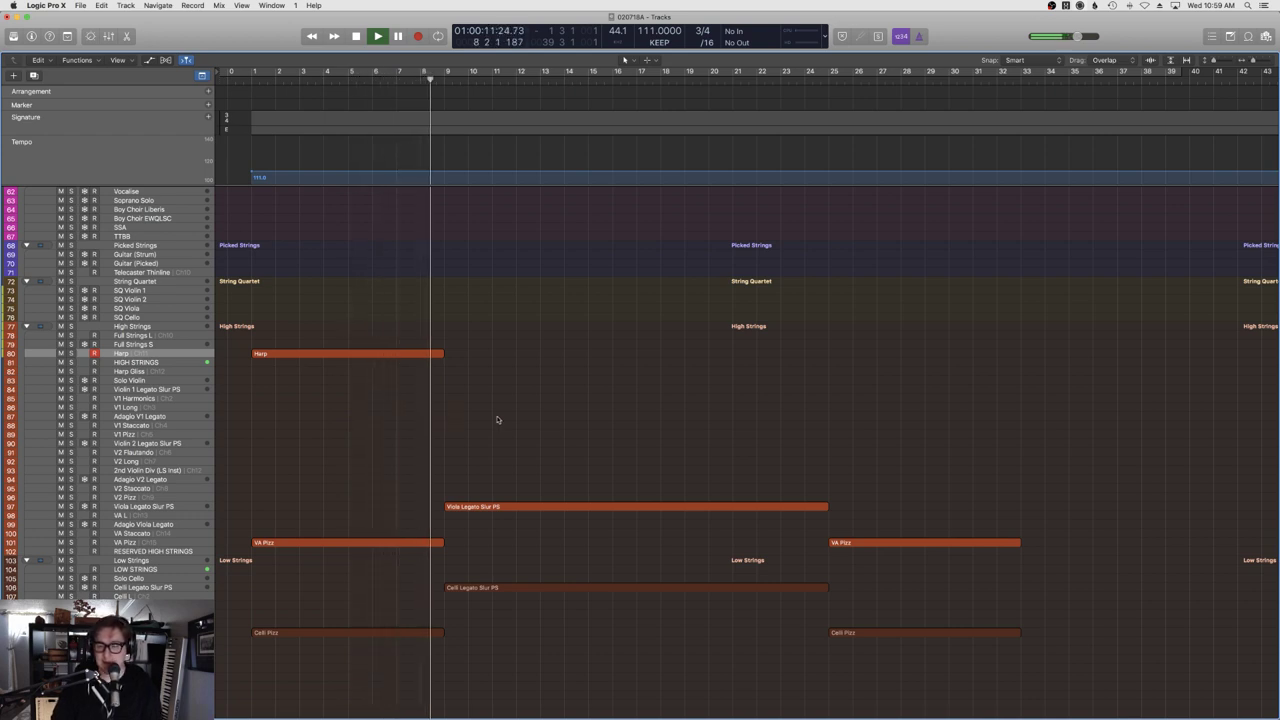
{"action": "scroll", "coordinate": [497, 420], "scroll_direction": "up", "scroll_amount": 5}
{"action": "scroll", "coordinate": [497, 420], "scroll_direction": "right", "scroll_amount": 4}
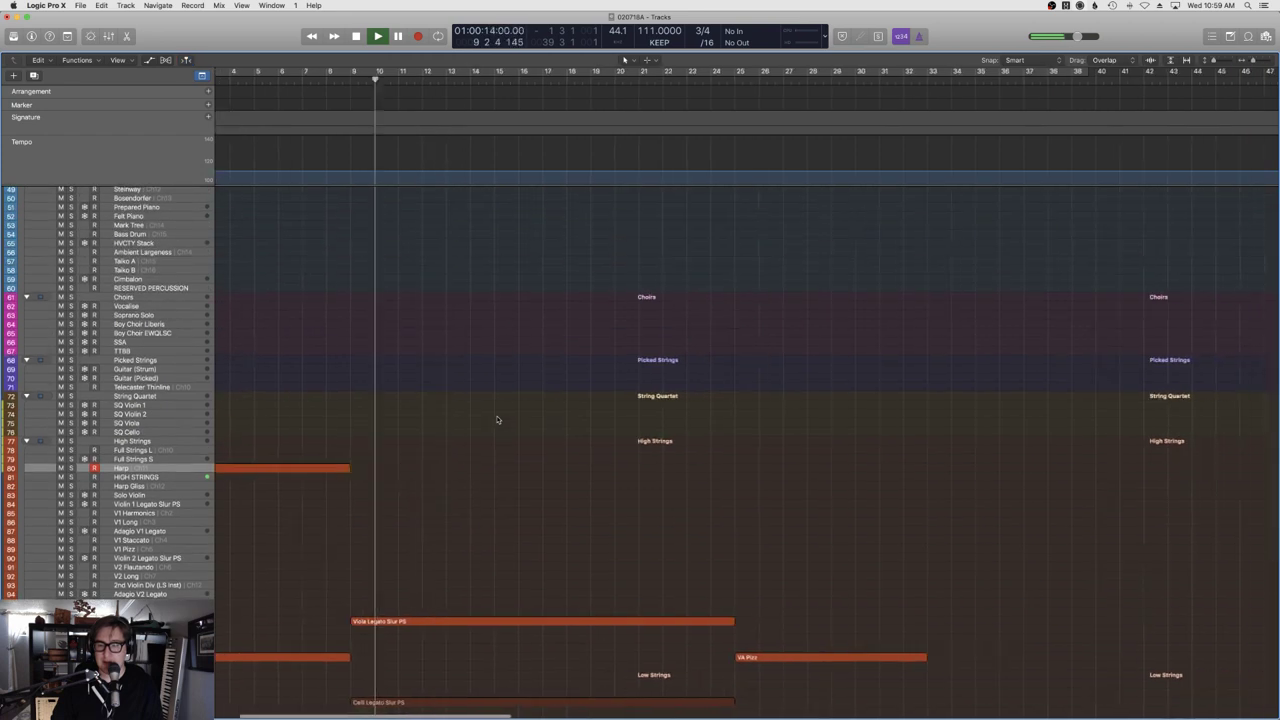
{"action": "scroll", "coordinate": [497, 420], "scroll_direction": "up", "scroll_amount": 5}
{"action": "scroll", "coordinate": [497, 420], "scroll_direction": "left", "scroll_amount": 2}
{"action": "scroll", "coordinate": [497, 420], "scroll_direction": "down", "scroll_amount": 6}
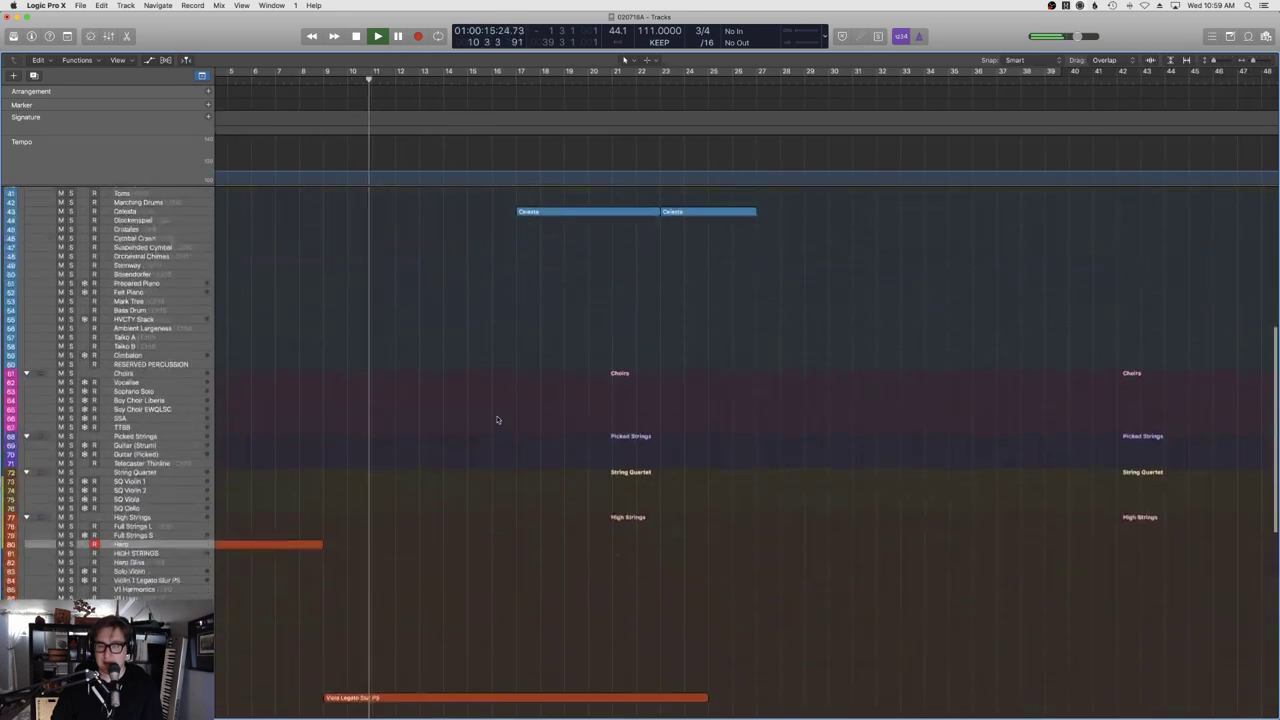
{"action": "left_click", "coordinate": [267, 80]}
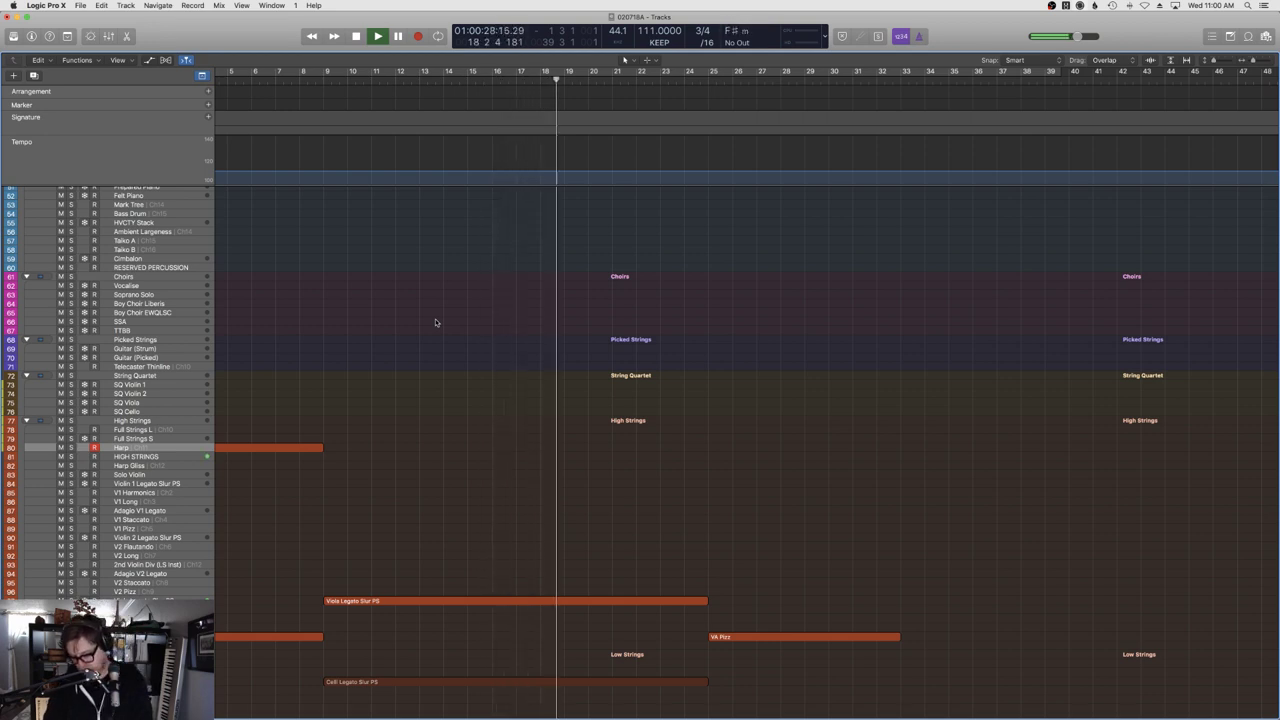
{"action": "key", "text": "space"}
Select the Harp Gliss track among the high strings as the record-armed track.
{"action": "scroll", "coordinate": [435, 322], "scroll_direction": "down", "scroll_amount": 10}
{"action": "scroll", "coordinate": [269, 559], "scroll_direction": "up", "scroll_amount": 1}
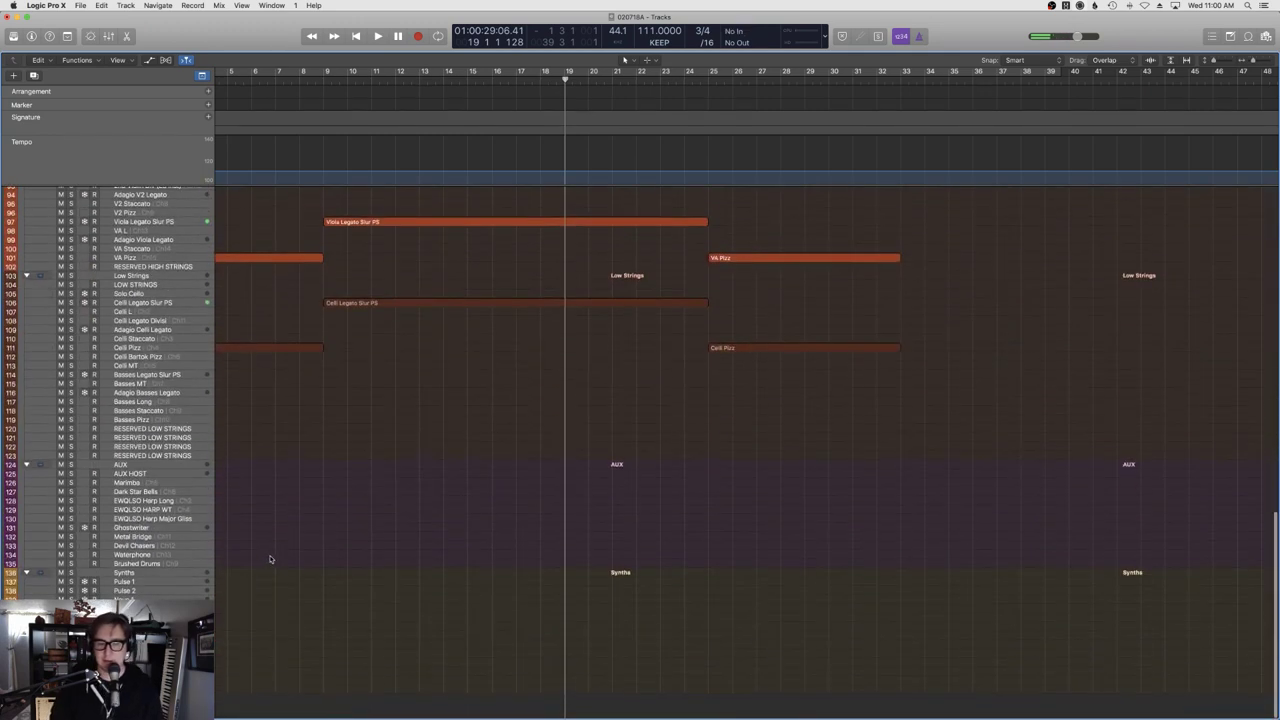
{"action": "scroll", "coordinate": [300, 520], "scroll_direction": "up", "scroll_amount": 6}
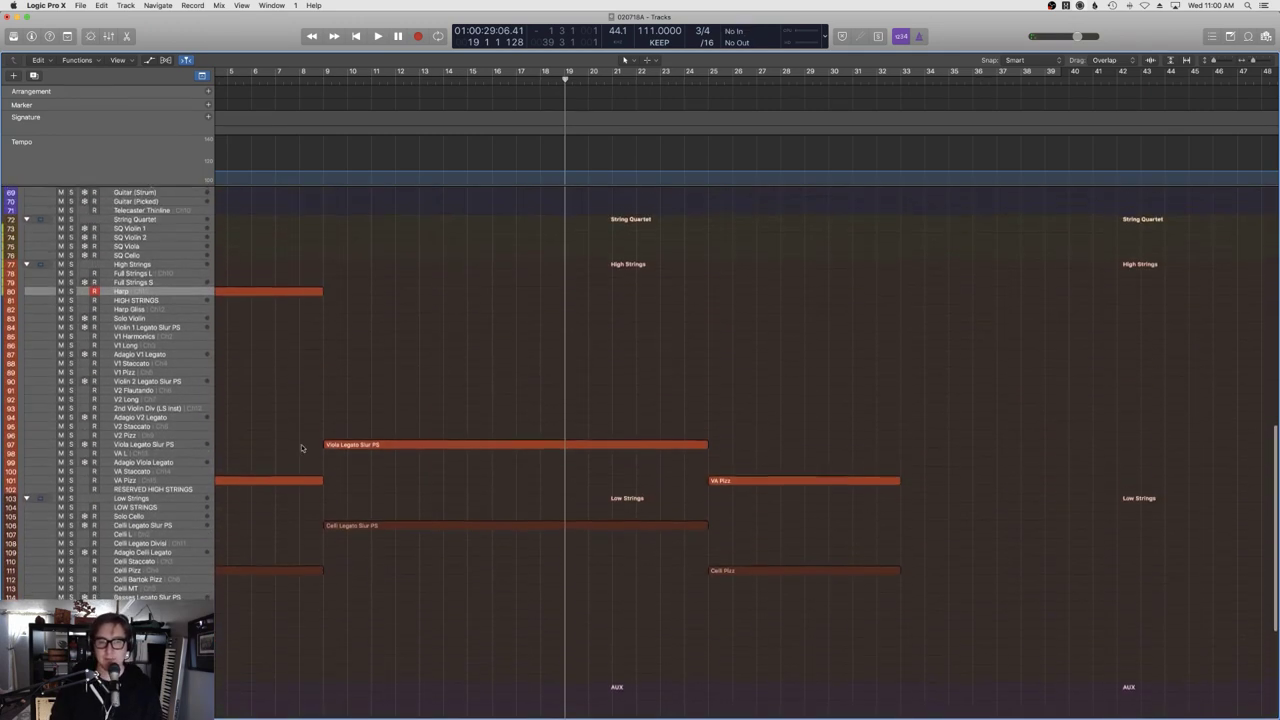
{"action": "left_click", "coordinate": [150, 318]}
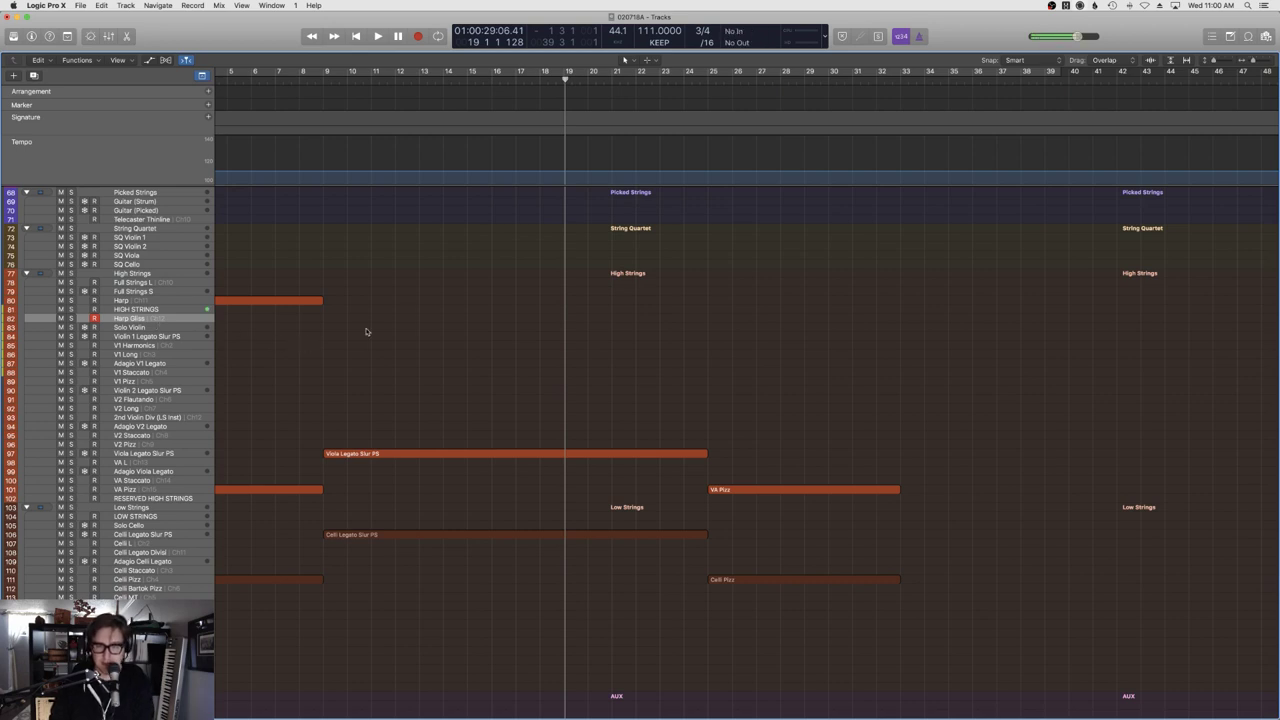
Play the arrangement from about bar 9 into the celesta entry, and stop shortly after bar 17.
{"action": "scroll", "coordinate": [366, 331], "scroll_direction": "up", "scroll_amount": 8}
{"action": "left_click", "coordinate": [322, 82]}
{"action": "key", "text": "space"}
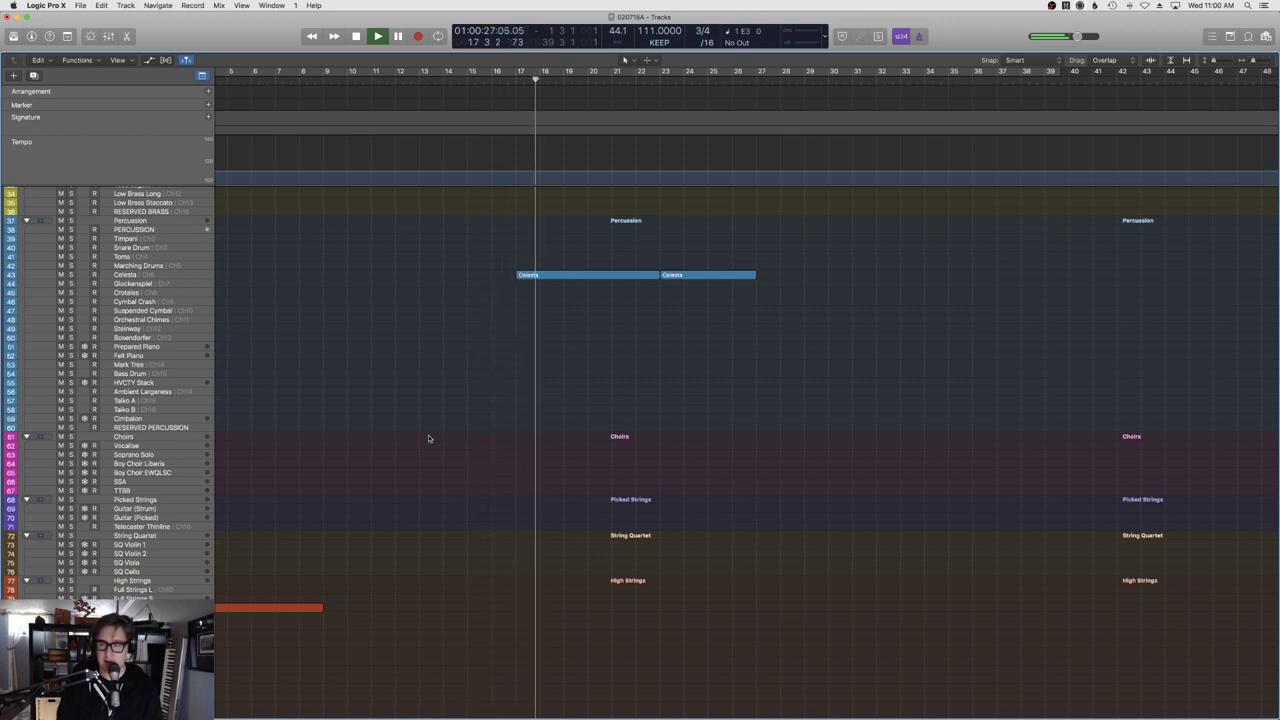
{"action": "key", "text": "space"}
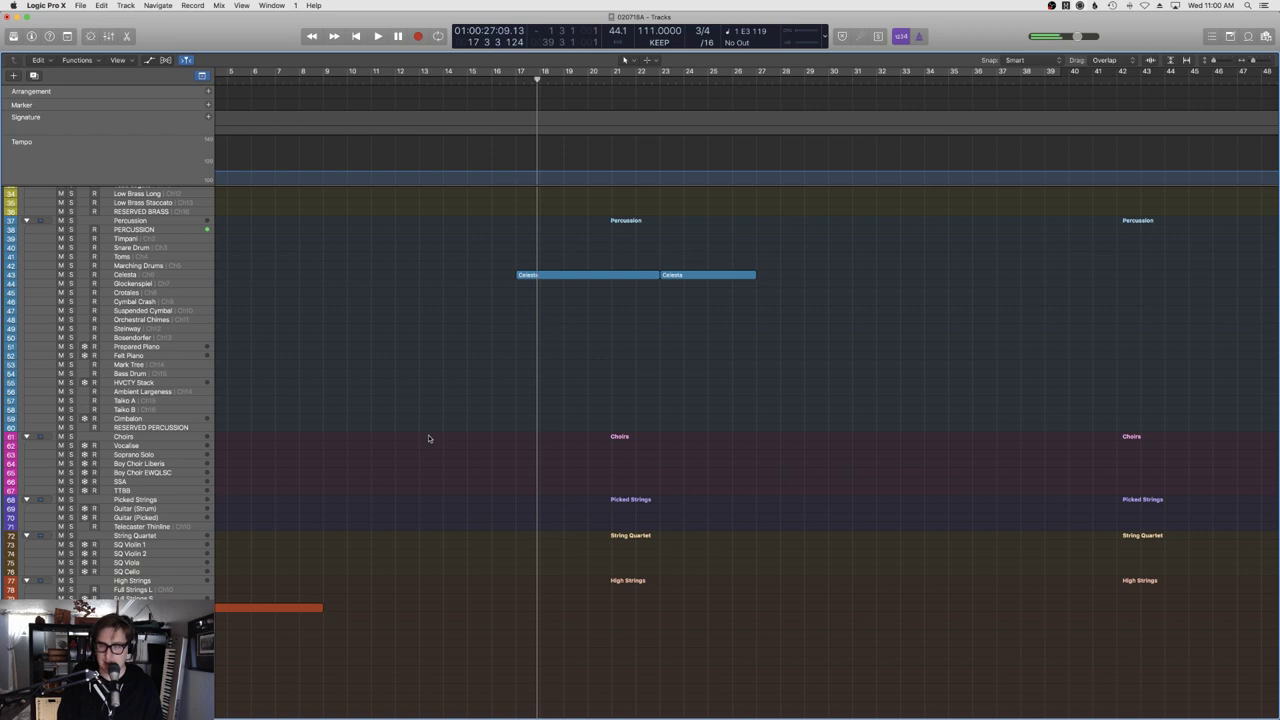
Play the arrangement from about bar 14 to bar 27, reviewing the woodwind, celesta and string regions.
{"action": "left_click", "coordinate": [444, 79]}
{"action": "key", "text": "space"}
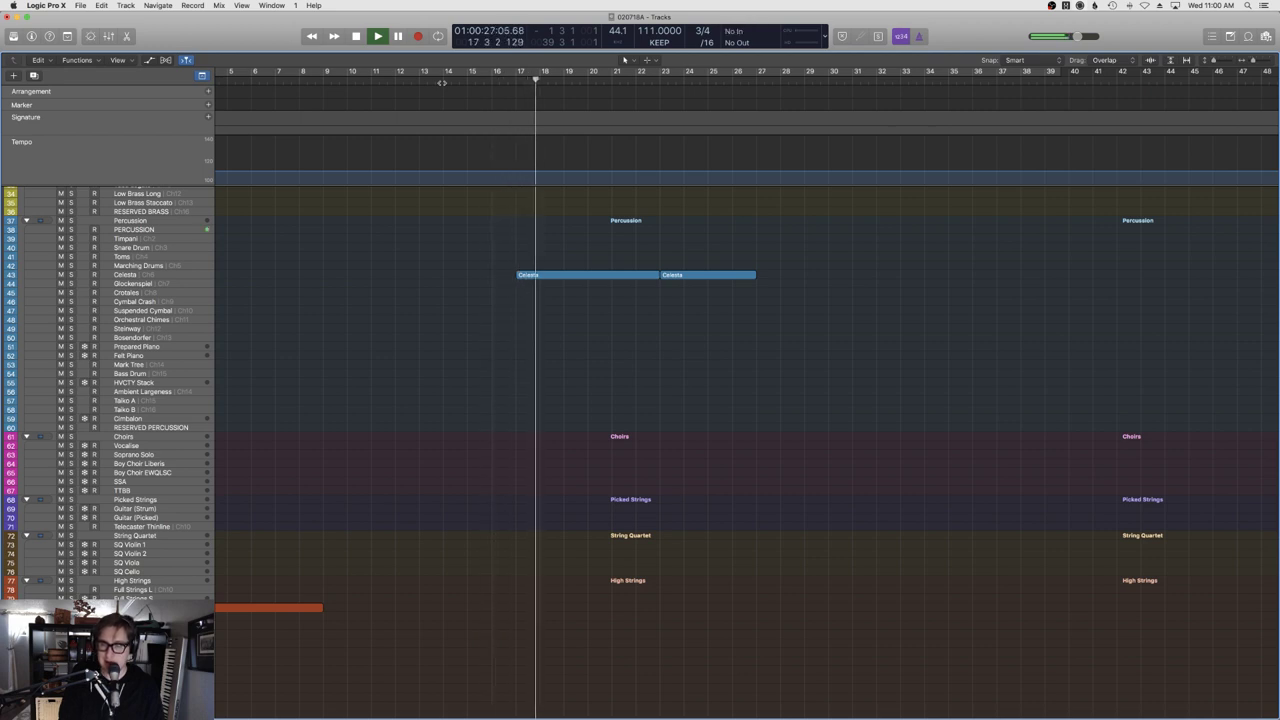
{"action": "scroll", "coordinate": [649, 454], "scroll_direction": "down", "scroll_amount": 10}
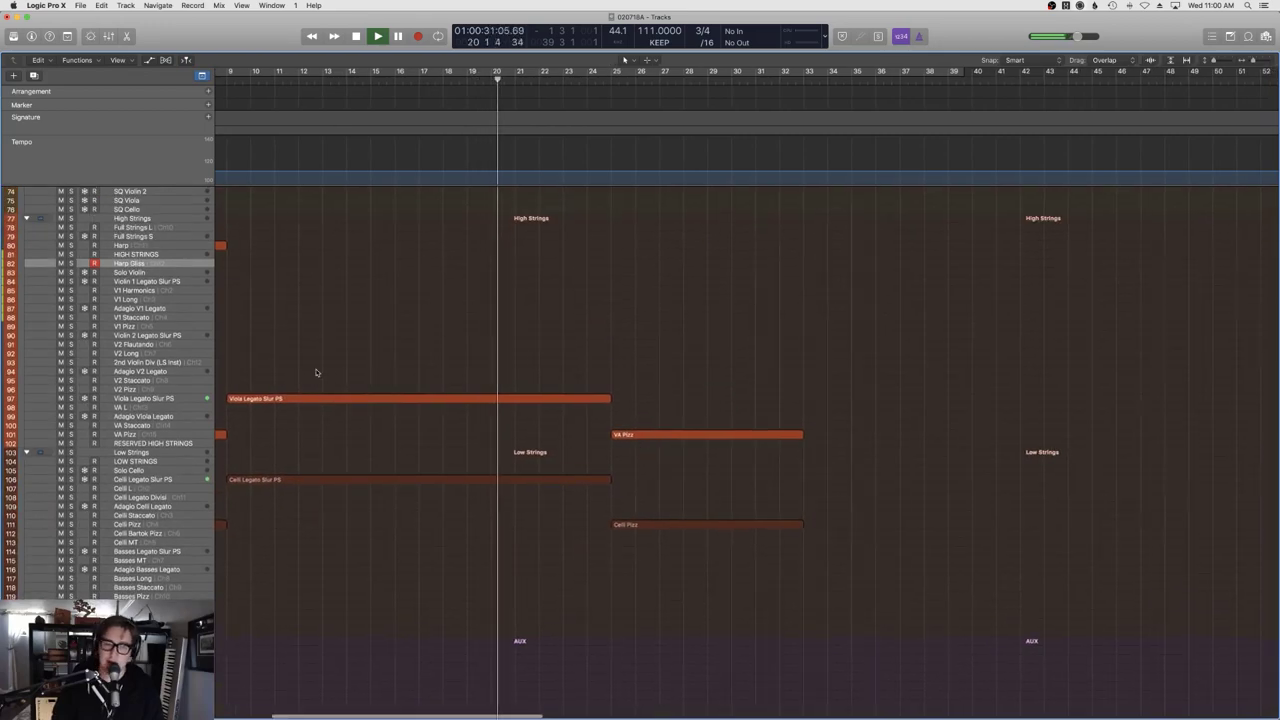
{"action": "scroll", "coordinate": [314, 371], "scroll_direction": "up", "scroll_amount": 8}
{"action": "scroll", "coordinate": [346, 566], "scroll_direction": "down", "scroll_amount": 2}
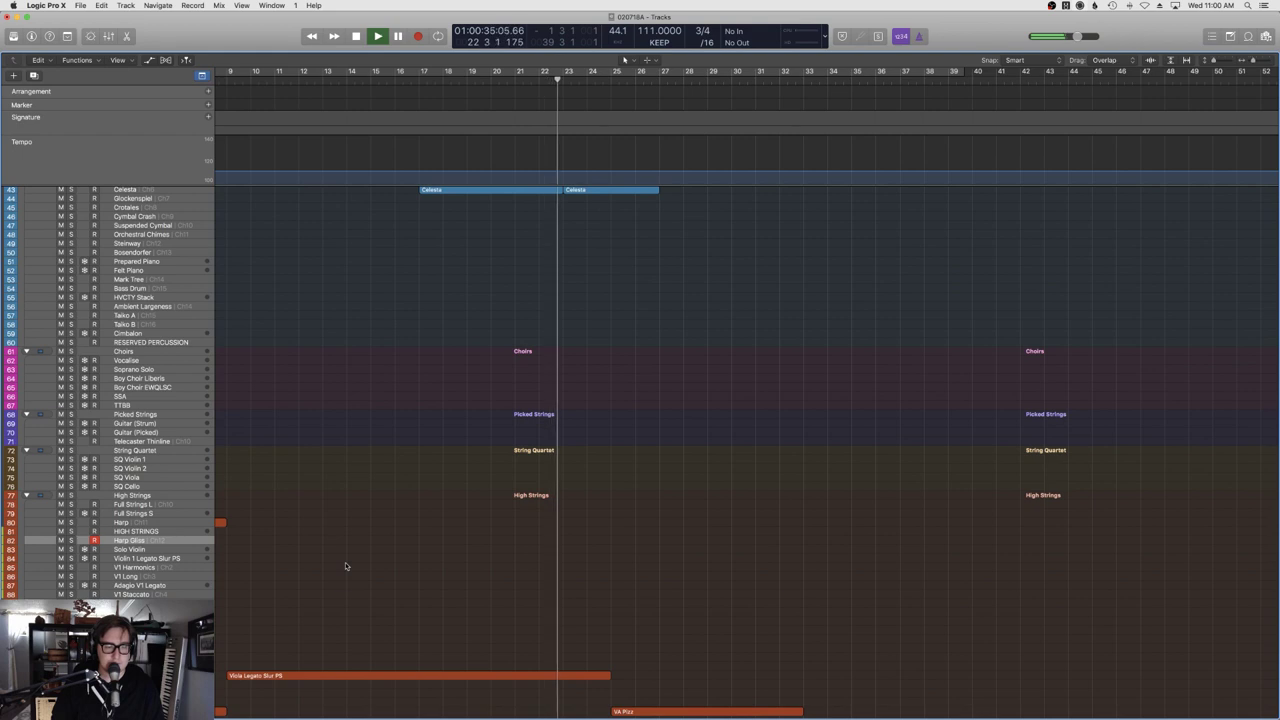
{"action": "scroll", "coordinate": [393, 566], "scroll_direction": "down", "scroll_amount": 1}
{"action": "scroll", "coordinate": [393, 566], "scroll_direction": "up", "scroll_amount": 10}
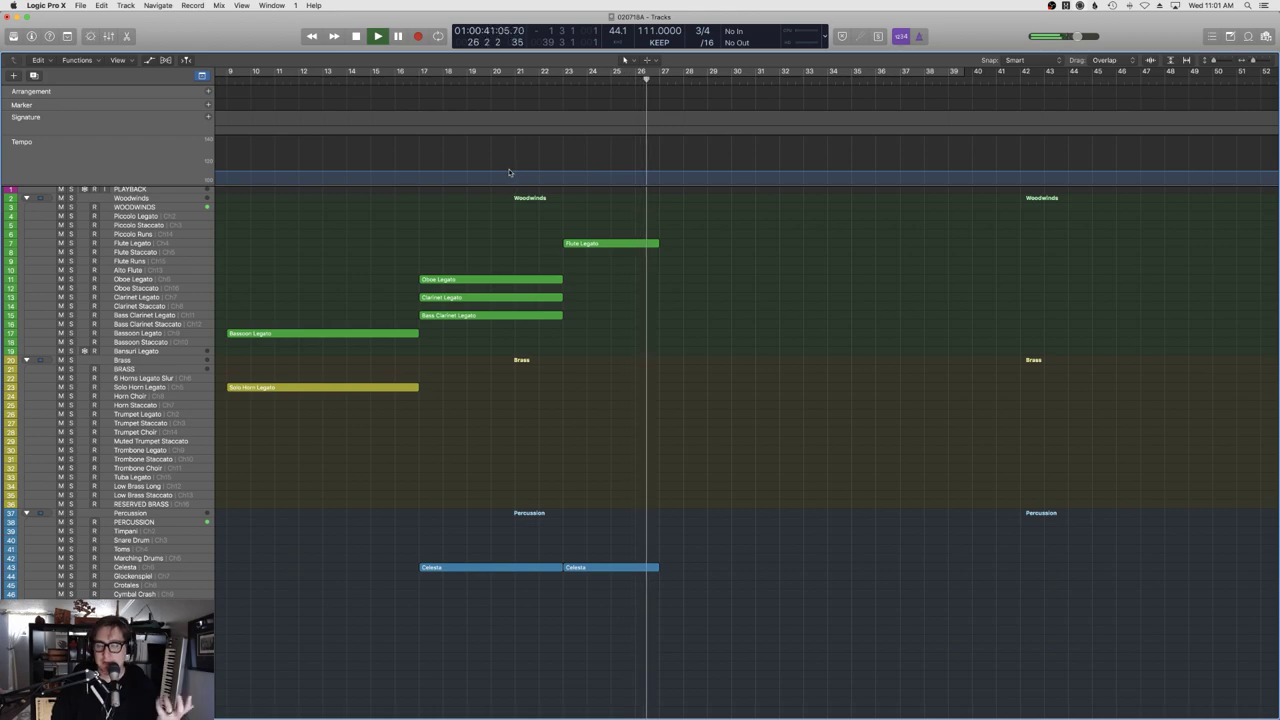
{"action": "scroll", "coordinate": [731, 428], "scroll_direction": "down", "scroll_amount": 10}
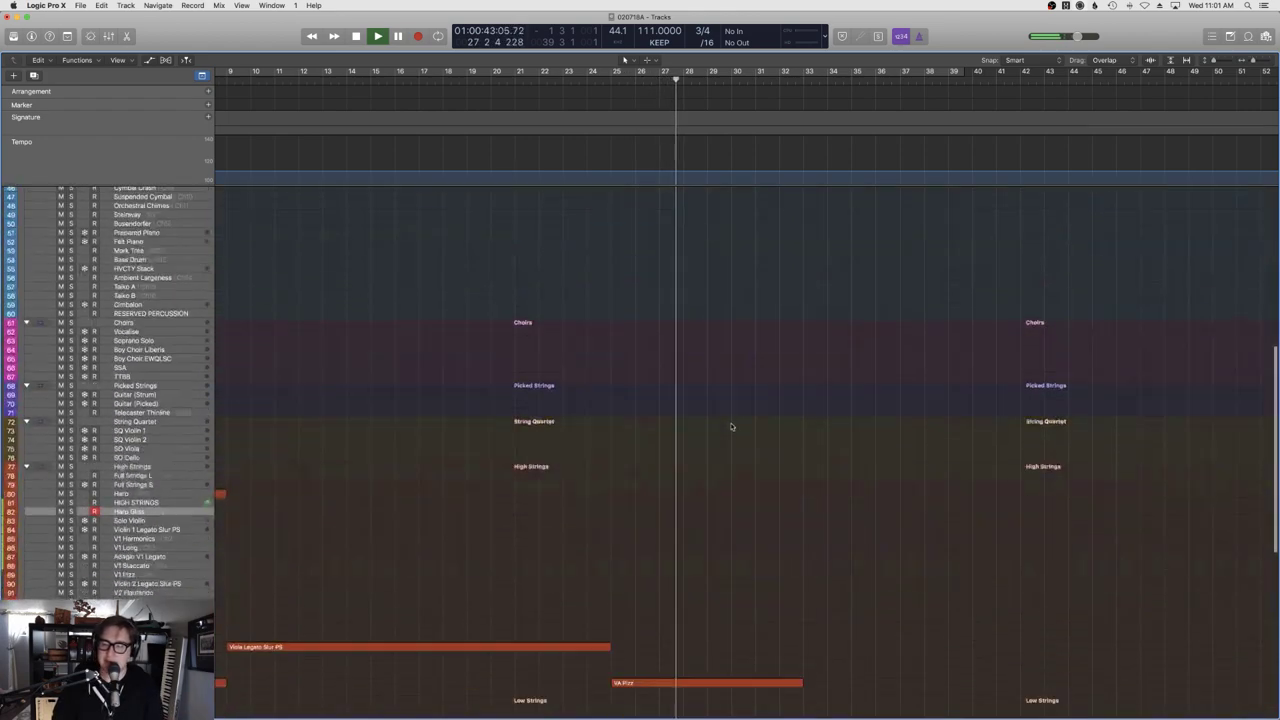
{"action": "key", "text": "space"}
Place the playhead at bar 17 and select the Violin 2 Legato Slur PS track among the high strings.
{"action": "left_click", "coordinate": [412, 72]}
{"action": "scroll", "coordinate": [497, 190], "scroll_direction": "up", "scroll_amount": 10}
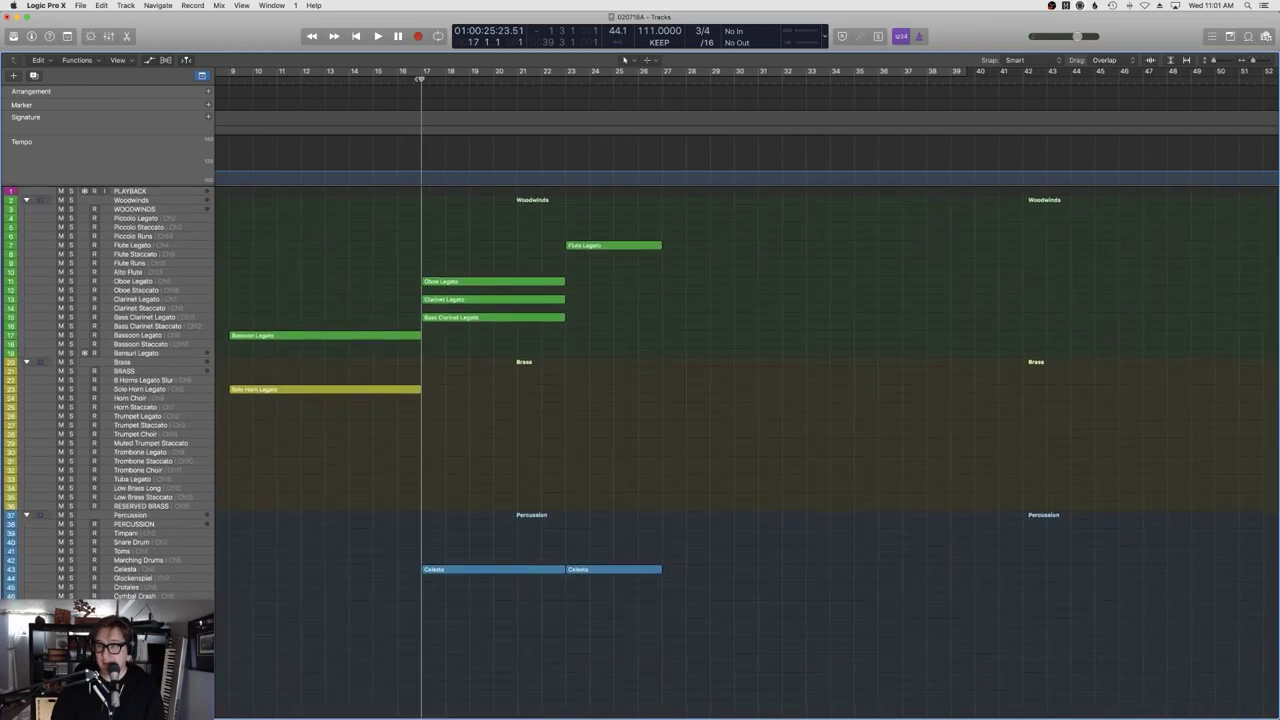
{"action": "scroll", "coordinate": [519, 332], "scroll_direction": "down", "scroll_amount": 10}
{"action": "scroll", "coordinate": [369, 434], "scroll_direction": "down", "scroll_amount": 2}
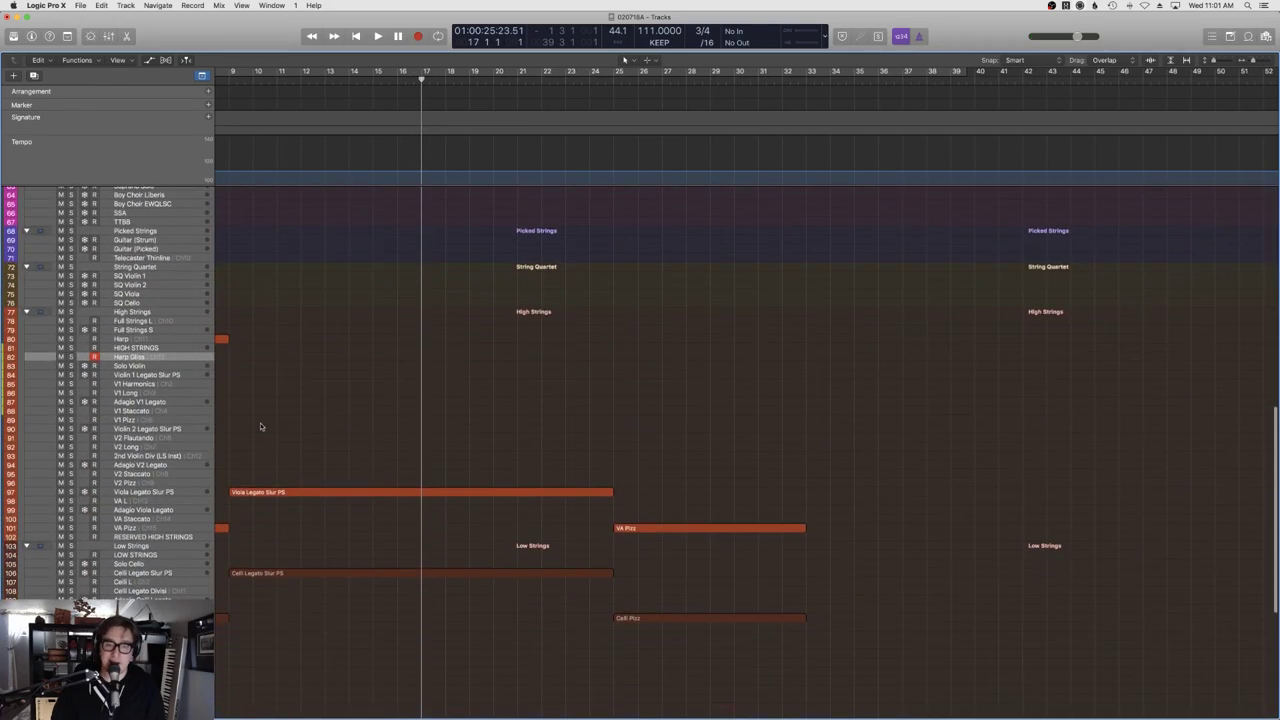
{"action": "left_click", "coordinate": [186, 430]}
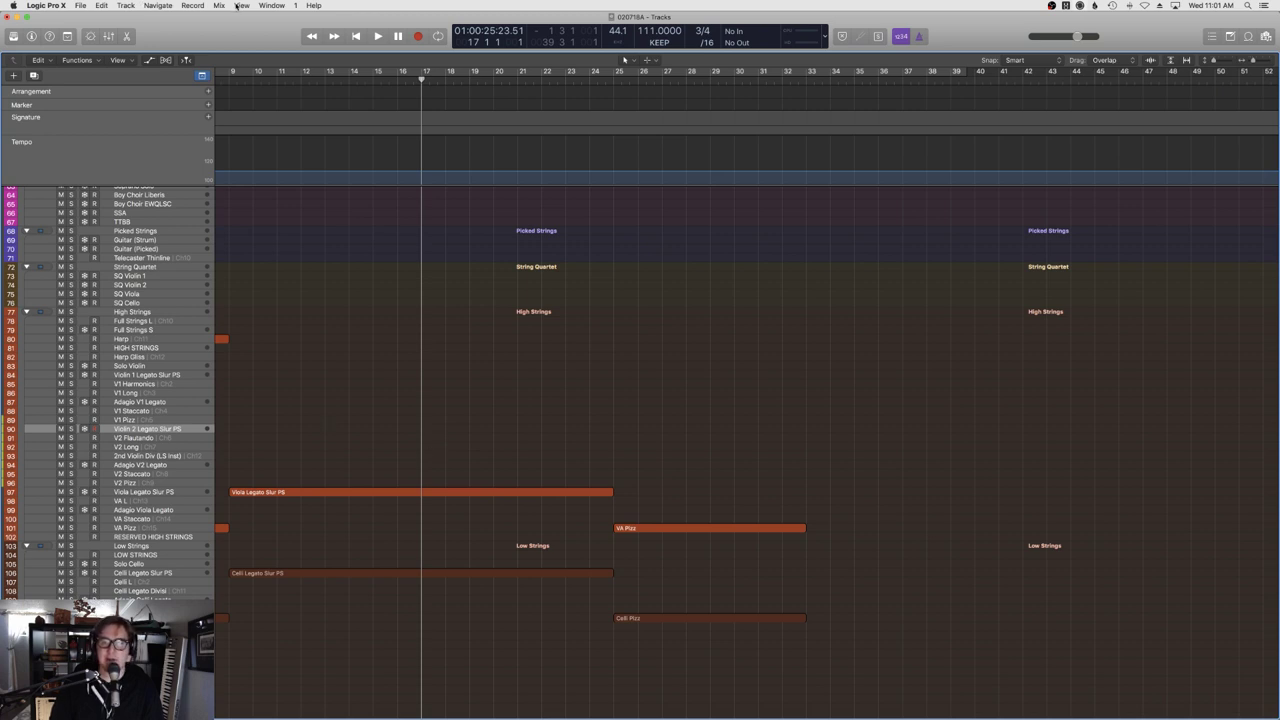
{"action": "left_click", "coordinate": [78, 5]}
{"action": "mouse_move", "coordinate": [101, 224]}
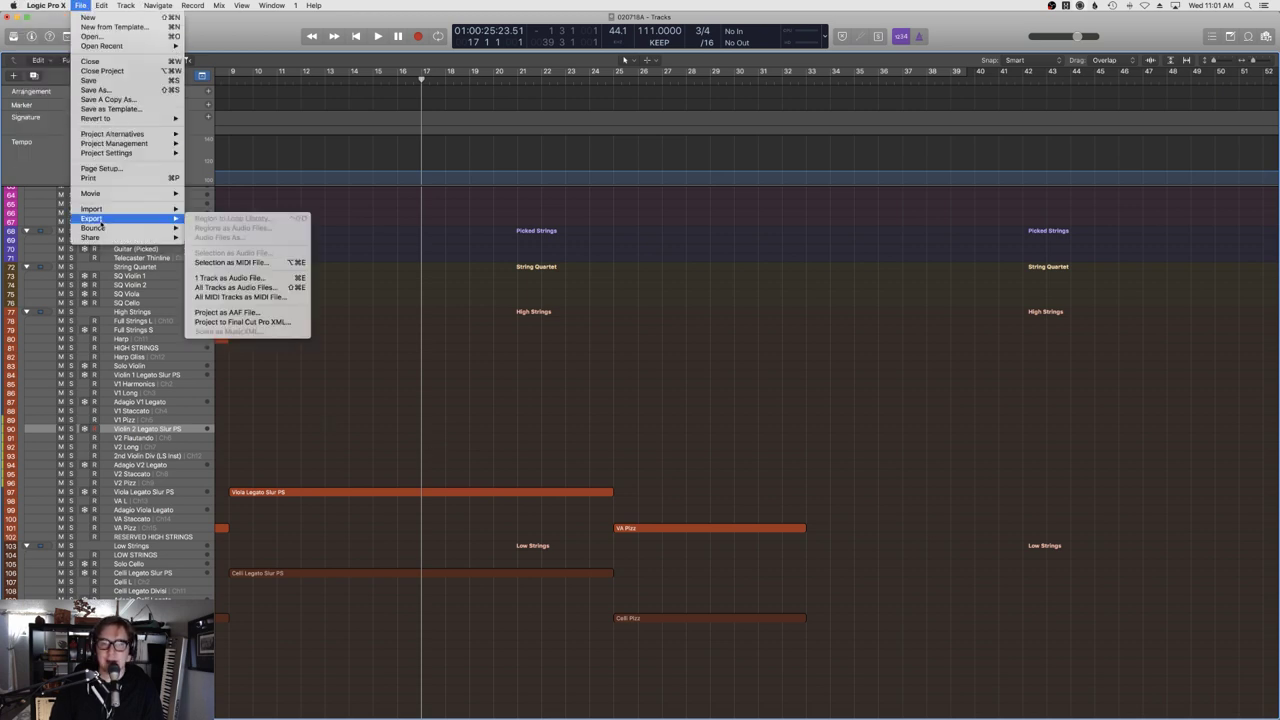
{"action": "left_click", "coordinate": [519, 266]}
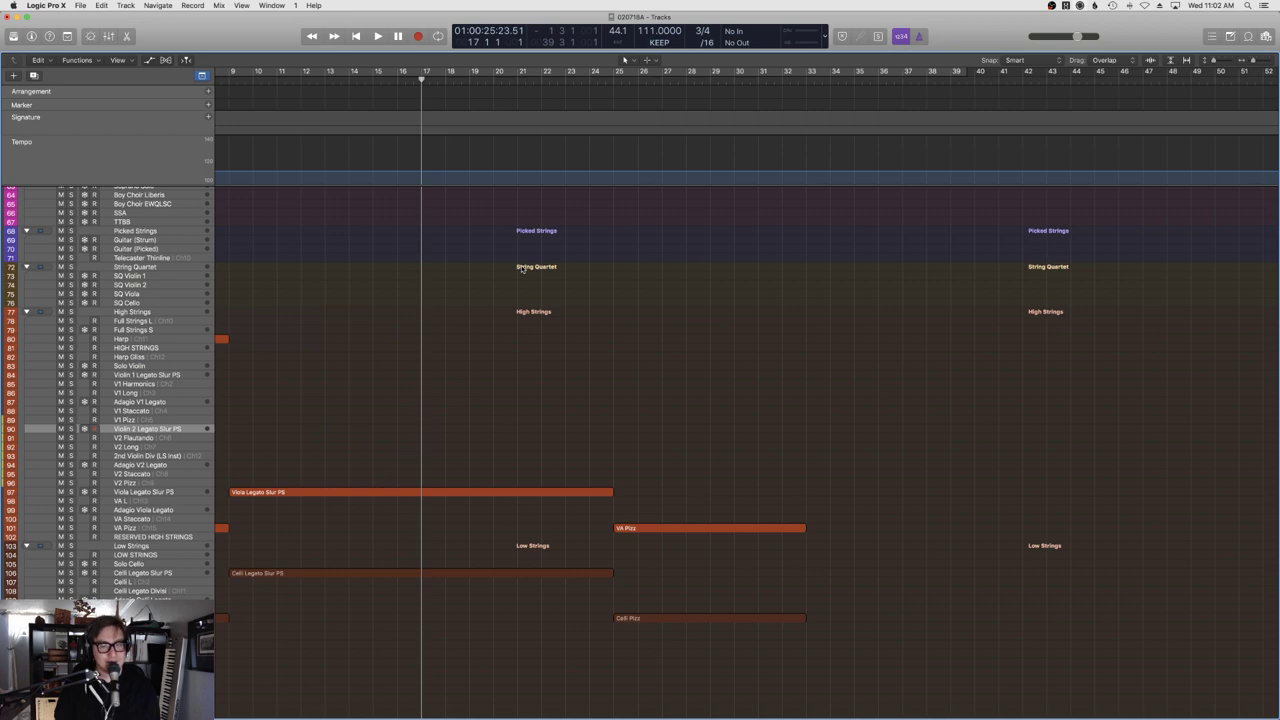
Try the 6 Horns Legato Slur track in the brass group, and reselect the Violin 2 Legato Slur PS track.
{"action": "scroll", "coordinate": [260, 389], "scroll_direction": "up", "scroll_amount": 15}
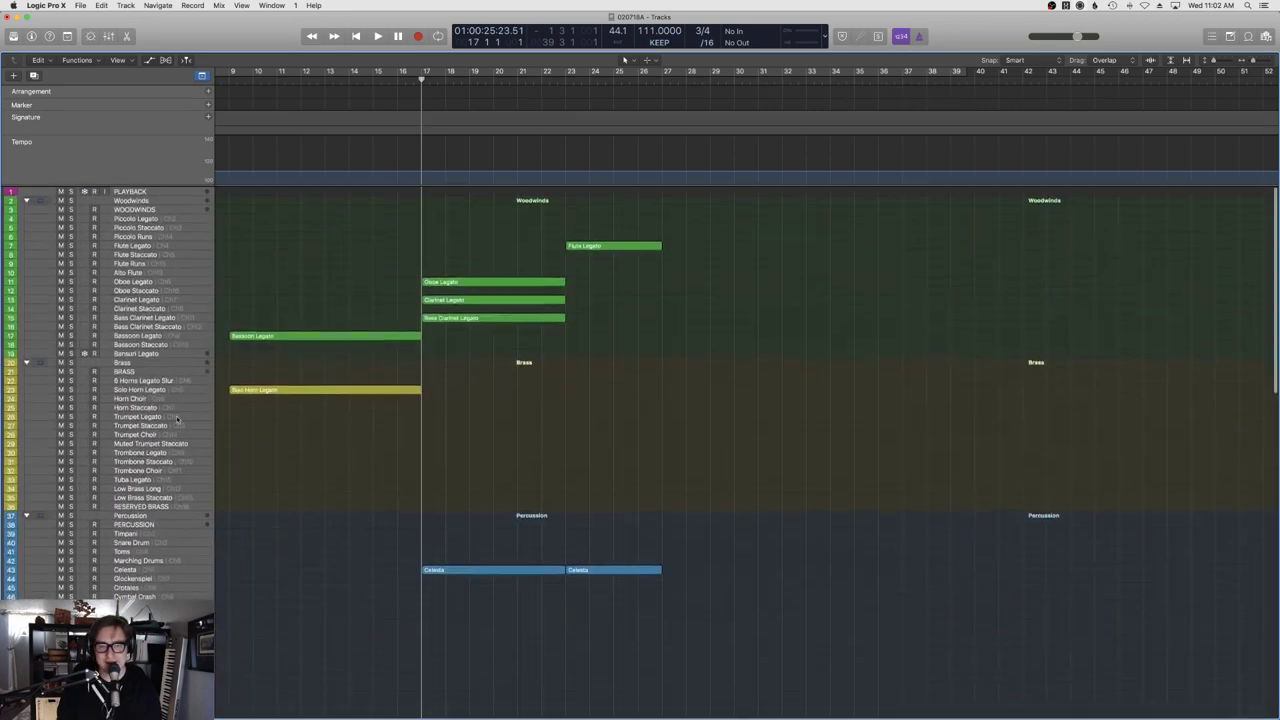
{"action": "left_click", "coordinate": [135, 380]}
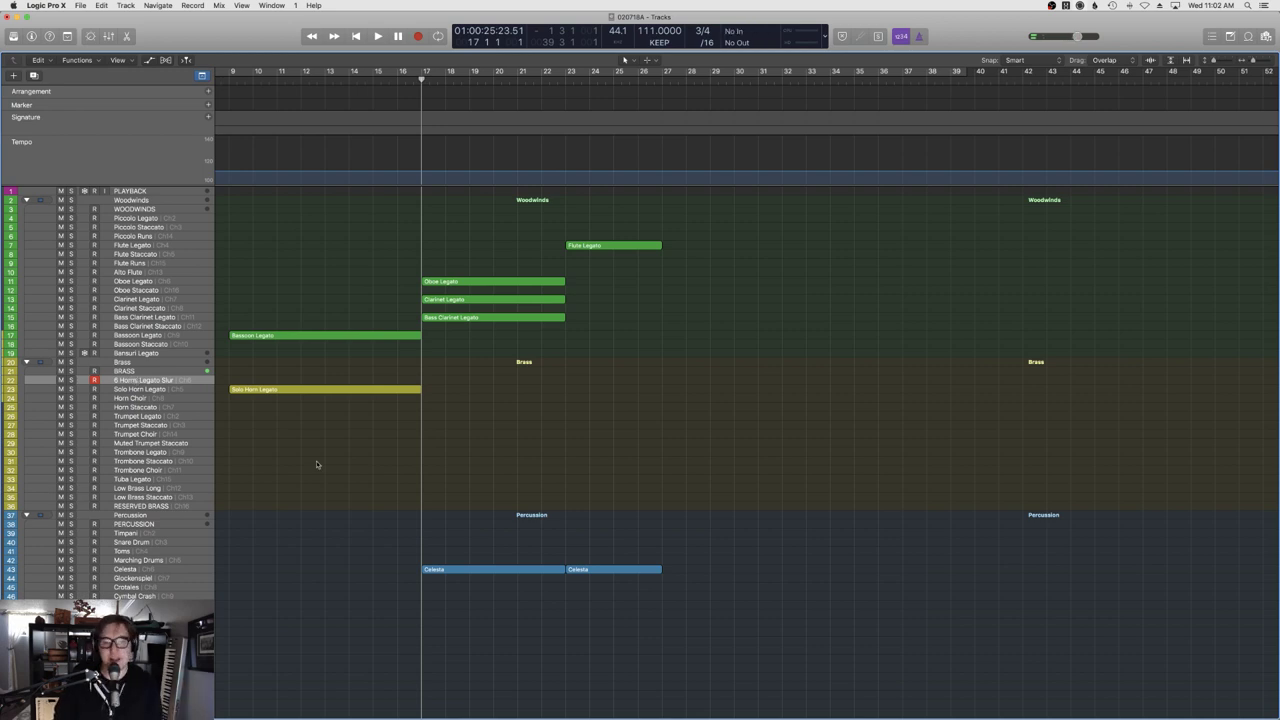
{"action": "scroll", "coordinate": [552, 470], "scroll_direction": "down", "scroll_amount": 10}
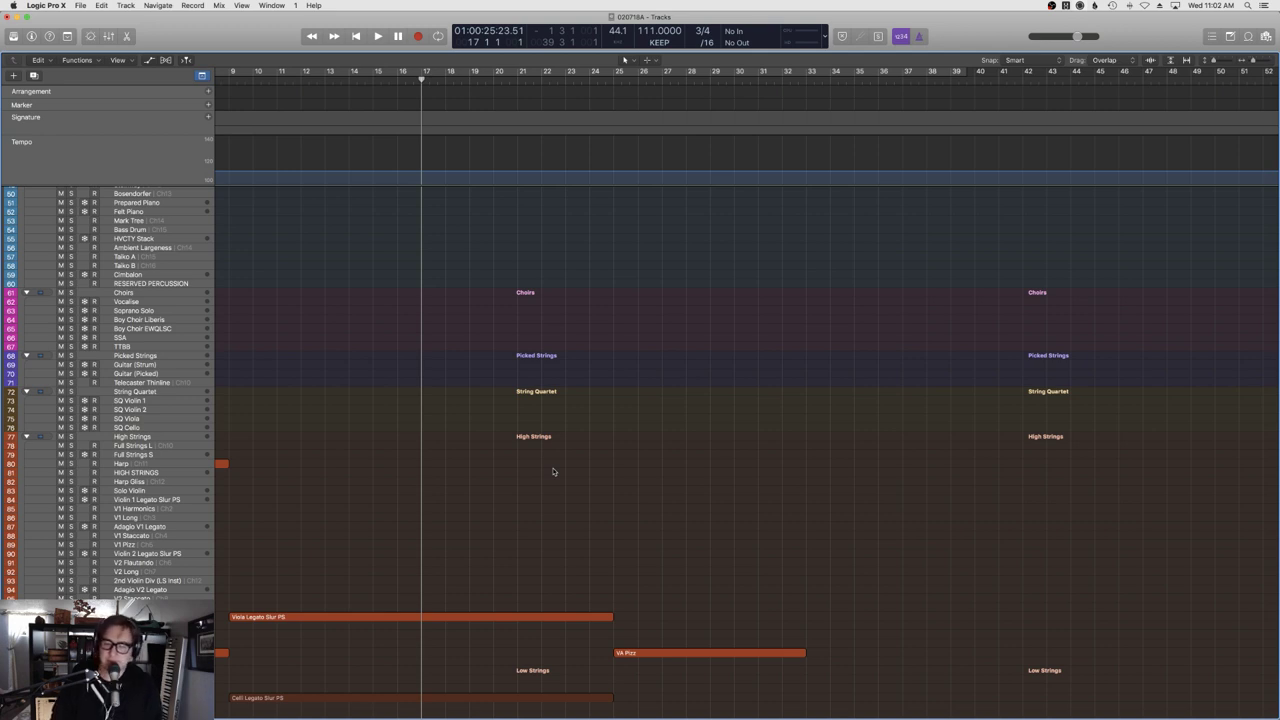
{"action": "scroll", "coordinate": [369, 483], "scroll_direction": "down", "scroll_amount": 10}
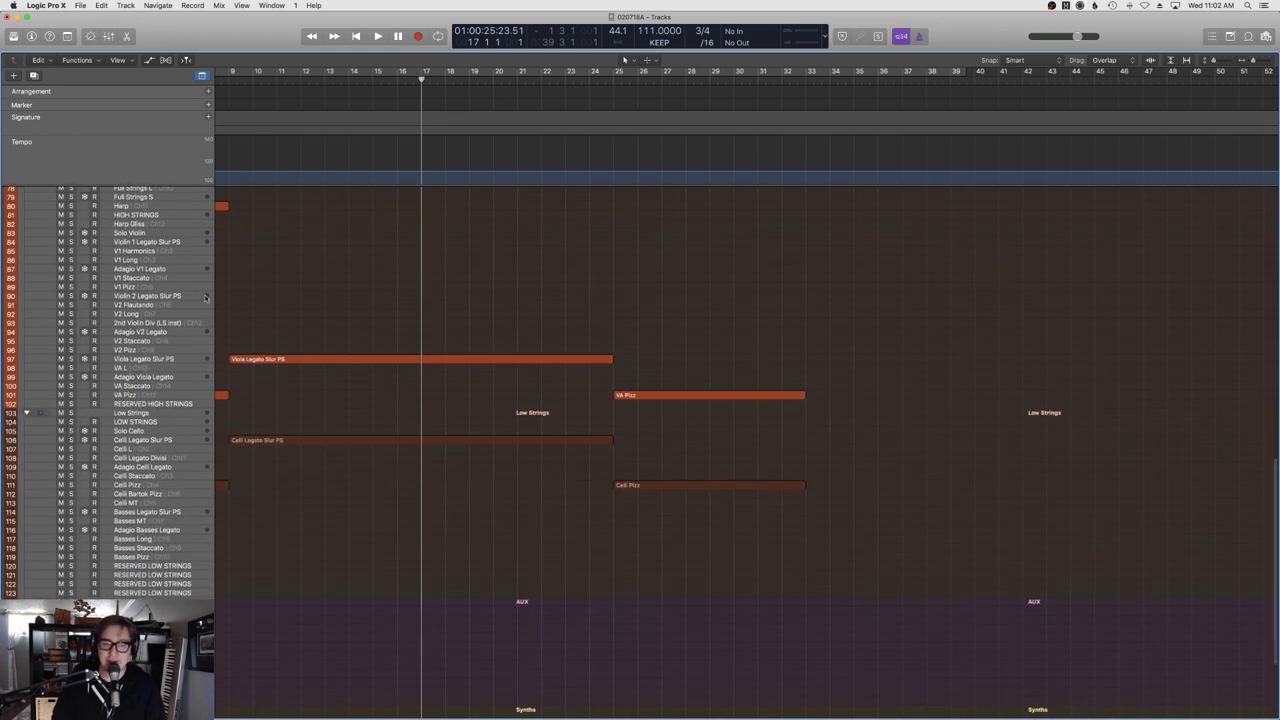
{"action": "left_click", "coordinate": [206, 297]}
Copy the Oboe Legato region and paste it at bar 17 on the Violin 2 Legato Slur PS track.
{"action": "scroll", "coordinate": [330, 301], "scroll_direction": "up", "scroll_amount": 20}
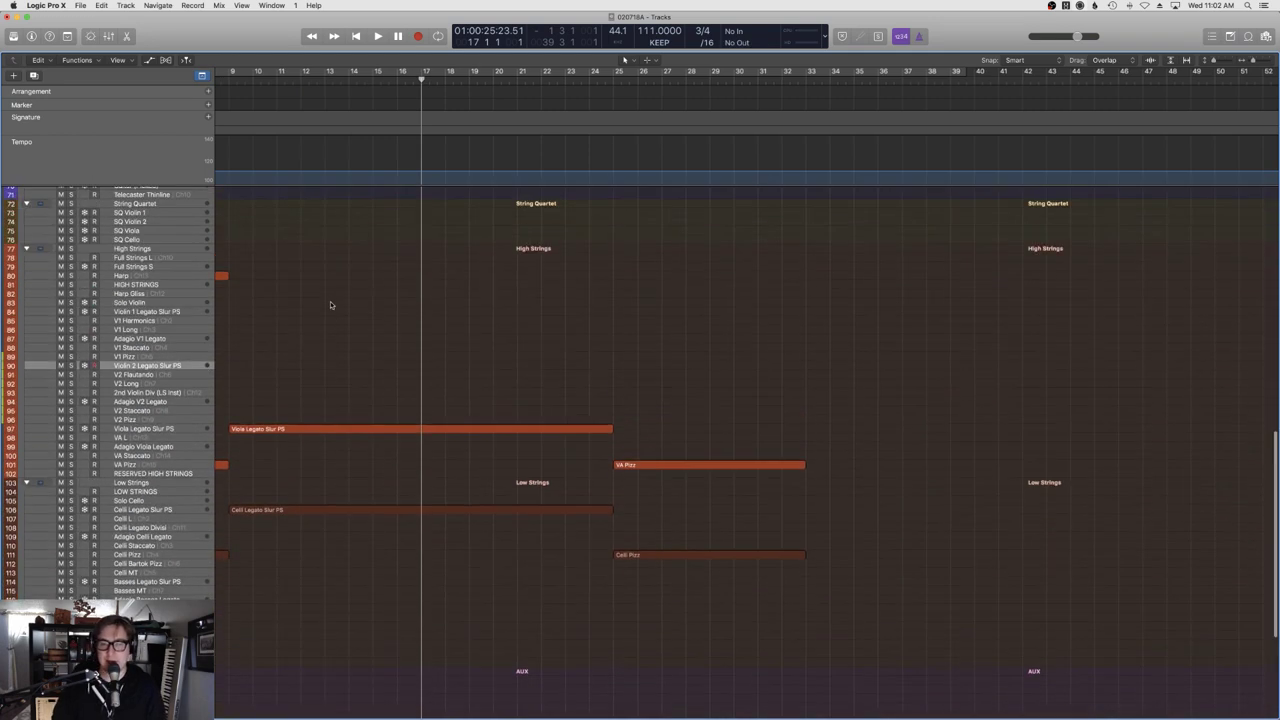
{"action": "scroll", "coordinate": [330, 305], "scroll_direction": "up", "scroll_amount": 7}
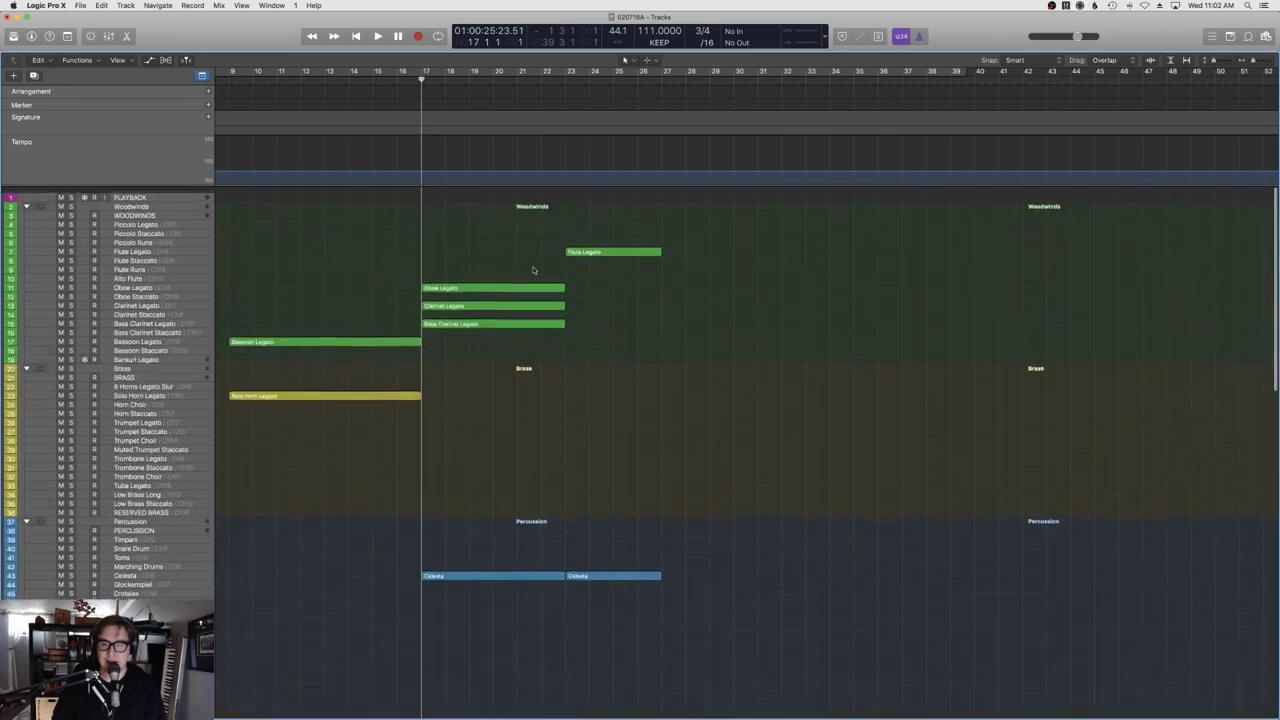
{"action": "left_click", "coordinate": [502, 281]}
{"action": "scroll", "coordinate": [502, 281], "scroll_direction": "down", "scroll_amount": 20}
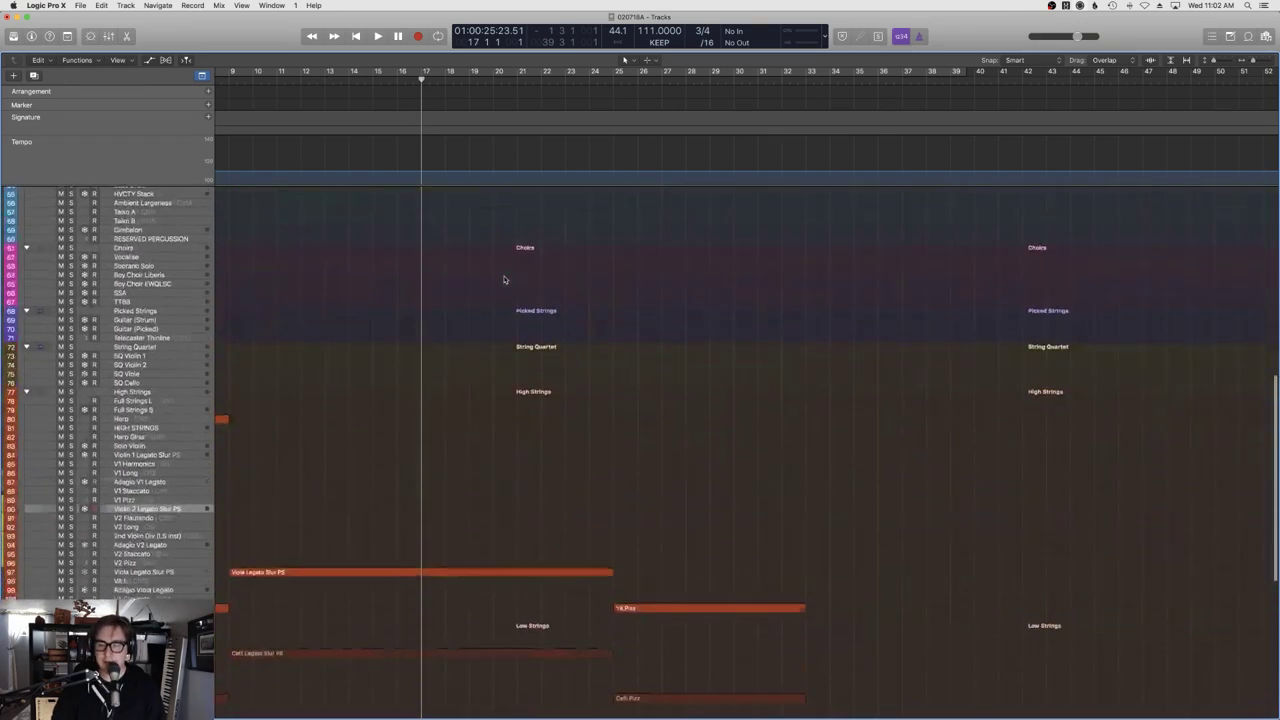
{"action": "left_click", "coordinate": [101, 5]}
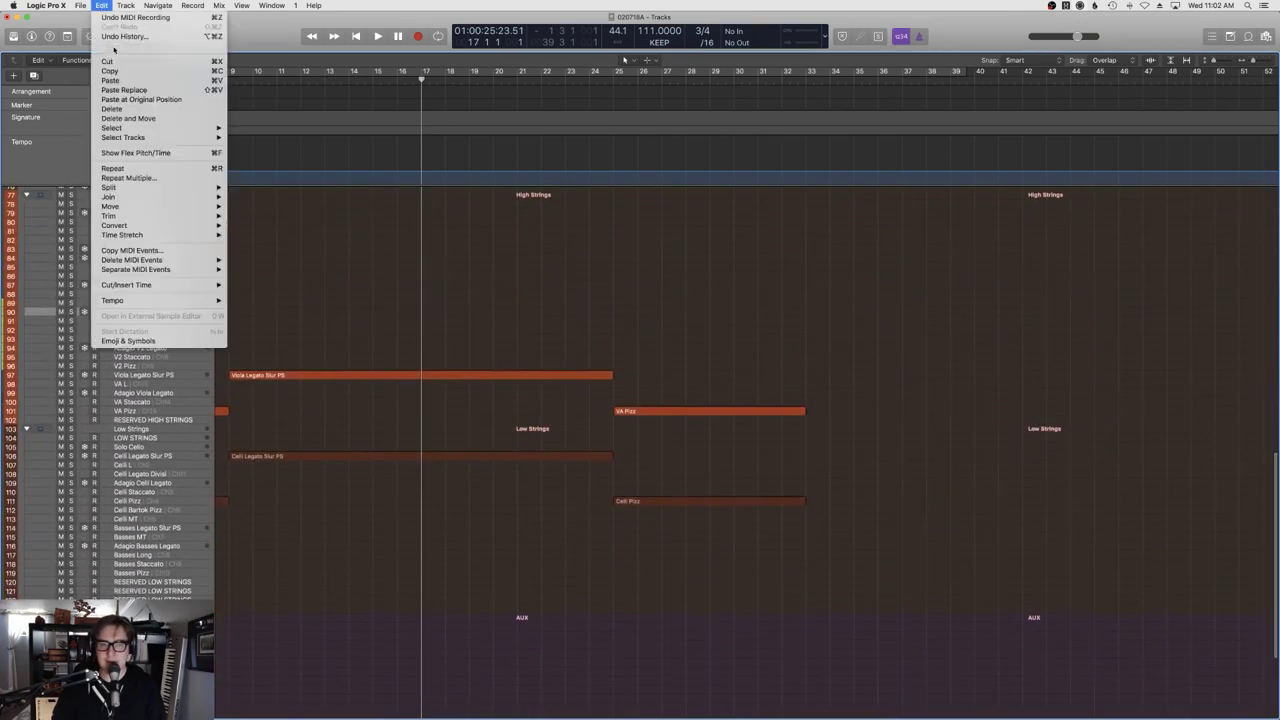
{"action": "left_click", "coordinate": [130, 107]}
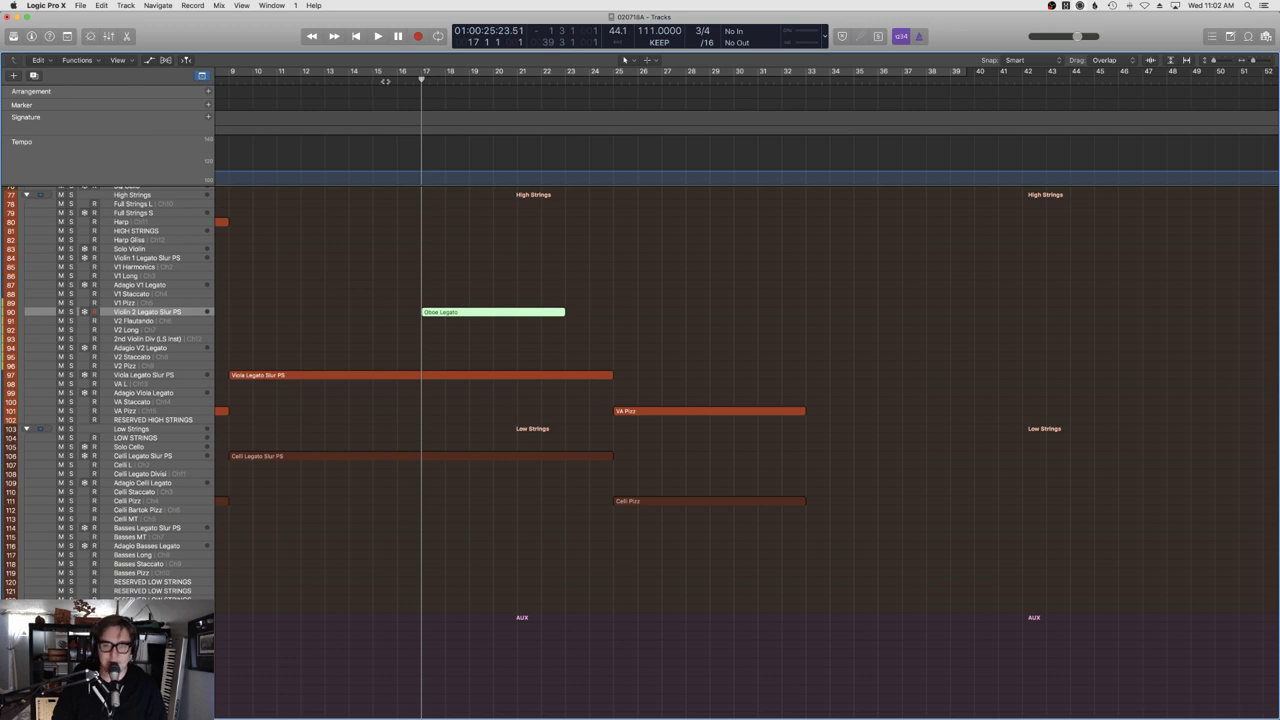
Play from about bar 15 with the pasted region deselected, reviewing the second violin line against the woodwinds and celesta.
{"action": "key", "text": "space"}
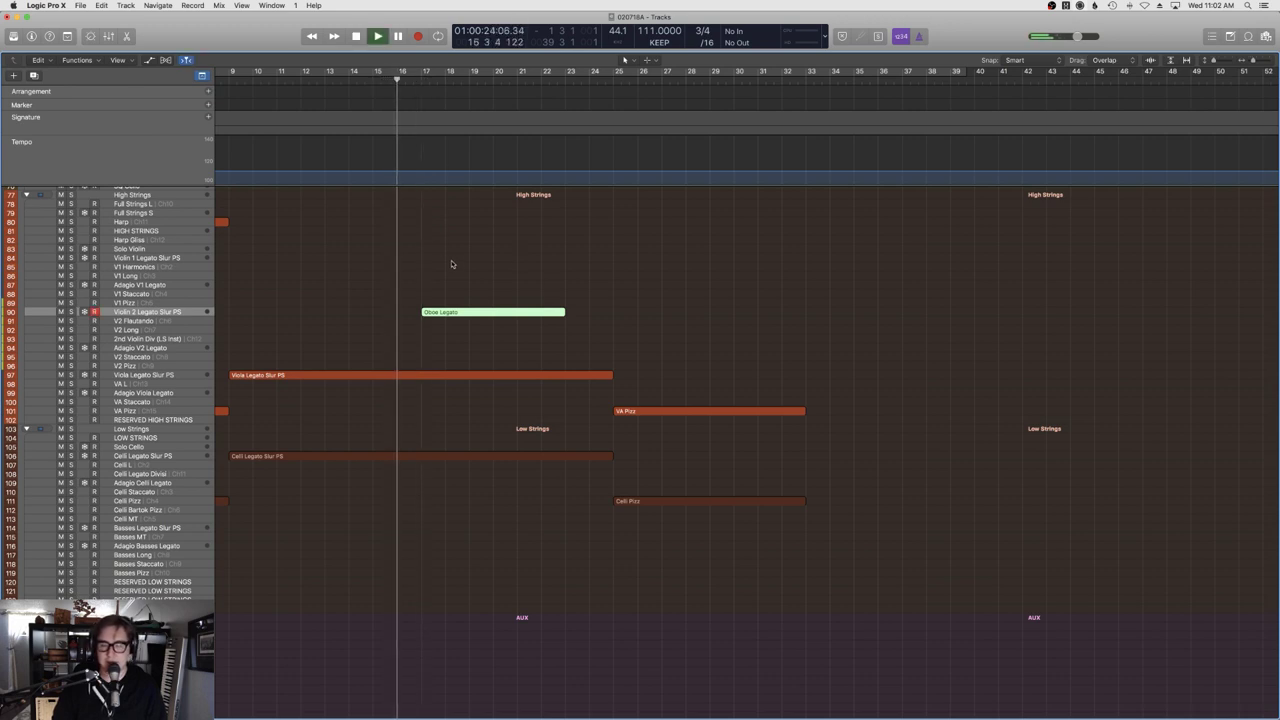
{"action": "left_click", "coordinate": [457, 264]}
{"action": "scroll", "coordinate": [459, 265], "scroll_direction": "up", "scroll_amount": 3}
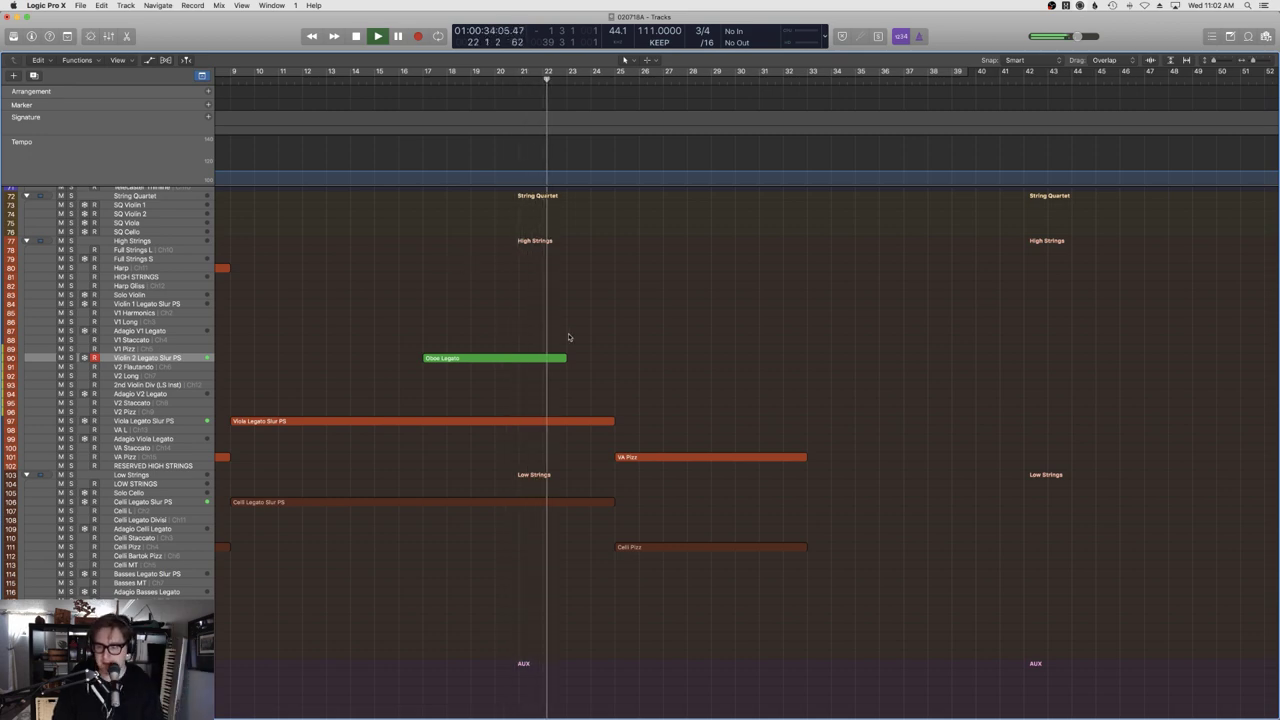
{"action": "scroll", "coordinate": [566, 337], "scroll_direction": "up", "scroll_amount": 15}
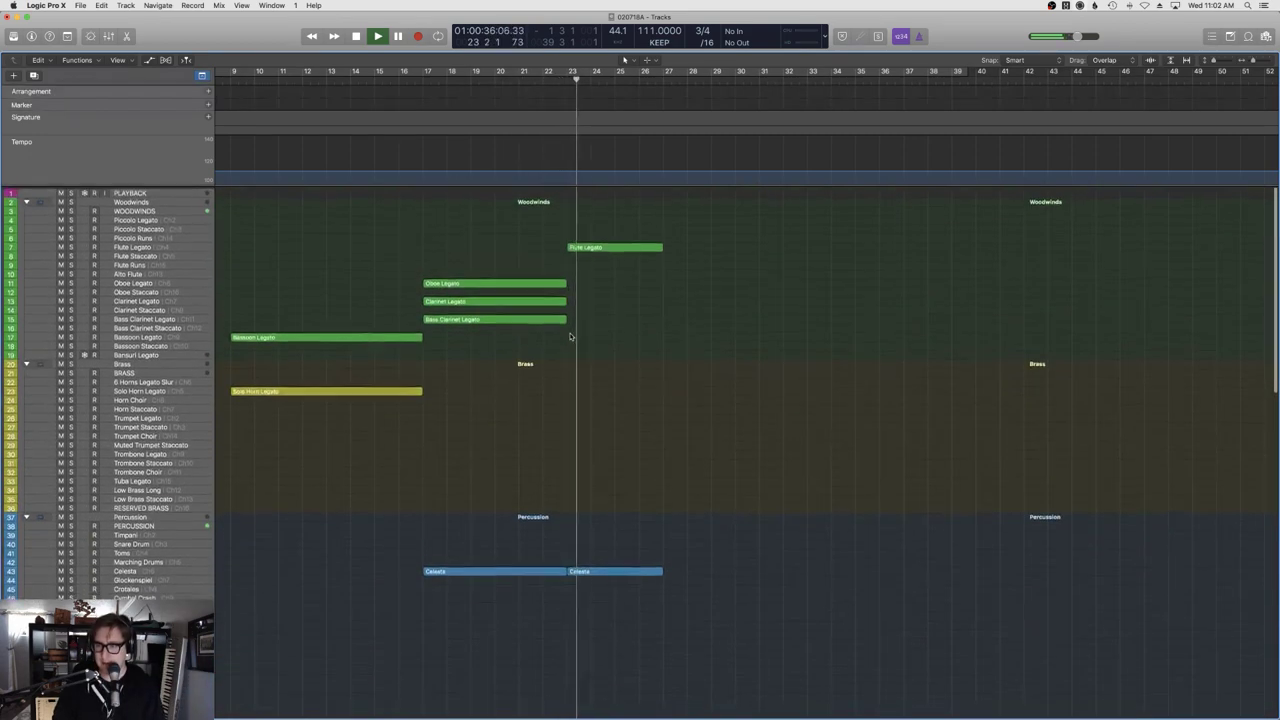
{"action": "scroll", "coordinate": [570, 337], "scroll_direction": "down", "scroll_amount": 15}
{"action": "scroll", "coordinate": [570, 337], "scroll_direction": "up", "scroll_amount": 2}
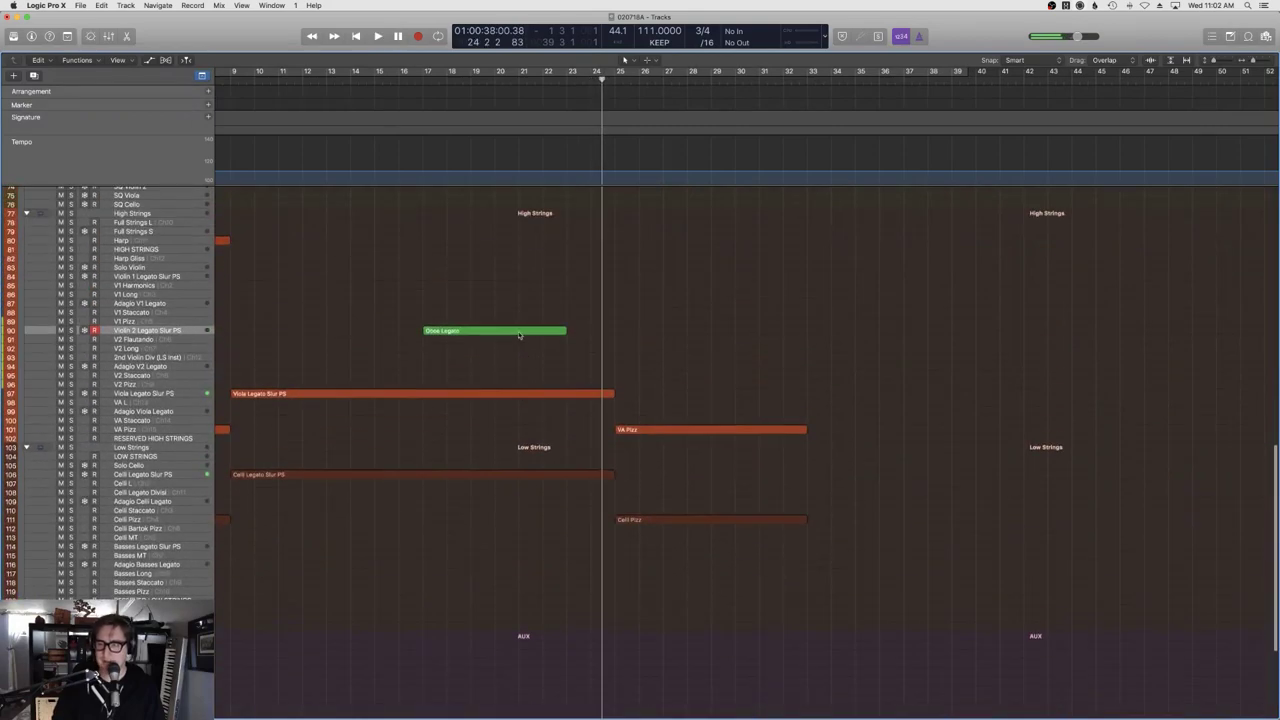
Open the copied Oboe Legato region on the Violin 2 track in the Piano Roll and display its MIDI controller curve.
{"action": "left_click", "coordinate": [517, 331]}
{"action": "key", "text": "space"}
{"action": "key", "text": "n"}
{"action": "key", "text": "p"}
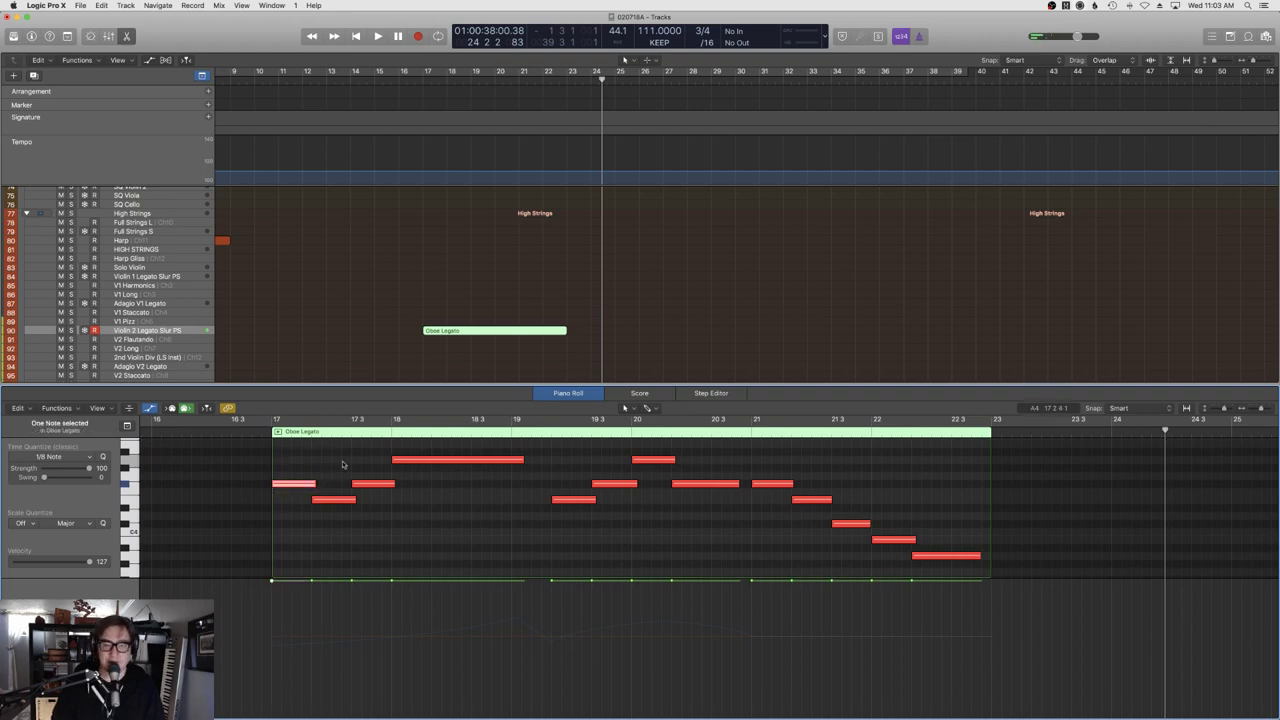
{"action": "right_click", "coordinate": [74, 448]}
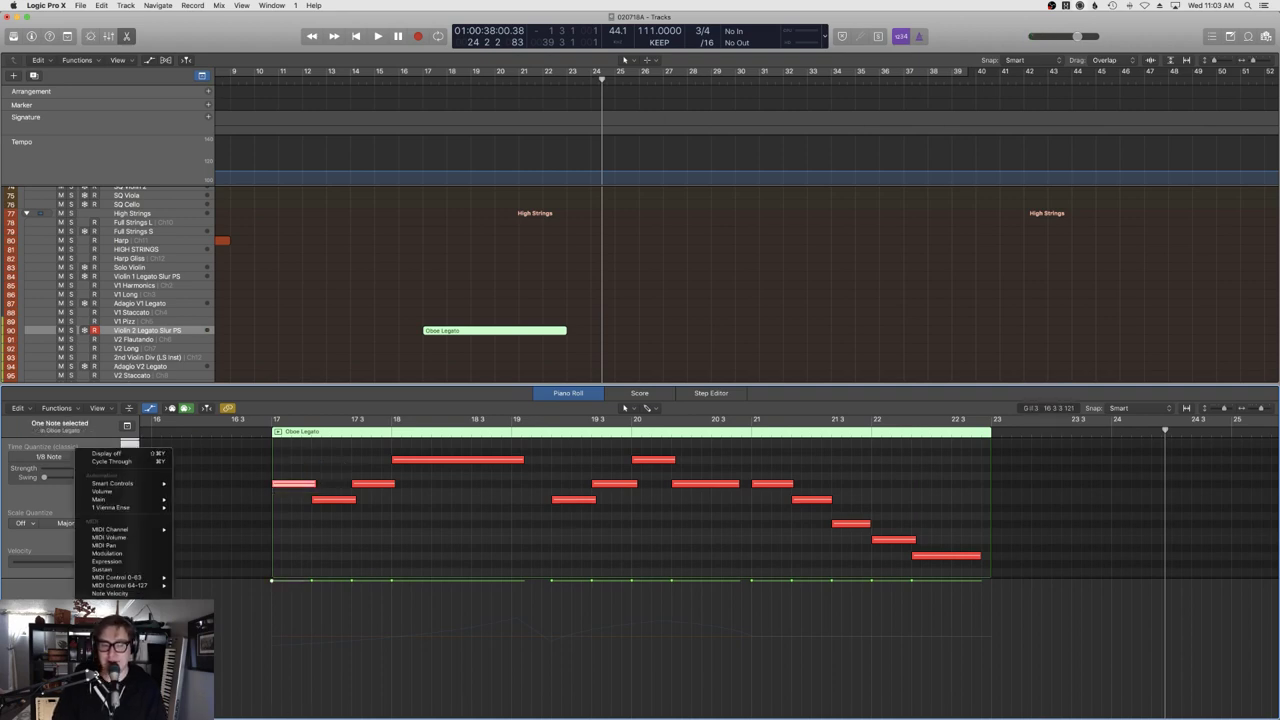
{"action": "left_click", "coordinate": [198, 545]}
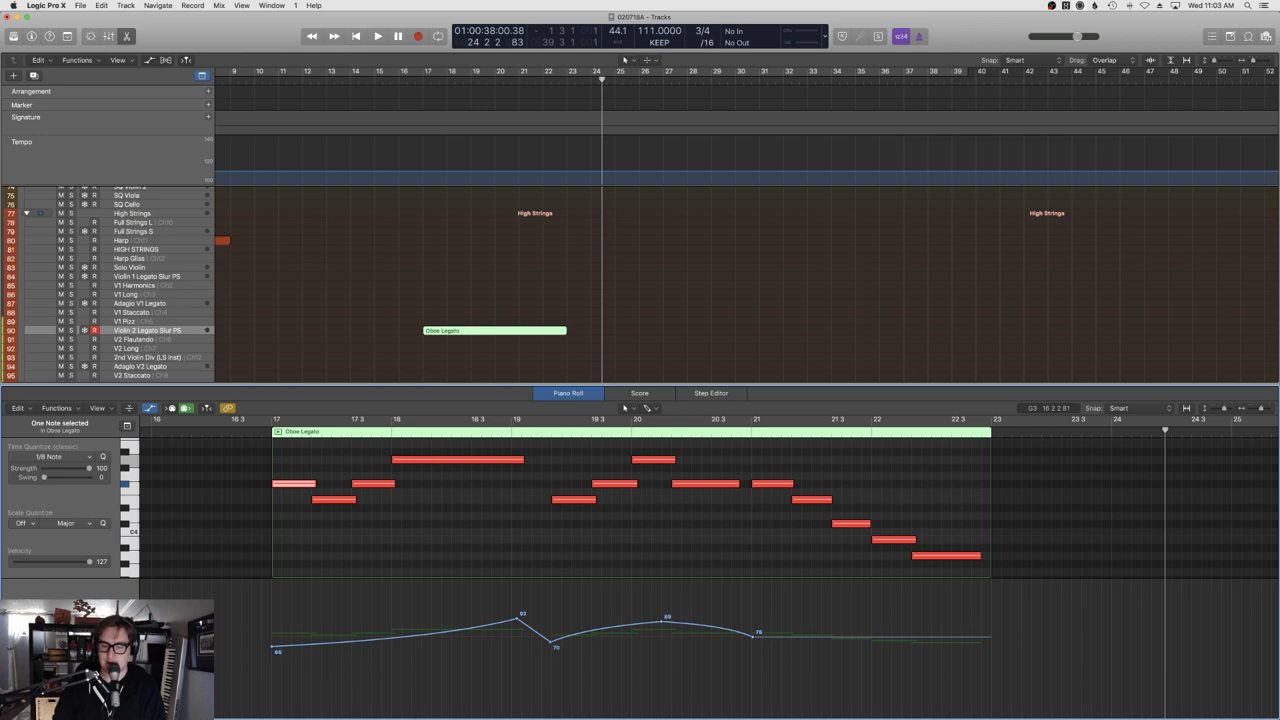
Shape the copied region's controller curve at 33, with a swell between bars 18 and 19 peaking at about 72.
{"action": "left_click", "coordinate": [88, 456]}
{"action": "left_click", "coordinate": [500, 603]}
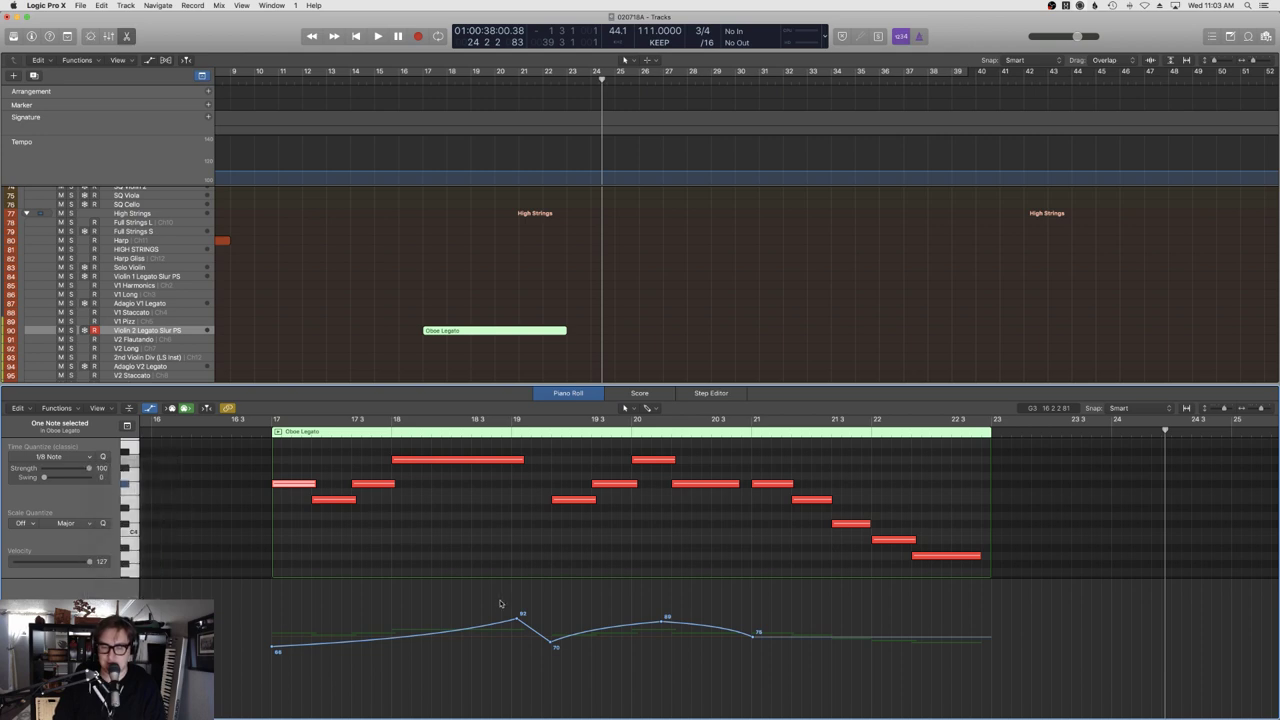
{"action": "left_click_drag", "start_coordinate": [500, 630], "coordinate": [500, 680]}
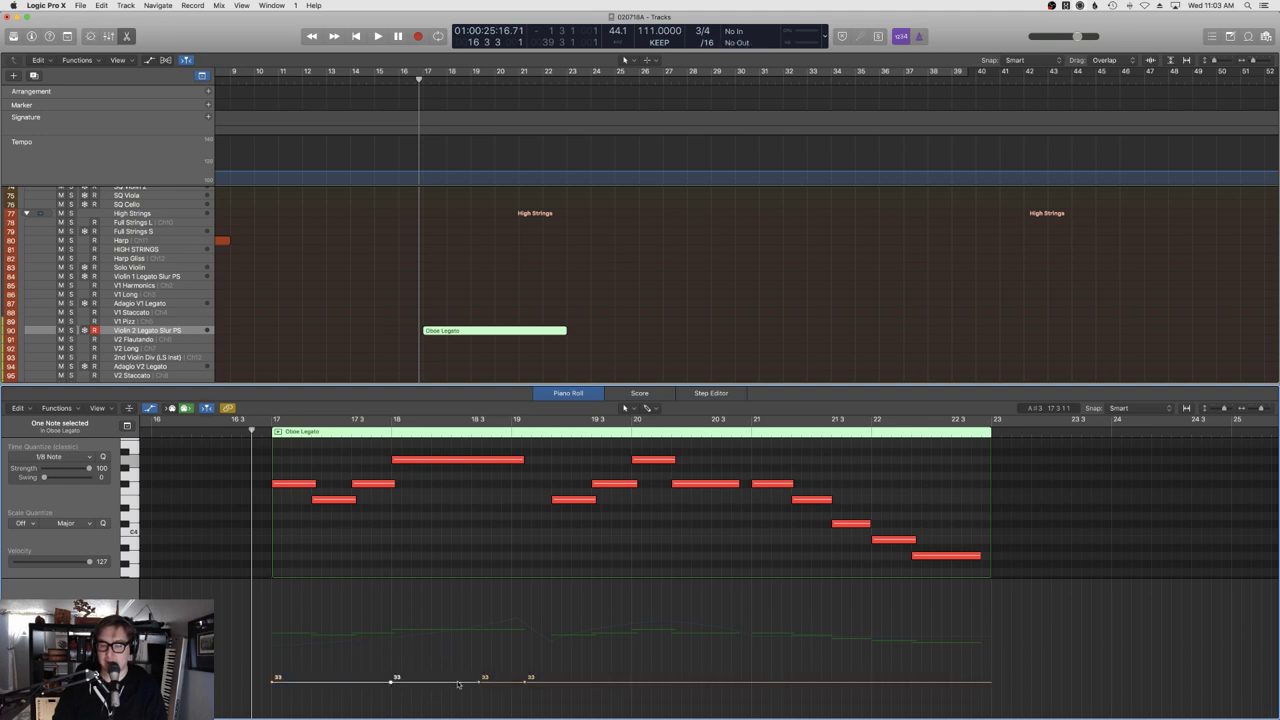
{"action": "left_click_drag", "start_coordinate": [484, 679], "coordinate": [478, 640]}
Play the second violin passage with its reshaped controller curve, and close the Piano Roll to review the surrounding tracks.
{"action": "key", "text": "space"}
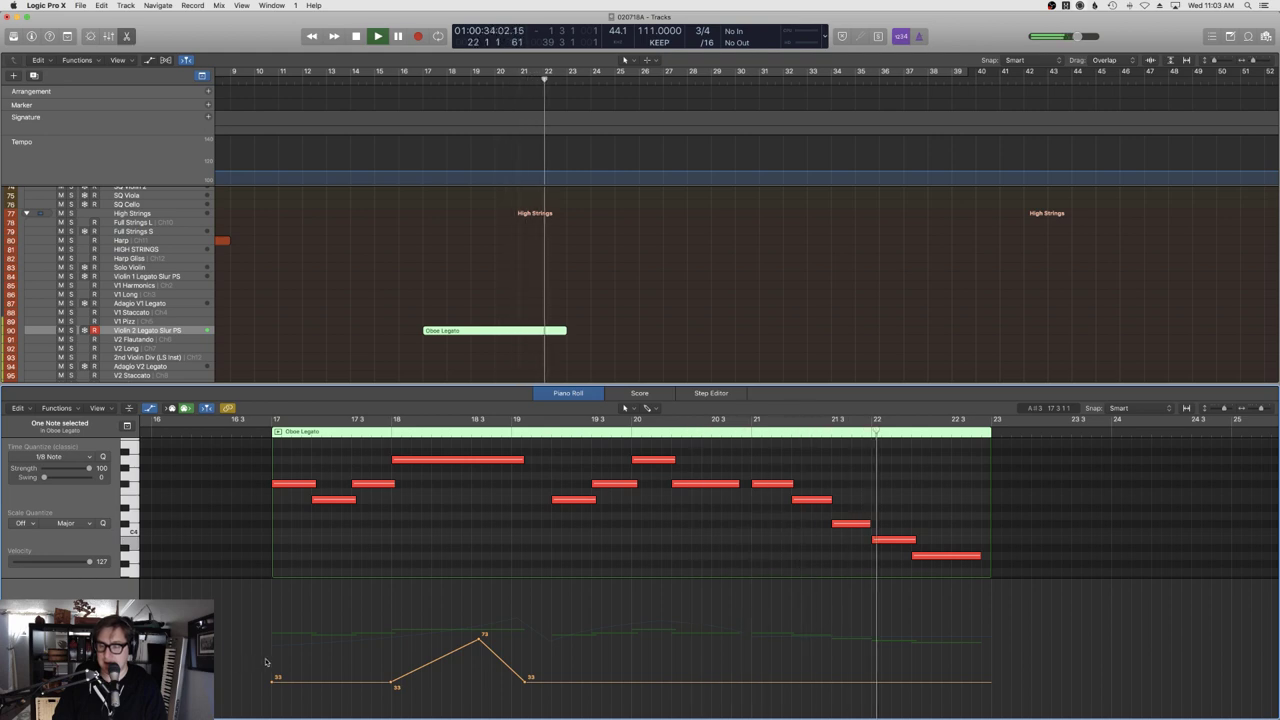
{"action": "key", "text": "p"}
{"action": "scroll", "coordinate": [660, 418], "scroll_direction": "up", "scroll_amount": 10}
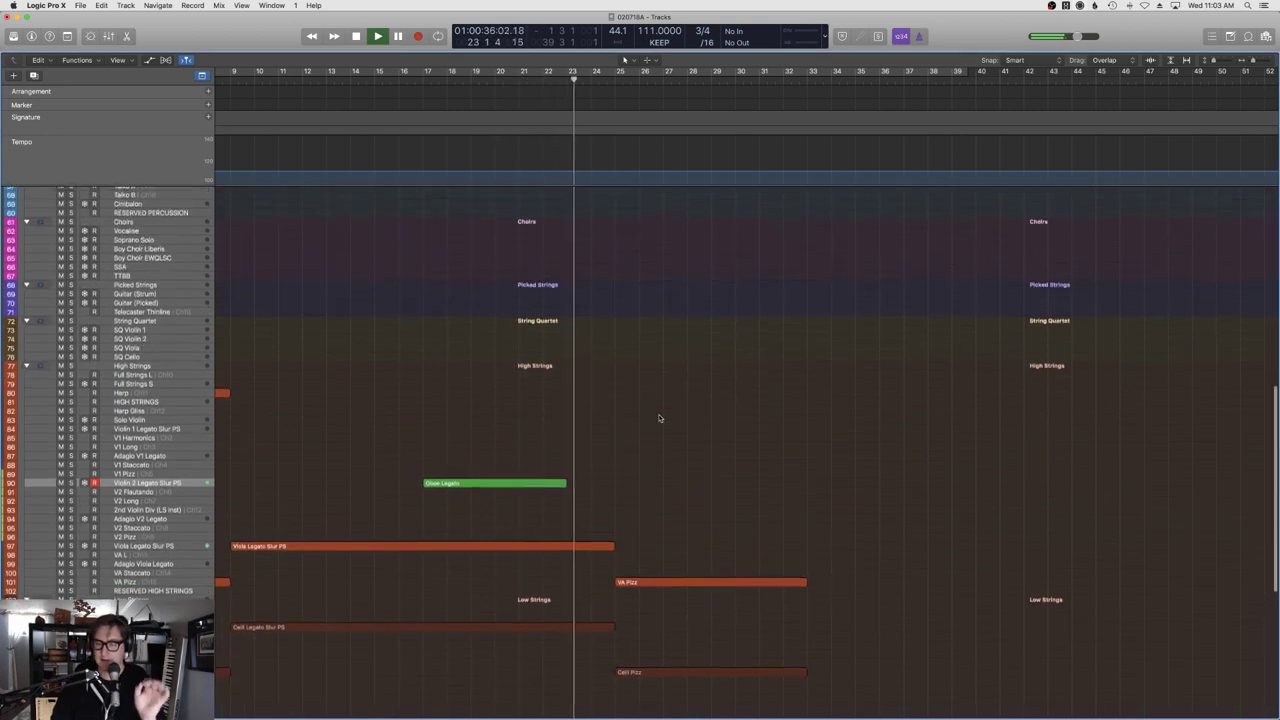
{"action": "scroll", "coordinate": [334, 394], "scroll_direction": "up", "scroll_amount": 2}
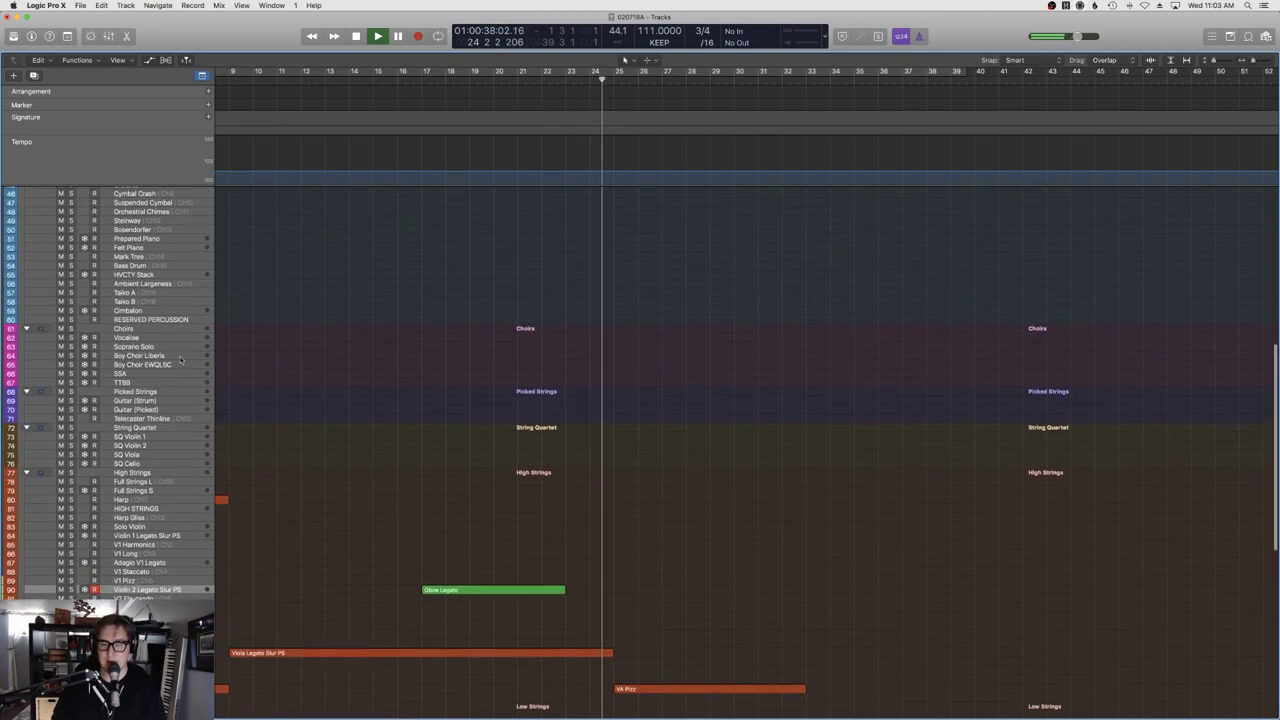
Select the Boy Choir Liberia track in the choirs, and switch to the Boy Choir EWQLSC track.
{"action": "left_click", "coordinate": [160, 357]}
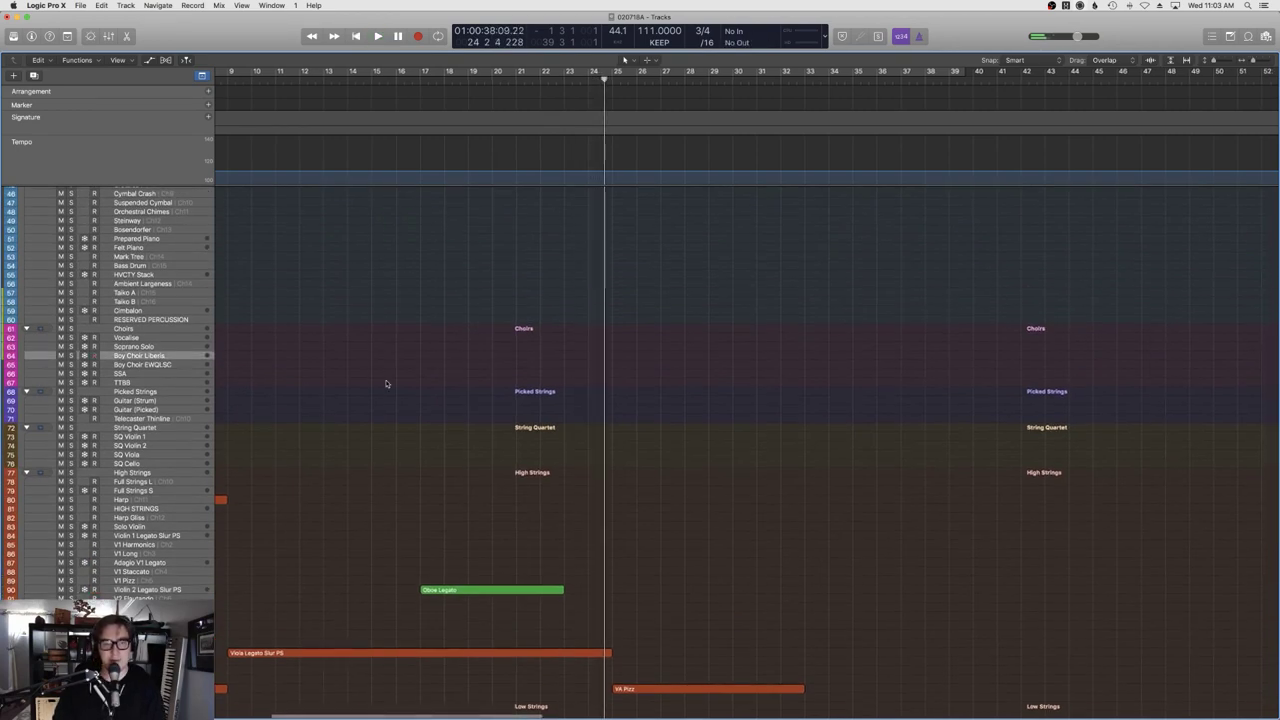
{"action": "left_click", "coordinate": [148, 366]}
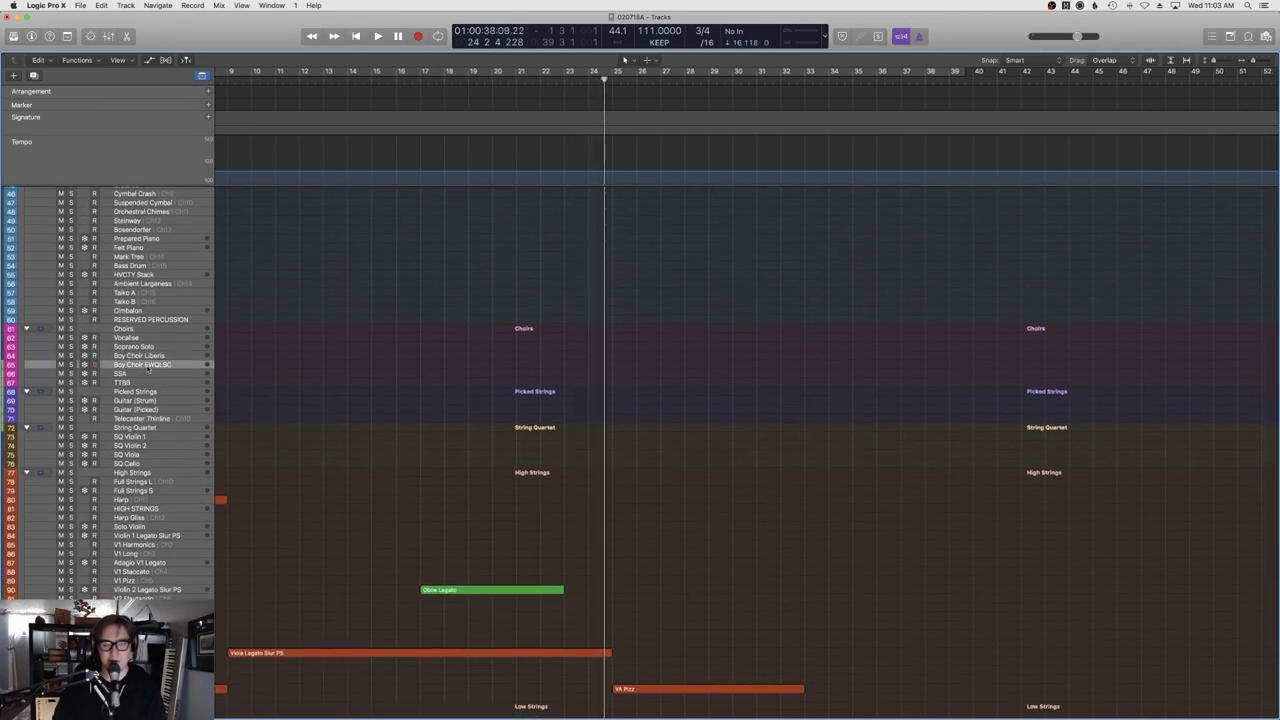
Open the Flute Legato region at bar 23 in the editor and examine the other parts' notation in the Score view.
{"action": "scroll", "coordinate": [514, 443], "scroll_direction": "up", "scroll_amount": 10}
{"action": "scroll", "coordinate": [514, 443], "scroll_direction": "right", "scroll_amount": 4}
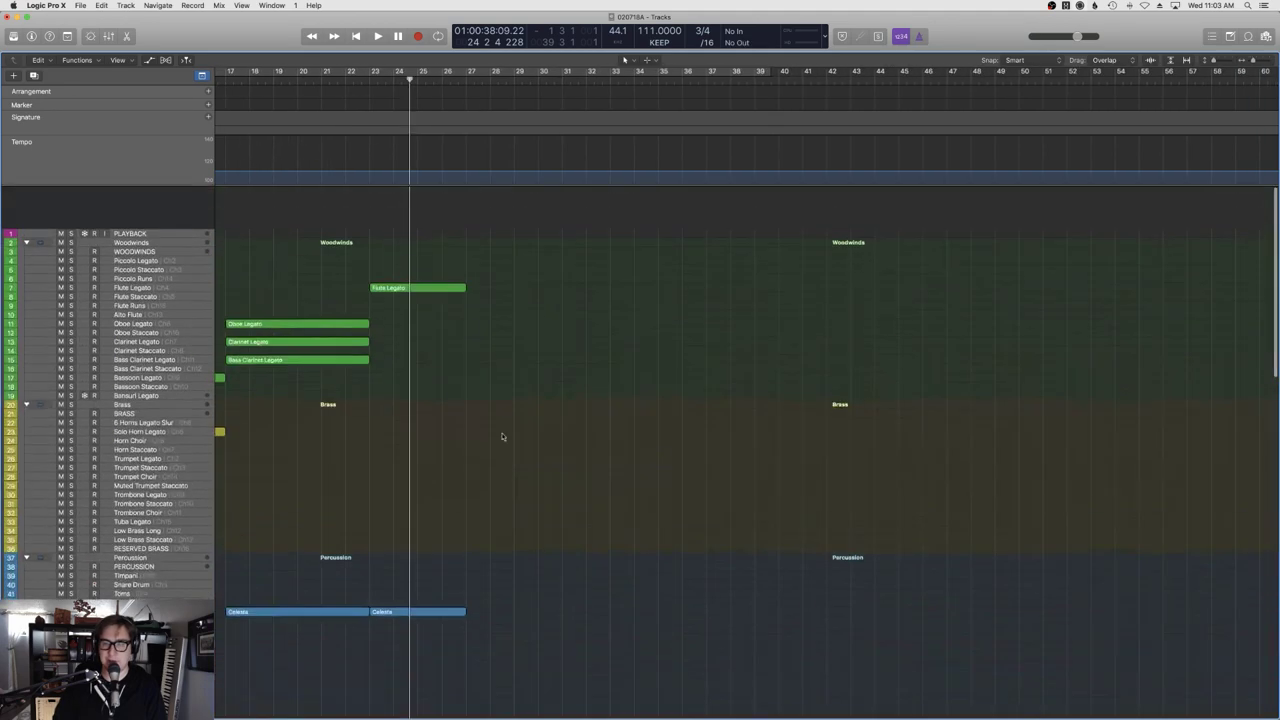
{"action": "left_click", "coordinate": [421, 249]}
{"action": "double_click", "coordinate": [421, 249]}
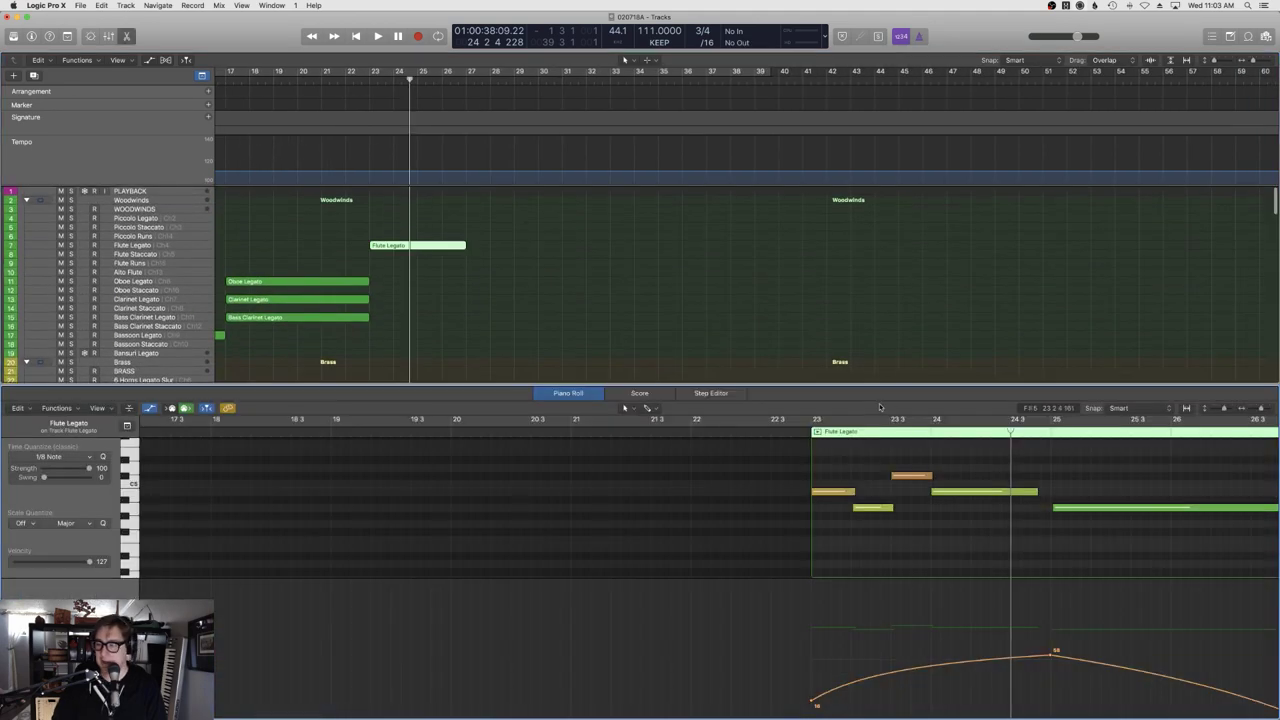
{"action": "left_click", "coordinate": [639, 393]}
{"action": "scroll", "coordinate": [677, 511], "scroll_direction": "down", "scroll_amount": 3}
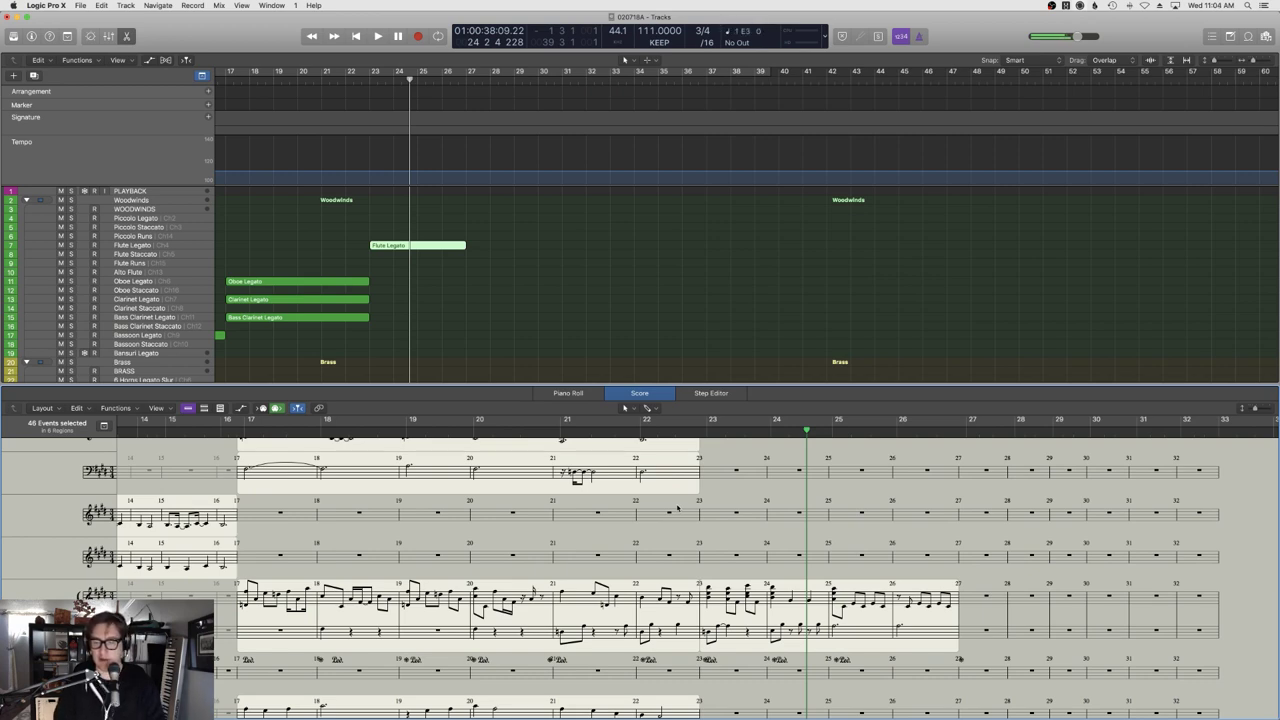
Play the passage around bar 25 alongside the notation, and close the Score editor to review the woodwind, percussion and choir tracks.
{"action": "key", "text": "space"}
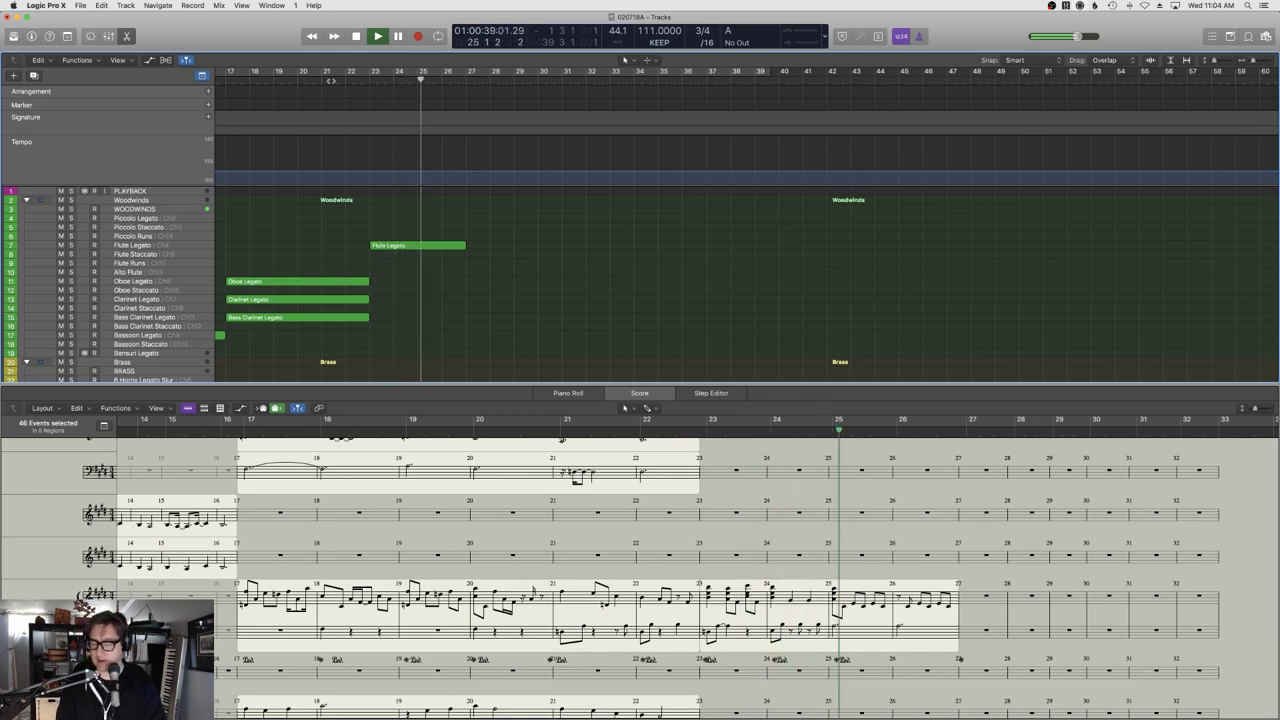
{"action": "key", "text": "space"}
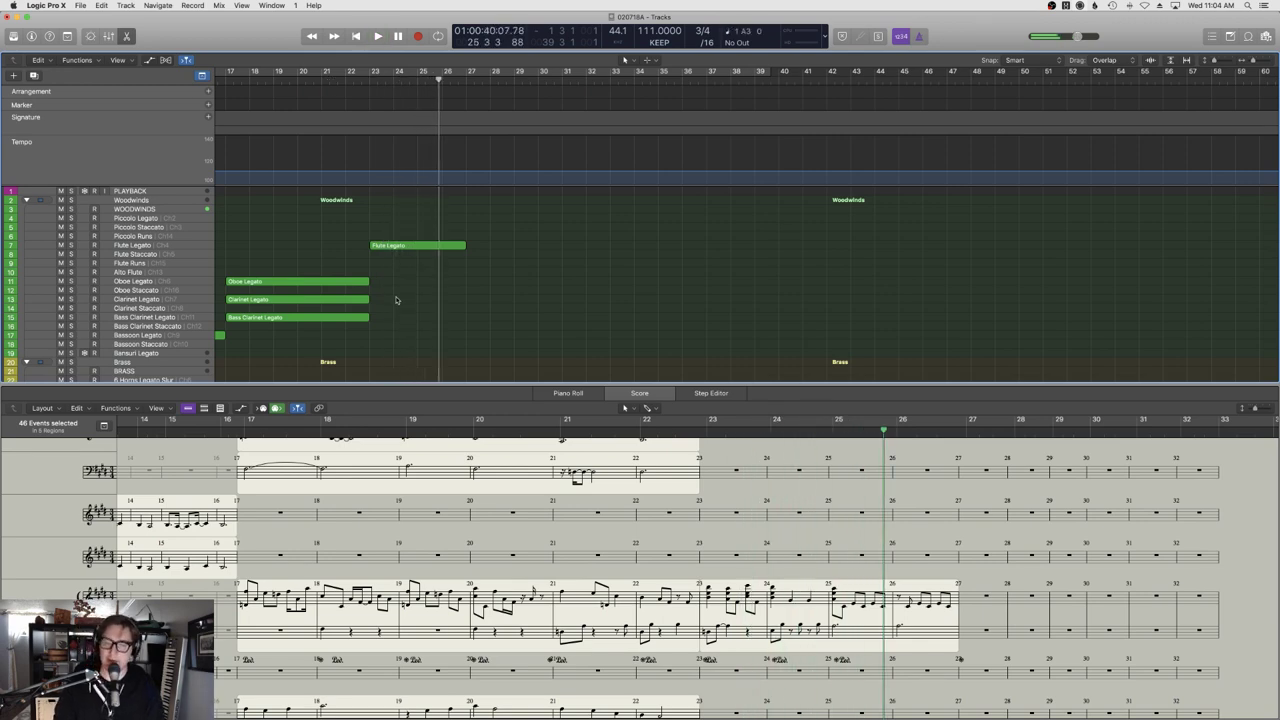
{"action": "key", "text": "e"}
{"action": "scroll", "coordinate": [220, 435], "scroll_direction": "down", "scroll_amount": 10}
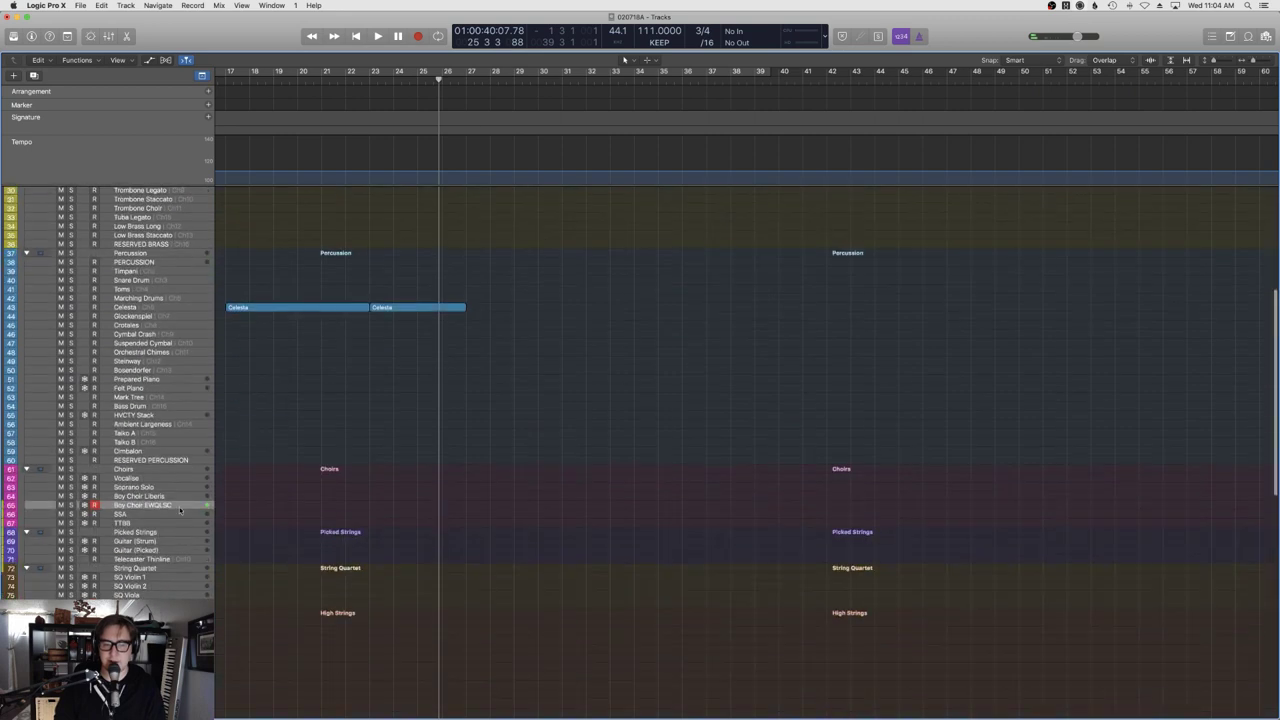
{"action": "scroll", "coordinate": [377, 190], "scroll_direction": "up", "scroll_amount": 9}
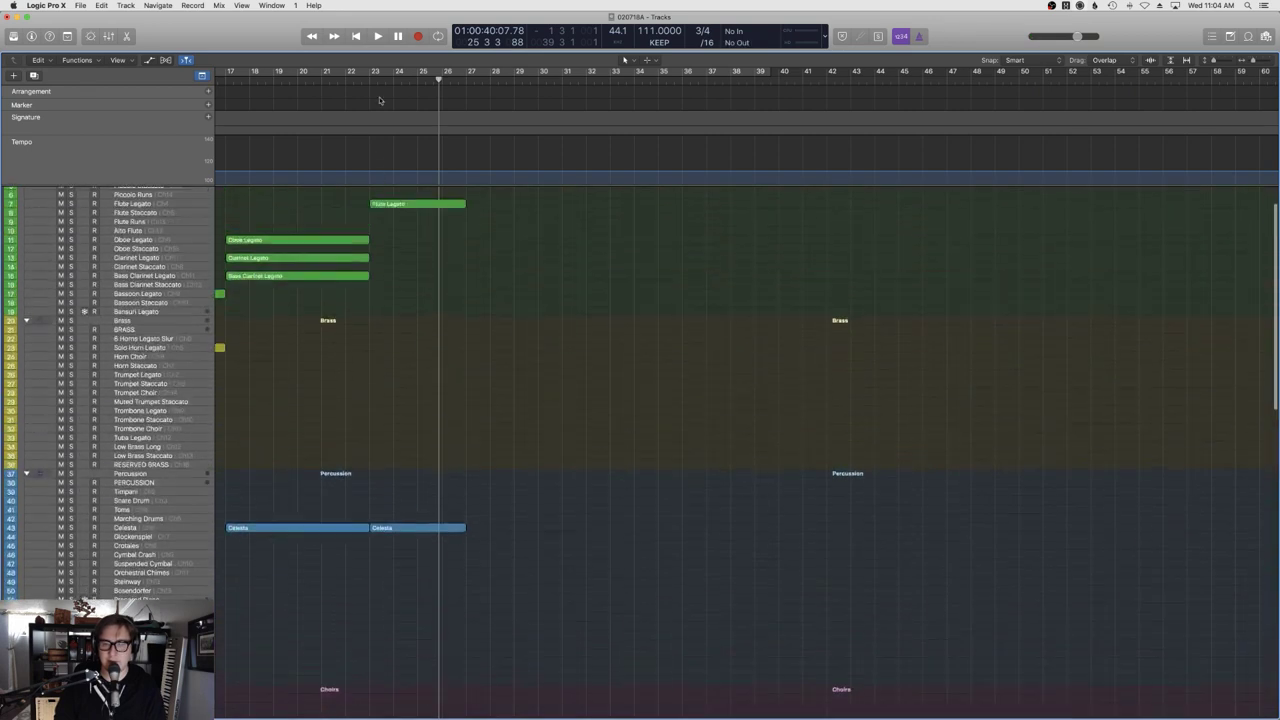
Audition choir tracks such as SSA and Vocalise against the passage from about bar 22, and settle on the Boy Choir Liberia track.
{"action": "left_click", "coordinate": [348, 88]}
{"action": "key", "text": "space"}
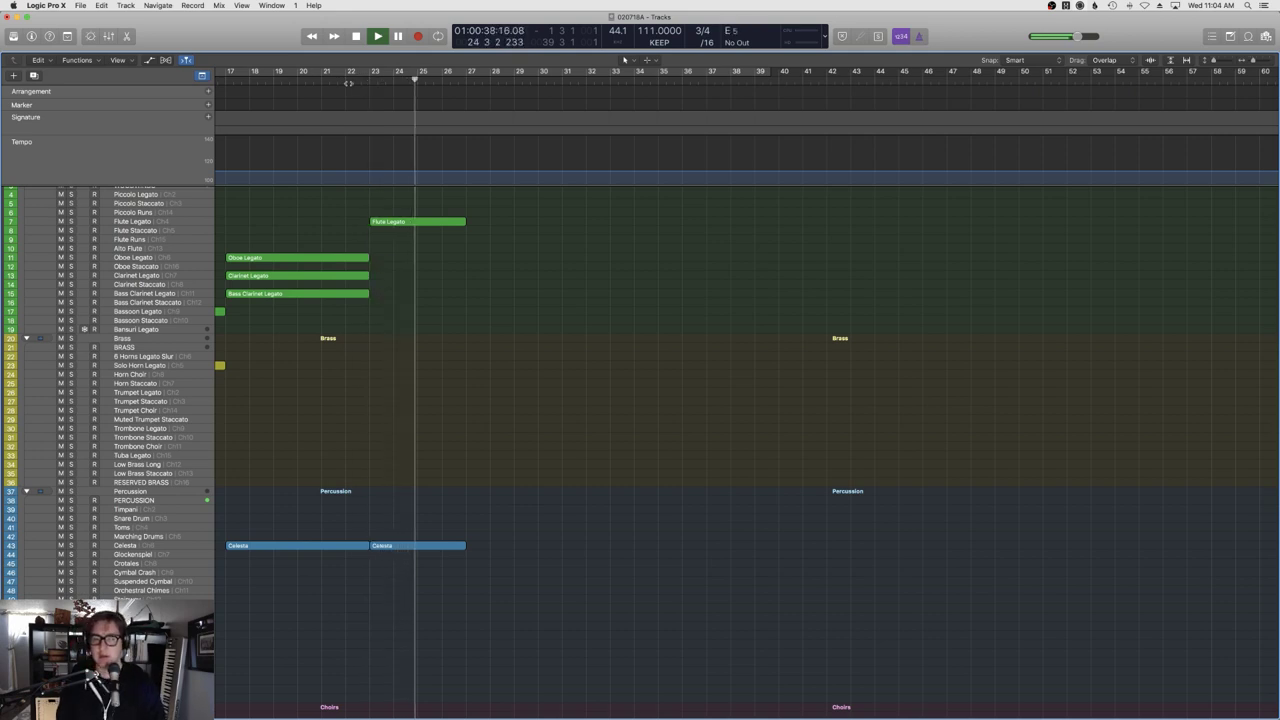
{"action": "scroll", "coordinate": [359, 487], "scroll_direction": "down", "scroll_amount": 10}
{"action": "left_click", "coordinate": [198, 404]}
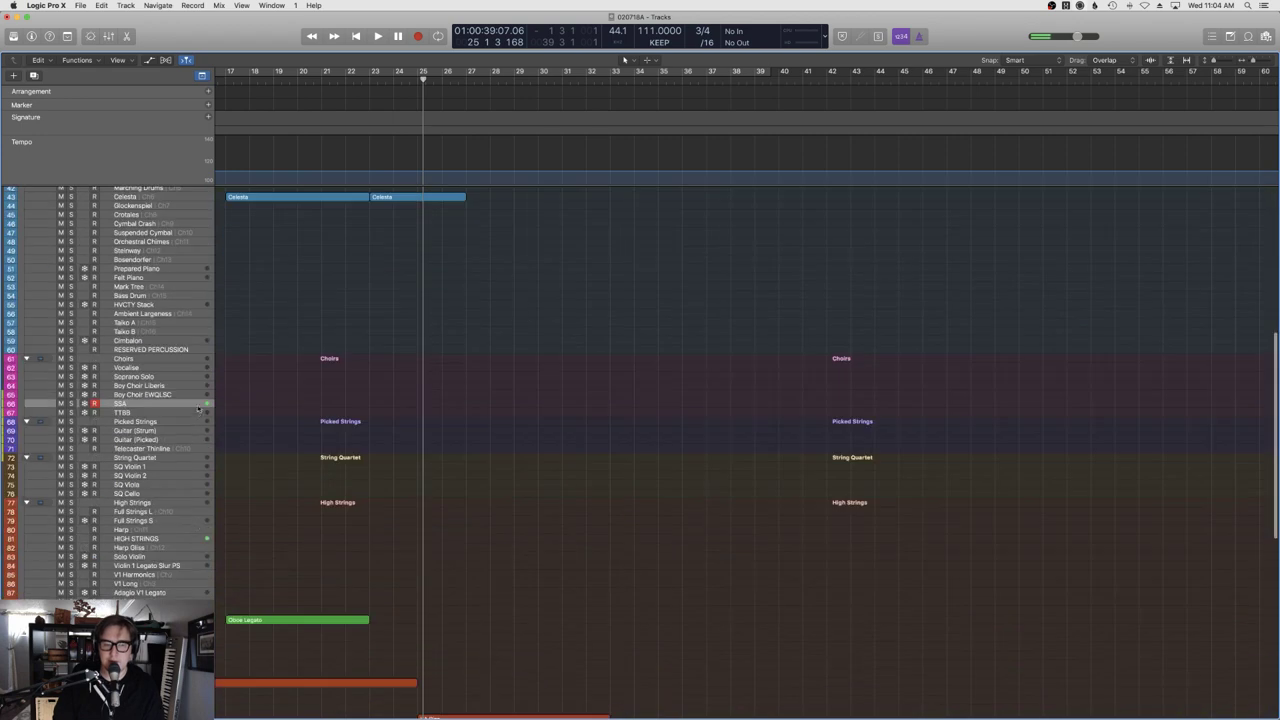
{"action": "left_click", "coordinate": [130, 368]}
{"action": "left_click", "coordinate": [346, 74]}
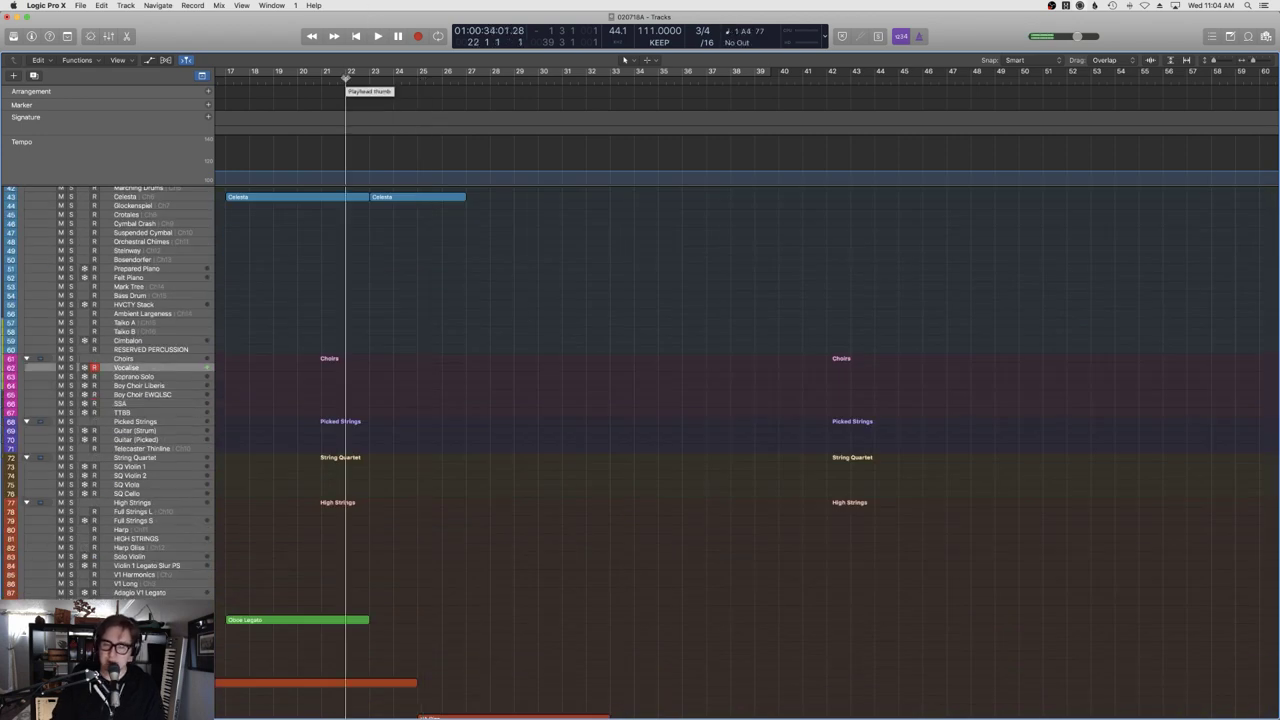
{"action": "left_click", "coordinate": [150, 385]}
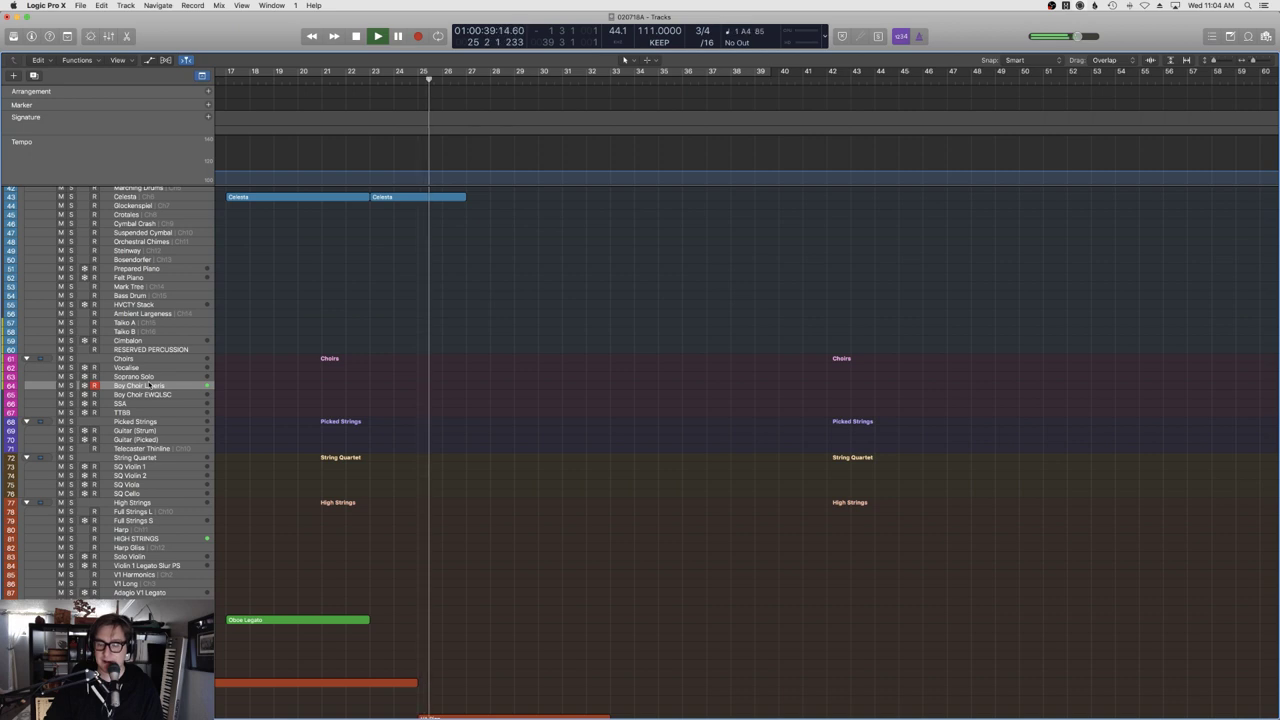
{"action": "key", "text": "space"}
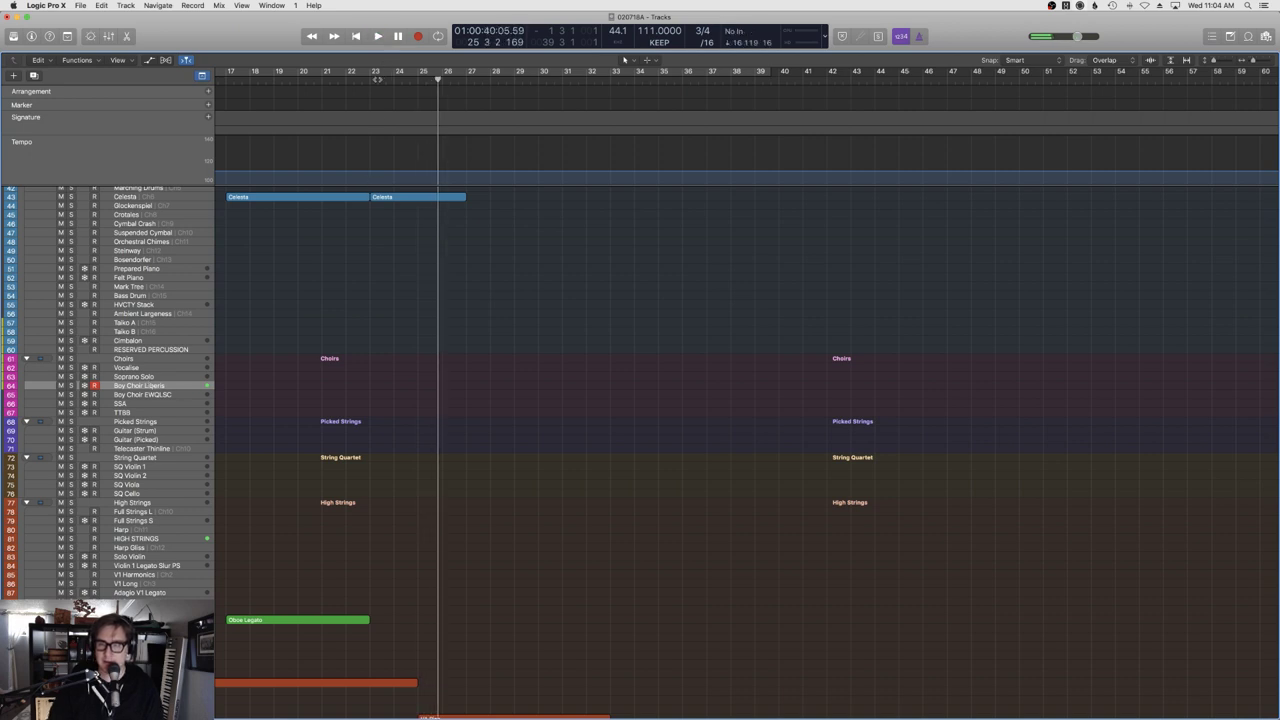
Record a boy choir part on the Boy Choir Liberia track from bar 23 to the start of bar 27.
{"action": "left_click", "coordinate": [101, 5]}
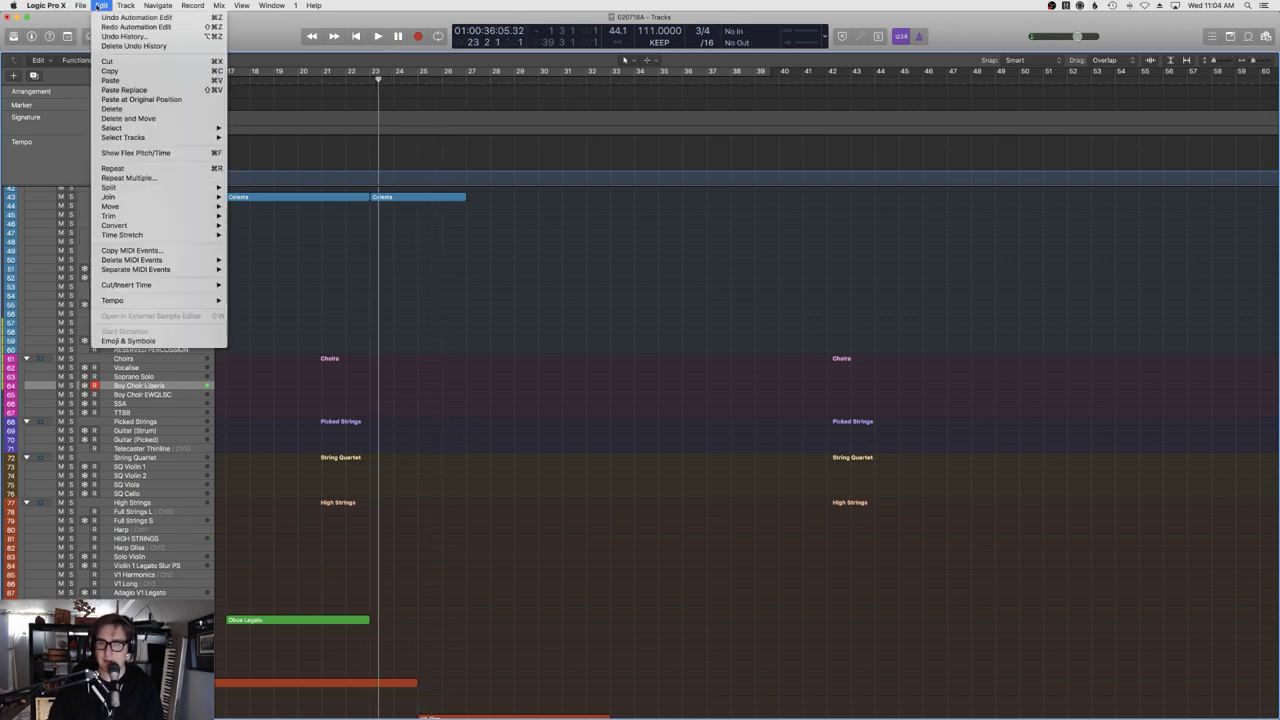
{"action": "left_click", "coordinate": [105, 26]}
{"action": "key", "text": "r"}
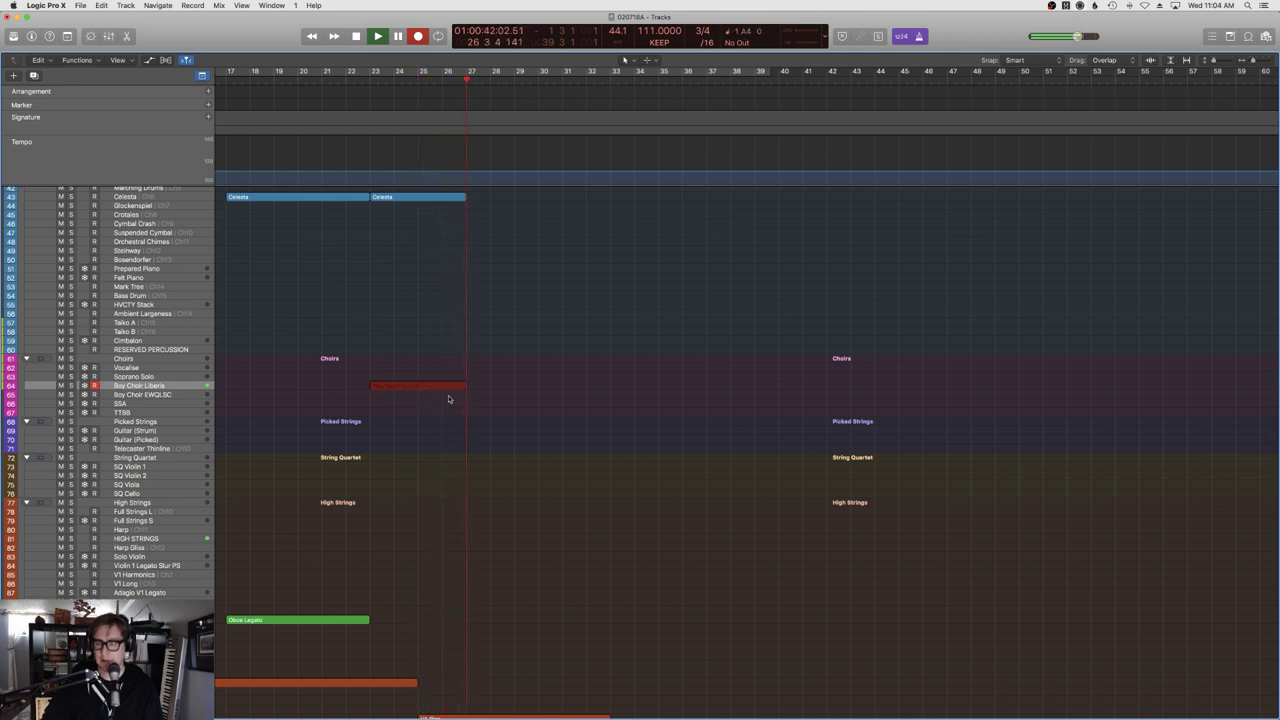
{"action": "key", "text": "space"}
Open the recorded Boy Choir Liberia region in the Piano Roll and adjust its first note to span bar 23 up to the second note.
{"action": "key", "text": "n"}
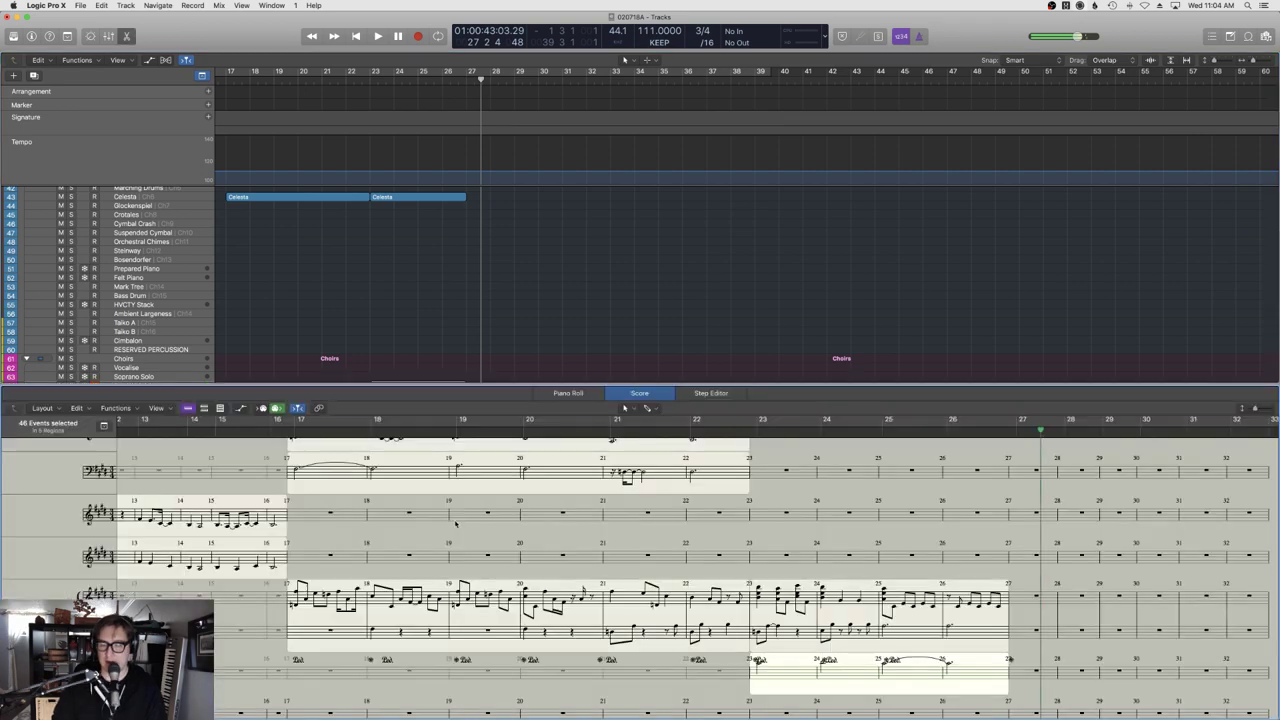
{"action": "left_click", "coordinate": [587, 393]}
{"action": "left_click", "coordinate": [215, 500]}
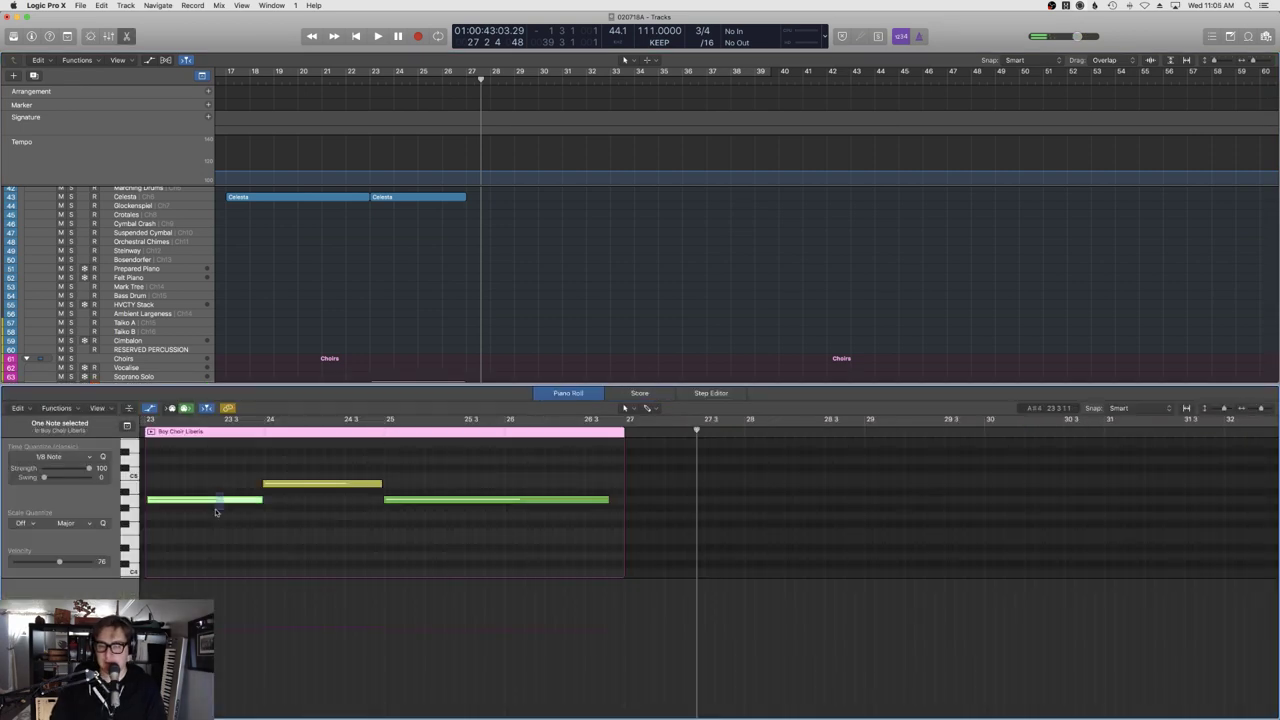
{"action": "left_click_drag", "start_coordinate": [260, 499], "coordinate": [264, 499]}
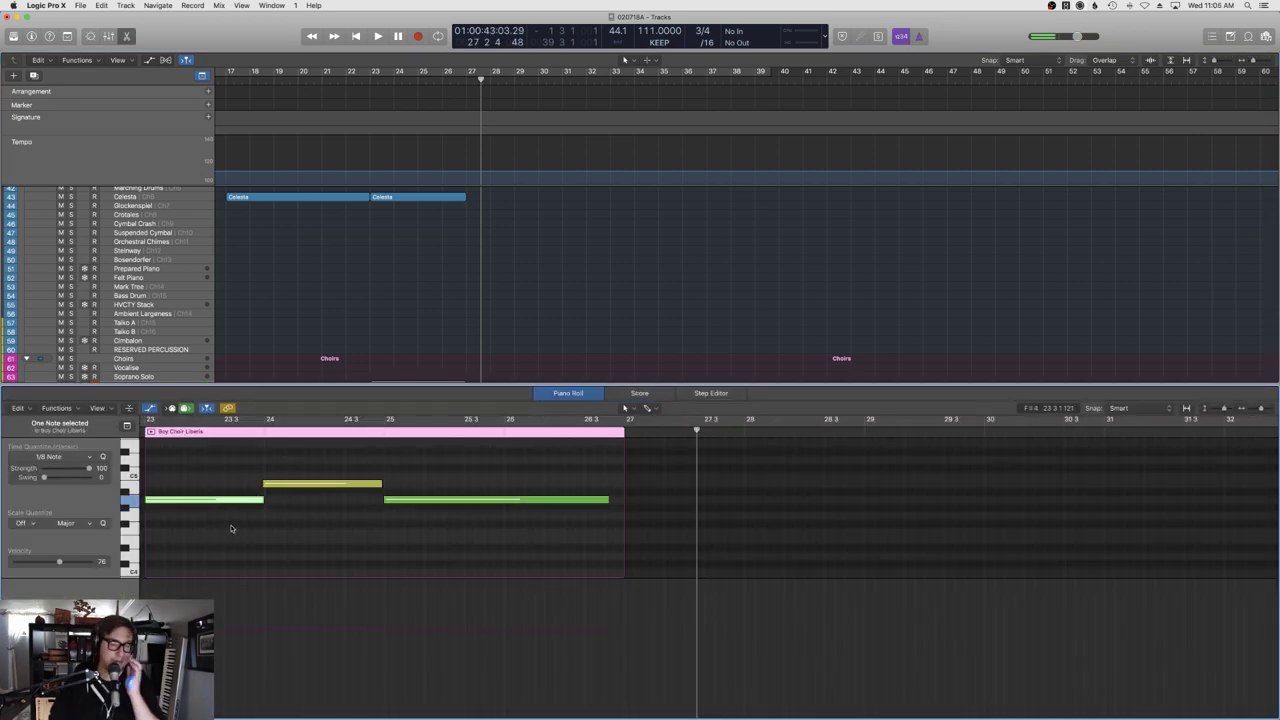
Play the choir region and switch its controller curve display to Expression.
{"action": "left_click", "coordinate": [112, 511]}
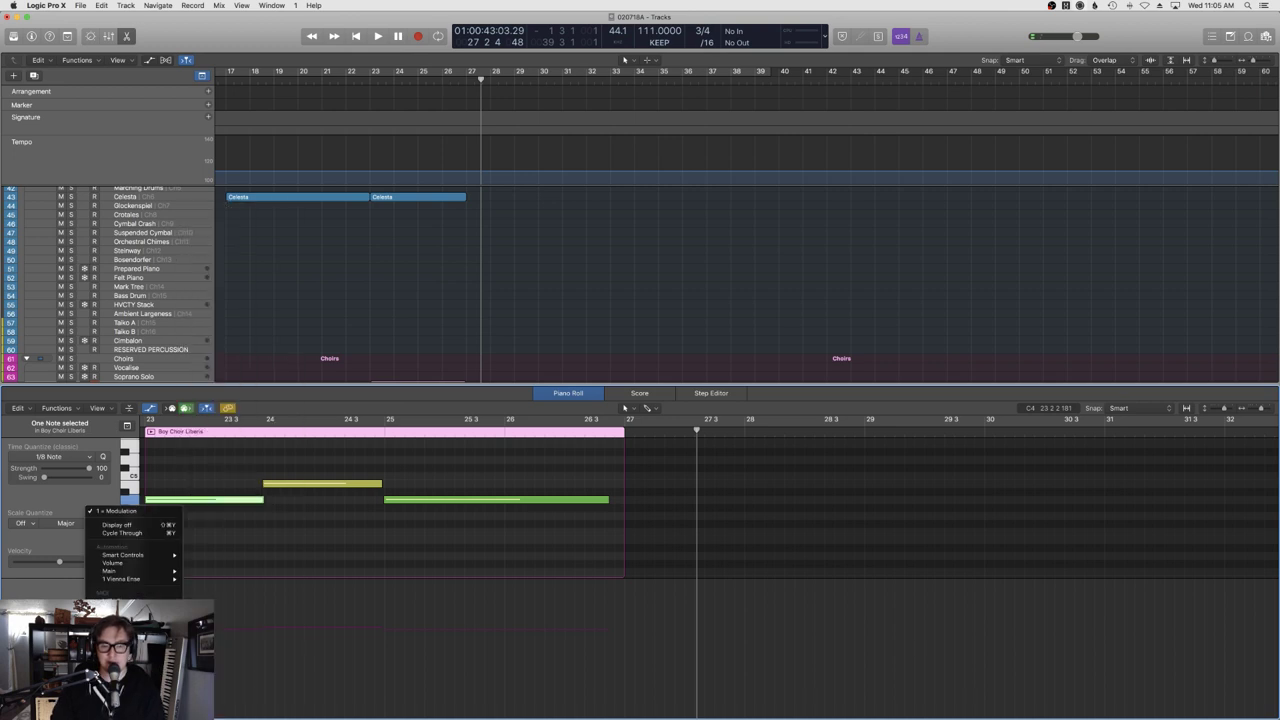
{"action": "left_click", "coordinate": [271, 551]}
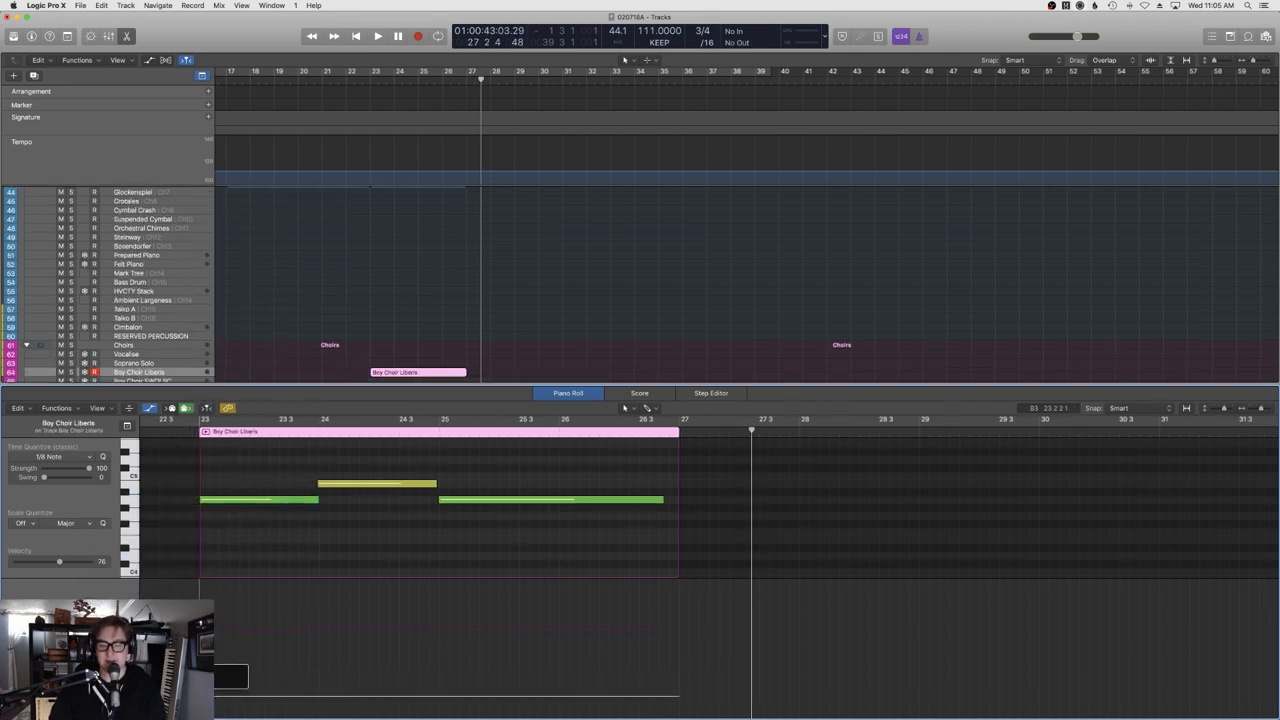
{"action": "key", "text": "space"}
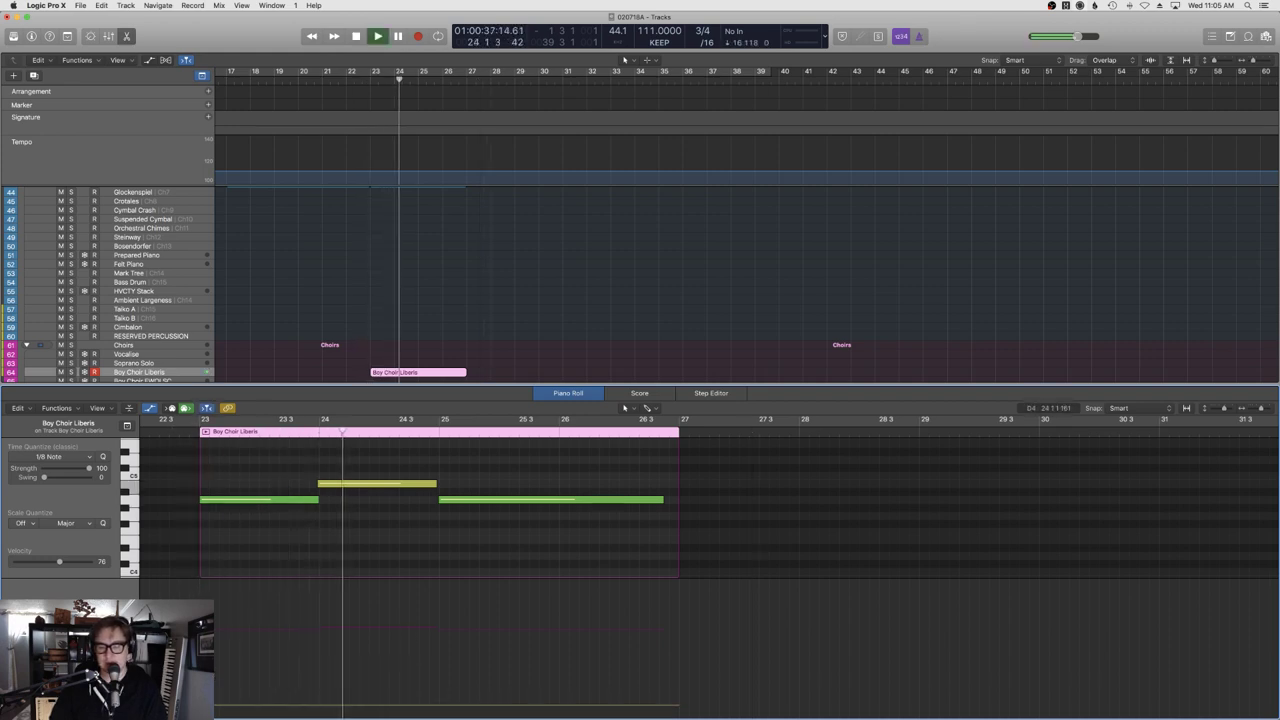
{"action": "left_click", "coordinate": [145, 572]}
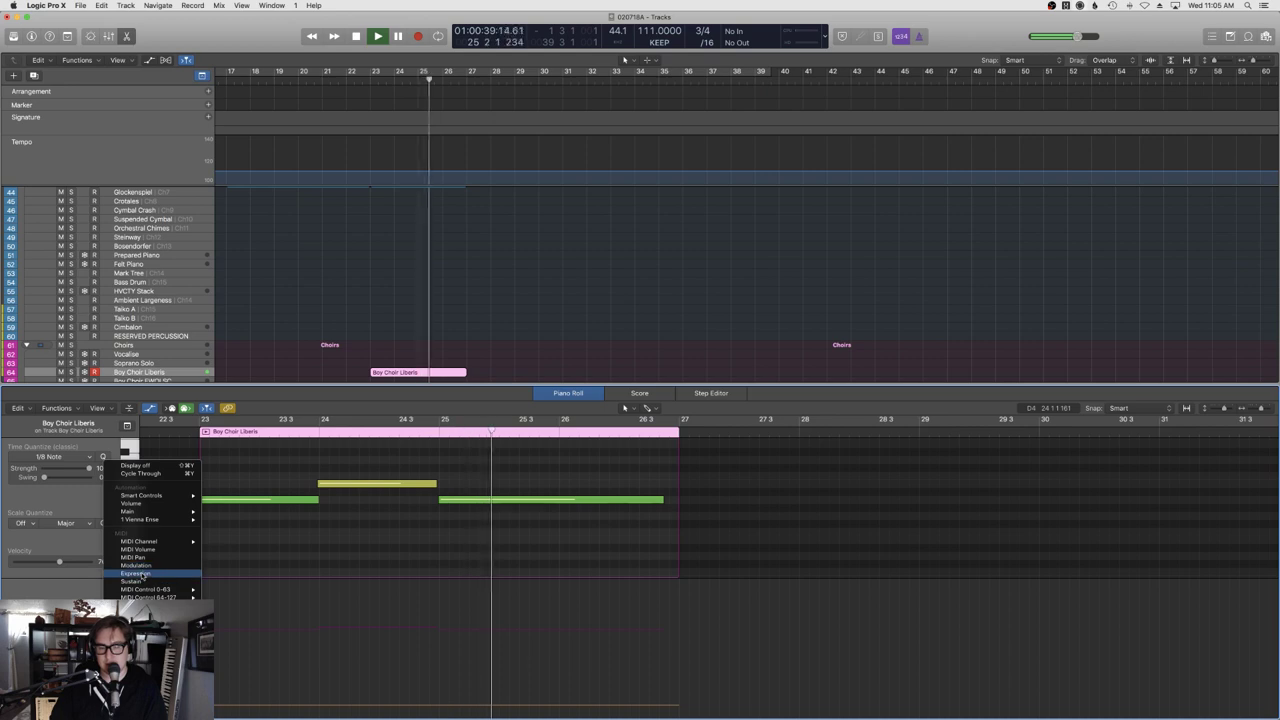
{"action": "left_click", "coordinate": [142, 566]}
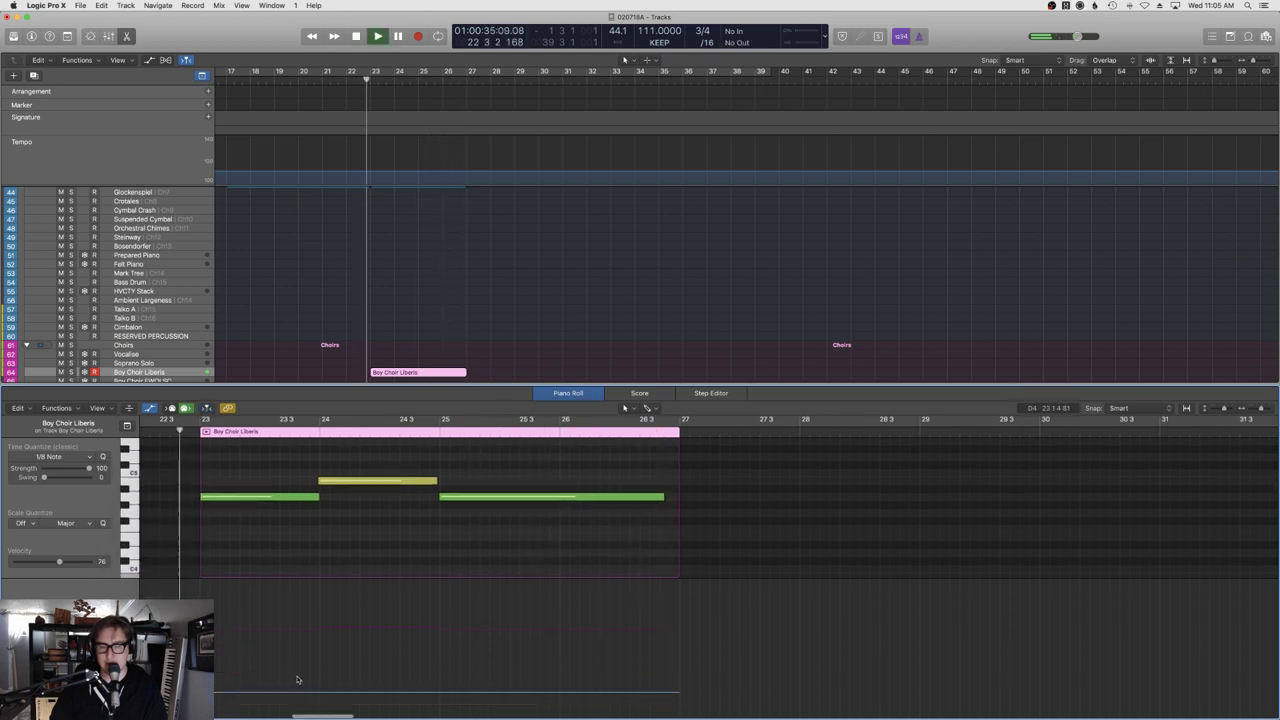
Try the choir region's Expression curve at a medium level and near zero, playing the passage to compare the sound.
{"action": "mouse_move", "coordinate": [277, 689]}
{"action": "left_mouse_down"}
{"action": "mouse_move", "coordinate": [287, 548]}
{"action": "mouse_move", "coordinate": [305, 703]}
{"action": "mouse_move", "coordinate": [254, 665]}
{"action": "mouse_move", "coordinate": [271, 636]}
{"action": "left_mouse_up"}
{"action": "key", "text": "space"}
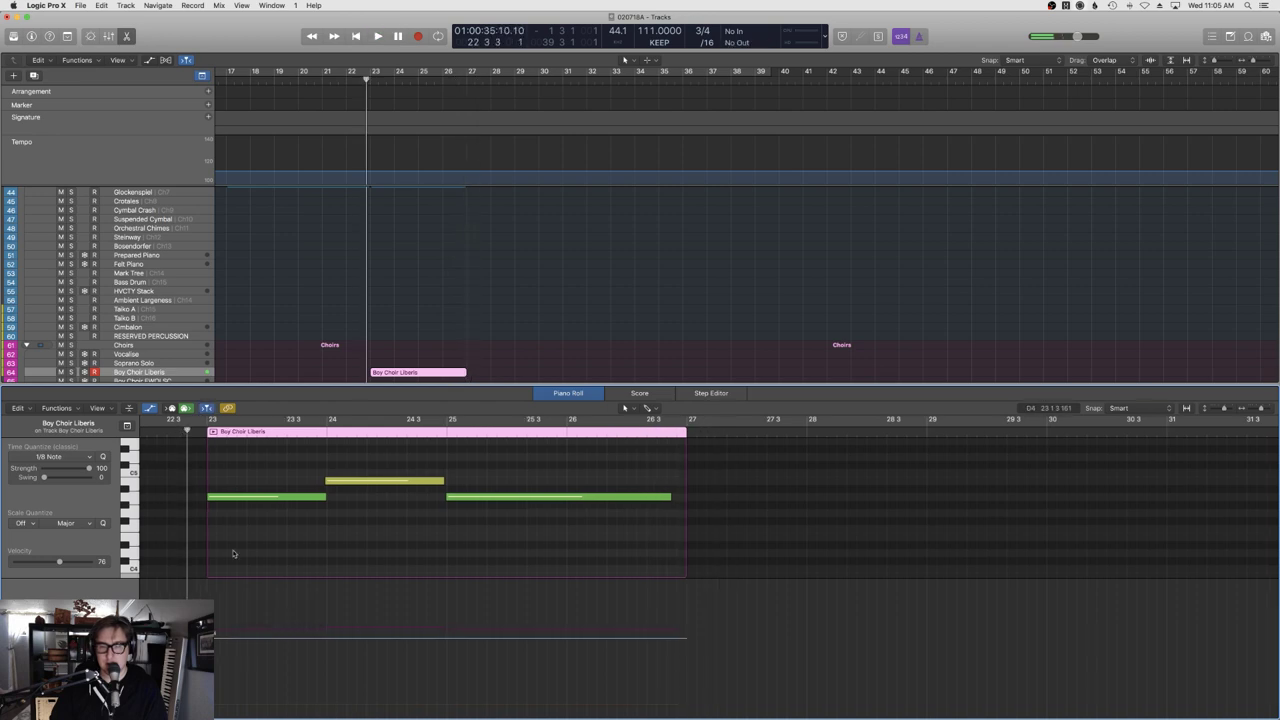
{"action": "scroll", "coordinate": [307, 648], "scroll_direction": "down", "scroll_amount": 1}
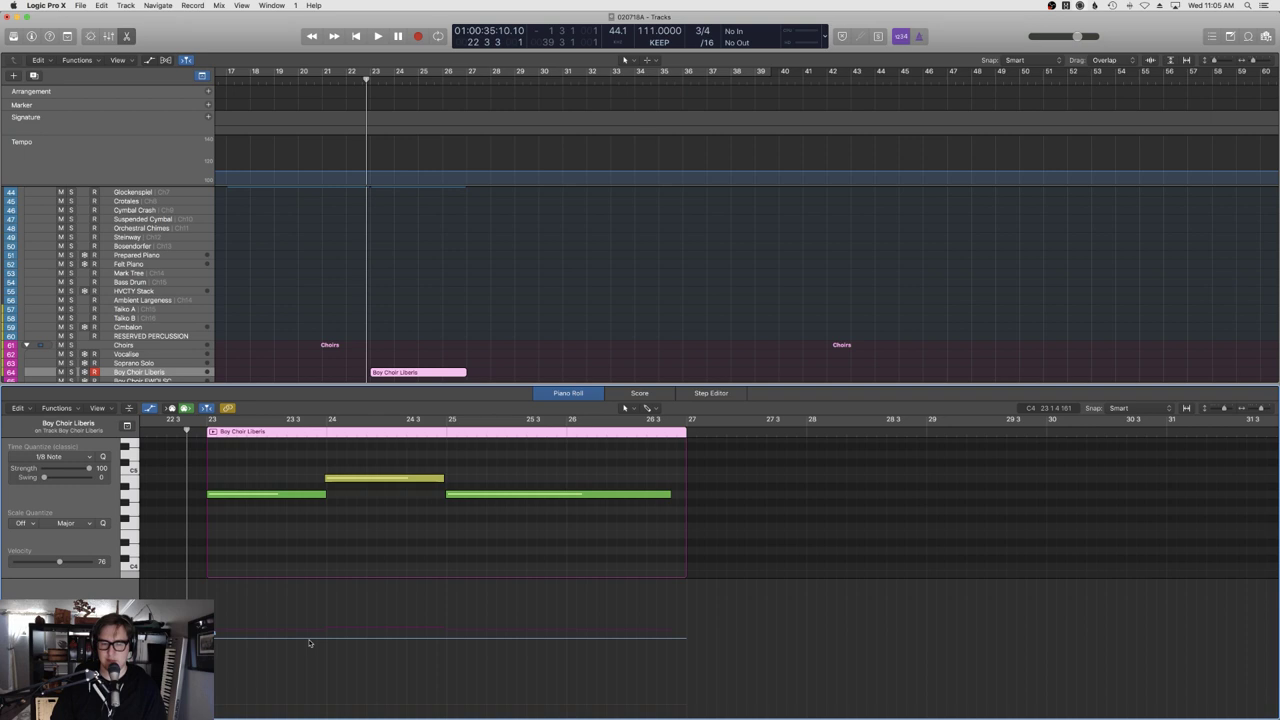
{"action": "left_click_drag", "start_coordinate": [309, 643], "coordinate": [280, 714]}
{"action": "key", "text": "space"}
{"action": "key", "text": "space"}
{"action": "key", "text": "space"}
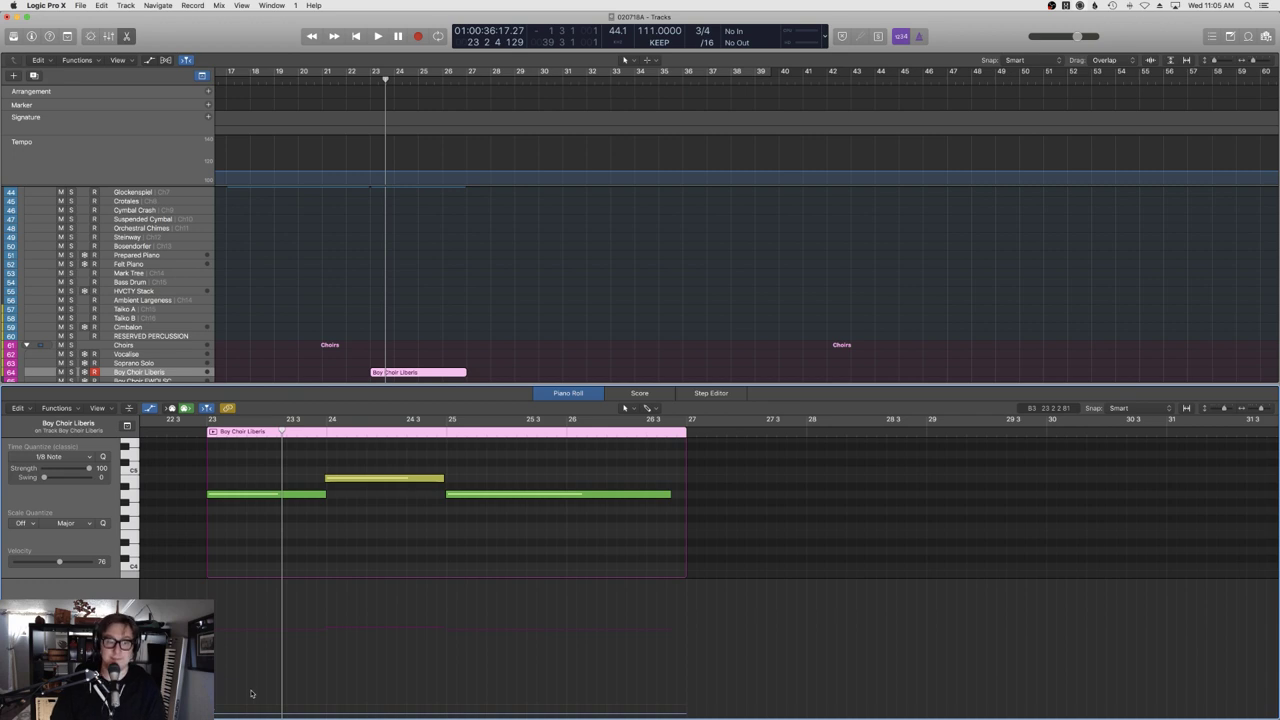
Raise the choir region's Expression curve, settle it at a medium level during playback, and close the Piano Roll.
{"action": "left_click_drag", "start_coordinate": [243, 716], "coordinate": [222, 613]}
{"action": "key", "text": "space"}
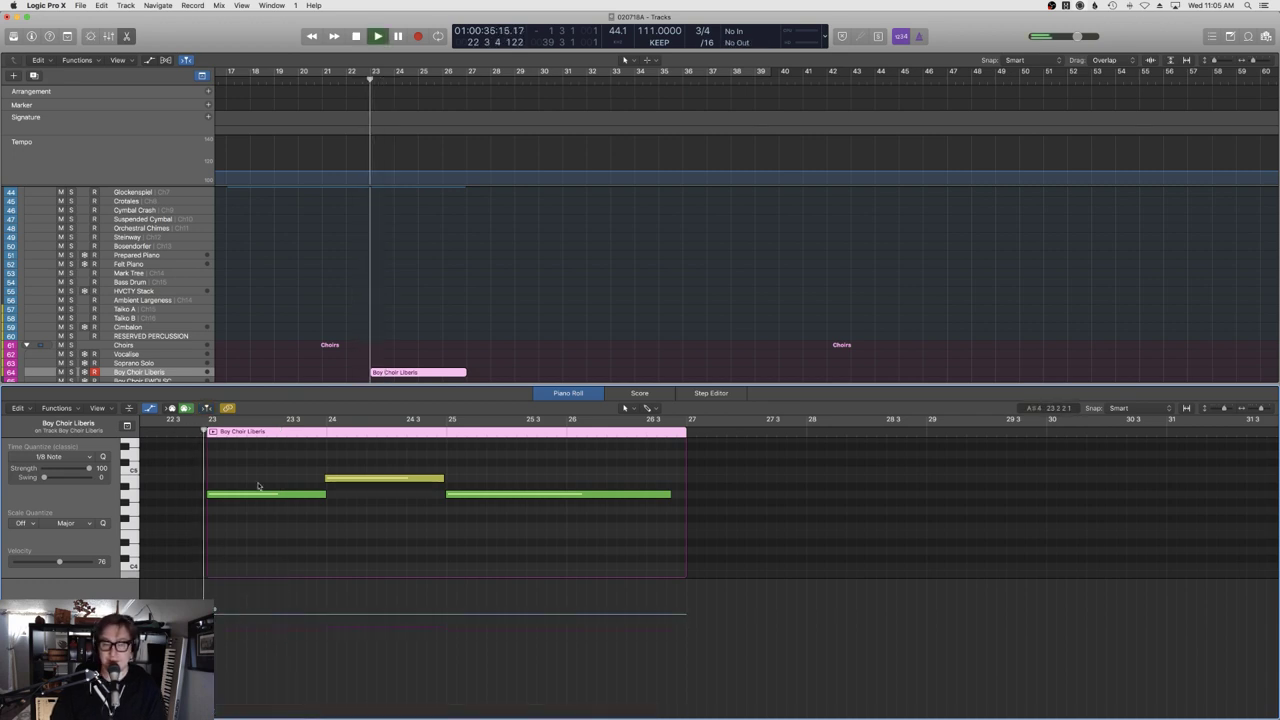
{"action": "left_click_drag", "start_coordinate": [287, 606], "coordinate": [285, 645]}
{"action": "key", "text": "p"}
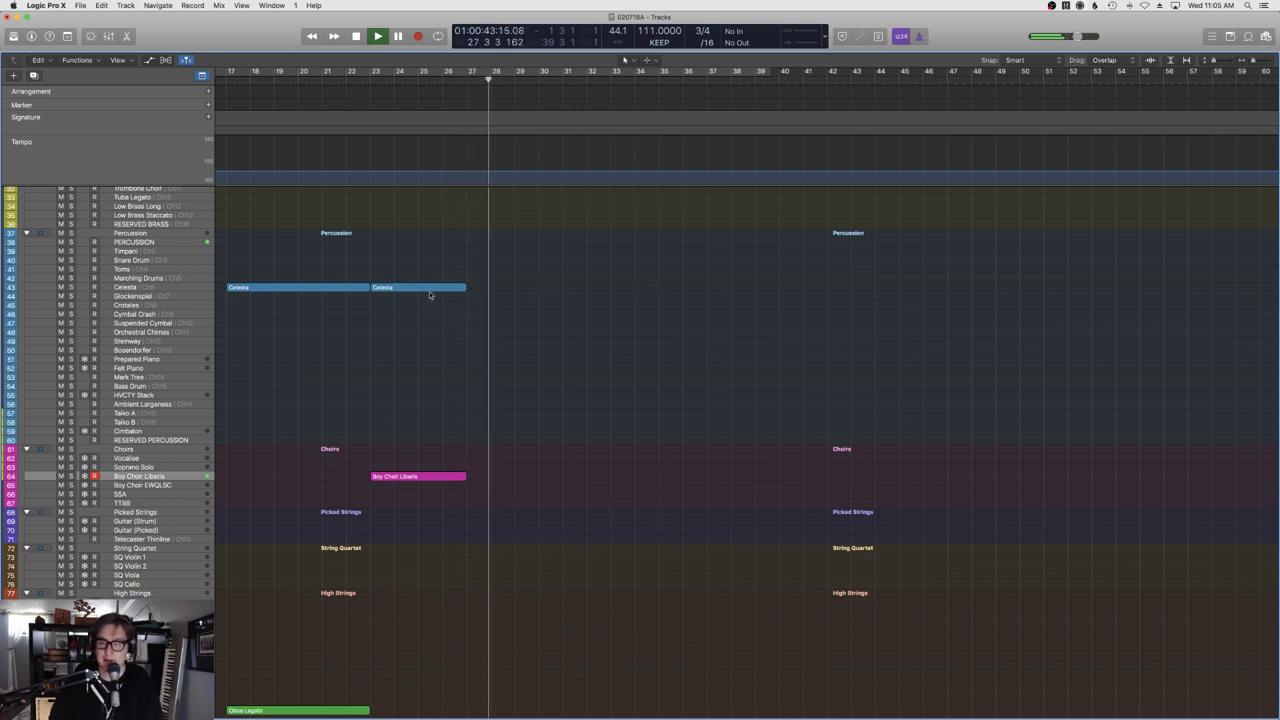
Copy the Harp region that starts at bar 1 and paste it on the Harp track at bar 25.
{"action": "scroll", "coordinate": [509, 354], "scroll_direction": "right", "scroll_amount": 5}
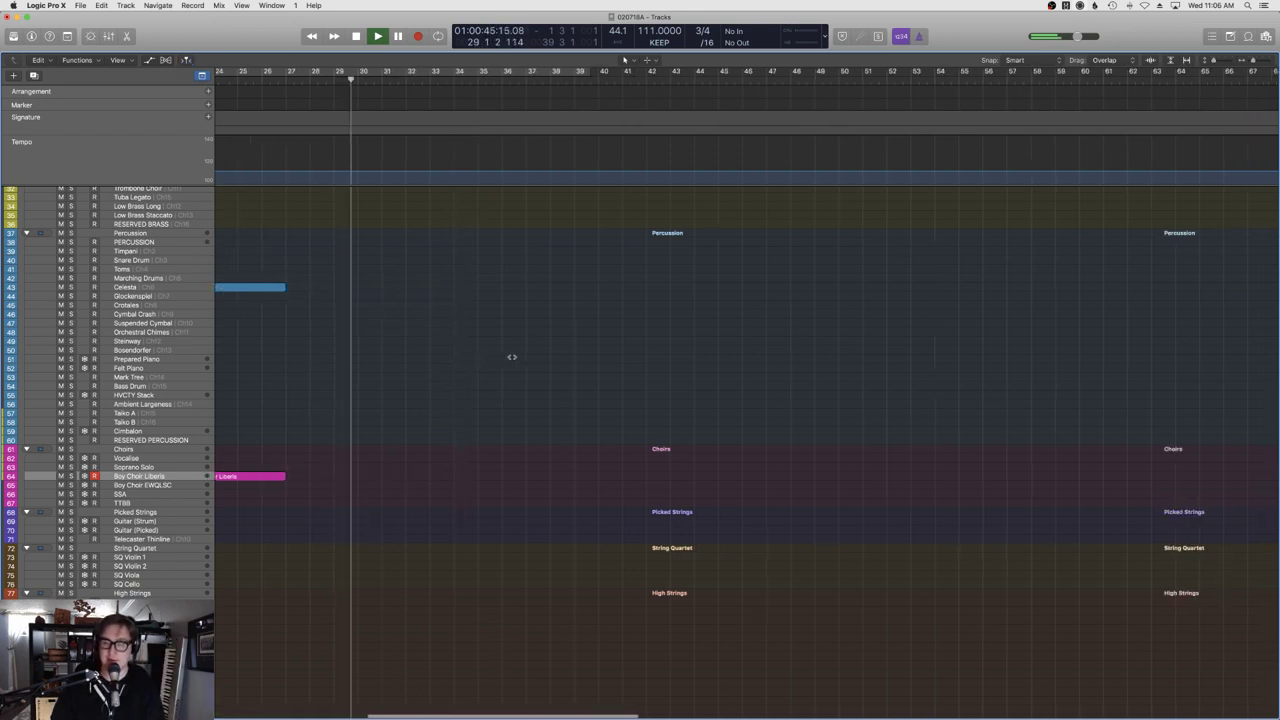
{"action": "scroll", "coordinate": [511, 357], "scroll_direction": "down", "scroll_amount": 10}
{"action": "scroll", "coordinate": [510, 357], "scroll_direction": "left", "scroll_amount": 15}
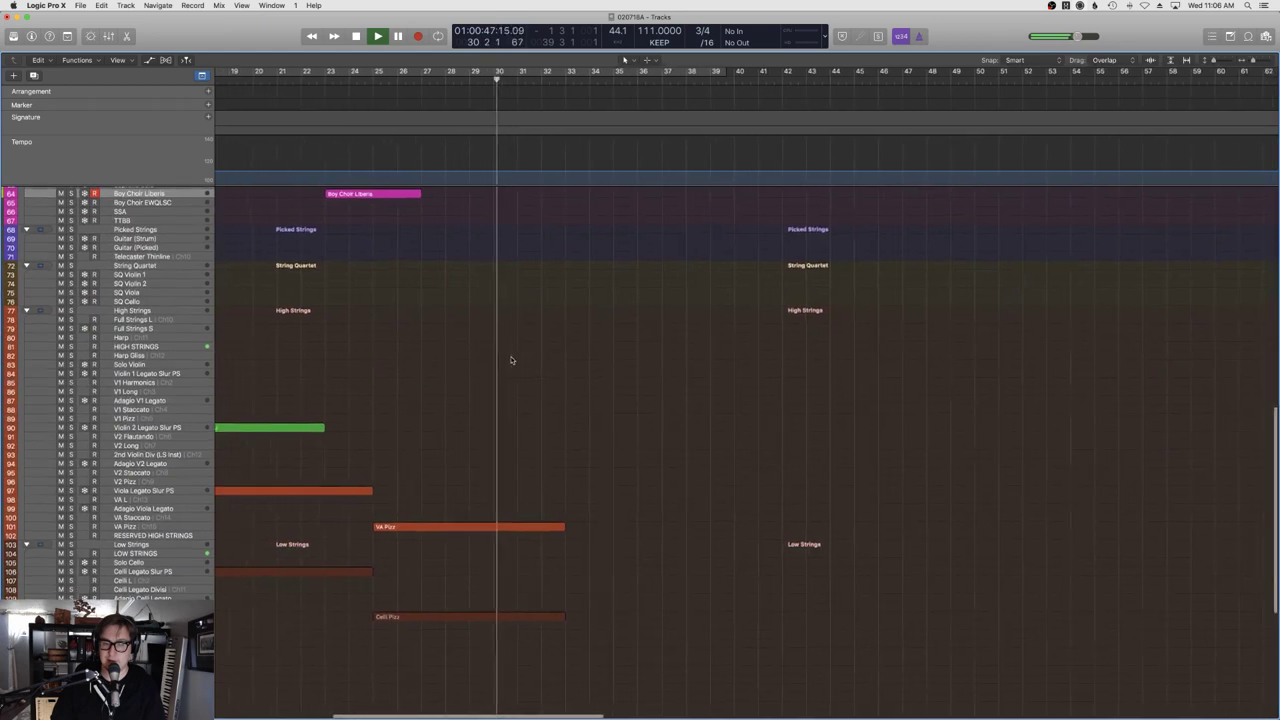
{"action": "left_click", "coordinate": [380, 337]}
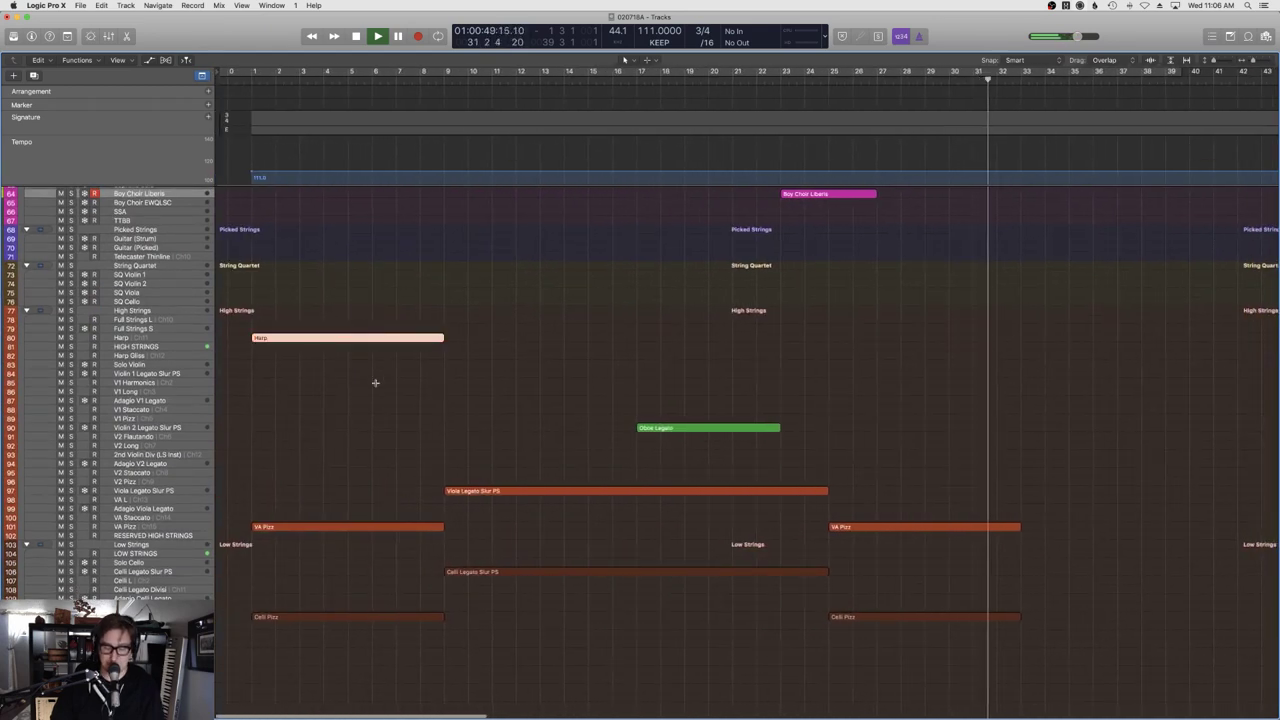
{"action": "scroll", "coordinate": [371, 380], "scroll_direction": "right", "scroll_amount": 10}
{"action": "left_click", "coordinate": [170, 340]}
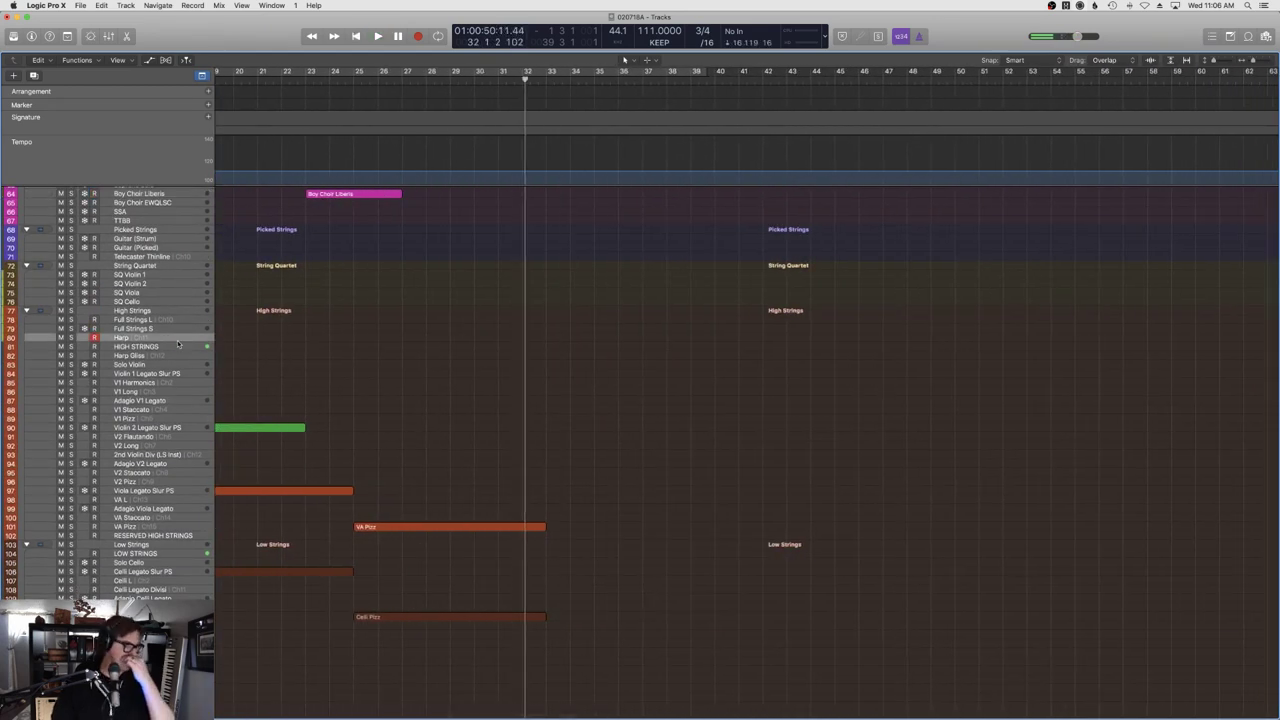
{"action": "left_click", "coordinate": [336, 78]}
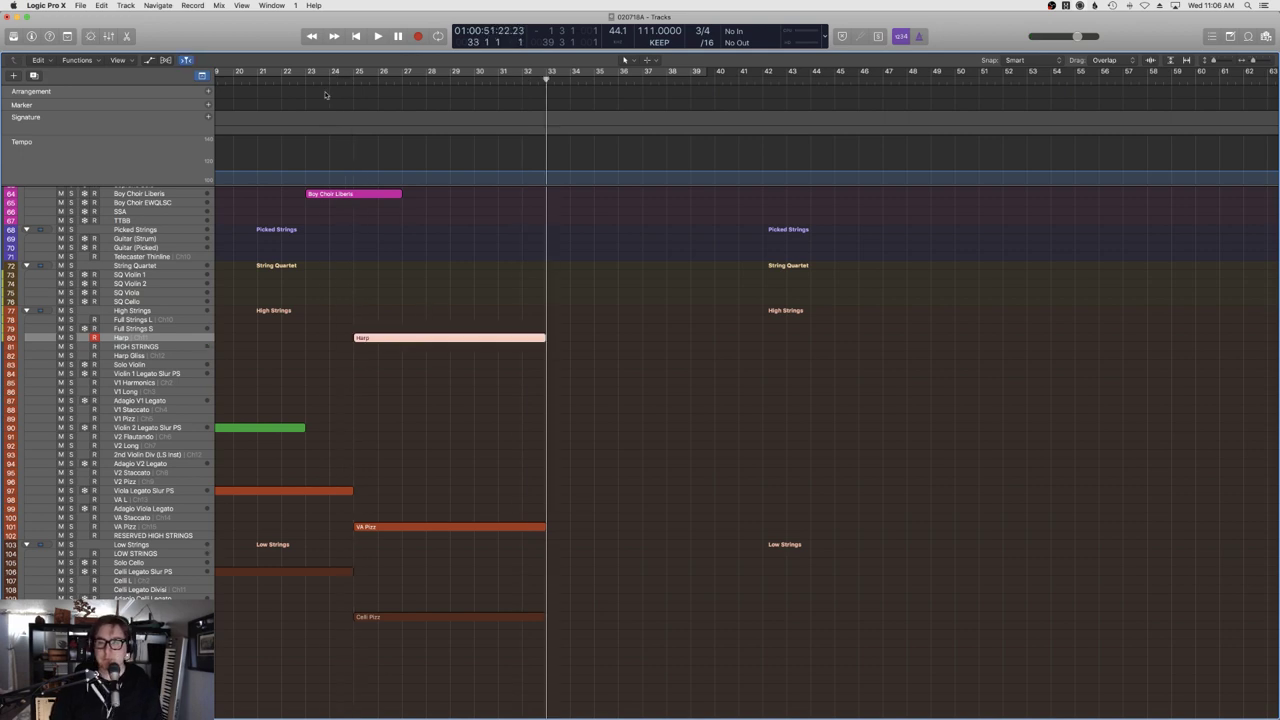
Play the passage from about bar 23 to hear the boy choir together with the copied harp region.
{"action": "double_click", "coordinate": [318, 77]}
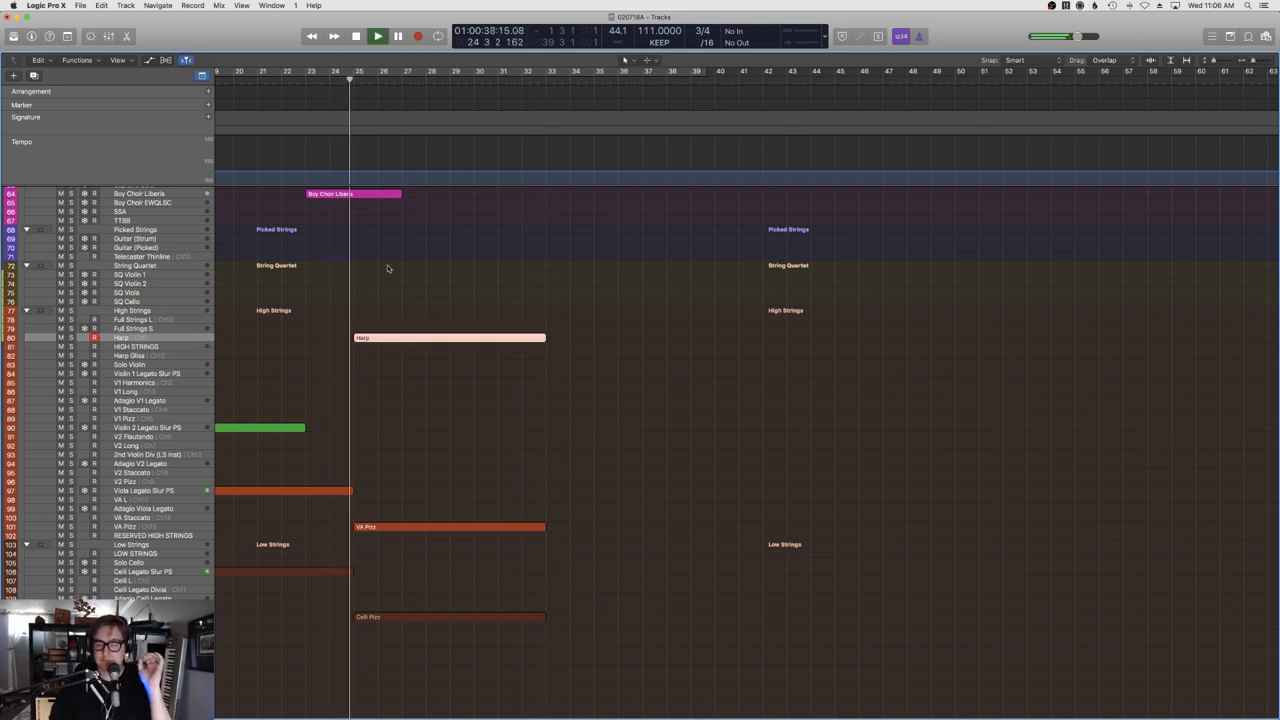
{"action": "scroll", "coordinate": [392, 274], "scroll_direction": "up", "scroll_amount": 5}
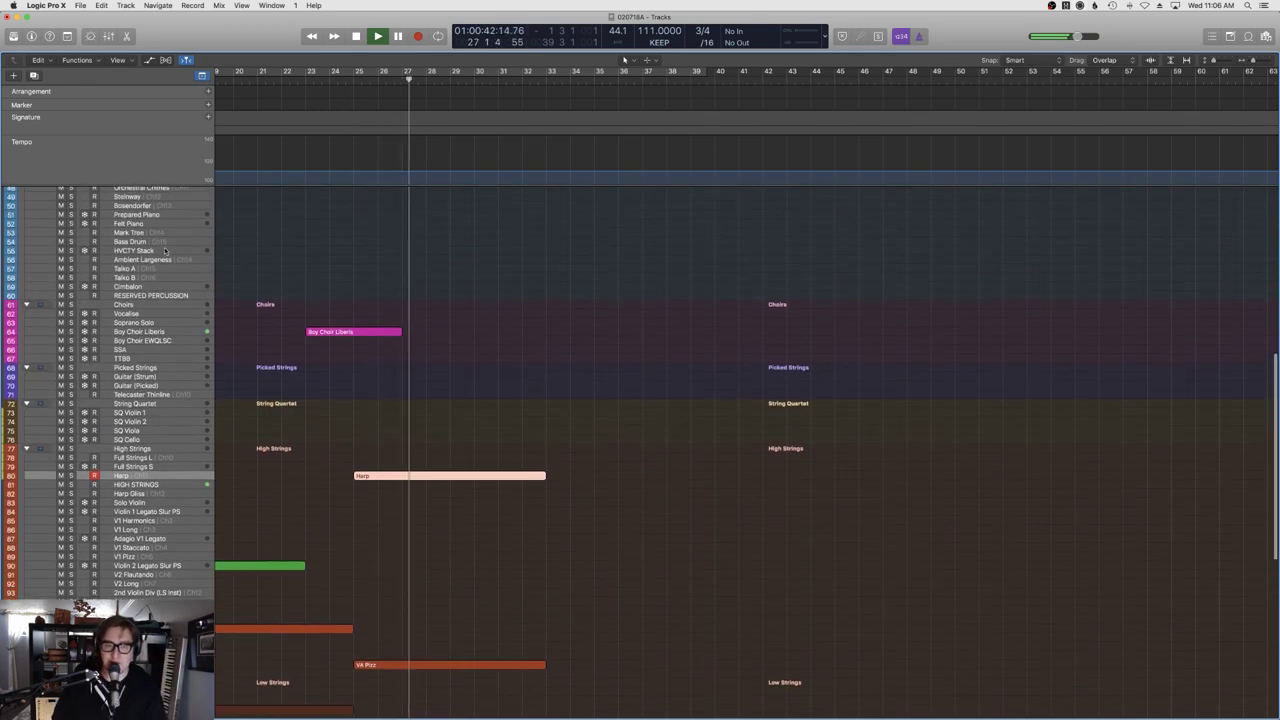
{"action": "key", "text": "space"}
Record a part on the Mark Tree track from bar 25 to about bar 33.
{"action": "left_click", "coordinate": [314, 232]}
{"action": "left_click", "coordinate": [362, 80]}
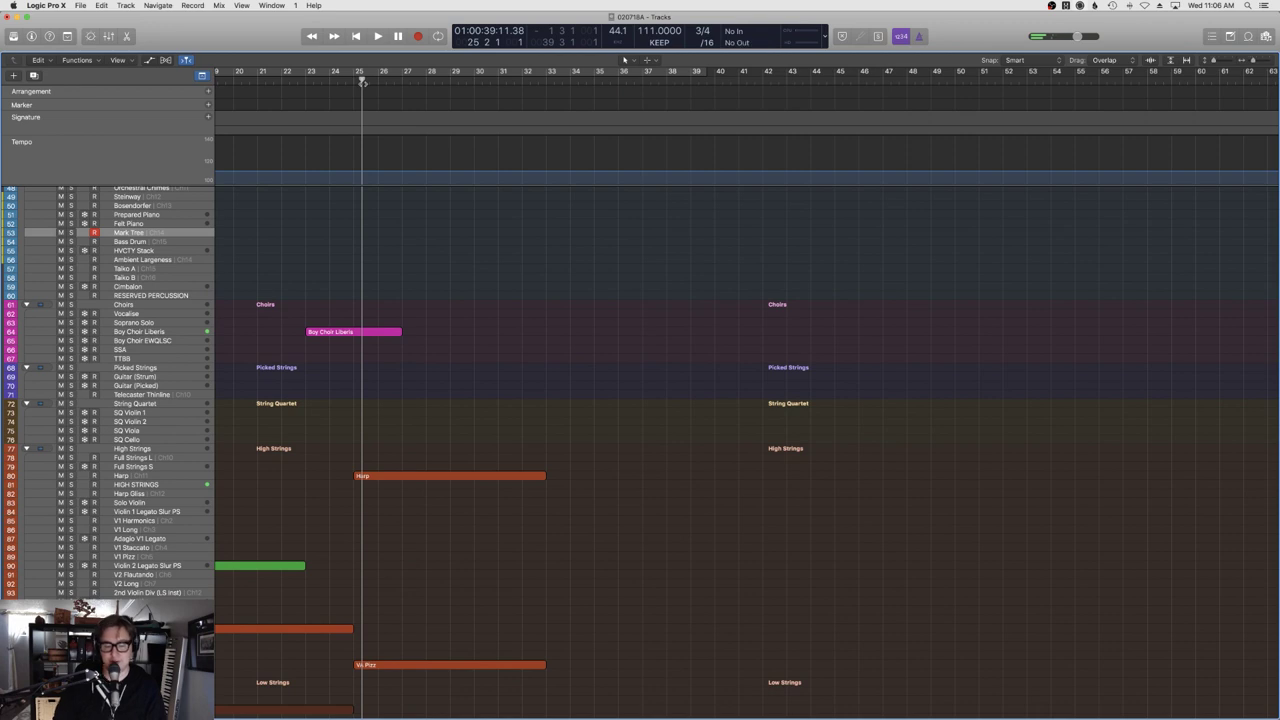
{"action": "key", "text": "r"}
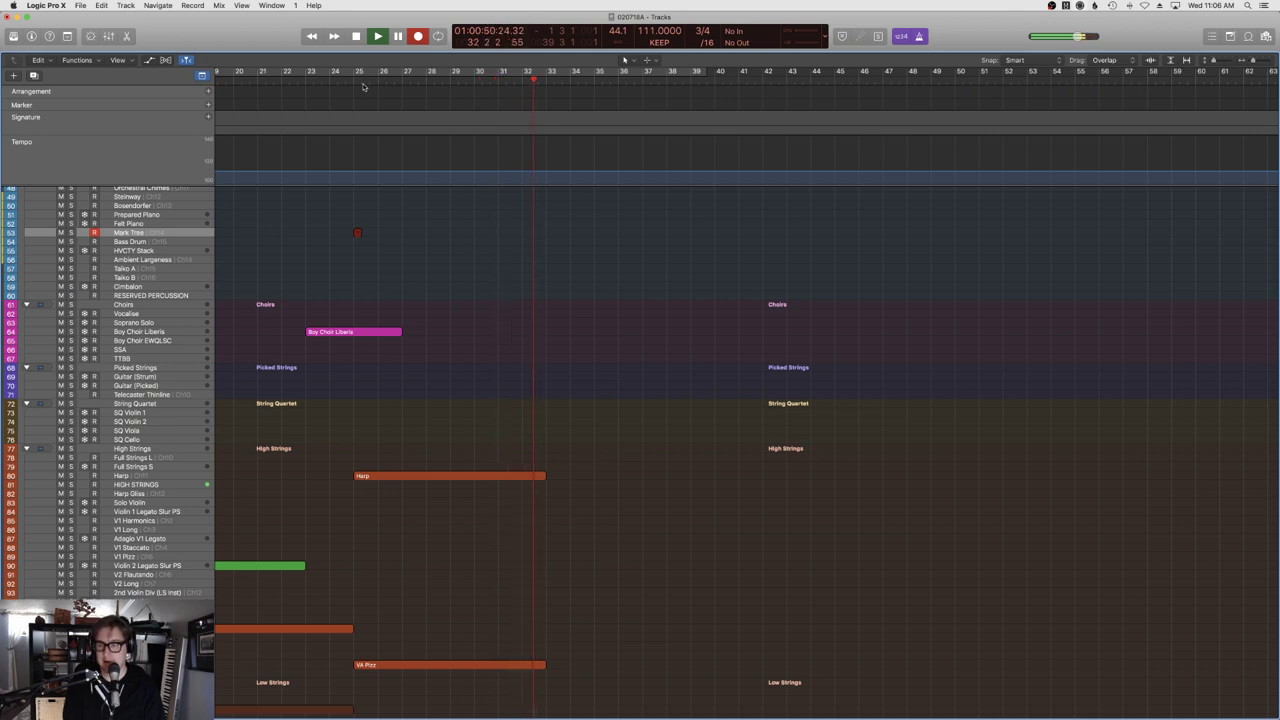
{"action": "key", "text": "space"}
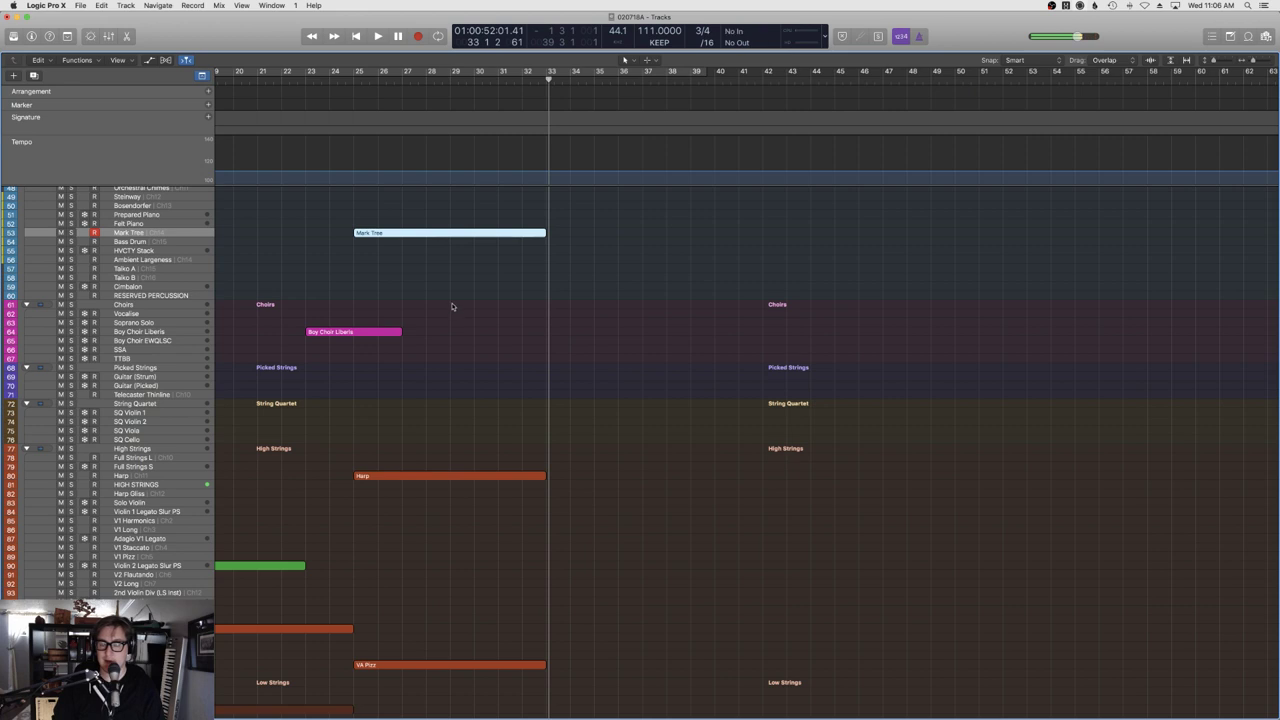
{"action": "key", "text": "e"}
{"action": "key", "text": "e"}
{"action": "left_click", "coordinate": [470, 300]}
{"action": "scroll", "coordinate": [476, 302], "scroll_direction": "left", "scroll_amount": 3}
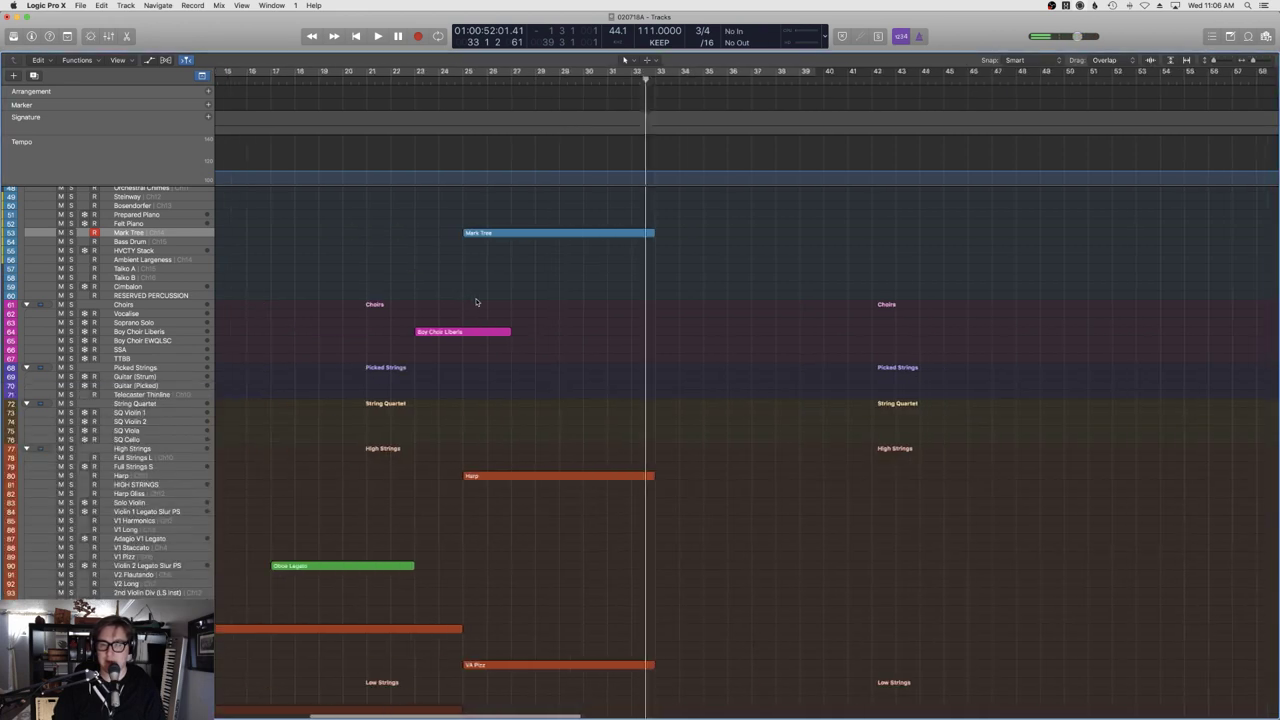
{"action": "scroll", "coordinate": [476, 302], "scroll_direction": "left", "scroll_amount": 2}
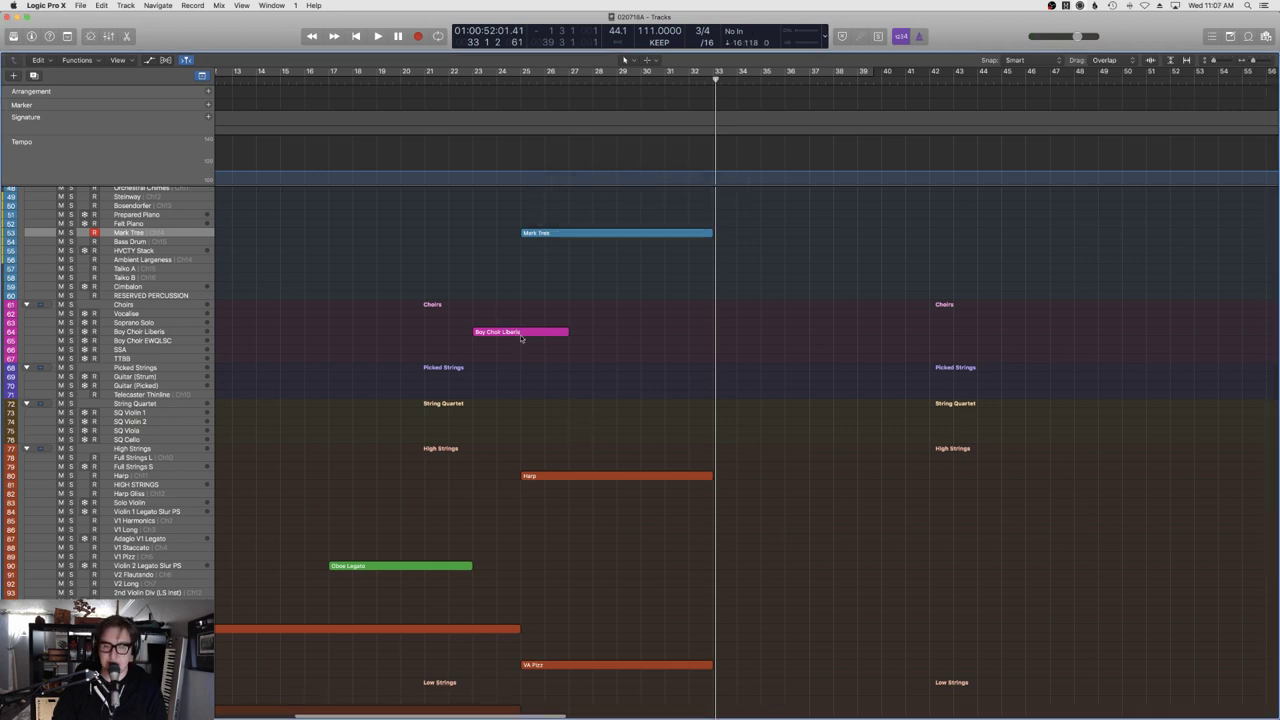
Open the Boy Choir Liberis region in the Piano Roll and display its Modulation automation.
{"action": "double_click", "coordinate": [520, 333]}
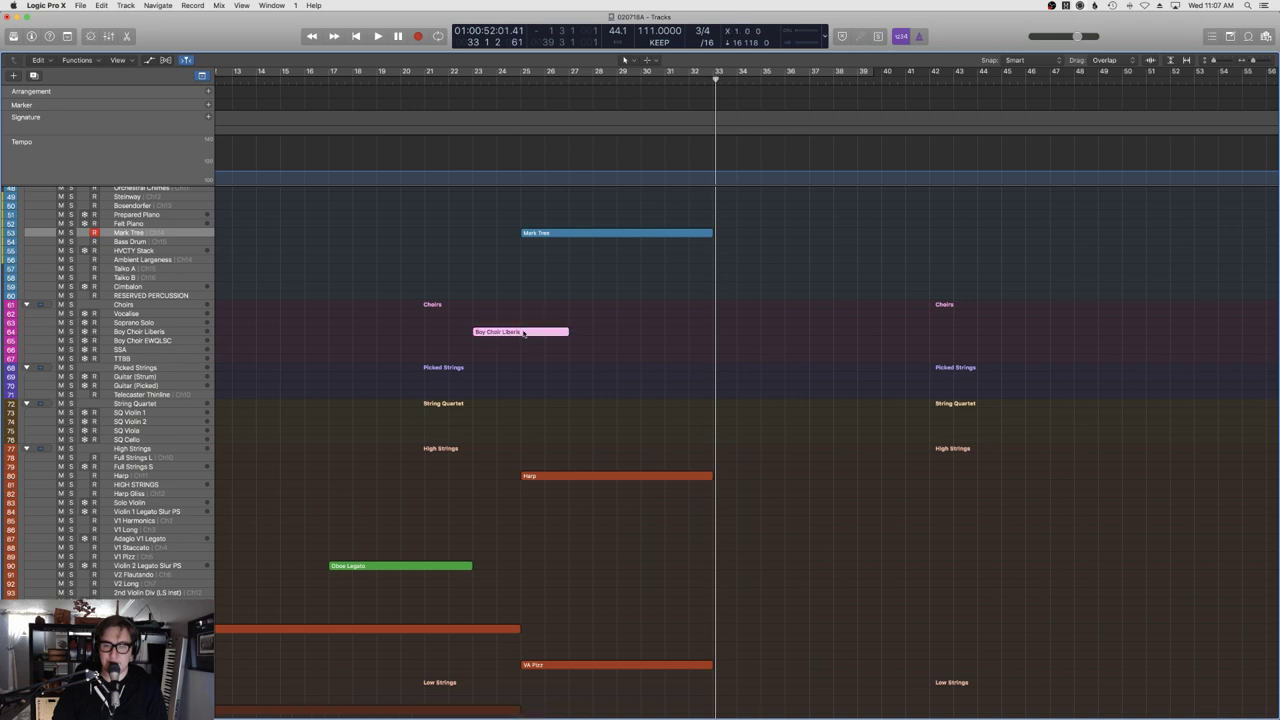
{"action": "left_click", "coordinate": [130, 445]}
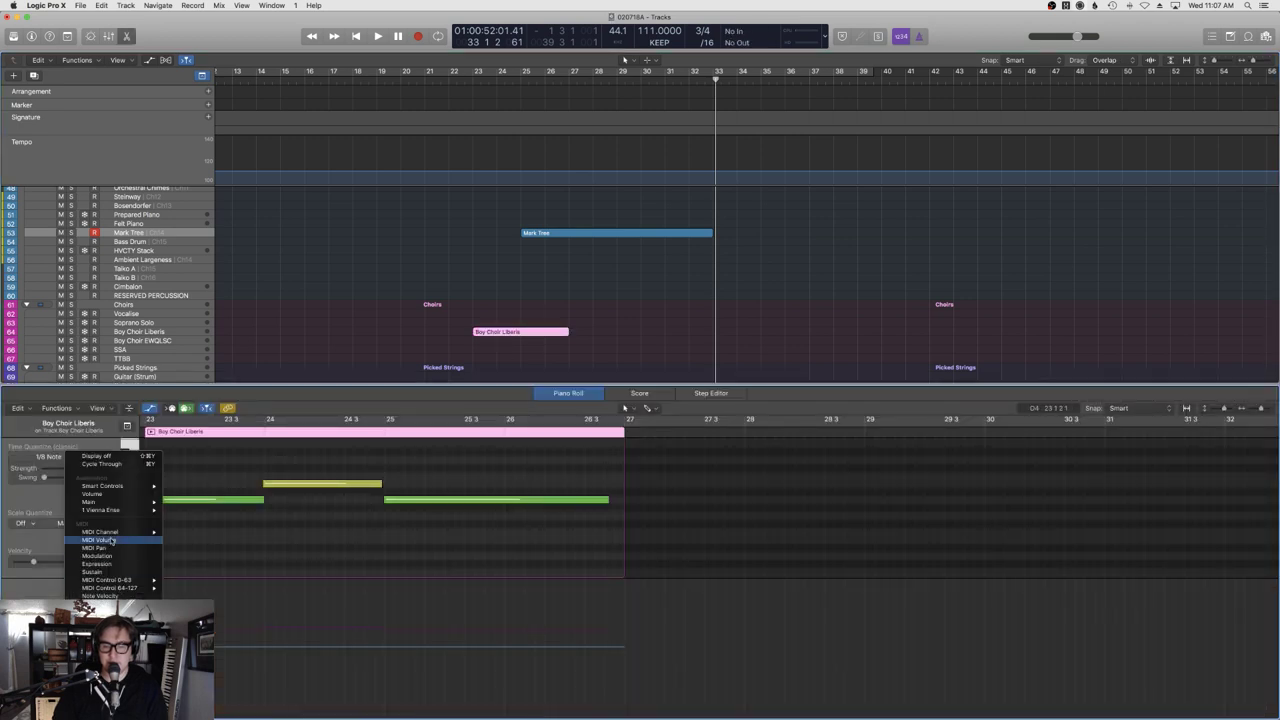
{"action": "left_click", "coordinate": [113, 557]}
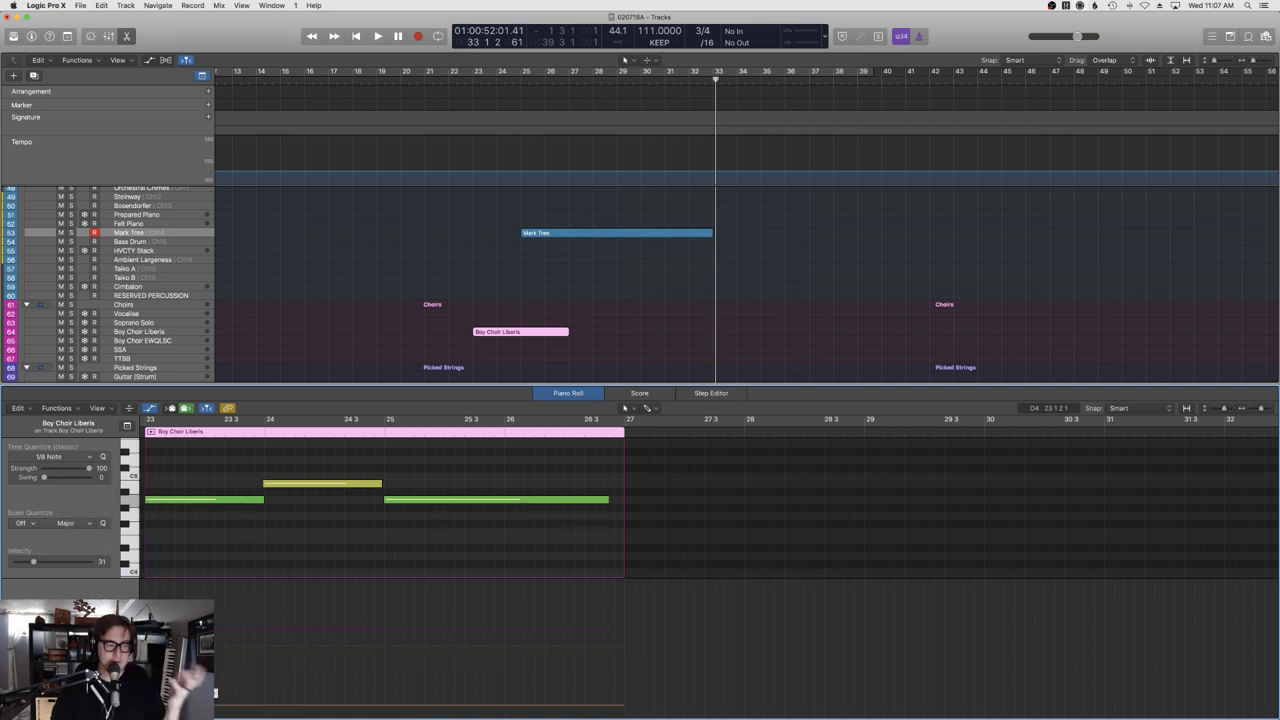
Select the 6 Horns Legato Slur track in the Brass group and close the Piano Roll.
{"action": "scroll", "coordinate": [305, 368], "scroll_direction": "up", "scroll_amount": 1}
{"action": "scroll", "coordinate": [305, 368], "scroll_direction": "up", "scroll_amount": 15}
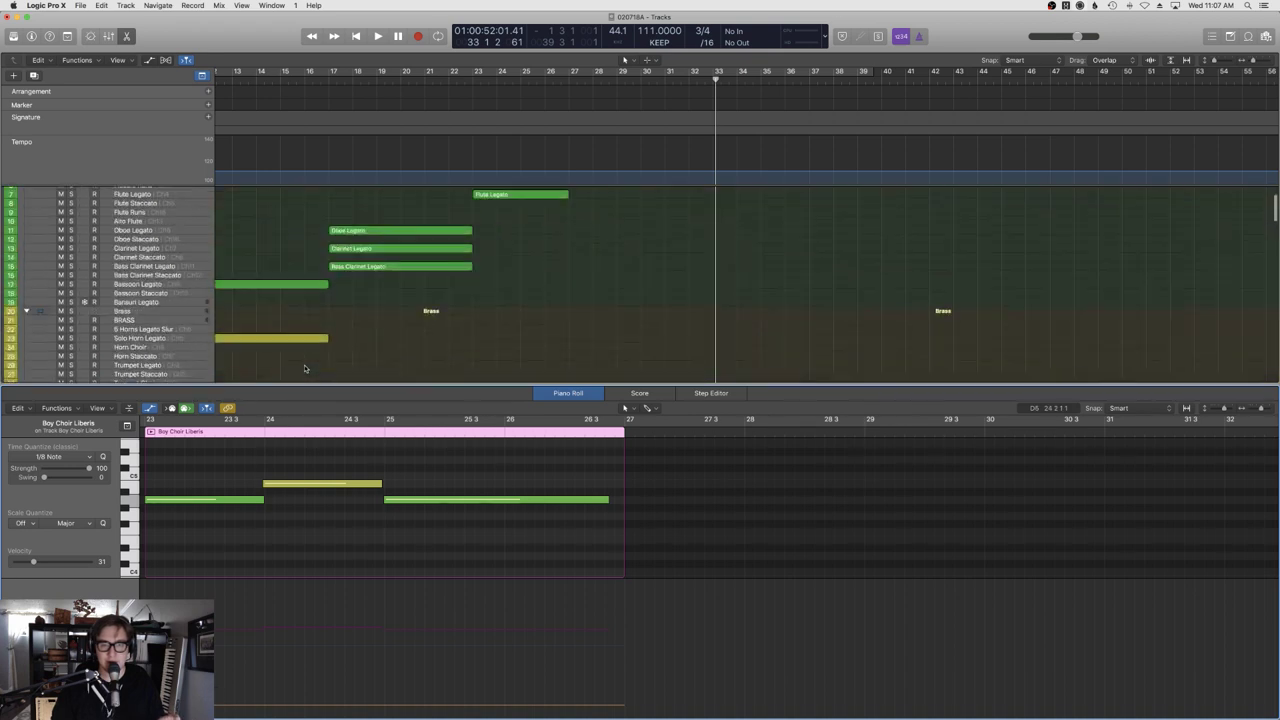
{"action": "left_click", "coordinate": [145, 253]}
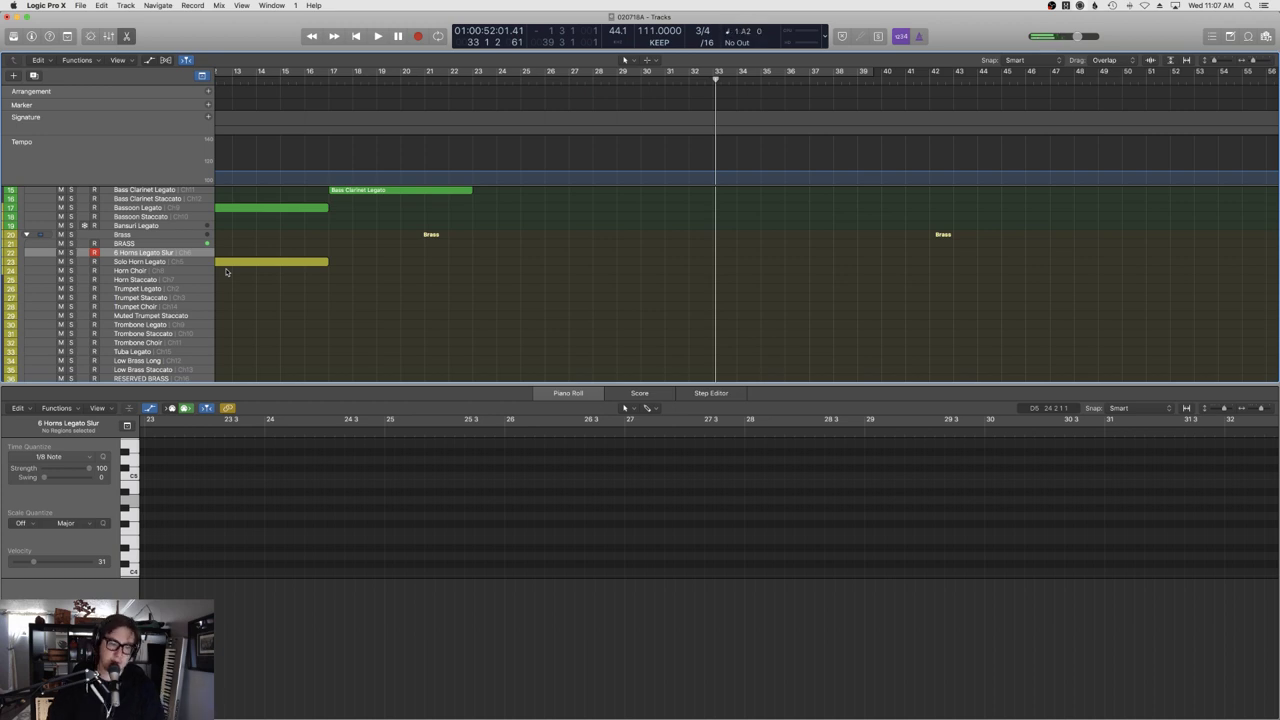
{"action": "key", "text": "e"}
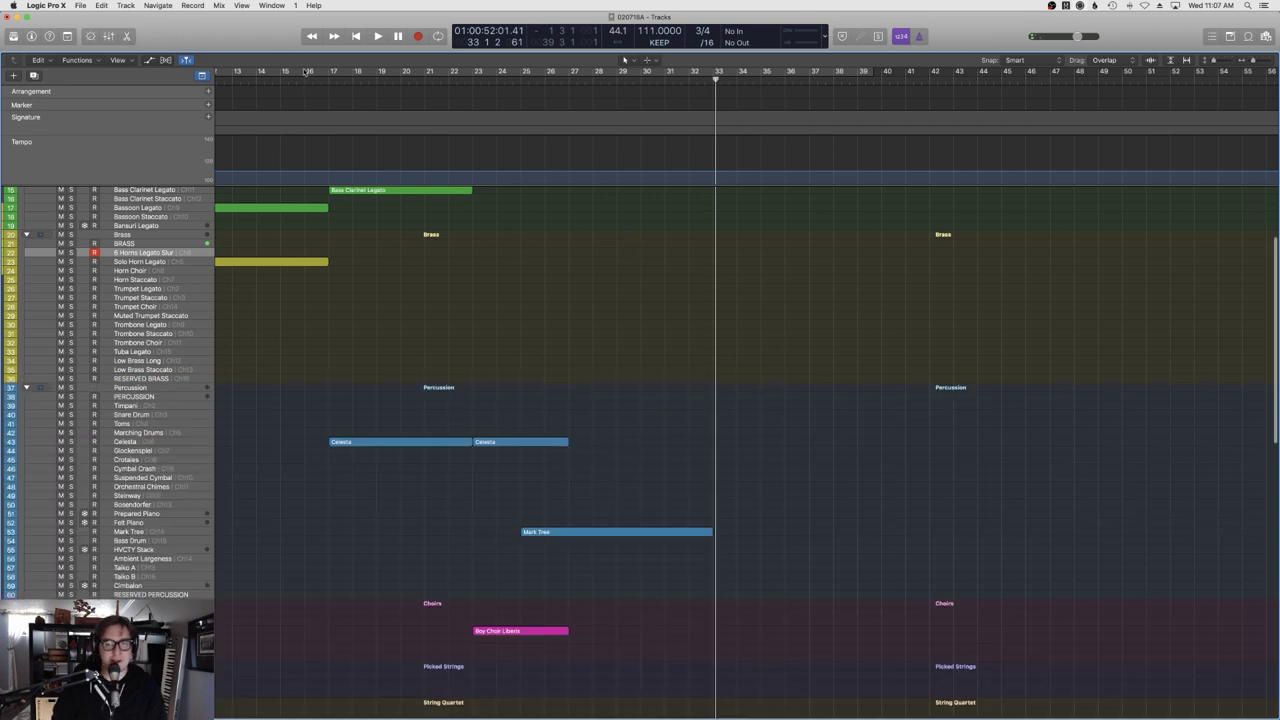
Play the arrangement from bar 16 to bar 33, following the celesta, choir, mark tree, harp and pizzicato regions.
{"action": "left_click", "coordinate": [309, 74]}
{"action": "key", "text": "space"}
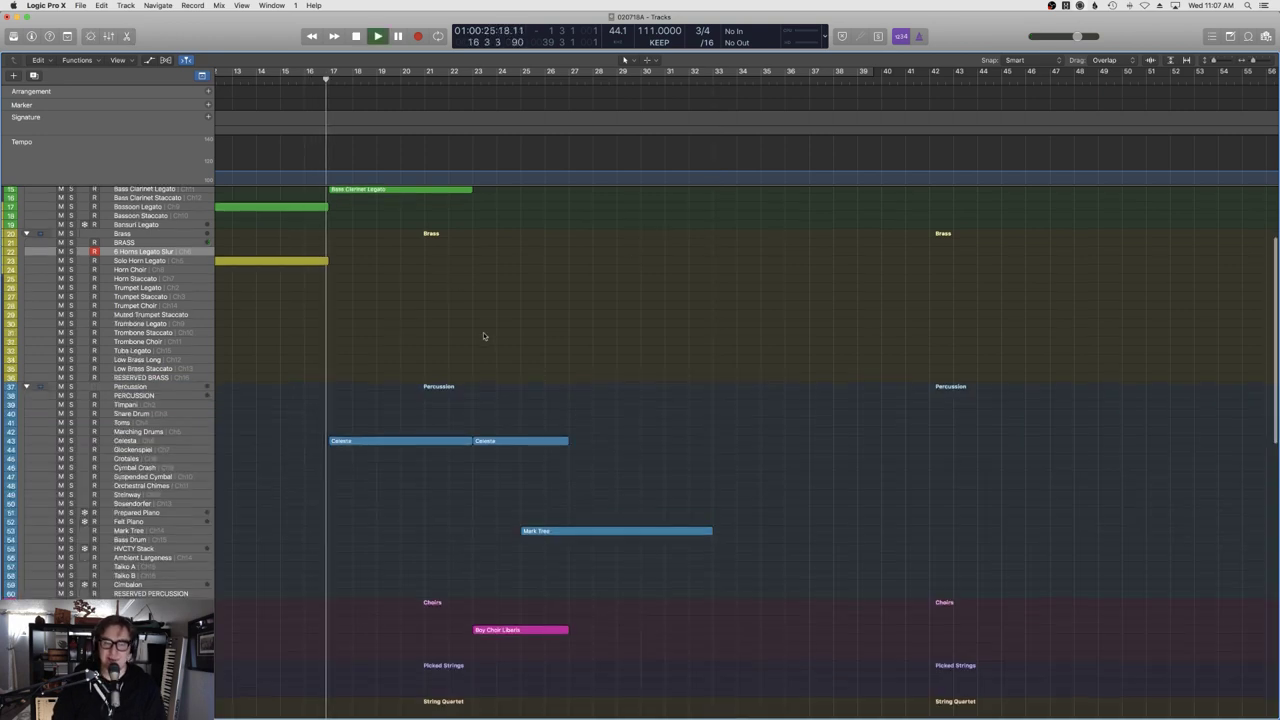
{"action": "scroll", "coordinate": [488, 335], "scroll_direction": "down", "scroll_amount": 5}
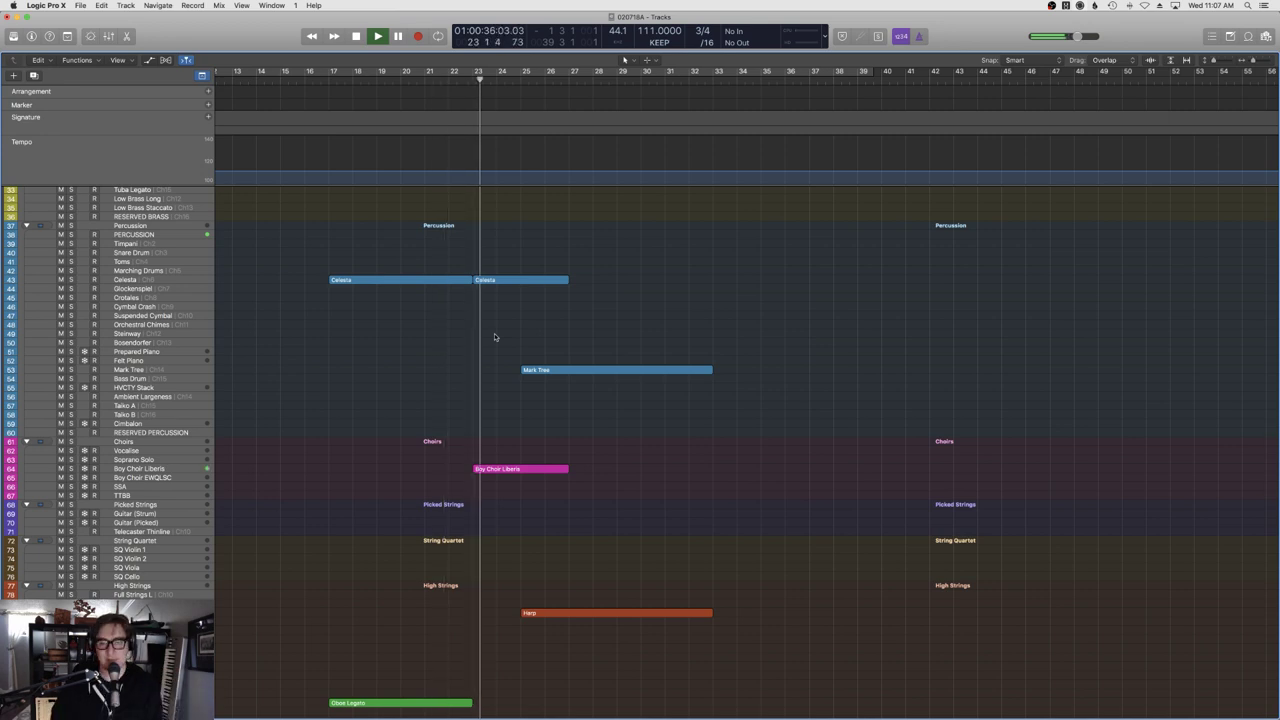
{"action": "scroll", "coordinate": [533, 406], "scroll_direction": "down", "scroll_amount": 1}
{"action": "scroll", "coordinate": [533, 406], "scroll_direction": "down", "scroll_amount": 3}
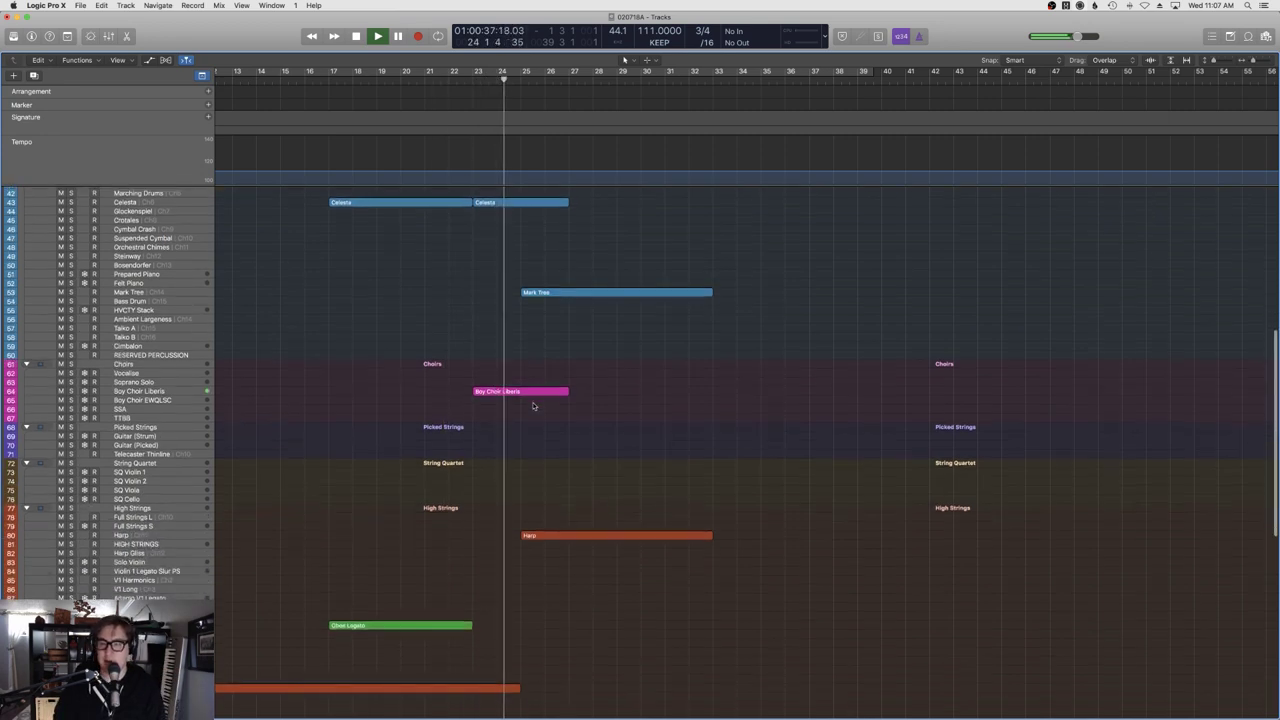
{"action": "scroll", "coordinate": [580, 426], "scroll_direction": "up", "scroll_amount": 6}
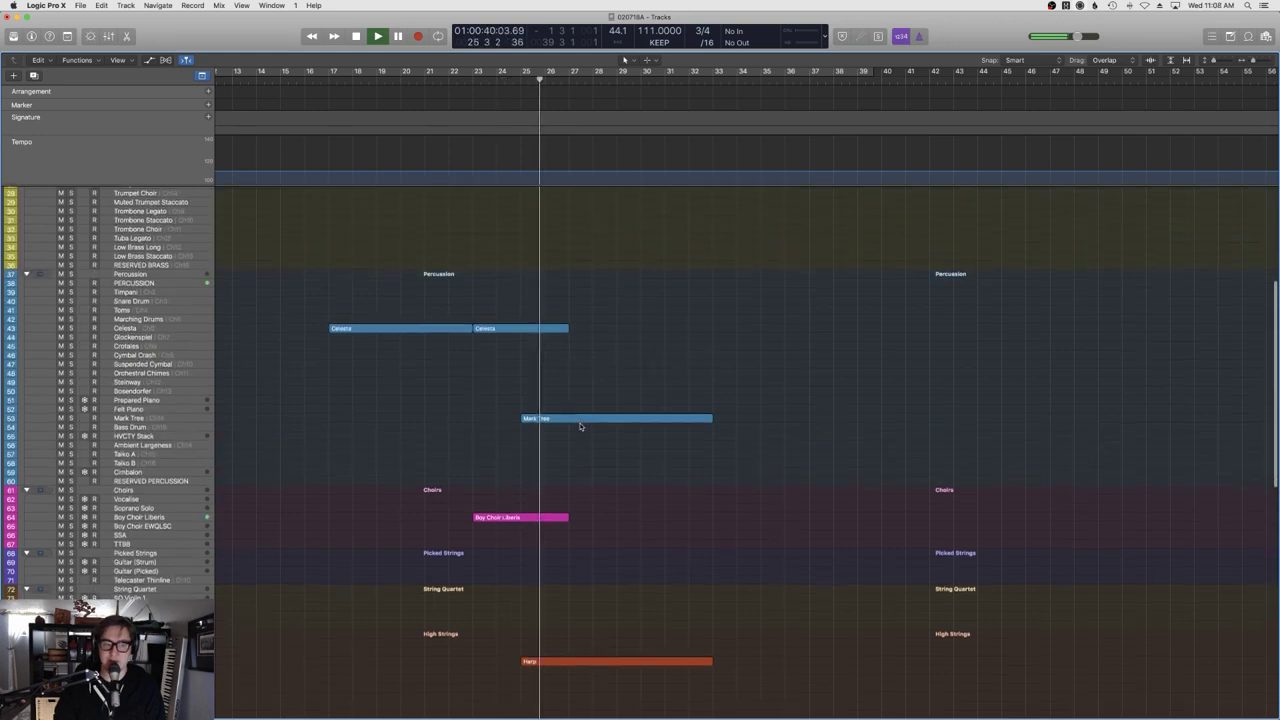
{"action": "scroll", "coordinate": [588, 428], "scroll_direction": "down", "scroll_amount": 1}
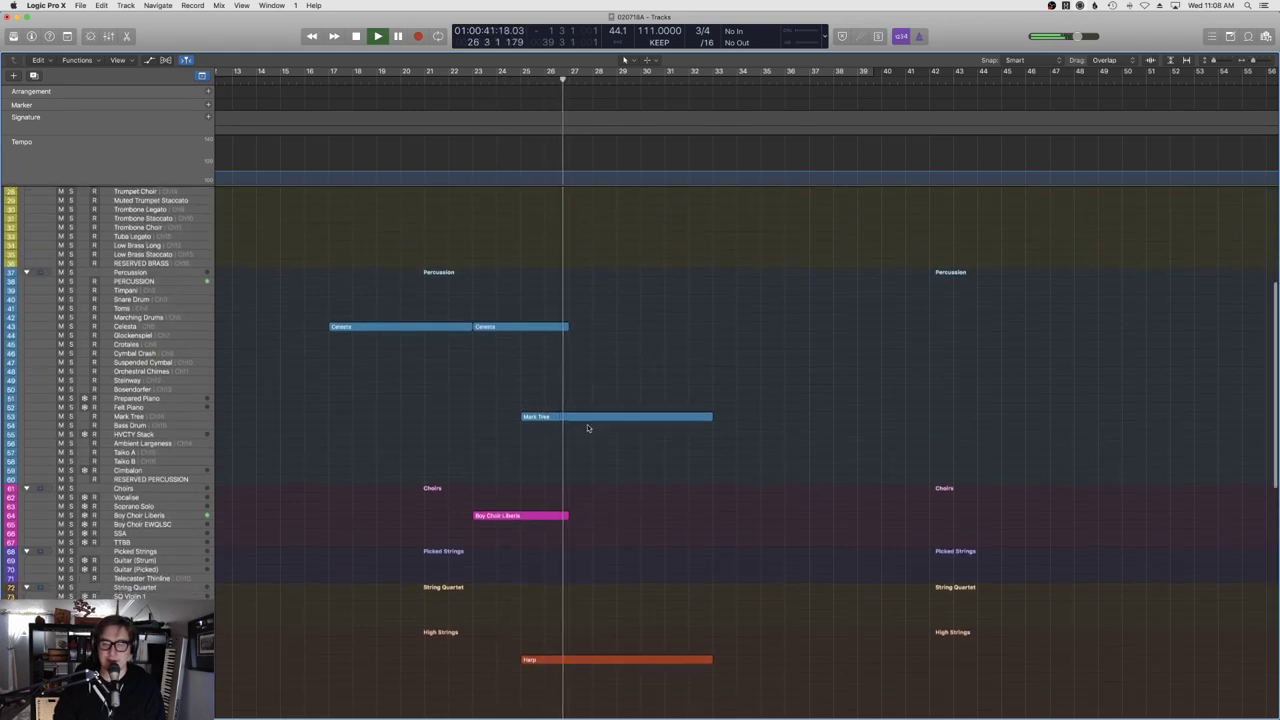
{"action": "scroll", "coordinate": [610, 428], "scroll_direction": "down", "scroll_amount": 3}
{"action": "scroll", "coordinate": [610, 428], "scroll_direction": "right", "scroll_amount": 2}
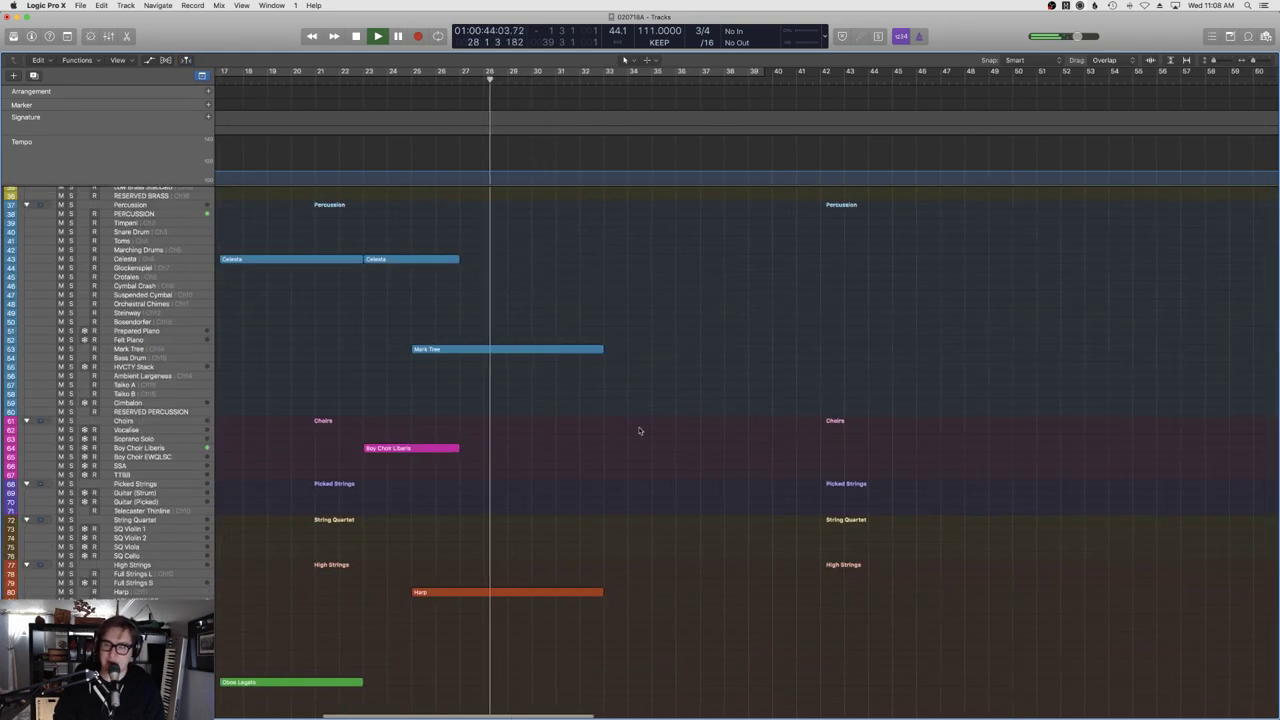
{"action": "scroll", "coordinate": [635, 432], "scroll_direction": "down", "scroll_amount": 6}
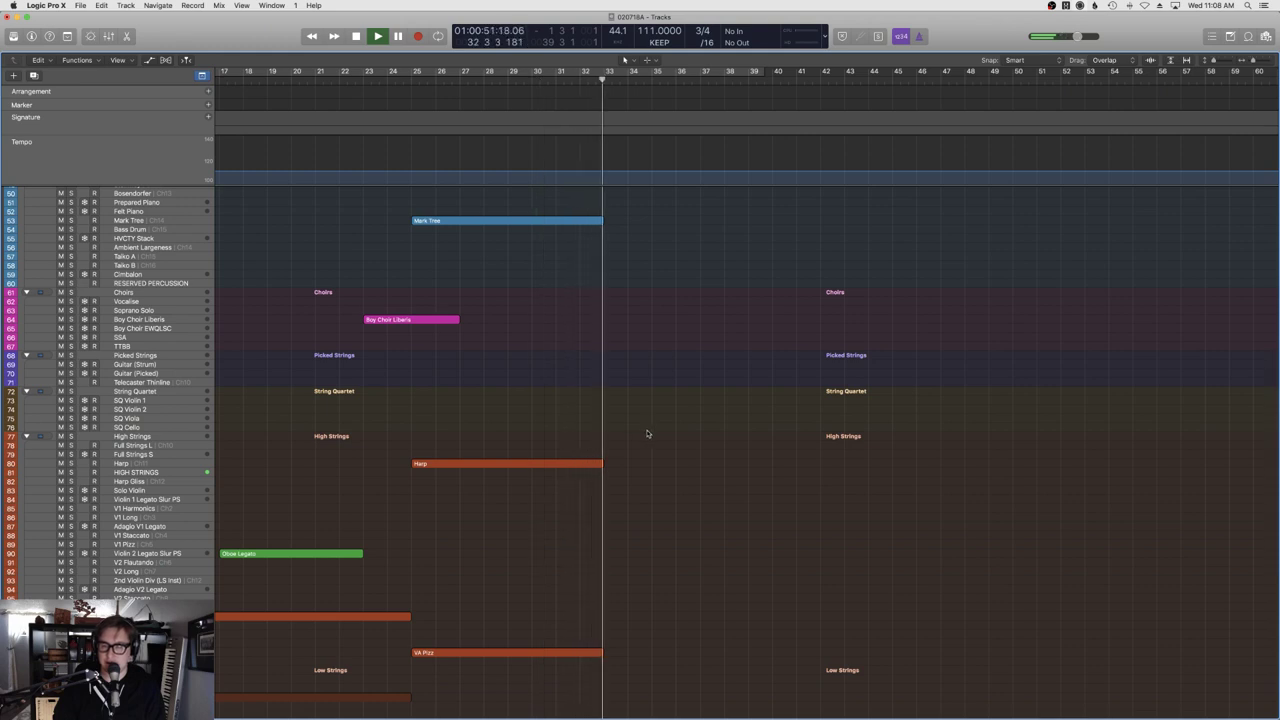
{"action": "key", "text": "space"}
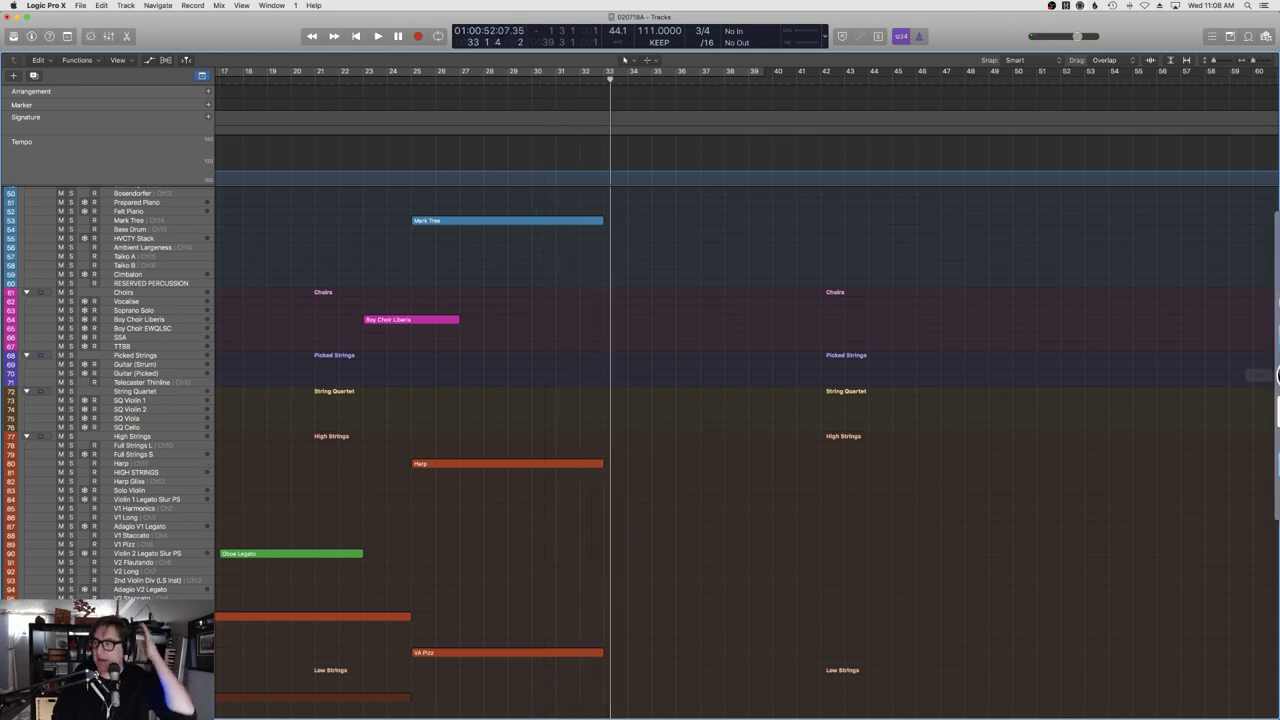
{"action": "left_click", "coordinate": [1256, 233]}
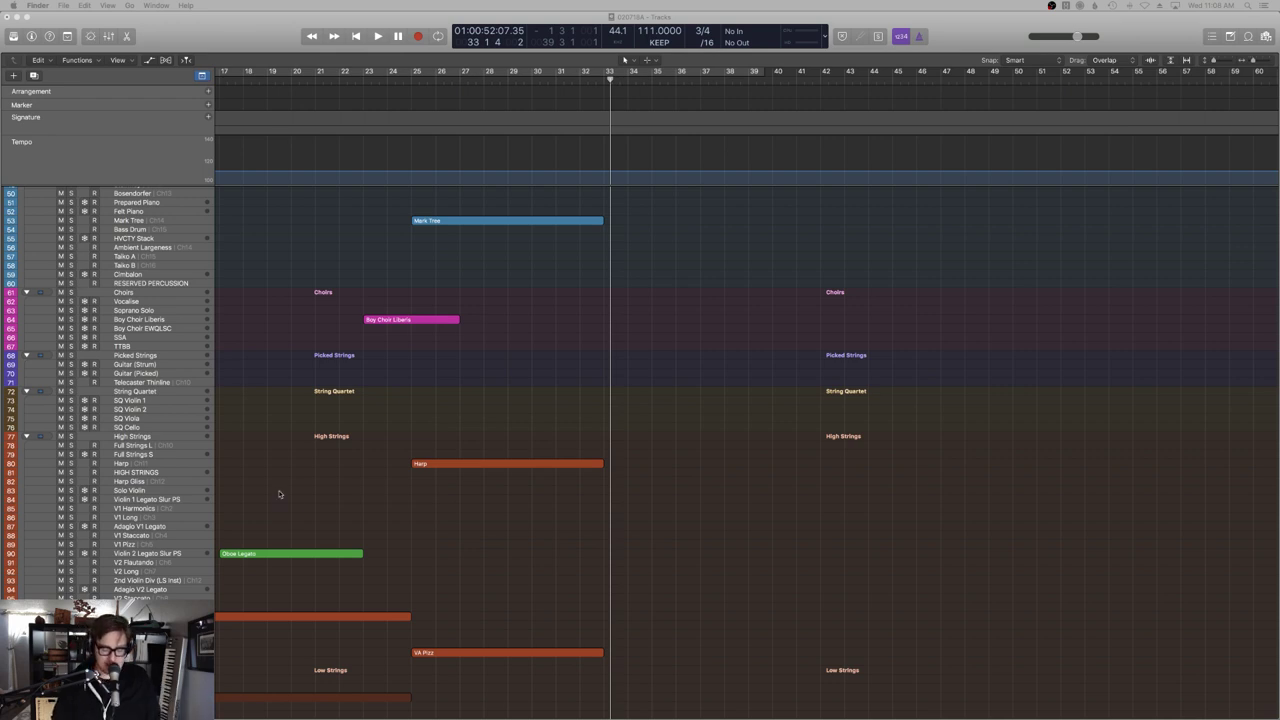
{"action": "key", "text": "super+space"}
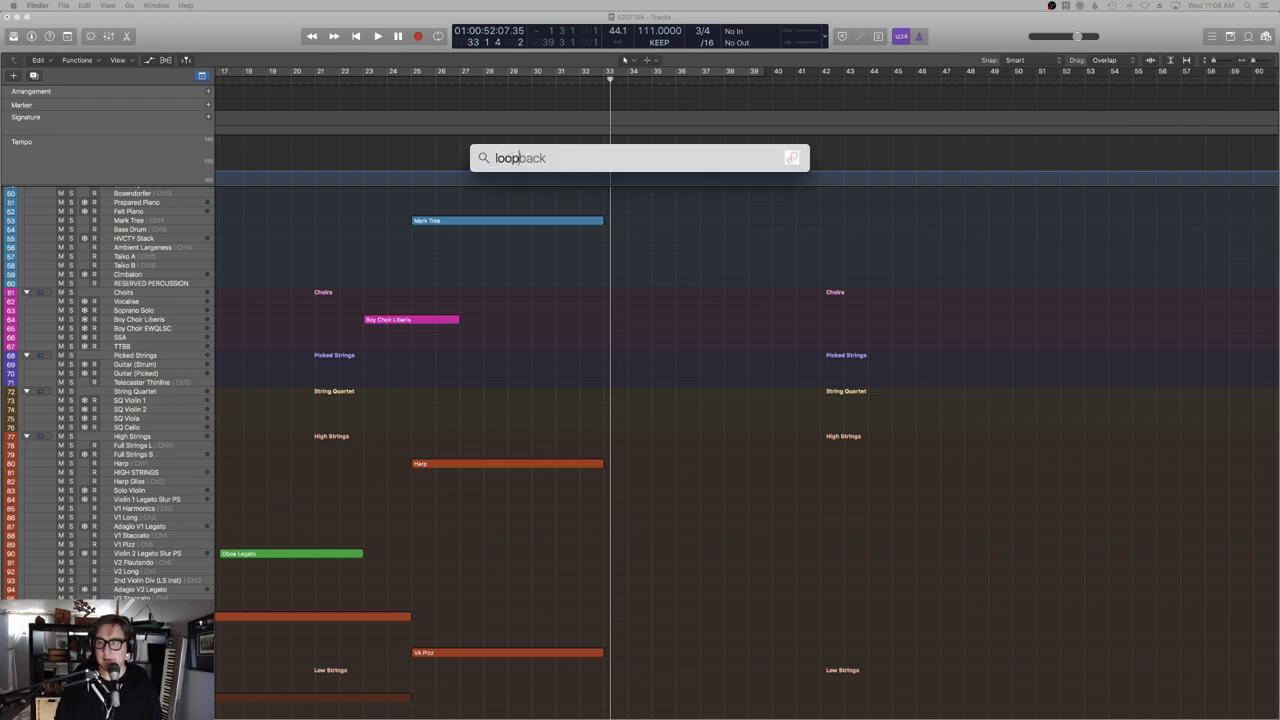
{"action": "key", "text": "Escape"}
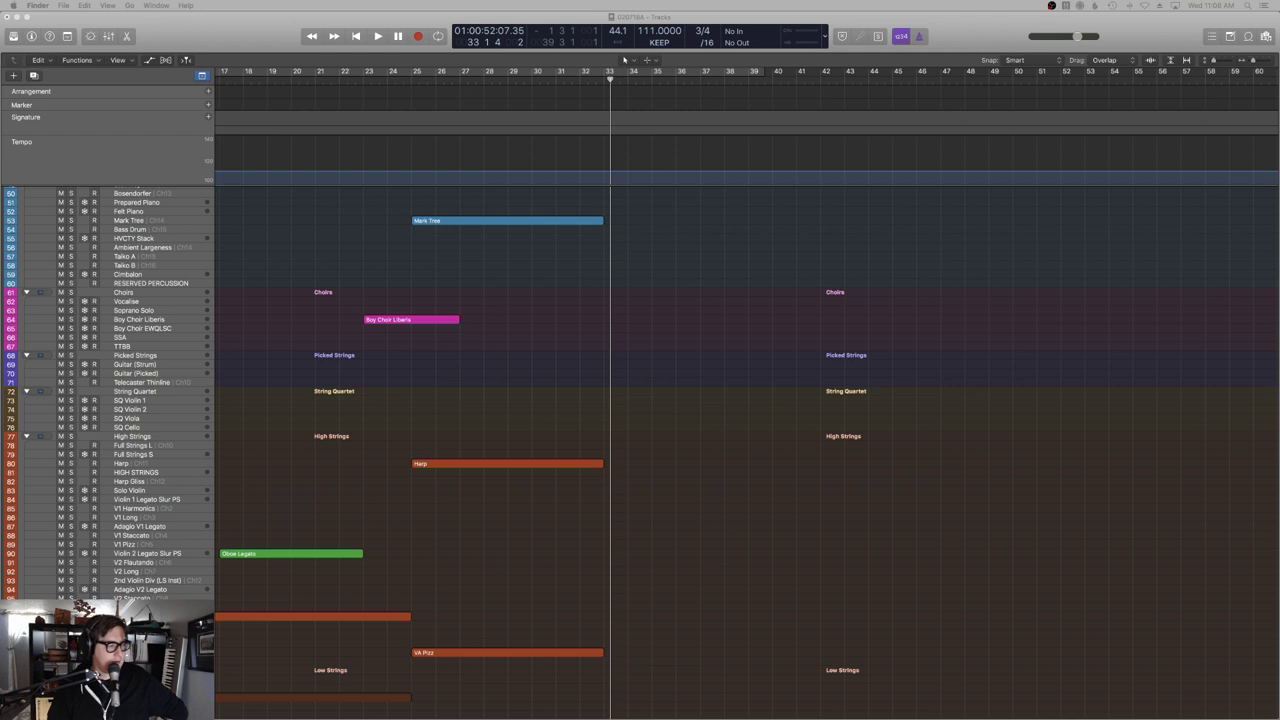
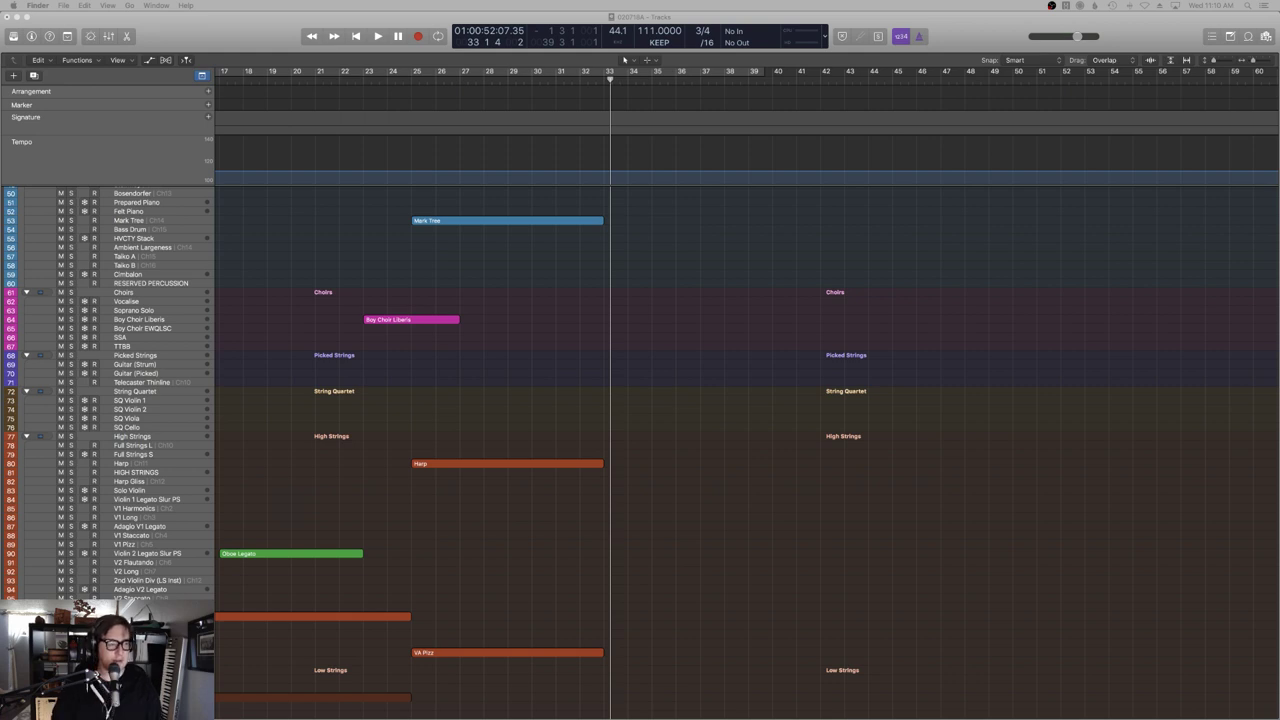
{"action": "left_click", "coordinate": [574, 424]}
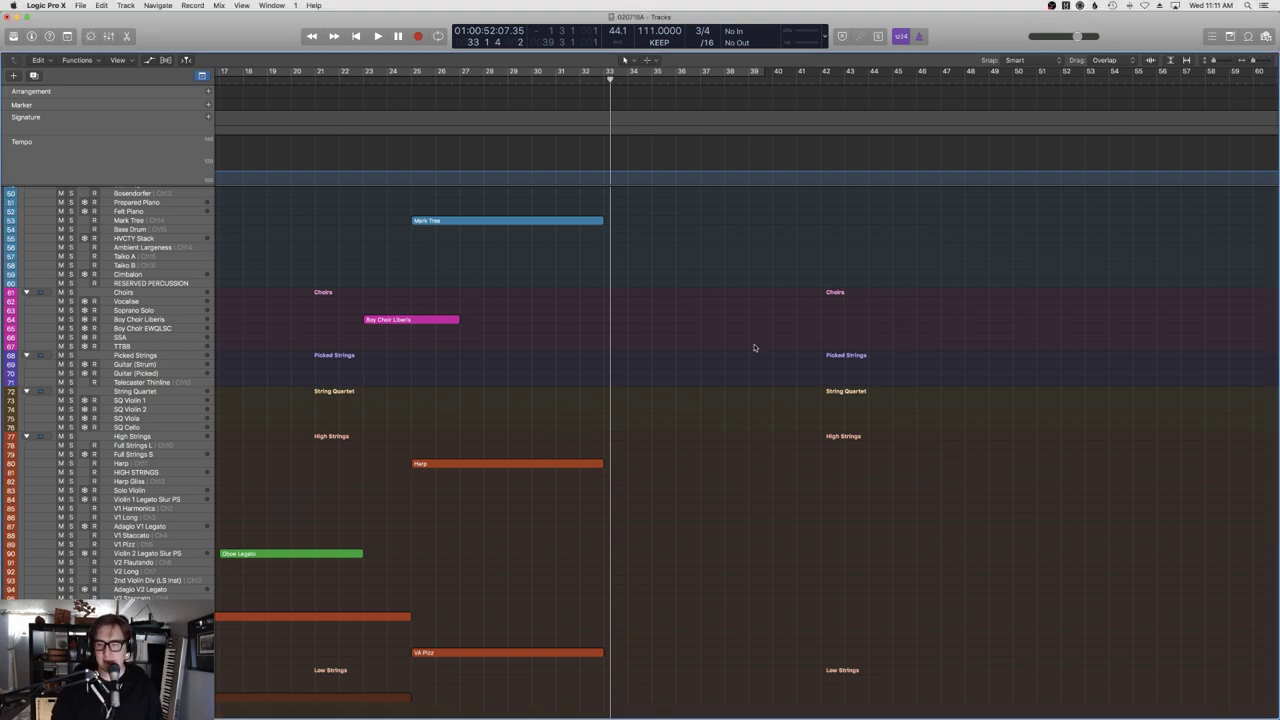
Select the Bosendorfer piano track in the Percussion group for recording.
{"action": "scroll", "coordinate": [234, 401], "scroll_direction": "down", "scroll_amount": 10}
{"action": "scroll", "coordinate": [259, 405], "scroll_direction": "up", "scroll_amount": 2}
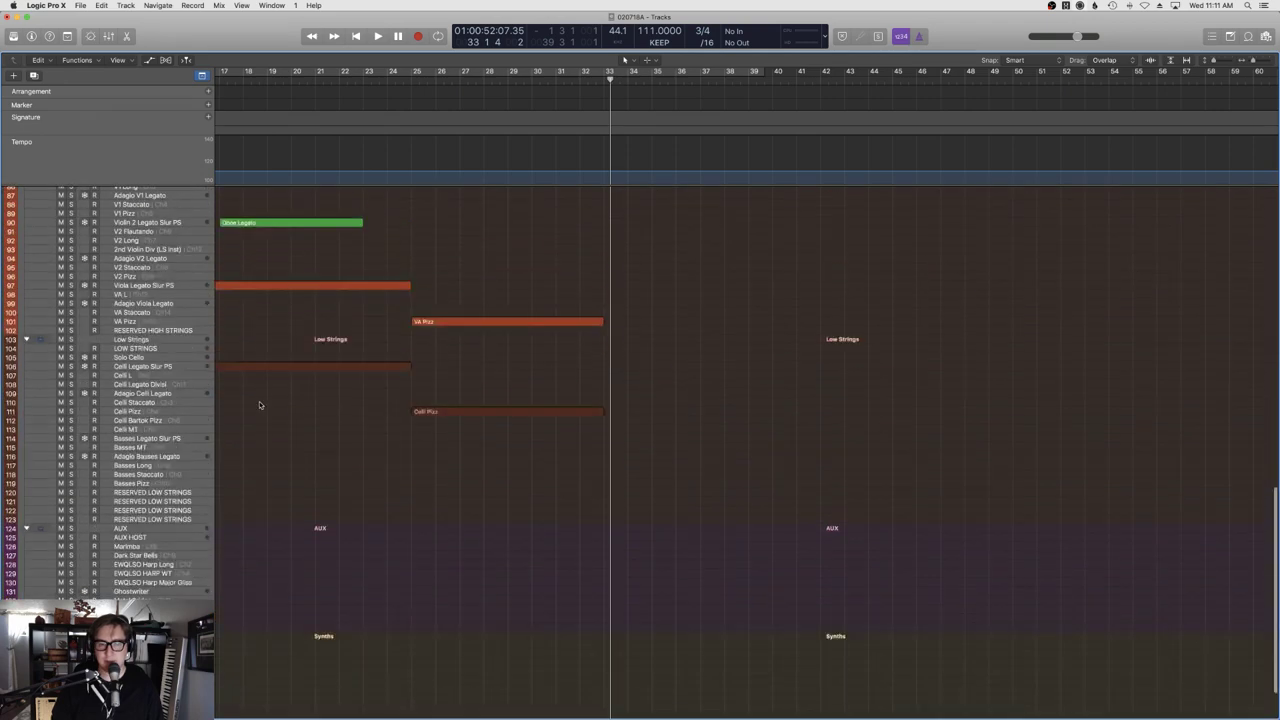
{"action": "scroll", "coordinate": [259, 405], "scroll_direction": "up", "scroll_amount": 15}
{"action": "left_click", "coordinate": [145, 304]}
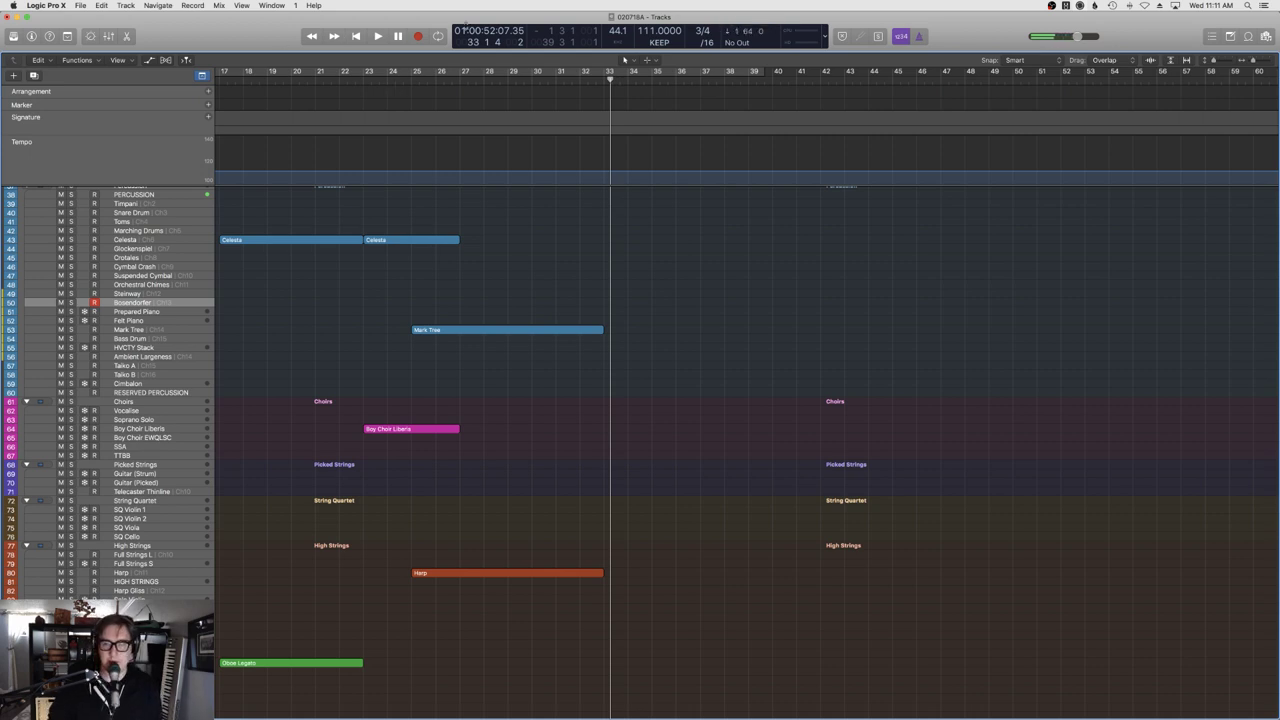
Play the passage from about bar 25 to bar 33 to hear the harp, mark tree and pizzicato strings together.
{"action": "key", "text": "space"}
{"action": "scroll", "coordinate": [654, 309], "scroll_direction": "down", "scroll_amount": 1}
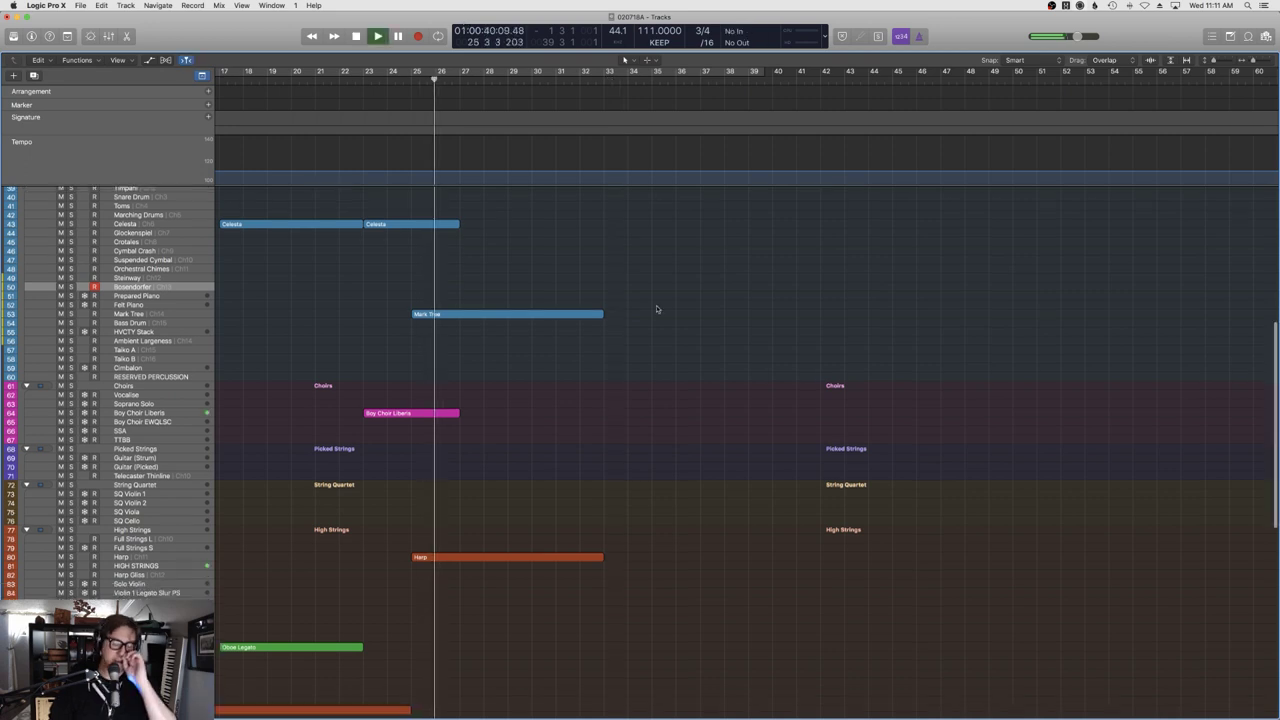
{"action": "scroll", "coordinate": [654, 309], "scroll_direction": "right", "scroll_amount": 2}
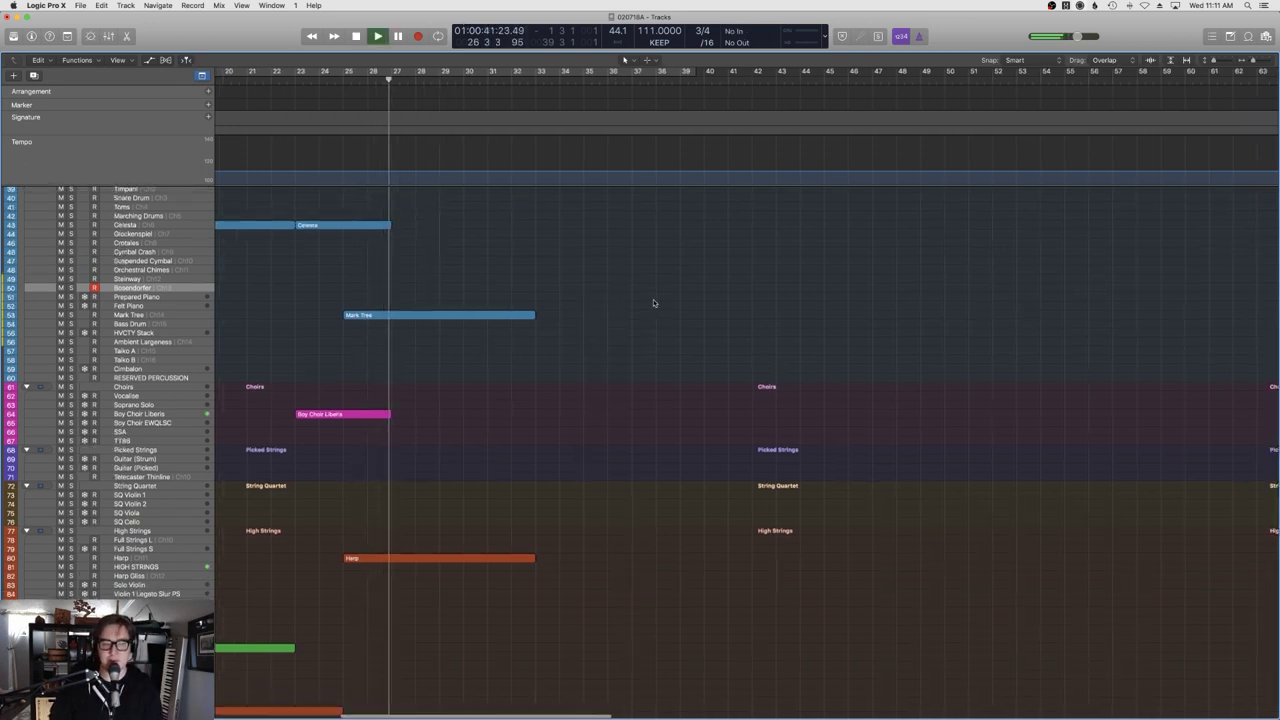
{"action": "scroll", "coordinate": [609, 306], "scroll_direction": "down", "scroll_amount": 5}
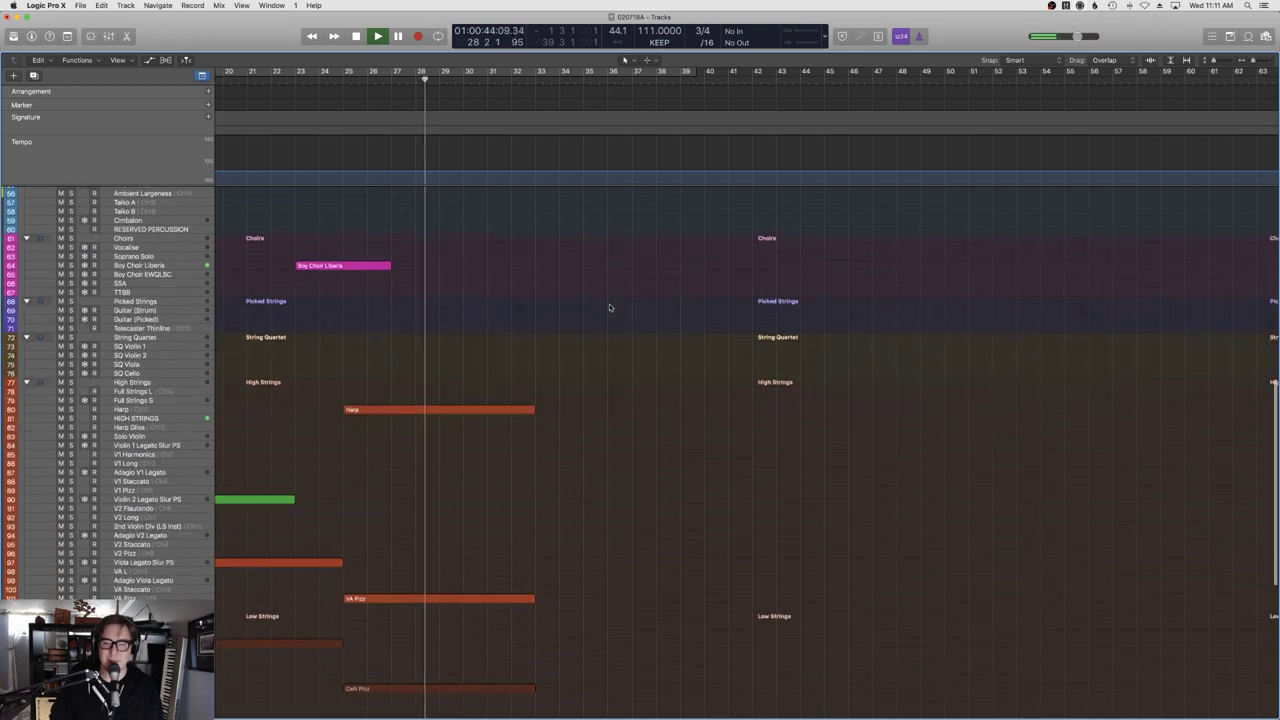
{"action": "scroll", "coordinate": [610, 308], "scroll_direction": "up", "scroll_amount": 3}
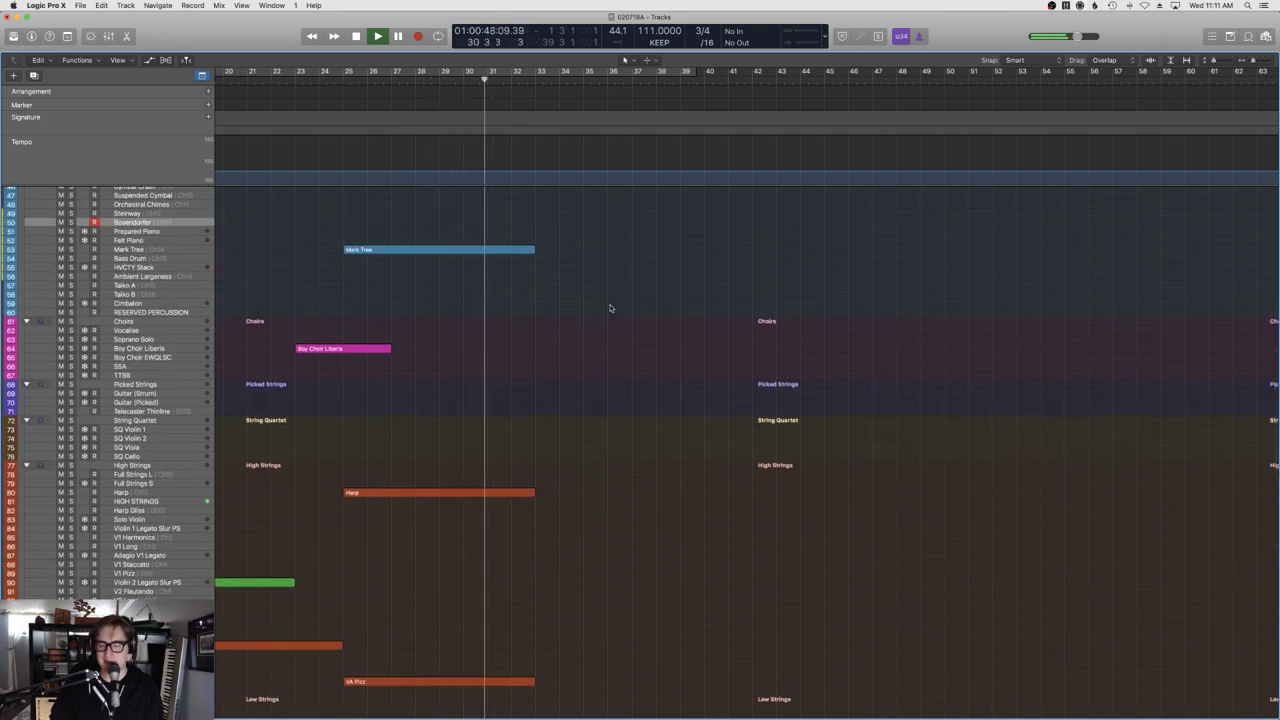
{"action": "scroll", "coordinate": [610, 308], "scroll_direction": "down", "scroll_amount": 3}
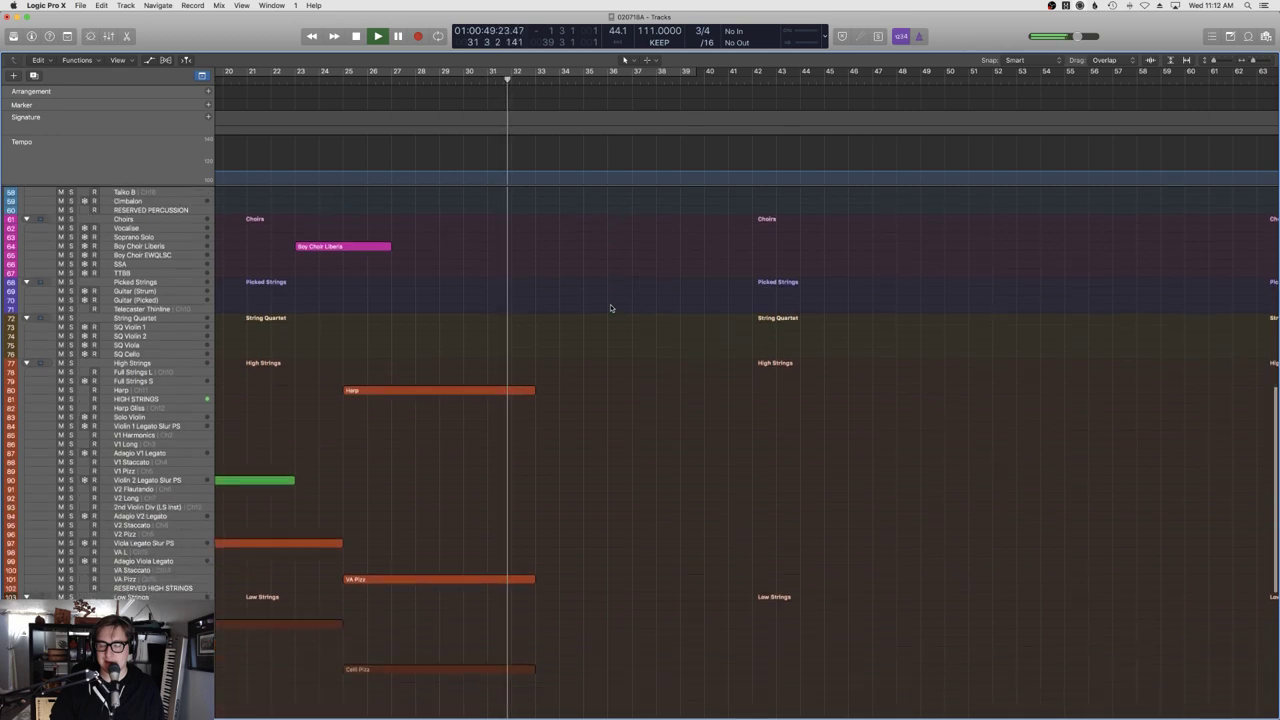
{"action": "scroll", "coordinate": [610, 308], "scroll_direction": "down", "scroll_amount": 3}
{"action": "key", "text": "space"}
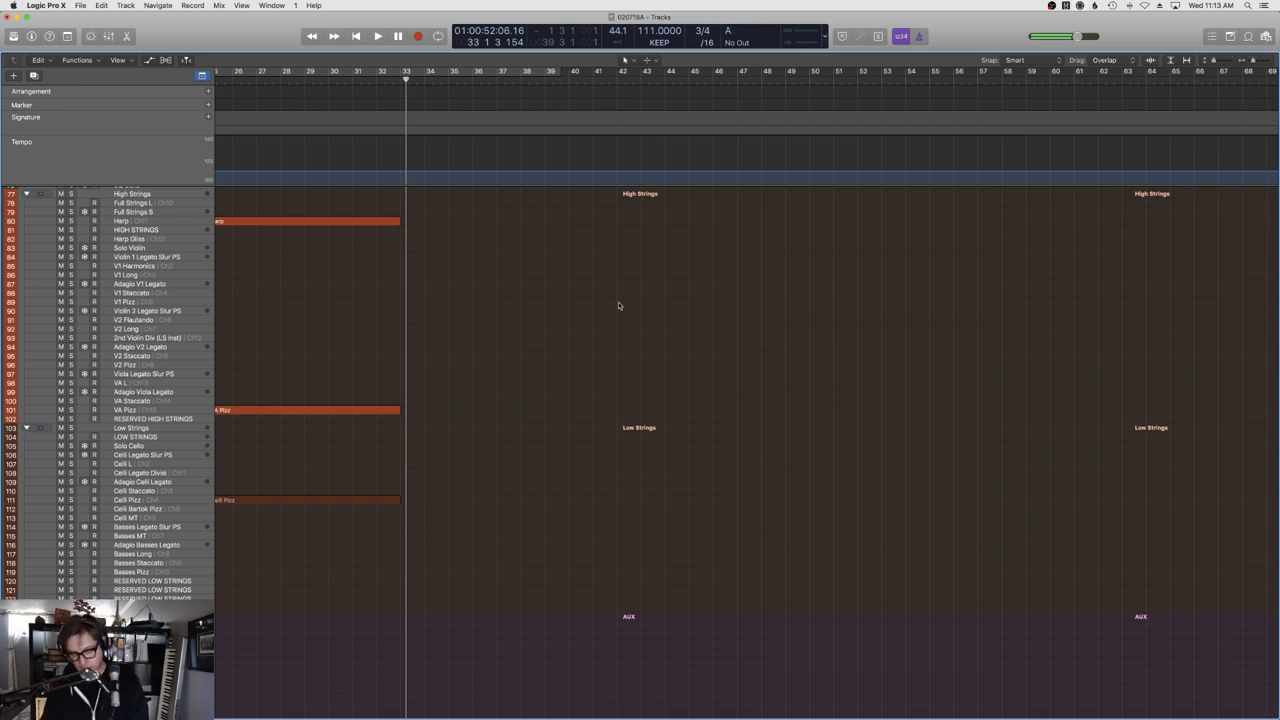
{"action": "left_click", "coordinate": [470, 82]}
{"action": "key", "text": "space"}
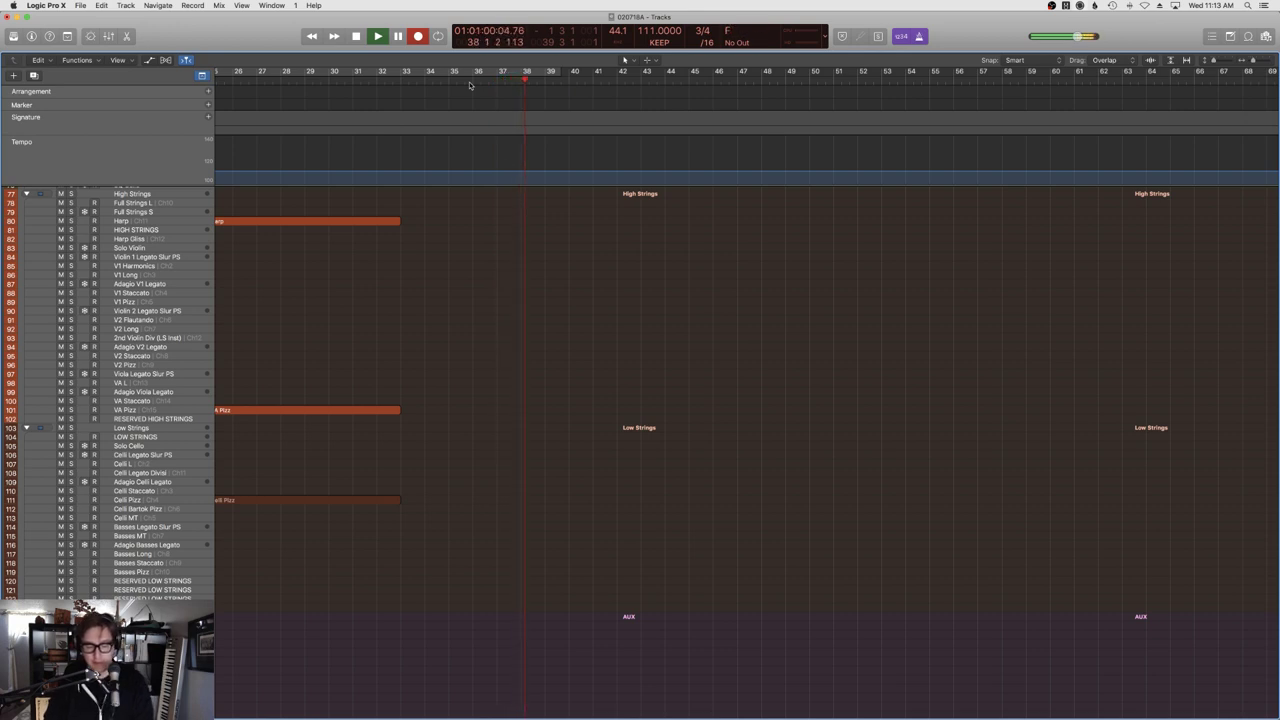
{"action": "key", "text": "space"}
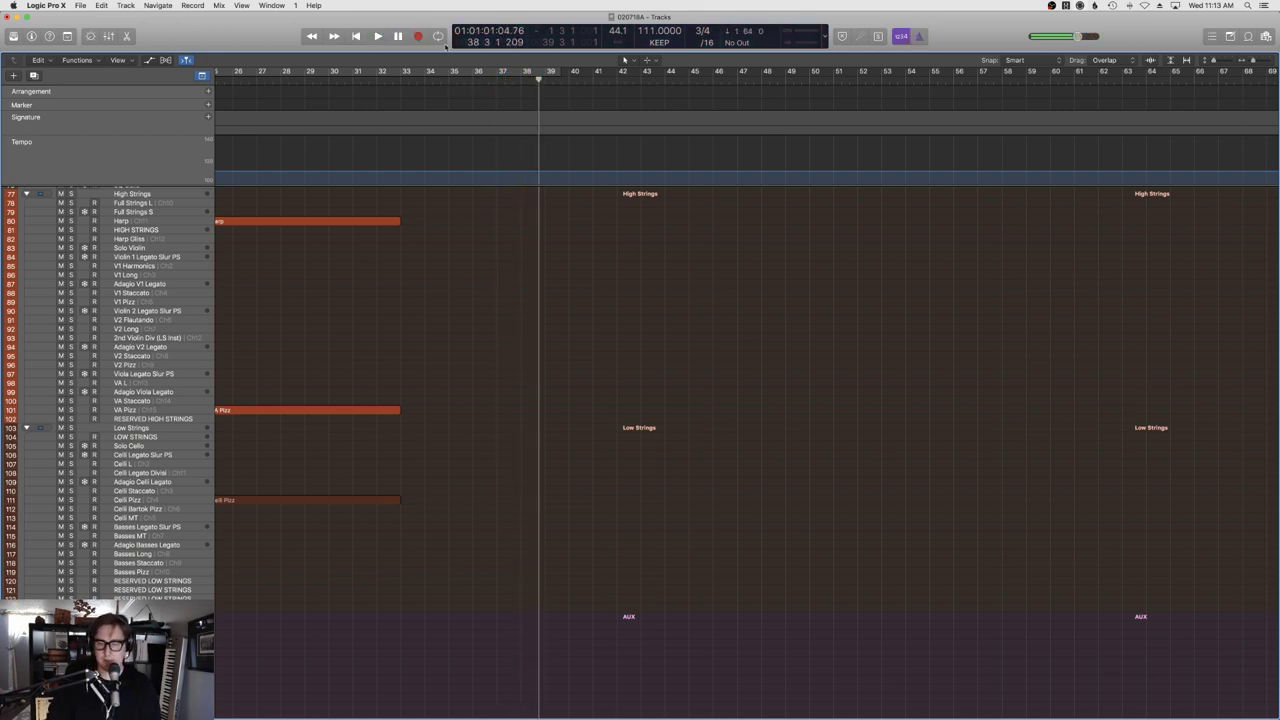
Record a Bosendorfer piano take from bar 35 to bar 43 and delete the stray note near bar 40.
{"action": "left_click", "coordinate": [458, 80]}
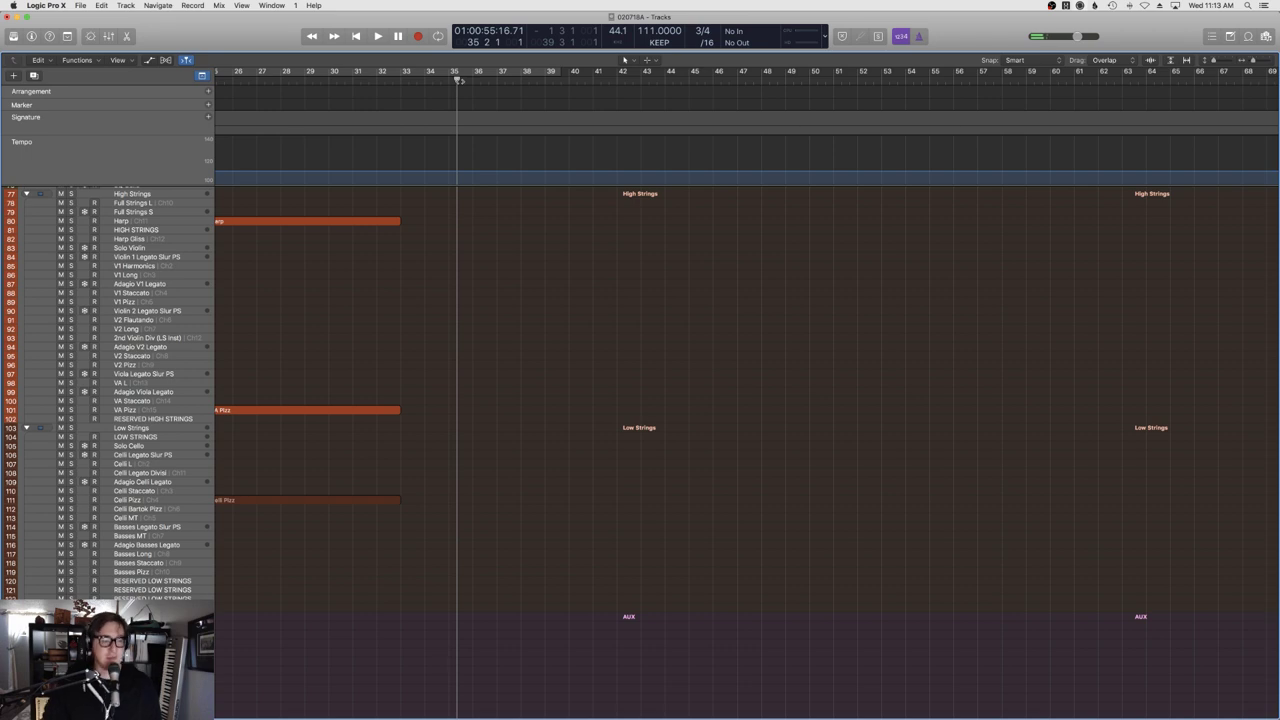
{"action": "key", "text": "space"}
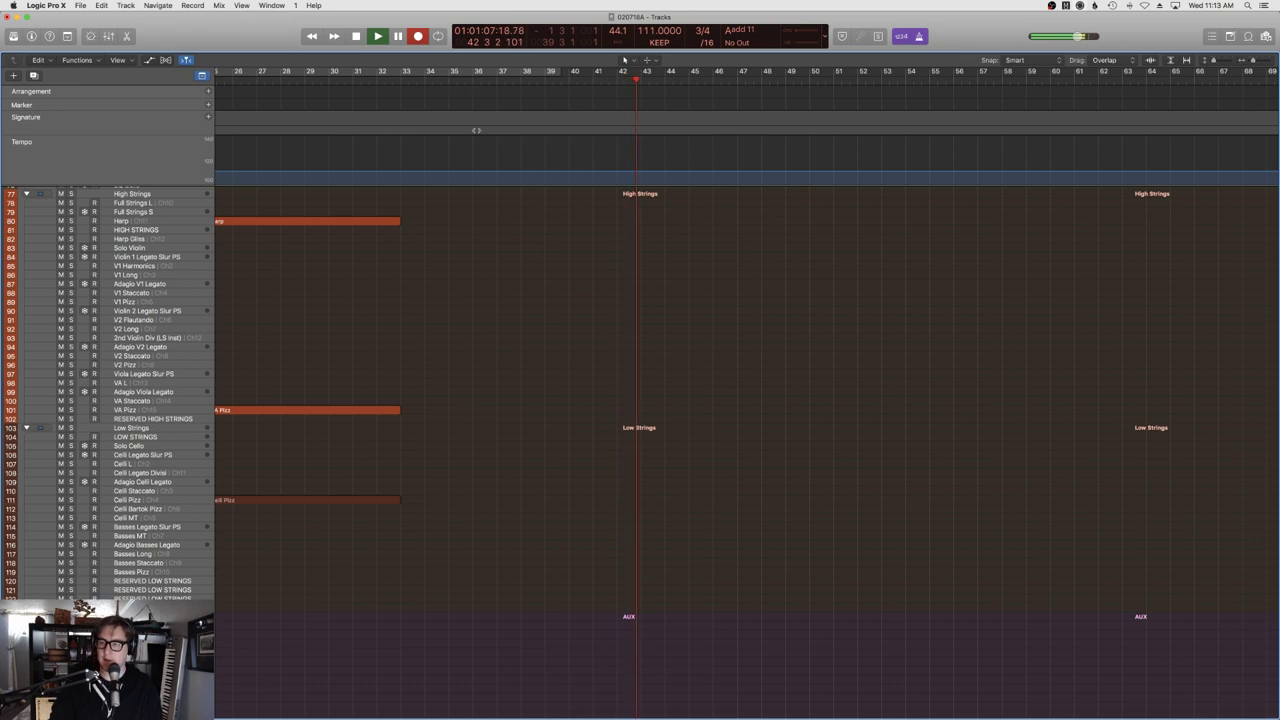
{"action": "key", "text": "space"}
{"action": "scroll", "coordinate": [543, 225], "scroll_direction": "up", "scroll_amount": 10}
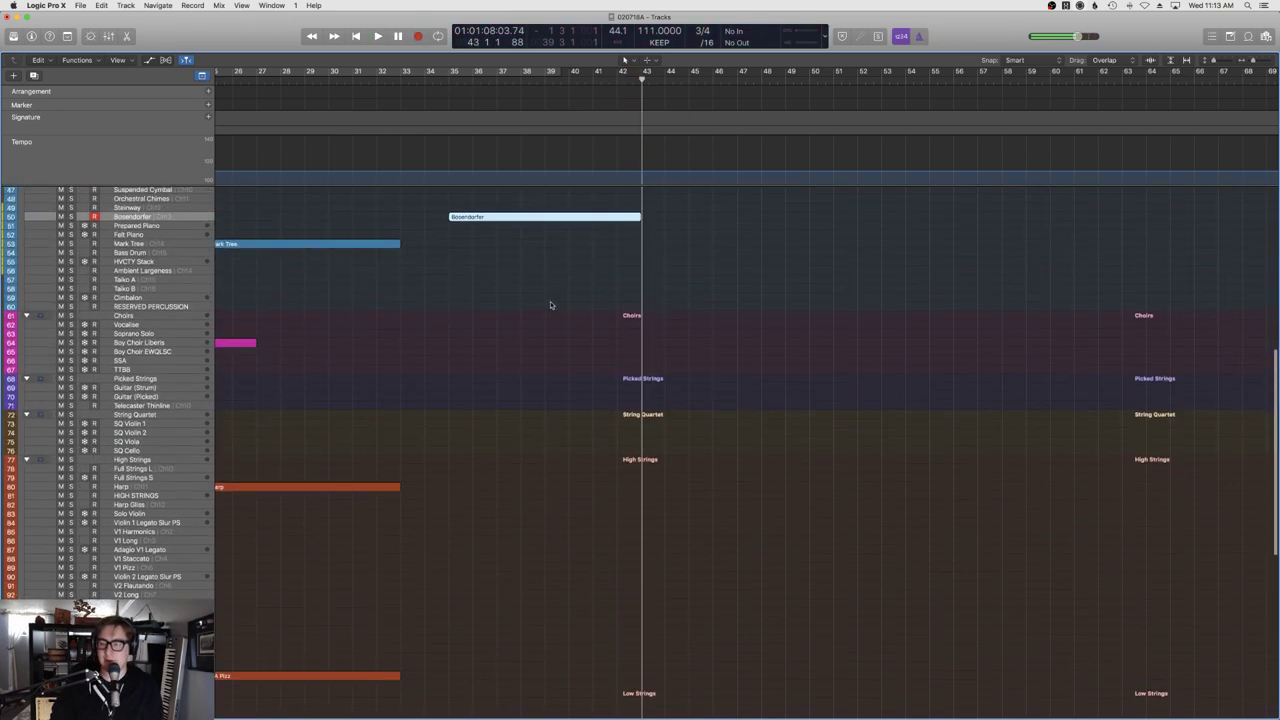
{"action": "key", "text": "p"}
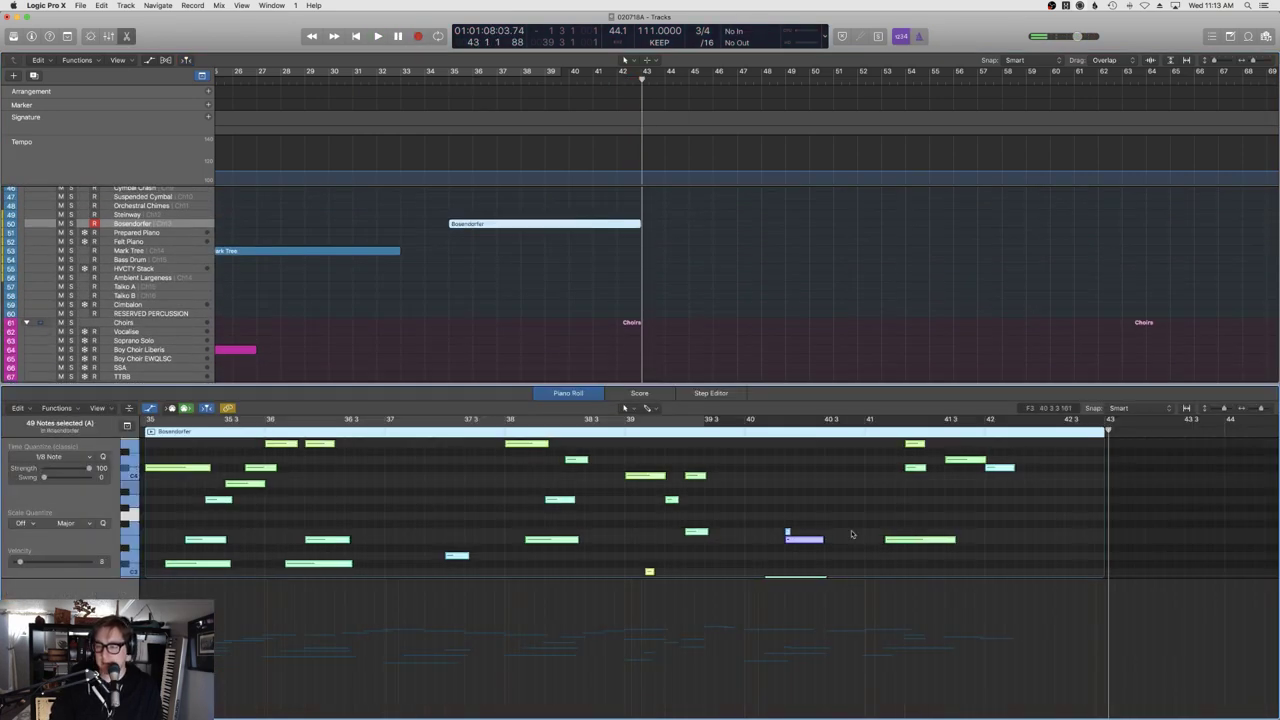
{"action": "key", "text": "Delete"}
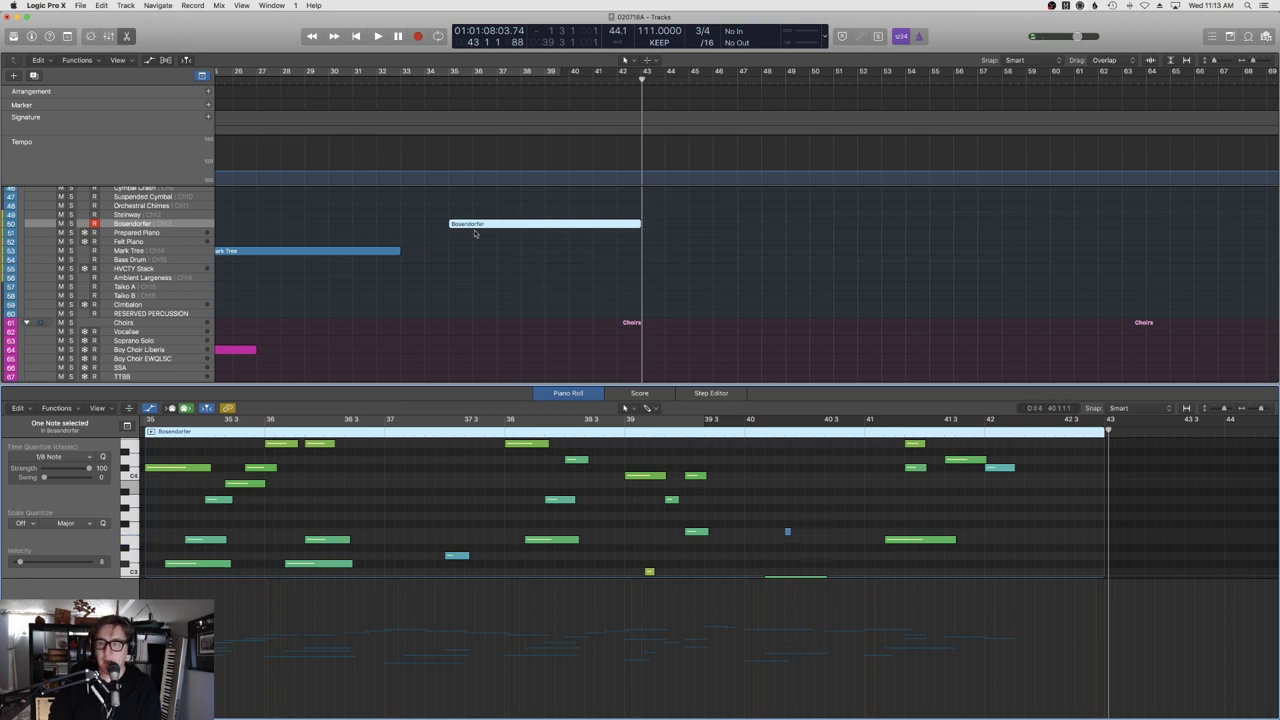
Move the recorded Bosendorfer region to start at bar 33, where the mark tree region ends, and close the Piano Roll.
{"action": "left_click", "coordinate": [455, 225]}
{"action": "left_click_drag", "start_coordinate": [455, 225], "coordinate": [407, 225]}
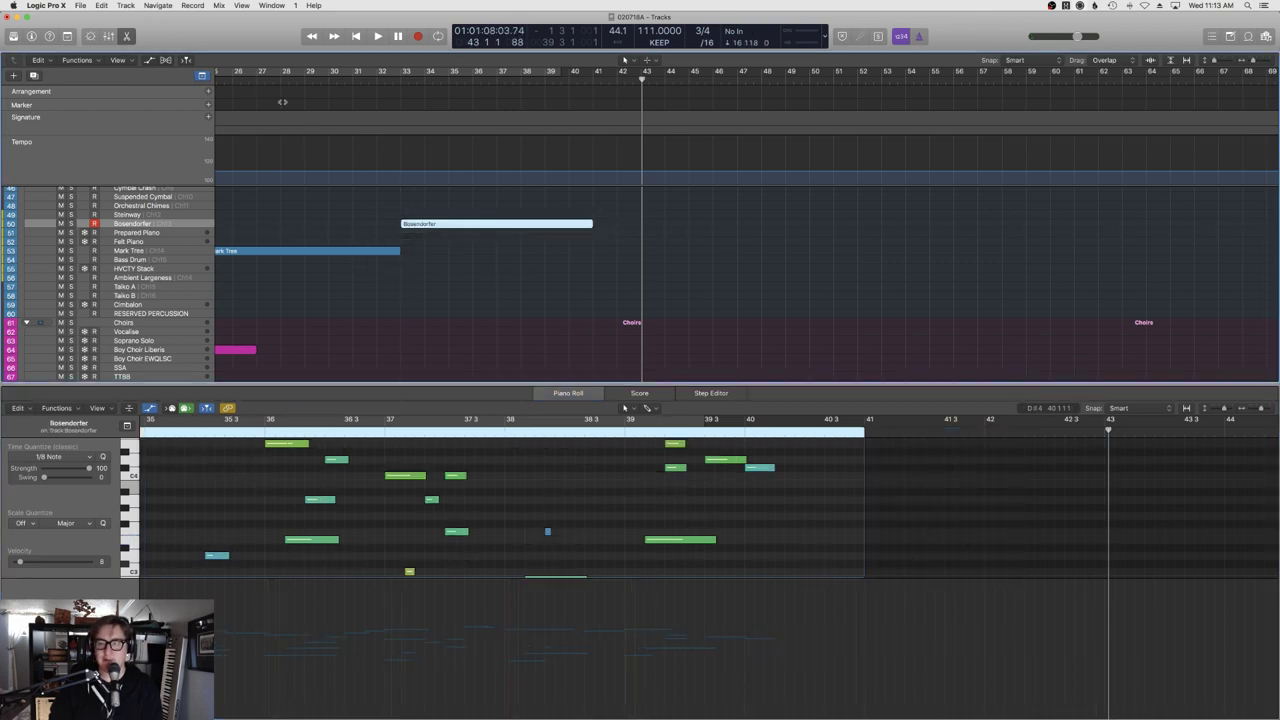
{"action": "key", "text": "space"}
{"action": "left_click", "coordinate": [369, 342]}
{"action": "key", "text": "p"}
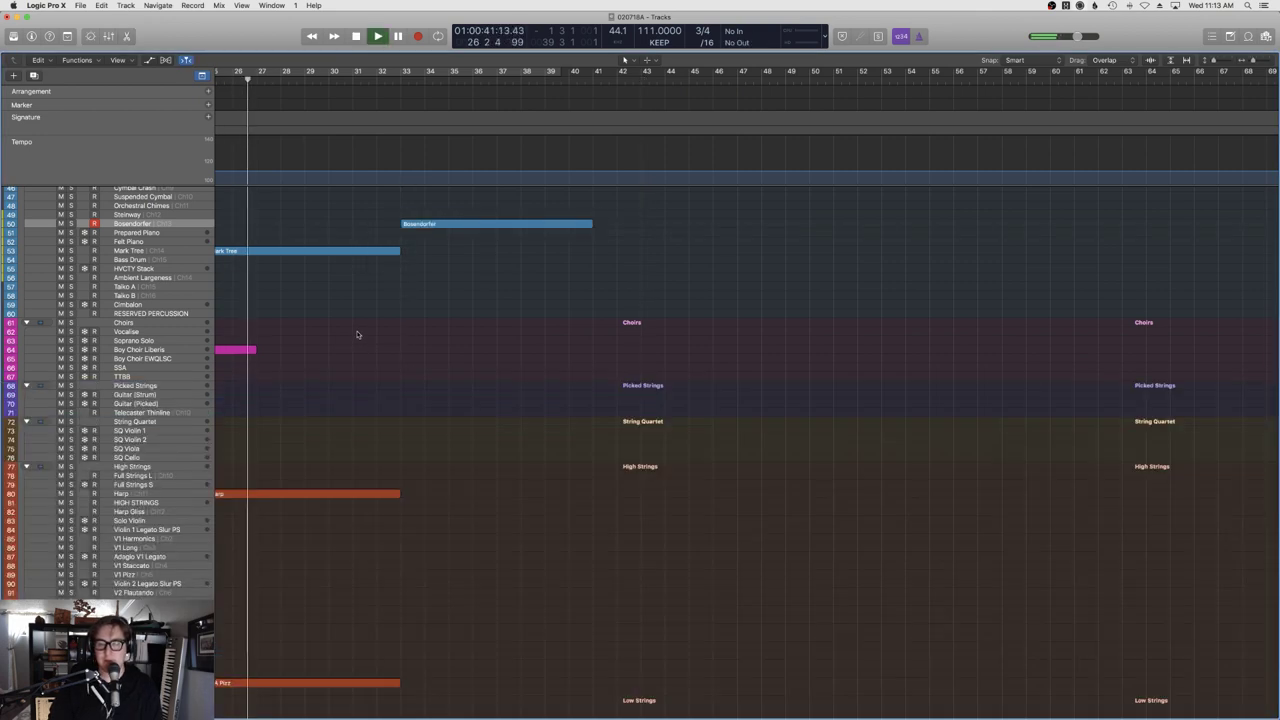
Play the passage from about bar 24 into the Bosendorfer region at bar 33, and delete that region.
{"action": "scroll", "coordinate": [357, 334], "scroll_direction": "left", "scroll_amount": 10}
{"action": "key", "text": "space"}
{"action": "key", "text": "comma"}
{"action": "key", "text": "comma"}
{"action": "key", "text": "comma"}
{"action": "key", "text": "comma"}
{"action": "key", "text": "comma"}
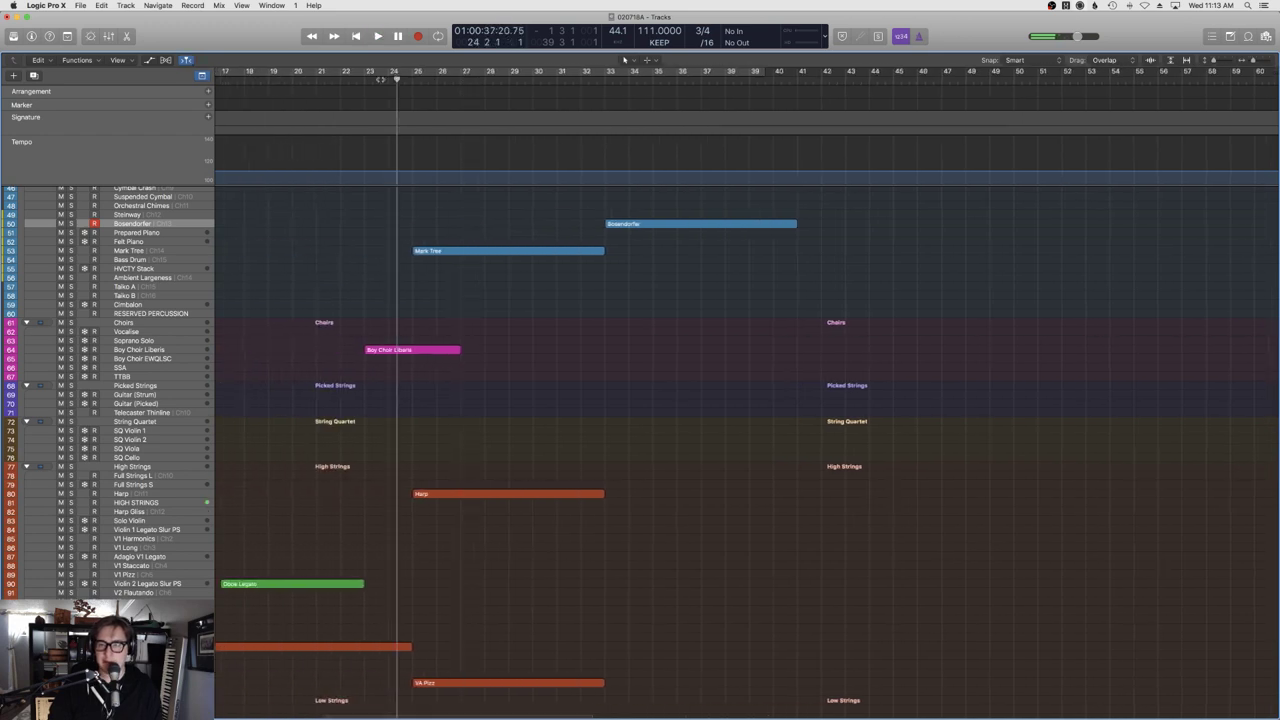
{"action": "key", "text": "space"}
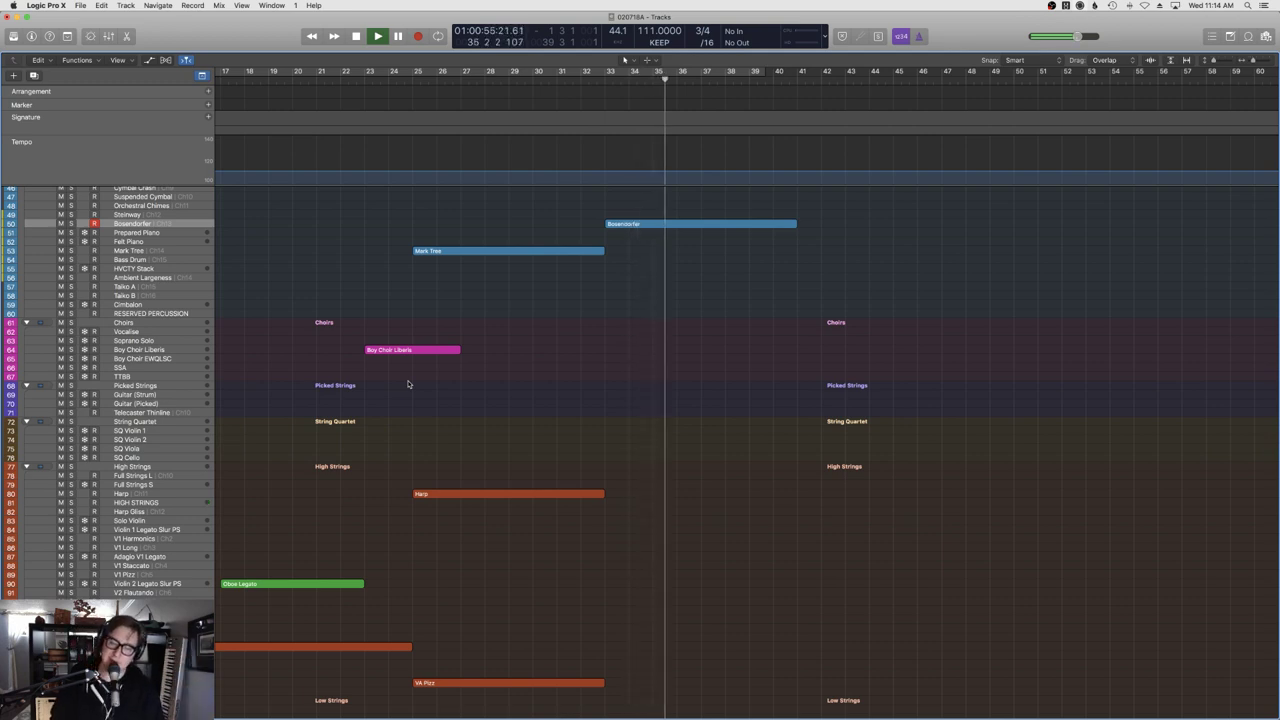
{"action": "key", "text": "space"}
{"action": "left_click", "coordinate": [732, 222]}
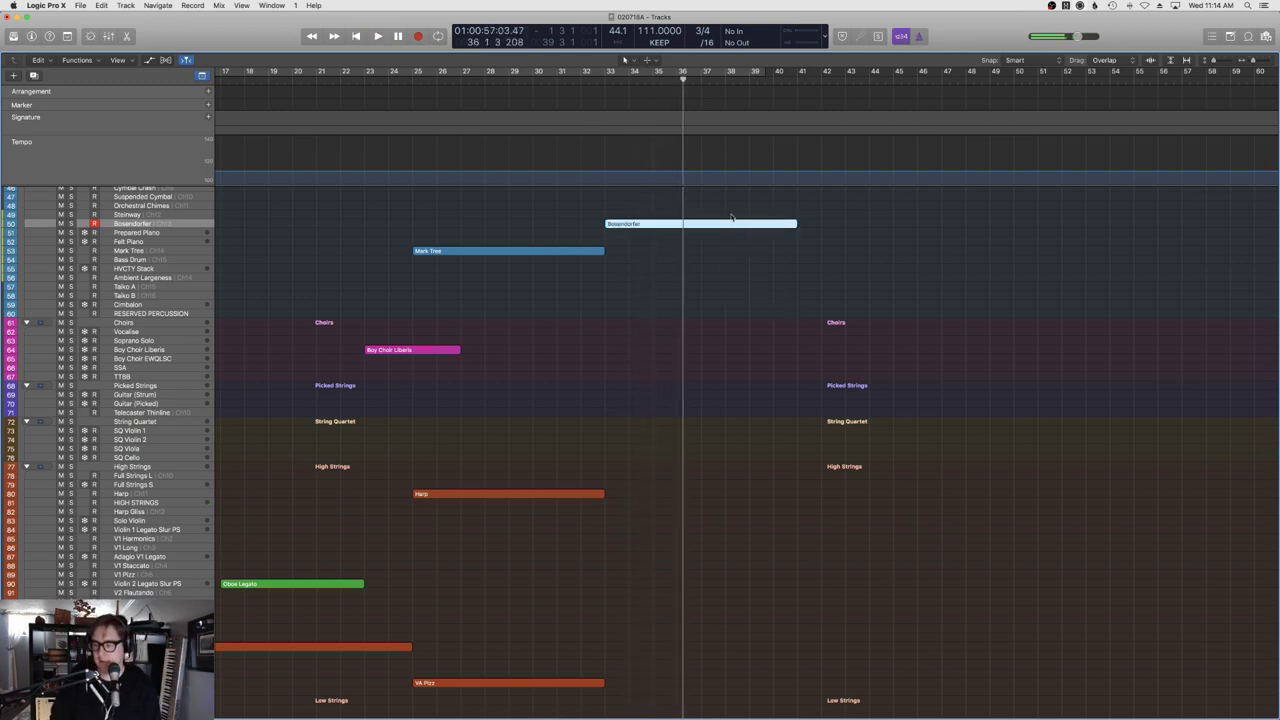
{"action": "key", "text": "Delete"}
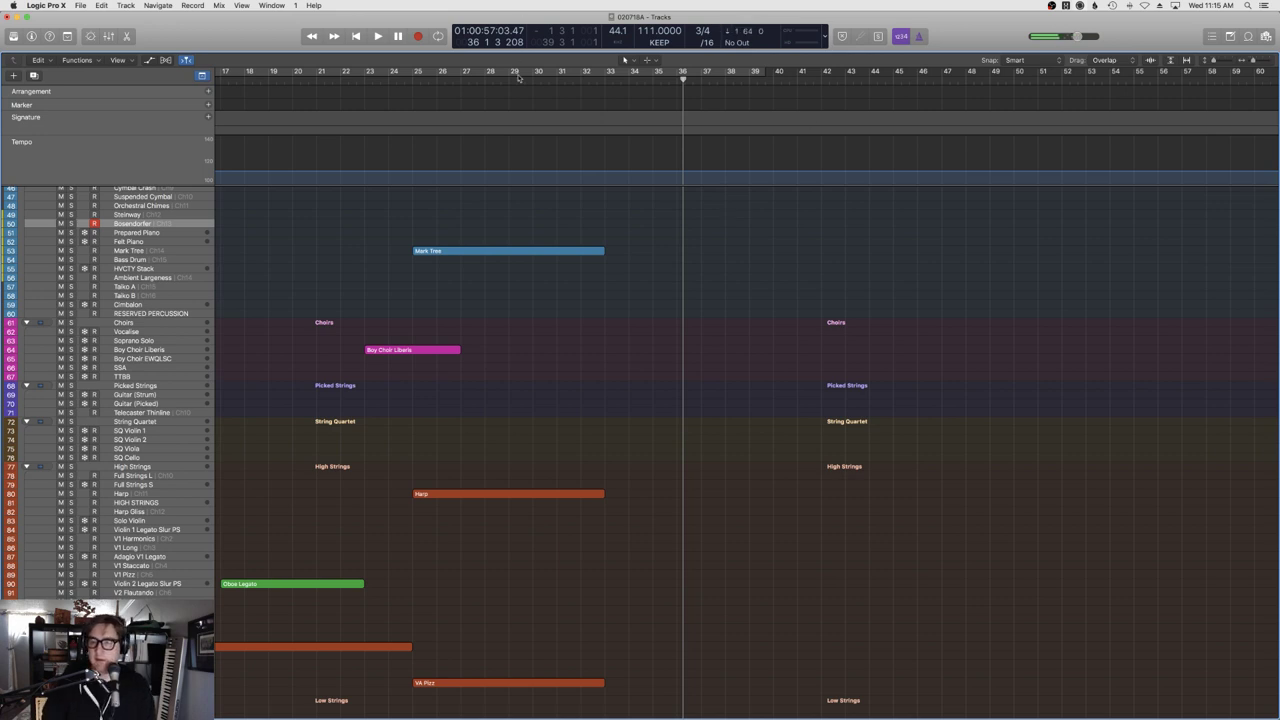
Play the arrangement from about bar 25 through the end of the harp and pizzicato regions to about bar 37.
{"action": "left_click", "coordinate": [408, 88]}
{"action": "key", "text": "space"}
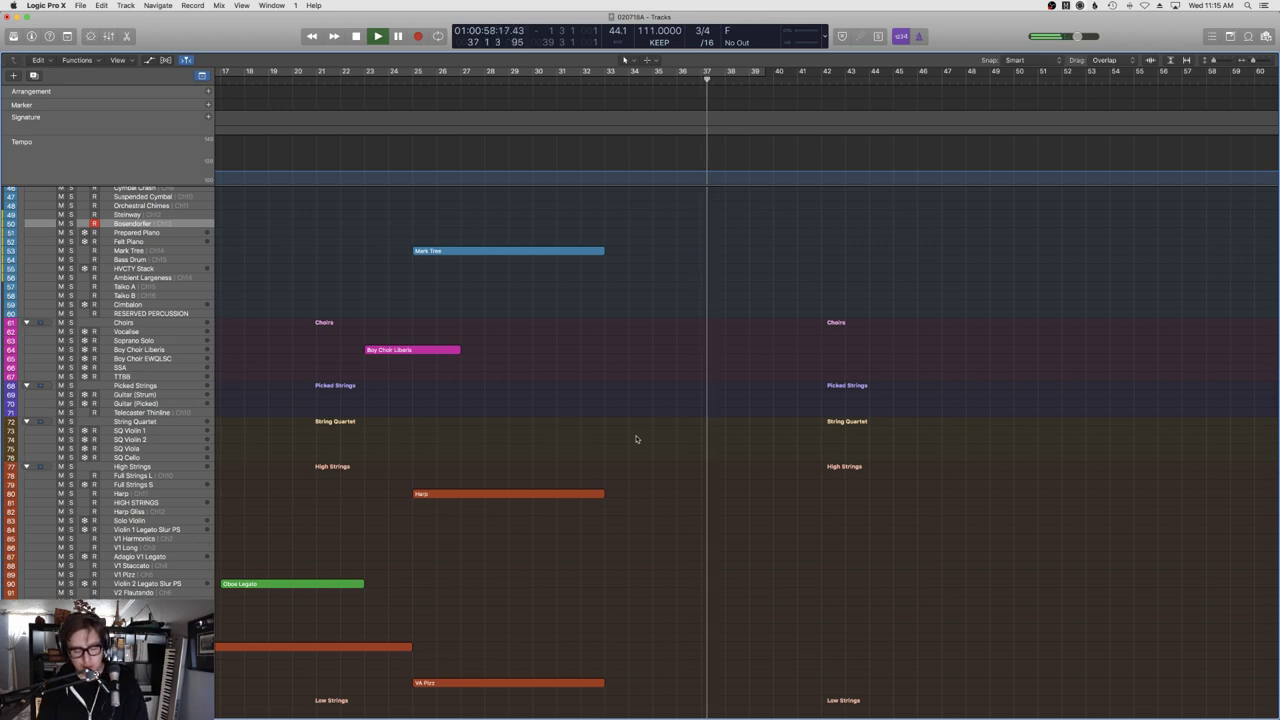
{"action": "key", "text": "space"}
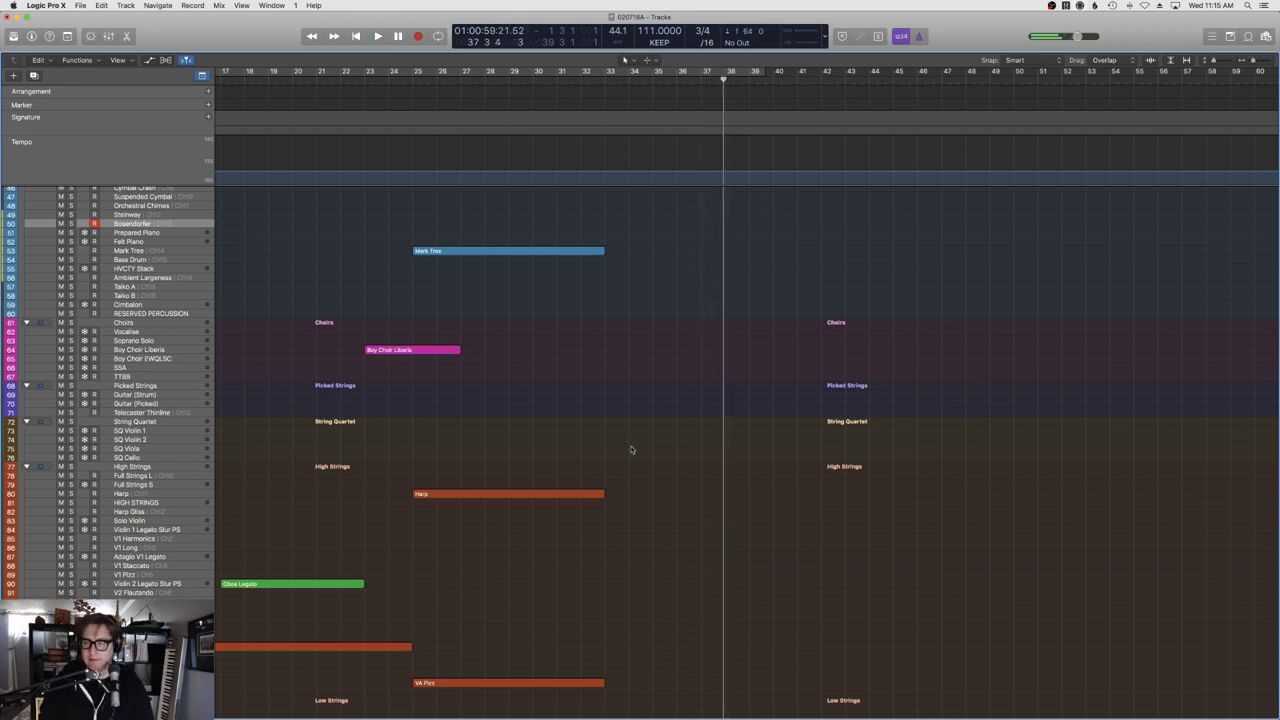
Record a new Bosendorfer piano part from bar 33 to bar 37 and check its notes in the Piano Roll.
{"action": "left_click", "coordinate": [613, 80]}
{"action": "key", "text": "r"}
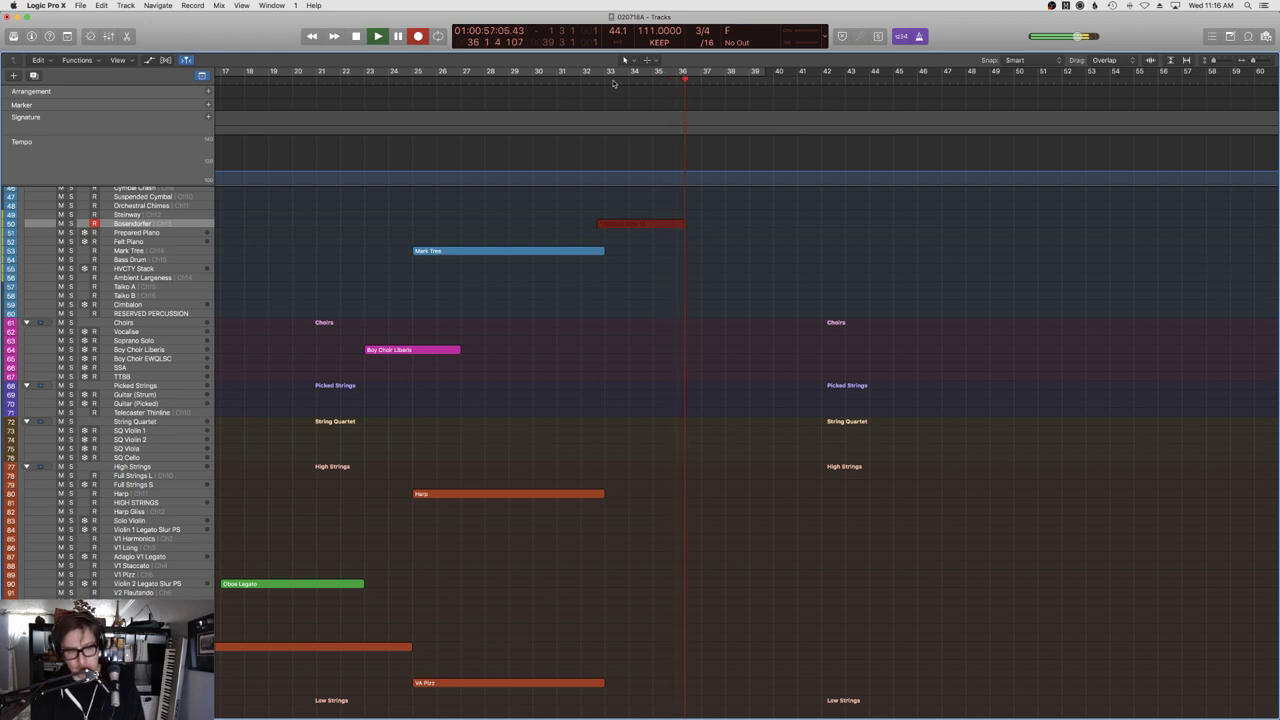
{"action": "key", "text": "space"}
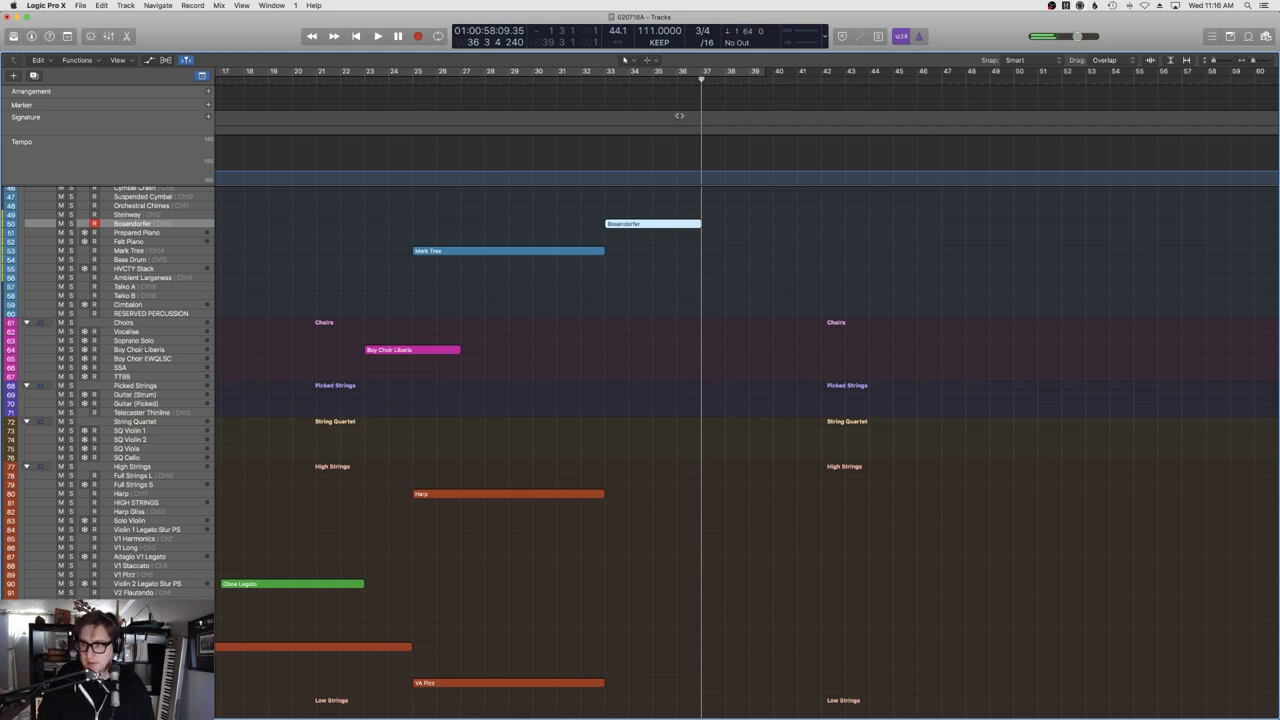
{"action": "key", "text": "e"}
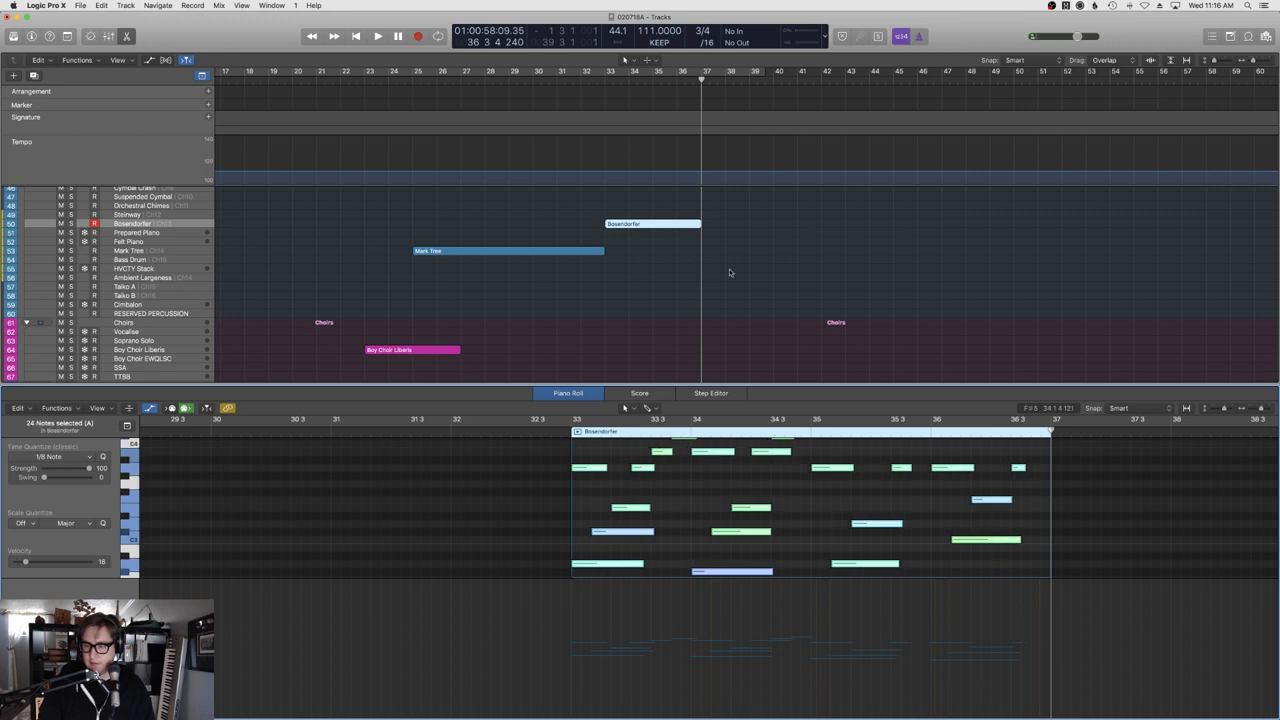
{"action": "key", "text": "e"}
Play back the new Bosendorfer region from about bar 32 to its end at bar 37.
{"action": "left_click", "coordinate": [701, 173]}
{"action": "double_click", "coordinate": [591, 84]}
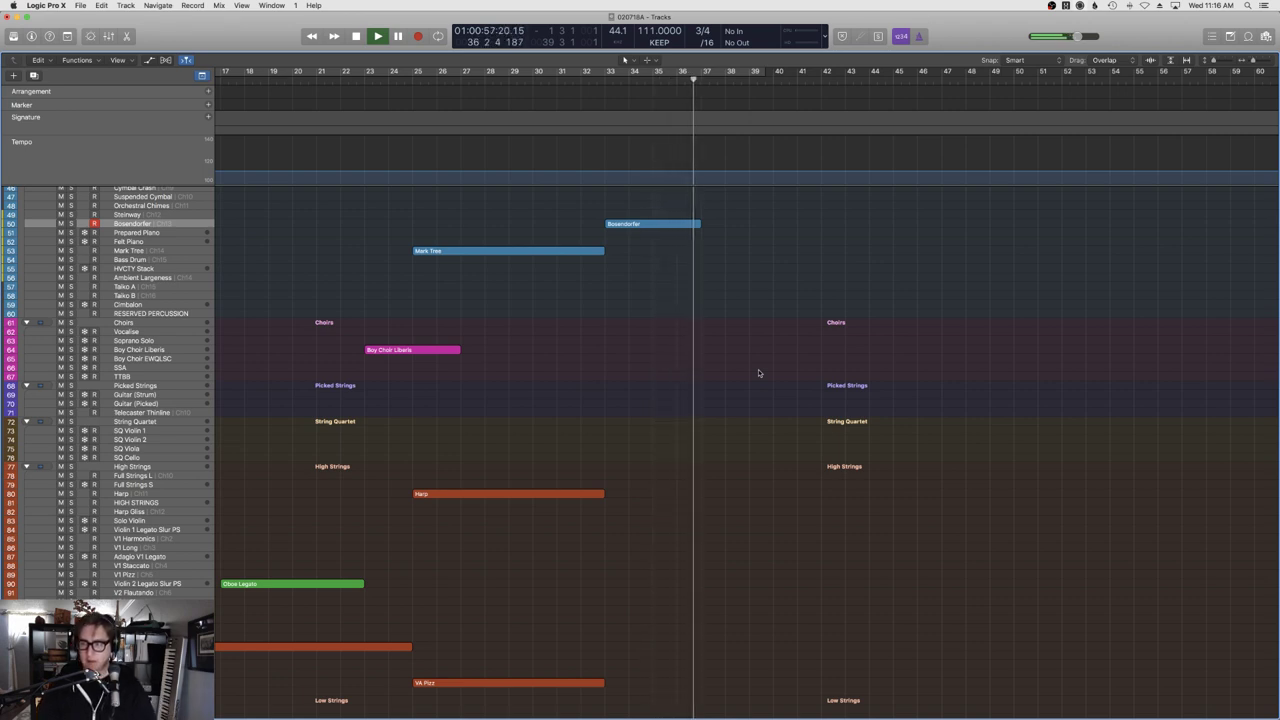
{"action": "key", "text": "space"}
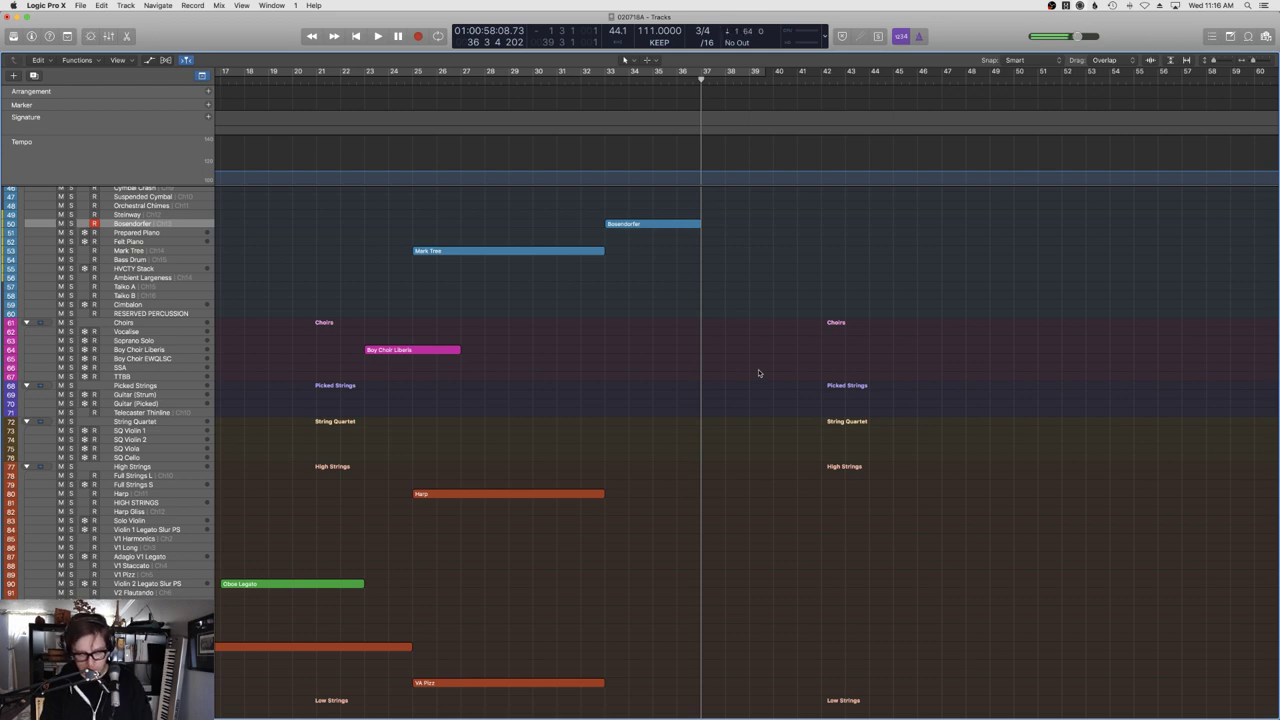
Record the Bosendorfer continuation from bar 37 to bar 50 and join it with the preceding piano region.
{"action": "key", "text": "r"}
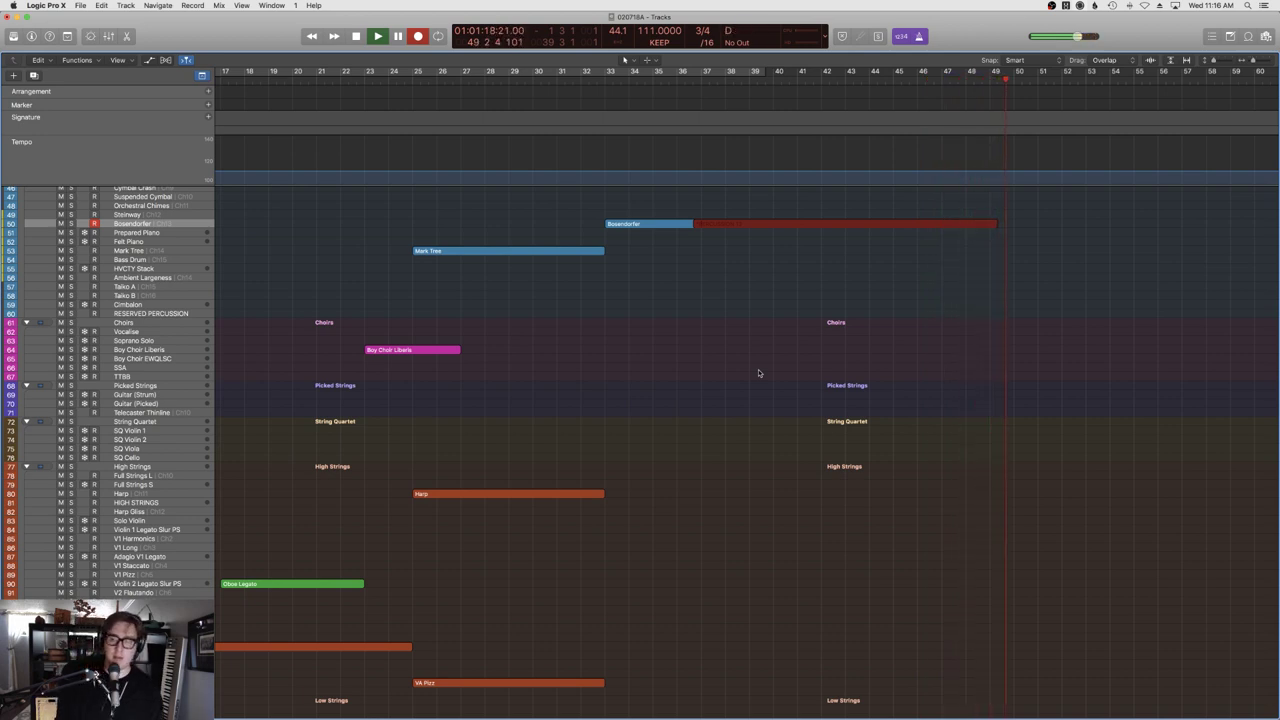
{"action": "key", "text": "space"}
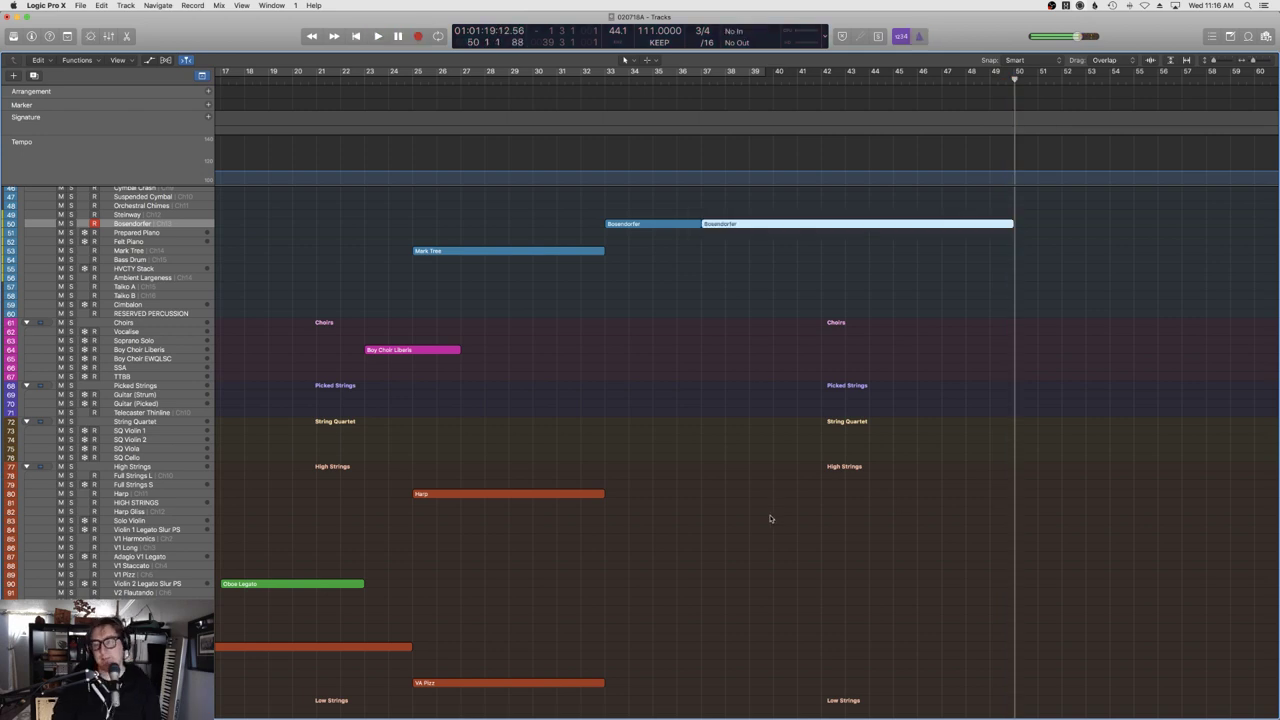
{"action": "key", "text": "p"}
{"action": "key", "text": "p"}
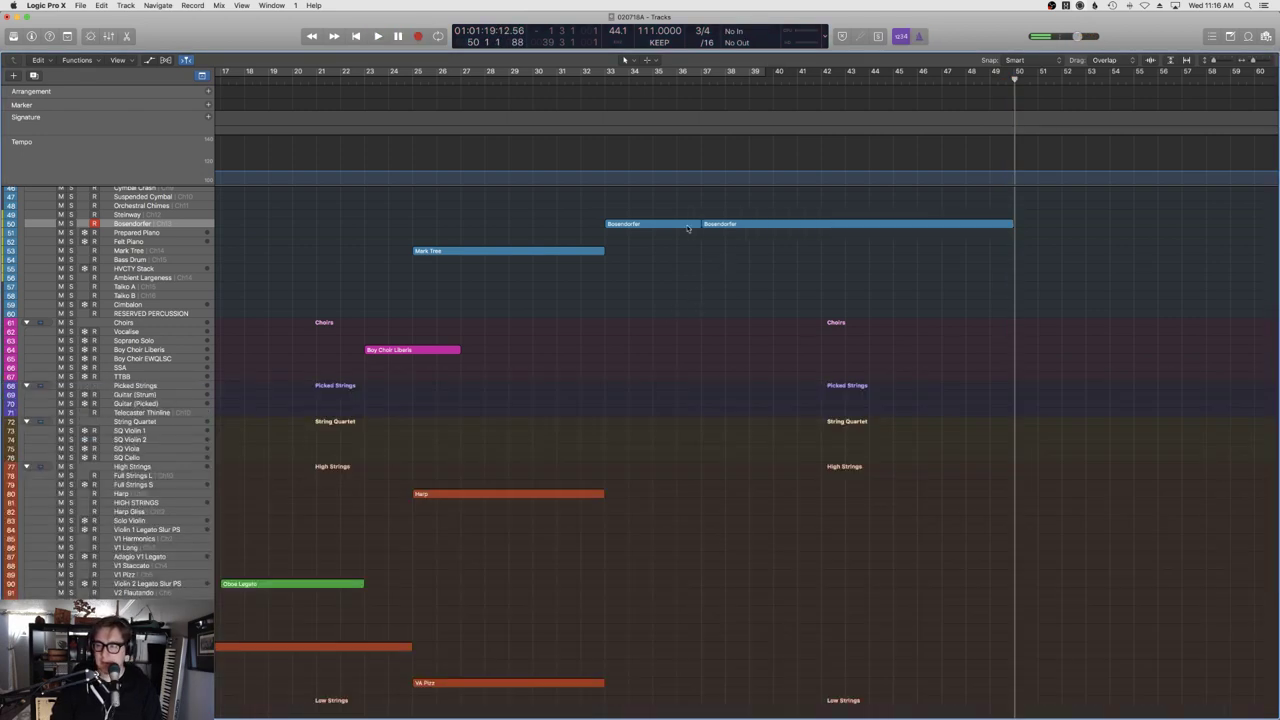
{"action": "left_click", "coordinate": [678, 222], "text": "shift"}
Play the joined Bosendorfer region from bar 32 to about bar 49 while examining its notes in the Piano Roll.
{"action": "left_click", "coordinate": [594, 88]}
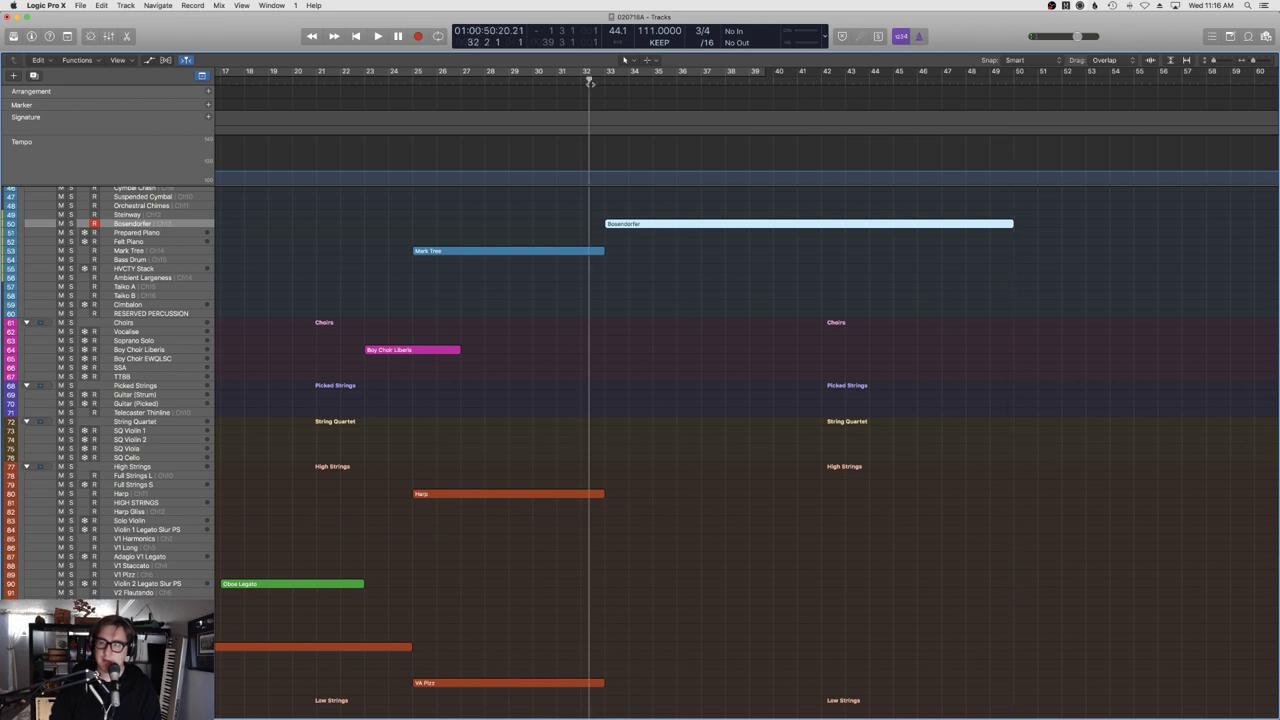
{"action": "key", "text": "space"}
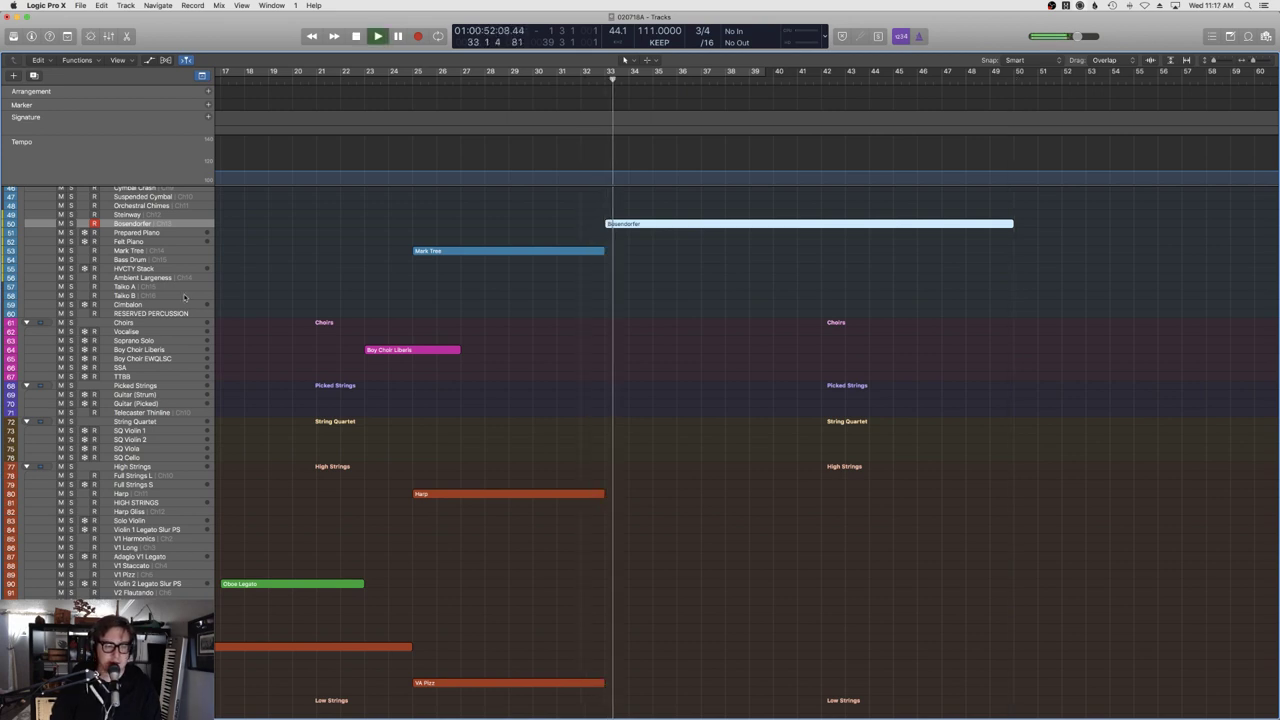
{"action": "left_click", "coordinate": [558, 335]}
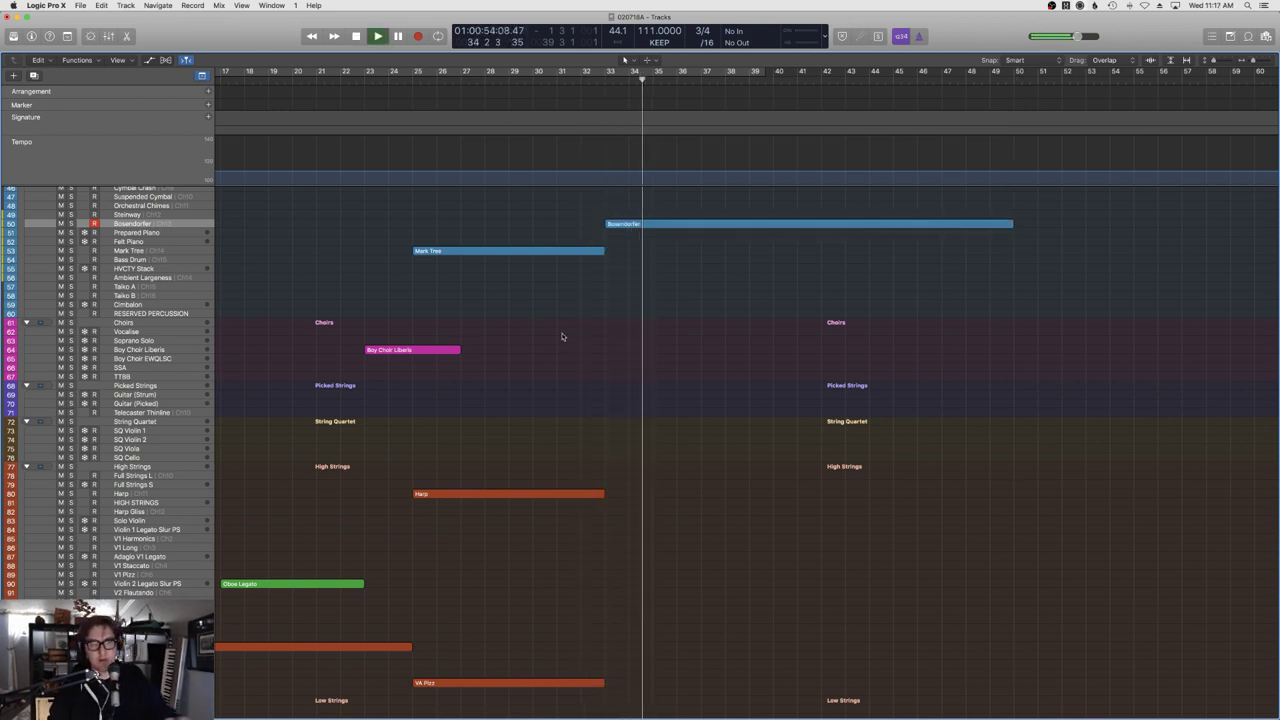
{"action": "scroll", "coordinate": [597, 354], "scroll_direction": "right", "scroll_amount": 5}
{"action": "scroll", "coordinate": [598, 351], "scroll_direction": "up", "scroll_amount": 4}
{"action": "scroll", "coordinate": [598, 351], "scroll_direction": "up", "scroll_amount": 1}
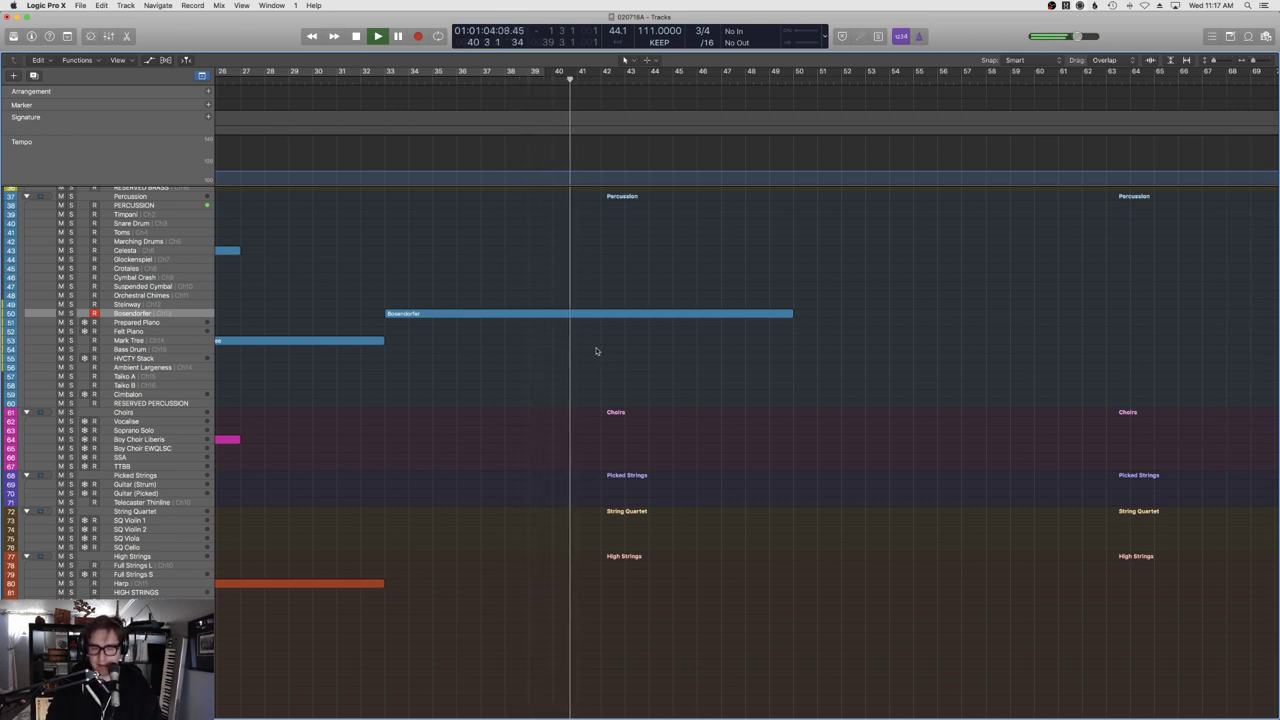
{"action": "left_click", "coordinate": [575, 315]}
{"action": "double_click", "coordinate": [575, 316]}
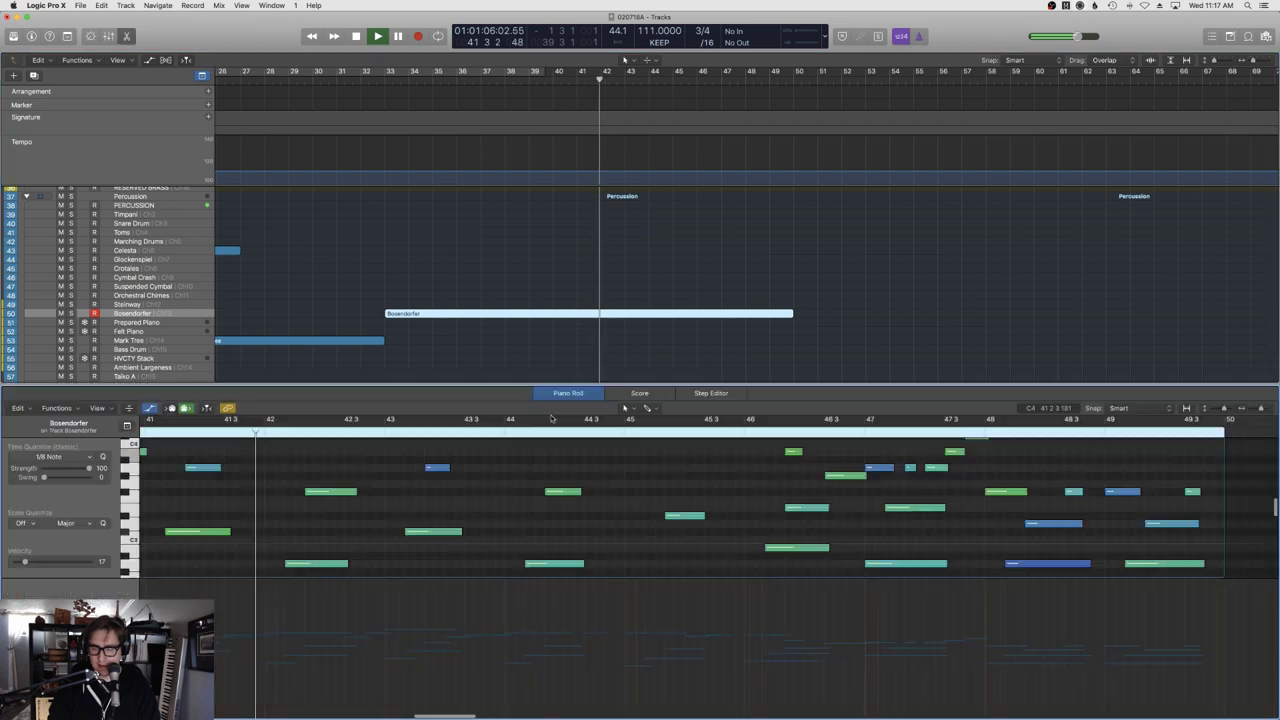
{"action": "scroll", "coordinate": [575, 503], "scroll_direction": "right", "scroll_amount": 3}
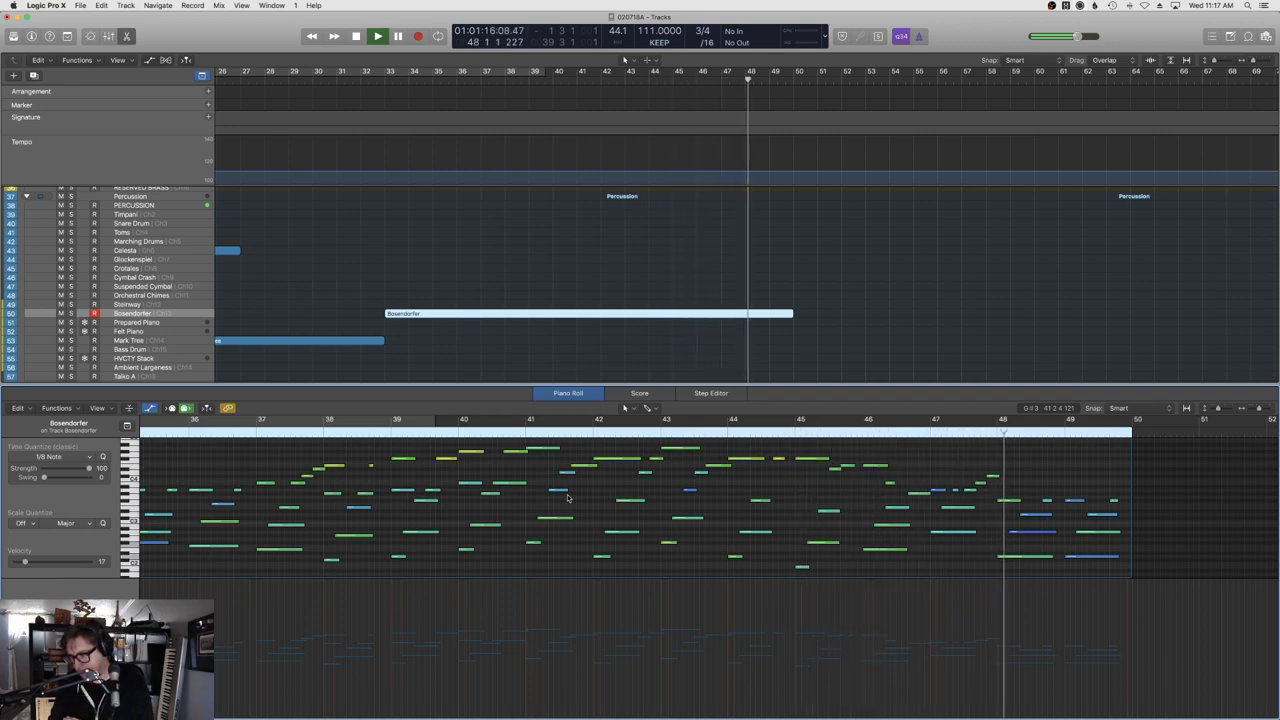
{"action": "key", "text": "space"}
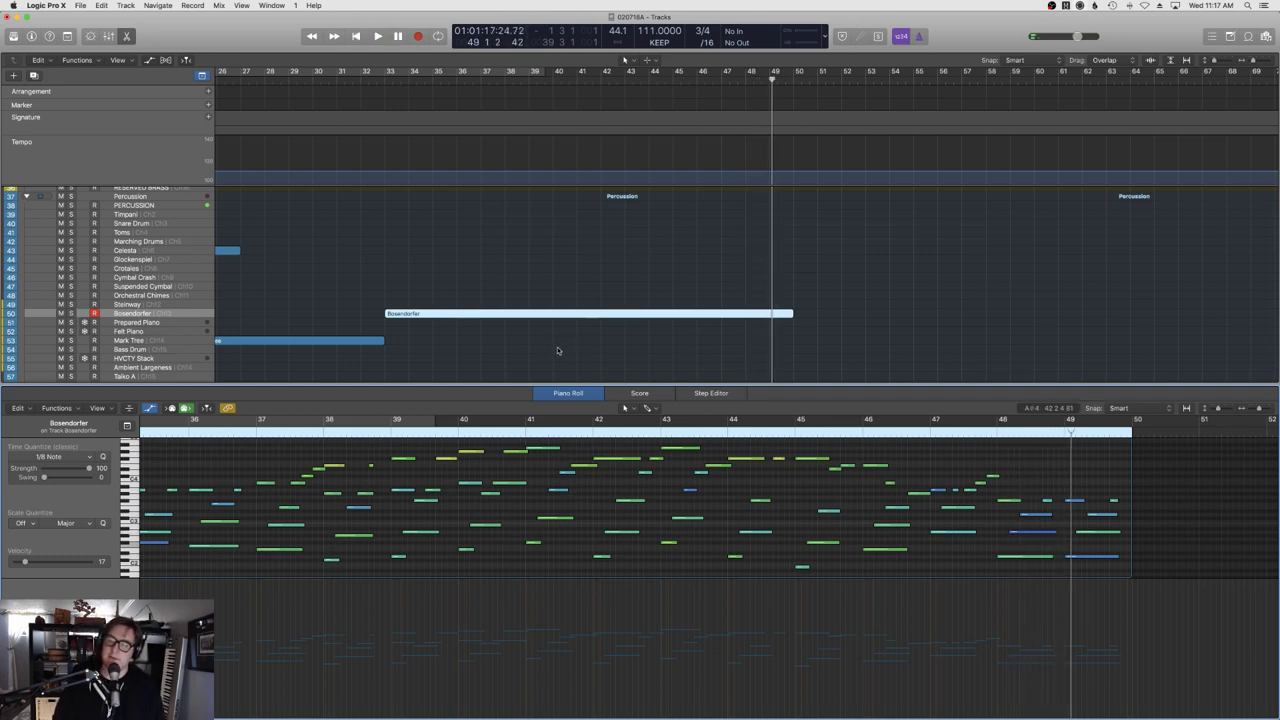
Select the SSA choir track and play the arrangement from about bar 29 to bar 38 with the score displayed.
{"action": "scroll", "coordinate": [558, 350], "scroll_direction": "down", "scroll_amount": 3}
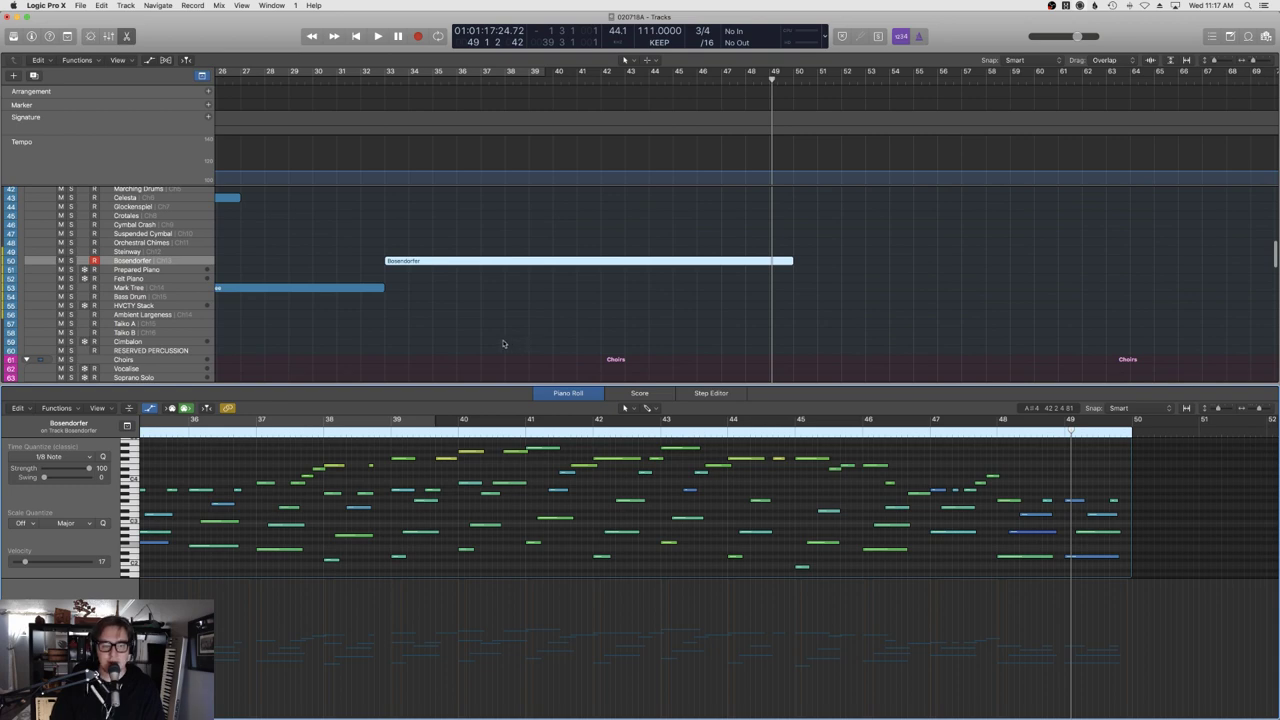
{"action": "scroll", "coordinate": [503, 342], "scroll_direction": "down", "scroll_amount": 5}
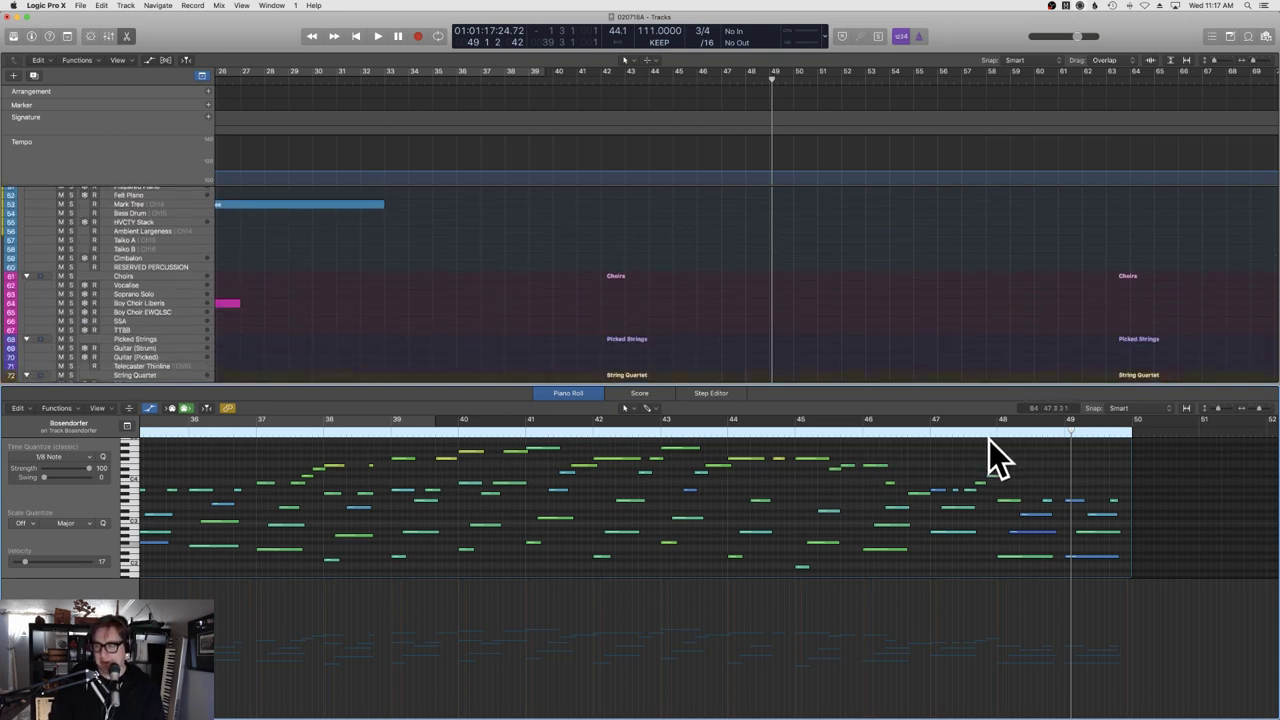
{"action": "left_click", "coordinate": [168, 329]}
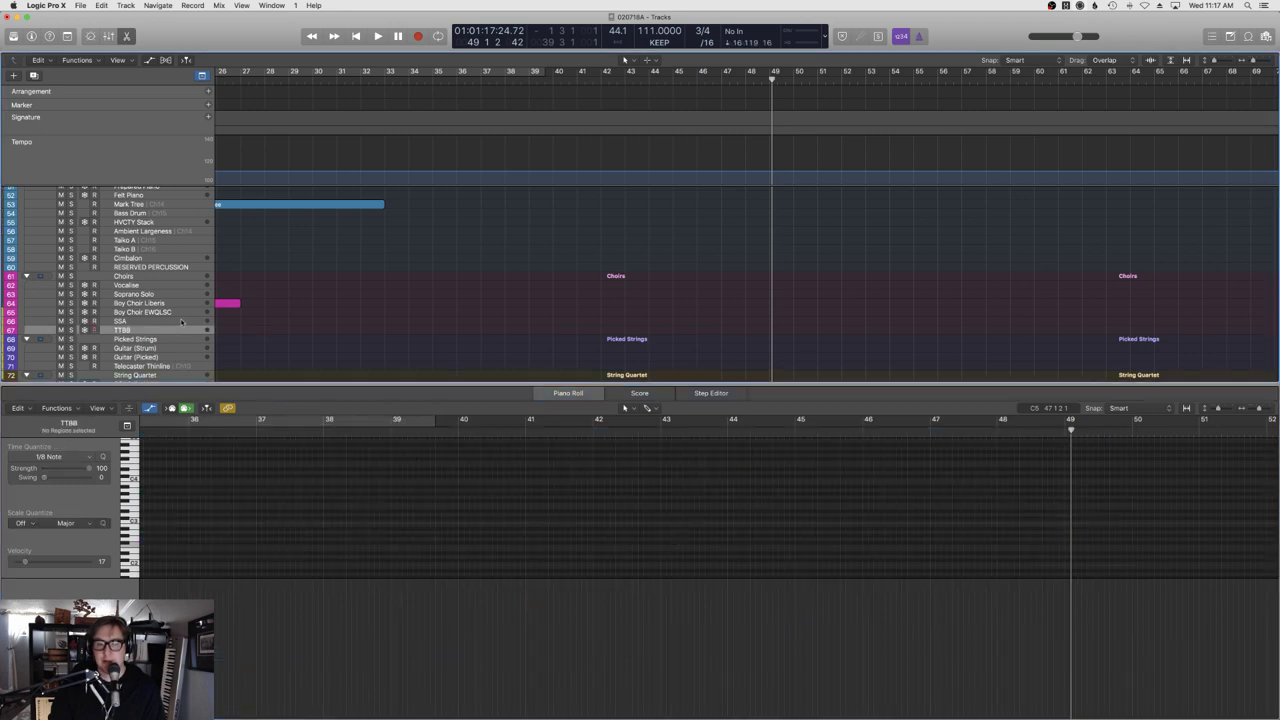
{"action": "scroll", "coordinate": [474, 321], "scroll_direction": "up", "scroll_amount": 10}
{"action": "left_click", "coordinate": [306, 72]}
{"action": "key", "text": "space"}
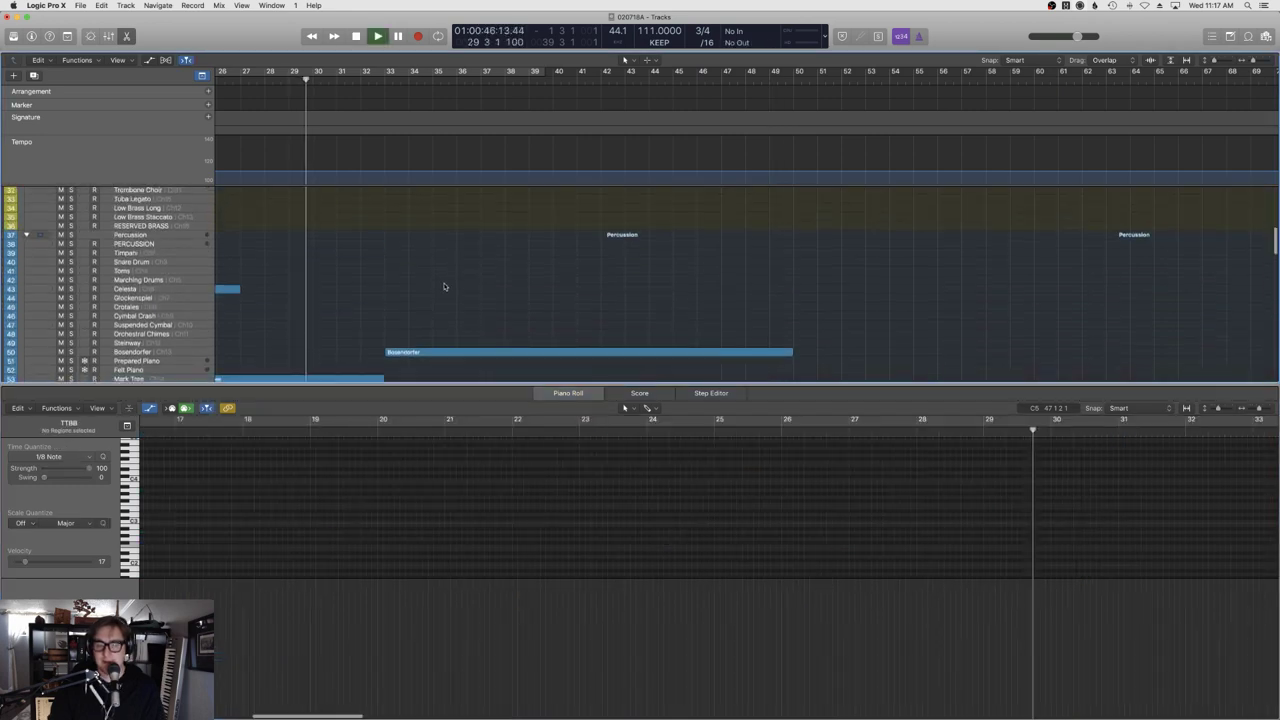
{"action": "scroll", "coordinate": [444, 287], "scroll_direction": "down", "scroll_amount": 6}
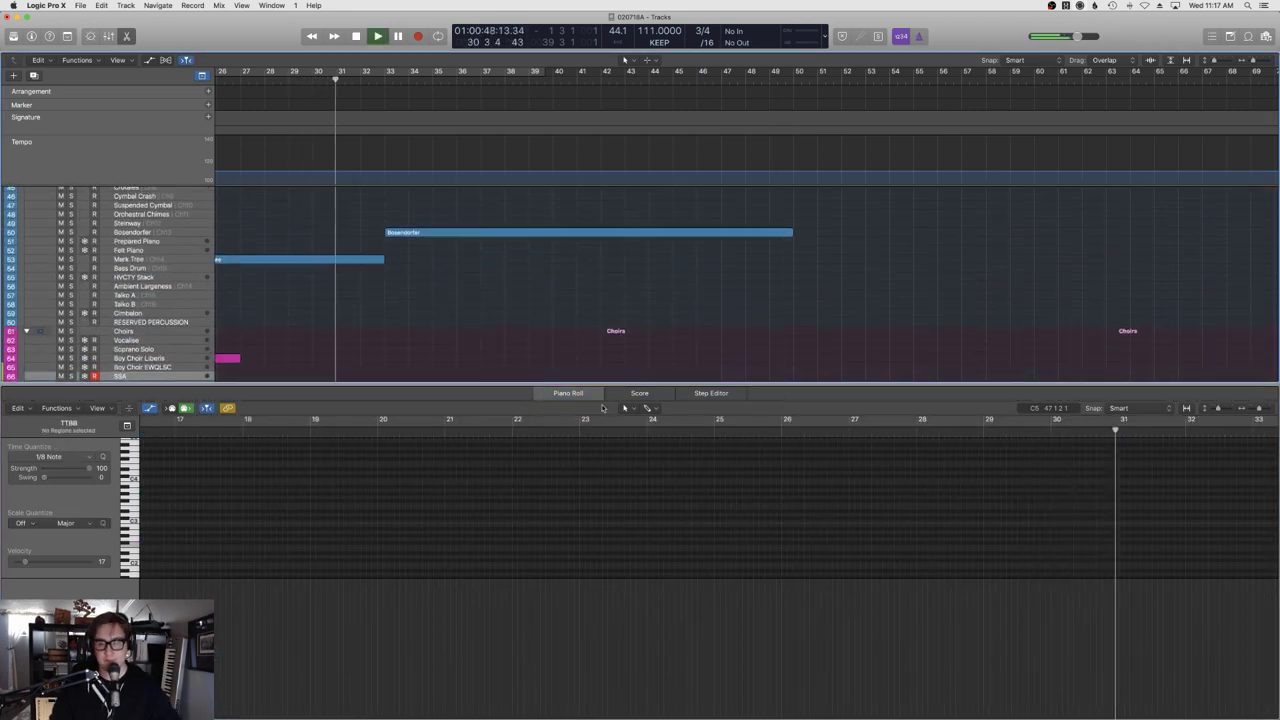
{"action": "left_click", "coordinate": [640, 394]}
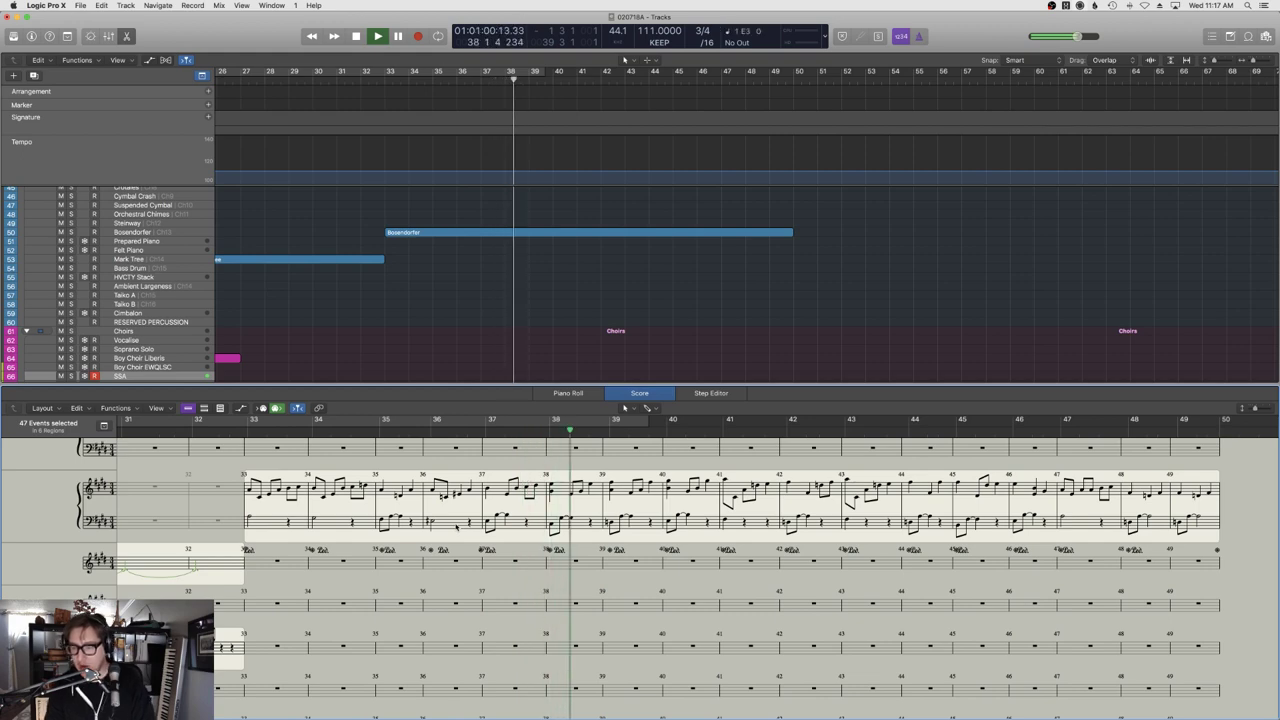
{"action": "scroll", "coordinate": [455, 526], "scroll_direction": "down", "scroll_amount": 5}
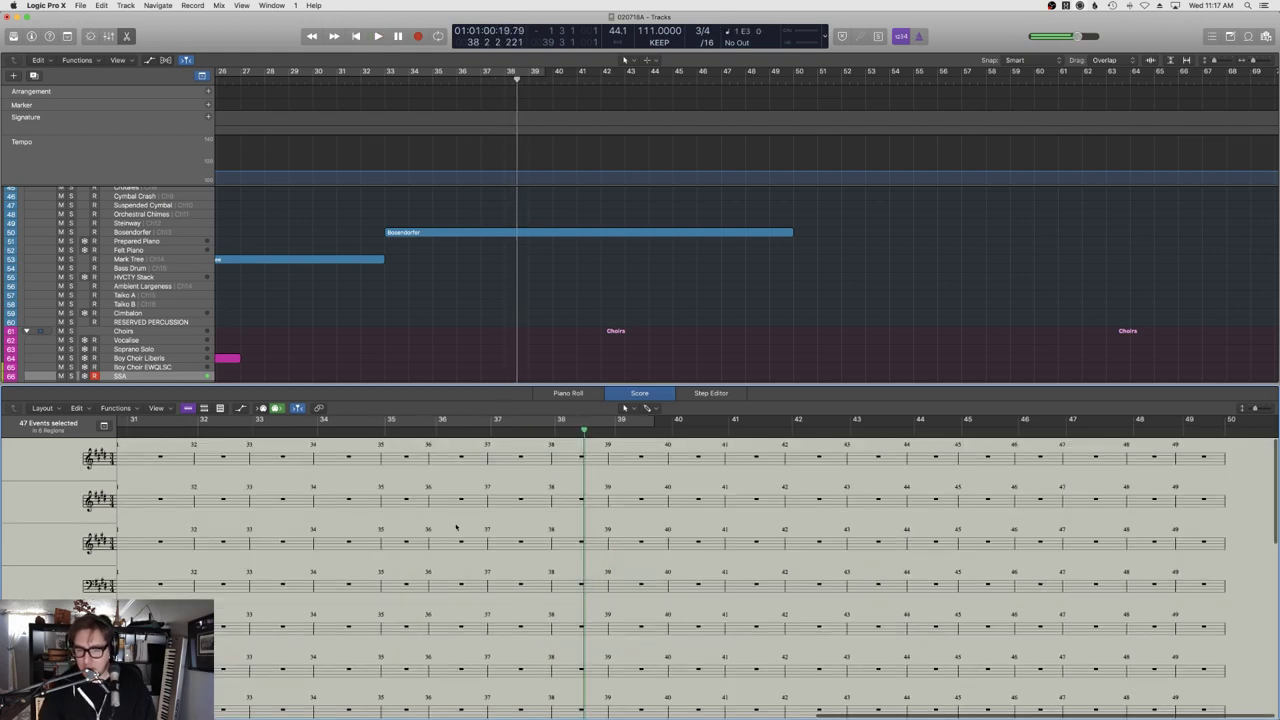
Show all parts in the score and examine the notation around the Bosendorfer entry at bar 33.
{"action": "left_click", "coordinate": [460, 232]}
{"action": "left_click", "coordinate": [475, 300]}
{"action": "scroll", "coordinate": [493, 540], "scroll_direction": "up", "scroll_amount": 5}
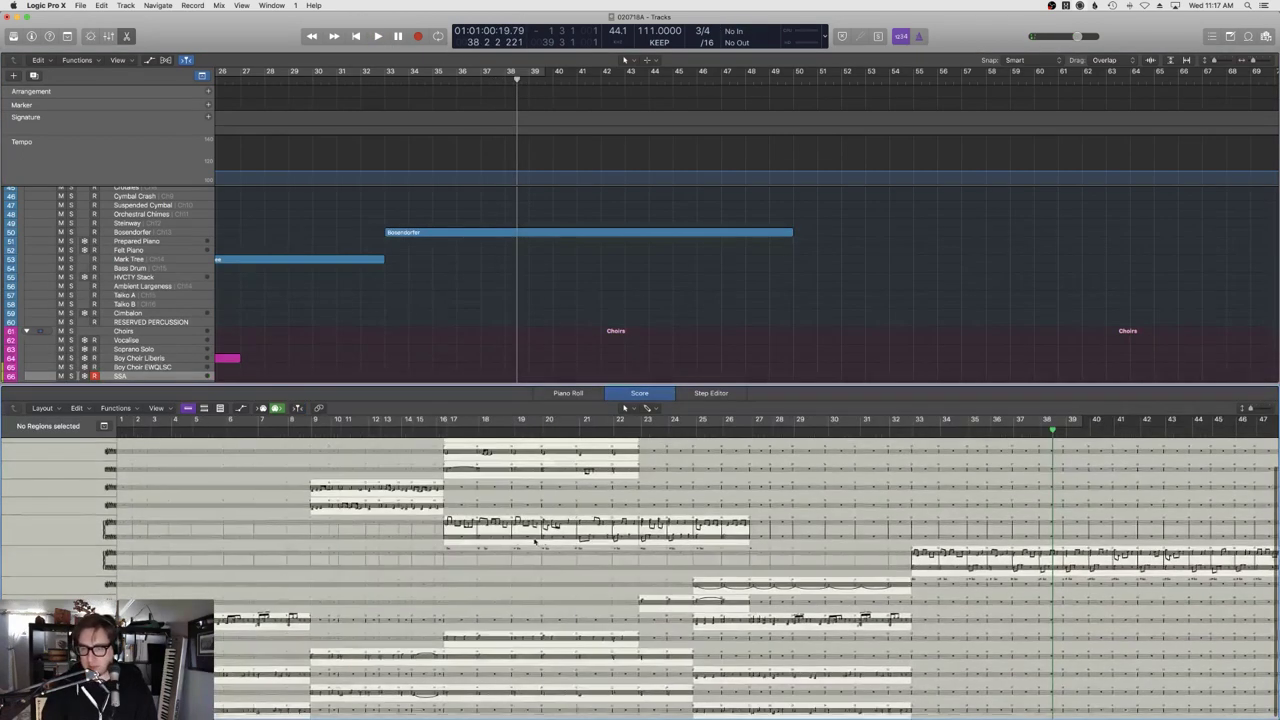
{"action": "scroll", "coordinate": [543, 541], "scroll_direction": "up", "scroll_amount": 8}
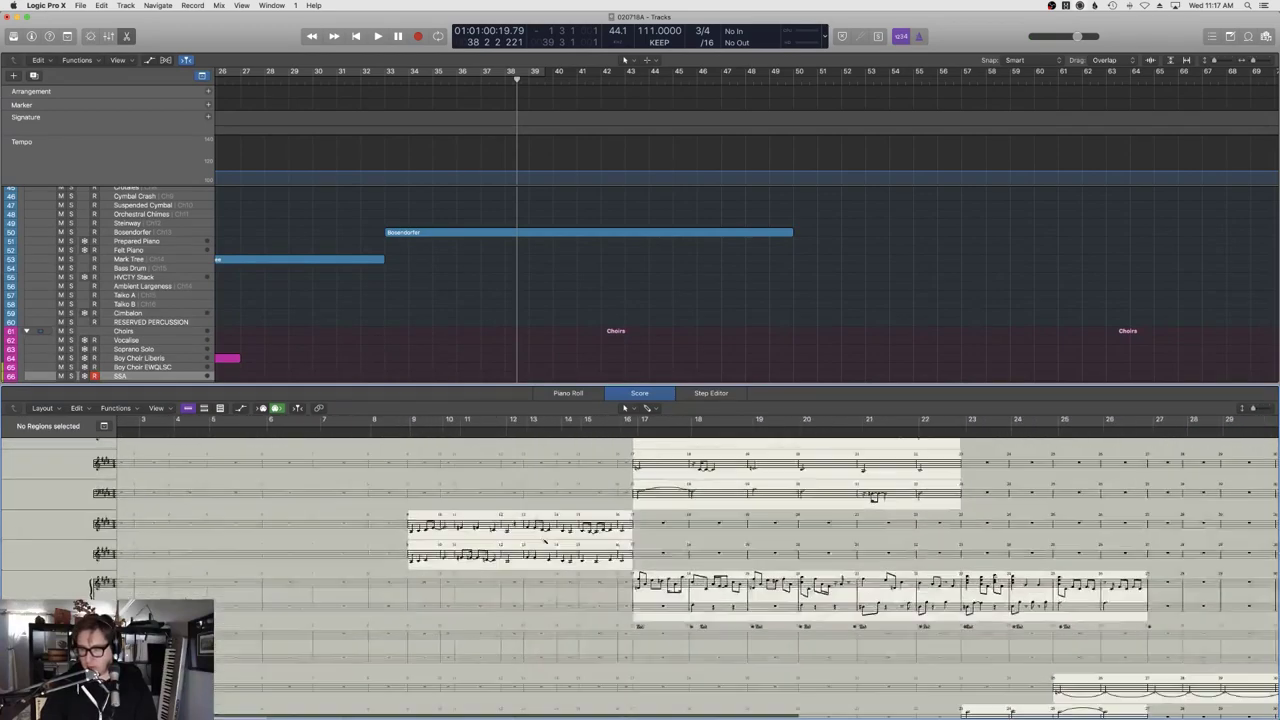
{"action": "scroll", "coordinate": [543, 541], "scroll_direction": "right", "scroll_amount": 15}
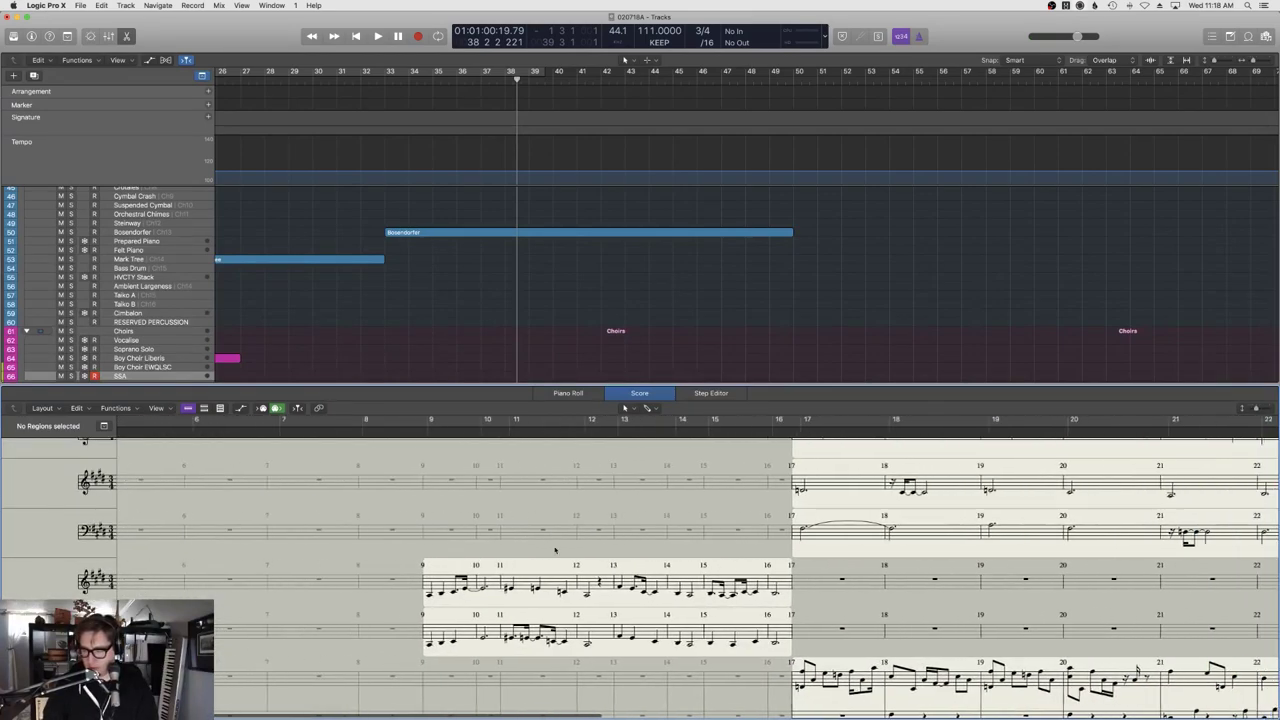
{"action": "scroll", "coordinate": [548, 565], "scroll_direction": "down", "scroll_amount": 5}
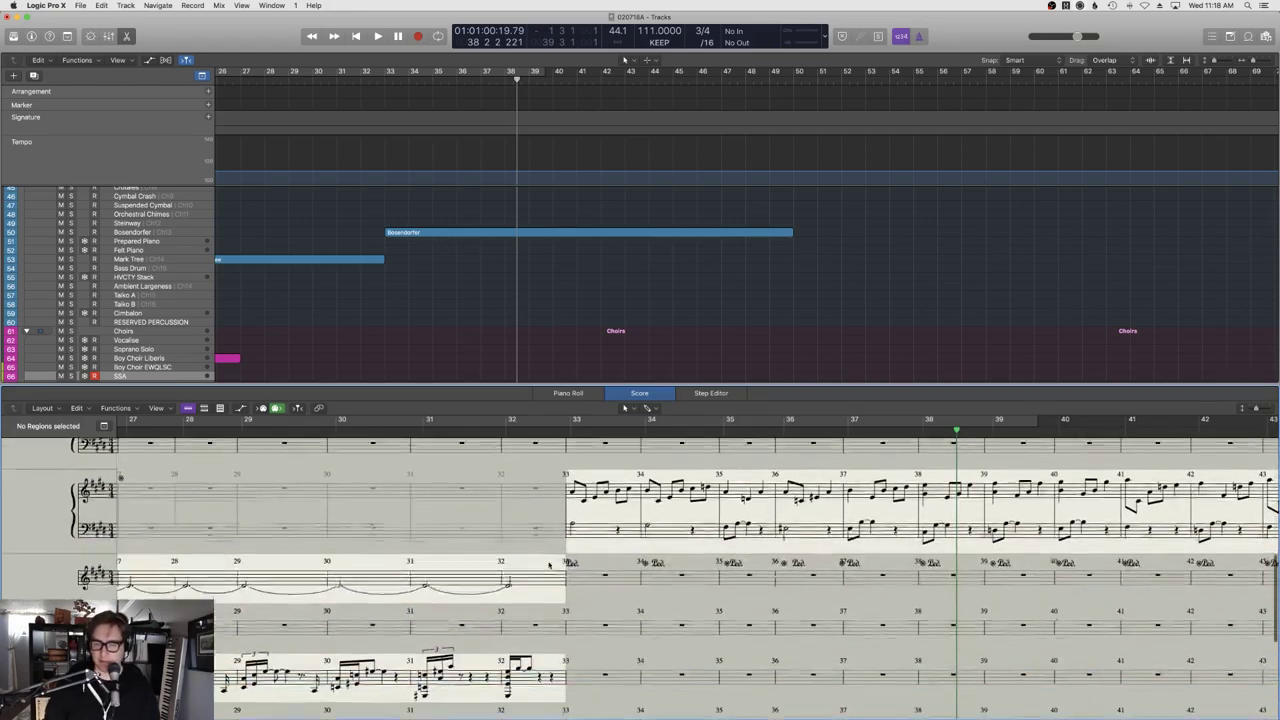
{"action": "scroll", "coordinate": [551, 563], "scroll_direction": "up", "scroll_amount": 2}
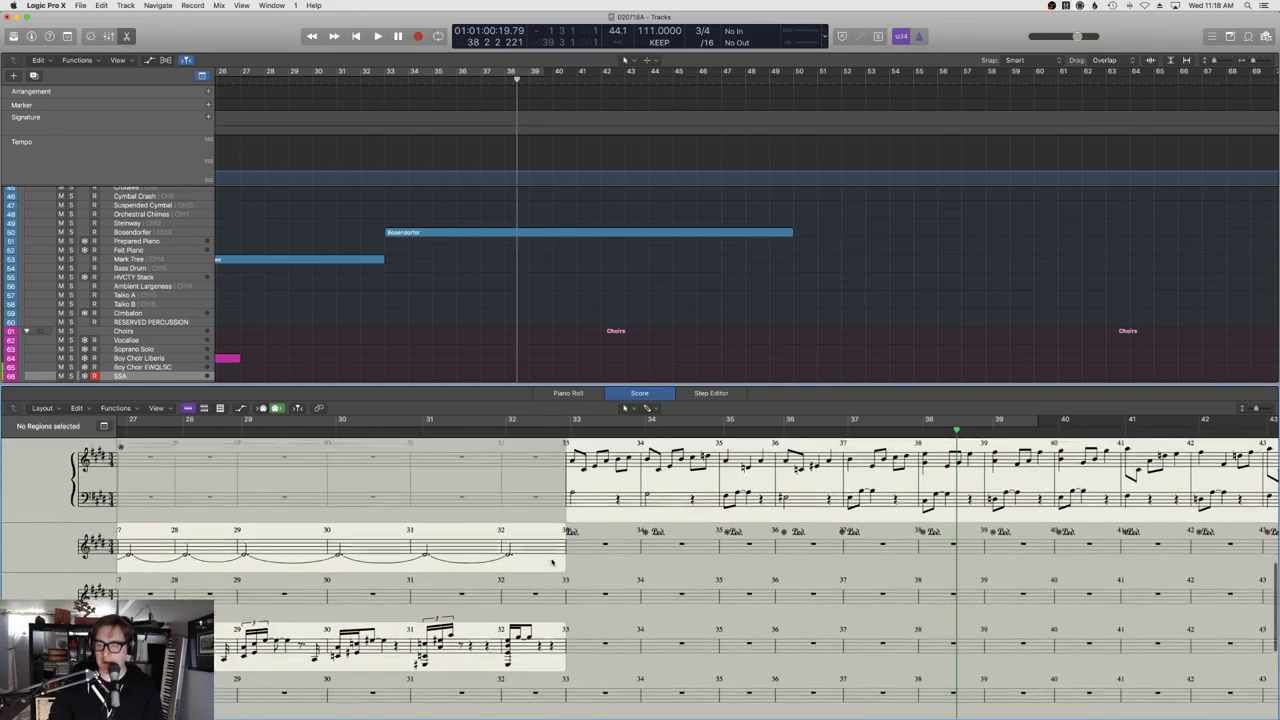
{"action": "scroll", "coordinate": [551, 563], "scroll_direction": "up", "scroll_amount": 5}
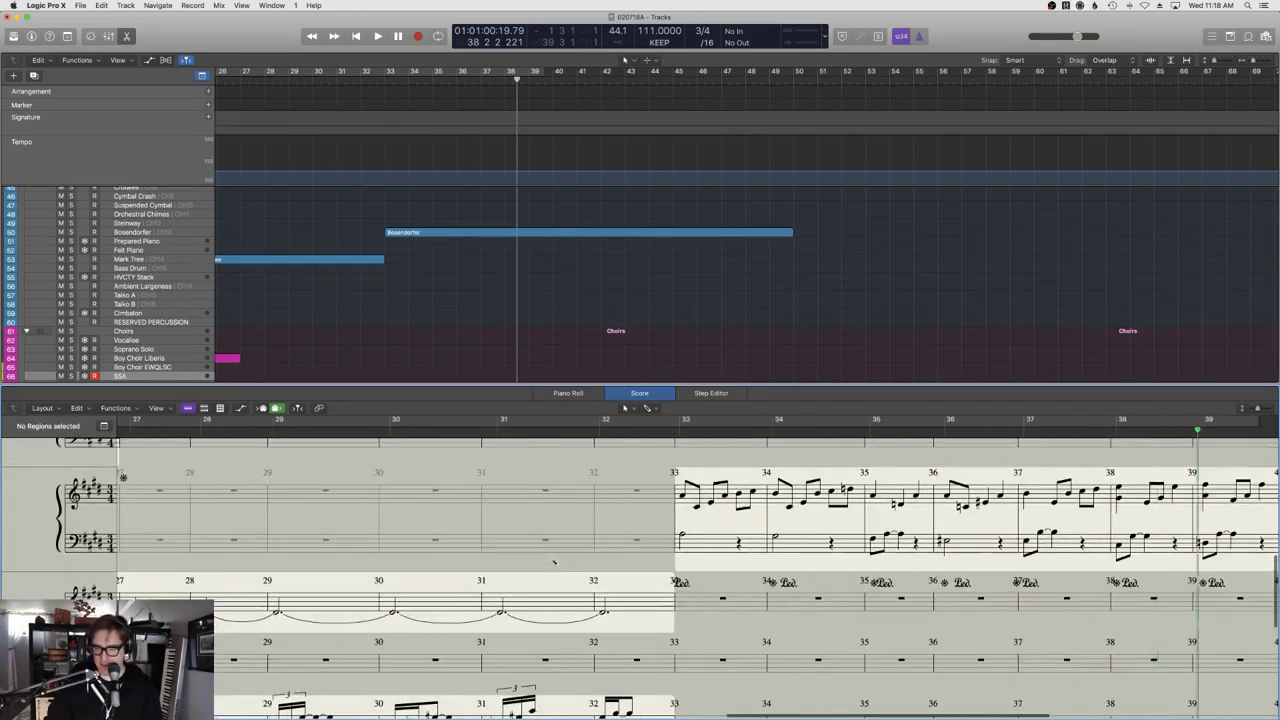
{"action": "scroll", "coordinate": [554, 562], "scroll_direction": "down", "scroll_amount": 2}
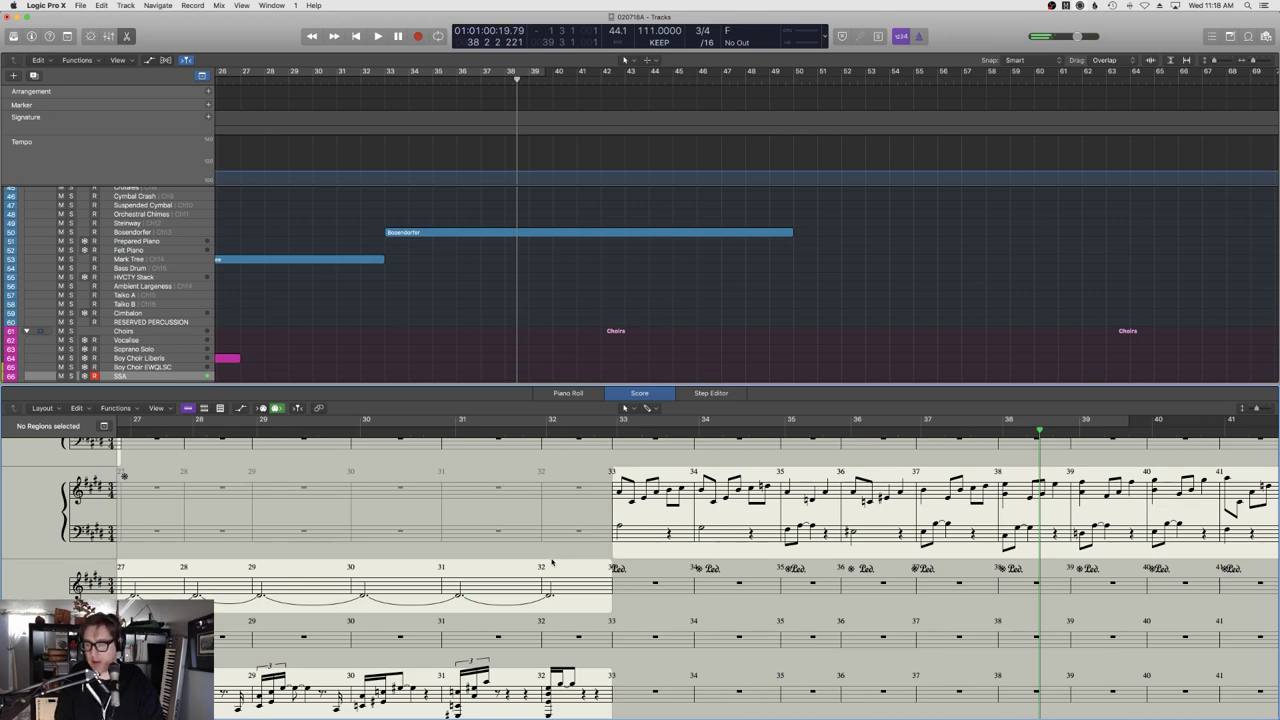
Record an SSA choir part from bar 33 to bar 37 and show its notes in the Piano Roll.
{"action": "left_click", "coordinate": [392, 78]}
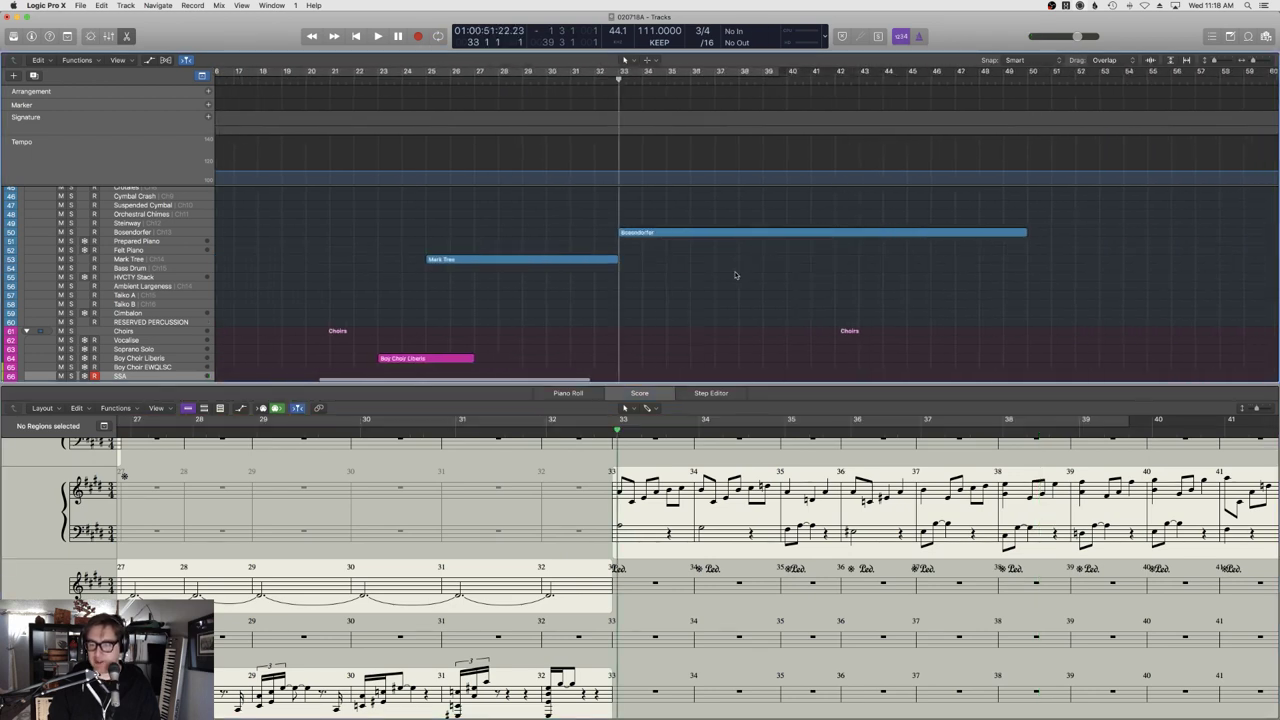
{"action": "key", "text": "space"}
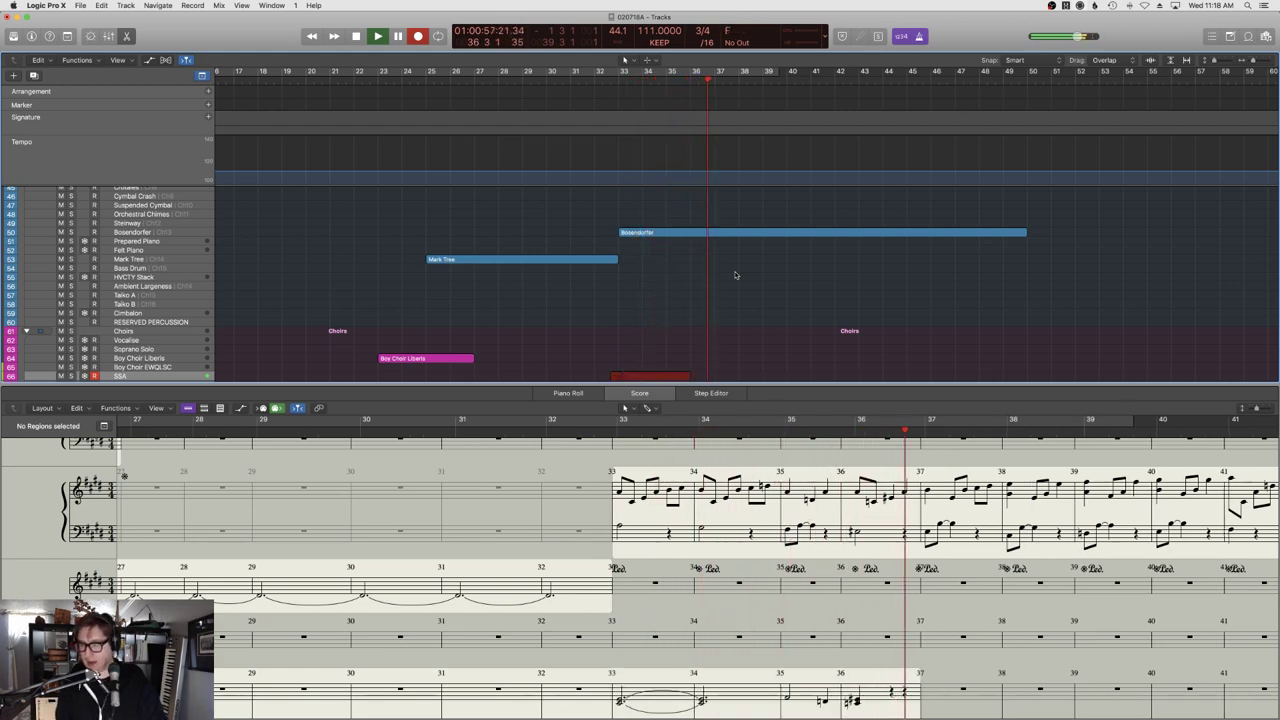
{"action": "key", "text": "space"}
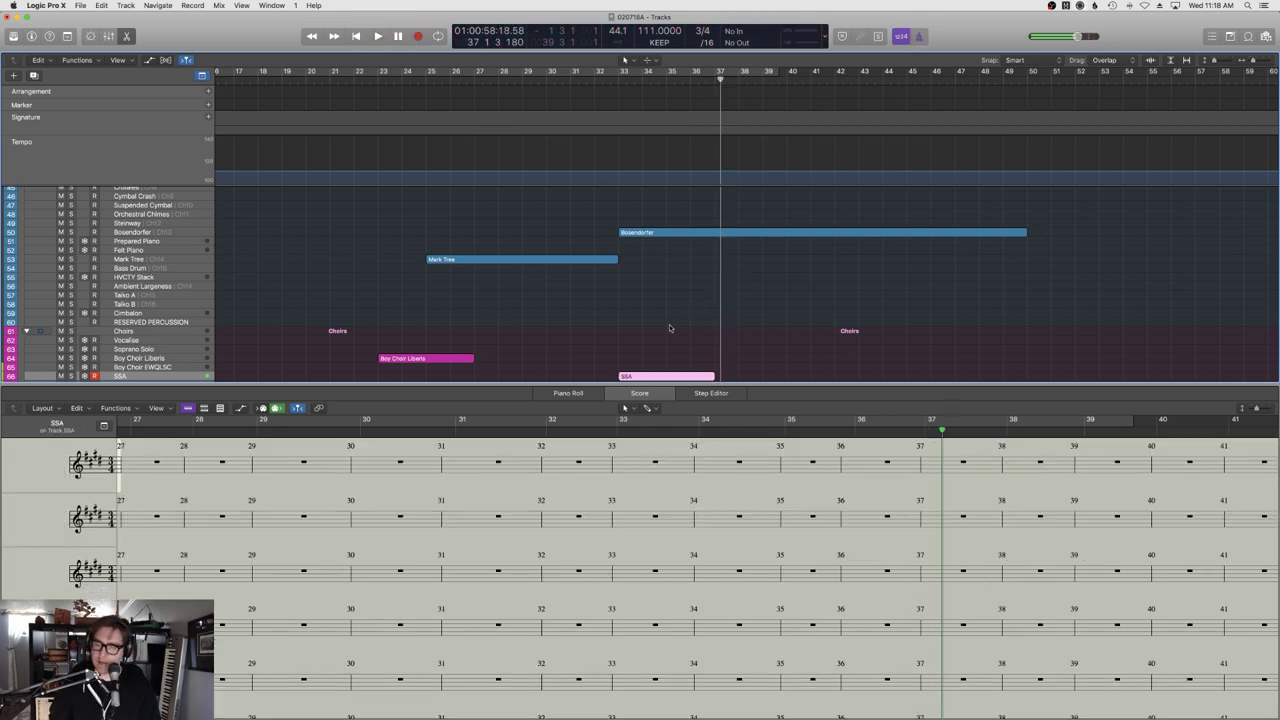
{"action": "key", "text": "e"}
{"action": "key", "text": "e"}
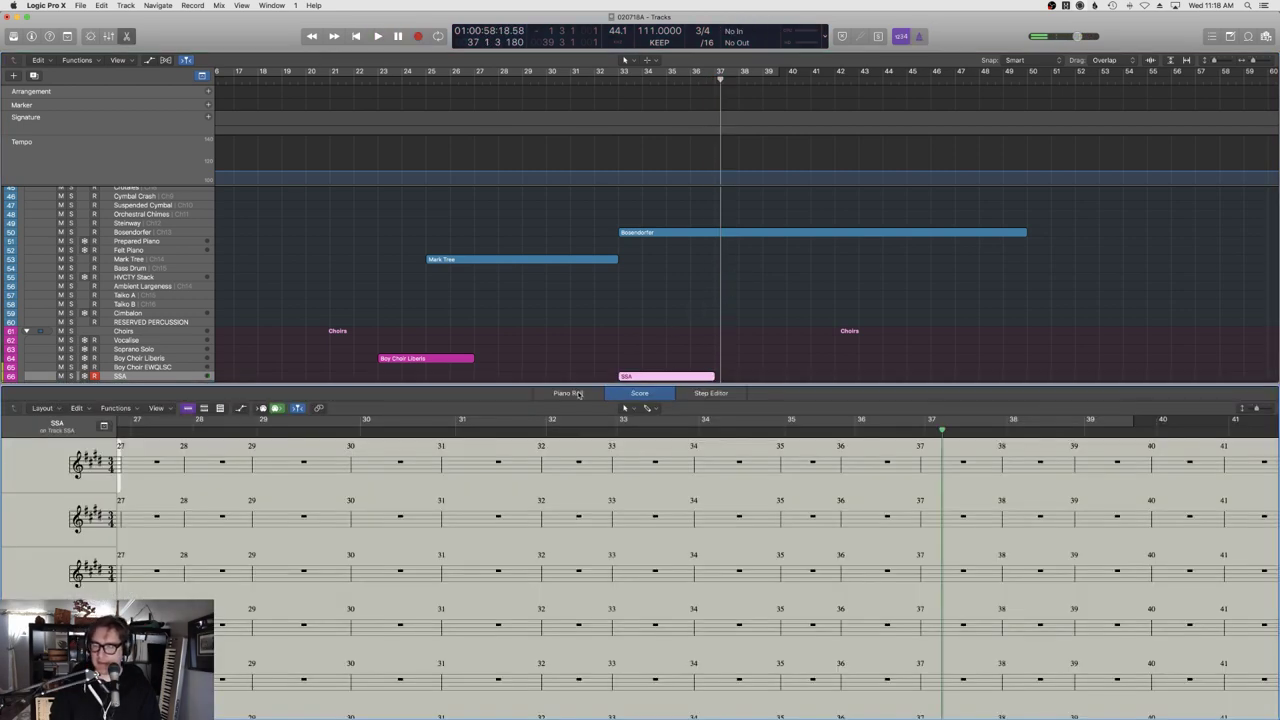
{"action": "left_click", "coordinate": [568, 393]}
{"action": "key", "text": "super+a"}
{"action": "scroll", "coordinate": [322, 464], "scroll_direction": "left", "scroll_amount": 3}
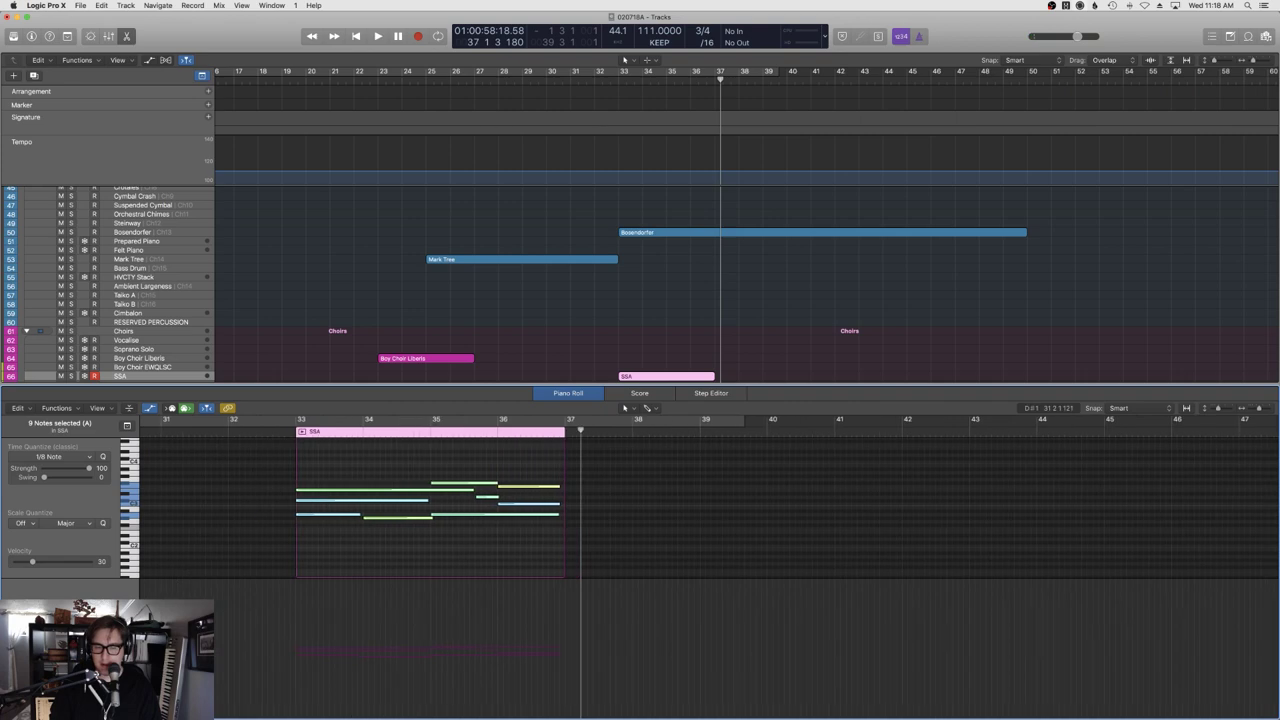
Lower the SSA region's modulation to about 40 while playing it back from about bar 33, and close the editor.
{"action": "left_click", "coordinate": [112, 511]}
{"action": "left_click", "coordinate": [300, 652]}
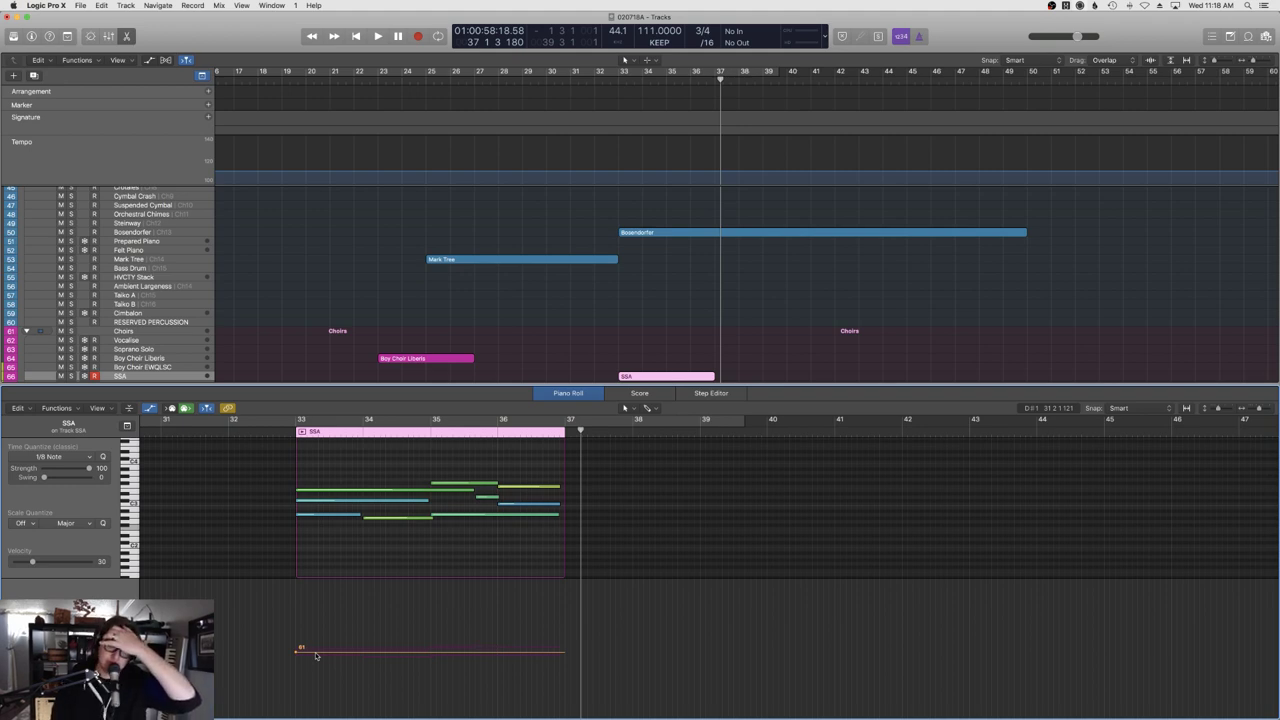
{"action": "left_click_drag", "start_coordinate": [316, 655], "coordinate": [315, 658]}
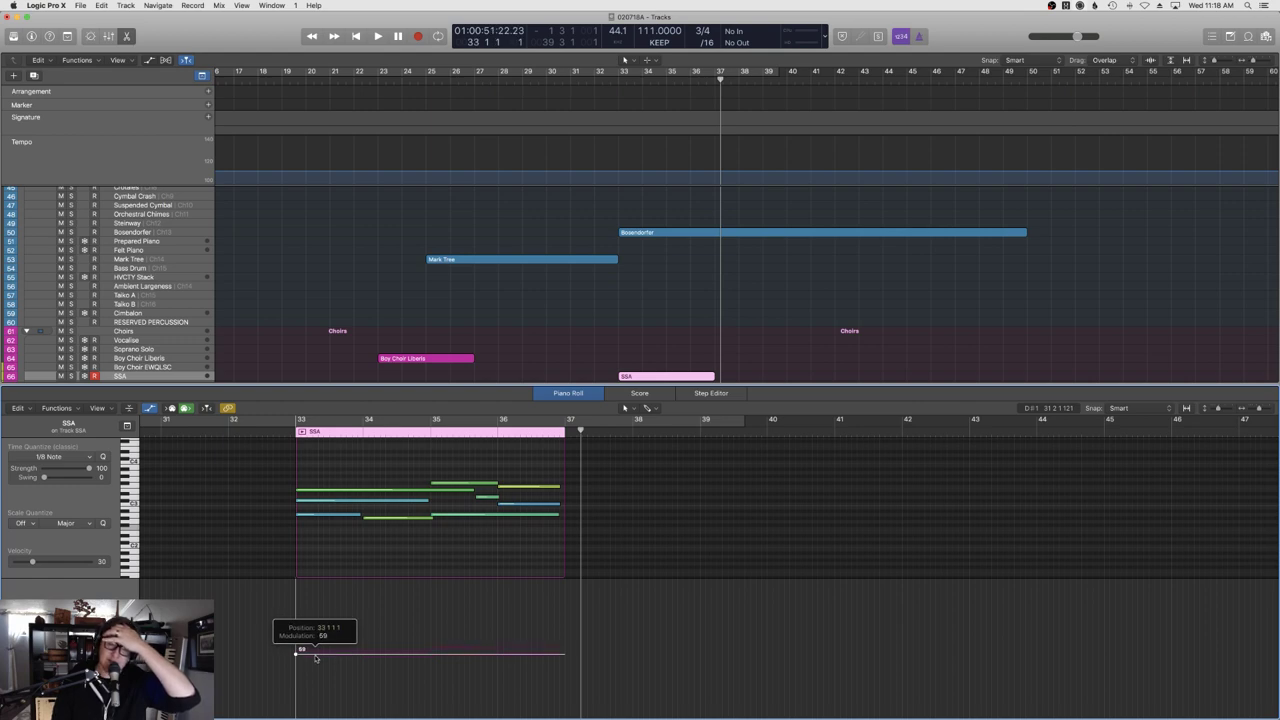
{"action": "left_click_drag", "start_coordinate": [313, 661], "coordinate": [311, 665]}
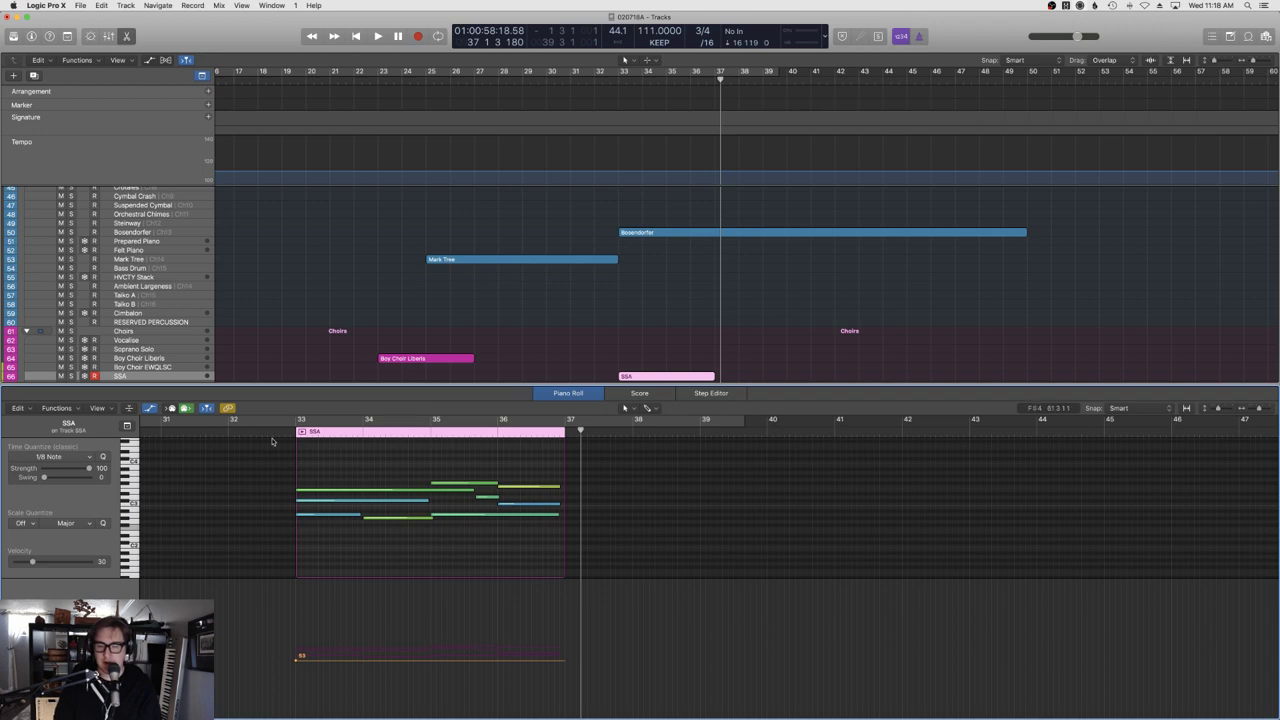
{"action": "left_click", "coordinate": [271, 425]}
{"action": "key", "text": "space"}
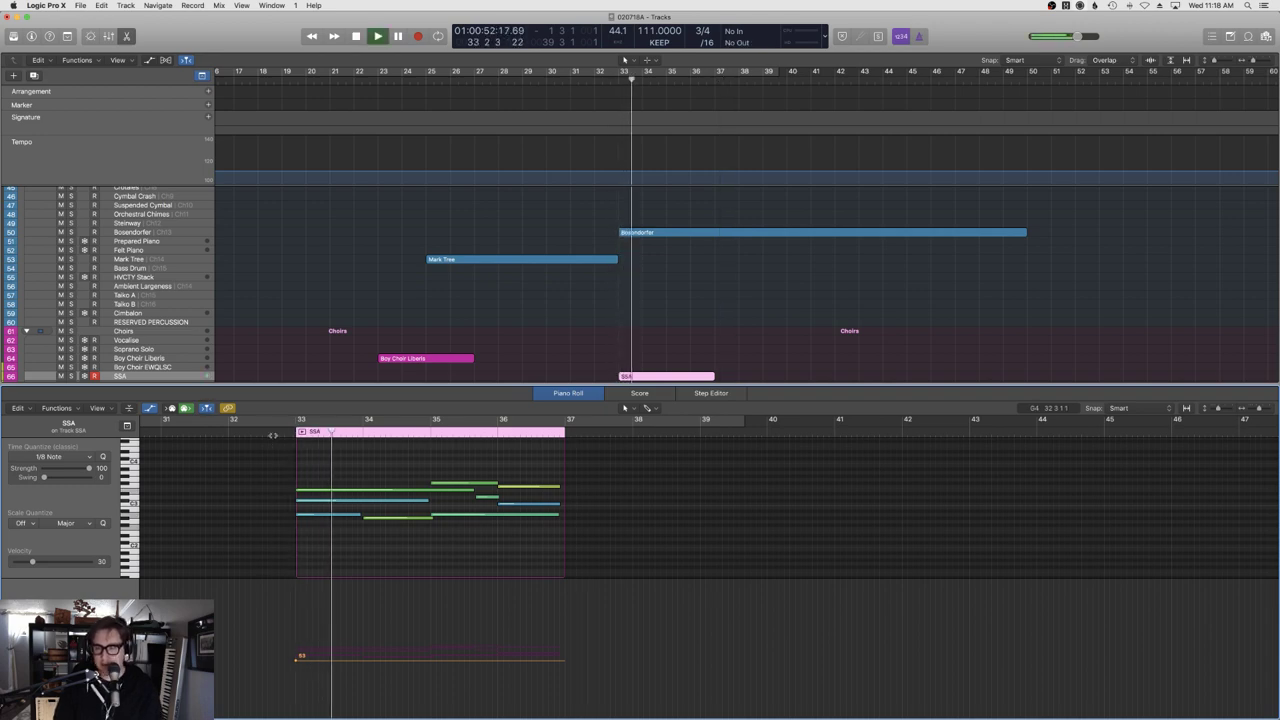
{"action": "left_click_drag", "start_coordinate": [389, 661], "coordinate": [389, 682]}
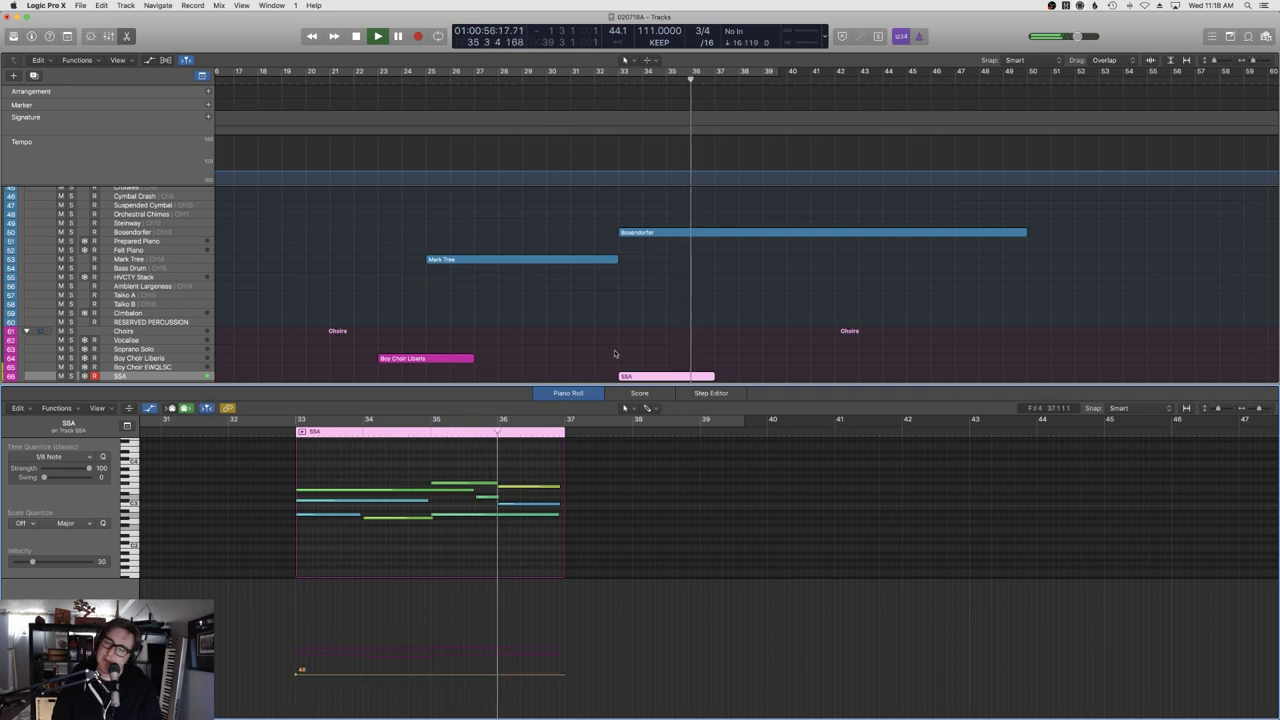
{"action": "scroll", "coordinate": [615, 350], "scroll_direction": "right", "scroll_amount": 4}
{"action": "key", "text": "e"}
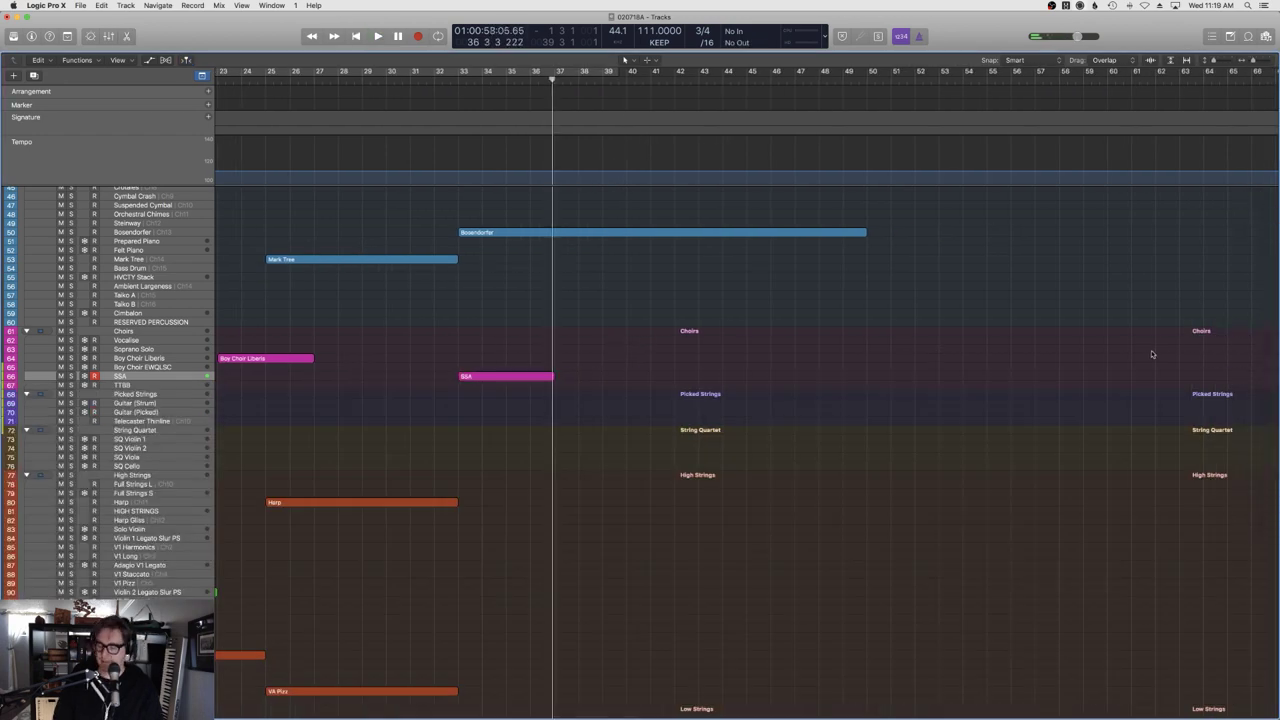
Switch to the puccini computer in Screen Sharing and show the SSA instance in Vienna Ensemble Pro.
{"action": "key", "text": "super+space"}
{"action": "type", "text": "puc"}
{"action": "key", "text": "Return"}
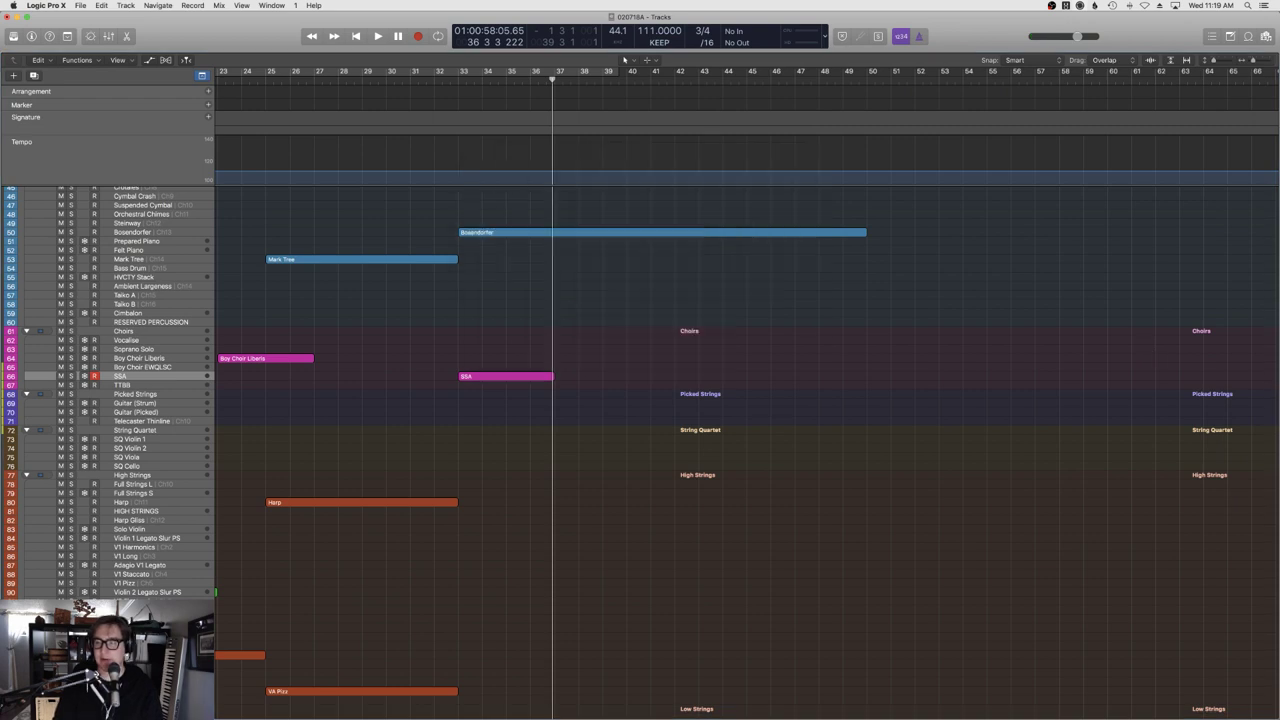
{"action": "left_click", "coordinate": [718, 244]}
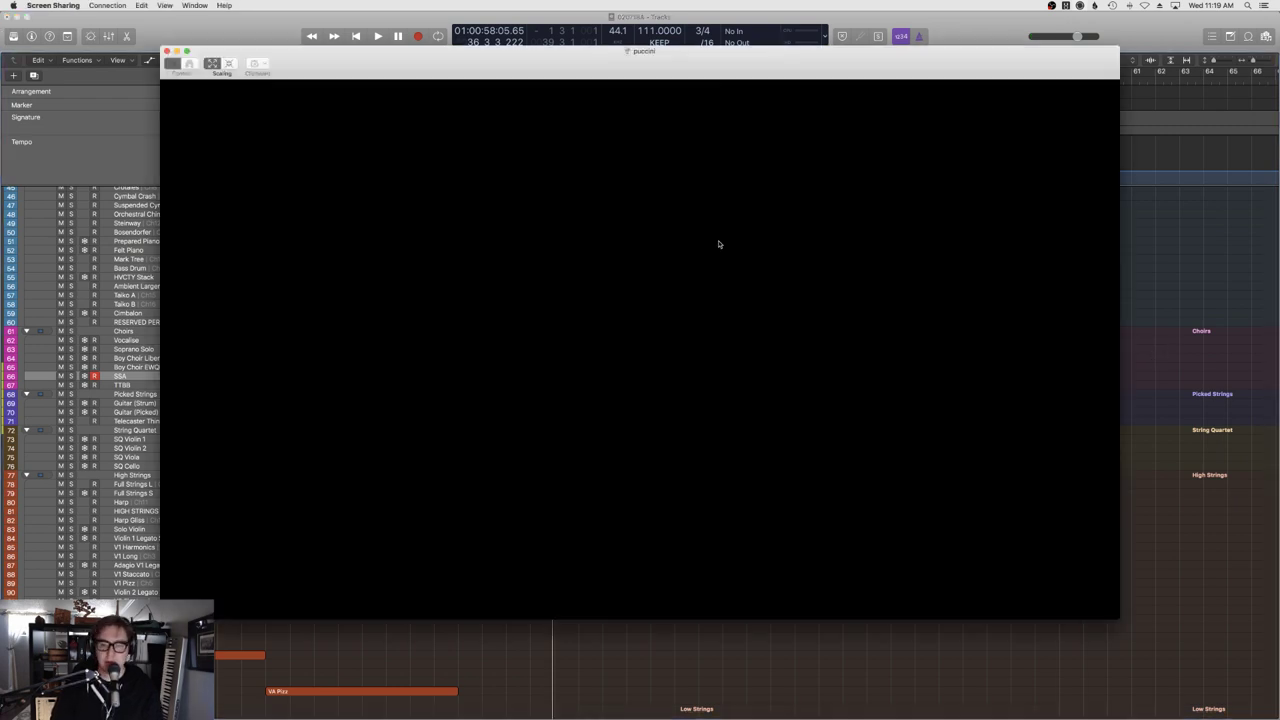
{"action": "left_click", "coordinate": [588, 108]}
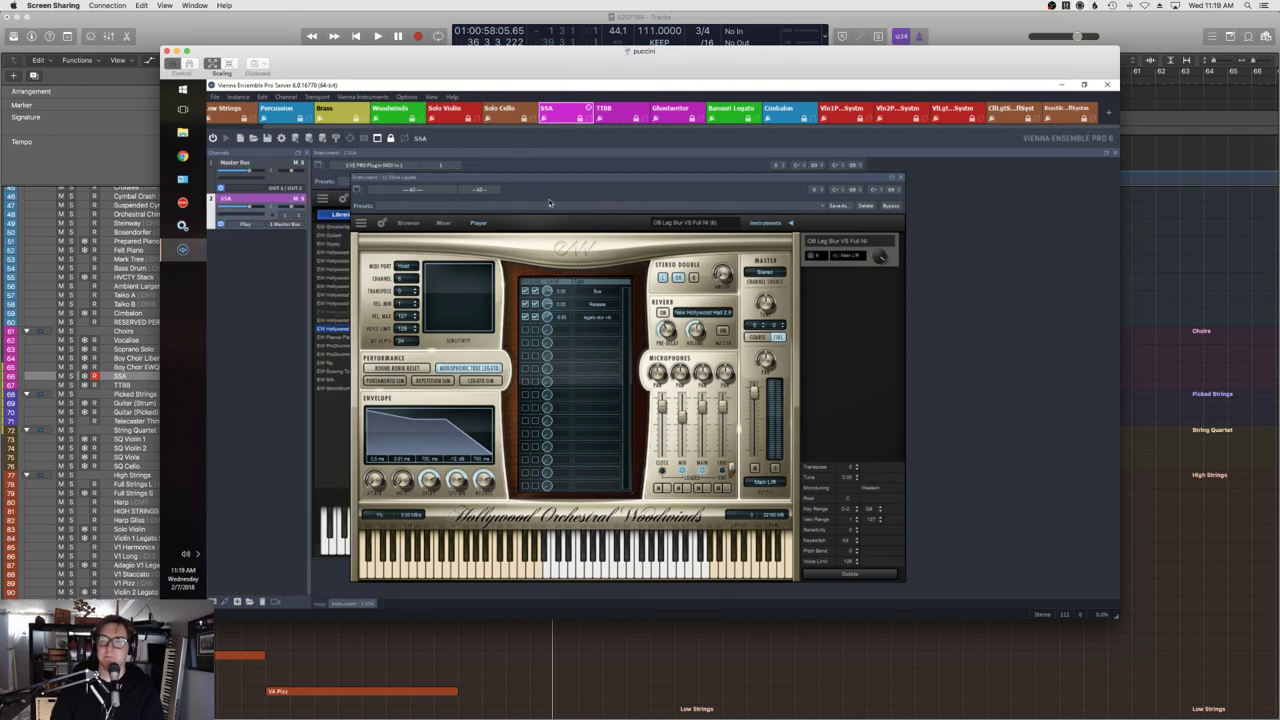
Close the floating legato instrument window and examine the Choirs player and its text editor for the WOMEN instruments.
{"action": "left_click", "coordinate": [899, 180]}
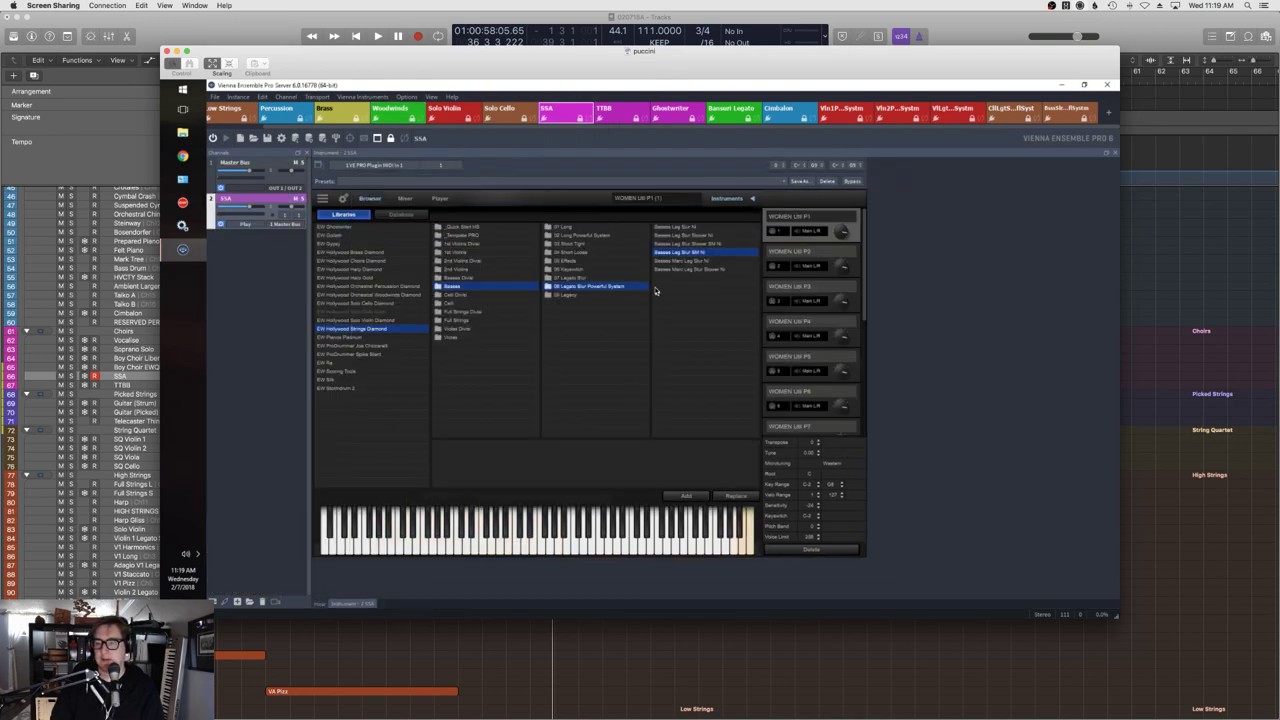
{"action": "left_click", "coordinate": [443, 201]}
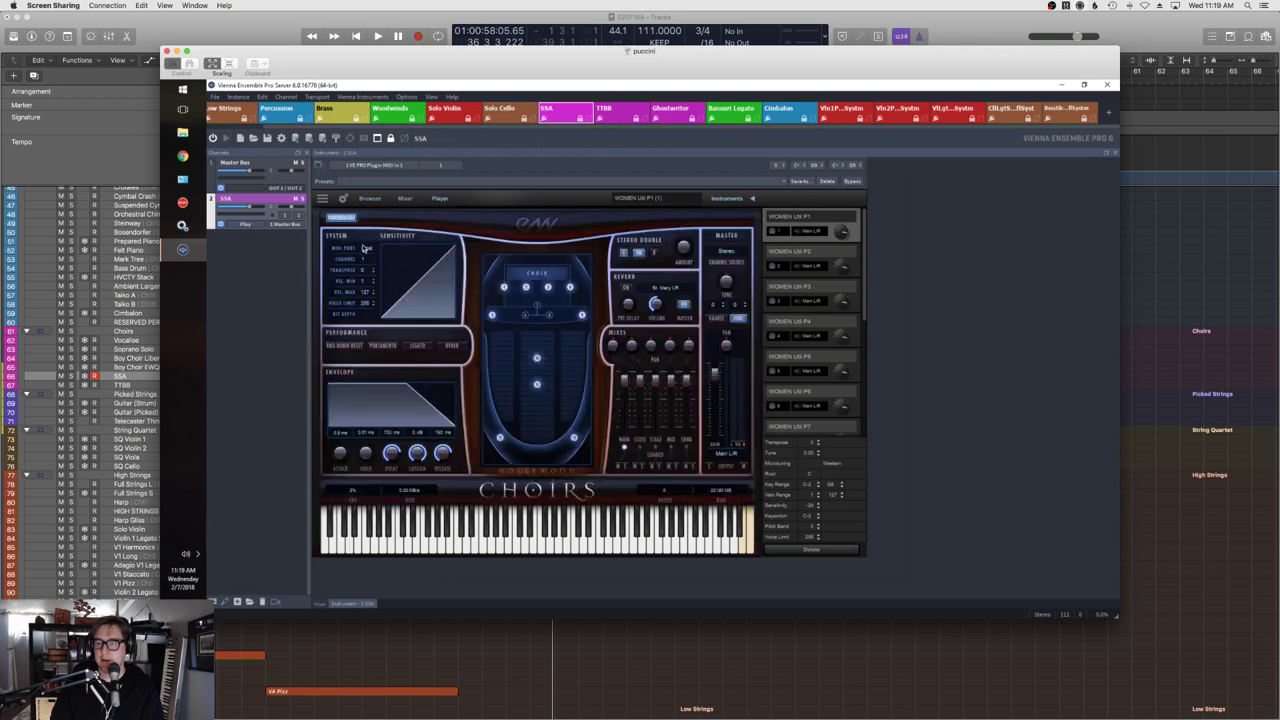
{"action": "left_click", "coordinate": [490, 288]}
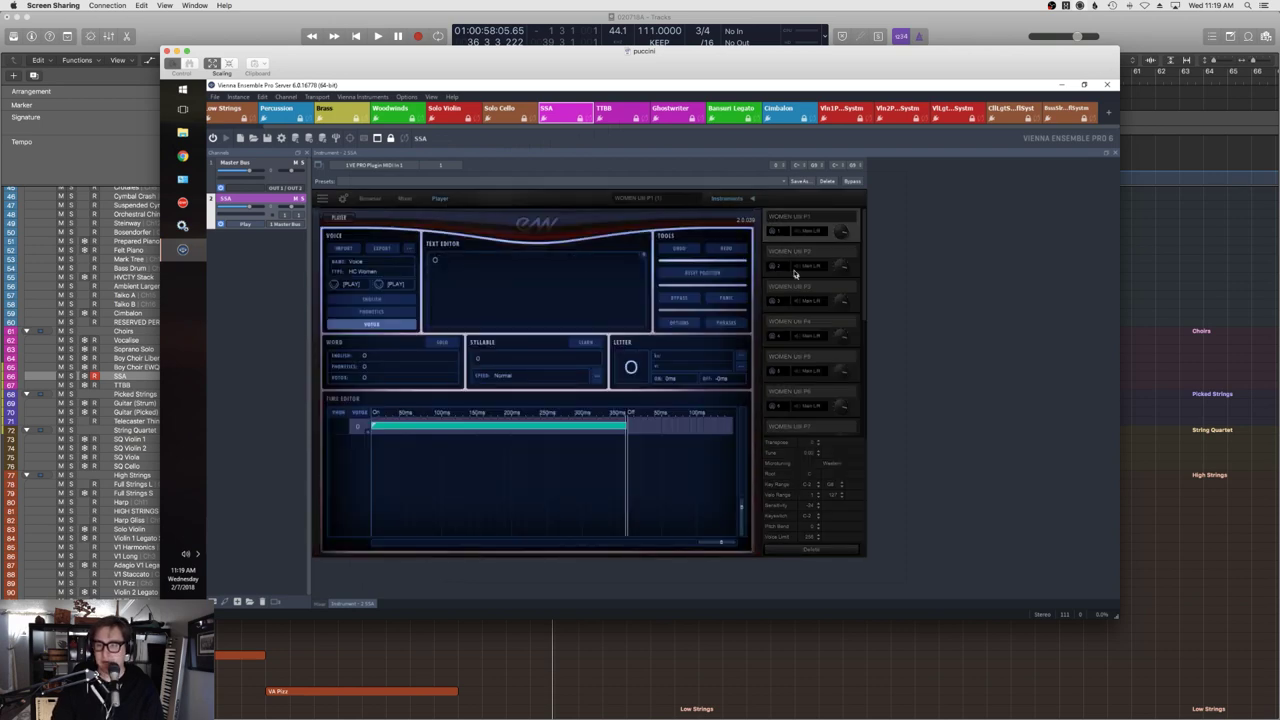
{"action": "left_click", "coordinate": [342, 217]}
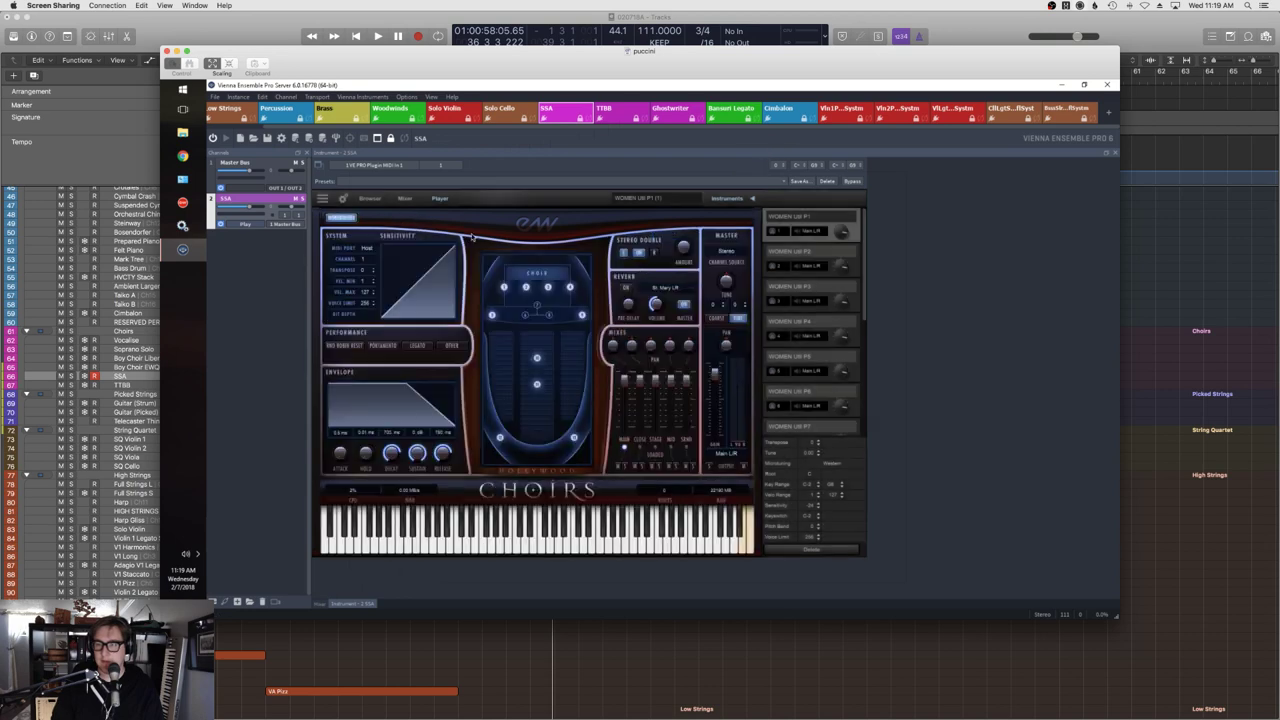
Return to Logic Pro and play the SSA choir with the Bosendorfer from about bar 33 to bar 36.
{"action": "left_click", "coordinate": [1158, 291]}
{"action": "key", "text": "space"}
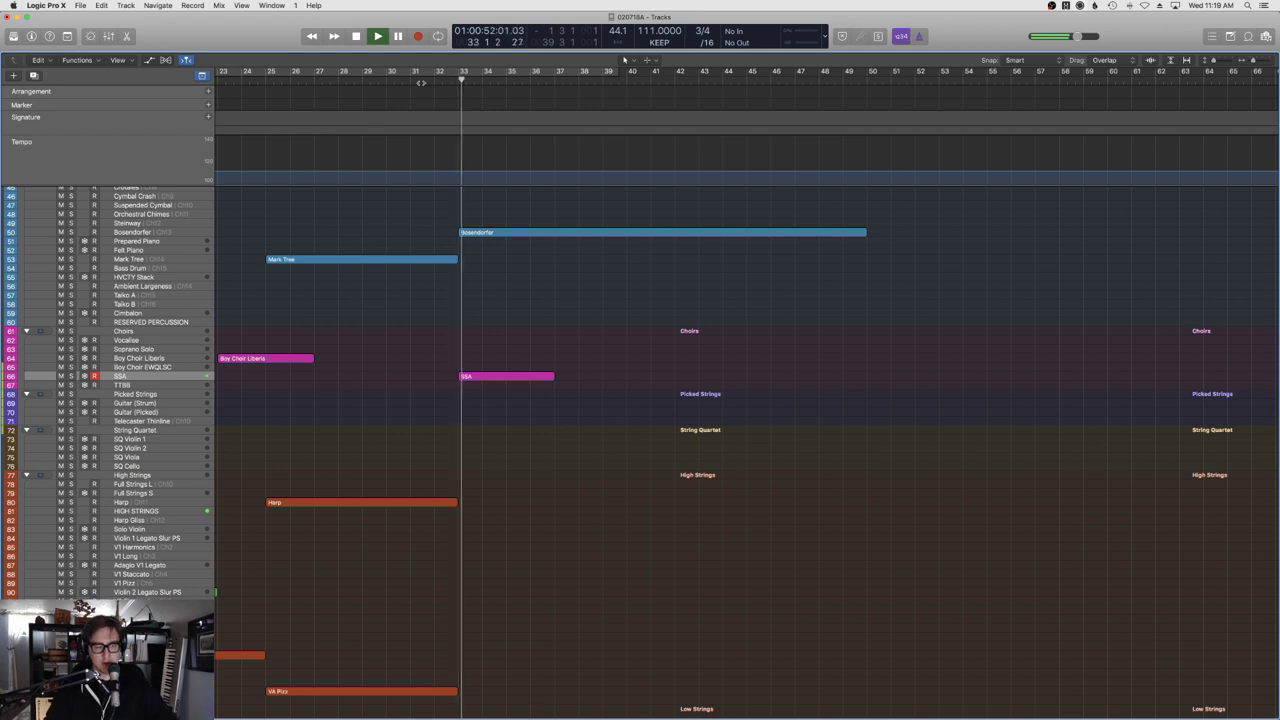
{"action": "scroll", "coordinate": [452, 116], "scroll_direction": "left", "scroll_amount": 1}
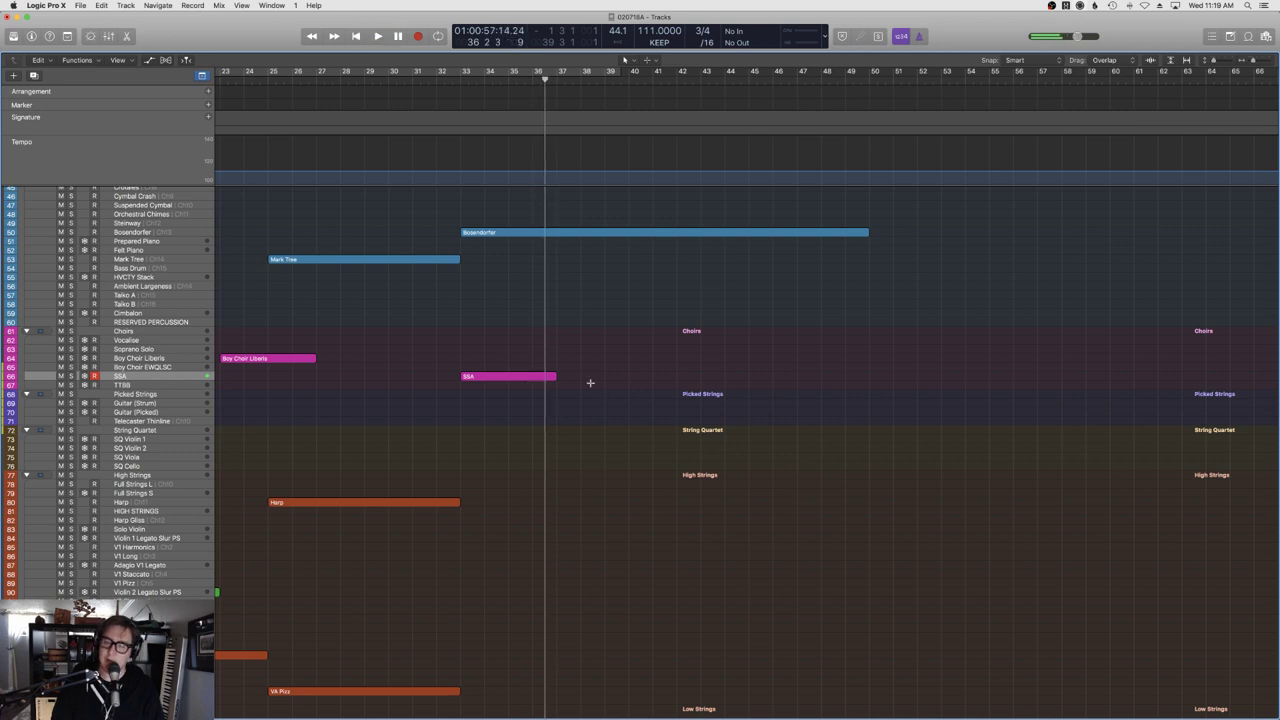
Switch to the puccini computer in Screen Sharing, examine the SSA choir's text editor, and return to the Choirs player page.
{"action": "key", "text": "super+Tab"}
{"action": "left_click", "coordinate": [348, 218]}
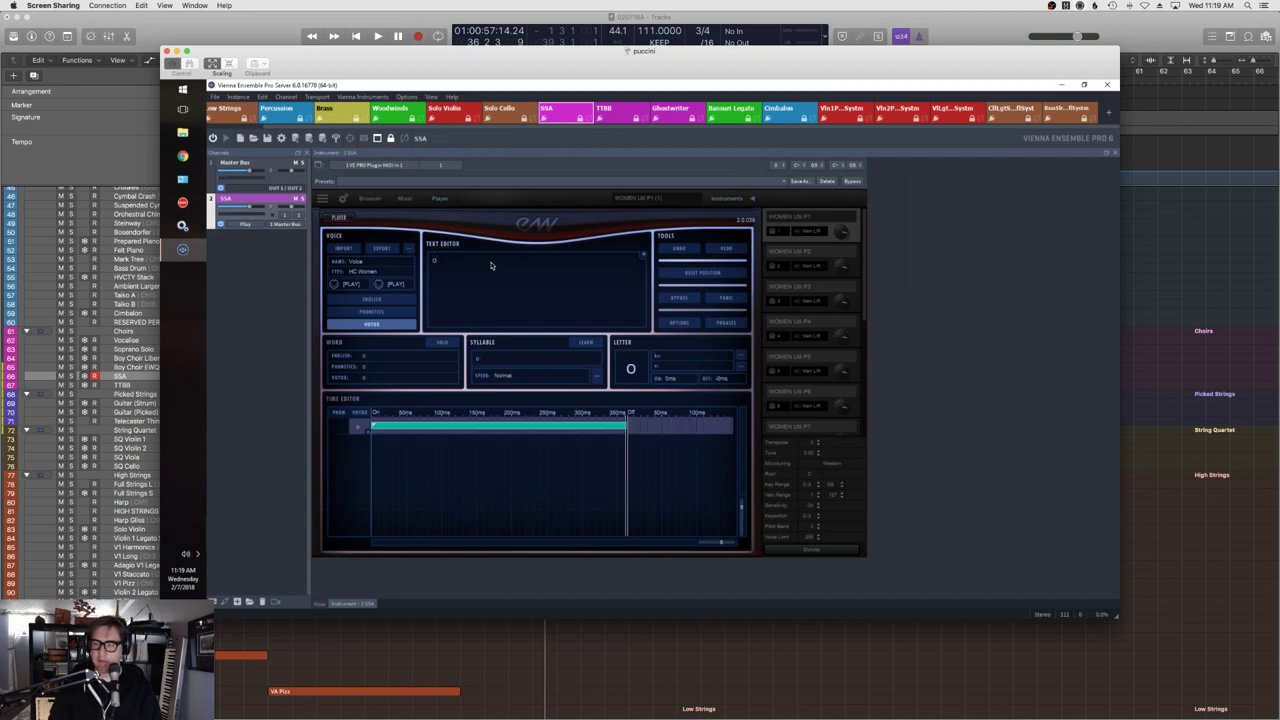
{"action": "left_click", "coordinate": [334, 219]}
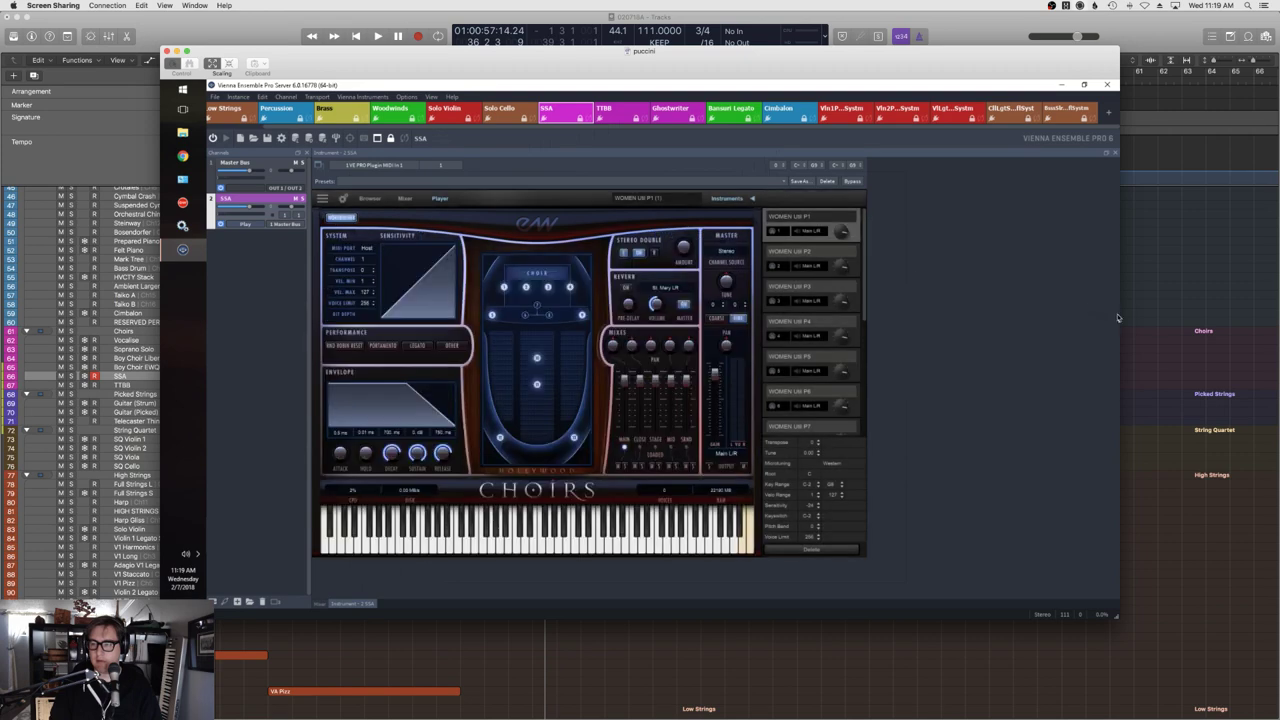
Return to Logic Pro and play the SSA choir passage from about bar 33.
{"action": "key", "text": "super+Tab"}
{"action": "left_click", "coordinate": [452, 94]}
{"action": "key", "text": "space"}
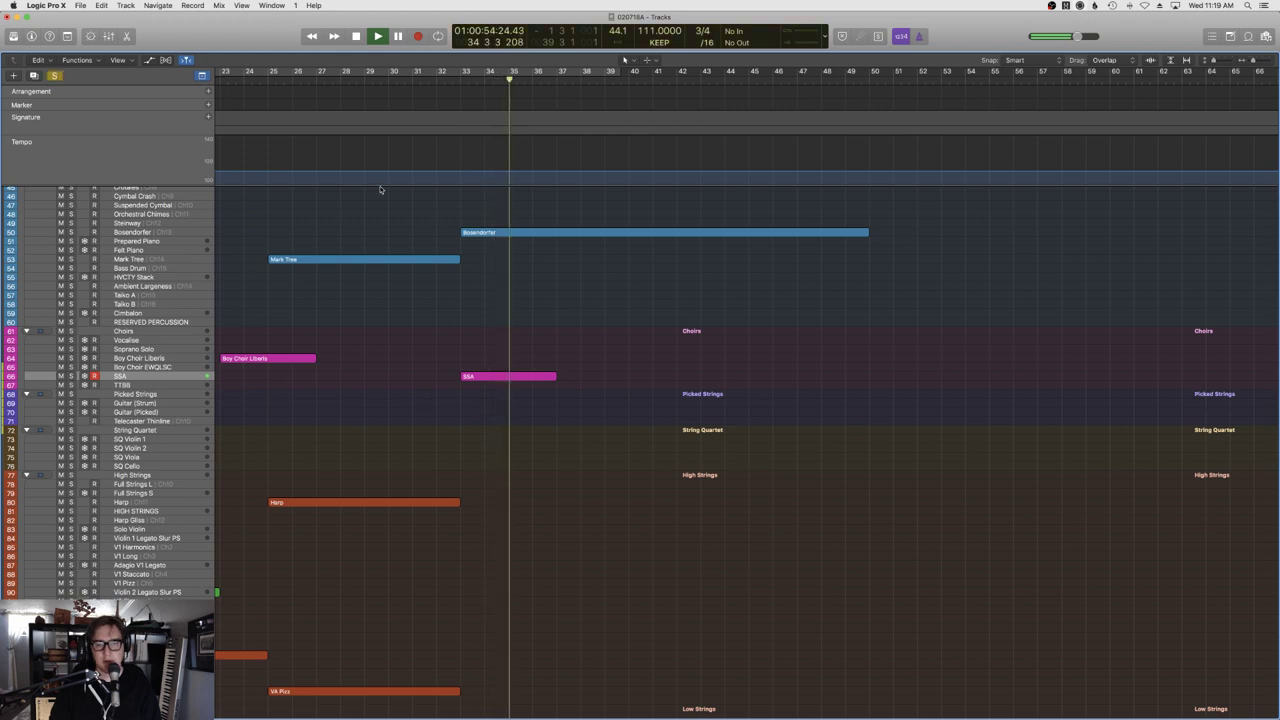
Solo the SSA track and set the cycle range from bar 32 beat 3 to bar 38.
{"action": "key", "text": "s"}
{"action": "scroll", "coordinate": [468, 77], "scroll_direction": "left", "scroll_amount": 5}
{"action": "left_click_drag", "start_coordinate": [1020, 72], "coordinate": [1141, 72]}
{"action": "scroll", "coordinate": [1033, 228], "scroll_direction": "right", "scroll_amount": 4}
{"action": "scroll", "coordinate": [1033, 228], "scroll_direction": "right", "scroll_amount": 8}
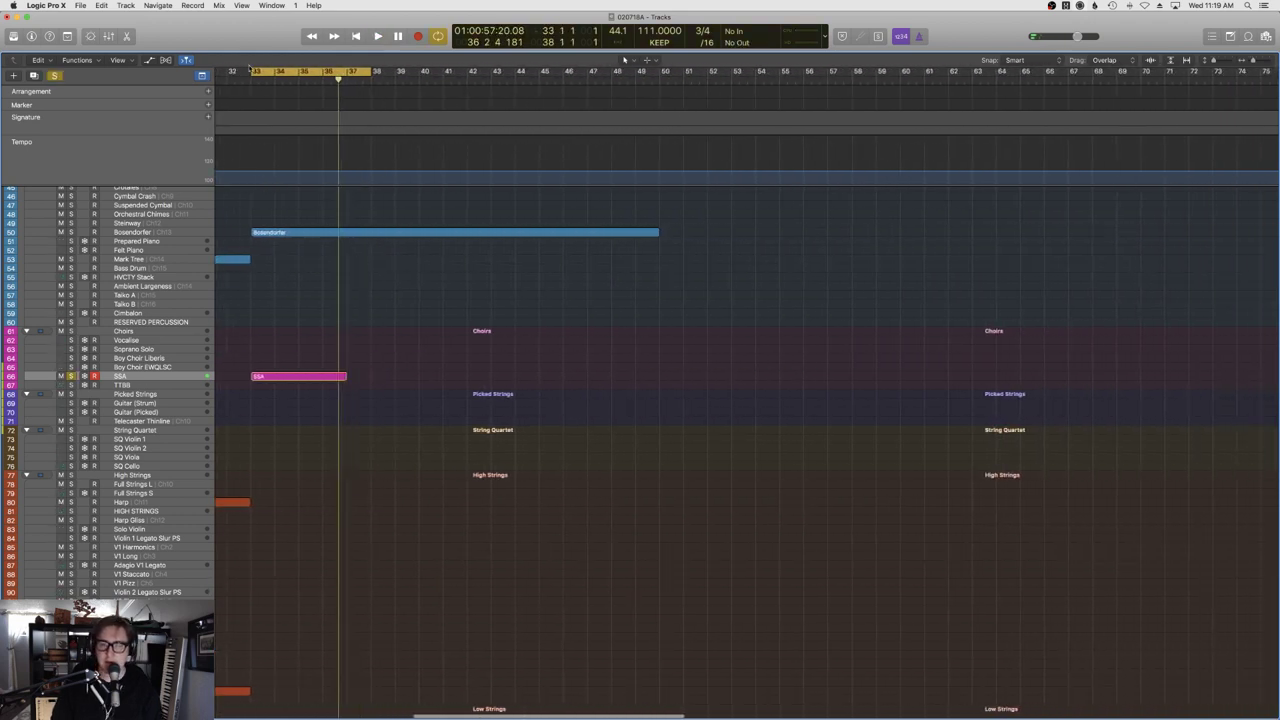
{"action": "left_click_drag", "start_coordinate": [256, 72], "coordinate": [245, 72]}
Switch to Screen Sharing, set the SSA choir's text editor content to "O", and return to the Choirs player page.
{"action": "key", "text": "super+Tab"}
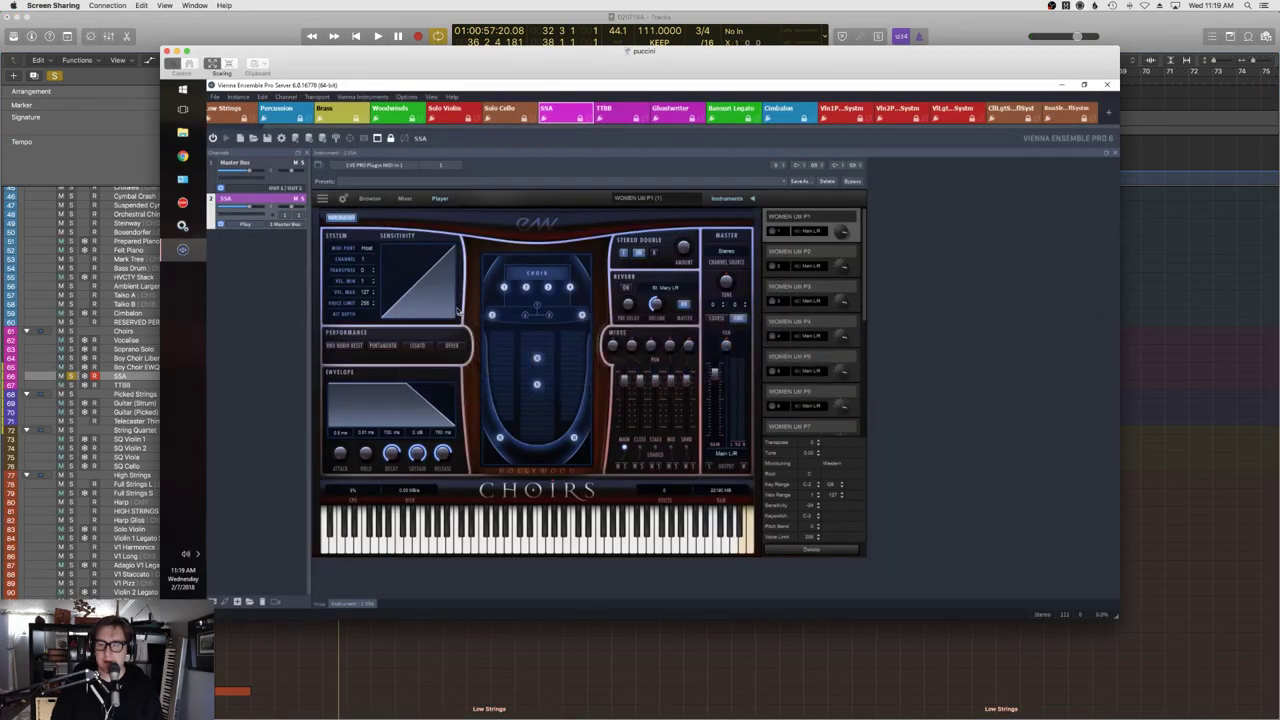
{"action": "left_click", "coordinate": [348, 217]}
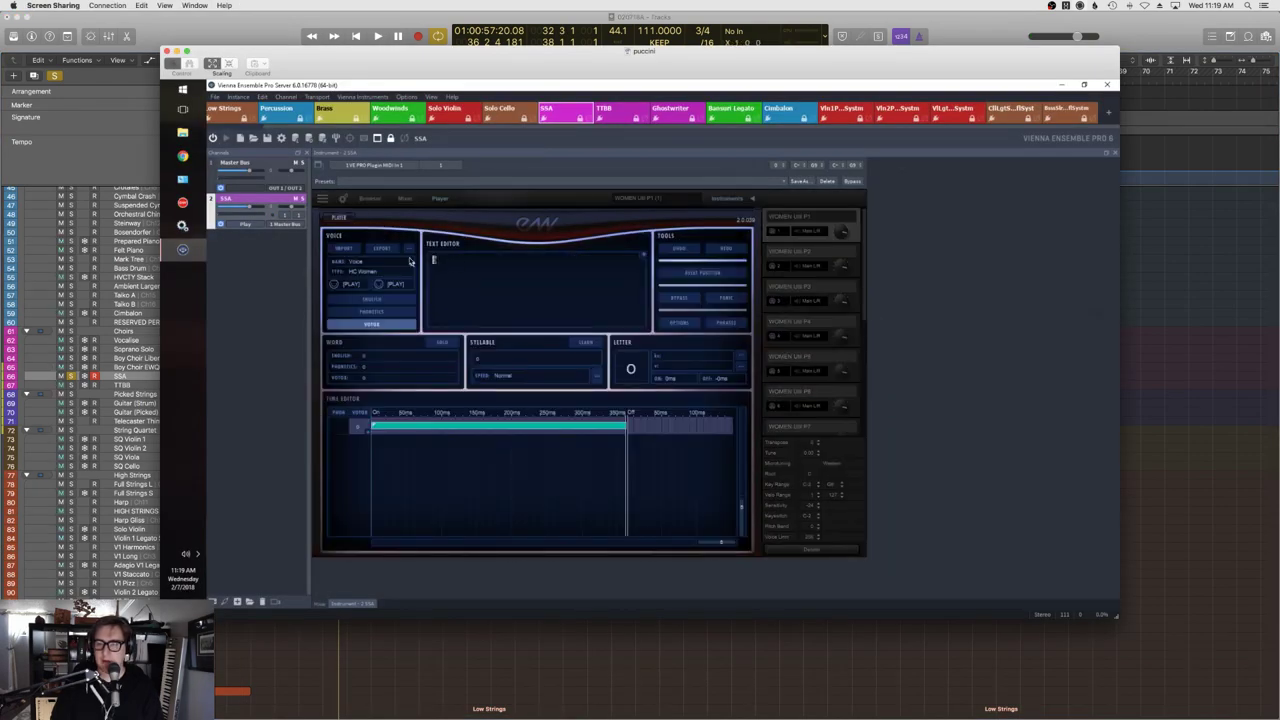
{"action": "left_click", "coordinate": [461, 306]}
{"action": "type", "text": "O"}
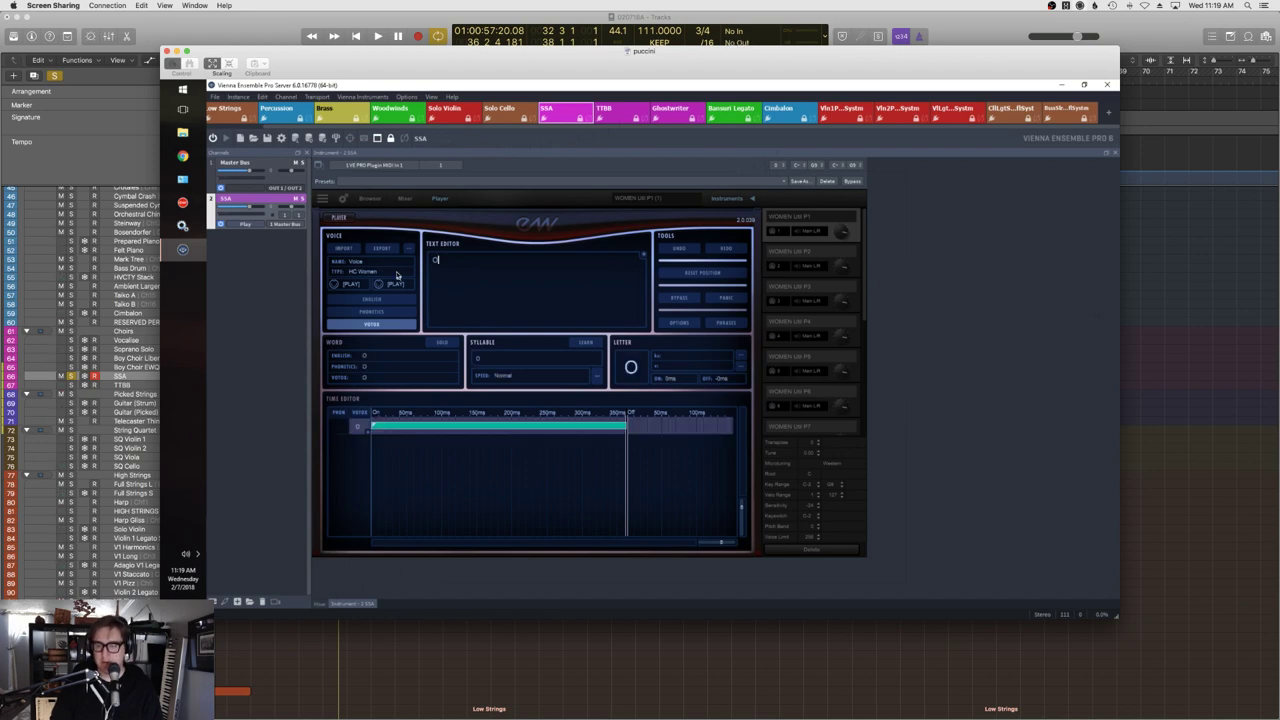
{"action": "left_click", "coordinate": [345, 218]}
Return to Logic Pro and play the soloed SSA region within the cycle range up to about bar 35.
{"action": "key", "text": "super+Tab"}
{"action": "key", "text": "space"}
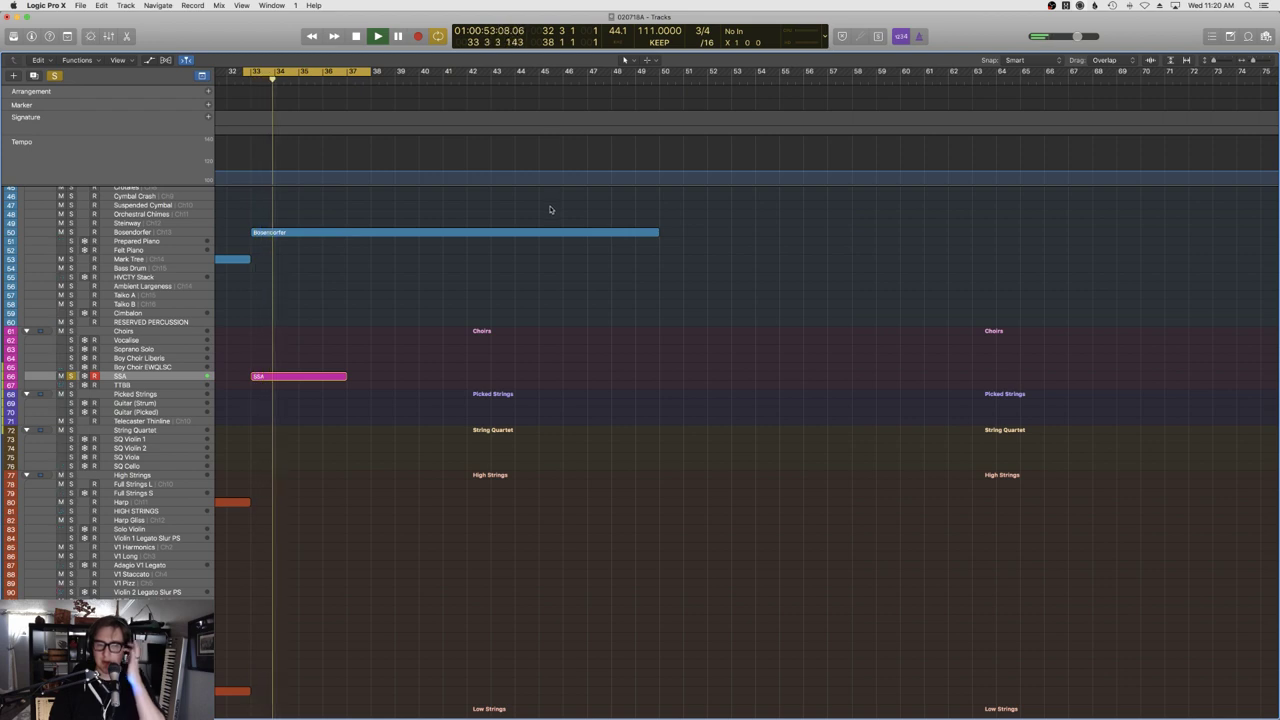
{"action": "scroll", "coordinate": [441, 244], "scroll_direction": "up", "scroll_amount": 1}
{"action": "scroll", "coordinate": [450, 242], "scroll_direction": "left", "scroll_amount": 3}
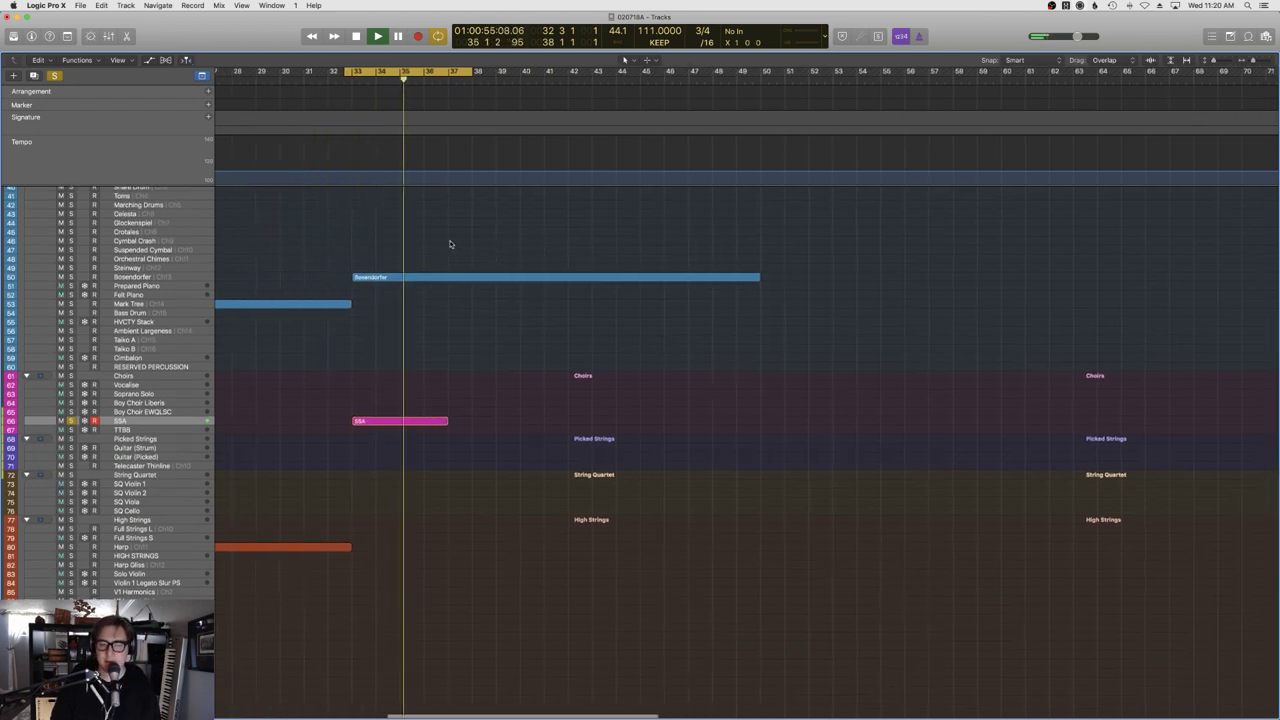
{"action": "key", "text": "space"}
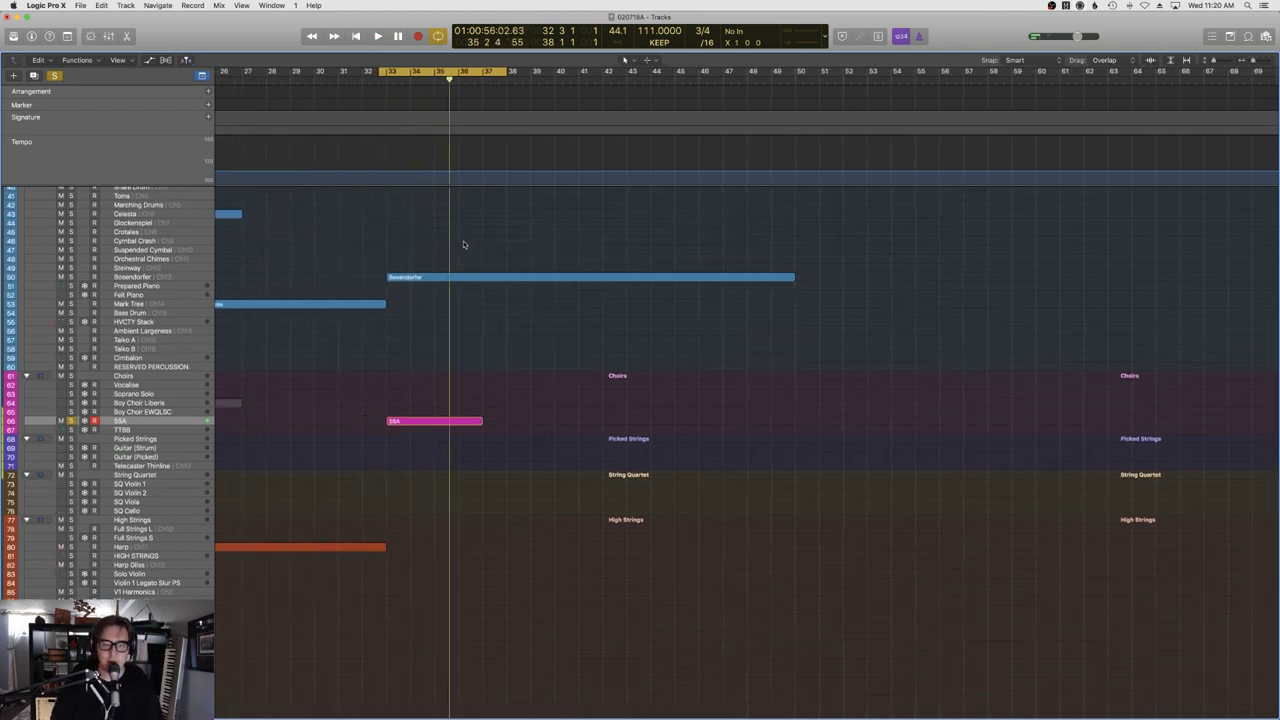
Select and solo the TTBB track, and show the piano and SSA staves from bar 33 in the Score editor.
{"action": "left_click", "coordinate": [175, 429]}
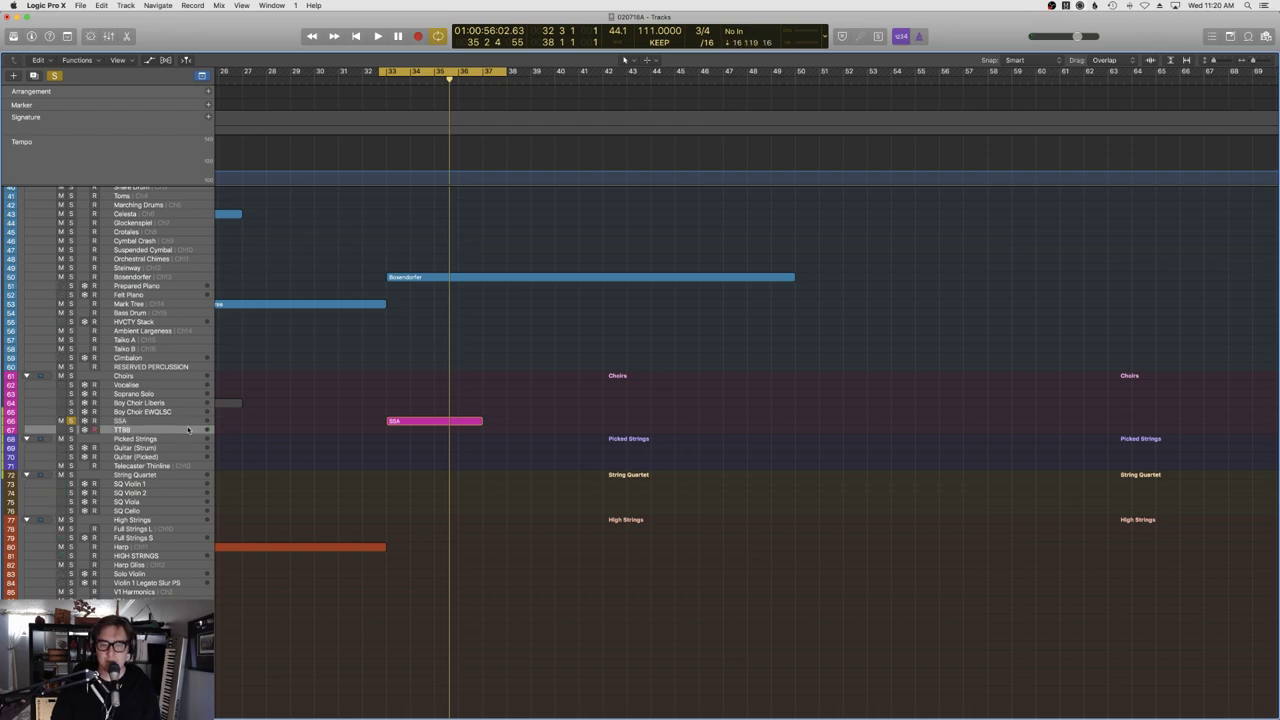
{"action": "key", "text": "p"}
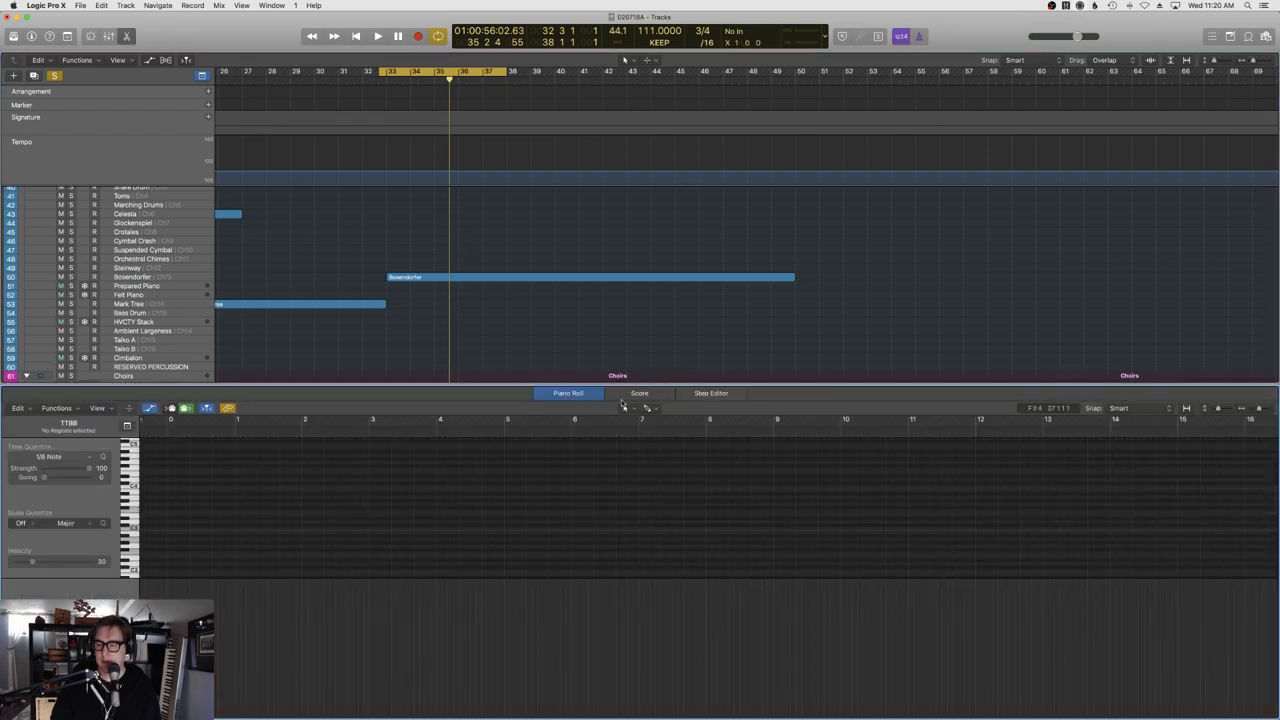
{"action": "left_click", "coordinate": [630, 394]}
{"action": "scroll", "coordinate": [721, 502], "scroll_direction": "down", "scroll_amount": 5}
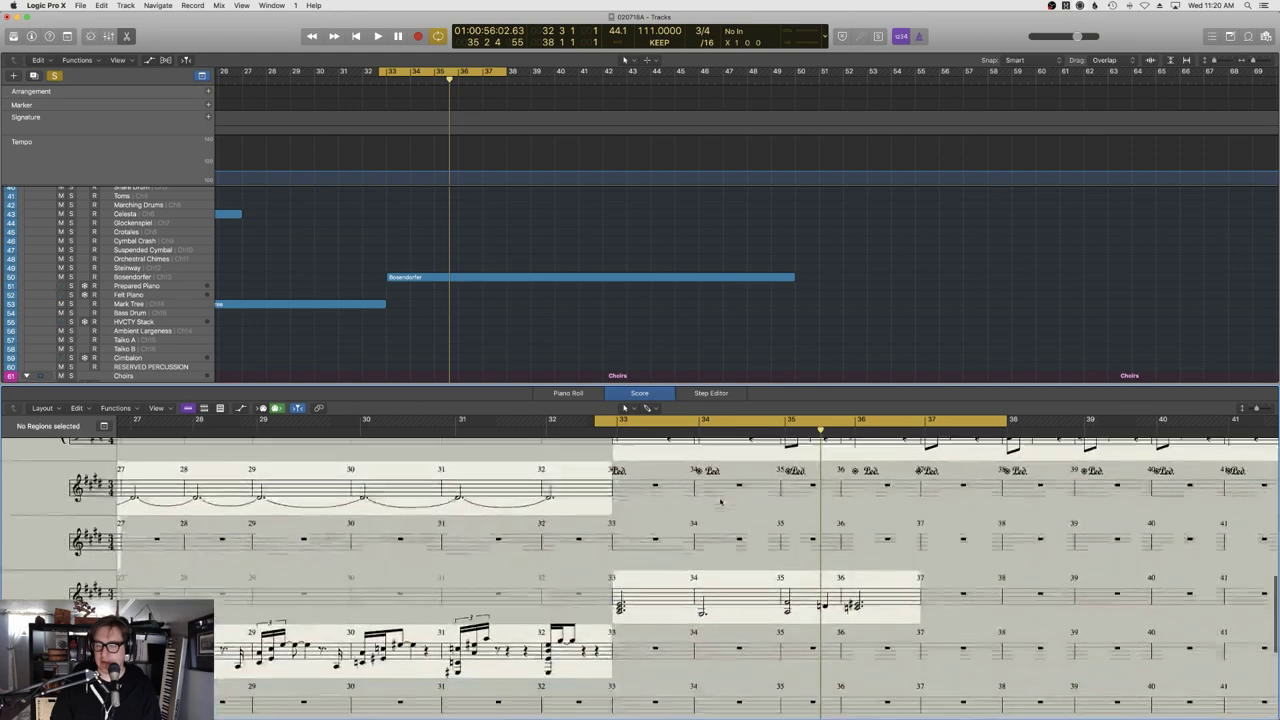
{"action": "scroll", "coordinate": [721, 502], "scroll_direction": "down", "scroll_amount": 2}
{"action": "scroll", "coordinate": [718, 499], "scroll_direction": "up", "scroll_amount": 2}
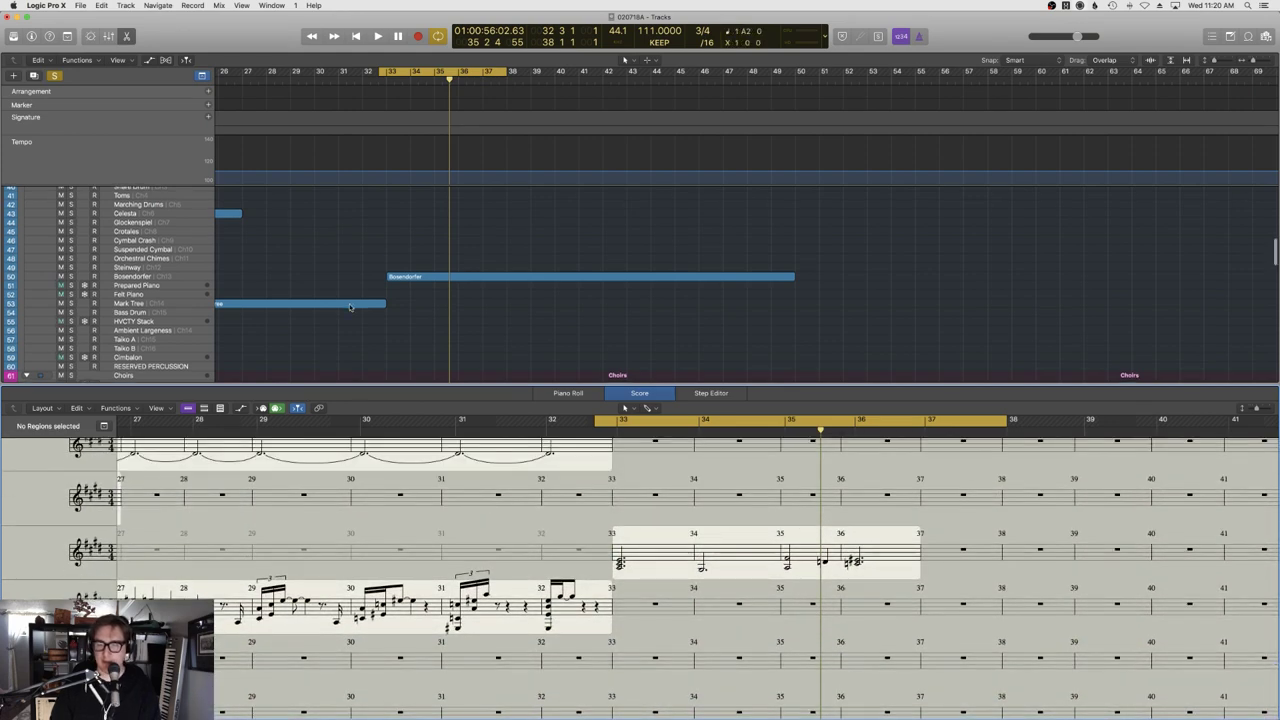
{"action": "scroll", "coordinate": [82, 302], "scroll_direction": "down", "scroll_amount": 5}
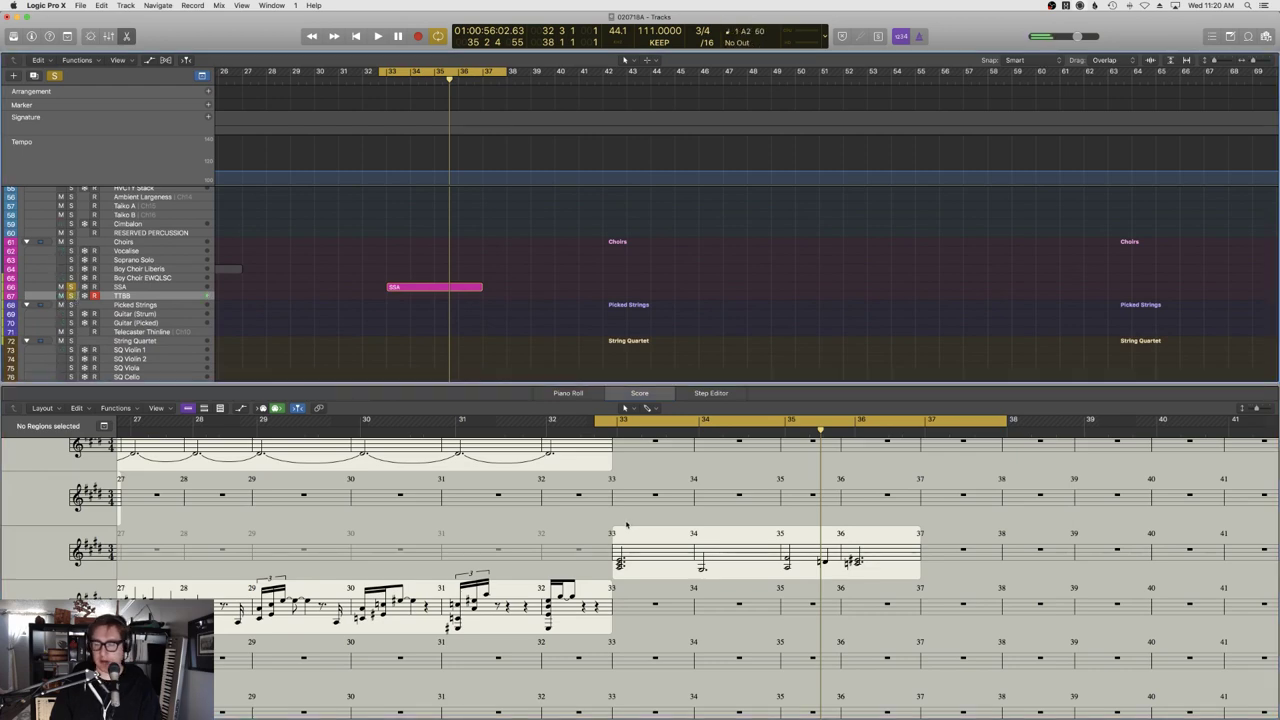
{"action": "scroll", "coordinate": [626, 524], "scroll_direction": "up", "scroll_amount": 3}
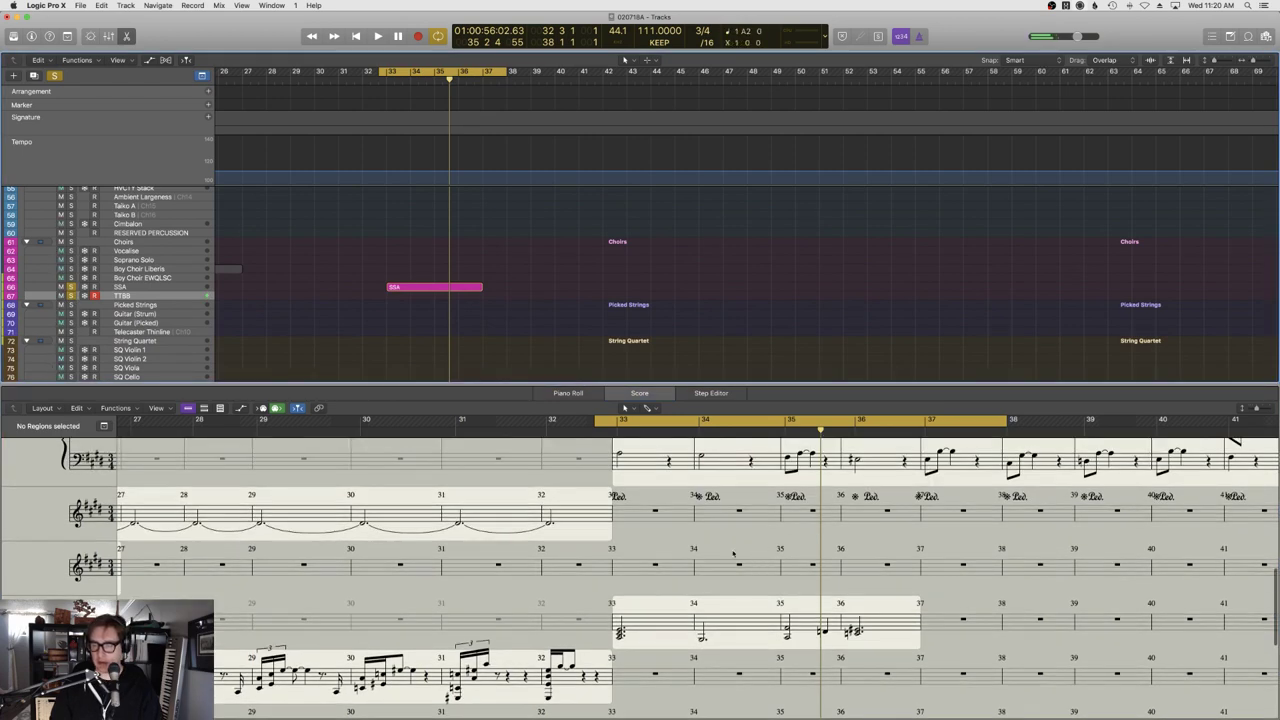
Record a TTBB part beneath the SSA region from bar 33 to about bar 37.
{"action": "left_click", "coordinate": [392, 76]}
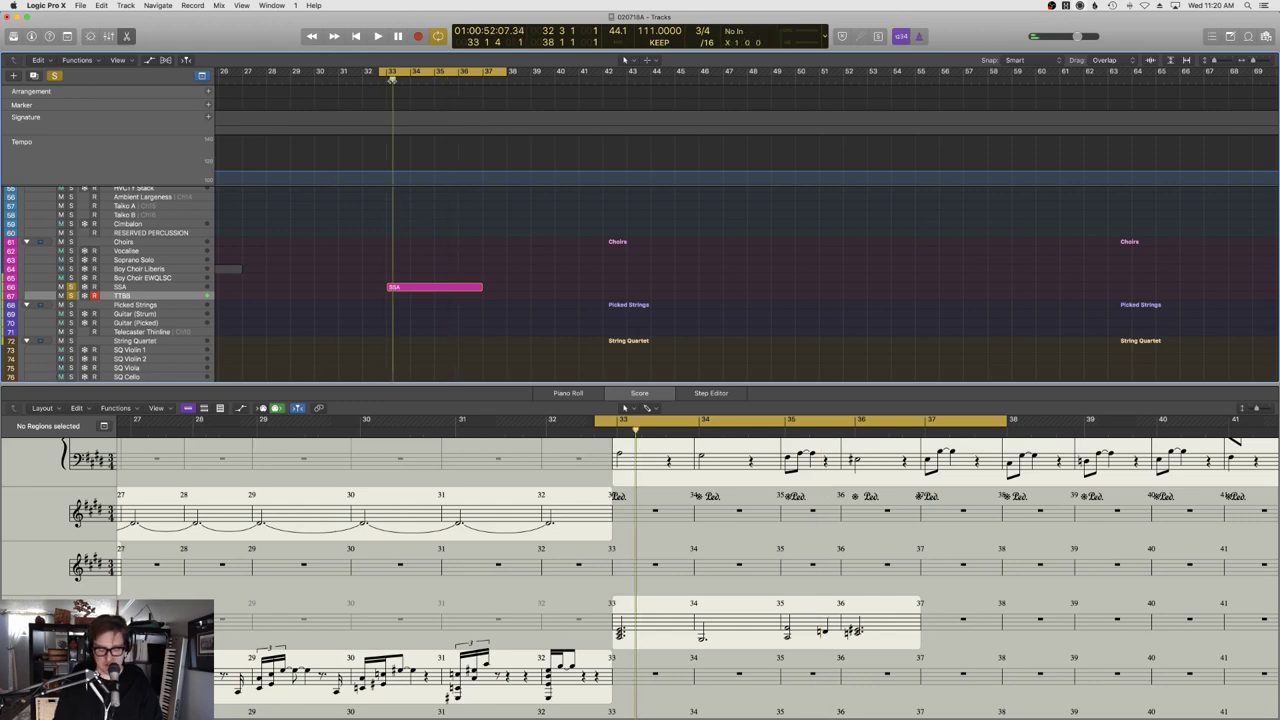
{"action": "key", "text": "space"}
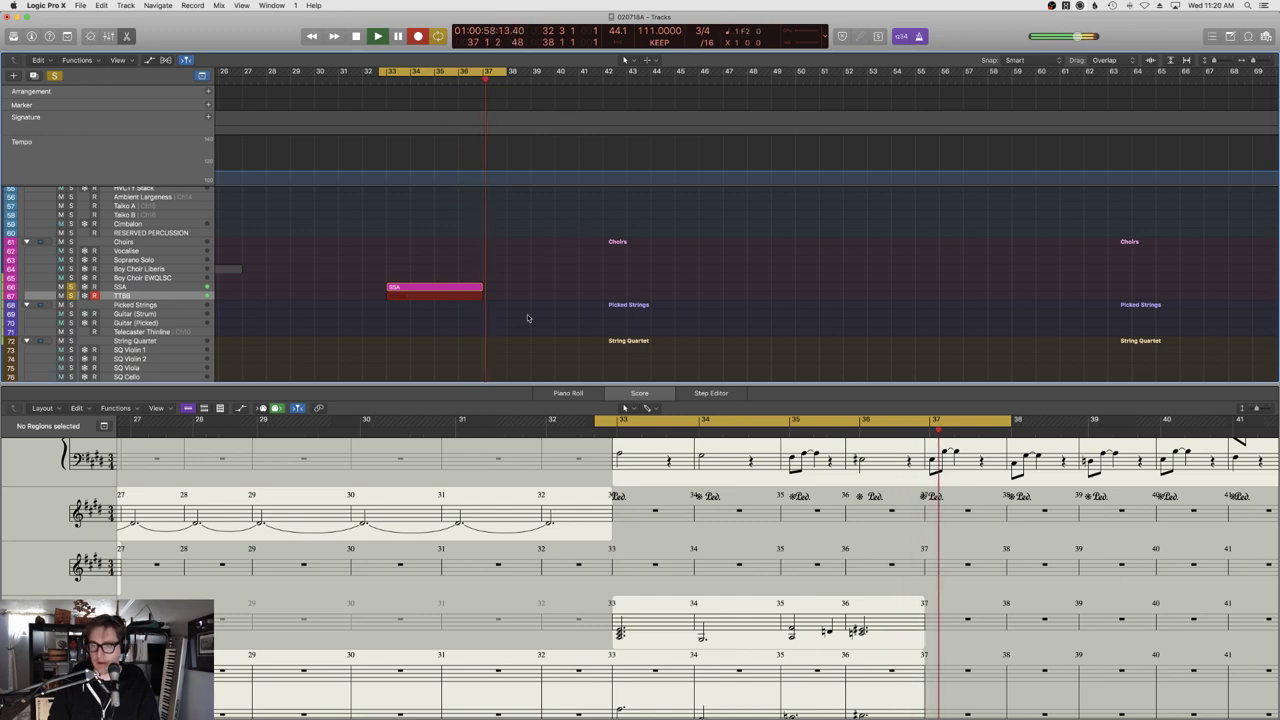
Stop recording the TTBB choir part and display its notes in the Piano Roll.
{"action": "key", "text": "space"}
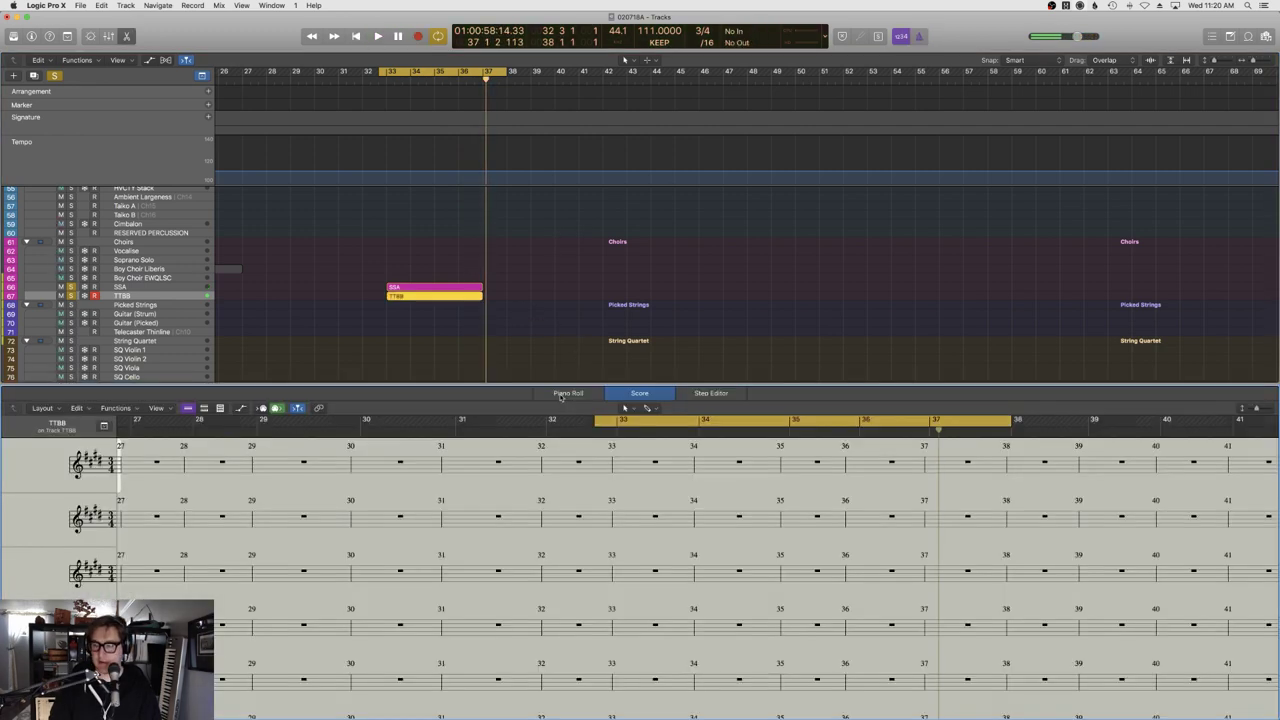
{"action": "left_click", "coordinate": [567, 393]}
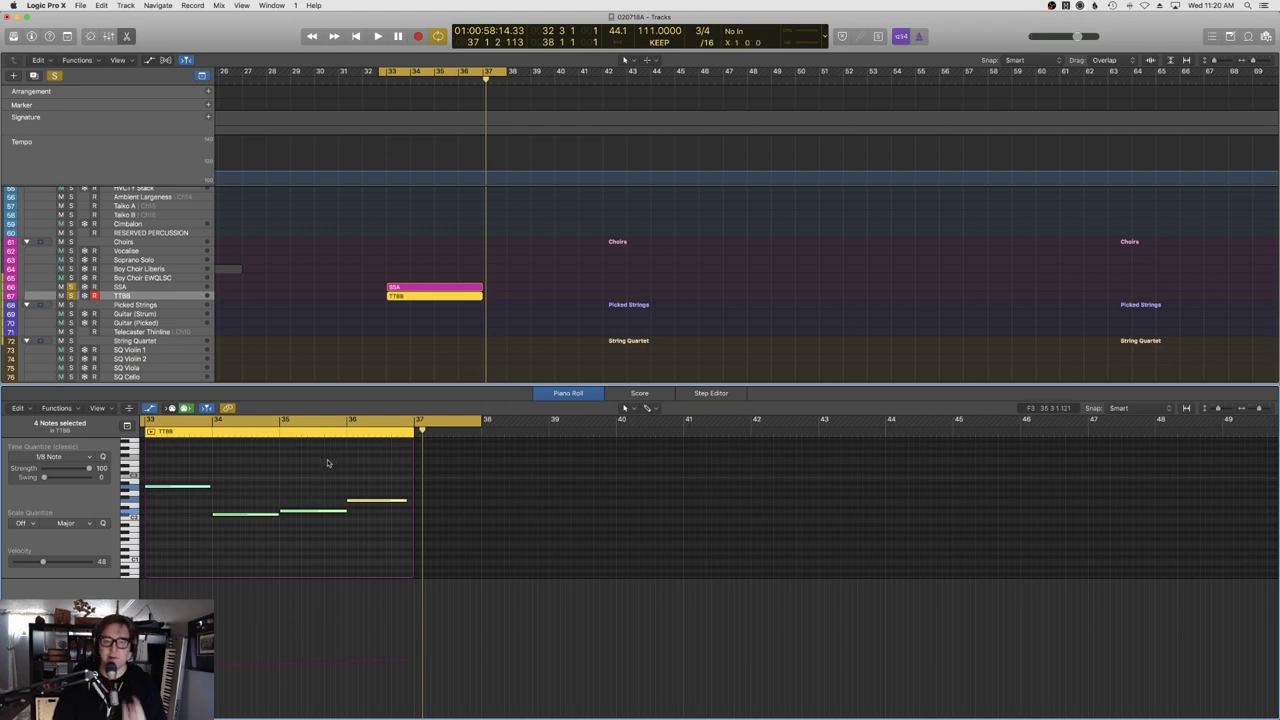
{"action": "scroll", "coordinate": [261, 631], "scroll_direction": "left", "scroll_amount": 3}
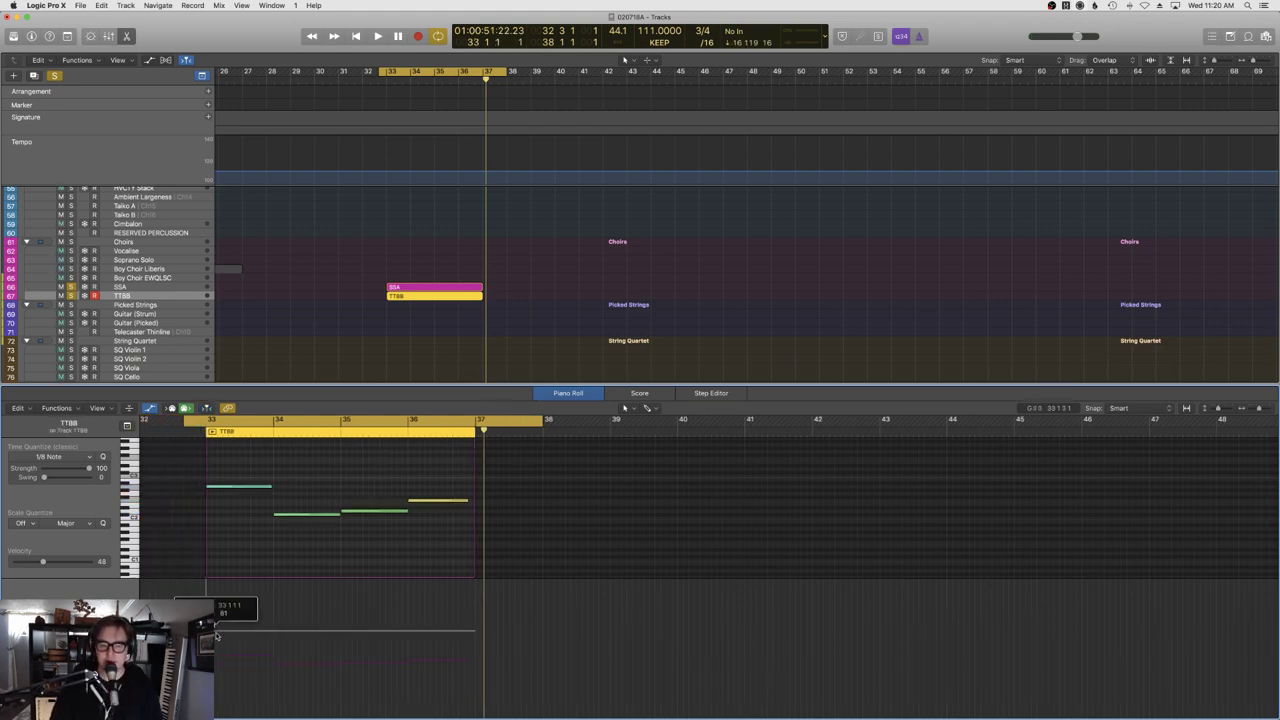
Switch to Screen Sharing, inspect the TTBB instance's Play 1 choir player and its text editor, and return to Logic Pro X.
{"action": "key", "text": "super+Tab"}
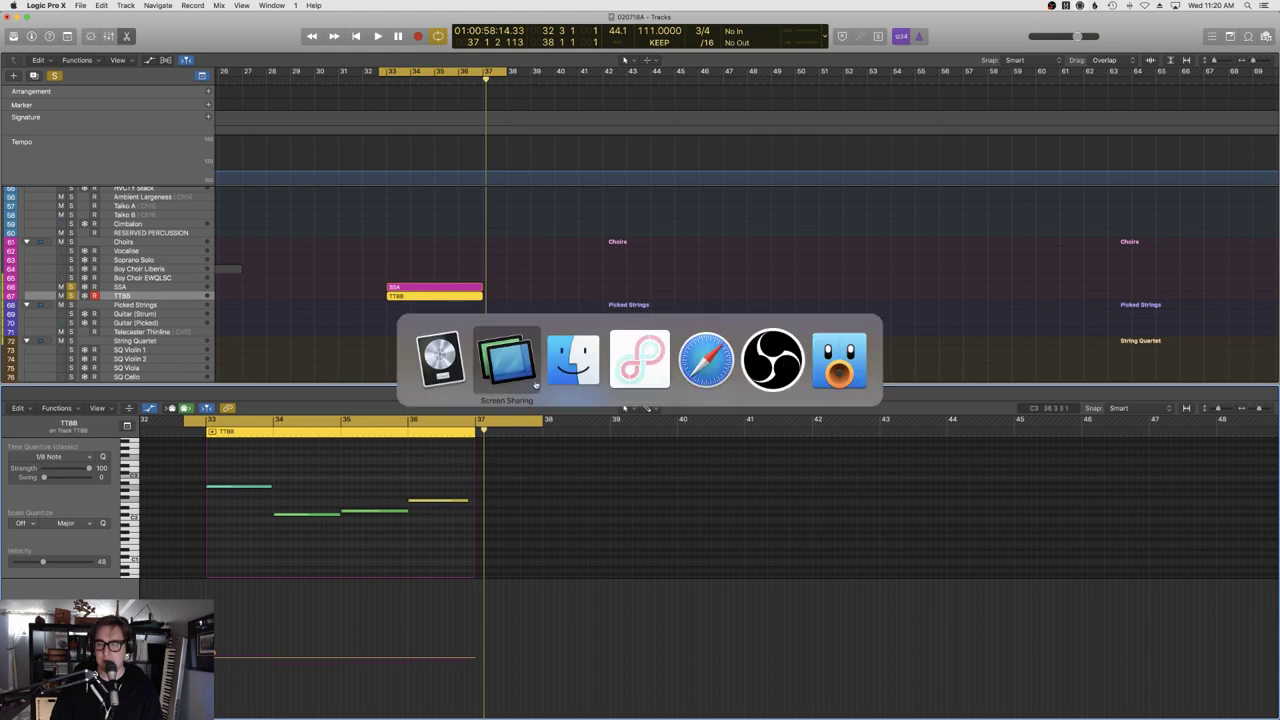
{"action": "left_click", "coordinate": [528, 360]}
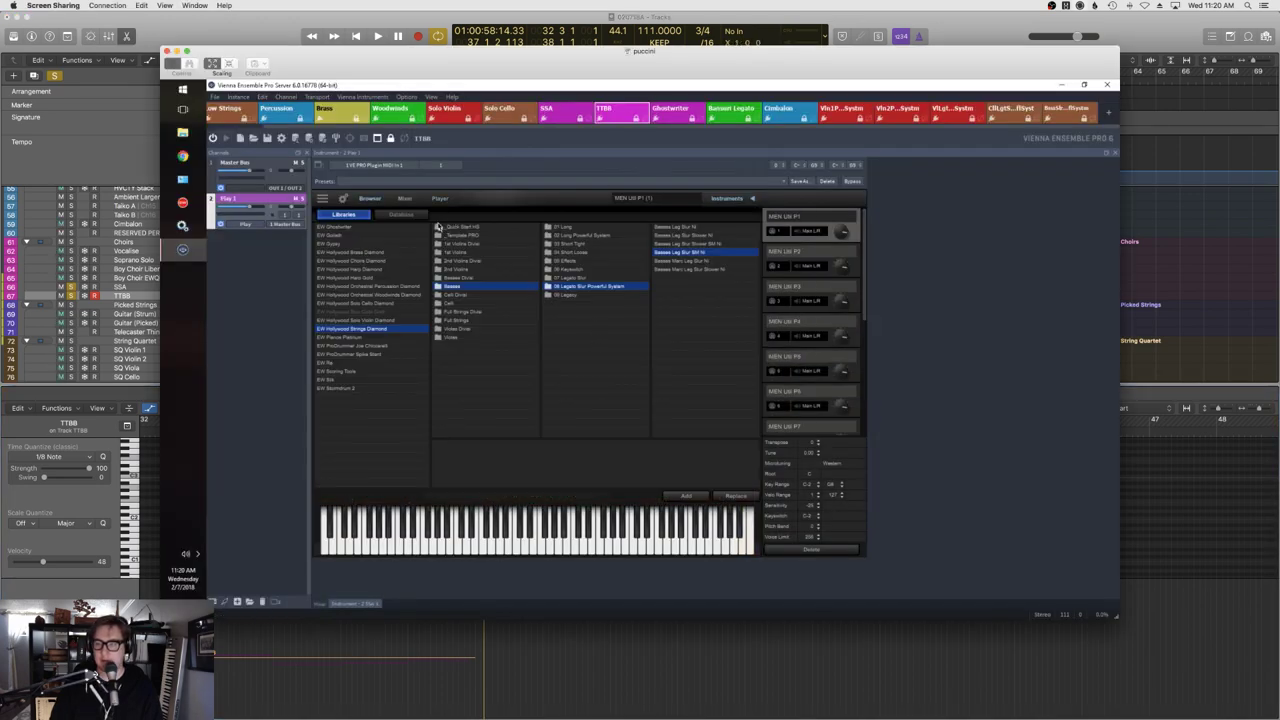
{"action": "left_click", "coordinate": [322, 604]}
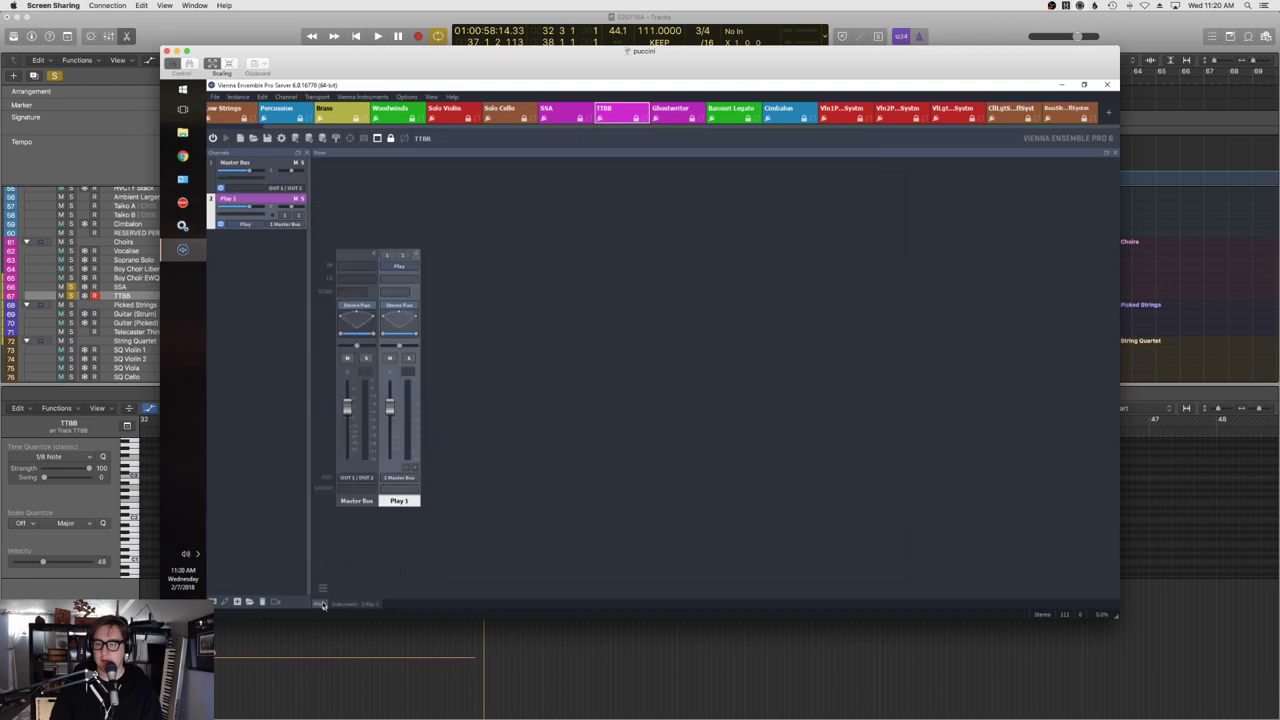
{"action": "left_click", "coordinate": [399, 500]}
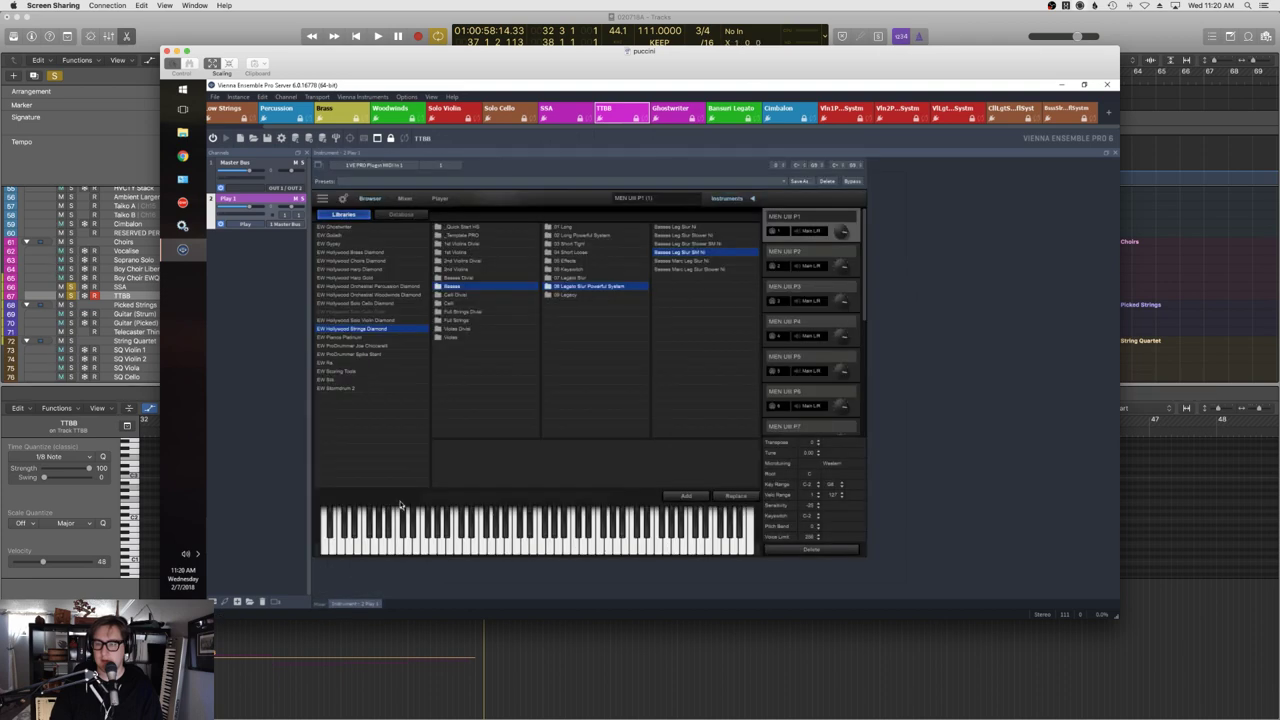
{"action": "left_click", "coordinate": [440, 199]}
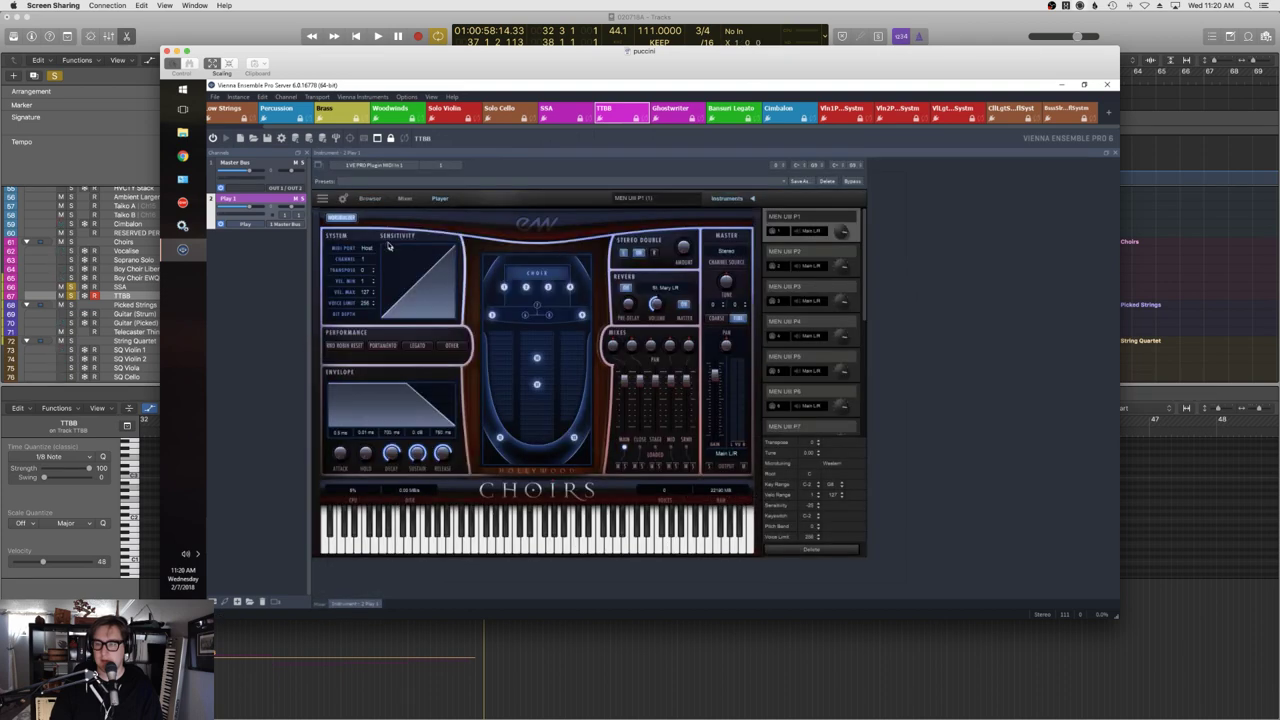
{"action": "left_click", "coordinate": [340, 216]}
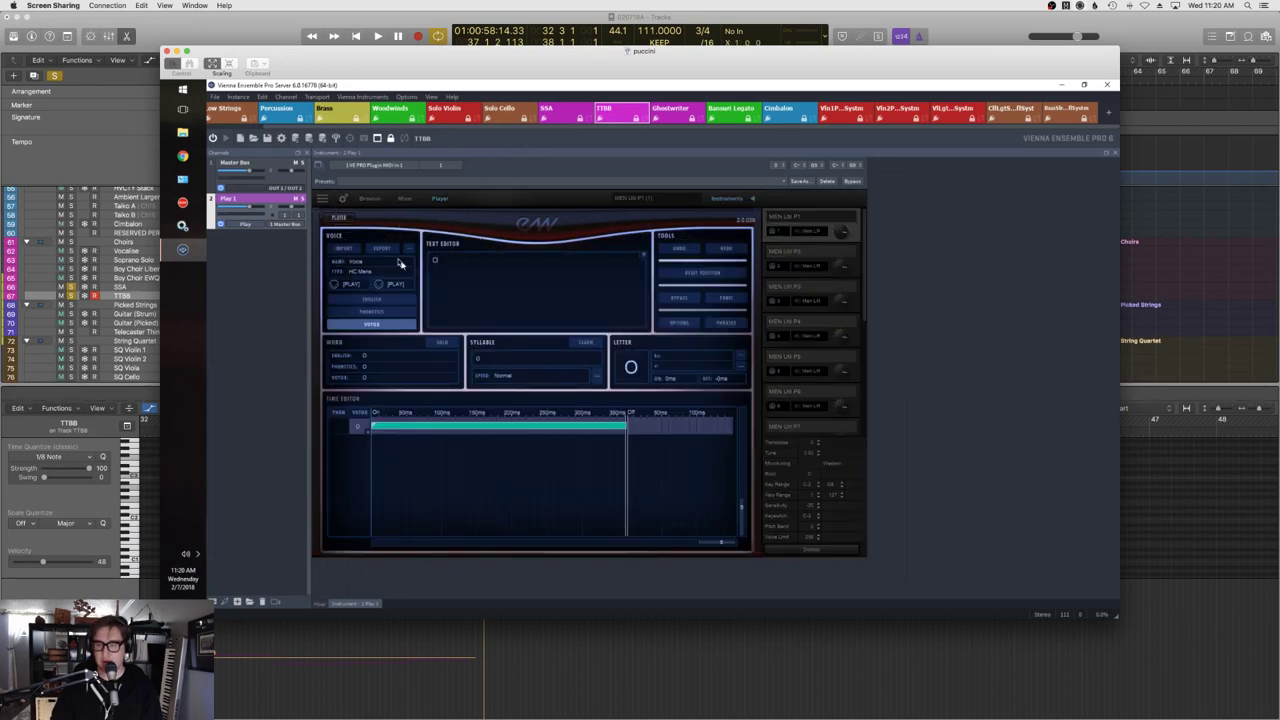
{"action": "left_click", "coordinate": [1227, 254]}
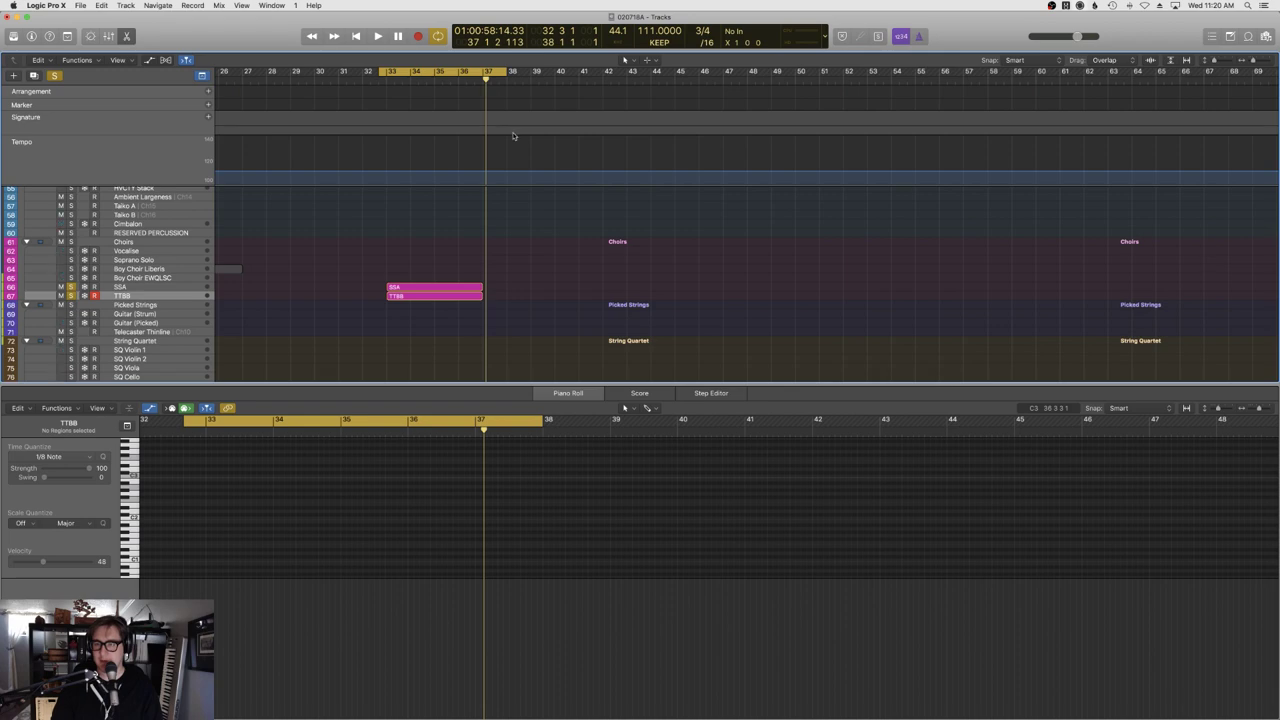
Return to Screen Sharing and quit it.
{"action": "key", "text": "super+Tab"}
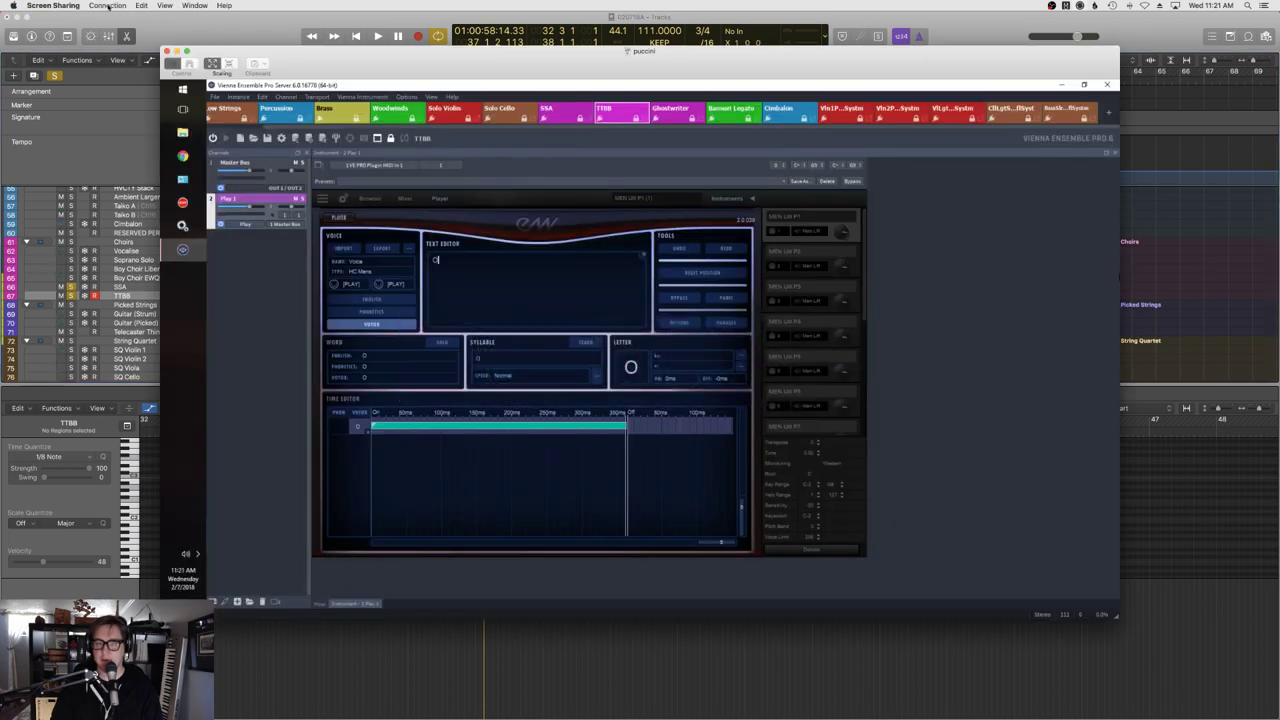
{"action": "left_click", "coordinate": [52, 5]}
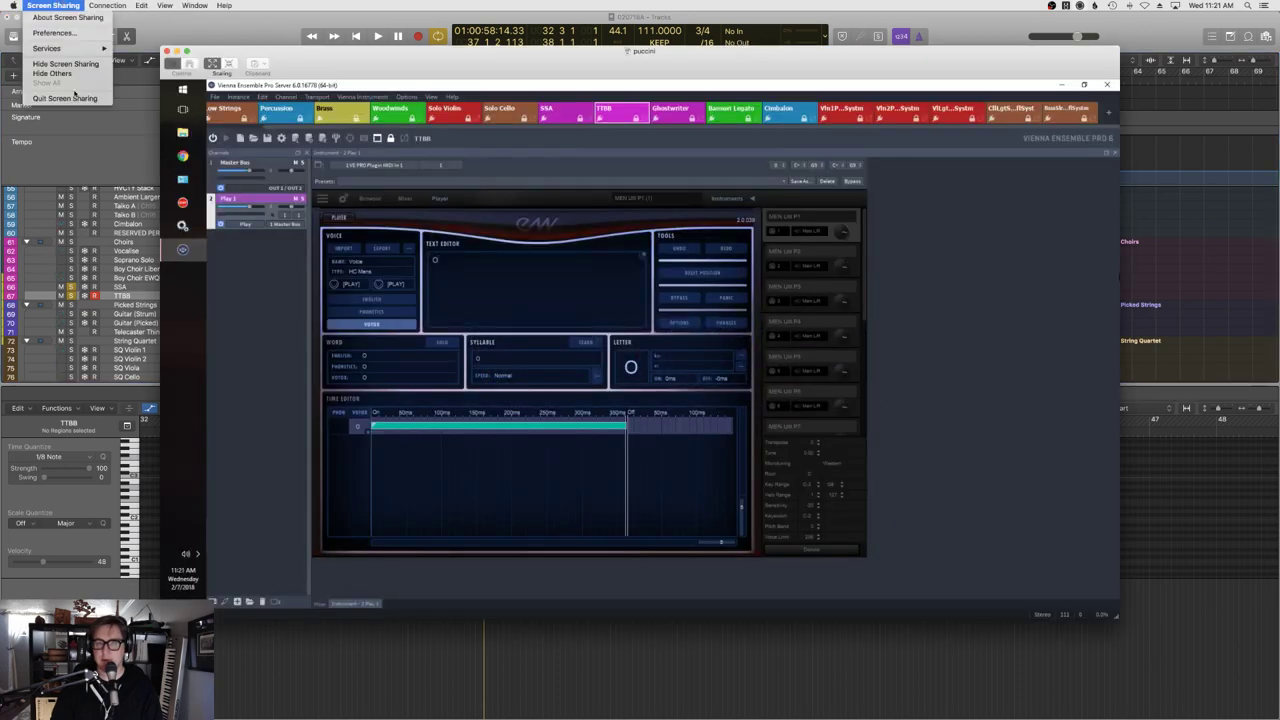
{"action": "left_click", "coordinate": [70, 103]}
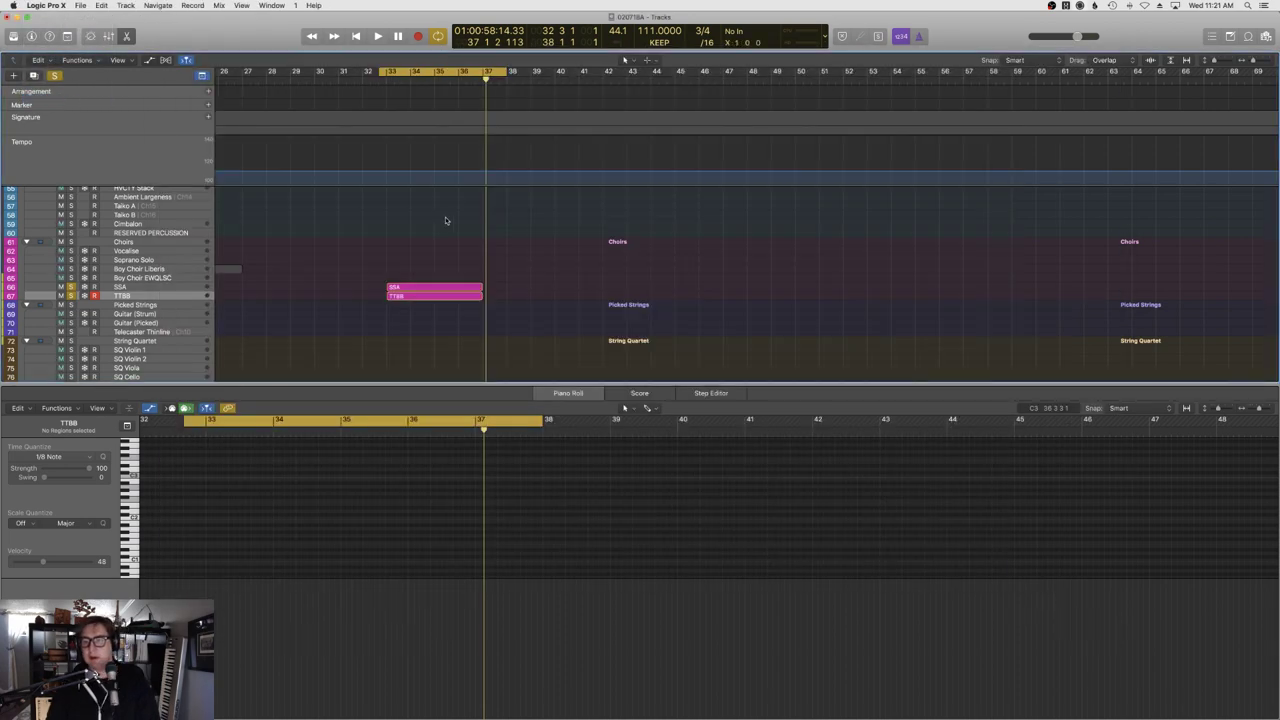
Play the SSA and TTBB choir passage with the piano and close the Piano Roll.
{"action": "key", "text": "space"}
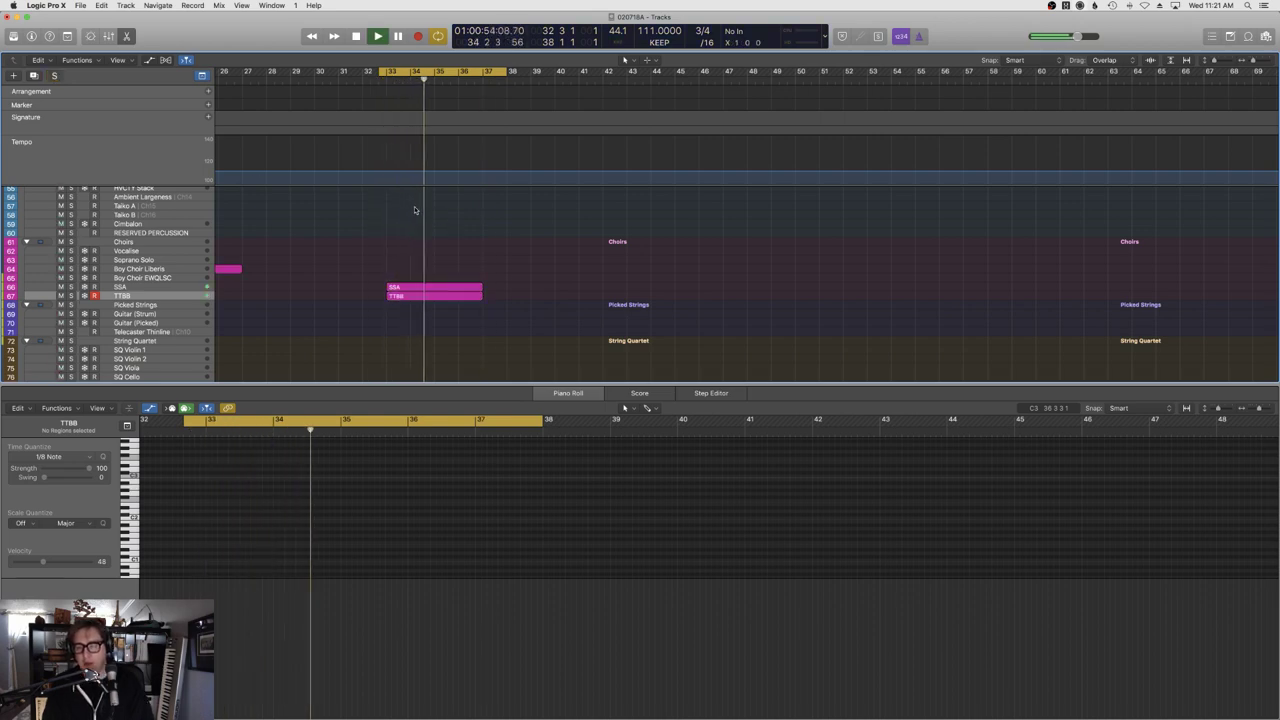
{"action": "key", "text": "e"}
{"action": "scroll", "coordinate": [418, 204], "scroll_direction": "up", "scroll_amount": 3}
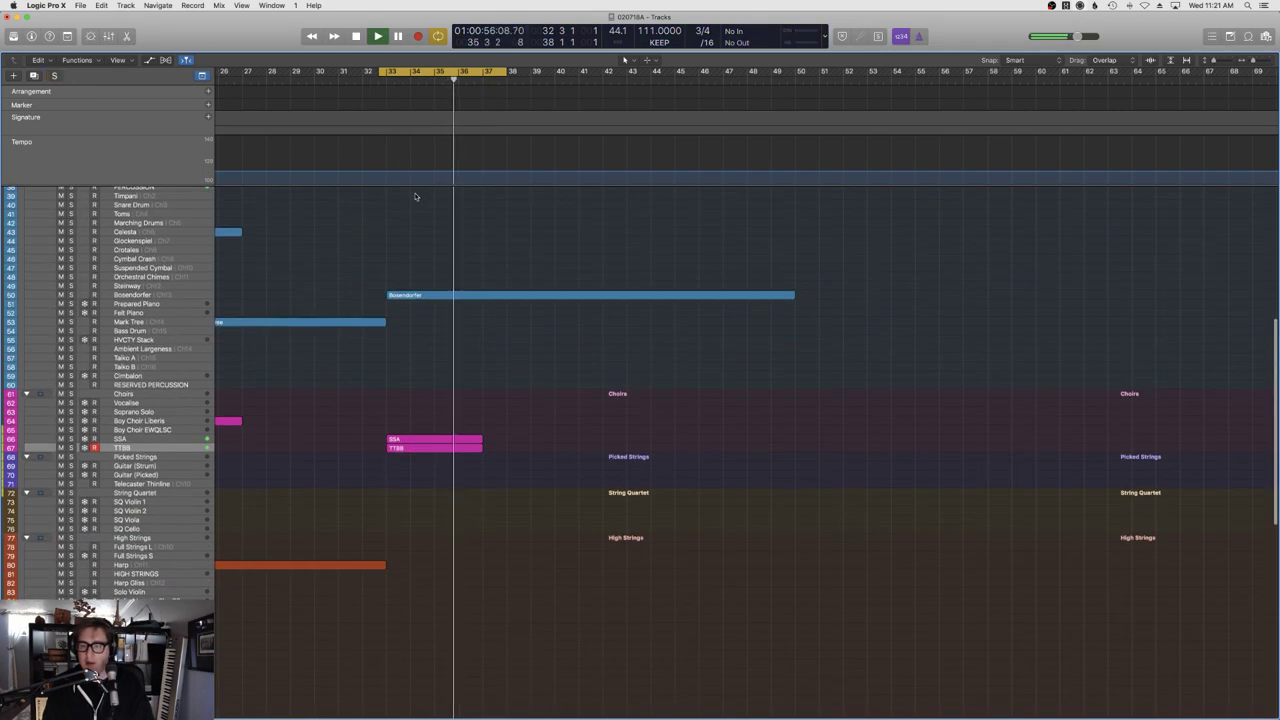
{"action": "scroll", "coordinate": [419, 197], "scroll_direction": "left", "scroll_amount": 5}
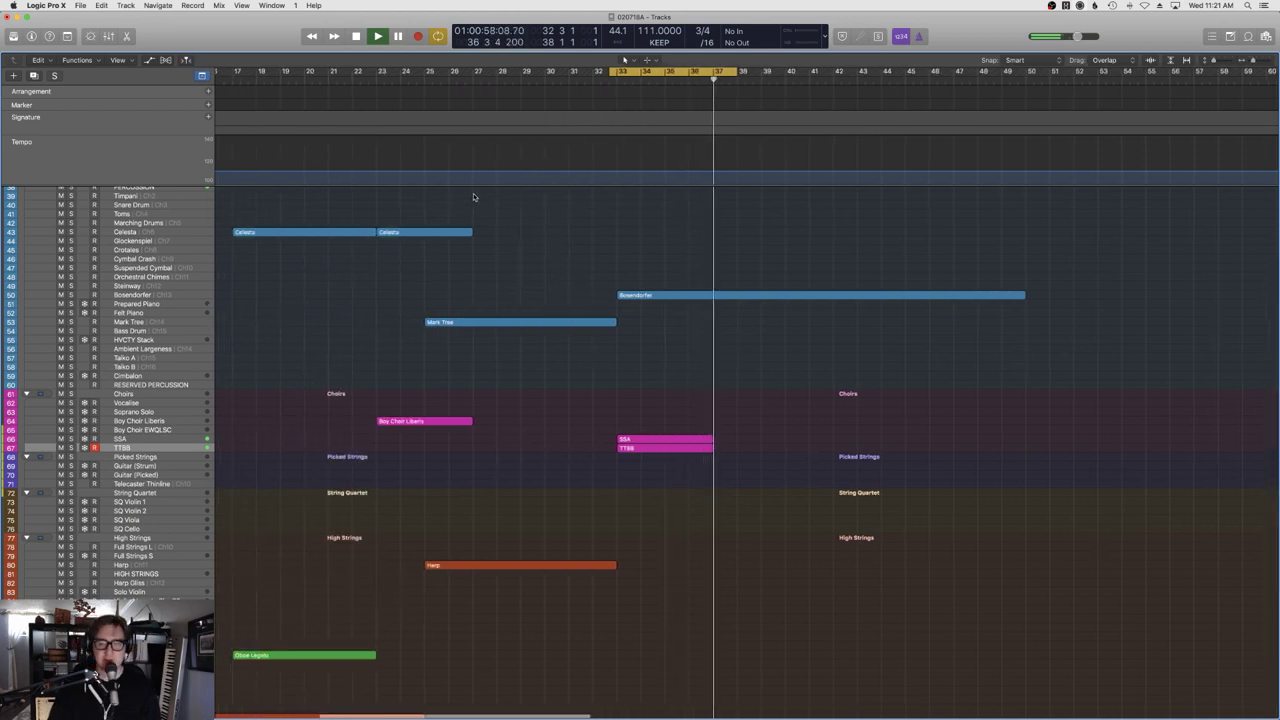
Turn off cycle mode and play the arrangement from bar 23 into the choir passage.
{"action": "key", "text": "space"}
{"action": "left_click", "coordinate": [412, 86]}
{"action": "key", "text": "space"}
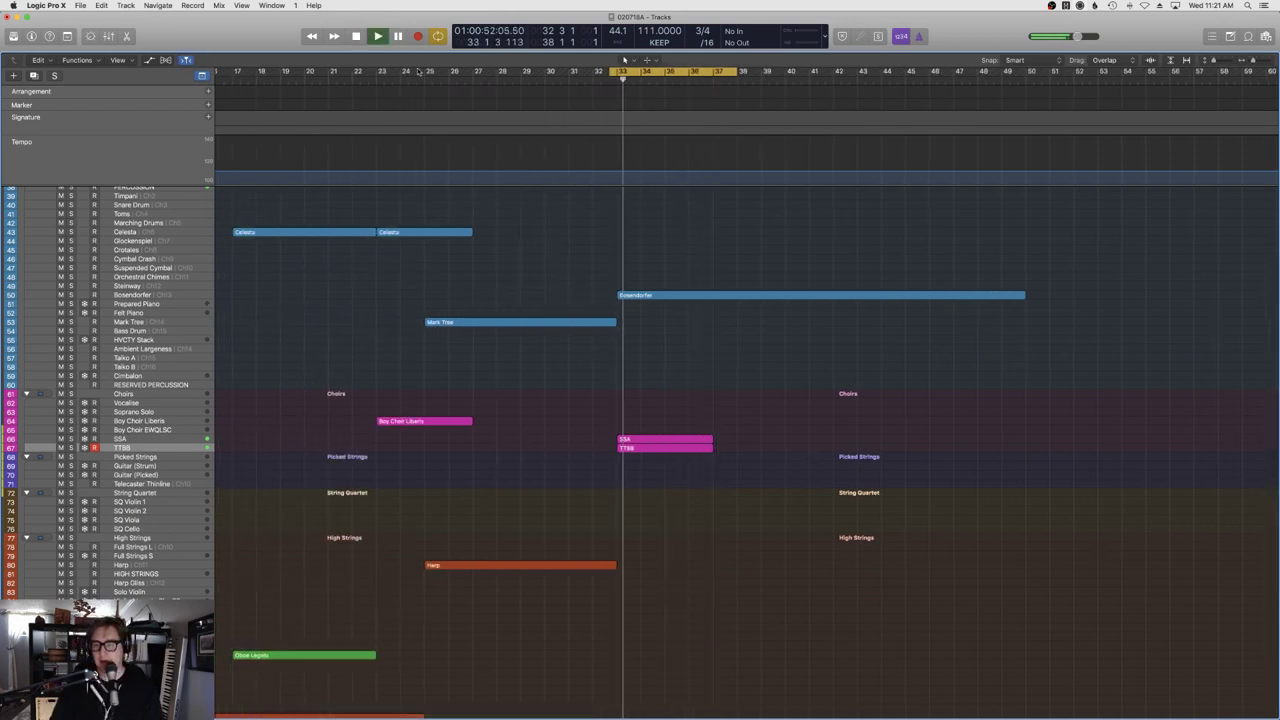
{"action": "key", "text": "c"}
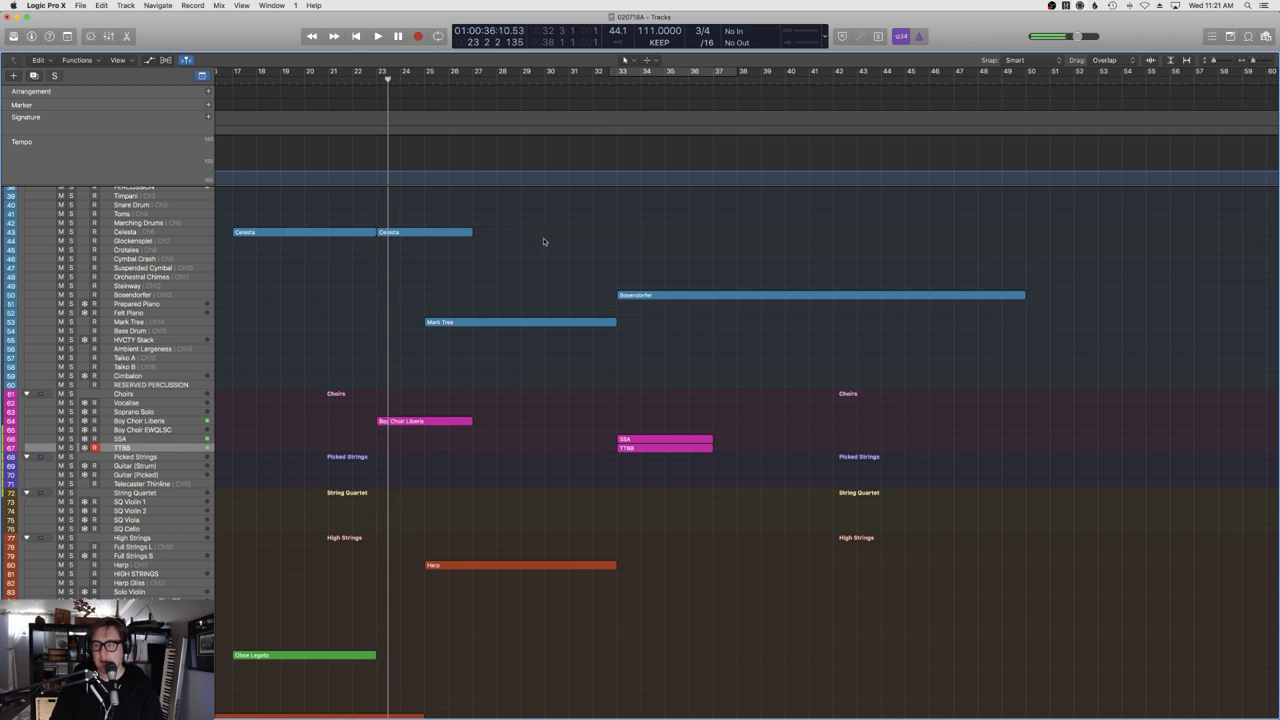
{"action": "key", "text": "space"}
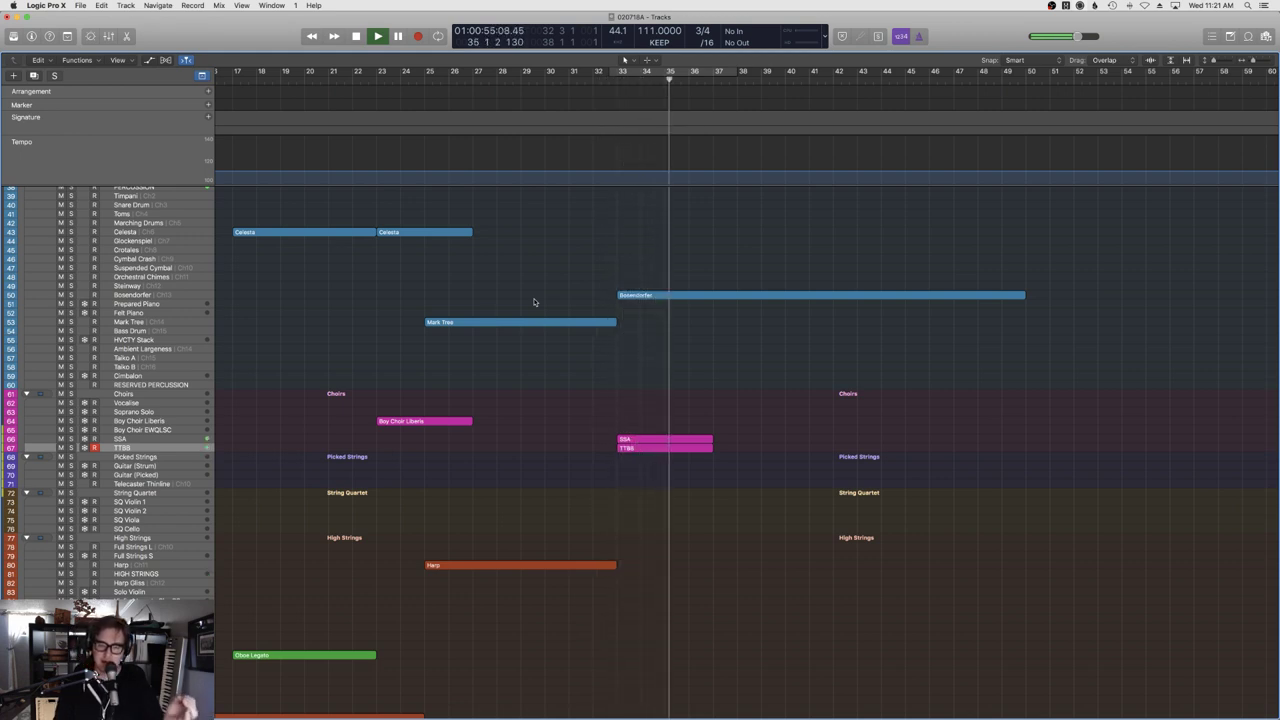
Delete the SSA and TTBB choir regions starting at bar 33.
{"action": "scroll", "coordinate": [594, 323], "scroll_direction": "right", "scroll_amount": 10}
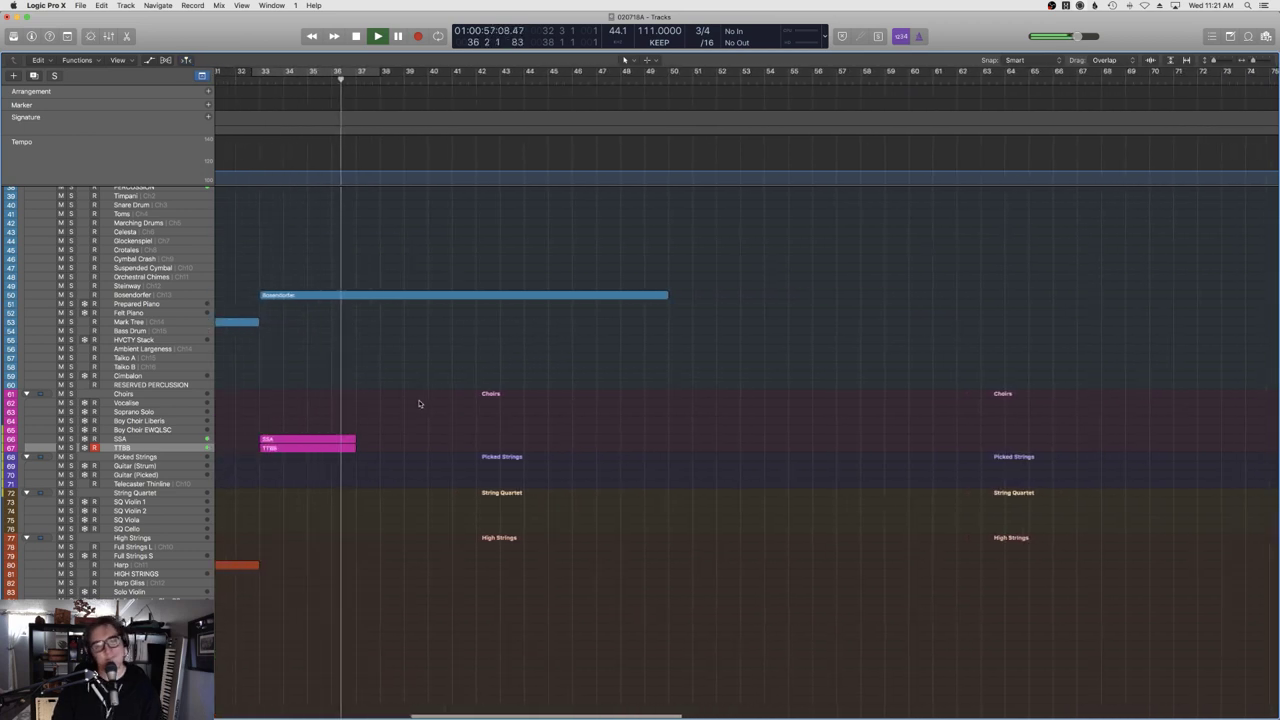
{"action": "left_click_drag", "start_coordinate": [420, 404], "coordinate": [343, 446]}
{"action": "key", "text": "Delete"}
Select the V2 Long and V2 Flautando string tracks in turn to audition their sounds.
{"action": "scroll", "coordinate": [343, 446], "scroll_direction": "down", "scroll_amount": 5}
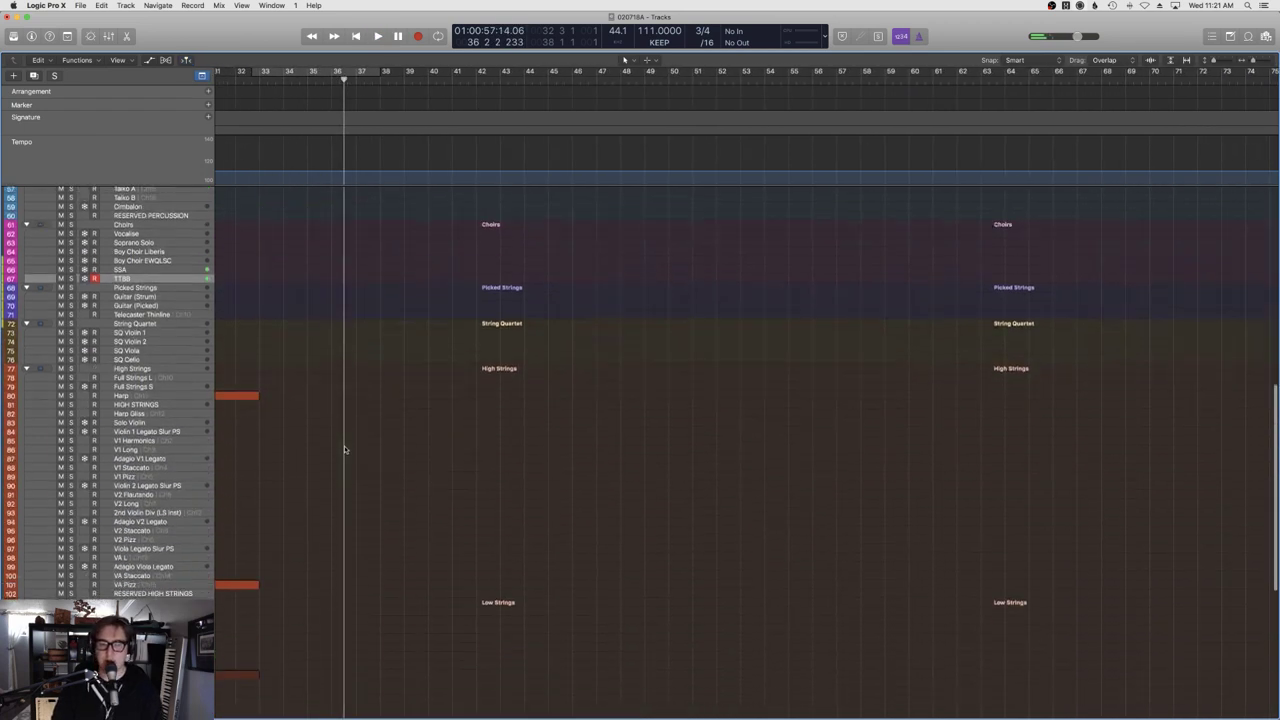
{"action": "scroll", "coordinate": [345, 449], "scroll_direction": "left", "scroll_amount": 1}
{"action": "scroll", "coordinate": [345, 449], "scroll_direction": "left", "scroll_amount": 2}
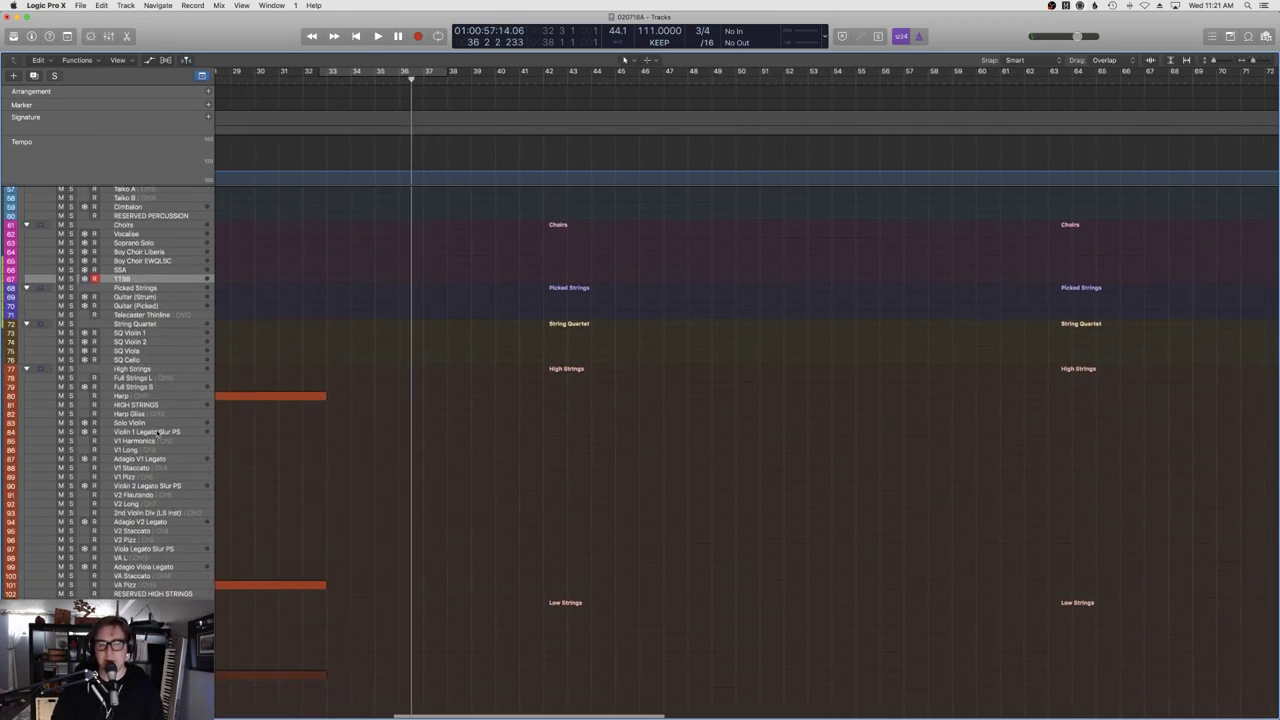
{"action": "left_click", "coordinate": [127, 503]}
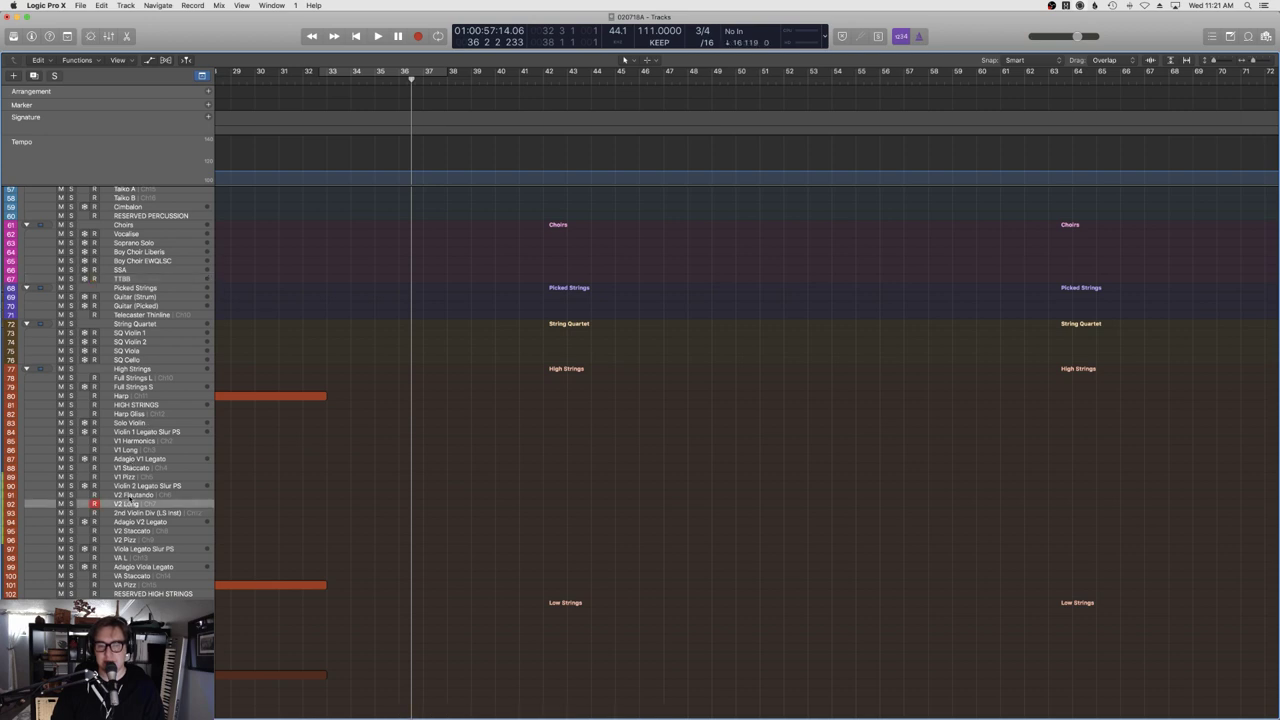
{"action": "left_click", "coordinate": [129, 496]}
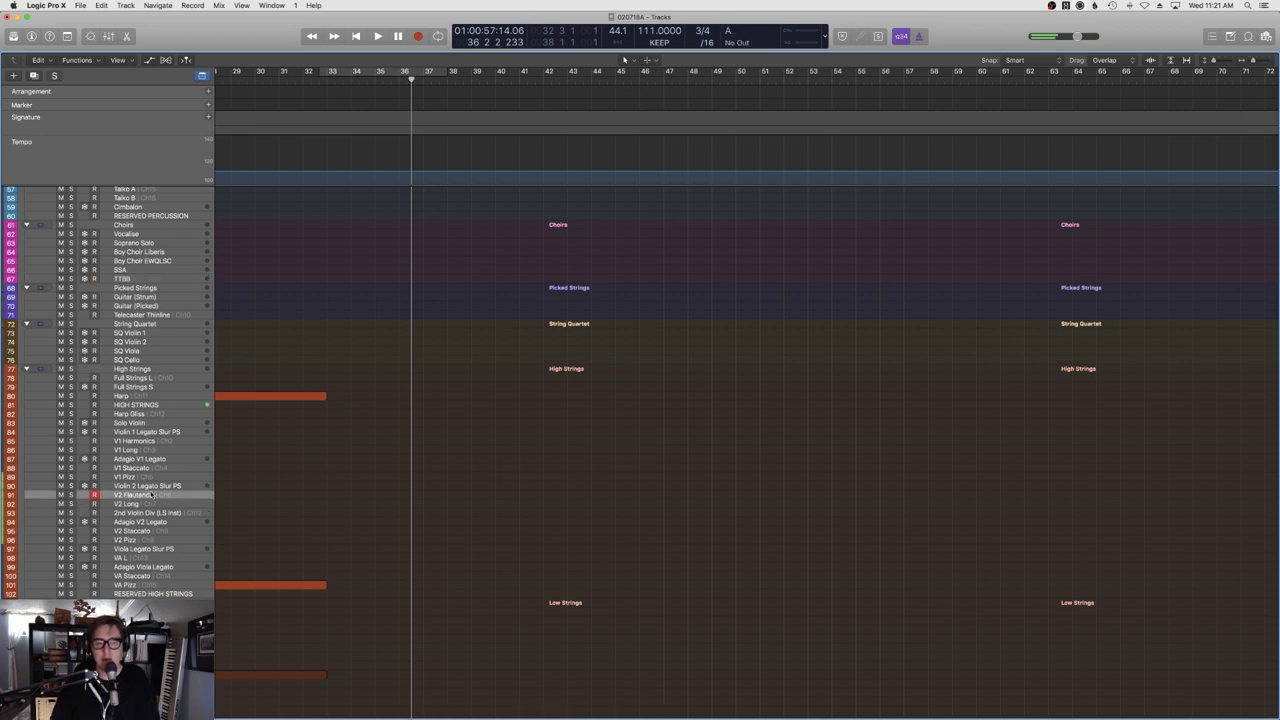
Place the playhead at bar 33 and select the HVCTY Stack percussion track to audition it.
{"action": "scroll", "coordinate": [156, 495], "scroll_direction": "up", "scroll_amount": 10}
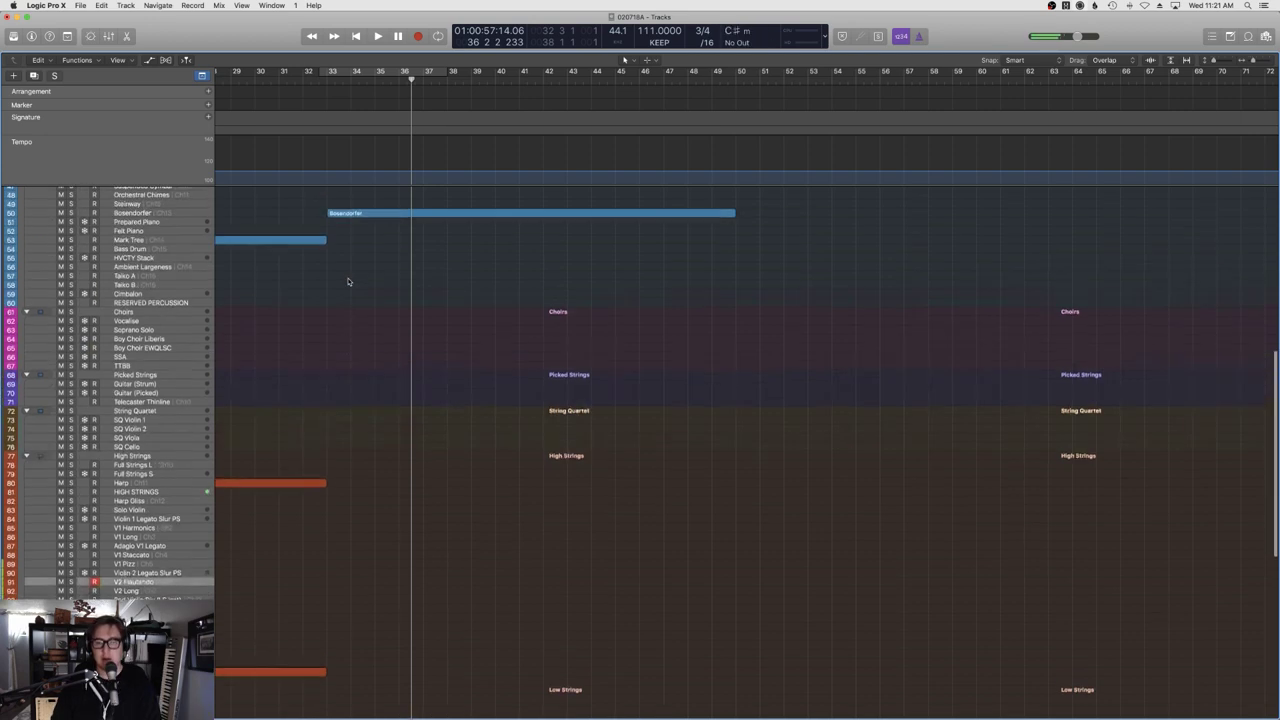
{"action": "left_click", "coordinate": [335, 76]}
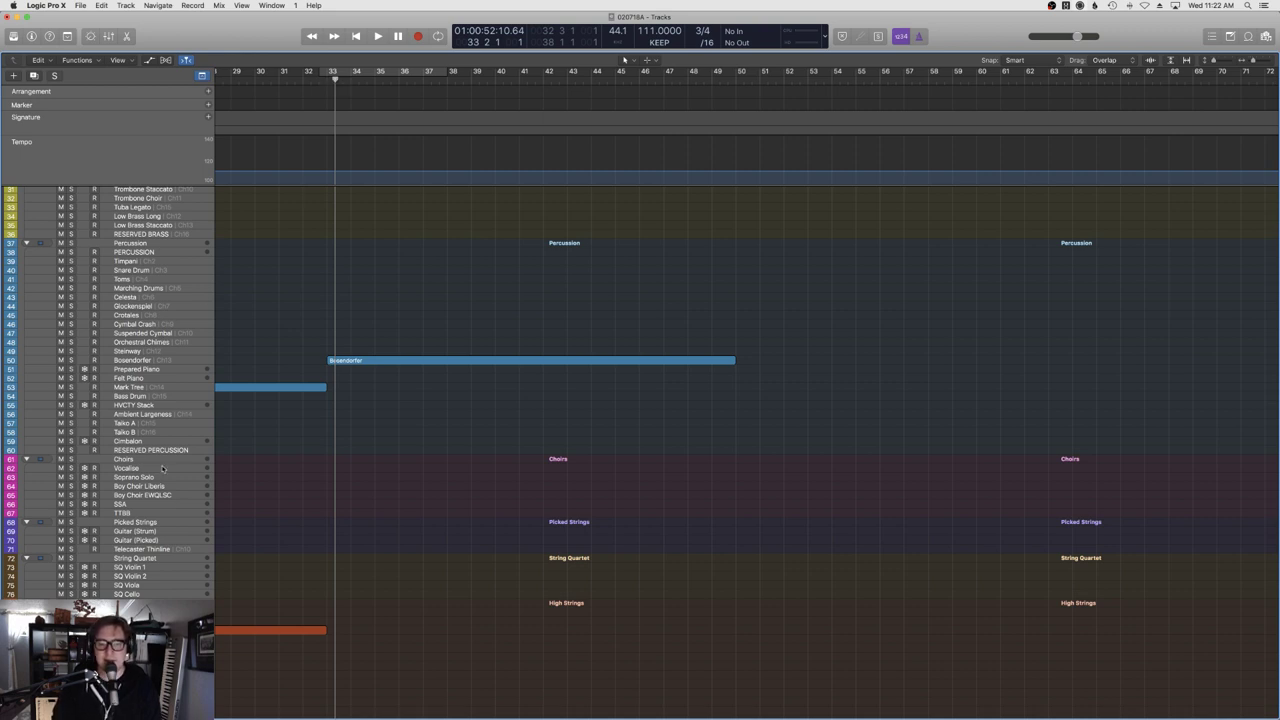
{"action": "scroll", "coordinate": [180, 497], "scroll_direction": "down", "scroll_amount": 2}
{"action": "left_click", "coordinate": [149, 371]}
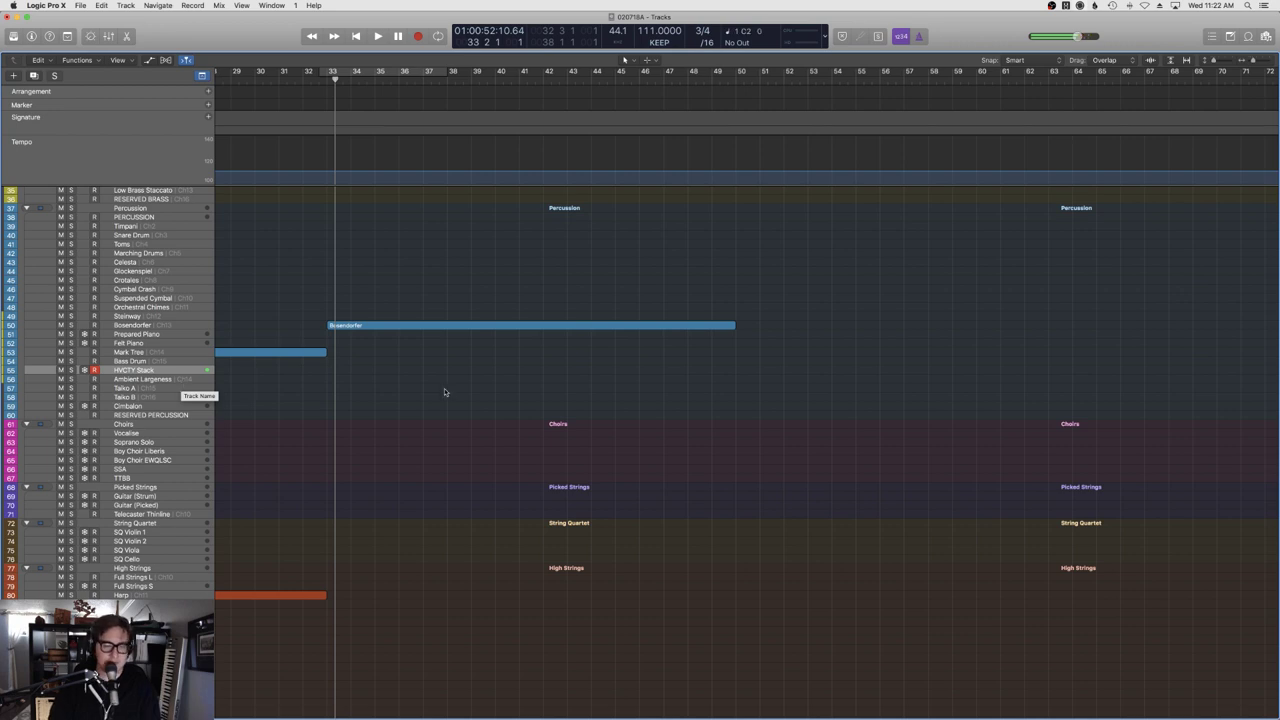
{"action": "scroll", "coordinate": [445, 392], "scroll_direction": "up", "scroll_amount": 2}
{"action": "scroll", "coordinate": [250, 450], "scroll_direction": "down", "scroll_amount": 3}
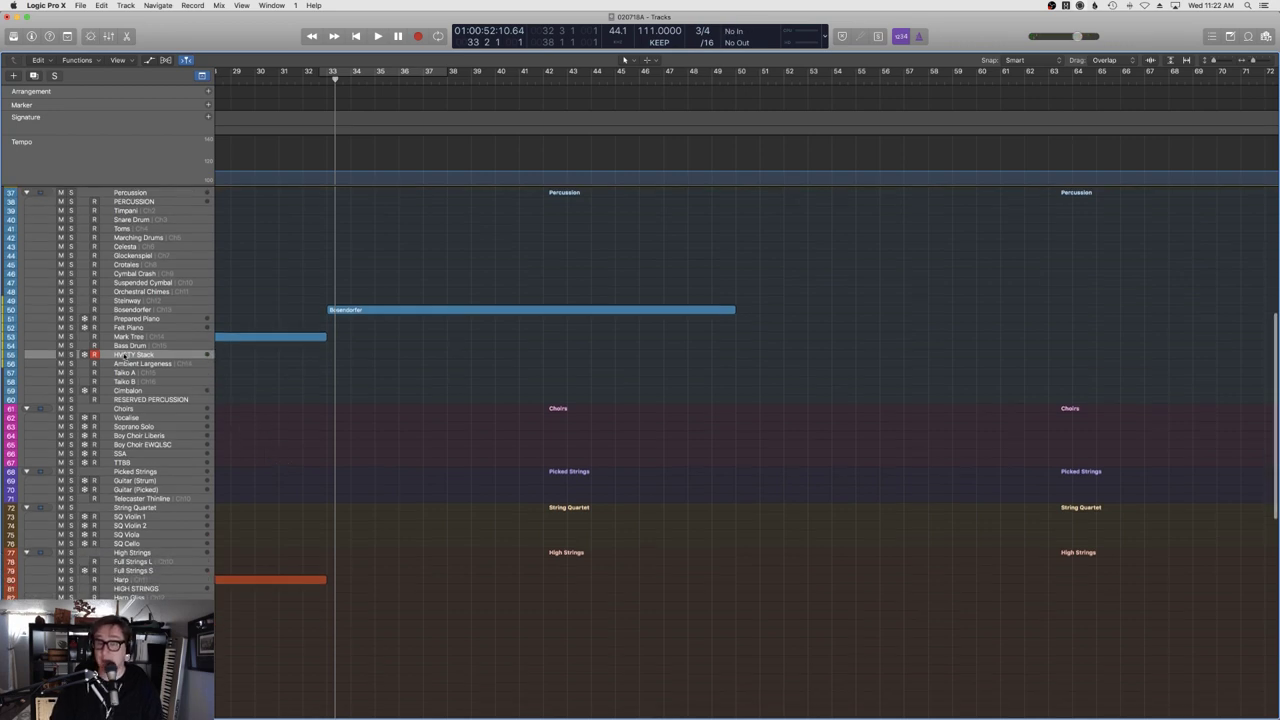
Select the Taiko B track to audition it, and play the Bosendorfer passage from bar 33.
{"action": "left_click", "coordinate": [126, 384]}
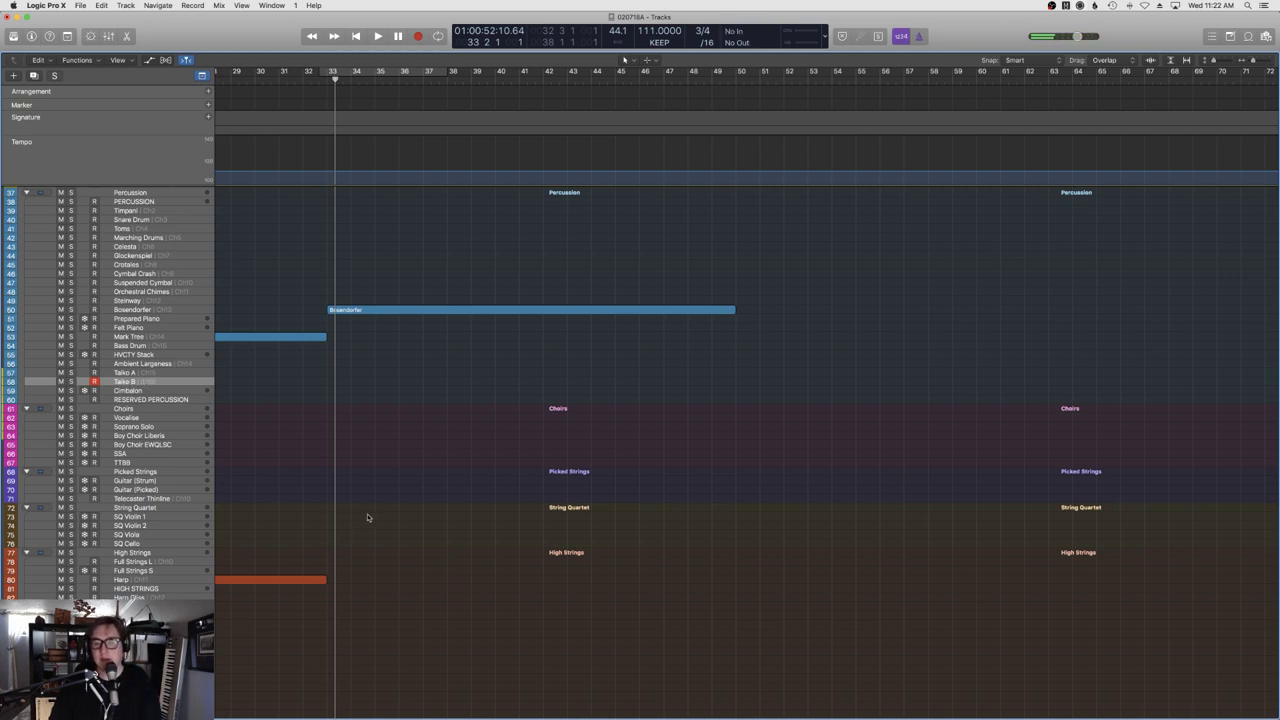
{"action": "scroll", "coordinate": [372, 458], "scroll_direction": "down", "scroll_amount": 3}
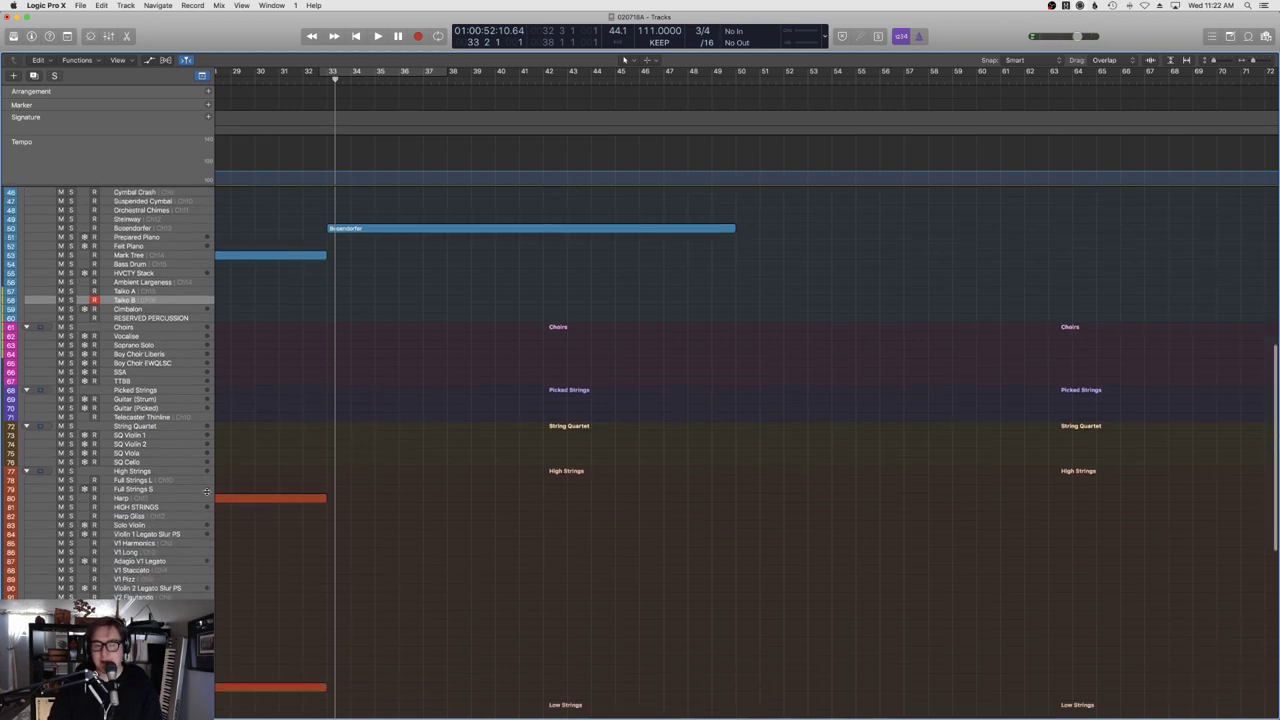
{"action": "scroll", "coordinate": [397, 455], "scroll_direction": "up", "scroll_amount": 7}
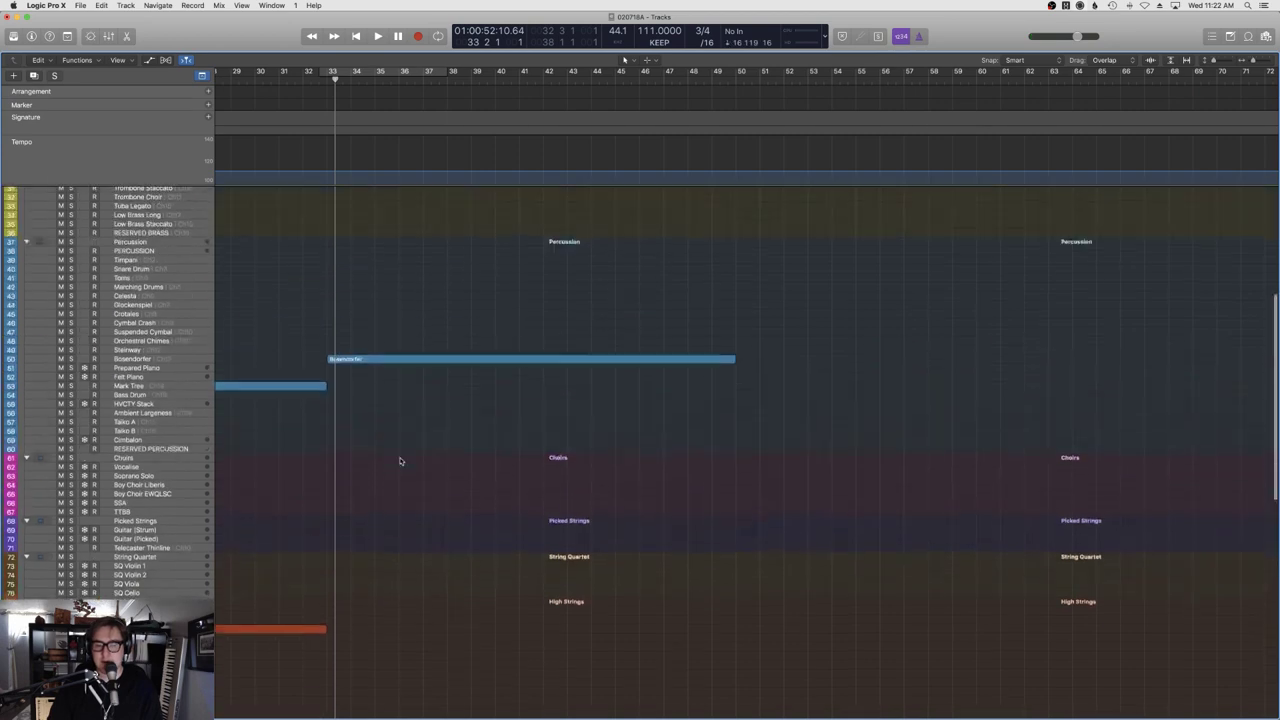
{"action": "key", "text": "space"}
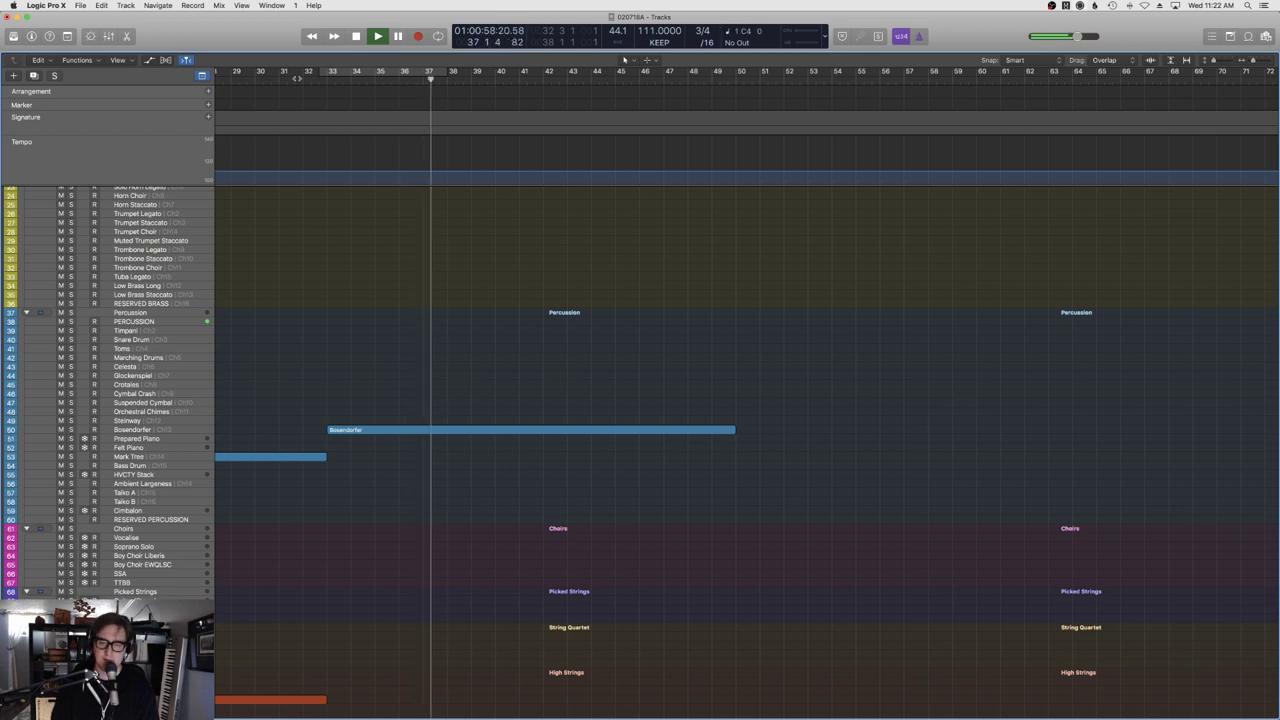
{"action": "key", "text": "space"}
Record a sustained V2 Flautando part against the piano from bar 33 to bar 37 and show its notes in the Piano Roll.
{"action": "scroll", "coordinate": [422, 230], "scroll_direction": "down", "scroll_amount": 3}
{"action": "scroll", "coordinate": [242, 369], "scroll_direction": "down", "scroll_amount": 5}
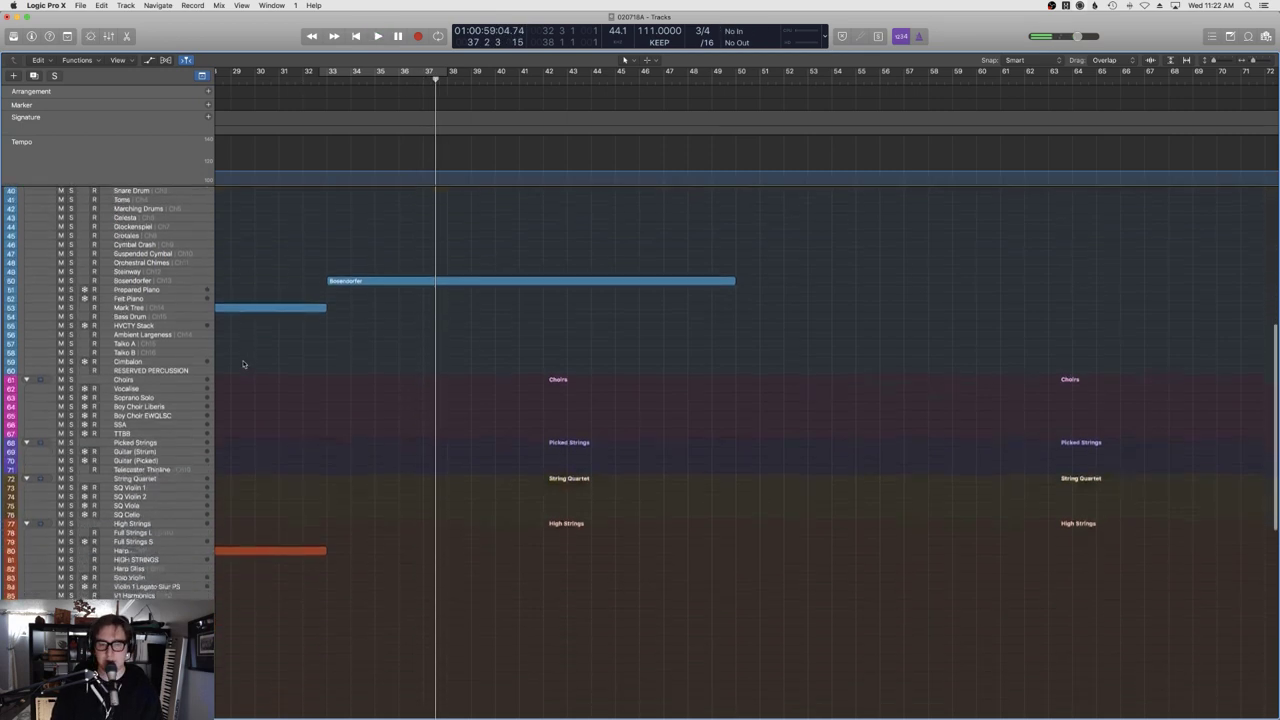
{"action": "left_click", "coordinate": [334, 86]}
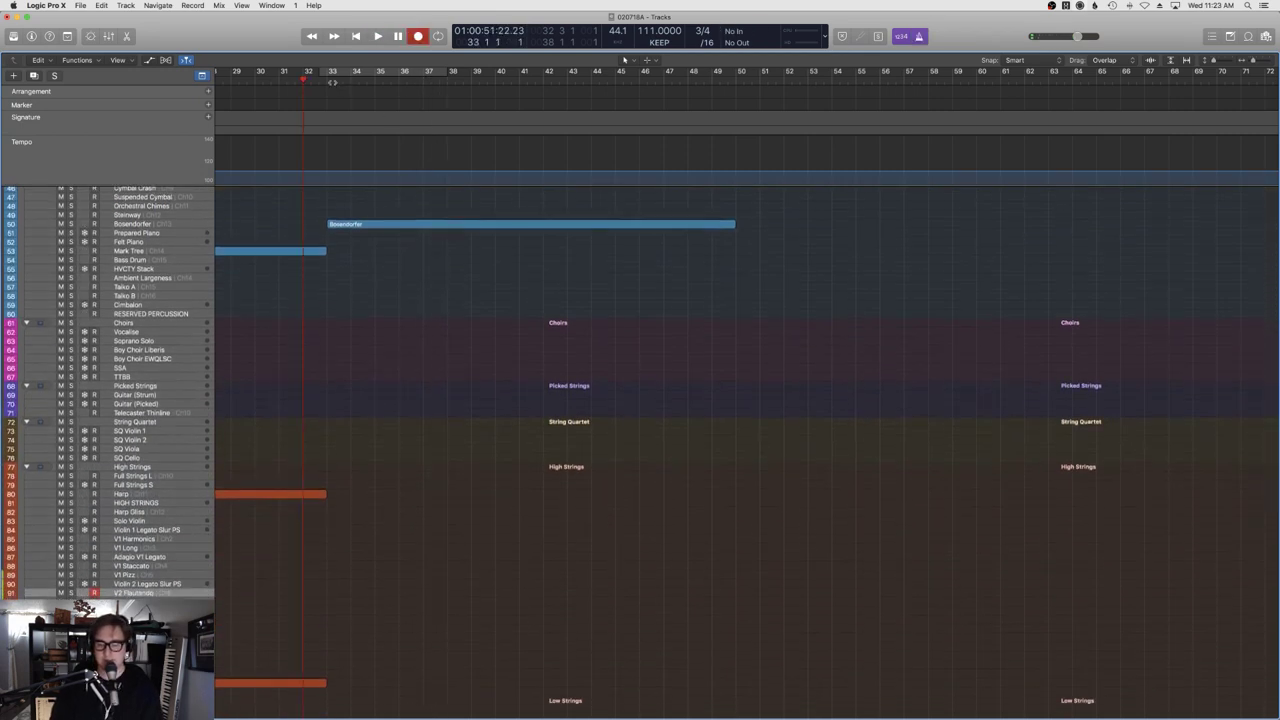
{"action": "key", "text": "space"}
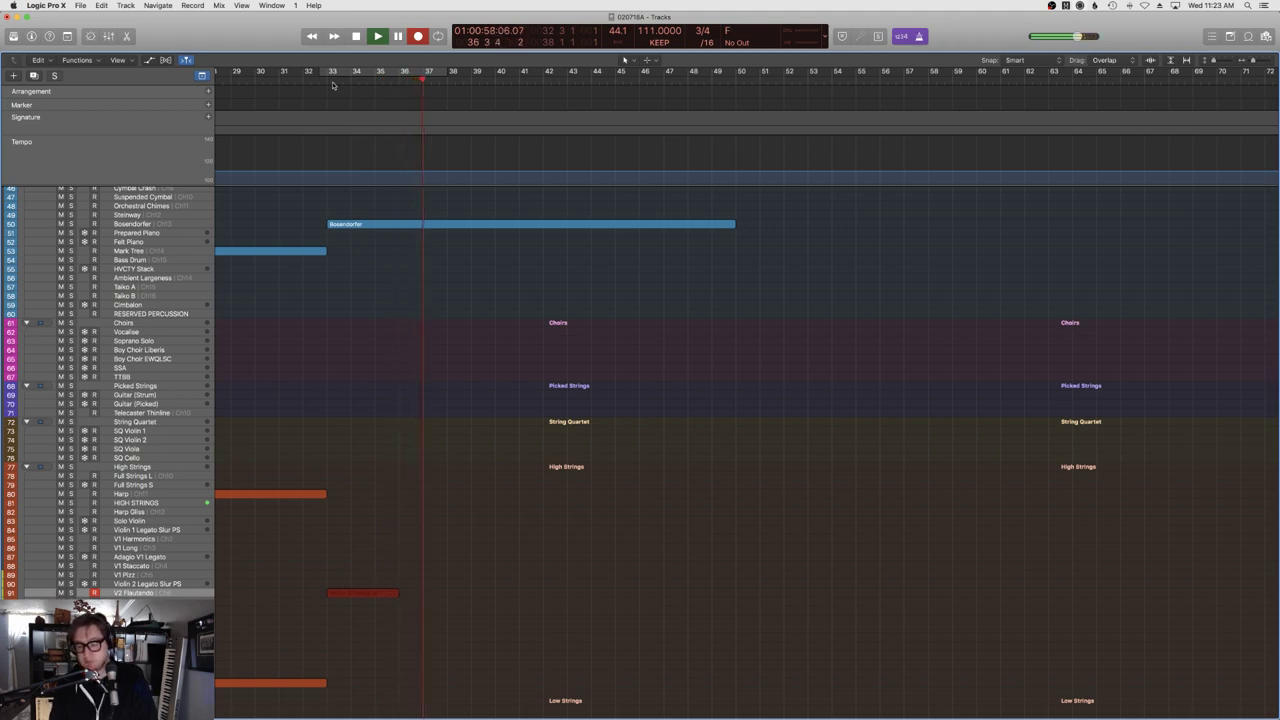
{"action": "key", "text": "space"}
{"action": "key", "text": "p"}
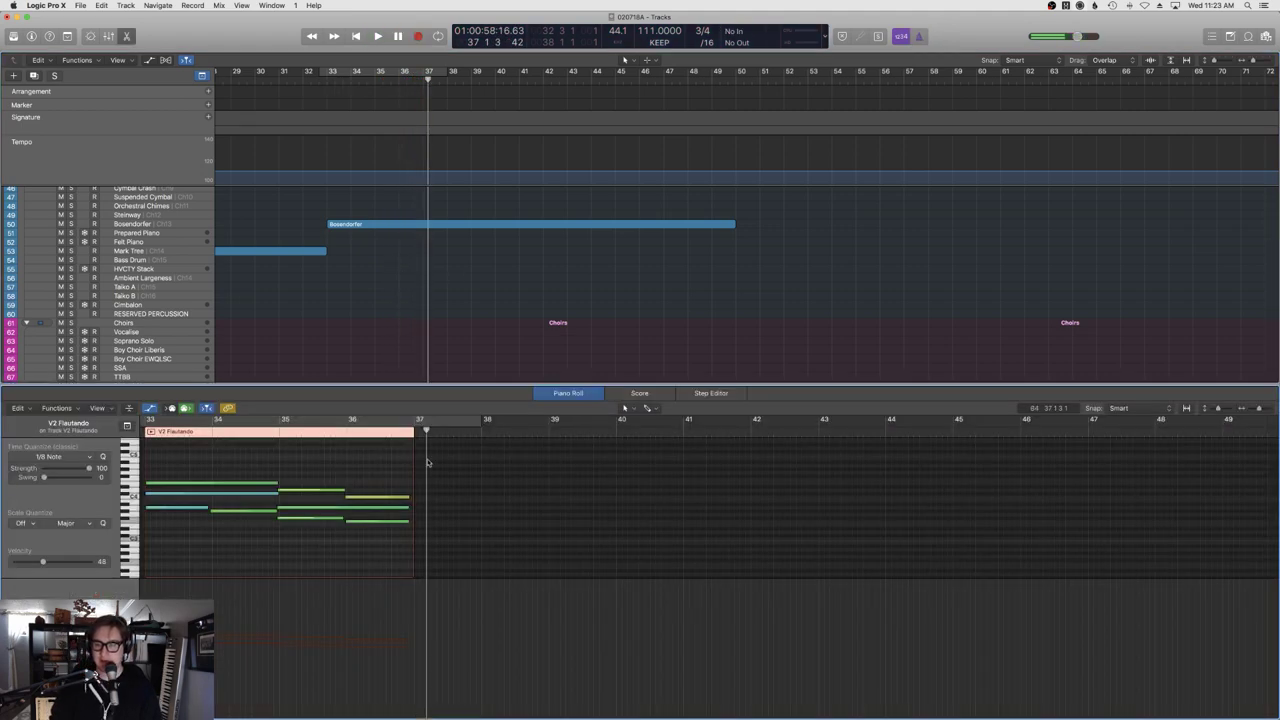
Place the playhead at bar 37 and examine the notation of the Bosendorfer region around that bar in the Score editor.
{"action": "left_click", "coordinate": [410, 225]}
{"action": "key", "text": "p"}
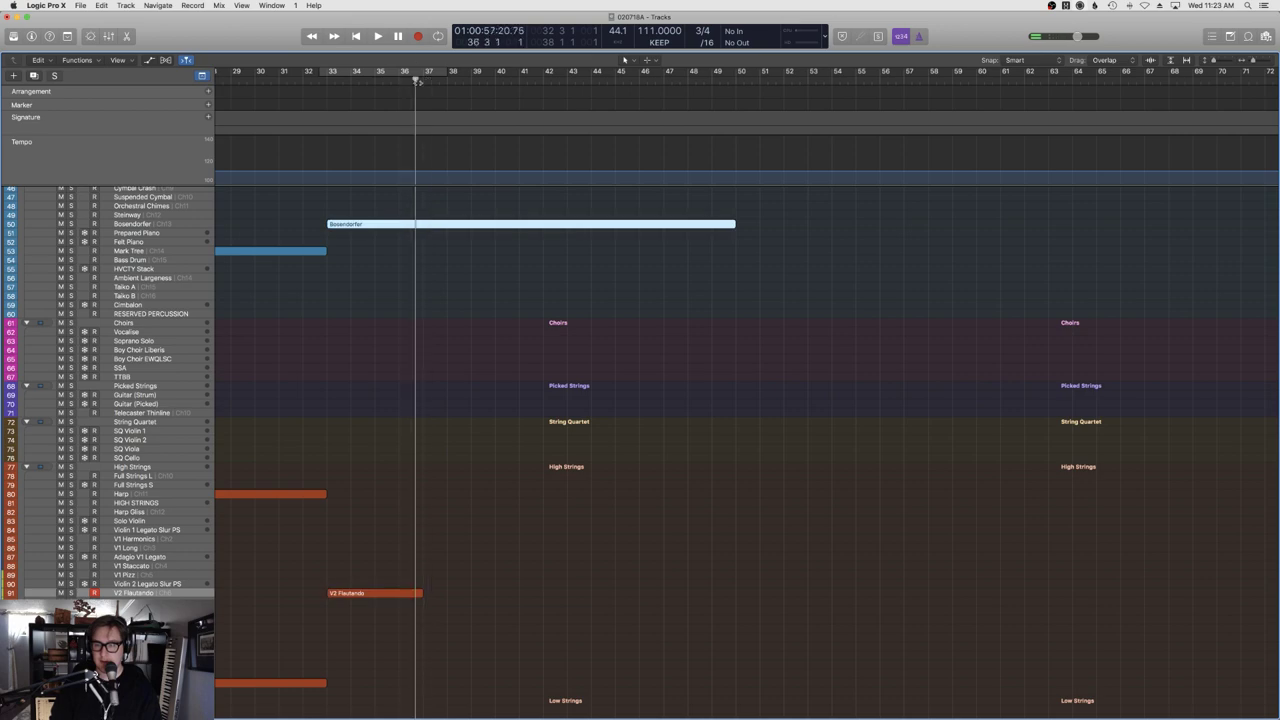
{"action": "key", "text": "p"}
{"action": "left_click", "coordinate": [636, 393]}
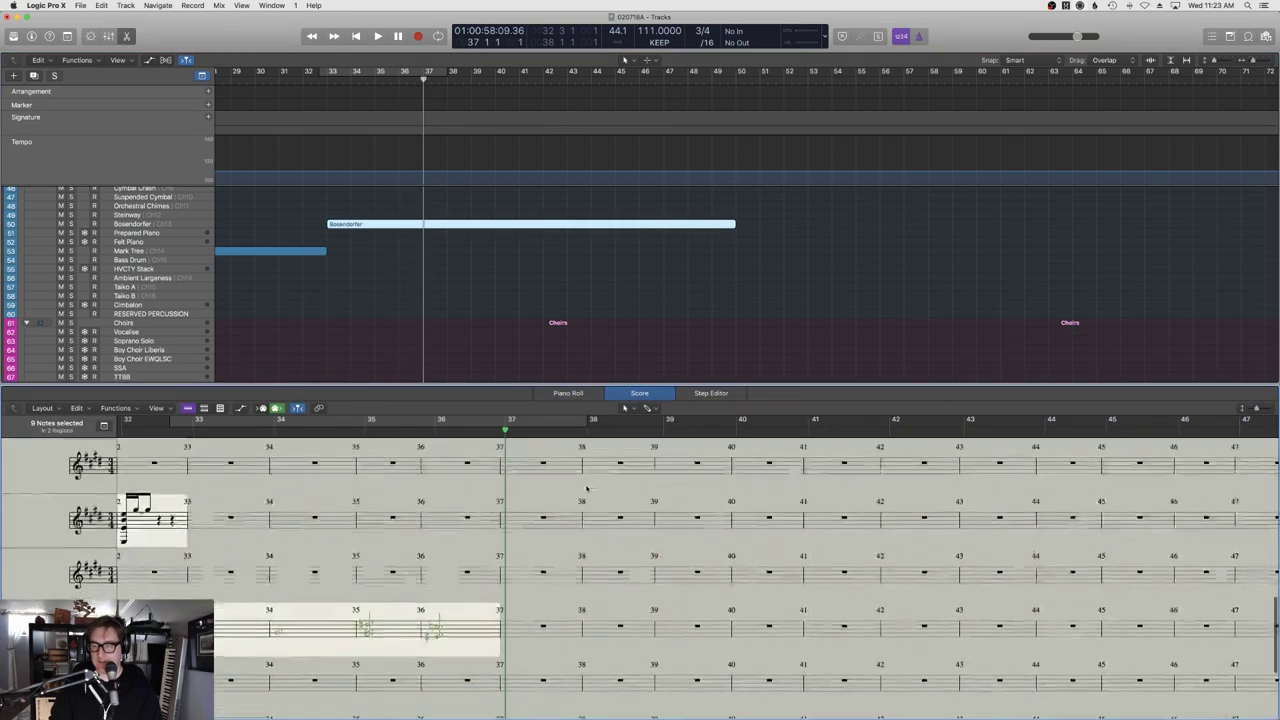
{"action": "scroll", "coordinate": [586, 488], "scroll_direction": "up", "scroll_amount": 3}
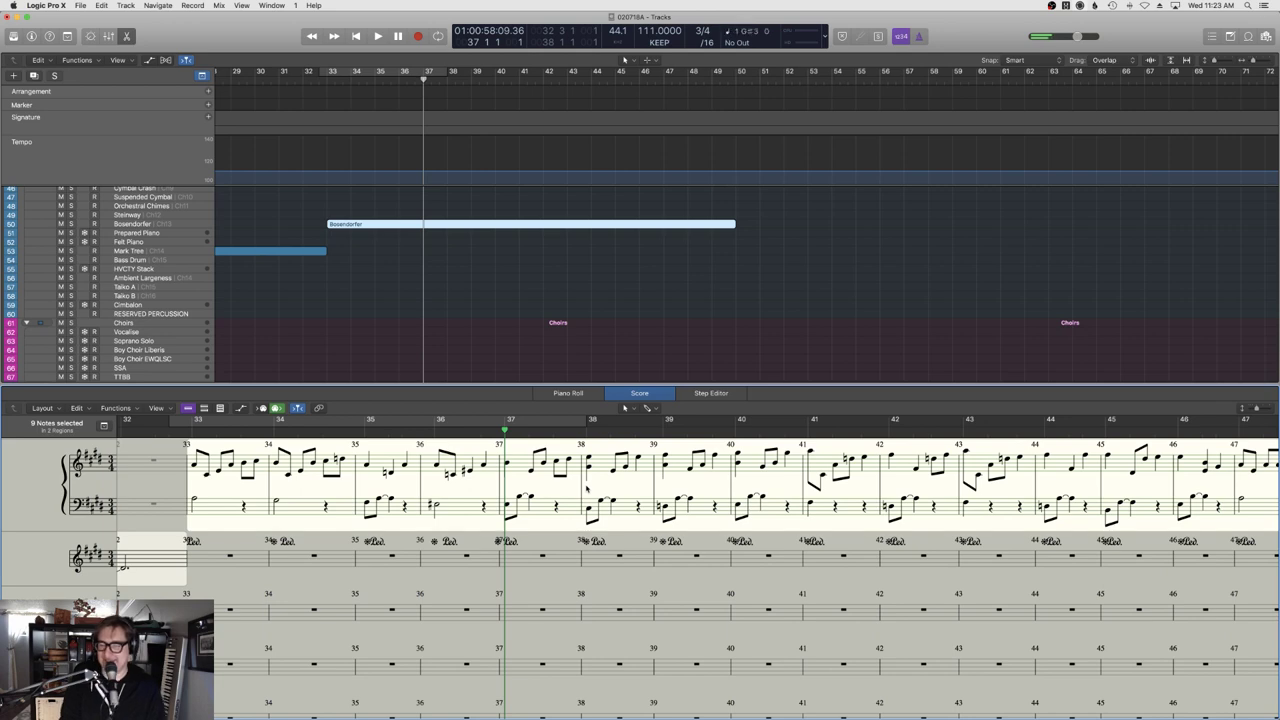
{"action": "key", "text": "e"}
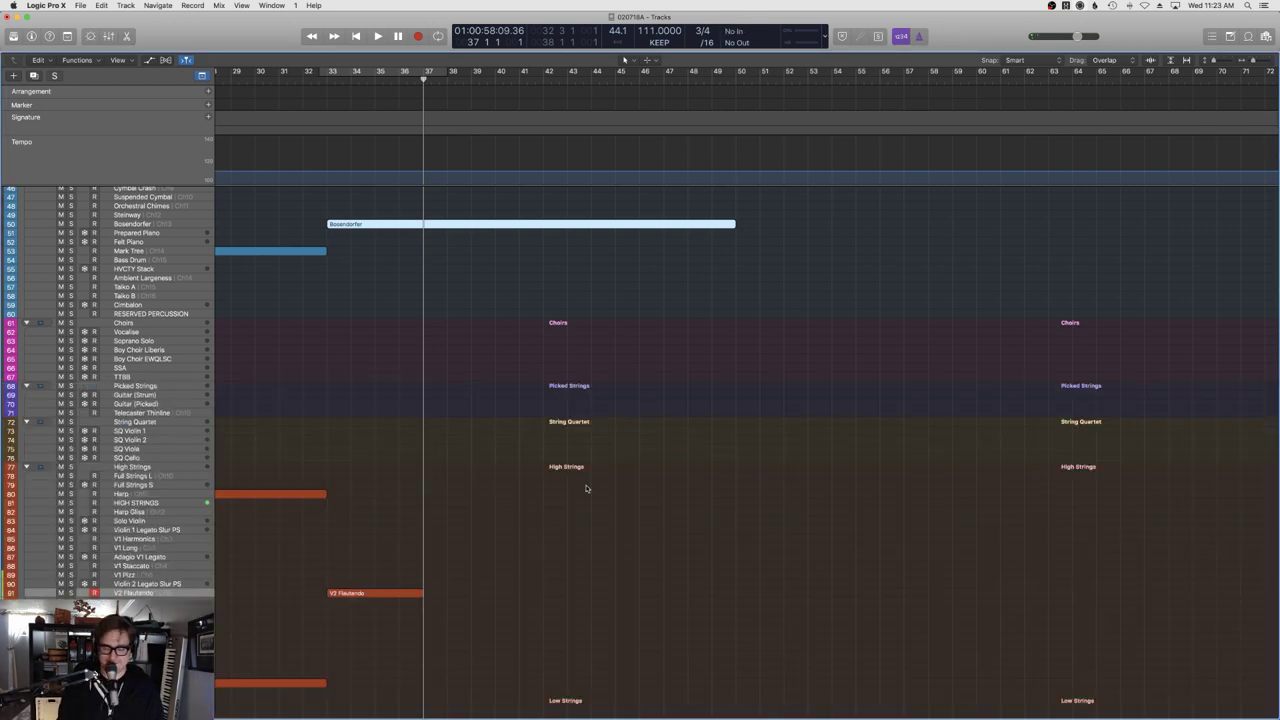
Record the V2 Flautando part from bar 37 up to bar 40 and review its notes in the Piano Roll.
{"action": "key", "text": "space"}
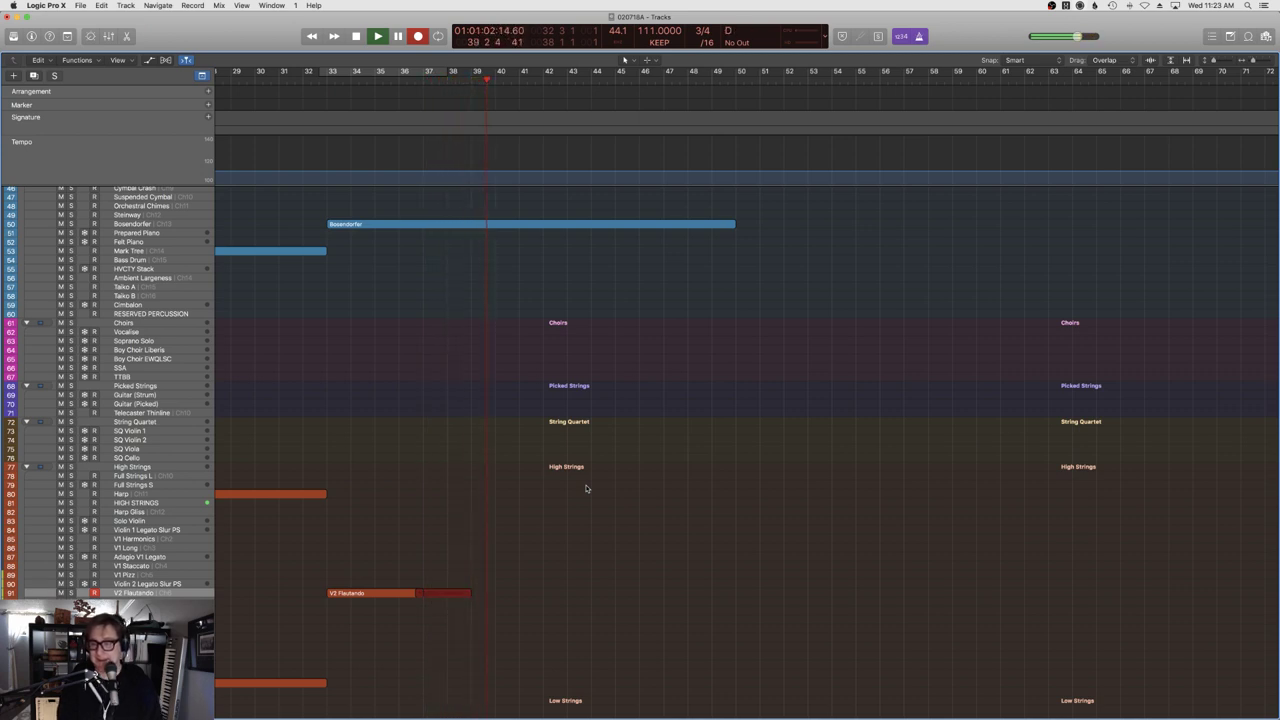
{"action": "key", "text": "space"}
{"action": "key", "text": "n"}
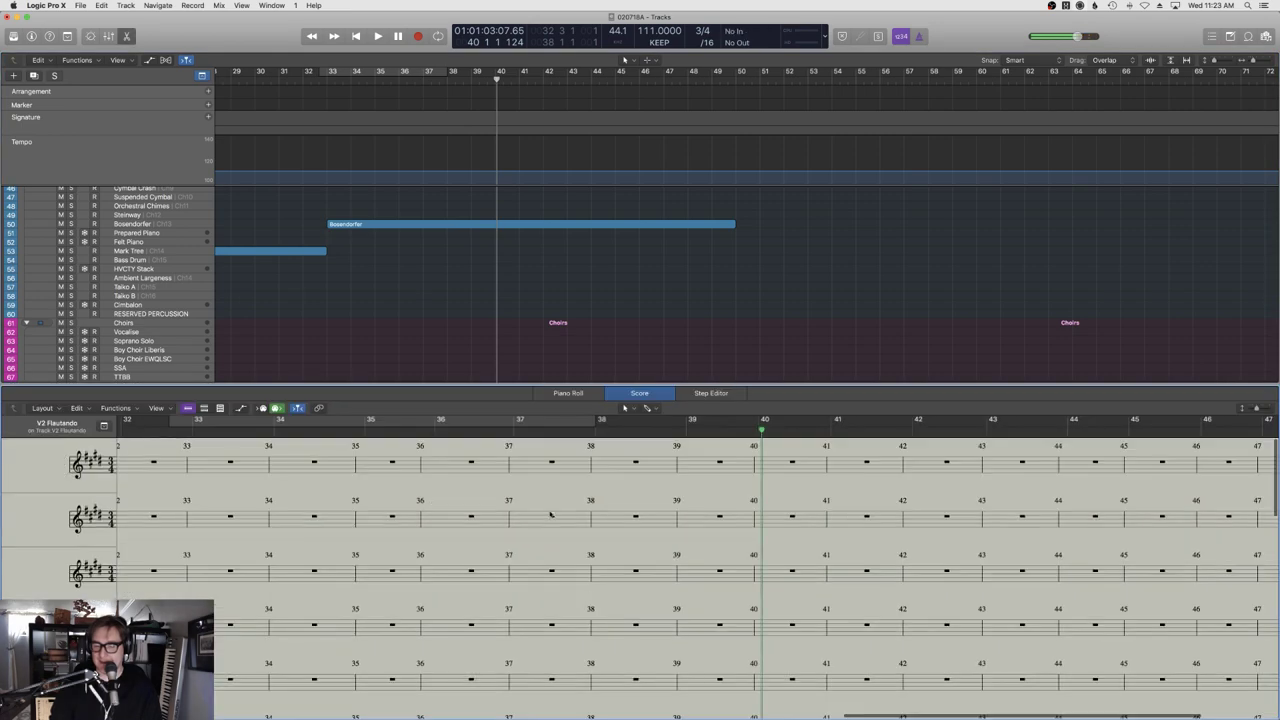
{"action": "left_click", "coordinate": [568, 393]}
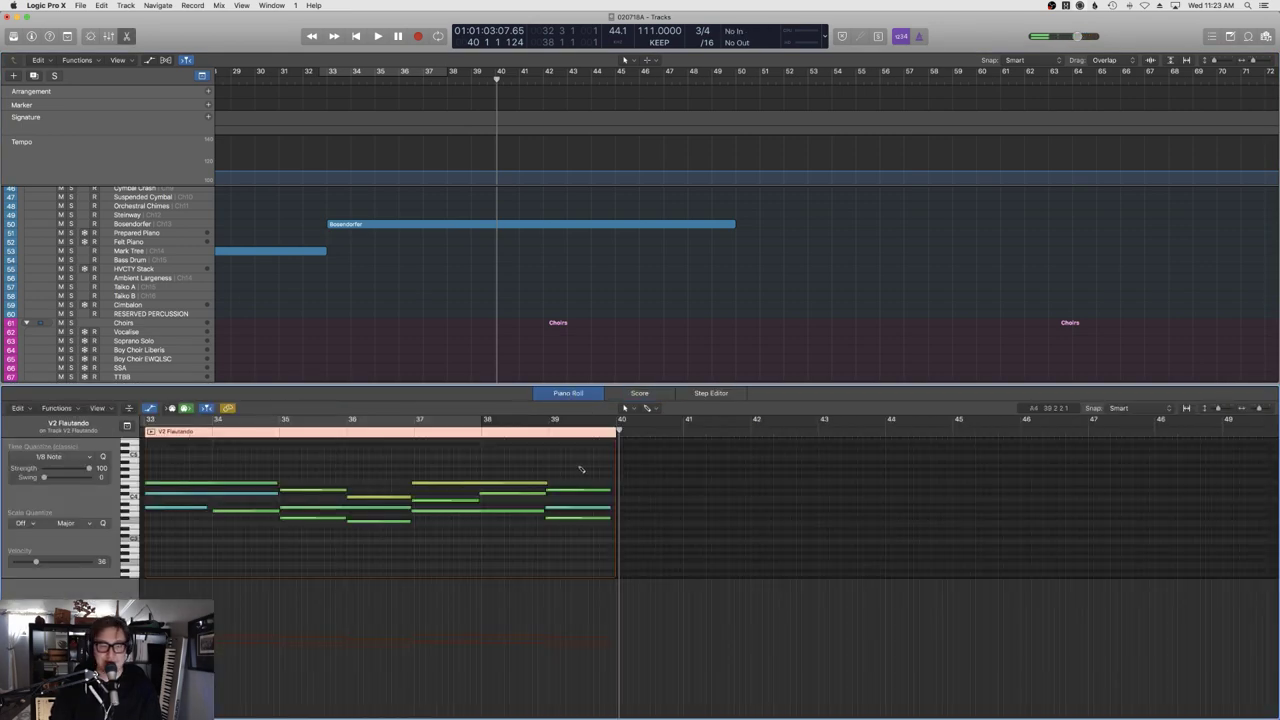
{"action": "key", "text": "e"}
Display the Bosendorfer region in the Score editor.
{"action": "left_click", "coordinate": [518, 224]}
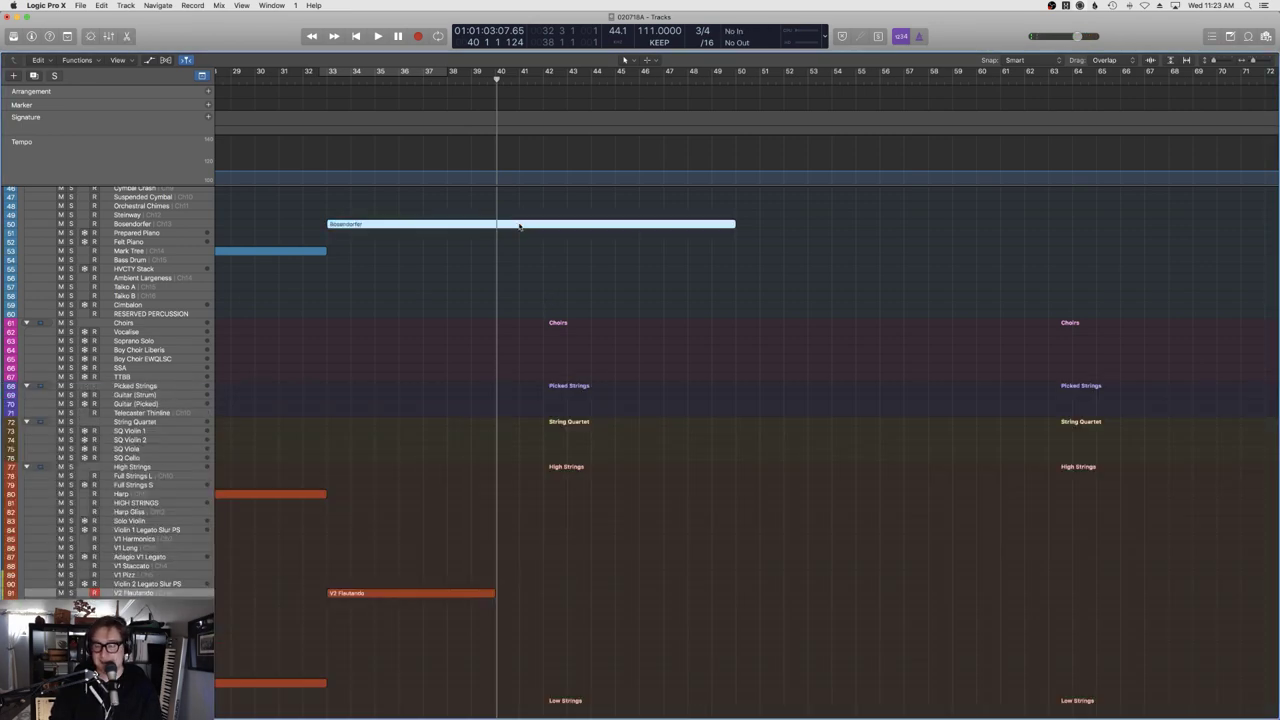
{"action": "key", "text": "e"}
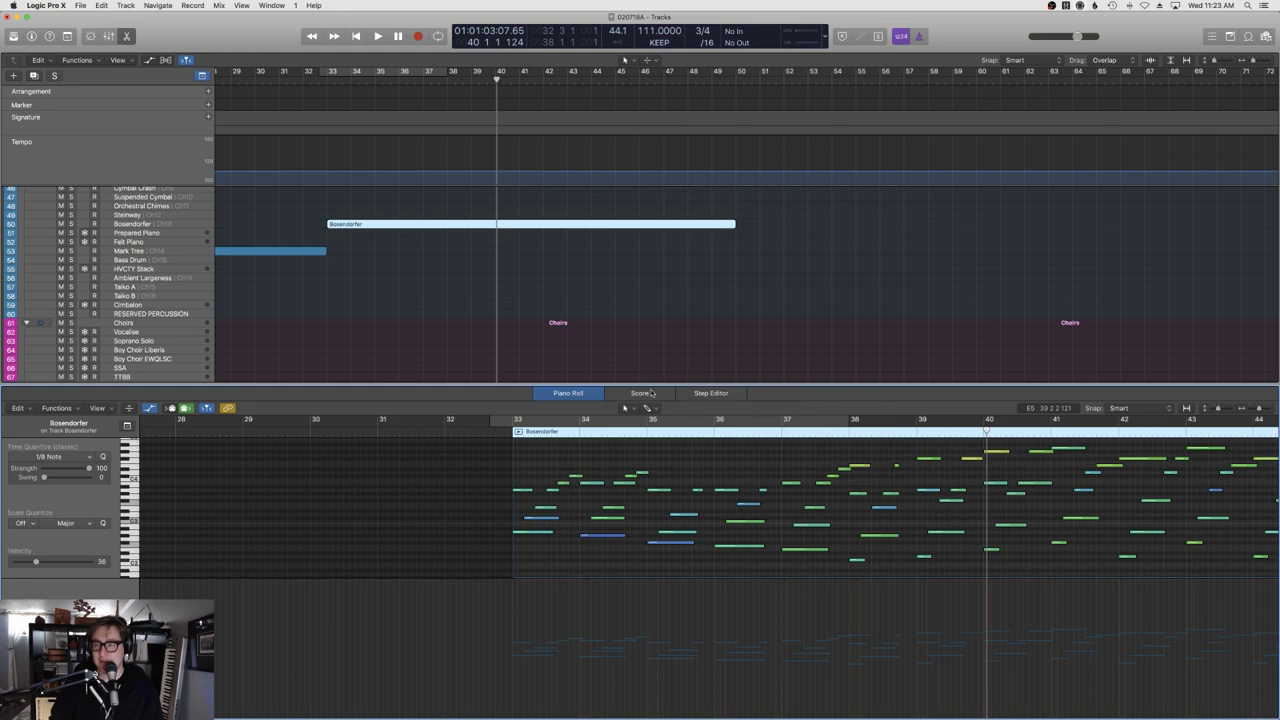
{"action": "left_click", "coordinate": [651, 393]}
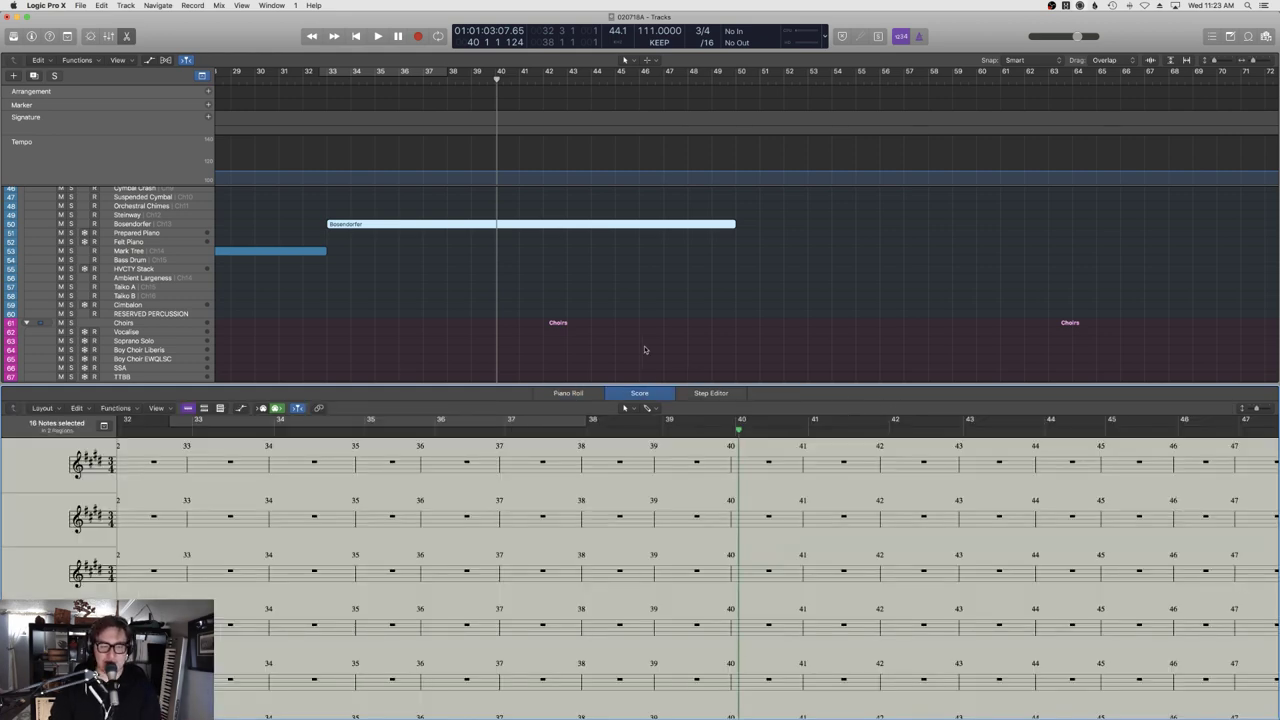
Add expression automation to the V2 Flautando region, curving up from 36 at bar 33 to a level line from bar 34.
{"action": "scroll", "coordinate": [645, 349], "scroll_direction": "down", "scroll_amount": 10}
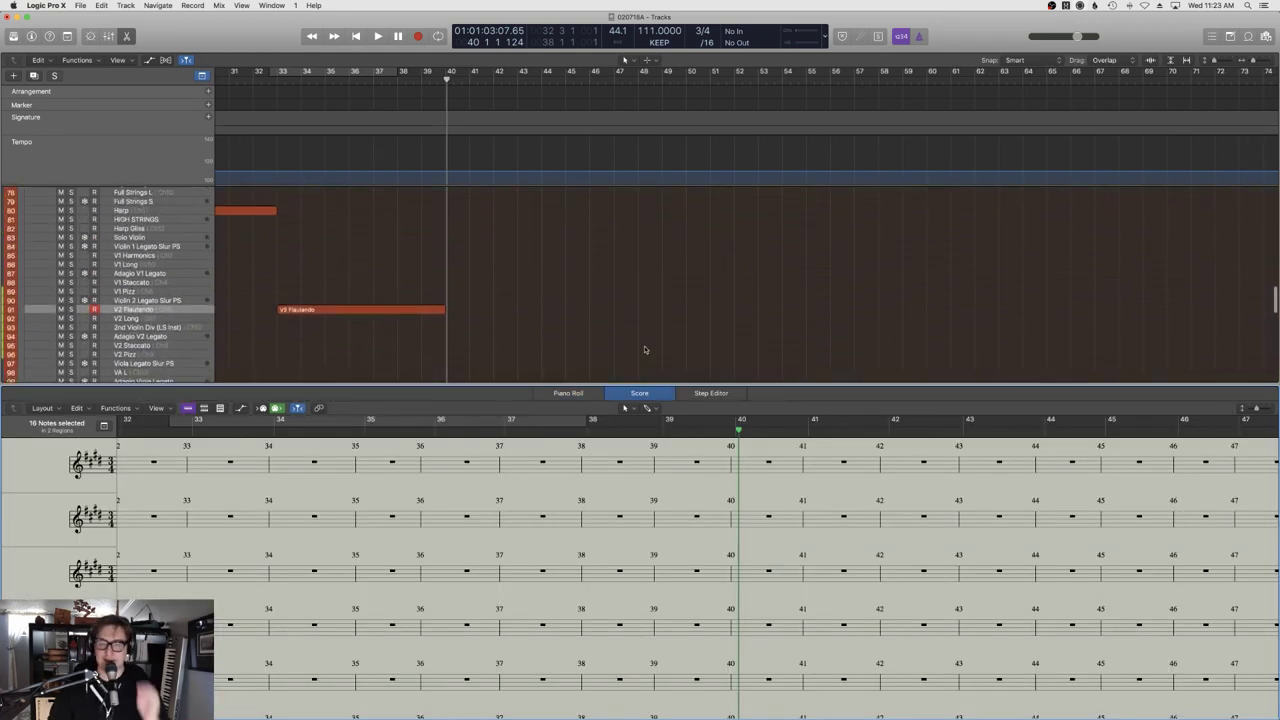
{"action": "scroll", "coordinate": [640, 348], "scroll_direction": "up", "scroll_amount": 3}
{"action": "double_click", "coordinate": [391, 356]}
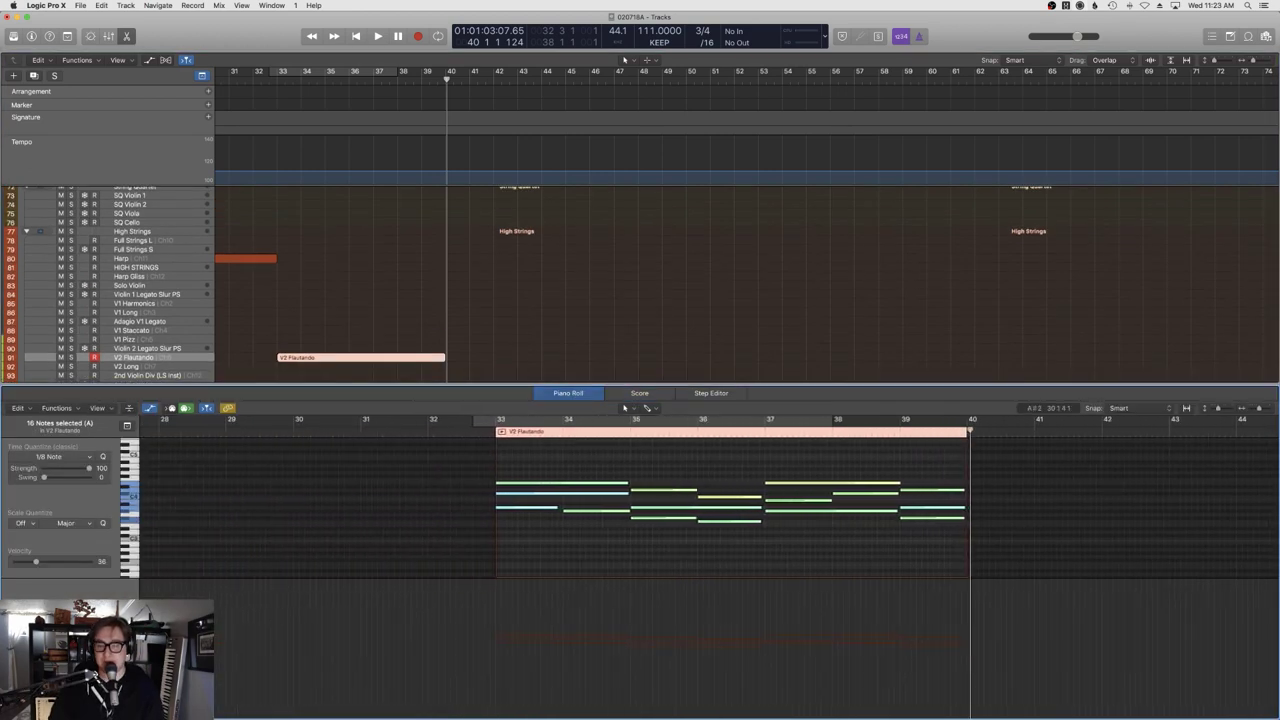
{"action": "left_click", "coordinate": [190, 575]}
{"action": "key", "text": "Escape"}
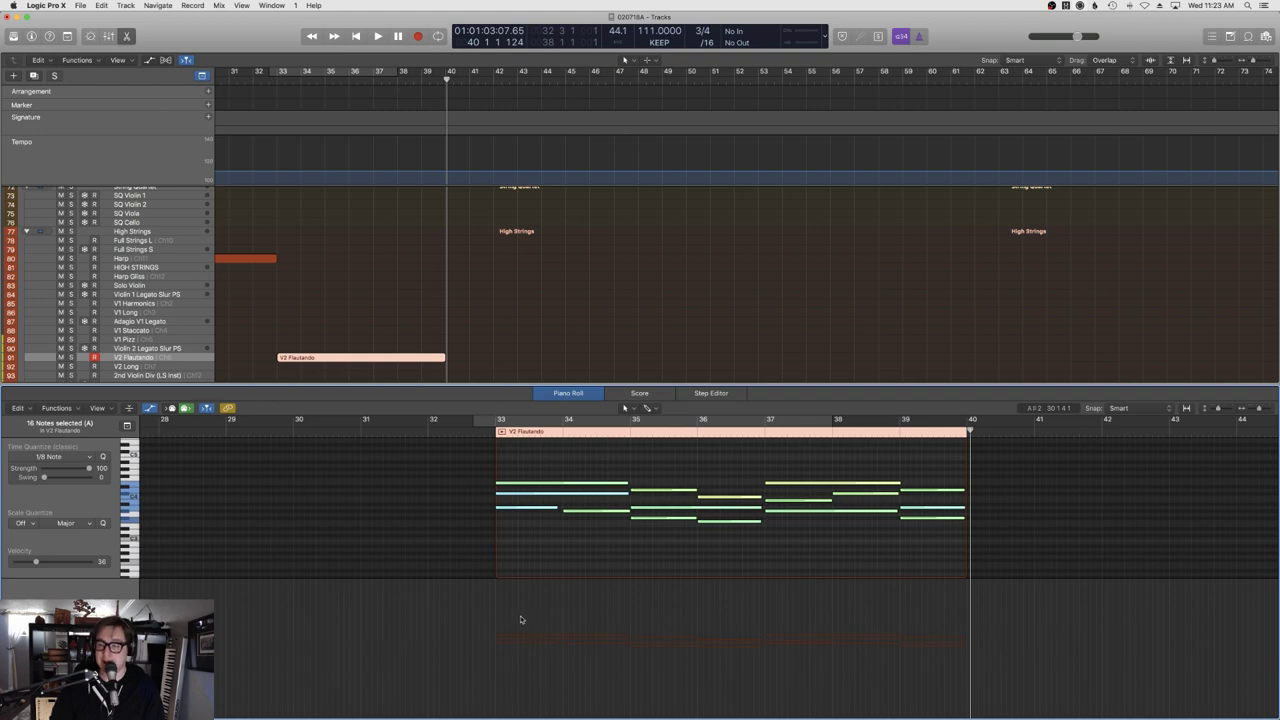
{"action": "left_click_drag", "start_coordinate": [497, 600], "coordinate": [505, 661]}
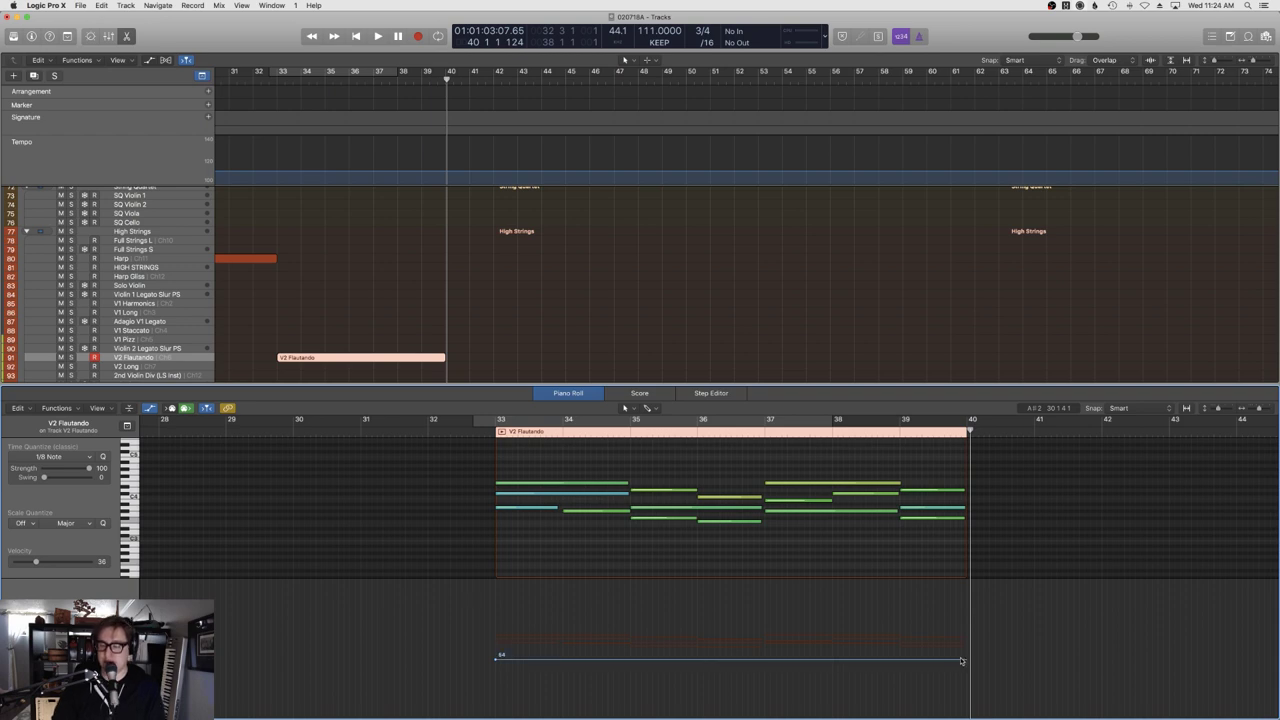
{"action": "mouse_move", "coordinate": [535, 663]}
{"action": "left_mouse_down"}
{"action": "mouse_move", "coordinate": [567, 630]}
{"action": "mouse_move", "coordinate": [508, 674]}
{"action": "mouse_move", "coordinate": [525, 640]}
{"action": "left_mouse_up"}
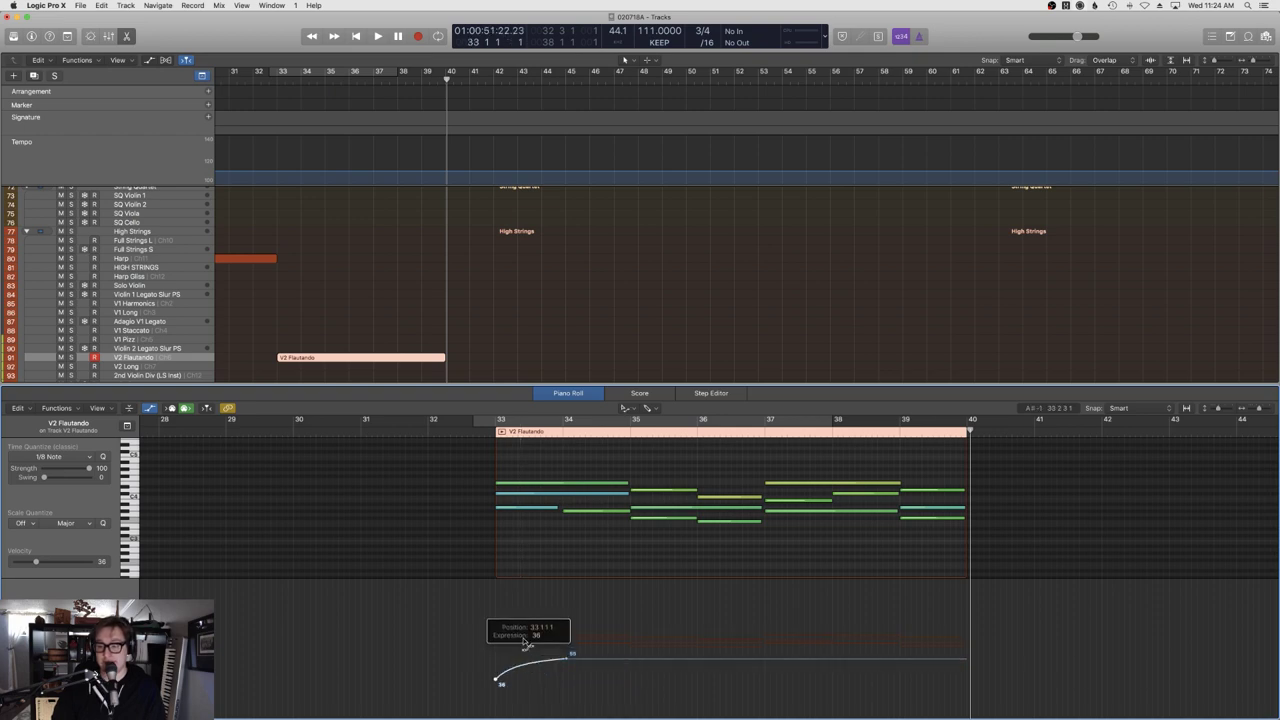
Play the passage from bar 33 and raise the V2 Flautando expression curve, setting its starting point to 52.
{"action": "key", "text": "space"}
{"action": "left_click", "coordinate": [500, 269]}
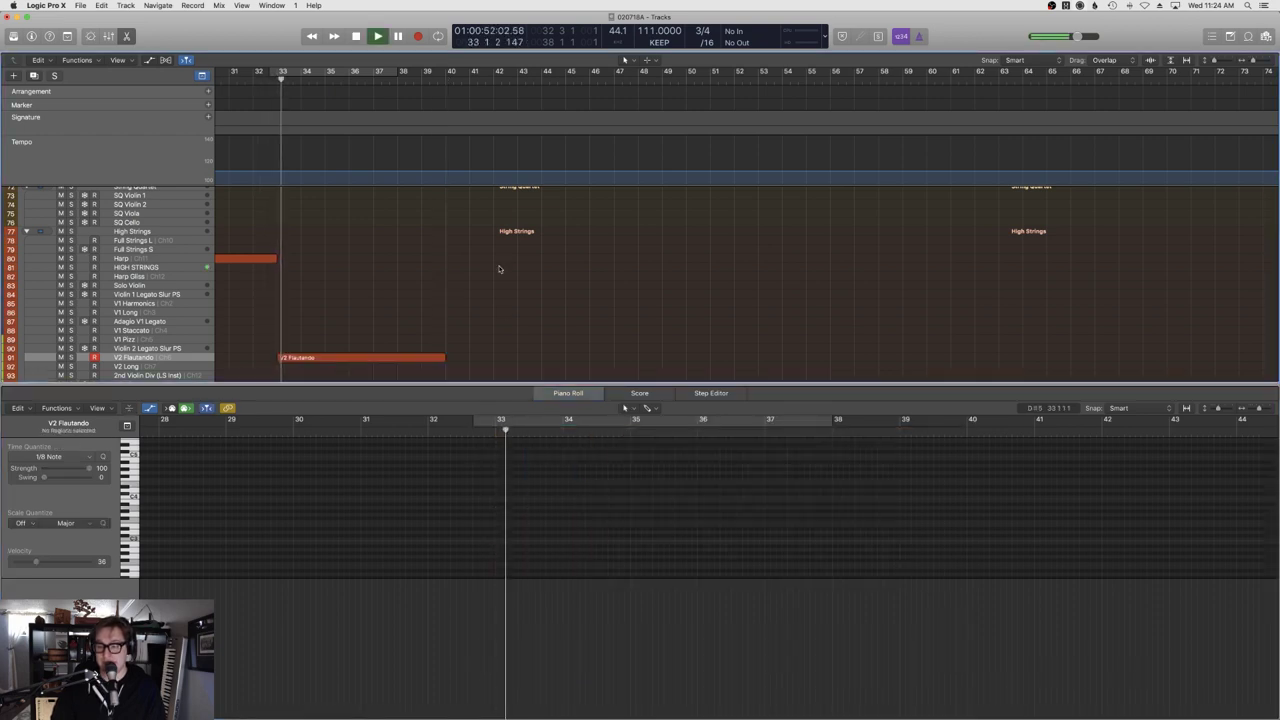
{"action": "key", "text": "e"}
{"action": "left_click", "coordinate": [405, 358]}
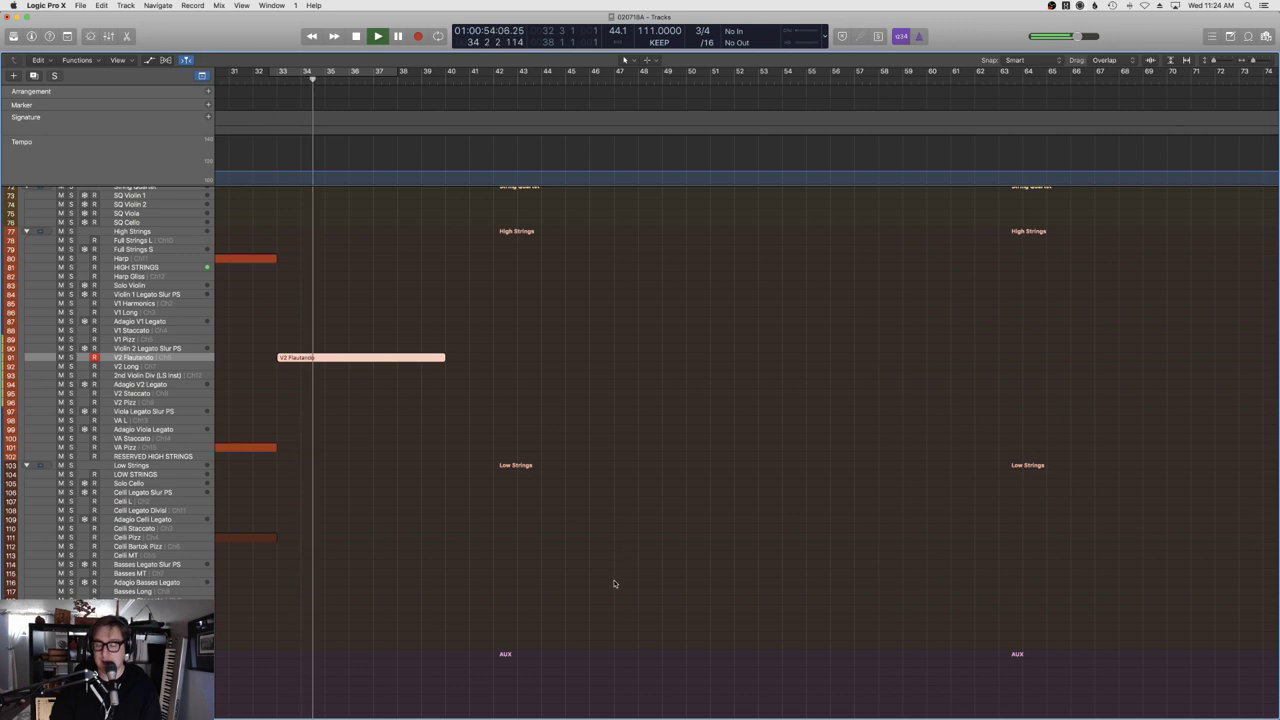
{"action": "key", "text": "e"}
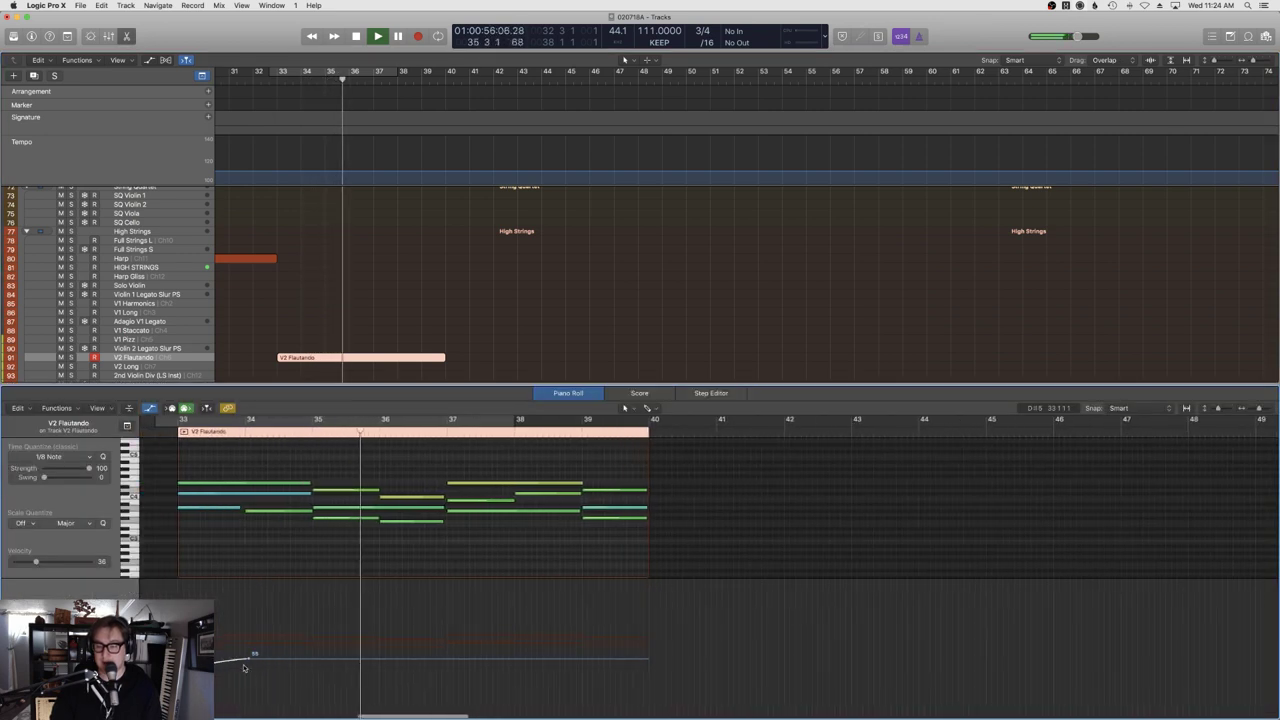
{"action": "left_click_drag", "start_coordinate": [243, 667], "coordinate": [236, 645]}
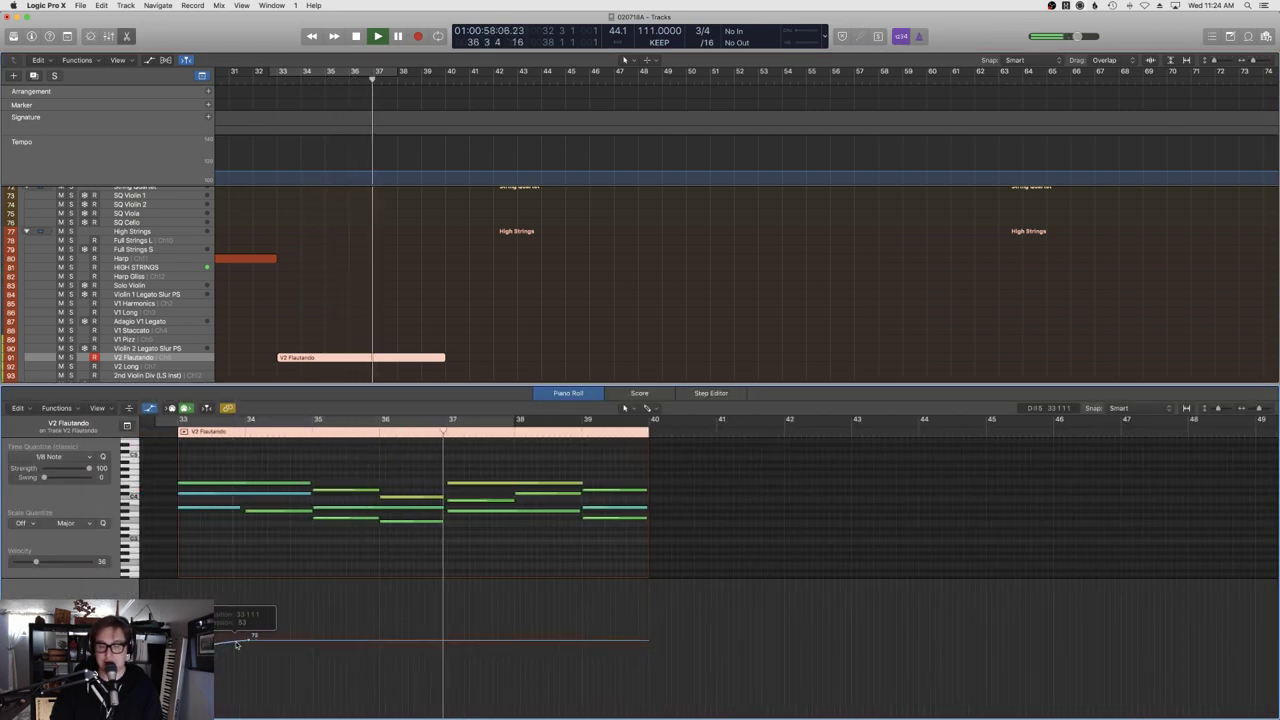
{"action": "key", "text": "e"}
Examine the Bosendorfer notation from bar 34 onward in the Score editor to prepare the next string chords.
{"action": "scroll", "coordinate": [537, 251], "scroll_direction": "up", "scroll_amount": 5}
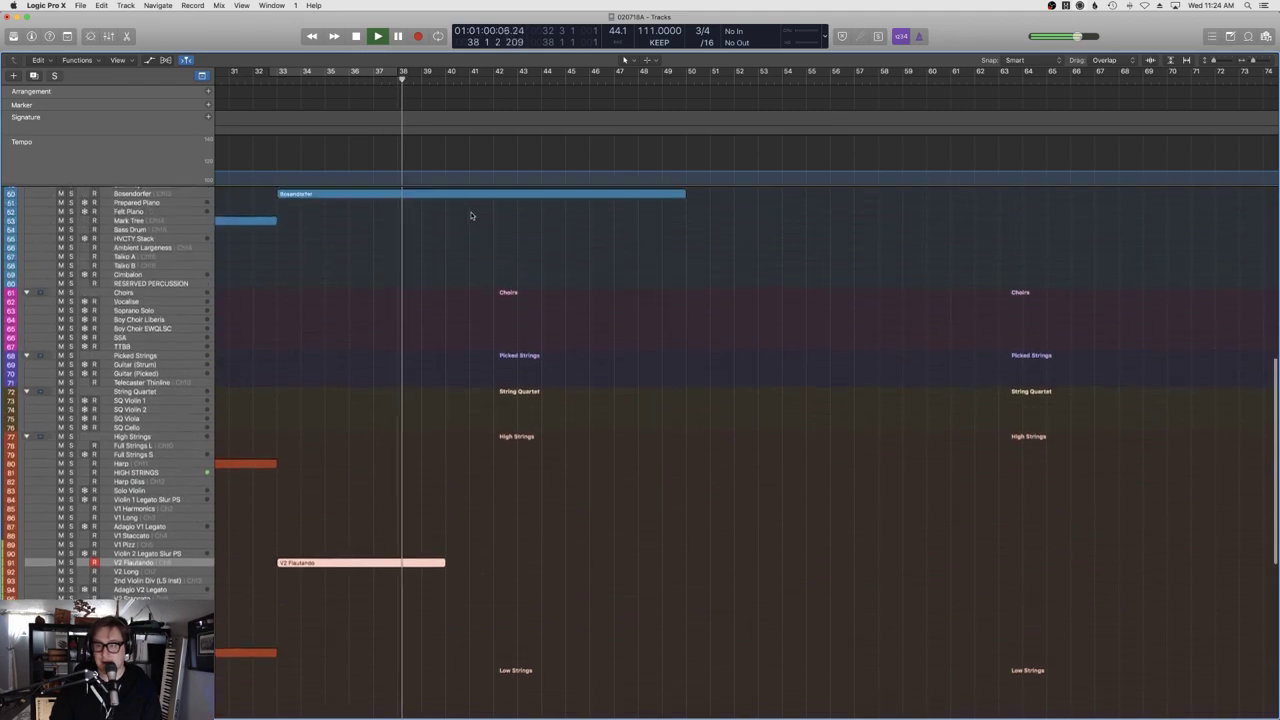
{"action": "scroll", "coordinate": [471, 215], "scroll_direction": "up", "scroll_amount": 3}
{"action": "left_click", "coordinate": [440, 253]}
{"action": "key", "text": "e"}
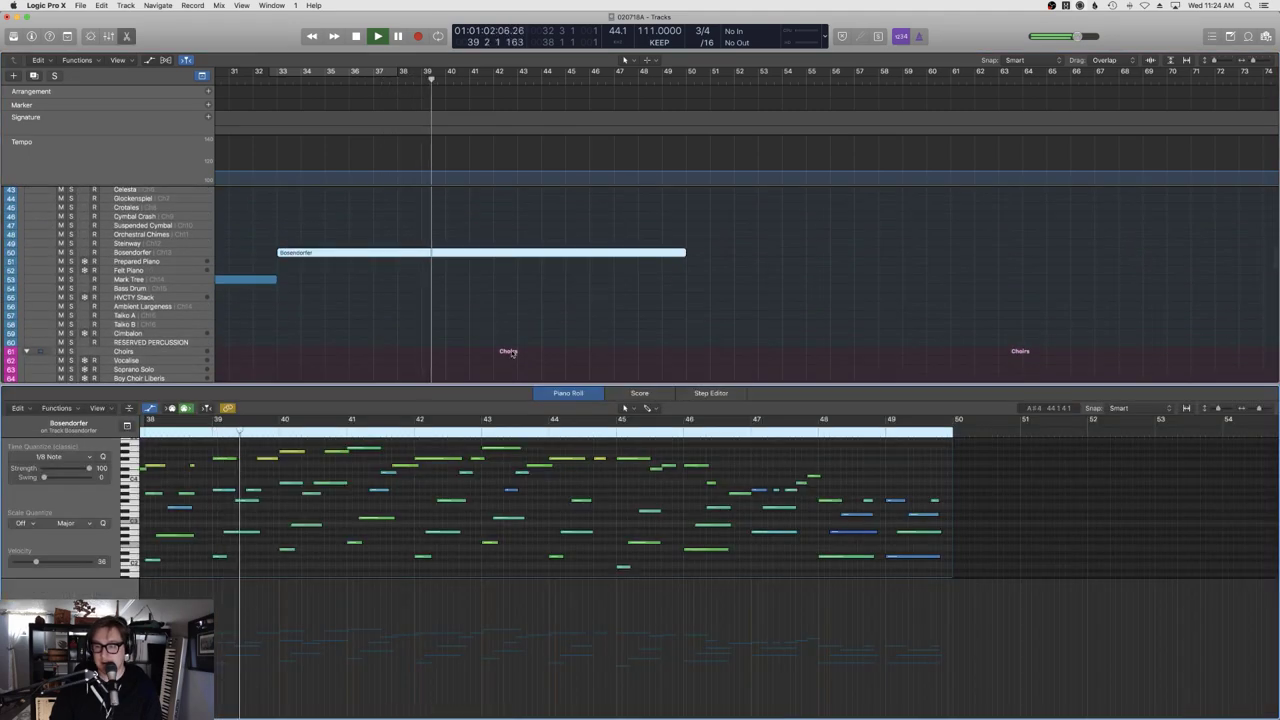
{"action": "left_click", "coordinate": [639, 393]}
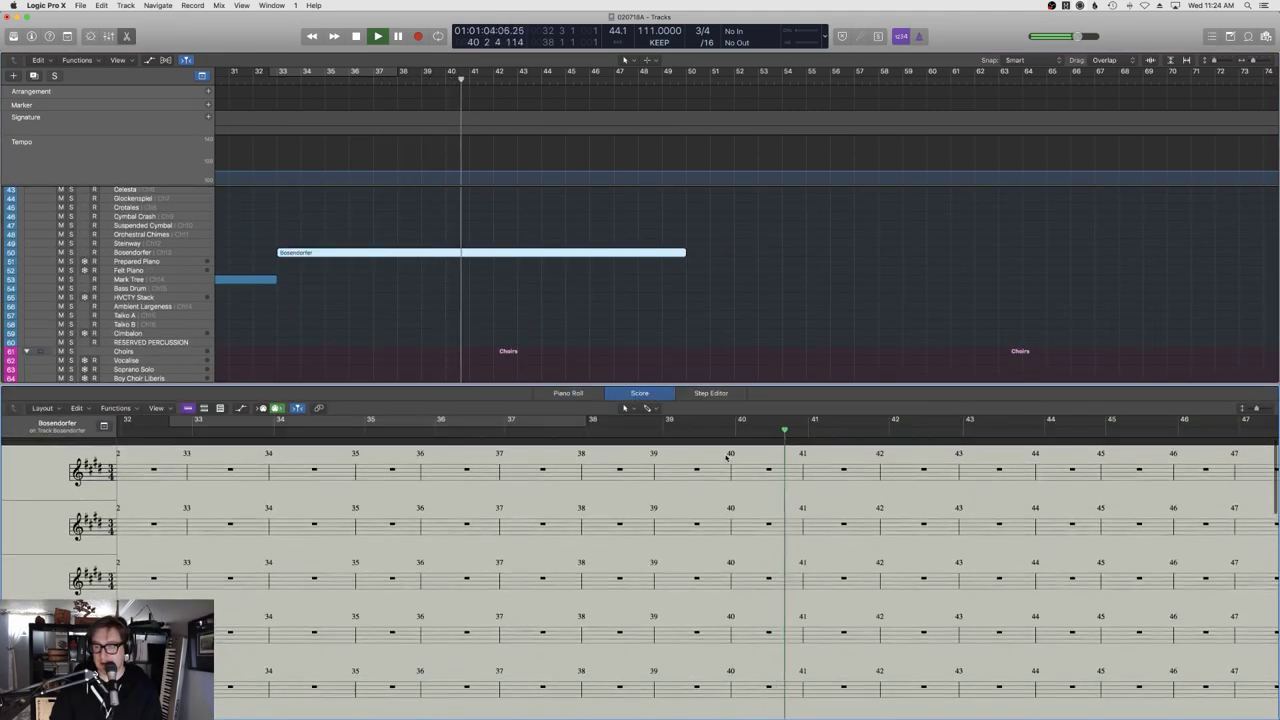
{"action": "left_click", "coordinate": [723, 461]}
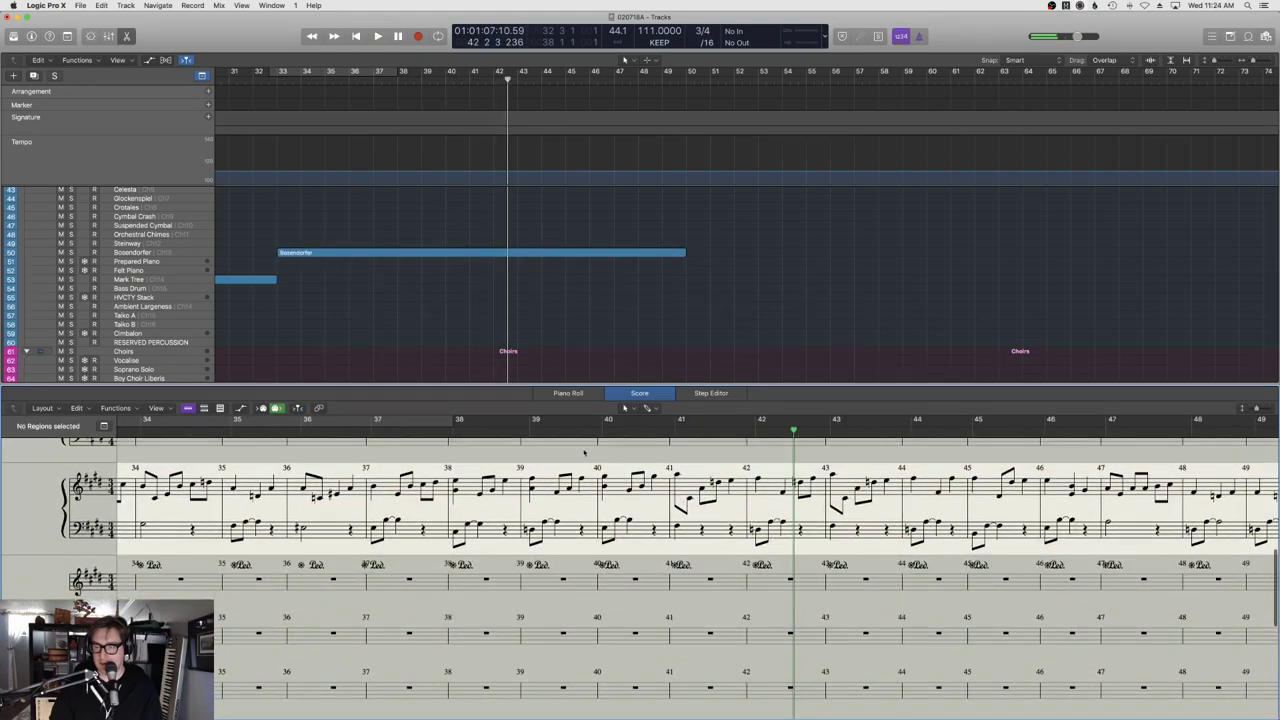
{"action": "left_click", "coordinate": [483, 440]}
Record the V2 Flautando part from bar 40 to bar 43 while following the piano score.
{"action": "scroll", "coordinate": [507, 266], "scroll_direction": "down", "scroll_amount": 10}
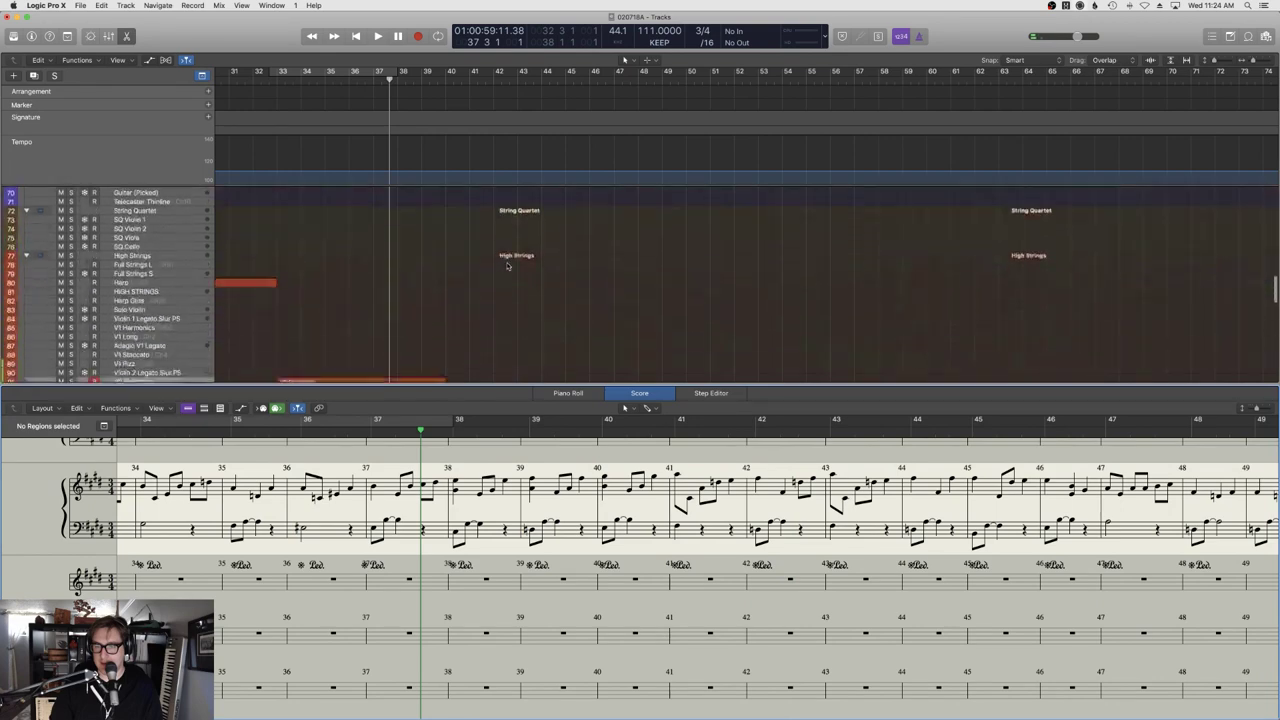
{"action": "left_click", "coordinate": [444, 80]}
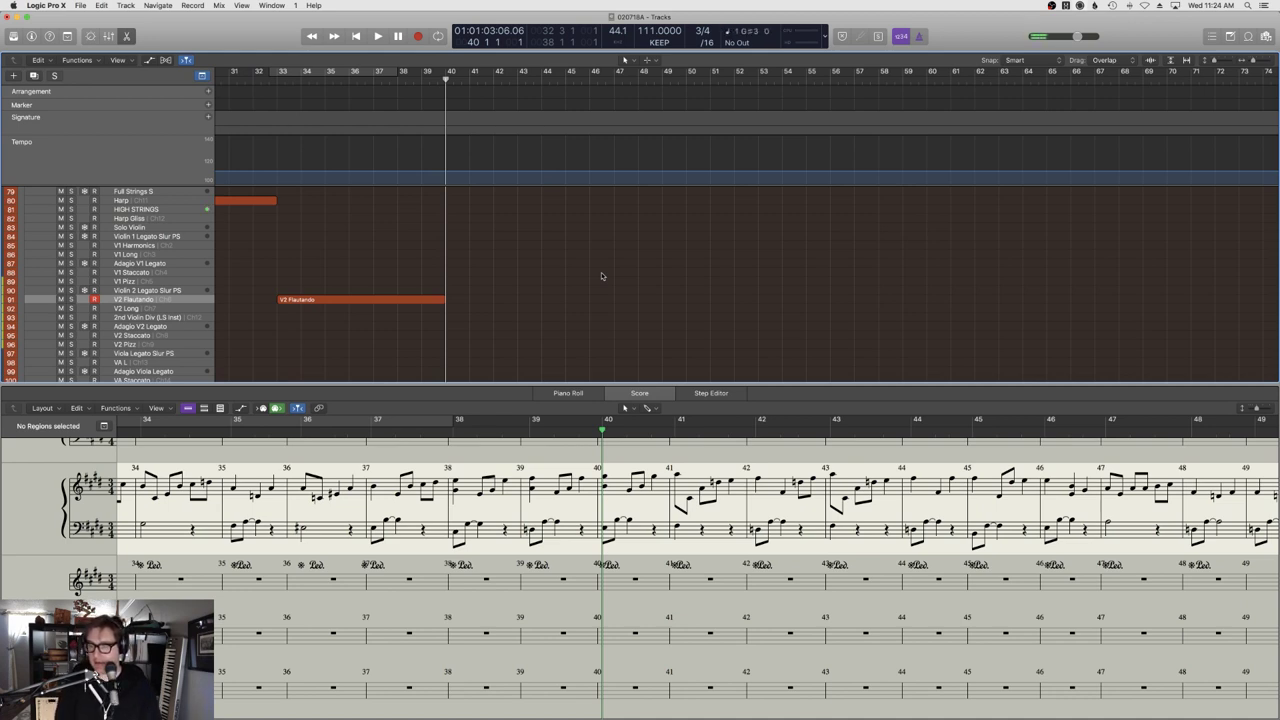
{"action": "key", "text": "r"}
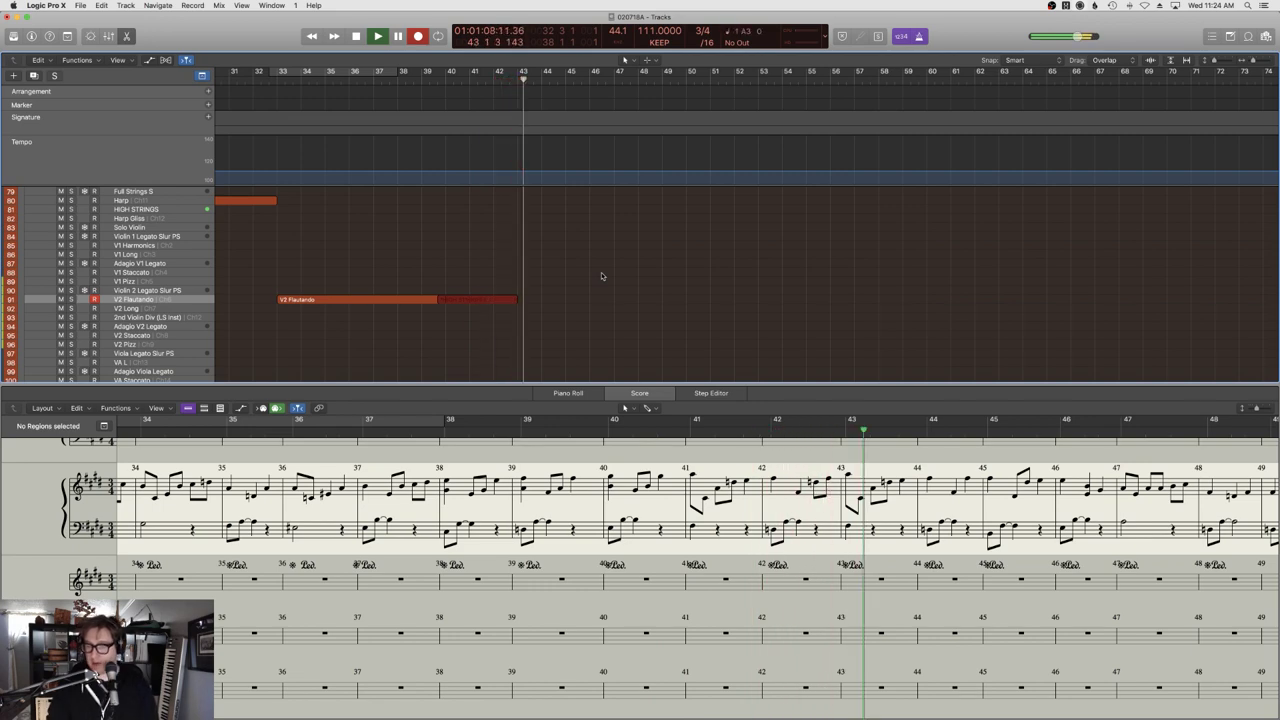
{"action": "key", "text": "space"}
{"action": "key", "text": "e"}
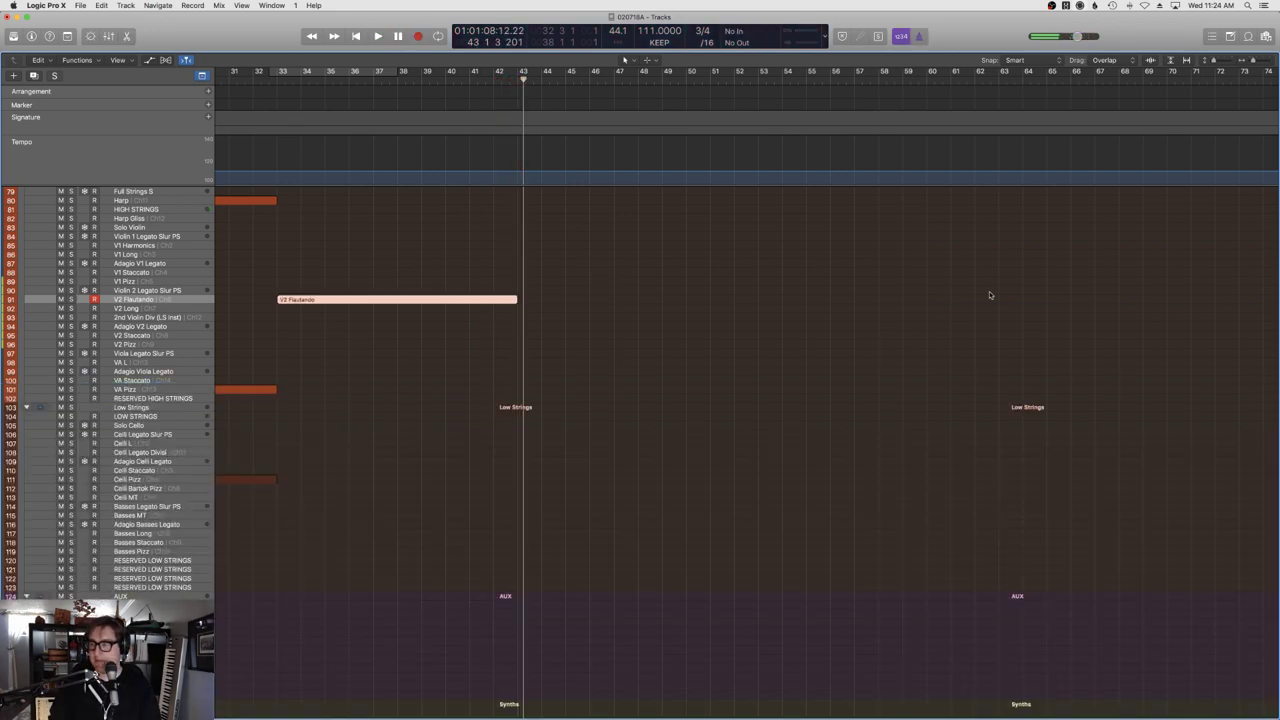
Change the project's key signature to A major in the signature list.
{"action": "key", "text": "d"}
{"action": "left_click", "coordinate": [1226, 61]}
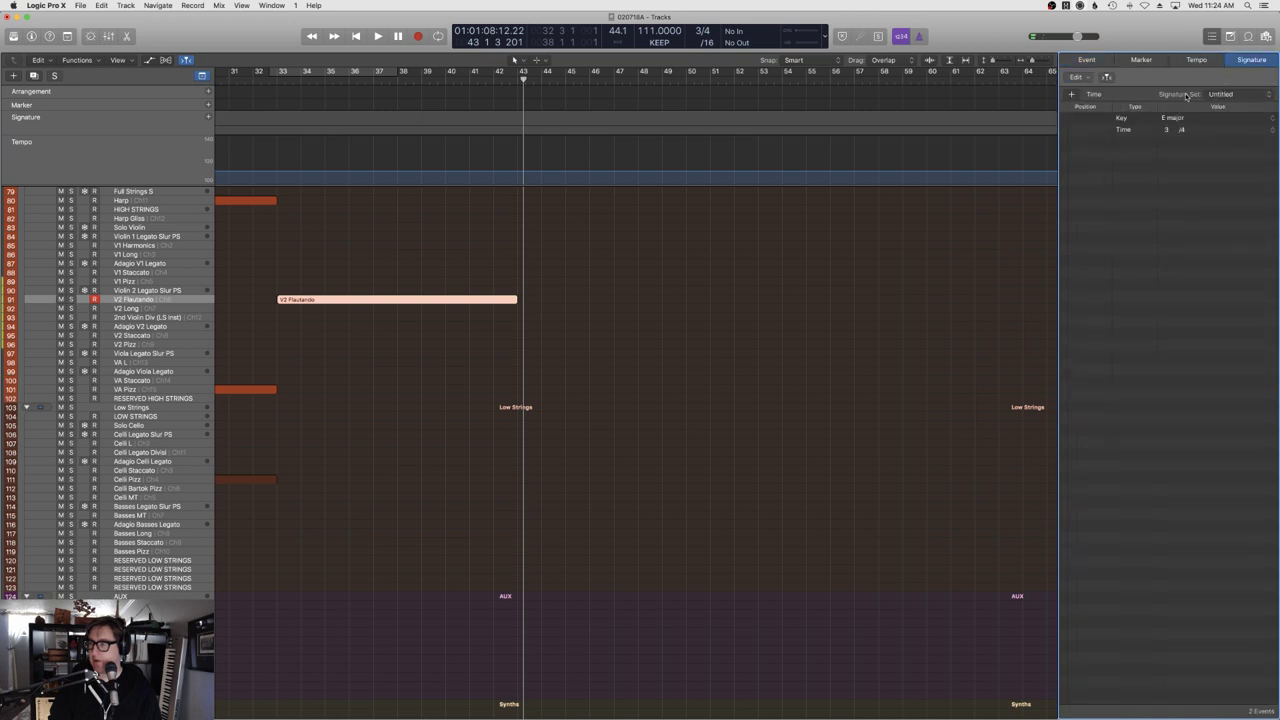
{"action": "left_click", "coordinate": [1176, 120]}
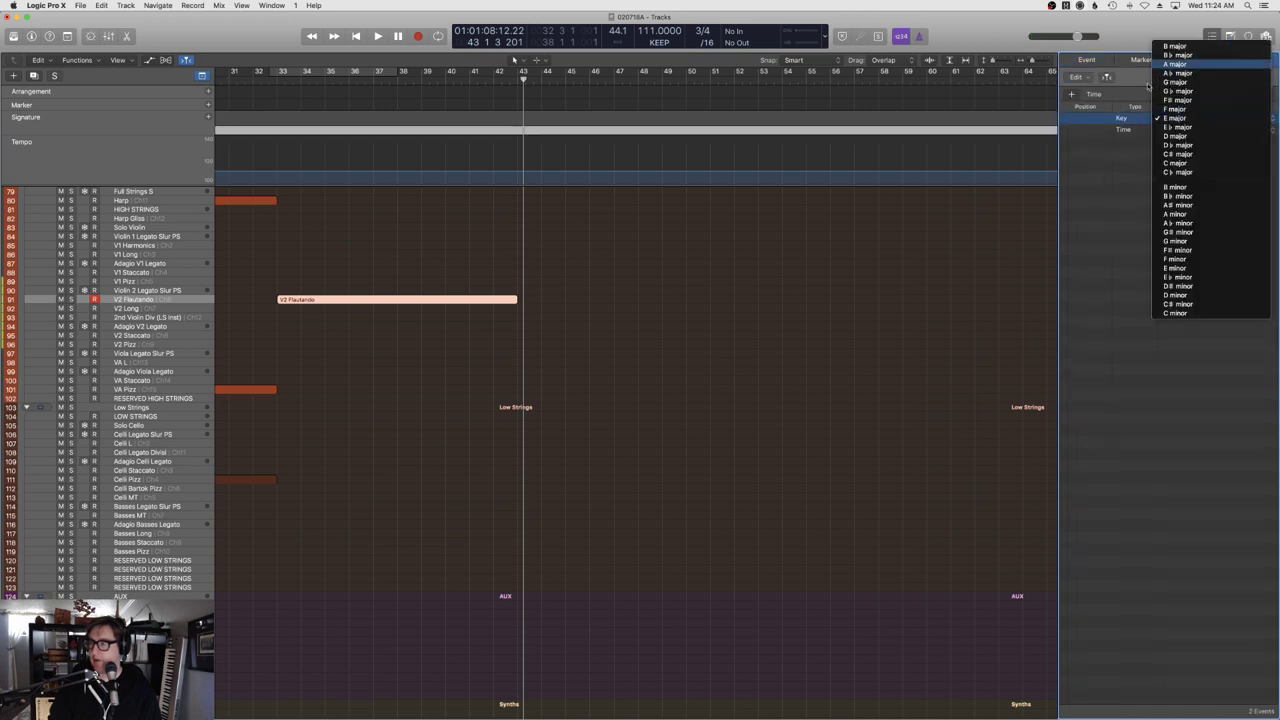
{"action": "left_click", "coordinate": [1175, 64]}
{"action": "key", "text": "d"}
{"action": "left_click", "coordinate": [741, 296]}
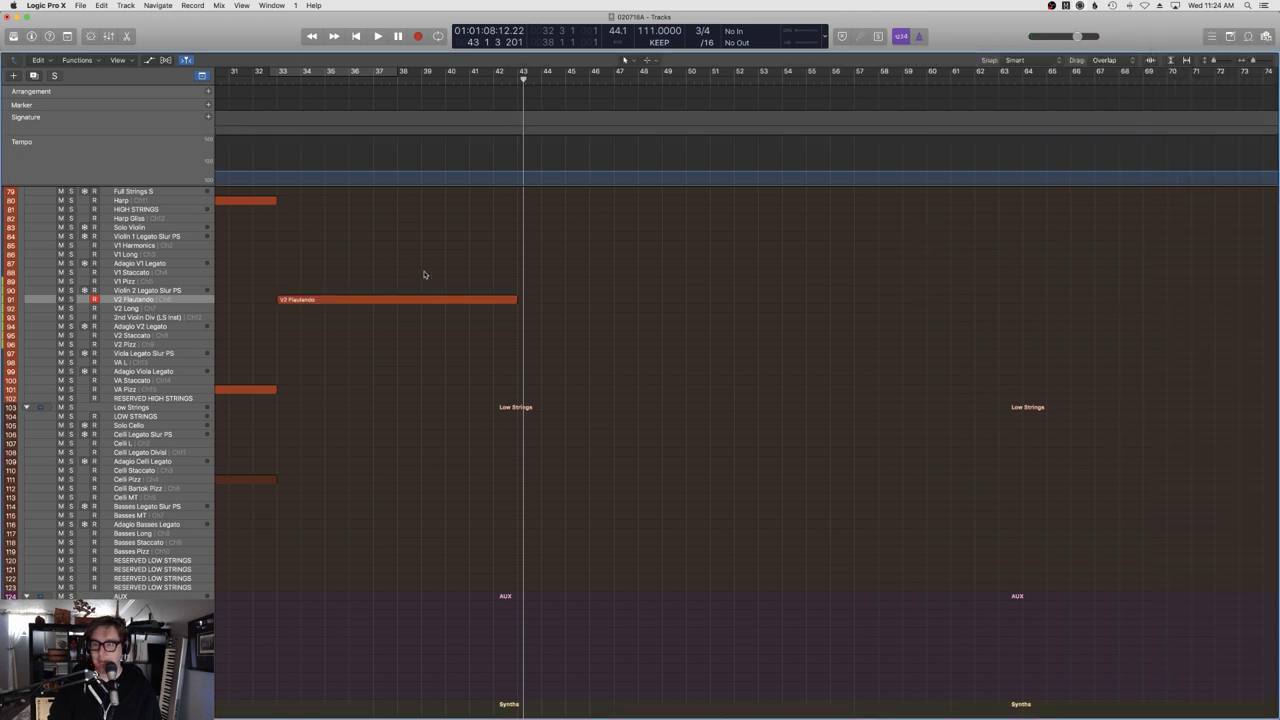
{"action": "scroll", "coordinate": [557, 271], "scroll_direction": "up", "scroll_amount": 4}
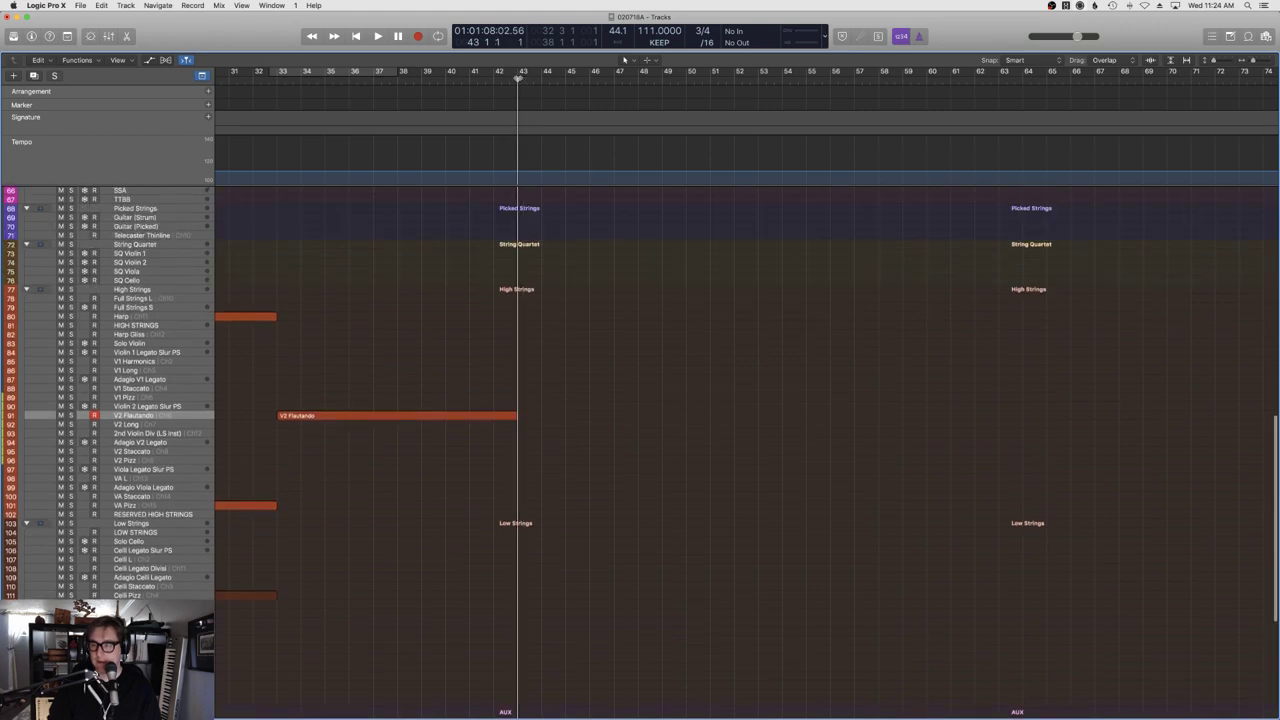
Check the Bosendorfer notation around bar 43 and record the V2 Flautando part from bar 43 to bar 47.
{"action": "scroll", "coordinate": [540, 215], "scroll_direction": "up", "scroll_amount": 7}
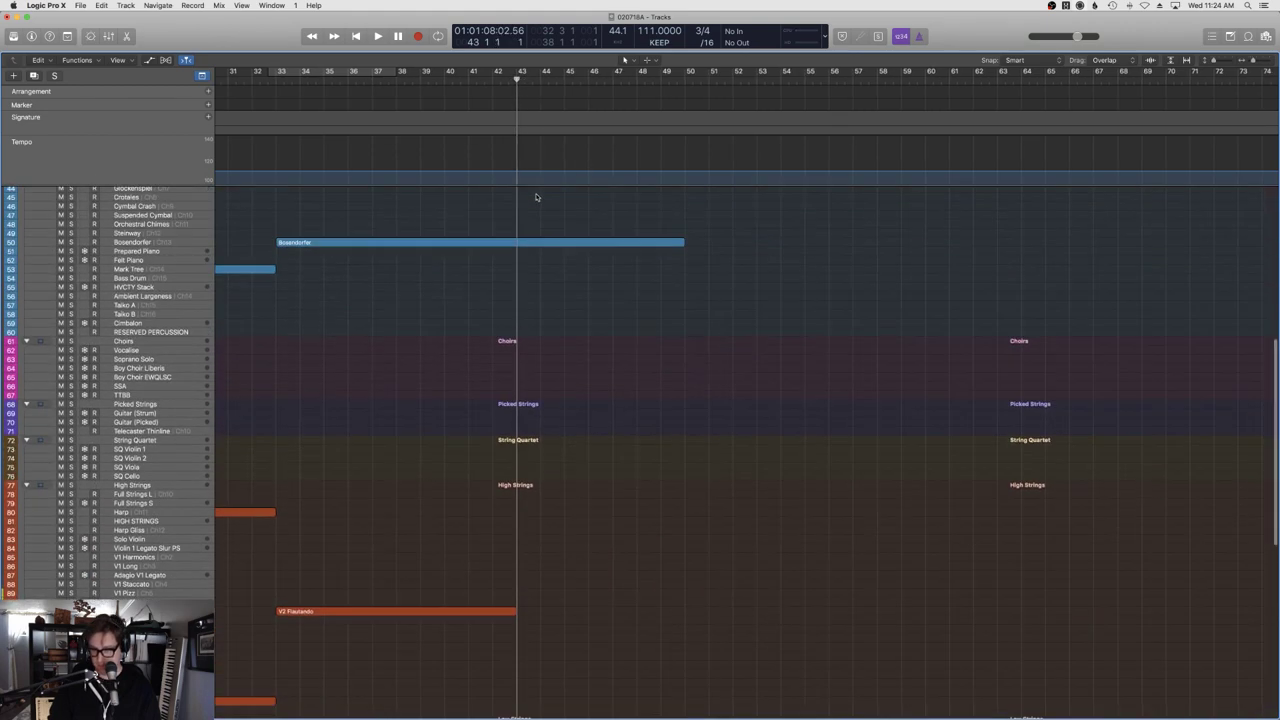
{"action": "left_click", "coordinate": [527, 242]}
{"action": "key", "text": "n"}
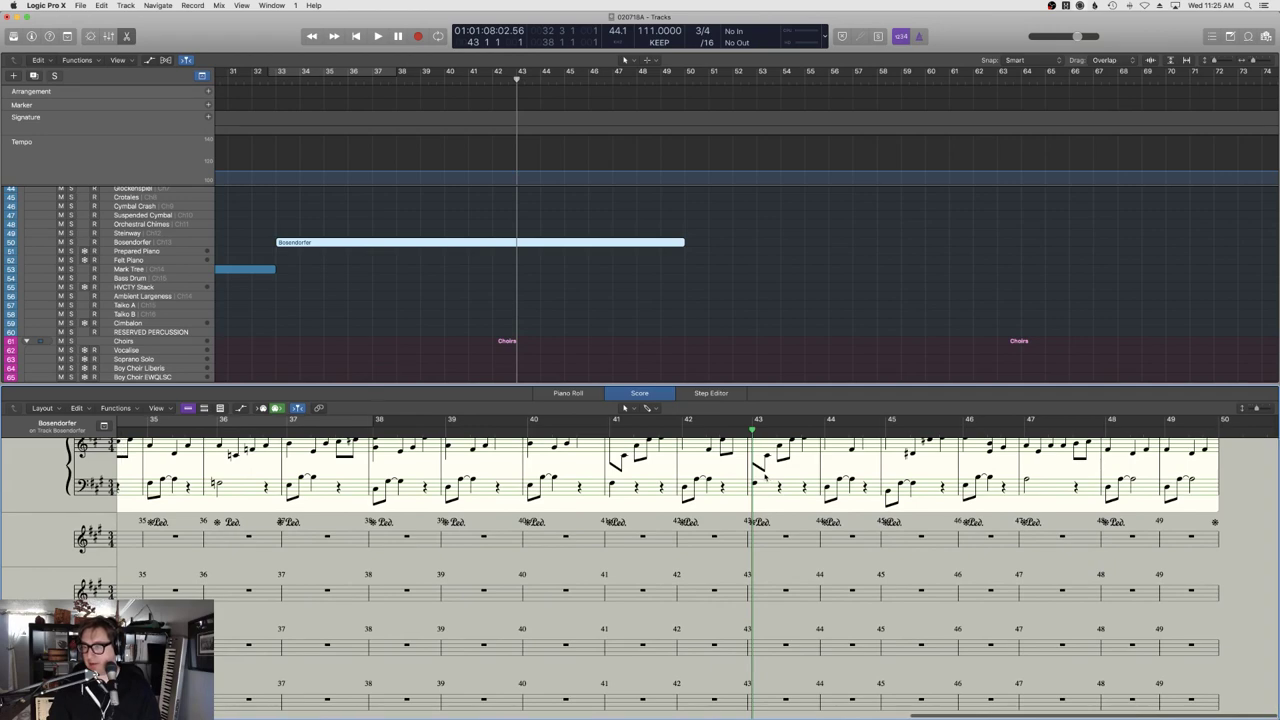
{"action": "key", "text": "n"}
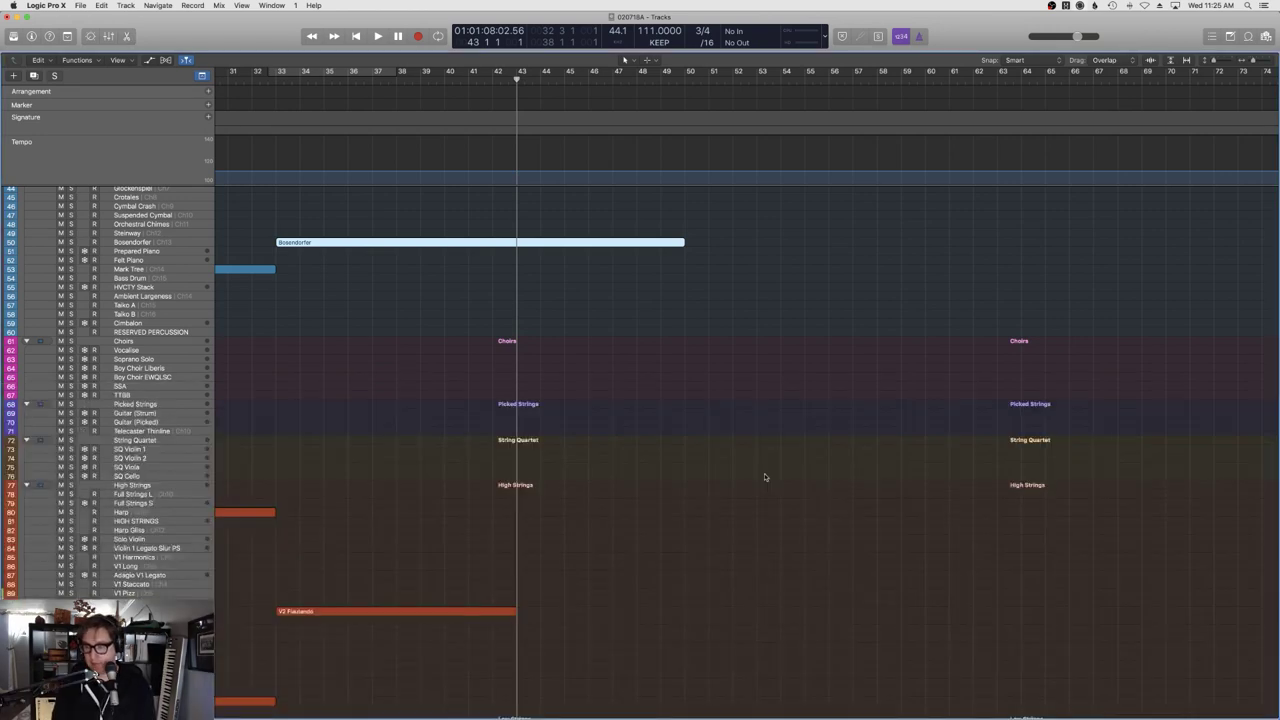
{"action": "key", "text": "space"}
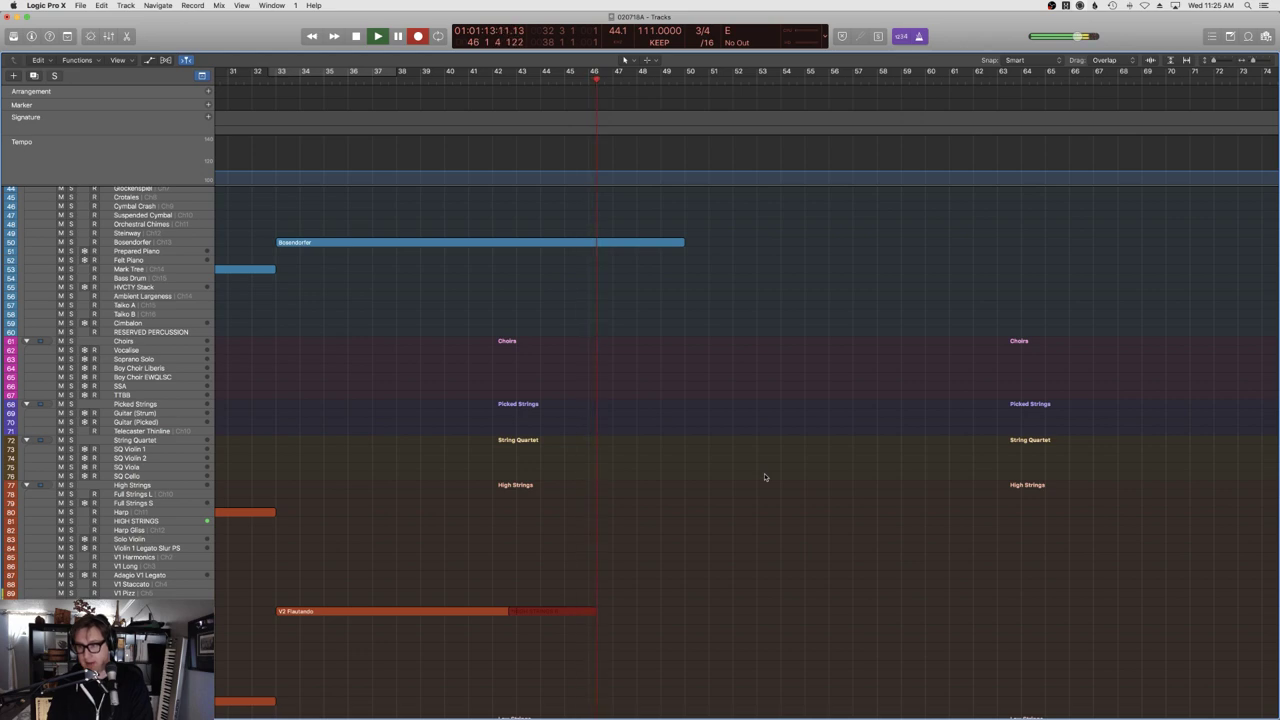
{"action": "key", "text": "space"}
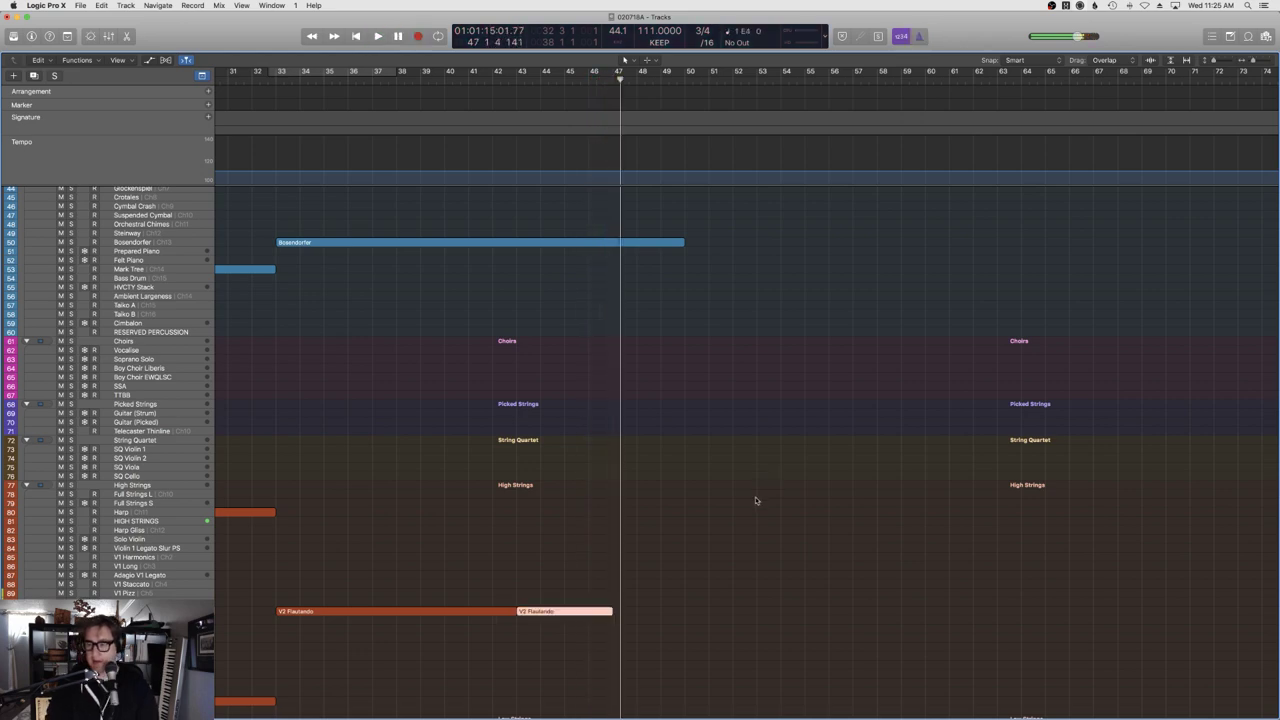
Check the Bosendorfer notation from bar 47 and record the V2 Flautando part from bar 47 to bar 50.
{"action": "left_click", "coordinate": [657, 243]}
{"action": "key", "text": "n"}
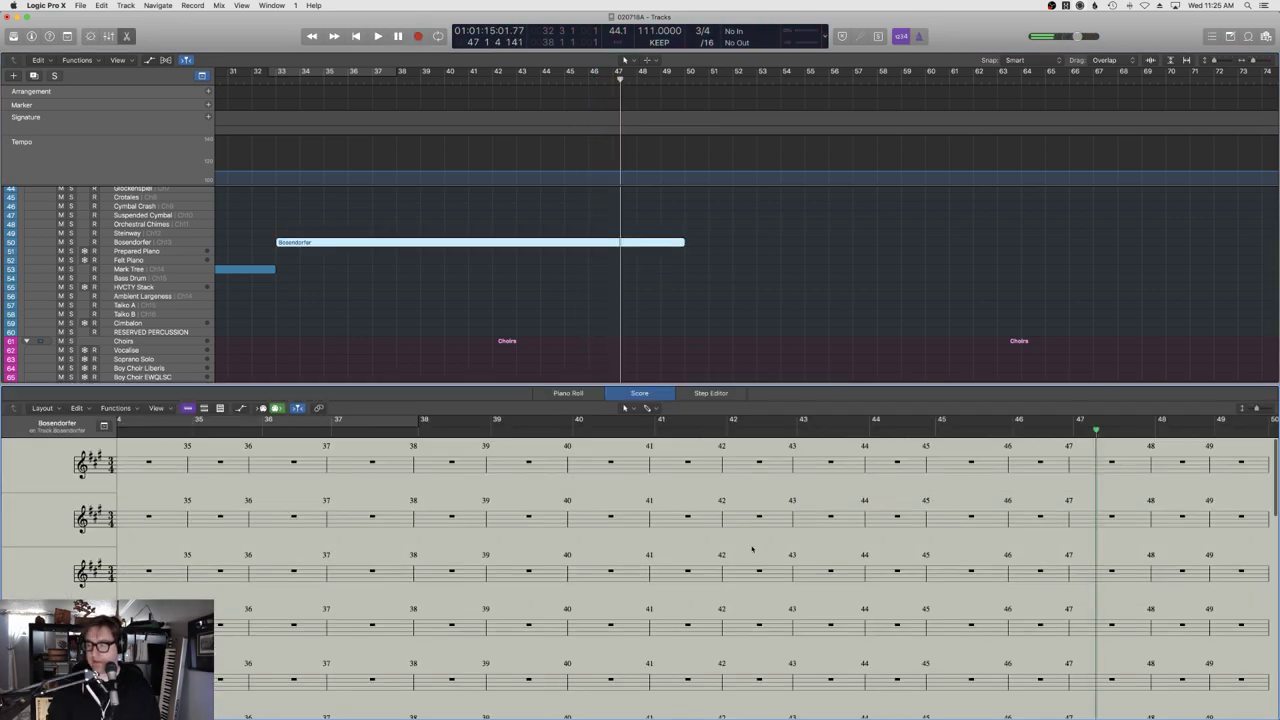
{"action": "left_click", "coordinate": [617, 73]}
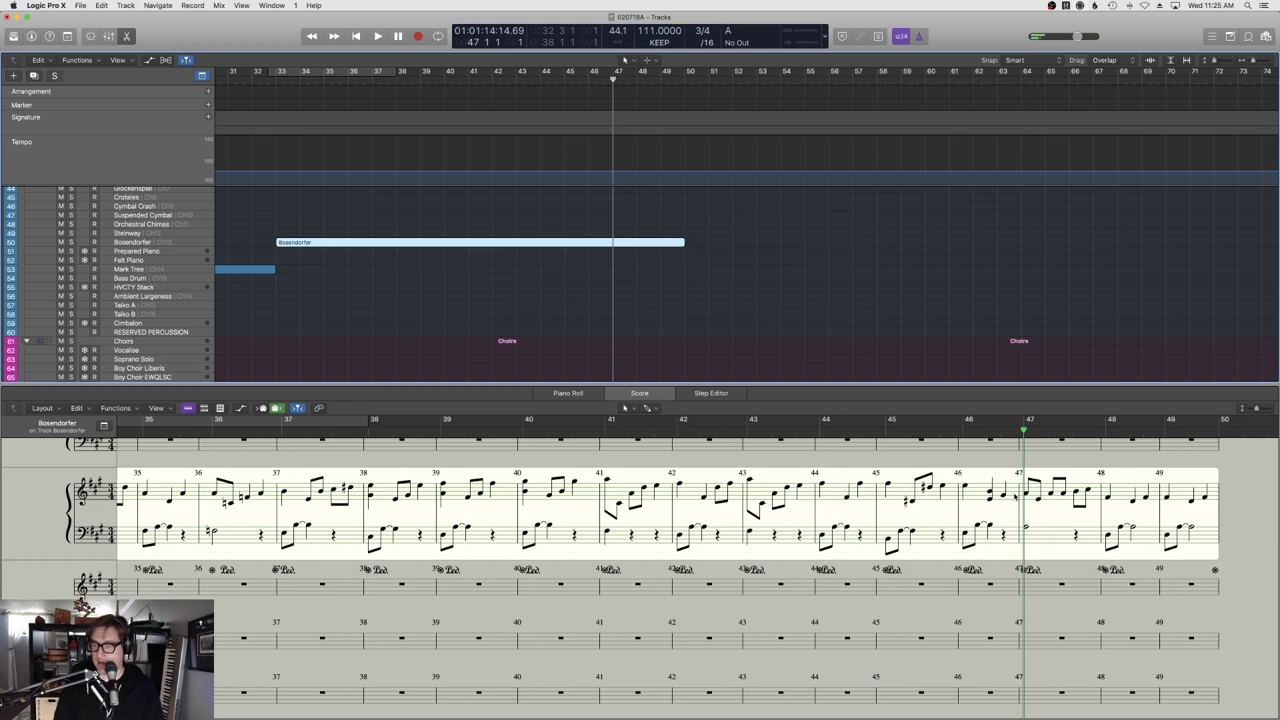
{"action": "key", "text": "super+shift+a"}
{"action": "key", "text": "space"}
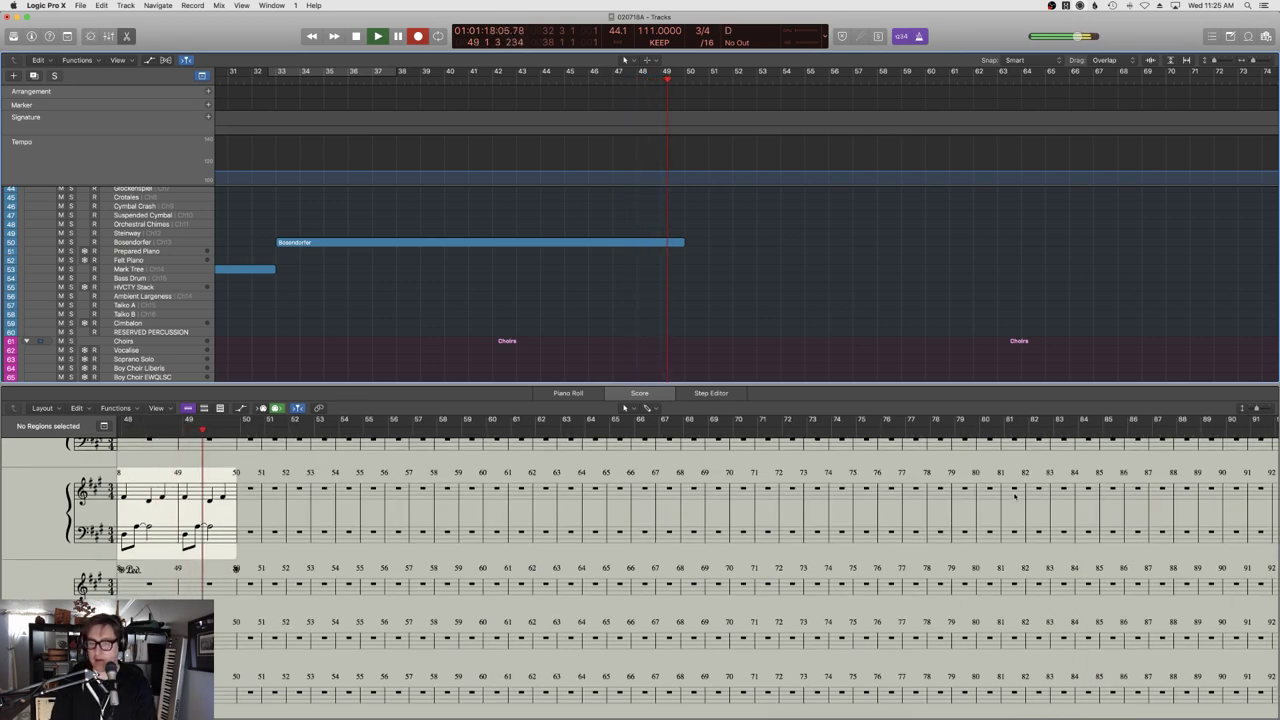
{"action": "key", "text": "space"}
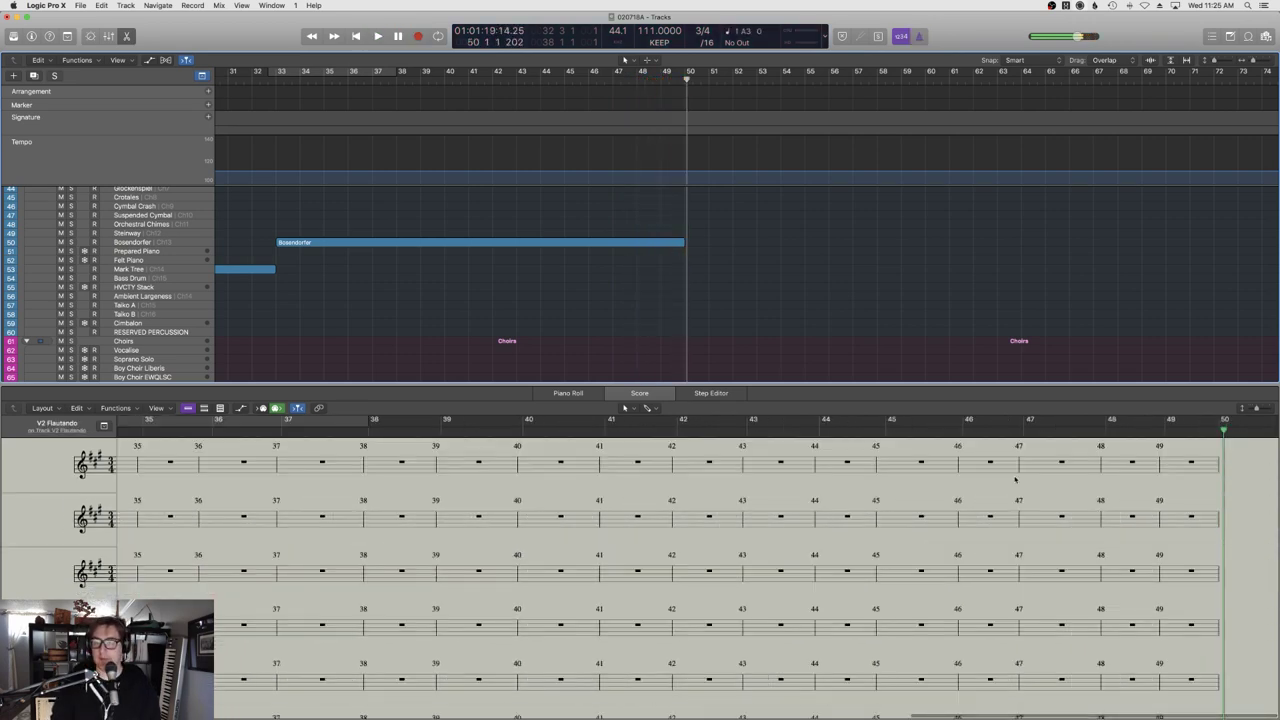
Join the three V2 Flautando regions between bars 33 and 50 into one region.
{"action": "key", "text": "e"}
{"action": "left_click_drag", "start_coordinate": [640, 593], "coordinate": [466, 624]}
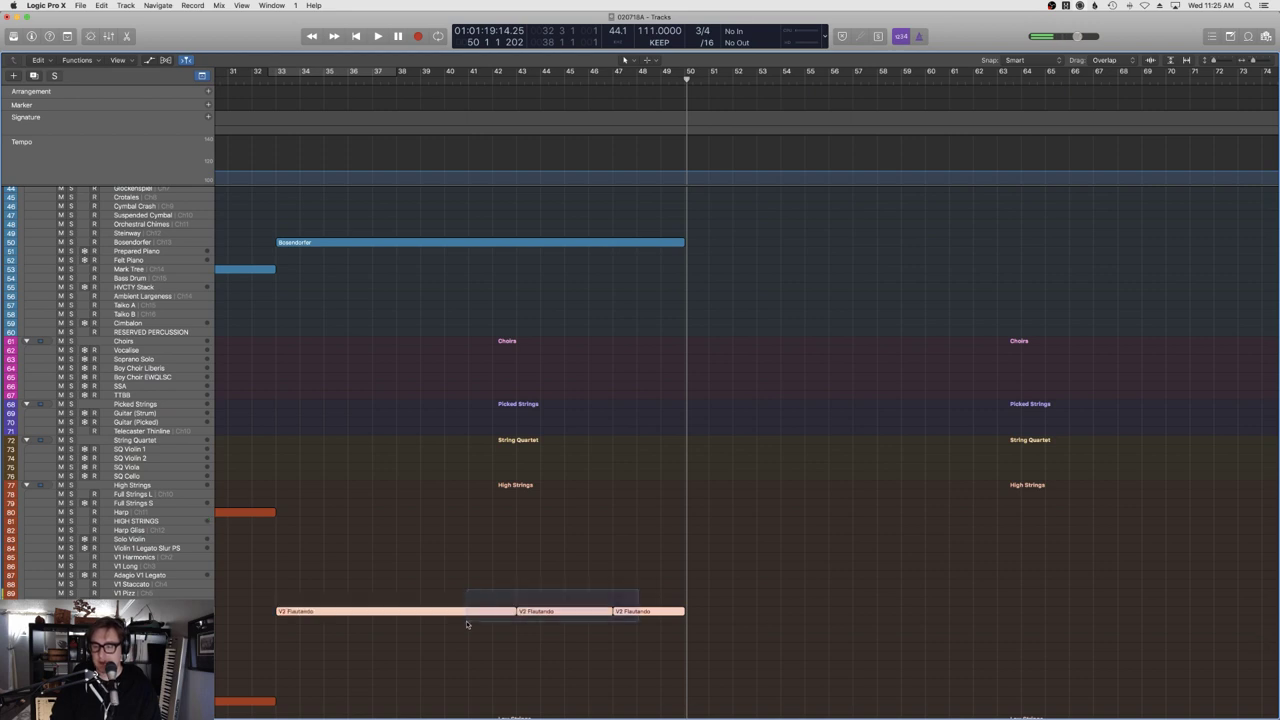
{"action": "left_click", "coordinate": [536, 471]}
{"action": "key", "text": "e"}
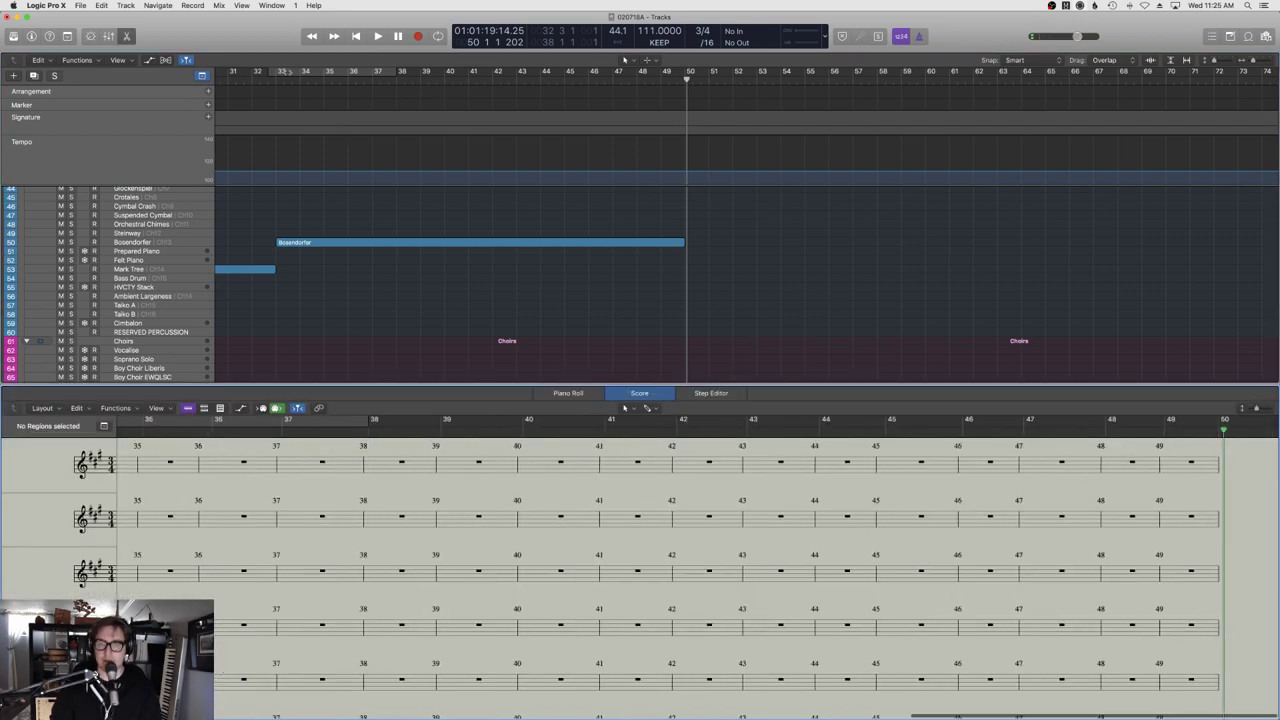
Play the passage from bar 33 and raise the joined V2 Flautando region's expression curve slightly in the Piano Roll.
{"action": "key", "text": "space"}
{"action": "key", "text": "e"}
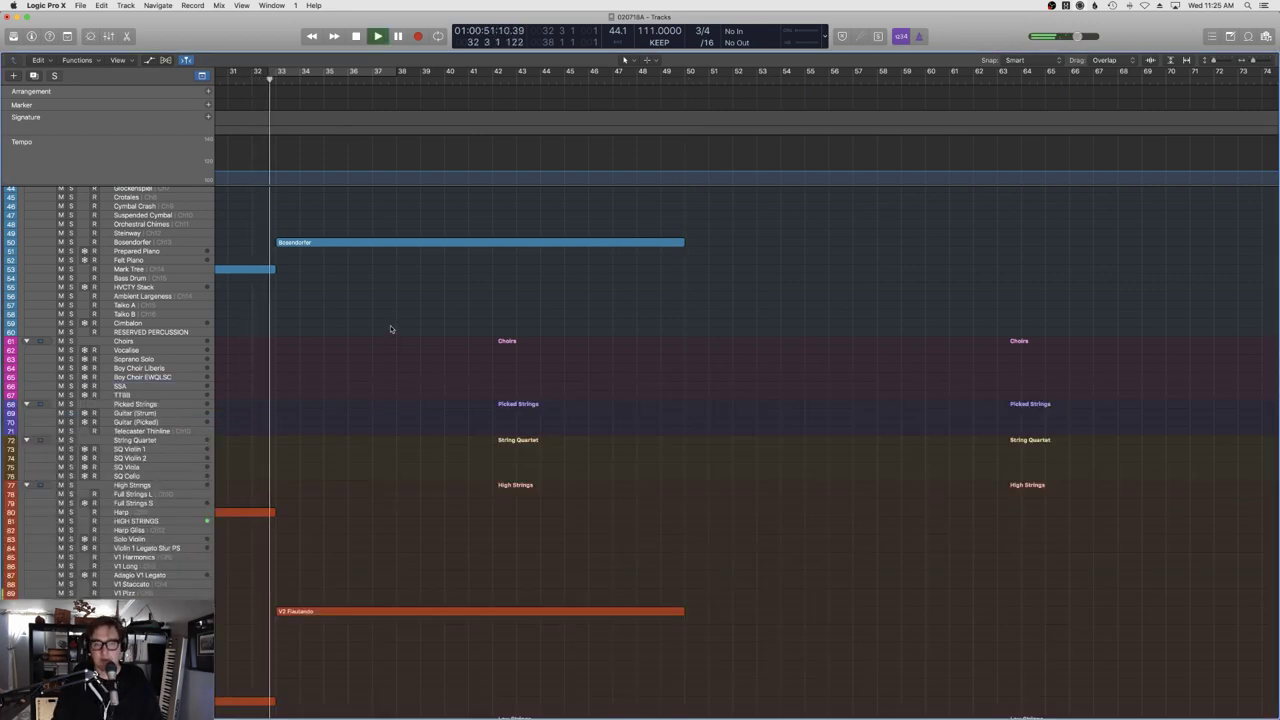
{"action": "left_click", "coordinate": [356, 611]}
{"action": "key", "text": "e"}
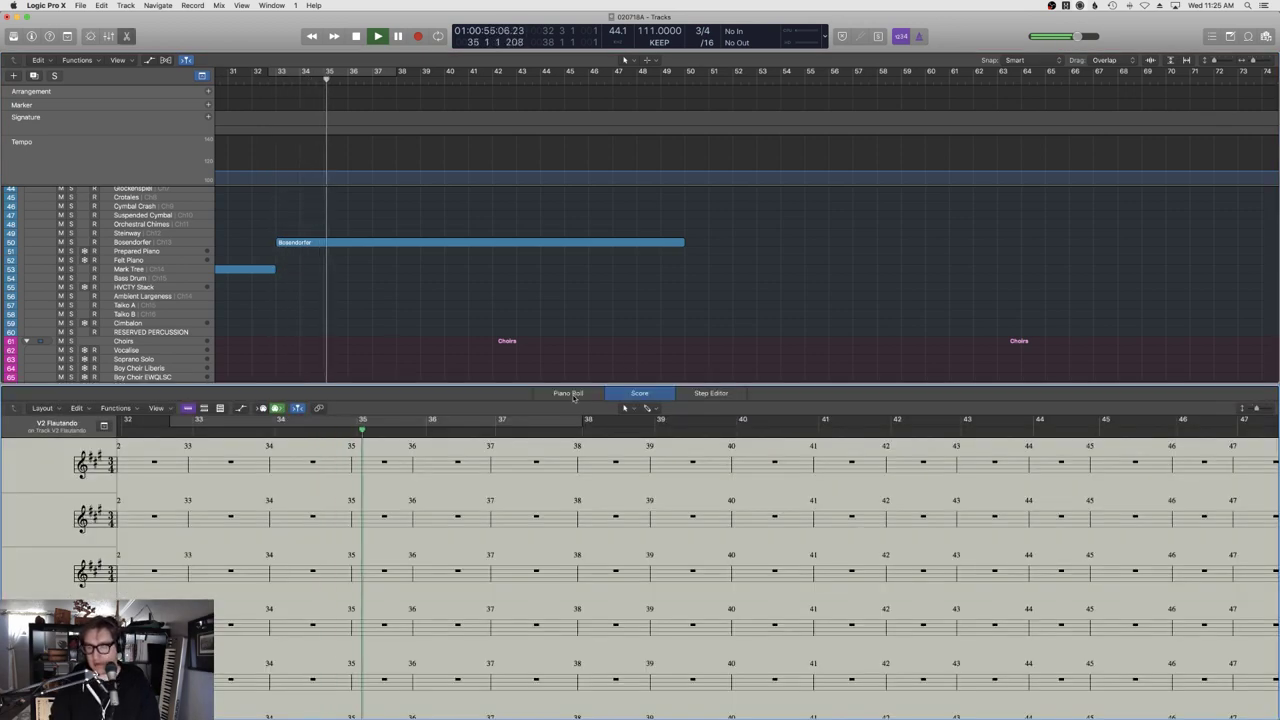
{"action": "key", "text": "p"}
{"action": "scroll", "coordinate": [319, 621], "scroll_direction": "left", "scroll_amount": 5}
{"action": "mouse_move", "coordinate": [468, 640]}
{"action": "left_mouse_down"}
{"action": "mouse_move", "coordinate": [471, 651]}
{"action": "mouse_move", "coordinate": [470, 627]}
{"action": "left_mouse_up"}
{"action": "key", "text": "p"}
Listen to the passage through bar 49 and select the Flute Legato track in the Woodwinds group for recording.
{"action": "scroll", "coordinate": [381, 297], "scroll_direction": "up", "scroll_amount": 5}
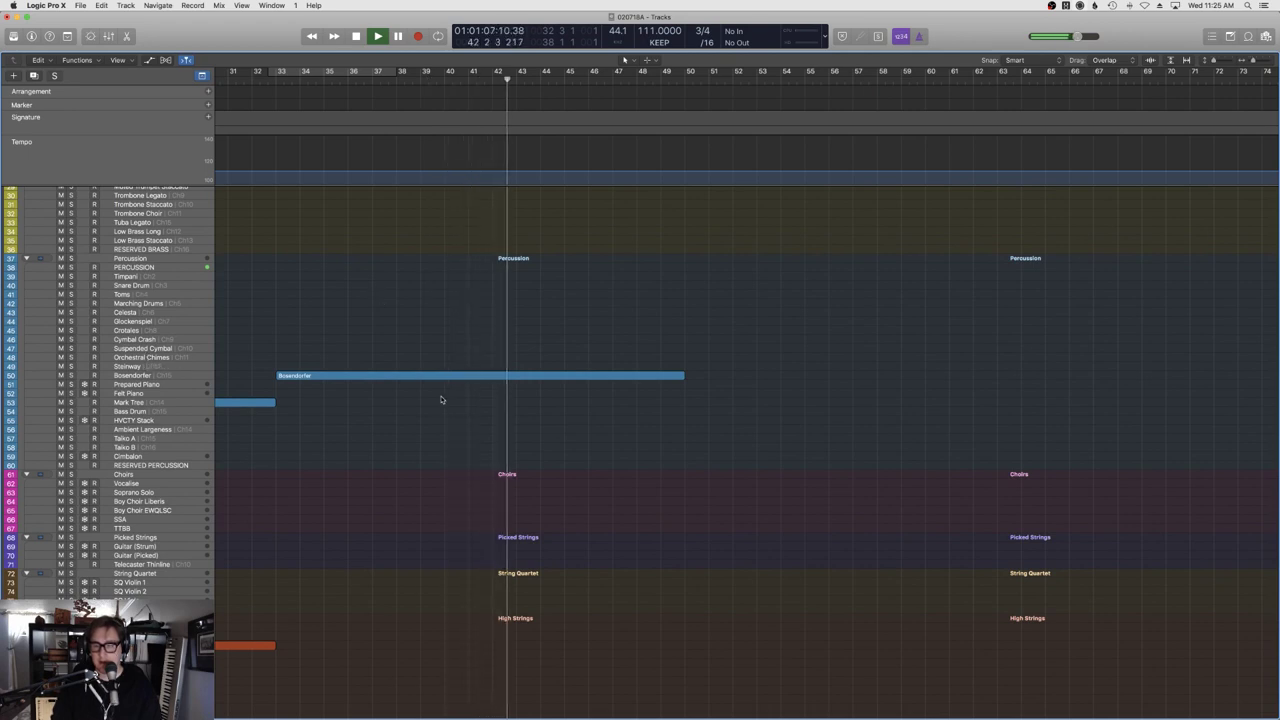
{"action": "scroll", "coordinate": [441, 400], "scroll_direction": "down", "scroll_amount": 3}
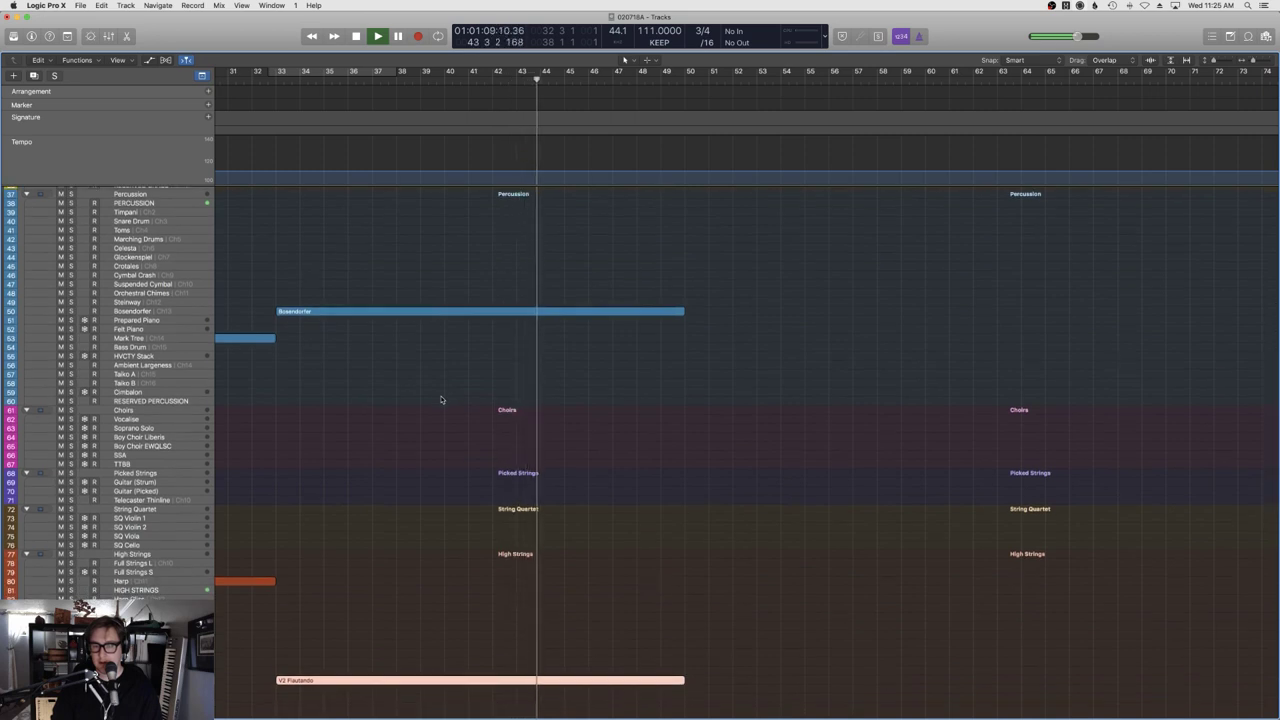
{"action": "scroll", "coordinate": [441, 400], "scroll_direction": "down", "scroll_amount": 1}
{"action": "scroll", "coordinate": [441, 400], "scroll_direction": "up", "scroll_amount": 10}
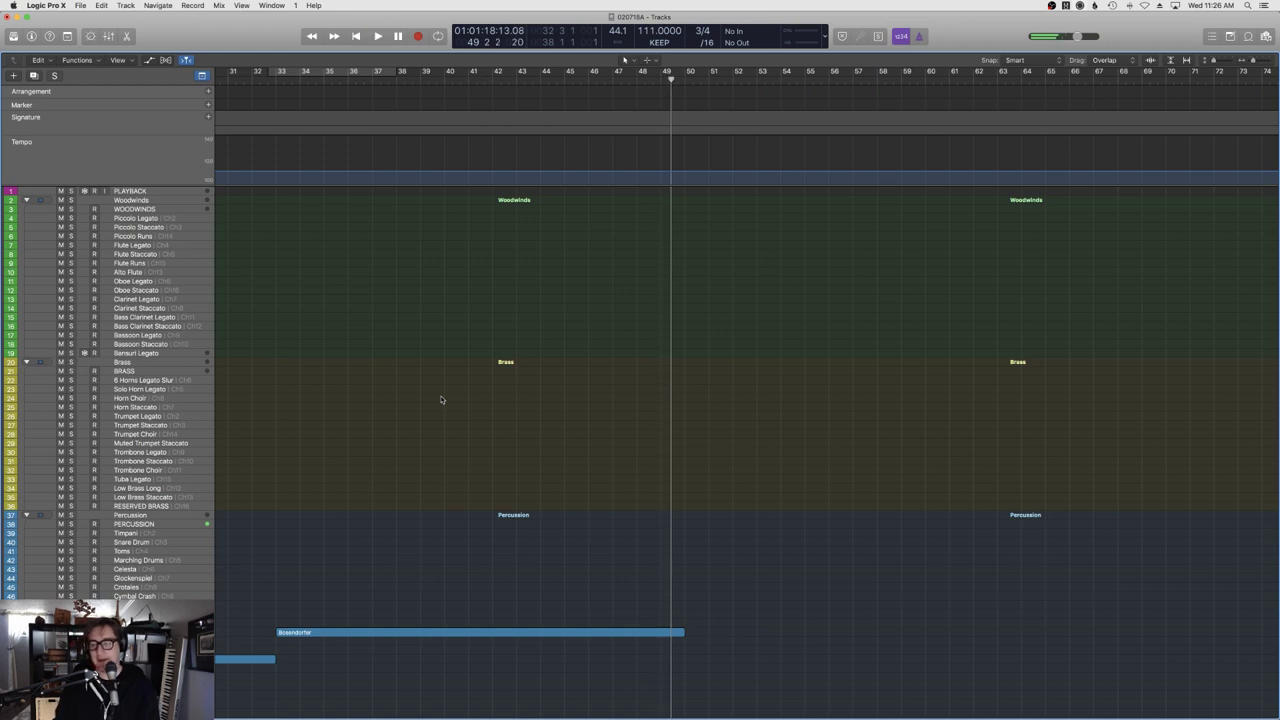
{"action": "left_click", "coordinate": [589, 80]}
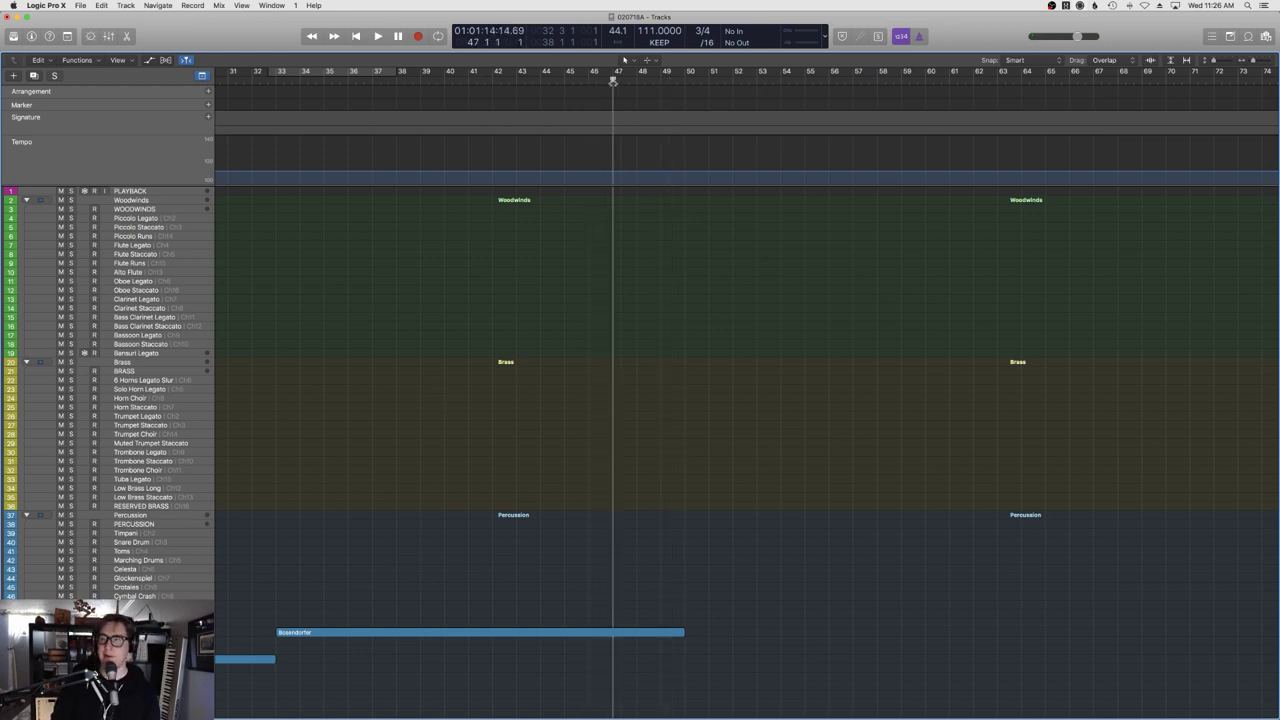
{"action": "scroll", "coordinate": [740, 400], "scroll_direction": "down", "scroll_amount": 1}
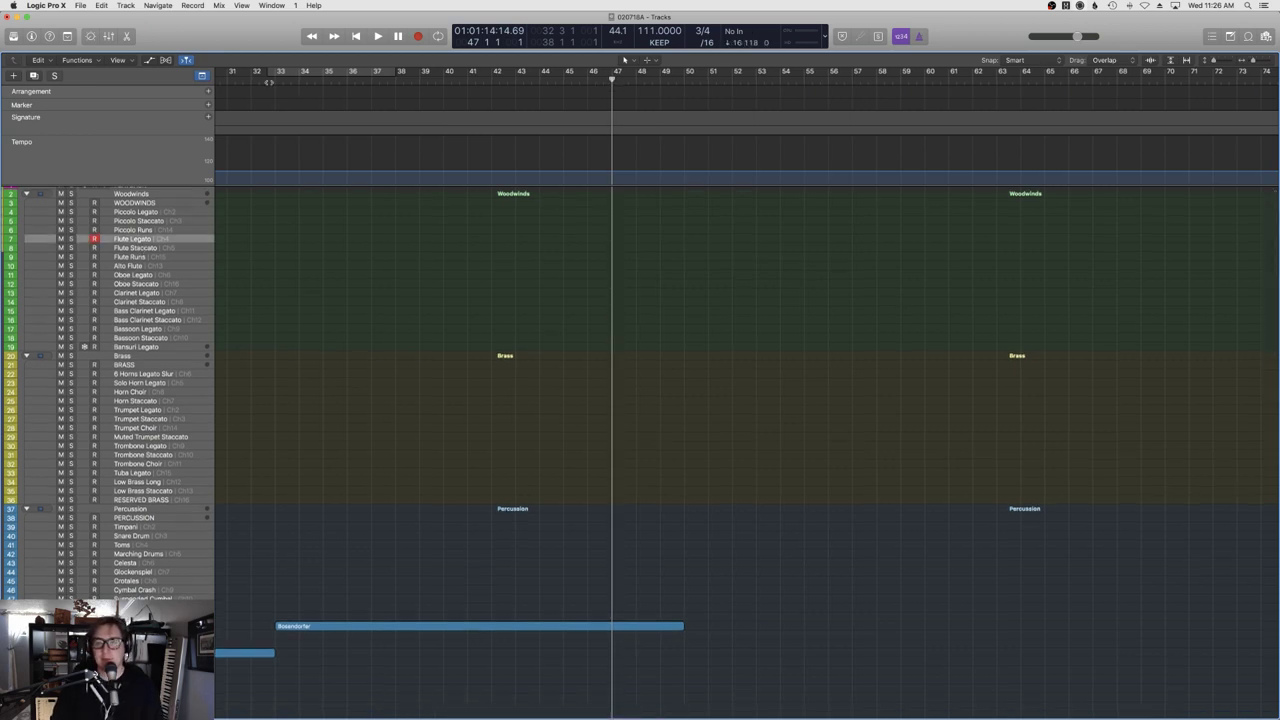
Play the passage from bar 33 with the Score editor open, following the piano notation to work out a flute melody.
{"action": "key", "text": "shift+space"}
{"action": "key", "text": "d"}
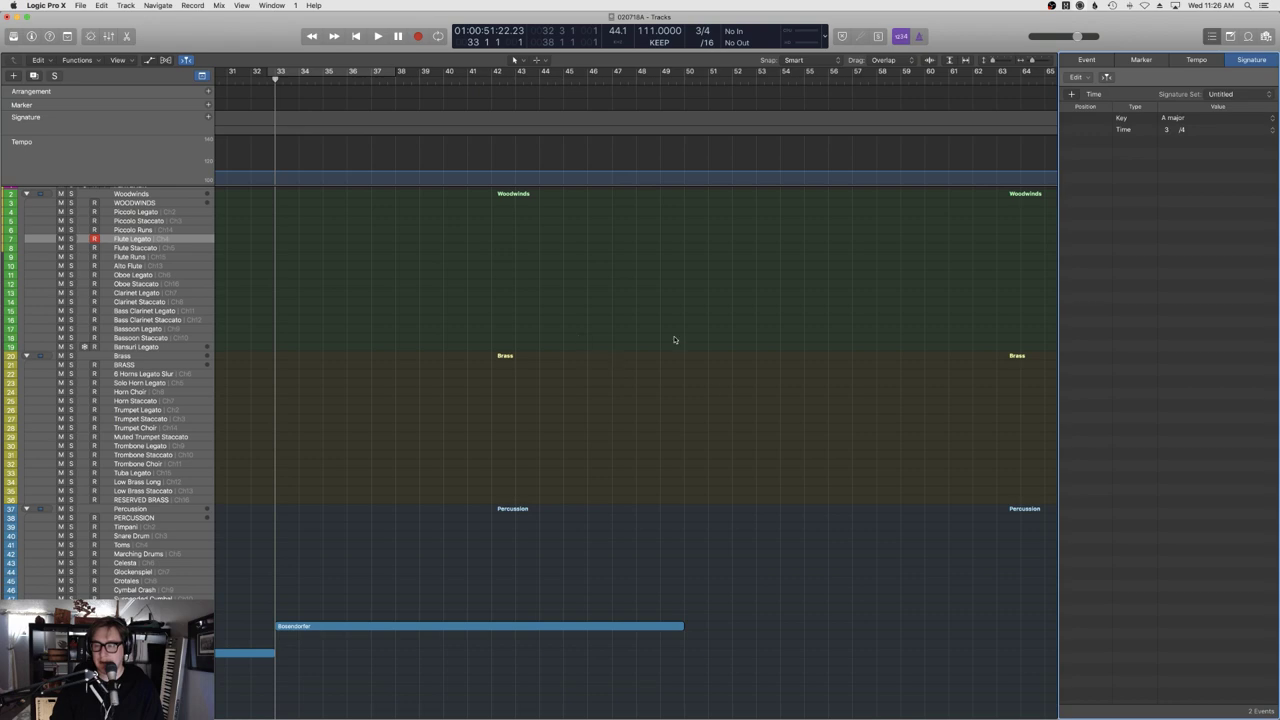
{"action": "key", "text": "d"}
{"action": "key", "text": "p"}
{"action": "left_click", "coordinate": [655, 392]}
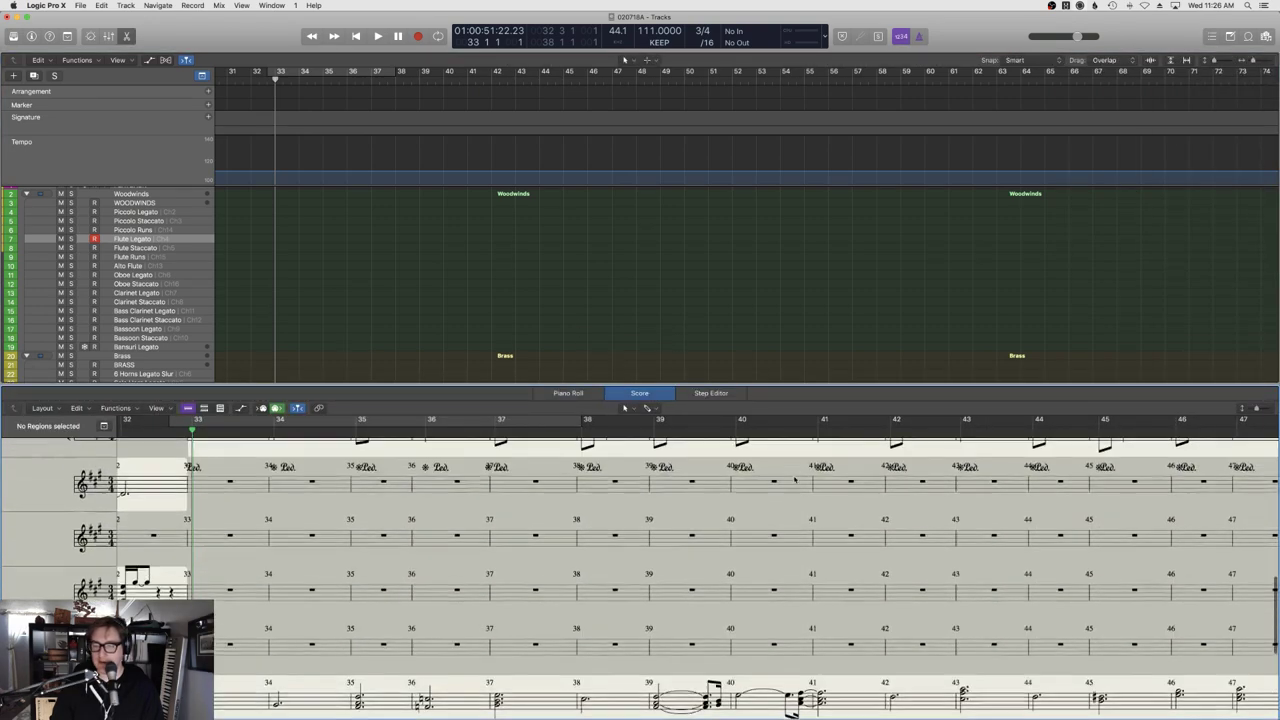
{"action": "key", "text": "space"}
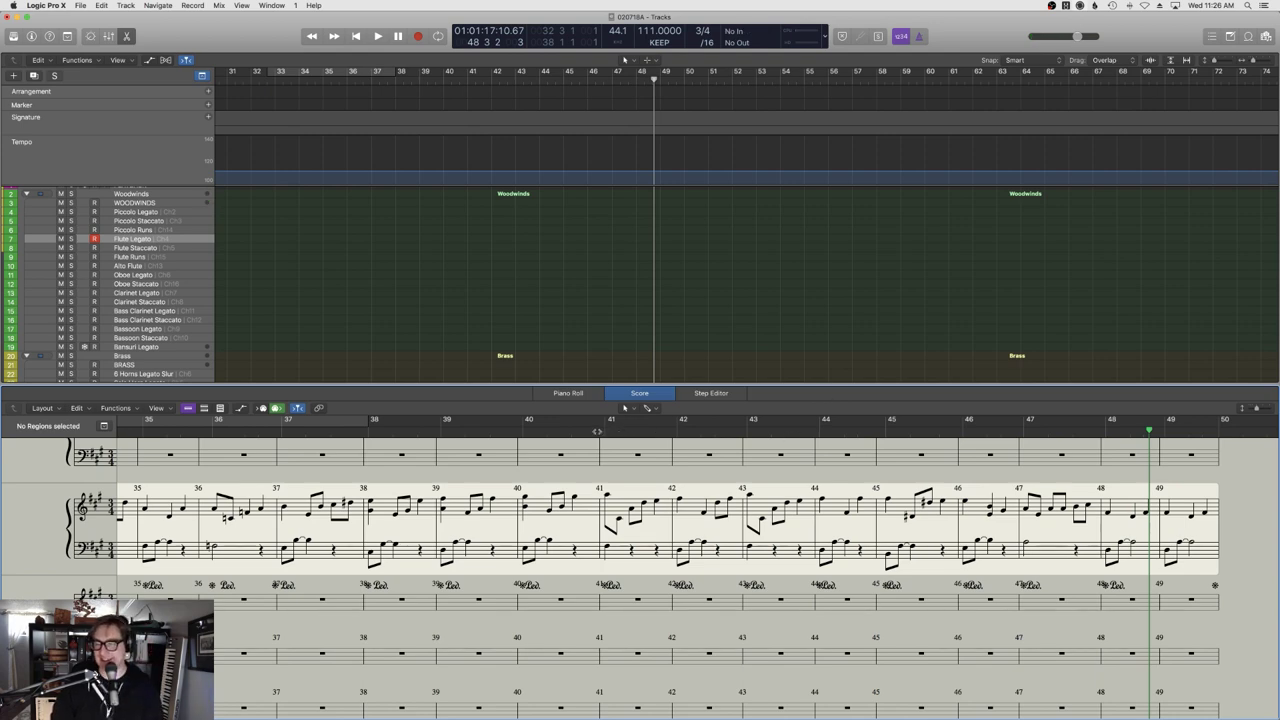
{"action": "key", "text": "space"}
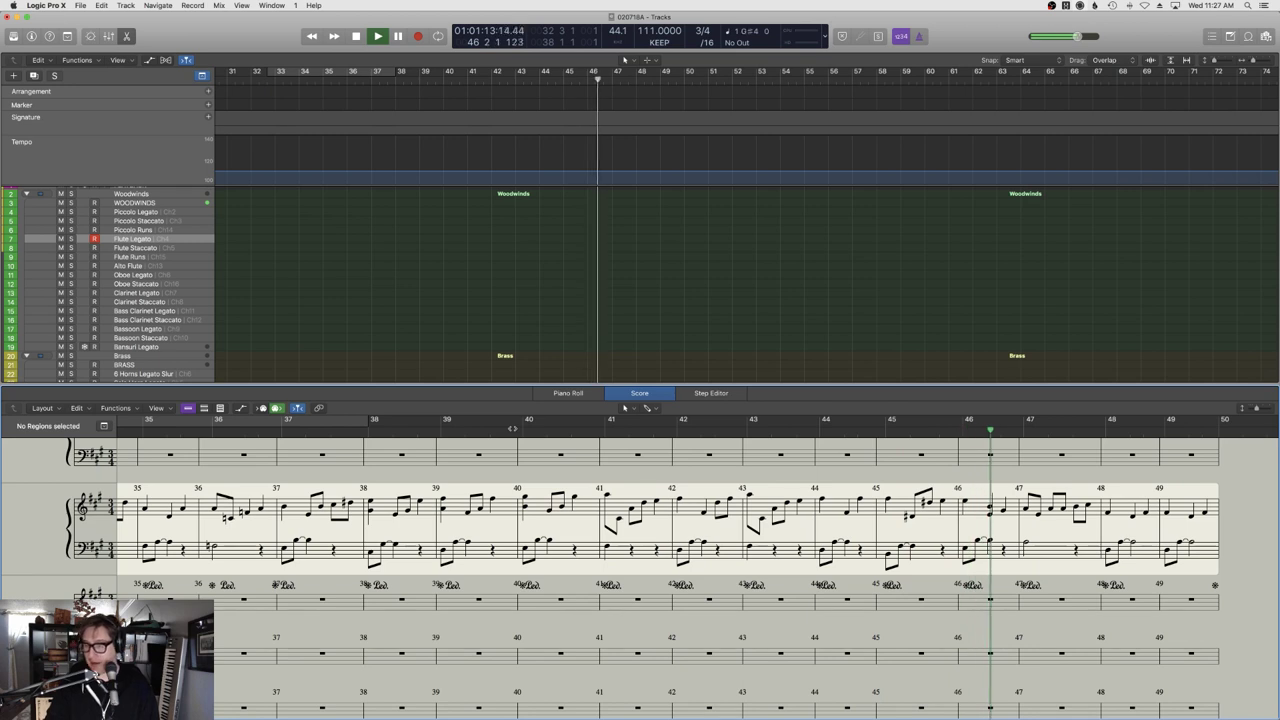
Try a Flute Legato take from bar 43 and undo the recording.
{"action": "left_click", "coordinate": [753, 432]}
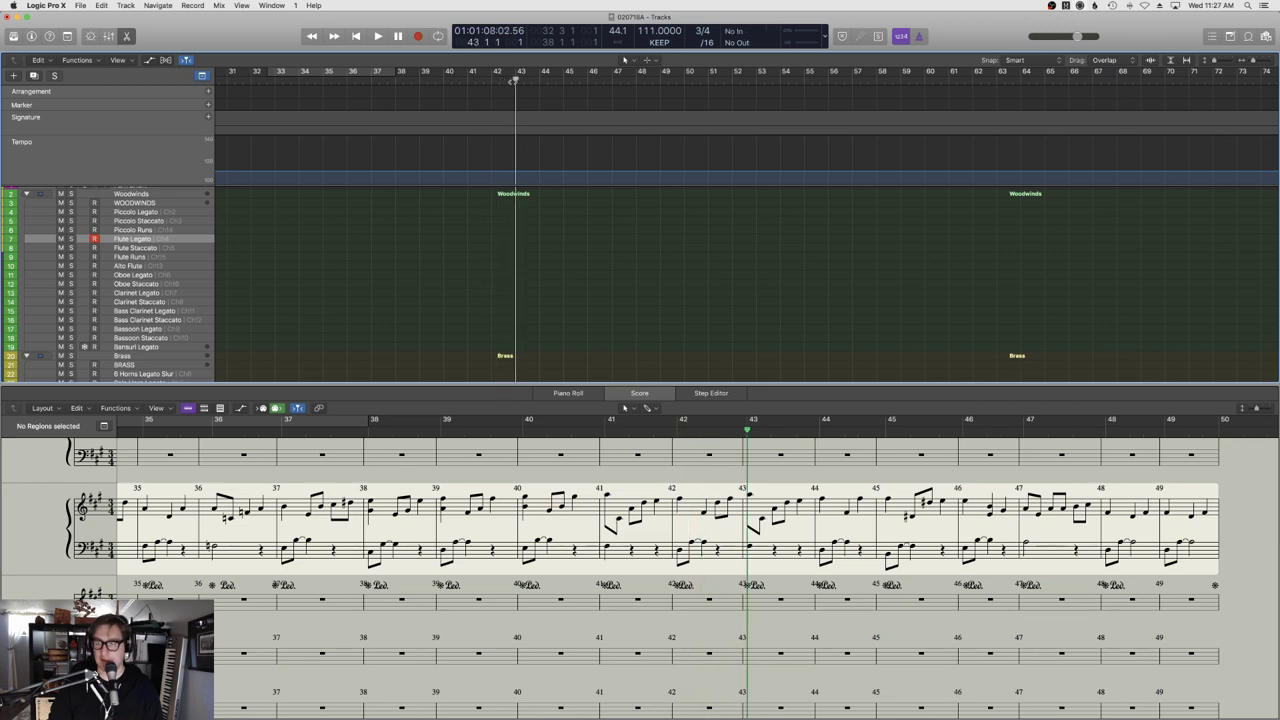
{"action": "double_click", "coordinate": [514, 80]}
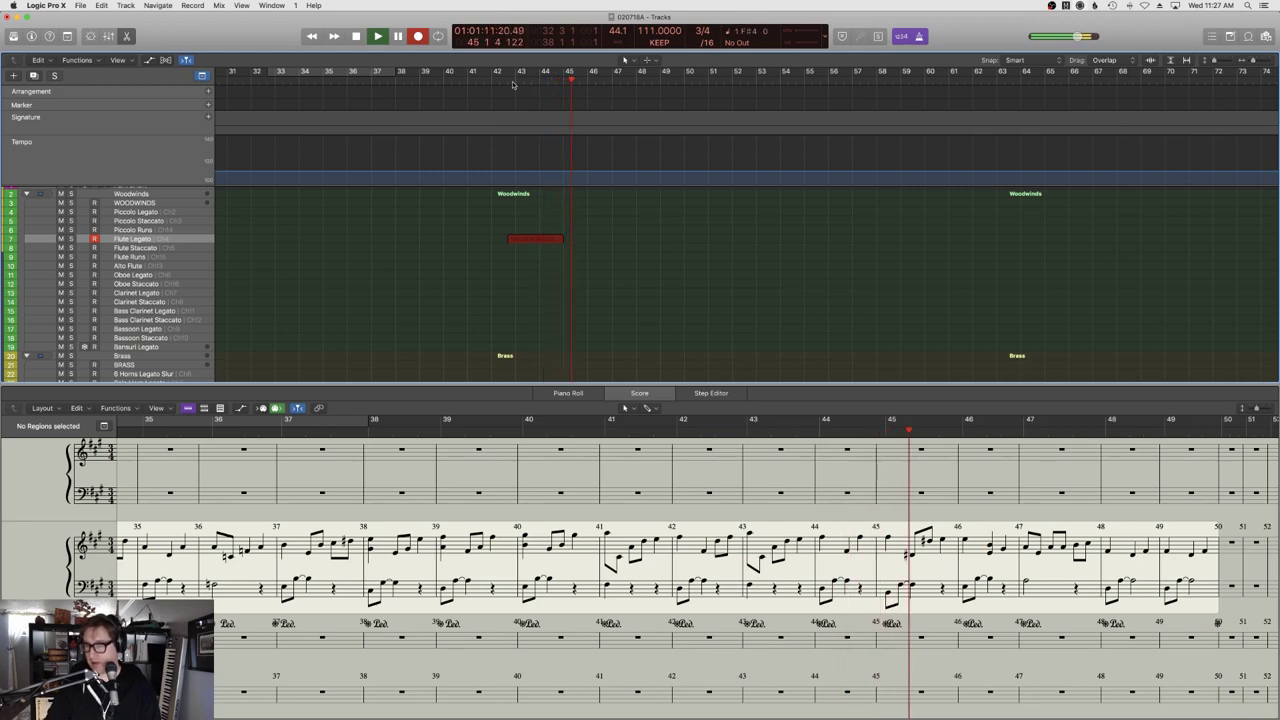
{"action": "key", "text": "space"}
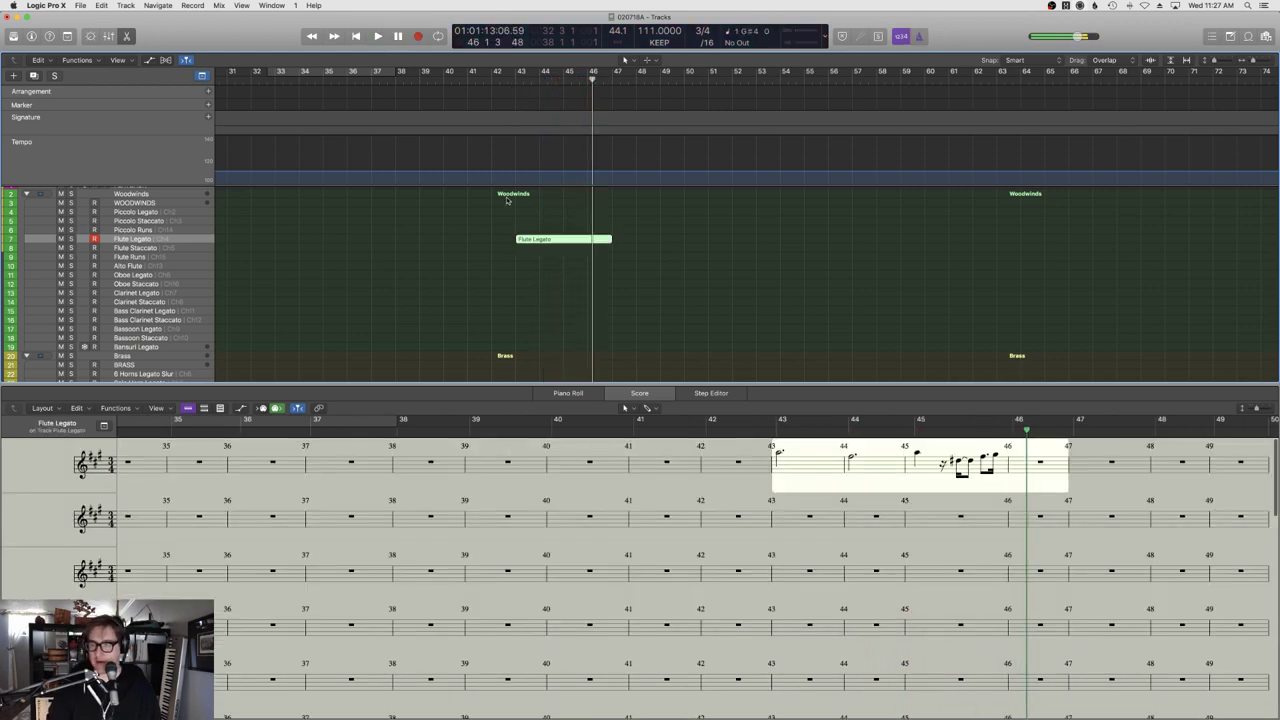
{"action": "key", "text": "super+z"}
Try a Flute Legato take from bar 42 and move the short recorded region one bar earlier to bar 40.
{"action": "left_click", "coordinate": [498, 85]}
{"action": "key", "text": "r"}
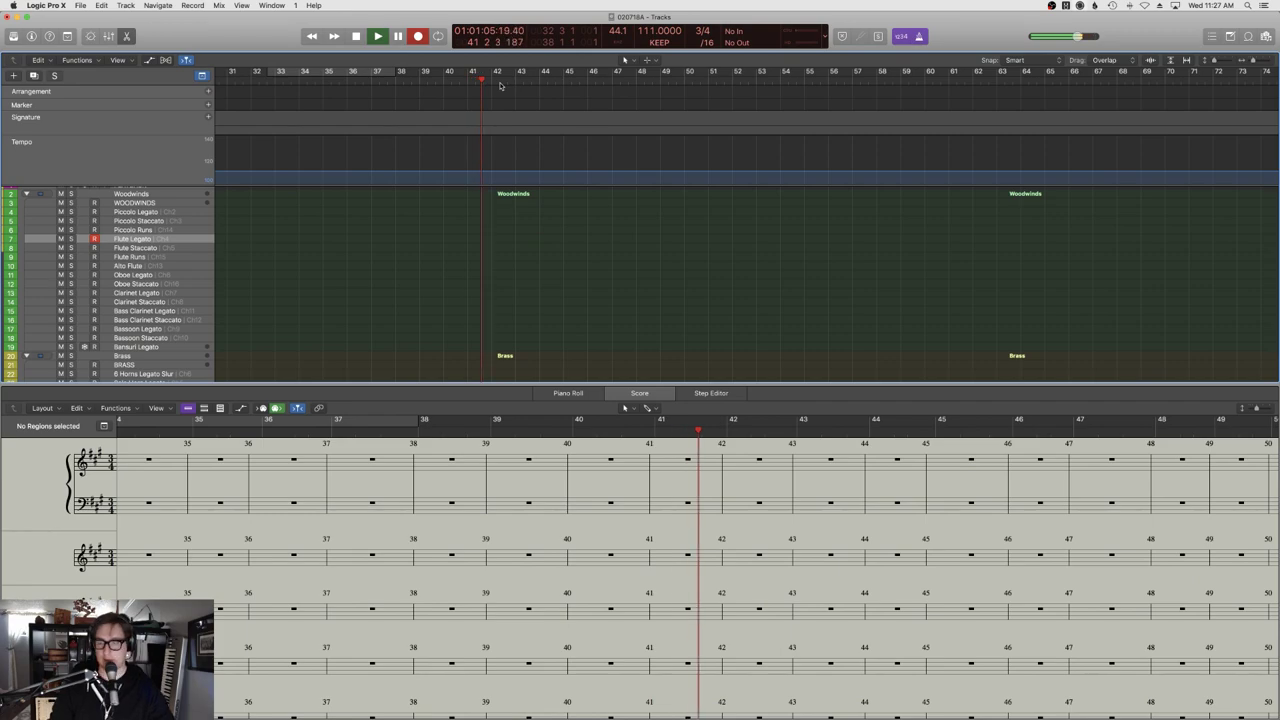
{"action": "key", "text": "space"}
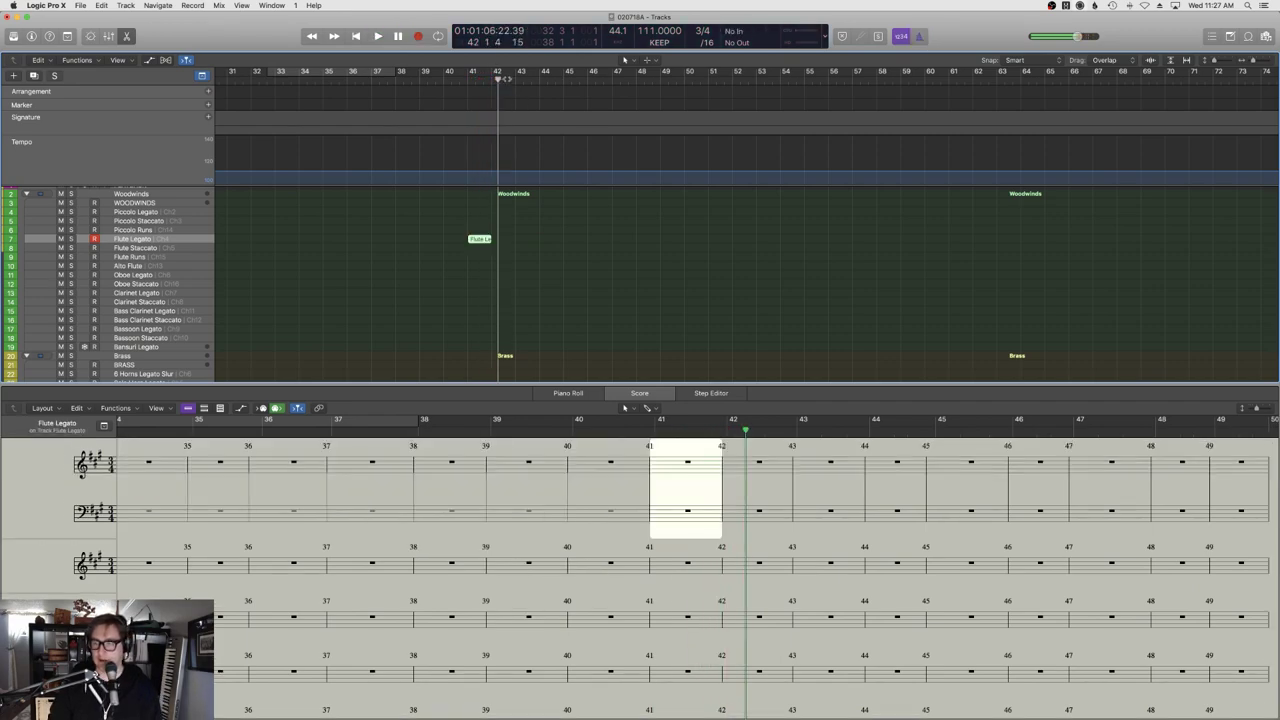
{"action": "scroll", "coordinate": [726, 484], "scroll_direction": "down", "scroll_amount": 5}
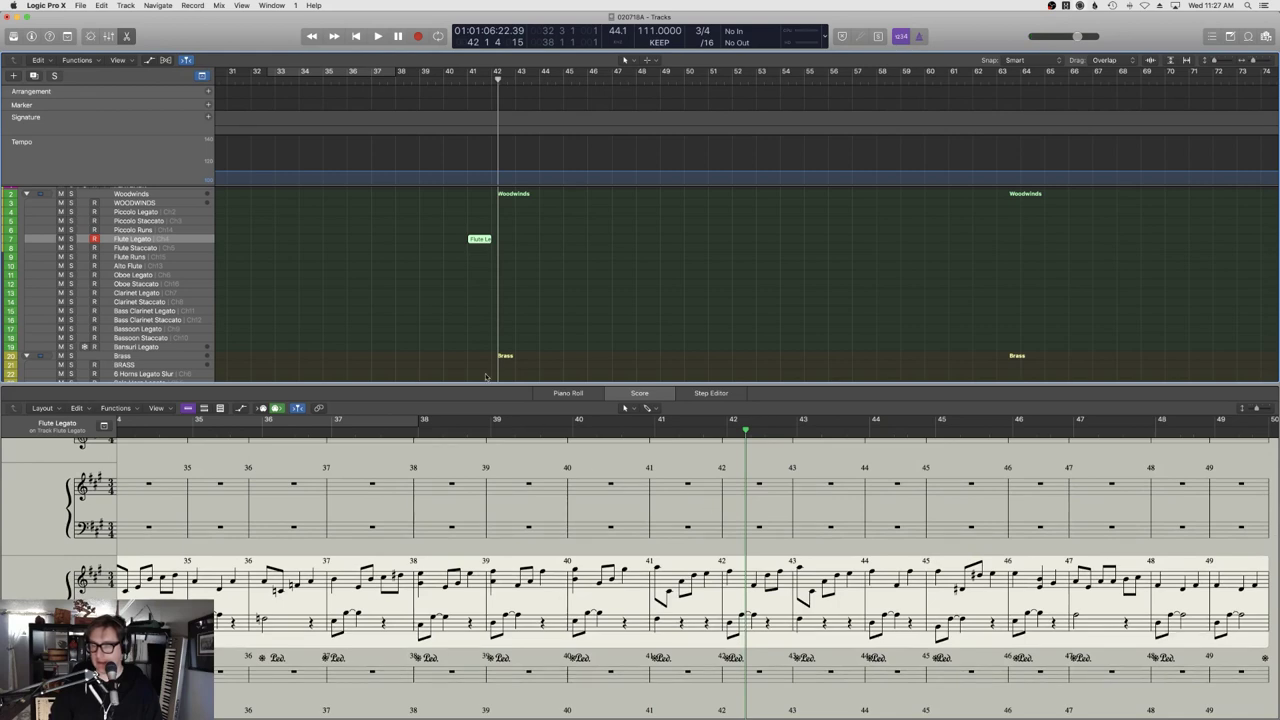
{"action": "left_click_drag", "start_coordinate": [464, 243], "coordinate": [458, 243]}
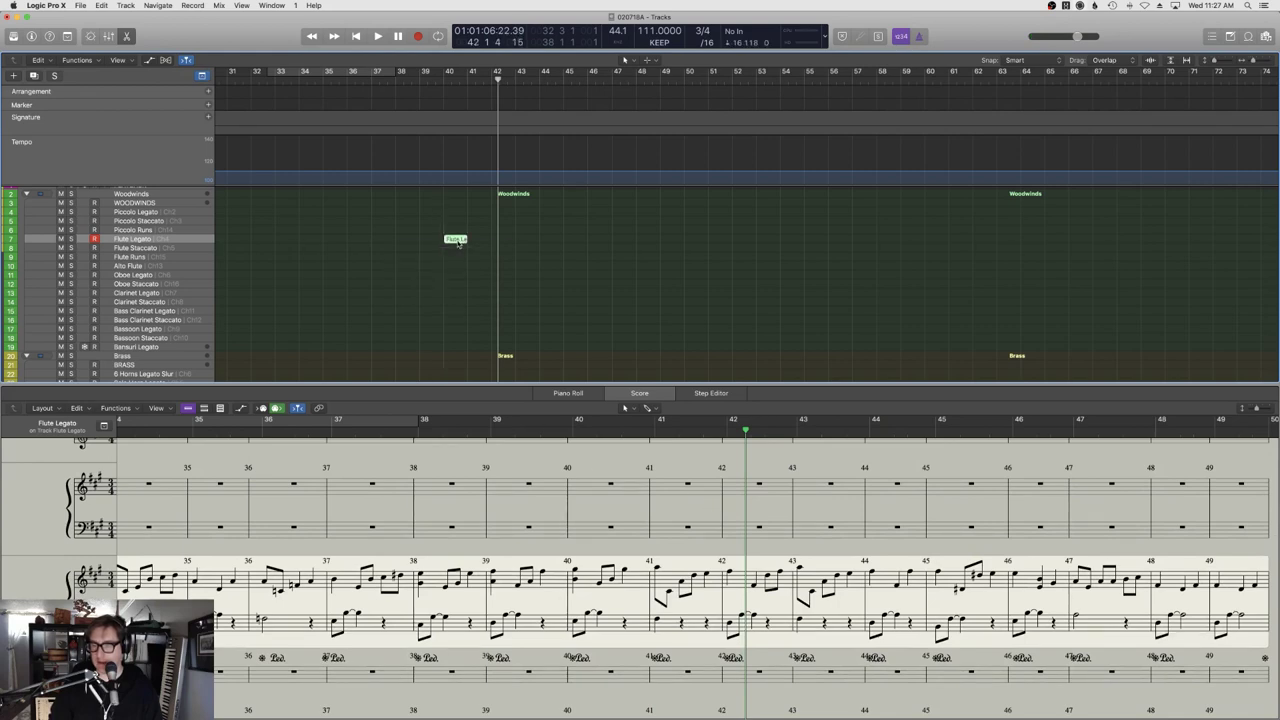
Record the Flute Legato melody from bar 41 to bar 50 and delete the leftover short region at bar 40.
{"action": "left_click", "coordinate": [477, 83]}
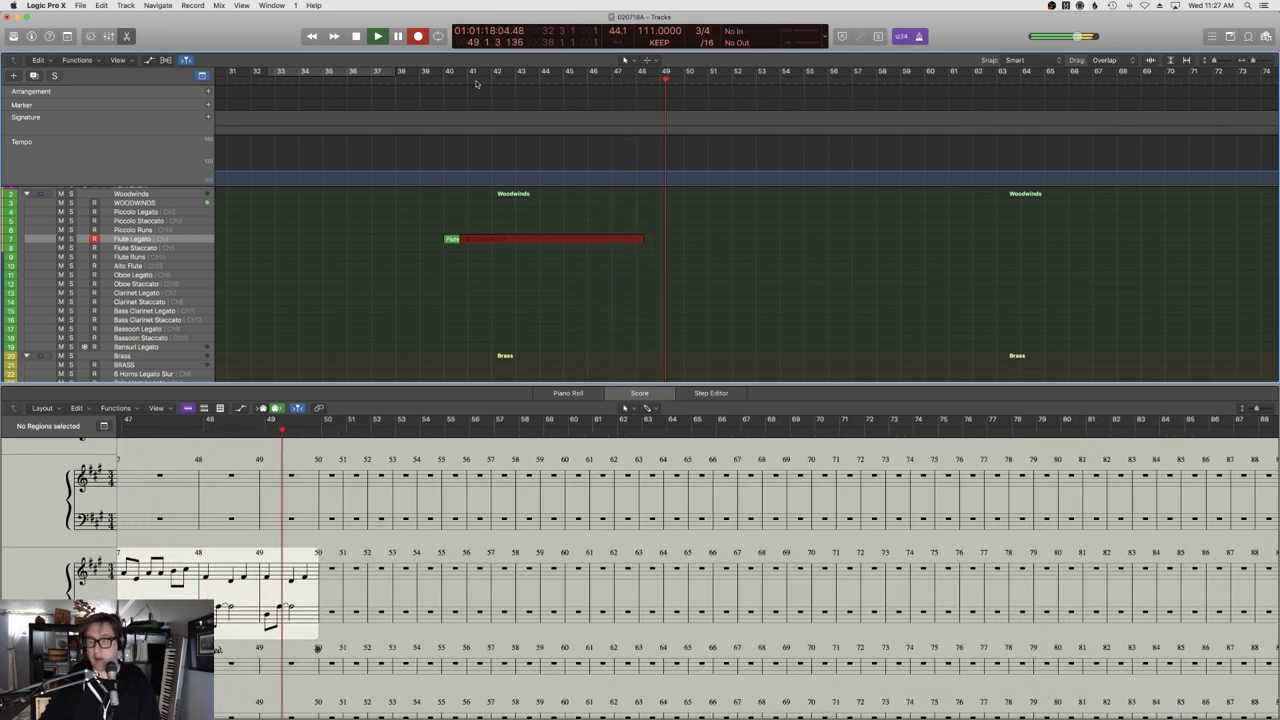
{"action": "key", "text": "space"}
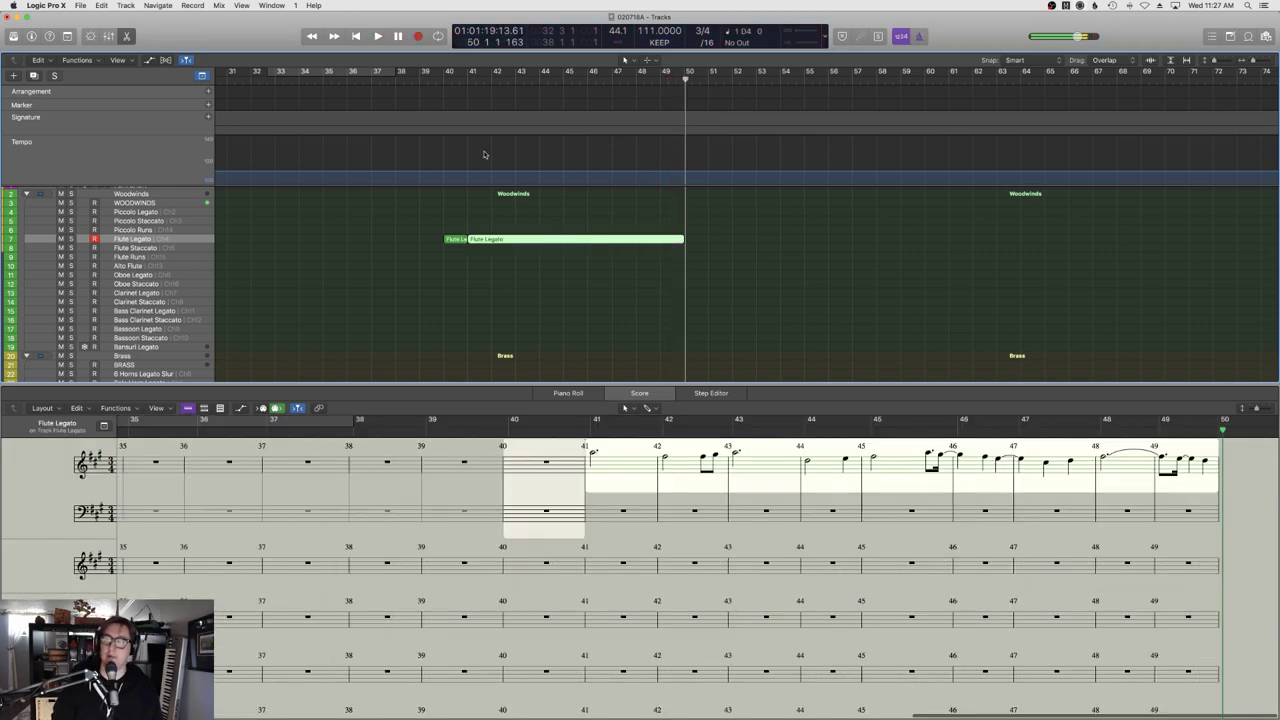
{"action": "left_click", "coordinate": [445, 243]}
{"action": "key", "text": "Delete"}
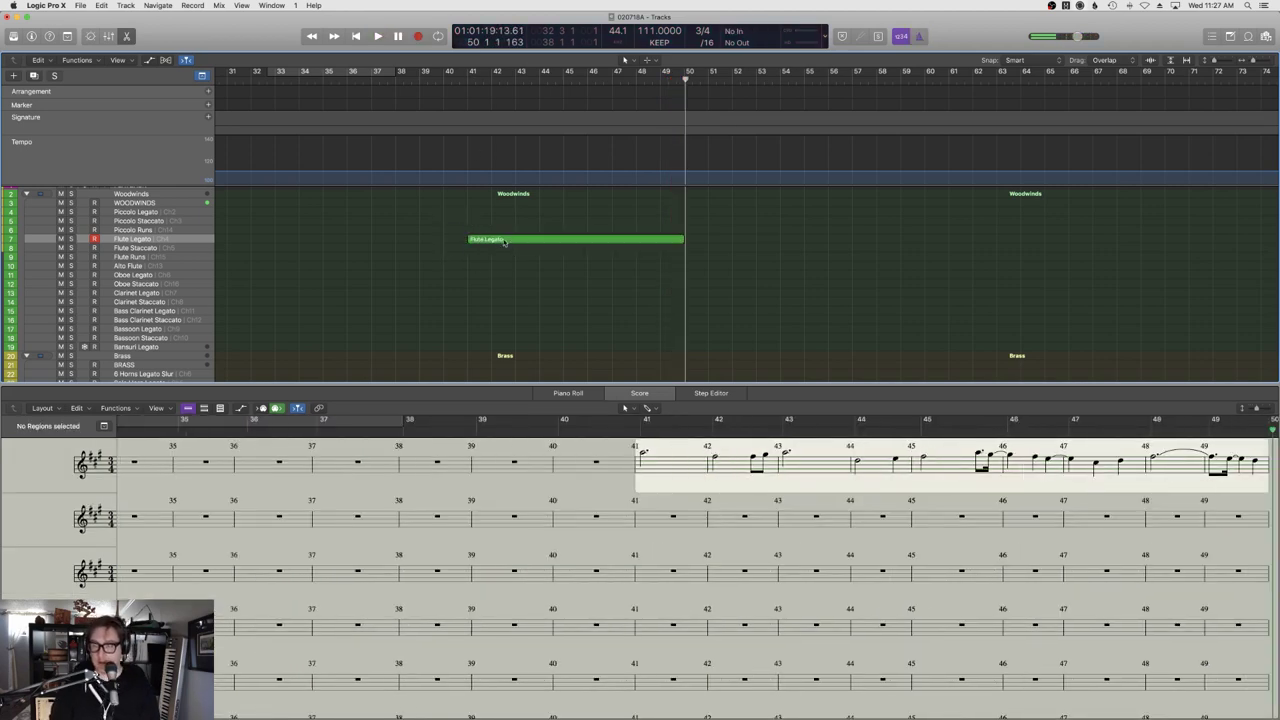
Raise the velocities of all notes in the Flute Legato region with the Piano Roll, bringing the velocity value to 88.
{"action": "left_click", "coordinate": [503, 241]}
{"action": "key", "text": "n"}
{"action": "key", "text": "n"}
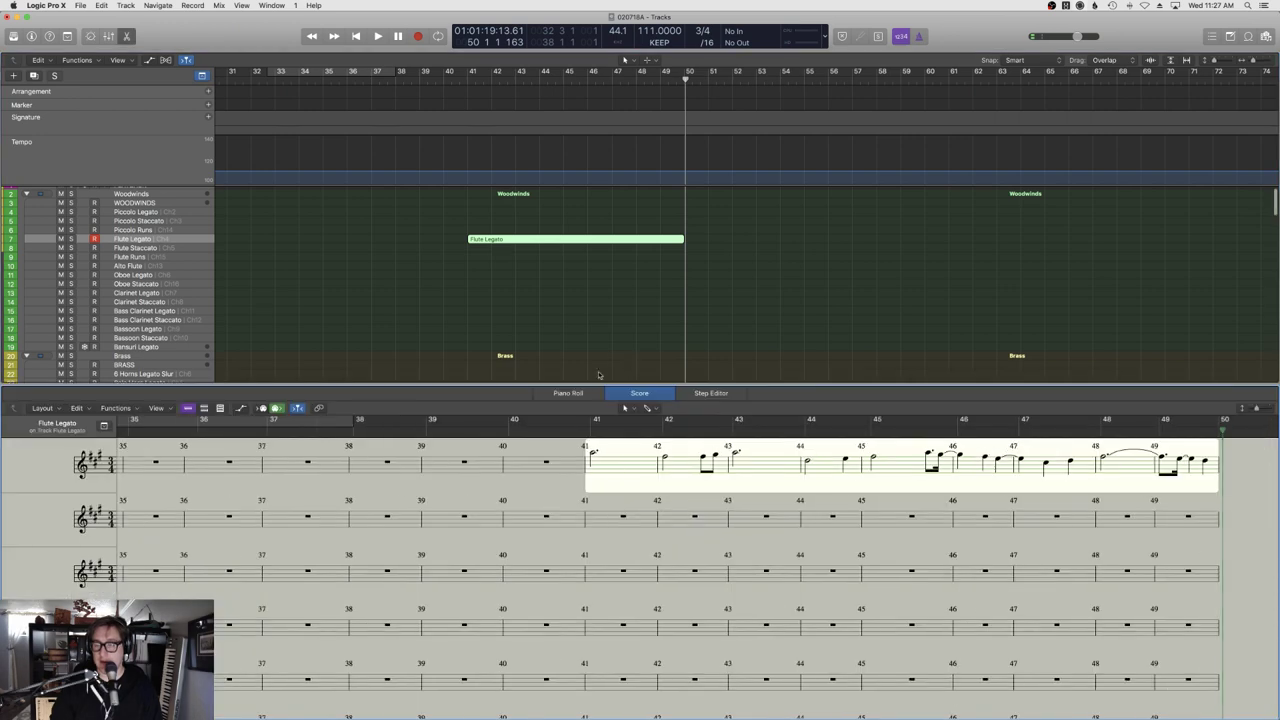
{"action": "left_click", "coordinate": [568, 393]}
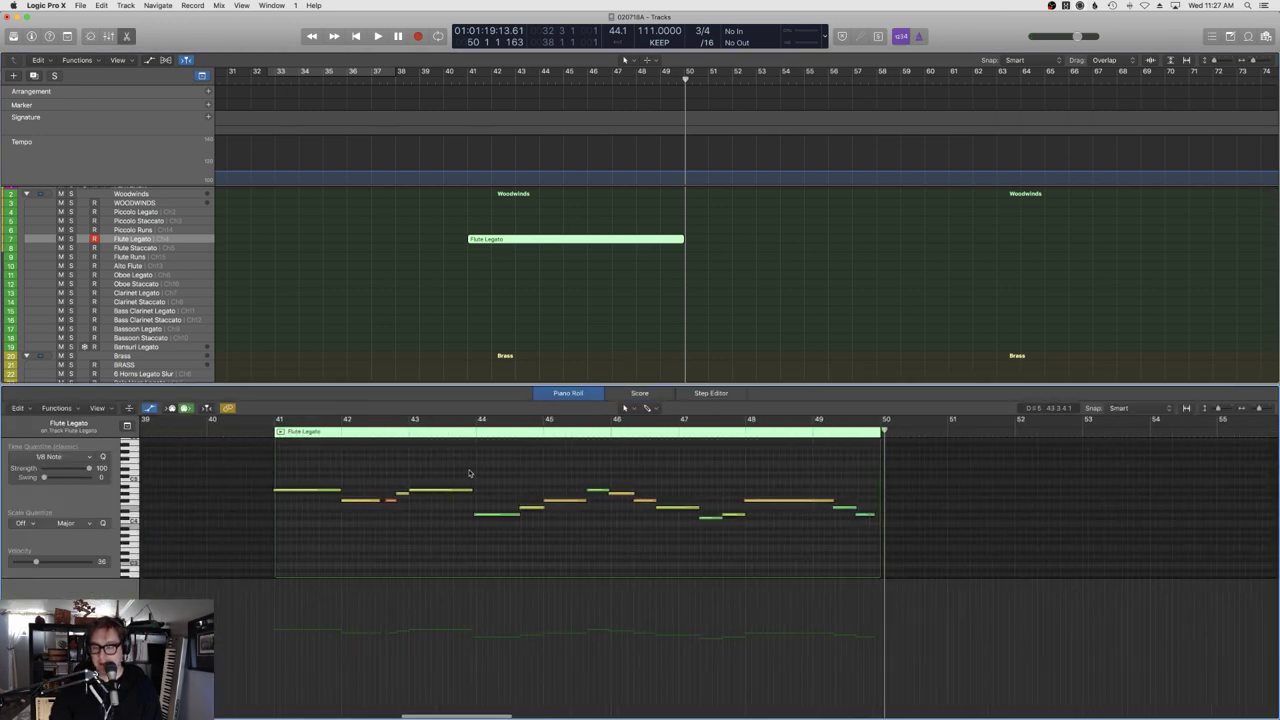
{"action": "left_click", "coordinate": [72, 541]}
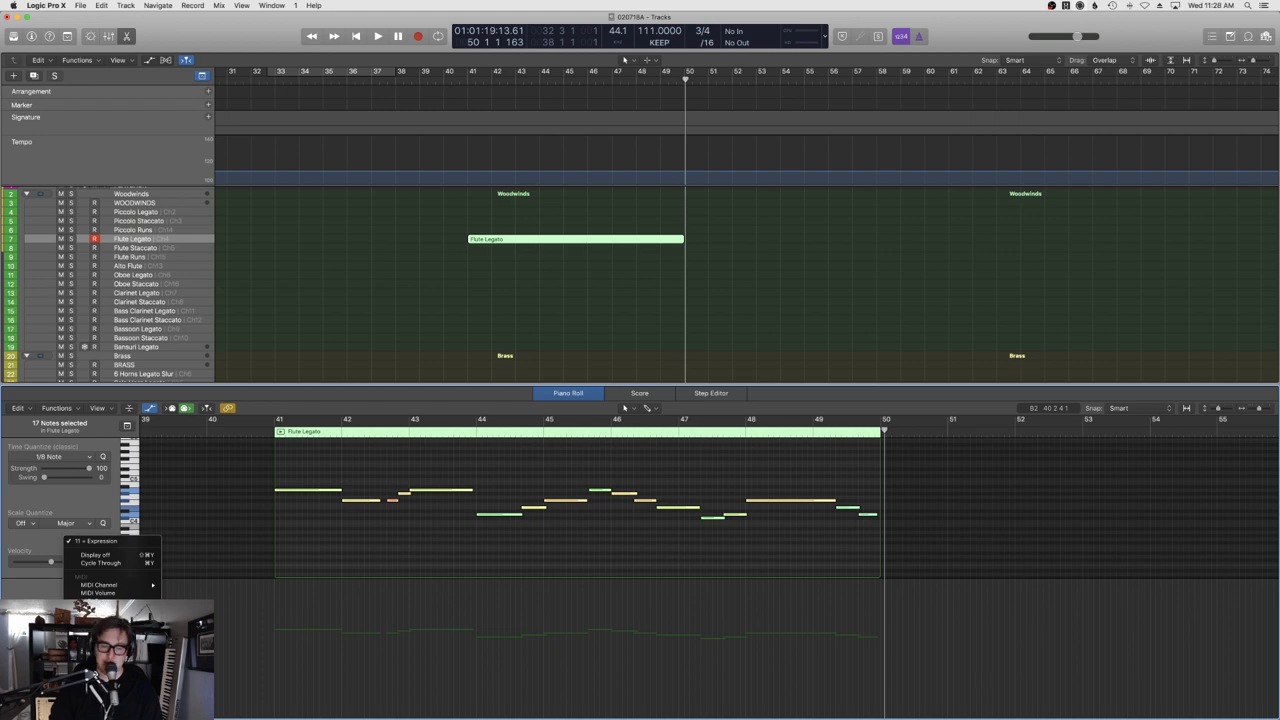
{"action": "left_click", "coordinate": [100, 570]}
{"action": "left_click_drag", "start_coordinate": [478, 646], "coordinate": [478, 607]}
{"action": "left_click", "coordinate": [478, 611]}
{"action": "left_click", "coordinate": [100, 594]}
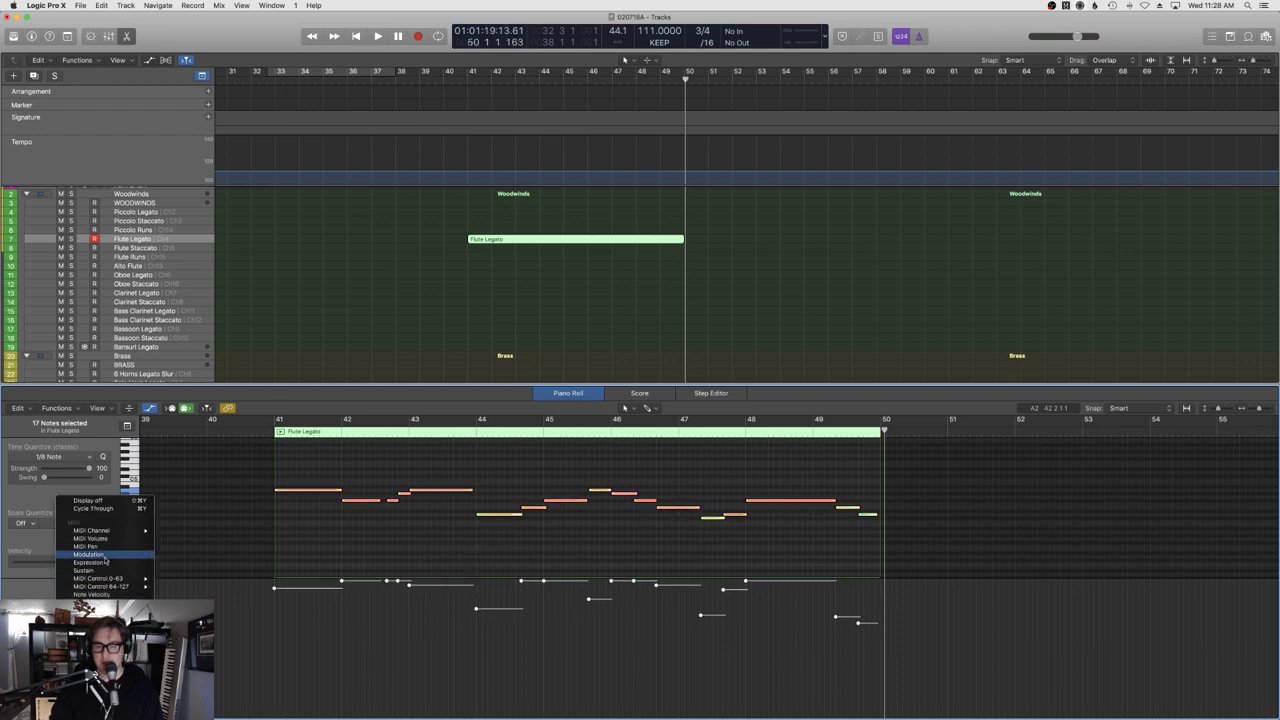
{"action": "left_click", "coordinate": [100, 554]}
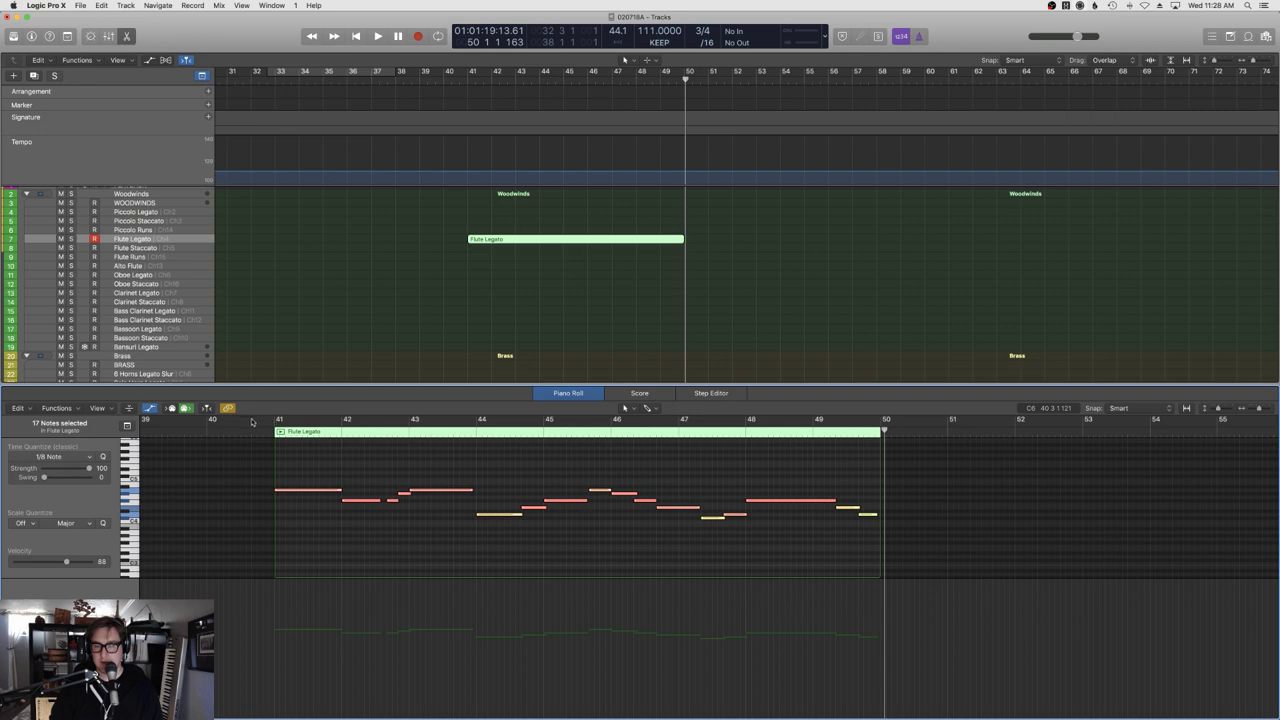
Cycle the flute passage from late bar 40 to bar 50, solo the WOODWINDS track and play the Flute Legato region.
{"action": "left_click_drag", "start_coordinate": [252, 422], "coordinate": [905, 445]}
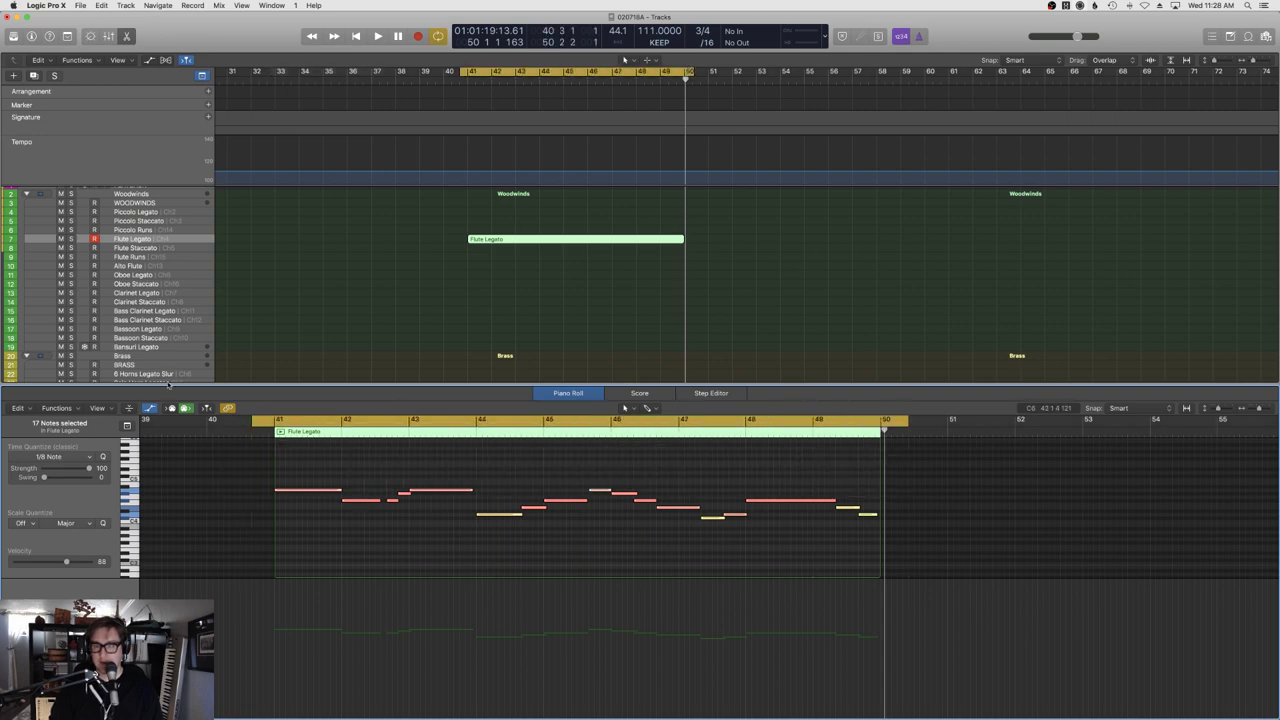
{"action": "scroll", "coordinate": [373, 302], "scroll_direction": "up", "scroll_amount": 1}
{"action": "left_click", "coordinate": [373, 302]}
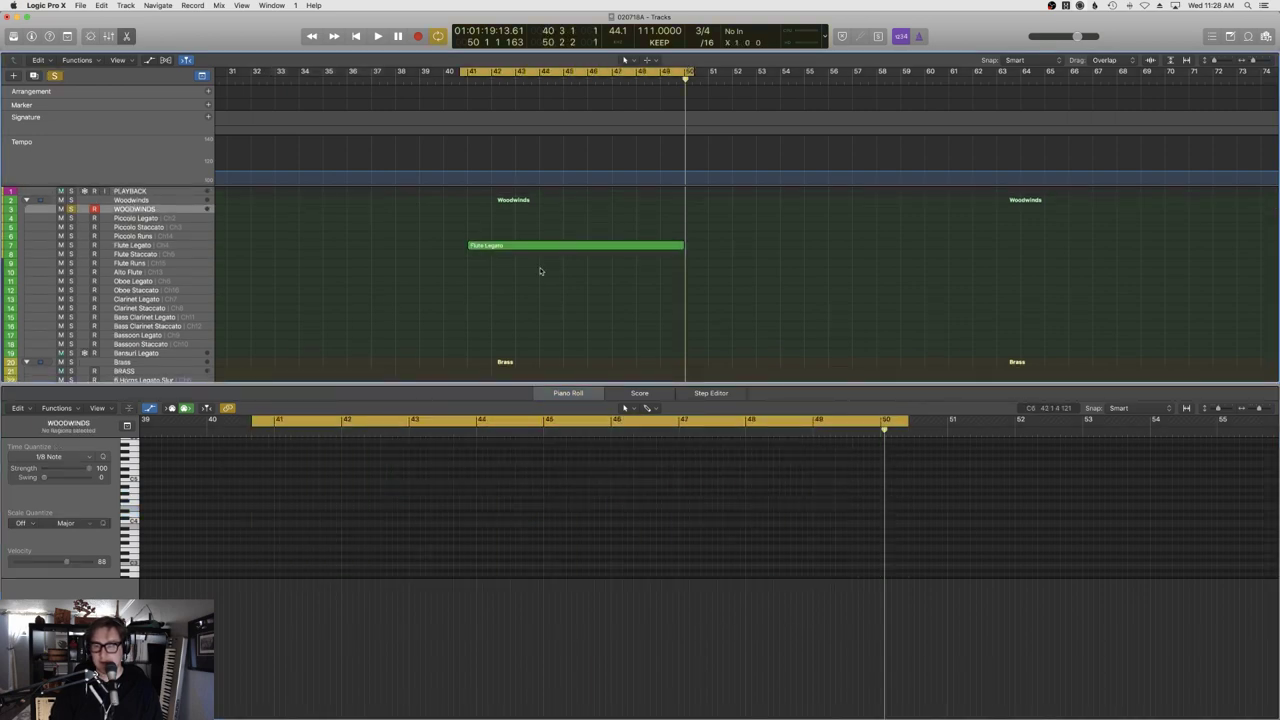
{"action": "left_click", "coordinate": [535, 247]}
{"action": "key", "text": "space"}
Draw an Expression curve for the Flute Legato region: 57 at bar 41, 85 at 43, 76 at 46, 94 at 48, falling by bar 50.
{"action": "left_click", "coordinate": [70, 560]}
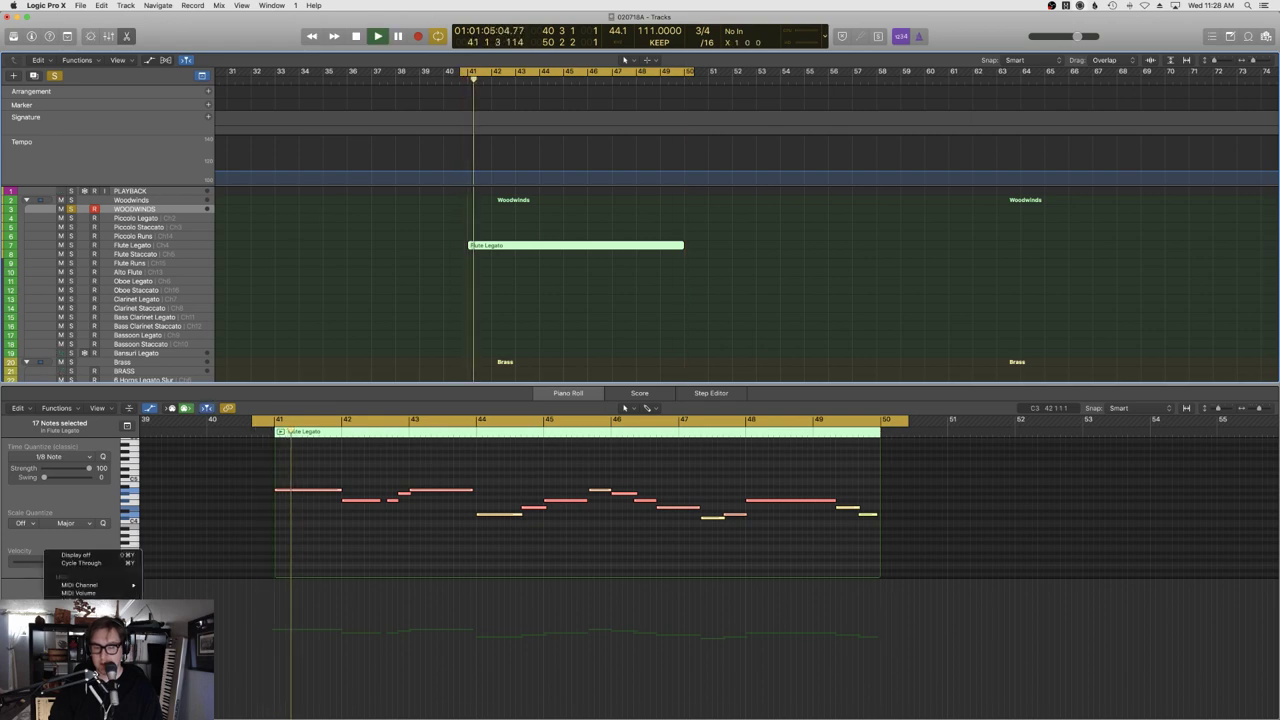
{"action": "left_click", "coordinate": [345, 636]}
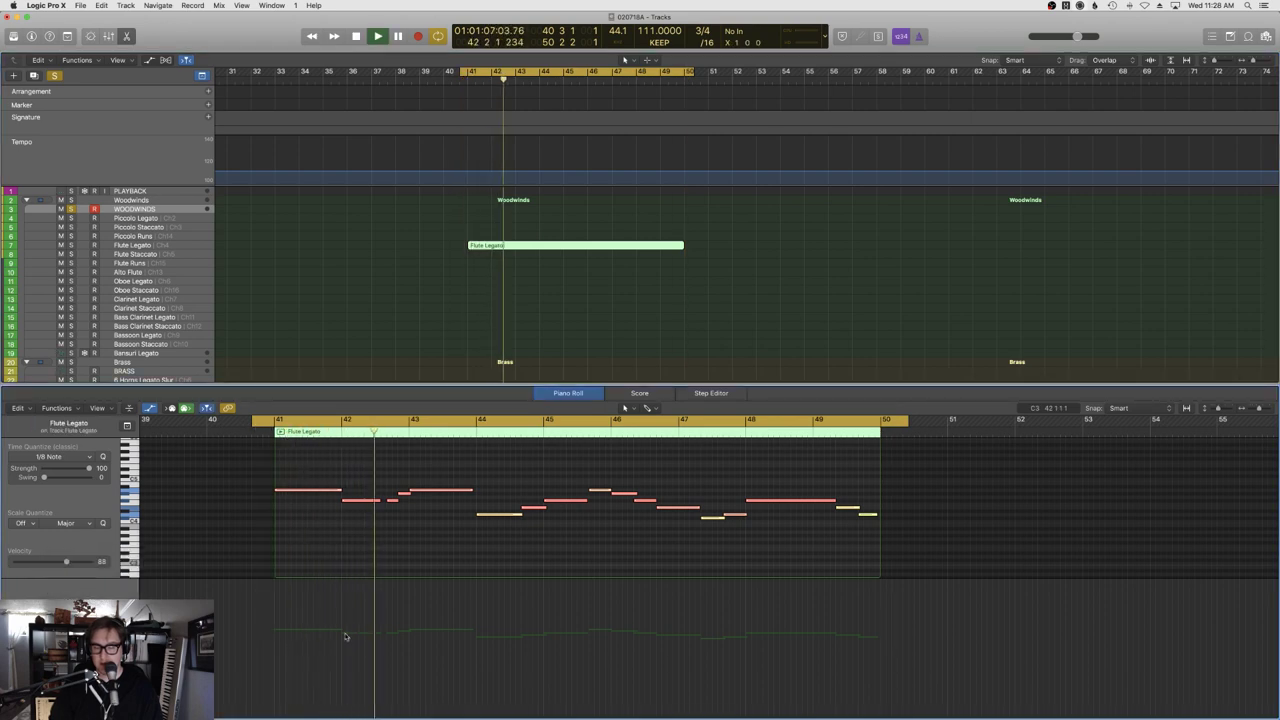
{"action": "left_click_drag", "start_coordinate": [345, 636], "coordinate": [417, 626]}
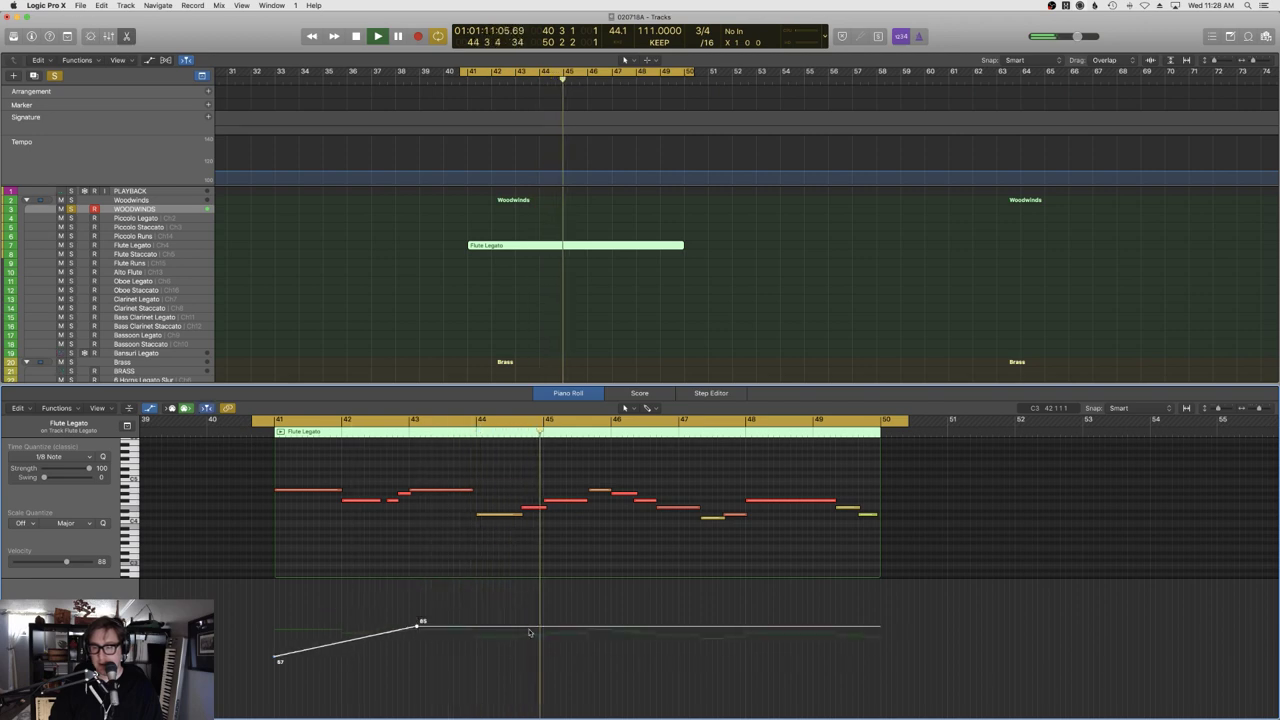
{"action": "left_click_drag", "start_coordinate": [531, 626], "coordinate": [632, 635]}
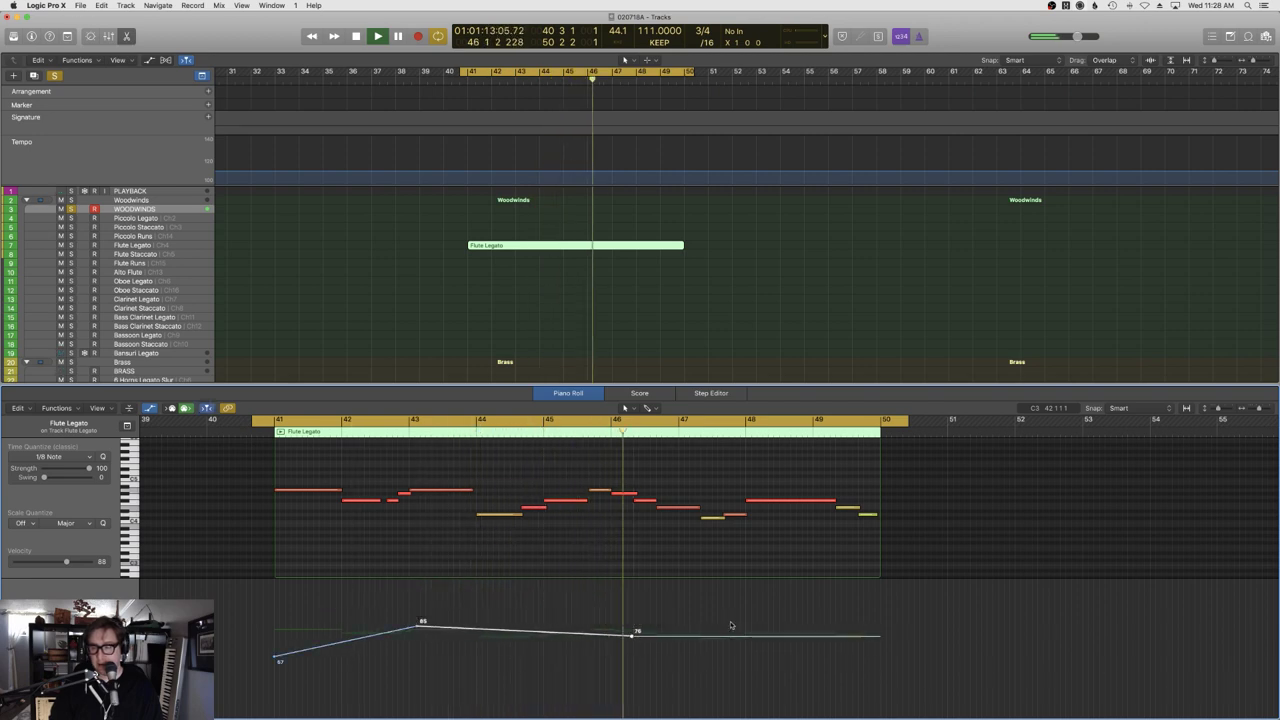
{"action": "left_click_drag", "start_coordinate": [745, 635], "coordinate": [879, 646]}
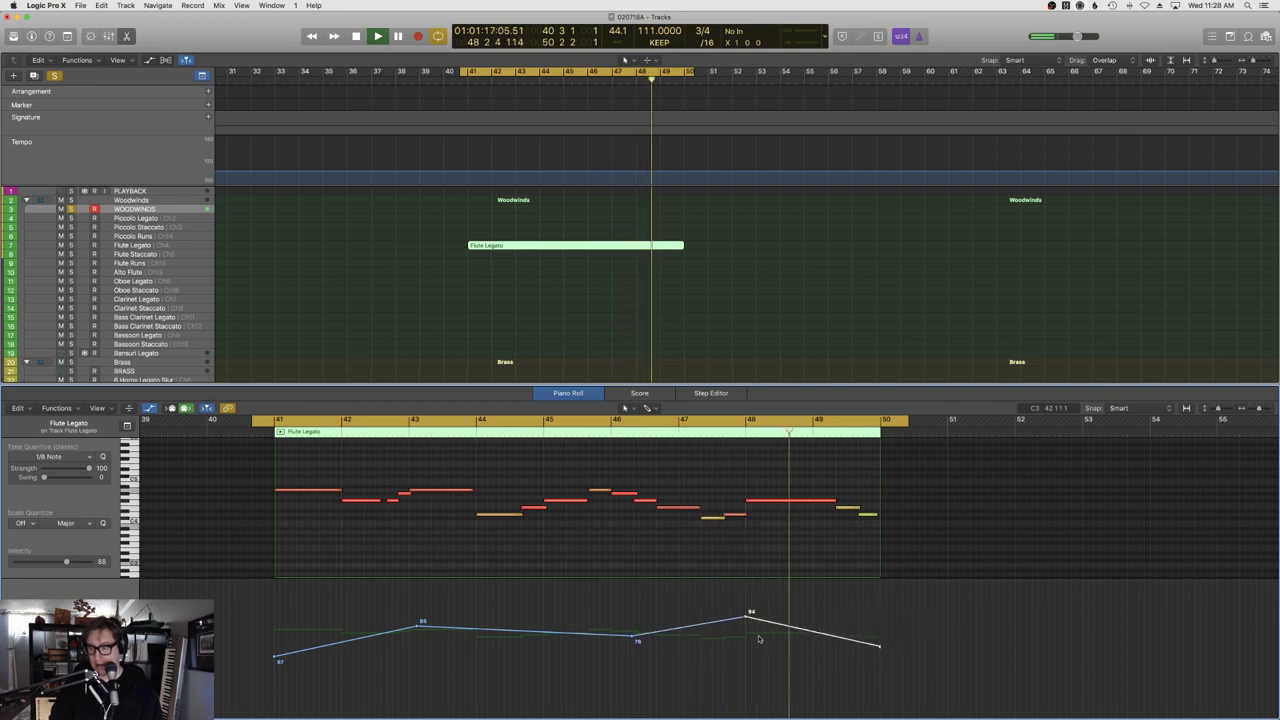
Draw Modulation points for the Flute Legato region: 39 at bar 41, a slight rise, 40 at bar 45, a peak at 48, falling by bar 50.
{"action": "left_click", "coordinate": [87, 565]}
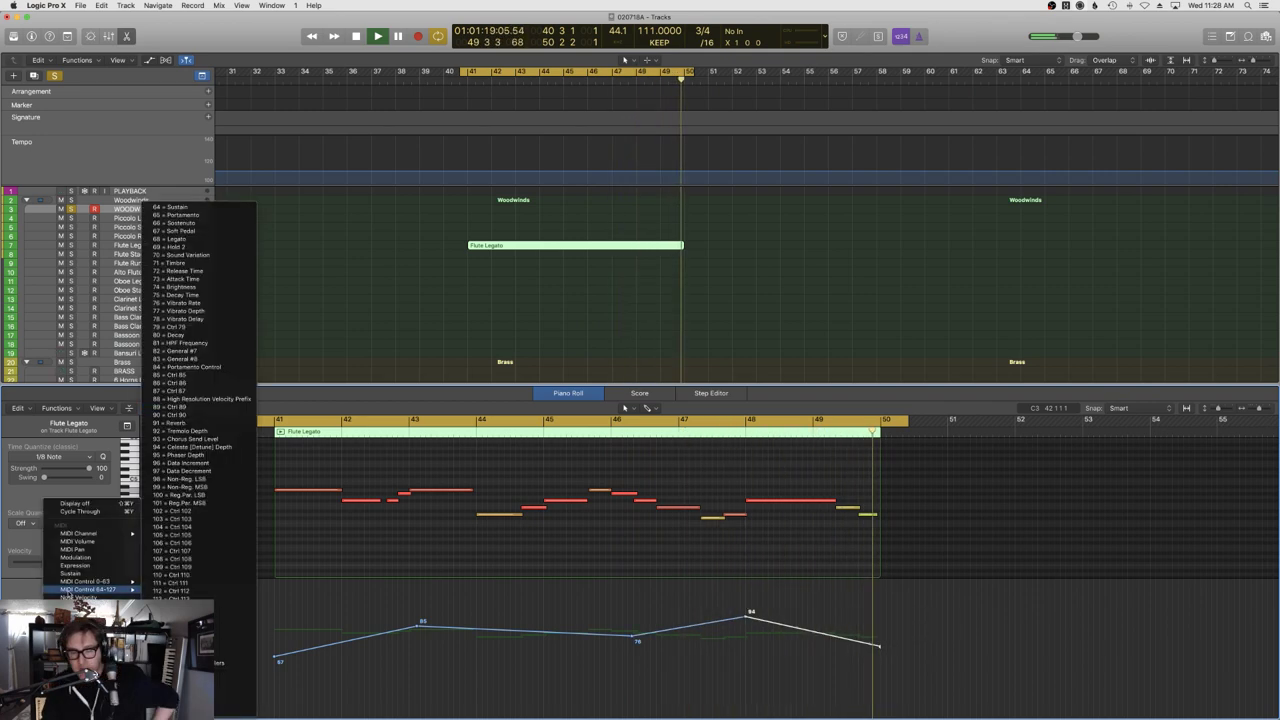
{"action": "left_click", "coordinate": [86, 558]}
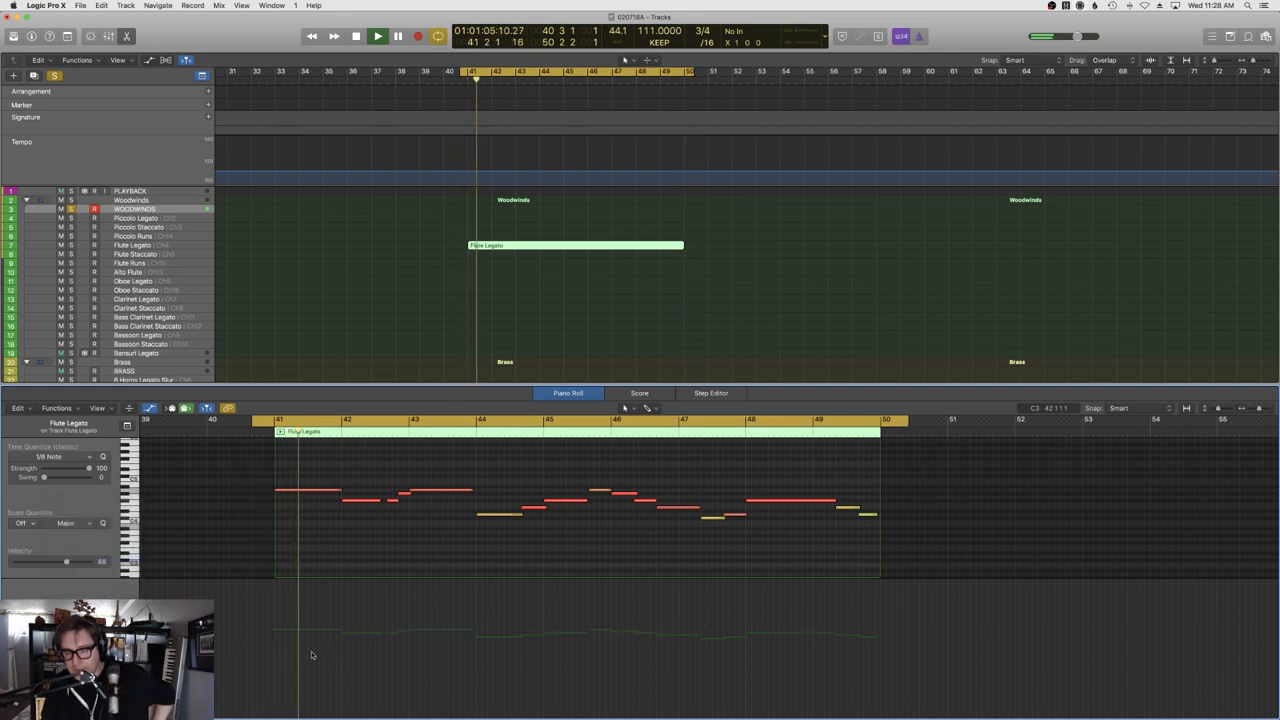
{"action": "left_click_drag", "start_coordinate": [264, 669], "coordinate": [272, 675]}
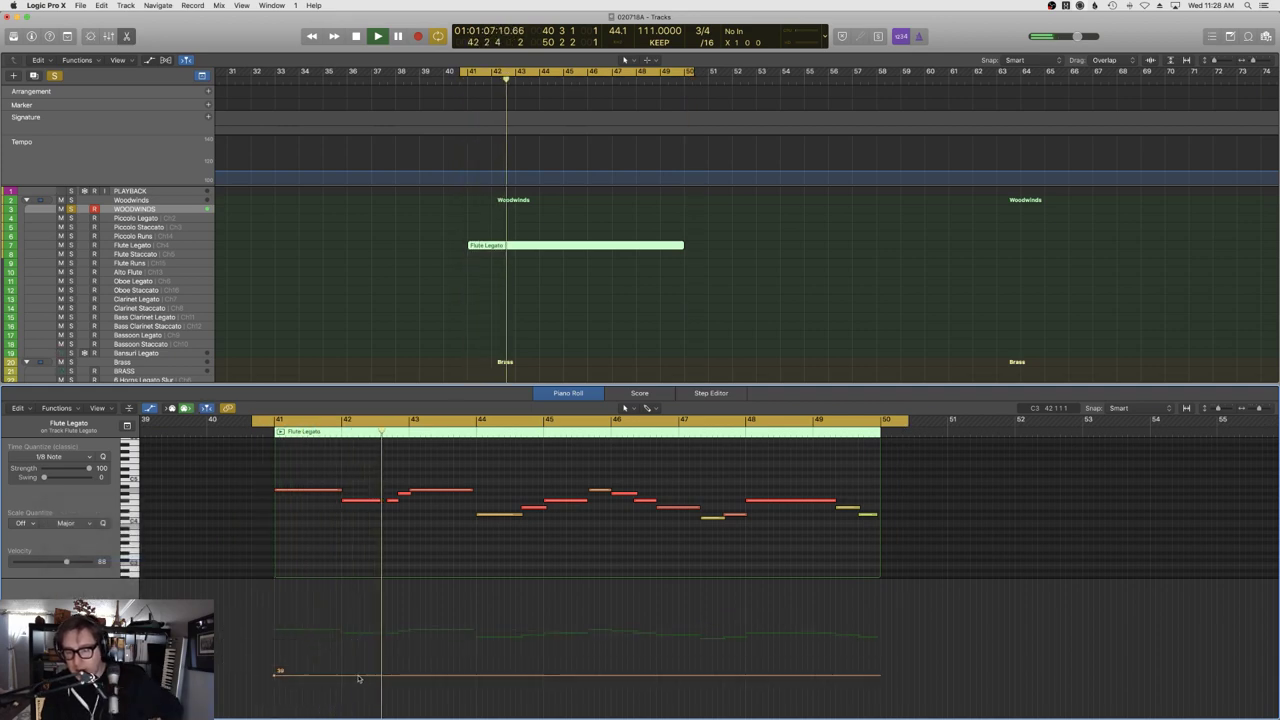
{"action": "left_click_drag", "start_coordinate": [358, 675], "coordinate": [749, 625]}
{"action": "left_click", "coordinate": [599, 676]}
{"action": "left_click_drag", "start_coordinate": [879, 626], "coordinate": [879, 660]}
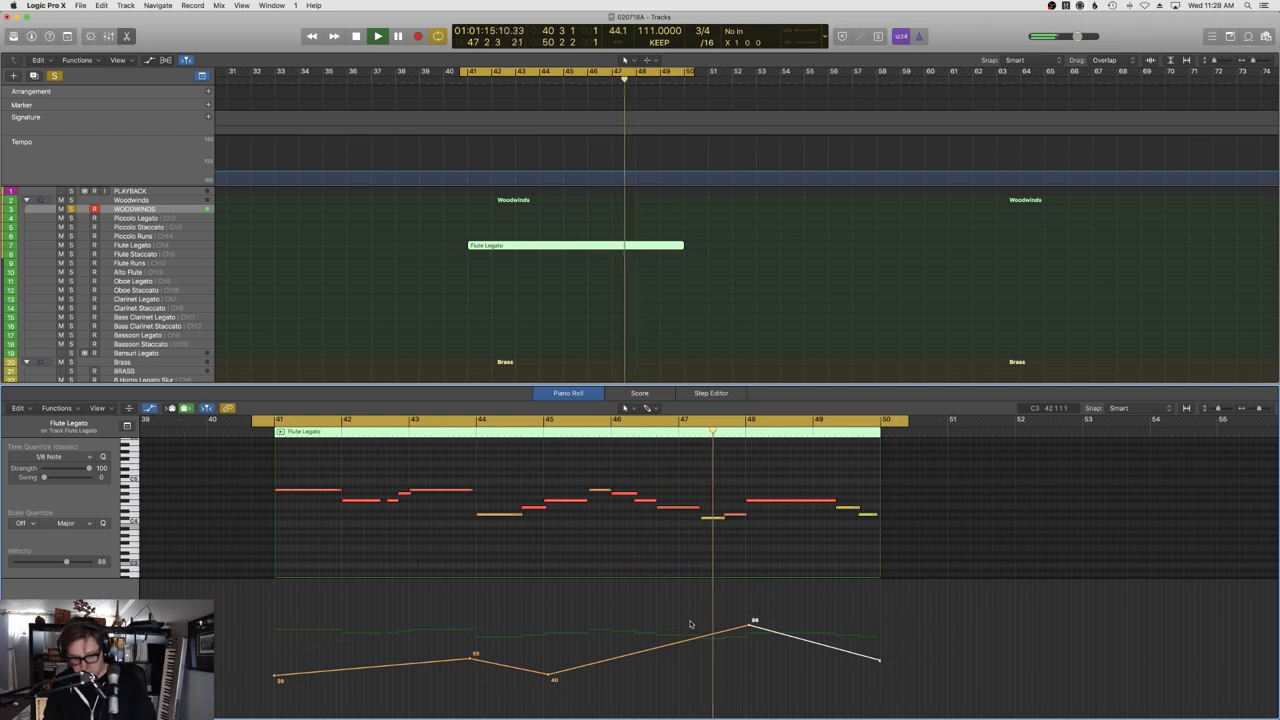
Bend the Flute Legato modulation segments before bar 44, from bar 45 to 48 and after bar 48 into upward-bowed curves.
{"action": "left_click_drag", "start_coordinate": [650, 650], "coordinate": [662, 598]}
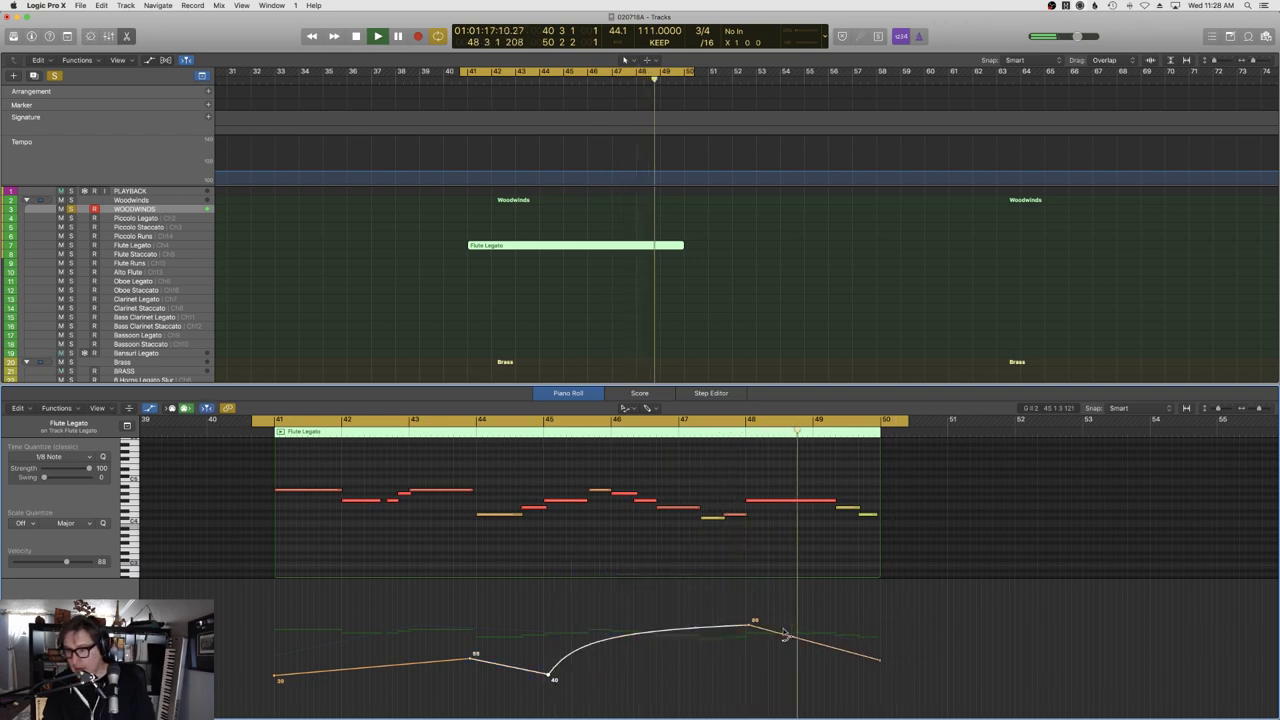
{"action": "left_click_drag", "start_coordinate": [800, 640], "coordinate": [806, 622]}
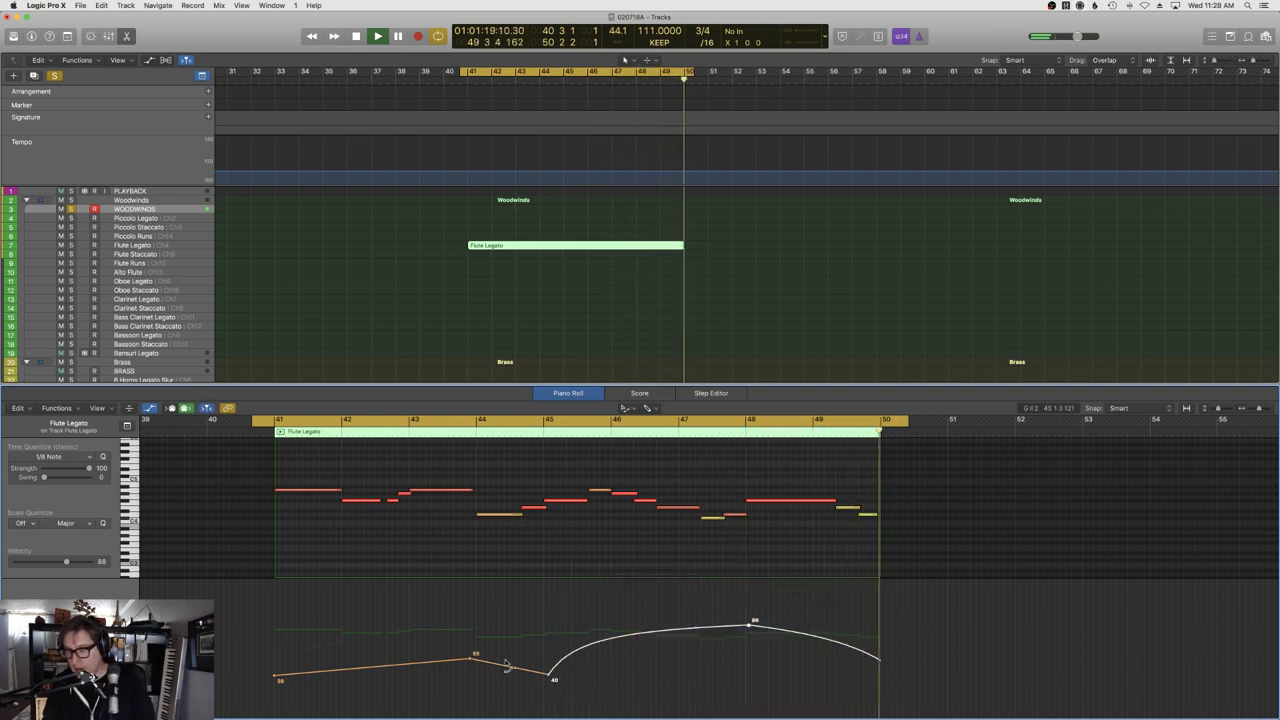
{"action": "left_click_drag", "start_coordinate": [410, 666], "coordinate": [407, 657]}
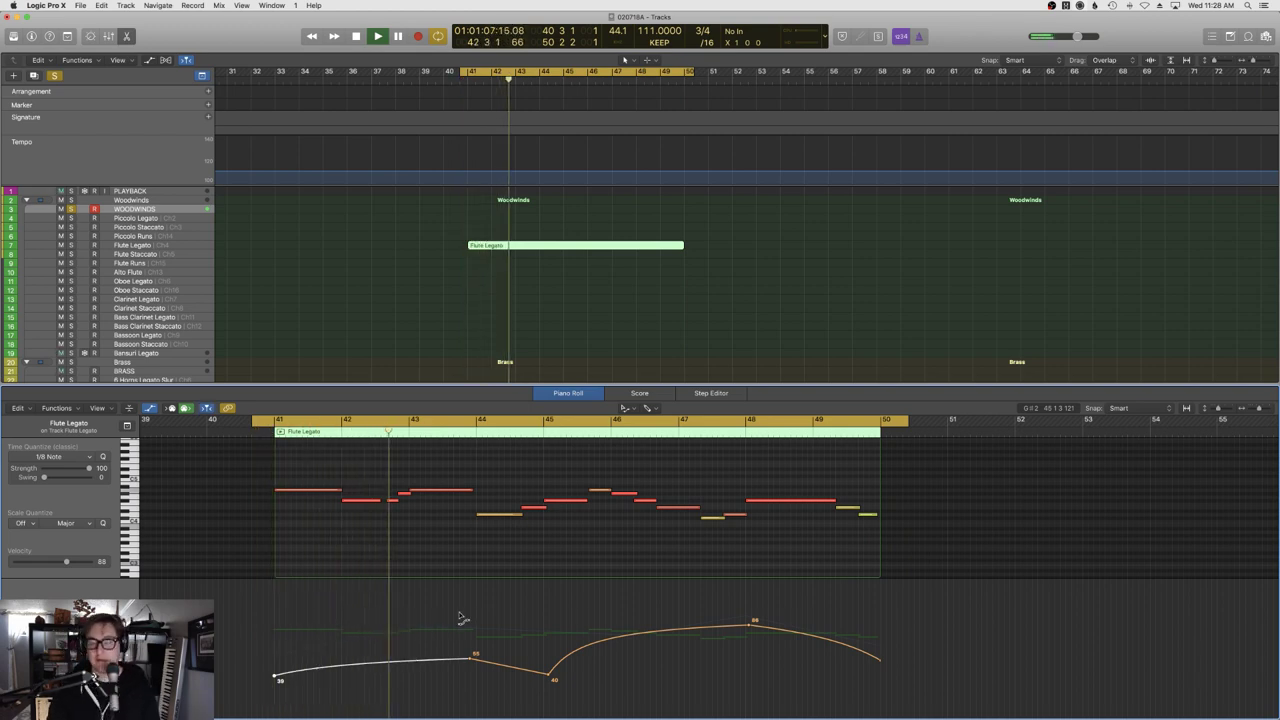
Close the editor, take the WOODWINDS track out of solo and listen to the flute with the full arrangement.
{"action": "key", "text": "p"}
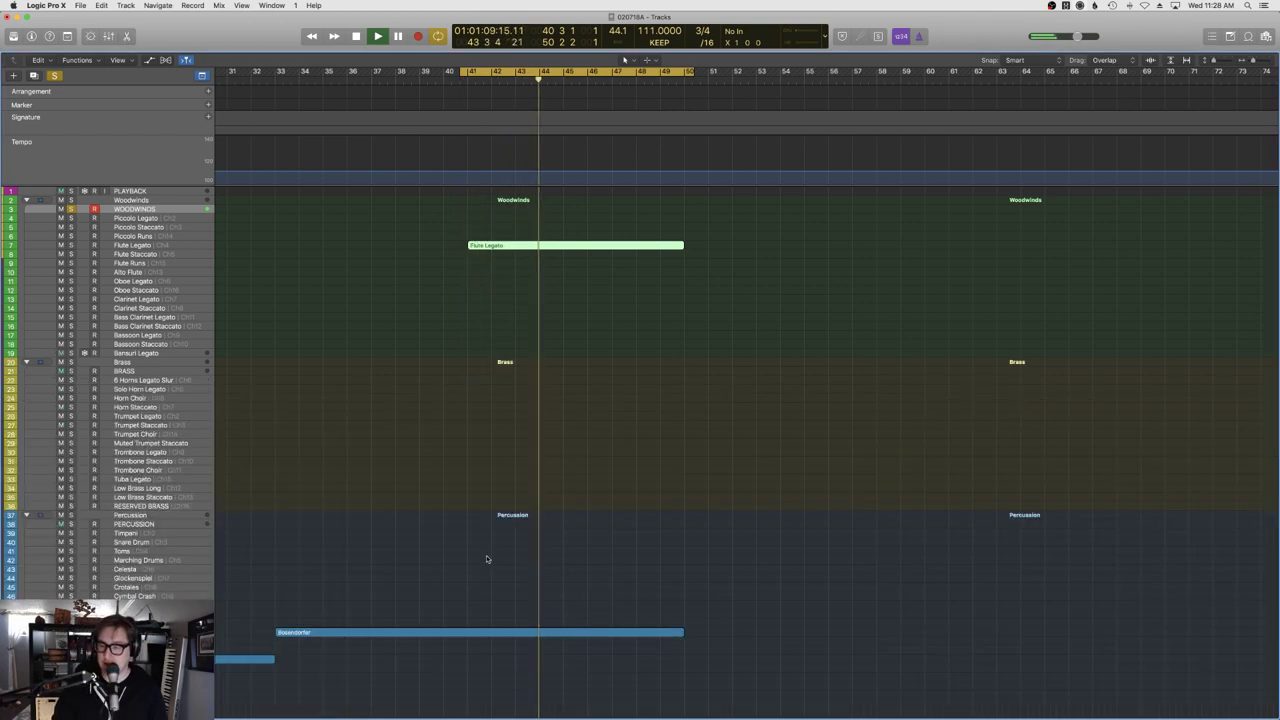
{"action": "left_click", "coordinate": [71, 208]}
{"action": "left_click", "coordinate": [514, 452]}
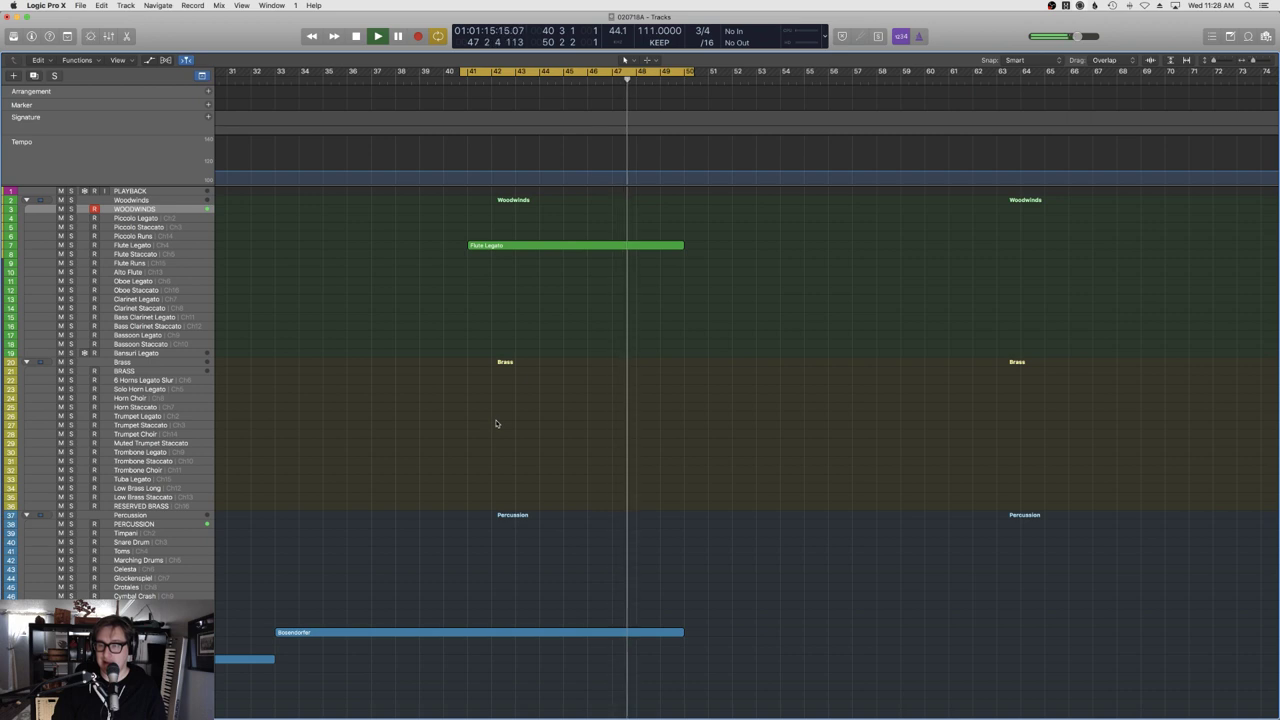
{"action": "key", "text": "space"}
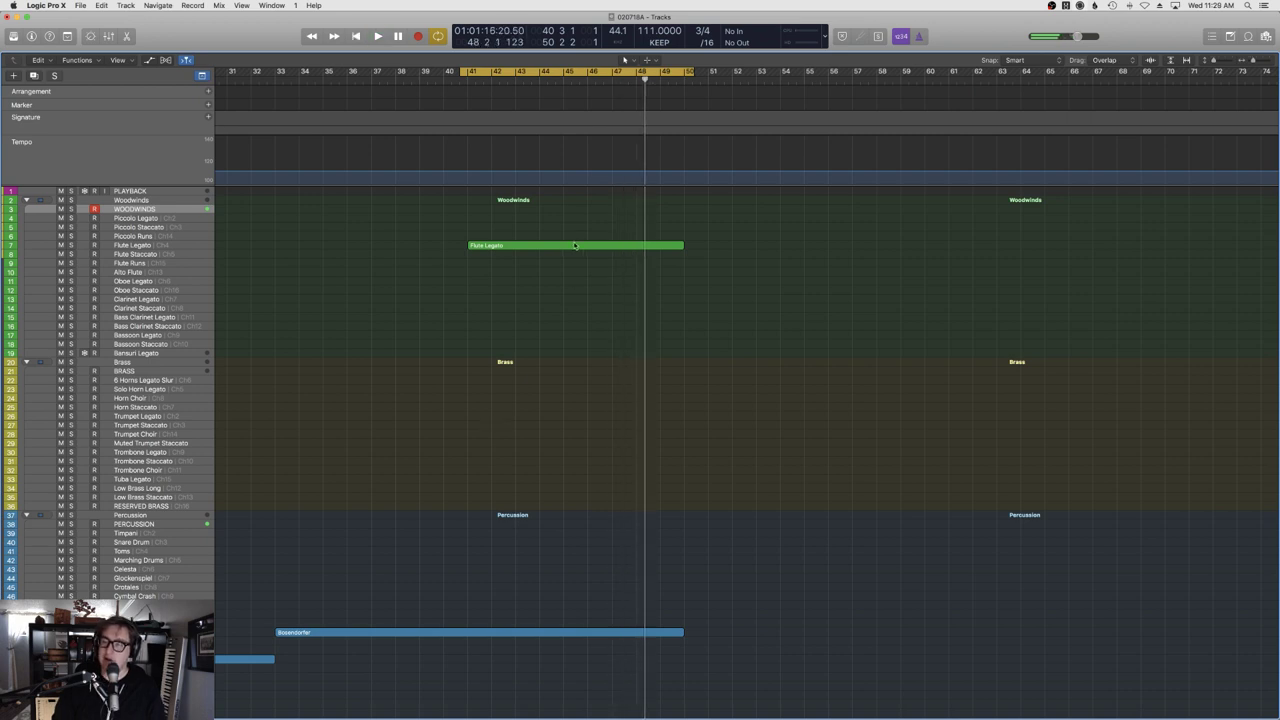
Simplify bar 47 of the Flute Legato melody by deleting the short middle note, extending the note before it and lowering the one after; play it back.
{"action": "double_click", "coordinate": [574, 245]}
{"action": "left_click", "coordinate": [824, 507]}
{"action": "right_click", "coordinate": [820, 504]}
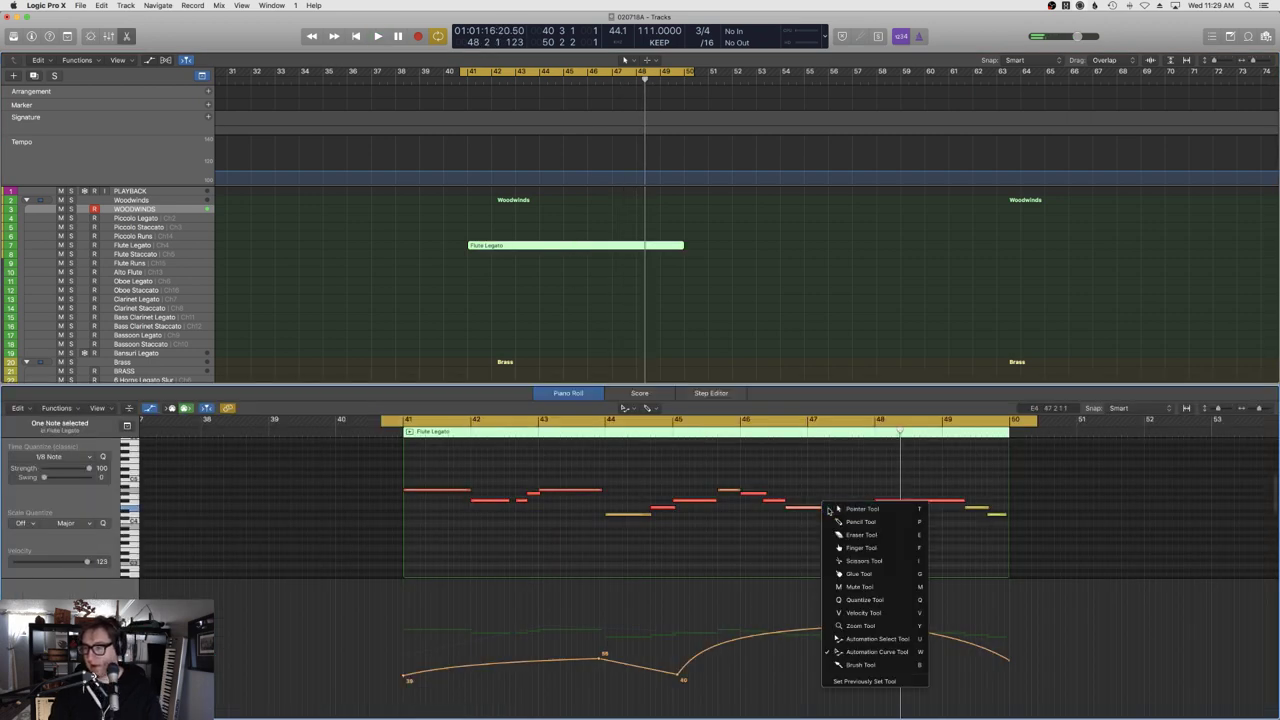
{"action": "key", "text": "Escape"}
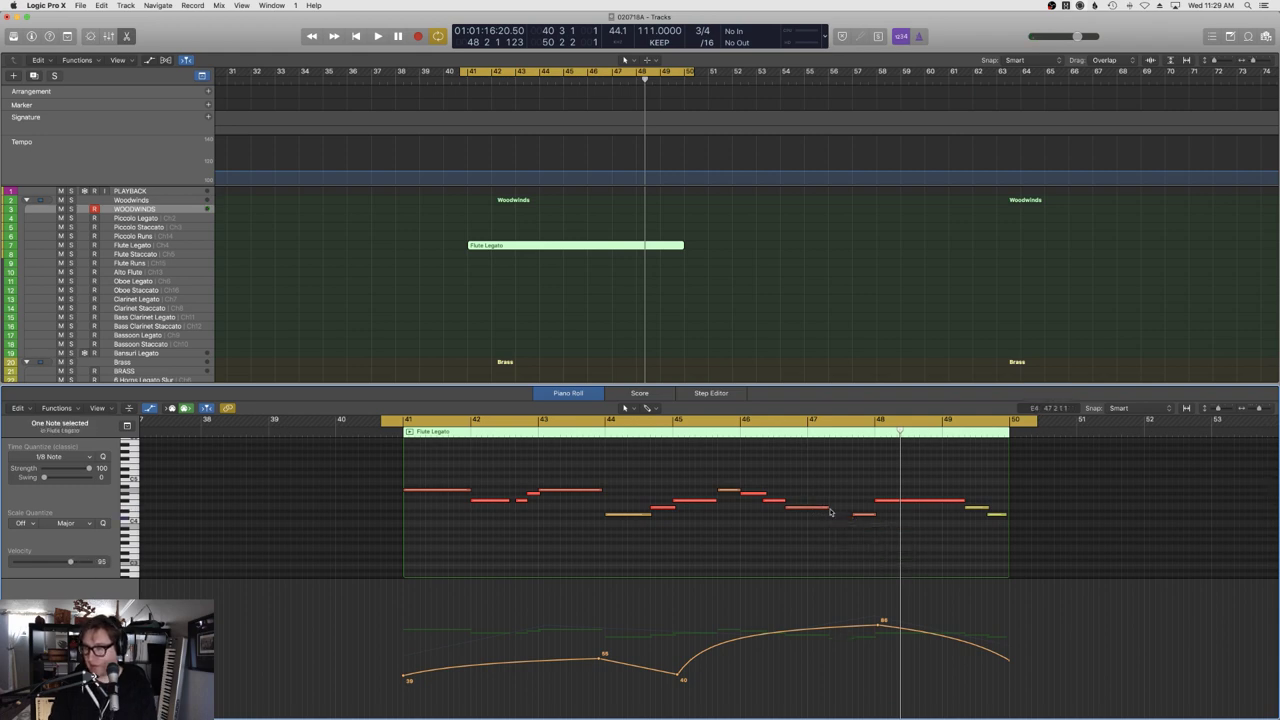
{"action": "left_click_drag", "start_coordinate": [830, 512], "coordinate": [864, 522]}
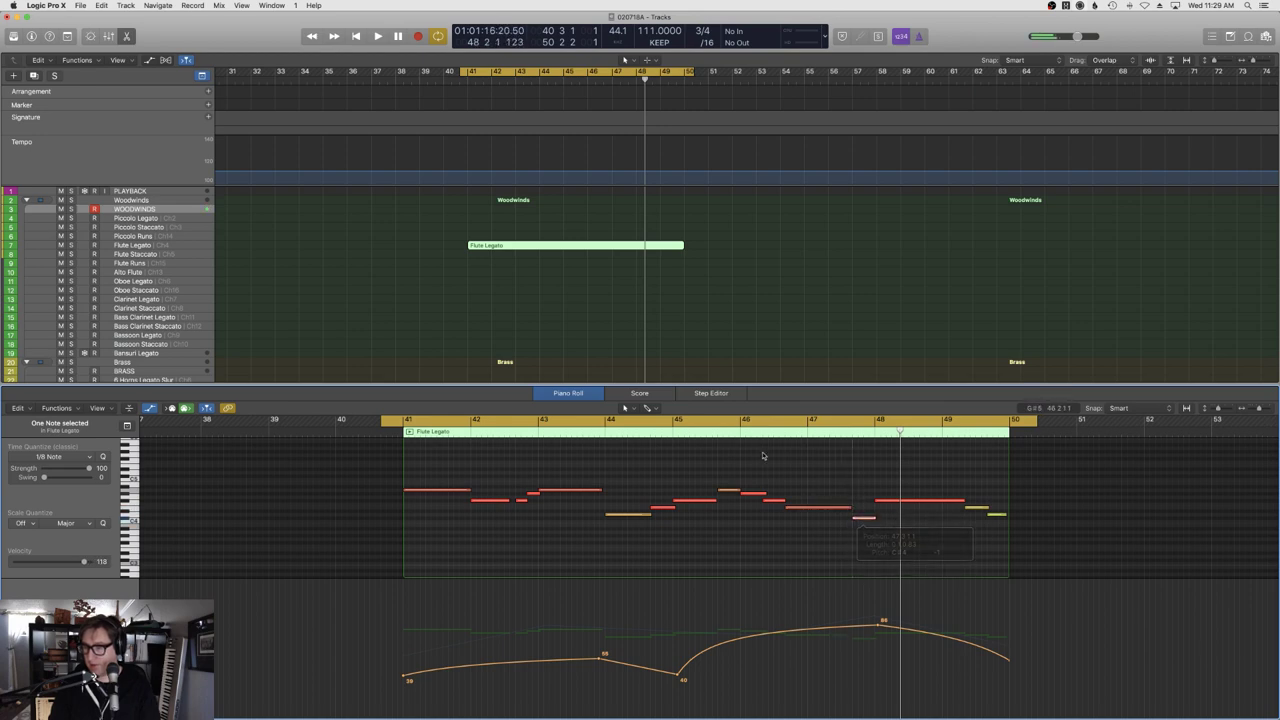
{"action": "left_click", "coordinate": [712, 444]}
{"action": "key", "text": "space"}
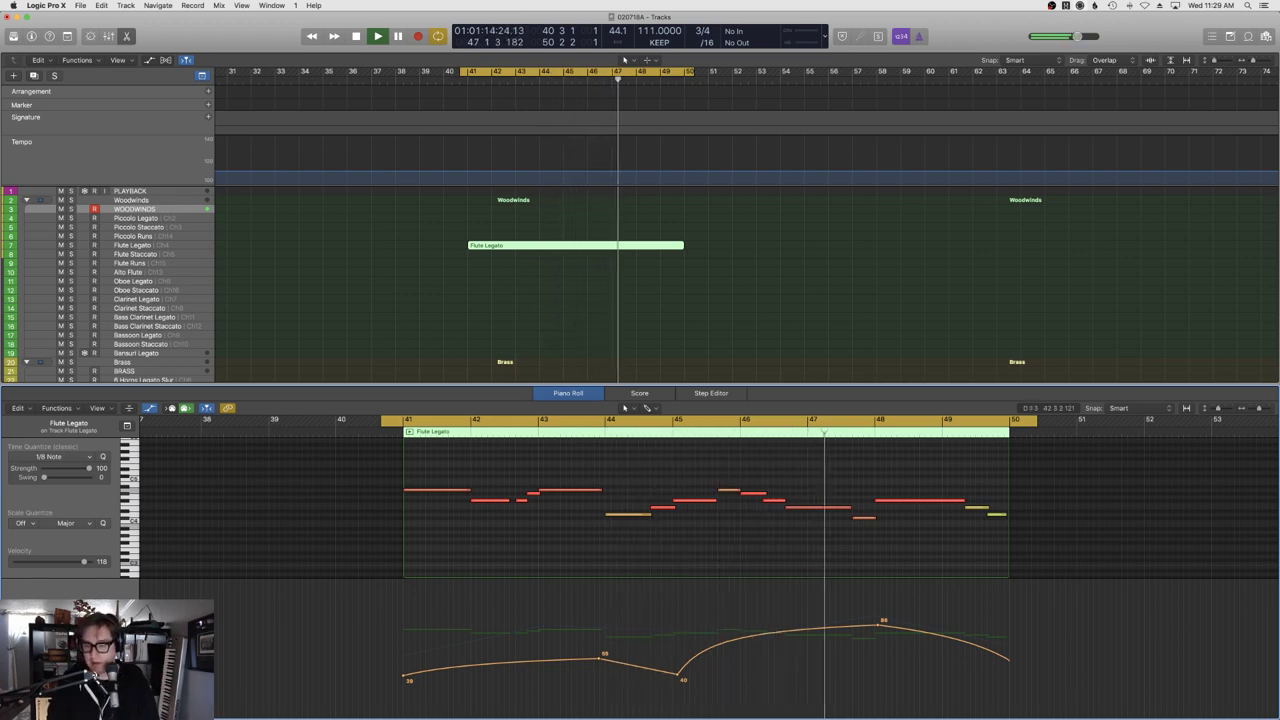
Add an Expression level of 61 from bar 33 across the Bosendorfer piano region.
{"action": "scroll", "coordinate": [443, 320], "scroll_direction": "down", "scroll_amount": 10}
{"action": "left_click", "coordinate": [440, 315]}
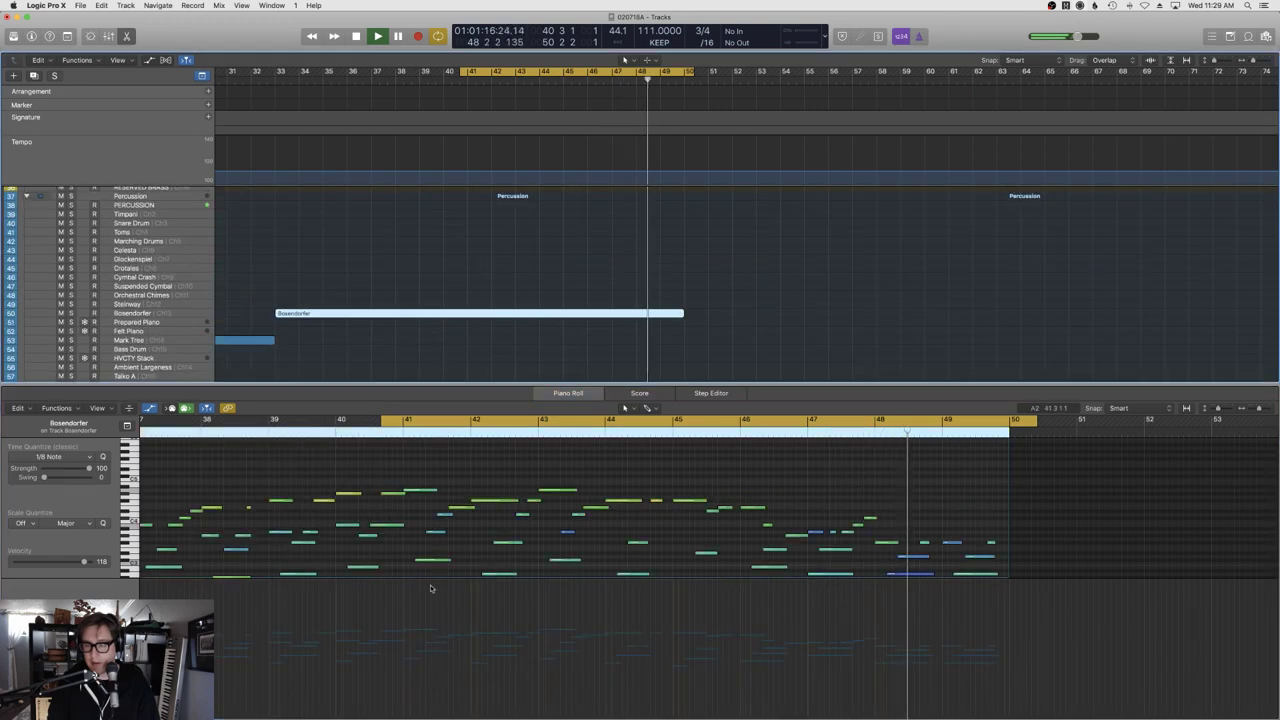
{"action": "left_click", "coordinate": [100, 552]}
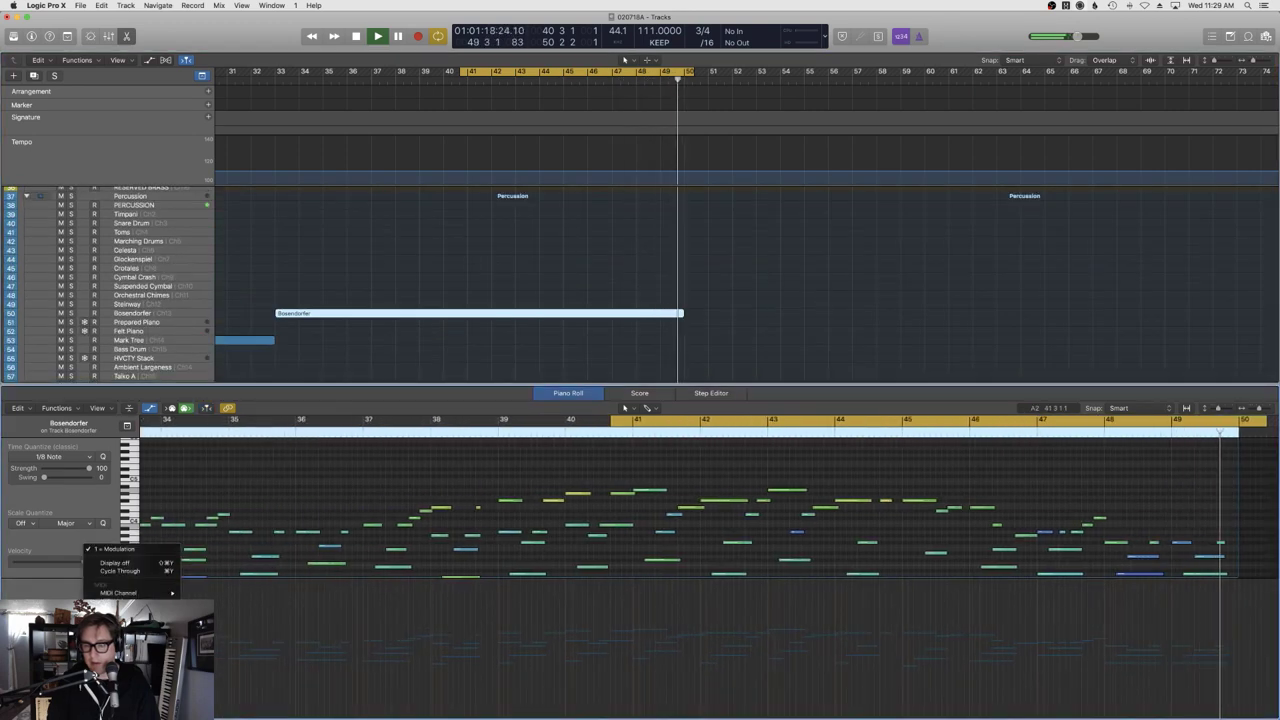
{"action": "left_click", "coordinate": [348, 637]}
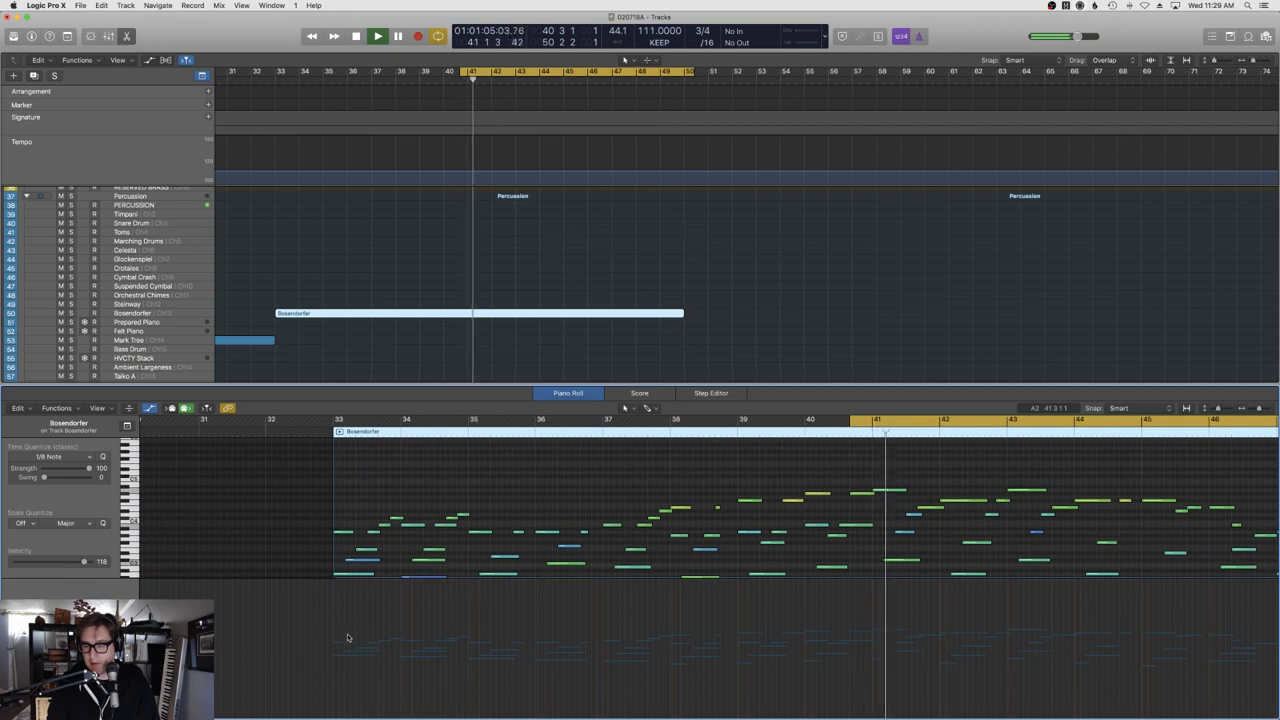
{"action": "mouse_move", "coordinate": [334, 637]}
{"action": "left_mouse_down"}
{"action": "mouse_move", "coordinate": [329, 664]}
{"action": "mouse_move", "coordinate": [333, 650]}
{"action": "left_mouse_up"}
Raise the Flute Legato Expression points to 63, 91, 85 and 103, and bend the rises into bars 43 and 48 into curves.
{"action": "scroll", "coordinate": [485, 320], "scroll_direction": "up", "scroll_amount": 10}
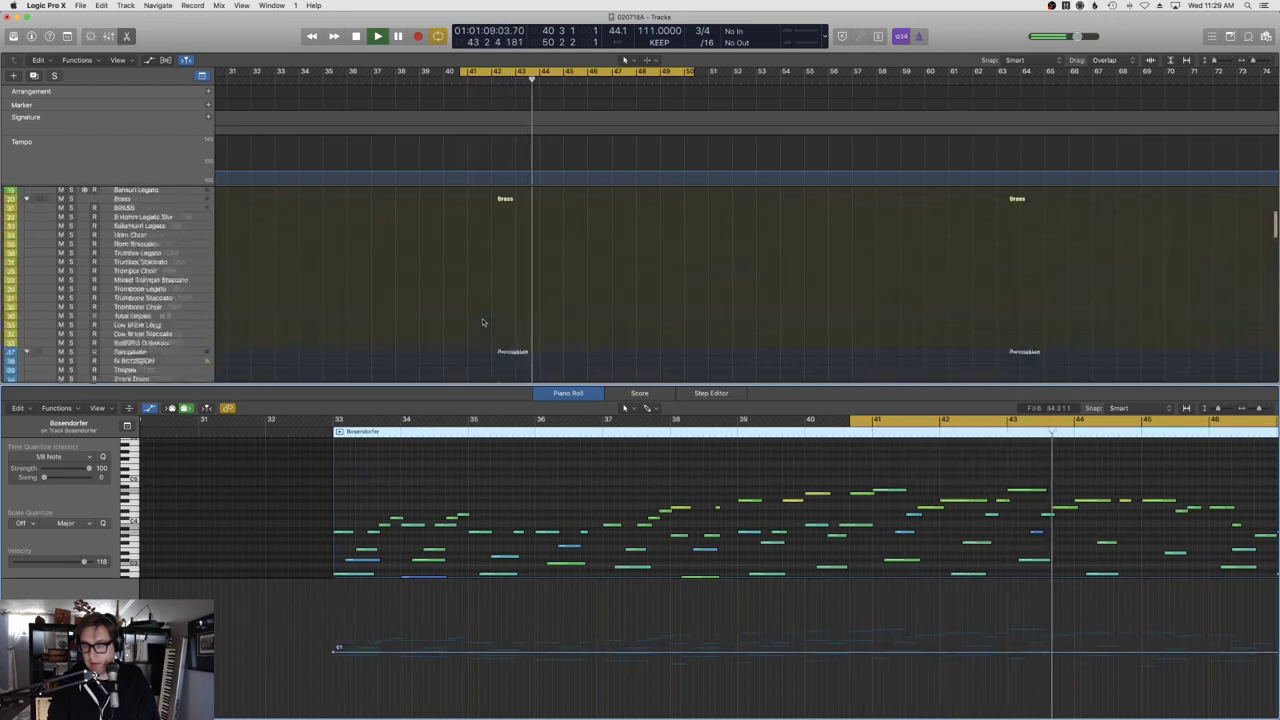
{"action": "scroll", "coordinate": [490, 320], "scroll_direction": "up", "scroll_amount": 3}
{"action": "left_click", "coordinate": [500, 245]}
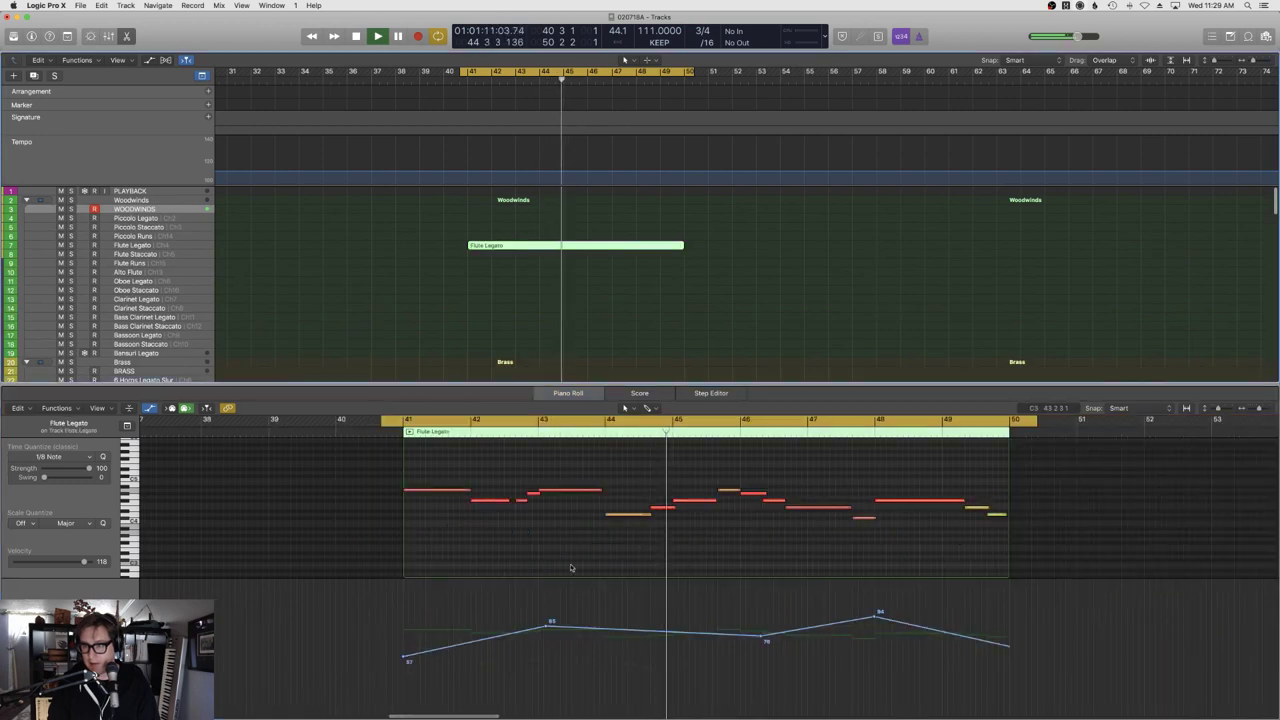
{"action": "left_click_drag", "start_coordinate": [490, 640], "coordinate": [488, 634]}
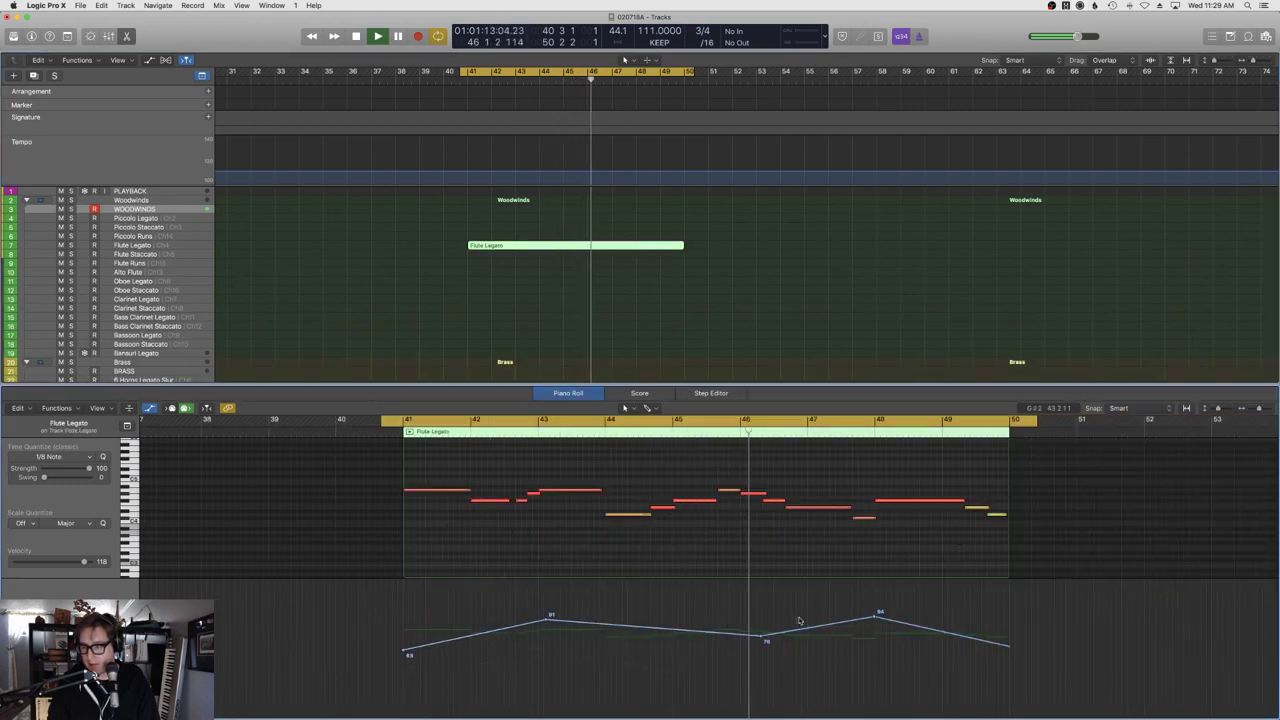
{"action": "left_click_drag", "start_coordinate": [806, 628], "coordinate": [810, 606]}
{"action": "left_click_drag", "start_coordinate": [506, 632], "coordinate": [506, 620]}
{"action": "key", "text": "t"}
{"action": "left_click", "coordinate": [614, 494]}
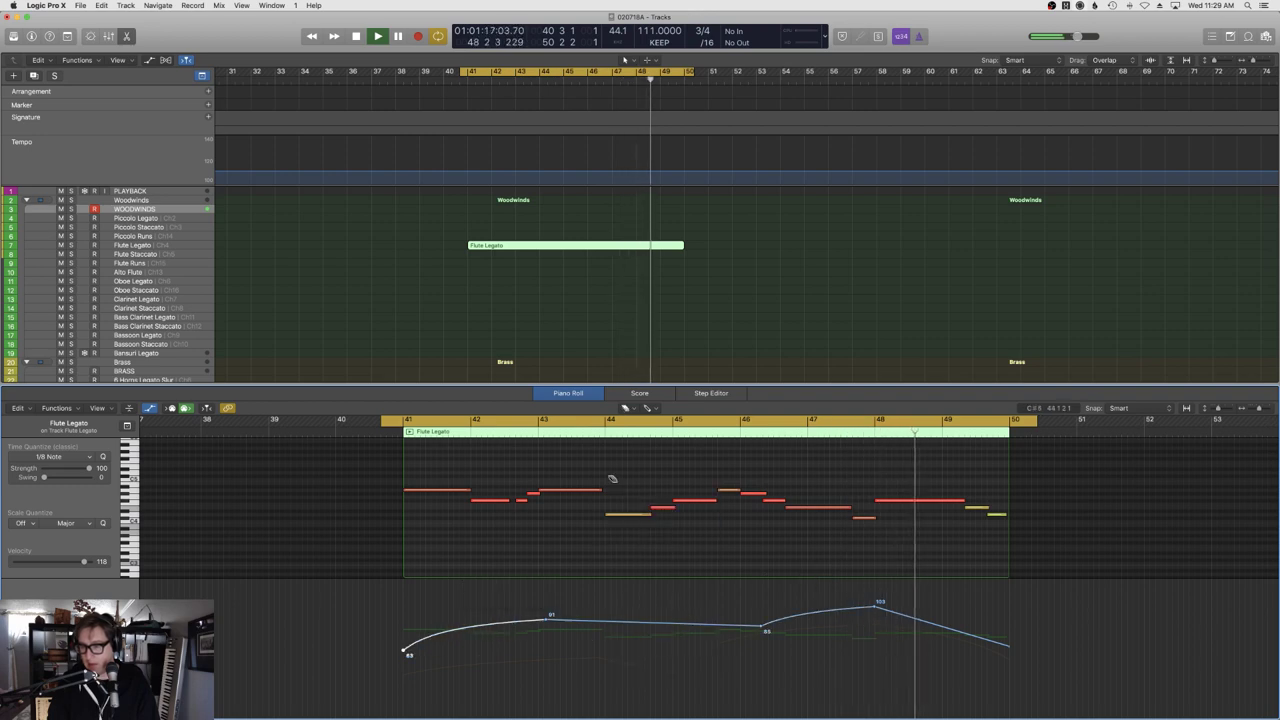
Close the editor, turn off the cycle range and play the arrangement from around bar 32.
{"action": "left_click", "coordinate": [697, 350]}
{"action": "key", "text": "e"}
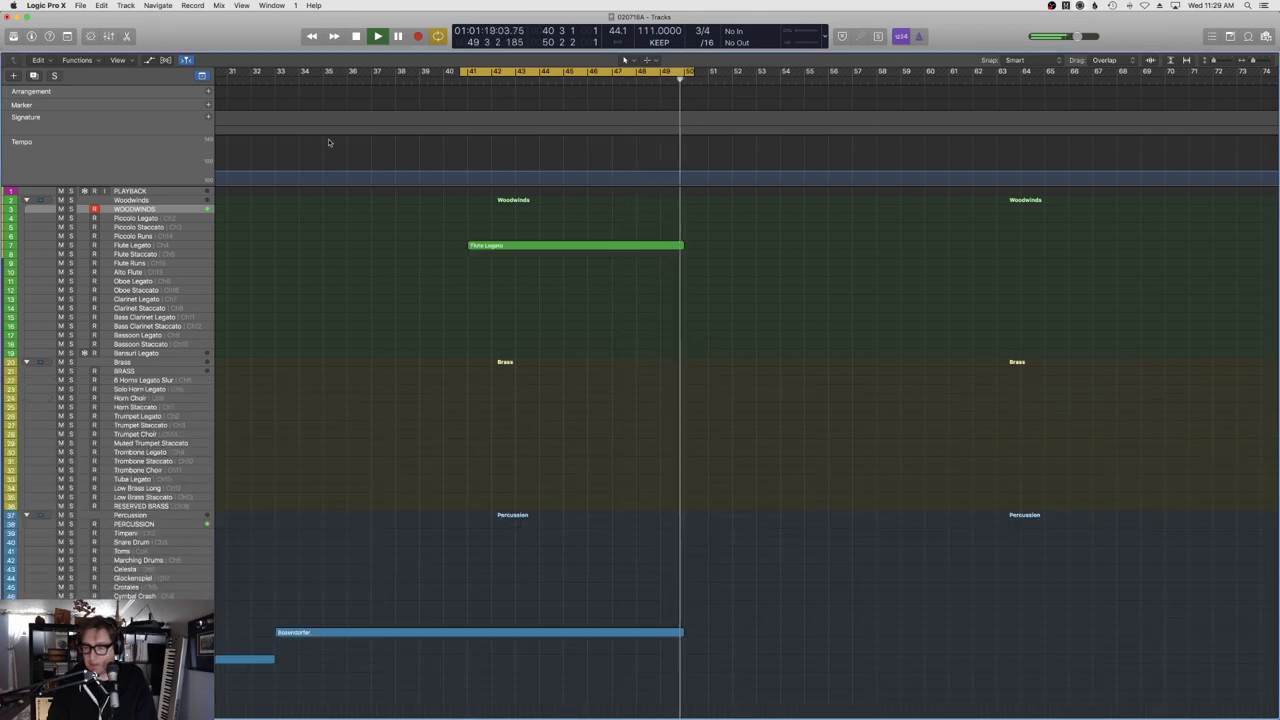
{"action": "key", "text": "space"}
{"action": "key", "text": "c"}
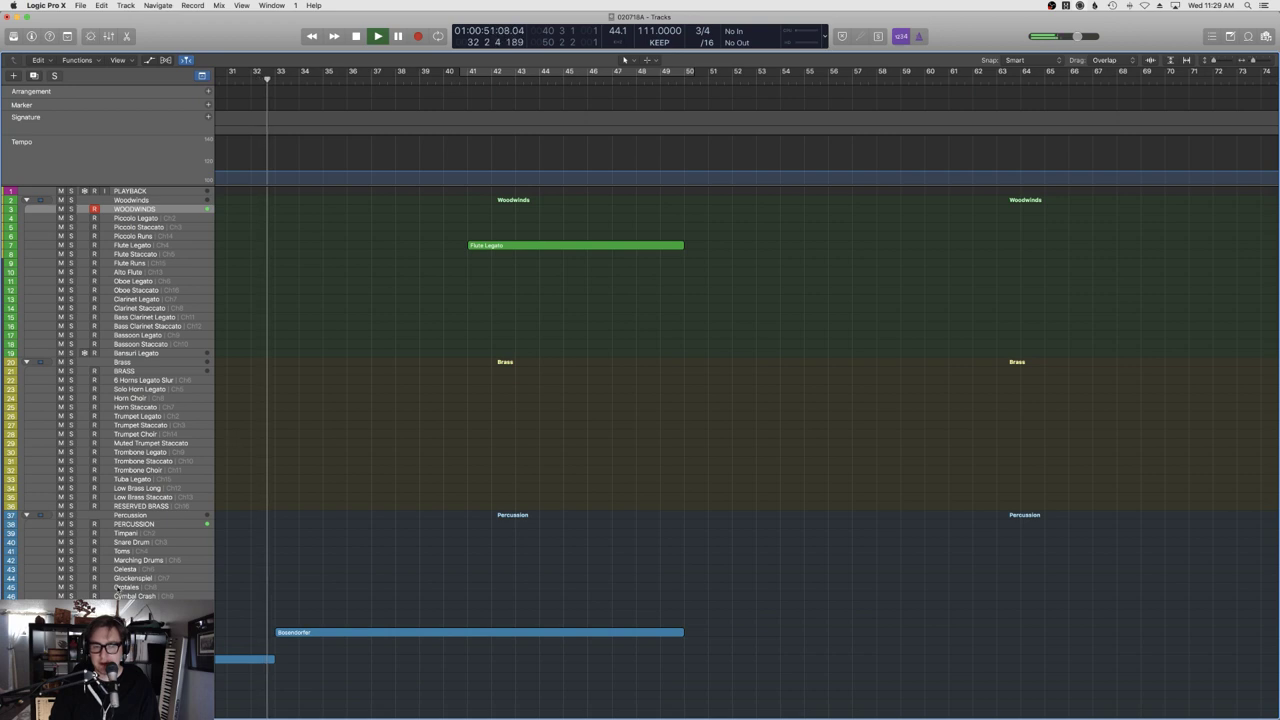
Copy the Bosendorfer region to the Celesta track, pasting it at its original position from bar 33.
{"action": "left_click", "coordinate": [128, 570]}
{"action": "left_click", "coordinate": [431, 633]}
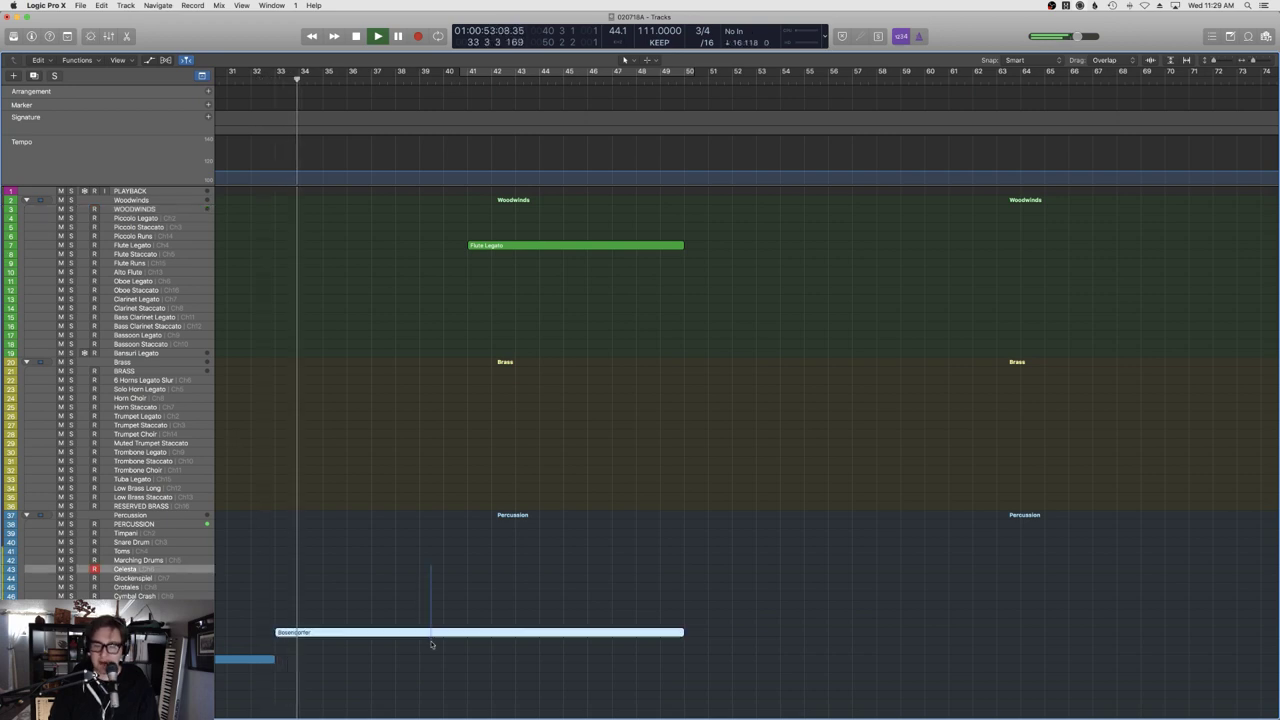
{"action": "left_click", "coordinate": [99, 5]}
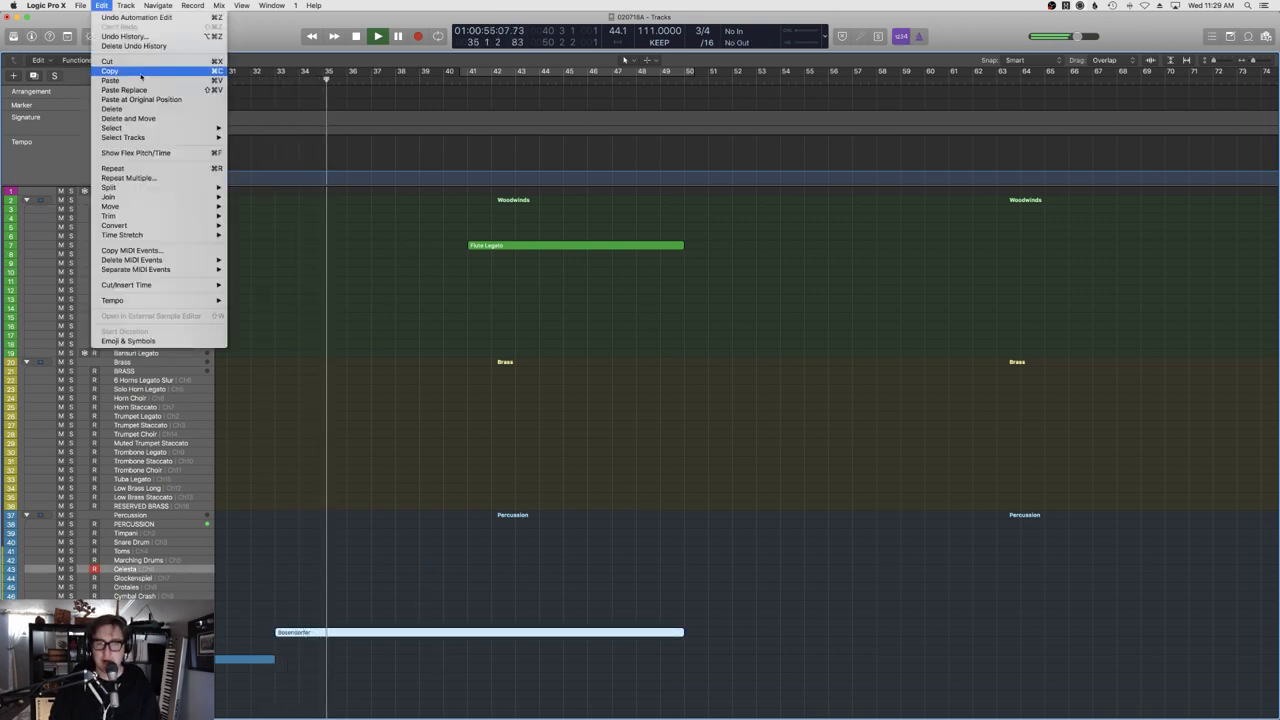
{"action": "left_click", "coordinate": [130, 96]}
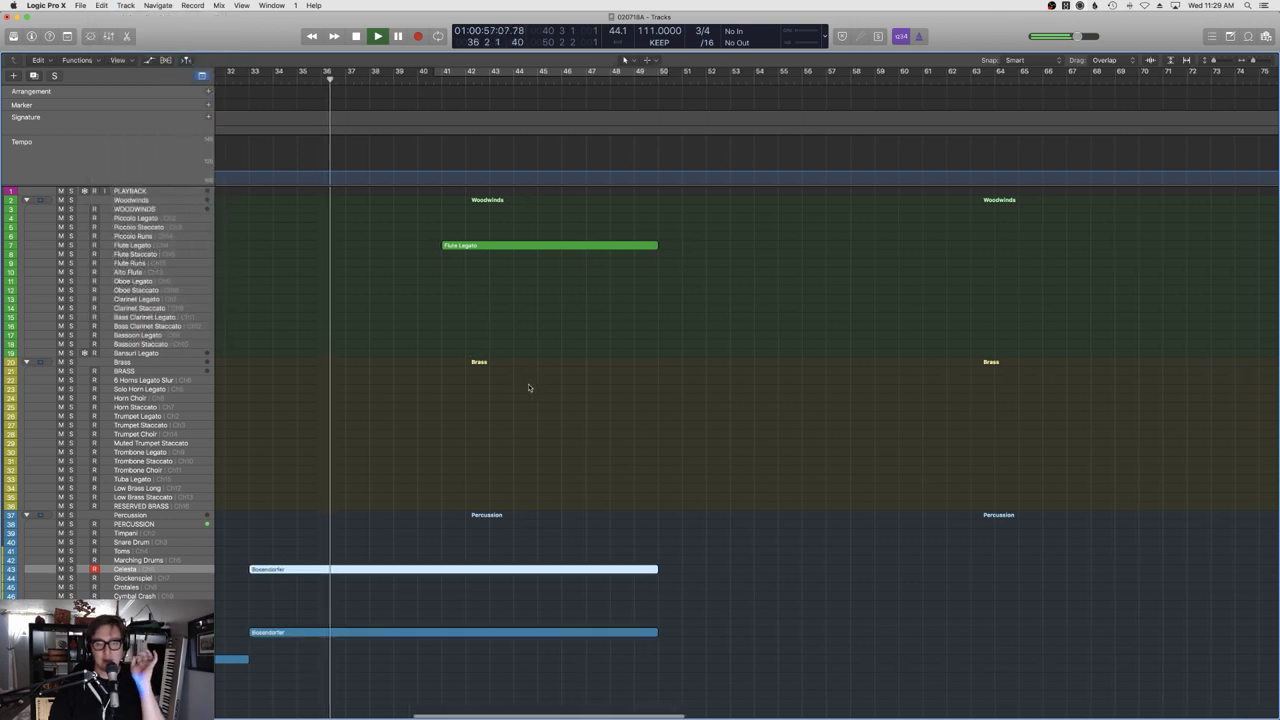
Inspect the notes of the Celesta copy in the Piano Roll, then close the editor.
{"action": "left_click_drag", "start_coordinate": [490, 505], "coordinate": [465, 597]}
{"action": "key", "text": "p"}
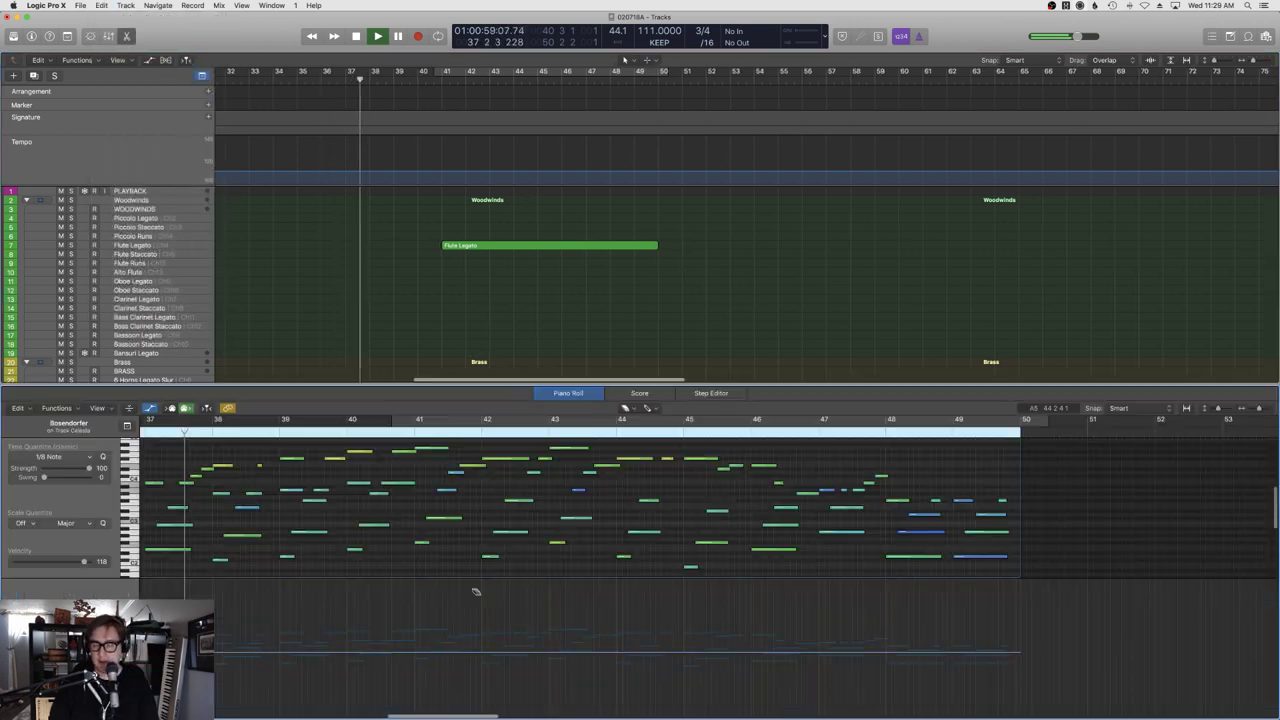
{"action": "right_click", "coordinate": [465, 548]}
{"action": "key", "text": "Escape"}
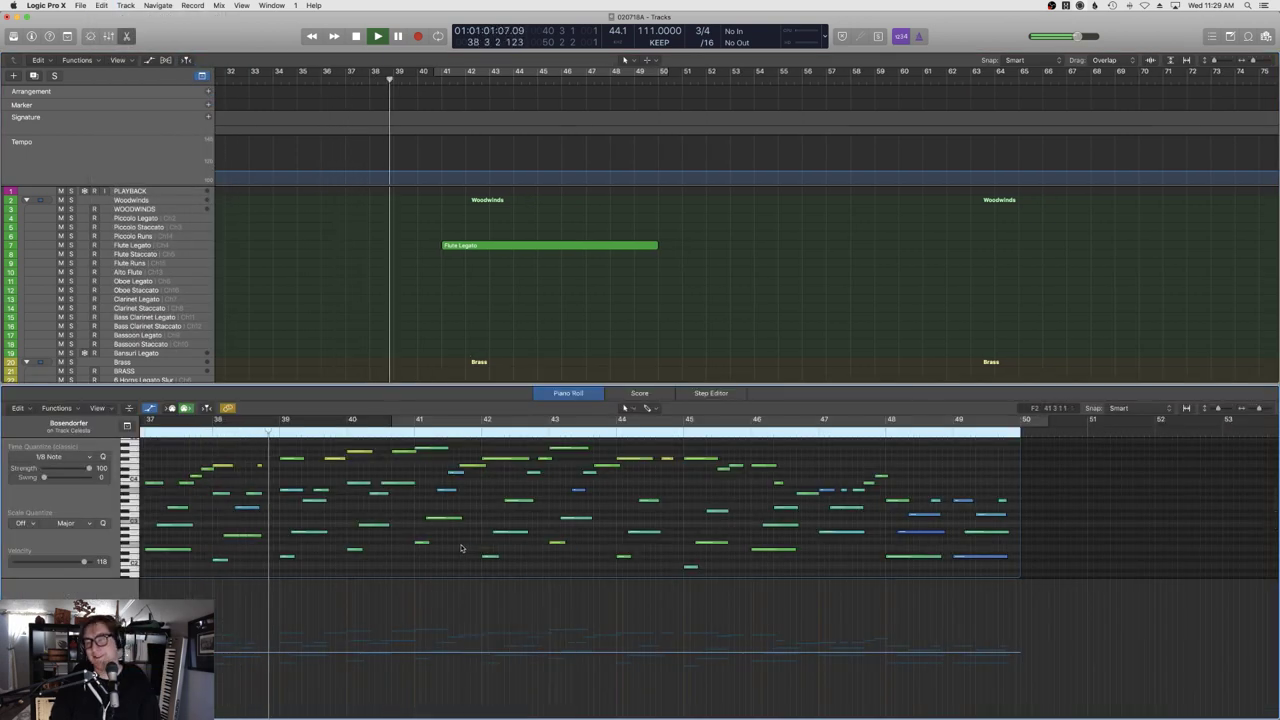
{"action": "key", "text": "p"}
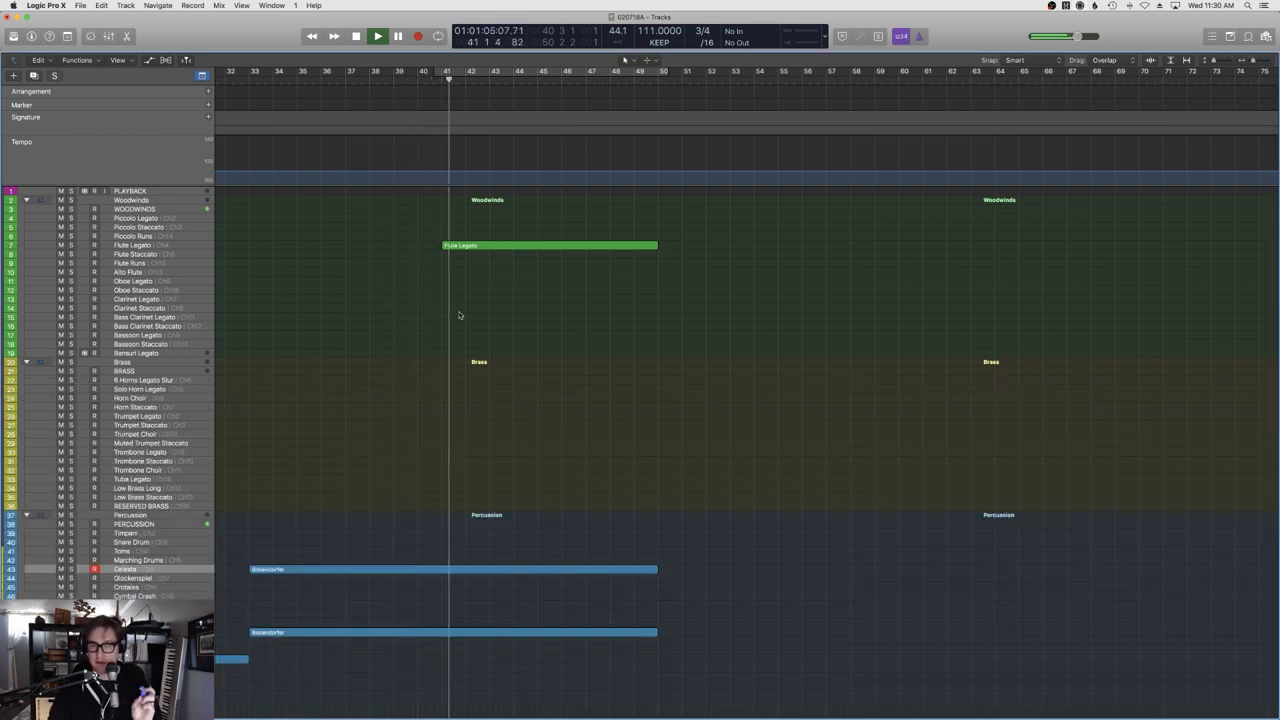
Listen to the passage to about bar 48, then play the whole arrangement from its beginning.
{"action": "scroll", "coordinate": [540, 334], "scroll_direction": "down", "scroll_amount": 5}
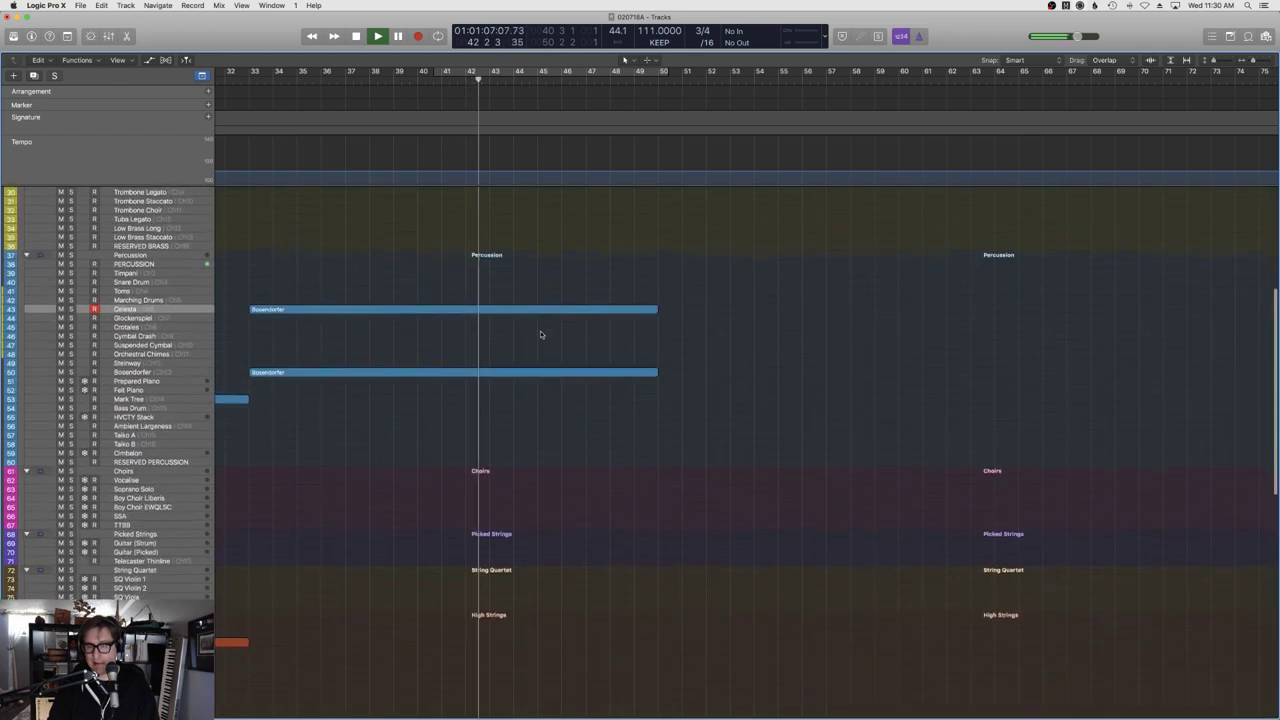
{"action": "scroll", "coordinate": [540, 334], "scroll_direction": "up", "scroll_amount": 5}
{"action": "scroll", "coordinate": [540, 334], "scroll_direction": "up", "scroll_amount": 3}
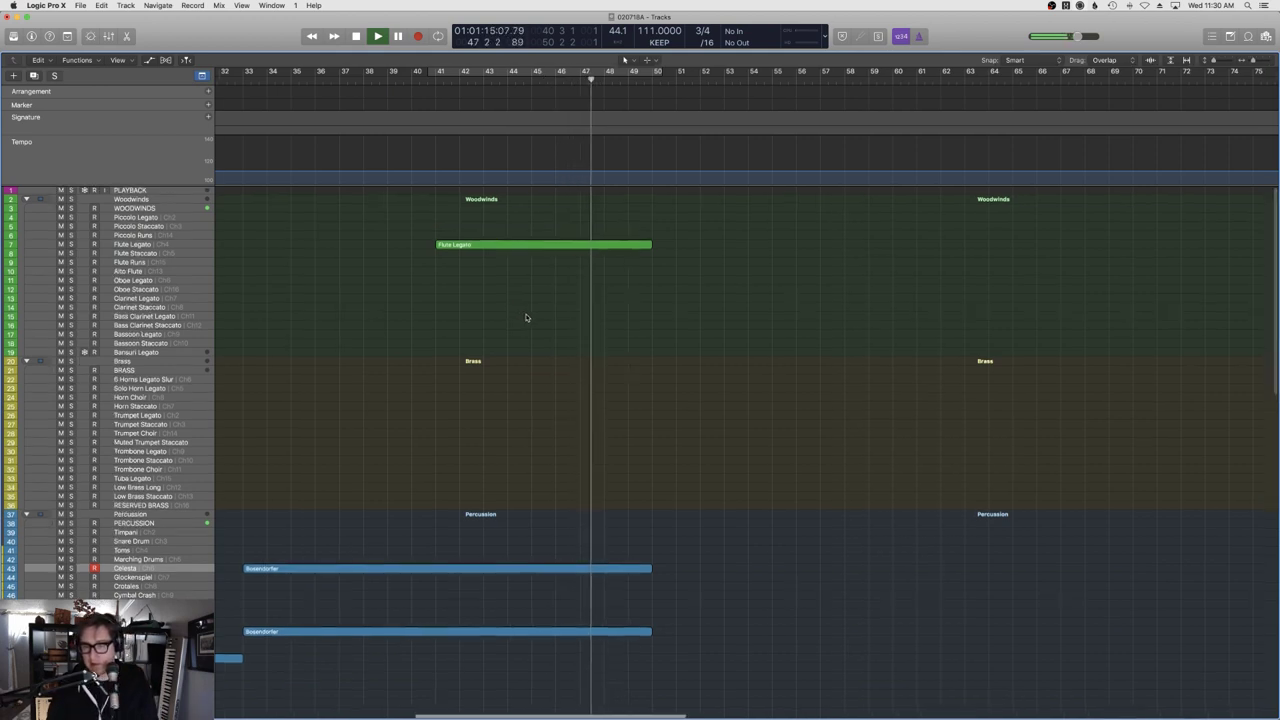
{"action": "scroll", "coordinate": [530, 315], "scroll_direction": "left", "scroll_amount": 15}
{"action": "scroll", "coordinate": [527, 300], "scroll_direction": "left", "scroll_amount": 2}
{"action": "key", "text": "space"}
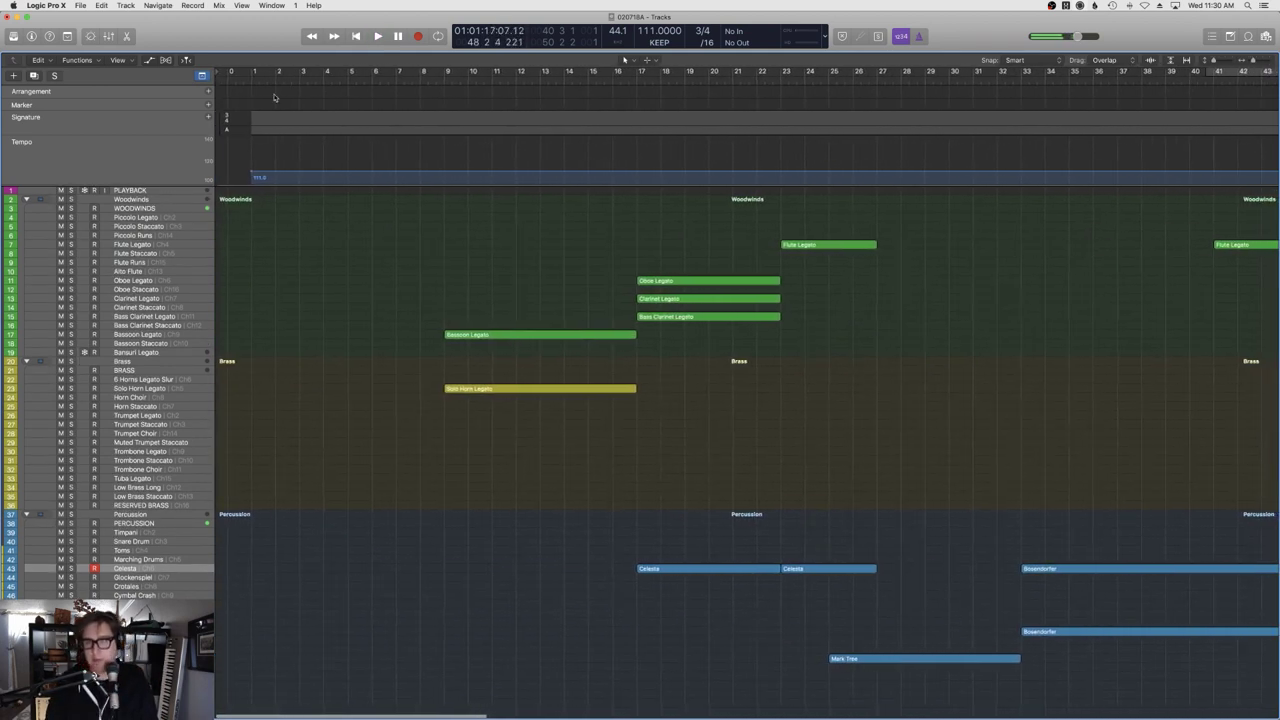
{"action": "key", "text": "space"}
{"action": "scroll", "coordinate": [385, 316], "scroll_direction": "down", "scroll_amount": 10}
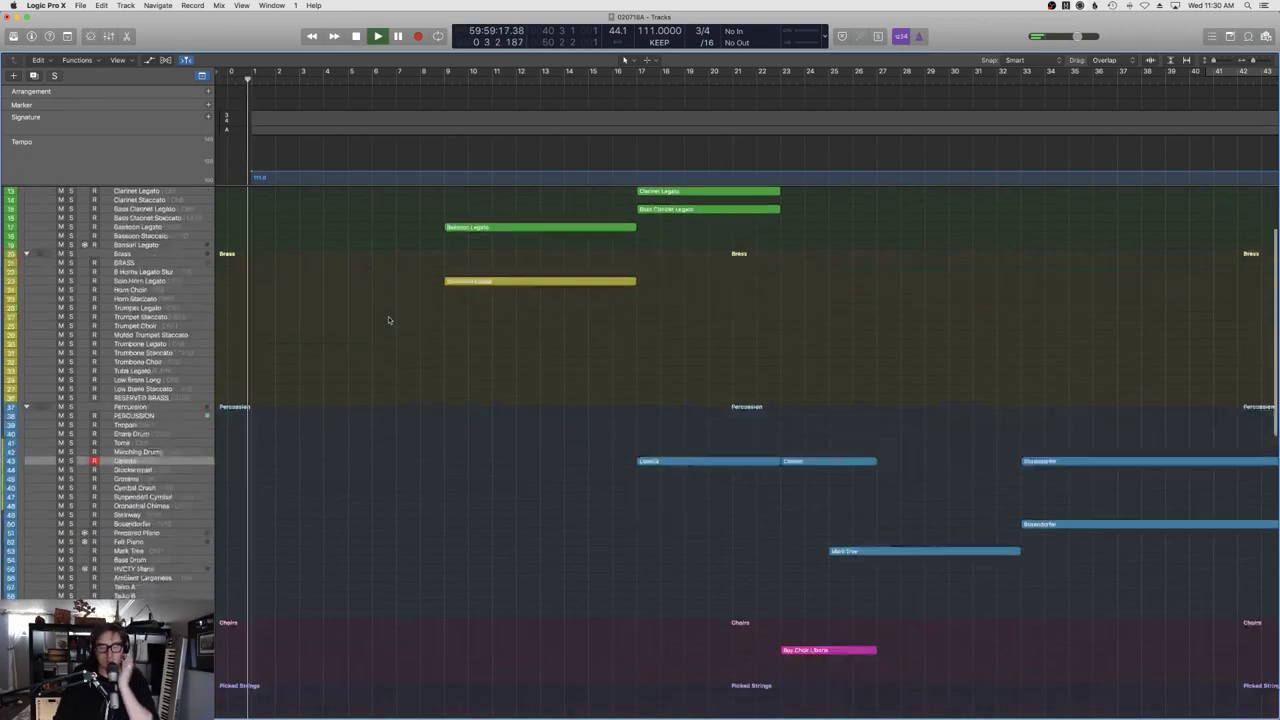
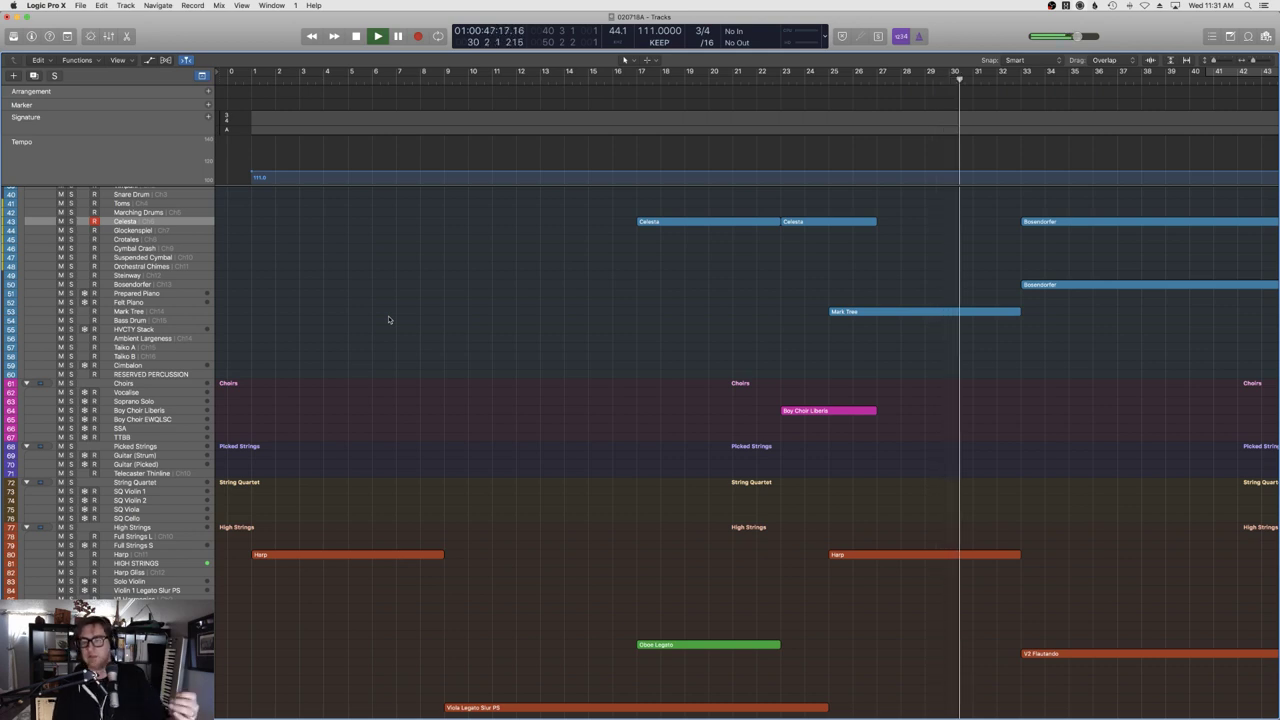
Look through the string, choir, percussion and woodwind regions while the arrangement plays on past bar 33.
{"action": "scroll", "coordinate": [513, 394], "scroll_direction": "down", "scroll_amount": 5}
{"action": "scroll", "coordinate": [513, 396], "scroll_direction": "right", "scroll_amount": 4}
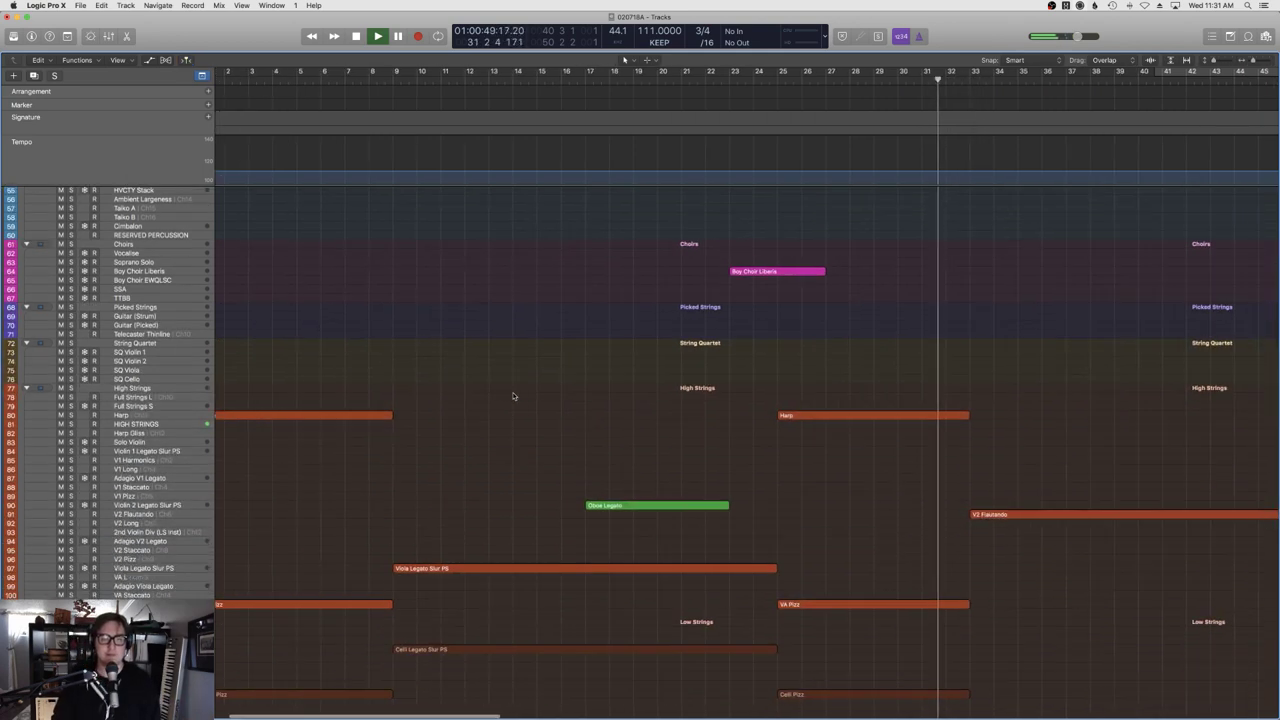
{"action": "scroll", "coordinate": [513, 396], "scroll_direction": "right", "scroll_amount": 5}
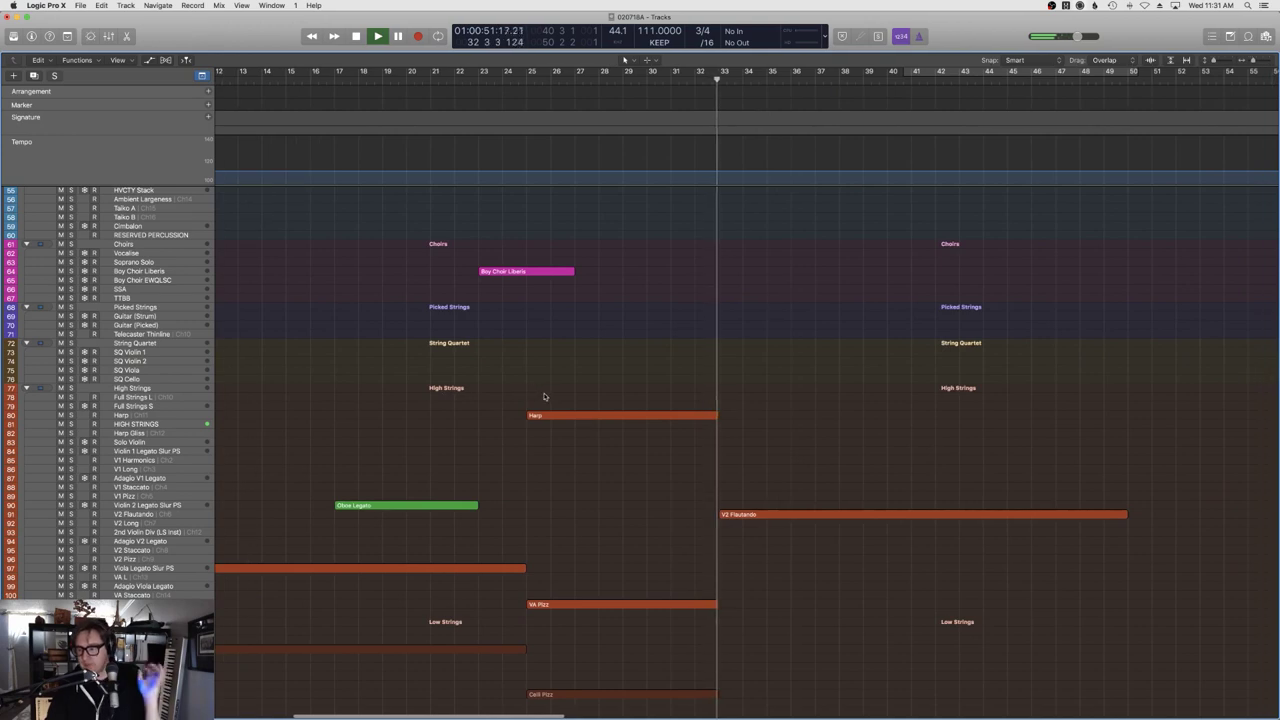
{"action": "scroll", "coordinate": [580, 414], "scroll_direction": "up", "scroll_amount": 2}
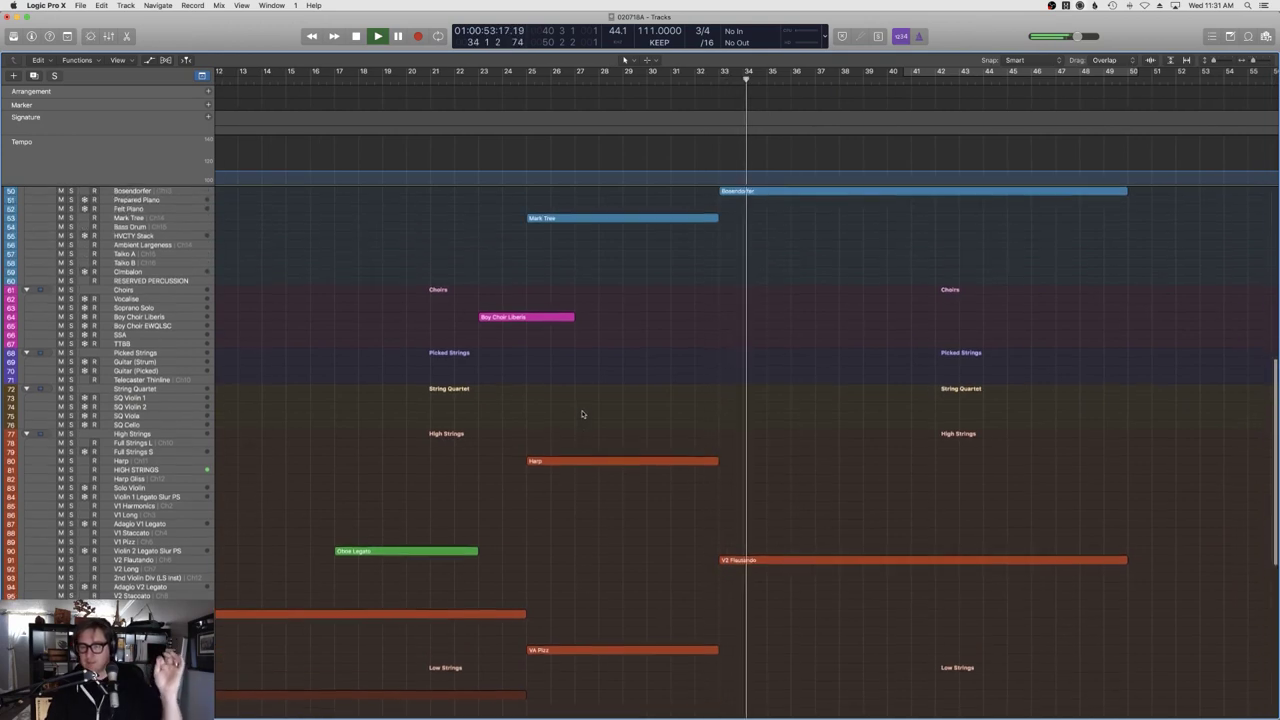
{"action": "scroll", "coordinate": [590, 415], "scroll_direction": "right", "scroll_amount": 1}
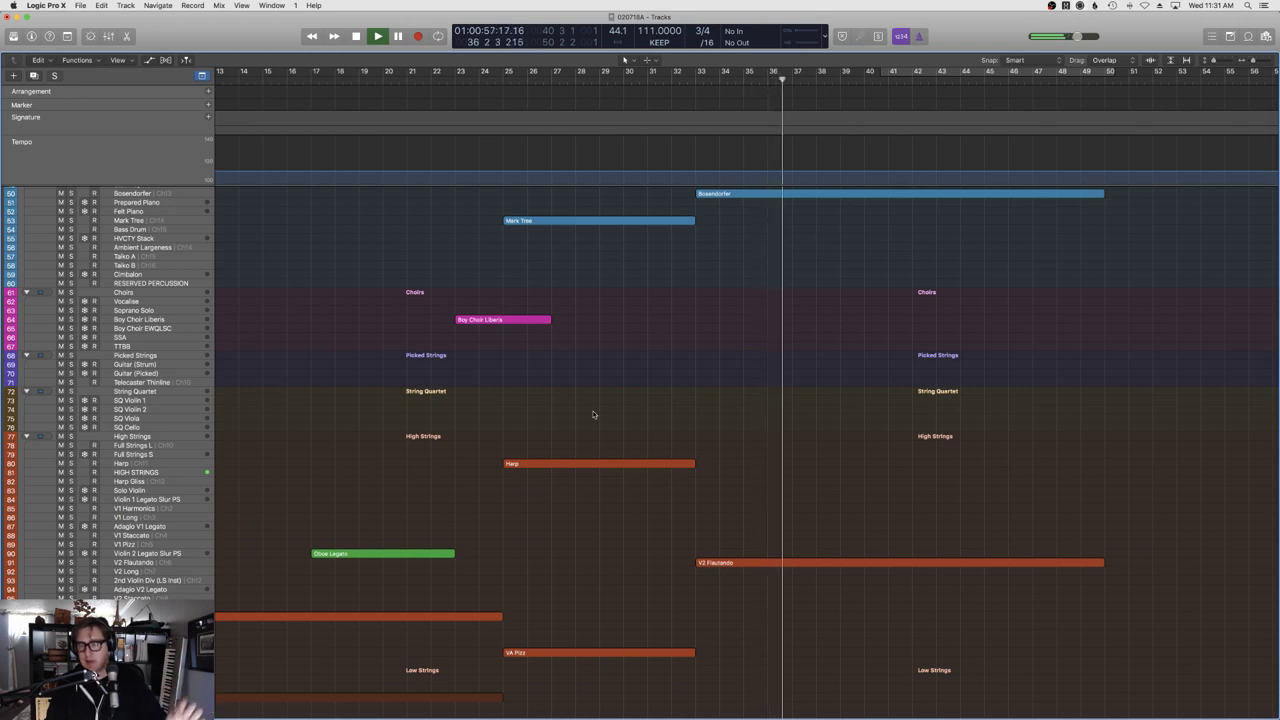
{"action": "scroll", "coordinate": [618, 416], "scroll_direction": "right", "scroll_amount": 2}
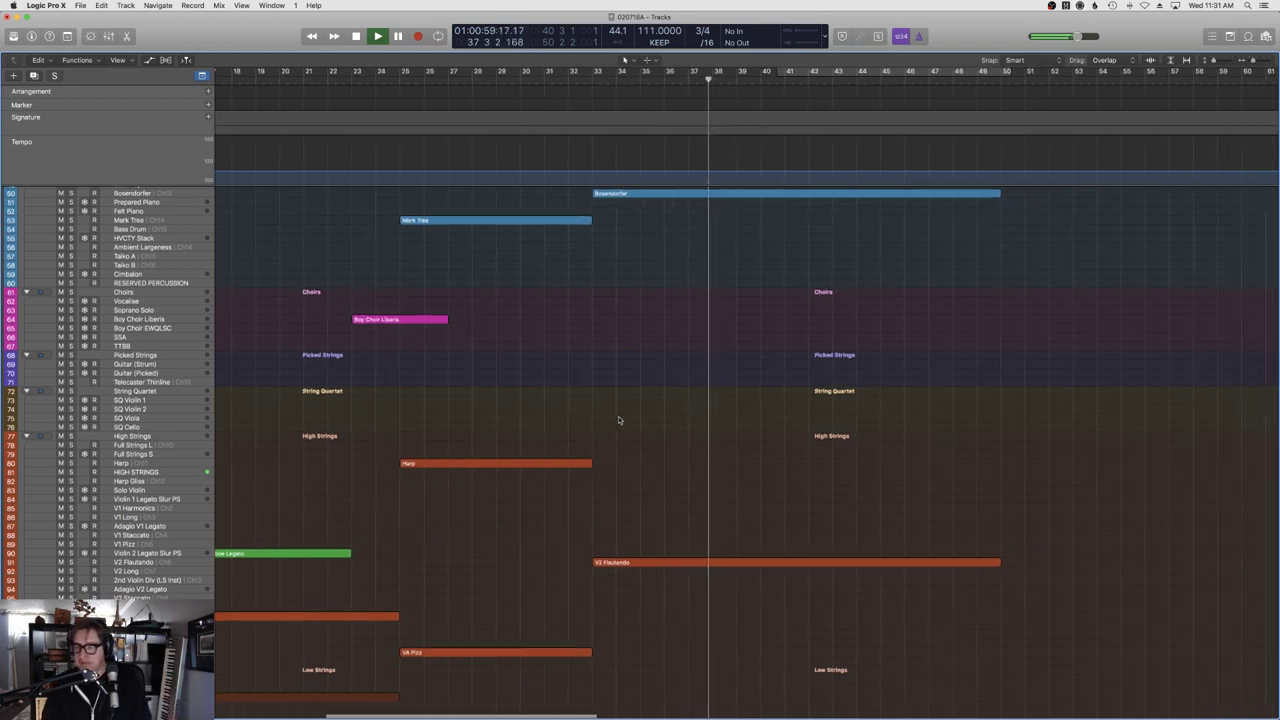
{"action": "scroll", "coordinate": [618, 416], "scroll_direction": "down", "scroll_amount": 8}
{"action": "scroll", "coordinate": [620, 418], "scroll_direction": "left", "scroll_amount": 1}
{"action": "scroll", "coordinate": [626, 423], "scroll_direction": "left", "scroll_amount": 5}
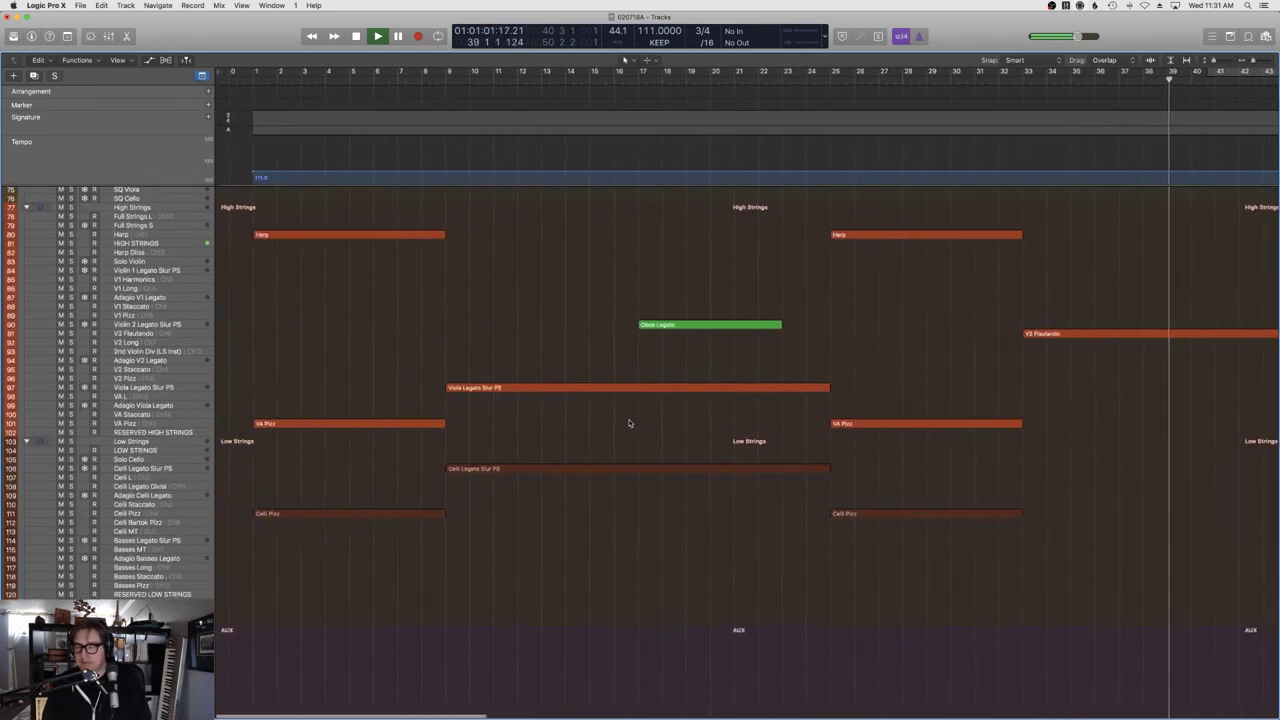
{"action": "left_click_drag", "start_coordinate": [748, 628], "coordinate": [347, 341]}
{"action": "scroll", "coordinate": [347, 345], "scroll_direction": "right", "scroll_amount": 10}
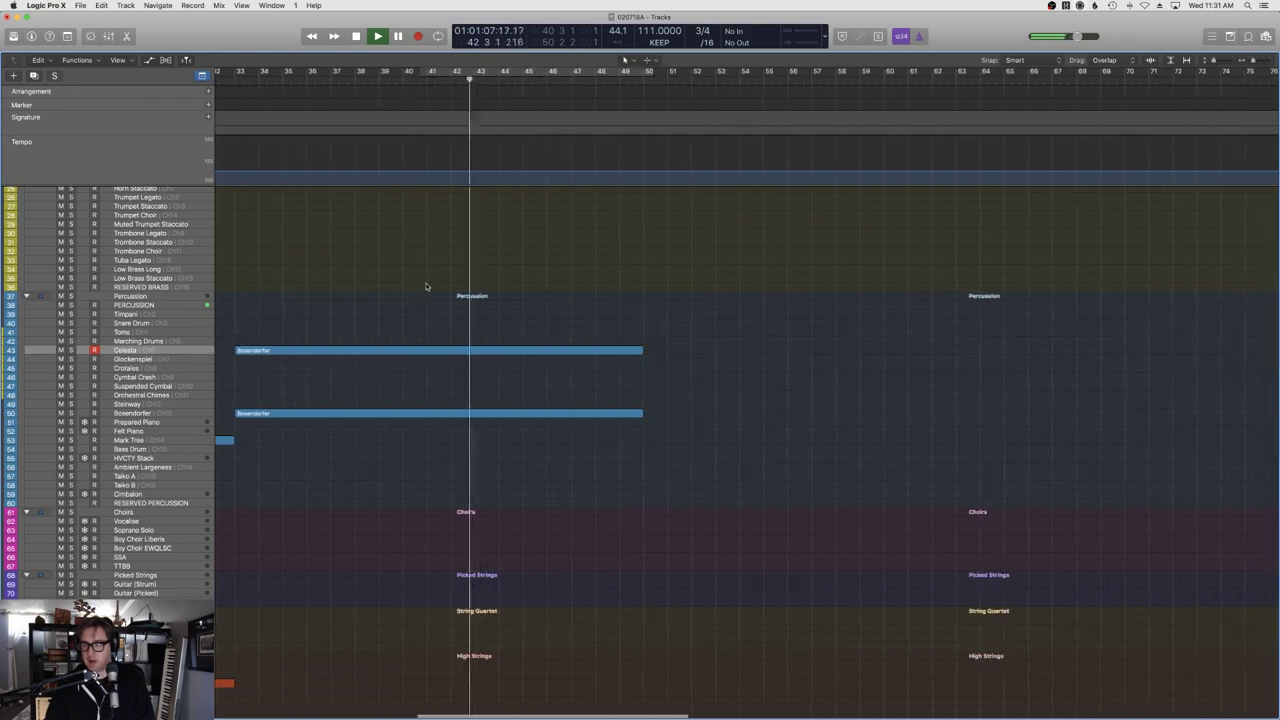
{"action": "scroll", "coordinate": [426, 287], "scroll_direction": "down", "scroll_amount": 4}
{"action": "scroll", "coordinate": [426, 287], "scroll_direction": "up", "scroll_amount": 3}
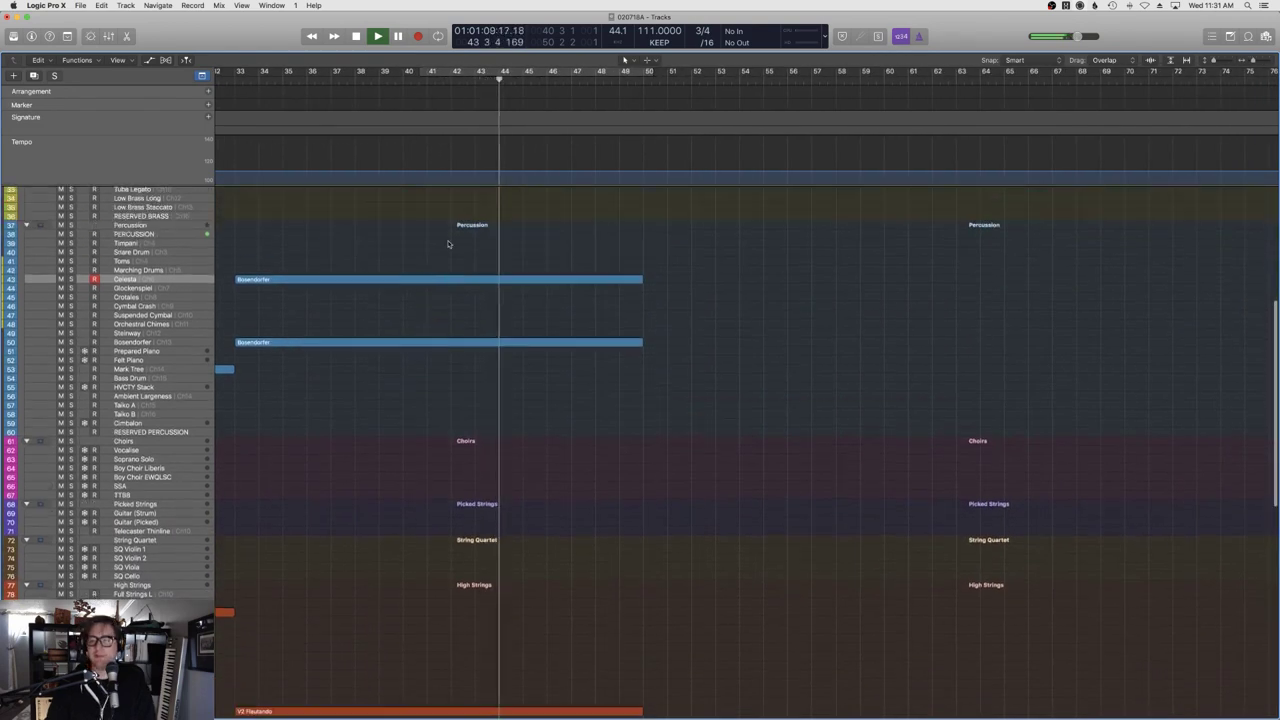
{"action": "scroll", "coordinate": [493, 247], "scroll_direction": "up", "scroll_amount": 15}
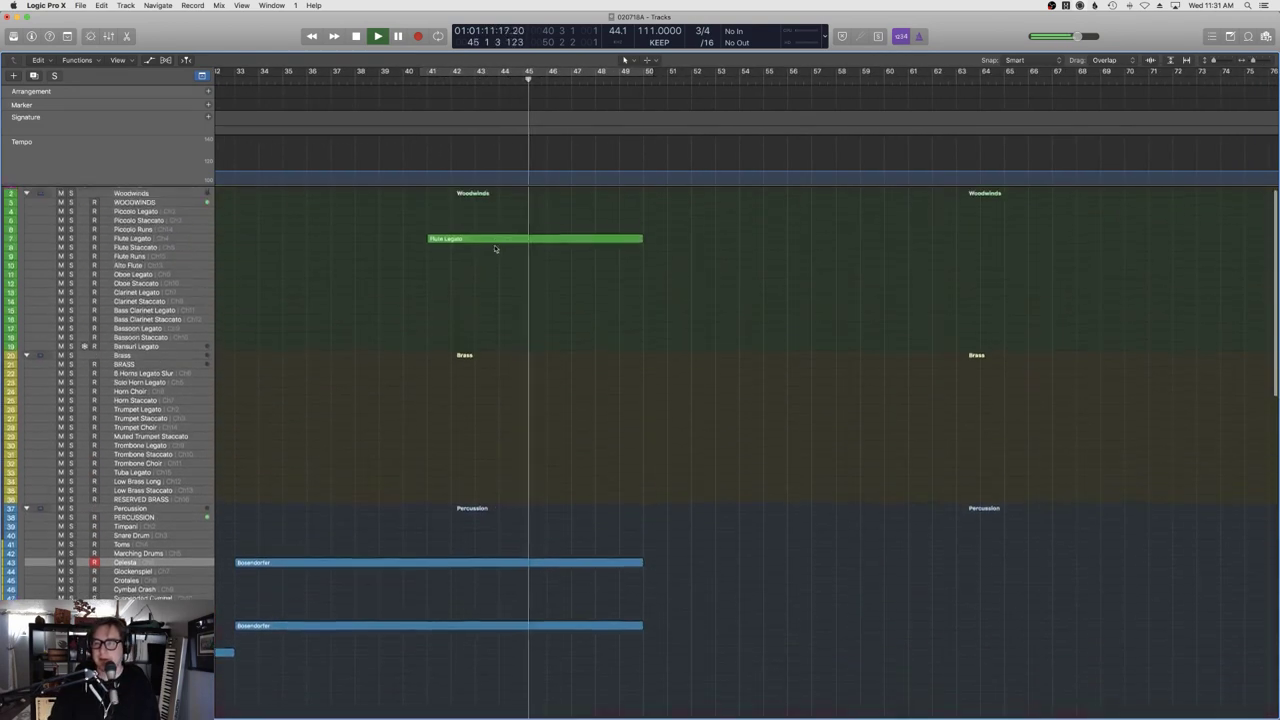
Open the Flute Legato region in the Piano Roll and display its note velocities.
{"action": "left_click", "coordinate": [497, 248]}
{"action": "key", "text": "p"}
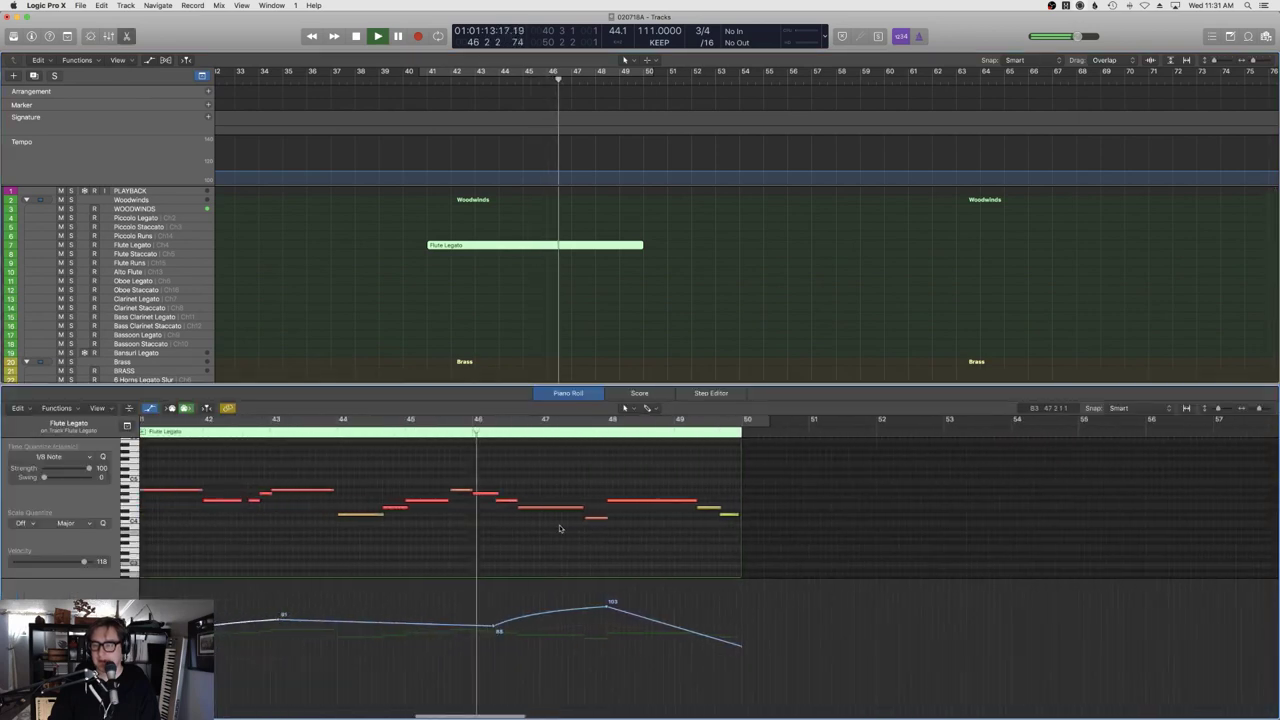
{"action": "left_click", "coordinate": [100, 504]}
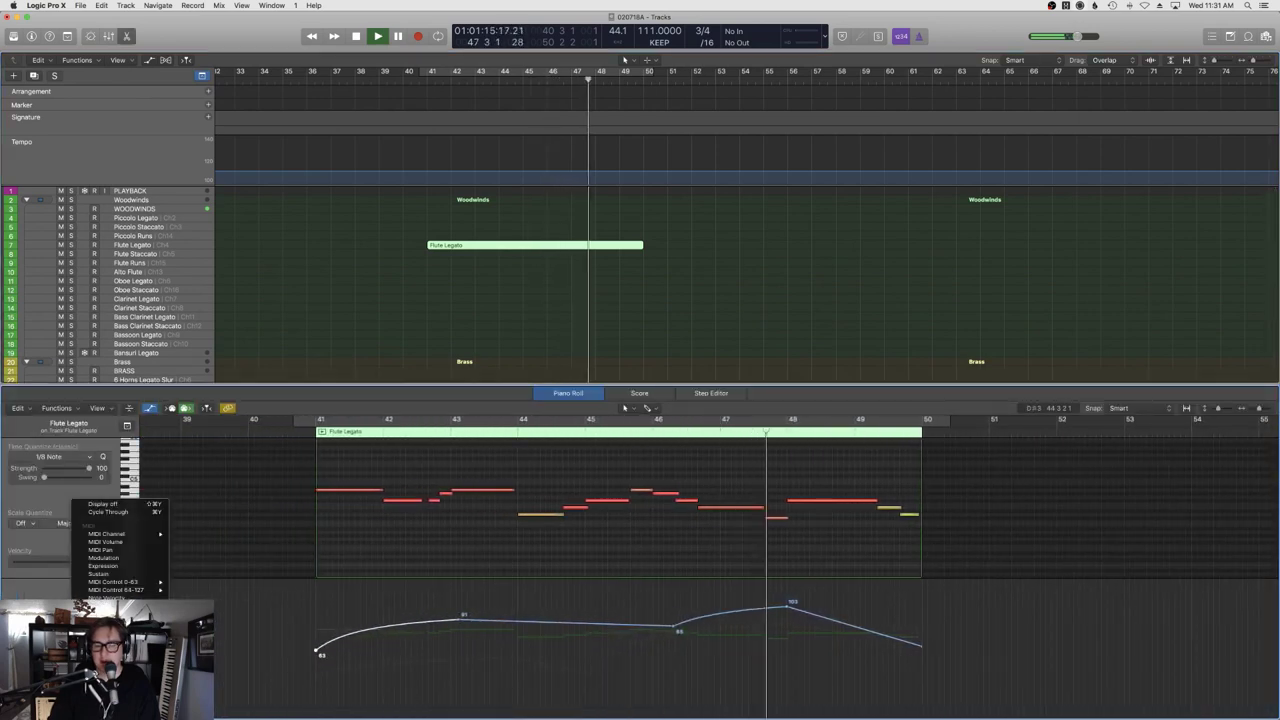
{"action": "left_click", "coordinate": [105, 597]}
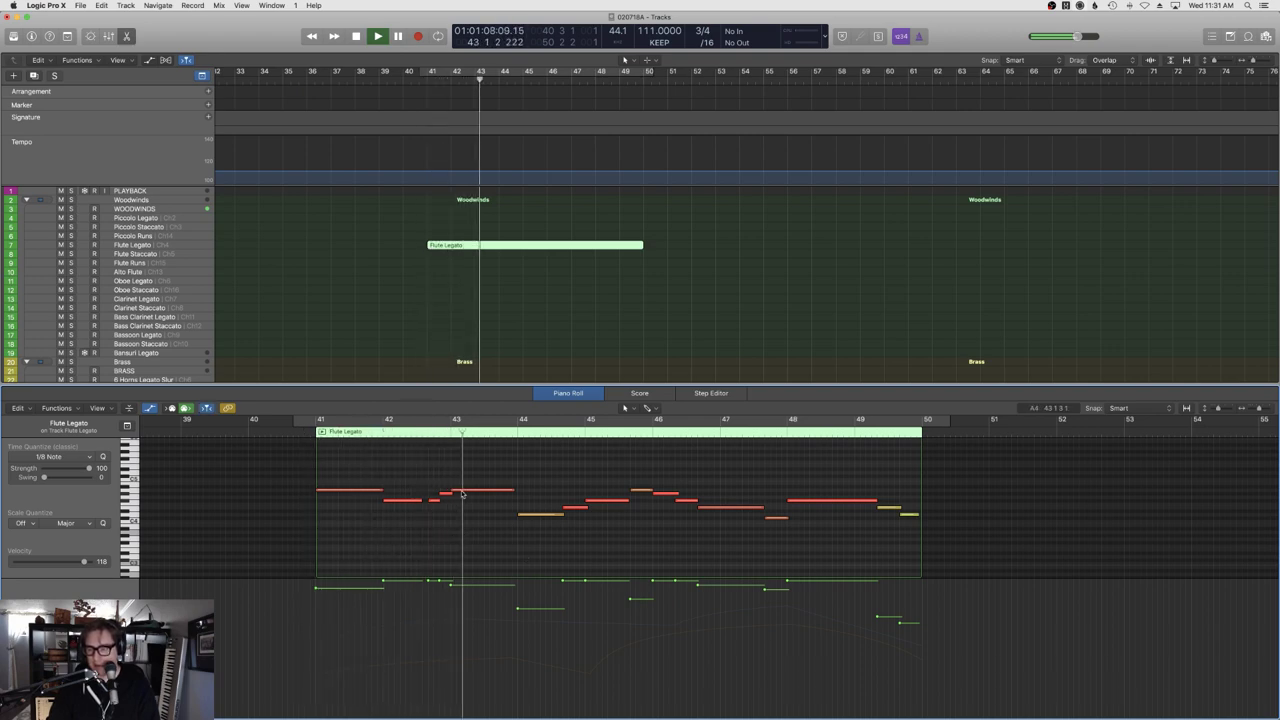
Raise the velocity of the long Flute Legato note at bar 43 to 127.
{"action": "scroll", "coordinate": [462, 494], "scroll_direction": "up", "scroll_amount": 3}
{"action": "scroll", "coordinate": [462, 494], "scroll_direction": "left", "scroll_amount": 5}
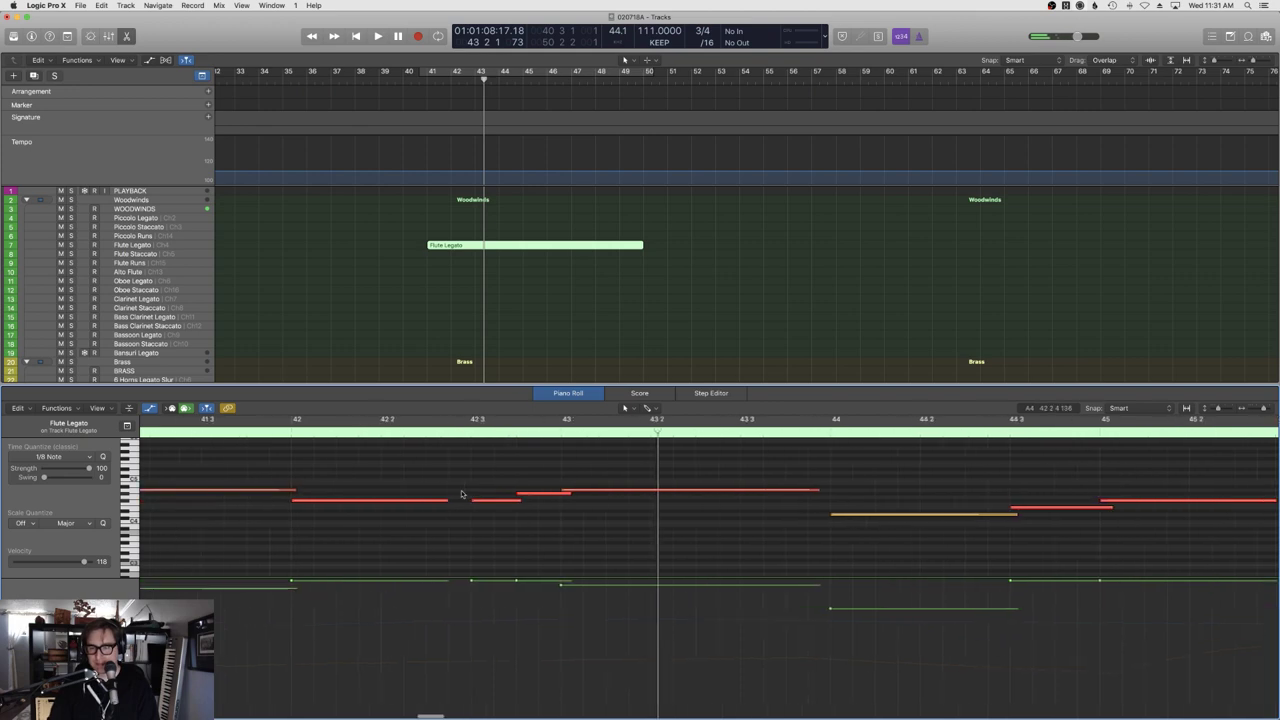
{"action": "left_click_drag", "start_coordinate": [588, 488], "coordinate": [582, 489]}
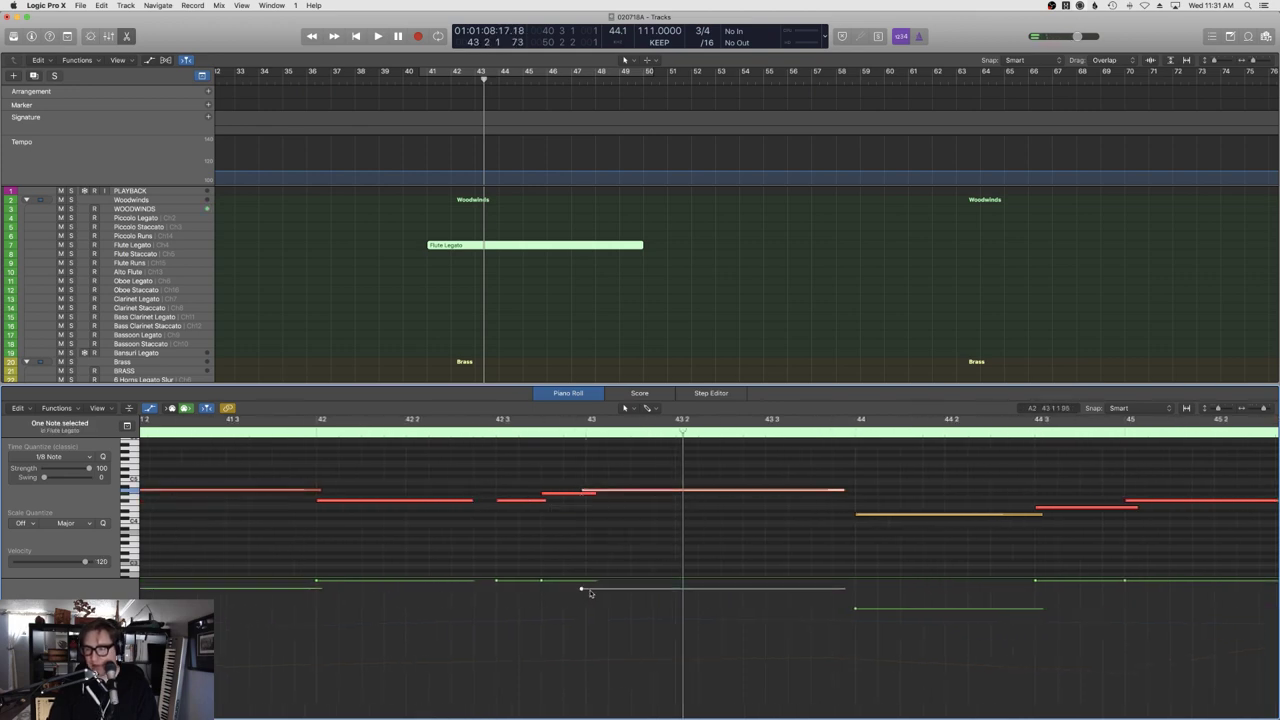
{"action": "left_click_drag", "start_coordinate": [585, 588], "coordinate": [583, 579]}
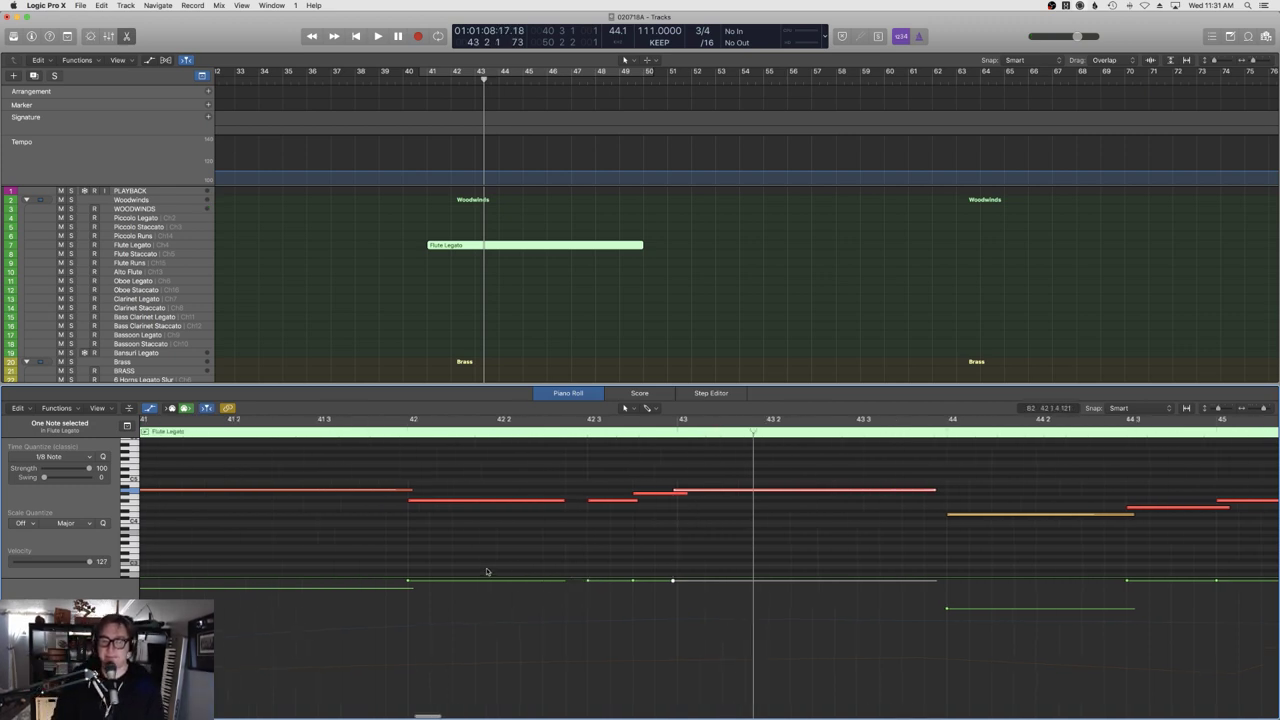
Shift the start of the long Flute Legato note slightly later onto bar 43, playing the phrase before and after the change.
{"action": "scroll", "coordinate": [409, 571], "scroll_direction": "left", "scroll_amount": 10}
{"action": "double_click", "coordinate": [337, 431]}
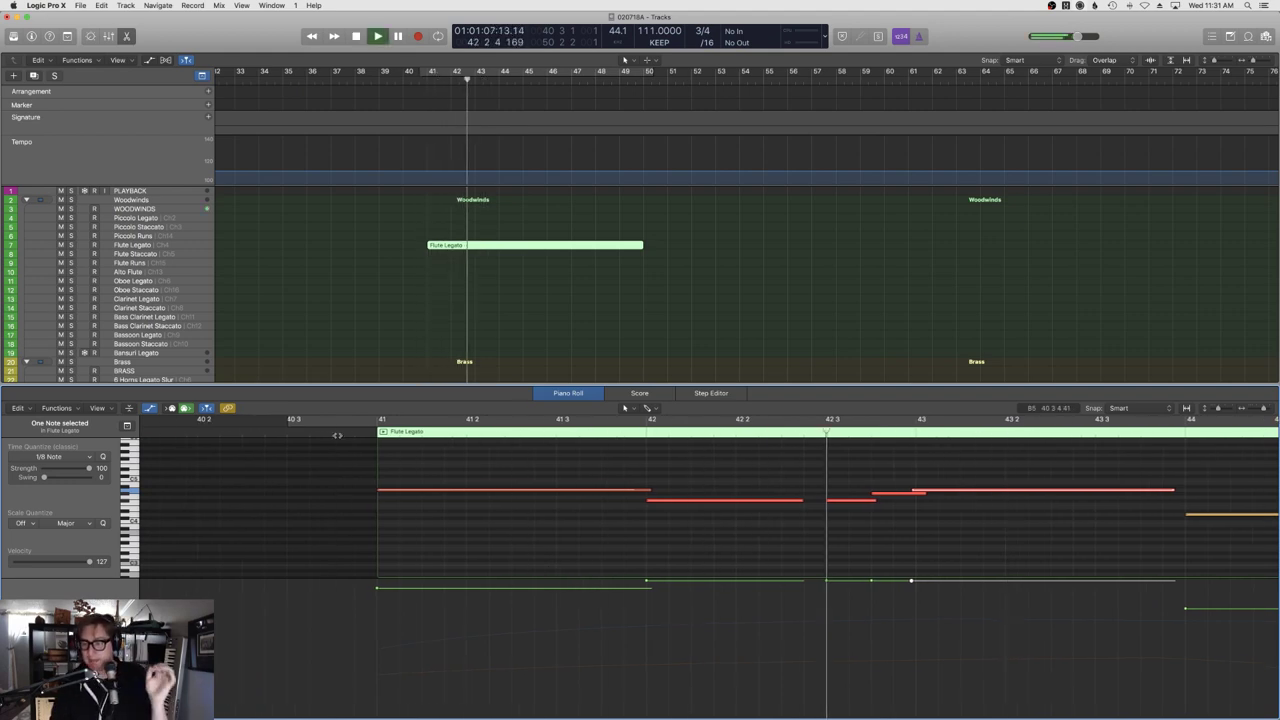
{"action": "key", "text": "space"}
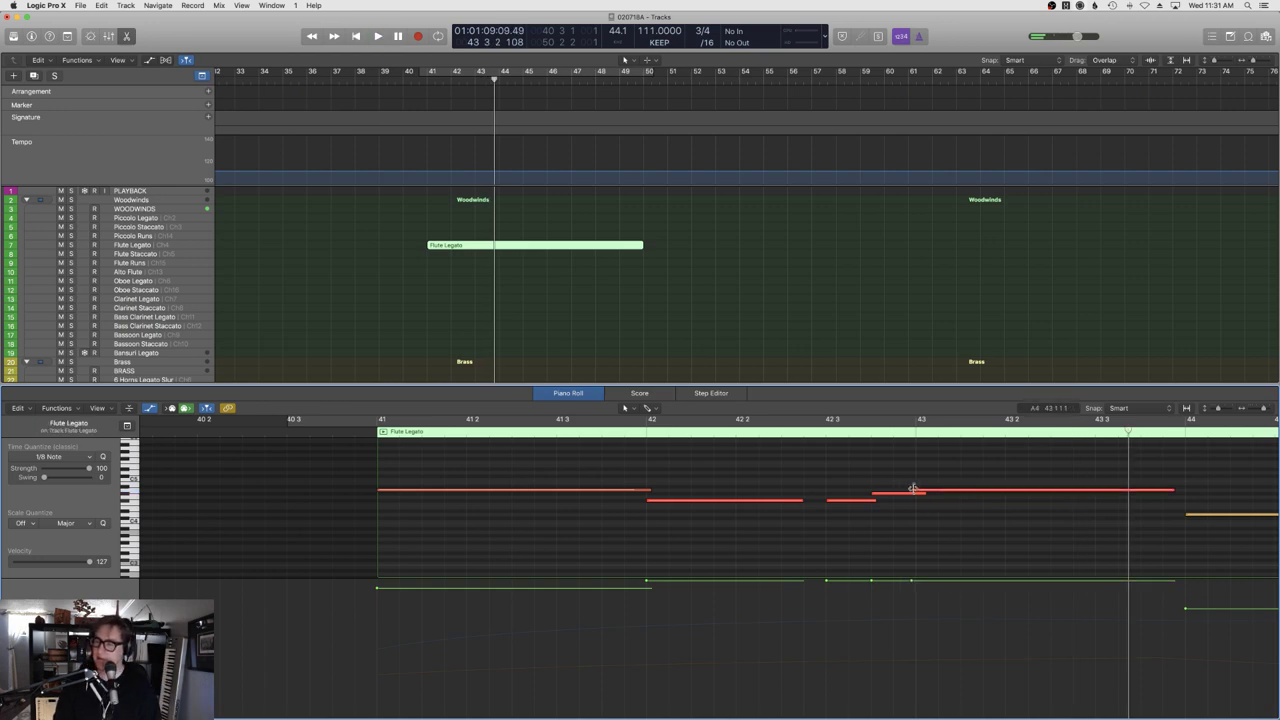
{"action": "left_click_drag", "start_coordinate": [913, 488], "coordinate": [917, 489]}
{"action": "double_click", "coordinate": [323, 435]}
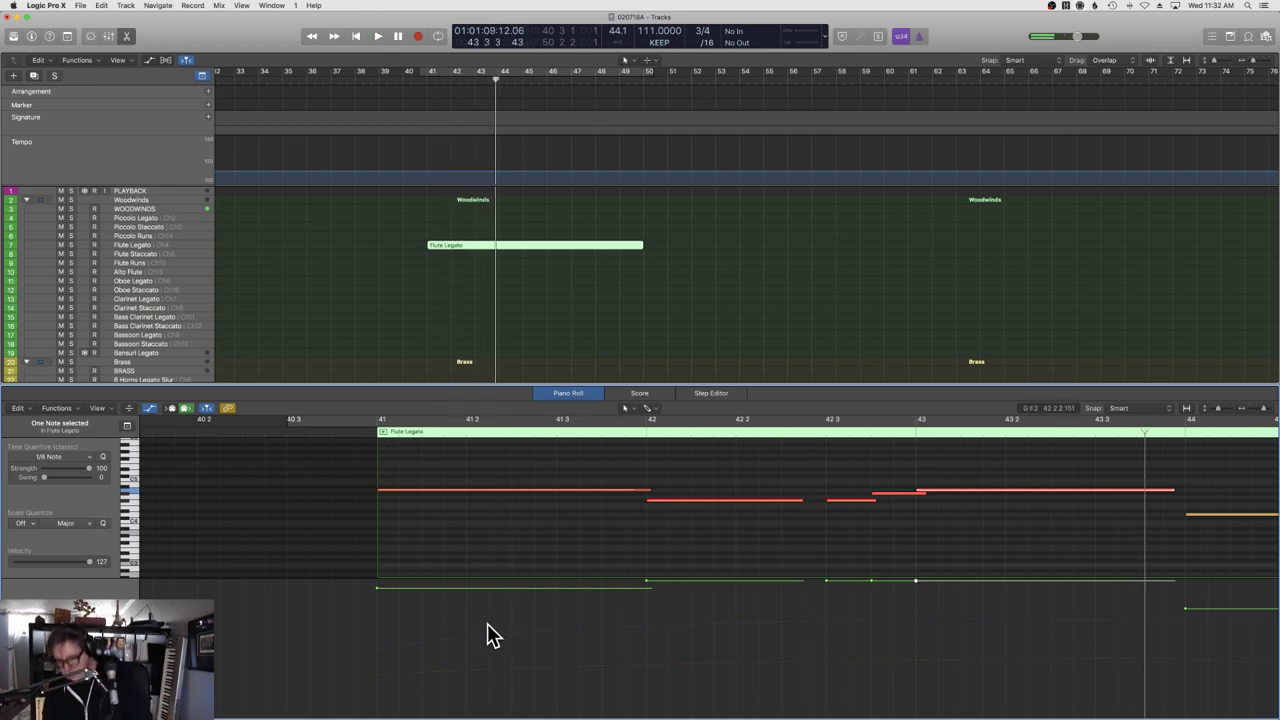
Display the Flute Legato Expression curve, align its 91 point with the start of bar 43 and play the phrase back.
{"action": "left_click", "coordinate": [133, 490]}
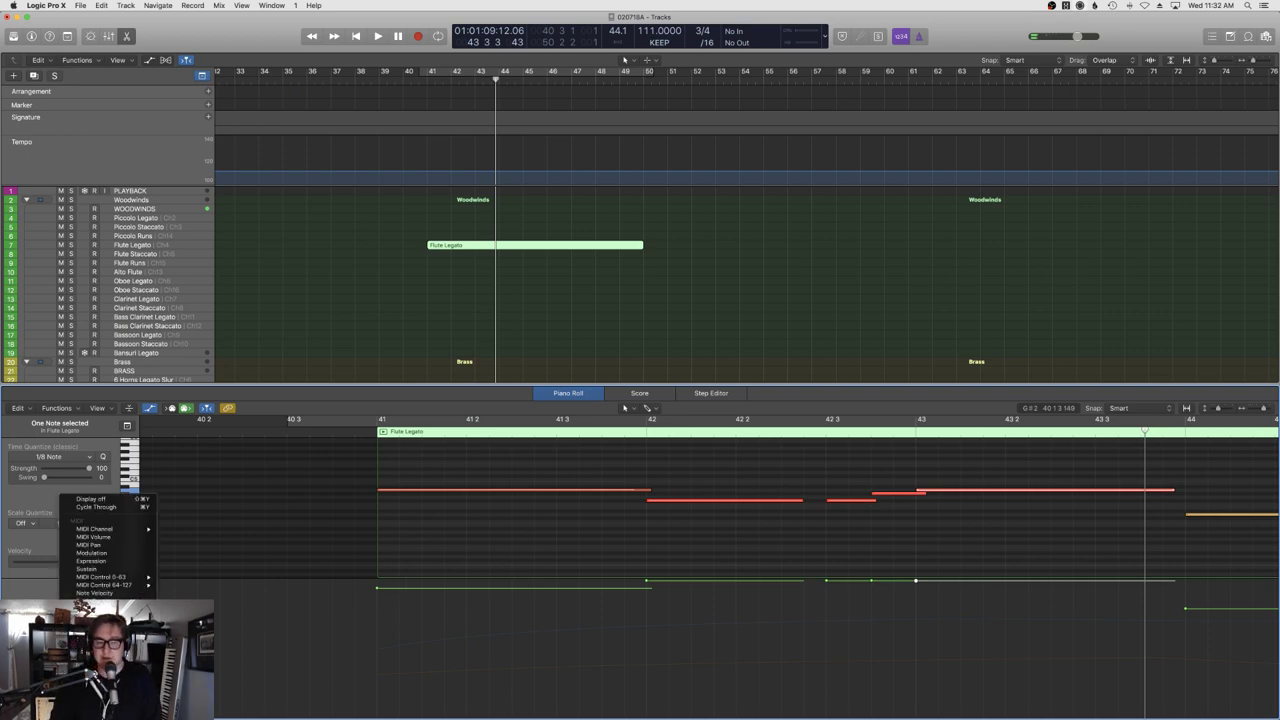
{"action": "left_click", "coordinate": [106, 563]}
{"action": "right_click", "coordinate": [940, 621]}
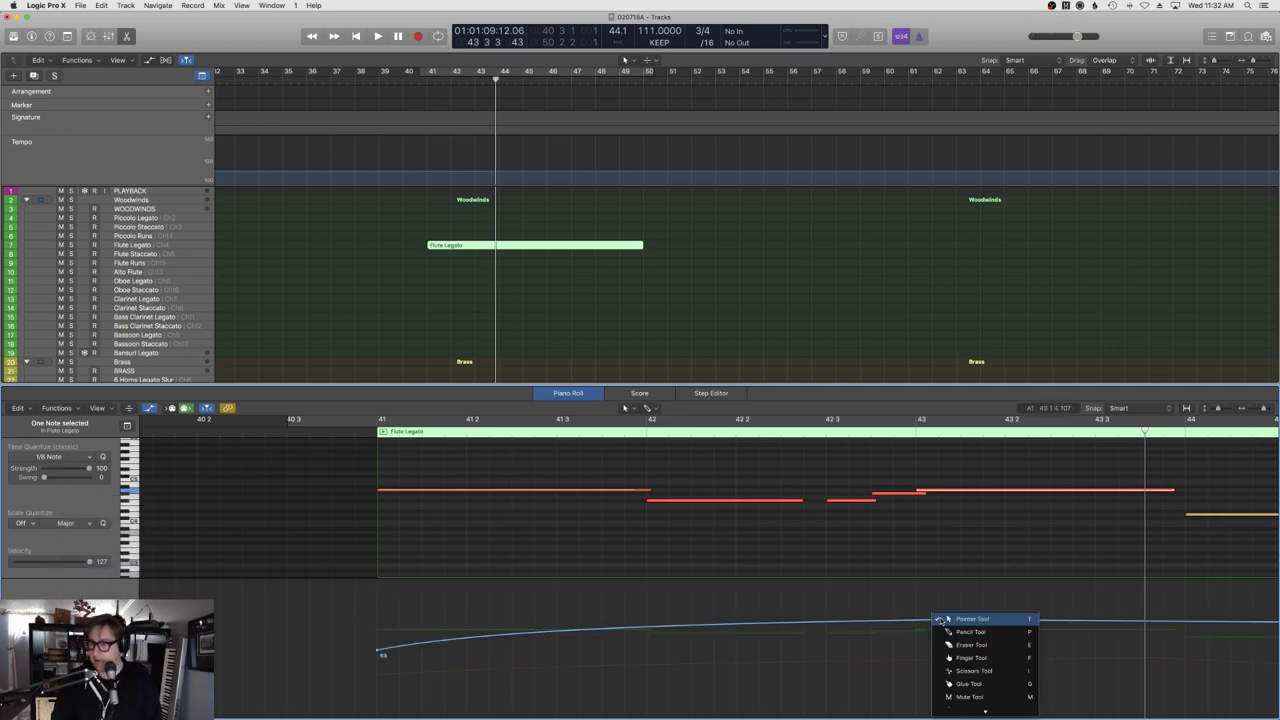
{"action": "key", "text": "Escape"}
{"action": "left_click_drag", "start_coordinate": [951, 622], "coordinate": [917, 635]}
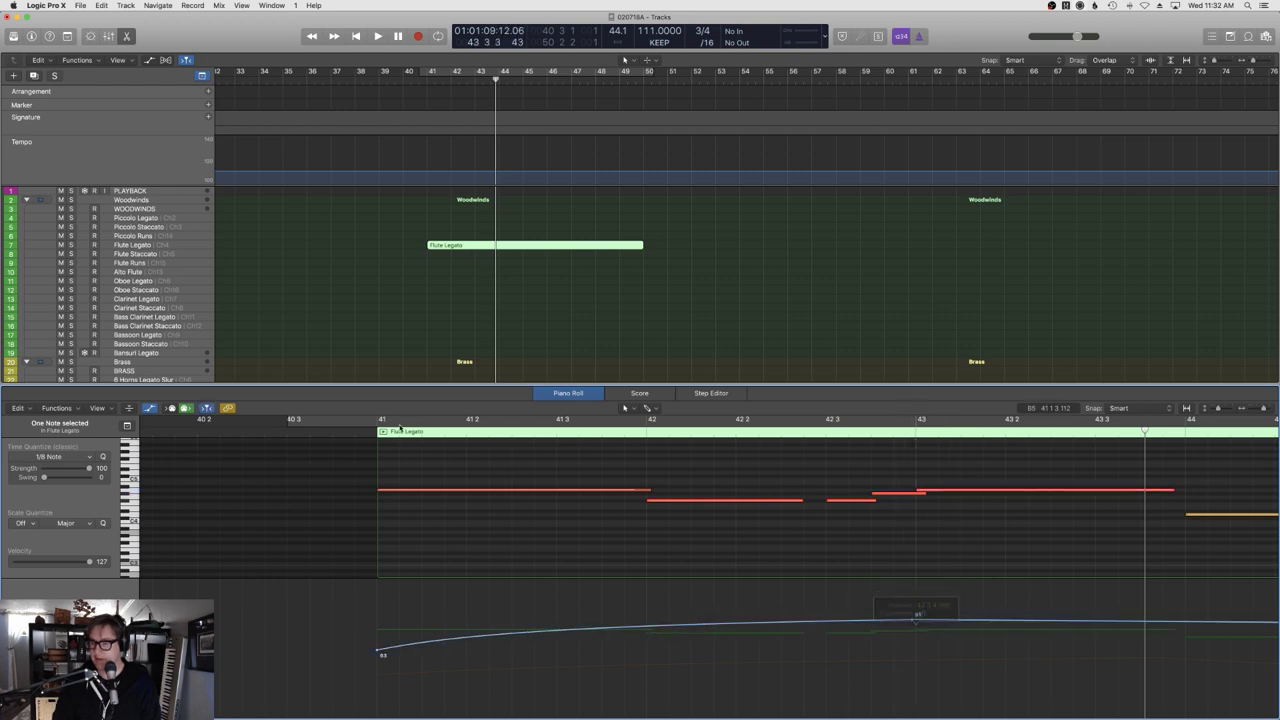
{"action": "key", "text": "shift+space"}
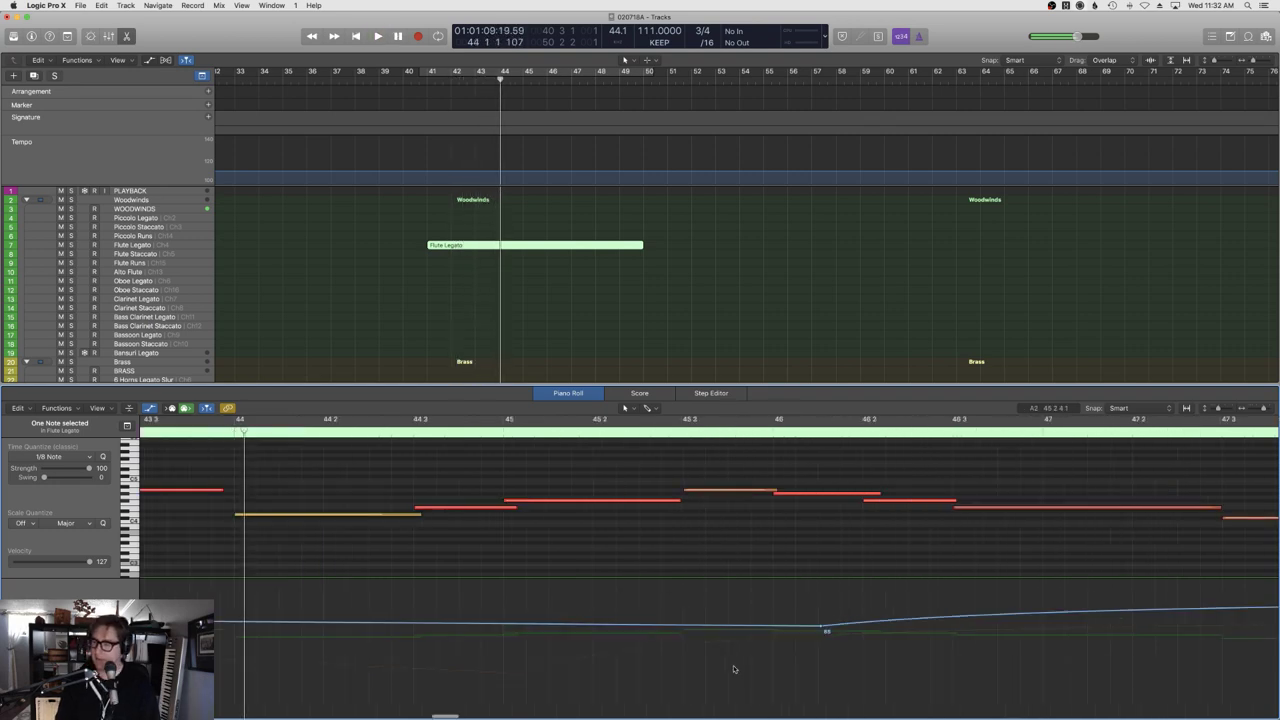
Reshape the Flute Legato Expression at bar 43 into a brief dip to about 63, between points of 75 and 77.
{"action": "scroll", "coordinate": [680, 640], "scroll_direction": "left", "scroll_amount": 8}
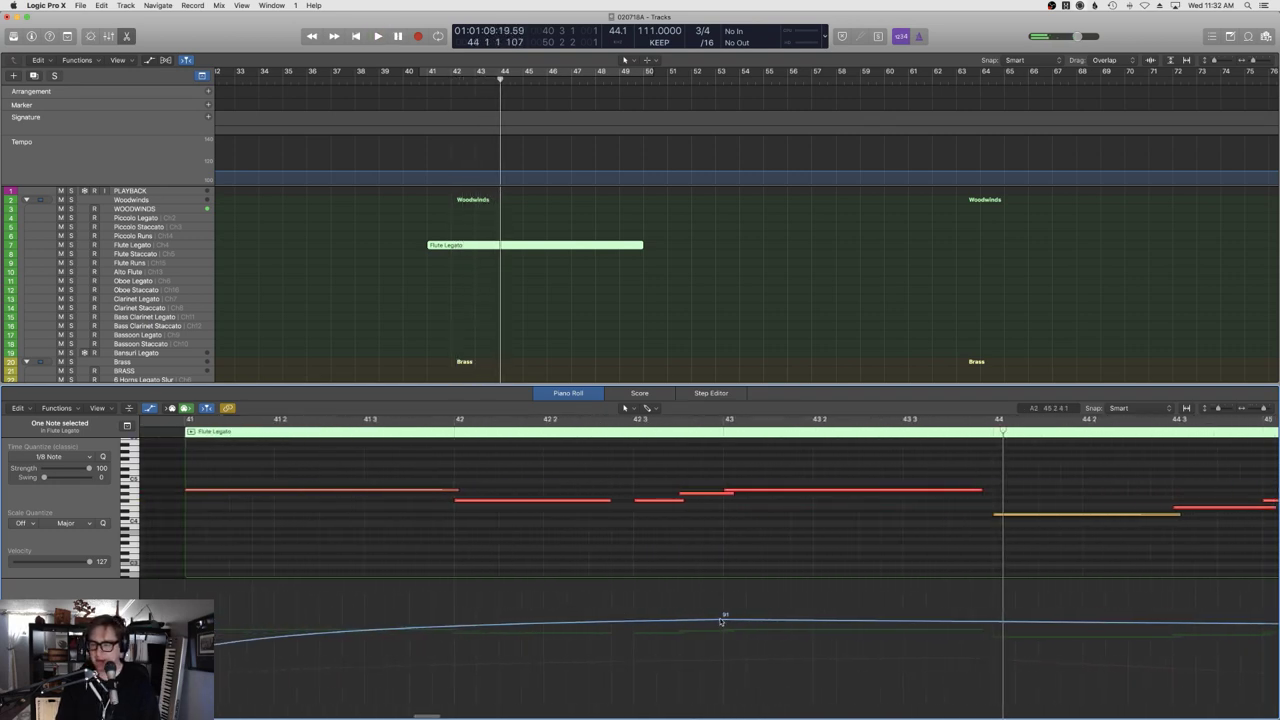
{"action": "left_click_drag", "start_coordinate": [722, 620], "coordinate": [757, 627]}
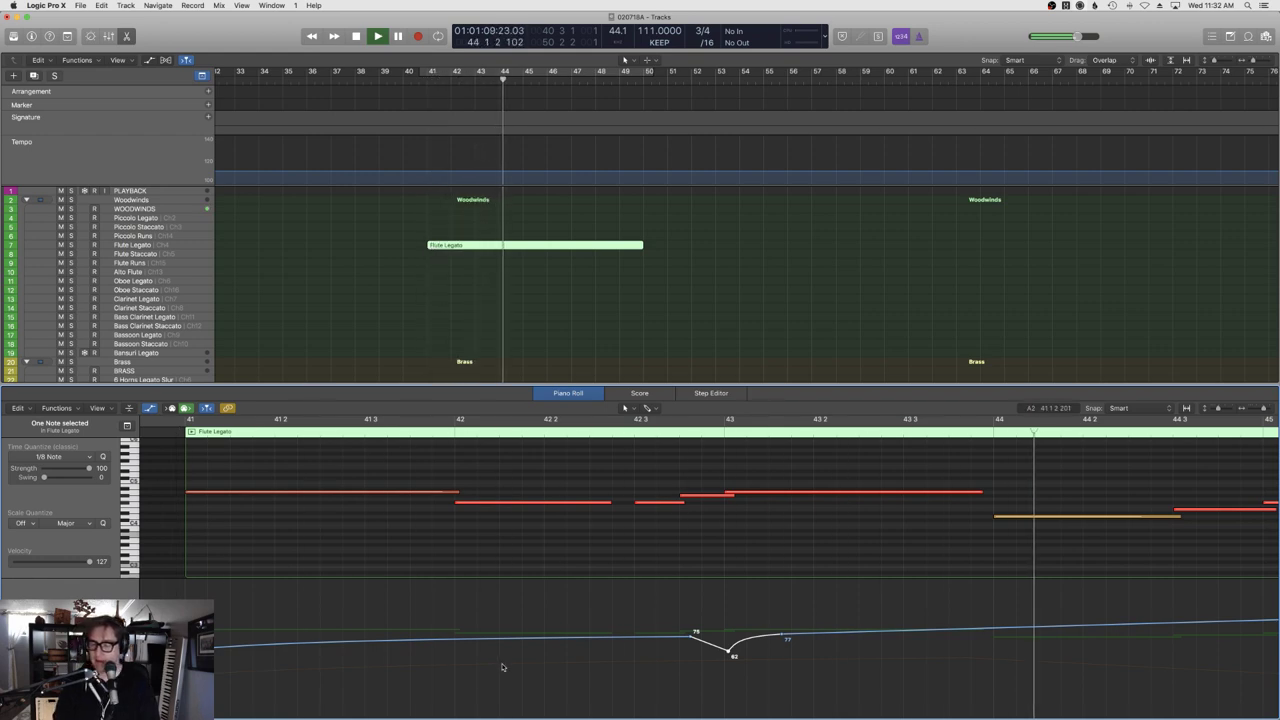
Raise the Flute Legato Expression point just before the dip at bar 43 to 84 and close the note editor.
{"action": "left_click_drag", "start_coordinate": [496, 640], "coordinate": [496, 634]}
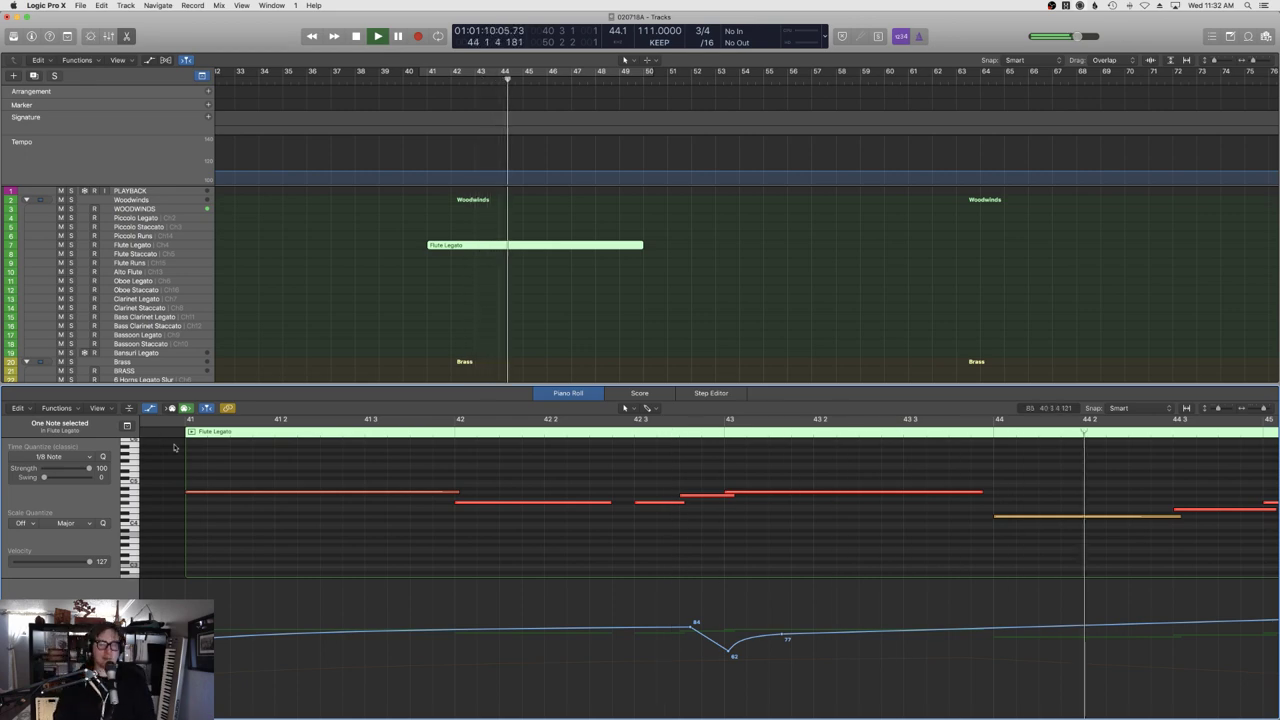
{"action": "scroll", "coordinate": [500, 334], "scroll_direction": "down", "scroll_amount": 15}
{"action": "key", "text": "e"}
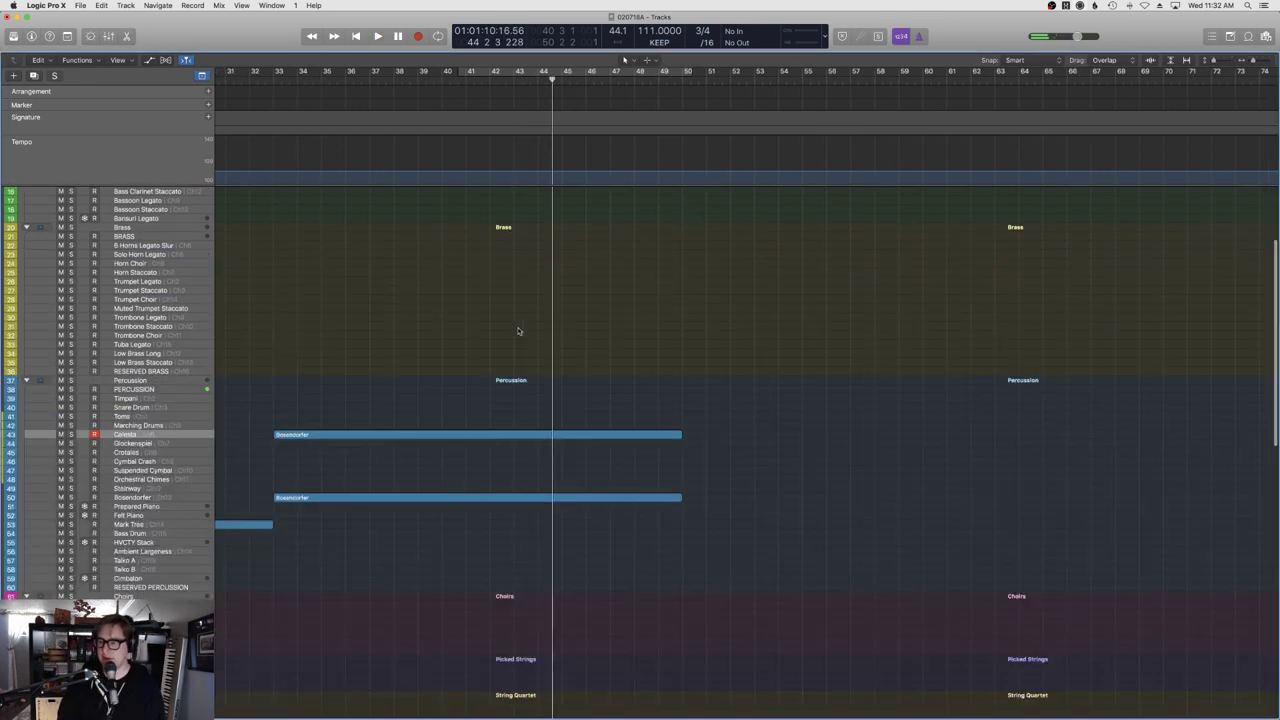
Play the arrangement from the beginning to review all sections, selecting the Glockenspiel track to try it against the music.
{"action": "scroll", "coordinate": [579, 340], "scroll_direction": "up", "scroll_amount": 15}
{"action": "scroll", "coordinate": [579, 340], "scroll_direction": "left", "scroll_amount": 15}
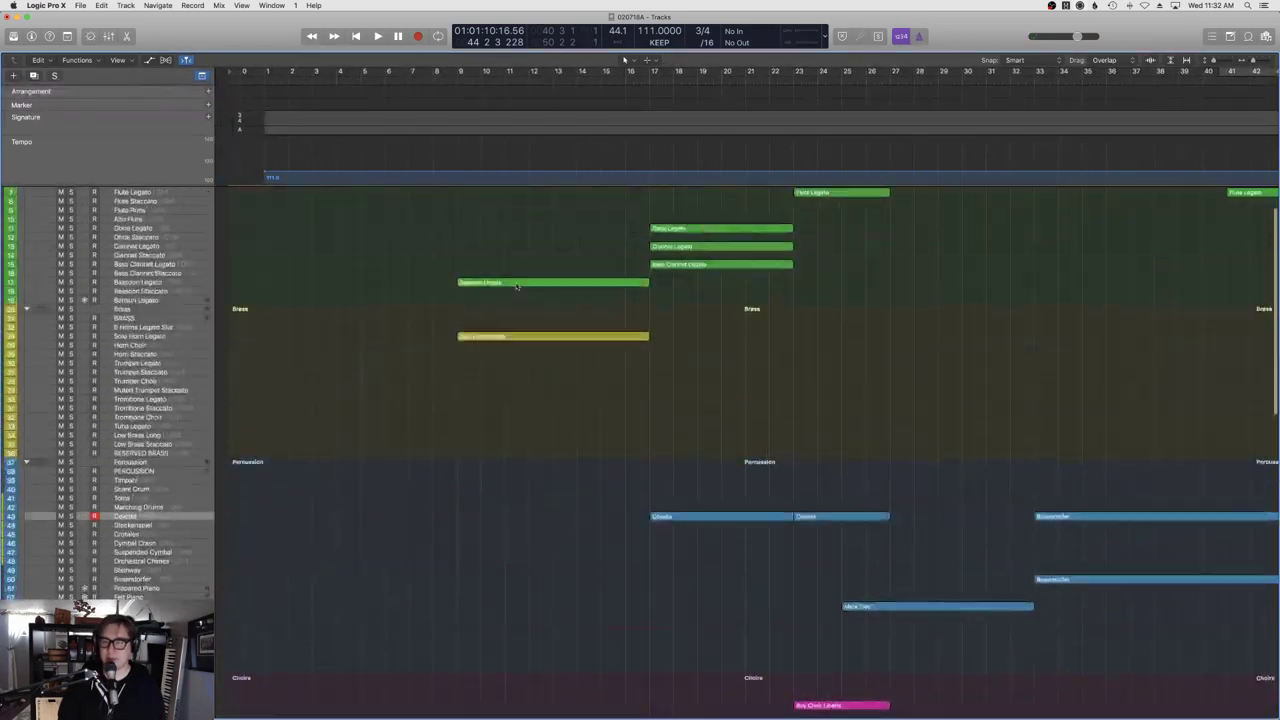
{"action": "key", "text": "Return"}
{"action": "key", "text": "space"}
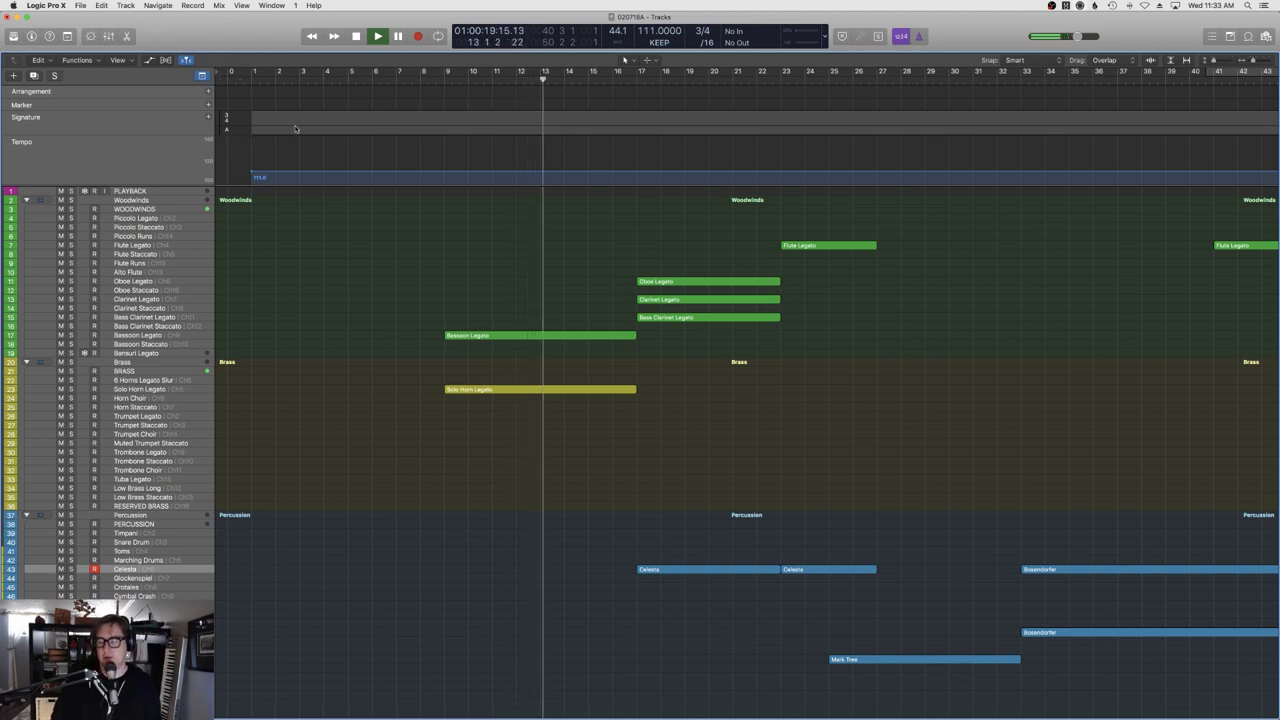
{"action": "scroll", "coordinate": [592, 297], "scroll_direction": "down", "scroll_amount": 8}
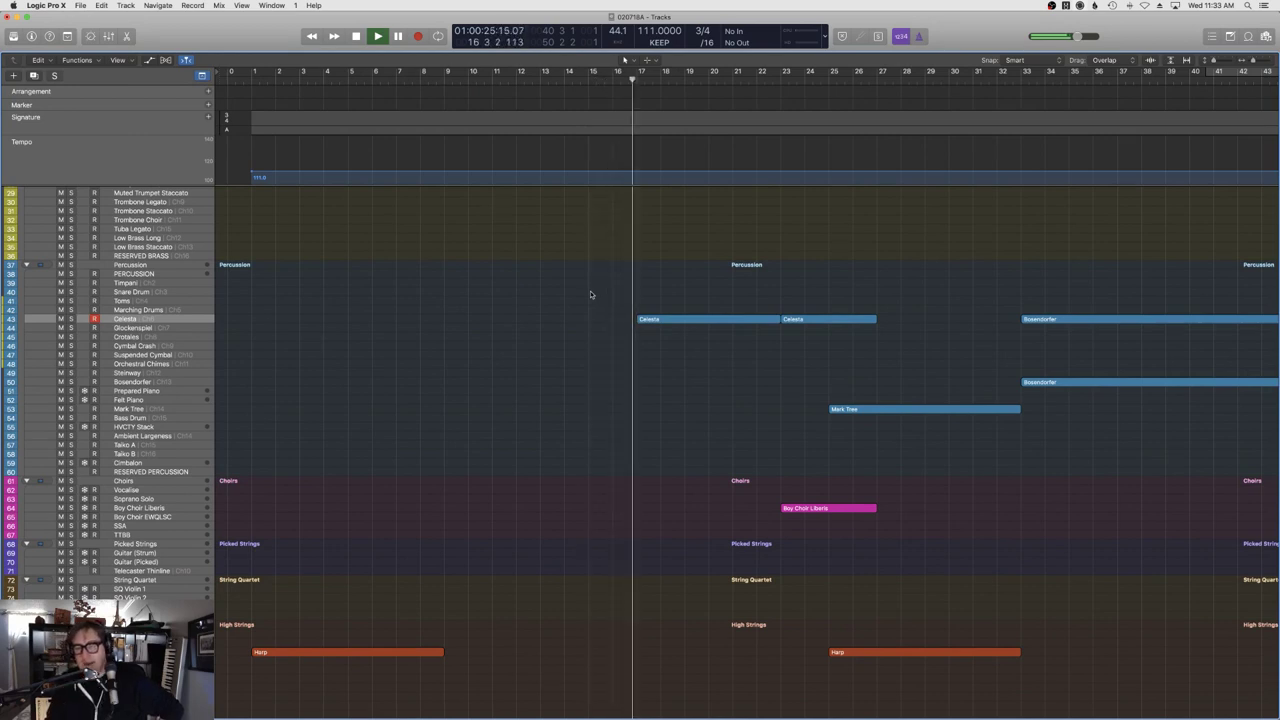
{"action": "scroll", "coordinate": [480, 360], "scroll_direction": "right", "scroll_amount": 5}
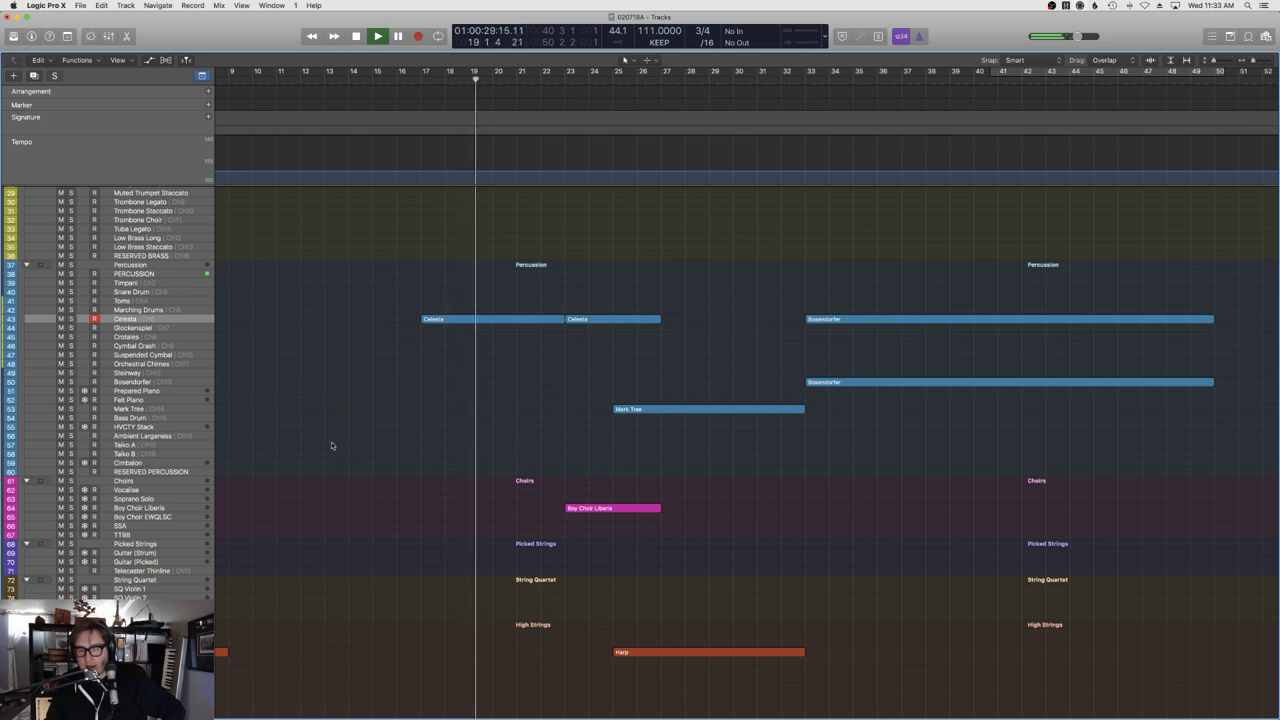
{"action": "left_click", "coordinate": [186, 329]}
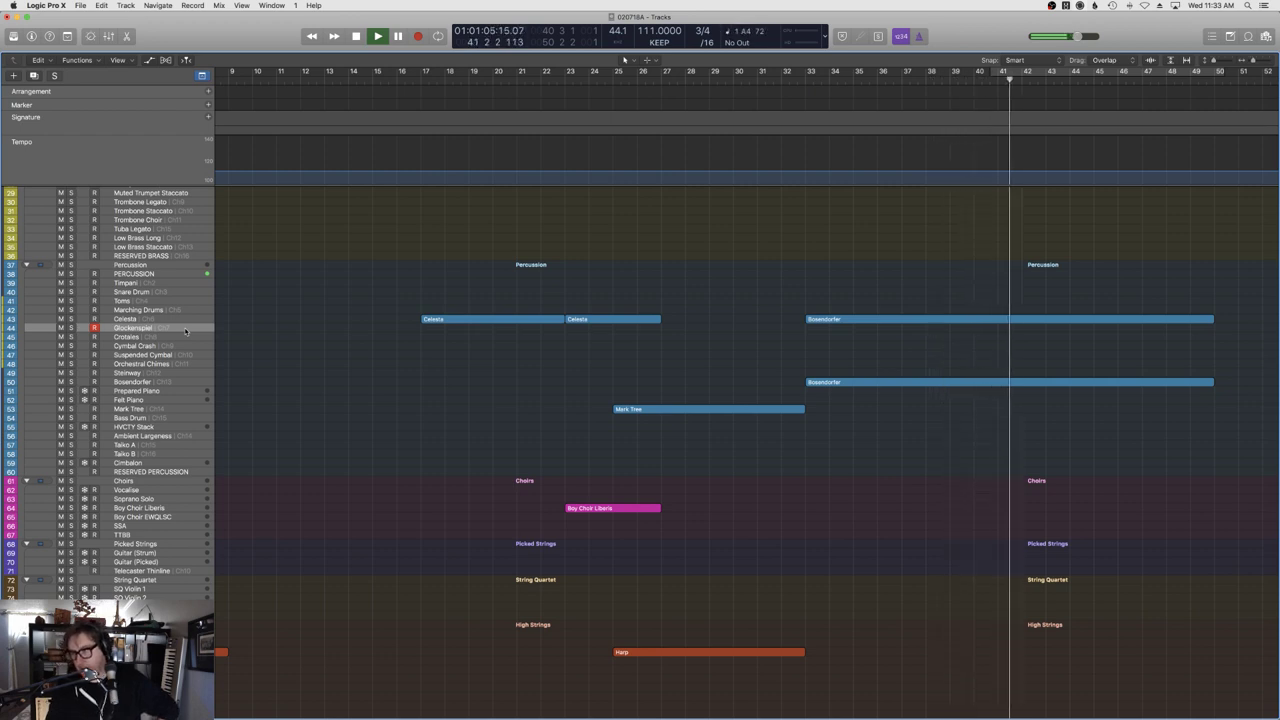
Reopen the Flute Legato region, make the Expression dip at bar 43 shallower by raising its lowest point, and close the editor.
{"action": "scroll", "coordinate": [533, 495], "scroll_direction": "up", "scroll_amount": 8}
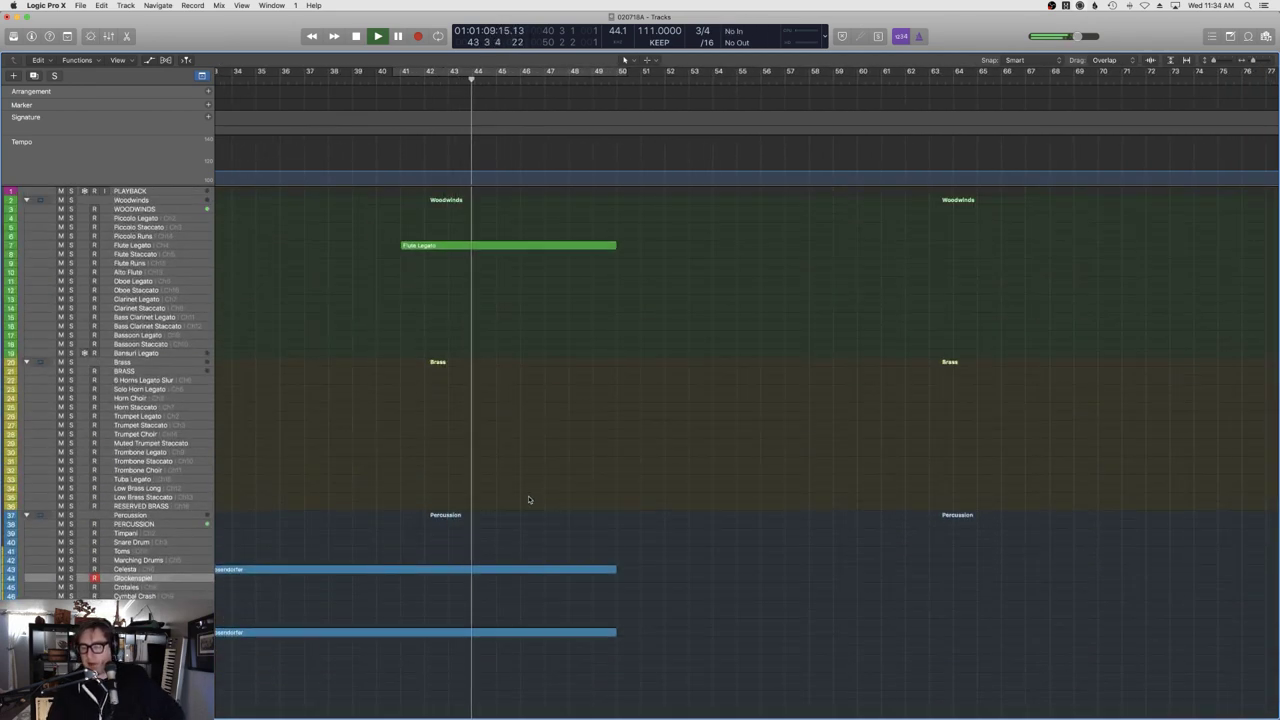
{"action": "double_click", "coordinate": [443, 246]}
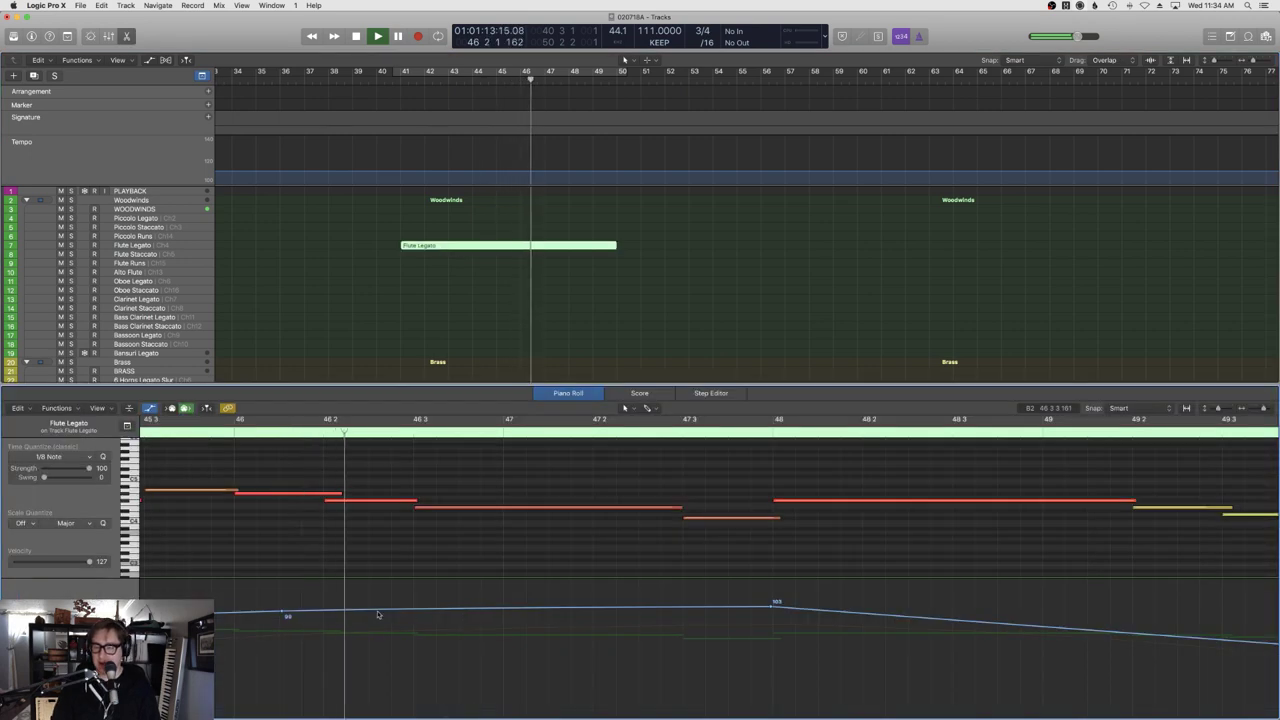
{"action": "scroll", "coordinate": [472, 505], "scroll_direction": "left", "scroll_amount": 10}
{"action": "scroll", "coordinate": [417, 612], "scroll_direction": "left", "scroll_amount": 2}
{"action": "left_click", "coordinate": [371, 652]}
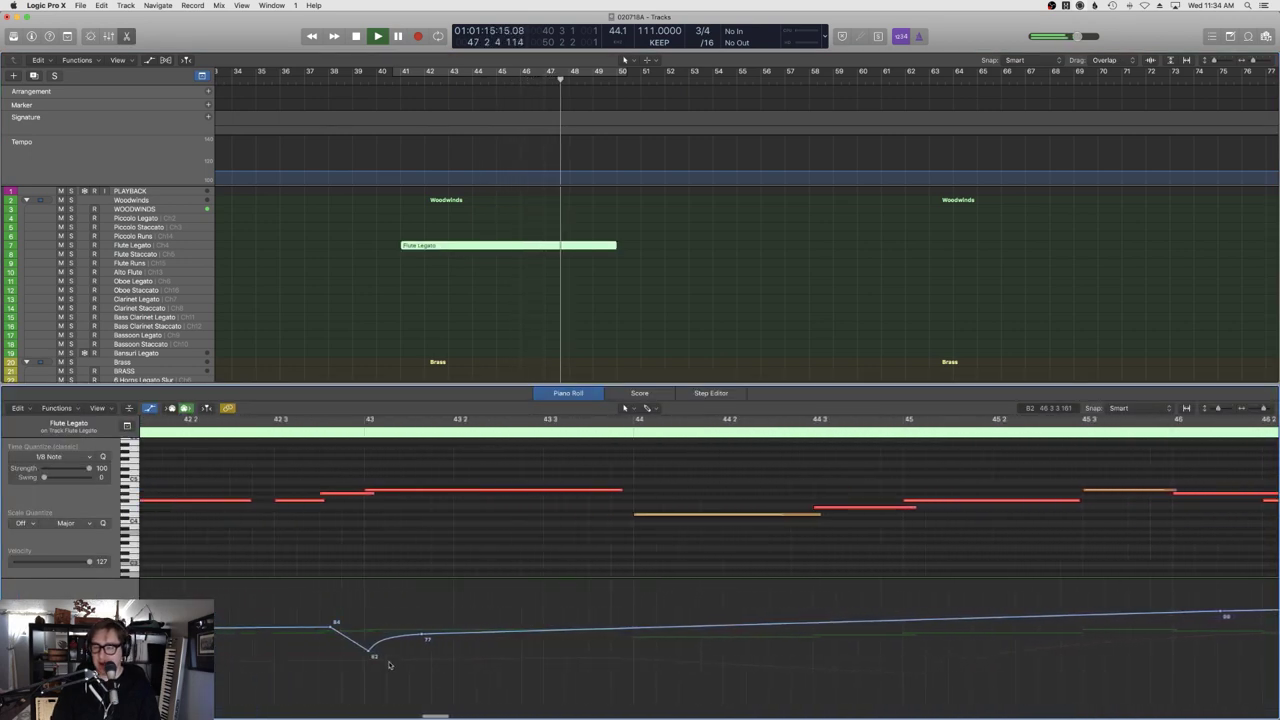
{"action": "left_click_drag", "start_coordinate": [371, 652], "coordinate": [371, 638]}
{"action": "key", "text": "e"}
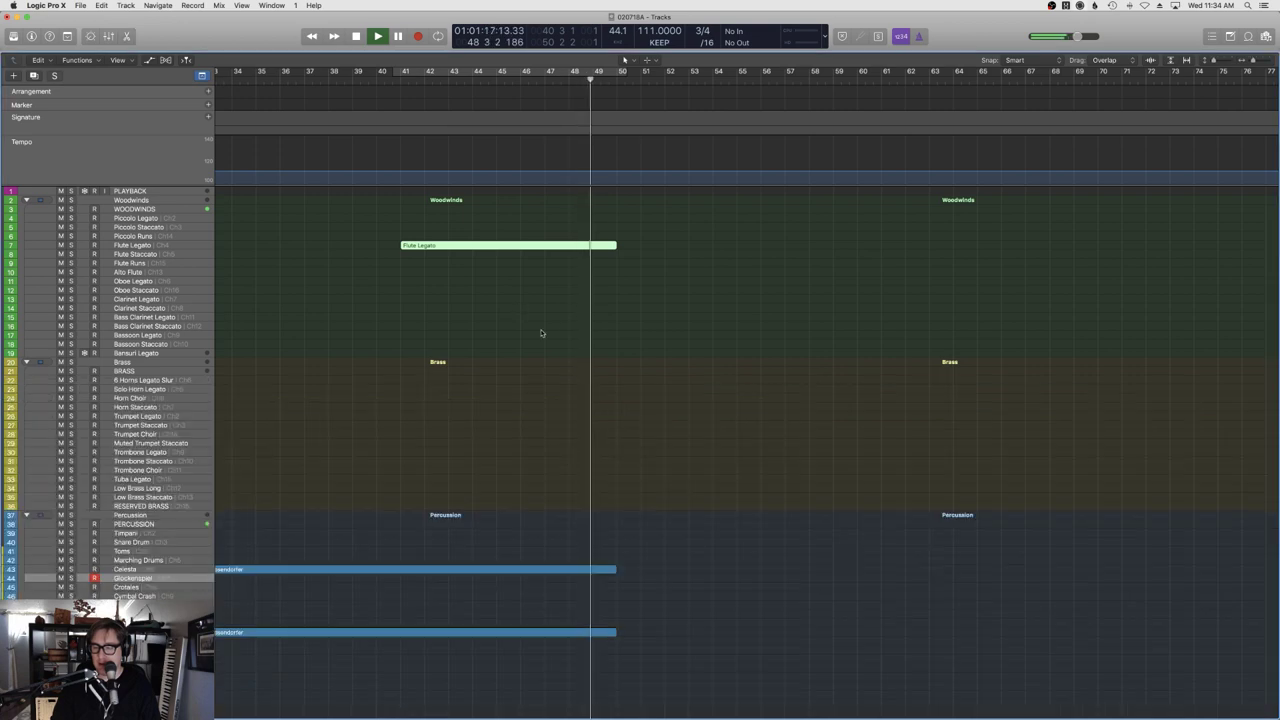
Select the Celli Pizz track in the Low Strings group and try recording from the end of the existing section around bar 49.
{"action": "scroll", "coordinate": [540, 331], "scroll_direction": "down", "scroll_amount": 15}
{"action": "scroll", "coordinate": [550, 337], "scroll_direction": "down", "scroll_amount": 15}
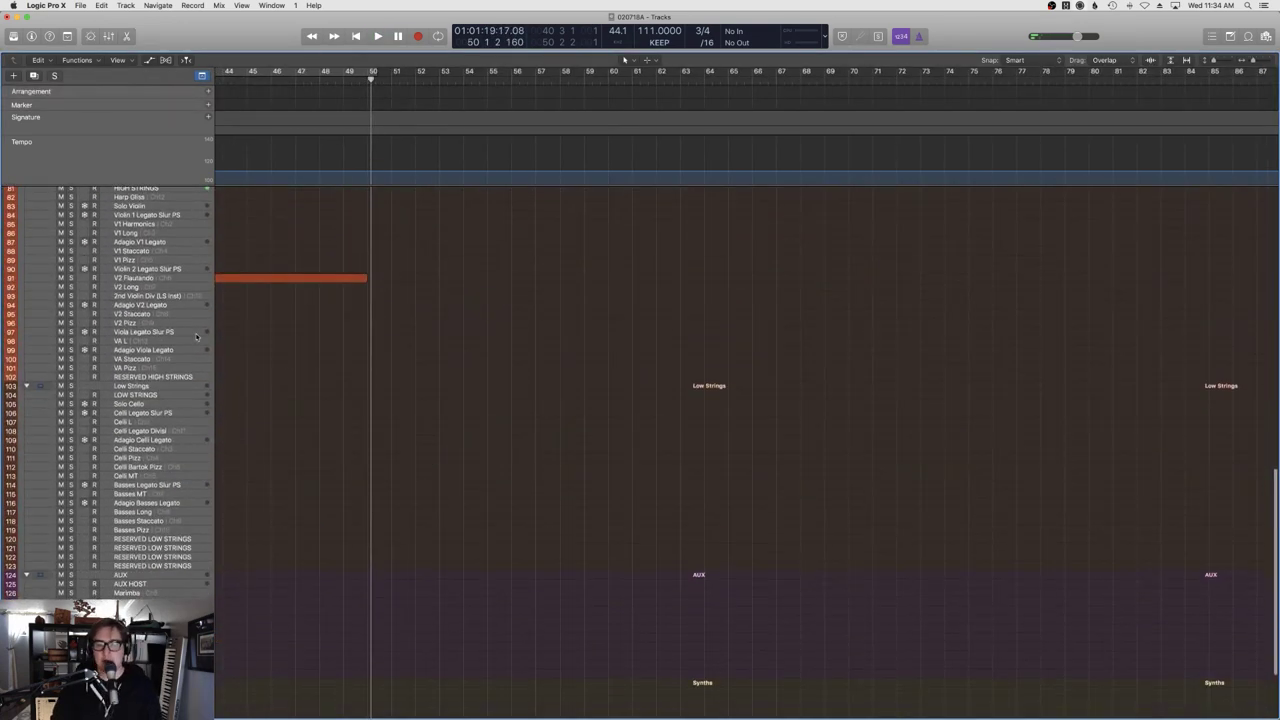
{"action": "scroll", "coordinate": [305, 329], "scroll_direction": "up", "scroll_amount": 1}
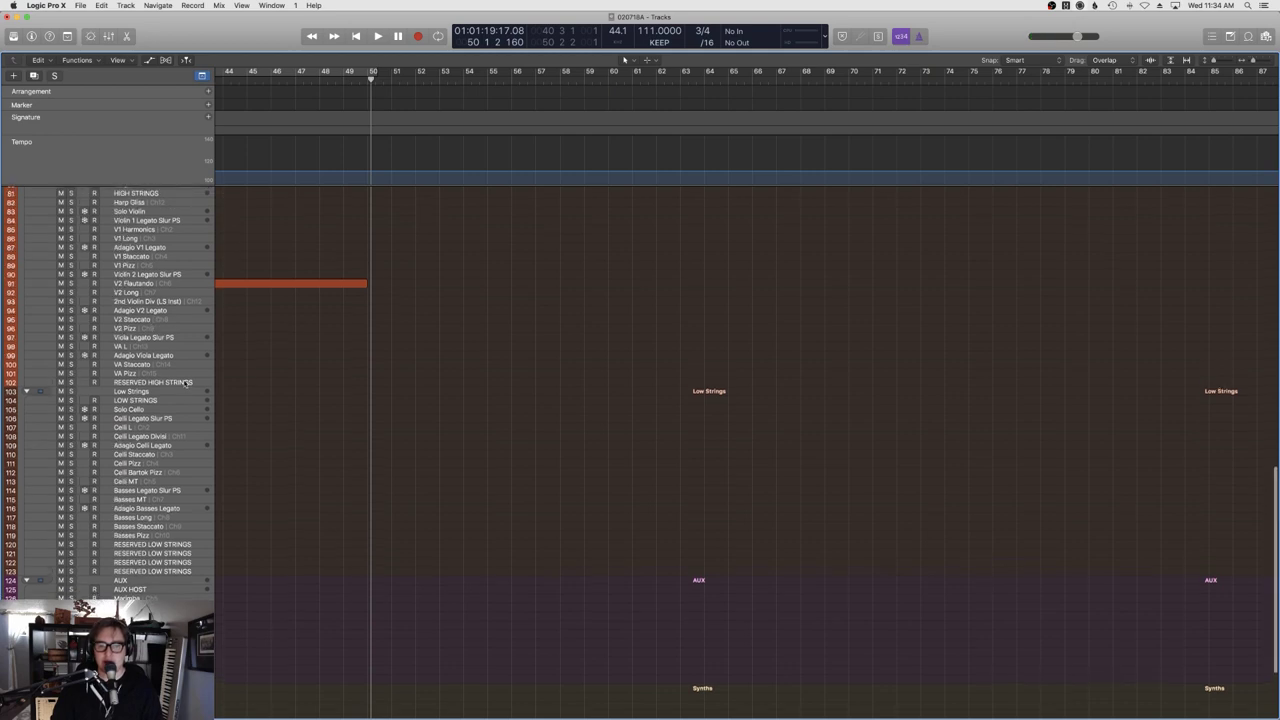
{"action": "left_click", "coordinate": [150, 374]}
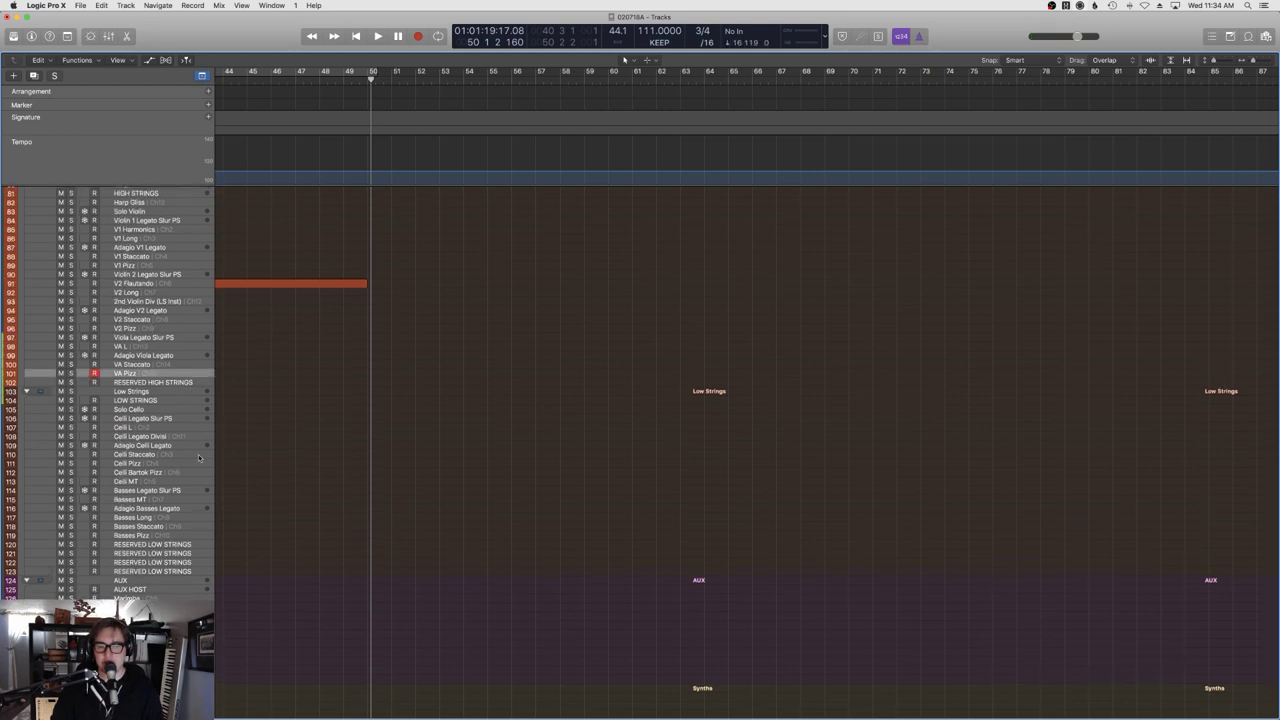
{"action": "left_click", "coordinate": [136, 465]}
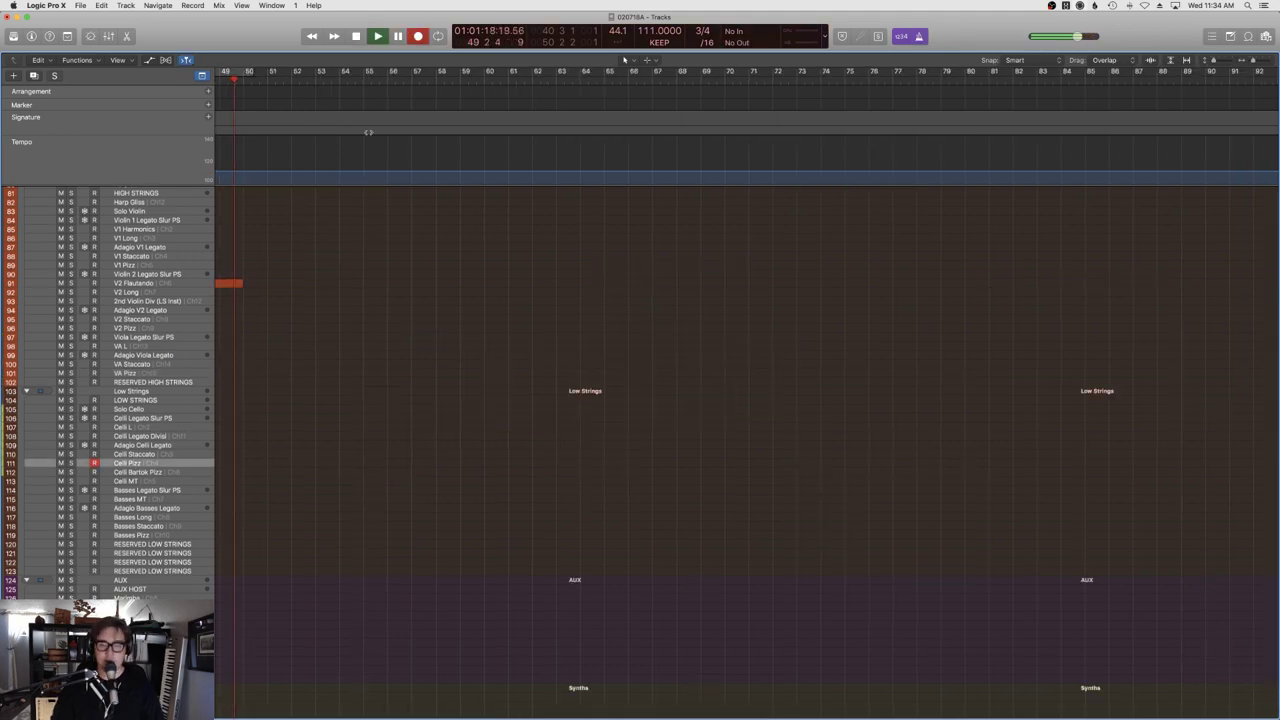
{"action": "key", "text": "space"}
{"action": "key", "text": "space"}
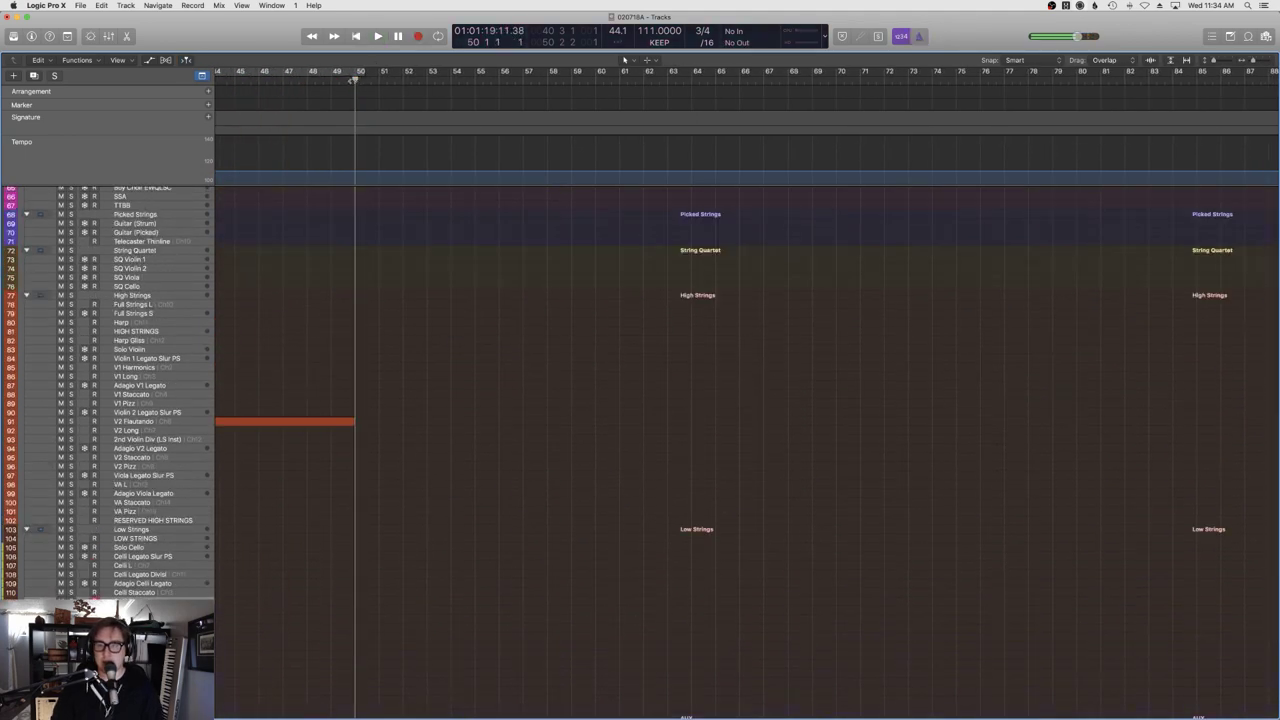
Add a 4/4 time signature change at bar 50 and play the music leading into it.
{"action": "key", "text": "d"}
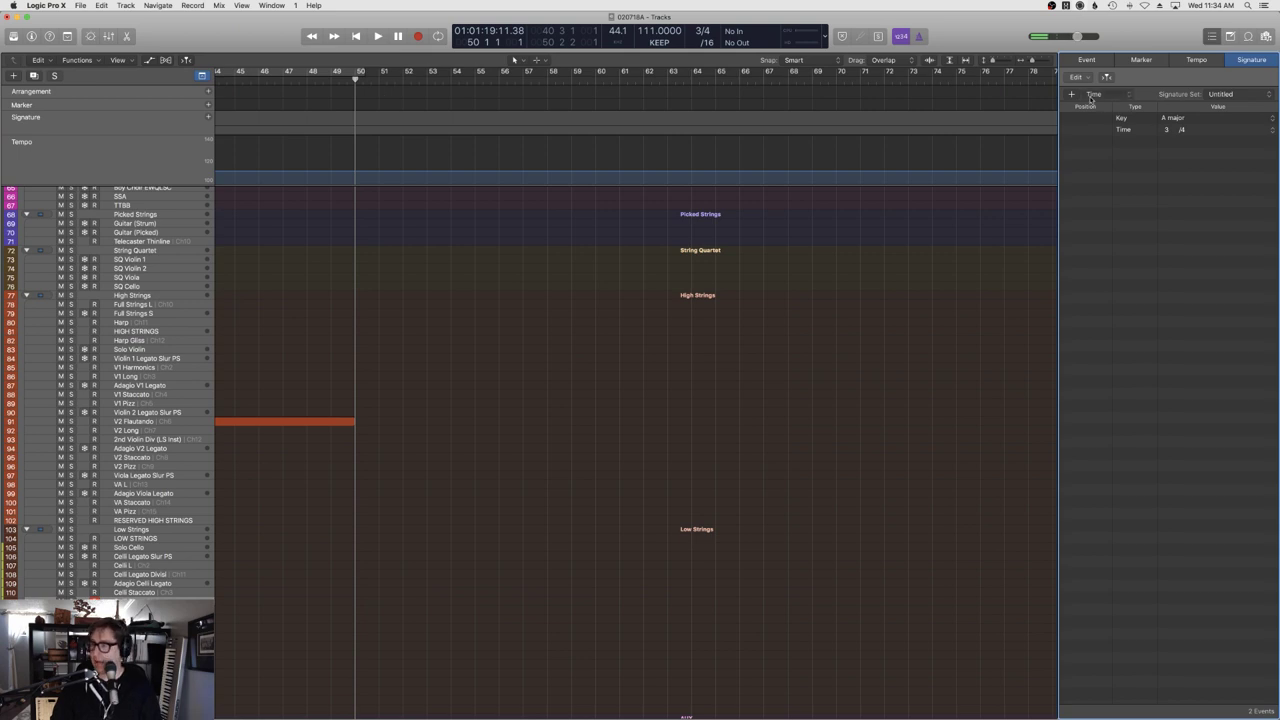
{"action": "left_click", "coordinate": [1091, 97]}
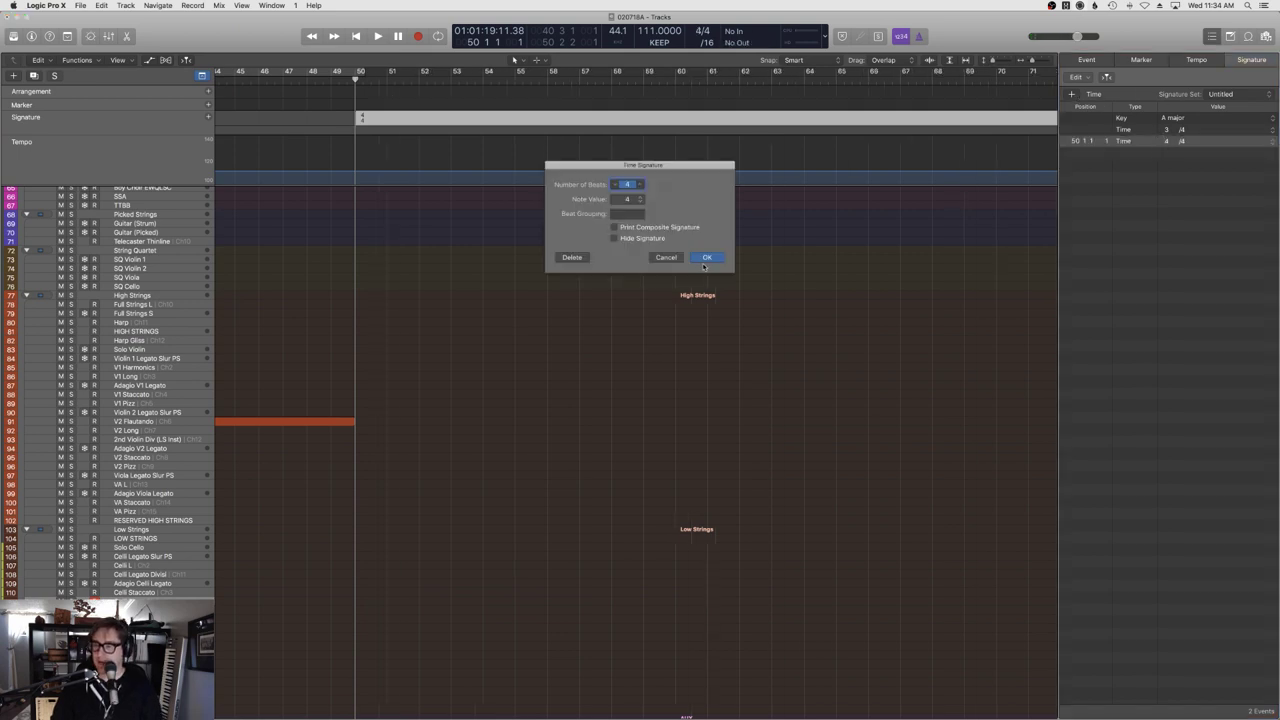
{"action": "left_click", "coordinate": [706, 258]}
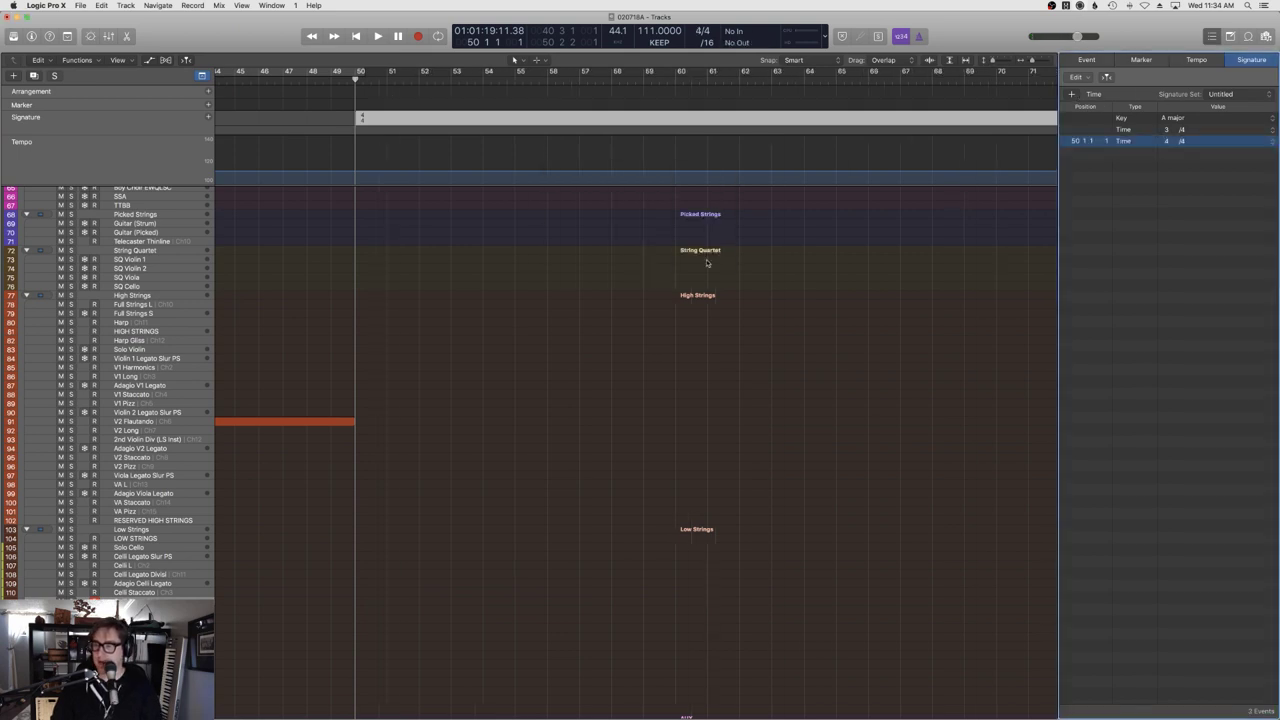
{"action": "double_click", "coordinate": [299, 84]}
{"action": "key", "text": "d"}
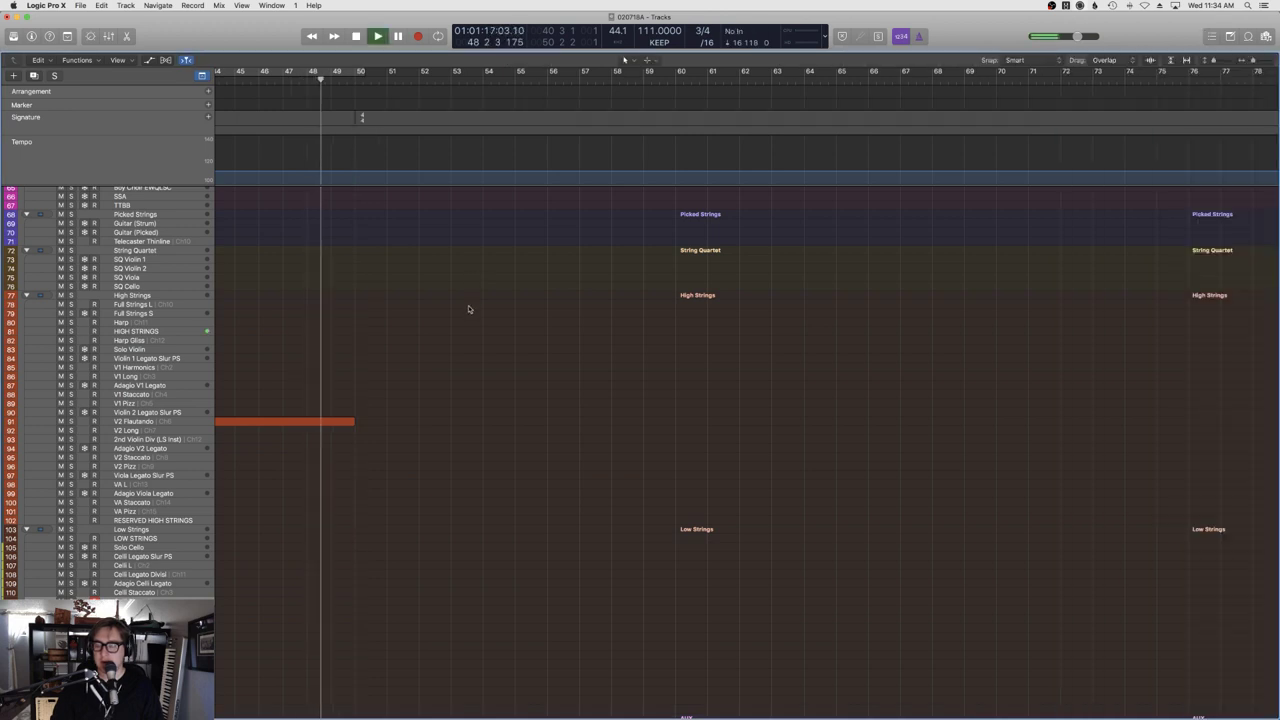
Record a pizzicato part on the Celli Pizz track over bars 51 to 53.
{"action": "scroll", "coordinate": [468, 309], "scroll_direction": "up", "scroll_amount": 5}
{"action": "scroll", "coordinate": [466, 309], "scroll_direction": "left", "scroll_amount": 3}
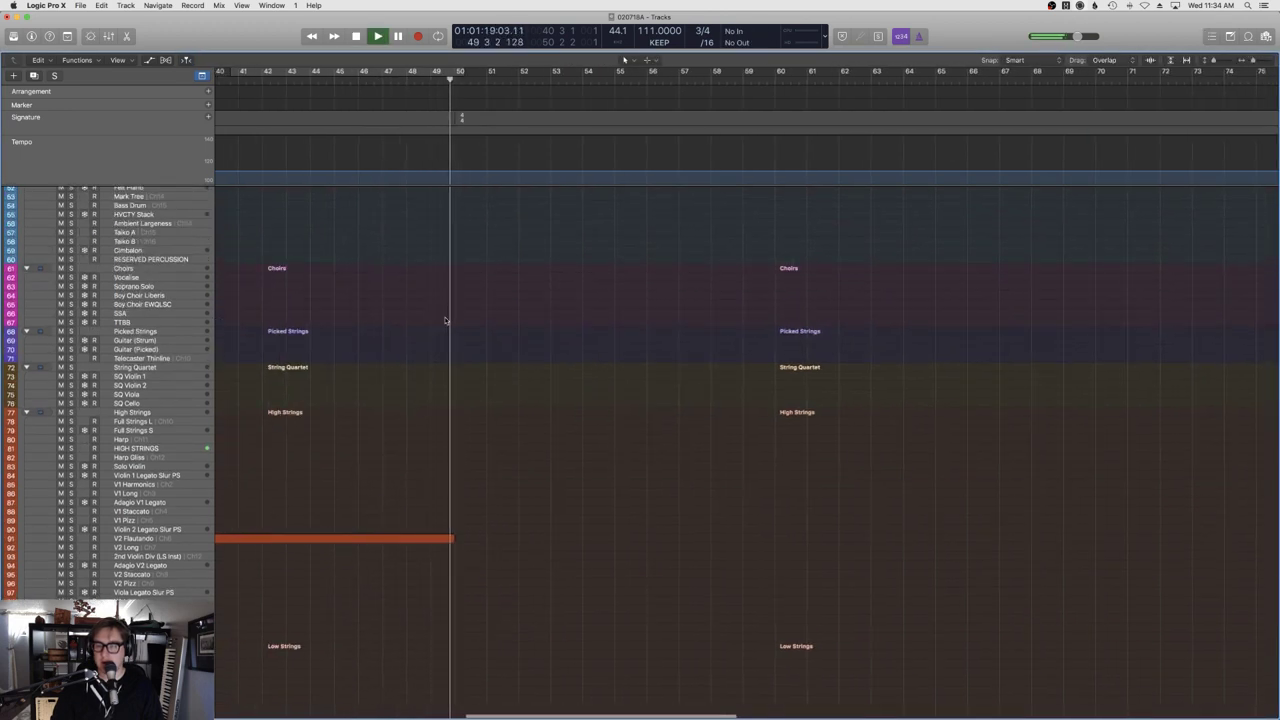
{"action": "scroll", "coordinate": [394, 480], "scroll_direction": "down", "scroll_amount": 10}
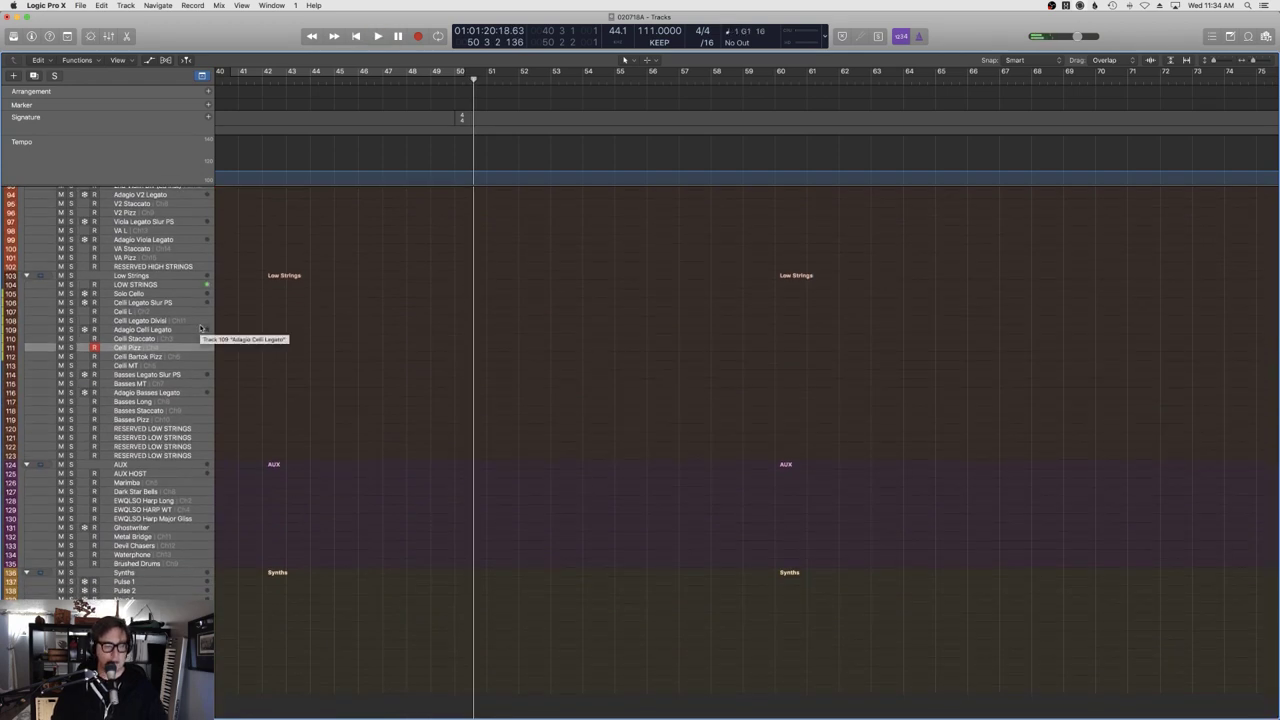
{"action": "key", "text": "space"}
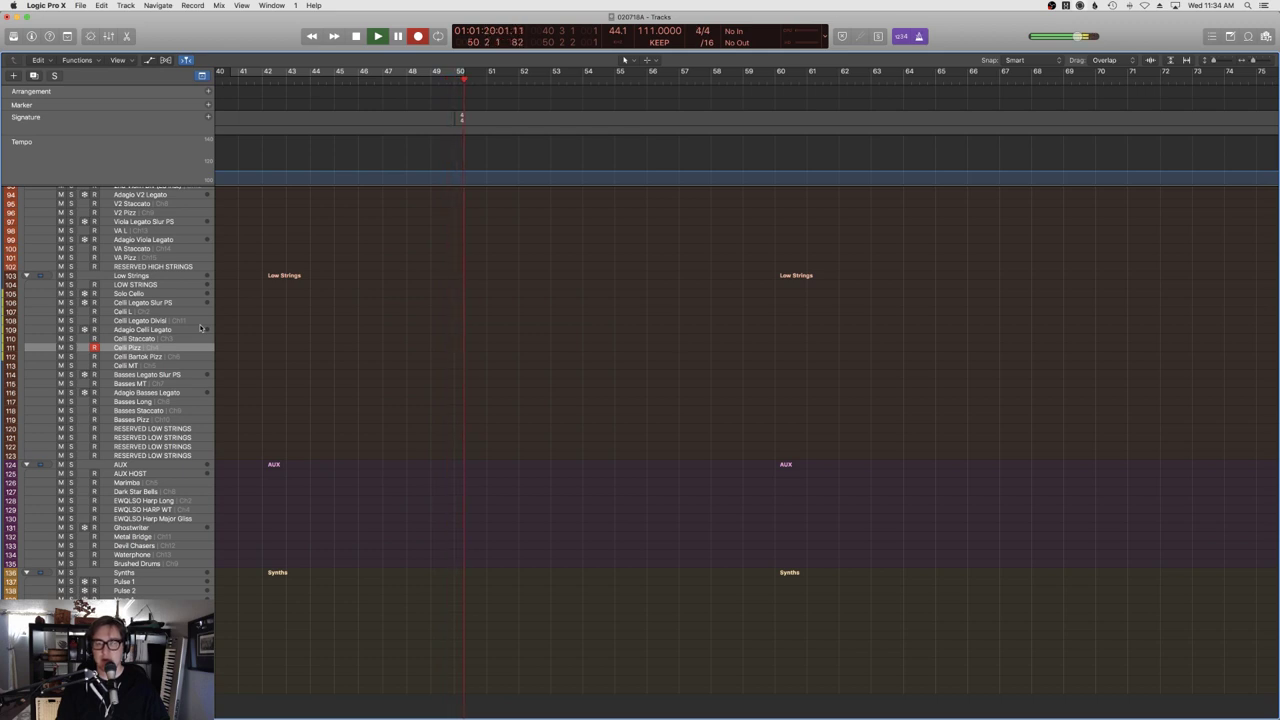
{"action": "key", "text": "r"}
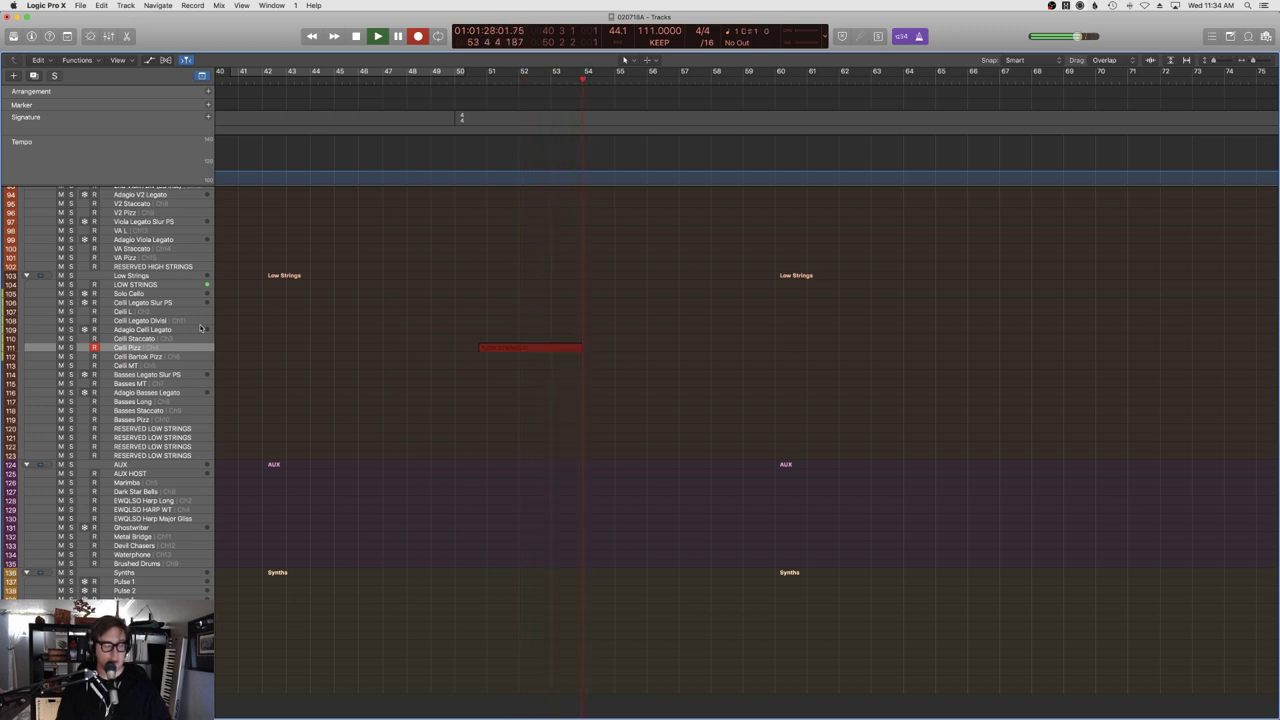
{"action": "key", "text": "space"}
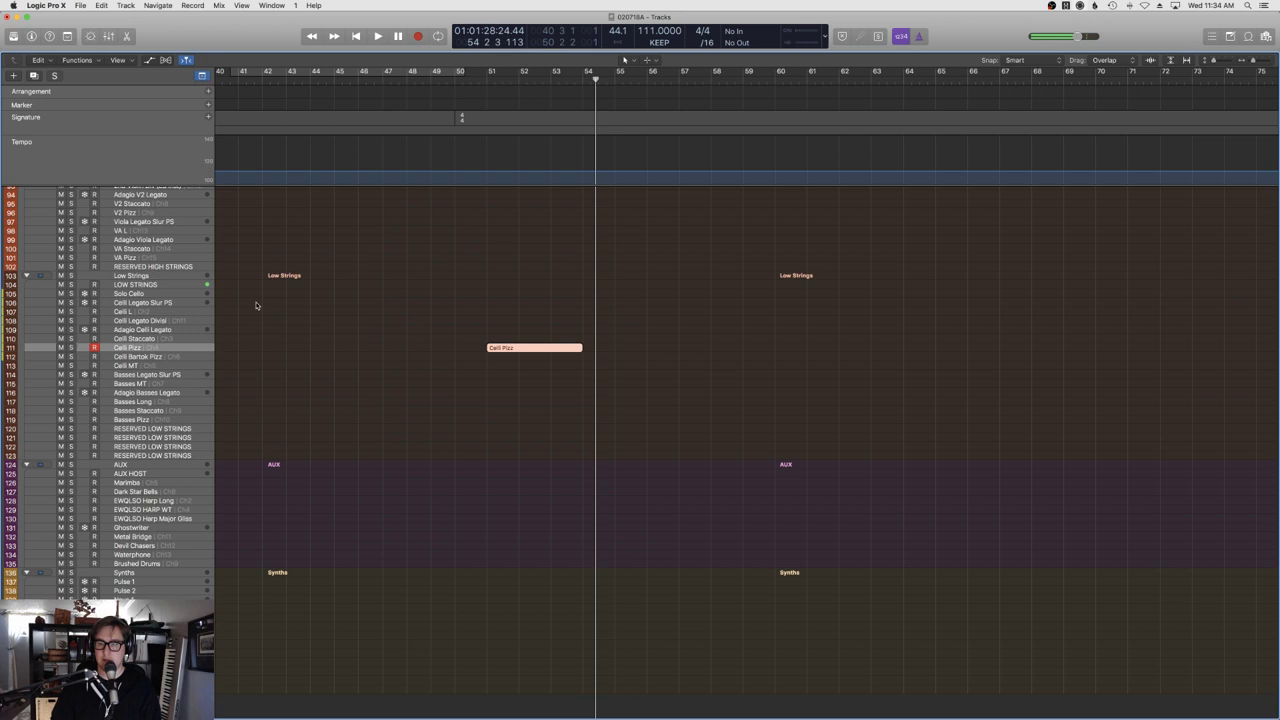
Play back the Celli Pizz recording twice from around bar 50 to check the pattern.
{"action": "left_click", "coordinate": [467, 82]}
{"action": "key", "text": "space"}
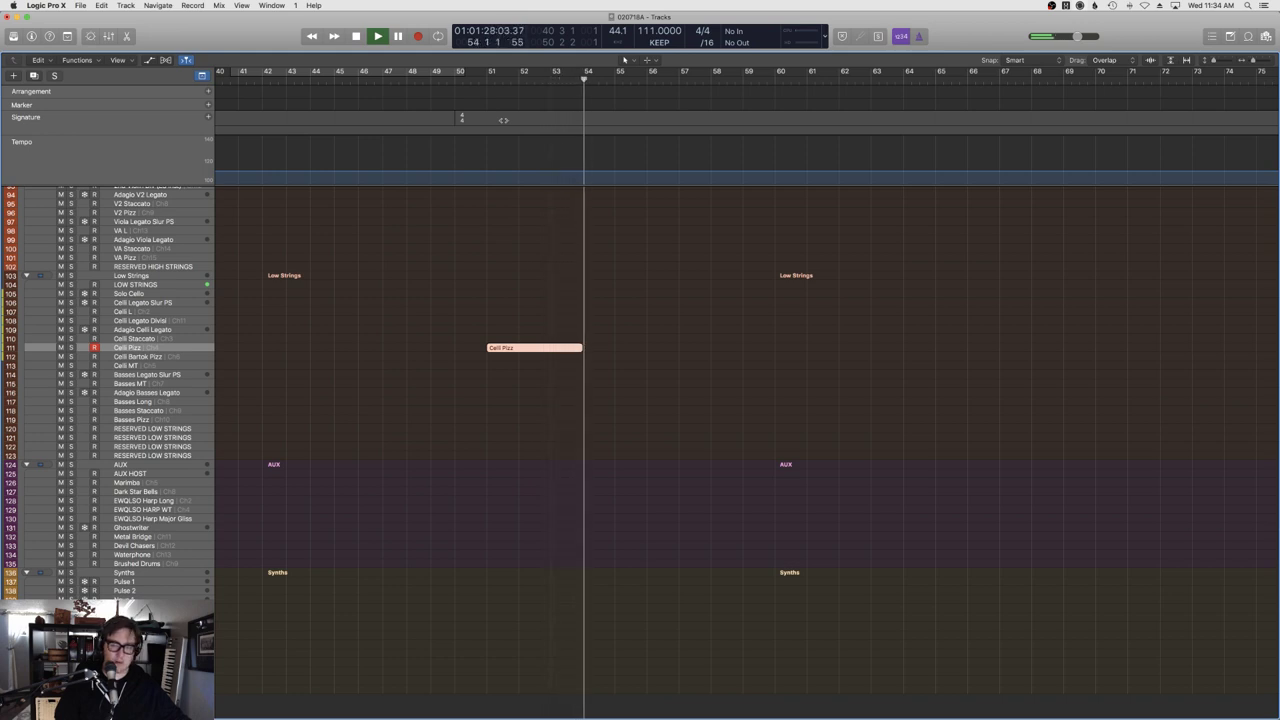
{"action": "key", "text": "space"}
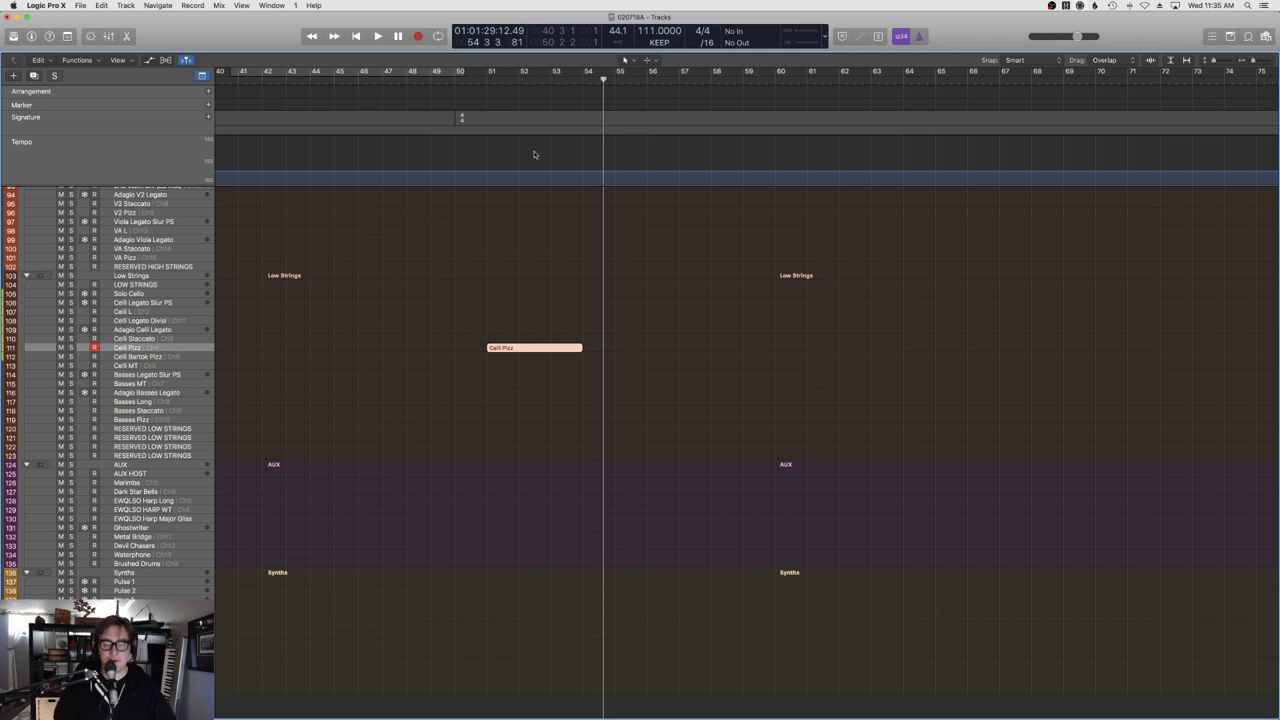
{"action": "left_click", "coordinate": [486, 84]}
{"action": "key", "text": "space"}
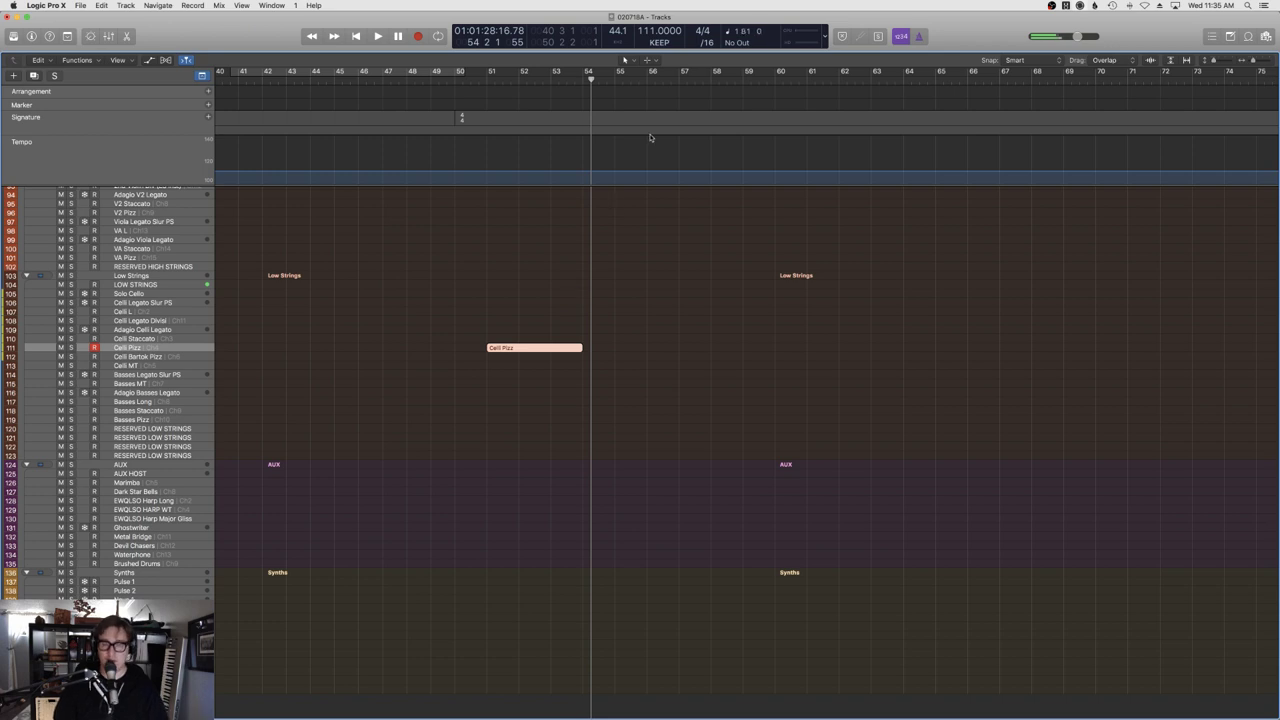
Record the continuation of the Celli Pizz part through bar 54 and move the region one bar earlier to start at bar 50.
{"action": "left_click", "coordinate": [566, 83]}
{"action": "key", "text": "r"}
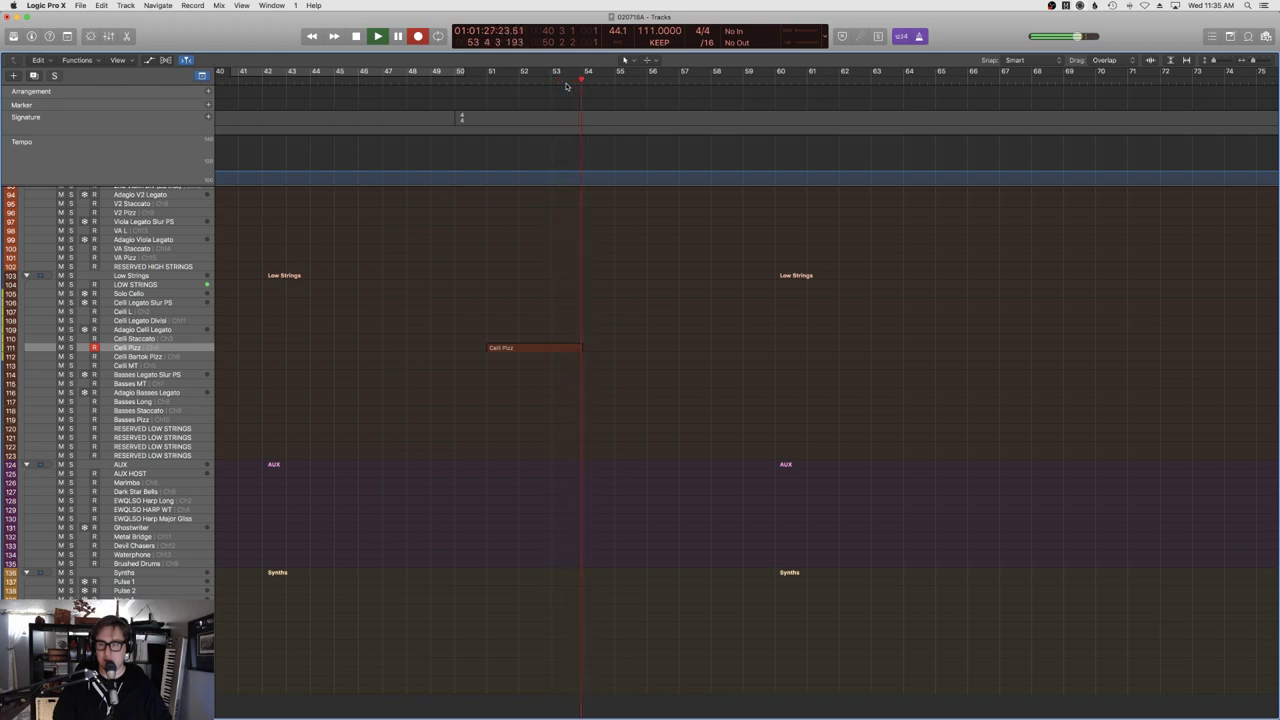
{"action": "key", "text": "space"}
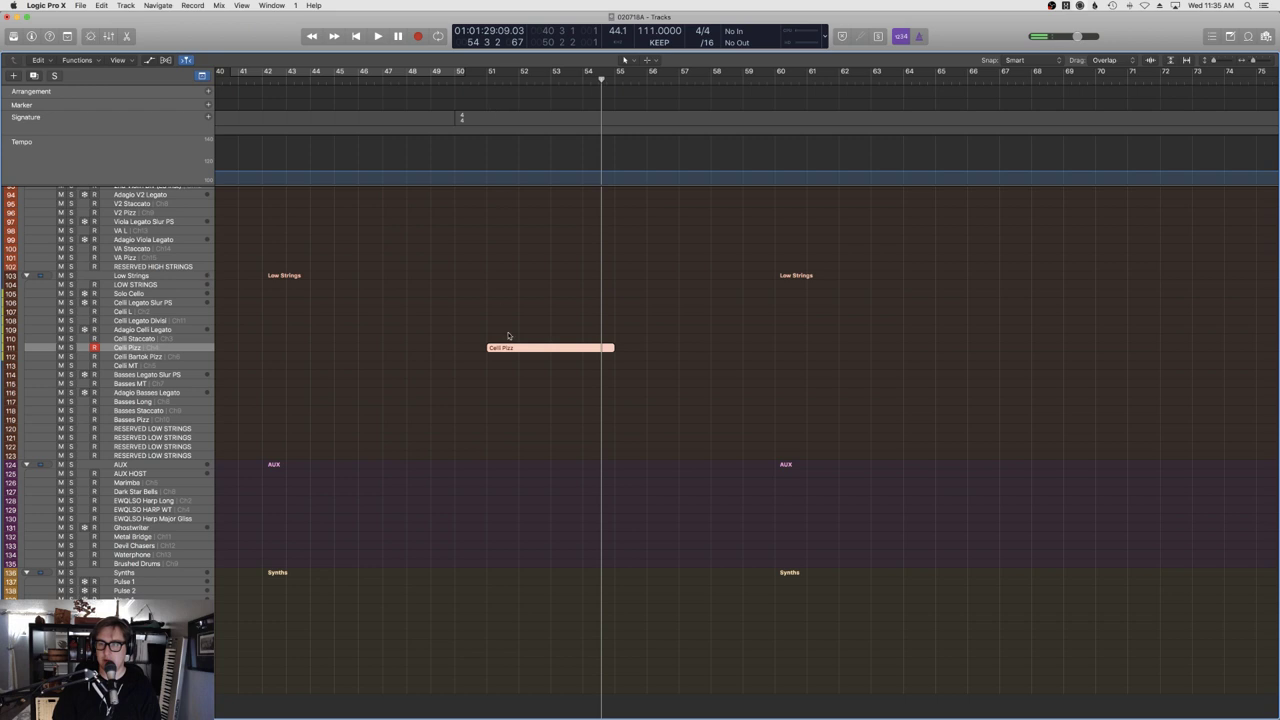
{"action": "left_click_drag", "start_coordinate": [480, 348], "coordinate": [448, 348]}
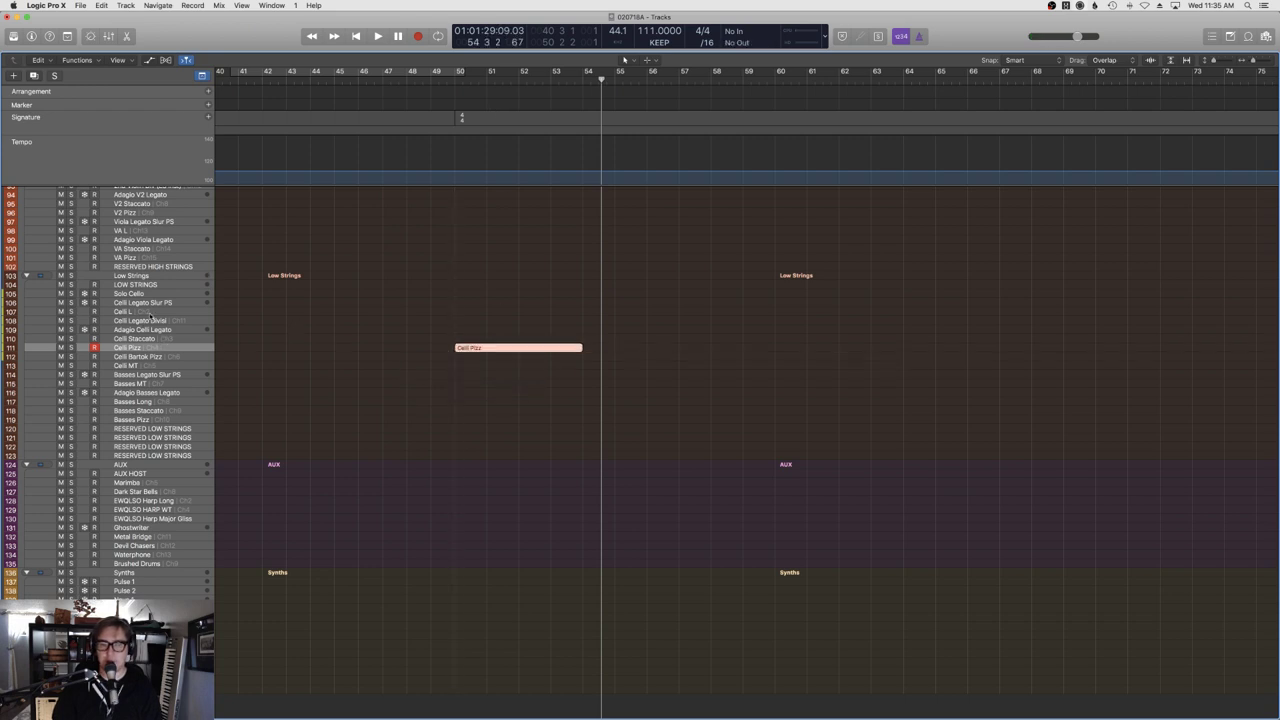
Arm the VA Pizz track, rehearse against the Celli Pizz part, and record a one-bar take at bar 50.
{"action": "left_click", "coordinate": [184, 256]}
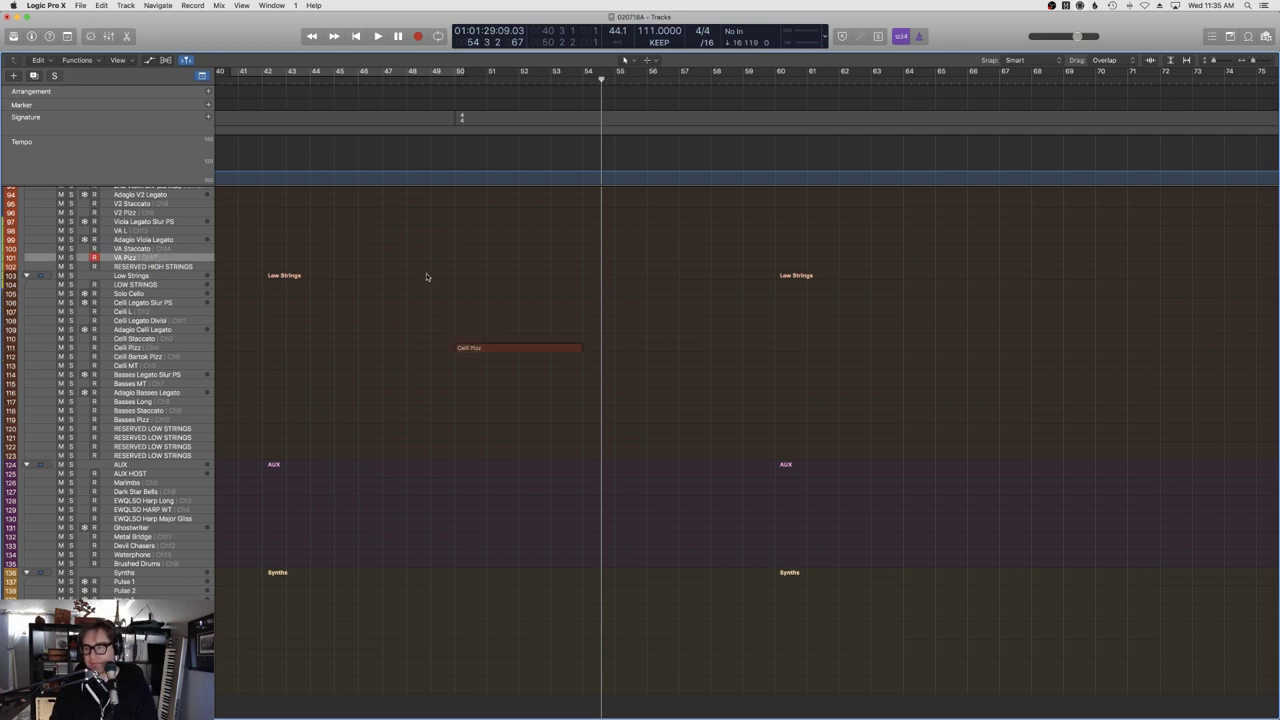
{"action": "left_click", "coordinate": [443, 80]}
{"action": "key", "text": "space"}
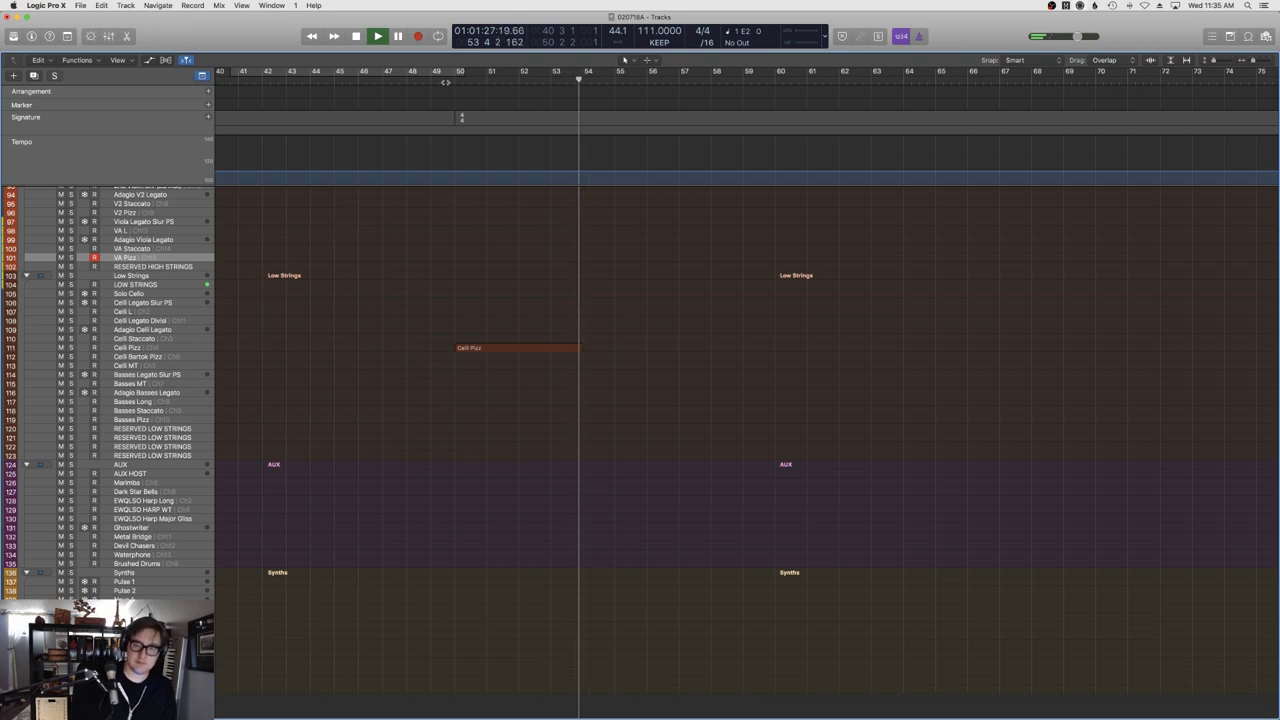
{"action": "key", "text": "space"}
{"action": "left_click", "coordinate": [456, 68]}
{"action": "key", "text": "r"}
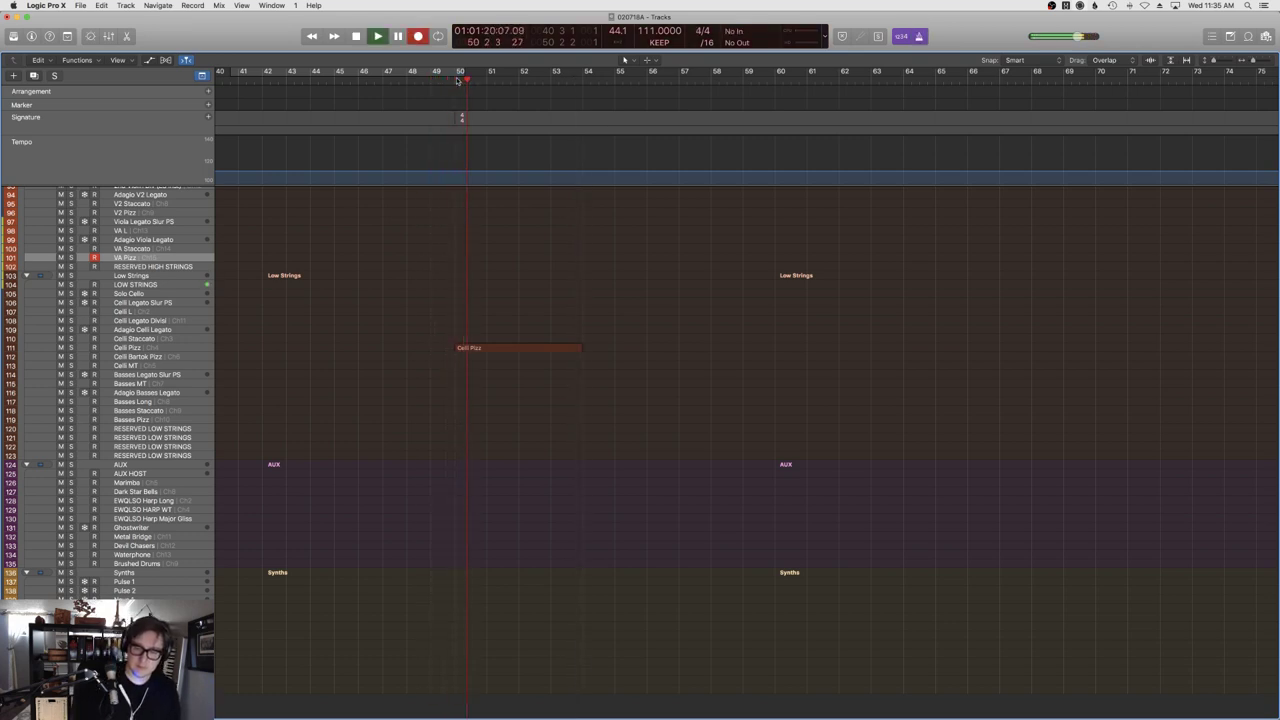
{"action": "key", "text": "space"}
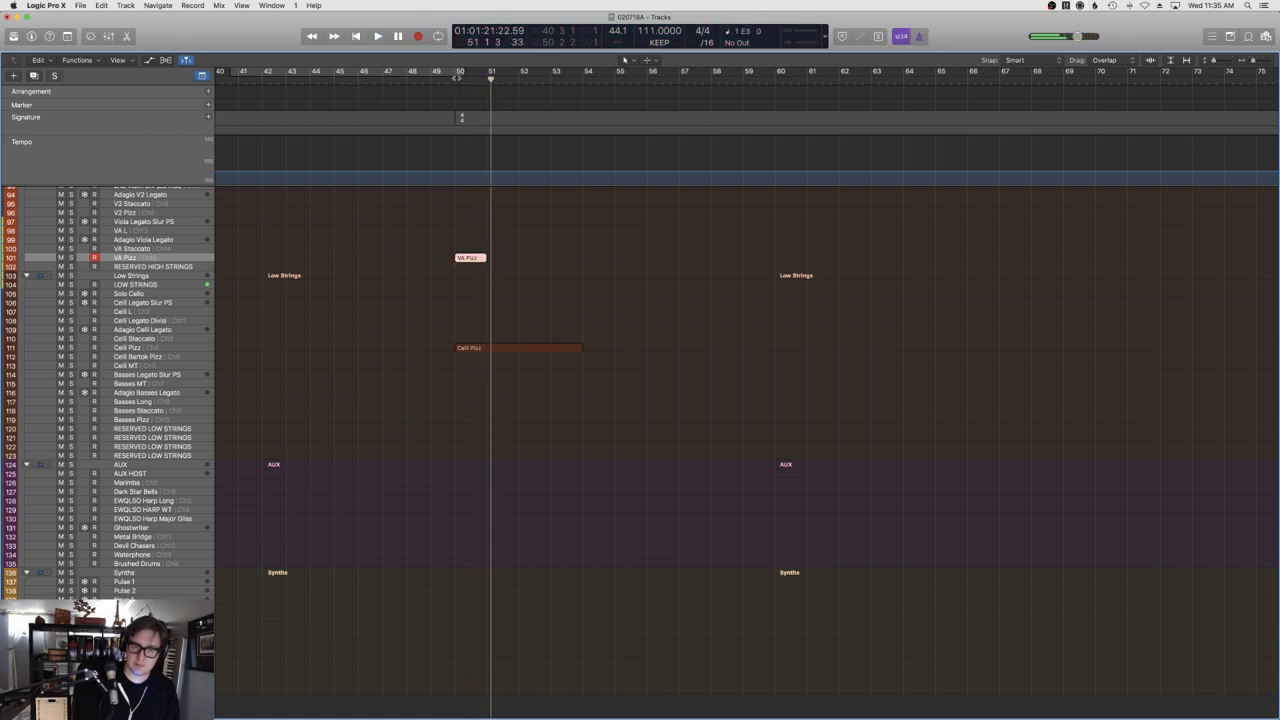
Re-record the pizzicato viola part on the VA Pizz track over bars 50 to 53, discarding the earlier takes.
{"action": "key", "text": "r"}
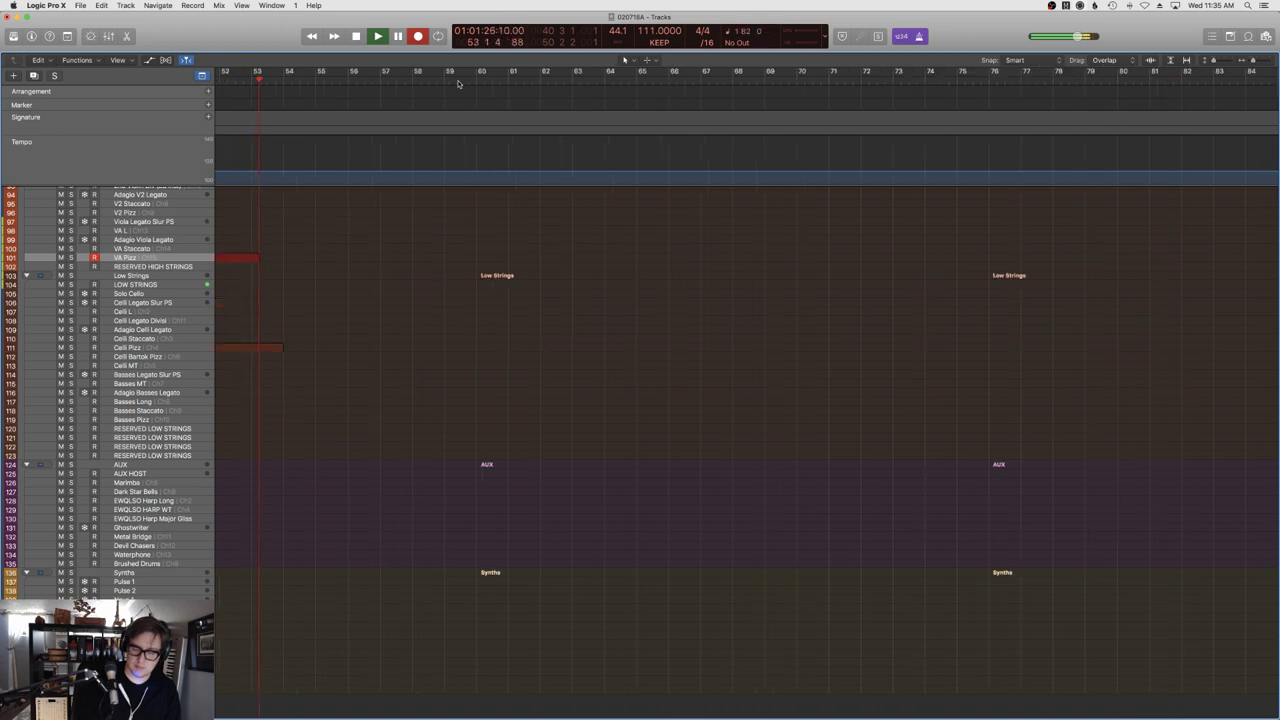
{"action": "key", "text": "space"}
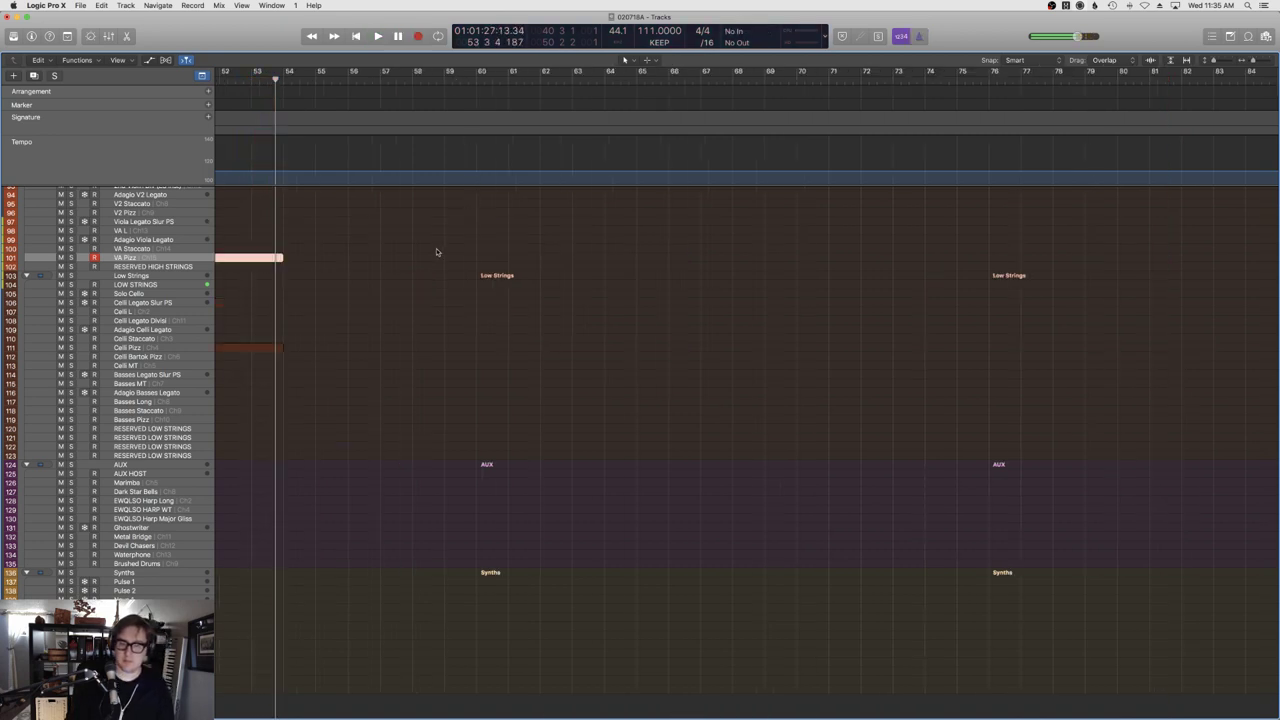
{"action": "scroll", "coordinate": [440, 250], "scroll_direction": "left", "scroll_amount": 10}
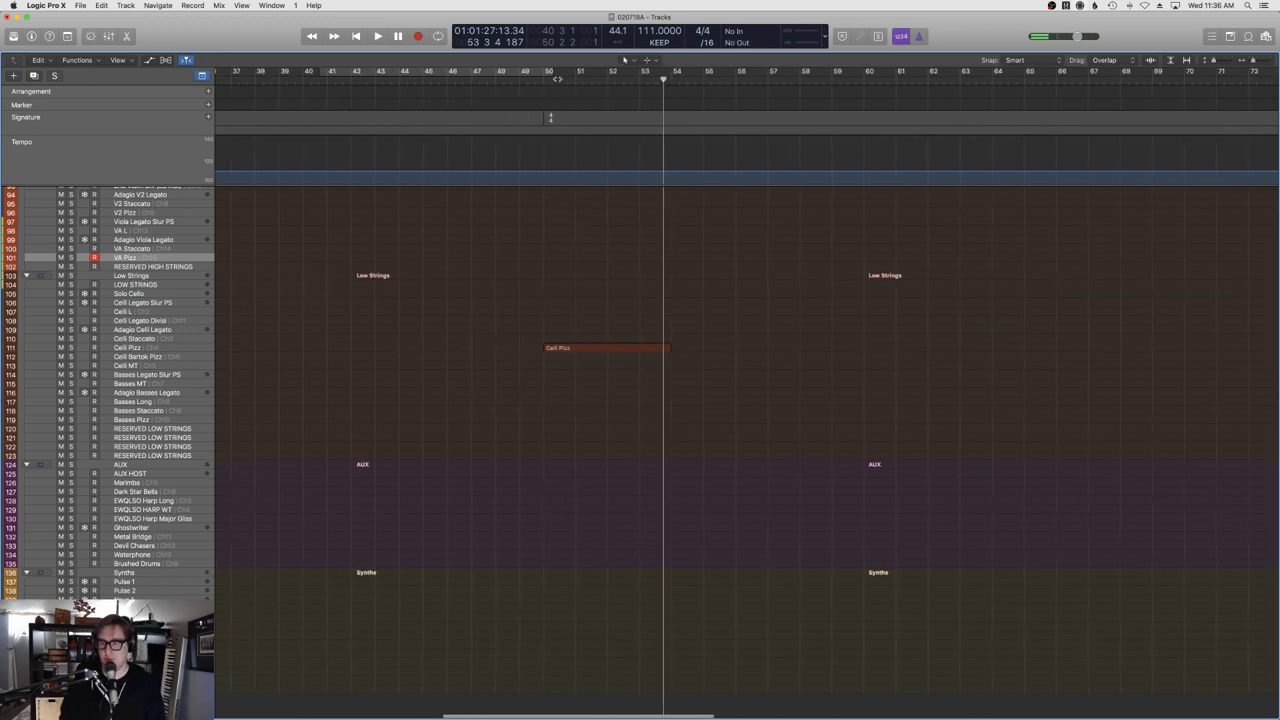
{"action": "left_click", "coordinate": [558, 82]}
{"action": "key", "text": "r"}
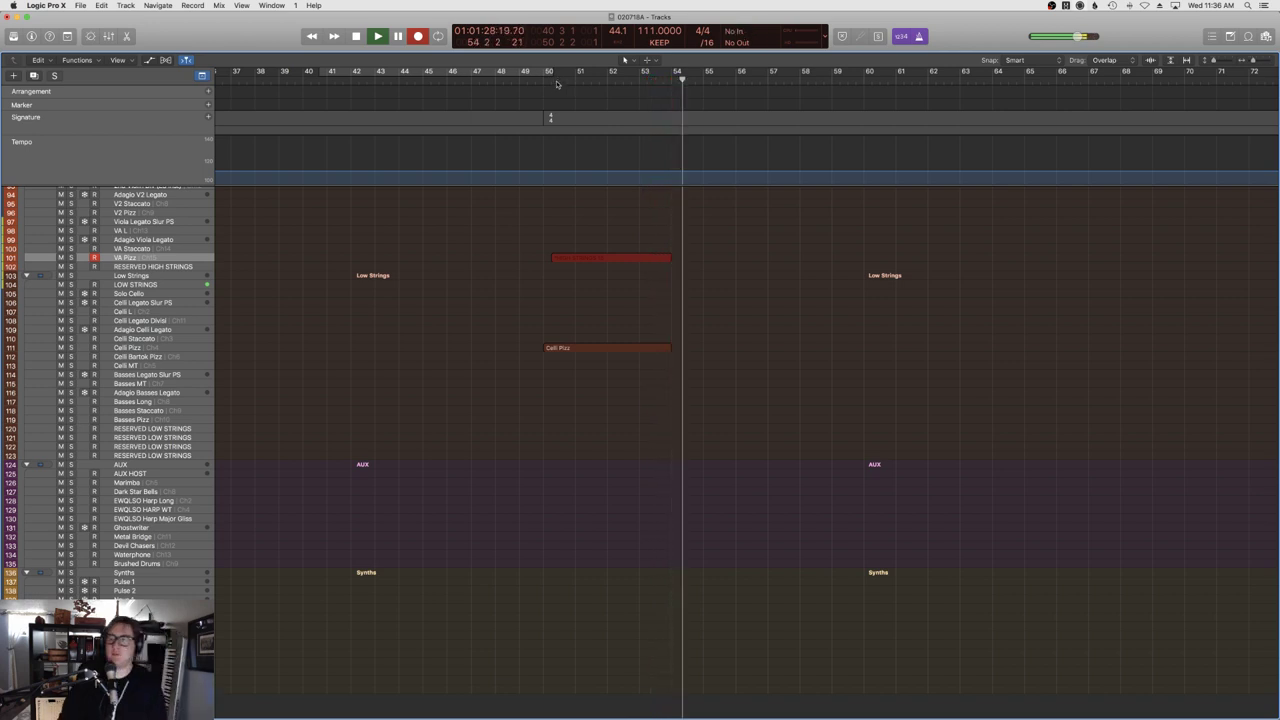
{"action": "key", "text": "space"}
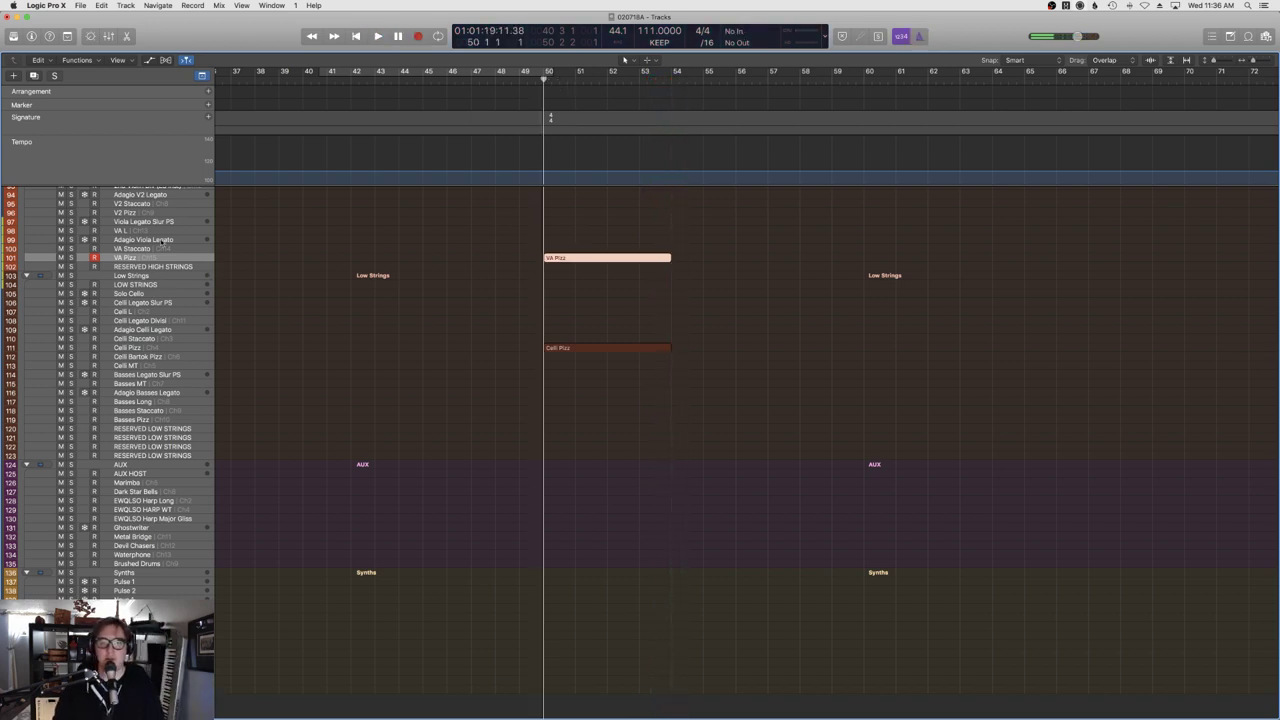
Arm the V2 Pizz track and record a one-bar part at bar 53, deleting unwanted takes before the final one.
{"action": "scroll", "coordinate": [162, 241], "scroll_direction": "up", "scroll_amount": 3}
{"action": "left_click", "coordinate": [140, 244]}
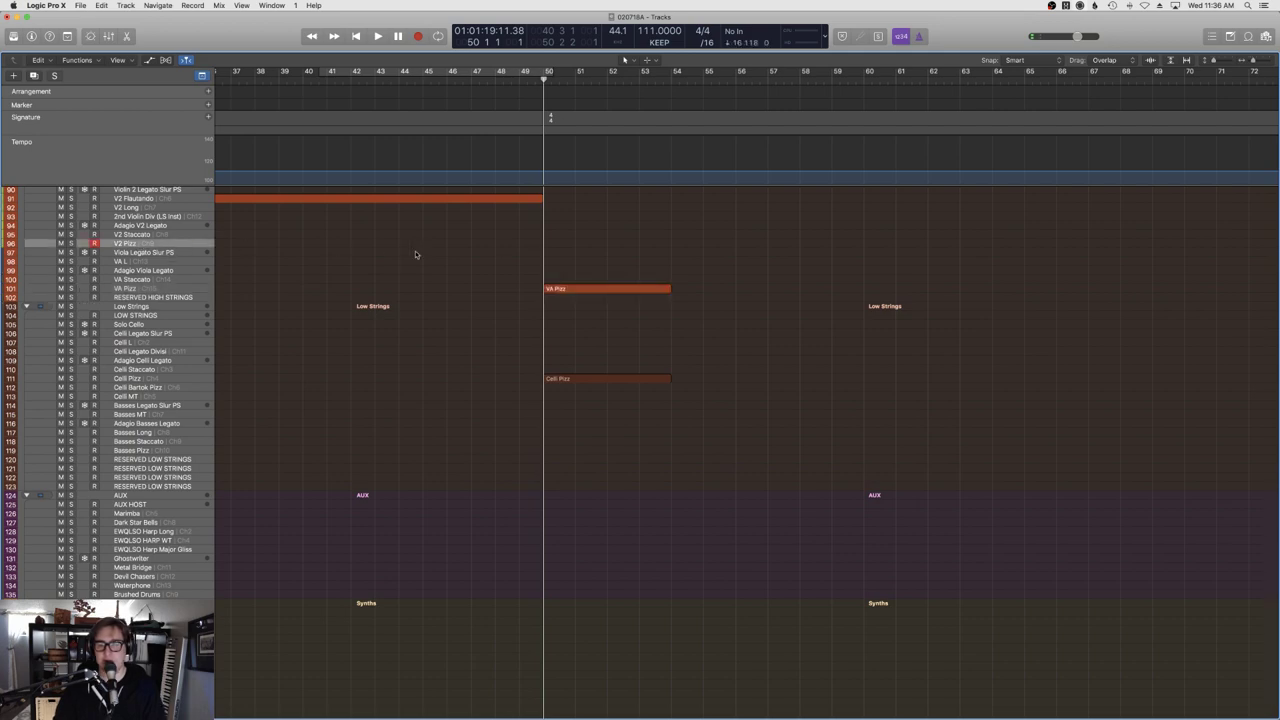
{"action": "key", "text": "r"}
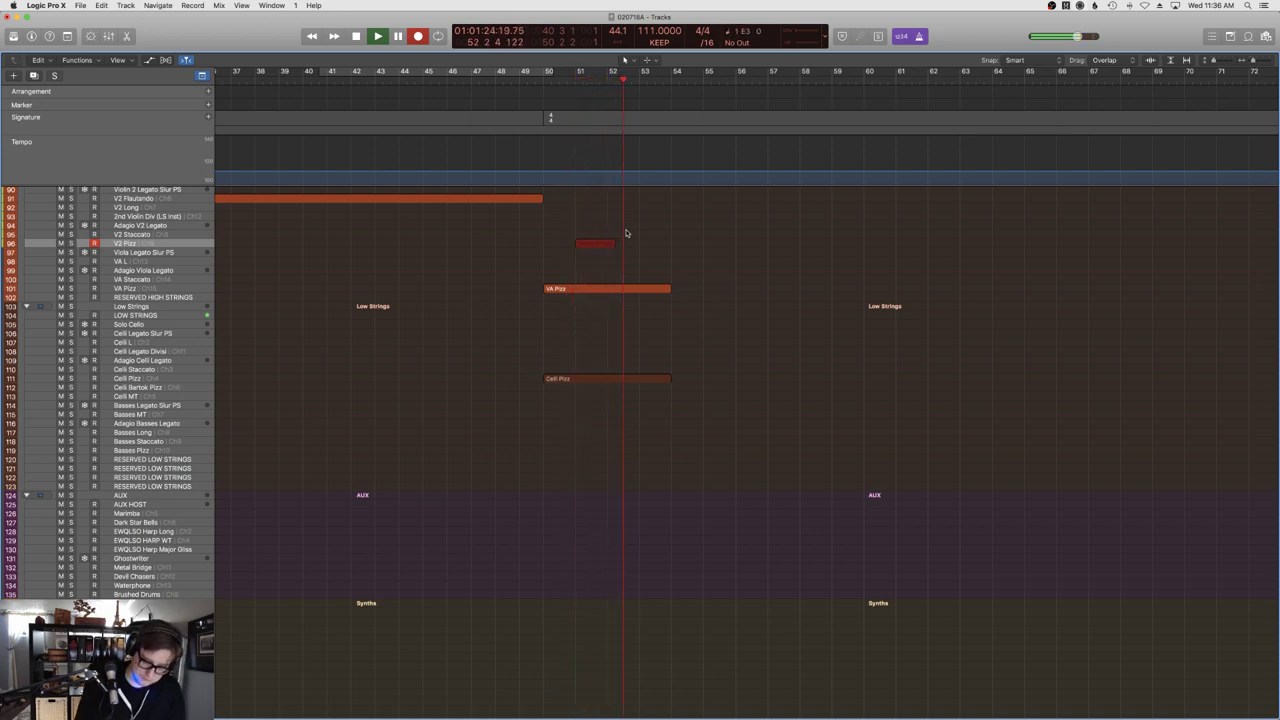
{"action": "key", "text": "space"}
{"action": "key", "text": "Delete"}
{"action": "key", "text": "r"}
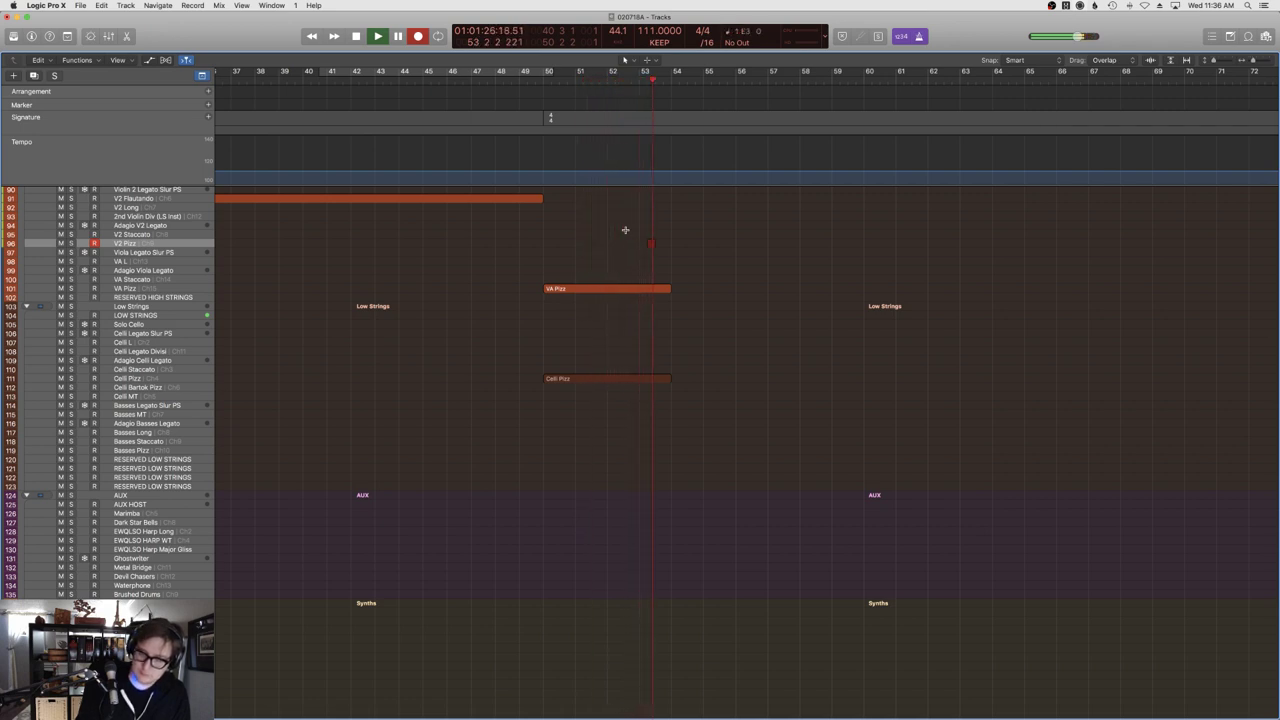
{"action": "key", "text": "space"}
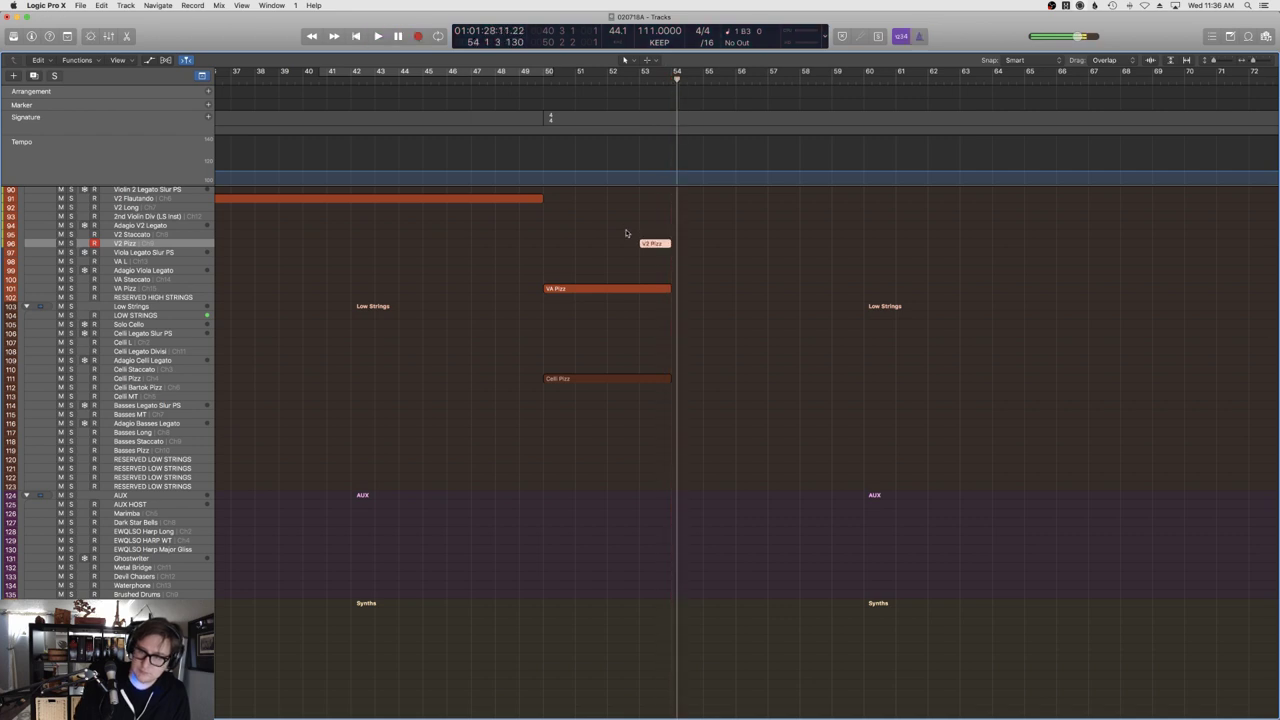
{"action": "key", "text": "Delete"}
{"action": "key", "text": "r"}
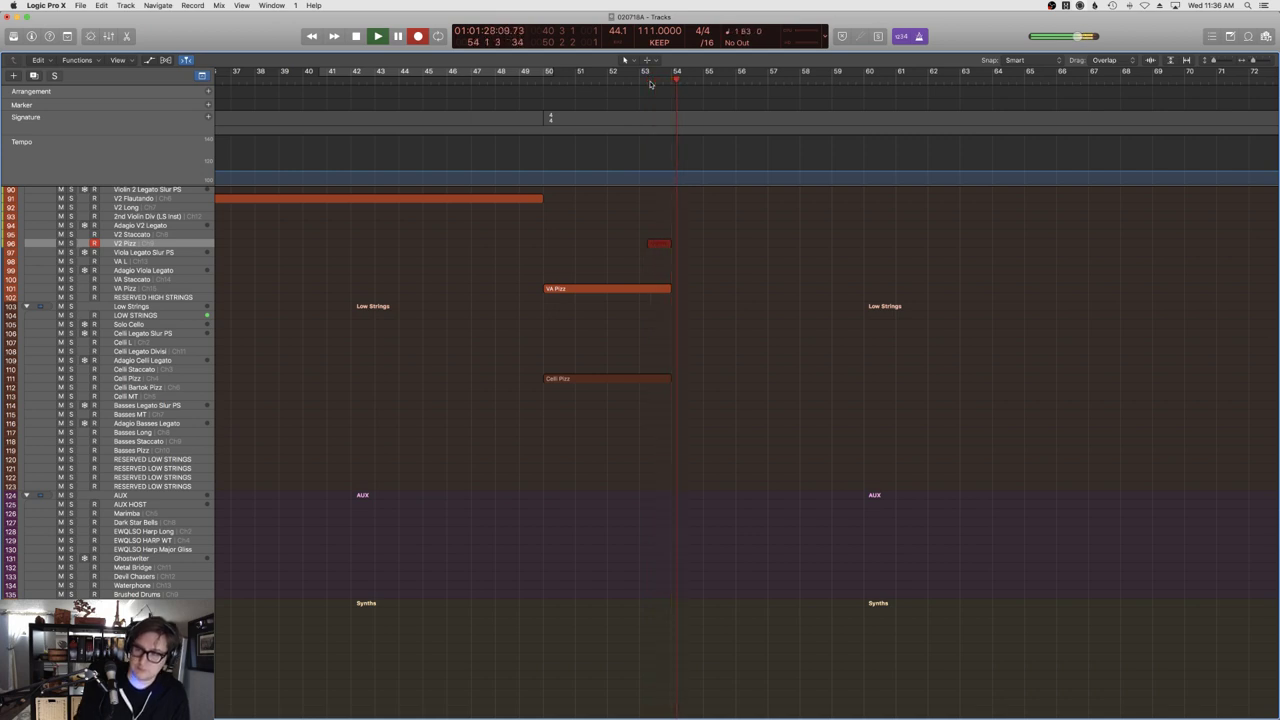
{"action": "key", "text": "space"}
Overdub bar 53 on the Celli Pizz track and play back the pizzicato section from bar 49.
{"action": "key", "text": "comma"}
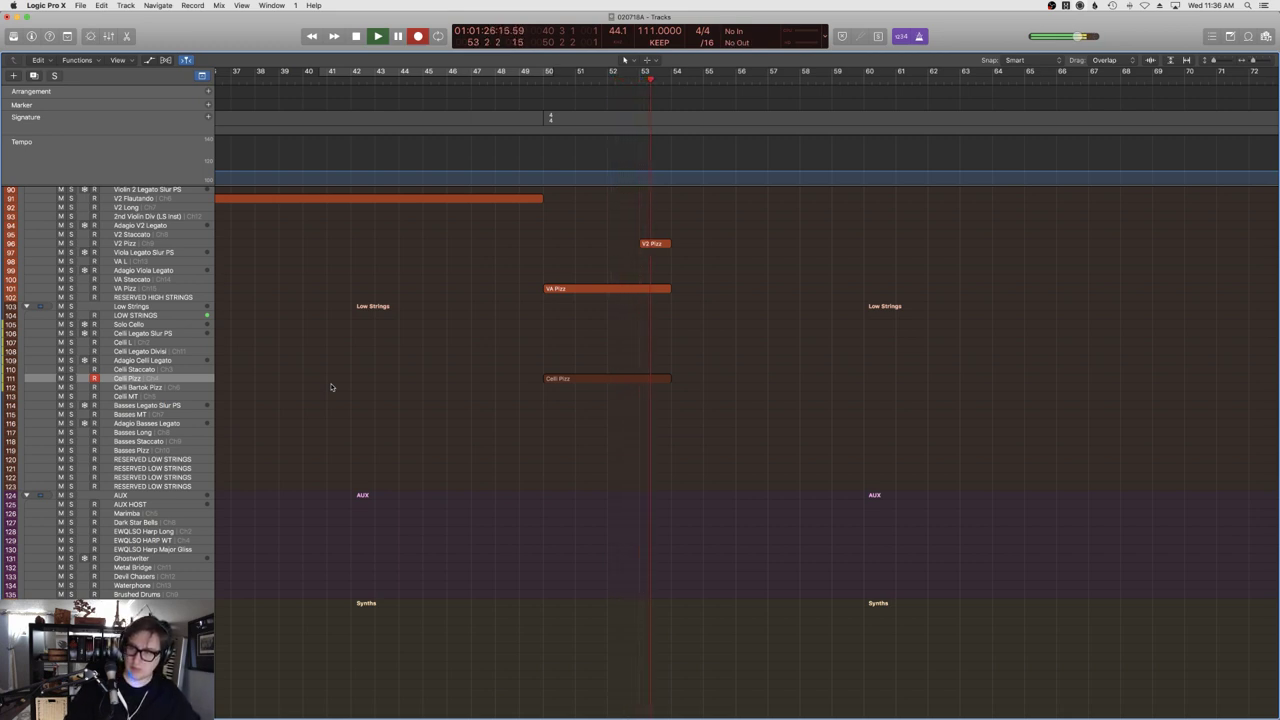
{"action": "key", "text": "space"}
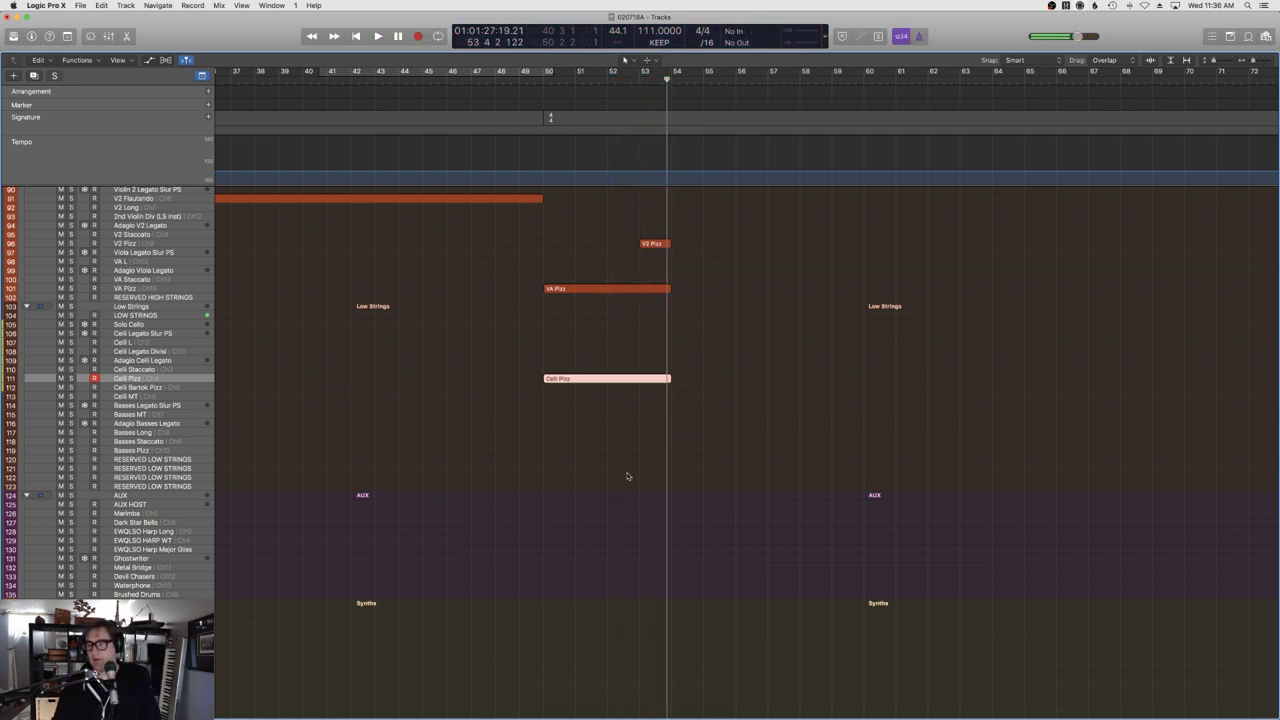
{"action": "scroll", "coordinate": [634, 477], "scroll_direction": "right", "scroll_amount": 1}
{"action": "key", "text": "space"}
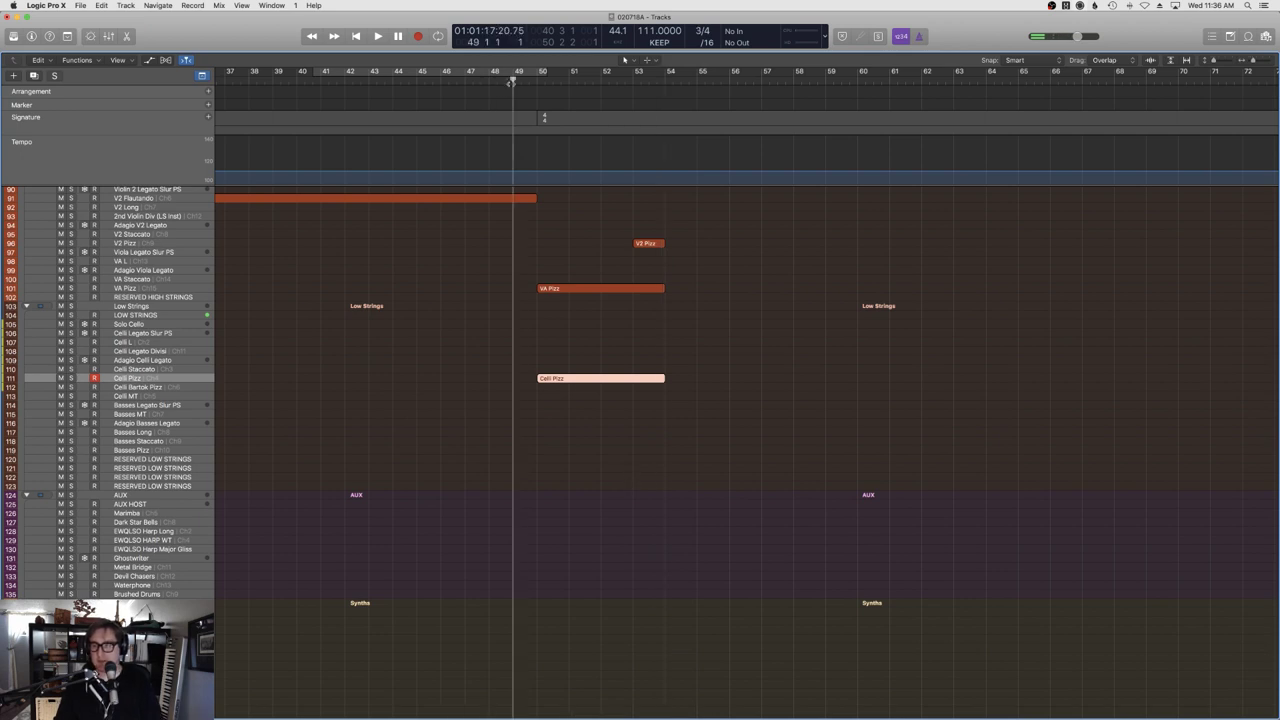
{"action": "scroll", "coordinate": [608, 214], "scroll_direction": "up", "scroll_amount": 3}
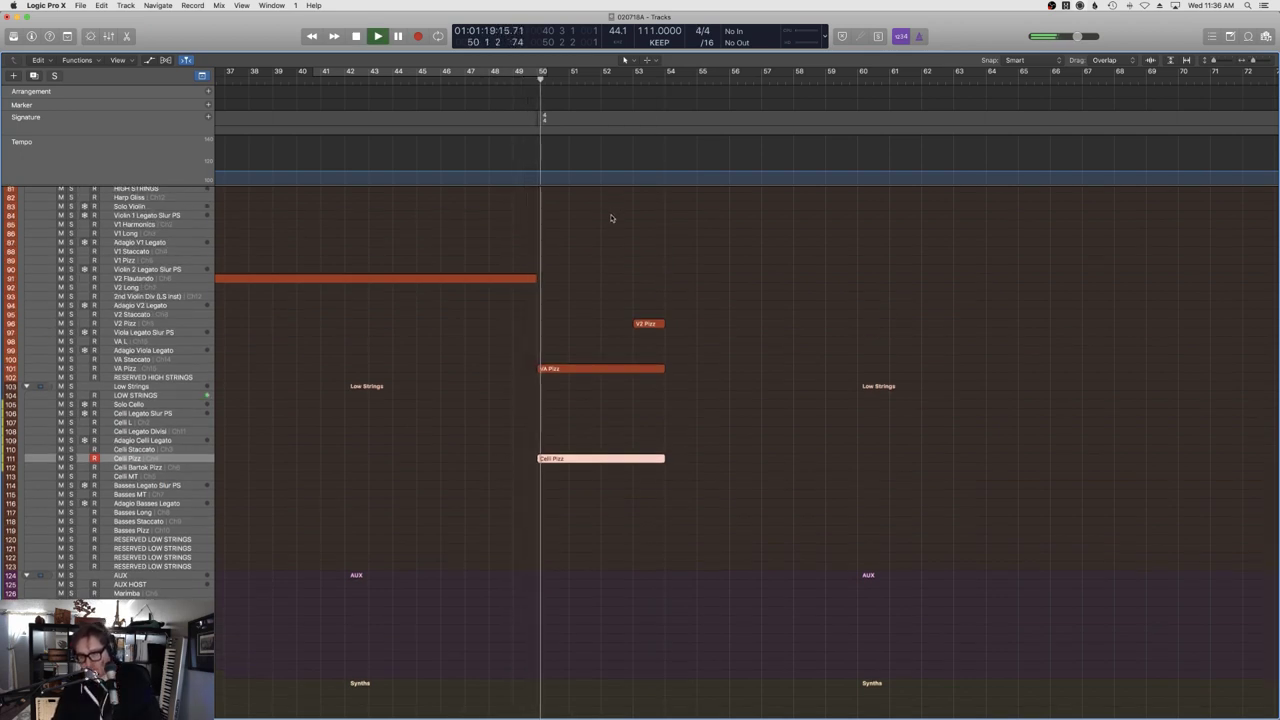
{"action": "scroll", "coordinate": [611, 218], "scroll_direction": "up", "scroll_amount": 1}
{"action": "scroll", "coordinate": [611, 218], "scroll_direction": "right", "scroll_amount": 2}
{"action": "scroll", "coordinate": [150, 260], "scroll_direction": "up", "scroll_amount": 3}
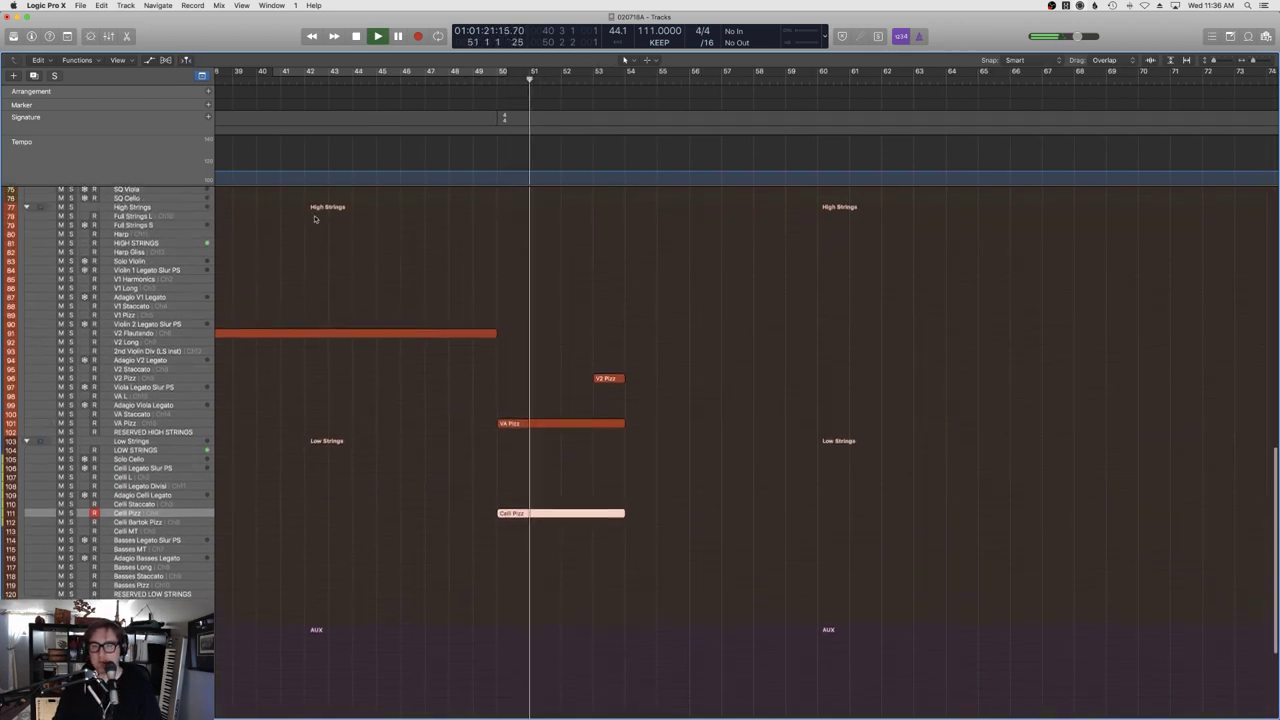
Try the Harp and EWQLSO Harp Long tracks, and arm EWQLSO Harp Major Gliss with the playhead at bar 52.
{"action": "left_click", "coordinate": [143, 240]}
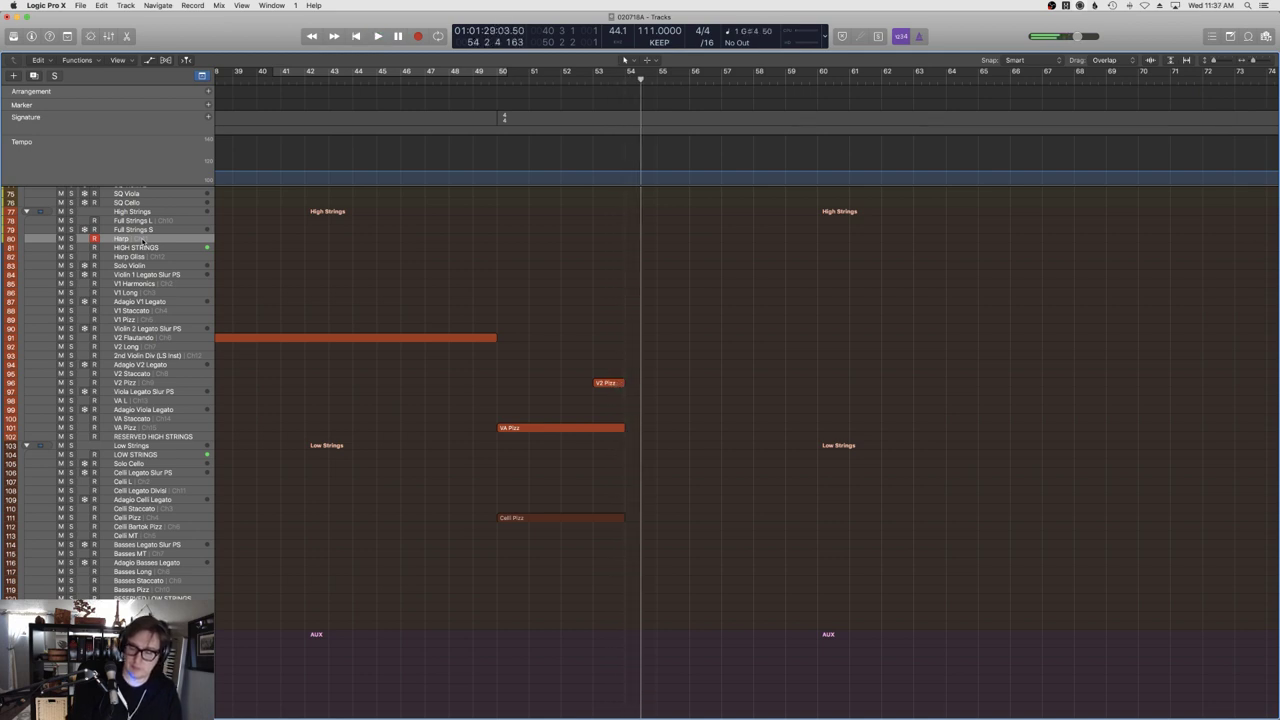
{"action": "scroll", "coordinate": [173, 502], "scroll_direction": "down", "scroll_amount": 6}
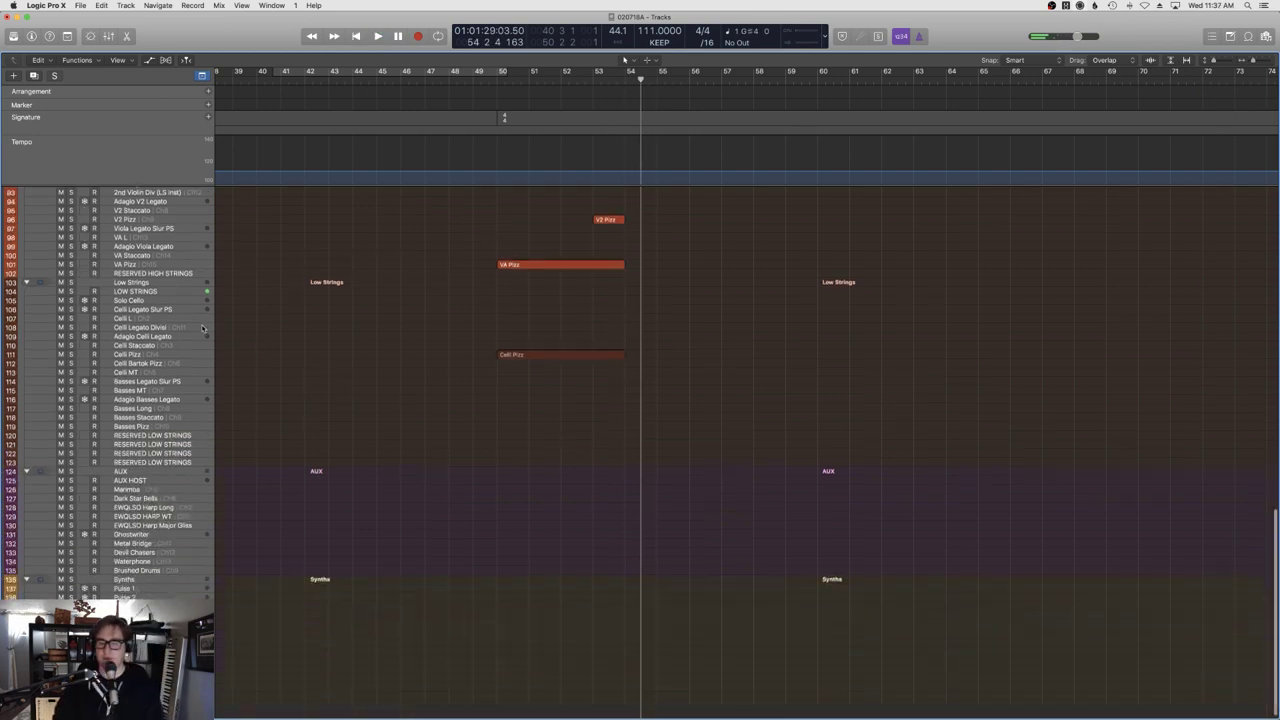
{"action": "left_click", "coordinate": [173, 502]}
{"action": "left_click", "coordinate": [570, 81]}
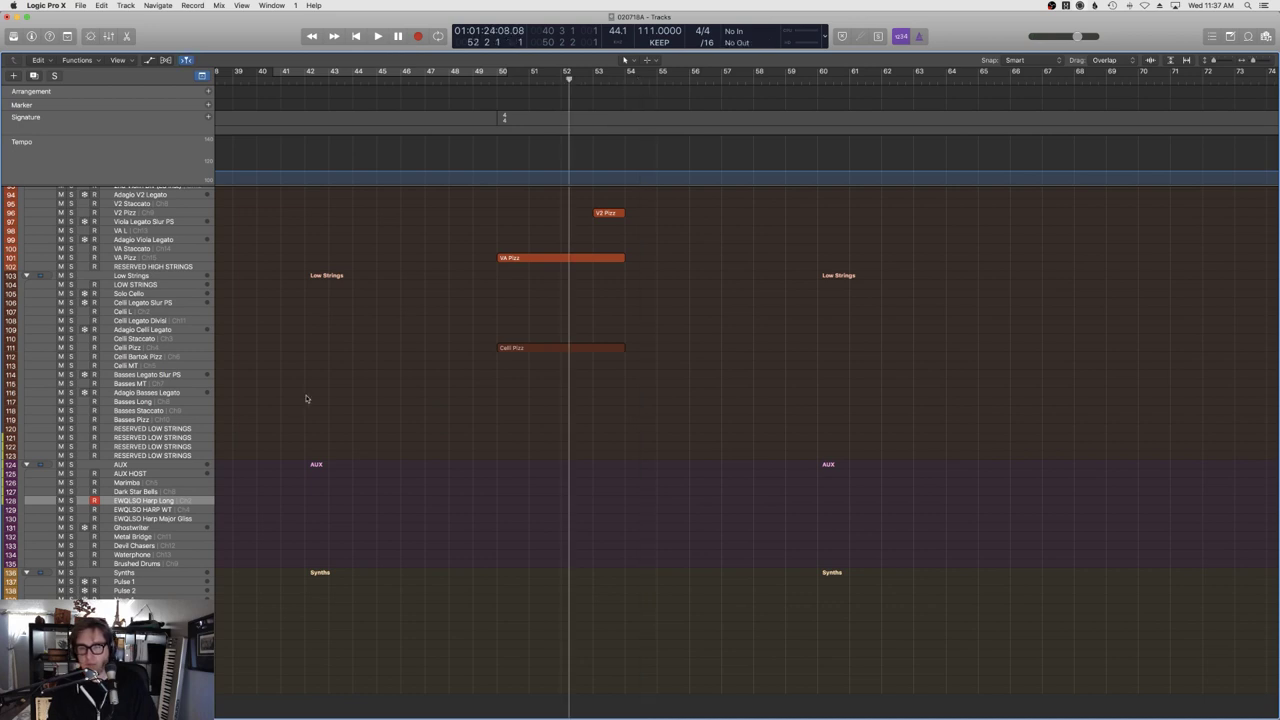
{"action": "left_click", "coordinate": [185, 518]}
Record a glissando on the EWQLSO Harp Major Gliss track in bar 53, replacing the first take with a second.
{"action": "key", "text": "space"}
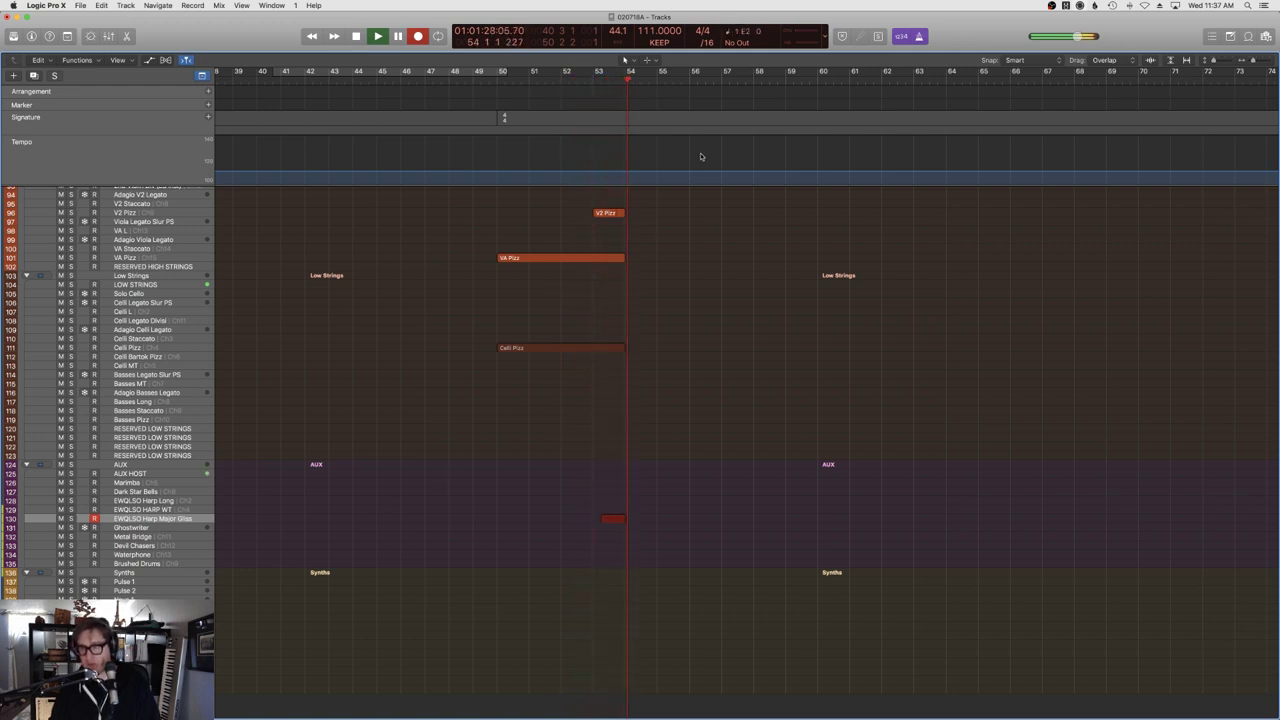
{"action": "key", "text": "space"}
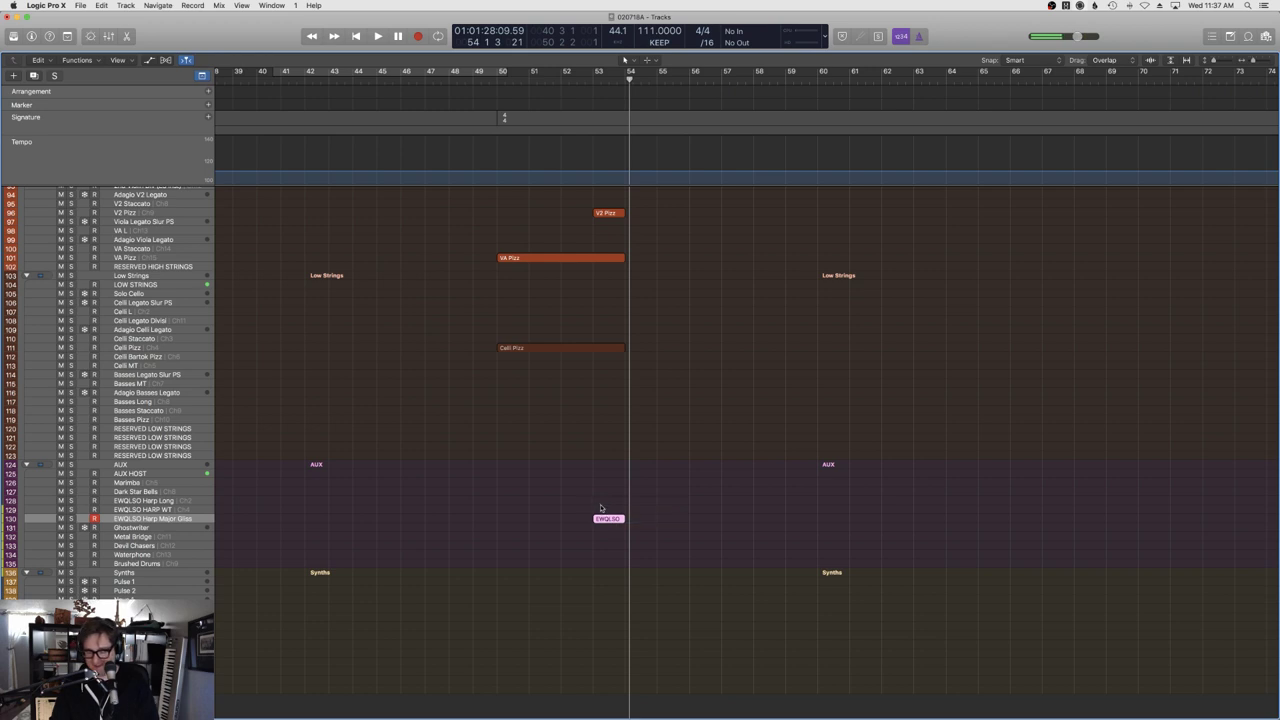
{"action": "left_click", "coordinate": [578, 89]}
{"action": "key", "text": "r"}
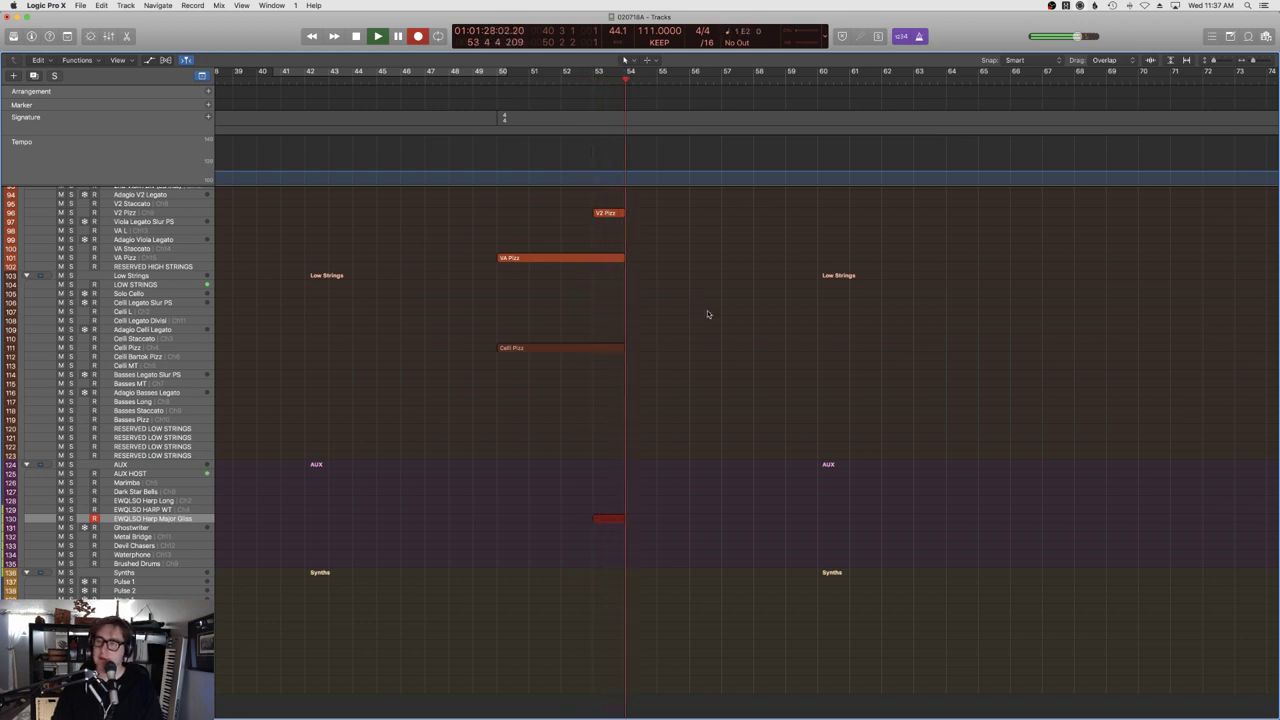
{"action": "key", "text": "space"}
Open the harp glissando region in the Piano Roll and play its note from bar 53 to check the timing.
{"action": "key", "text": "p"}
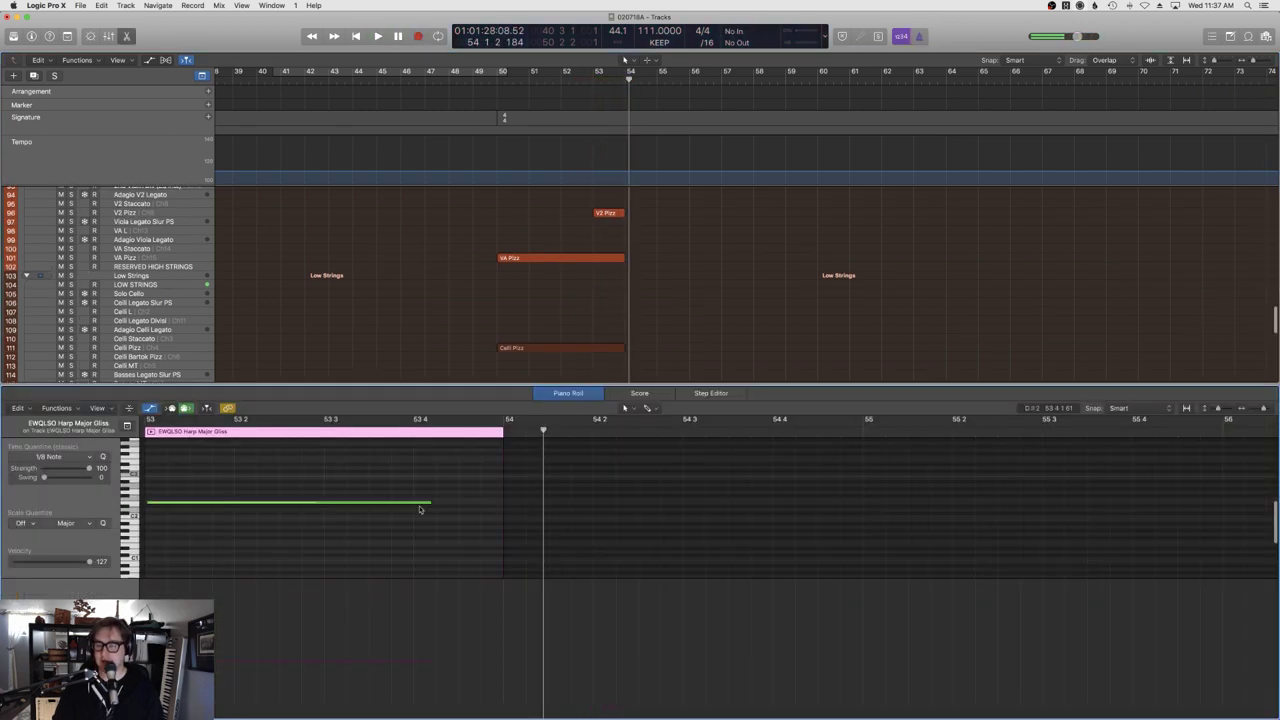
{"action": "left_click", "coordinate": [423, 506]}
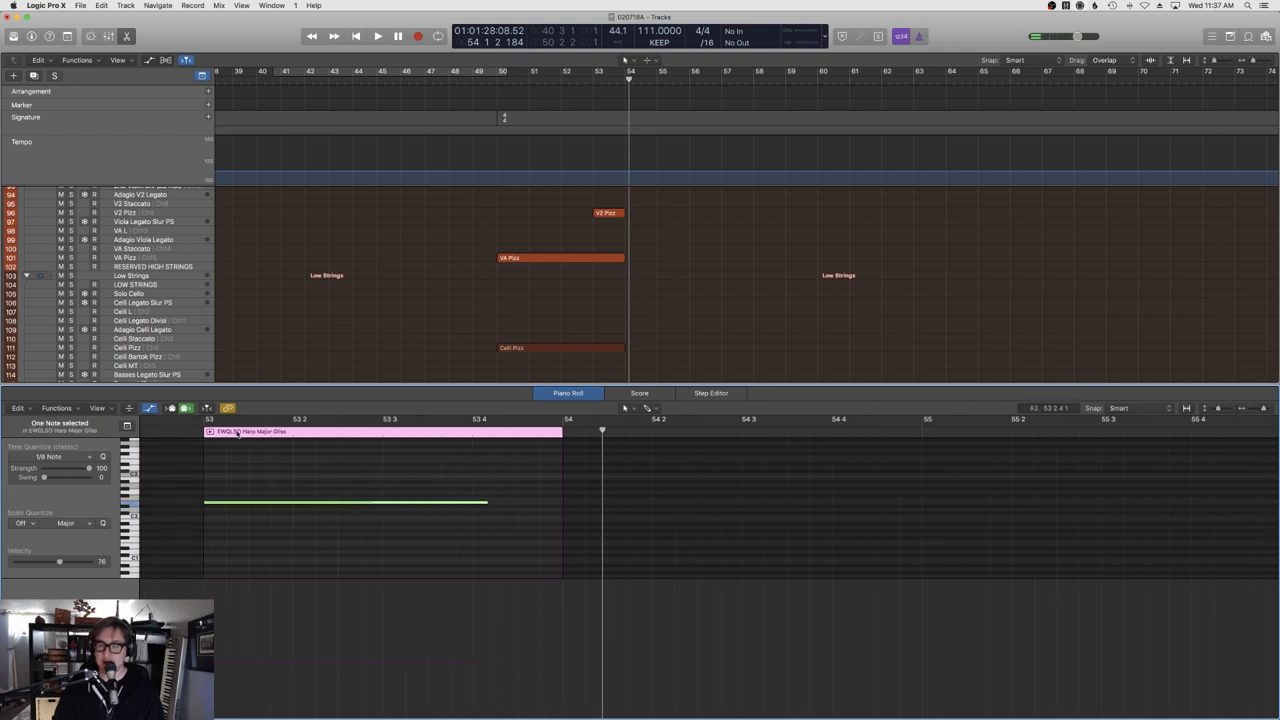
{"action": "left_click", "coordinate": [192, 431]}
{"action": "key", "text": "space"}
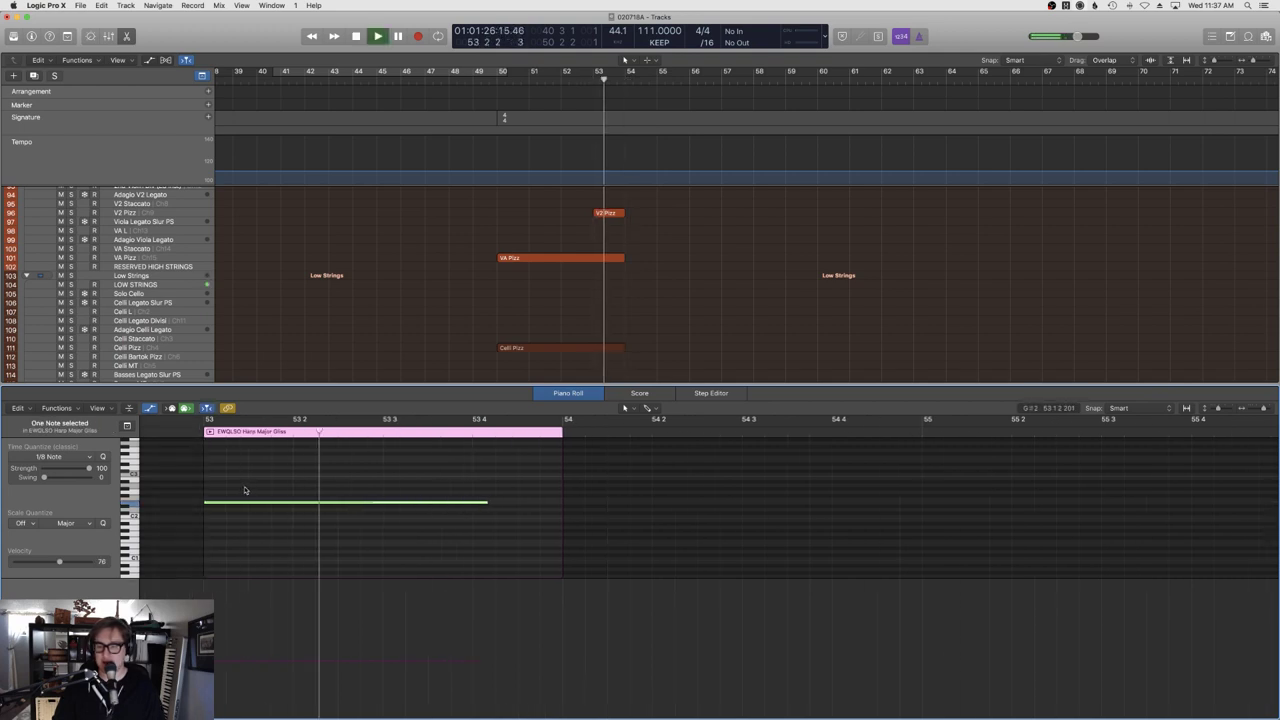
{"action": "key", "text": "space"}
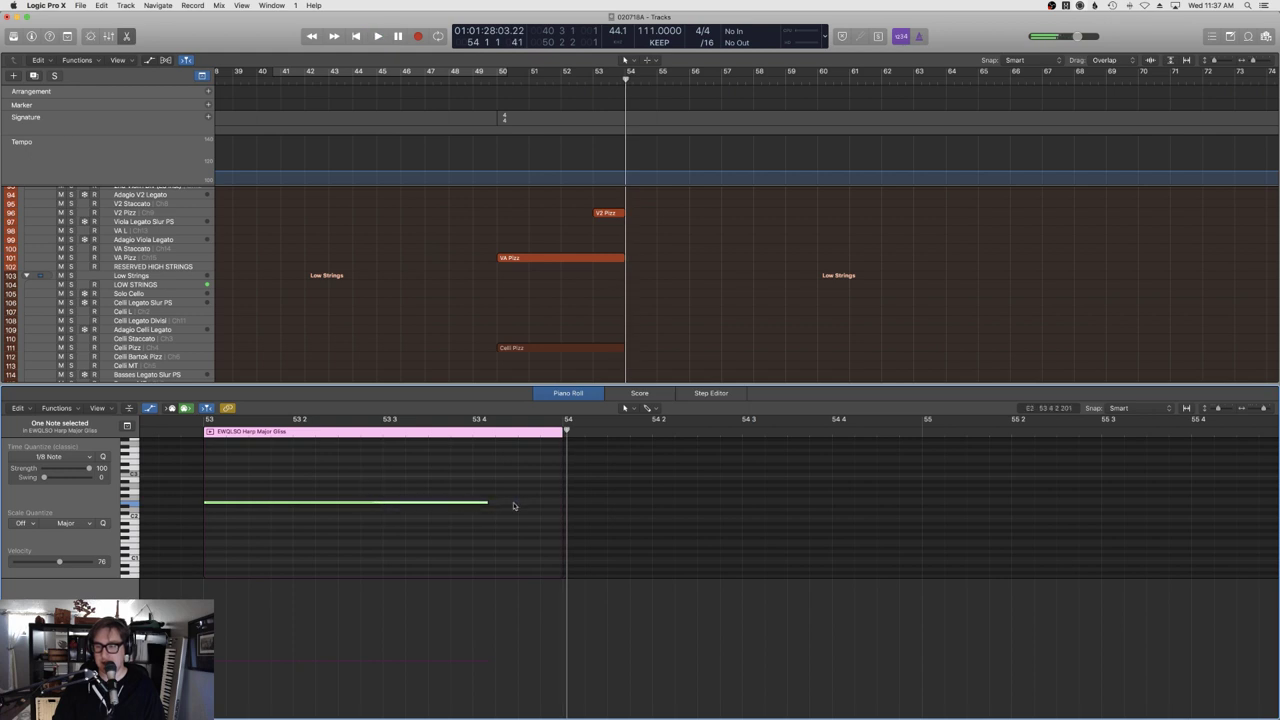
Shift the harp glissando note later so it ends at bar 54, play it back, and close the Piano Roll.
{"action": "left_click_drag", "start_coordinate": [383, 503], "coordinate": [455, 506]}
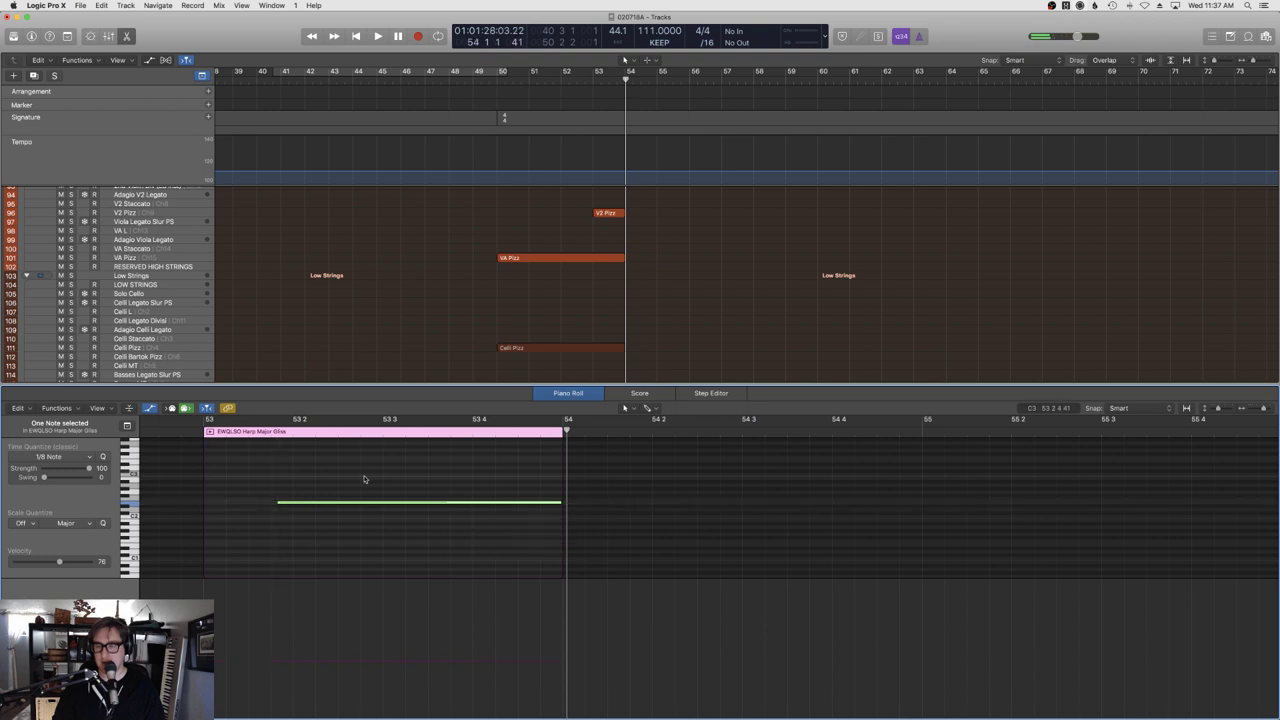
{"action": "left_click", "coordinate": [189, 432]}
{"action": "key", "text": "space"}
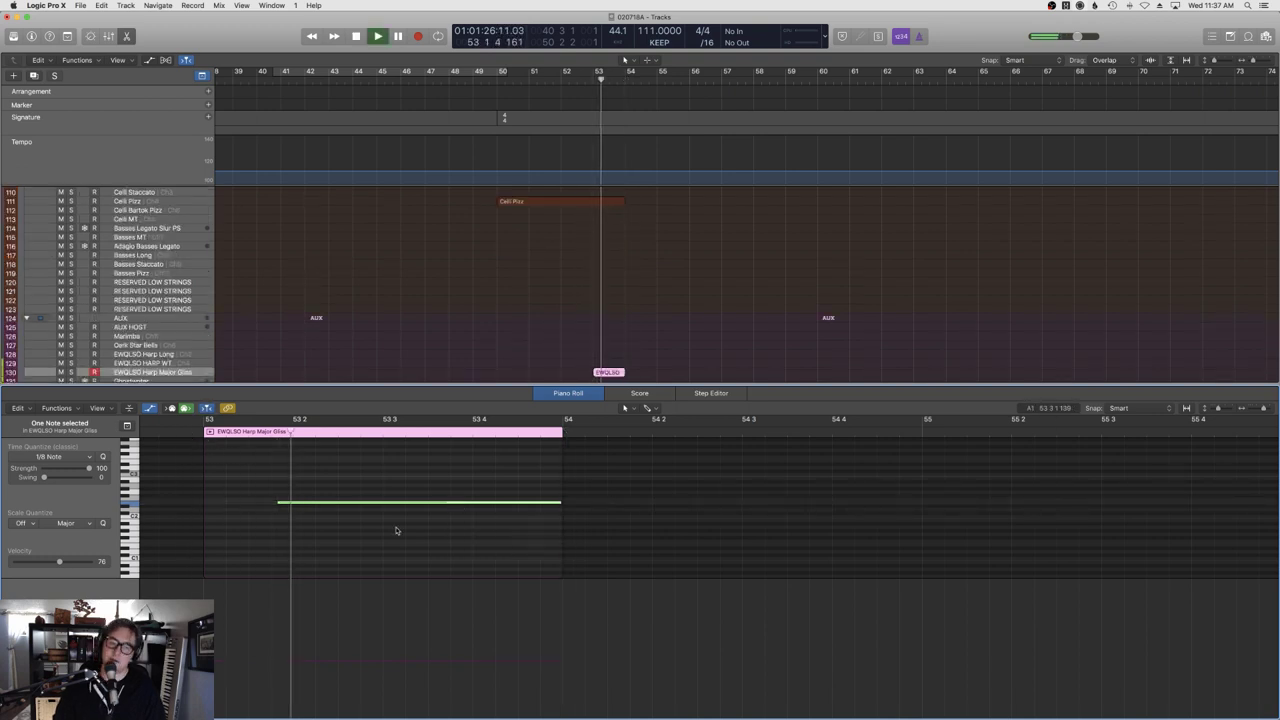
{"action": "key", "text": "space"}
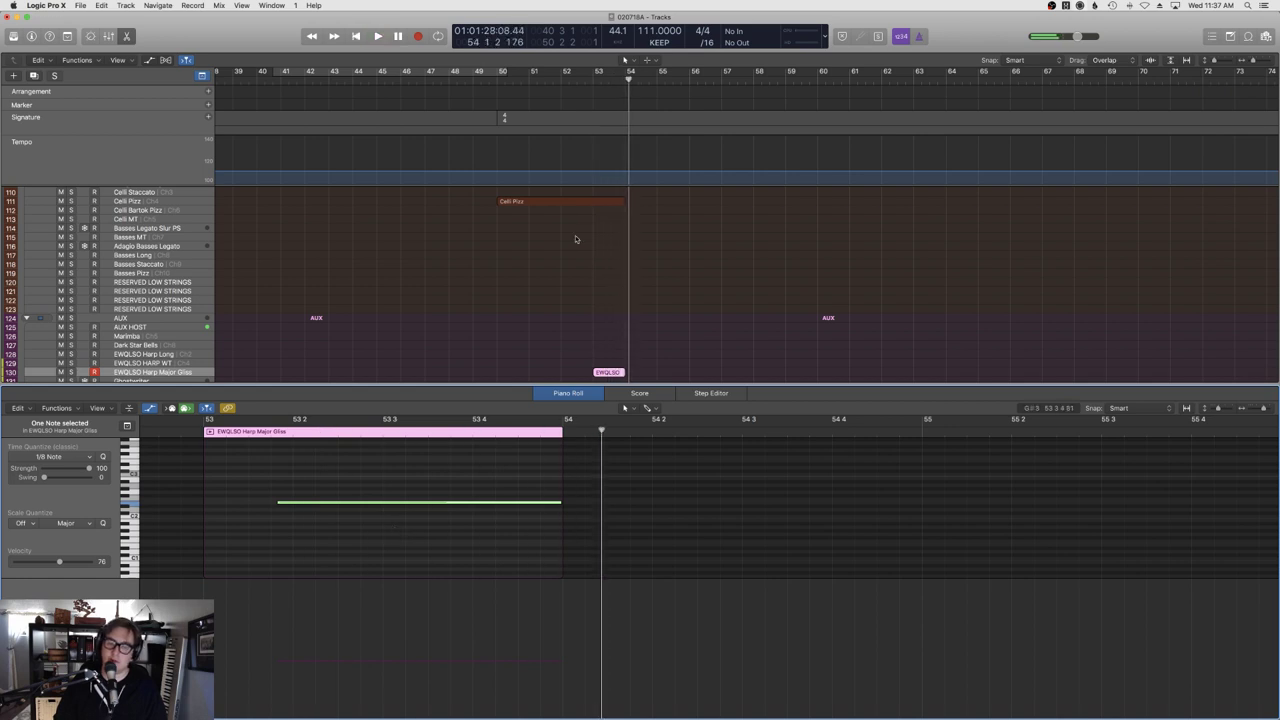
{"action": "key", "text": "e"}
Play back the transition from the 3/4 section into the new pizzicato section through bar 53, reviewing the regions across all tracks.
{"action": "scroll", "coordinate": [596, 293], "scroll_direction": "up", "scroll_amount": 10}
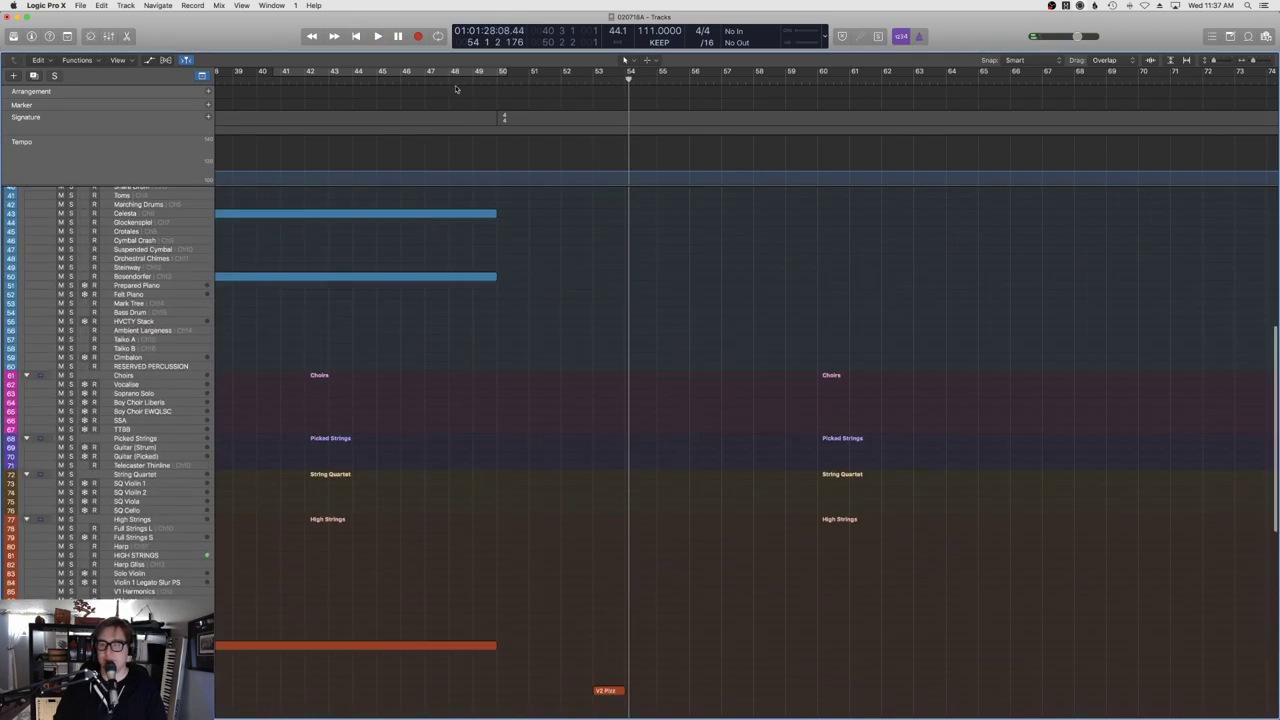
{"action": "scroll", "coordinate": [363, 178], "scroll_direction": "left", "scroll_amount": 3}
{"action": "scroll", "coordinate": [363, 178], "scroll_direction": "left", "scroll_amount": 3}
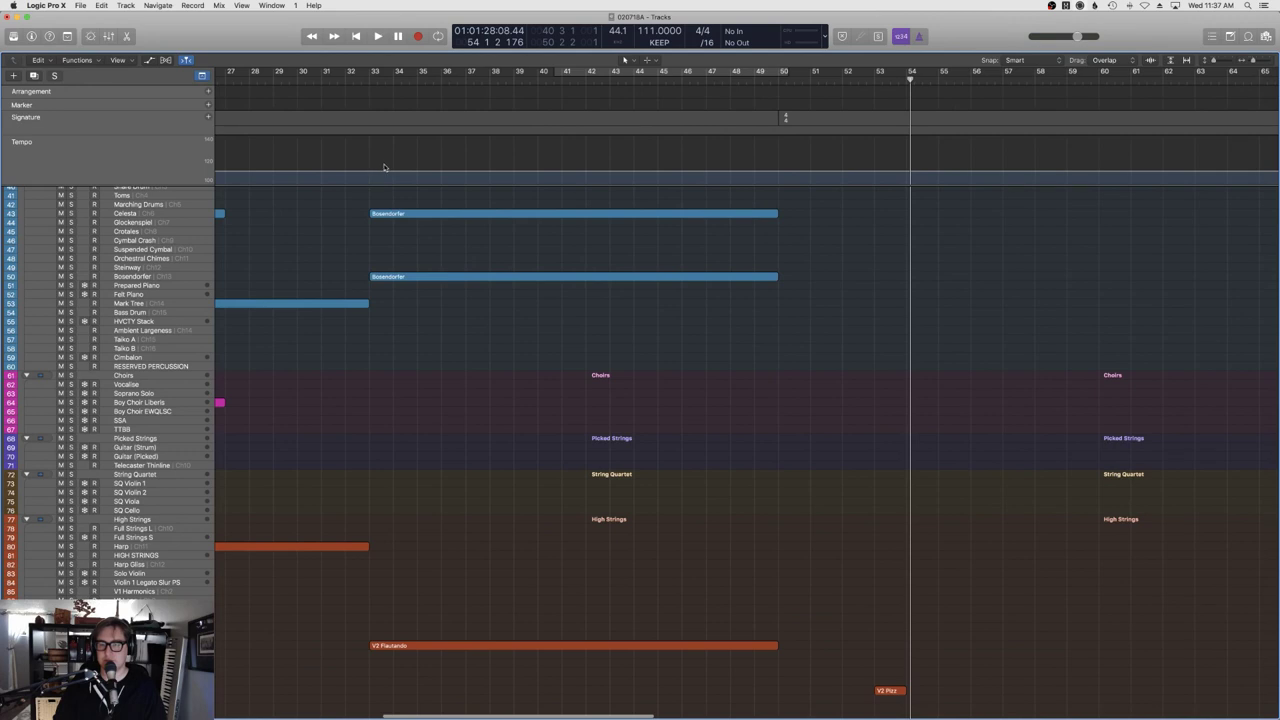
{"action": "key", "text": "space"}
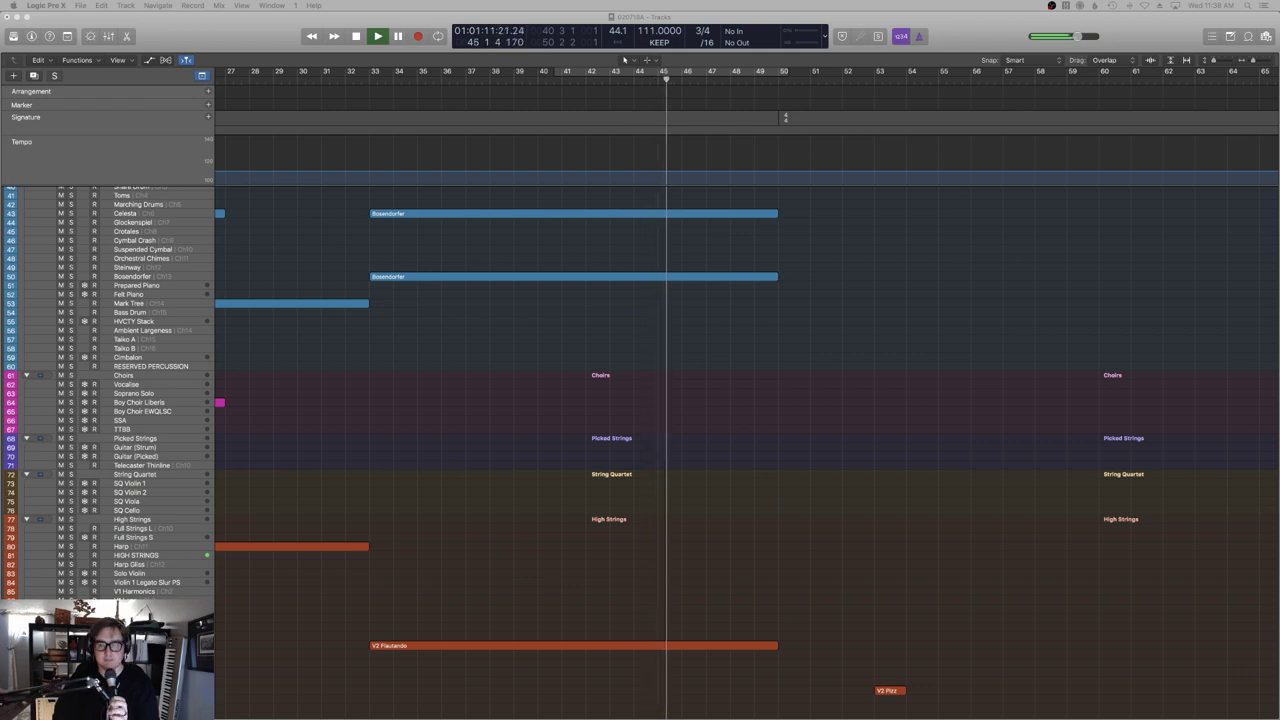
{"action": "scroll", "coordinate": [471, 323], "scroll_direction": "right", "scroll_amount": 5}
{"action": "scroll", "coordinate": [471, 323], "scroll_direction": "right", "scroll_amount": 5}
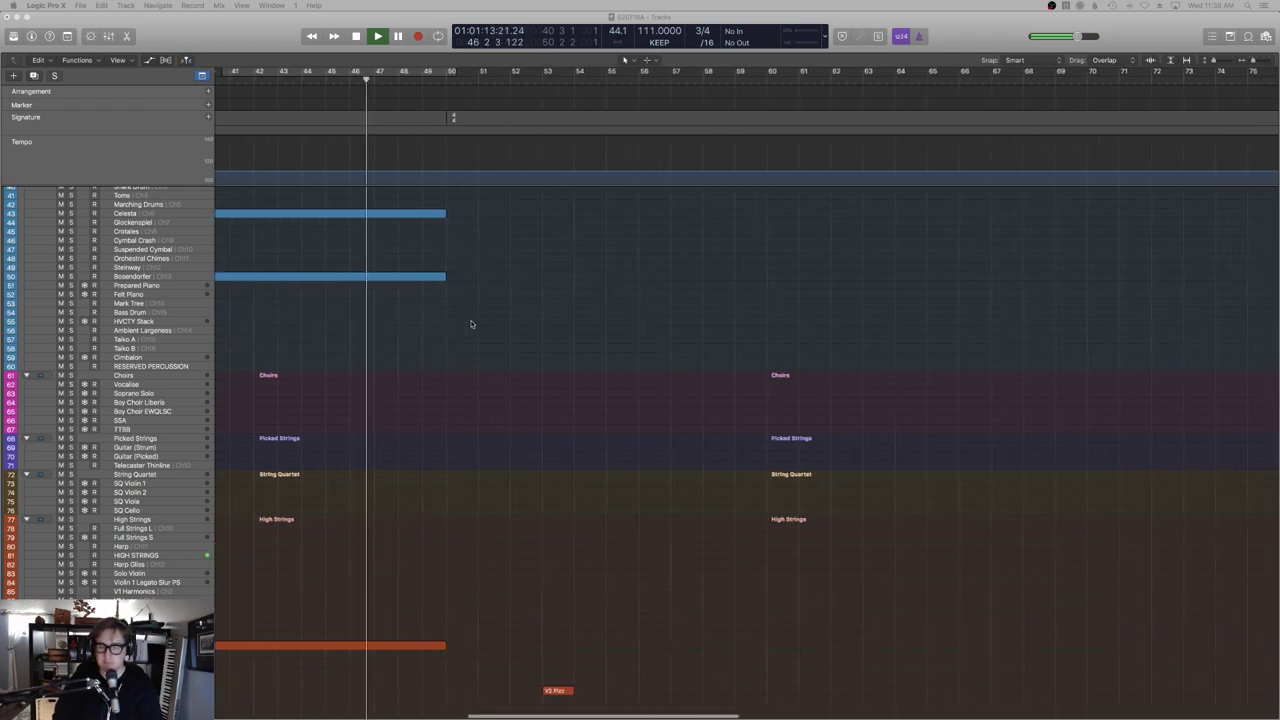
{"action": "scroll", "coordinate": [471, 323], "scroll_direction": "up", "scroll_amount": 10}
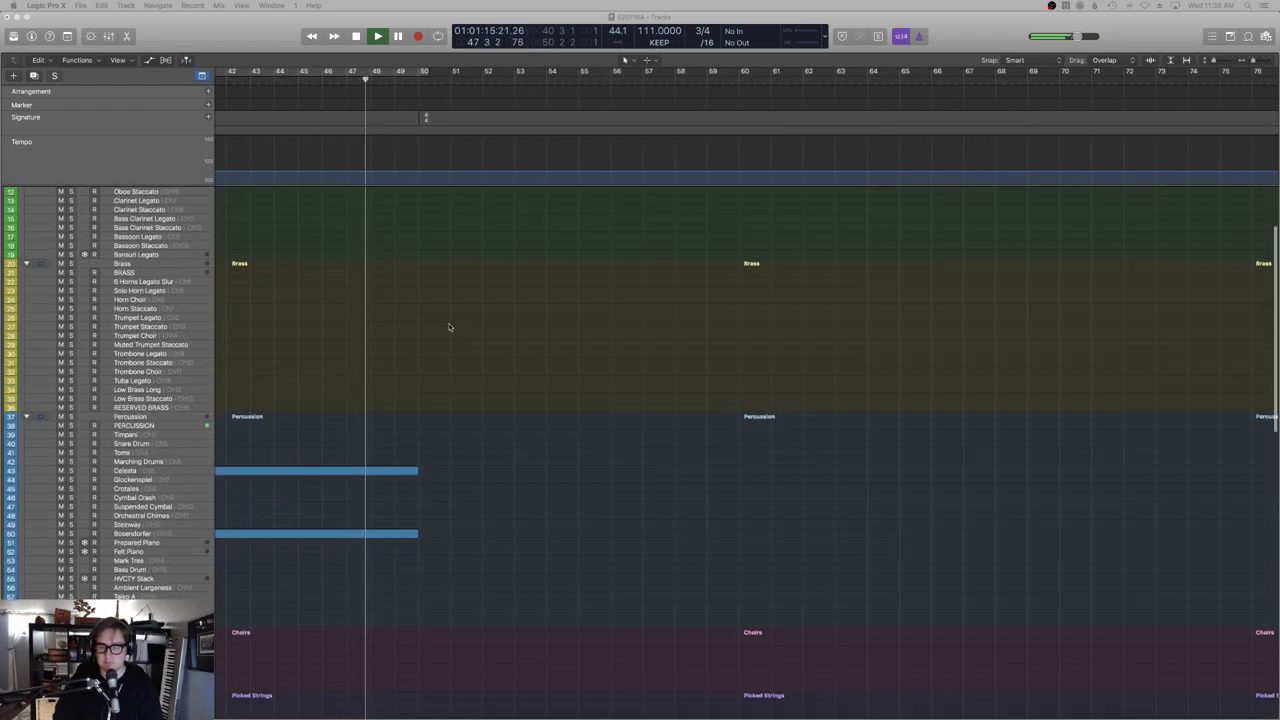
{"action": "scroll", "coordinate": [449, 326], "scroll_direction": "up", "scroll_amount": 4}
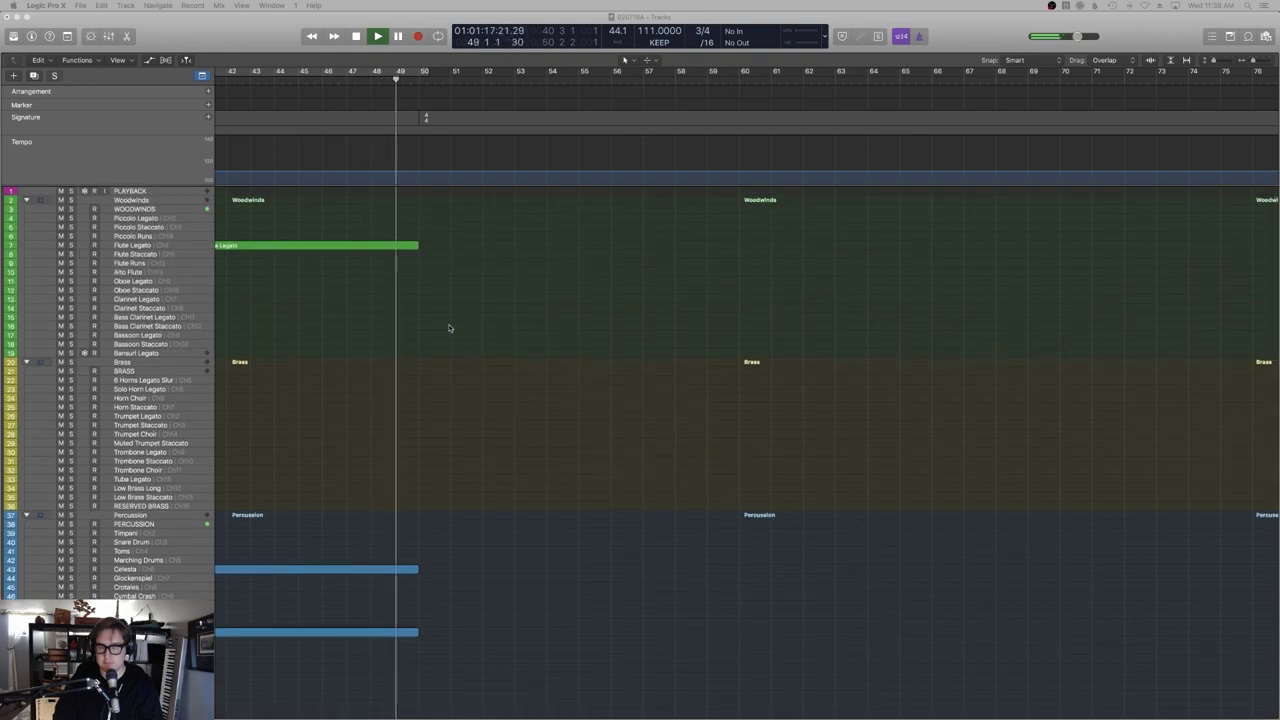
{"action": "scroll", "coordinate": [449, 328], "scroll_direction": "down", "scroll_amount": 15}
{"action": "scroll", "coordinate": [449, 328], "scroll_direction": "down", "scroll_amount": 2}
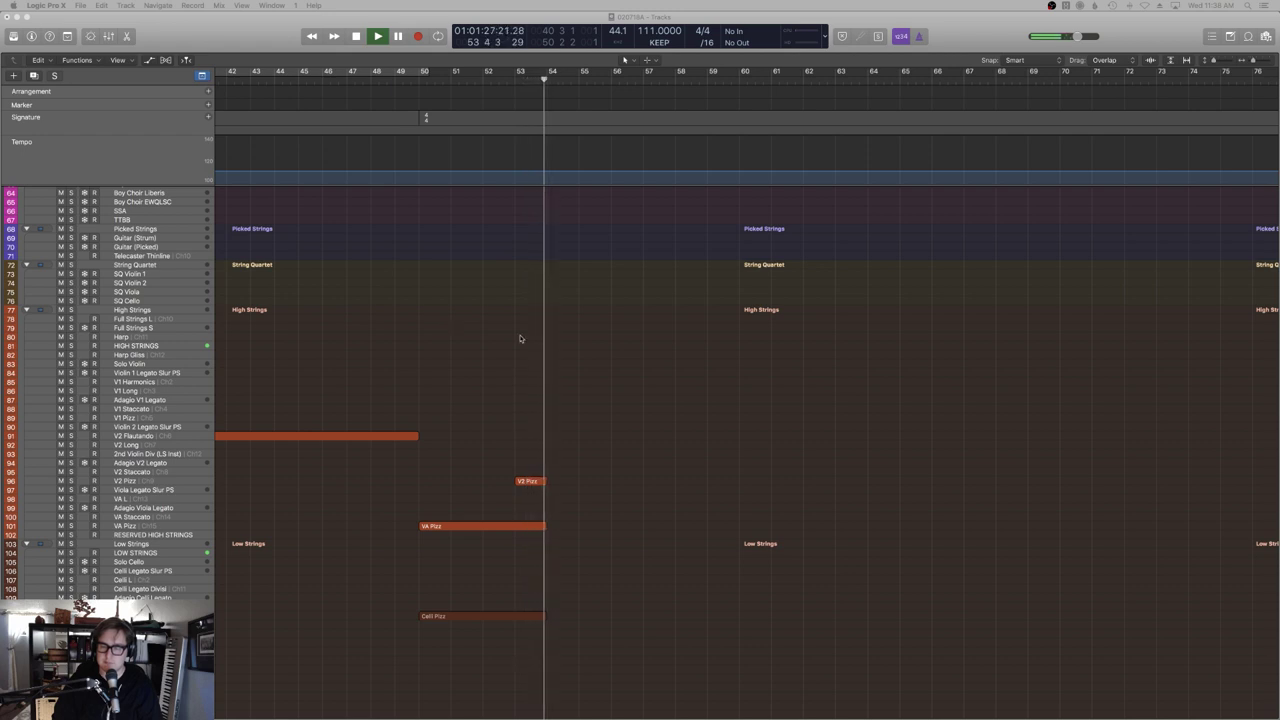
Select the Bosendorfer track in the Percussion group for recording.
{"action": "scroll", "coordinate": [520, 340], "scroll_direction": "right", "scroll_amount": 3}
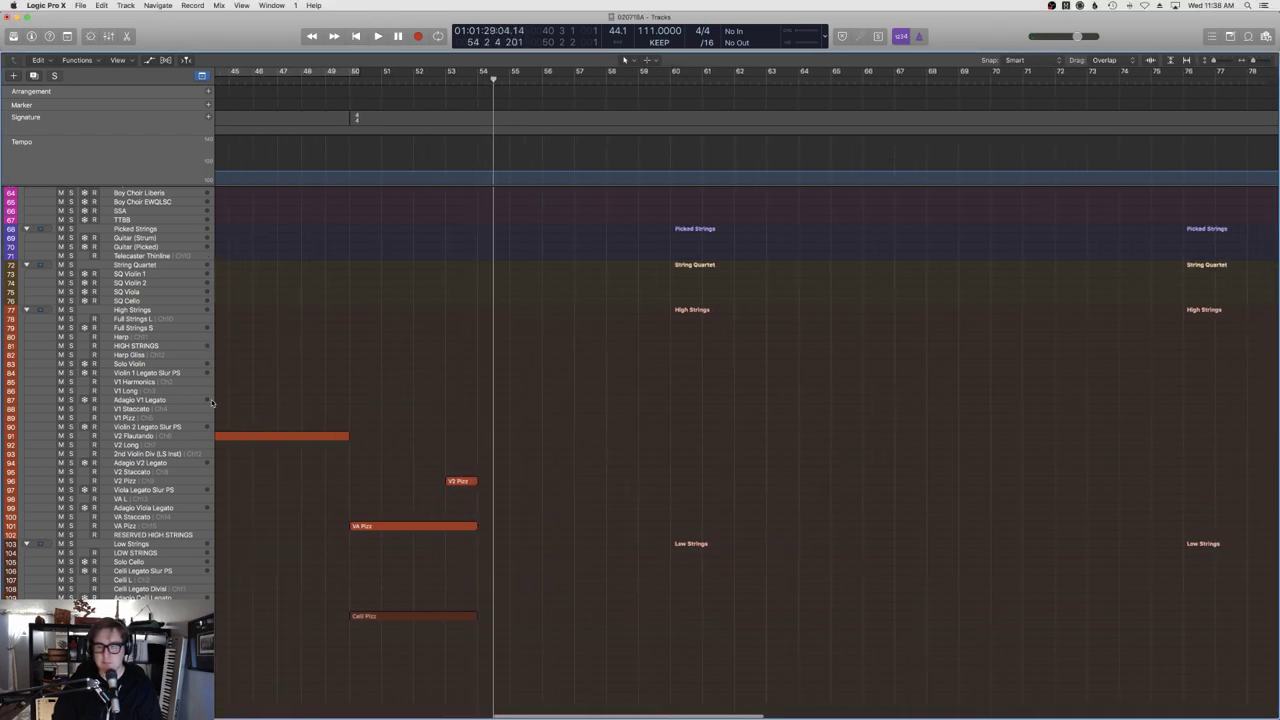
{"action": "scroll", "coordinate": [351, 351], "scroll_direction": "up", "scroll_amount": 10}
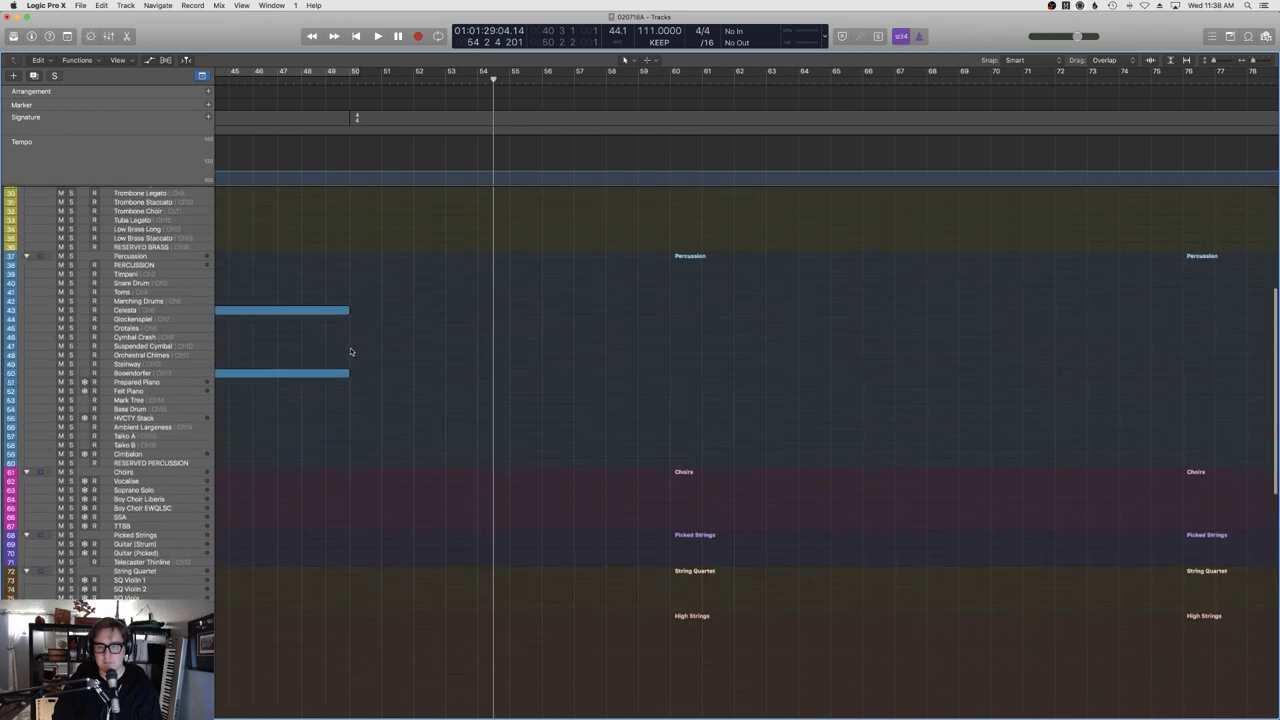
{"action": "left_click", "coordinate": [147, 375]}
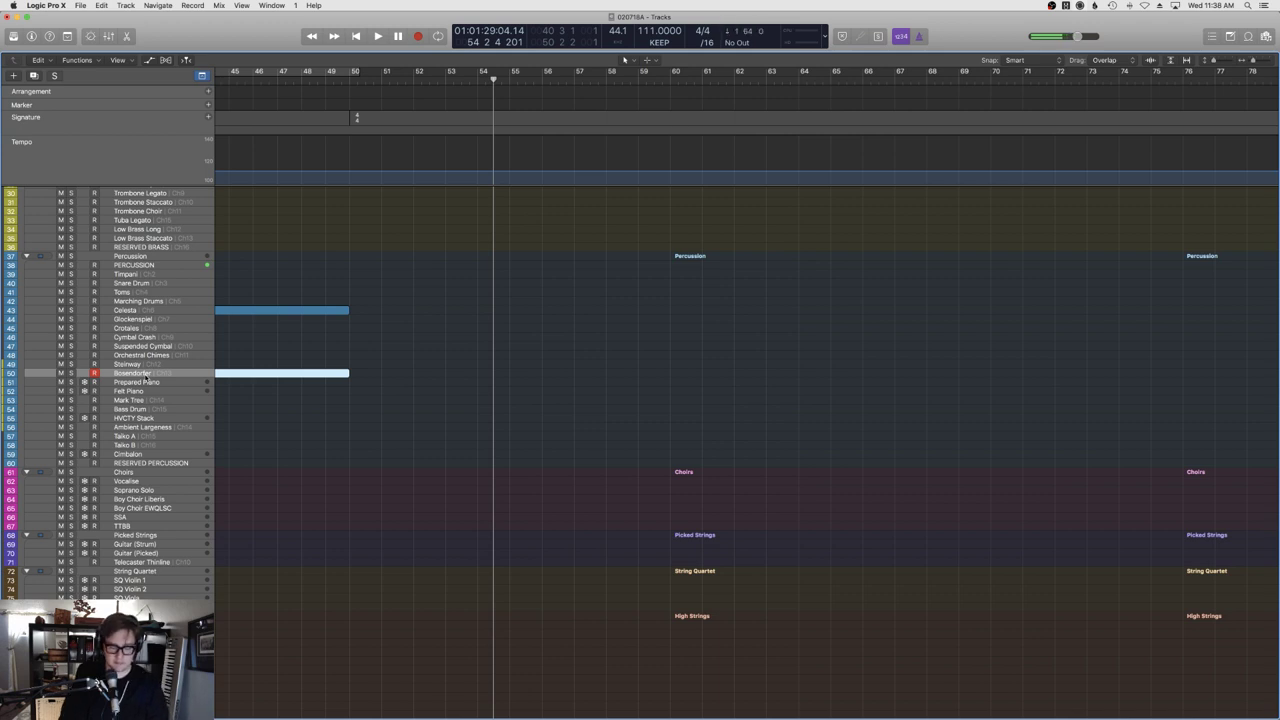
Try recording a piano part on the Bosendorfer track after bar 54, and undo the takes.
{"action": "key", "text": "r"}
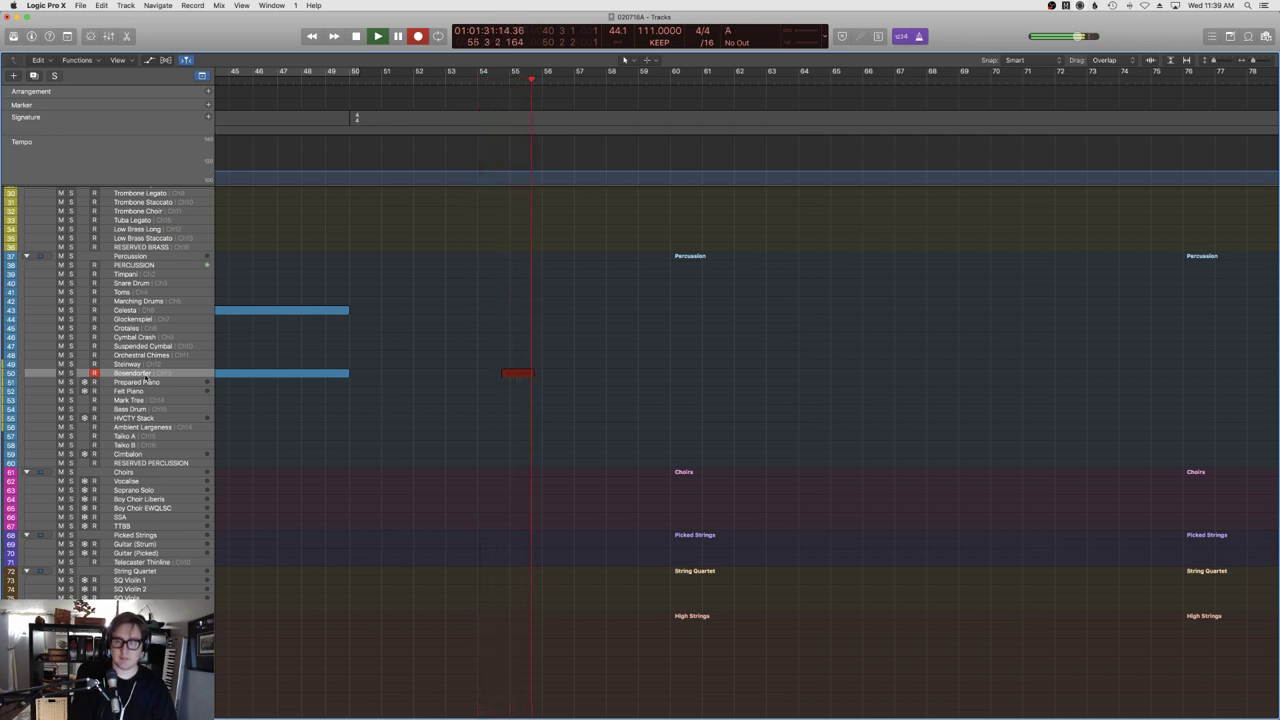
{"action": "key", "text": "space"}
{"action": "key", "text": "r"}
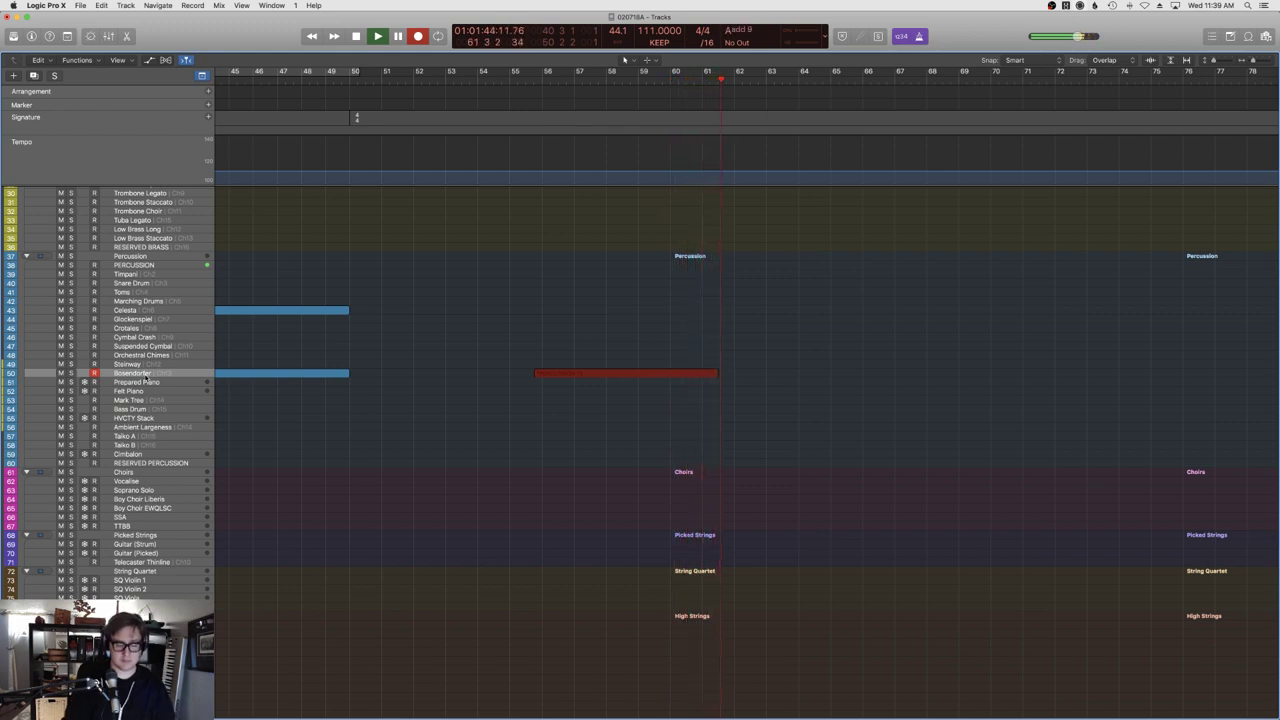
{"action": "key", "text": "space"}
{"action": "key", "text": "super+z"}
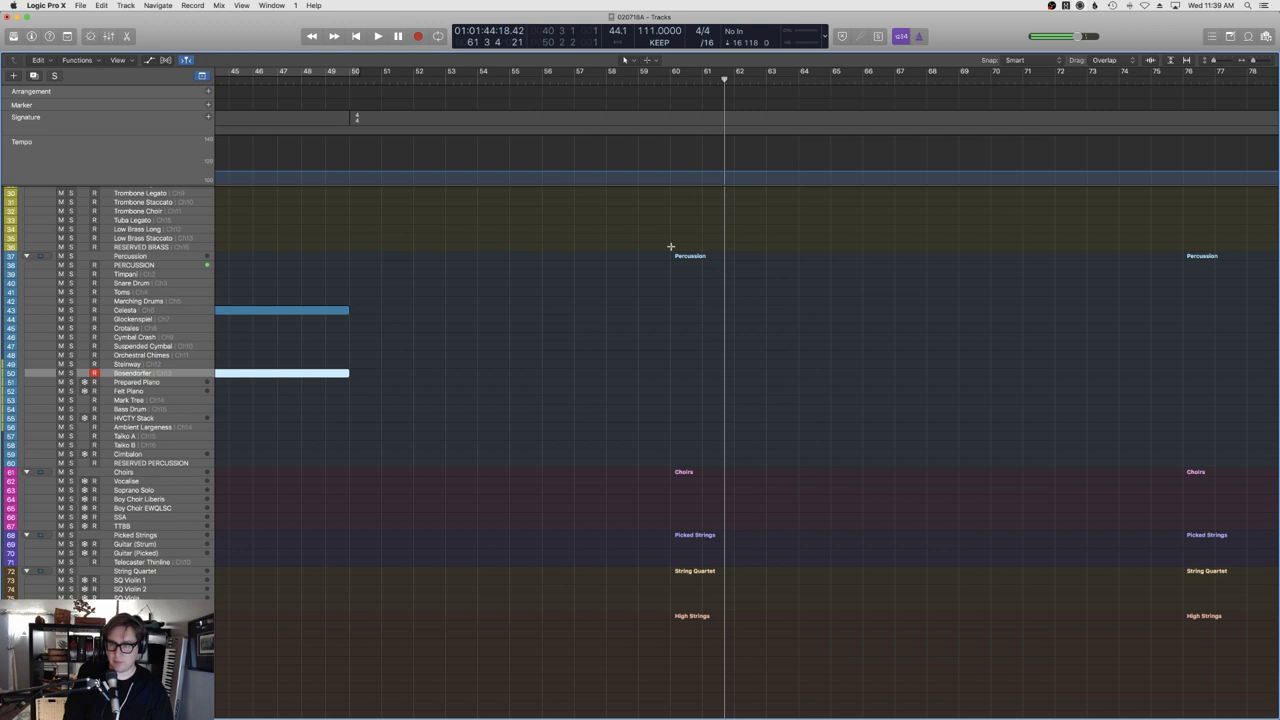
Try recording the Bosendorfer part again starting around bar 56, undoing both takes.
{"action": "left_click", "coordinate": [556, 82]}
{"action": "key", "text": "r"}
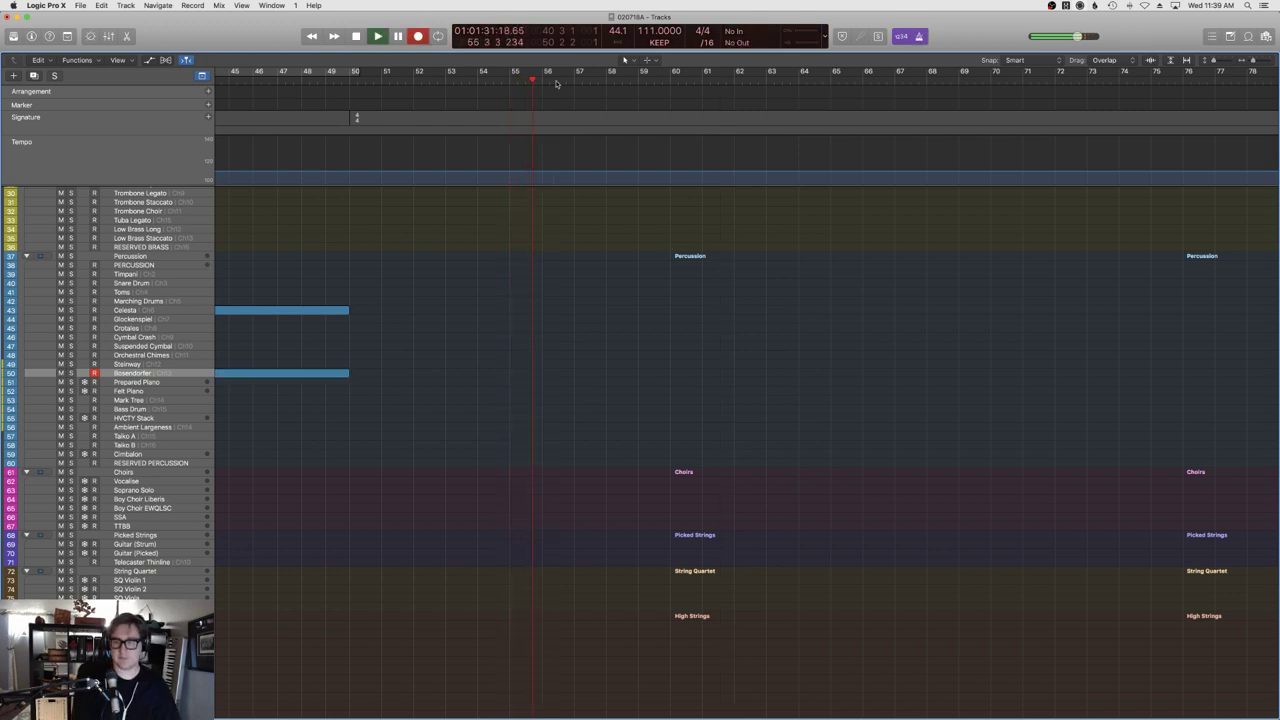
{"action": "key", "text": "space"}
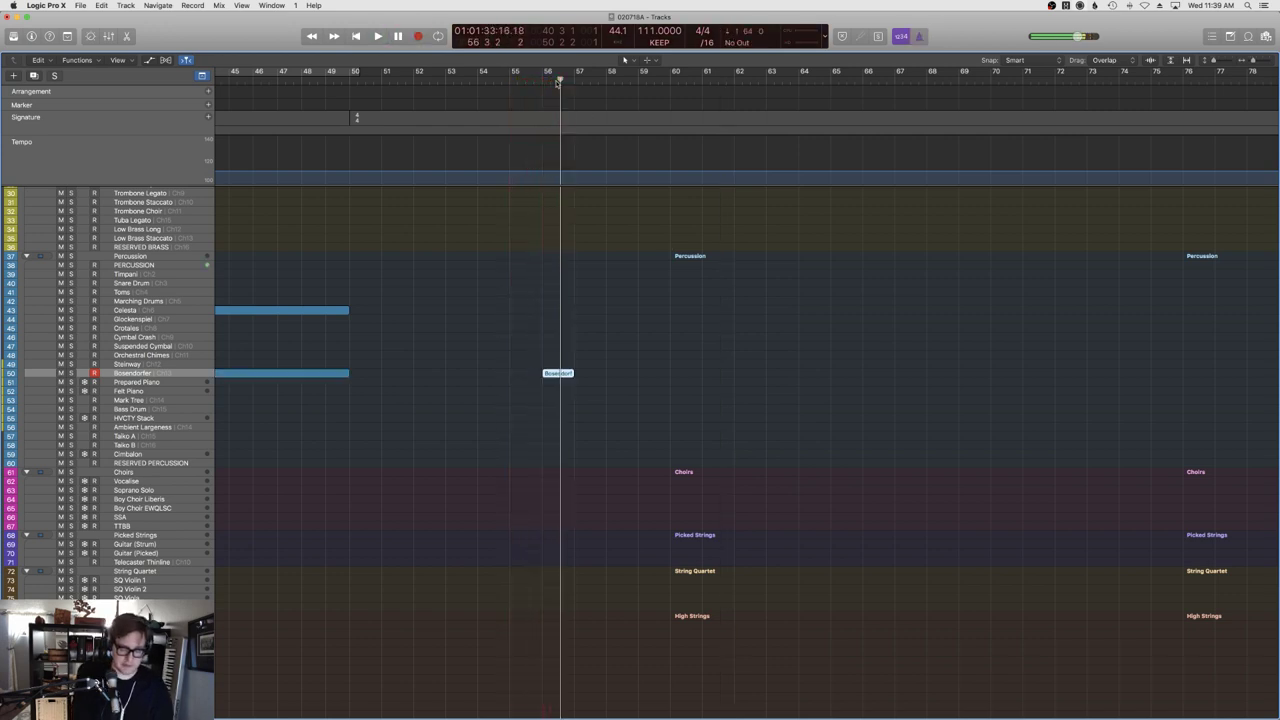
{"action": "key", "text": "super+z"}
{"action": "left_click", "coordinate": [556, 82]}
{"action": "key", "text": "r"}
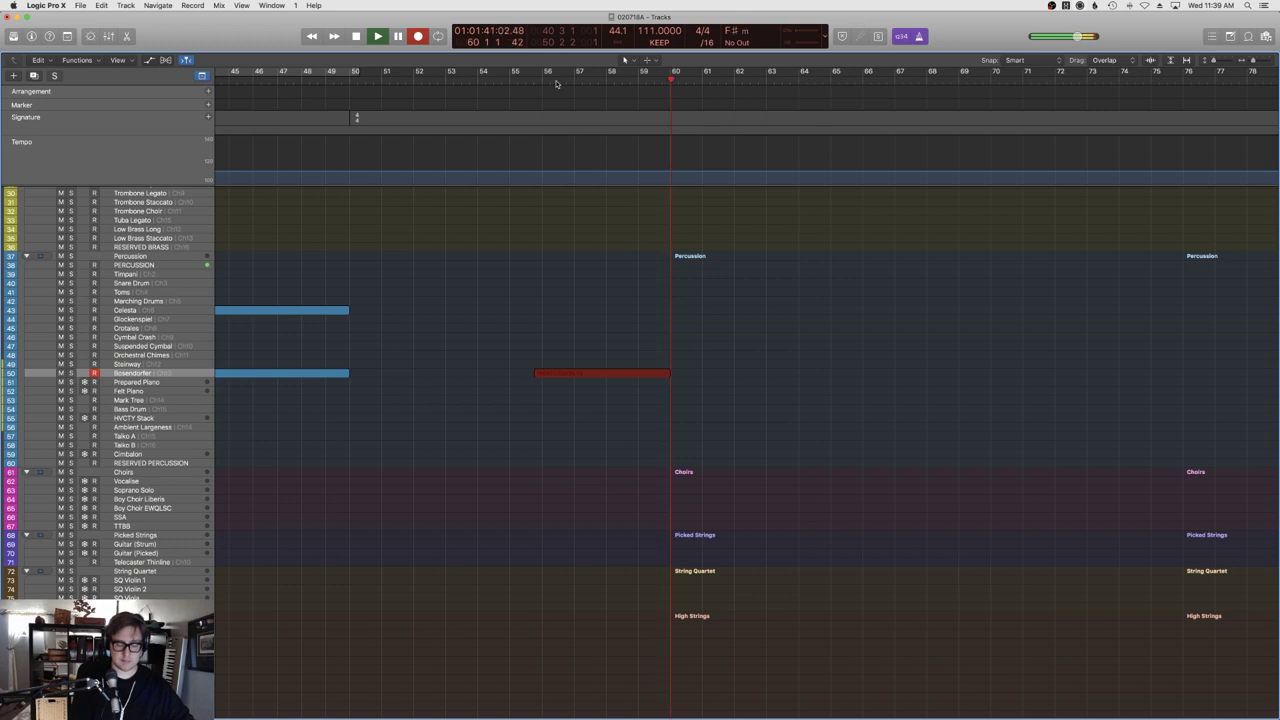
{"action": "key", "text": "space"}
{"action": "key", "text": "super+z"}
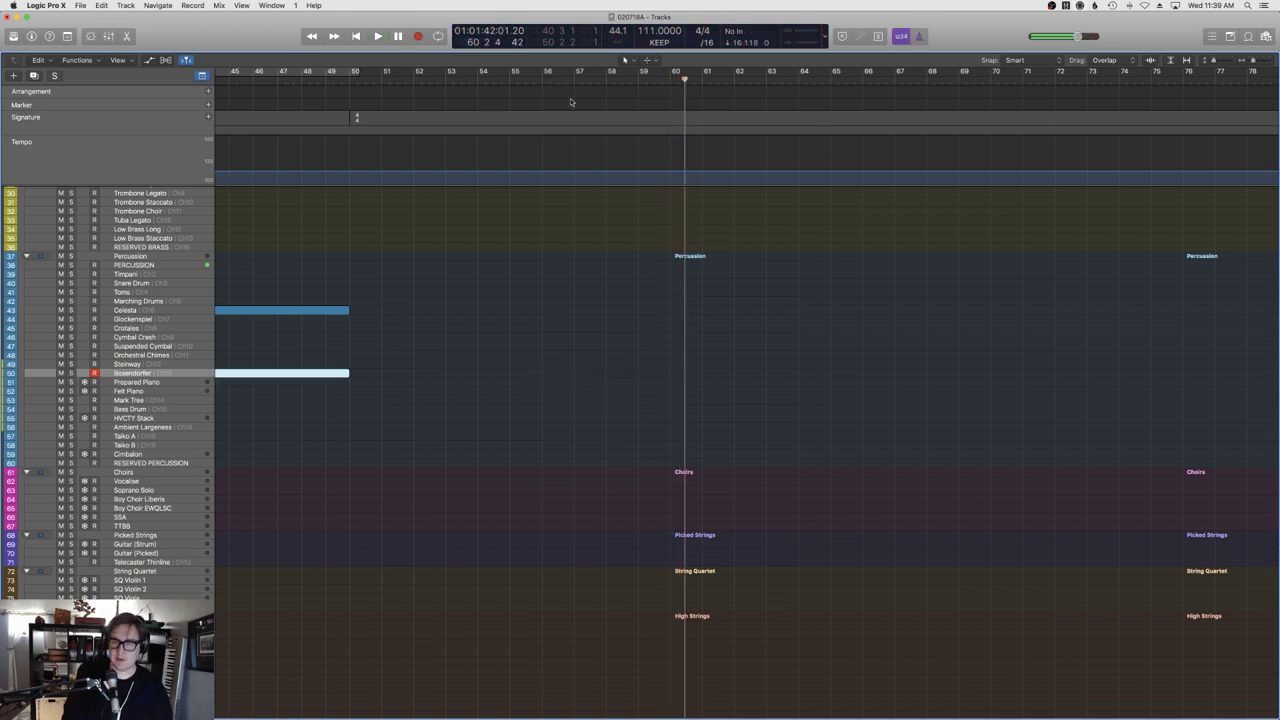
Place the playhead at the start of bar 54, where the pizzicato regions end.
{"action": "left_click", "coordinate": [557, 81]}
{"action": "left_click_drag", "start_coordinate": [557, 81], "coordinate": [520, 81]}
{"action": "scroll", "coordinate": [594, 403], "scroll_direction": "down", "scroll_amount": 10}
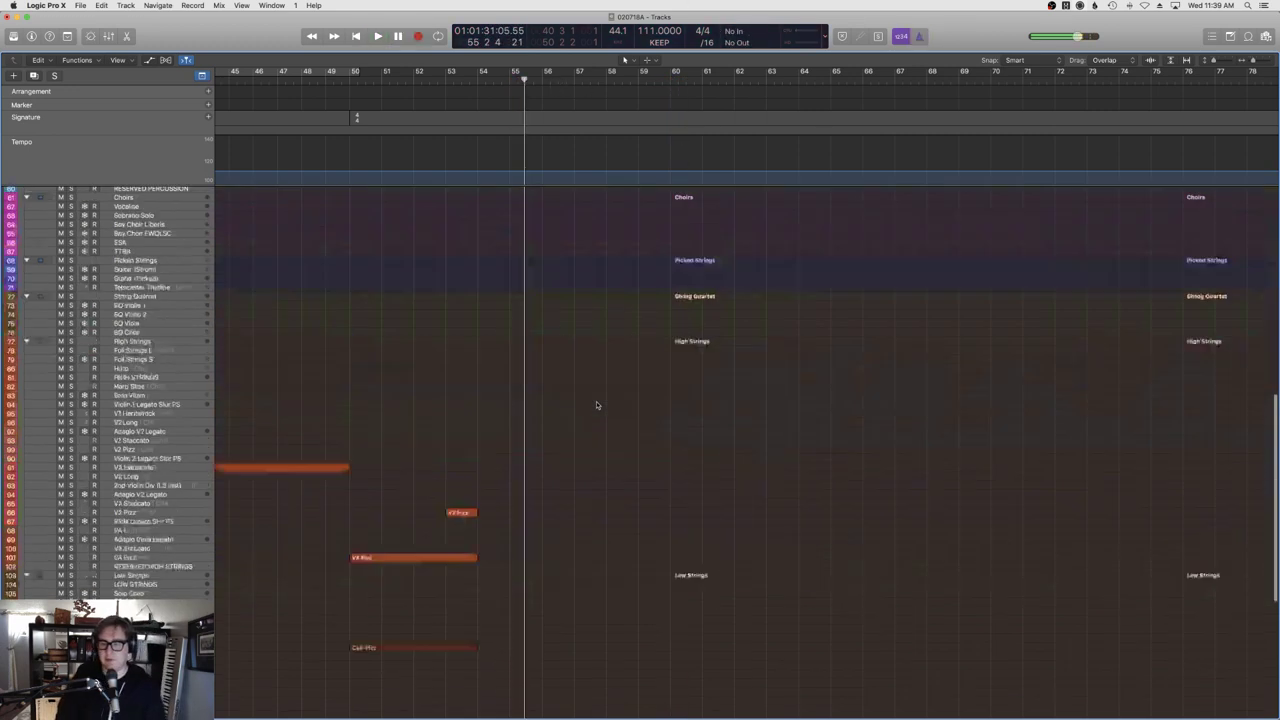
{"action": "left_click", "coordinate": [470, 81]}
{"action": "left_click", "coordinate": [478, 81]}
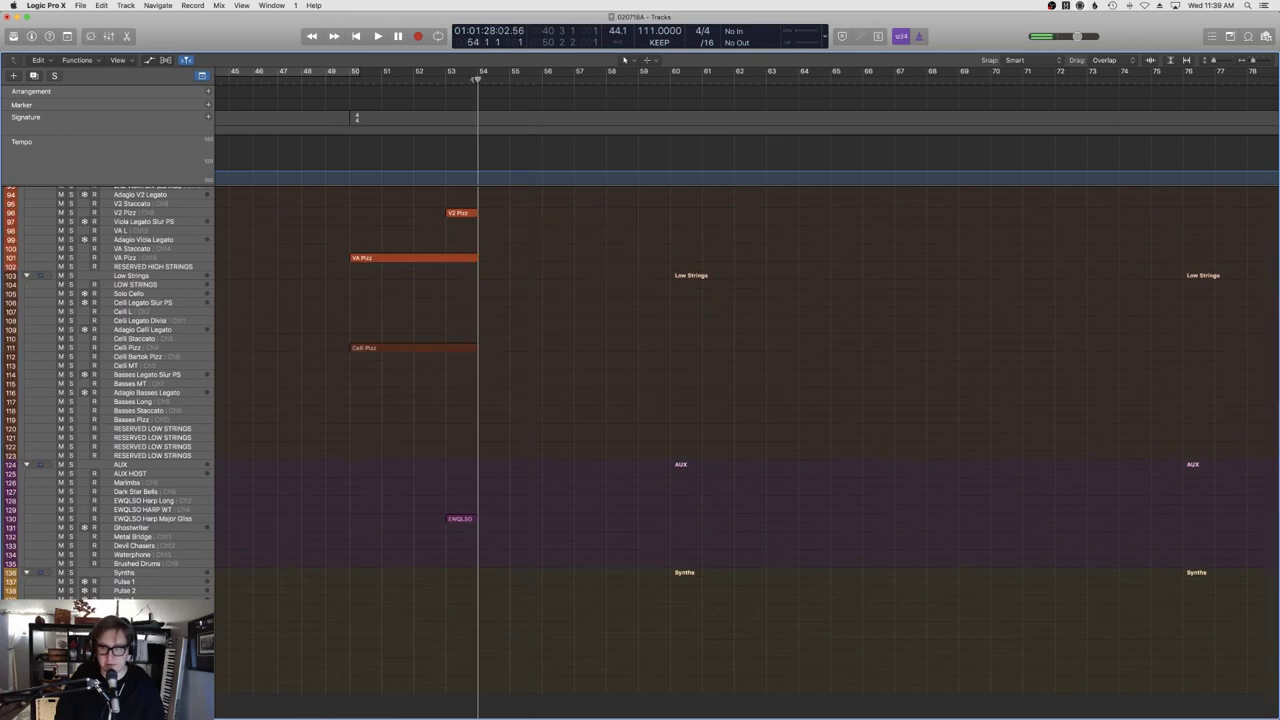
Try adding a tempo event at bar 54 in the Tempo list, and delete it.
{"action": "right_click", "coordinate": [710, 115]}
{"action": "left_click", "coordinate": [965, 256]}
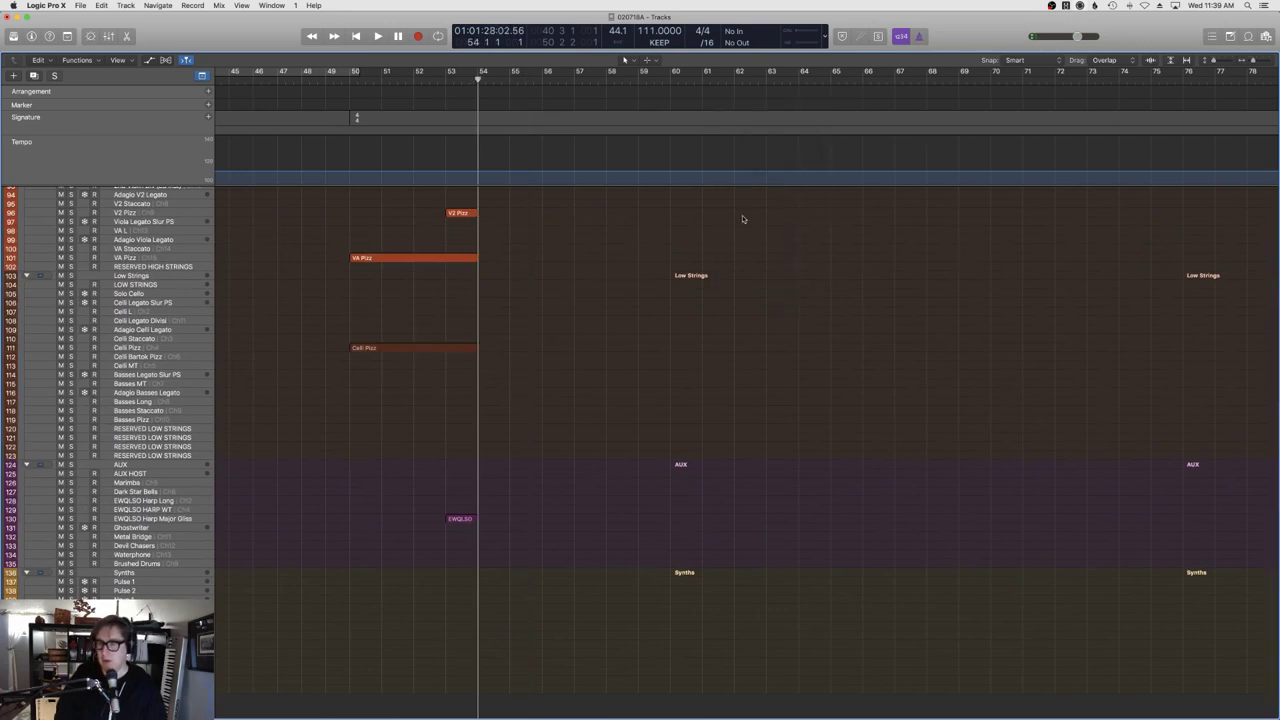
{"action": "key", "text": "t"}
{"action": "left_click", "coordinate": [1053, 189]}
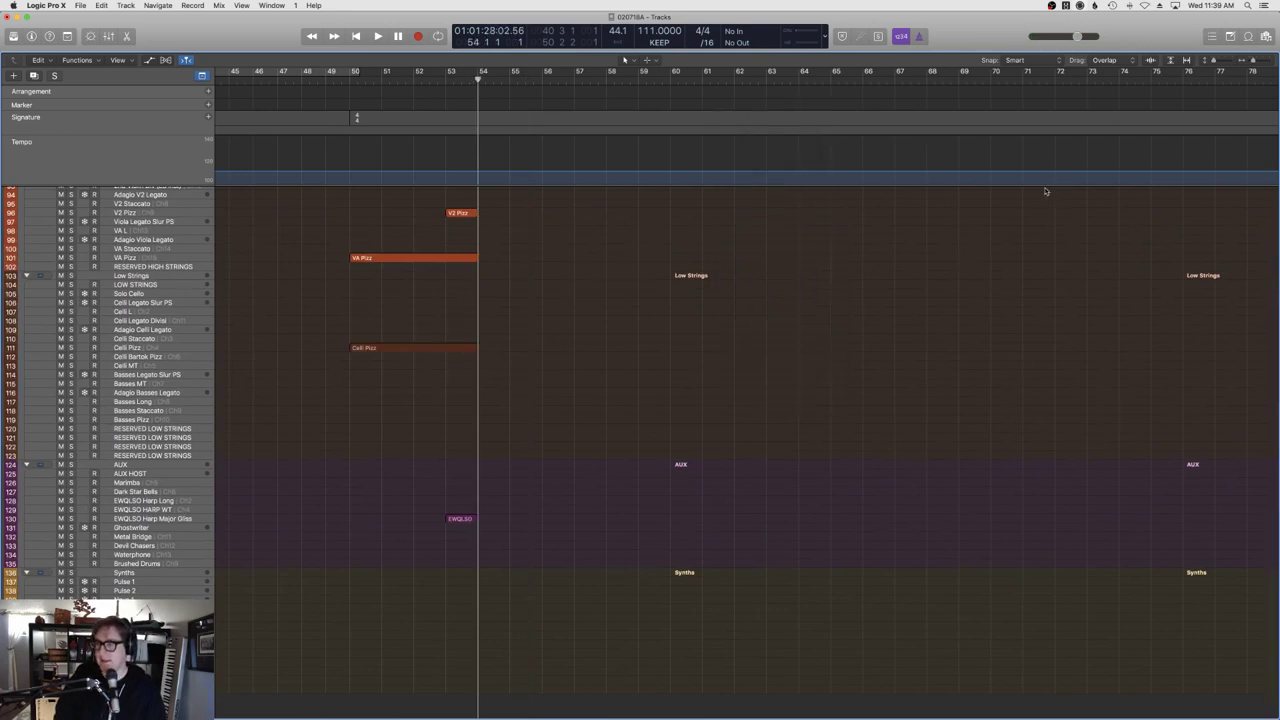
{"action": "key", "text": "d"}
{"action": "left_click", "coordinate": [1196, 61]}
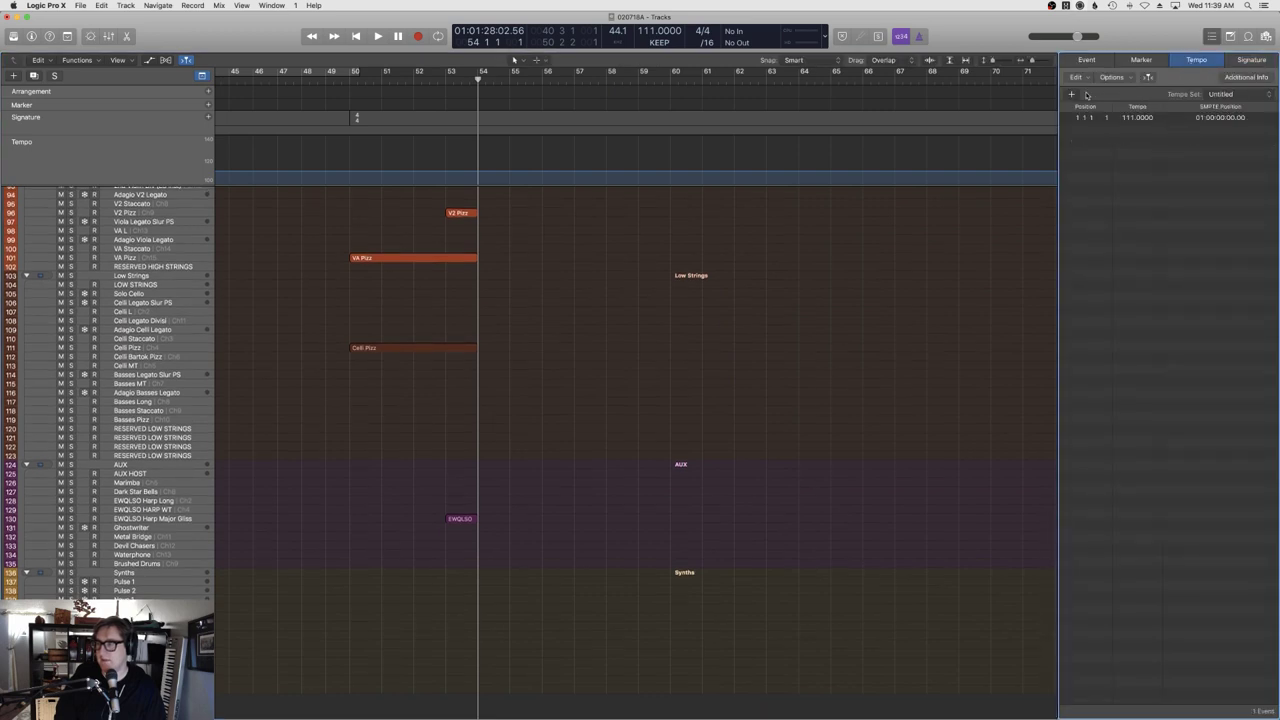
{"action": "left_click", "coordinate": [1131, 139]}
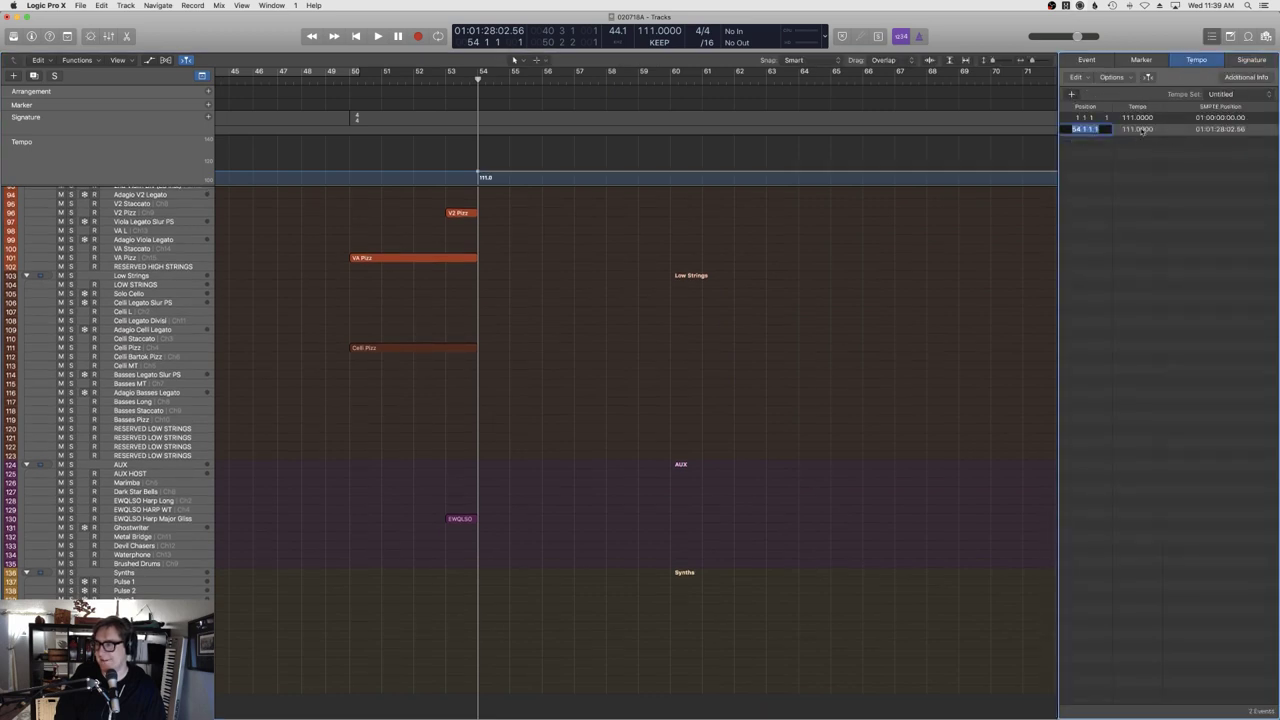
{"action": "key", "text": "Return"}
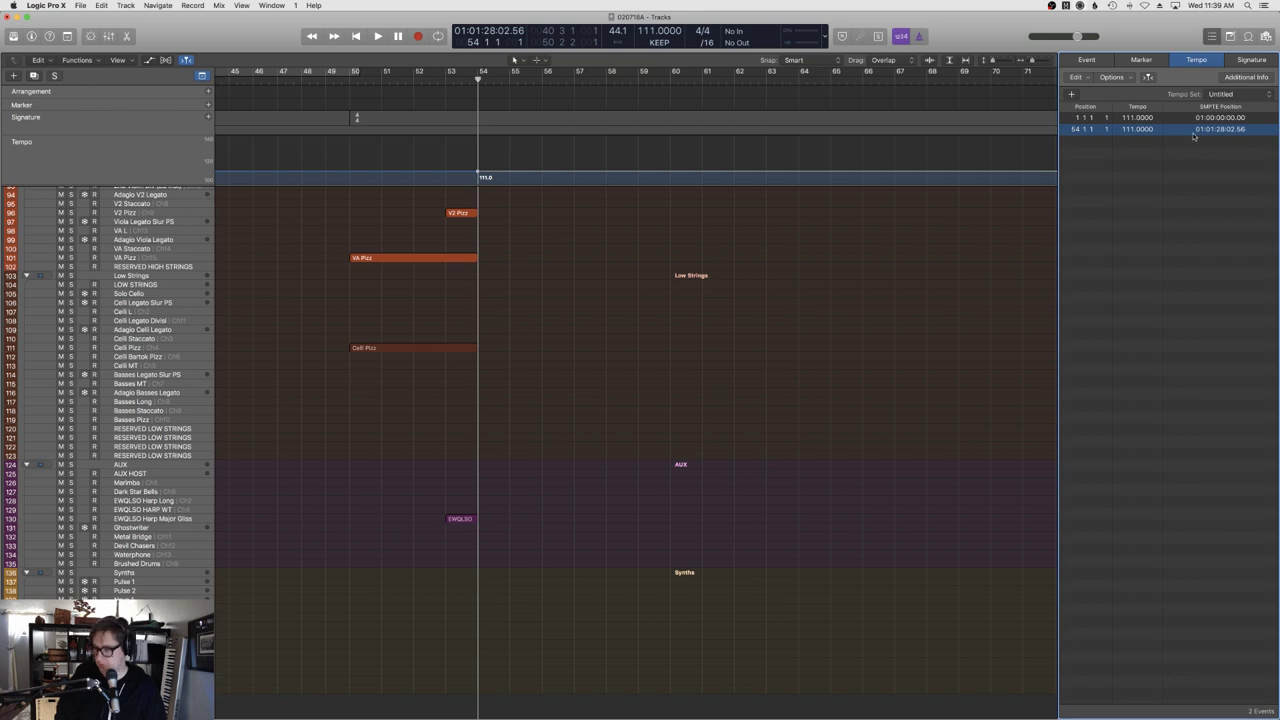
{"action": "key", "text": "Delete"}
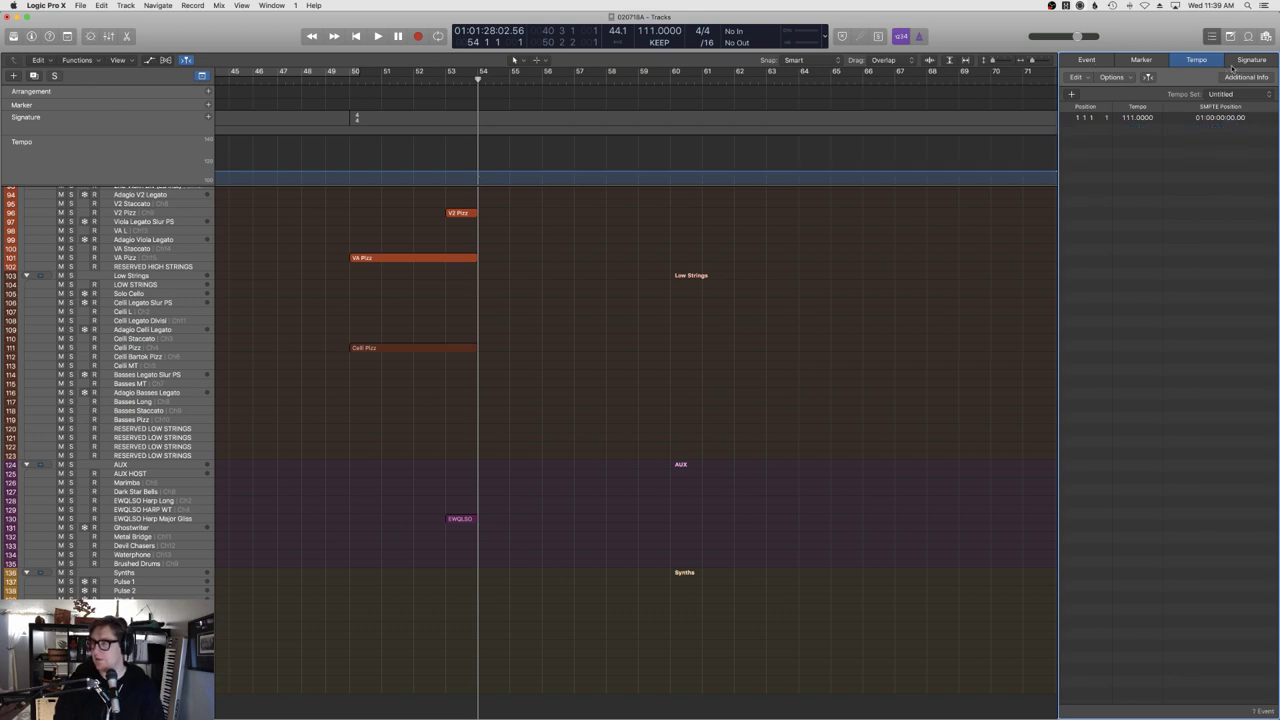
Add a 3/4 time signature change at bar 54 in the Signature list.
{"action": "left_click", "coordinate": [1233, 62]}
{"action": "left_click", "coordinate": [1074, 95]}
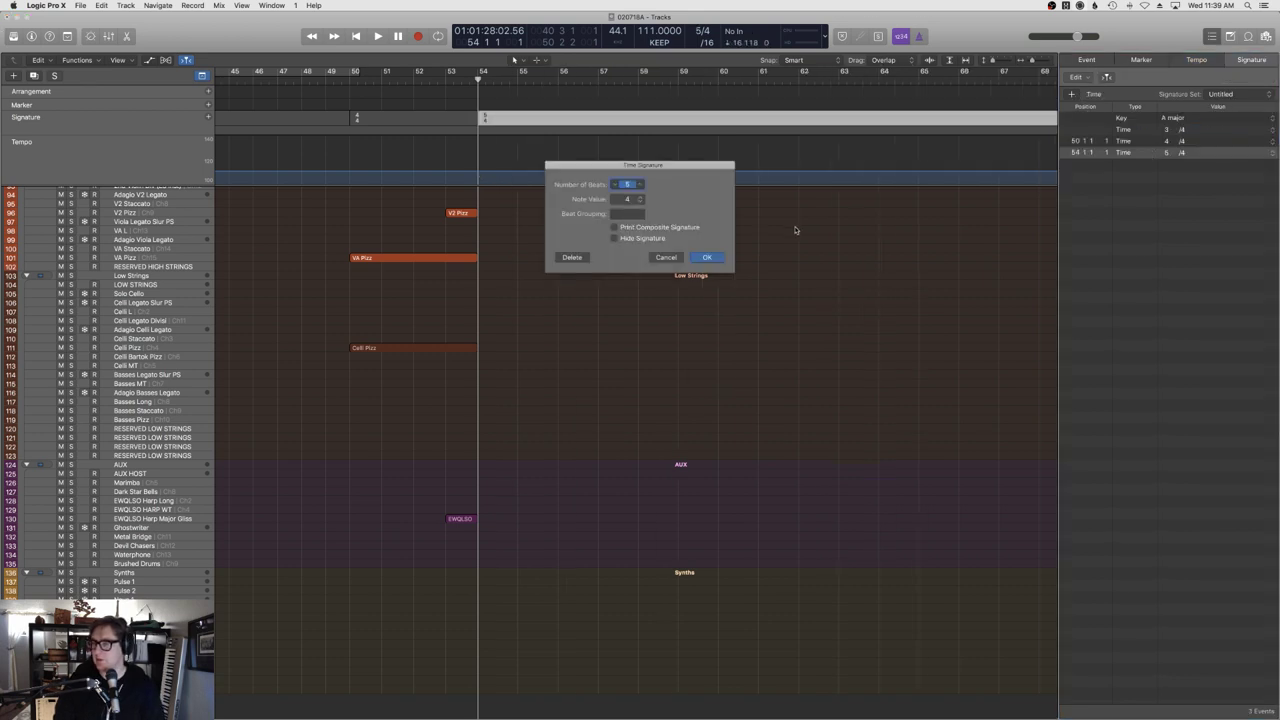
{"action": "left_click", "coordinate": [706, 258]}
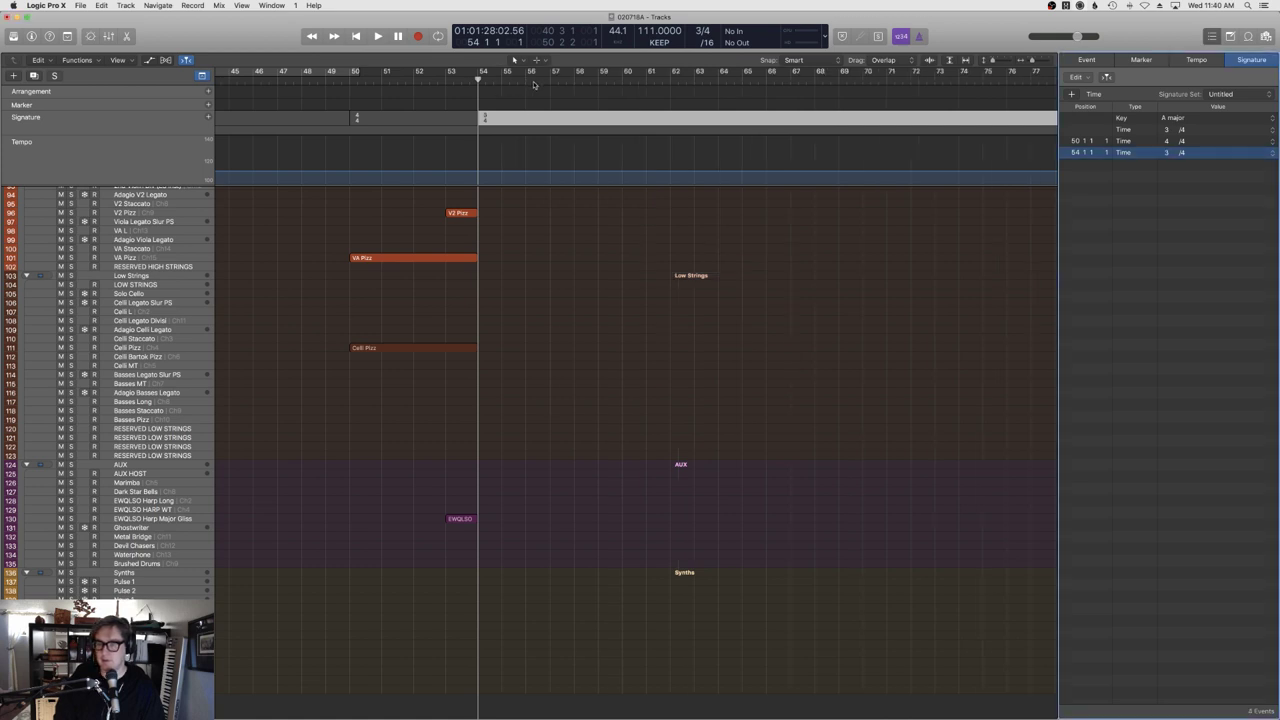
Record a piano part on the Bosendorfer track in two consecutive regions, from bar 56 to 62 and from bar 62 to 66.
{"action": "left_click", "coordinate": [533, 80]}
{"action": "key", "text": "d"}
{"action": "key", "text": "r"}
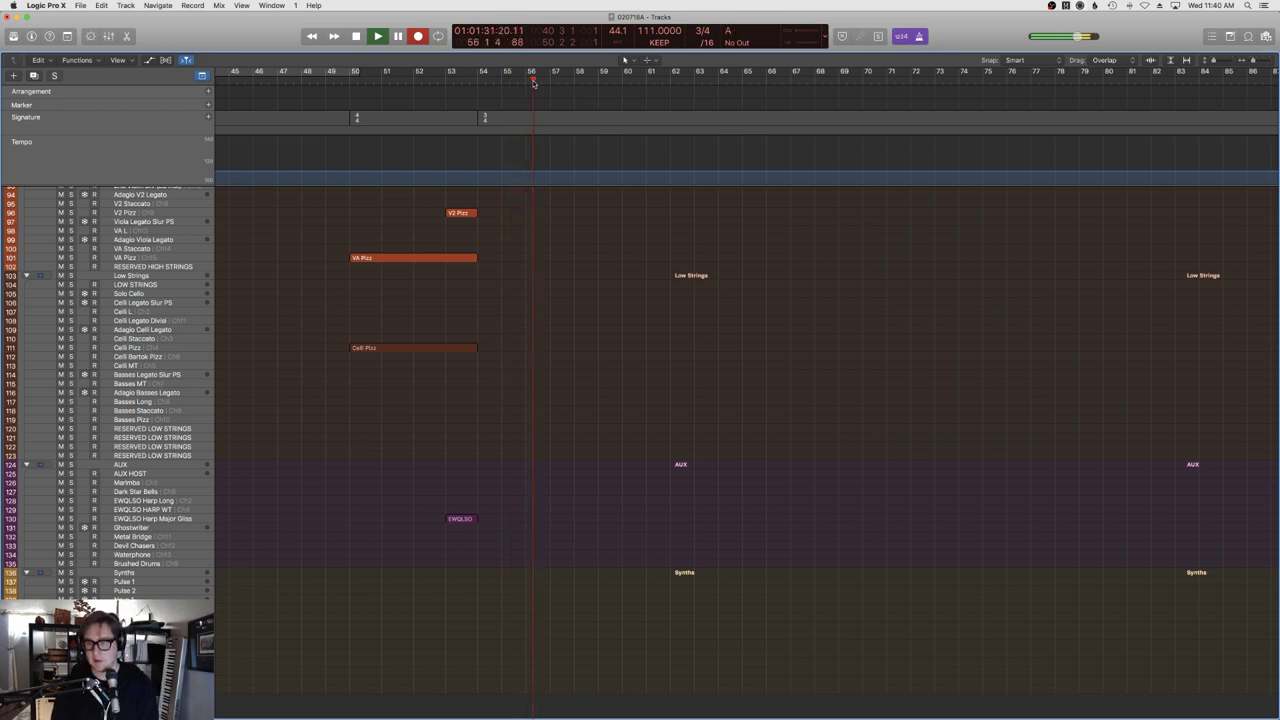
{"action": "key", "text": "space"}
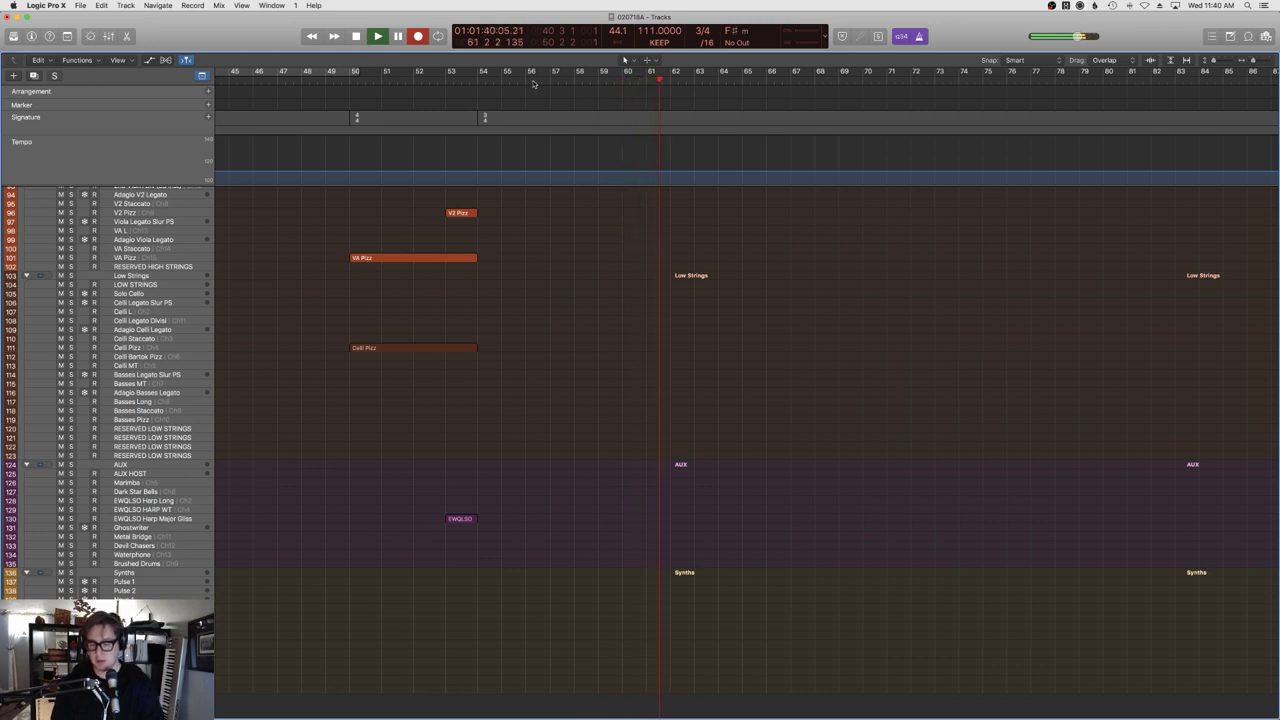
{"action": "key", "text": "space"}
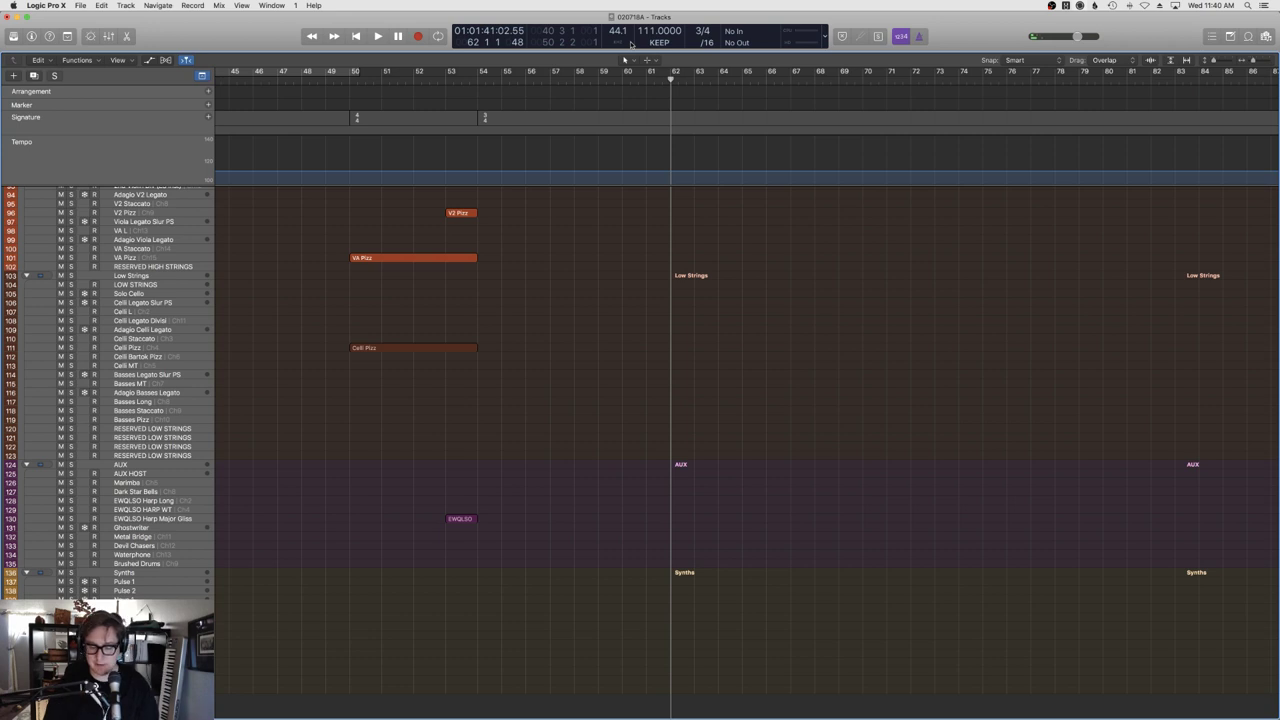
{"action": "key", "text": "space"}
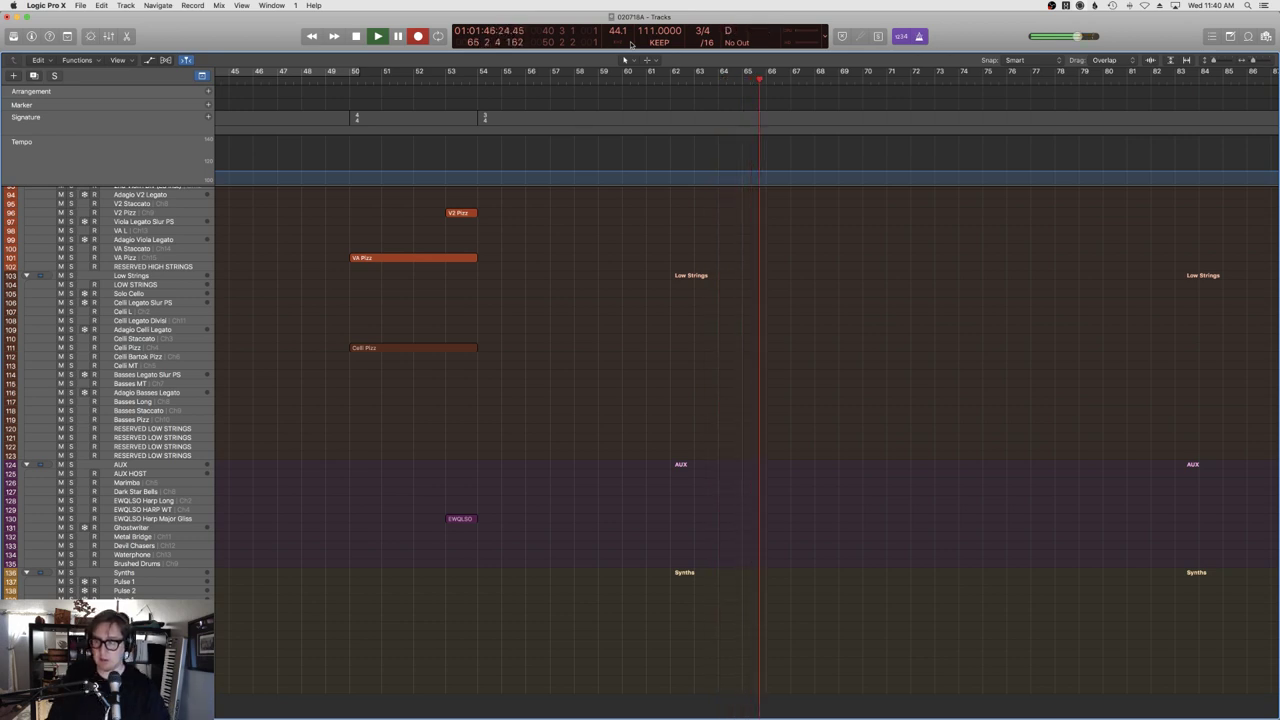
{"action": "key", "text": "space"}
Examine the notes of the second recorded Bosendorfer region in the Piano Roll, and close the editor.
{"action": "key", "text": "p"}
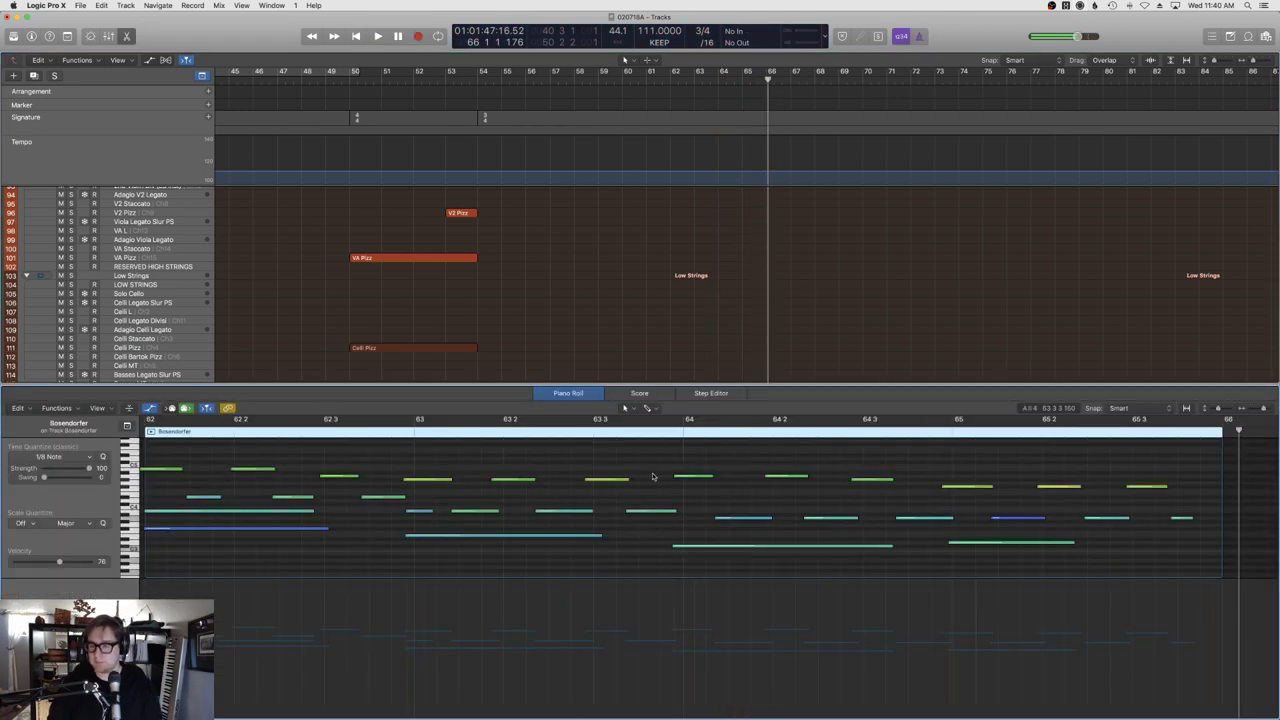
{"action": "key", "text": "p"}
{"action": "scroll", "coordinate": [719, 349], "scroll_direction": "up", "scroll_amount": 5}
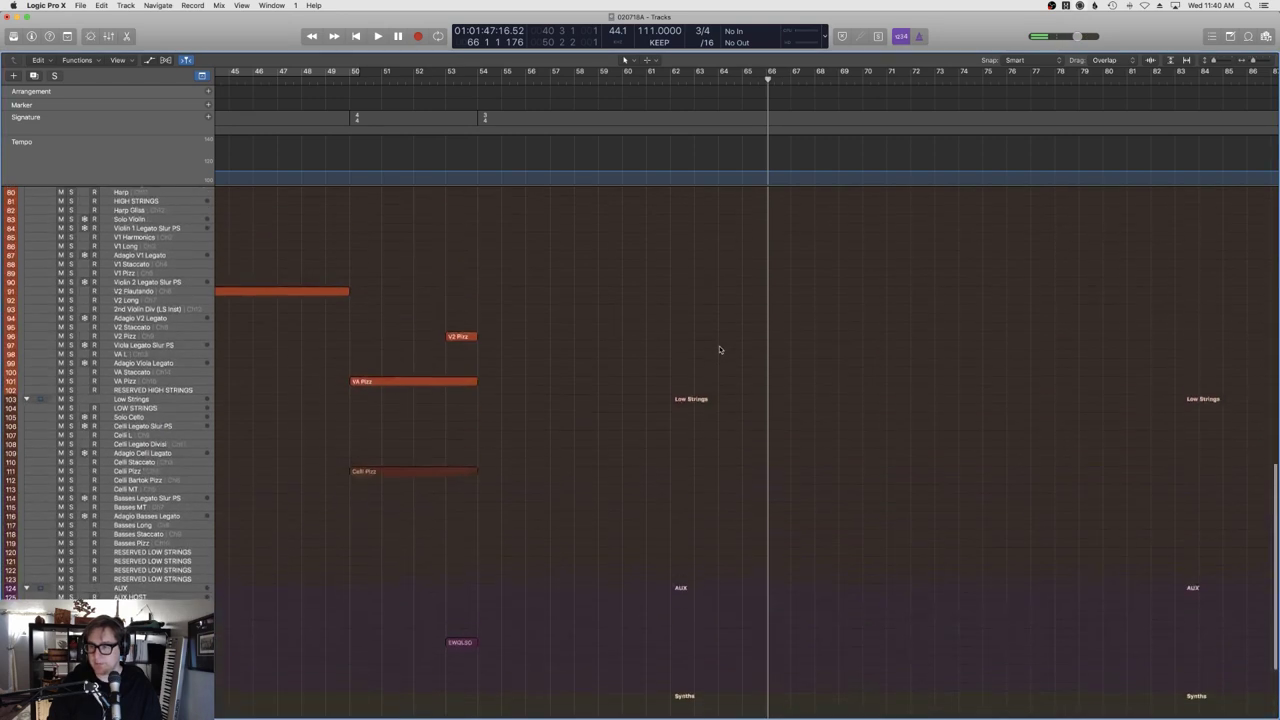
{"action": "scroll", "coordinate": [719, 349], "scroll_direction": "up", "scroll_amount": 15}
{"action": "key", "text": "p"}
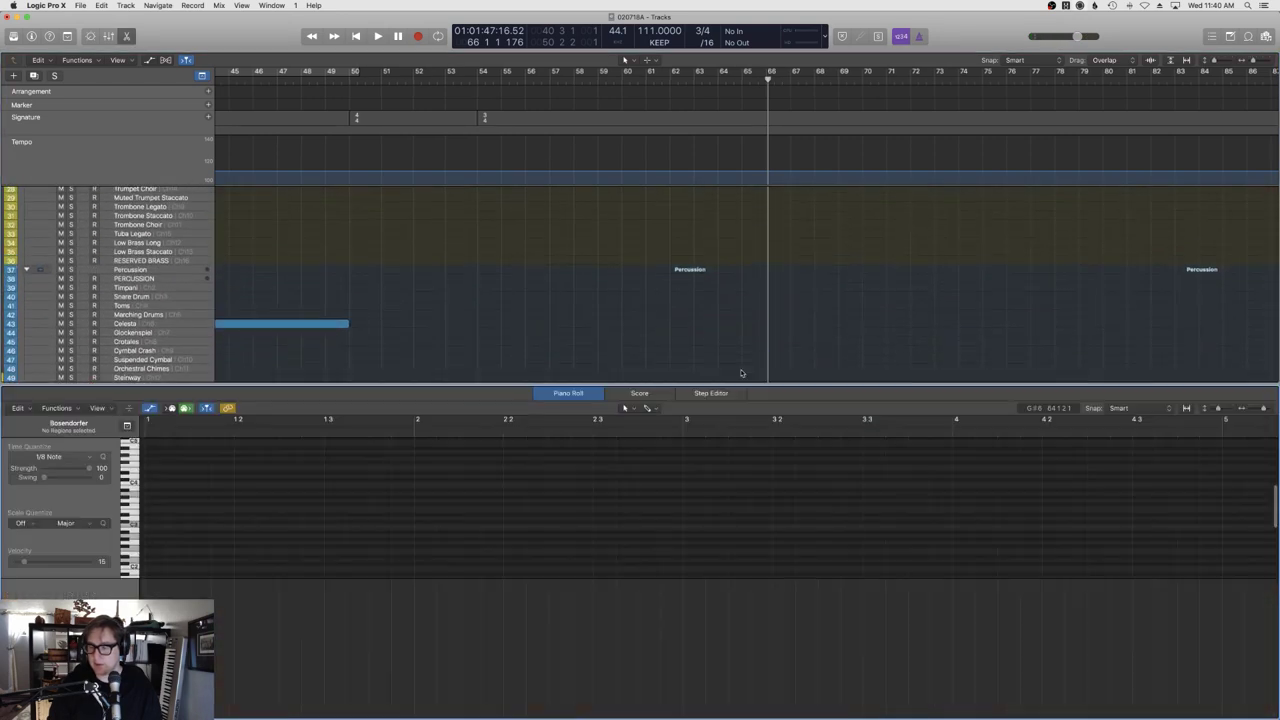
{"action": "scroll", "coordinate": [780, 245], "scroll_direction": "down", "scroll_amount": 5}
{"action": "left_click", "coordinate": [742, 267]}
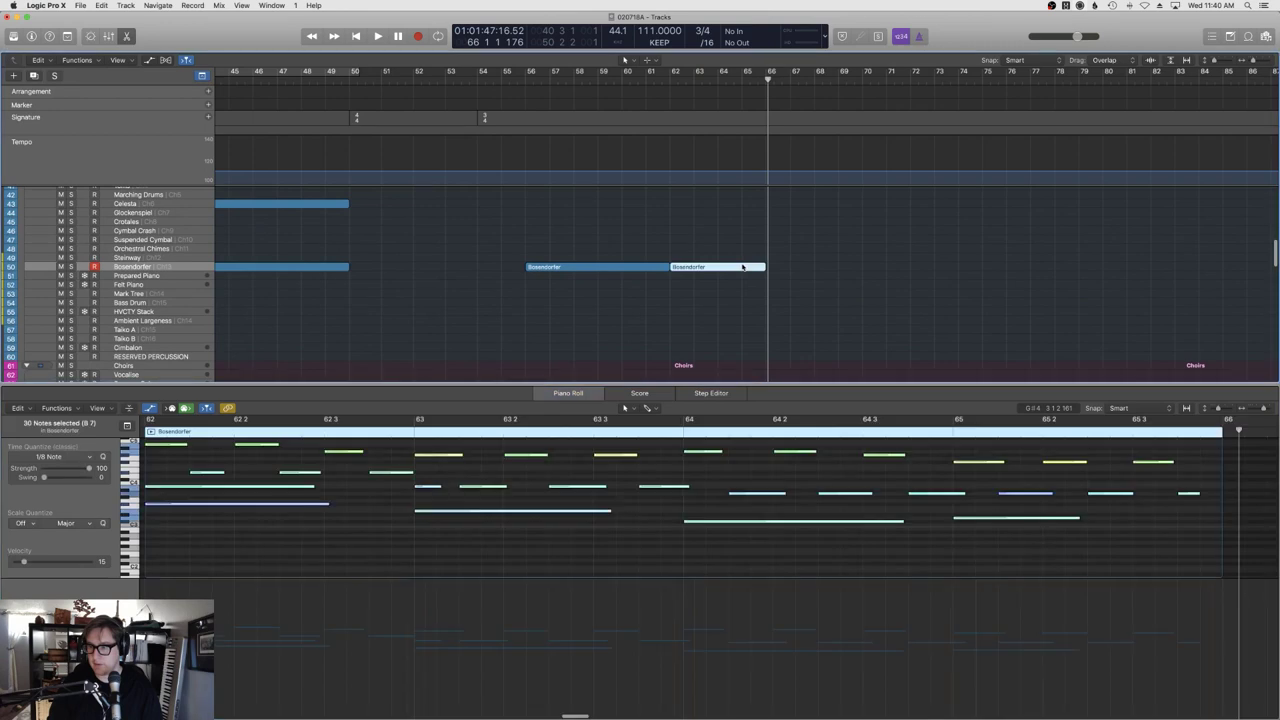
{"action": "key", "text": "p"}
Join the two new Bosendorfer regions into one and move it one bar earlier to start at bar 55.
{"action": "left_click_drag", "start_coordinate": [694, 289], "coordinate": [649, 272]}
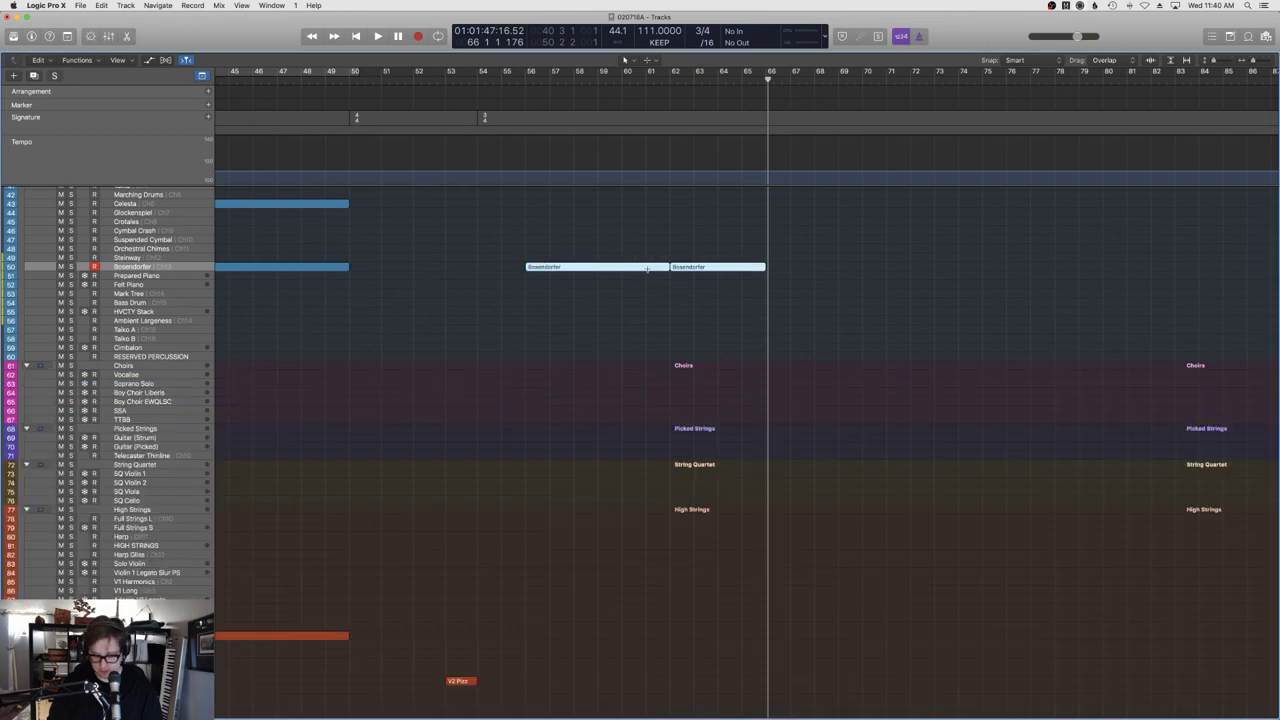
{"action": "scroll", "coordinate": [654, 303], "scroll_direction": "down", "scroll_amount": 9}
{"action": "scroll", "coordinate": [654, 303], "scroll_direction": "up", "scroll_amount": 7}
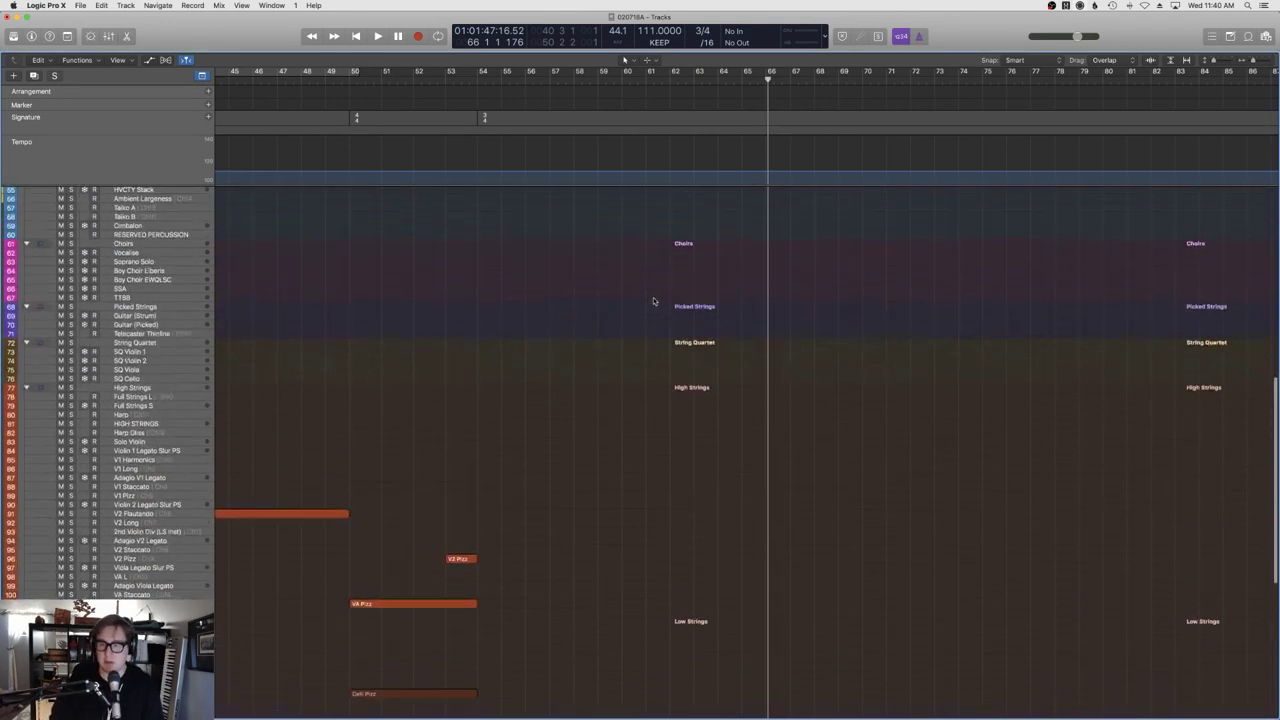
{"action": "scroll", "coordinate": [646, 297], "scroll_direction": "up", "scroll_amount": 1}
{"action": "left_click_drag", "start_coordinate": [537, 249], "coordinate": [513, 250]}
Play back from around bar 42 through the pizzicato section into the Bosendorfer entry to check the transition.
{"action": "scroll", "coordinate": [513, 250], "scroll_direction": "left", "scroll_amount": 10}
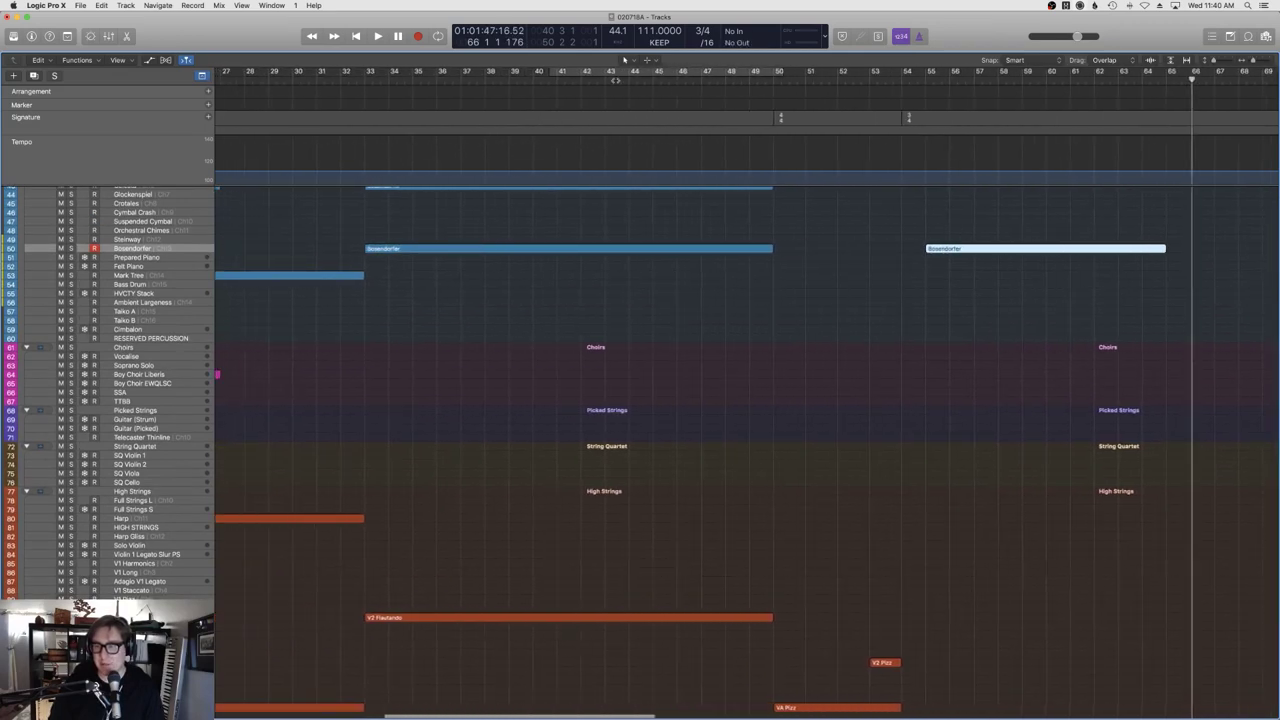
{"action": "left_click", "coordinate": [604, 79]}
{"action": "key", "text": "space"}
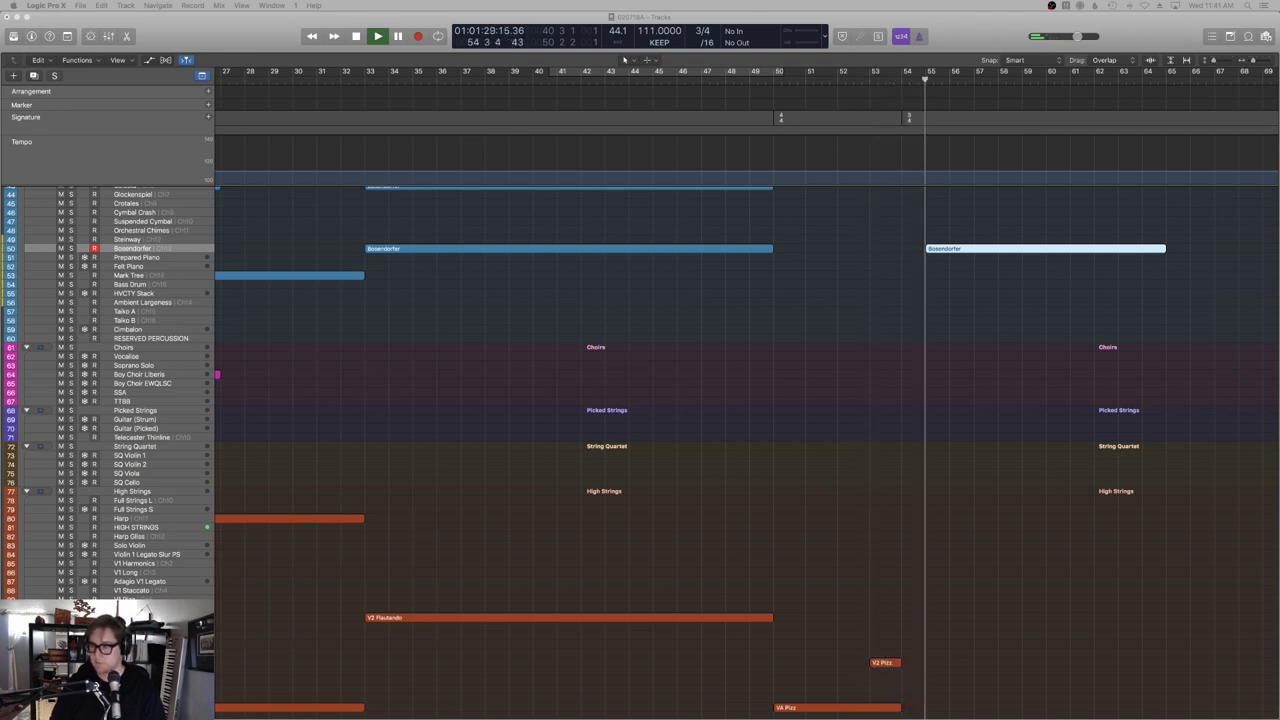
{"action": "left_click", "coordinate": [718, 259]}
{"action": "scroll", "coordinate": [716, 261], "scroll_direction": "right", "scroll_amount": 3}
{"action": "scroll", "coordinate": [690, 252], "scroll_direction": "right", "scroll_amount": 3}
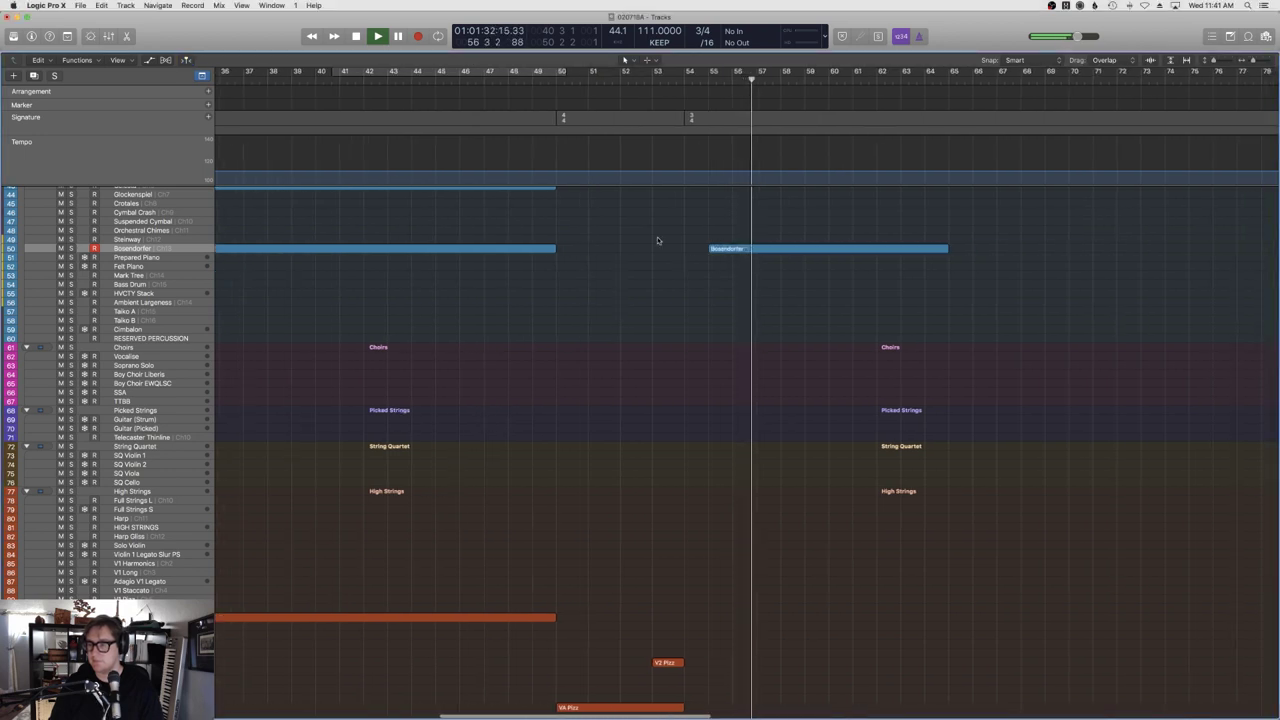
{"action": "key", "text": "space"}
Move the new Bosendorfer region one bar earlier so it starts at bar 54.
{"action": "left_click", "coordinate": [714, 249]}
{"action": "left_click_drag", "start_coordinate": [714, 249], "coordinate": [690, 249]}
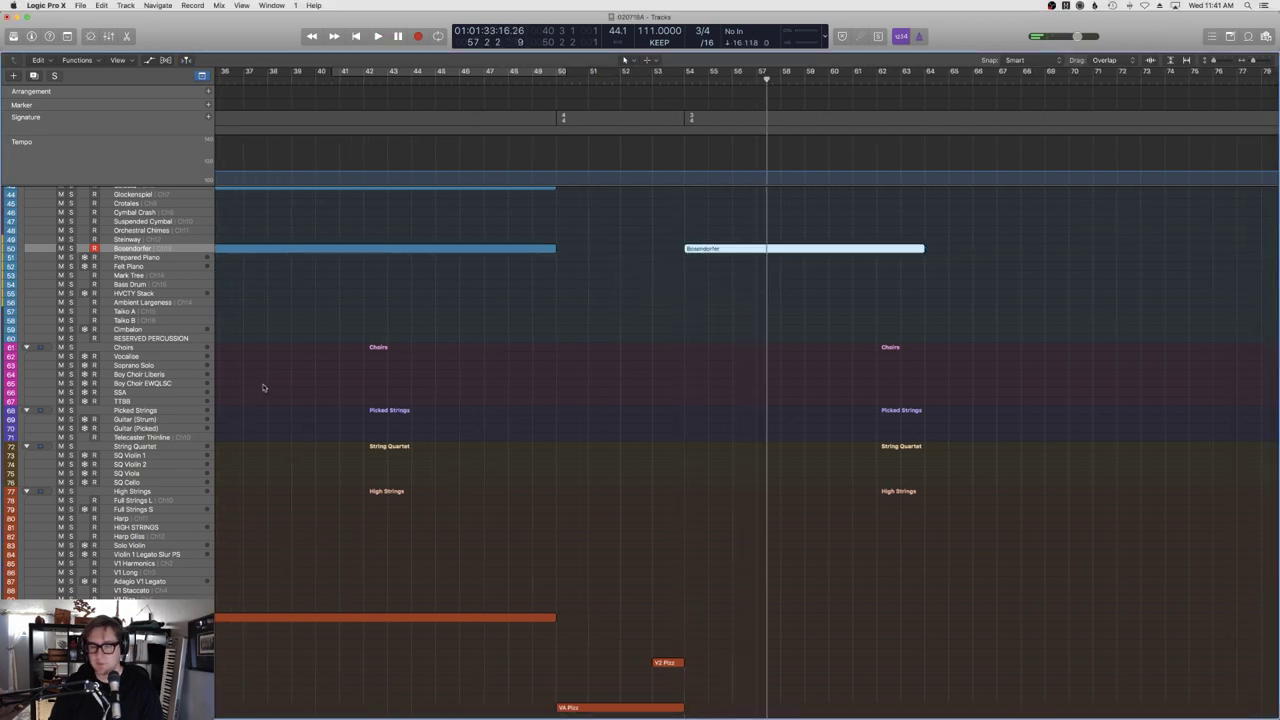
{"action": "scroll", "coordinate": [242, 418], "scroll_direction": "down", "scroll_amount": 2}
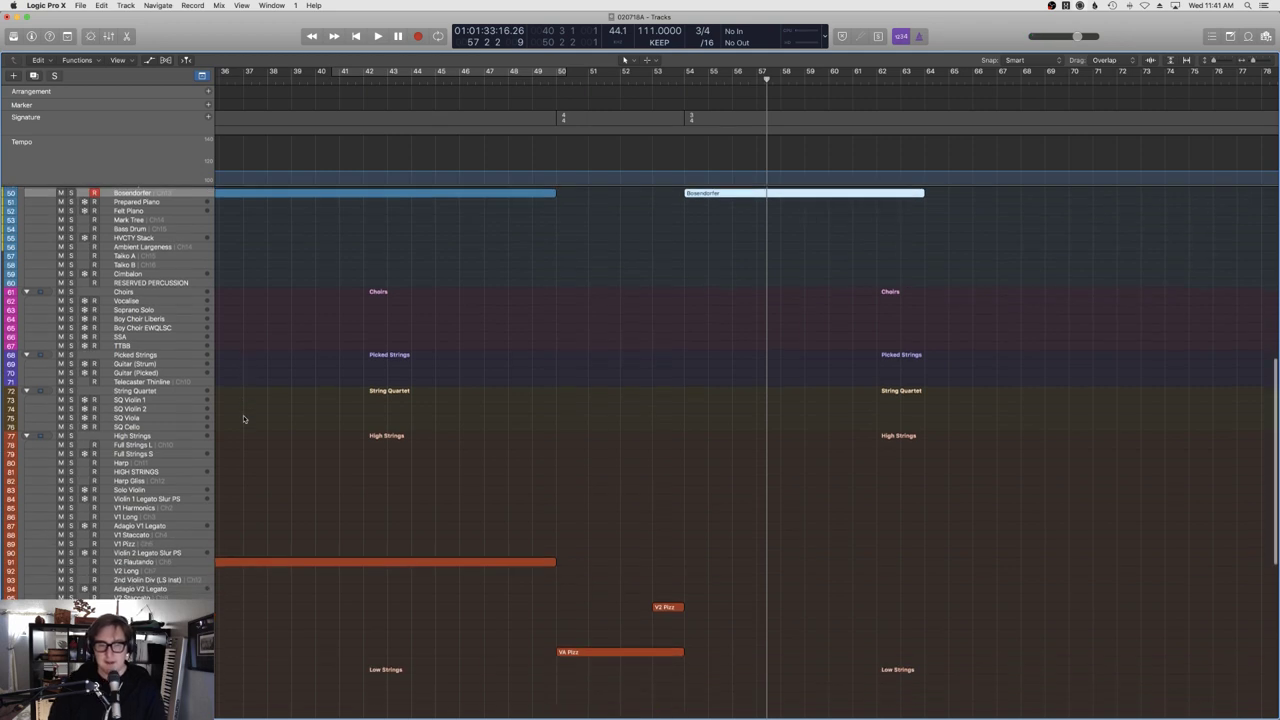
Record a Celesta part from bar 54 over the Bosendorfer region, undoing the first take and recording it again.
{"action": "scroll", "coordinate": [243, 418], "scroll_direction": "up", "scroll_amount": 2}
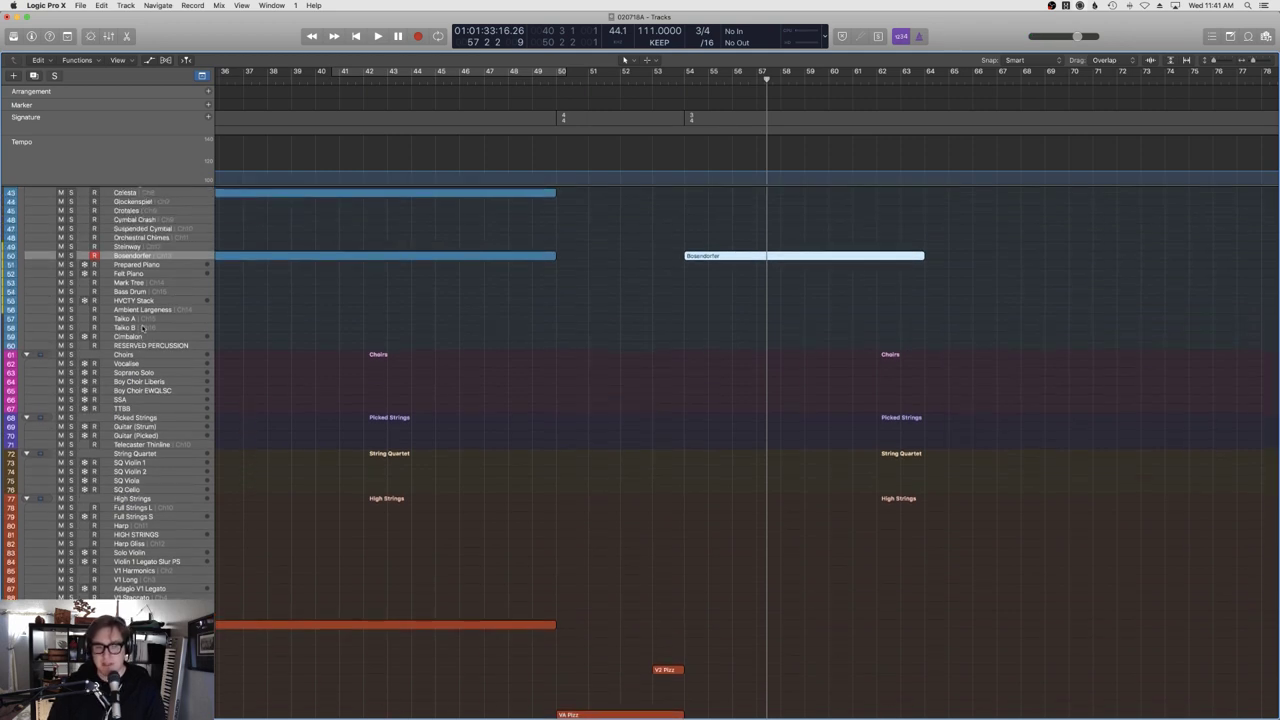
{"action": "scroll", "coordinate": [170, 335], "scroll_direction": "up", "scroll_amount": 1}
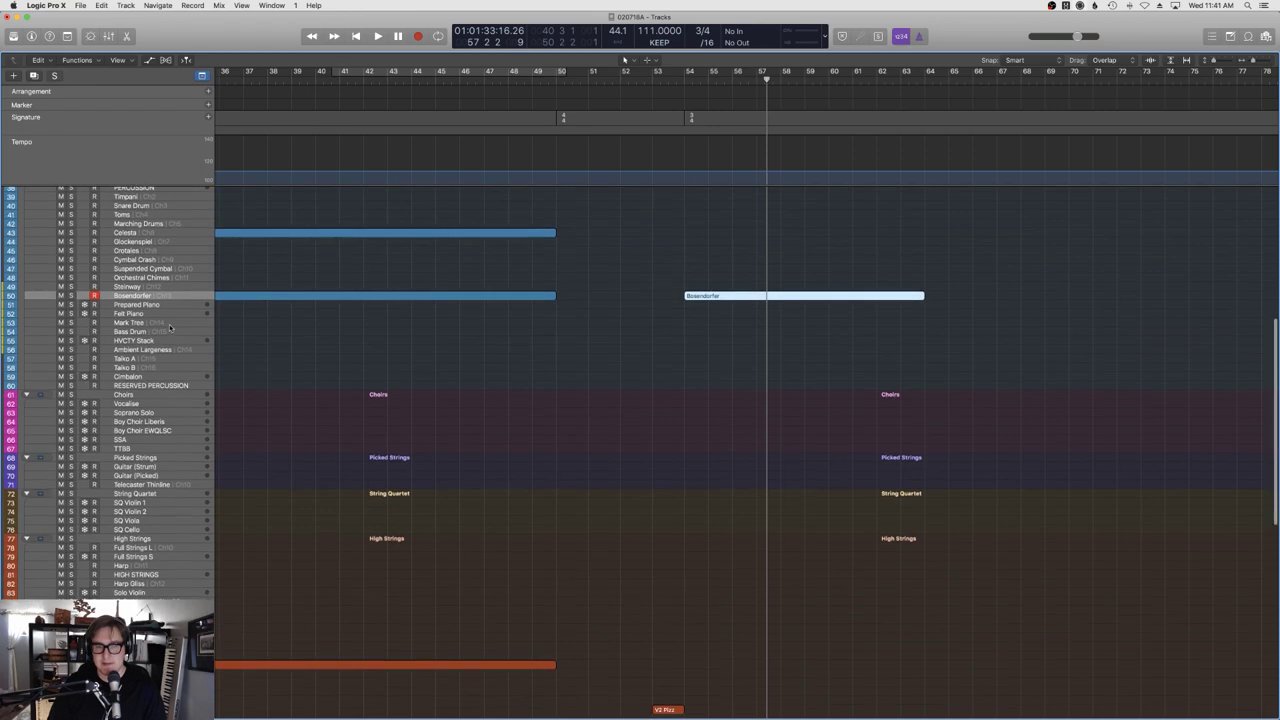
{"action": "left_click", "coordinate": [157, 236]}
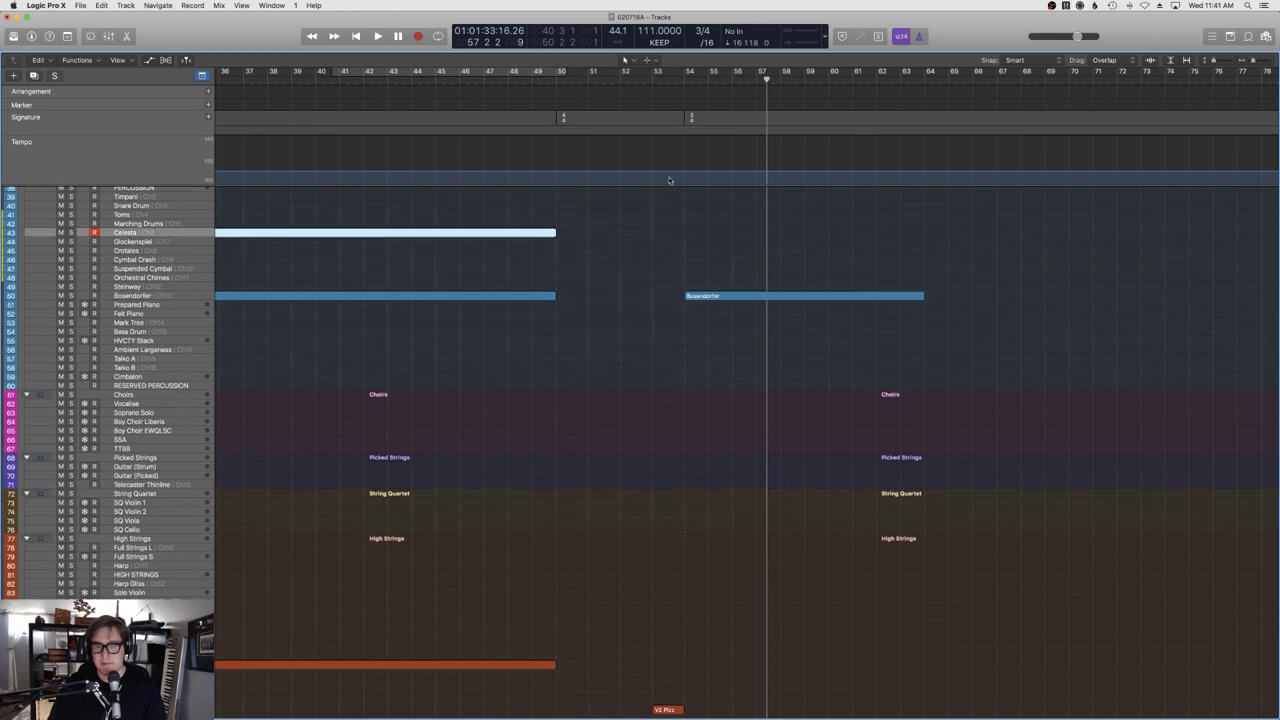
{"action": "left_click", "coordinate": [689, 80]}
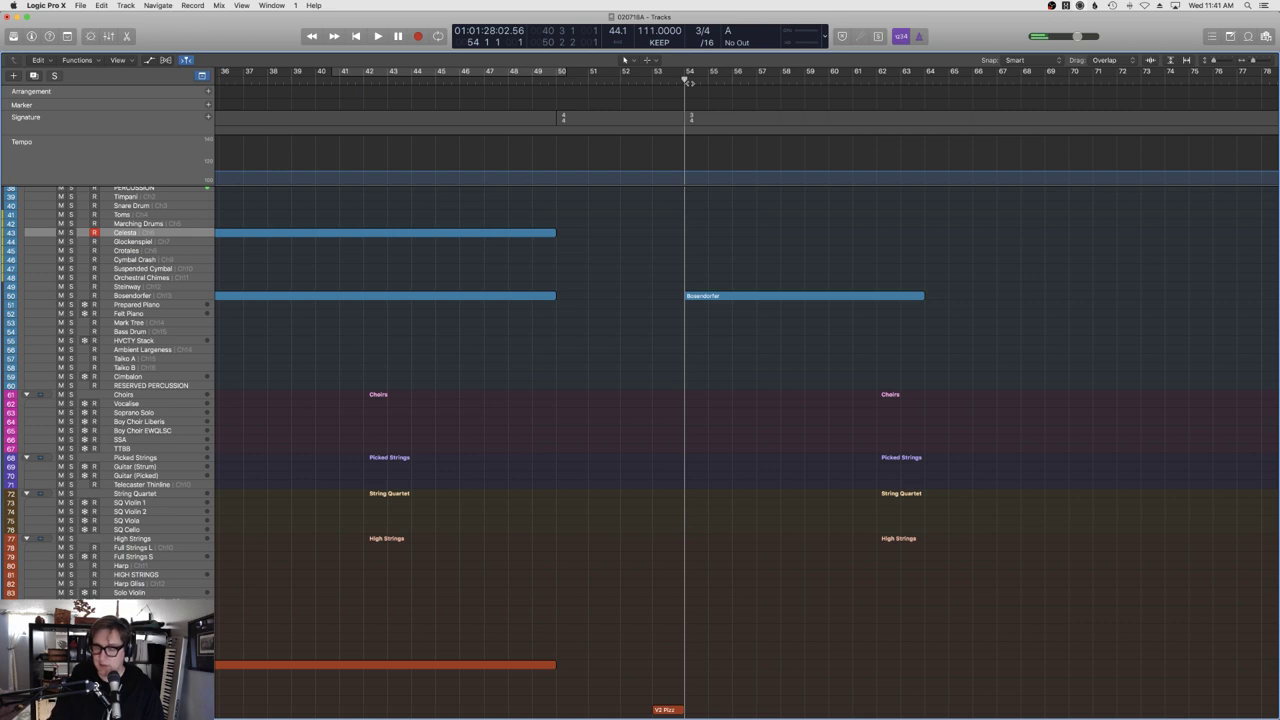
{"action": "key", "text": "r"}
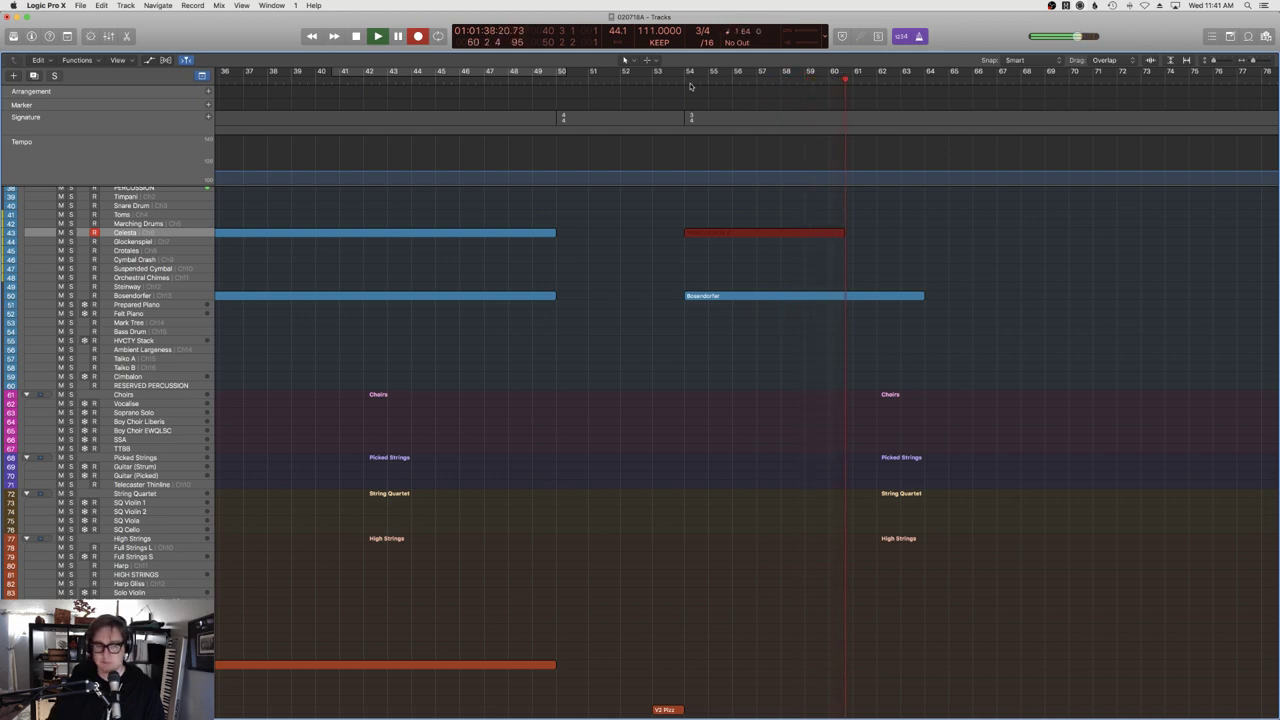
{"action": "key", "text": "space"}
{"action": "key", "text": "cmd+z"}
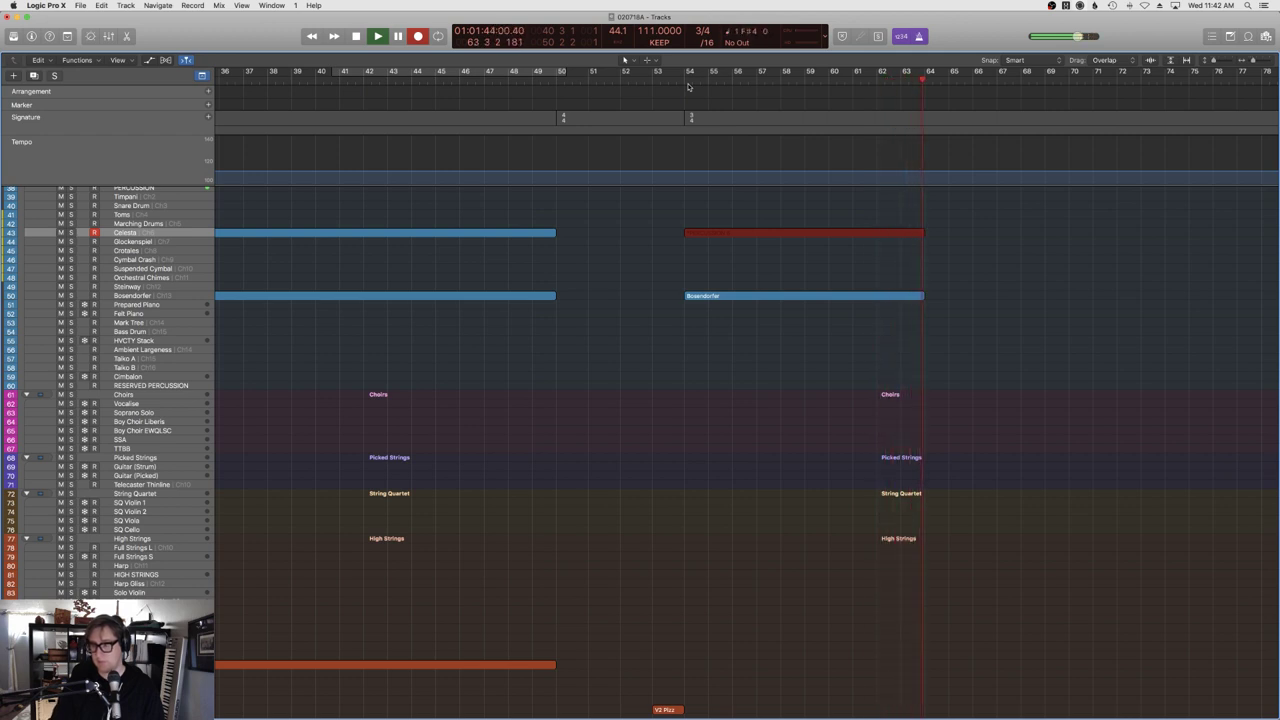
{"action": "key", "text": "space"}
Open the recorded Celesta region in the Piano Roll and play it back from its start to review the notes.
{"action": "key", "text": "e"}
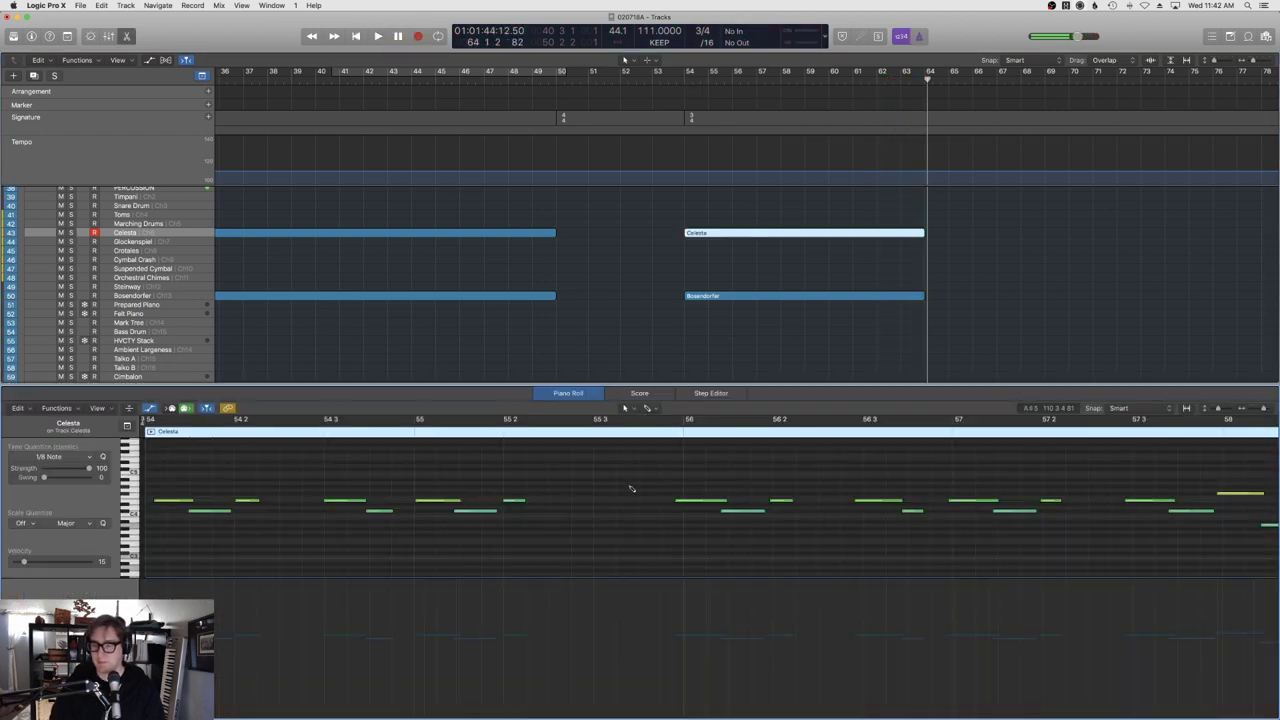
{"action": "key", "text": "z"}
{"action": "key", "text": "shift+Return"}
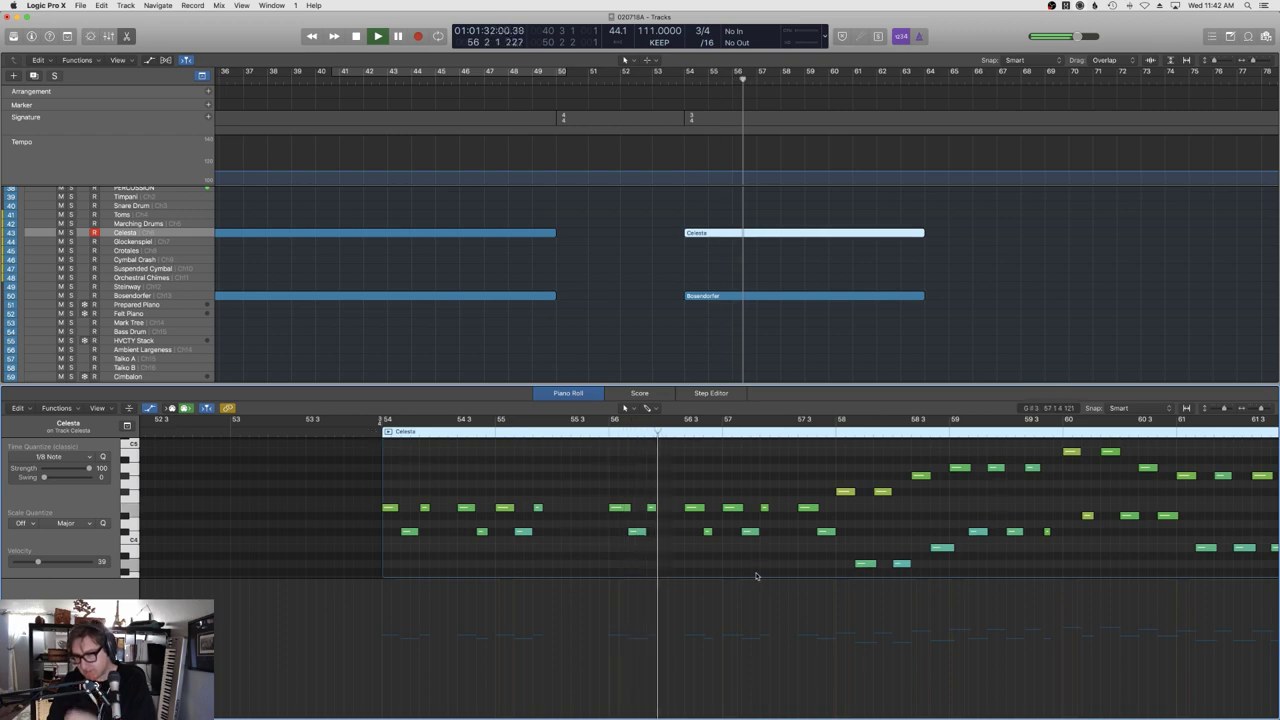
{"action": "scroll", "coordinate": [757, 576], "scroll_direction": "right", "scroll_amount": 5}
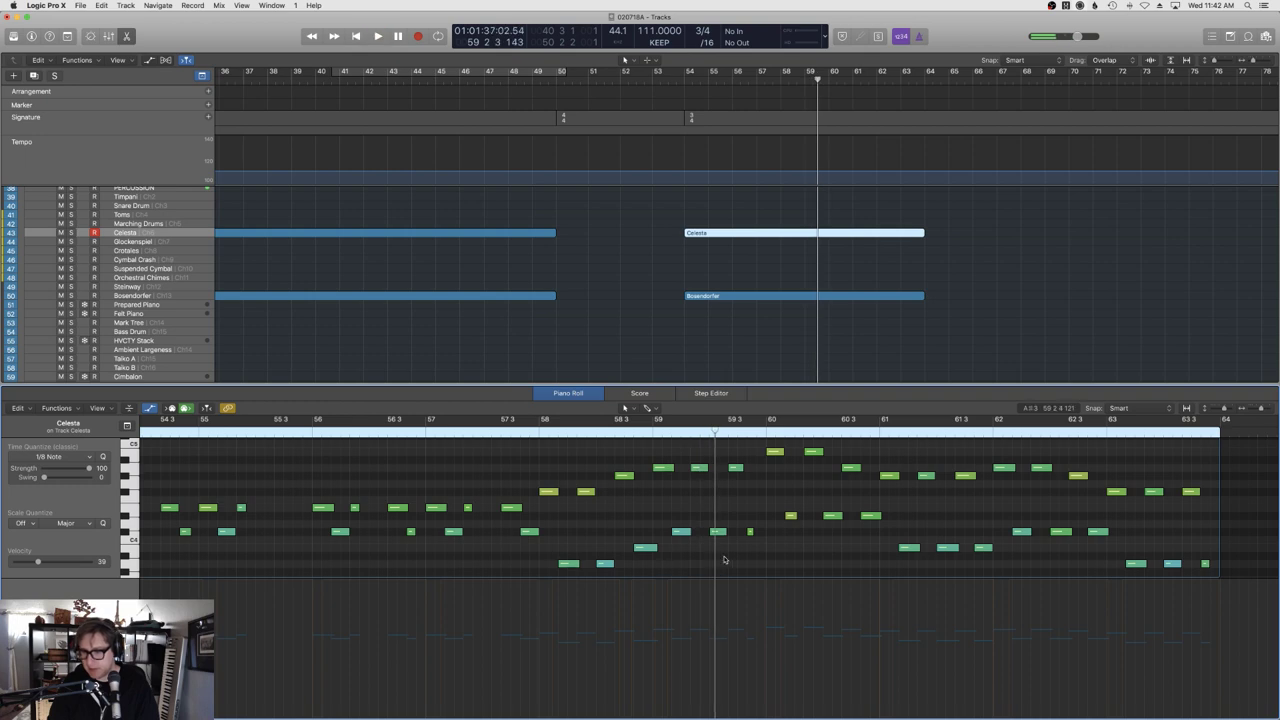
Lower the last three low Celesta notes in bar 59 to A3 and play back the result.
{"action": "left_click_drag", "start_coordinate": [683, 545], "coordinate": [683, 566]}
{"action": "left_click", "coordinate": [634, 432]}
{"action": "key", "text": "space"}
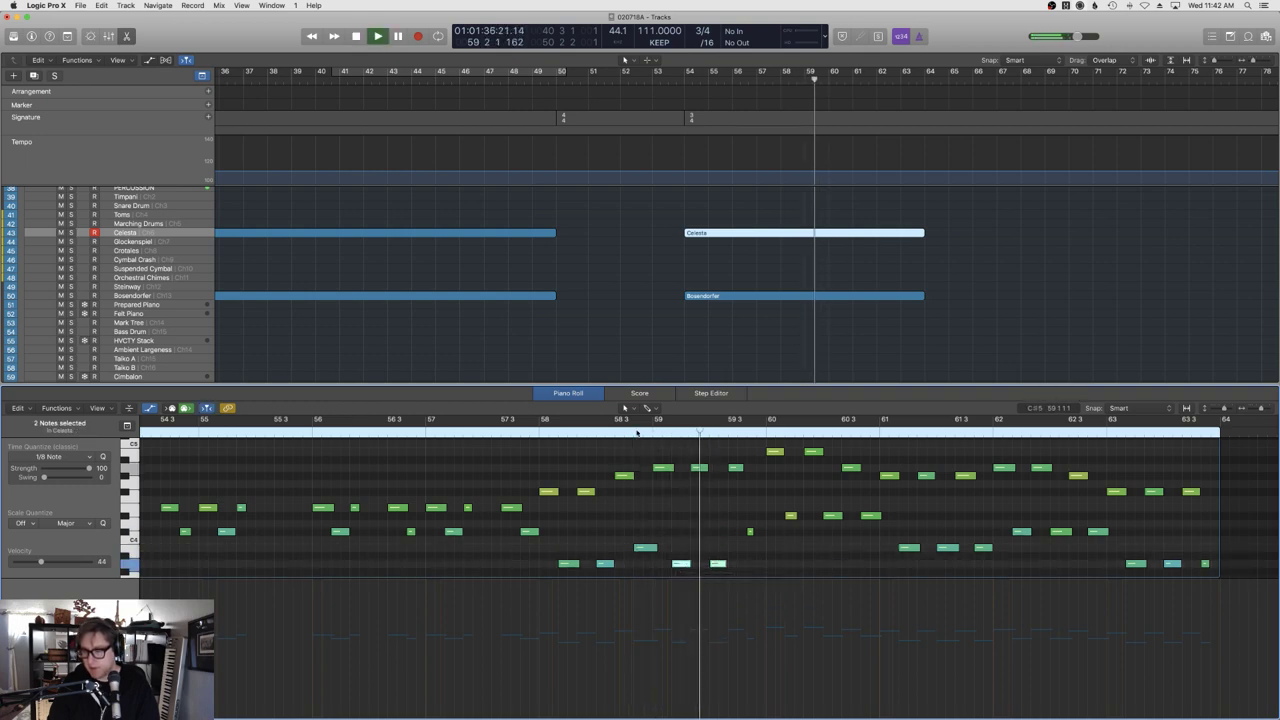
{"action": "left_click", "coordinate": [757, 544]}
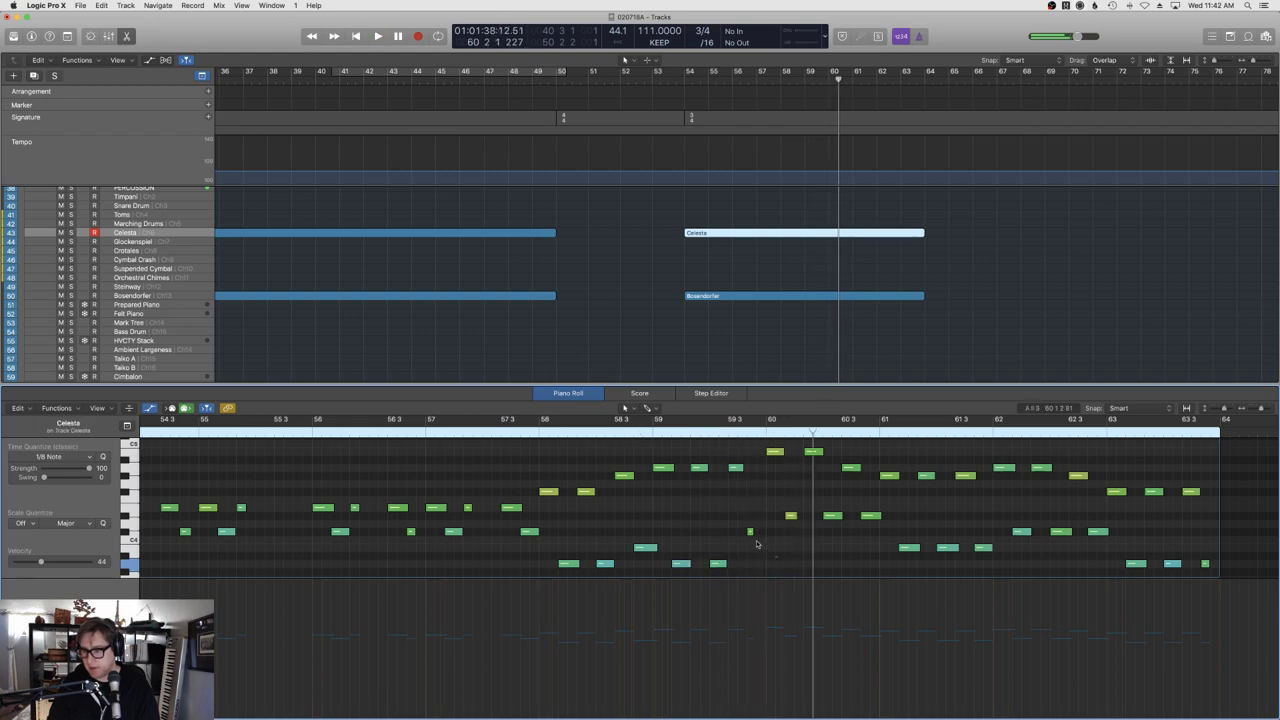
{"action": "left_click_drag", "start_coordinate": [751, 539], "coordinate": [751, 571]}
{"action": "left_click", "coordinate": [655, 433]}
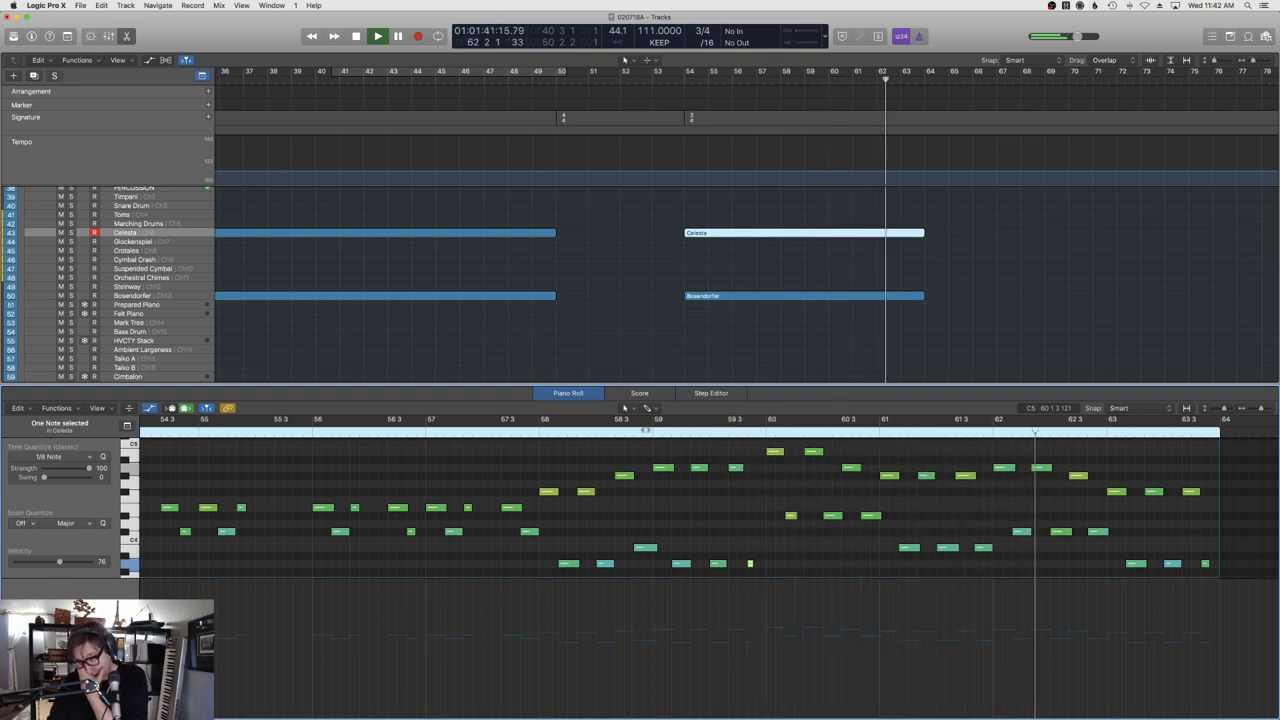
{"action": "key", "text": "space"}
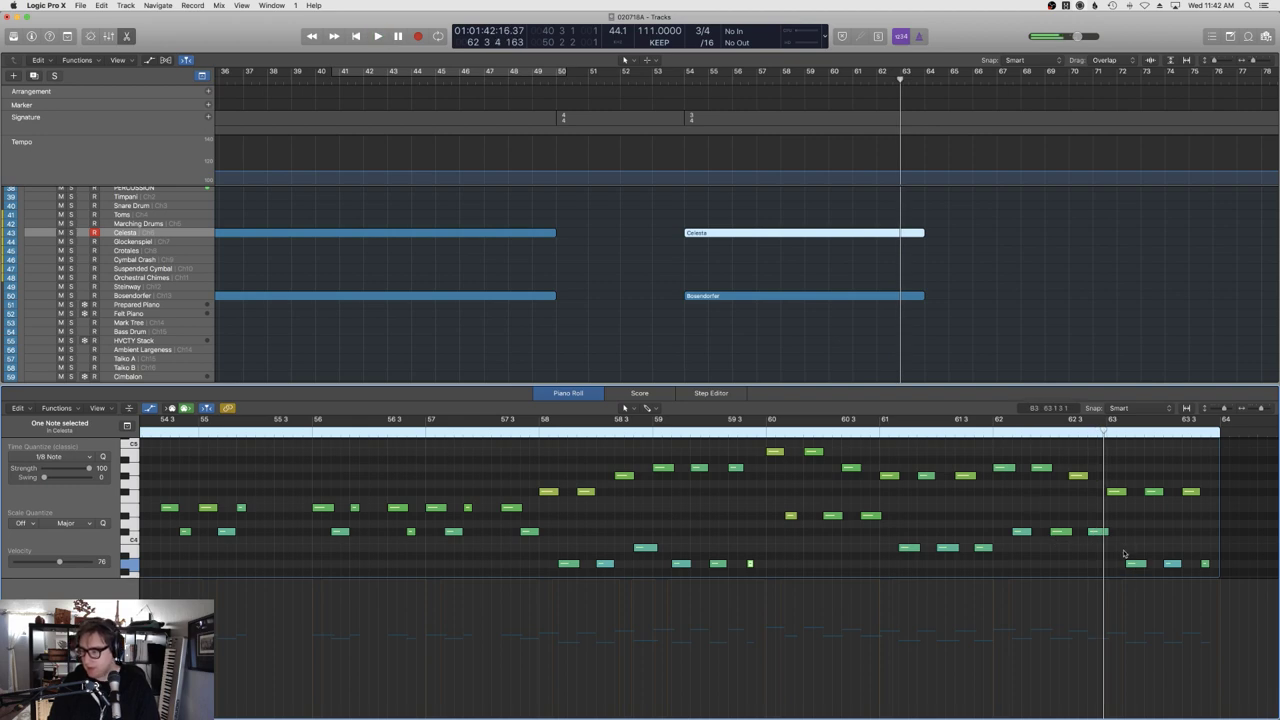
Lower the three low Celesta notes in bar 62 to B3 and audition the bar.
{"action": "mouse_move", "coordinate": [1041, 540]}
{"action": "left_mouse_down"}
{"action": "mouse_move", "coordinate": [1014, 538]}
{"action": "mouse_move", "coordinate": [1021, 548]}
{"action": "left_mouse_up"}
{"action": "left_click", "coordinate": [975, 434]}
{"action": "key", "text": "space"}
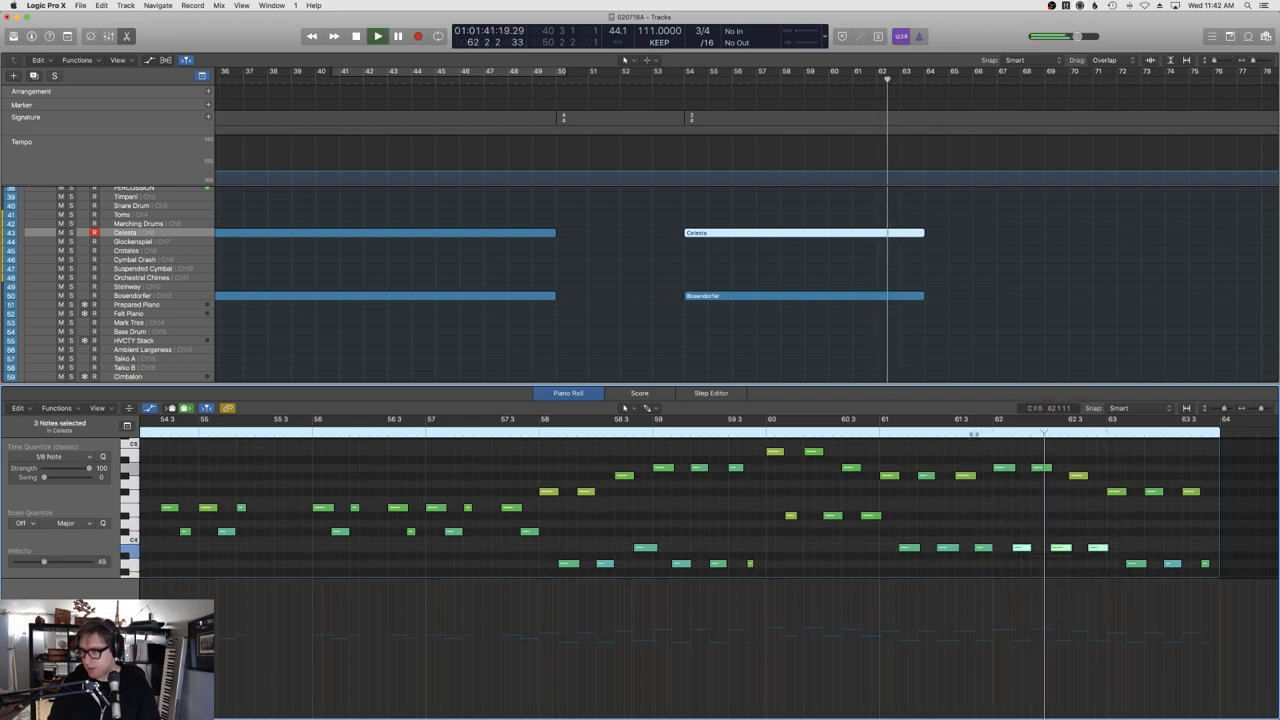
{"action": "key", "text": "space"}
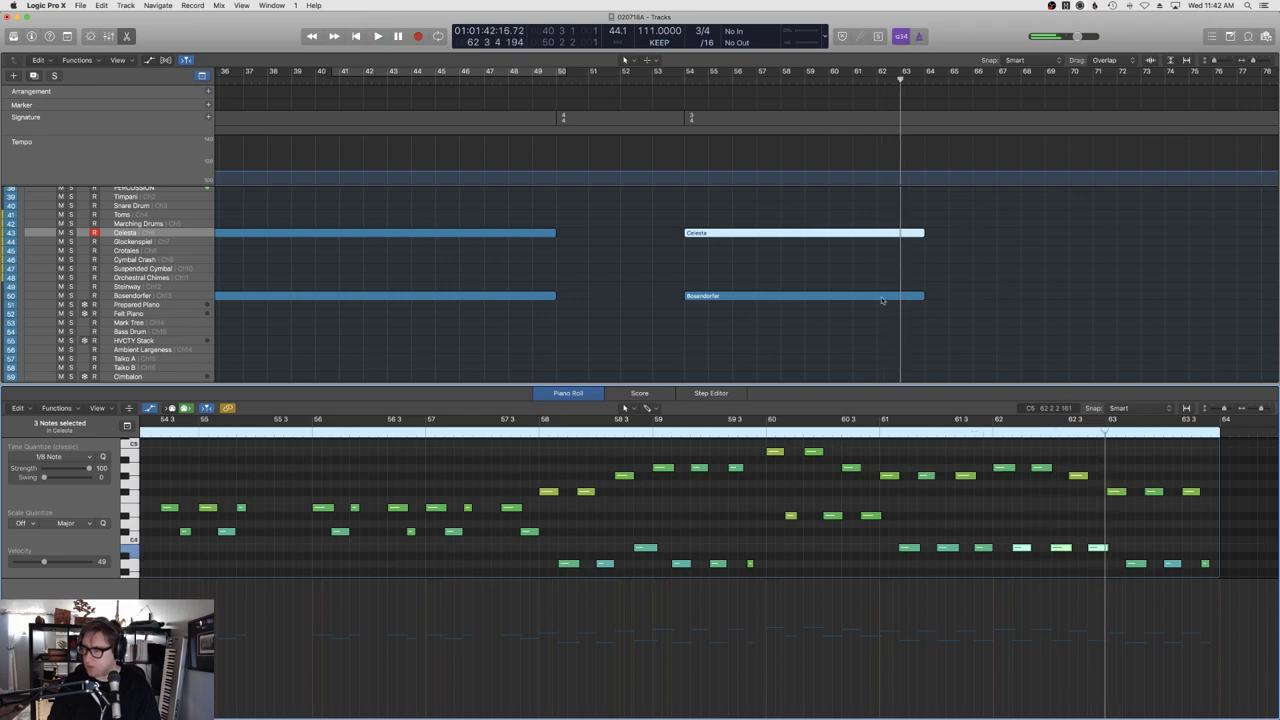
Compare the Celesta and Bosendorfer parts from bar 54 in score notation, and return to the Piano Roll.
{"action": "left_click", "coordinate": [660, 393]}
{"action": "scroll", "coordinate": [695, 511], "scroll_direction": "down", "scroll_amount": 2}
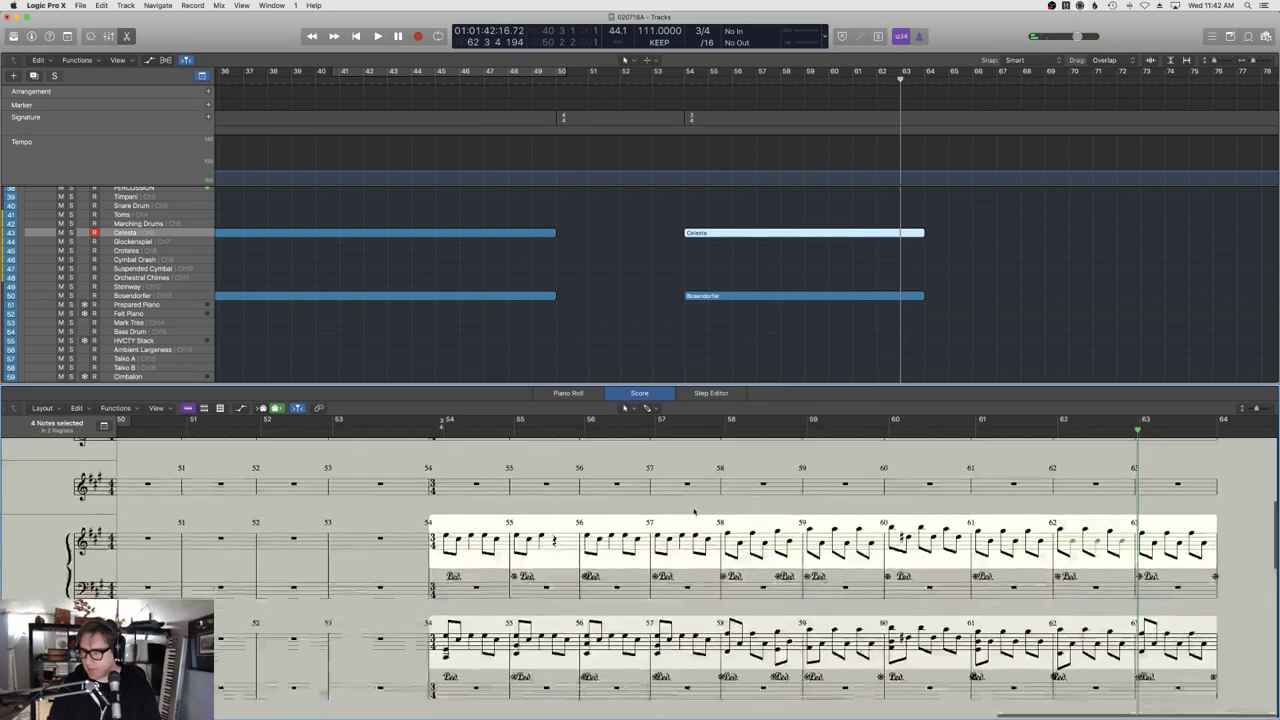
{"action": "scroll", "coordinate": [700, 511], "scroll_direction": "left", "scroll_amount": 1}
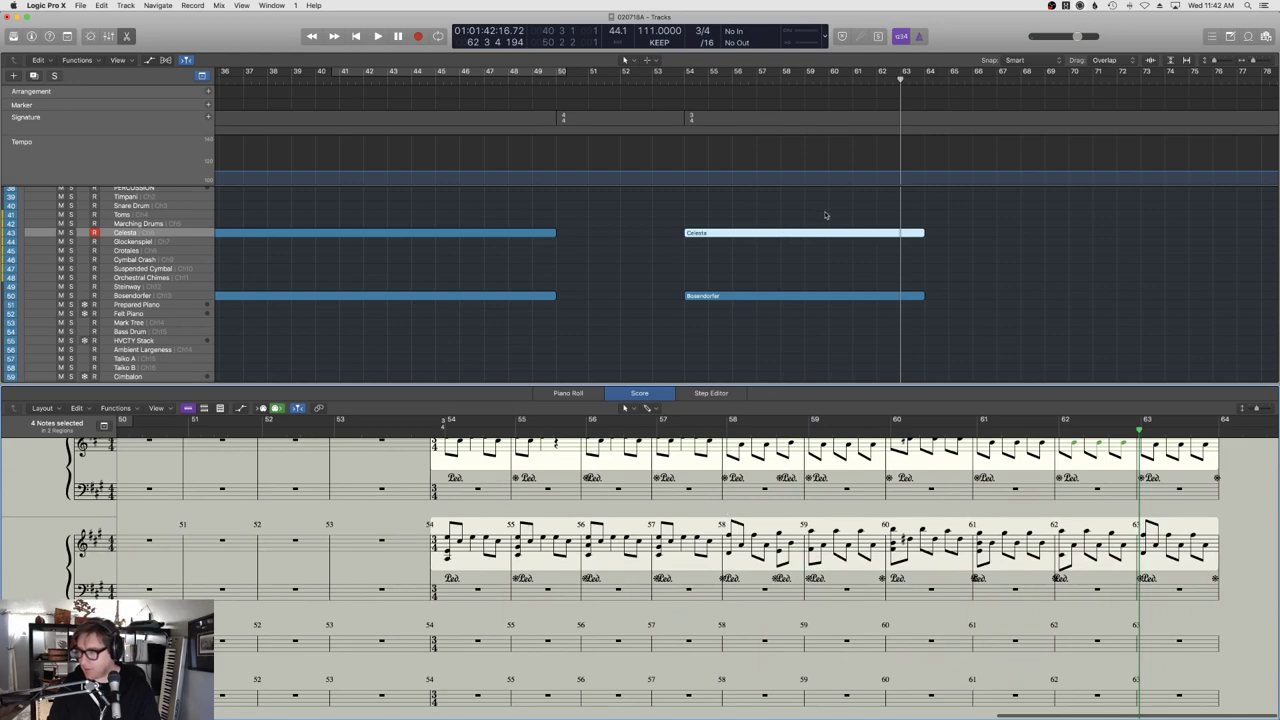
{"action": "key", "text": "n"}
{"action": "key", "text": "n"}
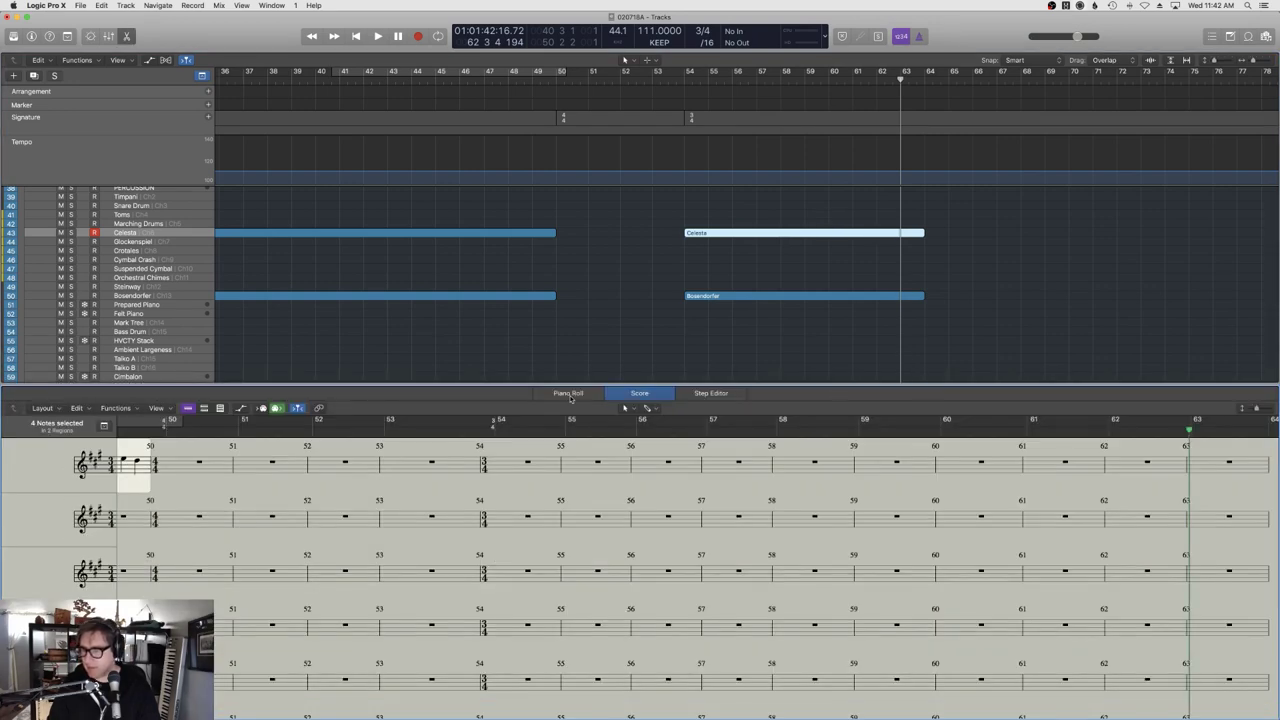
{"action": "left_click", "coordinate": [568, 393]}
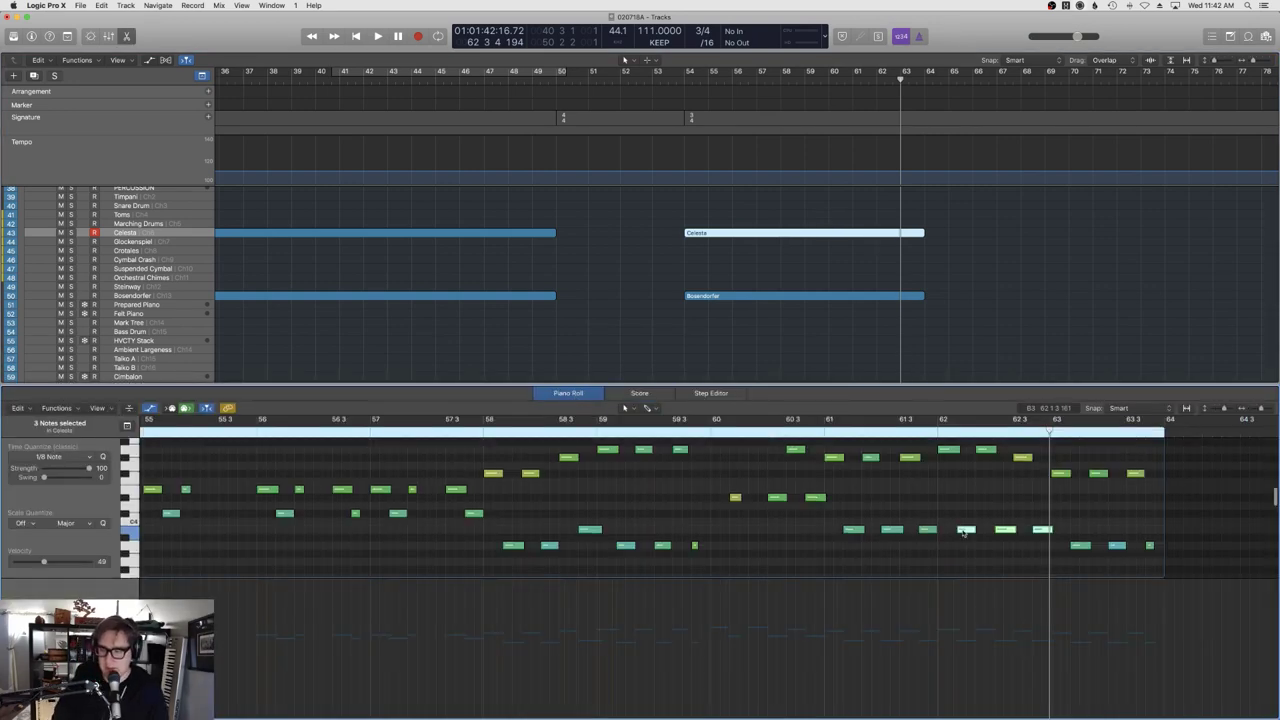
Lower the three low Celesta notes in bar 62 to A3, play the passage back and close the editor.
{"action": "mouse_move", "coordinate": [964, 533]}
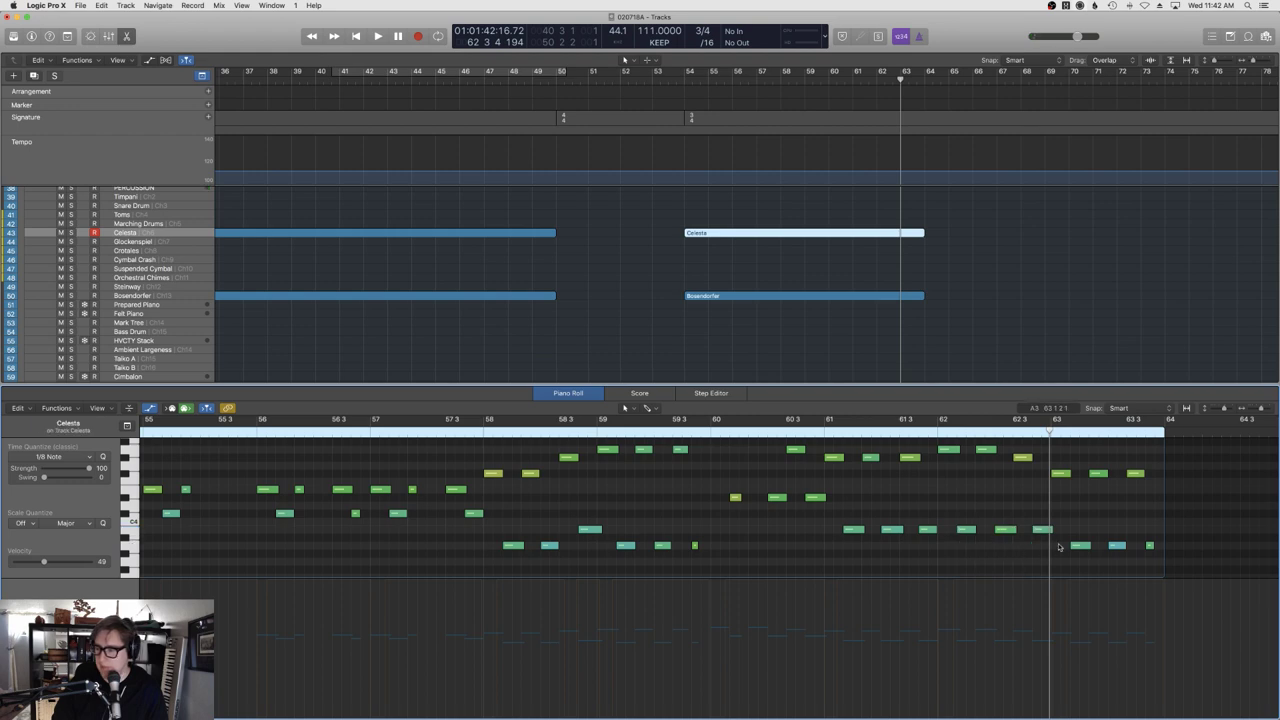
{"action": "left_click_drag", "start_coordinate": [1056, 538], "coordinate": [966, 541]}
{"action": "double_click", "coordinate": [816, 433]}
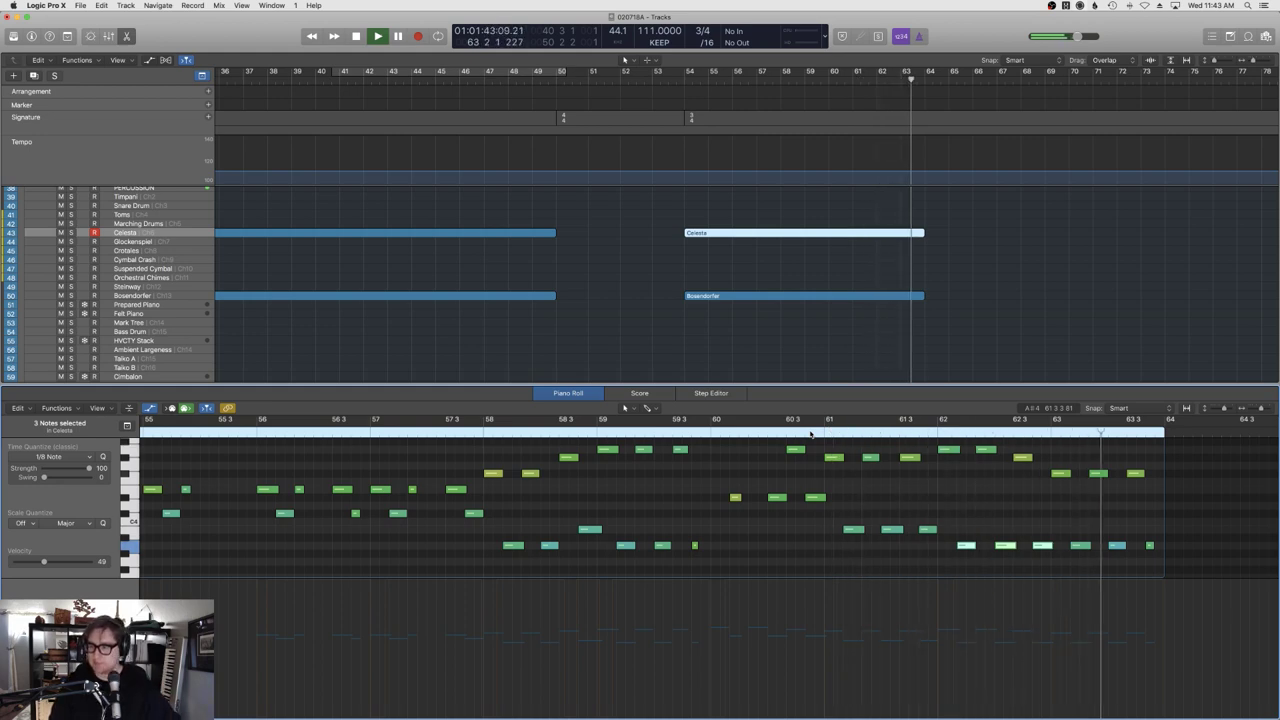
{"action": "key", "text": "e"}
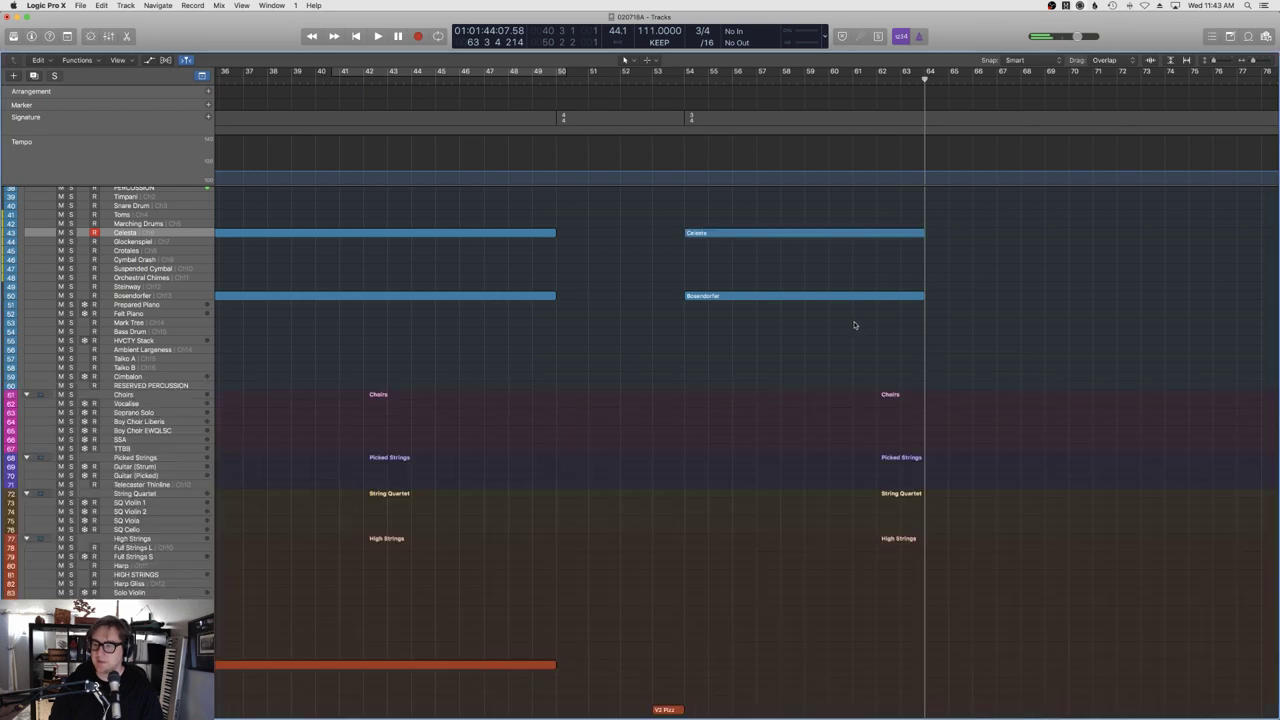
Play back from just before bar 50 through the pizzicato section into the return to 3/4.
{"action": "scroll", "coordinate": [855, 322], "scroll_direction": "down", "scroll_amount": 10}
{"action": "scroll", "coordinate": [855, 322], "scroll_direction": "left", "scroll_amount": 2}
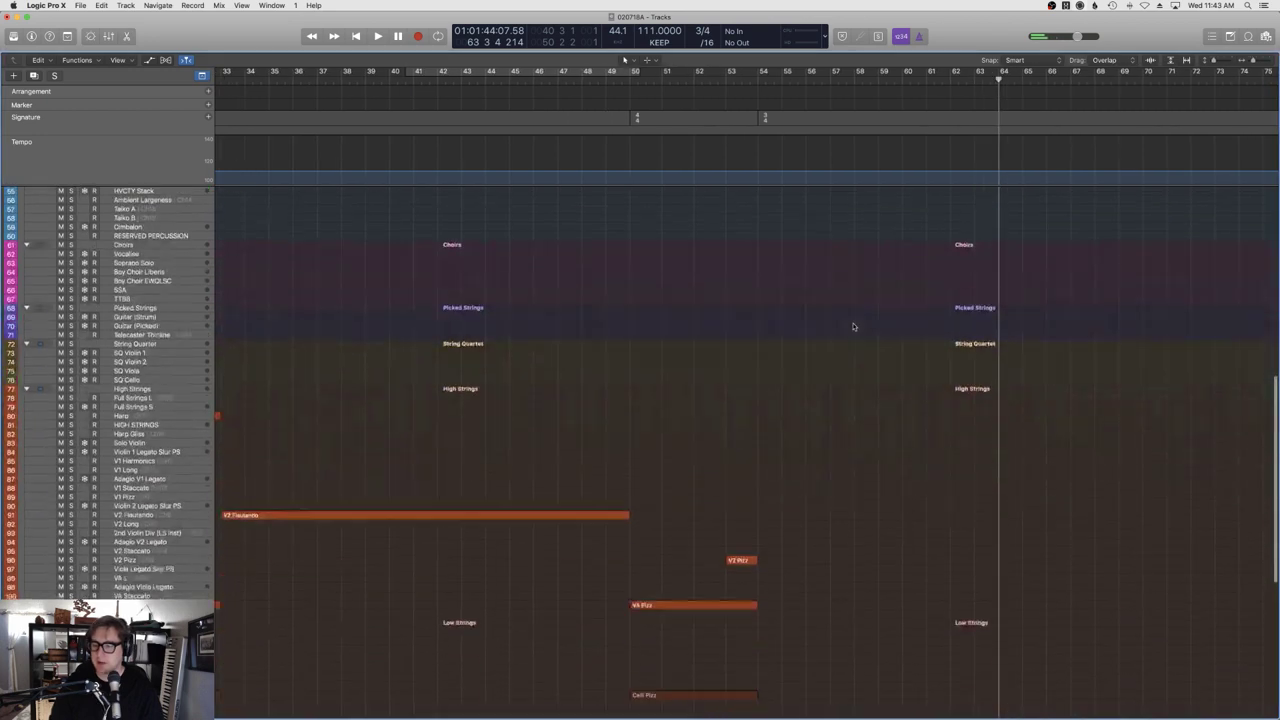
{"action": "left_click", "coordinate": [613, 89]}
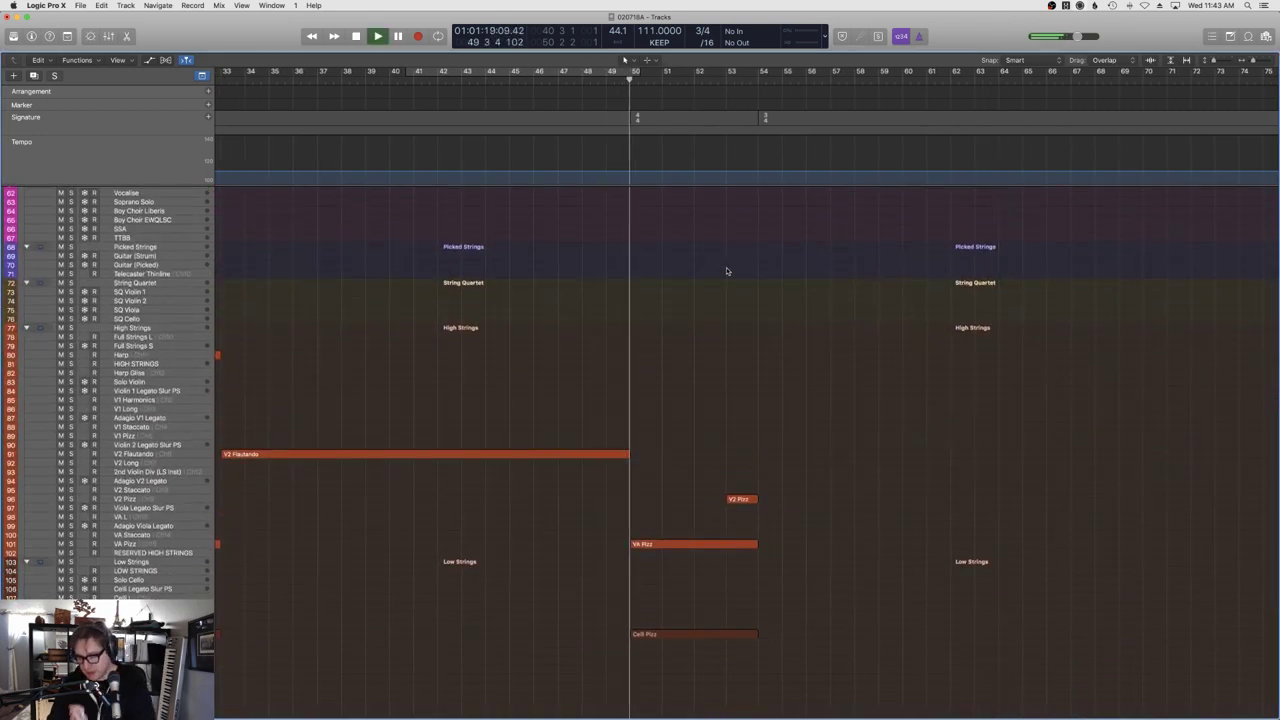
{"action": "scroll", "coordinate": [740, 300], "scroll_direction": "up", "scroll_amount": 2}
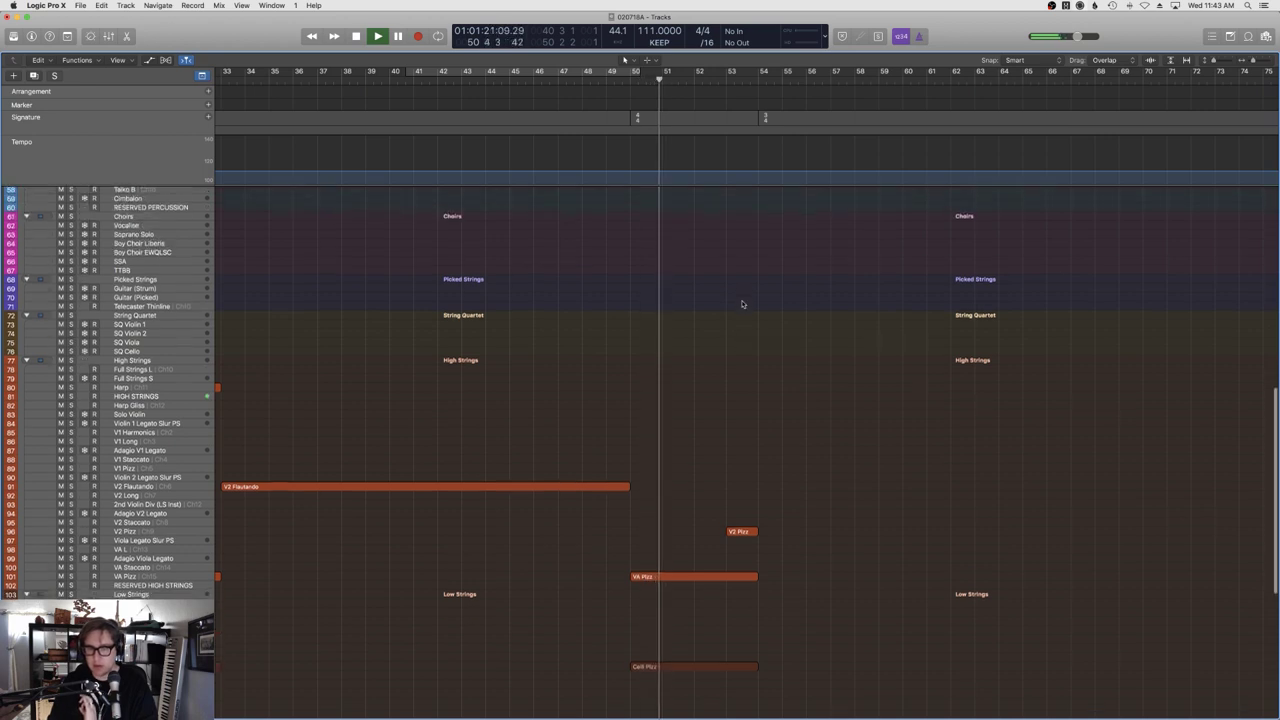
{"action": "scroll", "coordinate": [742, 304], "scroll_direction": "up", "scroll_amount": 1}
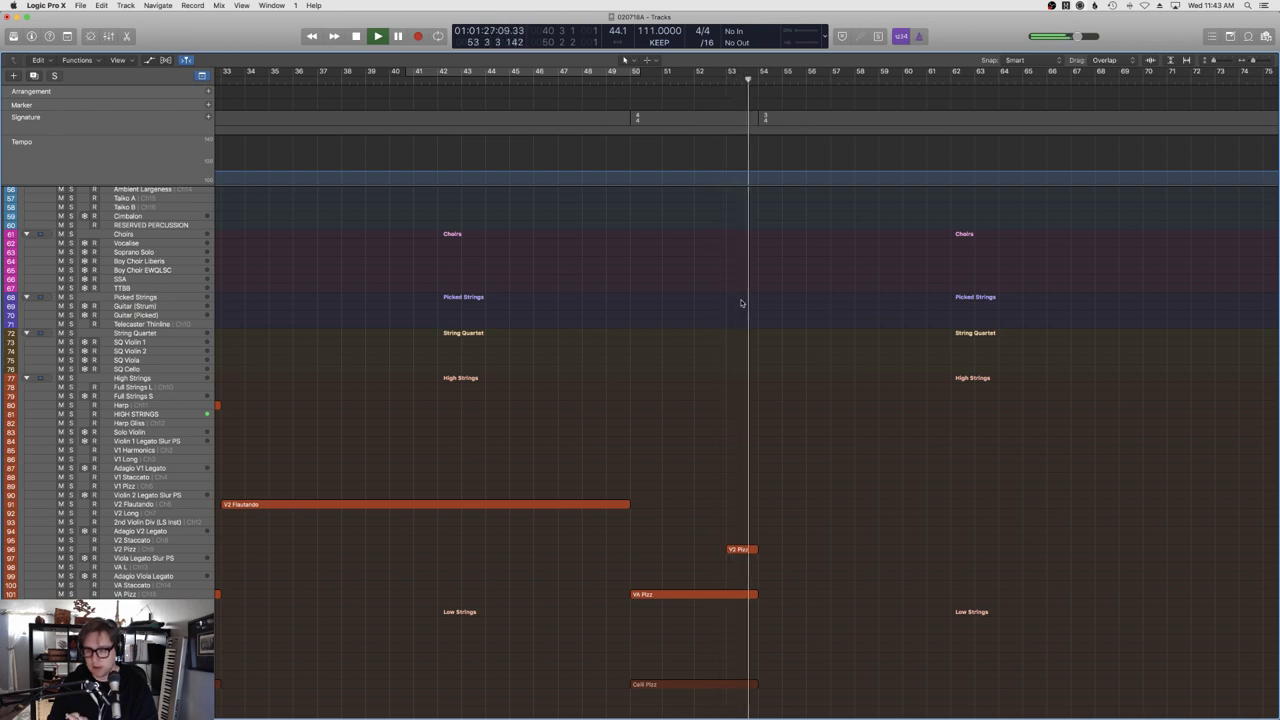
Open the EWQLSO Harp Major Gliss region at bar 53 and set its Expression to 58.
{"action": "scroll", "coordinate": [773, 518], "scroll_direction": "down", "scroll_amount": 10}
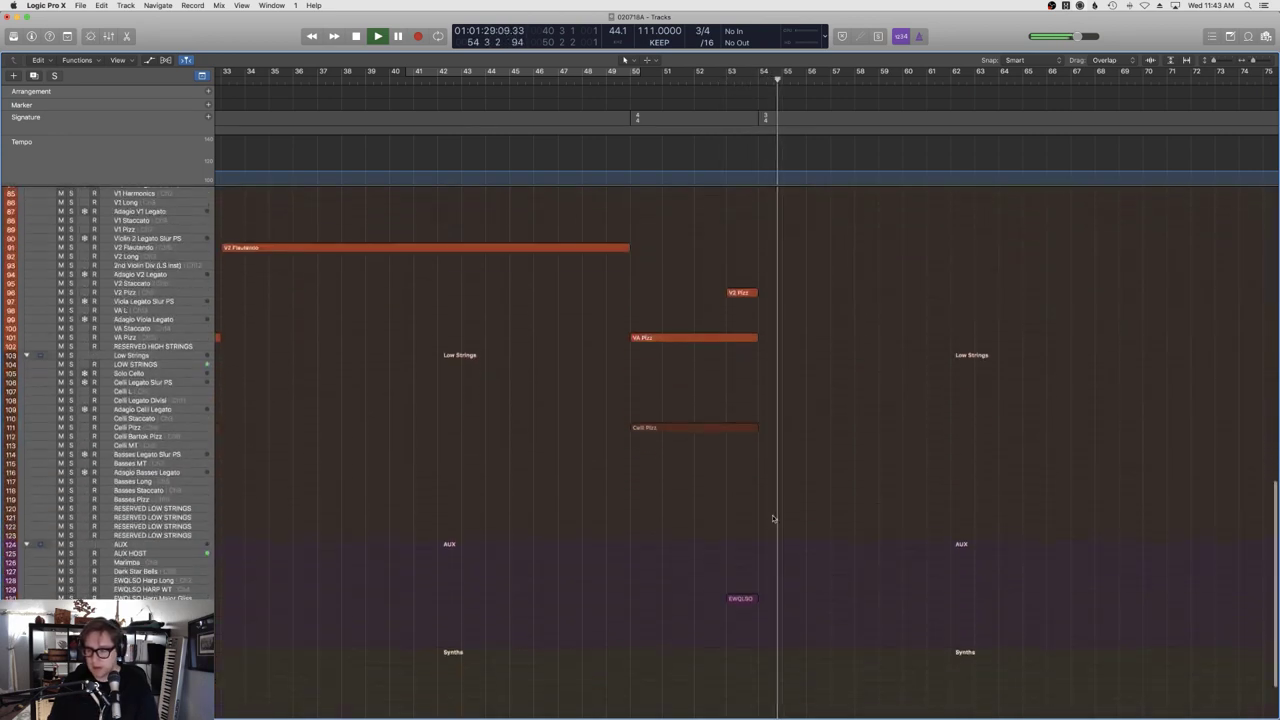
{"action": "scroll", "coordinate": [773, 518], "scroll_direction": "down", "scroll_amount": 2}
{"action": "left_click", "coordinate": [747, 563]}
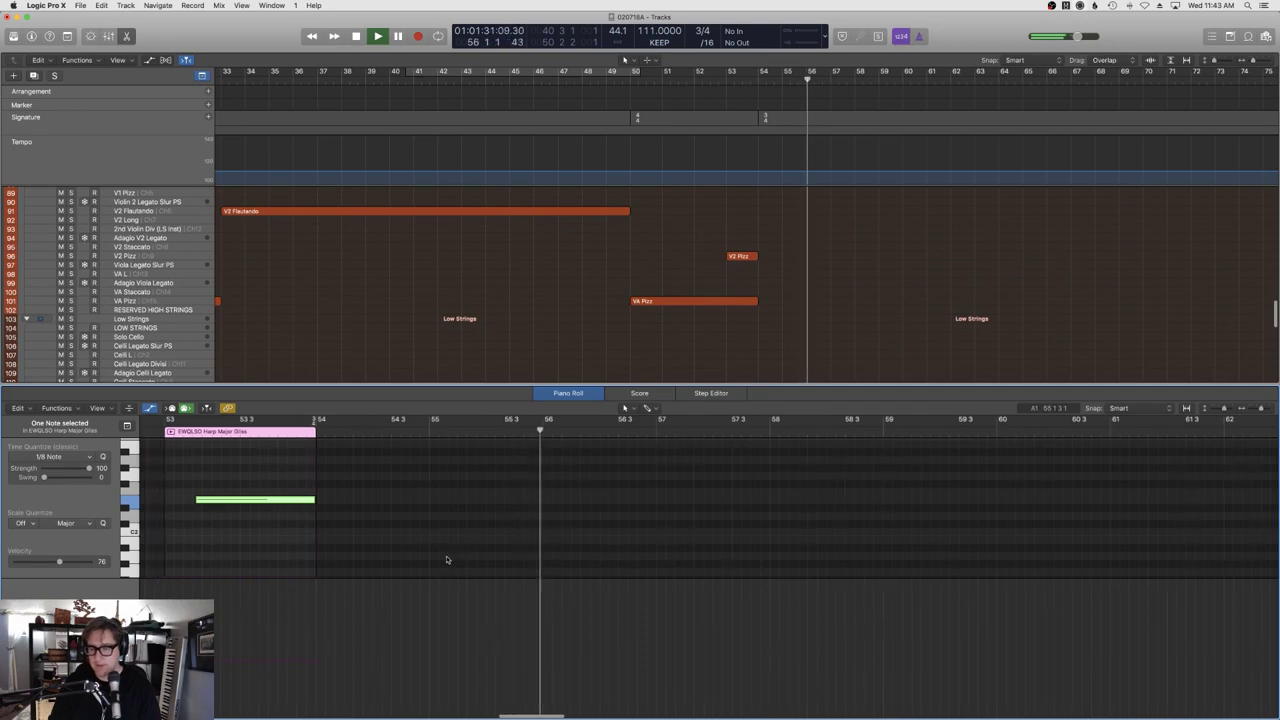
{"action": "left_click", "coordinate": [75, 557]}
{"action": "left_click", "coordinate": [97, 556]}
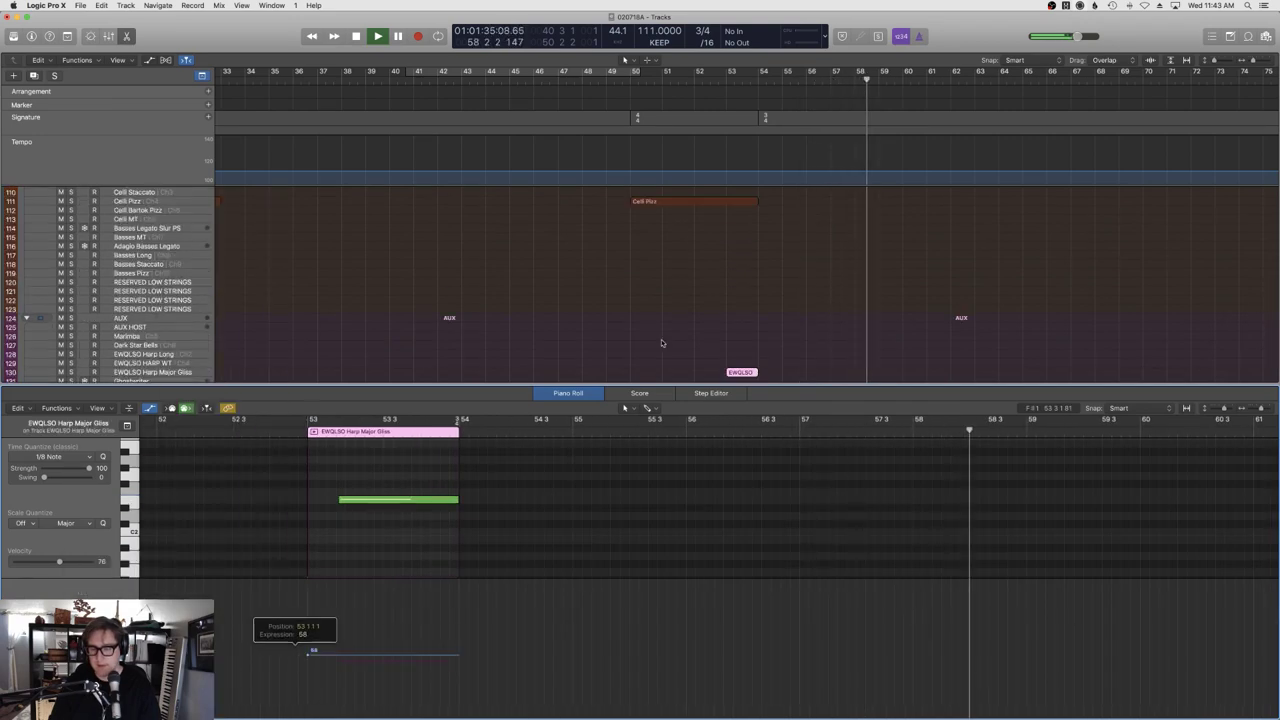
Open the Bosendorfer region starting at bar 54, display its note velocities below the notes, and play it back.
{"action": "left_click", "coordinate": [766, 317]}
{"action": "scroll", "coordinate": [823, 320], "scroll_direction": "up", "scroll_amount": 10}
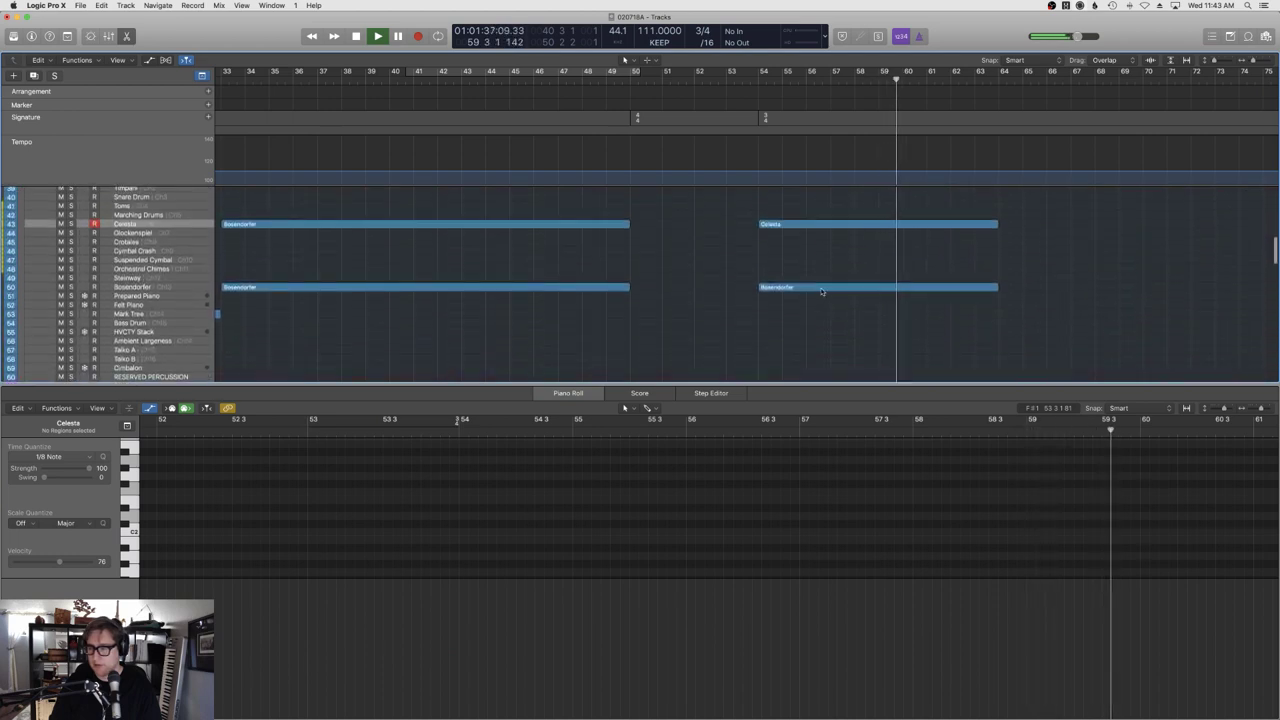
{"action": "left_click", "coordinate": [823, 288]}
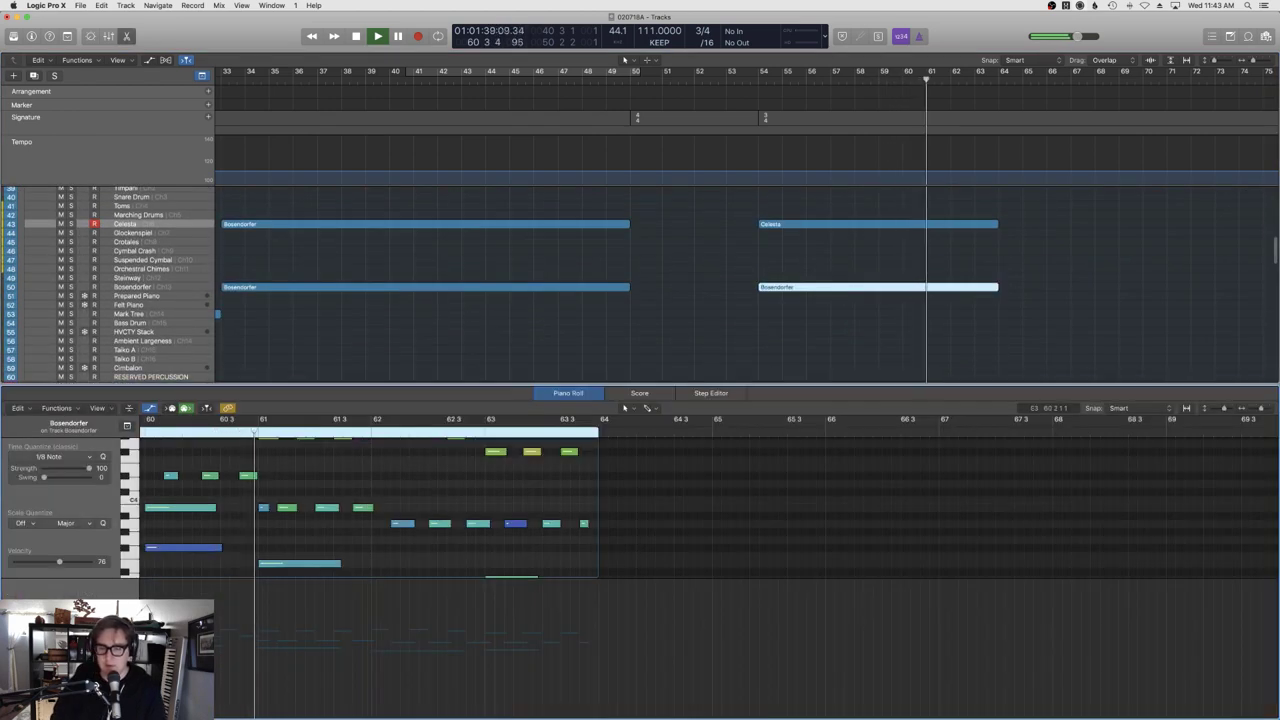
{"action": "right_click", "coordinate": [68, 511]}
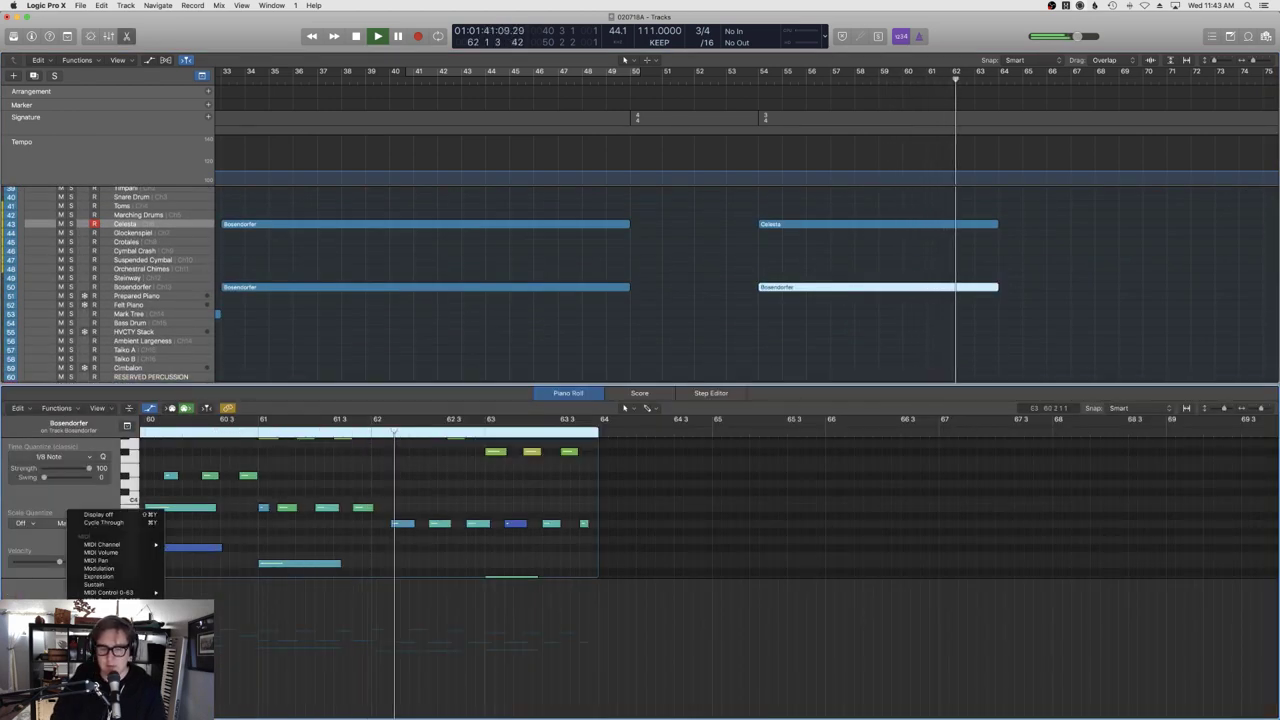
{"action": "left_click", "coordinate": [110, 606]}
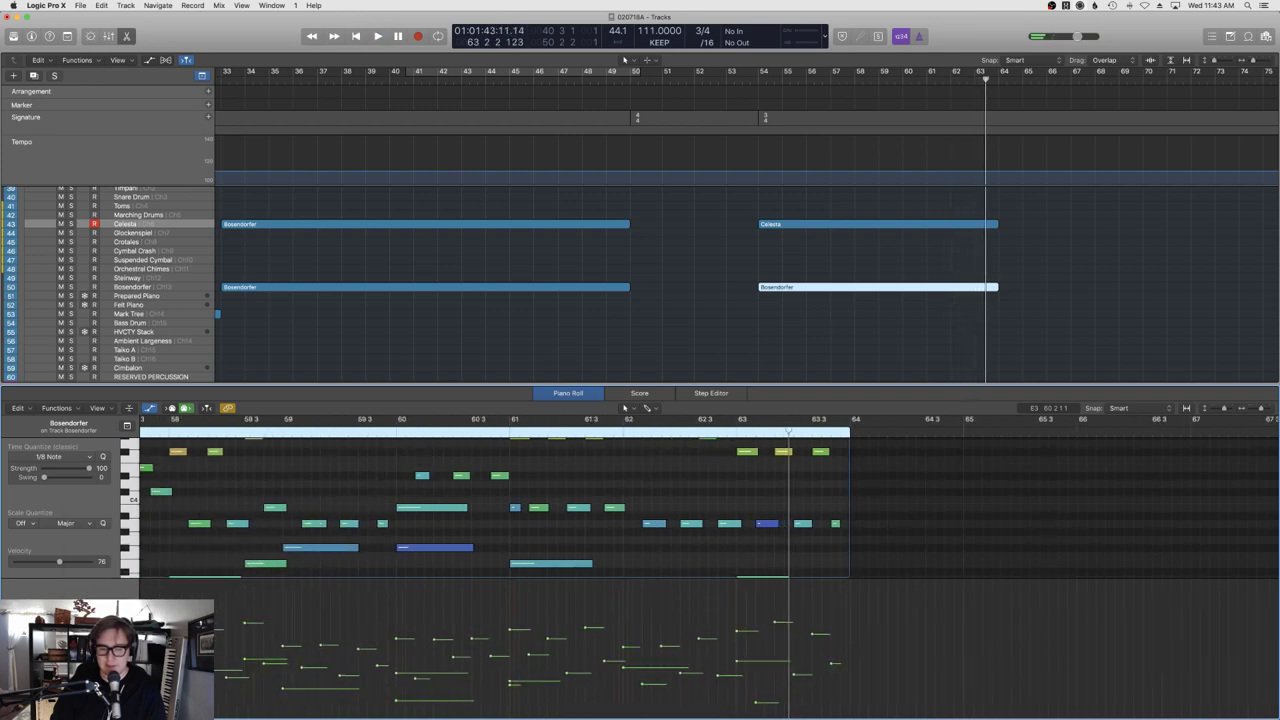
{"action": "right_click", "coordinate": [97, 497]}
{"action": "key", "text": "Escape"}
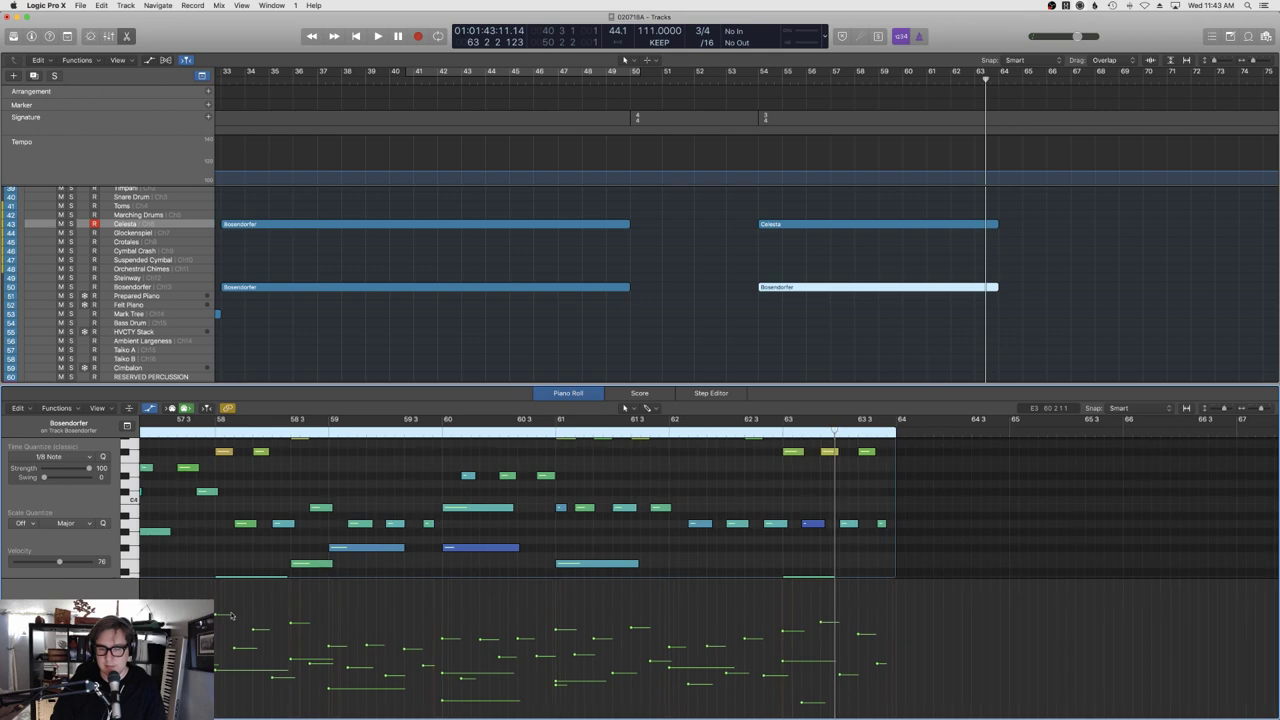
{"action": "key", "text": "shift+Return"}
{"action": "scroll", "coordinate": [240, 500], "scroll_direction": "up", "scroll_amount": 2}
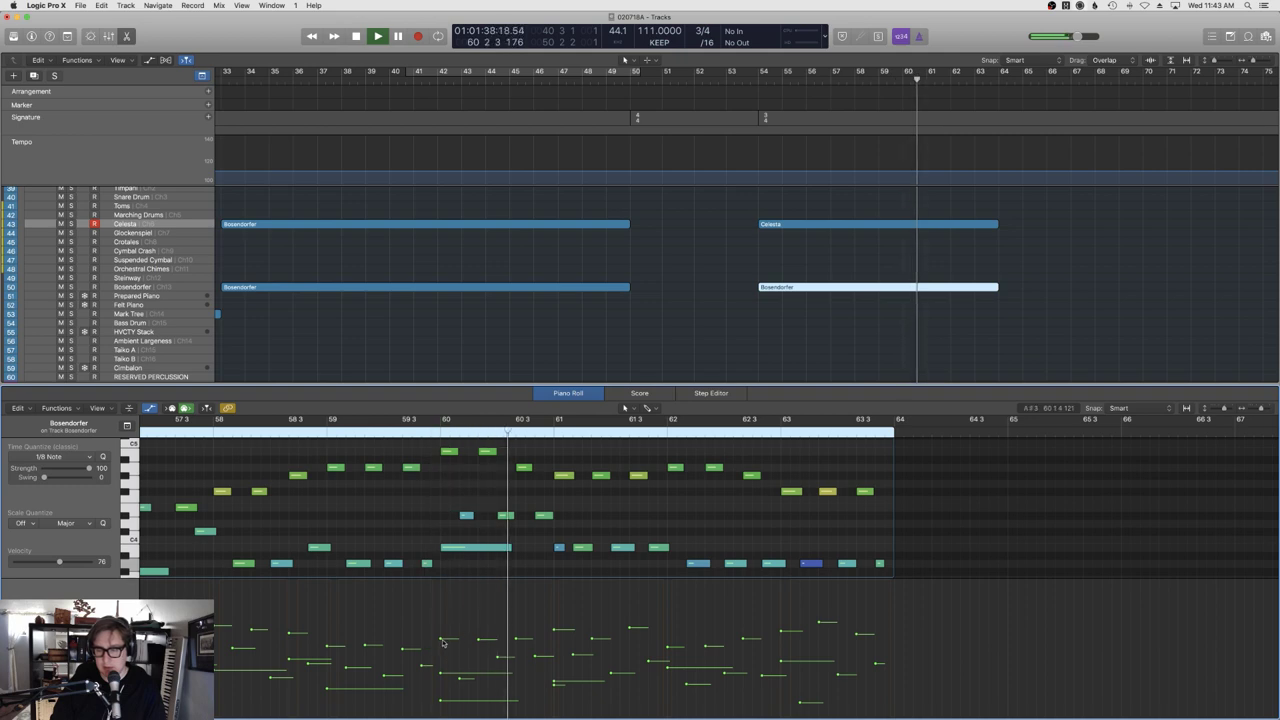
Lengthen the Bosendorfer note just before bar 60 to reach the barline, play the passage back and close the editor.
{"action": "left_click_drag", "start_coordinate": [419, 467], "coordinate": [443, 470]}
{"action": "left_click", "coordinate": [367, 432]}
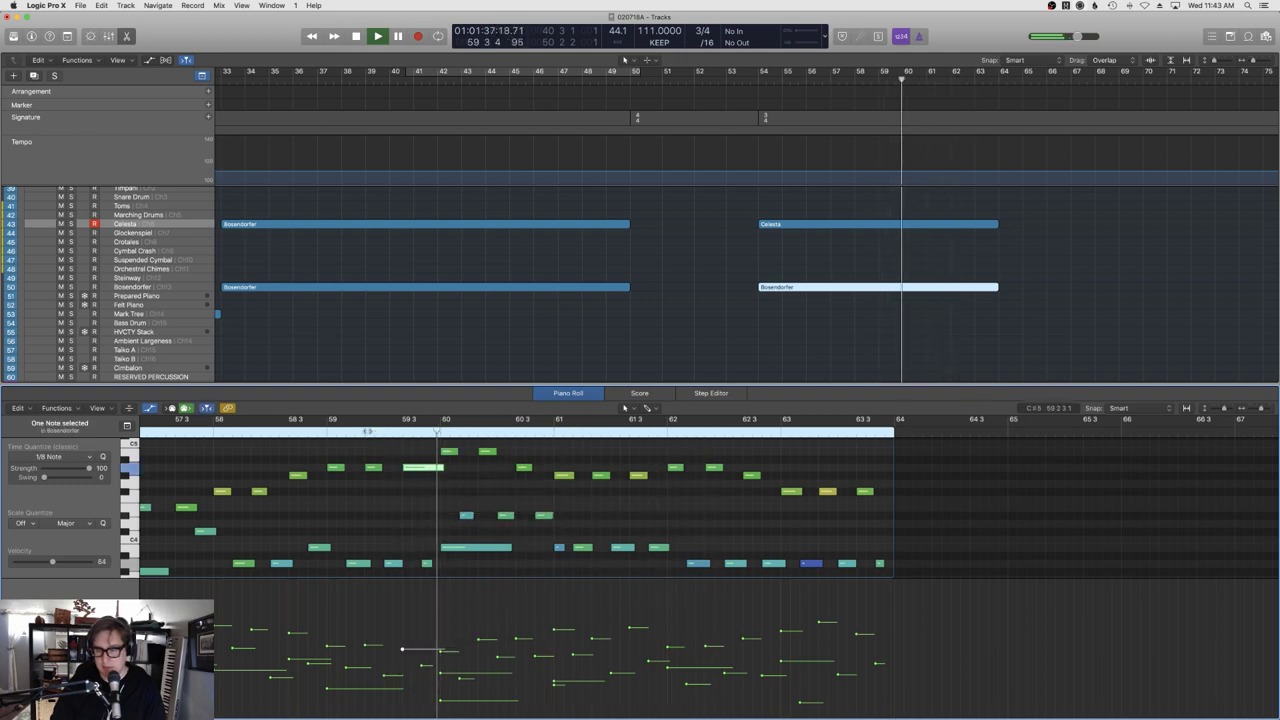
{"action": "key", "text": "e"}
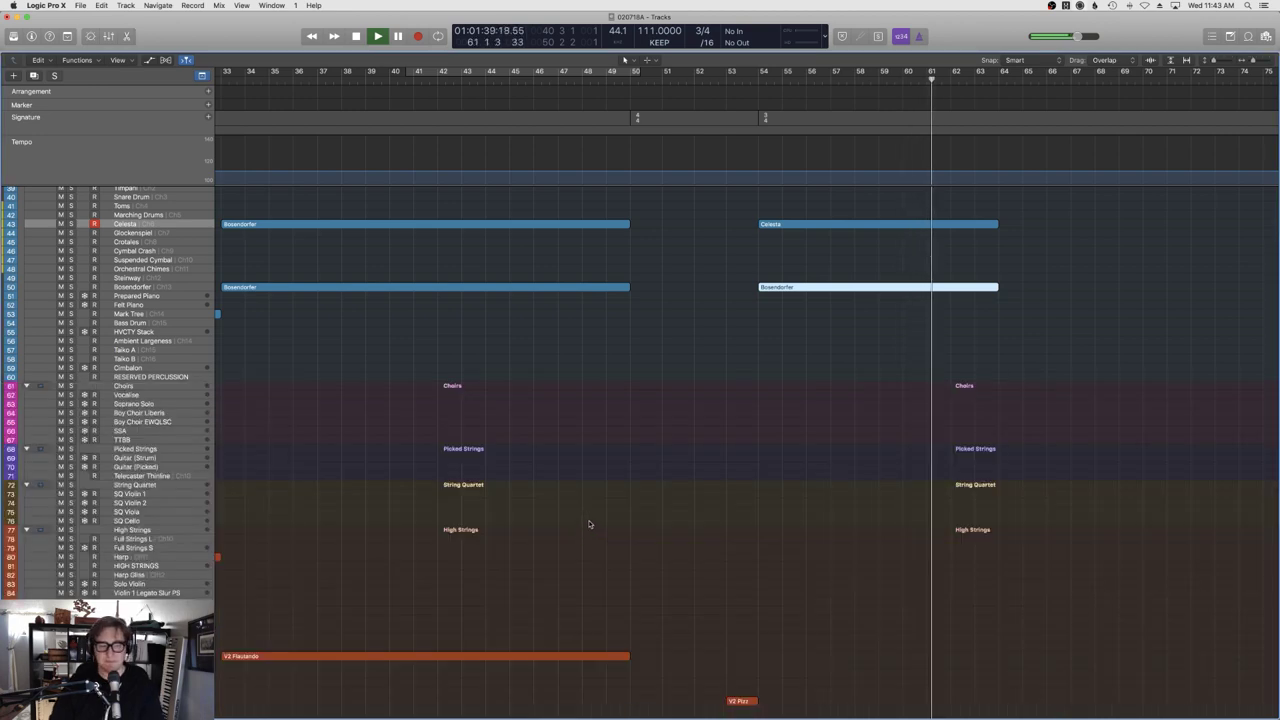
{"action": "scroll", "coordinate": [774, 557], "scroll_direction": "right", "scroll_amount": 5}
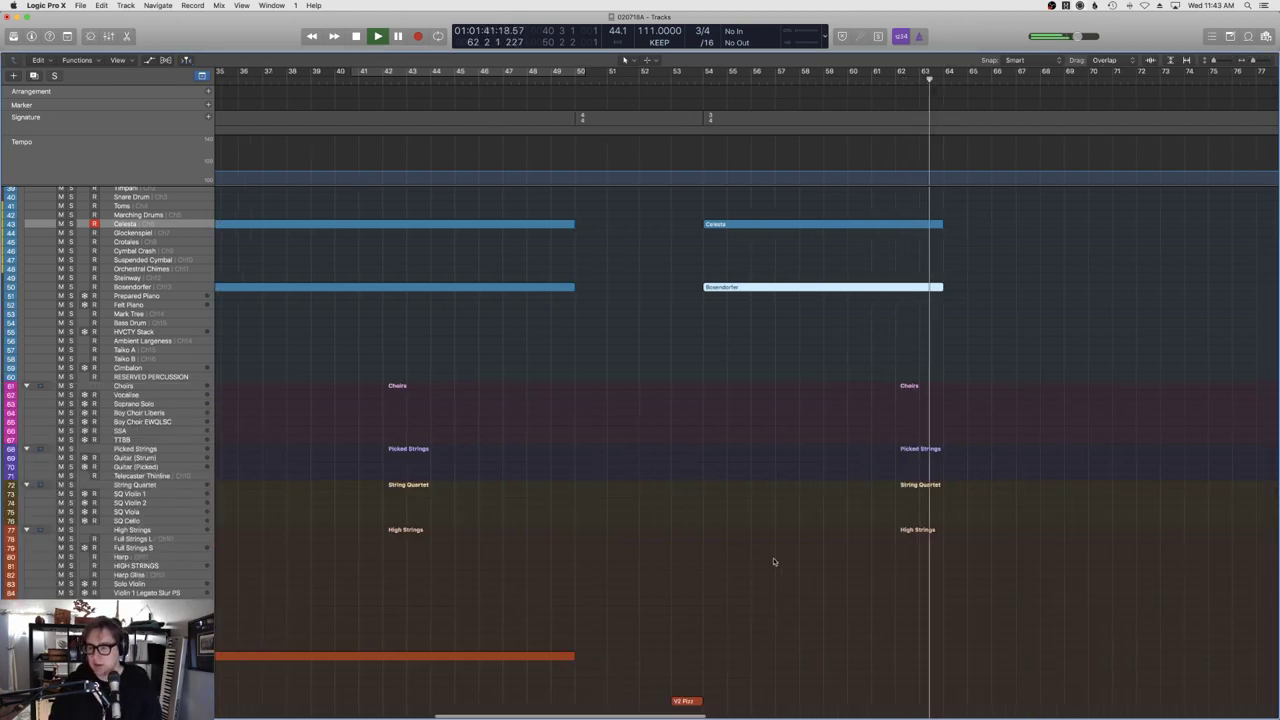
{"action": "scroll", "coordinate": [769, 560], "scroll_direction": "down", "scroll_amount": 1}
{"action": "scroll", "coordinate": [769, 560], "scroll_direction": "down", "scroll_amount": 3}
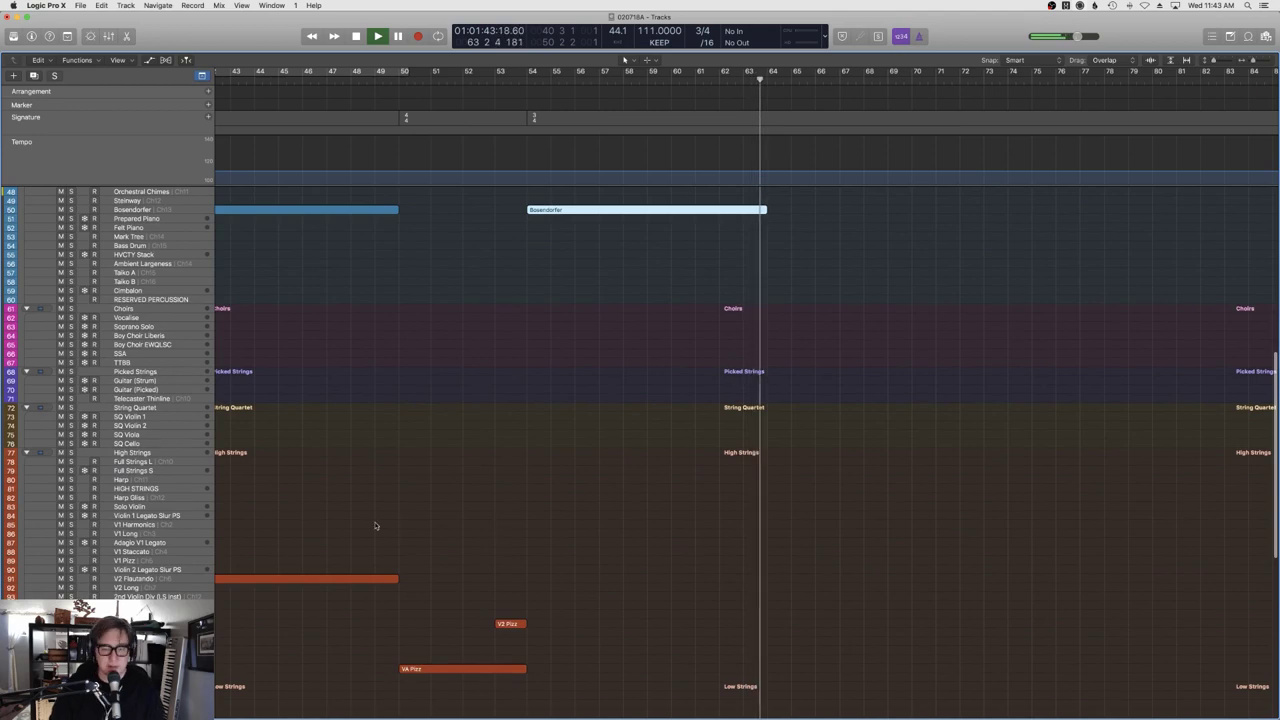
{"action": "key", "text": "space"}
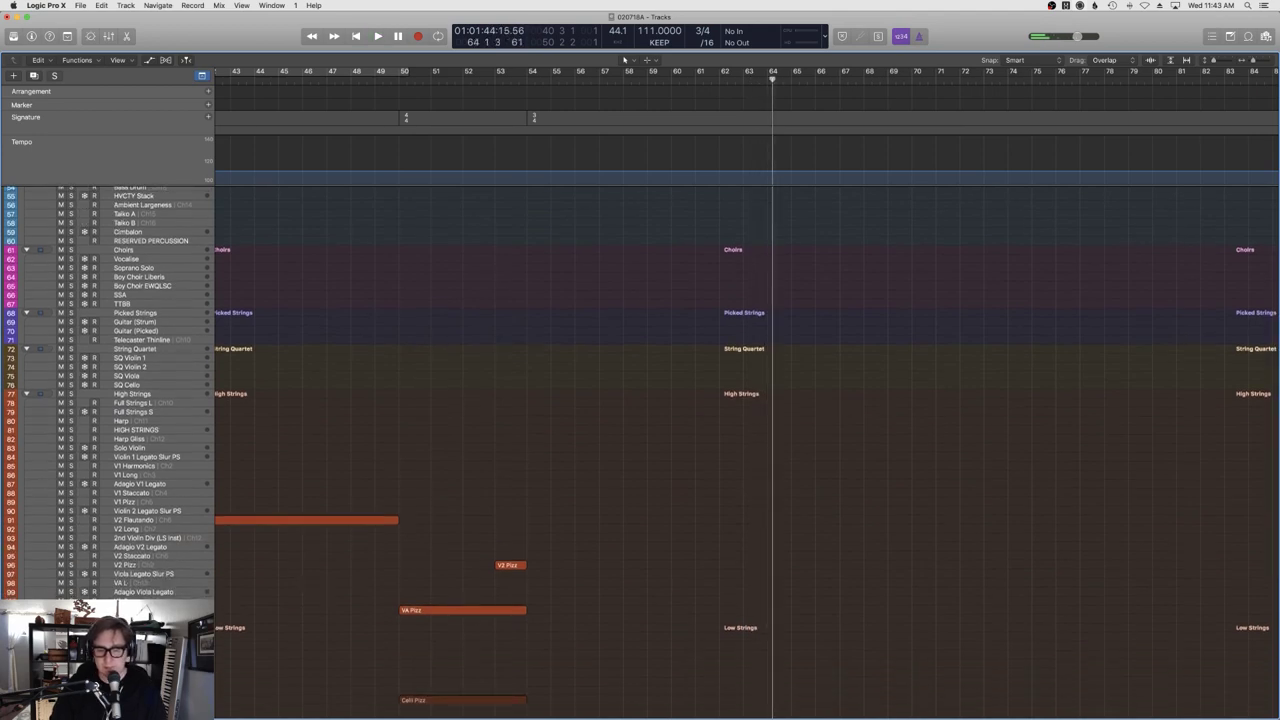
Record a sustained cello line, starting on A1, on the Celli Legato Slur PS track from bar 54 to the end of bar 63.
{"action": "scroll", "coordinate": [480, 270], "scroll_direction": "up", "scroll_amount": 10}
{"action": "left_click", "coordinate": [535, 76]}
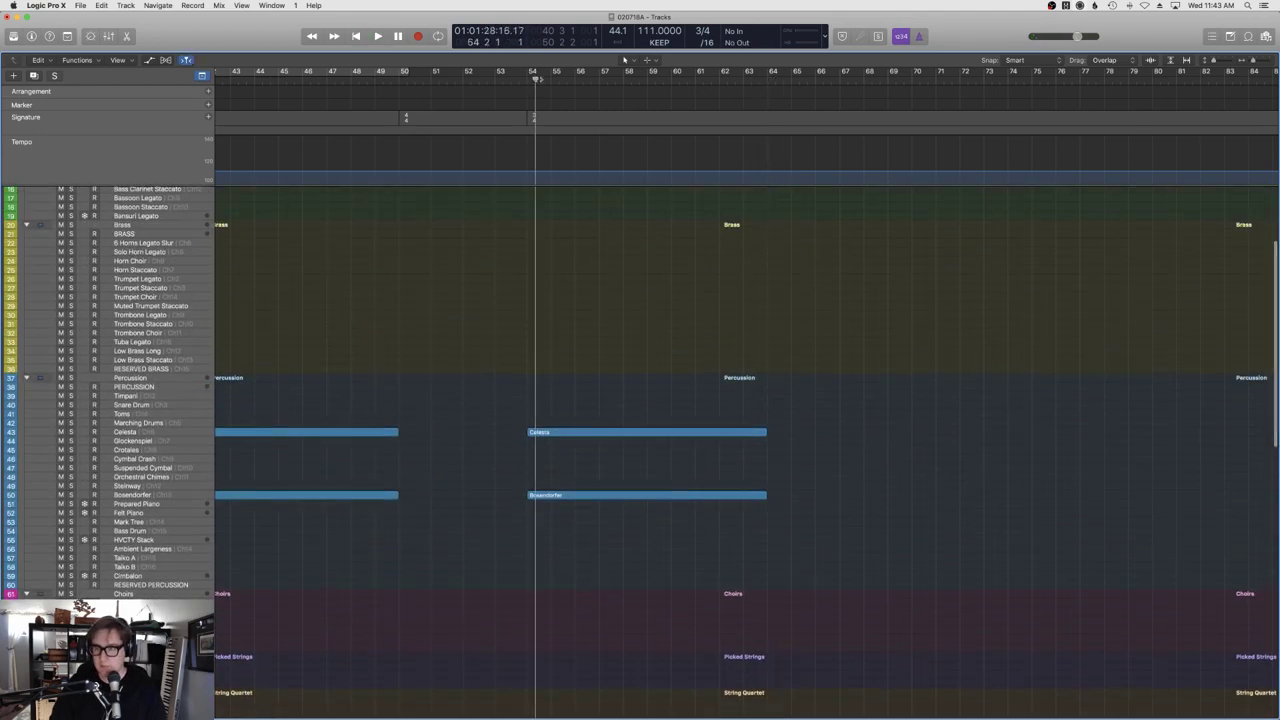
{"action": "scroll", "coordinate": [556, 480], "scroll_direction": "down", "scroll_amount": 6}
{"action": "scroll", "coordinate": [556, 480], "scroll_direction": "down", "scroll_amount": 4}
{"action": "key", "text": "space"}
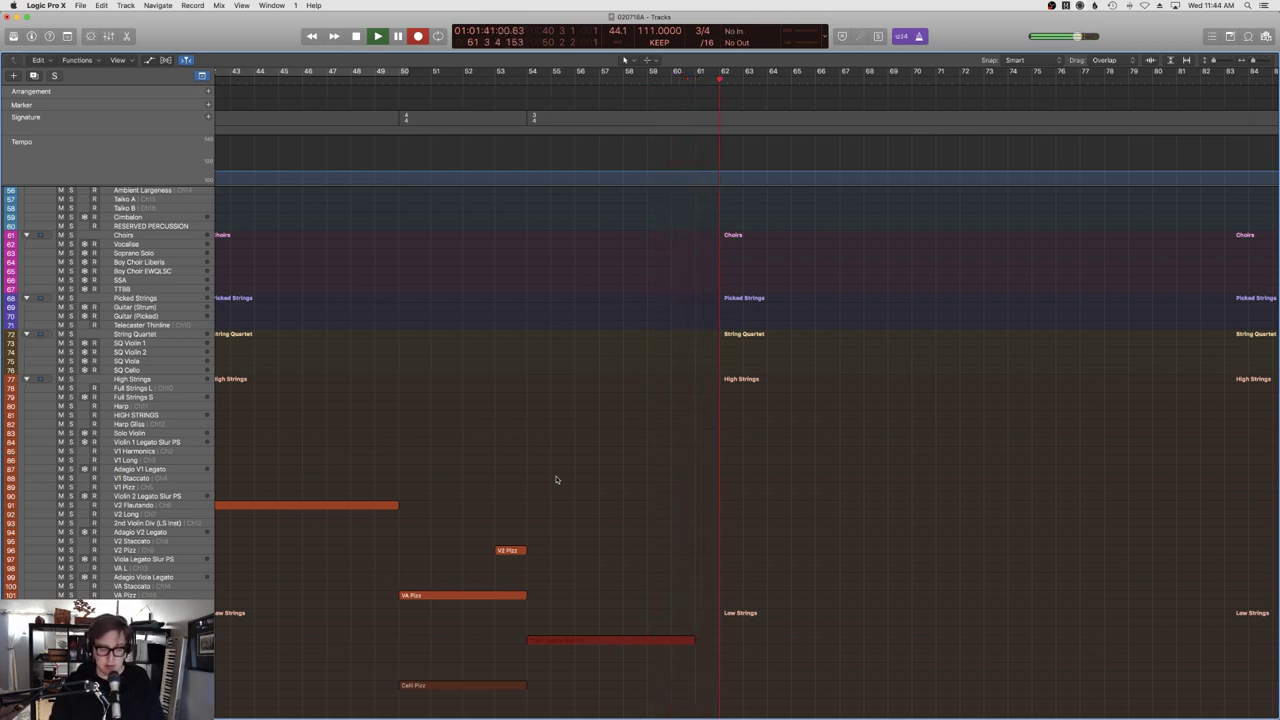
{"action": "scroll", "coordinate": [680, 450], "scroll_direction": "up", "scroll_amount": 10}
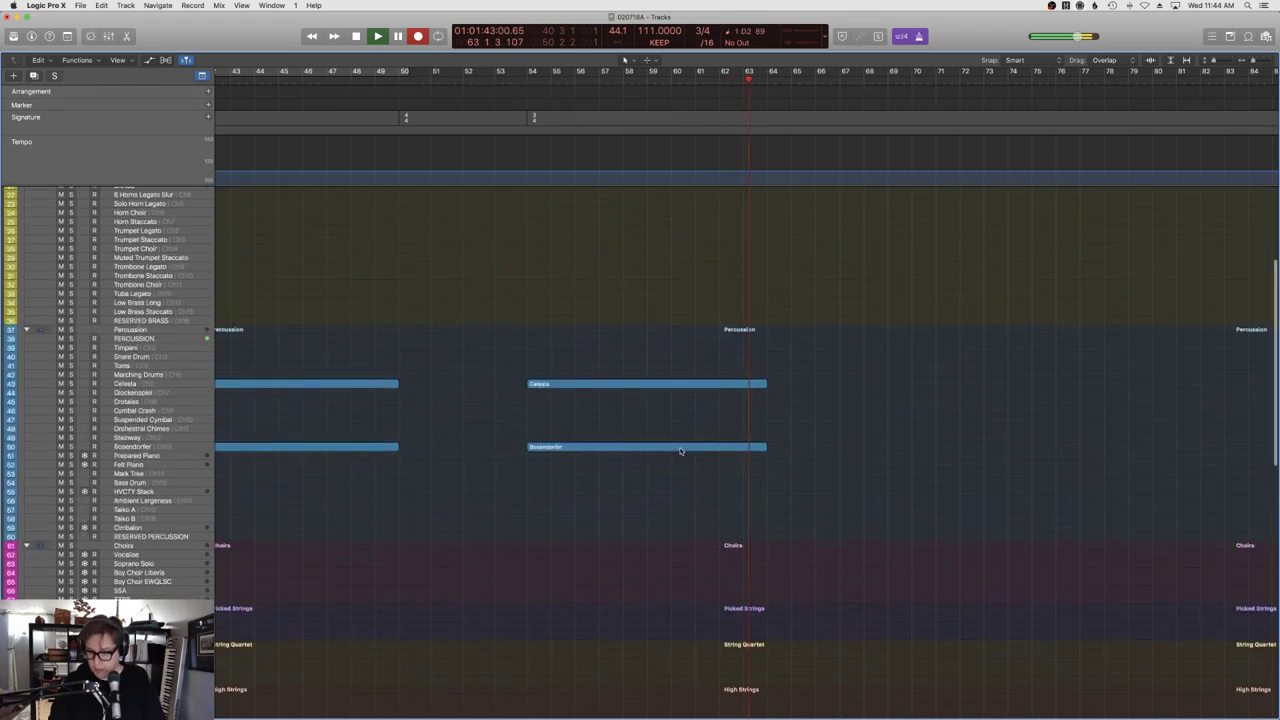
{"action": "key", "text": "space"}
{"action": "scroll", "coordinate": [674, 452], "scroll_direction": "down", "scroll_amount": 10}
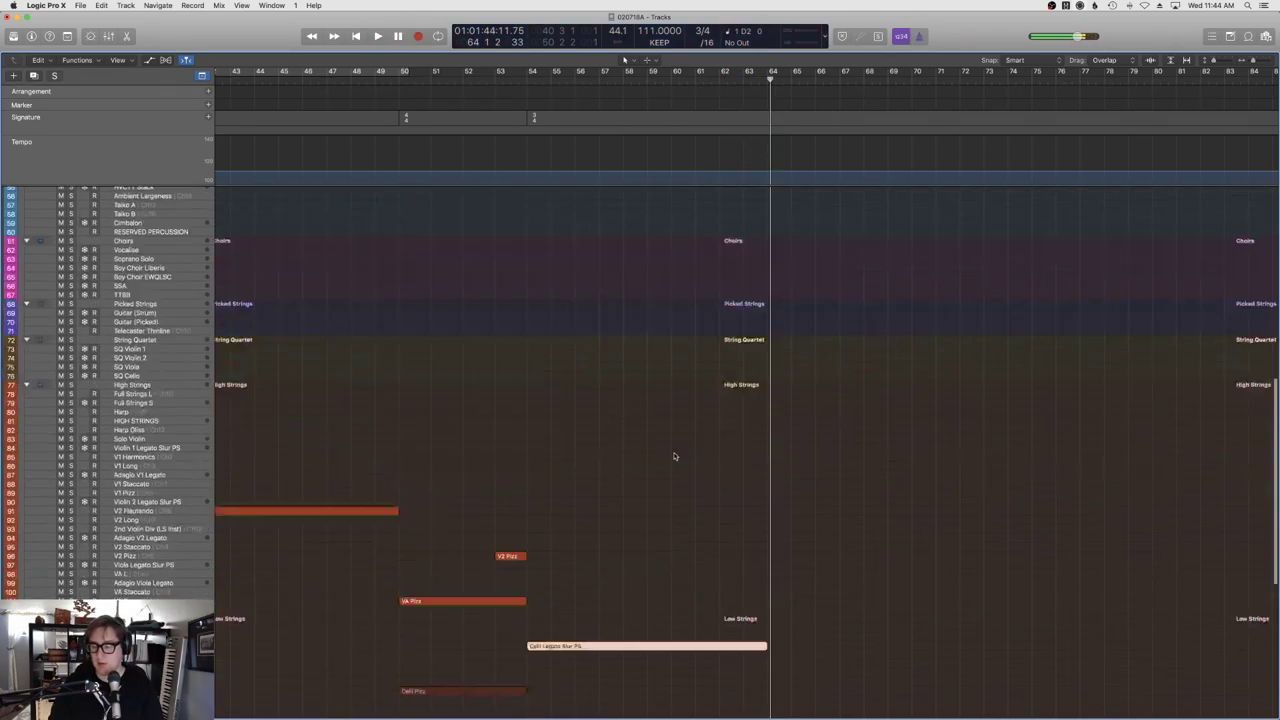
Open the new Celli Legato Slur PS region and raise the velocity of all its notes to 127.
{"action": "key", "text": "e"}
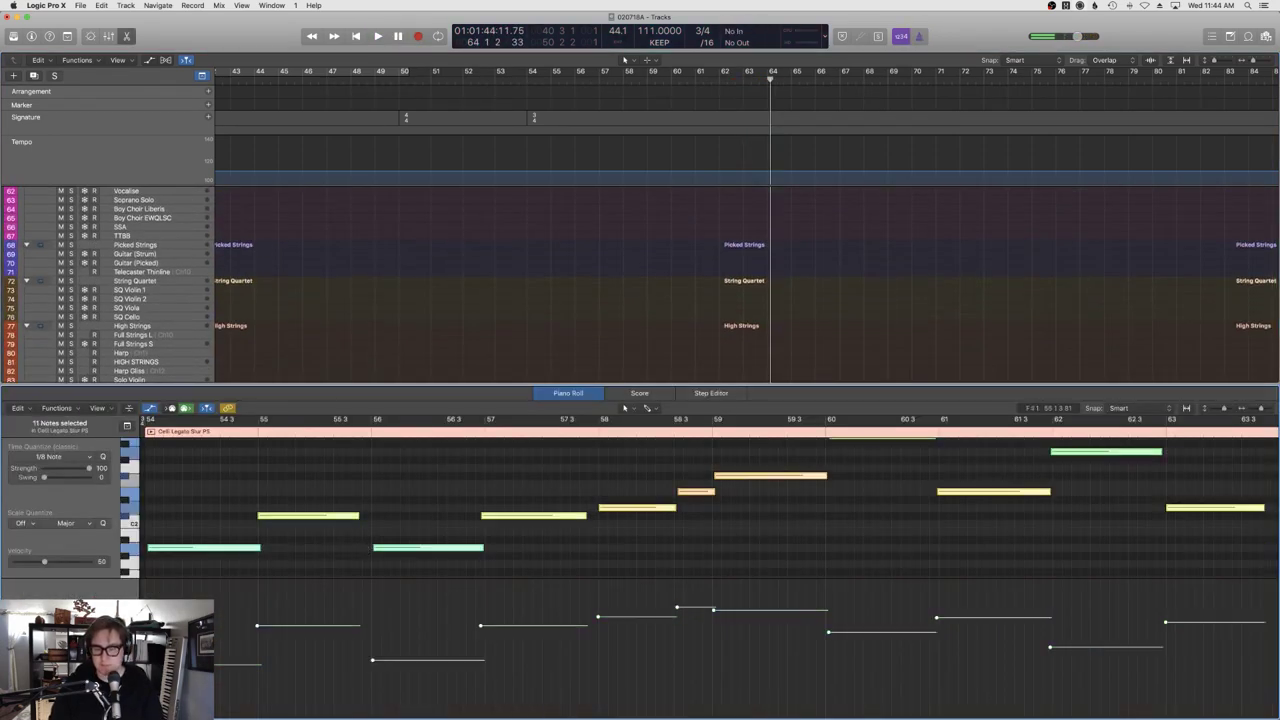
{"action": "scroll", "coordinate": [265, 535], "scroll_direction": "left", "scroll_amount": 3}
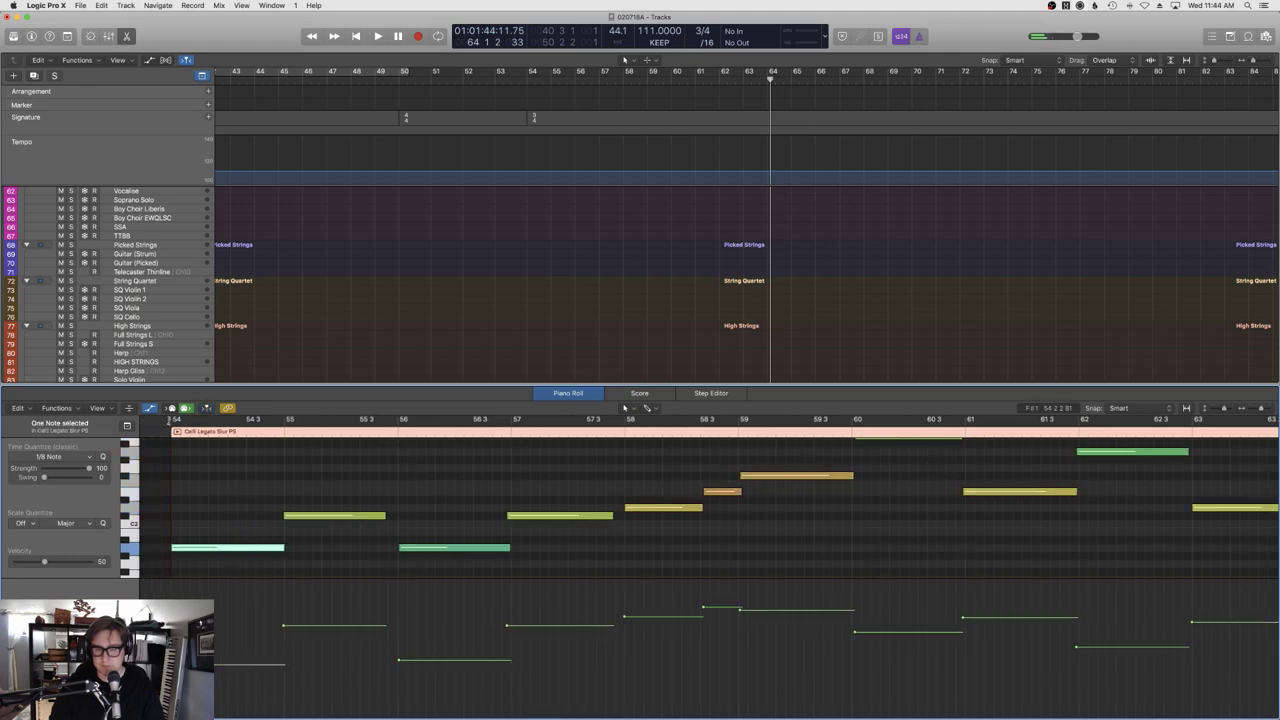
{"action": "left_click_drag", "start_coordinate": [250, 663], "coordinate": [250, 591]}
{"action": "key", "text": "super+a"}
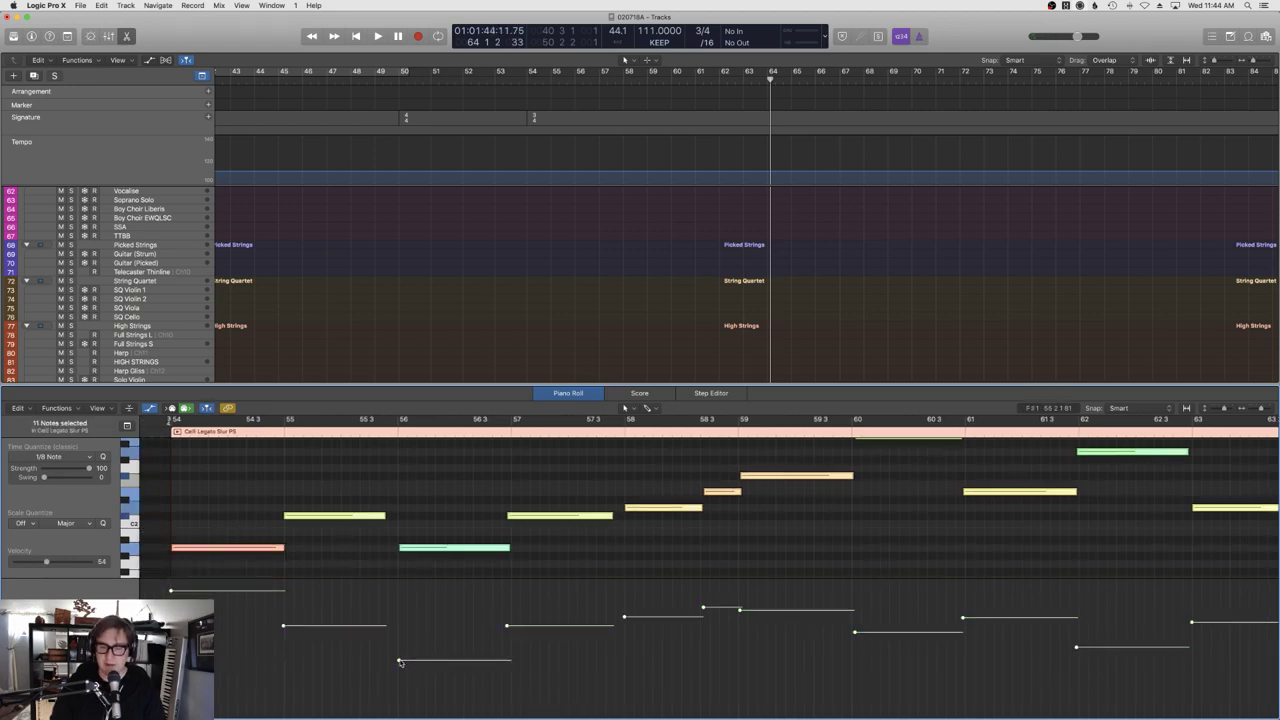
{"action": "left_click_drag", "start_coordinate": [400, 663], "coordinate": [375, 440]}
Show Expression automation for the cello region and set a constant level of 47 from bar 54 while playing back.
{"action": "left_click", "coordinate": [90, 600]}
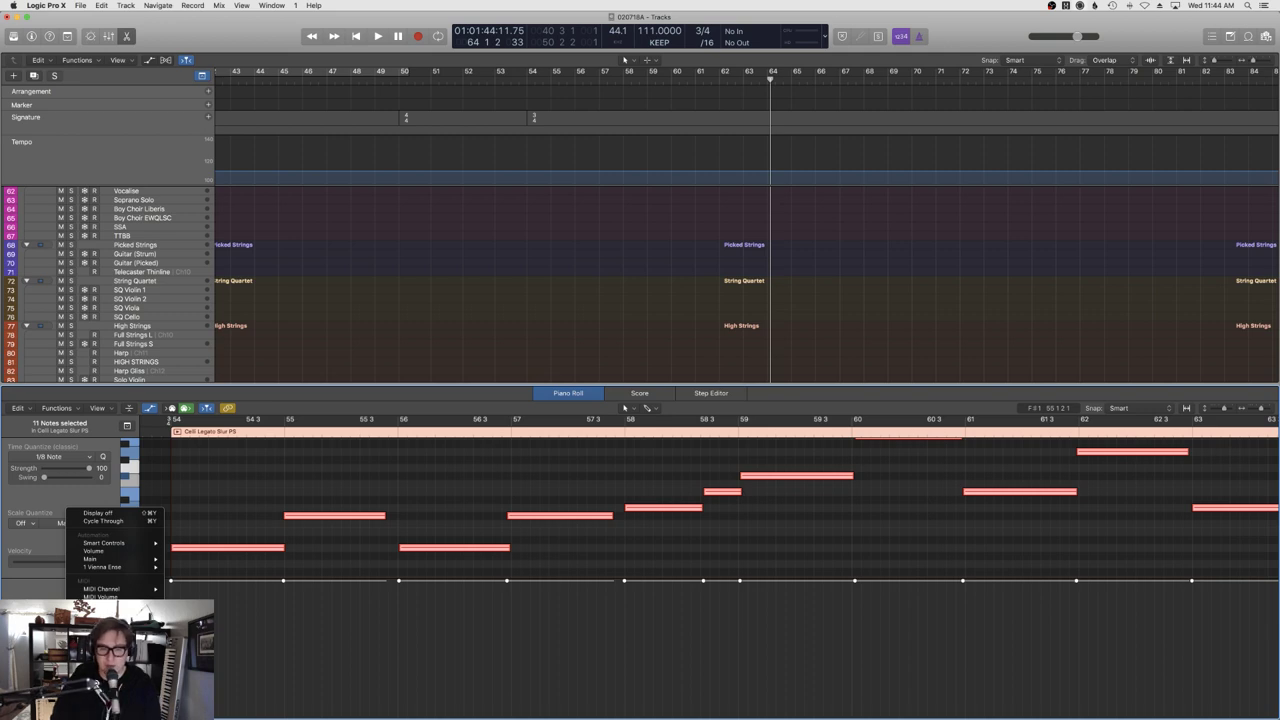
{"action": "left_click", "coordinate": [97, 512]}
{"action": "left_click", "coordinate": [222, 648]}
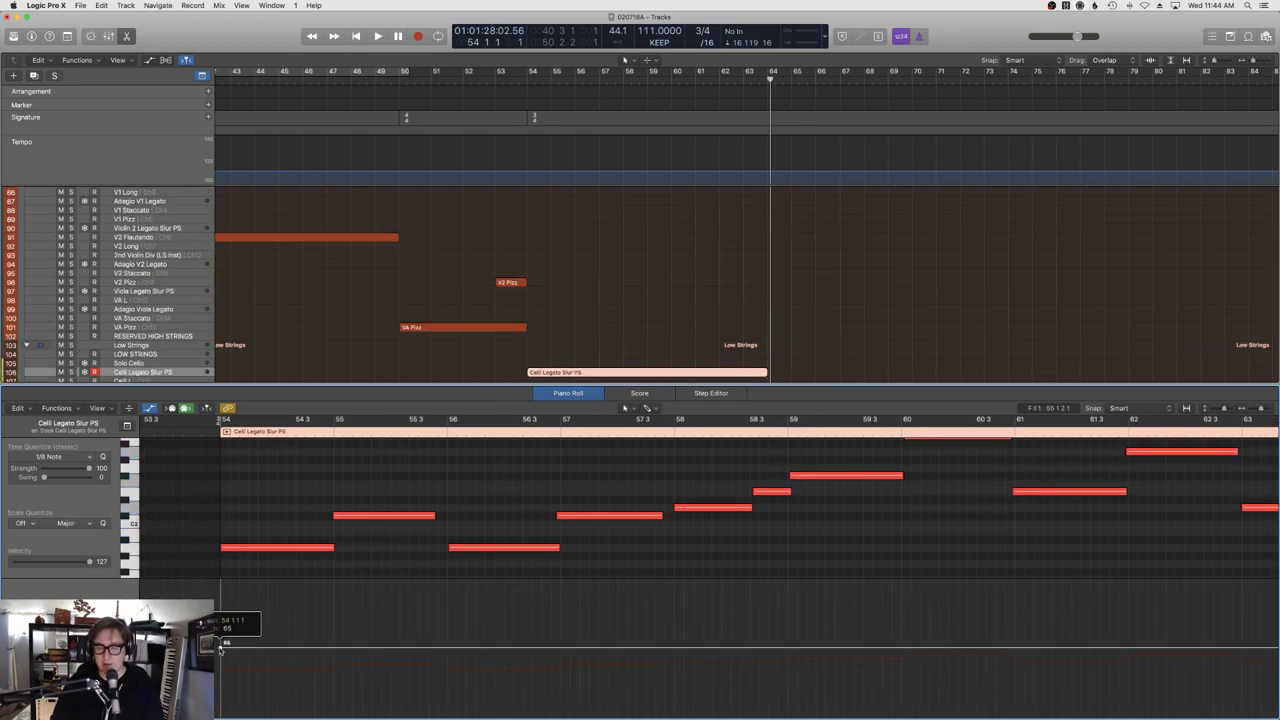
{"action": "scroll", "coordinate": [253, 519], "scroll_direction": "left", "scroll_amount": 3}
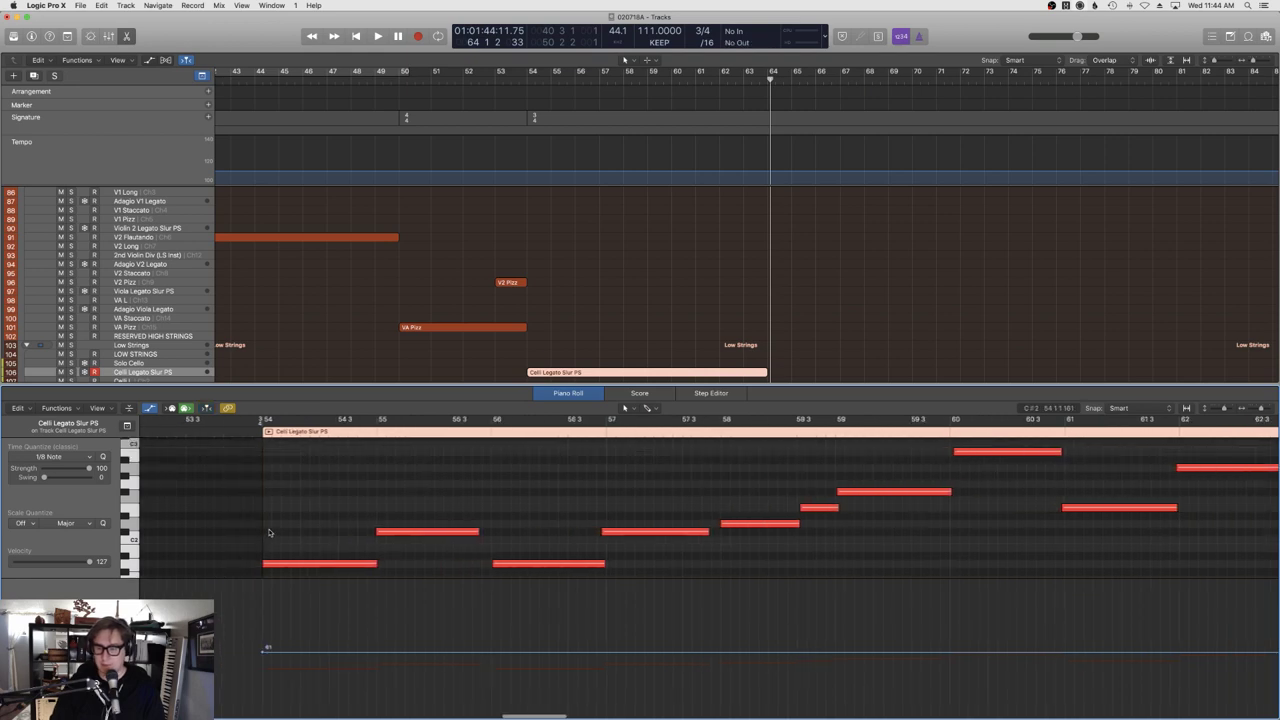
{"action": "left_click_drag", "start_coordinate": [314, 654], "coordinate": [271, 674]}
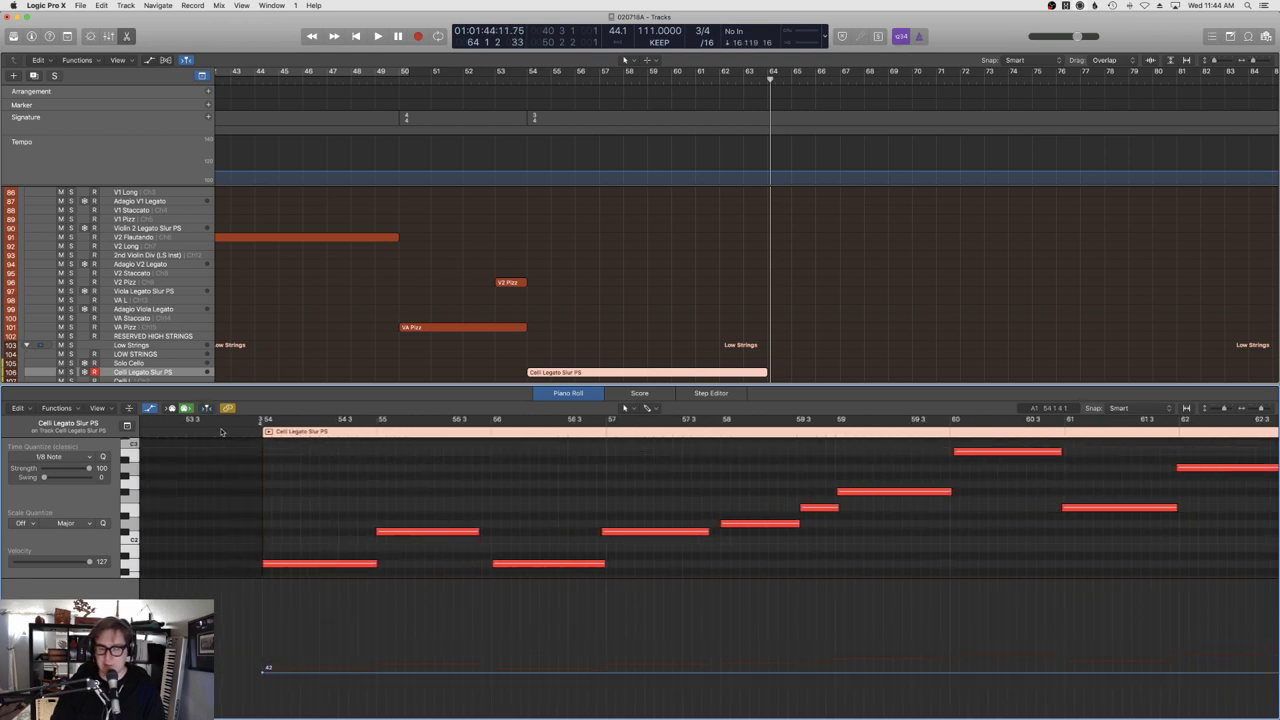
{"action": "key", "text": "space"}
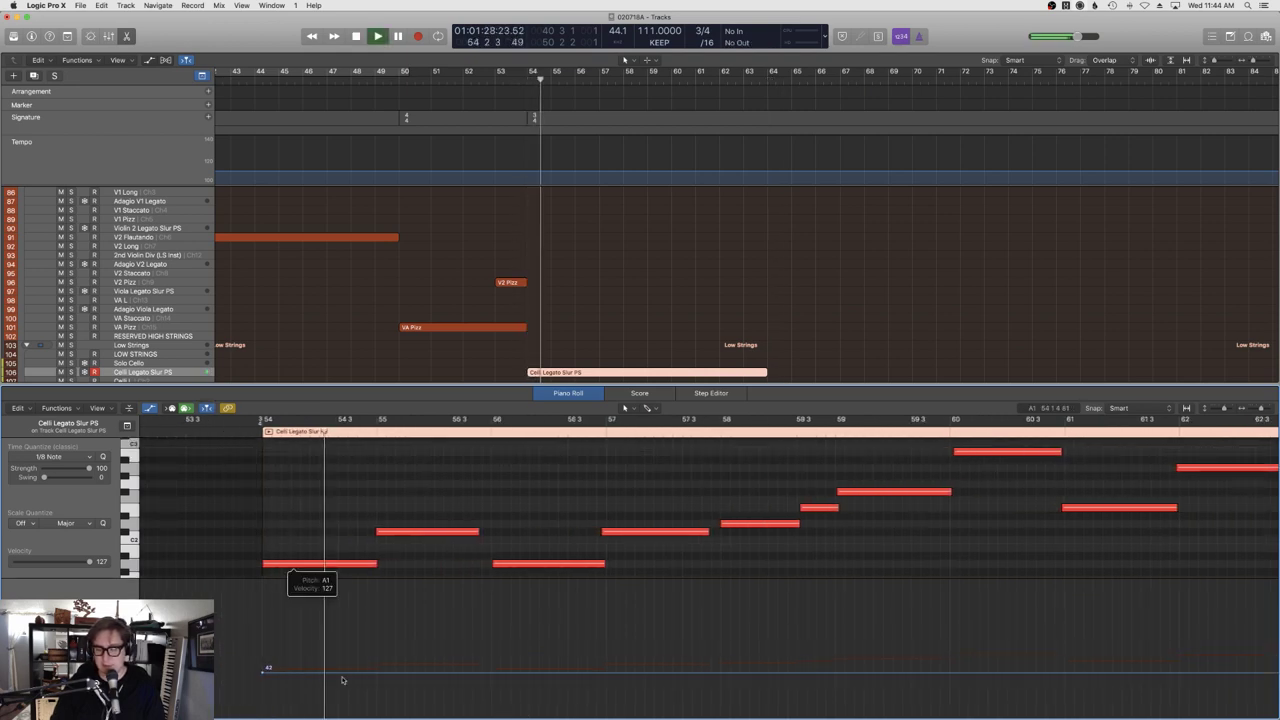
{"action": "left_click_drag", "start_coordinate": [343, 676], "coordinate": [343, 668]}
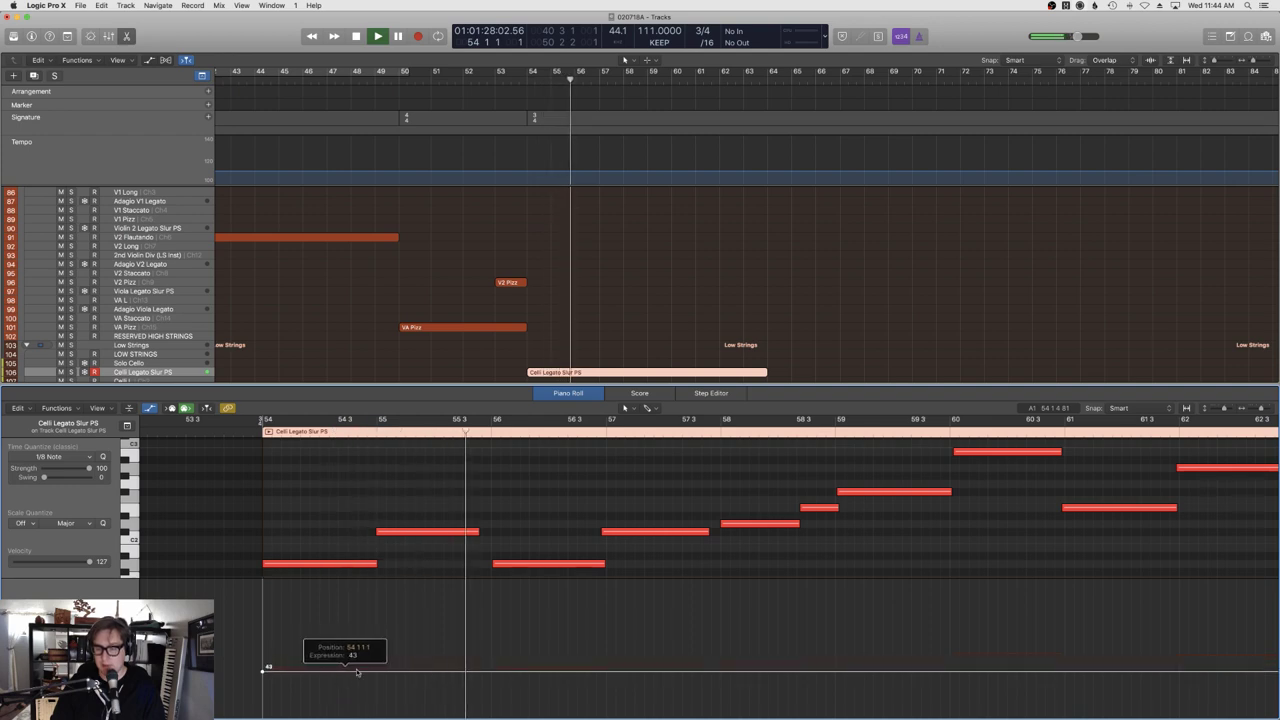
{"action": "scroll", "coordinate": [537, 604], "scroll_direction": "right", "scroll_amount": 2}
{"action": "left_click_drag", "start_coordinate": [487, 665], "coordinate": [487, 671]}
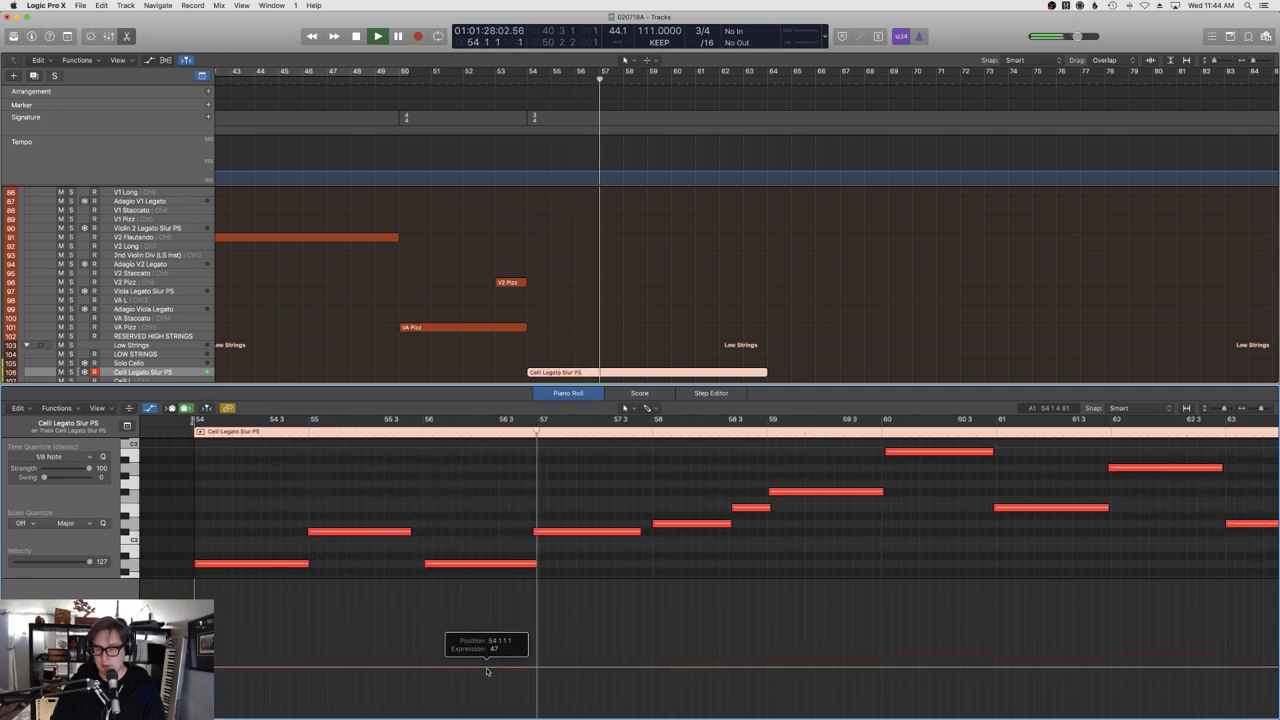
Shape the cello Expression from 47 at bar 58 to 61 at bar 59, higher at bar 62, then falling at the end, and close the editor.
{"action": "left_click", "coordinate": [684, 665]}
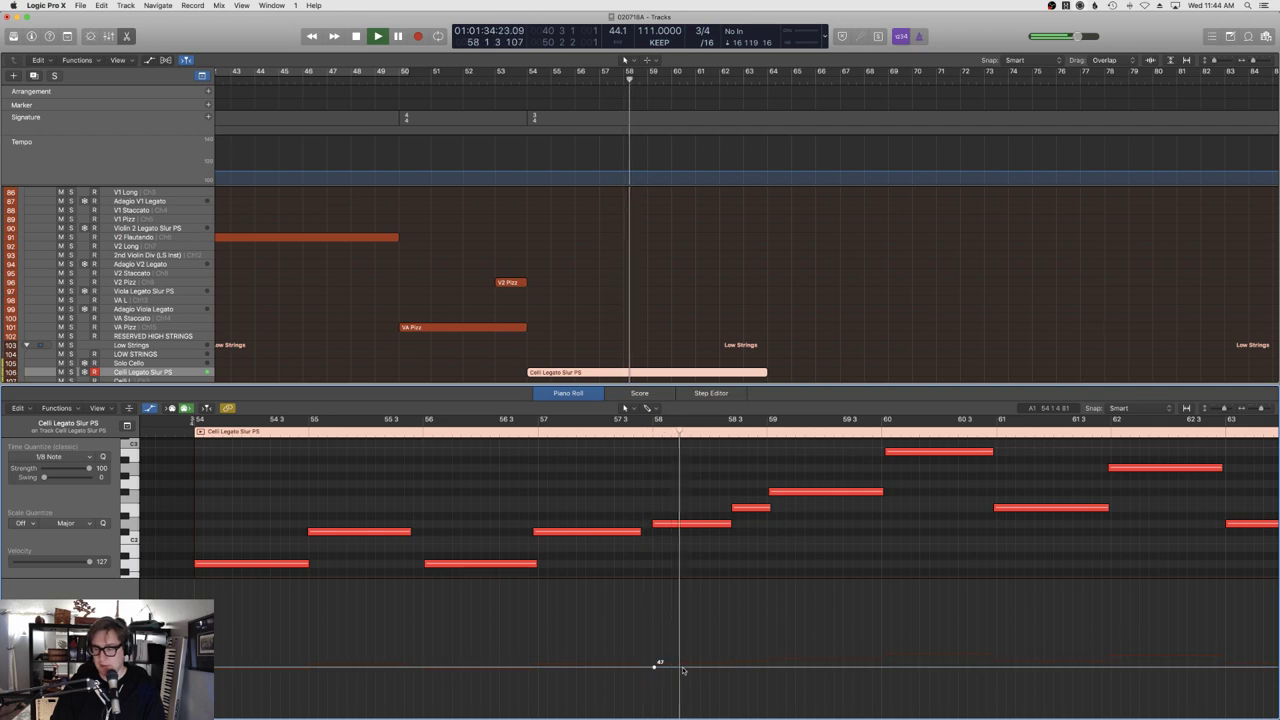
{"action": "left_click_drag", "start_coordinate": [684, 663], "coordinate": [777, 644]}
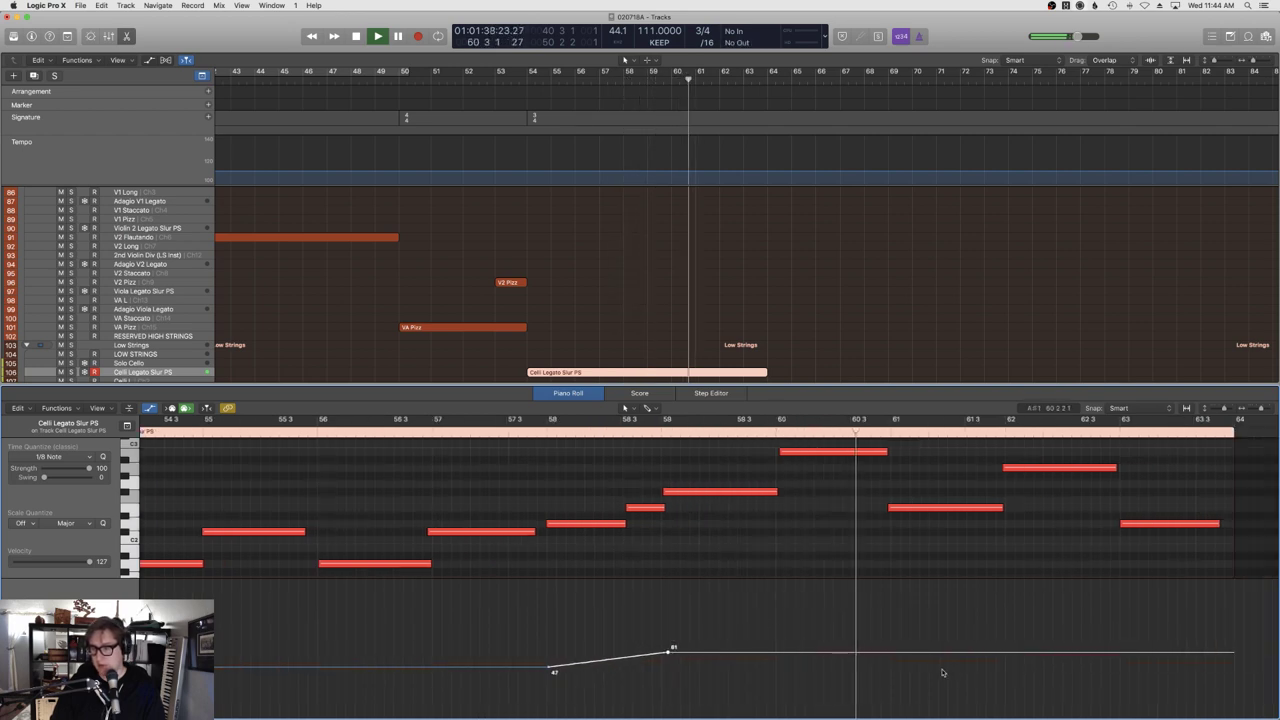
{"action": "left_click_drag", "start_coordinate": [901, 653], "coordinate": [1007, 643]}
{"action": "left_click_drag", "start_coordinate": [1157, 641], "coordinate": [1220, 666]}
{"action": "key", "text": "e"}
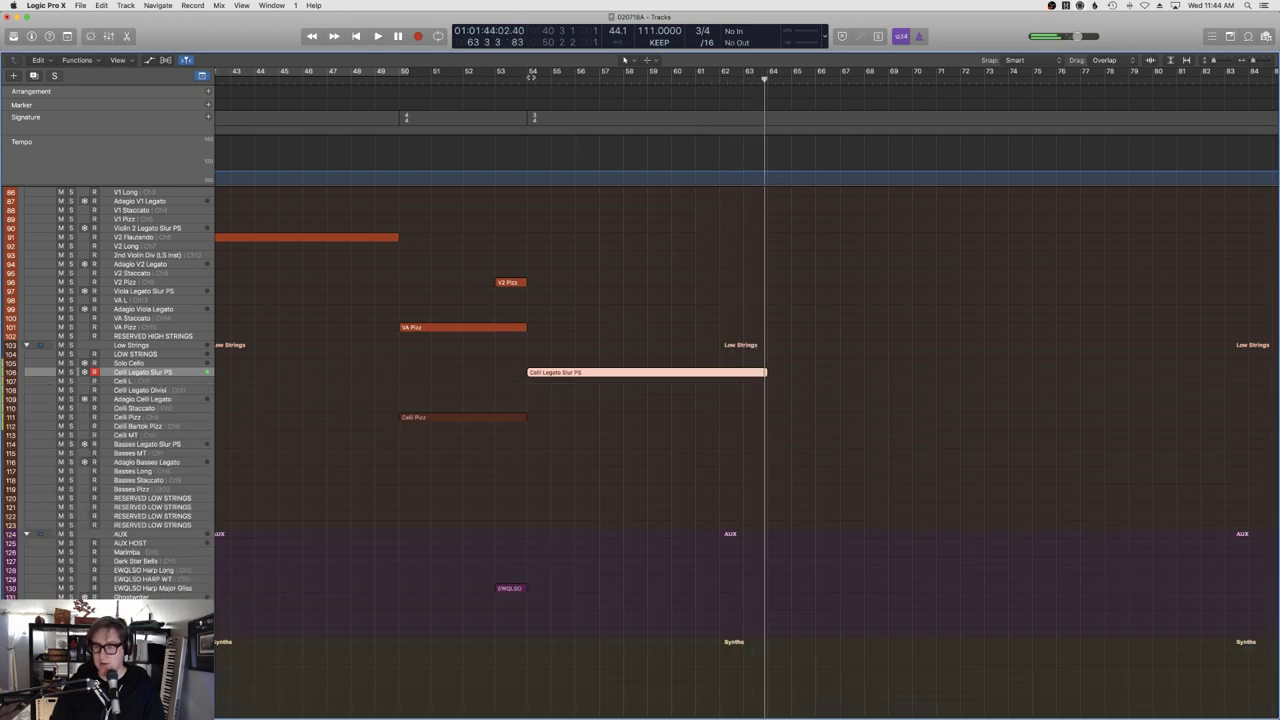
Select the Viola Legato Slur PS track with the playhead at bar 54 and show the parts in the Score editor.
{"action": "left_click", "coordinate": [531, 77]}
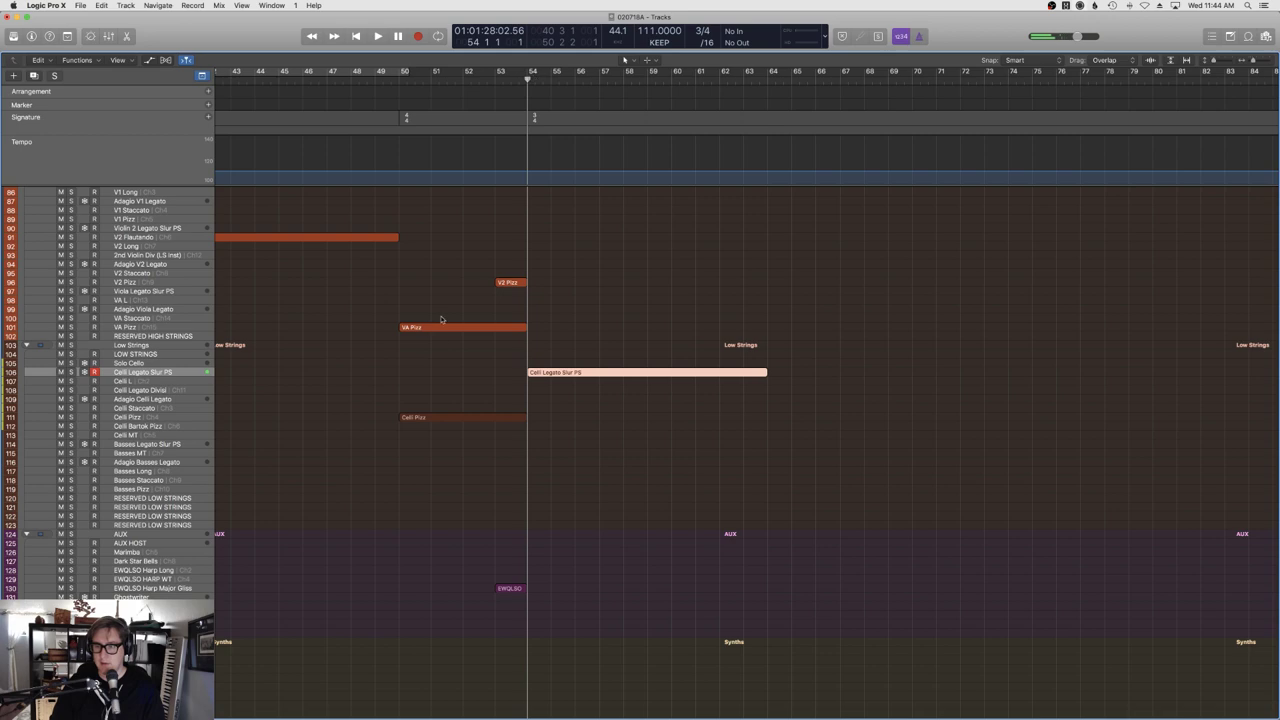
{"action": "left_click", "coordinate": [143, 294]}
{"action": "key", "text": "e"}
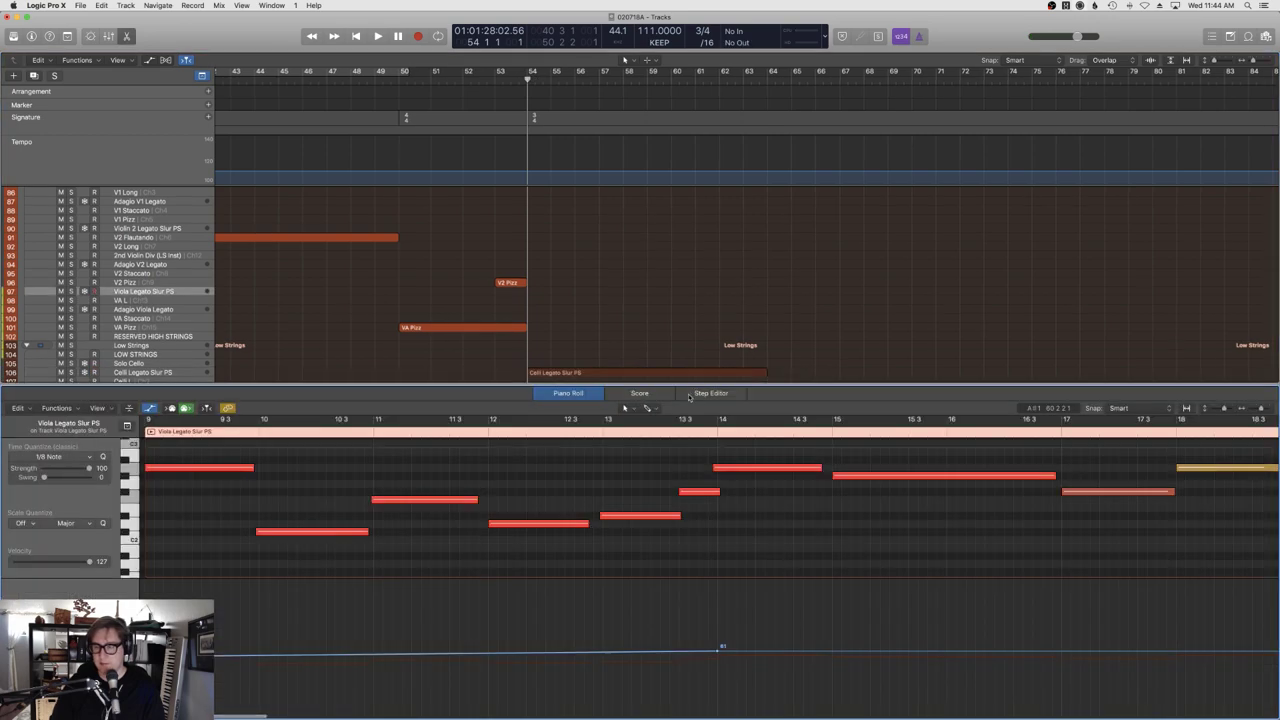
{"action": "left_click", "coordinate": [660, 393]}
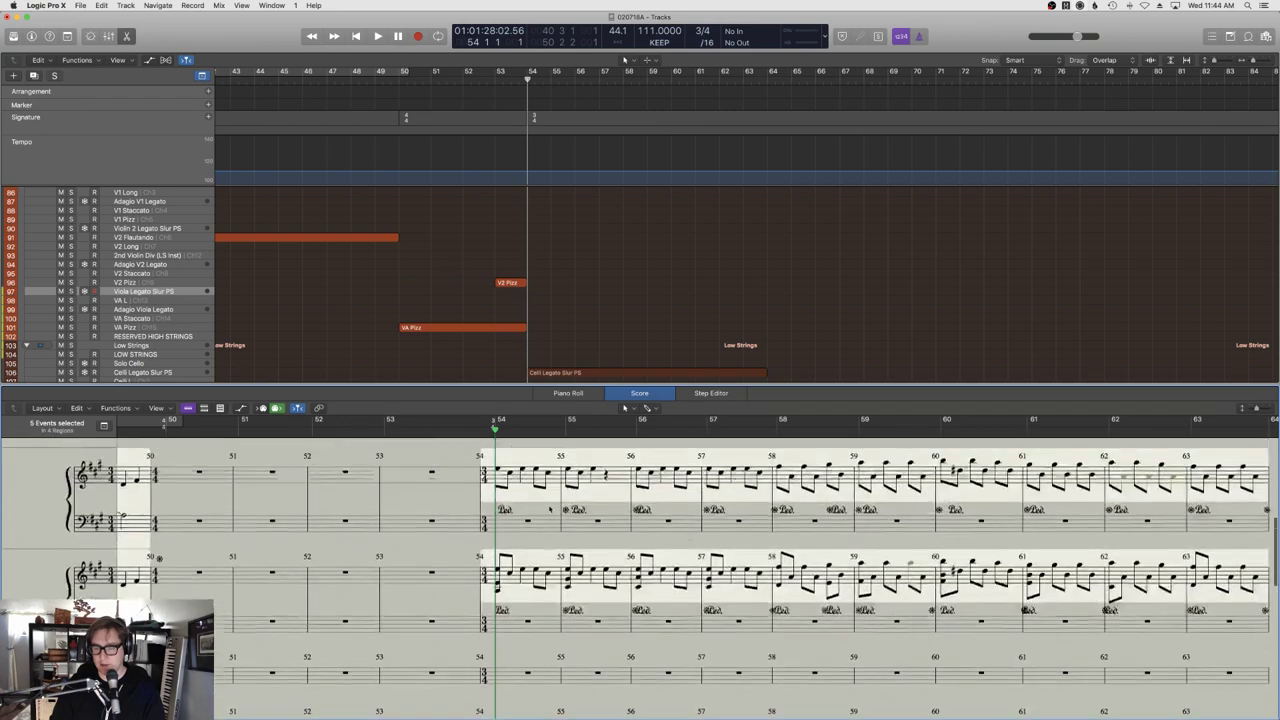
Try to record a viola line on the Viola Legato Slur PS track from bar 54, stopping in bar 60.
{"action": "key", "text": "r"}
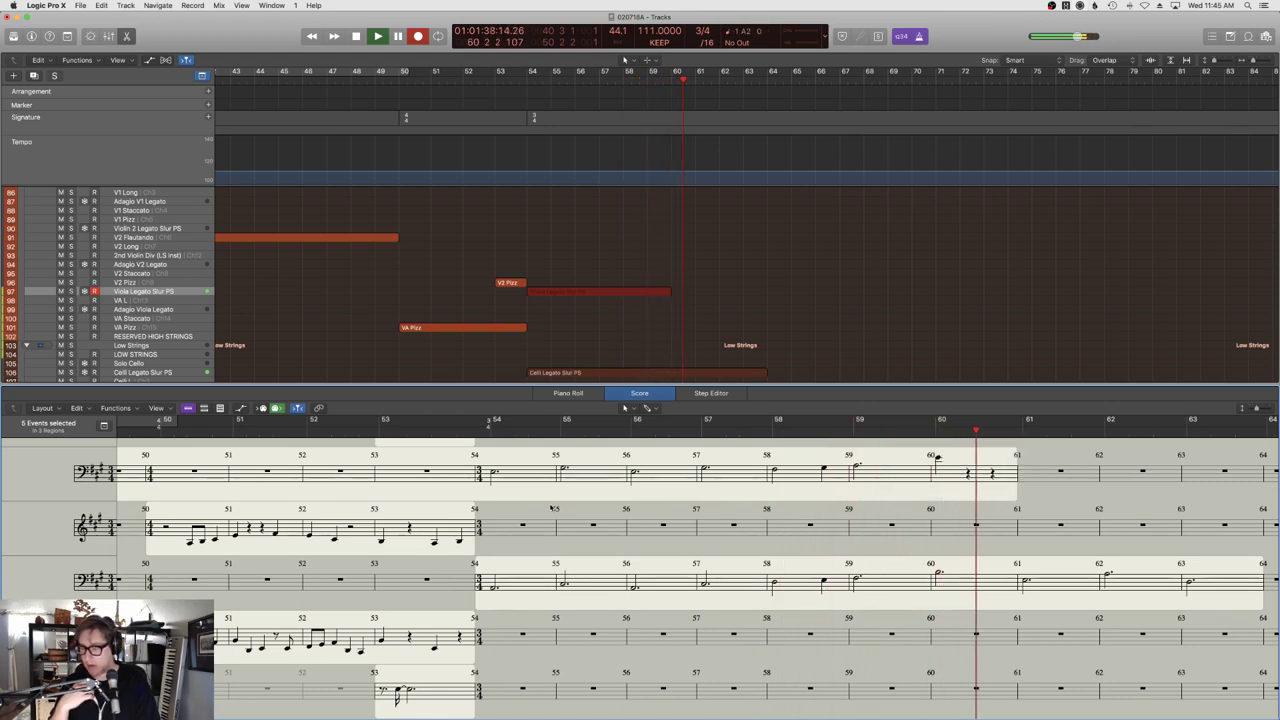
{"action": "key", "text": "space"}
Record a sustained viola line on the Viola Legato Slur PS track from bar 54 to the end of bar 63.
{"action": "scroll", "coordinate": [556, 156], "scroll_direction": "left", "scroll_amount": 10}
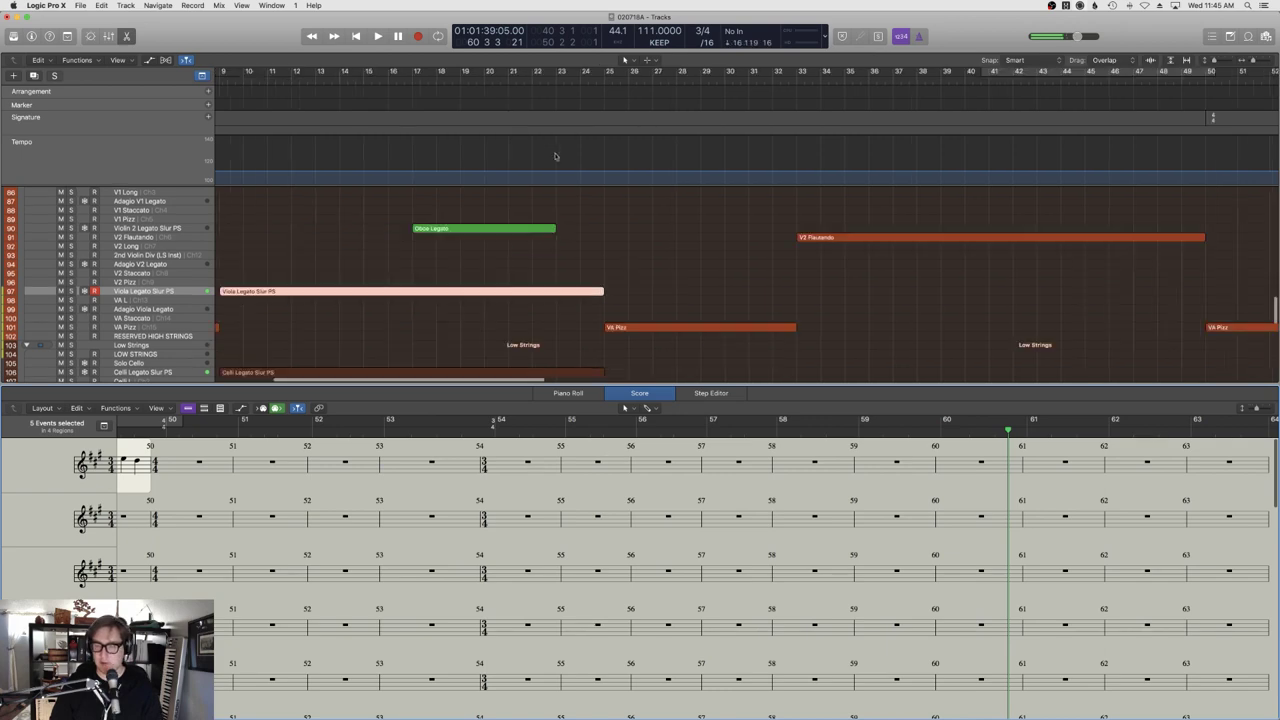
{"action": "scroll", "coordinate": [915, 263], "scroll_direction": "right", "scroll_amount": 15}
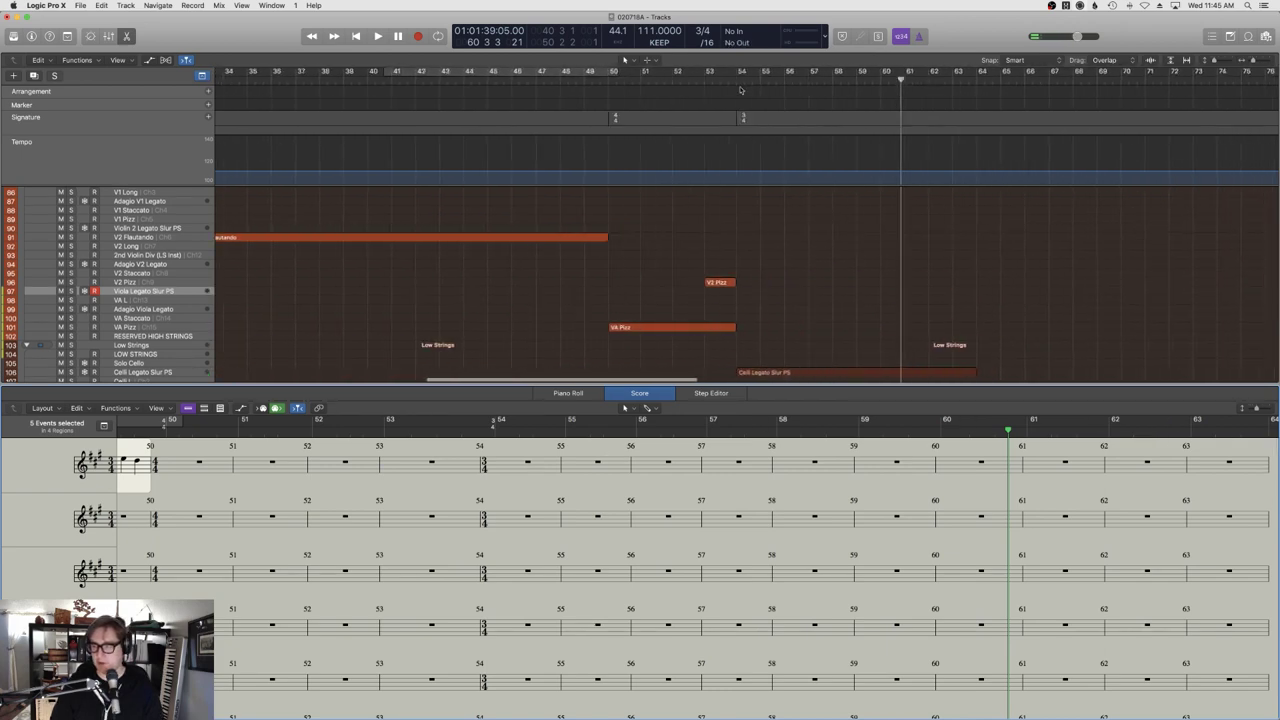
{"action": "key", "text": "space"}
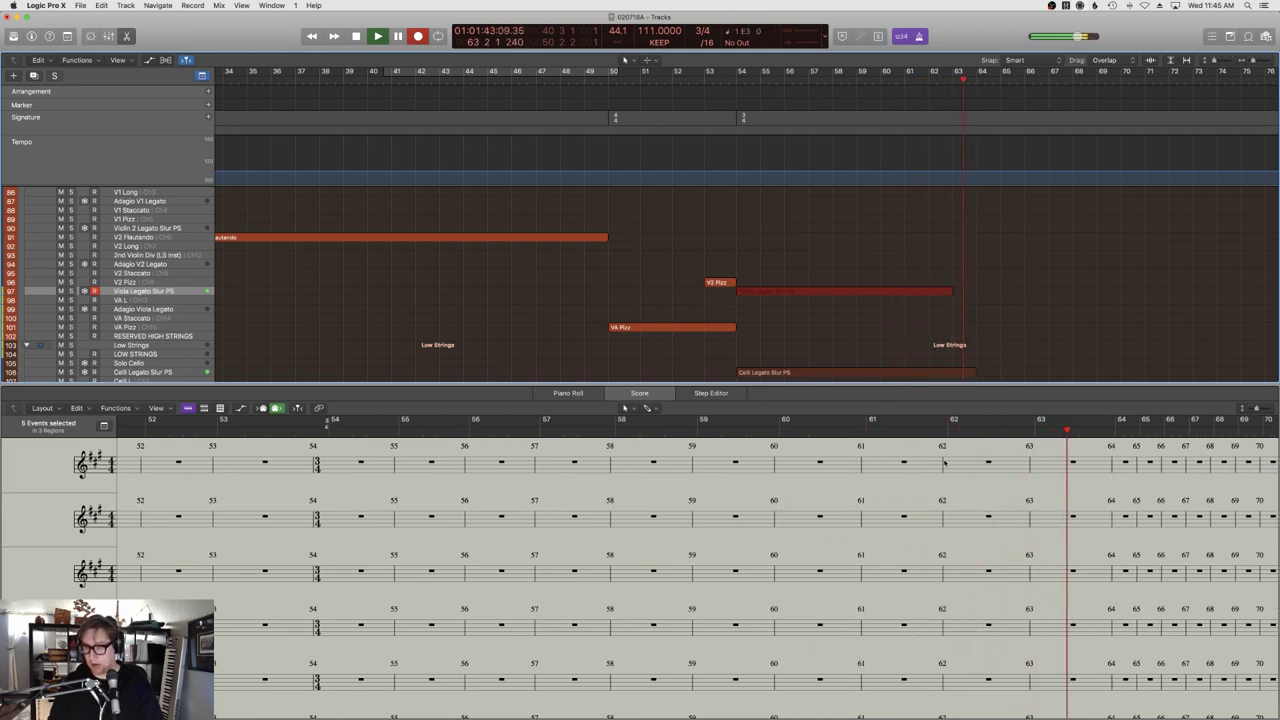
{"action": "key", "text": "space"}
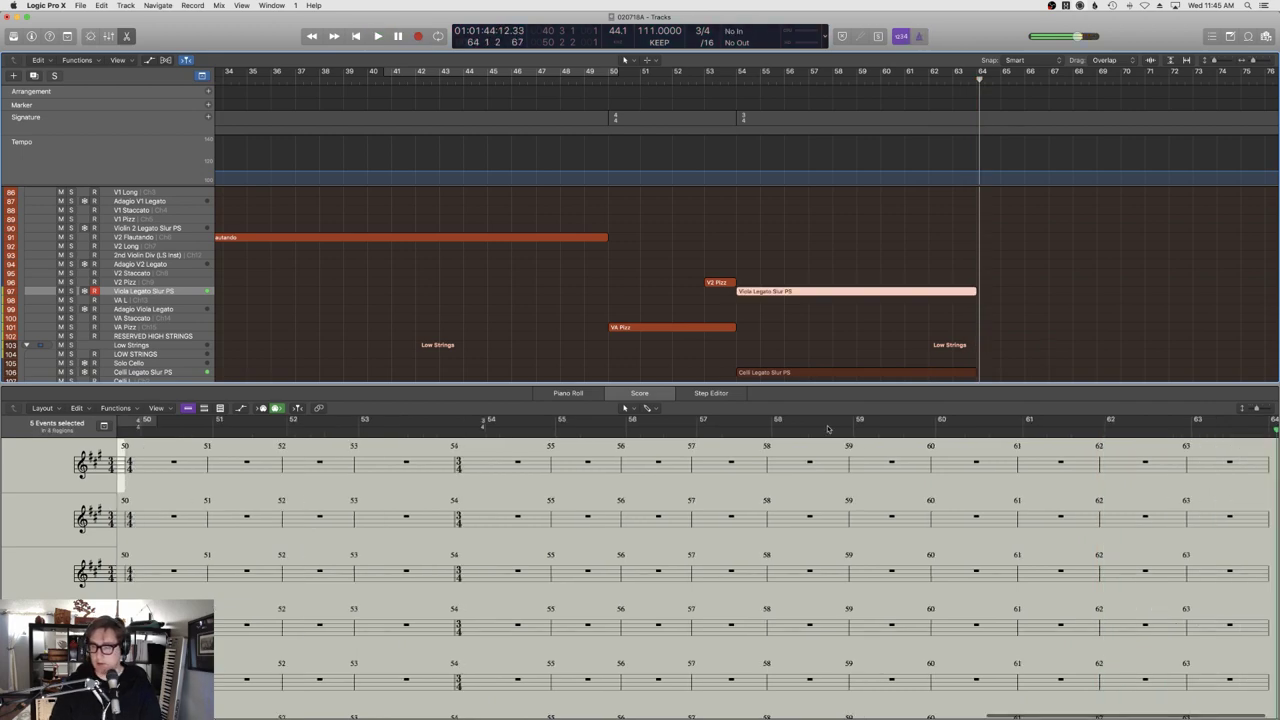
Open the new viola region in the Piano Roll, raise all note velocities to 127 and move the playhead to bar 52.
{"action": "key", "text": "e"}
{"action": "key", "text": "e"}
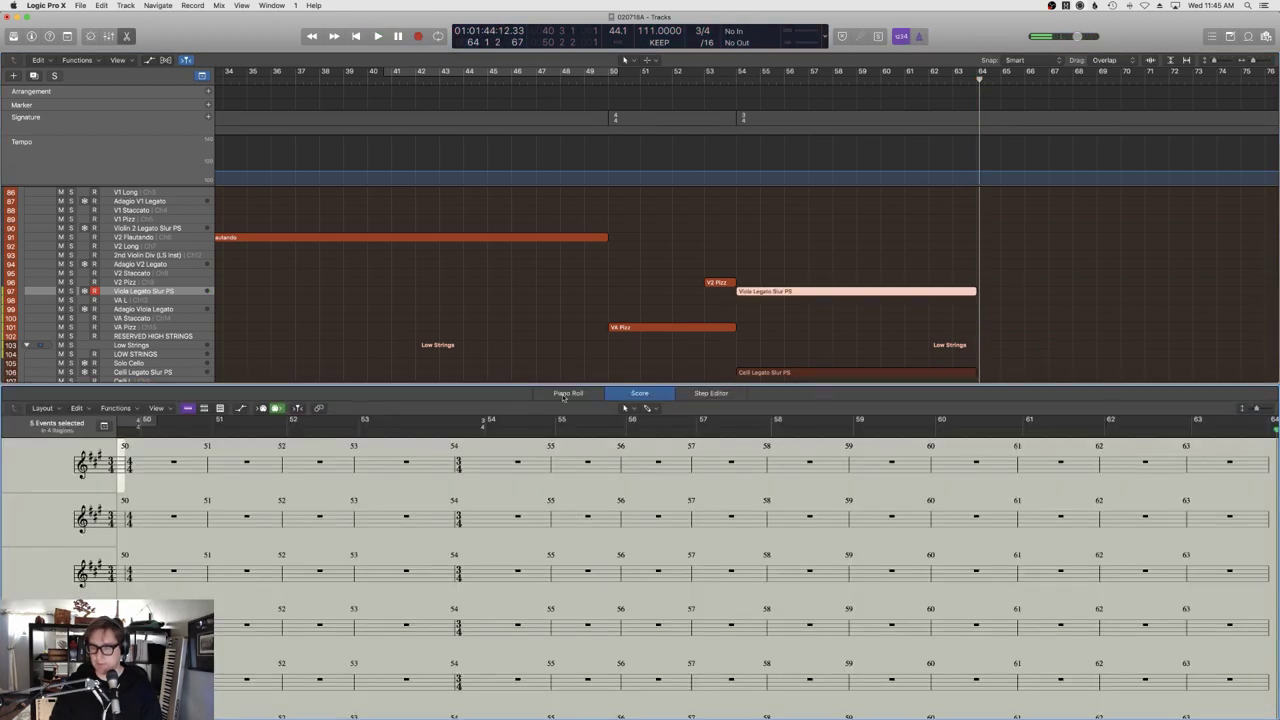
{"action": "left_click", "coordinate": [564, 394]}
{"action": "scroll", "coordinate": [288, 521], "scroll_direction": "left", "scroll_amount": 3}
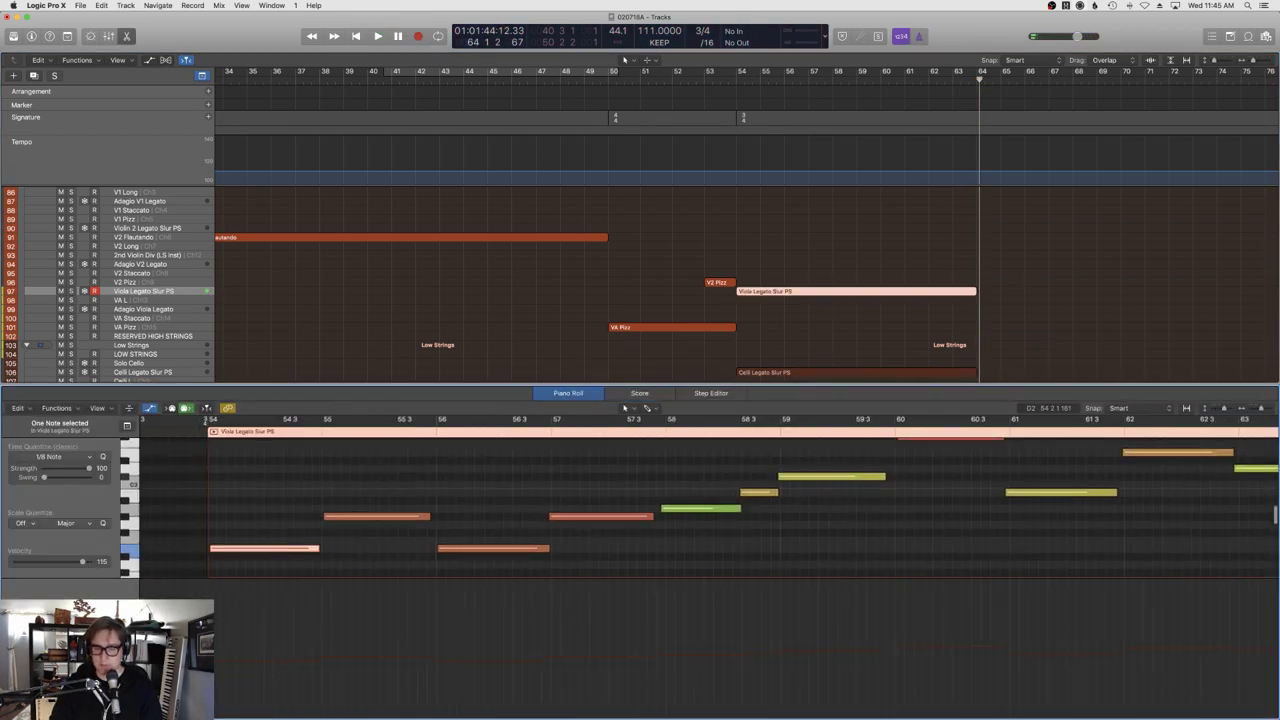
{"action": "left_click", "coordinate": [130, 502]}
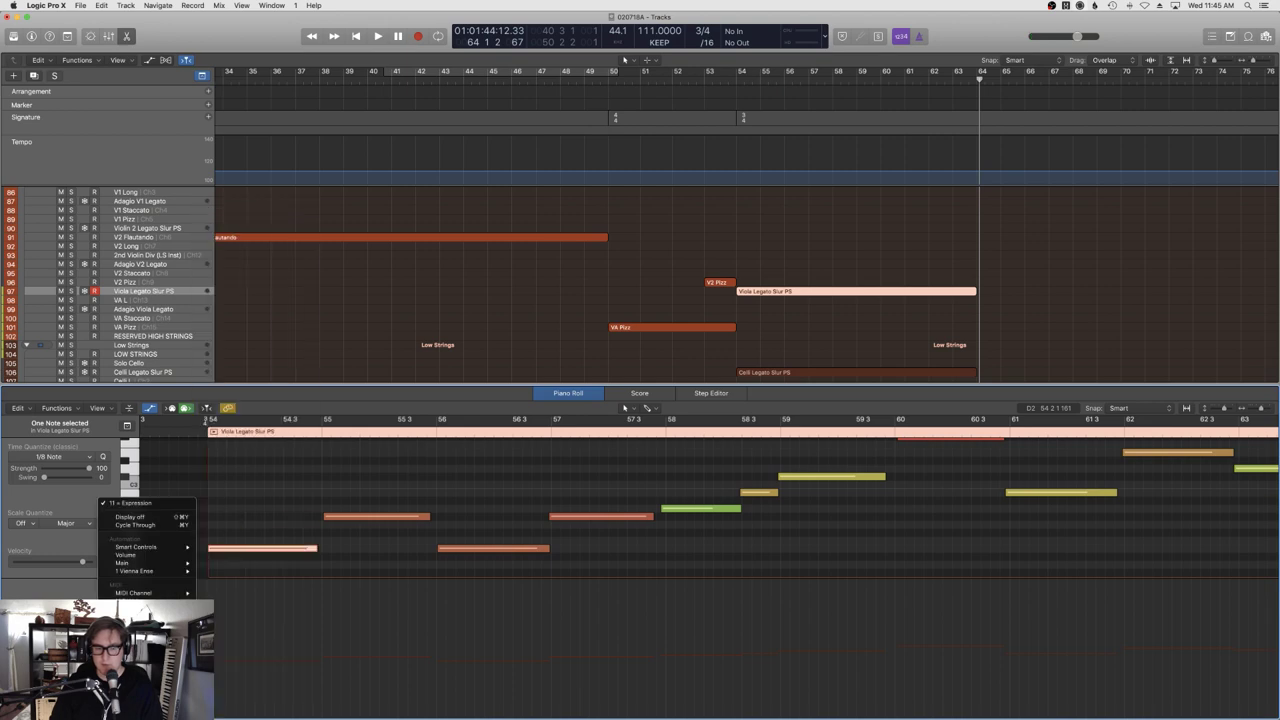
{"action": "left_click", "coordinate": [324, 513]}
{"action": "key", "text": "super+a"}
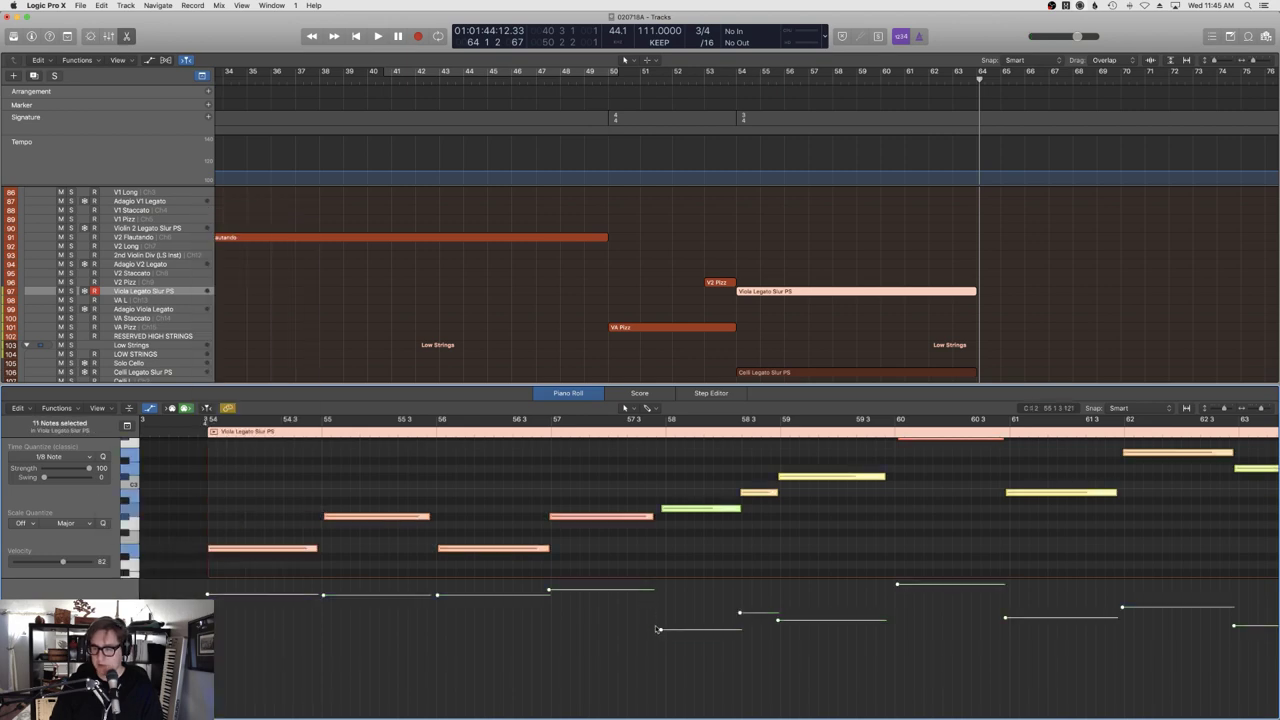
{"action": "left_click_drag", "start_coordinate": [658, 630], "coordinate": [665, 530]}
{"action": "left_click", "coordinate": [719, 90]}
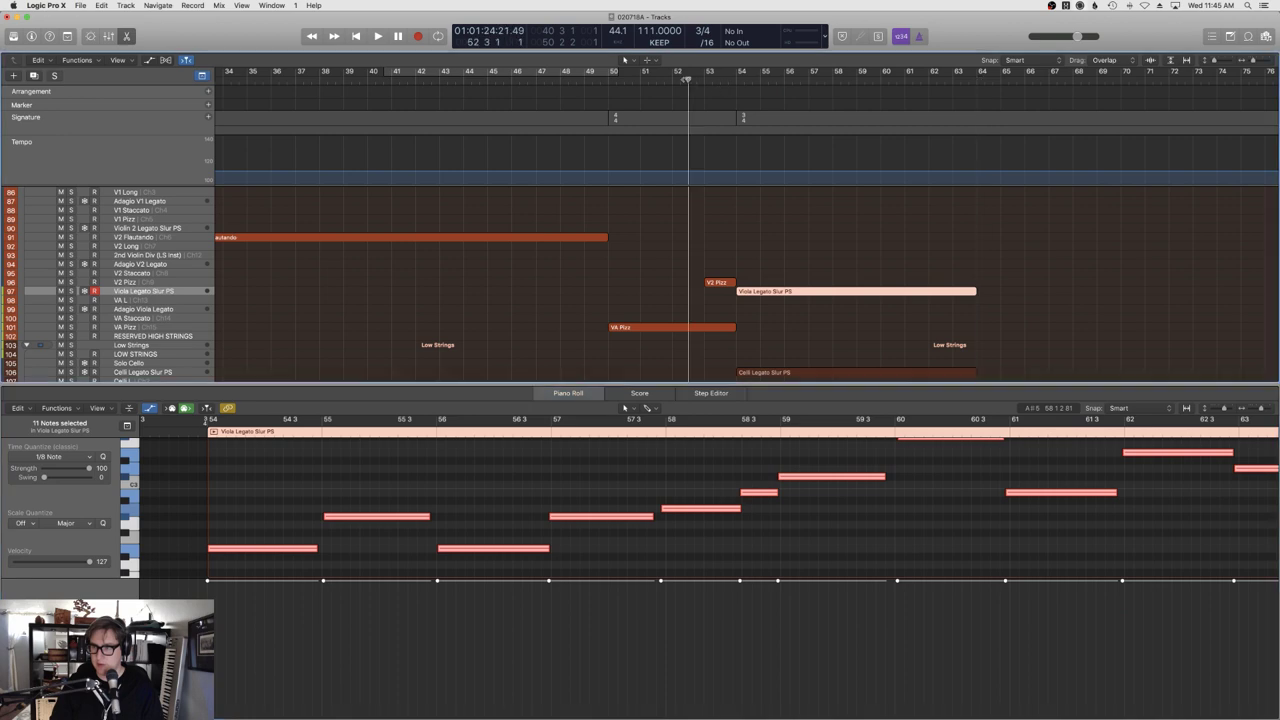
Play the passage from bar 52 and lower the viola region's Expression level from its start at bar 54 in the Piano Roll.
{"action": "scroll", "coordinate": [763, 217], "scroll_direction": "right", "scroll_amount": 10}
{"action": "key", "text": "space"}
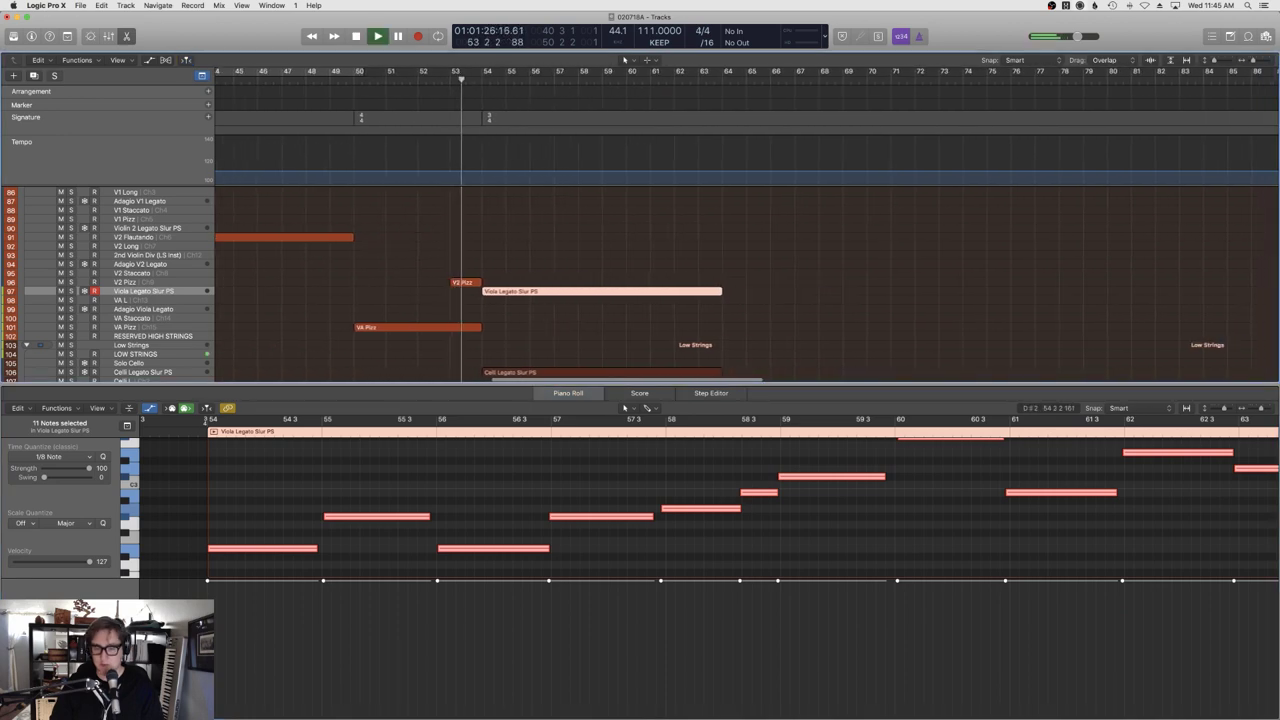
{"action": "left_click", "coordinate": [80, 556]}
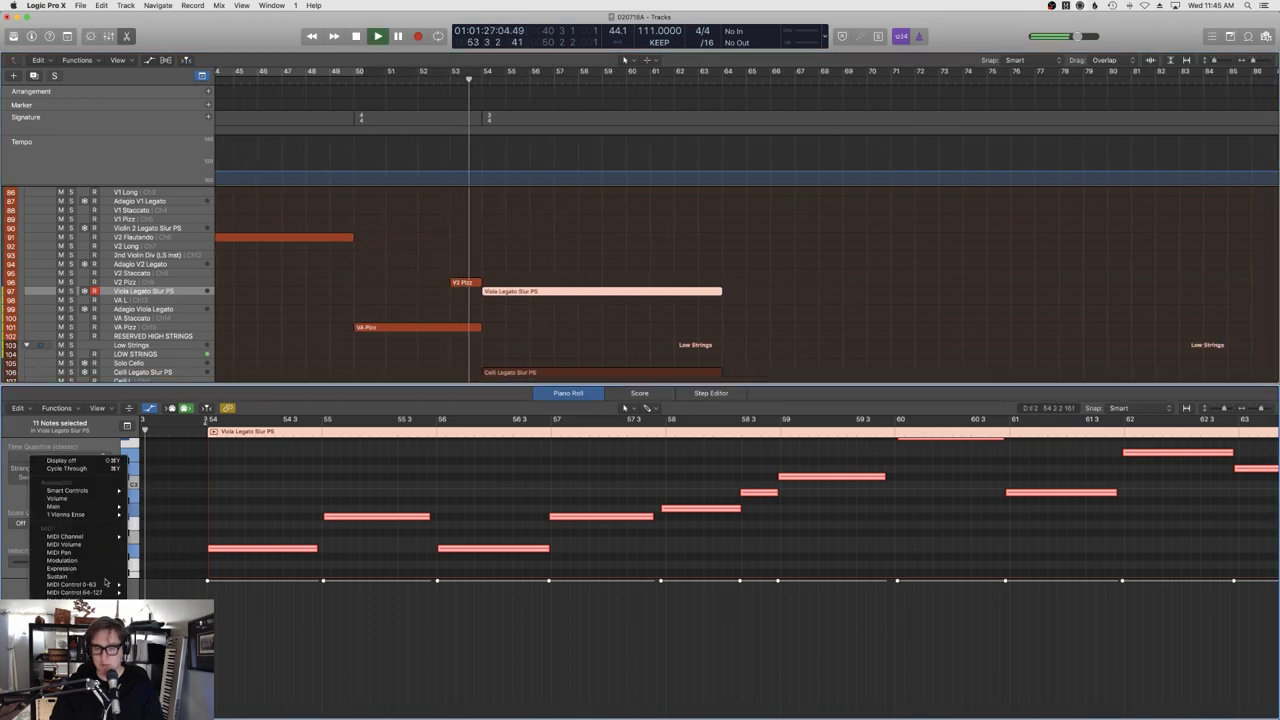
{"action": "left_click", "coordinate": [80, 569]}
{"action": "left_click", "coordinate": [213, 636]}
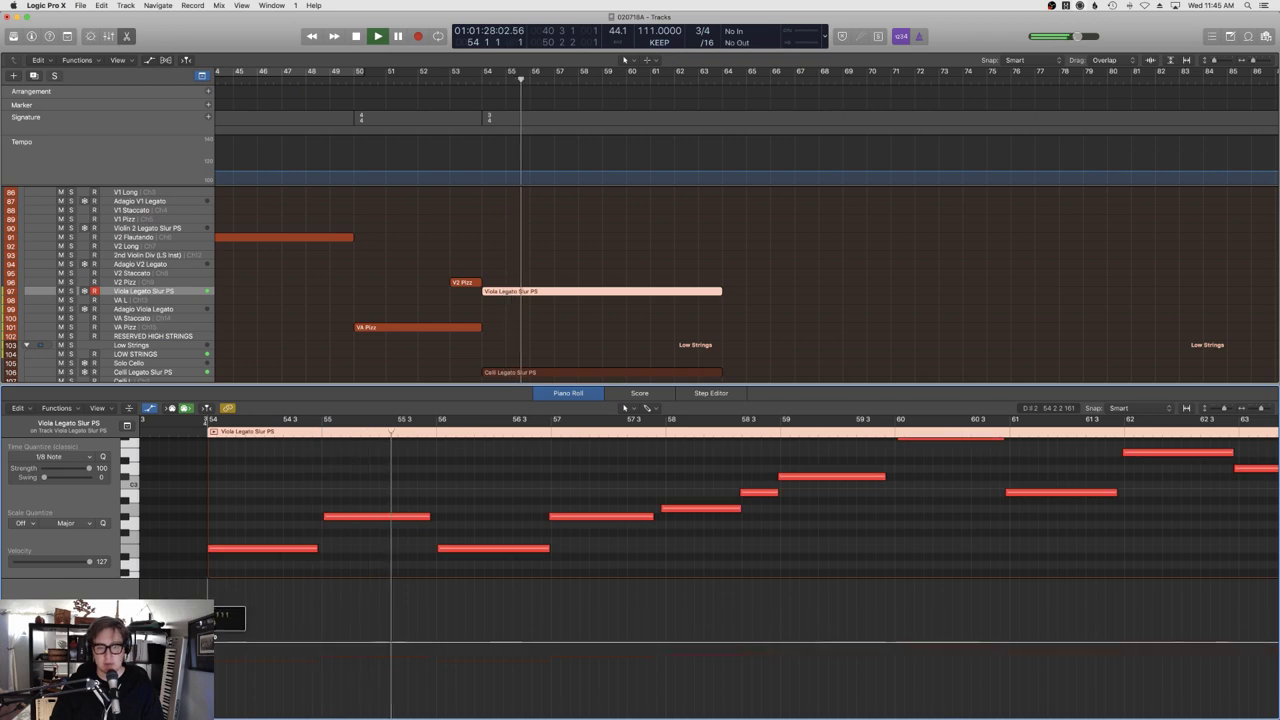
{"action": "left_click_drag", "start_coordinate": [213, 636], "coordinate": [215, 662]}
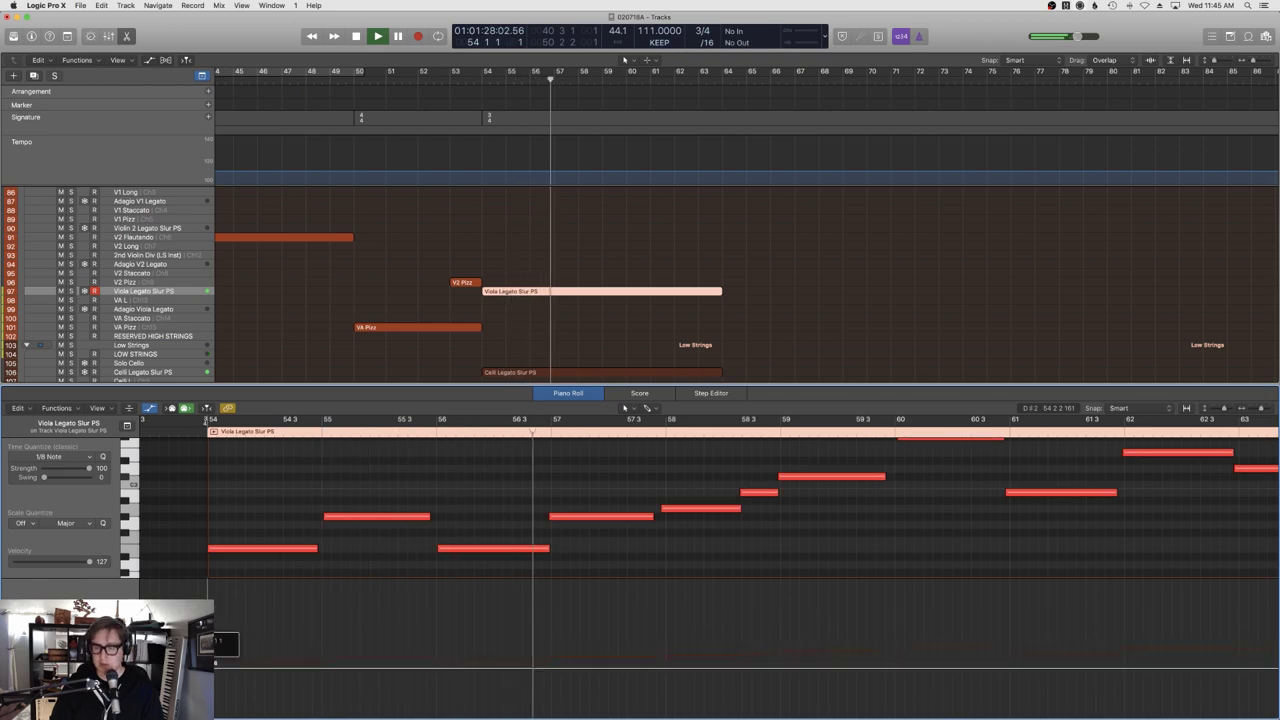
Select the Violin 2 Legato Slur PS track, stop playback, and show the parts in the Score editor with the playhead at bar 54.
{"action": "key", "text": "e"}
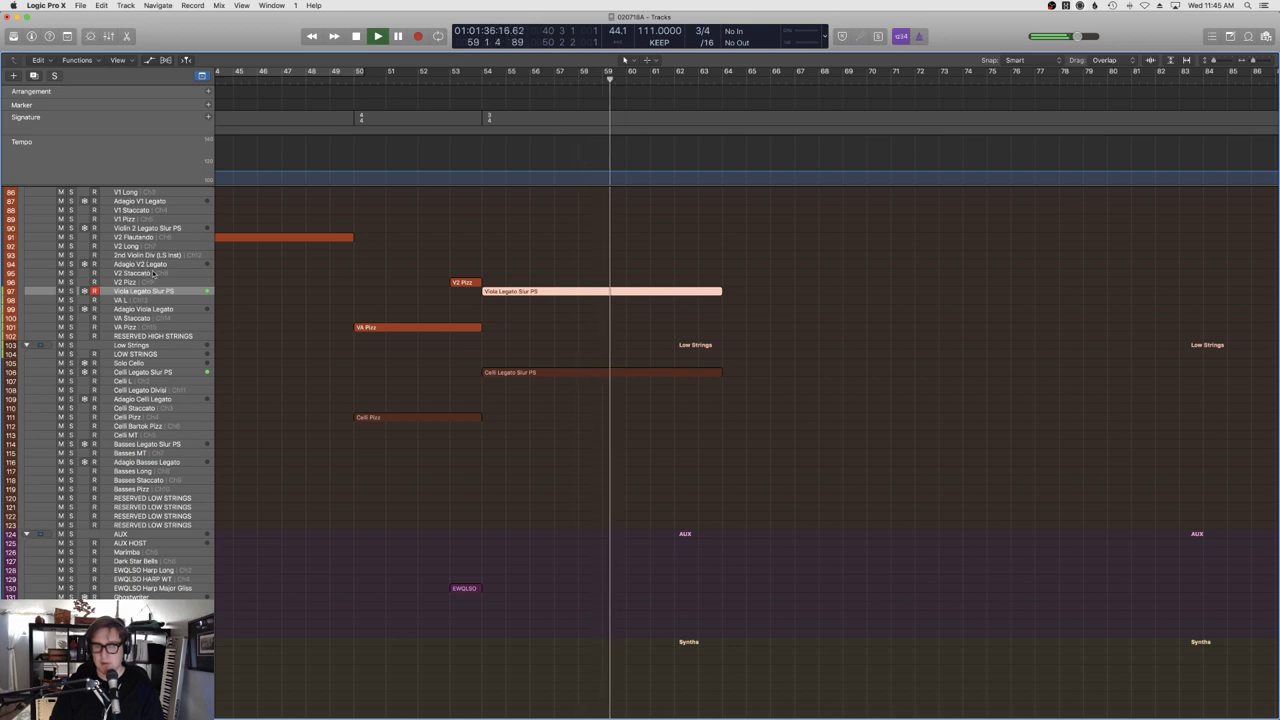
{"action": "left_click", "coordinate": [150, 255]}
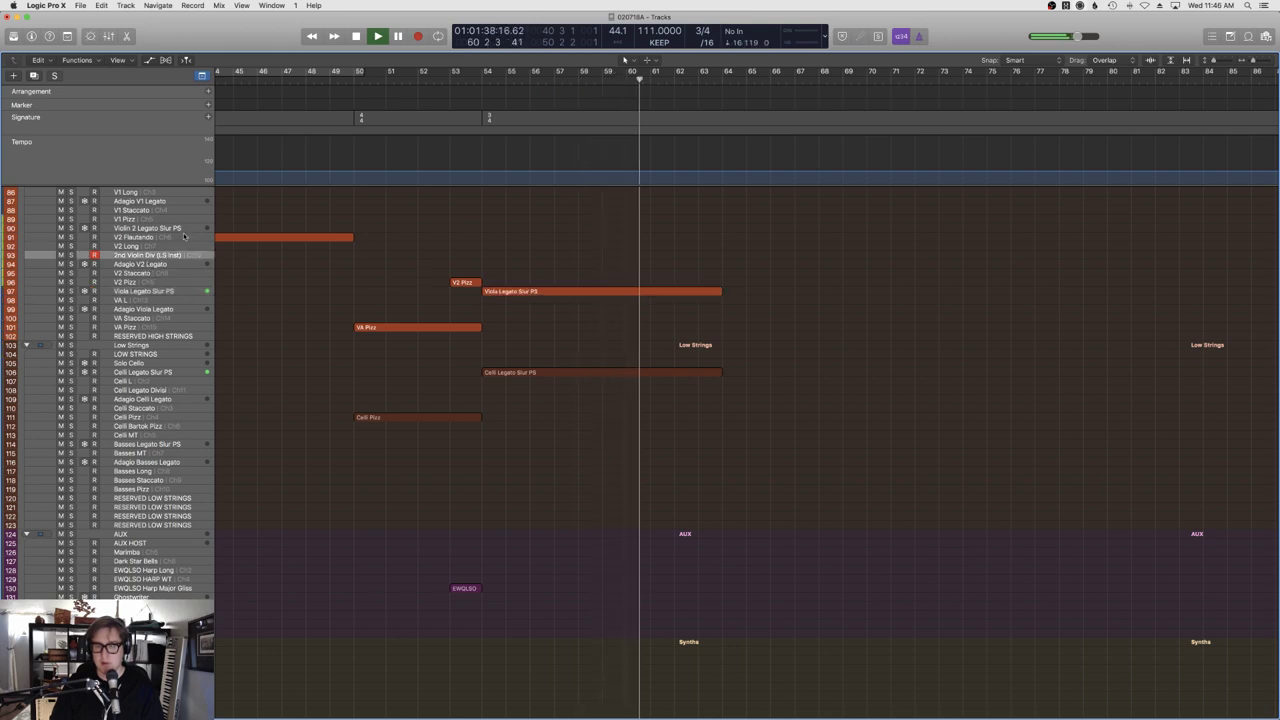
{"action": "left_click", "coordinate": [184, 230]}
{"action": "scroll", "coordinate": [420, 263], "scroll_direction": "up", "scroll_amount": 4}
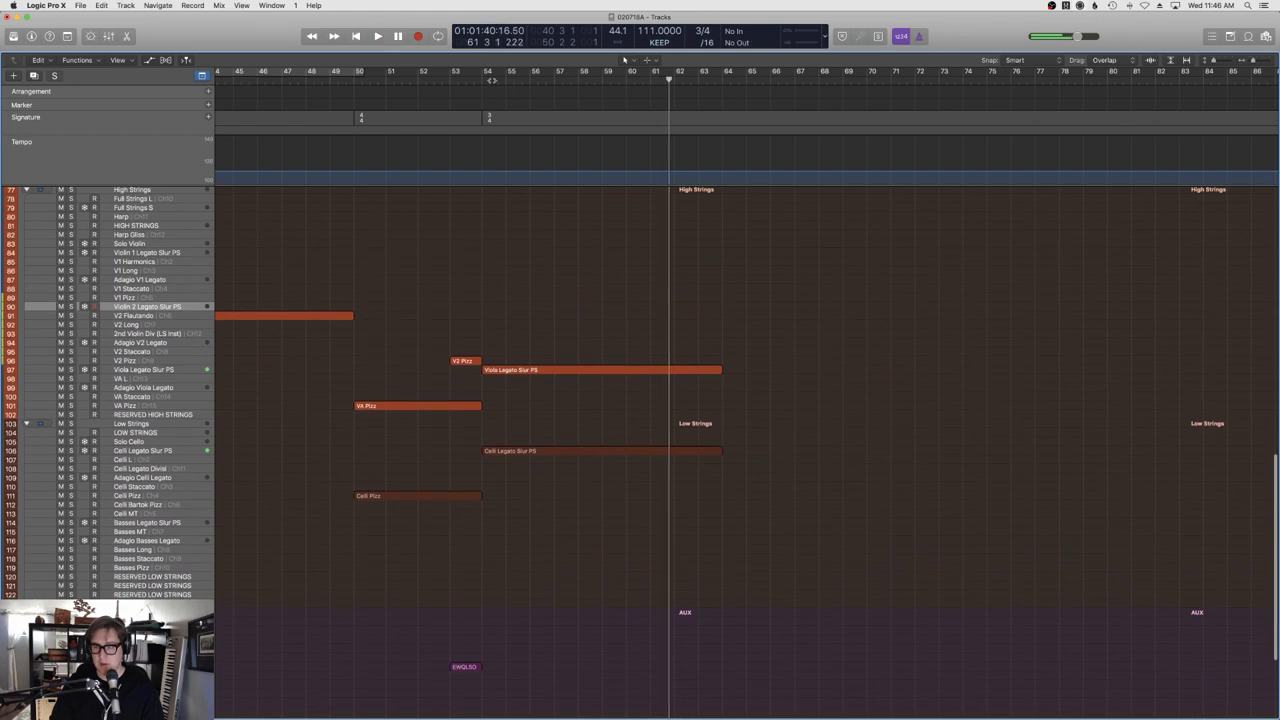
{"action": "key", "text": "space"}
{"action": "key", "text": "e"}
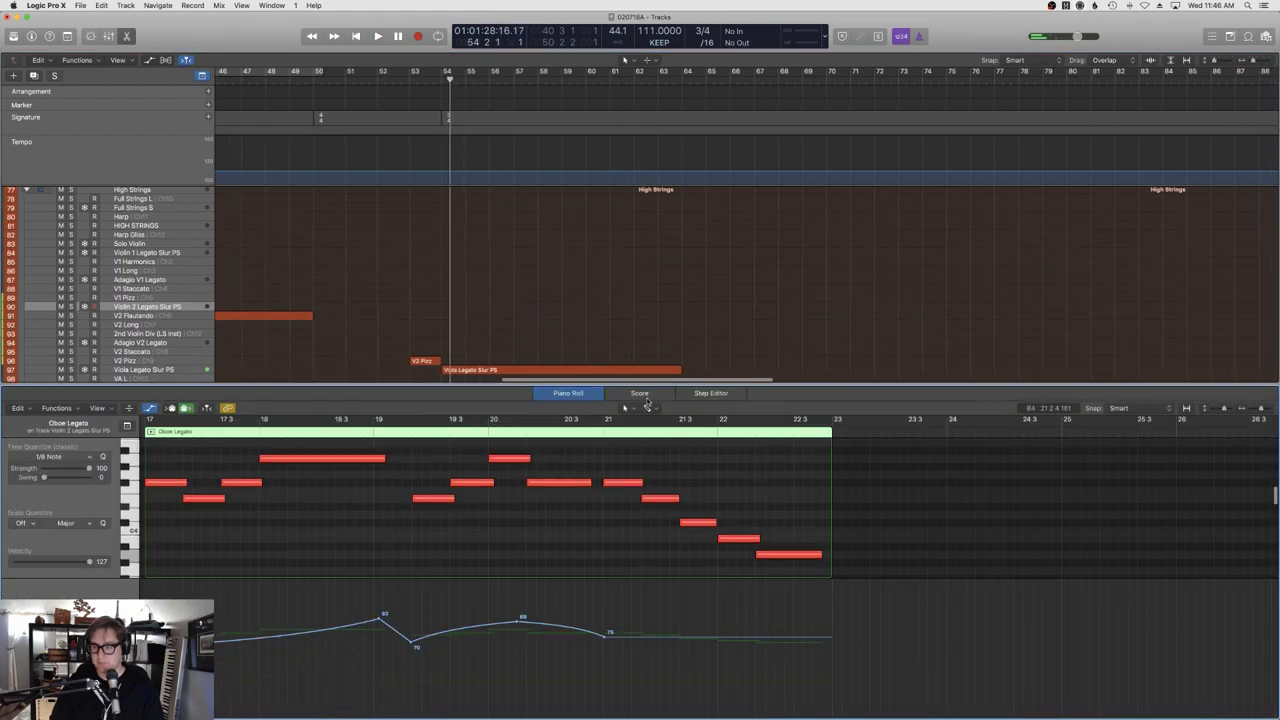
{"action": "left_click", "coordinate": [643, 395]}
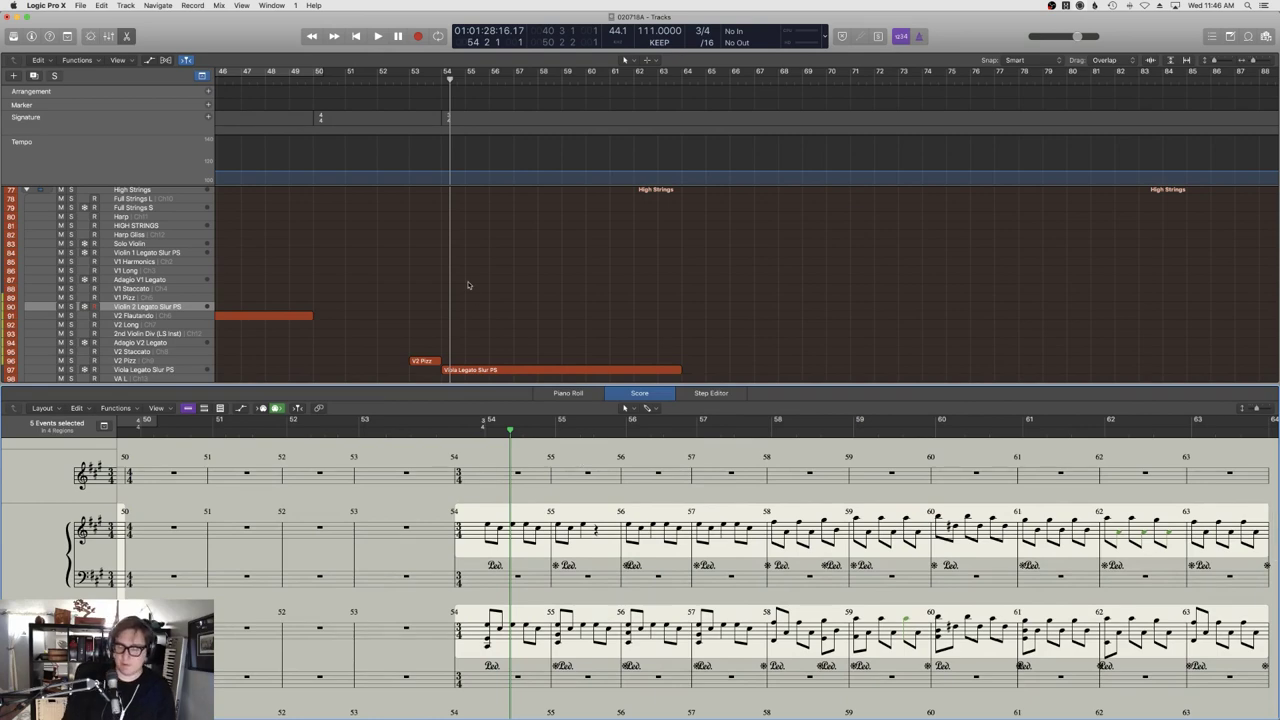
Record a sustained second violin line on the Violin 2 Legato Slur PS track from bar 54 to the end of bar 63.
{"action": "key", "text": "r"}
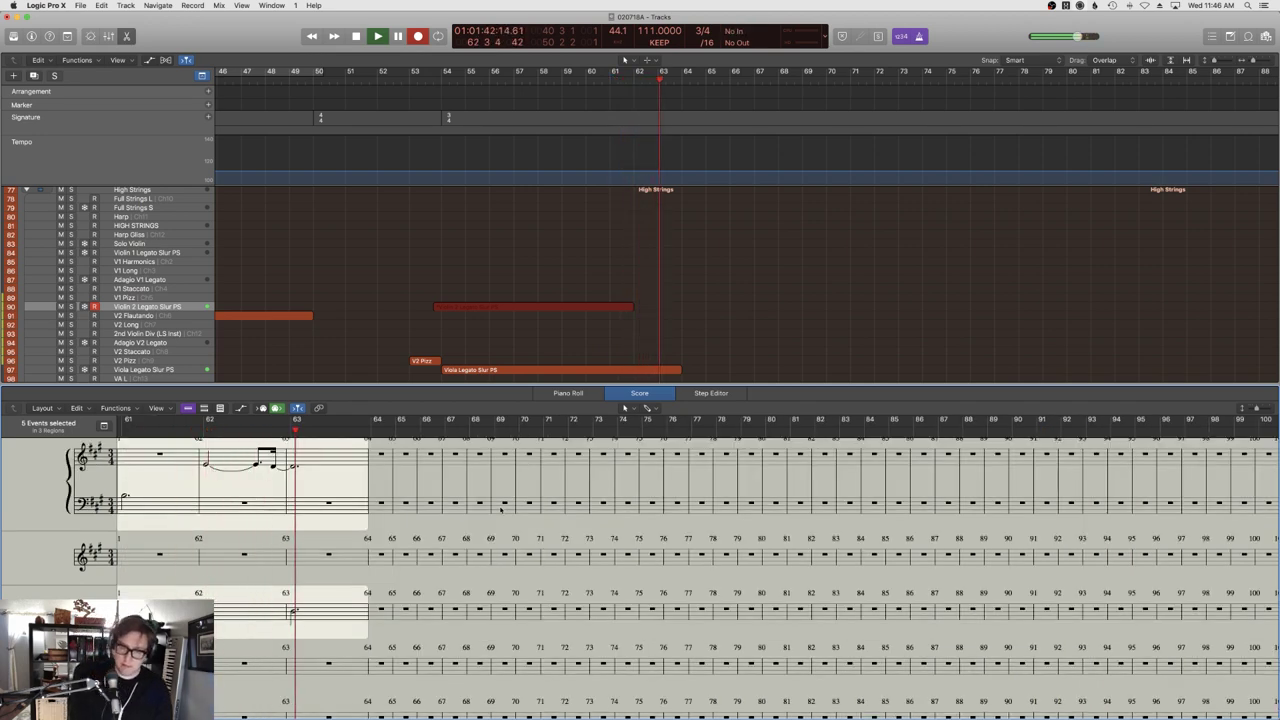
{"action": "key", "text": "space"}
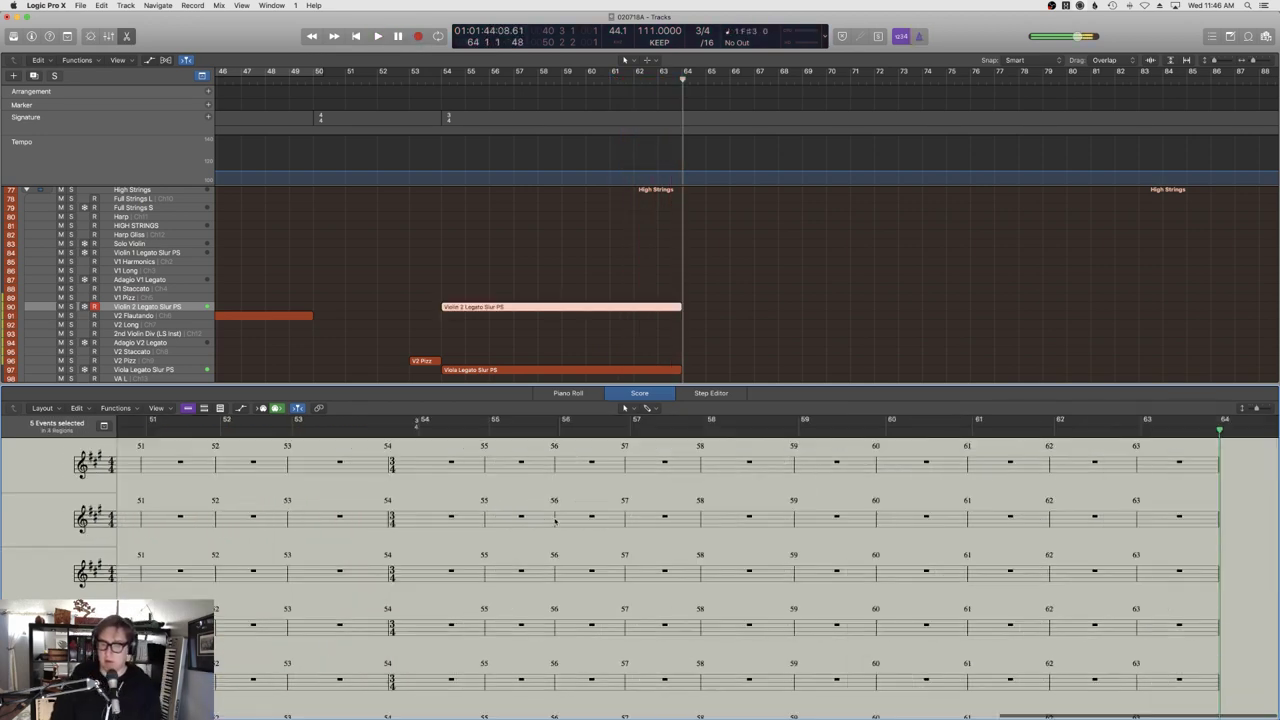
{"action": "key", "text": "n"}
{"action": "key", "text": "n"}
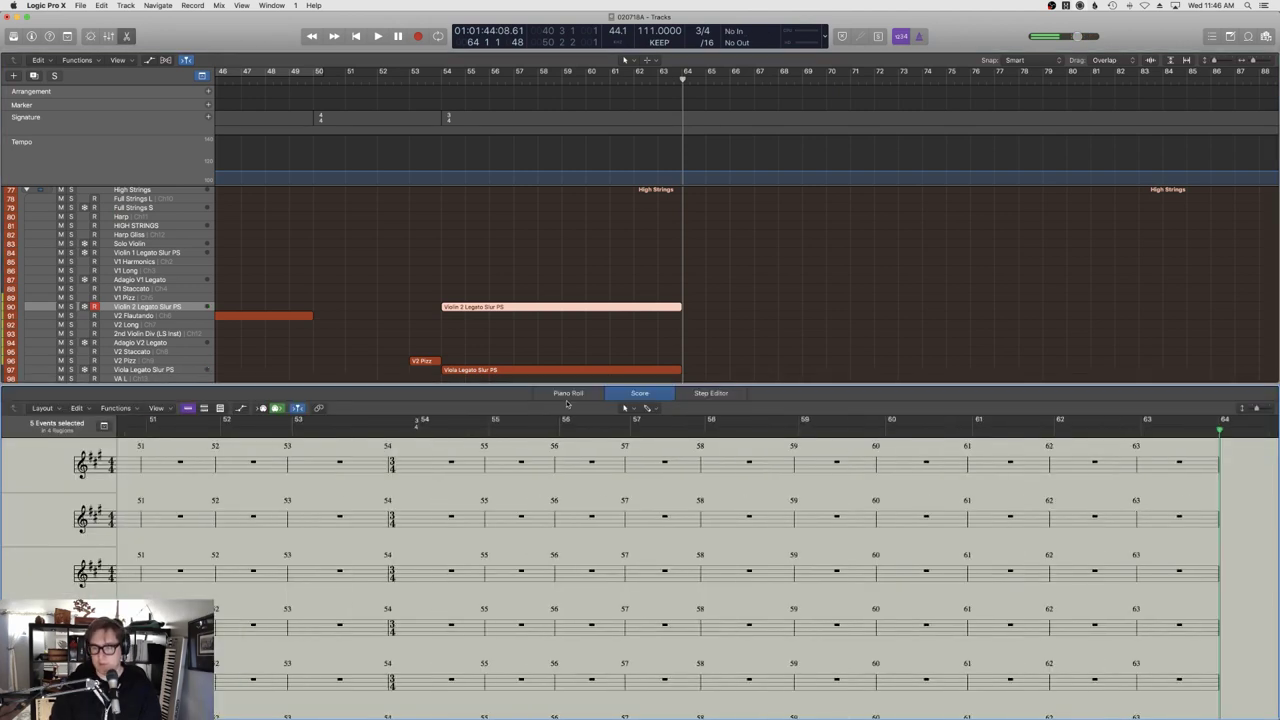
Open the new Violin 2 region in the Piano Roll and bring up the choice of MIDI parameters for its automation lane.
{"action": "left_click", "coordinate": [568, 394]}
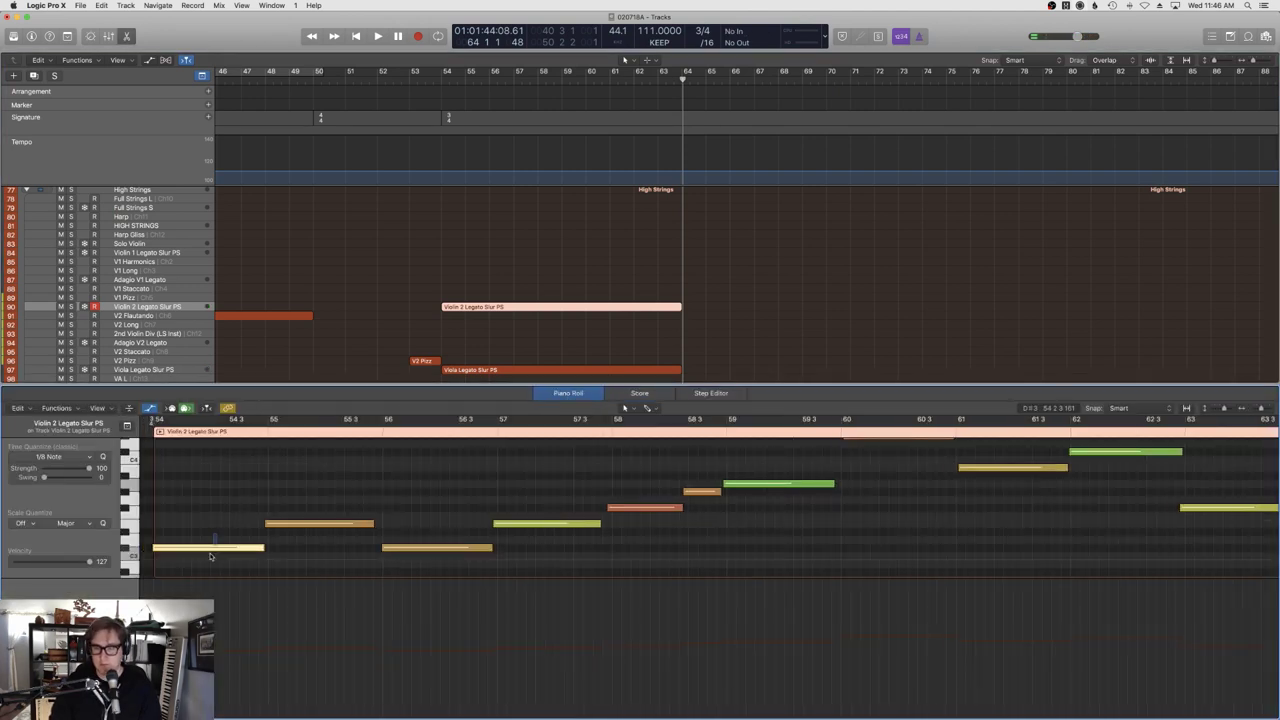
{"action": "left_click", "coordinate": [127, 426]}
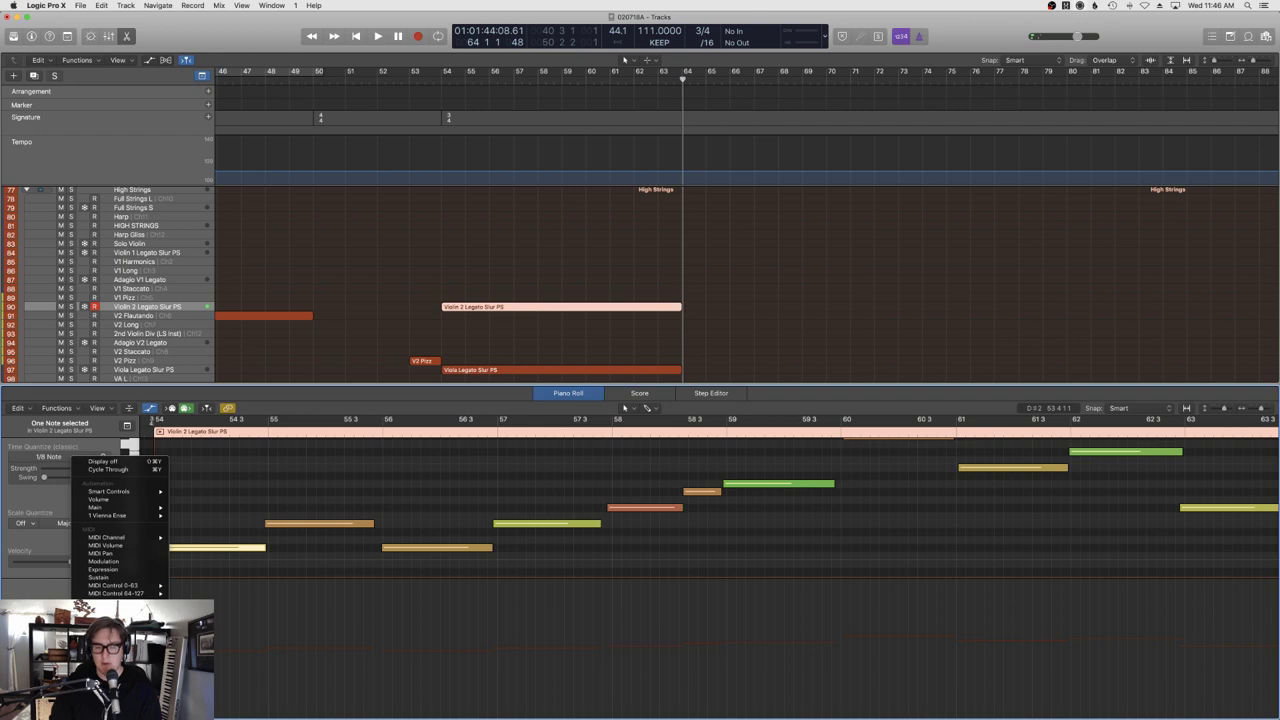
Raise the velocity of all notes in the Violin 2 Legato Slur PS region to 127.
{"action": "left_click", "coordinate": [236, 504]}
{"action": "key", "text": "super+a"}
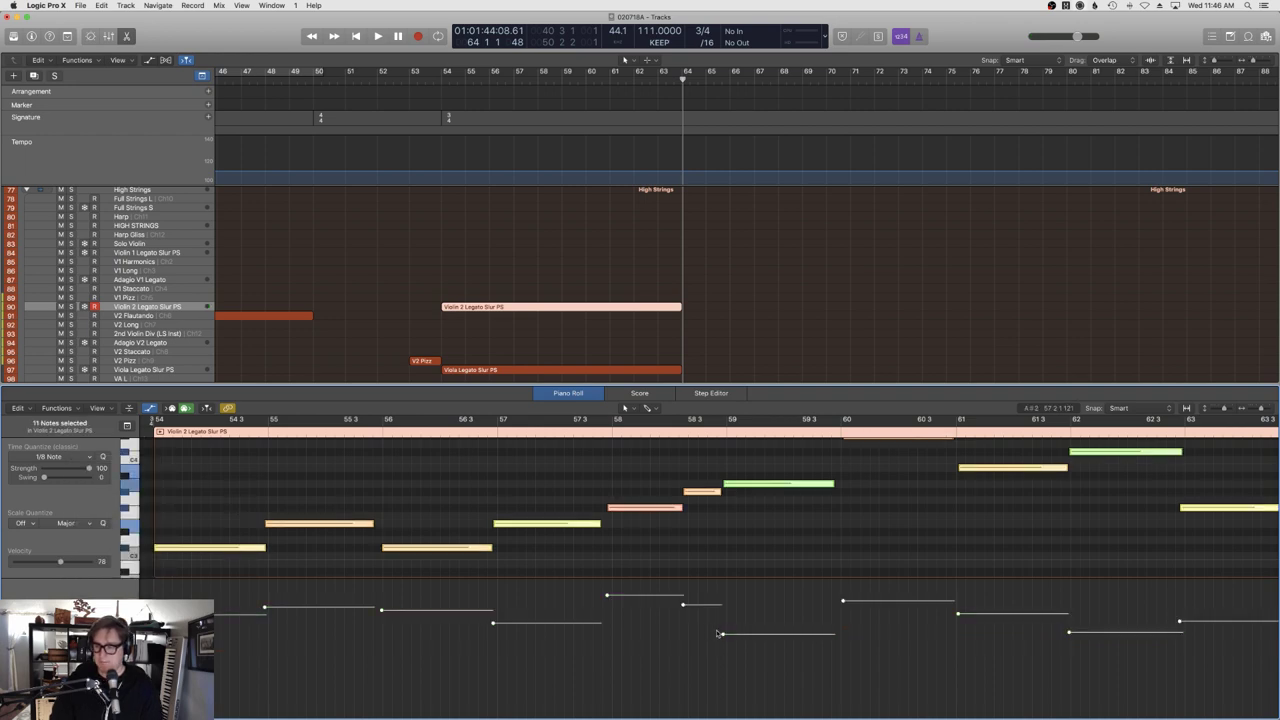
{"action": "left_click_drag", "start_coordinate": [725, 600], "coordinate": [722, 545]}
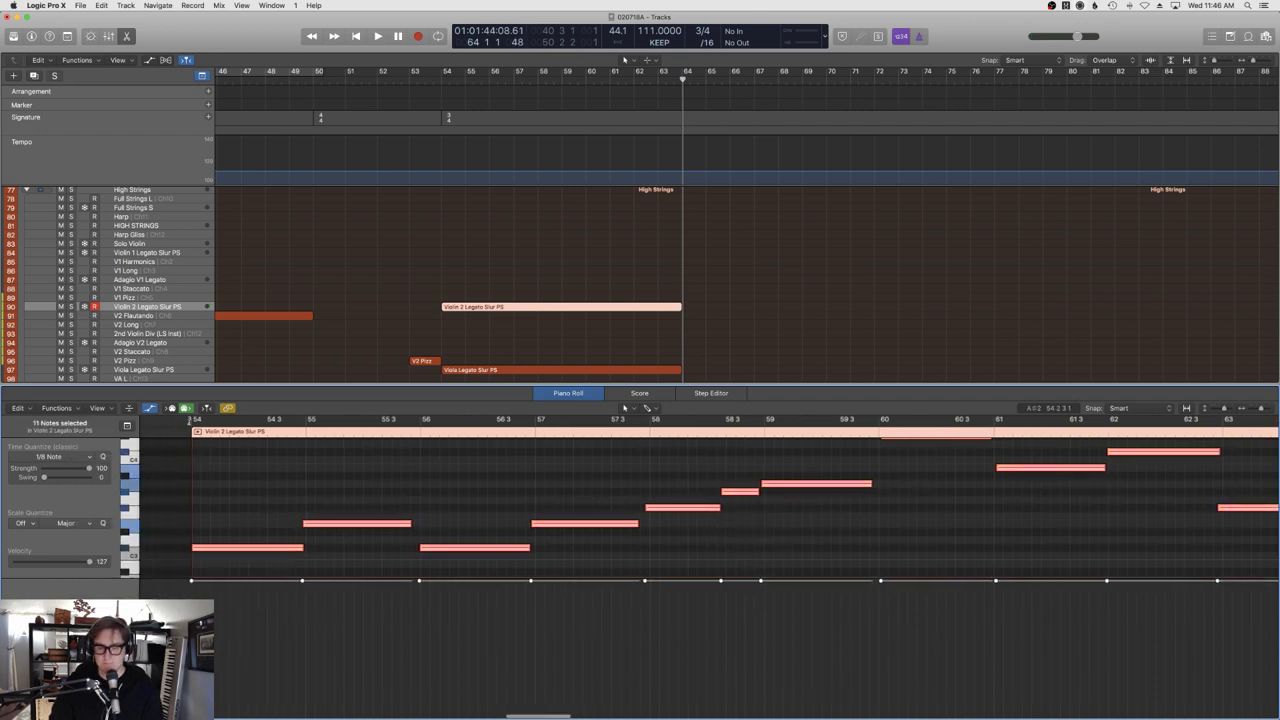
Display the Expression lane for the Violin 2 Legato Slur PS region, set a constant low level and play the passage.
{"action": "left_click", "coordinate": [127, 426]}
{"action": "left_click", "coordinate": [119, 448]}
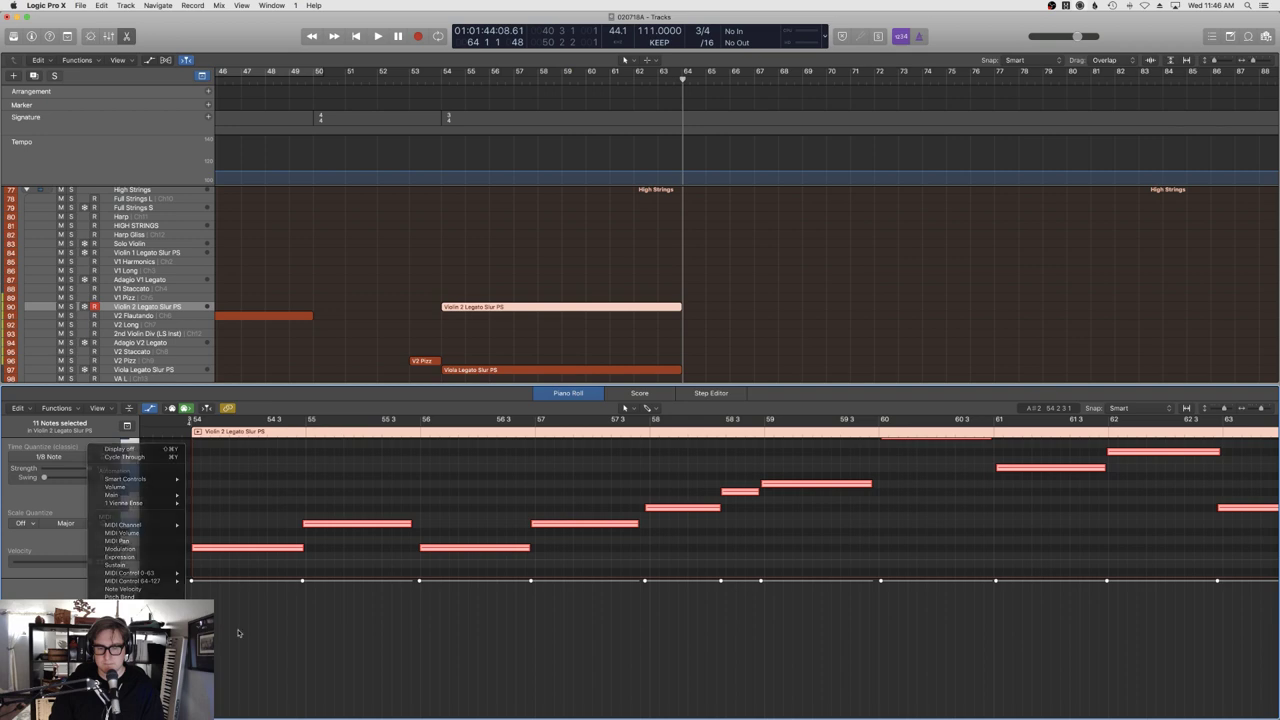
{"action": "left_click", "coordinate": [216, 655]}
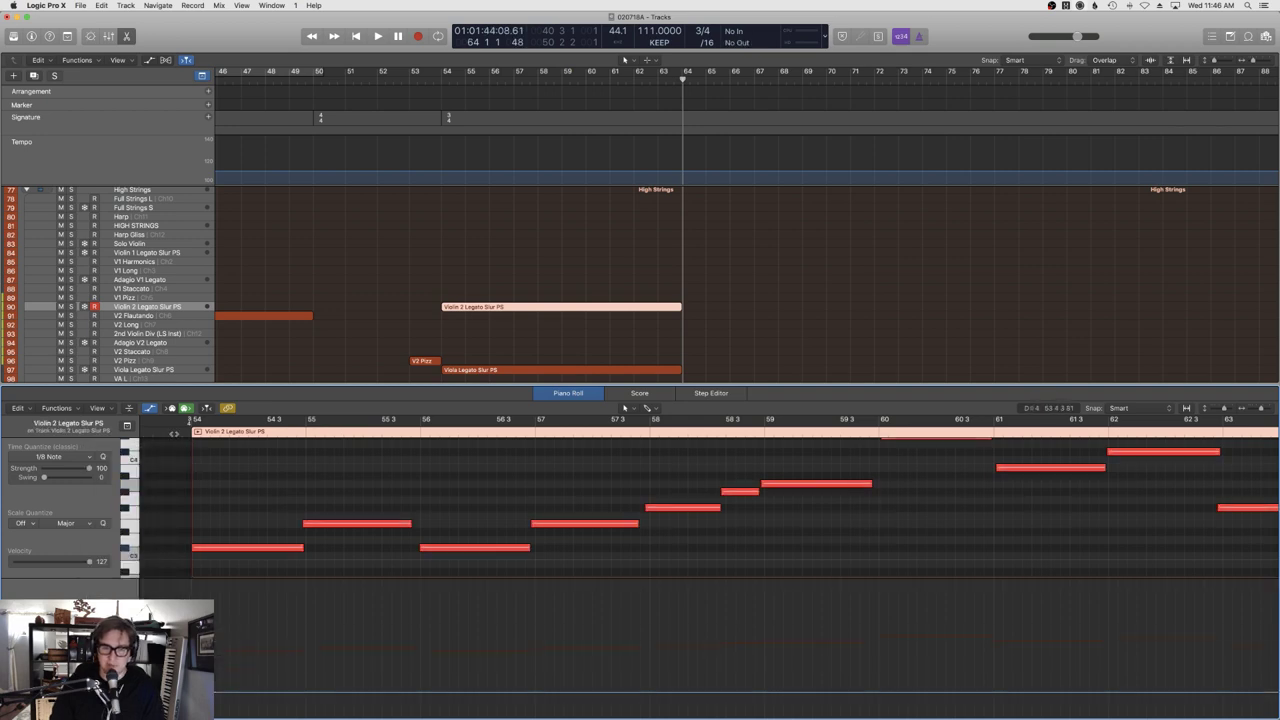
{"action": "key", "text": "shift+space"}
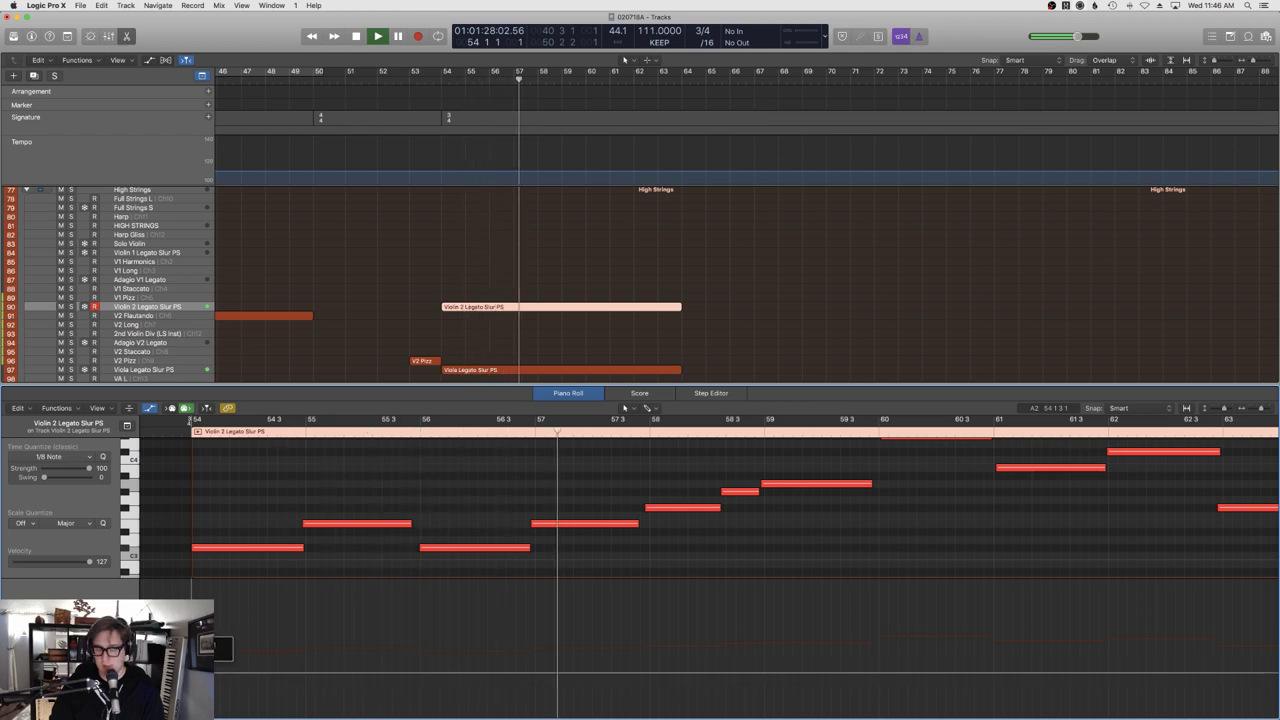
Play the passage from bar 54 with the editor closed while reviewing the string, percussion and woodwind tracks.
{"action": "key", "text": "e"}
{"action": "scroll", "coordinate": [537, 414], "scroll_direction": "up", "scroll_amount": 10}
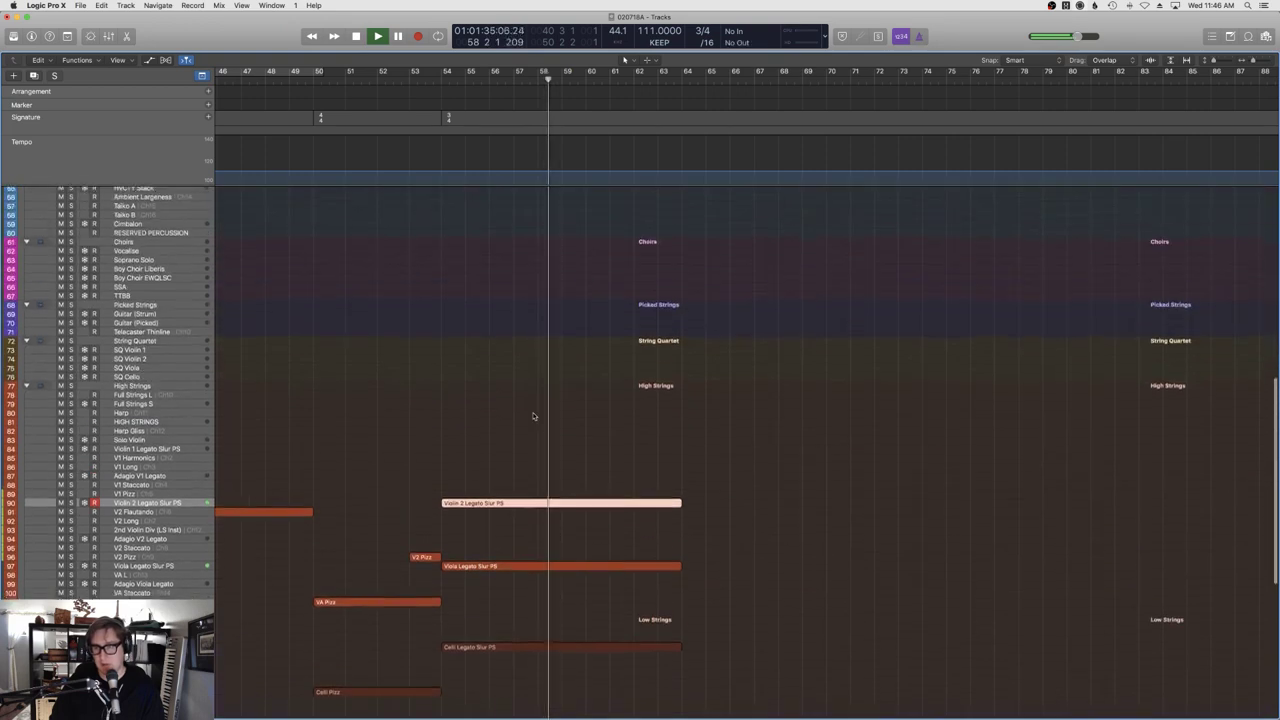
{"action": "scroll", "coordinate": [537, 414], "scroll_direction": "up", "scroll_amount": 15}
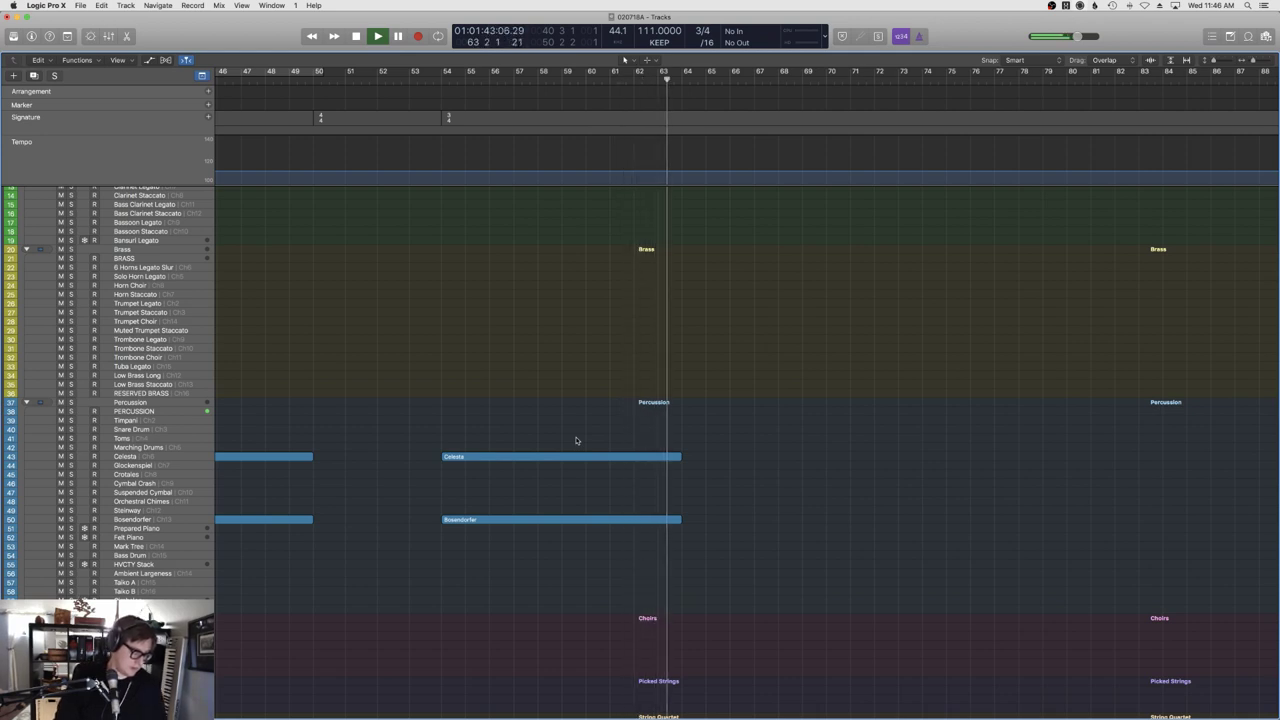
{"action": "scroll", "coordinate": [786, 514], "scroll_direction": "down", "scroll_amount": 10}
{"action": "scroll", "coordinate": [785, 513], "scroll_direction": "down", "scroll_amount": 1}
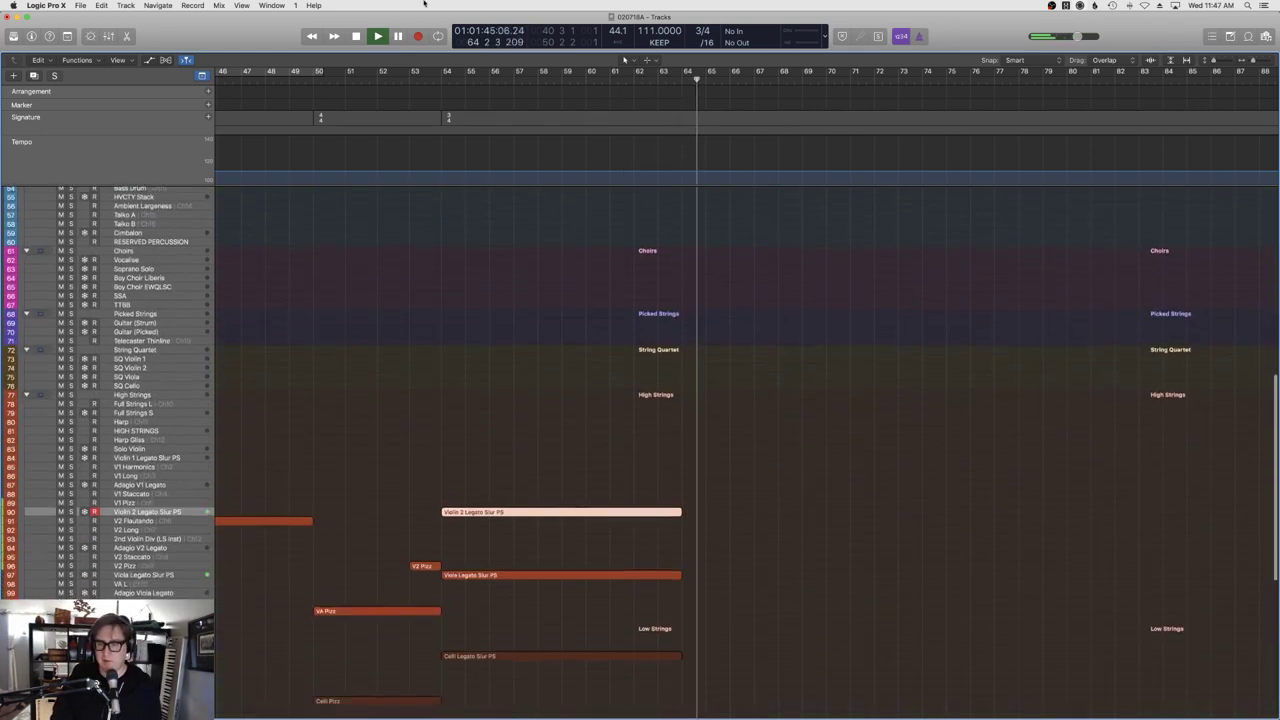
{"action": "left_click", "coordinate": [429, 86]}
{"action": "scroll", "coordinate": [531, 286], "scroll_direction": "up", "scroll_amount": 6}
{"action": "scroll", "coordinate": [526, 282], "scroll_direction": "up", "scroll_amount": 6}
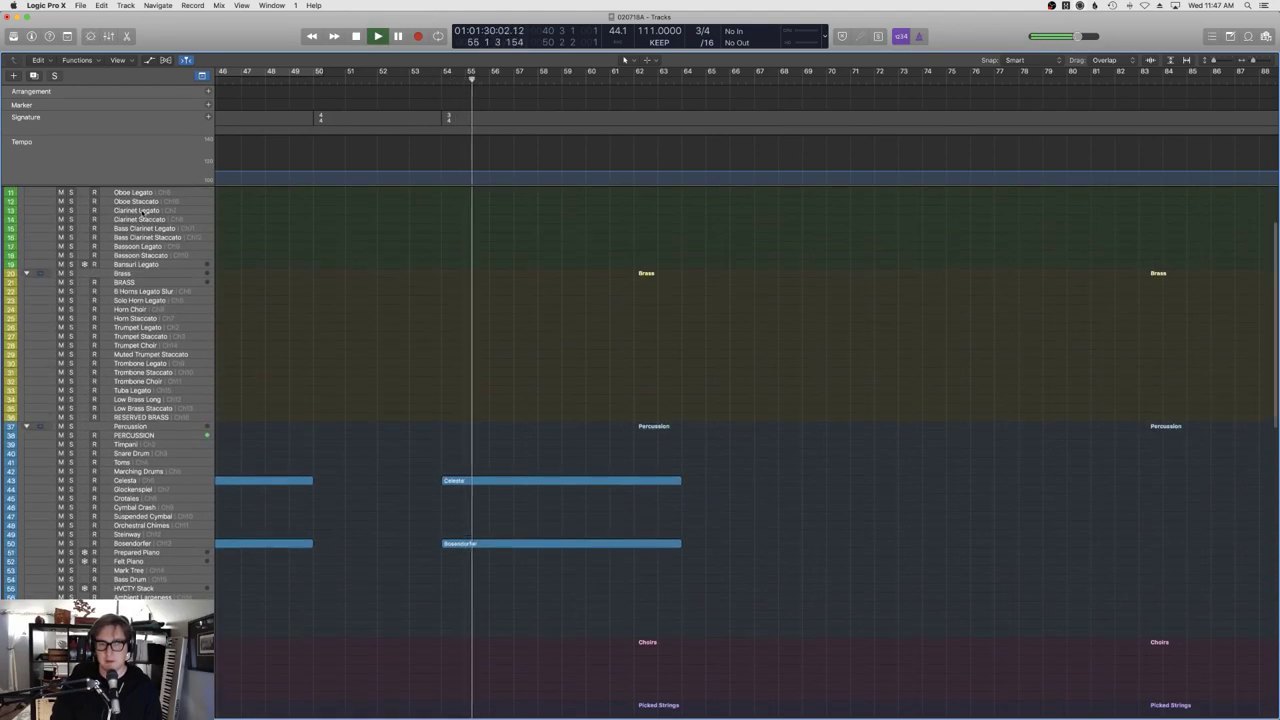
Display the string parts in the score and record a Clarinet Legato line from bar 60 through bar 63.
{"action": "scroll", "coordinate": [517, 381], "scroll_direction": "down", "scroll_amount": 13}
{"action": "scroll", "coordinate": [517, 382], "scroll_direction": "down", "scroll_amount": 1}
{"action": "key", "text": "p"}
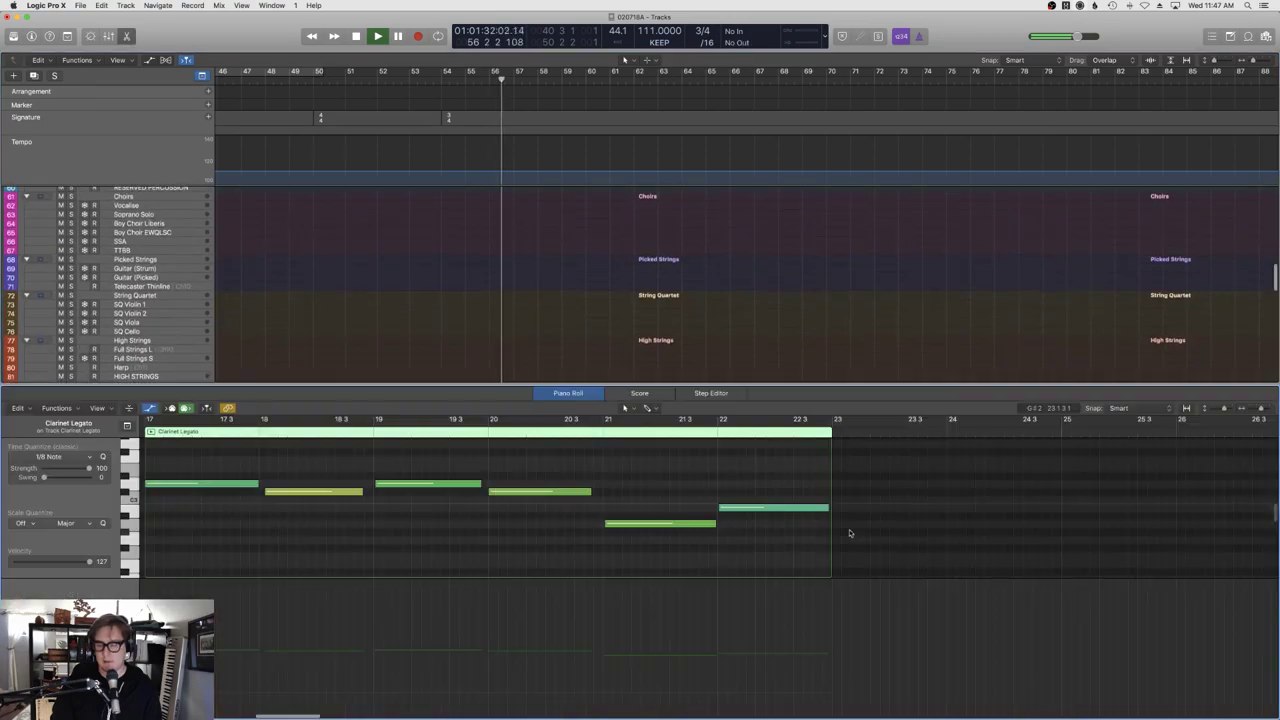
{"action": "left_click", "coordinate": [645, 393]}
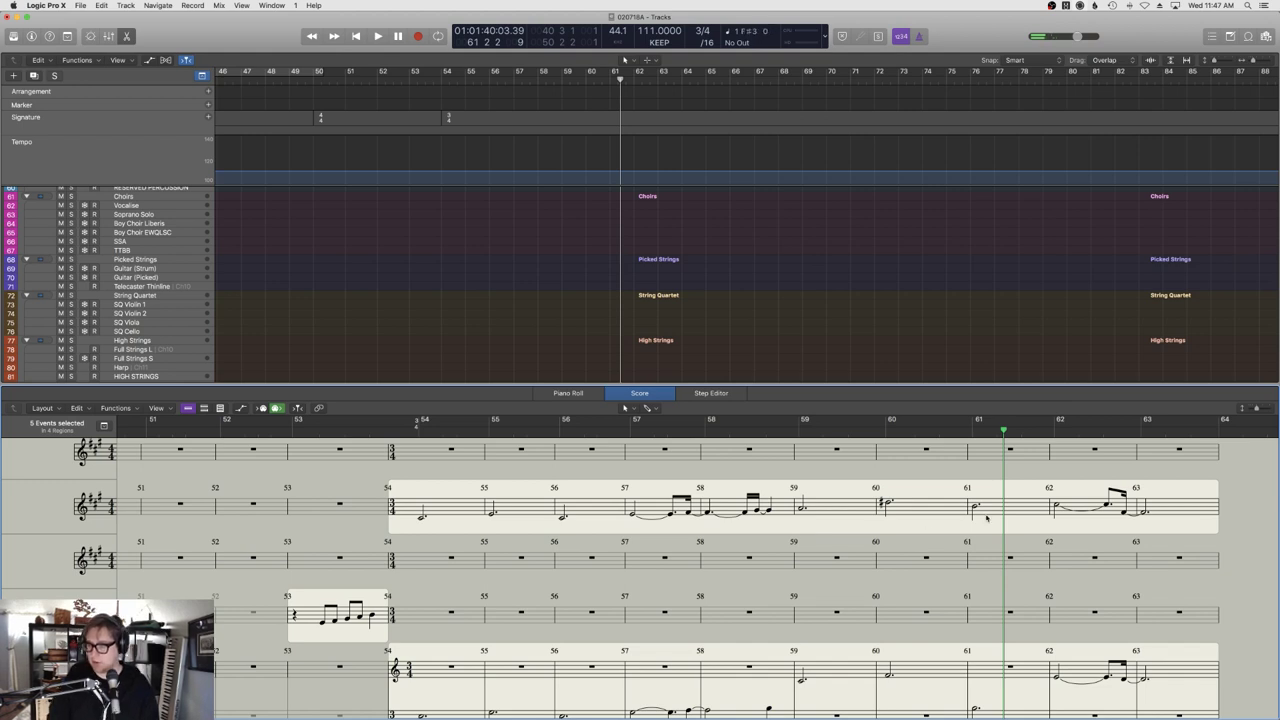
{"action": "left_click", "coordinate": [896, 430]}
{"action": "key", "text": "space"}
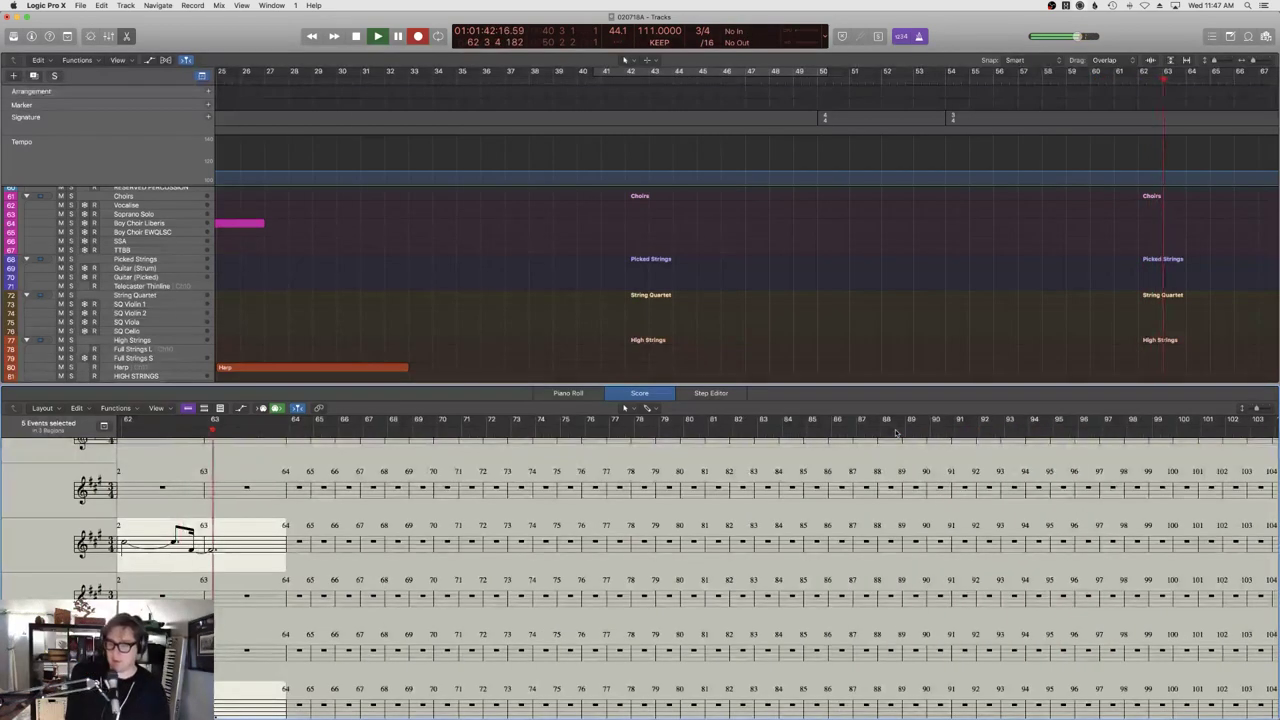
{"action": "key", "text": "space"}
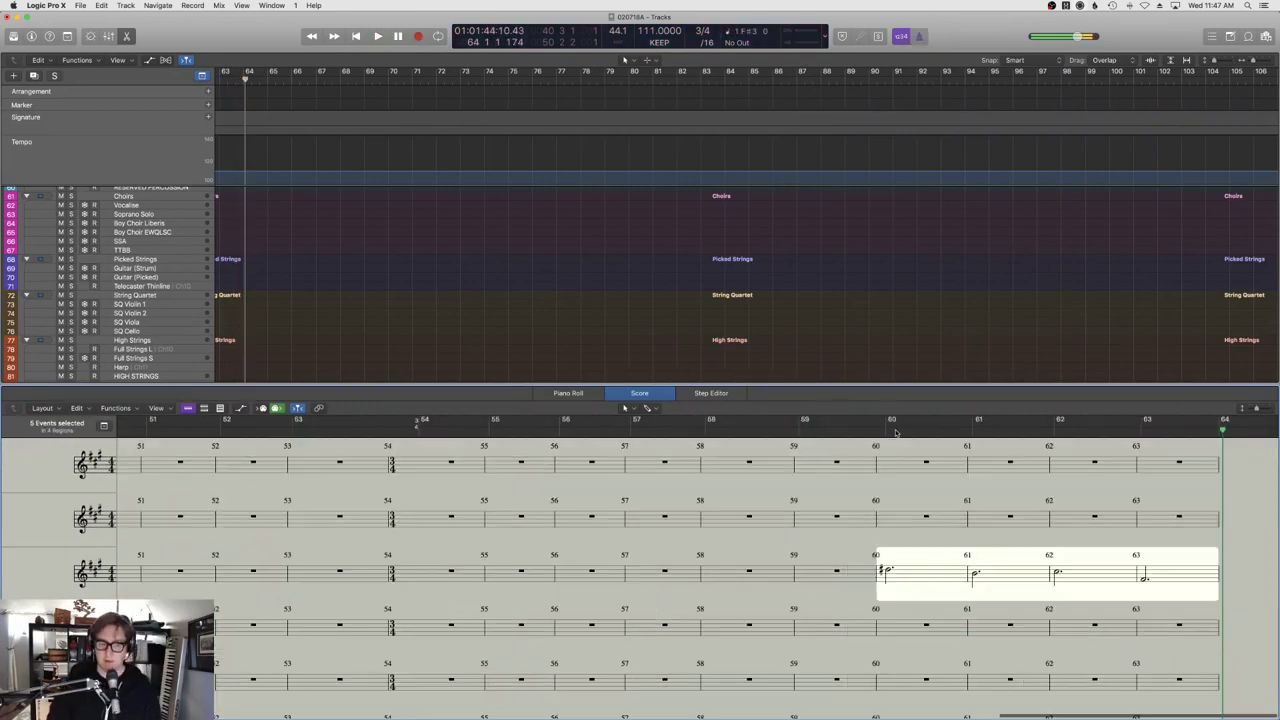
Open the recorded Clarinet Legato region in the Piano Roll and set its Expression to a constant 39.
{"action": "key", "text": "e"}
{"action": "scroll", "coordinate": [370, 505], "scroll_direction": "up", "scroll_amount": 10}
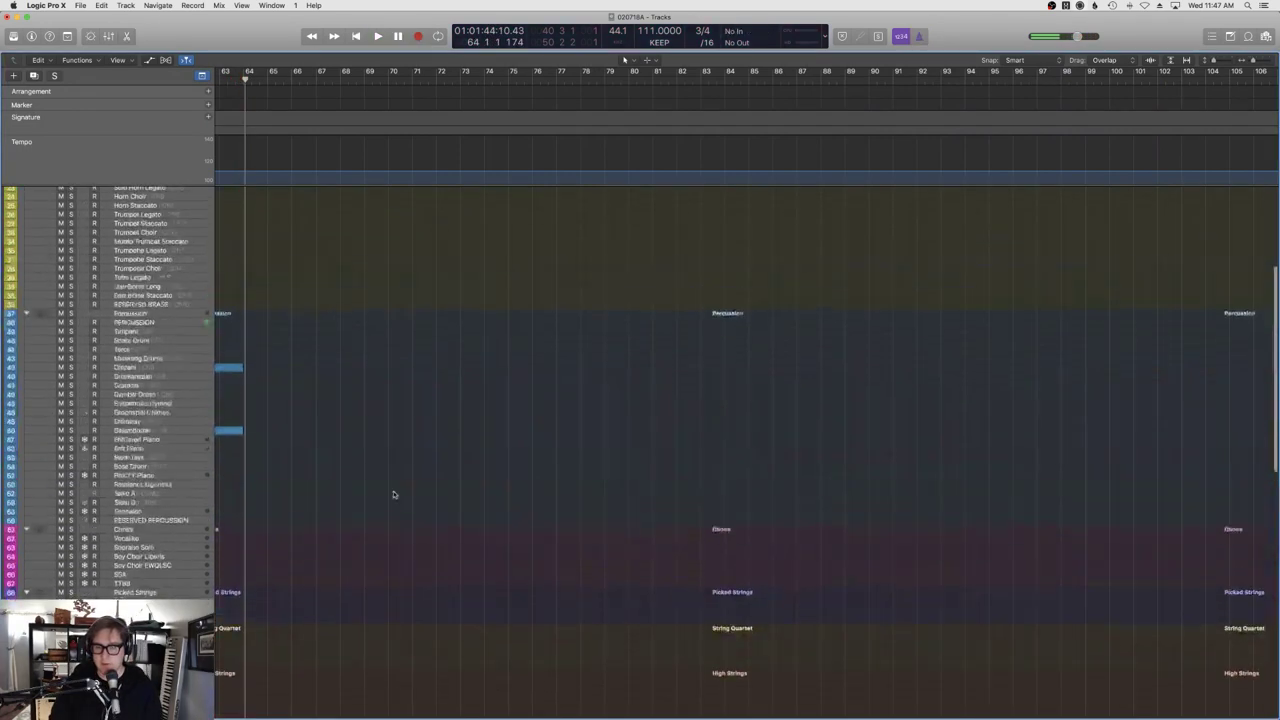
{"action": "scroll", "coordinate": [430, 480], "scroll_direction": "left", "scroll_amount": 5}
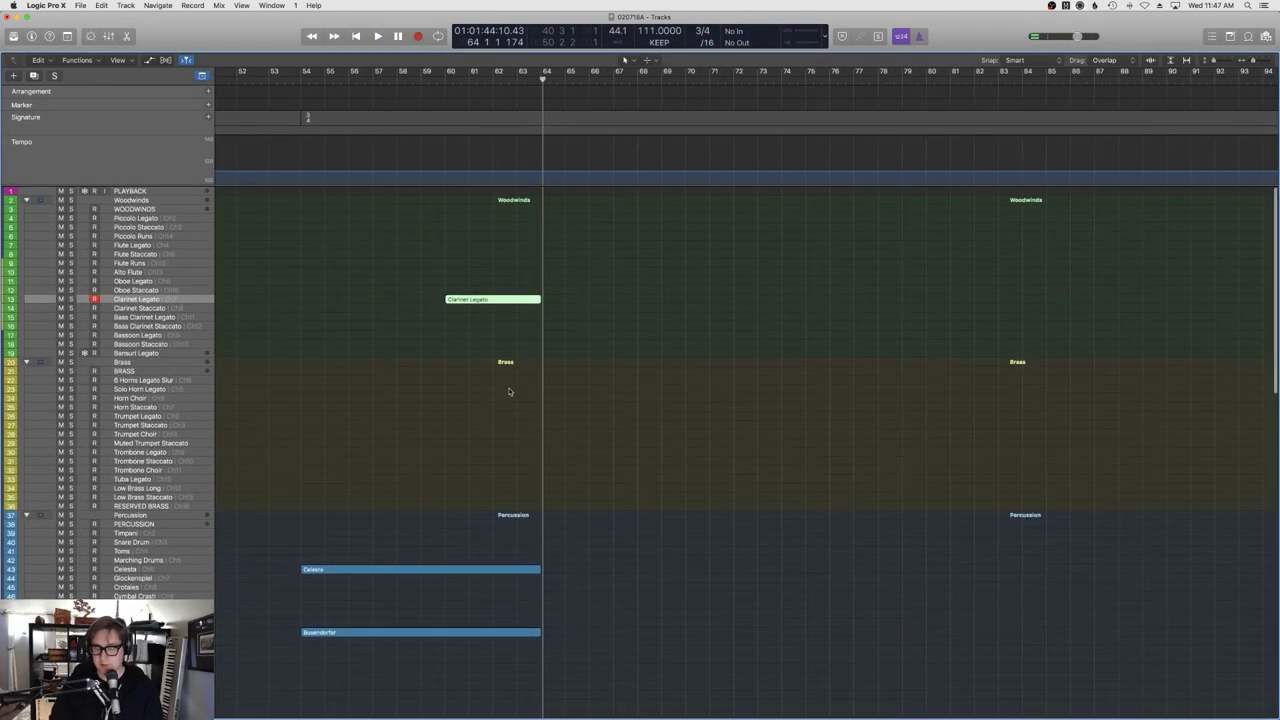
{"action": "key", "text": "e"}
{"action": "left_click", "coordinate": [568, 392]}
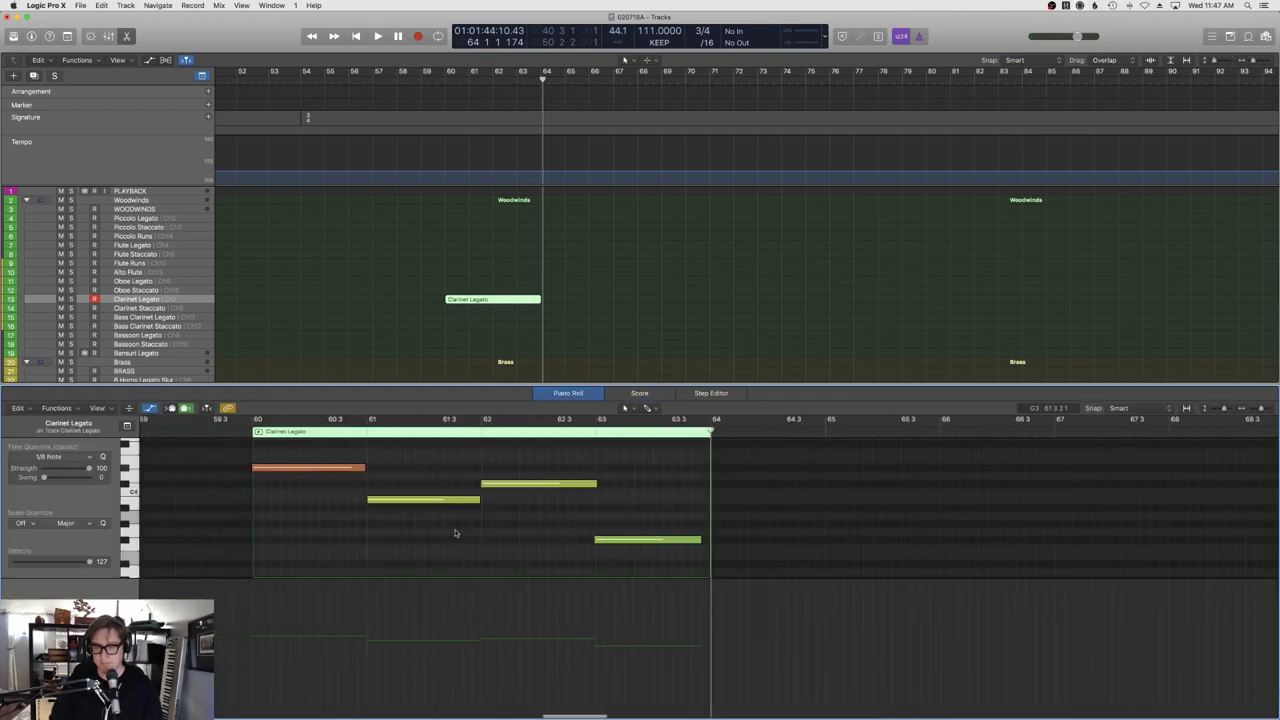
{"action": "left_click_drag", "start_coordinate": [383, 514], "coordinate": [350, 458]}
{"action": "left_click", "coordinate": [120, 549]}
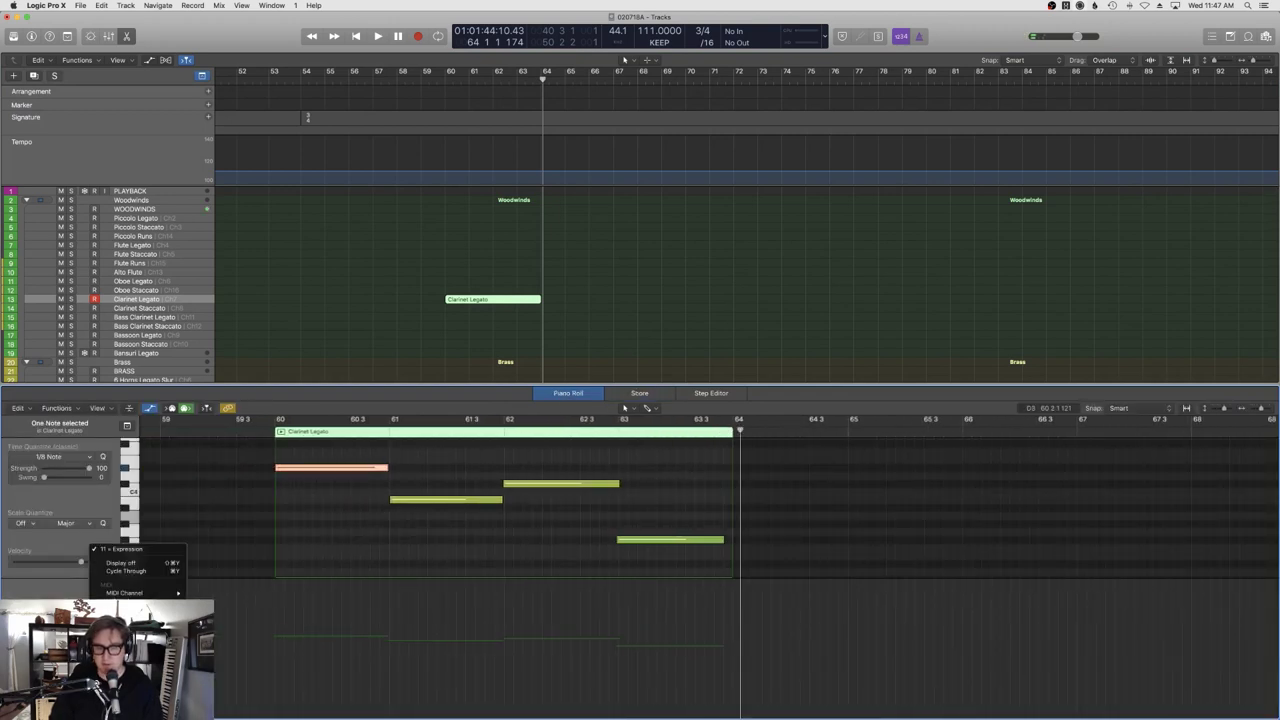
{"action": "left_click", "coordinate": [120, 549]}
{"action": "left_click_drag", "start_coordinate": [243, 612], "coordinate": [232, 648]}
Play the string passage and display the Expression curve of the Celli Legato Slur PS region.
{"action": "scroll", "coordinate": [433, 272], "scroll_direction": "down", "scroll_amount": 15}
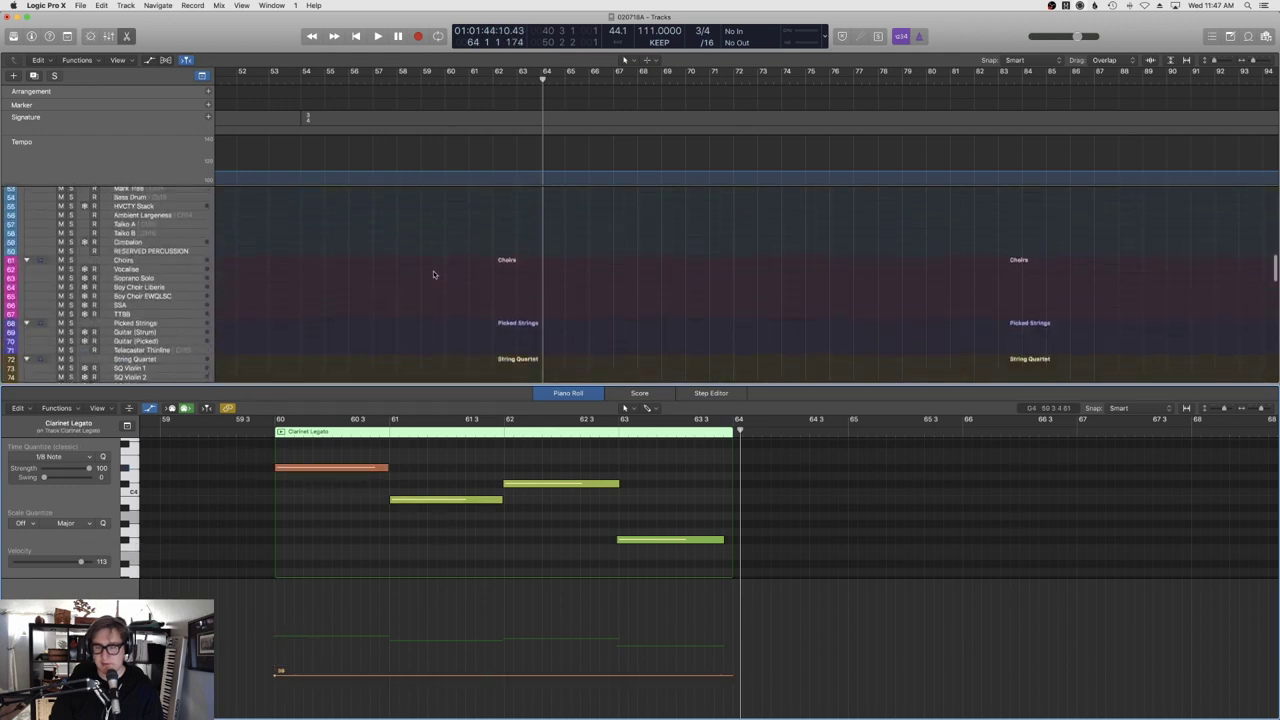
{"action": "scroll", "coordinate": [483, 219], "scroll_direction": "up", "scroll_amount": 5}
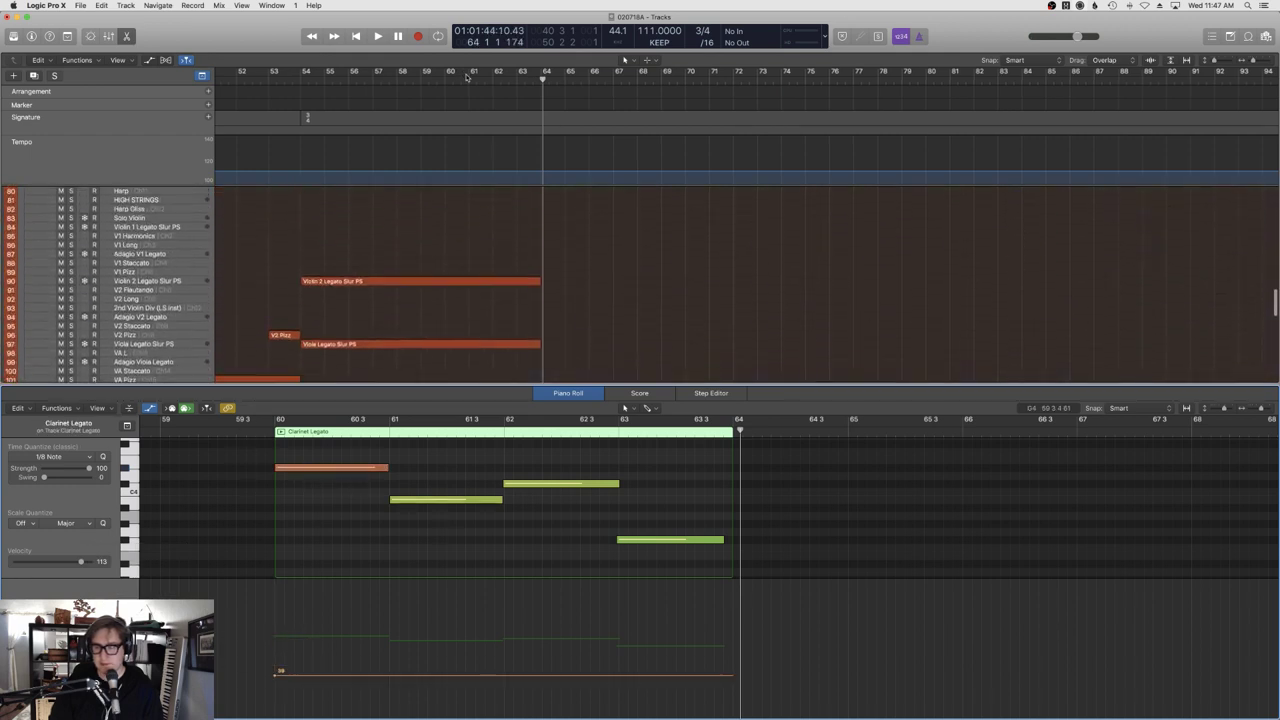
{"action": "left_click", "coordinate": [459, 72]}
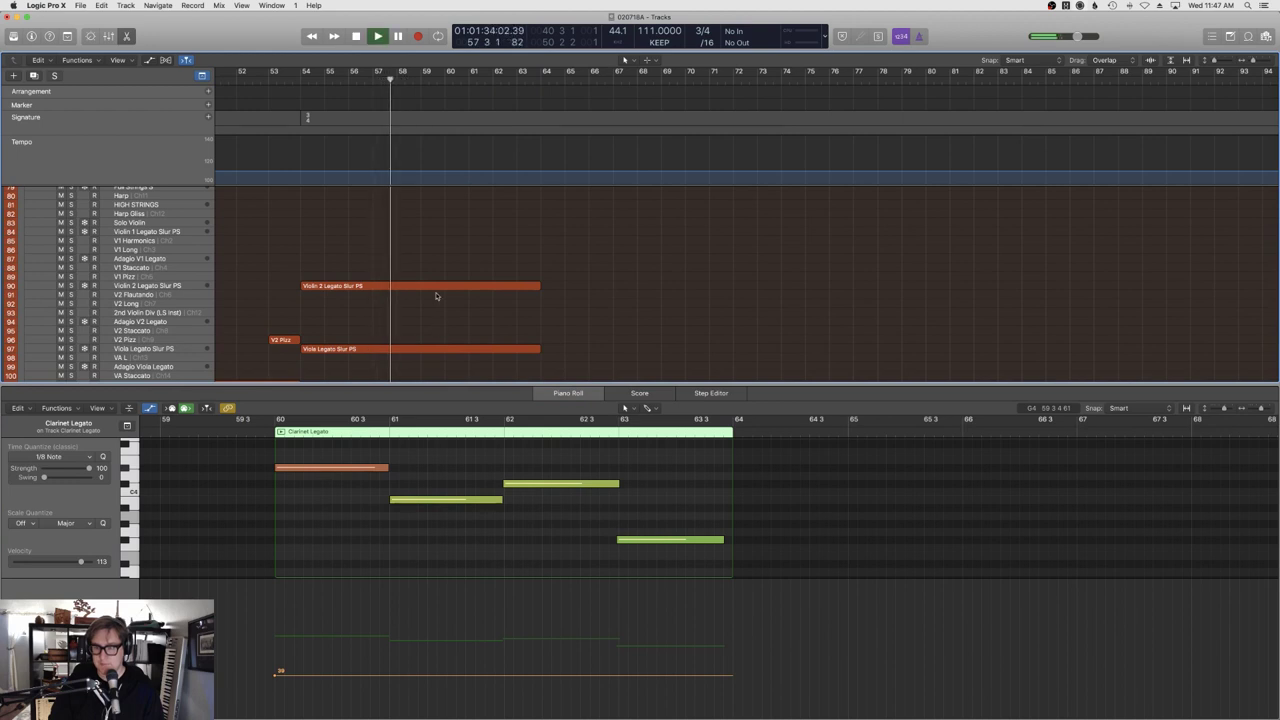
{"action": "scroll", "coordinate": [433, 330], "scroll_direction": "down", "scroll_amount": 3}
{"action": "left_click", "coordinate": [431, 380]}
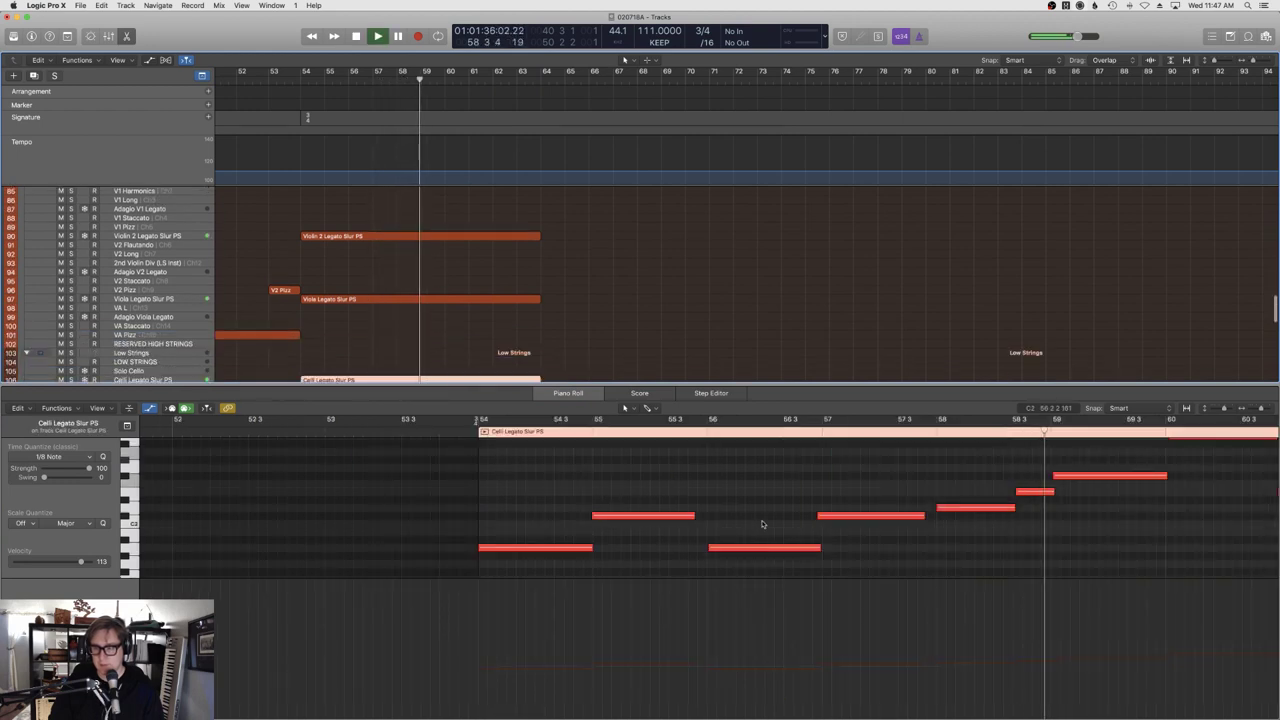
{"action": "left_click", "coordinate": [97, 473]}
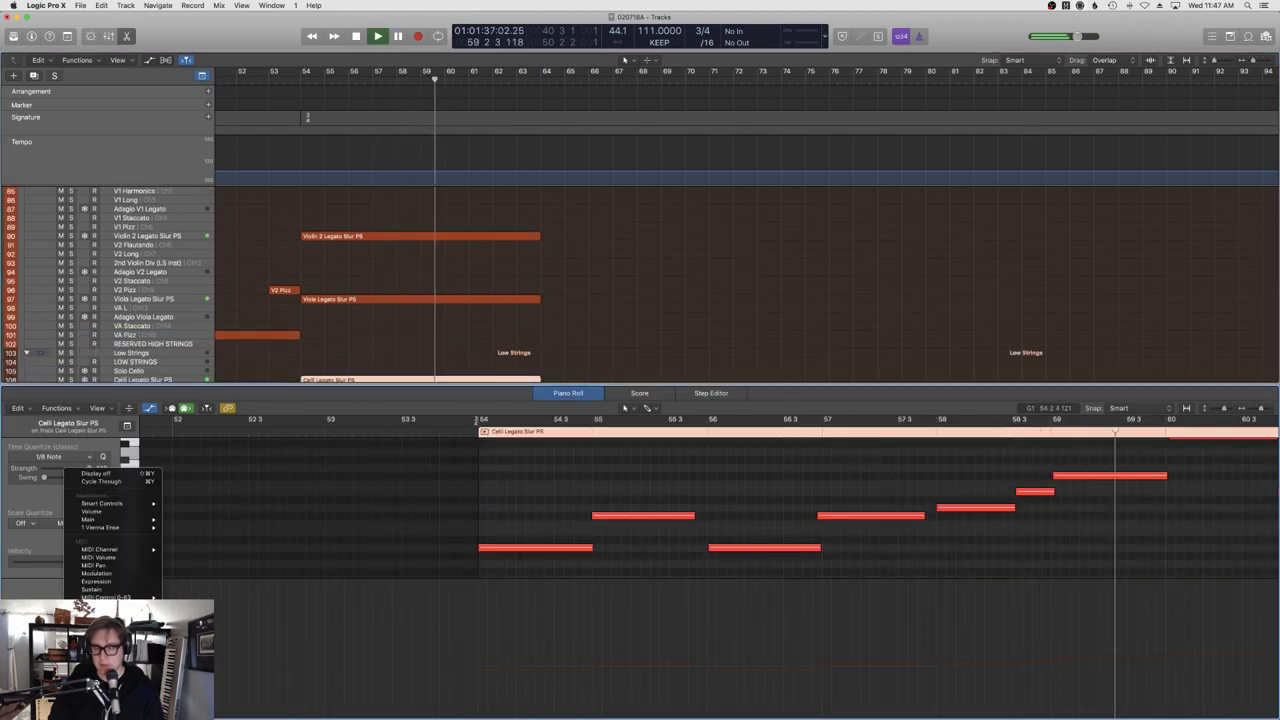
{"action": "left_click", "coordinate": [96, 581]}
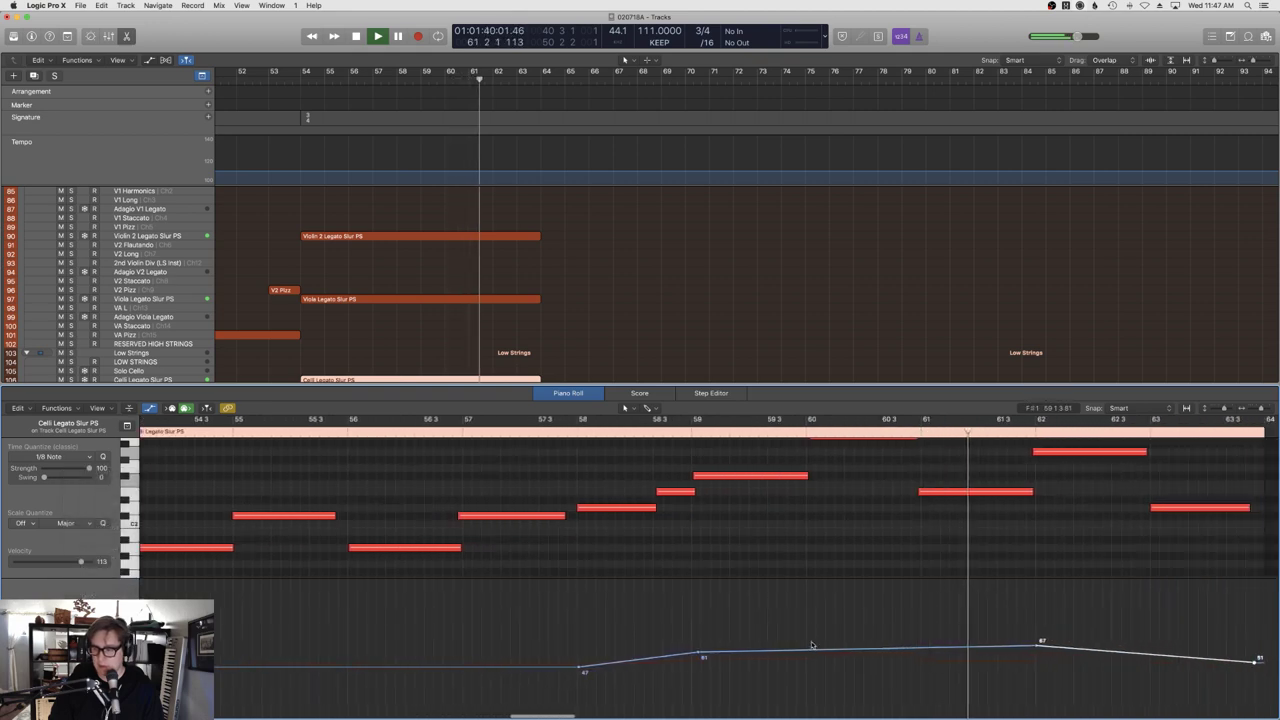
Draw a rising Expression ramp in the Viola Legato Slur PS region from bar 57 to 74 at bar 60, and audition it.
{"action": "left_click", "coordinate": [466, 298]}
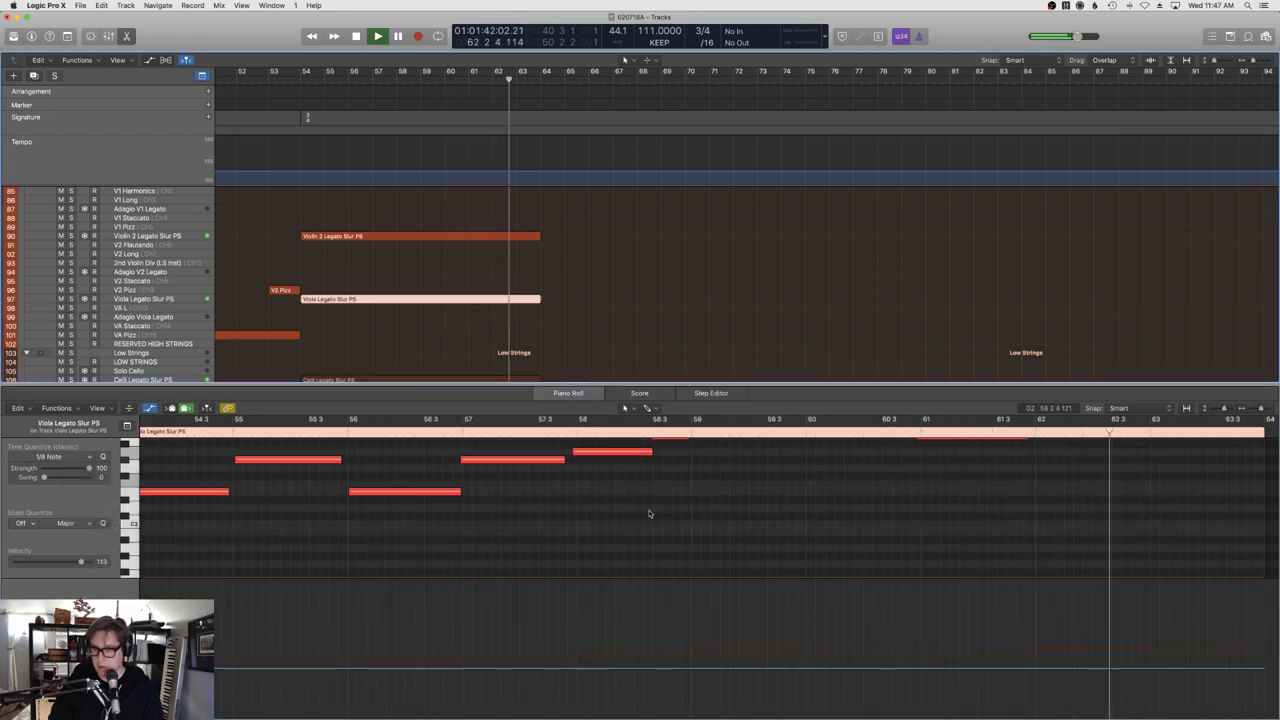
{"action": "left_click", "coordinate": [374, 72]}
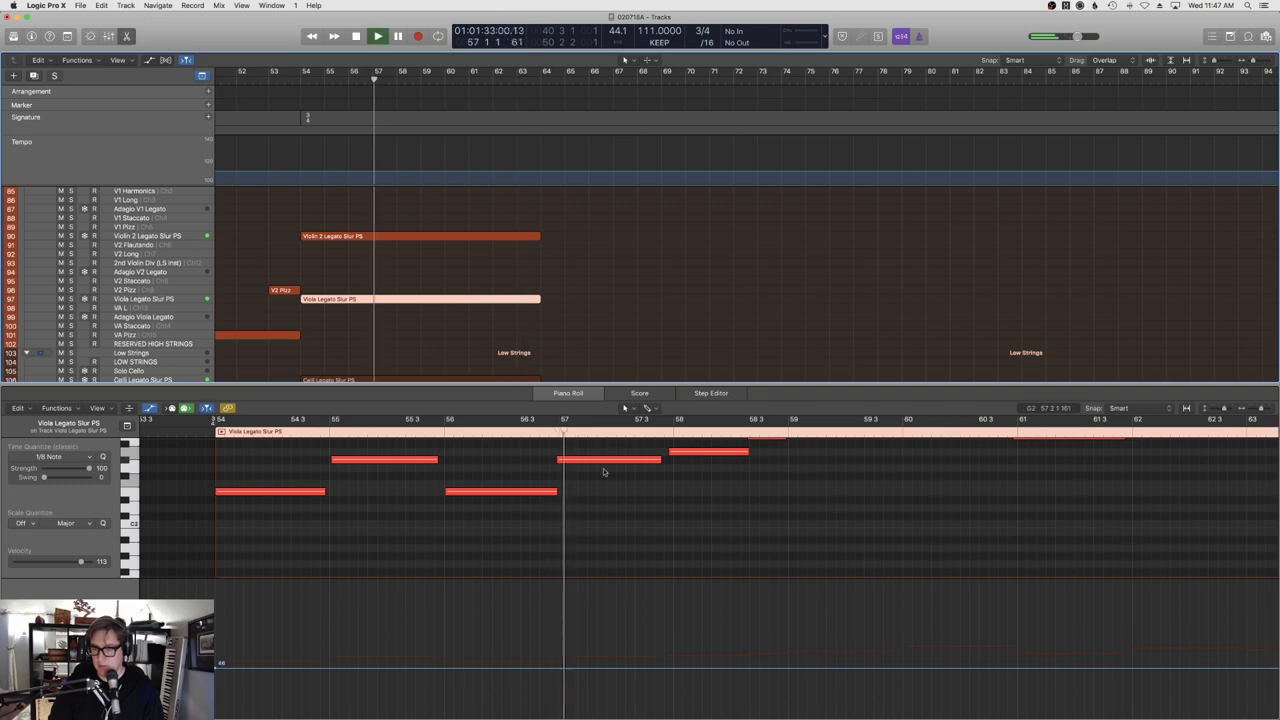
{"action": "scroll", "coordinate": [665, 600], "scroll_direction": "up", "scroll_amount": 3}
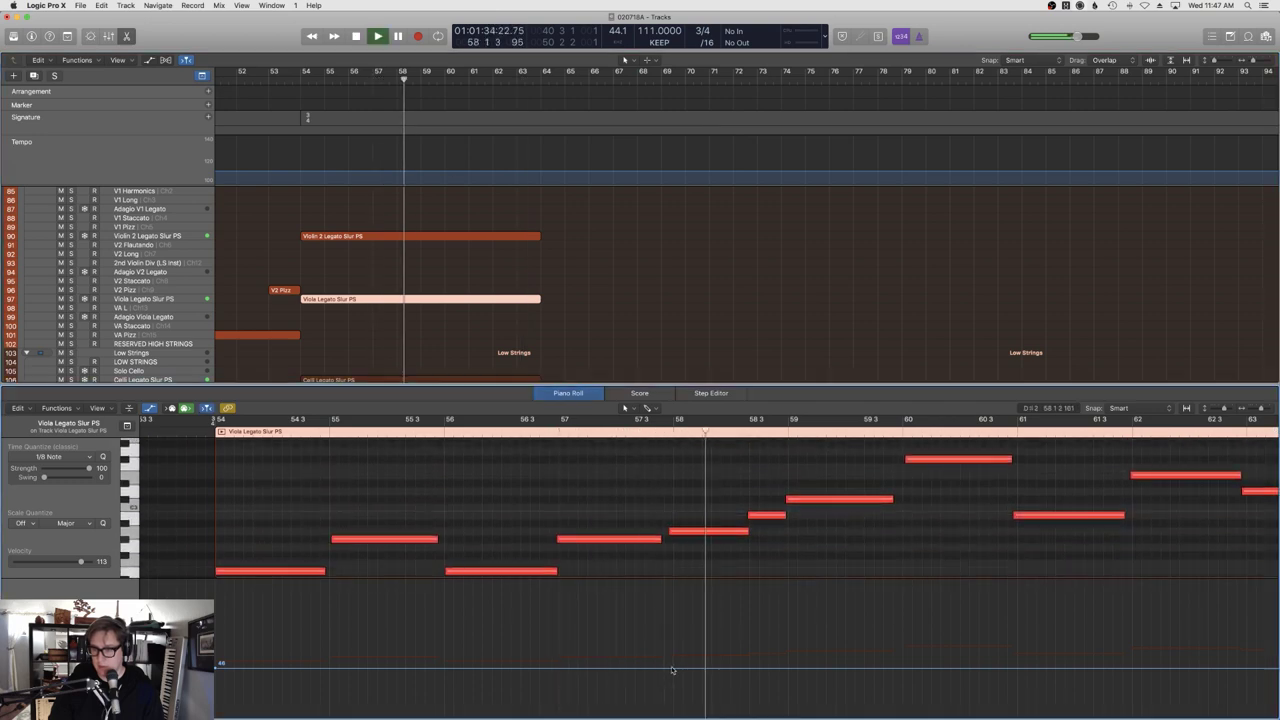
{"action": "left_click", "coordinate": [674, 666]}
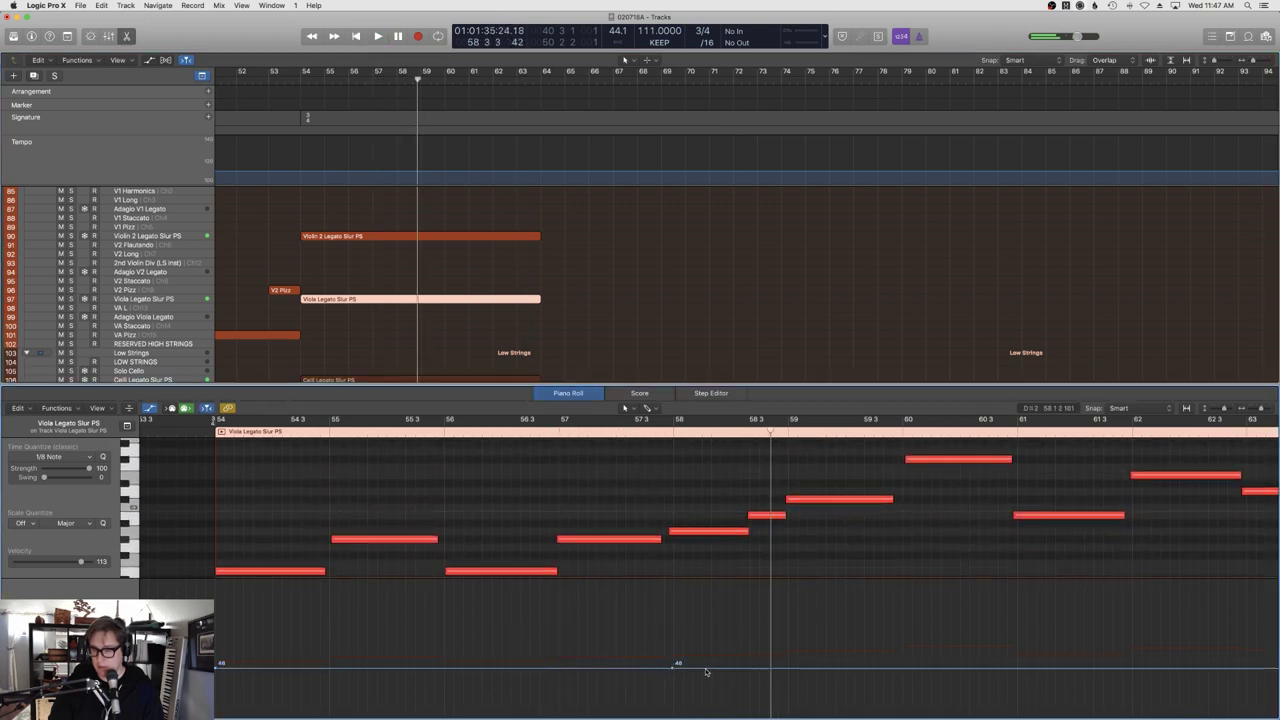
{"action": "left_click_drag", "start_coordinate": [728, 668], "coordinate": [907, 638]}
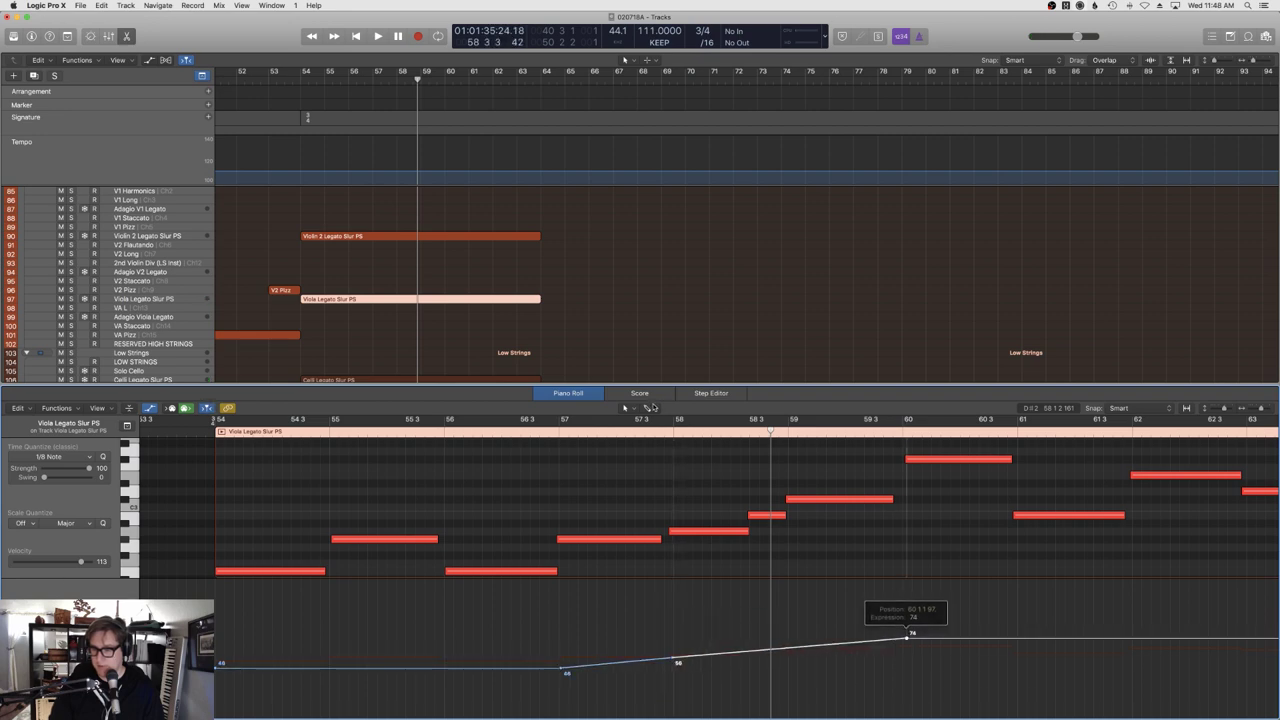
{"action": "left_click", "coordinate": [545, 435]}
{"action": "key", "text": "space"}
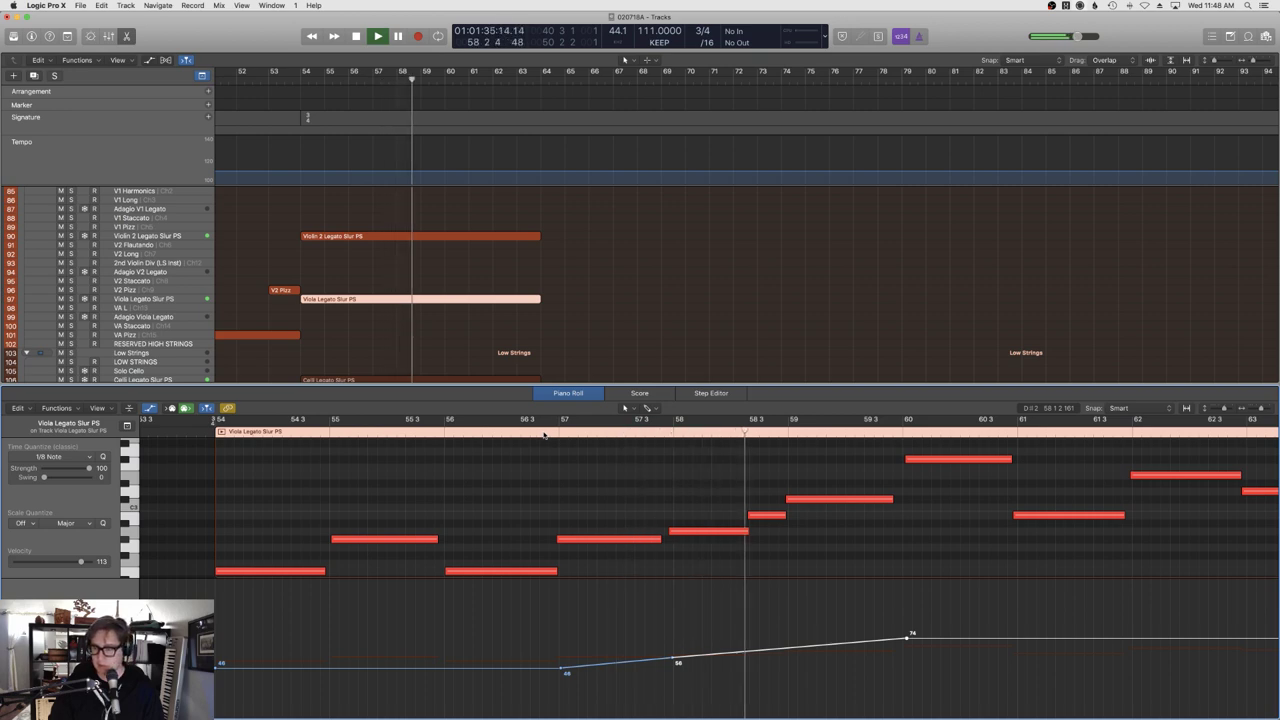
{"action": "left_click_drag", "start_coordinate": [963, 640], "coordinate": [907, 628]}
Draw a rising Expression ramp in the Violin 2 Legato Slur PS region from bar 57 through 61 at bar 58 to 78 at bar 60.
{"action": "left_click", "coordinate": [366, 236]}
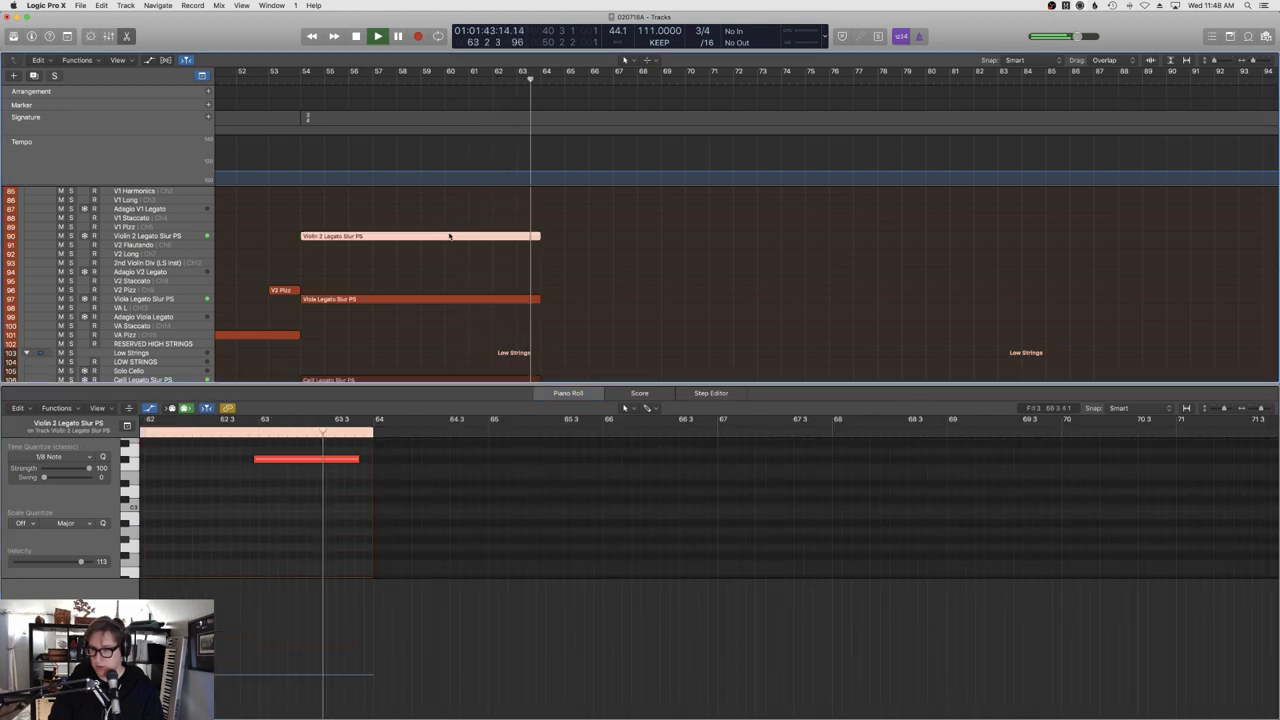
{"action": "scroll", "coordinate": [430, 495], "scroll_direction": "left", "scroll_amount": 5}
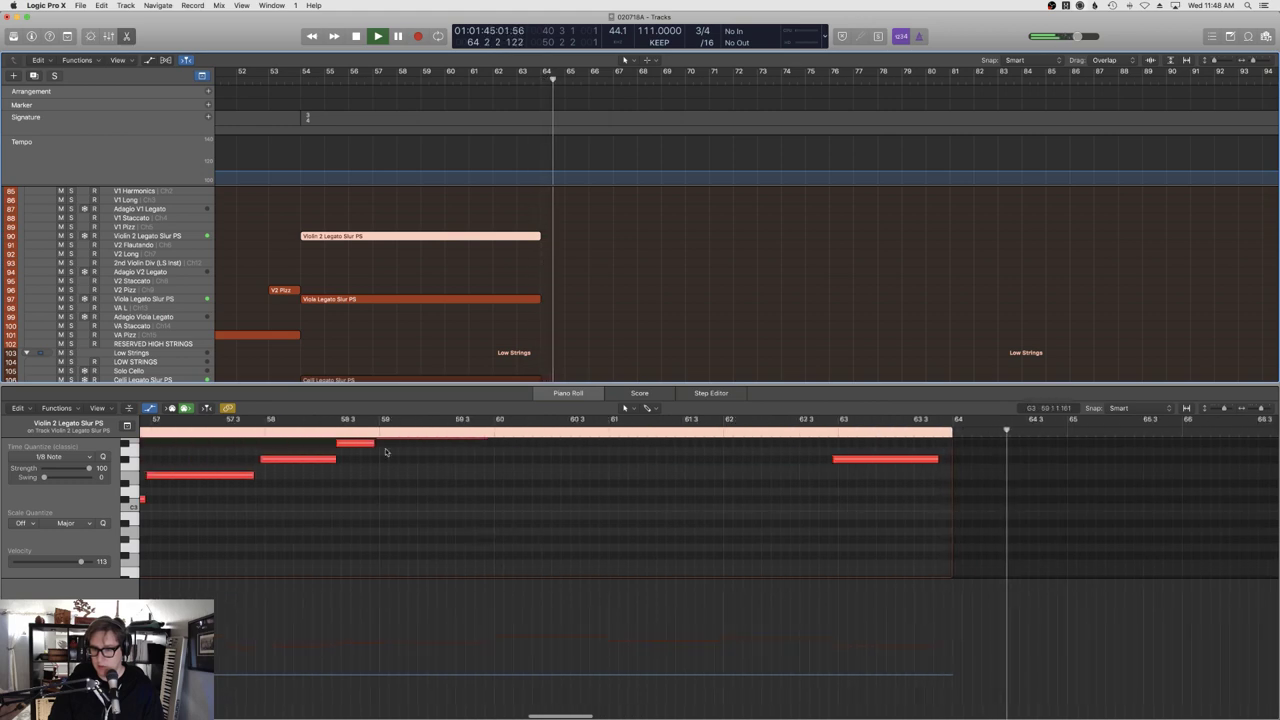
{"action": "left_click", "coordinate": [251, 436]}
{"action": "scroll", "coordinate": [318, 543], "scroll_direction": "left", "scroll_amount": 6}
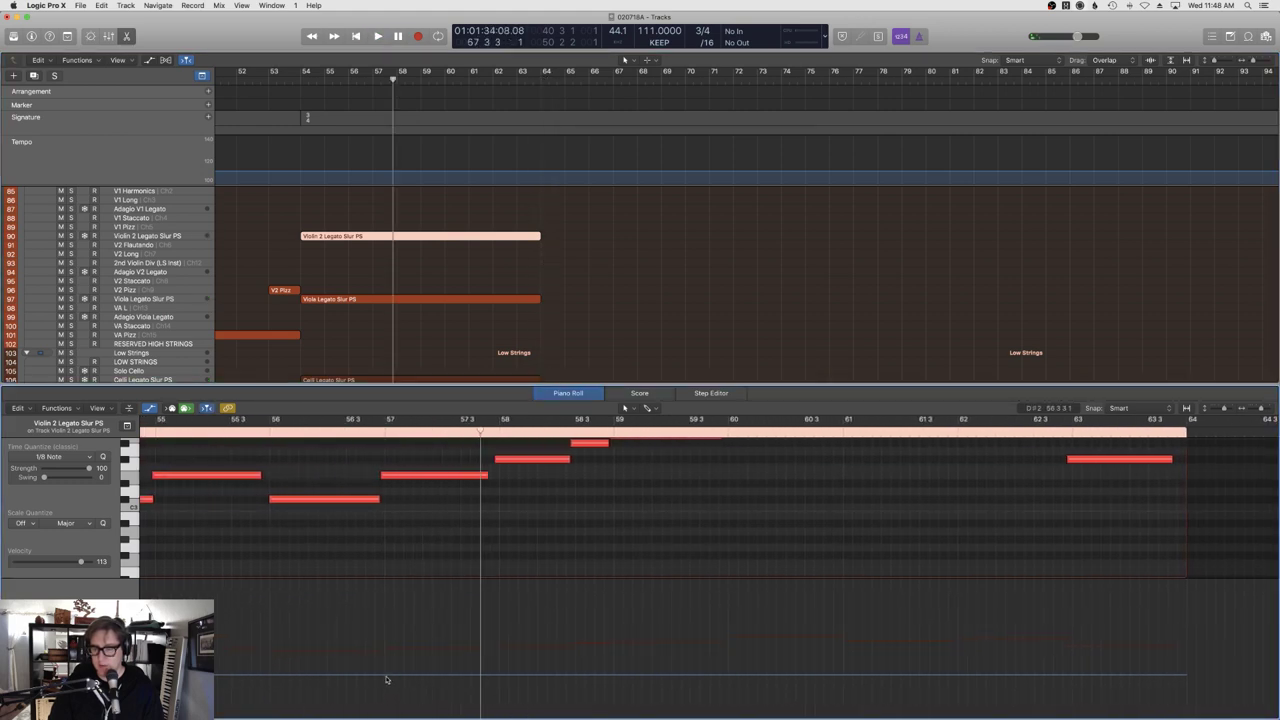
{"action": "left_click_drag", "start_coordinate": [492, 677], "coordinate": [496, 651]}
{"action": "scroll", "coordinate": [722, 669], "scroll_direction": "up", "scroll_amount": 5}
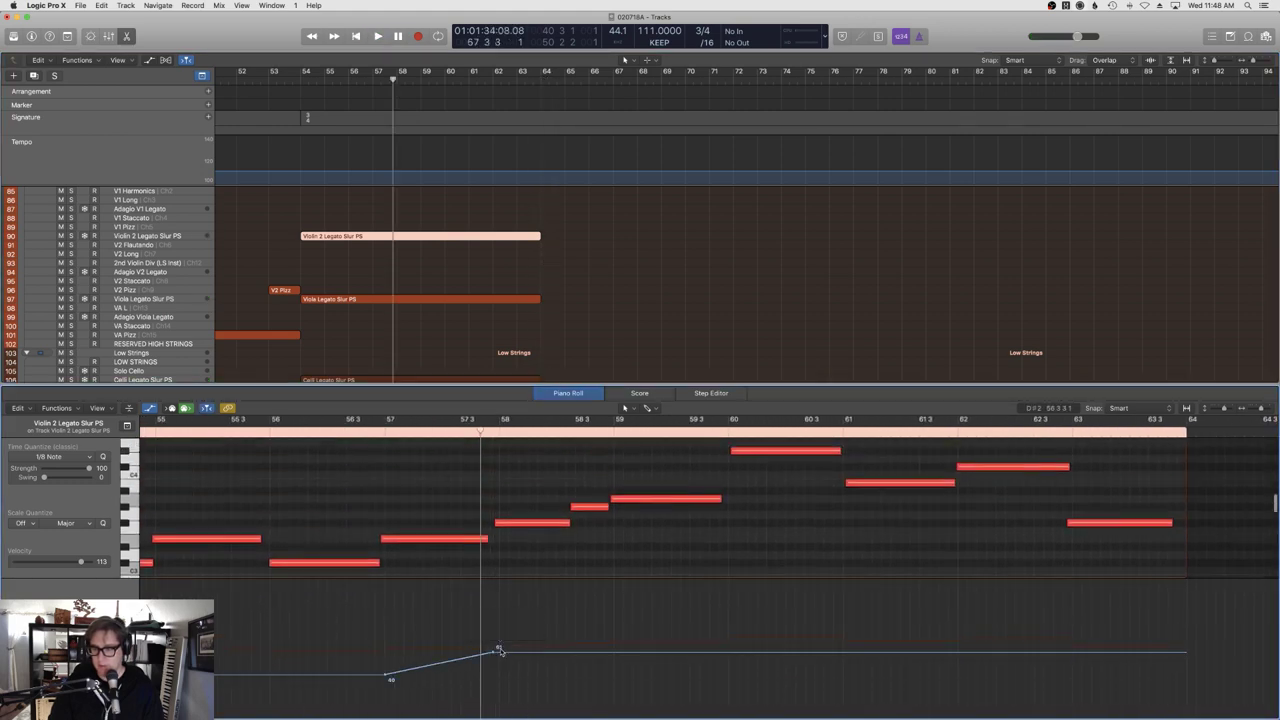
{"action": "left_click_drag", "start_coordinate": [728, 658], "coordinate": [728, 631]}
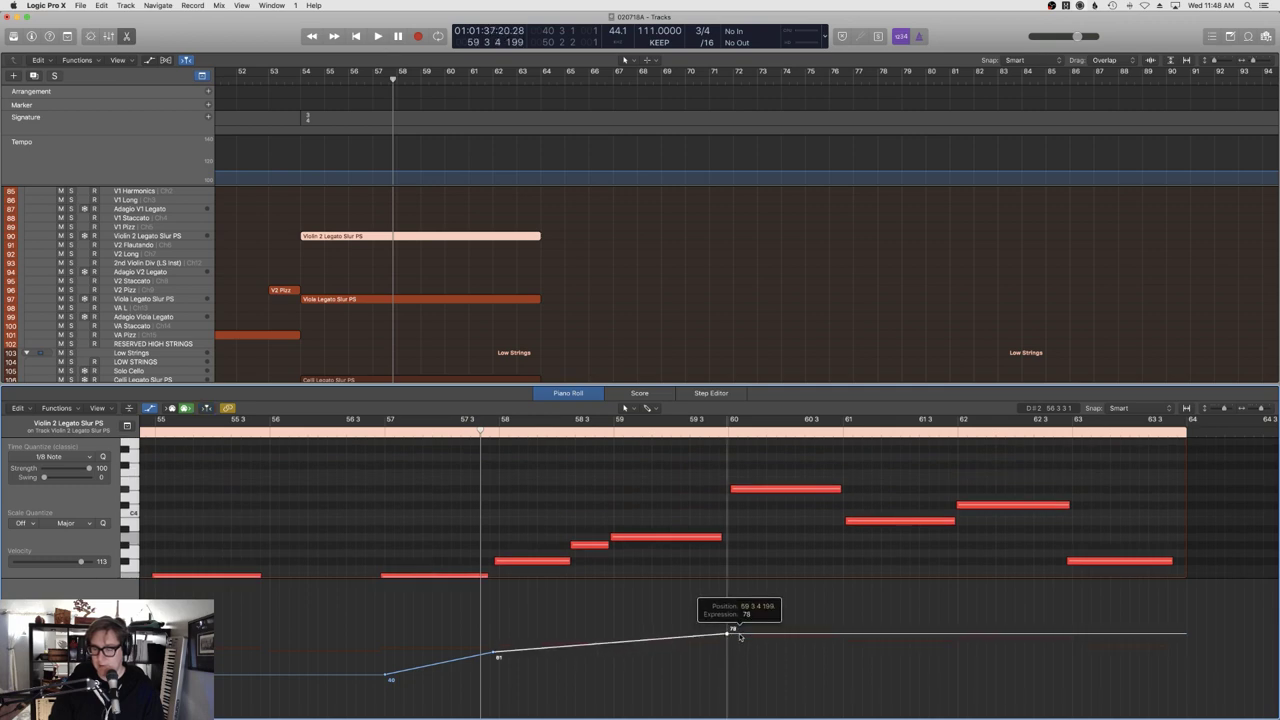
Bend the Violin 2 Legato Slur PS Expression ramp between bars 57 and 60 into a smooth curve.
{"action": "key", "text": "t"}
{"action": "key", "text": "w"}
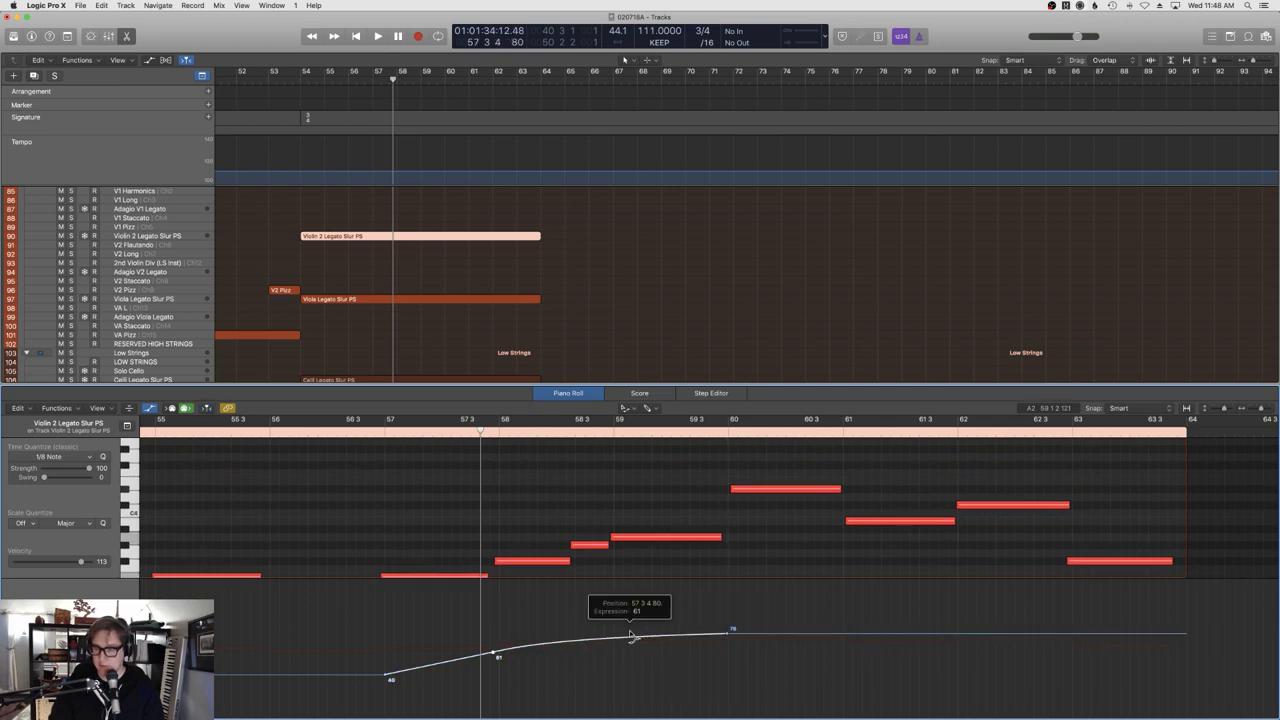
{"action": "key", "text": "t"}
{"action": "key", "text": "t"}
Raise the Viola Legato Slur PS Expression at bar 60 to 81 and bend the ramp leading up to it.
{"action": "left_click", "coordinate": [460, 301]}
{"action": "left_click", "coordinate": [586, 525]}
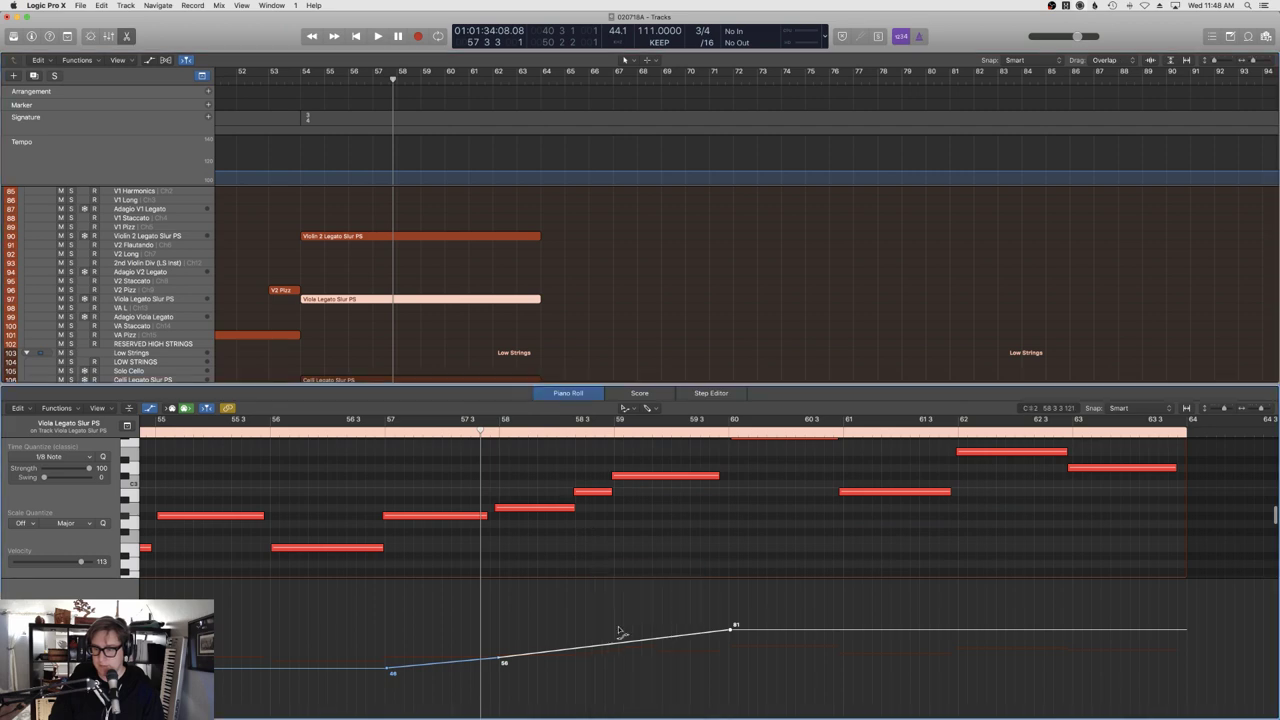
{"action": "key", "text": "t"}
{"action": "key", "text": "t"}
Bend the Celli Legato Slur PS Expression rise between bars 58 and 62 into a smooth curve and audition the passage.
{"action": "left_click", "coordinate": [474, 380]}
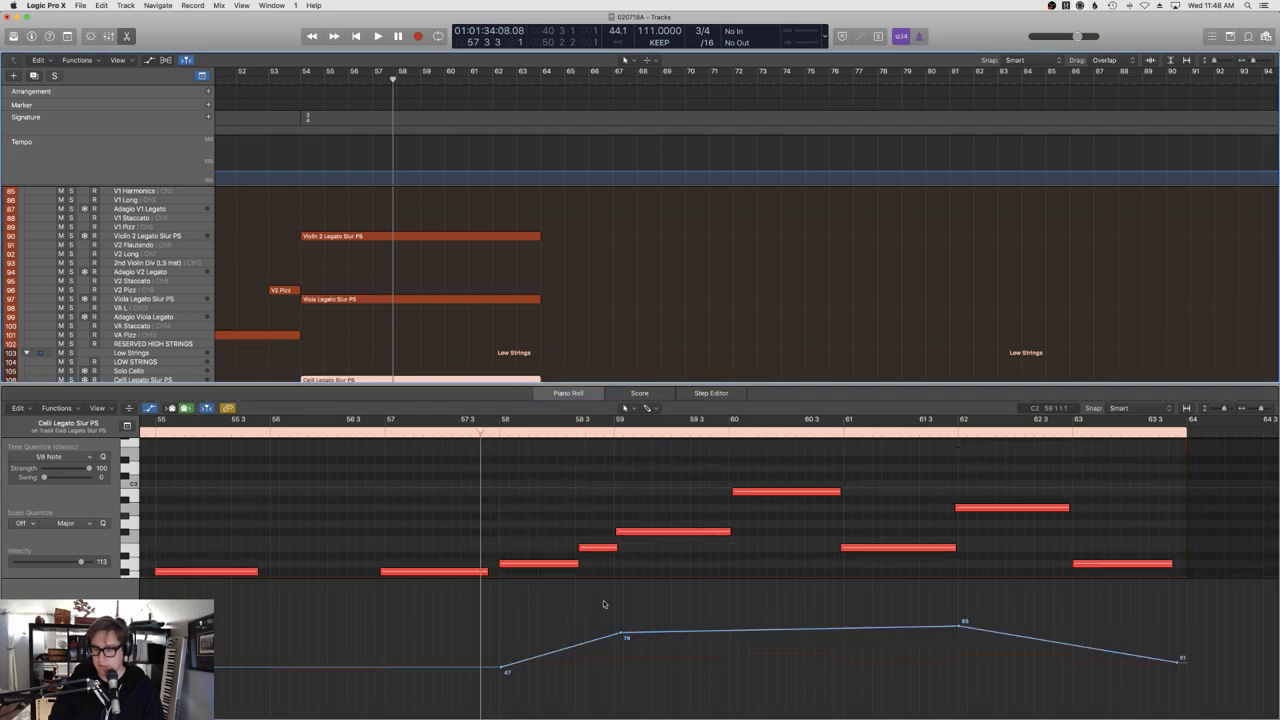
{"action": "left_click", "coordinate": [719, 635]}
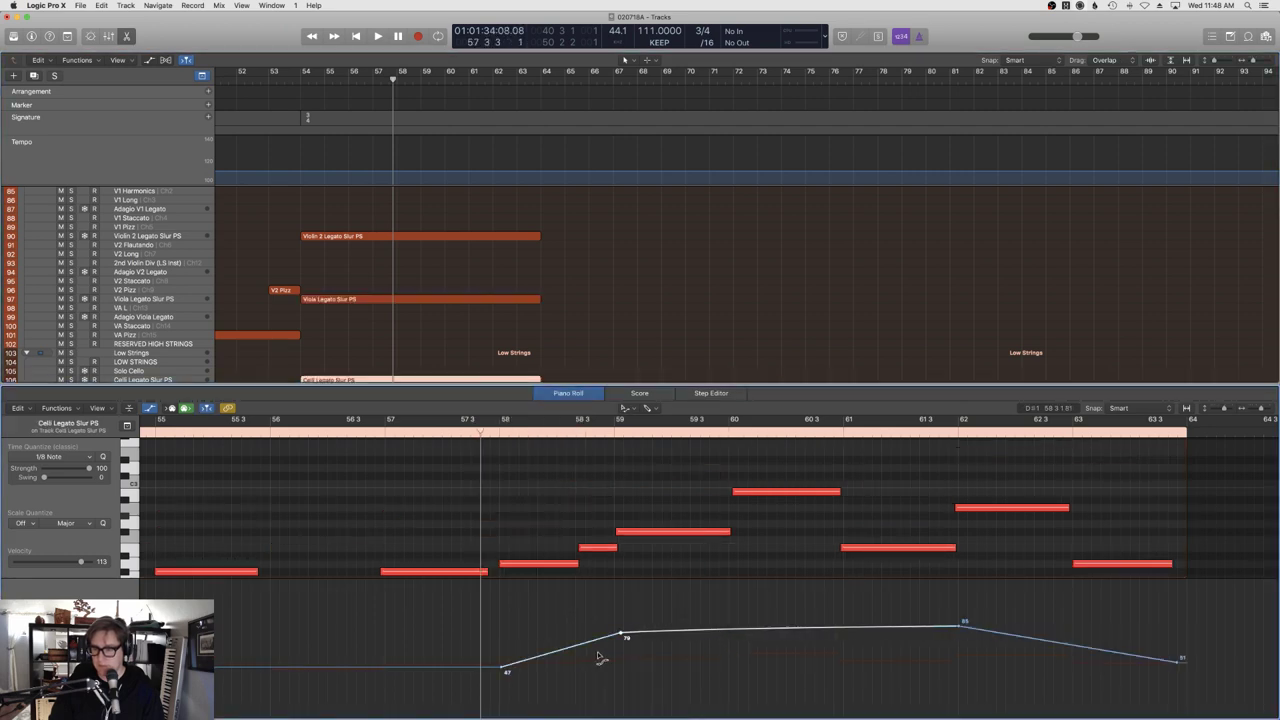
{"action": "left_click_drag", "start_coordinate": [600, 657], "coordinate": [583, 641]}
{"action": "key", "text": "space"}
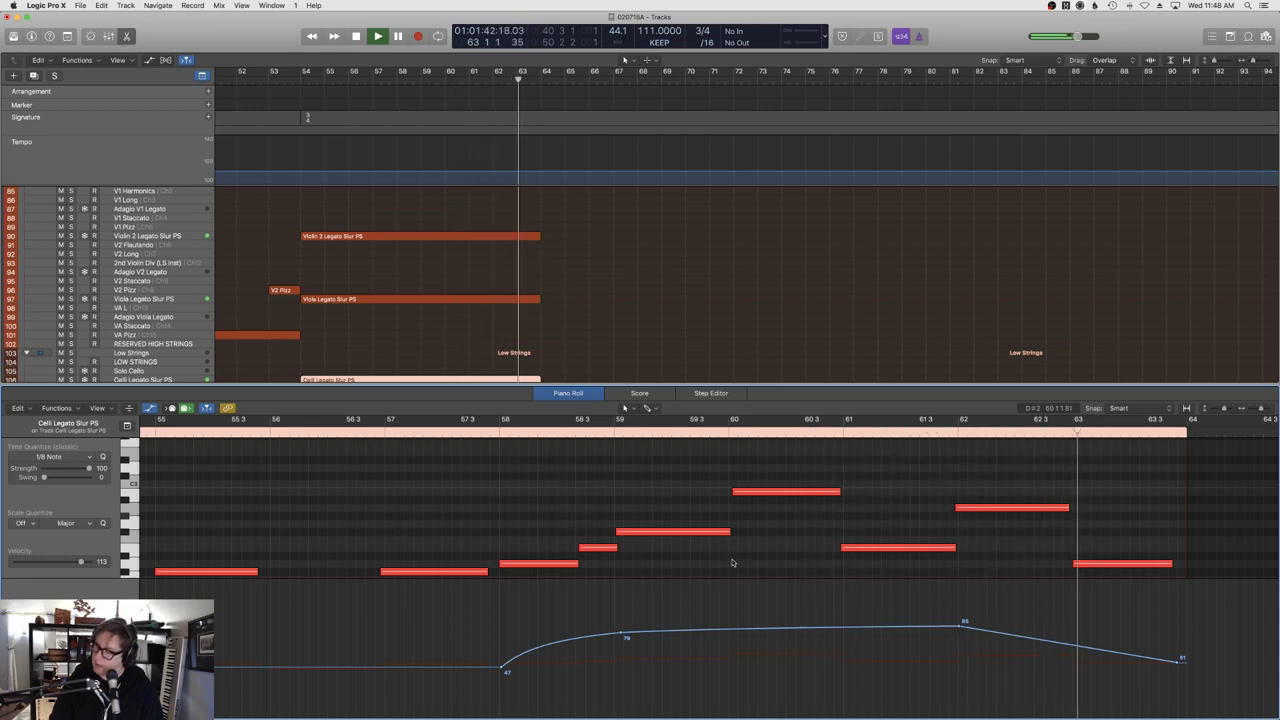
{"action": "key", "text": "p"}
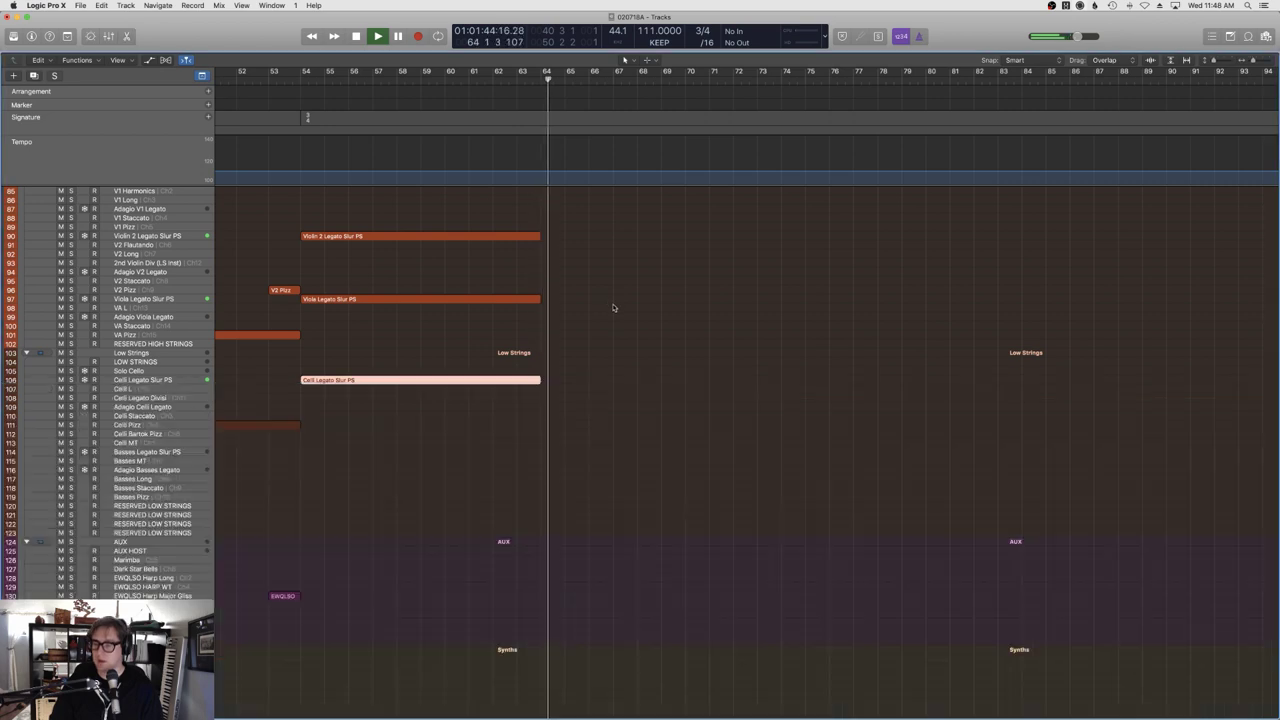
{"action": "key", "text": "space"}
Arm the Bosendorfer track and rehearse the piano continuation over playback from bar 62.
{"action": "scroll", "coordinate": [614, 308], "scroll_direction": "up", "scroll_amount": 15}
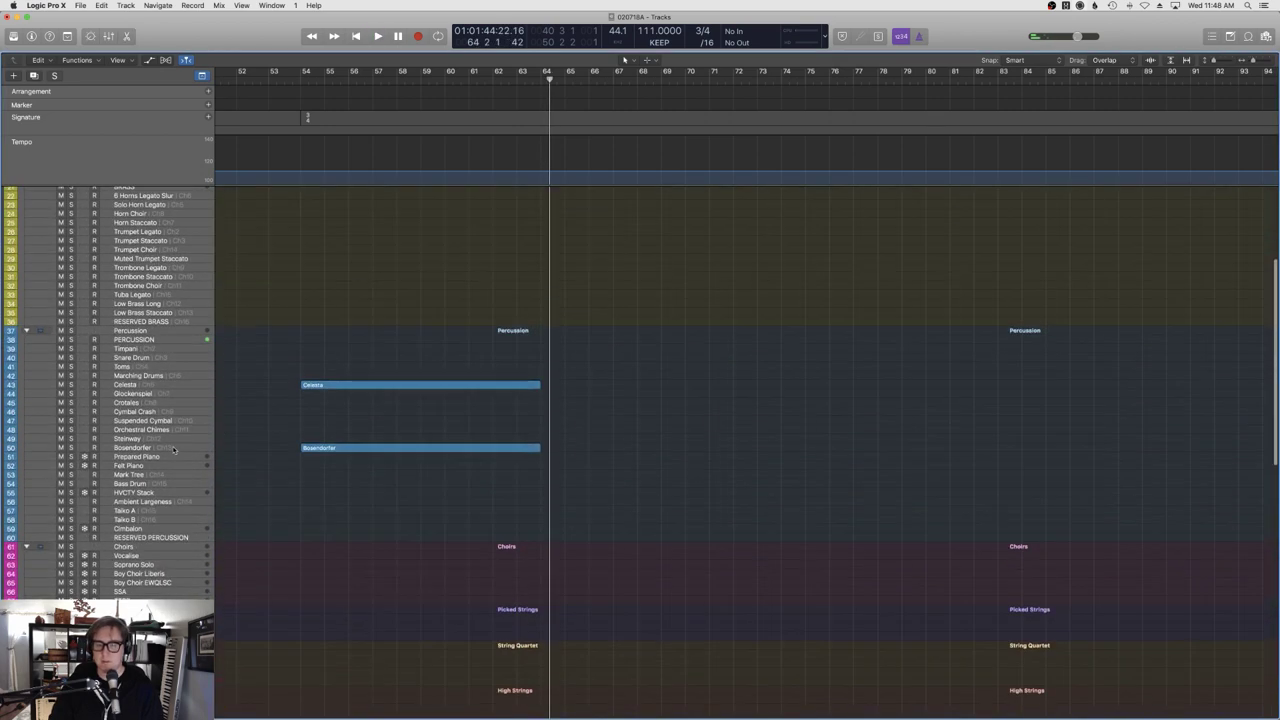
{"action": "left_click", "coordinate": [158, 450]}
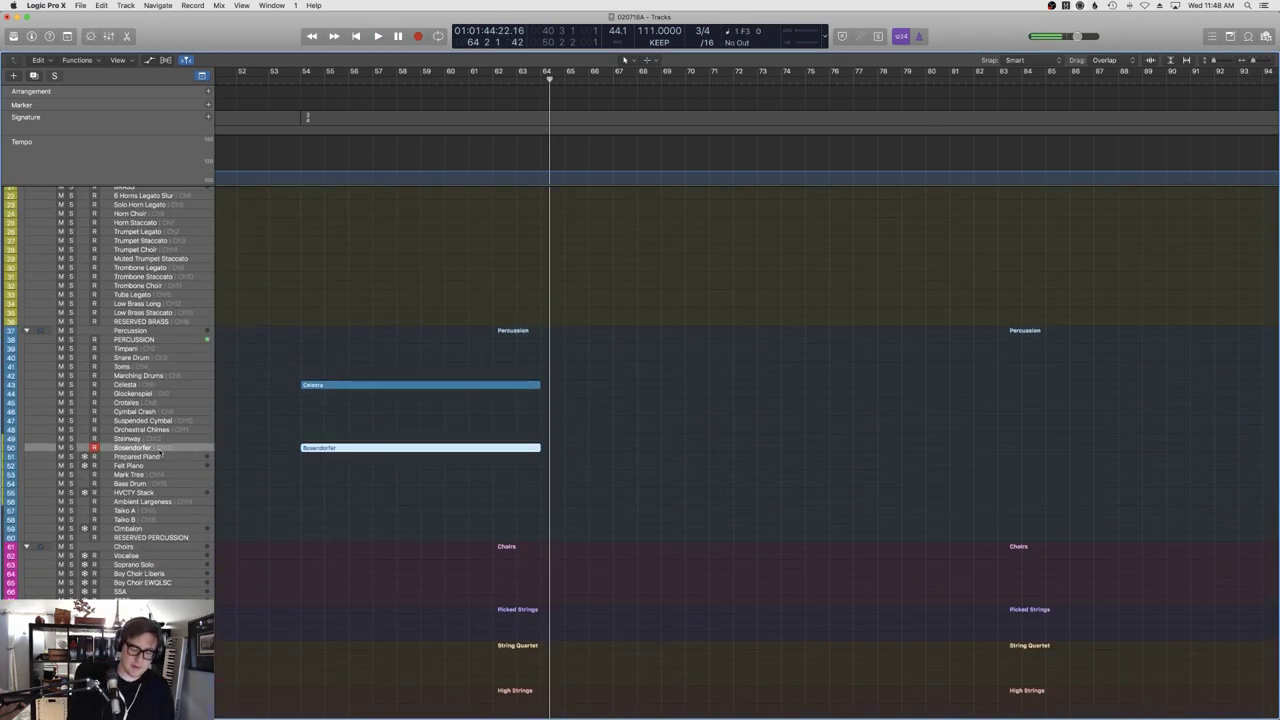
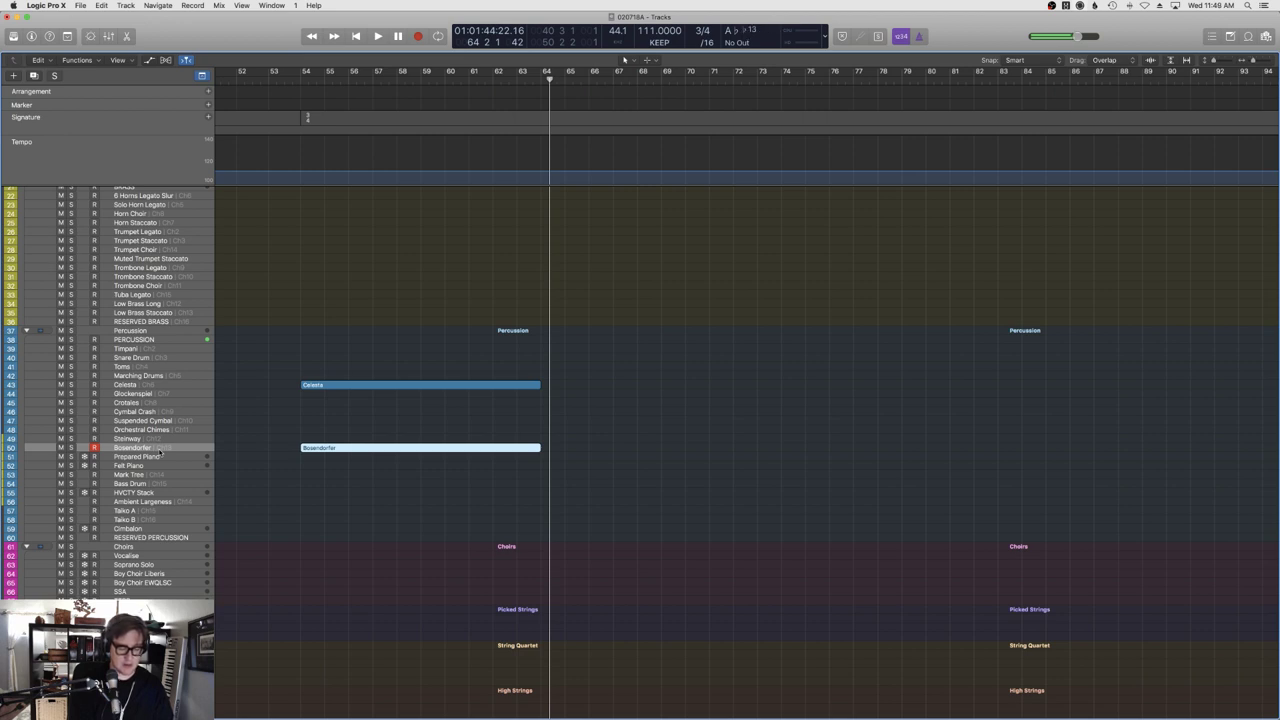
{"action": "left_click", "coordinate": [492, 80]}
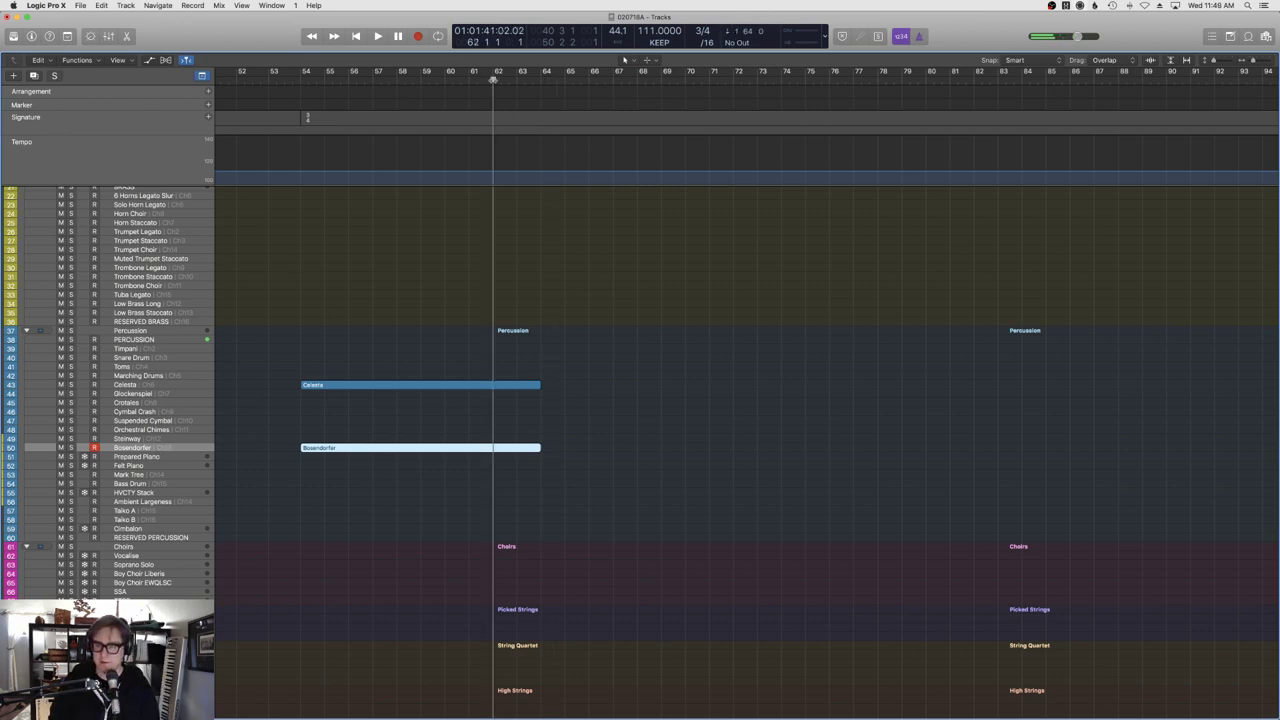
{"action": "key", "text": "space"}
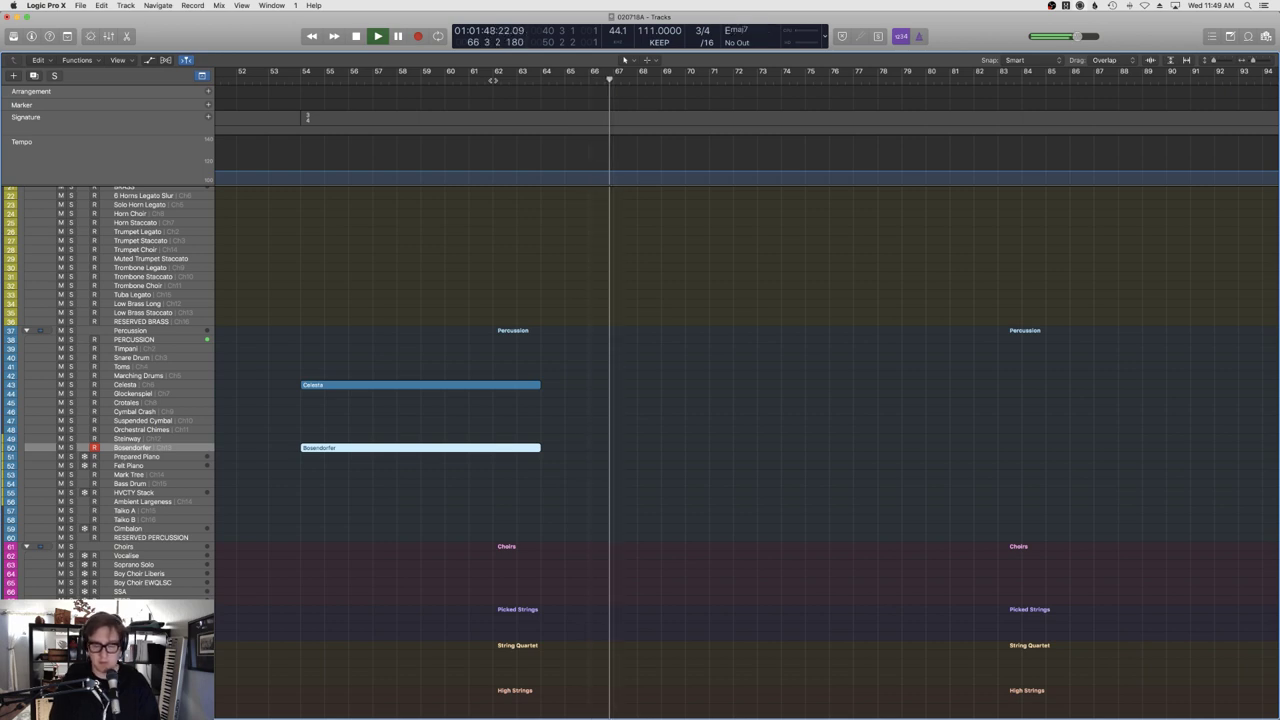
{"action": "key", "text": "space"}
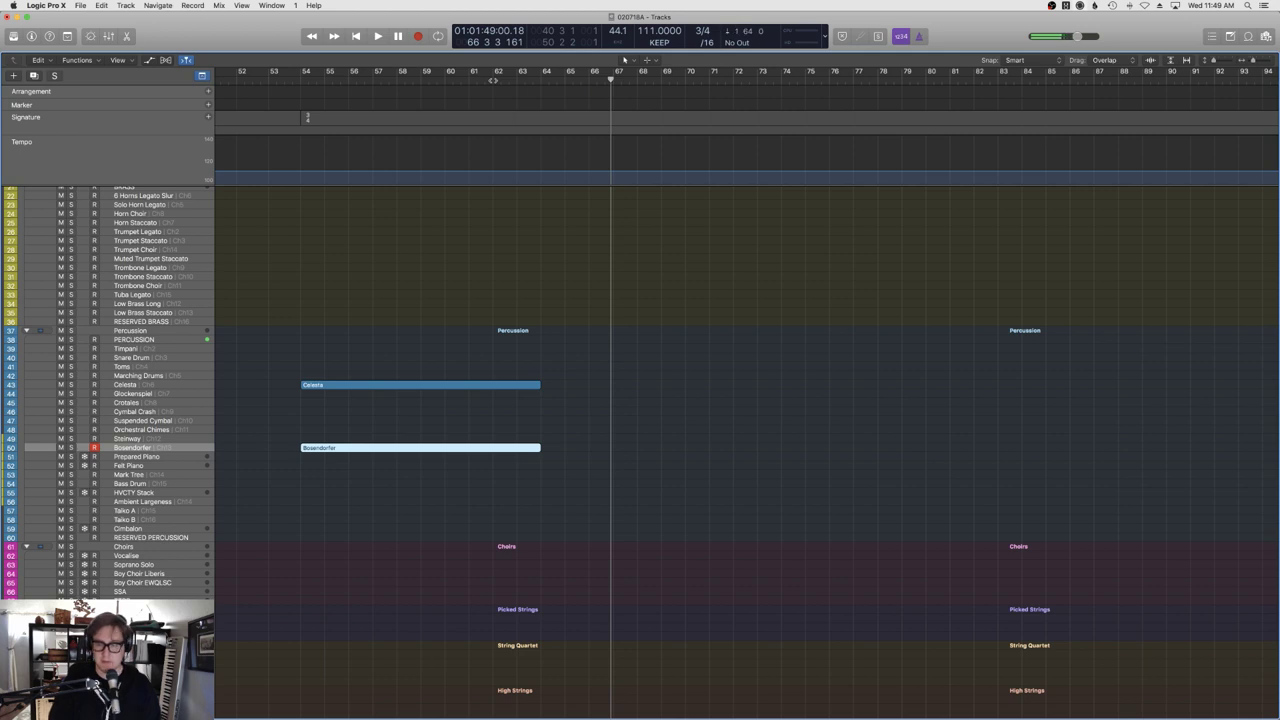
Record the Bosendorfer continuation in two takes, extending its region from about bar 64 to bar 68.
{"action": "left_click", "coordinate": [544, 83]}
{"action": "key", "text": "space"}
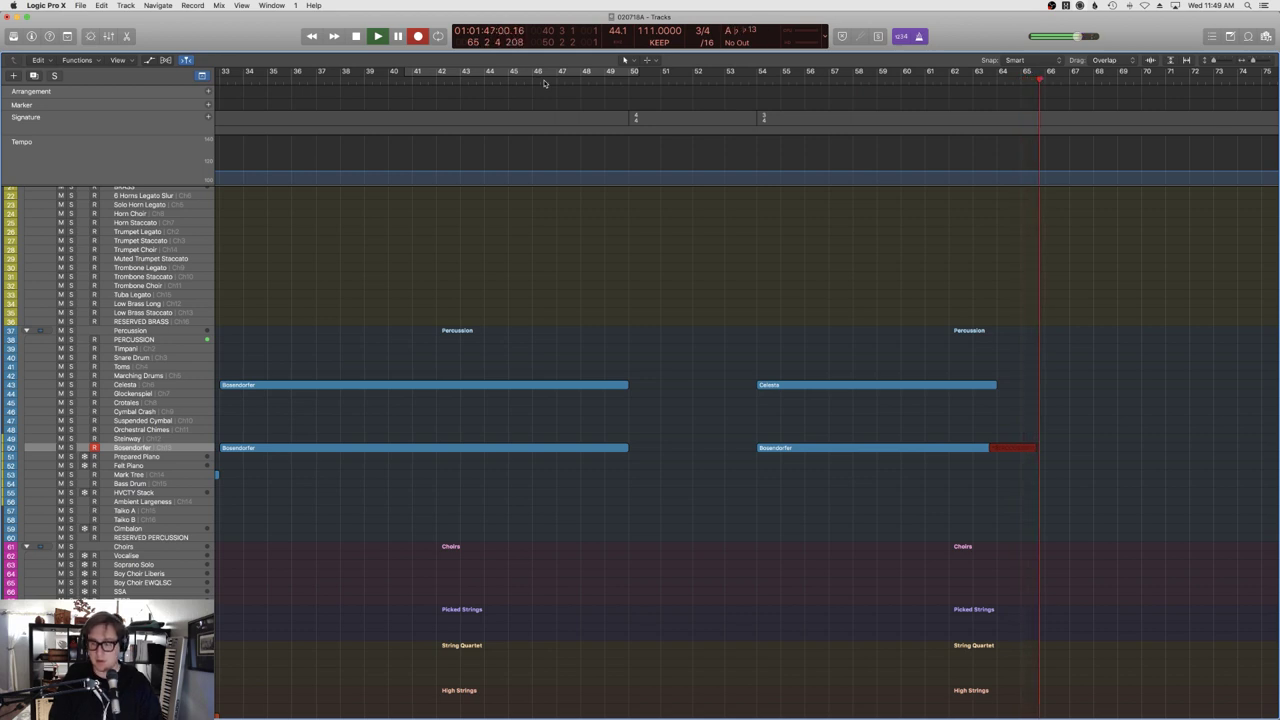
{"action": "key", "text": "space"}
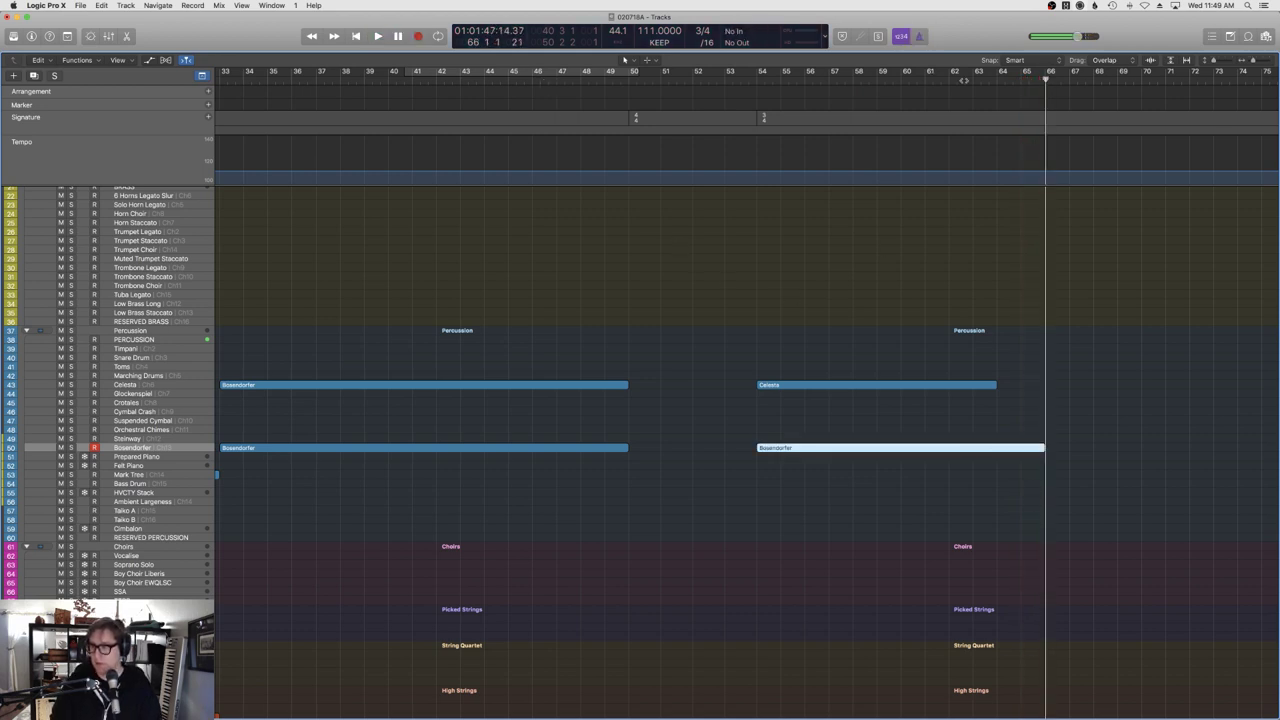
{"action": "left_click", "coordinate": [963, 80]}
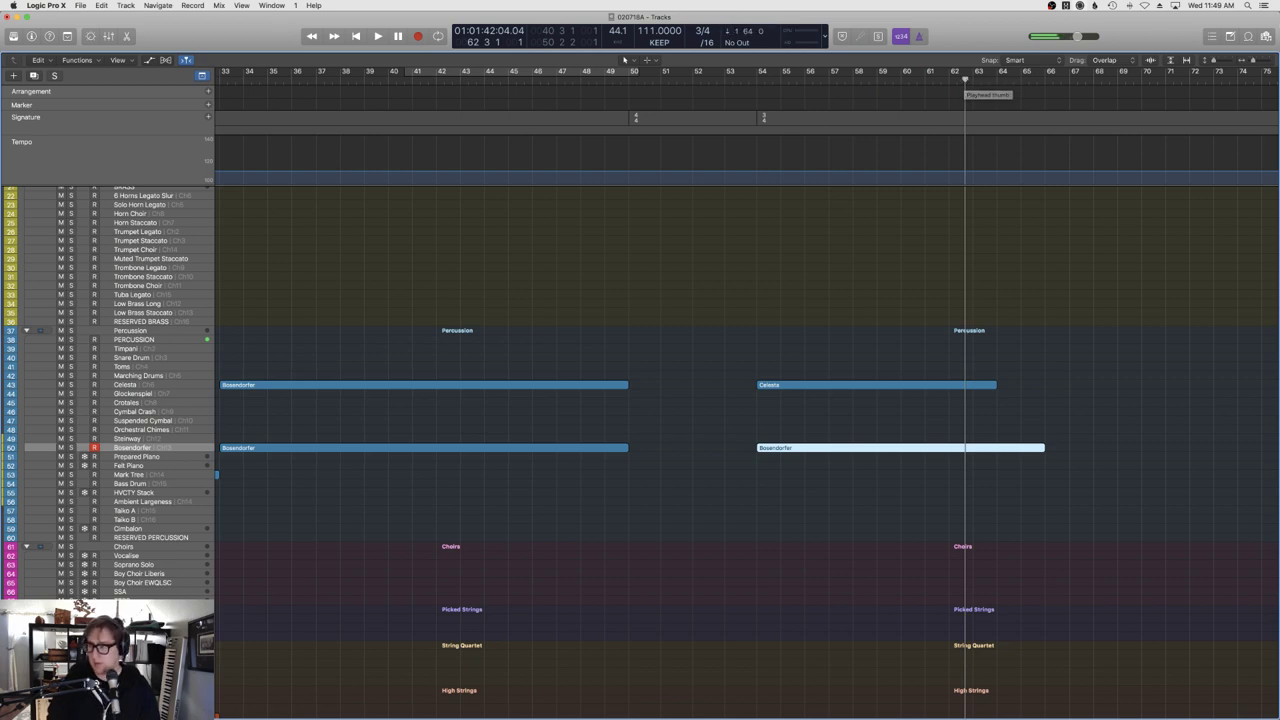
{"action": "key", "text": "space"}
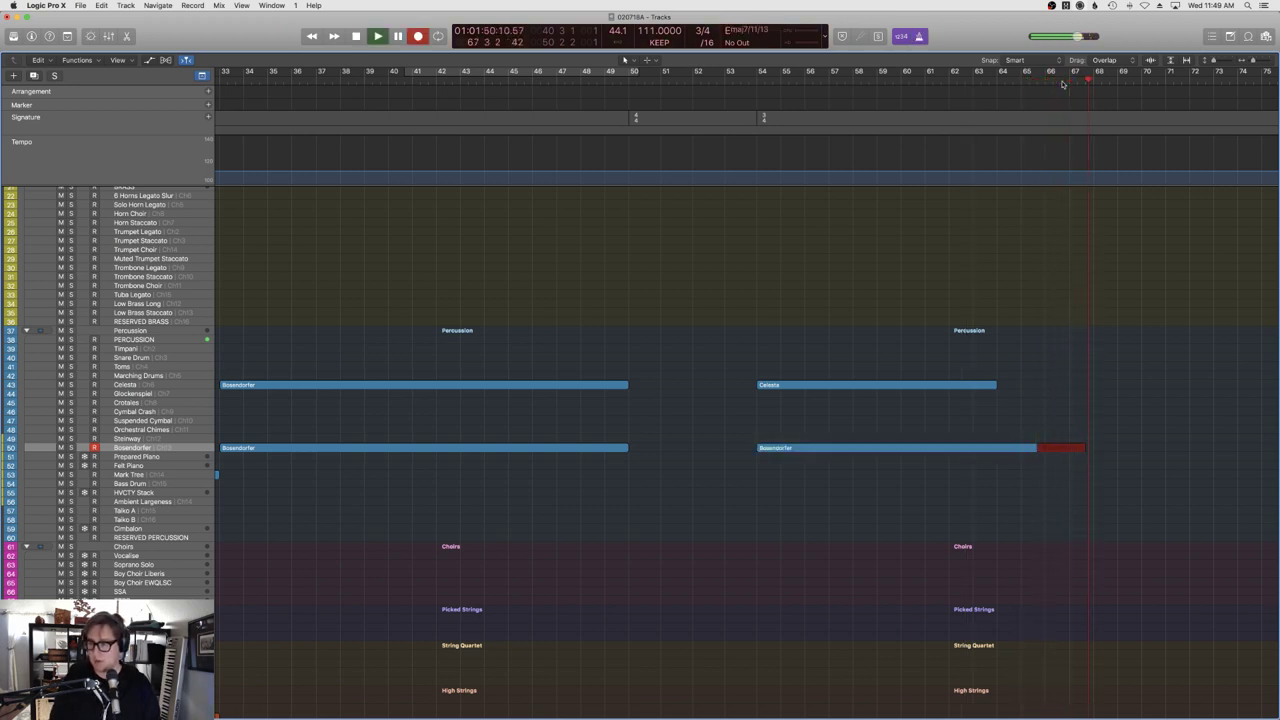
{"action": "key", "text": "space"}
Open the extended Bosendorfer region in the Piano Roll, select all its notes, and play the passage through in the arrangement.
{"action": "scroll", "coordinate": [966, 371], "scroll_direction": "up", "scroll_amount": 1}
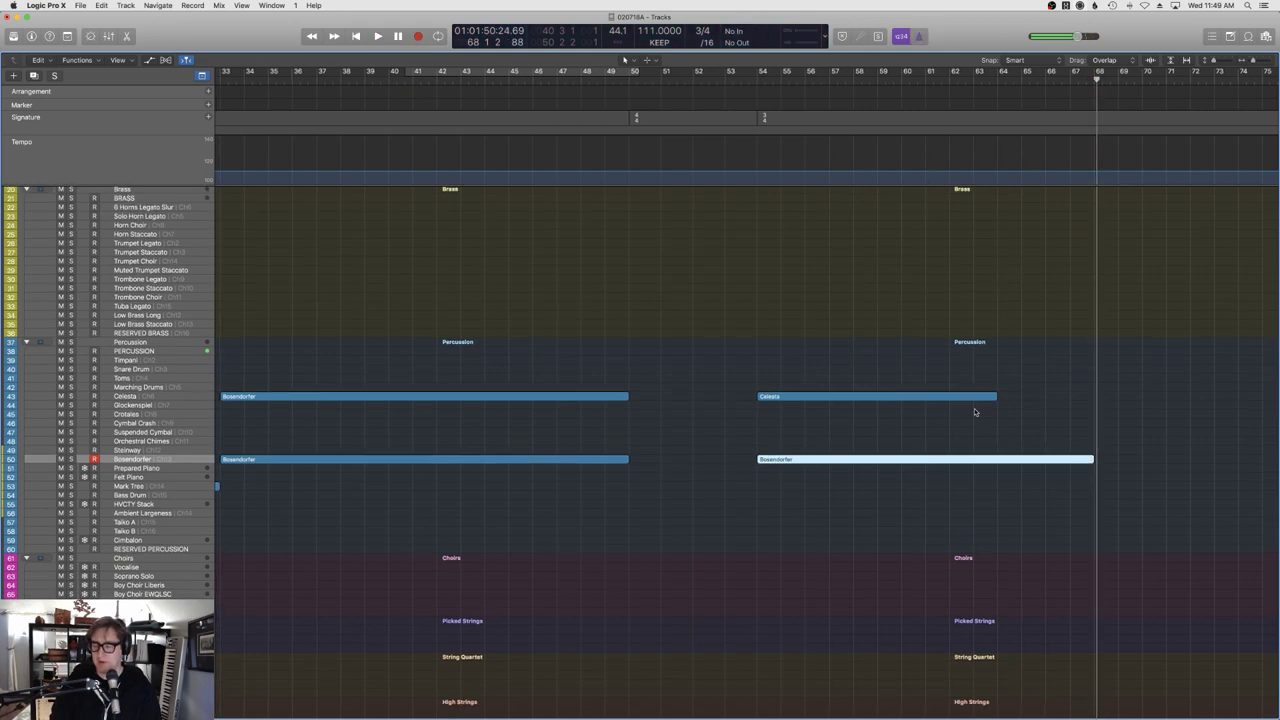
{"action": "double_click", "coordinate": [874, 457]}
{"action": "key", "text": "super+a"}
{"action": "key", "text": "space"}
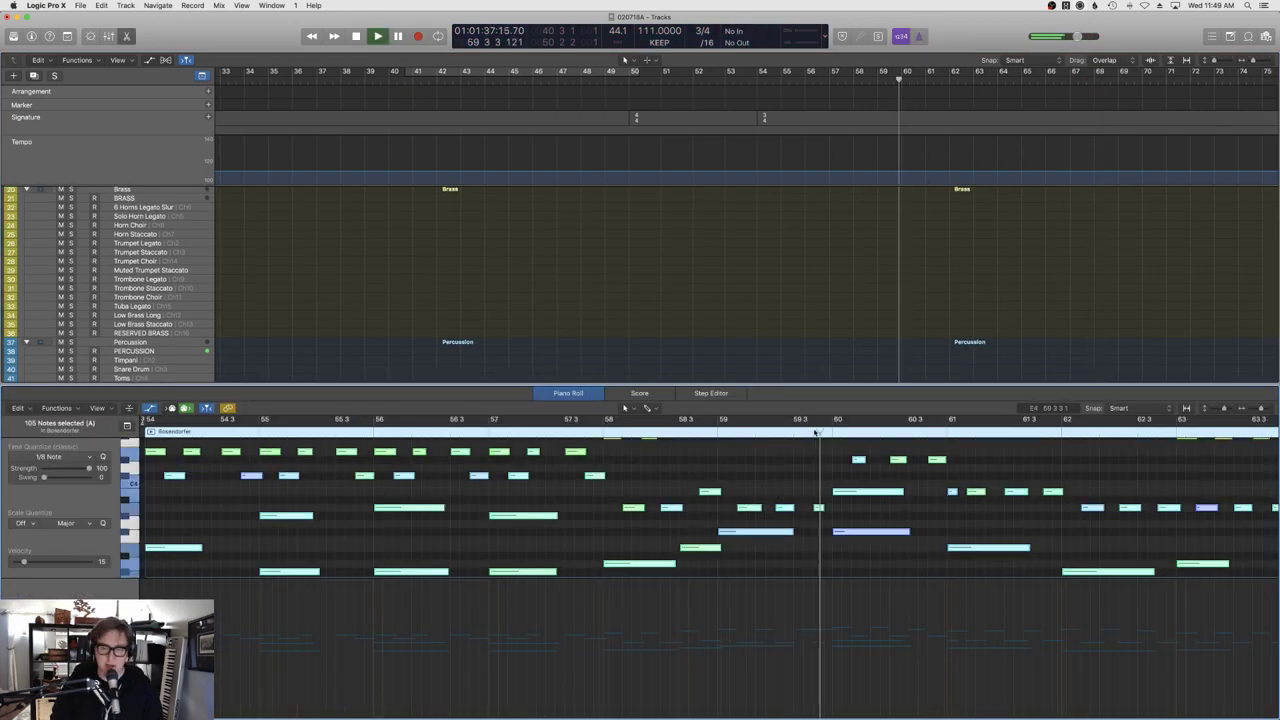
{"action": "left_click", "coordinate": [859, 266]}
{"action": "scroll", "coordinate": [859, 266], "scroll_direction": "down", "scroll_amount": 5}
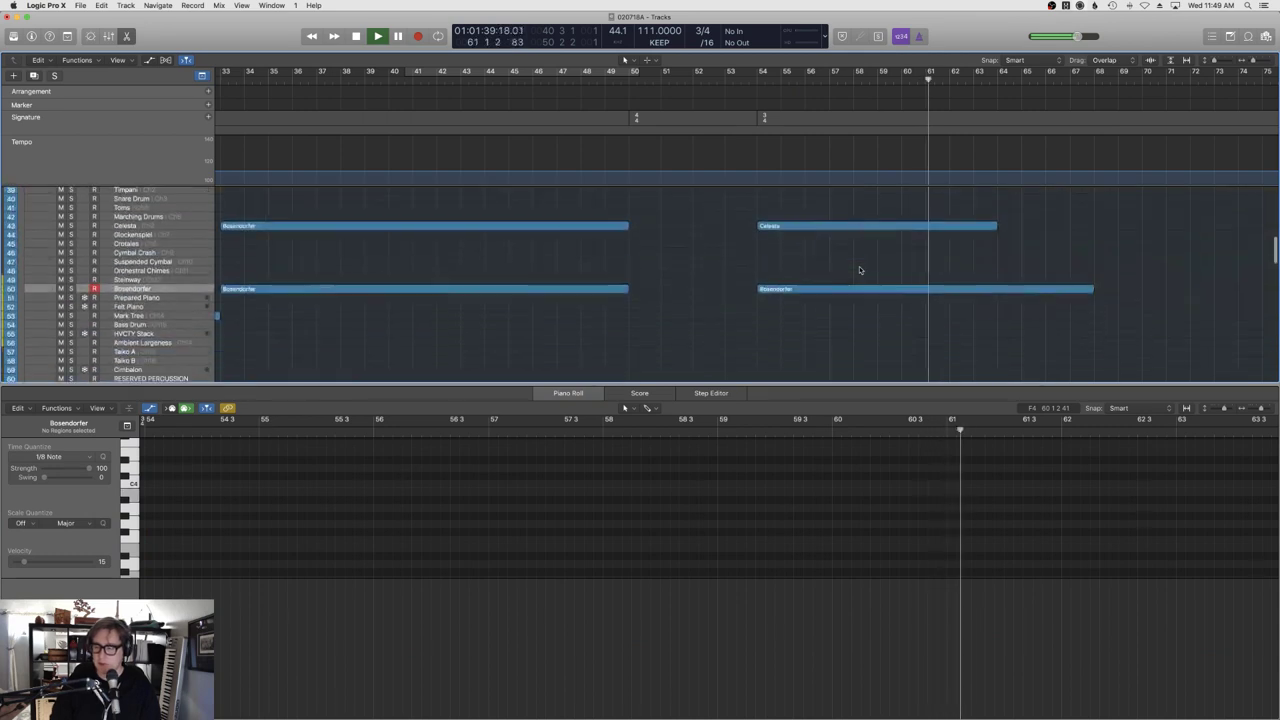
{"action": "scroll", "coordinate": [859, 266], "scroll_direction": "right", "scroll_amount": 5}
{"action": "scroll", "coordinate": [859, 270], "scroll_direction": "up", "scroll_amount": 3}
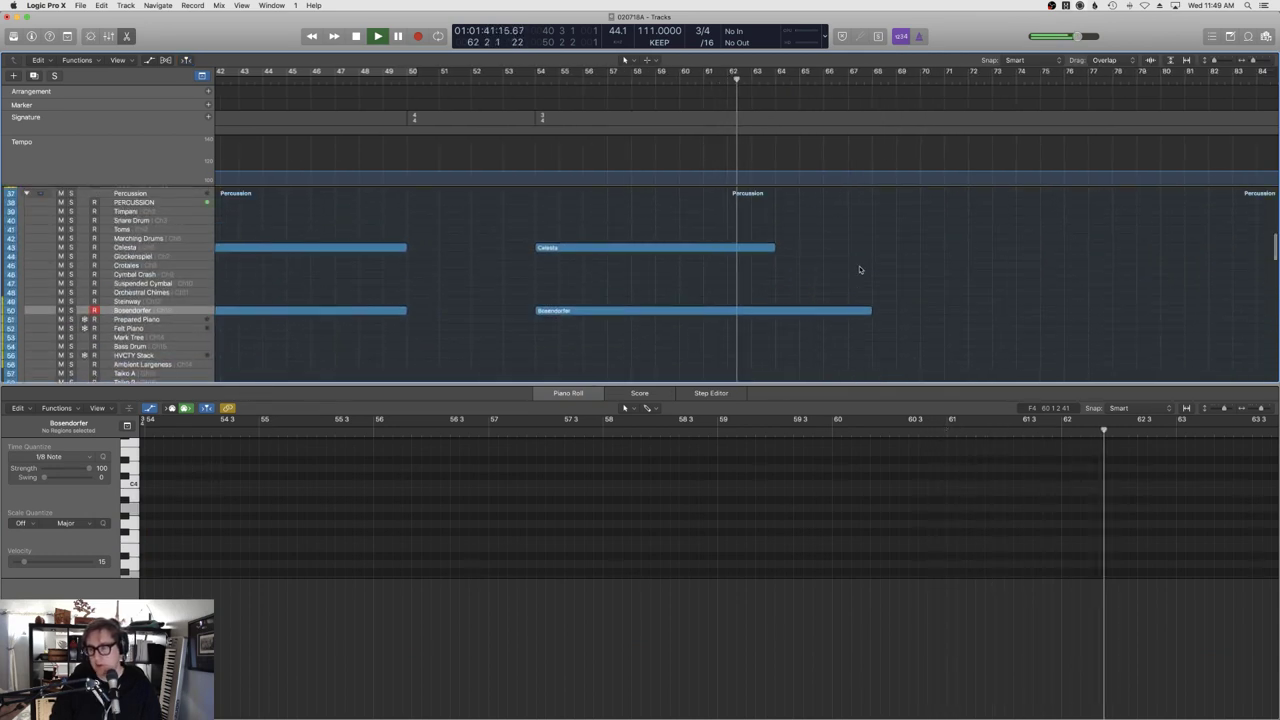
{"action": "scroll", "coordinate": [859, 270], "scroll_direction": "up", "scroll_amount": 2}
{"action": "key", "text": "e"}
{"action": "scroll", "coordinate": [859, 270], "scroll_direction": "up", "scroll_amount": 3}
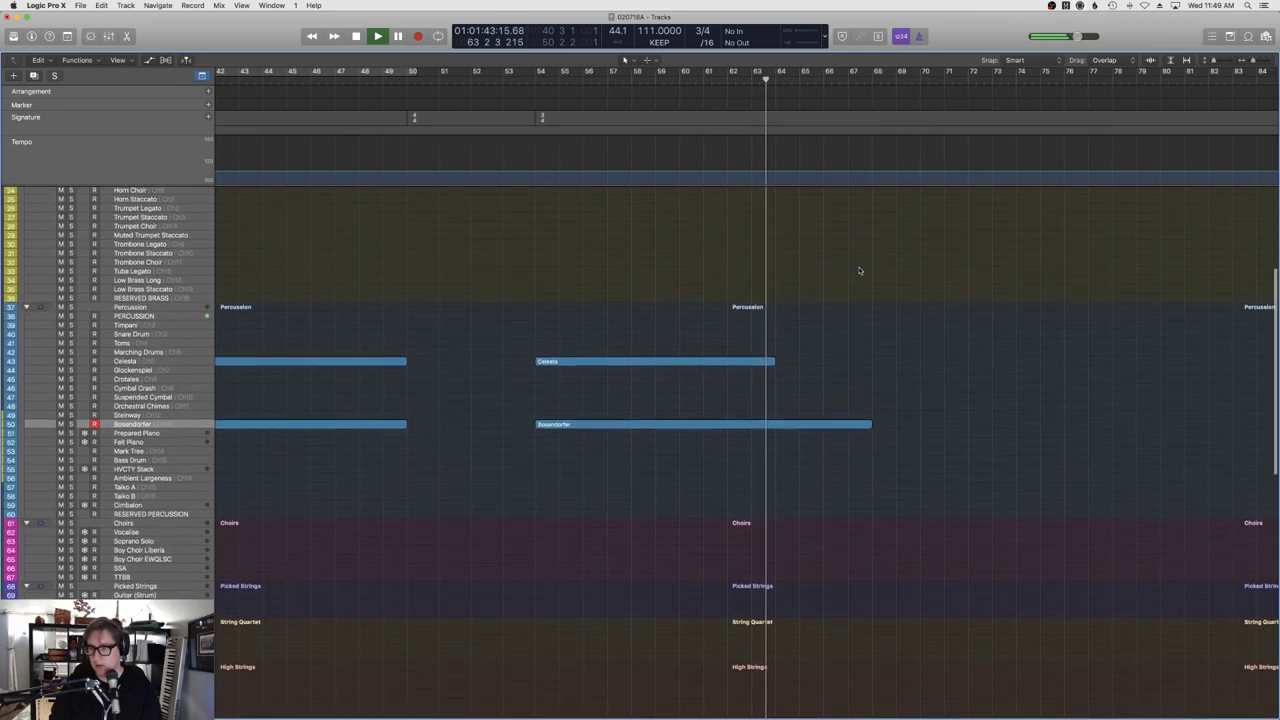
{"action": "scroll", "coordinate": [859, 270], "scroll_direction": "up", "scroll_amount": 2}
{"action": "scroll", "coordinate": [859, 270], "scroll_direction": "right", "scroll_amount": 5}
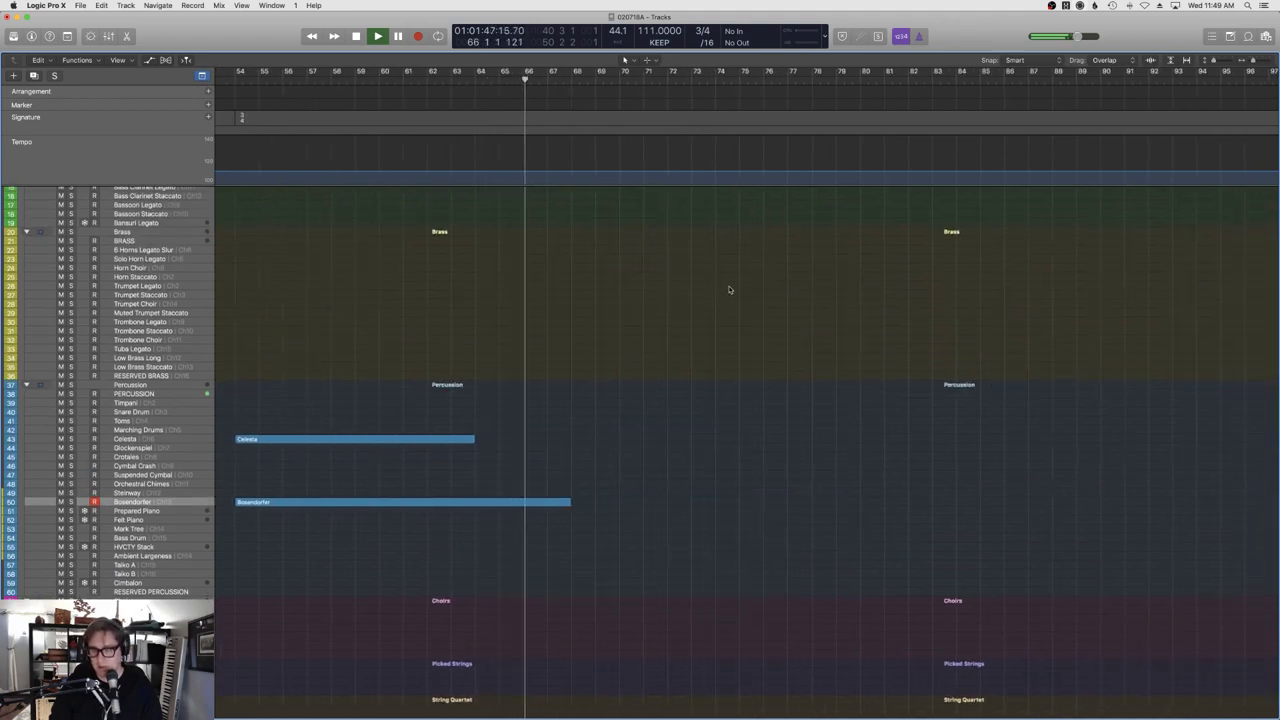
Move the three Bosendorfer notes just before bar 66 onto the downbeat of bar 66 and audition the ending.
{"action": "left_click", "coordinate": [523, 502]}
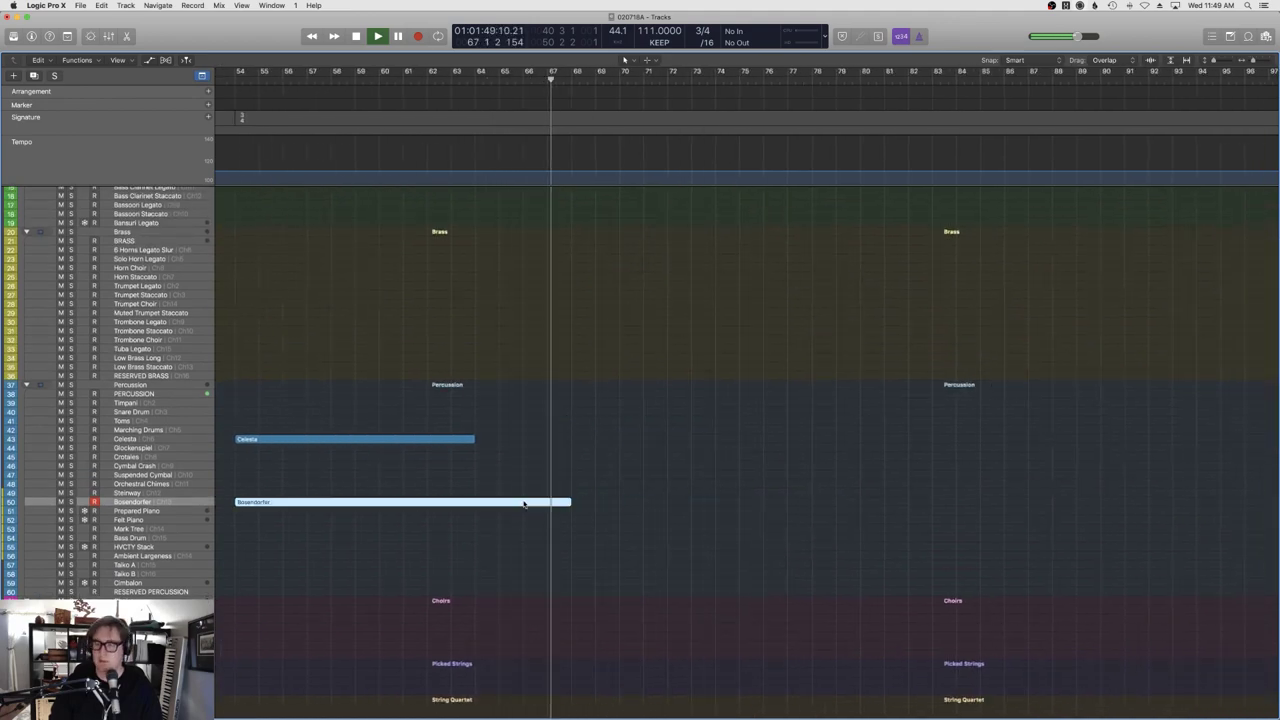
{"action": "double_click", "coordinate": [523, 502]}
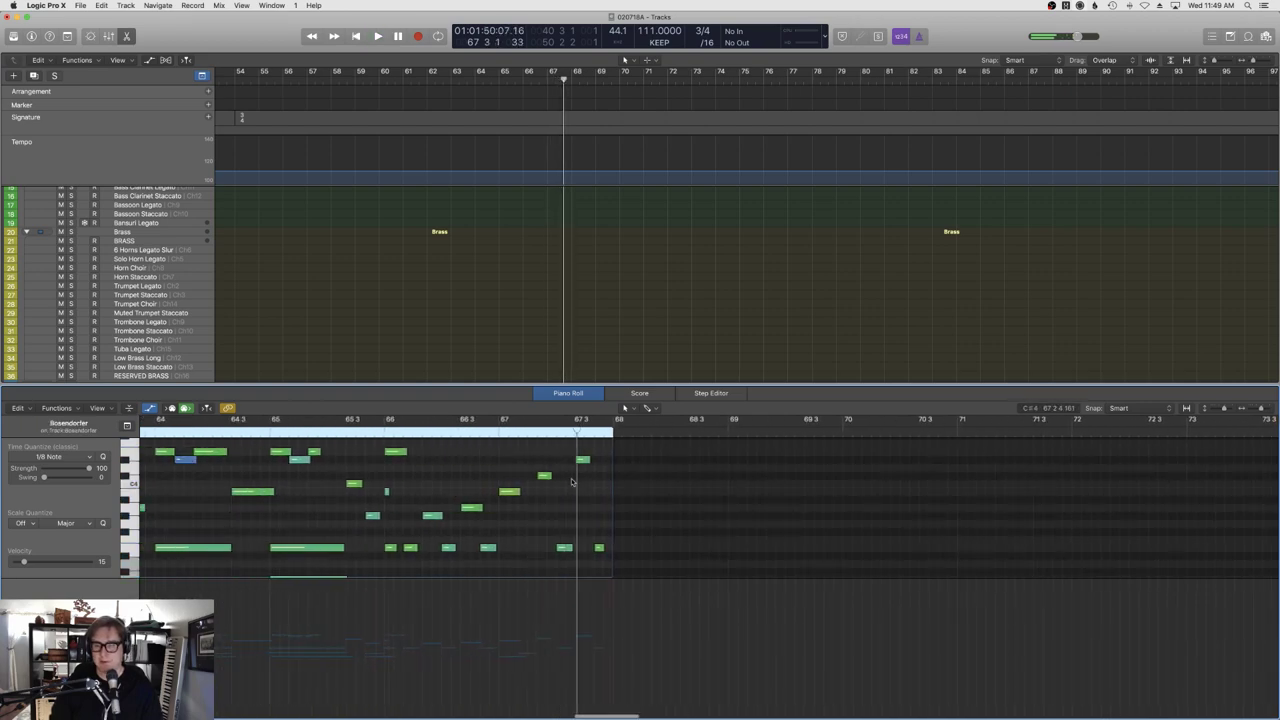
{"action": "key", "text": "super+a"}
{"action": "scroll", "coordinate": [482, 470], "scroll_direction": "left", "scroll_amount": 5}
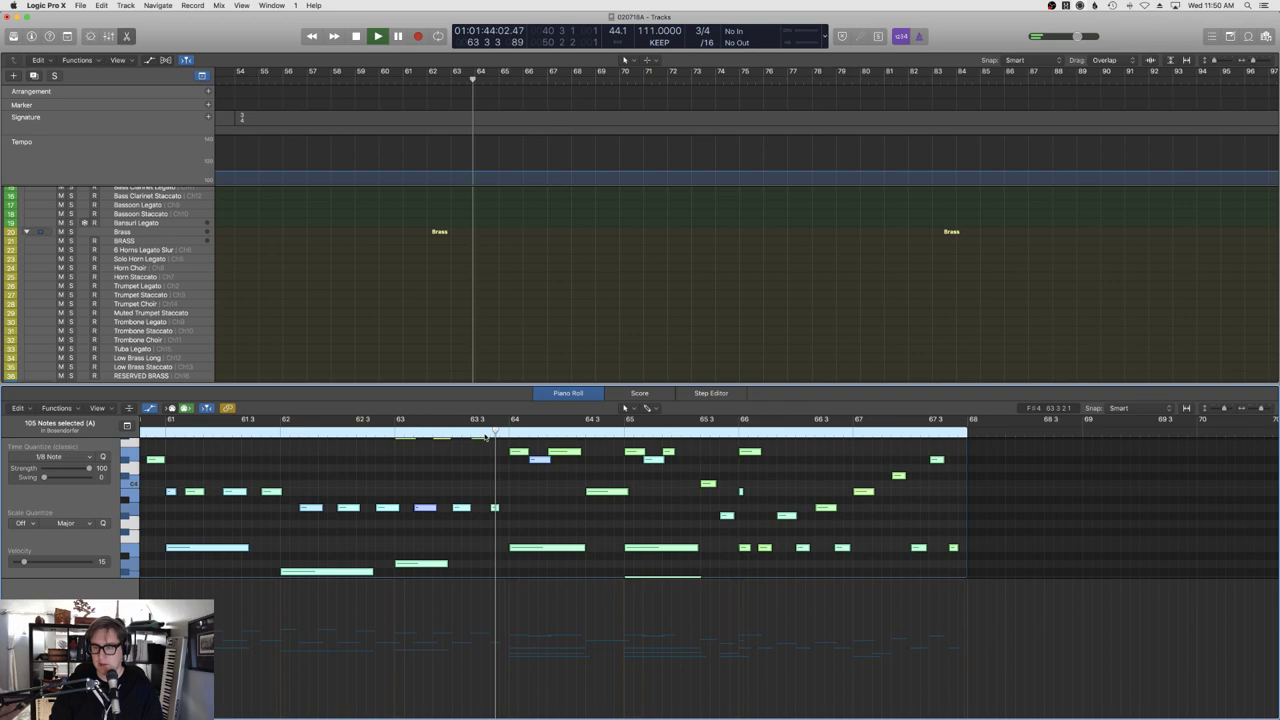
{"action": "left_click", "coordinate": [568, 482]}
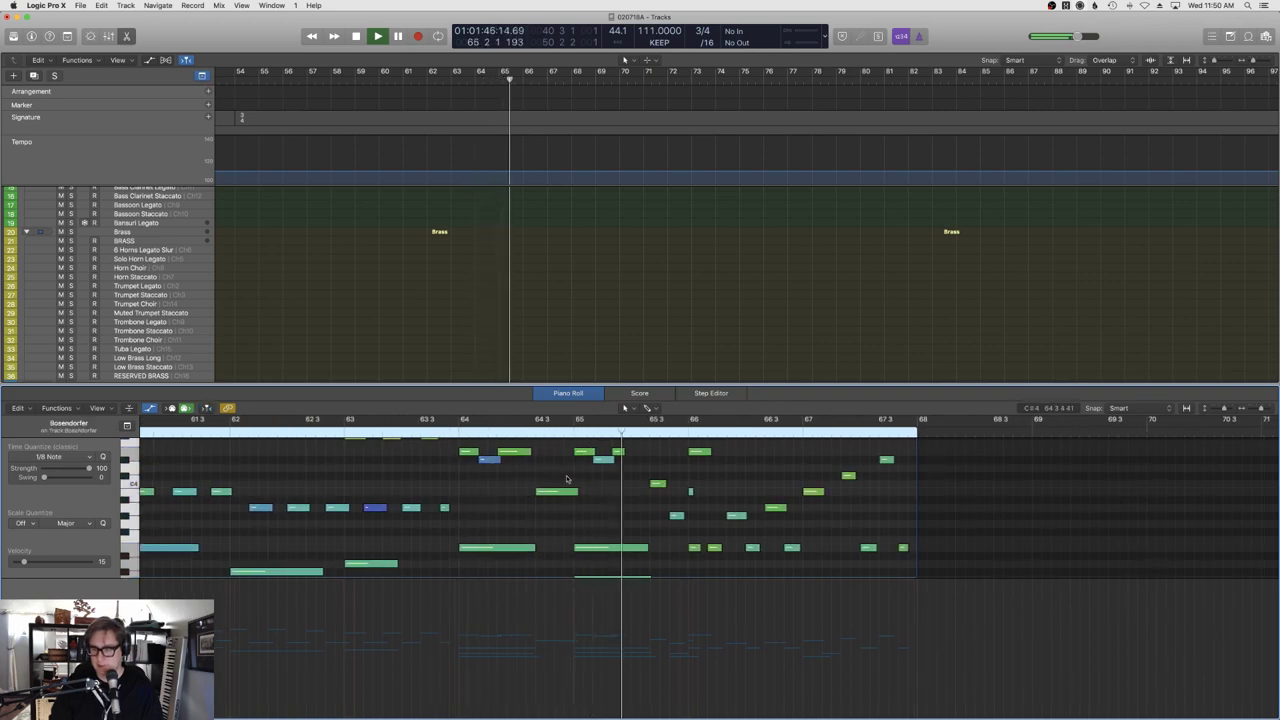
{"action": "scroll", "coordinate": [695, 505], "scroll_direction": "down", "scroll_amount": 5}
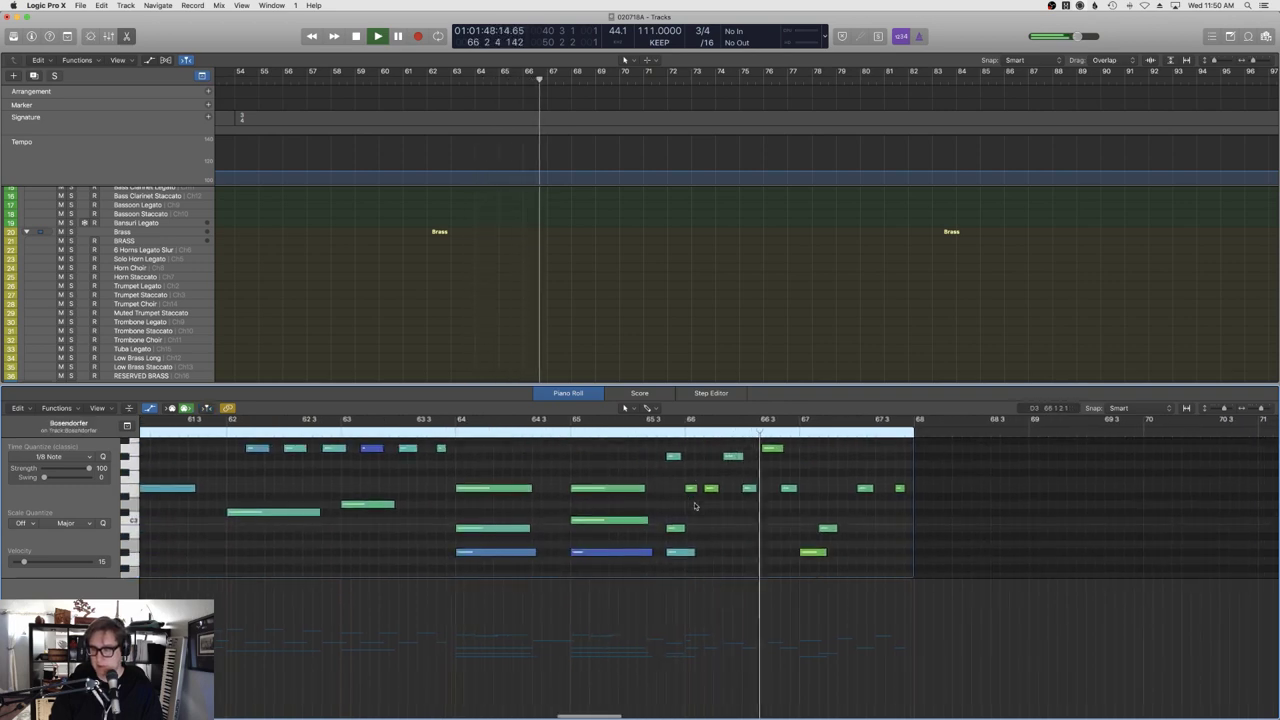
{"action": "left_click", "coordinate": [680, 558]}
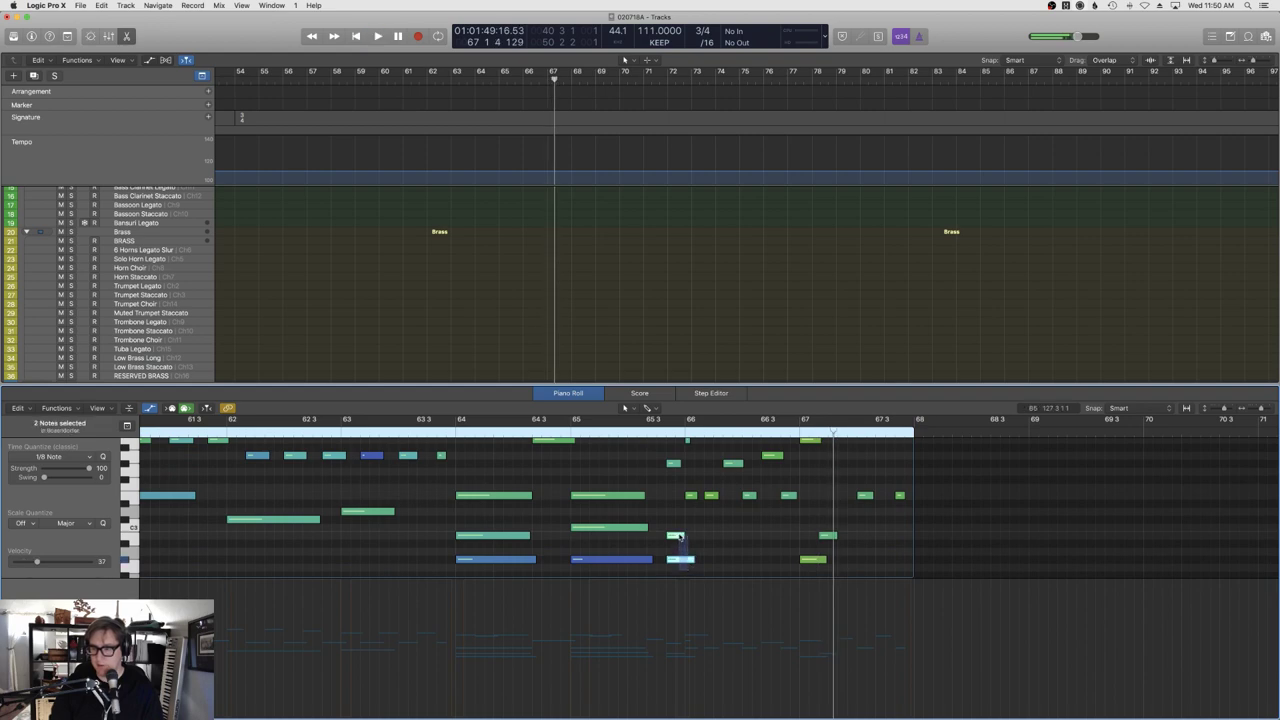
{"action": "left_click_drag", "start_coordinate": [675, 465], "coordinate": [693, 465]}
{"action": "key", "text": "space"}
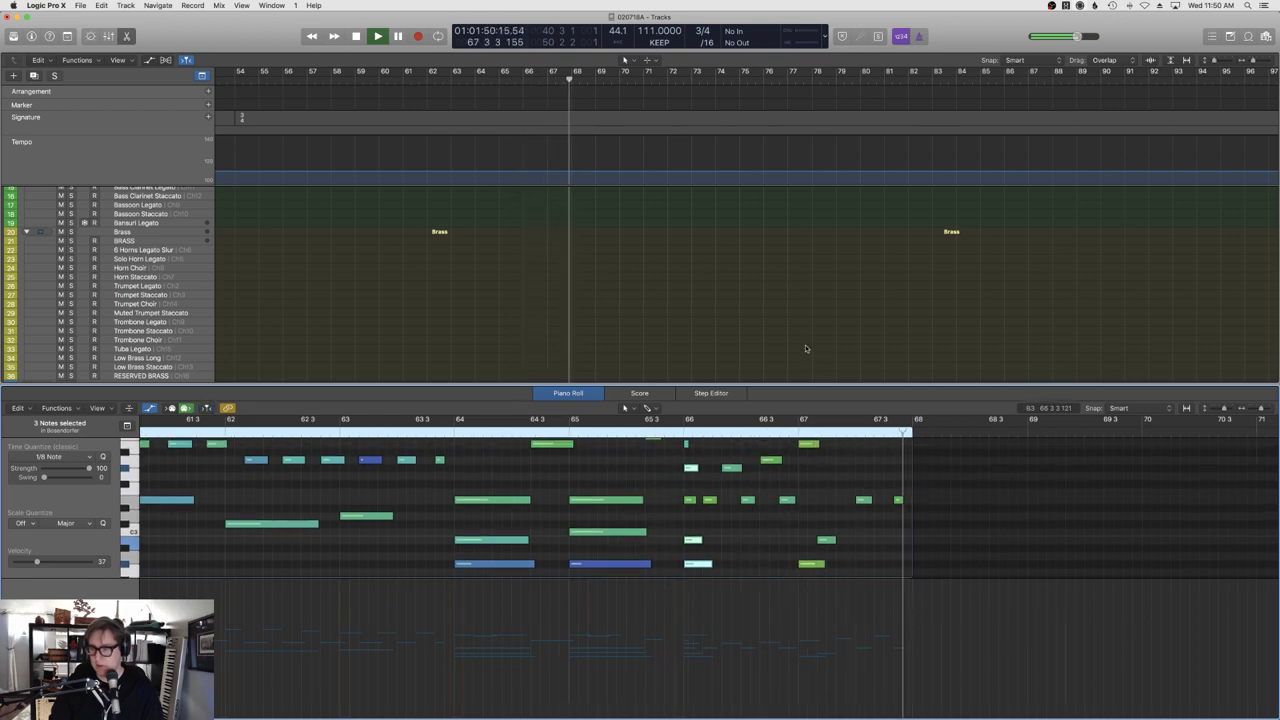
Close the Piano Roll and display the woodwind, brass and percussion tracks from bar 9 to 50.
{"action": "key", "text": "e"}
{"action": "scroll", "coordinate": [765, 325], "scroll_direction": "left", "scroll_amount": 15}
{"action": "scroll", "coordinate": [770, 328], "scroll_direction": "up", "scroll_amount": 5}
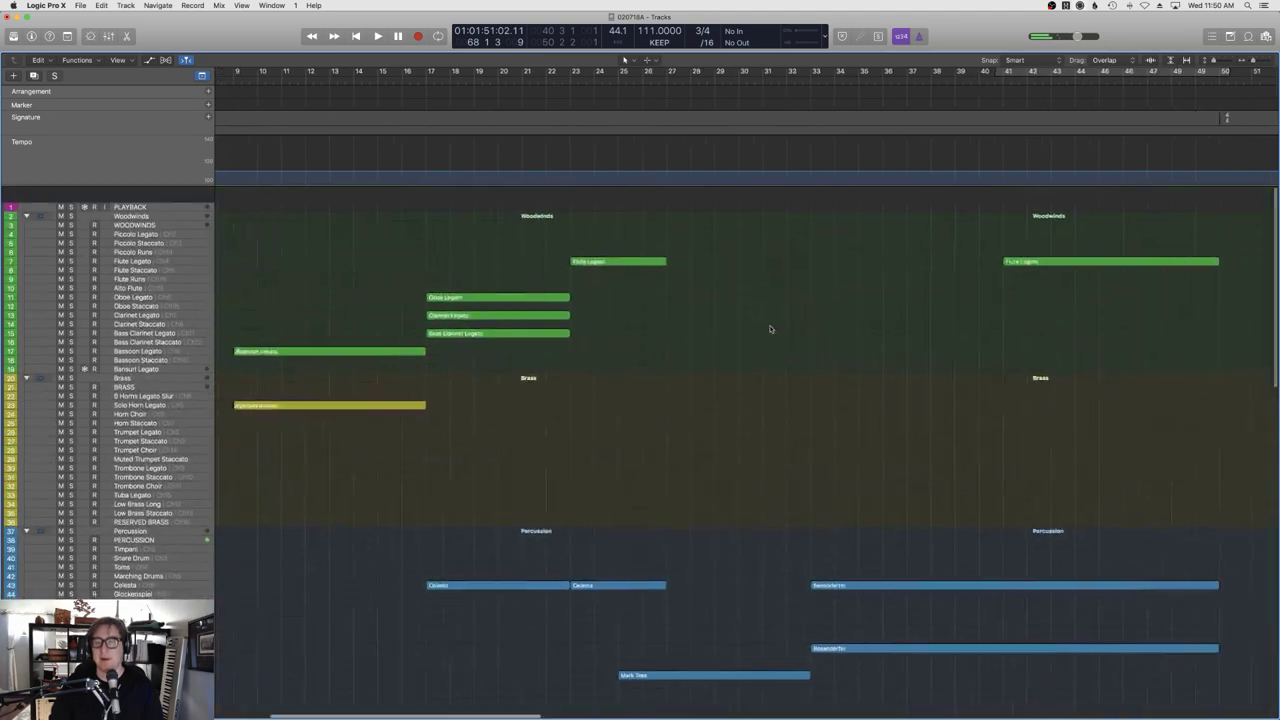
Try copying the woodwind, Celesta and Violin 2 regions of bars 17 to 23 to bar 68.
{"action": "scroll", "coordinate": [643, 422], "scroll_direction": "down", "scroll_amount": 12}
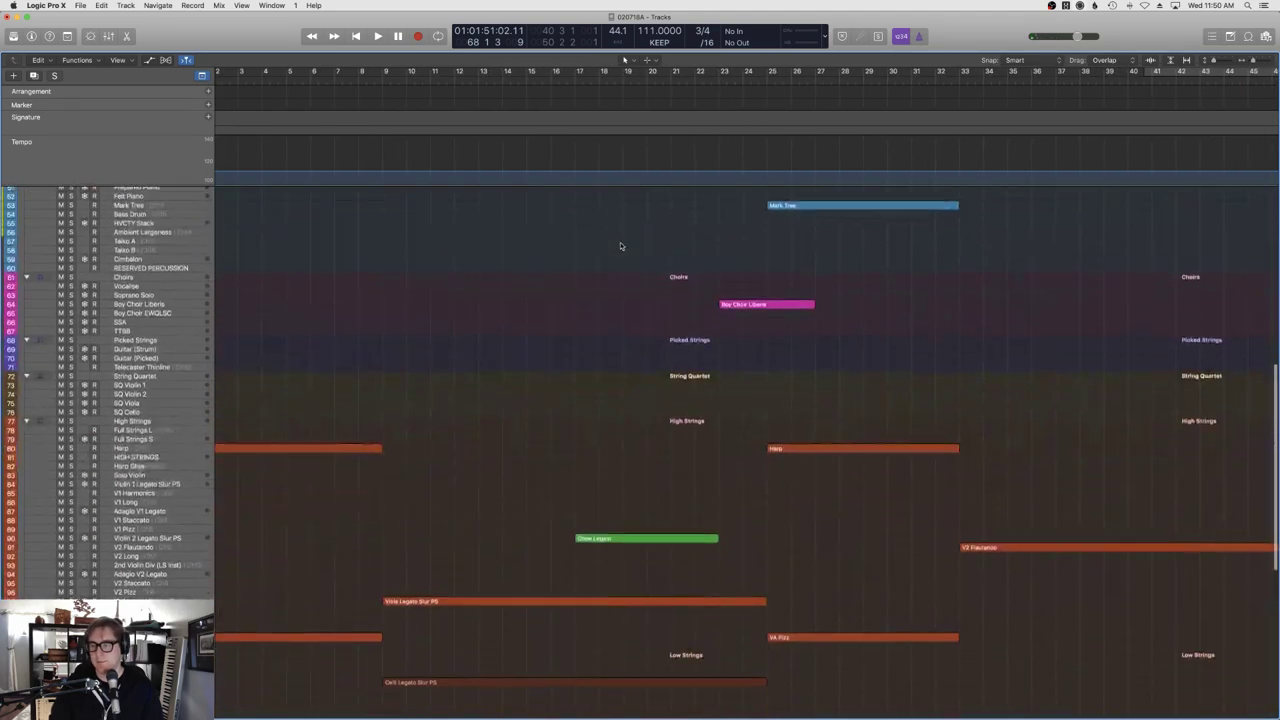
{"action": "left_click_drag", "start_coordinate": [632, 518], "coordinate": [620, 457]}
{"action": "scroll", "coordinate": [777, 394], "scroll_direction": "up", "scroll_amount": 10}
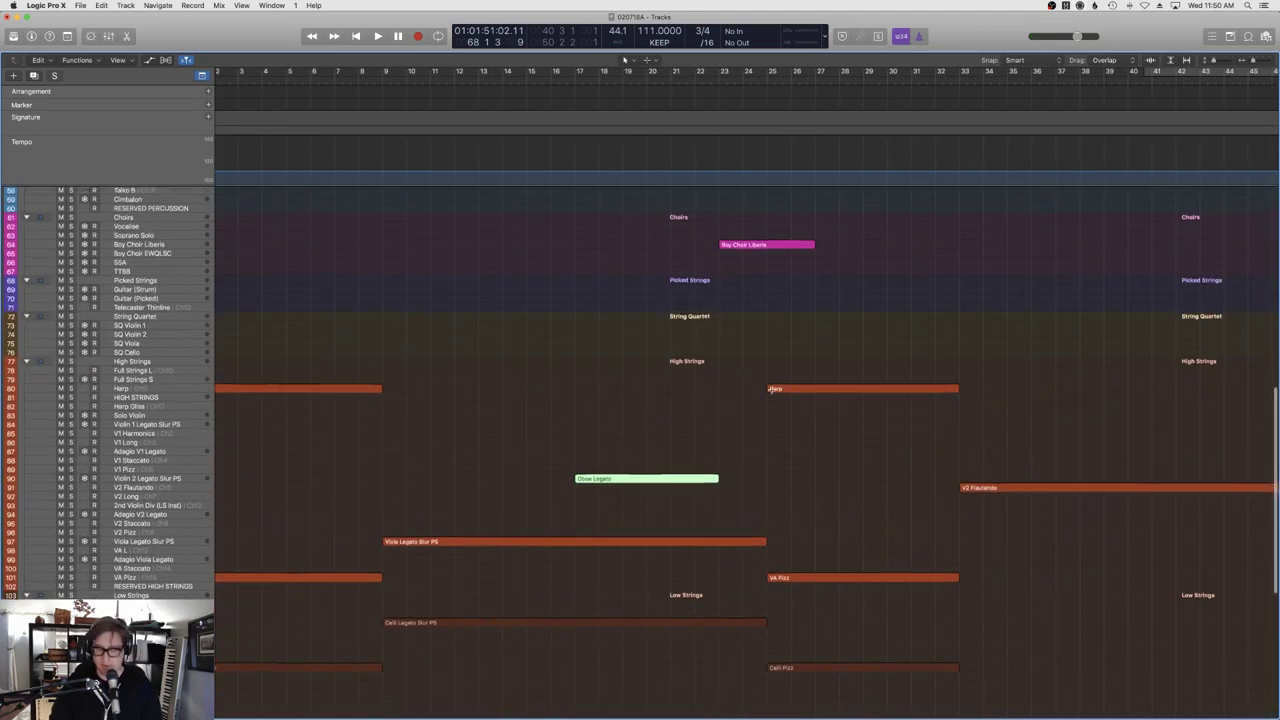
{"action": "scroll", "coordinate": [770, 394], "scroll_direction": "right", "scroll_amount": 15}
{"action": "scroll", "coordinate": [758, 392], "scroll_direction": "right", "scroll_amount": 3}
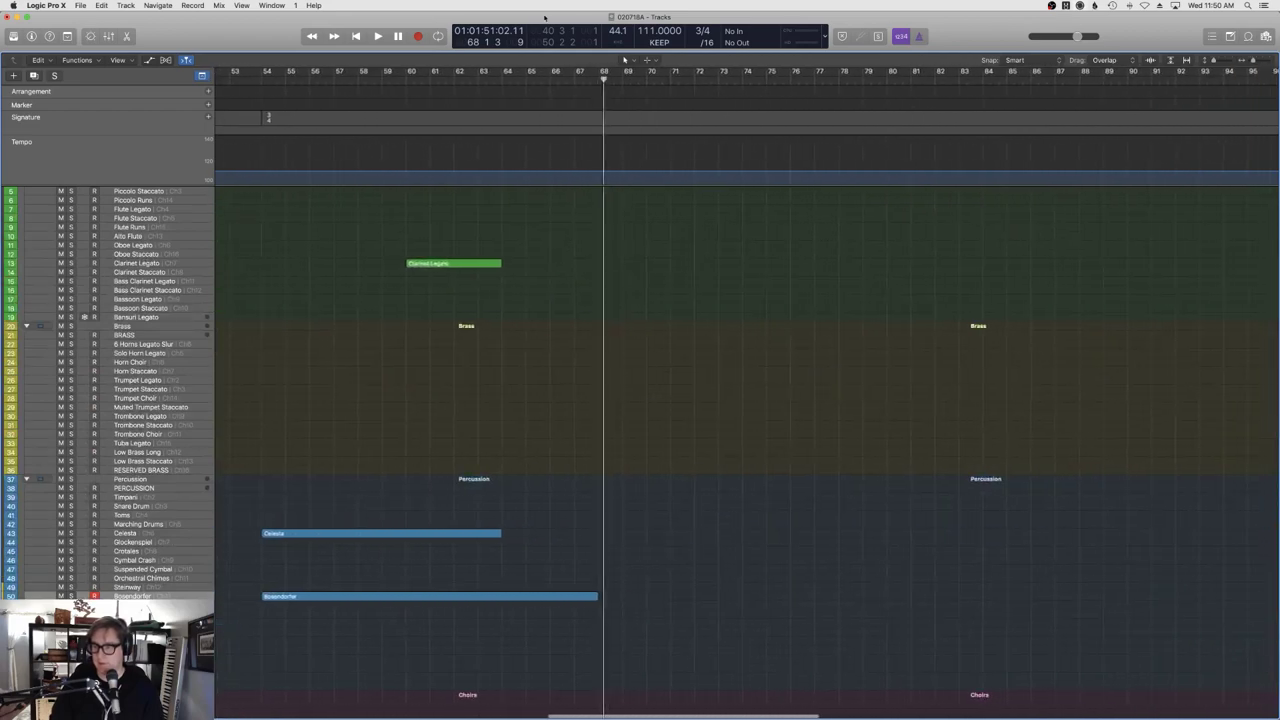
{"action": "key", "text": "cmd+v"}
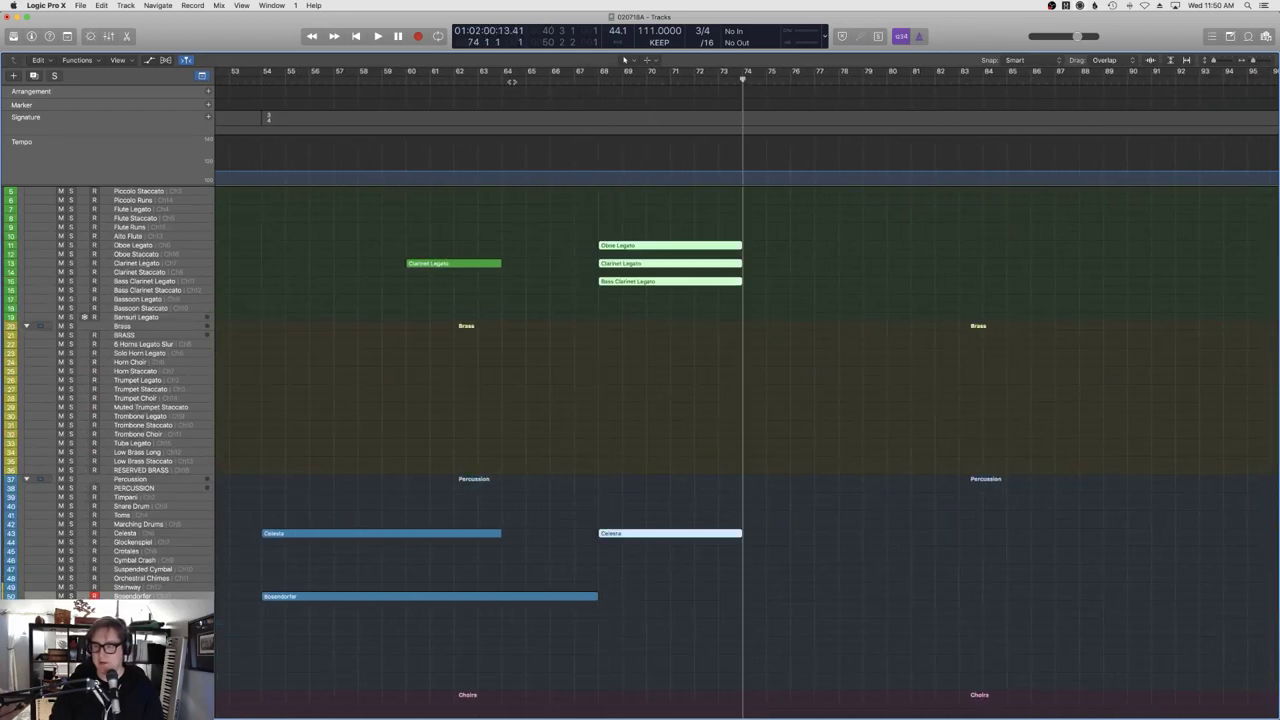
Audition the transition into the copied regions at bar 68 and delete those copies.
{"action": "left_click", "coordinate": [497, 81]}
{"action": "key", "text": "space"}
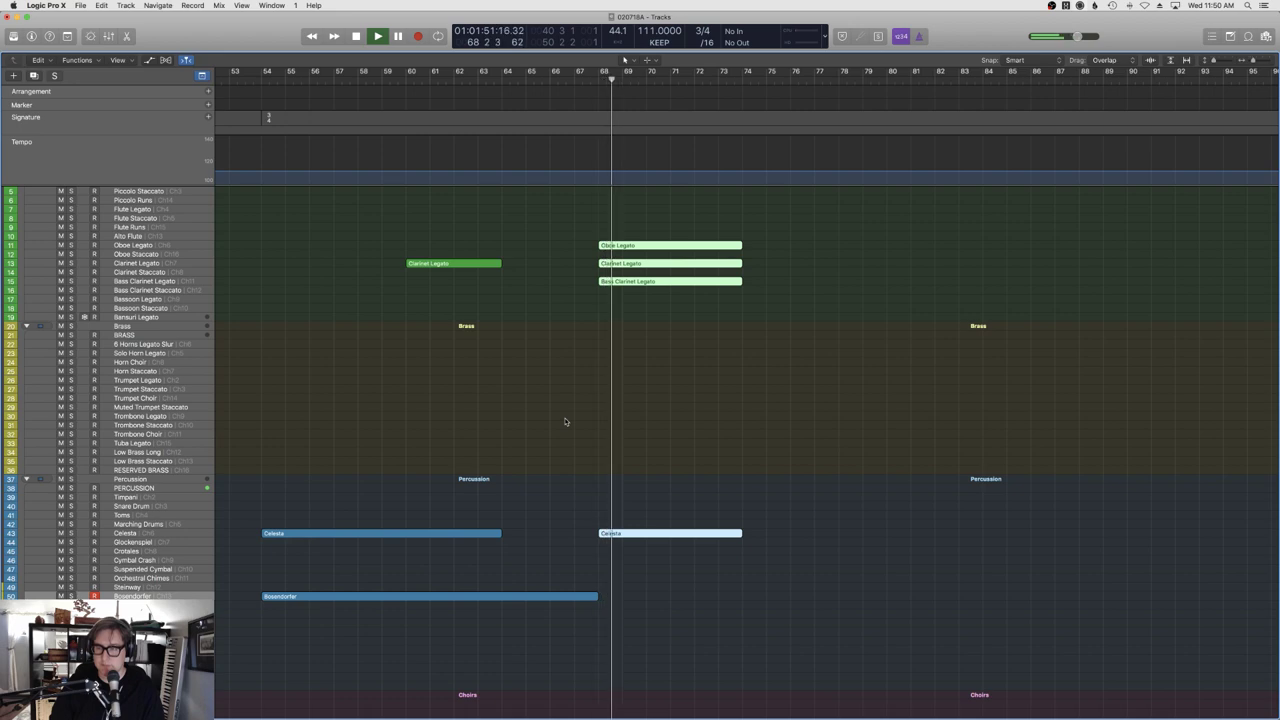
{"action": "scroll", "coordinate": [686, 483], "scroll_direction": "down", "scroll_amount": 8}
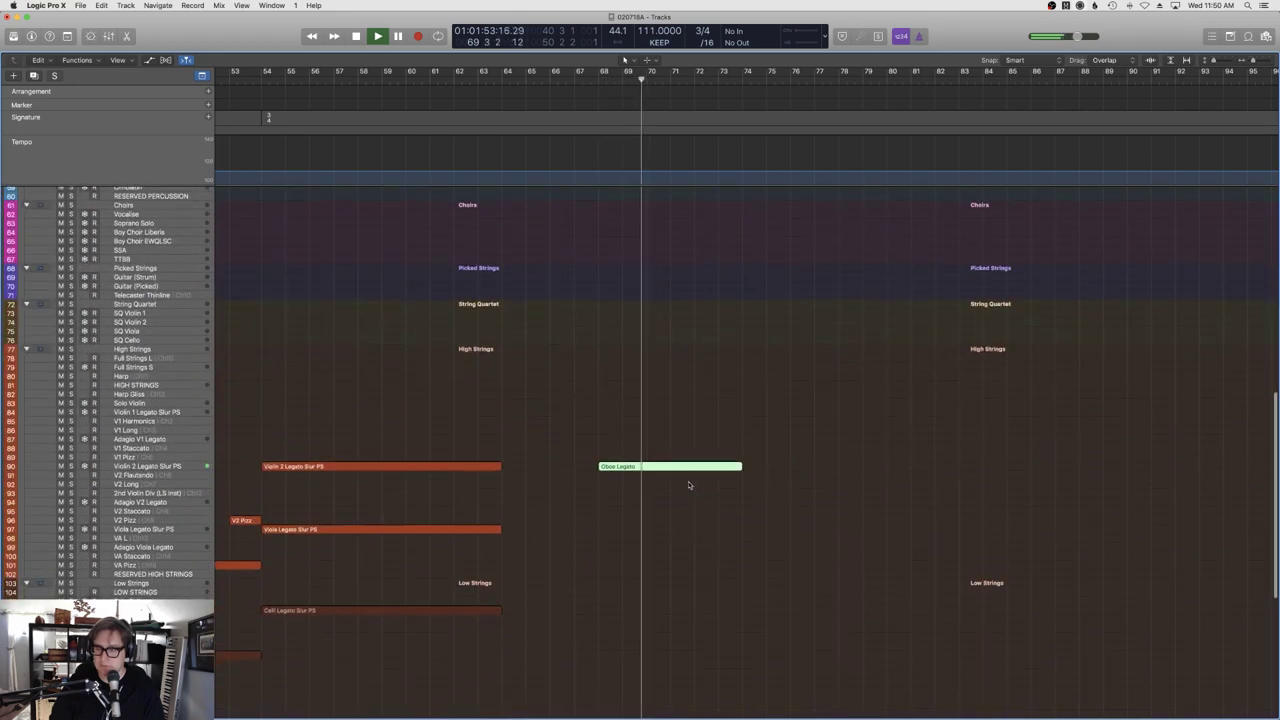
{"action": "scroll", "coordinate": [688, 486], "scroll_direction": "up", "scroll_amount": 3}
{"action": "scroll", "coordinate": [688, 486], "scroll_direction": "up", "scroll_amount": 8}
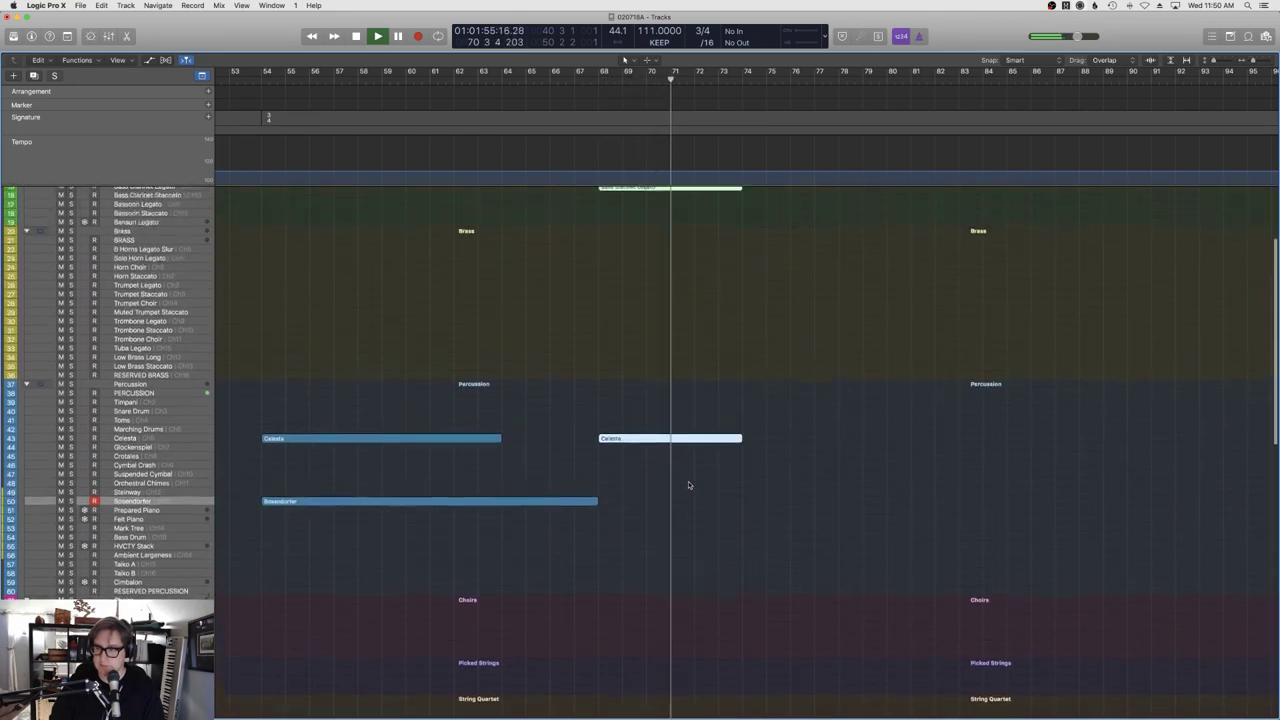
{"action": "key", "text": "space"}
{"action": "key", "text": "Delete"}
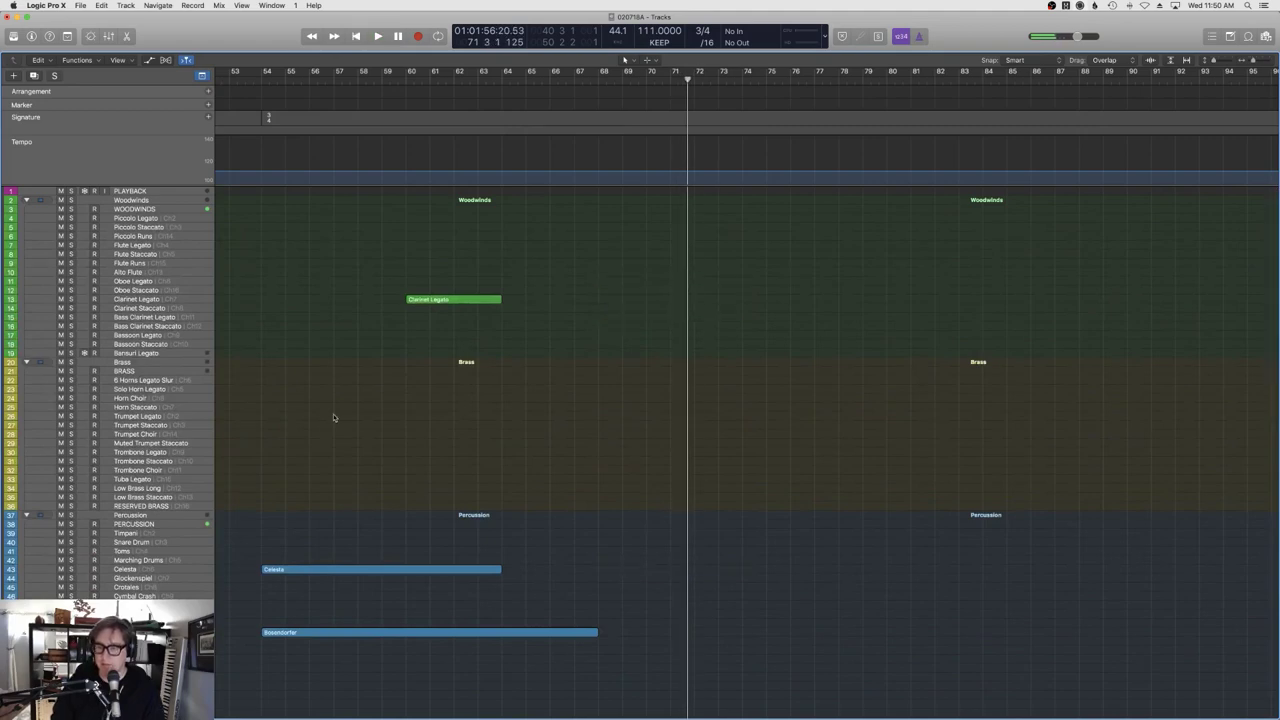
{"action": "scroll", "coordinate": [373, 427], "scroll_direction": "left", "scroll_amount": 5}
{"action": "scroll", "coordinate": [375, 425], "scroll_direction": "left", "scroll_amount": 20}
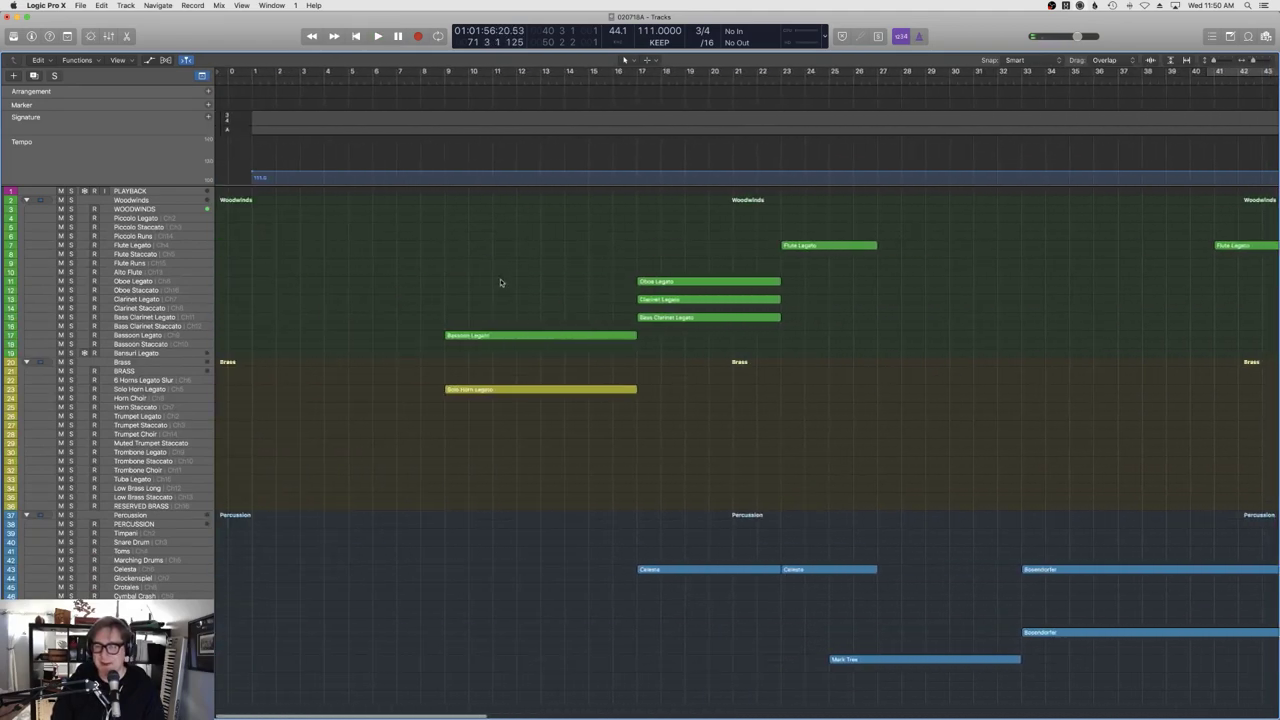
{"action": "left_click_drag", "start_coordinate": [500, 280], "coordinate": [508, 501]}
{"action": "scroll", "coordinate": [508, 497], "scroll_direction": "down", "scroll_amount": 15}
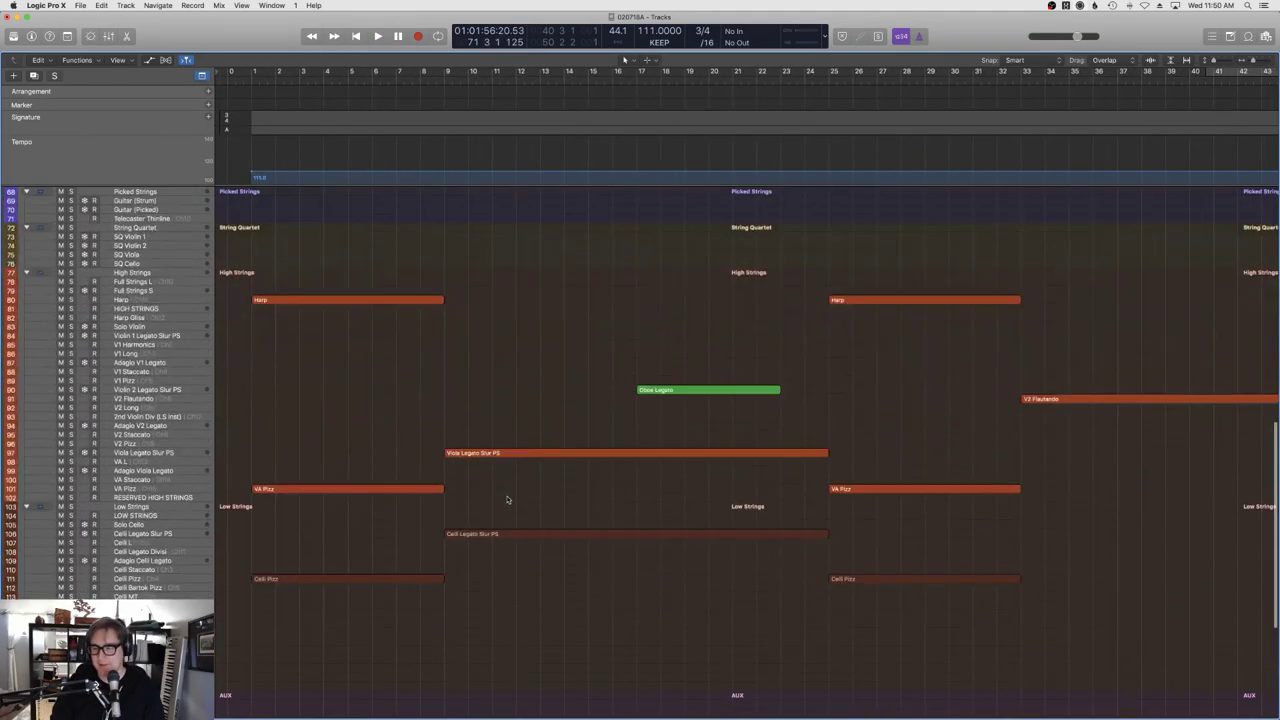
{"action": "scroll", "coordinate": [519, 452], "scroll_direction": "down", "scroll_amount": 5}
{"action": "left_click_drag", "start_coordinate": [520, 463], "coordinate": [580, 240]}
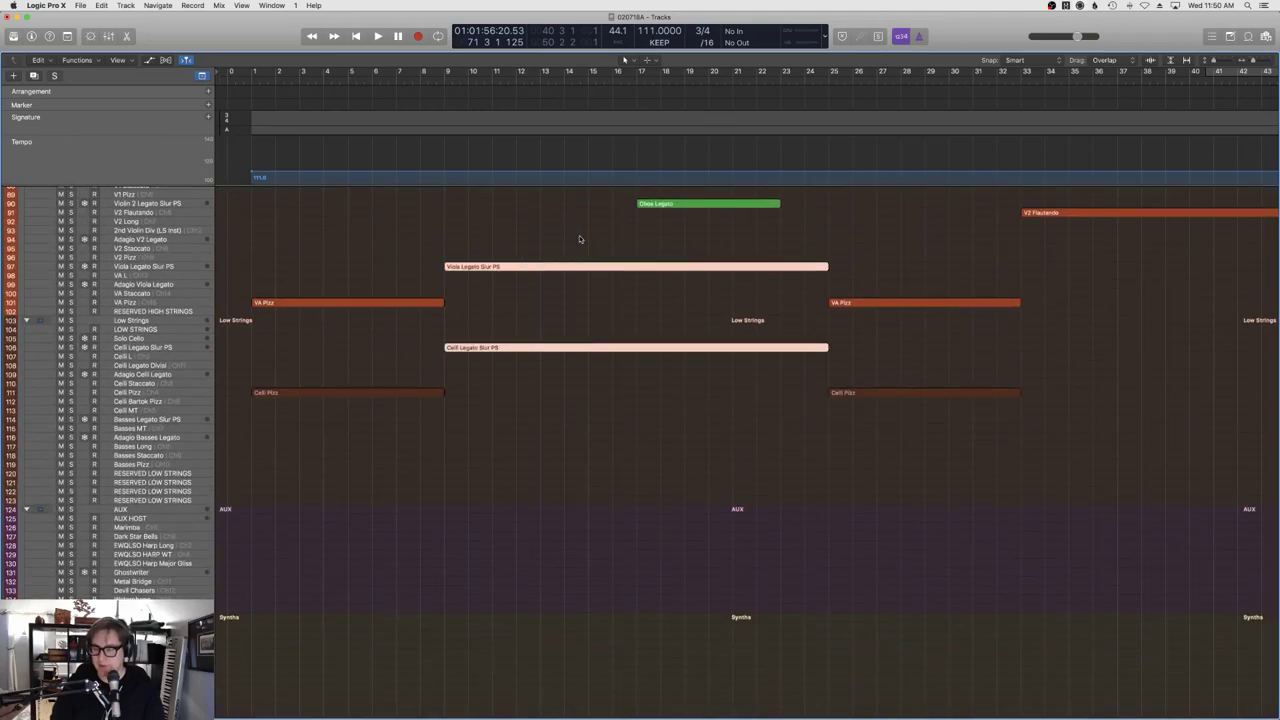
{"action": "left_click", "coordinate": [578, 236]}
Copy the bassoon, horn, oboe, clarinets, first Celesta, violin, viola and celli regions spanning bars 9 to 25 to bar 68.
{"action": "key", "text": "super+Left"}
{"action": "key", "text": "super+Left"}
{"action": "key", "text": "super+Left"}
{"action": "key", "text": "super+Left"}
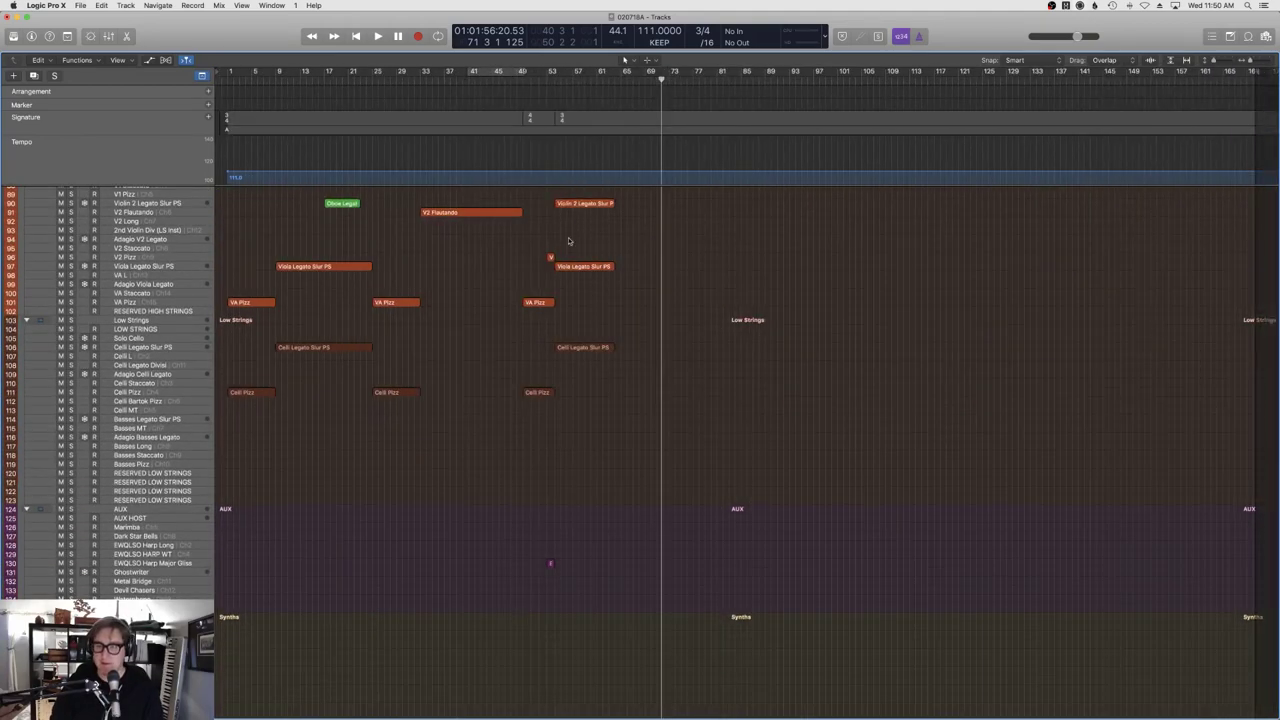
{"action": "key", "text": "super+Up"}
{"action": "key", "text": "super+Up"}
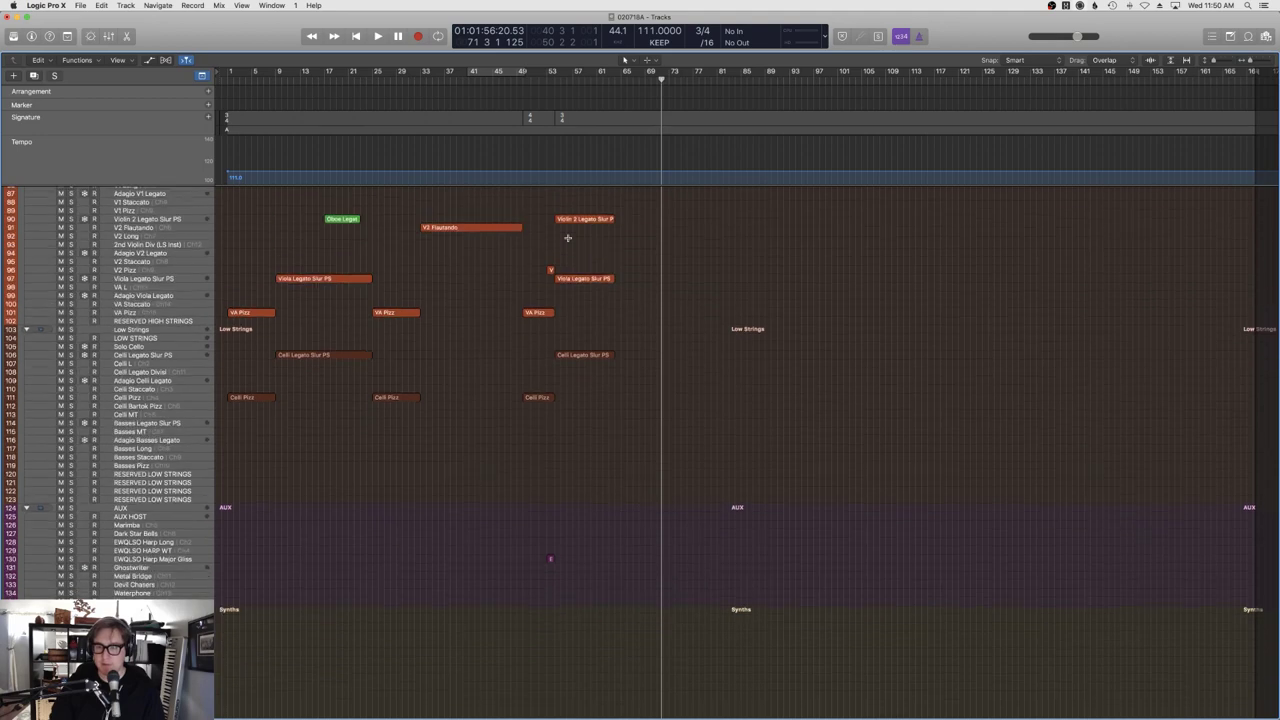
{"action": "key", "text": "super+Up"}
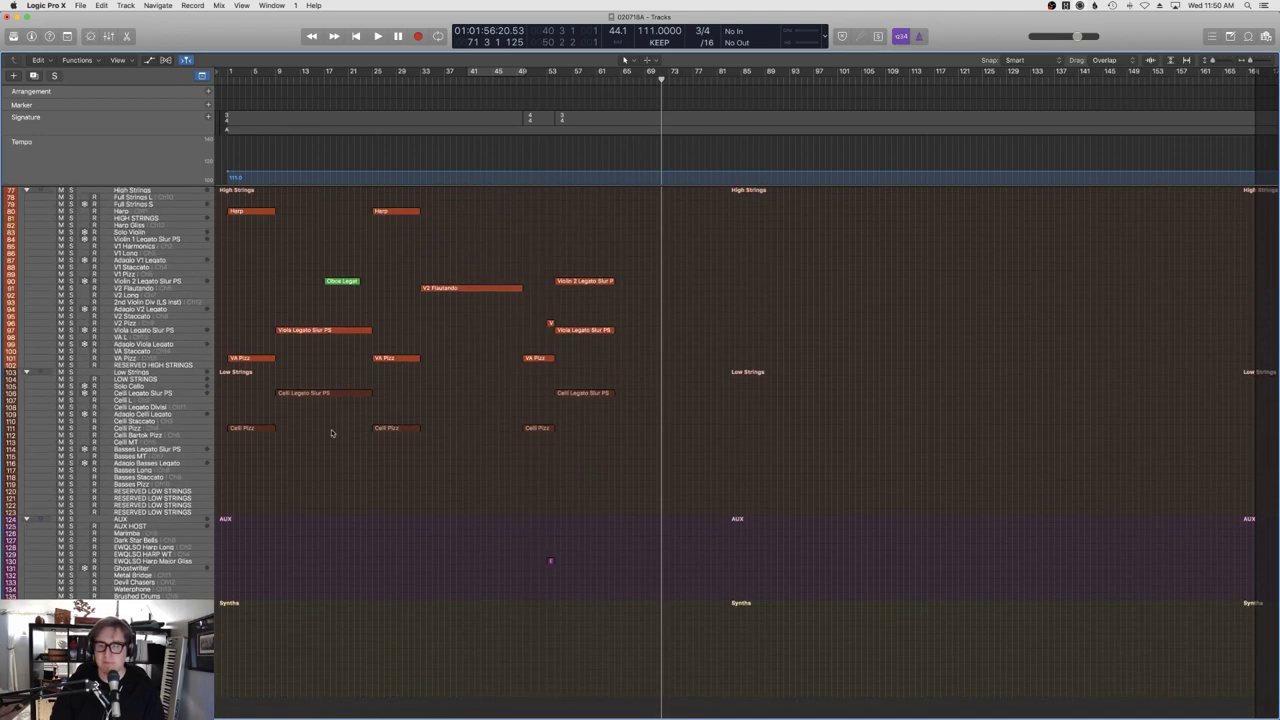
{"action": "left_click_drag", "start_coordinate": [332, 432], "coordinate": [360, 403]}
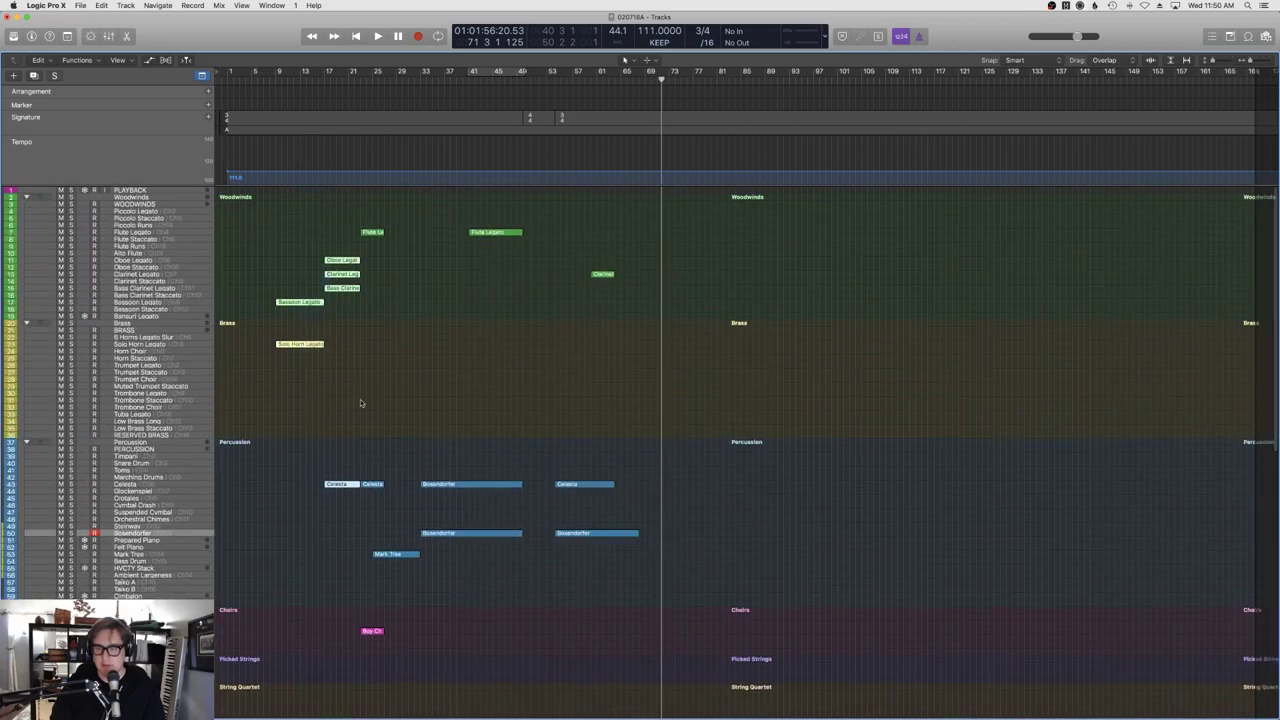
{"action": "scroll", "coordinate": [361, 403], "scroll_direction": "down", "scroll_amount": 2}
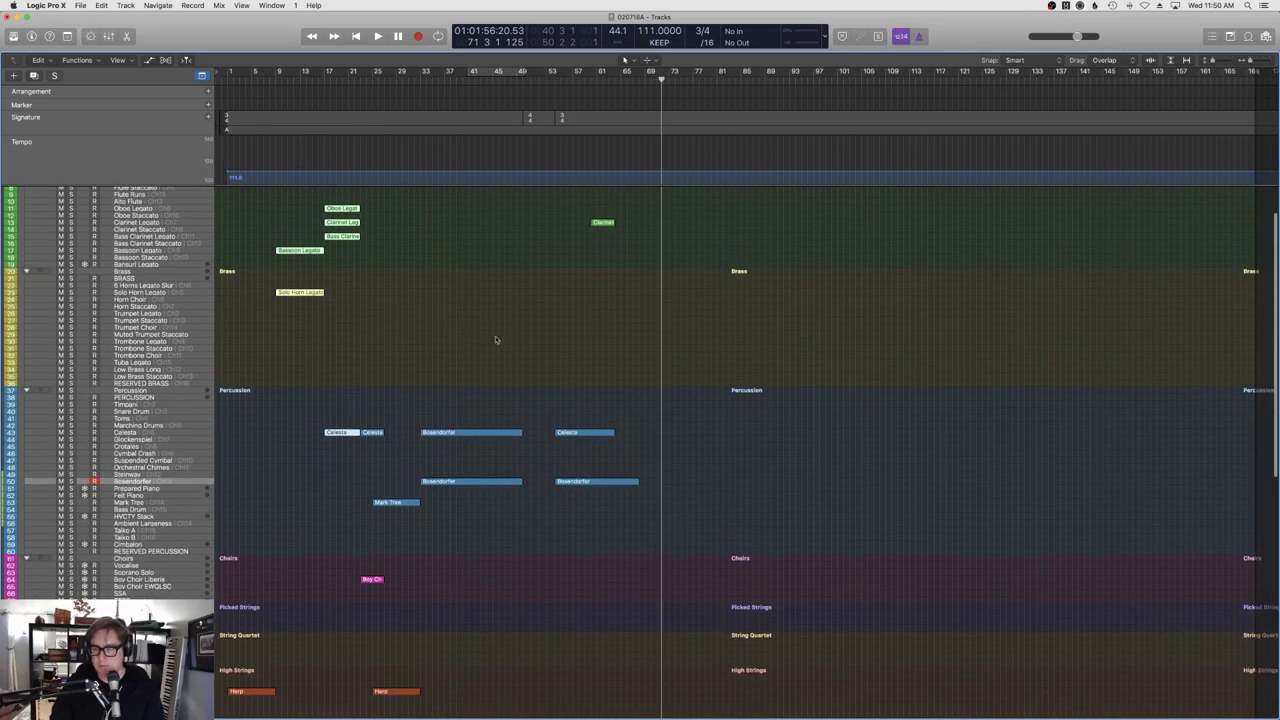
{"action": "scroll", "coordinate": [495, 340], "scroll_direction": "down", "scroll_amount": 9}
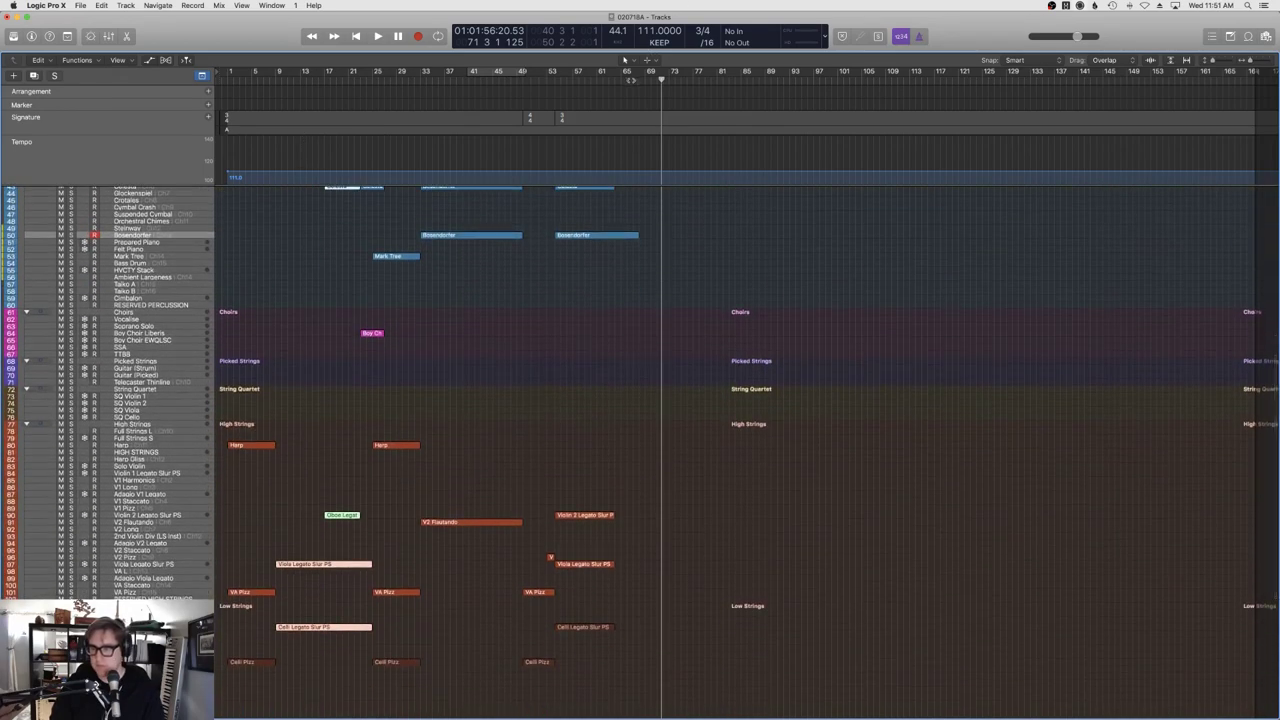
{"action": "key", "text": "super+v"}
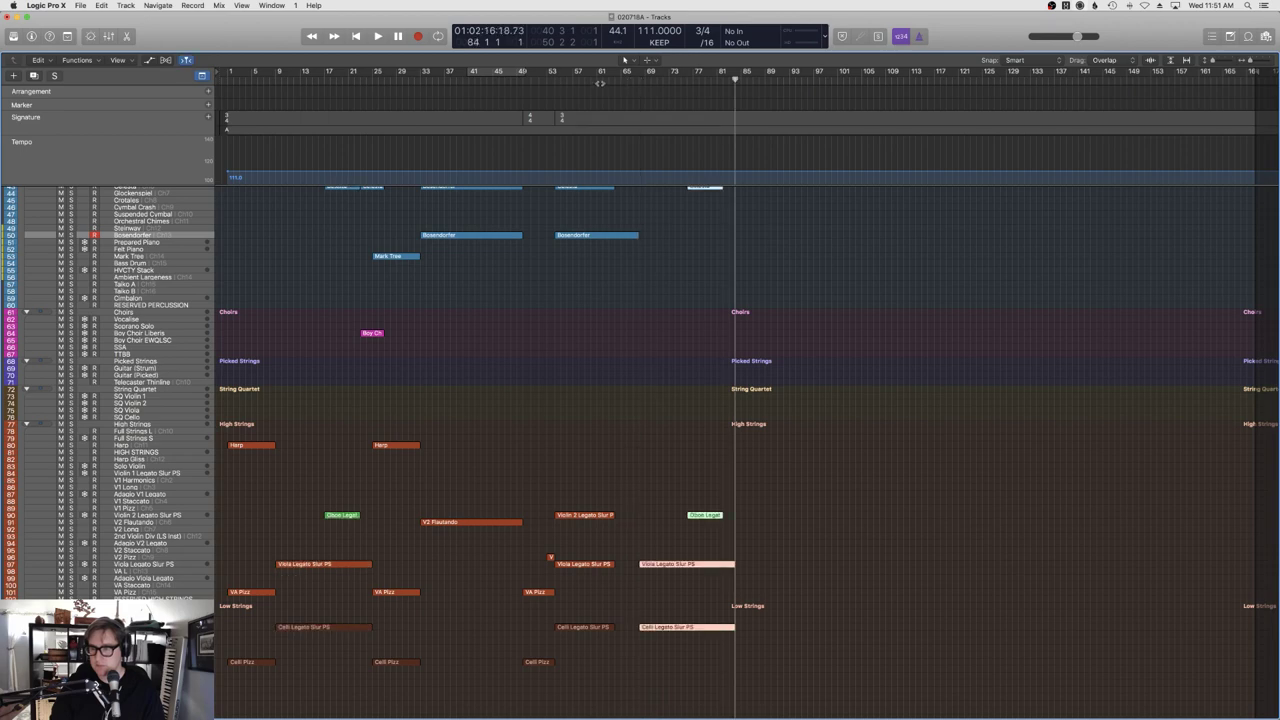
Play the arrangement from about bar 57 into bar 68 to check how the copied section enters.
{"action": "left_click", "coordinate": [573, 80]}
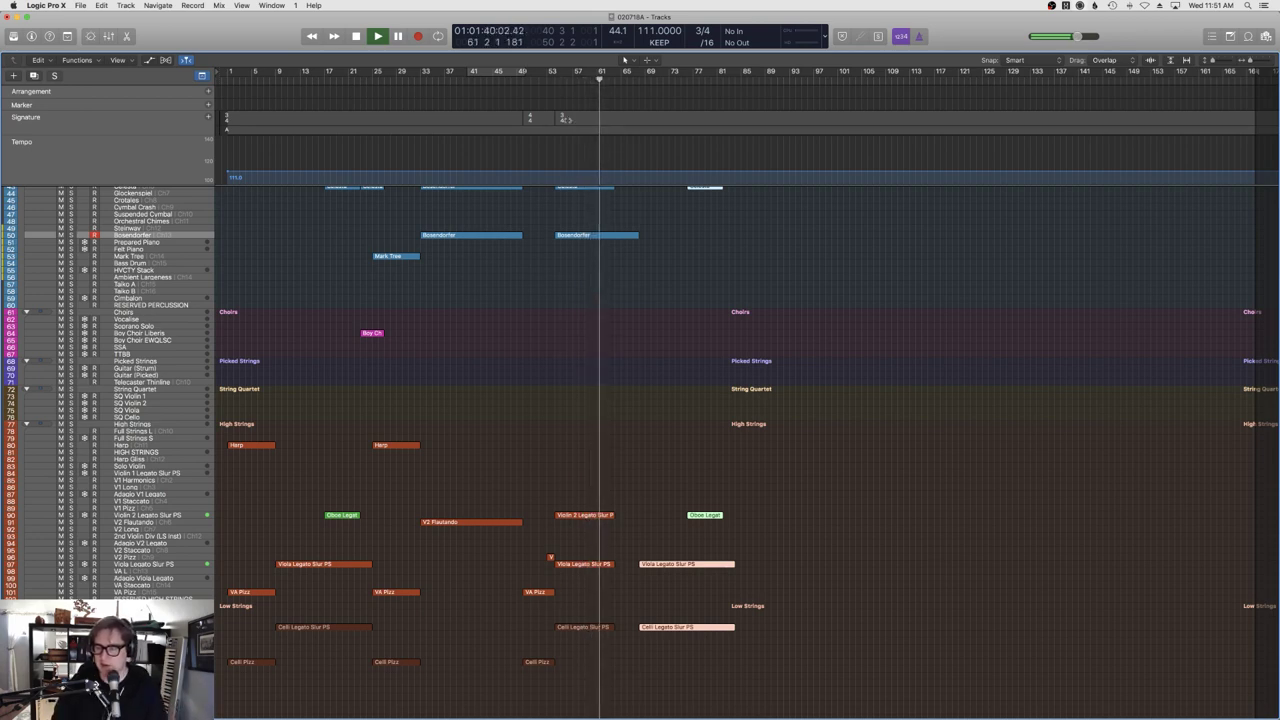
{"action": "scroll", "coordinate": [635, 293], "scroll_direction": "up", "scroll_amount": 5}
{"action": "scroll", "coordinate": [643, 296], "scroll_direction": "up", "scroll_amount": 2}
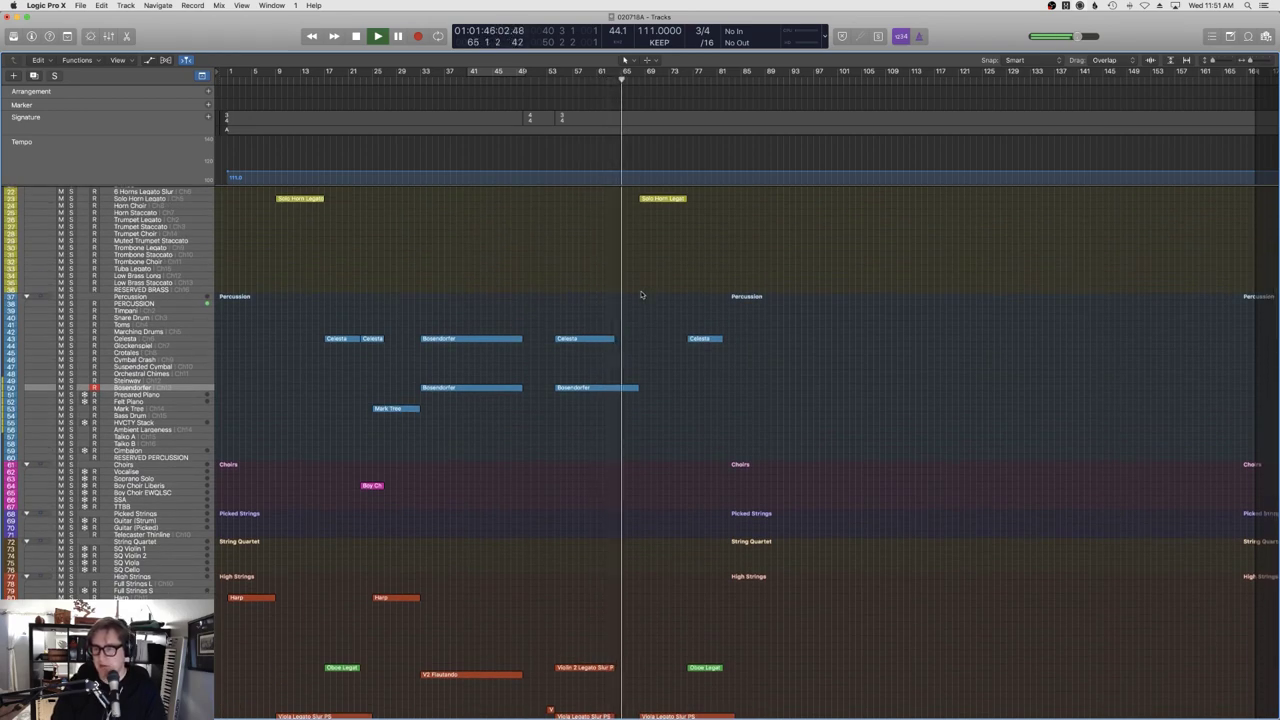
{"action": "scroll", "coordinate": [641, 294], "scroll_direction": "down", "scroll_amount": 5}
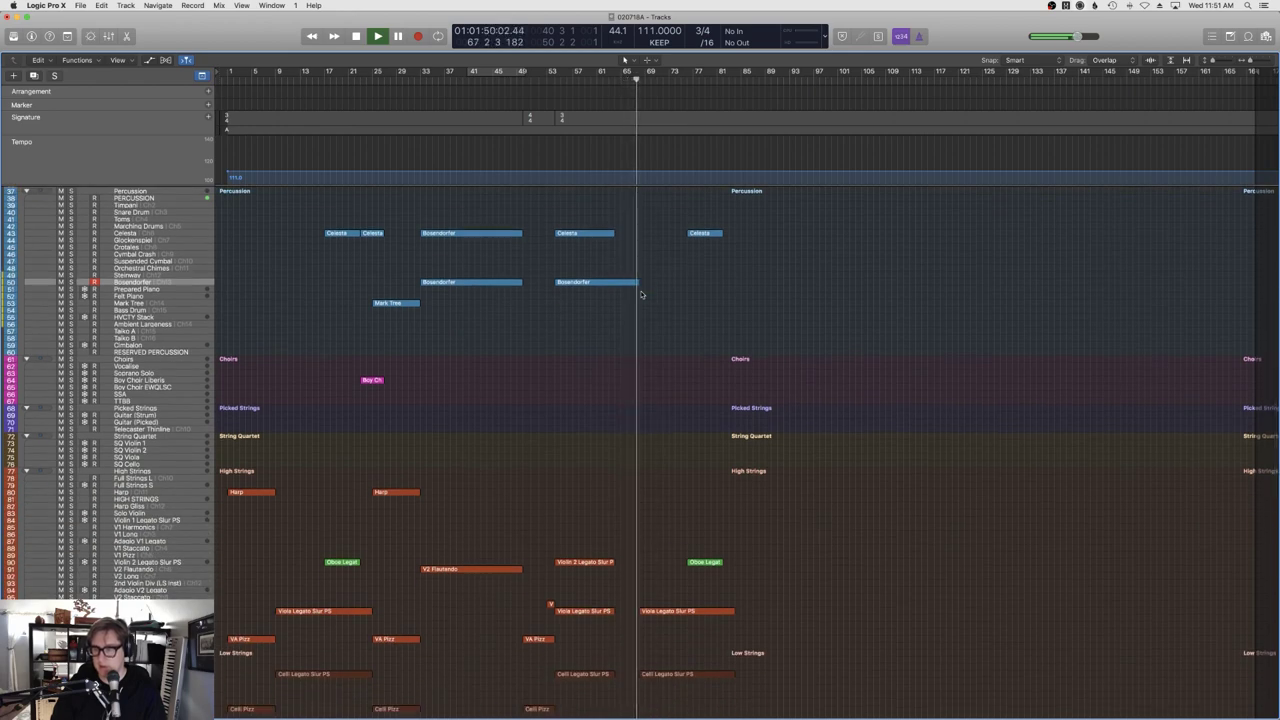
{"action": "scroll", "coordinate": [641, 294], "scroll_direction": "up", "scroll_amount": 7}
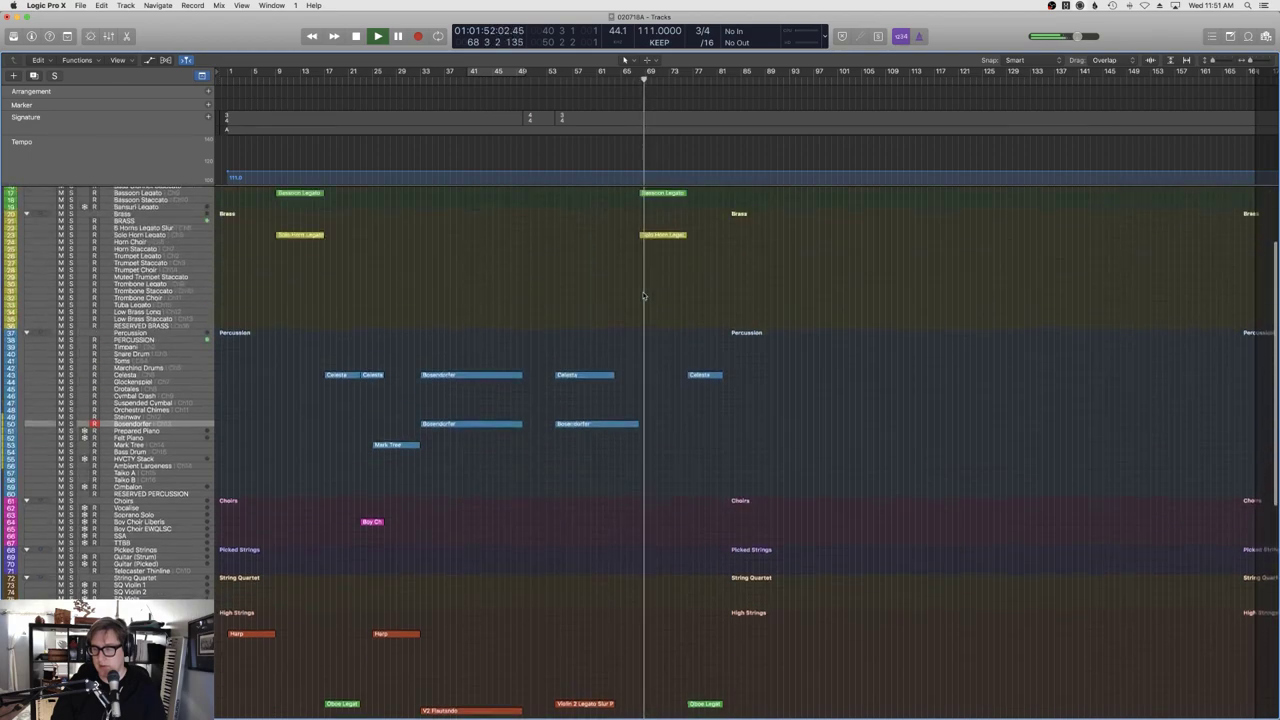
{"action": "scroll", "coordinate": [644, 295], "scroll_direction": "up", "scroll_amount": 1}
{"action": "scroll", "coordinate": [644, 294], "scroll_direction": "down", "scroll_amount": 15}
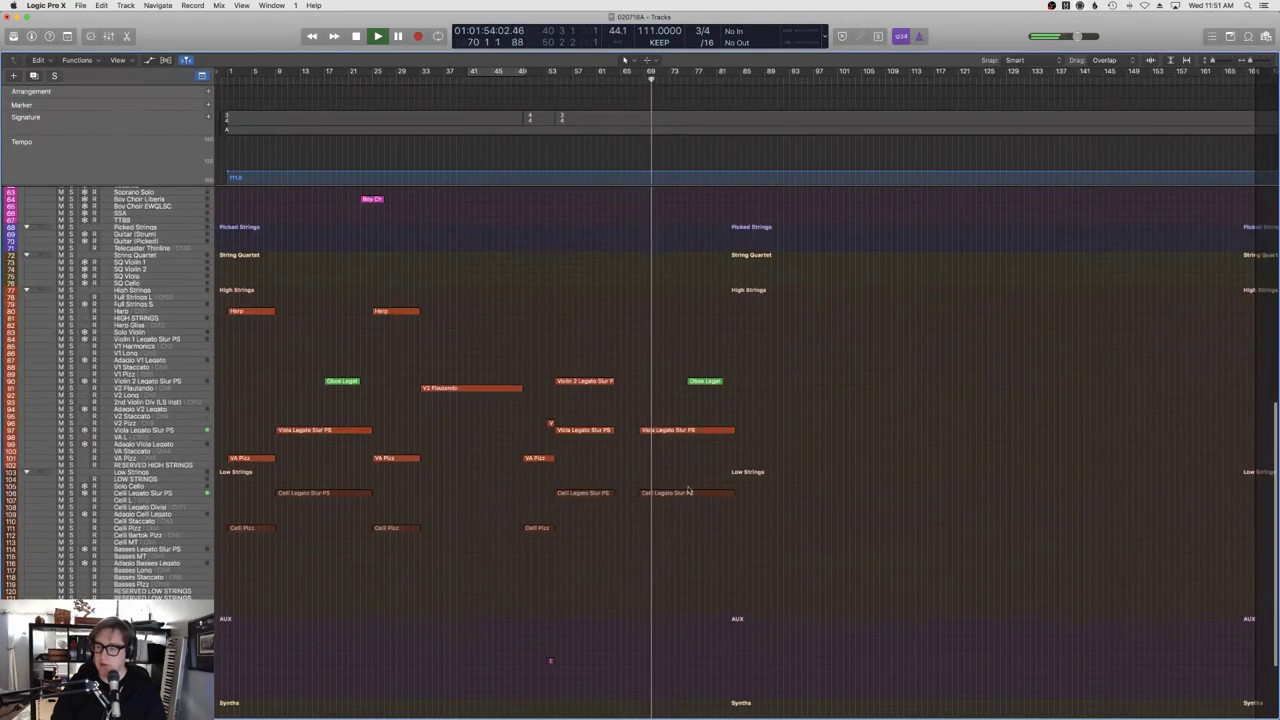
Transpose all copied regions from bar 68 onward with the Transposition preset's Add operation, and play the result from bar 59.
{"action": "left_click_drag", "start_coordinate": [773, 527], "coordinate": [671, 318]}
{"action": "scroll", "coordinate": [675, 316], "scroll_direction": "up", "scroll_amount": 20}
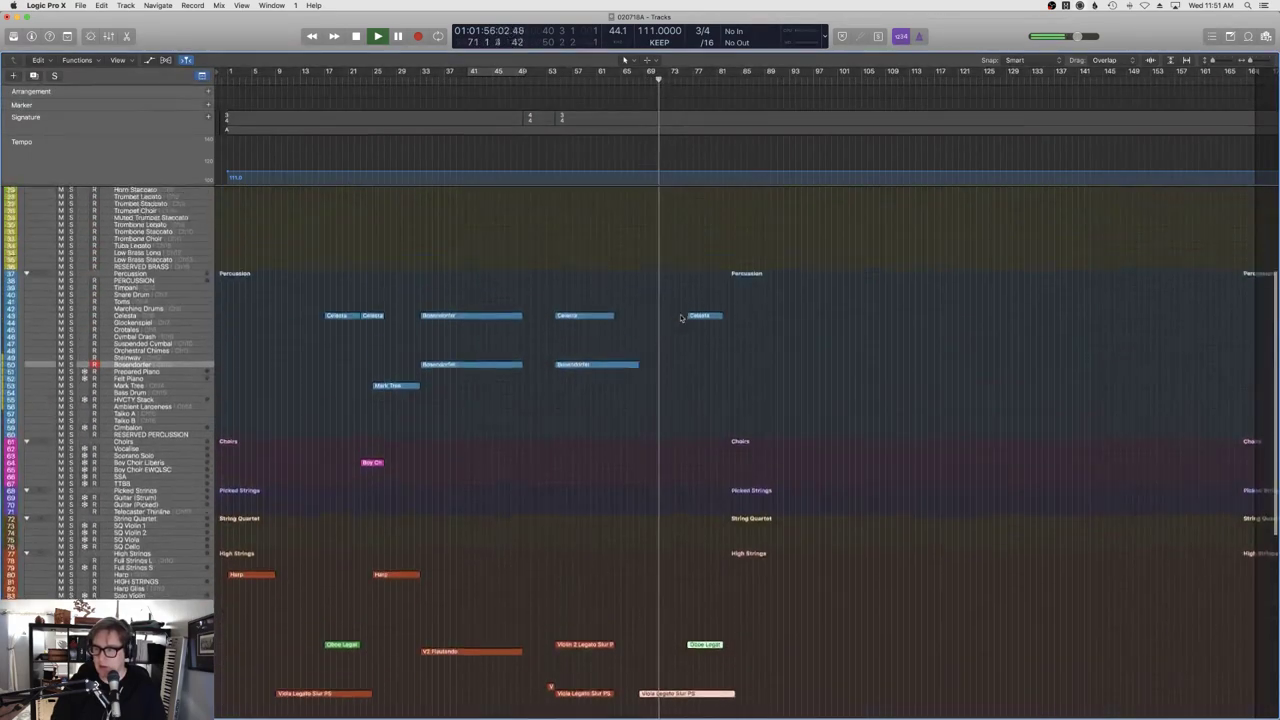
{"action": "scroll", "coordinate": [742, 402], "scroll_direction": "up", "scroll_amount": 1}
{"action": "left_click_drag", "start_coordinate": [765, 497], "coordinate": [647, 253]}
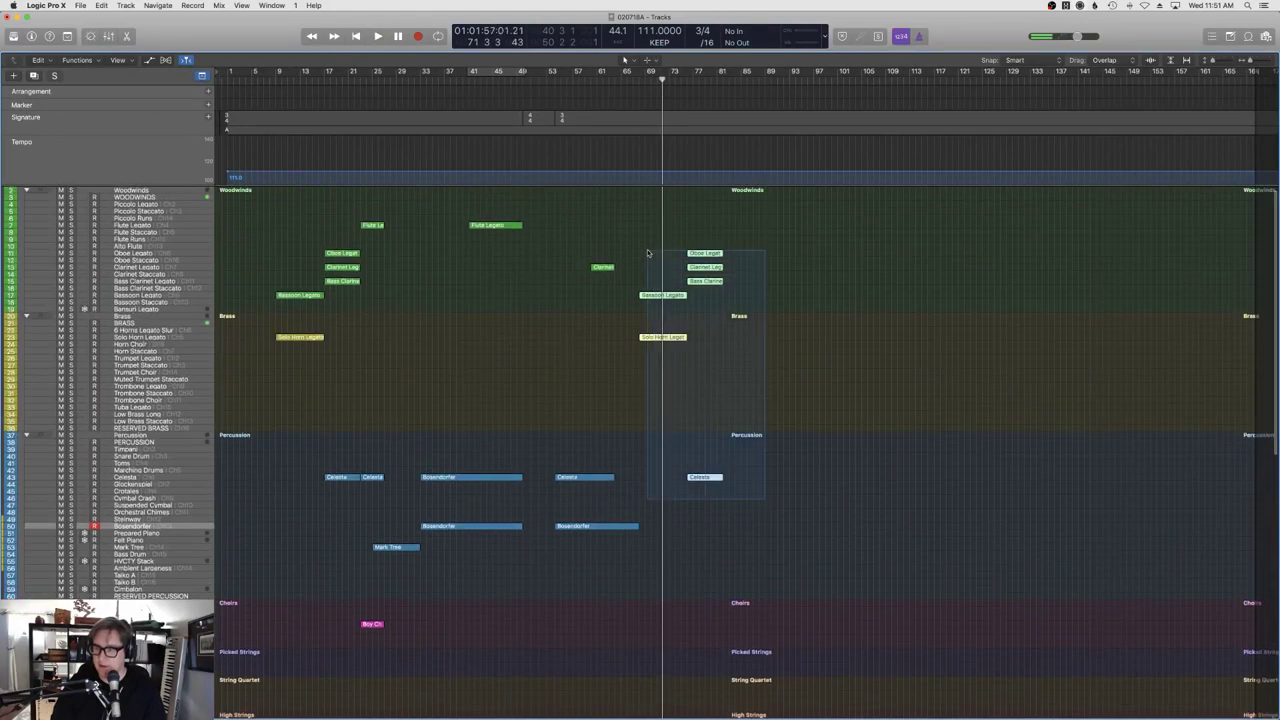
{"action": "left_click", "coordinate": [77, 60]}
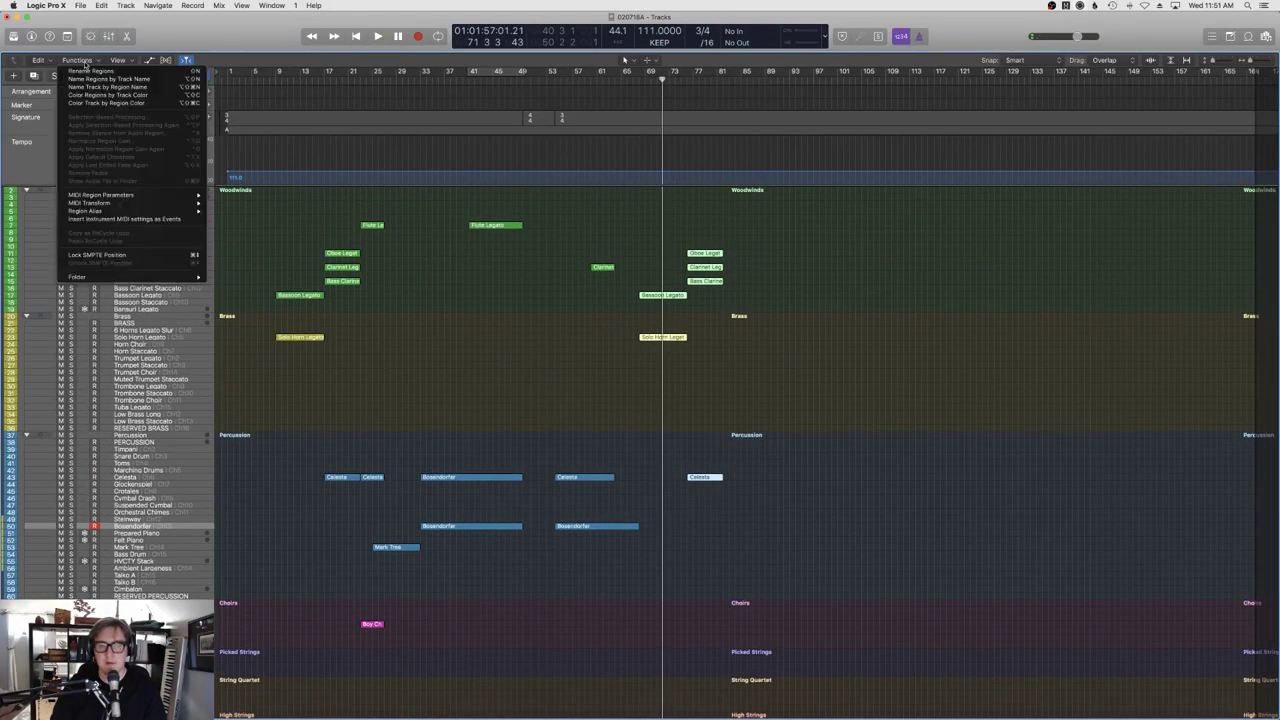
{"action": "mouse_move", "coordinate": [116, 205]}
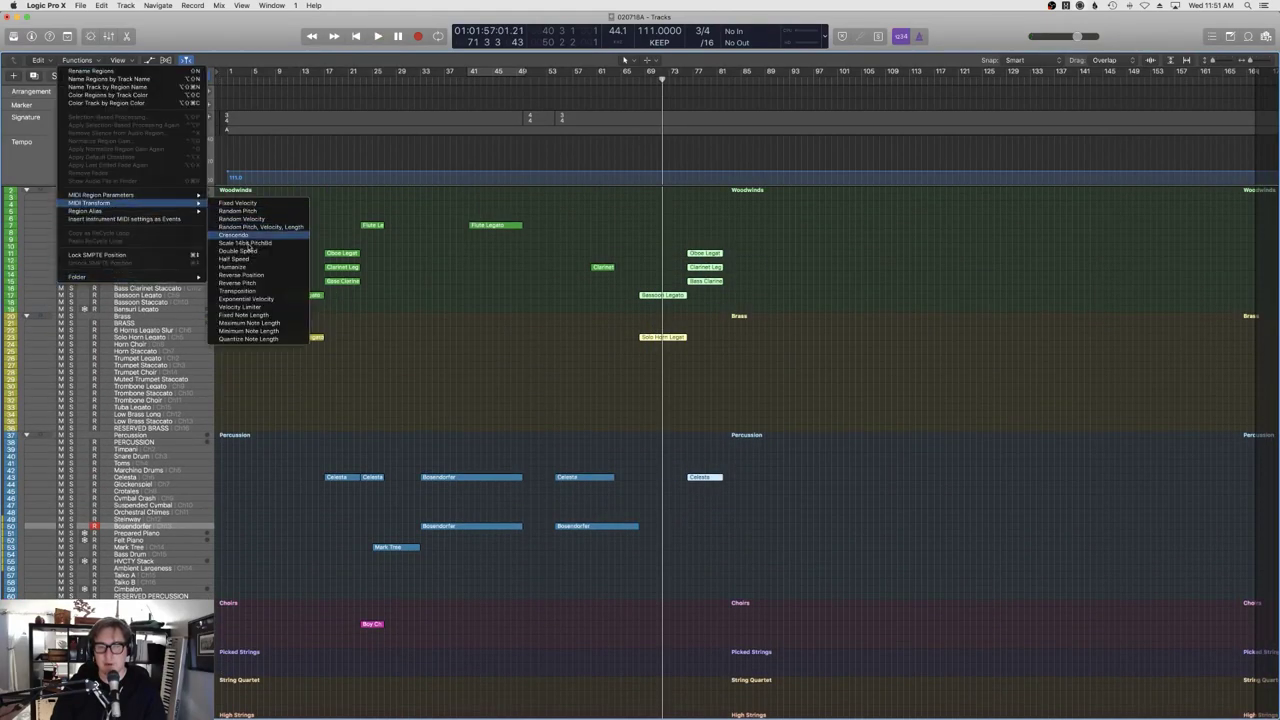
{"action": "left_click", "coordinate": [264, 292]}
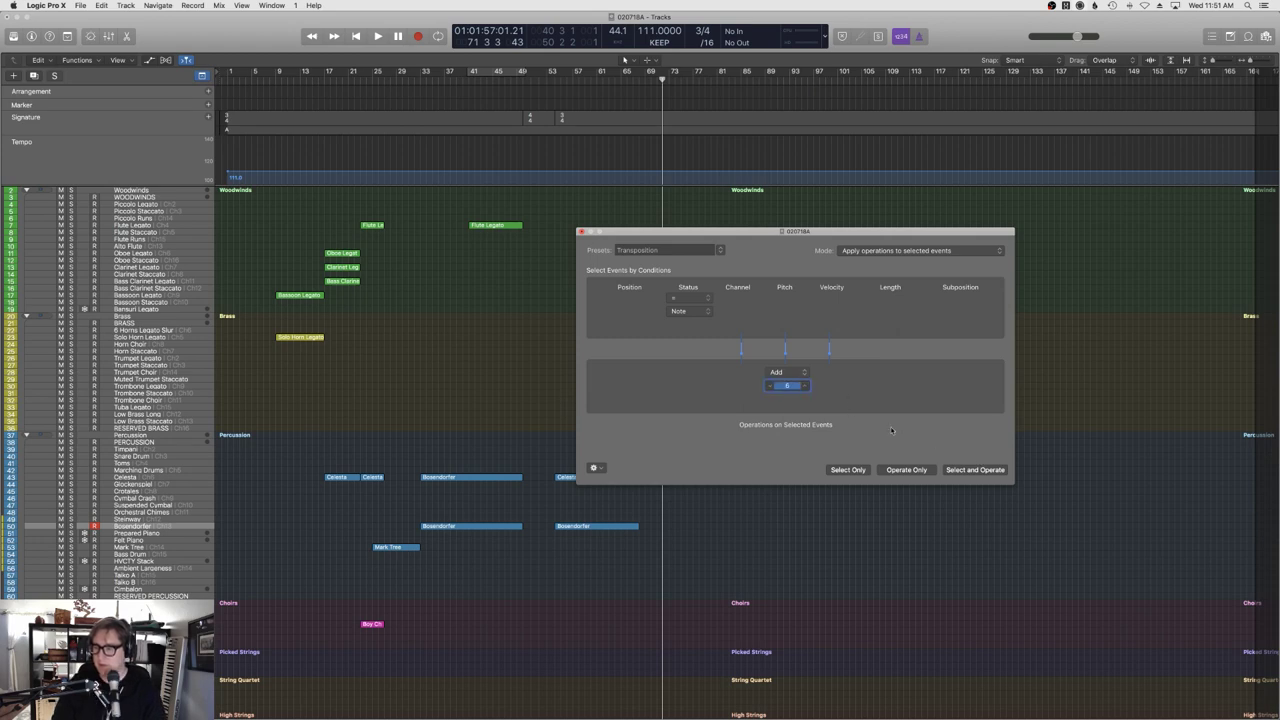
{"action": "left_click", "coordinate": [581, 231]}
{"action": "left_click", "coordinate": [588, 80]}
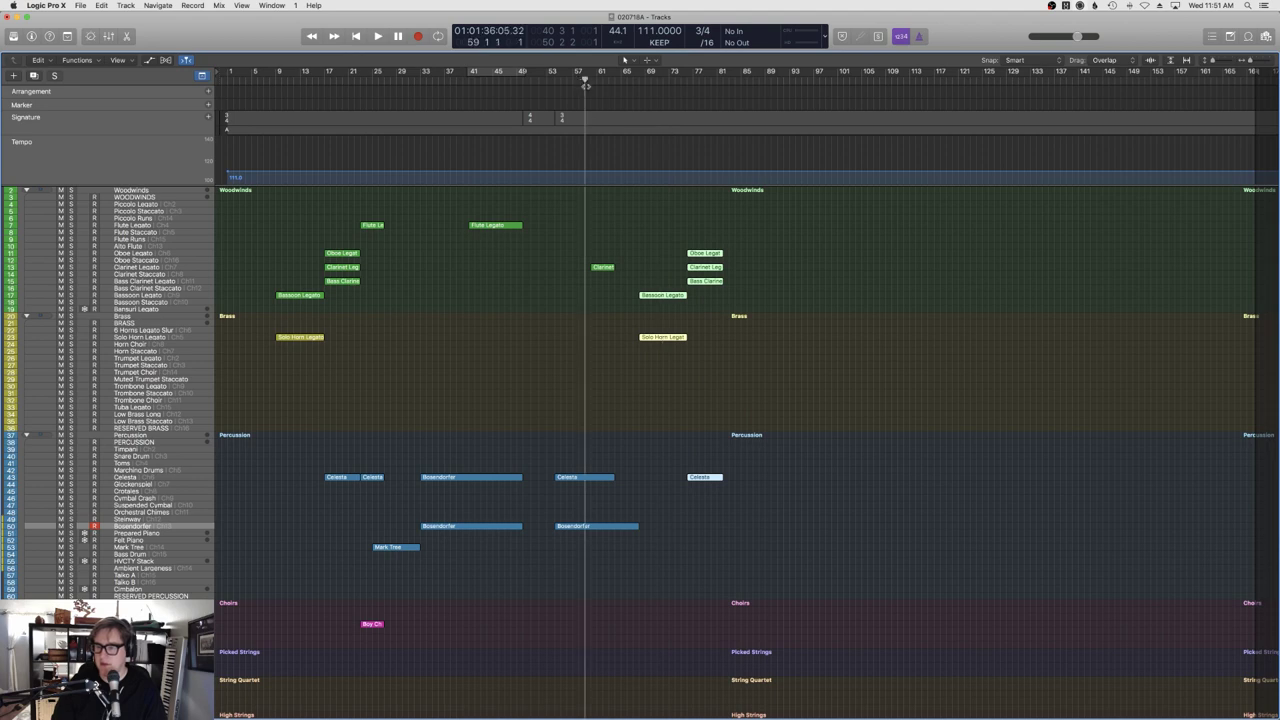
{"action": "key", "text": "space"}
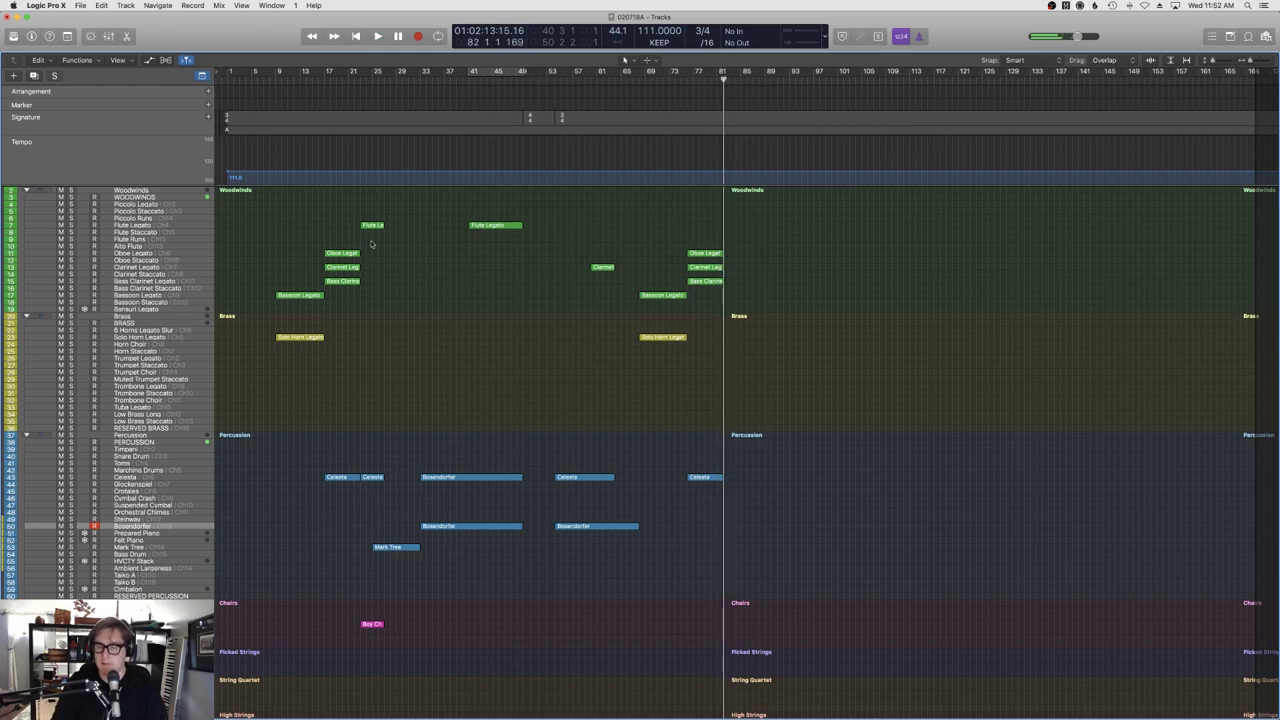
Copy the Boy Choir, Mark Tree, Harp and viola and celli pizzicato regions of bars 23 to 33 so they begin at bar 82.
{"action": "scroll", "coordinate": [386, 289], "scroll_direction": "down", "scroll_amount": 10}
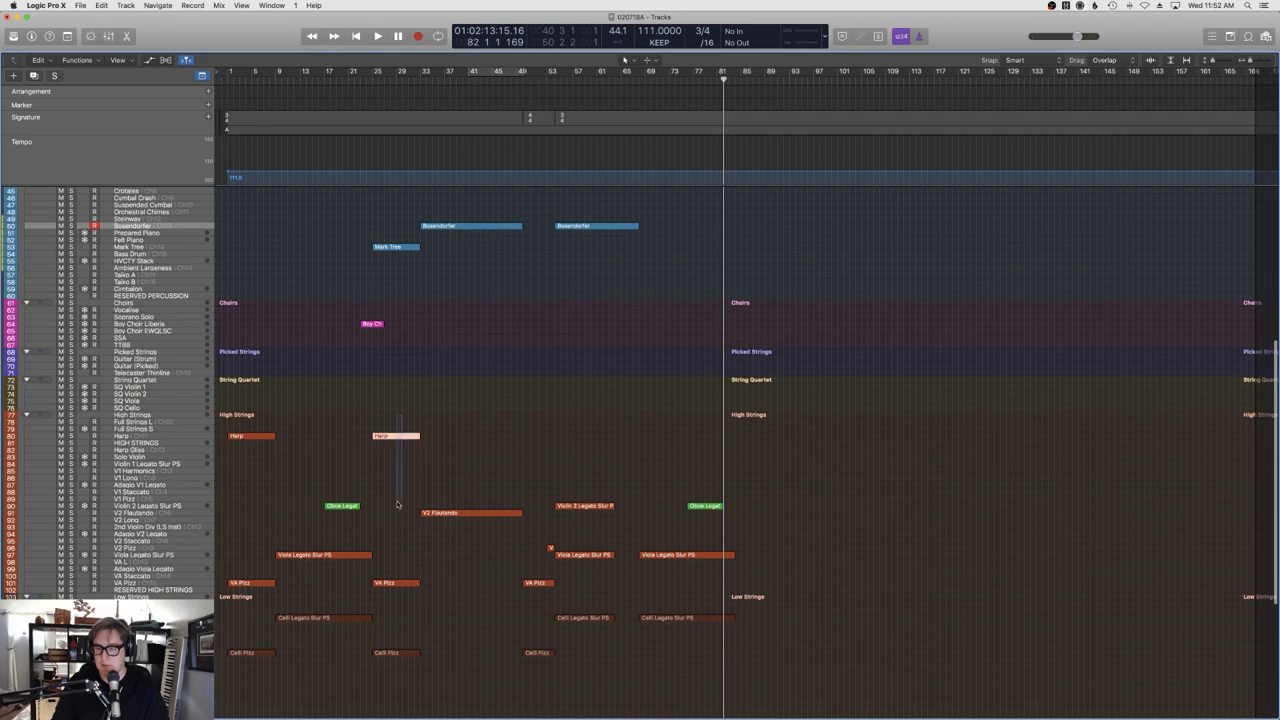
{"action": "scroll", "coordinate": [432, 575], "scroll_direction": "up", "scroll_amount": 5}
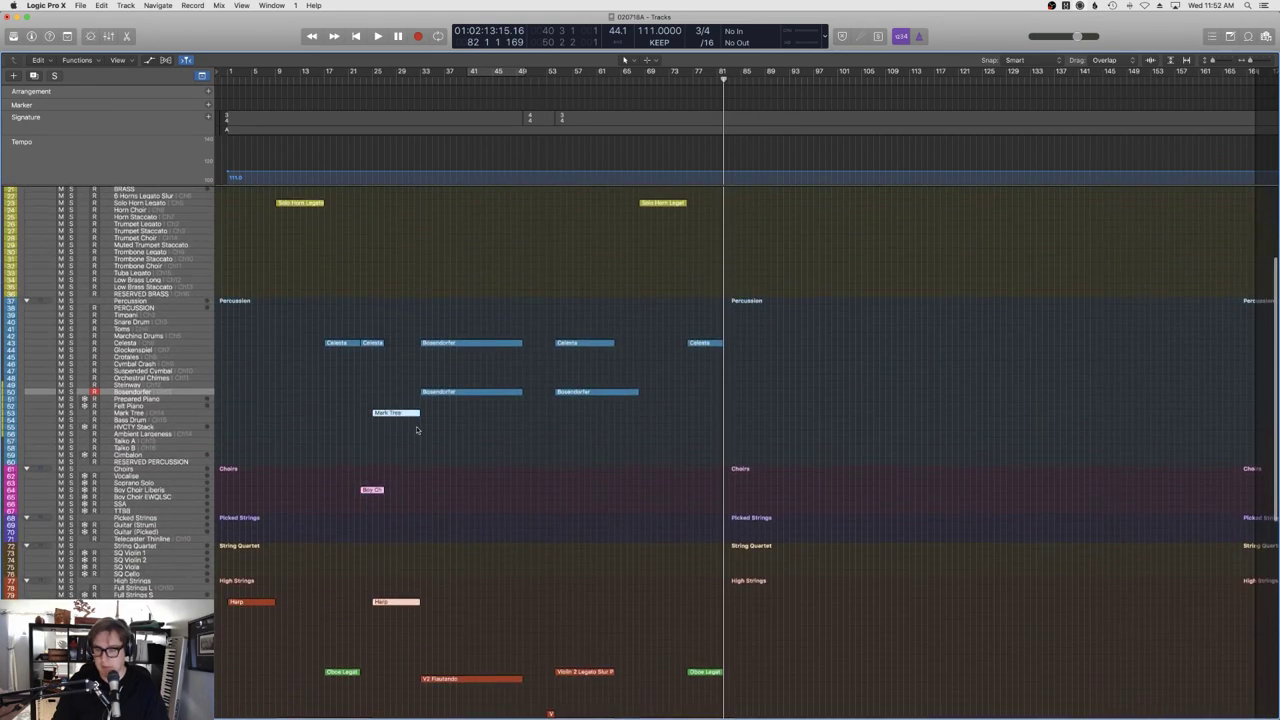
{"action": "scroll", "coordinate": [771, 386], "scroll_direction": "down", "scroll_amount": 4}
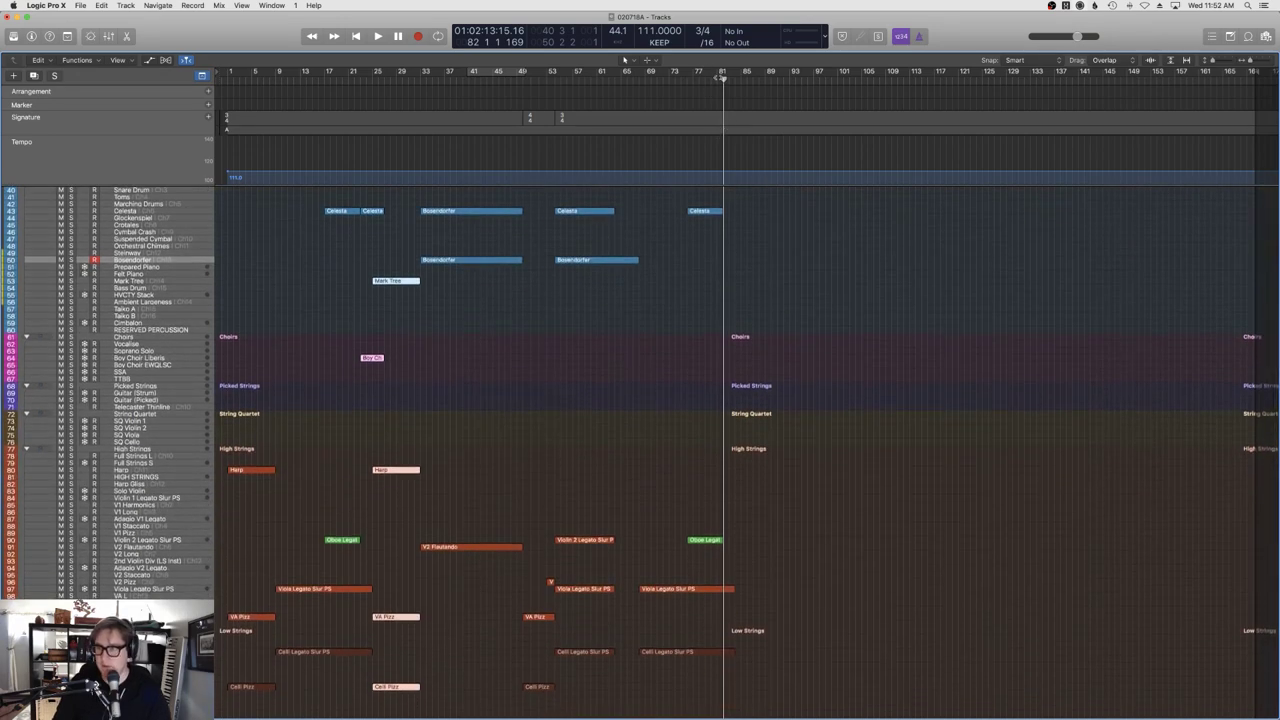
{"action": "key", "text": "super+v"}
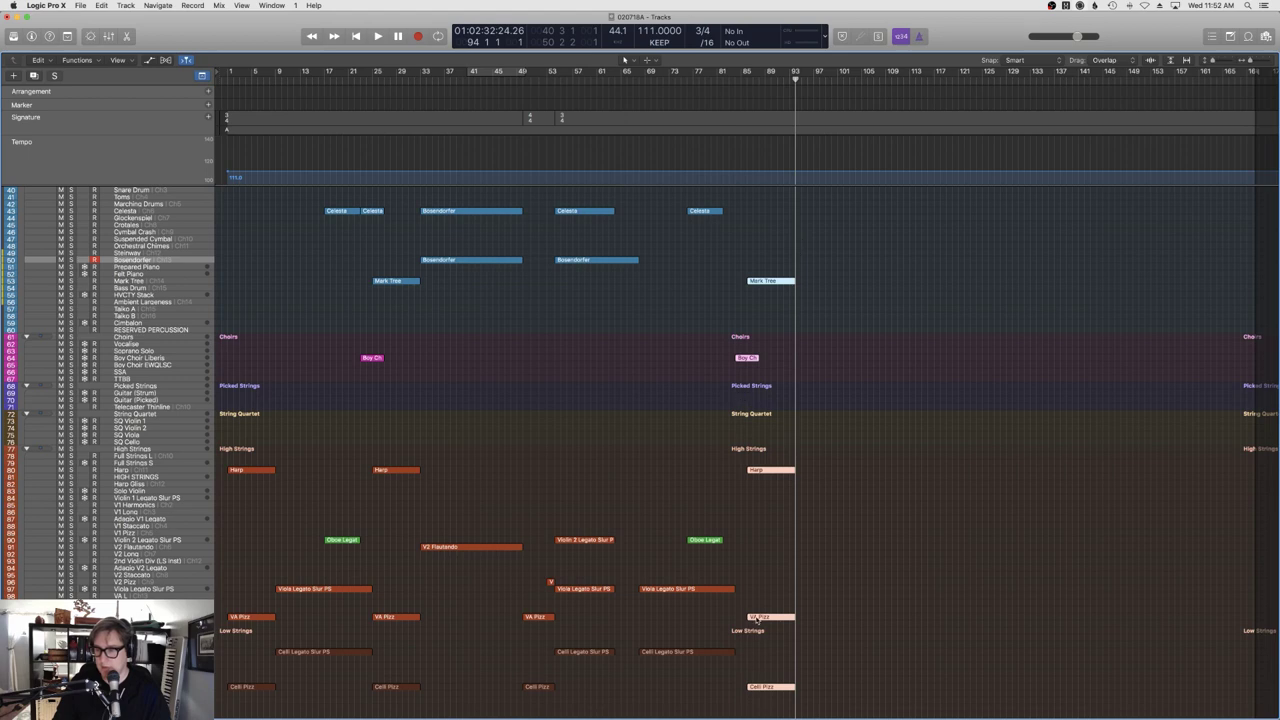
{"action": "left_click_drag", "start_coordinate": [758, 618], "coordinate": [742, 618]}
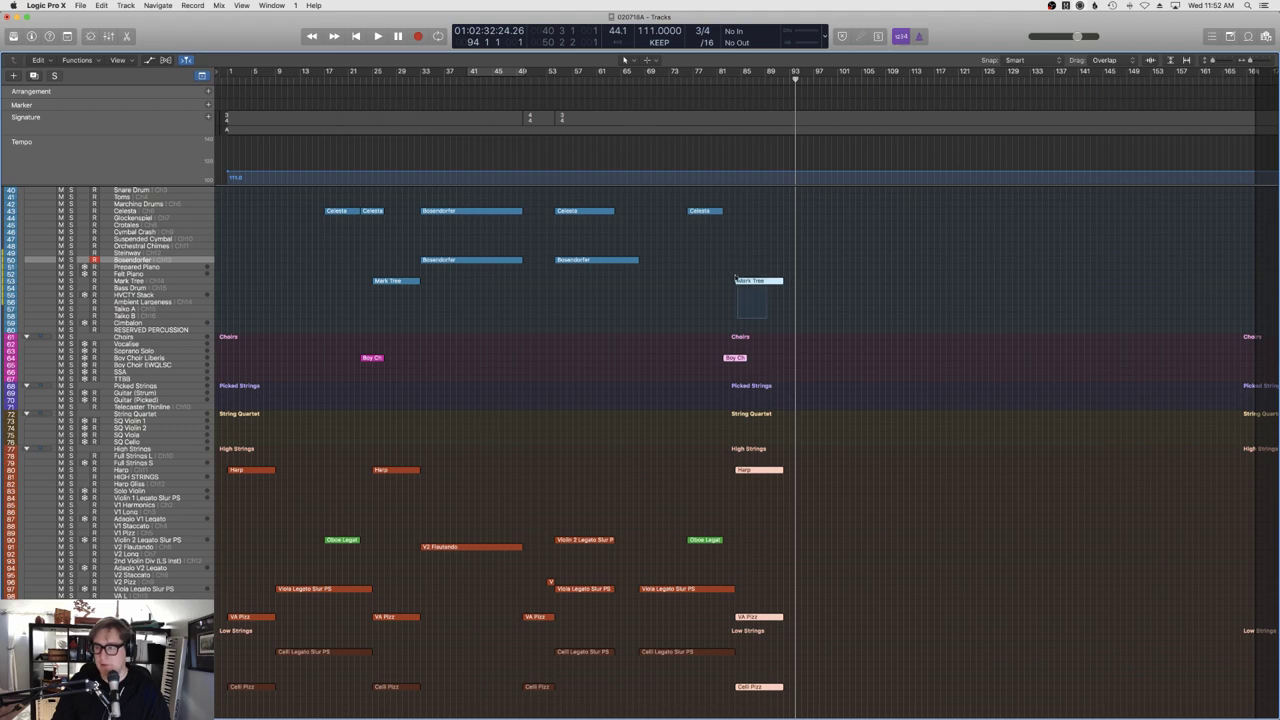
Transpose the copied choir, Mark Tree, Harp and pizzicato regions from bar 82 onward with the Transposition preset, Add 7.
{"action": "left_click", "coordinate": [102, 61]}
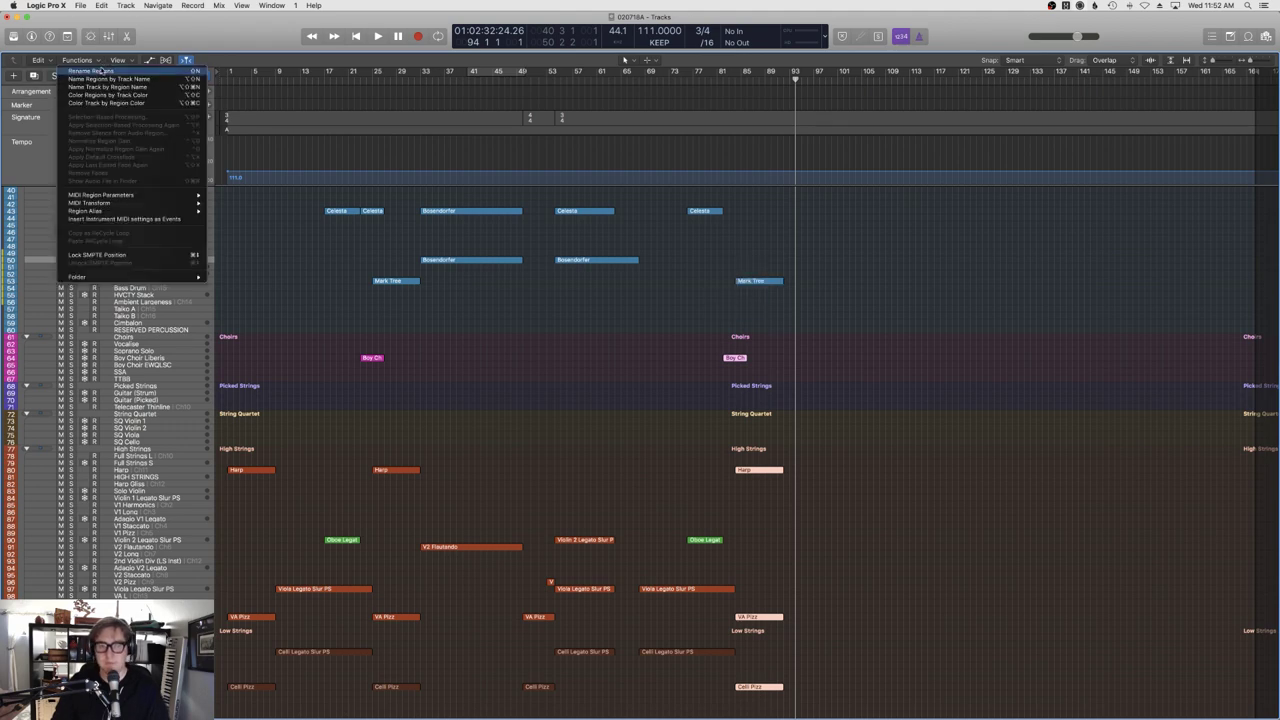
{"action": "mouse_move", "coordinate": [180, 203]}
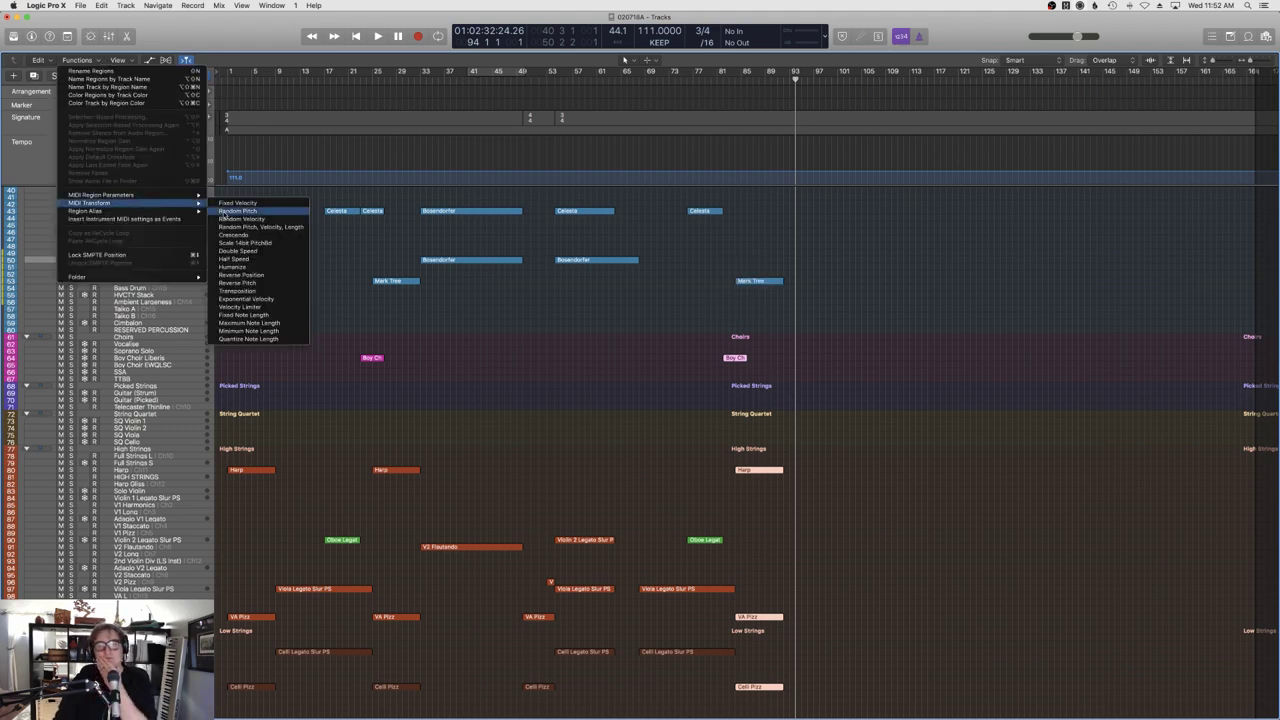
{"action": "left_click", "coordinate": [265, 291]}
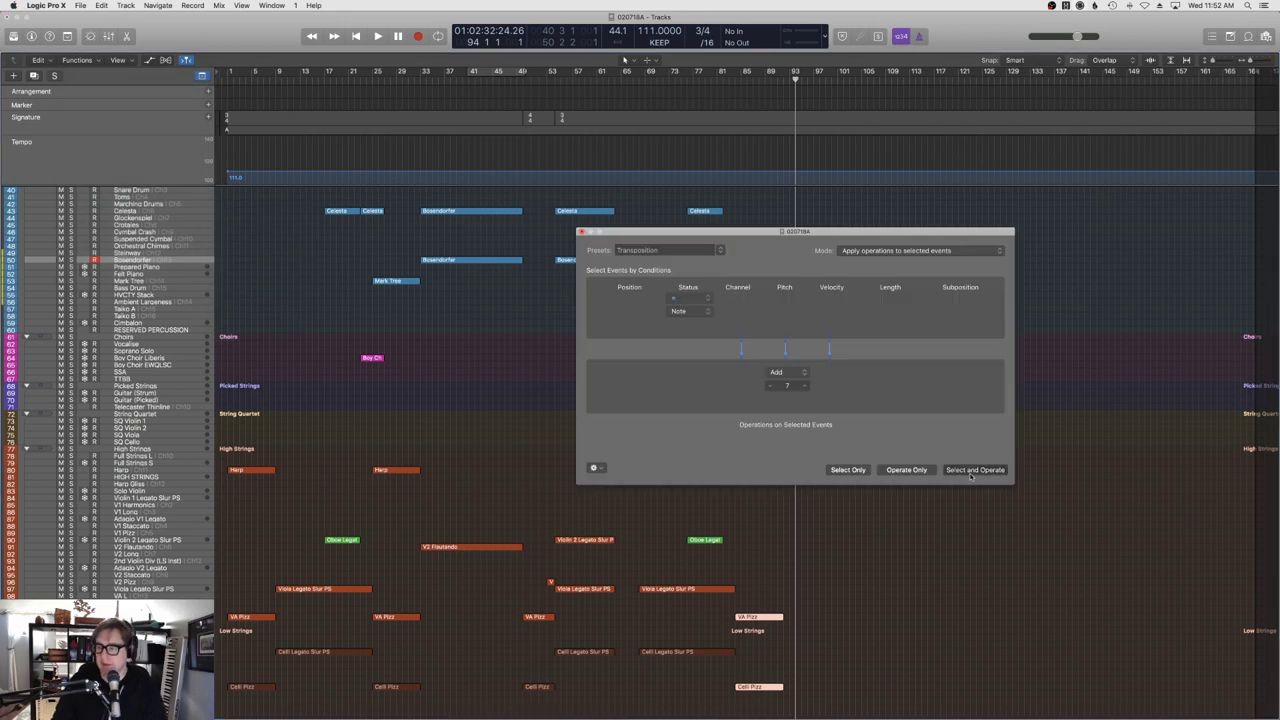
{"action": "left_click", "coordinate": [583, 232]}
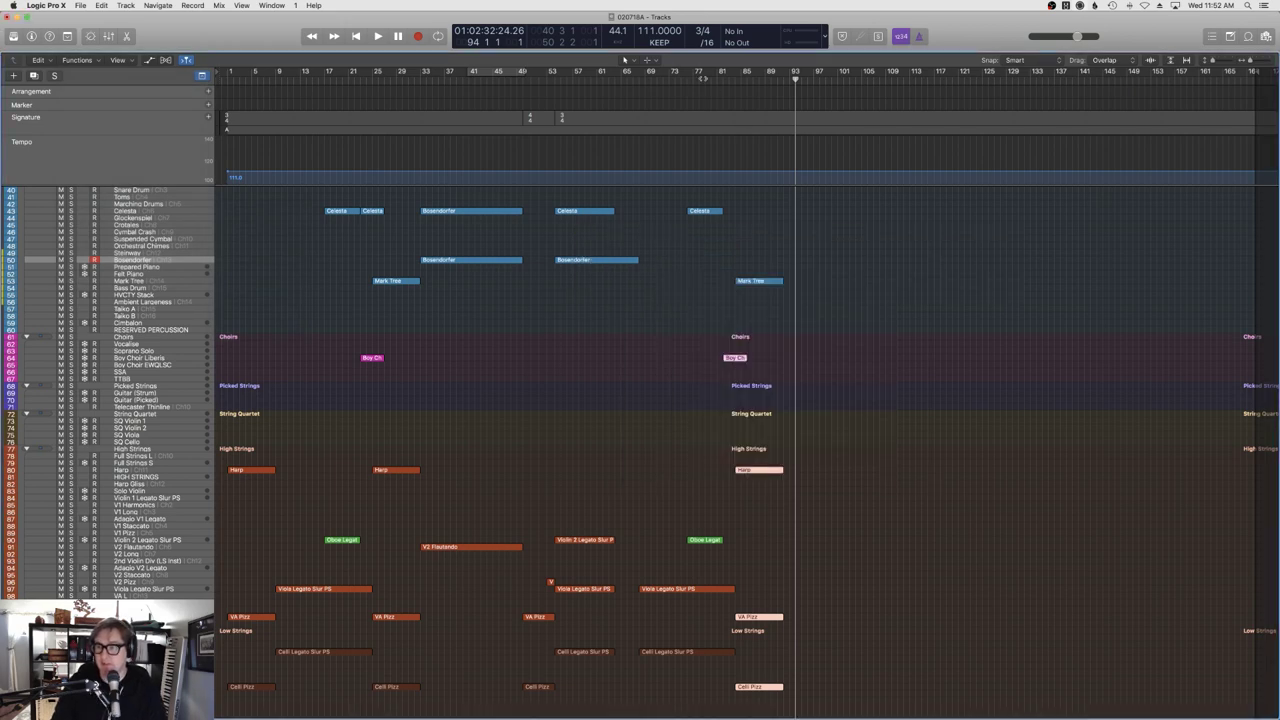
Play the arrangement from about bar 78 to bar 92 to check the transposed copies across all sections.
{"action": "left_click", "coordinate": [700, 78]}
{"action": "key", "text": "space"}
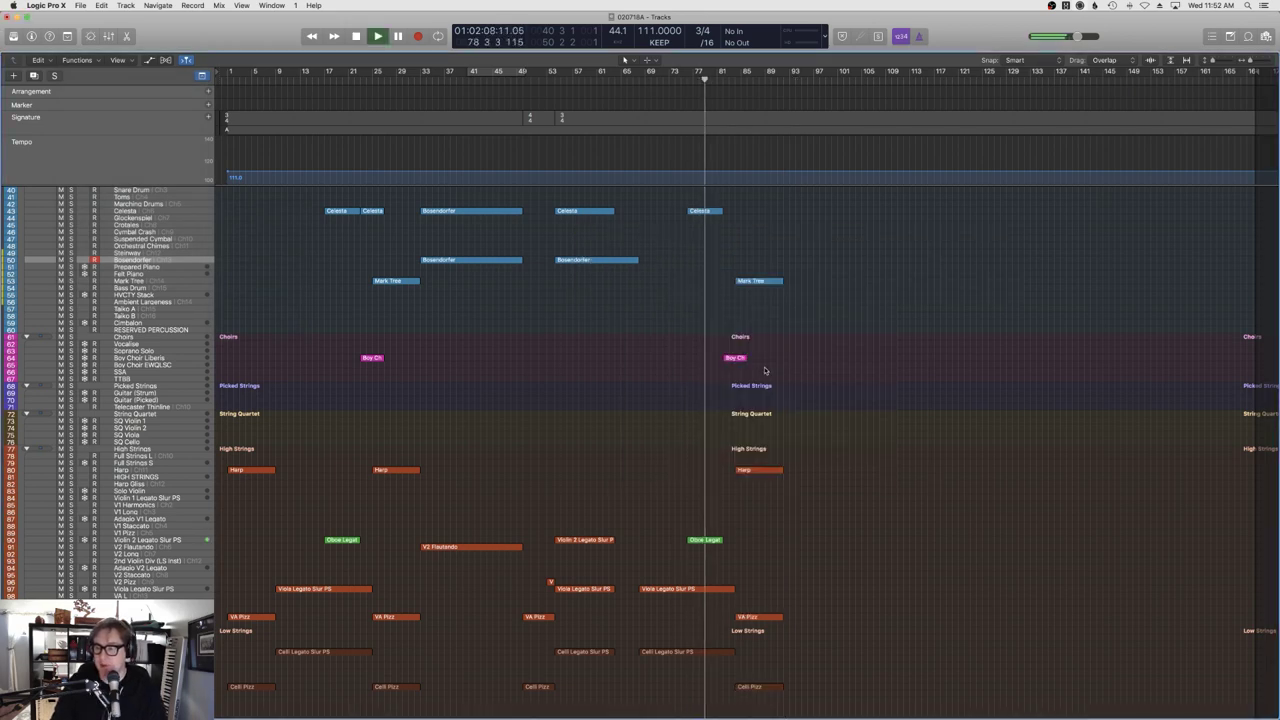
{"action": "scroll", "coordinate": [763, 371], "scroll_direction": "up", "scroll_amount": 8}
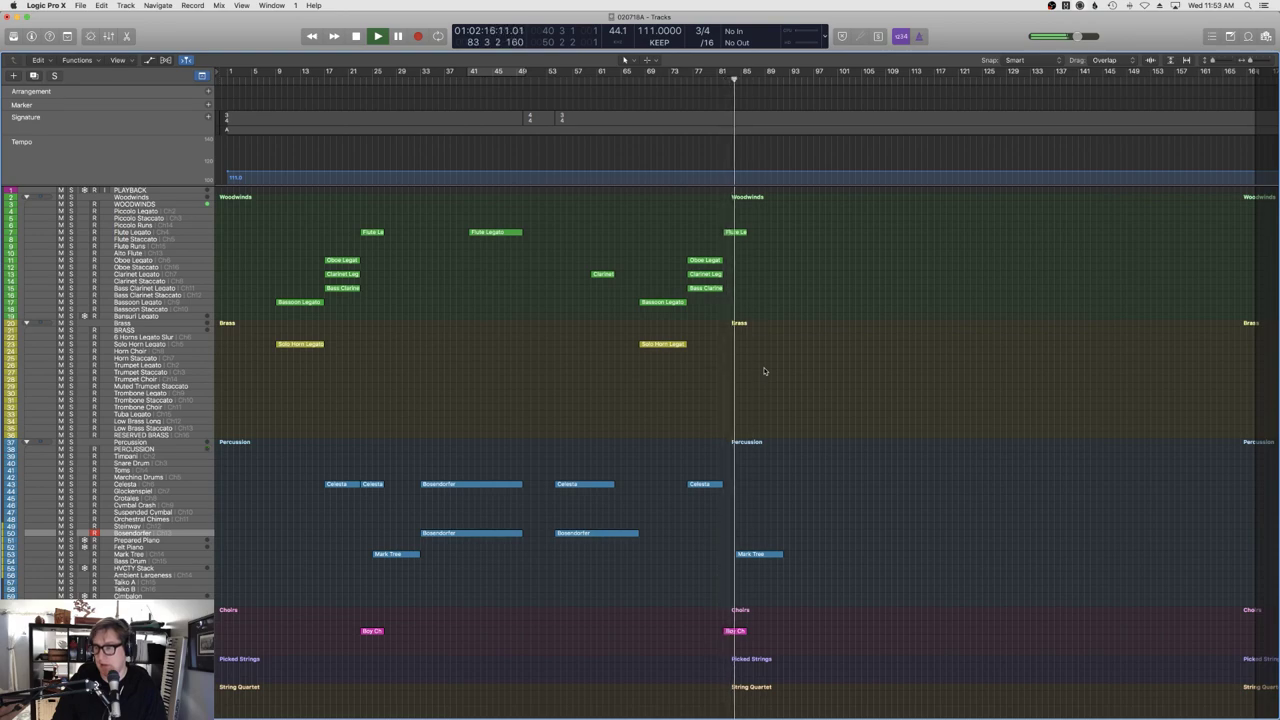
{"action": "scroll", "coordinate": [764, 371], "scroll_direction": "down", "scroll_amount": 10}
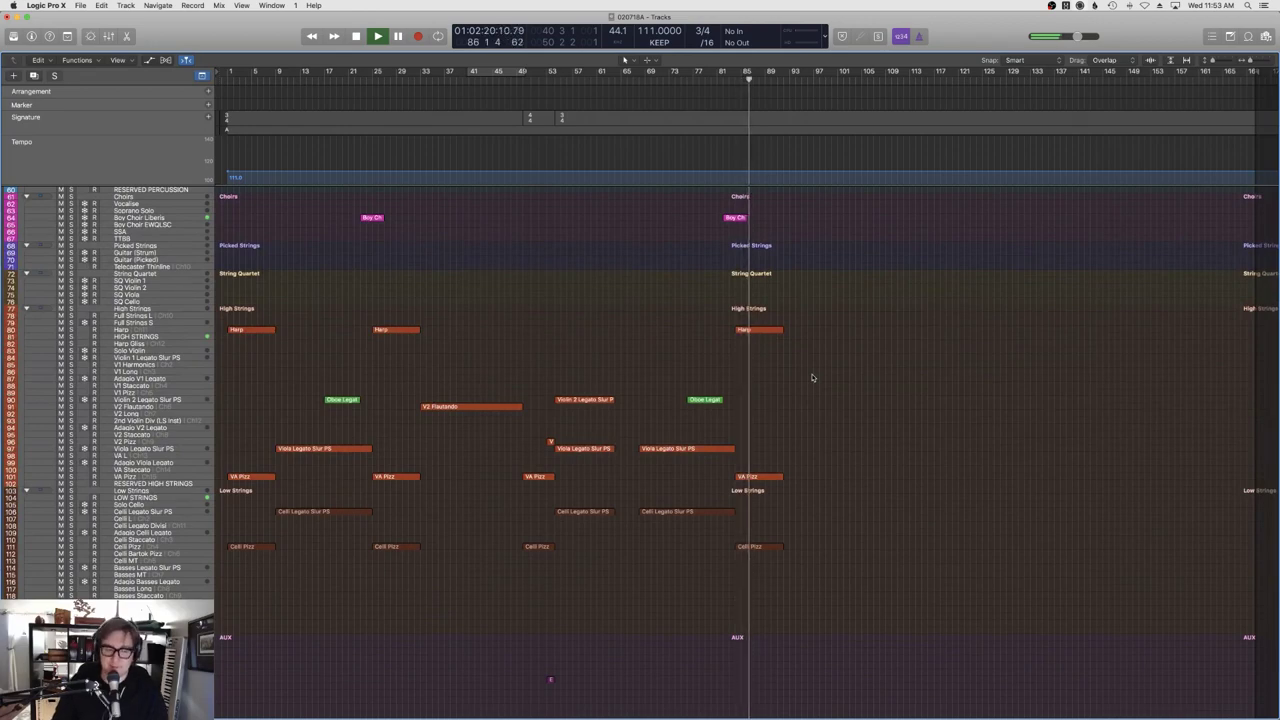
{"action": "scroll", "coordinate": [812, 377], "scroll_direction": "up", "scroll_amount": 4}
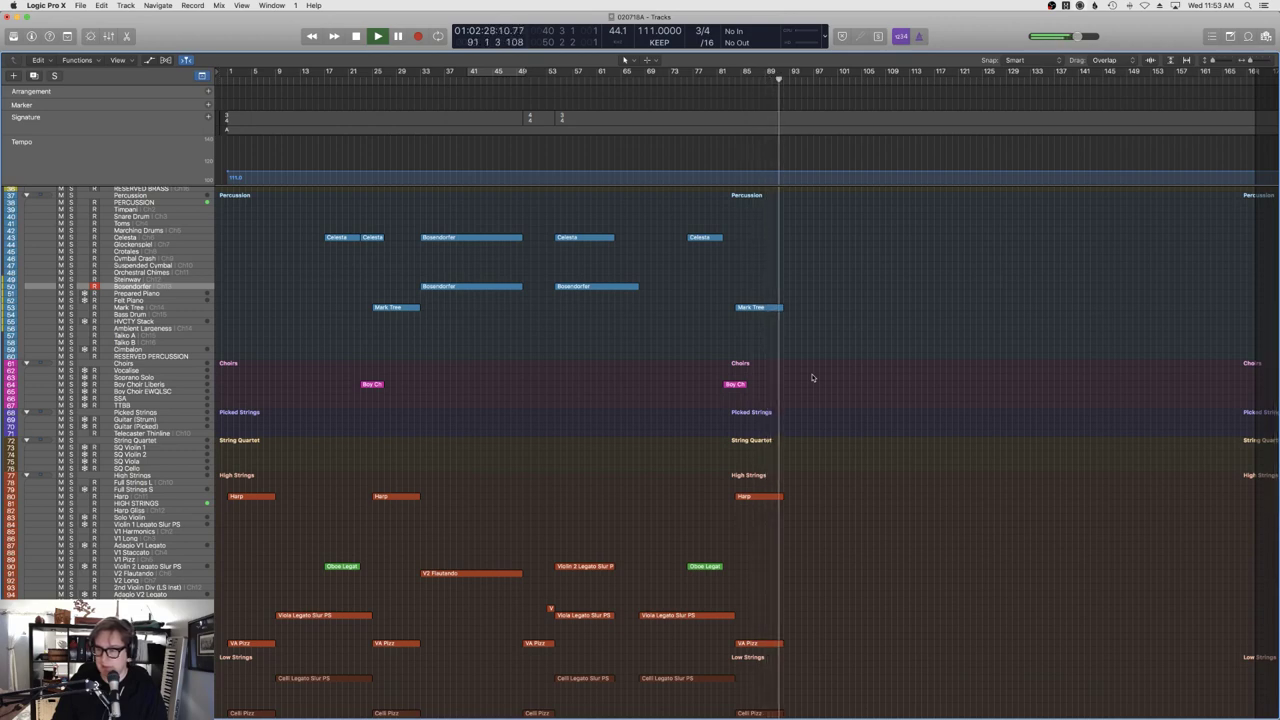
{"action": "scroll", "coordinate": [648, 240], "scroll_direction": "up", "scroll_amount": 1}
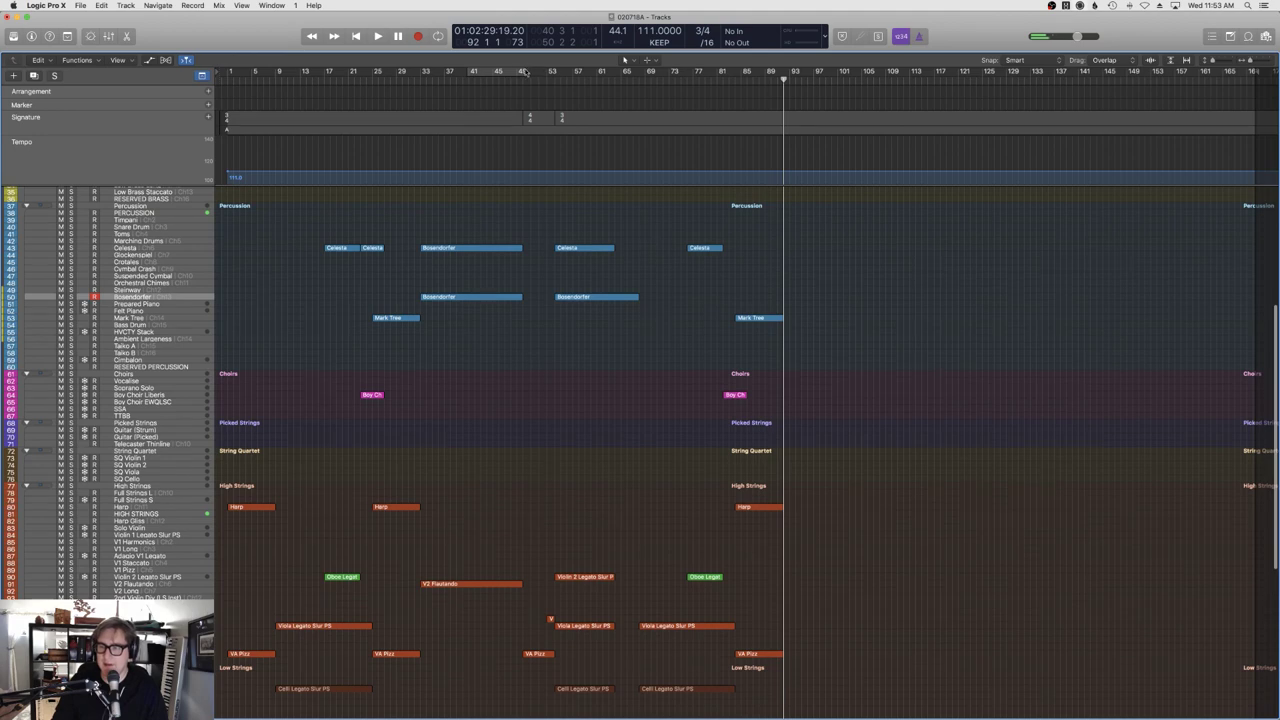
{"action": "key", "text": "space"}
Play from about bar 50 to bar 64, checking which woodwind, percussion and string parts lead up to bar 68.
{"action": "key", "text": "space"}
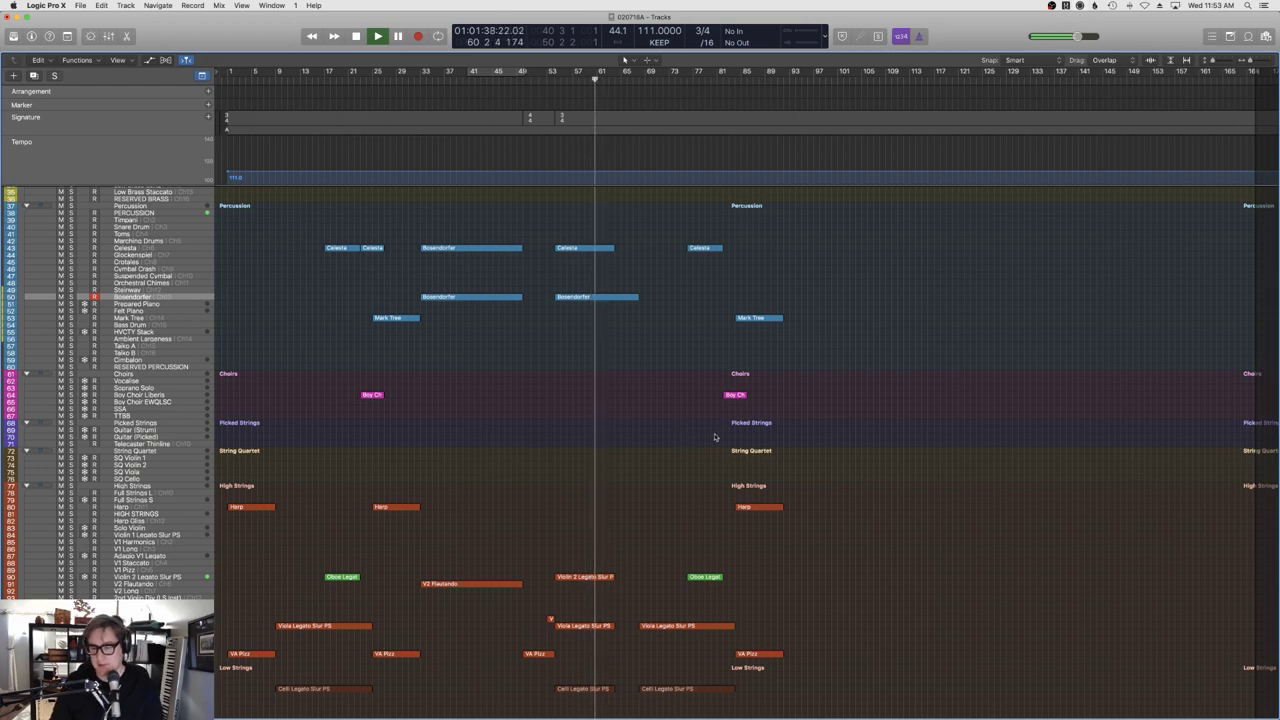
{"action": "scroll", "coordinate": [679, 437], "scroll_direction": "up", "scroll_amount": 5}
{"action": "scroll", "coordinate": [679, 436], "scroll_direction": "up", "scroll_amount": 2}
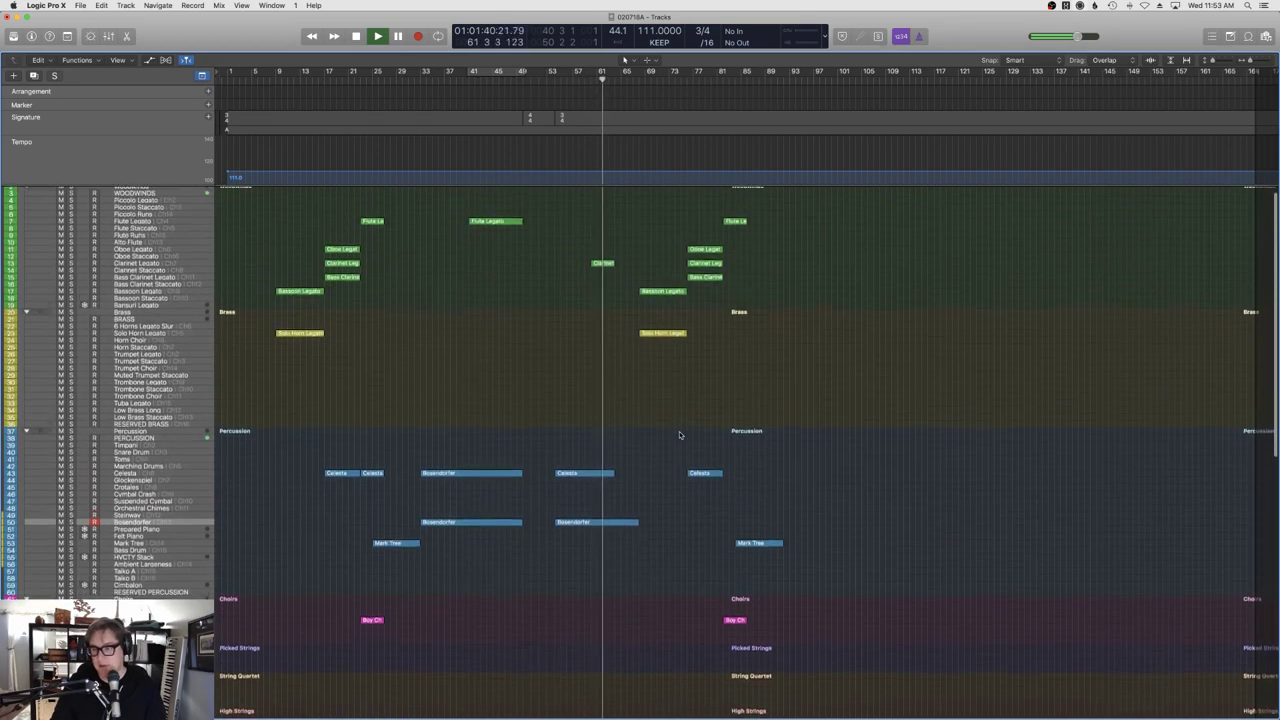
{"action": "scroll", "coordinate": [679, 434], "scroll_direction": "down", "scroll_amount": 5}
{"action": "scroll", "coordinate": [679, 434], "scroll_direction": "down", "scroll_amount": 5}
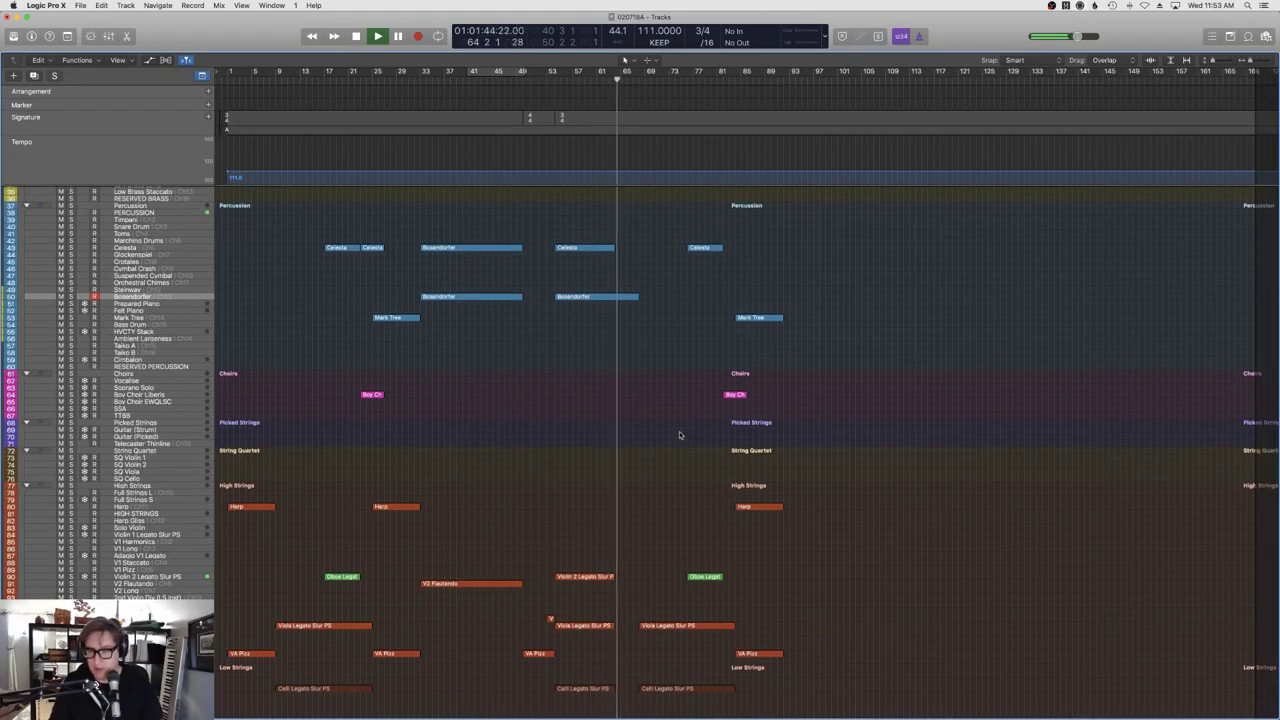
{"action": "scroll", "coordinate": [679, 433], "scroll_direction": "up", "scroll_amount": 3}
Audition the Solo Horn Legato and Horn Choir tracks as possible sounds for the gap before bar 68.
{"action": "key", "text": "super+Right"}
{"action": "key", "text": "super+Right"}
{"action": "key", "text": "super+Right"}
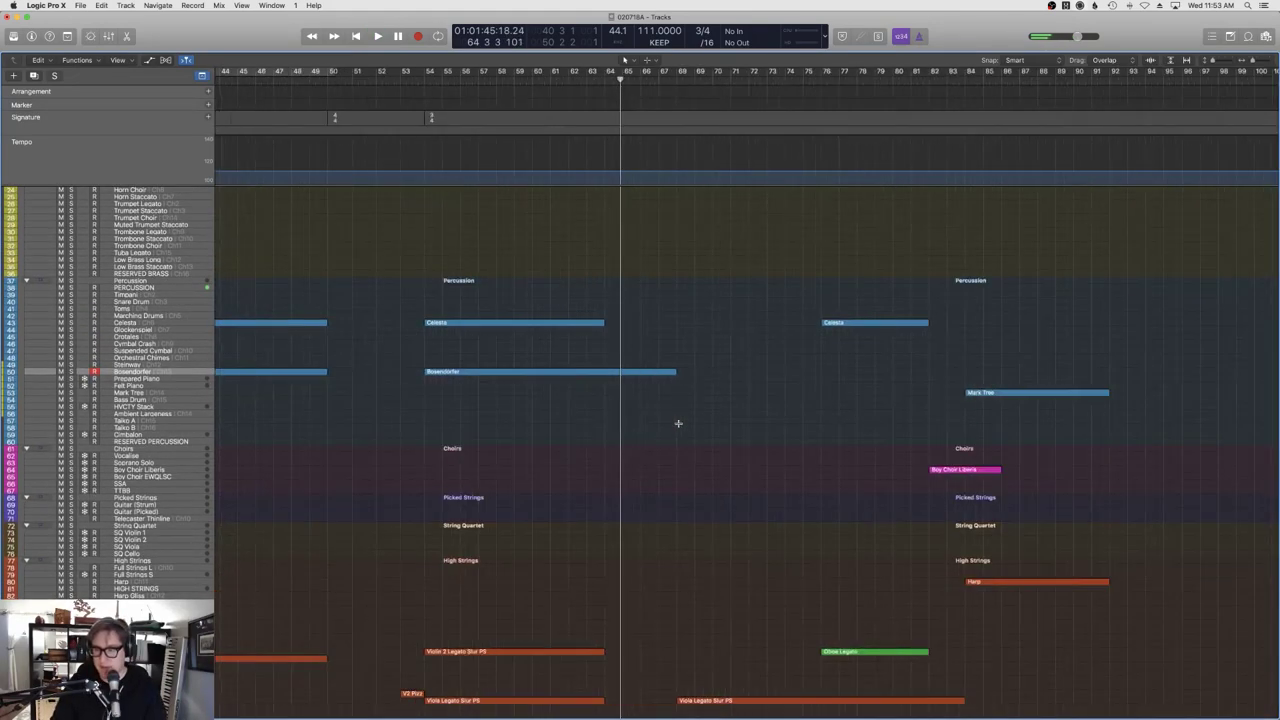
{"action": "scroll", "coordinate": [676, 425], "scroll_direction": "up", "scroll_amount": 5}
{"action": "scroll", "coordinate": [610, 428], "scroll_direction": "up", "scroll_amount": 1}
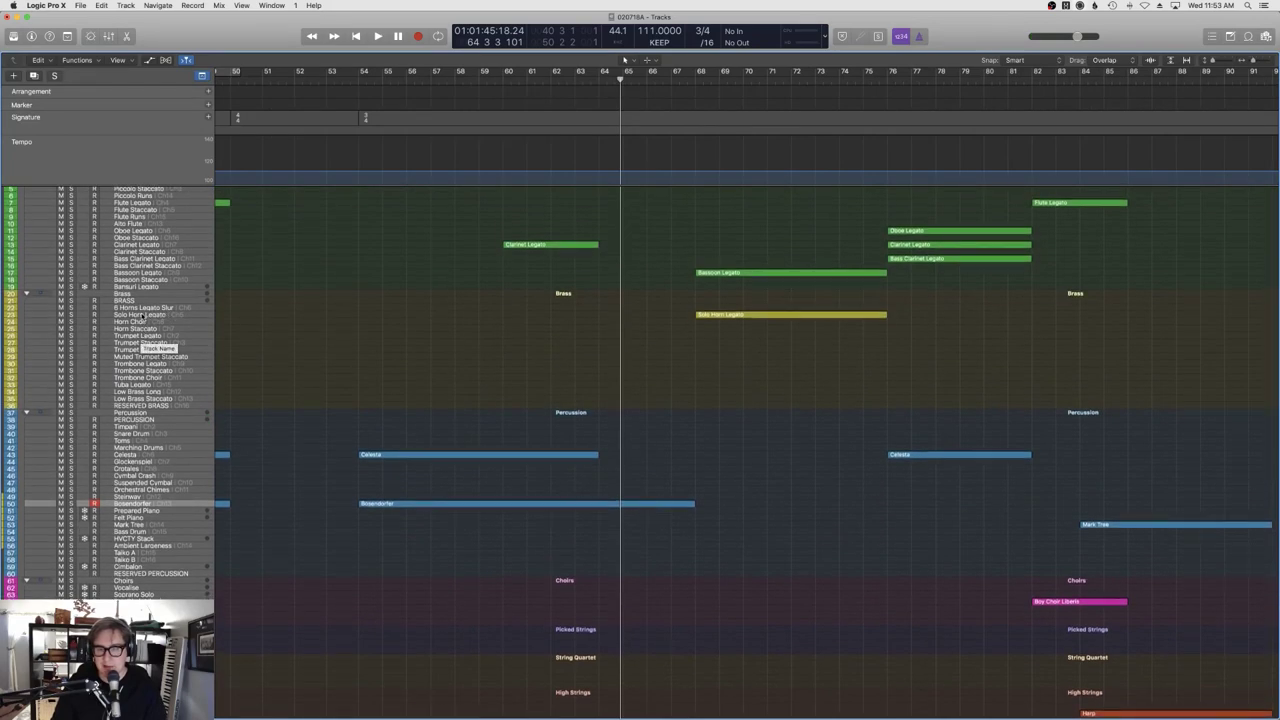
{"action": "left_click", "coordinate": [140, 315]}
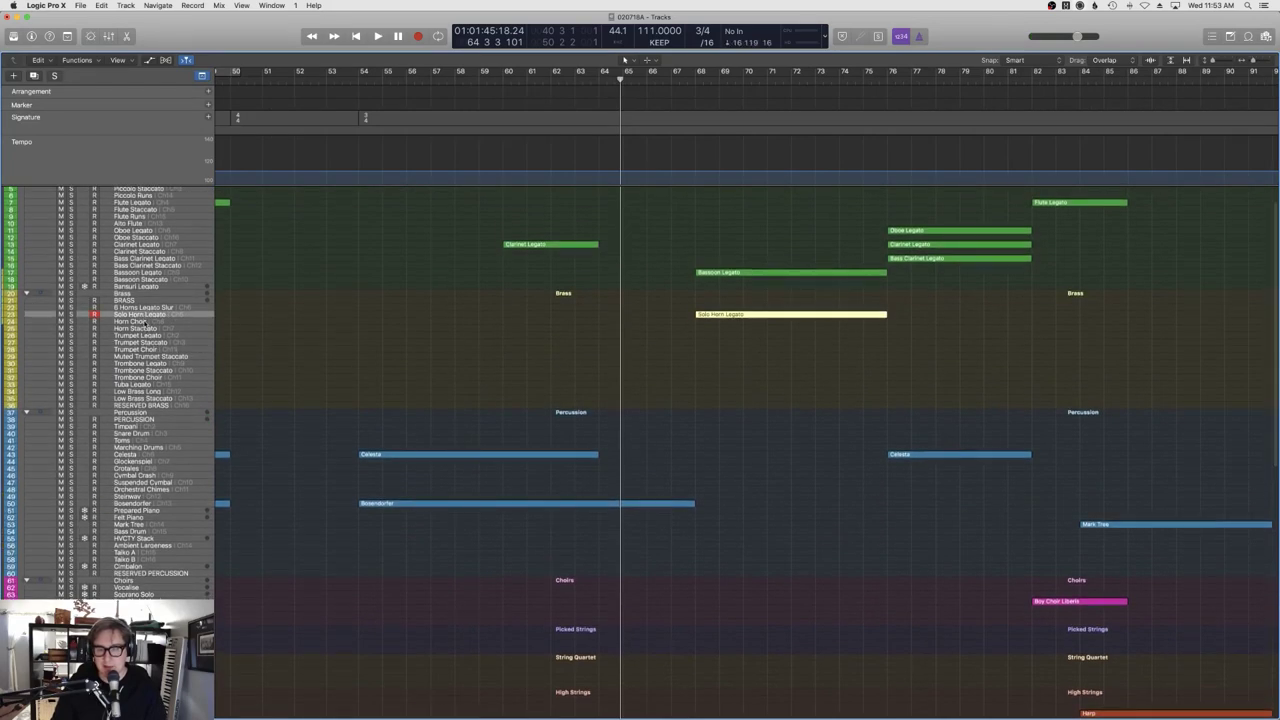
{"action": "left_click", "coordinate": [146, 322]}
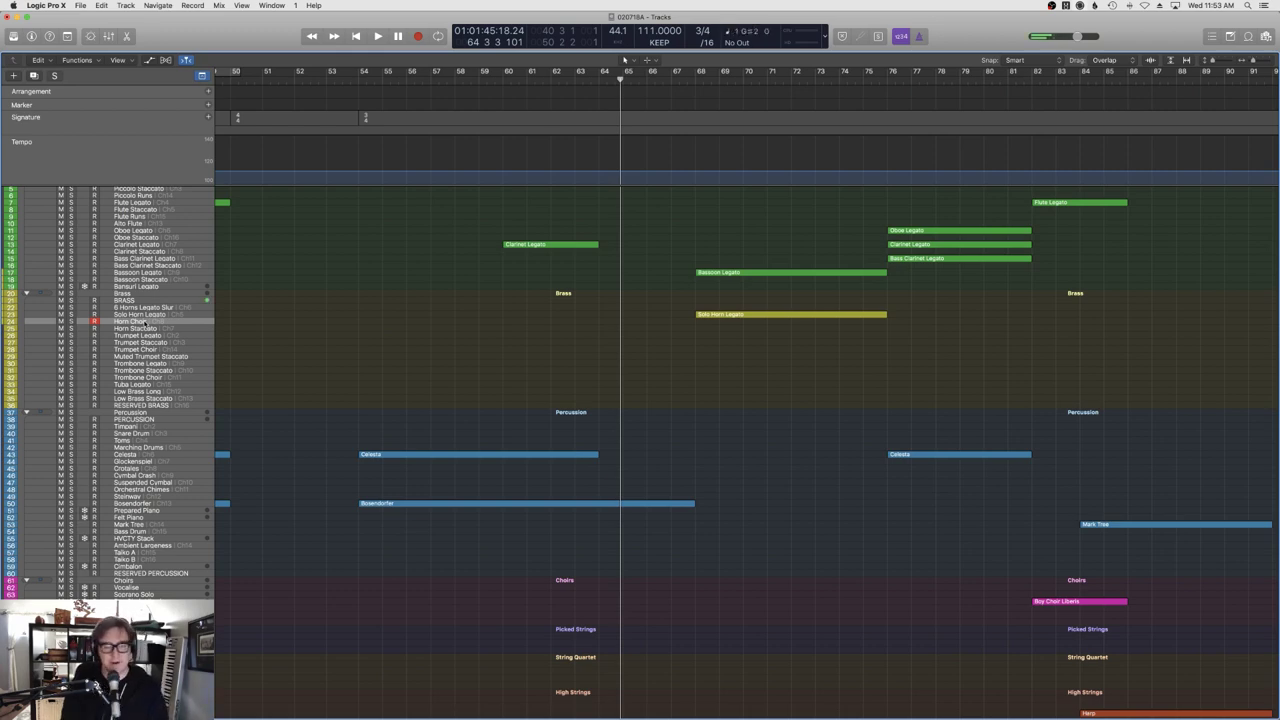
Place the playhead at bar 64 and make Bosendorfer the record-armed track, leaving no regions selected.
{"action": "left_click", "coordinate": [605, 80]}
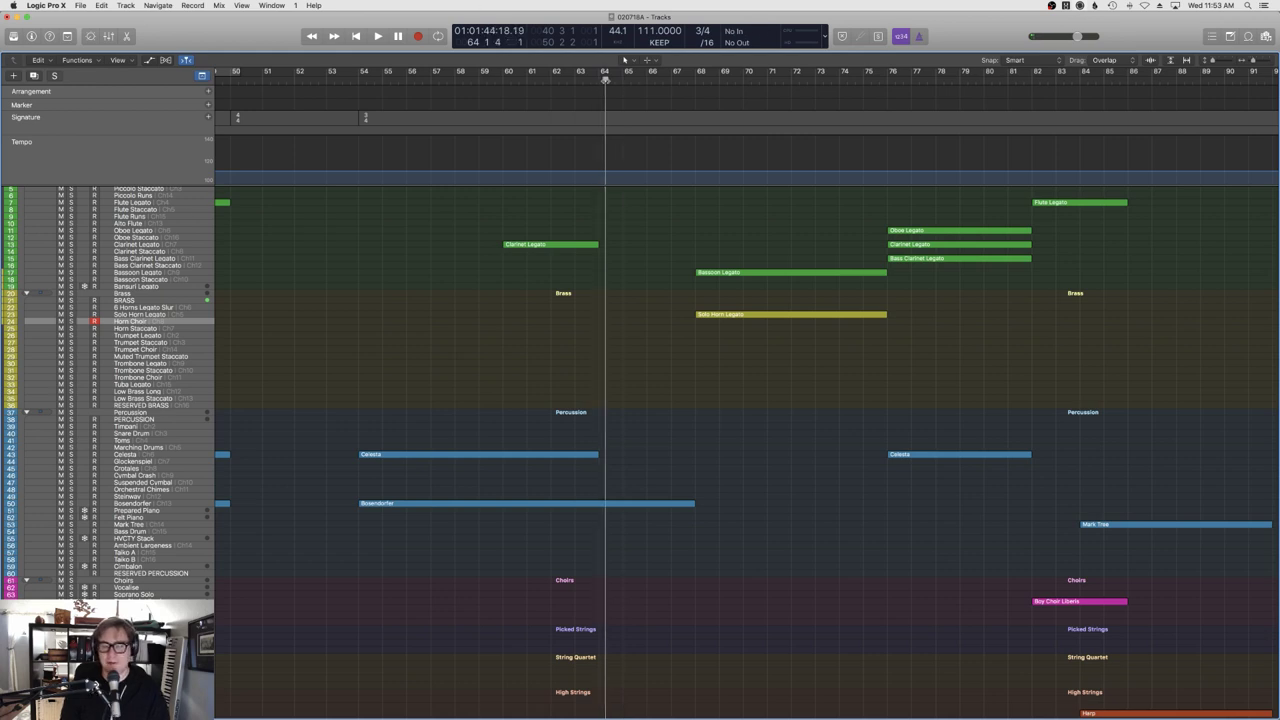
{"action": "left_click", "coordinate": [172, 503]}
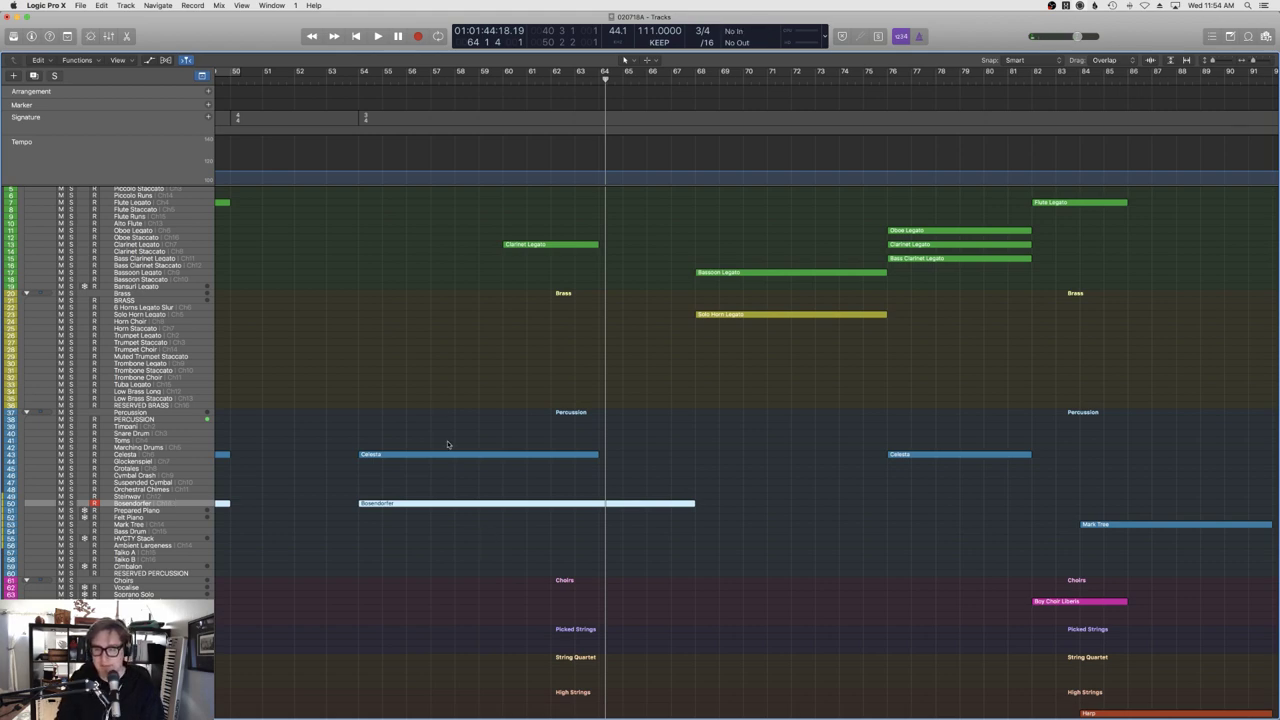
{"action": "left_click", "coordinate": [440, 394]}
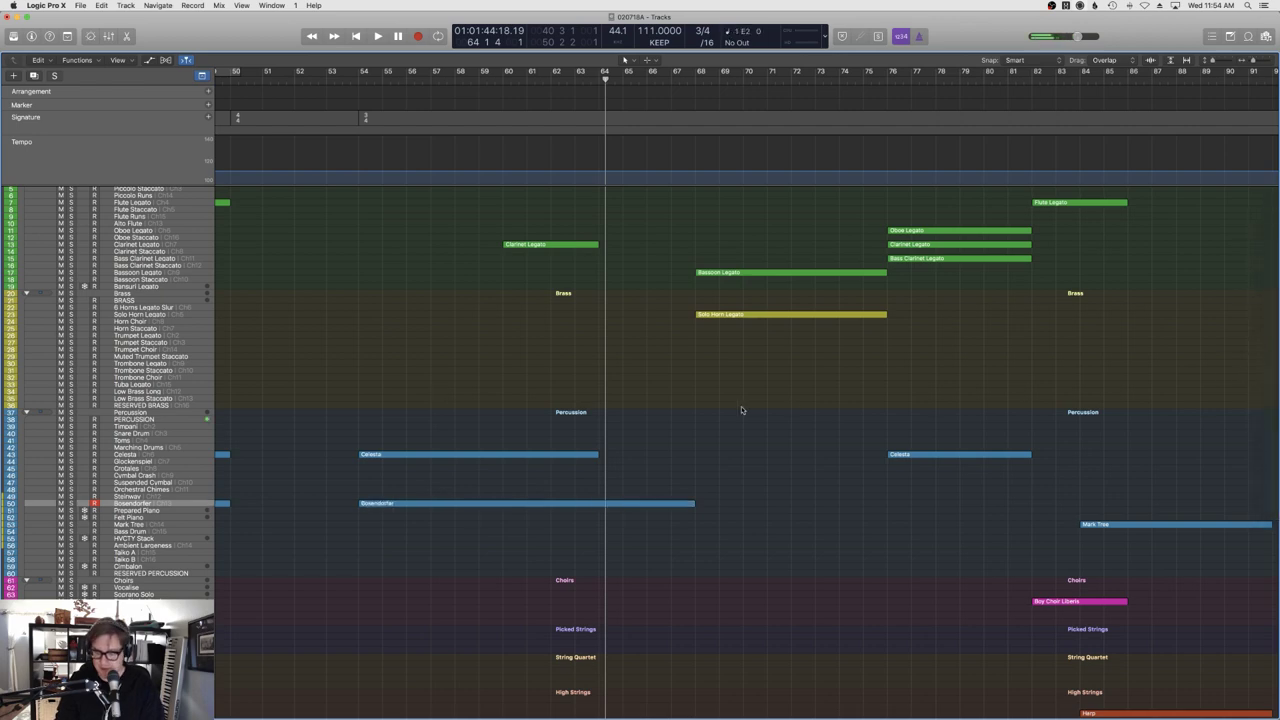
Switch to Dorico and create a new empty project.
{"action": "key", "text": "super+space"}
{"action": "type", "text": "dori"}
{"action": "key", "text": "Return"}
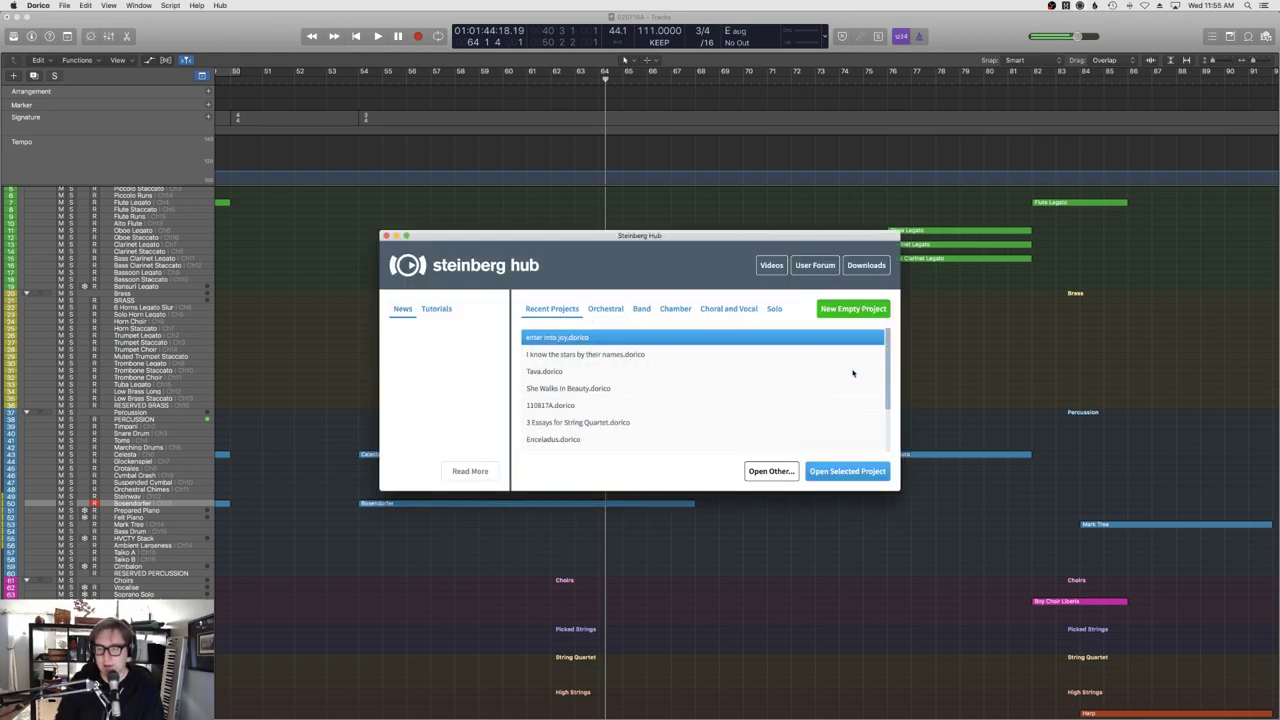
{"action": "left_click", "coordinate": [836, 310]}
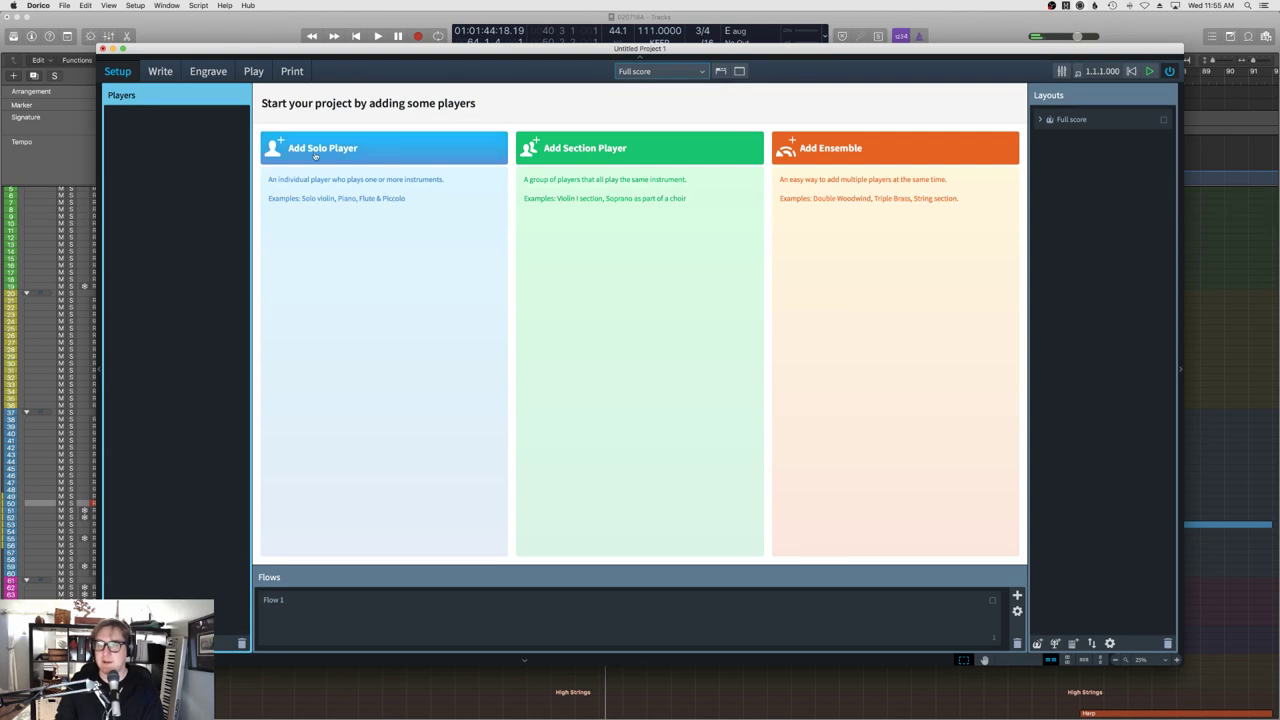
Add a solo player holding a Piano from the keyboard instruments, and dismiss the HALion Sonic SE window.
{"action": "left_click", "coordinate": [311, 152]}
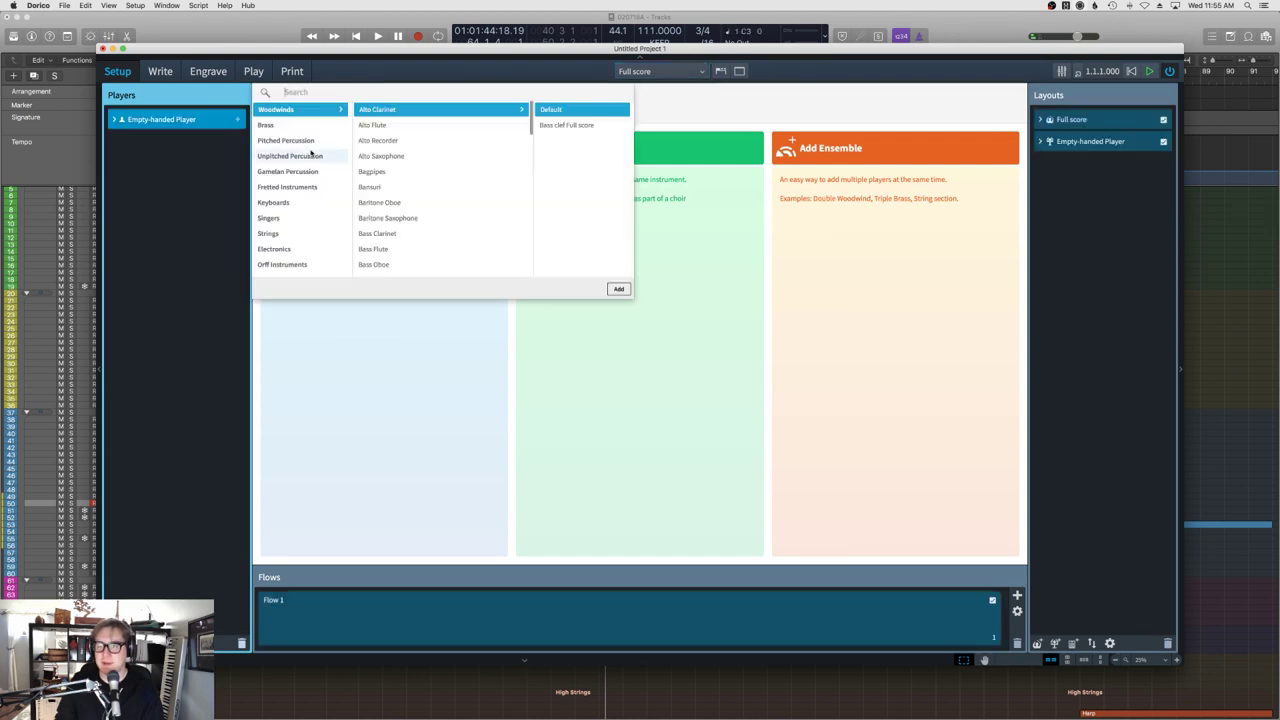
{"action": "left_click", "coordinate": [330, 202]}
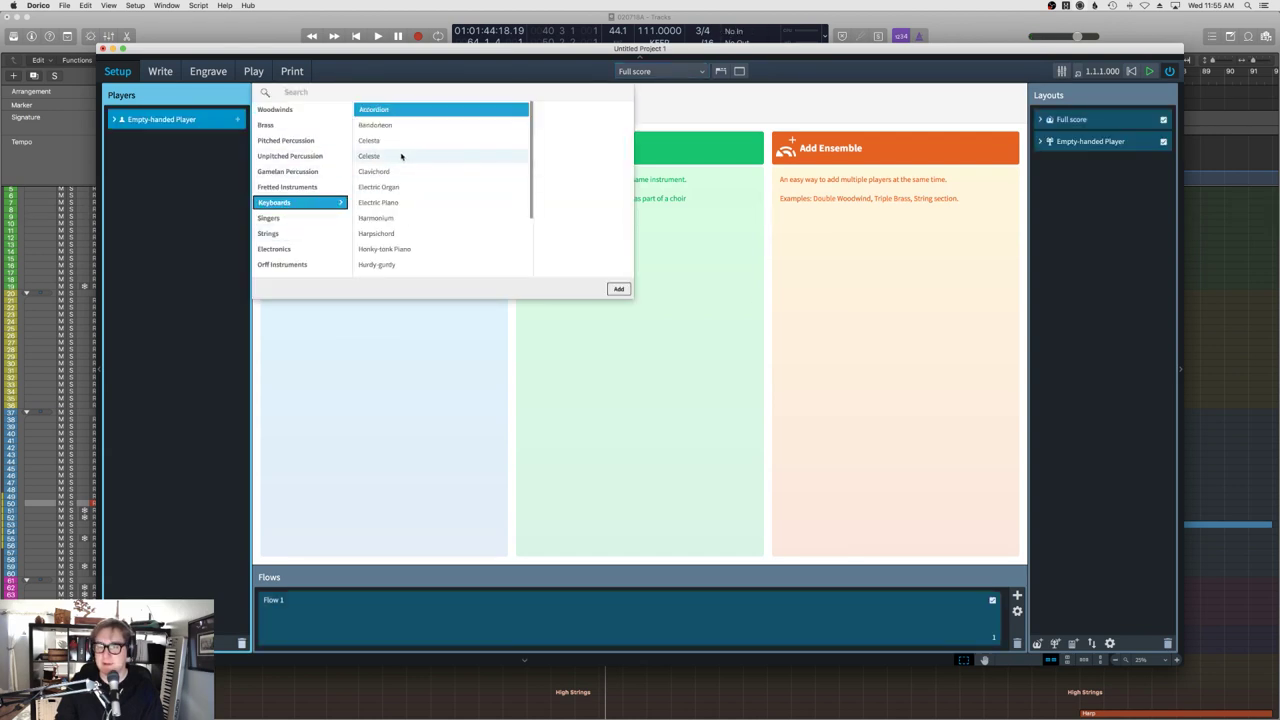
{"action": "scroll", "coordinate": [392, 212], "scroll_direction": "down", "scroll_amount": 3}
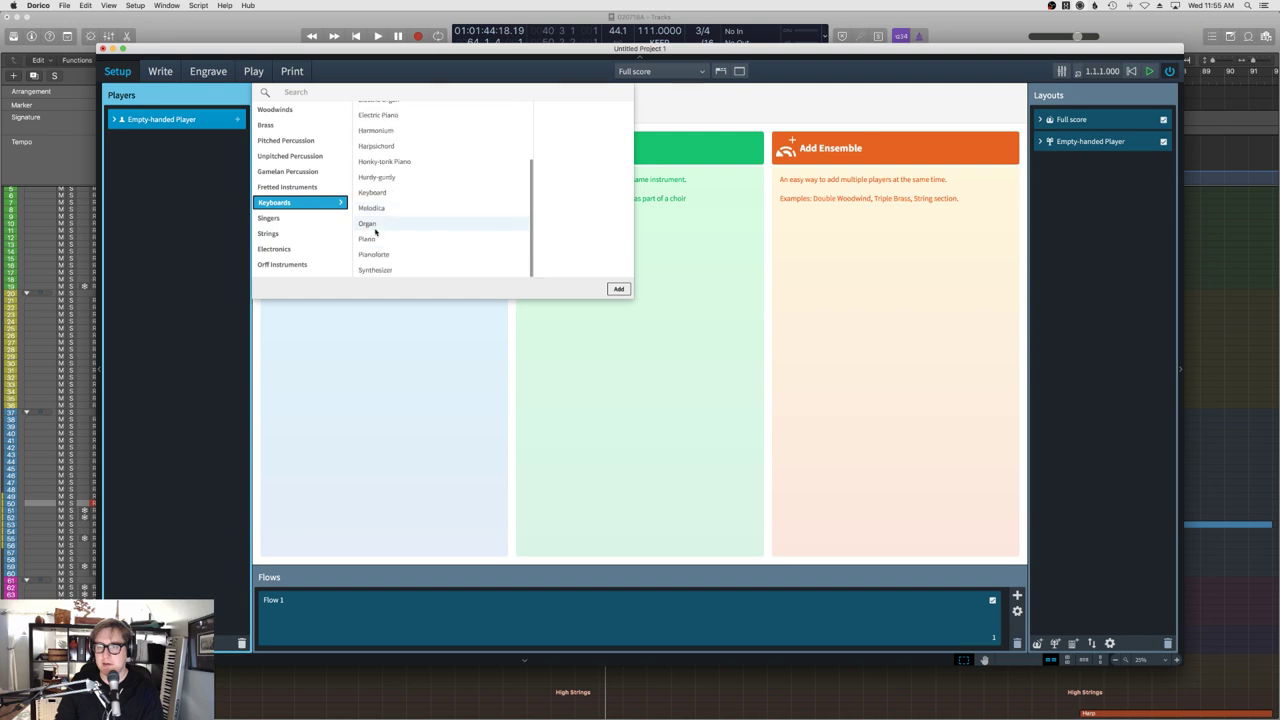
{"action": "double_click", "coordinate": [372, 240]}
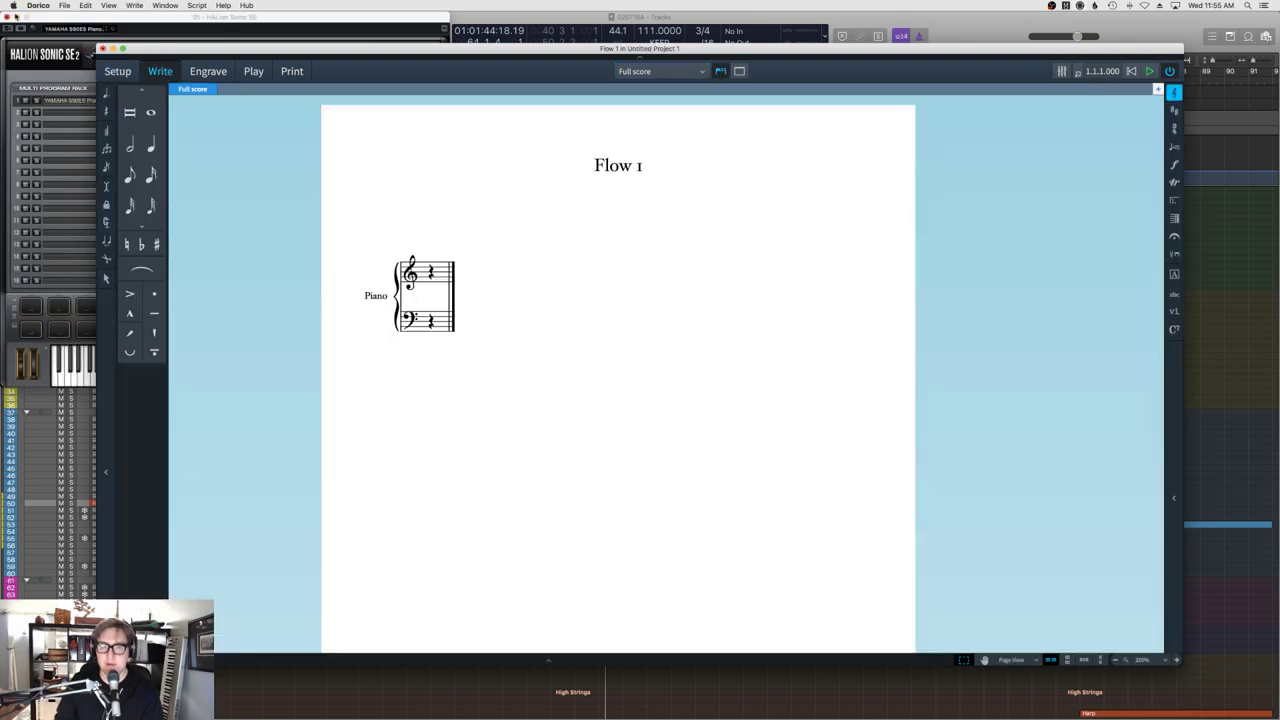
{"action": "left_click", "coordinate": [7, 16]}
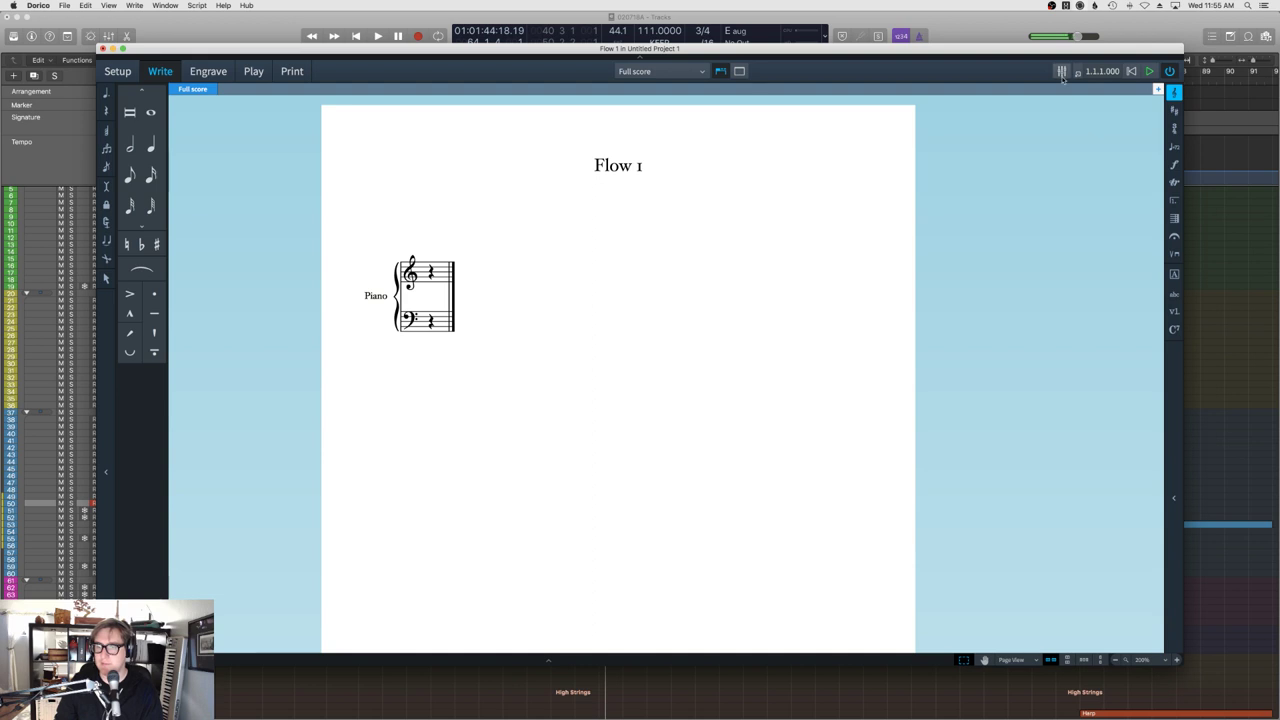
{"action": "double_click", "coordinate": [432, 278]}
{"action": "key", "text": "6"}
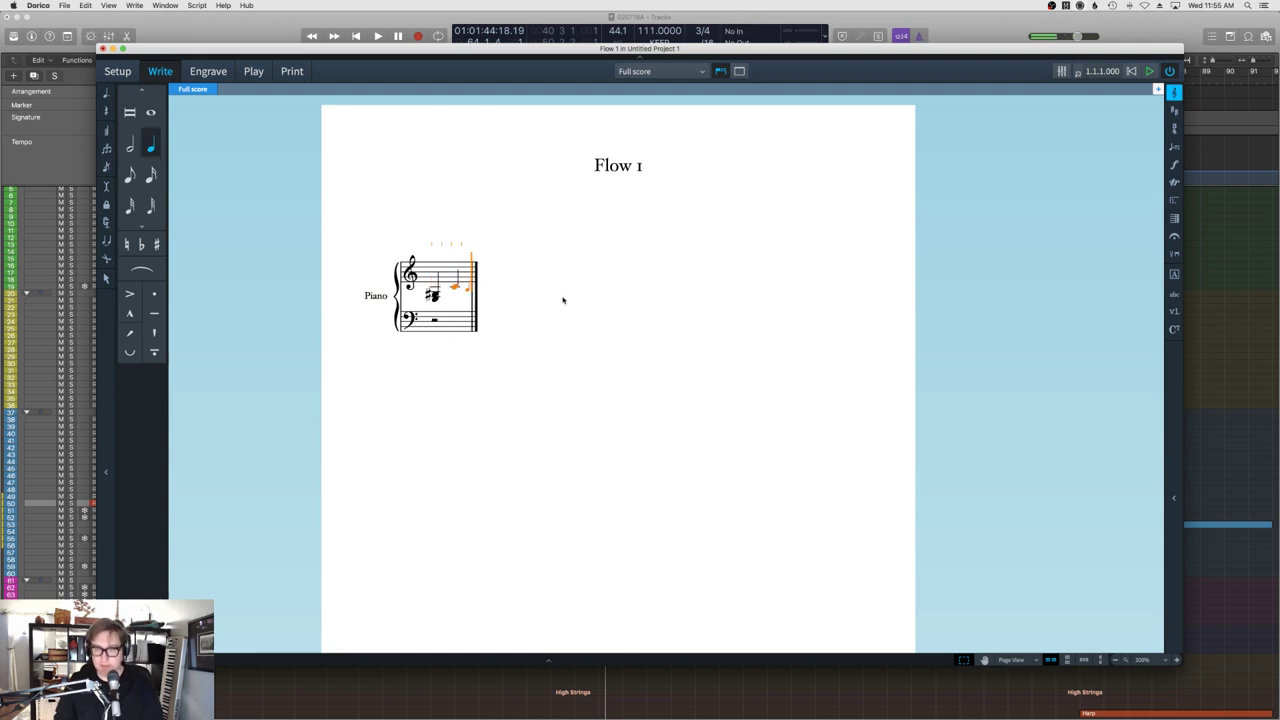
{"action": "key", "text": "Escape"}
{"action": "left_click", "coordinate": [432, 290]}
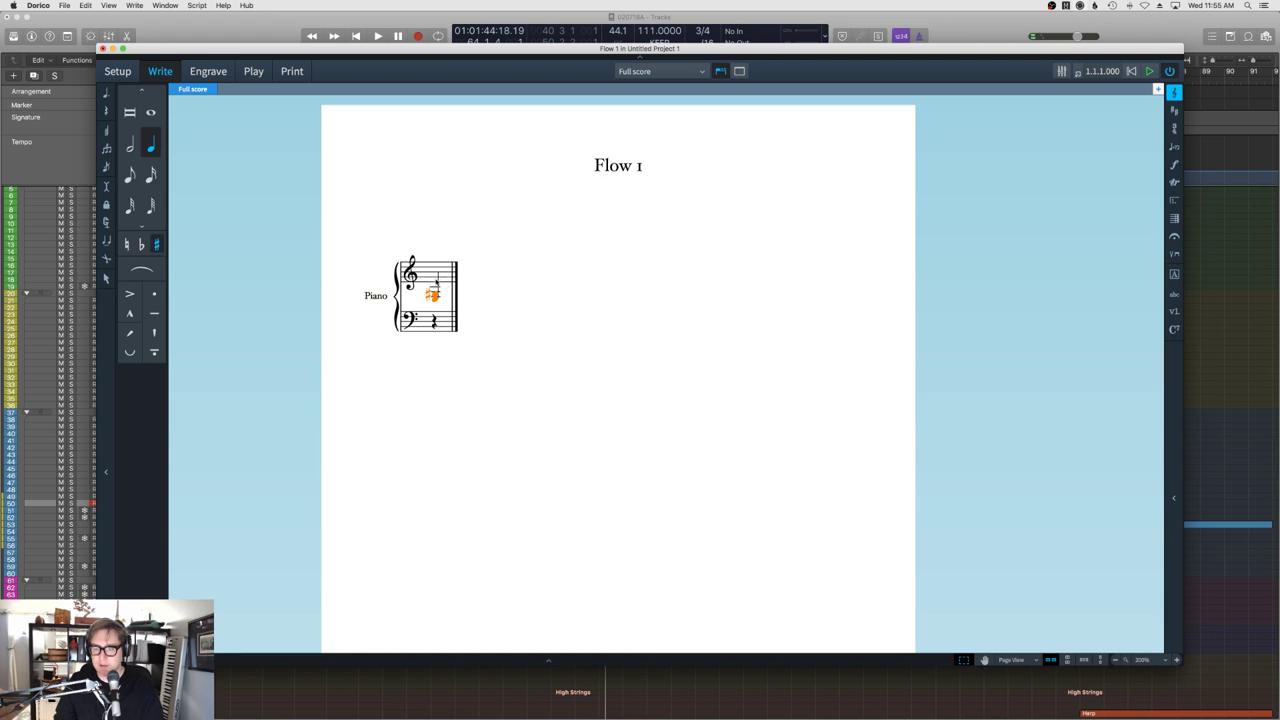
{"action": "key", "text": "Delete"}
{"action": "double_click", "coordinate": [430, 278]}
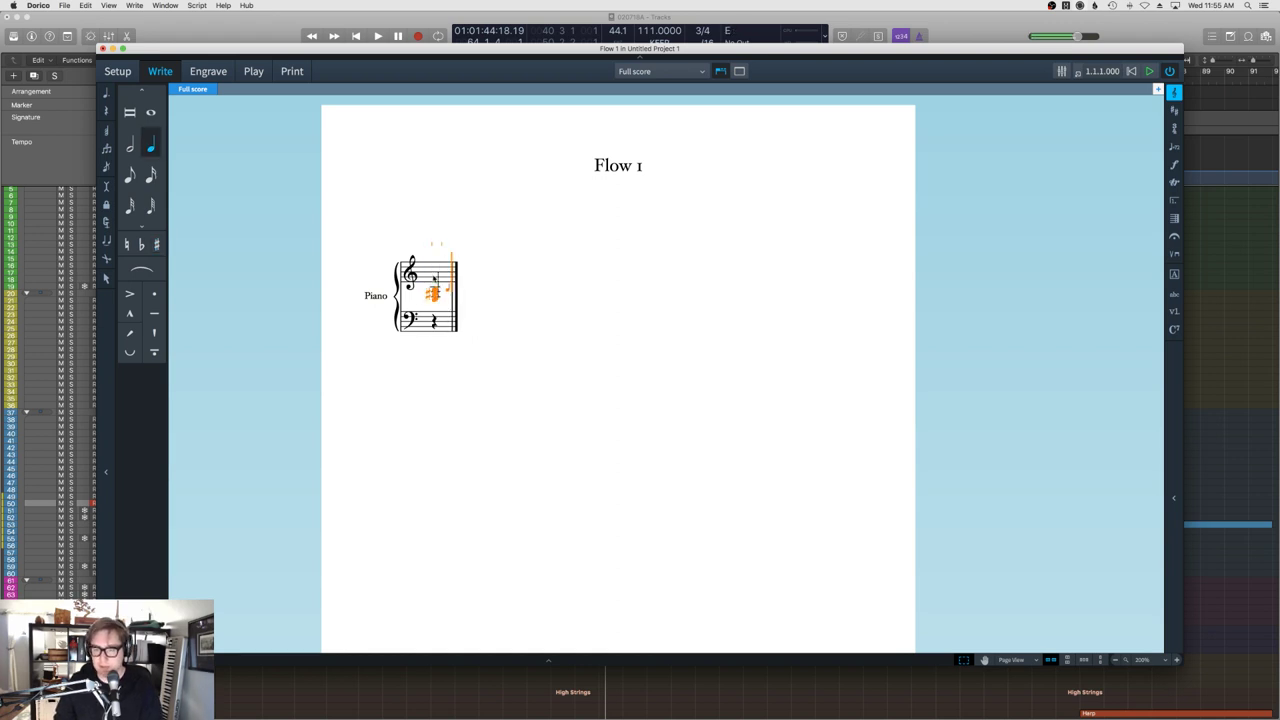
{"action": "key", "text": "Escape"}
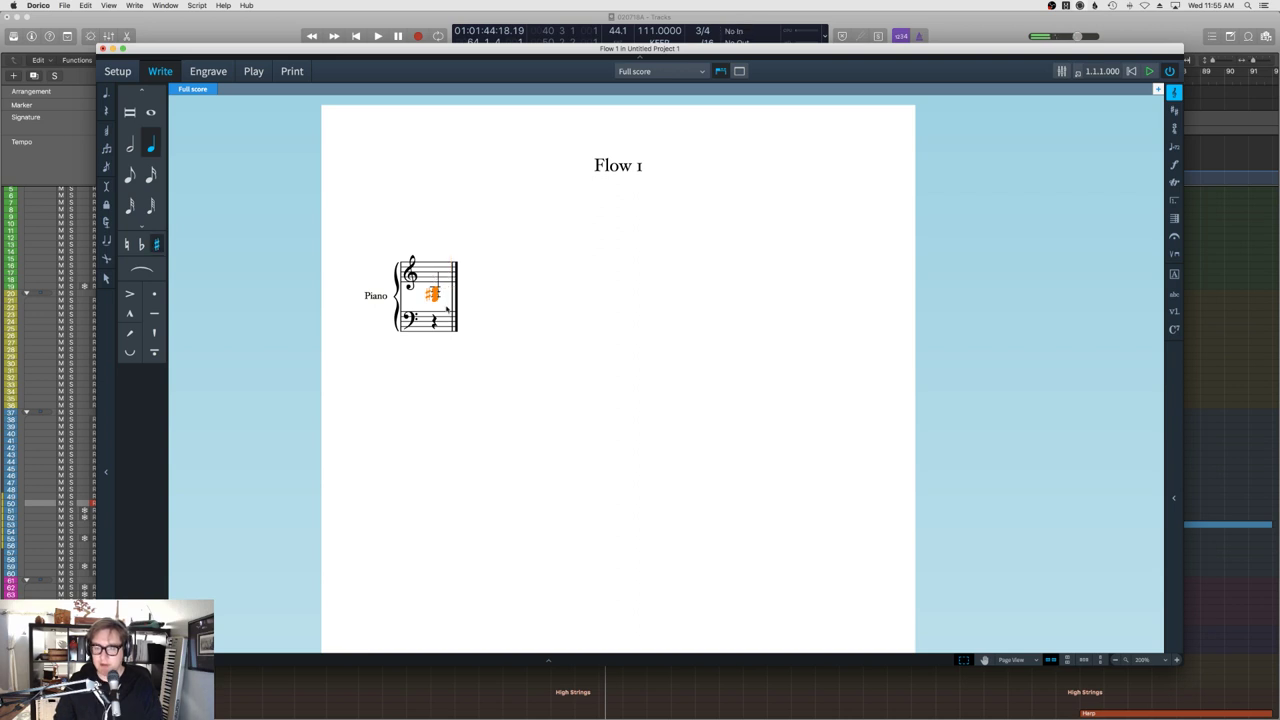
{"action": "key", "text": "Delete"}
Enter a quarter-note chord with a sharp on the treble staff at the start of the piano part.
{"action": "key", "text": "shift+n"}
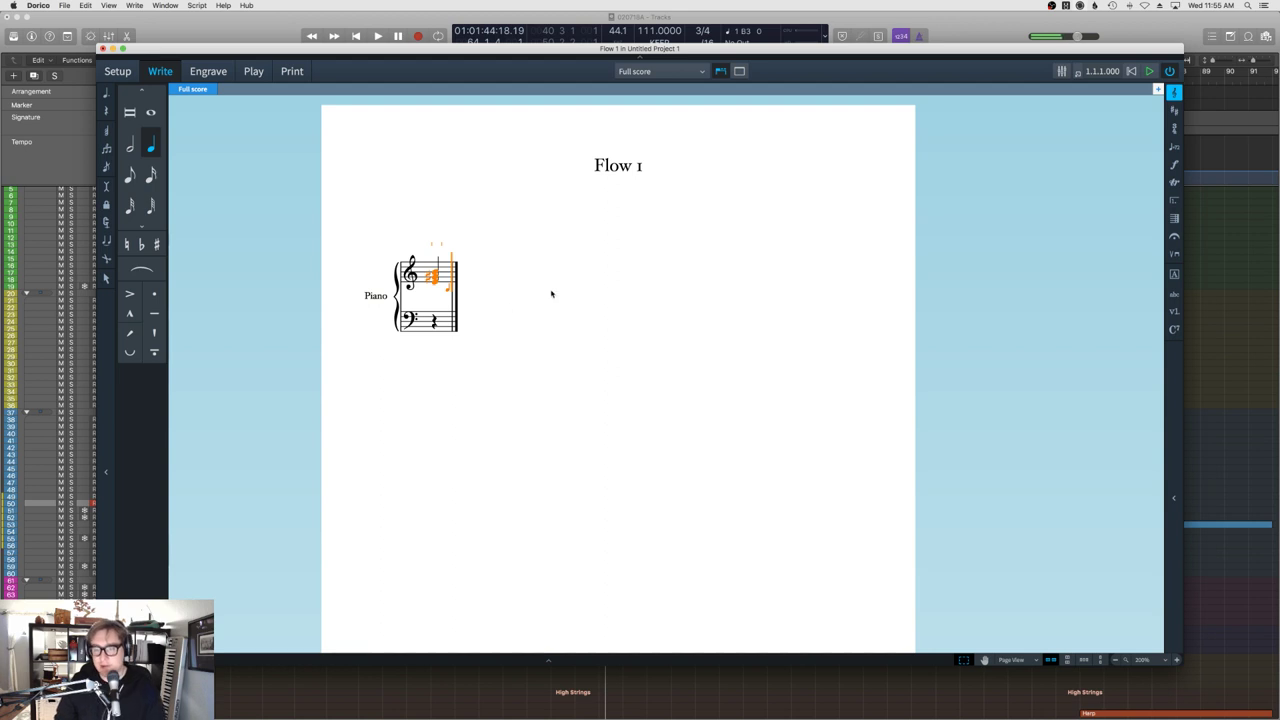
{"action": "key", "text": "Escape"}
{"action": "left_click", "coordinate": [467, 280]}
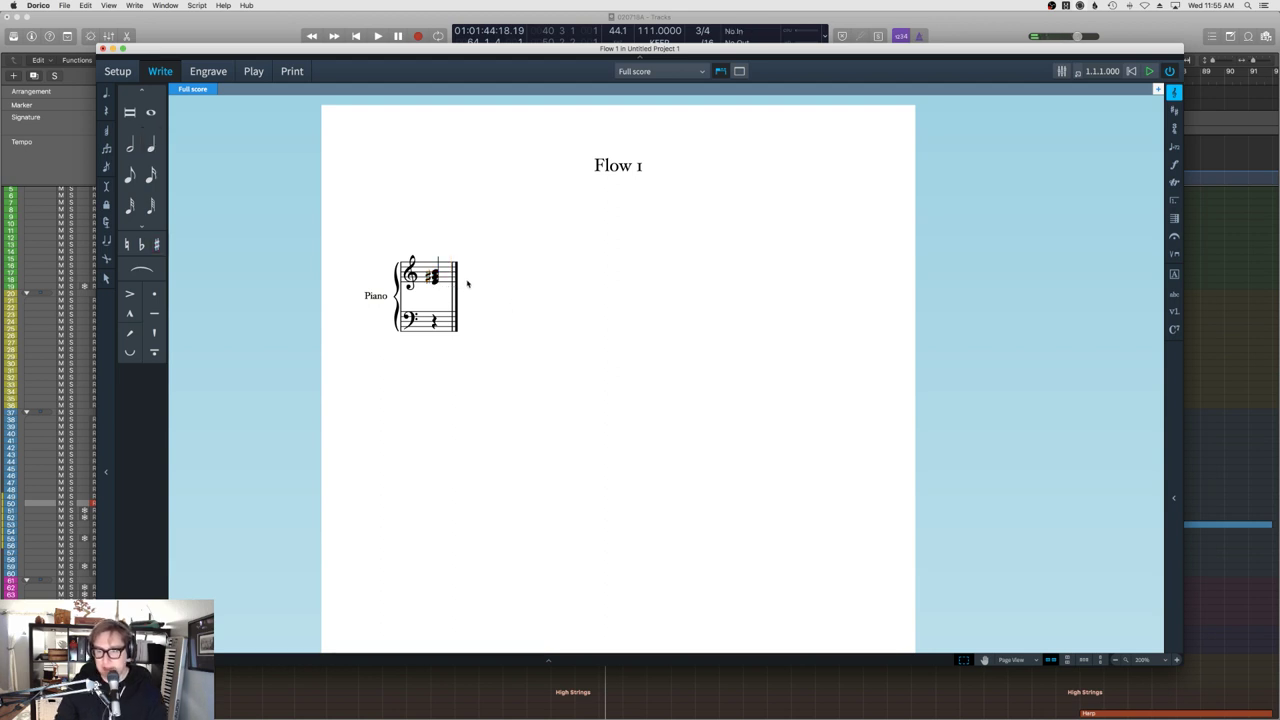
Shorten the first treble chord to an eighth note and add two more chords after it.
{"action": "double_click", "coordinate": [435, 281]}
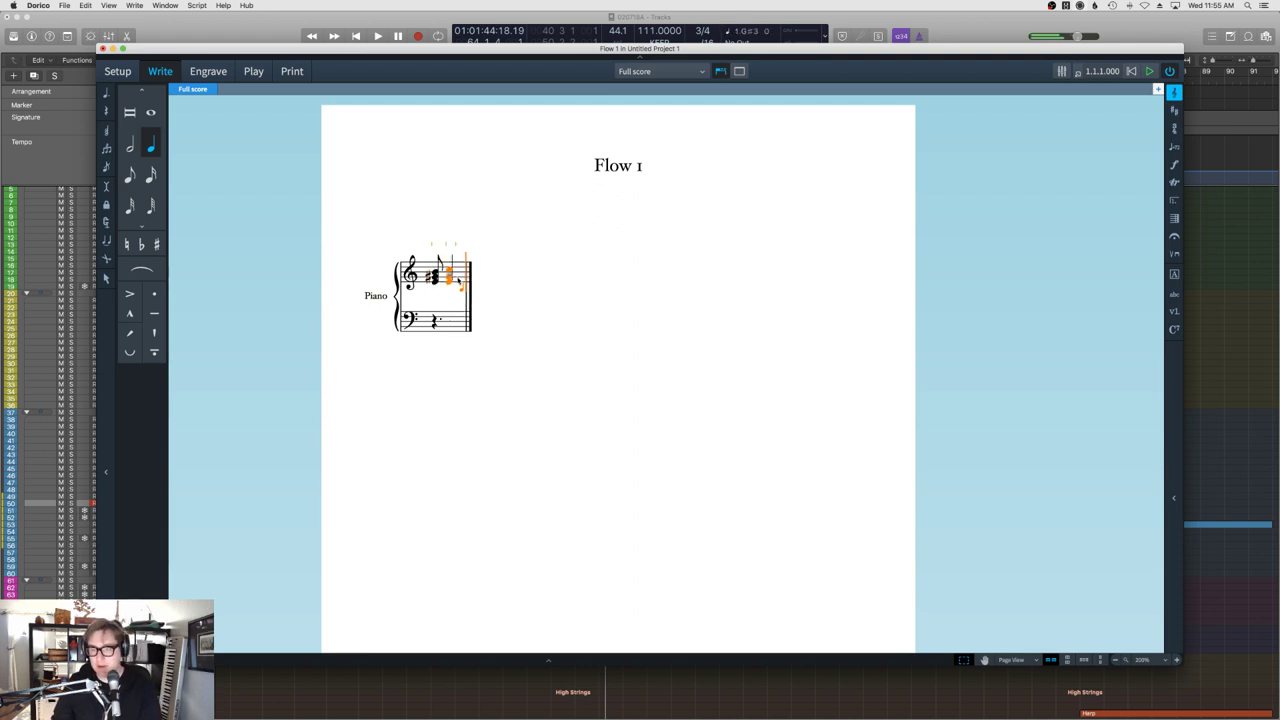
{"action": "key", "text": "Escape"}
{"action": "key", "text": "Escape"}
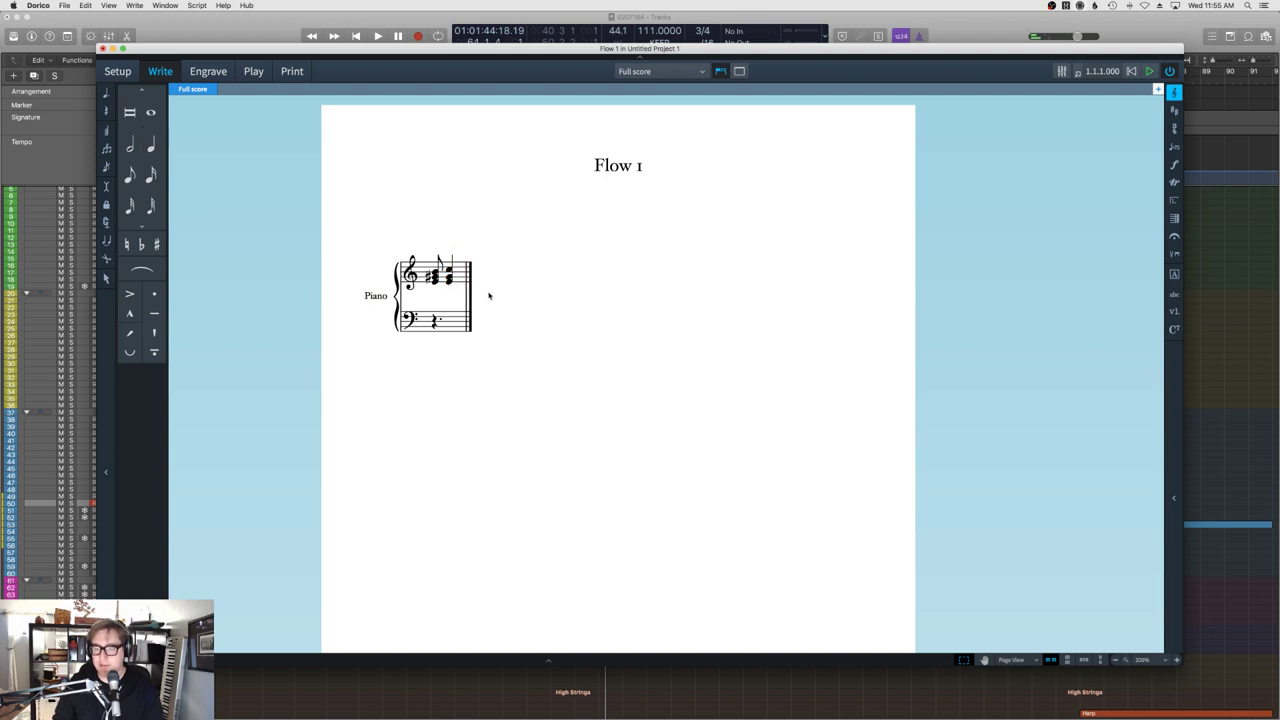
{"action": "left_click", "coordinate": [449, 277]}
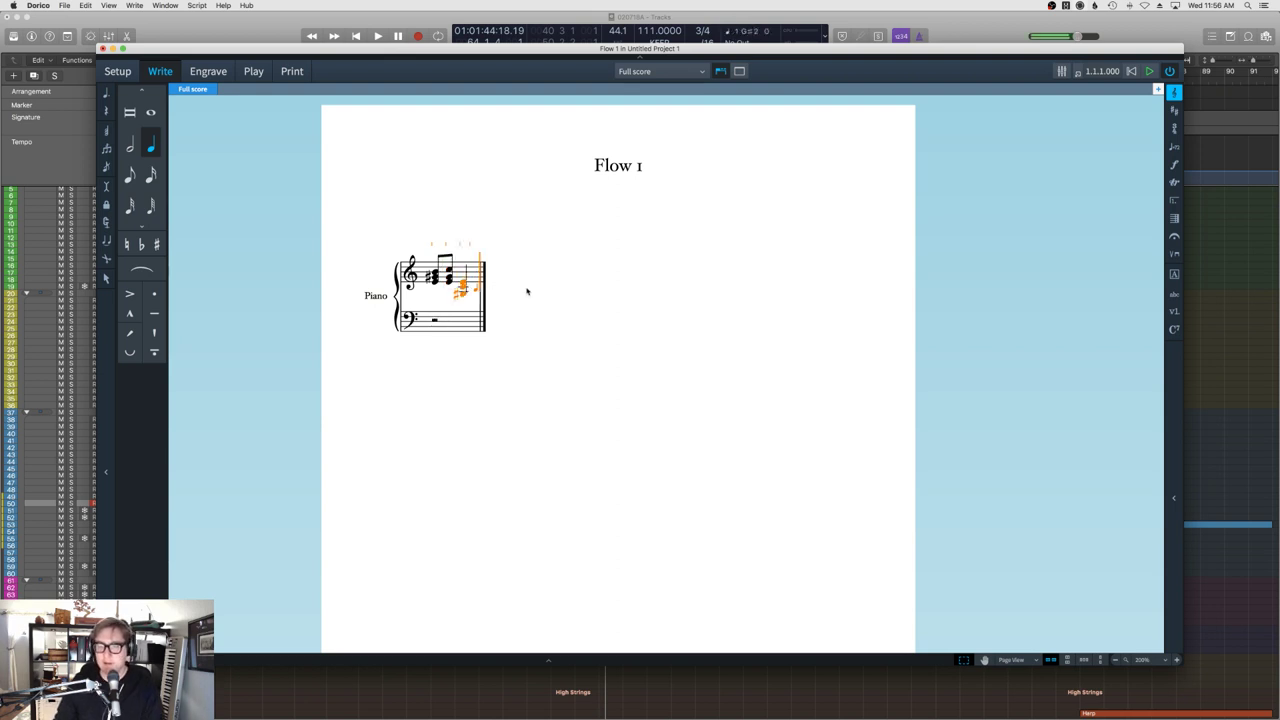
Undo the last misentered chord, then raise the lowest note of the third treble chord one staff step and make it flat.
{"action": "key", "text": "super+z"}
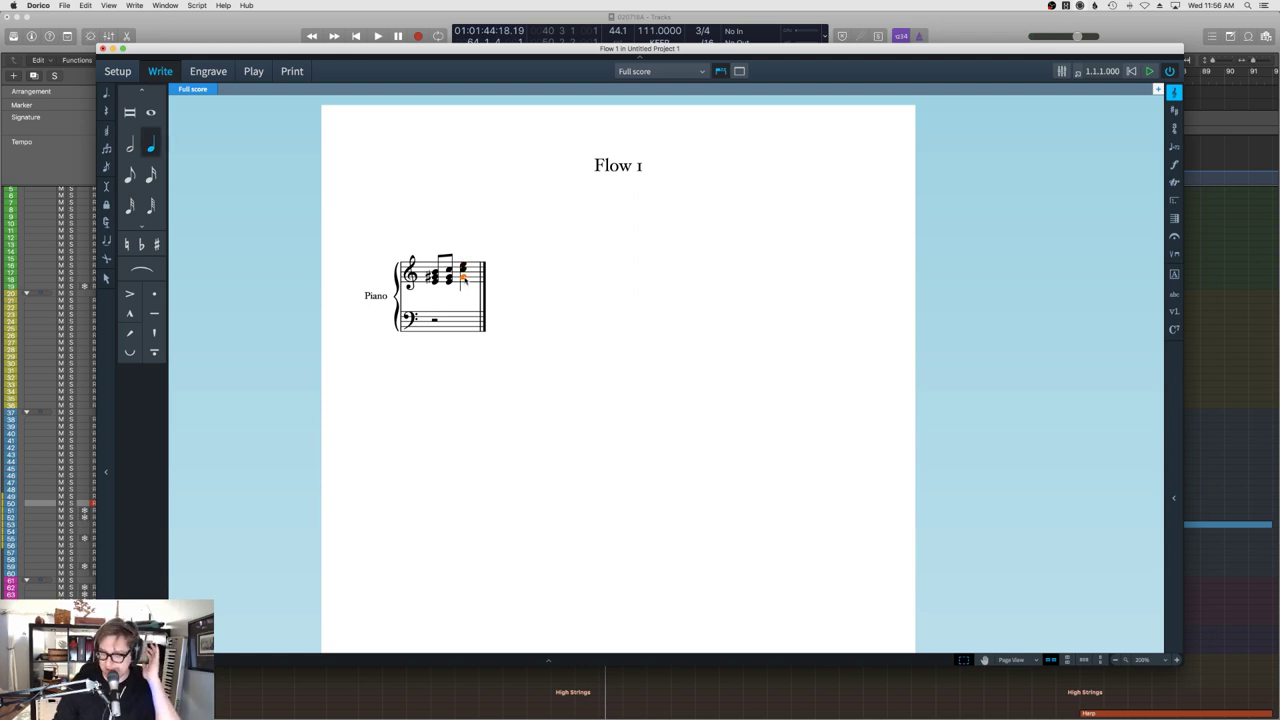
{"action": "double_click", "coordinate": [462, 279]}
{"action": "key", "text": "Escape"}
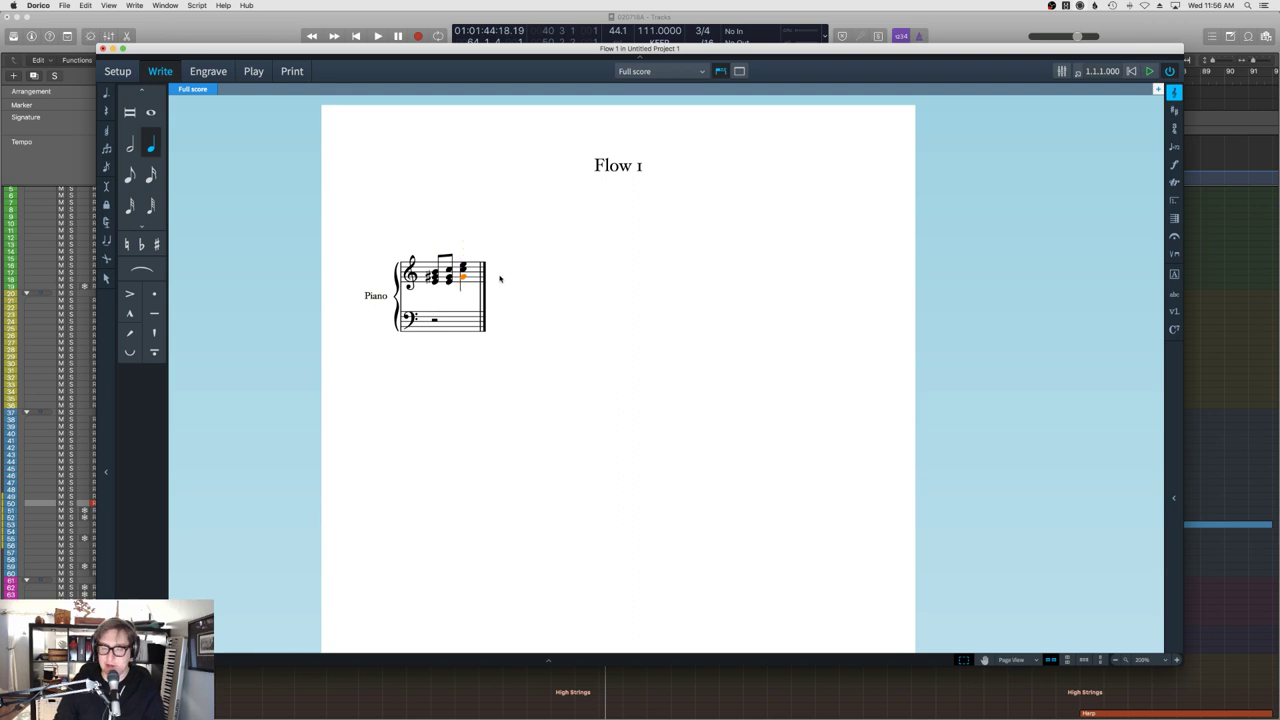
{"action": "key", "text": "alt+Up"}
{"action": "key", "text": "alt+Up"}
{"action": "key", "text": "alt+Up"}
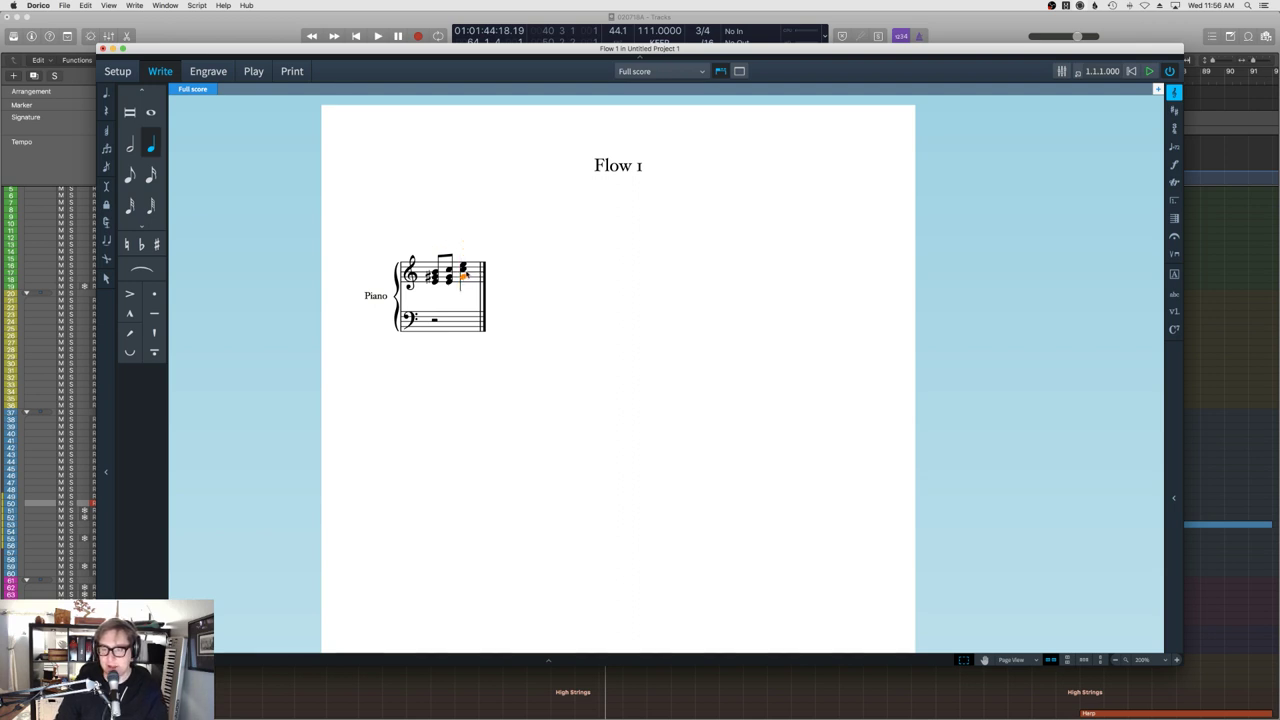
{"action": "key", "text": "alt+Up"}
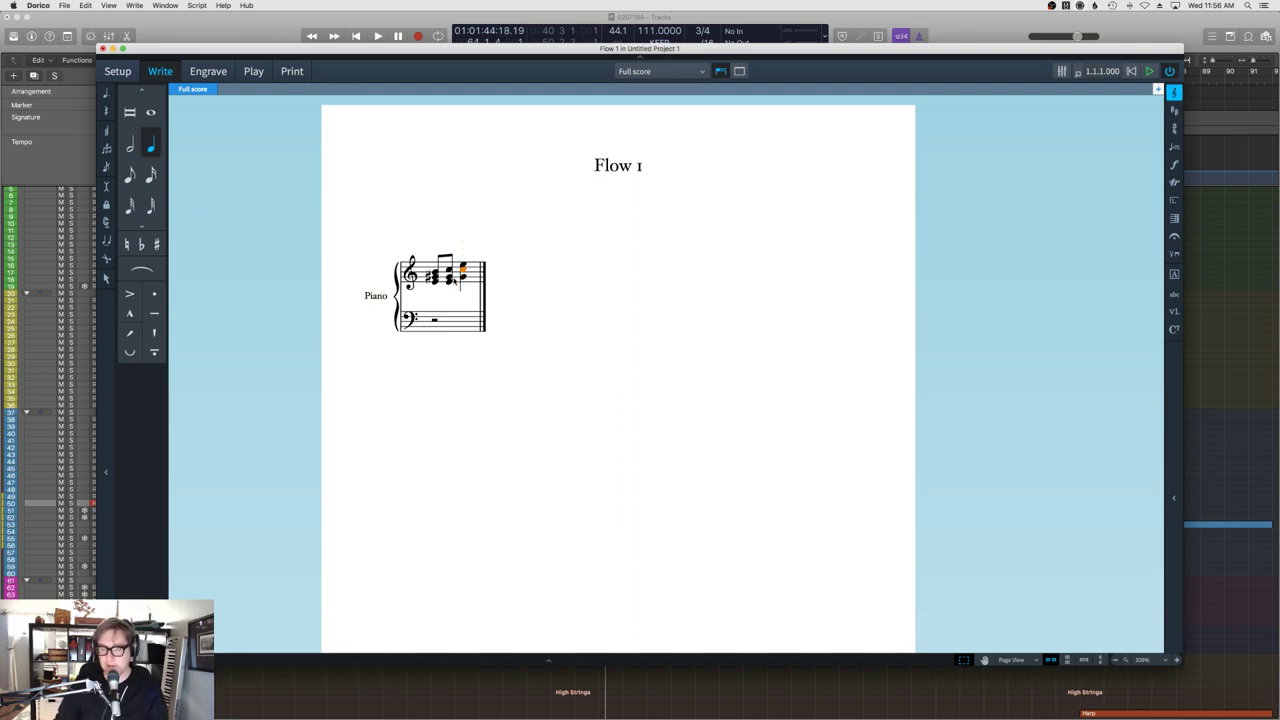
{"action": "key", "text": "minus"}
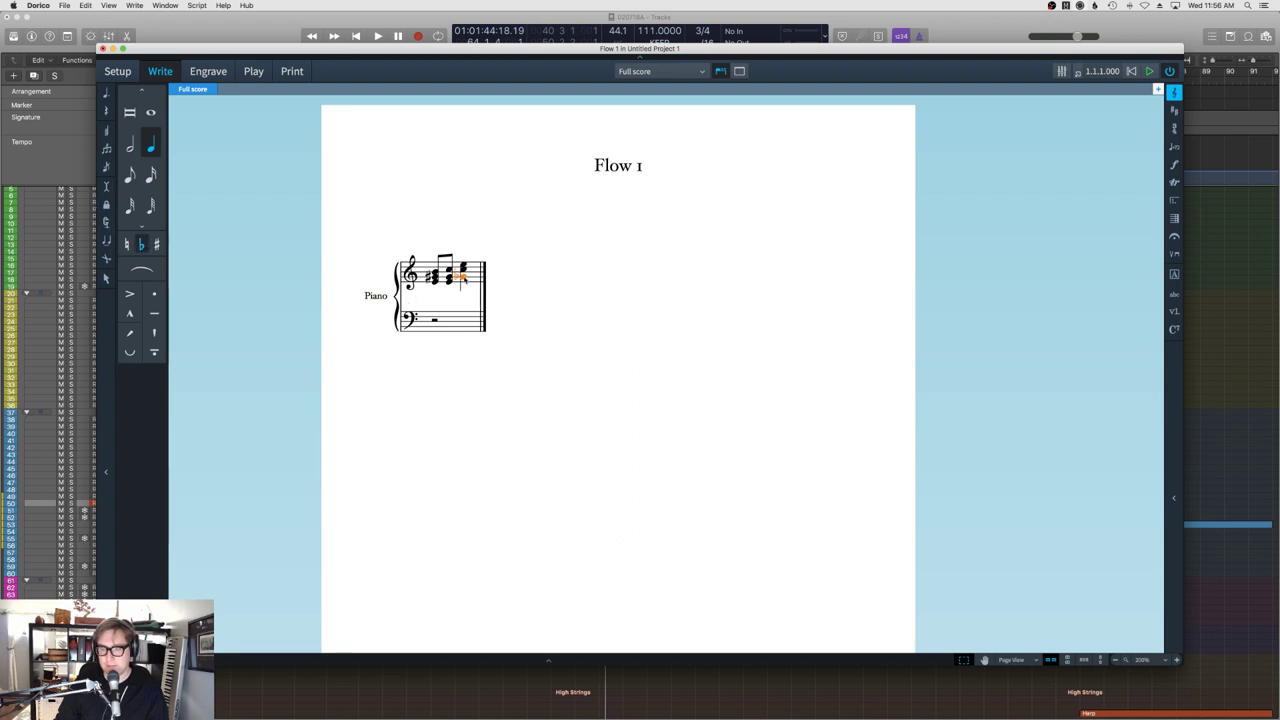
{"action": "key", "text": "alt+Up"}
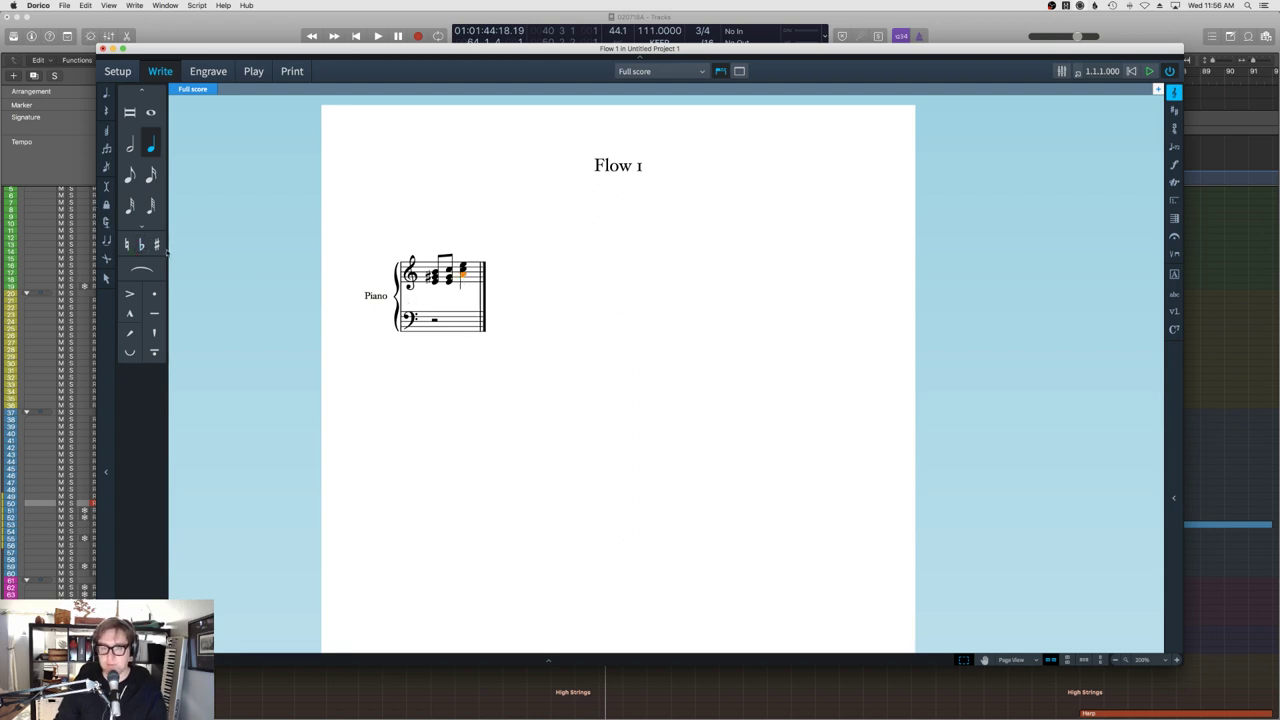
{"action": "key", "text": "Escape"}
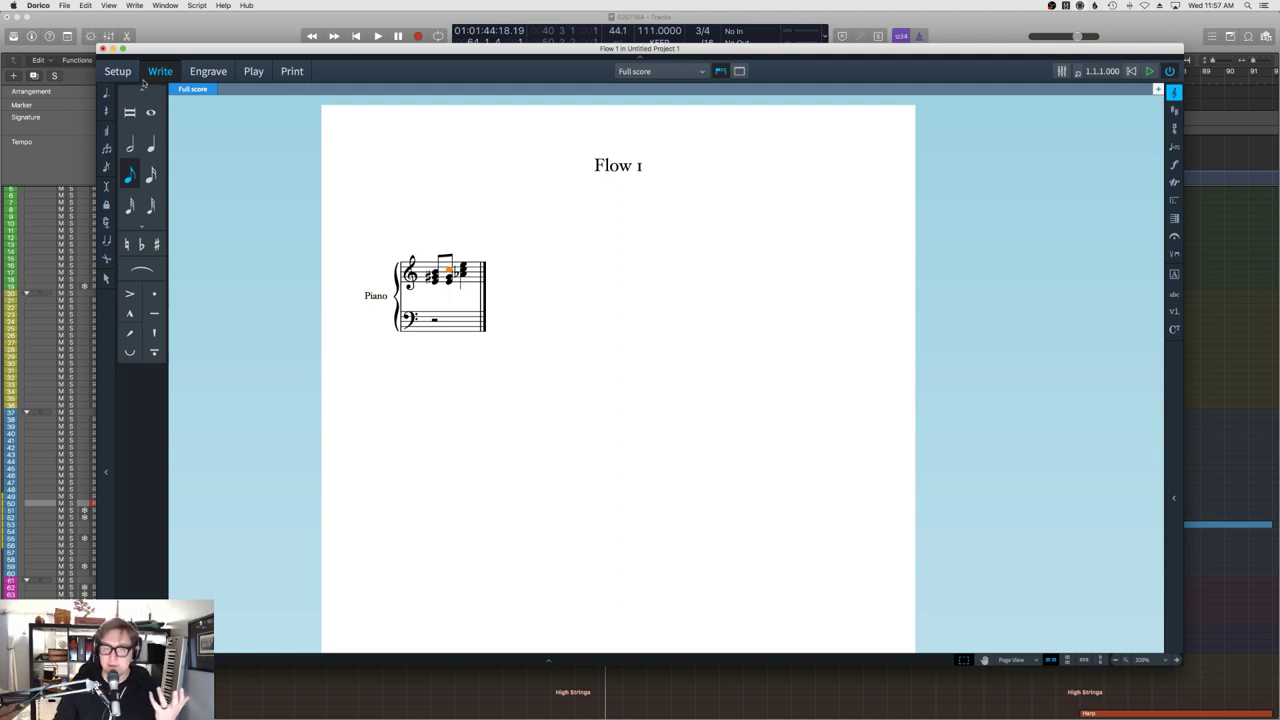
Quit Dorico without saving the sketch project and return to the Logic Pro X arrangement.
{"action": "left_click", "coordinate": [38, 6]}
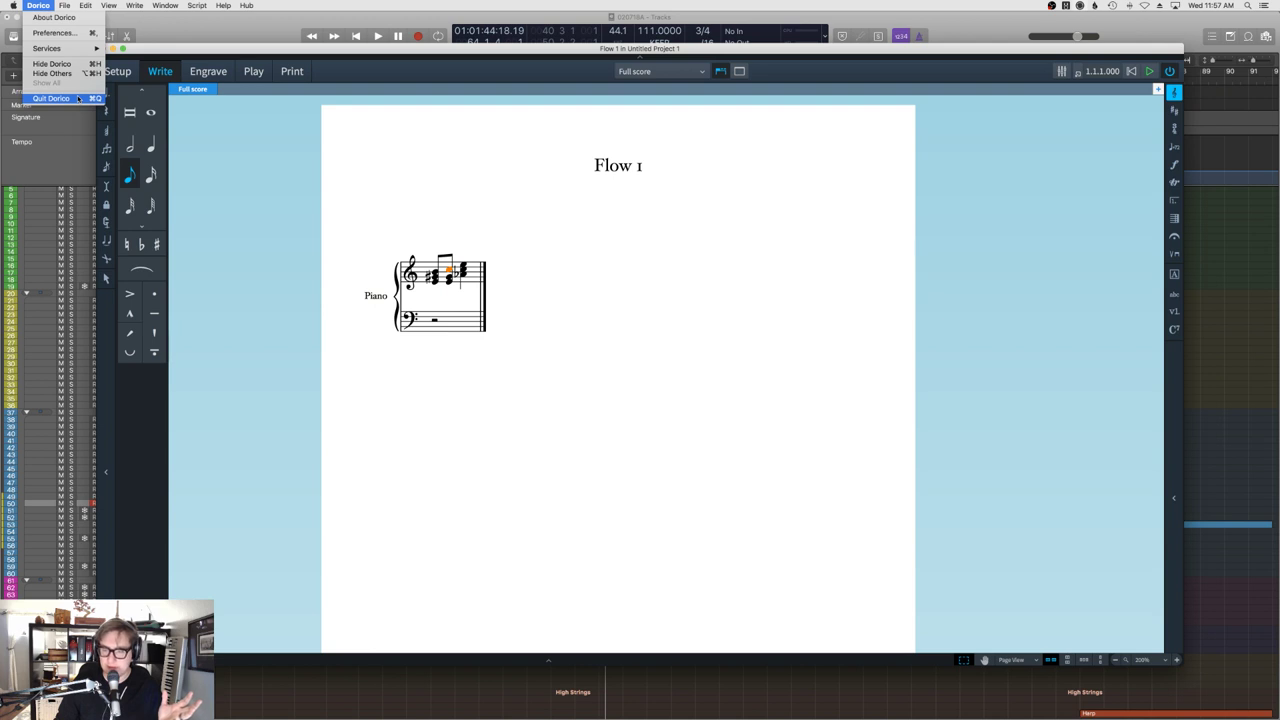
{"action": "left_click", "coordinate": [489, 294]}
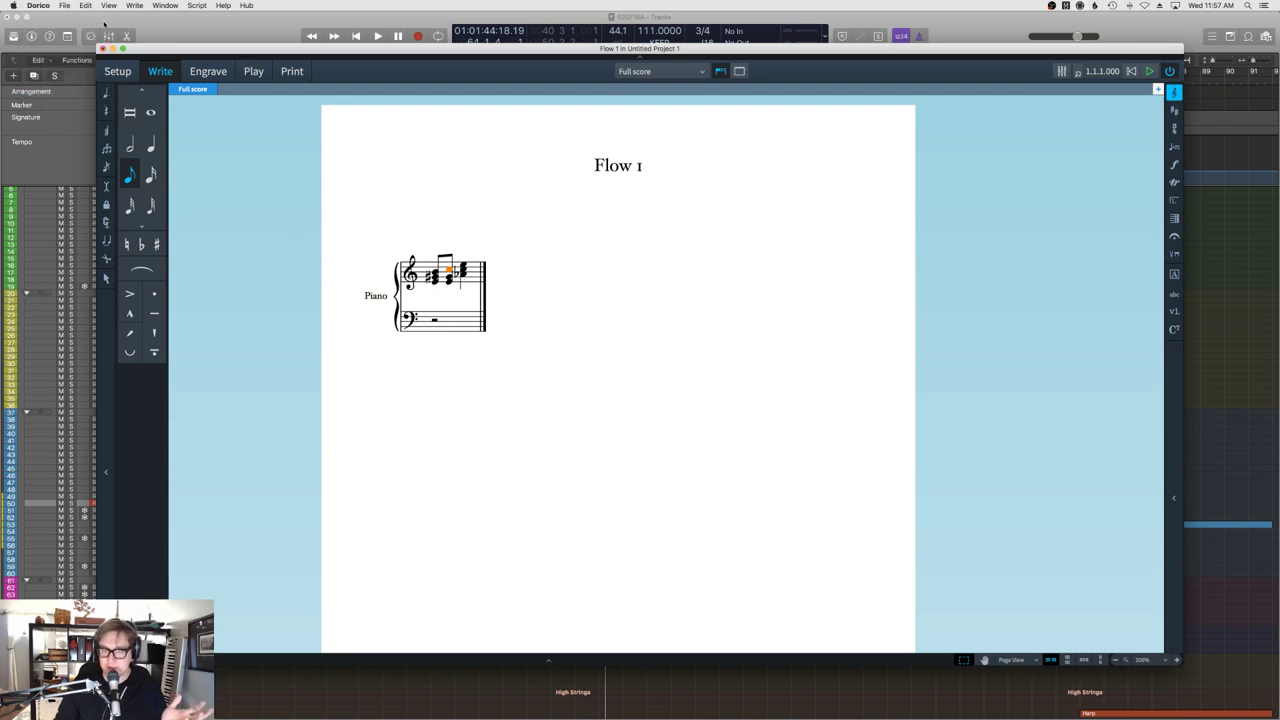
{"action": "left_click", "coordinate": [38, 5]}
{"action": "left_click", "coordinate": [60, 99]}
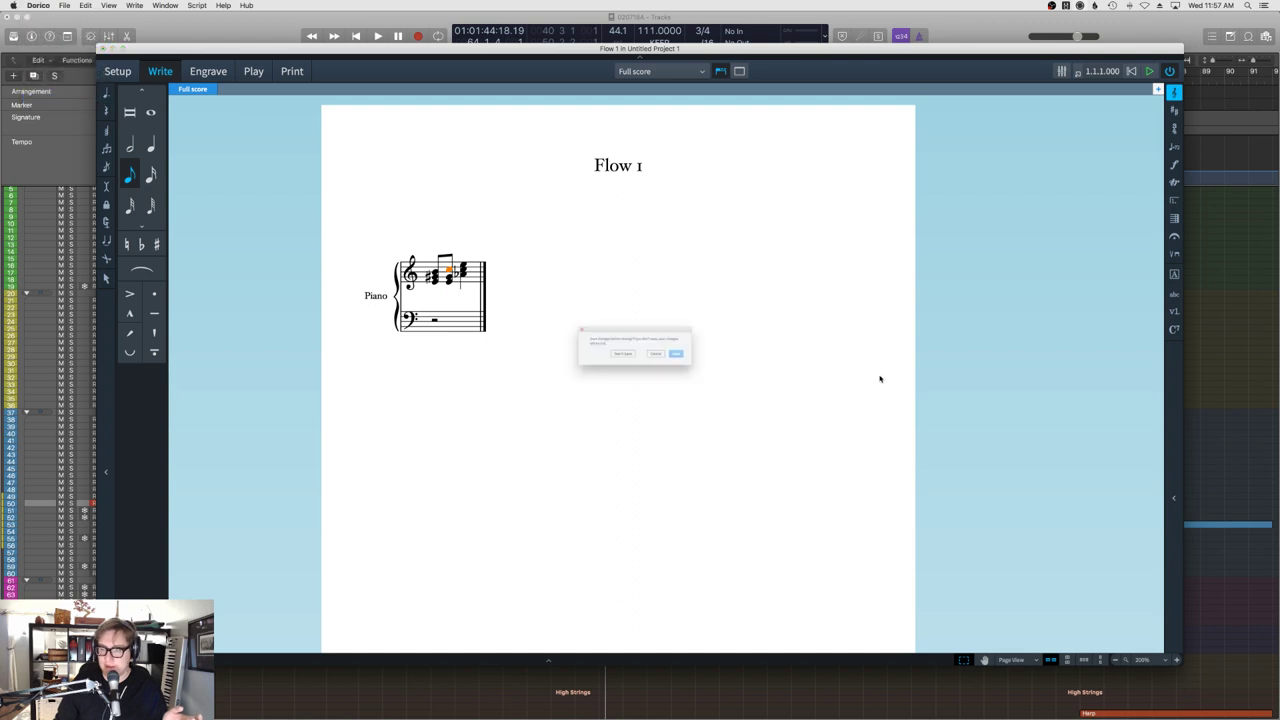
{"action": "left_click", "coordinate": [608, 361]}
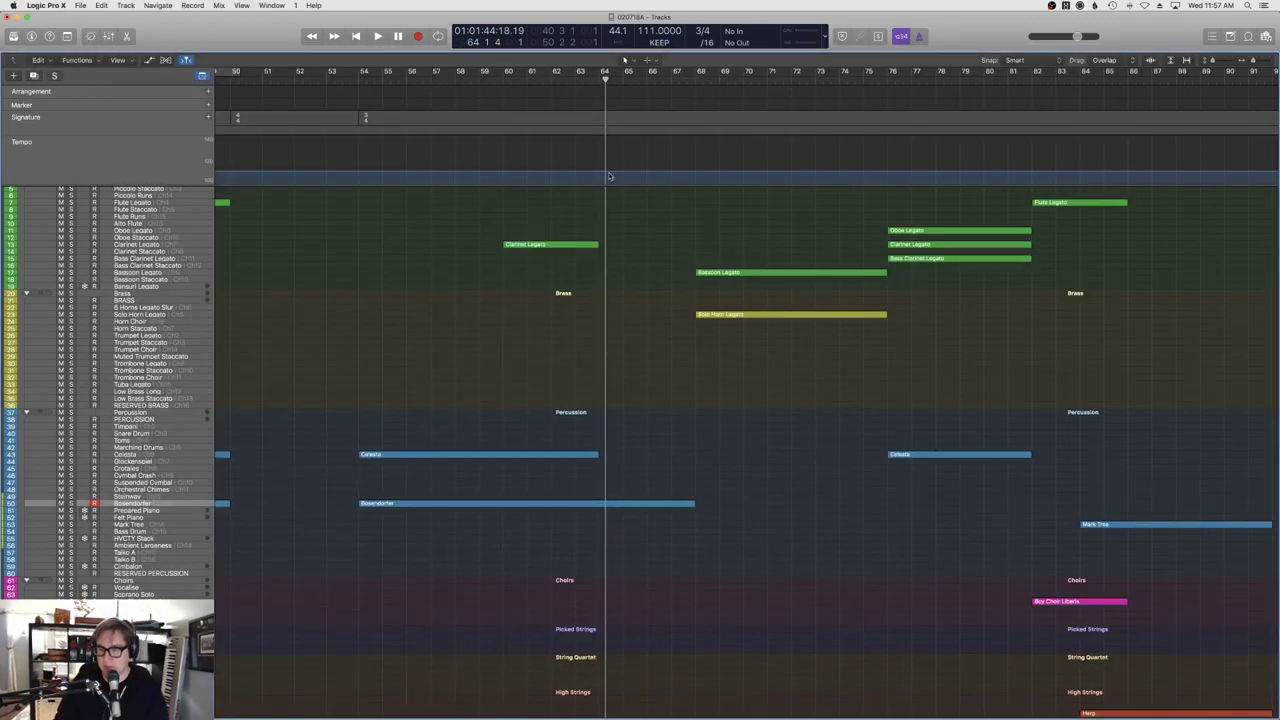
Play the passage from just before bar 64 and look through the tracks down to the low strings and back.
{"action": "left_click", "coordinate": [594, 80]}
{"action": "key", "text": "space"}
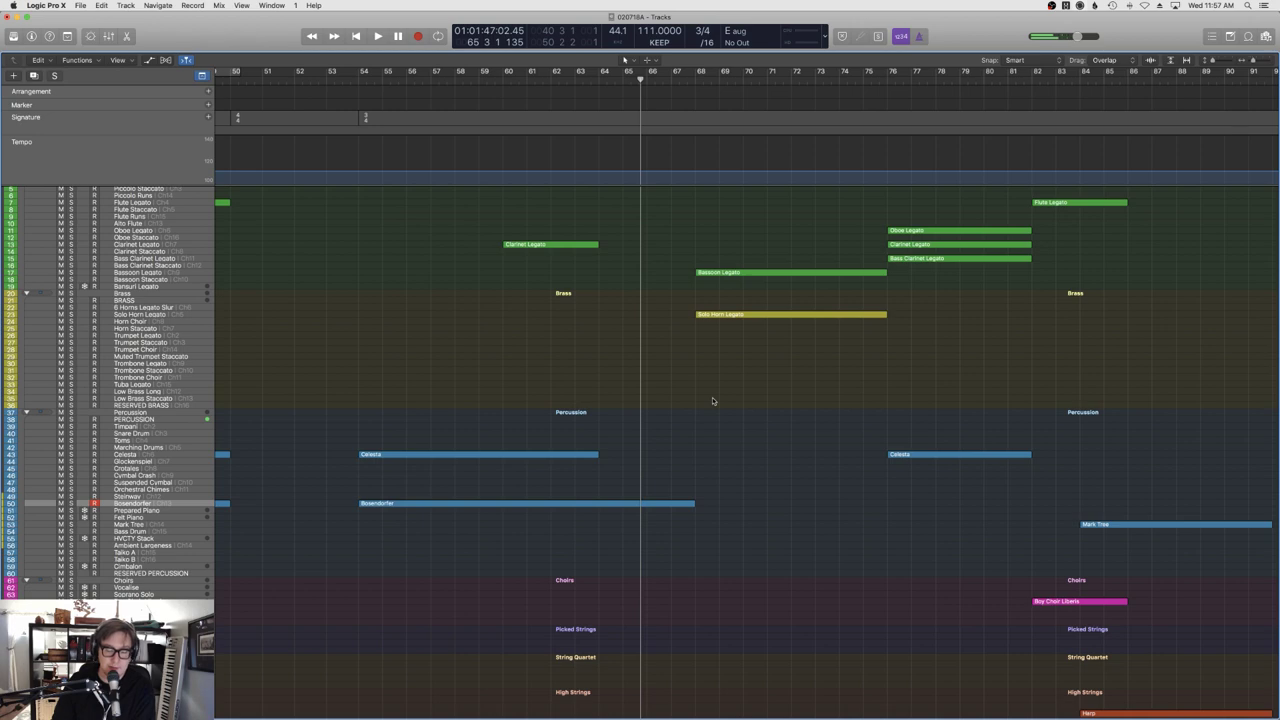
{"action": "scroll", "coordinate": [712, 400], "scroll_direction": "down", "scroll_amount": 5}
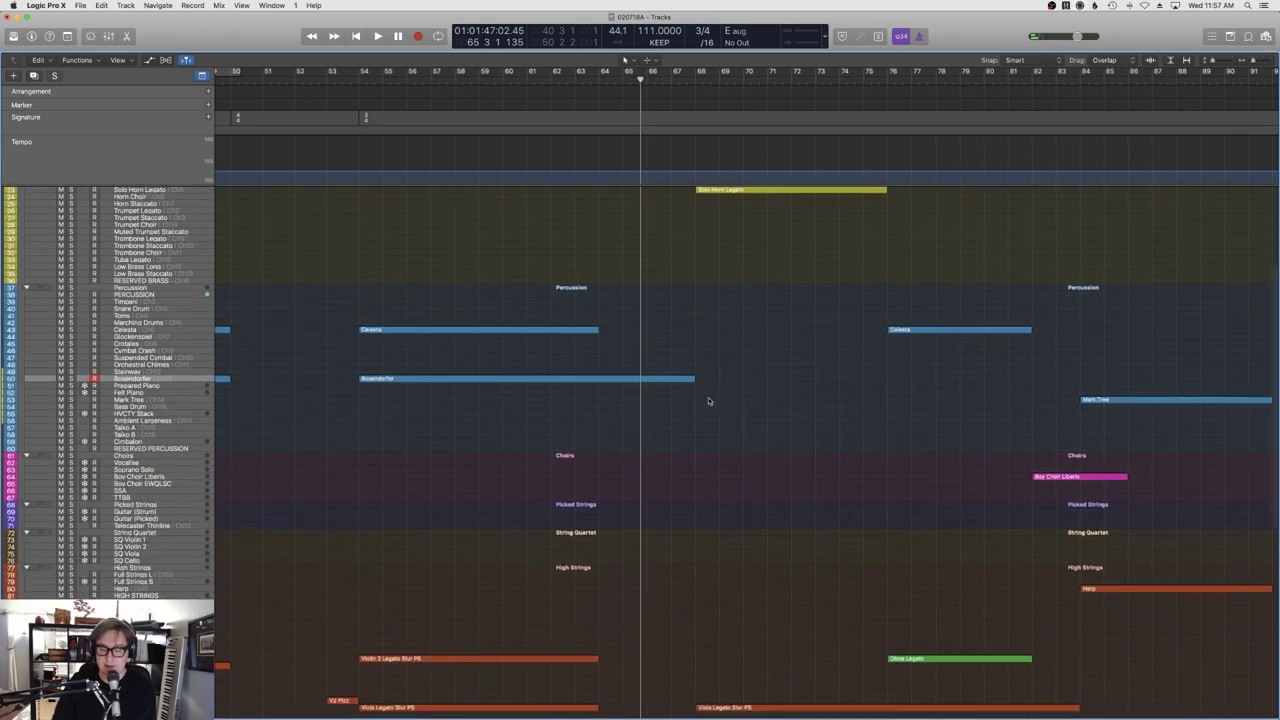
{"action": "scroll", "coordinate": [708, 401], "scroll_direction": "down", "scroll_amount": 9}
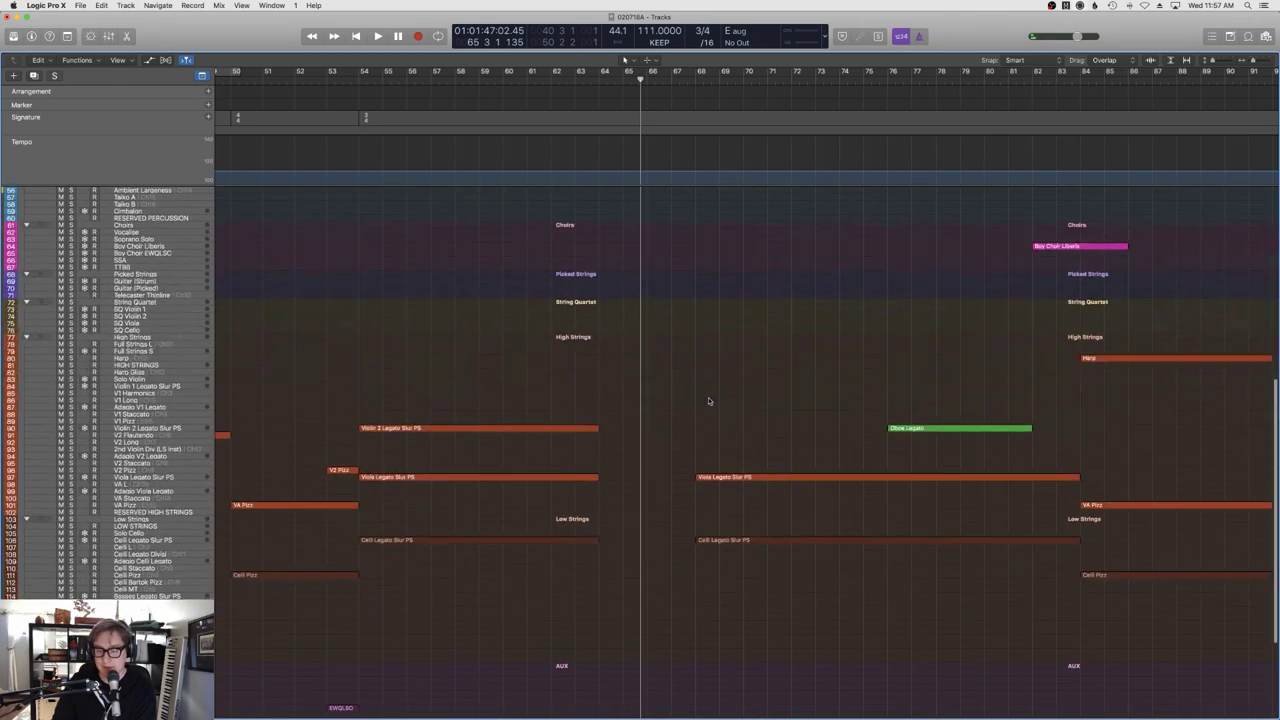
{"action": "scroll", "coordinate": [708, 401], "scroll_direction": "up", "scroll_amount": 14}
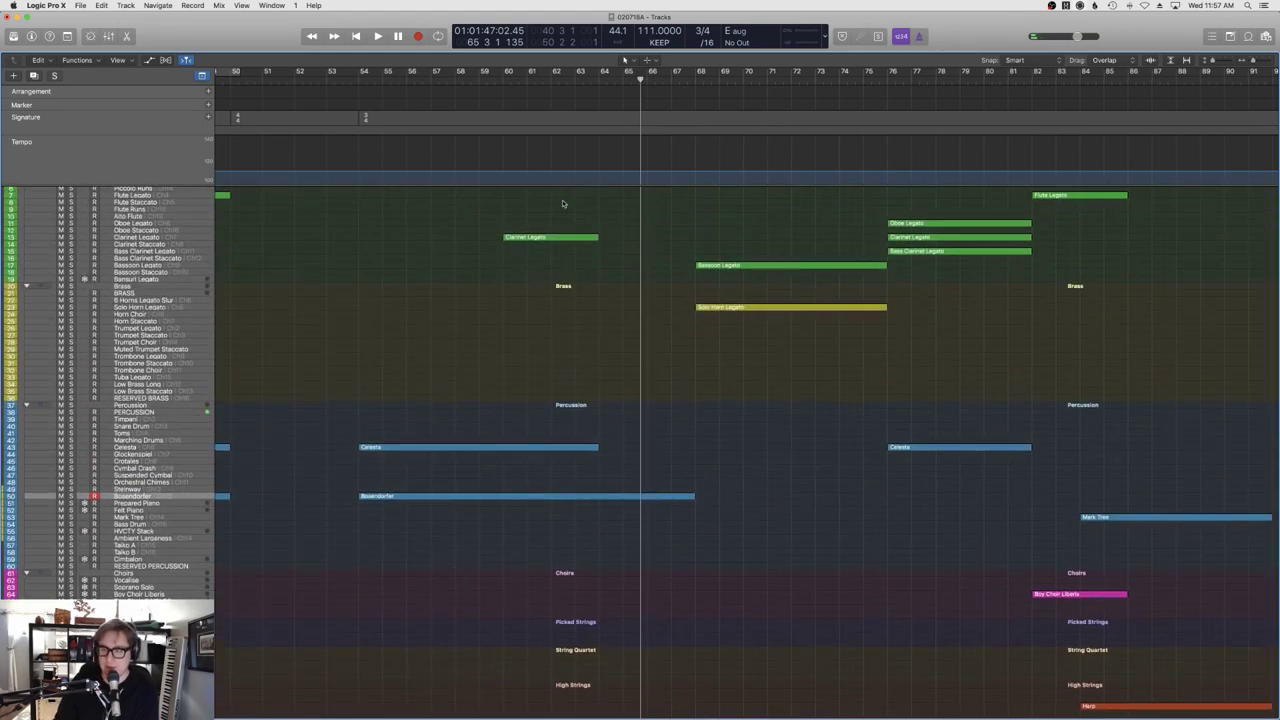
Record the linking chords on the Horn Choir track from bar 64 to bar 68.
{"action": "left_click", "coordinate": [601, 82]}
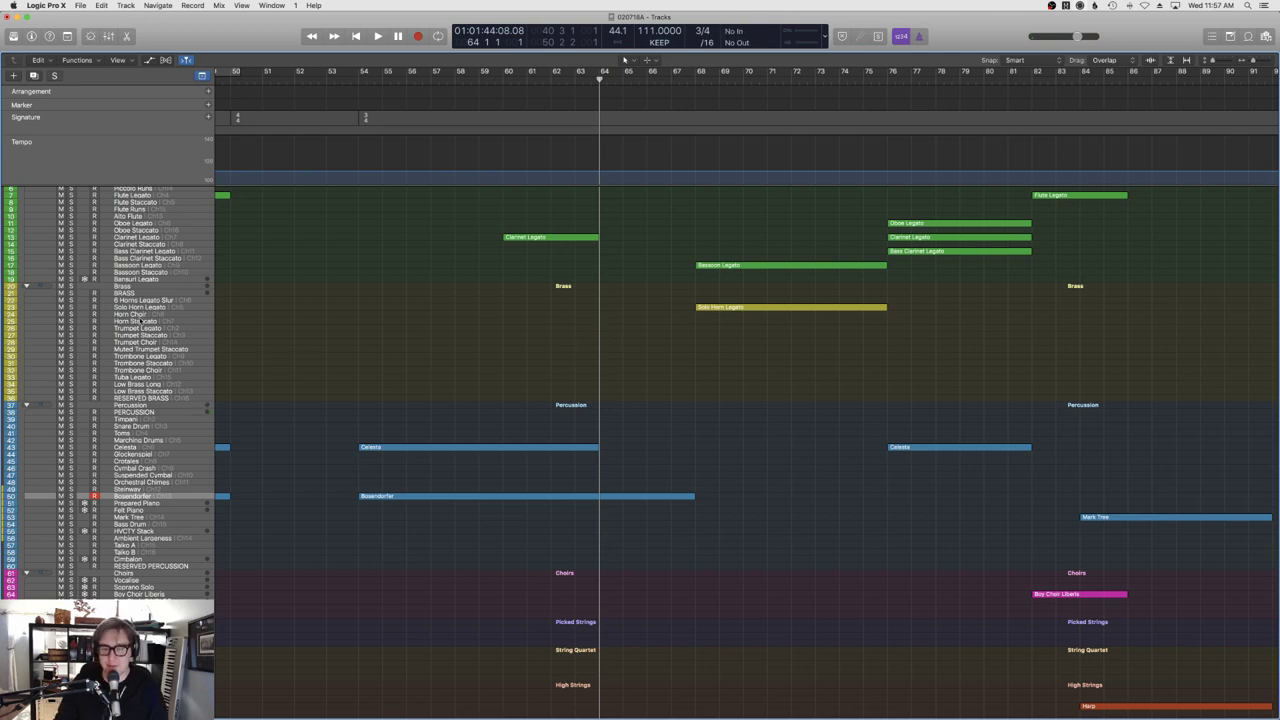
{"action": "left_click", "coordinate": [147, 321]}
{"action": "key", "text": "Up"}
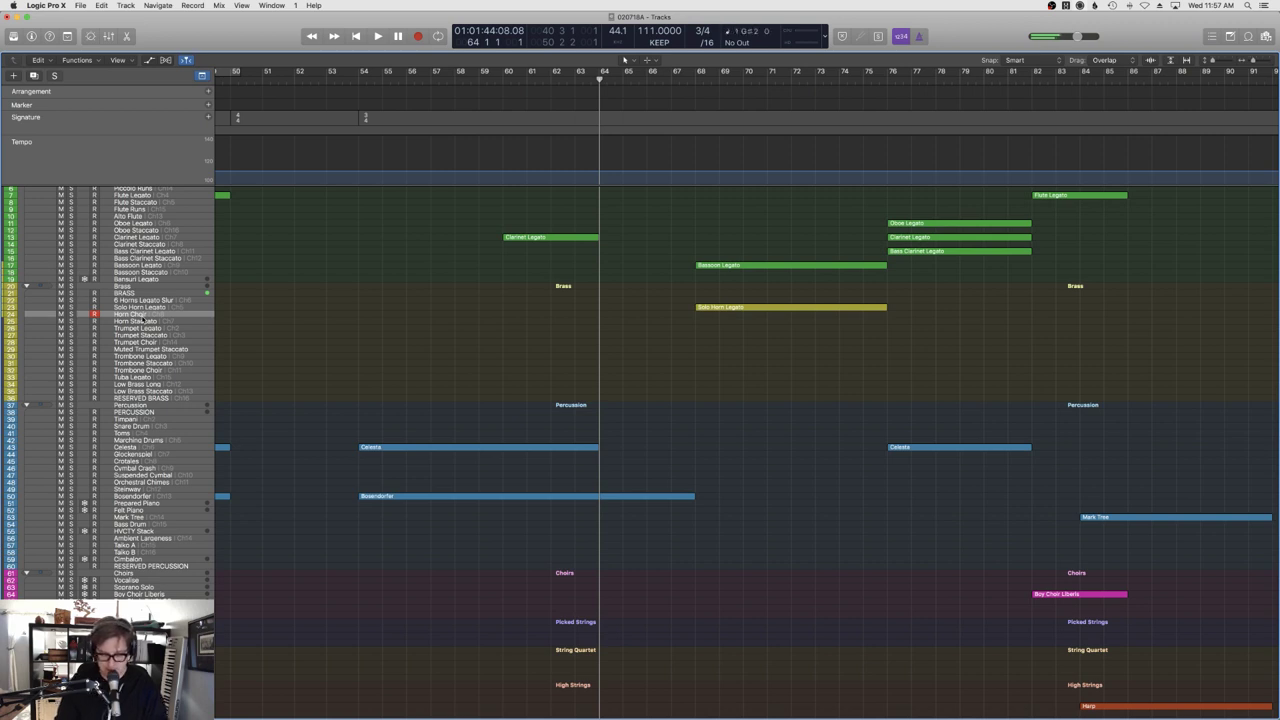
{"action": "key", "text": "space"}
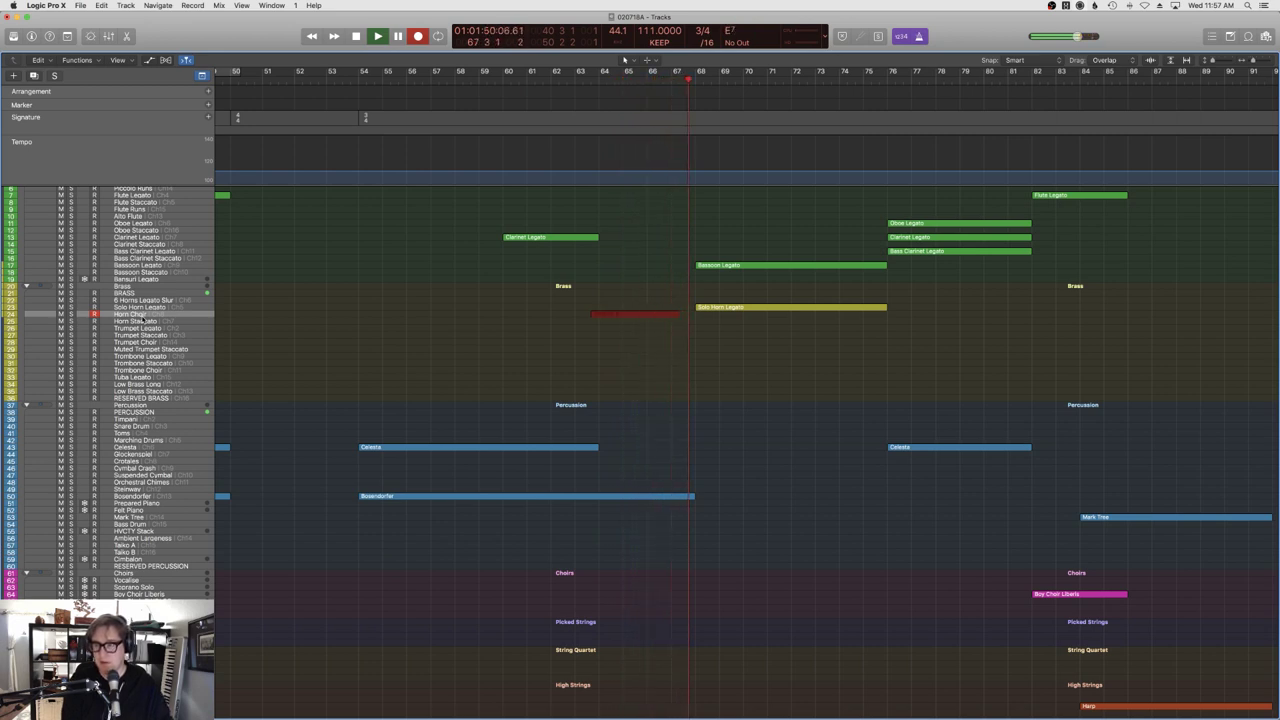
{"action": "key", "text": "space"}
Open the Horn Choir region's notes, raise the short upper note in bar 67 by a semitone, and play the region.
{"action": "key", "text": "e"}
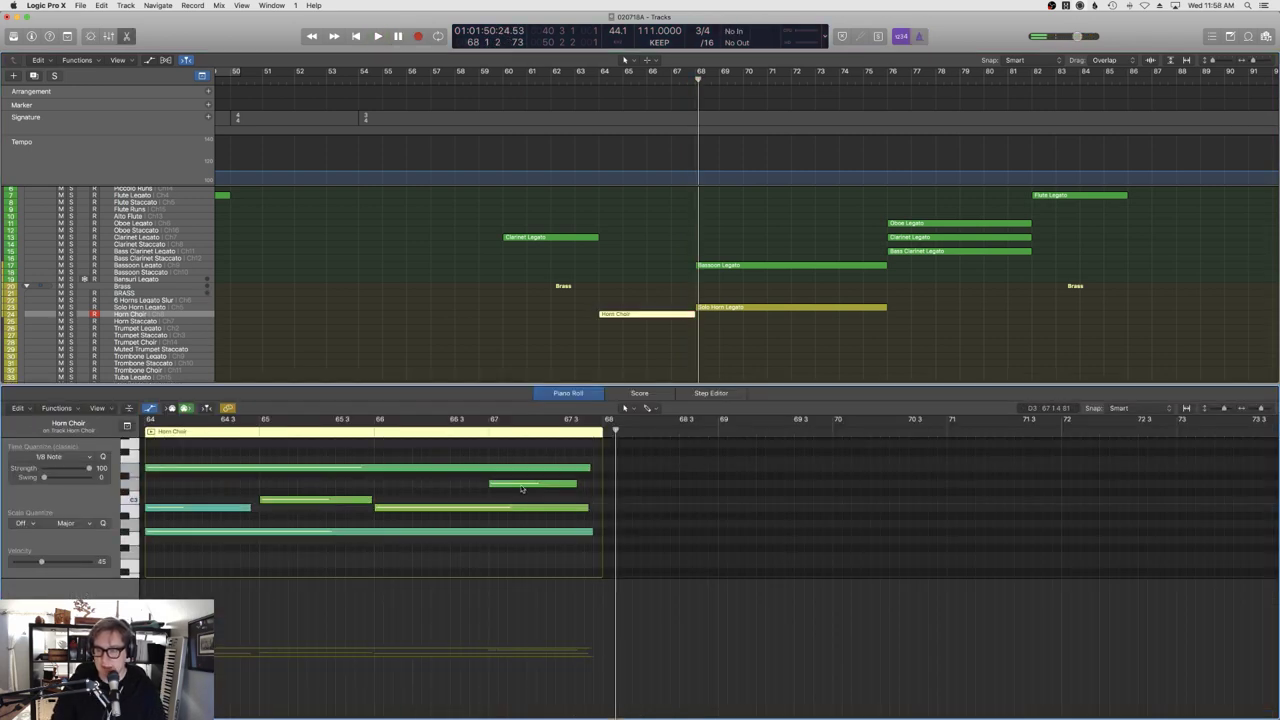
{"action": "left_click_drag", "start_coordinate": [529, 485], "coordinate": [576, 478]}
{"action": "scroll", "coordinate": [576, 478], "scroll_direction": "left", "scroll_amount": 5}
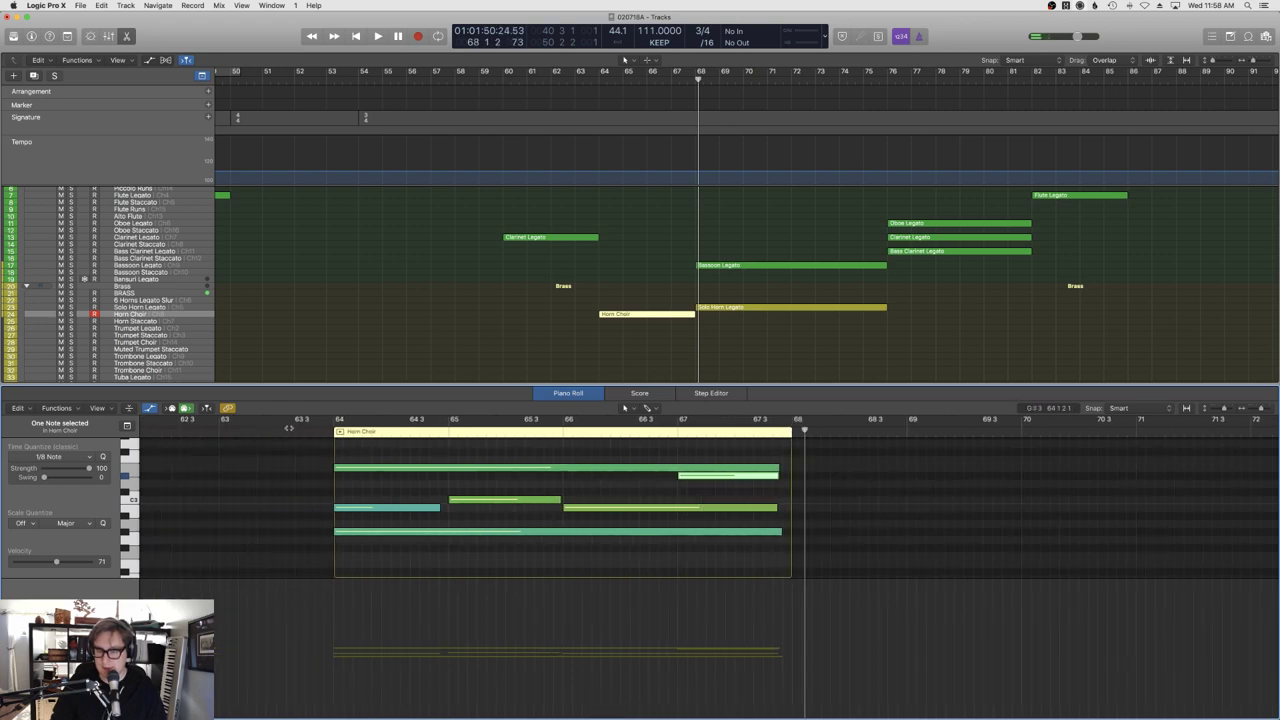
{"action": "key", "text": "shift+space"}
Add a modulation curve to the Horn Choir region, starting at 43 in bar 64 and rising steadily to the region's end.
{"action": "left_click", "coordinate": [60, 556]}
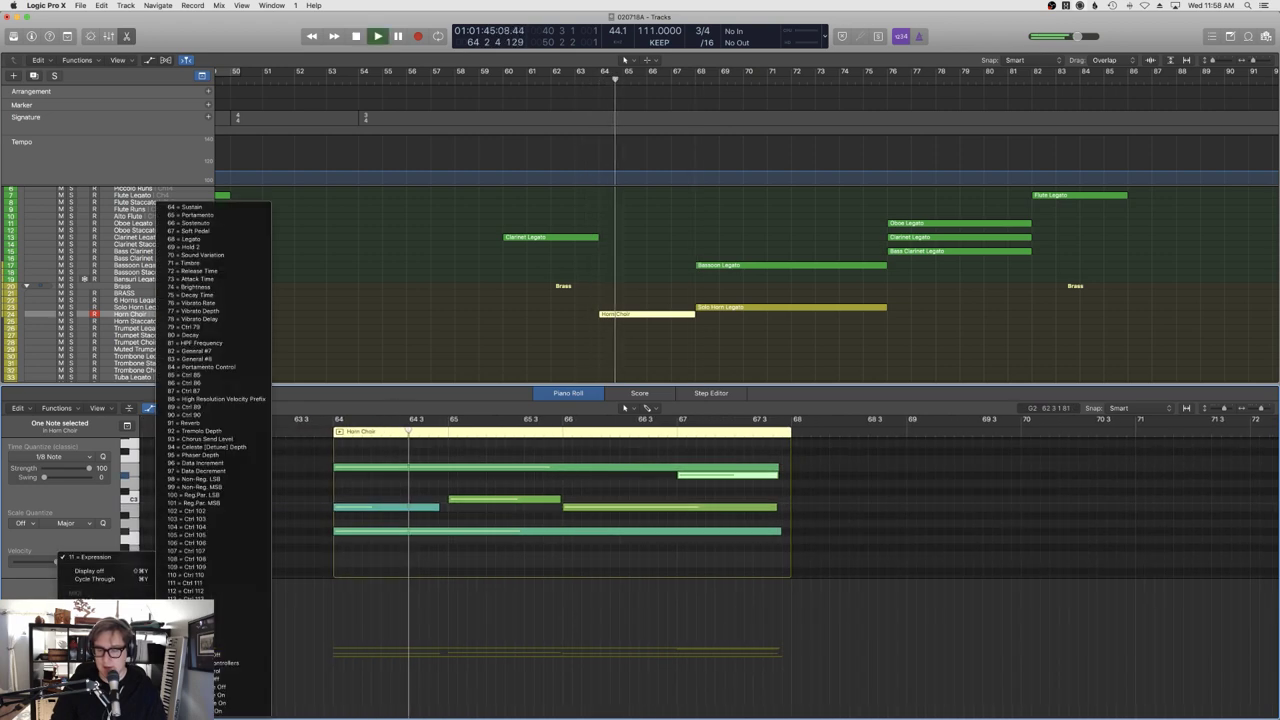
{"action": "left_click", "coordinate": [90, 557]}
{"action": "left_click_drag", "start_coordinate": [336, 645], "coordinate": [338, 675]}
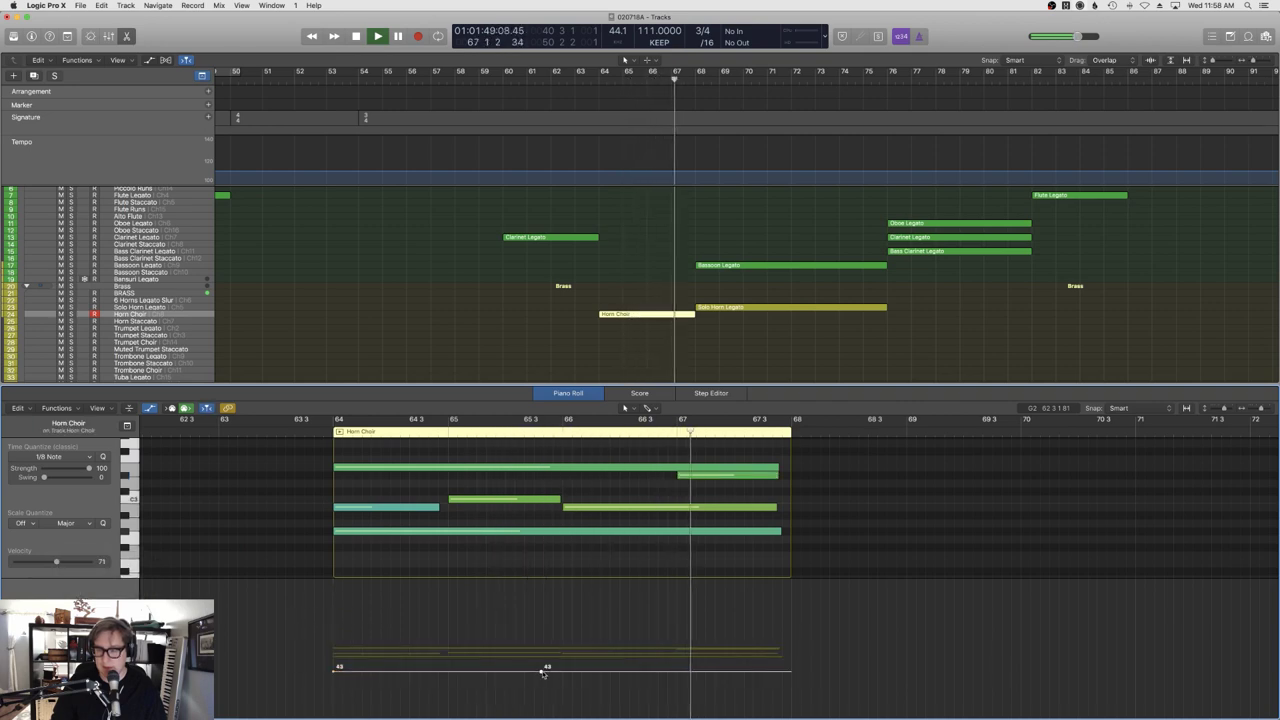
{"action": "left_click", "coordinate": [785, 669]}
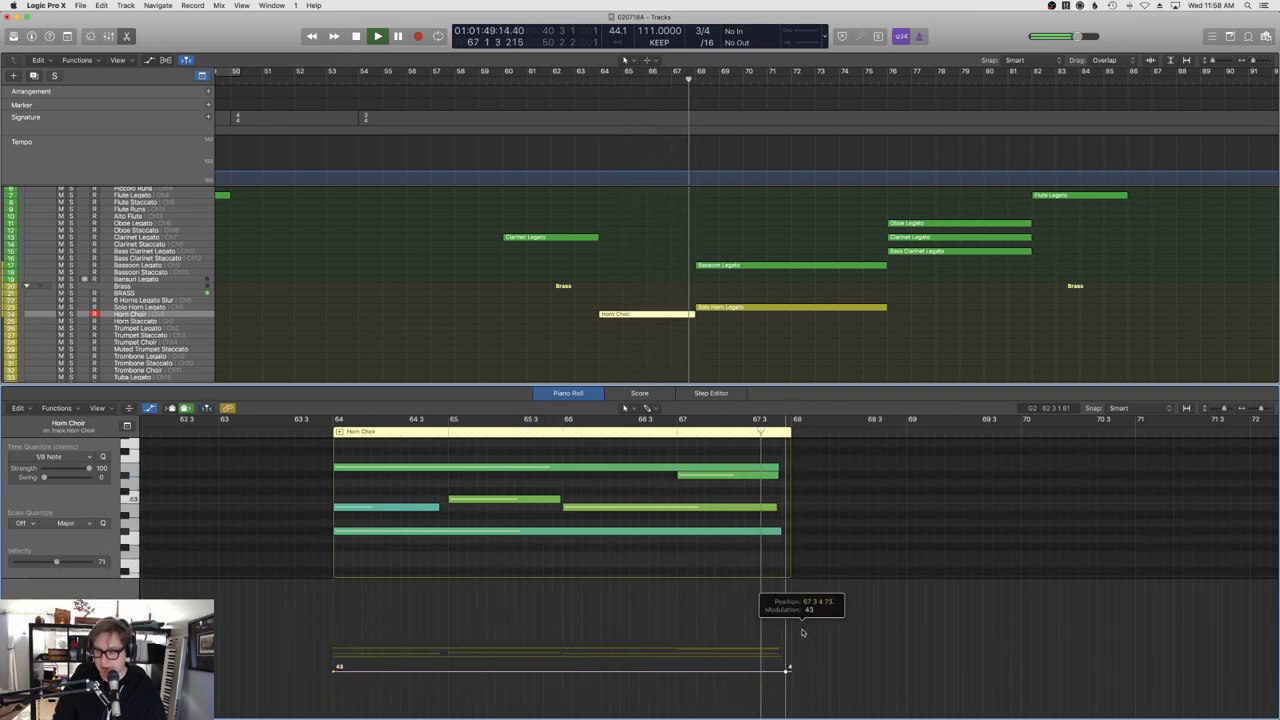
{"action": "left_click_drag", "start_coordinate": [785, 669], "coordinate": [787, 655]}
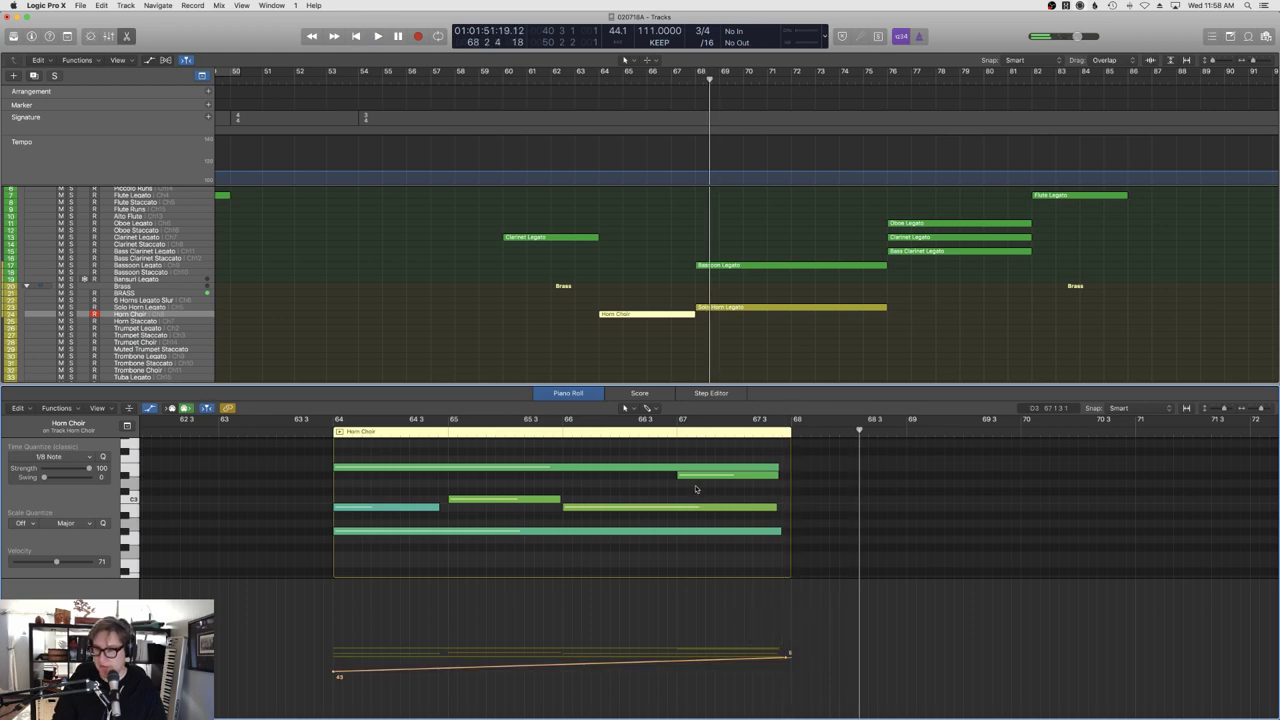
Delete the short upper note in bar 67 of the Horn Choir region and play the region from its start.
{"action": "left_click", "coordinate": [694, 479]}
{"action": "key", "text": "Delete"}
{"action": "key", "text": "space"}
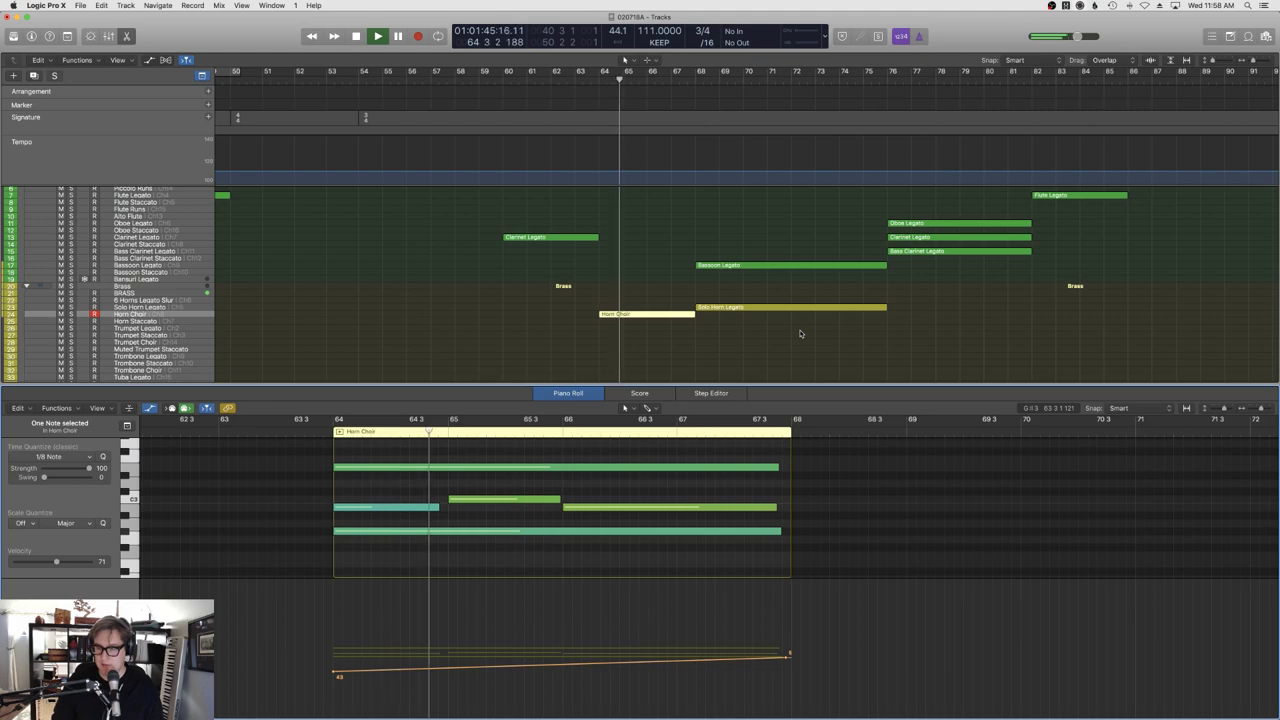
Examine the Bassoon Legato and Solo Horn Legato parts from bar 68 in notation during playback, then close the editor.
{"action": "left_click", "coordinate": [736, 268]}
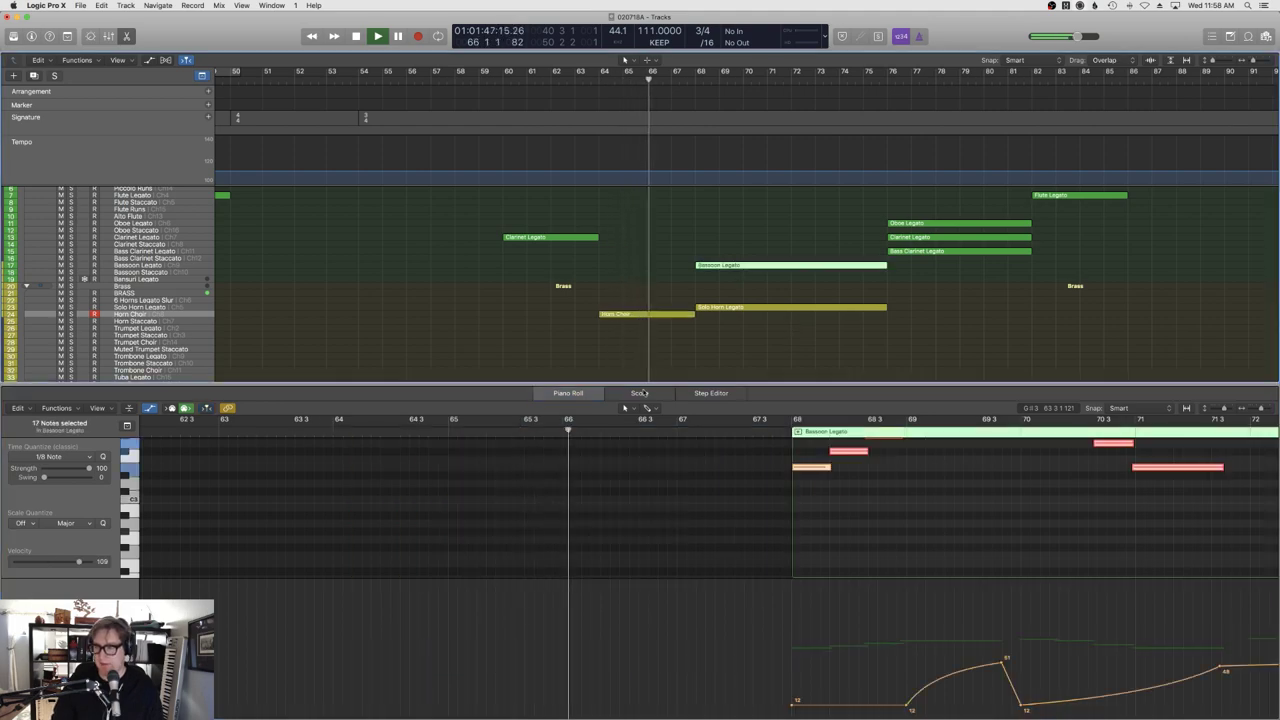
{"action": "left_click", "coordinate": [639, 392]}
{"action": "scroll", "coordinate": [702, 589], "scroll_direction": "up", "scroll_amount": 2}
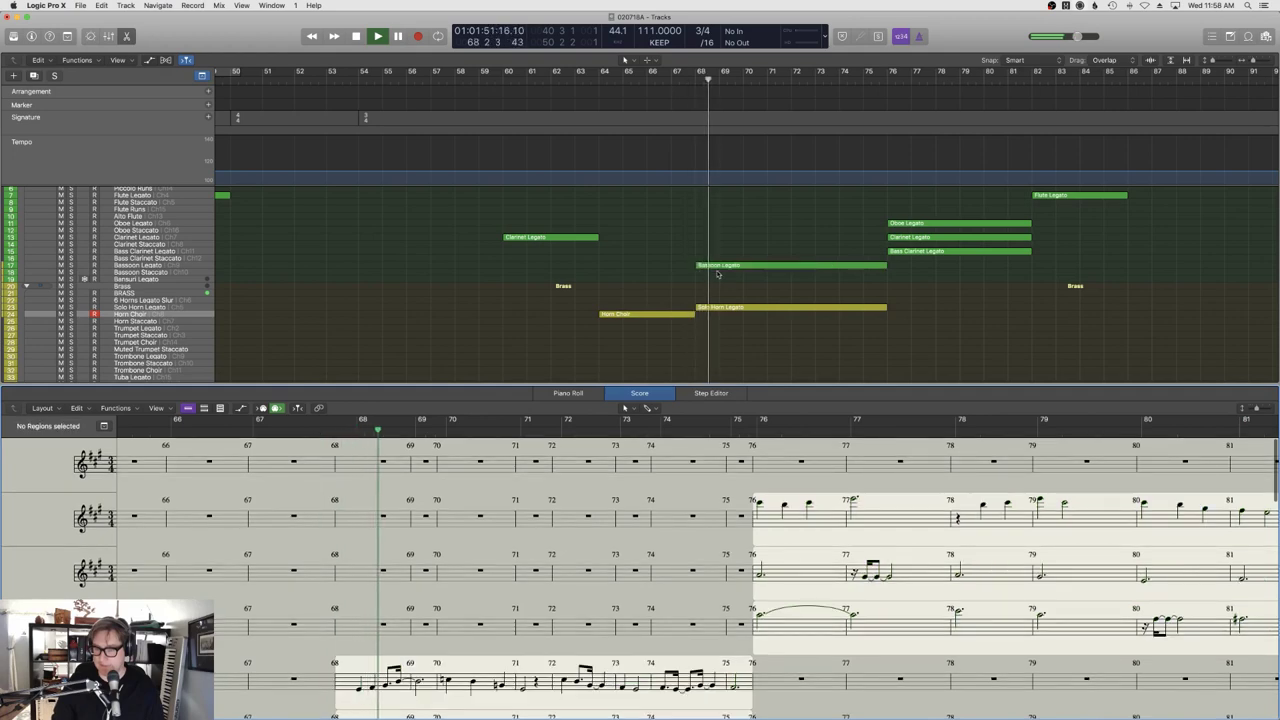
{"action": "scroll", "coordinate": [545, 578], "scroll_direction": "down", "scroll_amount": 2}
{"action": "scroll", "coordinate": [551, 582], "scroll_direction": "down", "scroll_amount": 2}
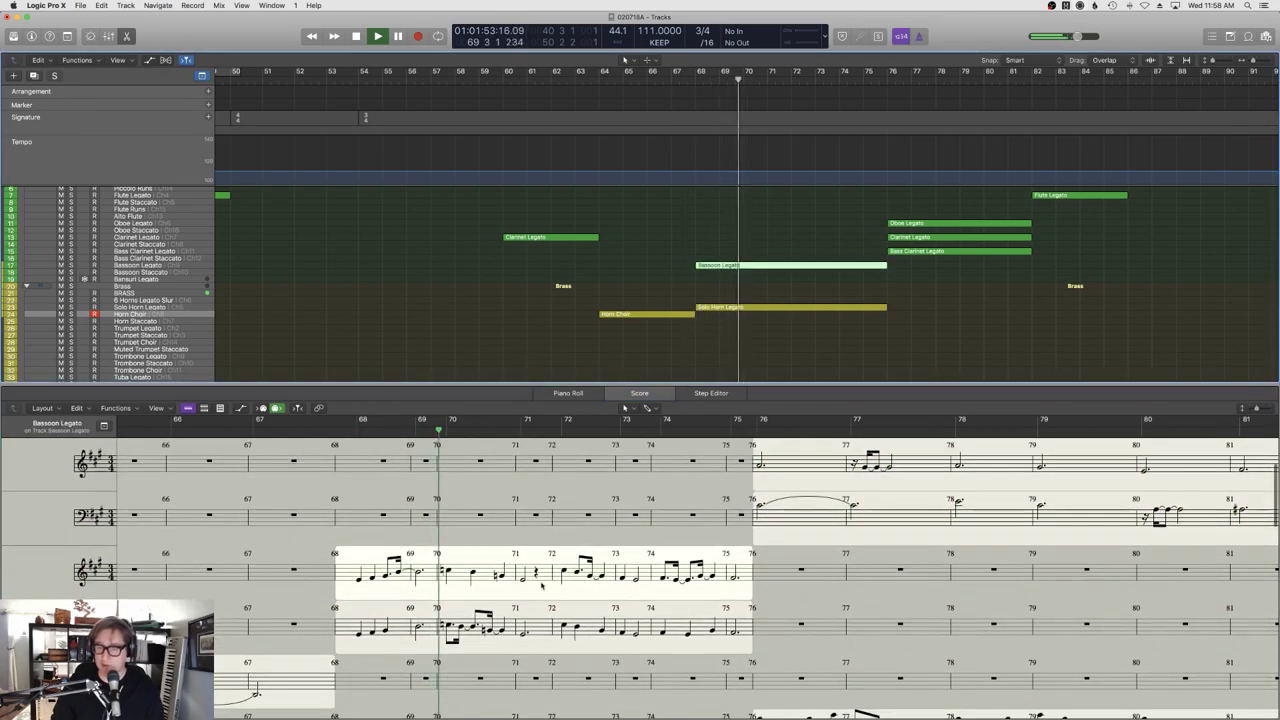
{"action": "scroll", "coordinate": [700, 267], "scroll_direction": "up", "scroll_amount": 3}
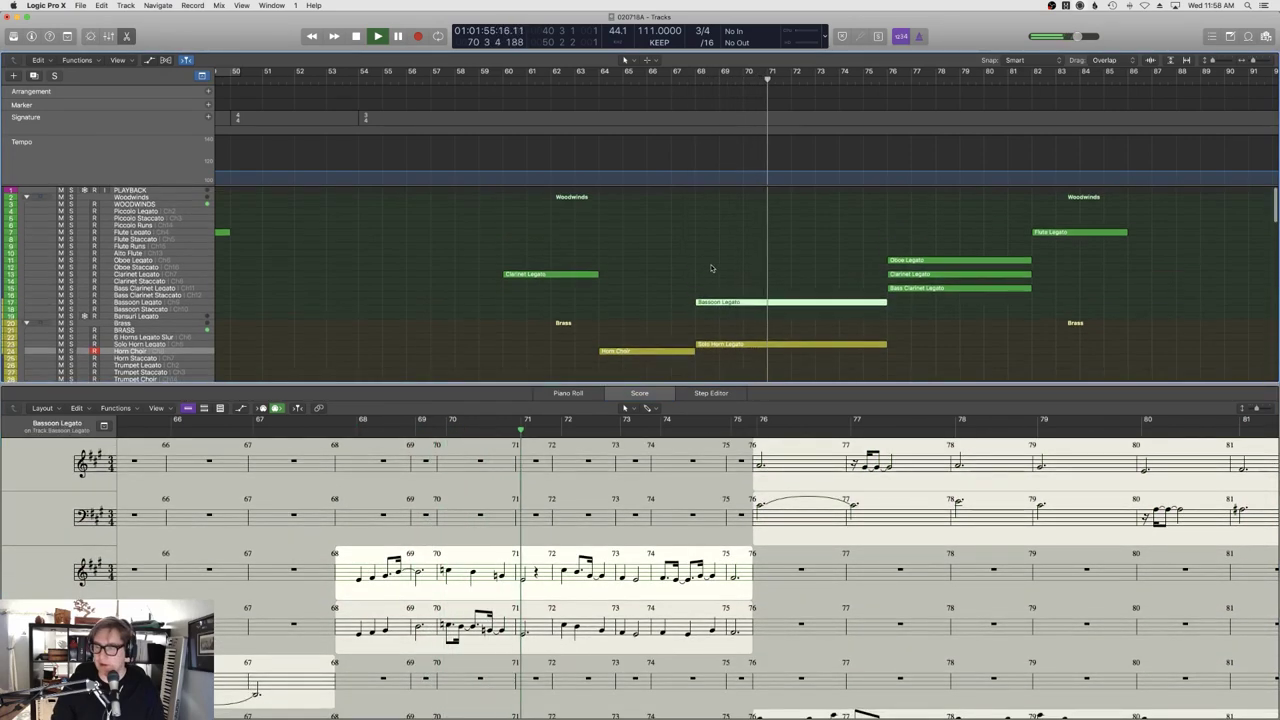
{"action": "left_click", "coordinate": [711, 268]}
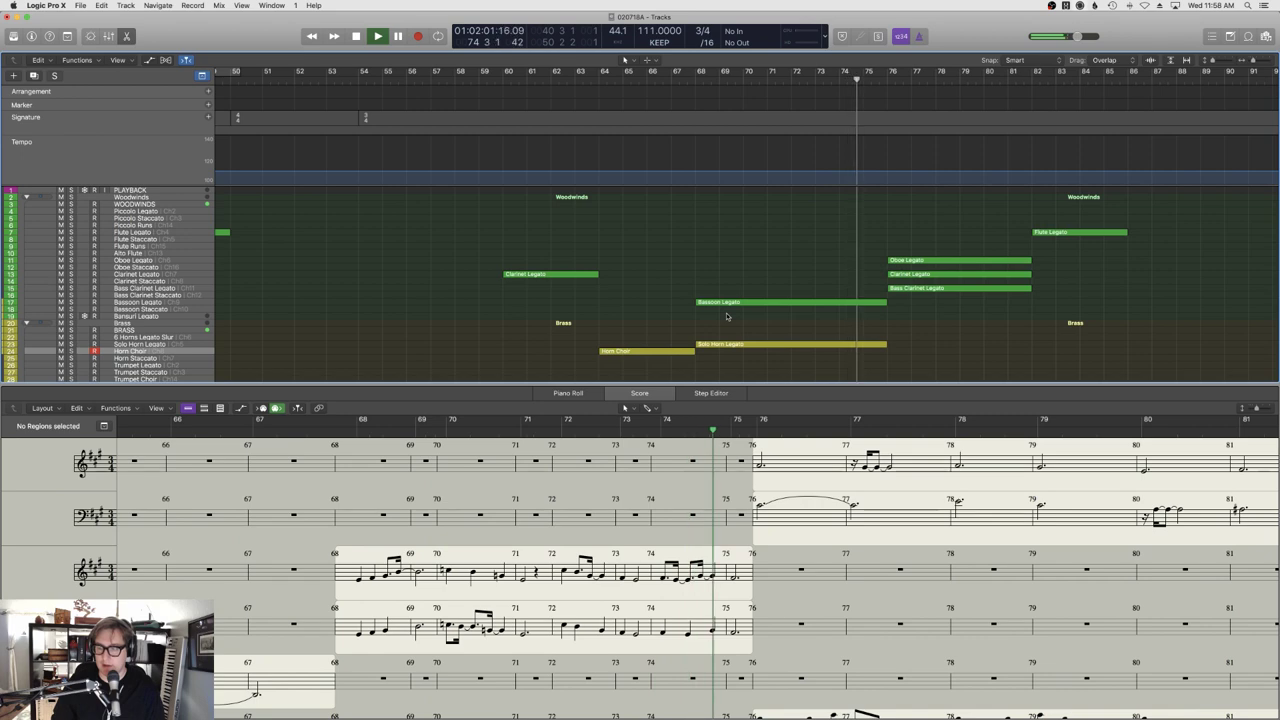
{"action": "key", "text": "e"}
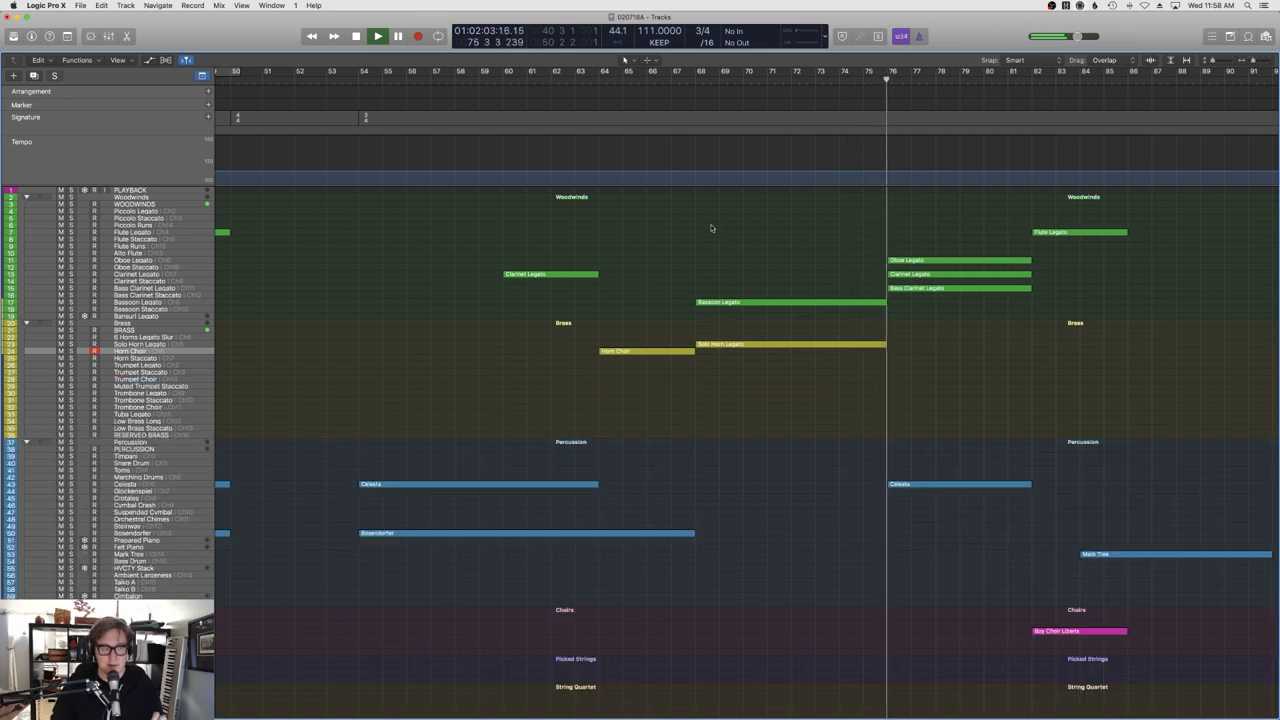
Follow the playback through bars 76 to 83, reviewing the woodwind, percussion, choir and string regions in the arrangement.
{"action": "scroll", "coordinate": [709, 297], "scroll_direction": "right", "scroll_amount": 5}
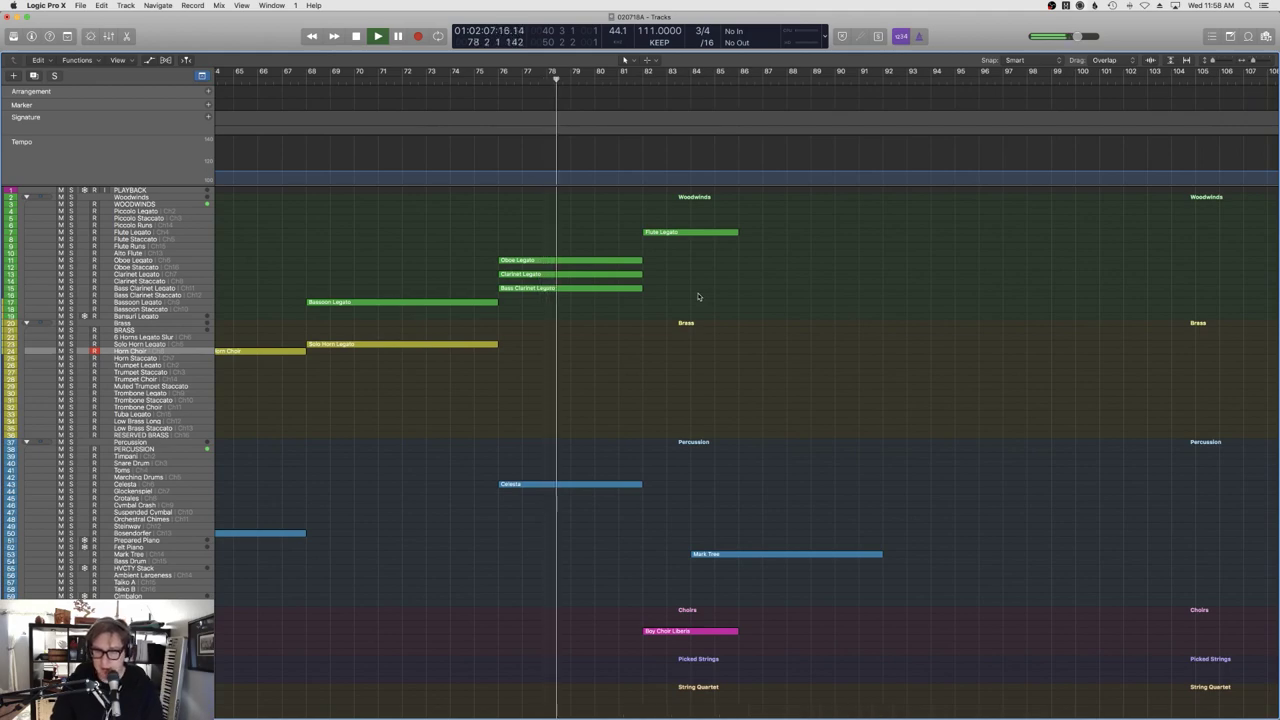
{"action": "scroll", "coordinate": [351, 548], "scroll_direction": "down", "scroll_amount": 3}
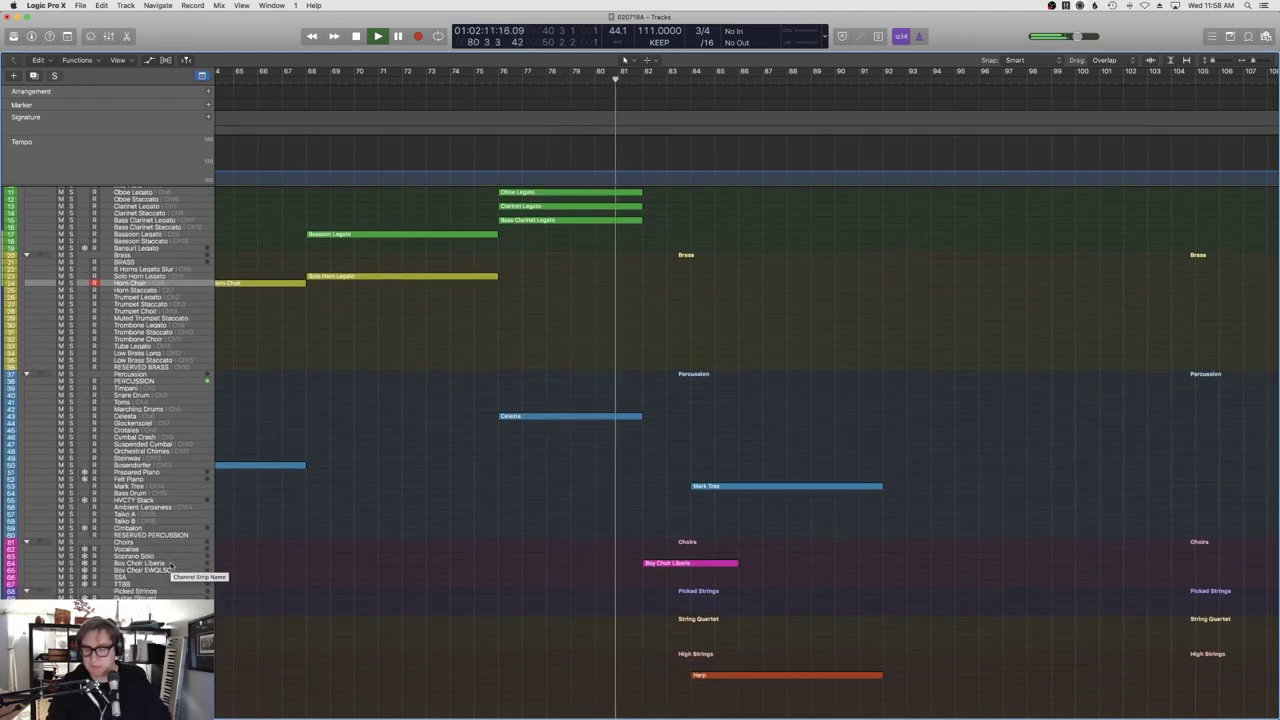
{"action": "scroll", "coordinate": [670, 371], "scroll_direction": "up", "scroll_amount": 2}
{"action": "scroll", "coordinate": [670, 371], "scroll_direction": "up", "scroll_amount": 1}
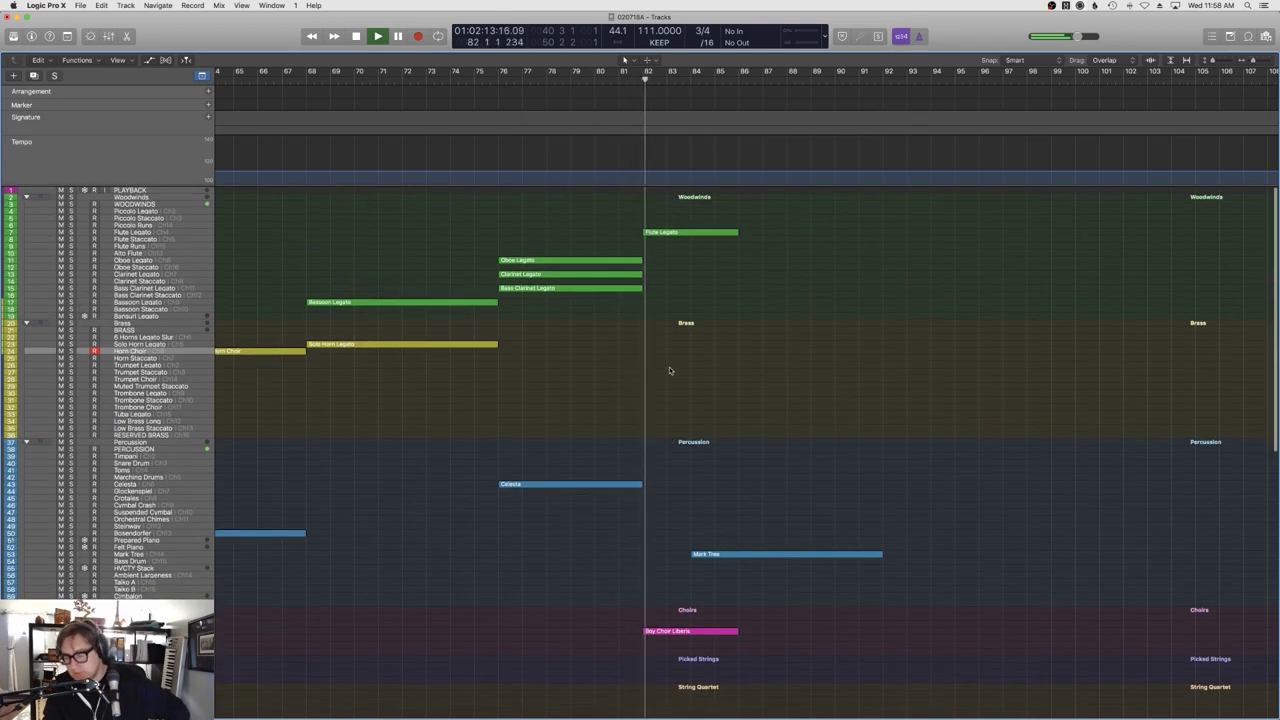
{"action": "scroll", "coordinate": [670, 371], "scroll_direction": "down", "scroll_amount": 3}
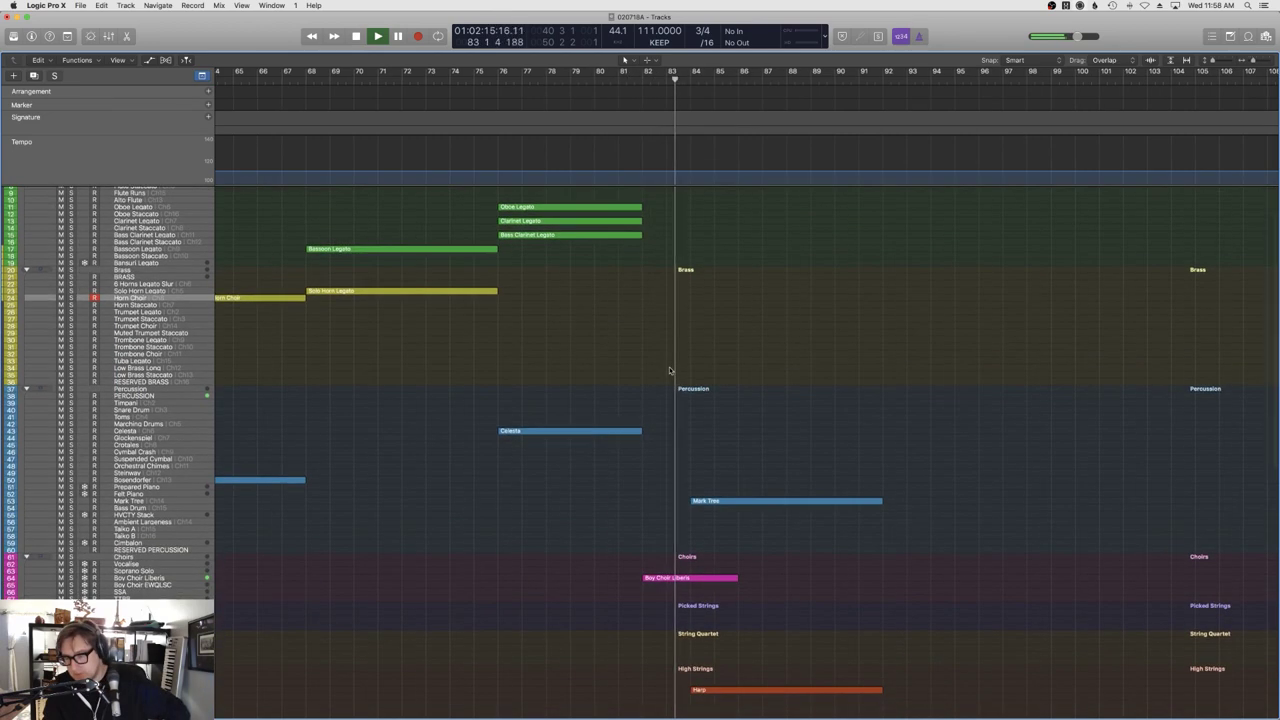
Follow the playback to bar 86, stop it, and review the earlier regions from bar 36 onward.
{"action": "scroll", "coordinate": [670, 371], "scroll_direction": "up", "scroll_amount": 2}
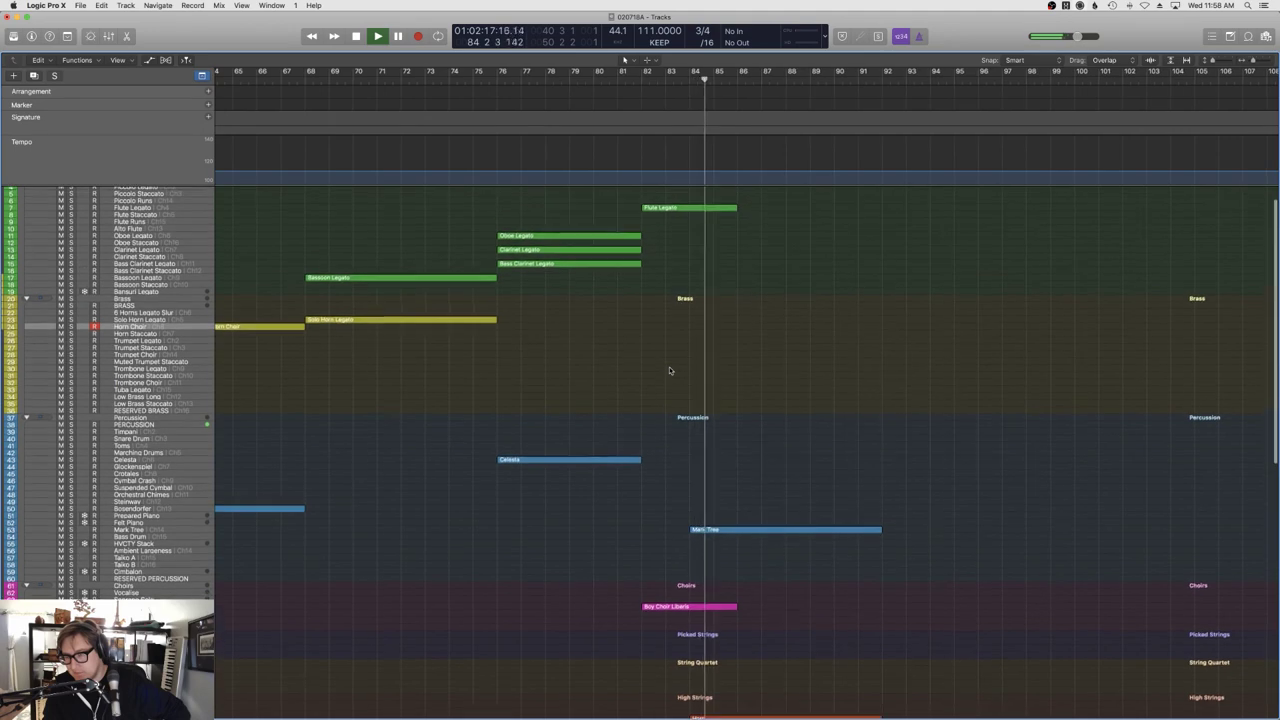
{"action": "scroll", "coordinate": [670, 371], "scroll_direction": "down", "scroll_amount": 5}
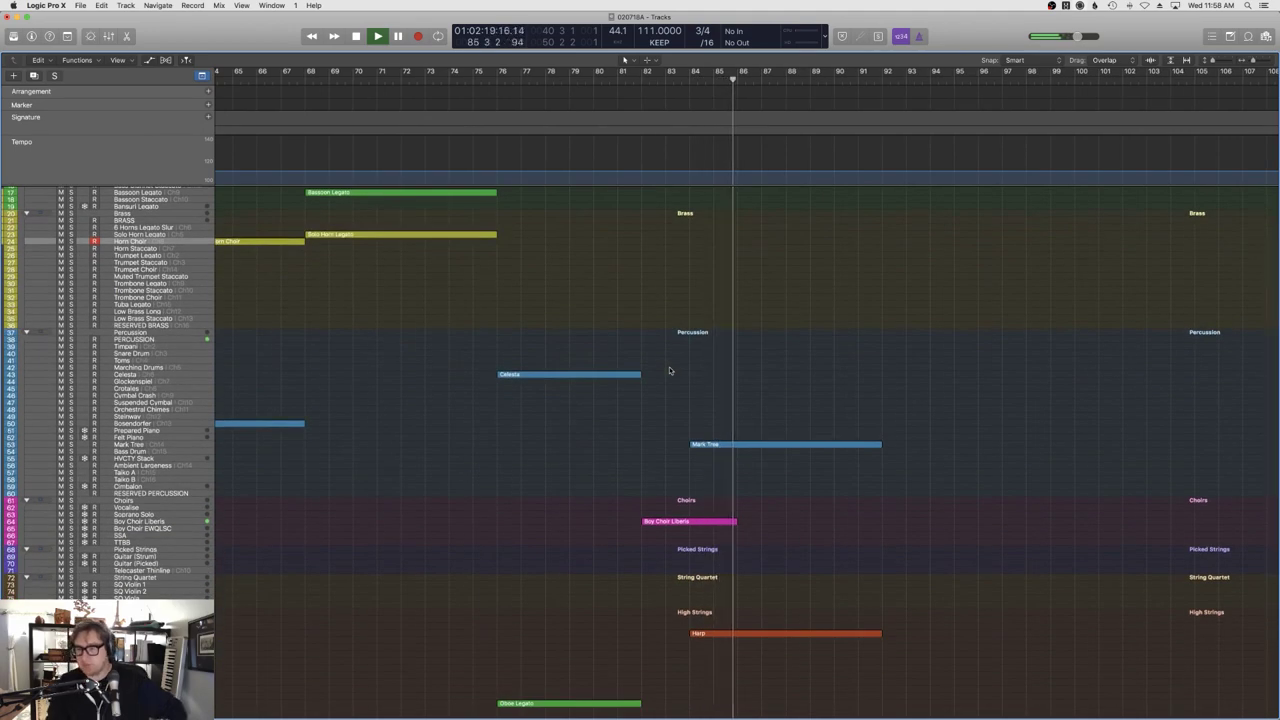
{"action": "scroll", "coordinate": [670, 371], "scroll_direction": "down", "scroll_amount": 3}
{"action": "scroll", "coordinate": [481, 268], "scroll_direction": "left", "scroll_amount": 5}
{"action": "key", "text": "space"}
{"action": "scroll", "coordinate": [481, 268], "scroll_direction": "up", "scroll_amount": 6}
{"action": "scroll", "coordinate": [481, 268], "scroll_direction": "left", "scroll_amount": 6}
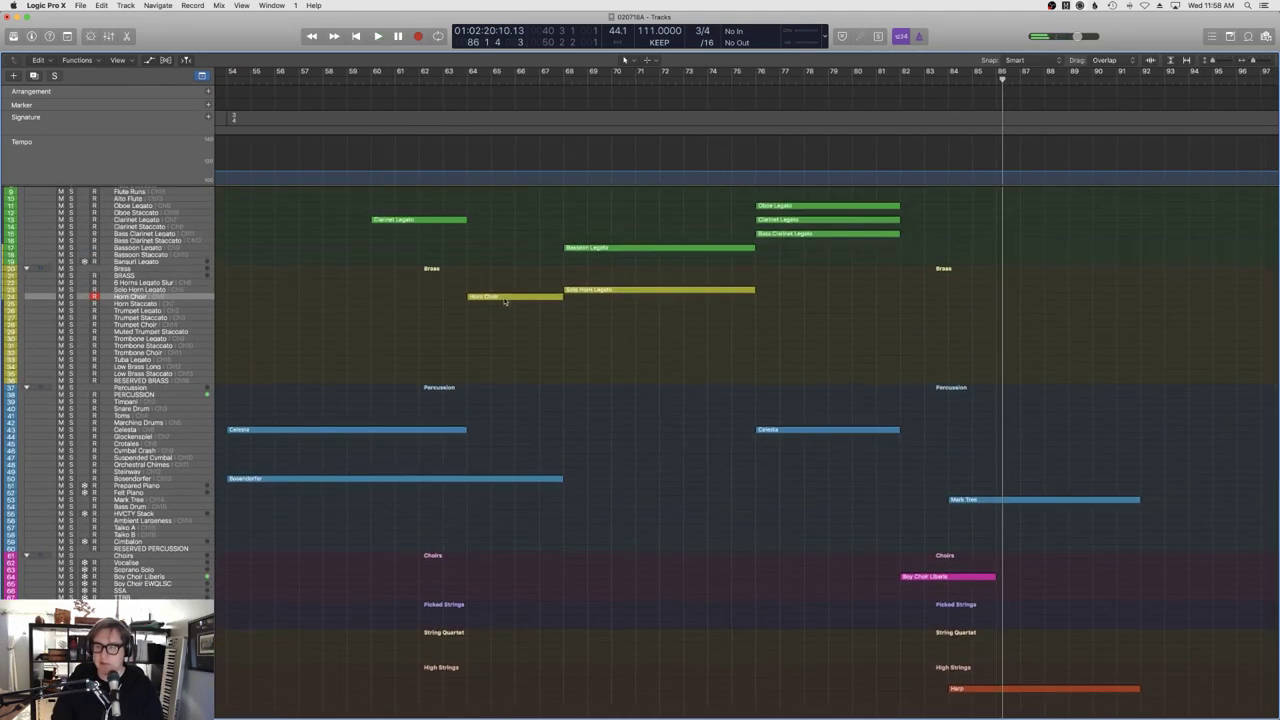
{"action": "scroll", "coordinate": [394, 248], "scroll_direction": "left", "scroll_amount": 15}
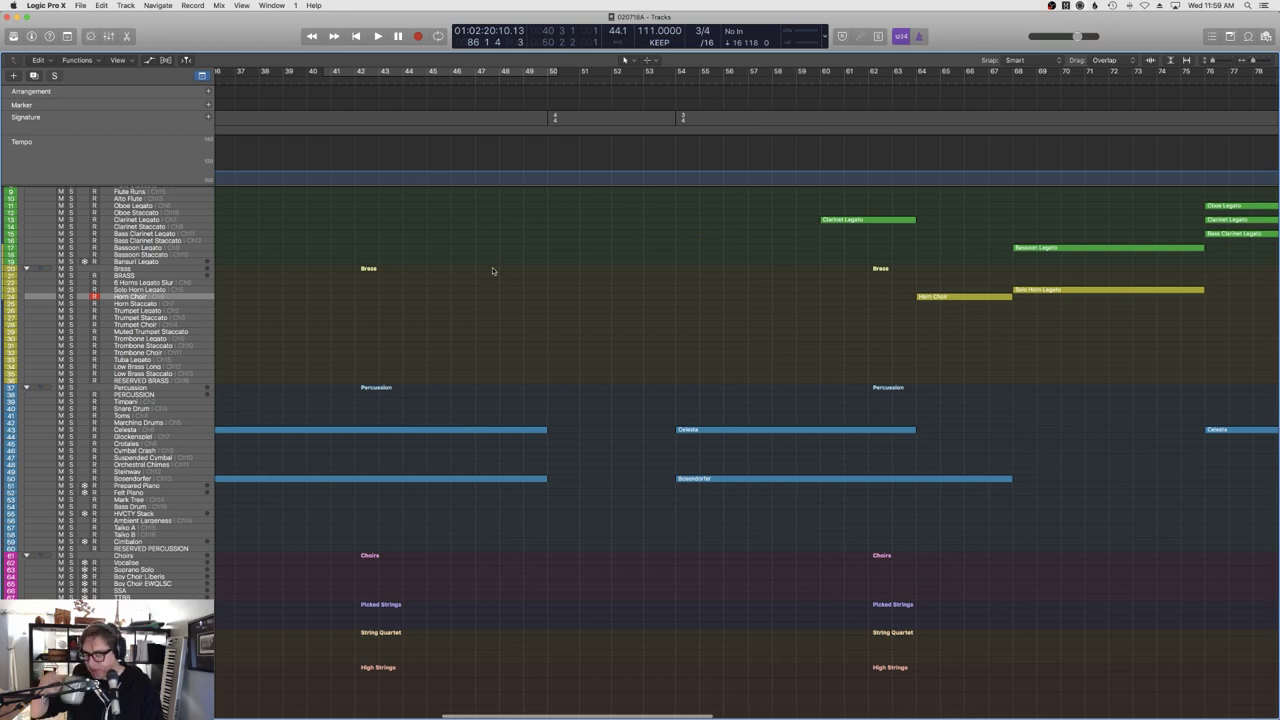
Play the arrangement from bar 1 and open the first Harp region in the Piano Roll.
{"action": "left_click", "coordinate": [357, 35]}
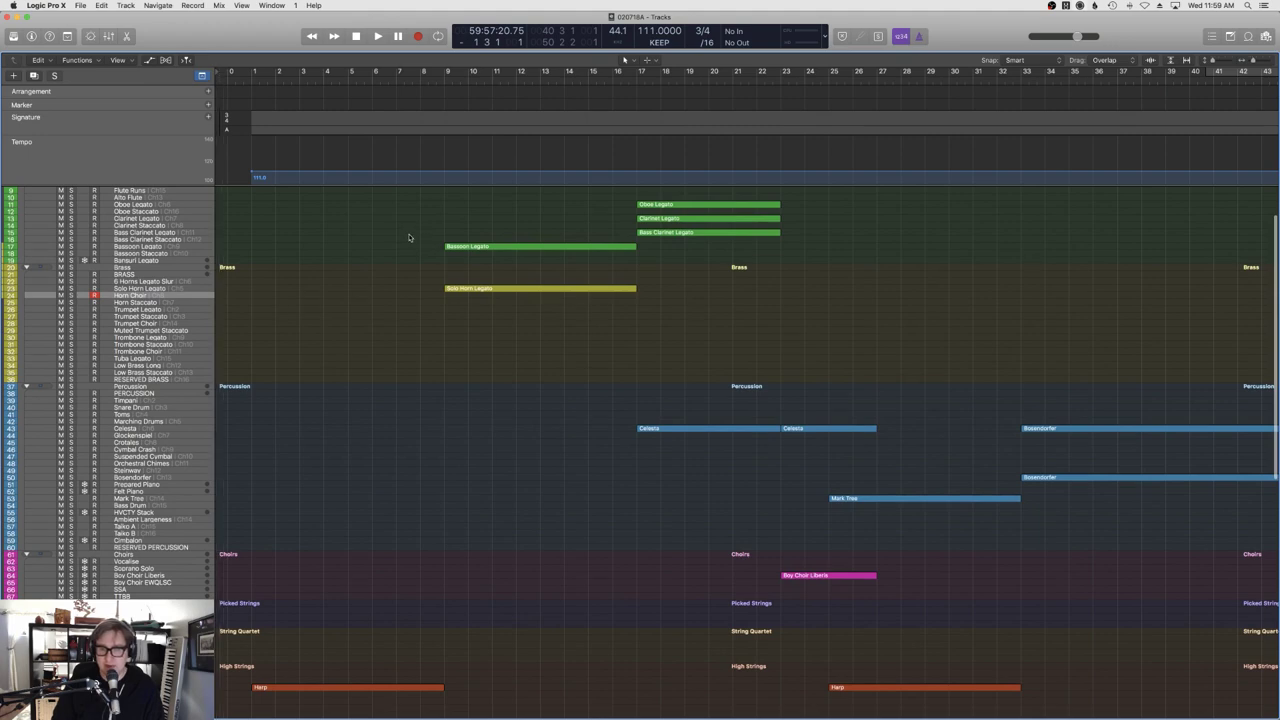
{"action": "key", "text": "space"}
{"action": "key", "text": "super+Left"}
{"action": "scroll", "coordinate": [367, 300], "scroll_direction": "down", "scroll_amount": 10}
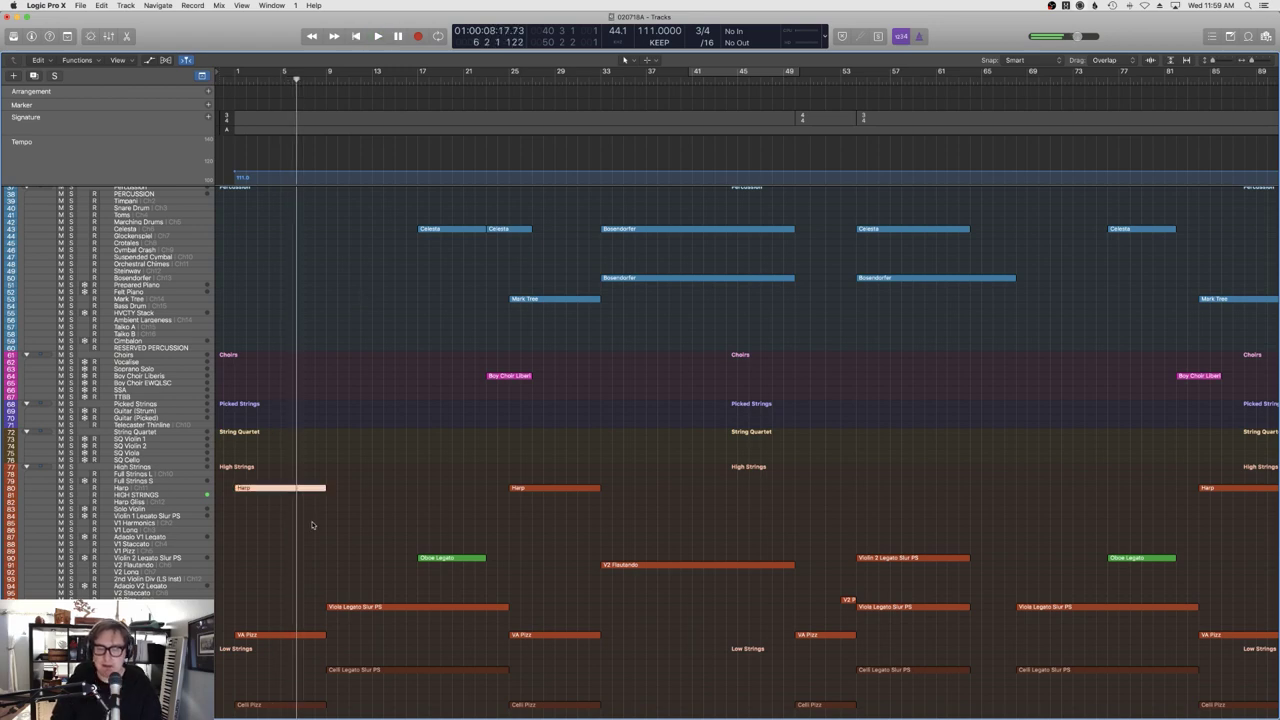
{"action": "key", "text": "n"}
{"action": "left_click", "coordinate": [568, 395]}
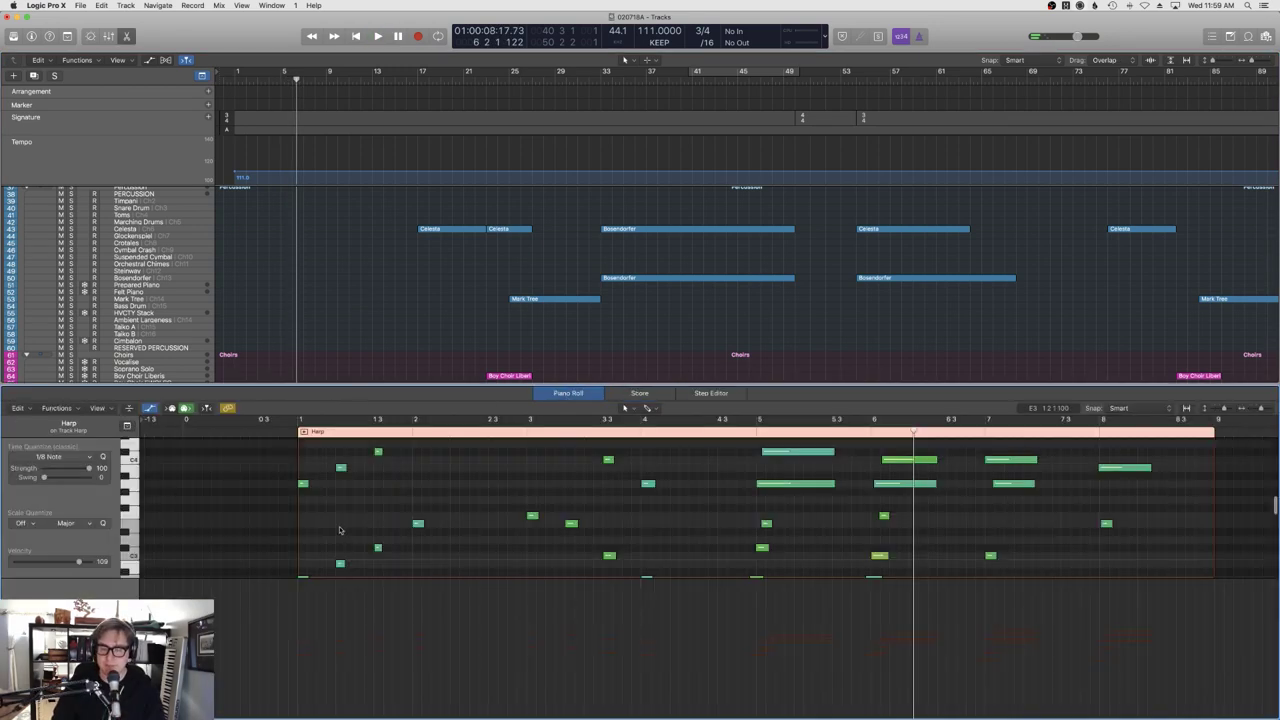
Add a flat Expression line to the first Harp region, lower it to about 56 during playback, and close the editor.
{"action": "left_click", "coordinate": [82, 557]}
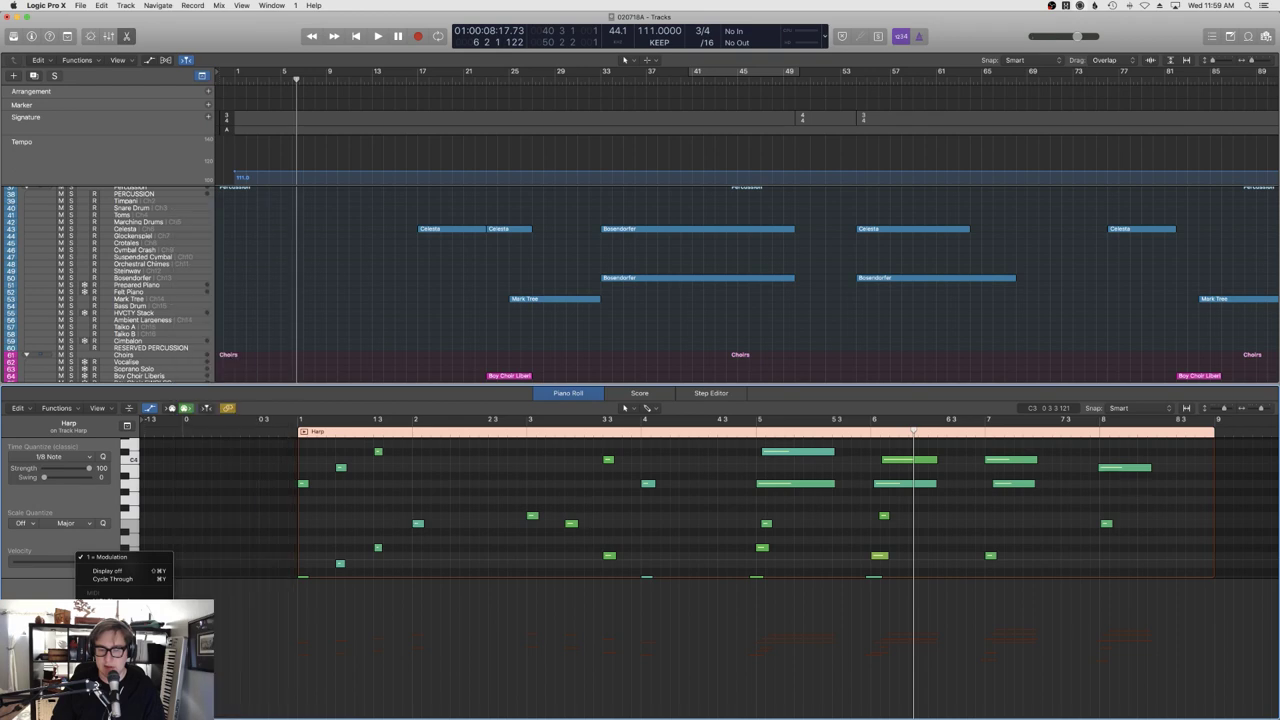
{"action": "left_click", "coordinate": [105, 556]}
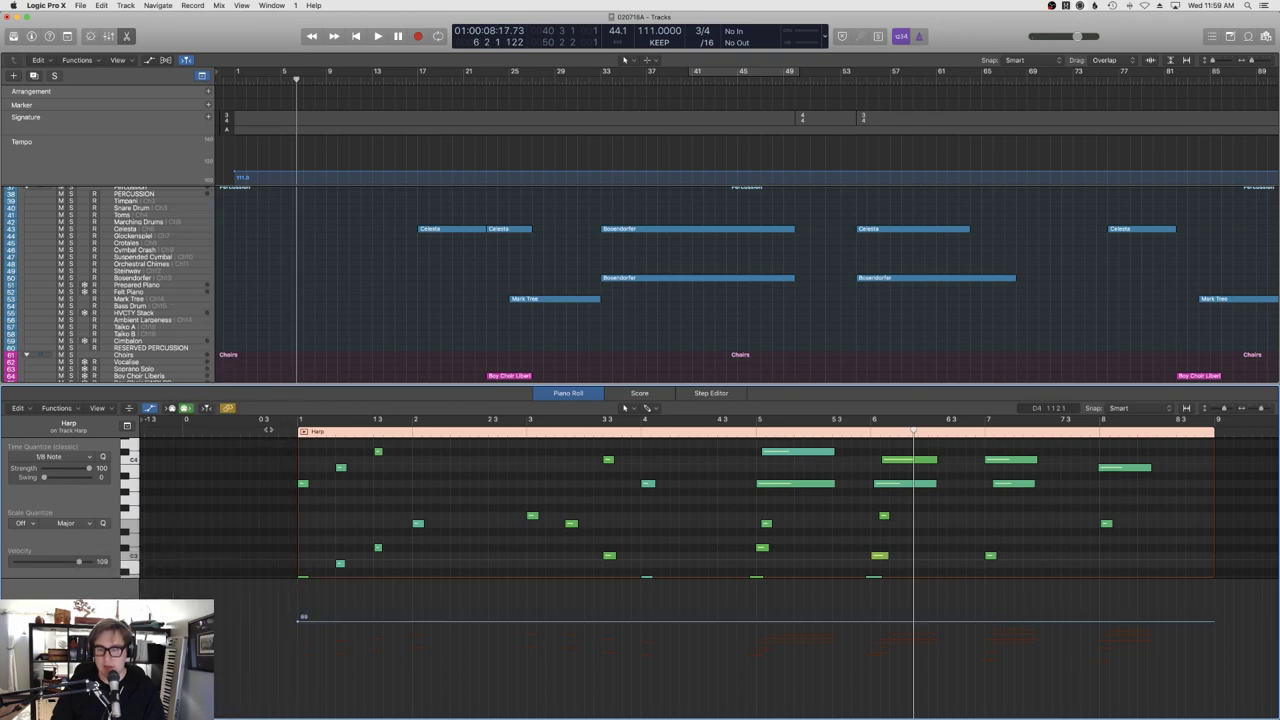
{"action": "key", "text": "Return"}
{"action": "key", "text": "space"}
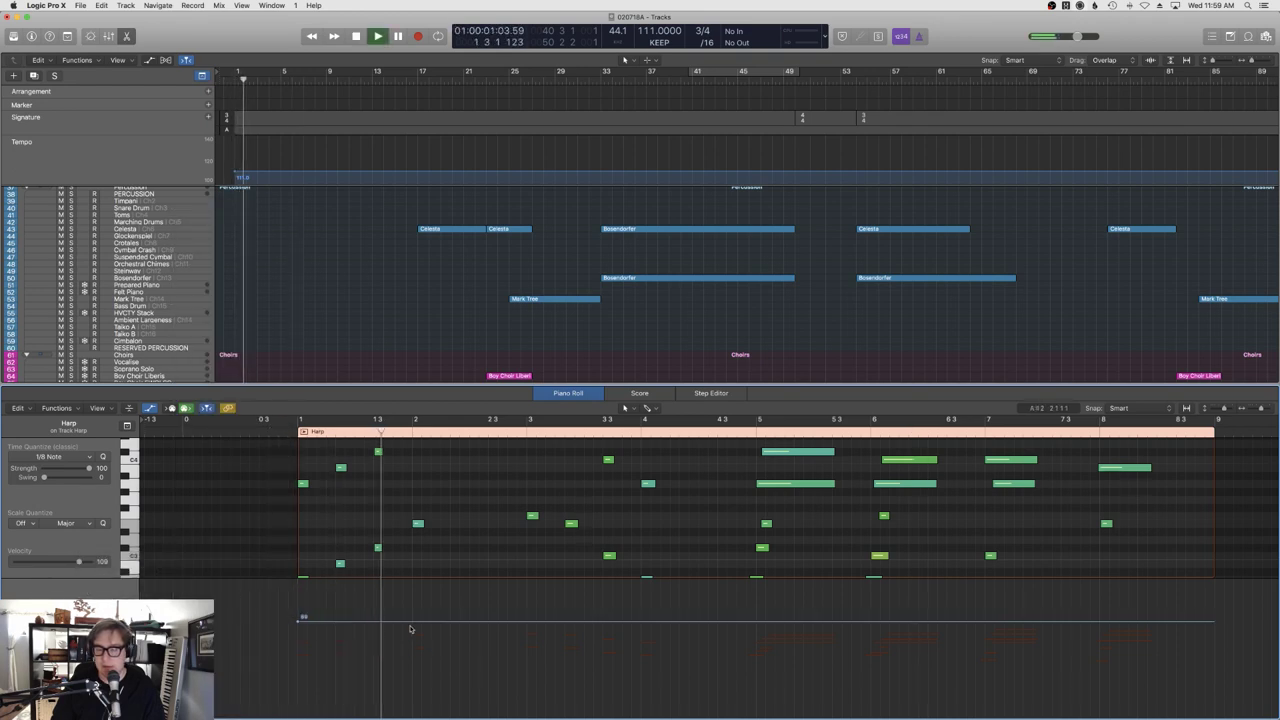
{"action": "left_click_drag", "start_coordinate": [409, 624], "coordinate": [409, 659]}
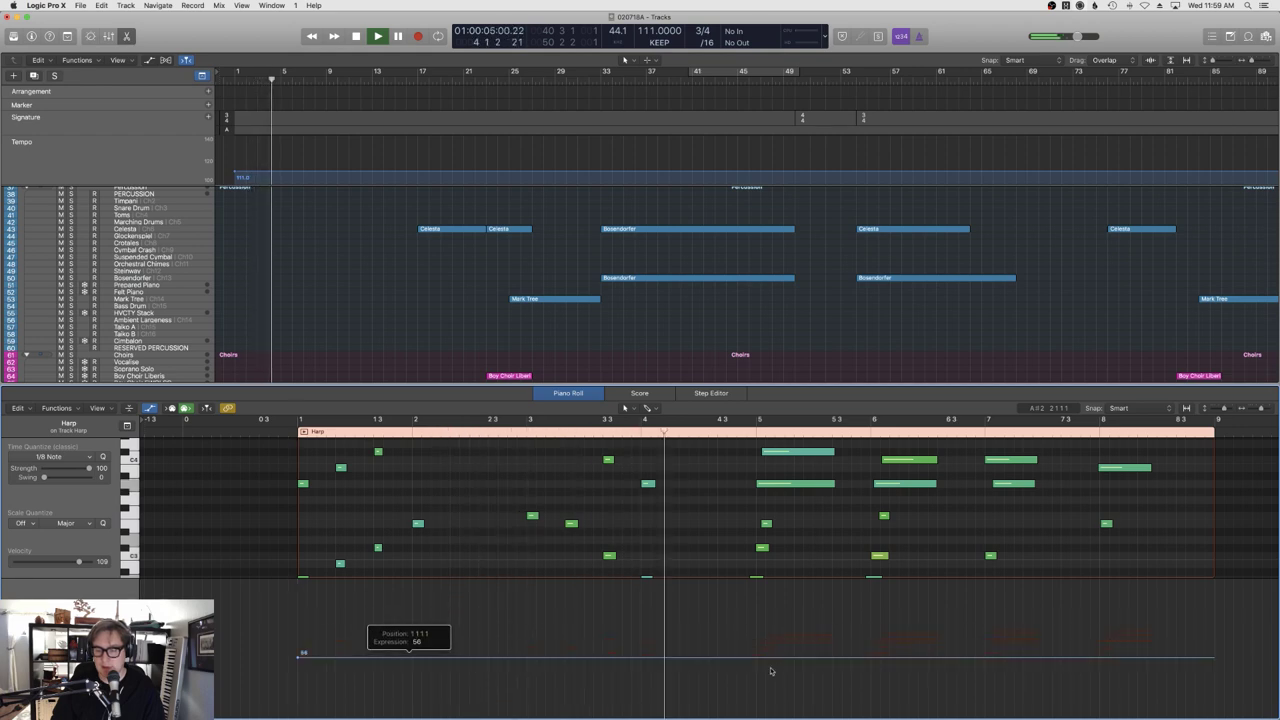
{"action": "left_click_drag", "start_coordinate": [752, 660], "coordinate": [757, 667]}
{"action": "key", "text": "e"}
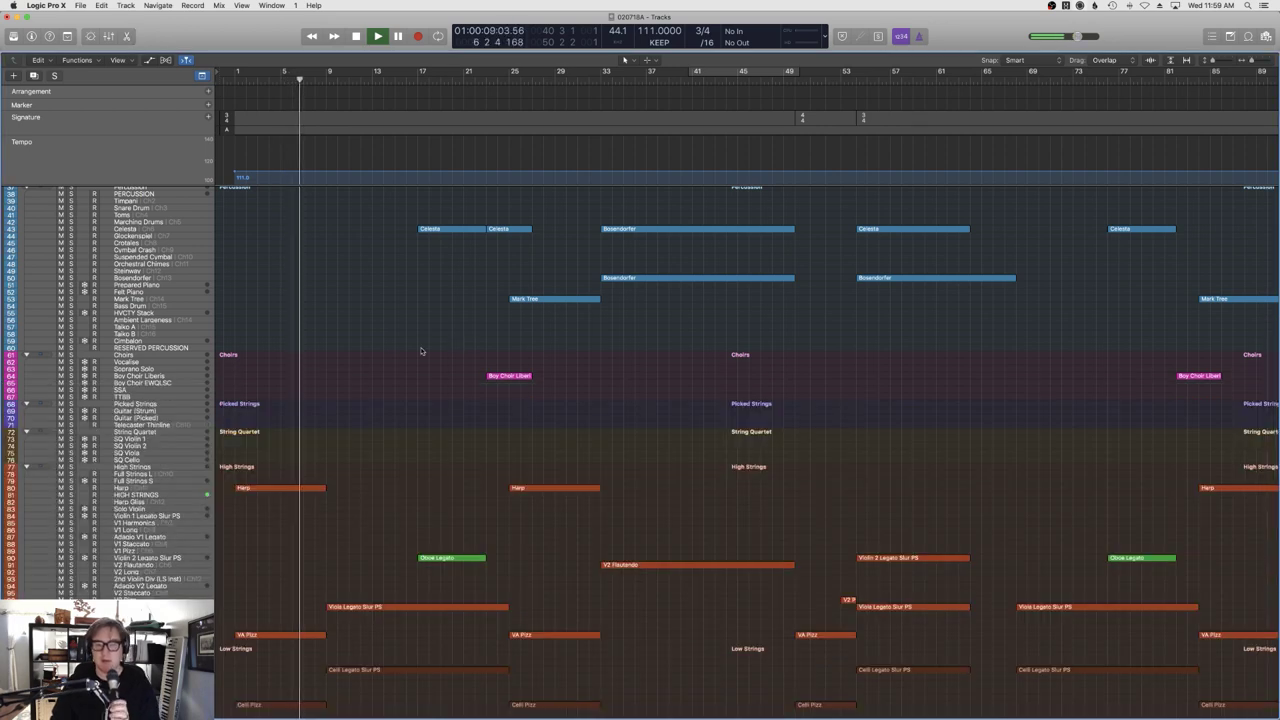
Split the first VA Pizz region at bar 5, with playback stopped there.
{"action": "scroll", "coordinate": [374, 451], "scroll_direction": "down", "scroll_amount": 6}
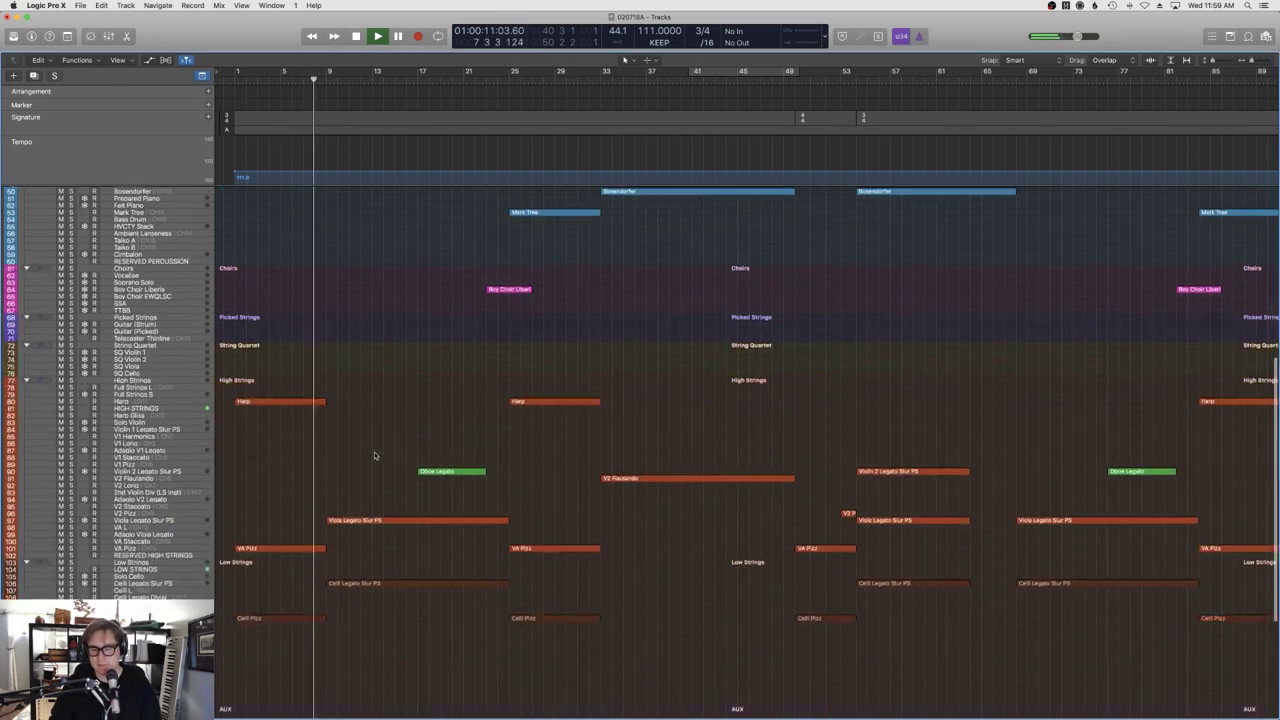
{"action": "key", "text": "space"}
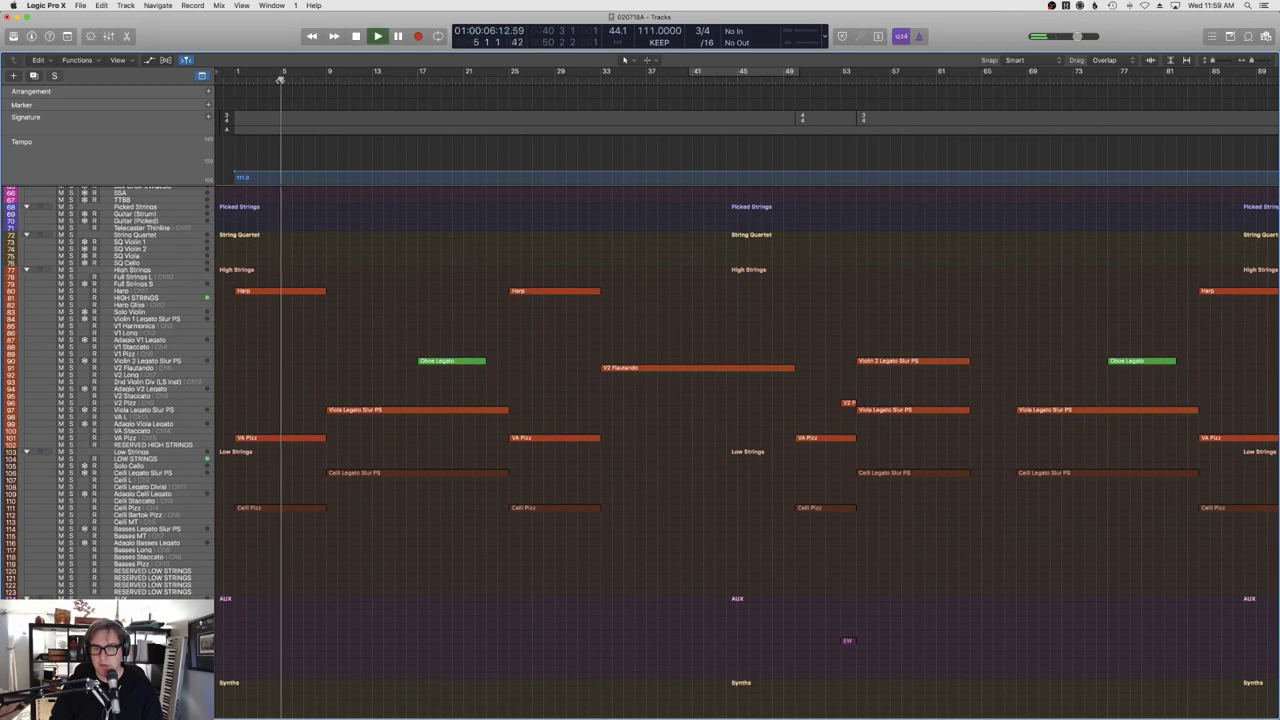
{"action": "key", "text": "space"}
{"action": "left_click", "coordinate": [314, 438]}
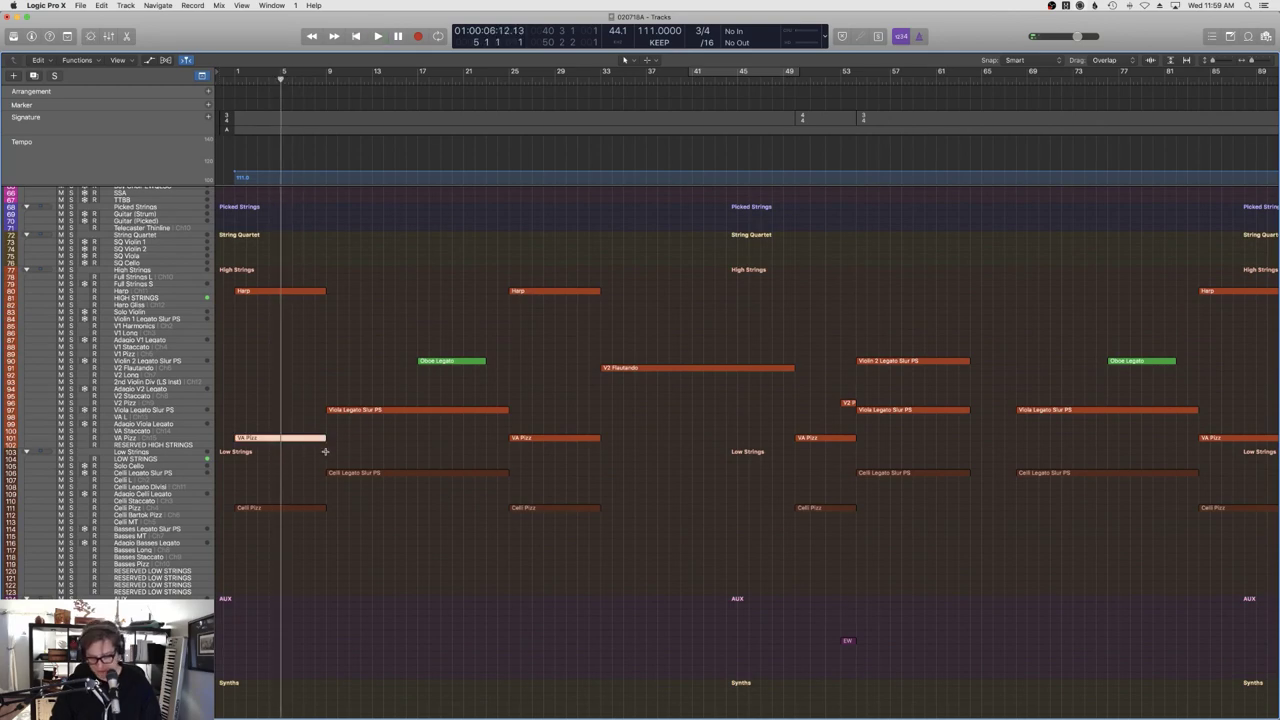
{"action": "key", "text": "super+t"}
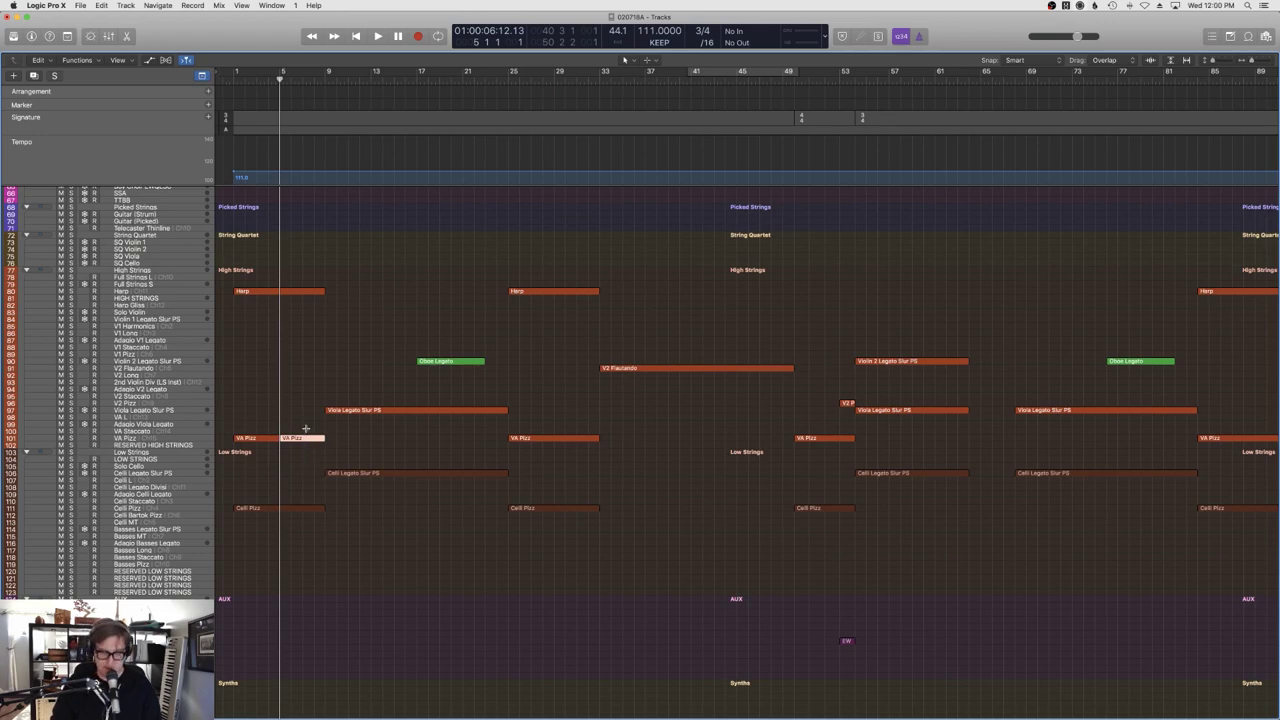
Copy the second half of the split VA Pizz region onto the Trombone Staccato track at bar 5.
{"action": "scroll", "coordinate": [306, 428], "scroll_direction": "up", "scroll_amount": 15}
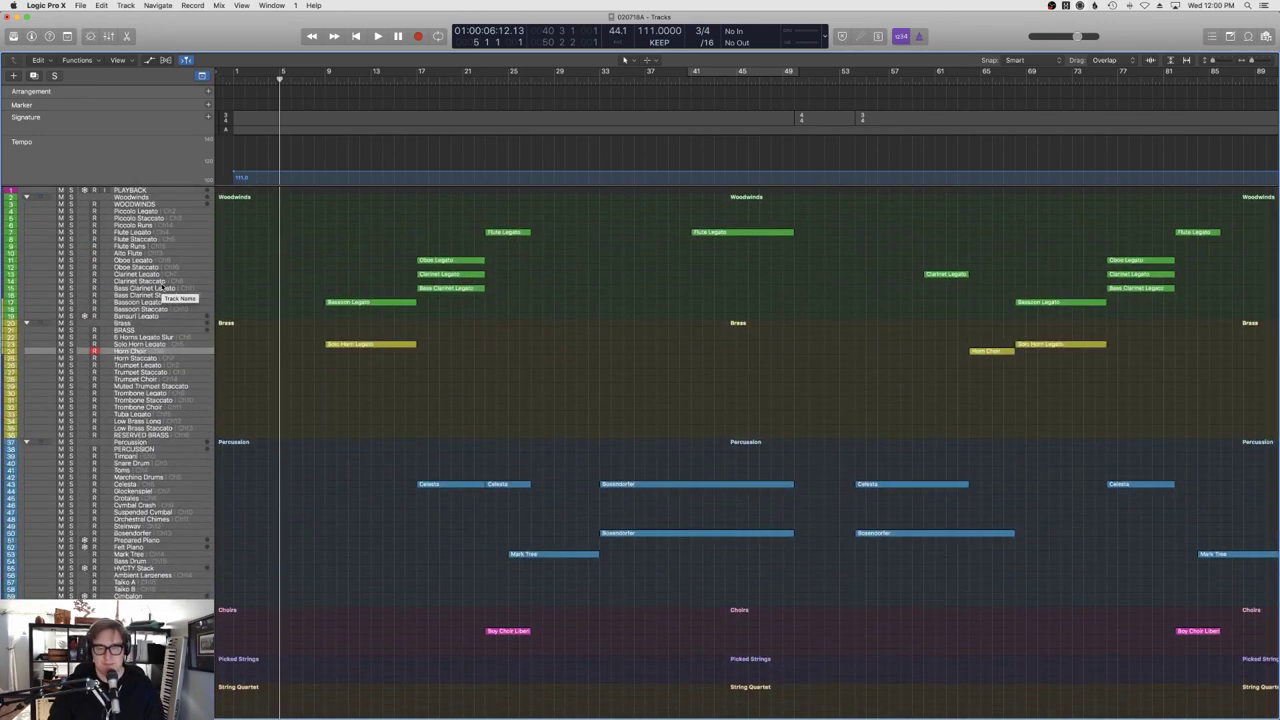
{"action": "left_click", "coordinate": [148, 399]}
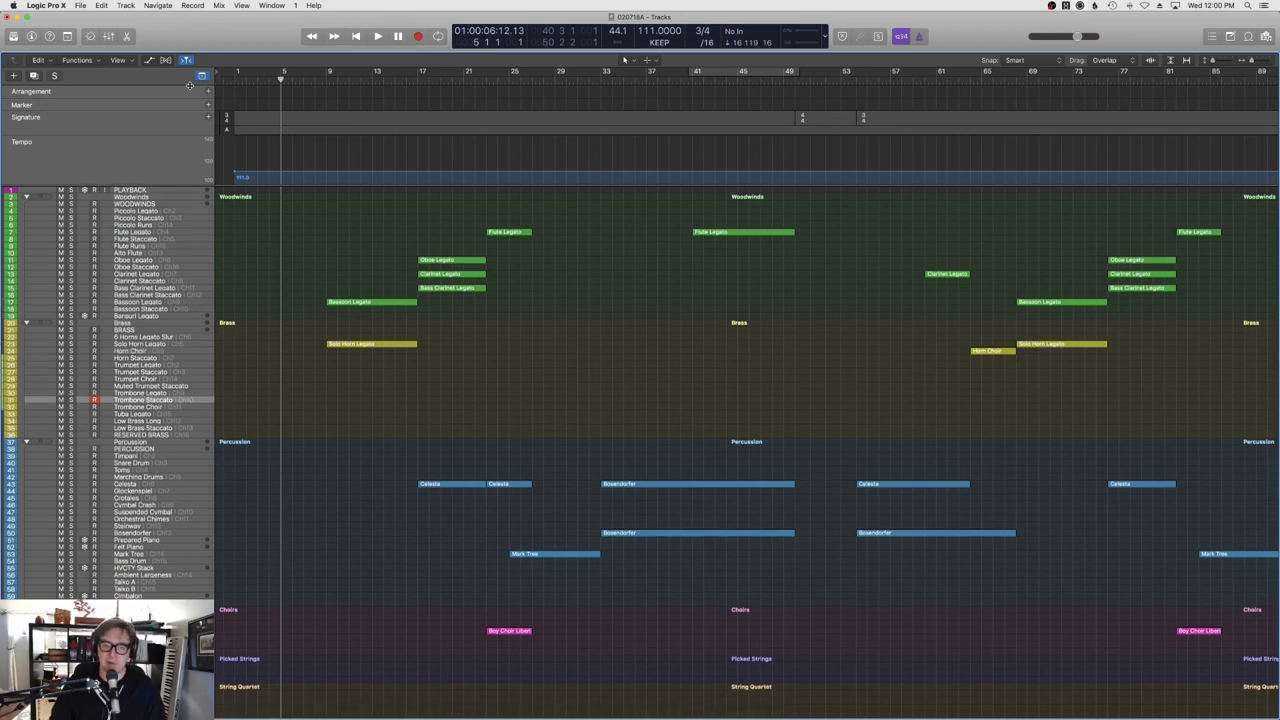
{"action": "left_click", "coordinate": [102, 5]}
{"action": "left_click", "coordinate": [130, 102]}
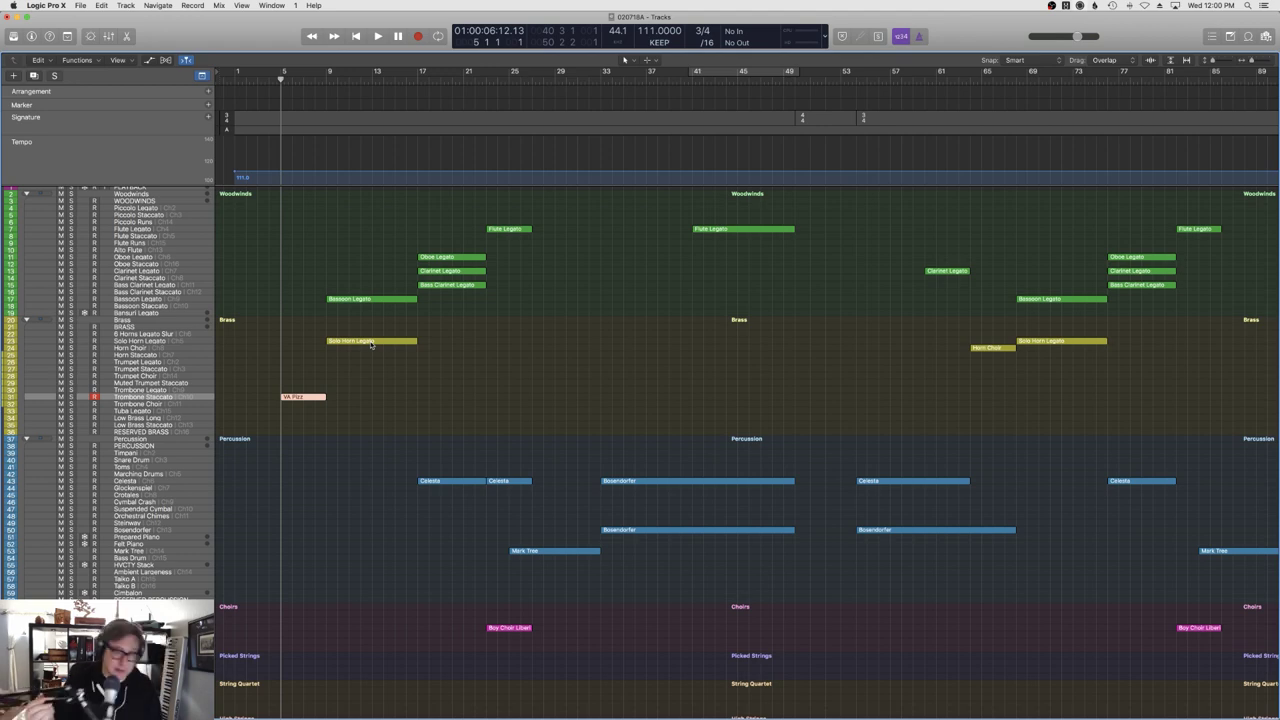
Give the copied Trombone Staccato region a flat Expression line, raise it from 16 to 52 during playback, and close the editor.
{"action": "key", "text": "p"}
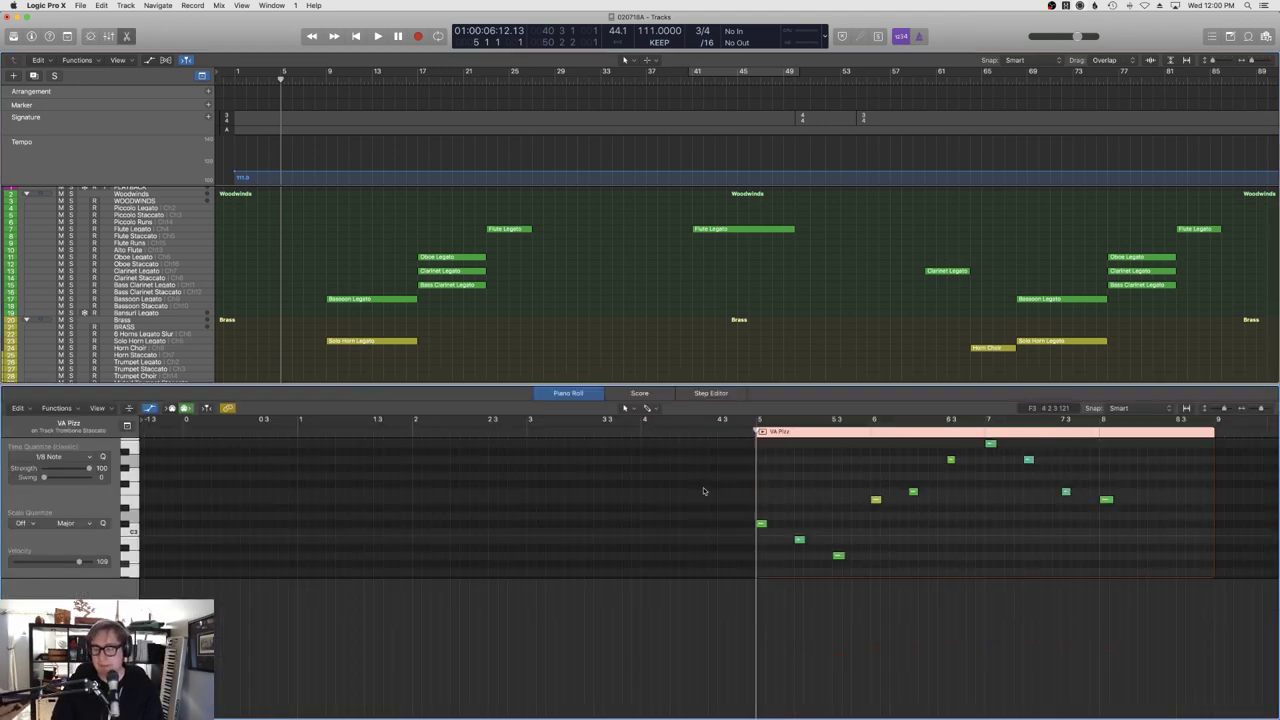
{"action": "scroll", "coordinate": [703, 491], "scroll_direction": "right", "scroll_amount": 15}
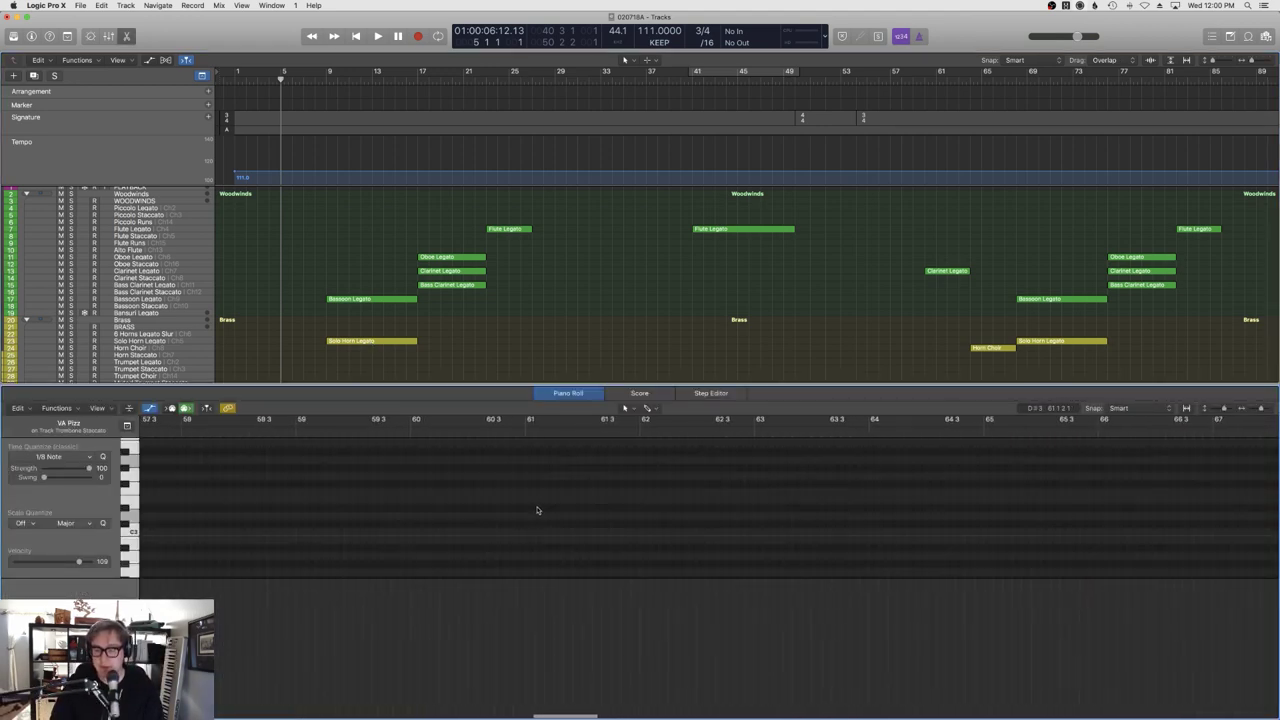
{"action": "scroll", "coordinate": [537, 510], "scroll_direction": "left", "scroll_amount": 5}
{"action": "scroll", "coordinate": [542, 511], "scroll_direction": "left", "scroll_amount": 20}
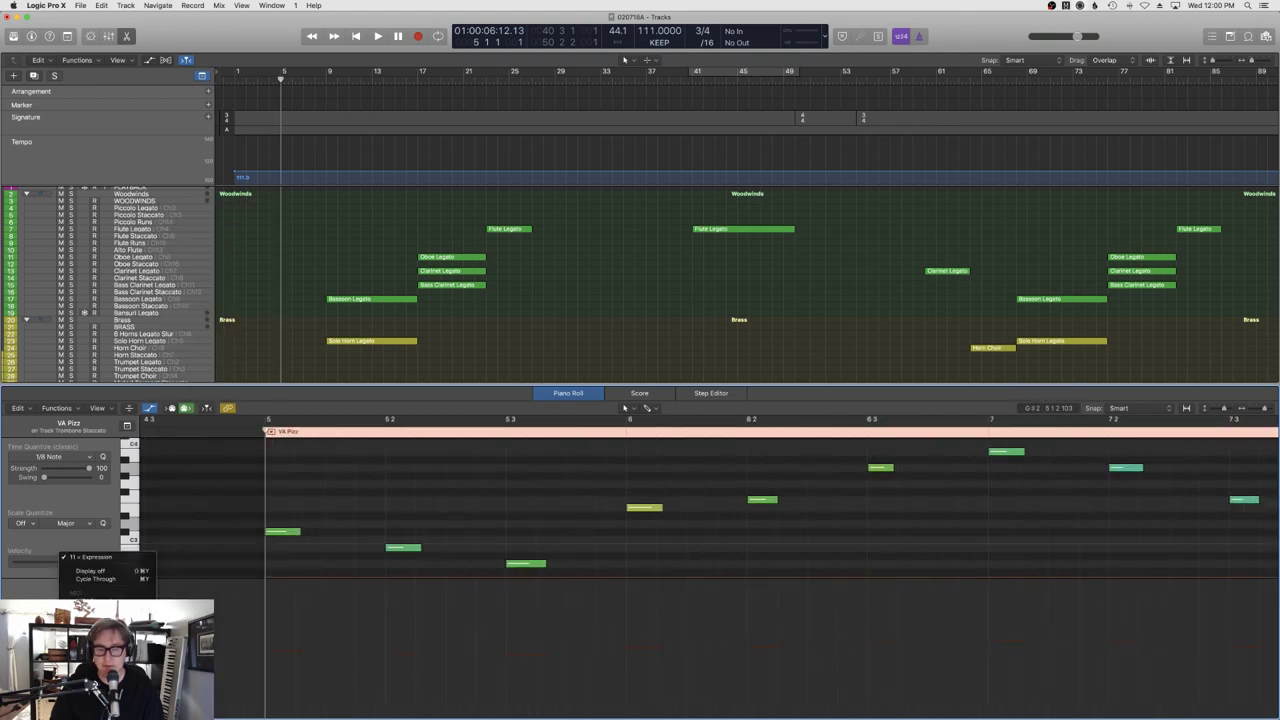
{"action": "left_click_drag", "start_coordinate": [312, 645], "coordinate": [280, 706]}
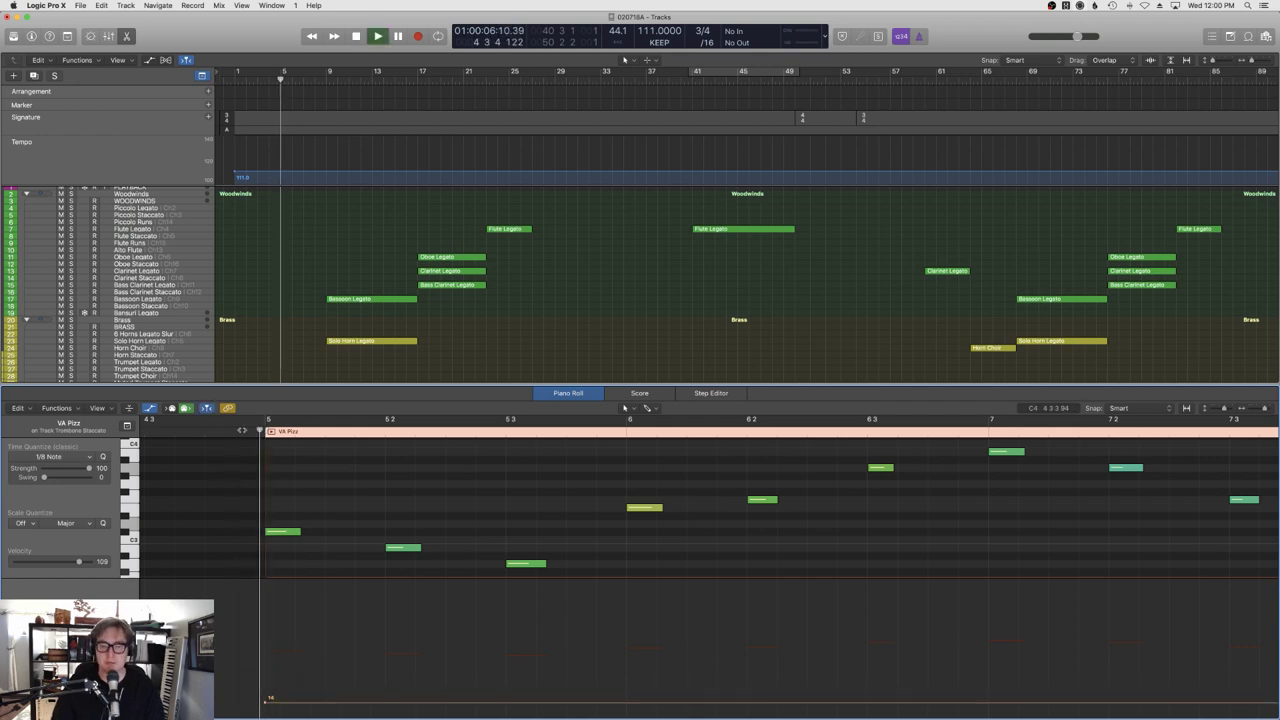
{"action": "key", "text": "space"}
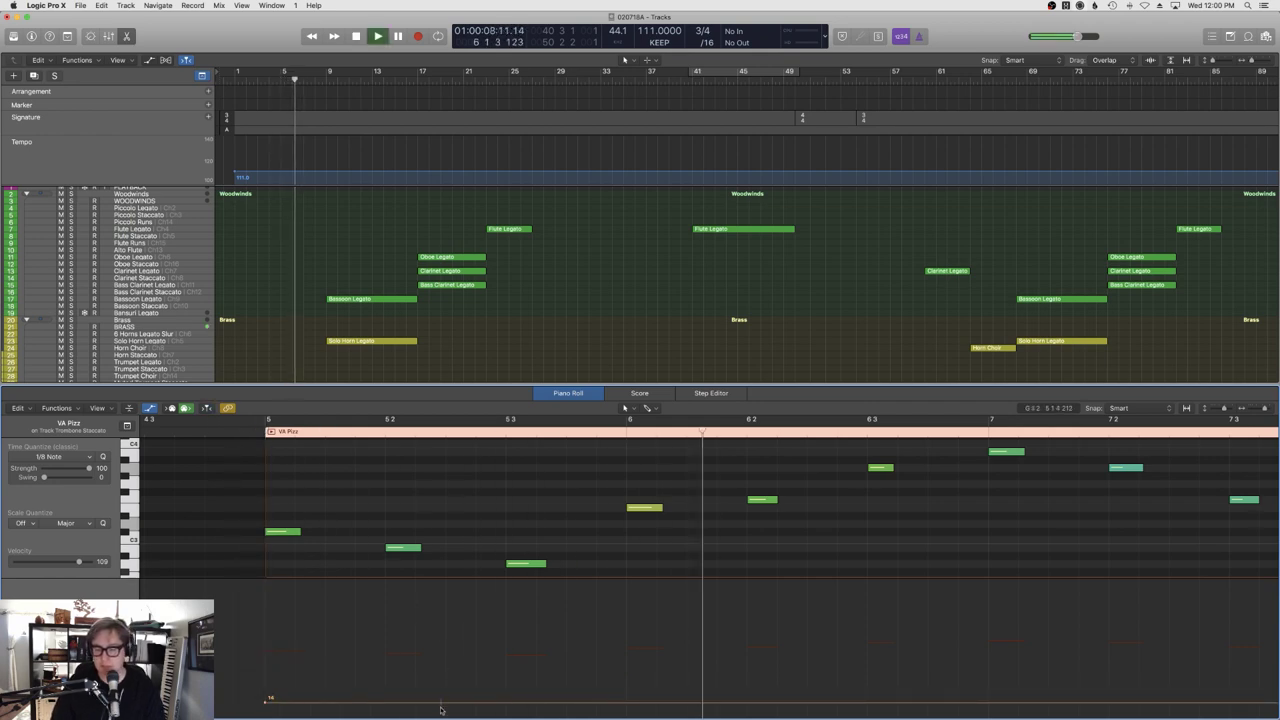
{"action": "left_click_drag", "start_coordinate": [441, 698], "coordinate": [442, 703]}
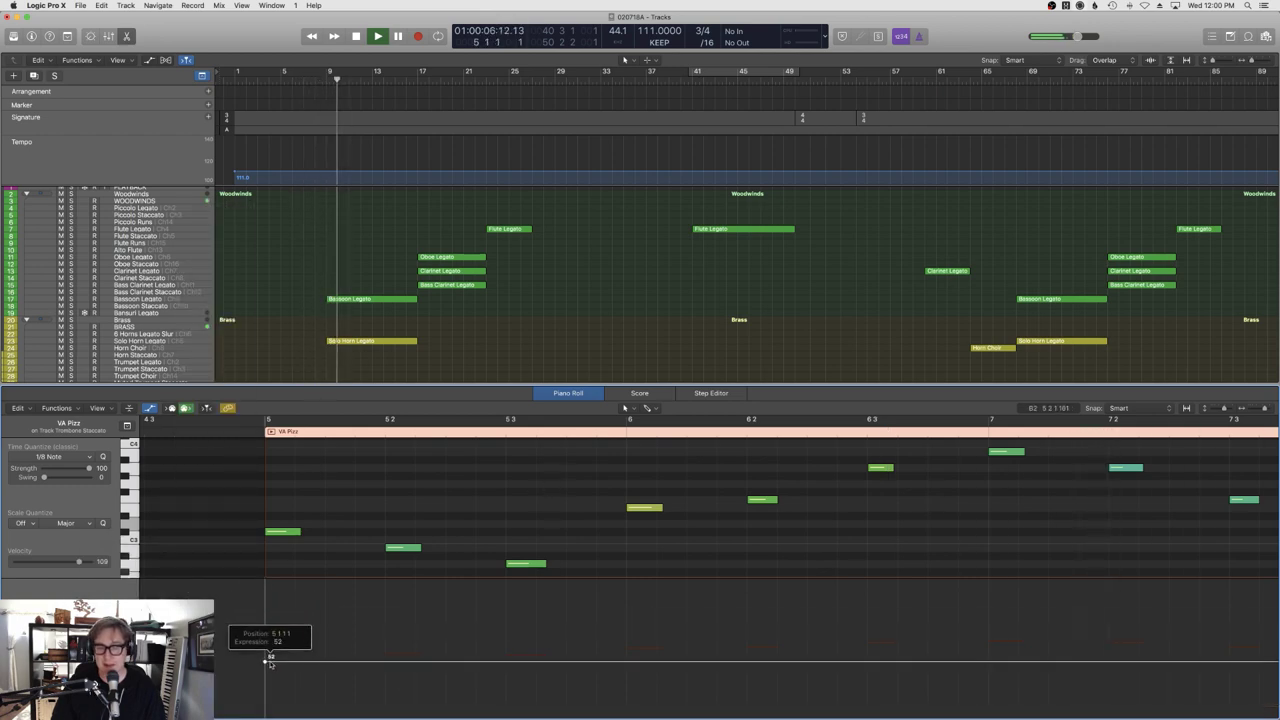
{"action": "key", "text": "e"}
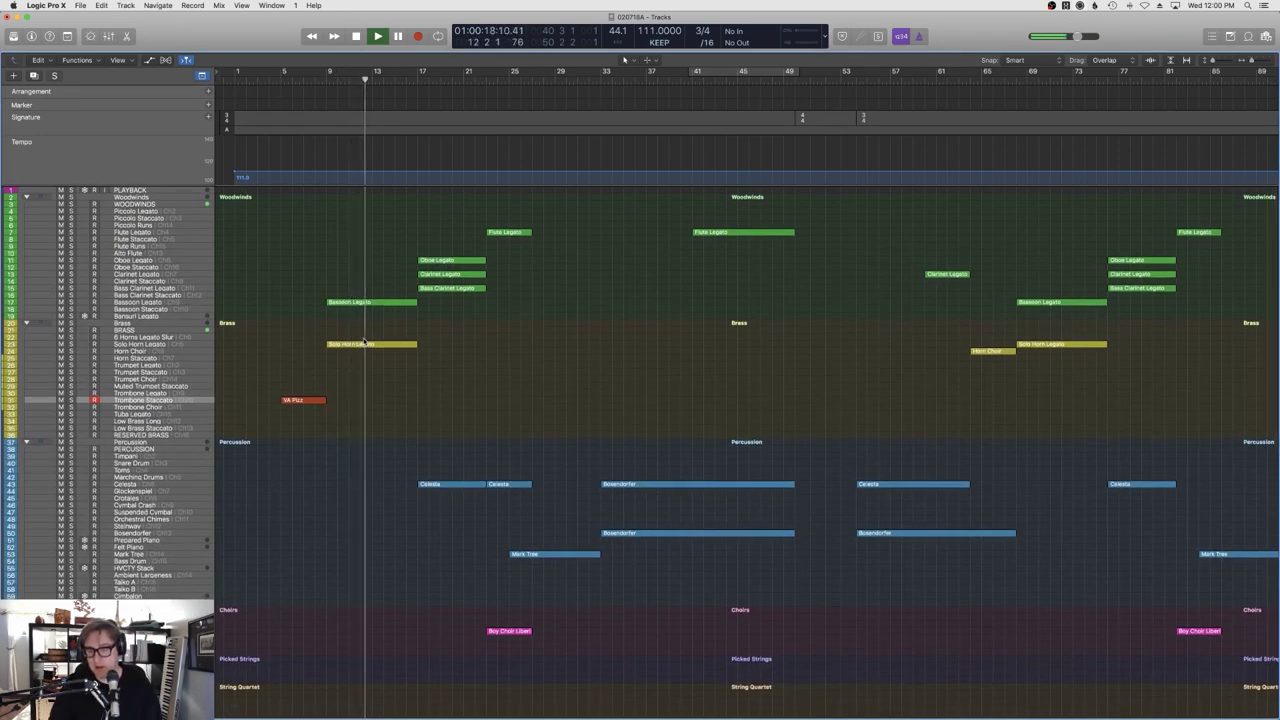
Listen through to bar 18, and replay the bassoon and solo horn entry from around bar 9.
{"action": "scroll", "coordinate": [380, 250], "scroll_direction": "right", "scroll_amount": 1}
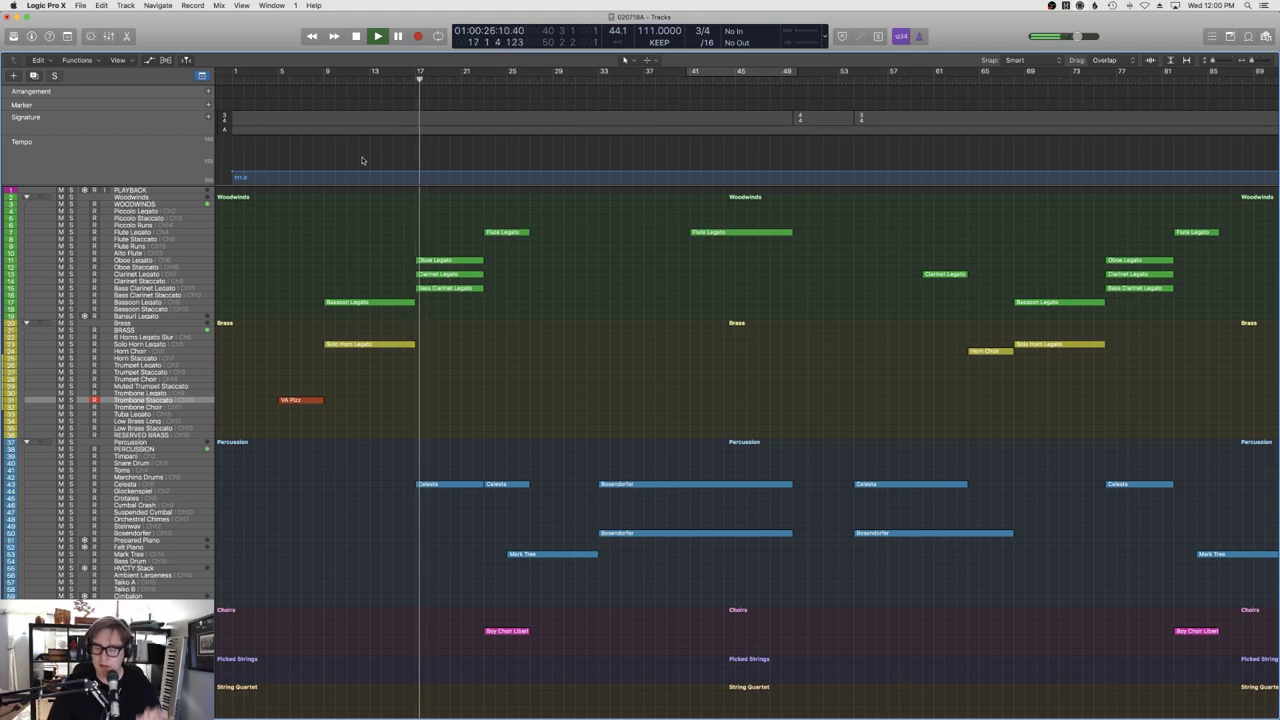
{"action": "key", "text": "space"}
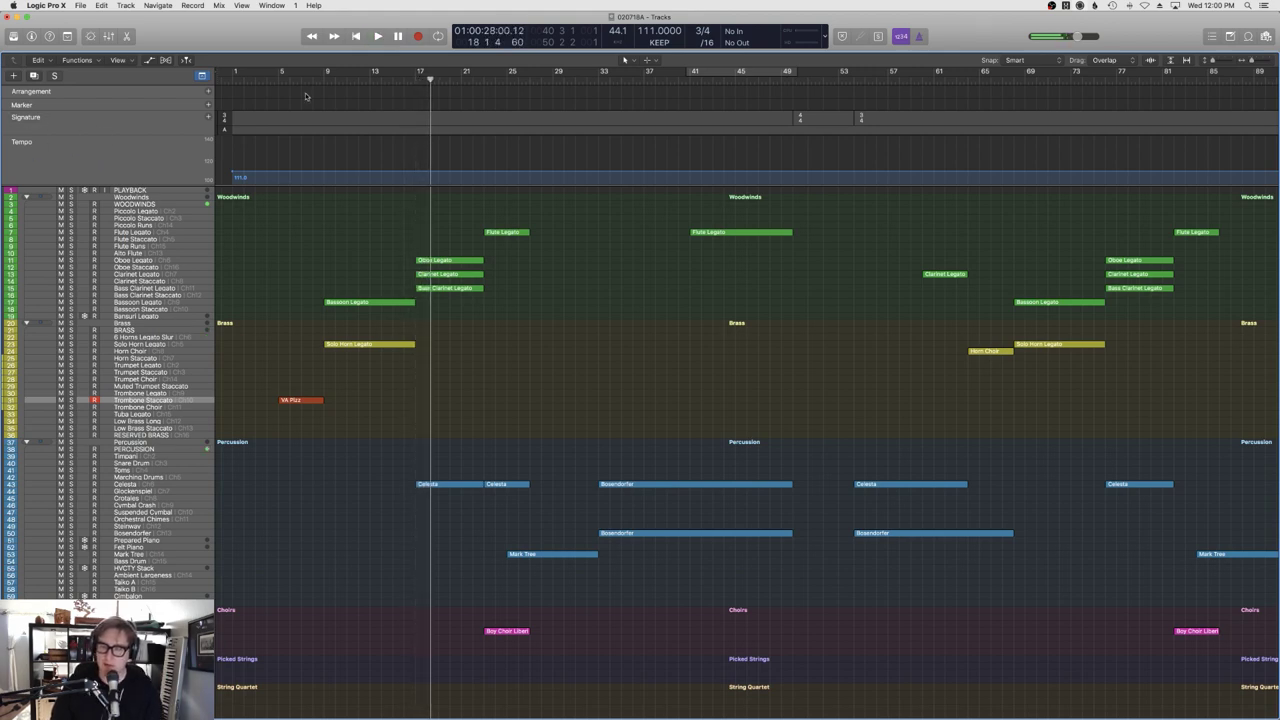
{"action": "left_click", "coordinate": [320, 82]}
{"action": "key", "text": "space"}
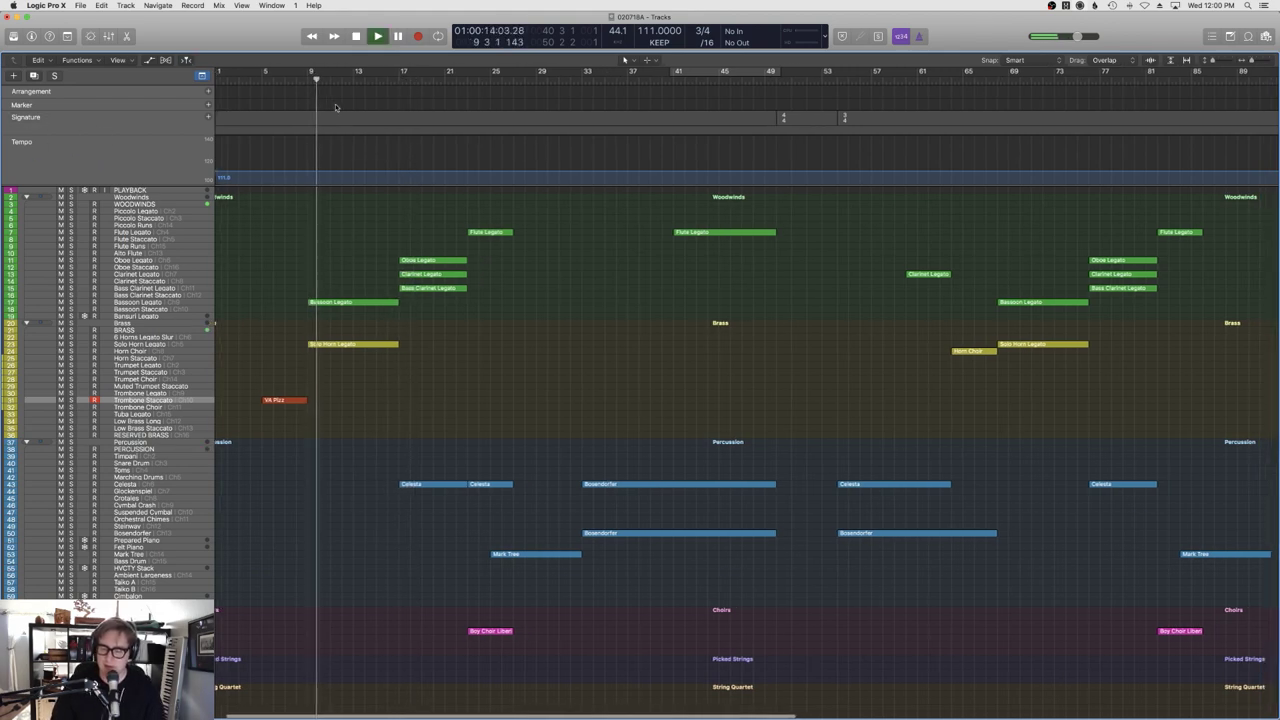
{"action": "key", "text": "space"}
Select the Bosendorfer track and play from bar 10 to bar 24, reviewing the woodwind, percussion and string regions.
{"action": "left_click", "coordinate": [143, 533]}
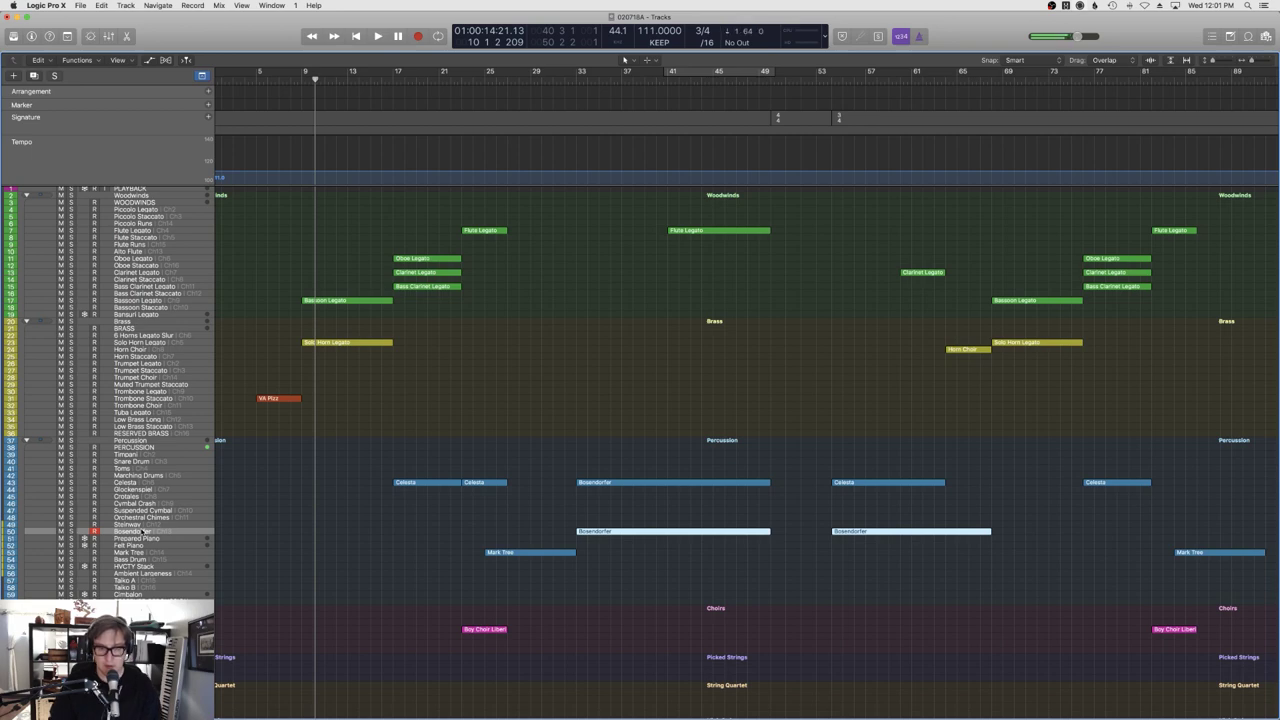
{"action": "key", "text": "space"}
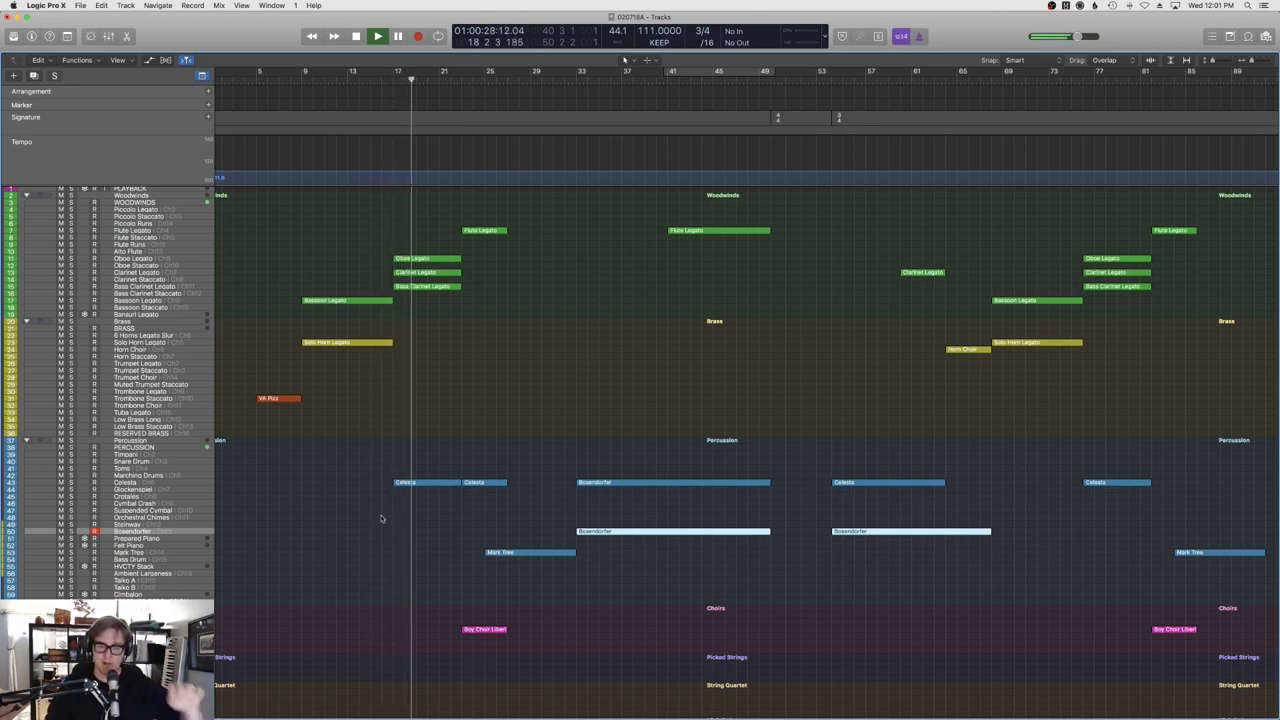
{"action": "scroll", "coordinate": [385, 518], "scroll_direction": "down", "scroll_amount": 10}
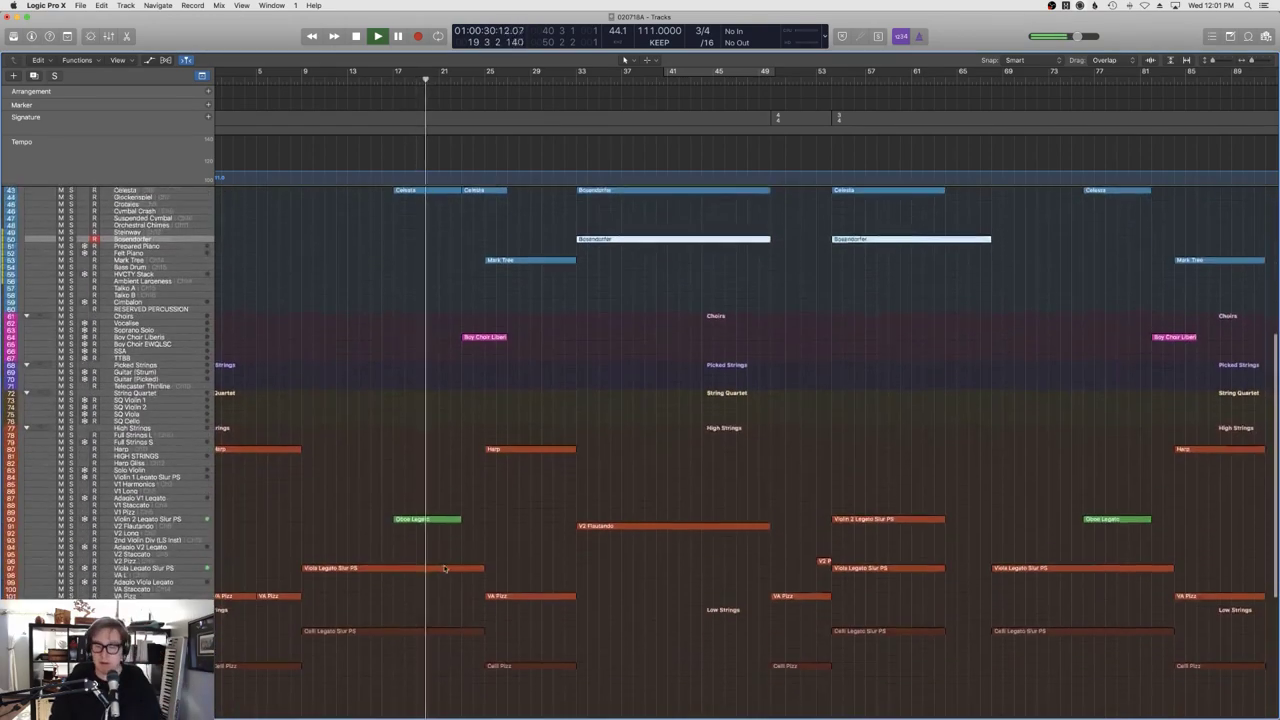
{"action": "scroll", "coordinate": [461, 567], "scroll_direction": "up", "scroll_amount": 10}
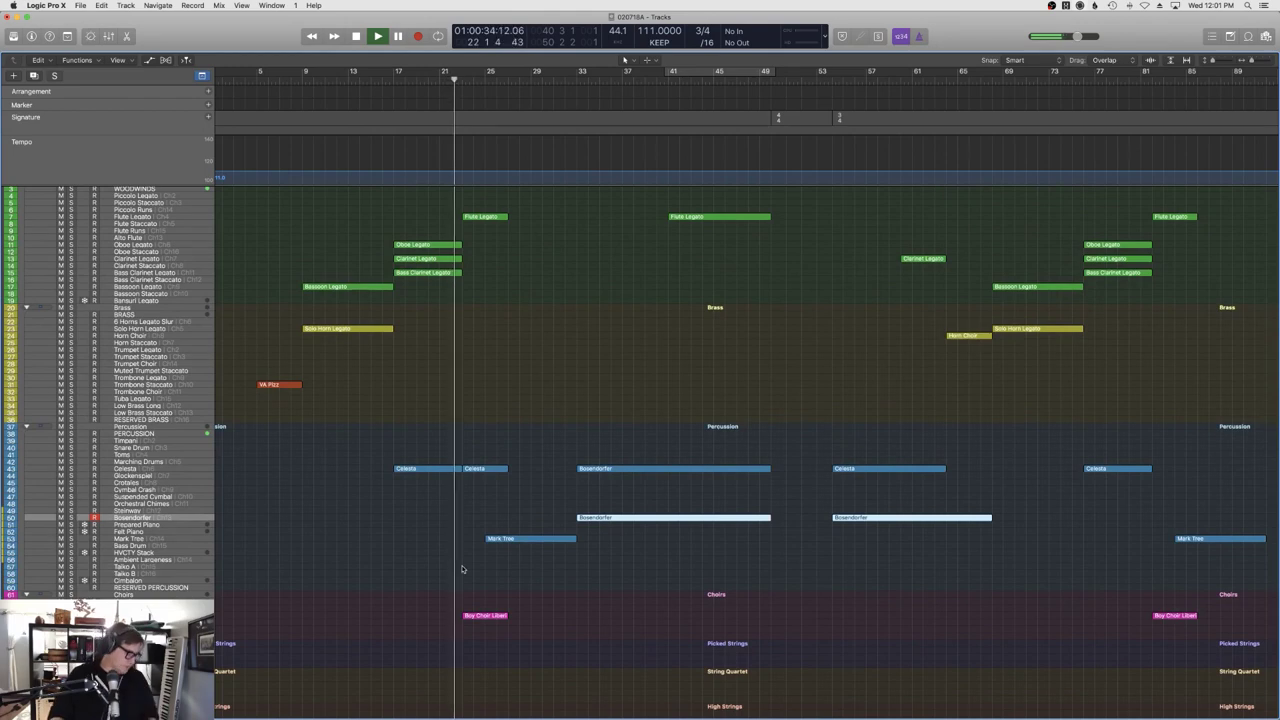
{"action": "scroll", "coordinate": [510, 552], "scroll_direction": "up", "scroll_amount": 2}
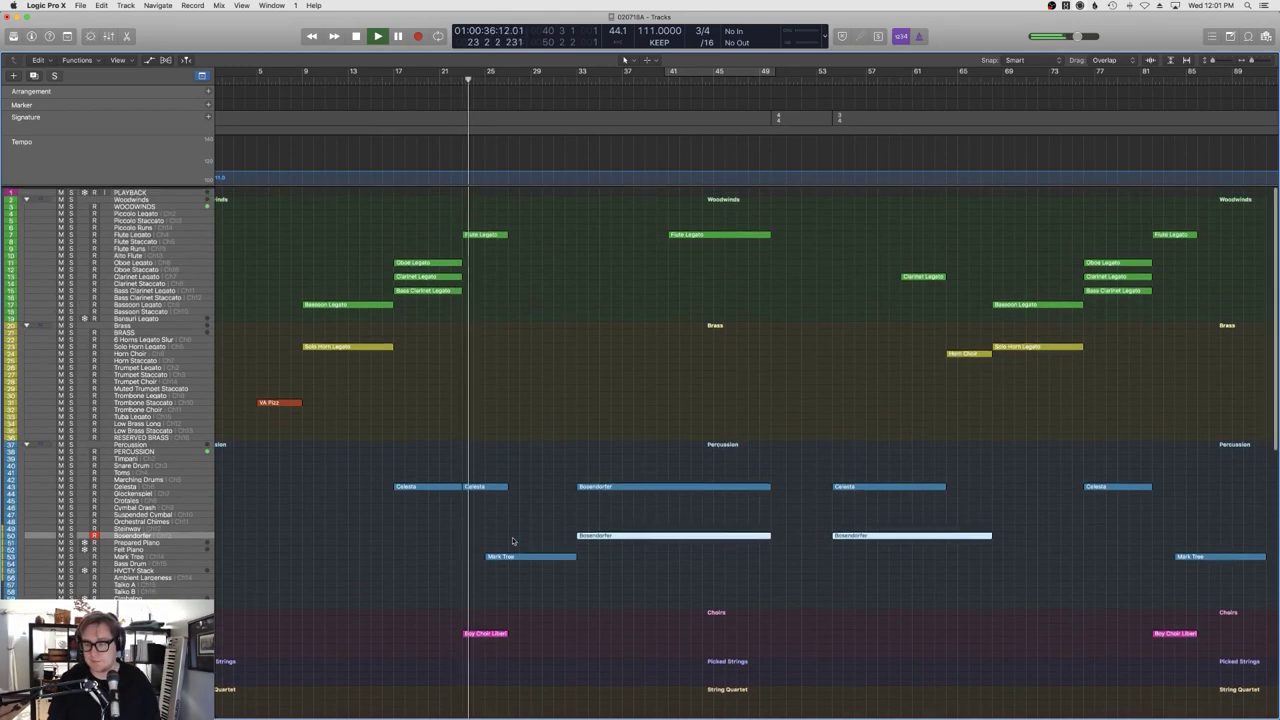
{"action": "scroll", "coordinate": [512, 541], "scroll_direction": "down", "scroll_amount": 2}
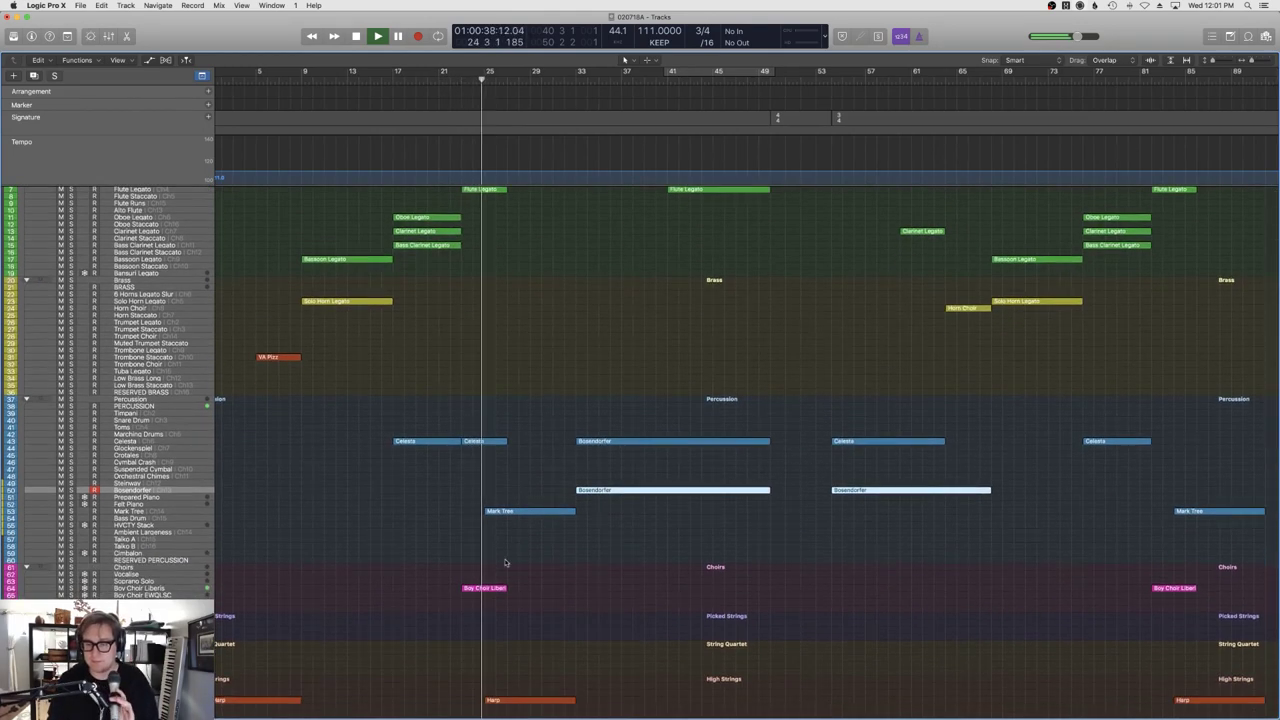
Stretch the start of the middle note in the Boy Choir Liberis region at bar 23 slightly earlier, replay the passage, and close the editor.
{"action": "key", "text": "space"}
{"action": "double_click", "coordinate": [485, 588]}
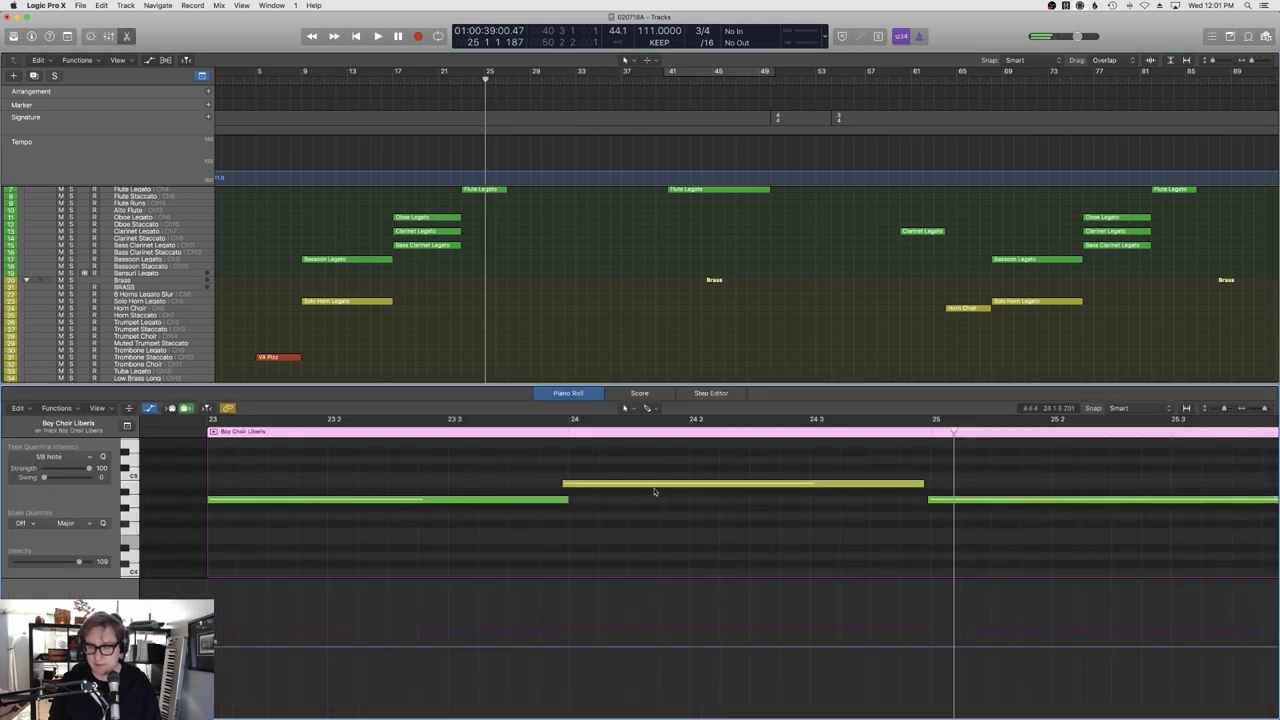
{"action": "left_click_drag", "start_coordinate": [565, 483], "coordinate": [556, 484]}
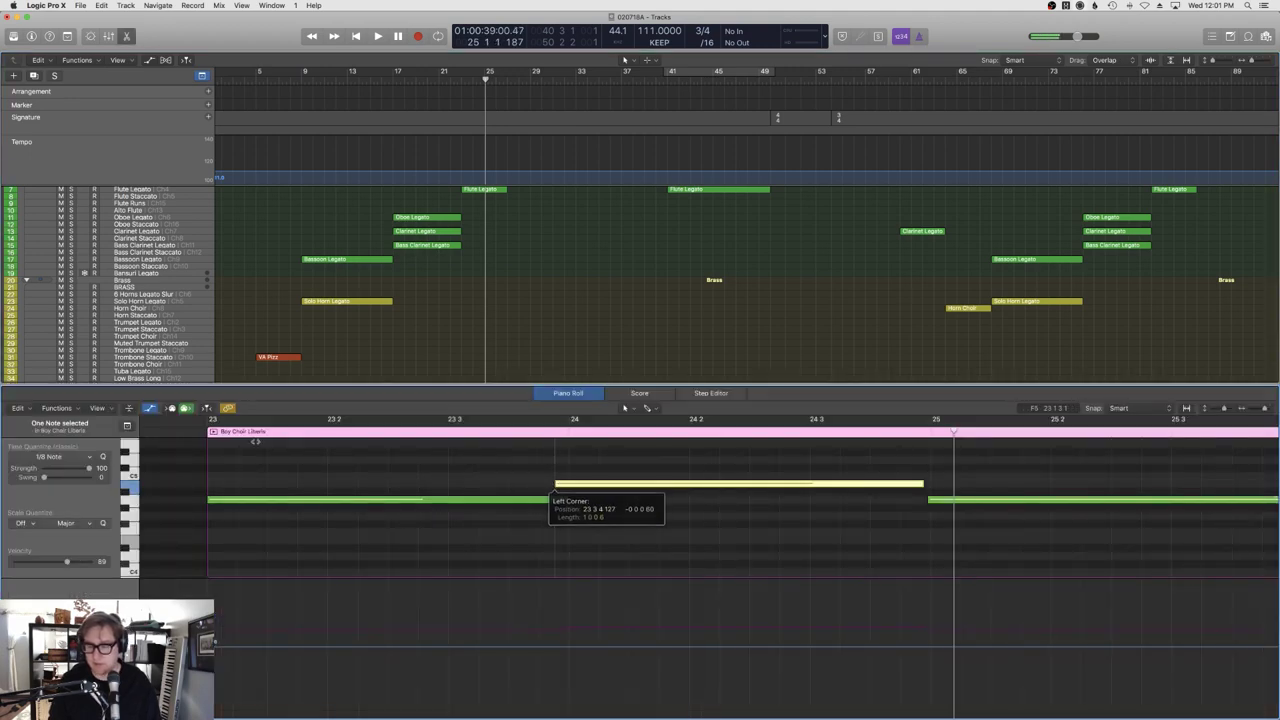
{"action": "key", "text": "space"}
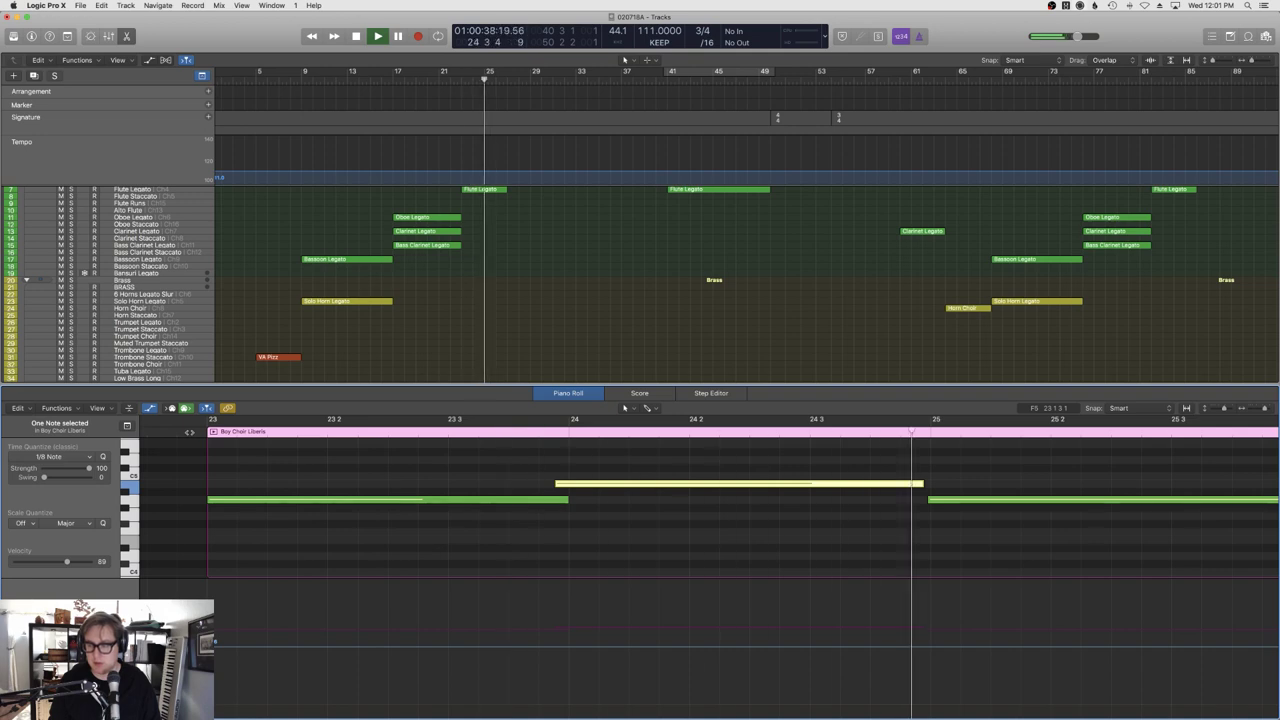
{"action": "key", "text": "e"}
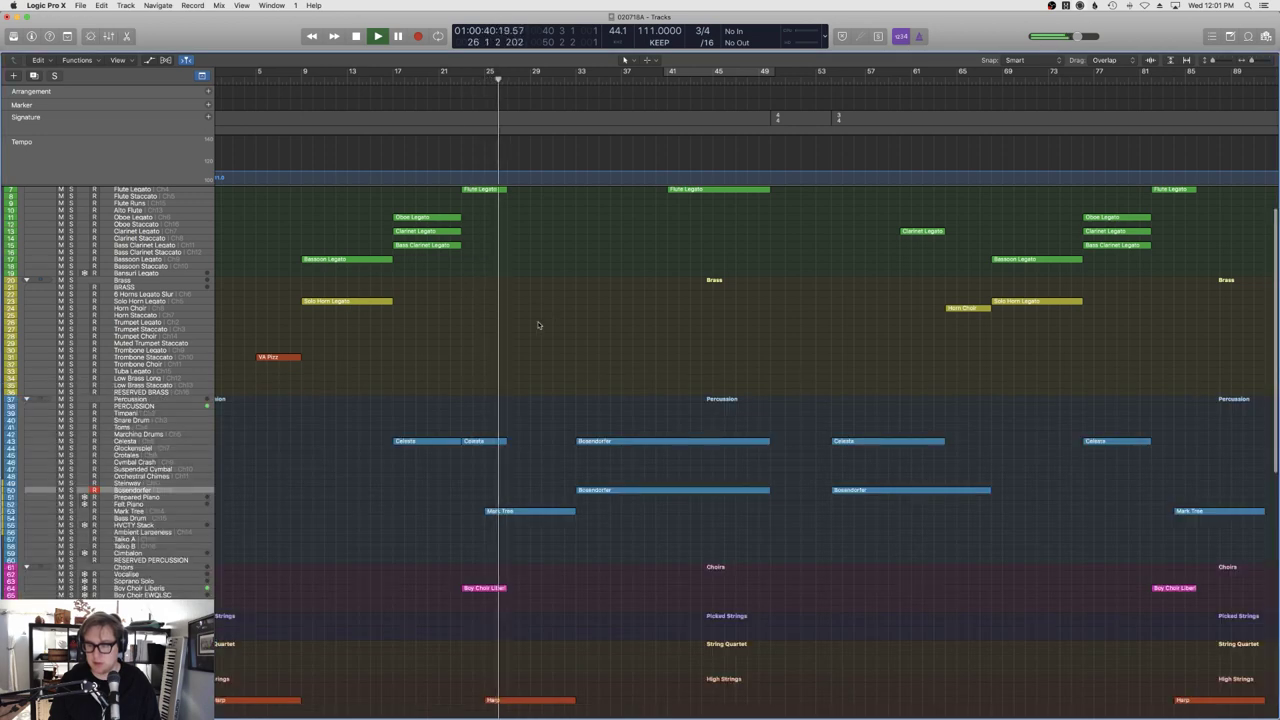
Select all regions, name them by their tracks, and clear the selection.
{"action": "key", "text": "super+a"}
{"action": "right_click", "coordinate": [413, 246]}
{"action": "left_click", "coordinate": [432, 262]}
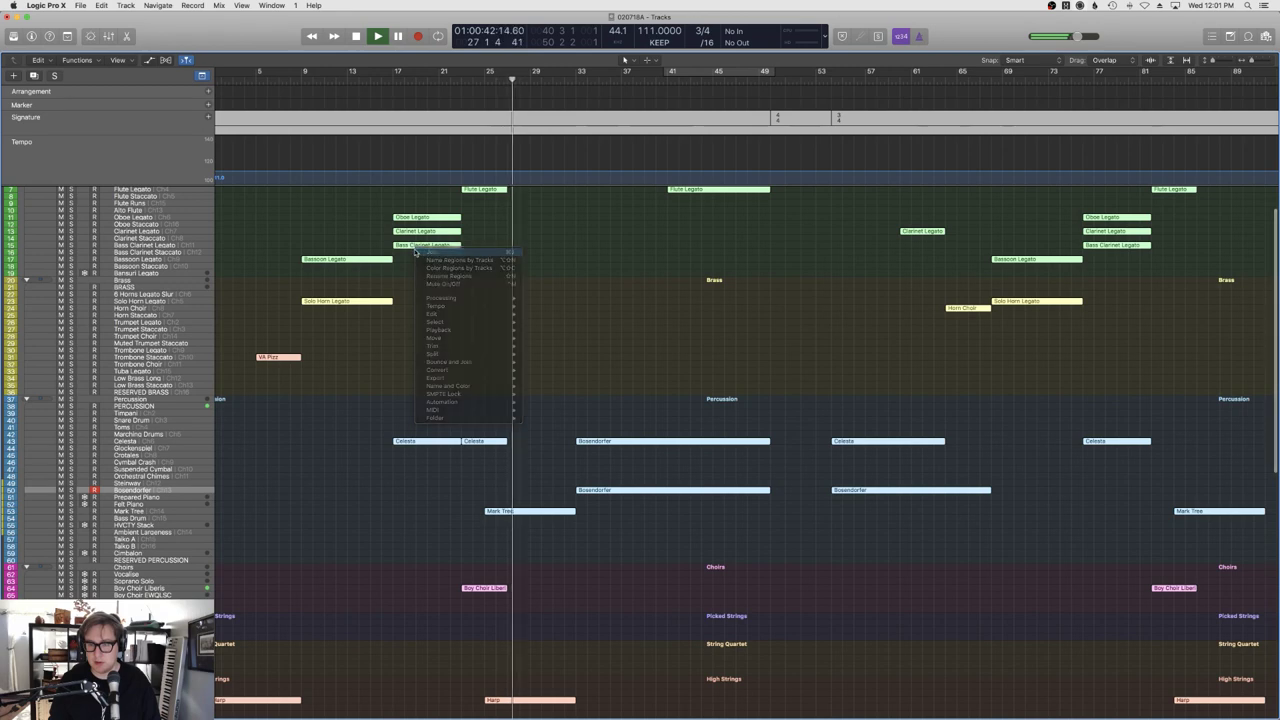
{"action": "key", "text": "super+z"}
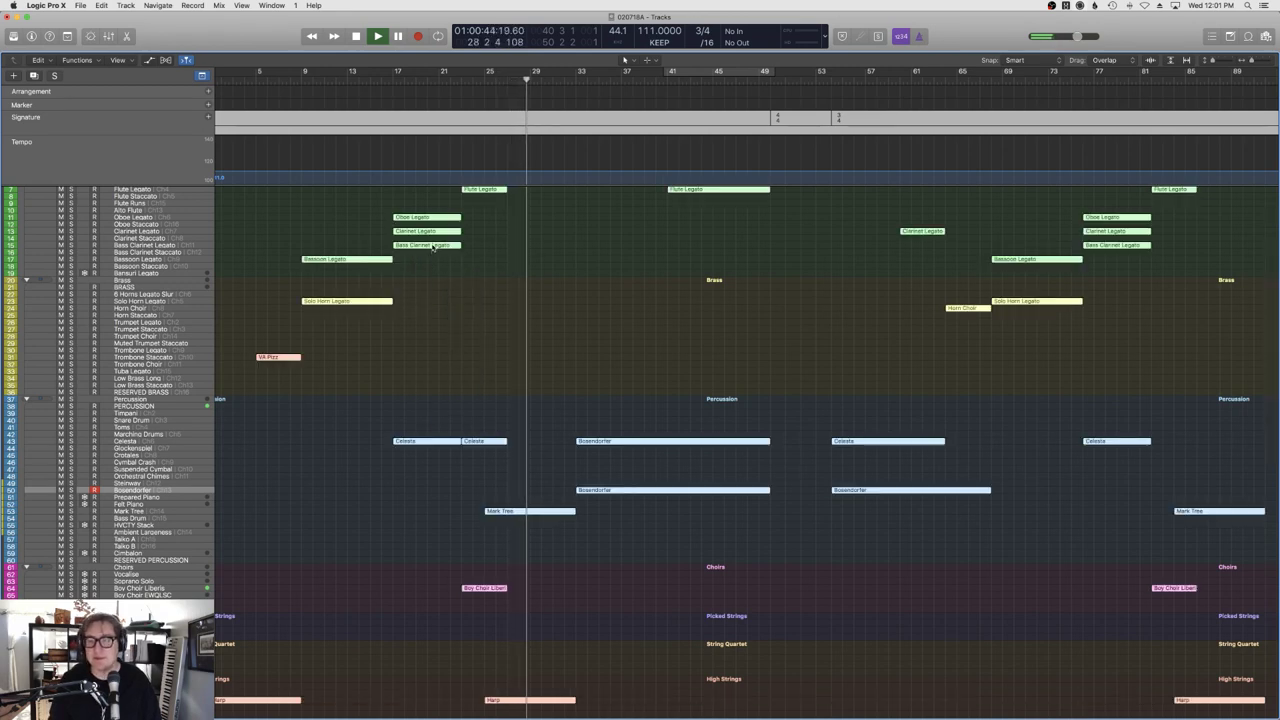
{"action": "right_click", "coordinate": [434, 247]}
{"action": "left_click", "coordinate": [445, 257]}
{"action": "right_click", "coordinate": [438, 252]}
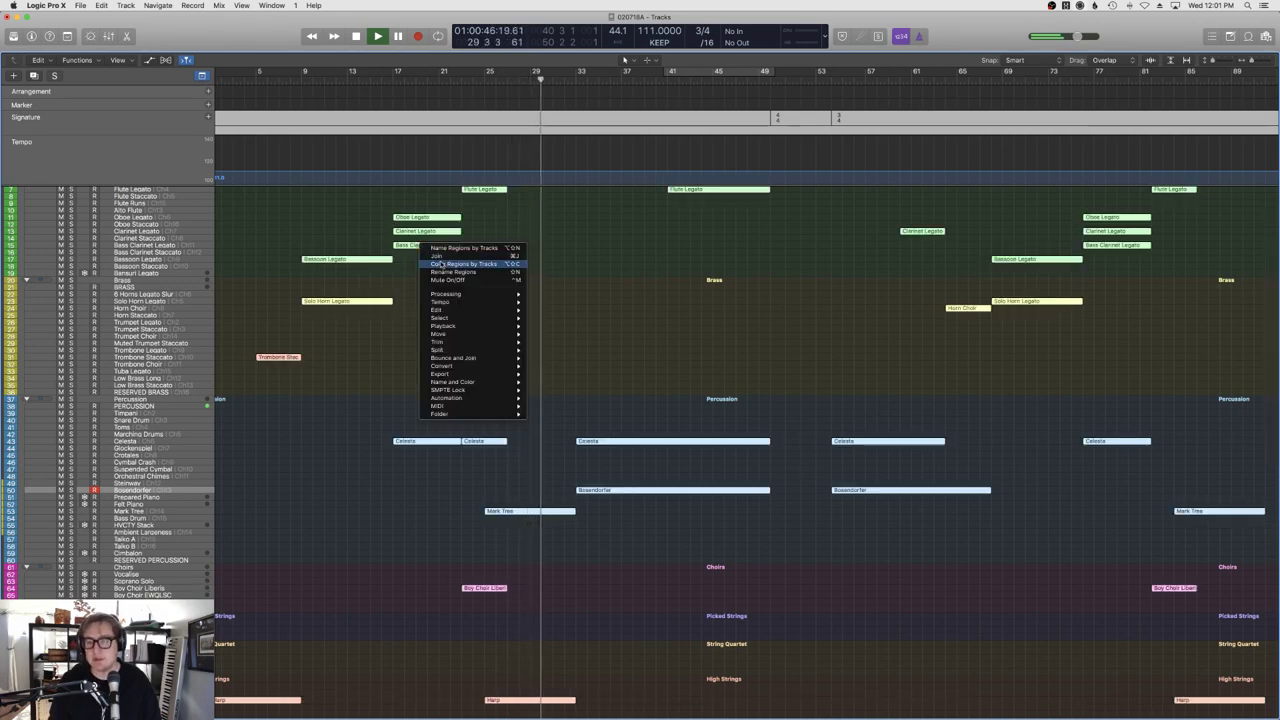
{"action": "left_click", "coordinate": [438, 252]}
{"action": "left_click", "coordinate": [500, 280]}
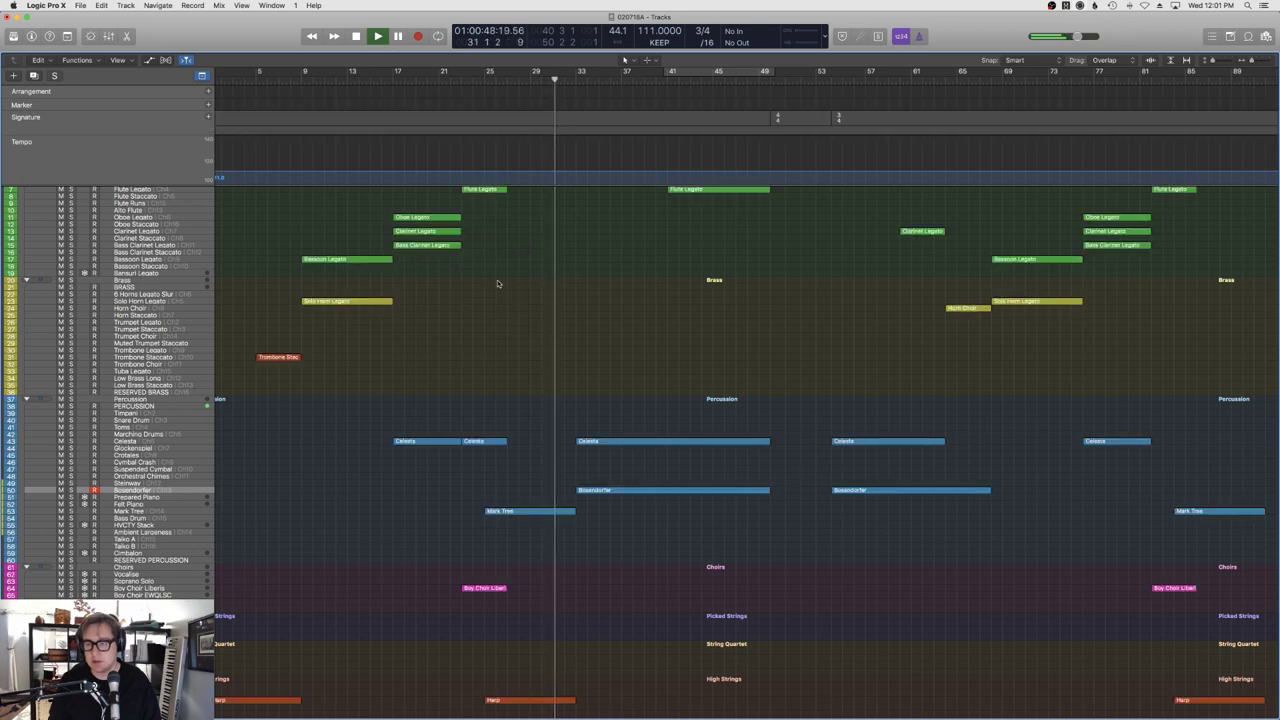
Inspect the Mark Tree region at bar 25 in the piano roll and close the editor during playback.
{"action": "scroll", "coordinate": [495, 282], "scroll_direction": "down", "scroll_amount": 5}
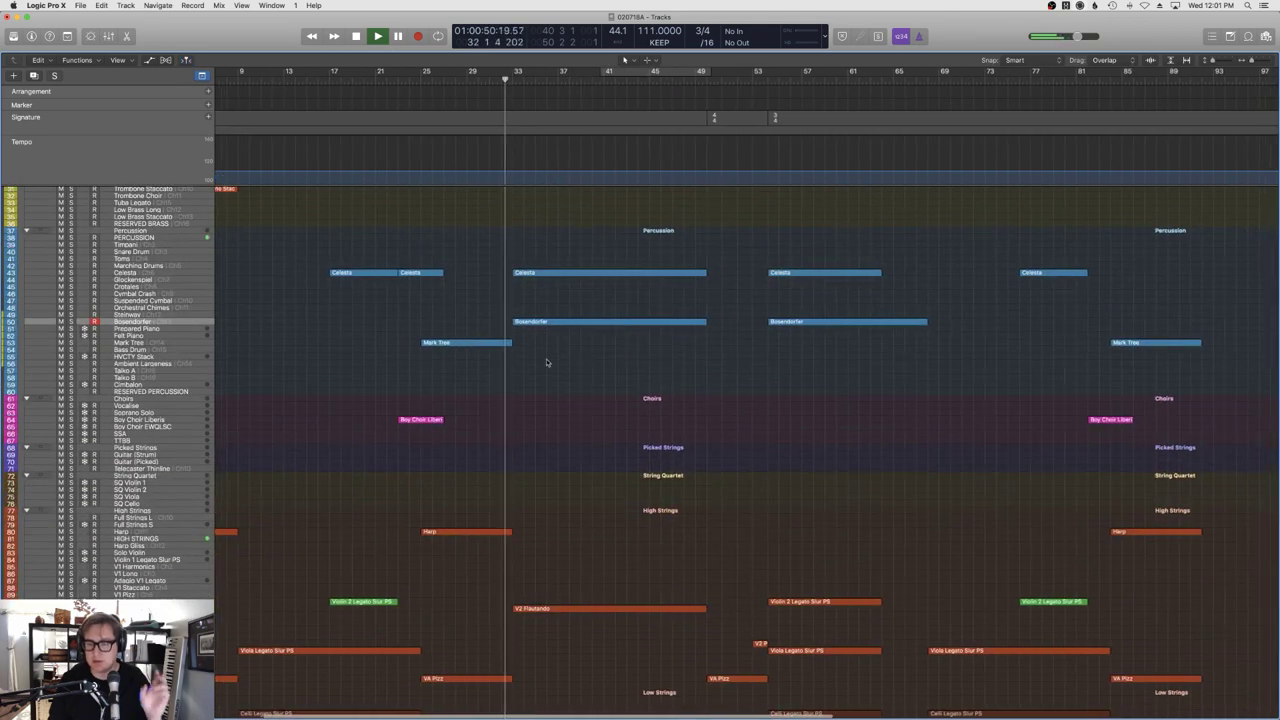
{"action": "left_click", "coordinate": [454, 343]}
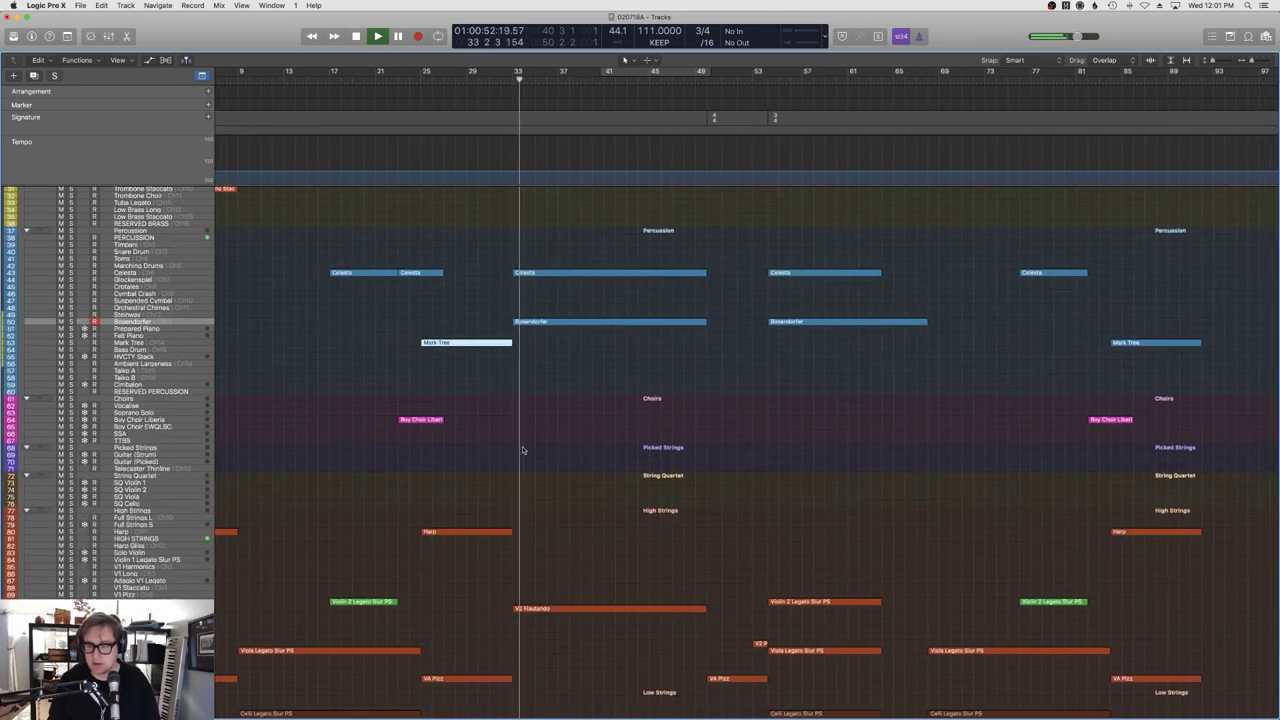
{"action": "key", "text": "e"}
{"action": "scroll", "coordinate": [480, 496], "scroll_direction": "left", "scroll_amount": 5}
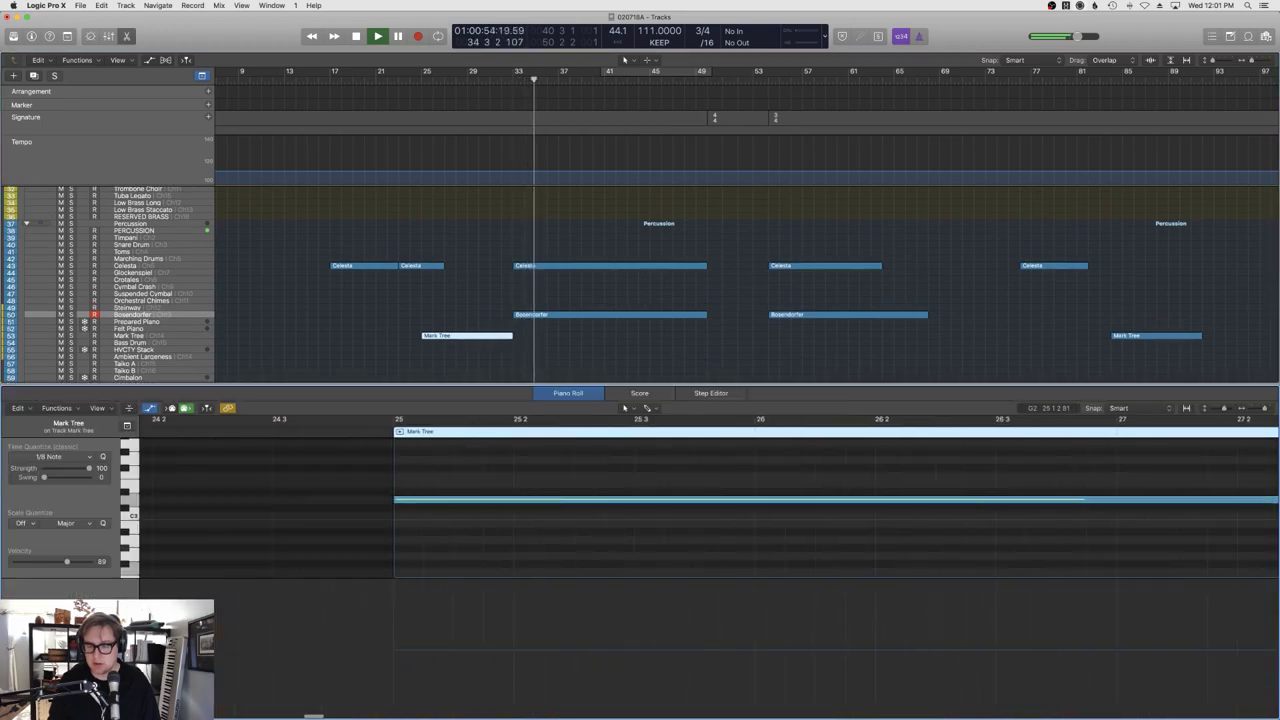
{"action": "left_click", "coordinate": [433, 318]}
{"action": "key", "text": "e"}
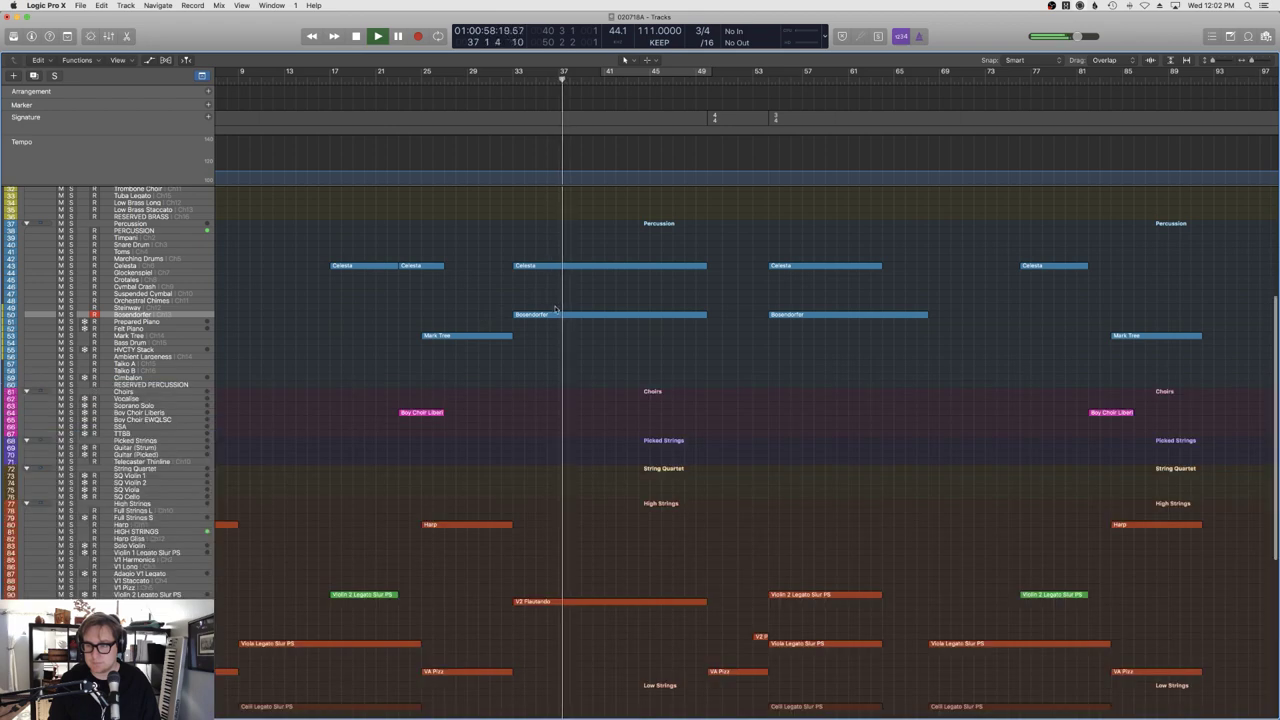
Lower the controller line in the Bosendorfer region at bar 33, and close the editor.
{"action": "left_click", "coordinate": [530, 315]}
{"action": "key", "text": "e"}
{"action": "left_click_drag", "start_coordinate": [392, 652], "coordinate": [390, 686]}
{"action": "key", "text": "e"}
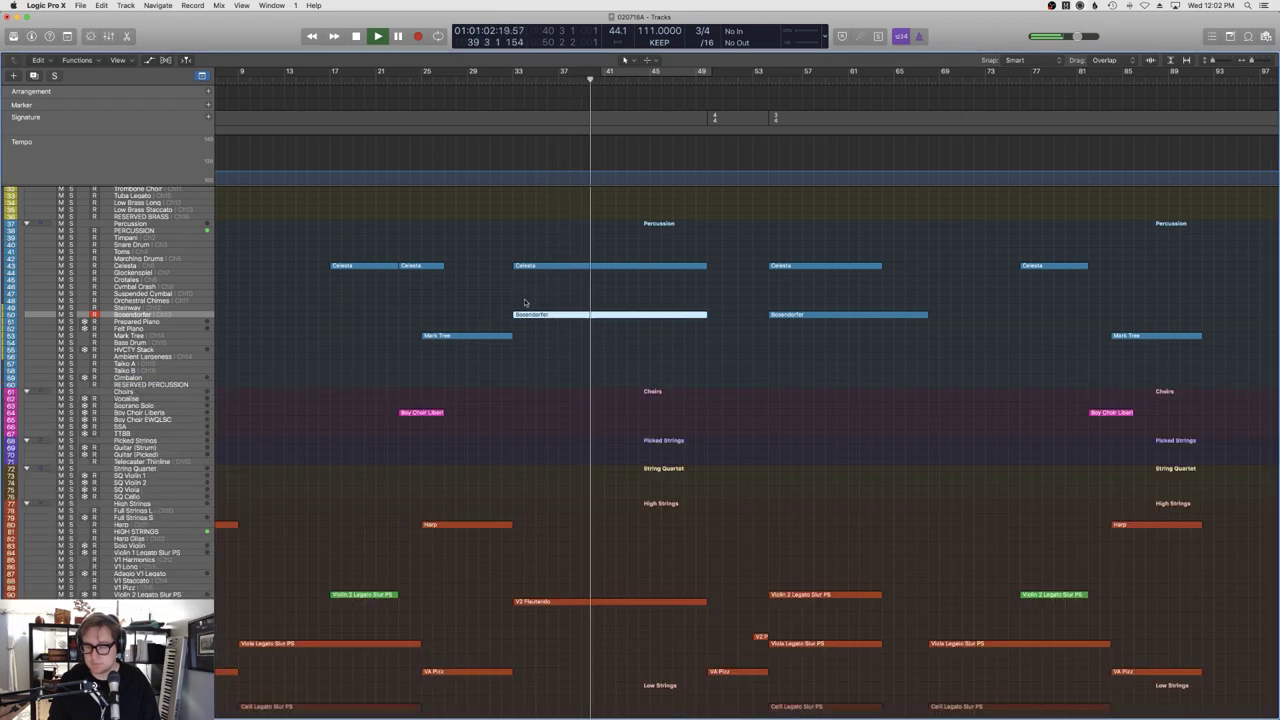
Review the arrangement from the woodwinds to the strings, select the V2 Staccato track, and restart playback around bar 32 to try a part.
{"action": "scroll", "coordinate": [548, 322], "scroll_direction": "right", "scroll_amount": 3}
{"action": "scroll", "coordinate": [545, 320], "scroll_direction": "up", "scroll_amount": 2}
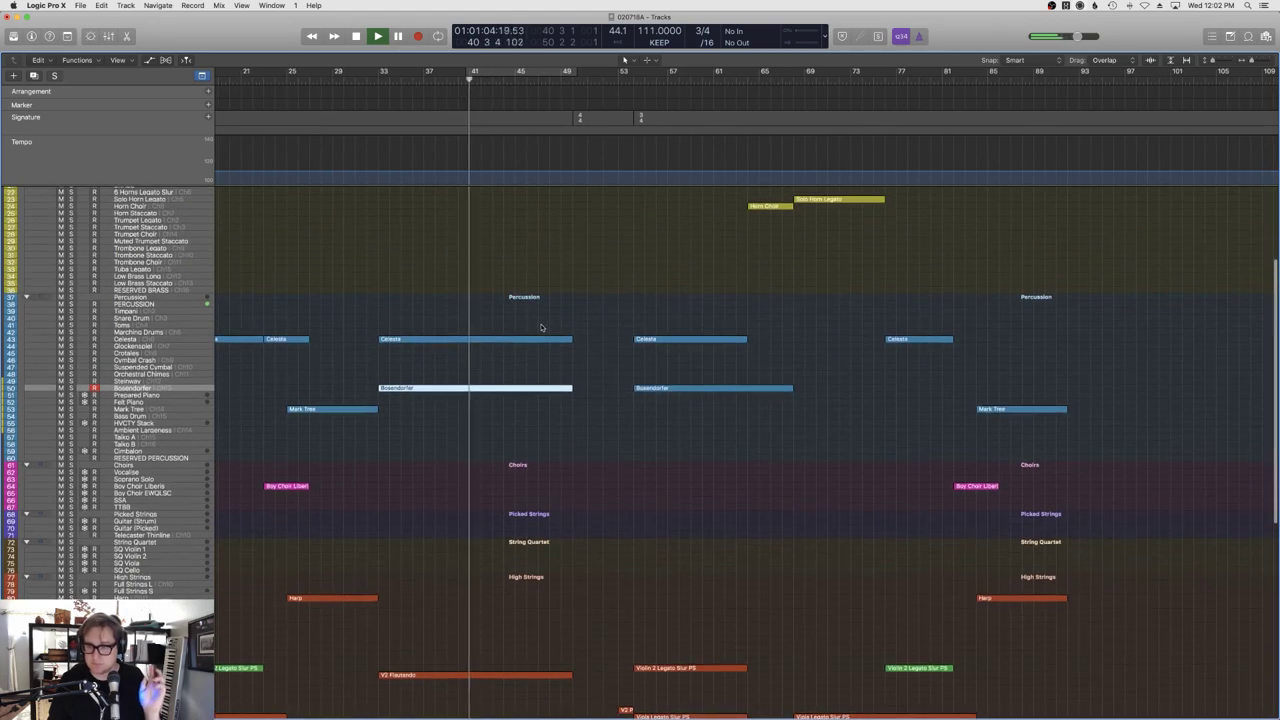
{"action": "scroll", "coordinate": [545, 322], "scroll_direction": "up", "scroll_amount": 6}
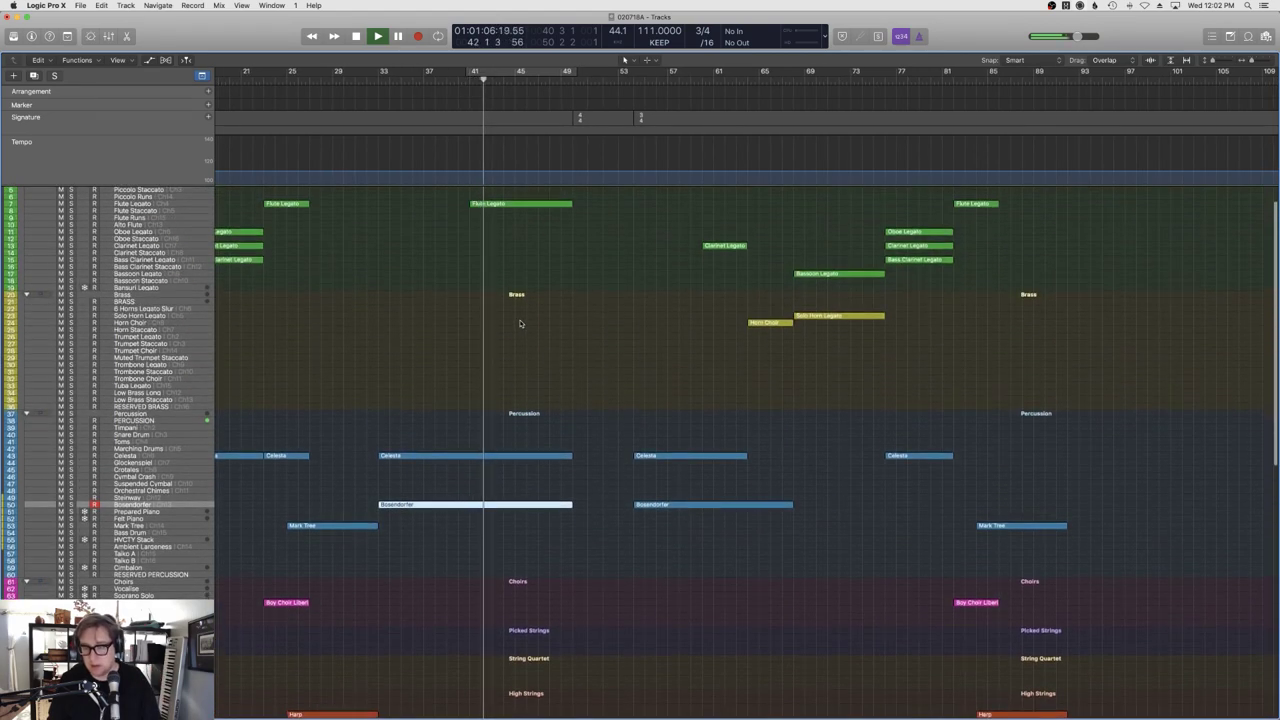
{"action": "scroll", "coordinate": [520, 324], "scroll_direction": "down", "scroll_amount": 8}
{"action": "scroll", "coordinate": [520, 323], "scroll_direction": "down", "scroll_amount": 1}
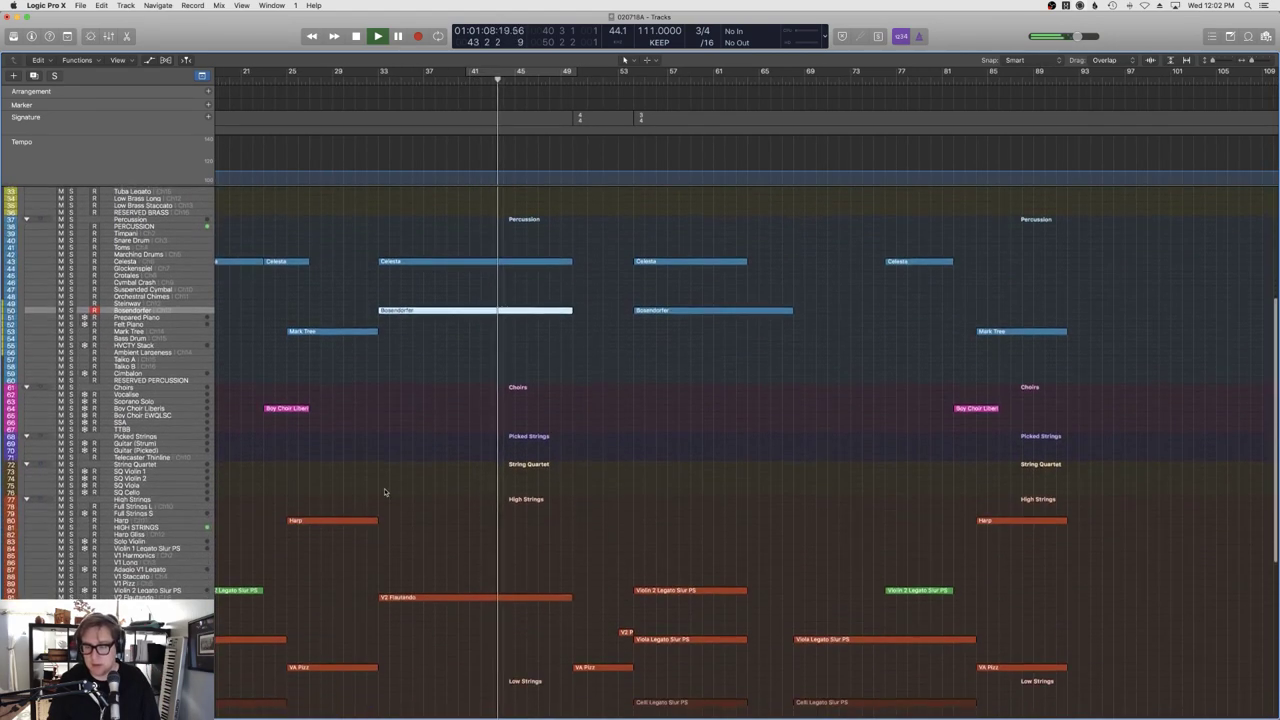
{"action": "scroll", "coordinate": [191, 545], "scroll_direction": "down", "scroll_amount": 4}
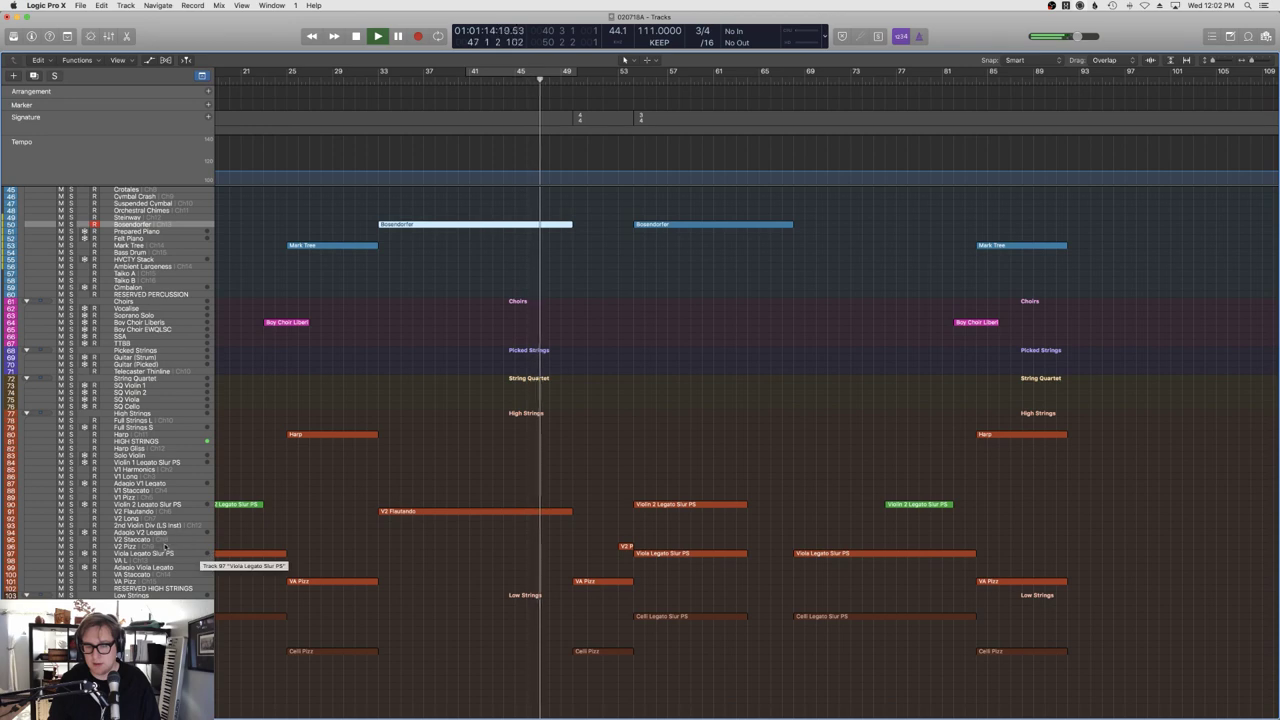
{"action": "left_click", "coordinate": [165, 546]}
{"action": "key", "text": "Up"}
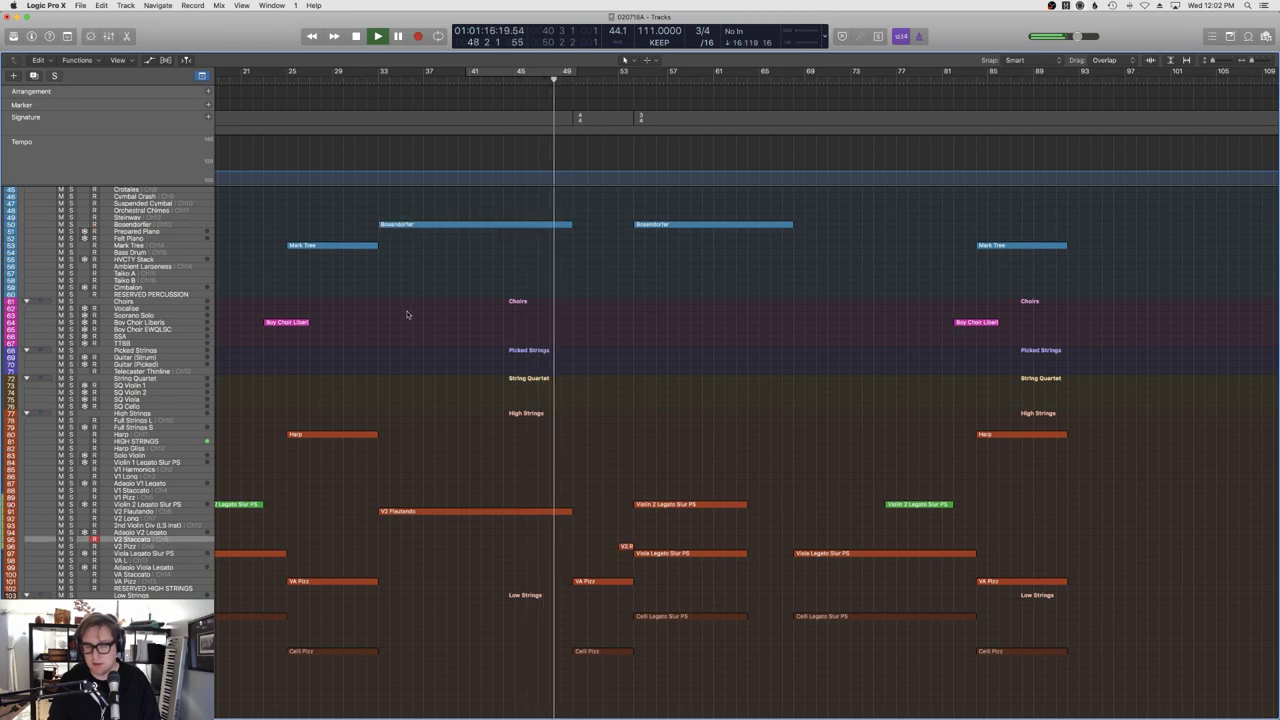
{"action": "left_click", "coordinate": [369, 73]}
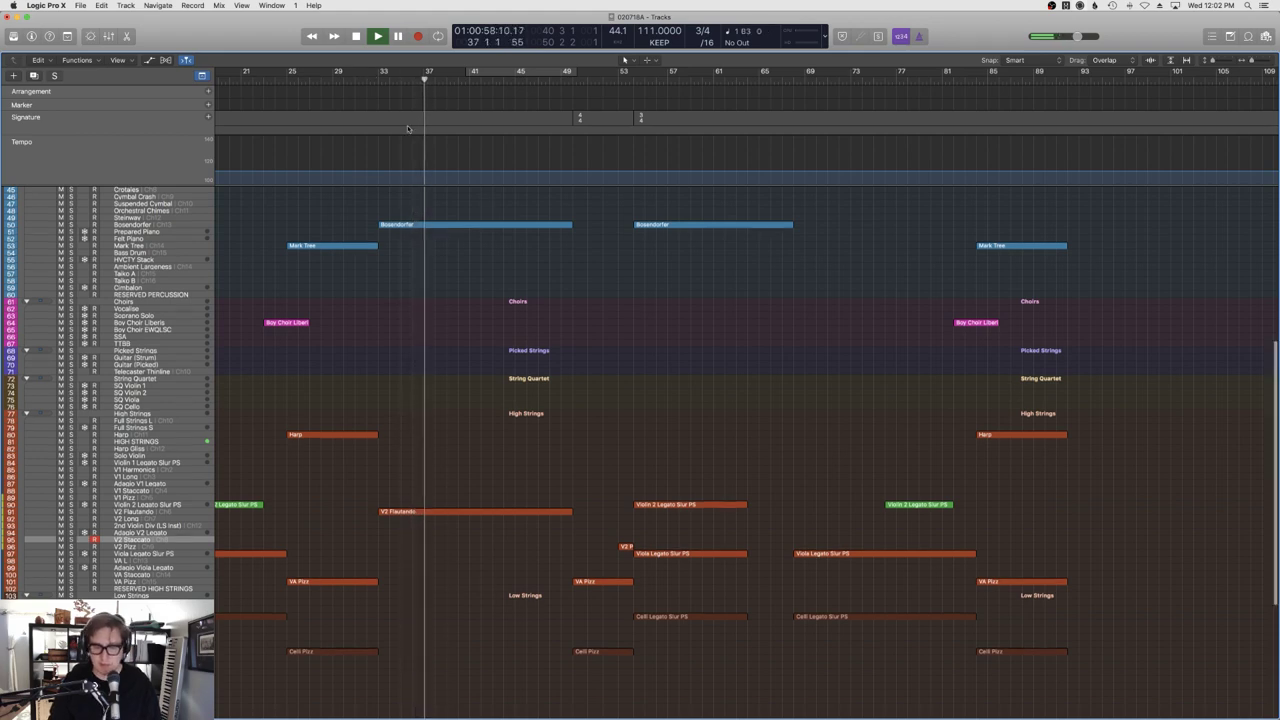
Try the V2 Pizz track against the playback, stop around bar 46, and return to the percussion regions.
{"action": "left_click", "coordinate": [150, 547]}
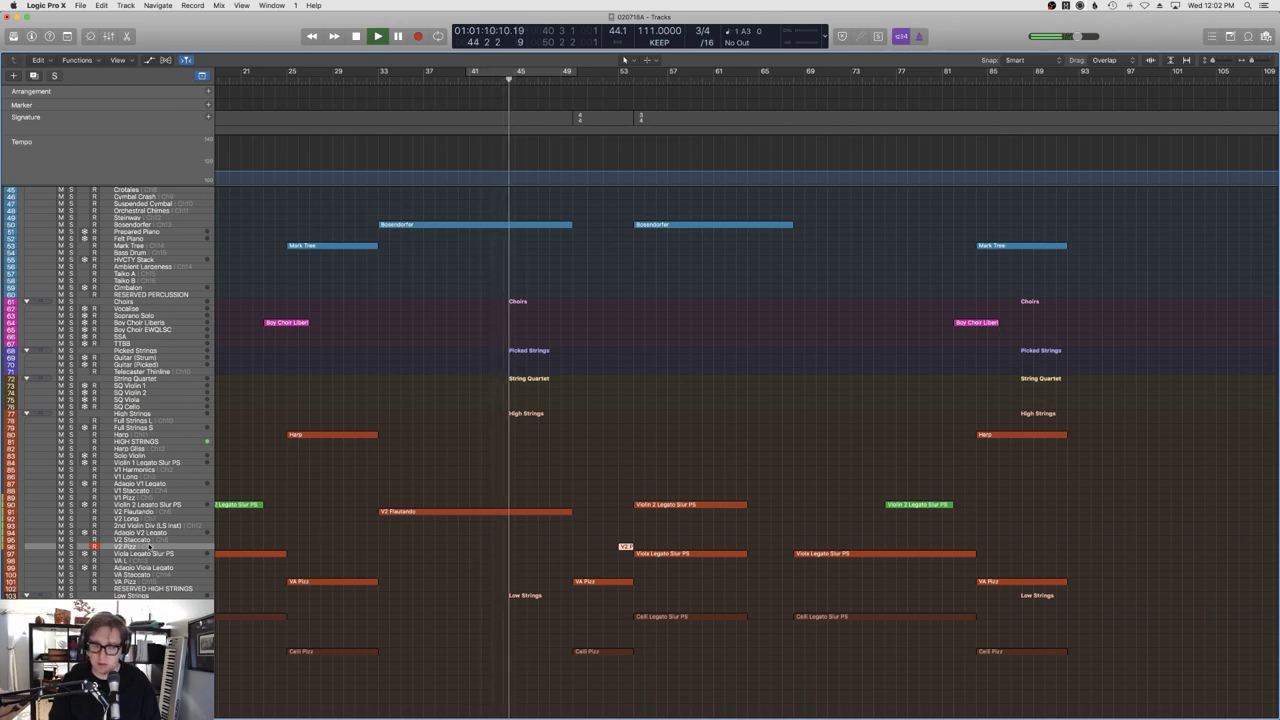
{"action": "scroll", "coordinate": [446, 518], "scroll_direction": "down", "scroll_amount": 5}
{"action": "scroll", "coordinate": [451, 514], "scroll_direction": "up", "scroll_amount": 7}
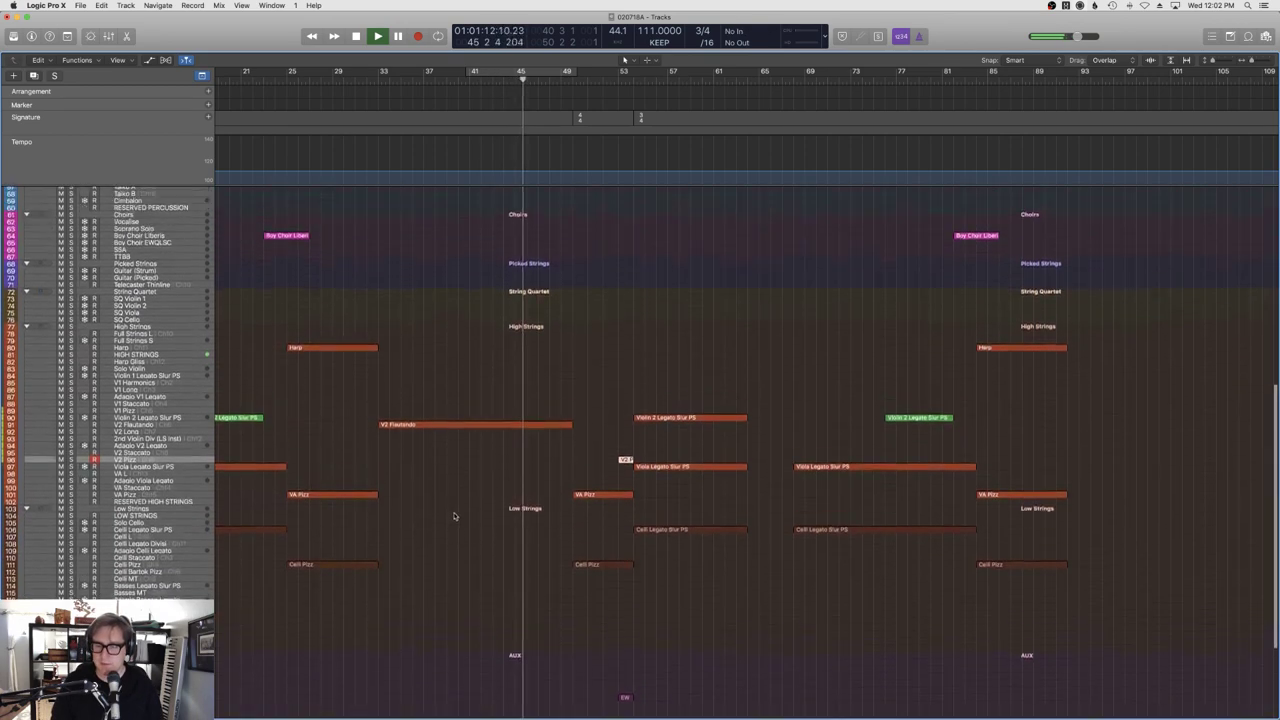
{"action": "scroll", "coordinate": [467, 362], "scroll_direction": "up", "scroll_amount": 3}
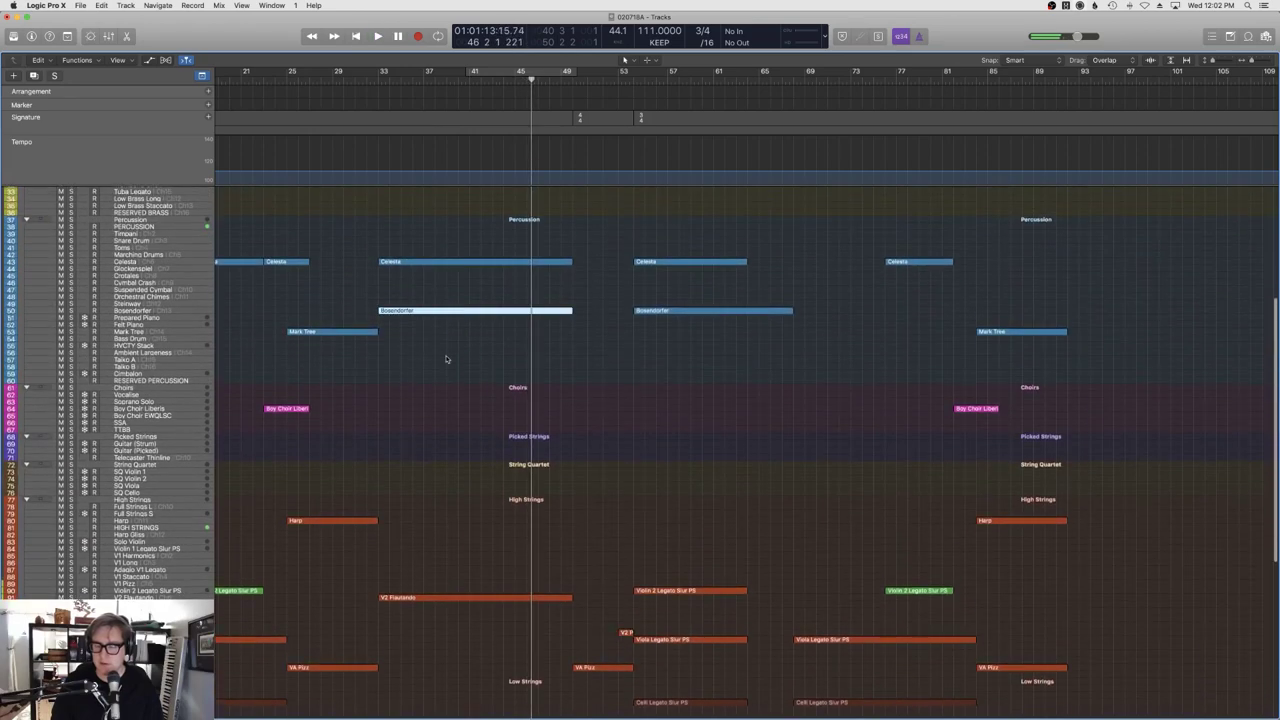
Arm the Celli Pizz track and show the score of the Bosendorfer part around bar 33 as a guide for recording.
{"action": "key", "text": "p"}
{"action": "scroll", "coordinate": [225, 262], "scroll_direction": "down", "scroll_amount": 15}
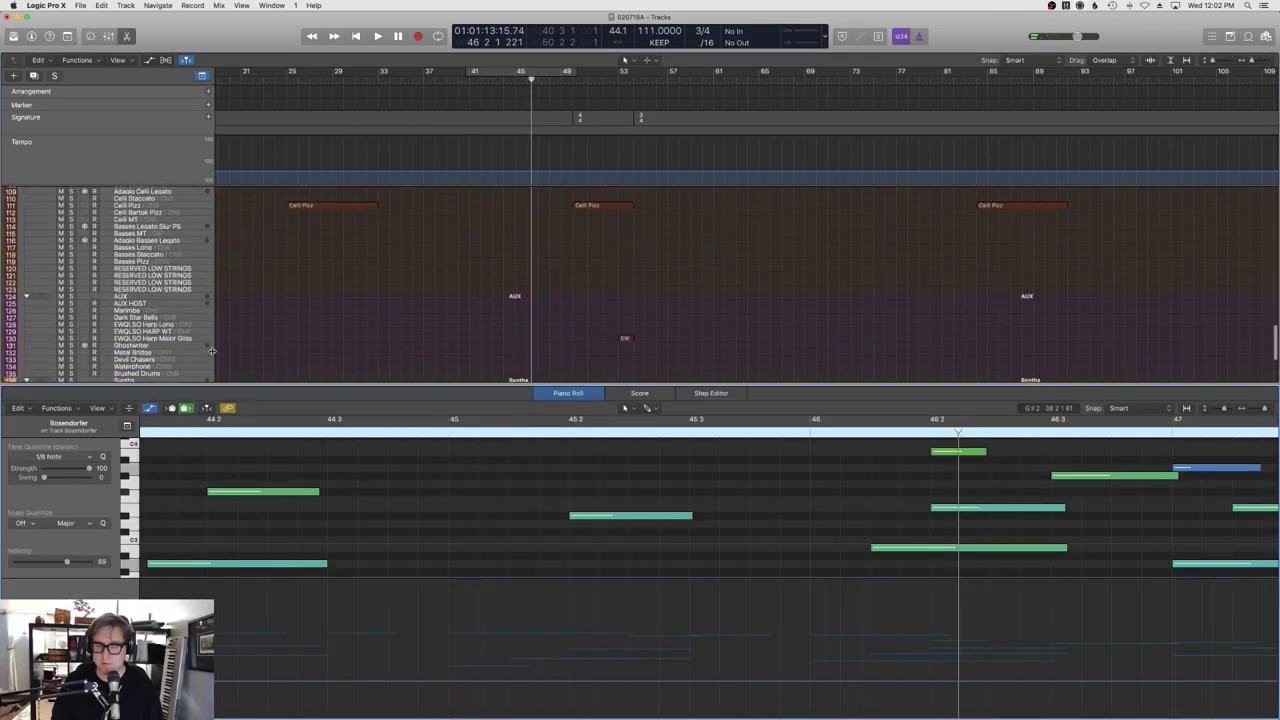
{"action": "scroll", "coordinate": [212, 350], "scroll_direction": "up", "scroll_amount": 6}
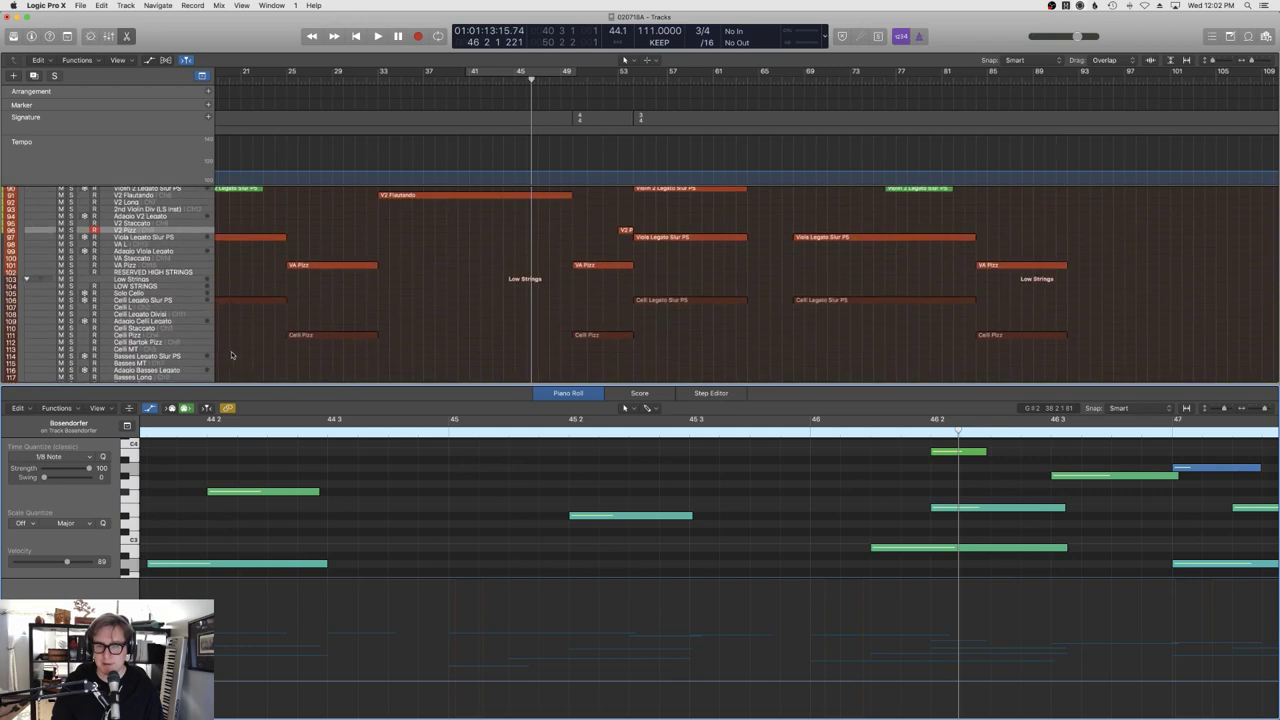
{"action": "left_click", "coordinate": [150, 334]}
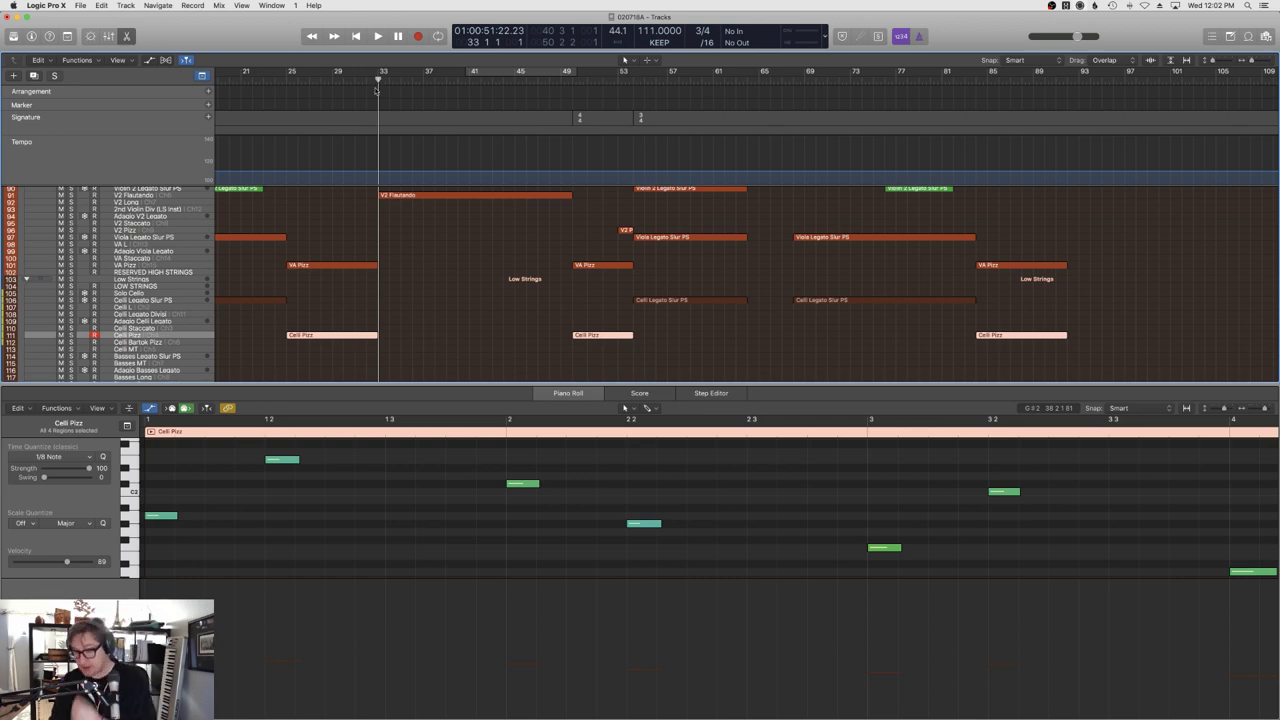
{"action": "left_click", "coordinate": [630, 394]}
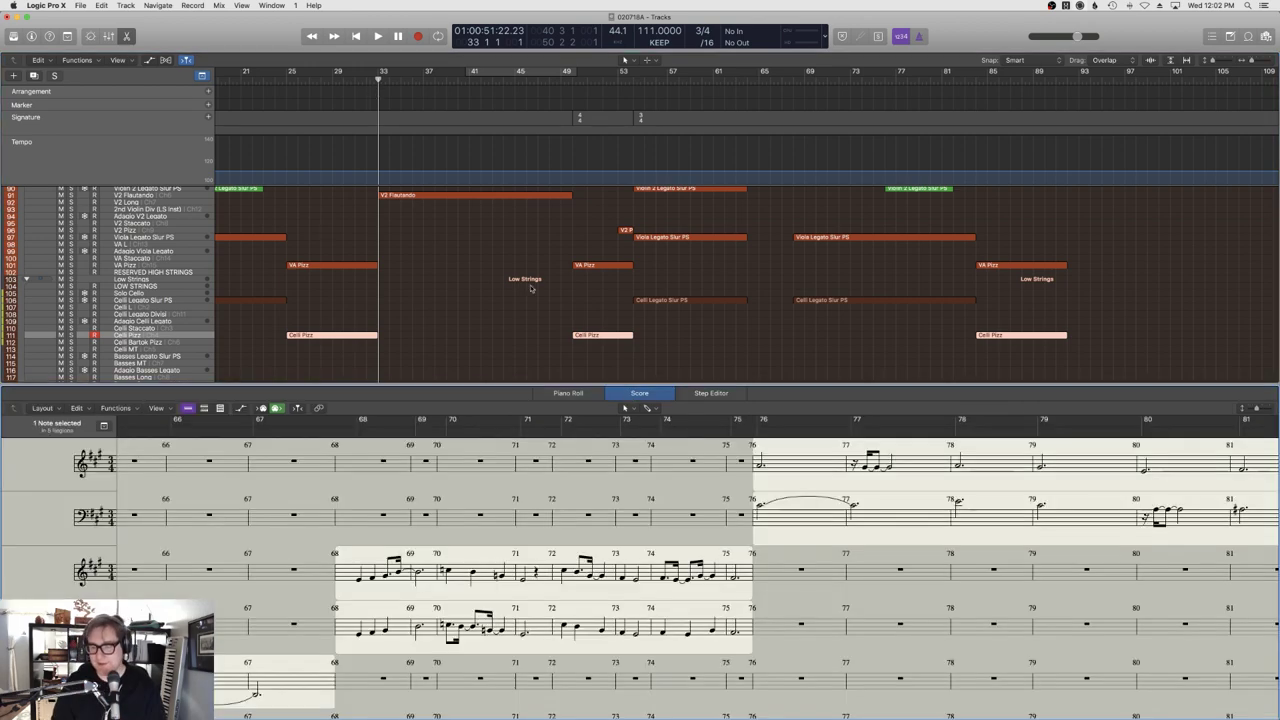
{"action": "key", "text": "space"}
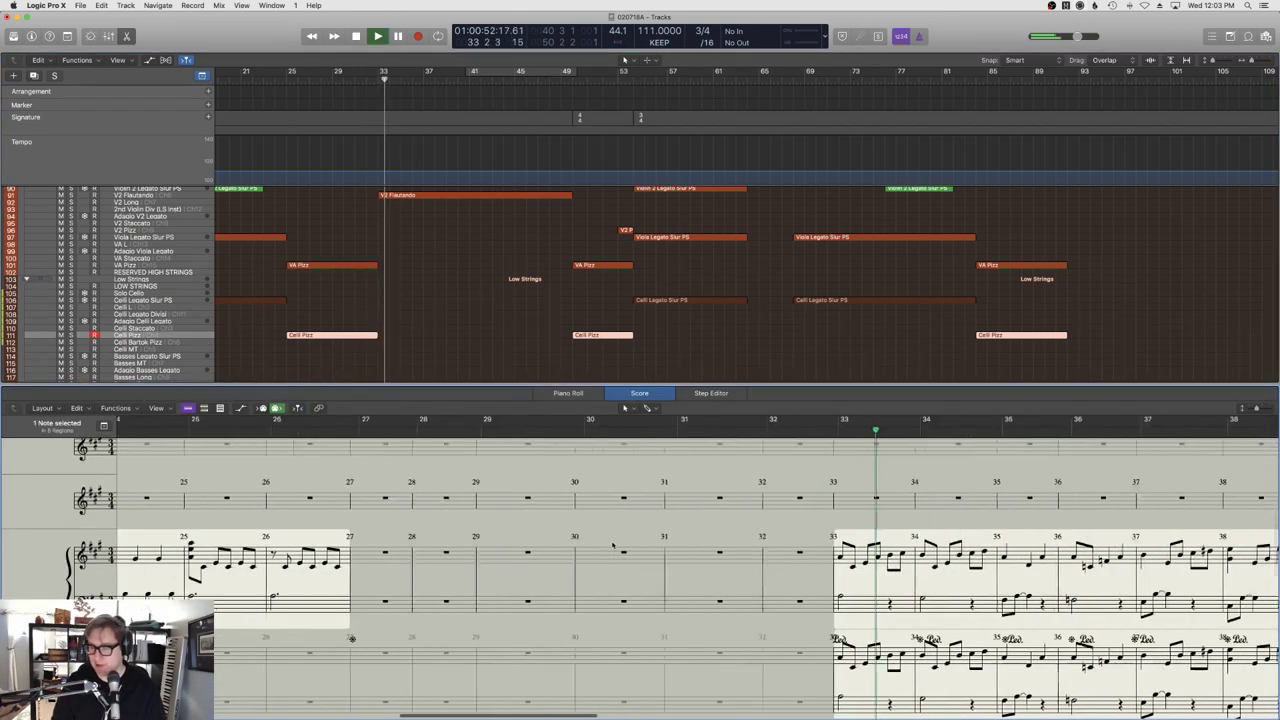
{"action": "key", "text": "space"}
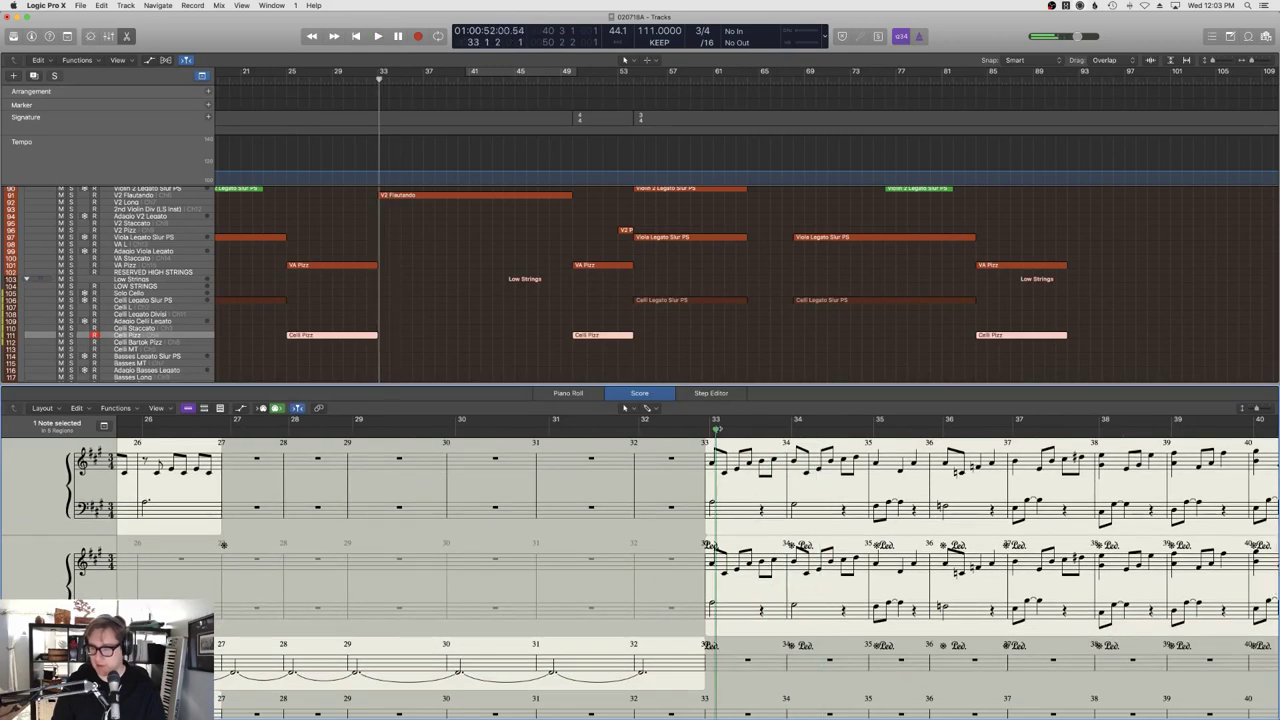
{"action": "scroll", "coordinate": [445, 186], "scroll_direction": "left", "scroll_amount": 5}
Record a pizzicato part on the Celli Pizz track from bar 33 through bar 49, and close the editor.
{"action": "key", "text": "space"}
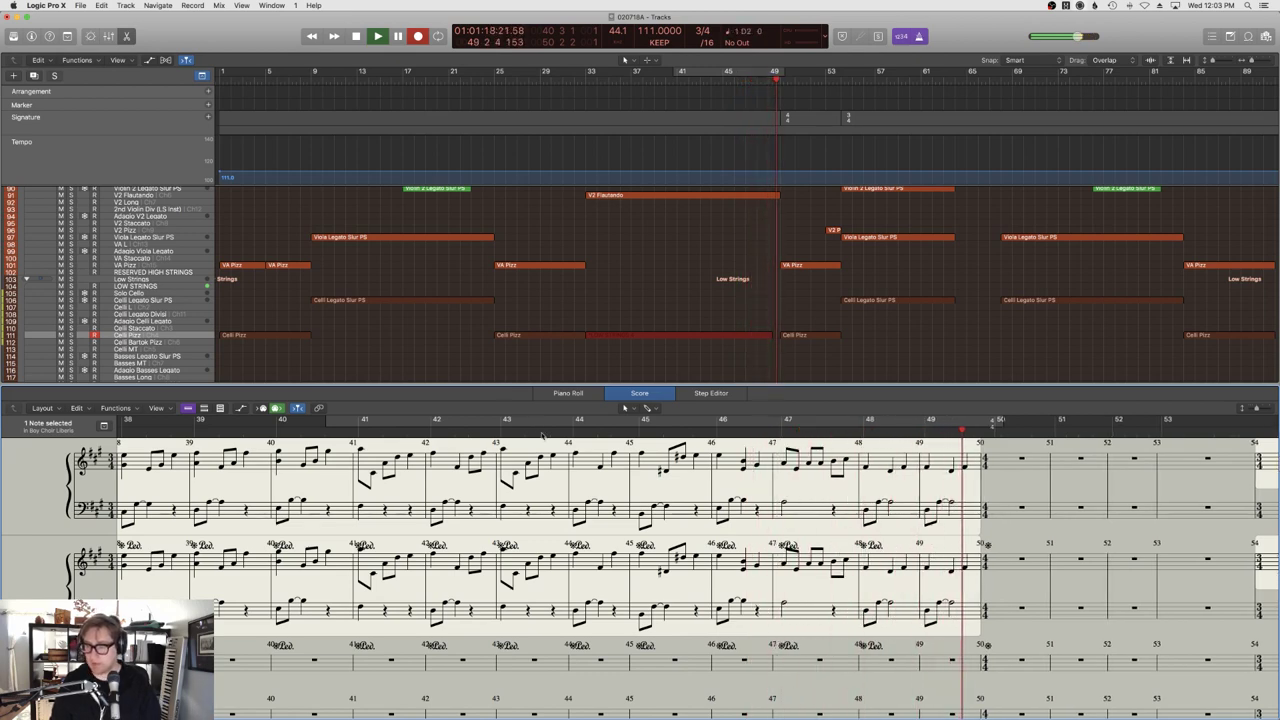
{"action": "key", "text": "space"}
{"action": "left_click", "coordinate": [590, 336]}
{"action": "key", "text": "e"}
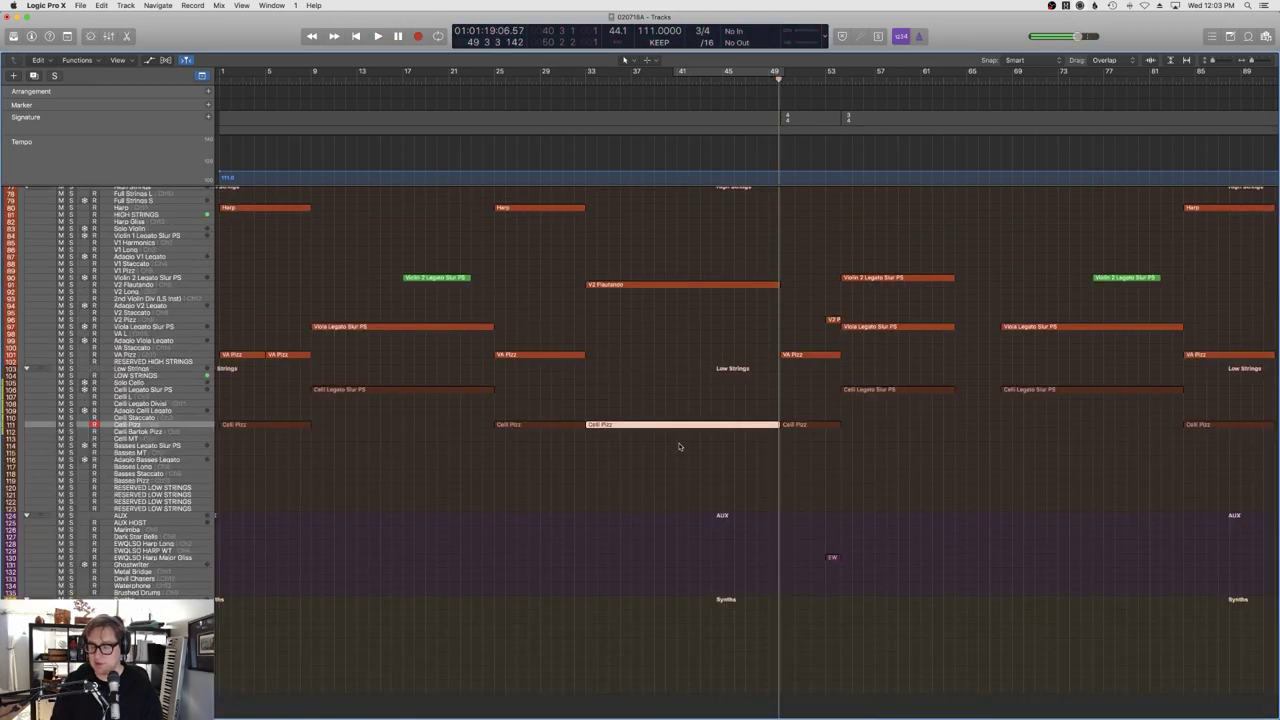
Raise the two bar 47 notes of the new Celli Pizz region to A2 in the piano roll, and play the region's ending.
{"action": "key", "text": "e"}
{"action": "left_click", "coordinate": [598, 394]}
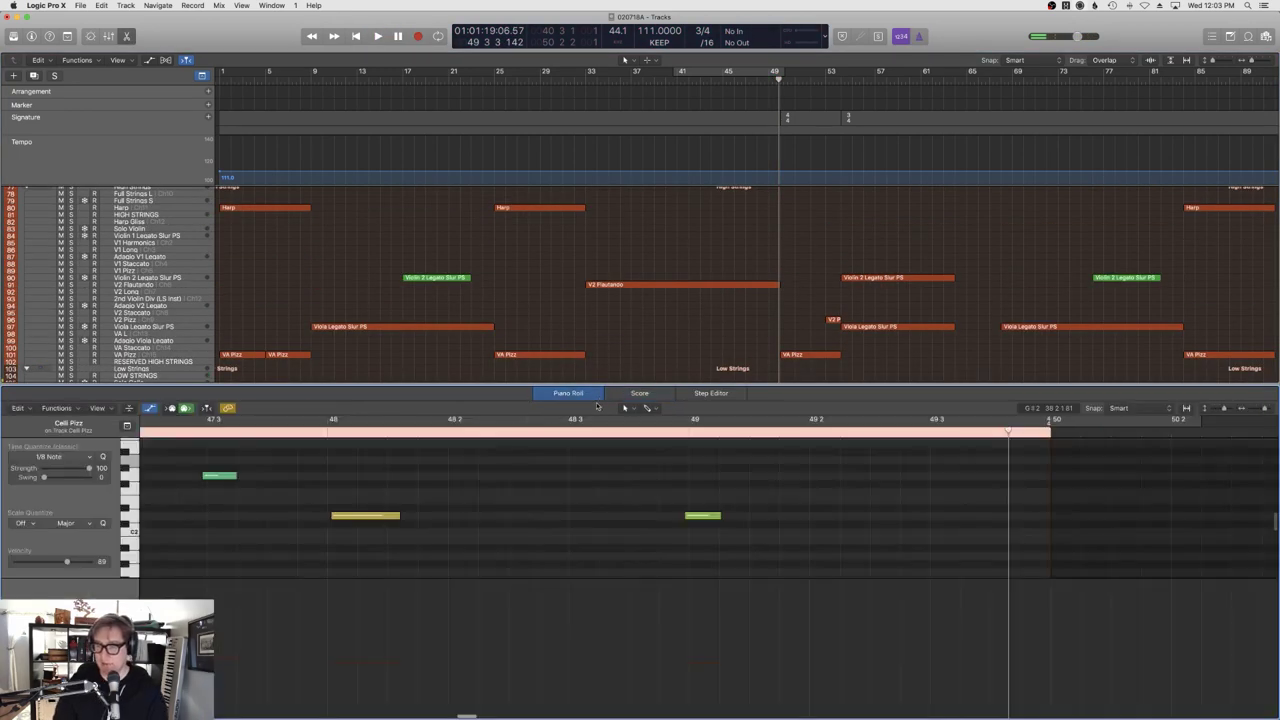
{"action": "key", "text": "super+a"}
{"action": "key", "text": "z"}
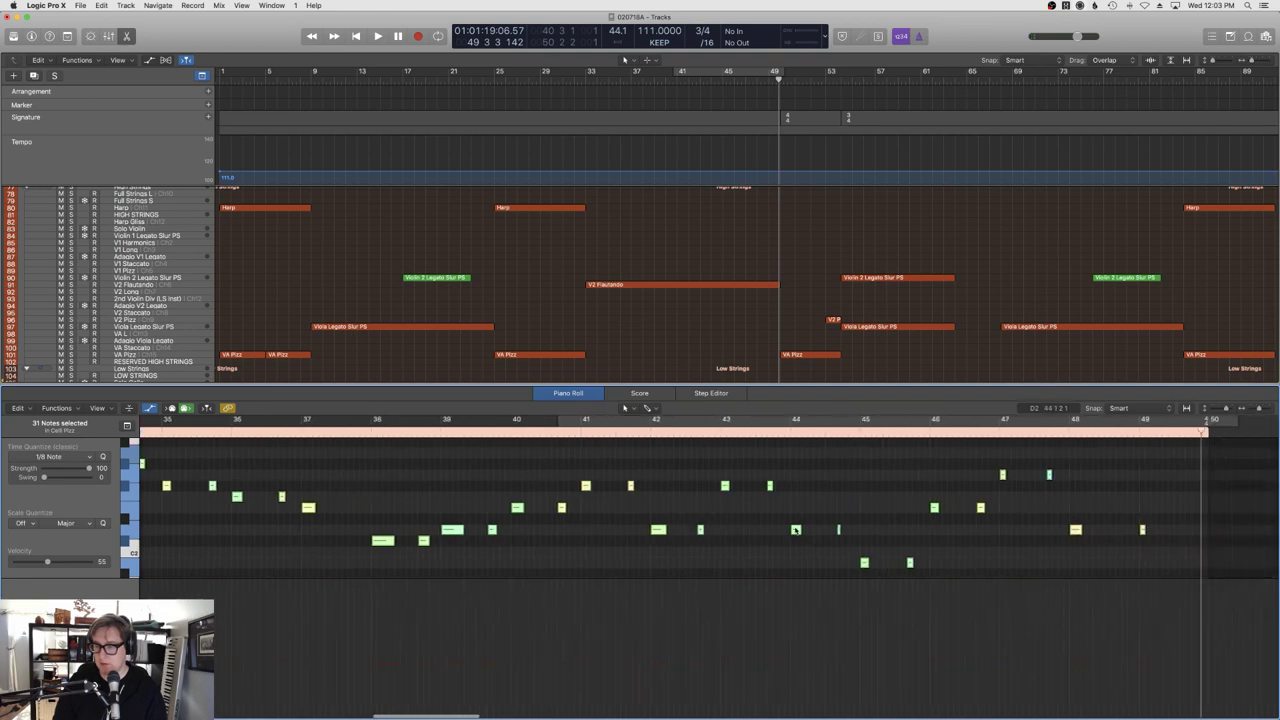
{"action": "left_click", "coordinate": [945, 561]}
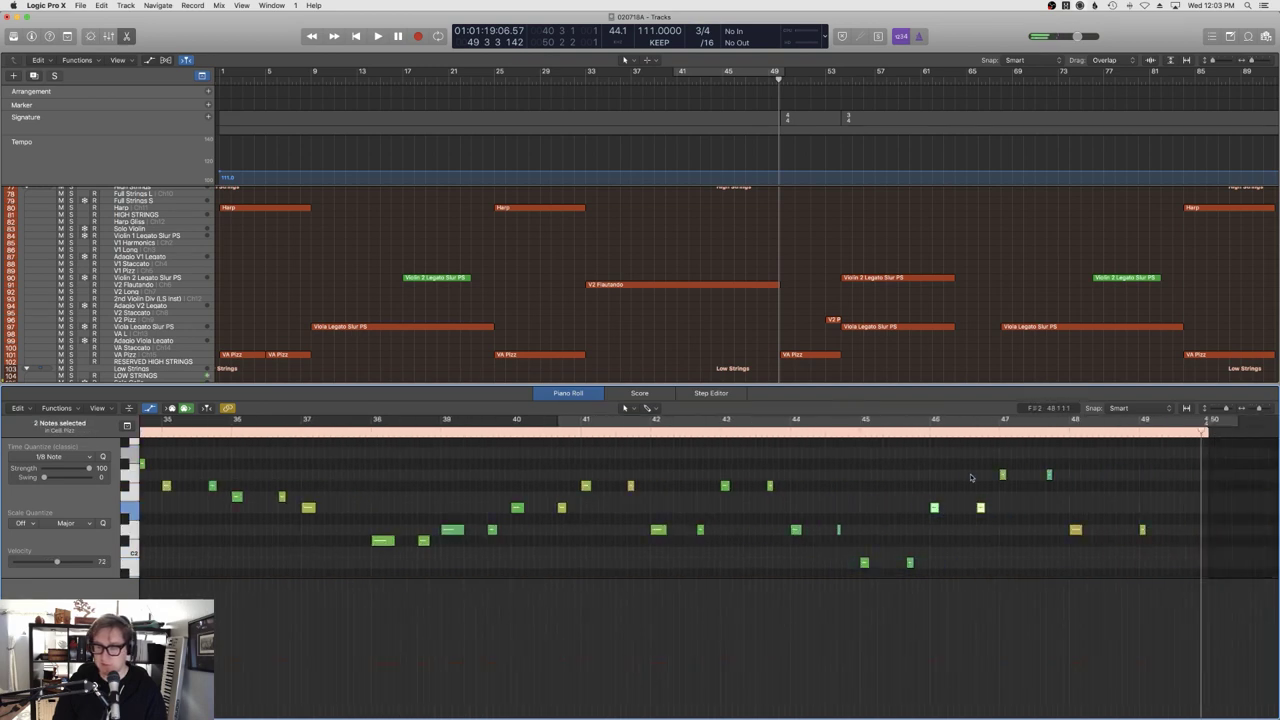
{"action": "left_click_drag", "start_coordinate": [1068, 490], "coordinate": [1003, 458]}
{"action": "left_click", "coordinate": [906, 442]}
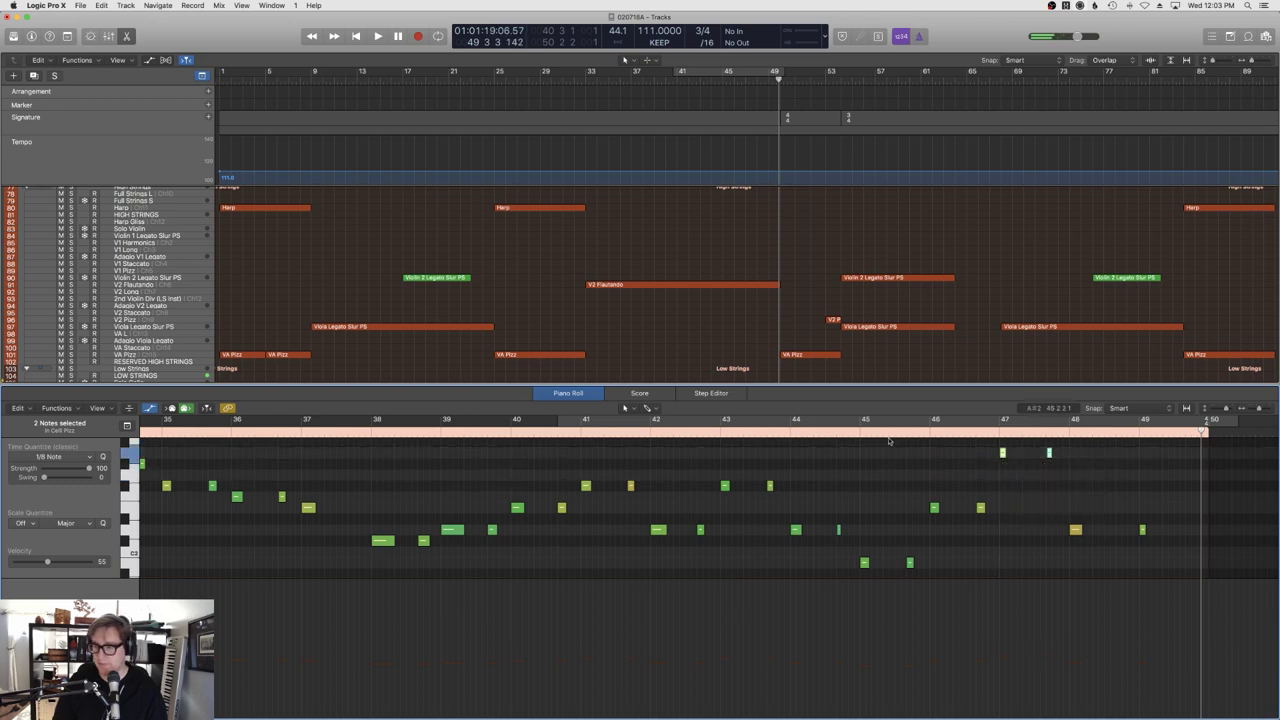
{"action": "left_click", "coordinate": [845, 432]}
{"action": "key", "text": "space"}
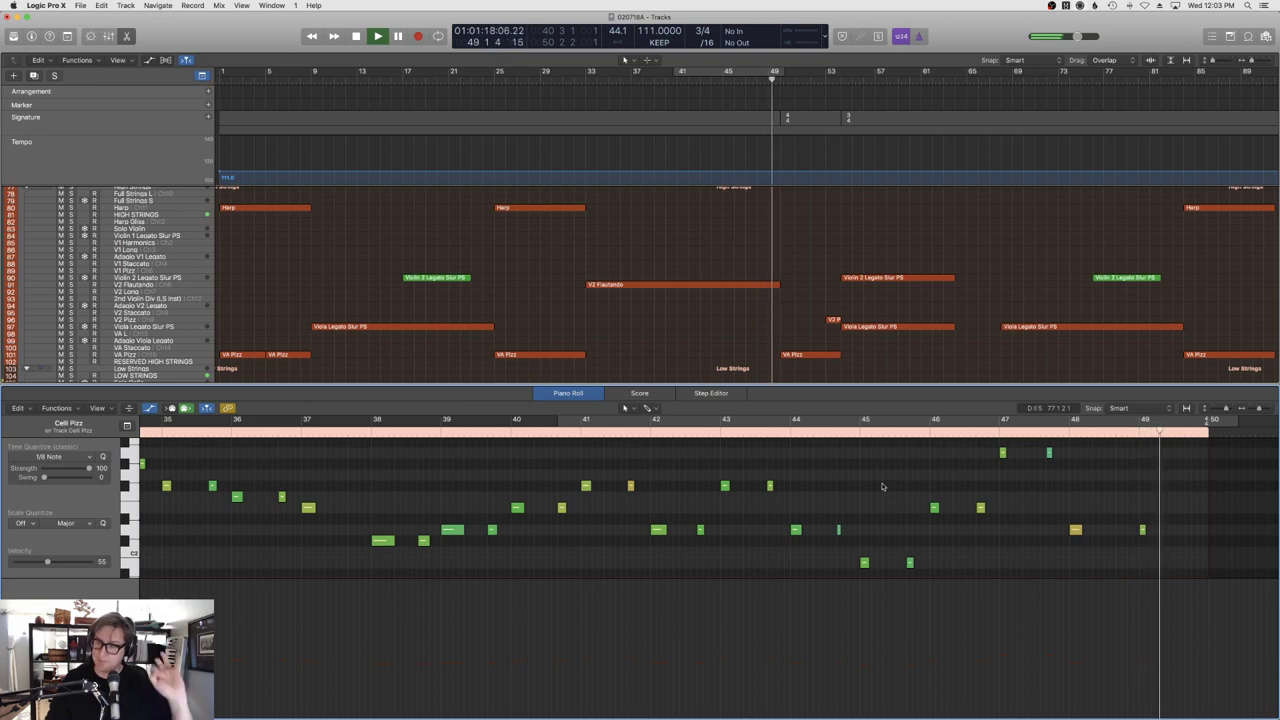
Close the piano roll and duplicate the Celli Pizz region of bars 33 to 49 onto the Basses Pizz track at its original position.
{"action": "key", "text": "c"}
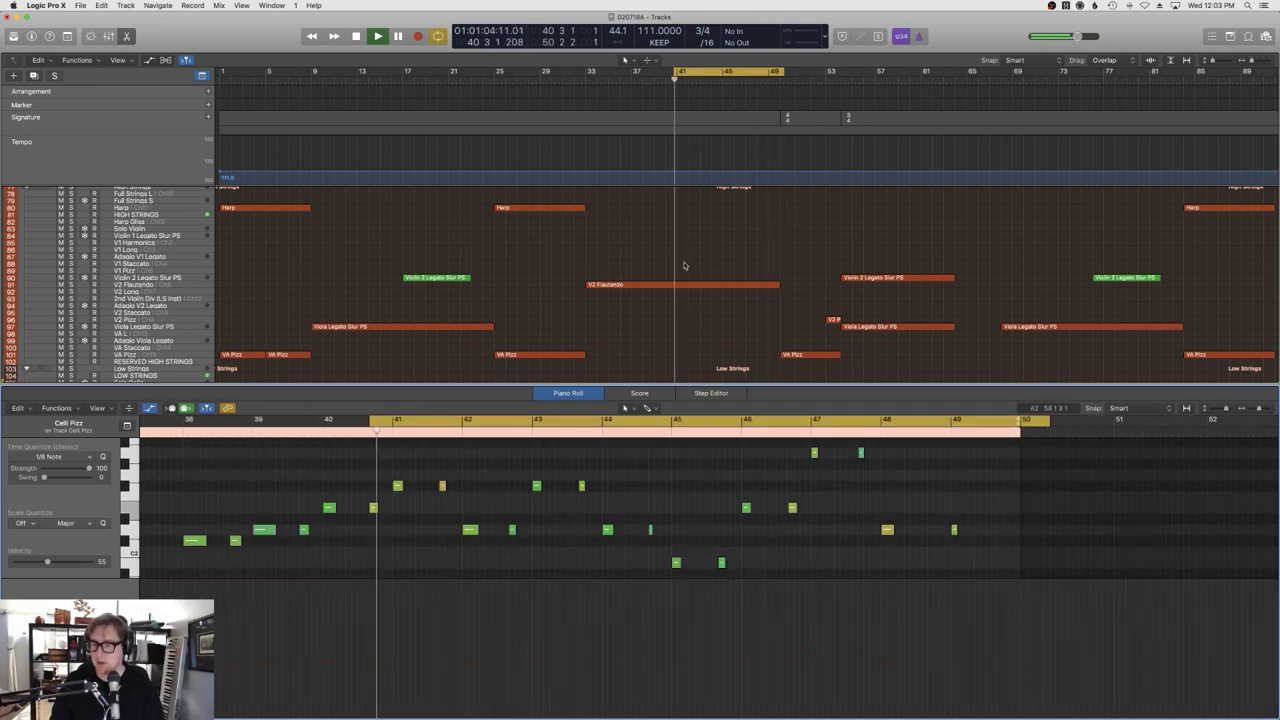
{"action": "key", "text": "c"}
{"action": "key", "text": "e"}
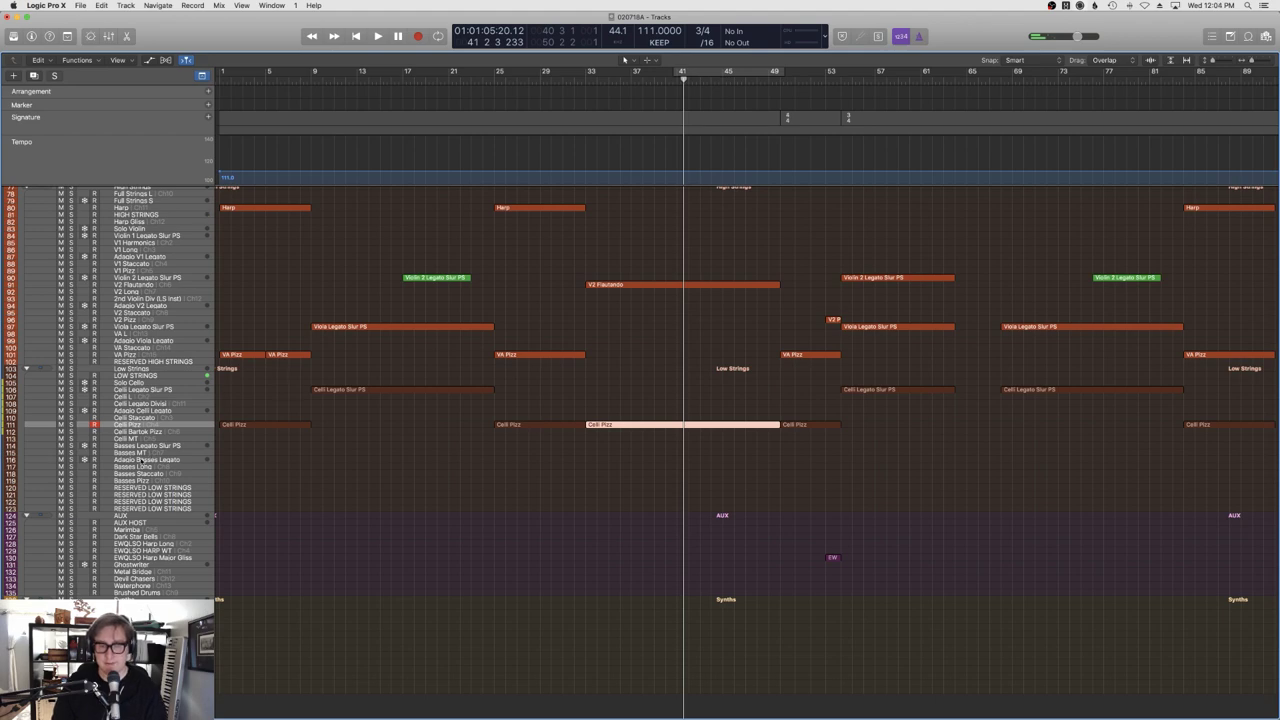
{"action": "left_click", "coordinate": [144, 480]}
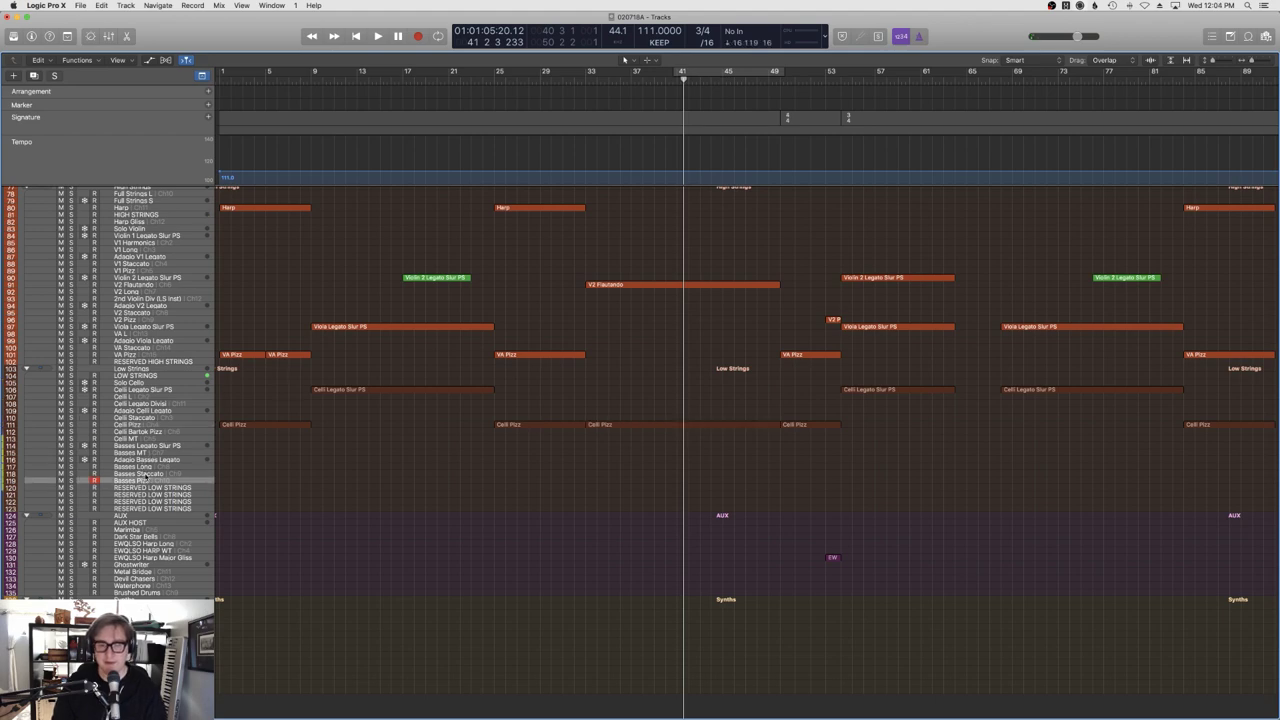
{"action": "left_click", "coordinate": [102, 5]}
{"action": "left_click", "coordinate": [150, 99]}
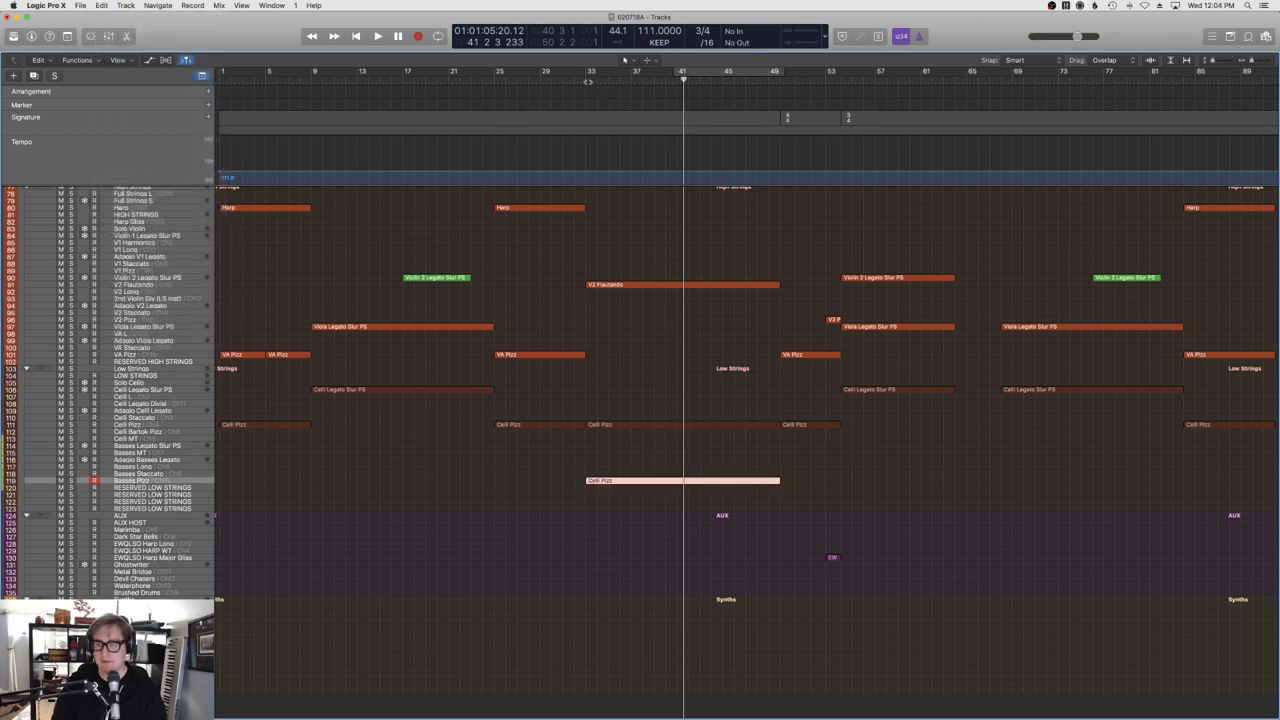
Transpose all notes of the Basses Pizz track's region down 12 semitones in the piano roll during playback, and close the editor.
{"action": "key", "text": "shift+space"}
{"action": "left_click", "coordinate": [614, 362]}
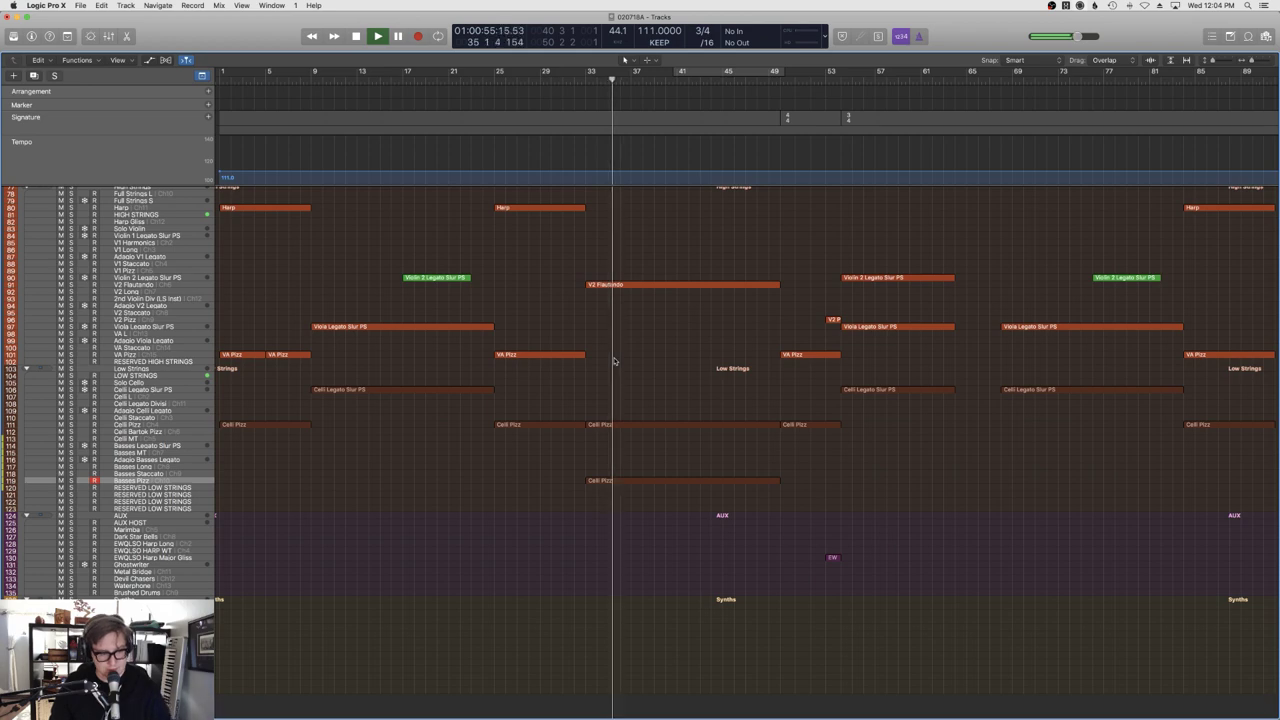
{"action": "left_click_drag", "start_coordinate": [667, 466], "coordinate": [647, 490]}
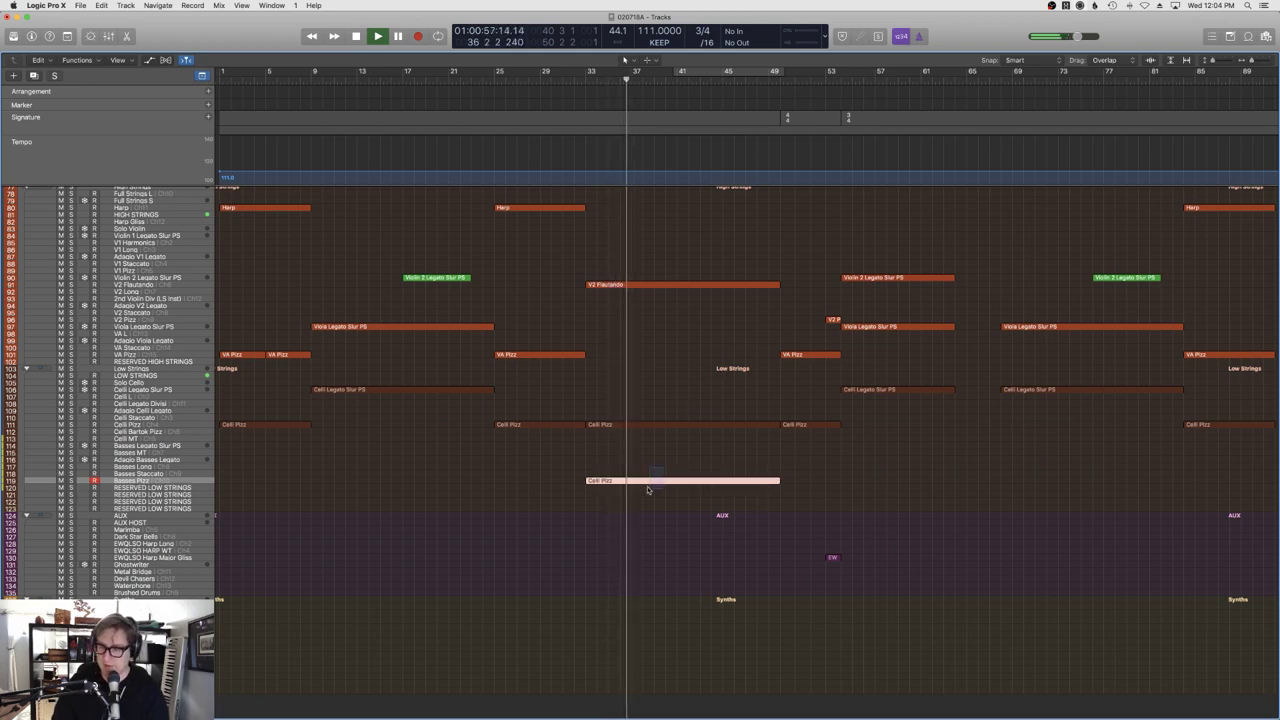
{"action": "double_click", "coordinate": [647, 487]}
{"action": "right_click", "coordinate": [614, 456]}
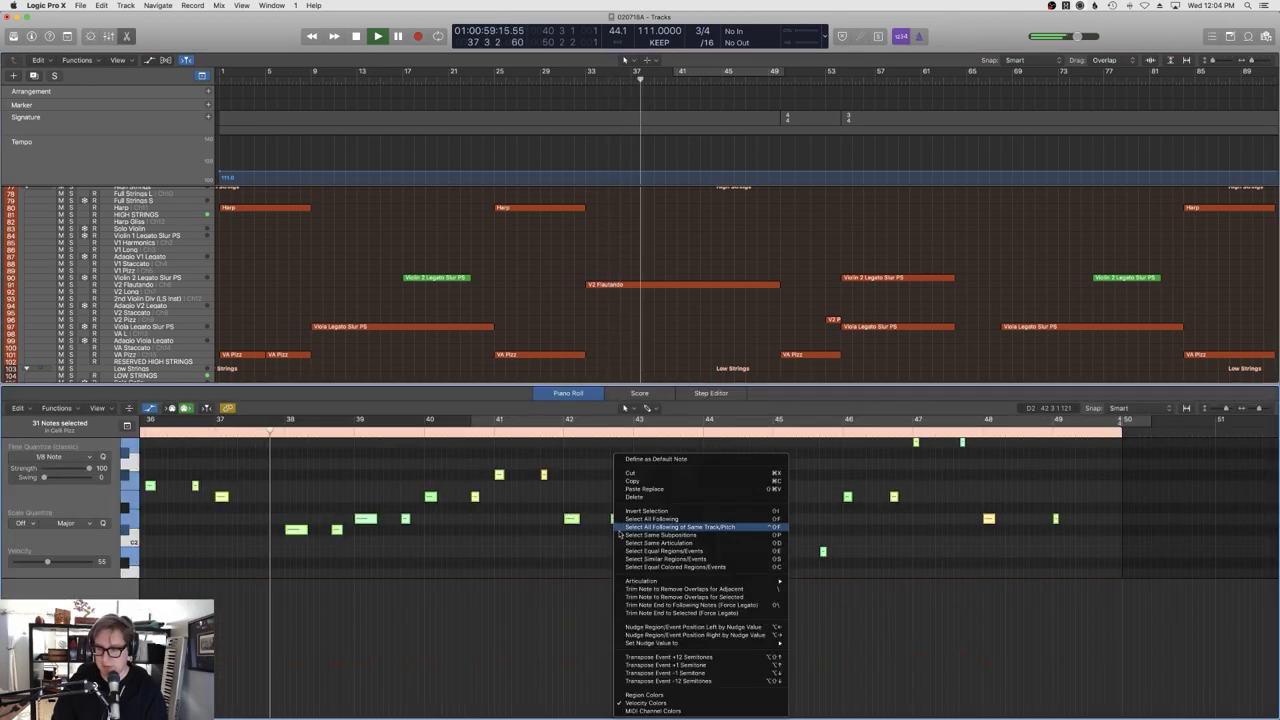
{"action": "left_click", "coordinate": [668, 680]}
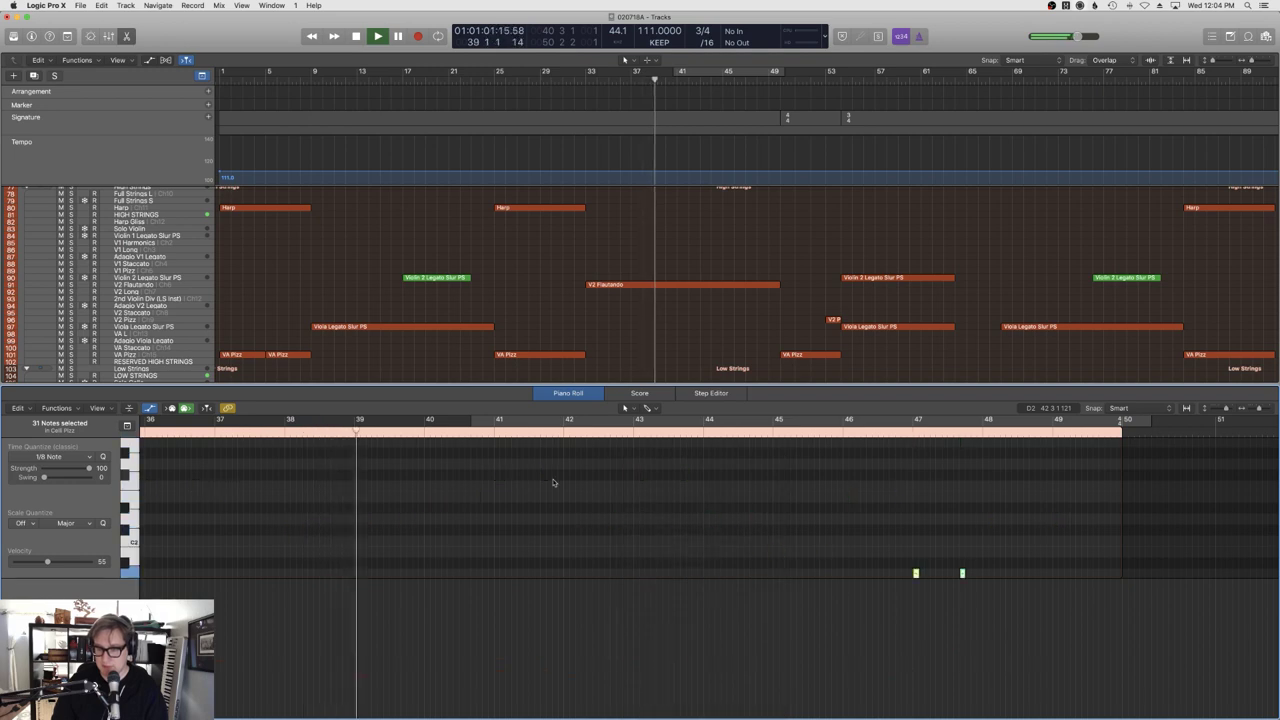
{"action": "scroll", "coordinate": [443, 543], "scroll_direction": "left", "scroll_amount": 10}
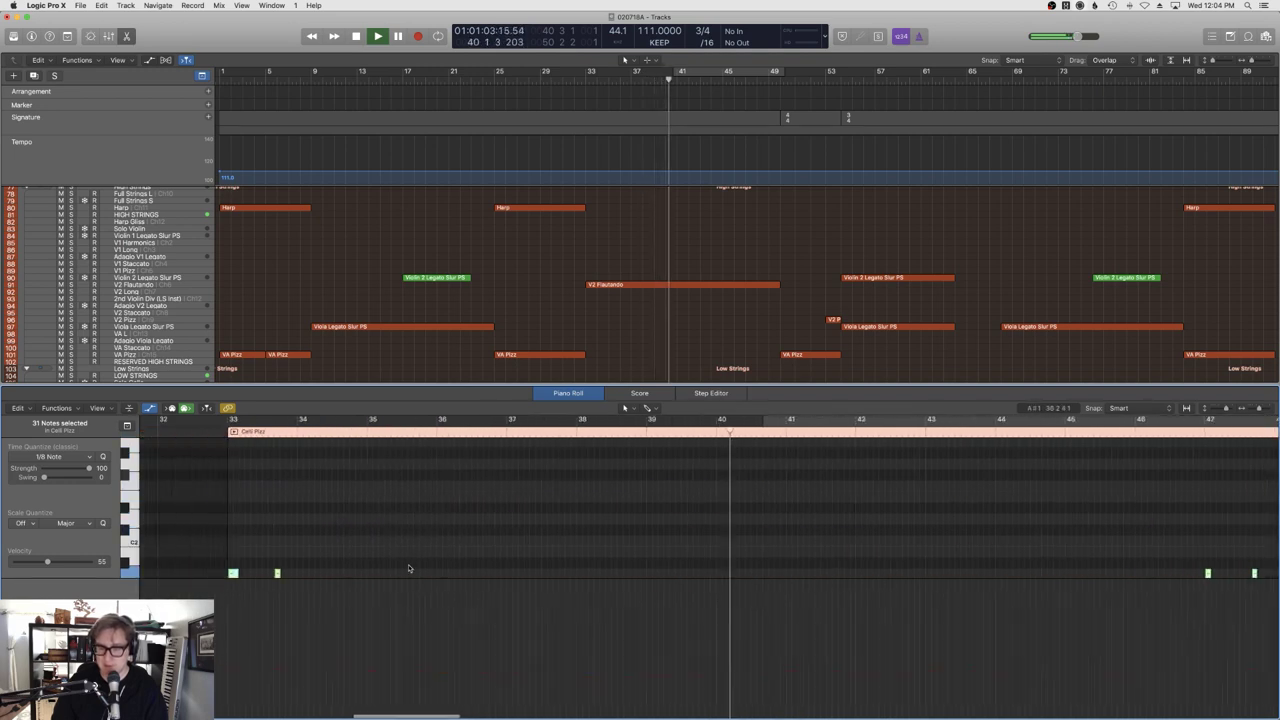
{"action": "left_click_drag", "start_coordinate": [337, 658], "coordinate": [333, 680]}
{"action": "key", "text": "e"}
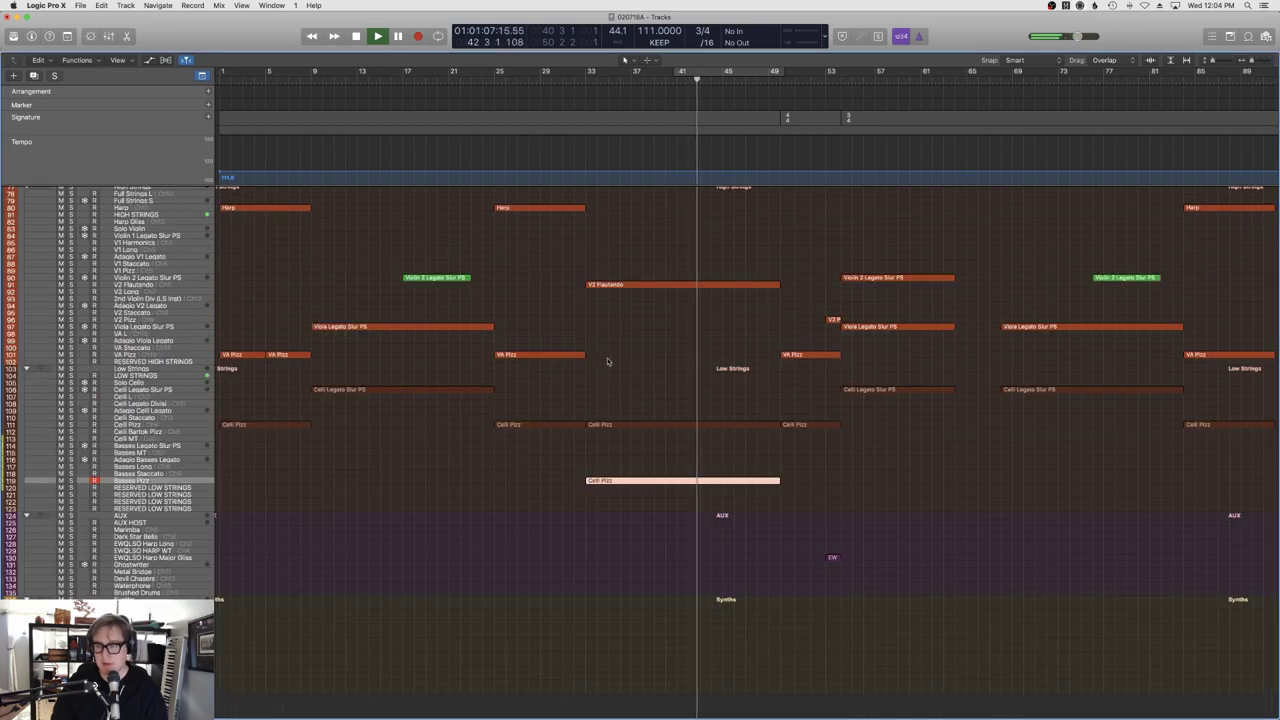
Listen to the arrangement on through bar 59 while looking over the woodwind, brass, percussion and string regions.
{"action": "scroll", "coordinate": [635, 372], "scroll_direction": "up", "scroll_amount": 10}
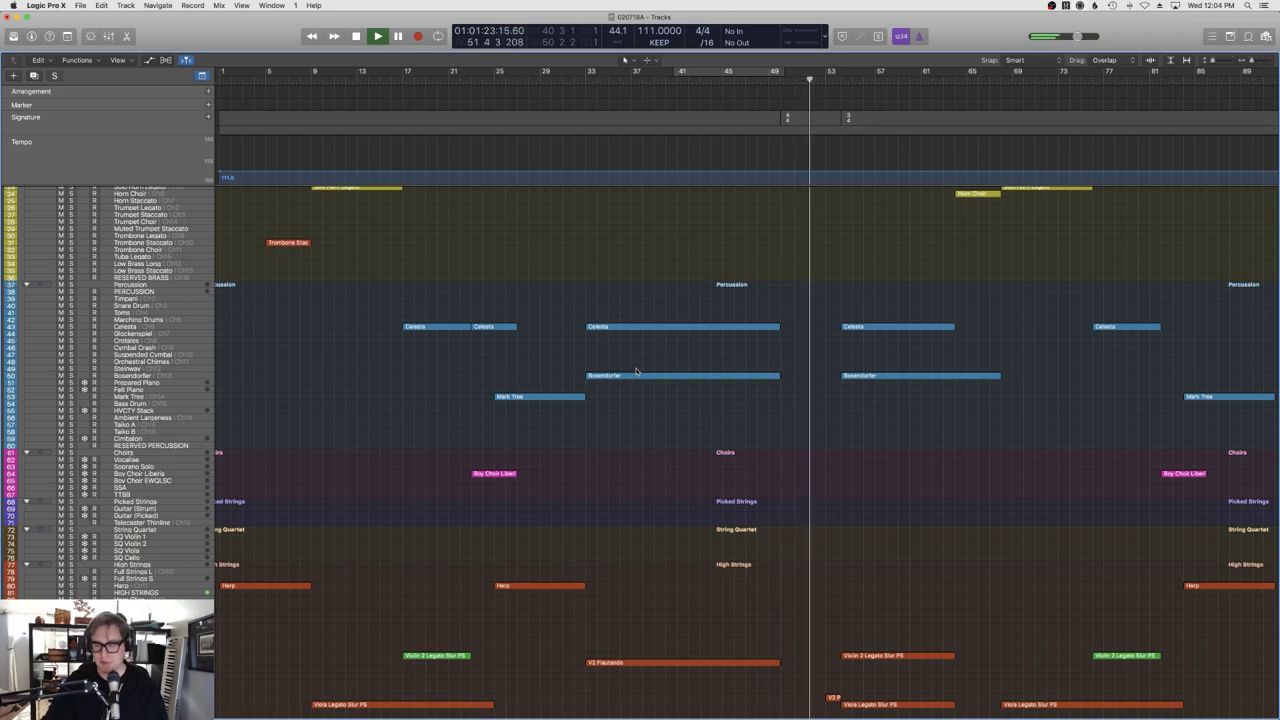
{"action": "scroll", "coordinate": [700, 431], "scroll_direction": "down", "scroll_amount": 5}
{"action": "scroll", "coordinate": [698, 431], "scroll_direction": "right", "scroll_amount": 5}
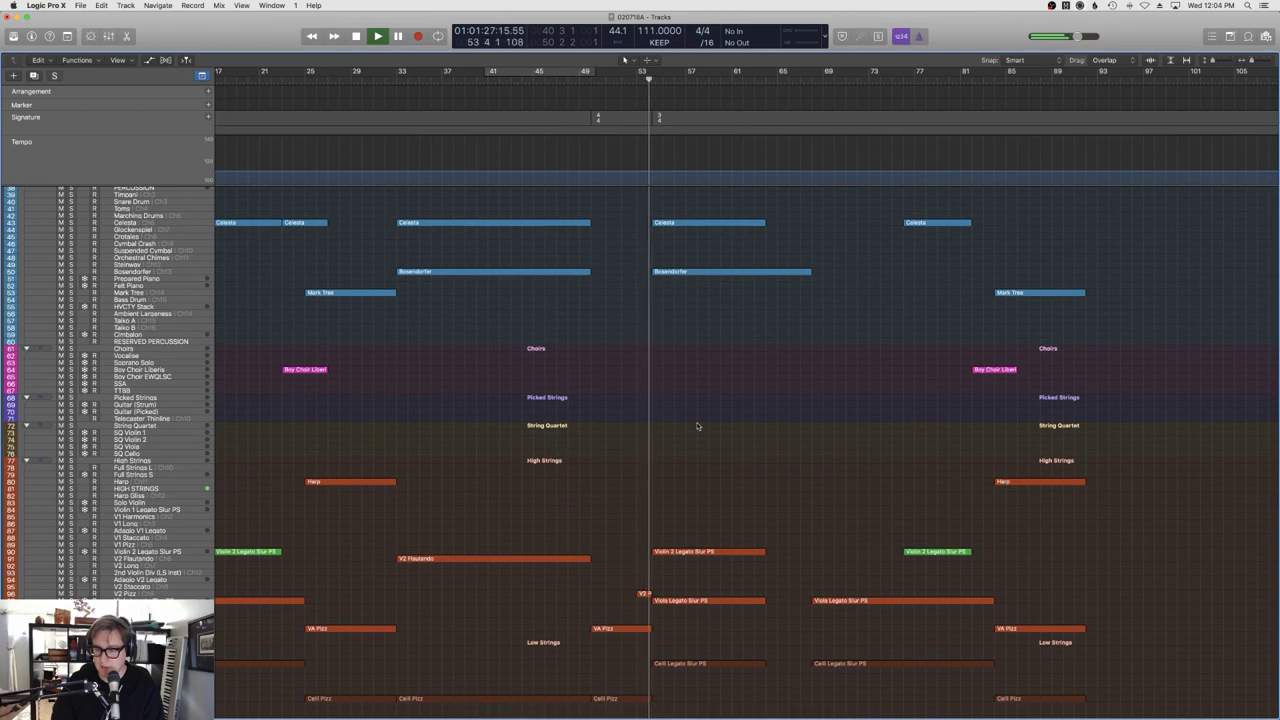
{"action": "scroll", "coordinate": [698, 426], "scroll_direction": "up", "scroll_amount": 12}
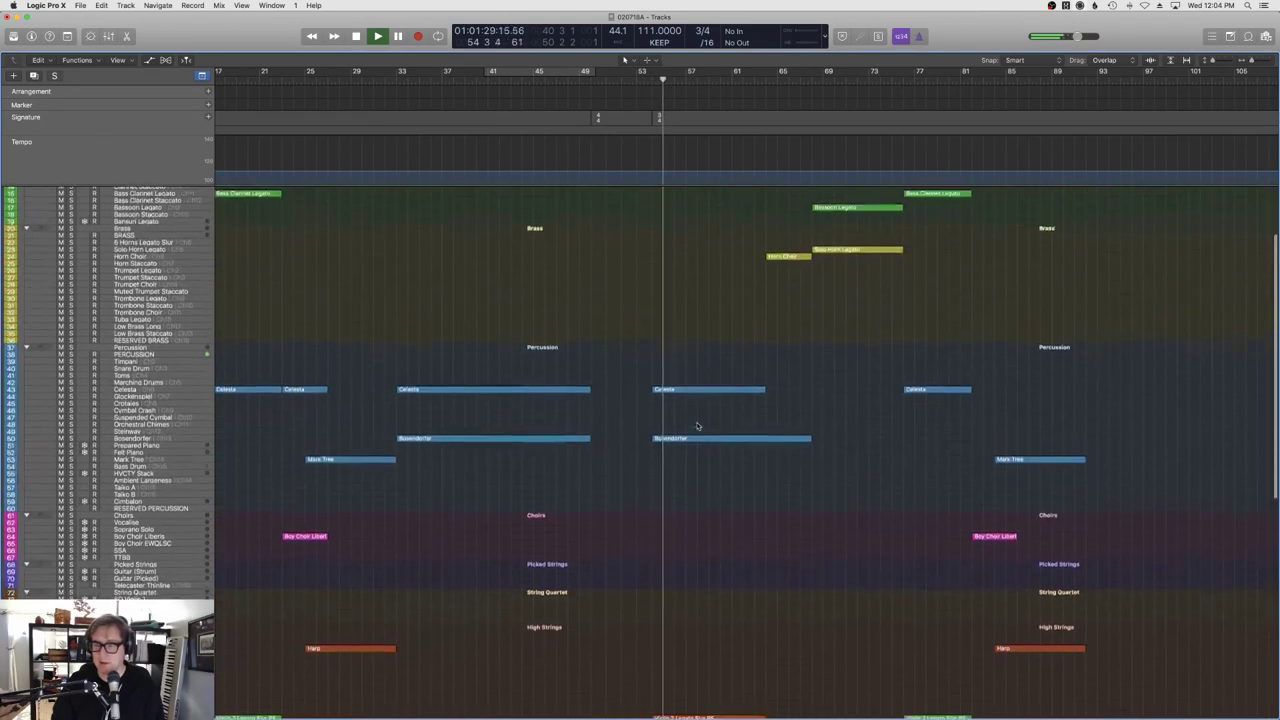
{"action": "scroll", "coordinate": [698, 426], "scroll_direction": "down", "scroll_amount": 5}
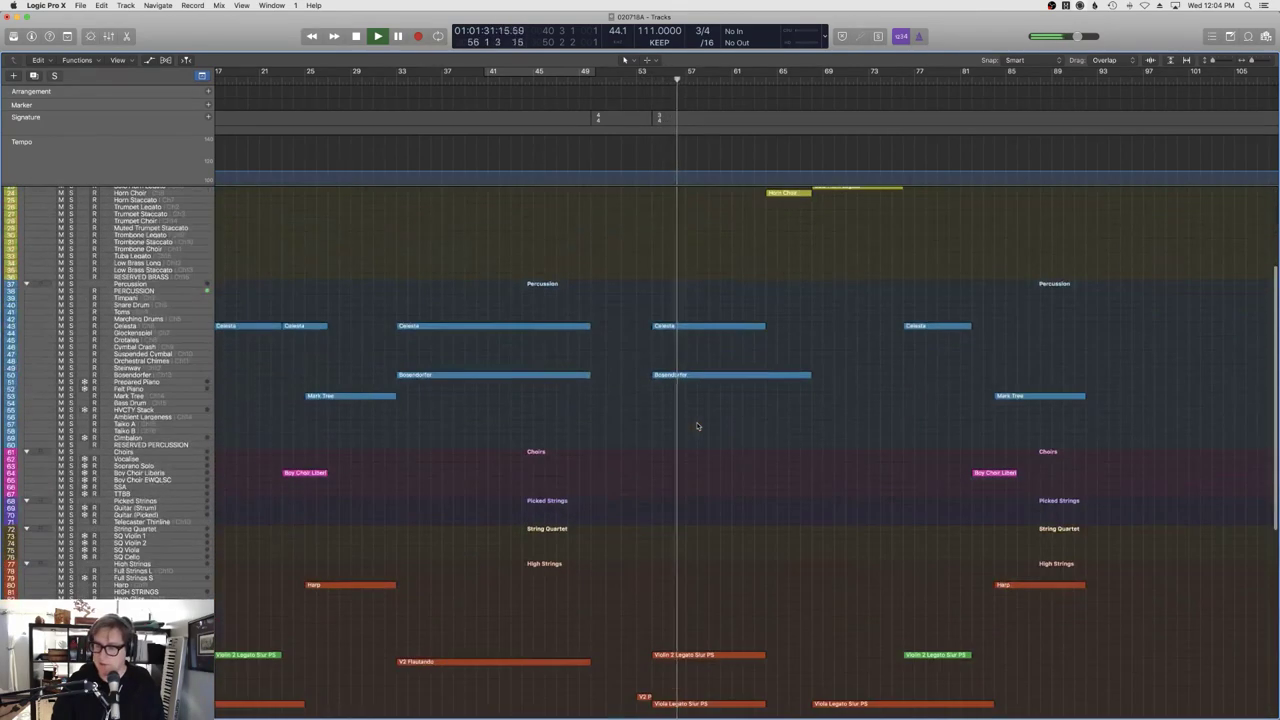
{"action": "scroll", "coordinate": [698, 426], "scroll_direction": "down", "scroll_amount": 5}
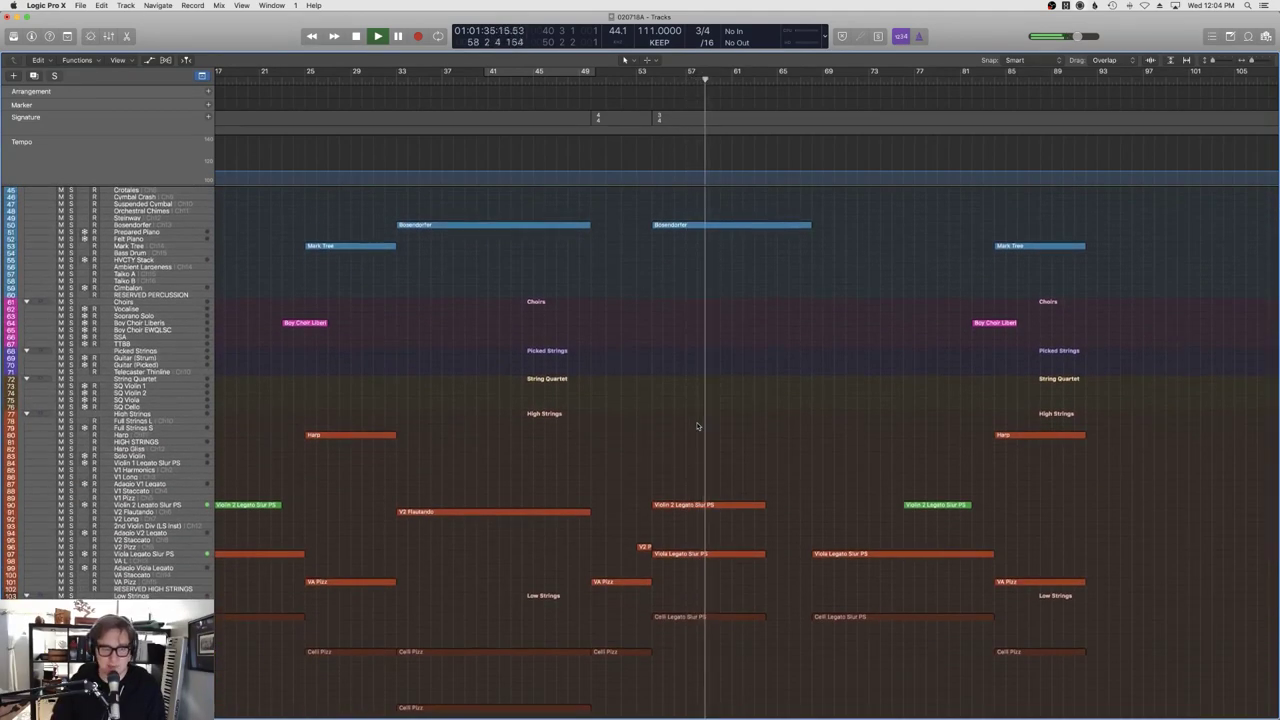
{"action": "scroll", "coordinate": [695, 426], "scroll_direction": "up", "scroll_amount": 2}
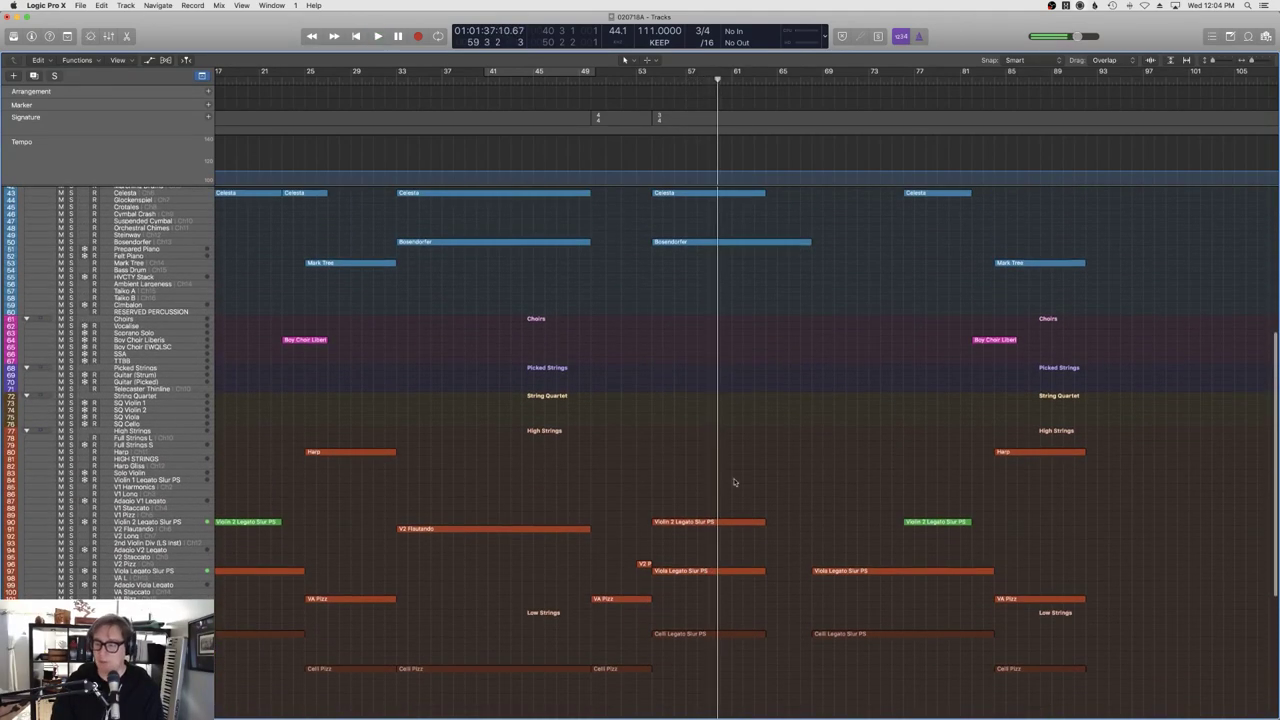
Open the Violin 2 Legato Slur PS region at bar 54 and extend the start of its bar 59 note slightly earlier.
{"action": "key", "text": "comma"}
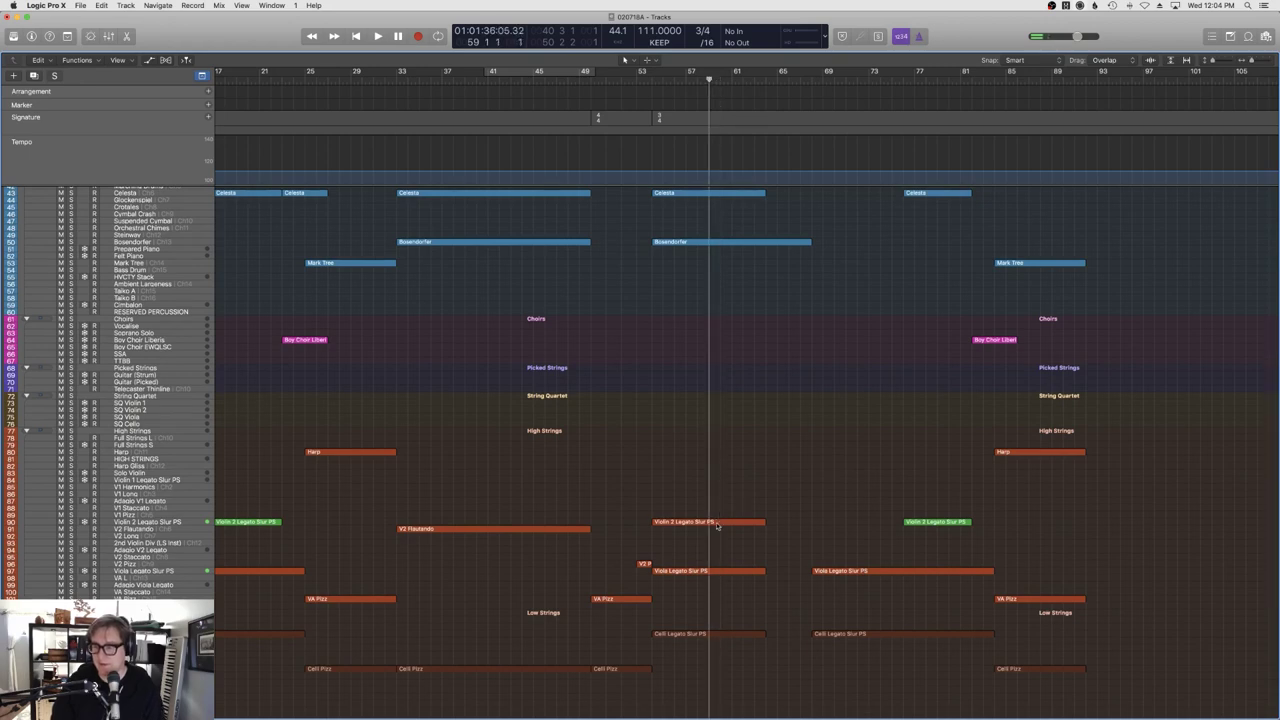
{"action": "double_click", "coordinate": [719, 524]}
{"action": "scroll", "coordinate": [799, 500], "scroll_direction": "right", "scroll_amount": 5}
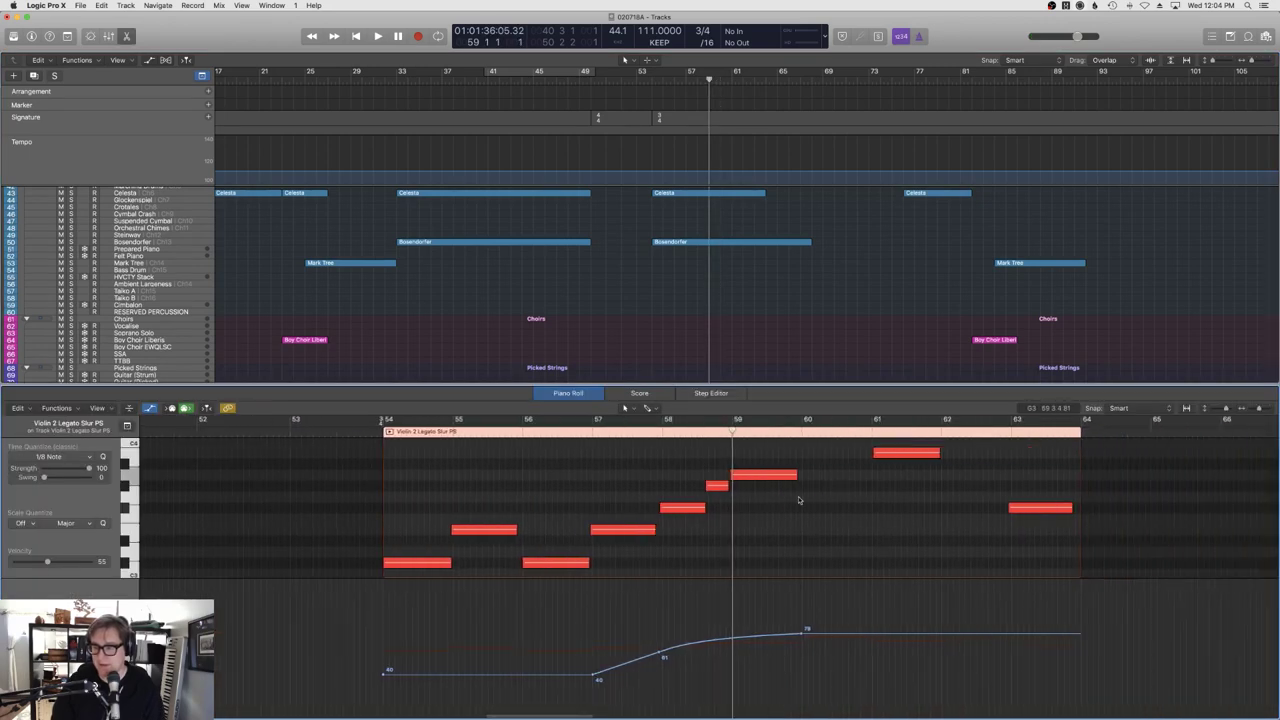
{"action": "key", "text": "super+Right"}
{"action": "key", "text": "super+Right"}
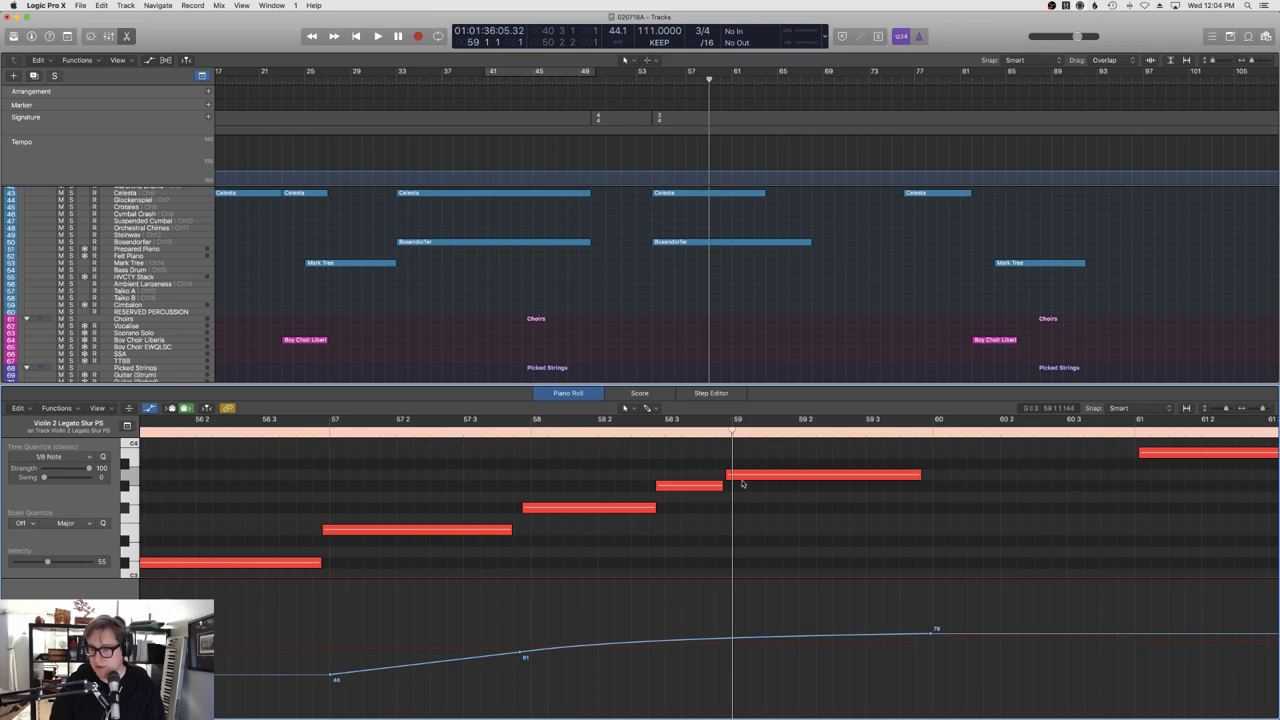
{"action": "mouse_move", "coordinate": [727, 472]}
{"action": "left_mouse_down"}
{"action": "mouse_move", "coordinate": [705, 472]}
{"action": "mouse_move", "coordinate": [732, 472]}
{"action": "left_mouse_up"}
Extend the start of the bar 59 note slightly earlier in the Viola Legato Slur PS region that begins at bar 54.
{"action": "scroll", "coordinate": [708, 300], "scroll_direction": "down", "scroll_amount": 10}
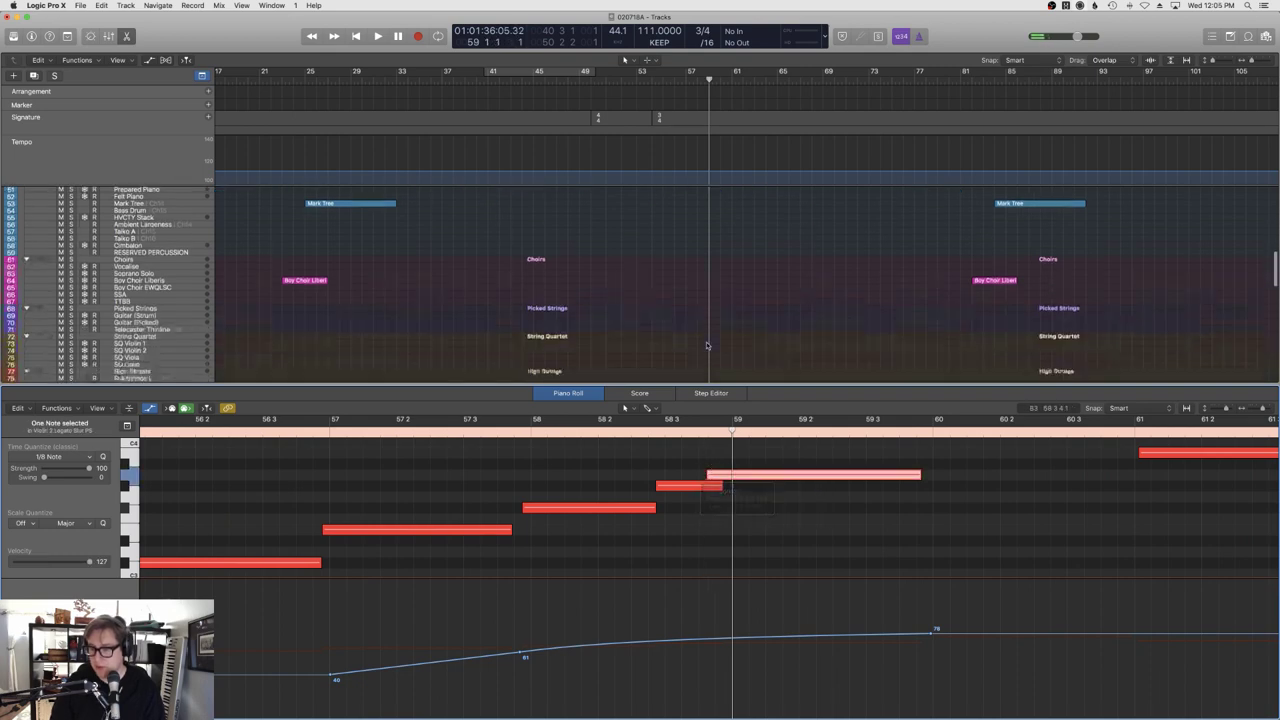
{"action": "left_click", "coordinate": [708, 348]}
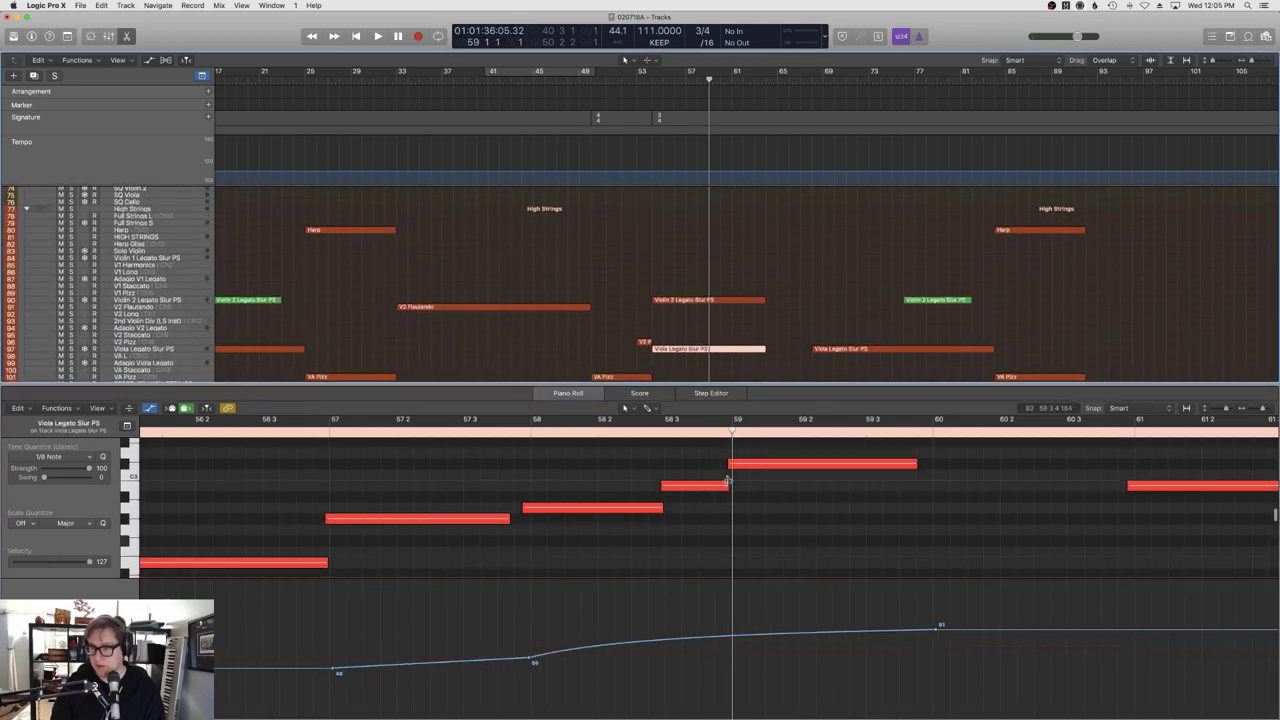
{"action": "left_click_drag", "start_coordinate": [729, 463], "coordinate": [722, 463]}
Start the Celli Legato Slur PS region's bar 59 note and the note before it slightly earlier, and play from the end of bar 57.
{"action": "scroll", "coordinate": [706, 352], "scroll_direction": "down", "scroll_amount": 3}
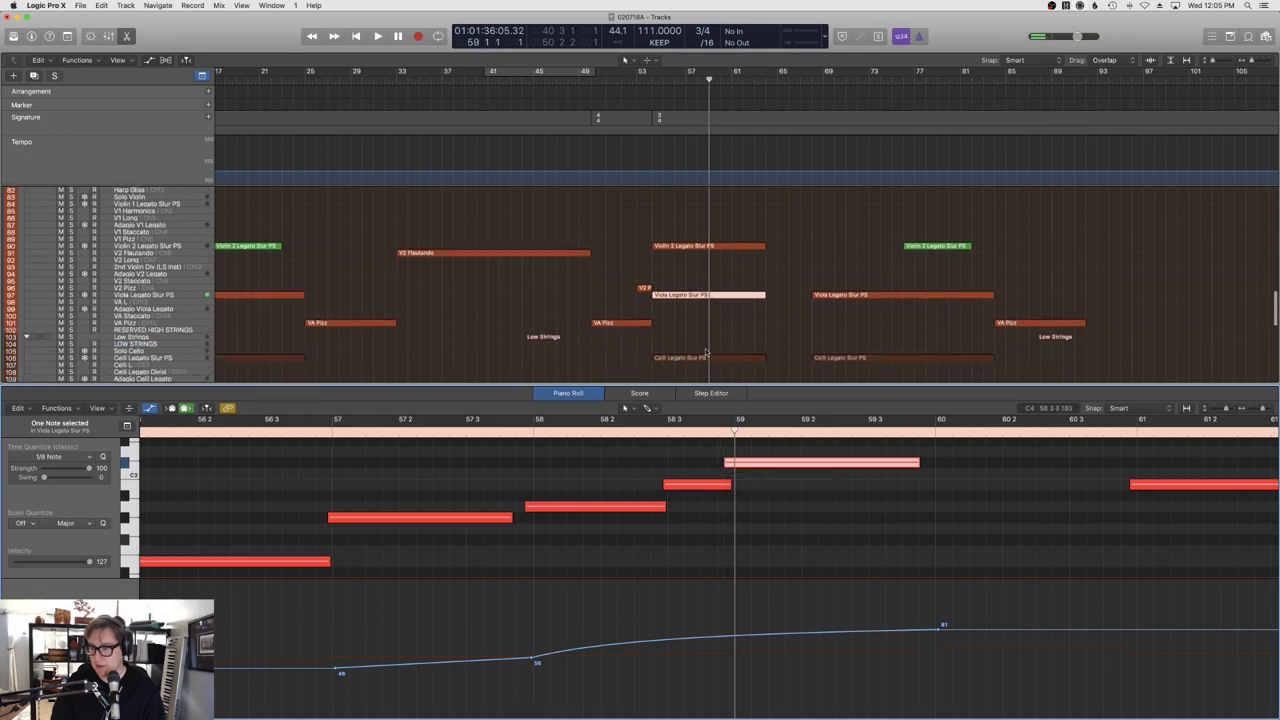
{"action": "left_click", "coordinate": [706, 357]}
{"action": "left_click", "coordinate": [738, 465]}
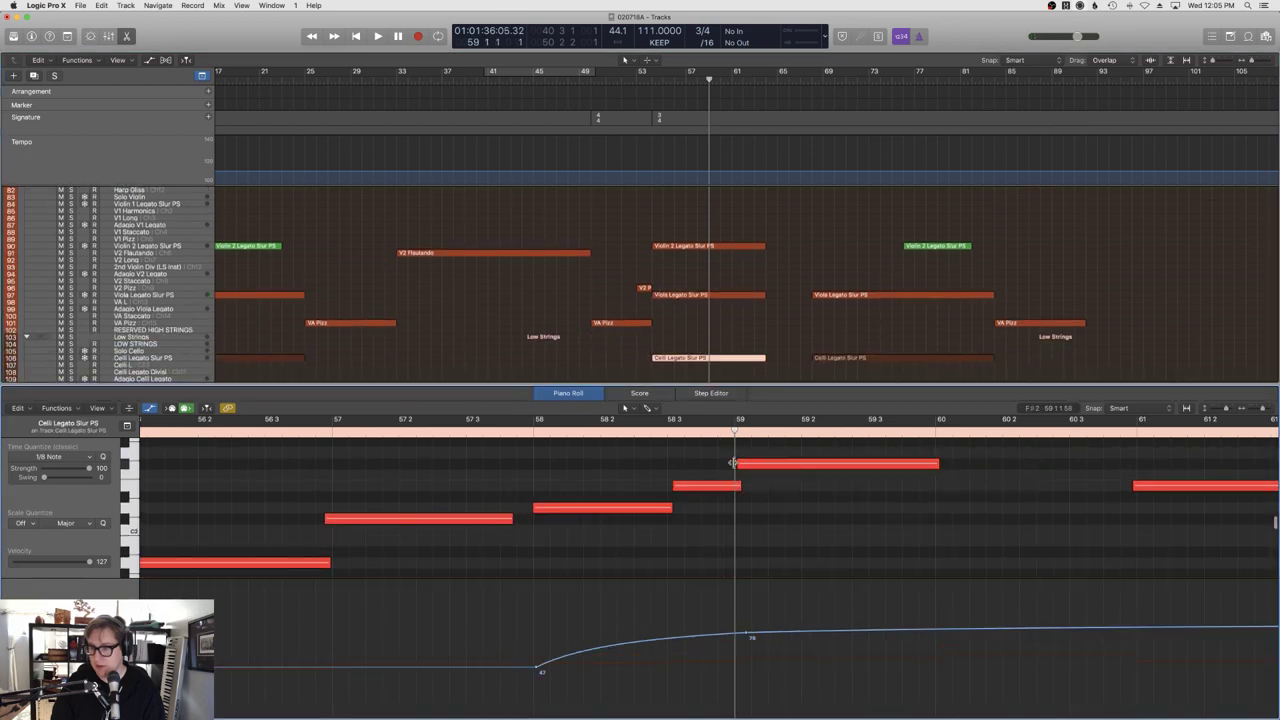
{"action": "left_click_drag", "start_coordinate": [733, 463], "coordinate": [662, 485]}
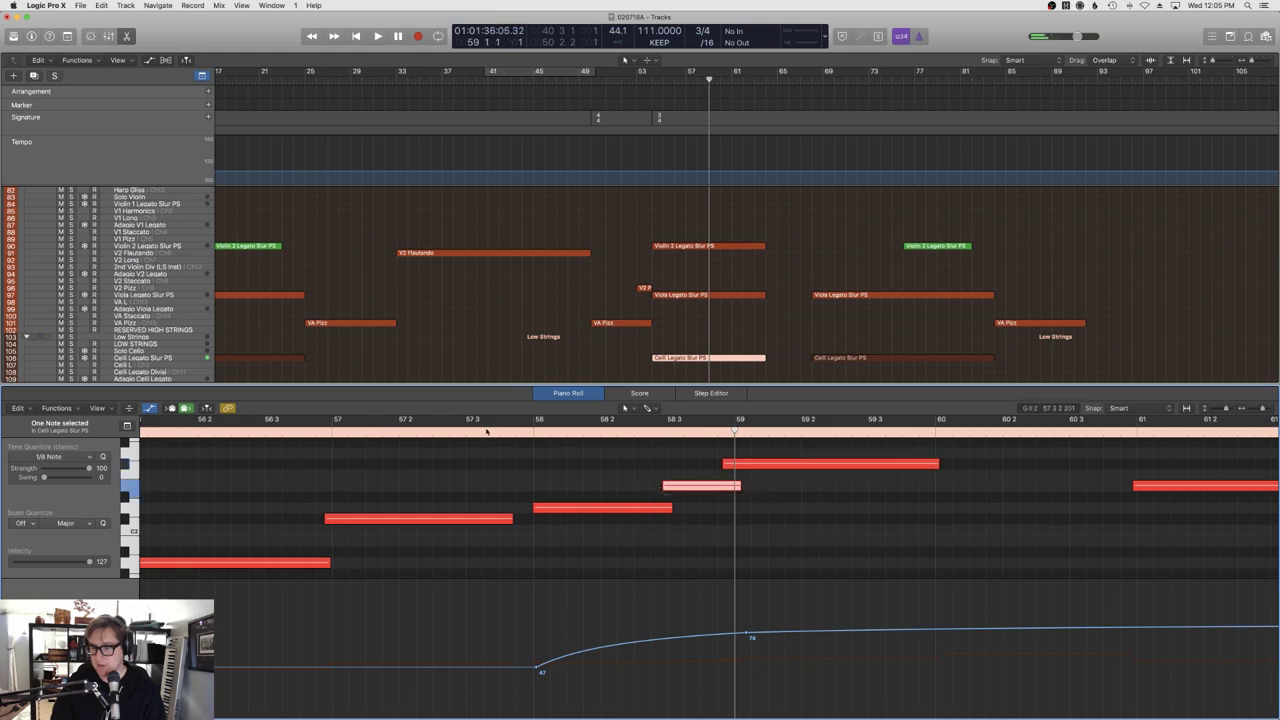
{"action": "double_click", "coordinate": [487, 432]}
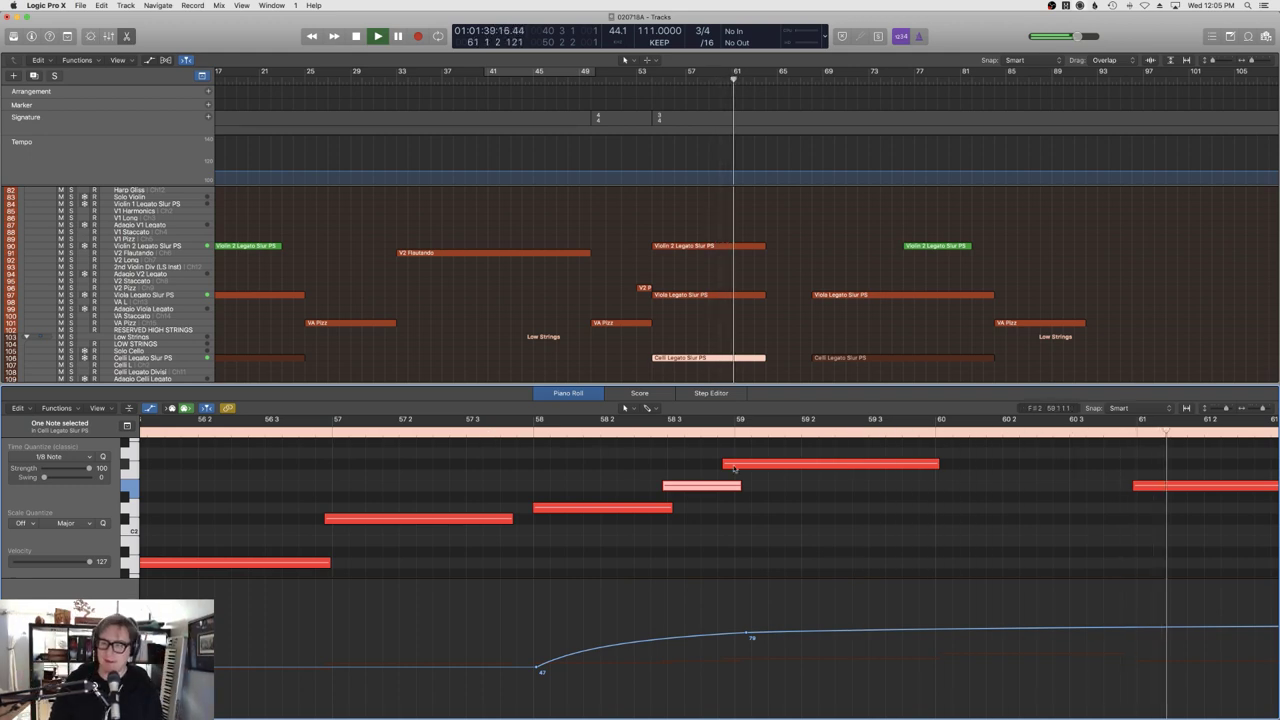
Show the Clarinet Legato region of bars 60 to 63 in the piano roll and play it from just before bar 60.
{"action": "left_click", "coordinate": [706, 323]}
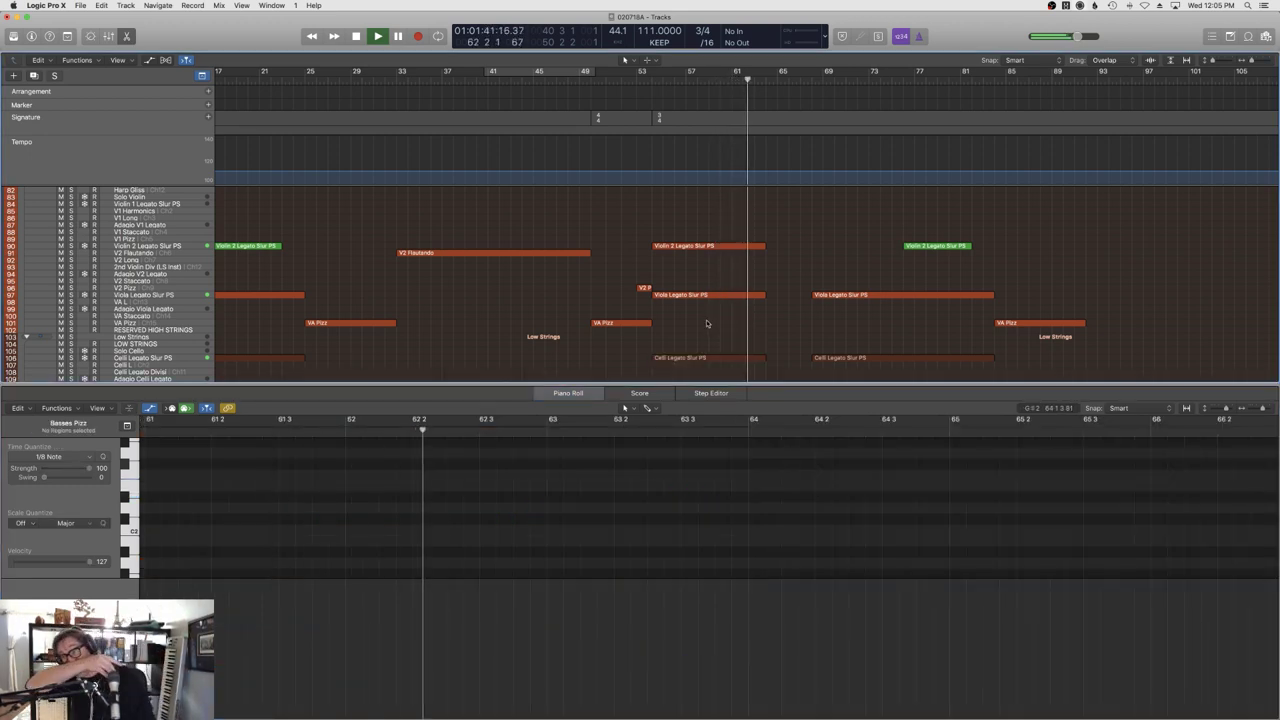
{"action": "scroll", "coordinate": [762, 342], "scroll_direction": "up", "scroll_amount": 1}
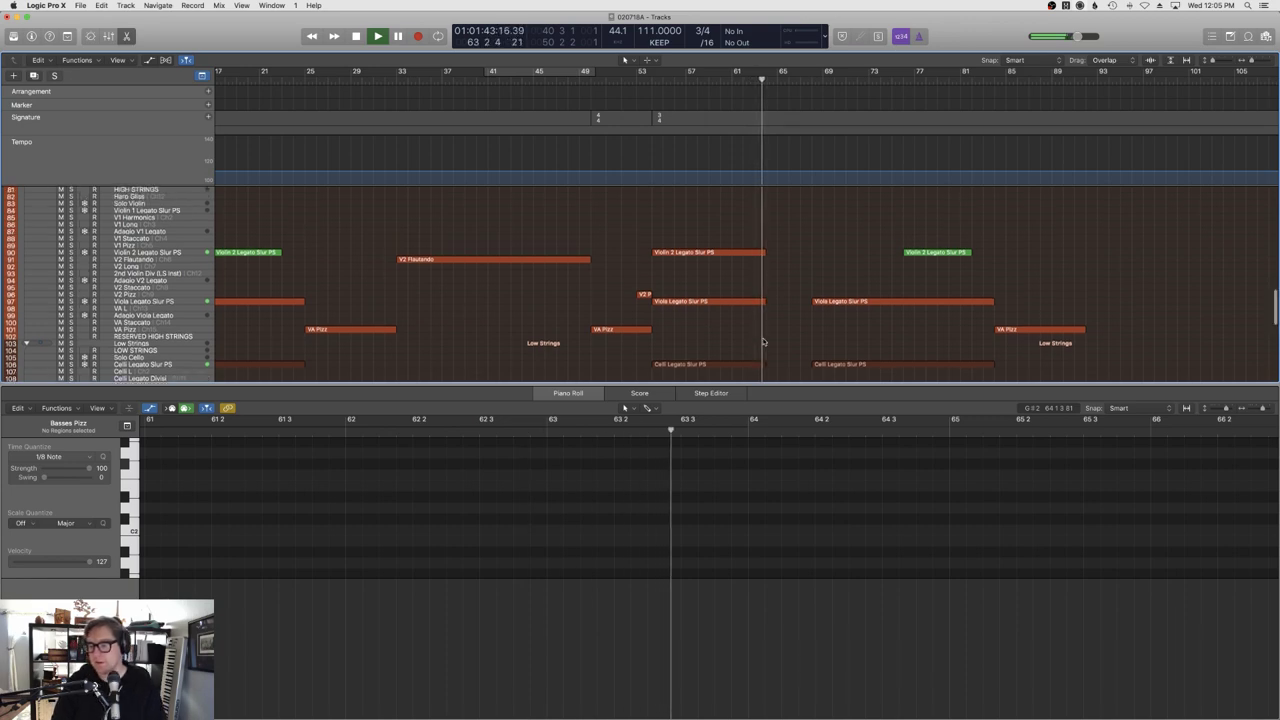
{"action": "scroll", "coordinate": [762, 342], "scroll_direction": "up", "scroll_amount": 10}
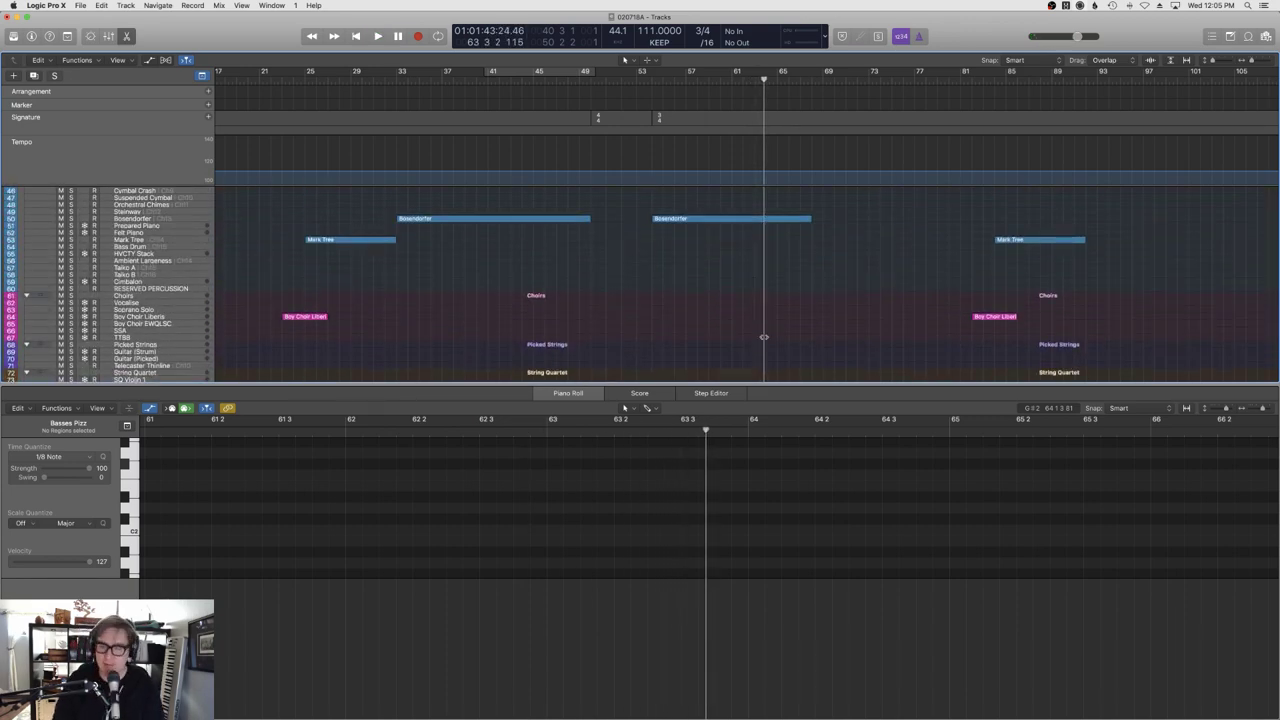
{"action": "scroll", "coordinate": [763, 337], "scroll_direction": "up", "scroll_amount": 12}
{"action": "left_click", "coordinate": [744, 247]}
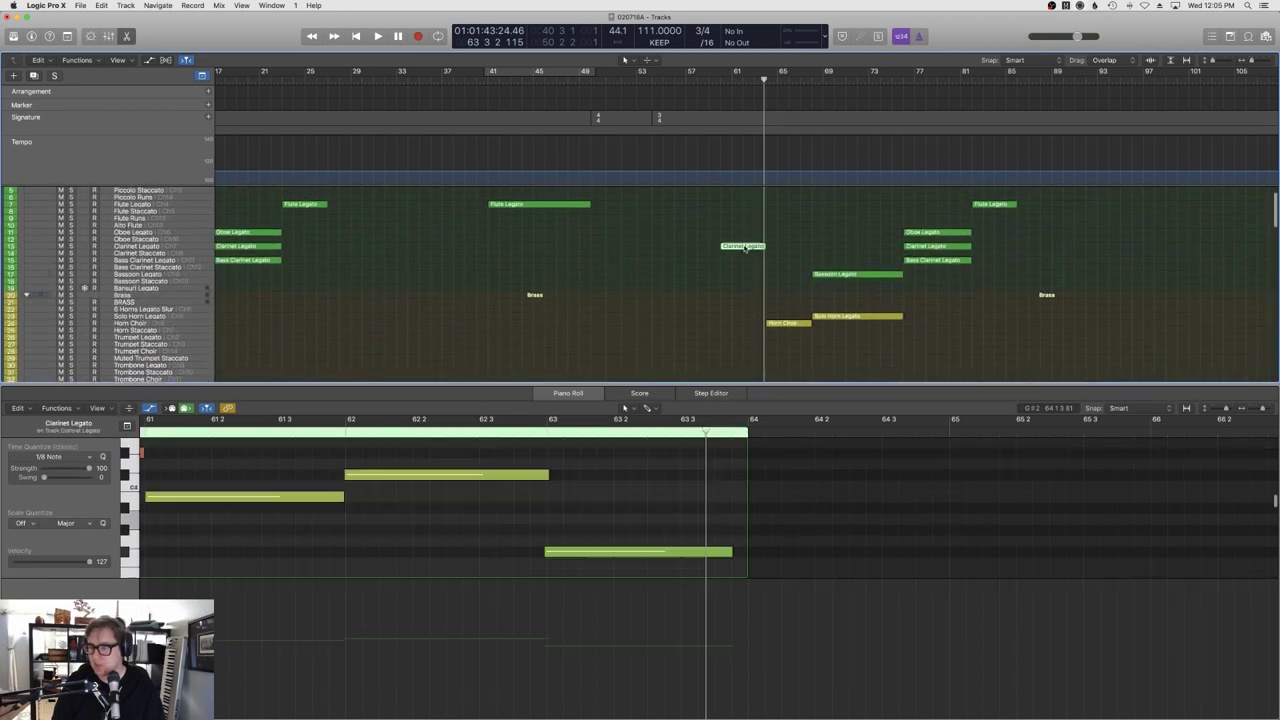
{"action": "scroll", "coordinate": [604, 465], "scroll_direction": "left", "scroll_amount": 10}
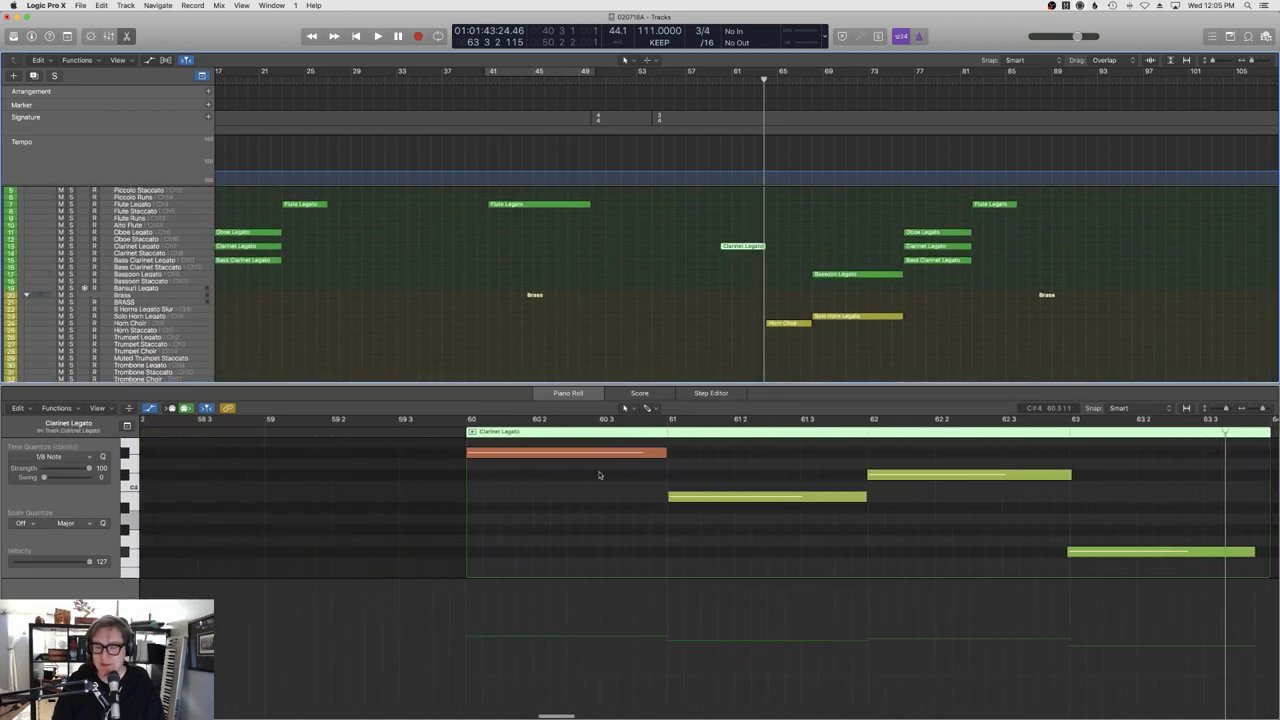
{"action": "left_click", "coordinate": [451, 421]}
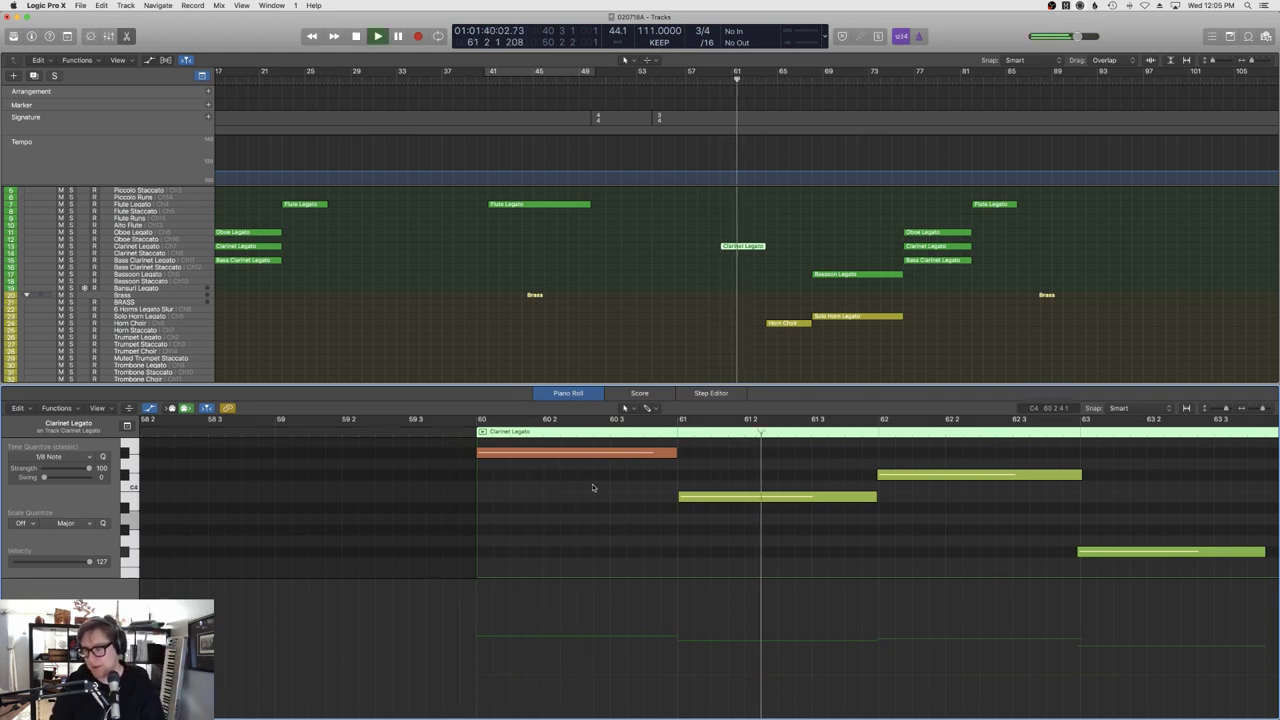
Shorten the clarinet's bar 62 note so it ends before the bar 63 note, and replay the phrase from late in bar 61.
{"action": "scroll", "coordinate": [946, 525], "scroll_direction": "right", "scroll_amount": 5}
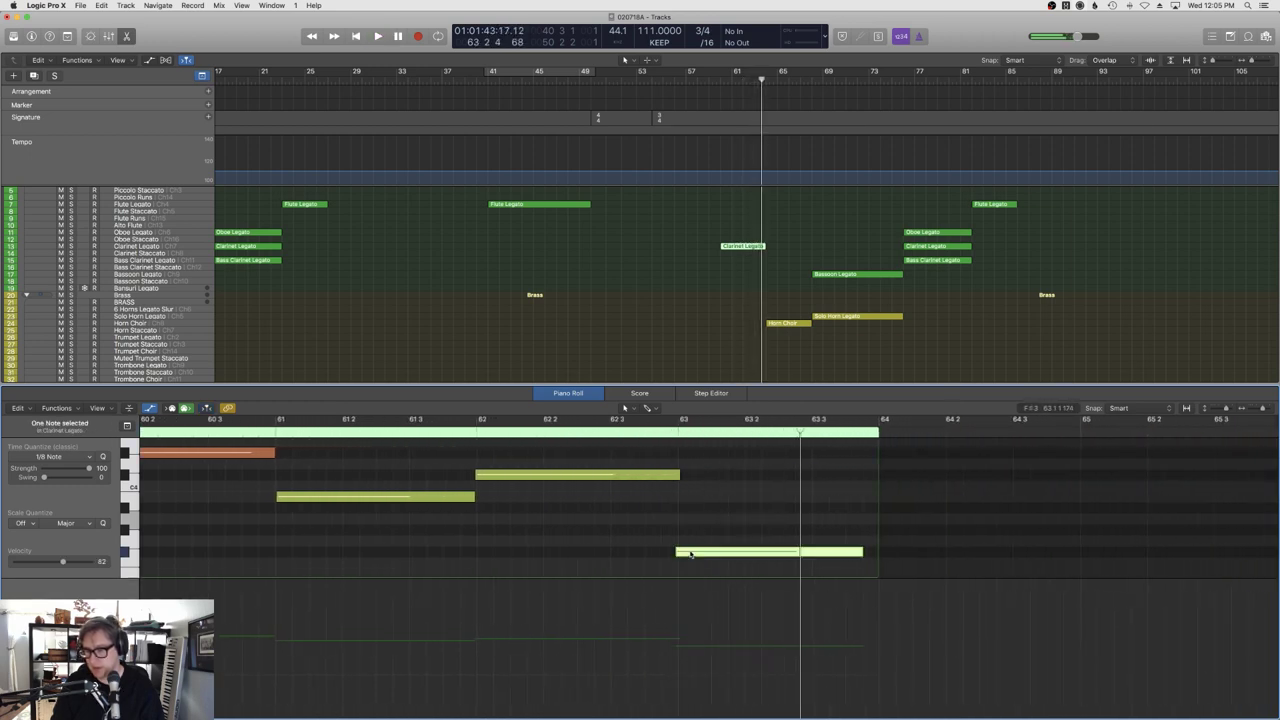
{"action": "left_click_drag", "start_coordinate": [680, 476], "coordinate": [666, 476]}
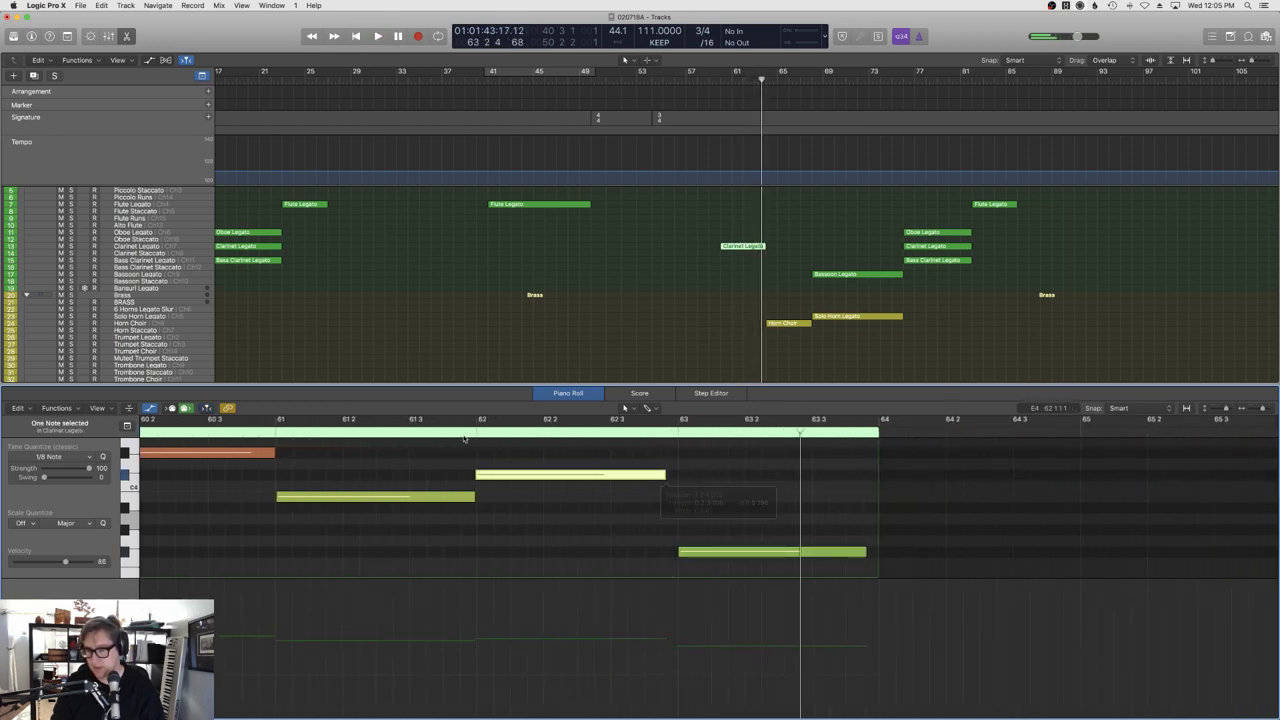
{"action": "left_click", "coordinate": [457, 432]}
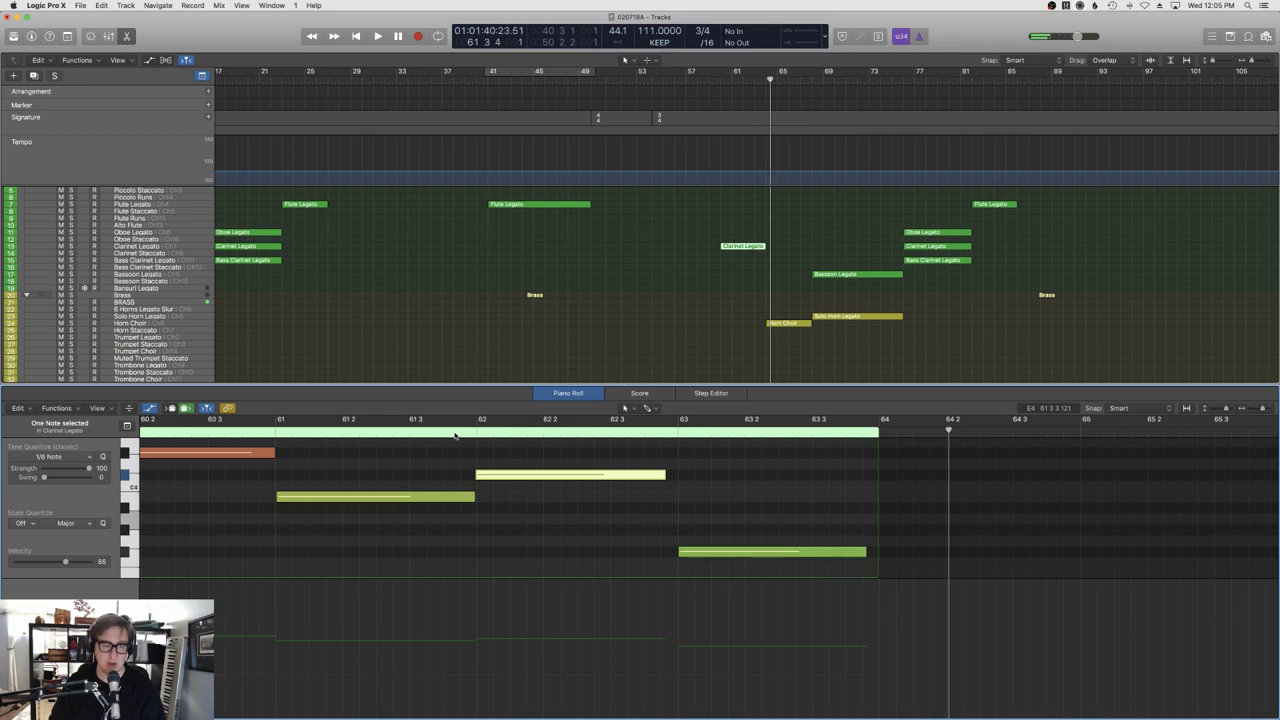
{"action": "left_click", "coordinate": [455, 433]}
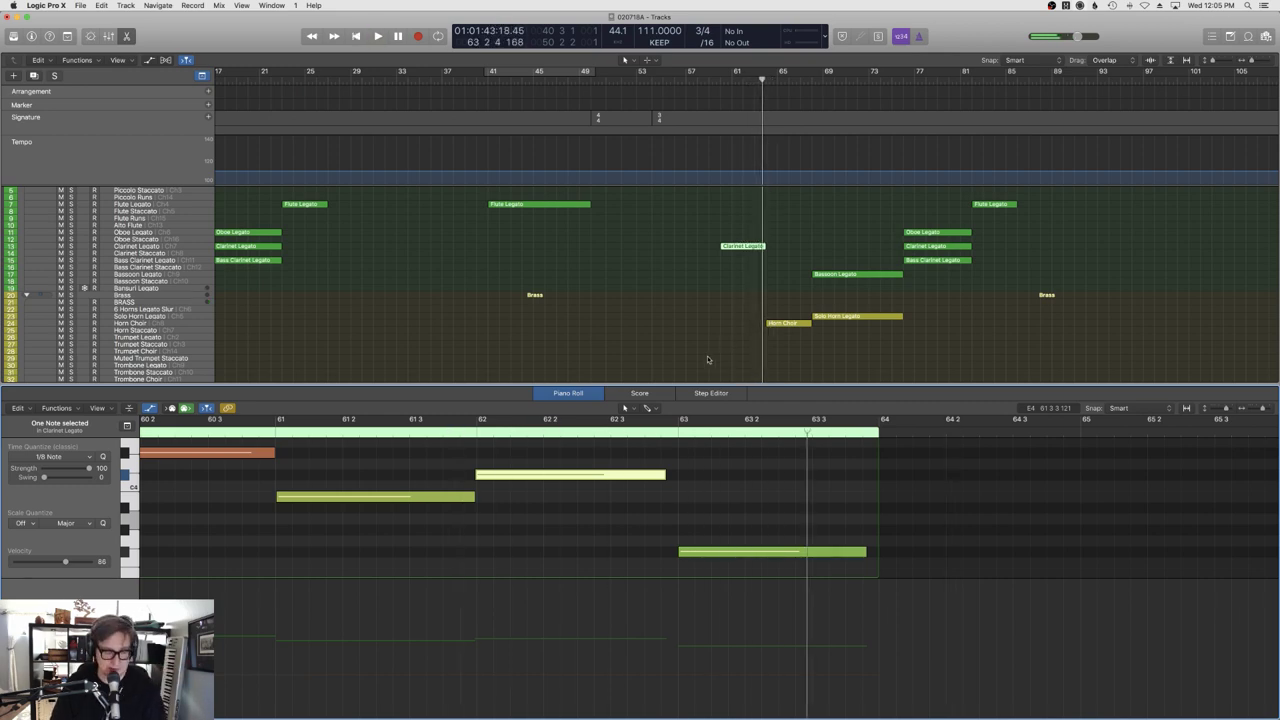
In the Violin 2 Legato Slur PS region from bar 54, start the last note exactly on bar 63 and shorten the bar 62 note slightly.
{"action": "scroll", "coordinate": [795, 355], "scroll_direction": "down", "scroll_amount": 20}
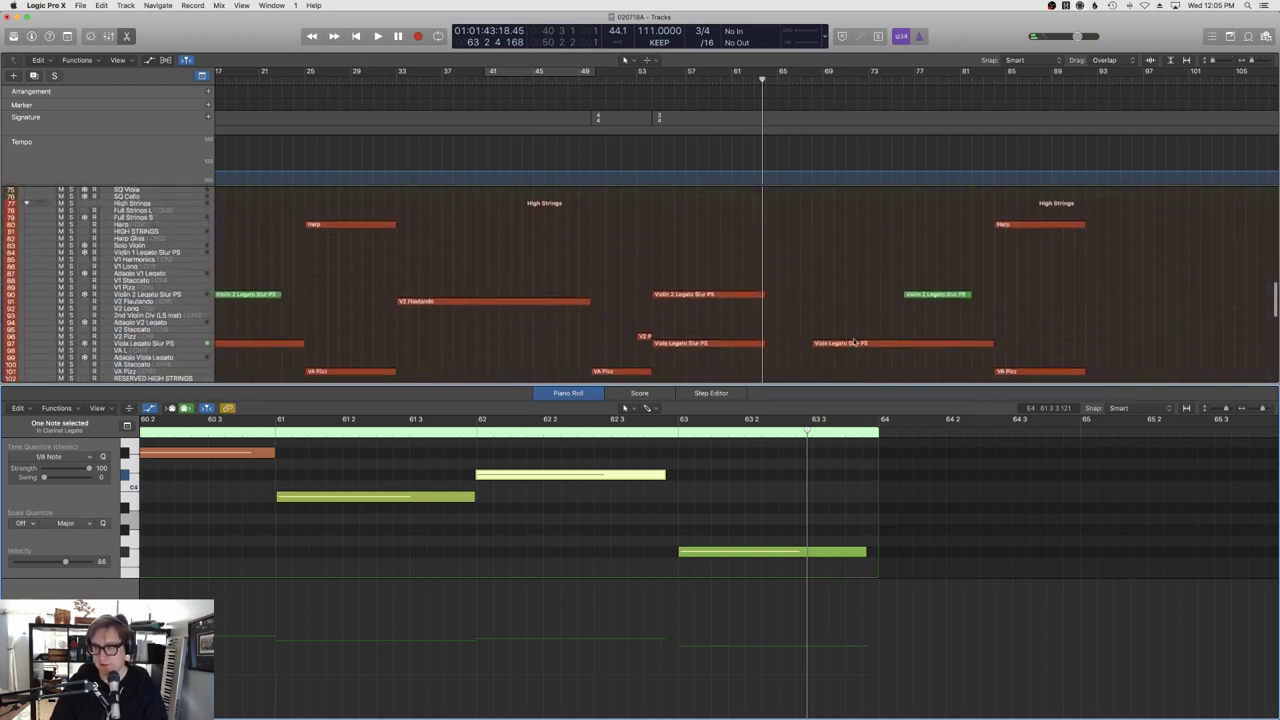
{"action": "left_click", "coordinate": [738, 296]}
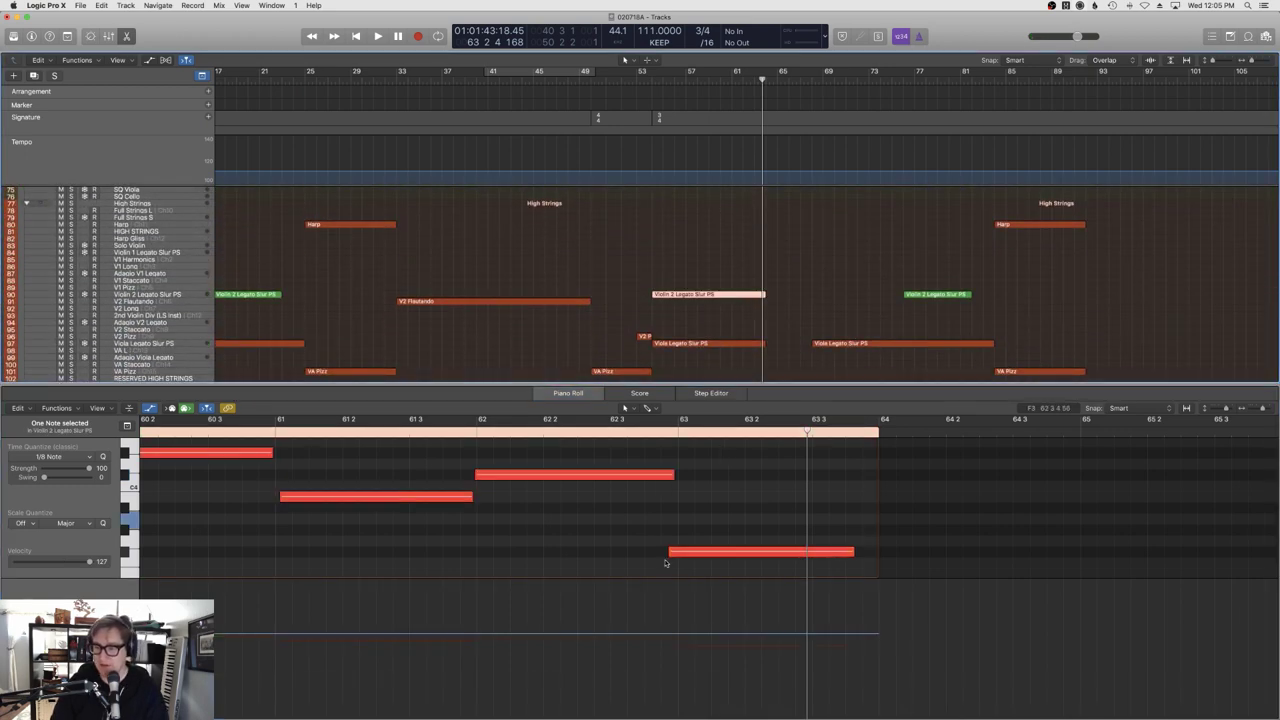
{"action": "left_click_drag", "start_coordinate": [667, 553], "coordinate": [678, 553]}
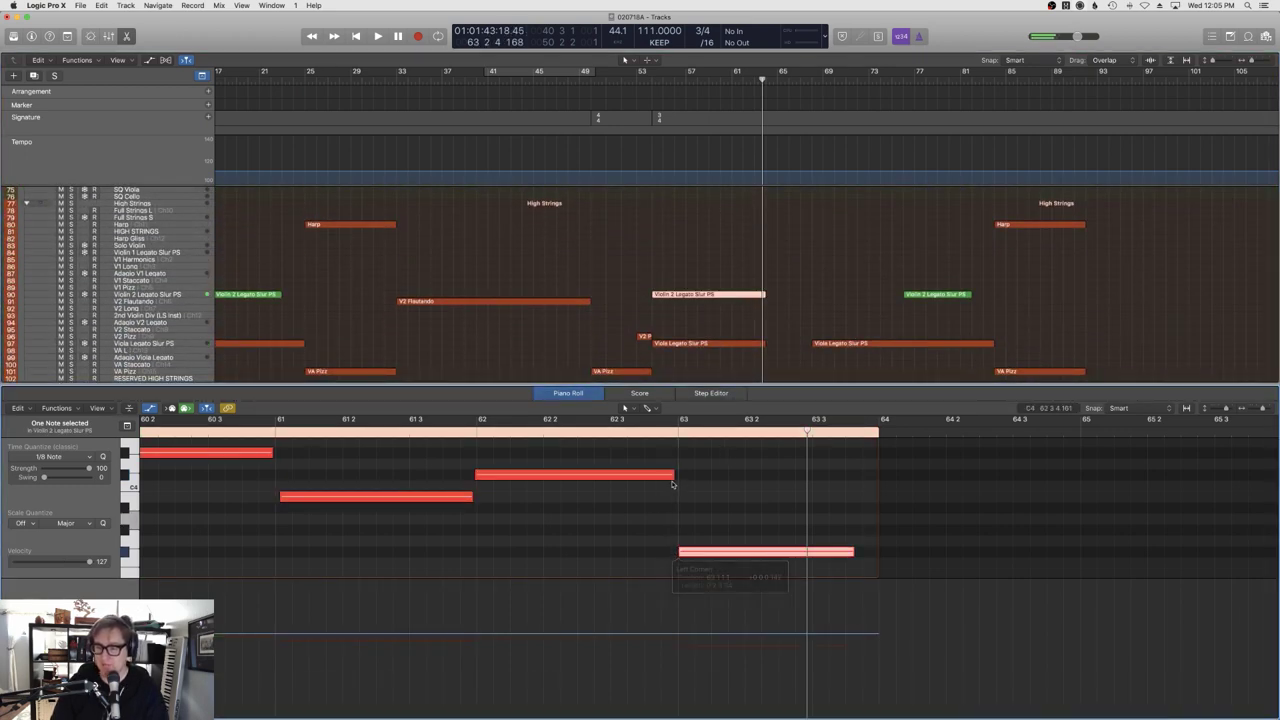
{"action": "left_click_drag", "start_coordinate": [674, 475], "coordinate": [668, 477]}
Start the last note of the Viola Legato Slur PS region from bar 54 exactly on bar 63.
{"action": "left_click", "coordinate": [712, 344]}
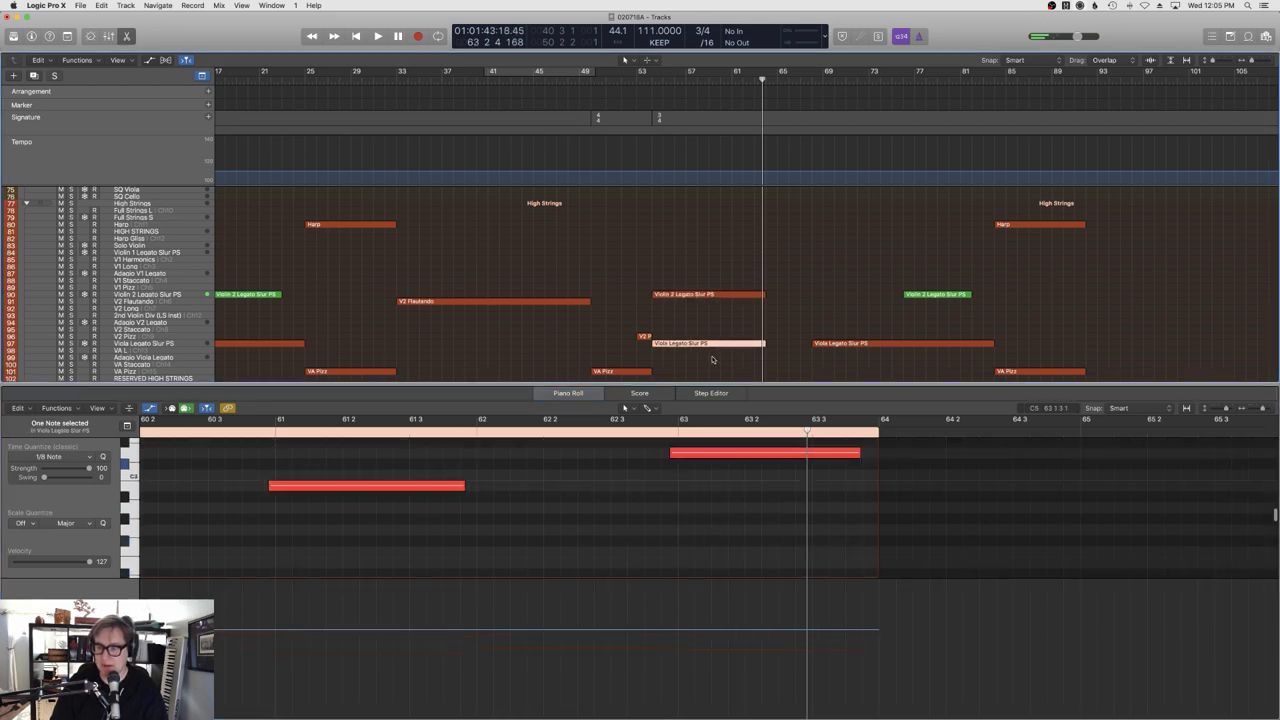
{"action": "scroll", "coordinate": [689, 463], "scroll_direction": "up", "scroll_amount": 3}
{"action": "left_click", "coordinate": [672, 515]}
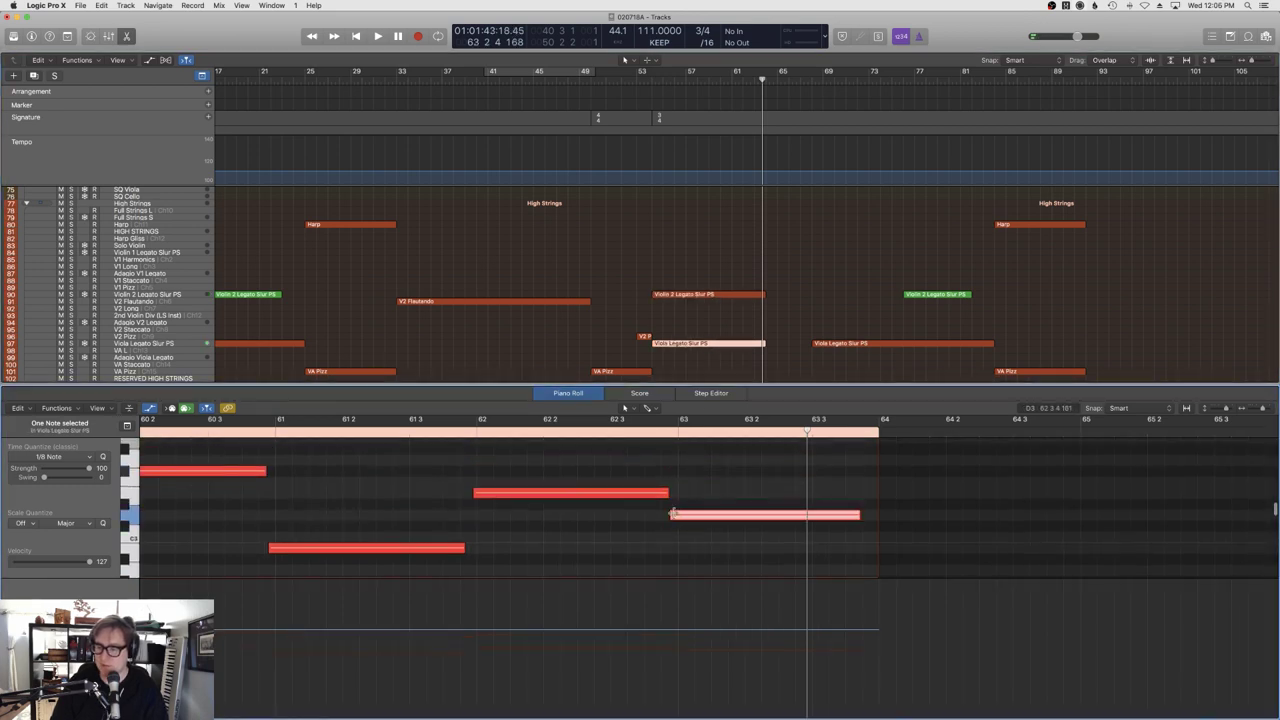
{"action": "left_click_drag", "start_coordinate": [673, 514], "coordinate": [676, 514]}
Check the Celli Legato Slur PS notes of bars 61 to 63, play from just before bar 62, and close the editor.
{"action": "scroll", "coordinate": [714, 337], "scroll_direction": "down", "scroll_amount": 3}
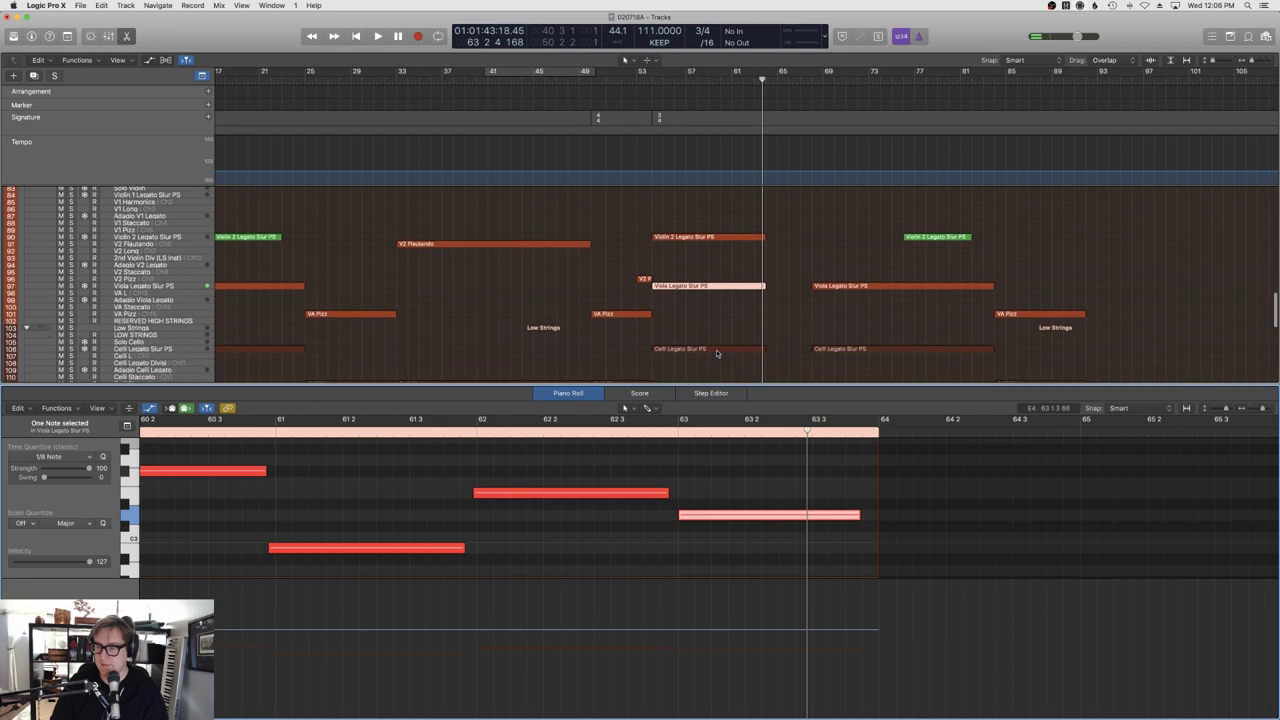
{"action": "left_click", "coordinate": [718, 349]}
{"action": "scroll", "coordinate": [570, 456], "scroll_direction": "up", "scroll_amount": 2}
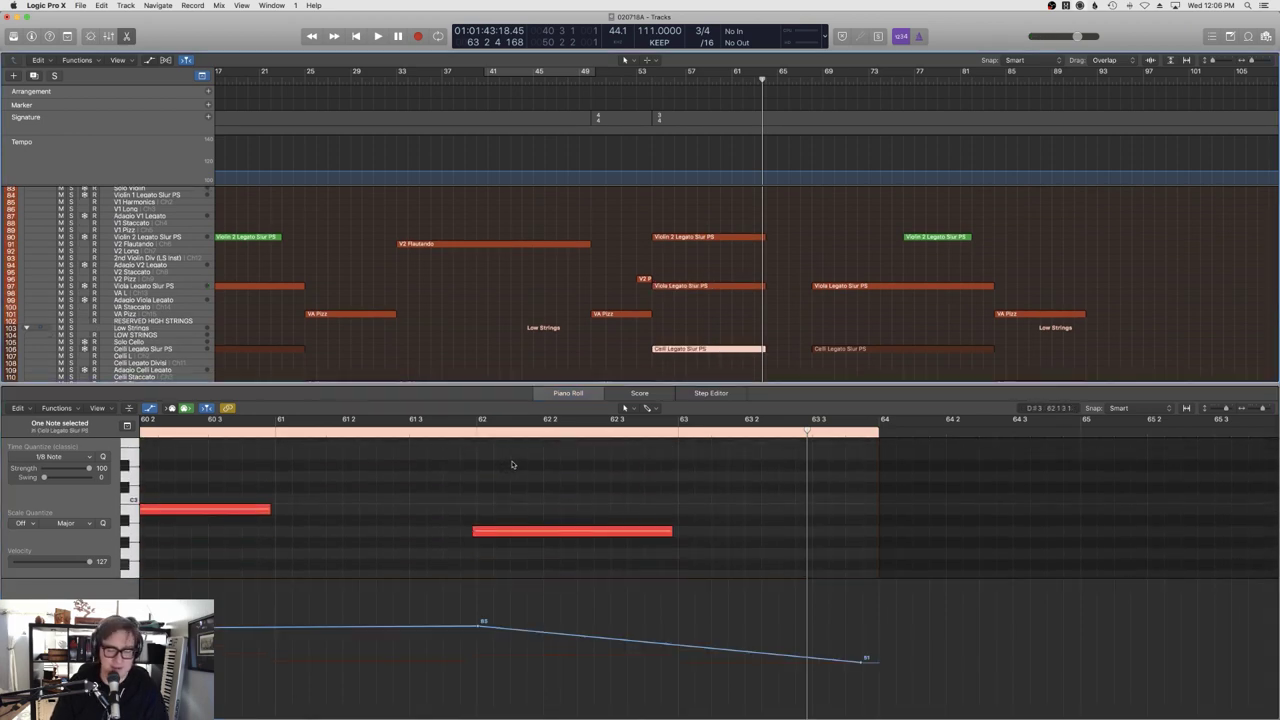
{"action": "scroll", "coordinate": [513, 464], "scroll_direction": "down", "scroll_amount": 1}
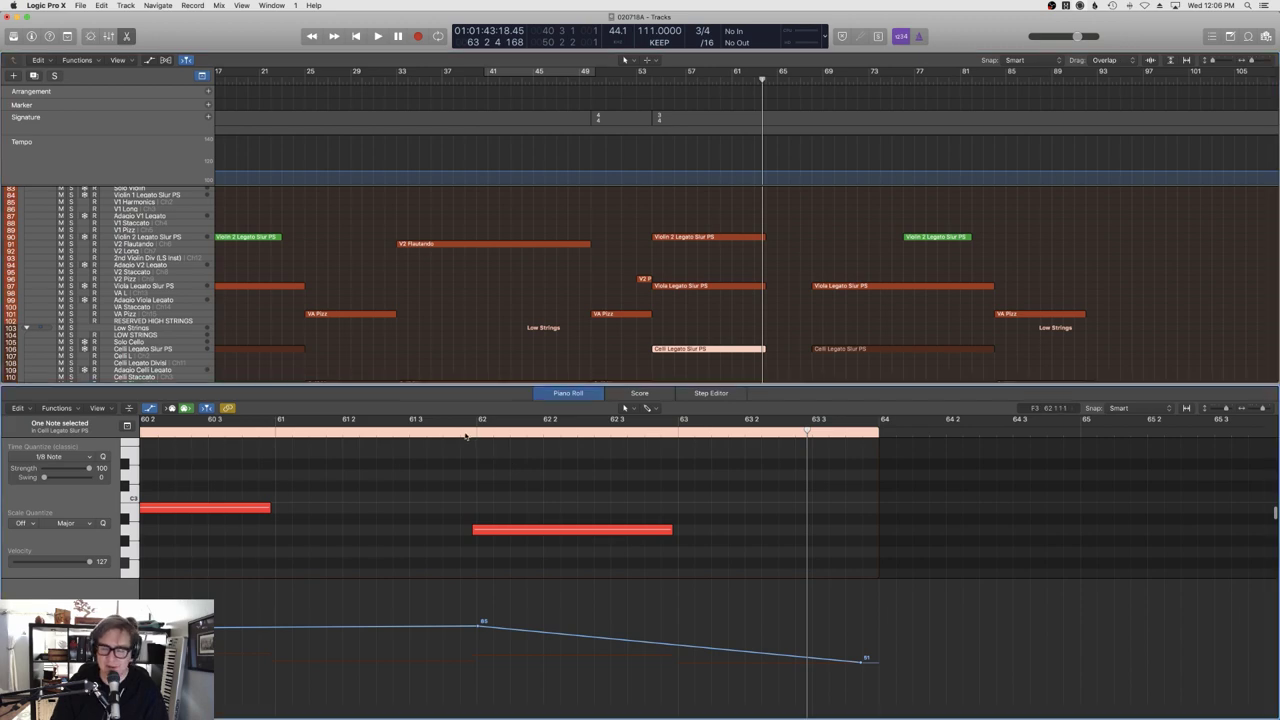
{"action": "left_click", "coordinate": [459, 432]}
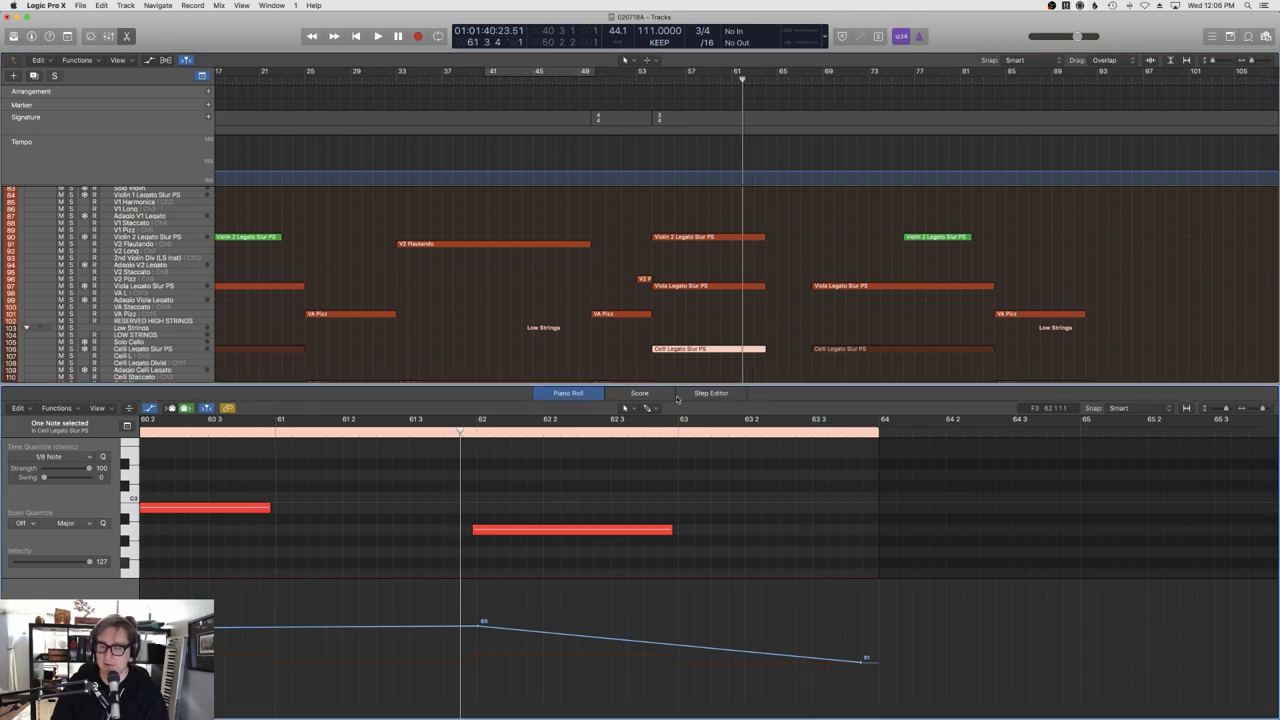
{"action": "key", "text": "space"}
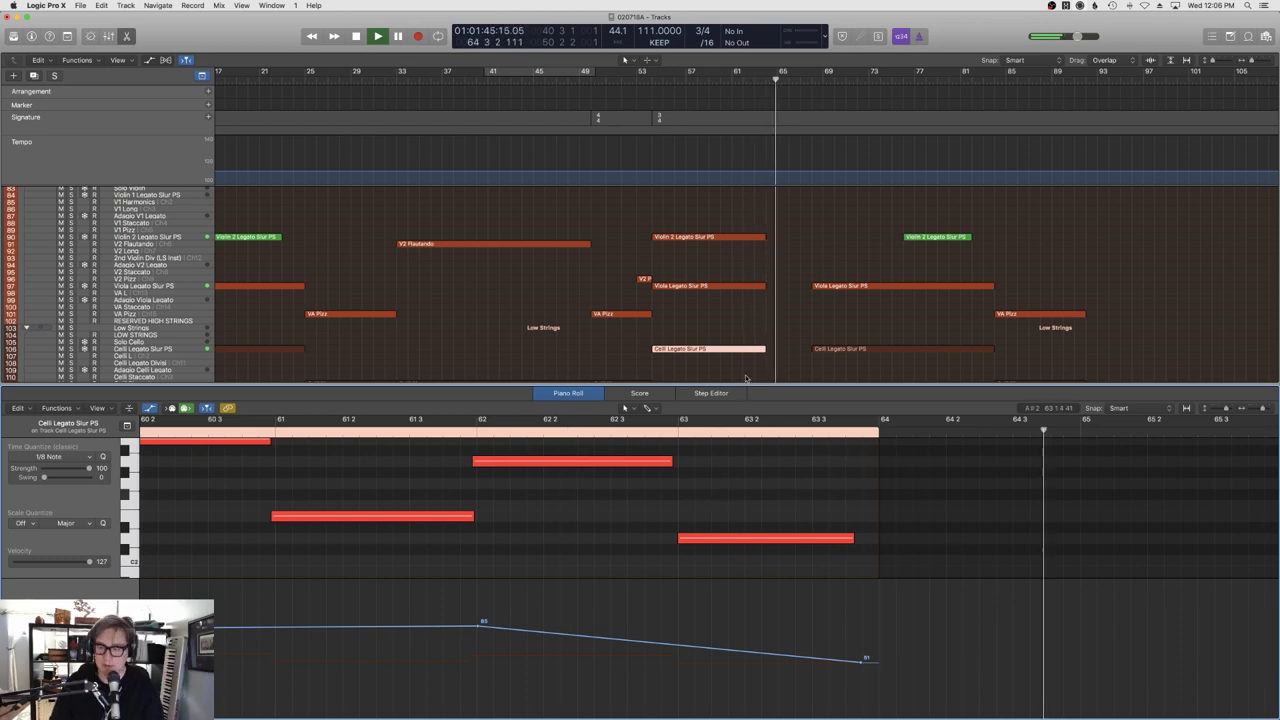
{"action": "key", "text": "e"}
{"action": "scroll", "coordinate": [740, 300], "scroll_direction": "up", "scroll_amount": 10}
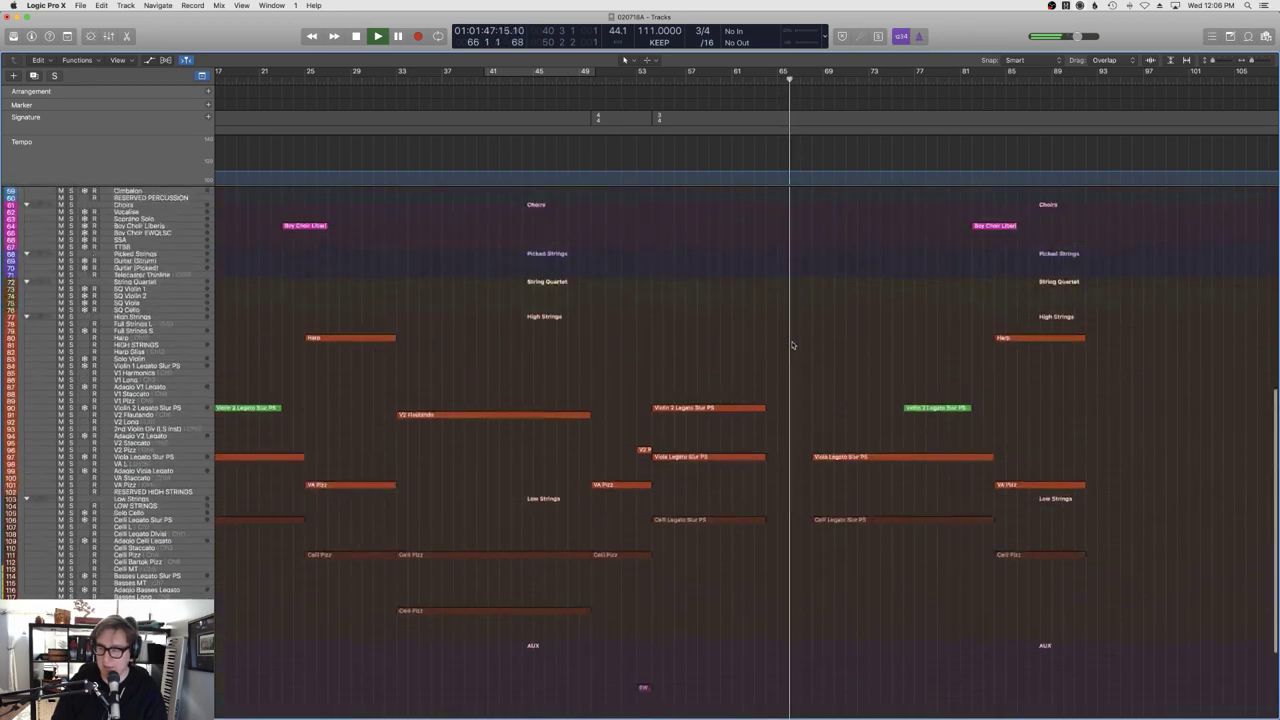
{"action": "key", "text": "super+a"}
{"action": "right_click", "coordinate": [699, 272]}
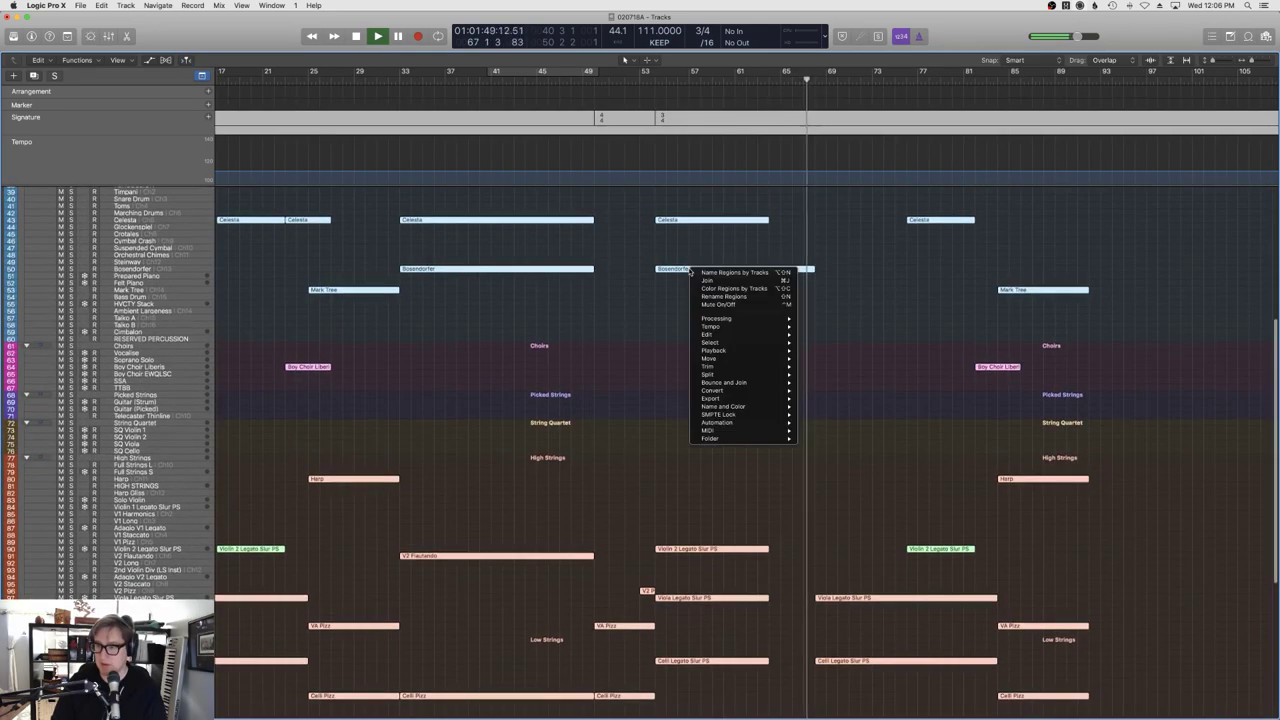
{"action": "key", "text": "Escape"}
{"action": "right_click", "coordinate": [699, 272]}
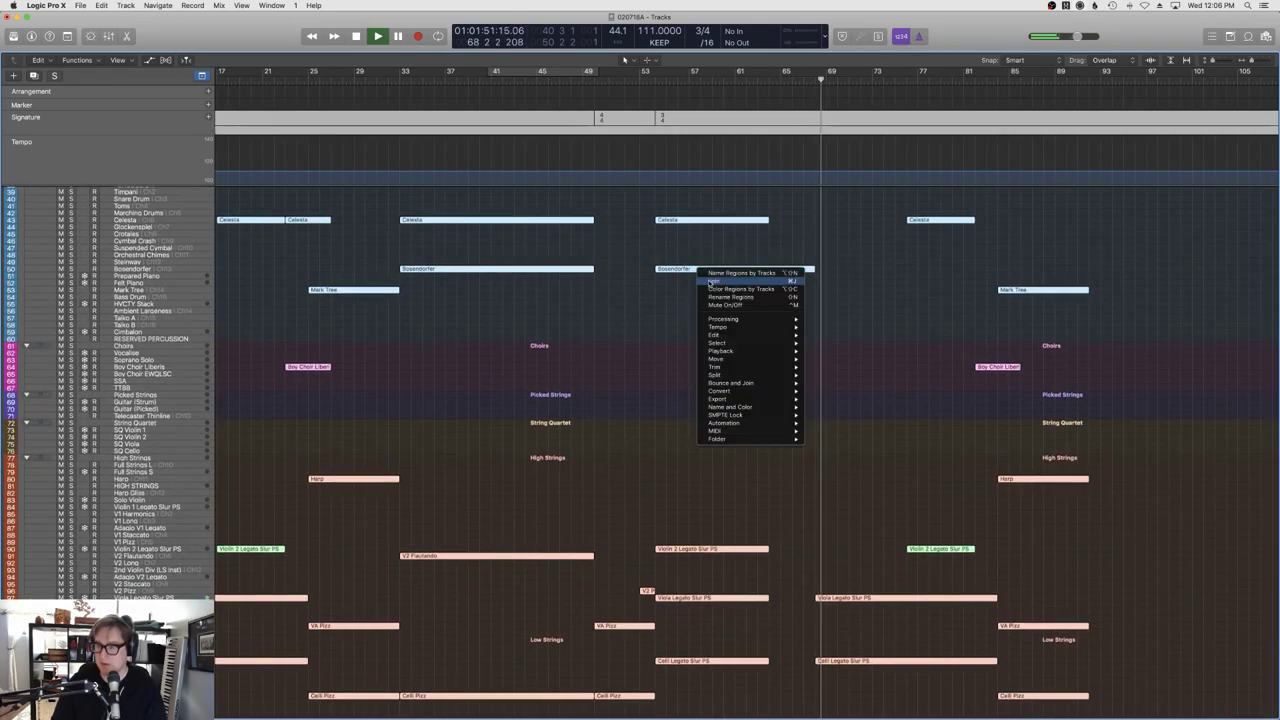
{"action": "key", "text": "Escape"}
{"action": "left_click", "coordinate": [889, 412]}
Stop playback and show the Bassoon Legato region of bars 68 to 75 as notation in the Score editor.
{"action": "scroll", "coordinate": [889, 410], "scroll_direction": "up", "scroll_amount": 5}
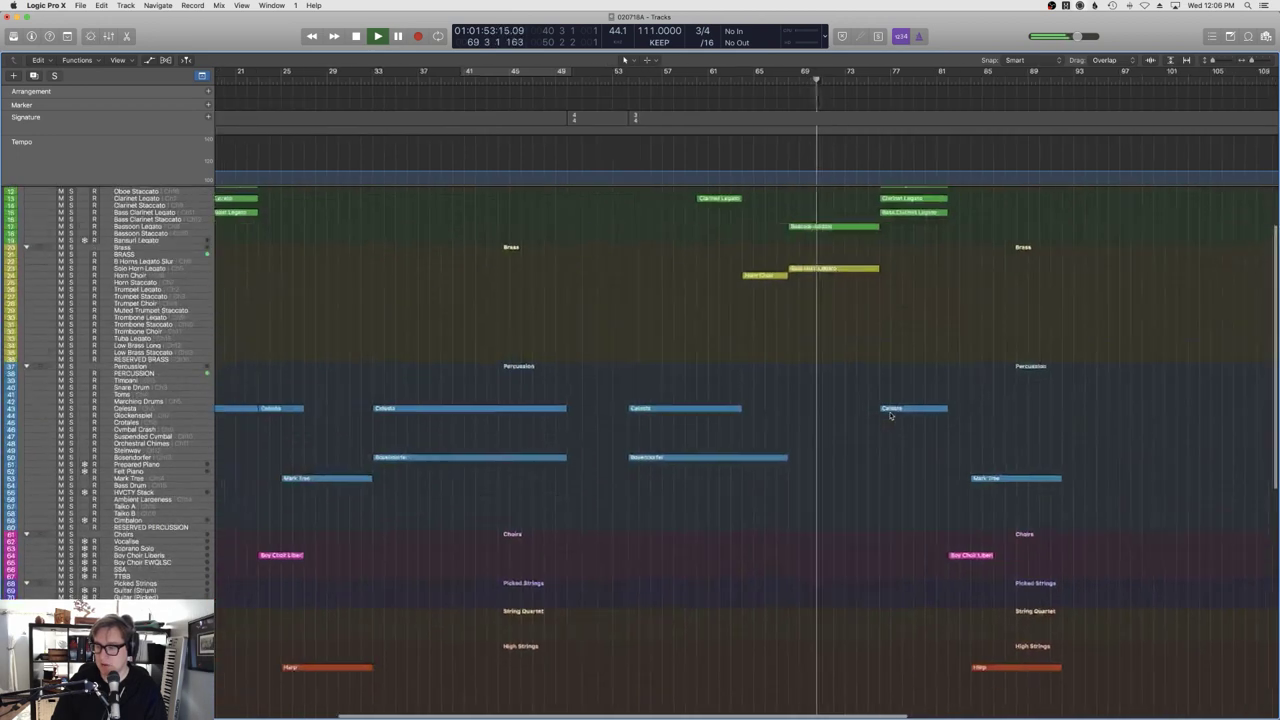
{"action": "scroll", "coordinate": [723, 351], "scroll_direction": "right", "scroll_amount": 8}
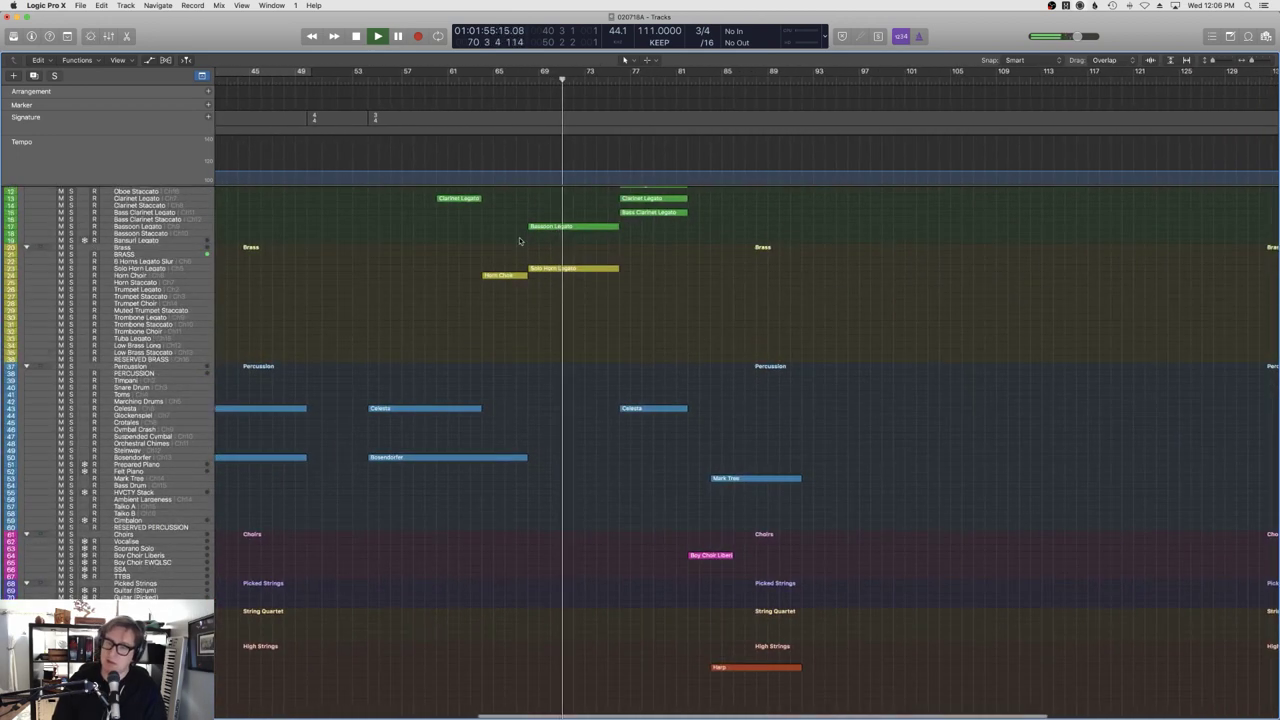
{"action": "key", "text": "space"}
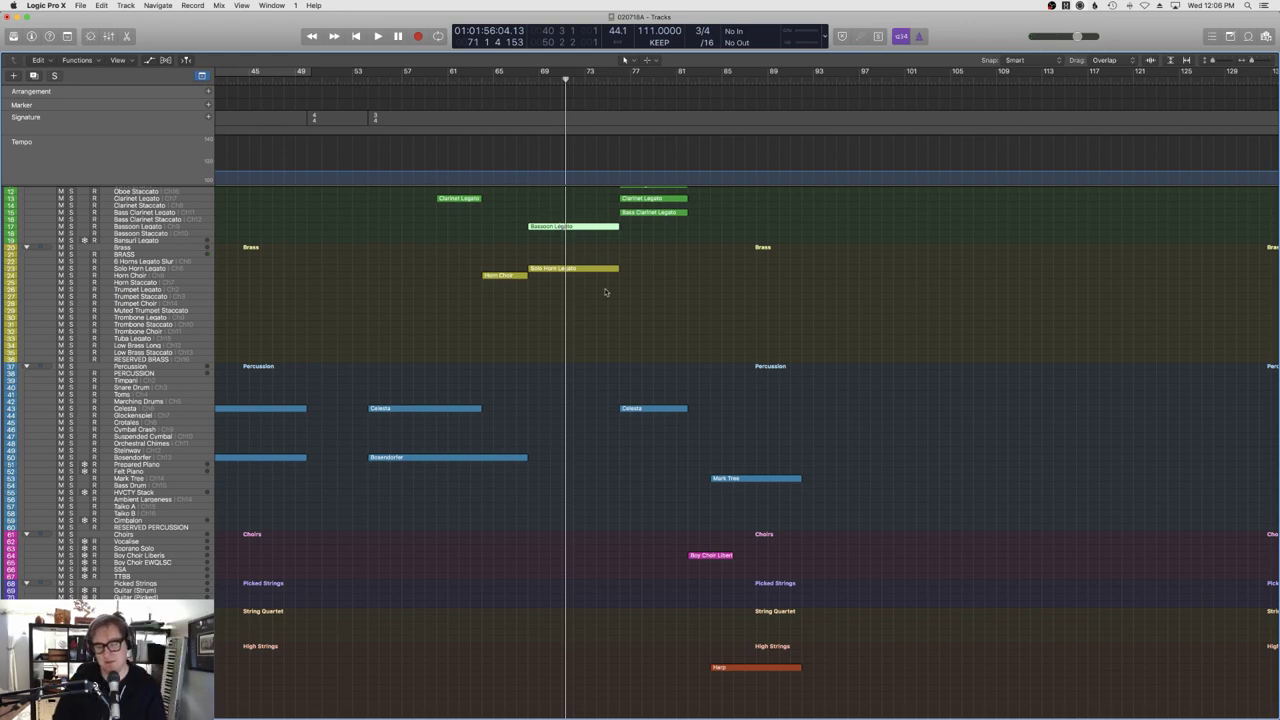
{"action": "key", "text": "e"}
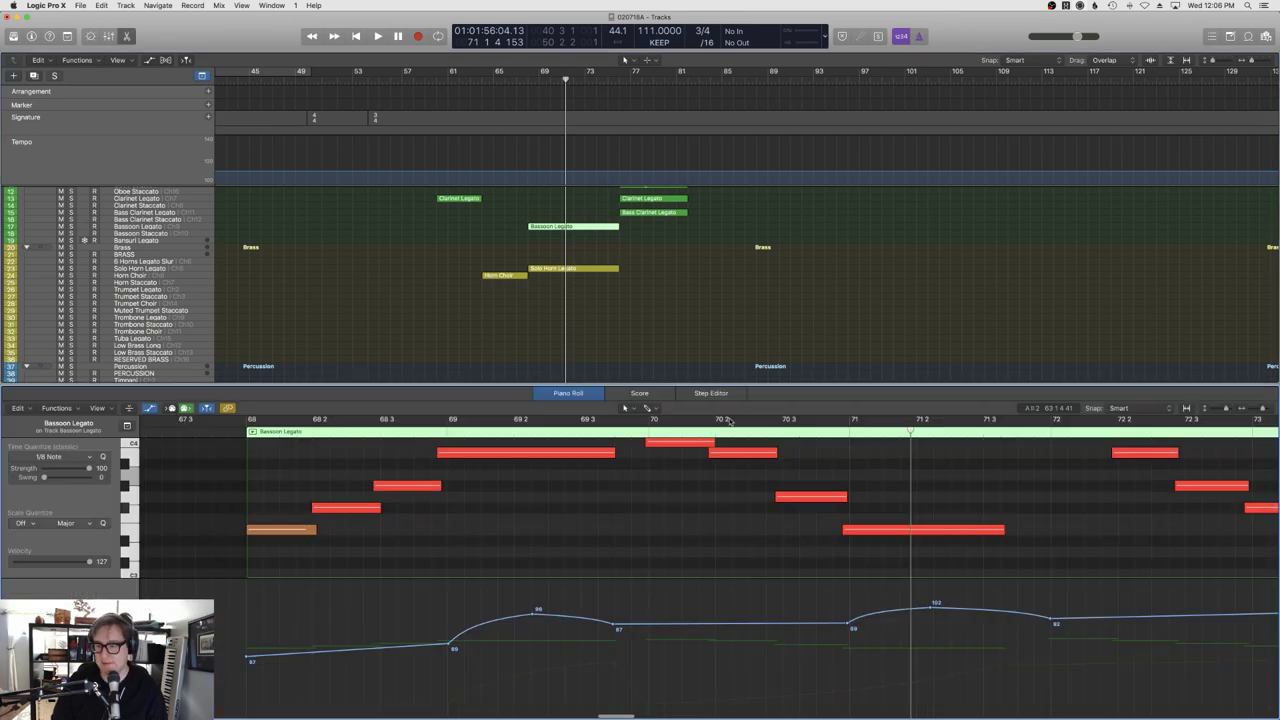
{"action": "left_click", "coordinate": [638, 393]}
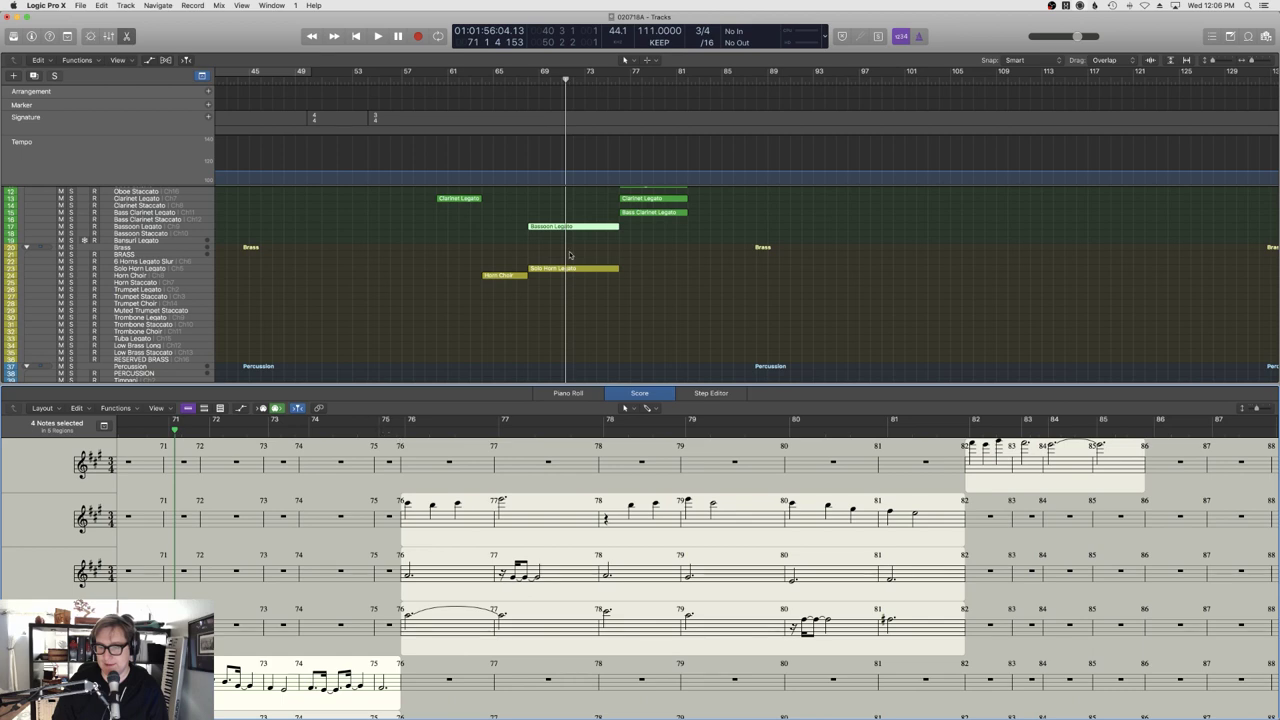
Play the bassoon and solo horn passage from bar 68 while following their staves, and select the Bassoon Legato track.
{"action": "scroll", "coordinate": [590, 499], "scroll_direction": "down", "scroll_amount": 4}
{"action": "scroll", "coordinate": [592, 497], "scroll_direction": "left", "scroll_amount": 5}
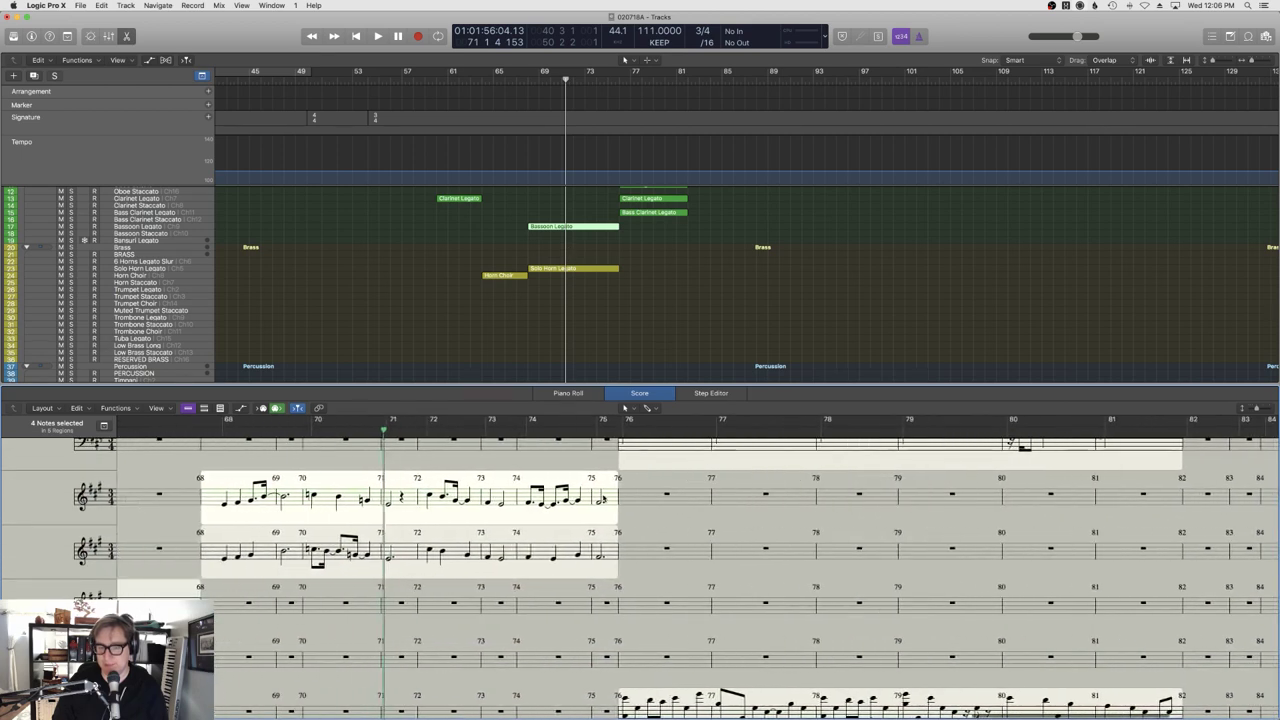
{"action": "scroll", "coordinate": [545, 260], "scroll_direction": "up", "scroll_amount": 1}
{"action": "scroll", "coordinate": [700, 280], "scroll_direction": "up", "scroll_amount": 1}
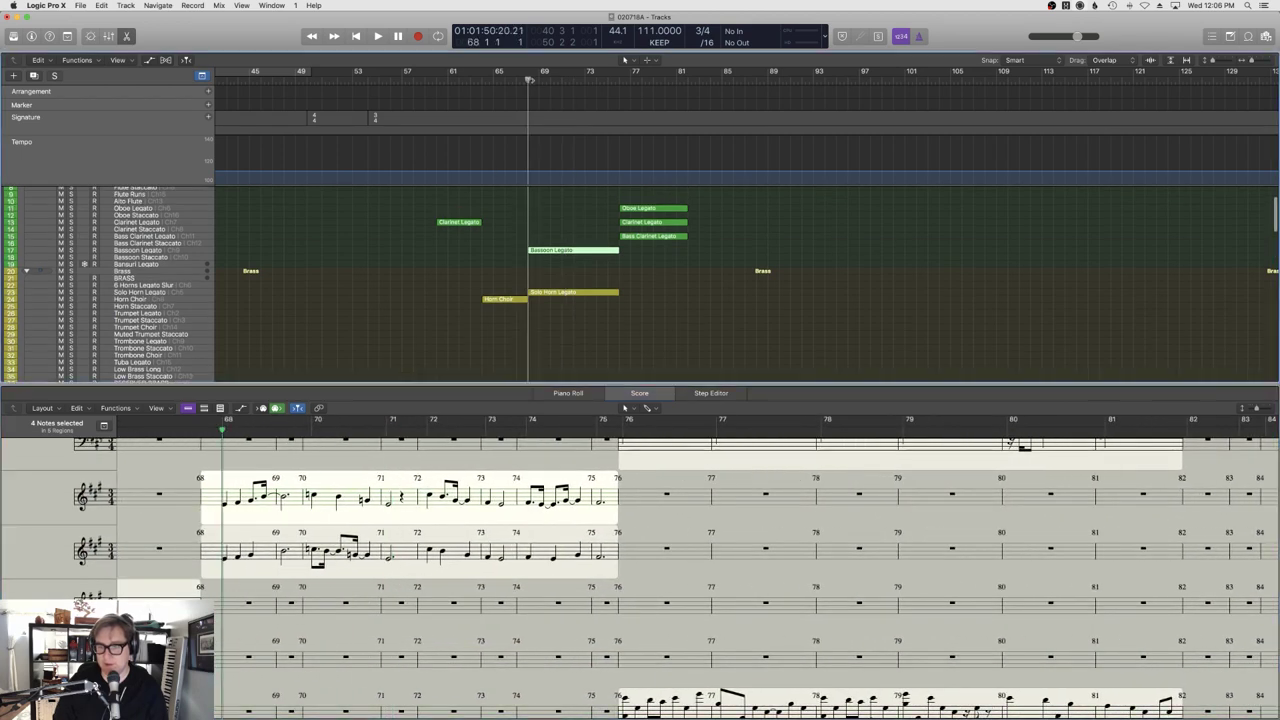
{"action": "key", "text": "space"}
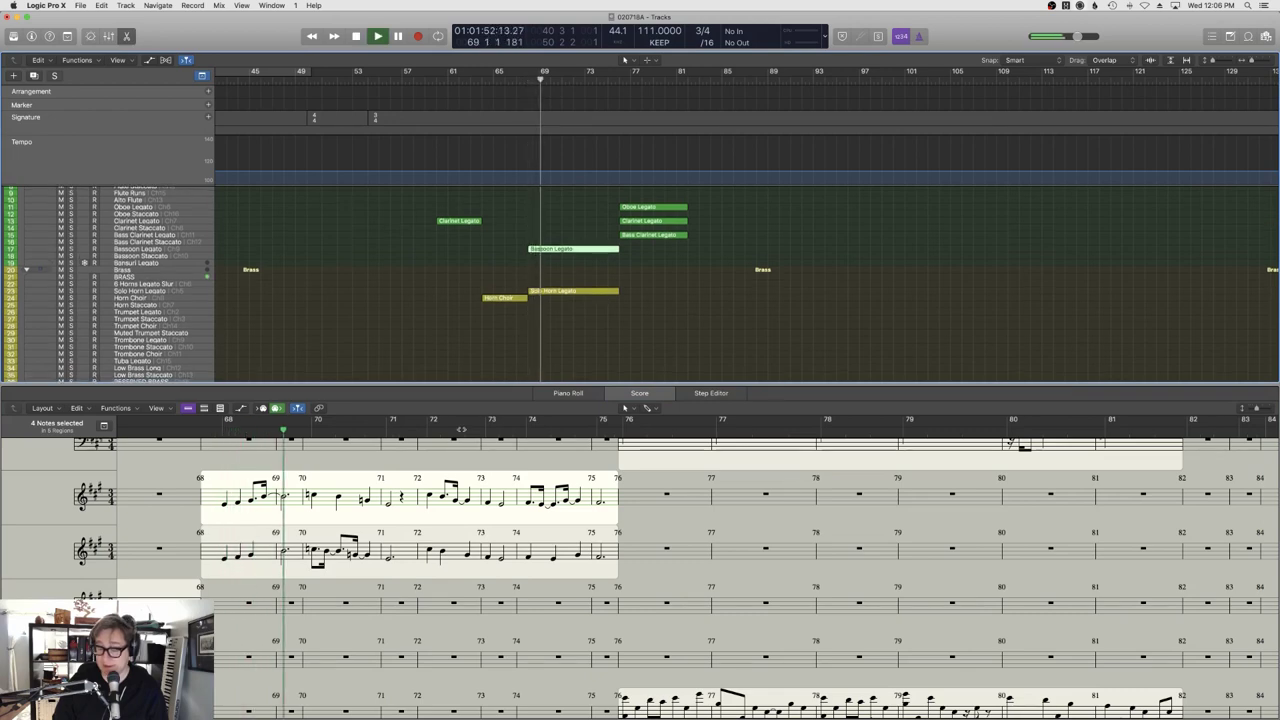
{"action": "left_click", "coordinate": [148, 249]}
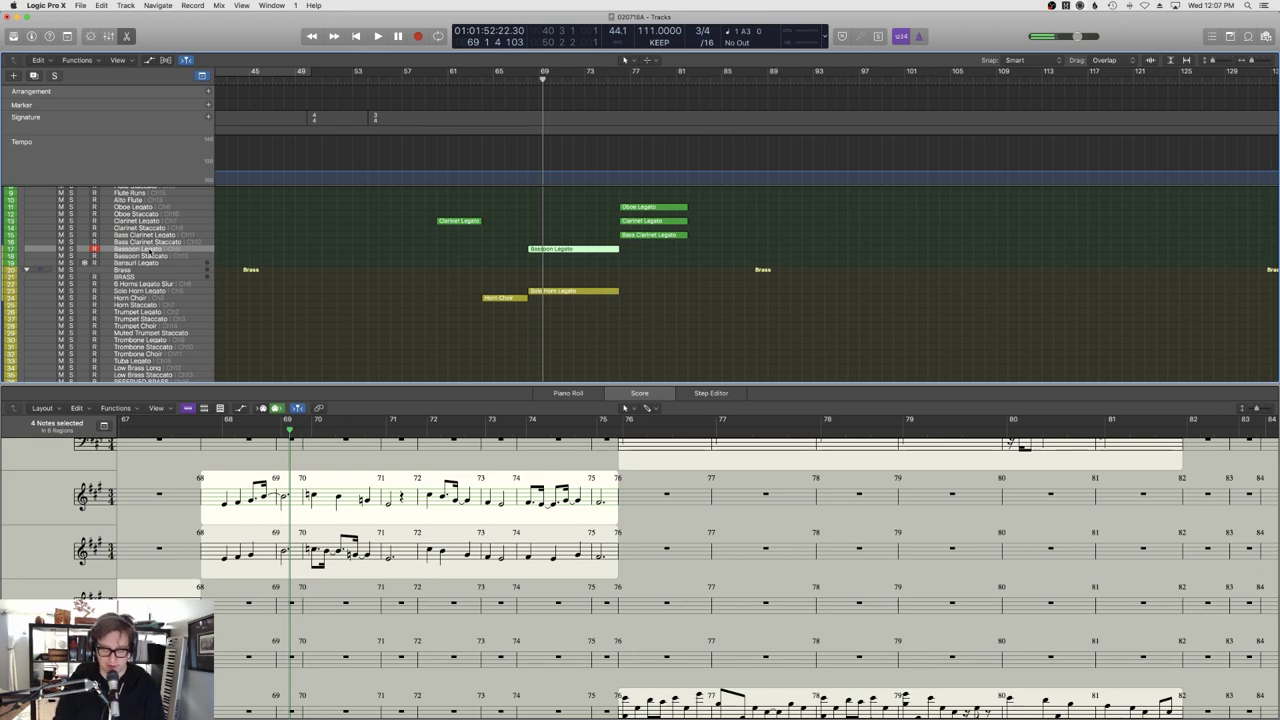
Switch to Safari and open the complete score PDF of Stravinsky's The Rite of Spring from IMSLP, accepting the download disclaimer.
{"action": "key", "text": "super+space"}
{"action": "key", "text": "Escape"}
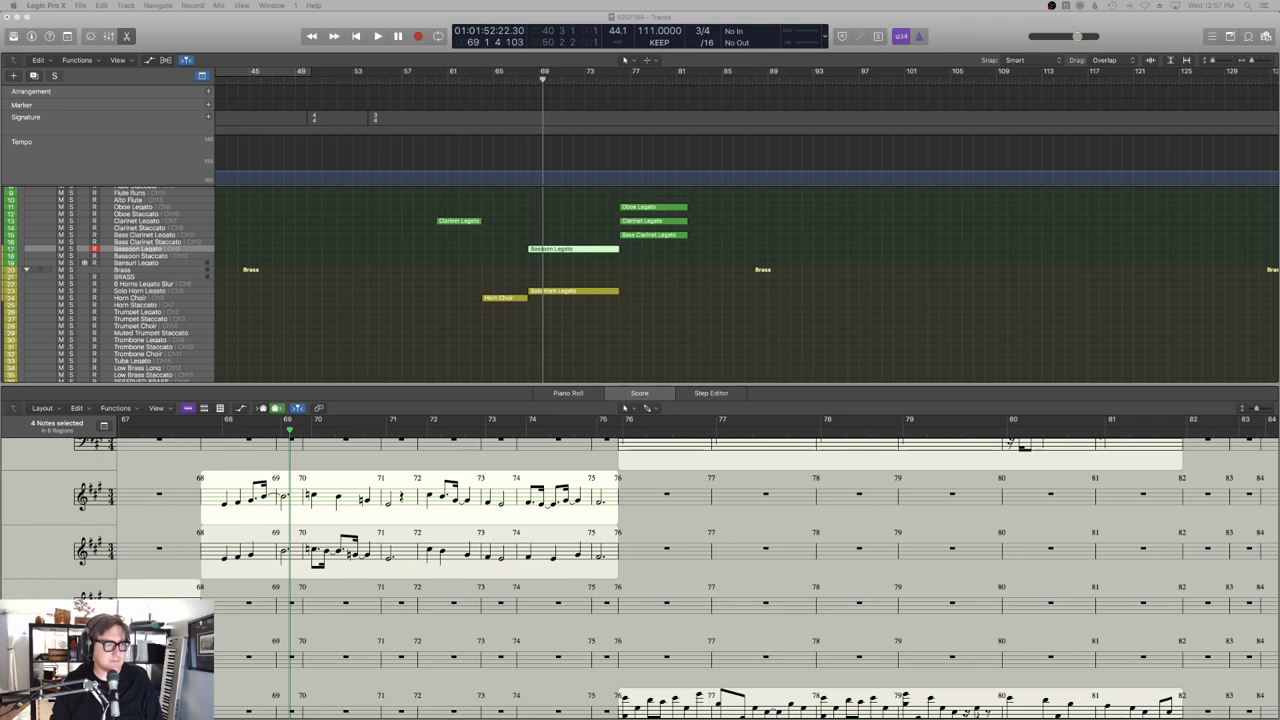
{"action": "key", "text": "super+Tab"}
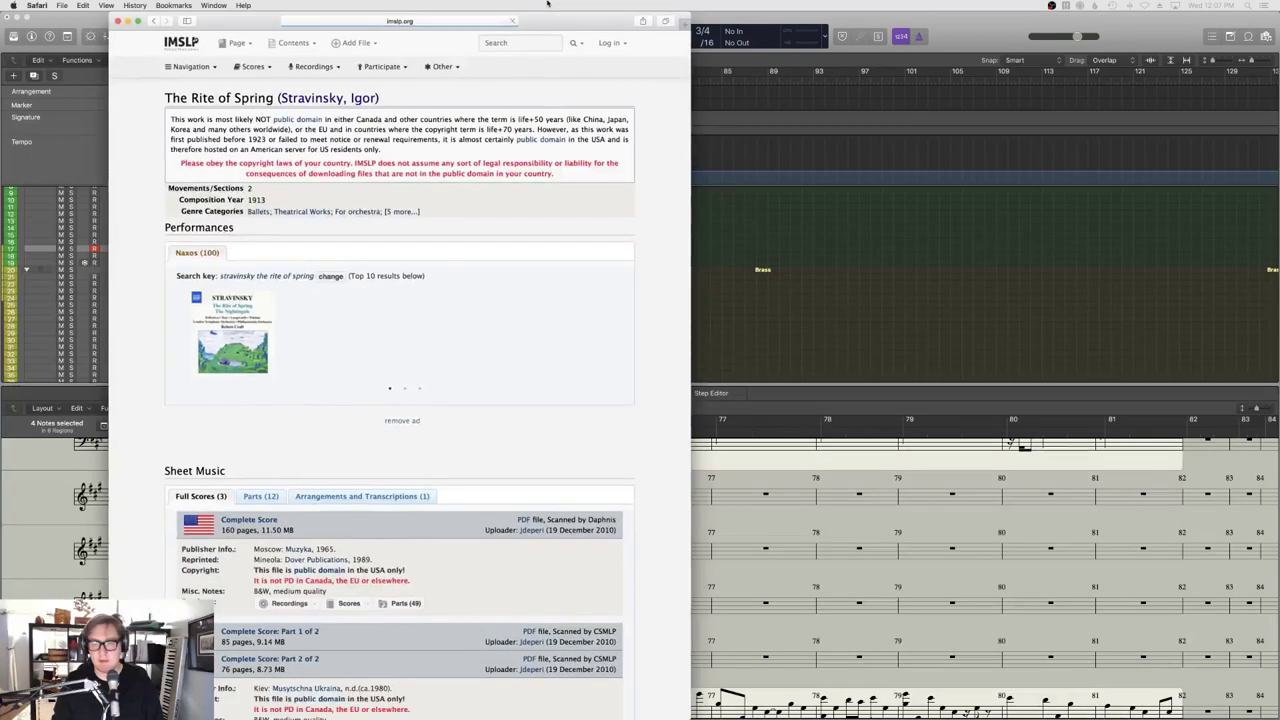
{"action": "left_click", "coordinate": [236, 522]}
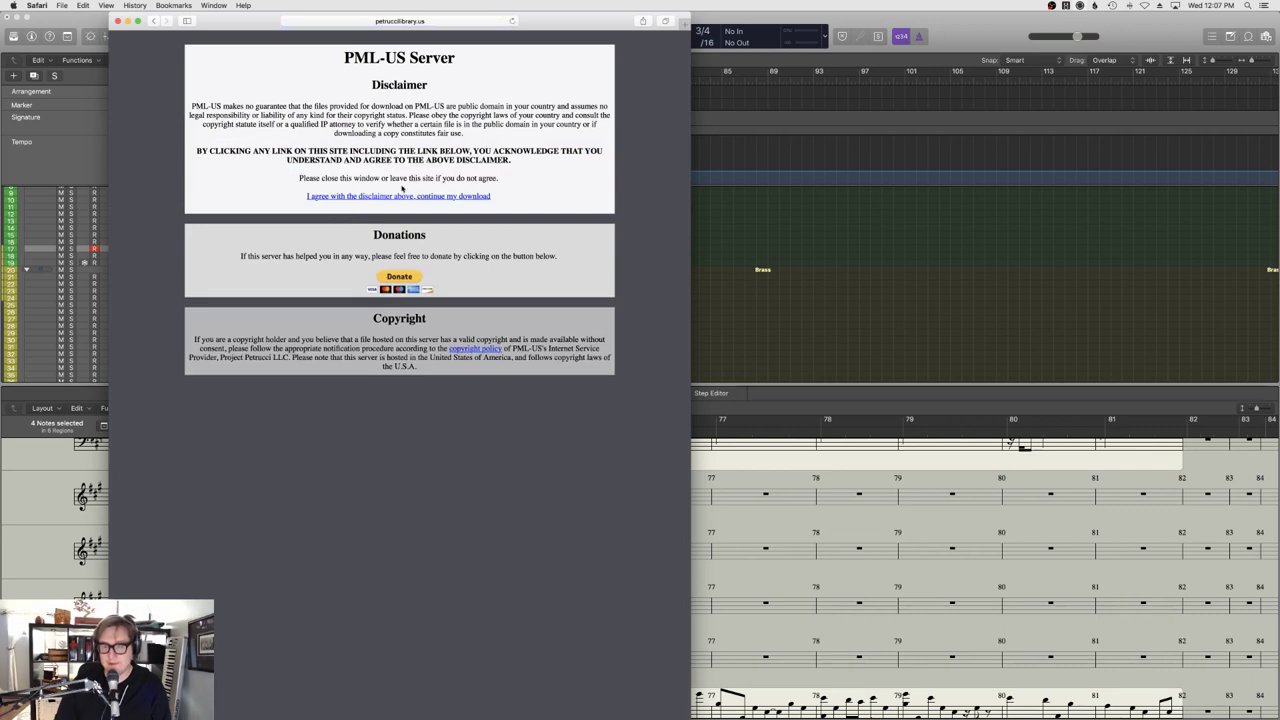
{"action": "left_click", "coordinate": [399, 196]}
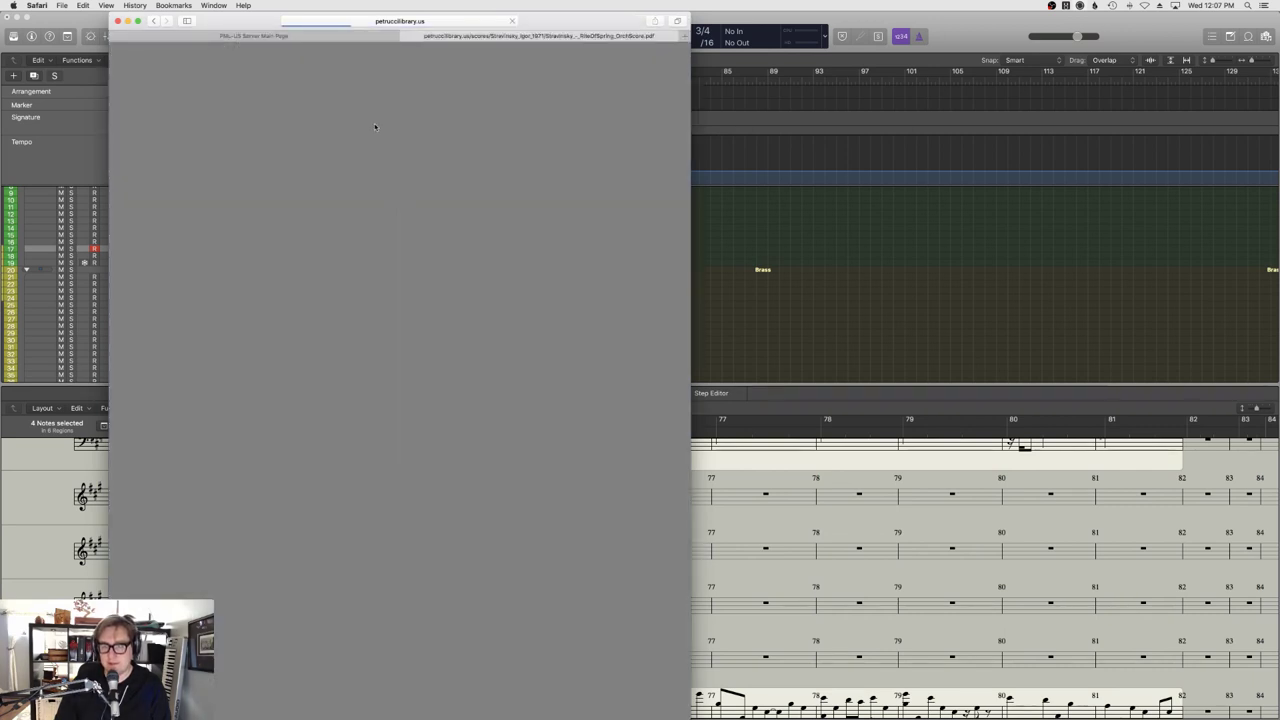
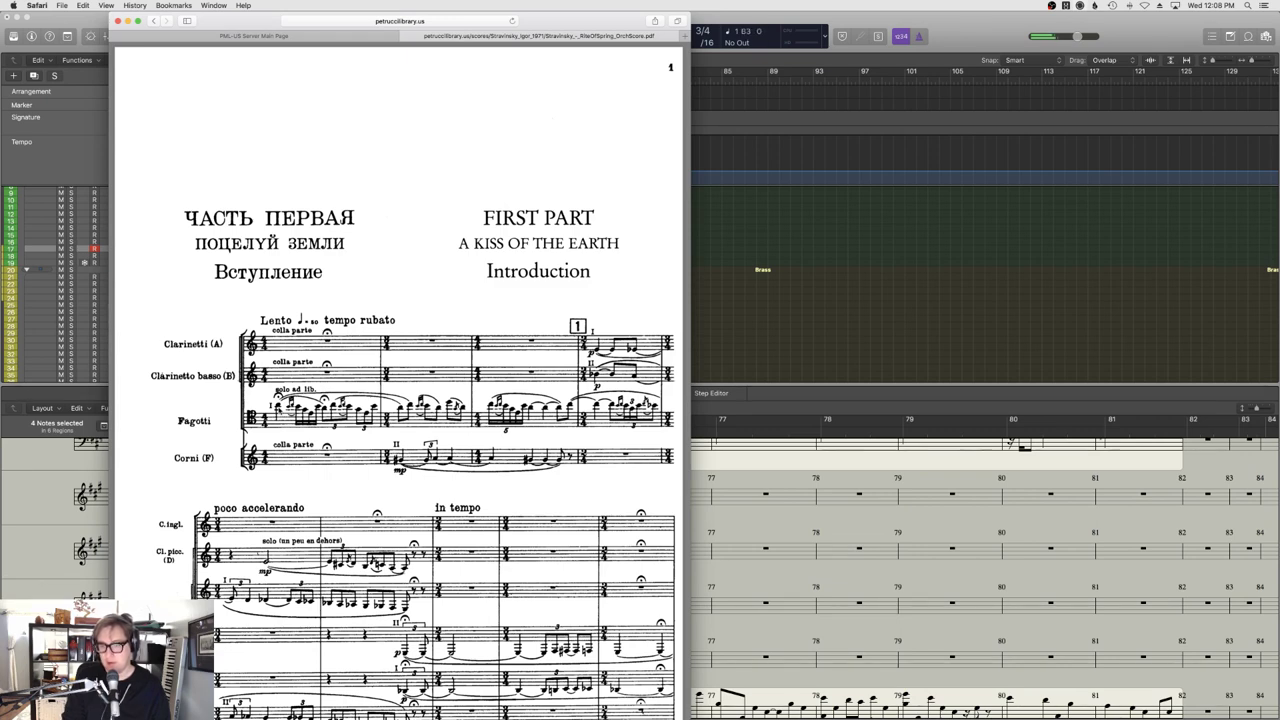
Examine the bassoon solo in the score's Introduction, and close the Safari window.
{"action": "scroll", "coordinate": [510, 333], "scroll_direction": "down", "scroll_amount": 5}
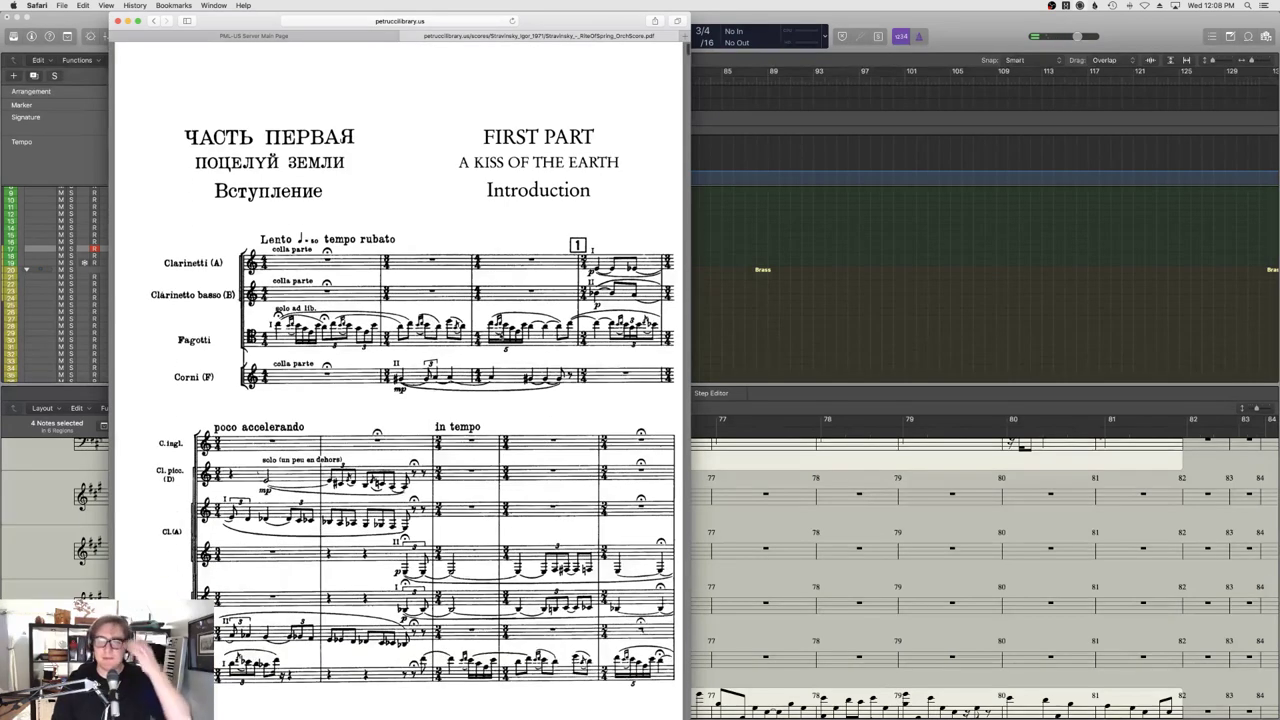
{"action": "left_click", "coordinate": [51, 4]}
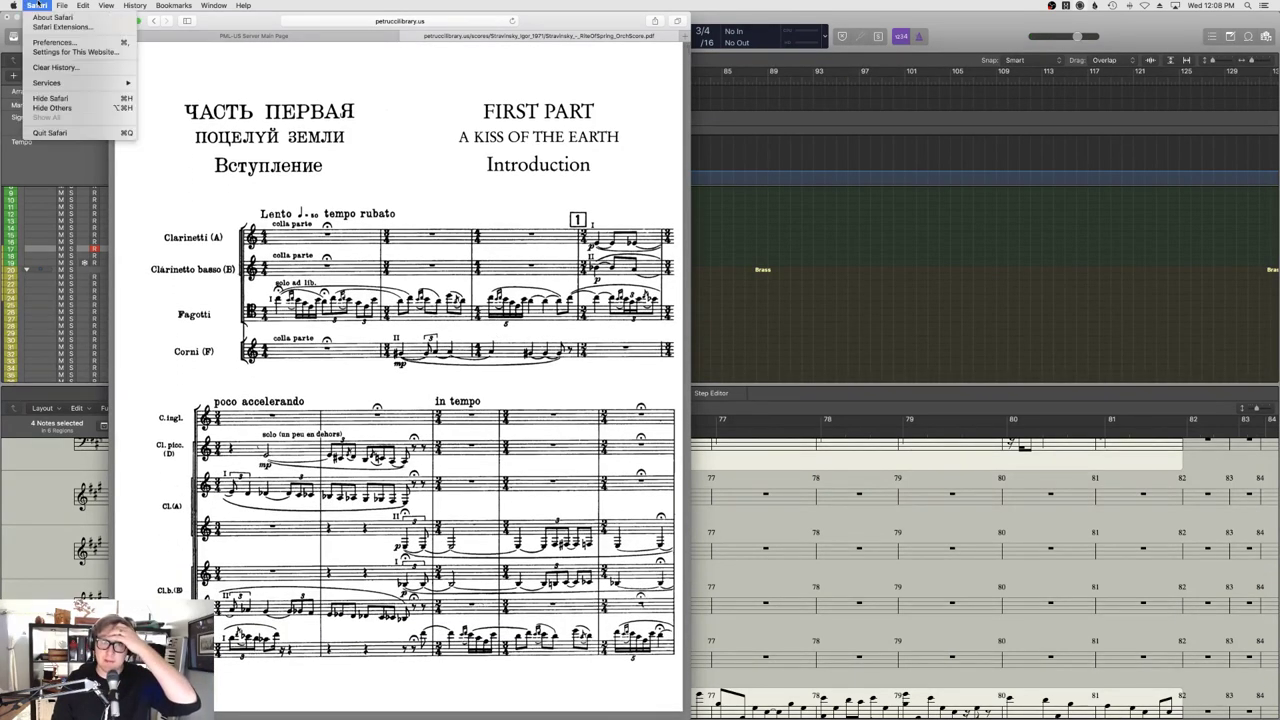
{"action": "left_click", "coordinate": [256, 20]}
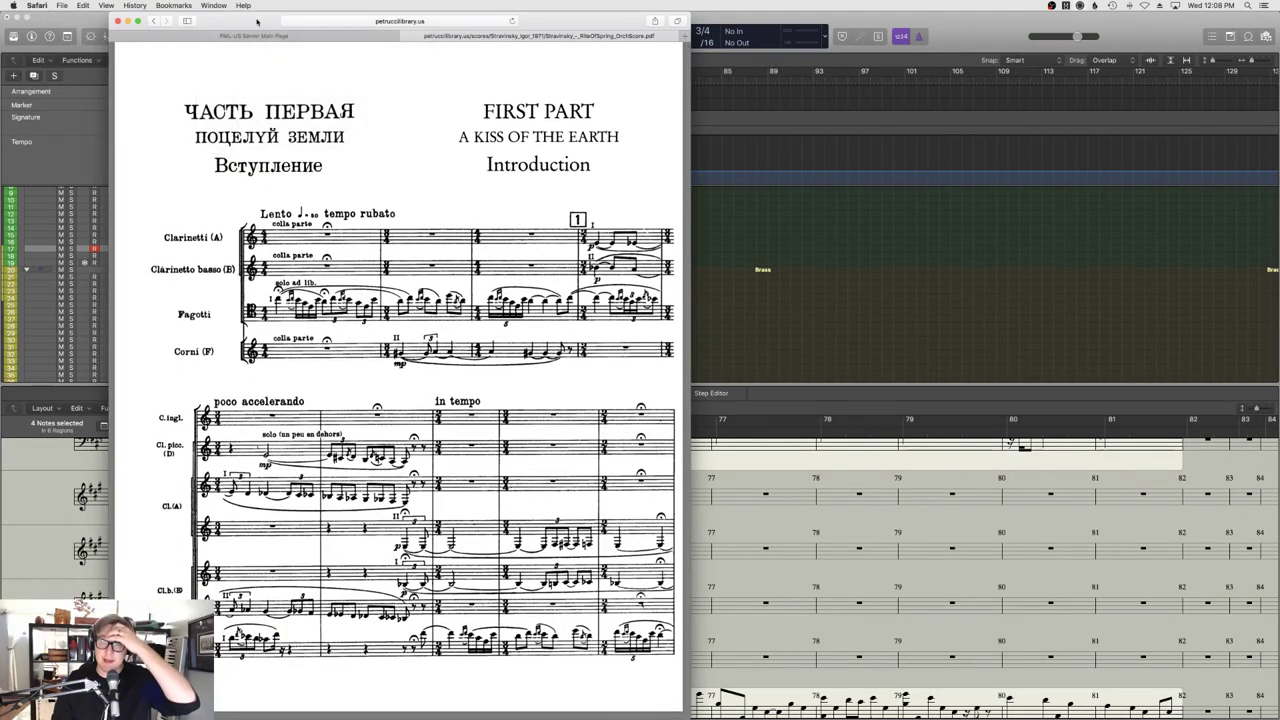
{"action": "left_click", "coordinate": [117, 20]}
Return to Logic Pro X and look over the woodwind and brass regions around bar 69.
{"action": "scroll", "coordinate": [474, 220], "scroll_direction": "right", "scroll_amount": 1}
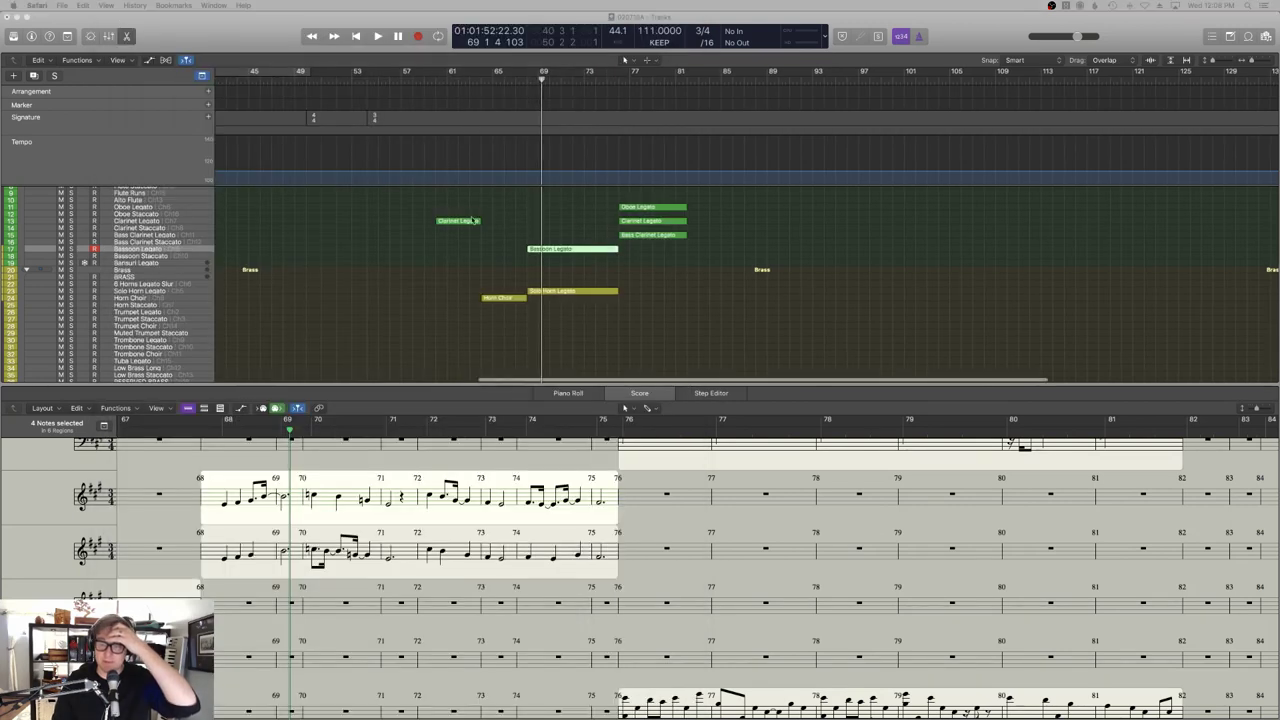
{"action": "scroll", "coordinate": [600, 197], "scroll_direction": "up", "scroll_amount": 3}
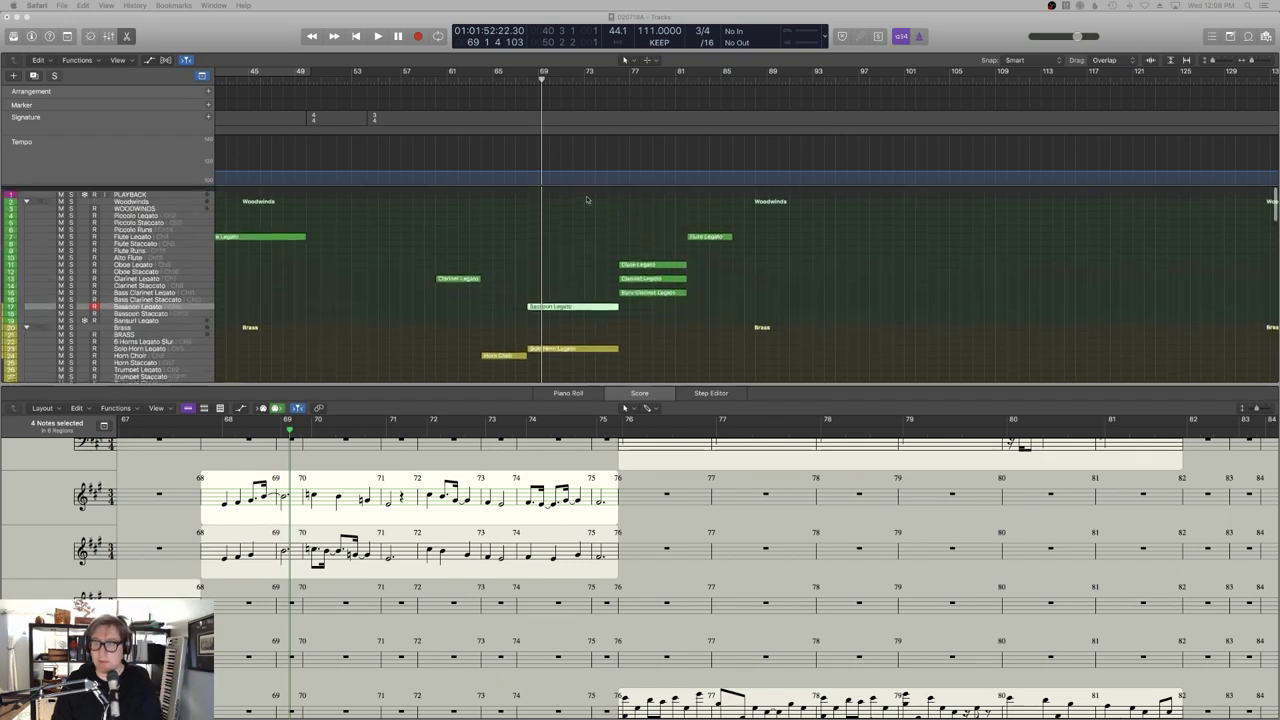
{"action": "scroll", "coordinate": [600, 200], "scroll_direction": "left", "scroll_amount": 4}
{"action": "scroll", "coordinate": [654, 265], "scroll_direction": "down", "scroll_amount": 5}
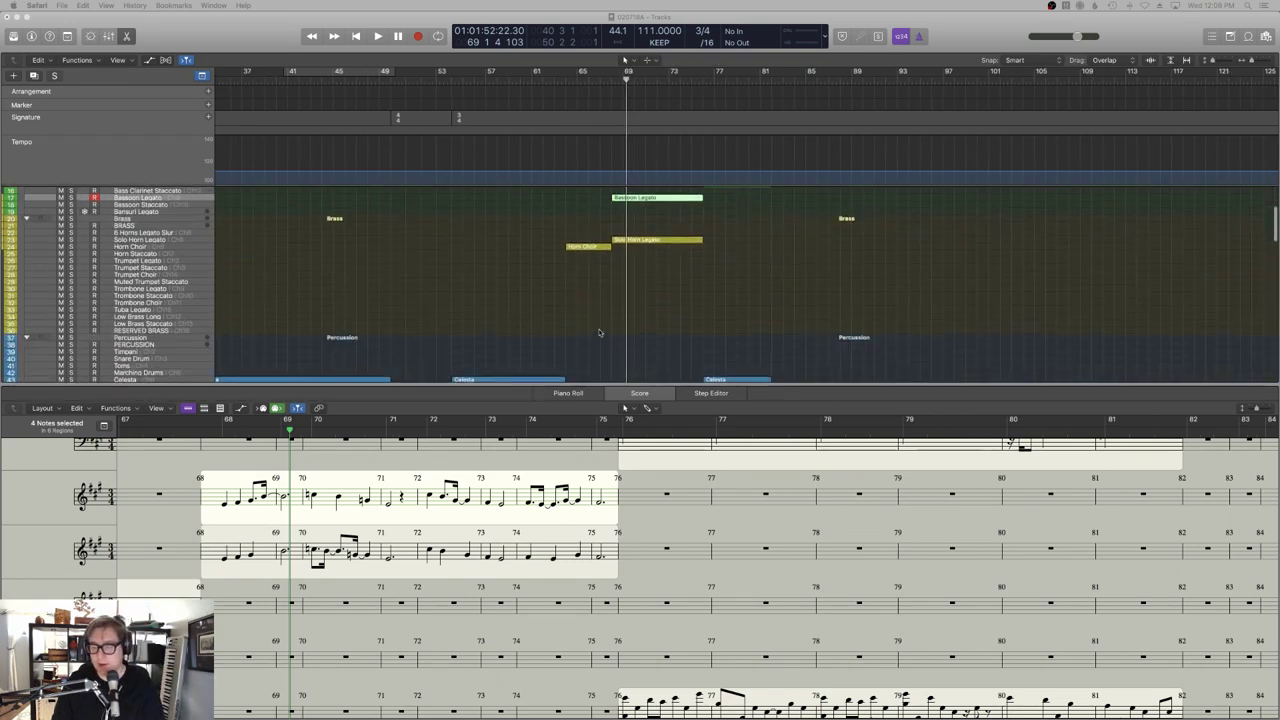
{"action": "scroll", "coordinate": [570, 372], "scroll_direction": "down", "scroll_amount": 1}
{"action": "scroll", "coordinate": [615, 229], "scroll_direction": "up", "scroll_amount": 4}
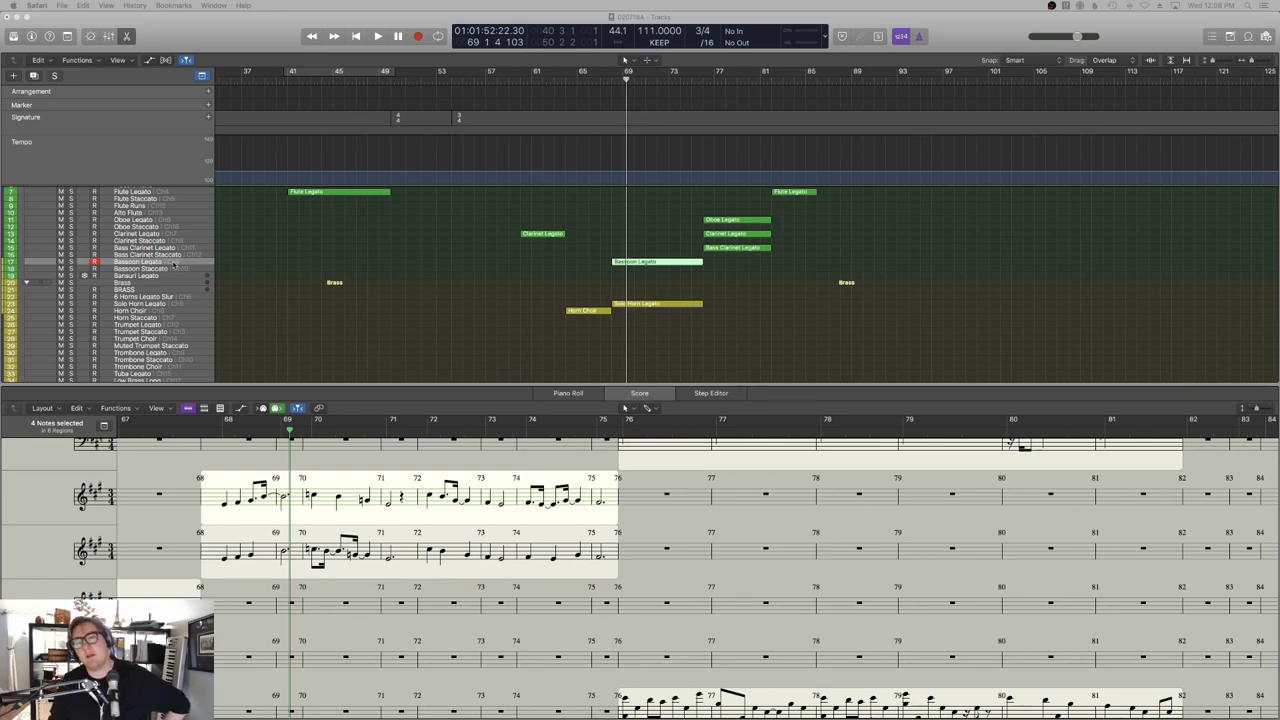
{"action": "left_click", "coordinate": [166, 218]}
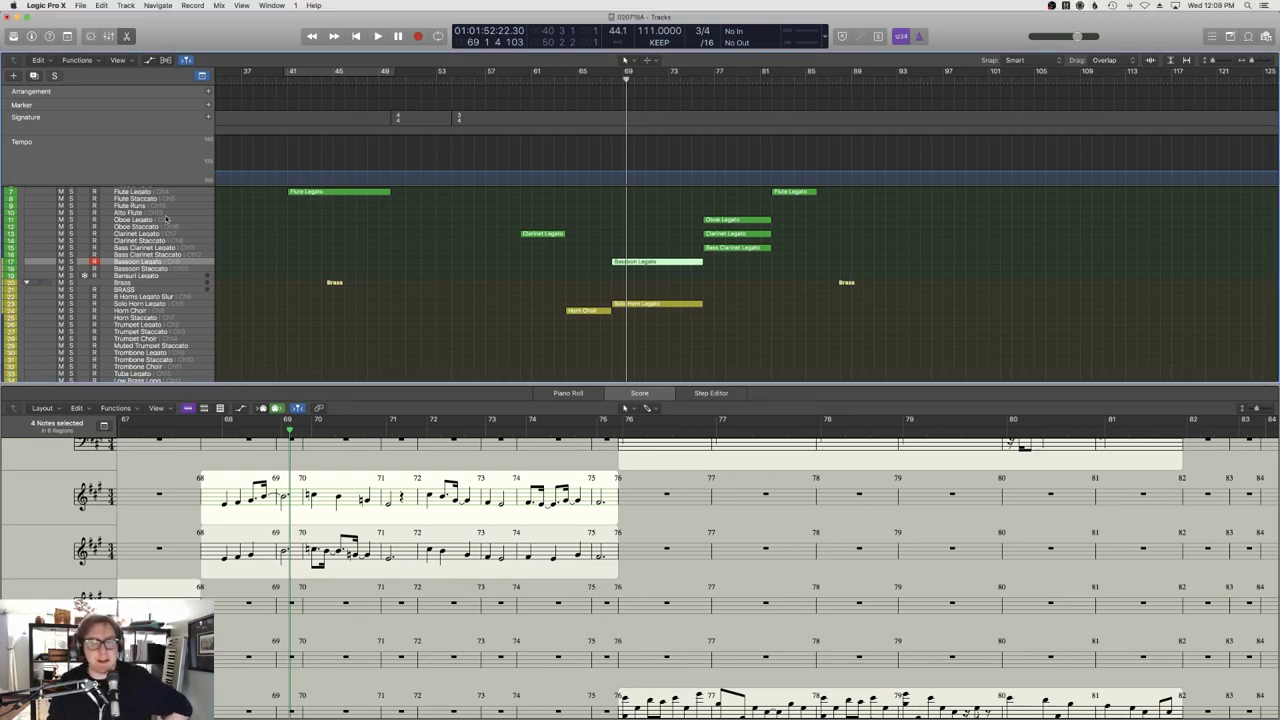
Move the Bassoon Legato region at bar 68 to the Alto Flute track, keeping its position, and play the passage.
{"action": "left_click", "coordinate": [166, 215]}
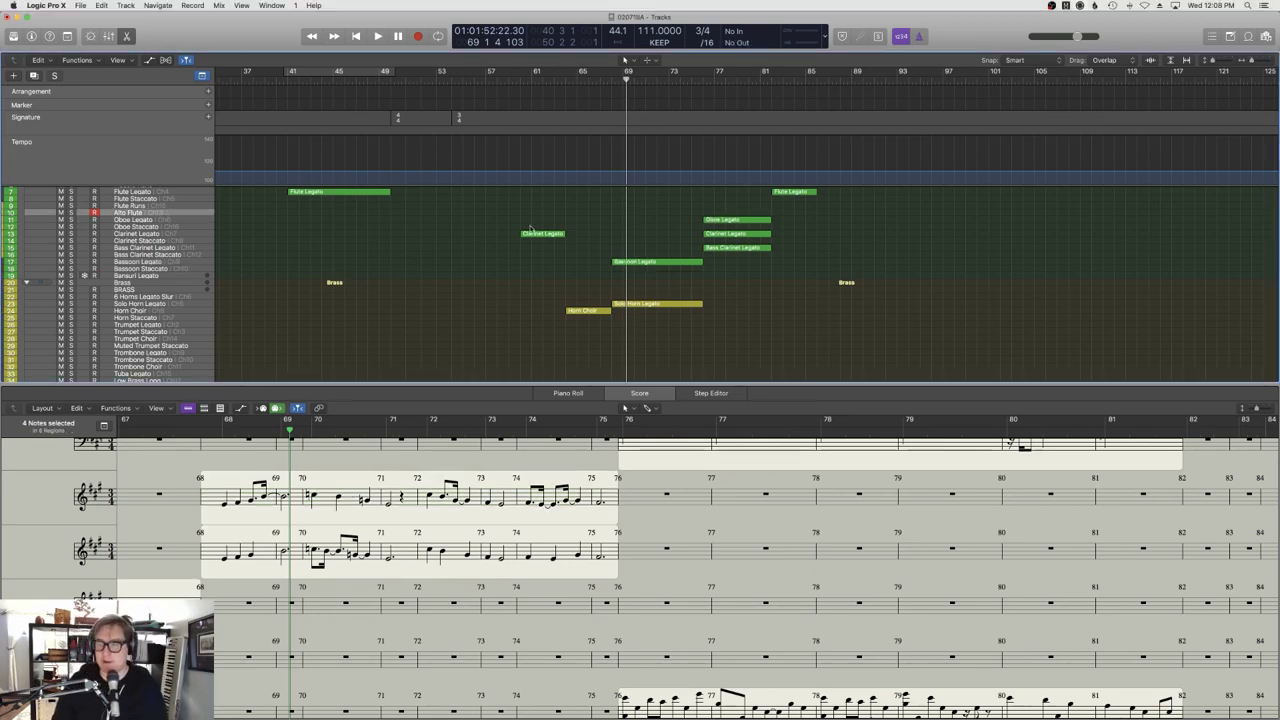
{"action": "left_click_drag", "start_coordinate": [655, 263], "coordinate": [655, 214]}
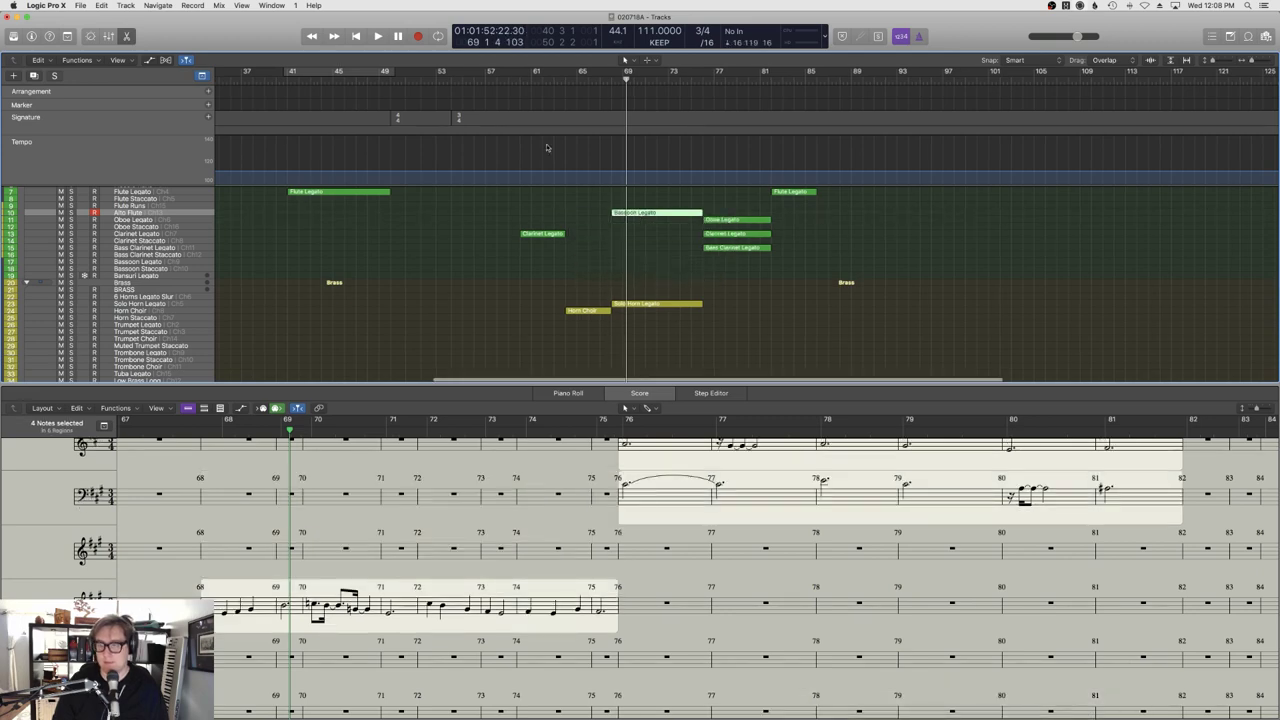
{"action": "left_click", "coordinate": [507, 80]}
{"action": "key", "text": "space"}
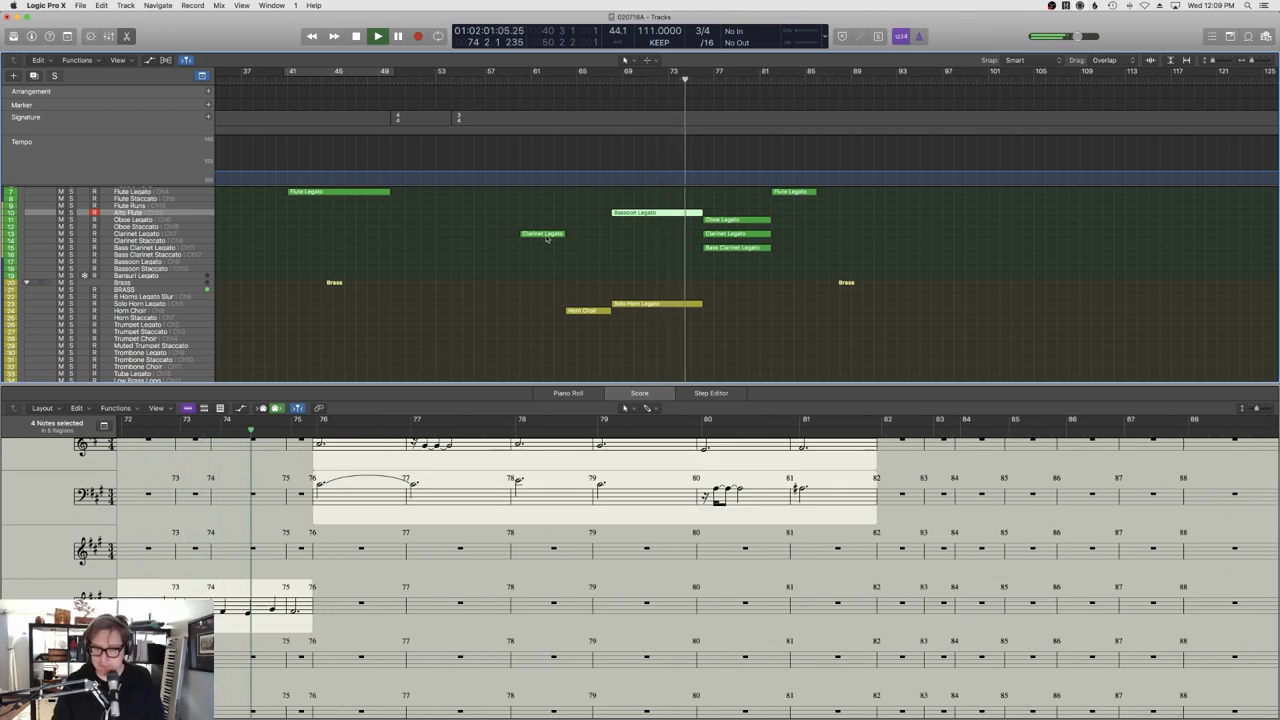
Delete the Solo Horn Legato region at bar 68 and replay the passage with the alto flute alone.
{"action": "left_click", "coordinate": [653, 303]}
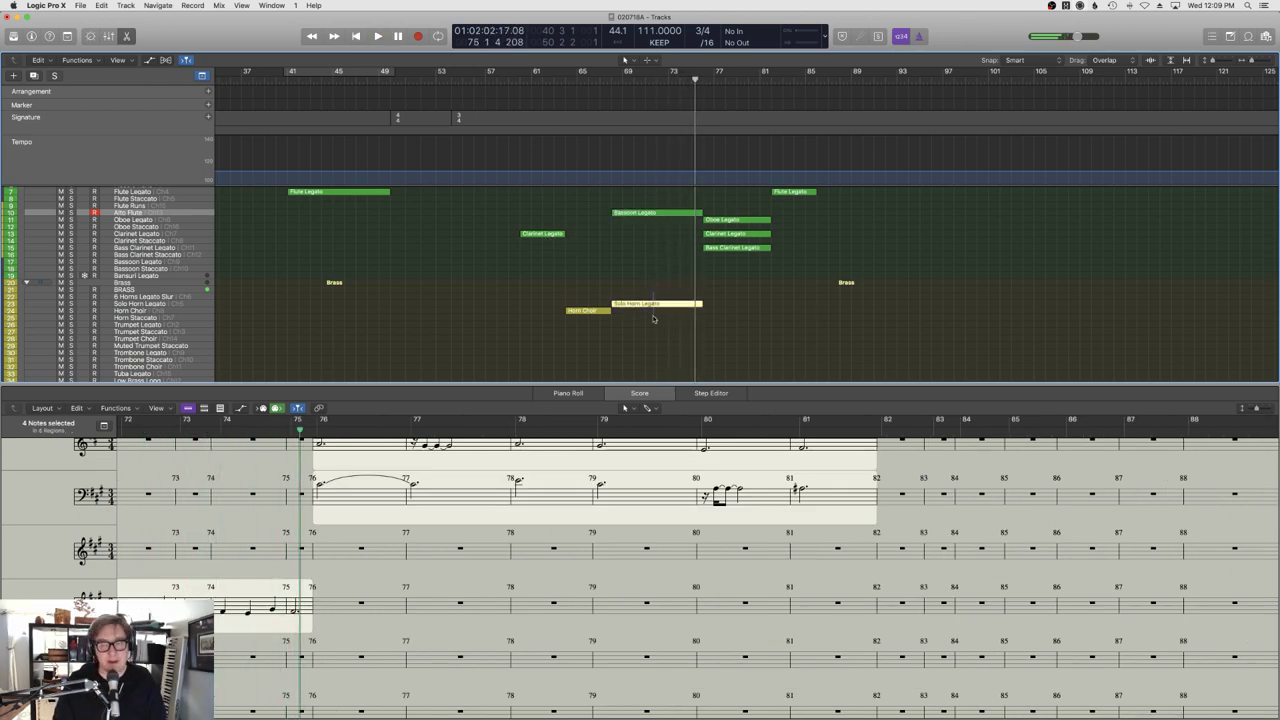
{"action": "key", "text": "Delete"}
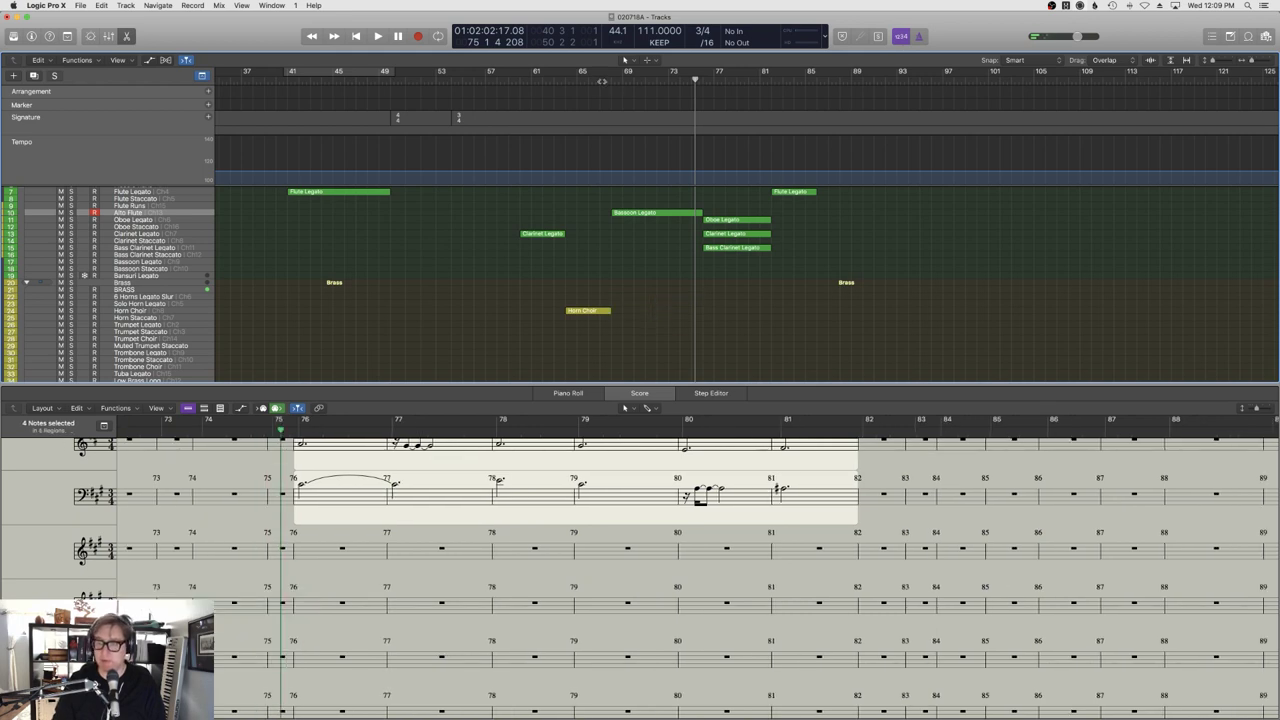
{"action": "double_click", "coordinate": [590, 80]}
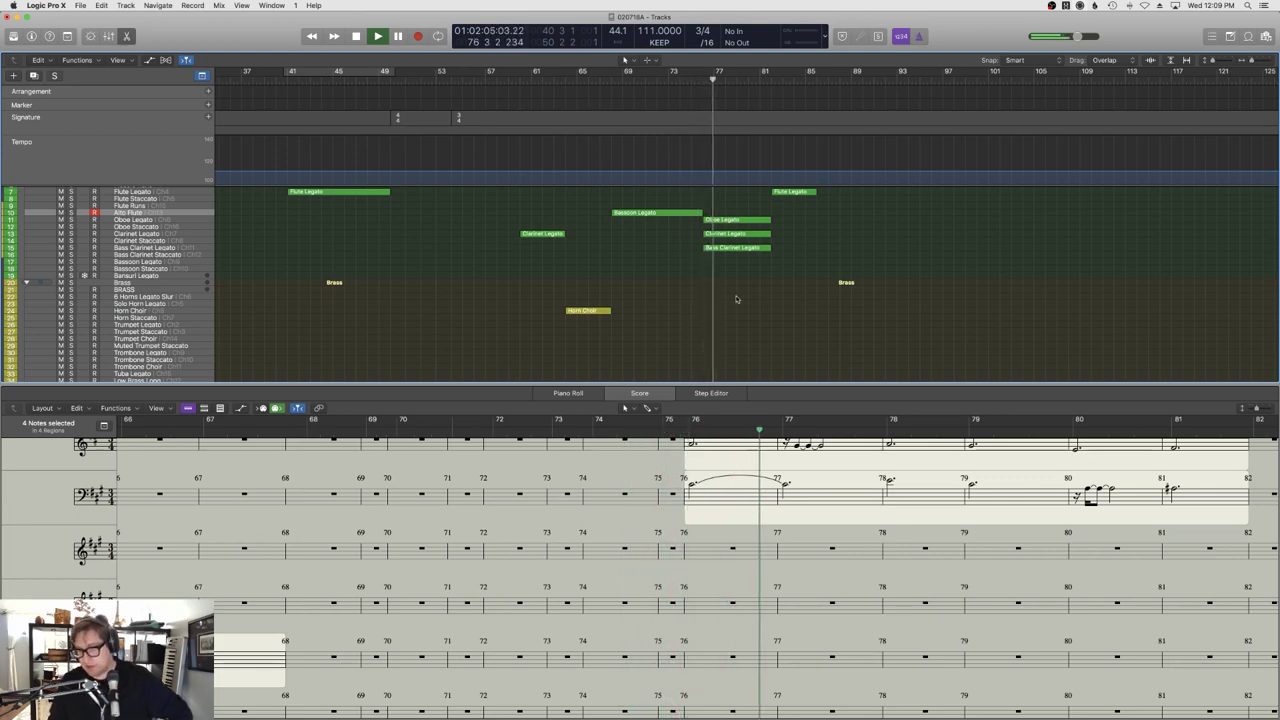
Solo the WOODWINDS track and play from just before bar 76 while following the woodwind staves.
{"action": "scroll", "coordinate": [736, 298], "scroll_direction": "right", "scroll_amount": 5}
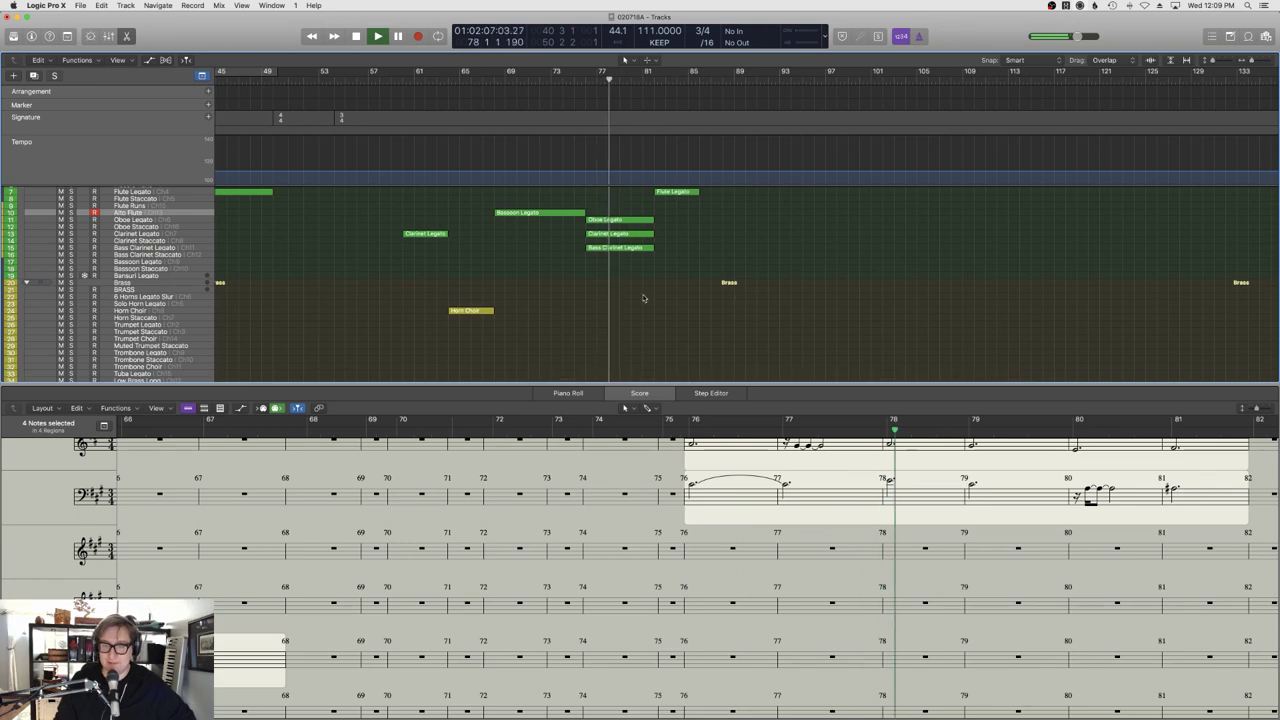
{"action": "scroll", "coordinate": [68, 202], "scroll_direction": "up", "scroll_amount": 3}
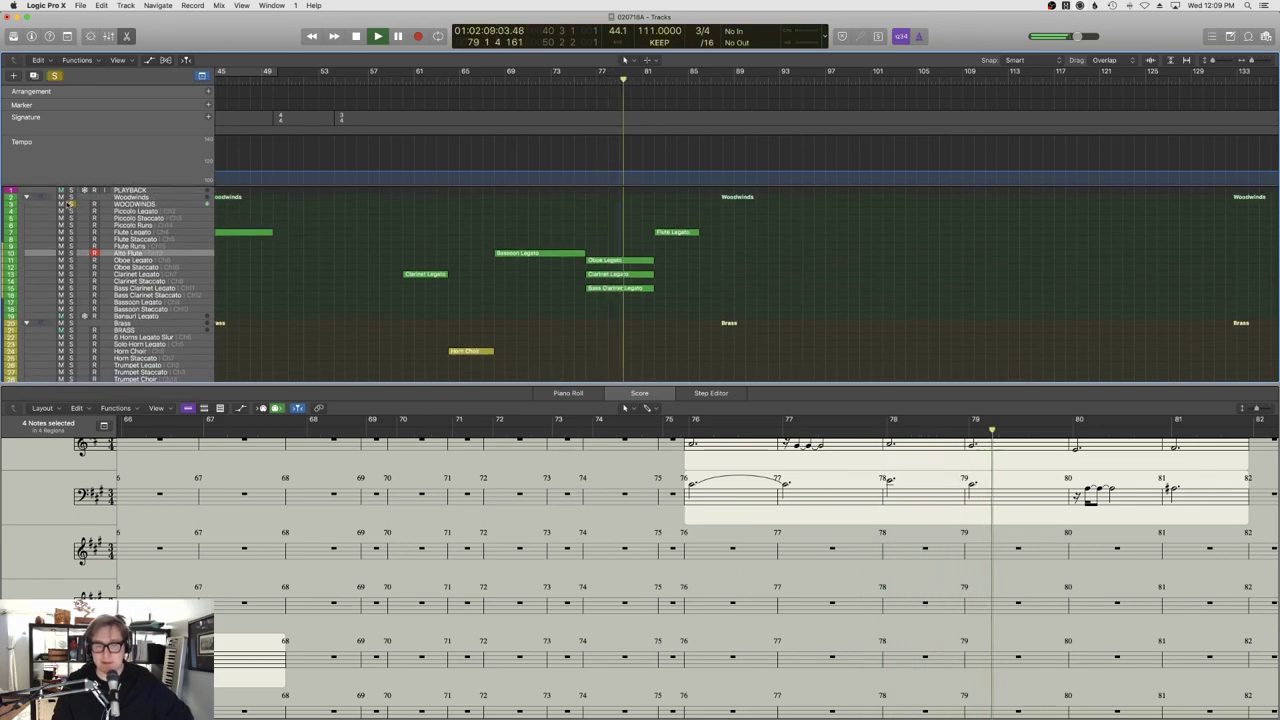
{"action": "left_click", "coordinate": [570, 79]}
{"action": "key", "text": "space"}
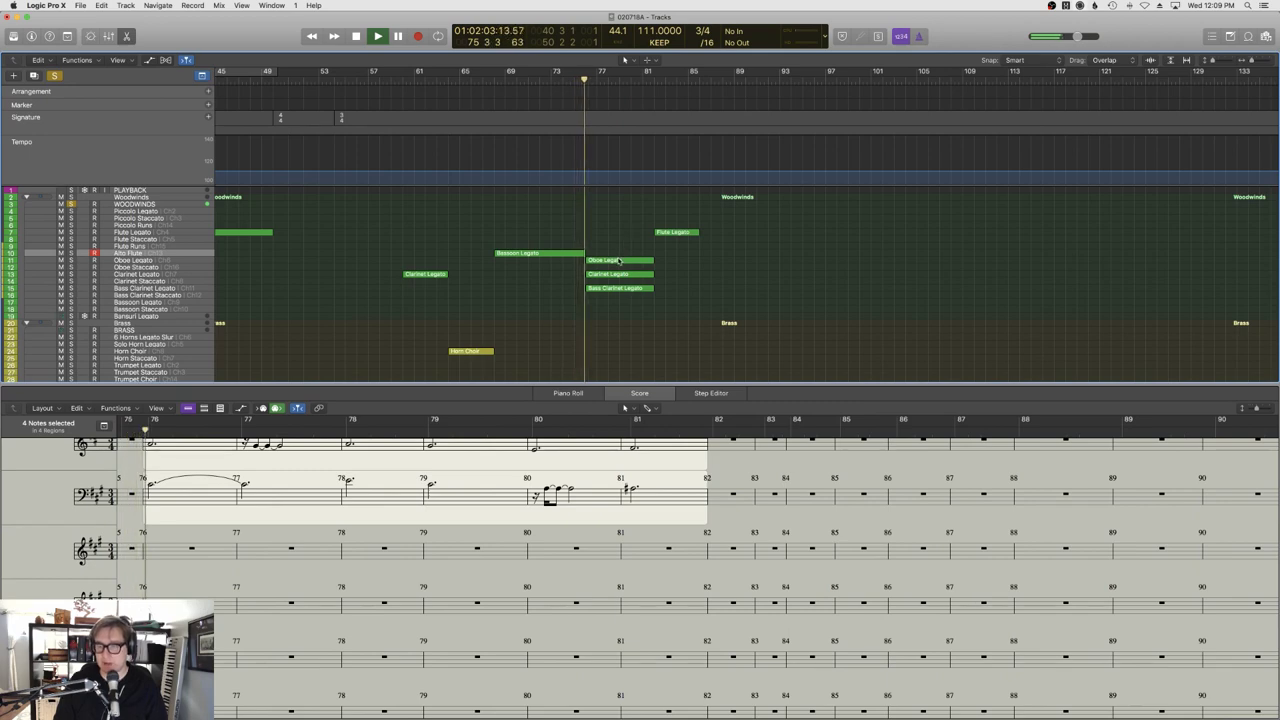
{"action": "scroll", "coordinate": [362, 469], "scroll_direction": "up", "scroll_amount": 5}
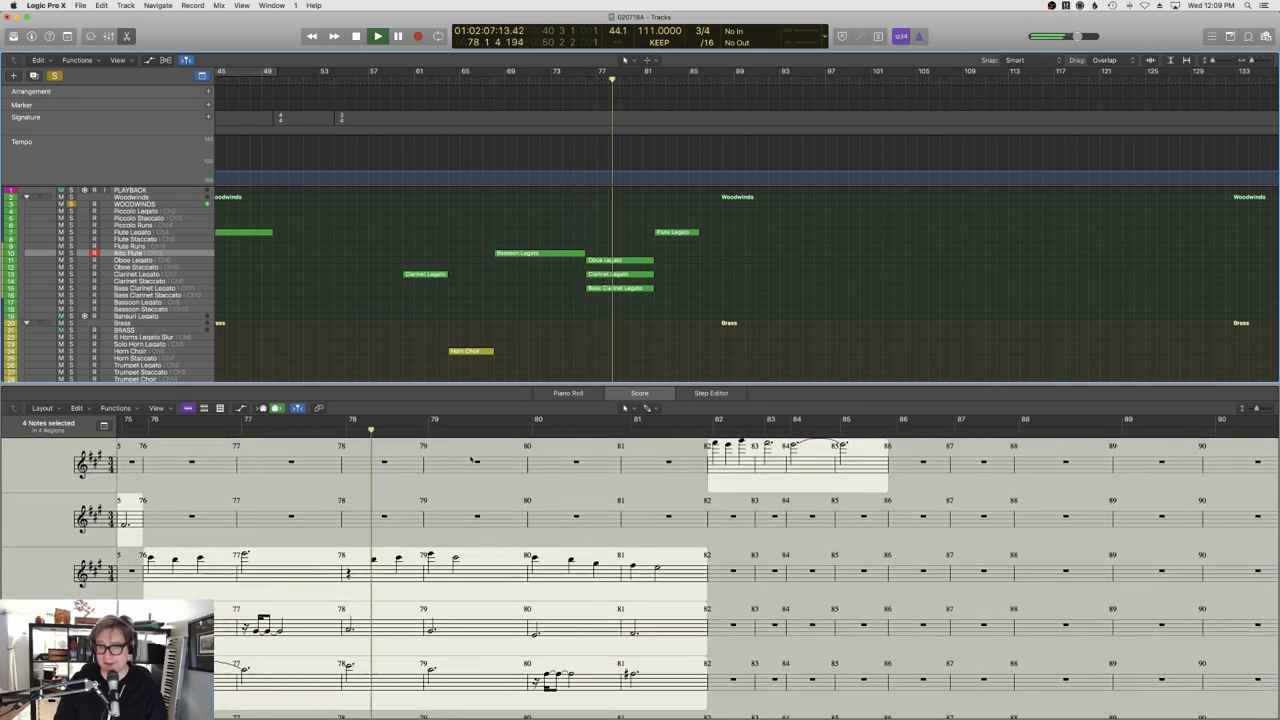
{"action": "scroll", "coordinate": [595, 283], "scroll_direction": "down", "scroll_amount": 1}
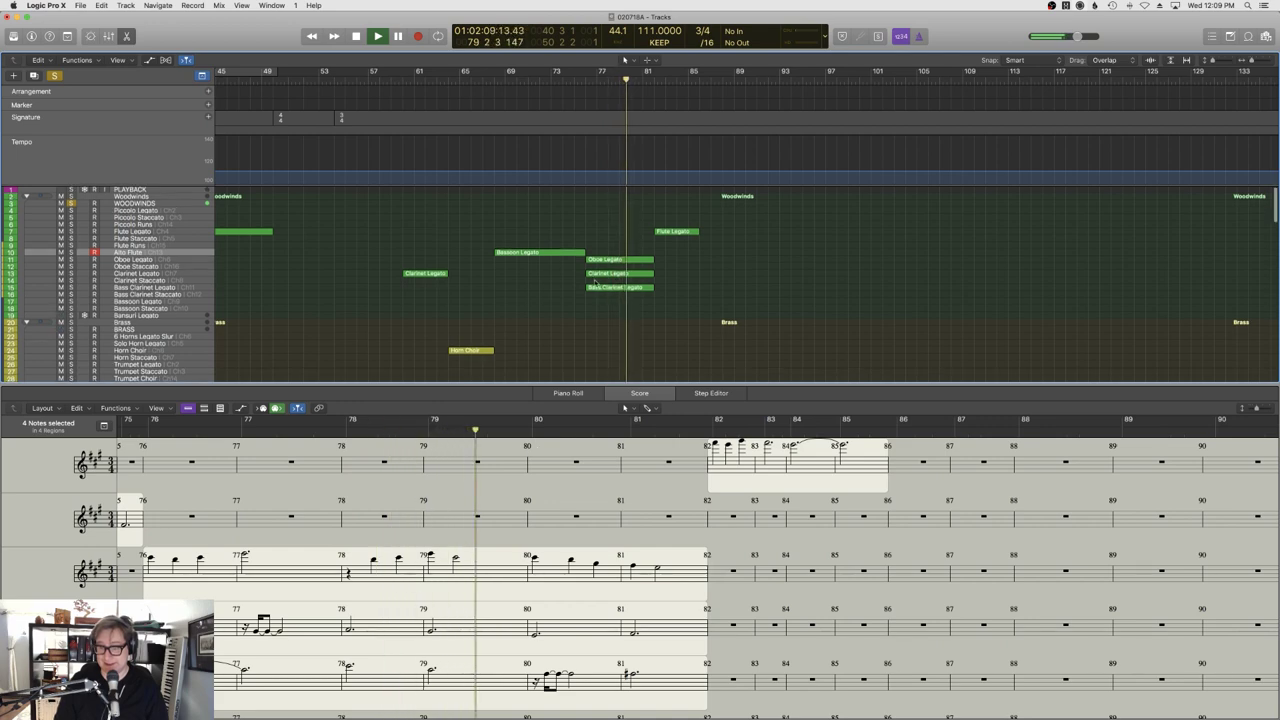
Move the Oboe Legato region at bar 76 to the Flute Legato track and replay it with the woodwinds solo off.
{"action": "key", "text": "space"}
{"action": "left_click_drag", "start_coordinate": [612, 262], "coordinate": [612, 236]}
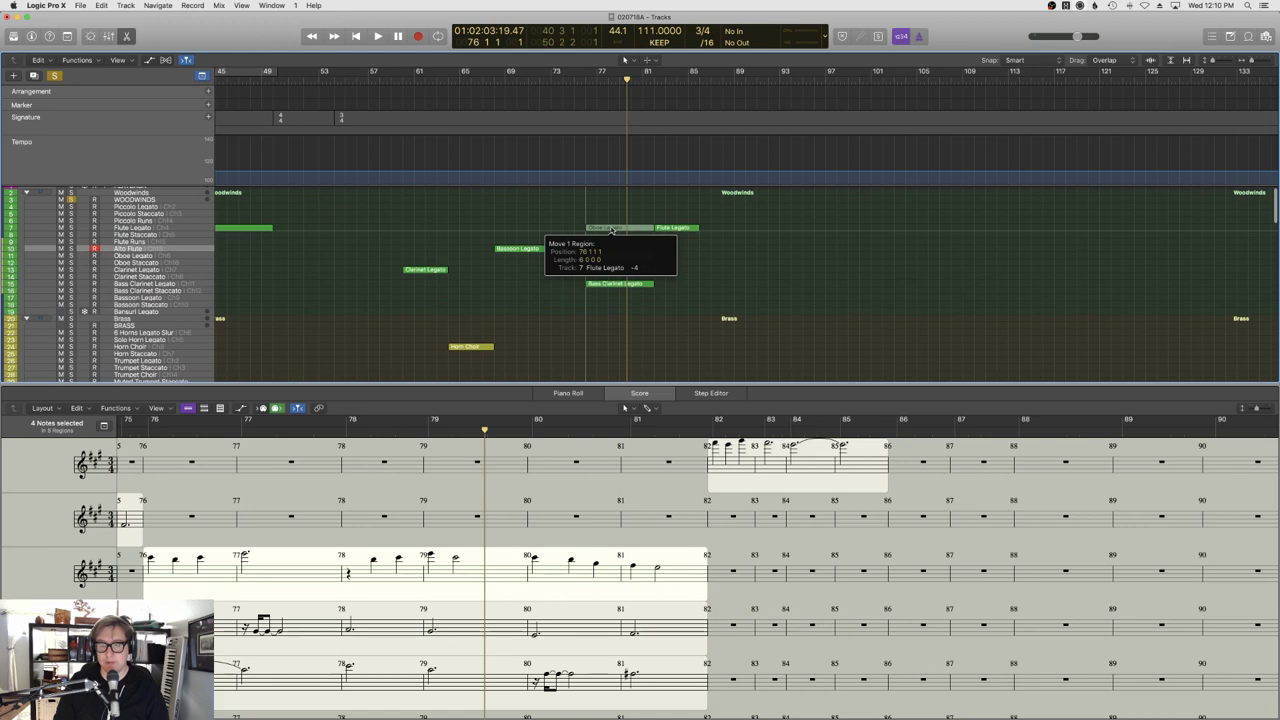
{"action": "left_click_drag", "start_coordinate": [612, 230], "coordinate": [611, 229]}
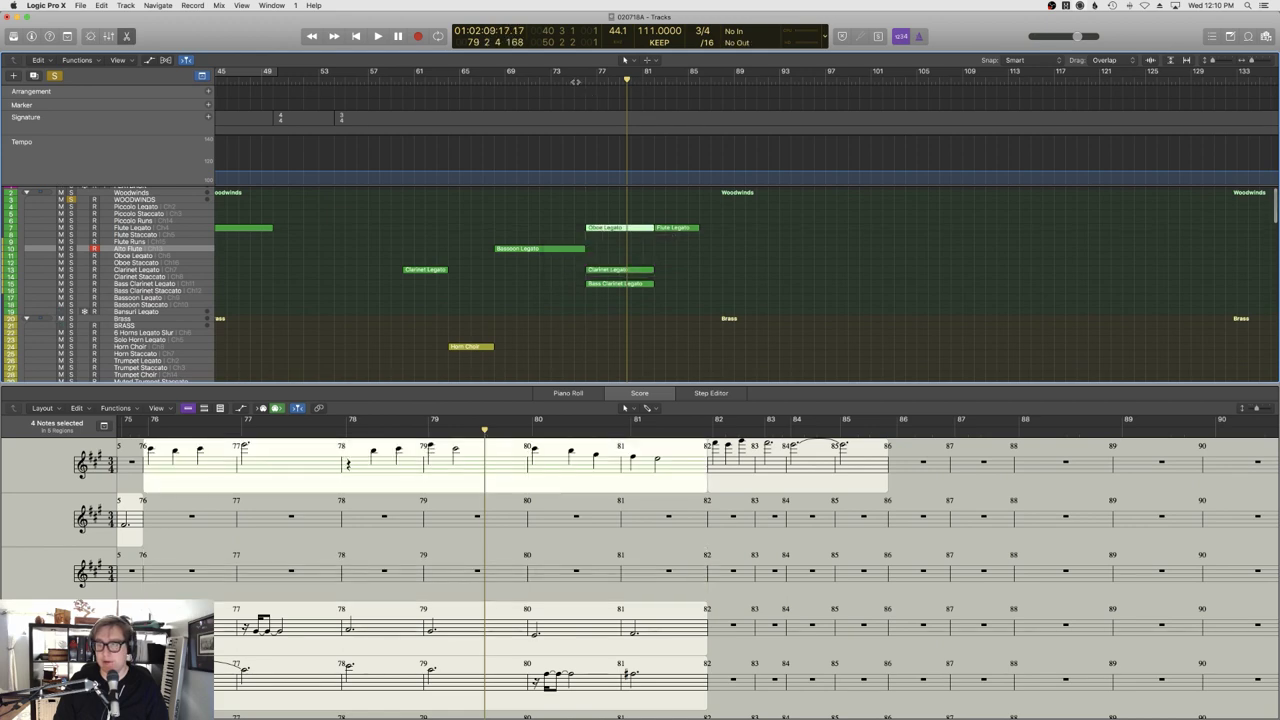
{"action": "key", "text": "shift+space"}
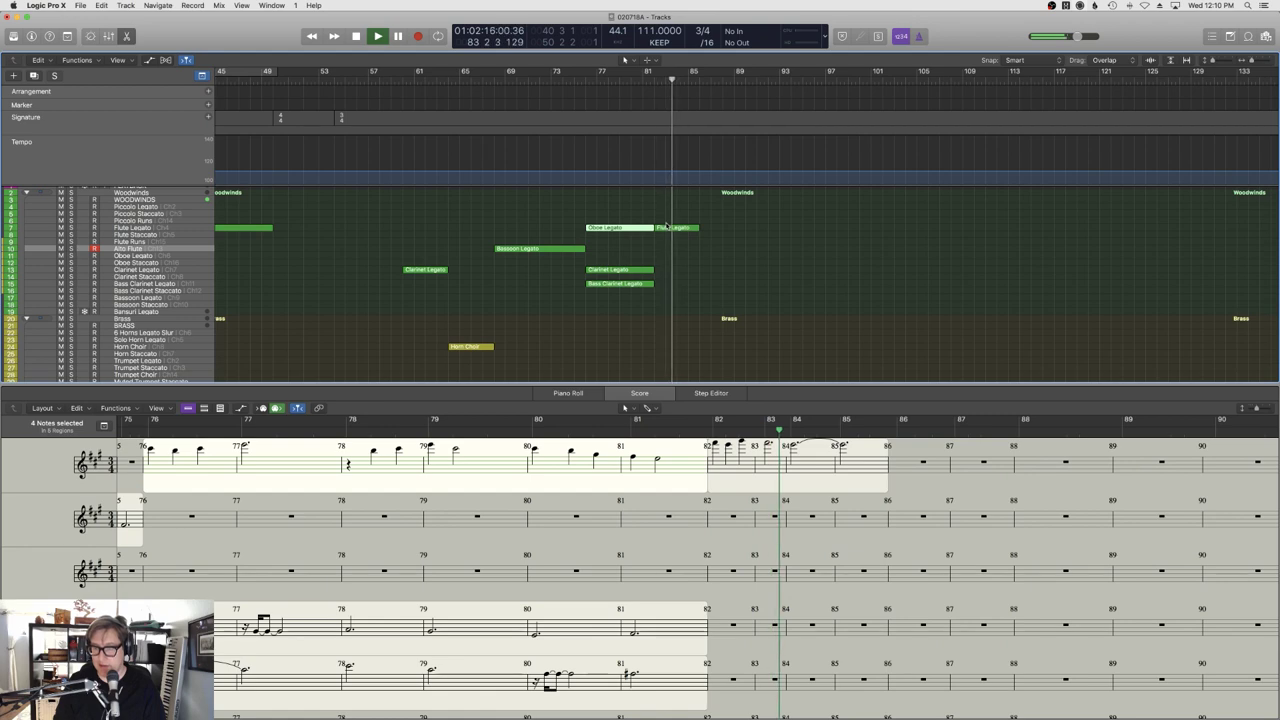
Look over the lower tracks, return to the opening of the arrangement and start playback from bar 4.
{"action": "scroll", "coordinate": [684, 281], "scroll_direction": "down", "scroll_amount": 5}
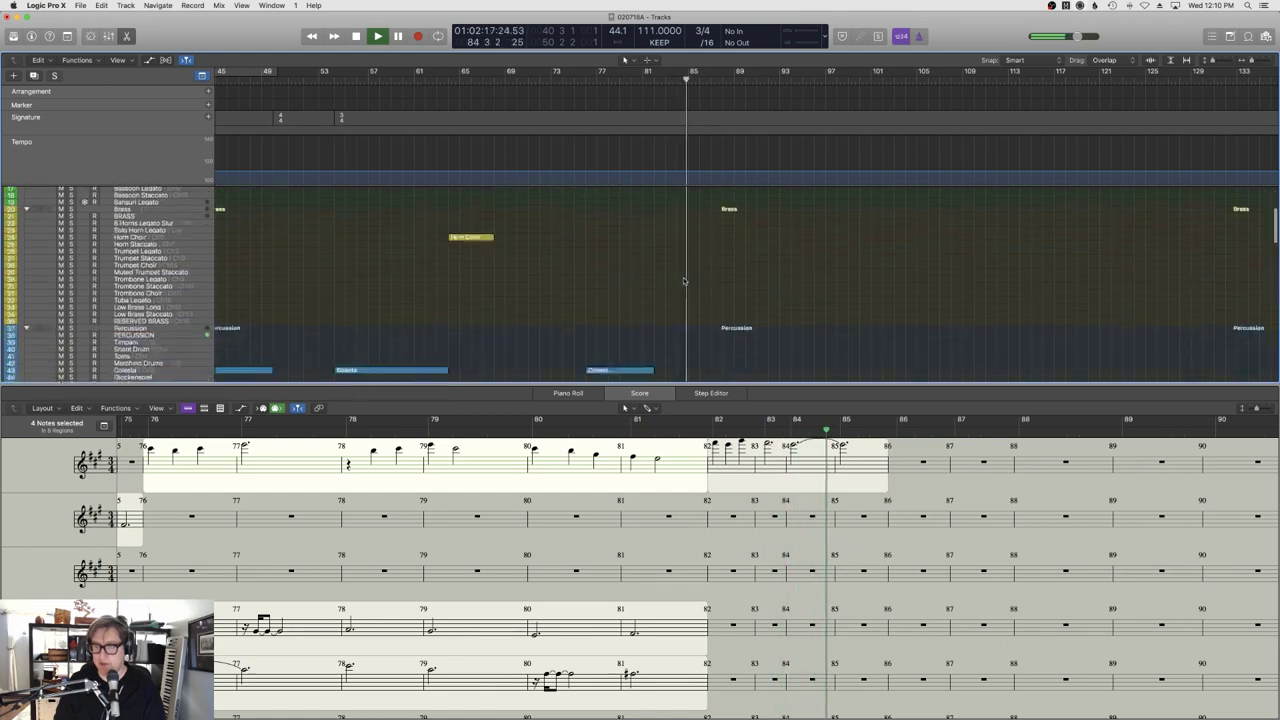
{"action": "scroll", "coordinate": [684, 281], "scroll_direction": "left", "scroll_amount": 5}
{"action": "scroll", "coordinate": [684, 281], "scroll_direction": "up", "scroll_amount": 10}
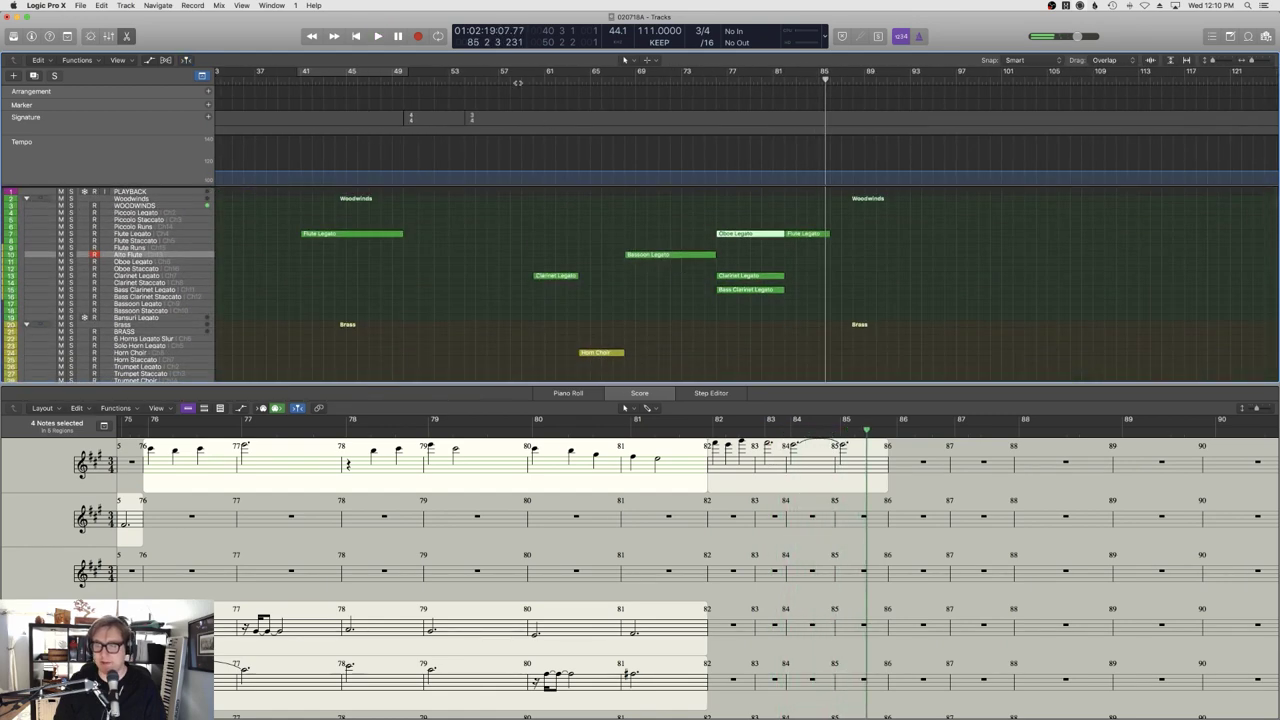
{"action": "scroll", "coordinate": [447, 280], "scroll_direction": "left", "scroll_amount": 10}
{"action": "scroll", "coordinate": [447, 280], "scroll_direction": "down", "scroll_amount": 5}
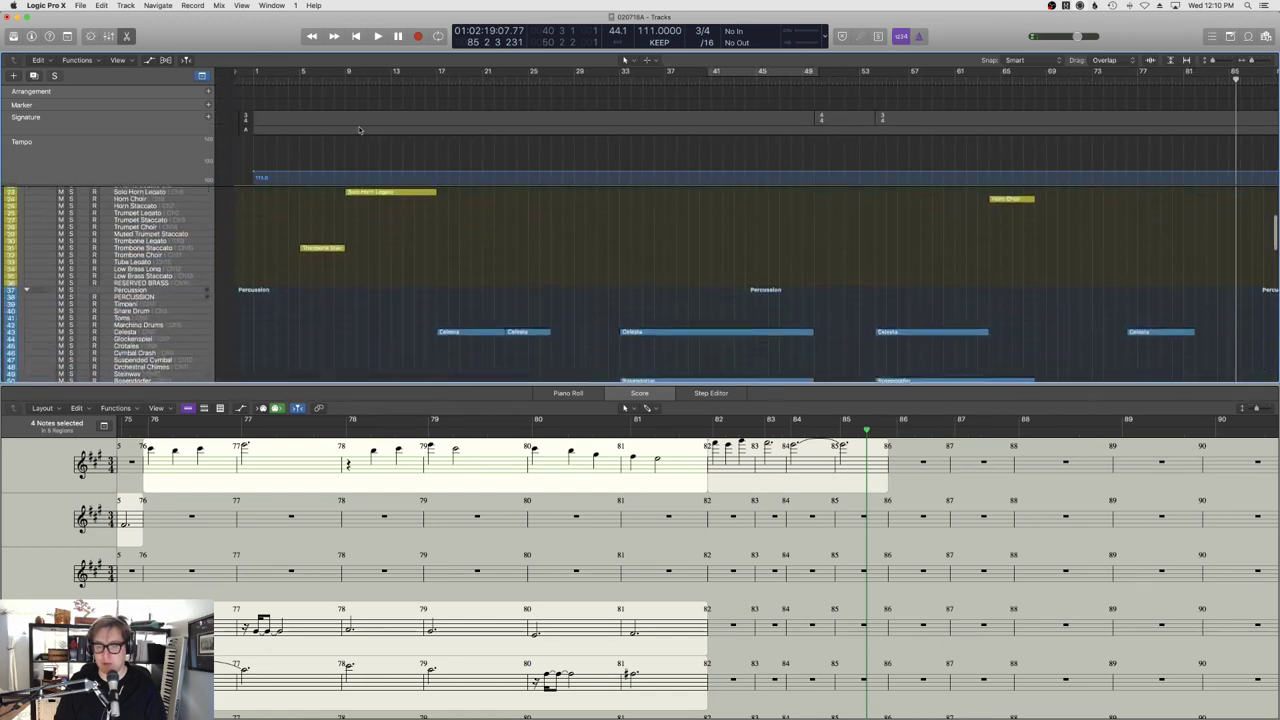
{"action": "key", "text": "space"}
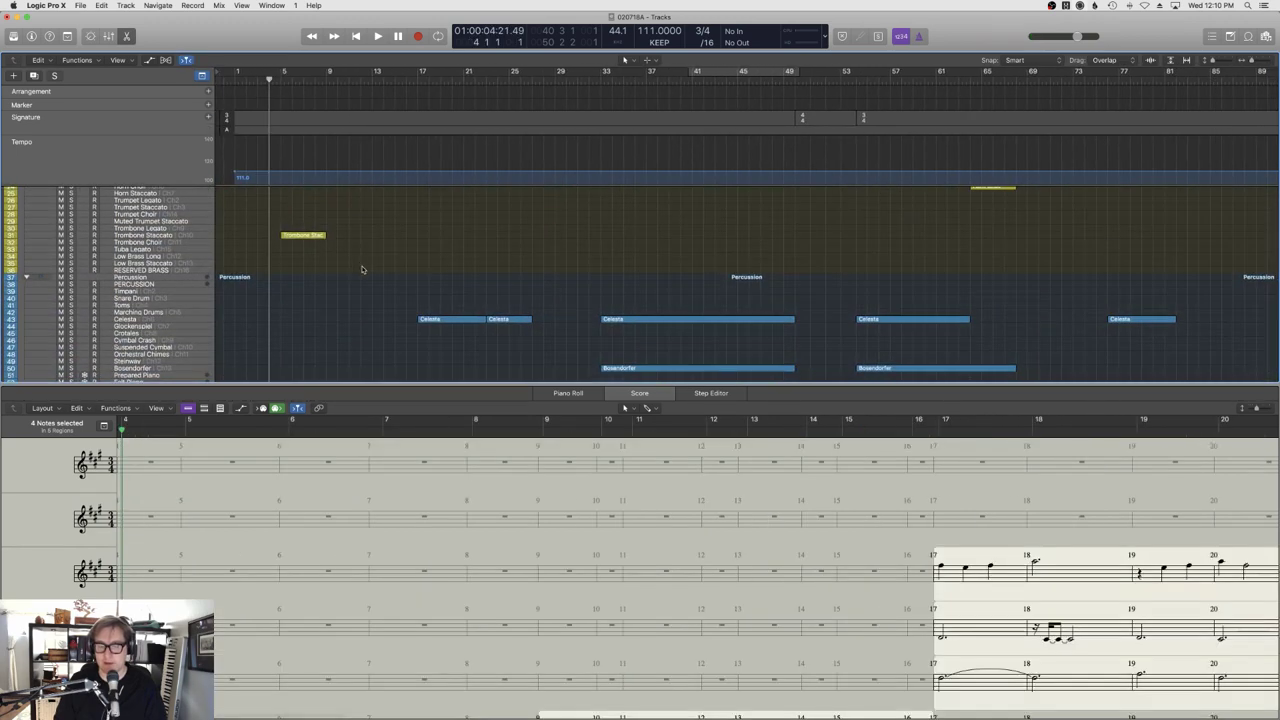
Hide the score editor to enlarge the track area, and select the Trombone Choir track during playback.
{"action": "key", "text": "x"}
{"action": "key", "text": "x"}
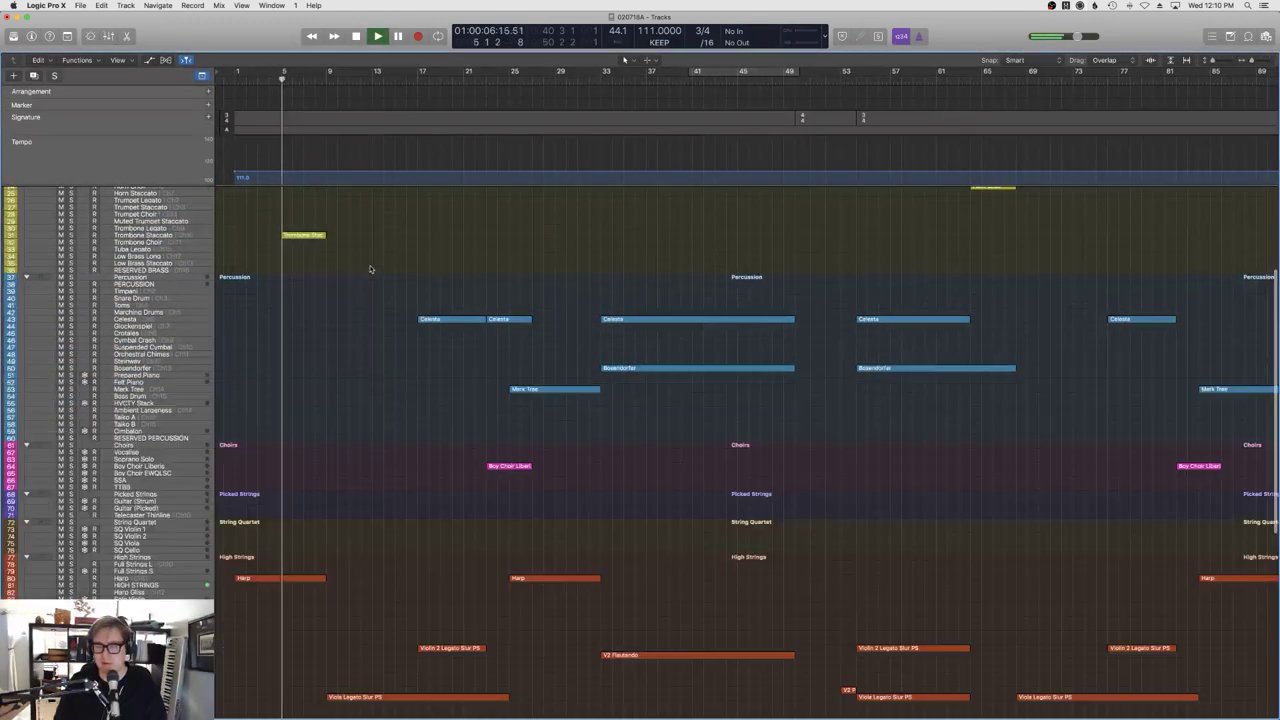
{"action": "scroll", "coordinate": [380, 275], "scroll_direction": "up", "scroll_amount": 5}
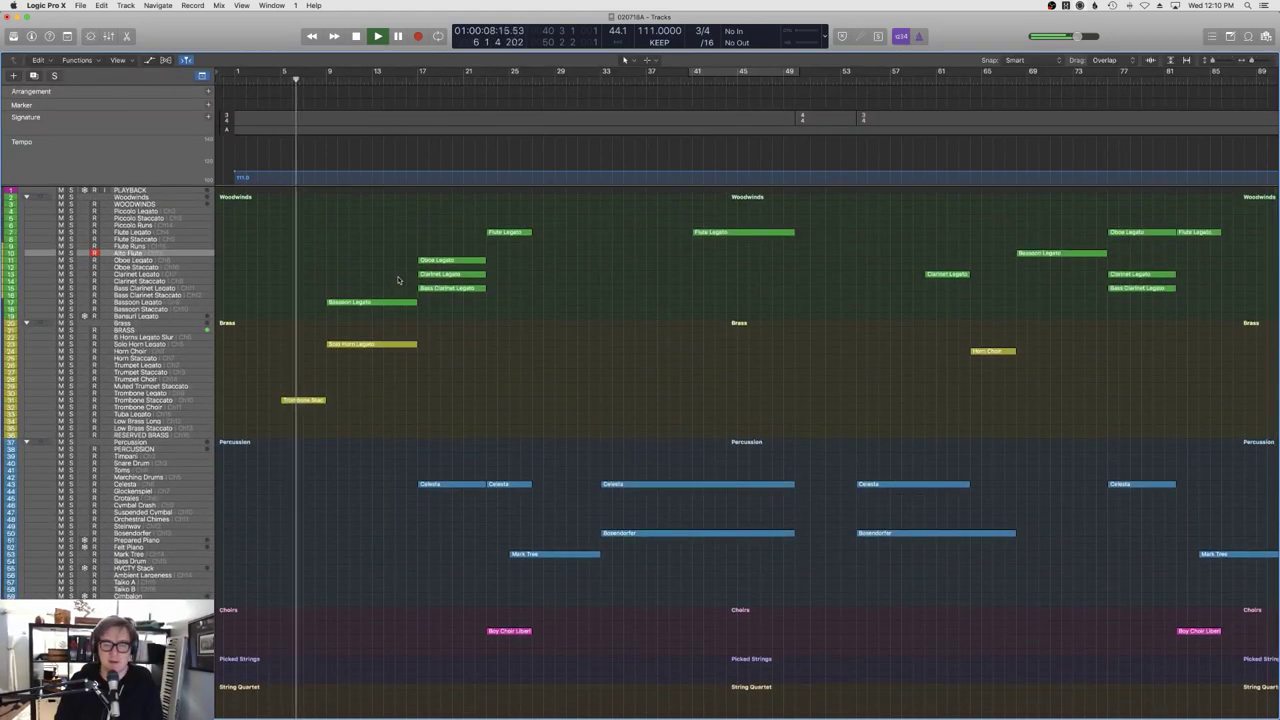
{"action": "scroll", "coordinate": [420, 395], "scroll_direction": "down", "scroll_amount": 2}
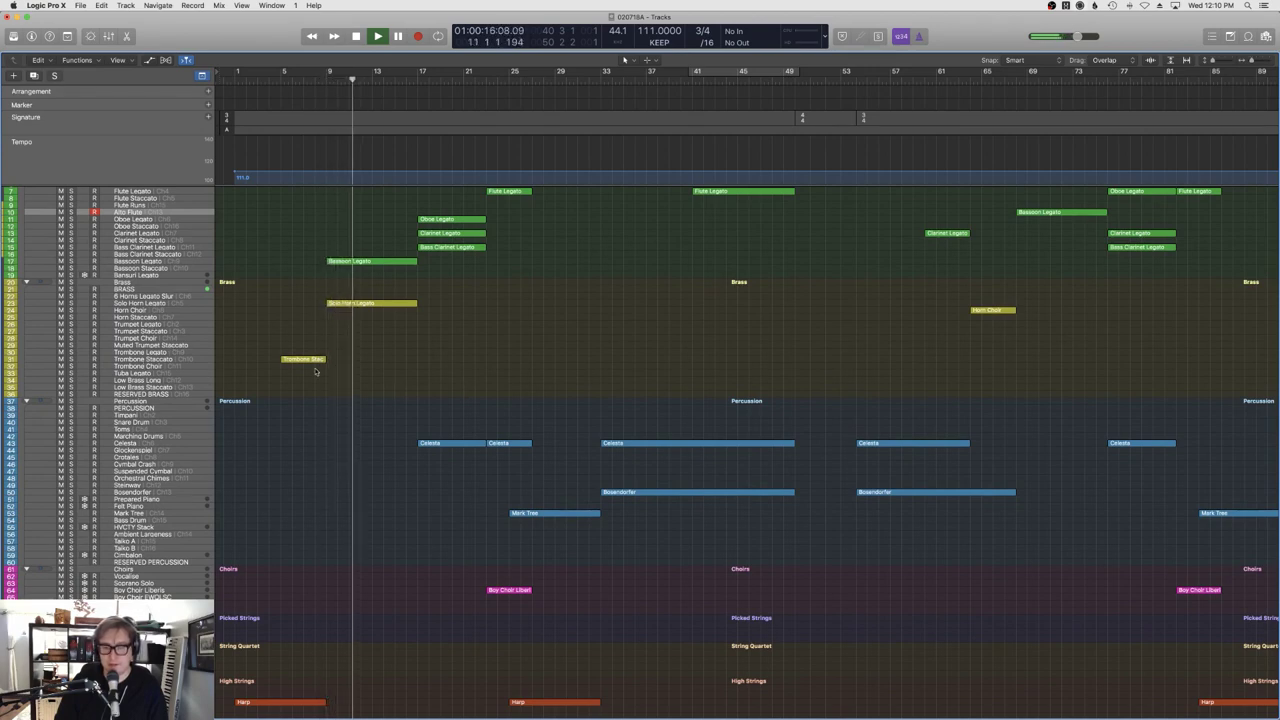
{"action": "left_click", "coordinate": [354, 368]}
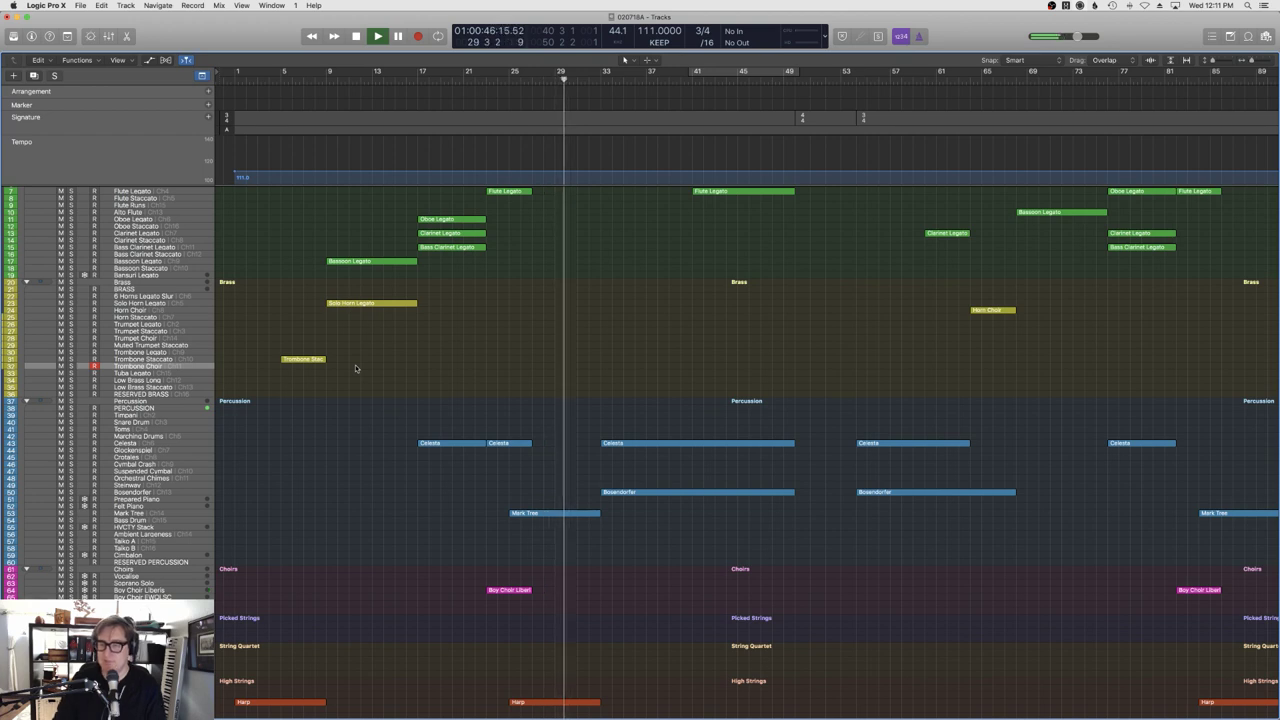
Follow playback across the brass, percussion, choir and string regions into the celesta and Bosendorfer section at bar 33.
{"action": "scroll", "coordinate": [495, 386], "scroll_direction": "down", "scroll_amount": 8}
{"action": "scroll", "coordinate": [495, 386], "scroll_direction": "right", "scroll_amount": 4}
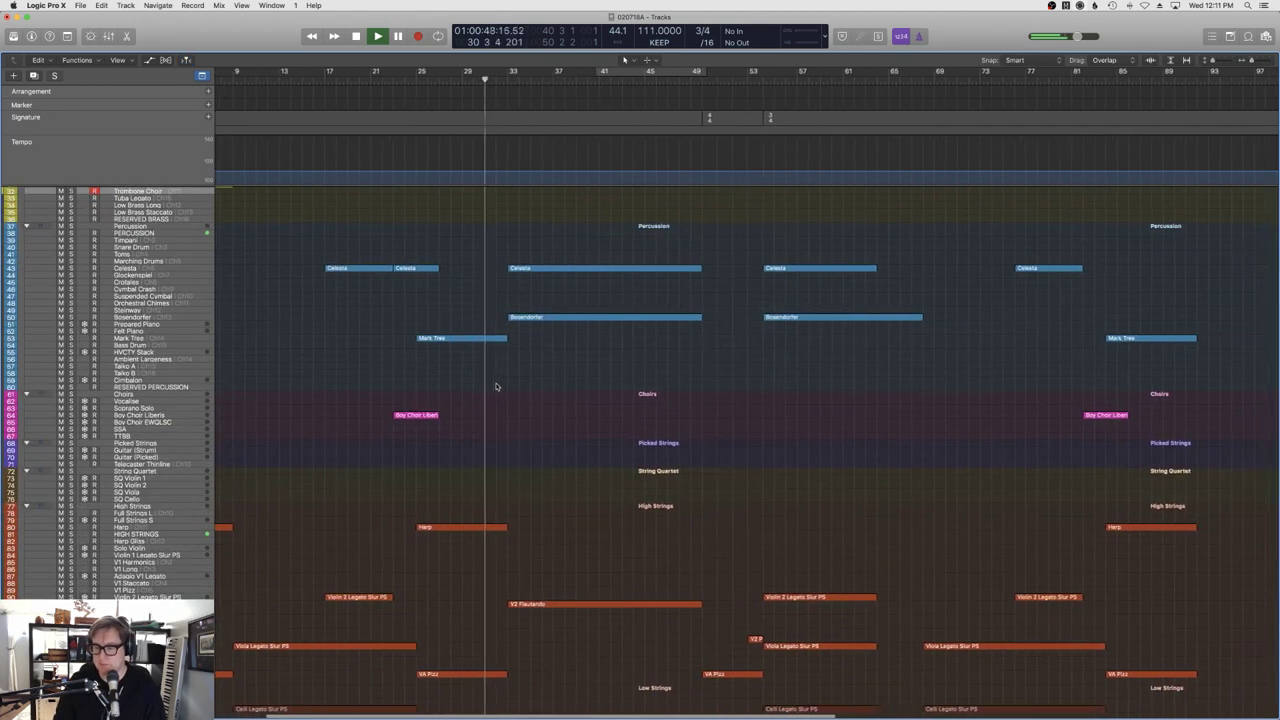
{"action": "scroll", "coordinate": [495, 386], "scroll_direction": "up", "scroll_amount": 1}
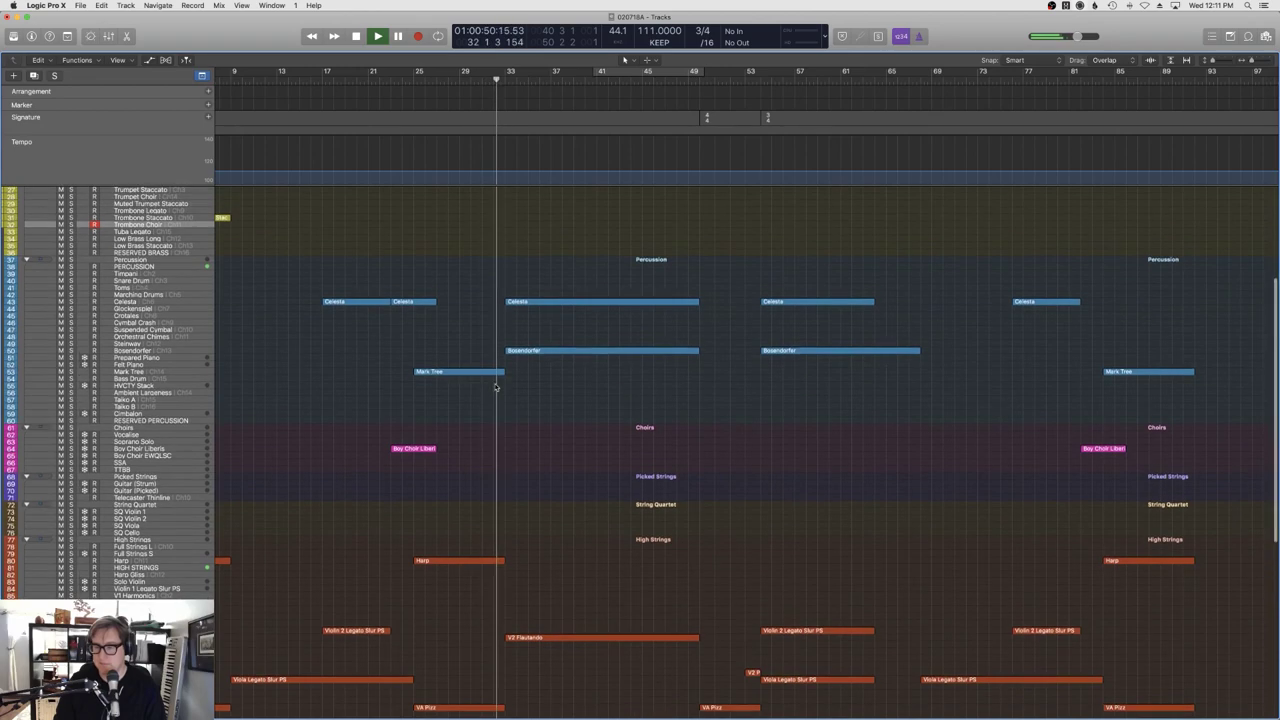
{"action": "scroll", "coordinate": [495, 386], "scroll_direction": "up", "scroll_amount": 8}
{"action": "scroll", "coordinate": [495, 386], "scroll_direction": "right", "scroll_amount": 2}
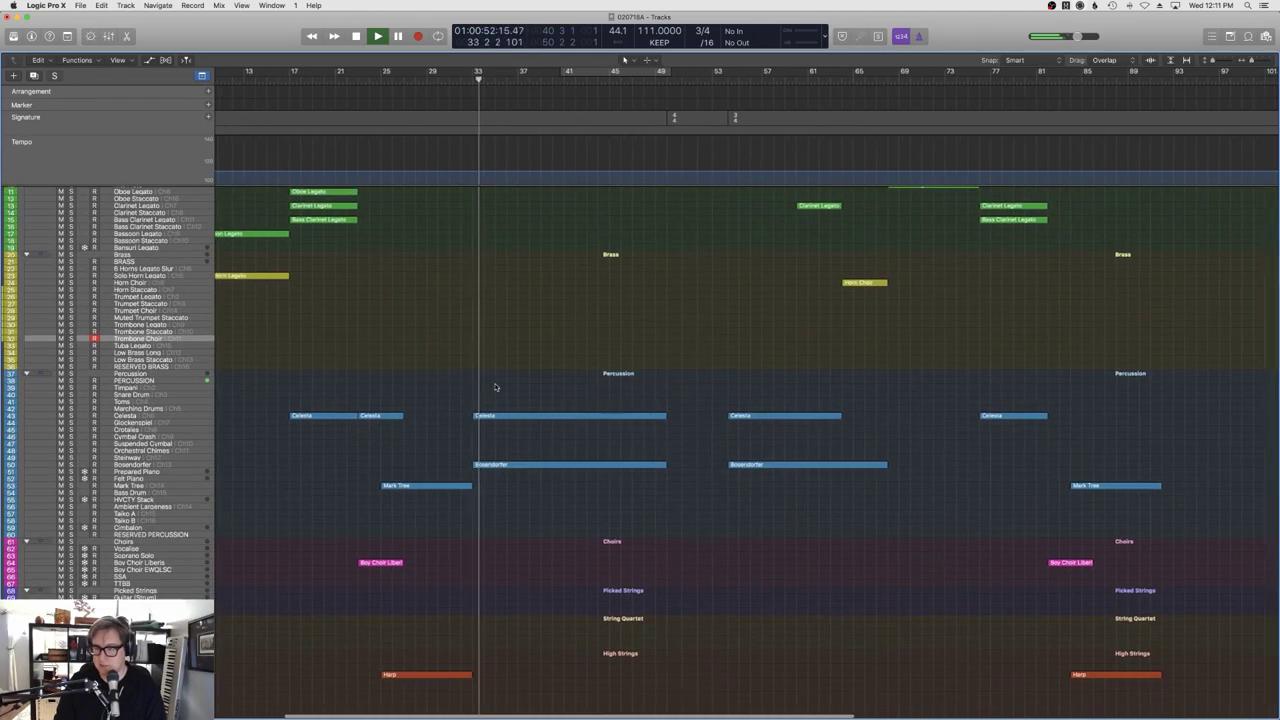
{"action": "scroll", "coordinate": [495, 387], "scroll_direction": "down", "scroll_amount": 6}
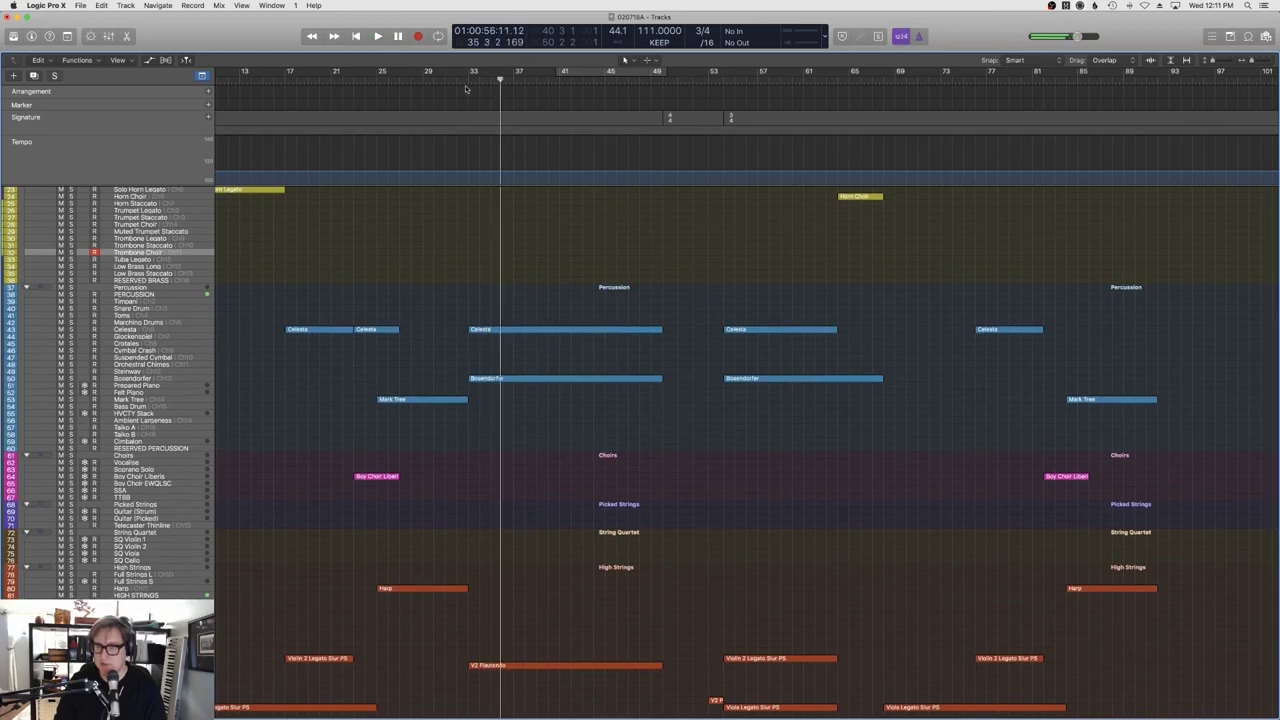
Audition the section from bar 33 with the Trombone Choir armed, and reopen the score editor.
{"action": "key", "text": "space"}
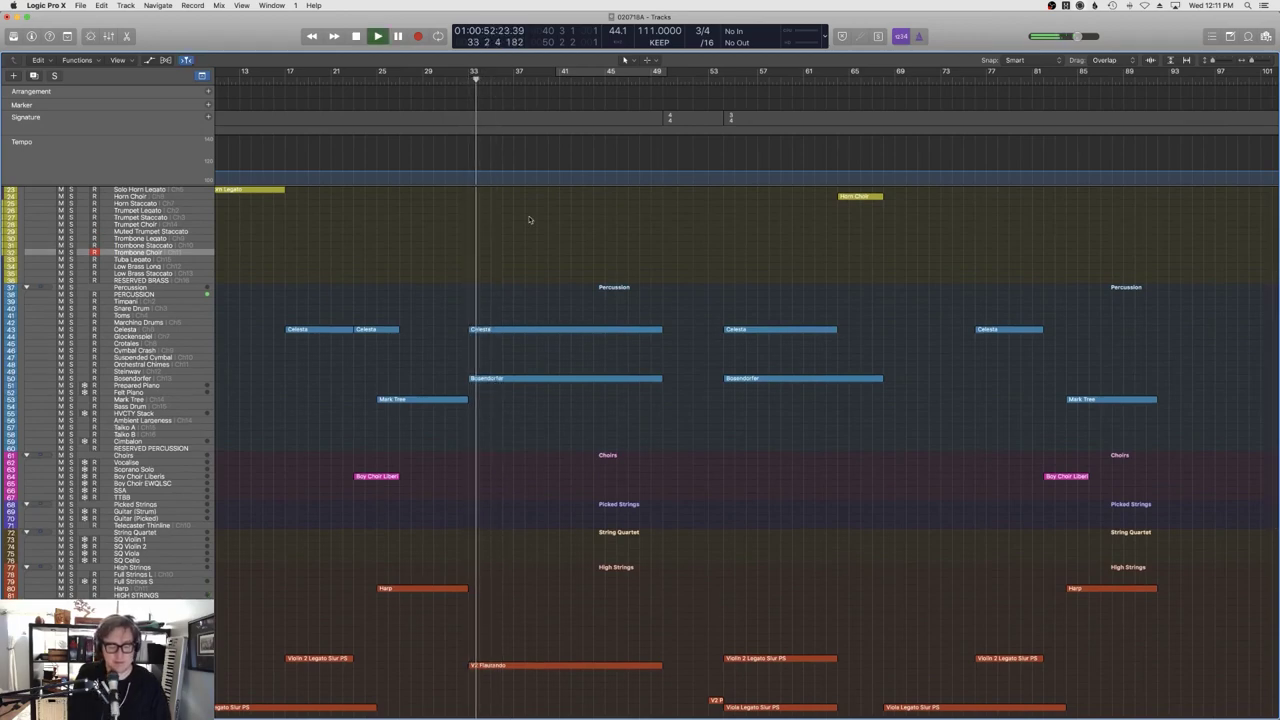
{"action": "key", "text": "space"}
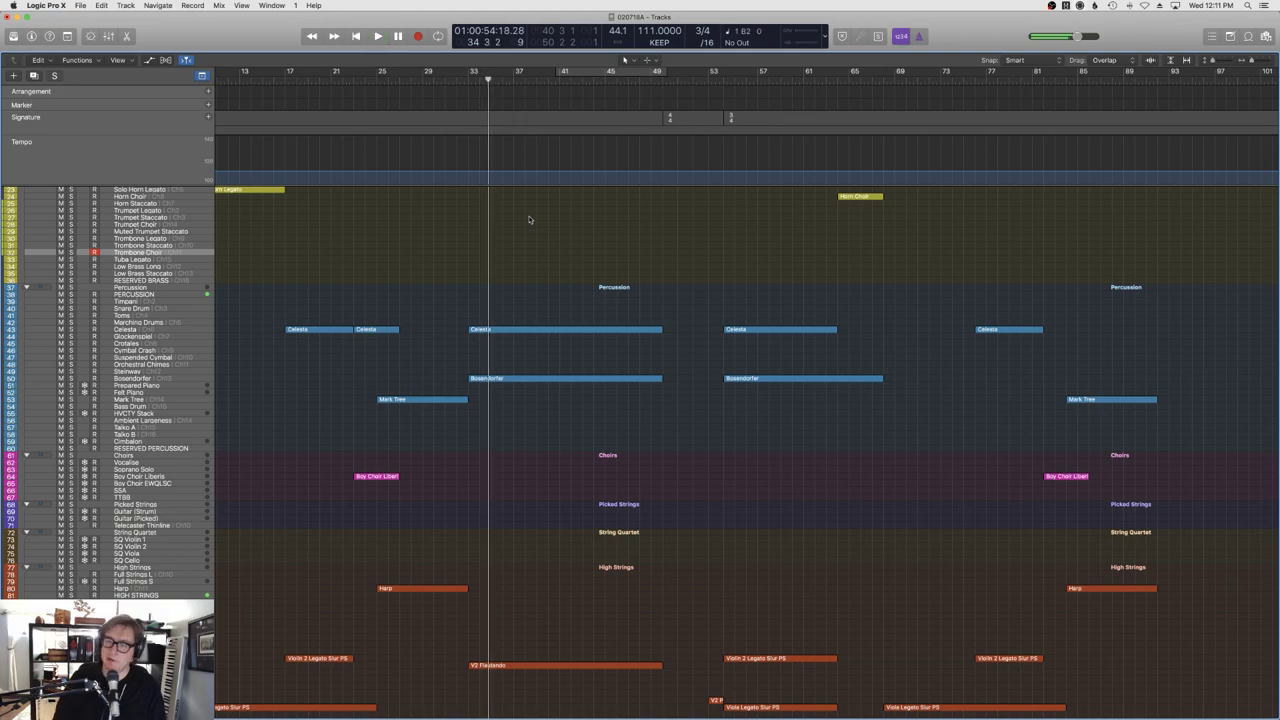
{"action": "key", "text": "n"}
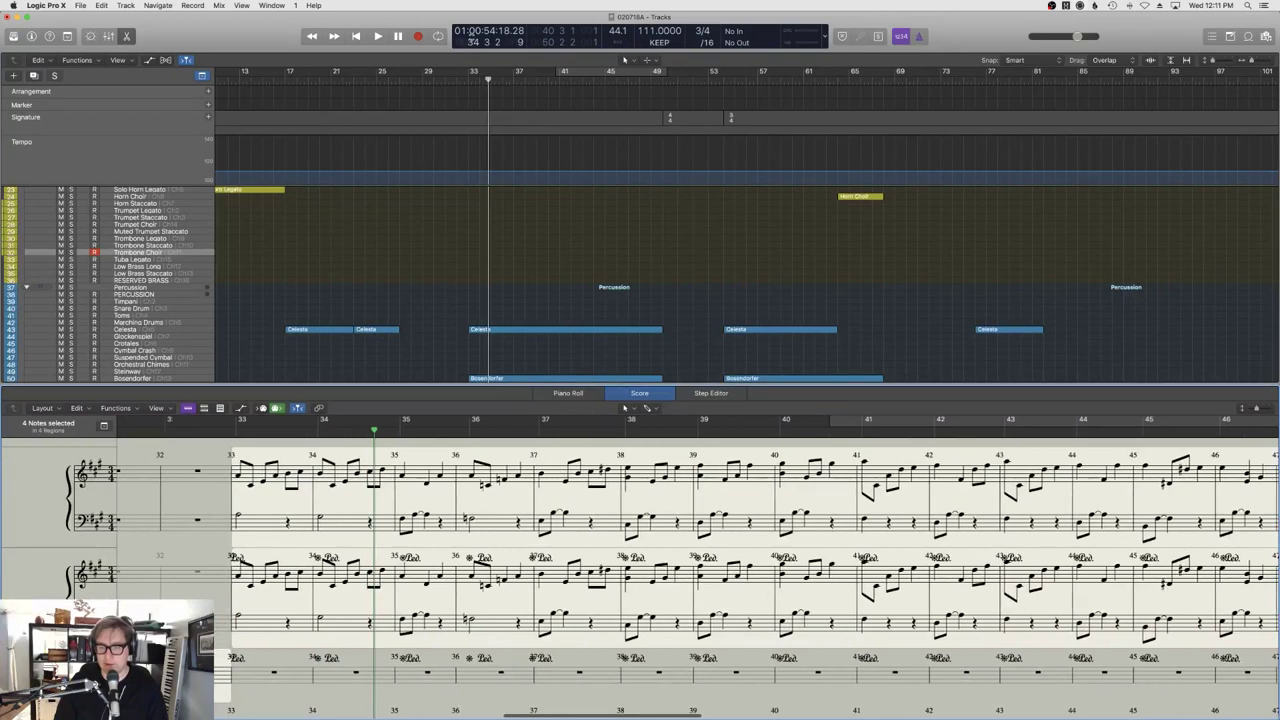
Try a recording take of sustained Trombone Choir chords from bar 33 through bar 36.
{"action": "key", "text": "space"}
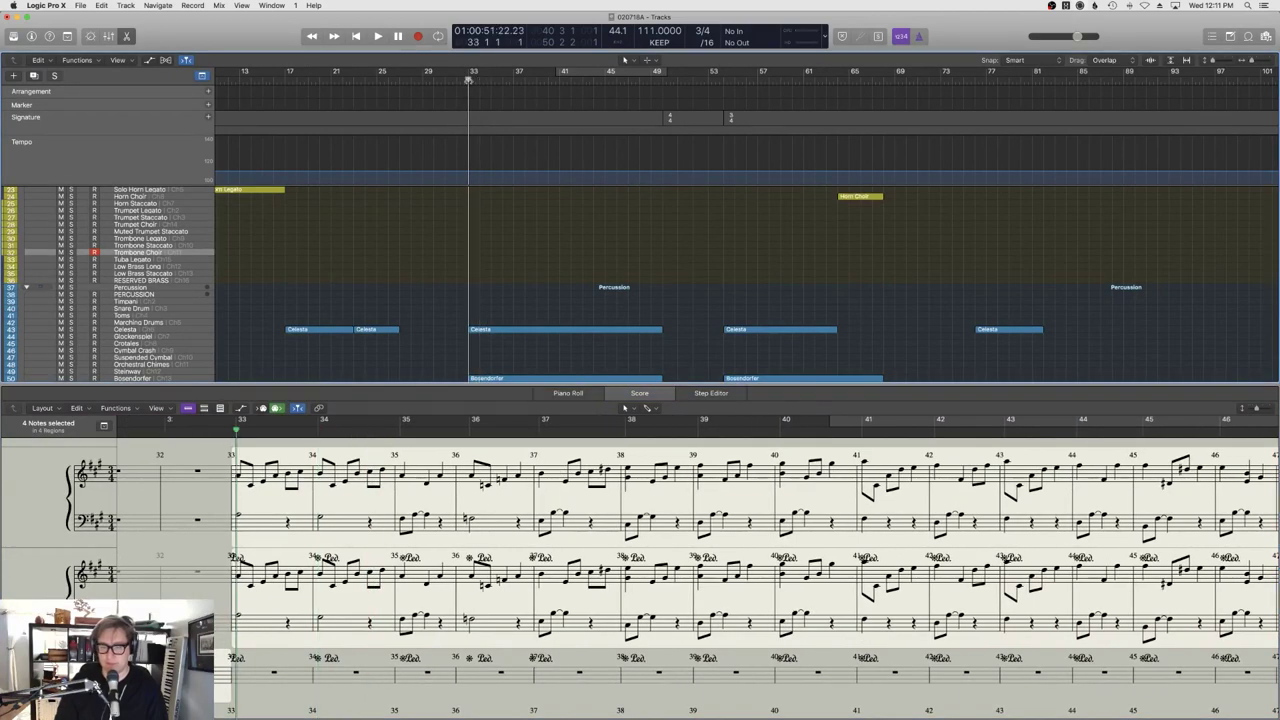
{"action": "key", "text": "space"}
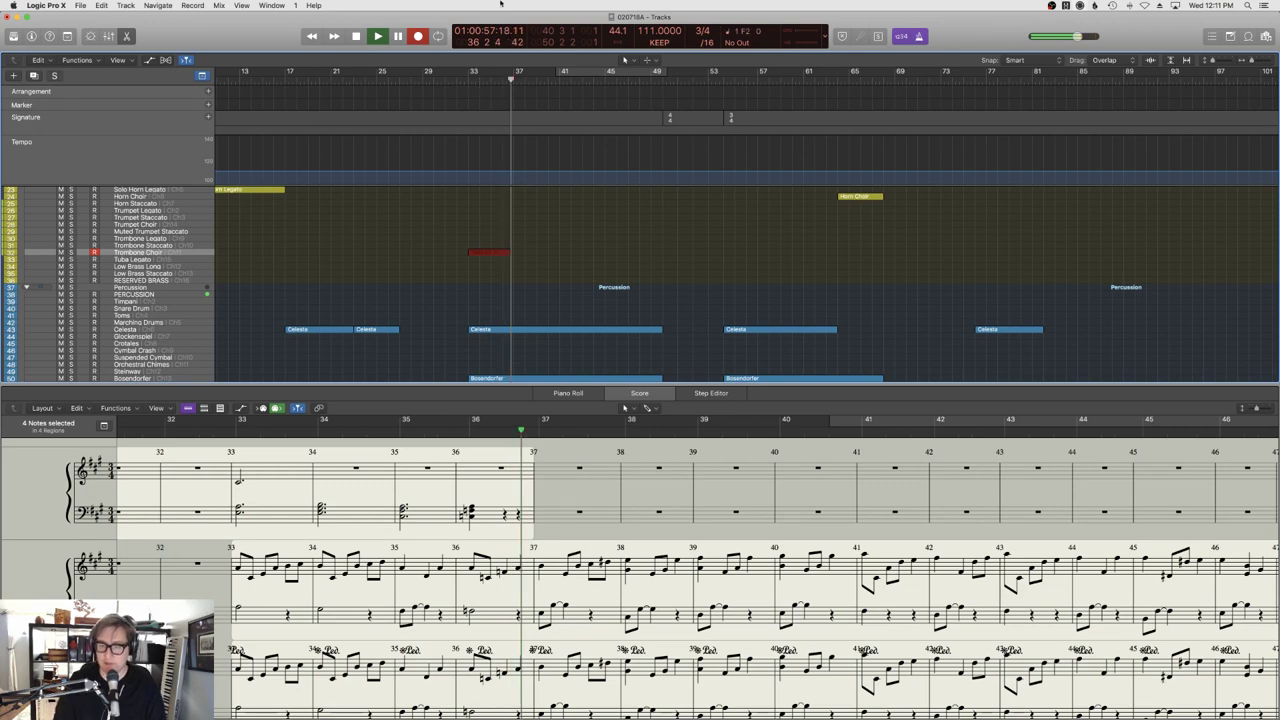
{"action": "key", "text": "space"}
Record sustained Trombone Choir chords from bar 33 through bar 36, following the harmony of the celesta part.
{"action": "left_click", "coordinate": [467, 74]}
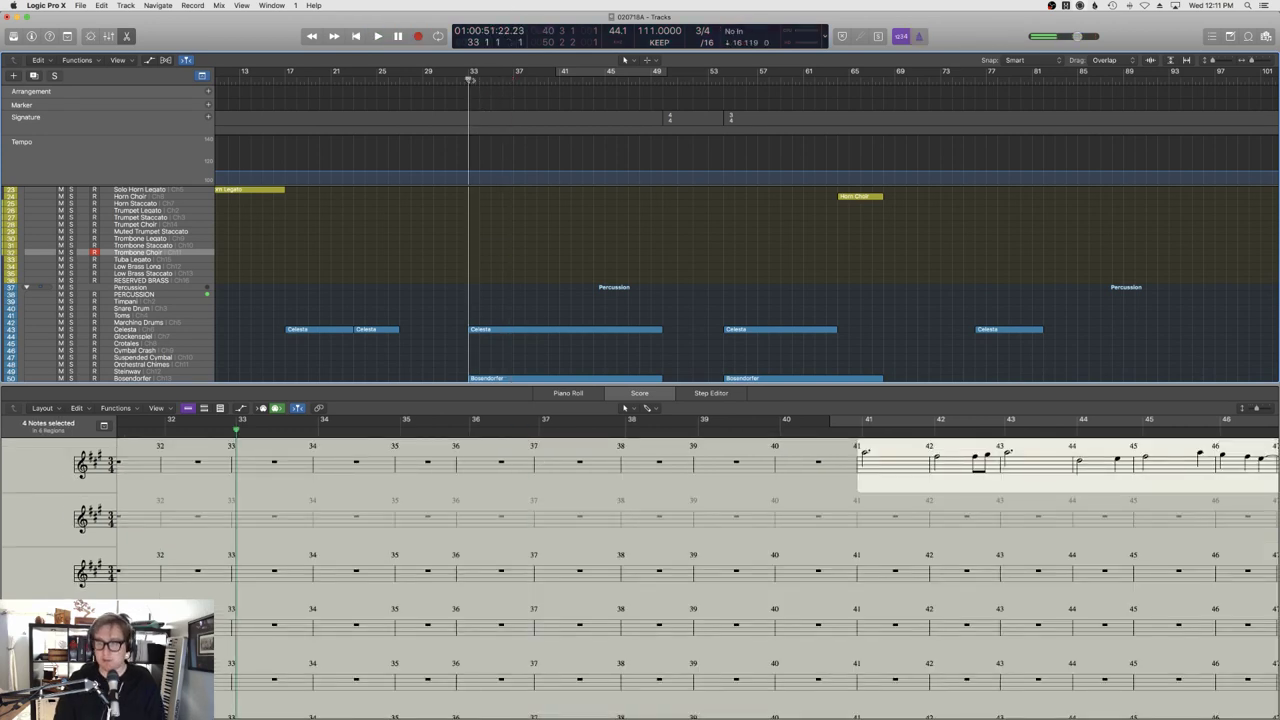
{"action": "key", "text": "r"}
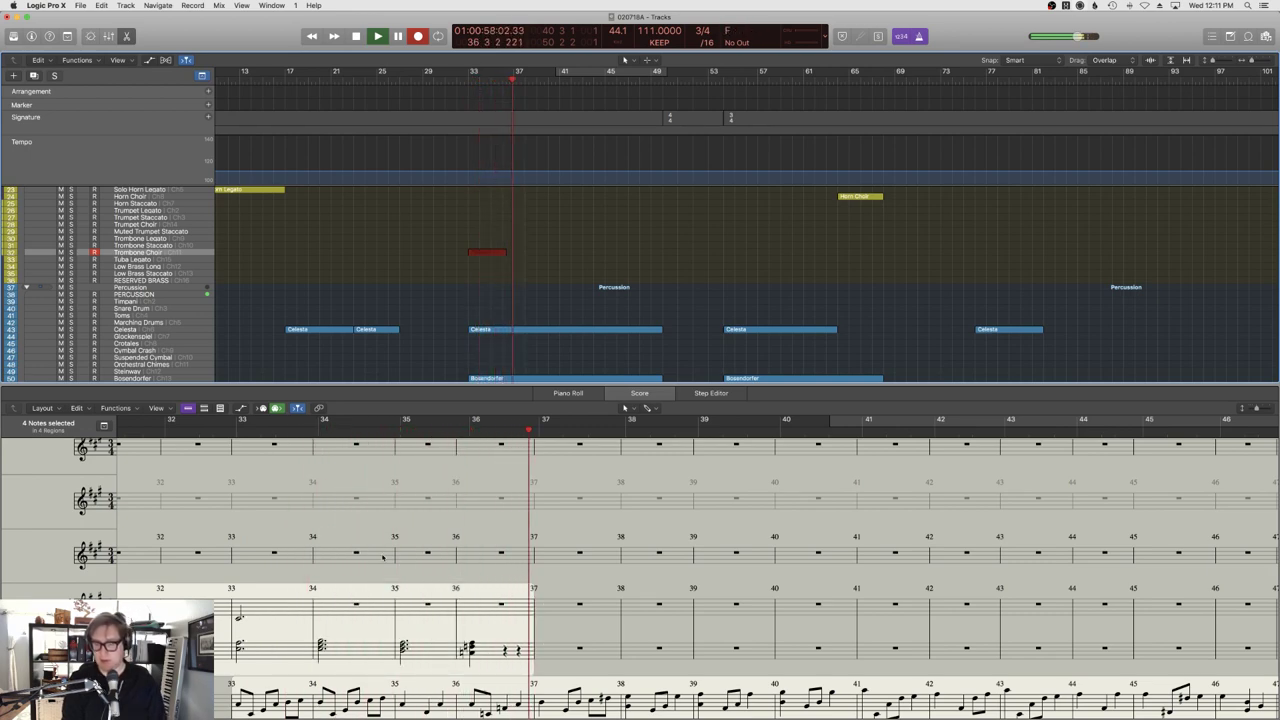
{"action": "key", "text": "space"}
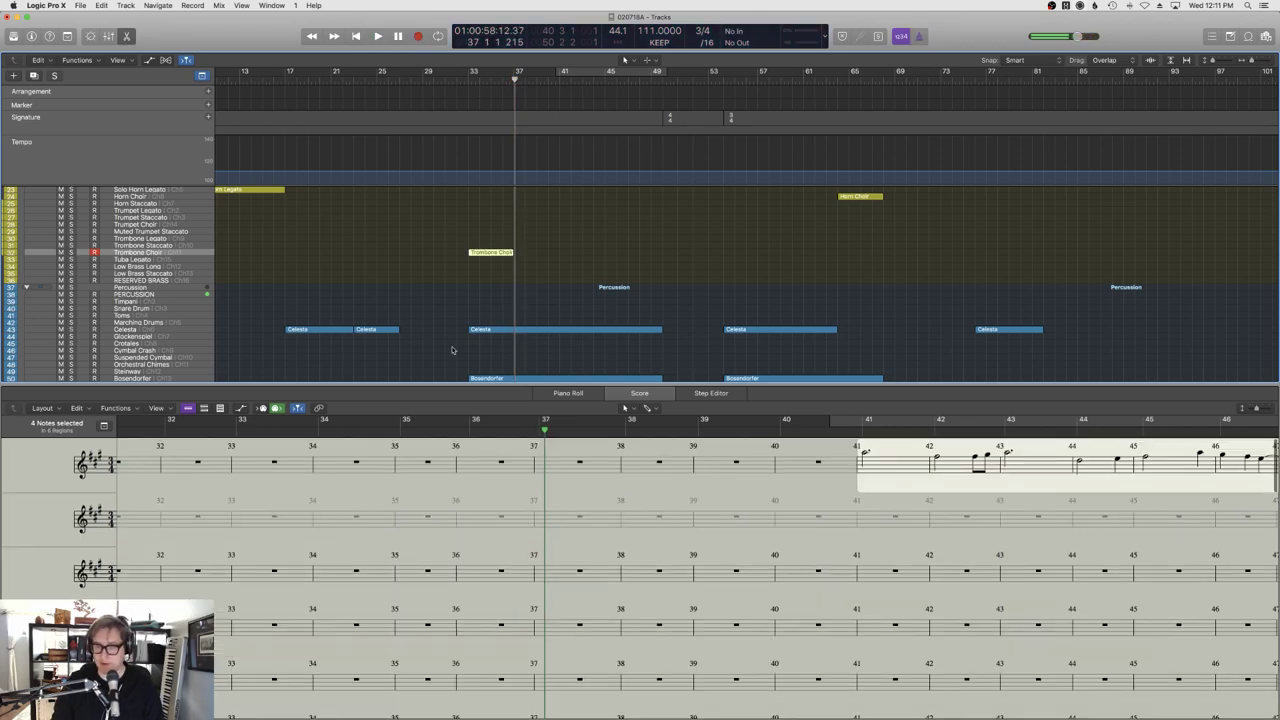
{"action": "key", "text": "e"}
{"action": "key", "text": "e"}
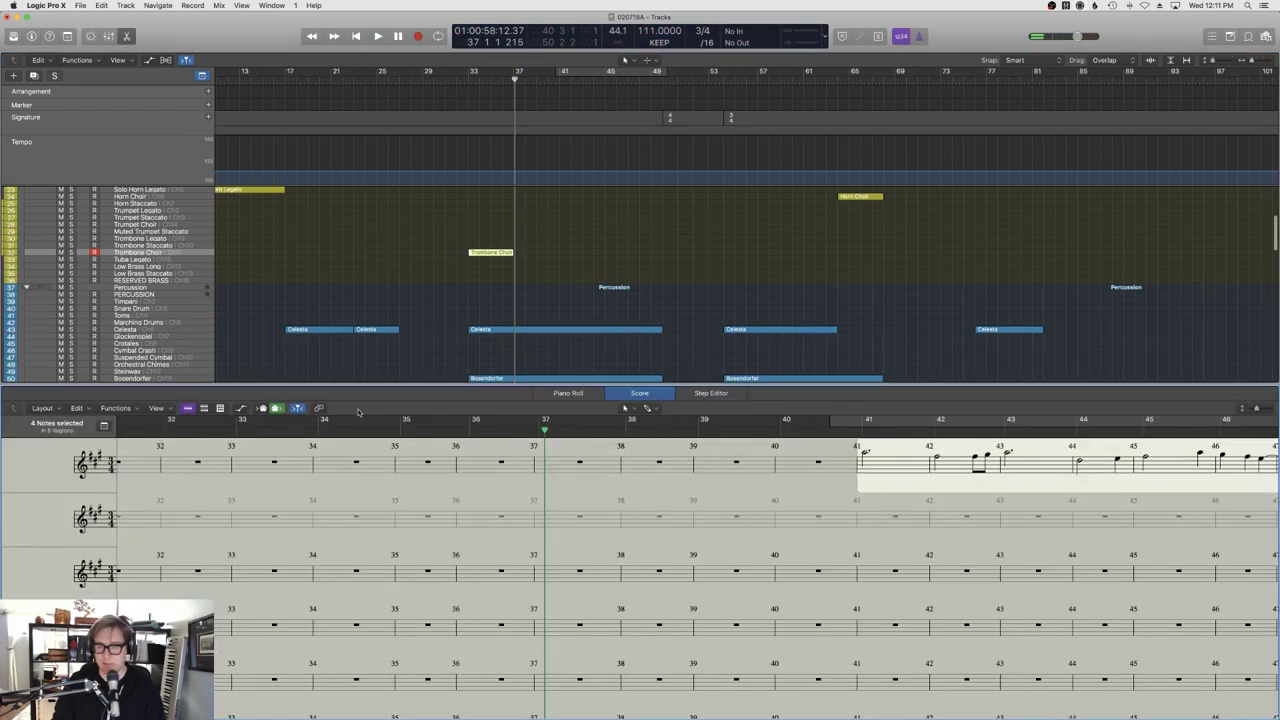
Show Expression for the Trombone Choir region in the piano roll and set a low level from the start of bar 33.
{"action": "left_click", "coordinate": [567, 393]}
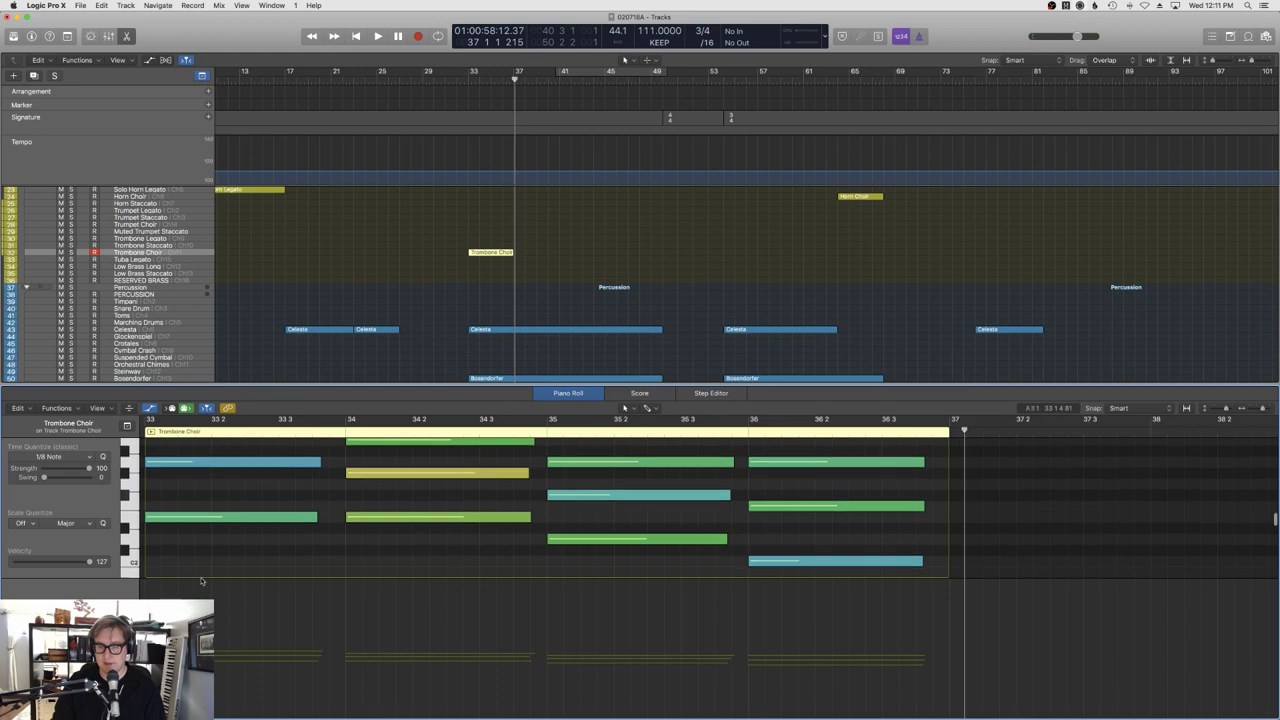
{"action": "left_click", "coordinate": [76, 556]}
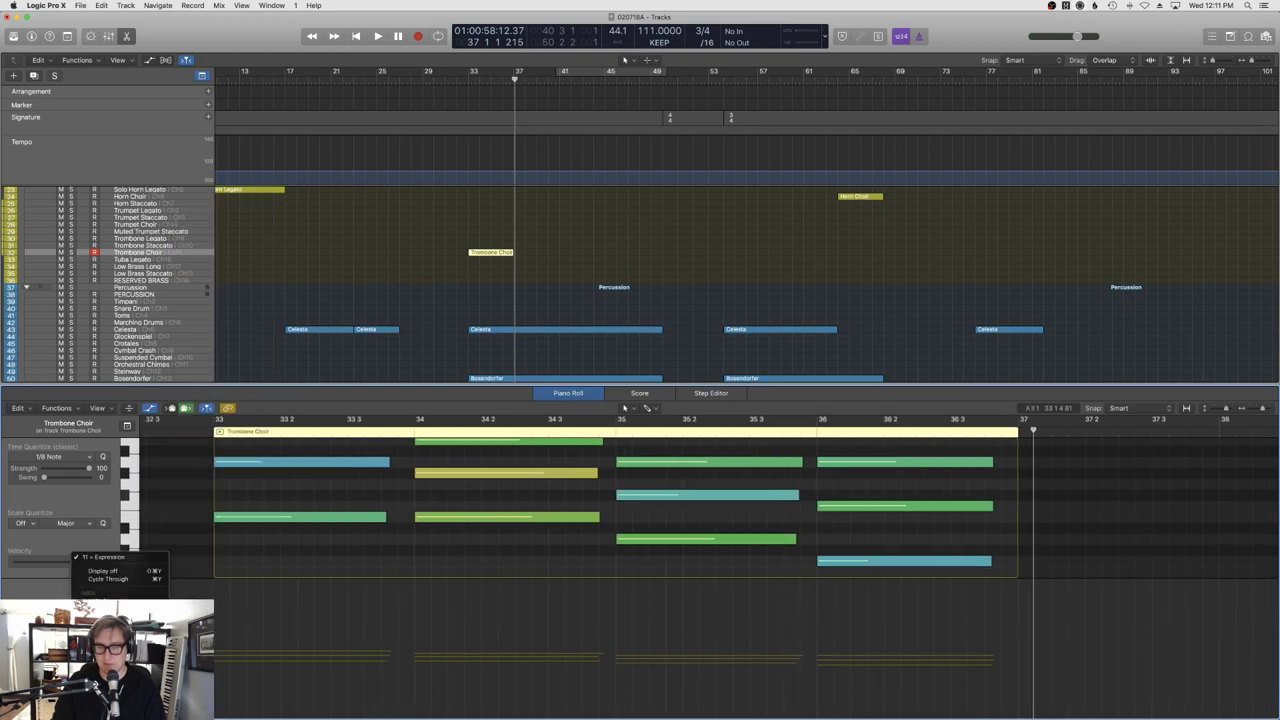
{"action": "left_click", "coordinate": [100, 557]}
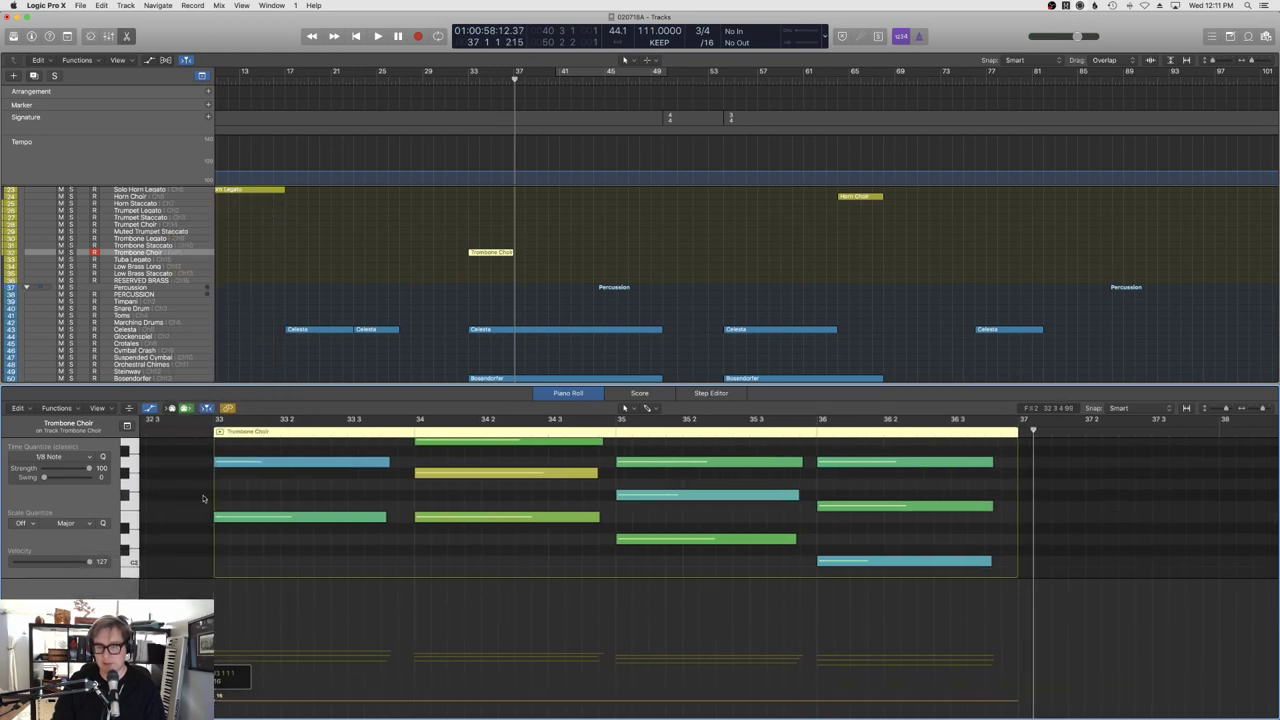
{"action": "key", "text": "e"}
Open the Celesta region starting at bar 33 and bring its notation into view in the score editor.
{"action": "double_click", "coordinate": [529, 332]}
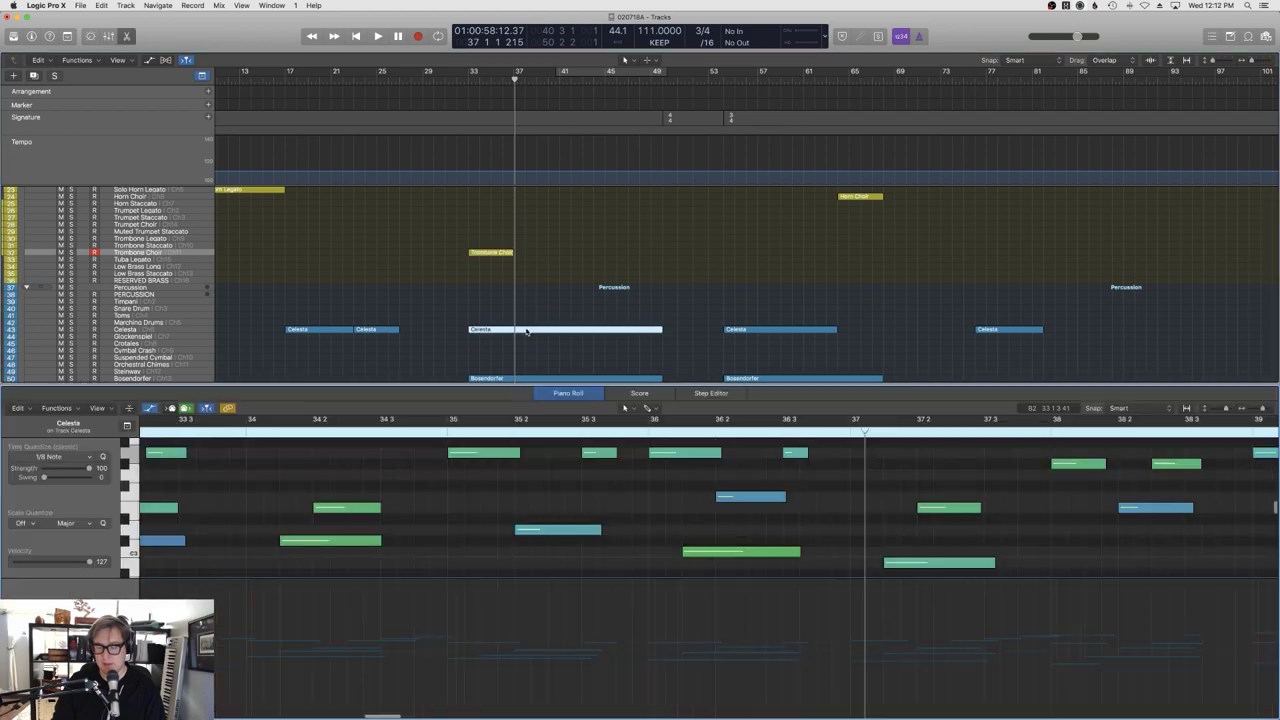
{"action": "left_click", "coordinate": [640, 393]}
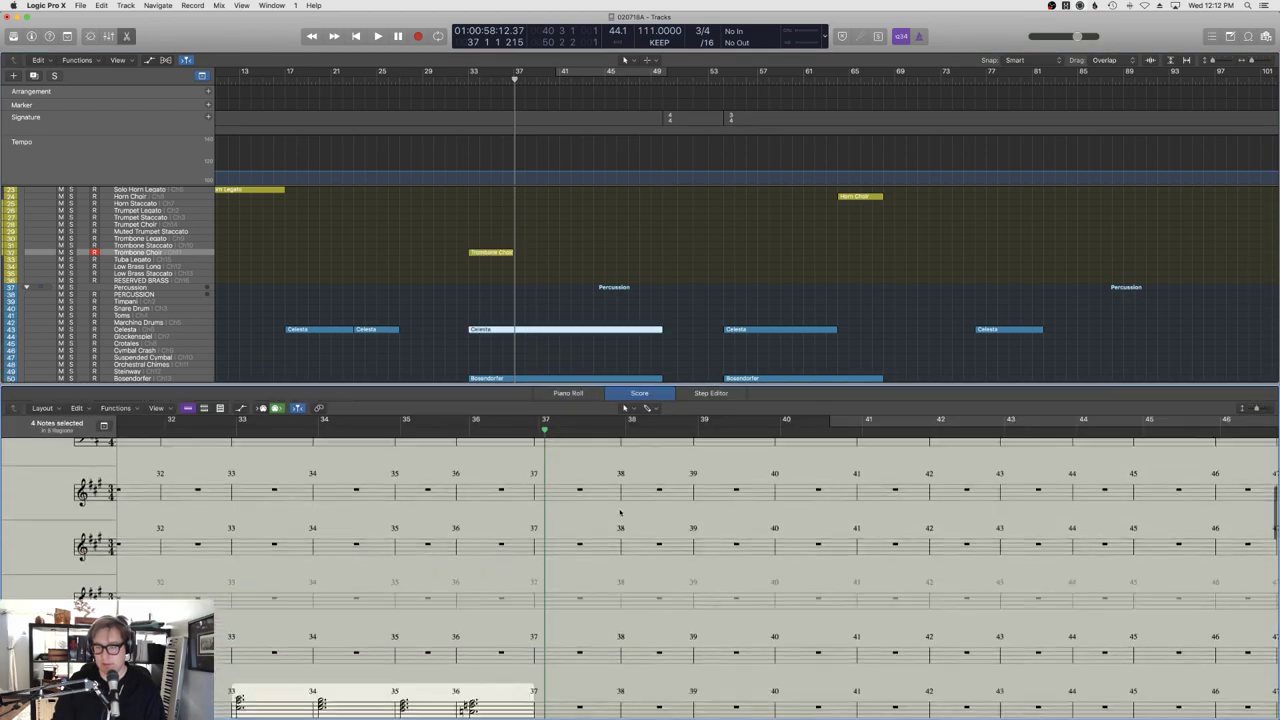
{"action": "scroll", "coordinate": [621, 512], "scroll_direction": "down", "scroll_amount": 1}
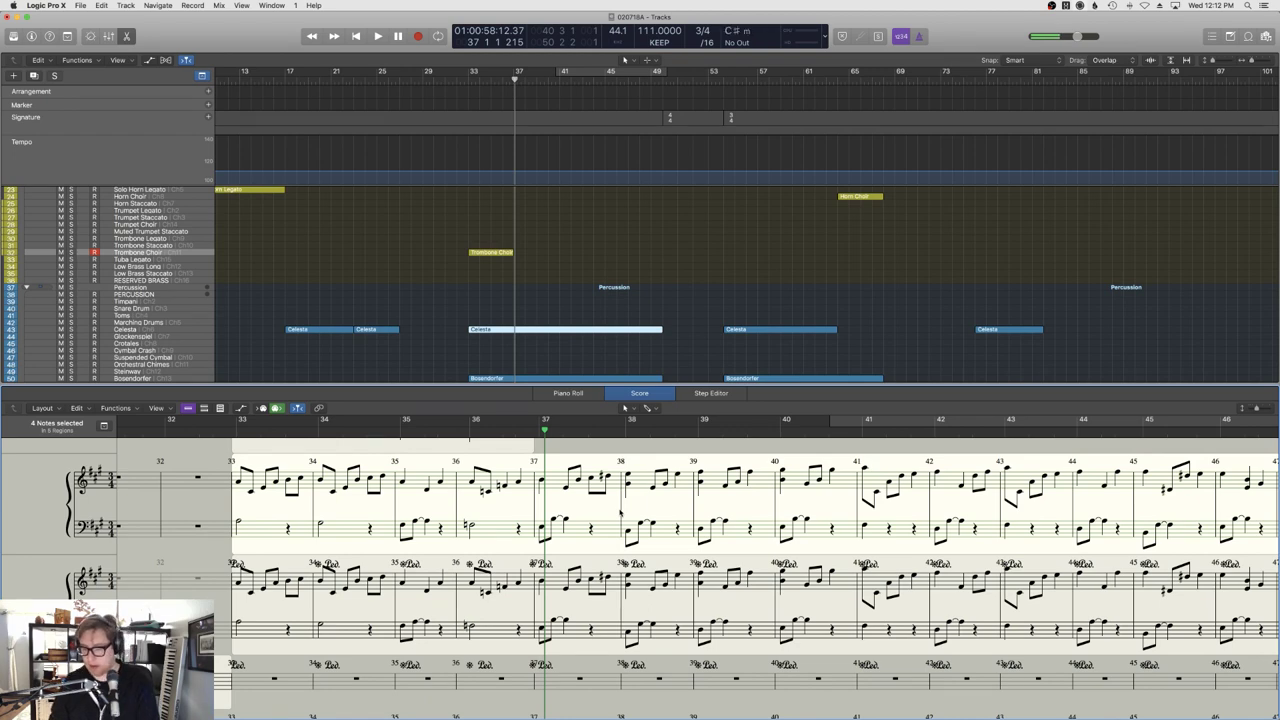
Try a recording take continuing the Trombone Choir chords from bar 37 through bar 48, and return the playhead to bar 37.
{"action": "key", "text": "space"}
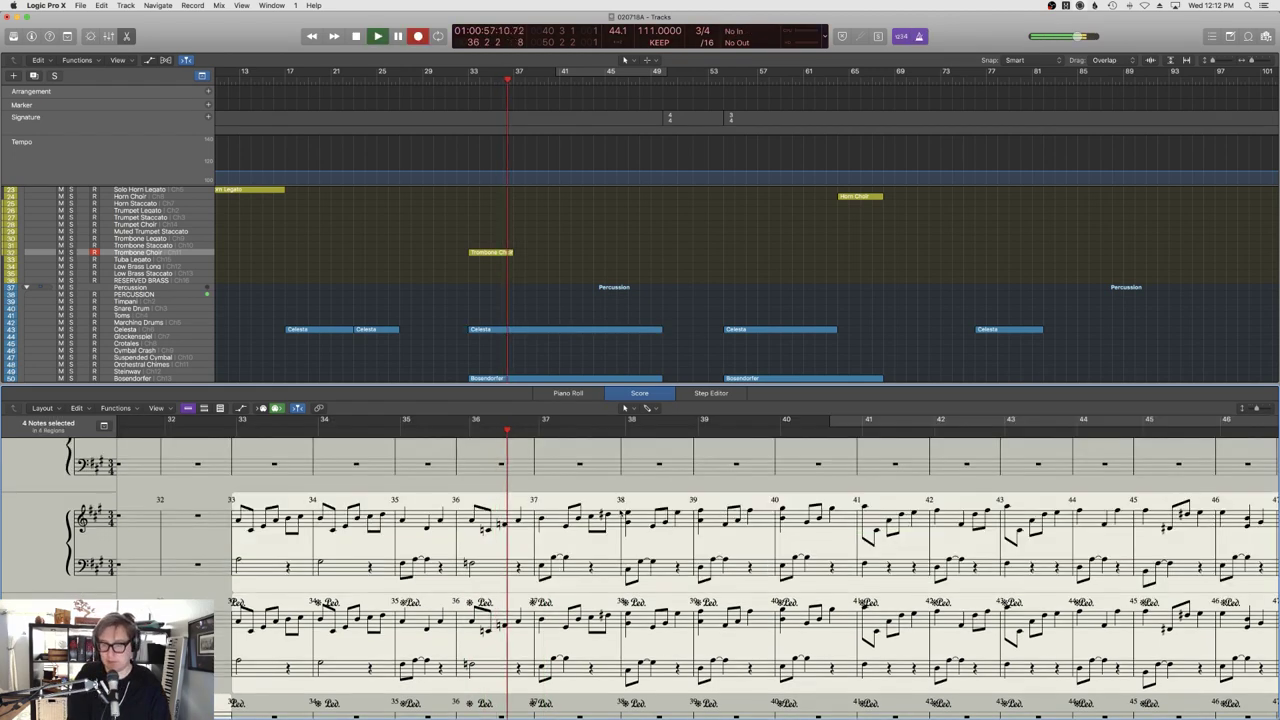
{"action": "key", "text": "r"}
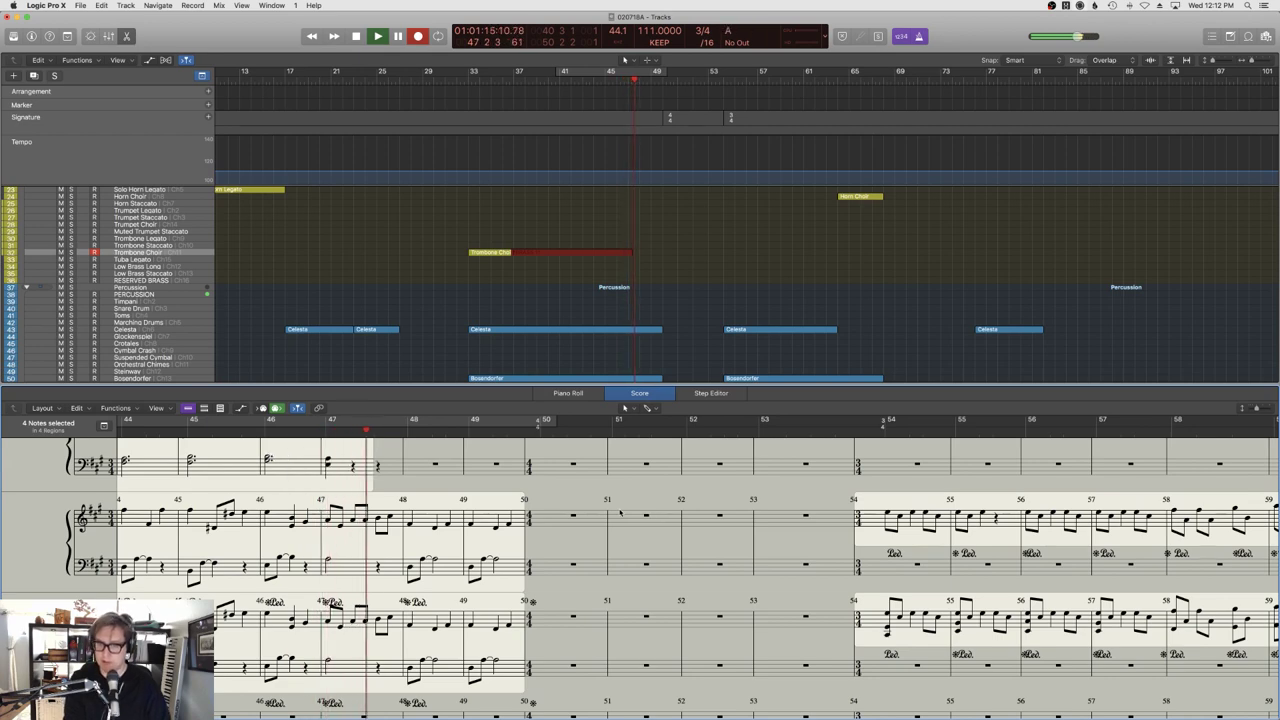
{"action": "key", "text": "space"}
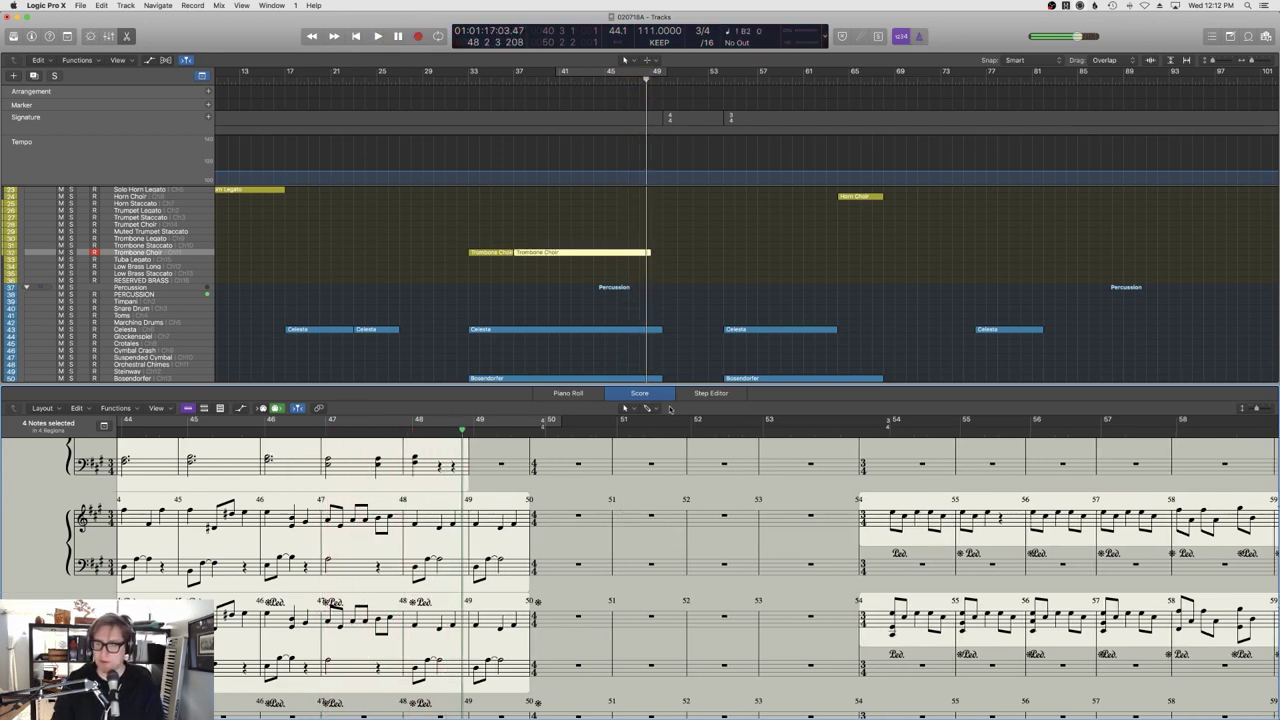
{"action": "left_click", "coordinate": [519, 80]}
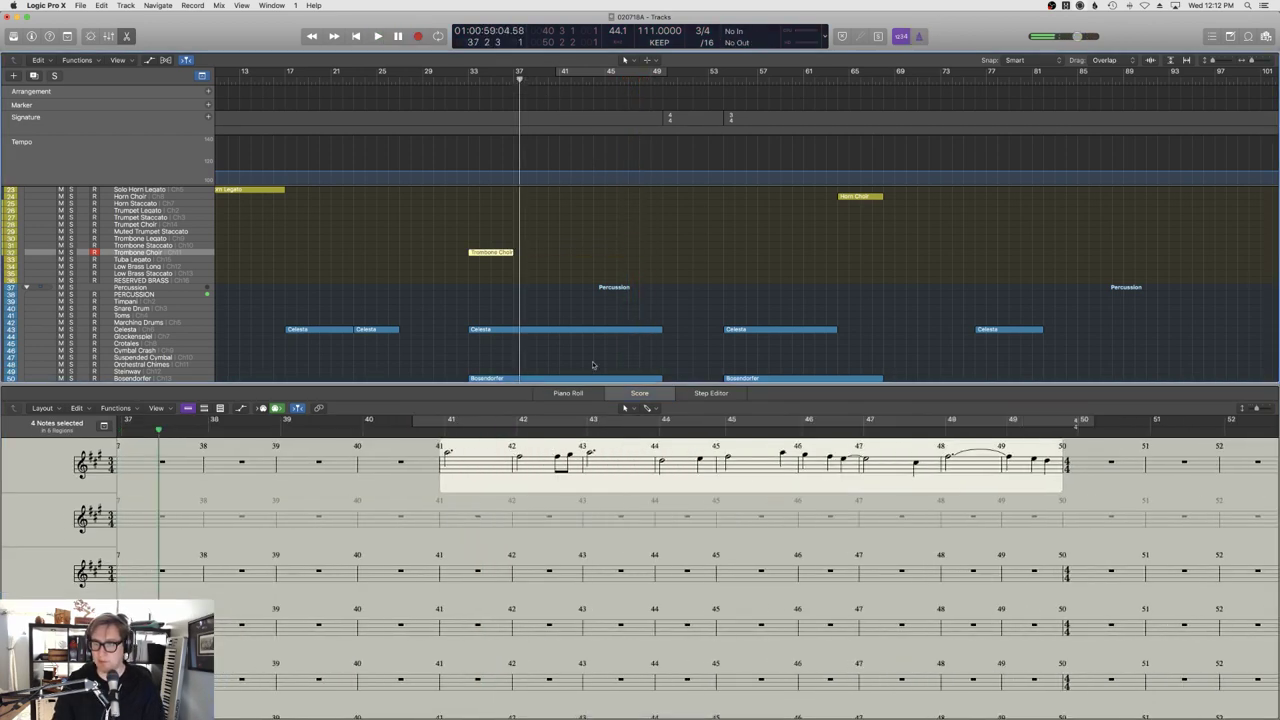
Review the celesta notation from bar 37 through bar 49 as the harmonic guide for the Trombone Choir chords.
{"action": "scroll", "coordinate": [640, 580], "scroll_direction": "down", "scroll_amount": 5}
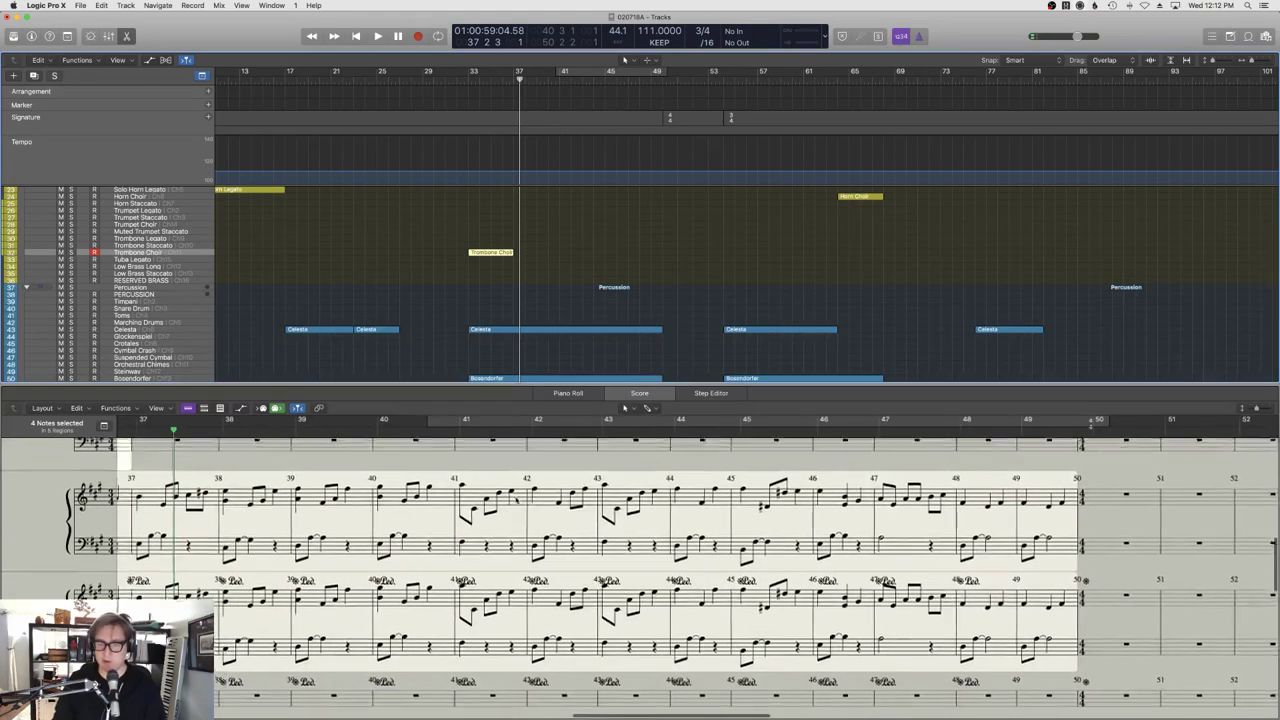
{"action": "scroll", "coordinate": [503, 271], "scroll_direction": "left", "scroll_amount": 2}
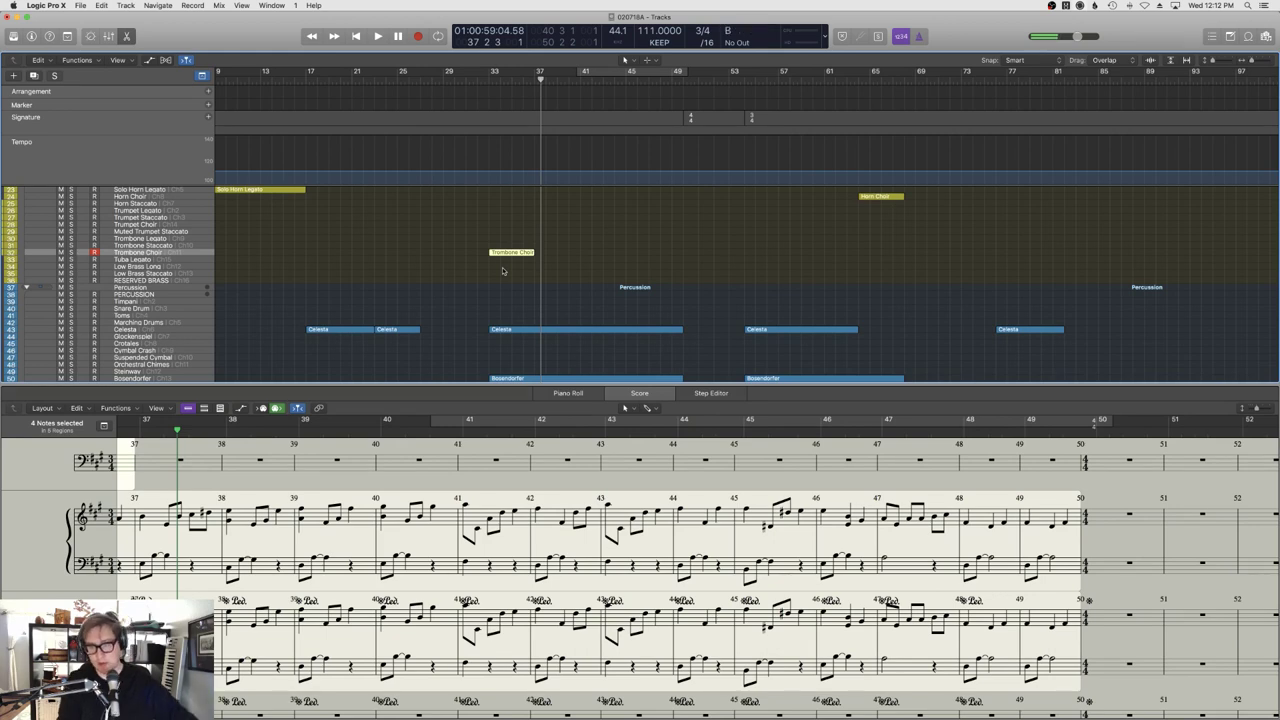
{"action": "scroll", "coordinate": [631, 233], "scroll_direction": "left", "scroll_amount": 5}
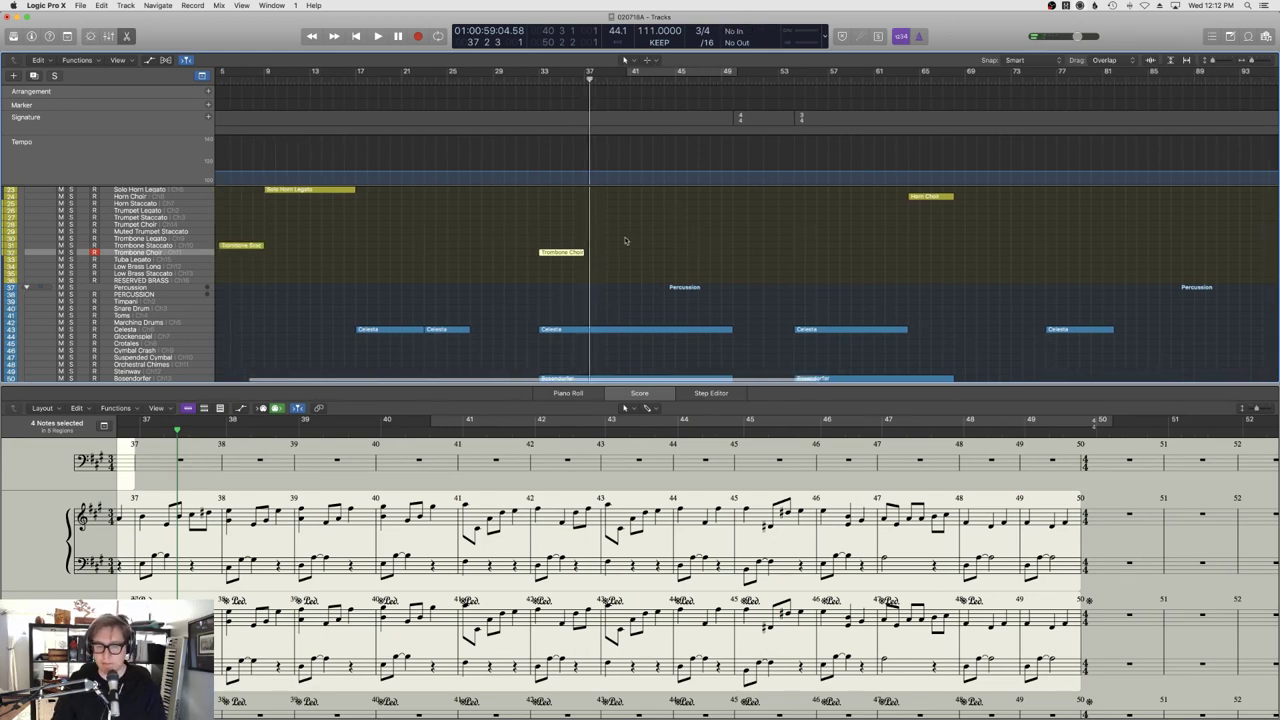
Record the Trombone Choir part from bar 37 to about bar 50.
{"action": "key", "text": "r"}
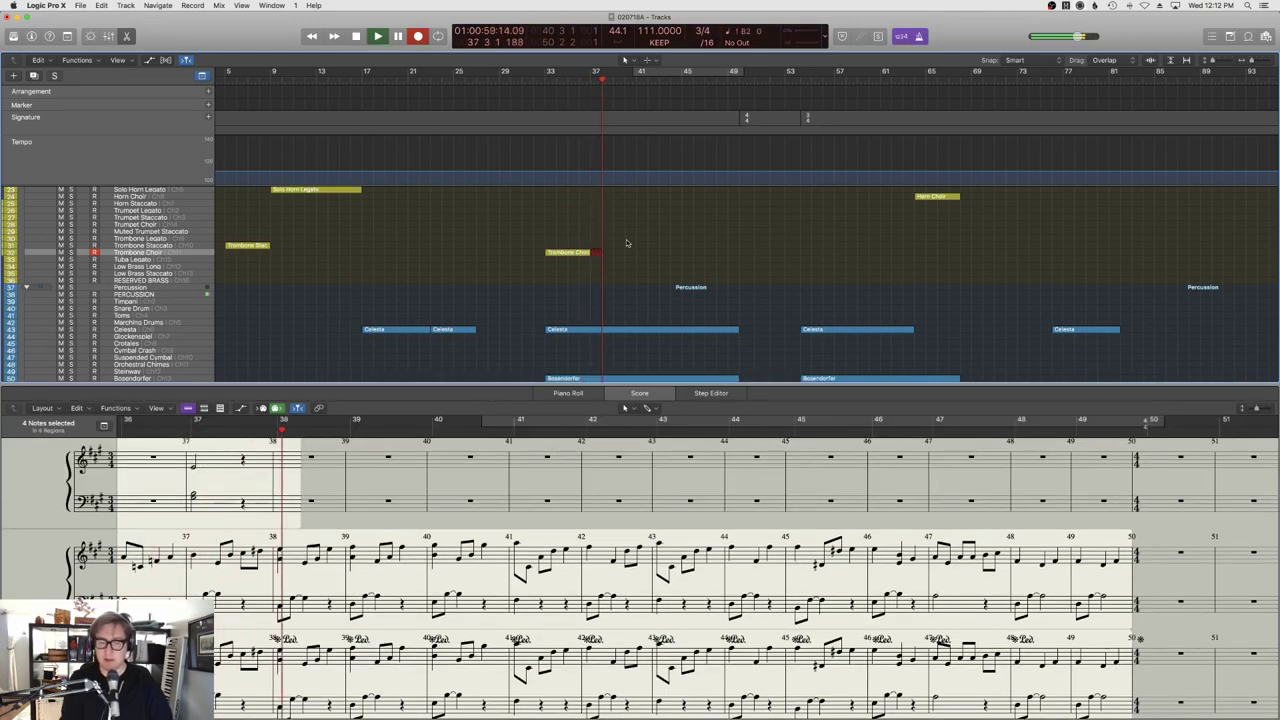
{"action": "key", "text": "space"}
{"action": "key", "text": "r"}
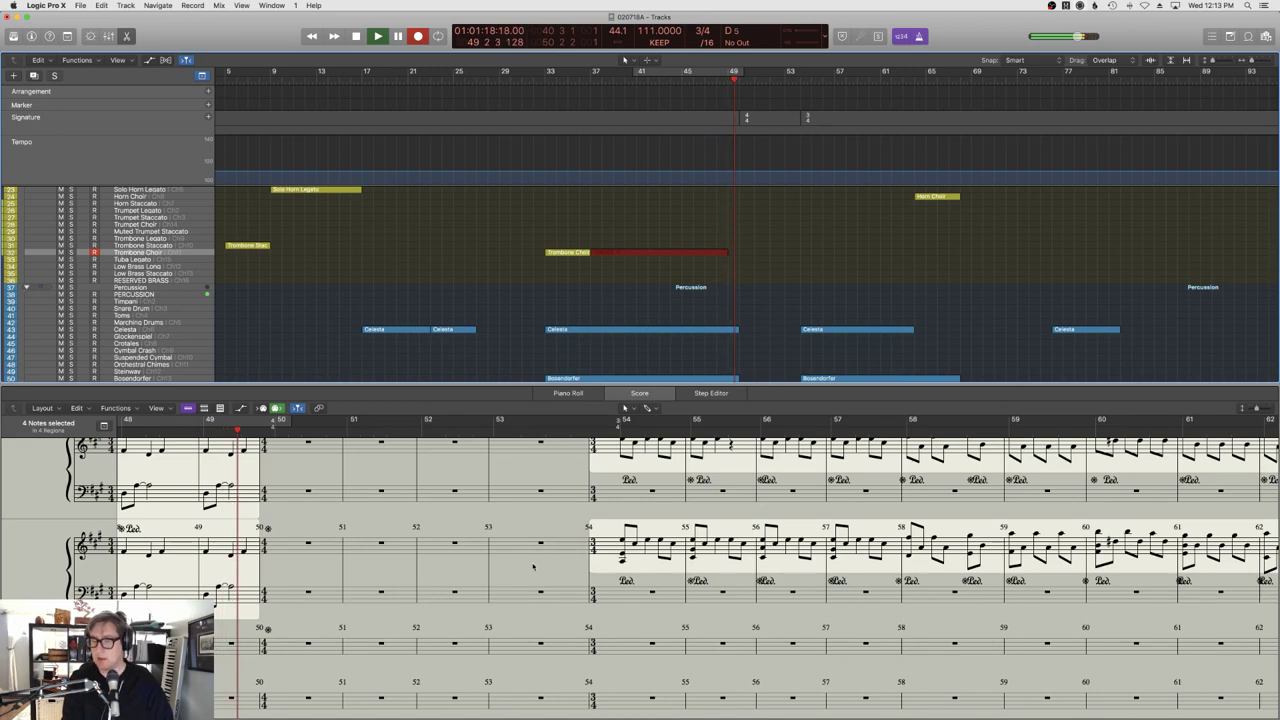
{"action": "key", "text": "space"}
Raise the two low D2 notes in bars 48 and 49 of the new Trombone Choir region to match the lowest note earlier in bar 48.
{"action": "key", "text": "e"}
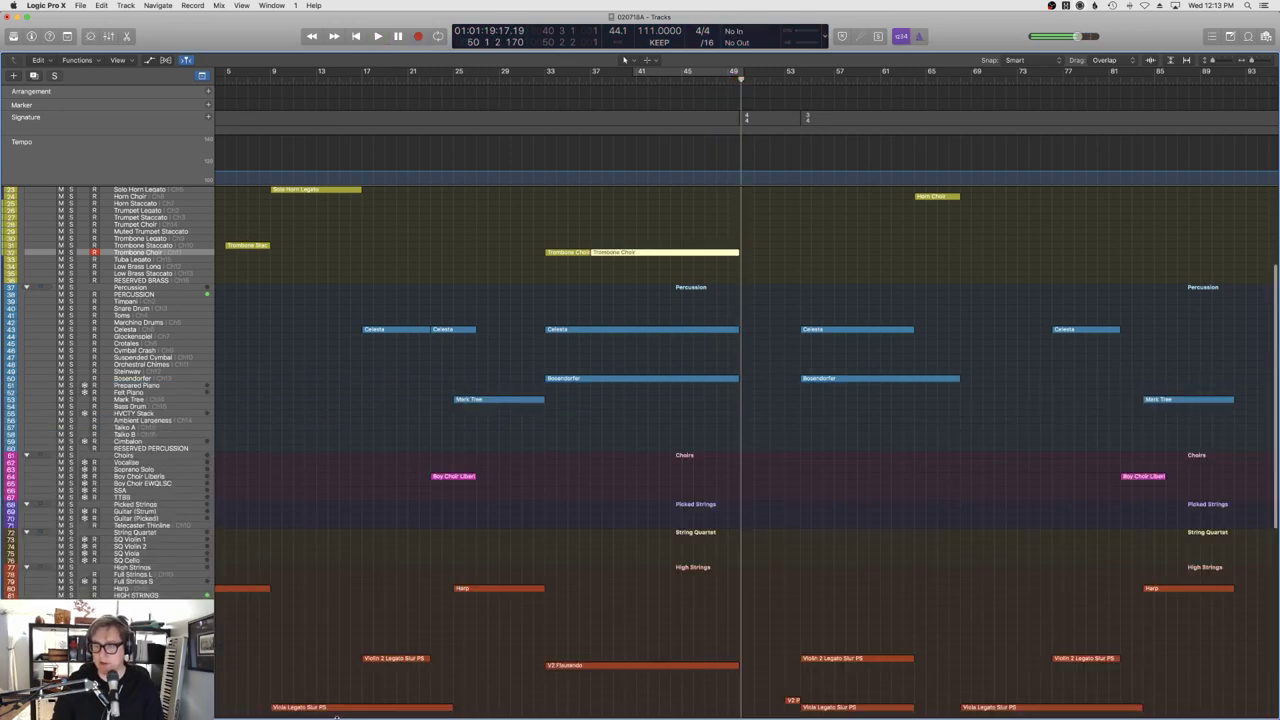
{"action": "key", "text": "e"}
{"action": "left_click", "coordinate": [570, 393]}
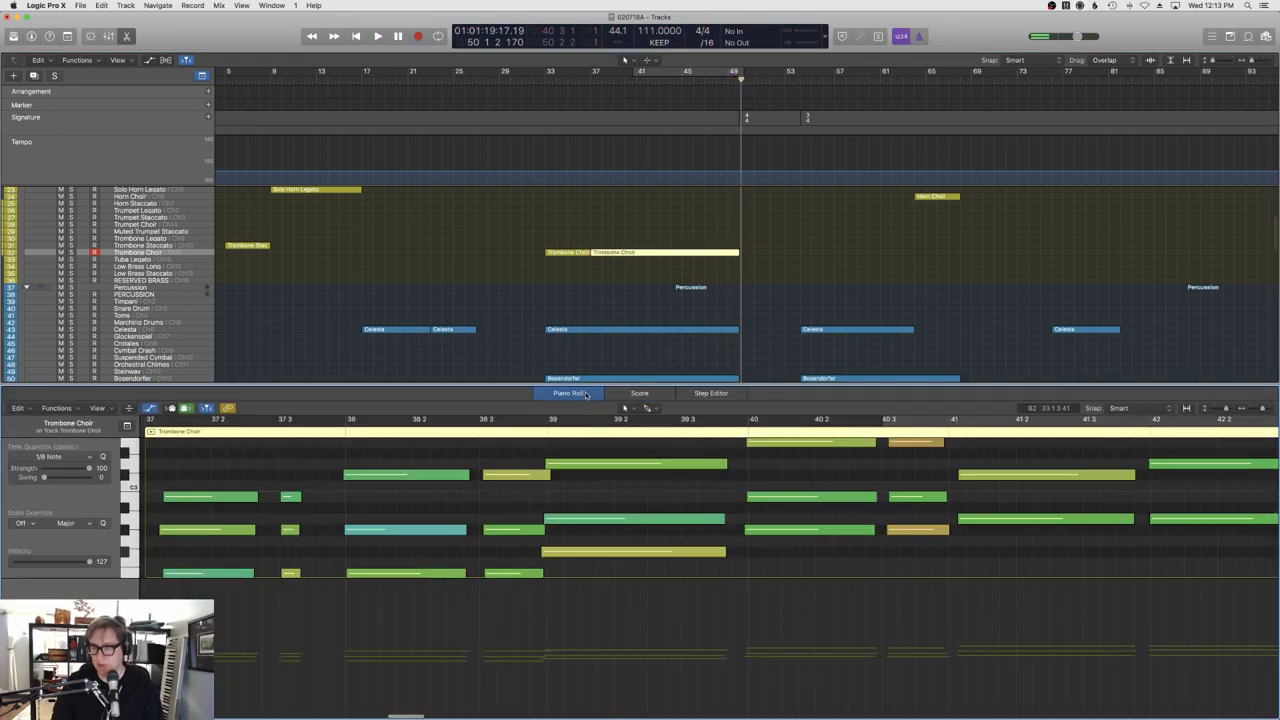
{"action": "scroll", "coordinate": [726, 540], "scroll_direction": "right", "scroll_amount": 10}
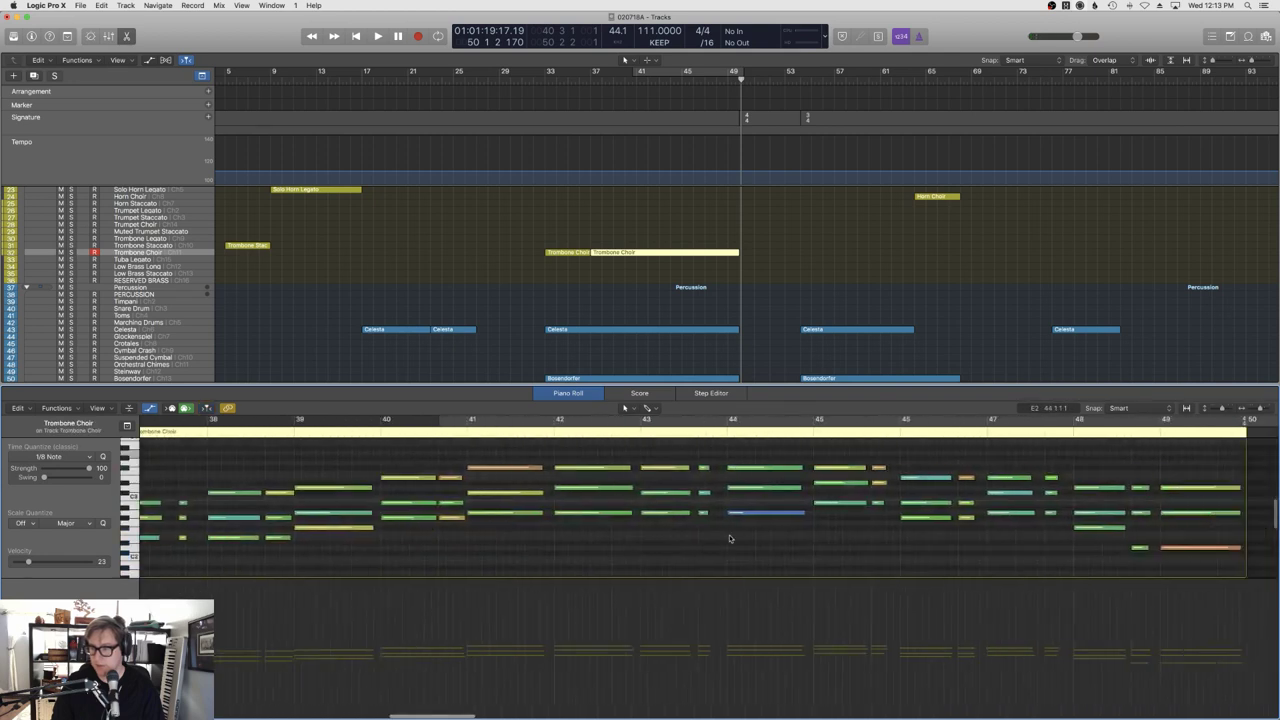
{"action": "scroll", "coordinate": [800, 546], "scroll_direction": "right", "scroll_amount": 2}
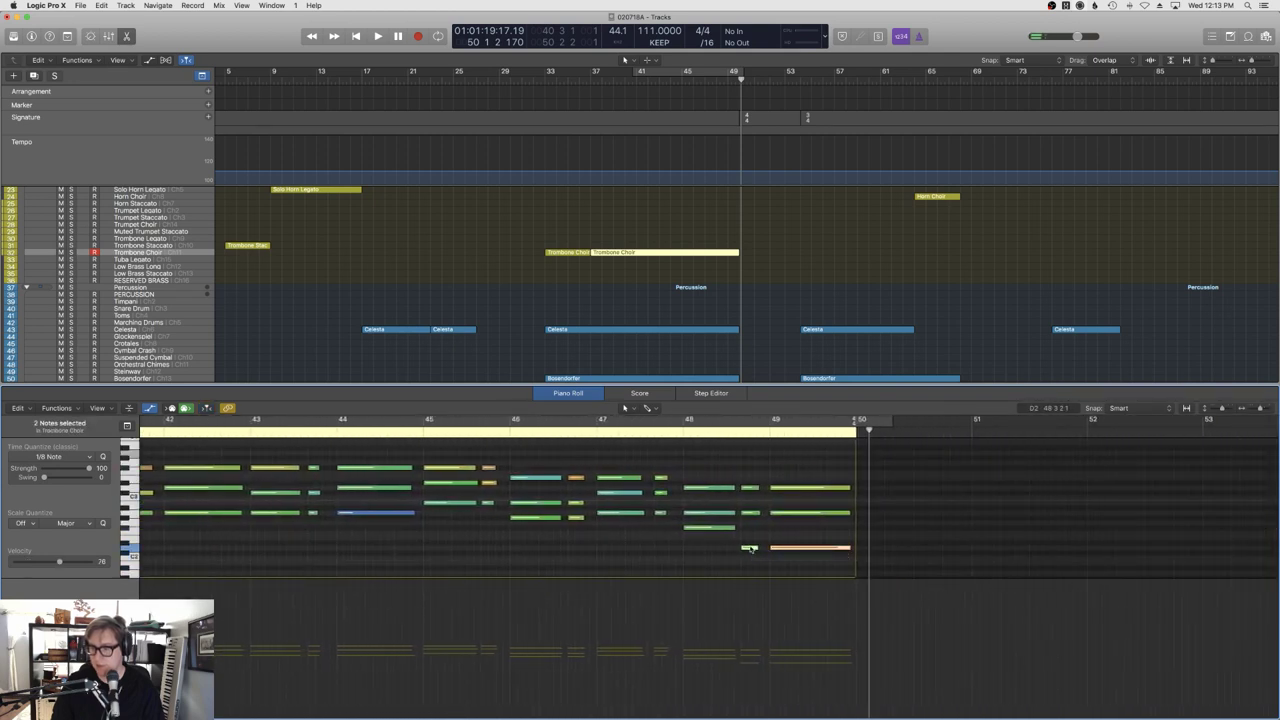
{"action": "left_click_drag", "start_coordinate": [750, 548], "coordinate": [750, 528]}
Join the two adjacent Trombone Choir regions into a single region starting at bar 33.
{"action": "scroll", "coordinate": [718, 534], "scroll_direction": "left", "scroll_amount": 5}
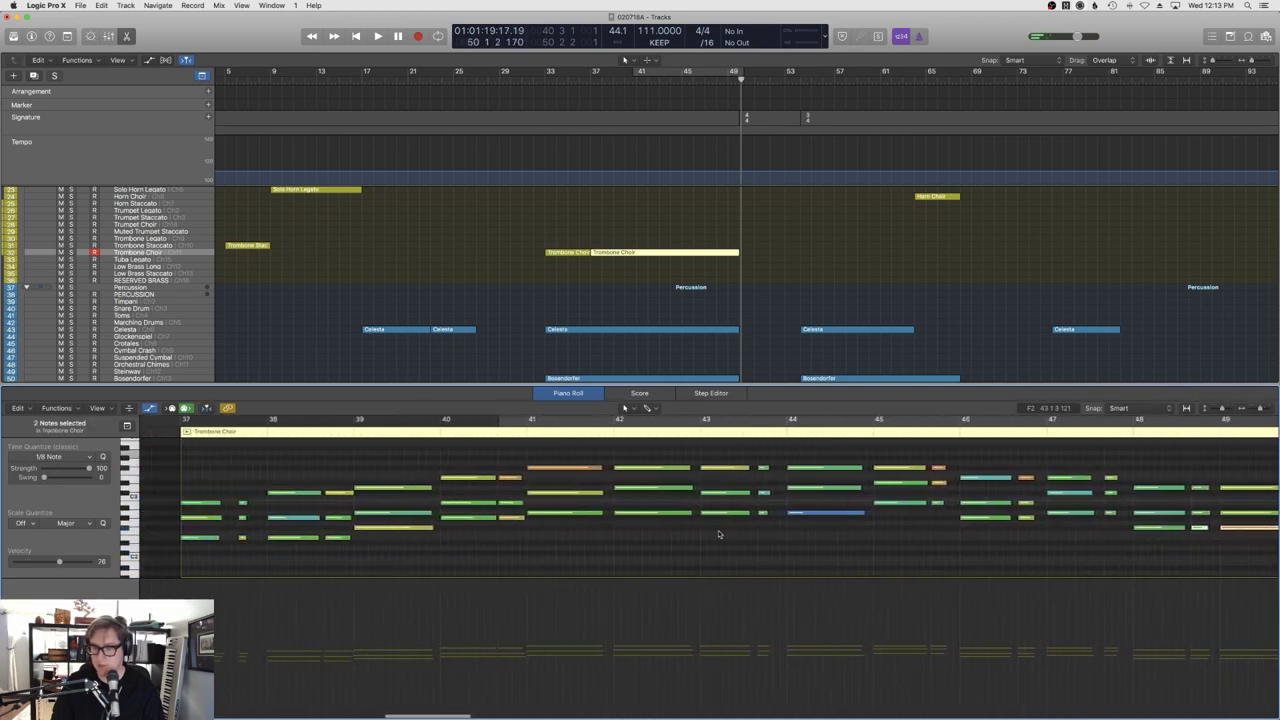
{"action": "scroll", "coordinate": [718, 534], "scroll_direction": "left", "scroll_amount": 3}
{"action": "left_click", "coordinate": [552, 250]}
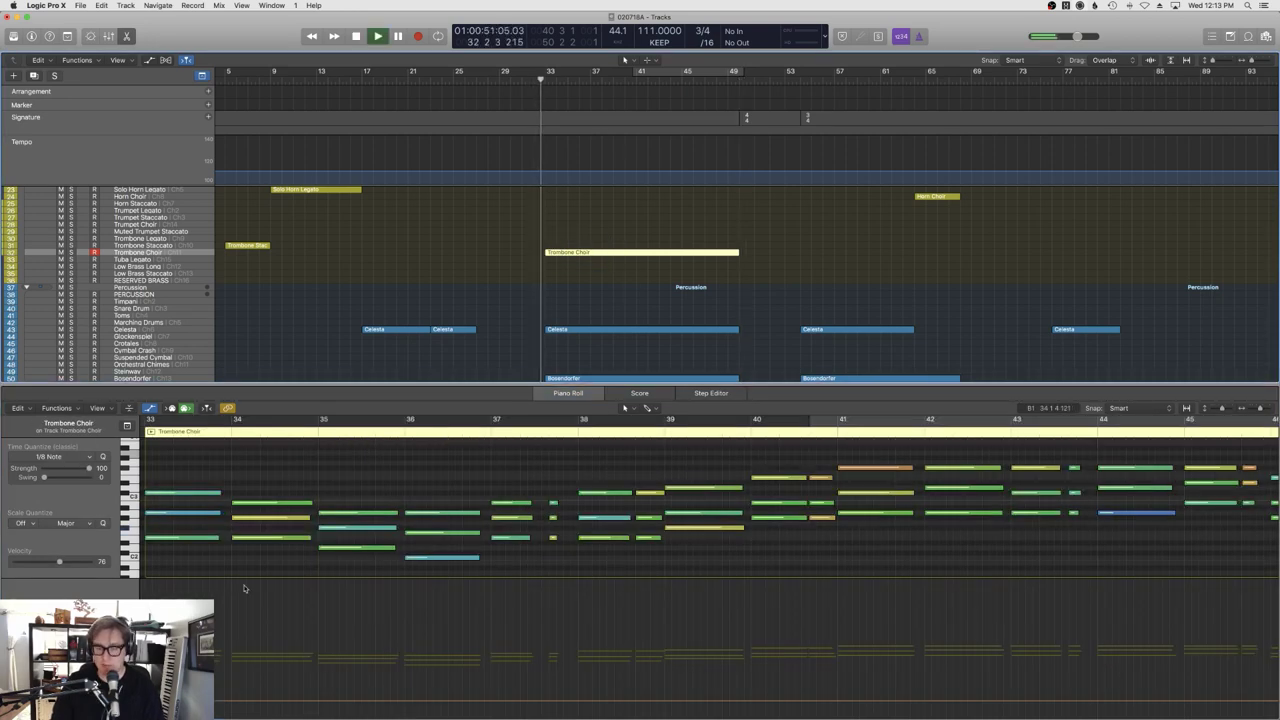
Shape the Trombone Choir modulation to start low, rise to about 38 at bar 41, and fall gradually through bars 43 and 45 to bar 49.
{"action": "scroll", "coordinate": [243, 588], "scroll_direction": "left", "scroll_amount": 2}
{"action": "left_click_drag", "start_coordinate": [254, 699], "coordinate": [254, 706]}
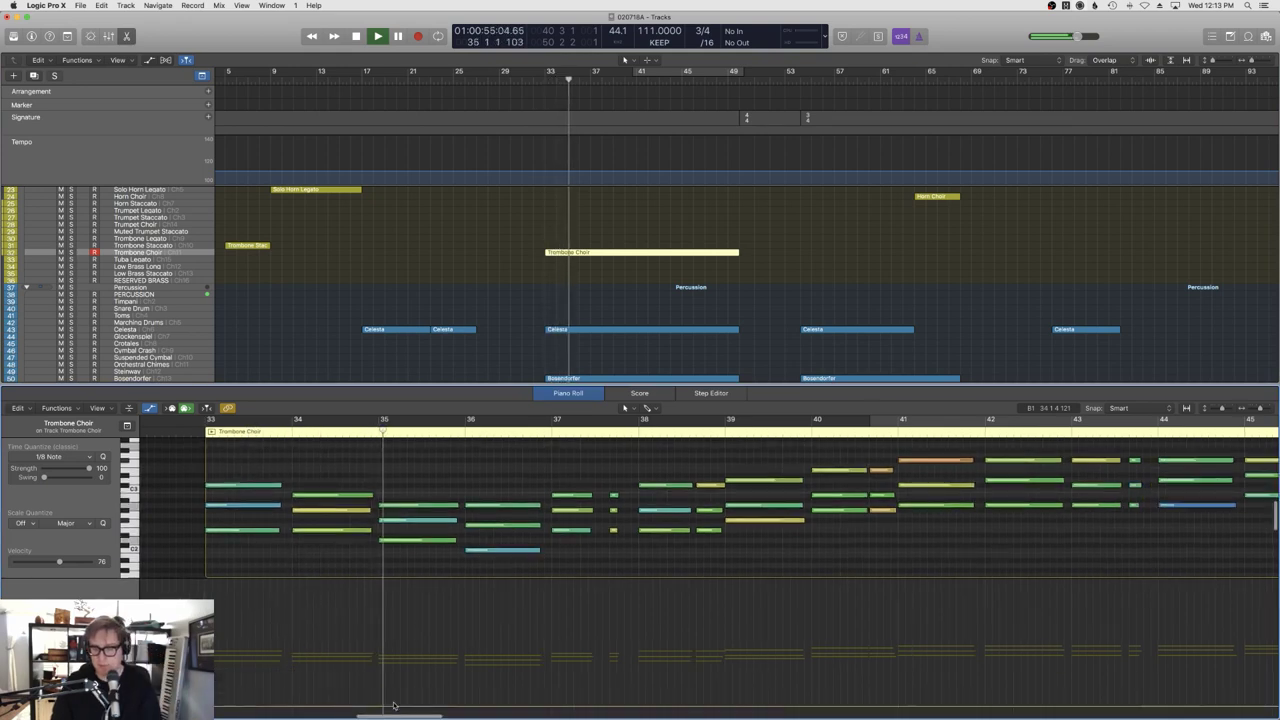
{"action": "left_click_drag", "start_coordinate": [467, 708], "coordinate": [726, 690]}
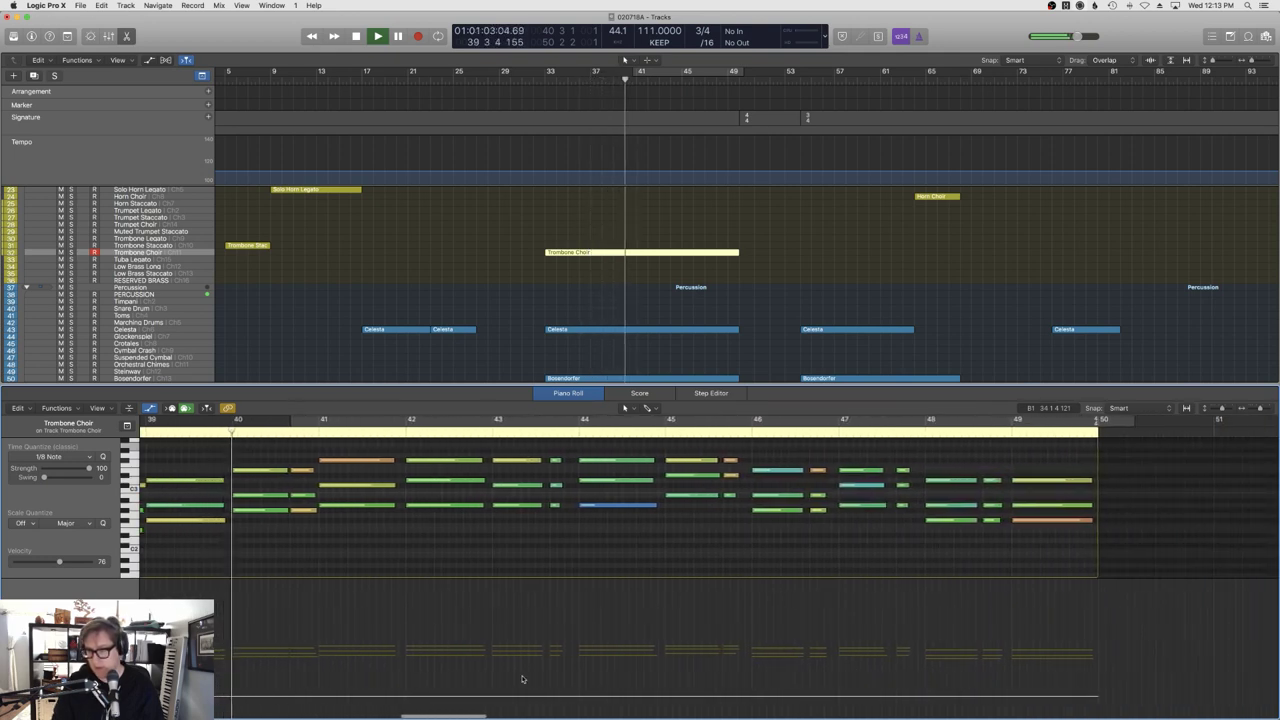
{"action": "left_click_drag", "start_coordinate": [304, 701], "coordinate": [328, 672]}
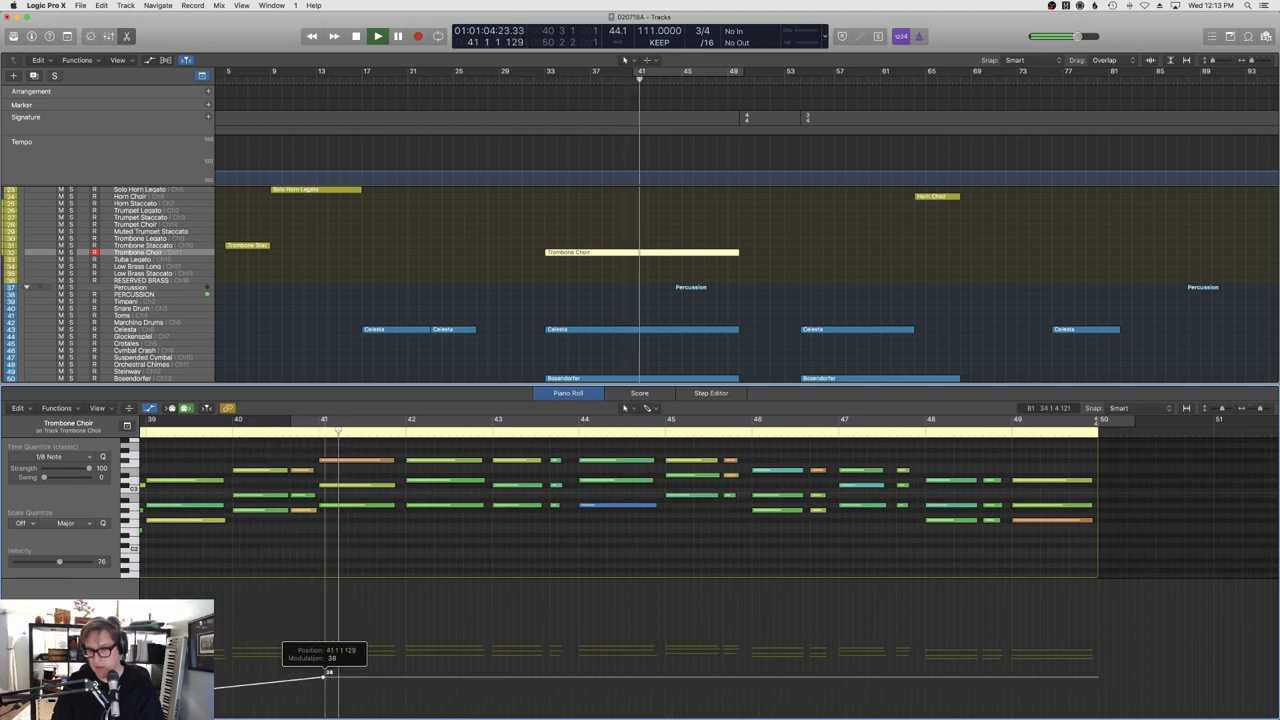
{"action": "left_click_drag", "start_coordinate": [417, 676], "coordinate": [494, 686]}
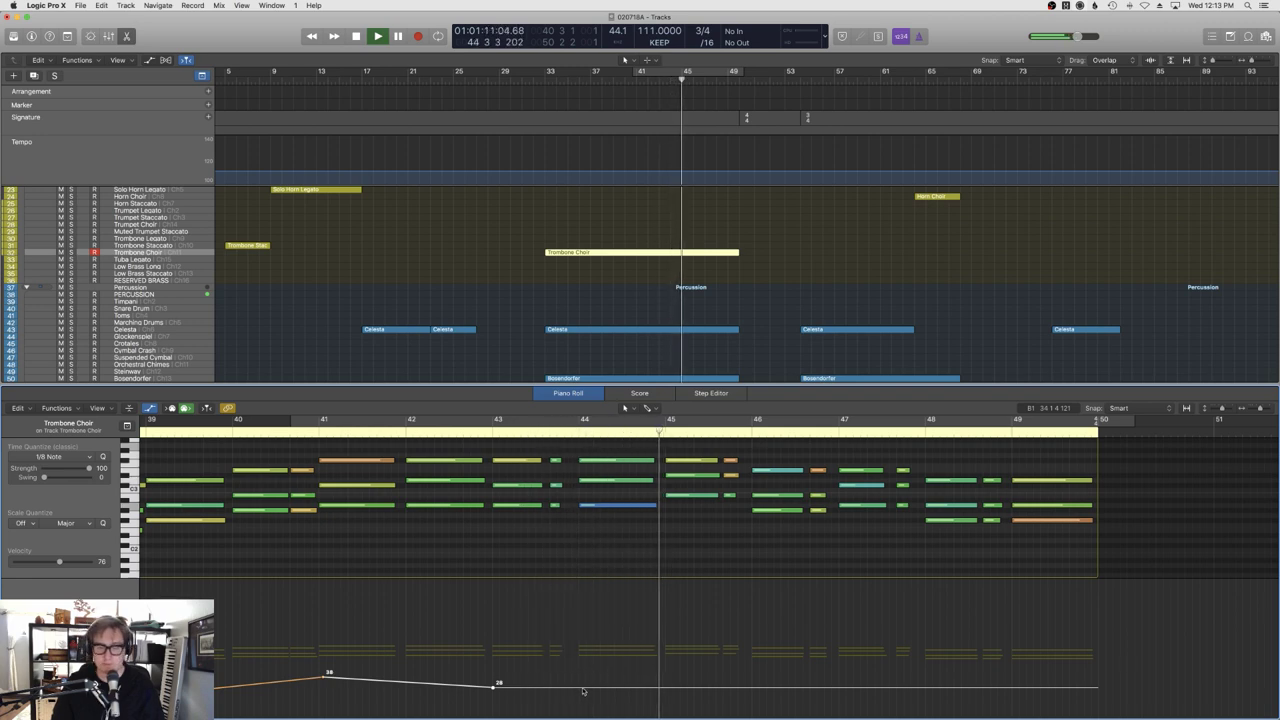
{"action": "left_click_drag", "start_coordinate": [666, 689], "coordinate": [667, 695]}
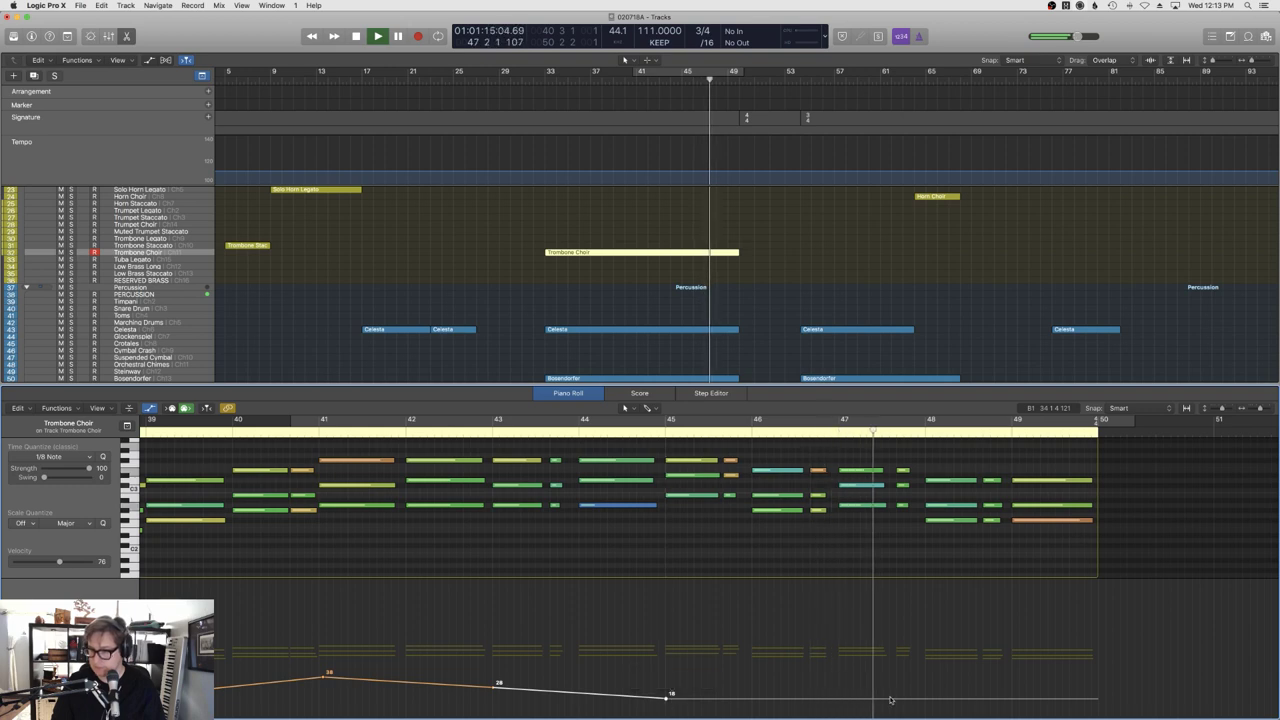
{"action": "left_click_drag", "start_coordinate": [900, 697], "coordinate": [1010, 703]}
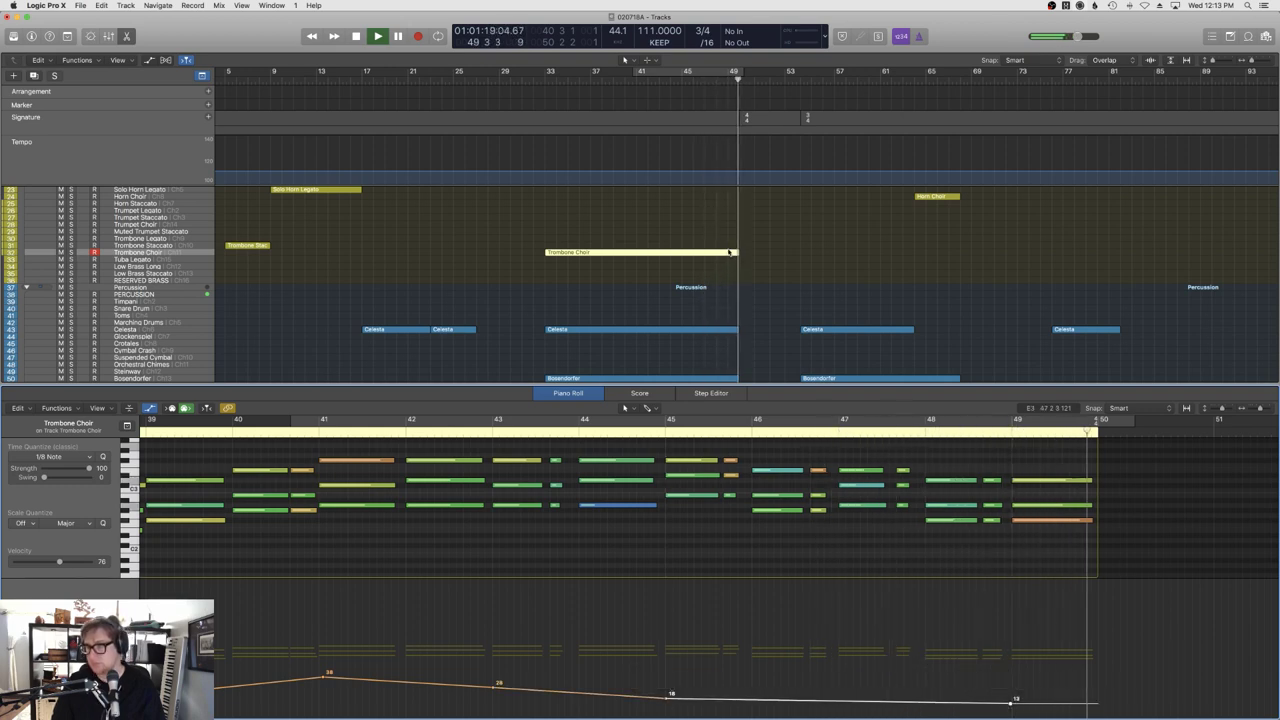
Extend the EWQLSO Harp Major Gliss region at bar 53 by three beats to a length of 1 3 0 0.
{"action": "key", "text": "e"}
{"action": "scroll", "coordinate": [790, 270], "scroll_direction": "down", "scroll_amount": 4}
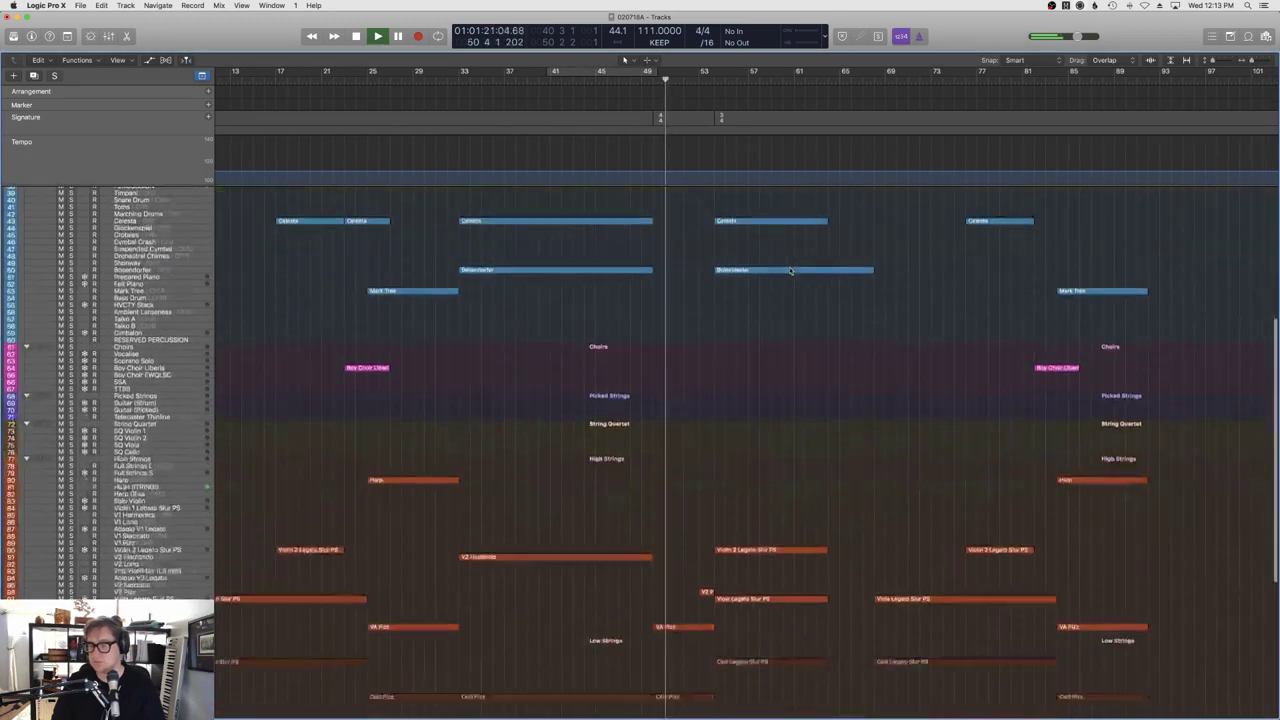
{"action": "scroll", "coordinate": [790, 270], "scroll_direction": "down", "scroll_amount": 6}
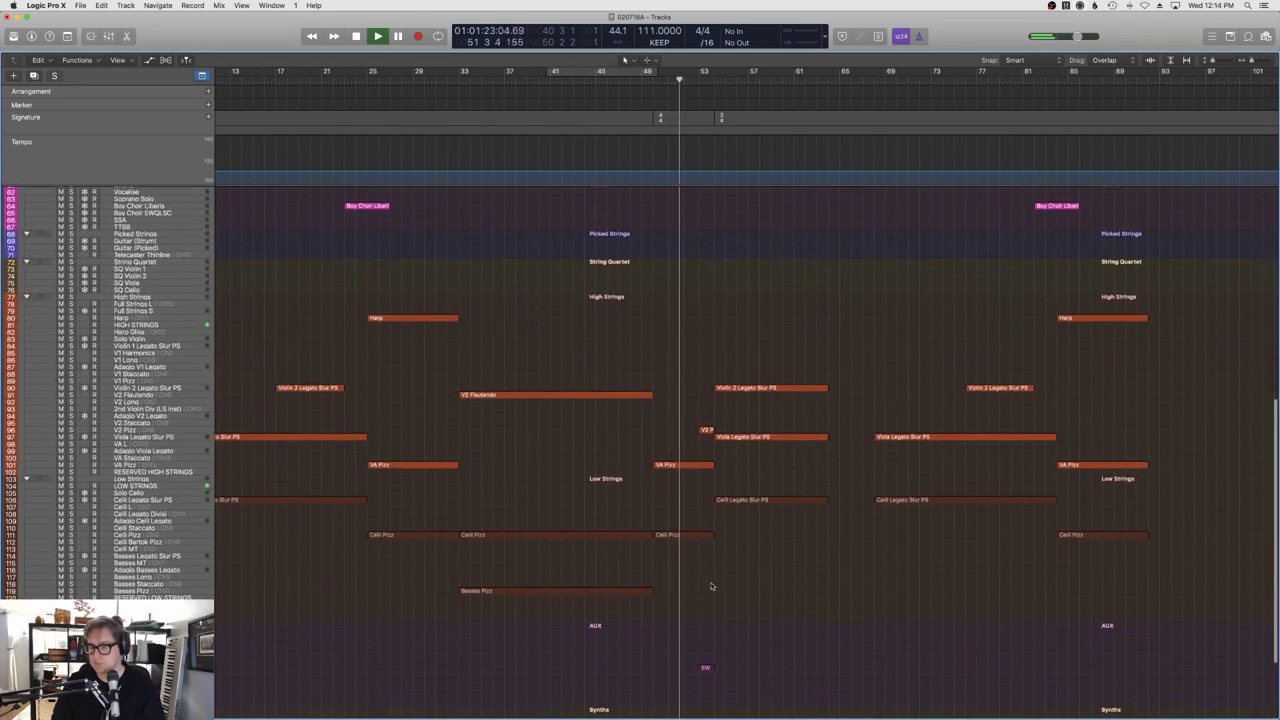
{"action": "scroll", "coordinate": [700, 585], "scroll_direction": "right", "scroll_amount": 3}
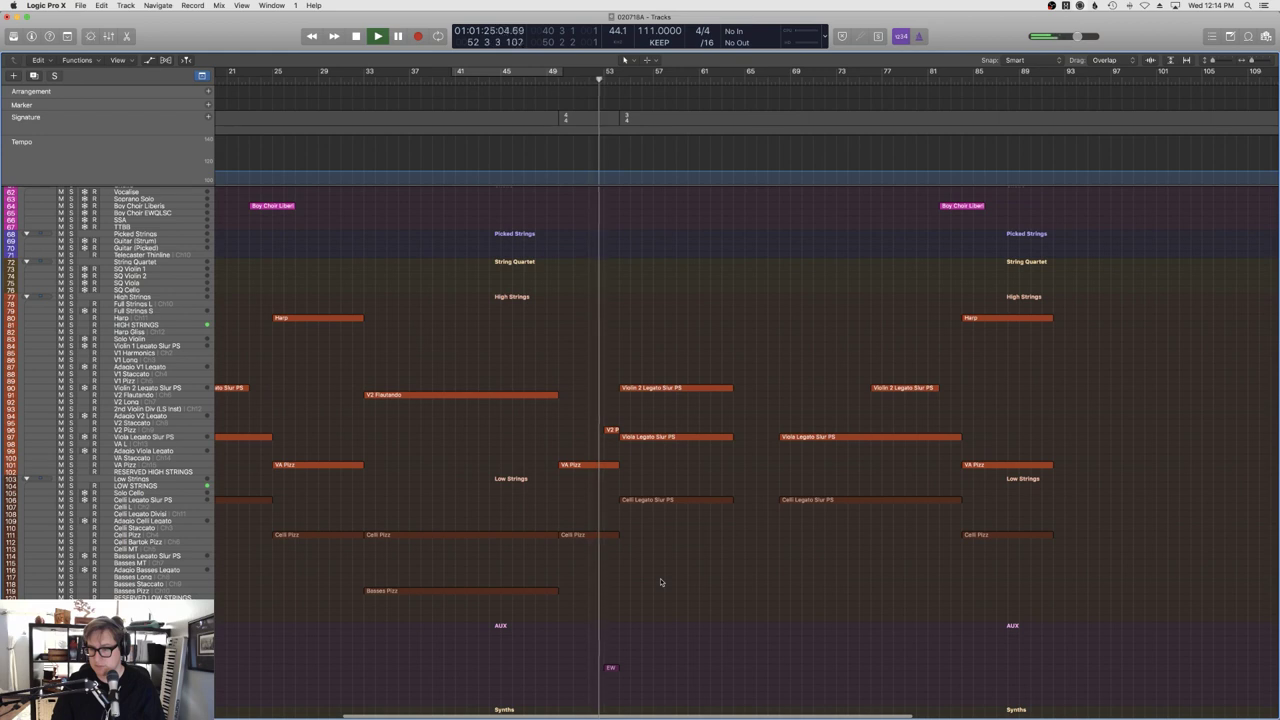
{"action": "scroll", "coordinate": [660, 582], "scroll_direction": "down", "scroll_amount": 1}
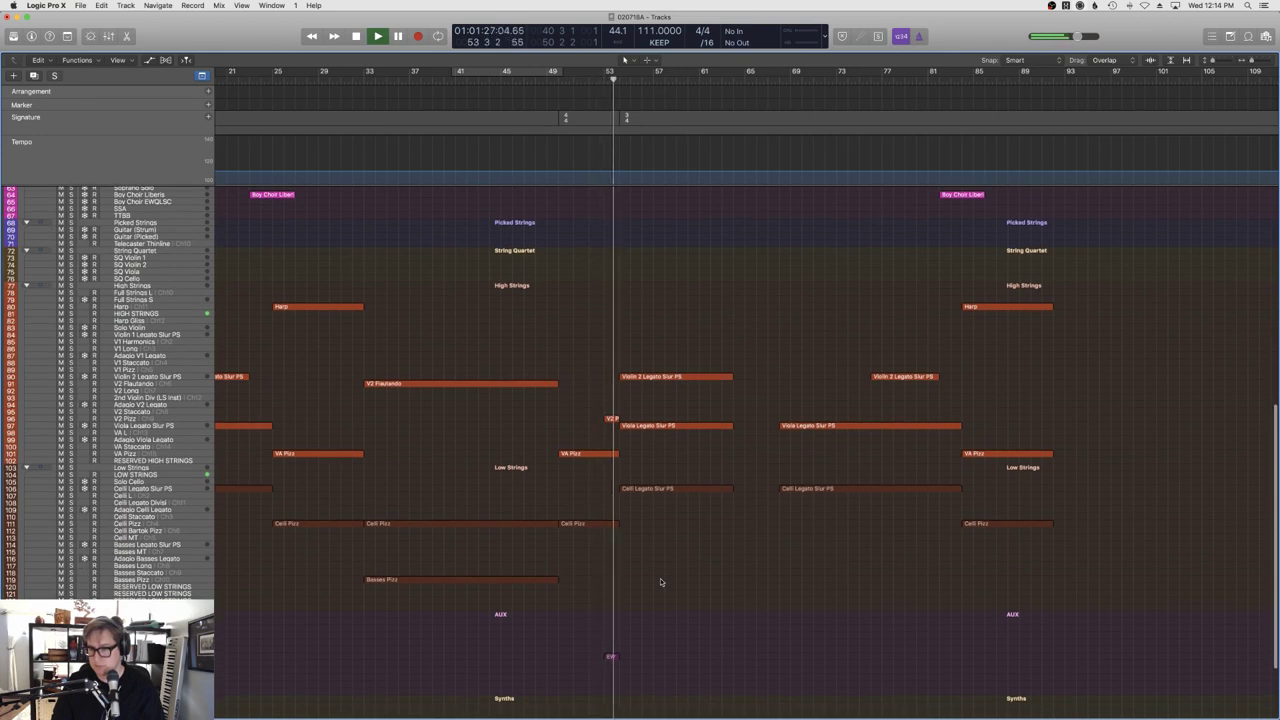
{"action": "scroll", "coordinate": [660, 582], "scroll_direction": "up", "scroll_amount": 5}
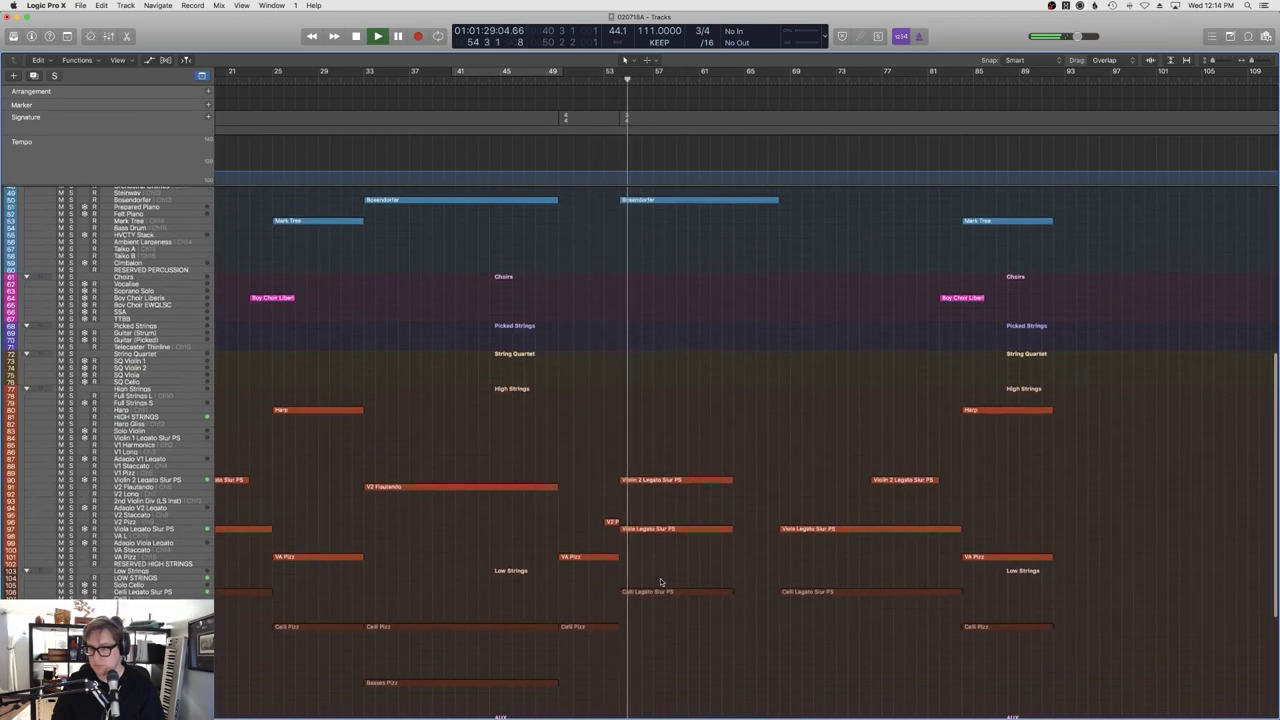
{"action": "scroll", "coordinate": [640, 568], "scroll_direction": "down", "scroll_amount": 10}
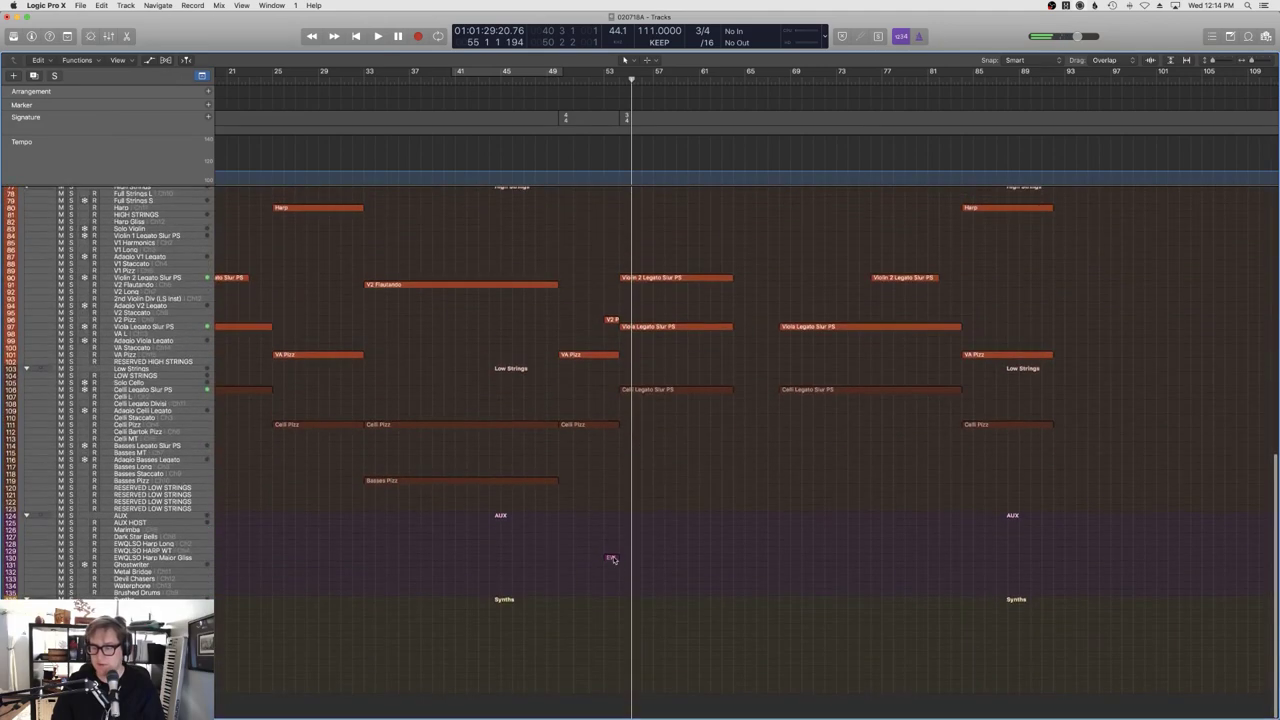
{"action": "left_click_drag", "start_coordinate": [614, 557], "coordinate": [630, 557]}
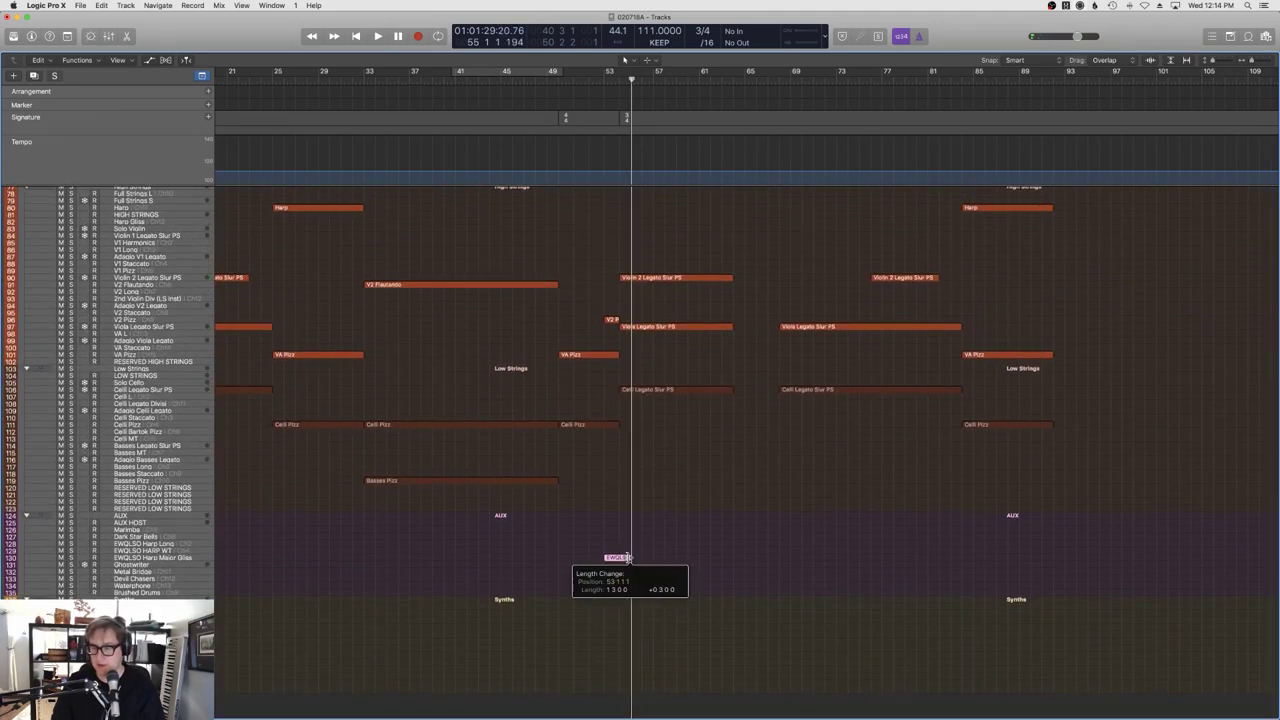
Move the E2 harp gliss note in bar 53 about one beat later and play the passage to check its timing.
{"action": "double_click", "coordinate": [622, 557]}
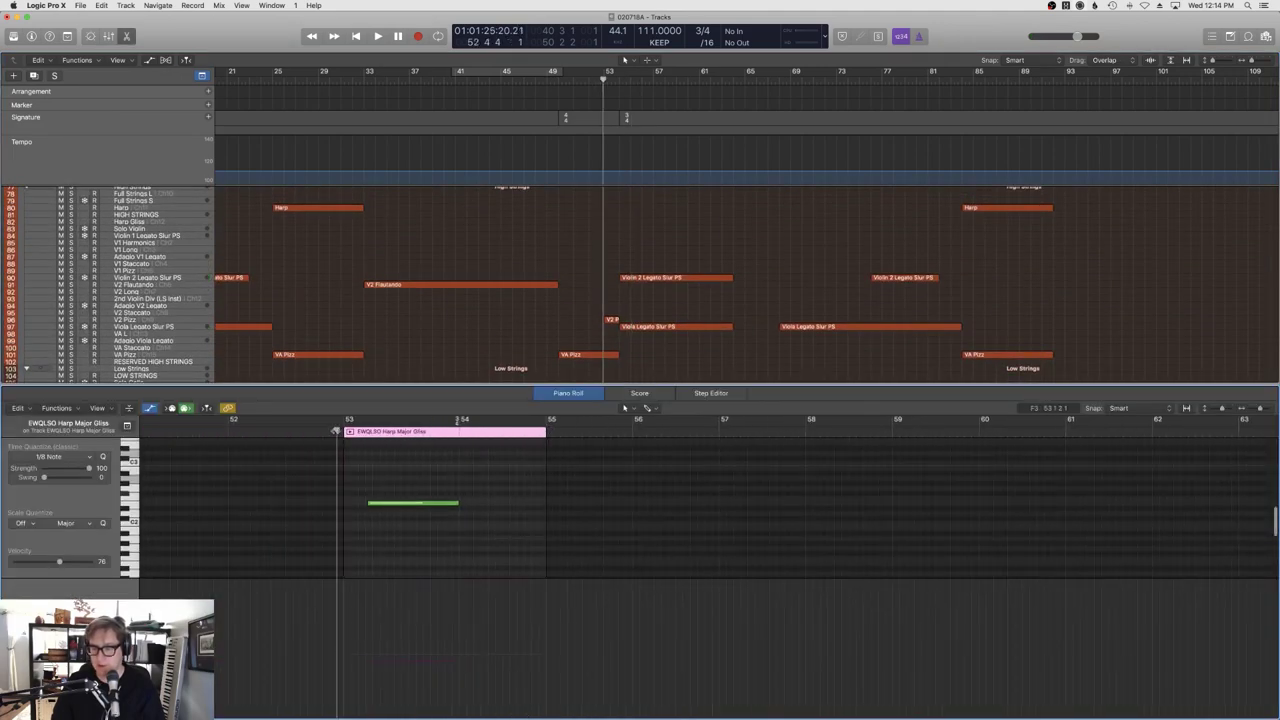
{"action": "key", "text": "space"}
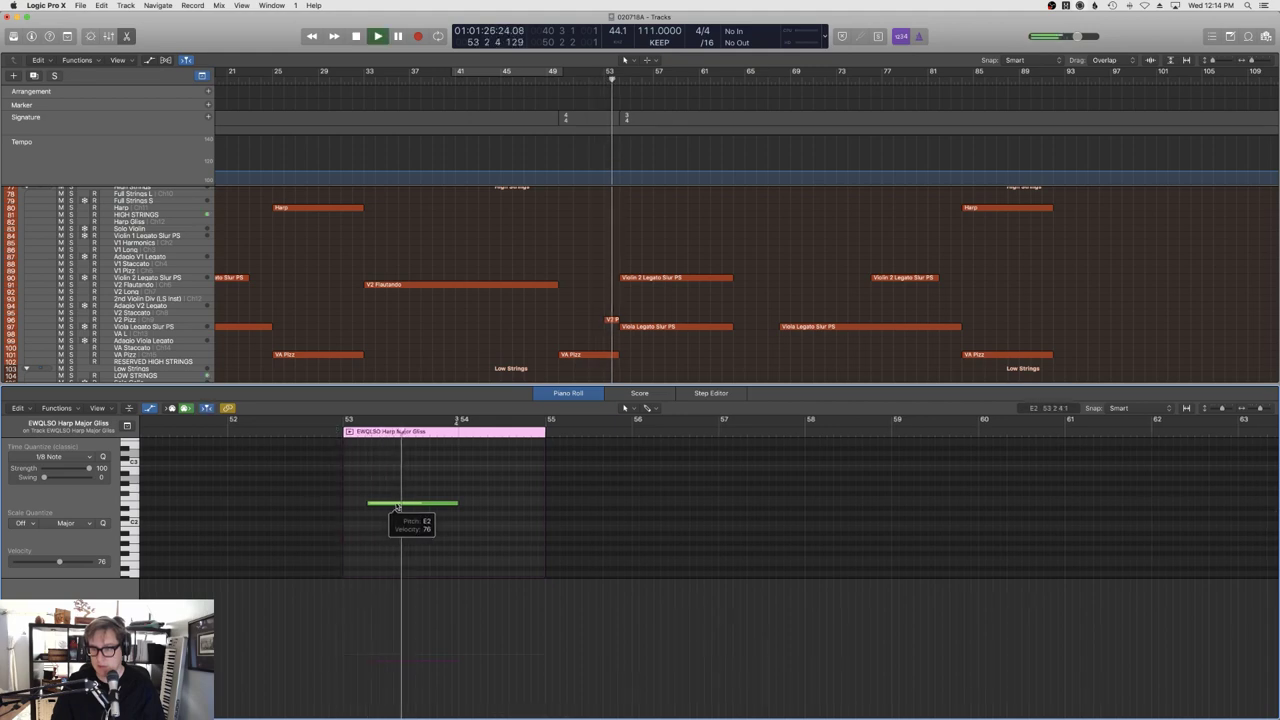
{"action": "key", "text": "space"}
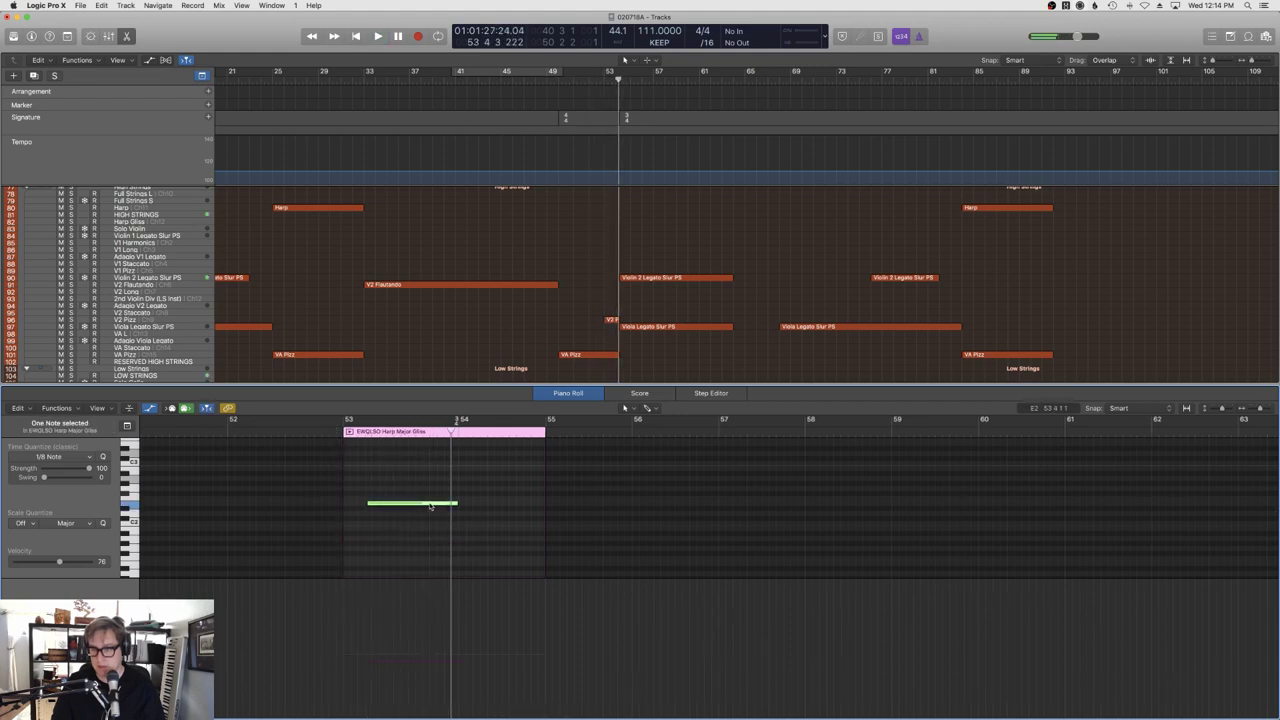
{"action": "left_click_drag", "start_coordinate": [430, 506], "coordinate": [458, 508]}
{"action": "left_click", "coordinate": [315, 422]}
{"action": "scroll", "coordinate": [700, 500], "scroll_direction": "right", "scroll_amount": 1}
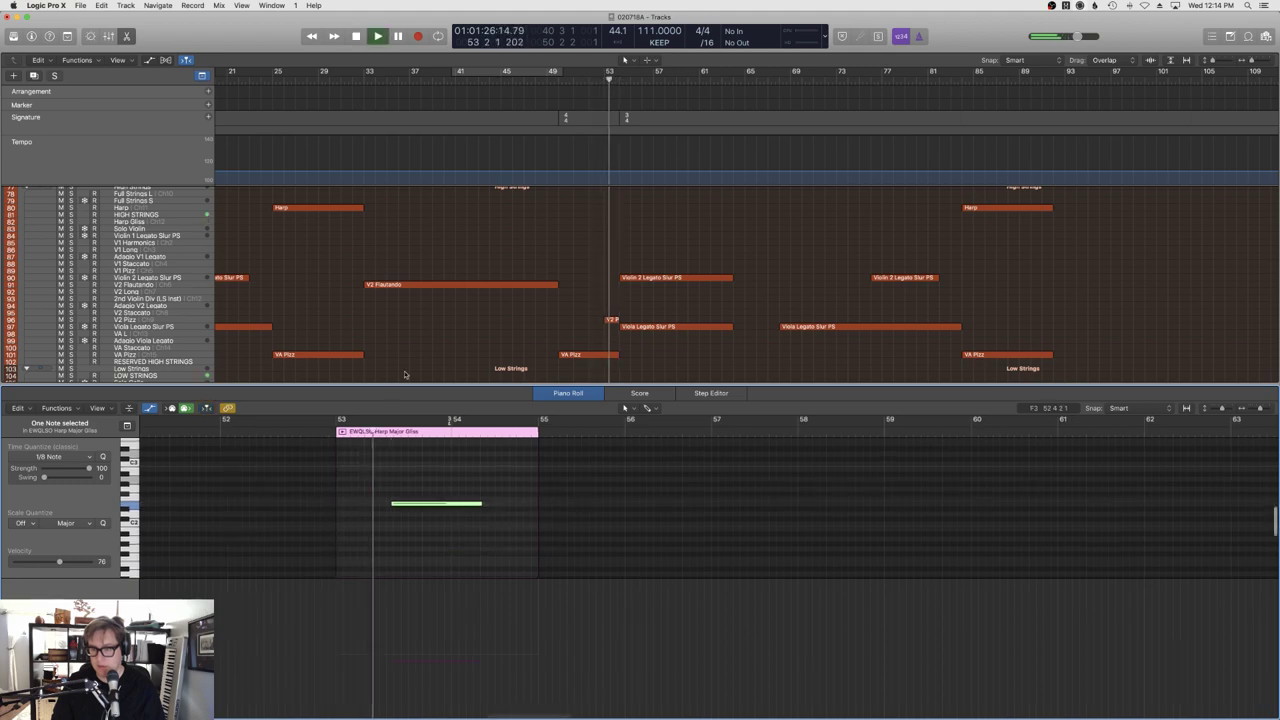
{"action": "key", "text": "p"}
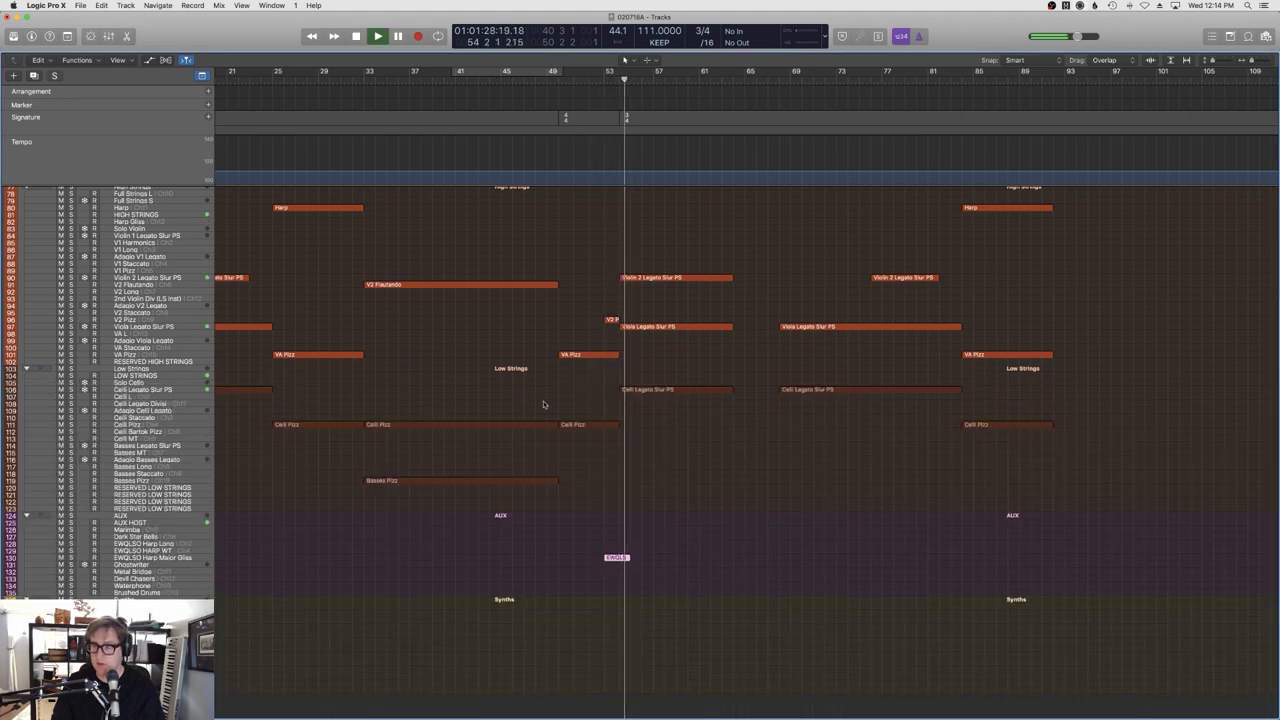
Listen on to about bar 75 and review the regions across the woodwind, brass, percussion, choir and string tracks.
{"action": "scroll", "coordinate": [657, 473], "scroll_direction": "up", "scroll_amount": 10}
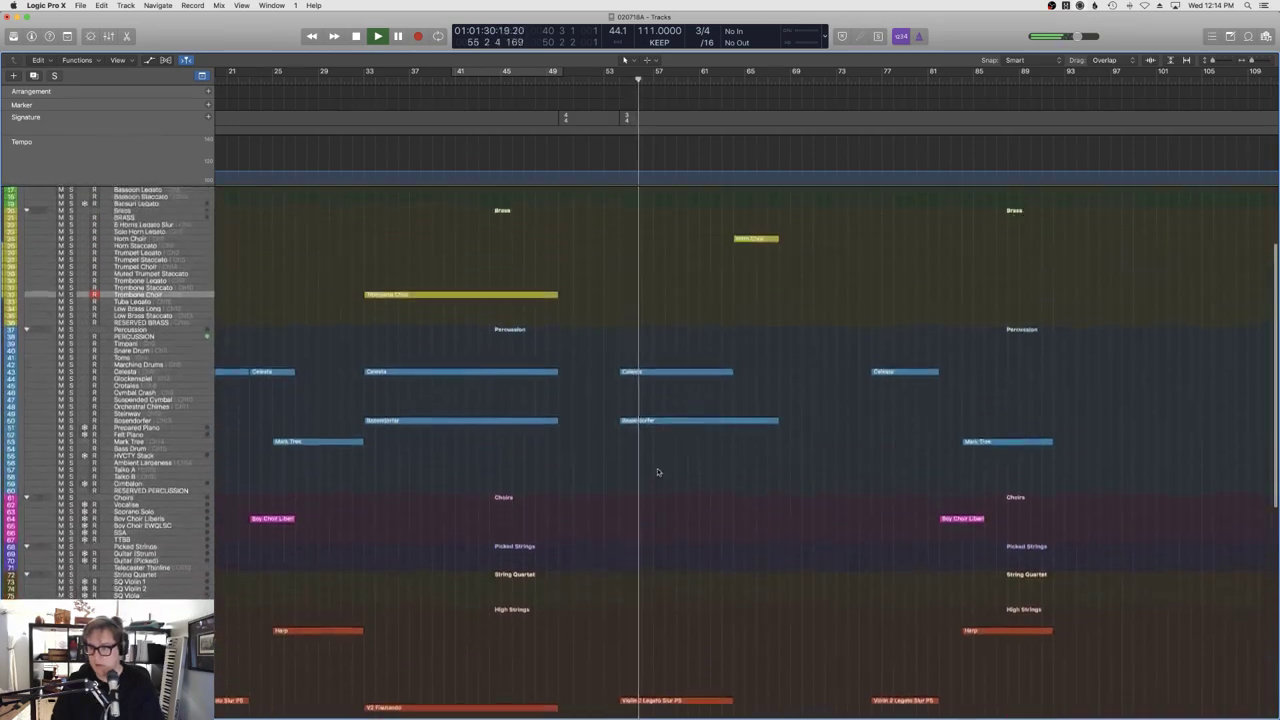
{"action": "scroll", "coordinate": [657, 472], "scroll_direction": "down", "scroll_amount": 8}
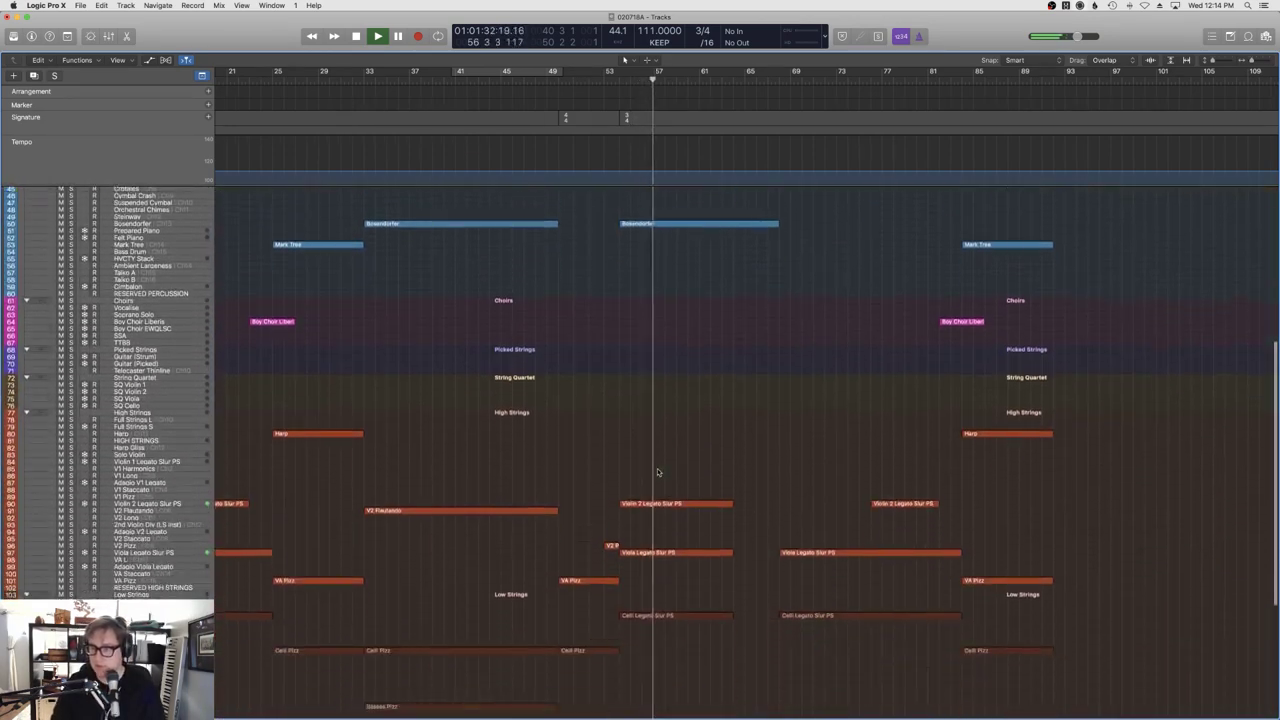
{"action": "scroll", "coordinate": [657, 472], "scroll_direction": "up", "scroll_amount": 8}
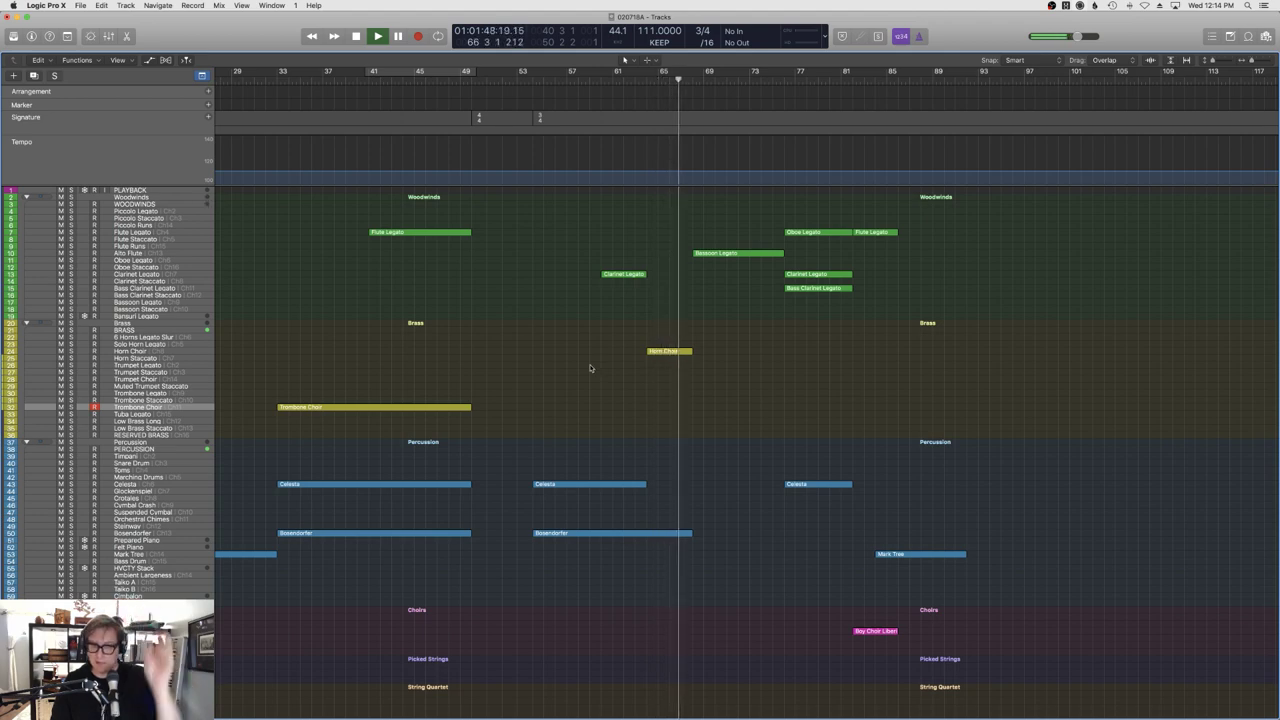
{"action": "scroll", "coordinate": [684, 378], "scroll_direction": "right", "scroll_amount": 2}
{"action": "scroll", "coordinate": [684, 378], "scroll_direction": "down", "scroll_amount": 3}
{"action": "scroll", "coordinate": [684, 378], "scroll_direction": "right", "scroll_amount": 6}
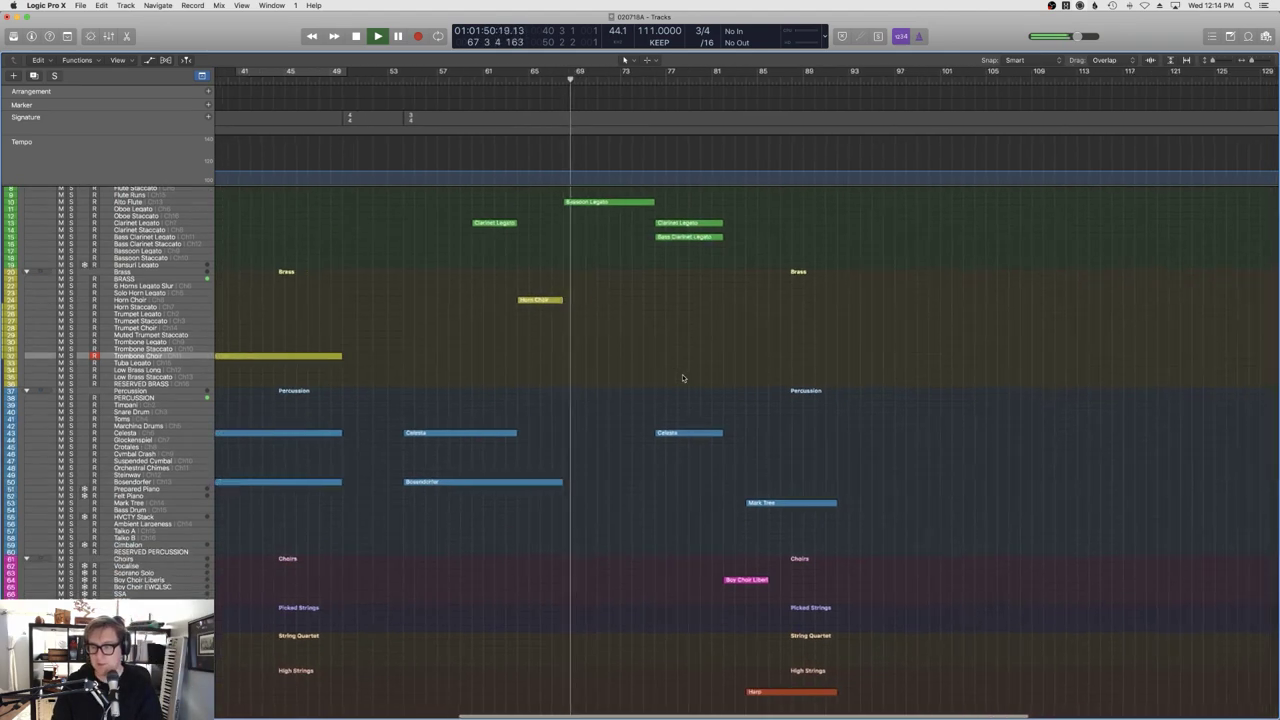
{"action": "scroll", "coordinate": [590, 378], "scroll_direction": "up", "scroll_amount": 2}
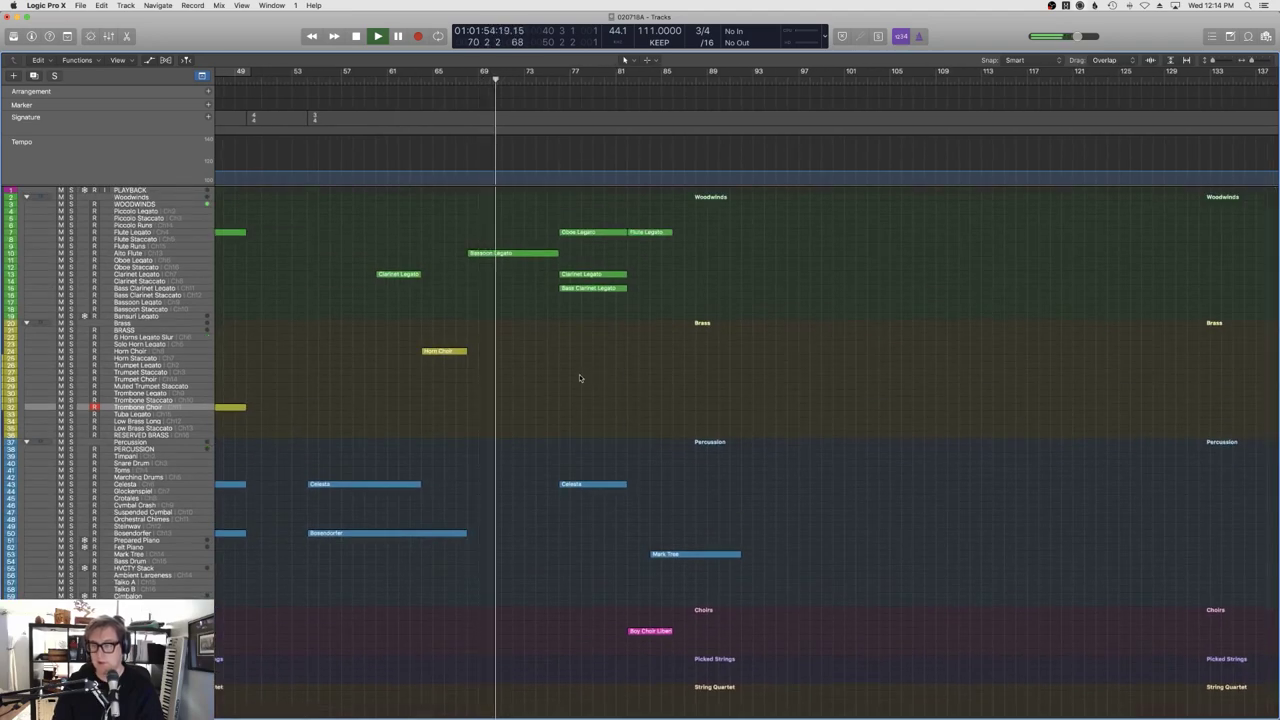
{"action": "scroll", "coordinate": [575, 376], "scroll_direction": "down", "scroll_amount": 2}
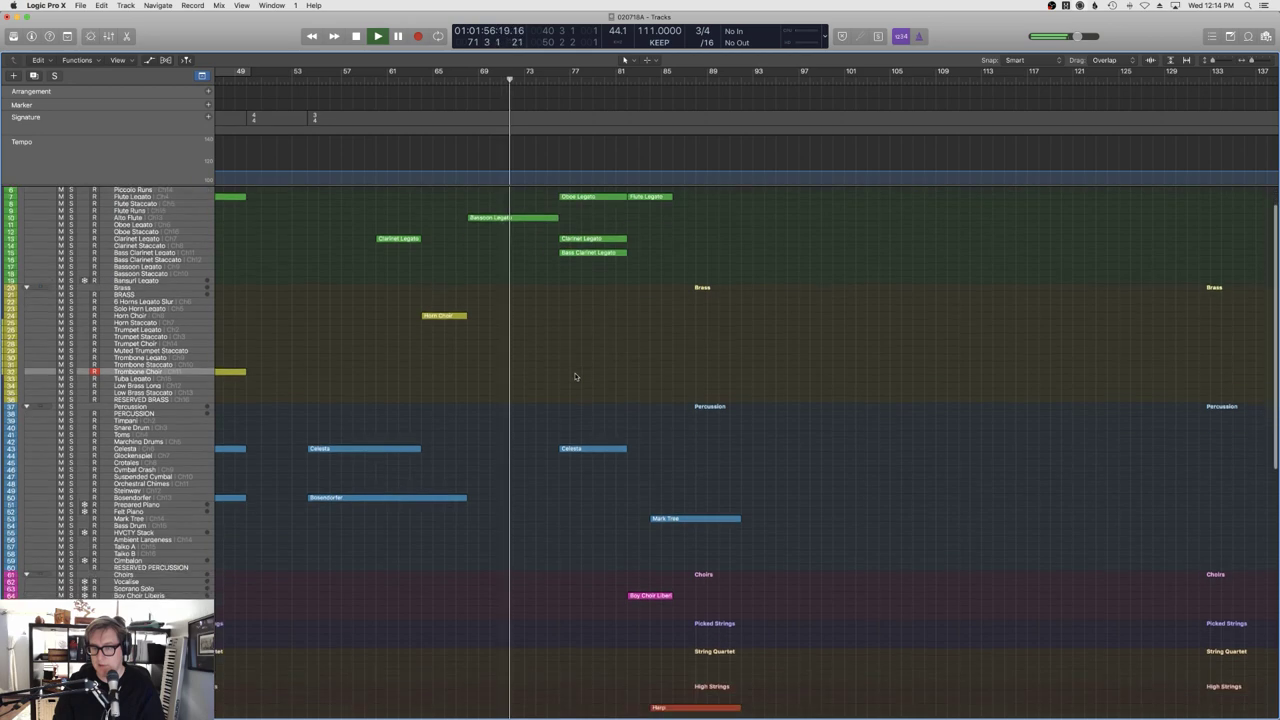
{"action": "scroll", "coordinate": [575, 376], "scroll_direction": "down", "scroll_amount": 10}
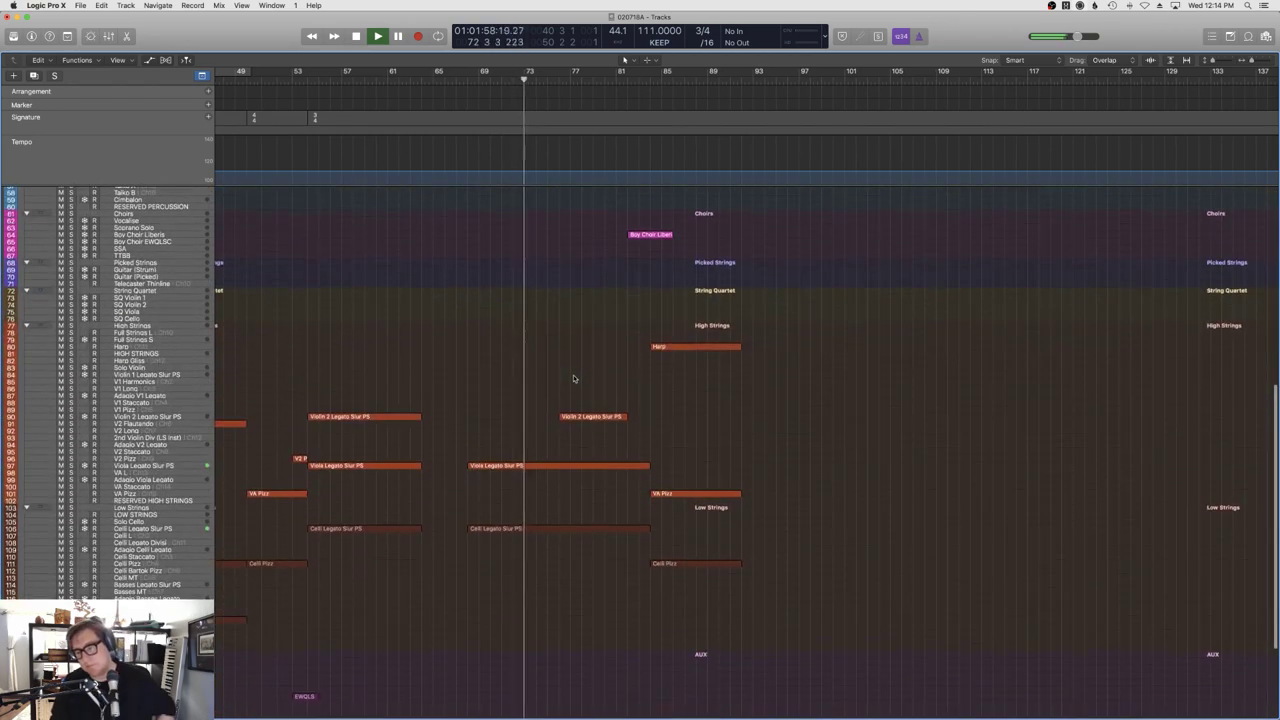
{"action": "scroll", "coordinate": [573, 378], "scroll_direction": "up", "scroll_amount": 10}
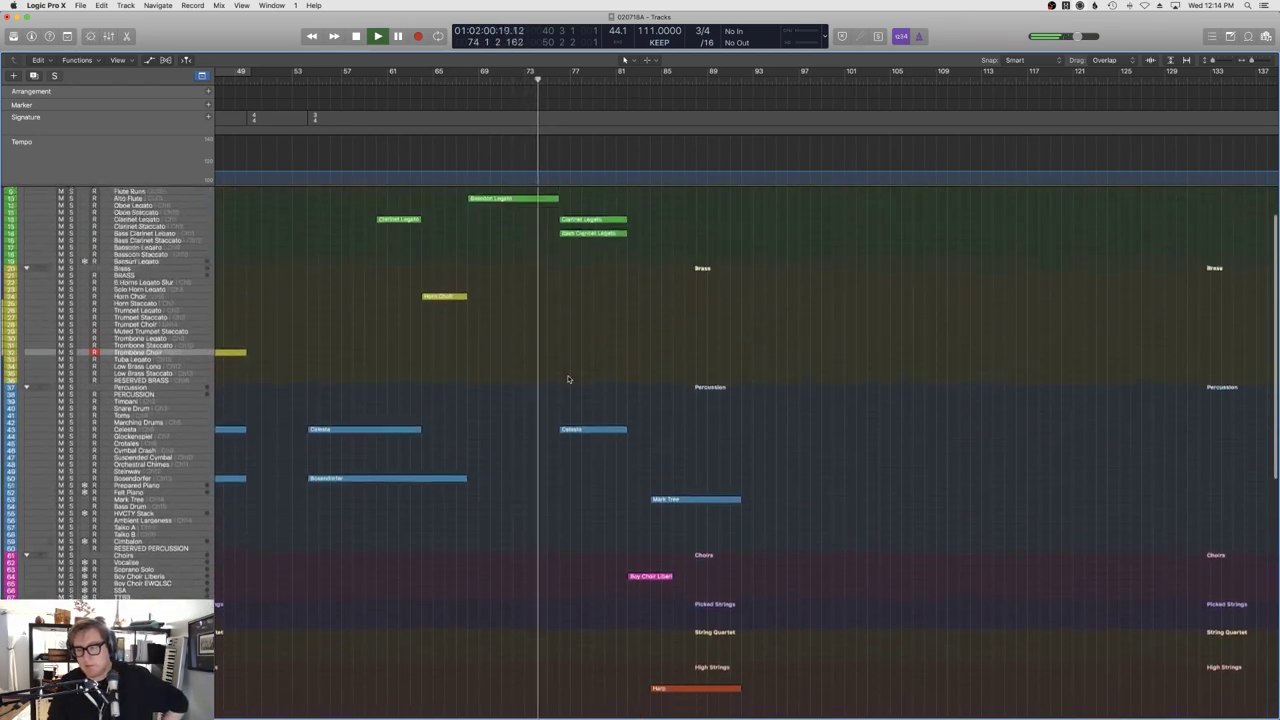
{"action": "scroll", "coordinate": [568, 379], "scroll_direction": "up", "scroll_amount": 1}
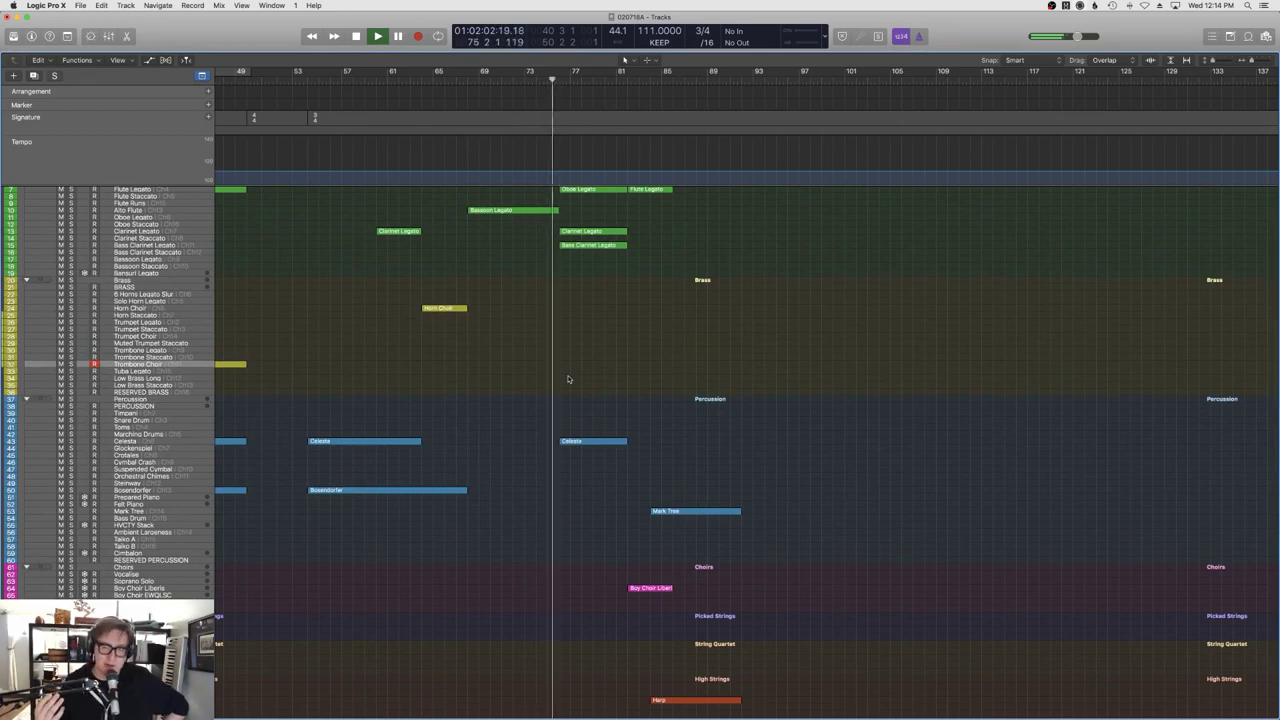
Move the Flute Legato region at bar 82 to the Oboe Legato track, transpose all its notes down 12 semitones, and play it back.
{"action": "scroll", "coordinate": [521, 376], "scroll_direction": "up", "scroll_amount": 2}
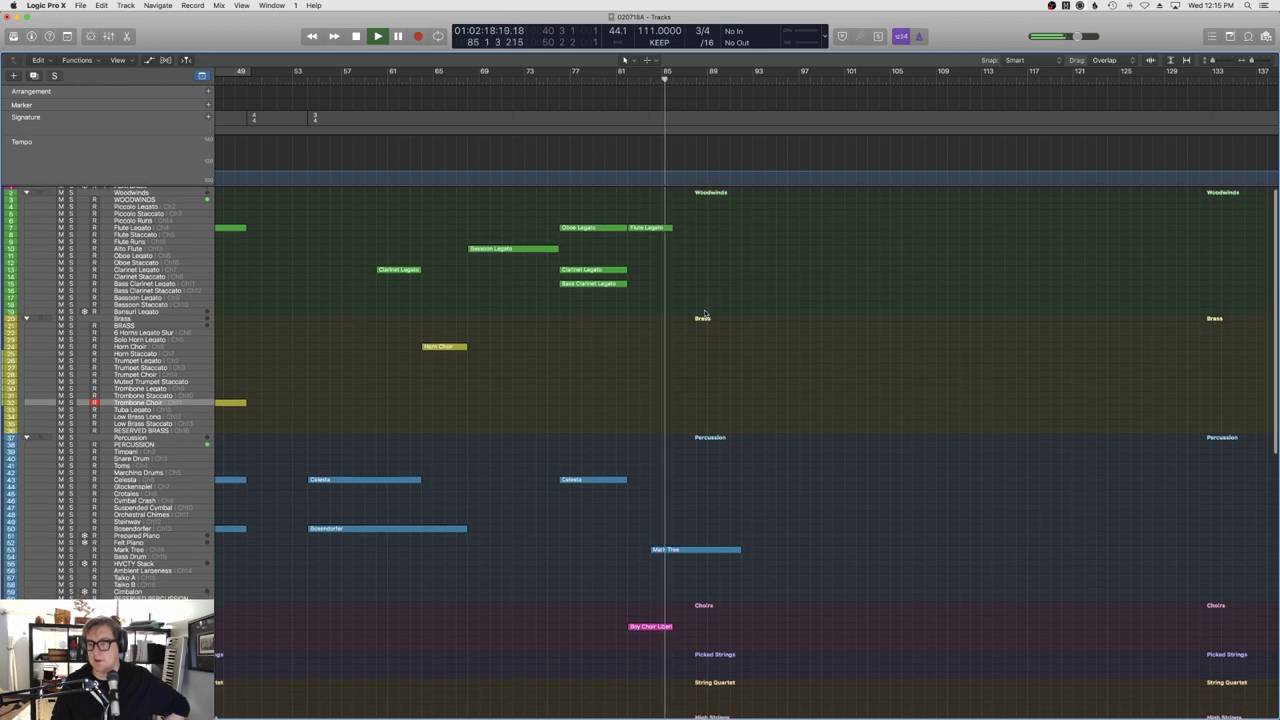
{"action": "scroll", "coordinate": [700, 314], "scroll_direction": "down", "scroll_amount": 1}
{"action": "left_click_drag", "start_coordinate": [642, 231], "coordinate": [641, 256]}
{"action": "double_click", "coordinate": [645, 256]}
{"action": "left_click", "coordinate": [737, 507]}
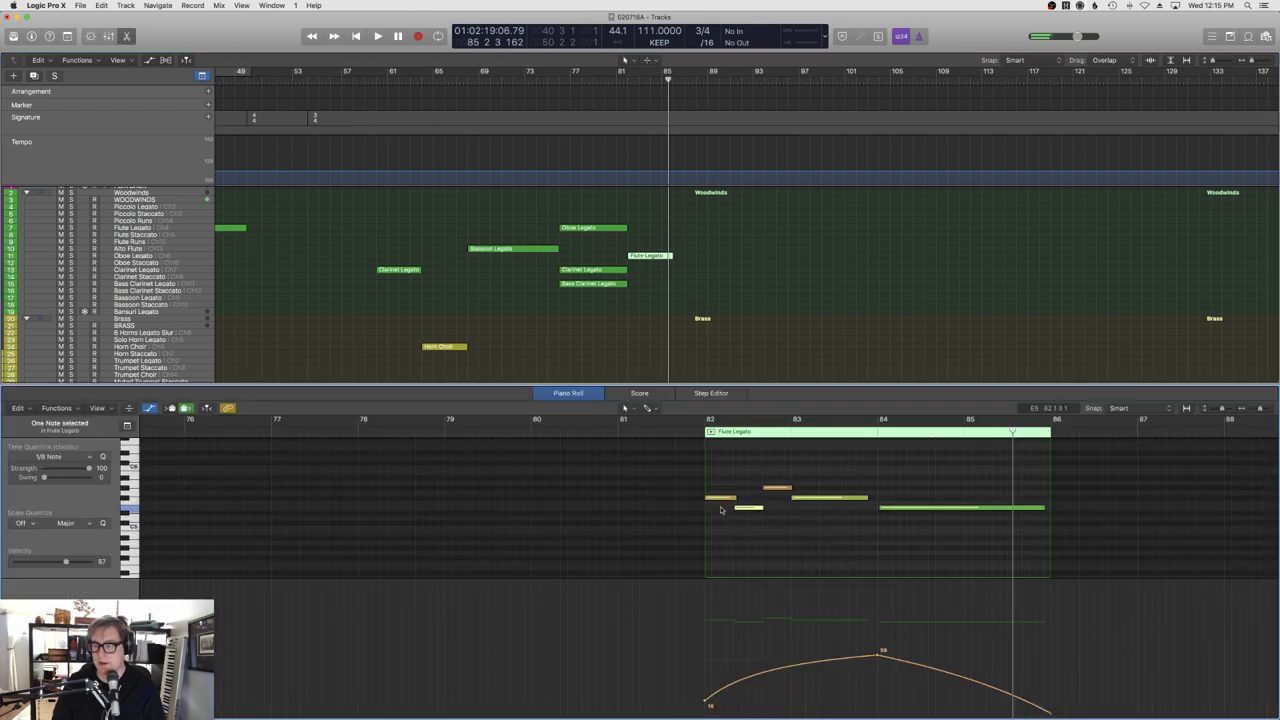
{"action": "right_click", "coordinate": [721, 498]}
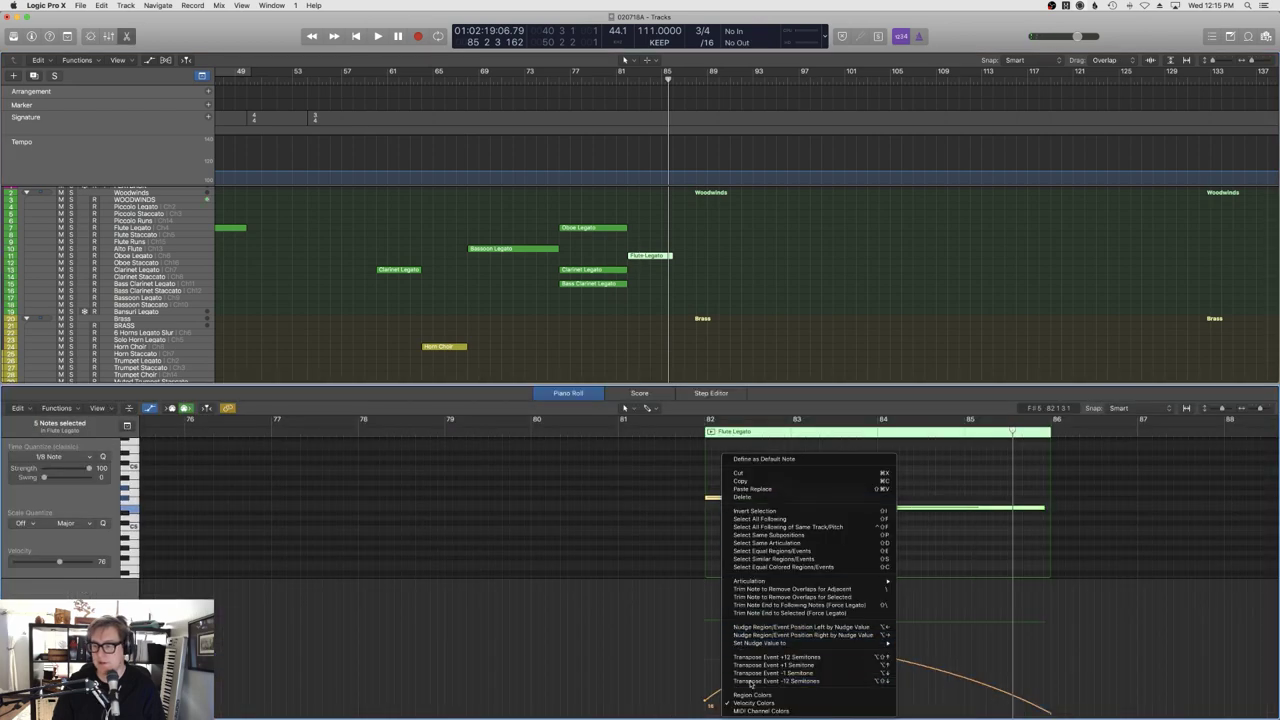
{"action": "left_click", "coordinate": [750, 682]}
{"action": "key", "text": "space"}
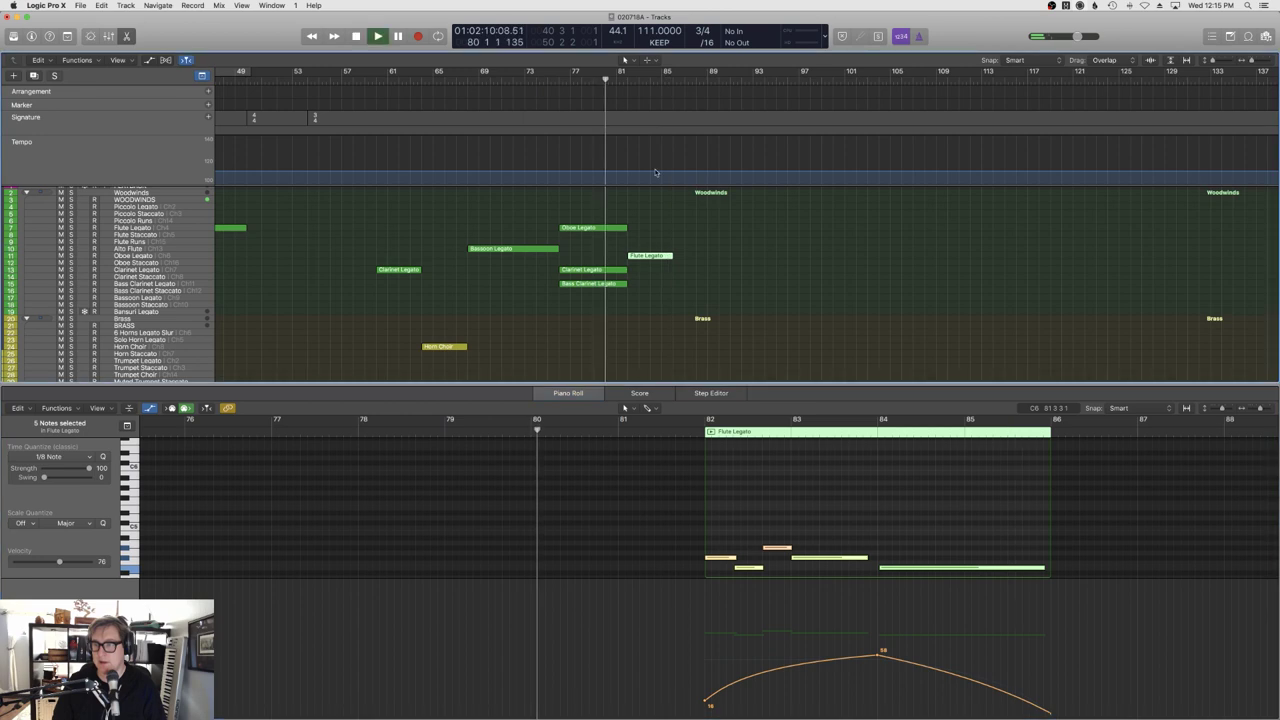
{"action": "left_click", "coordinate": [660, 217]}
{"action": "key", "text": "e"}
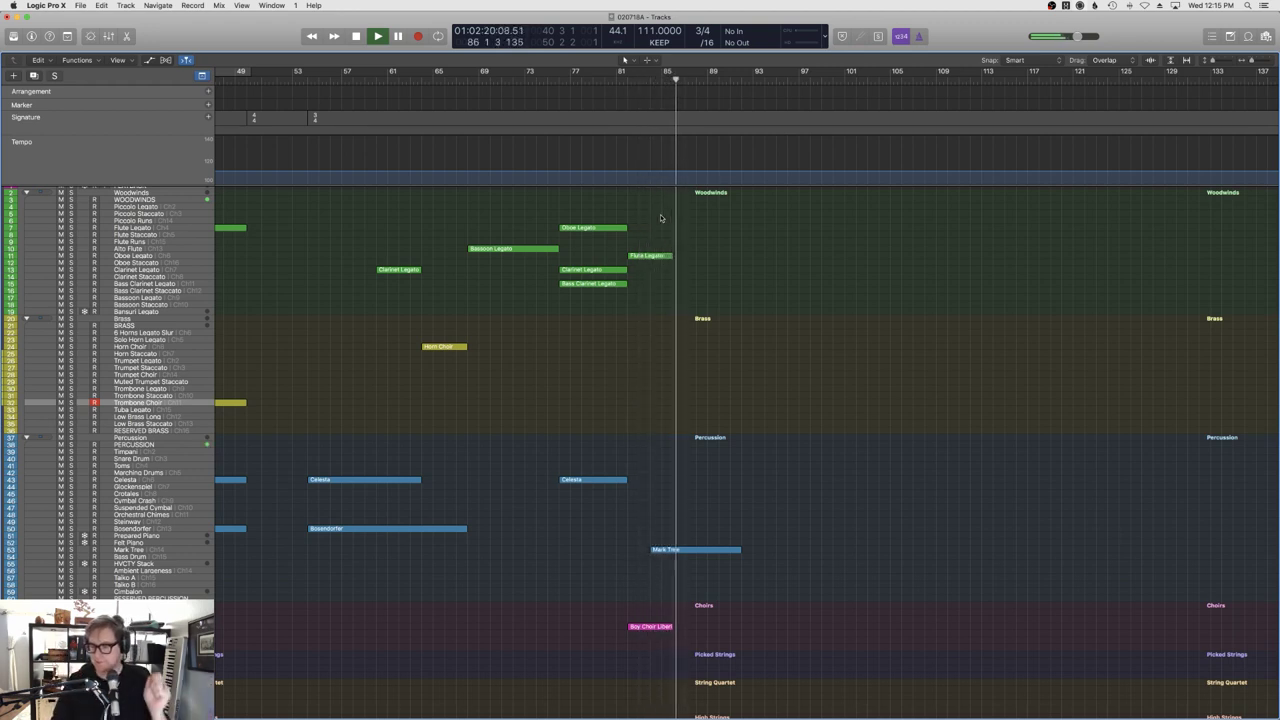
Play from about bar 67 and display the Expression curve of the Bassoon Legato region on the Alto Flute track.
{"action": "key", "text": "space"}
{"action": "left_click", "coordinate": [460, 84]}
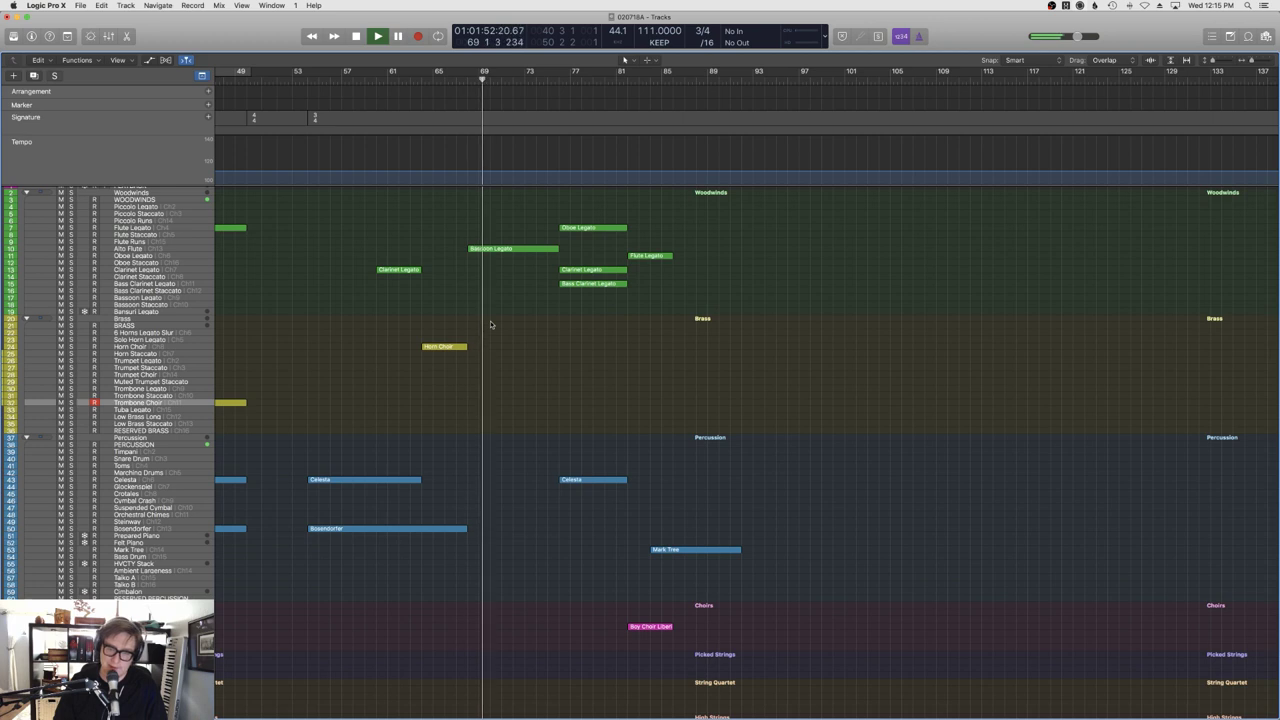
{"action": "double_click", "coordinate": [508, 248]}
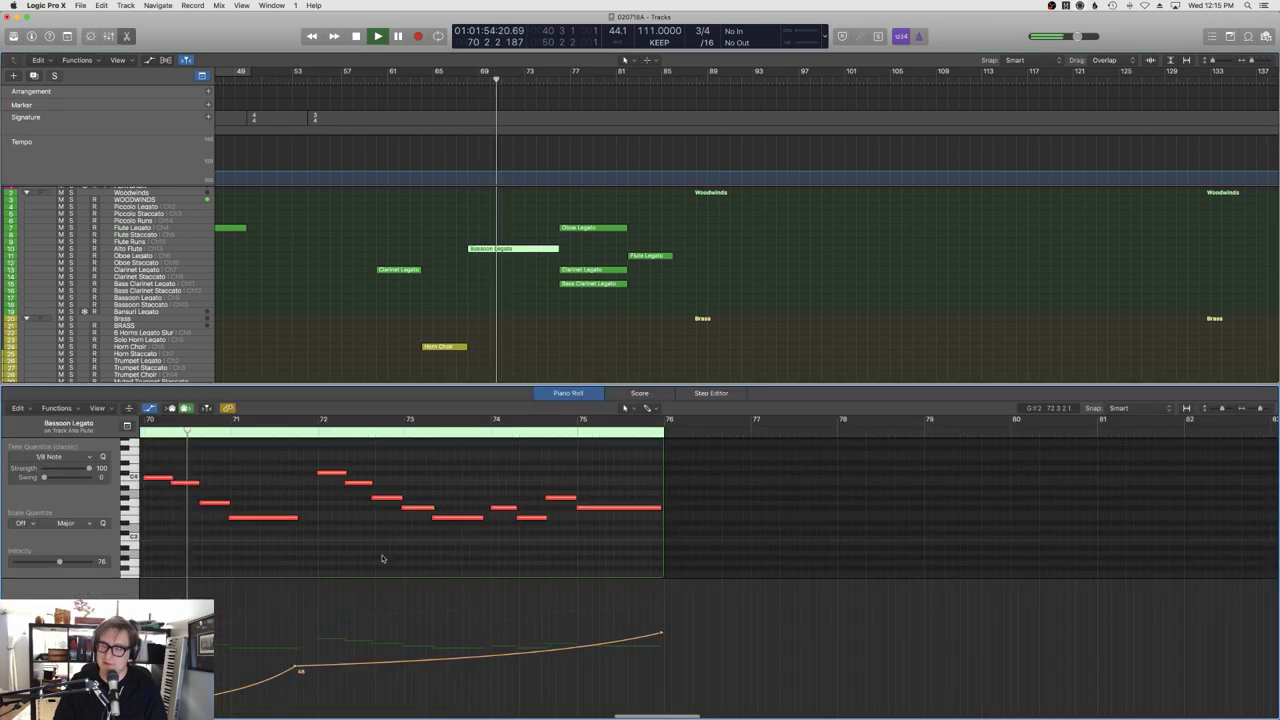
{"action": "left_click", "coordinate": [120, 541]}
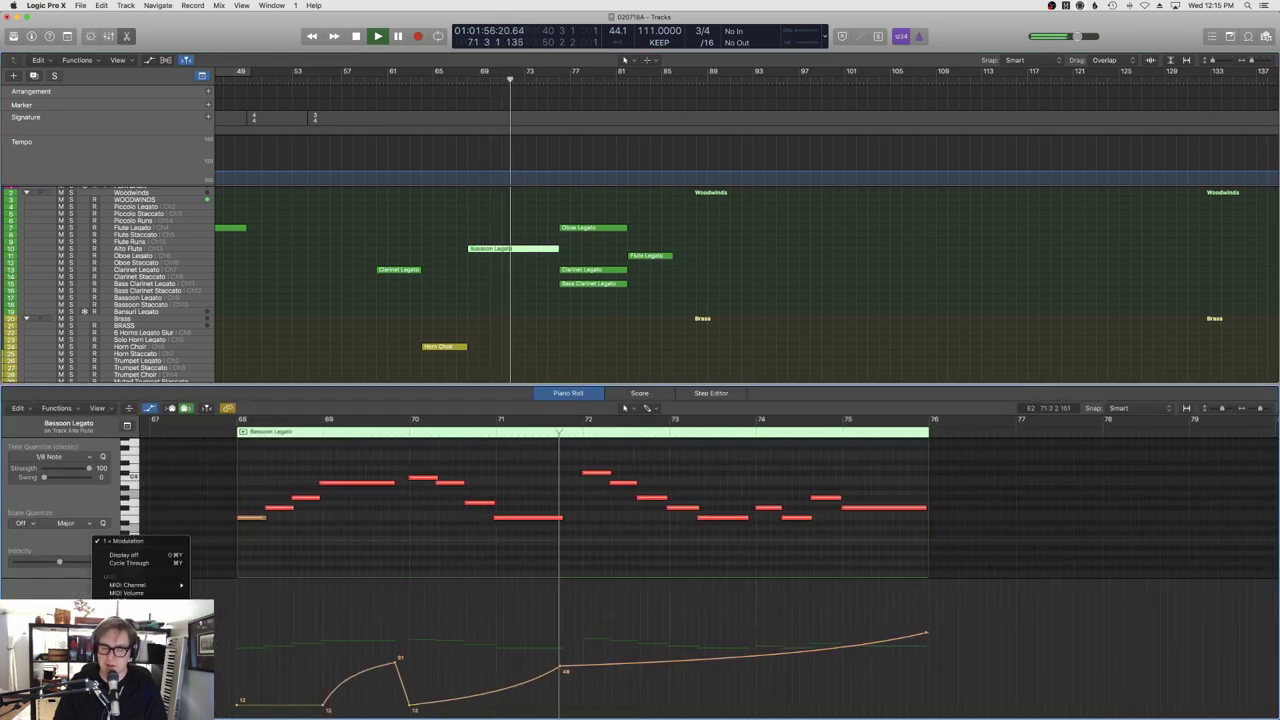
{"action": "left_click", "coordinate": [120, 541]}
{"action": "left_click", "coordinate": [120, 541]}
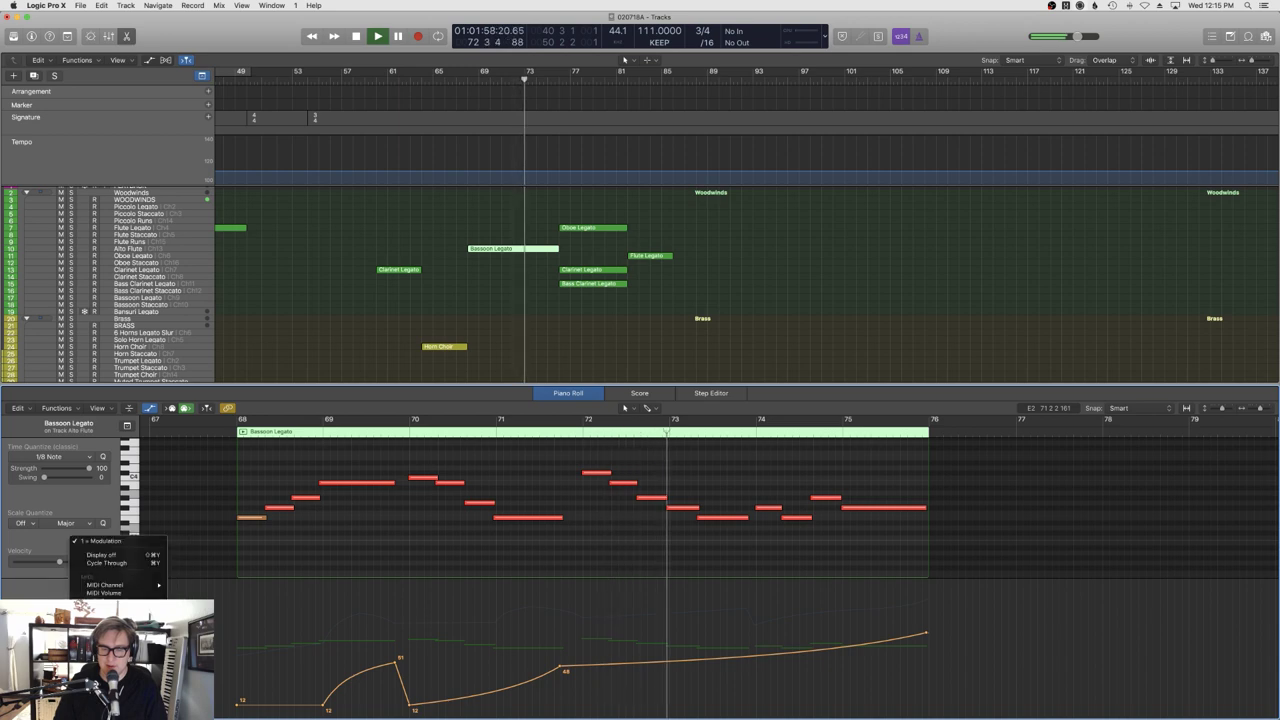
{"action": "left_click", "coordinate": [104, 592]}
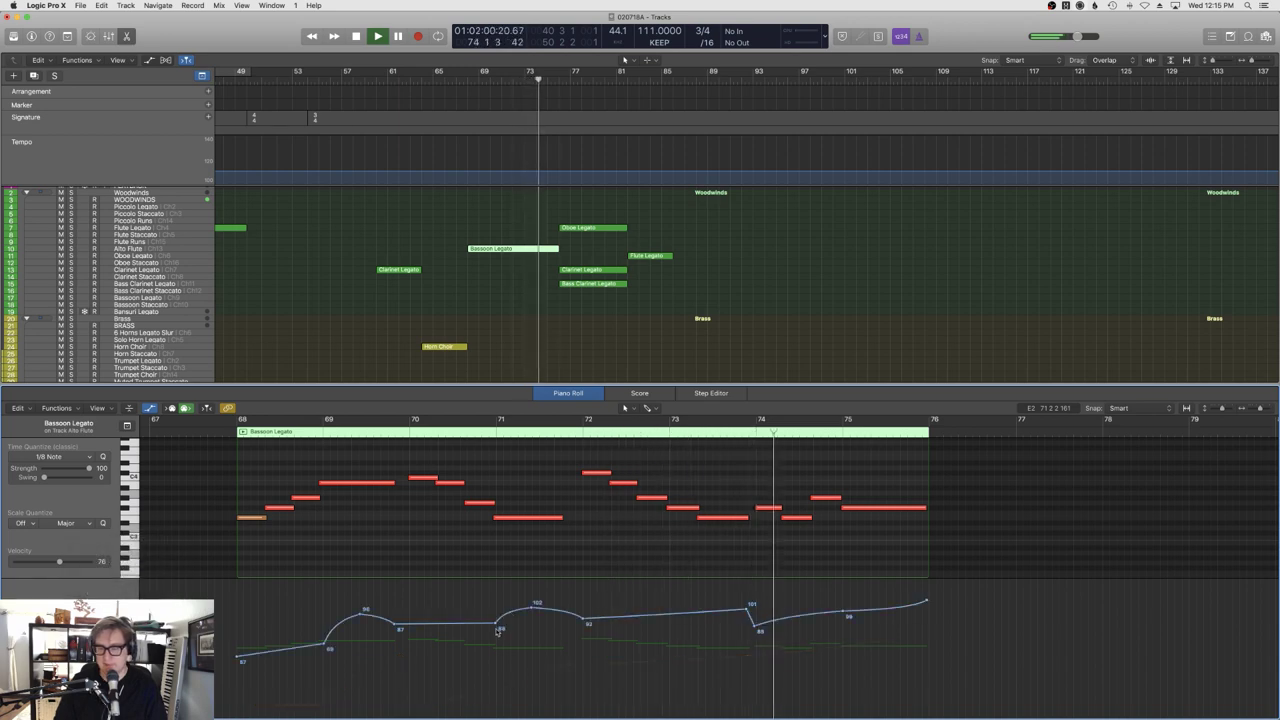
Select all Expression events of the Bassoon Legato region in the event list and lower them together so the curve starts at 34.
{"action": "key", "text": "d"}
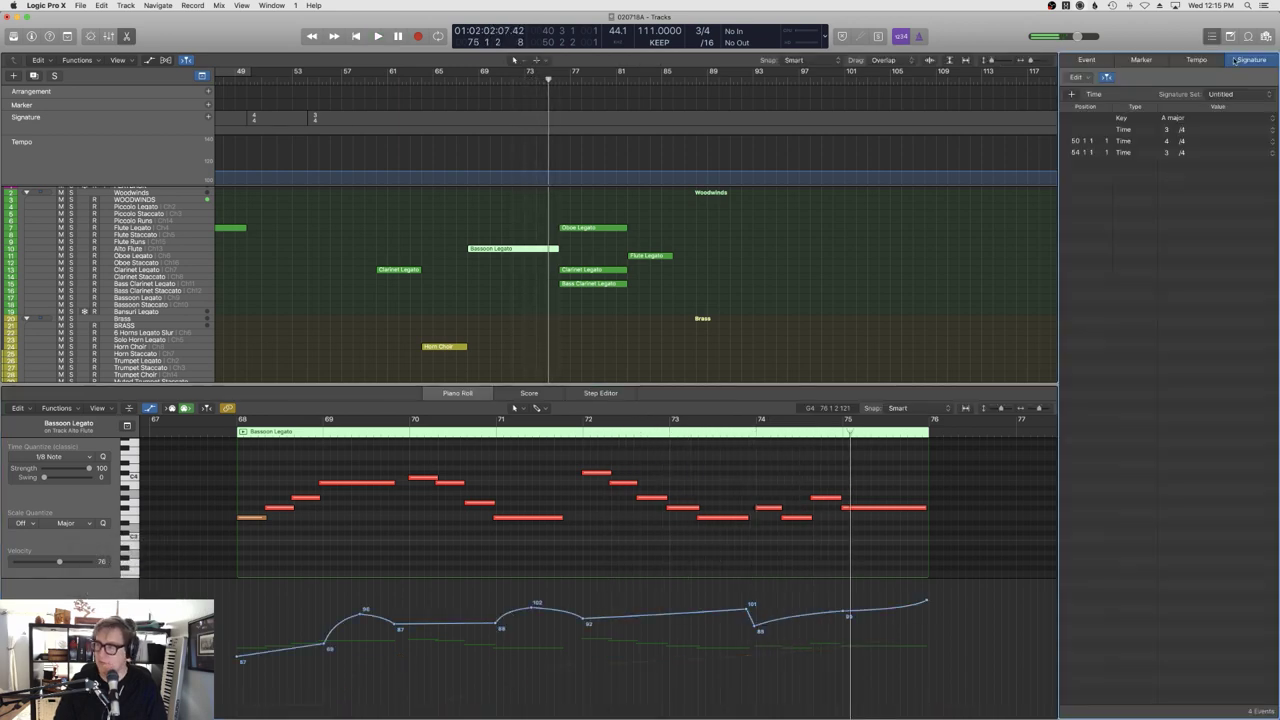
{"action": "left_click", "coordinate": [1141, 60]}
{"action": "key", "text": "e"}
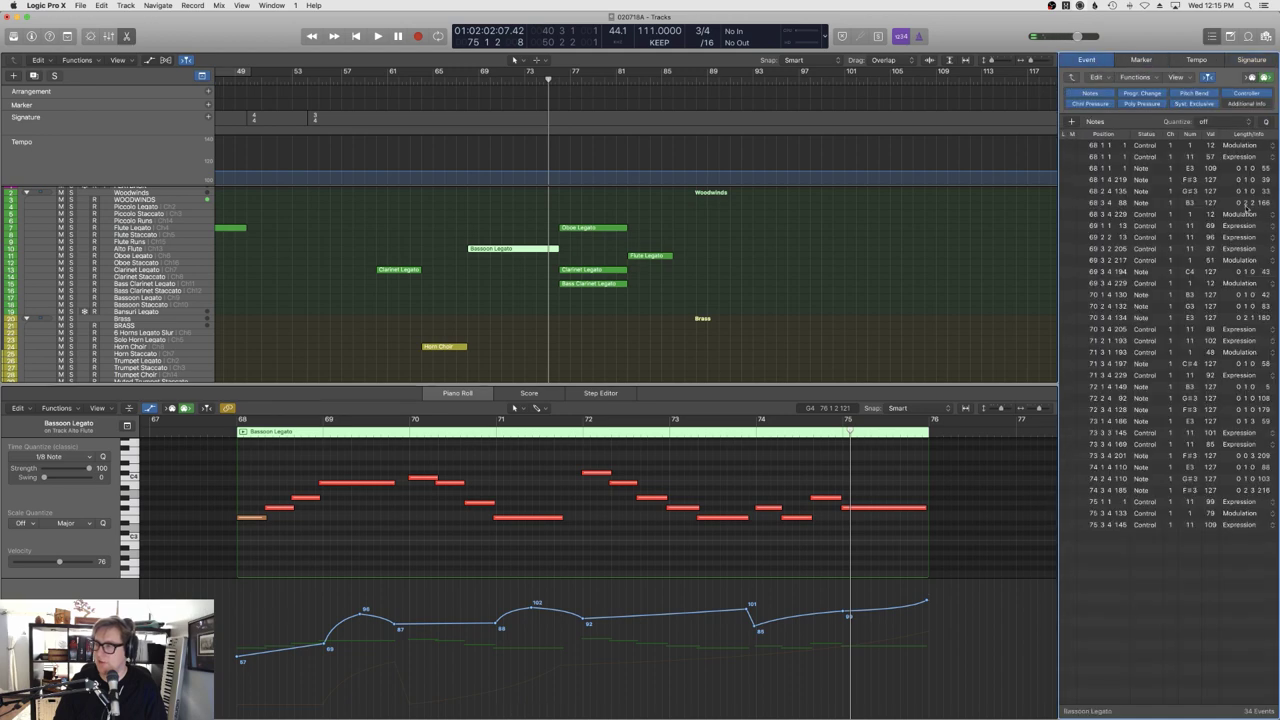
{"action": "left_click", "coordinate": [1238, 226]}
{"action": "left_click", "coordinate": [1118, 229]}
{"action": "key", "text": "shift+s"}
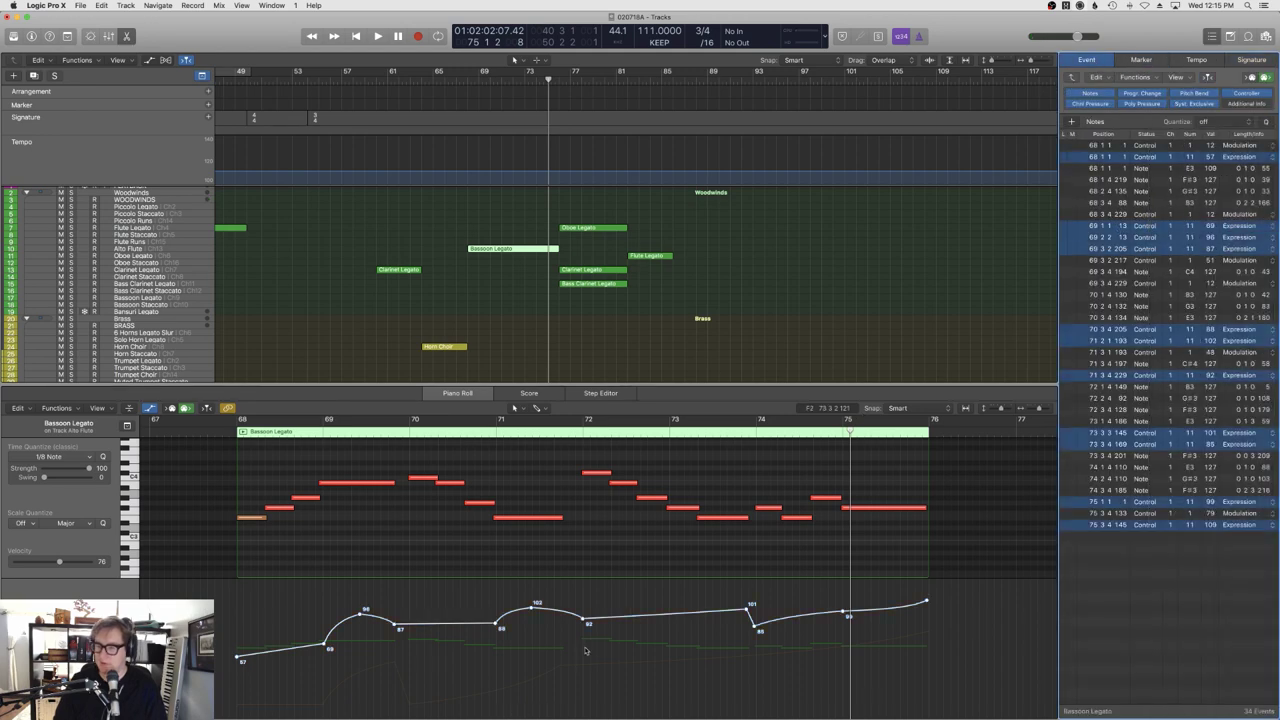
{"action": "left_click_drag", "start_coordinate": [606, 623], "coordinate": [613, 641]}
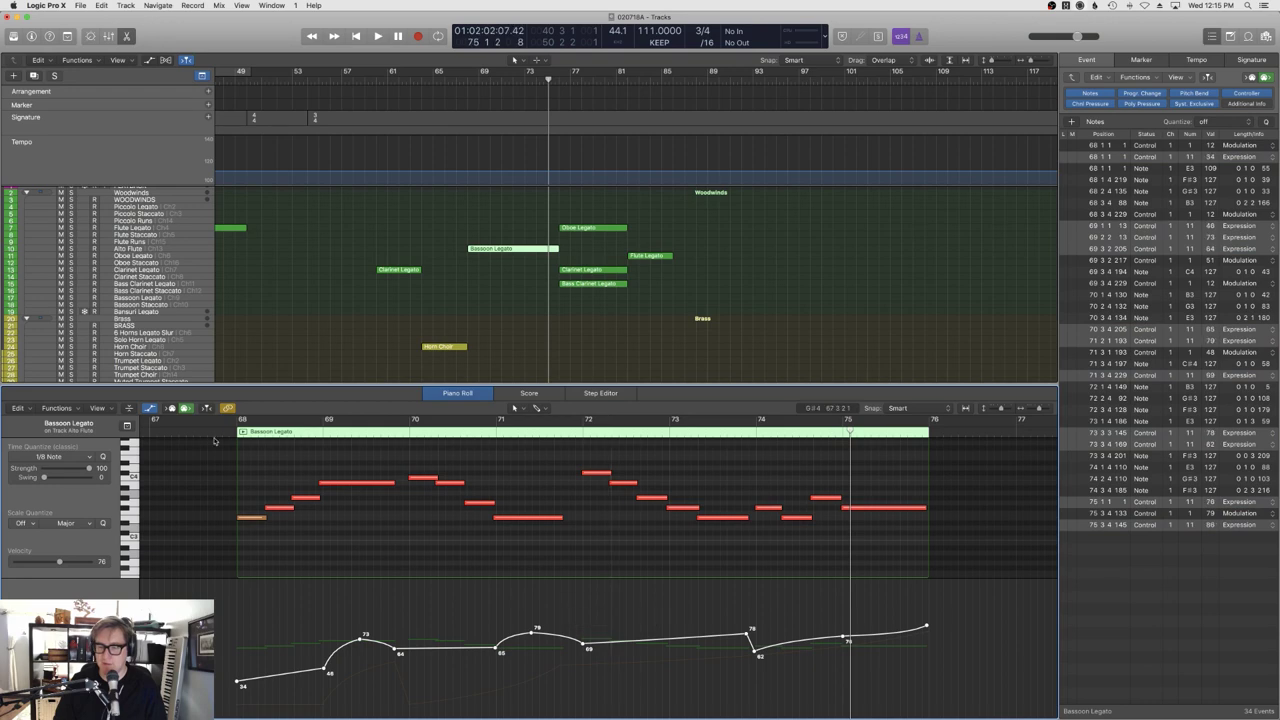
Play the Bassoon Legato region from its start, raise its whole Expression curve to begin at 45, and close the editors.
{"action": "left_click", "coordinate": [211, 435]}
{"action": "key", "text": "space"}
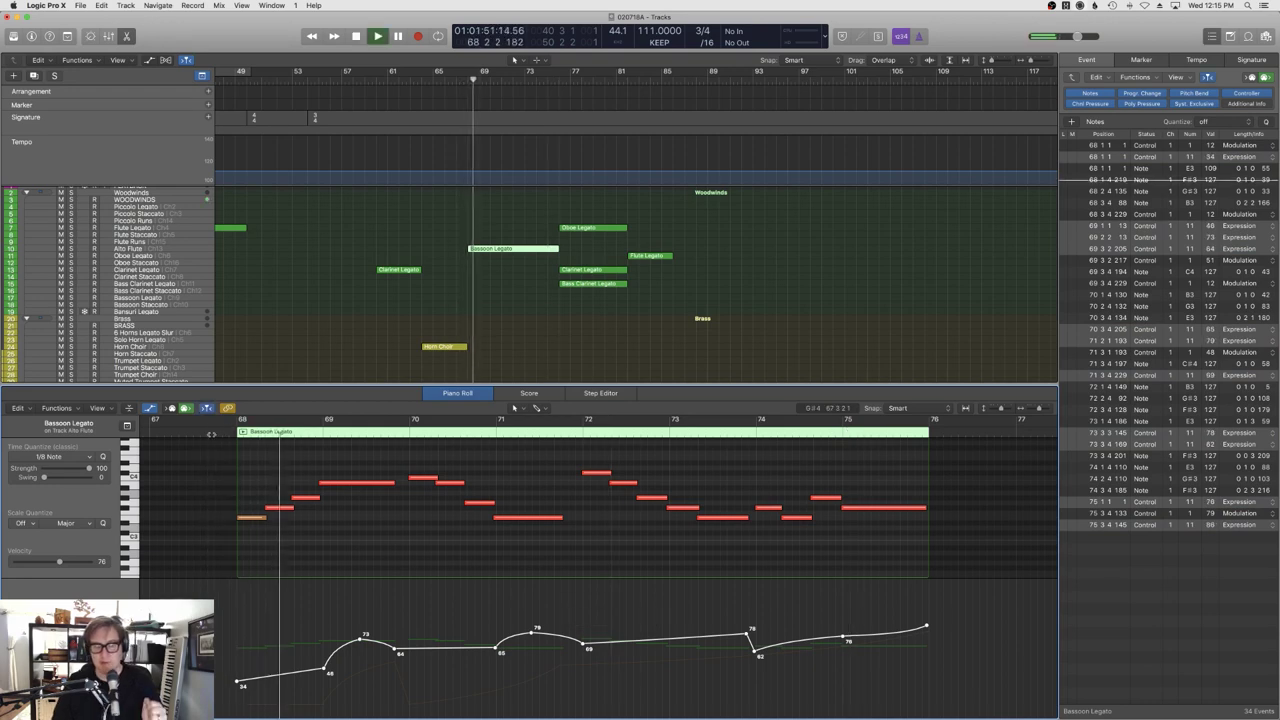
{"action": "left_click_drag", "start_coordinate": [331, 627], "coordinate": [330, 616]}
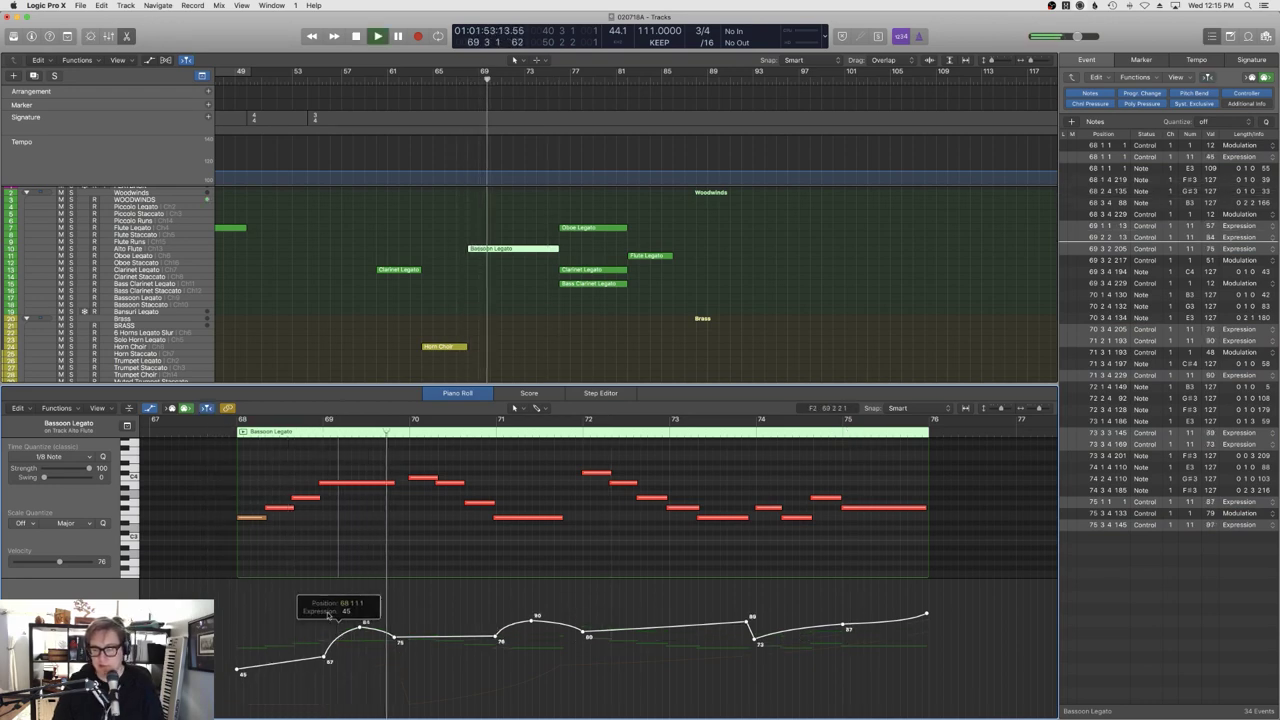
{"action": "key", "text": "e"}
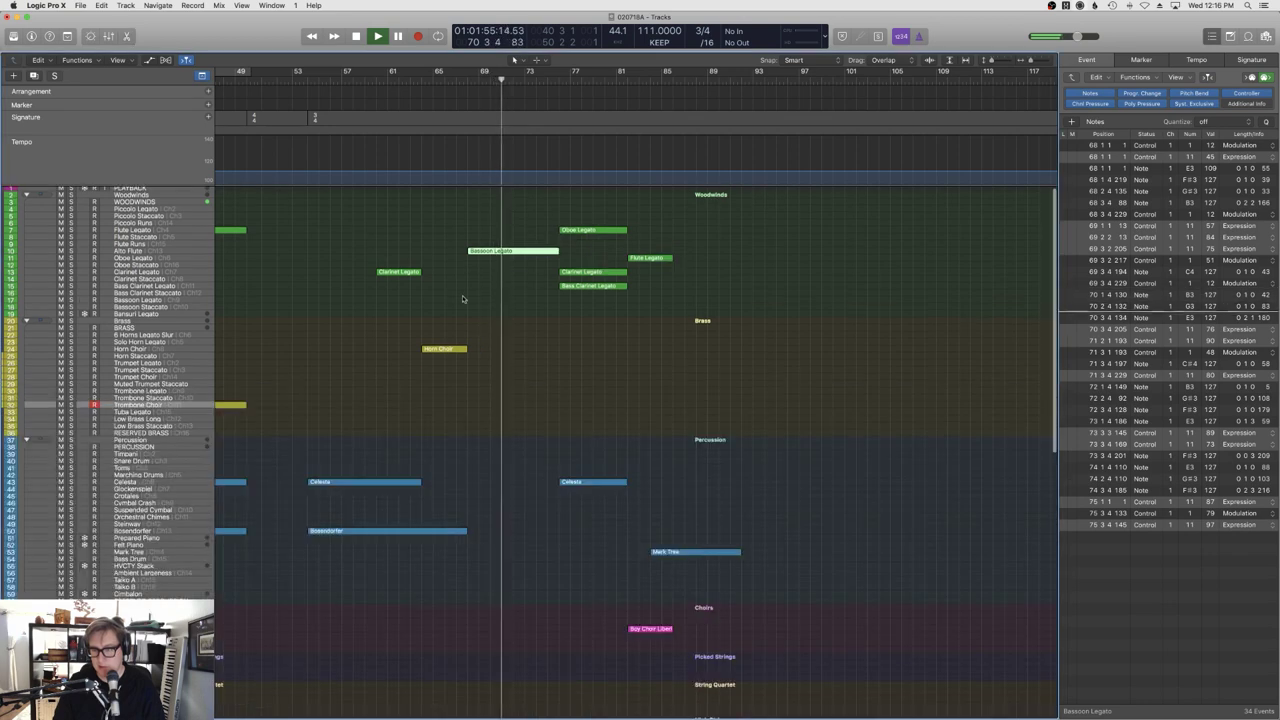
{"action": "key", "text": "d"}
Review the other sections' regions during playback, select the Trumpet Legato track, and audition it over the passage up to bar 72.
{"action": "scroll", "coordinate": [564, 345], "scroll_direction": "down", "scroll_amount": 5}
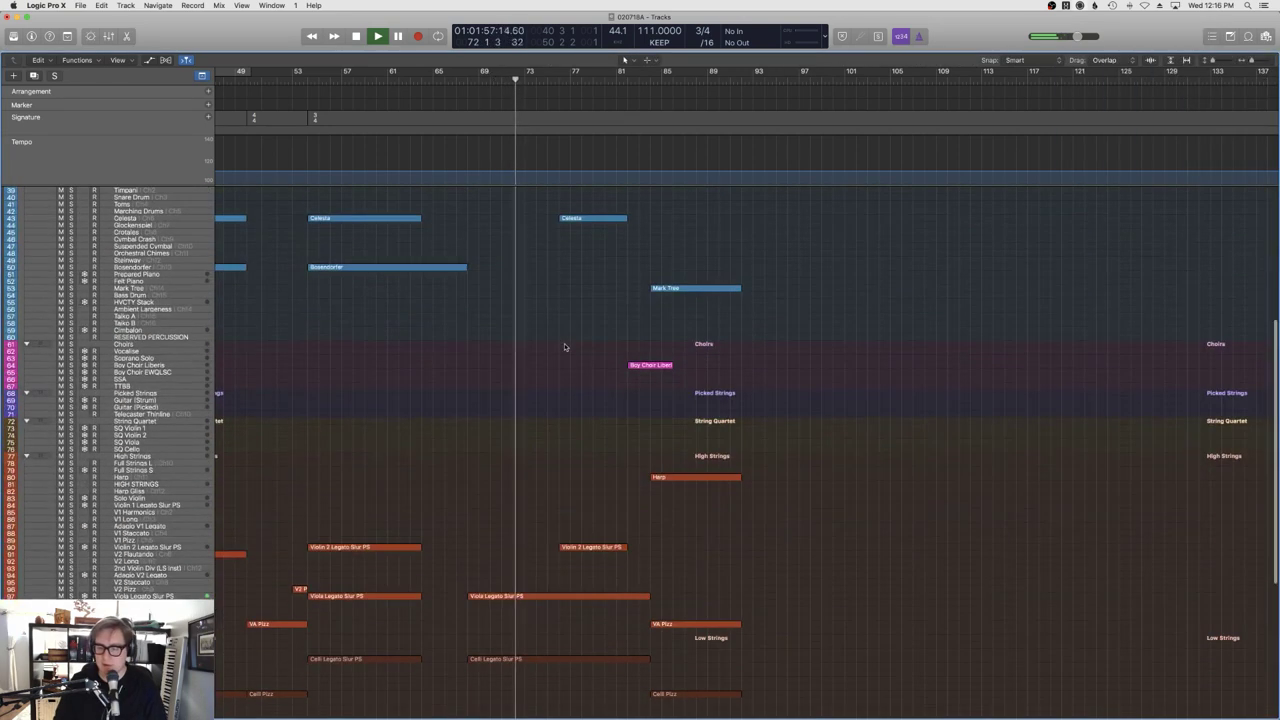
{"action": "scroll", "coordinate": [564, 347], "scroll_direction": "up", "scroll_amount": 5}
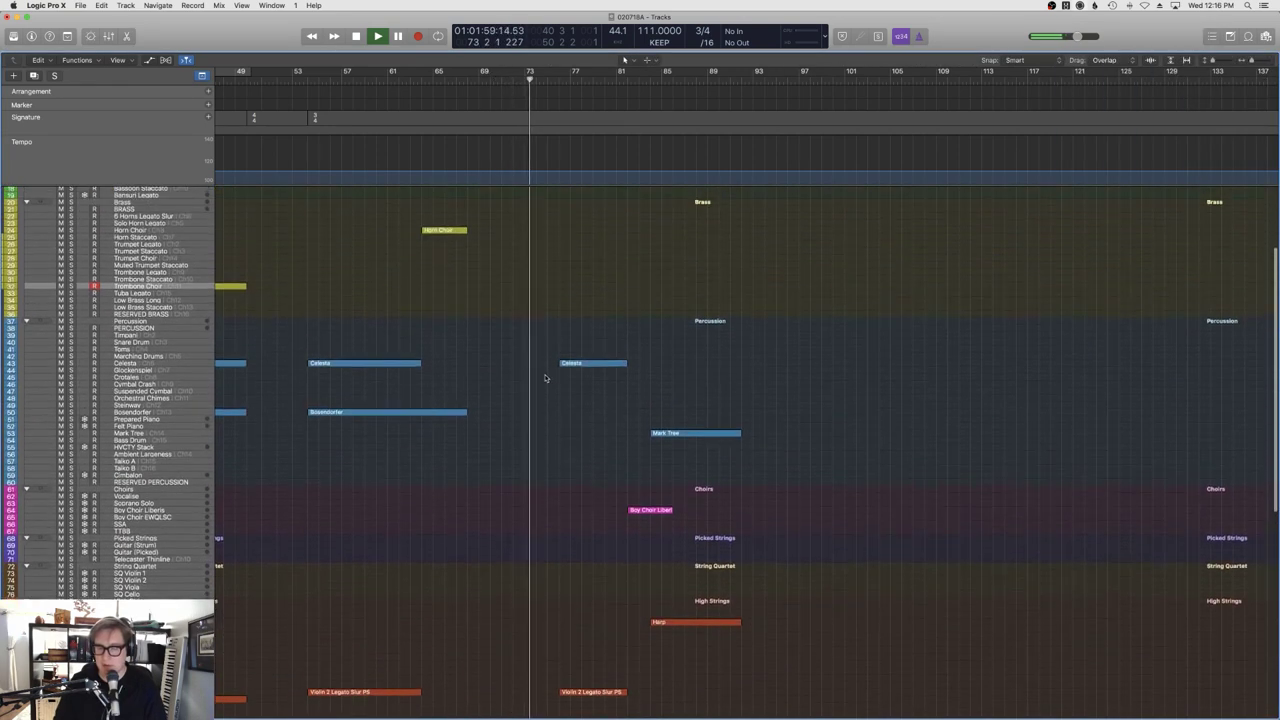
{"action": "scroll", "coordinate": [545, 378], "scroll_direction": "up", "scroll_amount": 3}
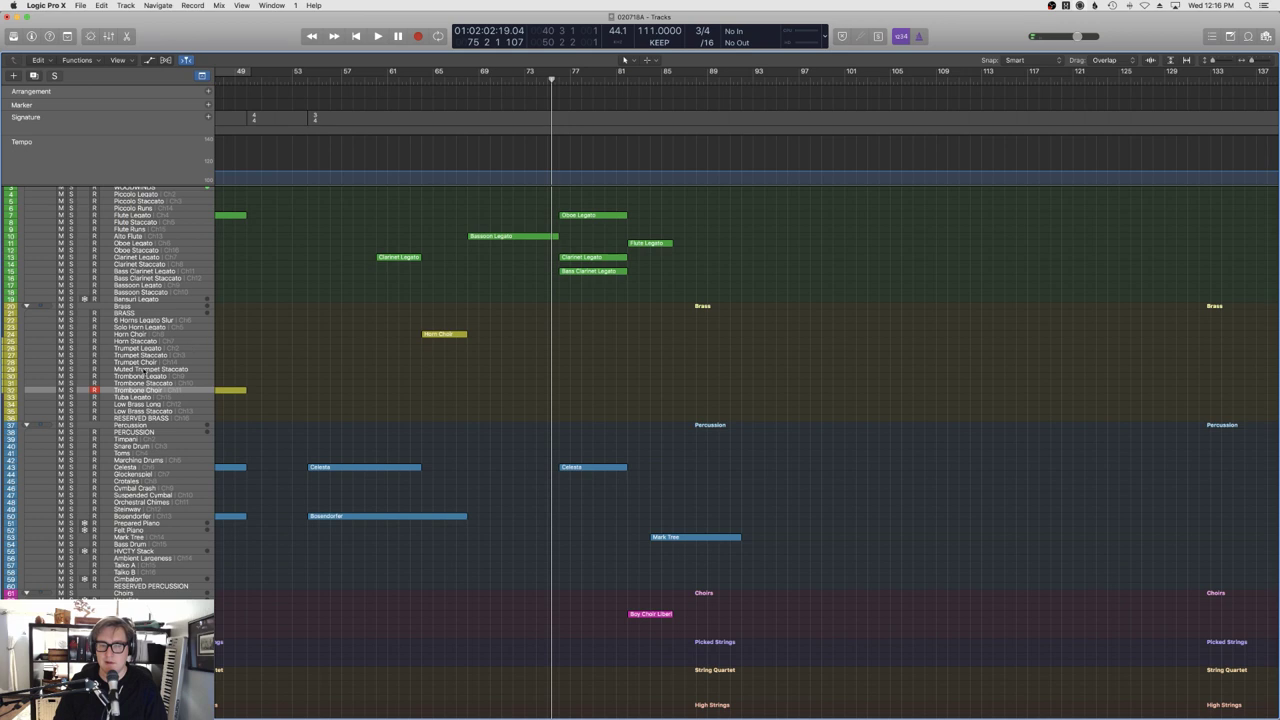
{"action": "left_click", "coordinate": [144, 348]}
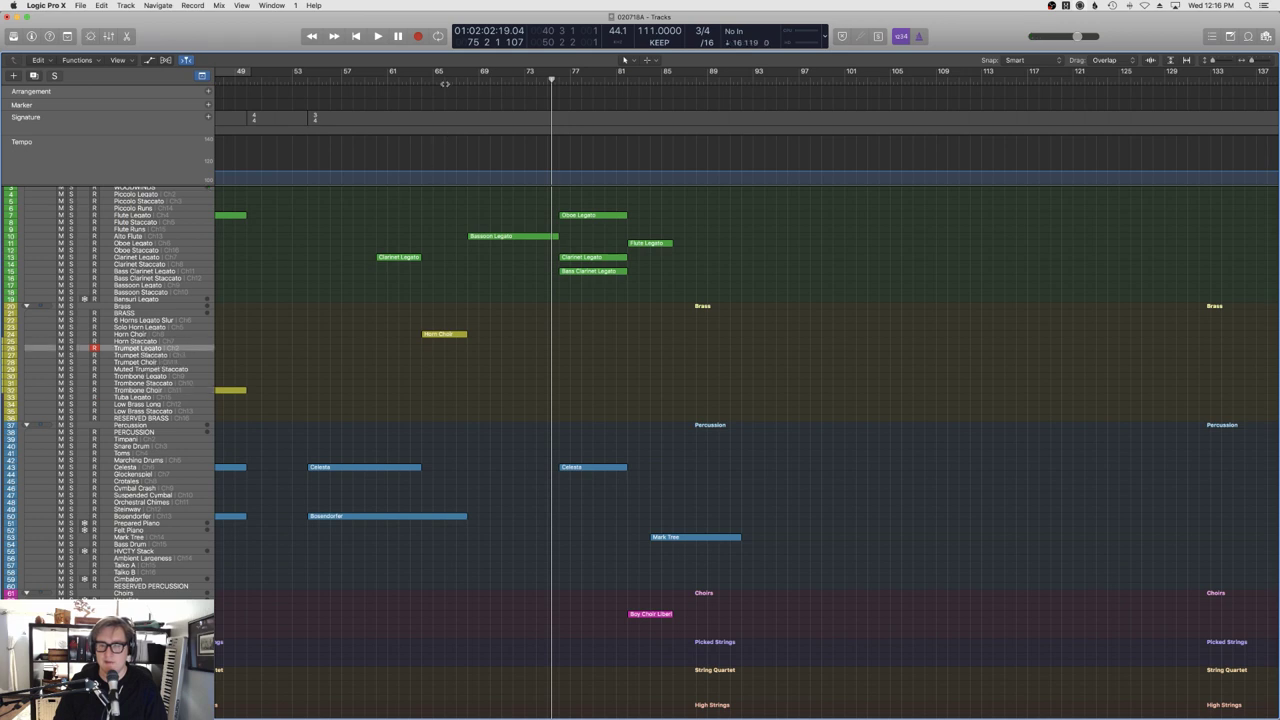
{"action": "key", "text": "space"}
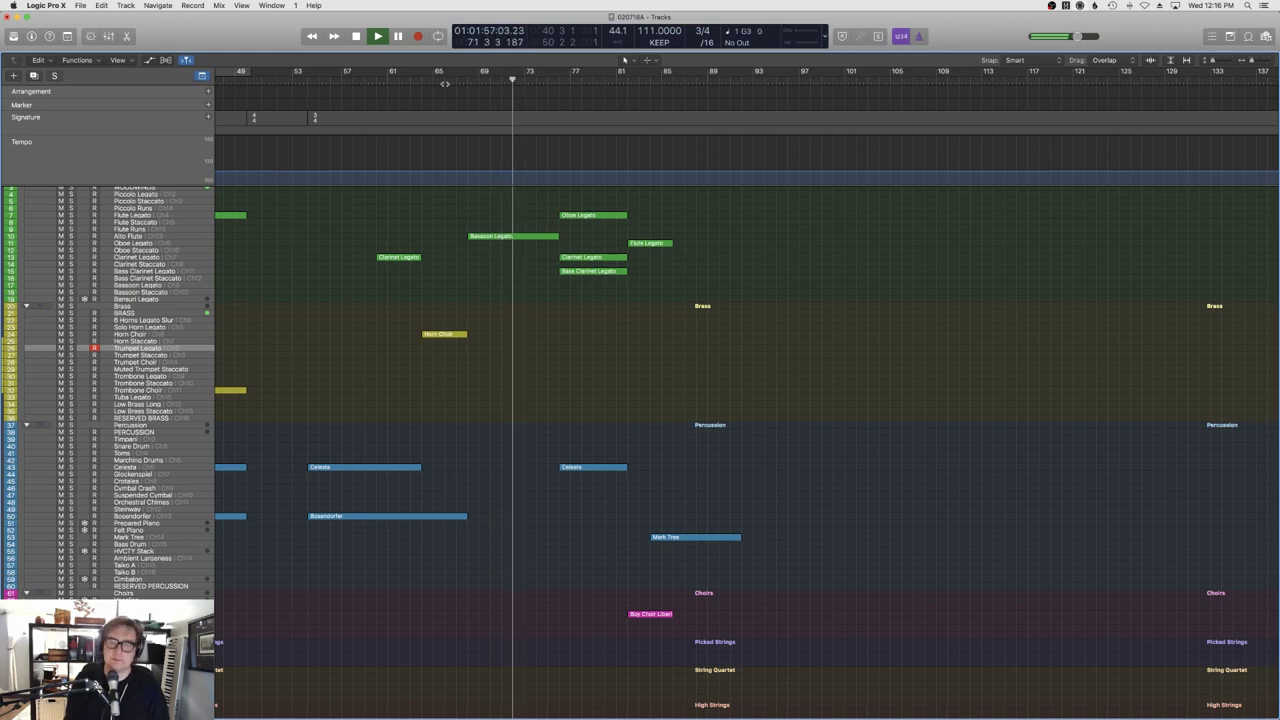
{"action": "key", "text": "space"}
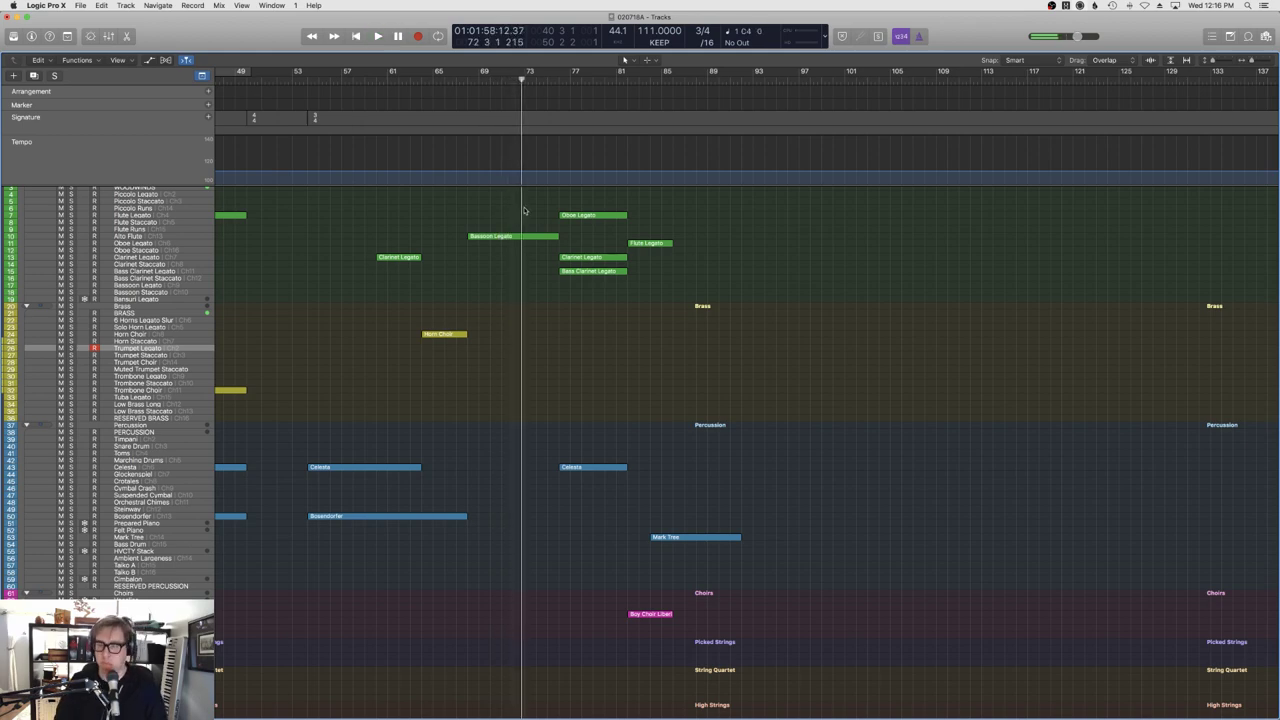
Copy all notes of the Bassoon Legato region and set the playhead to its start at bar 68.
{"action": "double_click", "coordinate": [506, 236]}
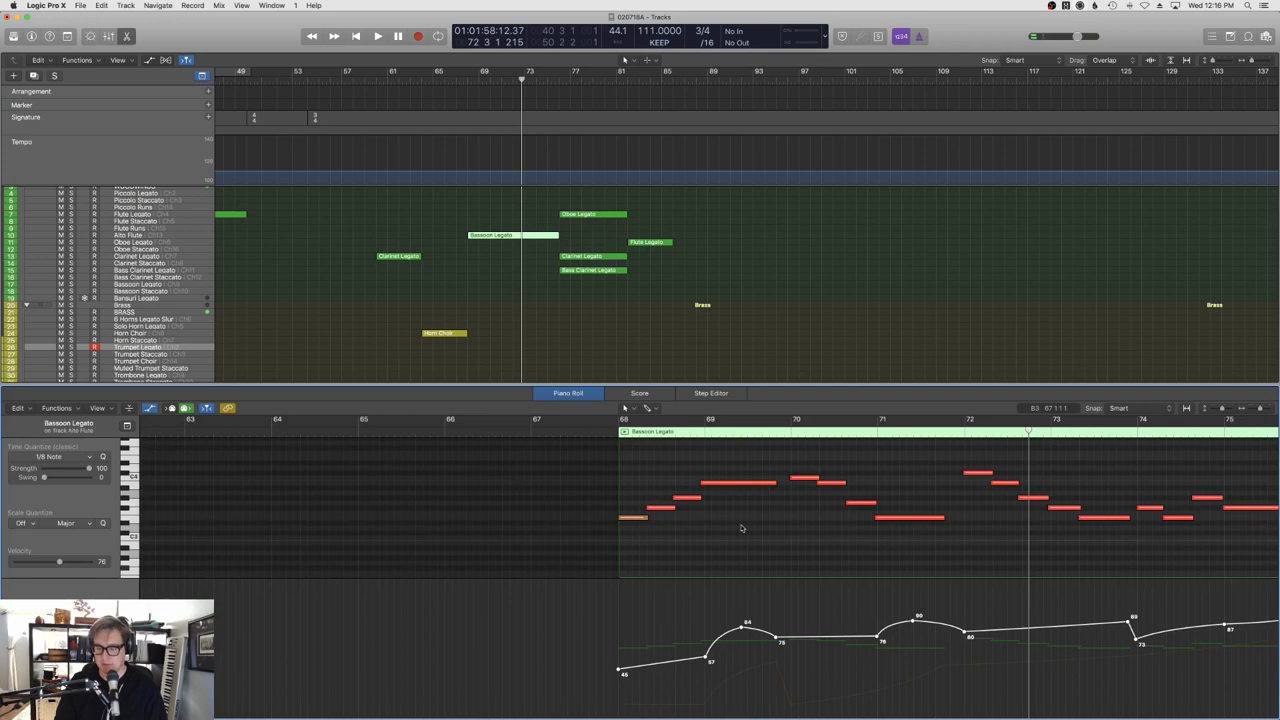
{"action": "key", "text": "super+a"}
{"action": "left_click", "coordinate": [463, 87]}
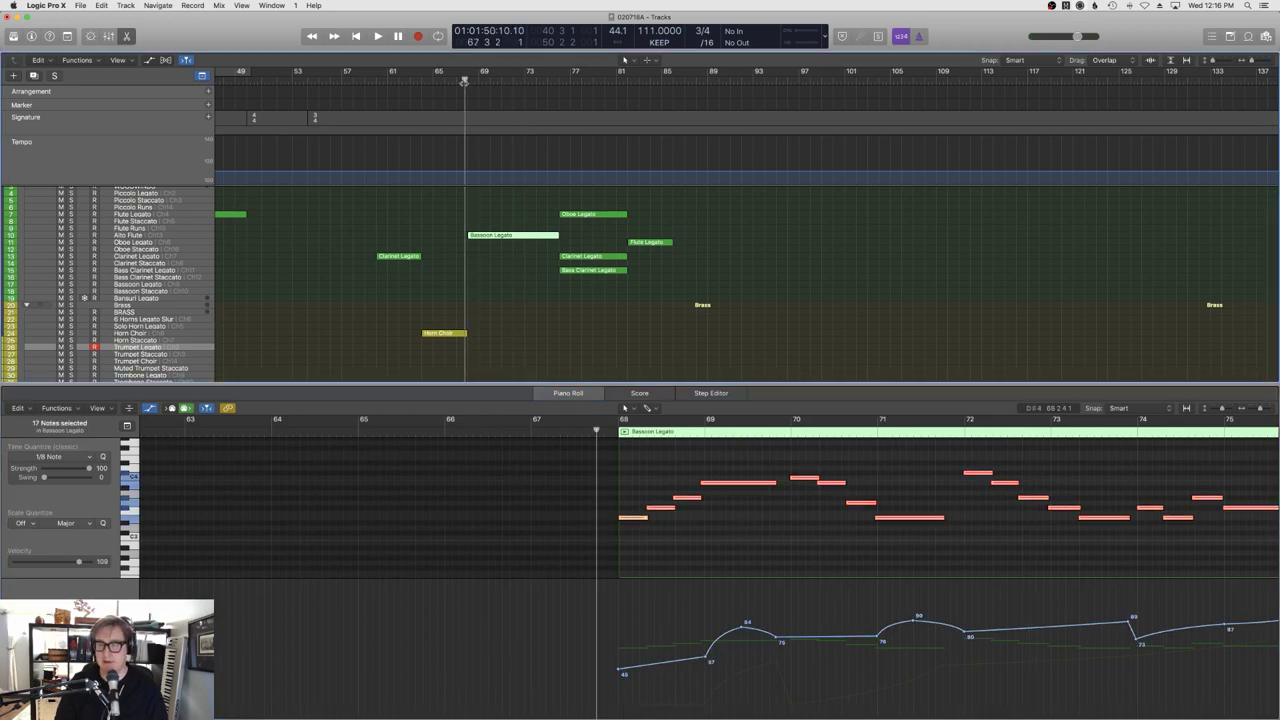
{"action": "scroll", "coordinate": [544, 310], "scroll_direction": "down", "scroll_amount": 1}
{"action": "key", "text": "shift+period"}
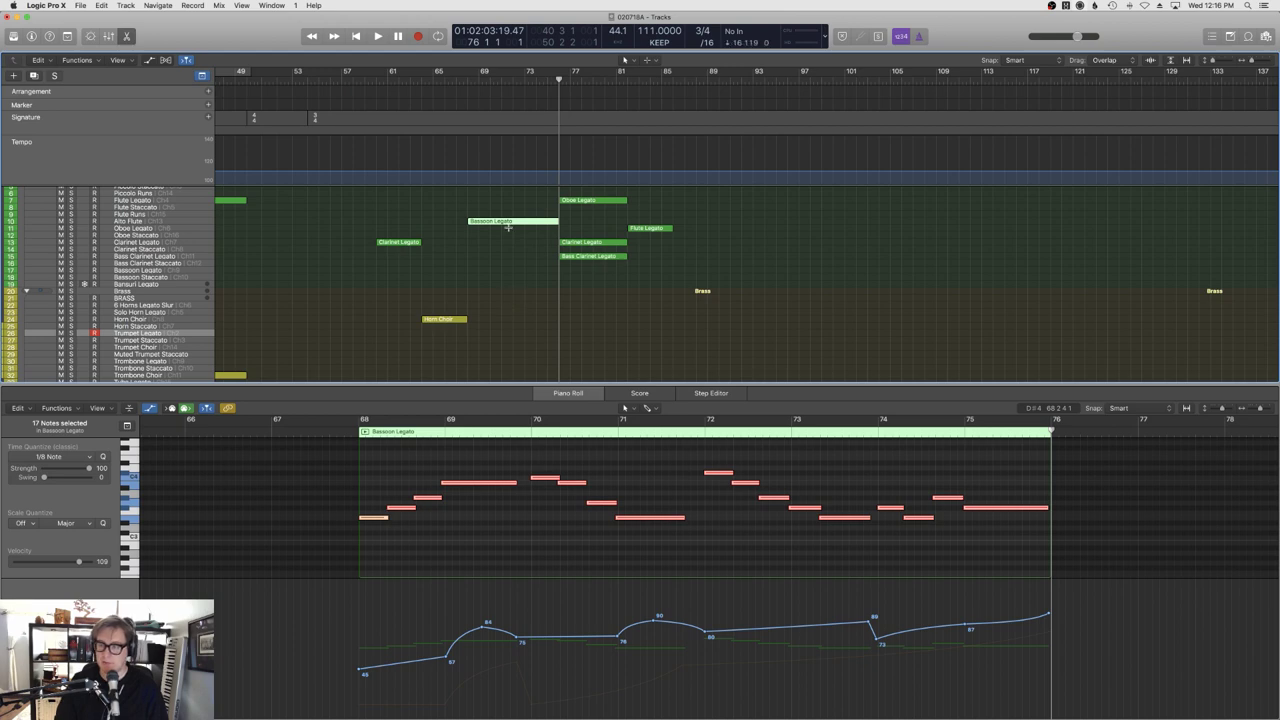
{"action": "left_click", "coordinate": [479, 80]}
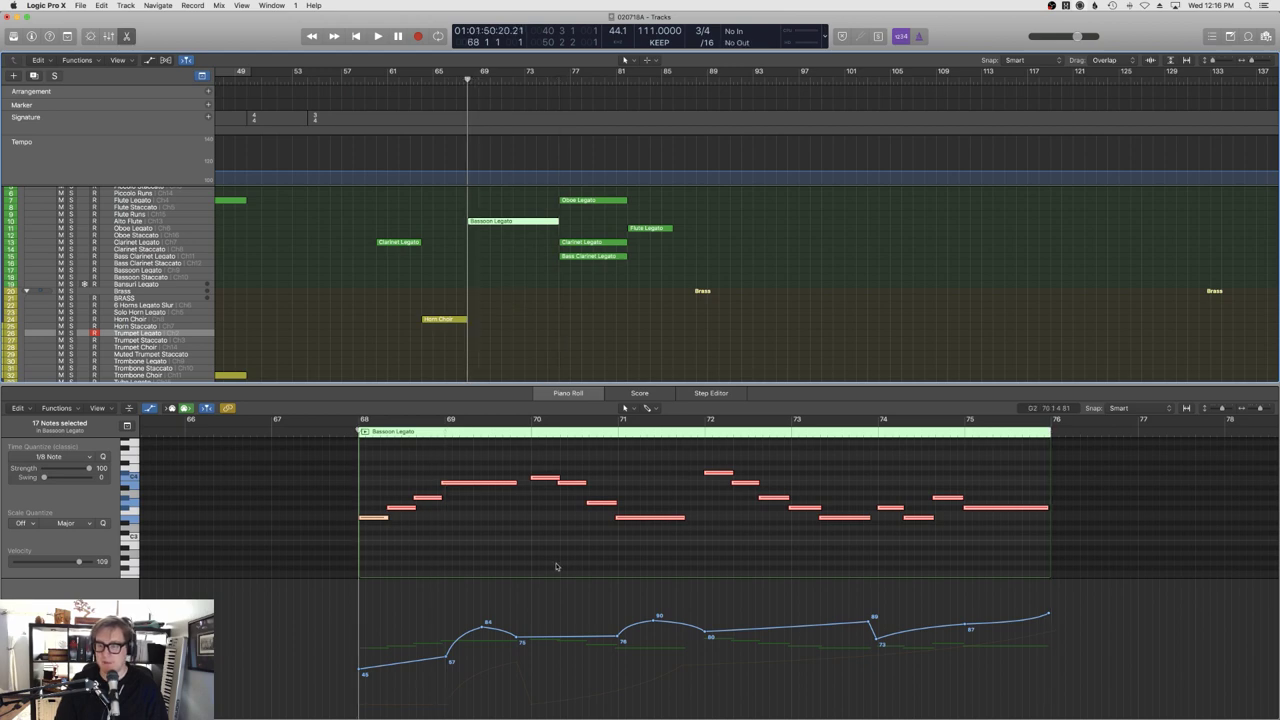
{"action": "left_click", "coordinate": [604, 545]}
{"action": "left_click_drag", "start_coordinate": [995, 540], "coordinate": [362, 466]}
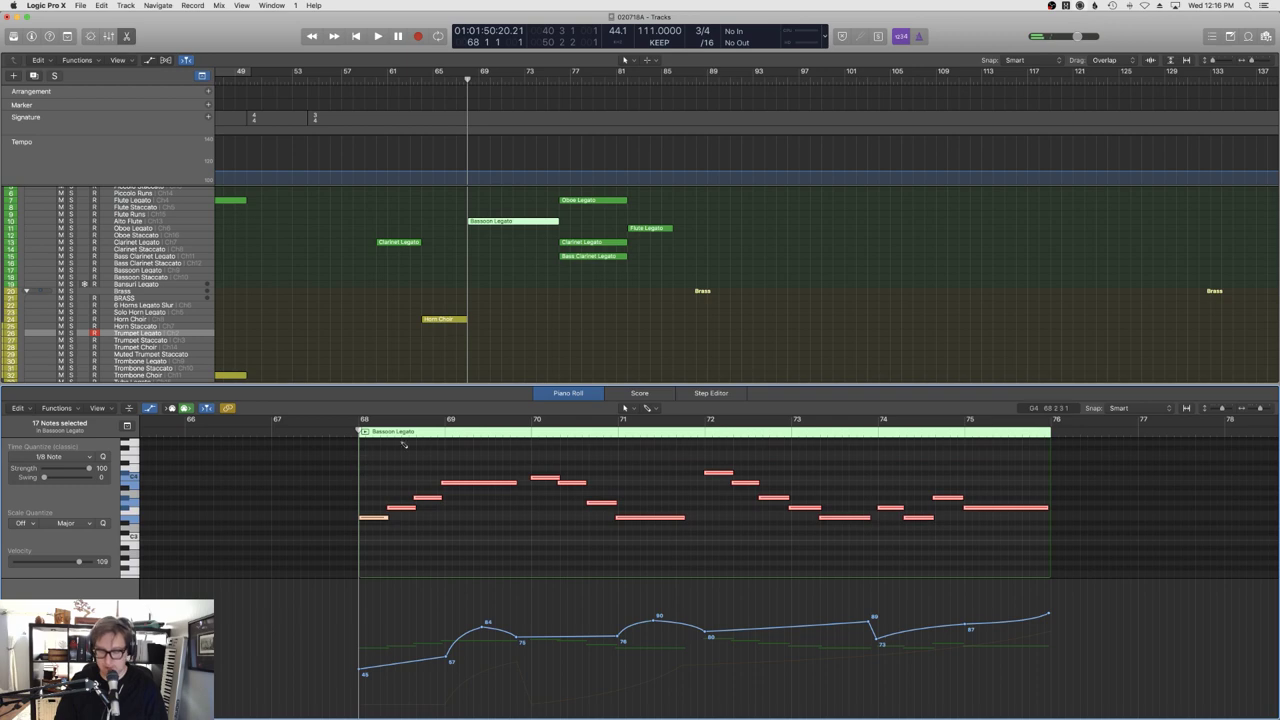
Create an empty region at bar 68 on the Horn Choir track and paste the copied melody into it.
{"action": "right_click", "coordinate": [479, 322]}
{"action": "left_click", "coordinate": [494, 326]}
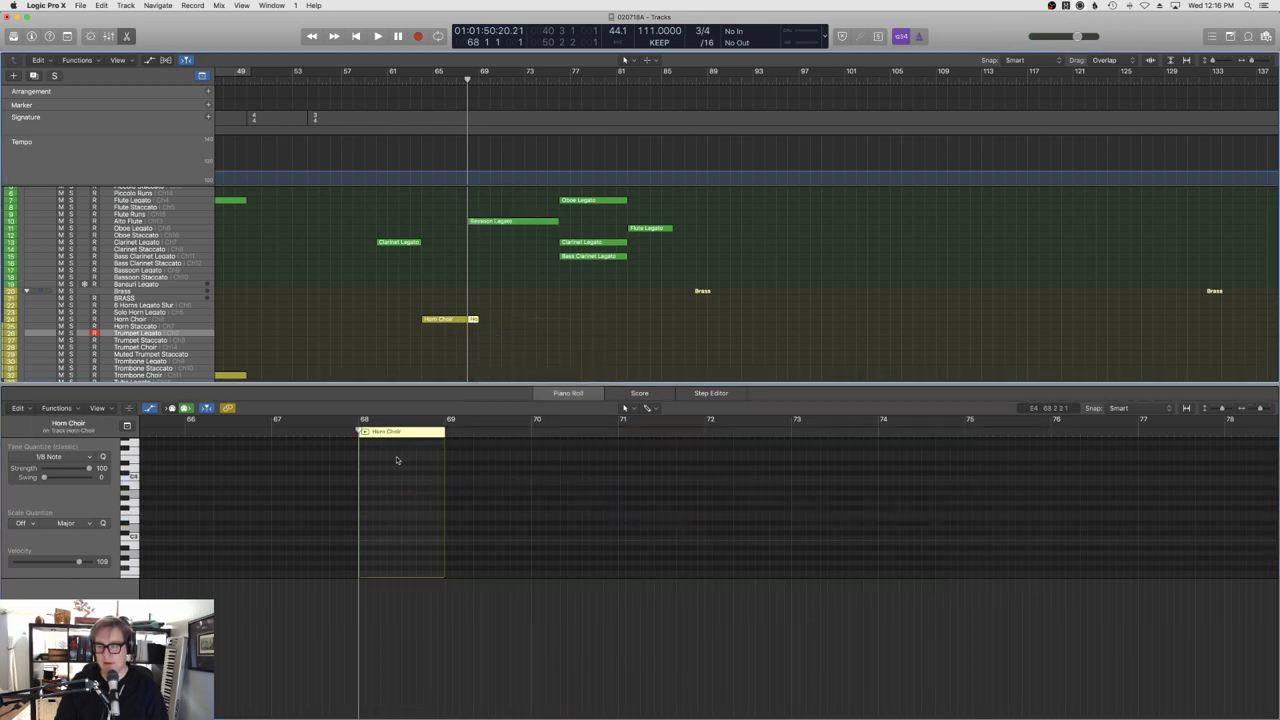
{"action": "key", "text": "super+v"}
Set the modulation of the new Horn Choir region to a constant value of about 12 and play it from bar 68.
{"action": "left_click", "coordinate": [20, 550]}
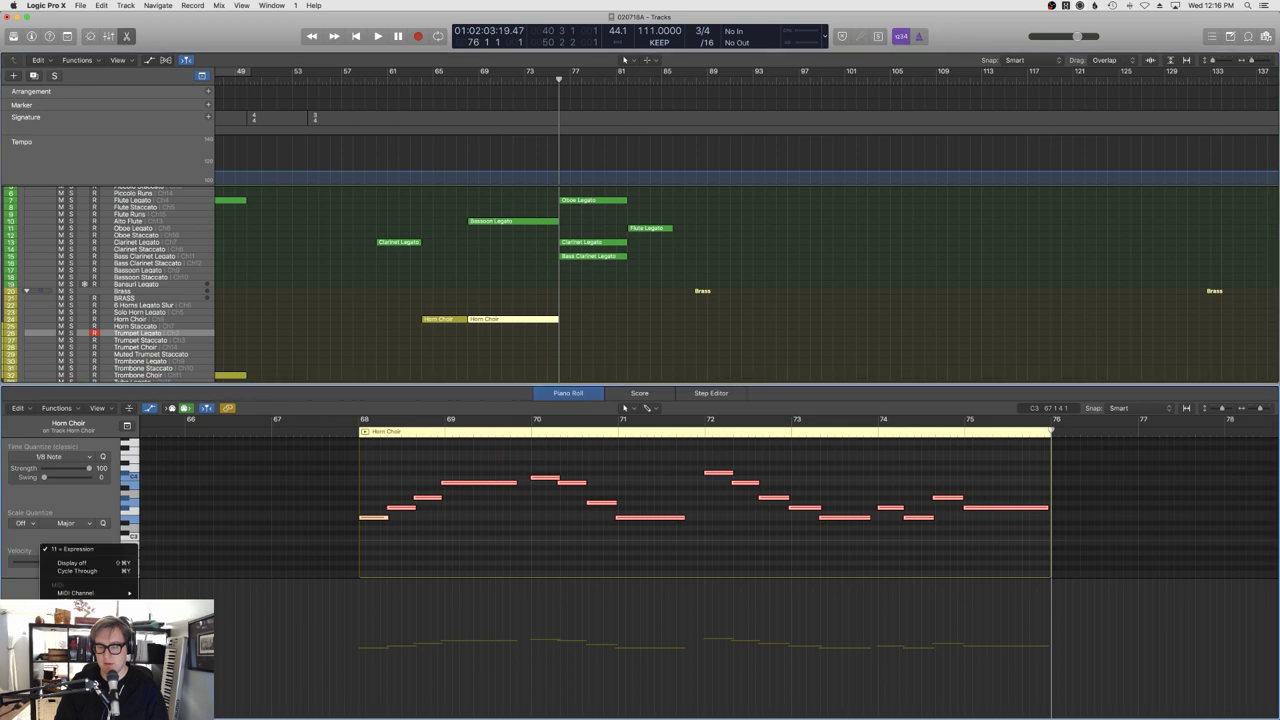
{"action": "left_click", "coordinate": [343, 677]}
{"action": "left_click_drag", "start_coordinate": [343, 677], "coordinate": [358, 704]}
{"action": "left_click", "coordinate": [332, 422]}
{"action": "key", "text": "space"}
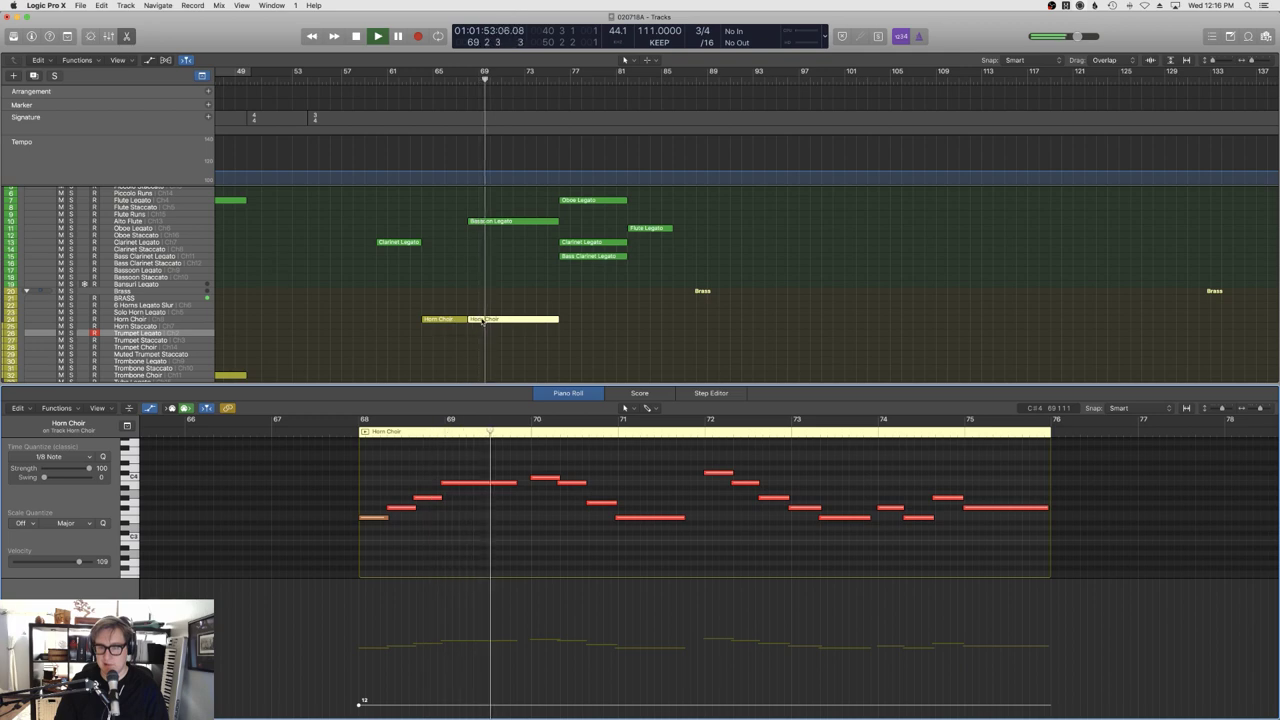
Move the copied melody region at bar 68 down to the Trumpet Legato track and play the passage.
{"action": "left_click_drag", "start_coordinate": [481, 320], "coordinate": [482, 332]}
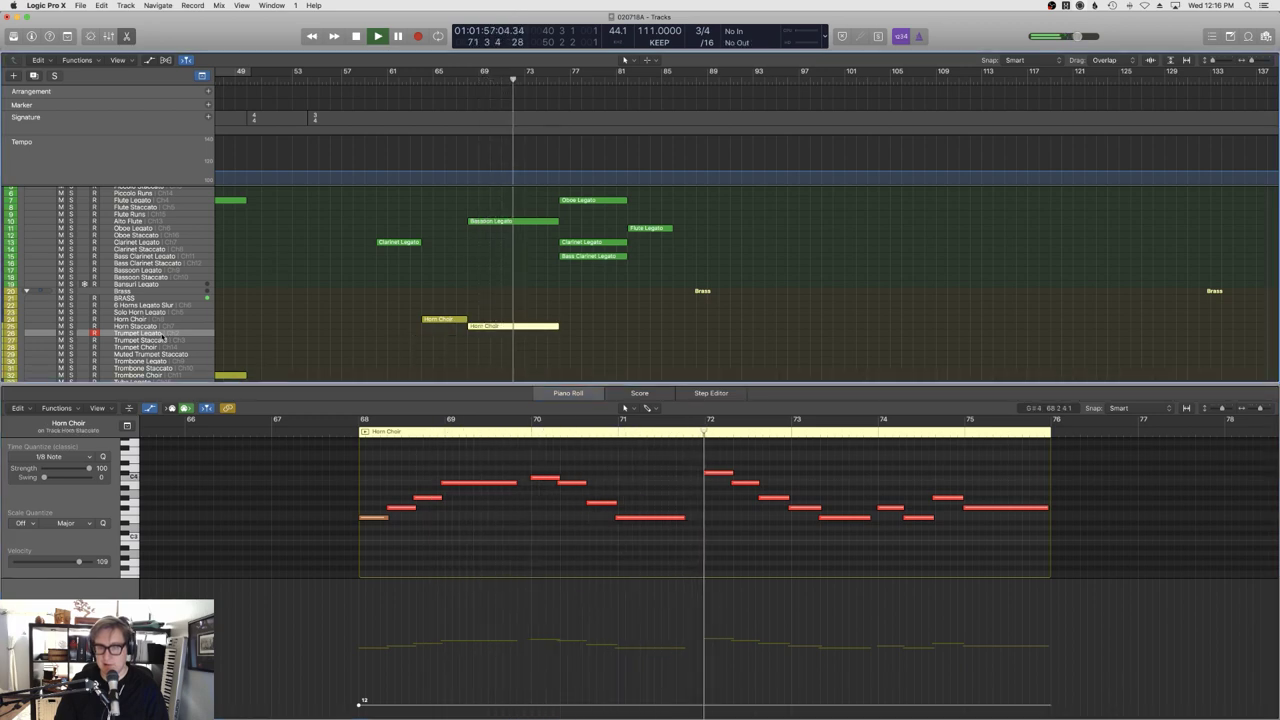
{"action": "left_click", "coordinate": [446, 331]}
{"action": "key", "text": "space"}
{"action": "left_click_drag", "start_coordinate": [480, 328], "coordinate": [480, 335]}
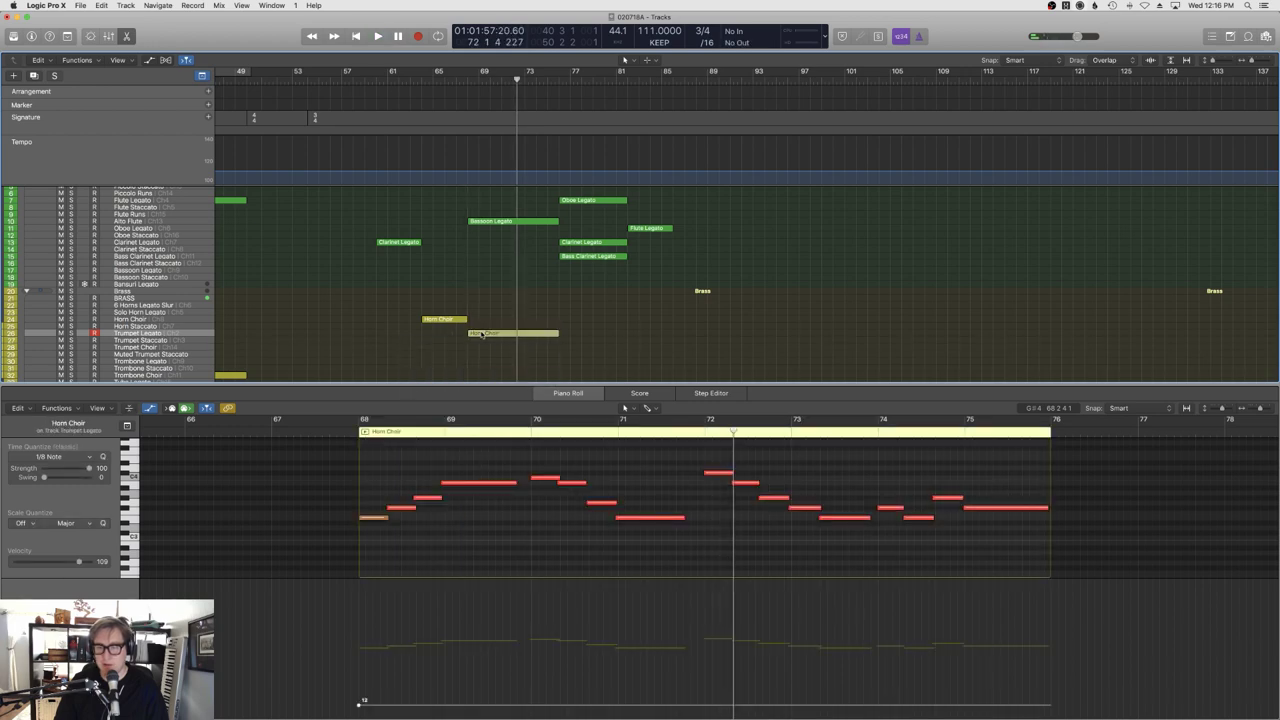
{"action": "key", "text": "space"}
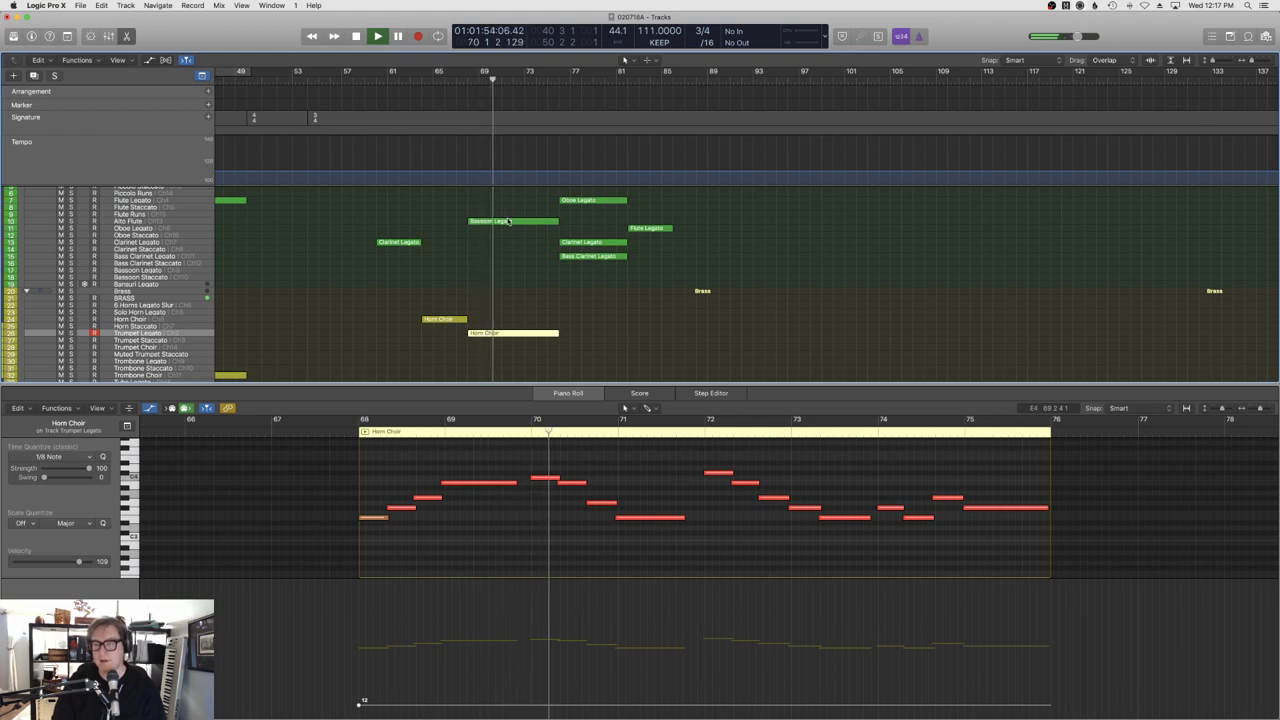
Lower the expression curve of the Bassoon Legato region at bar 68, including its peaks in bars 69 and 71, and close the editor.
{"action": "key", "text": "super+z"}
{"action": "left_click", "coordinate": [118, 541]}
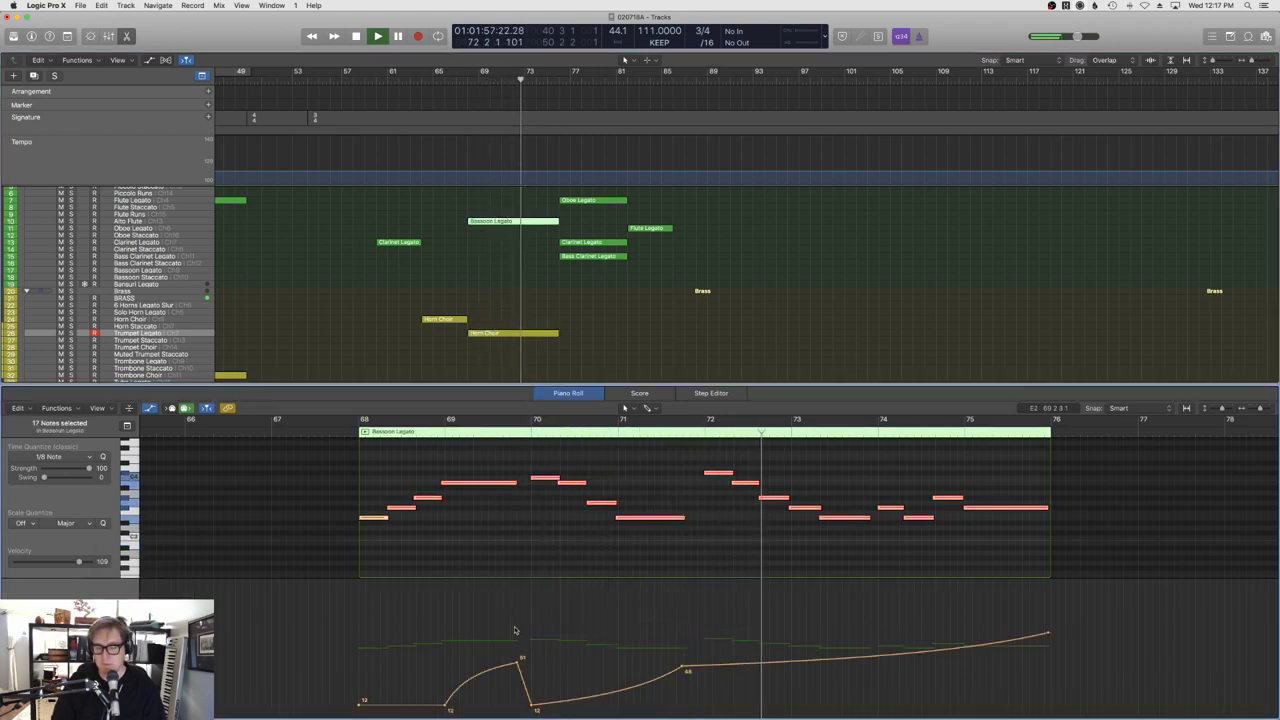
{"action": "left_click", "coordinate": [133, 593]}
{"action": "left_click_drag", "start_coordinate": [570, 636], "coordinate": [590, 651]}
{"action": "left_click_drag", "start_coordinate": [800, 627], "coordinate": [800, 641]}
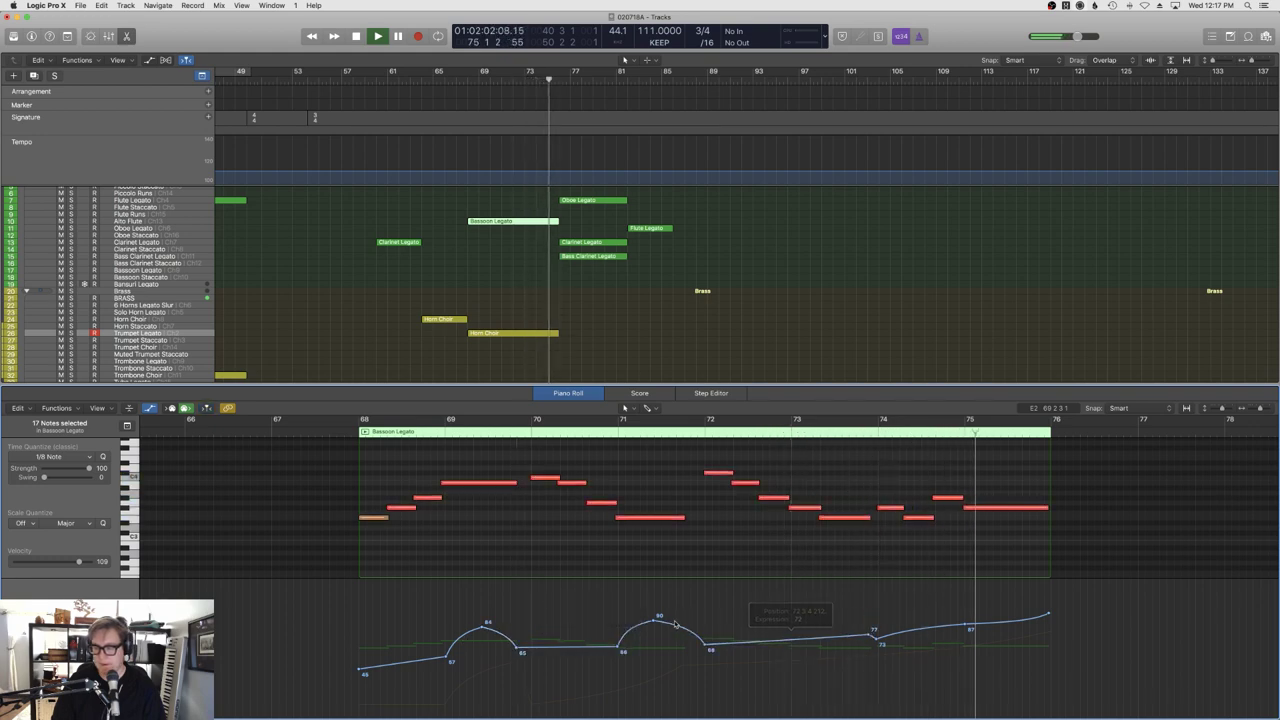
{"action": "left_click_drag", "start_coordinate": [655, 623], "coordinate": [656, 627]}
{"action": "left_click_drag", "start_coordinate": [486, 626], "coordinate": [484, 639]}
{"action": "left_click", "coordinate": [595, 363]}
{"action": "key", "text": "e"}
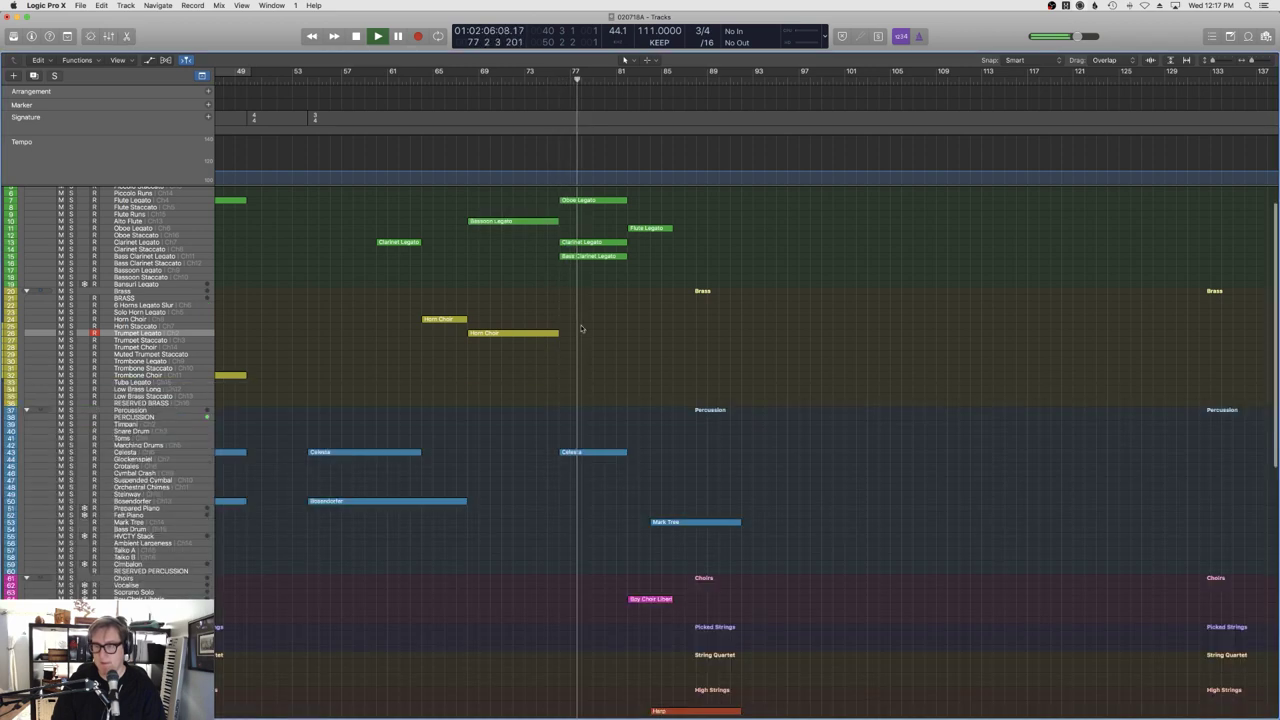
Loop the Harp, VA Pizz and Celli Pizz regions that start at bar 84 once, extending them to about bar 100.
{"action": "scroll", "coordinate": [595, 363], "scroll_direction": "down", "scroll_amount": 5}
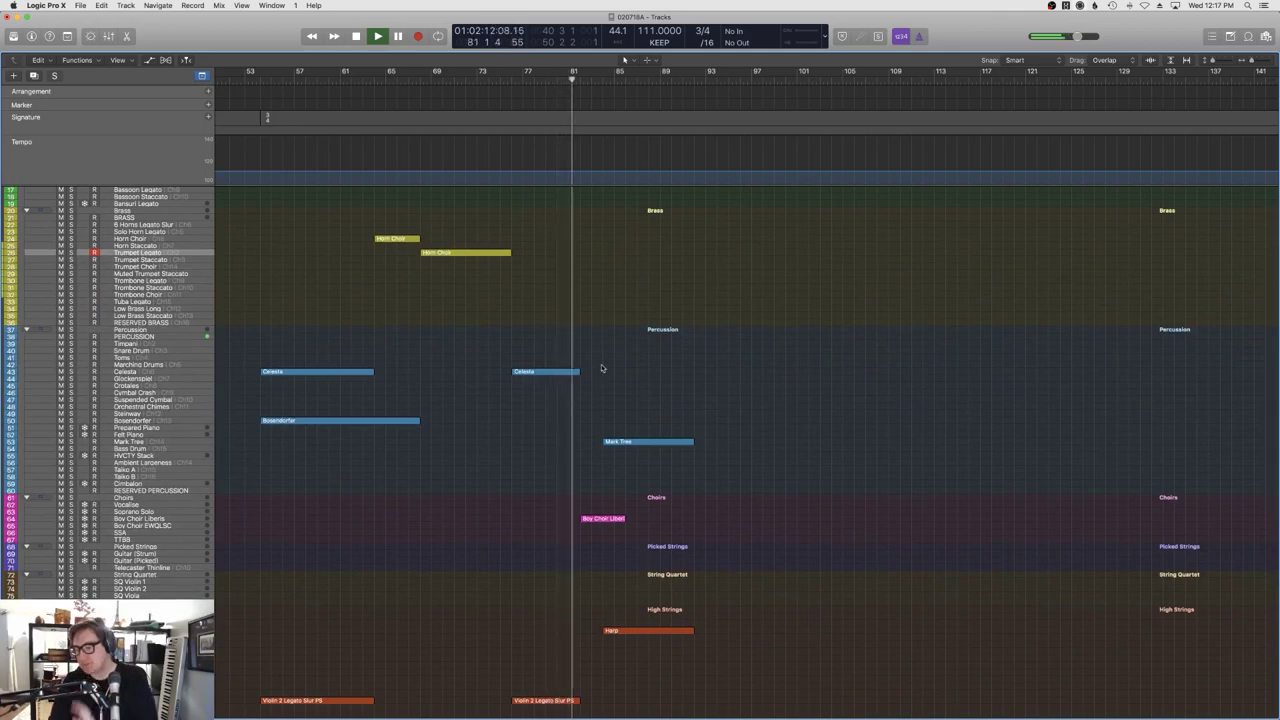
{"action": "scroll", "coordinate": [597, 364], "scroll_direction": "down", "scroll_amount": 4}
{"action": "scroll", "coordinate": [603, 368], "scroll_direction": "down", "scroll_amount": 4}
{"action": "scroll", "coordinate": [604, 368], "scroll_direction": "up", "scroll_amount": 8}
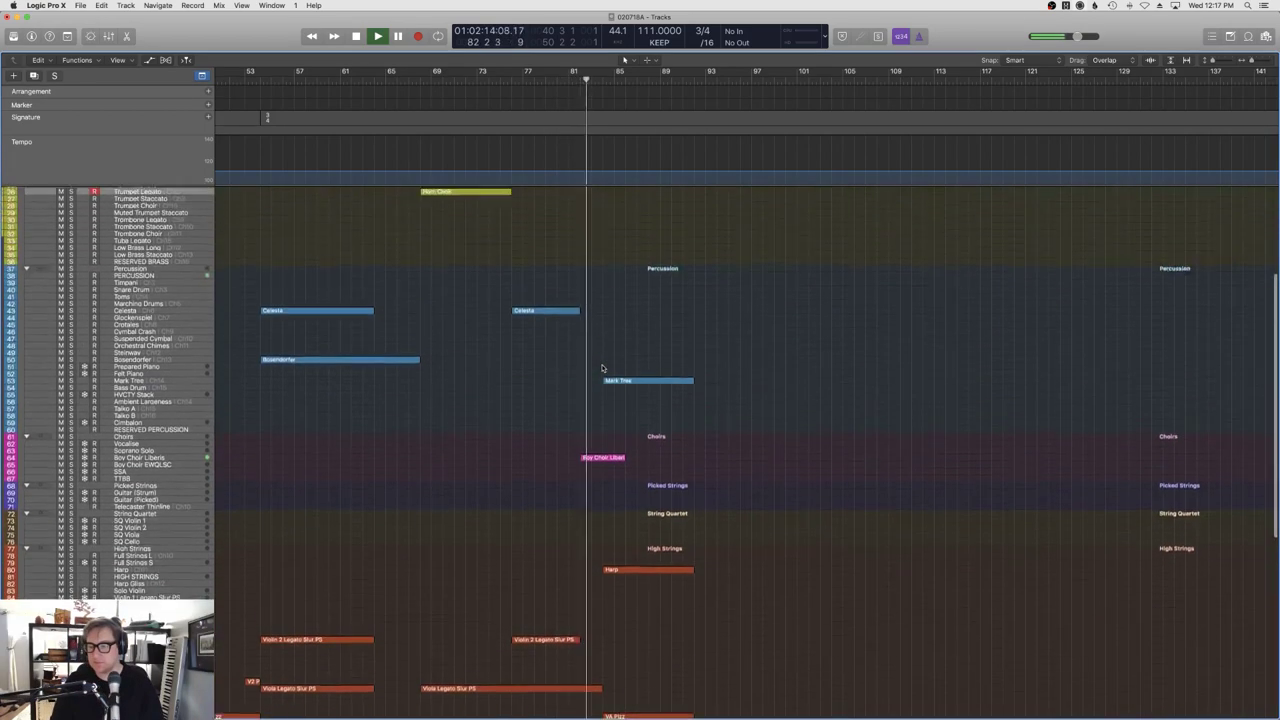
{"action": "scroll", "coordinate": [604, 368], "scroll_direction": "up", "scroll_amount": 3}
{"action": "scroll", "coordinate": [604, 368], "scroll_direction": "down", "scroll_amount": 12}
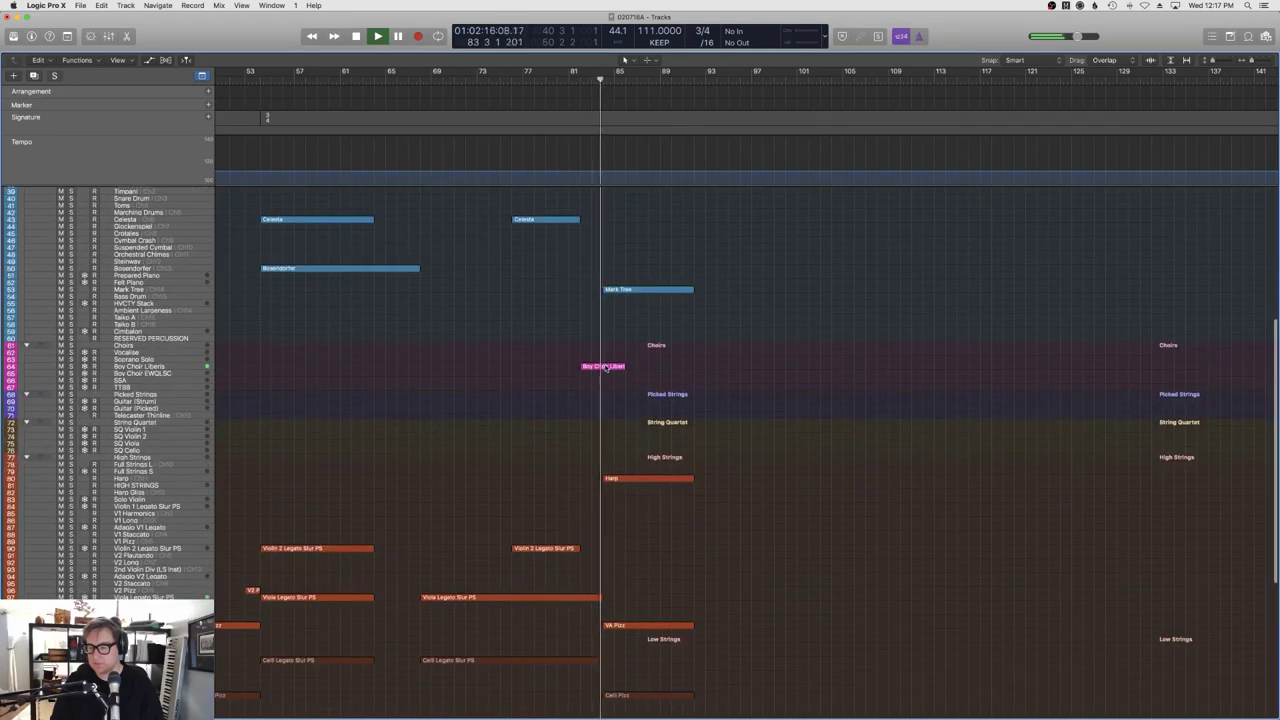
{"action": "scroll", "coordinate": [605, 368], "scroll_direction": "down", "scroll_amount": 10}
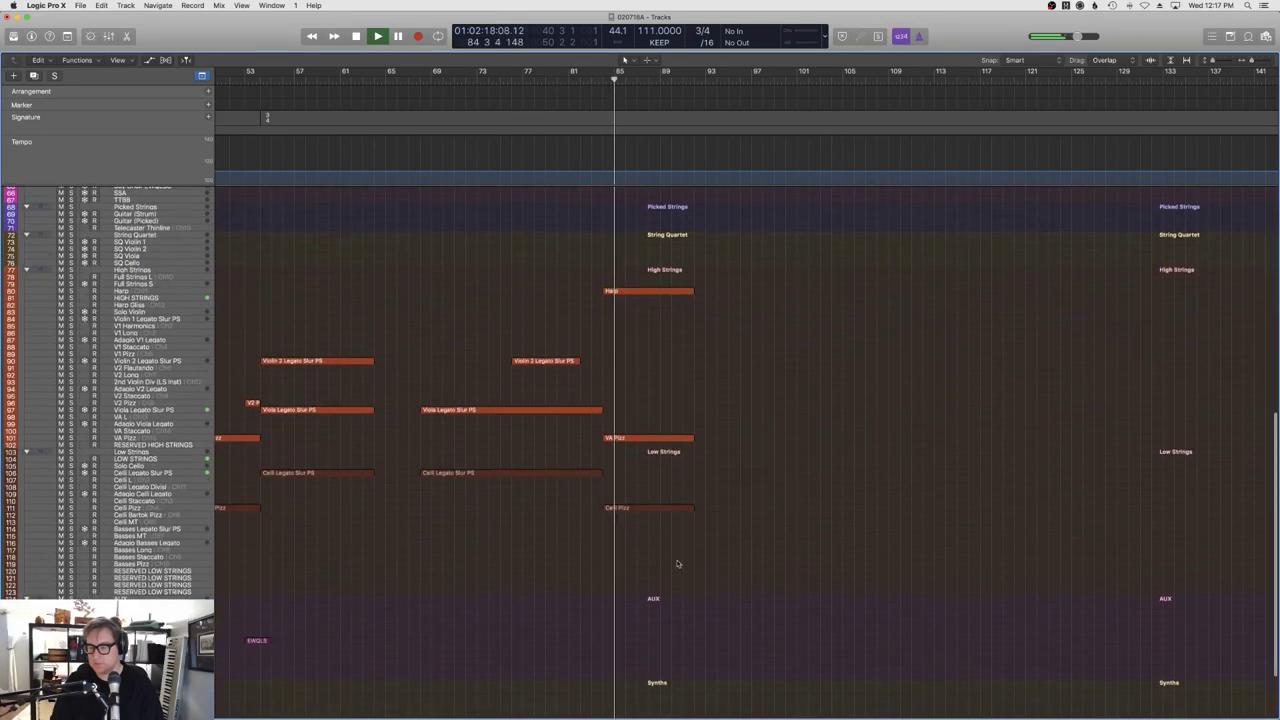
{"action": "left_click_drag", "start_coordinate": [678, 562], "coordinate": [640, 284]}
{"action": "scroll", "coordinate": [680, 380], "scroll_direction": "up", "scroll_amount": 12}
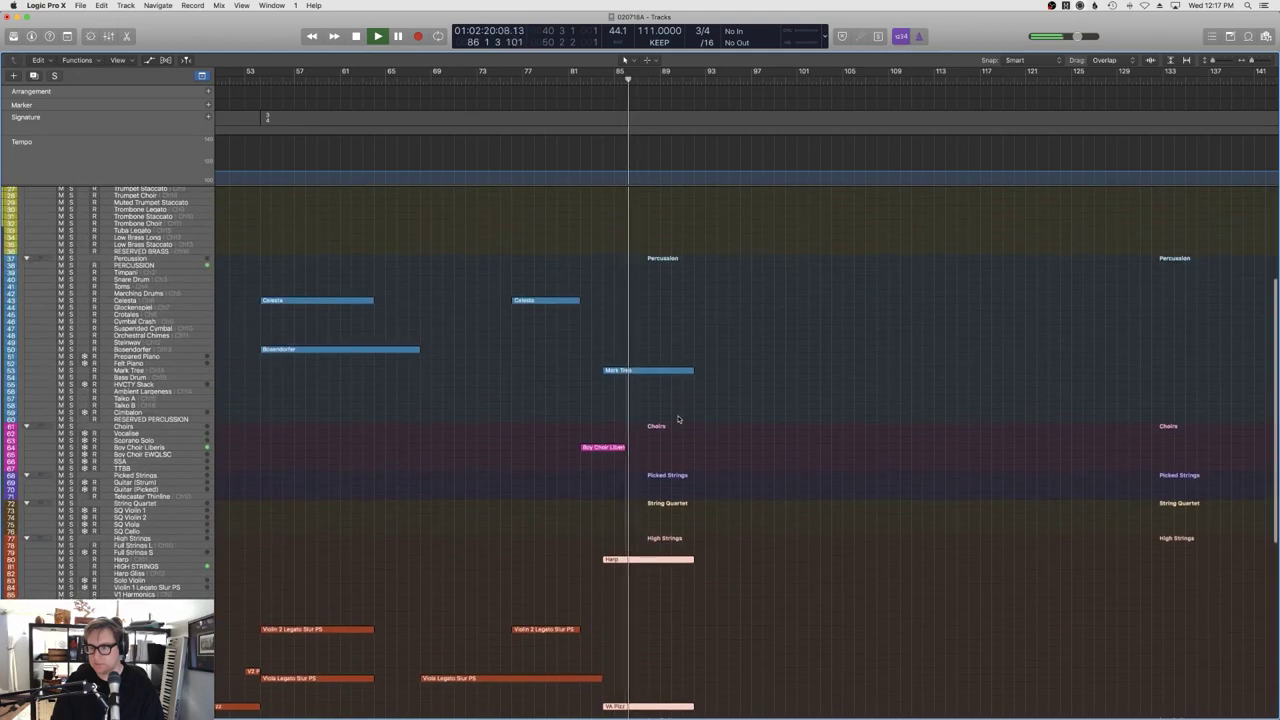
{"action": "scroll", "coordinate": [675, 437], "scroll_direction": "up", "scroll_amount": 4}
{"action": "scroll", "coordinate": [670, 436], "scroll_direction": "down", "scroll_amount": 10}
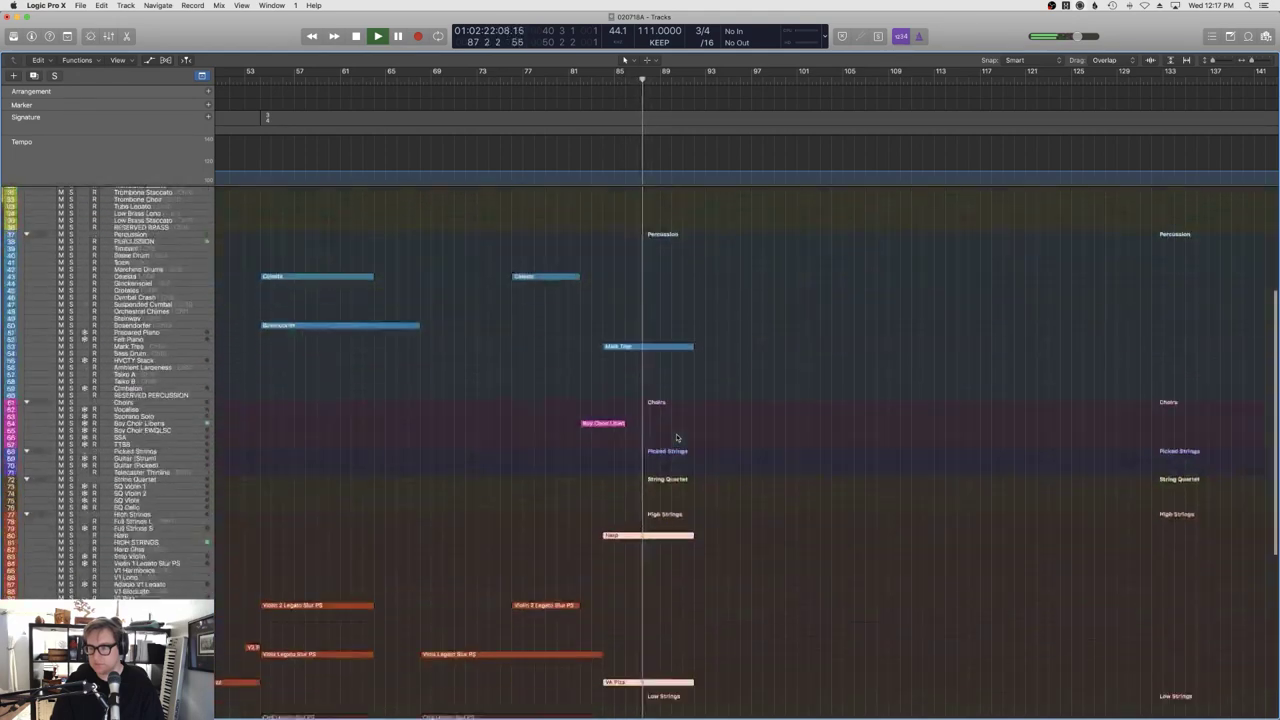
{"action": "scroll", "coordinate": [669, 435], "scroll_direction": "down", "scroll_amount": 4}
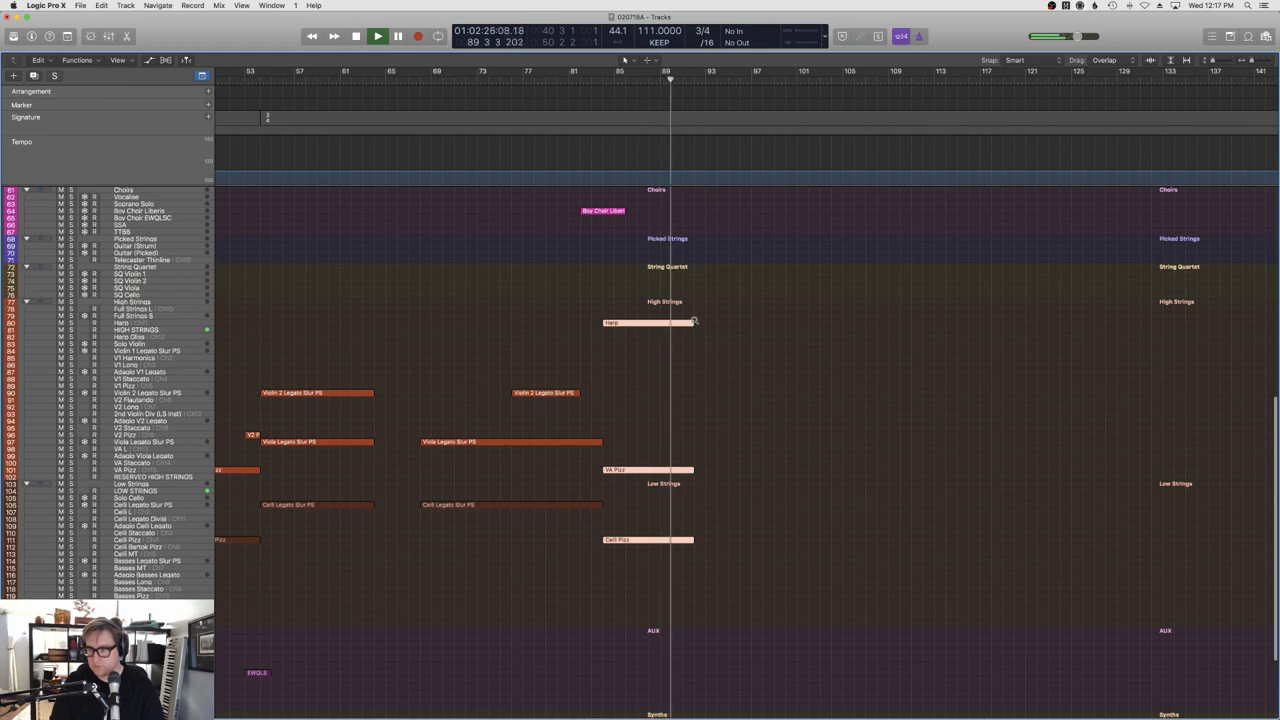
{"action": "left_click_drag", "start_coordinate": [693, 320], "coordinate": [786, 333]}
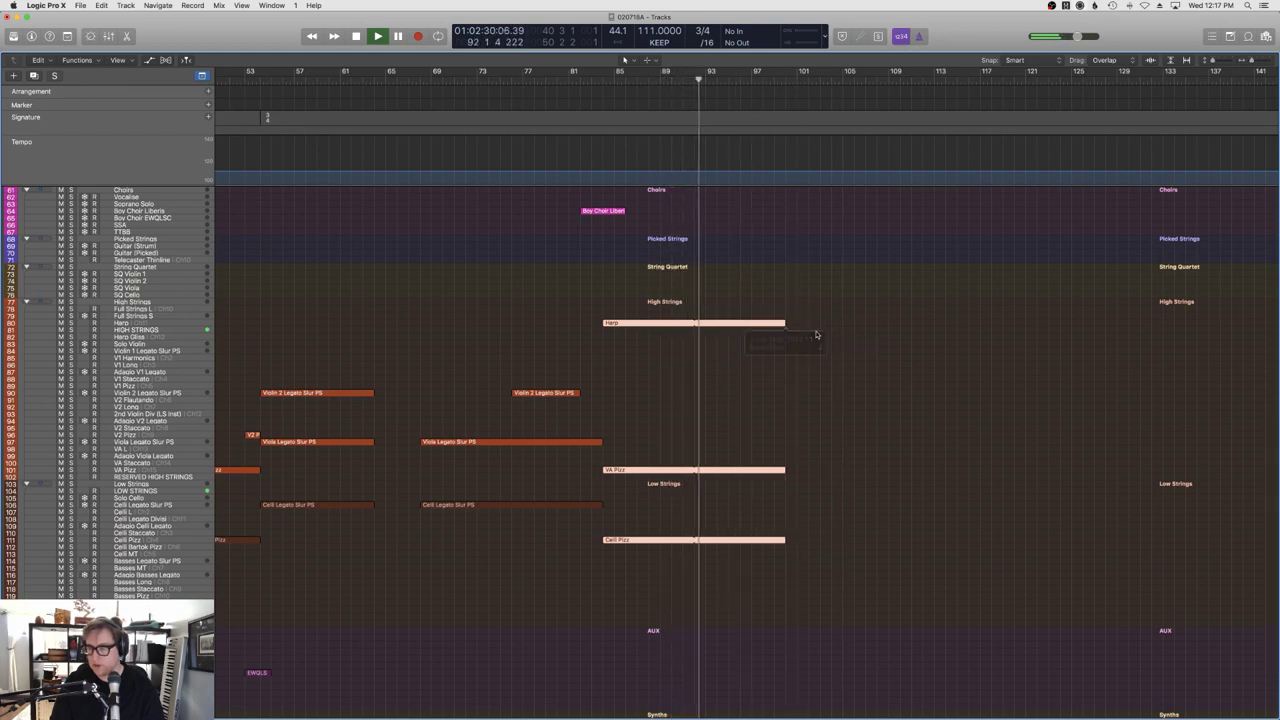
Select all regions in the project, convert their loops to regions and clear the selection.
{"action": "left_click", "coordinate": [816, 336]}
{"action": "key", "text": "super+a"}
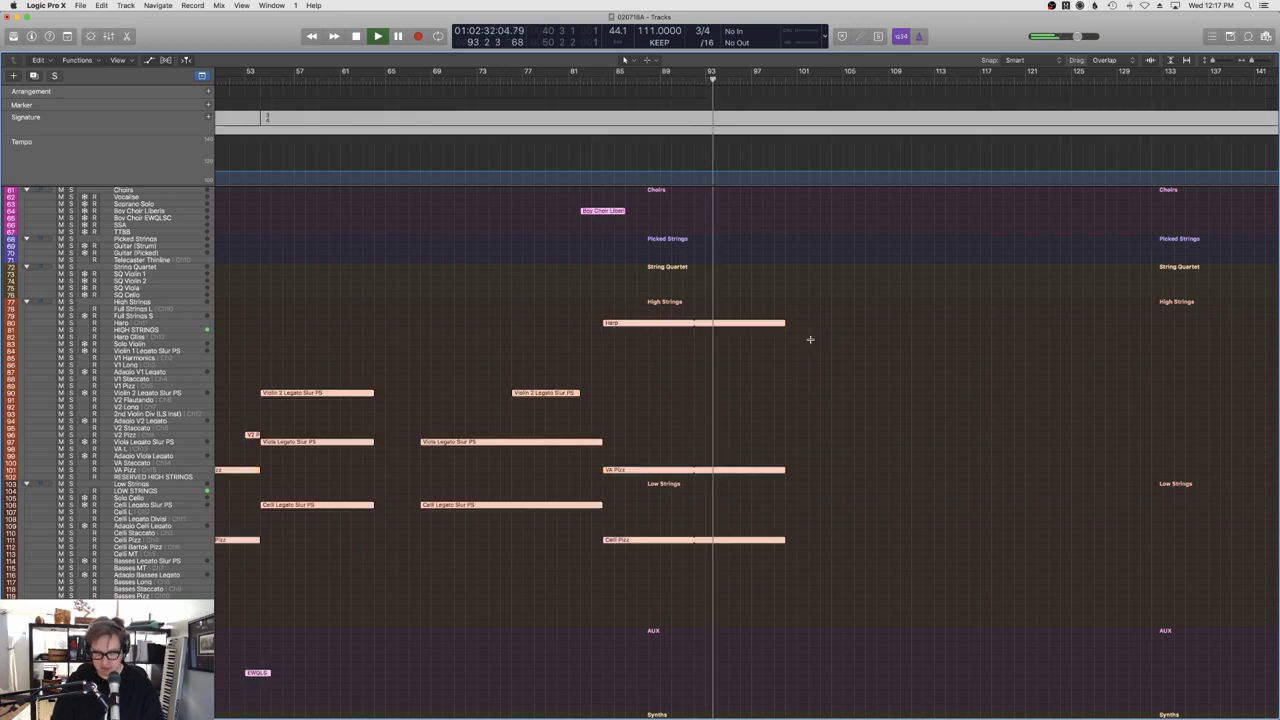
{"action": "key", "text": "ctrl+l"}
{"action": "left_click", "coordinate": [811, 343]}
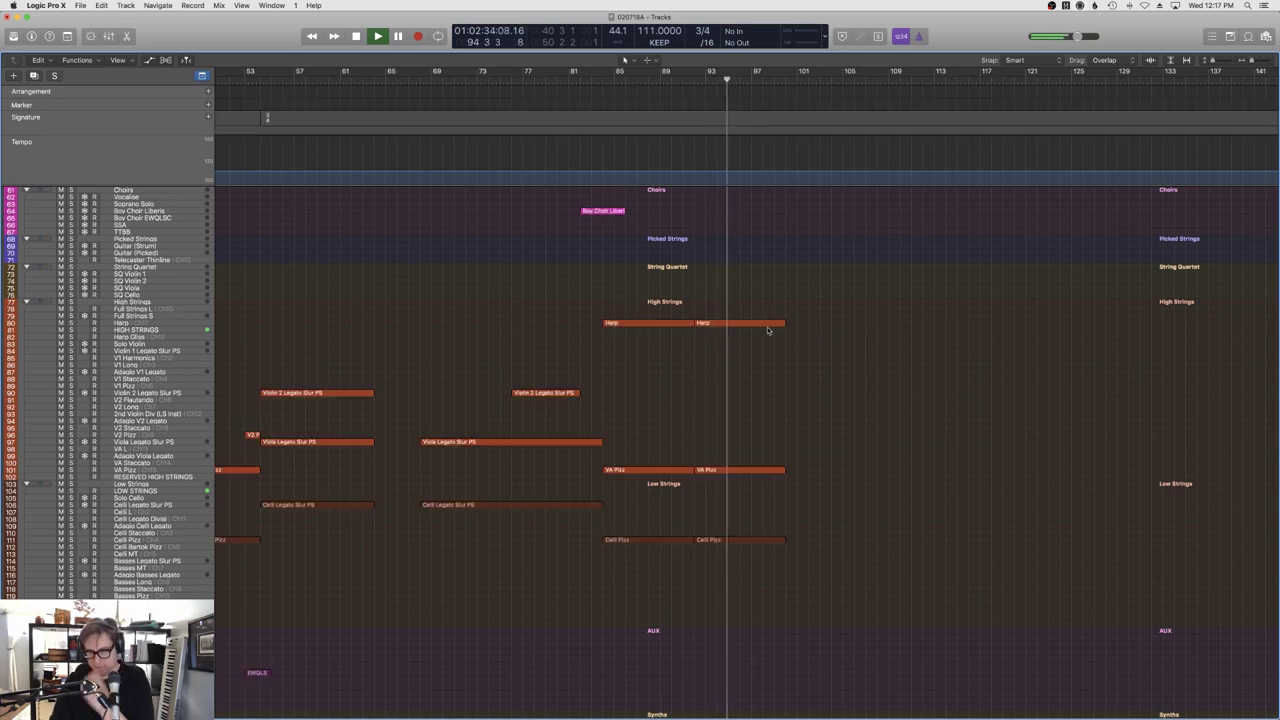
Copy the two VA Pizz regions from bar 84 onward to the V2 Pizz track at their original position.
{"action": "left_click_drag", "start_coordinate": [665, 435], "coordinate": [714, 466]}
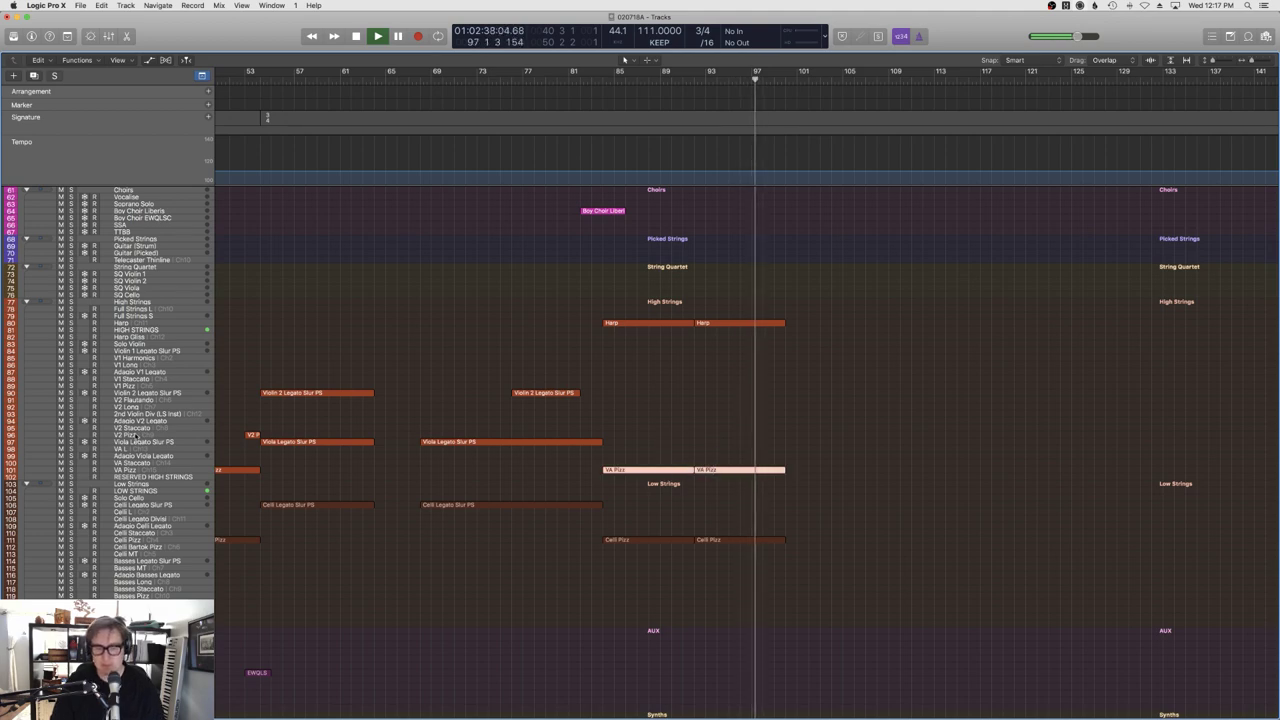
{"action": "left_click", "coordinate": [136, 435]}
{"action": "left_click", "coordinate": [101, 5]}
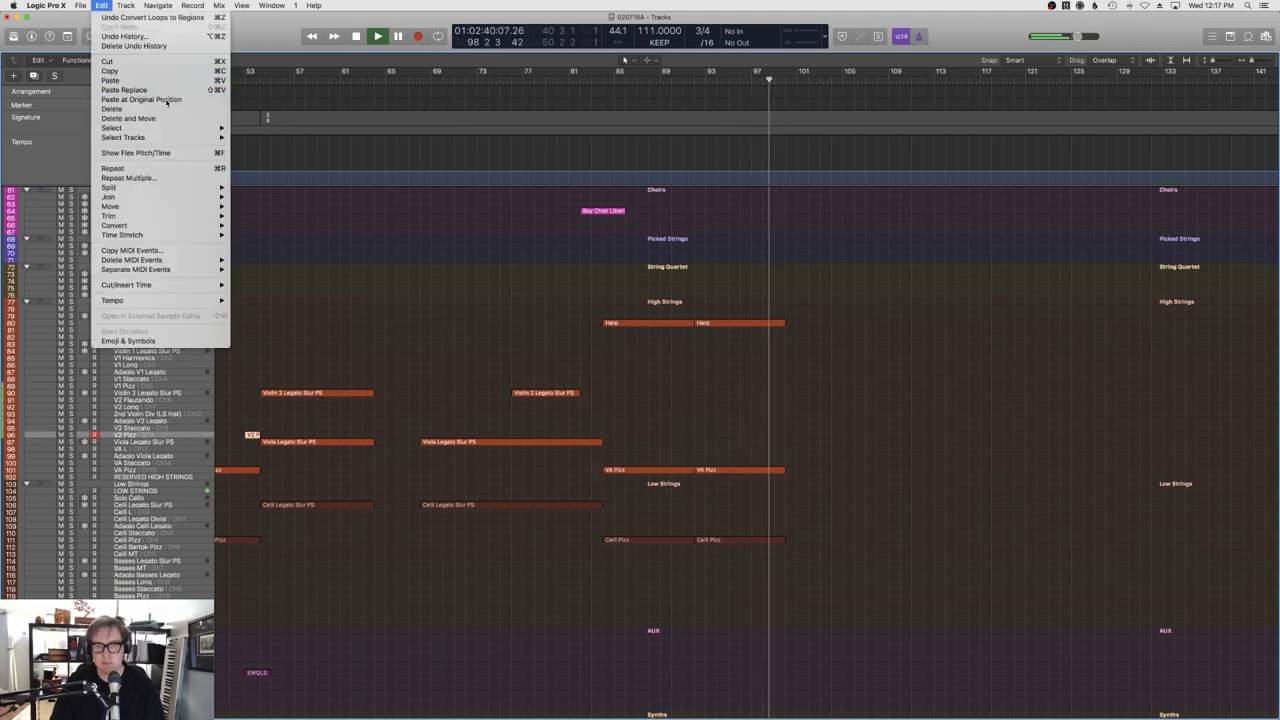
{"action": "left_click", "coordinate": [150, 100]}
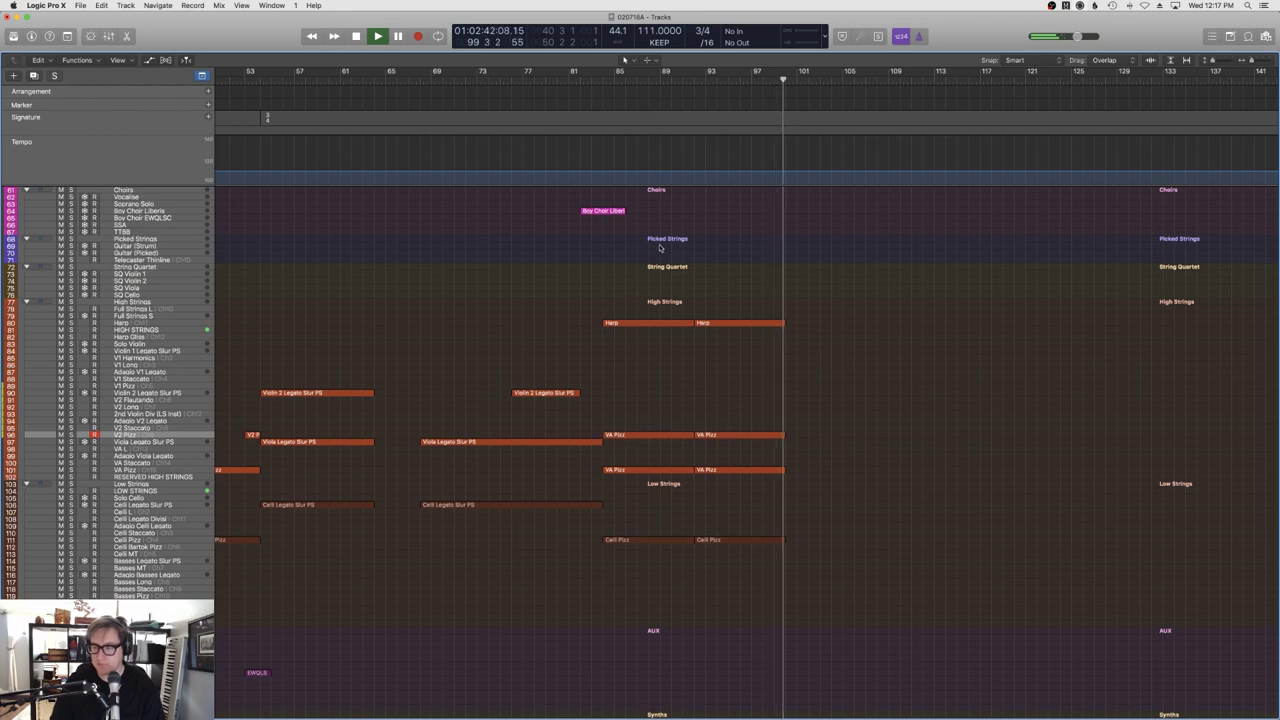
Stop playback and select the Bosendorfer track, leaving none of its regions selected.
{"action": "scroll", "coordinate": [682, 258], "scroll_direction": "left", "scroll_amount": 5}
{"action": "scroll", "coordinate": [682, 258], "scroll_direction": "left", "scroll_amount": 10}
{"action": "key", "text": "space"}
{"action": "scroll", "coordinate": [694, 270], "scroll_direction": "up", "scroll_amount": 5}
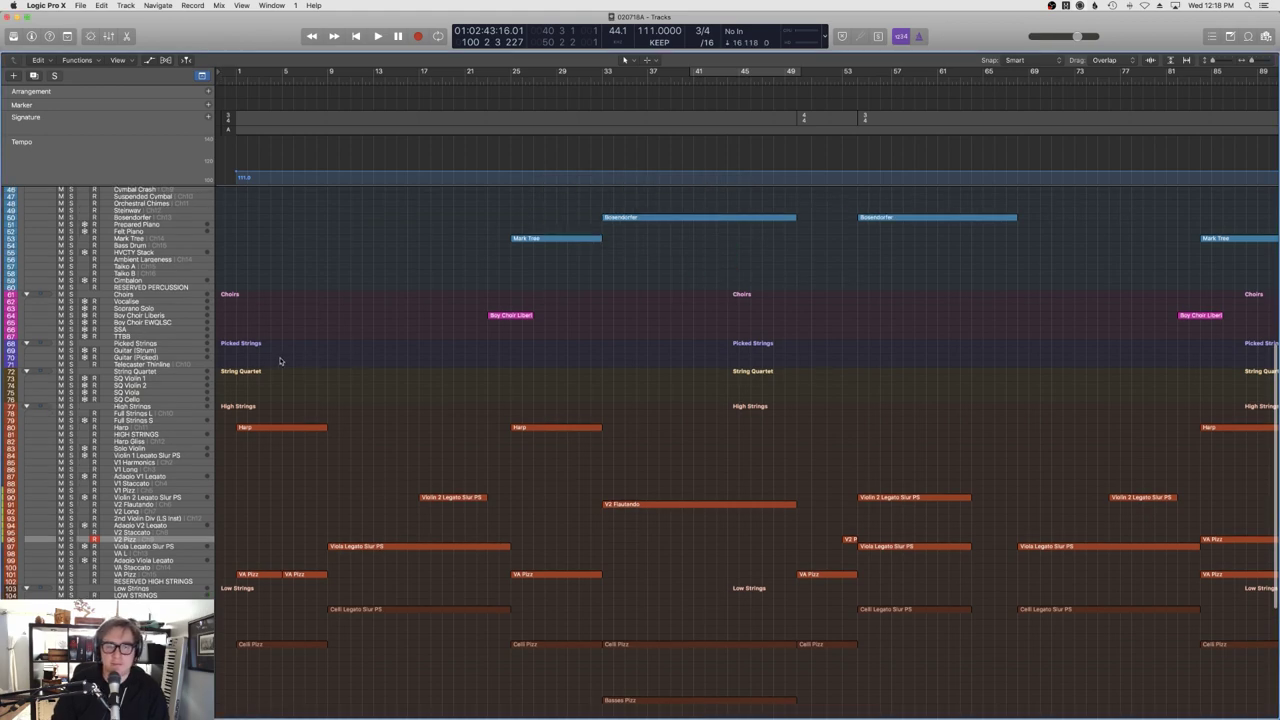
{"action": "left_click", "coordinate": [124, 218]}
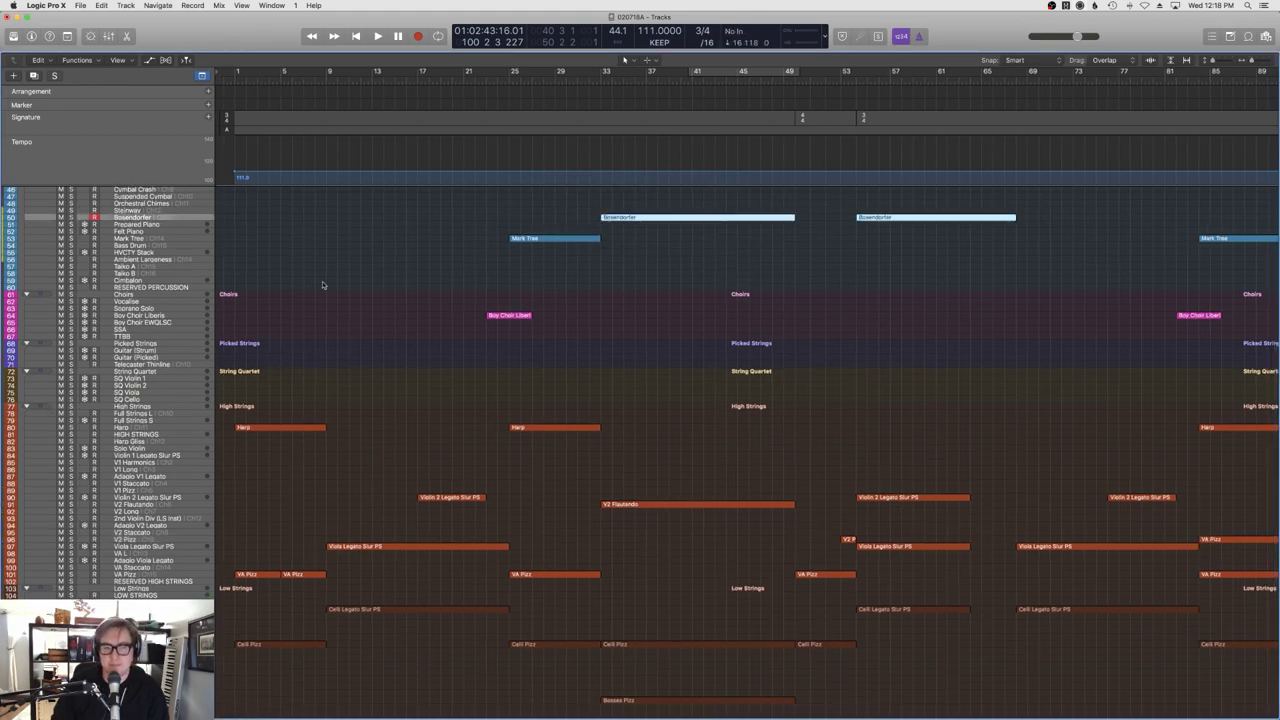
{"action": "left_click", "coordinate": [336, 290]}
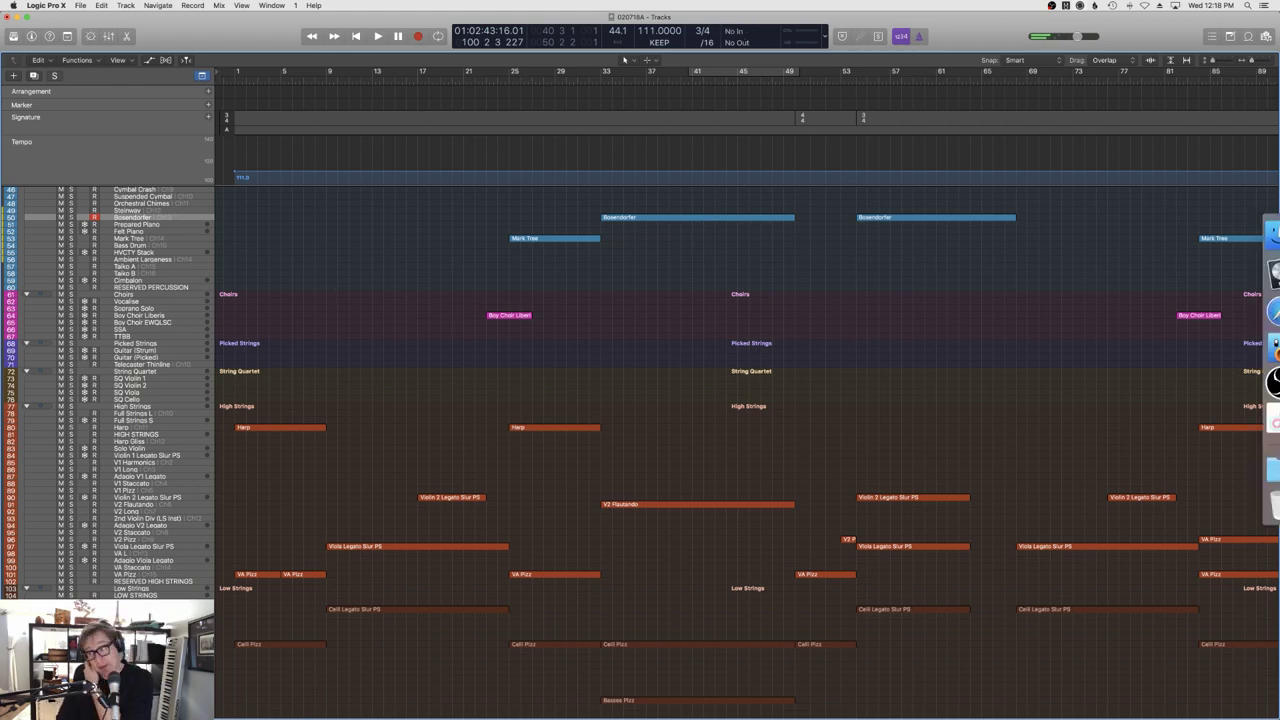
{"action": "left_click", "coordinate": [1258, 232]}
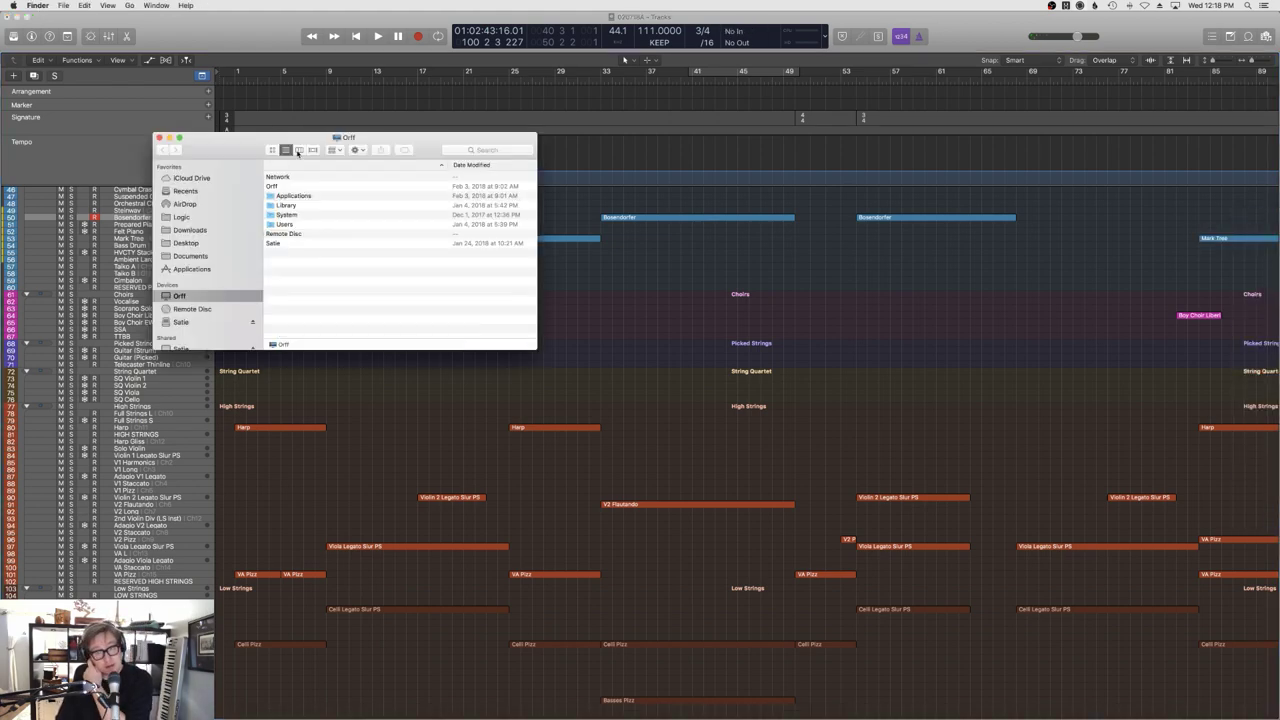
{"action": "key", "text": "super+w"}
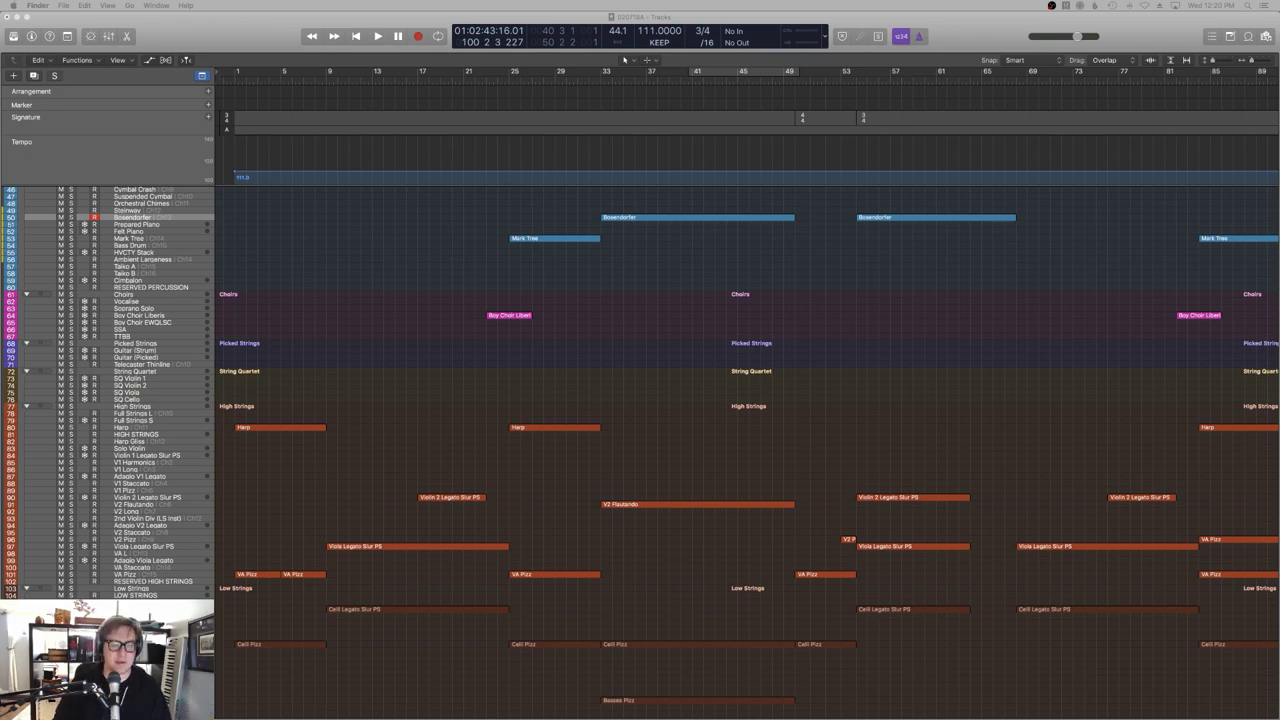
{"action": "scroll", "coordinate": [300, 387], "scroll_direction": "down", "scroll_amount": 10}
{"action": "scroll", "coordinate": [300, 387], "scroll_direction": "right", "scroll_amount": 2}
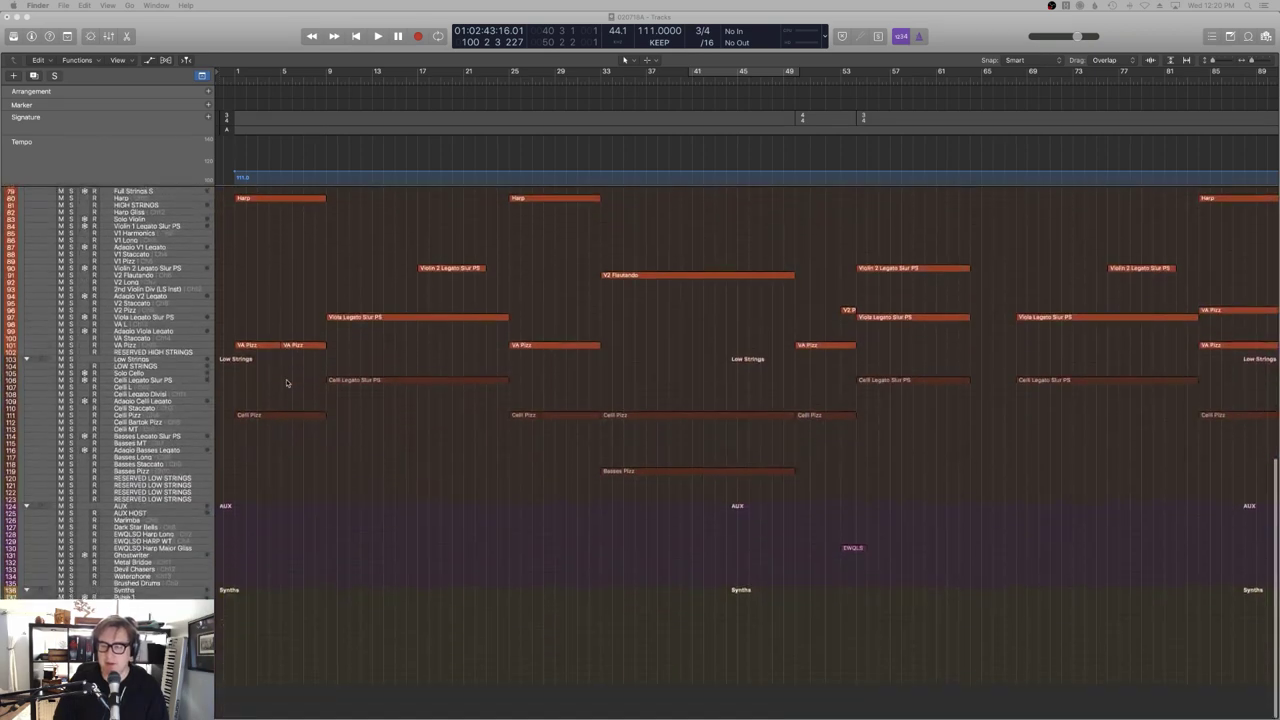
{"action": "scroll", "coordinate": [285, 383], "scroll_direction": "up", "scroll_amount": 10}
{"action": "scroll", "coordinate": [283, 380], "scroll_direction": "right", "scroll_amount": 1}
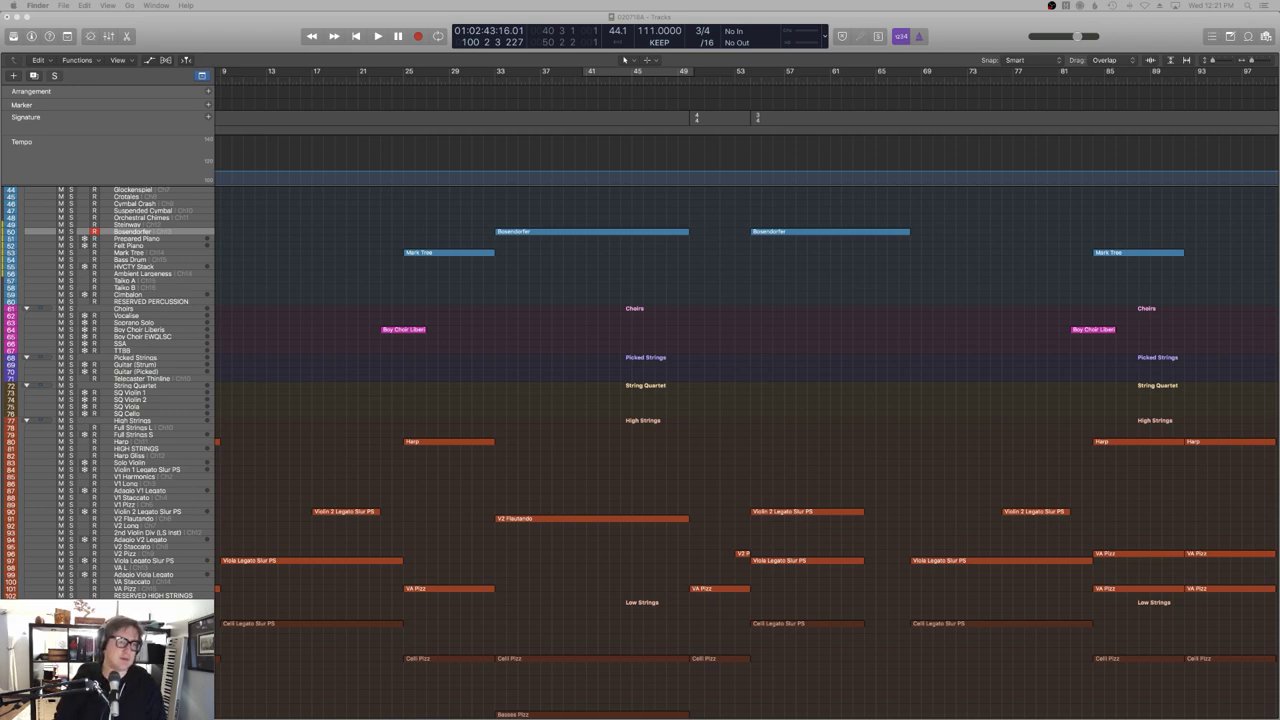
{"action": "scroll", "coordinate": [620, 322], "scroll_direction": "down", "scroll_amount": 10}
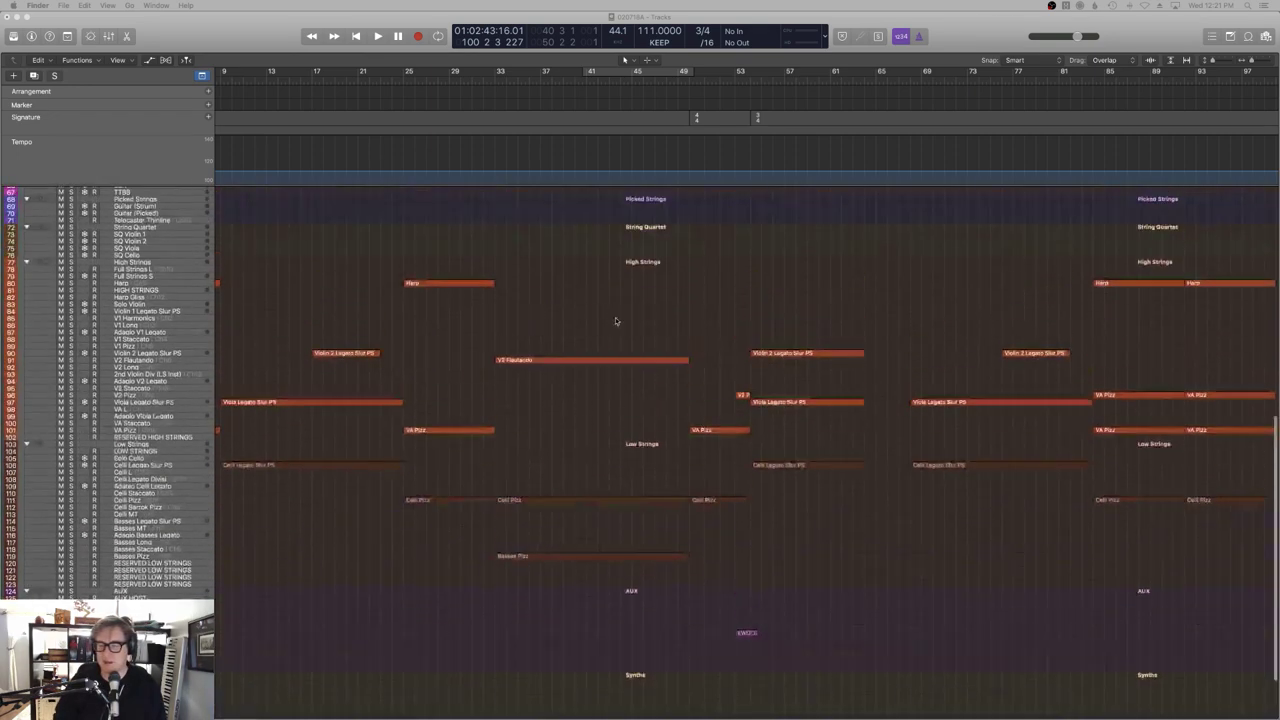
{"action": "scroll", "coordinate": [620, 321], "scroll_direction": "left", "scroll_amount": 5}
Play from the start and lower the expression of the Celli Legato Slur PS region at bar 9, with peaks of 58 at bar 10 and 66 before bar 13.
{"action": "left_click", "coordinate": [366, 308]}
{"action": "key", "text": "Return"}
{"action": "key", "text": "space"}
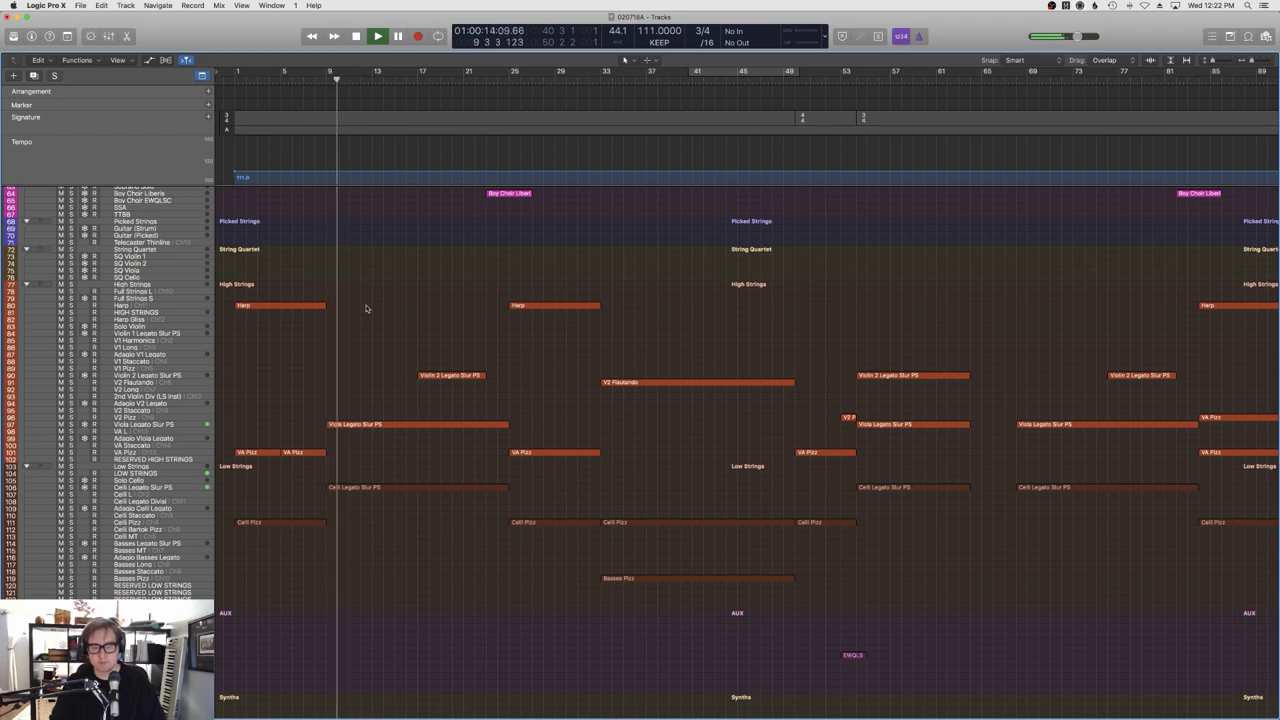
{"action": "double_click", "coordinate": [372, 488]}
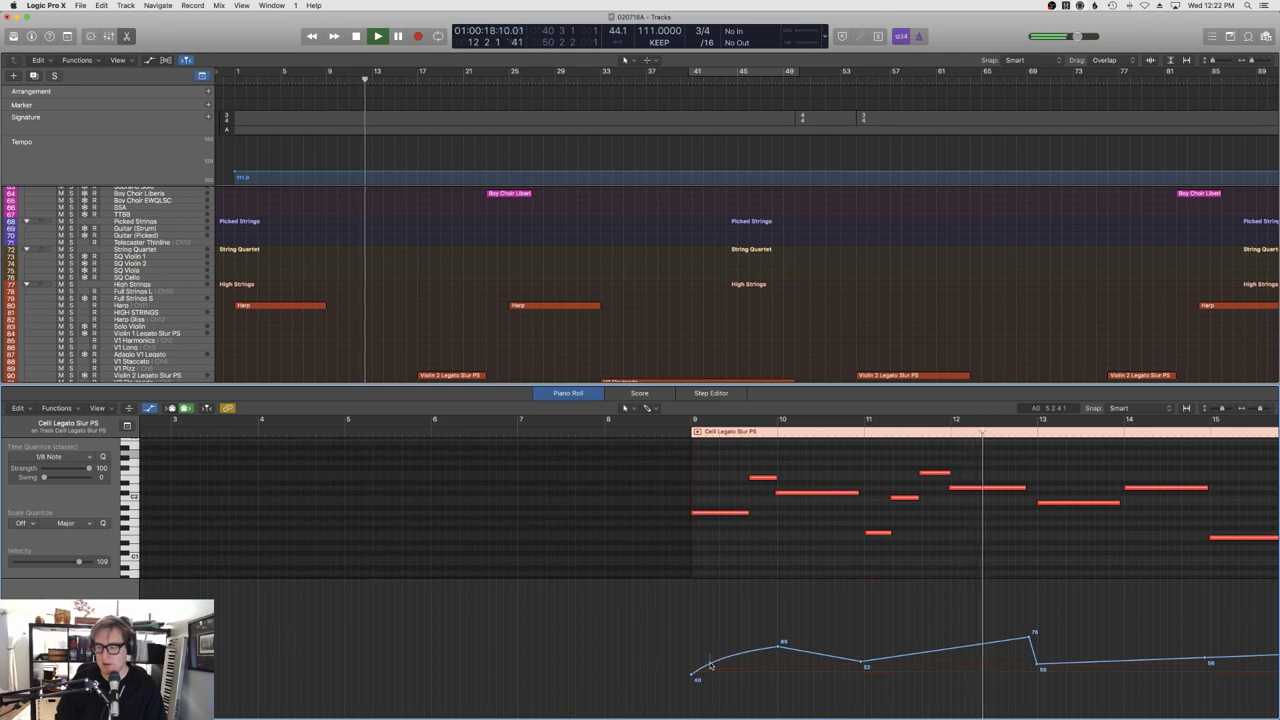
{"action": "left_click_drag", "start_coordinate": [997, 652], "coordinate": [996, 659]}
{"action": "left_click_drag", "start_coordinate": [780, 650], "coordinate": [782, 652]}
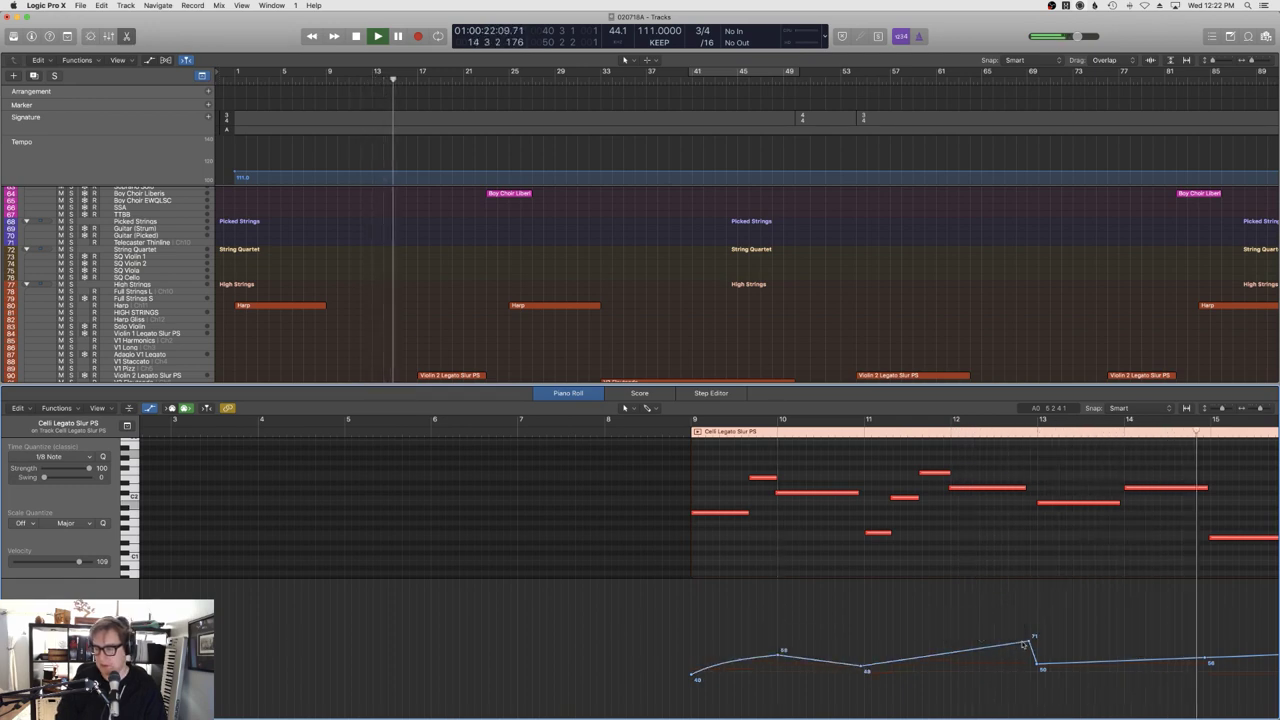
{"action": "left_click_drag", "start_coordinate": [1033, 638], "coordinate": [1028, 645]}
Review the expression events of the Celli Legato Slur PS region in the event list, and close both editors.
{"action": "scroll", "coordinate": [1020, 640], "scroll_direction": "right", "scroll_amount": 15}
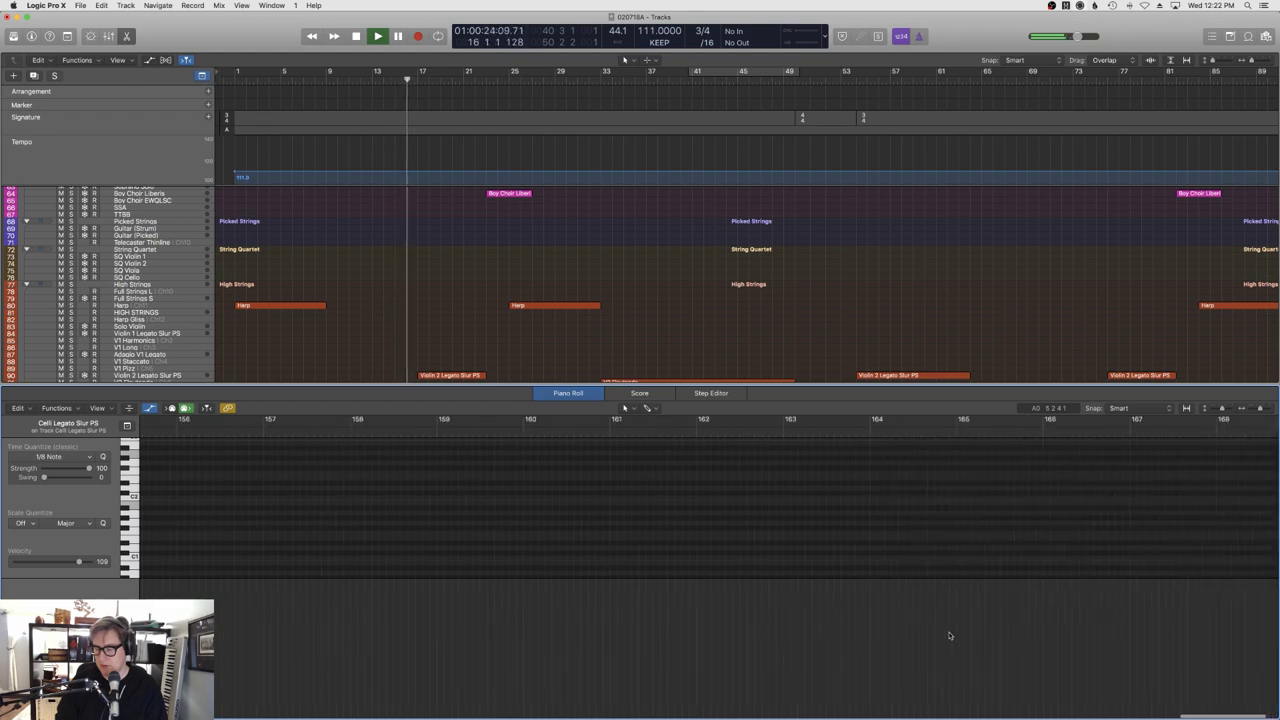
{"action": "scroll", "coordinate": [956, 636], "scroll_direction": "left", "scroll_amount": 3}
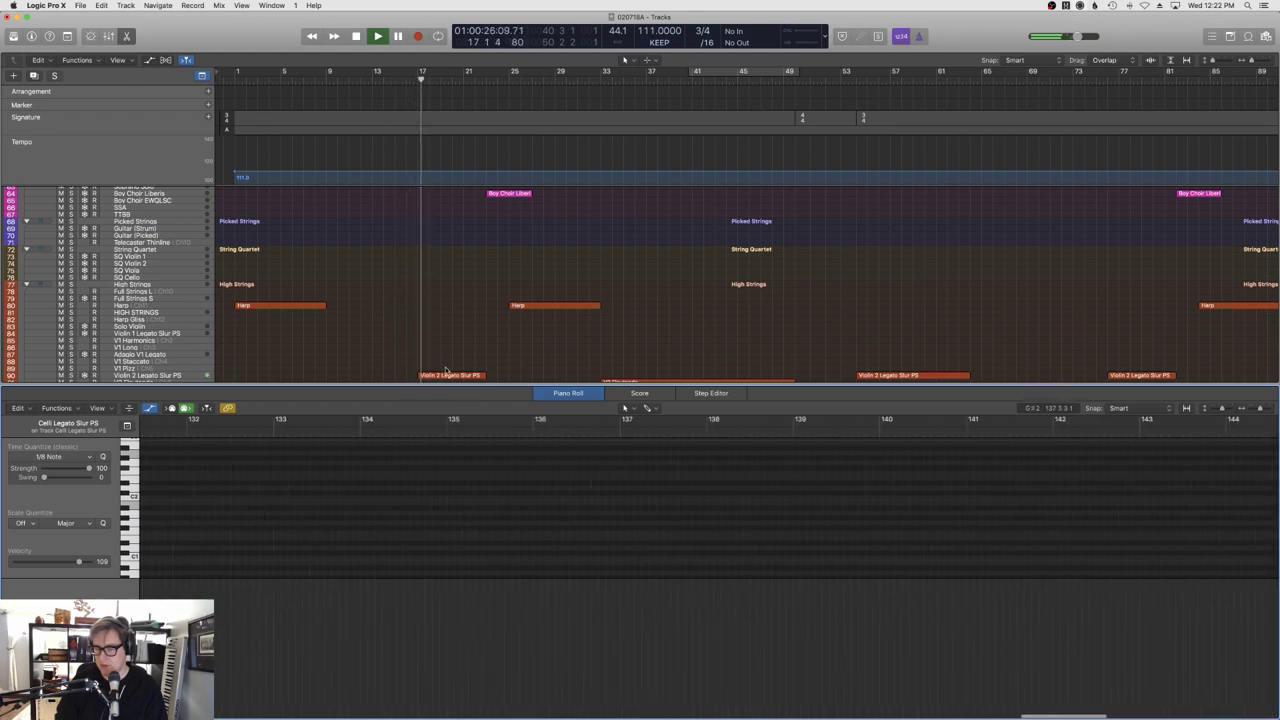
{"action": "scroll", "coordinate": [522, 540], "scroll_direction": "left", "scroll_amount": 12}
{"action": "key", "text": "d"}
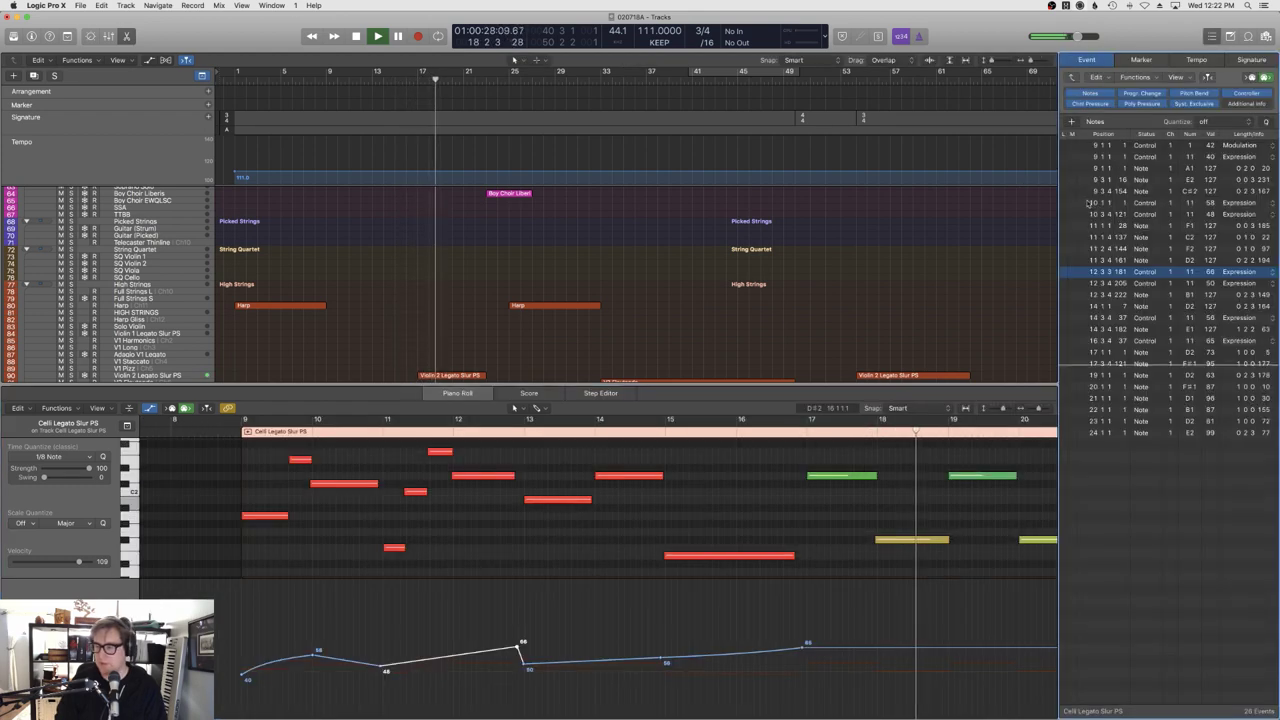
{"action": "left_click", "coordinate": [965, 515]}
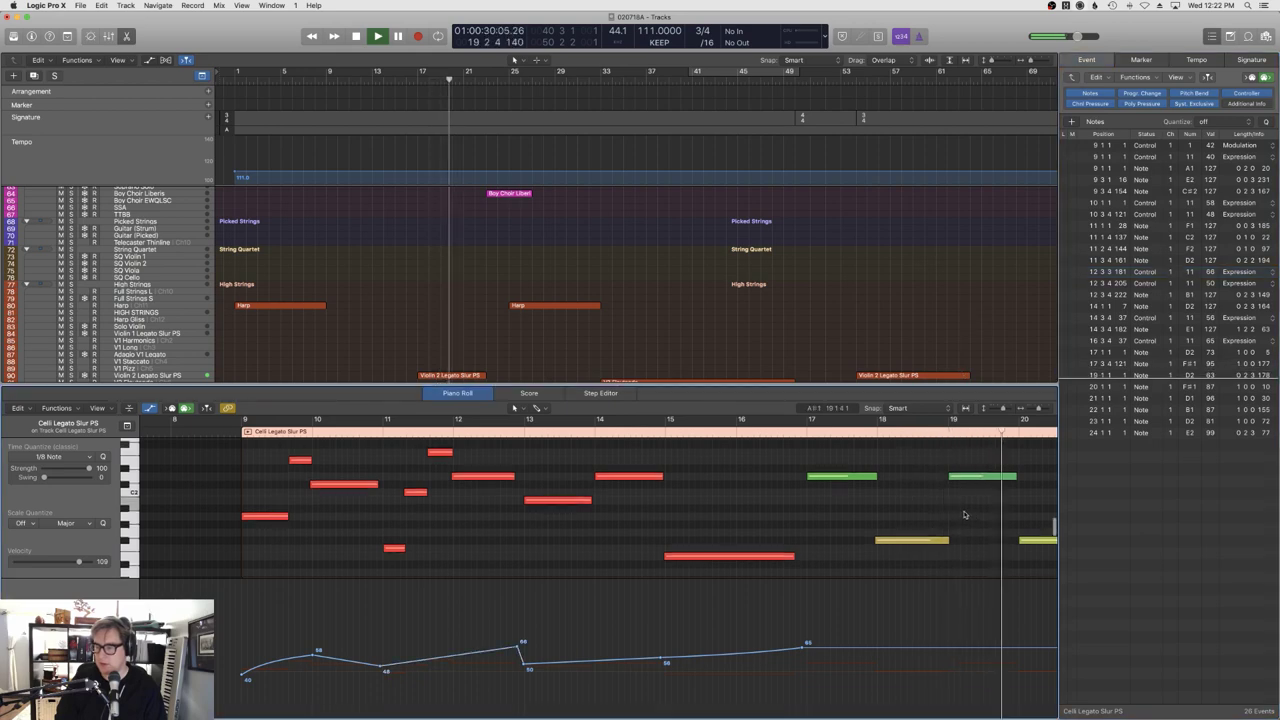
{"action": "key", "text": "e"}
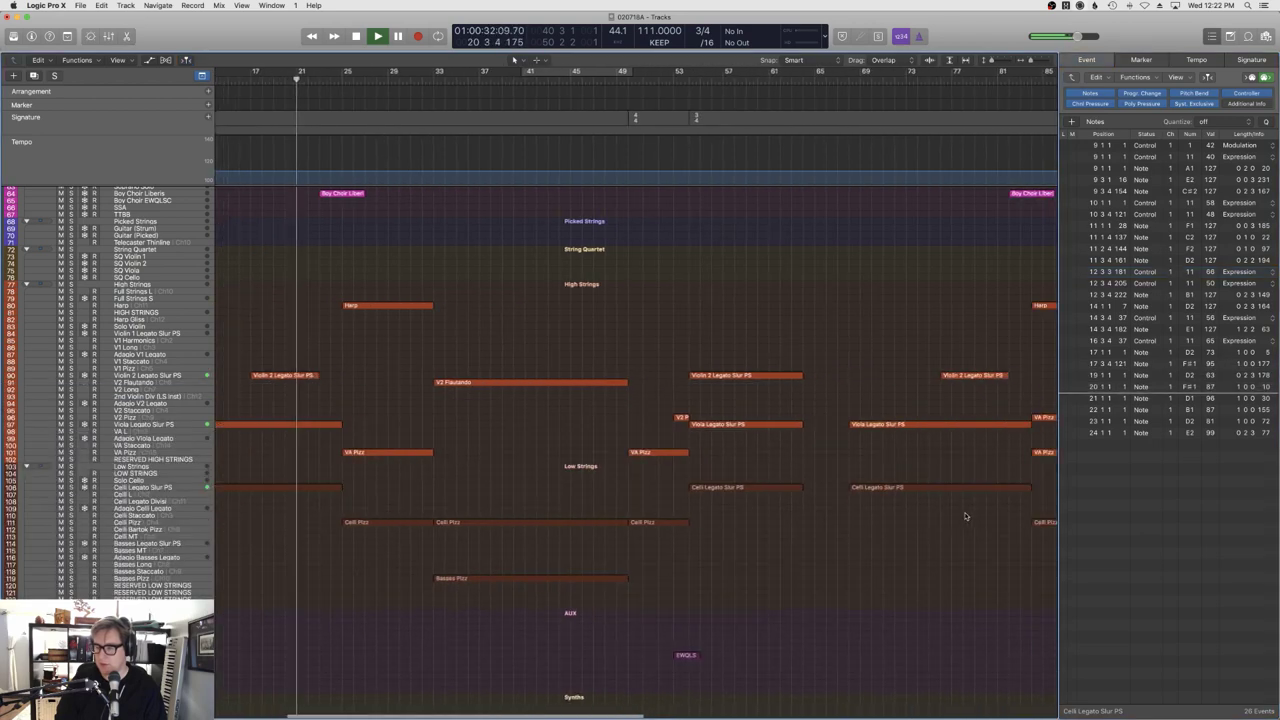
{"action": "scroll", "coordinate": [557, 408], "scroll_direction": "up", "scroll_amount": 2}
{"action": "scroll", "coordinate": [557, 408], "scroll_direction": "up", "scroll_amount": 1}
{"action": "key", "text": "d"}
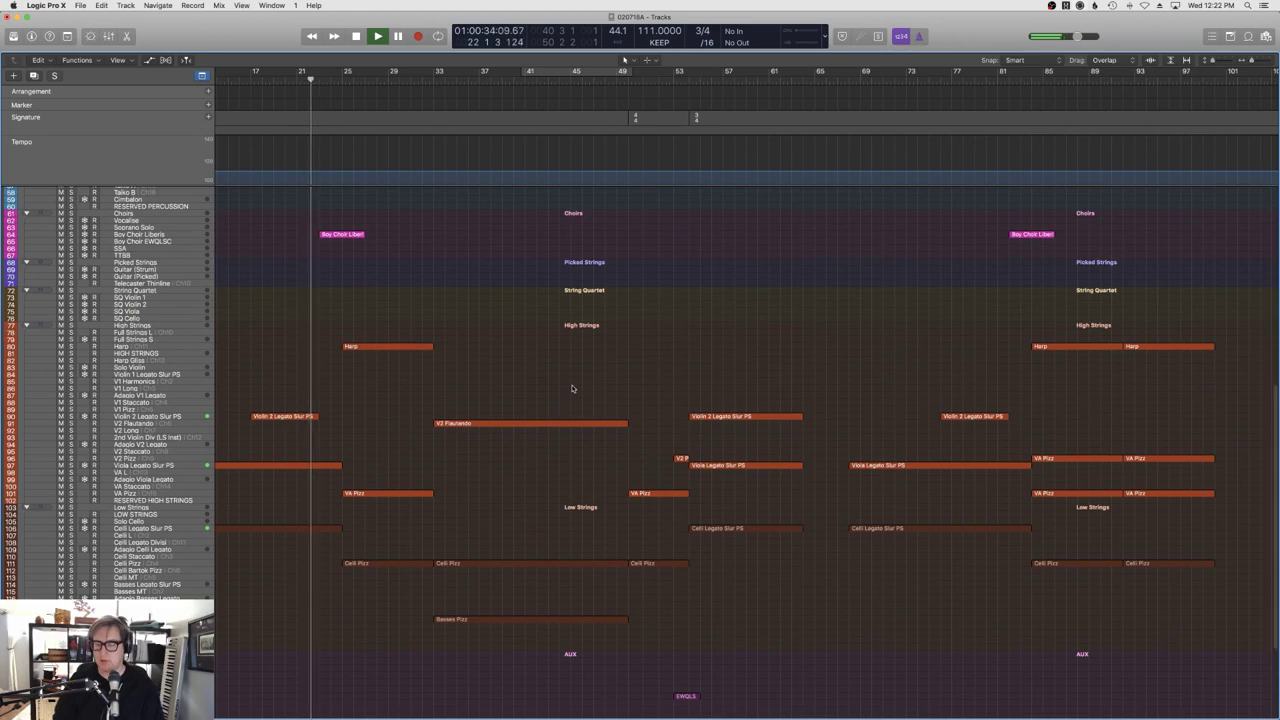
Open the Violin 2 Legato Slur PS region at bar 17 in the Piano Roll and play it through its closing notes.
{"action": "scroll", "coordinate": [385, 435], "scroll_direction": "left", "scroll_amount": 3}
{"action": "scroll", "coordinate": [443, 434], "scroll_direction": "up", "scroll_amount": 4}
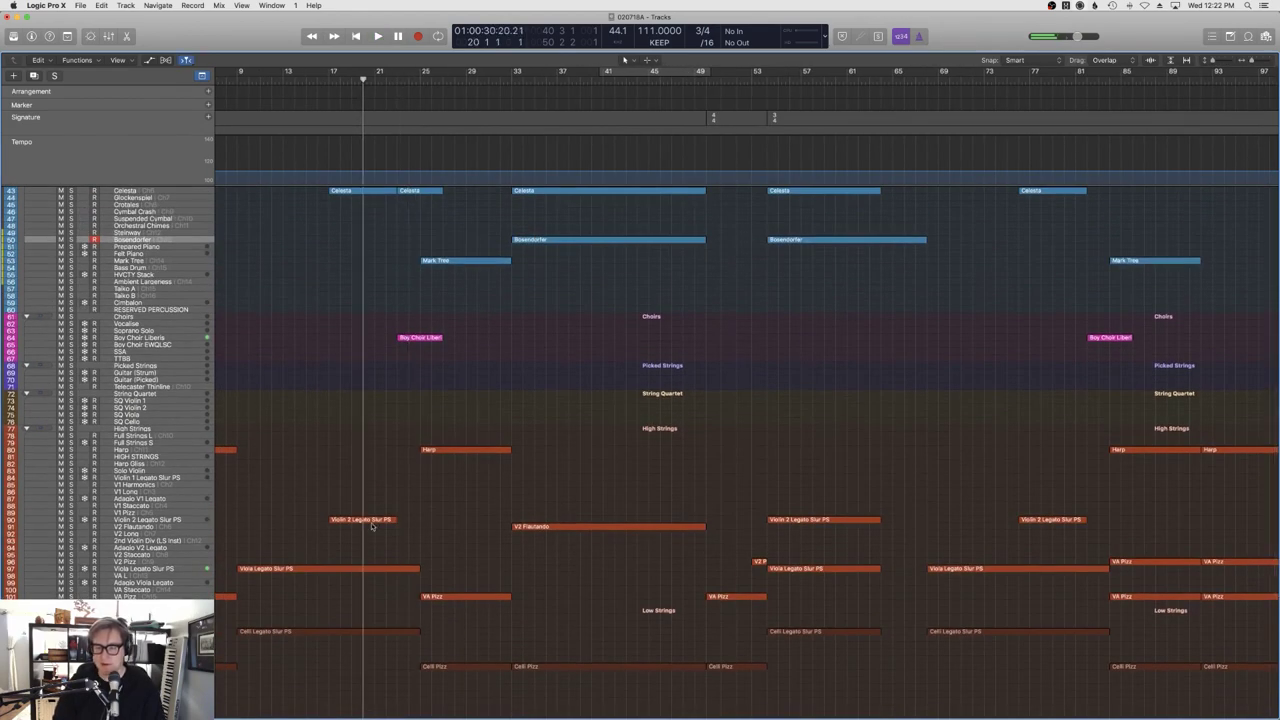
{"action": "left_click", "coordinate": [378, 522]}
{"action": "double_click", "coordinate": [380, 525]}
{"action": "scroll", "coordinate": [865, 506], "scroll_direction": "right", "scroll_amount": 10}
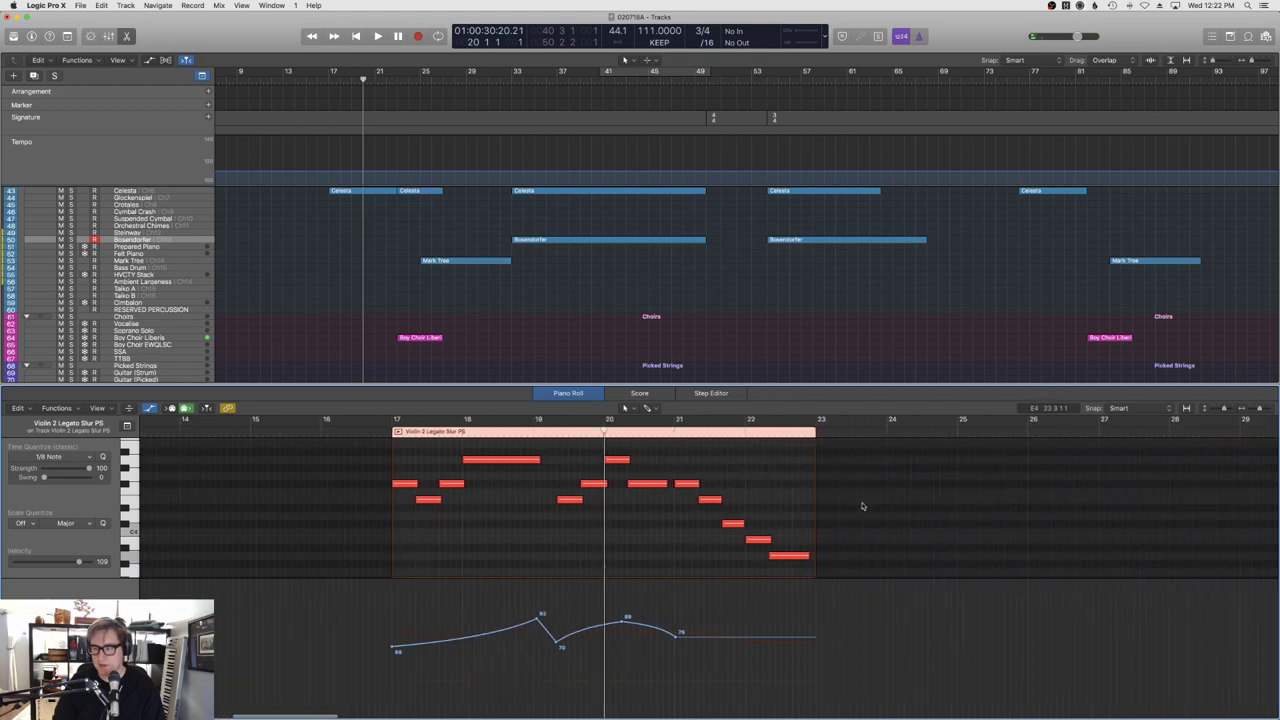
{"action": "scroll", "coordinate": [865, 506], "scroll_direction": "up", "scroll_amount": 3}
{"action": "key", "text": "space"}
{"action": "scroll", "coordinate": [800, 519], "scroll_direction": "up", "scroll_amount": 3}
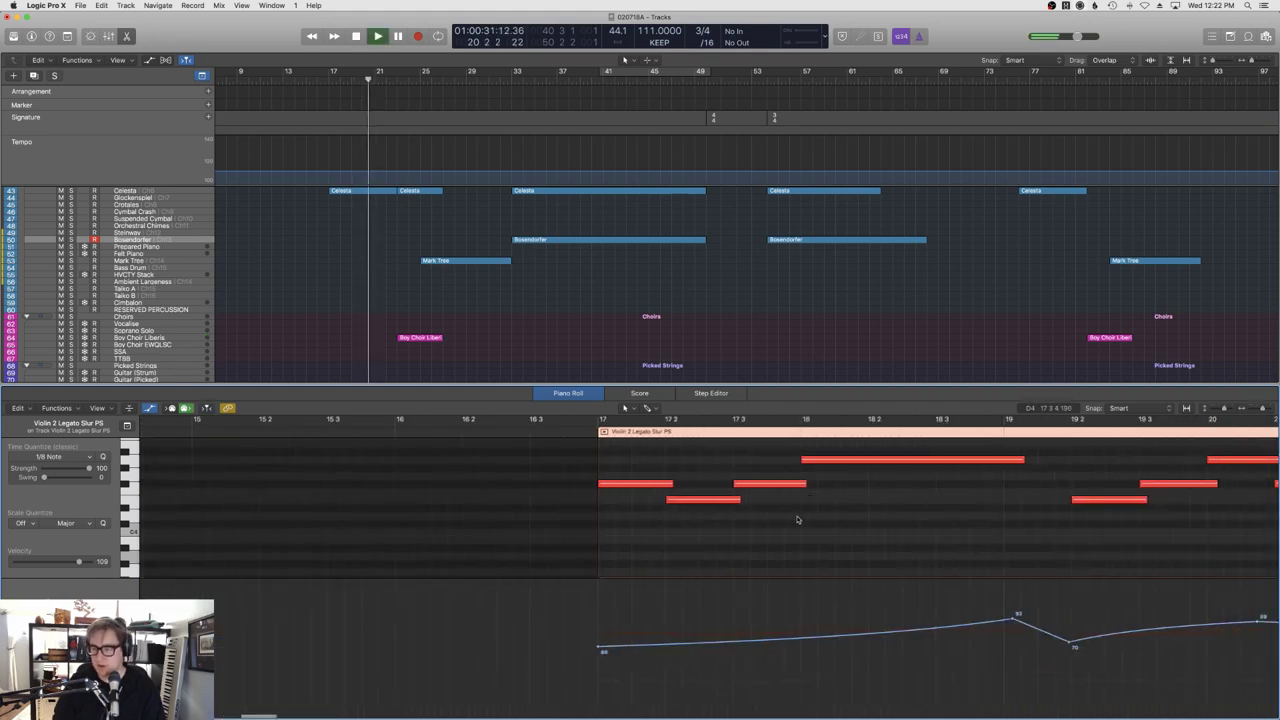
{"action": "scroll", "coordinate": [800, 519], "scroll_direction": "right", "scroll_amount": 5}
{"action": "scroll", "coordinate": [800, 519], "scroll_direction": "right", "scroll_amount": 5}
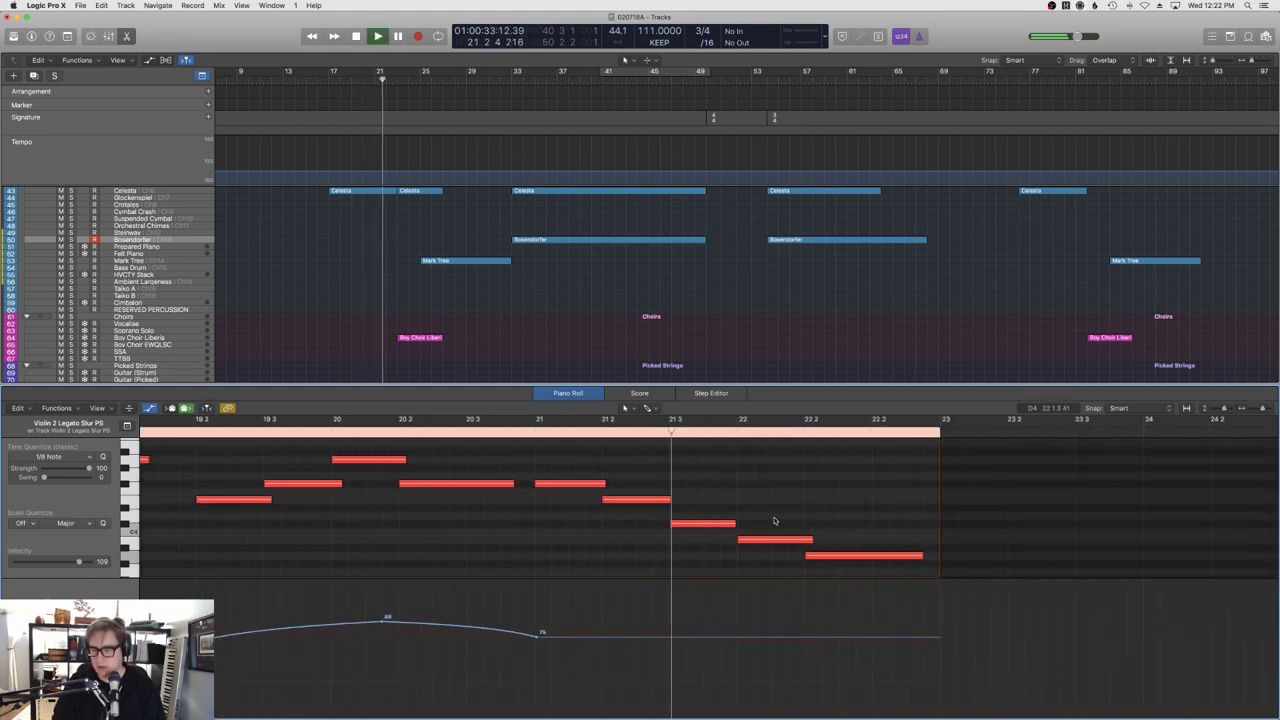
{"action": "key", "text": "space"}
Shift the last four Violin 2 notes 53 ticks earlier and lower the expression to 58 late in bar 22.
{"action": "left_click_drag", "start_coordinate": [825, 565], "coordinate": [609, 497]}
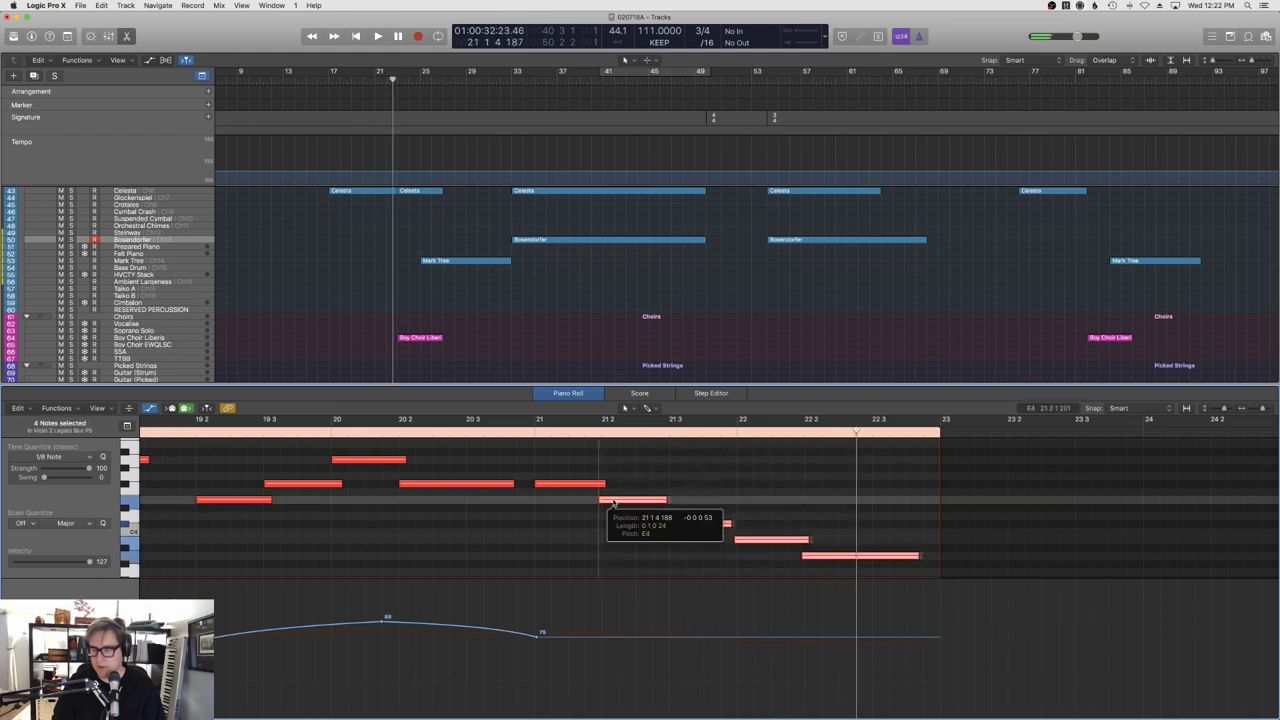
{"action": "double_click", "coordinate": [511, 438]}
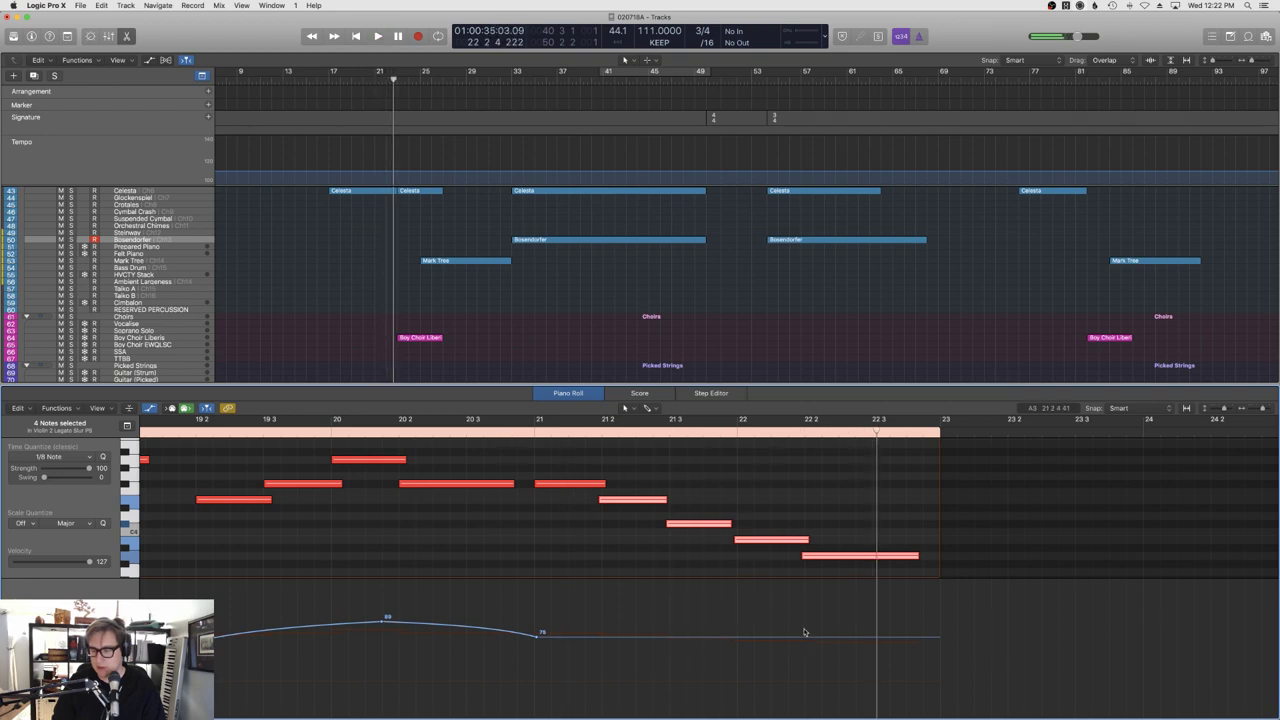
{"action": "left_click_drag", "start_coordinate": [812, 638], "coordinate": [861, 651]}
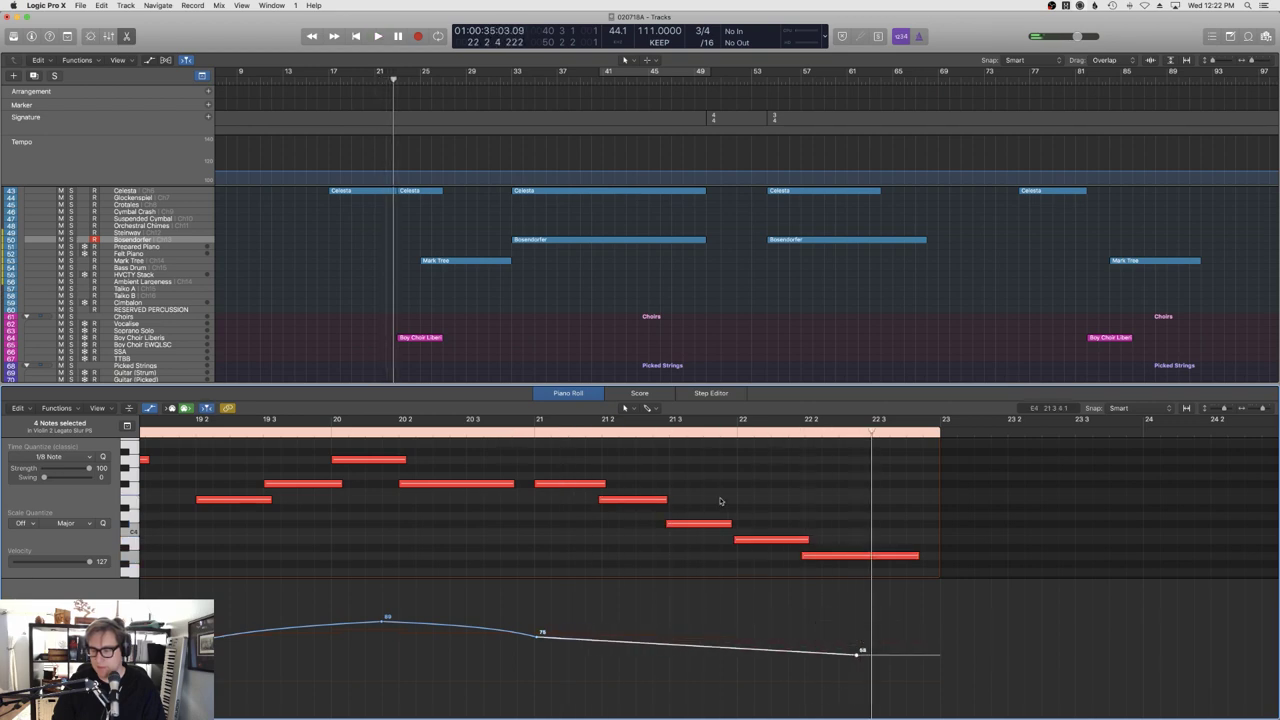
Lengthen the first two of the last four Violin 2 notes so each overlaps the following note, and replay from before bar 21.
{"action": "left_click_drag", "start_coordinate": [837, 566], "coordinate": [666, 520]}
{"action": "left_click_drag", "start_coordinate": [766, 558], "coordinate": [740, 524]}
{"action": "left_click", "coordinate": [690, 526]}
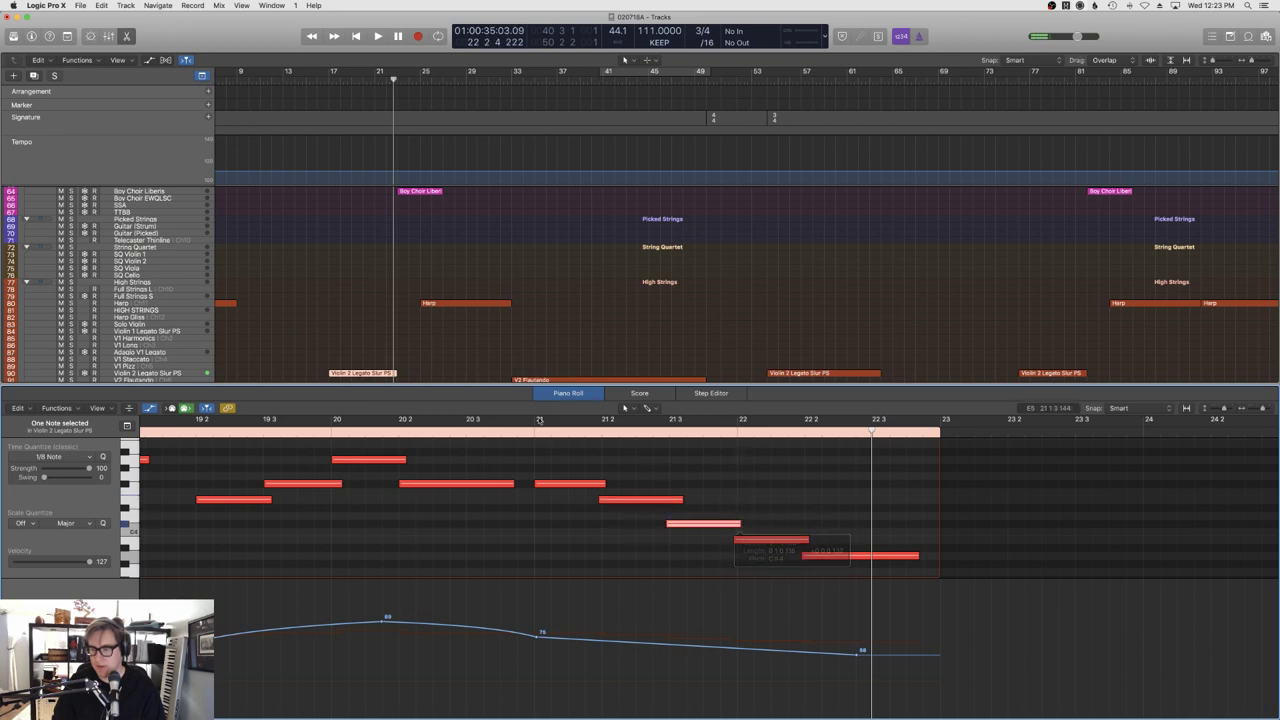
{"action": "double_click", "coordinate": [514, 434]}
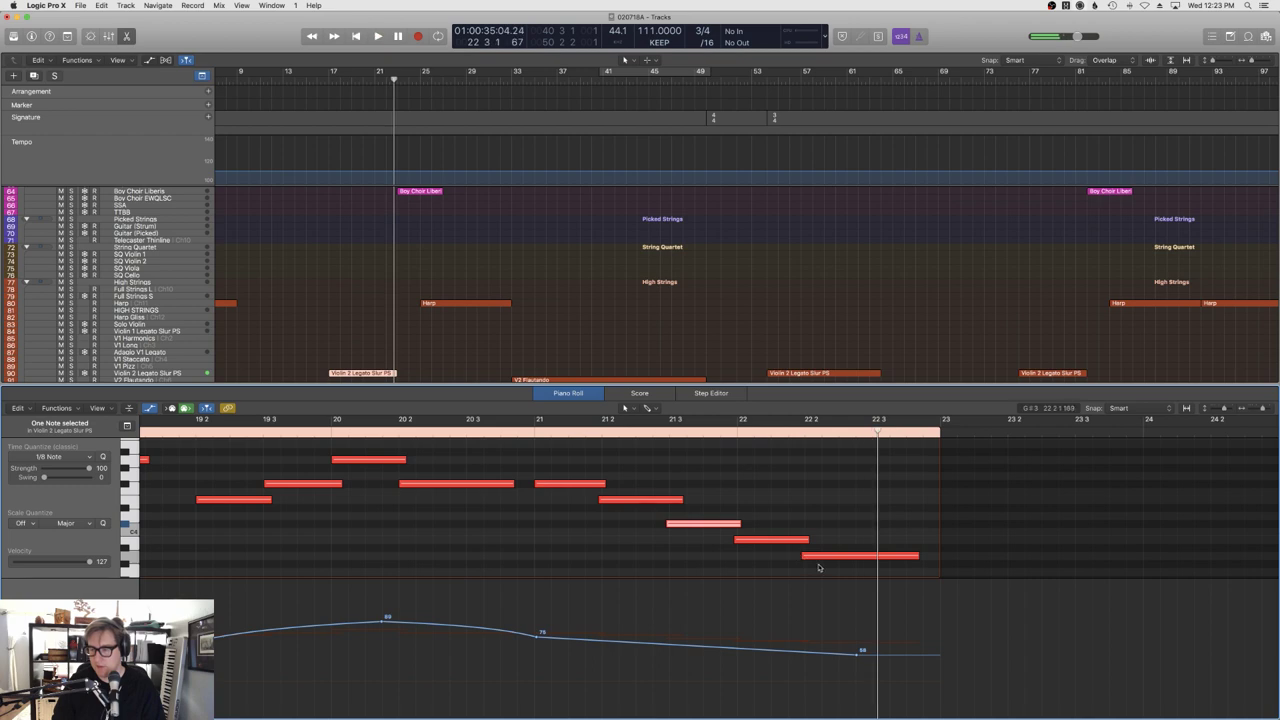
Shift the last three Violin 2 notes slightly earlier, replay the phrase from before bar 21, and close the Piano Roll.
{"action": "left_click_drag", "start_coordinate": [823, 565], "coordinate": [692, 527]}
{"action": "left_click", "coordinate": [692, 526]}
{"action": "double_click", "coordinate": [521, 433]}
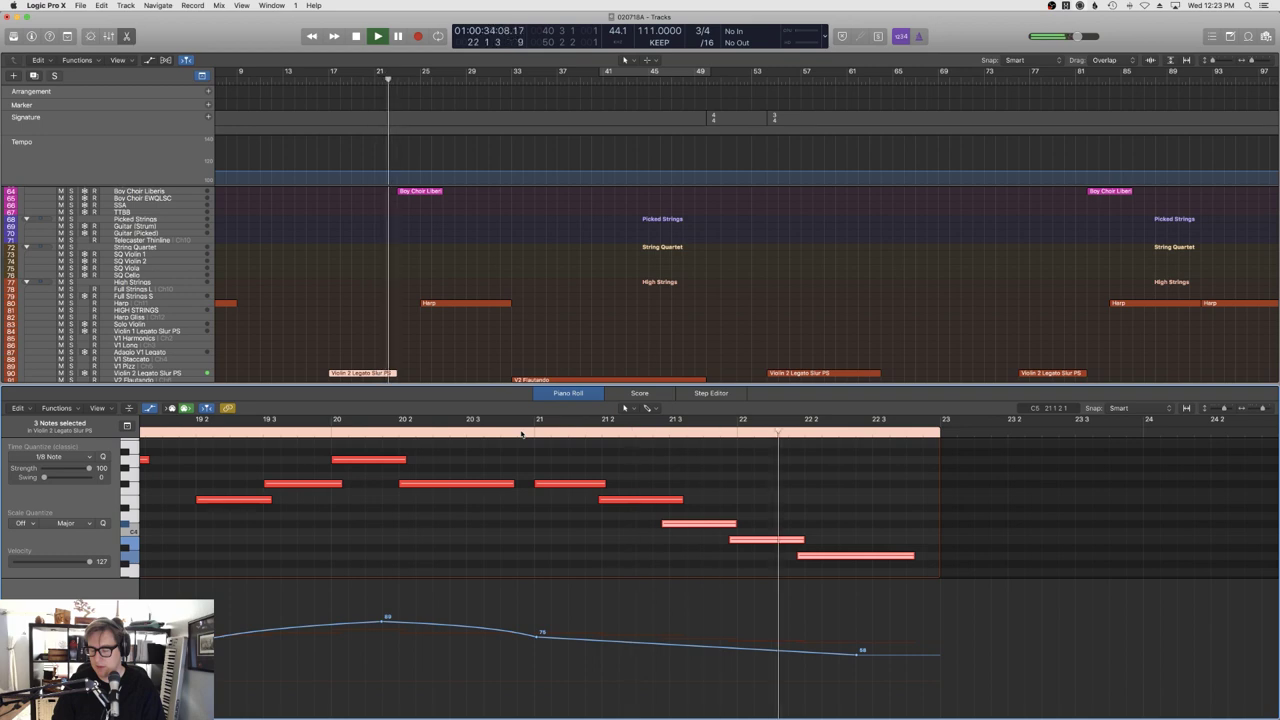
{"action": "key", "text": "e"}
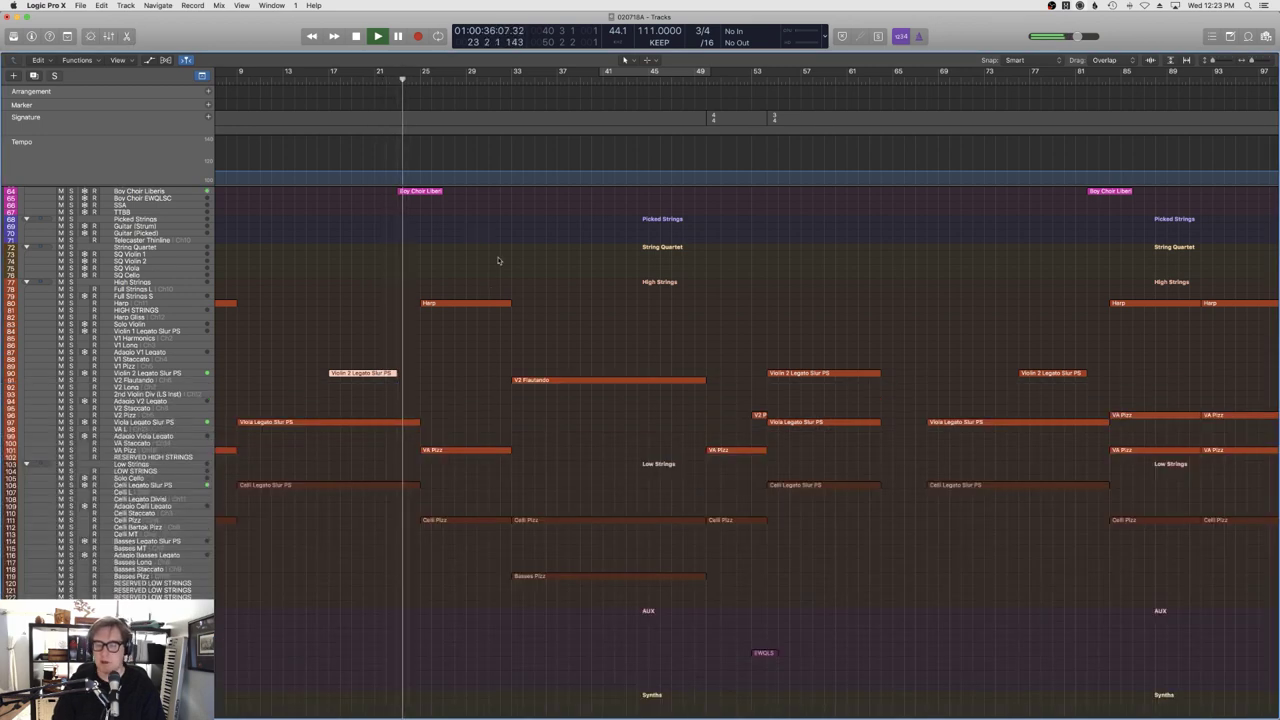
Record a new part on the Cimbalon track from bar 33 to bar 54.
{"action": "scroll", "coordinate": [498, 261], "scroll_direction": "up", "scroll_amount": 3}
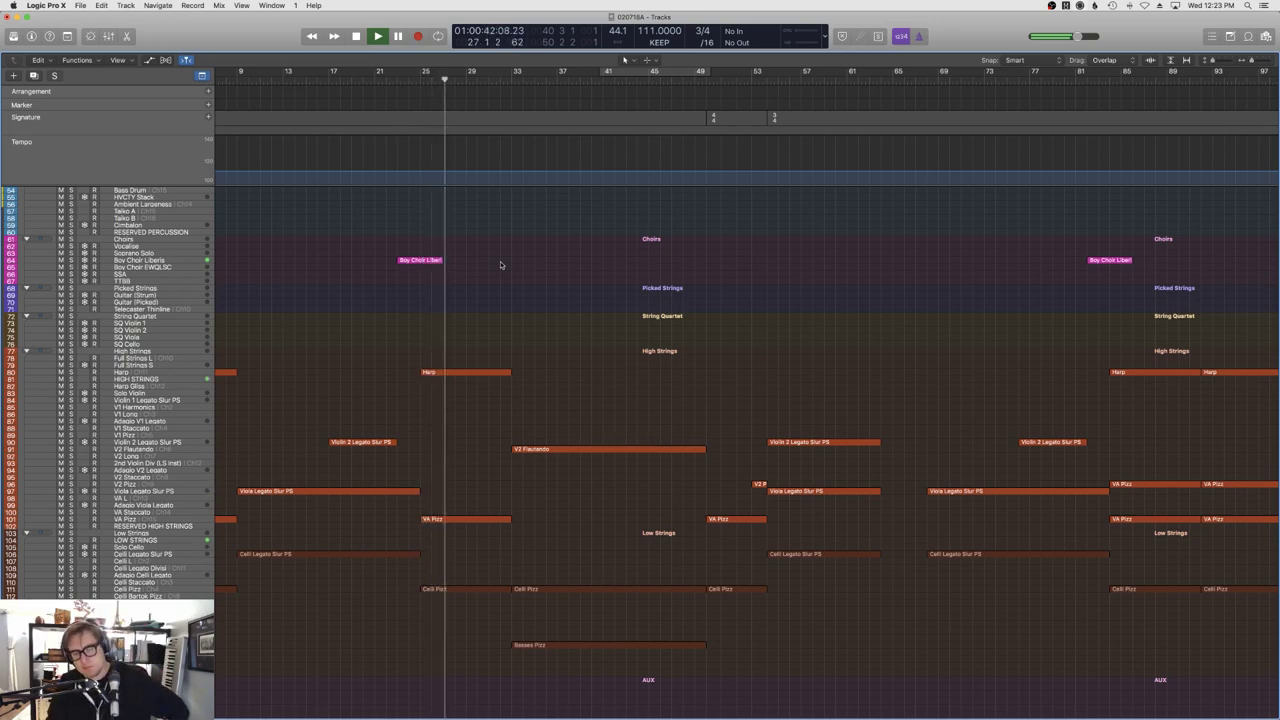
{"action": "scroll", "coordinate": [538, 331], "scroll_direction": "left", "scroll_amount": 1}
{"action": "scroll", "coordinate": [539, 328], "scroll_direction": "up", "scroll_amount": 1}
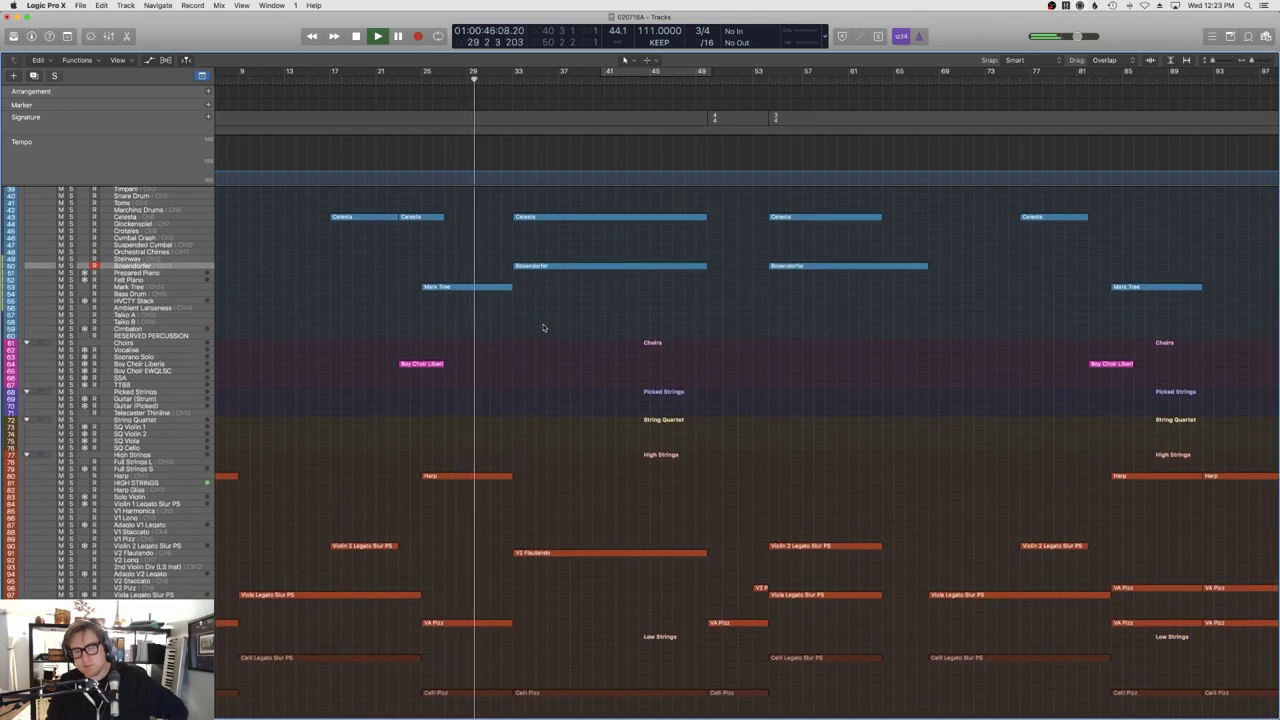
{"action": "scroll", "coordinate": [543, 327], "scroll_direction": "up", "scroll_amount": 3}
{"action": "scroll", "coordinate": [543, 327], "scroll_direction": "up", "scroll_amount": 1}
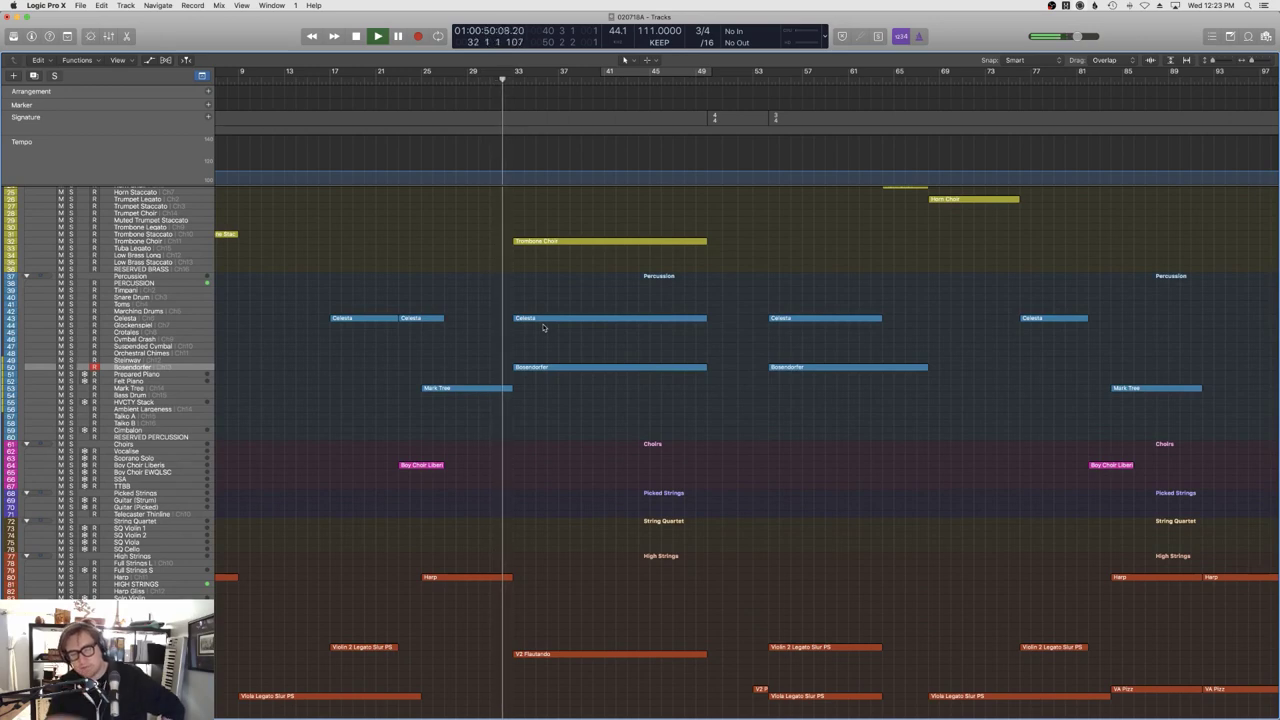
{"action": "left_click", "coordinate": [190, 431]}
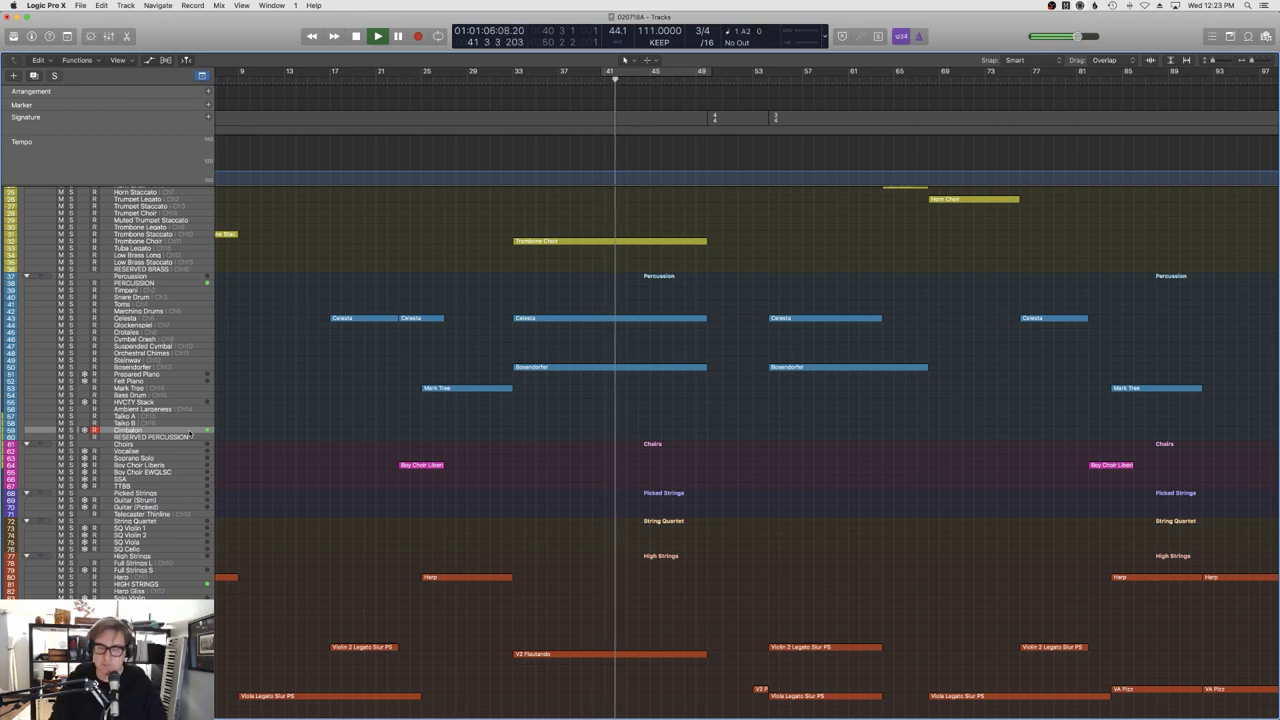
{"action": "key", "text": "space"}
{"action": "key", "text": "KP_0"}
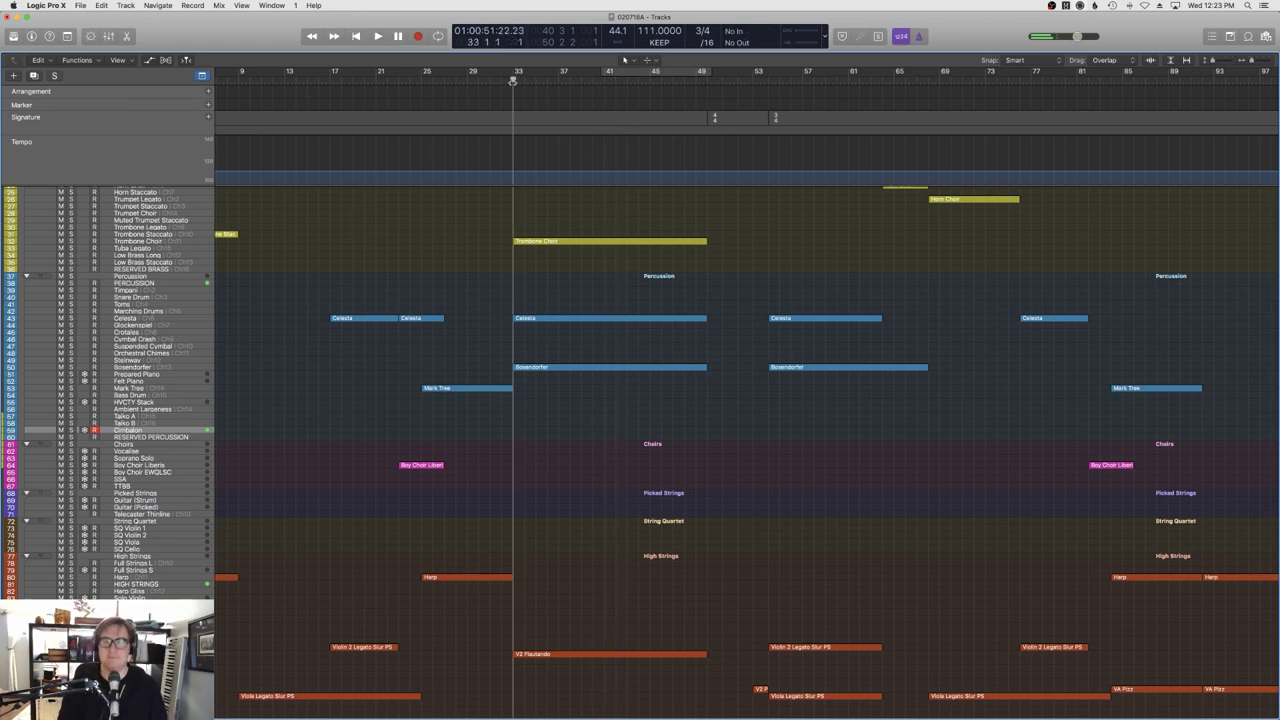
{"action": "key", "text": "r"}
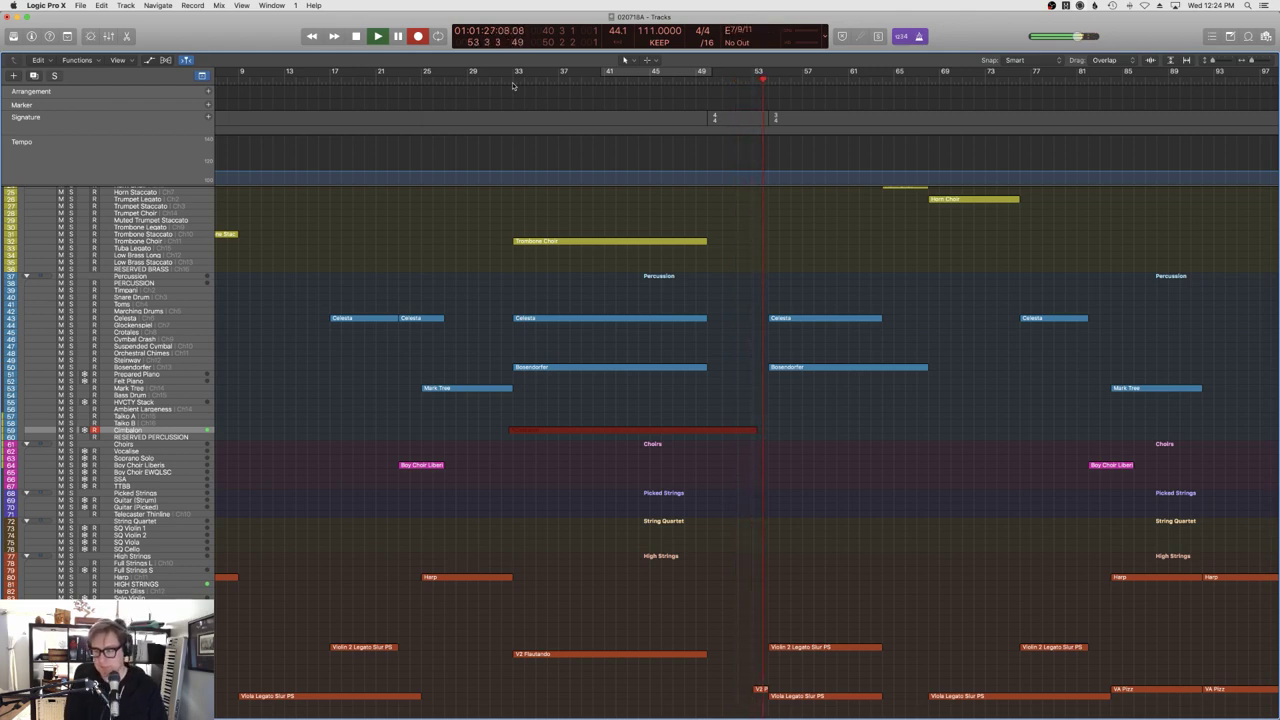
{"action": "key", "text": "space"}
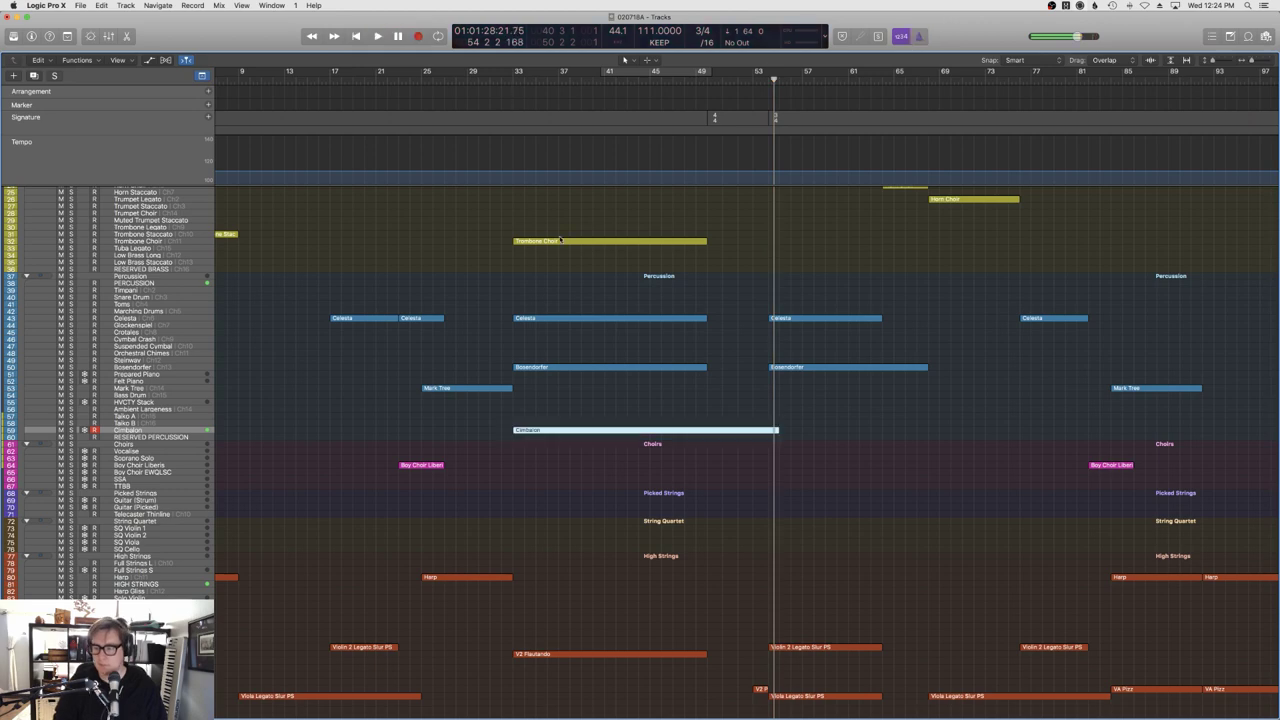
Open the Cimbalon region in the Piano Roll, add a flat expression line set to 48, and play from just before bar 33.
{"action": "key", "text": "p"}
{"action": "key", "text": "z"}
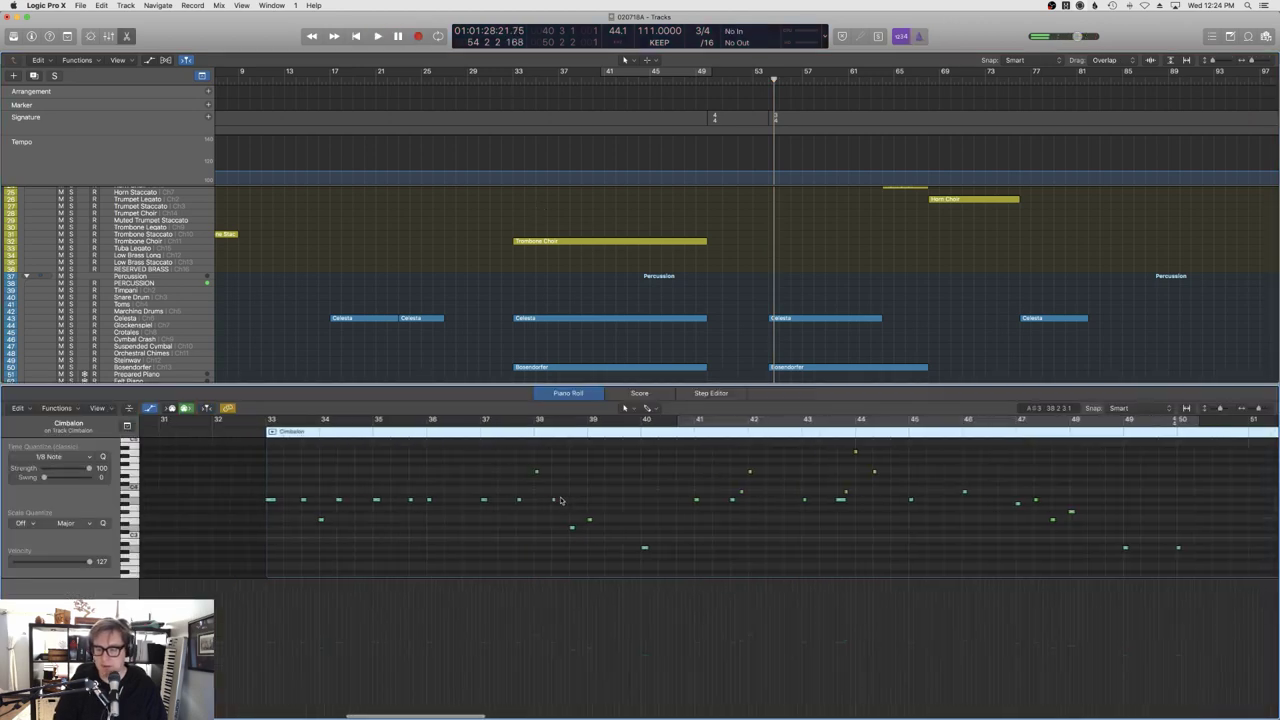
{"action": "key", "text": "super+a"}
{"action": "key", "text": "shift+super+a"}
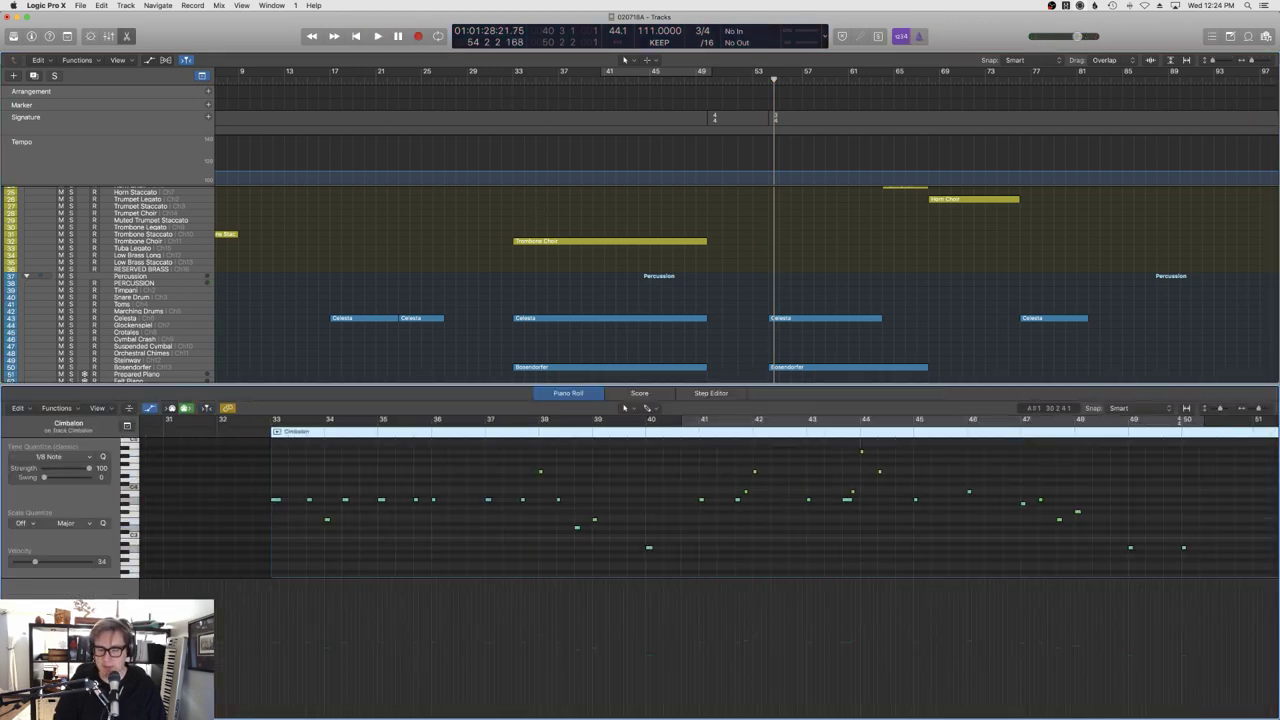
{"action": "left_click", "coordinate": [238, 680]}
{"action": "key", "text": "space"}
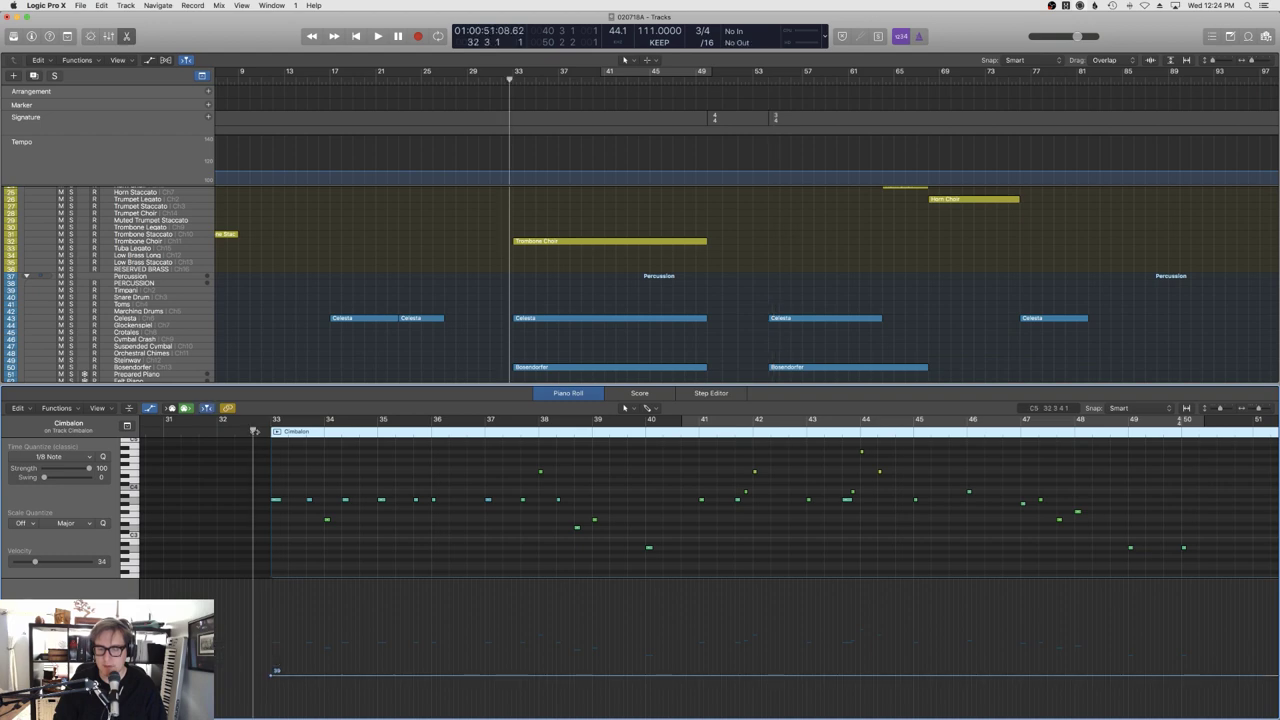
{"action": "left_click_drag", "start_coordinate": [329, 681], "coordinate": [331, 668]}
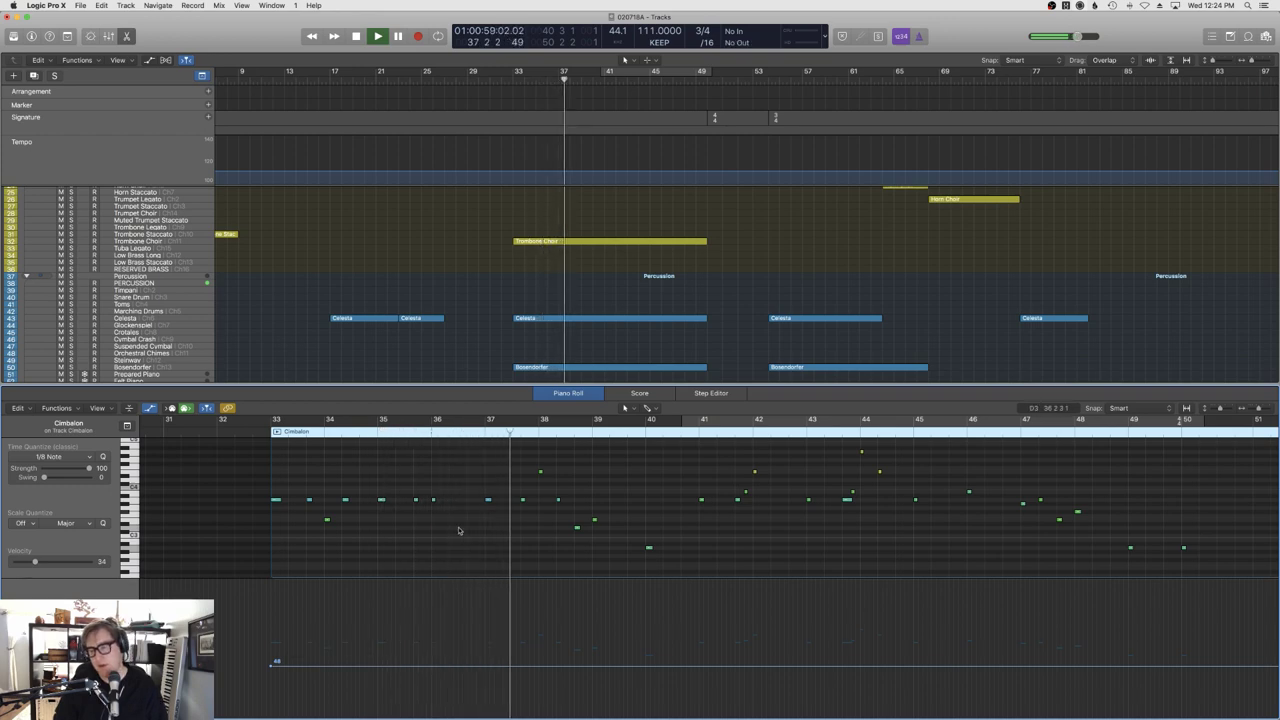
Lower the Cimbalon note late in bar 38 to the pitch of the note at bar 40, and replay from bar 37.
{"action": "key", "text": "e"}
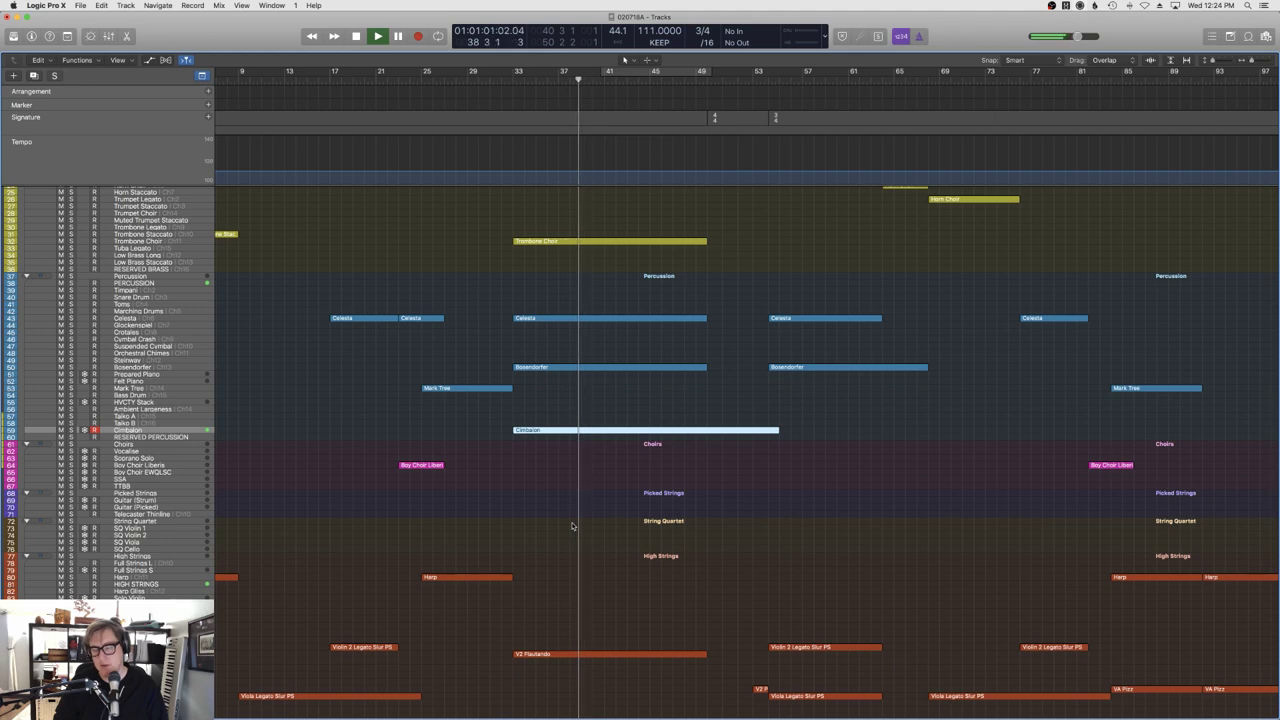
{"action": "key", "text": "e"}
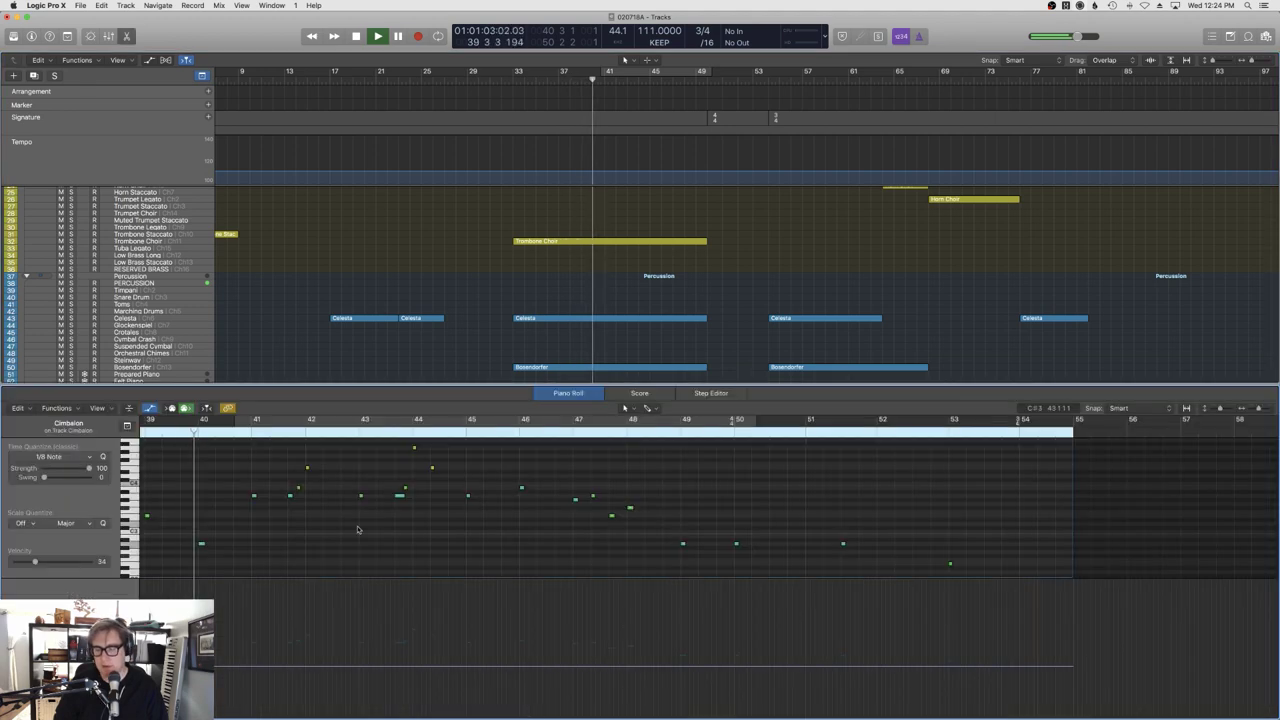
{"action": "scroll", "coordinate": [363, 528], "scroll_direction": "left", "scroll_amount": 3}
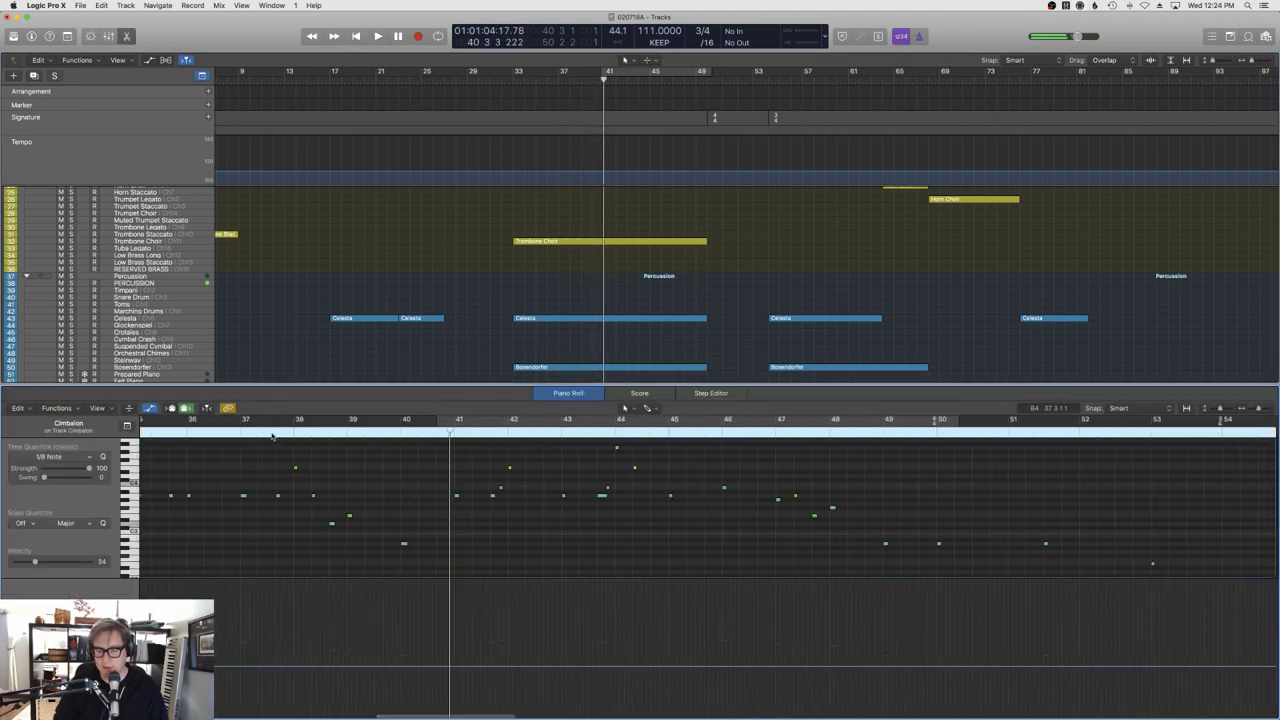
{"action": "left_click", "coordinate": [271, 432]}
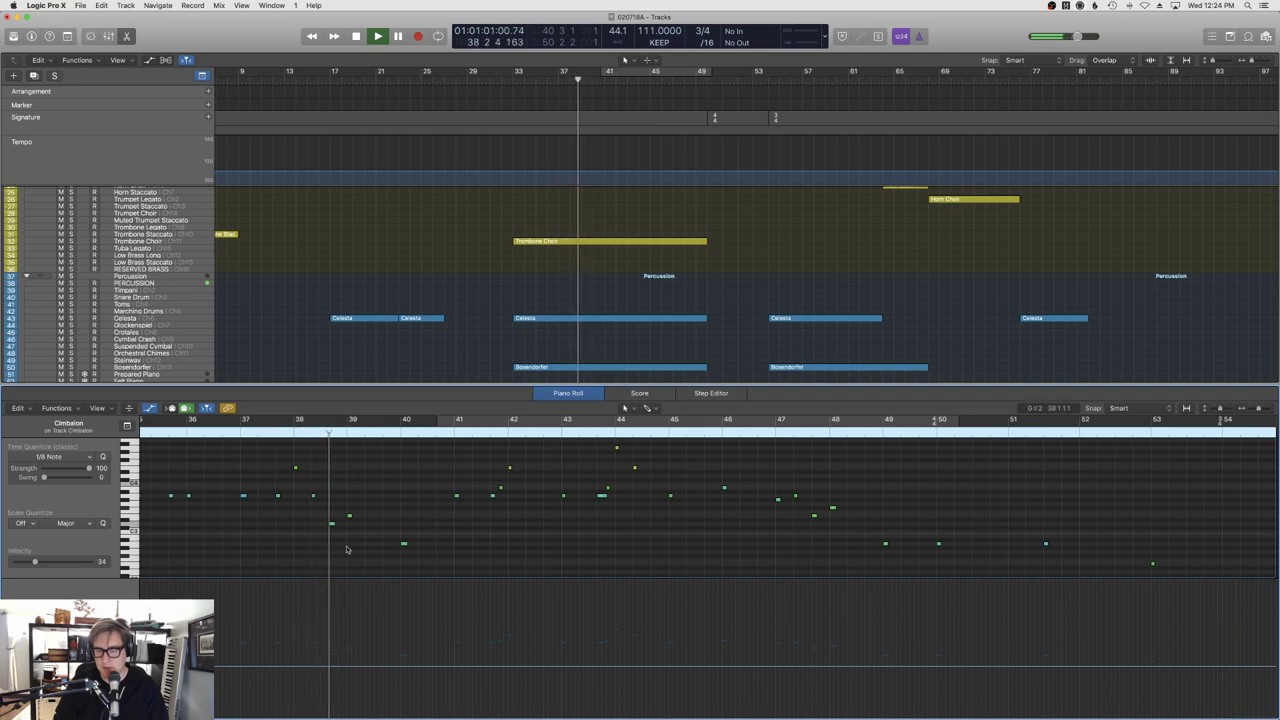
{"action": "key", "text": "space"}
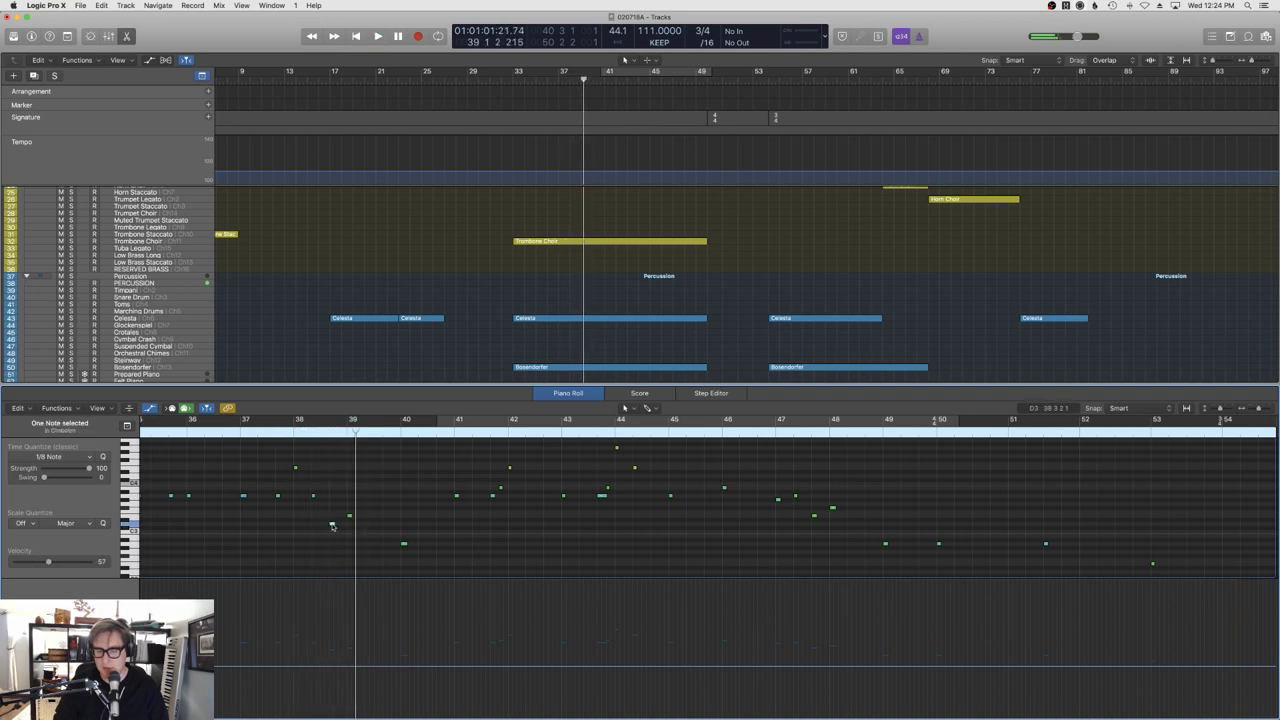
{"action": "left_click_drag", "start_coordinate": [332, 525], "coordinate": [332, 545]}
{"action": "left_click", "coordinate": [264, 433]}
{"action": "key", "text": "space"}
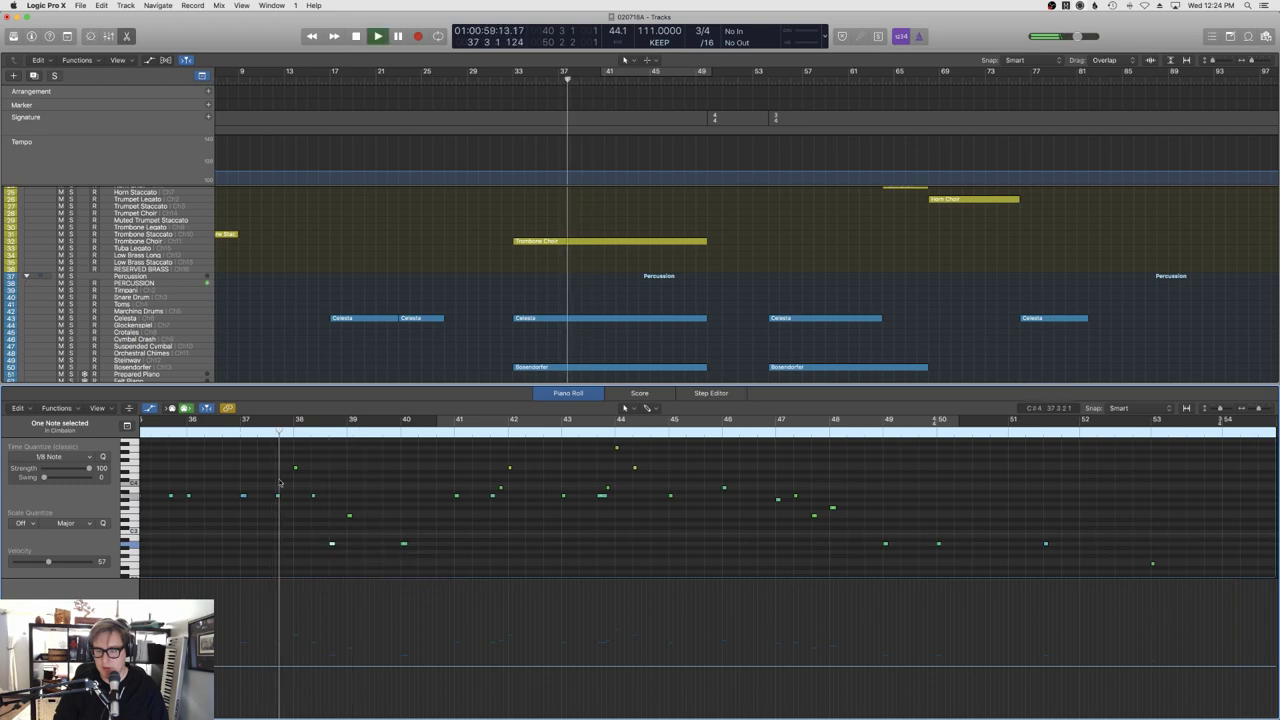
{"action": "left_click", "coordinate": [296, 527]}
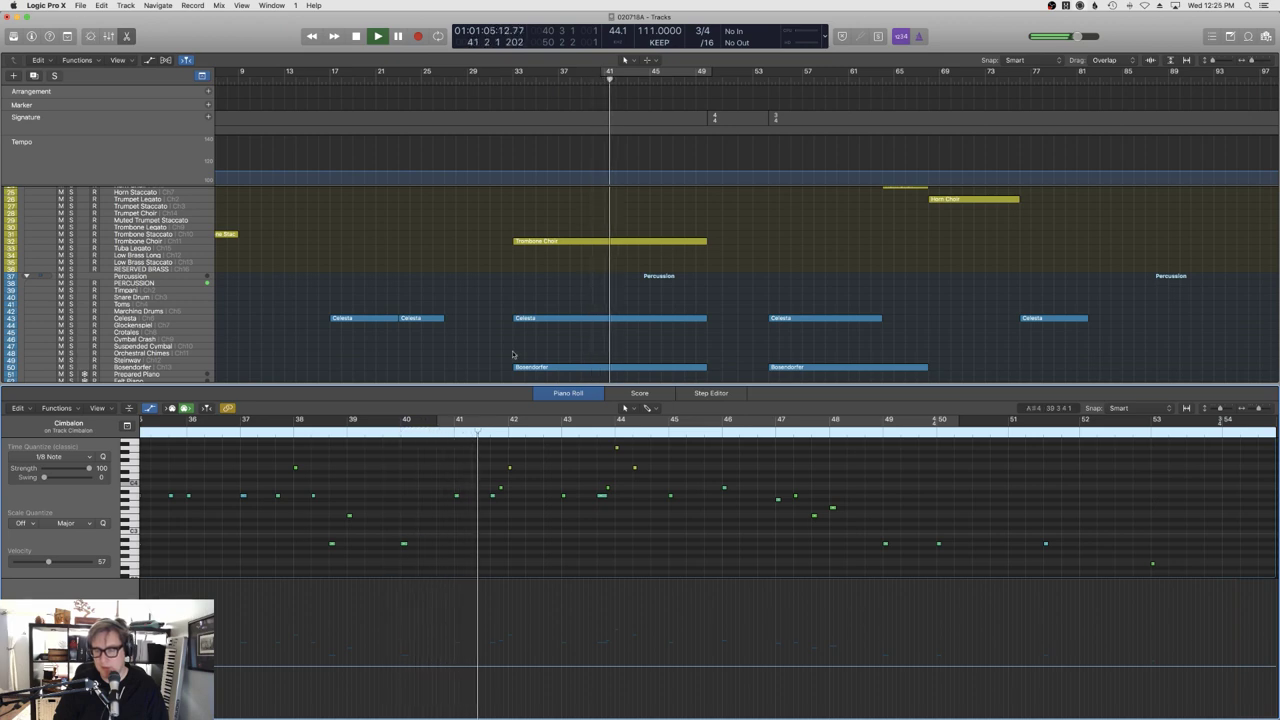
Raise the Cimbalon region's whole expression line during playback, trim it back slightly, and close the Piano Roll.
{"action": "left_click_drag", "start_coordinate": [505, 666], "coordinate": [550, 648]}
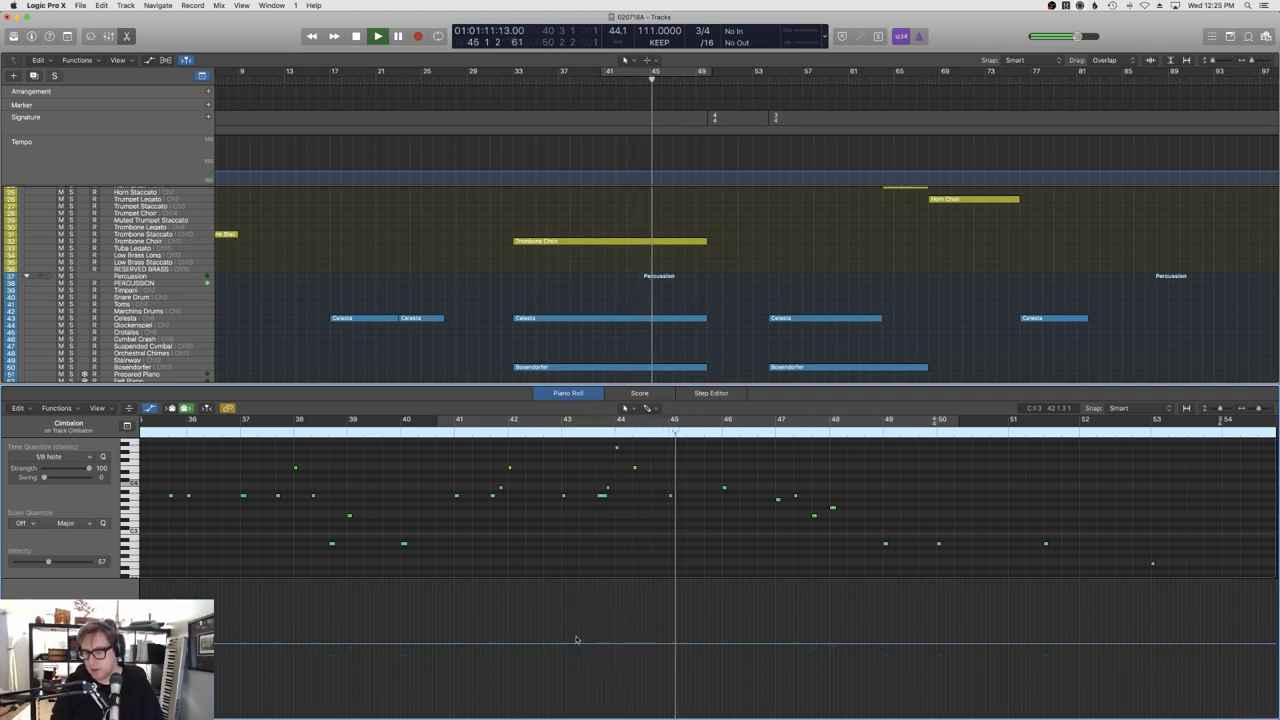
{"action": "left_click_drag", "start_coordinate": [576, 640], "coordinate": [574, 654]}
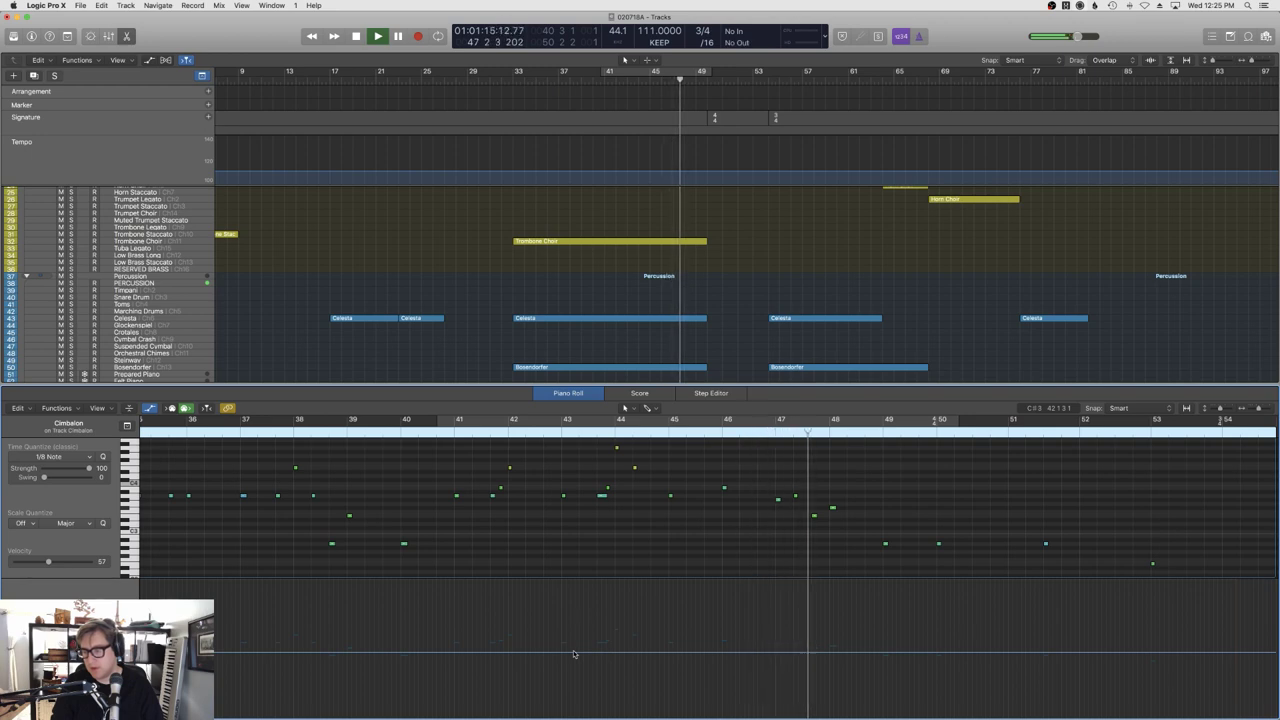
{"action": "key", "text": "e"}
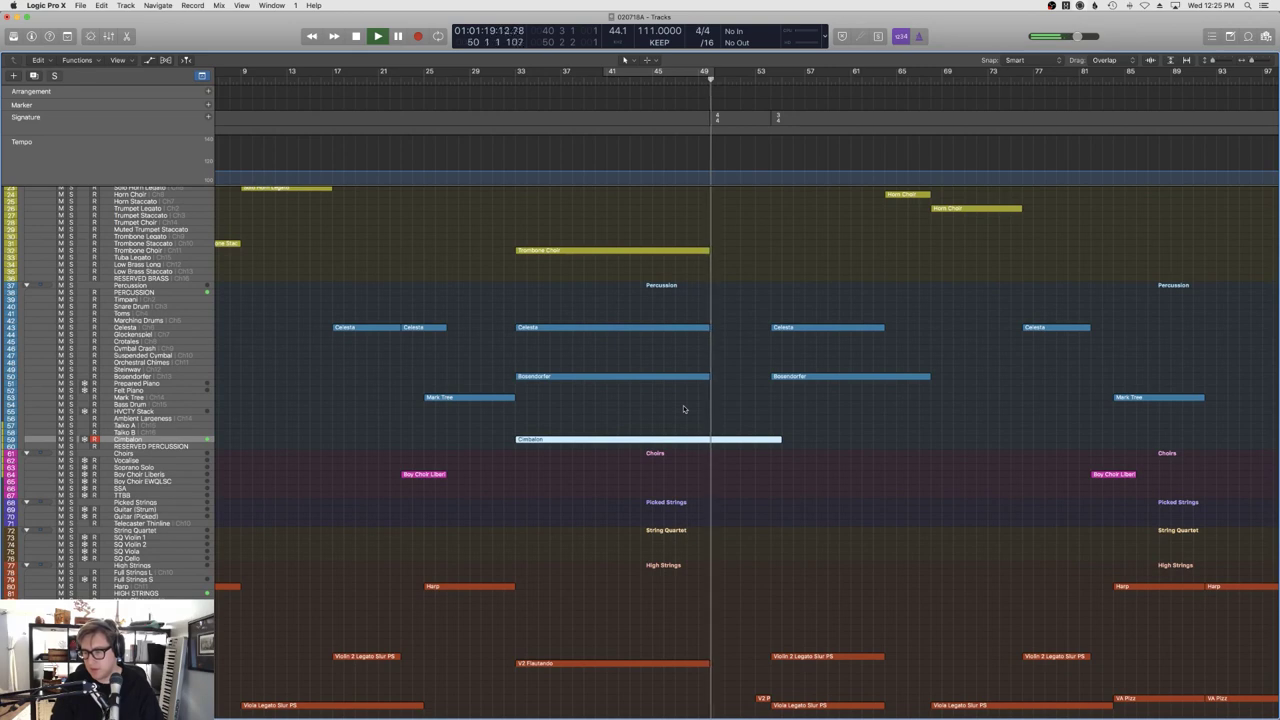
Return the playhead to the start of bar 1 and deselect the Cimbalon region.
{"action": "scroll", "coordinate": [684, 408], "scroll_direction": "left", "scroll_amount": 3}
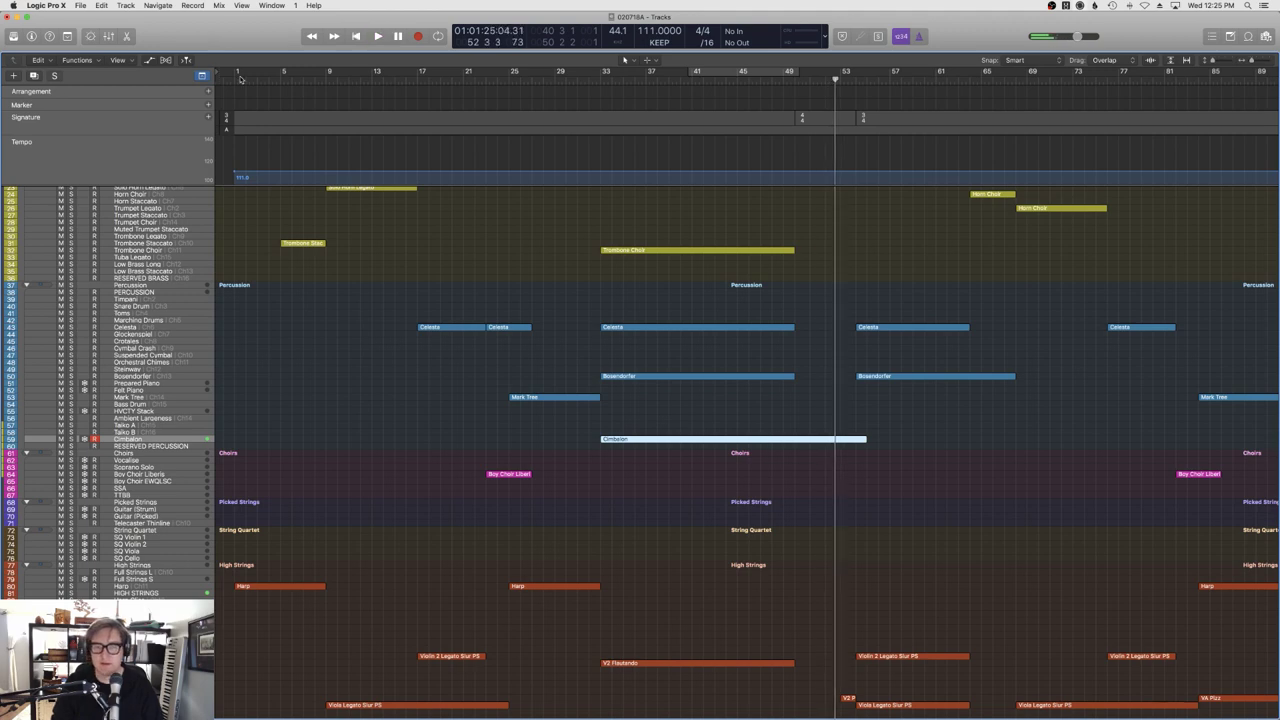
{"action": "left_click", "coordinate": [241, 79]}
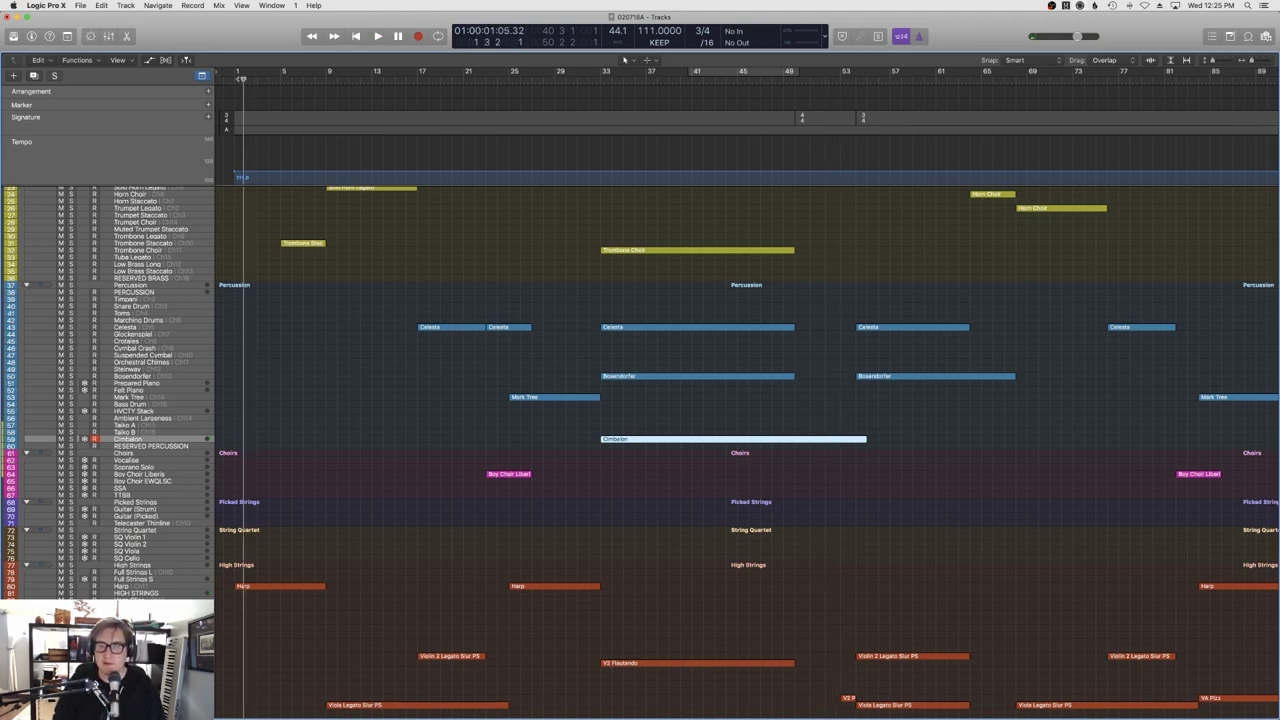
{"action": "key", "text": "space"}
{"action": "left_click", "coordinate": [267, 373]}
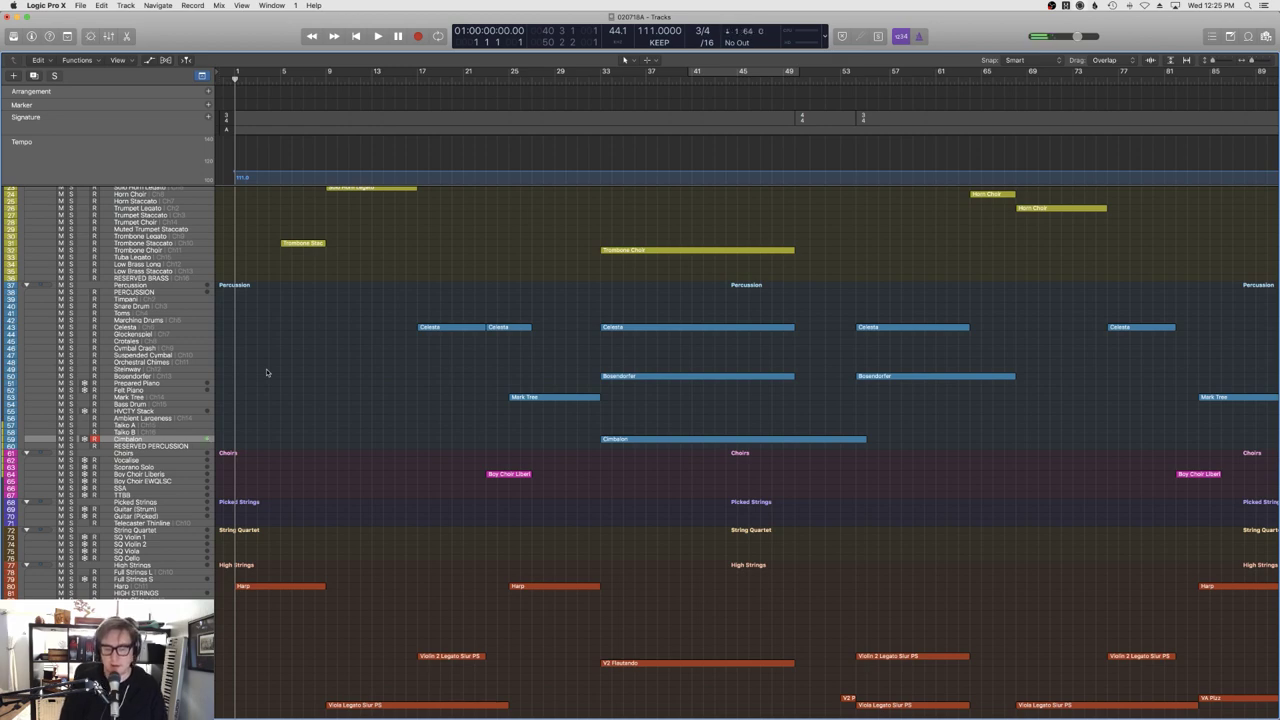
Record a new Cimbalon part over bars 1 to 9 and select all its notes in the Piano Roll.
{"action": "key", "text": "r"}
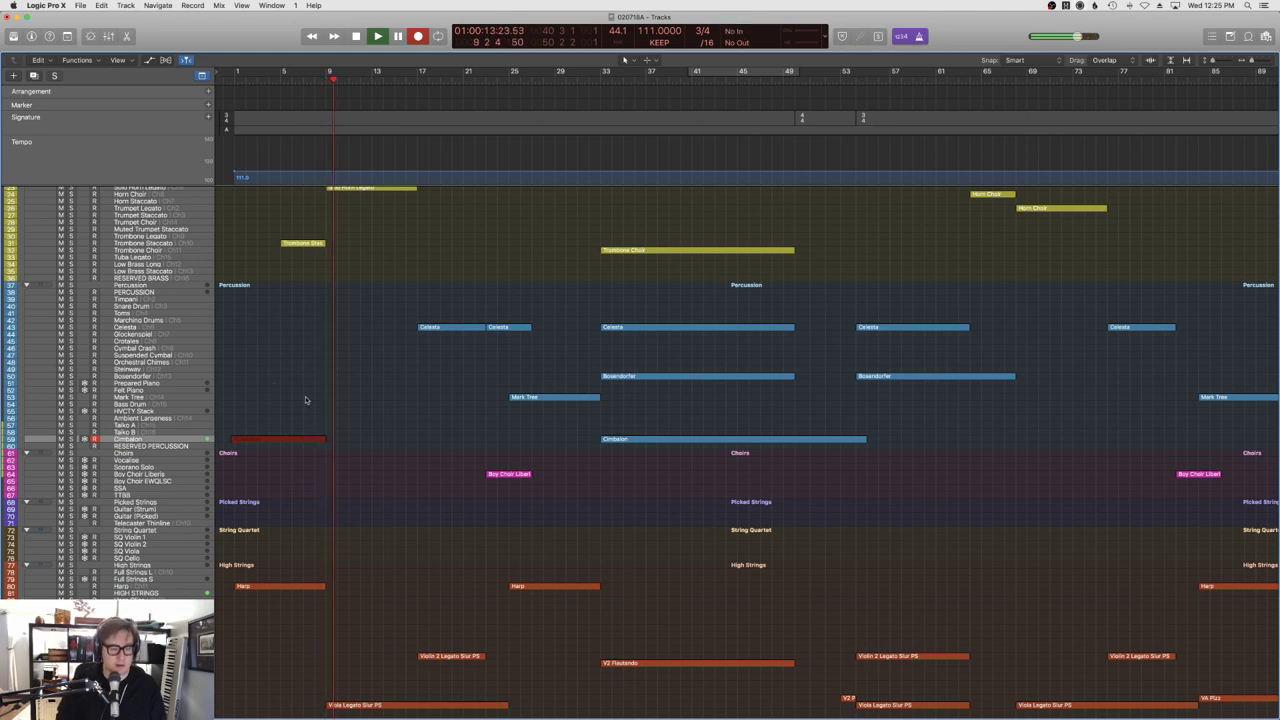
{"action": "key", "text": "space"}
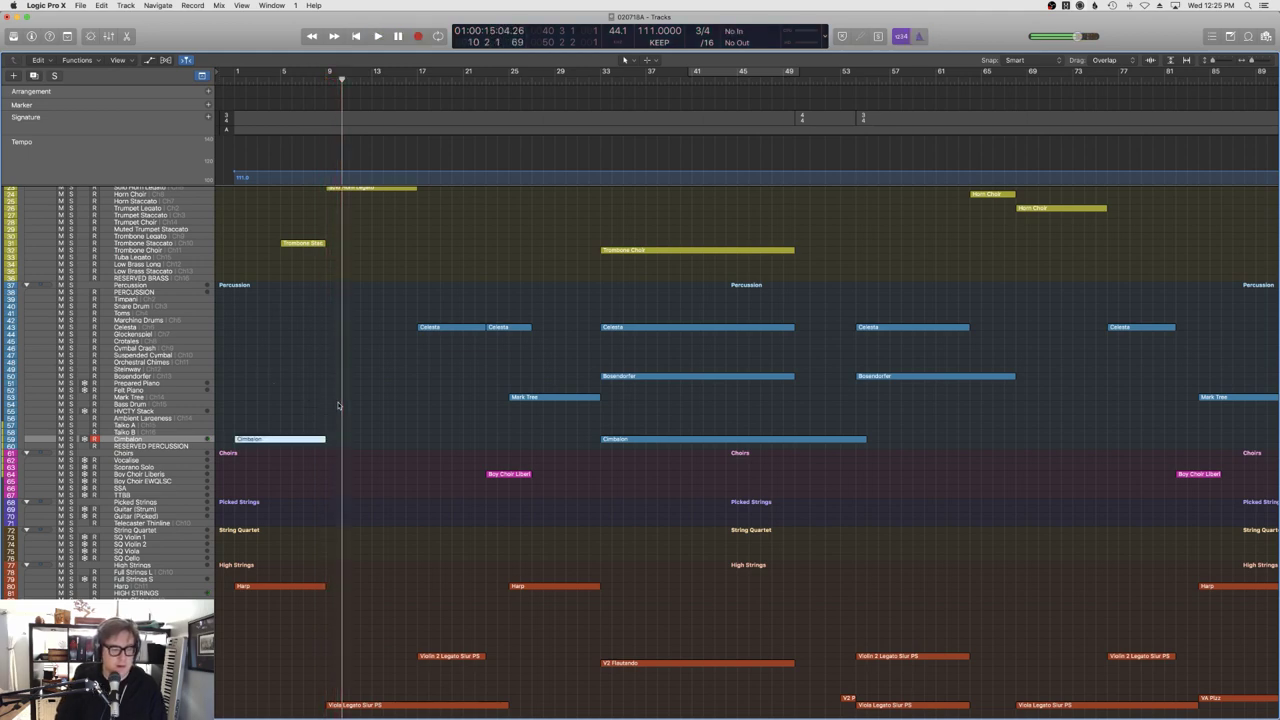
{"action": "key", "text": "e"}
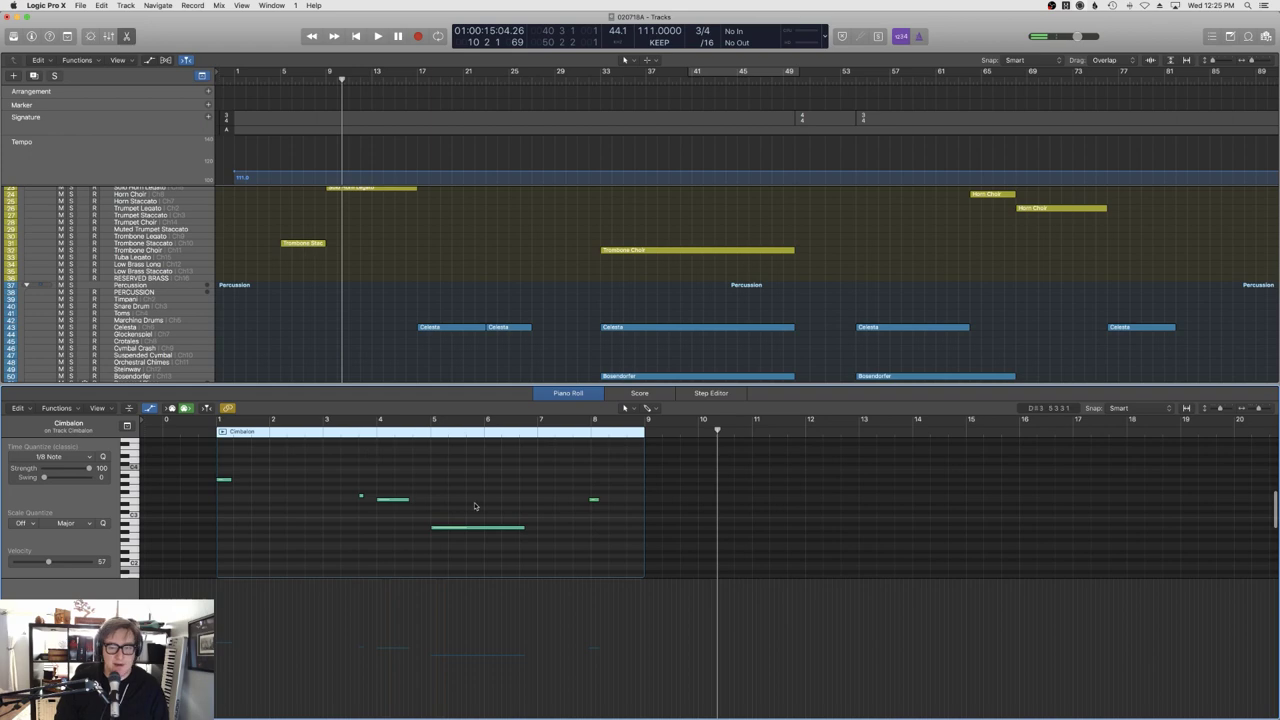
{"action": "key", "text": "super+a"}
{"action": "key", "text": "e"}
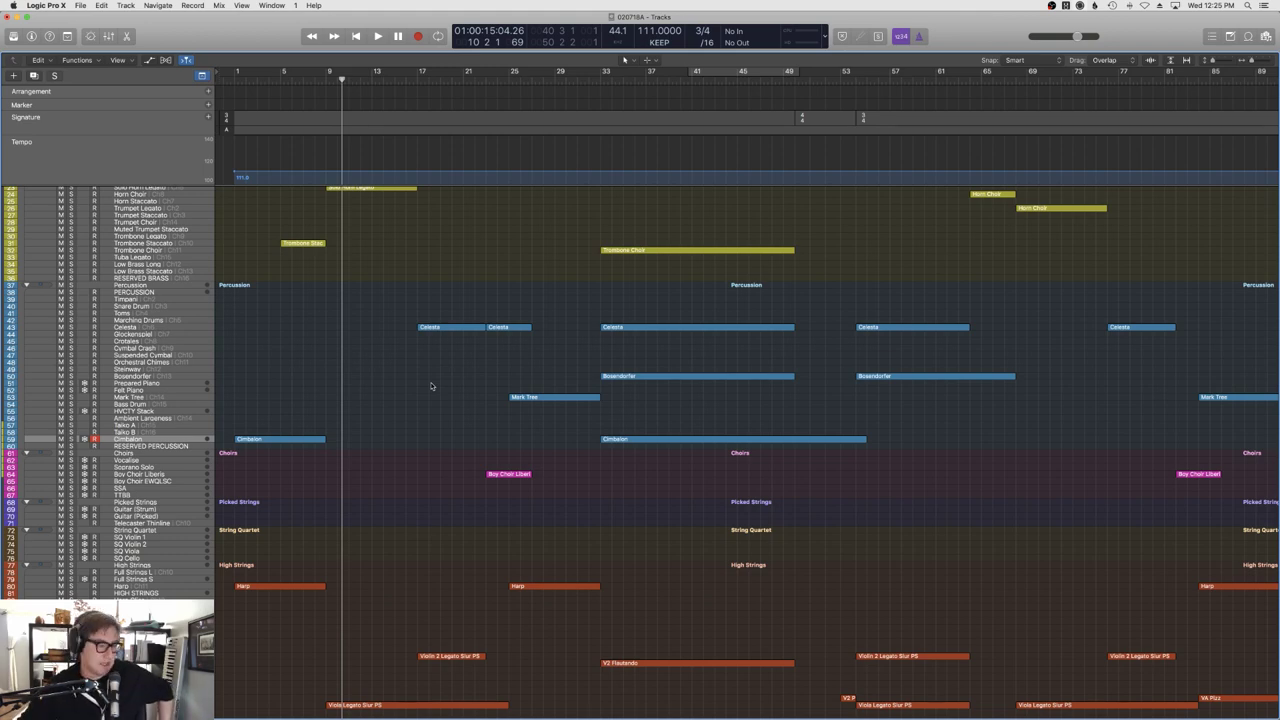
Play the arrangement from bar 1 to about bar 13 to hear the new Cimbalon part in context.
{"action": "scroll", "coordinate": [431, 386], "scroll_direction": "down", "scroll_amount": 2}
{"action": "right_click", "coordinate": [431, 386]}
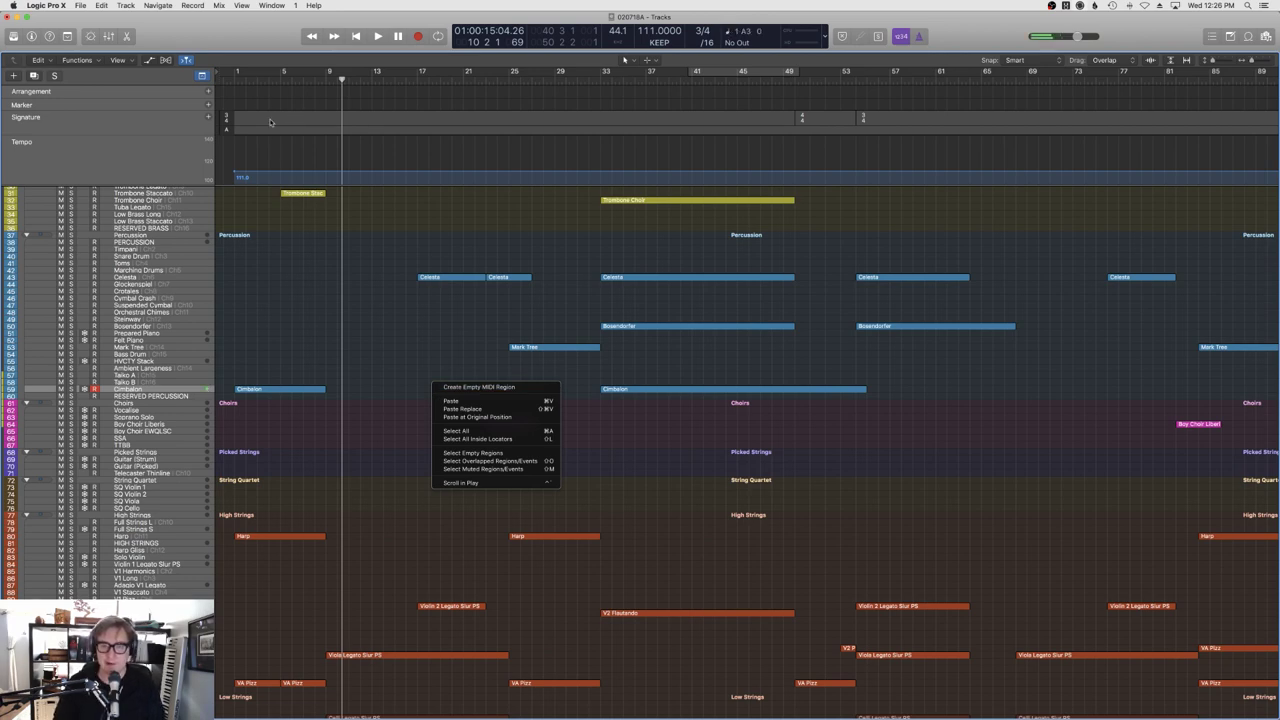
{"action": "left_click", "coordinate": [226, 83]}
{"action": "left_click", "coordinate": [227, 83]}
{"action": "key", "text": "space"}
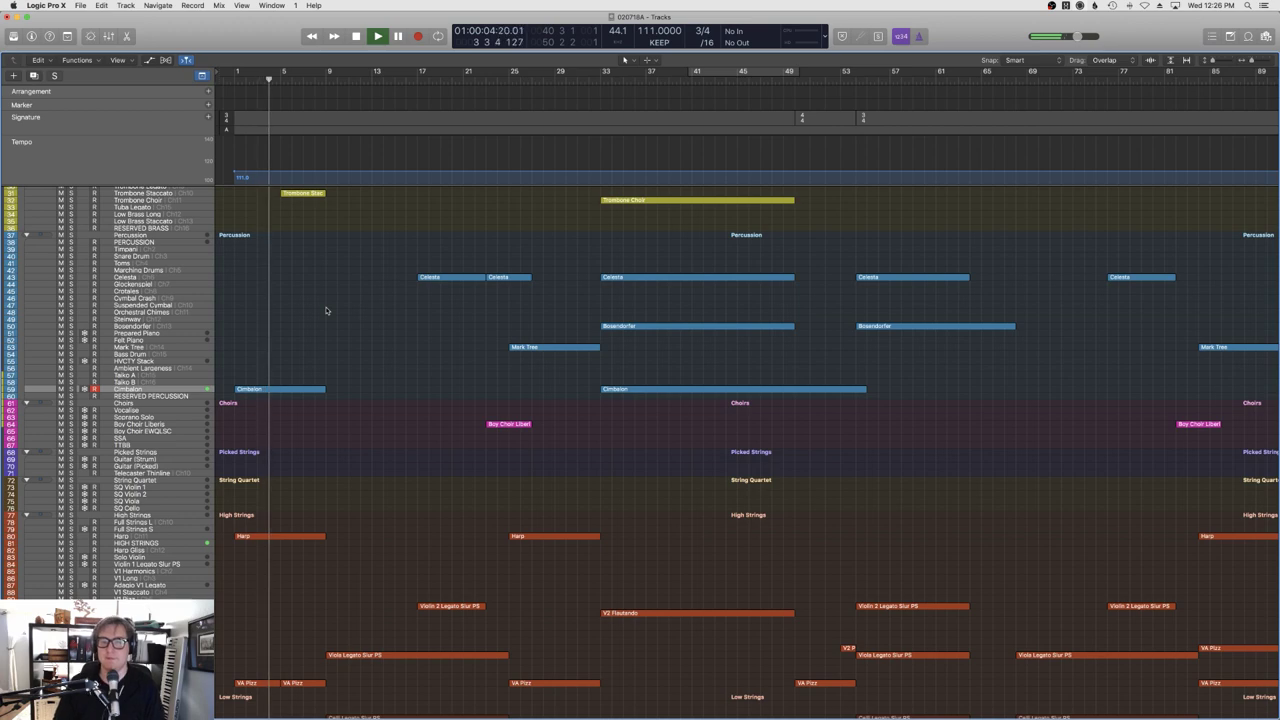
{"action": "key", "text": "e"}
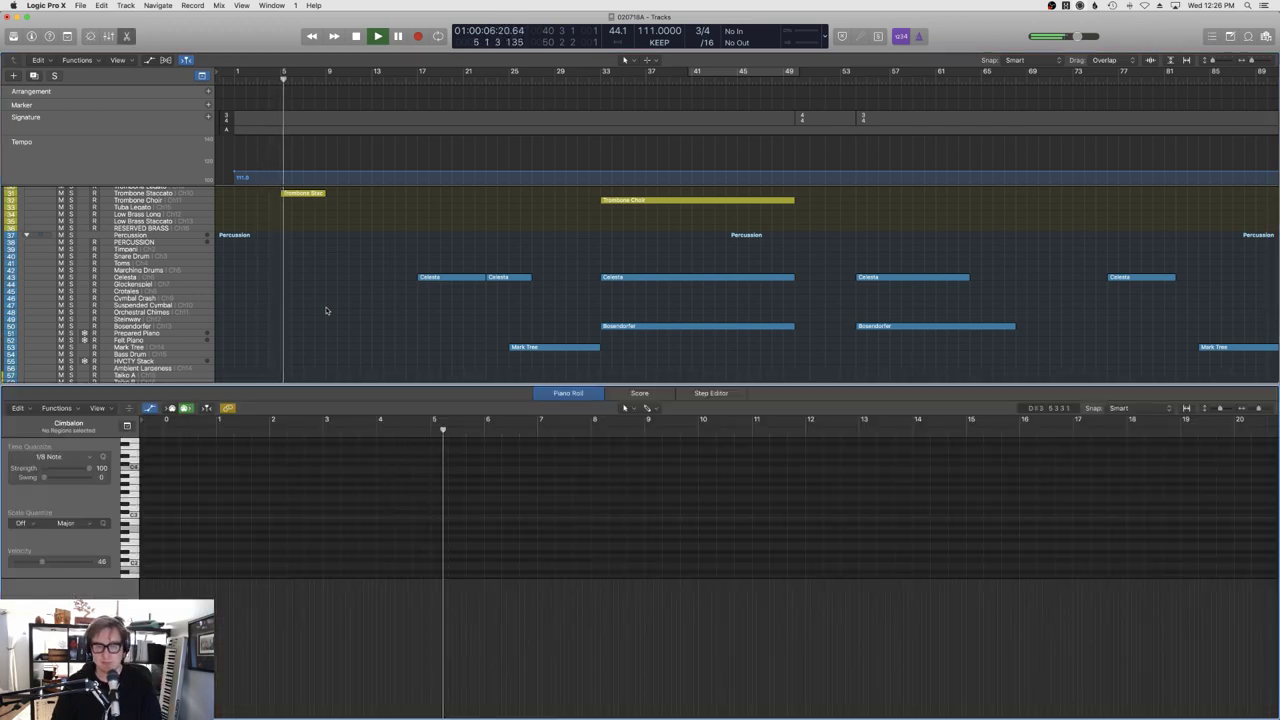
{"action": "key", "text": "e"}
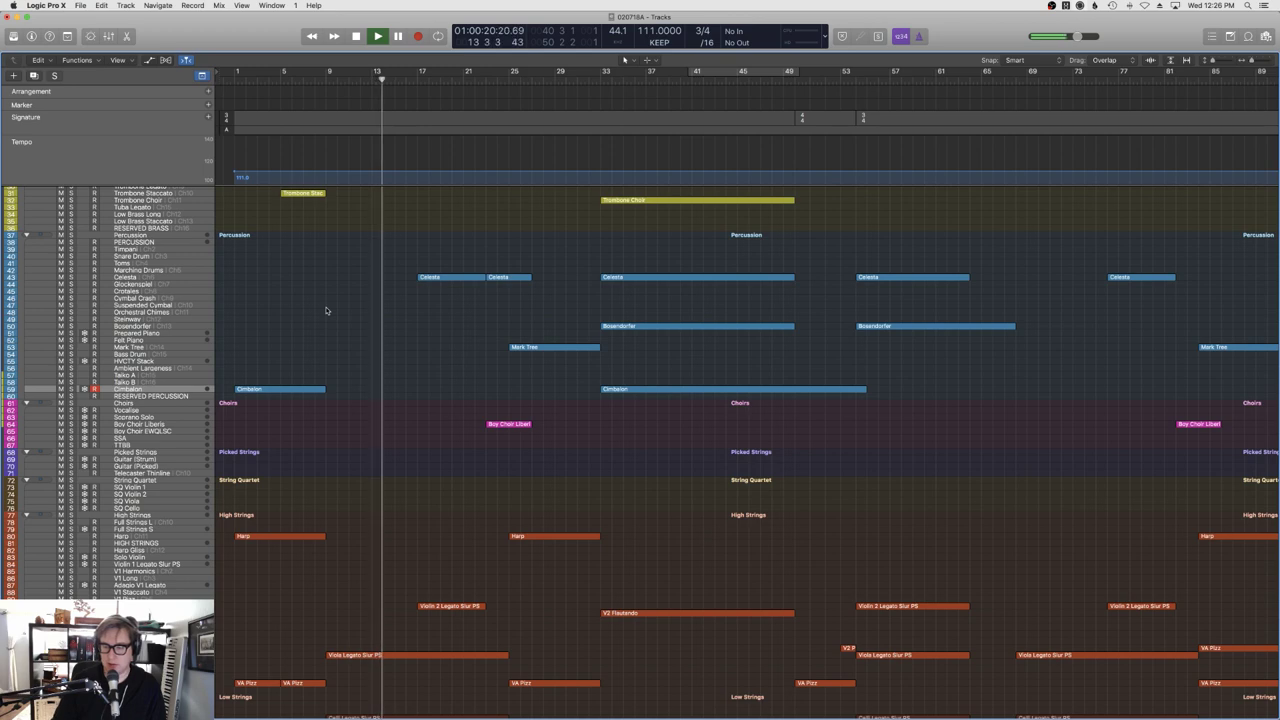
{"action": "key", "text": "space"}
Open the Celli Legato Slur PS region starting at bar 9 and lower its bar 14 note to the pitch of the bar 13 note.
{"action": "scroll", "coordinate": [400, 513], "scroll_direction": "down", "scroll_amount": 5}
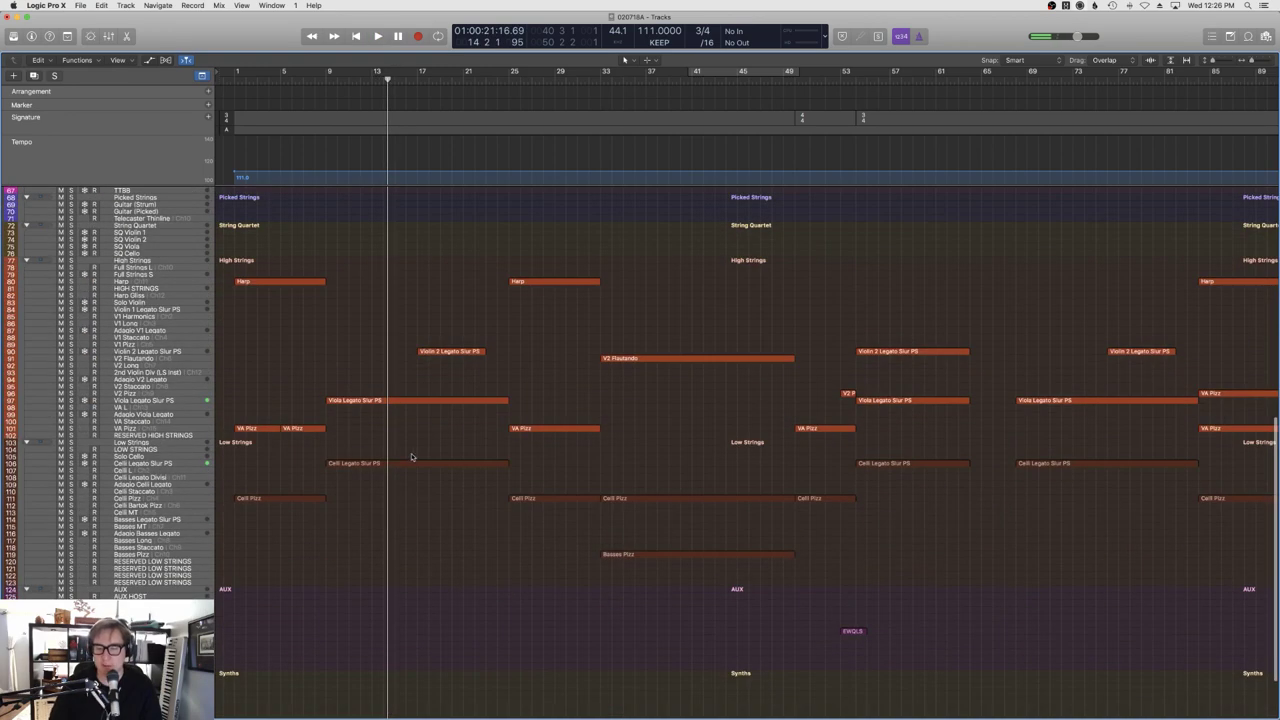
{"action": "double_click", "coordinate": [410, 460]}
{"action": "scroll", "coordinate": [742, 542], "scroll_direction": "right", "scroll_amount": 15}
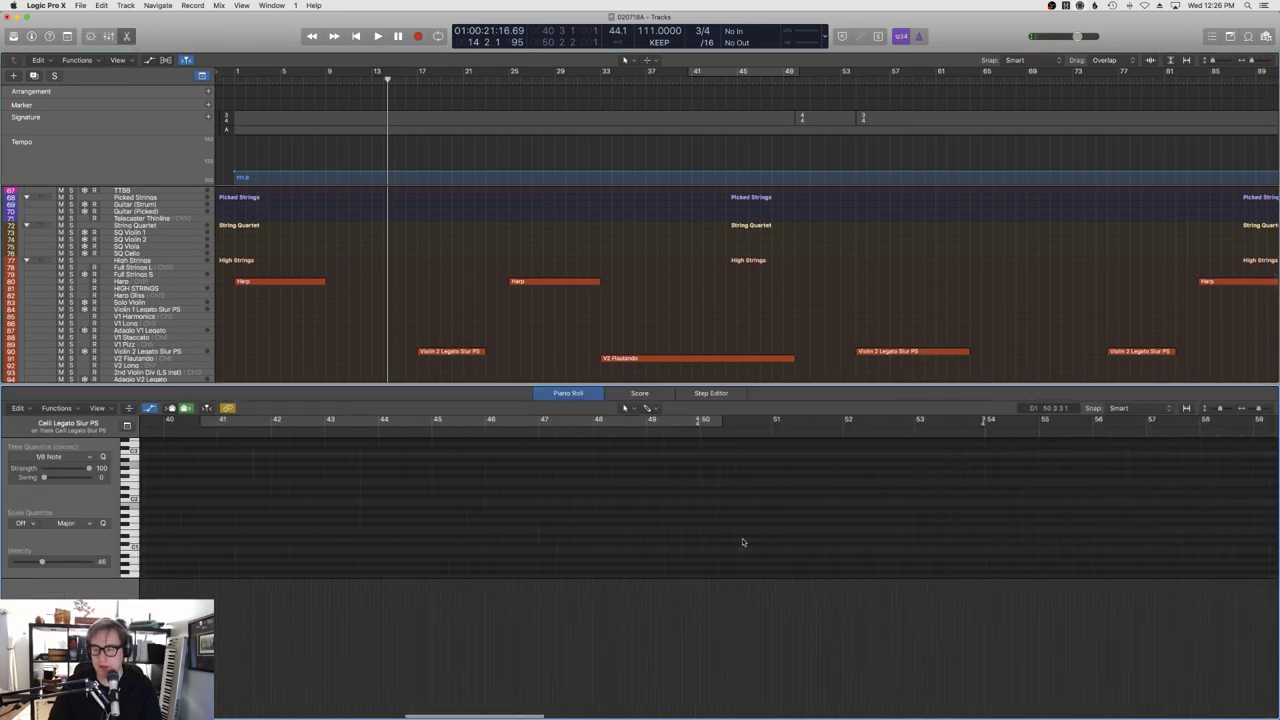
{"action": "scroll", "coordinate": [740, 541], "scroll_direction": "left", "scroll_amount": 8}
{"action": "scroll", "coordinate": [740, 541], "scroll_direction": "left", "scroll_amount": 5}
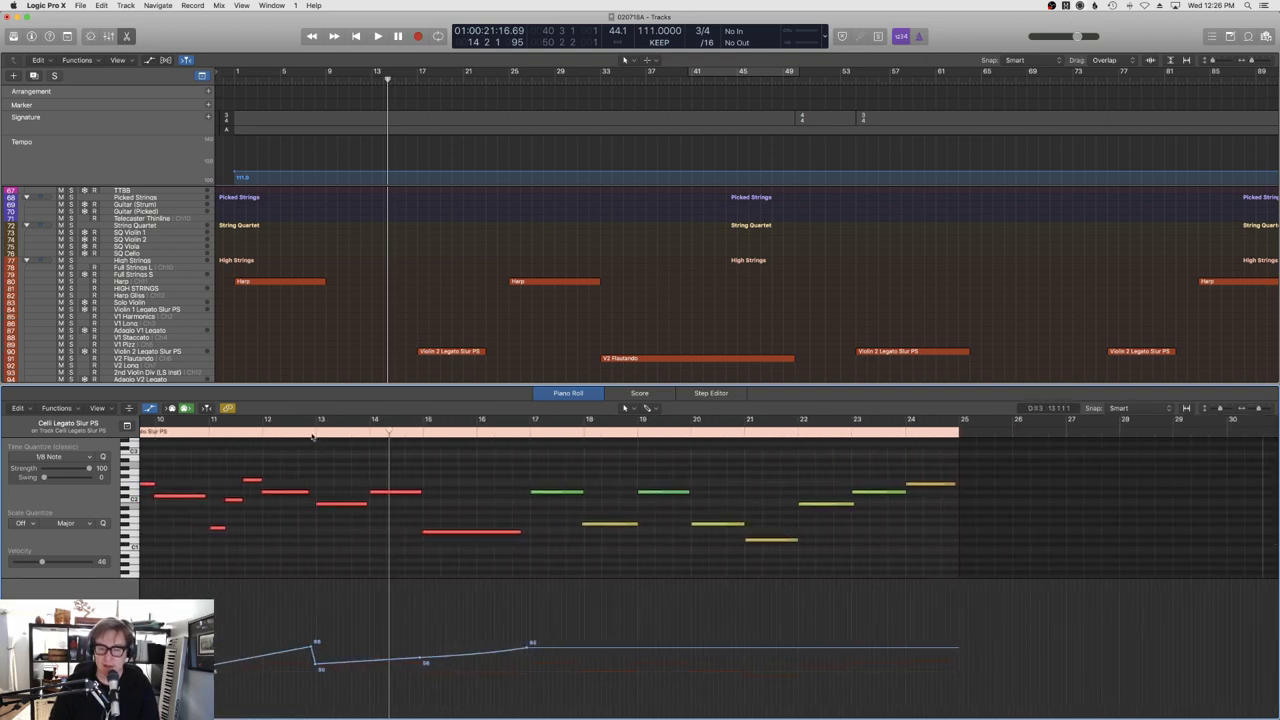
{"action": "left_click", "coordinate": [312, 437]}
{"action": "key", "text": "space"}
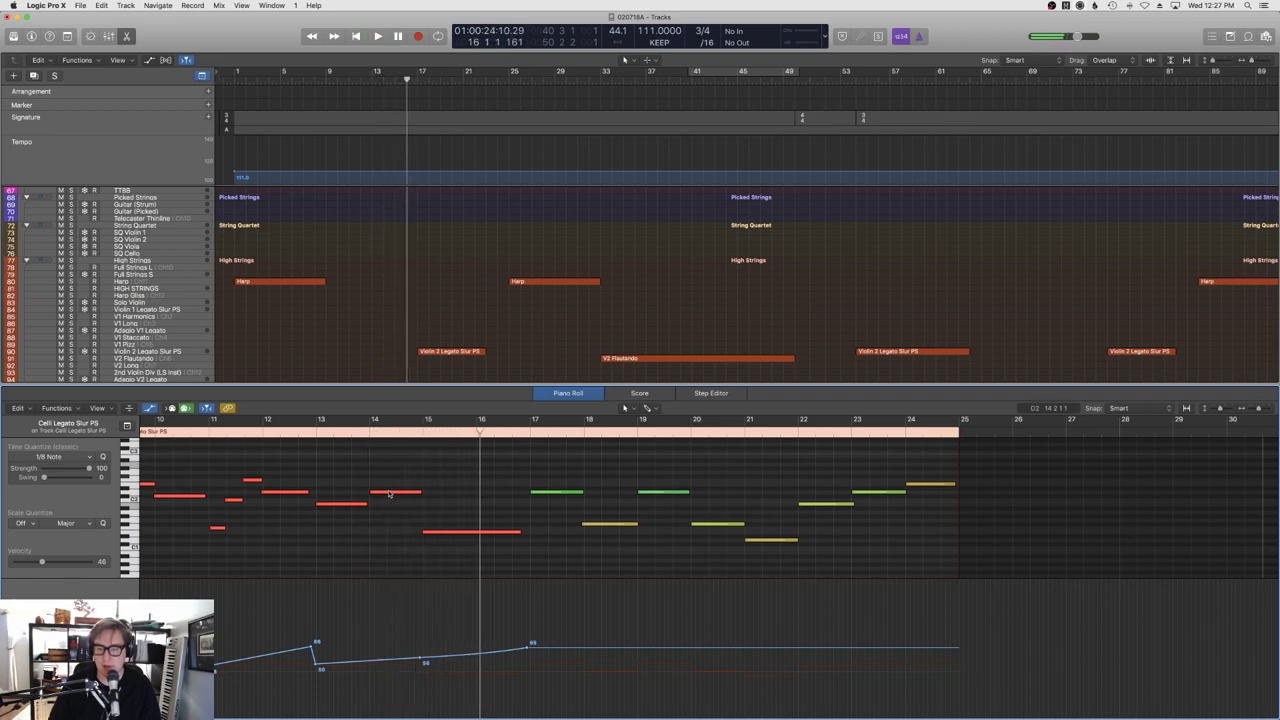
{"action": "left_click_drag", "start_coordinate": [390, 494], "coordinate": [389, 506]}
In the Viola Legato Slur PS region, lower the bar 14 note to the pitch of the short note before it, joining the two.
{"action": "scroll", "coordinate": [410, 325], "scroll_direction": "down", "scroll_amount": 3}
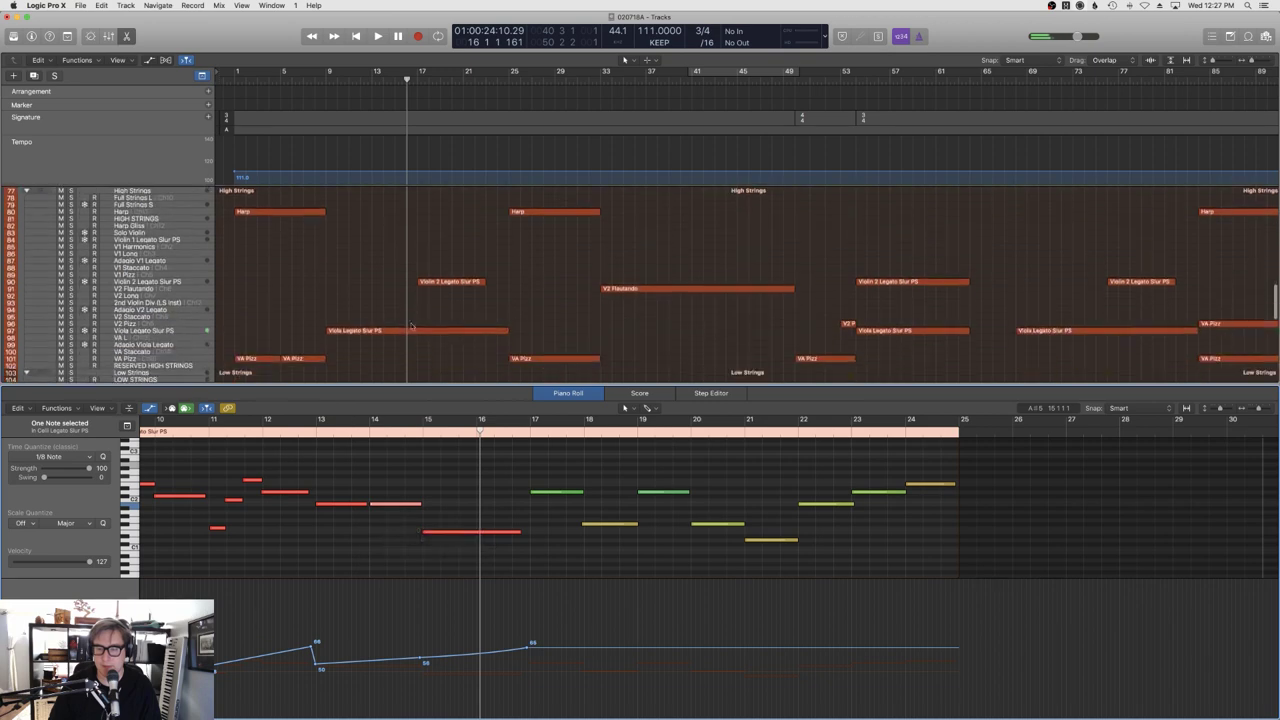
{"action": "left_click", "coordinate": [408, 331]}
{"action": "left_click", "coordinate": [400, 467]}
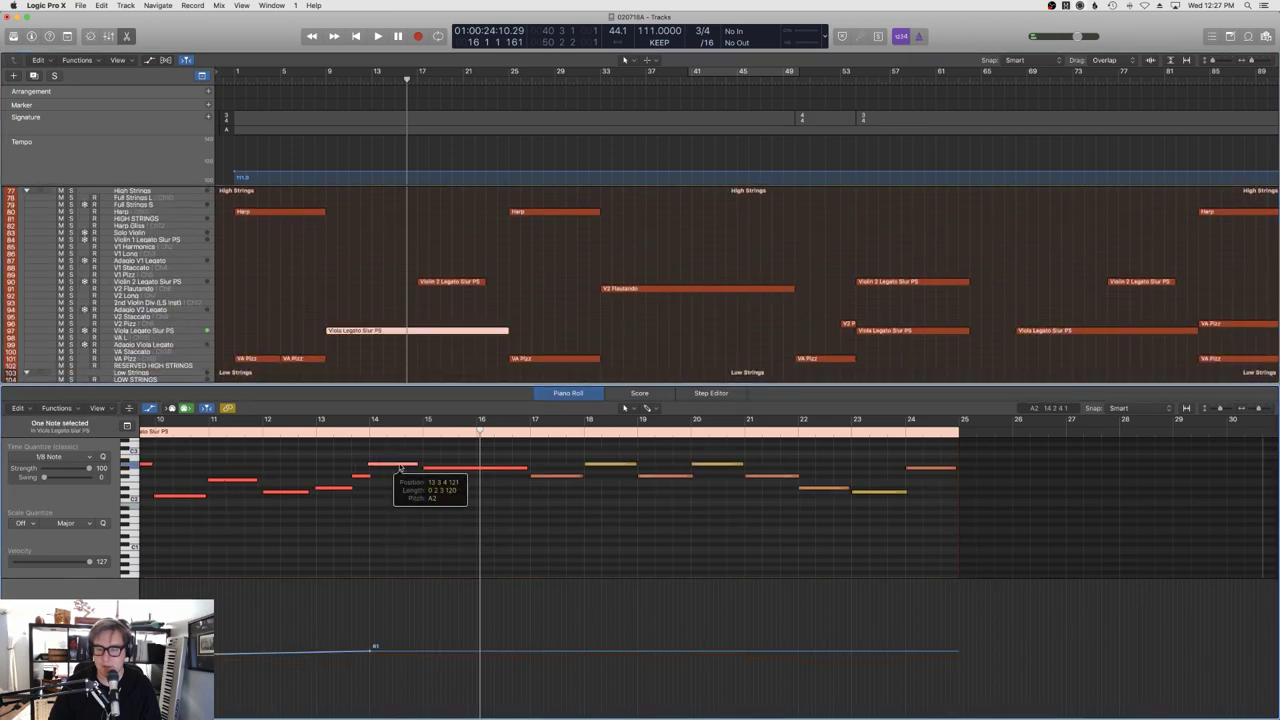
{"action": "mouse_move", "coordinate": [400, 468]}
{"action": "left_mouse_down"}
{"action": "mouse_move", "coordinate": [400, 481]}
{"action": "mouse_move", "coordinate": [375, 475]}
{"action": "mouse_move", "coordinate": [422, 475]}
{"action": "left_mouse_up"}
{"action": "left_click", "coordinate": [254, 432]}
Reopen the Celli Legato Slur PS region and play the passage from bar 12 to bar 14.
{"action": "scroll", "coordinate": [403, 343], "scroll_direction": "down", "scroll_amount": 3}
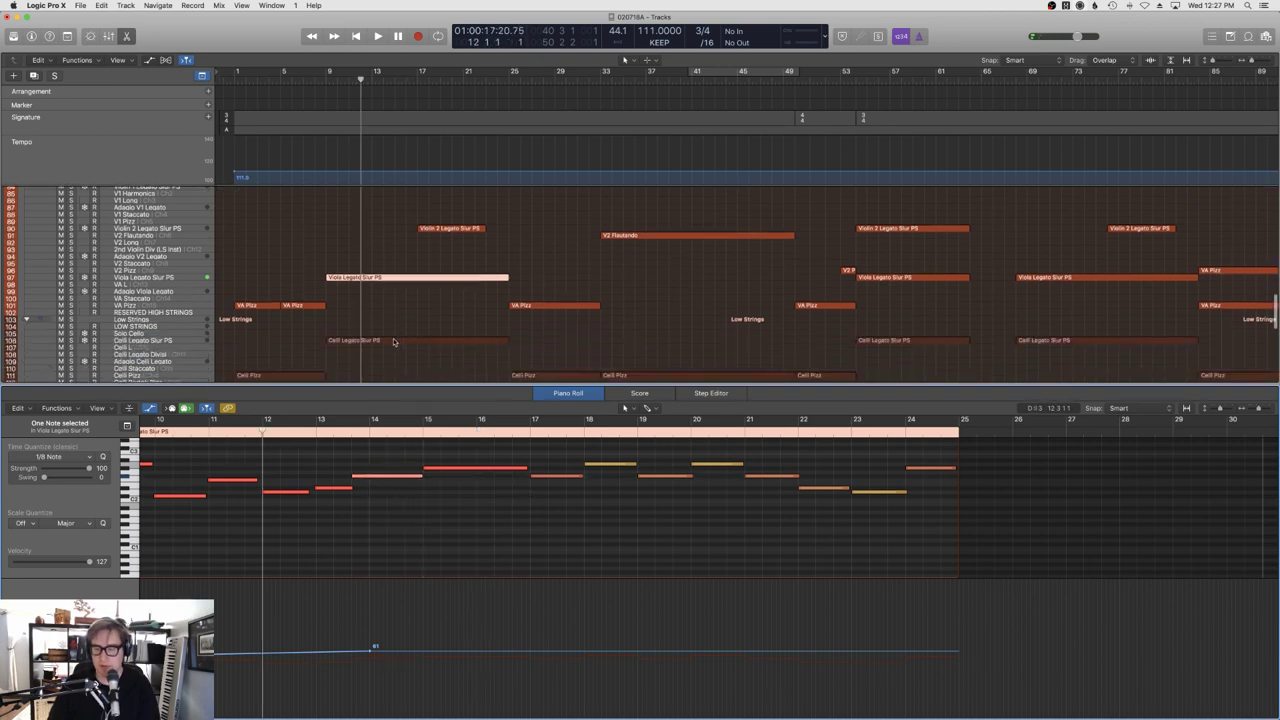
{"action": "left_click", "coordinate": [429, 338]}
{"action": "key", "text": "space"}
{"action": "scroll", "coordinate": [424, 325], "scroll_direction": "down", "scroll_amount": 2}
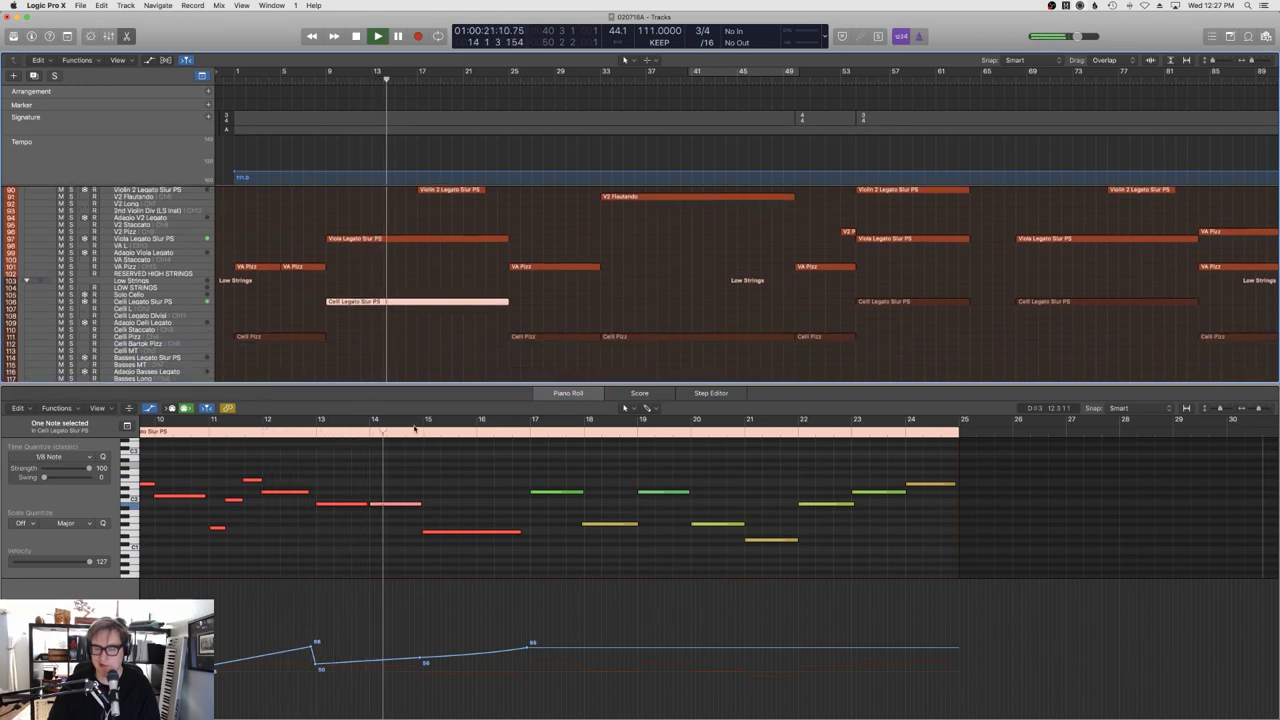
{"action": "scroll", "coordinate": [252, 291], "scroll_direction": "up", "scroll_amount": 10}
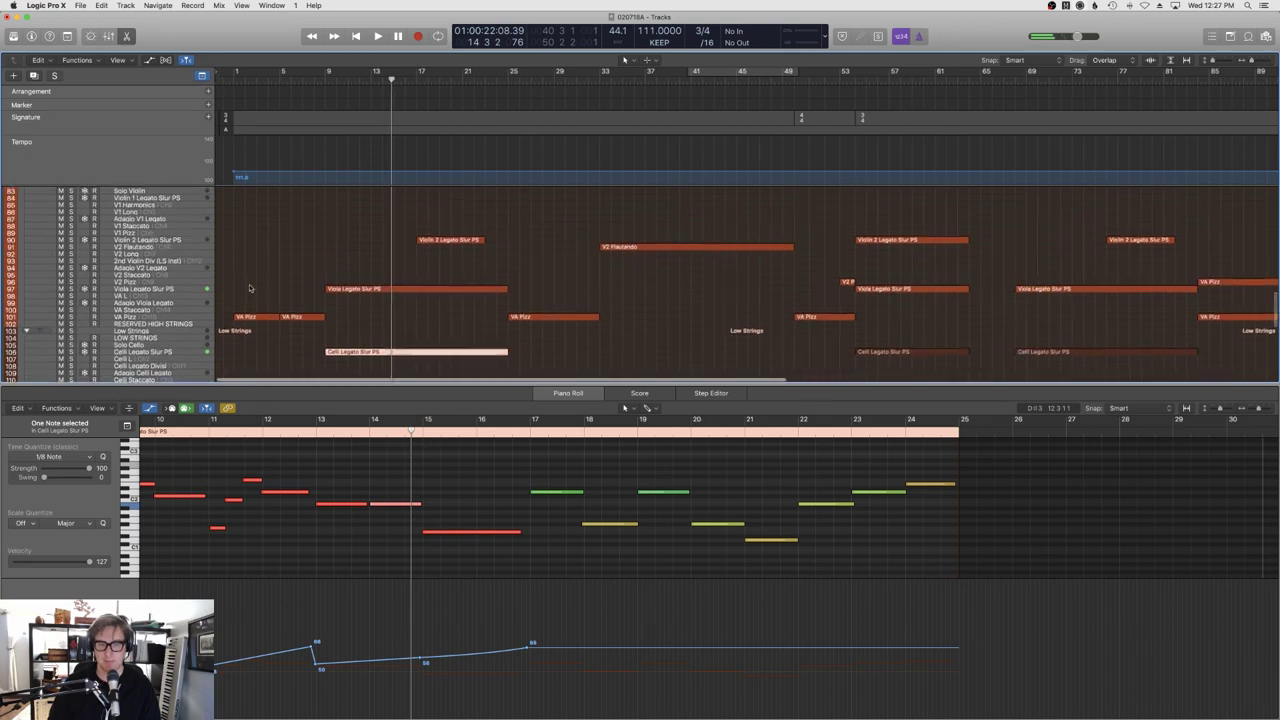
Deselect the cello region and select the Bosendorfer track for trying out notes.
{"action": "left_click", "coordinate": [245, 275]}
{"action": "left_click", "coordinate": [266, 244]}
{"action": "scroll", "coordinate": [267, 246], "scroll_direction": "up", "scroll_amount": 5}
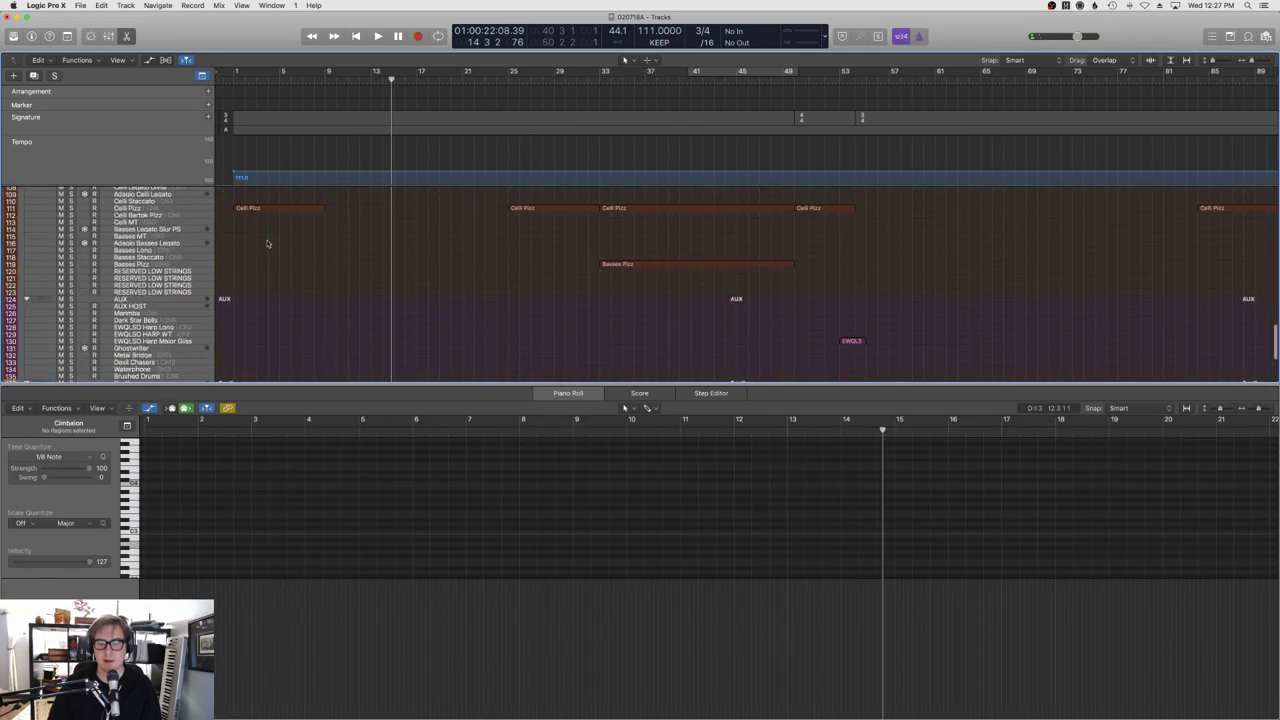
{"action": "scroll", "coordinate": [268, 261], "scroll_direction": "up", "scroll_amount": 5}
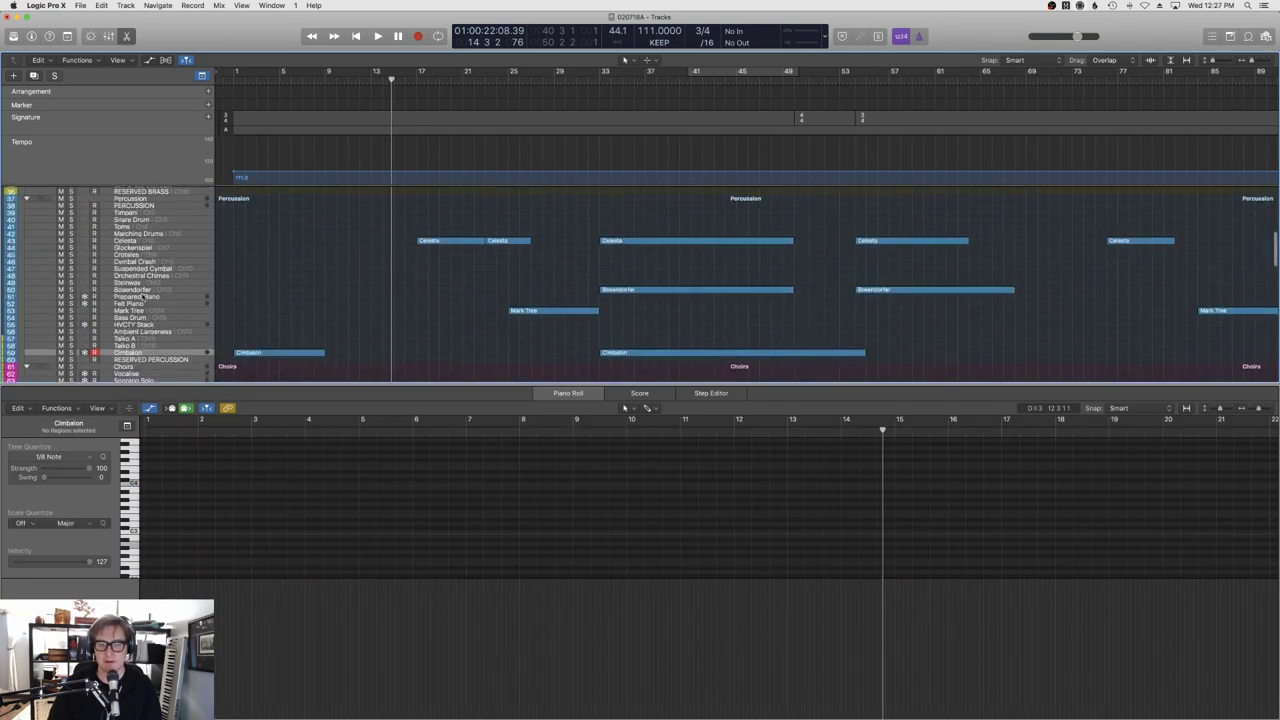
{"action": "left_click", "coordinate": [143, 291]}
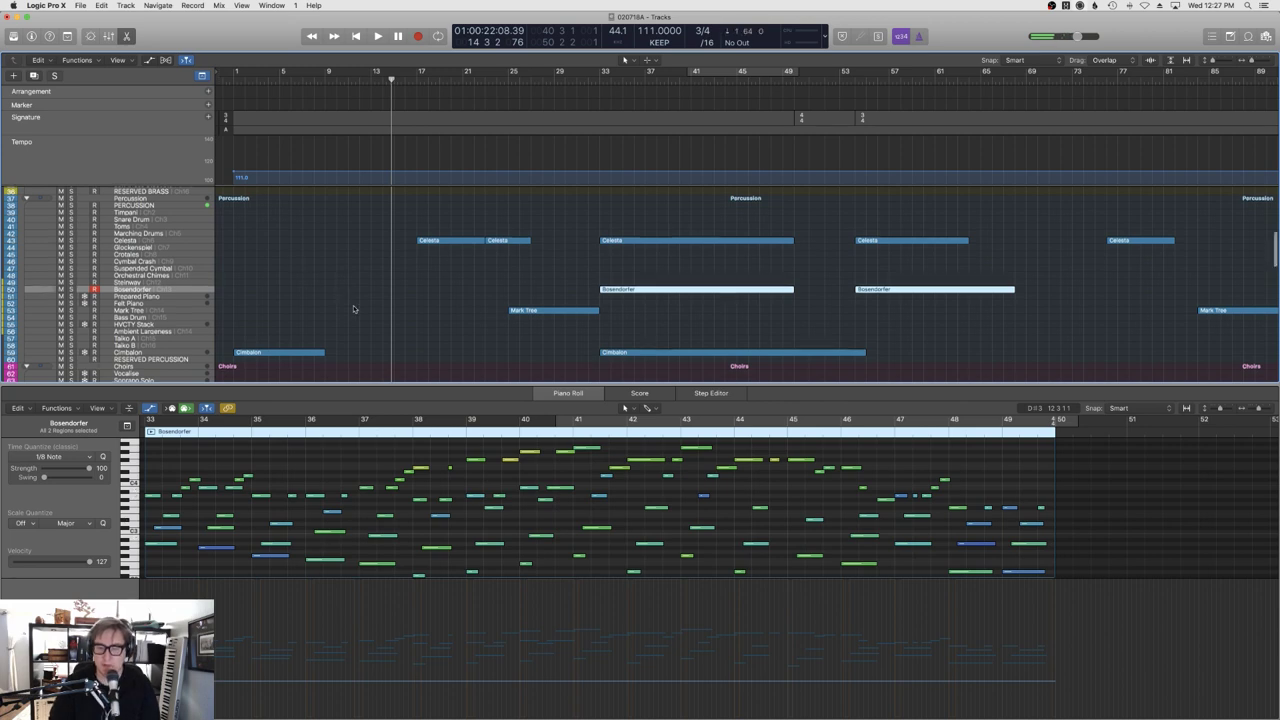
Lower the cello note at bar 13 to the pitch of the note at bar 21, and replay from about bar 12.
{"action": "scroll", "coordinate": [354, 309], "scroll_direction": "down", "scroll_amount": 15}
{"action": "left_click", "coordinate": [385, 372]}
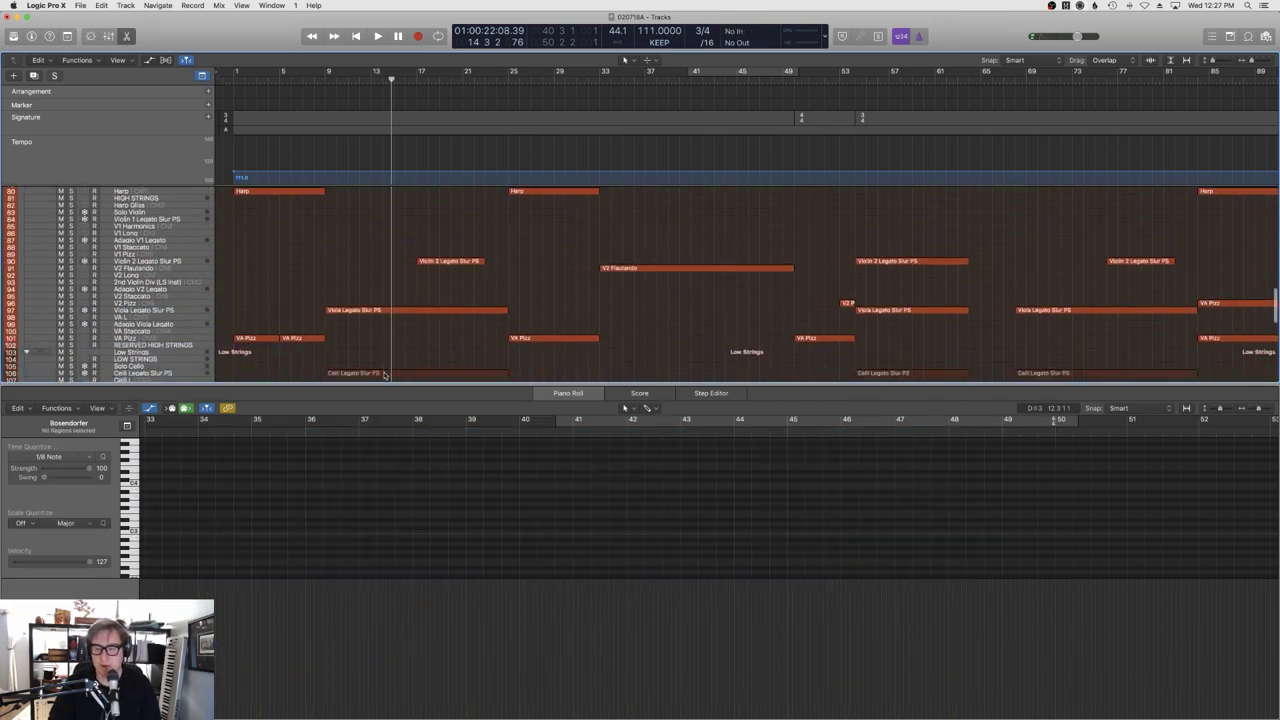
{"action": "left_click", "coordinate": [258, 501]}
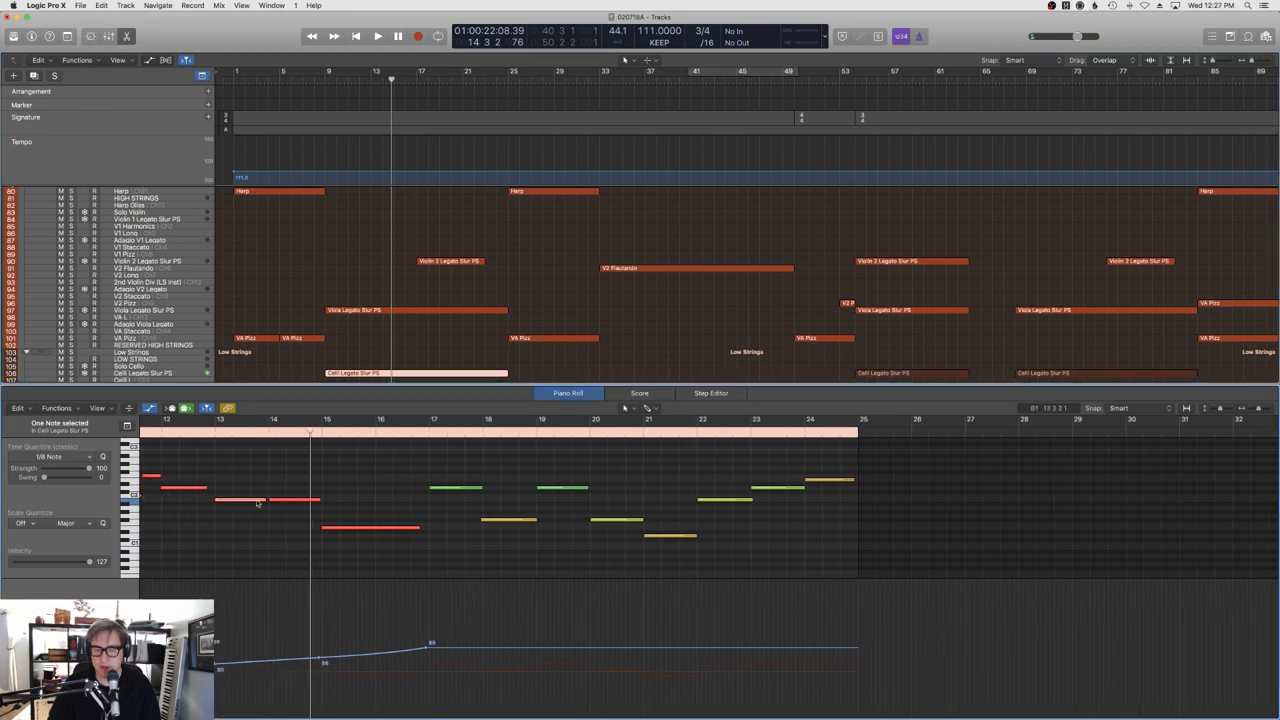
{"action": "scroll", "coordinate": [296, 472], "scroll_direction": "left", "scroll_amount": 3}
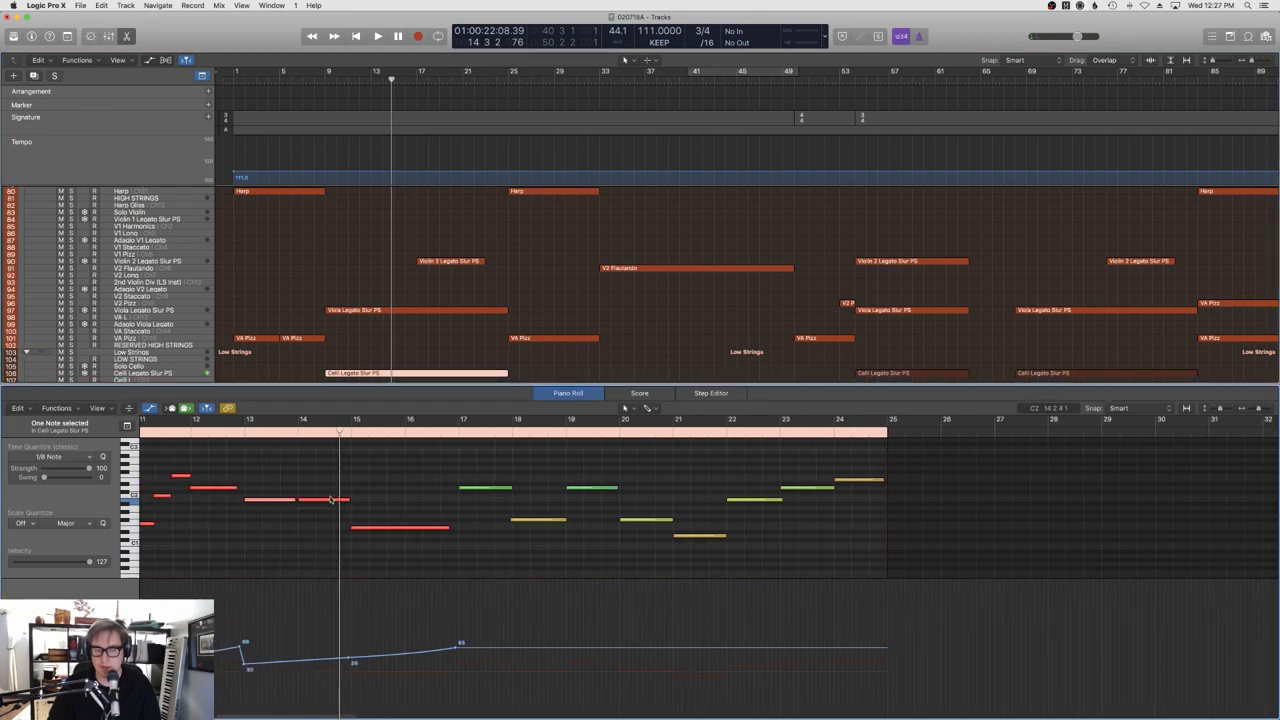
{"action": "scroll", "coordinate": [327, 502], "scroll_direction": "down", "scroll_amount": 1}
{"action": "scroll", "coordinate": [296, 492], "scroll_direction": "left", "scroll_amount": 1}
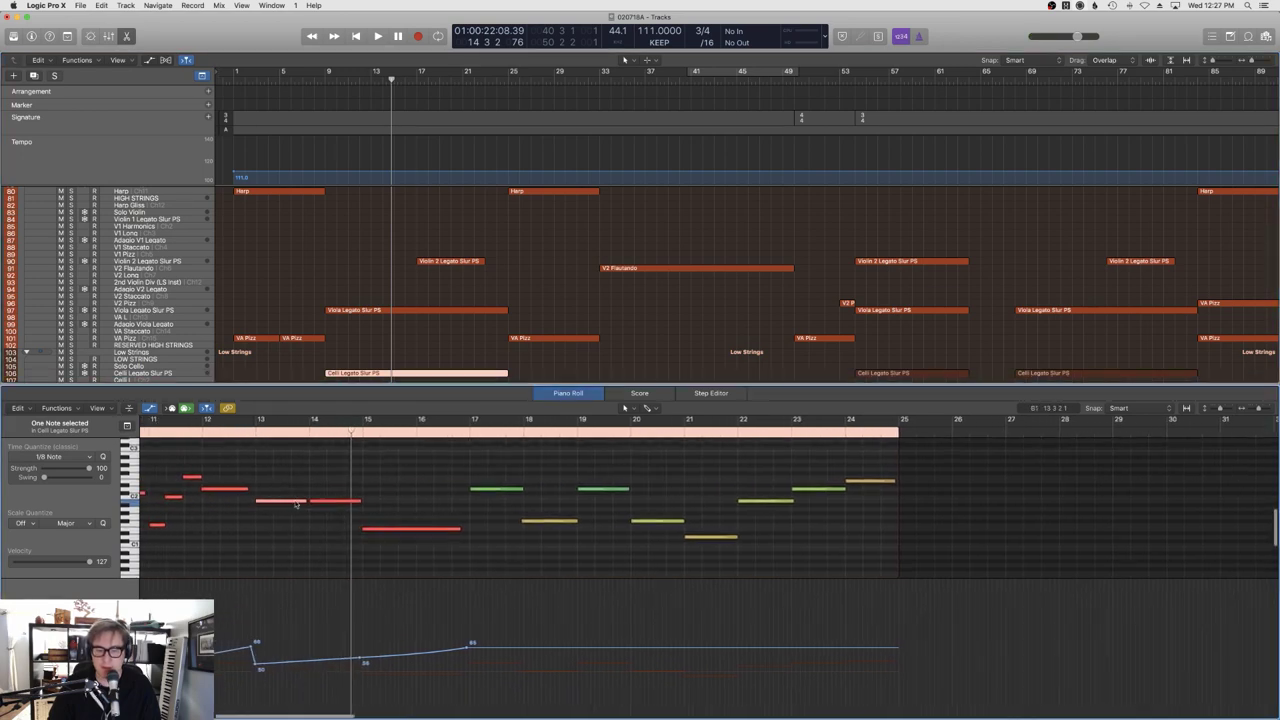
{"action": "left_click_drag", "start_coordinate": [292, 500], "coordinate": [292, 546]}
{"action": "left_click", "coordinate": [197, 433]}
{"action": "key", "text": "space"}
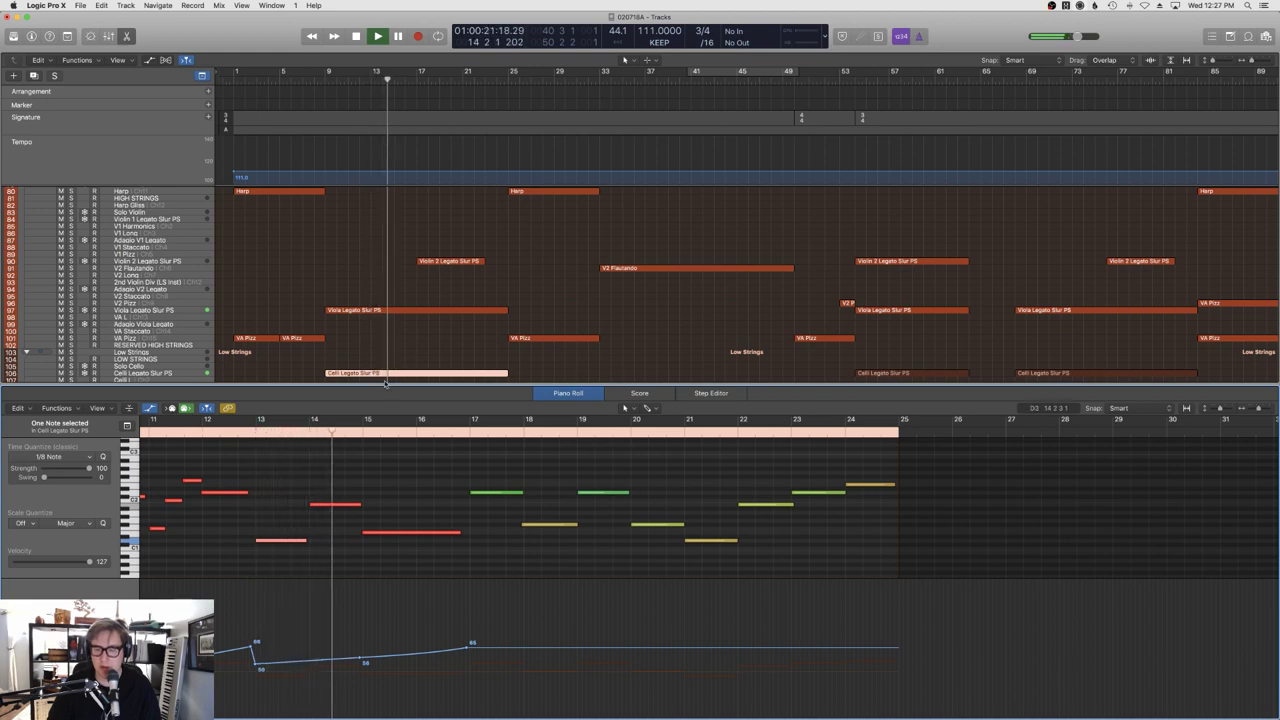
{"action": "key", "text": "space"}
Swap the pitches of the two viola notes between bars 13 and 15, move their boundary closer to bar 14, and replay the passage.
{"action": "key", "text": "Up"}
{"action": "left_click", "coordinate": [299, 485]}
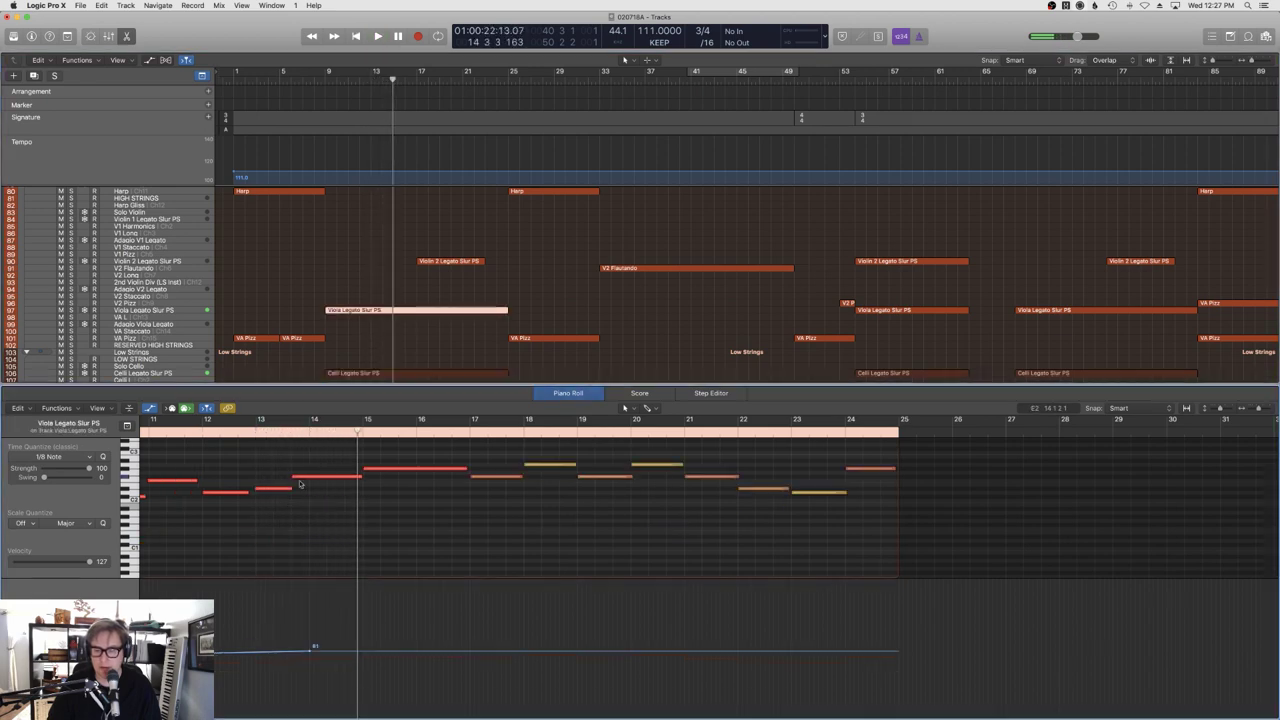
{"action": "left_click", "coordinate": [255, 430]}
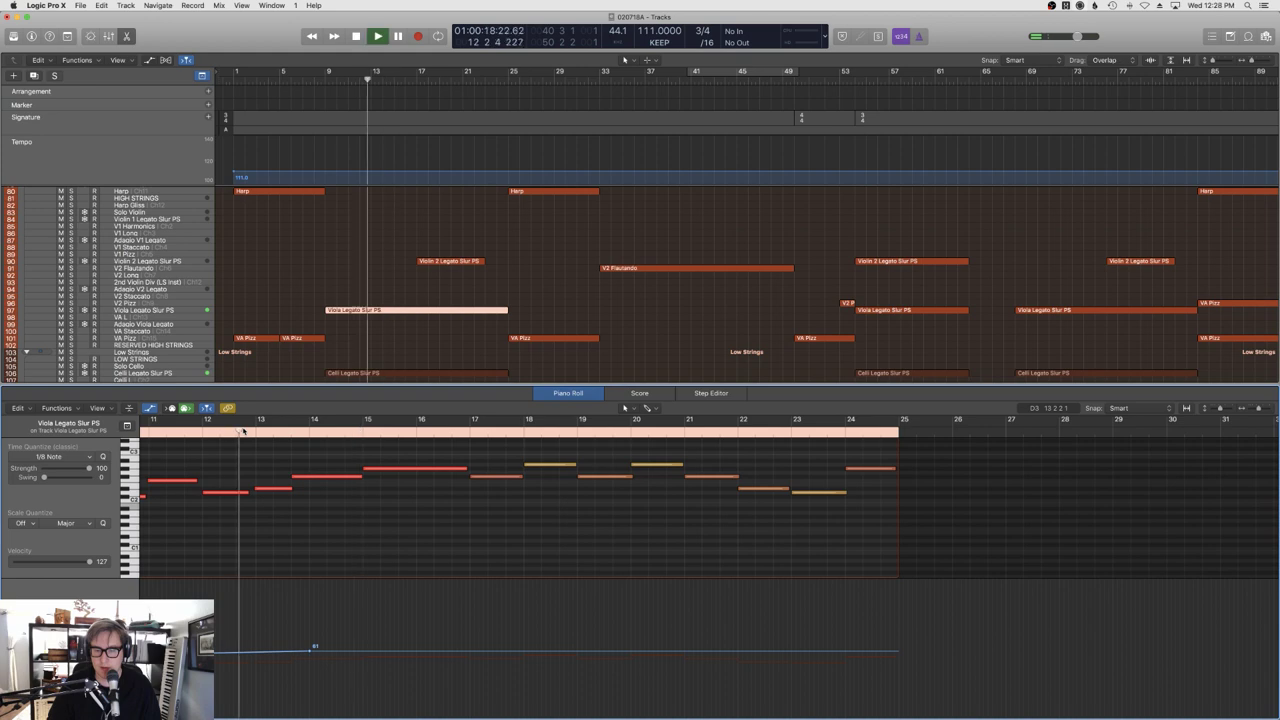
{"action": "left_click", "coordinate": [274, 489]}
{"action": "left_click_drag", "start_coordinate": [274, 490], "coordinate": [310, 488]}
{"action": "left_click", "coordinate": [240, 431]}
{"action": "key", "text": "space"}
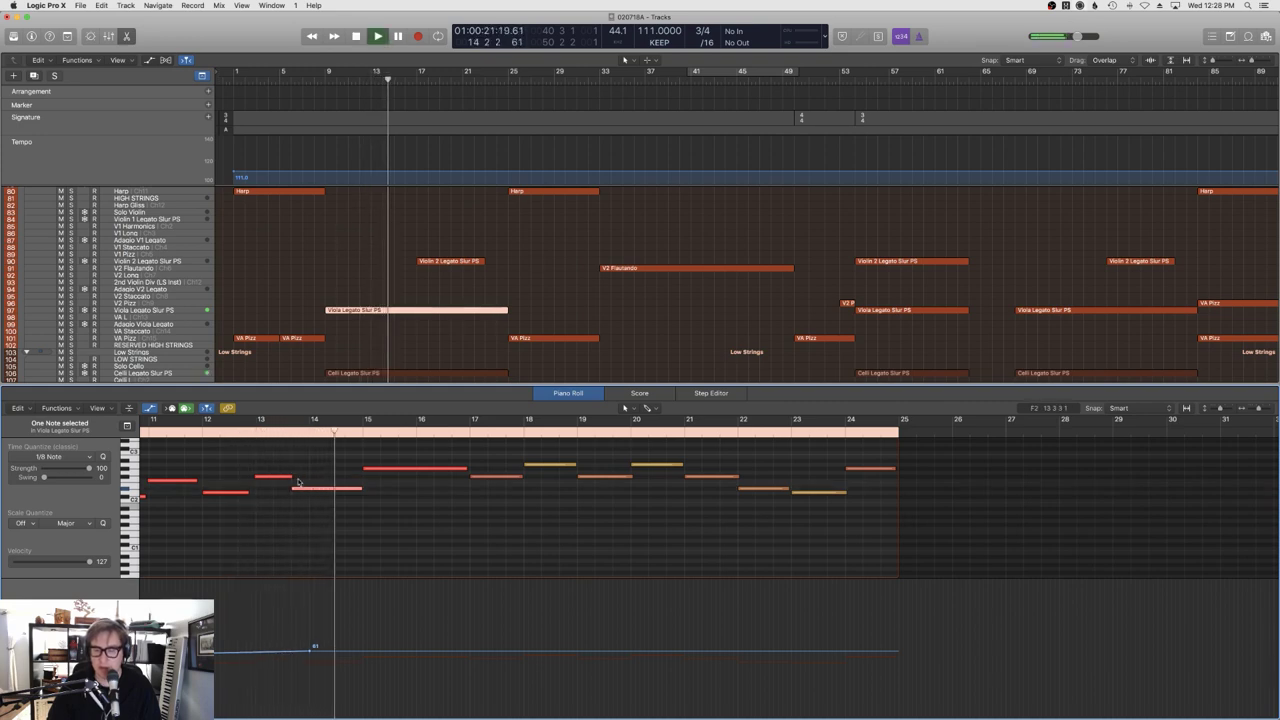
{"action": "left_click_drag", "start_coordinate": [292, 487], "coordinate": [308, 477]}
{"action": "key", "text": "space"}
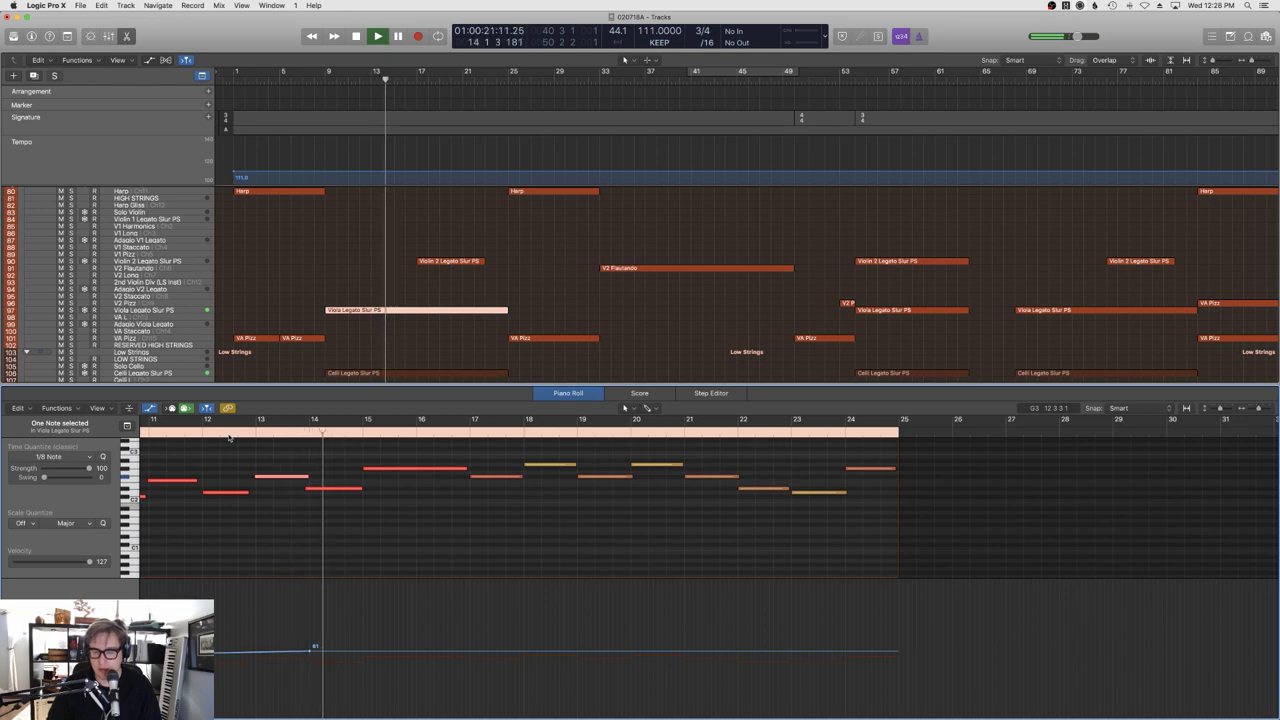
Stop playback and examine the Solo Horn Legato region's notes around bars 13 to 16 in the Piano Roll.
{"action": "scroll", "coordinate": [413, 272], "scroll_direction": "up", "scroll_amount": 12}
{"action": "left_click", "coordinate": [412, 274]}
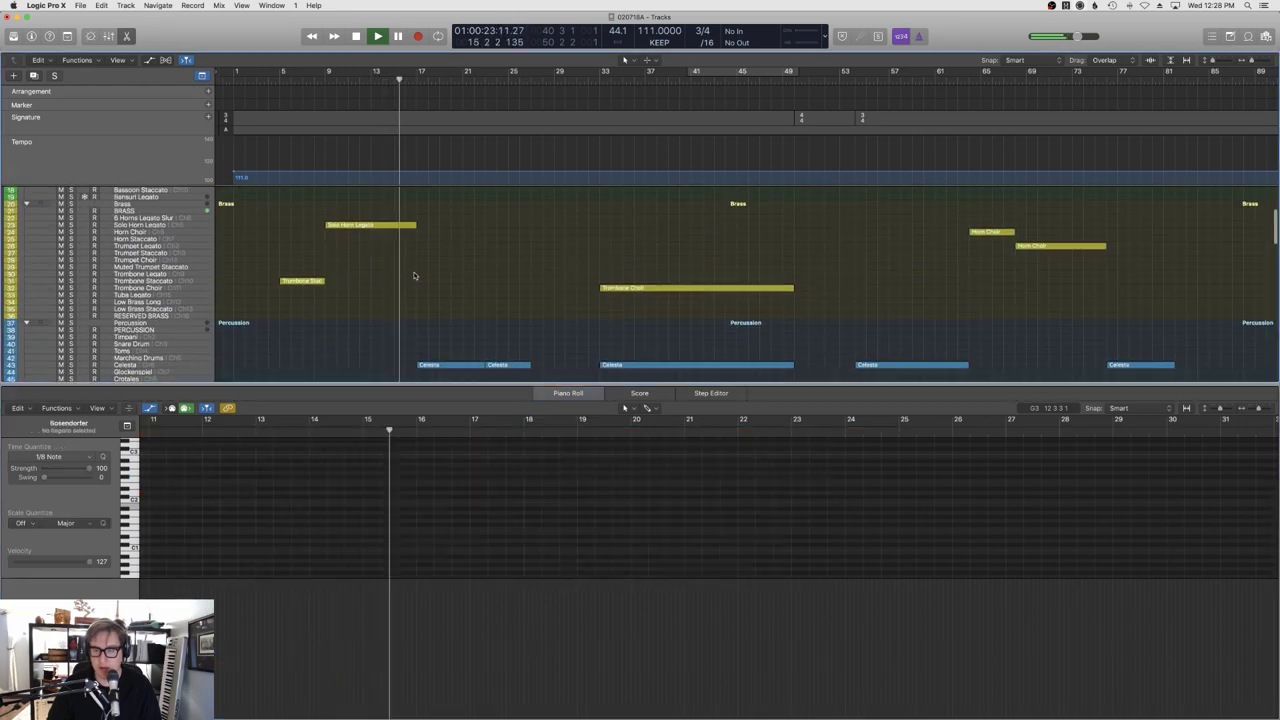
{"action": "scroll", "coordinate": [412, 274], "scroll_direction": "up", "scroll_amount": 3}
{"action": "key", "text": "space"}
{"action": "left_click", "coordinate": [410, 271]}
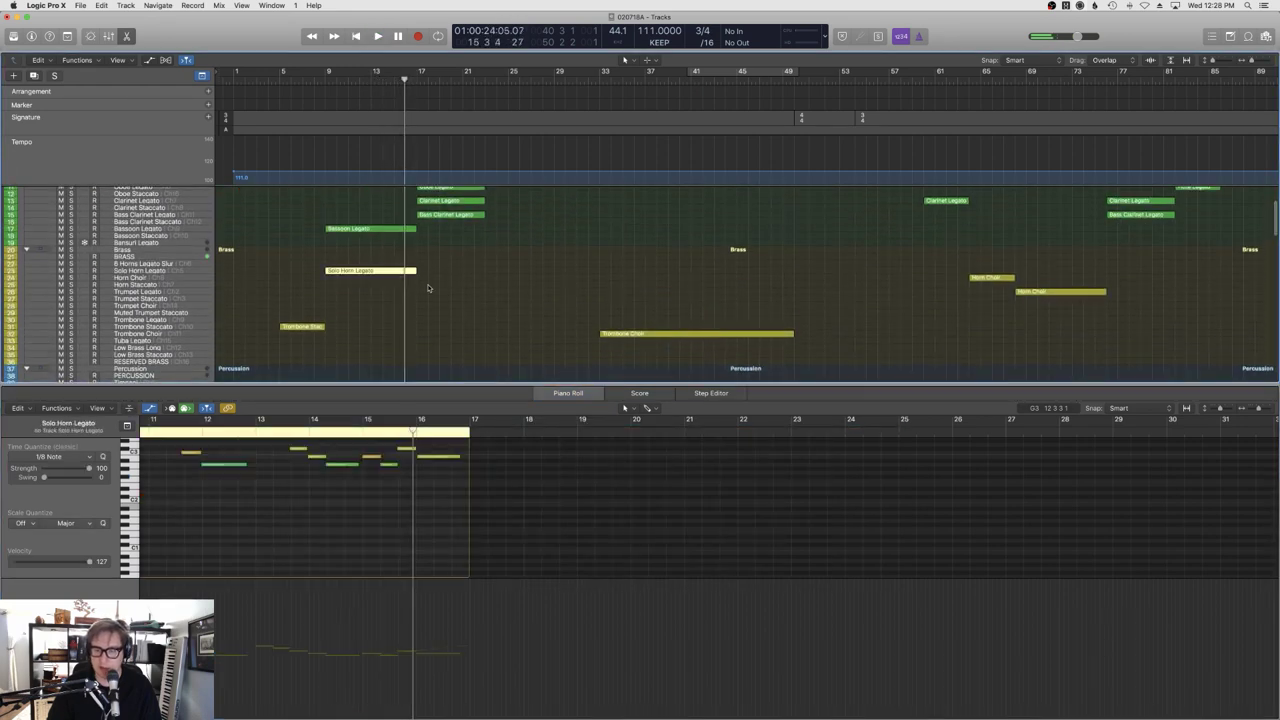
Split the Viola and Celli Legato Slur PS regions at bar 17 and delete their bar 9 to 17 portions.
{"action": "scroll", "coordinate": [420, 314], "scroll_direction": "down", "scroll_amount": 15}
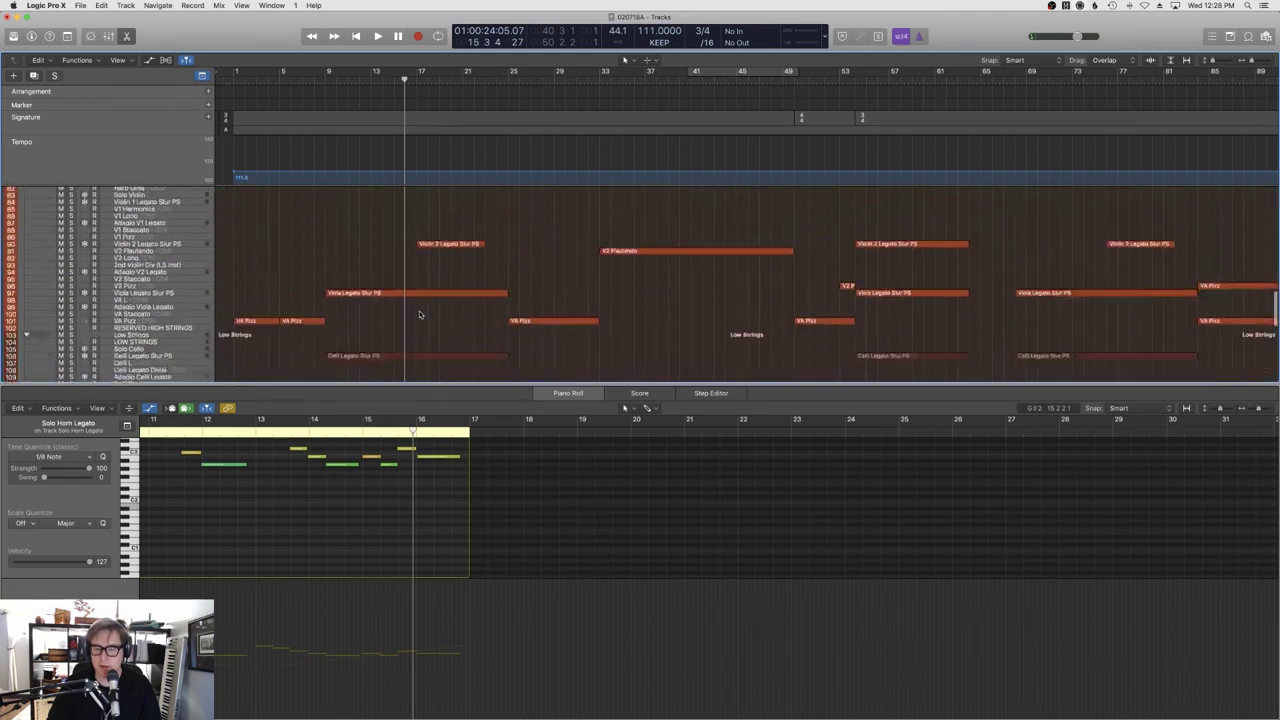
{"action": "left_click", "coordinate": [407, 289]}
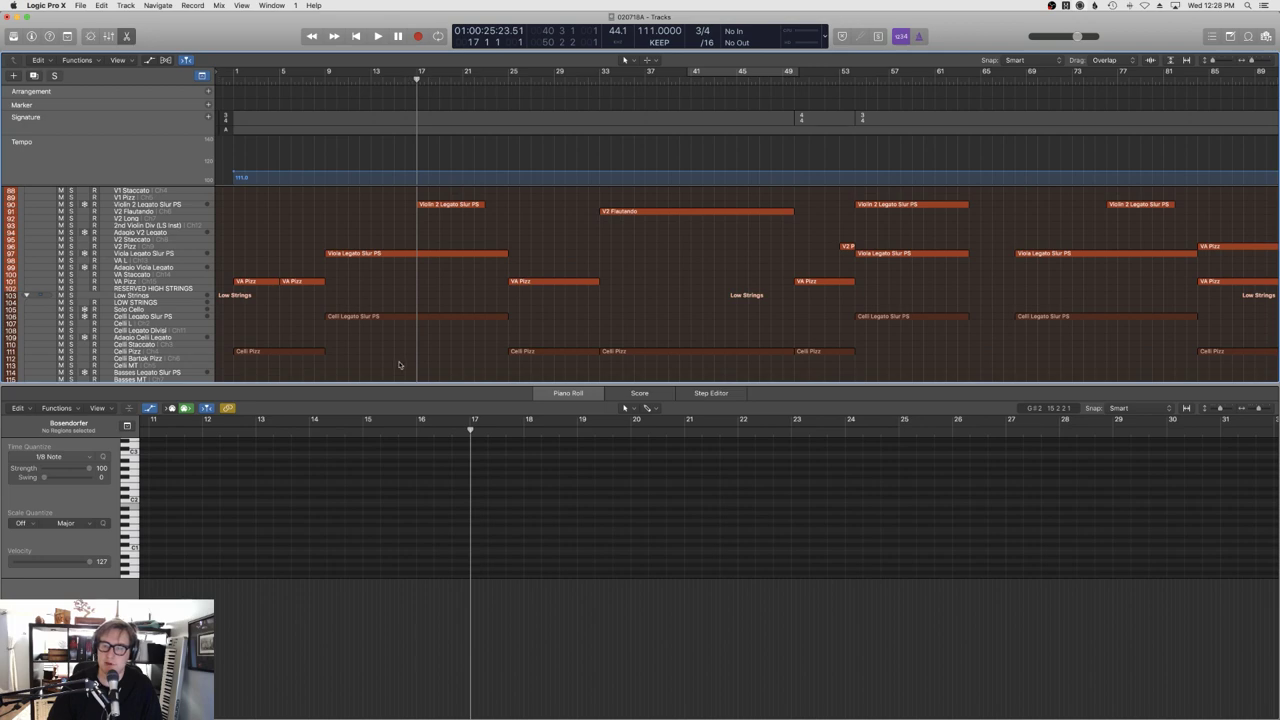
{"action": "left_click_drag", "start_coordinate": [391, 353], "coordinate": [388, 256]}
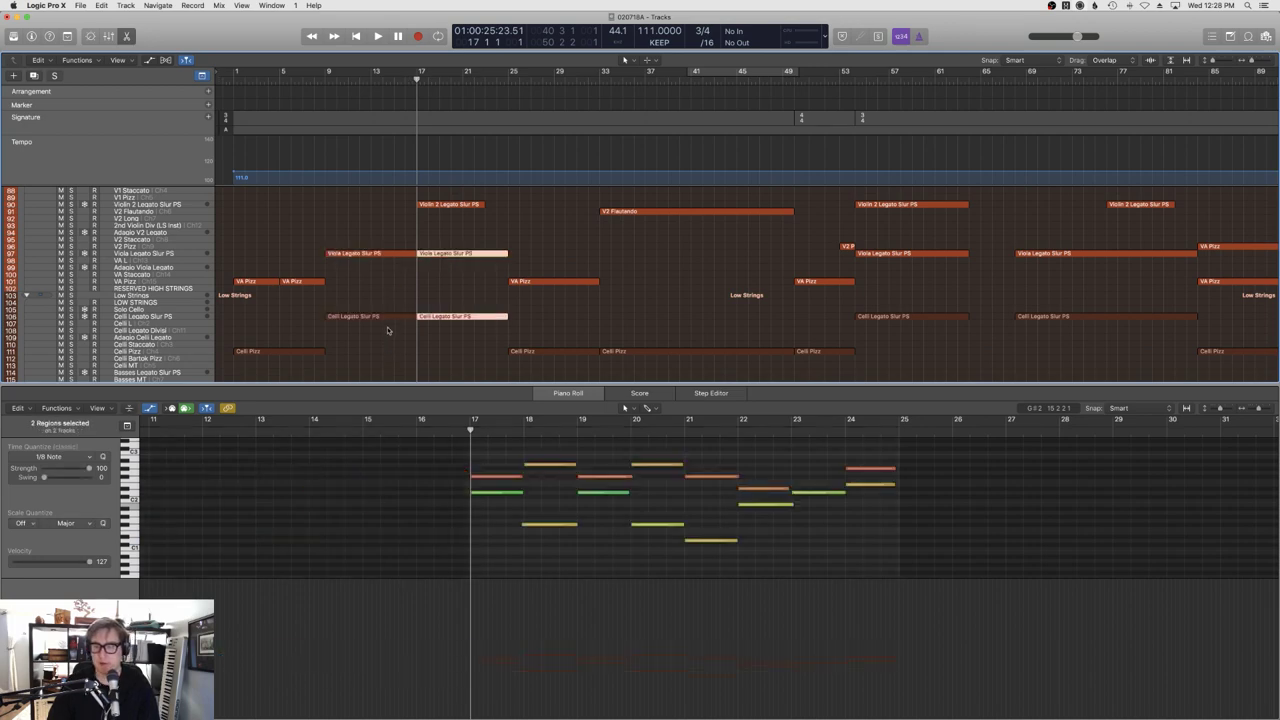
{"action": "key", "text": "super+t"}
{"action": "key", "text": "Delete"}
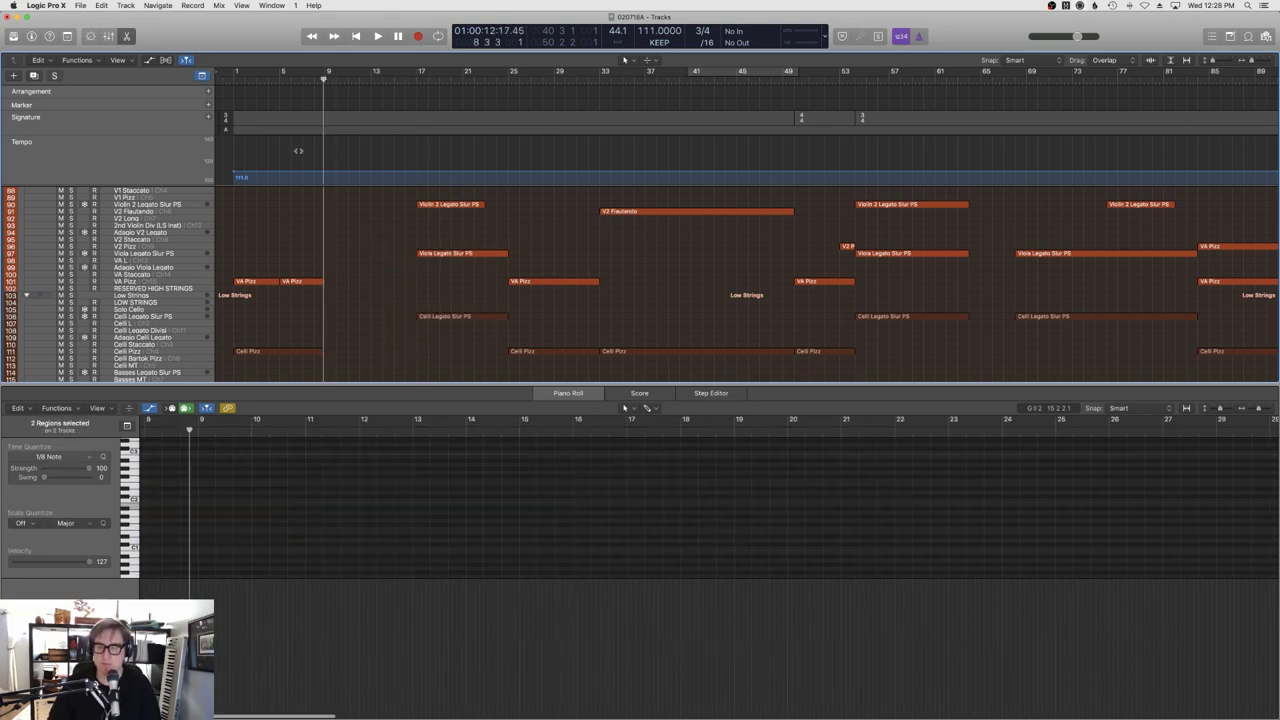
Try recording two takes of a legato line on the Celli Legato Slur PS track from bar 9, undoing each one.
{"action": "left_click", "coordinate": [168, 317]}
{"action": "left_click", "coordinate": [399, 288]}
{"action": "key", "text": "r"}
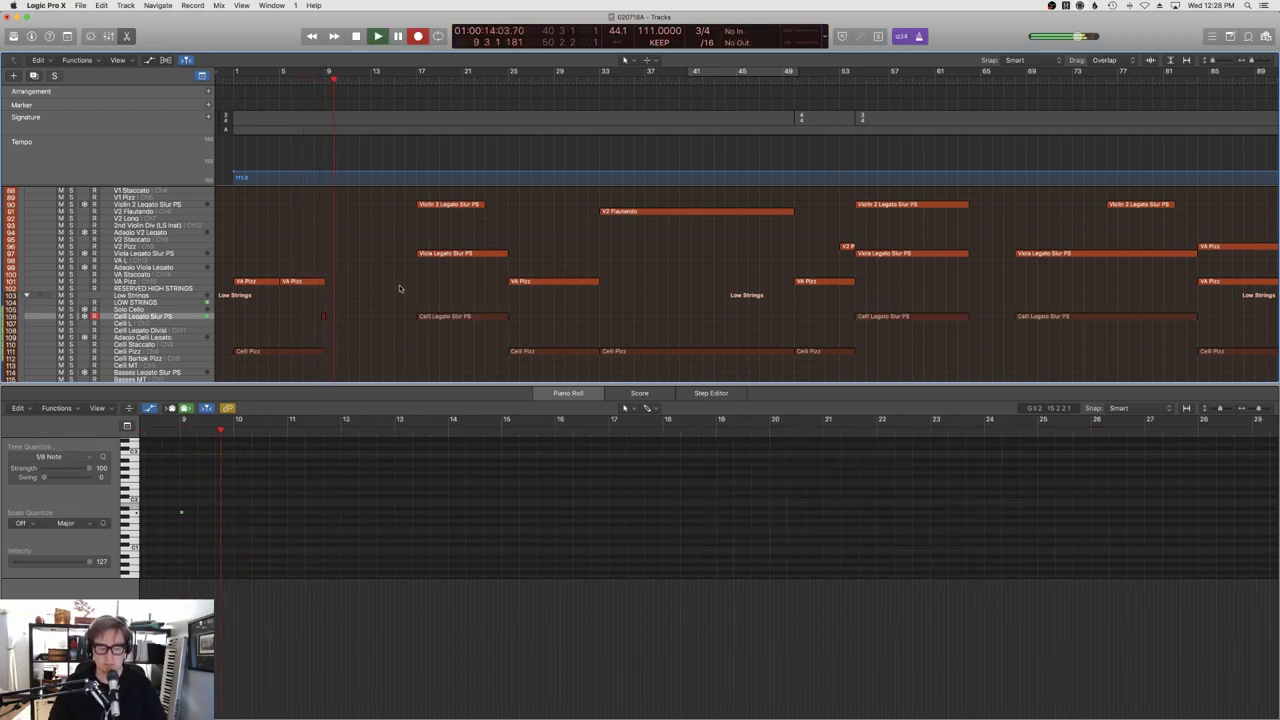
{"action": "key", "text": "space"}
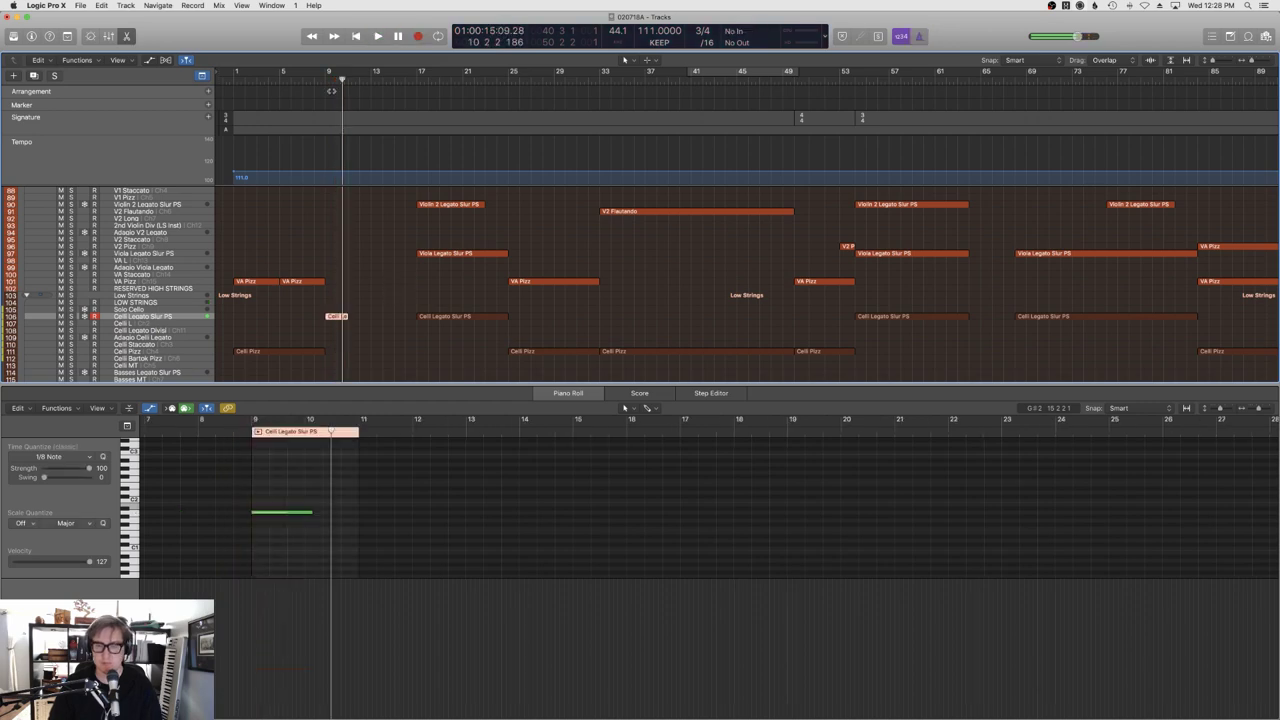
{"action": "key", "text": "super+z"}
{"action": "key", "text": "r"}
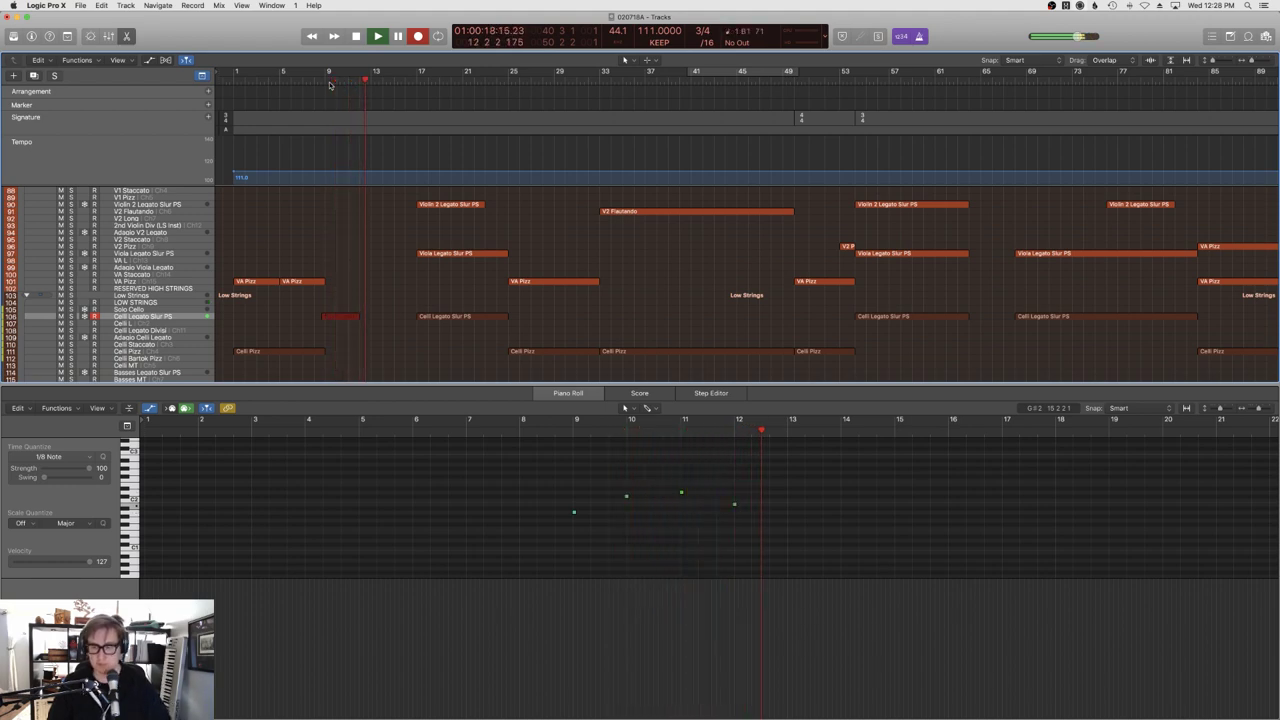
{"action": "key", "text": "space"}
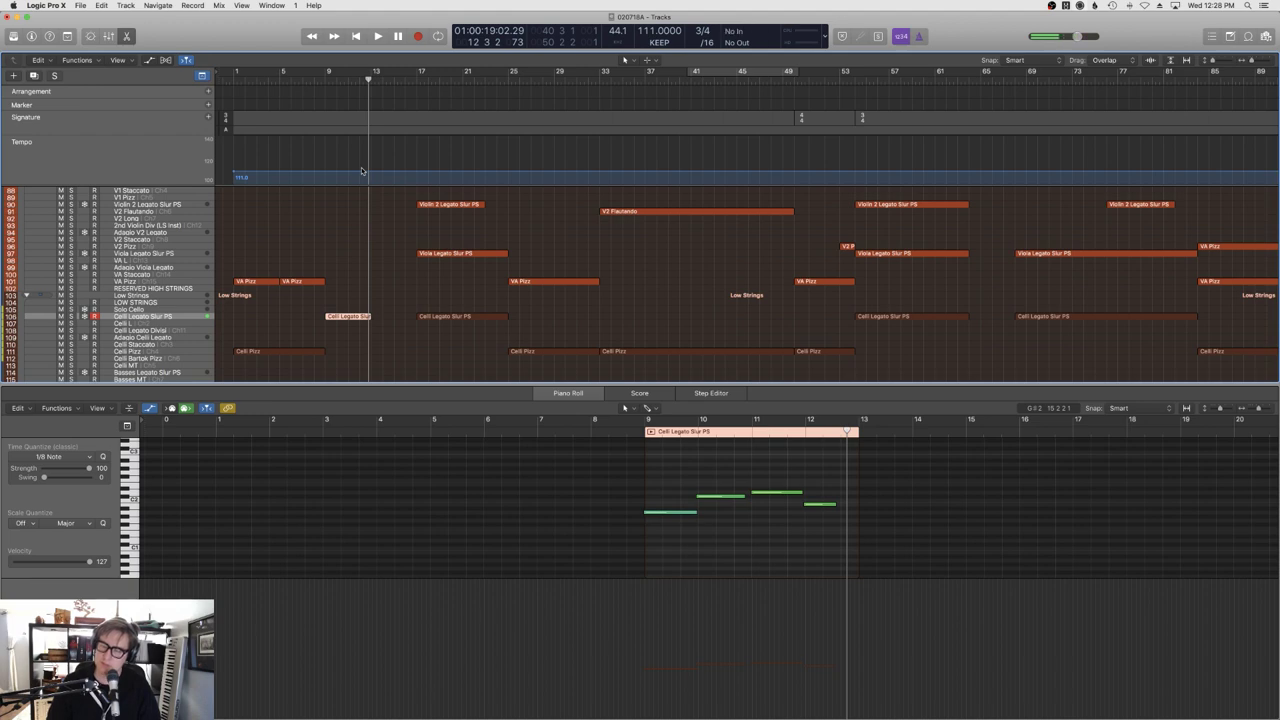
{"action": "key", "text": "super+z"}
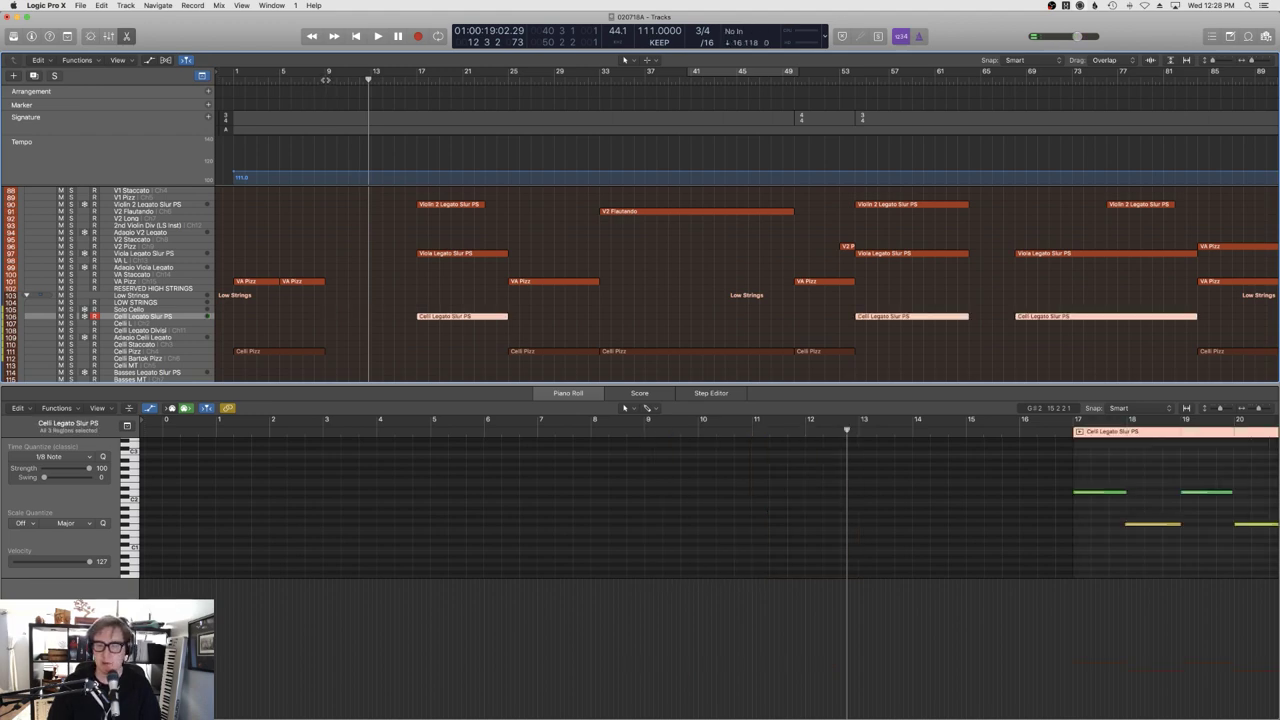
Try recording a longer five-note cello line from bar 9 to about bar 14, and undo the take.
{"action": "left_click", "coordinate": [325, 79]}
{"action": "key", "text": "r"}
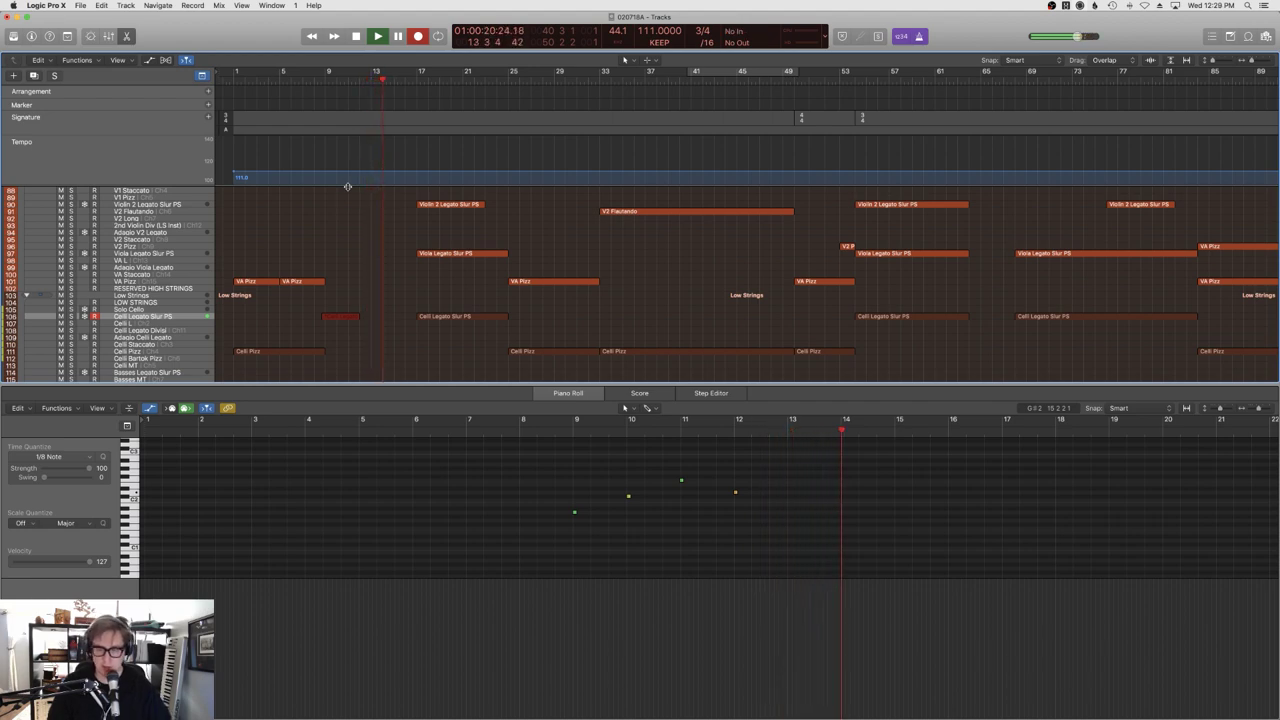
{"action": "key", "text": "space"}
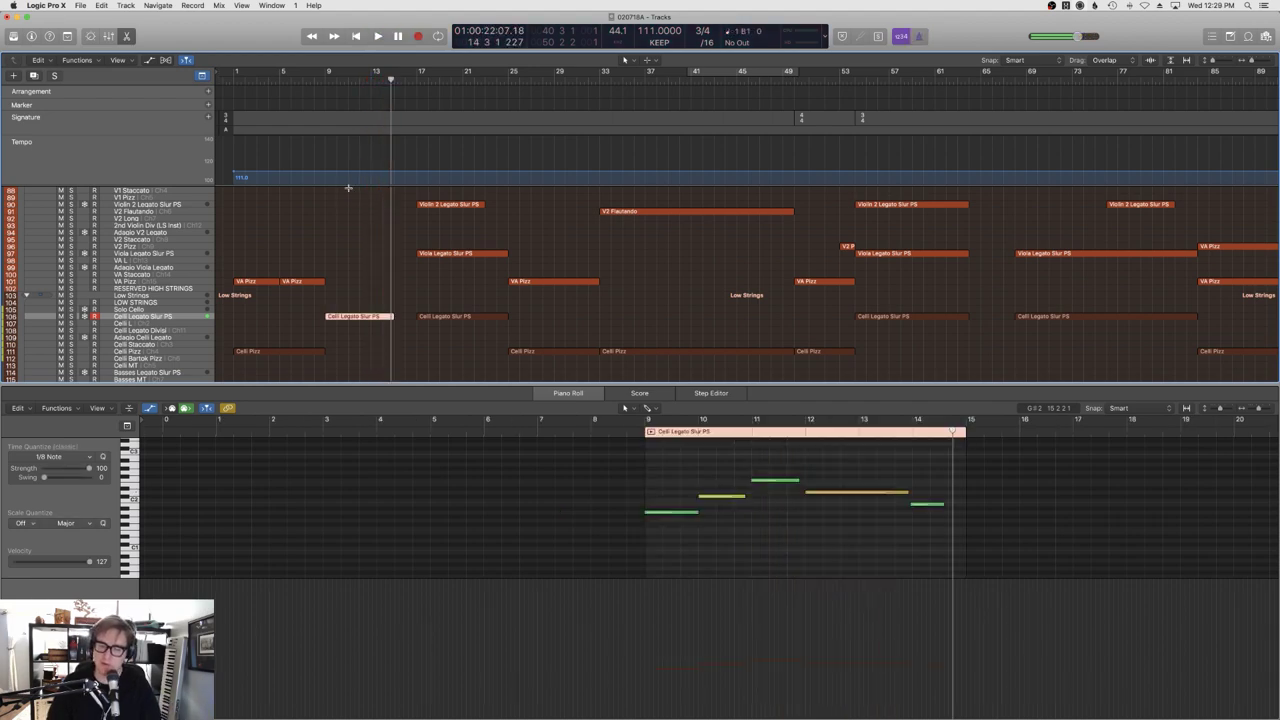
{"action": "key", "text": "super+z"}
Select the Bosendorfer and Celli Pizz tracks in turn to try out notes for the line from bar 9.
{"action": "left_click", "coordinate": [349, 257]}
{"action": "scroll", "coordinate": [340, 257], "scroll_direction": "up", "scroll_amount": 15}
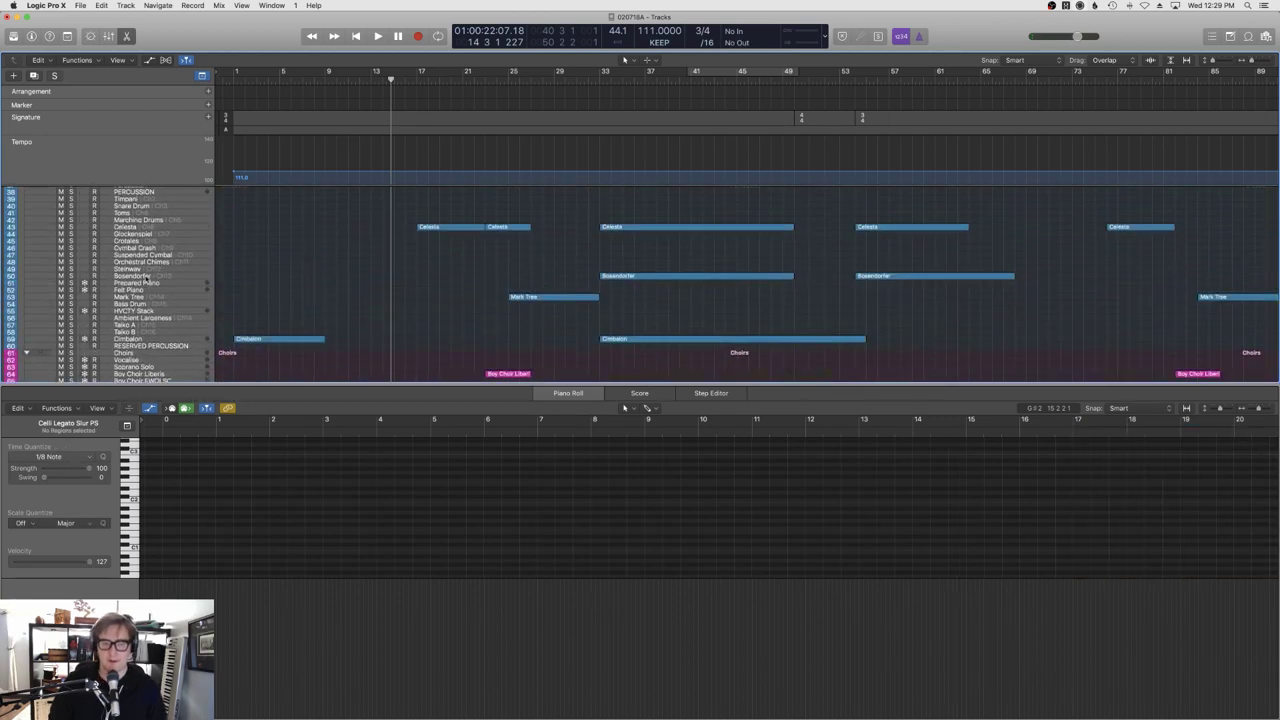
{"action": "left_click", "coordinate": [146, 277]}
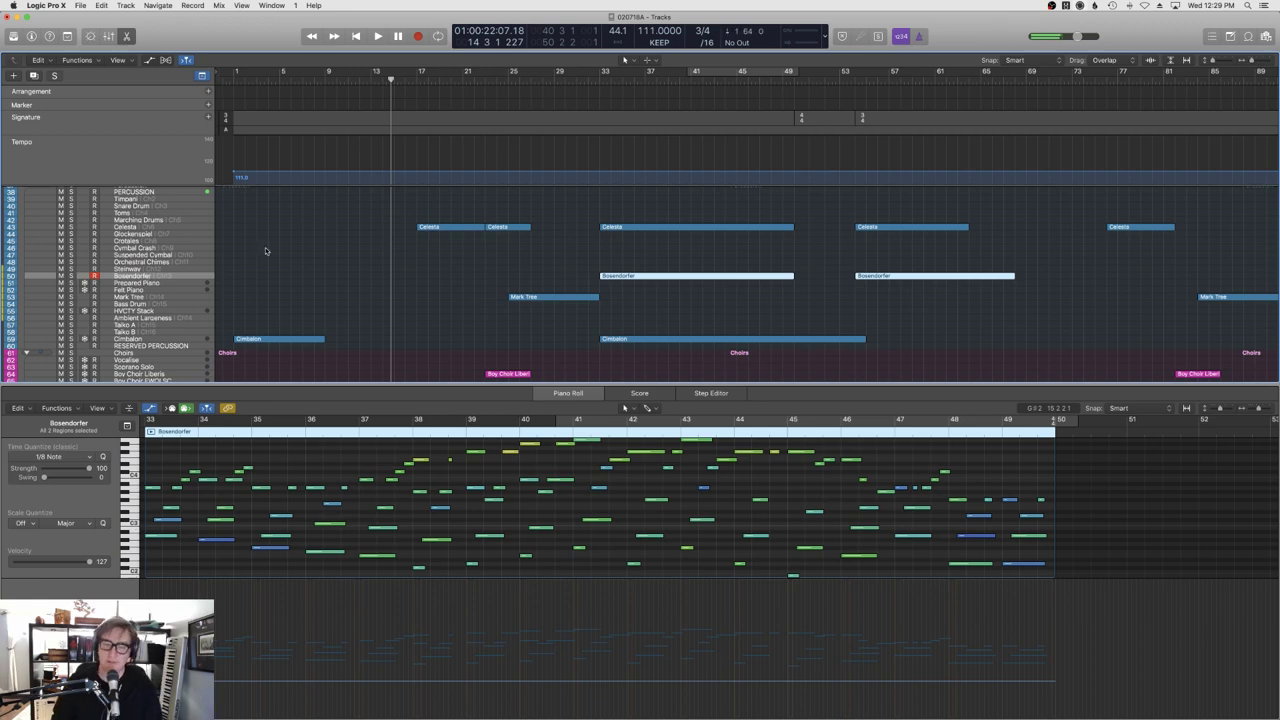
{"action": "scroll", "coordinate": [265, 250], "scroll_direction": "down", "scroll_amount": 15}
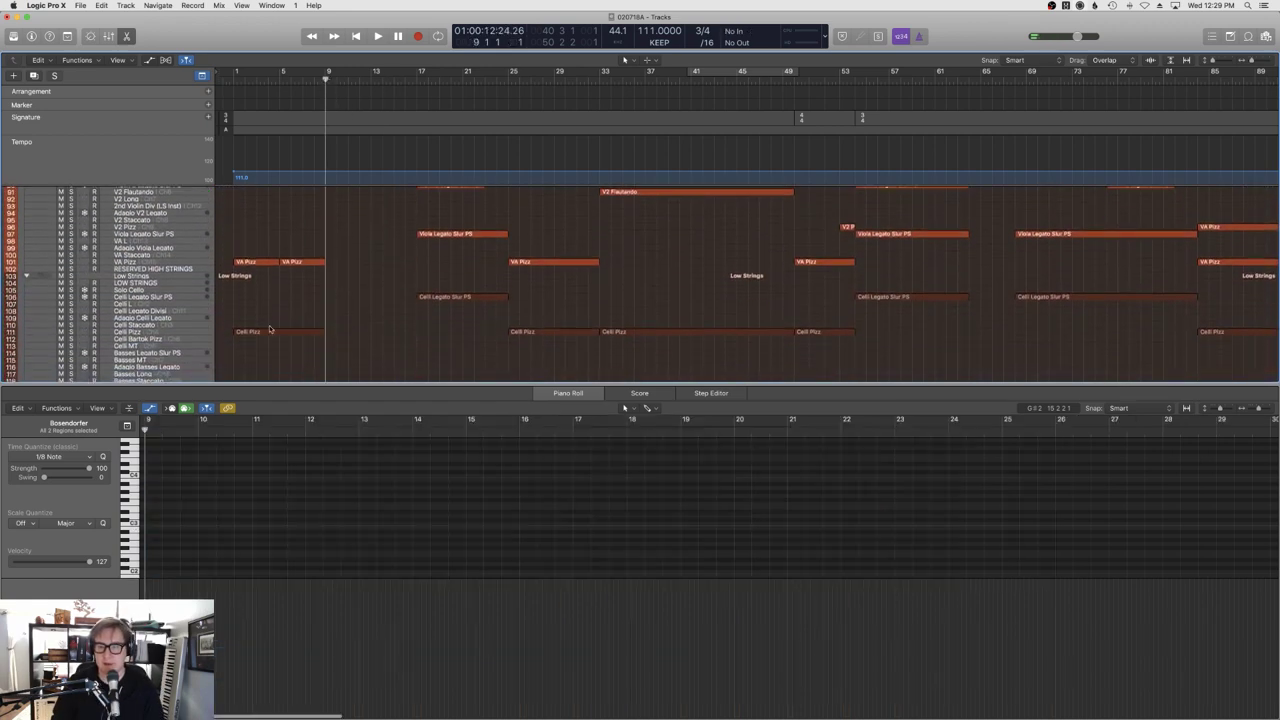
{"action": "left_click", "coordinate": [158, 332]}
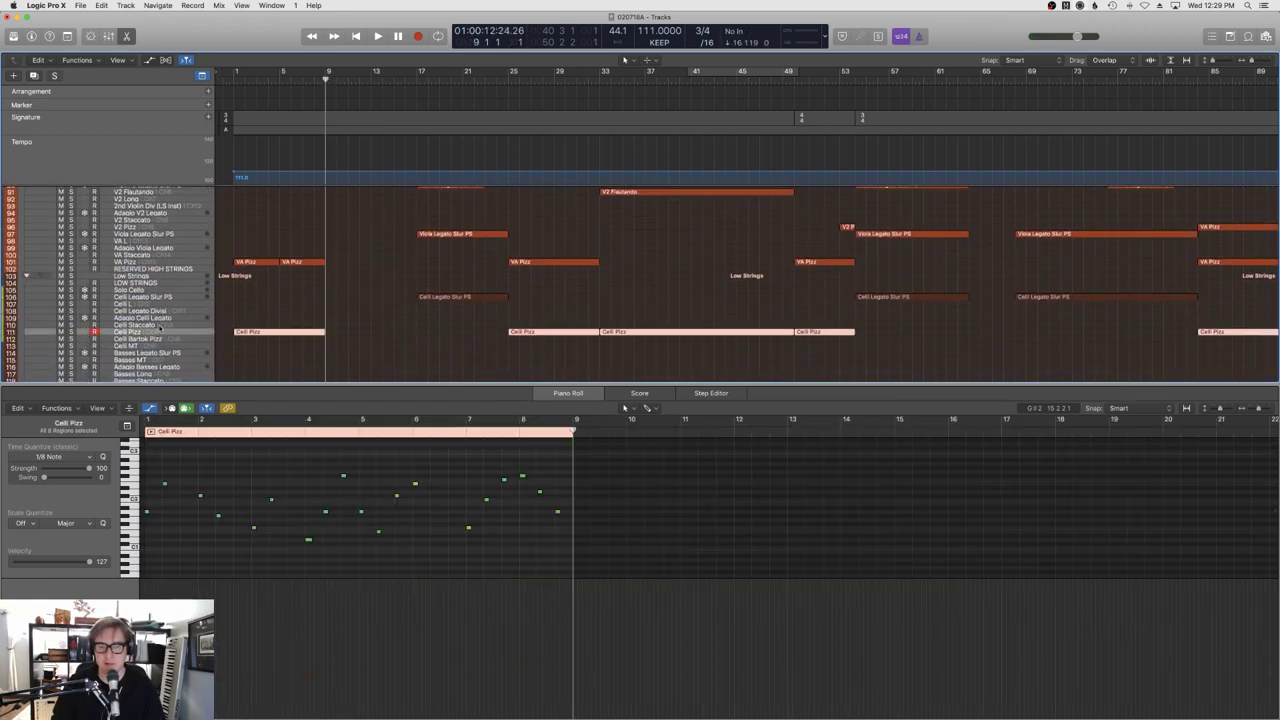
{"action": "left_click", "coordinate": [333, 307]}
{"action": "scroll", "coordinate": [332, 311], "scroll_direction": "down", "scroll_amount": 3}
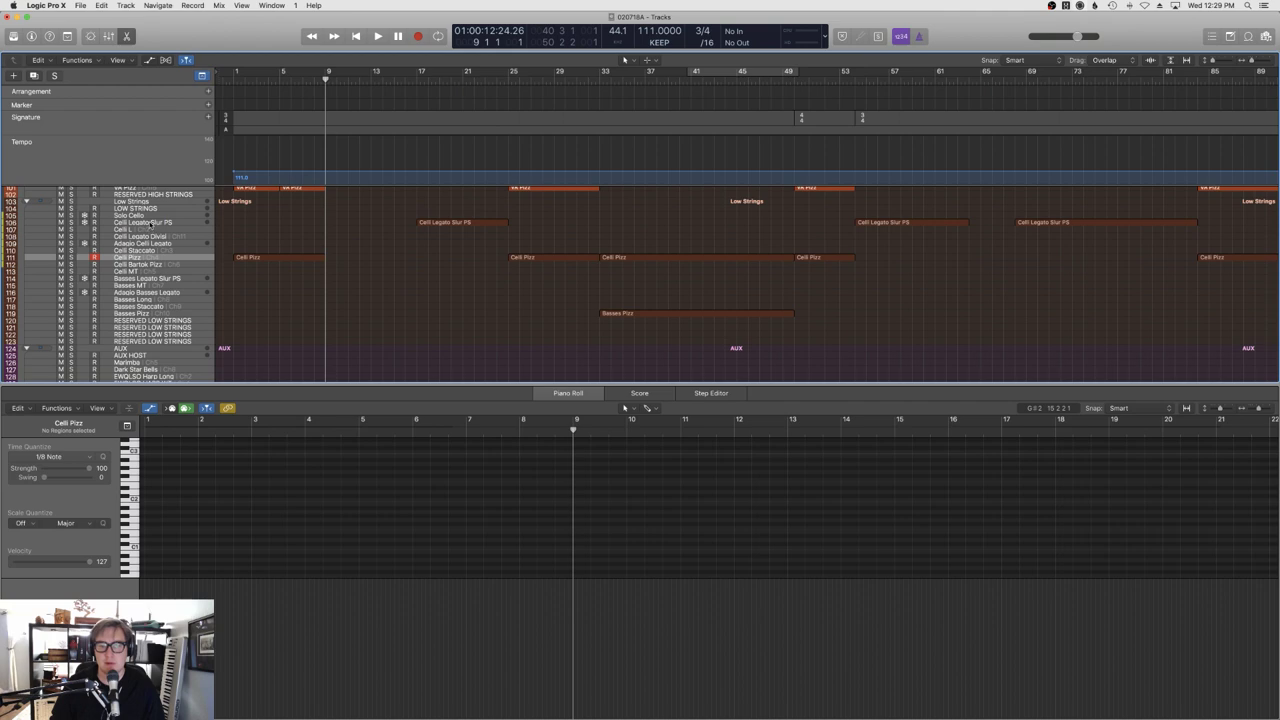
Return to the Celli Legato Slur PS track, try recording the opening notes from bar 9, and undo the take.
{"action": "left_click", "coordinate": [150, 224]}
{"action": "left_click", "coordinate": [328, 237]}
{"action": "key", "text": "space"}
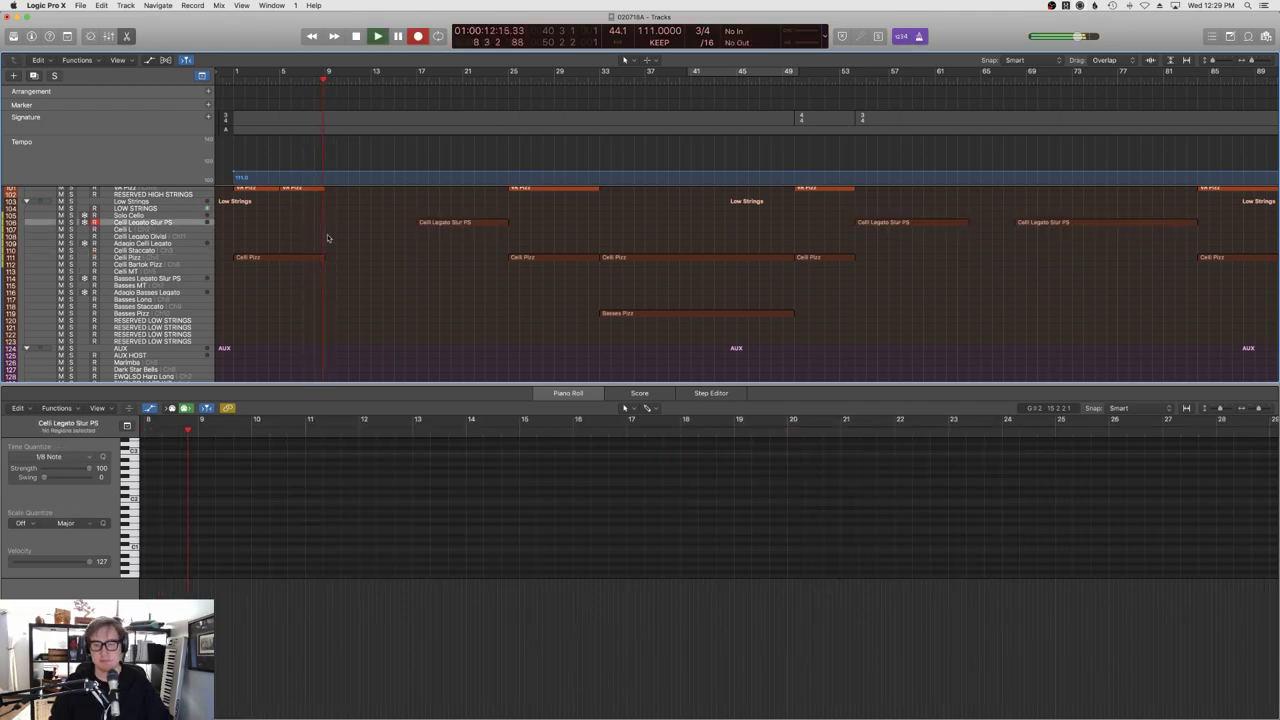
{"action": "key", "text": "r"}
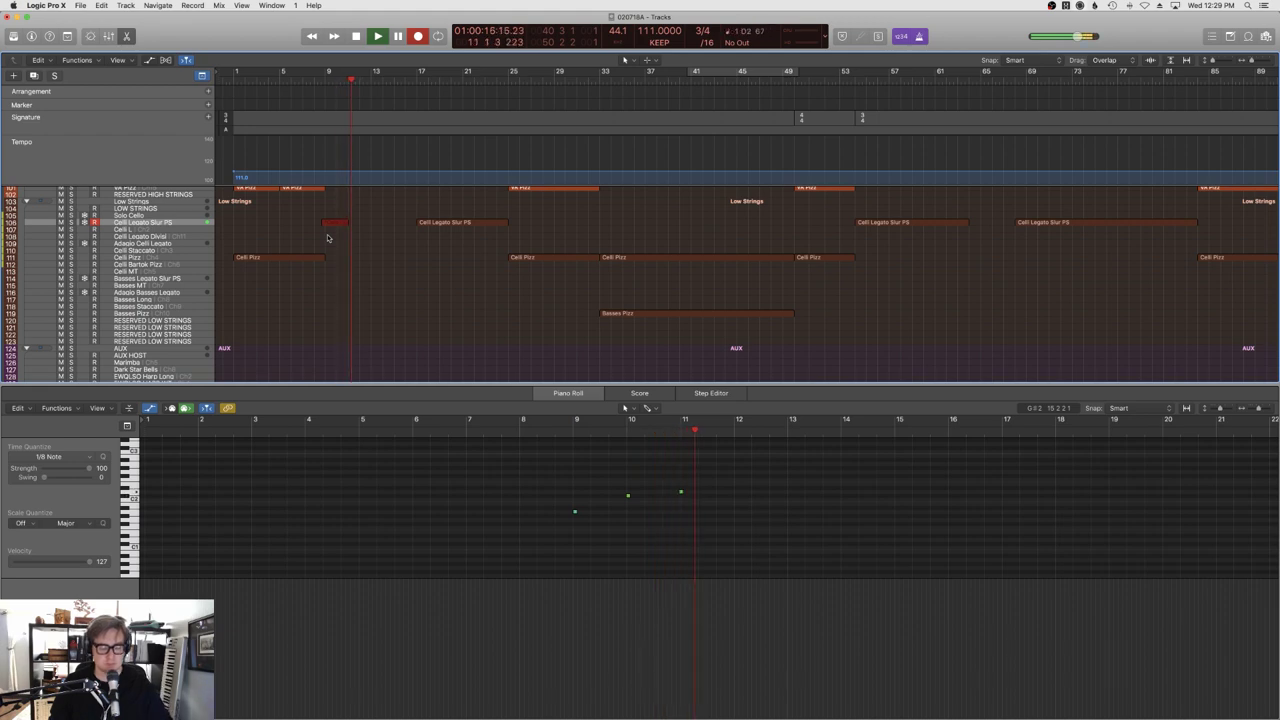
{"action": "key", "text": "space"}
{"action": "key", "text": "super+z"}
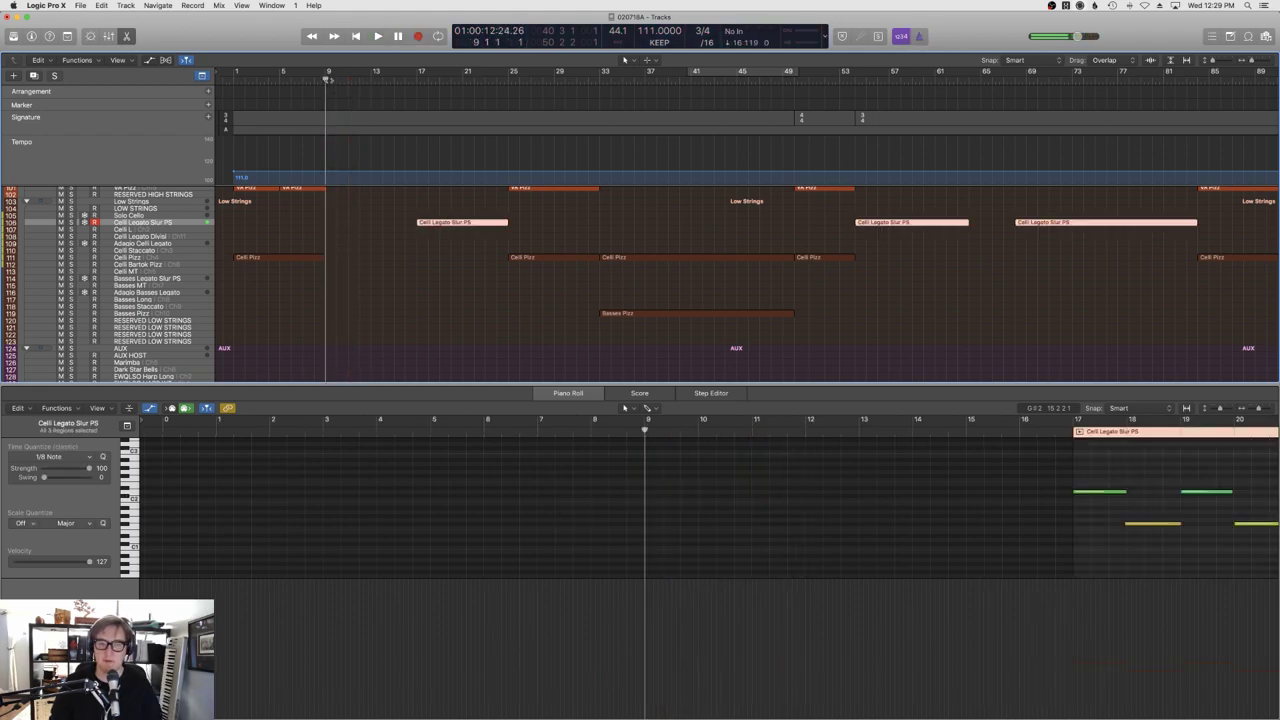
Try recording a full cello line from bar 9 to bar 17, and undo the take.
{"action": "key", "text": "r"}
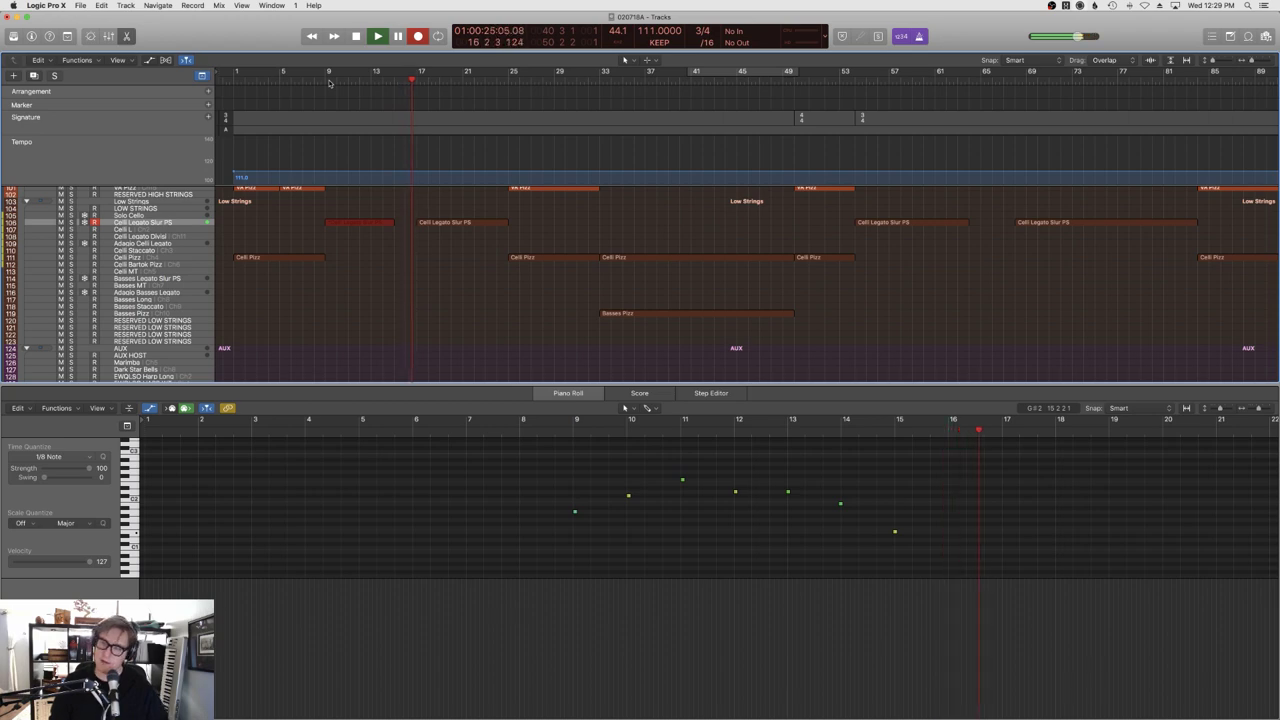
{"action": "key", "text": "space"}
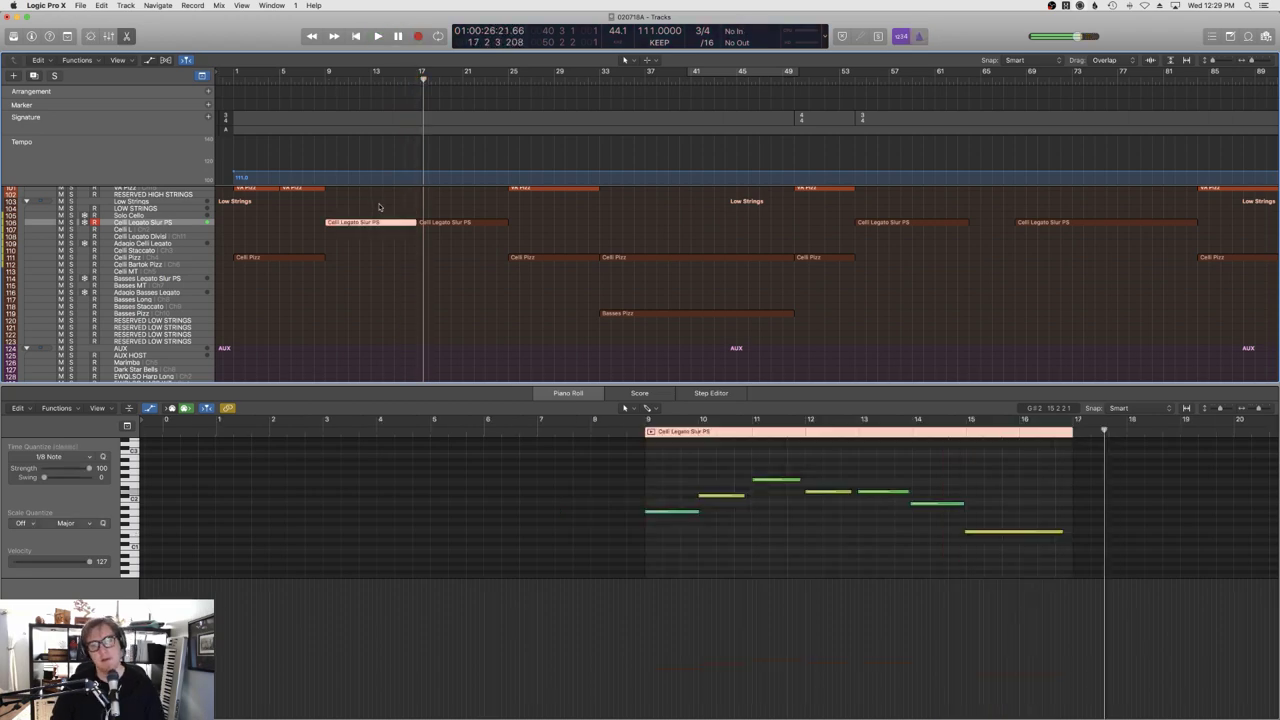
{"action": "key", "text": "super+z"}
Record a four-note line on the Celli Legato Slur PS track from bar 9 to bar 13.
{"action": "left_click", "coordinate": [325, 82]}
{"action": "key", "text": "r"}
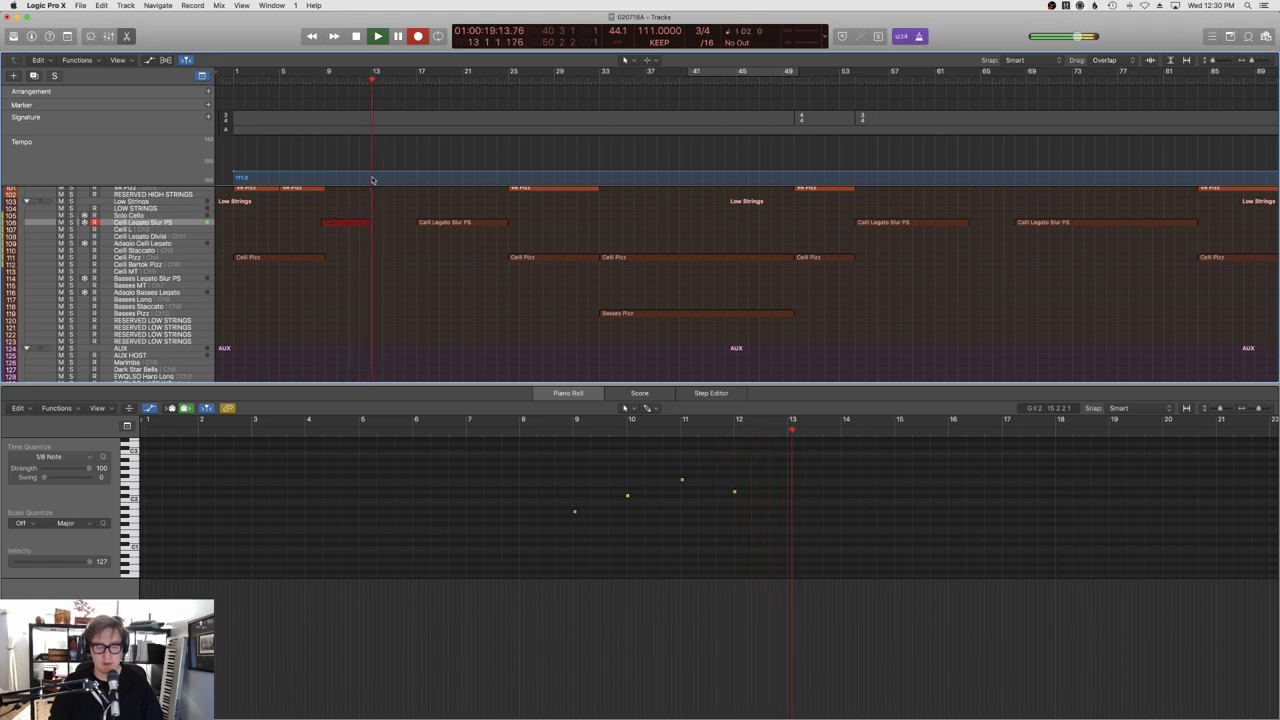
{"action": "key", "text": "space"}
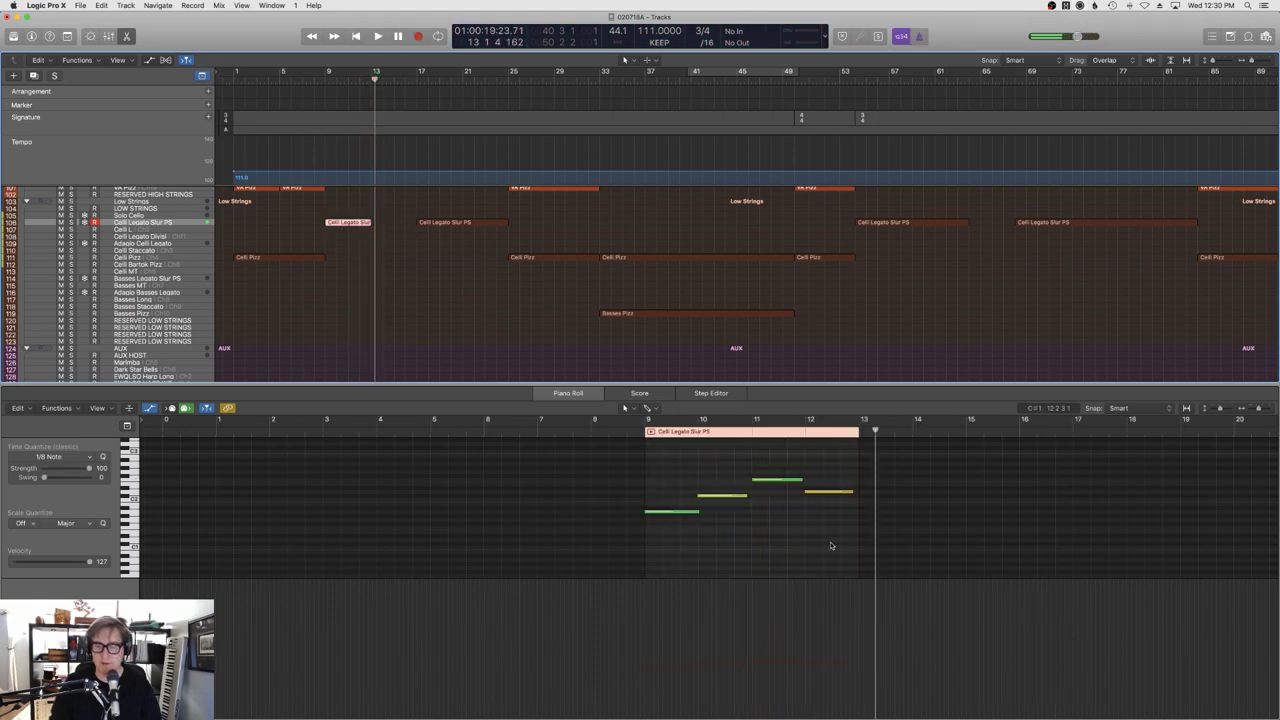
Show note velocities in the Piano Roll and raise all four new cello notes to maximum velocity.
{"action": "left_click_drag", "start_coordinate": [830, 545], "coordinate": [702, 474]}
{"action": "left_click", "coordinate": [668, 511]}
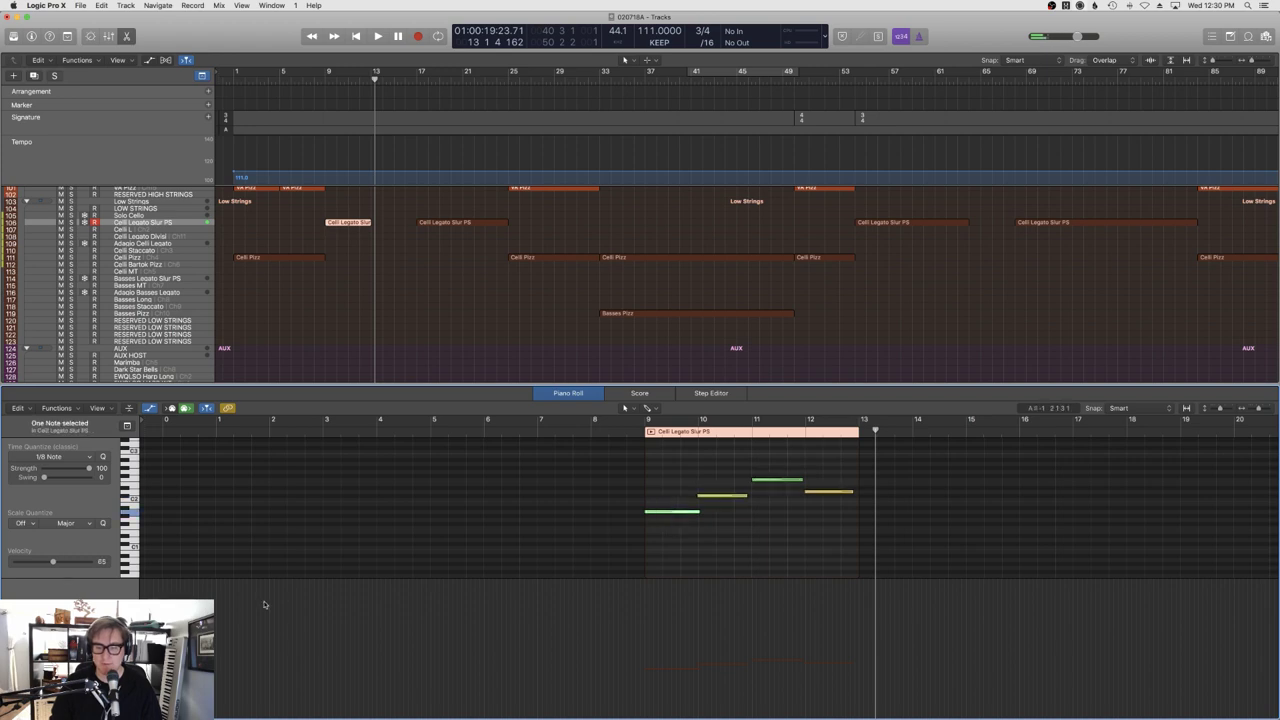
{"action": "left_click", "coordinate": [112, 458]}
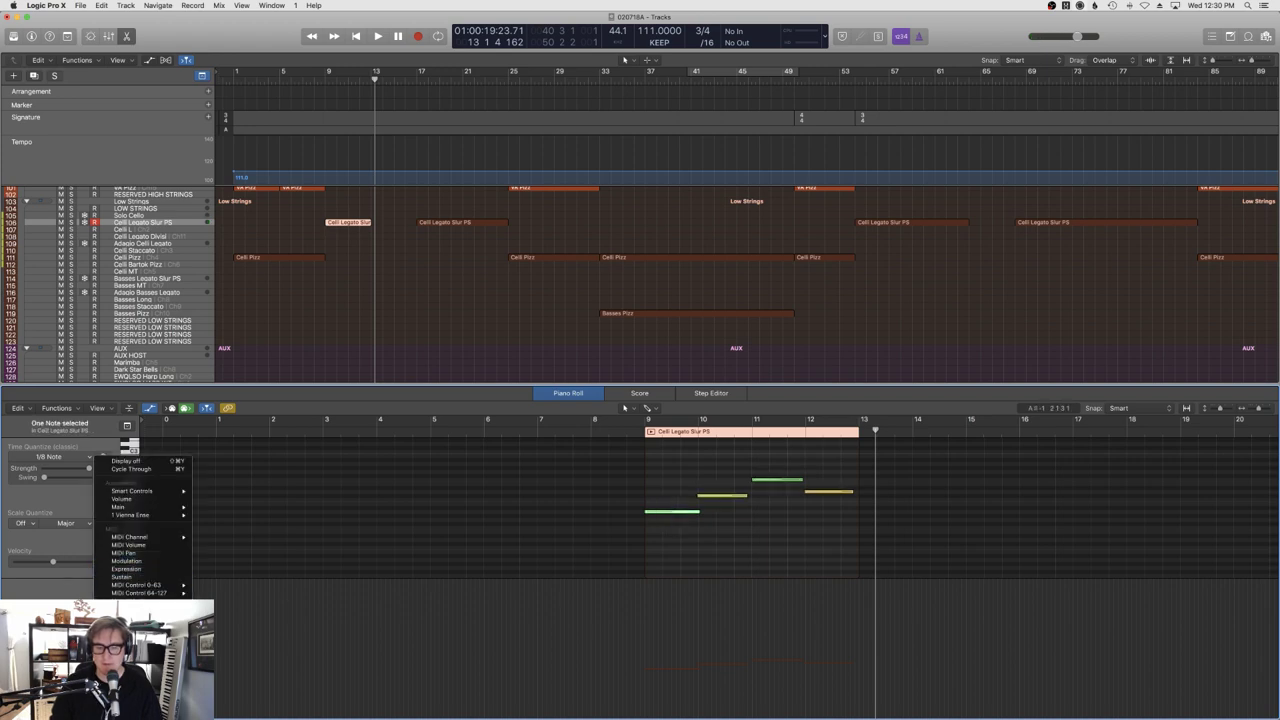
{"action": "left_click", "coordinate": [125, 476]}
{"action": "key", "text": "super+a"}
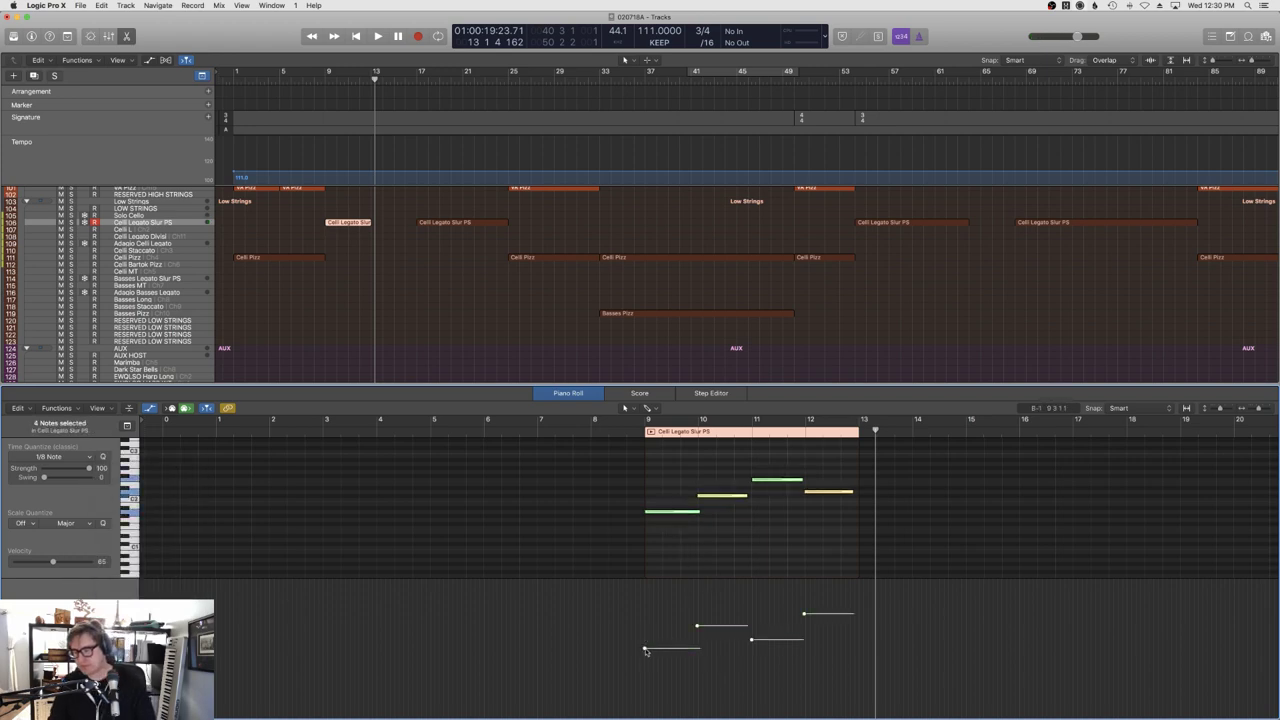
{"action": "left_click_drag", "start_coordinate": [645, 650], "coordinate": [645, 580]}
Switch the Piano Roll's lane to controller data, set a low level across the new cello region, and adjust it during playback.
{"action": "left_click", "coordinate": [134, 440]}
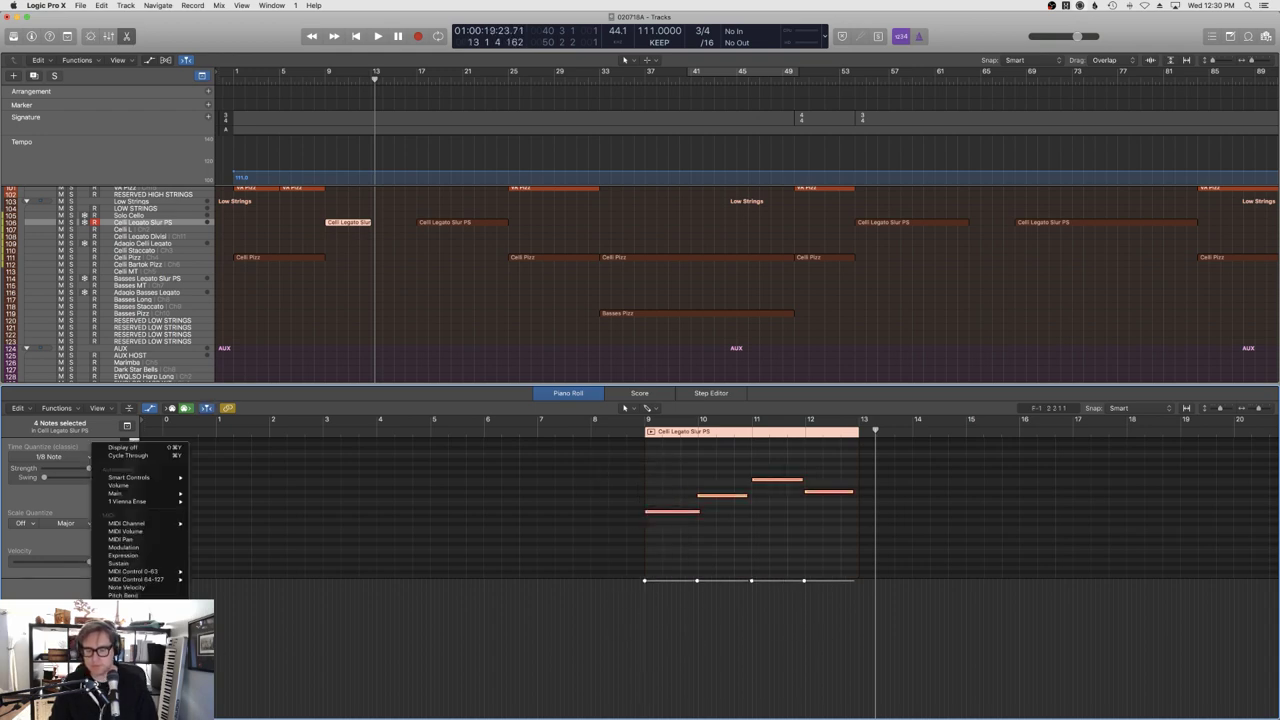
{"action": "left_click", "coordinate": [123, 595]}
{"action": "mouse_move", "coordinate": [760, 637]}
{"action": "left_mouse_down"}
{"action": "mouse_move", "coordinate": [645, 657]}
{"action": "mouse_move", "coordinate": [645, 672]}
{"action": "left_mouse_up"}
{"action": "key", "text": "space"}
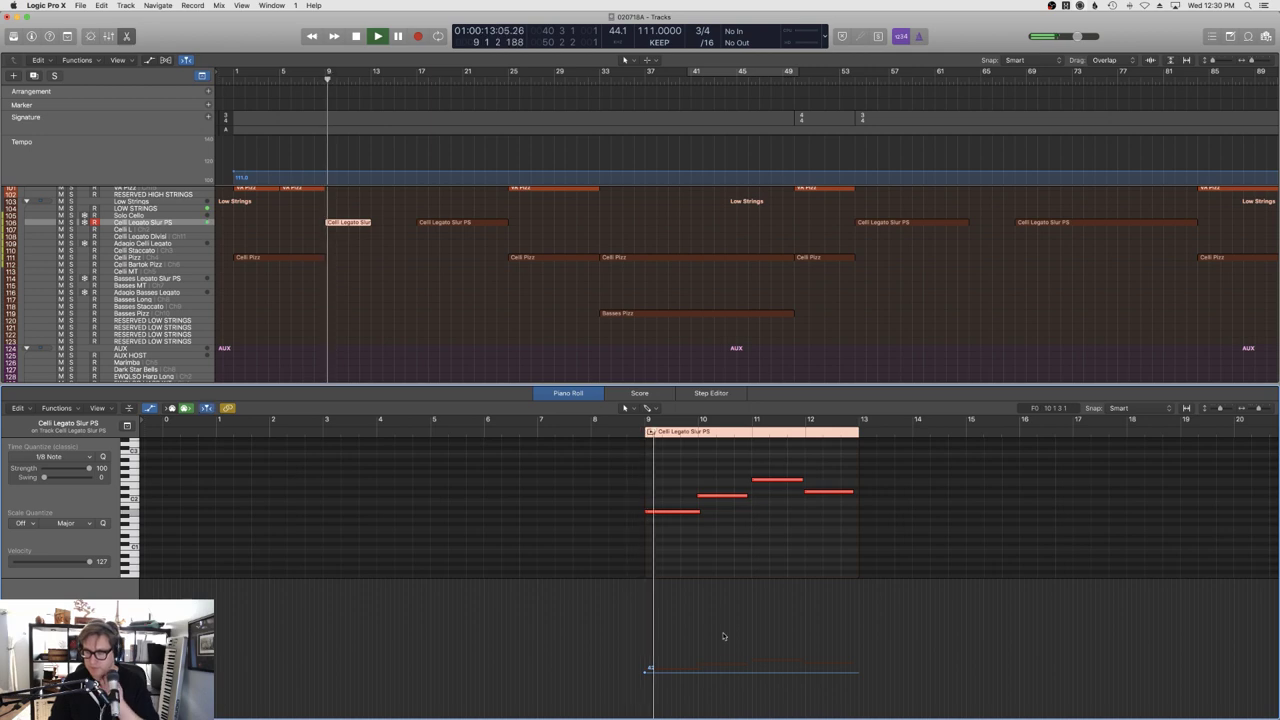
{"action": "mouse_move", "coordinate": [723, 671]}
{"action": "left_mouse_down"}
{"action": "mouse_move", "coordinate": [718, 661]}
{"action": "mouse_move", "coordinate": [737, 668]}
{"action": "left_mouse_up"}
Close the Piano Roll and listen to the cello passage until about bar 14.
{"action": "key", "text": "e"}
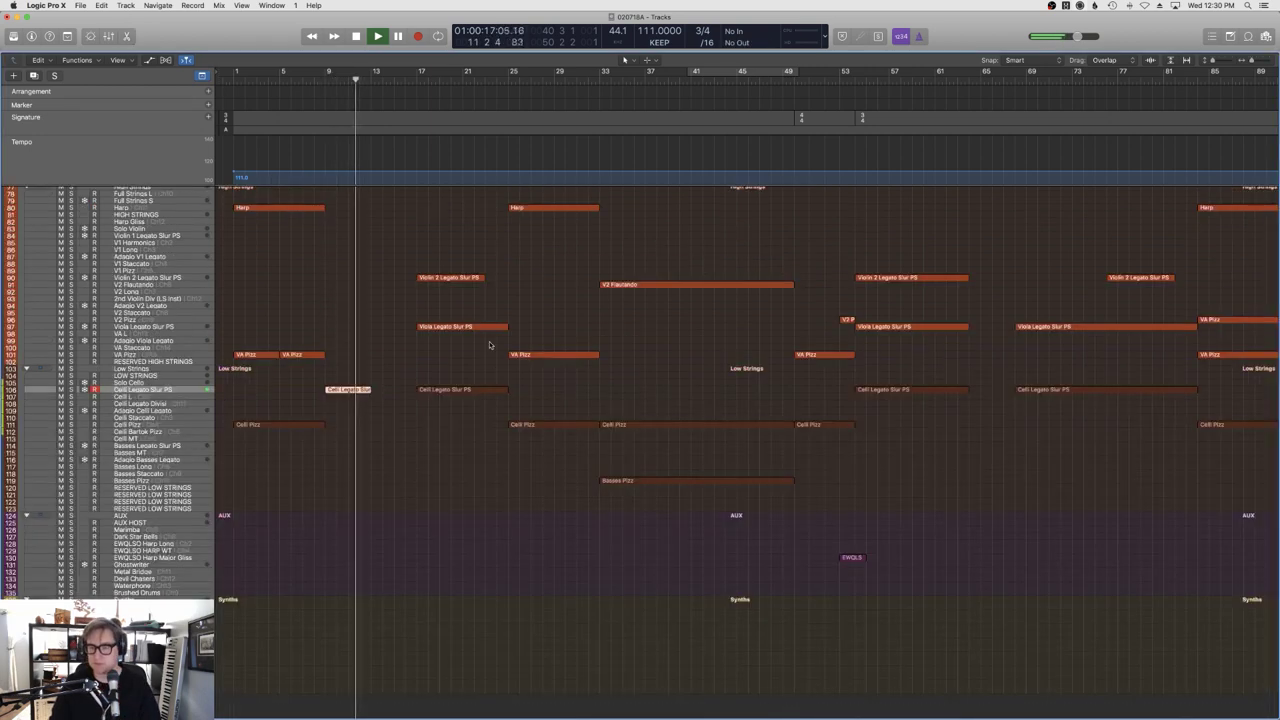
{"action": "scroll", "coordinate": [409, 351], "scroll_direction": "up", "scroll_amount": 5}
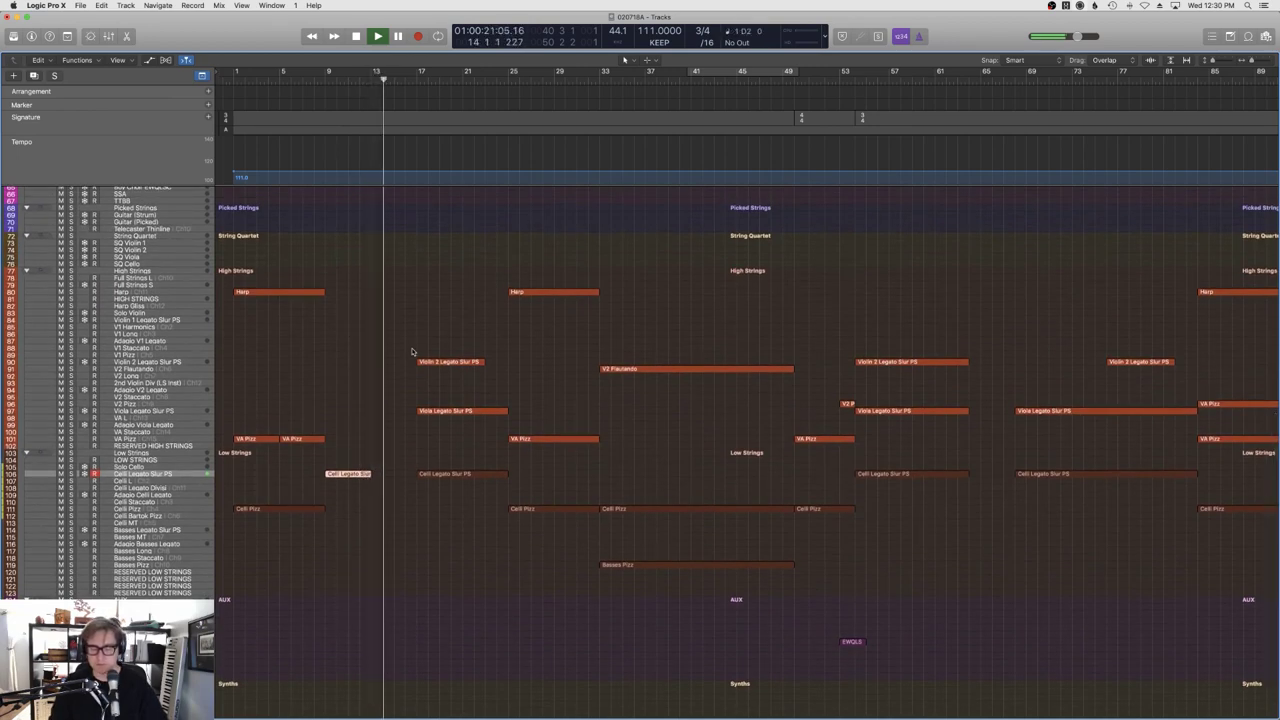
{"action": "key", "text": "space"}
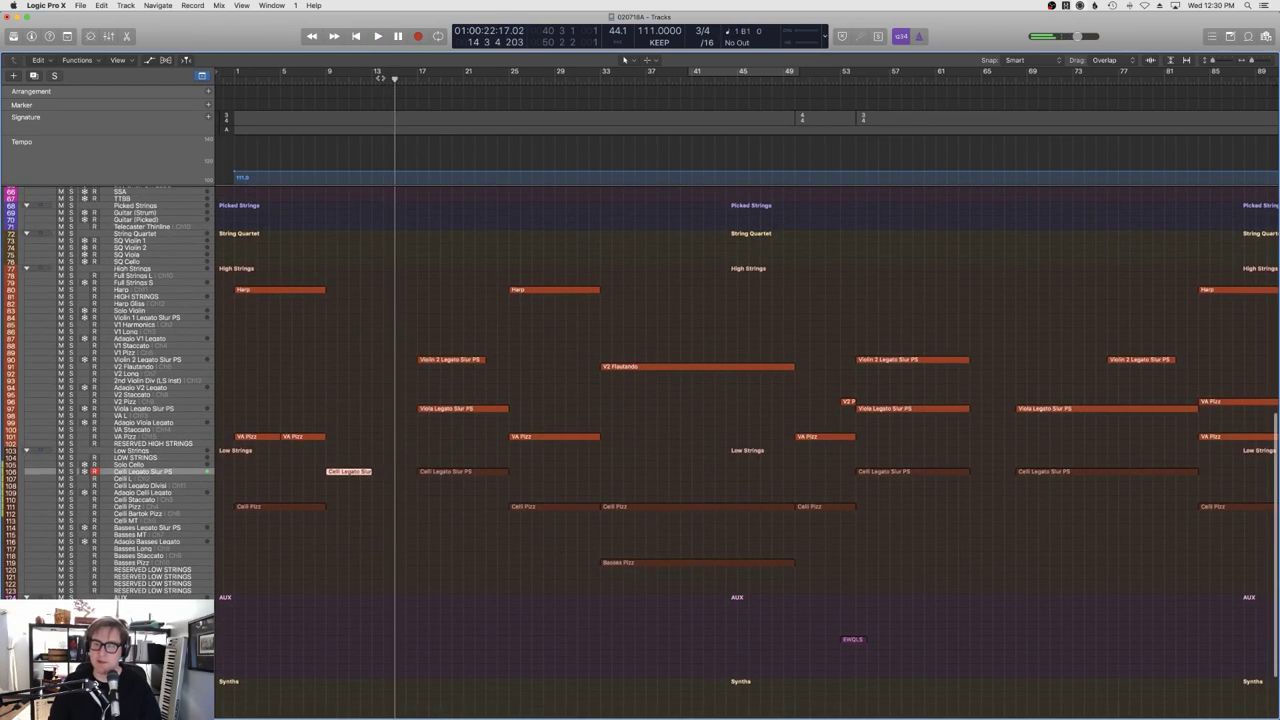
Try recording a continuation on the Celli Legato Slur PS track from bar 13 to bar 17, and delete the take.
{"action": "key", "text": "space"}
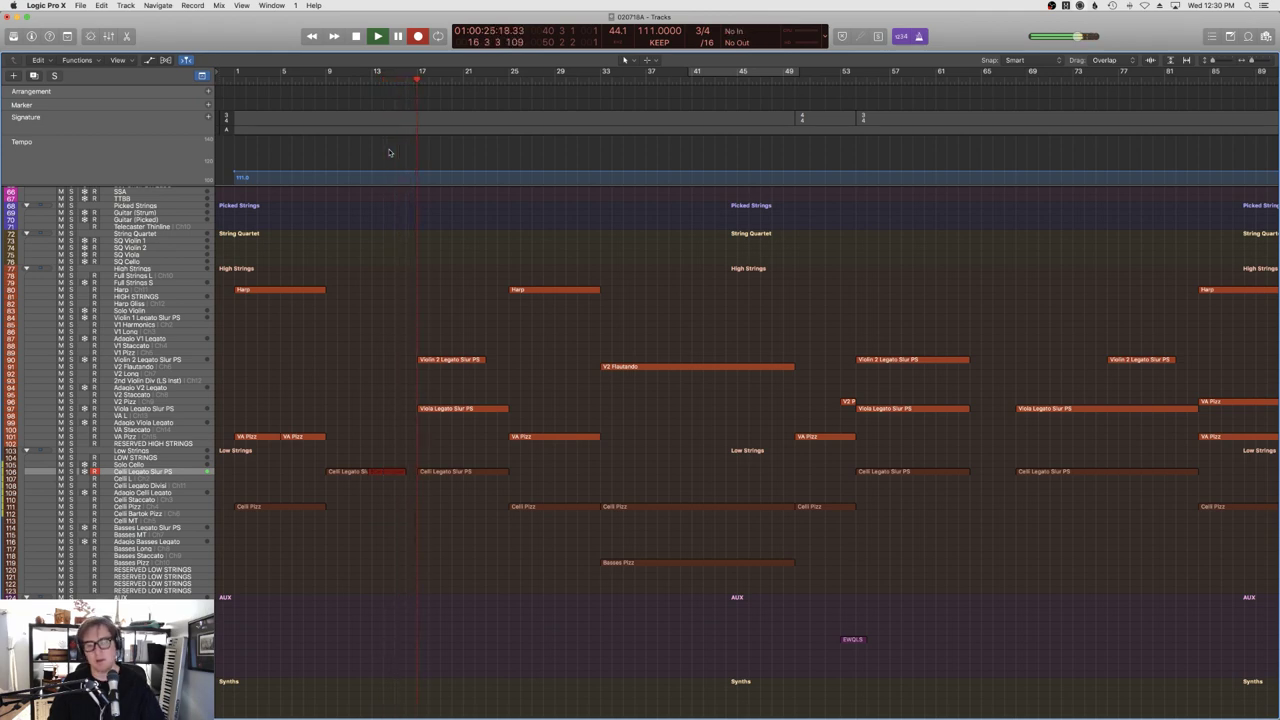
{"action": "scroll", "coordinate": [420, 305], "scroll_direction": "down", "scroll_amount": 1}
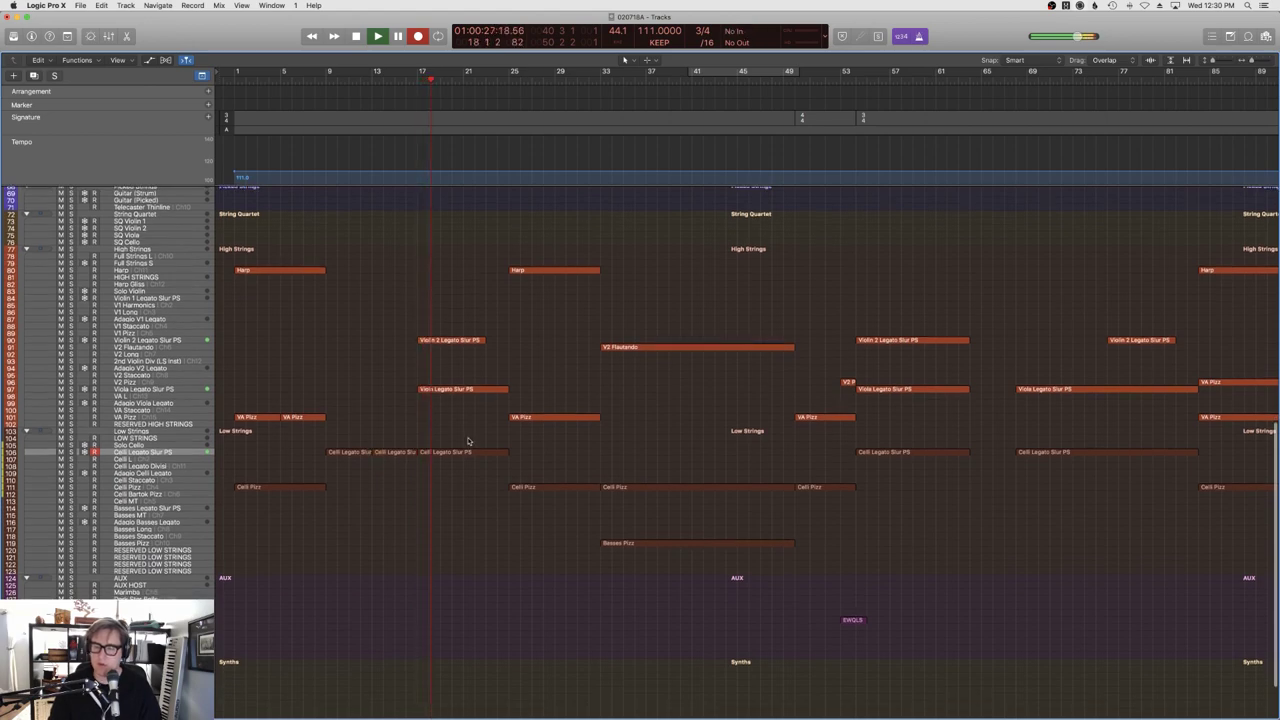
{"action": "left_click", "coordinate": [391, 455]}
{"action": "key", "text": "space"}
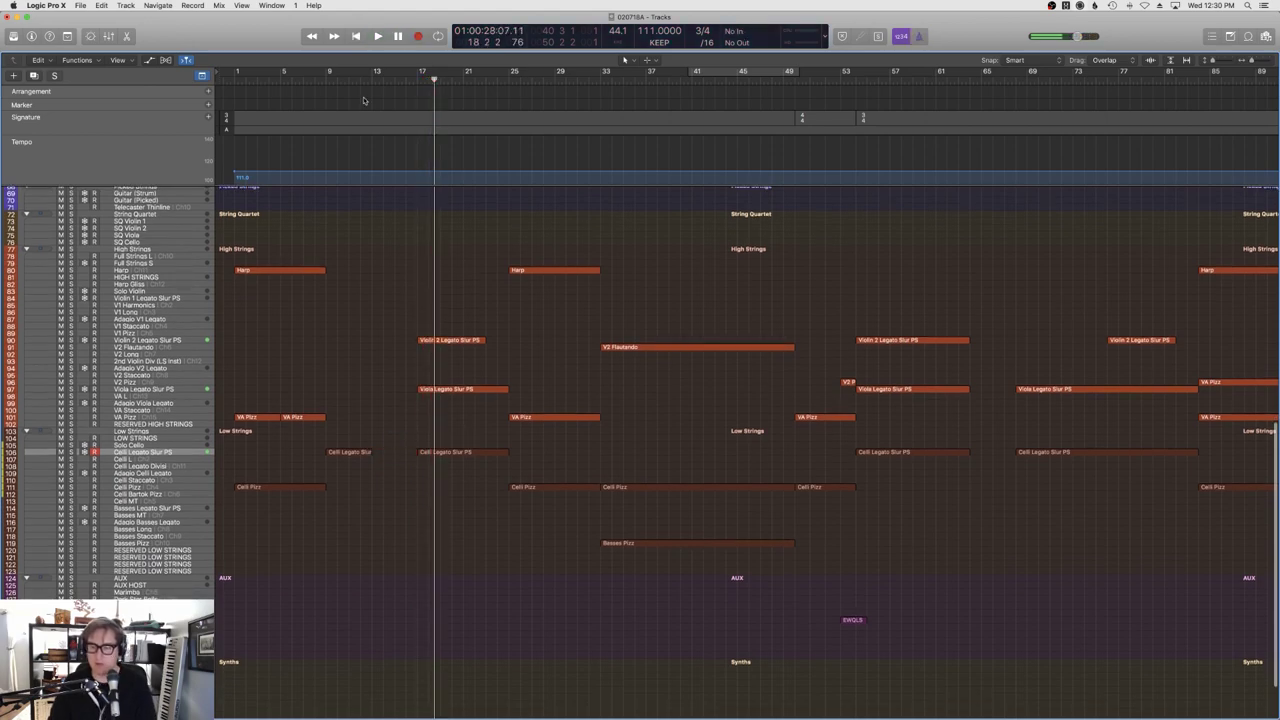
Place the playhead at bar 13 and select the Bosendorfer track for recording.
{"action": "left_click", "coordinate": [376, 72]}
{"action": "scroll", "coordinate": [195, 274], "scroll_direction": "up", "scroll_amount": 10}
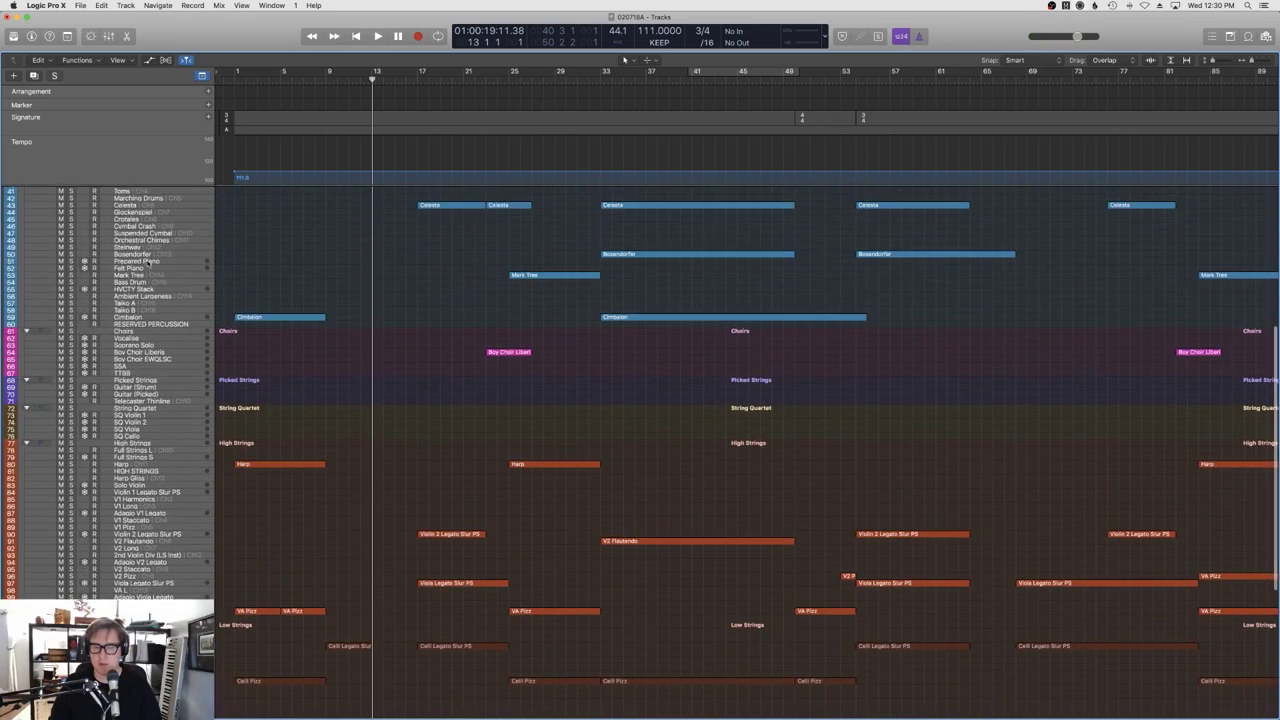
{"action": "left_click", "coordinate": [146, 255]}
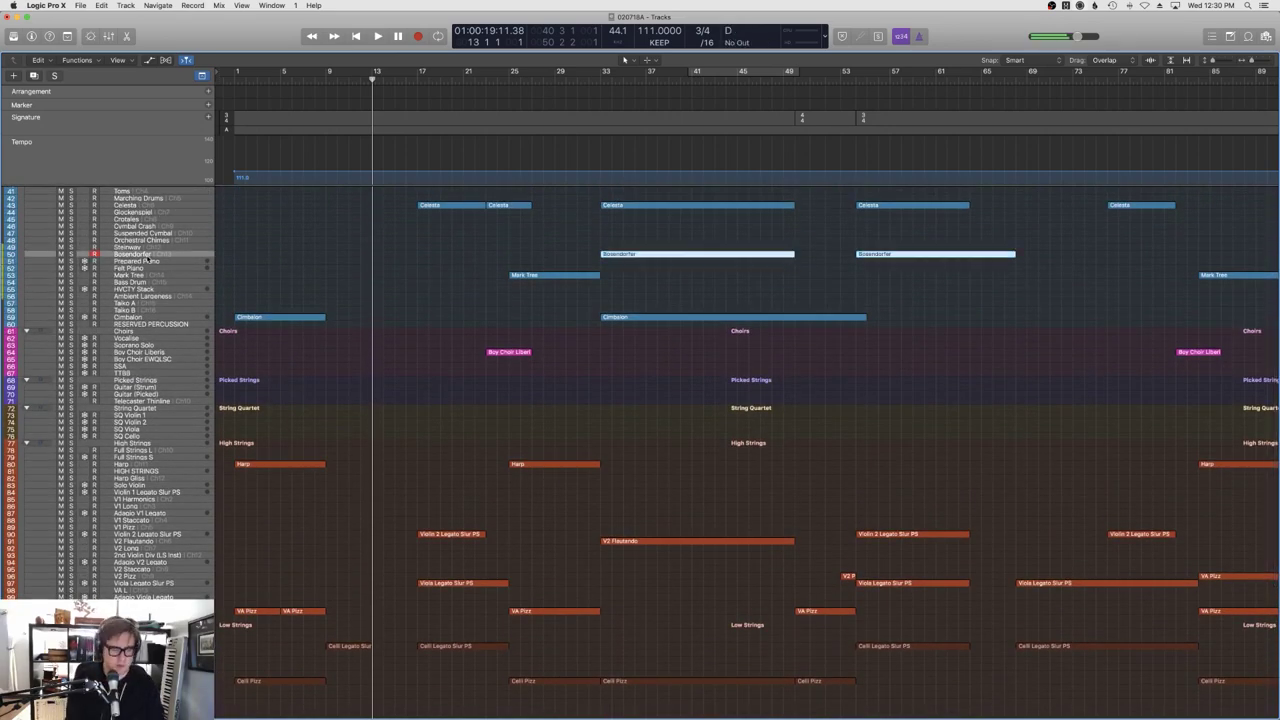
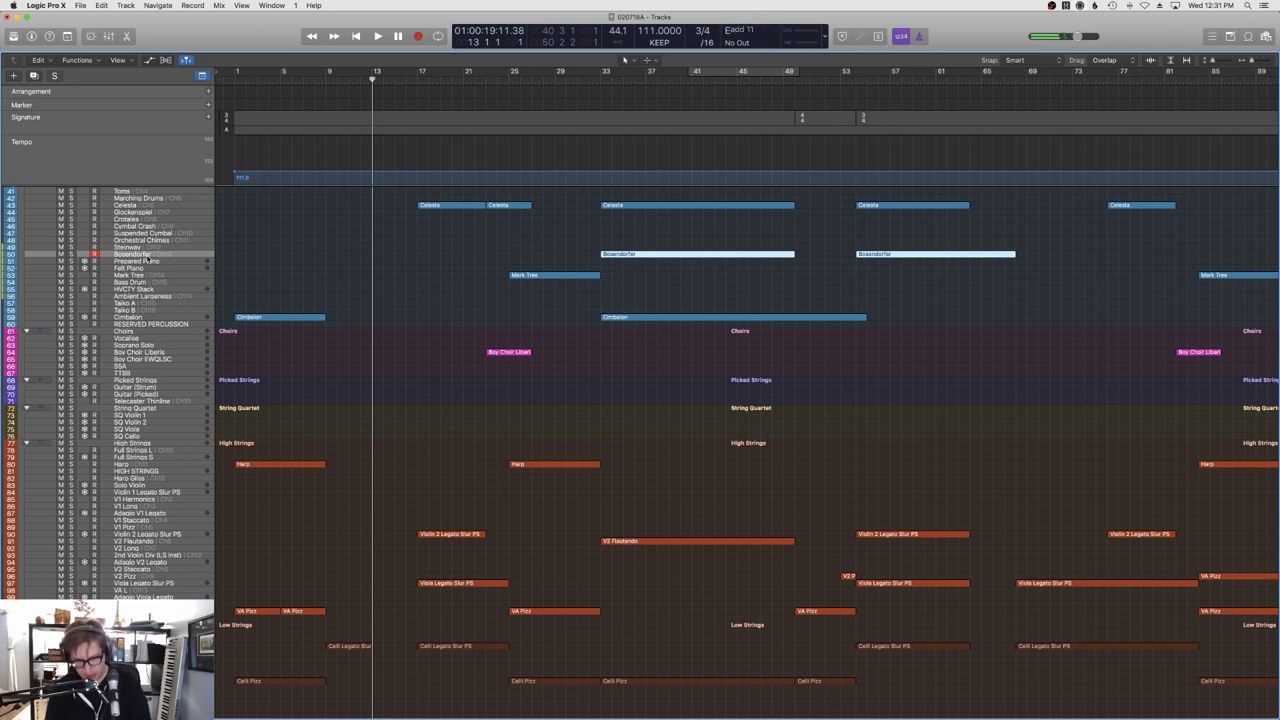
Try recording a piano harmony sketch on the Bosendorfer track from bar 13, and discard the take.
{"action": "key", "text": "space"}
{"action": "left_click", "coordinate": [375, 505]}
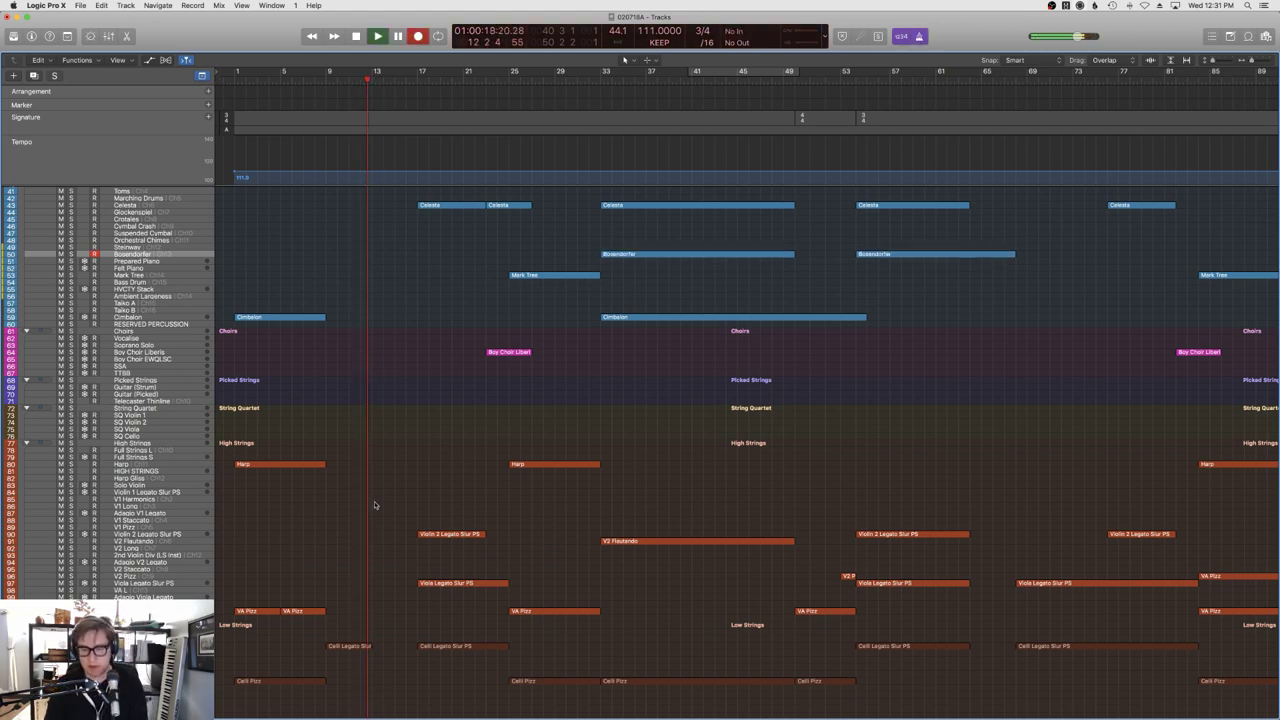
{"action": "key", "text": "r"}
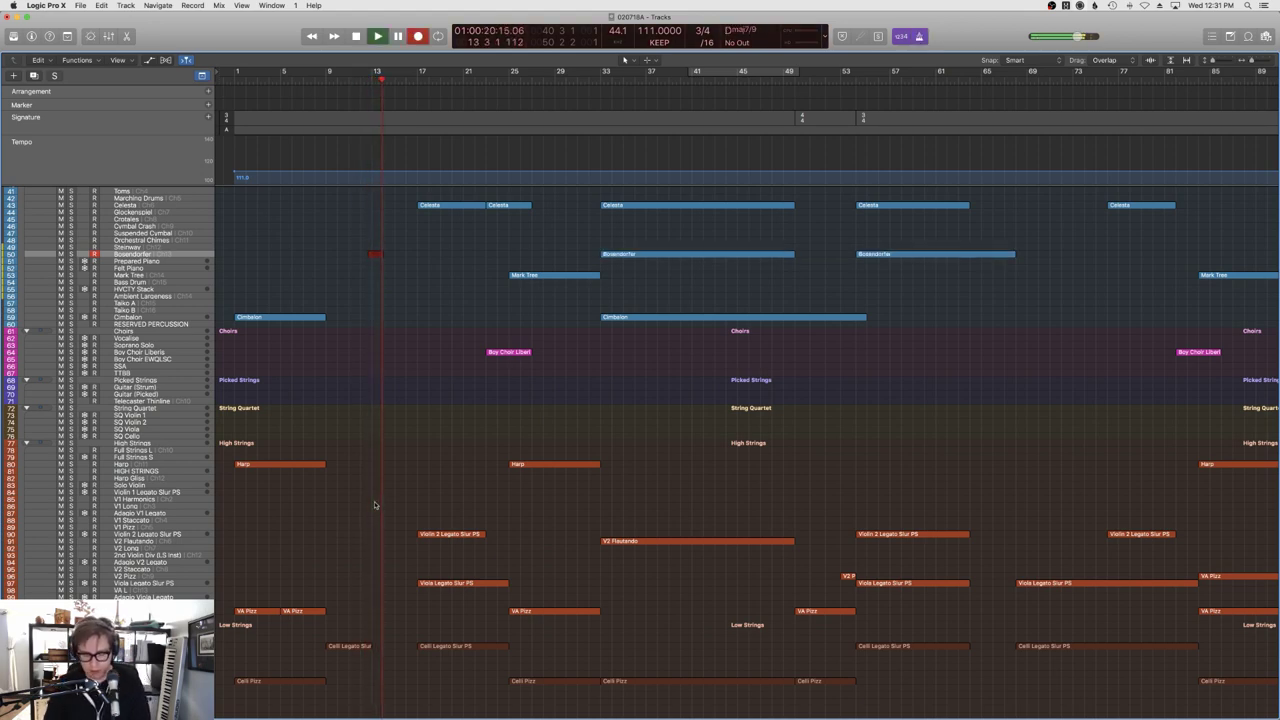
{"action": "key", "text": "space"}
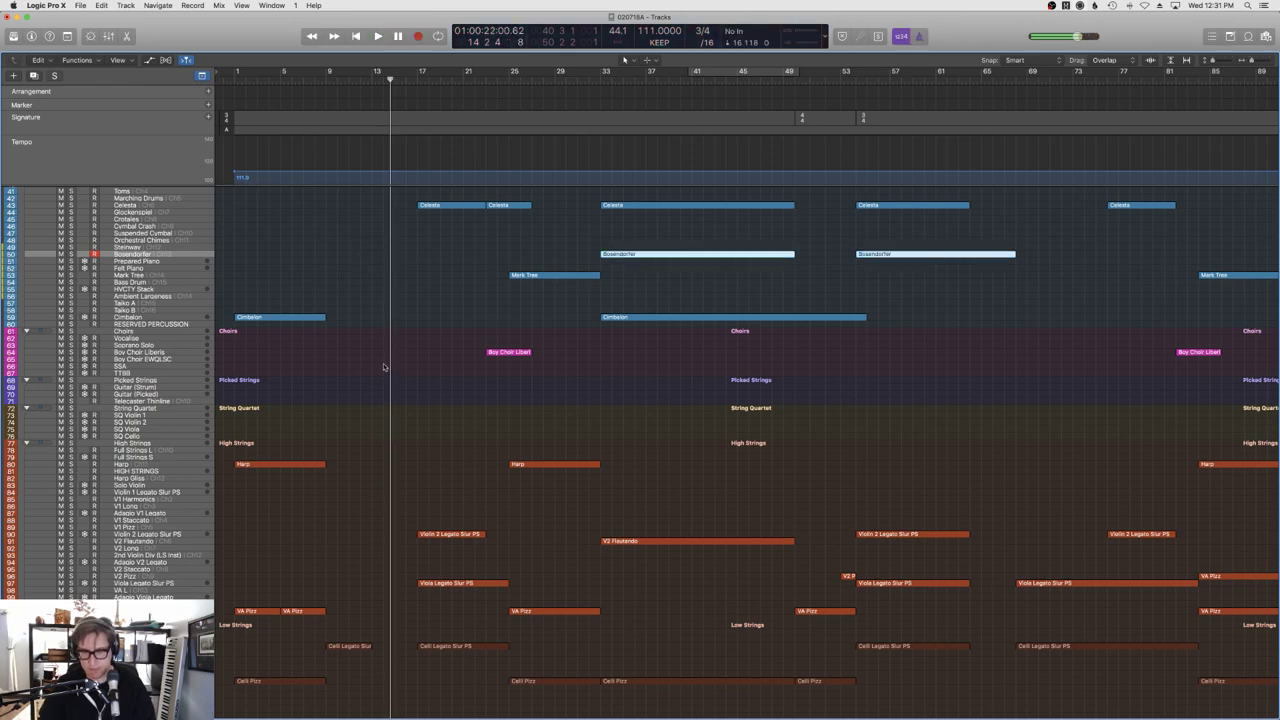
Record a harmony sketch on the Bosendorfer track covering bars 13 to 17.
{"action": "left_click", "coordinate": [362, 80]}
{"action": "key", "text": "r"}
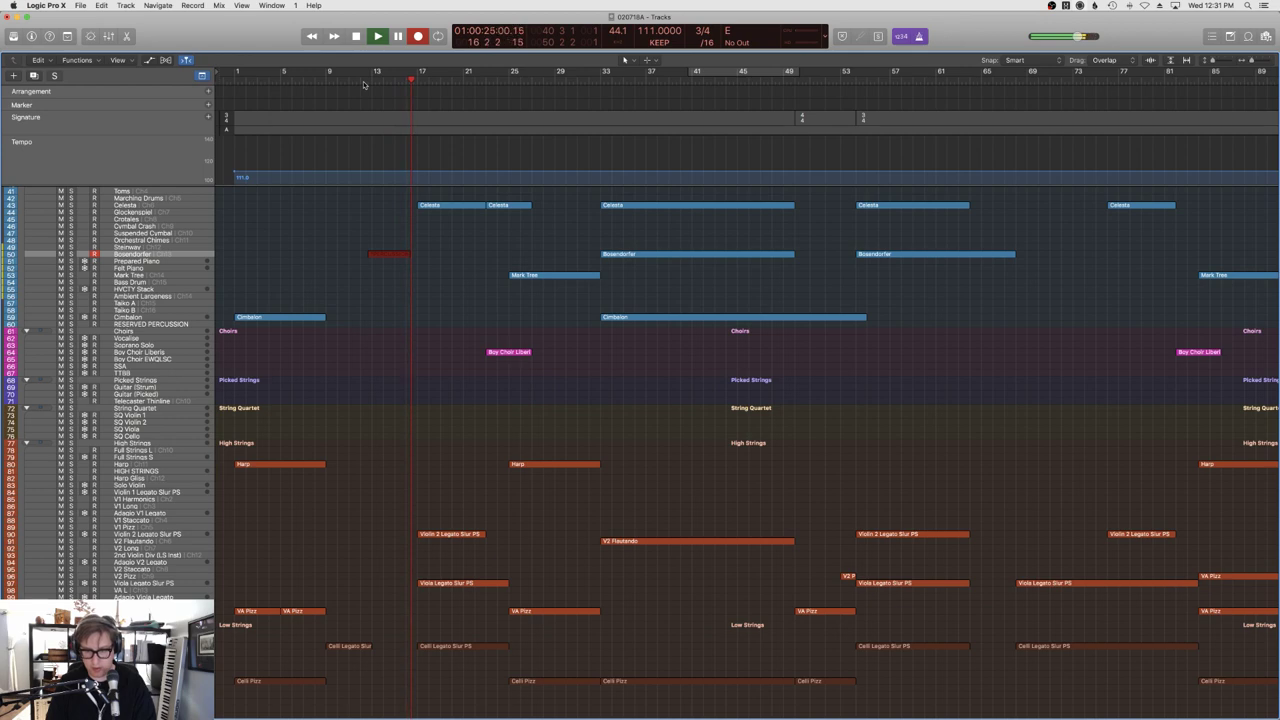
{"action": "key", "text": "space"}
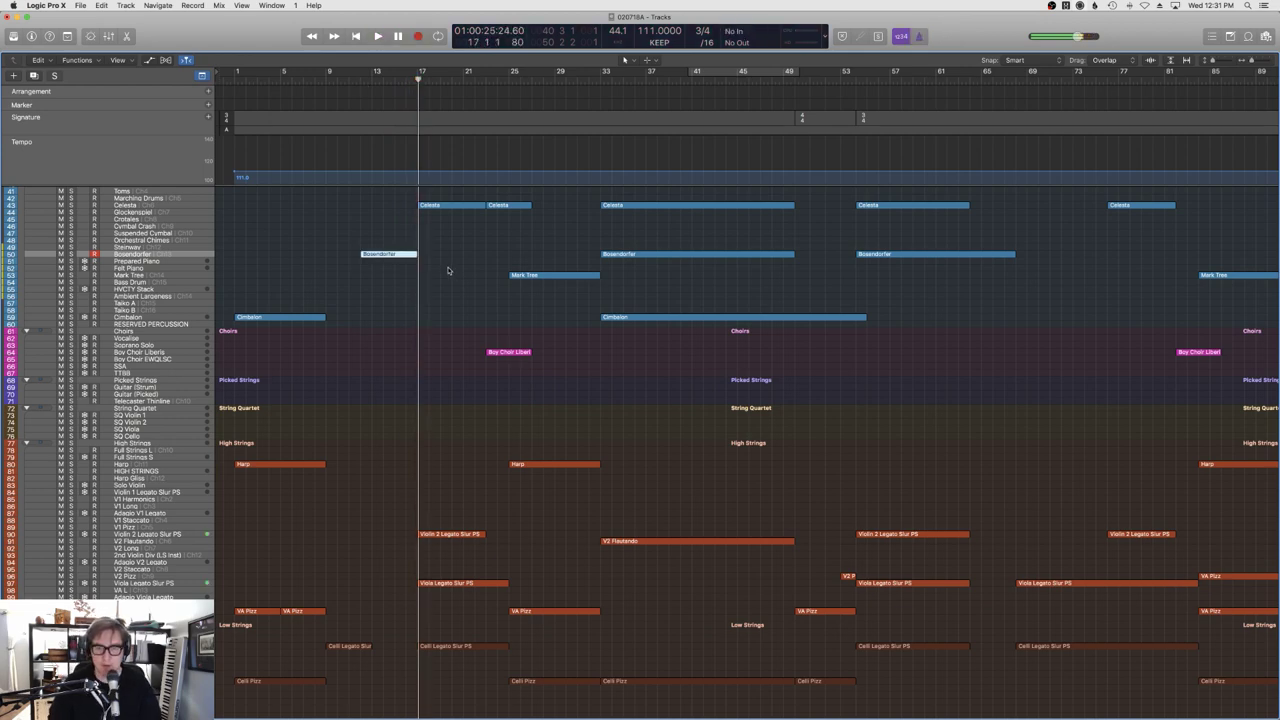
{"action": "left_click", "coordinate": [362, 82]}
{"action": "scroll", "coordinate": [408, 287], "scroll_direction": "down", "scroll_amount": 5}
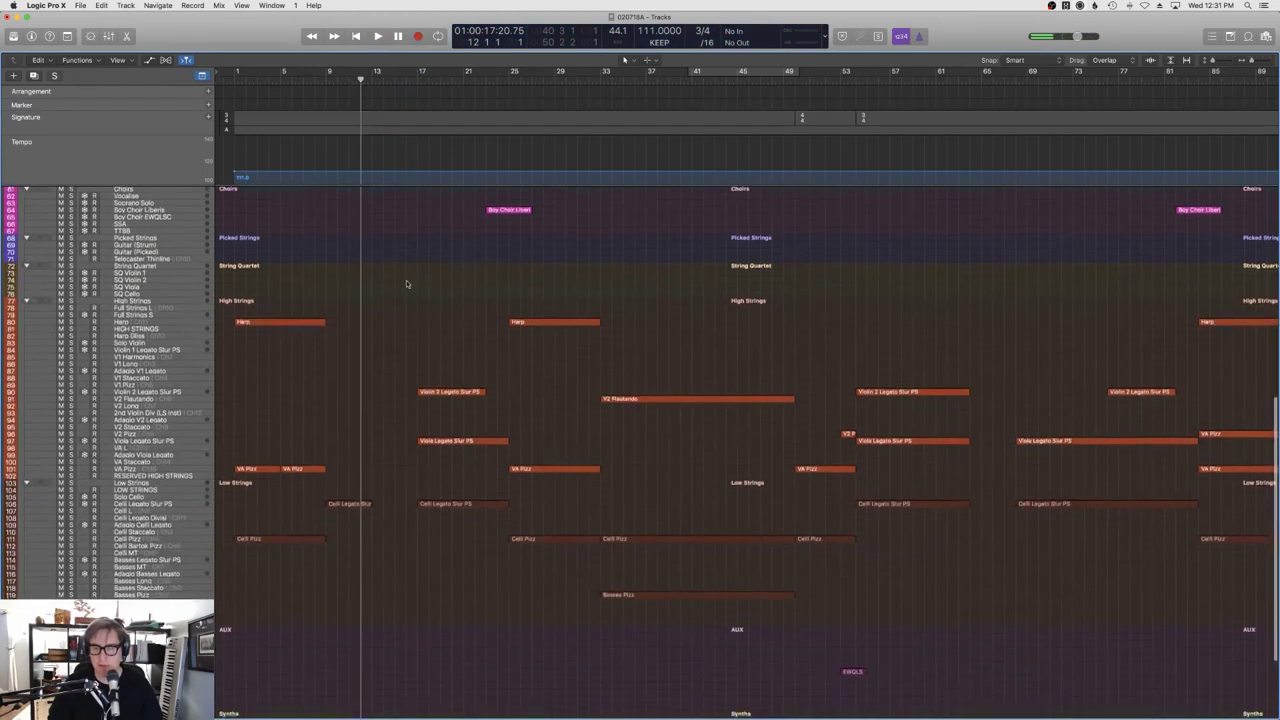
{"action": "scroll", "coordinate": [408, 287], "scroll_direction": "up", "scroll_amount": 5}
{"action": "scroll", "coordinate": [408, 287], "scroll_direction": "down", "scroll_amount": 4}
{"action": "key", "text": "space"}
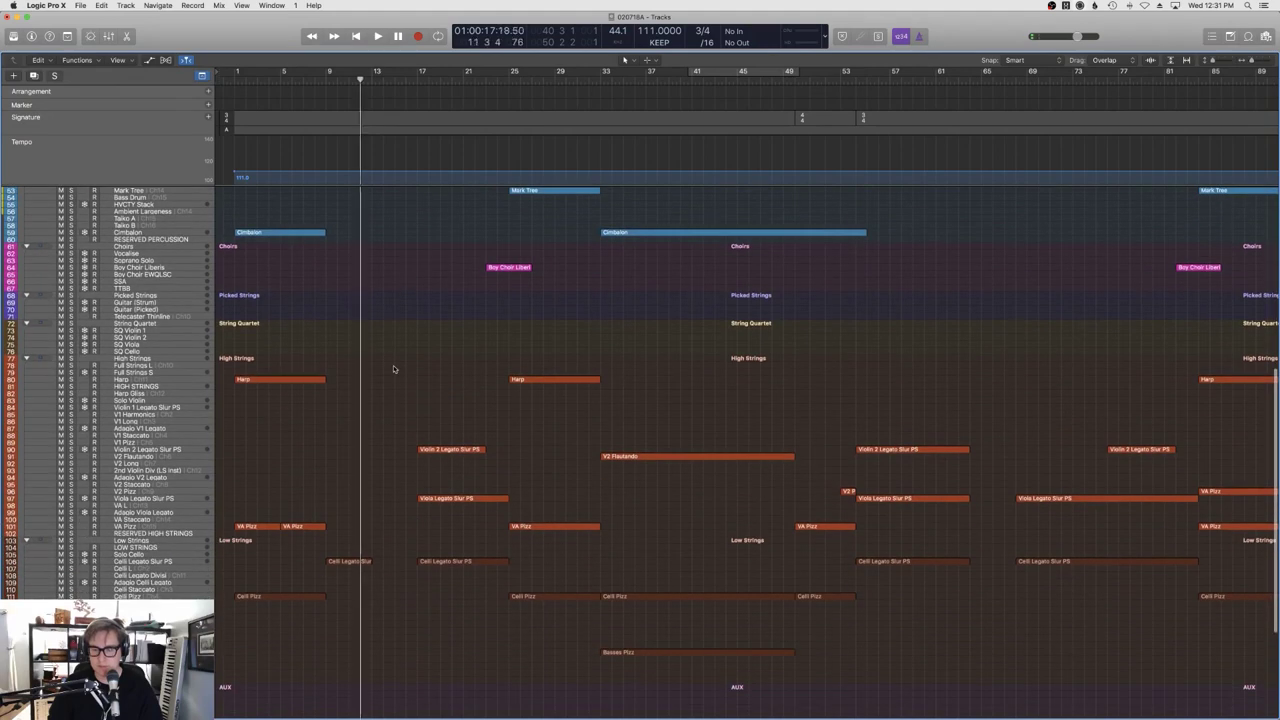
Show the new Bosendorfer region's sustain pedal data in the Piano Roll, trim the region's start to bar 13, and play it back.
{"action": "scroll", "coordinate": [395, 367], "scroll_direction": "up", "scroll_amount": 3}
{"action": "scroll", "coordinate": [395, 367], "scroll_direction": "up", "scroll_amount": 5}
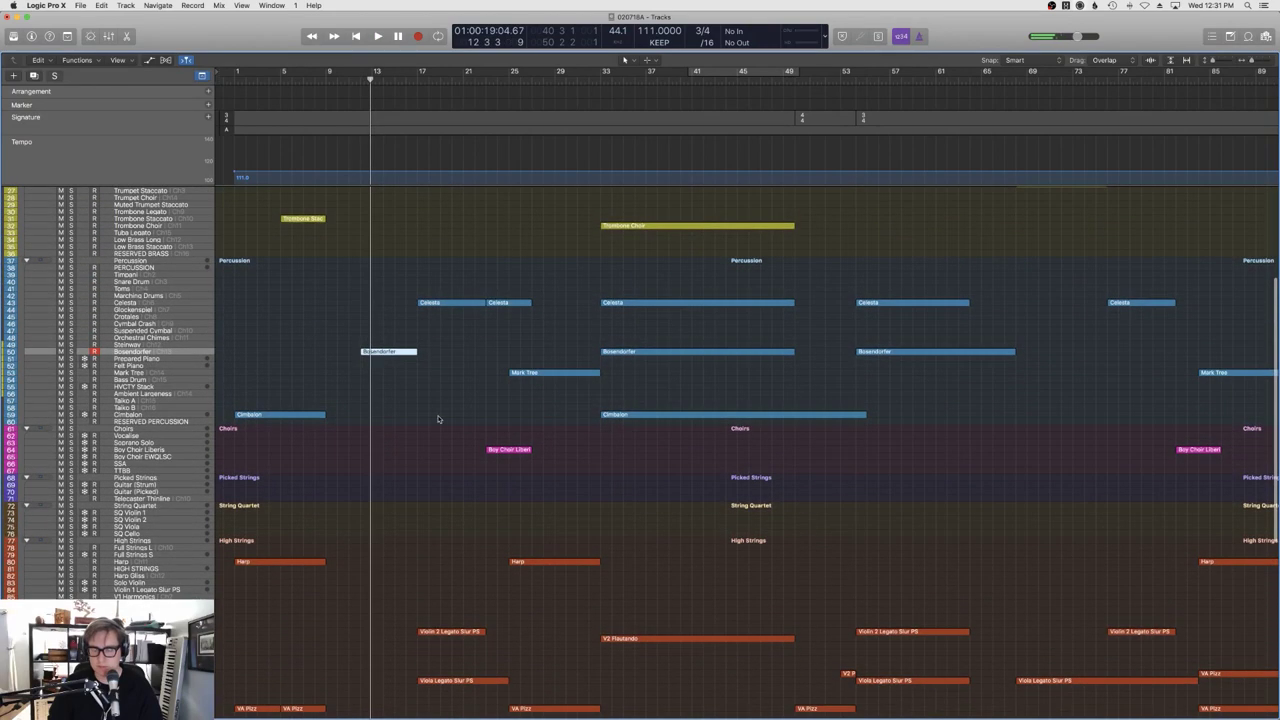
{"action": "key", "text": "p"}
{"action": "scroll", "coordinate": [755, 540], "scroll_direction": "right", "scroll_amount": 4}
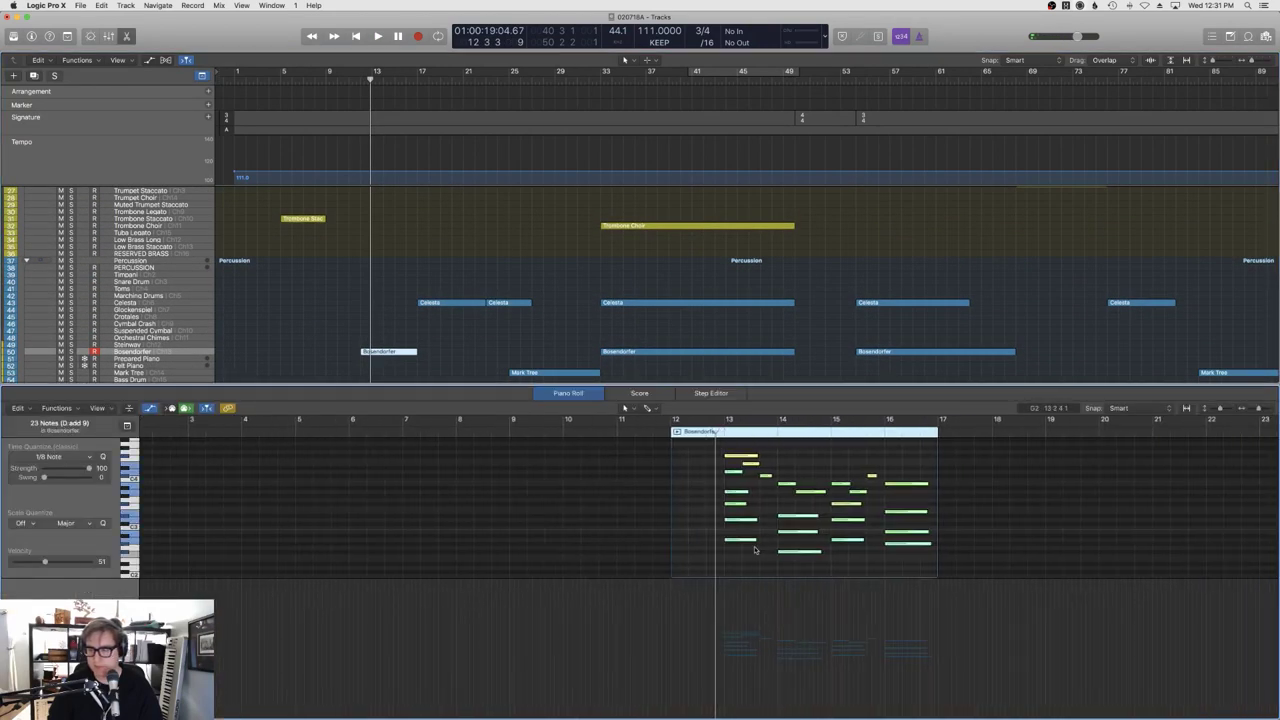
{"action": "left_click", "coordinate": [112, 541]}
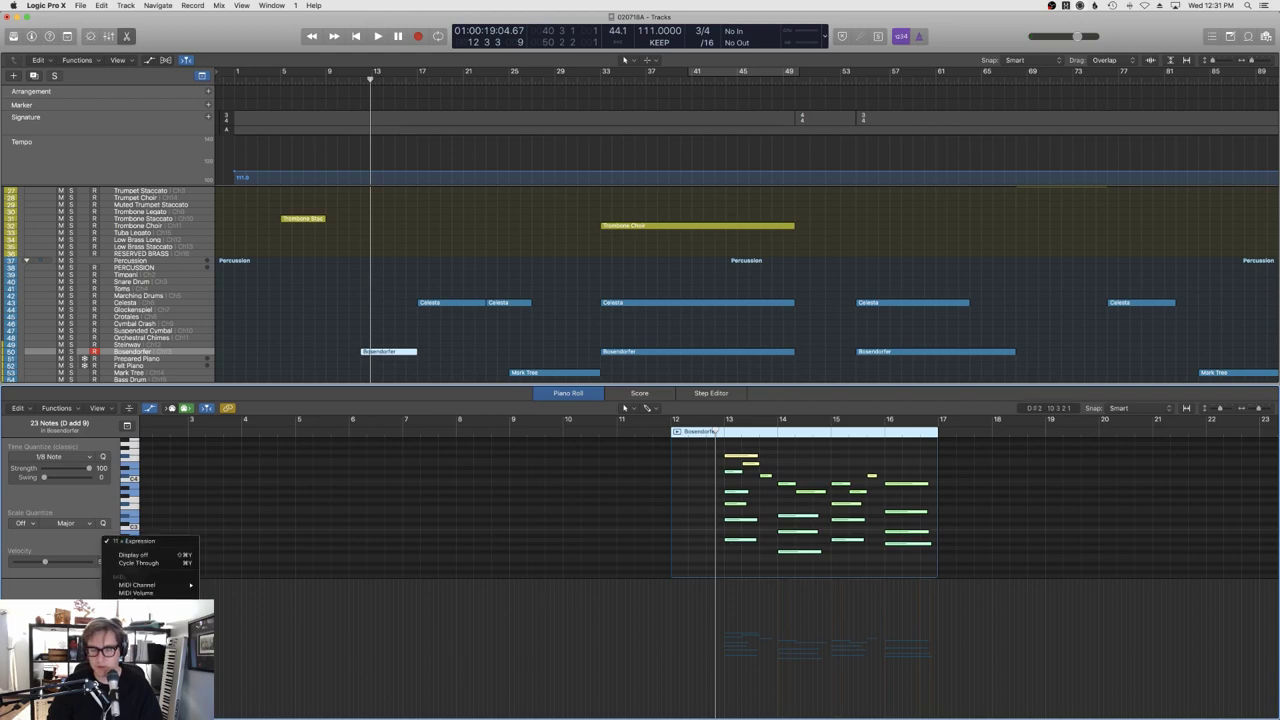
{"action": "scroll", "coordinate": [145, 565], "scroll_direction": "down", "scroll_amount": 3}
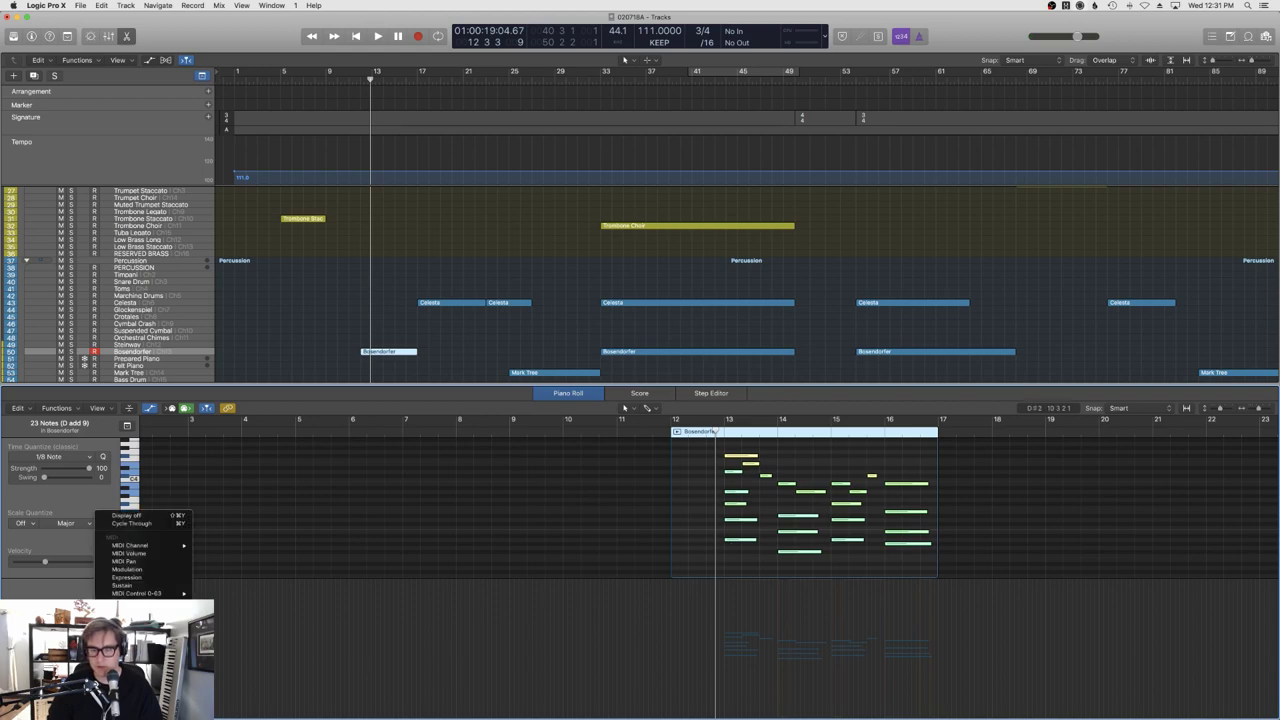
{"action": "left_click", "coordinate": [218, 662]}
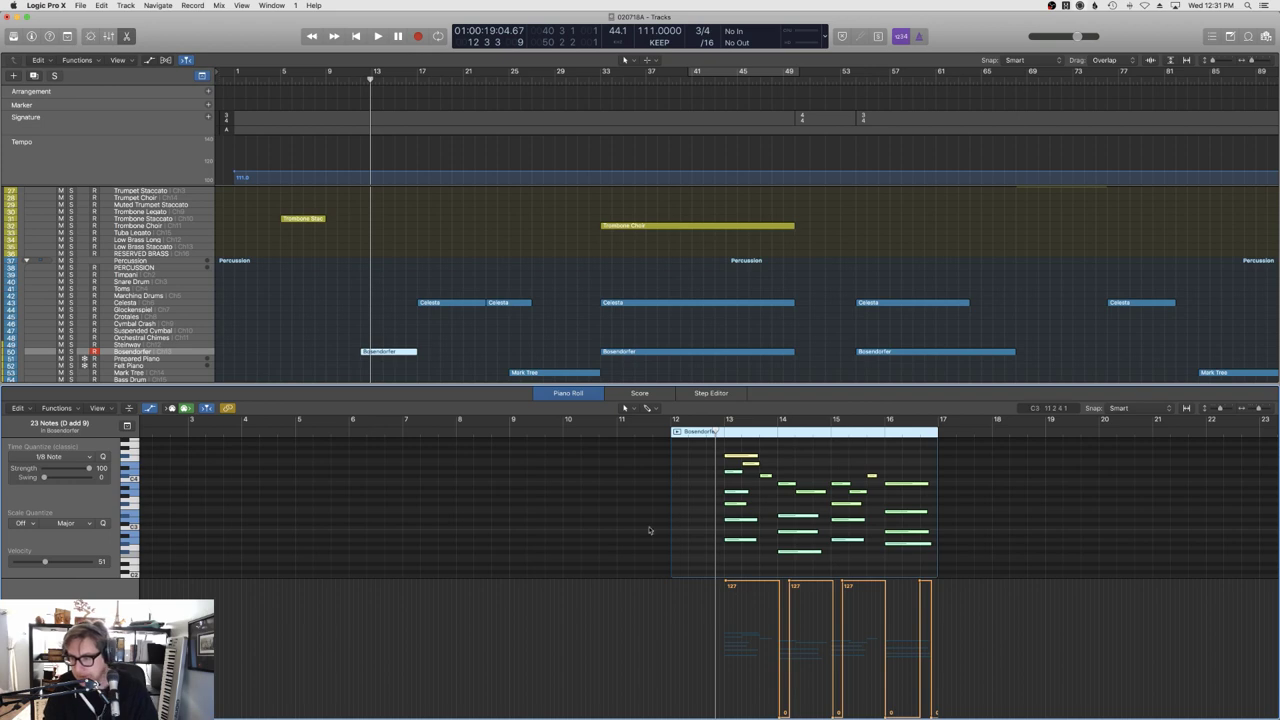
{"action": "left_click_drag", "start_coordinate": [668, 532], "coordinate": [719, 533]}
{"action": "key", "text": "space"}
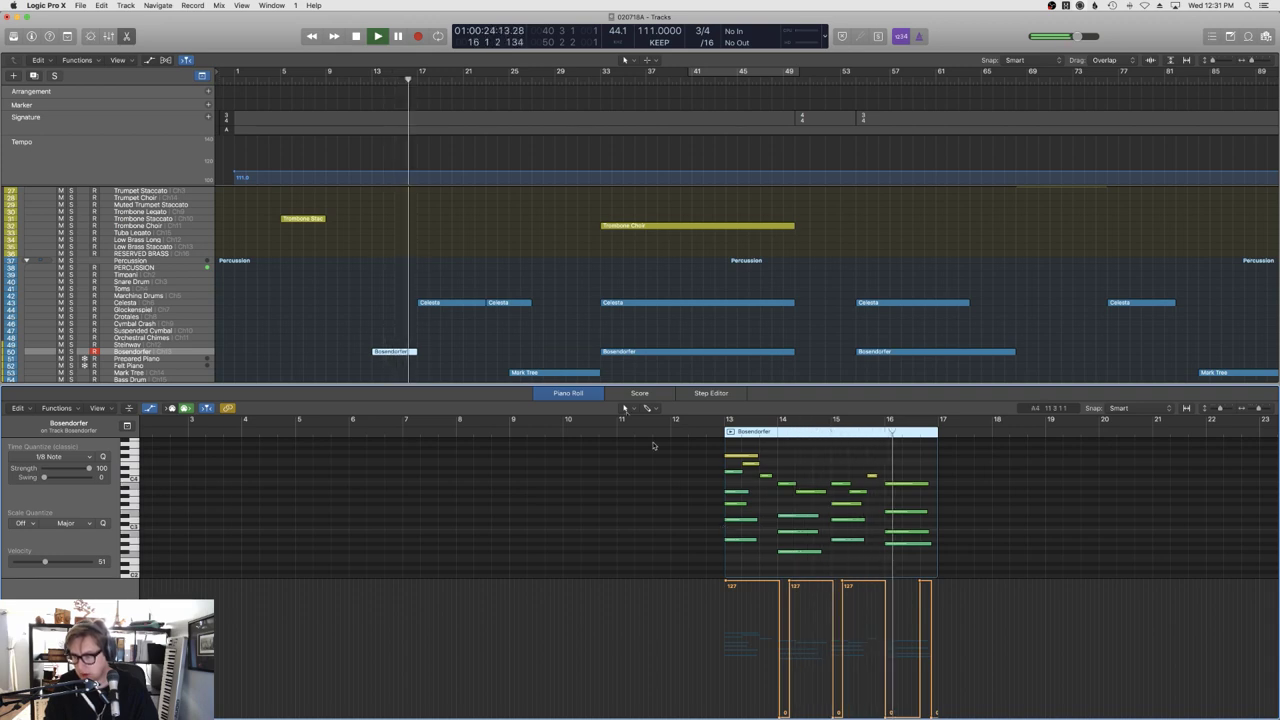
Stop playback with the playhead at bar 13 and show the Bosendorfer sketch's notation in the Score editor.
{"action": "key", "text": "p"}
{"action": "scroll", "coordinate": [533, 347], "scroll_direction": "down", "scroll_amount": 10}
{"action": "scroll", "coordinate": [533, 347], "scroll_direction": "down", "scroll_amount": 2}
{"action": "key", "text": "space"}
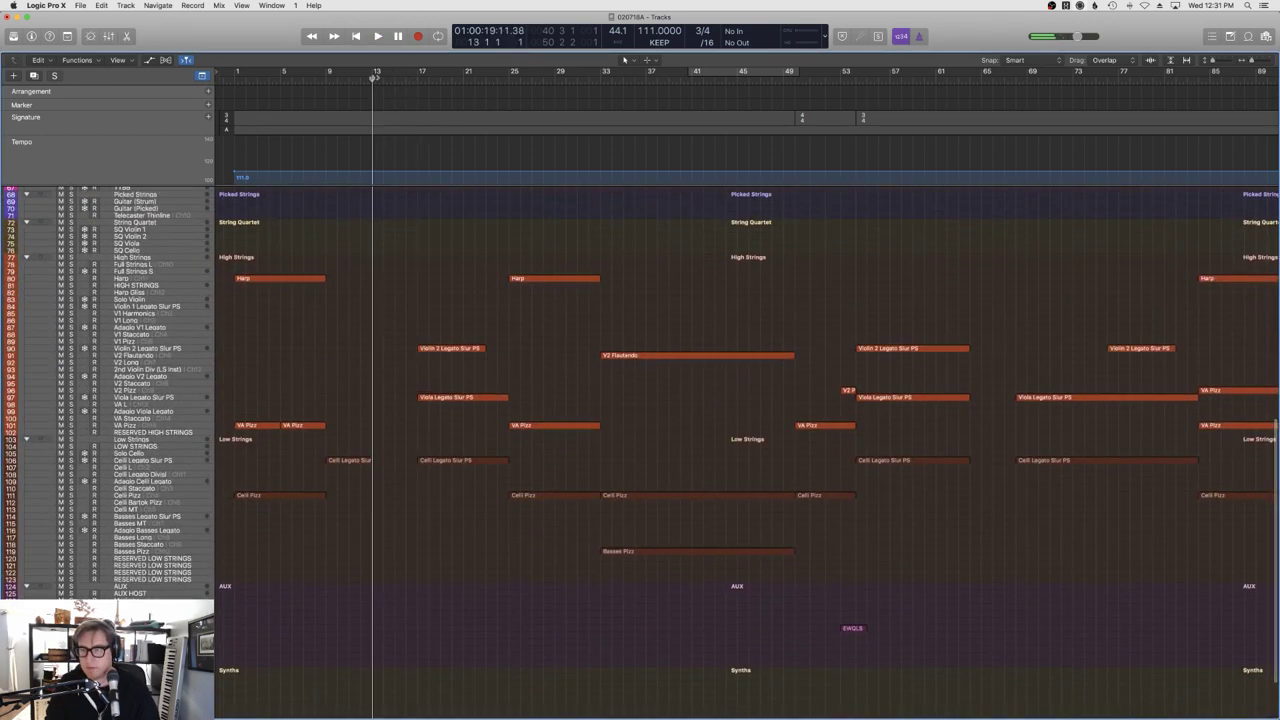
{"action": "key", "text": "p"}
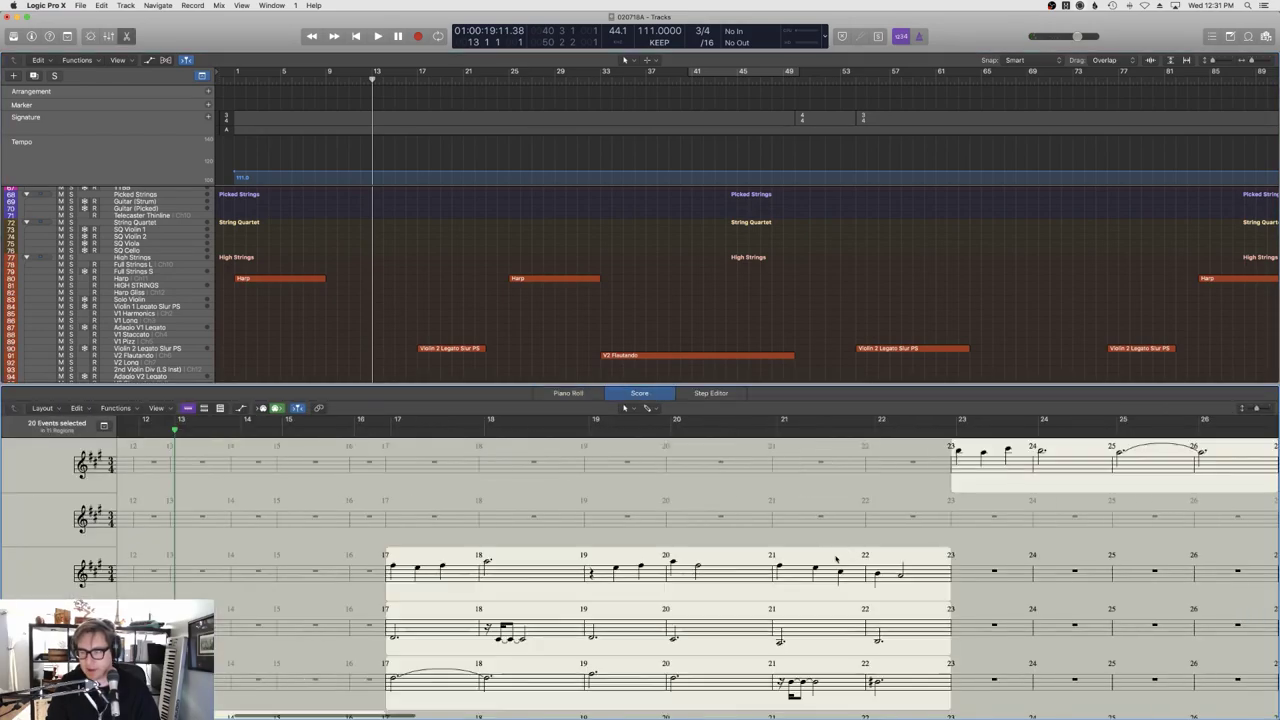
{"action": "left_click", "coordinate": [660, 393]}
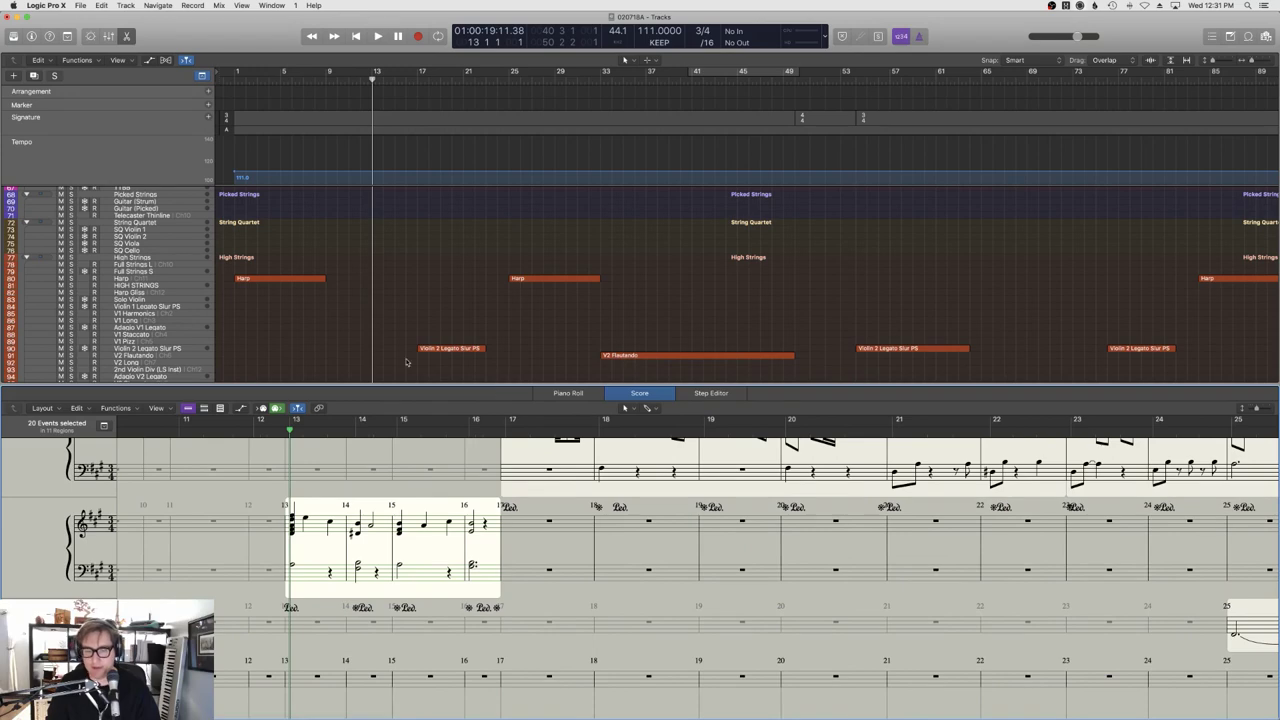
Record the continuation on the Celli Legato Slur PS track from bar 13 to bar 17 and join it with the preceding cello region.
{"action": "scroll", "coordinate": [341, 353], "scroll_direction": "down", "scroll_amount": 3}
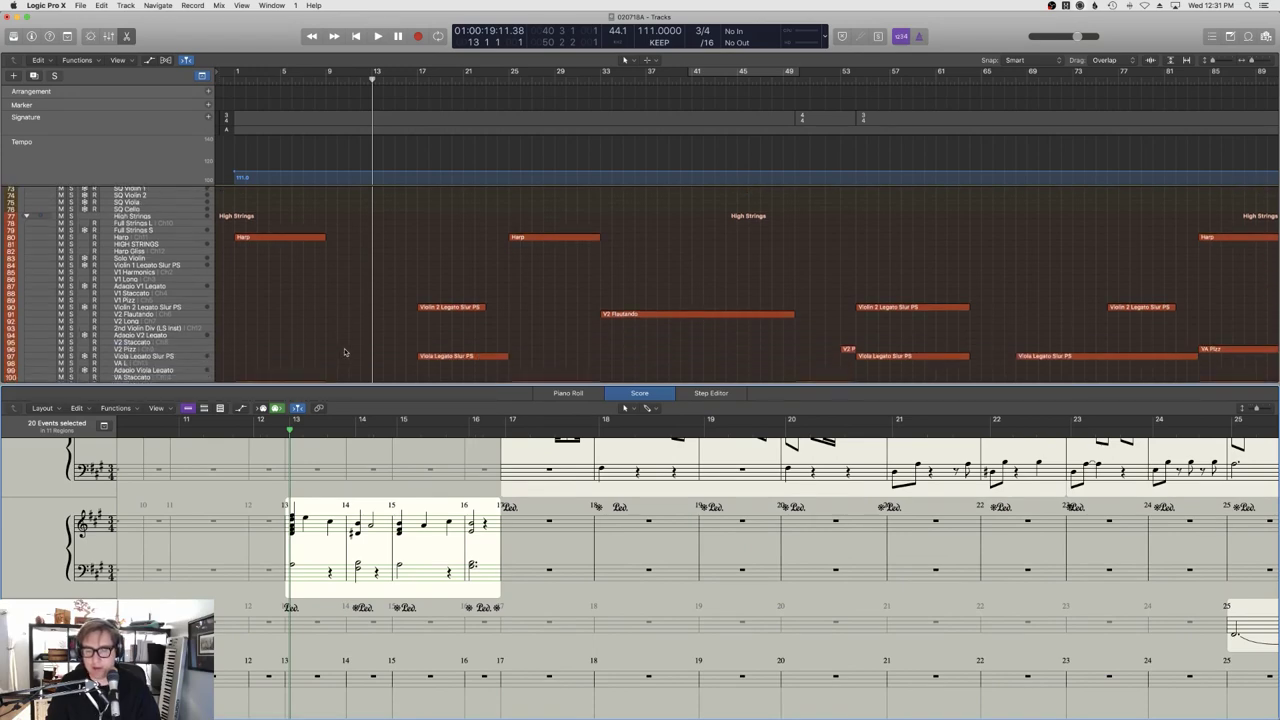
{"action": "scroll", "coordinate": [240, 322], "scroll_direction": "down", "scroll_amount": 6}
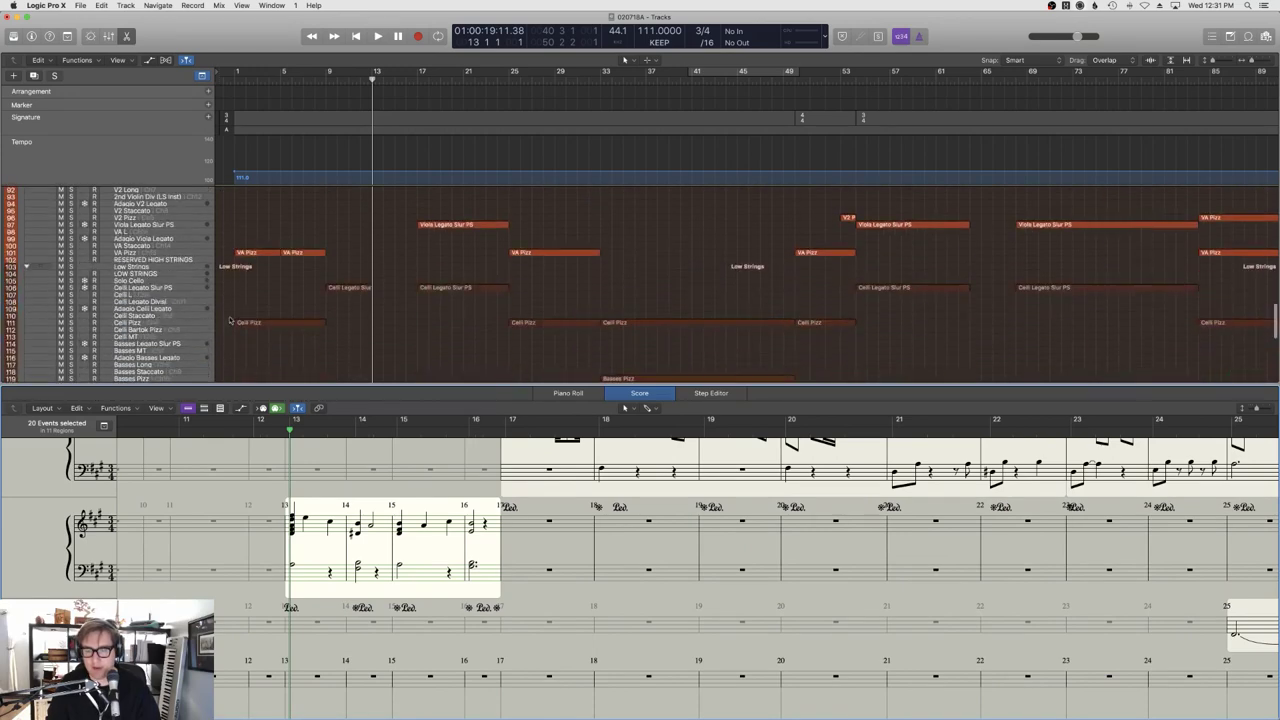
{"action": "left_click", "coordinate": [350, 290]}
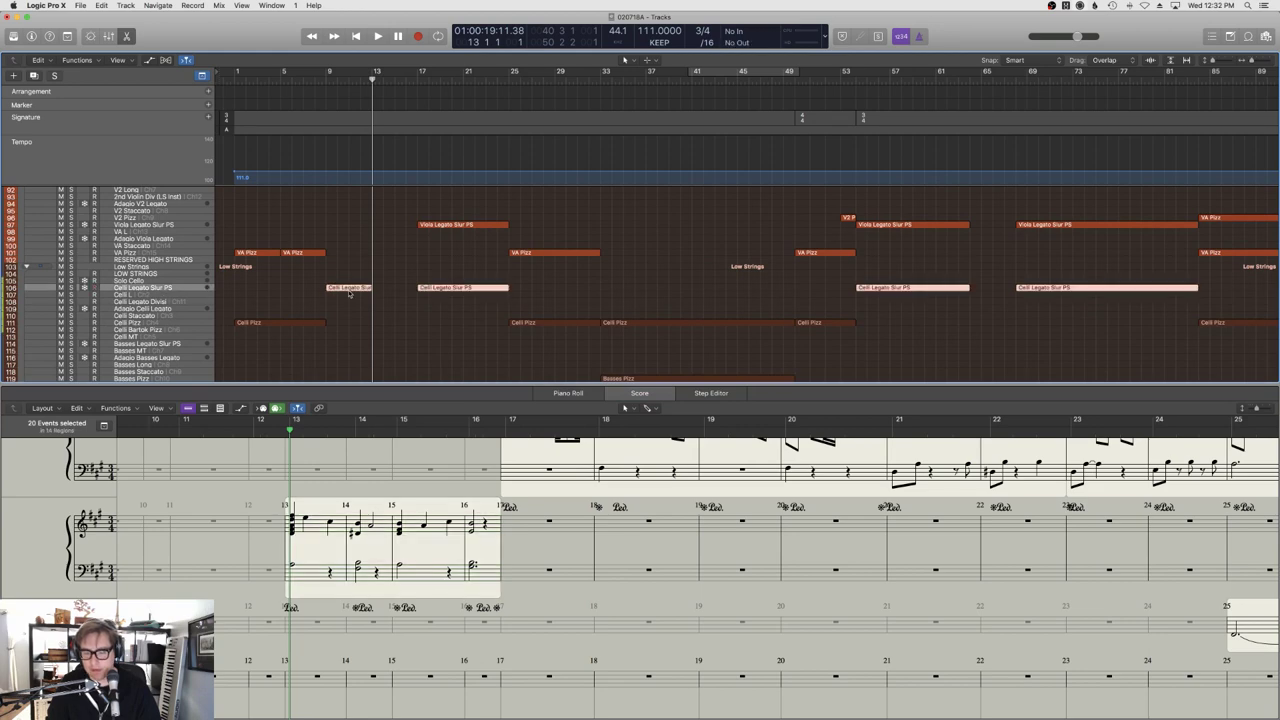
{"action": "left_click", "coordinate": [369, 250]}
{"action": "key", "text": "r"}
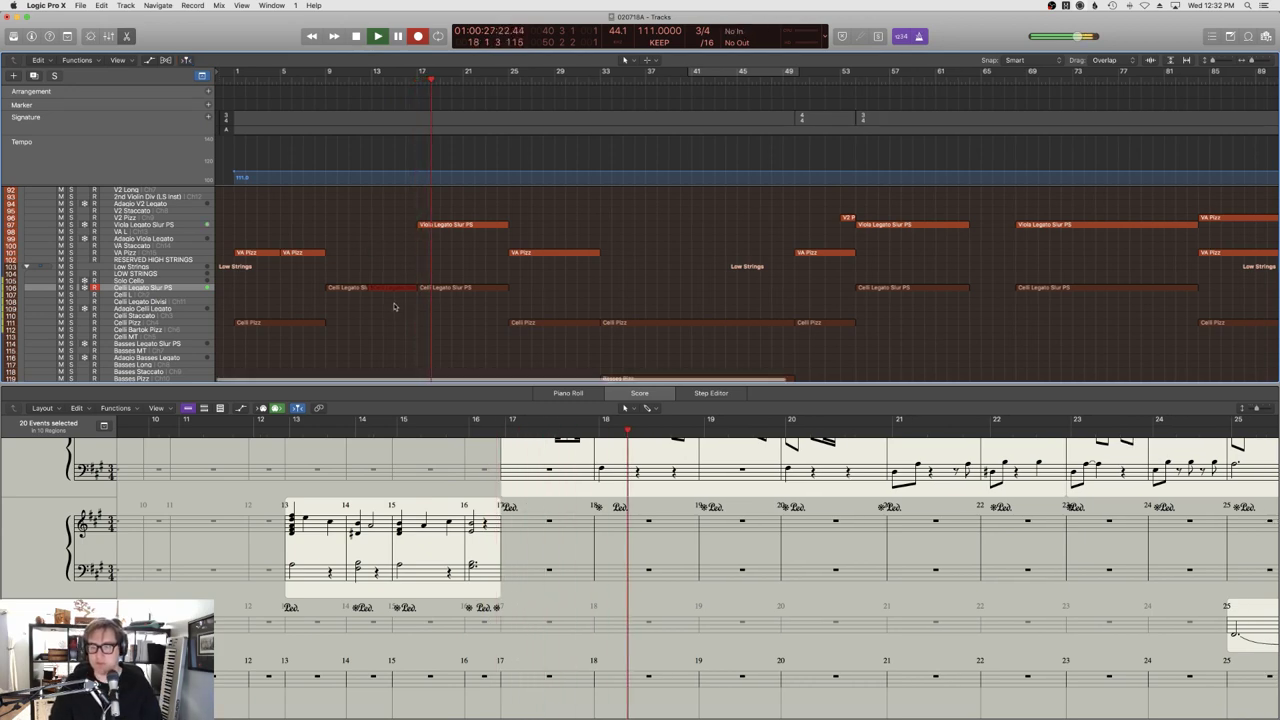
{"action": "key", "text": "space"}
{"action": "left_click_drag", "start_coordinate": [374, 299], "coordinate": [359, 285]}
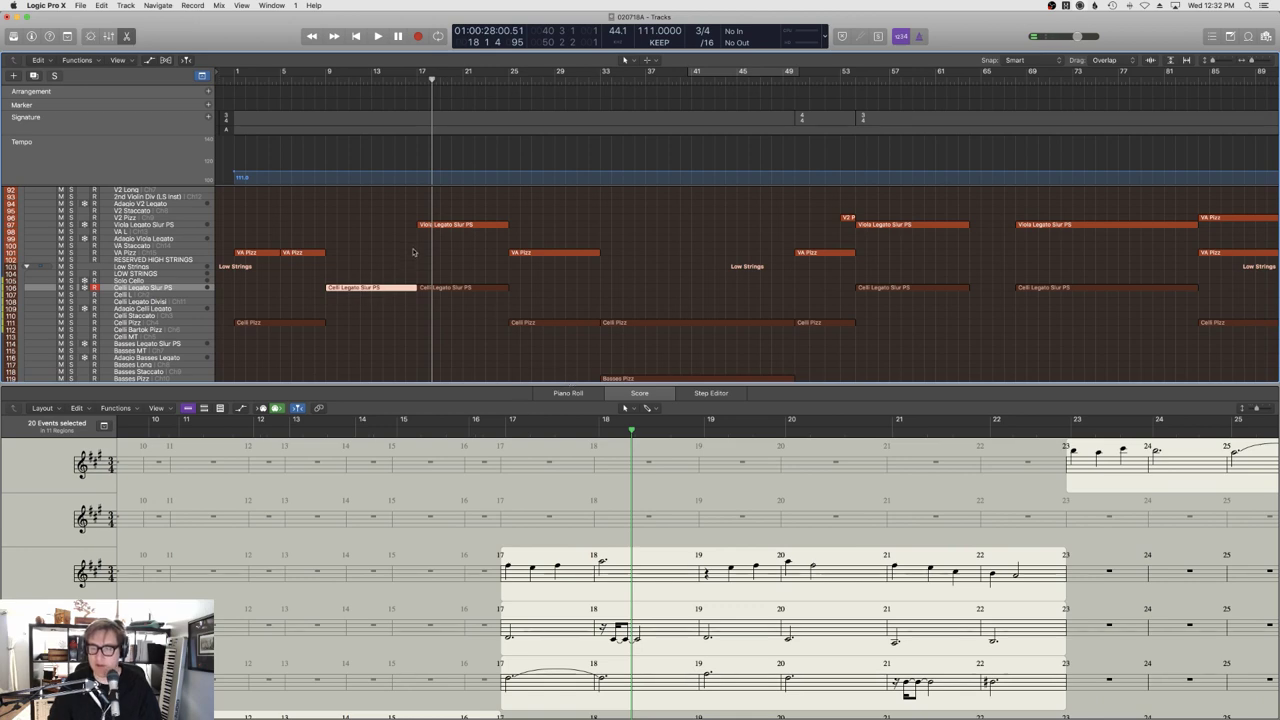
Remove the temporary Bosendorfer sketch region between bars 13 and 17.
{"action": "scroll", "coordinate": [388, 284], "scroll_direction": "up", "scroll_amount": 2}
{"action": "scroll", "coordinate": [388, 284], "scroll_direction": "down", "scroll_amount": 2}
{"action": "key", "text": "n"}
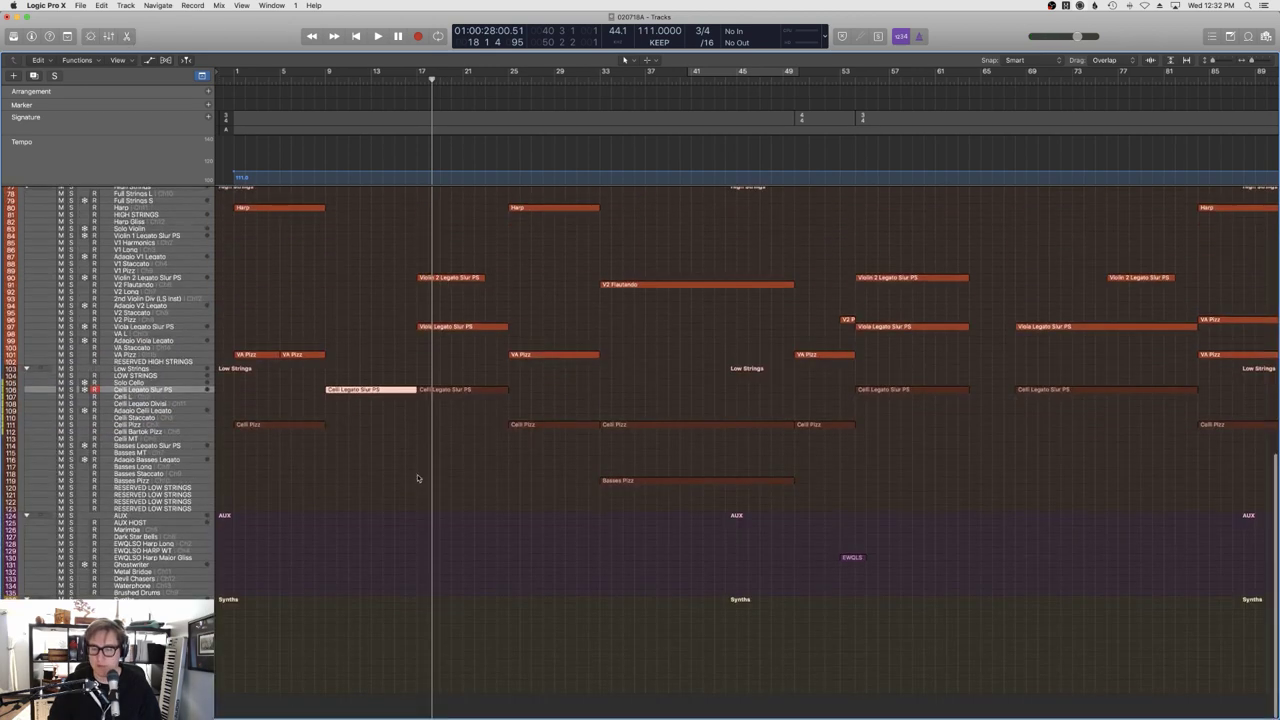
{"action": "key", "text": "n"}
{"action": "scroll", "coordinate": [414, 264], "scroll_direction": "up", "scroll_amount": 10}
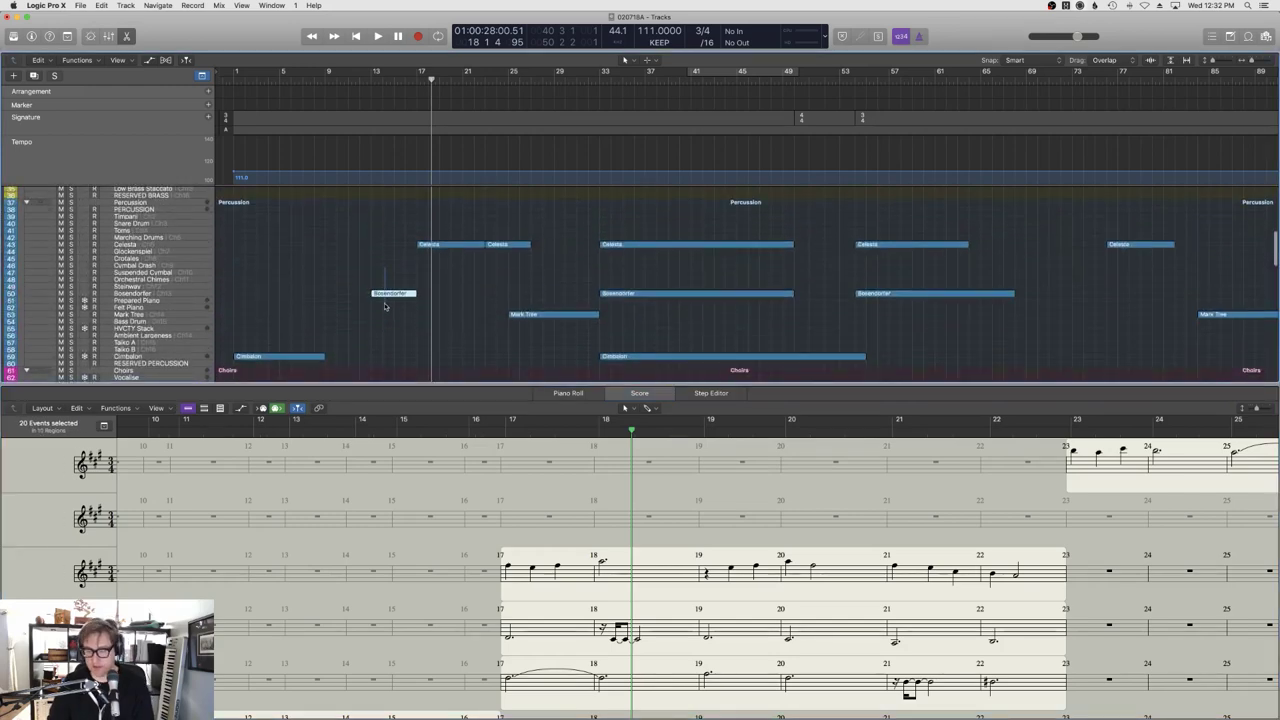
{"action": "scroll", "coordinate": [388, 290], "scroll_direction": "down", "scroll_amount": 15}
{"action": "scroll", "coordinate": [395, 316], "scroll_direction": "up", "scroll_amount": 5}
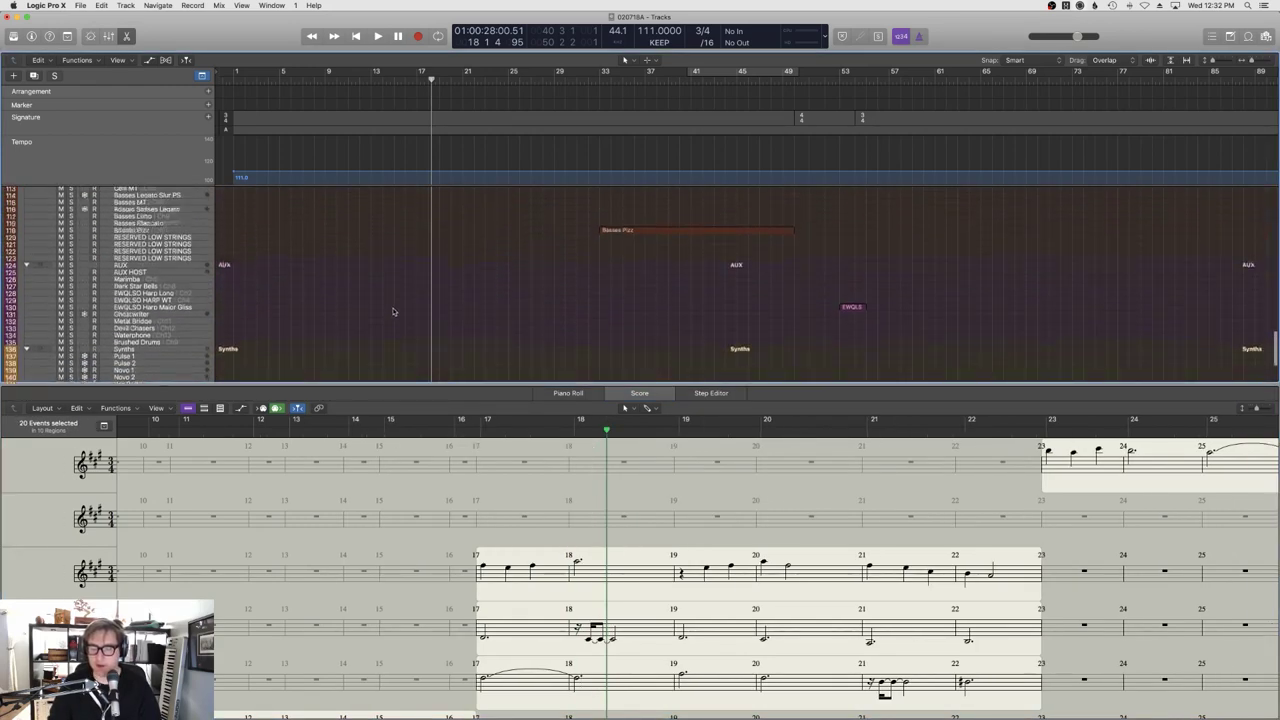
Open the joined cello region in the Piano Roll, show note velocities, and set all of its notes to velocity 127.
{"action": "left_click", "coordinate": [400, 290]}
{"action": "key", "text": "n"}
{"action": "key", "text": "n"}
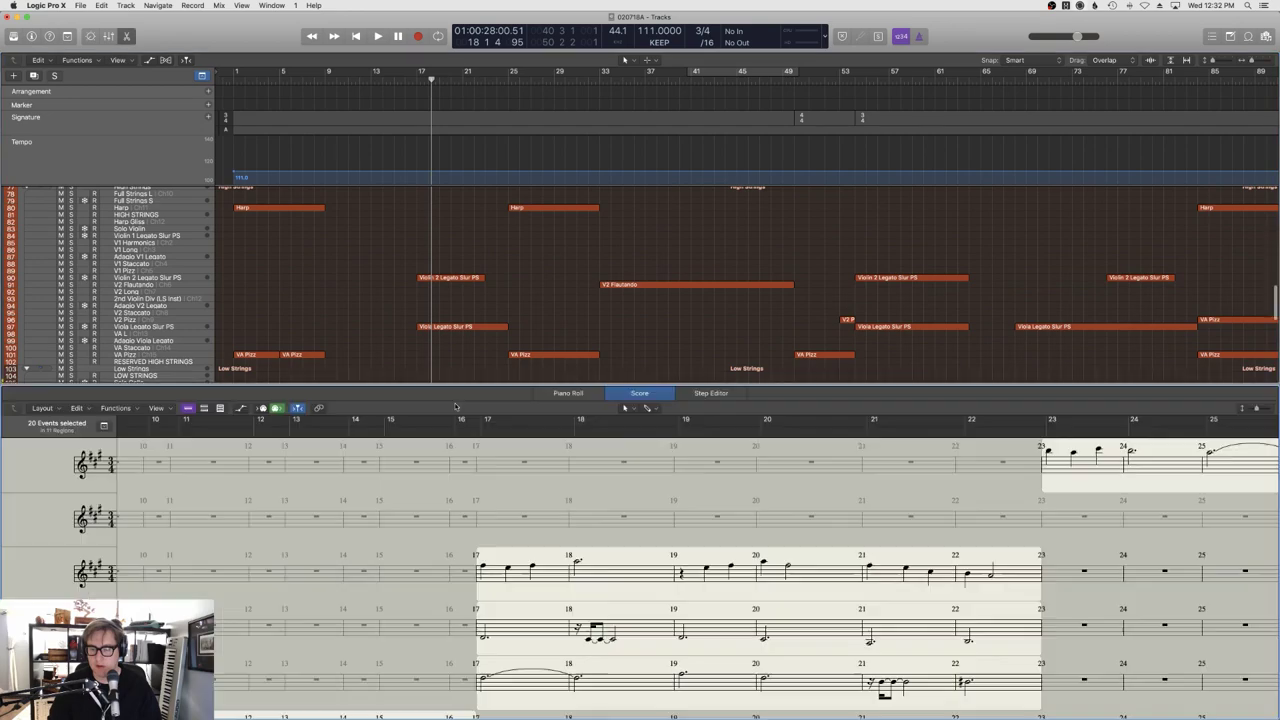
{"action": "left_click", "coordinate": [566, 393]}
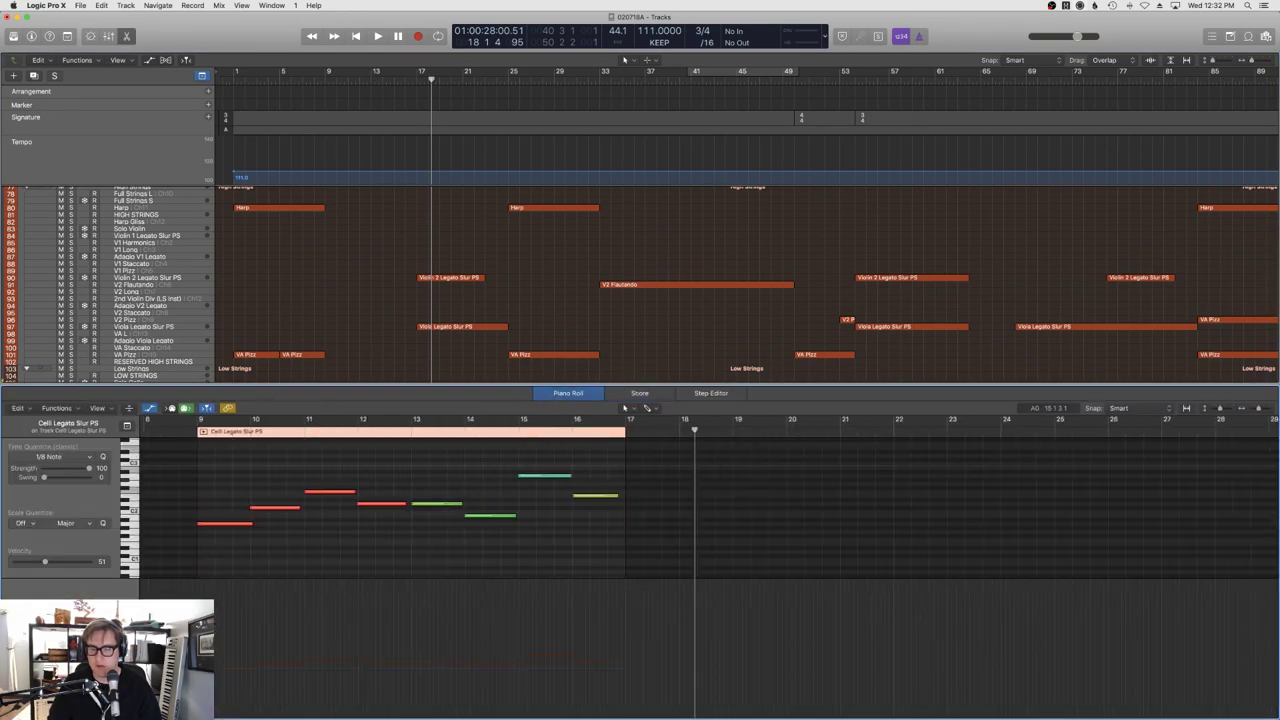
{"action": "left_click", "coordinate": [120, 494]}
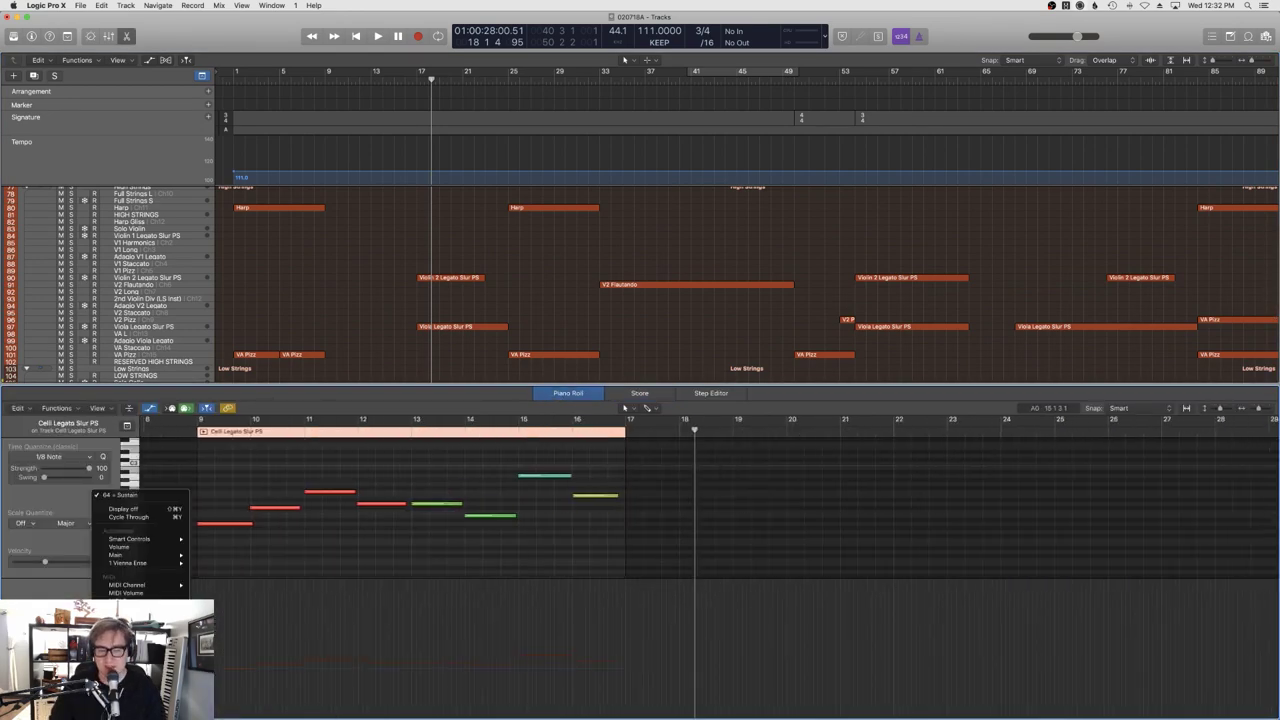
{"action": "left_click", "coordinate": [130, 640]}
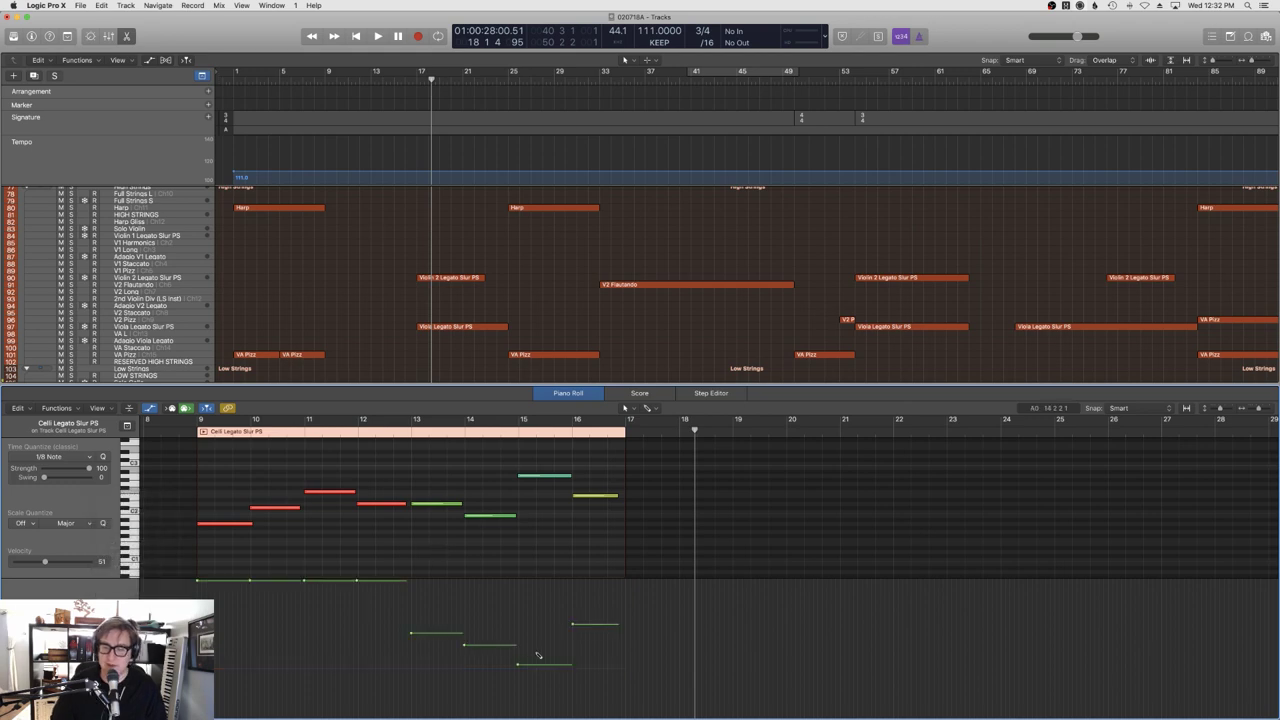
{"action": "key", "text": "super+a"}
{"action": "left_click_drag", "start_coordinate": [537, 655], "coordinate": [430, 461]}
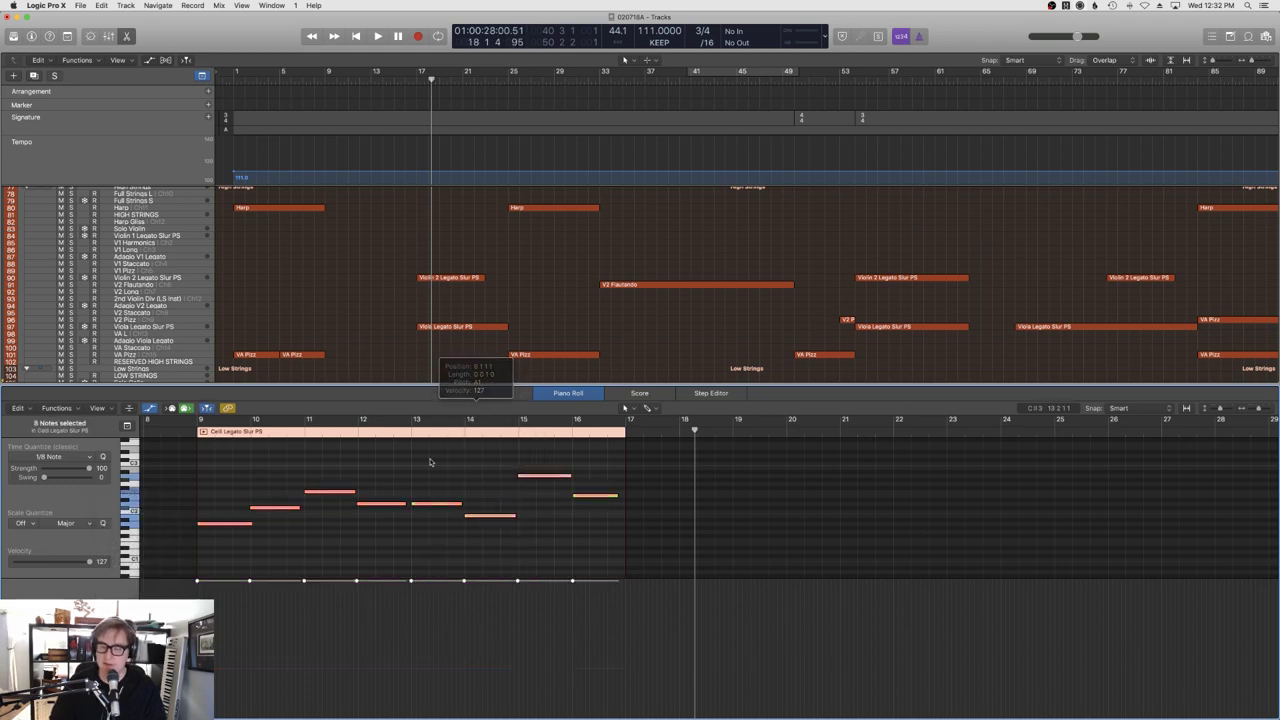
Place the playhead at bar 9, select the Viola Legato Slur PS track, and open the celli region's notation in the Score editor.
{"action": "key", "text": "e"}
{"action": "left_click", "coordinate": [340, 89]}
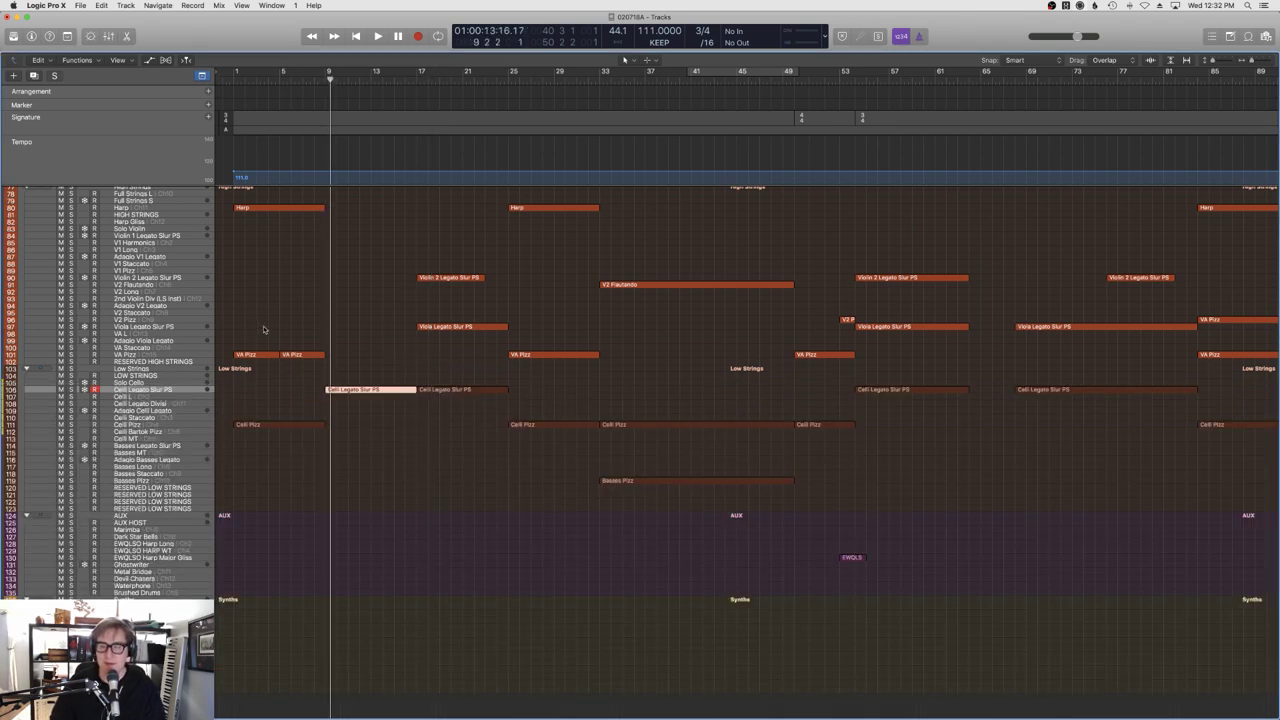
{"action": "left_click", "coordinate": [186, 328]}
{"action": "left_click", "coordinate": [374, 352]}
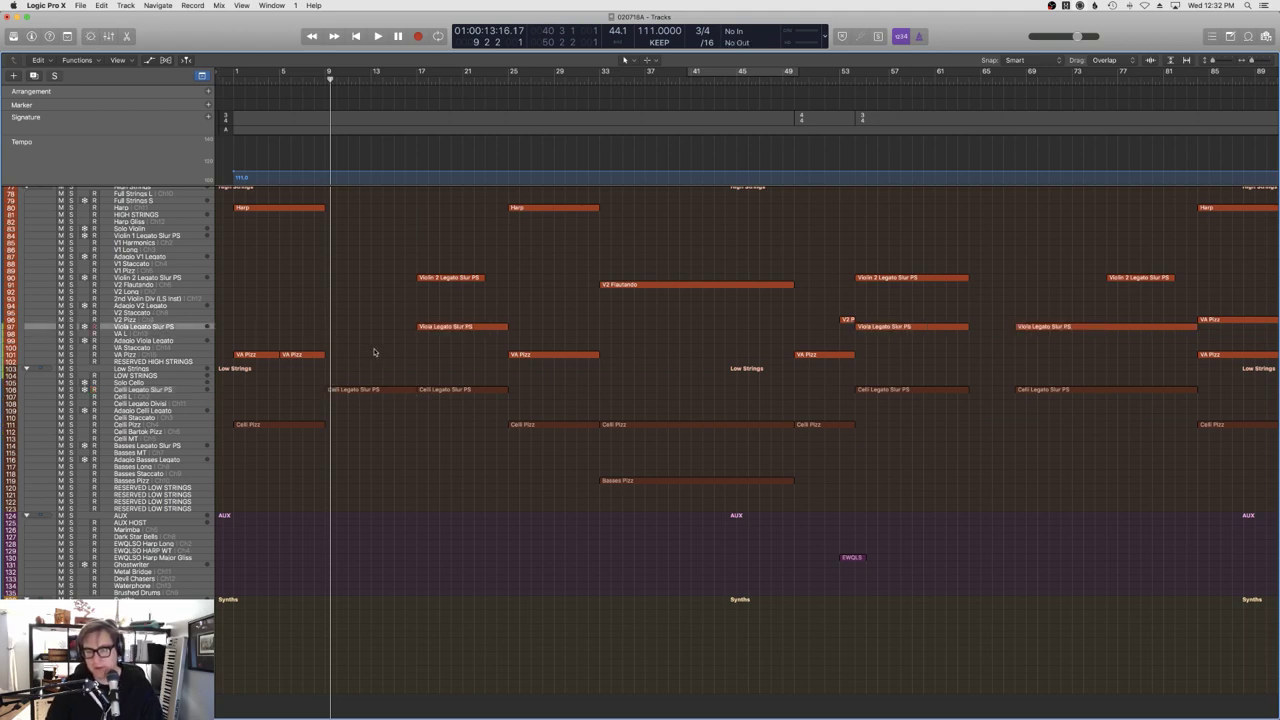
{"action": "double_click", "coordinate": [375, 389]}
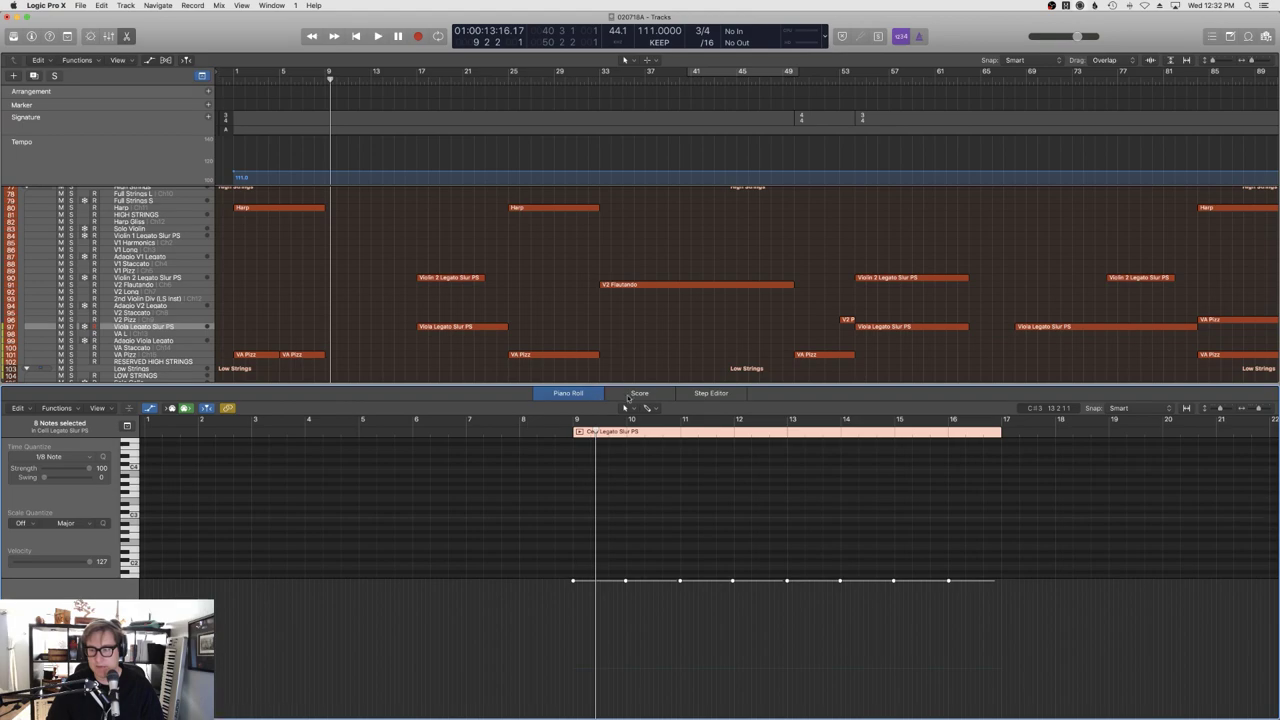
{"action": "left_click", "coordinate": [636, 393]}
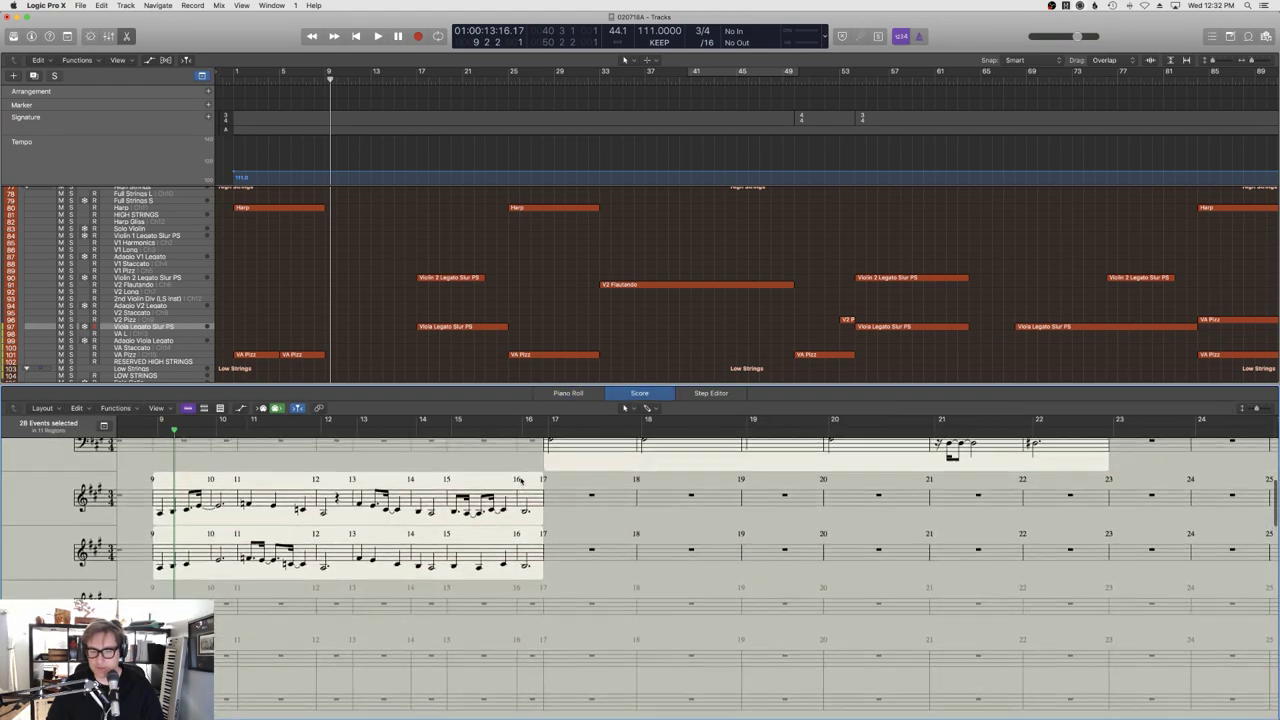
Play the passage from bar 9 and follow the celli part in the Score editor.
{"action": "key", "text": "space"}
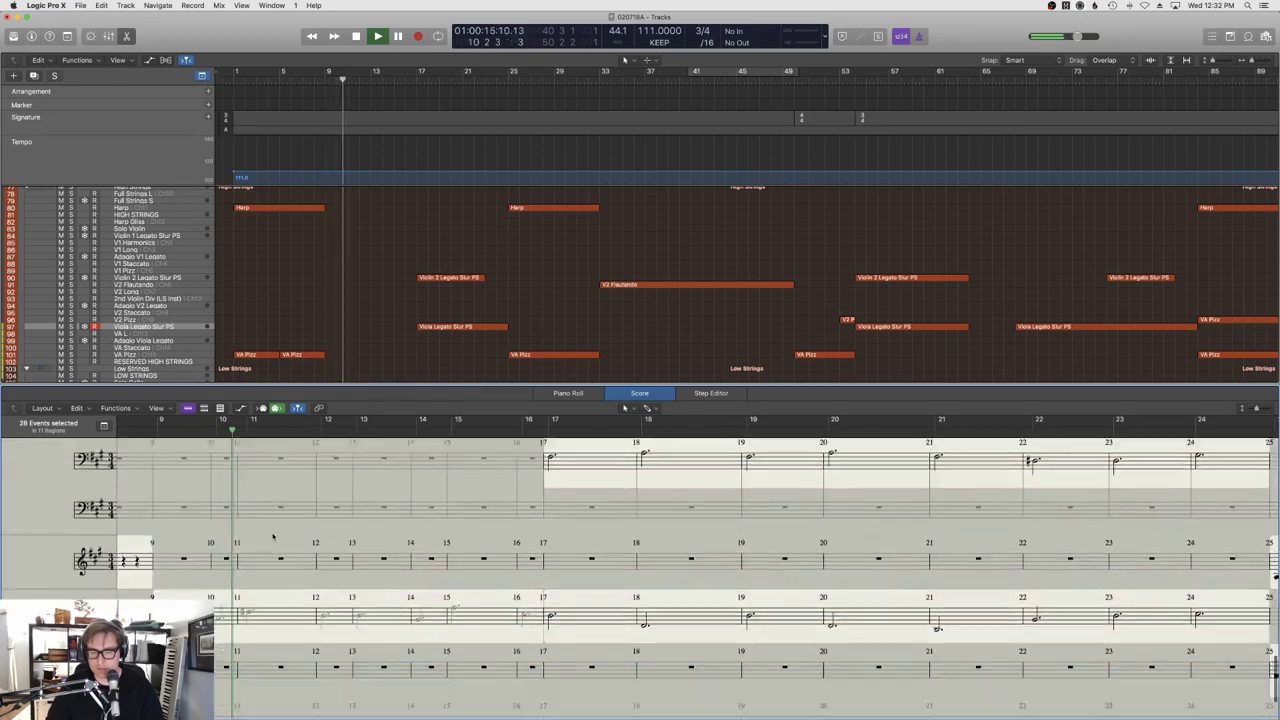
{"action": "scroll", "coordinate": [342, 332], "scroll_direction": "down", "scroll_amount": 5}
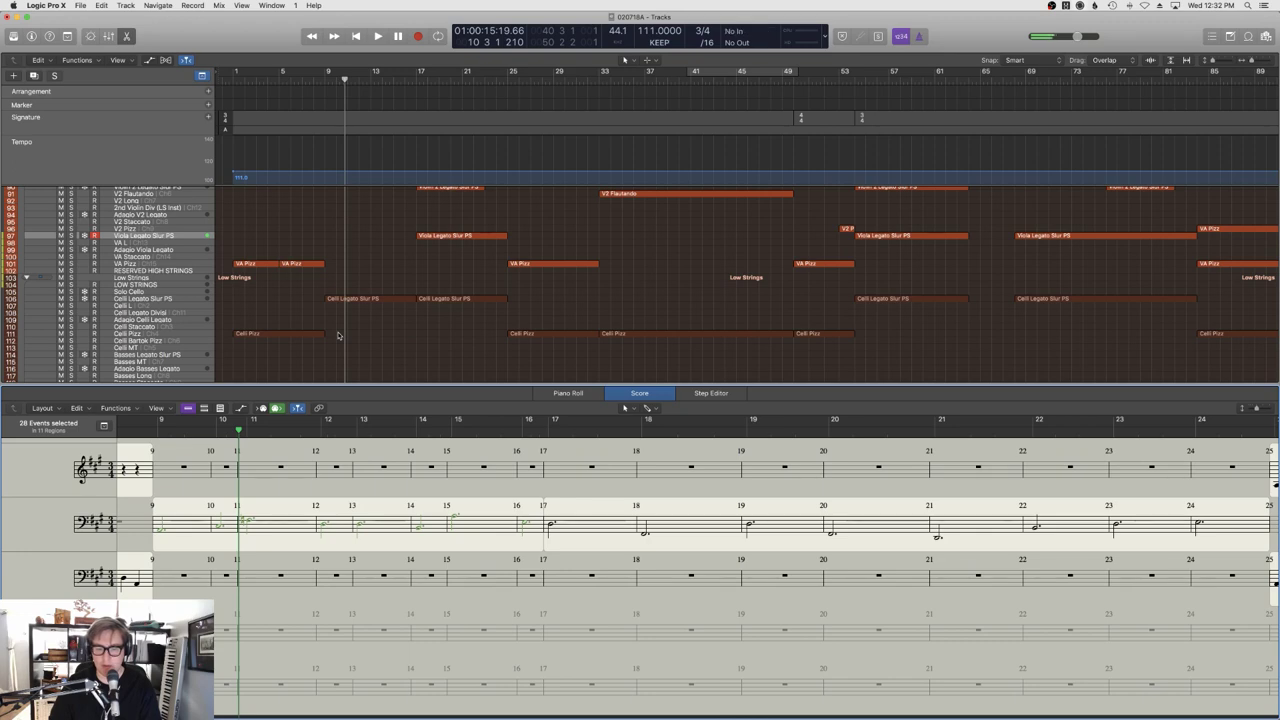
{"action": "scroll", "coordinate": [338, 335], "scroll_direction": "down", "scroll_amount": 1}
Try to record a viola line from bar 9 on the Viola Legato Slur PS track, then discard the take.
{"action": "left_click", "coordinate": [334, 81]}
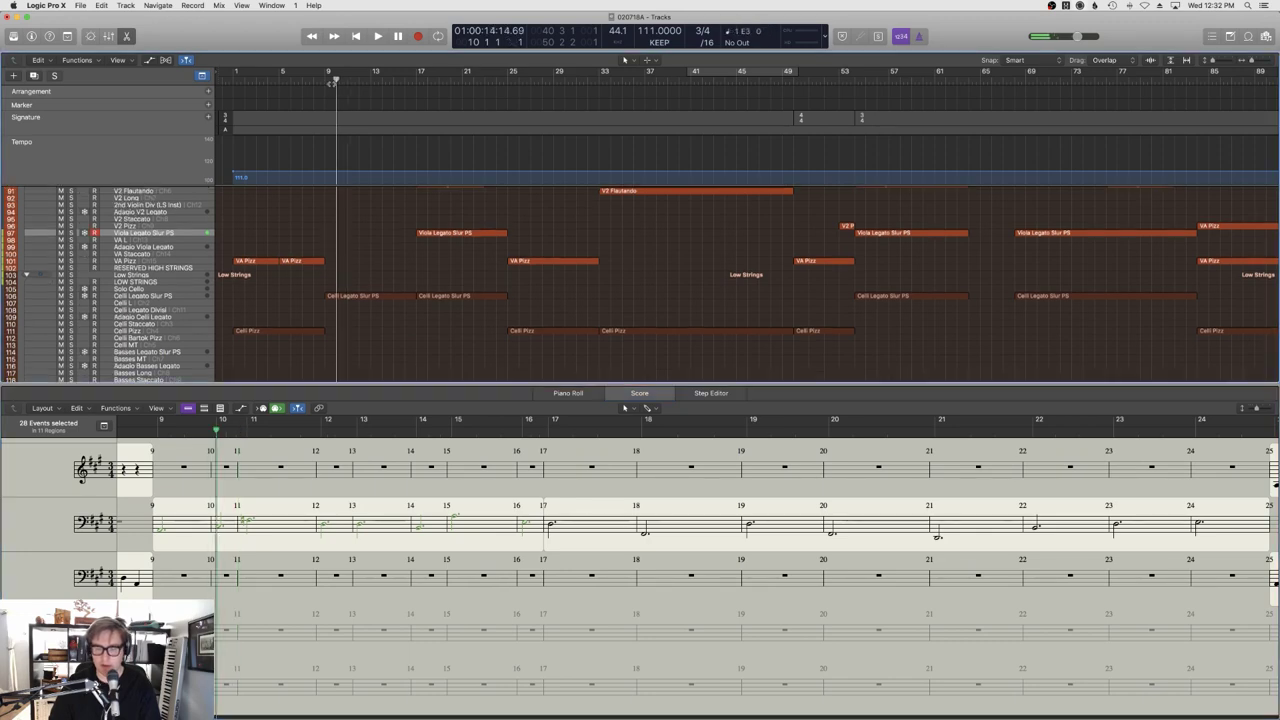
{"action": "key", "text": "space"}
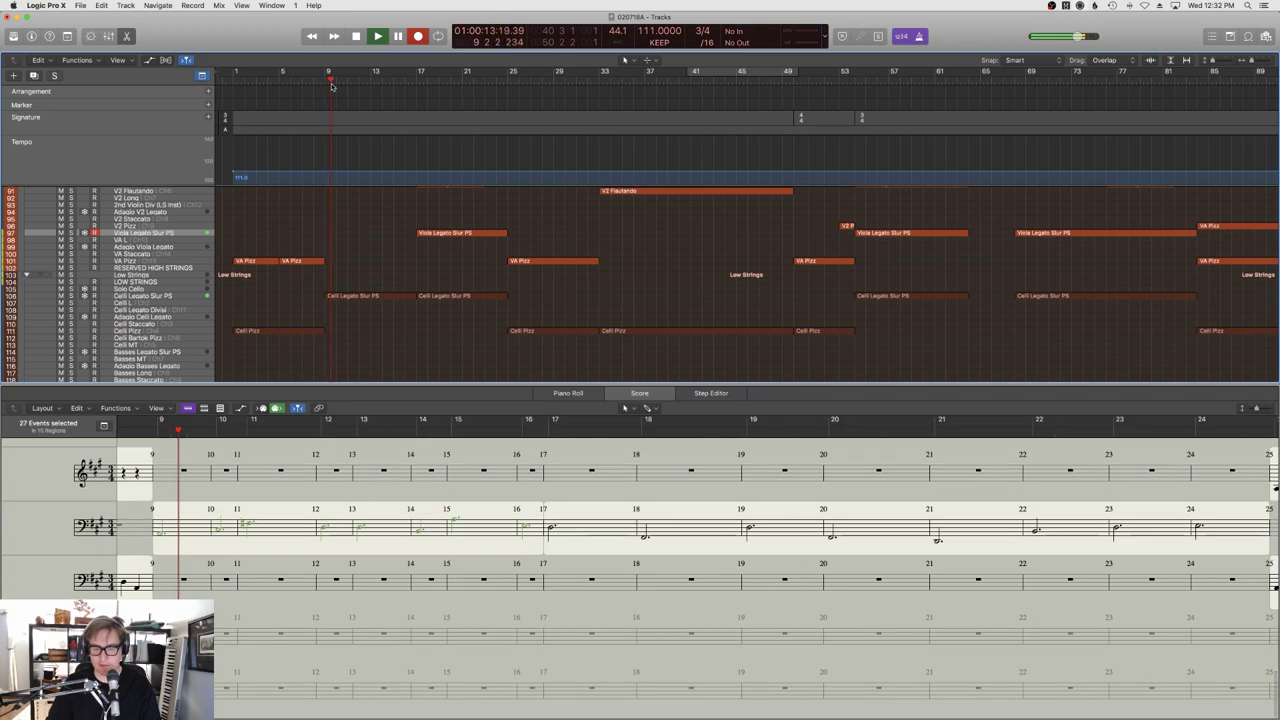
{"action": "key", "text": "comma"}
{"action": "key", "text": "comma"}
{"action": "key", "text": "comma"}
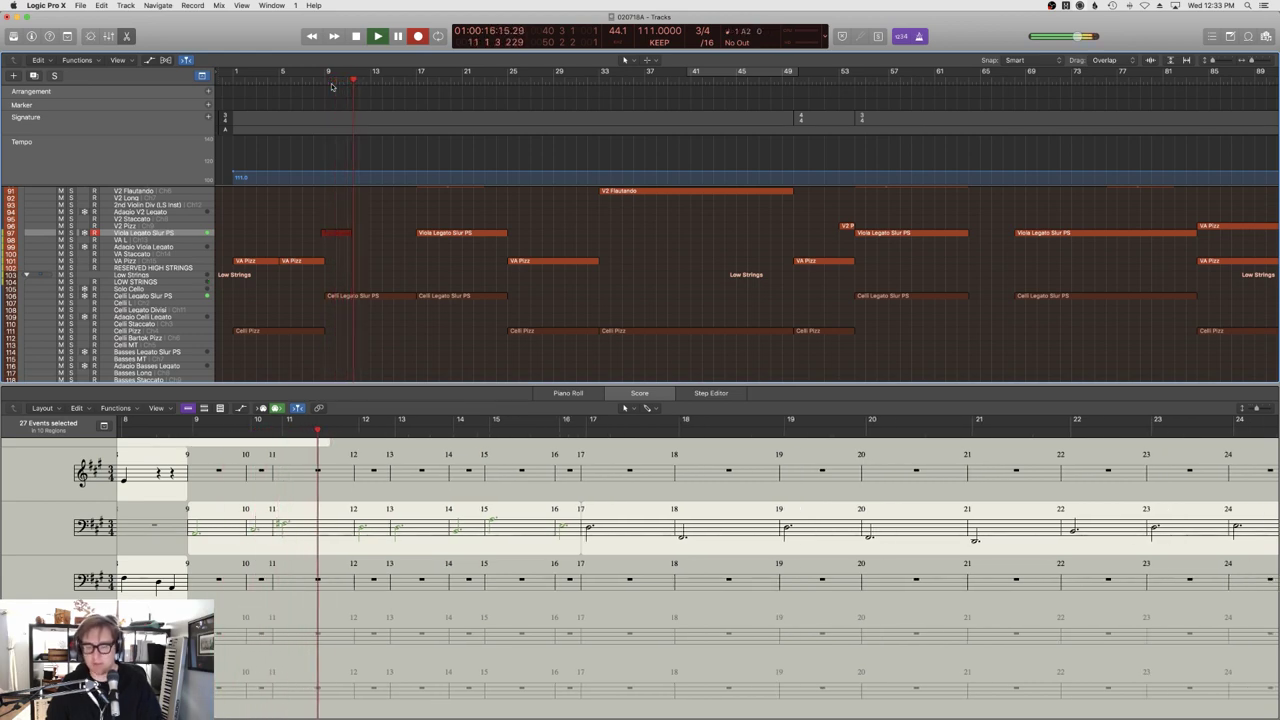
{"action": "key", "text": "shift+r"}
{"action": "key", "text": "x"}
{"action": "key", "text": "space"}
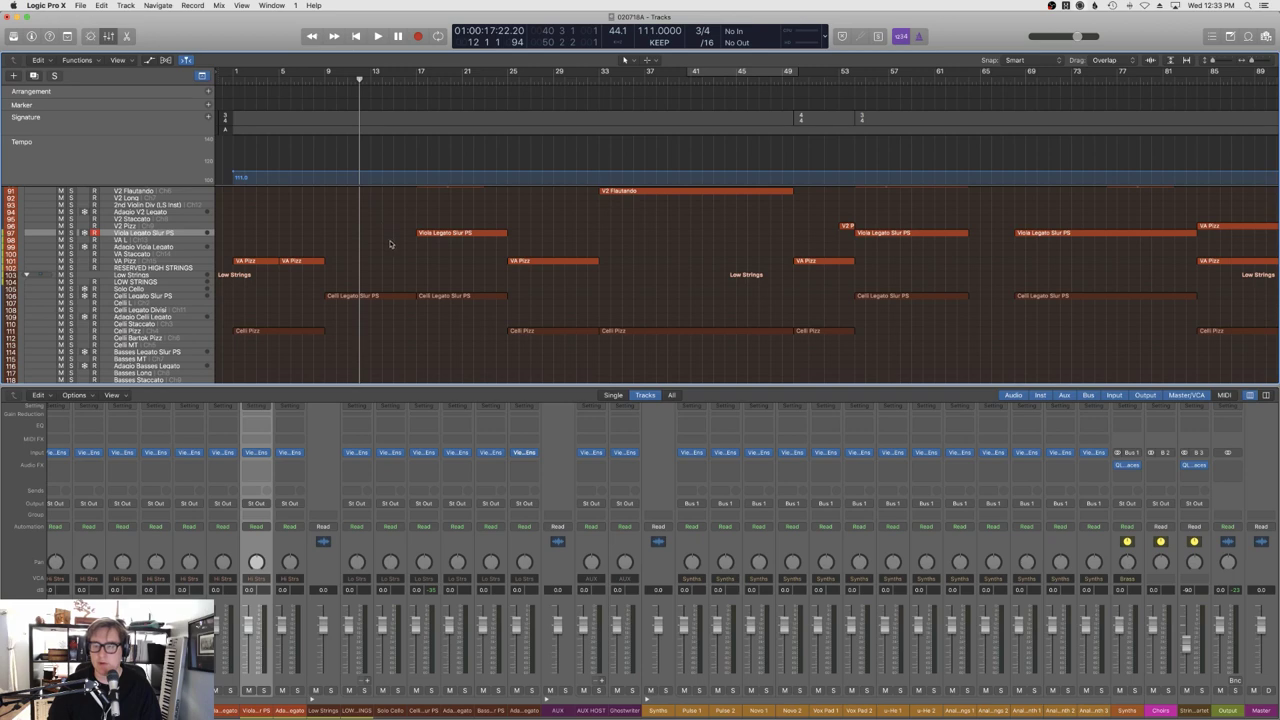
Review the existing string regions and examine the solo and celli notation from bar 9 in the Score editor.
{"action": "scroll", "coordinate": [390, 244], "scroll_direction": "up", "scroll_amount": 2}
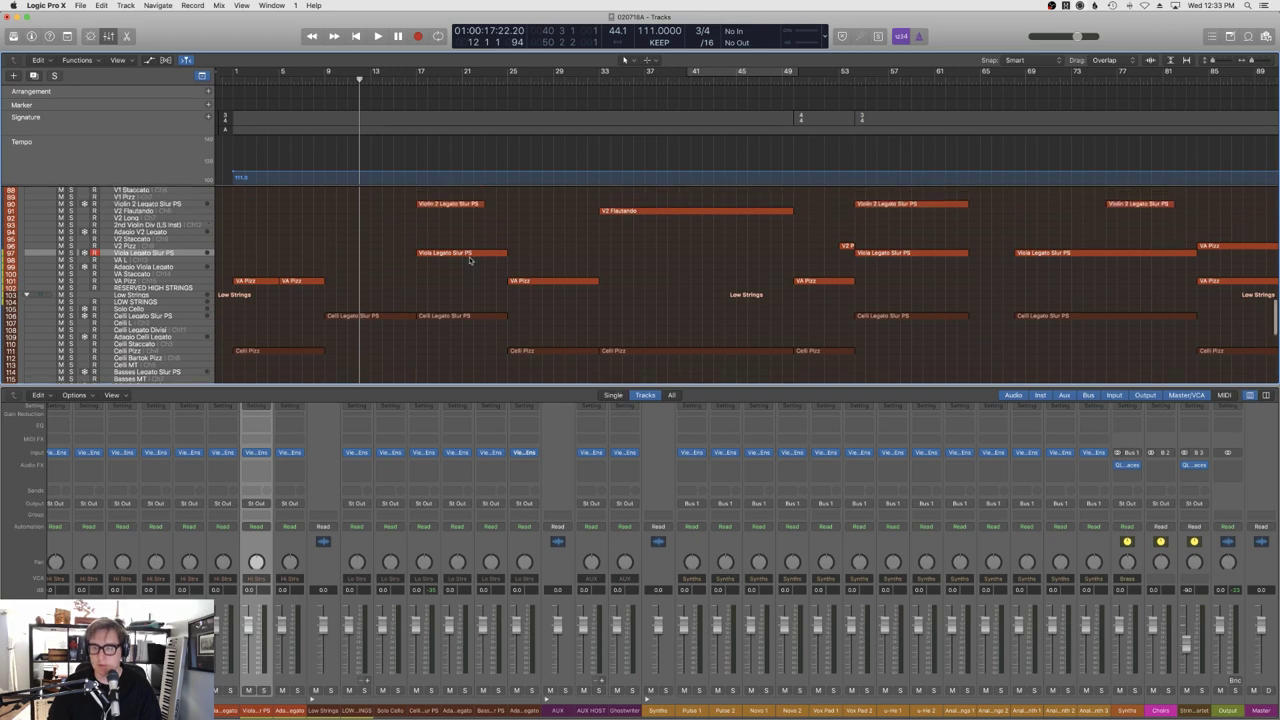
{"action": "scroll", "coordinate": [466, 283], "scroll_direction": "up", "scroll_amount": 5}
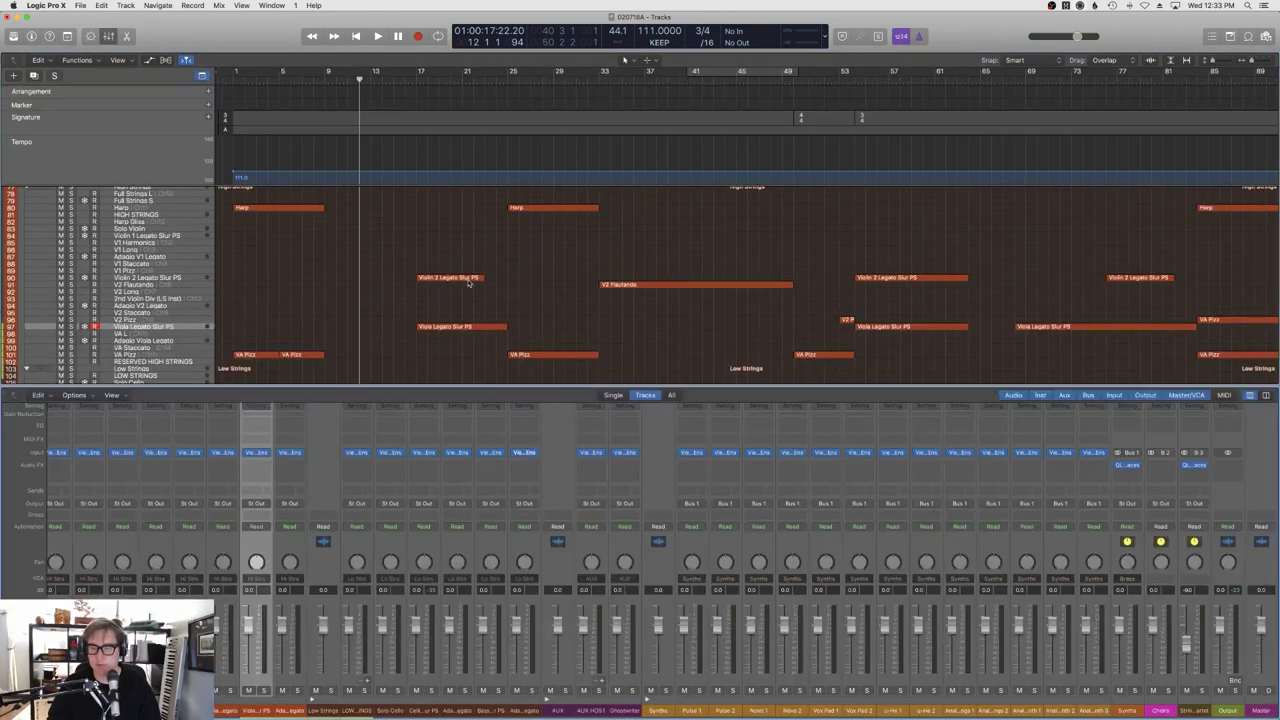
{"action": "scroll", "coordinate": [388, 295], "scroll_direction": "down", "scroll_amount": 8}
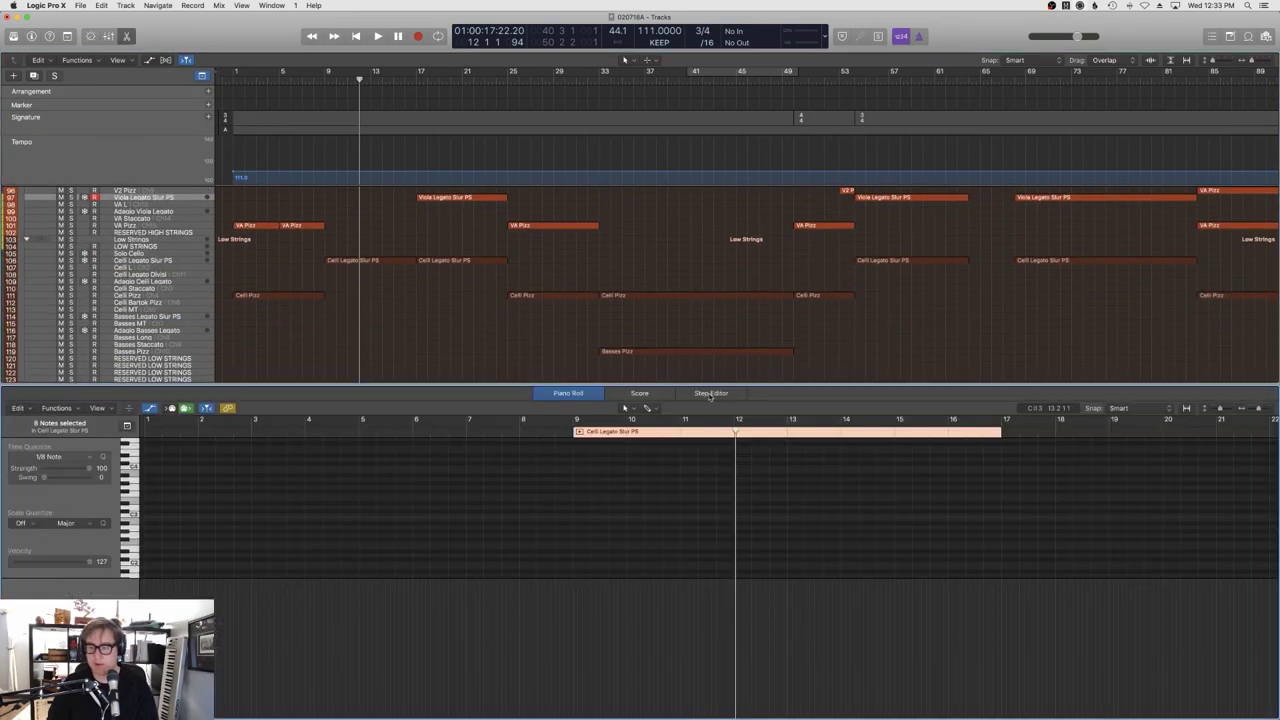
{"action": "left_click", "coordinate": [639, 393]}
{"action": "scroll", "coordinate": [545, 518], "scroll_direction": "down", "scroll_amount": 2}
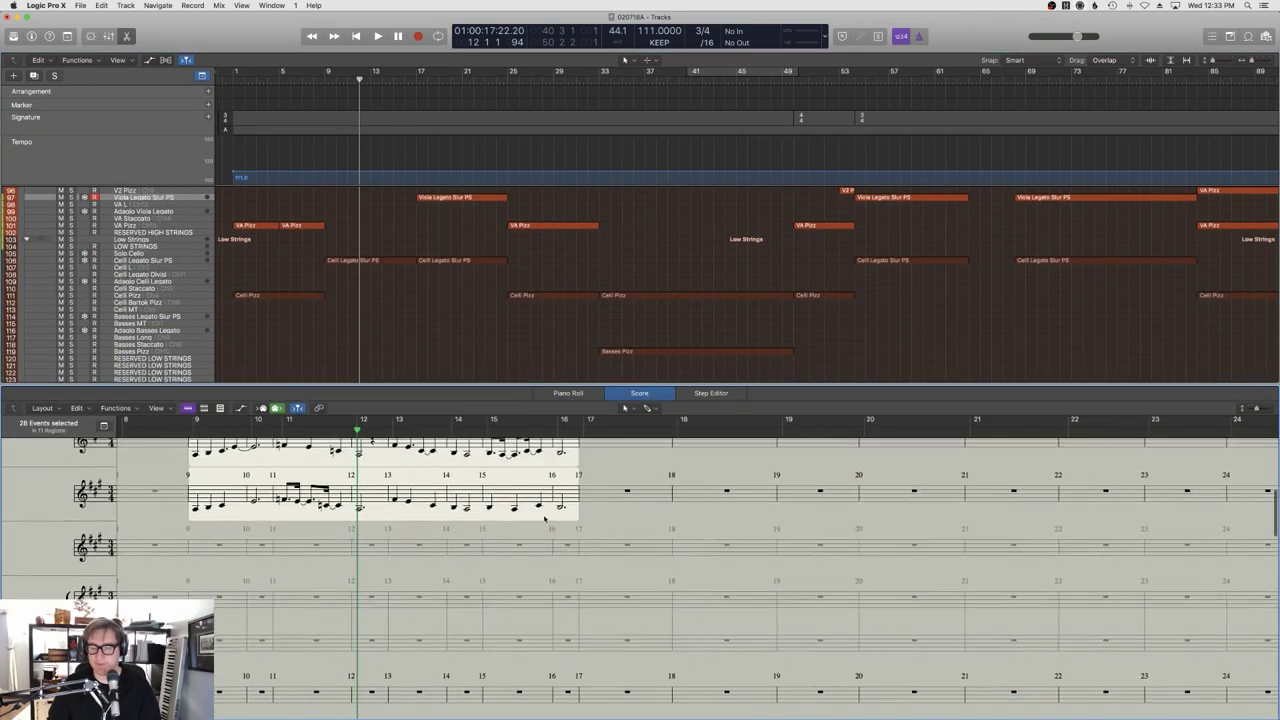
{"action": "scroll", "coordinate": [545, 518], "scroll_direction": "down", "scroll_amount": 5}
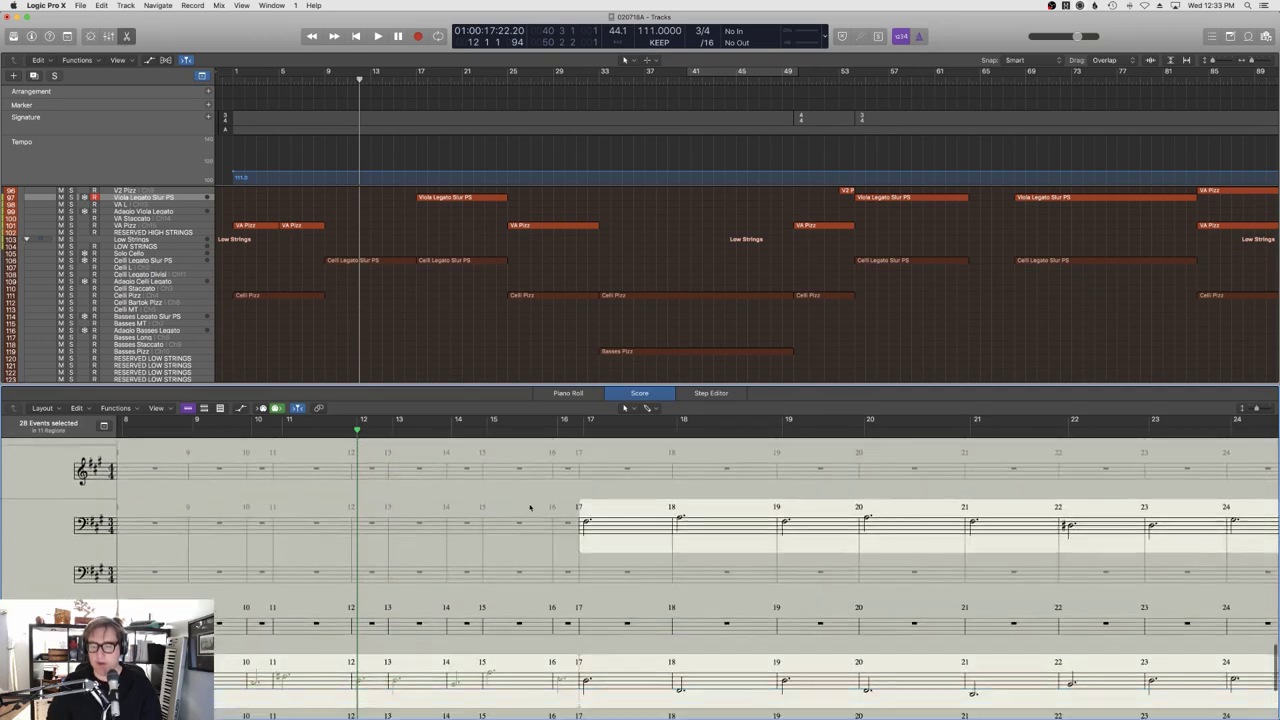
{"action": "scroll", "coordinate": [530, 507], "scroll_direction": "down", "scroll_amount": 3}
Try another recording of the viola part from bar 9, then discard it and review the solo notation.
{"action": "key", "text": "space"}
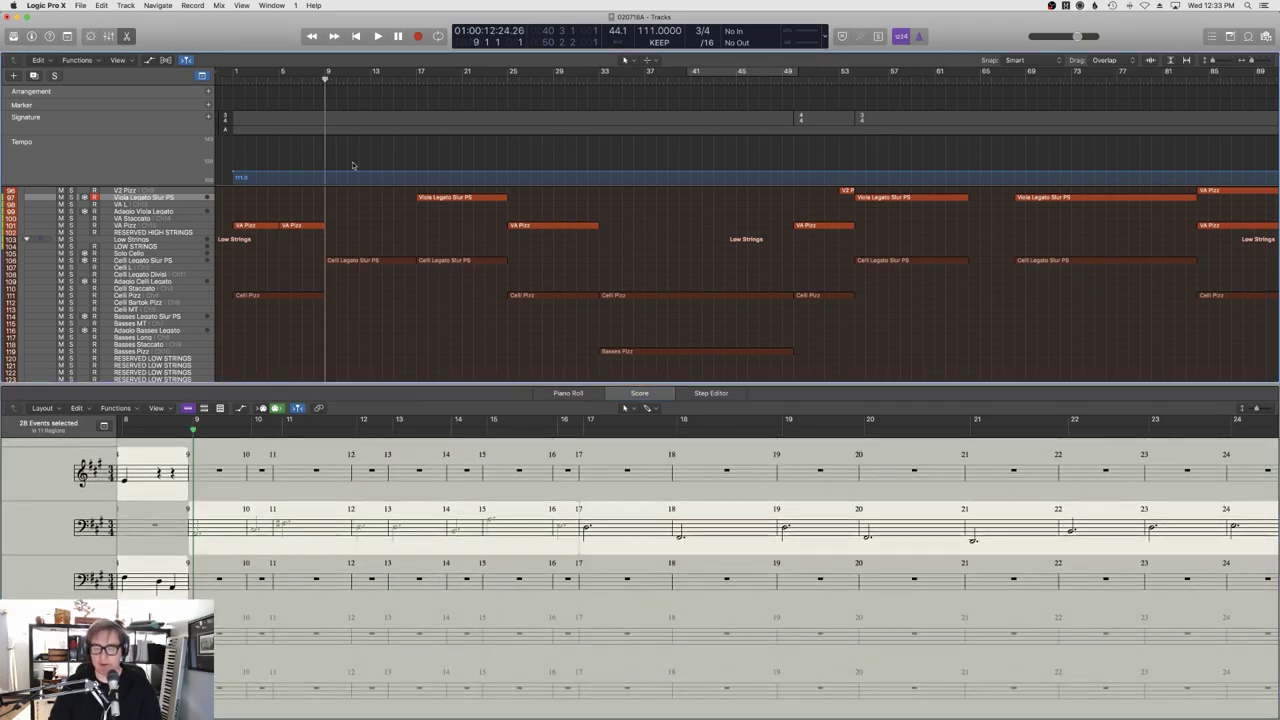
{"action": "key", "text": "space"}
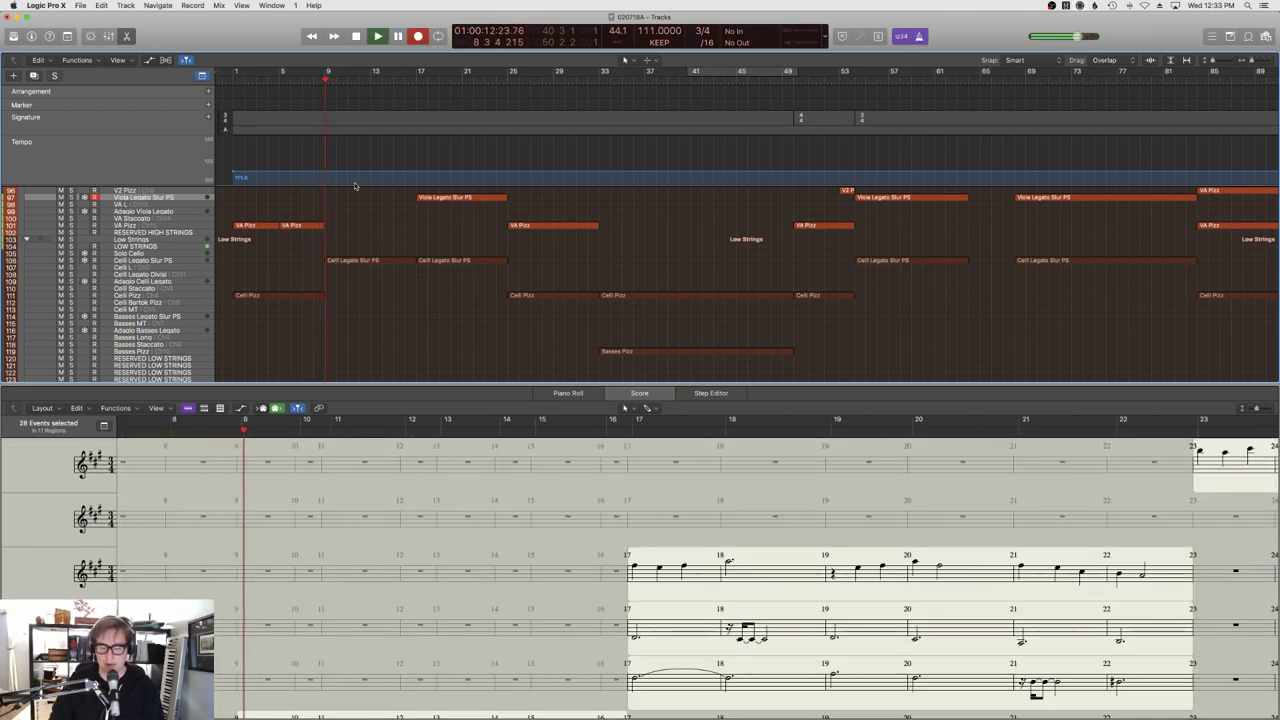
{"action": "scroll", "coordinate": [453, 604], "scroll_direction": "up", "scroll_amount": 5}
{"action": "scroll", "coordinate": [453, 604], "scroll_direction": "down", "scroll_amount": 5}
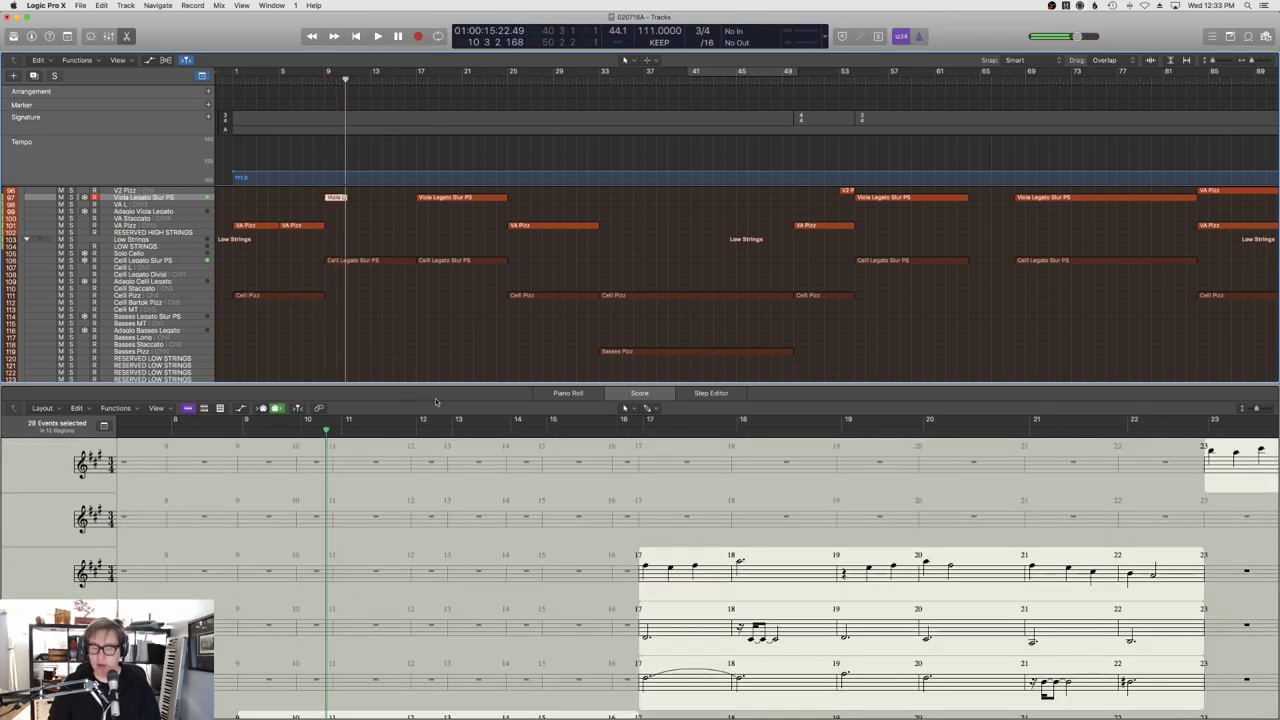
{"action": "scroll", "coordinate": [432, 487], "scroll_direction": "down", "scroll_amount": 3}
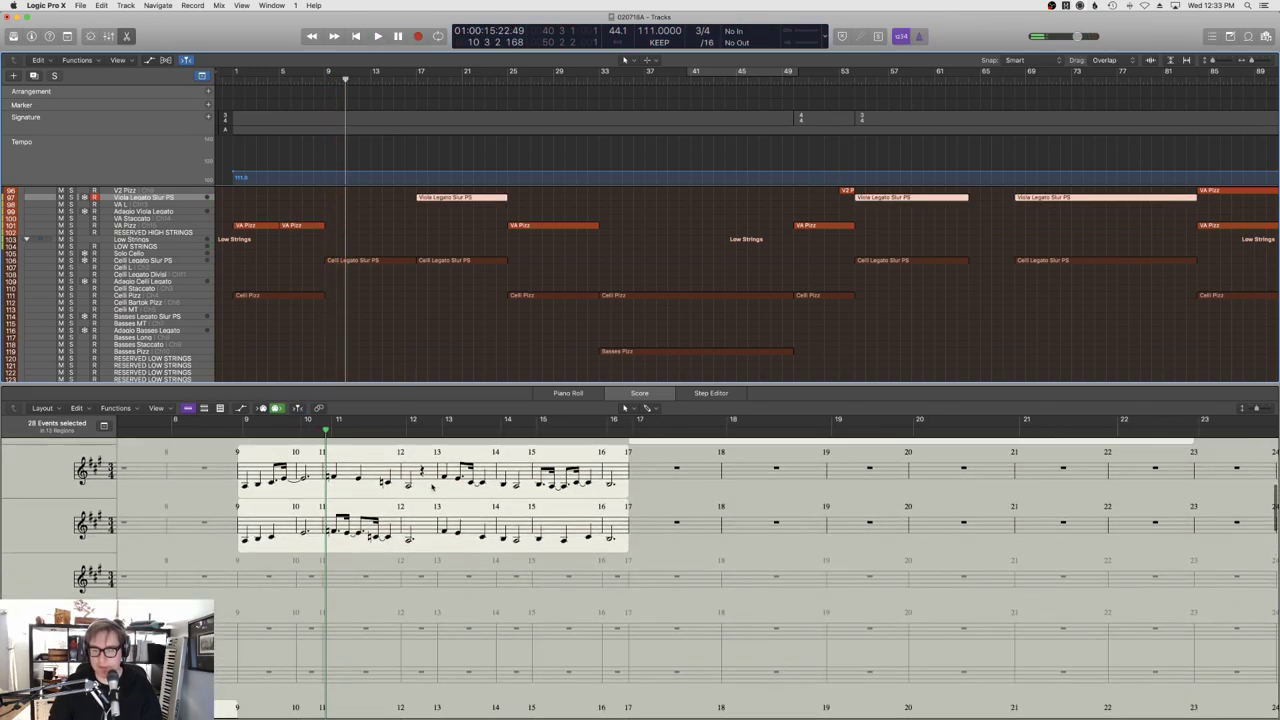
Hide the Score editor and look through the commands for opening editors in separate windows.
{"action": "left_click", "coordinate": [240, 6]}
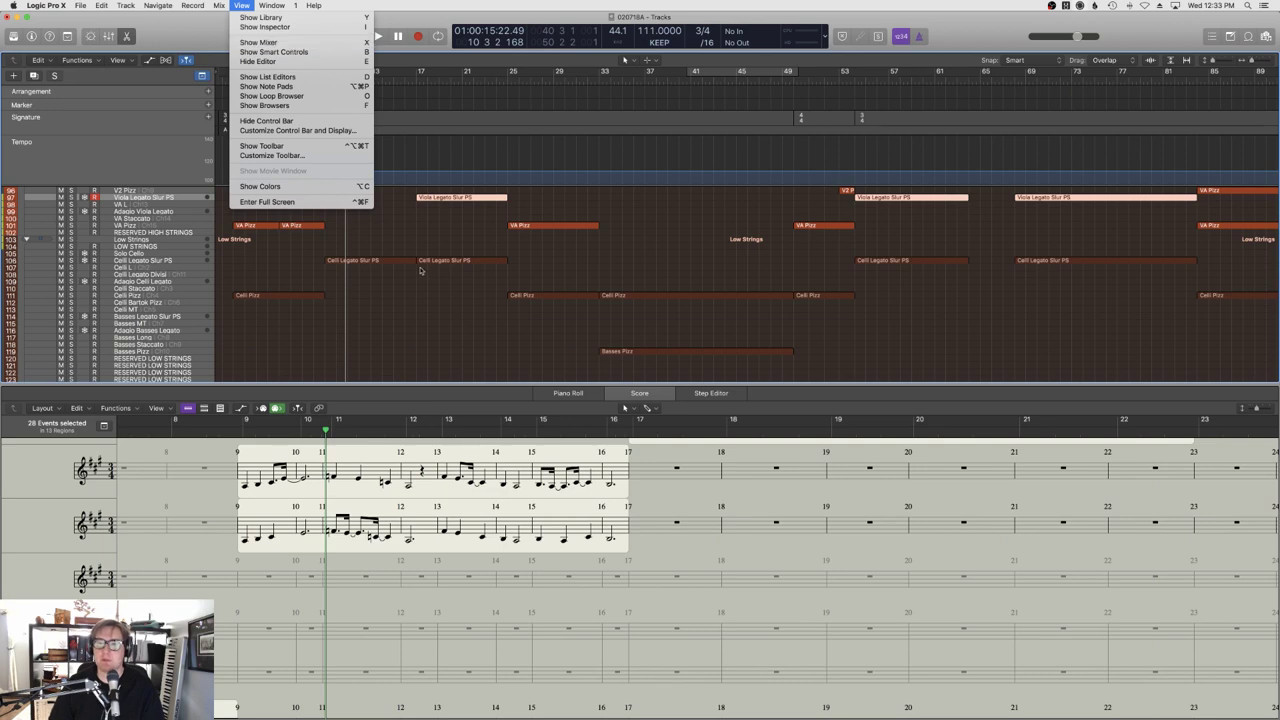
{"action": "left_click", "coordinate": [395, 247]}
{"action": "key", "text": "e"}
{"action": "left_click", "coordinate": [241, 6]}
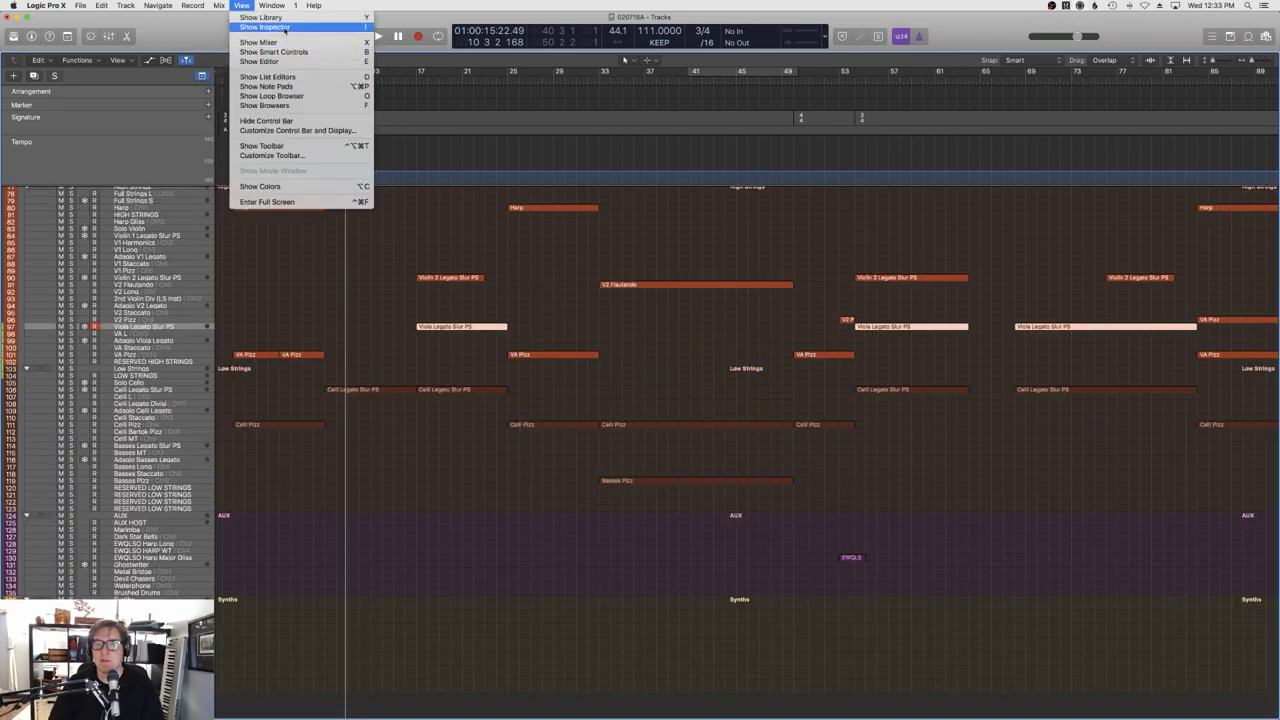
{"action": "mouse_move", "coordinate": [272, 5]}
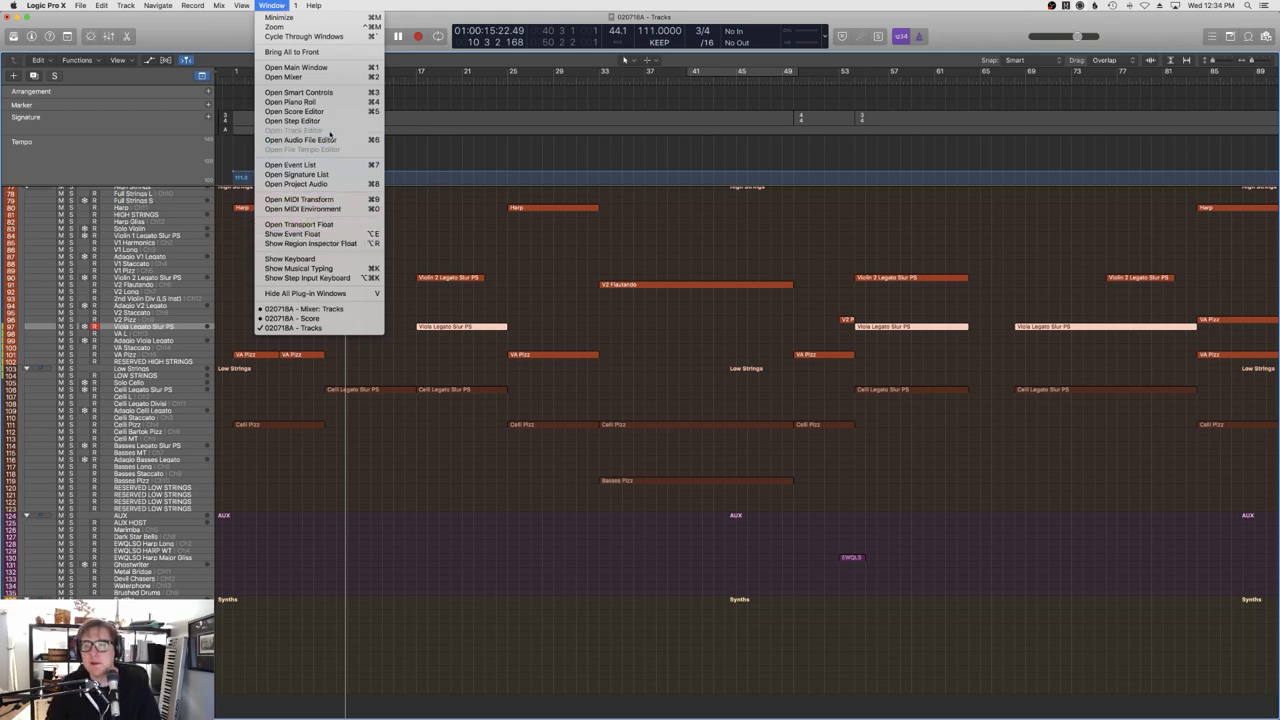
{"action": "left_click", "coordinate": [325, 116]}
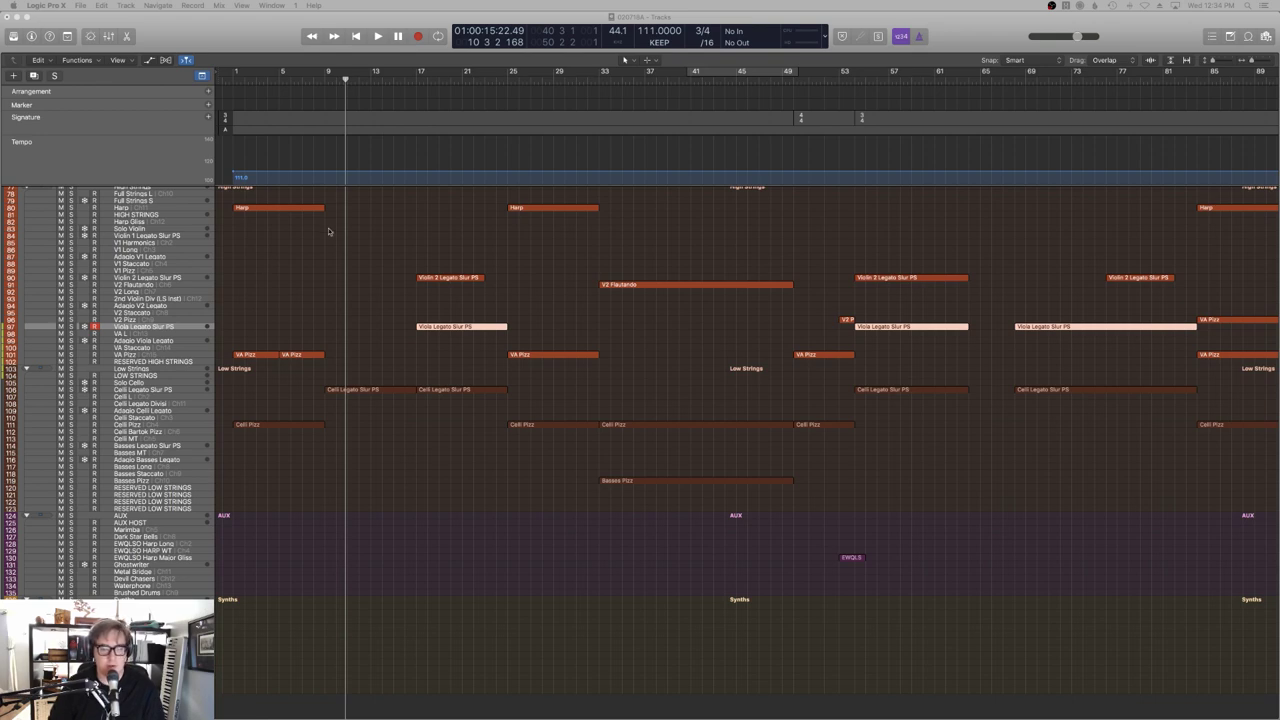
Record the viola part on the Viola Legato Slur PS track from bar 9 to bar 17.
{"action": "left_click", "coordinate": [327, 78]}
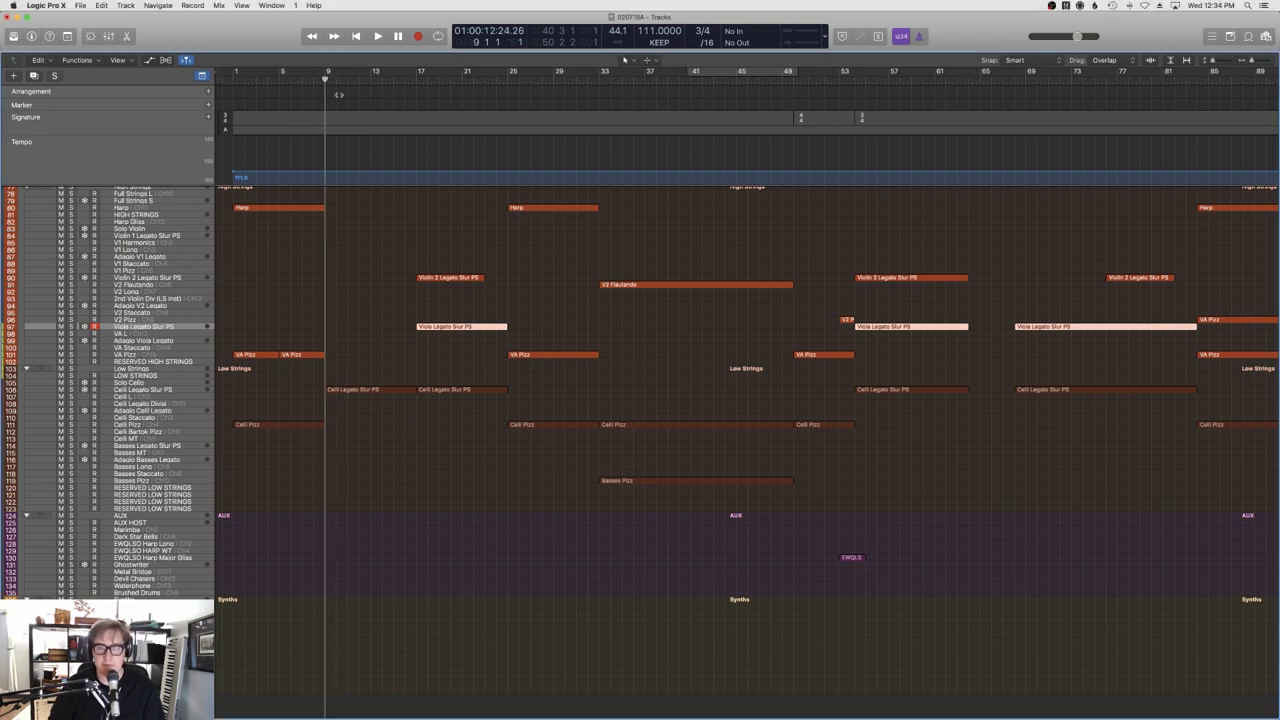
{"action": "left_click", "coordinate": [366, 290]}
{"action": "key", "text": "space"}
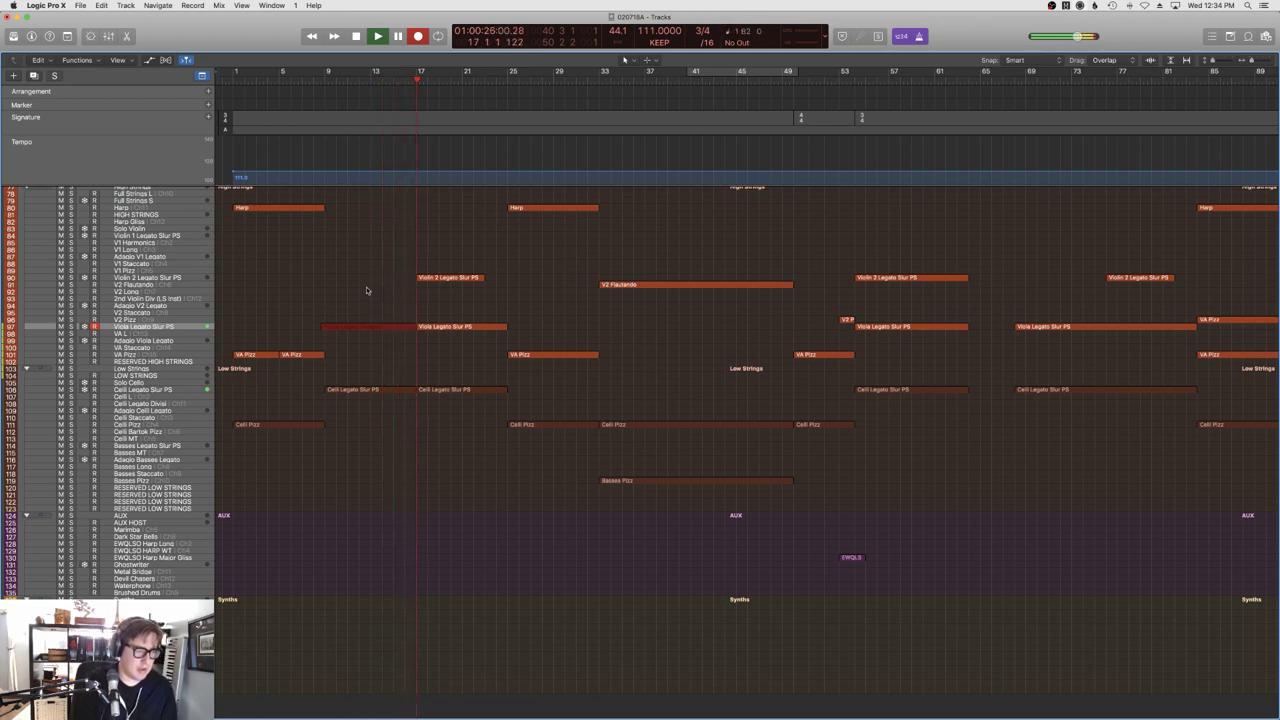
{"action": "key", "text": "space"}
Open the newly recorded viola region in the Piano Roll and set all of its notes to velocity 127.
{"action": "key", "text": "n"}
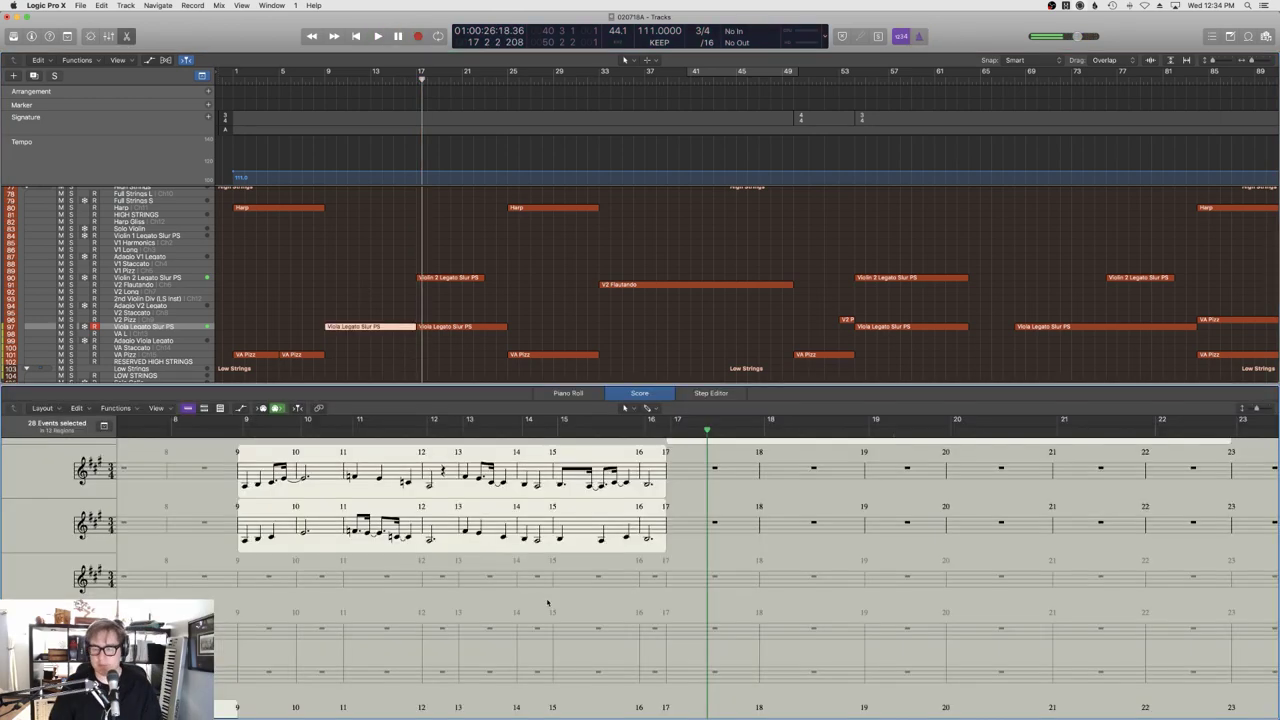
{"action": "left_click", "coordinate": [567, 393]}
{"action": "key", "text": "super+a"}
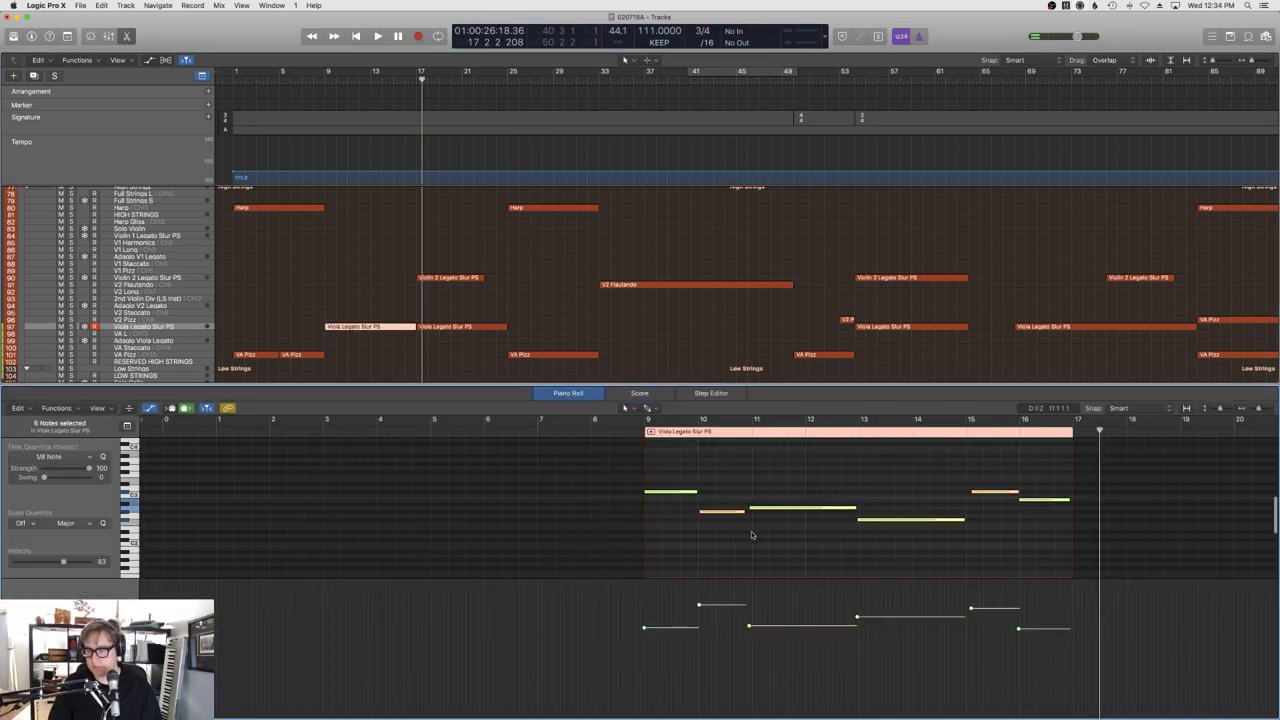
{"action": "scroll", "coordinate": [745, 532], "scroll_direction": "right", "scroll_amount": 3}
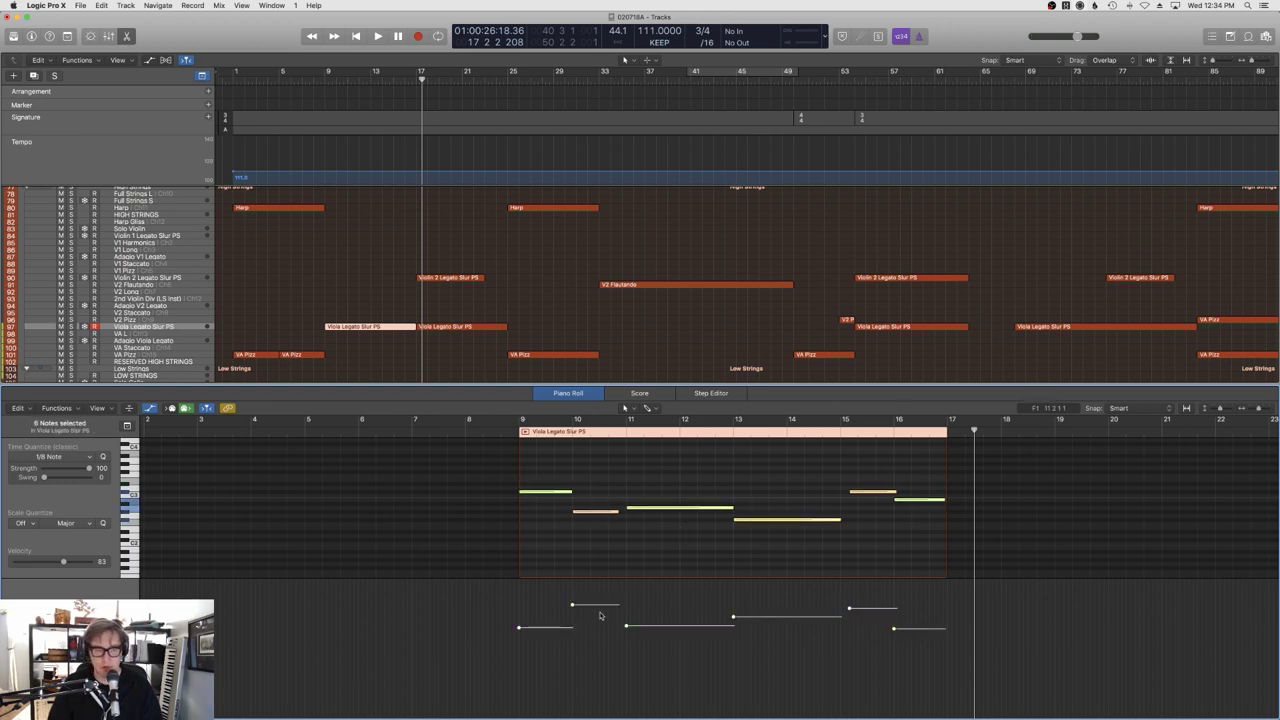
{"action": "left_click_drag", "start_coordinate": [630, 627], "coordinate": [630, 575]}
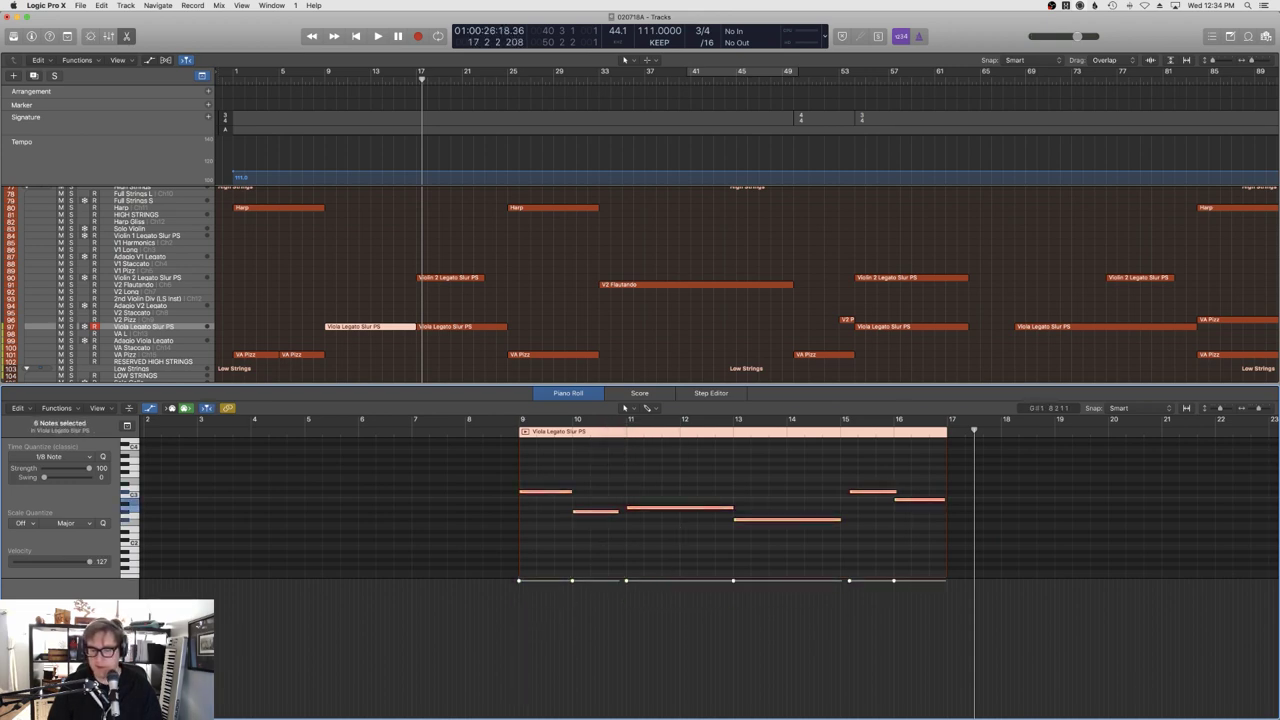
Add the adjoining viola region from bar 17 to the selection and set the notes in both regions to velocity 127.
{"action": "left_click", "coordinate": [432, 325], "text": "shift"}
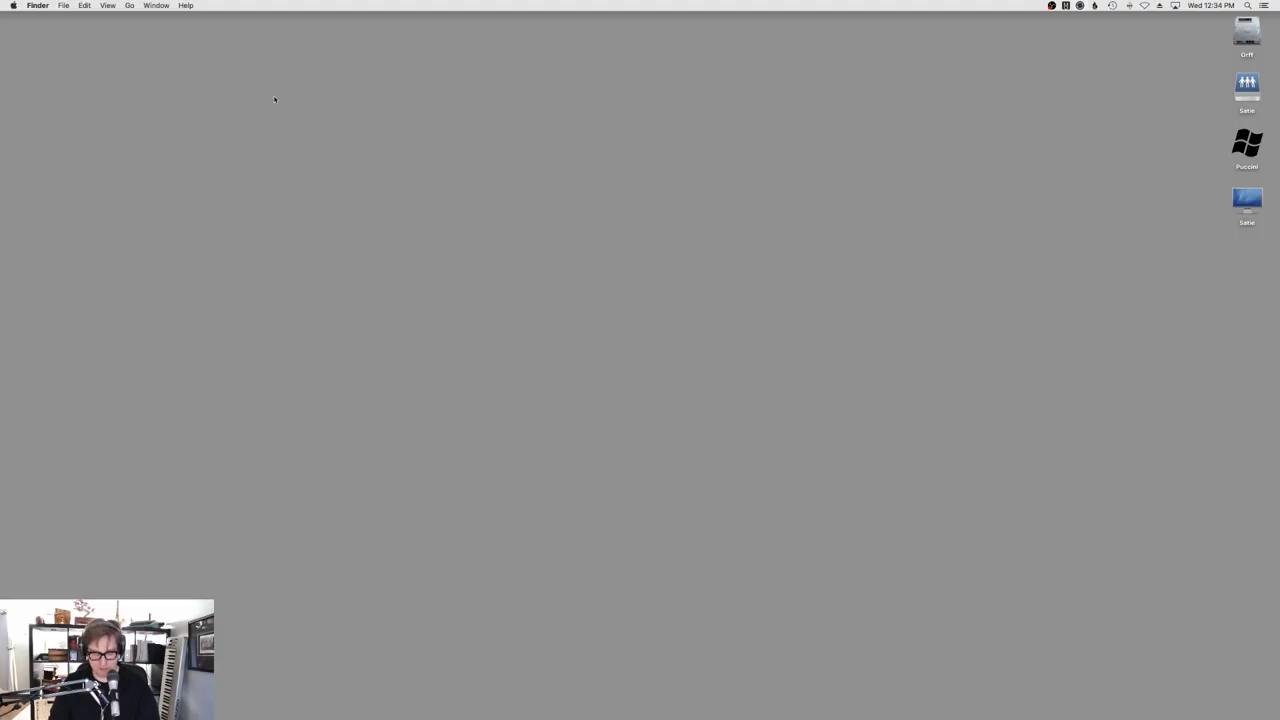
{"action": "mouse_move", "coordinate": [1255, 303]}
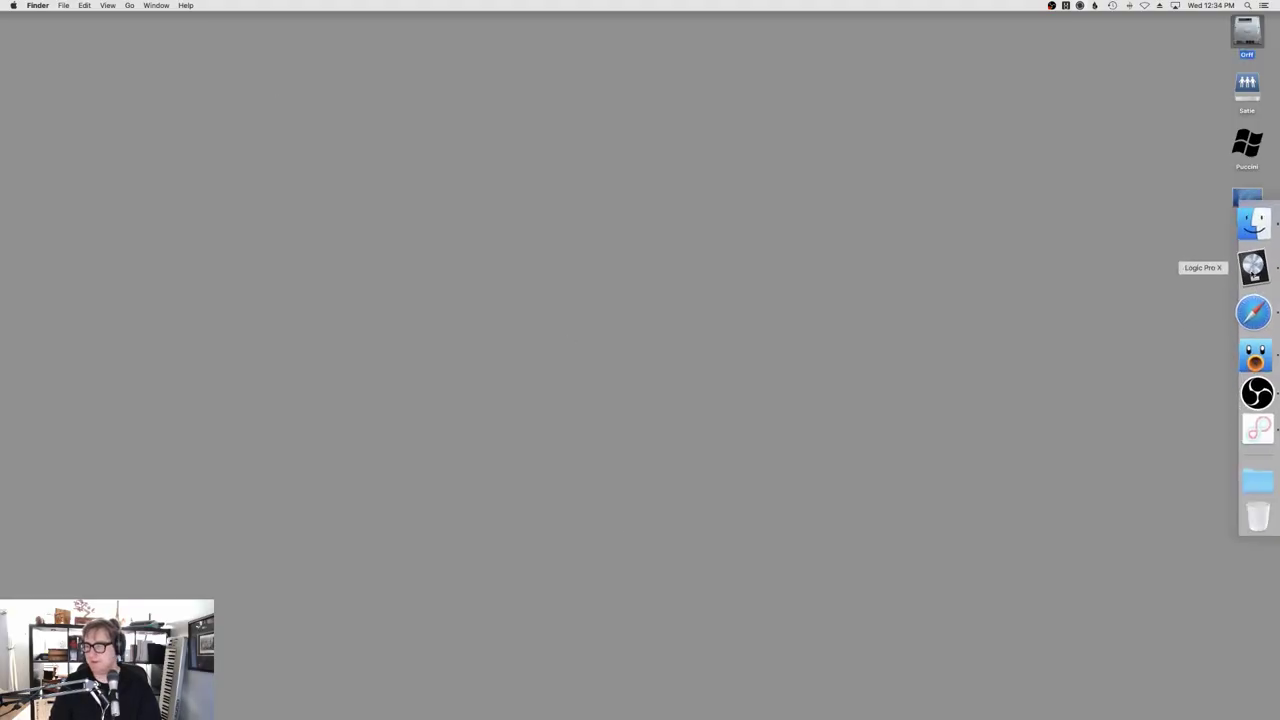
{"action": "right_click", "coordinate": [1253, 265]}
{"action": "left_click", "coordinate": [1127, 265]}
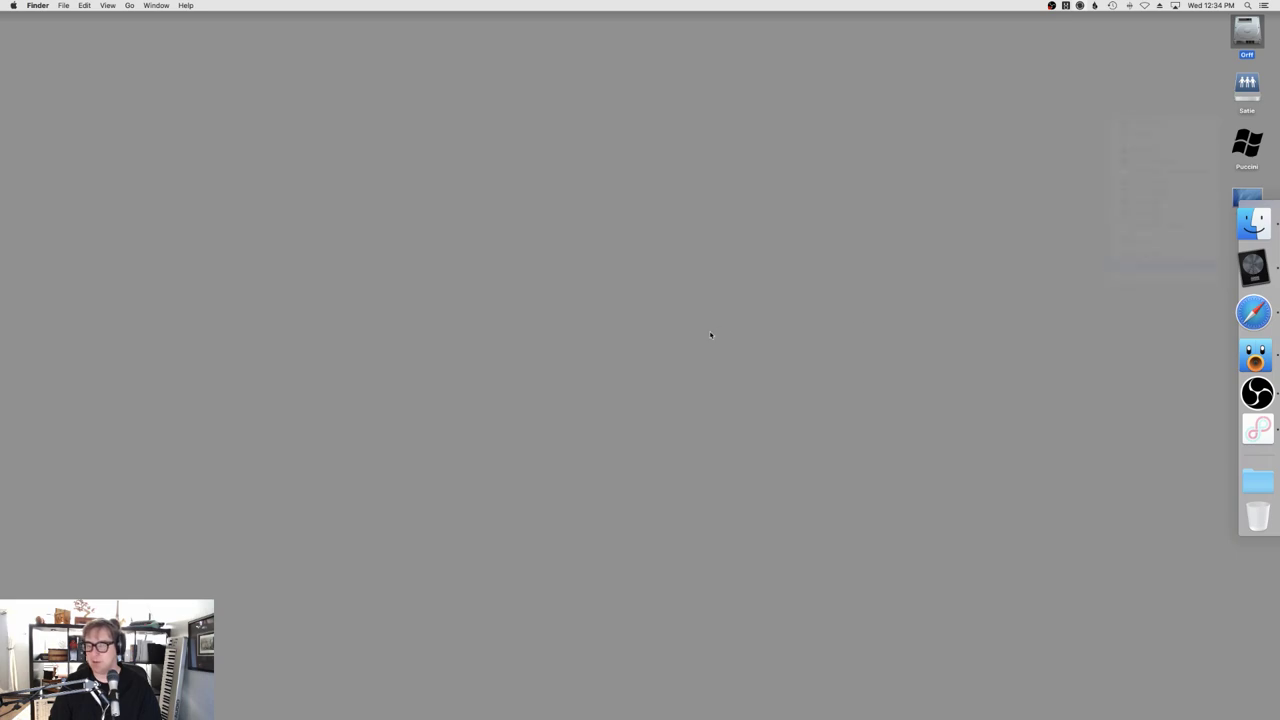
{"action": "scroll", "coordinate": [881, 514], "scroll_direction": "right", "scroll_amount": 5}
{"action": "left_click", "coordinate": [871, 553]}
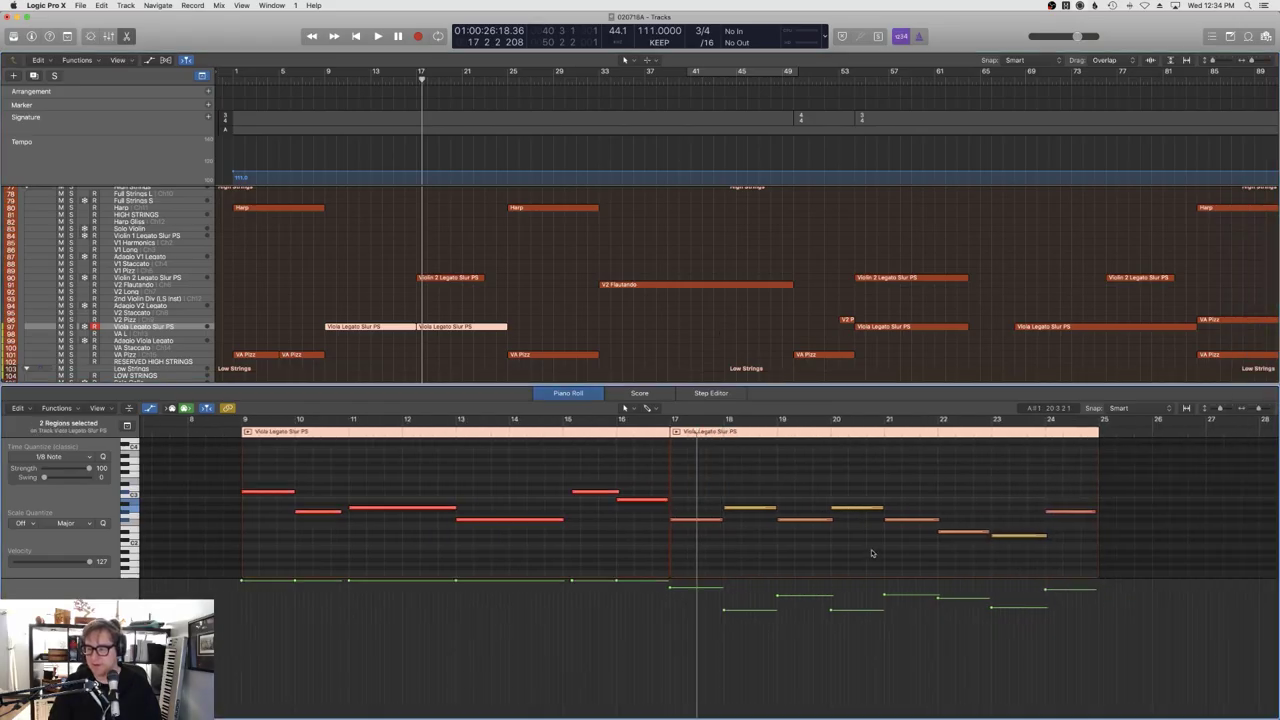
{"action": "key", "text": "super+a"}
{"action": "left_click_drag", "start_coordinate": [843, 610], "coordinate": [836, 490]}
Join the two viola regions between bars 9 and 25 and hide the note velocities in the Piano Roll.
{"action": "left_click", "coordinate": [645, 541]}
{"action": "left_click", "coordinate": [388, 326]}
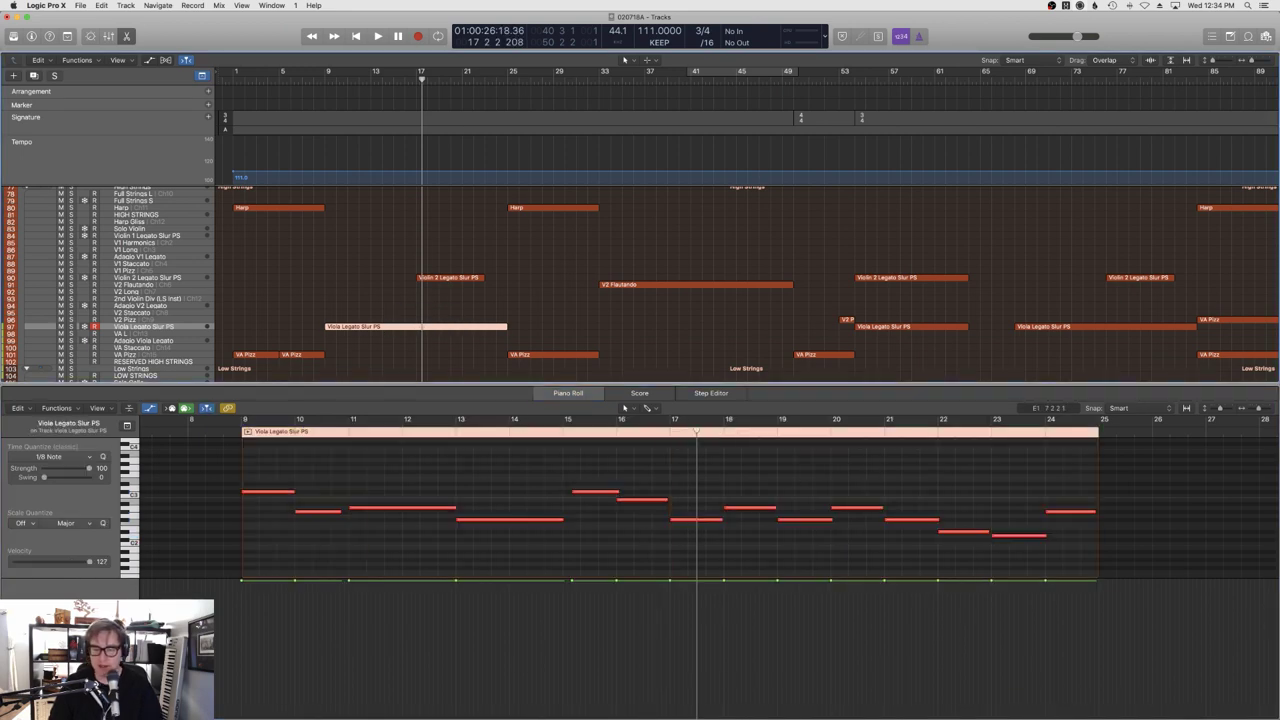
{"action": "left_click", "coordinate": [128, 444]}
{"action": "left_click", "coordinate": [116, 566]}
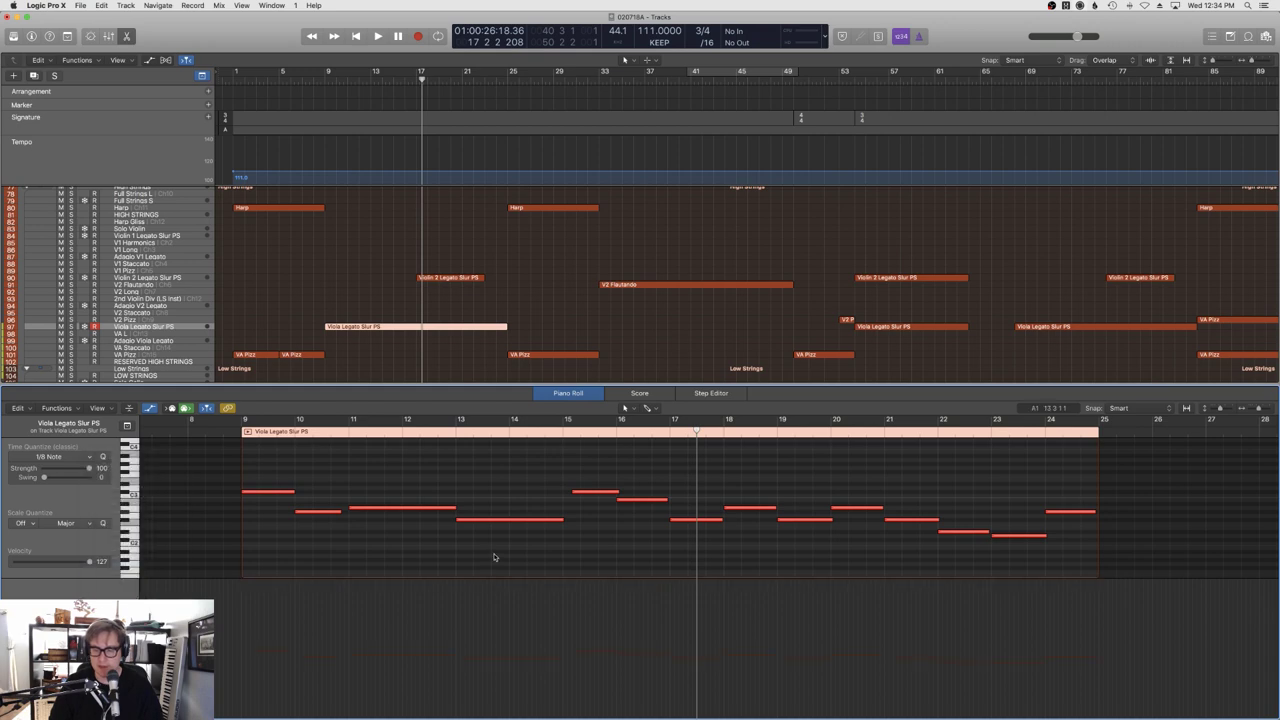
Add an expression point at bar 9 of the viola region and lower it to 43 during playback.
{"action": "scroll", "coordinate": [552, 598], "scroll_direction": "left", "scroll_amount": 3}
{"action": "left_click", "coordinate": [333, 655]}
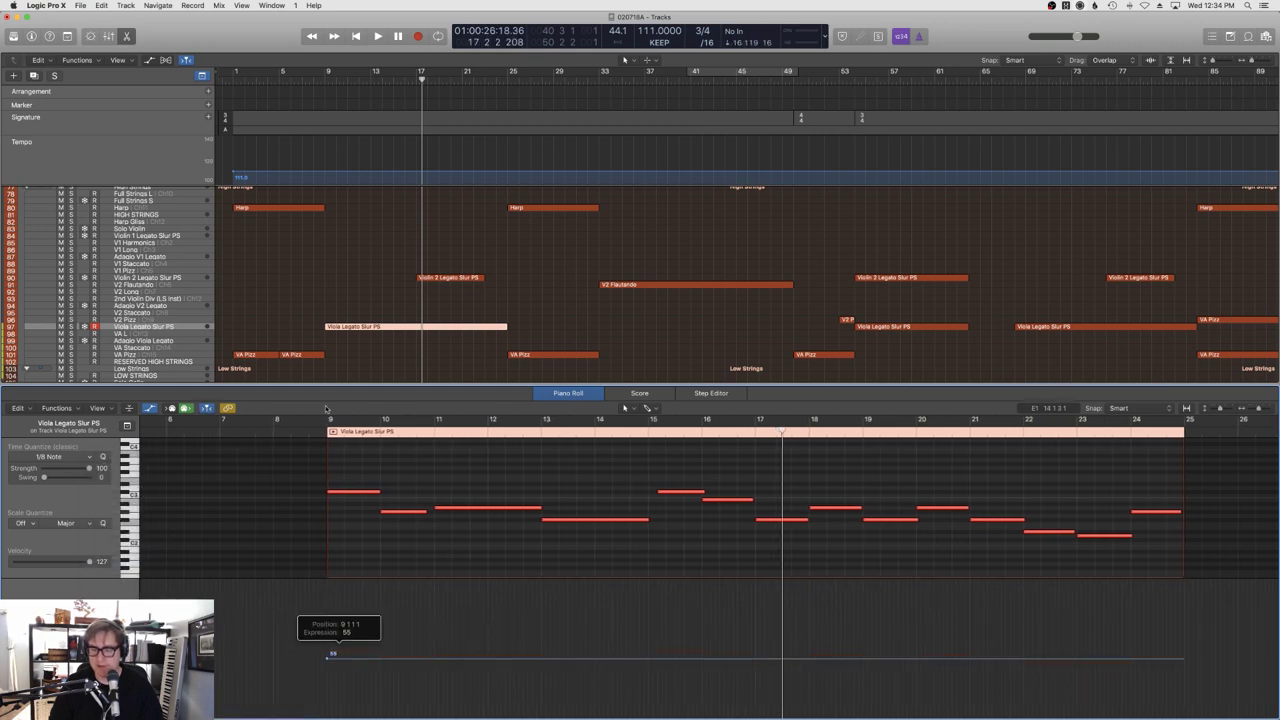
{"action": "key", "text": "shift+space"}
{"action": "left_click_drag", "start_coordinate": [398, 656], "coordinate": [396, 672]}
Join the two cello legato regions between bars 9 and 25 and set their expression to 51.
{"action": "scroll", "coordinate": [418, 312], "scroll_direction": "down", "scroll_amount": 5}
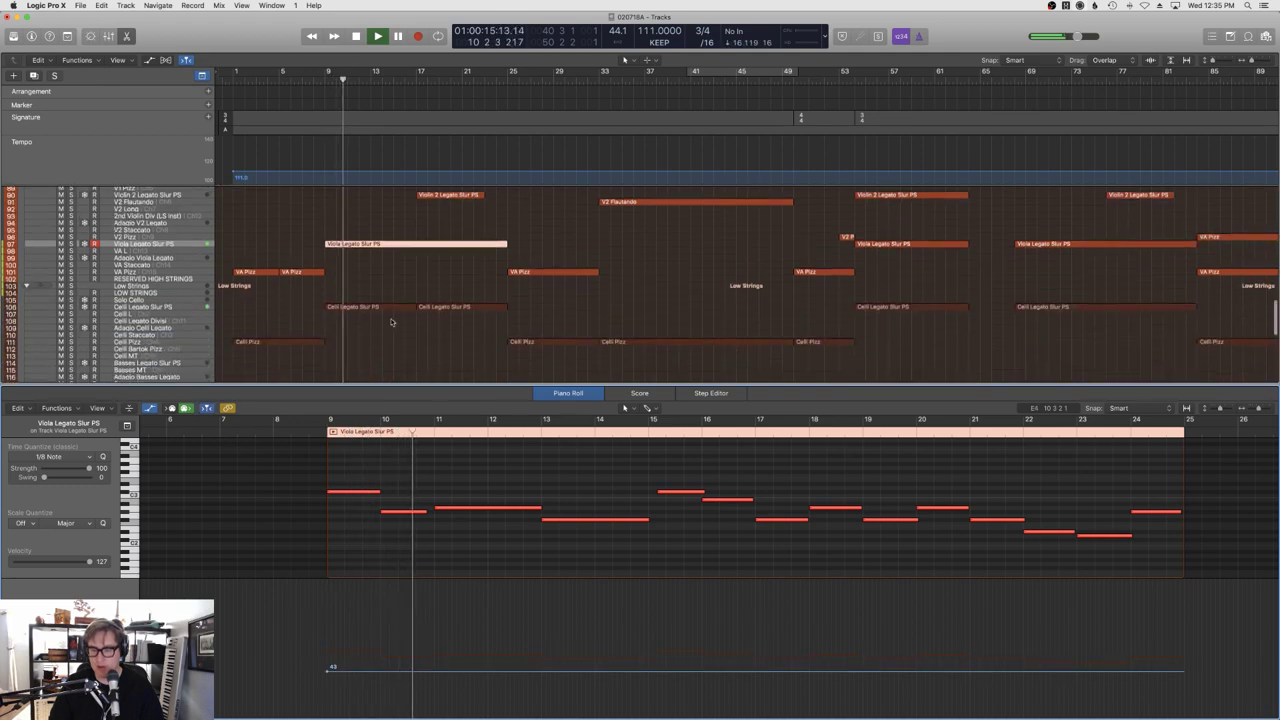
{"action": "left_click", "coordinate": [418, 310]}
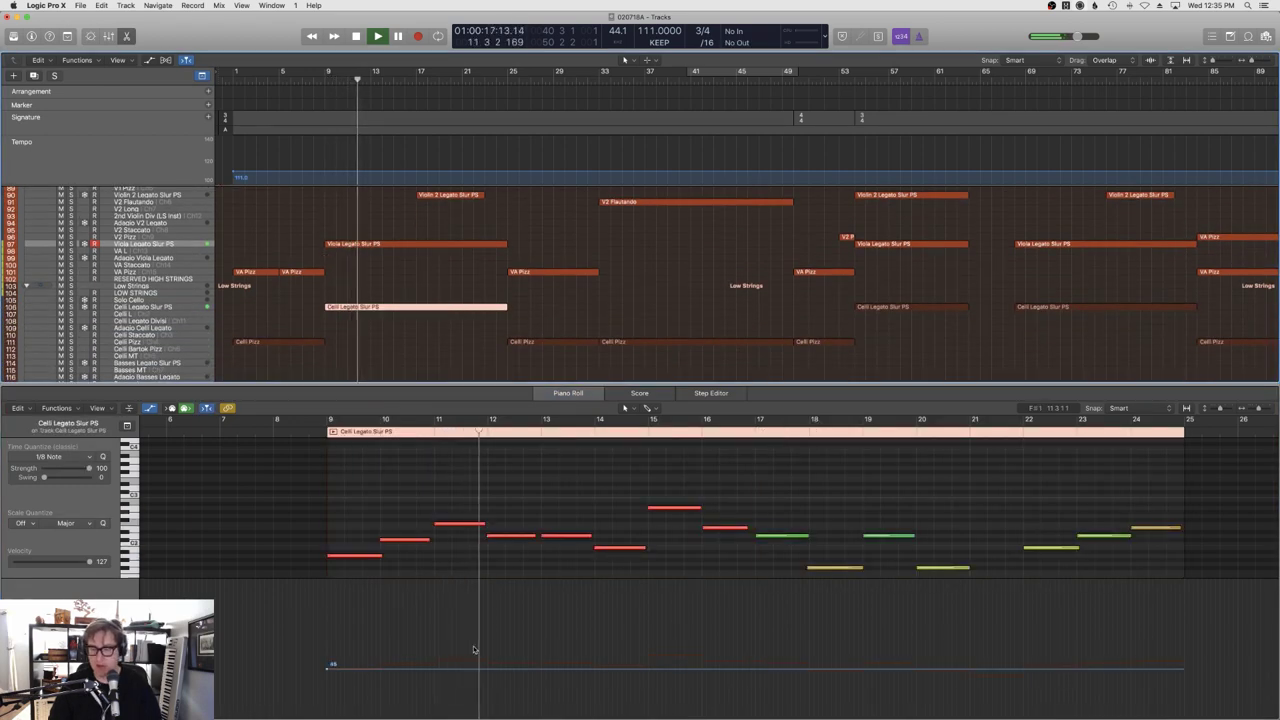
{"action": "left_click_drag", "start_coordinate": [466, 675], "coordinate": [418, 663]}
{"action": "left_click", "coordinate": [380, 318]}
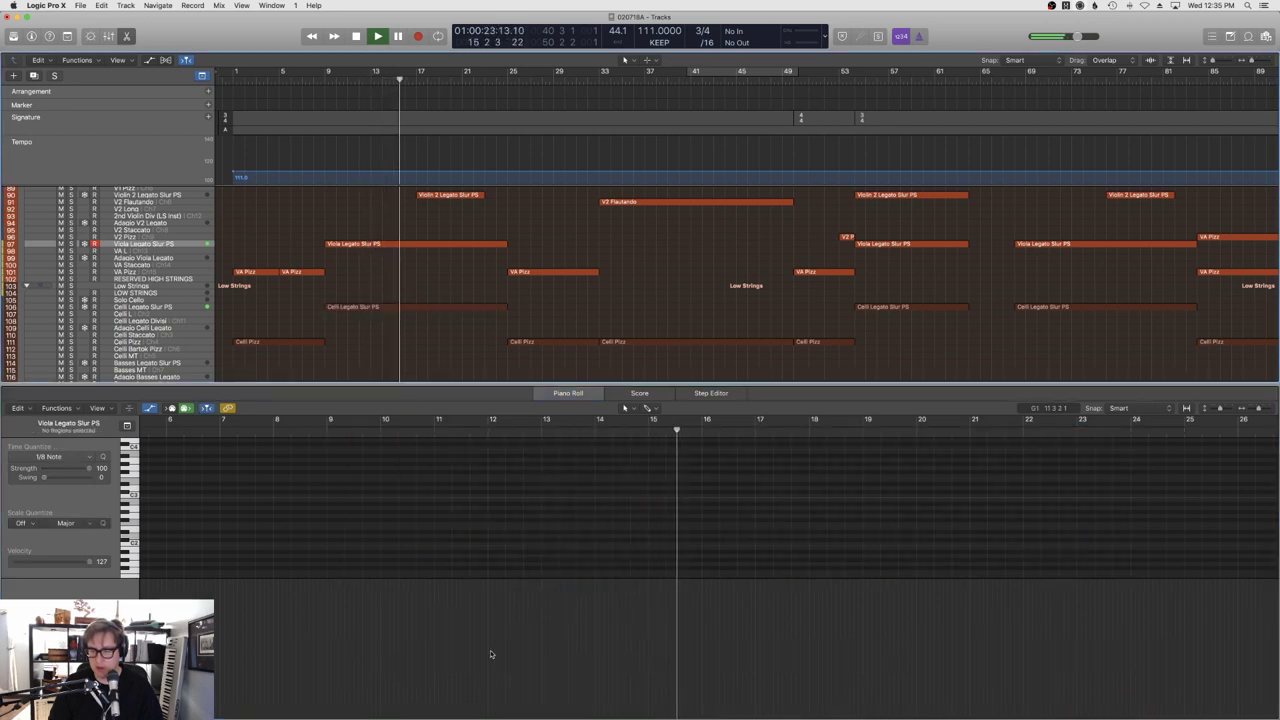
Raise the viola region's expression to 57 and add another expression point at bar 17.
{"action": "left_click", "coordinate": [390, 244]}
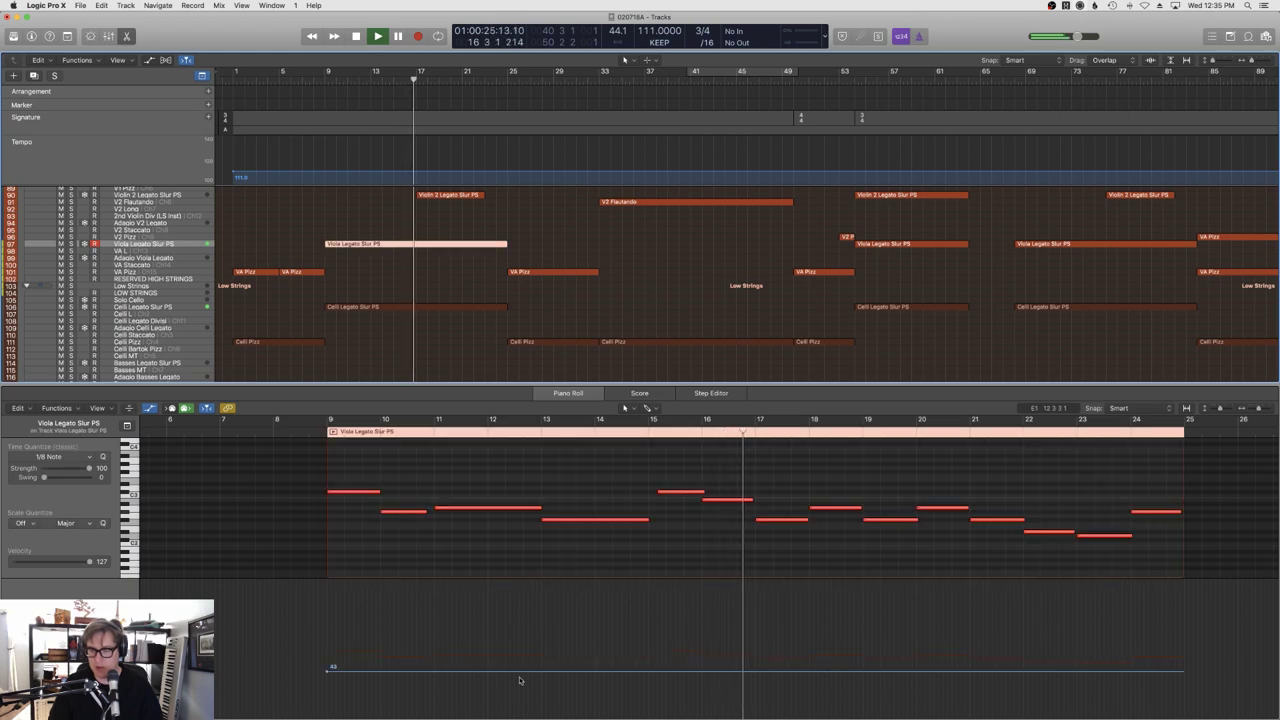
{"action": "left_click_drag", "start_coordinate": [520, 667], "coordinate": [520, 656]}
{"action": "left_click", "coordinate": [764, 656]}
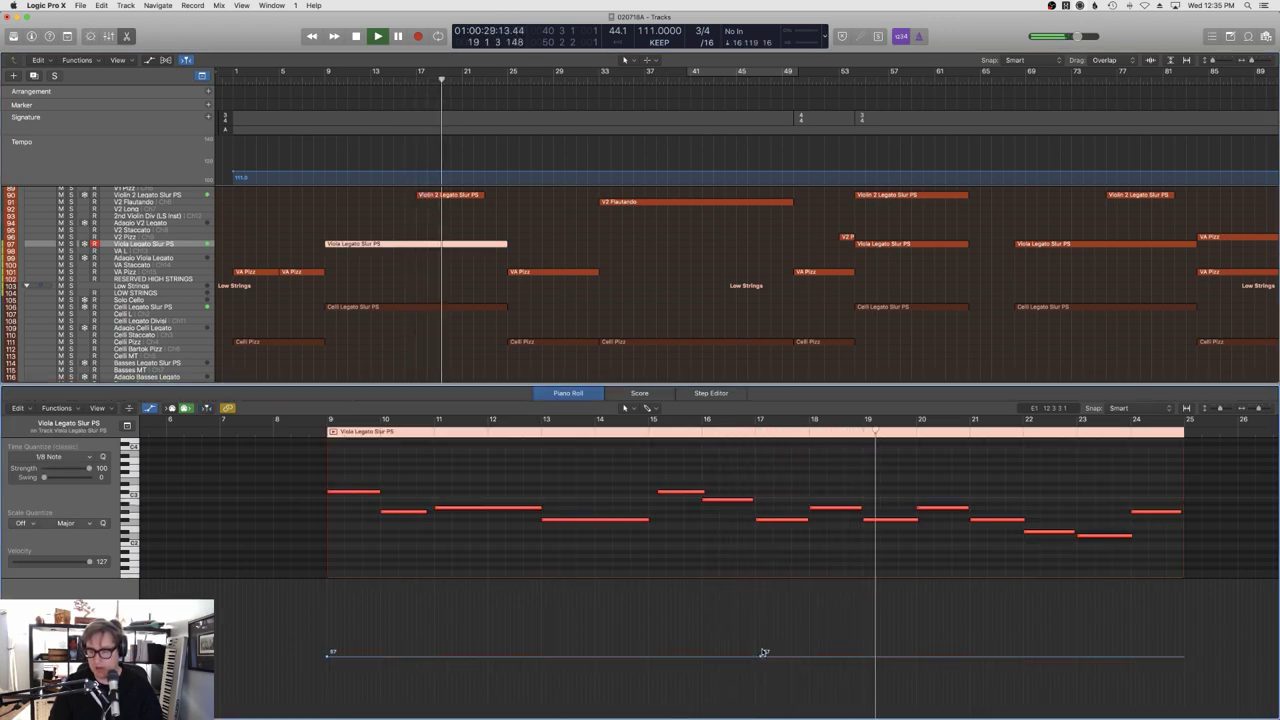
{"action": "left_click_drag", "start_coordinate": [764, 656], "coordinate": [763, 585]}
Add an expression point of 57 at bar 17 of the cello region and set all its notes to velocity 127.
{"action": "left_click", "coordinate": [416, 306]}
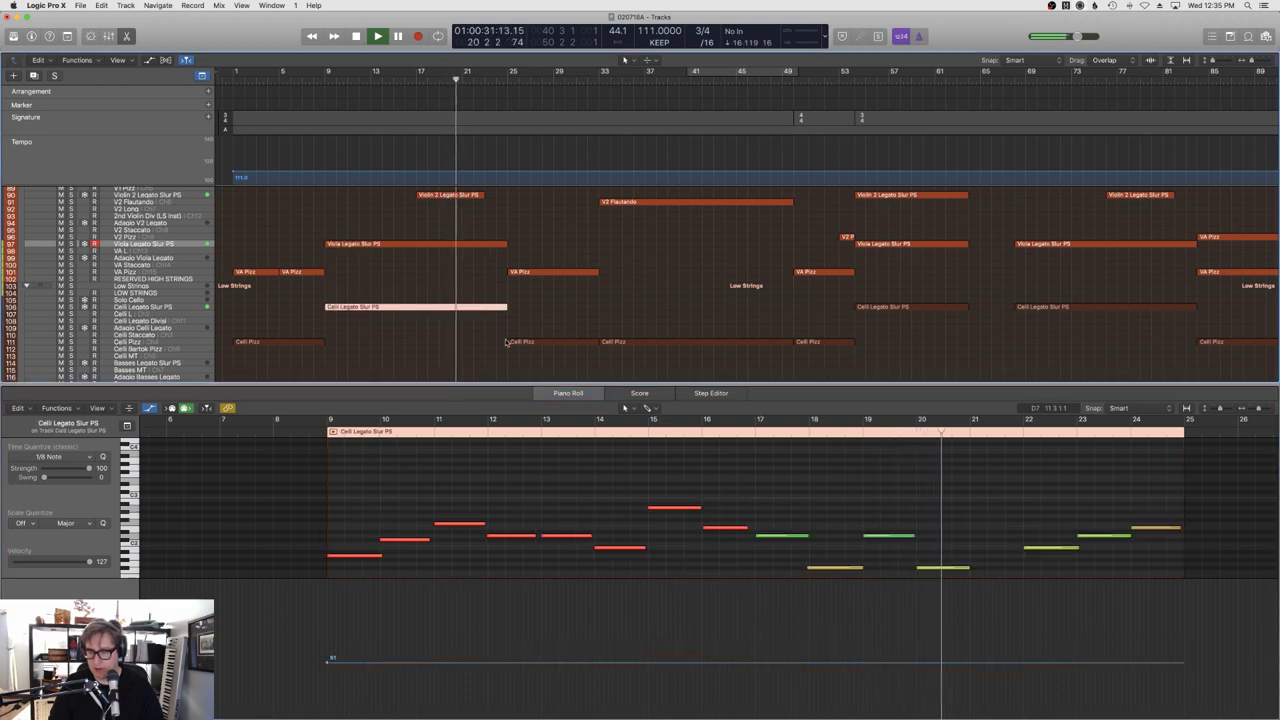
{"action": "left_click_drag", "start_coordinate": [757, 662], "coordinate": [757, 655]}
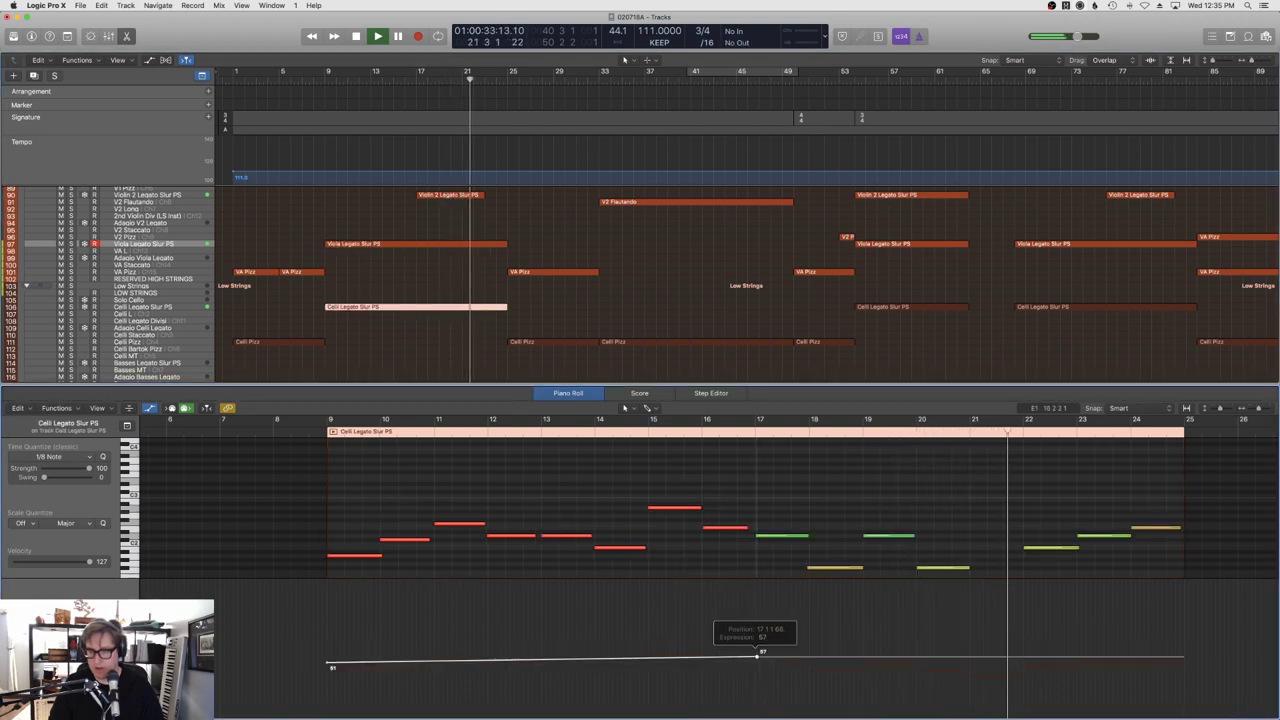
{"action": "left_click", "coordinate": [128, 446]}
{"action": "left_click", "coordinate": [100, 600]}
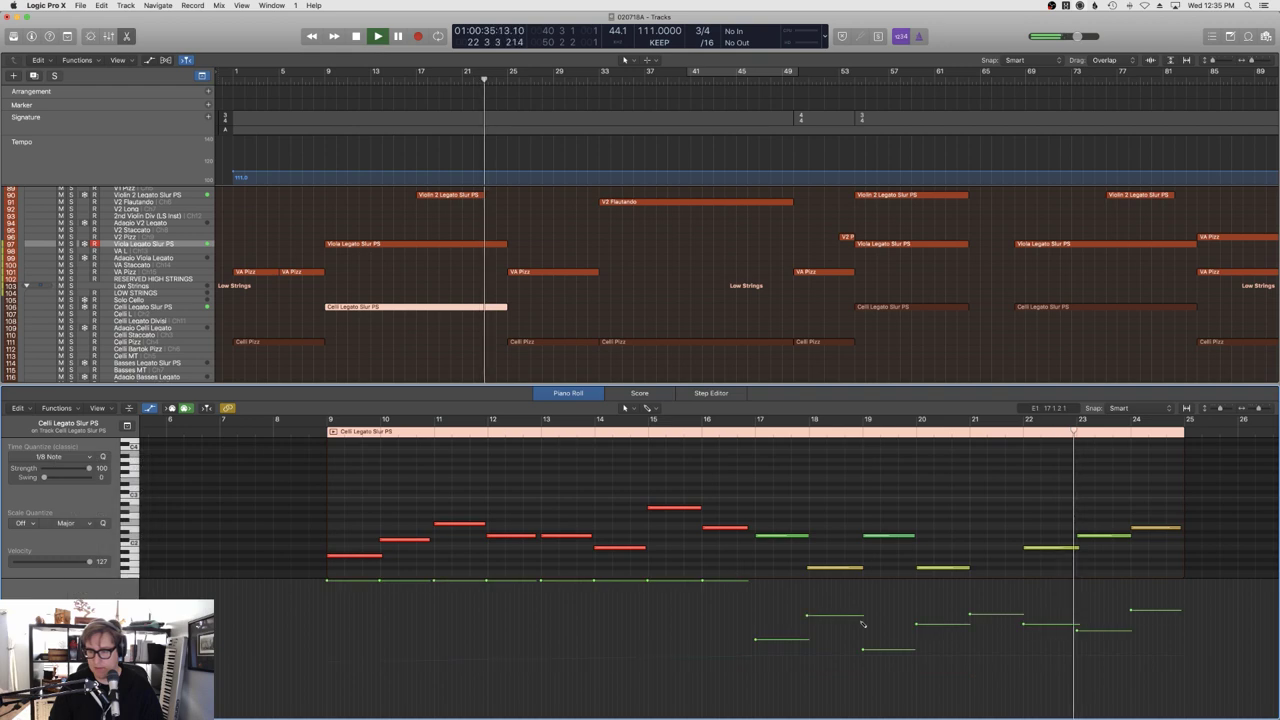
{"action": "left_click_drag", "start_coordinate": [757, 643], "coordinate": [648, 326]}
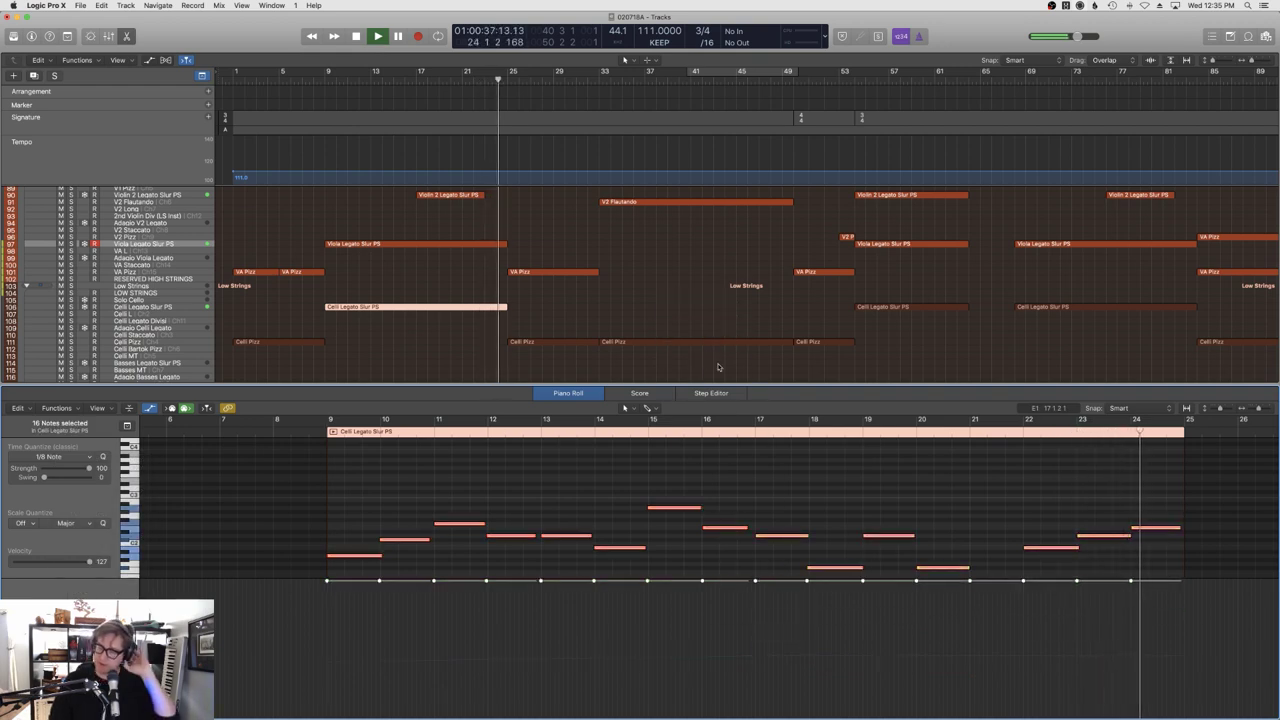
{"action": "left_click", "coordinate": [619, 304]}
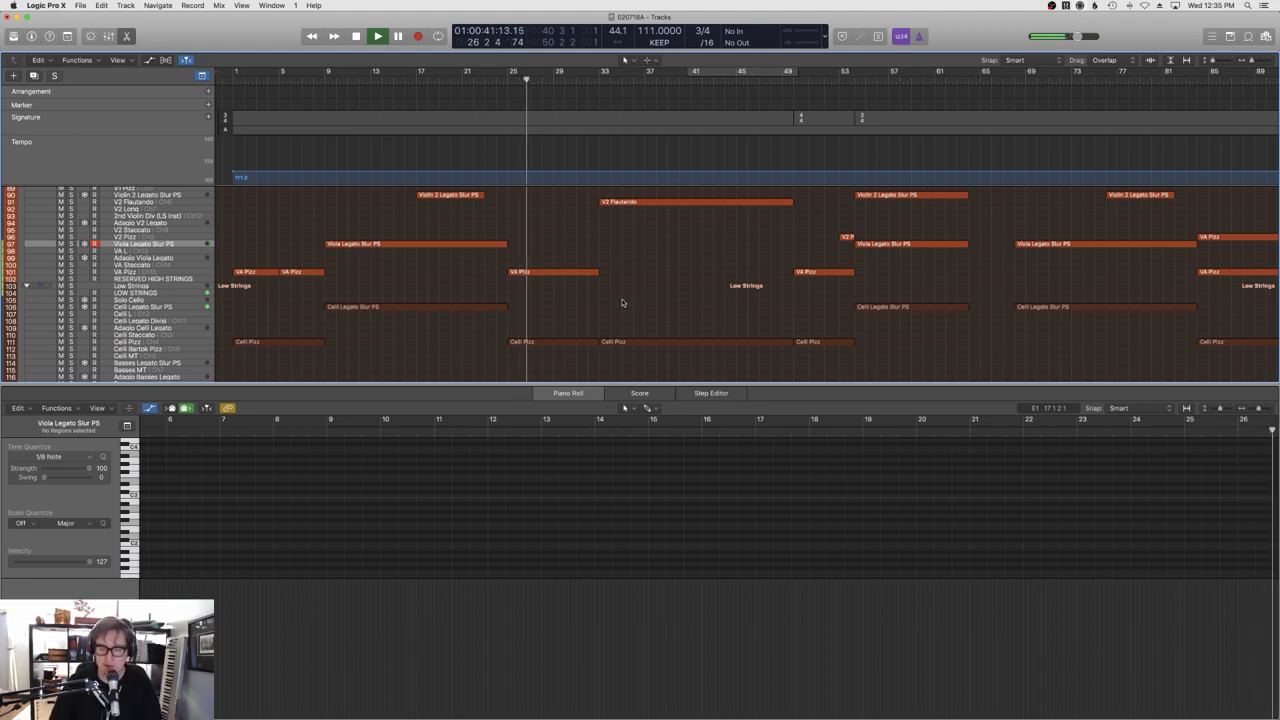
Delete the old viola and cello legato regions between bars 68 and 84.
{"action": "scroll", "coordinate": [643, 300], "scroll_direction": "right", "scroll_amount": 2}
{"action": "scroll", "coordinate": [643, 300], "scroll_direction": "right", "scroll_amount": 4}
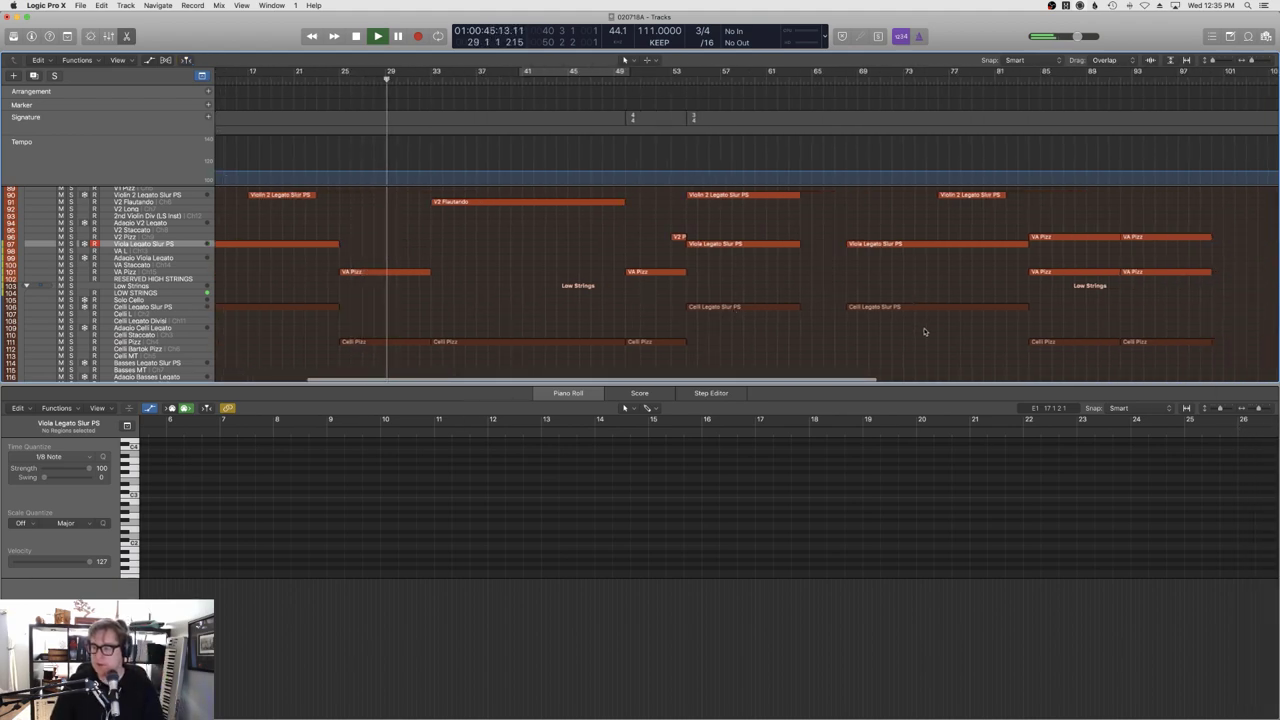
{"action": "key", "text": "space"}
{"action": "left_click_drag", "start_coordinate": [910, 226], "coordinate": [909, 220]}
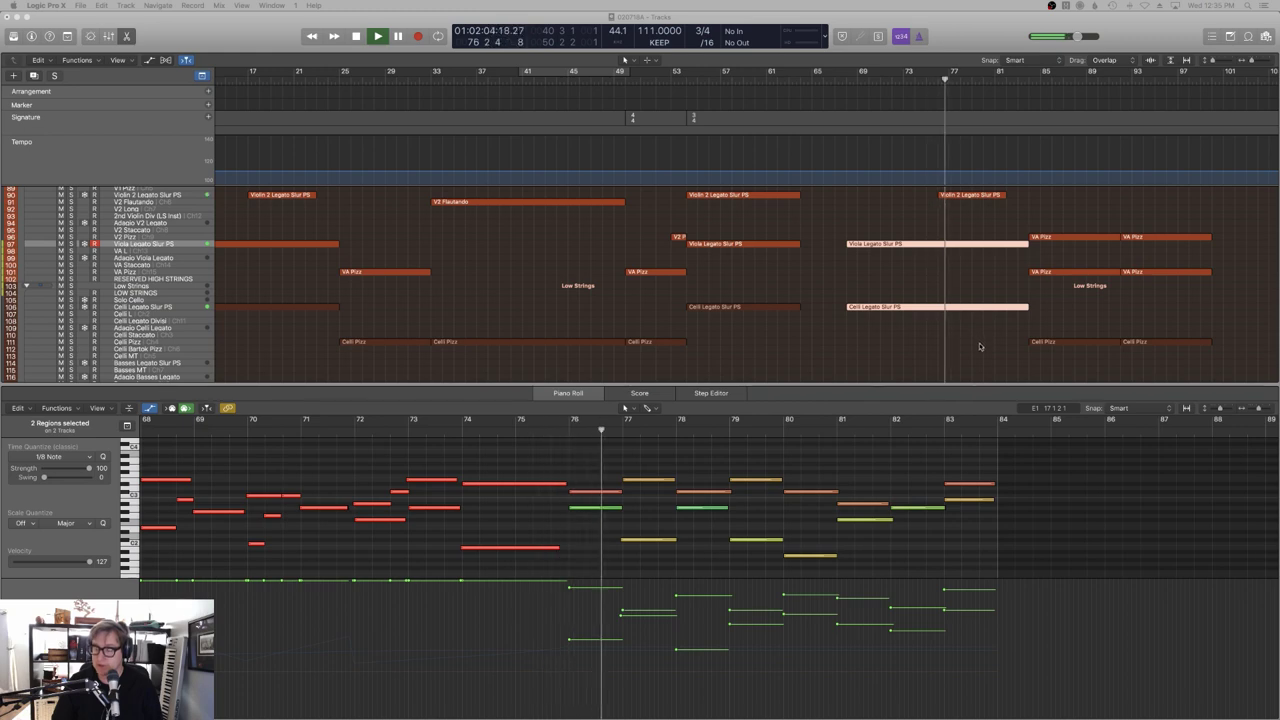
{"action": "key", "text": "Delete"}
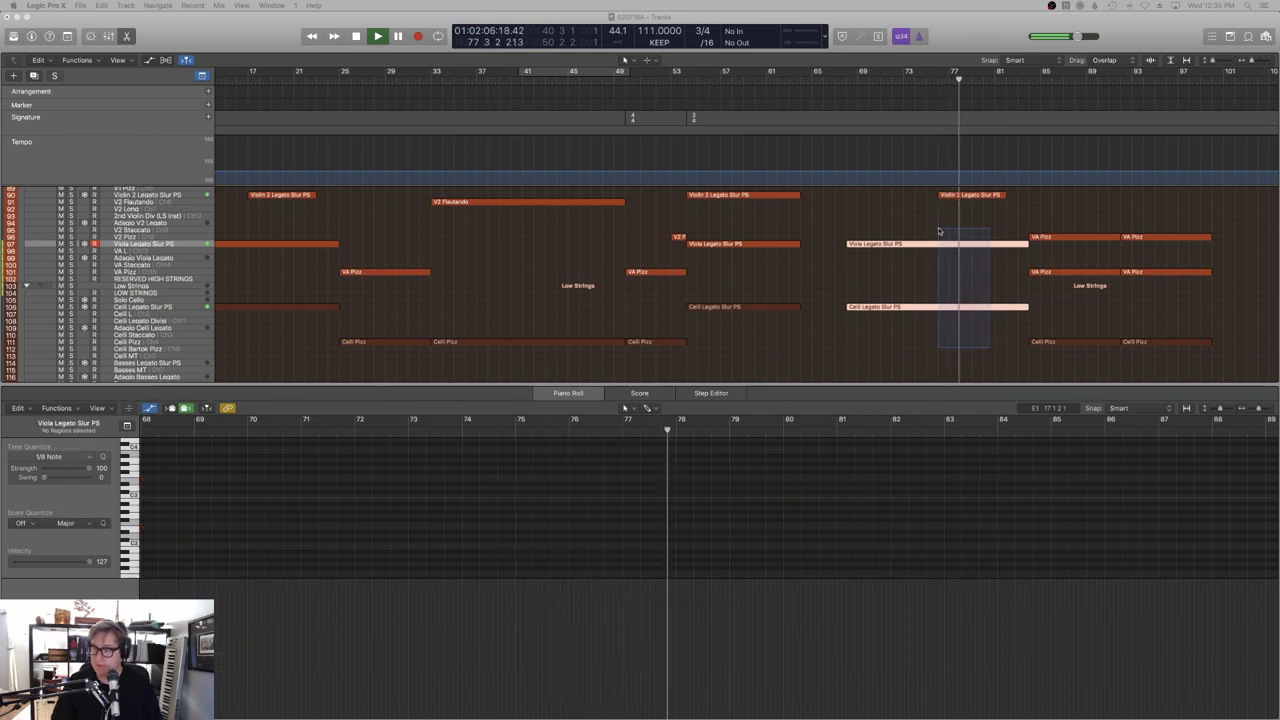
{"action": "scroll", "coordinate": [849, 277], "scroll_direction": "left", "scroll_amount": 5}
{"action": "scroll", "coordinate": [832, 288], "scroll_direction": "left", "scroll_amount": 1}
{"action": "key", "text": "space"}
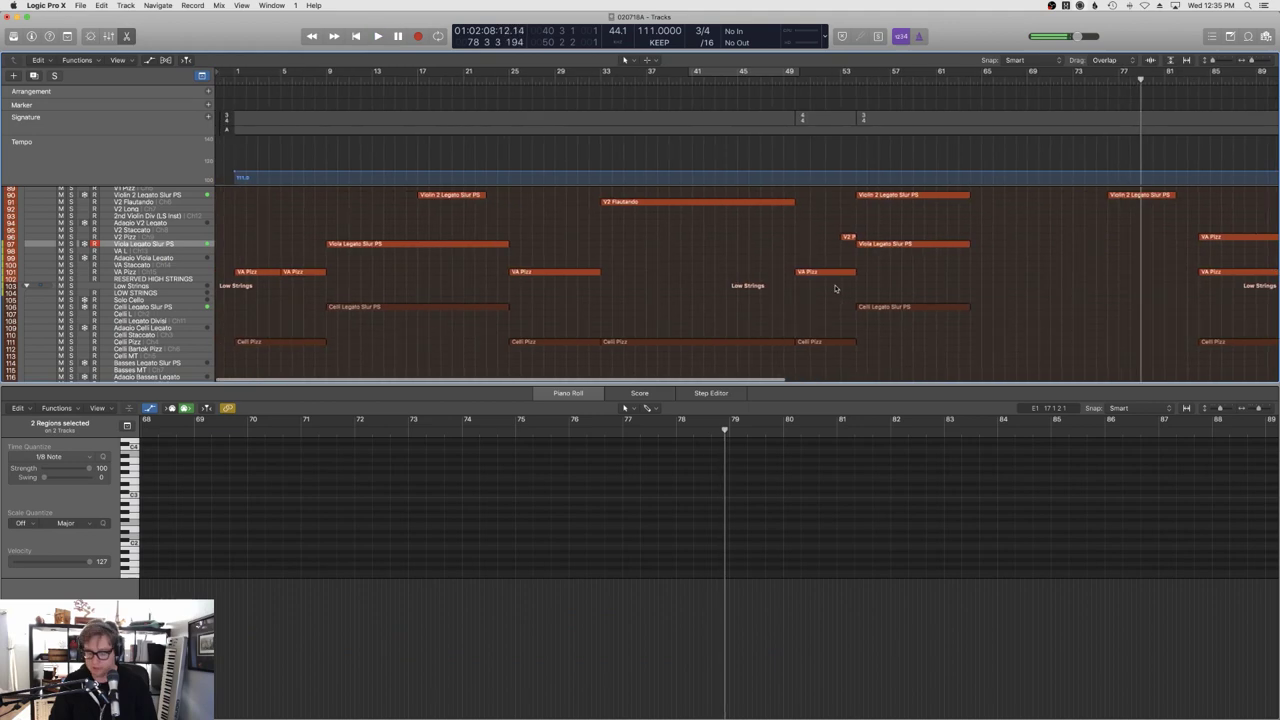
Undo the deletion to position the playhead at bar 68, and delete the old viola and cello legato regions there again.
{"action": "key", "text": "ctrl+z"}
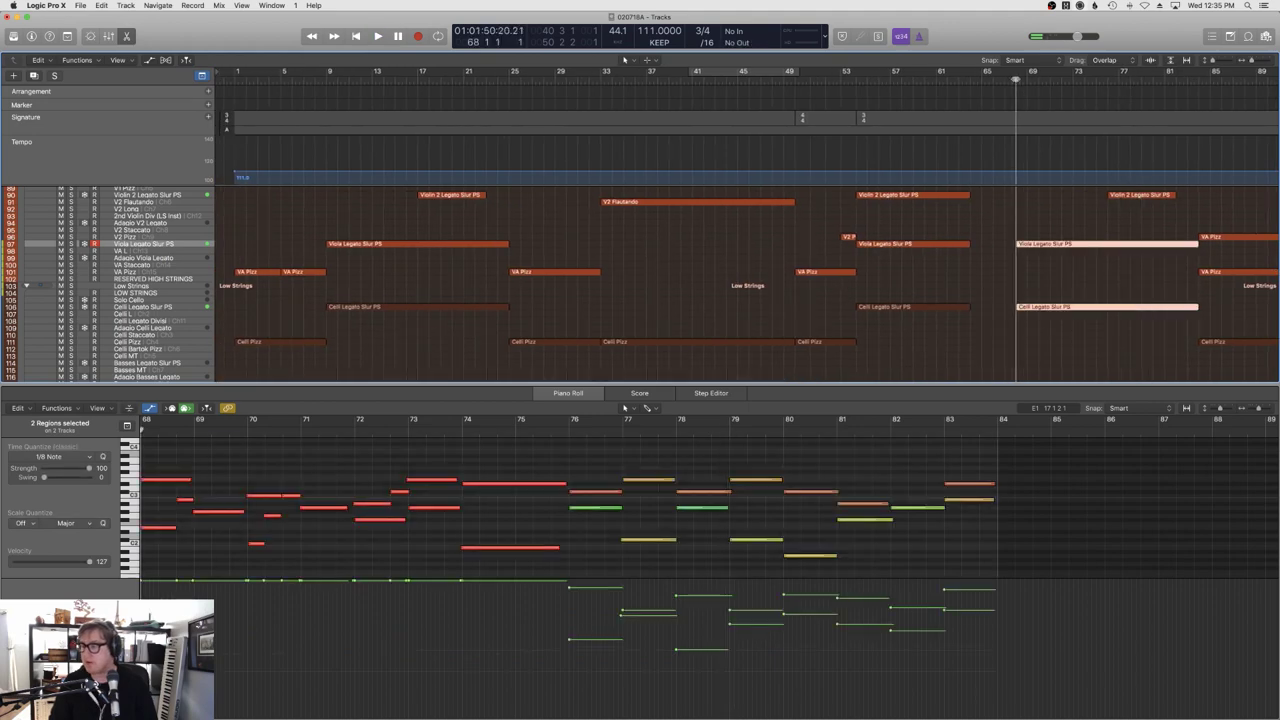
{"action": "key", "text": "Delete"}
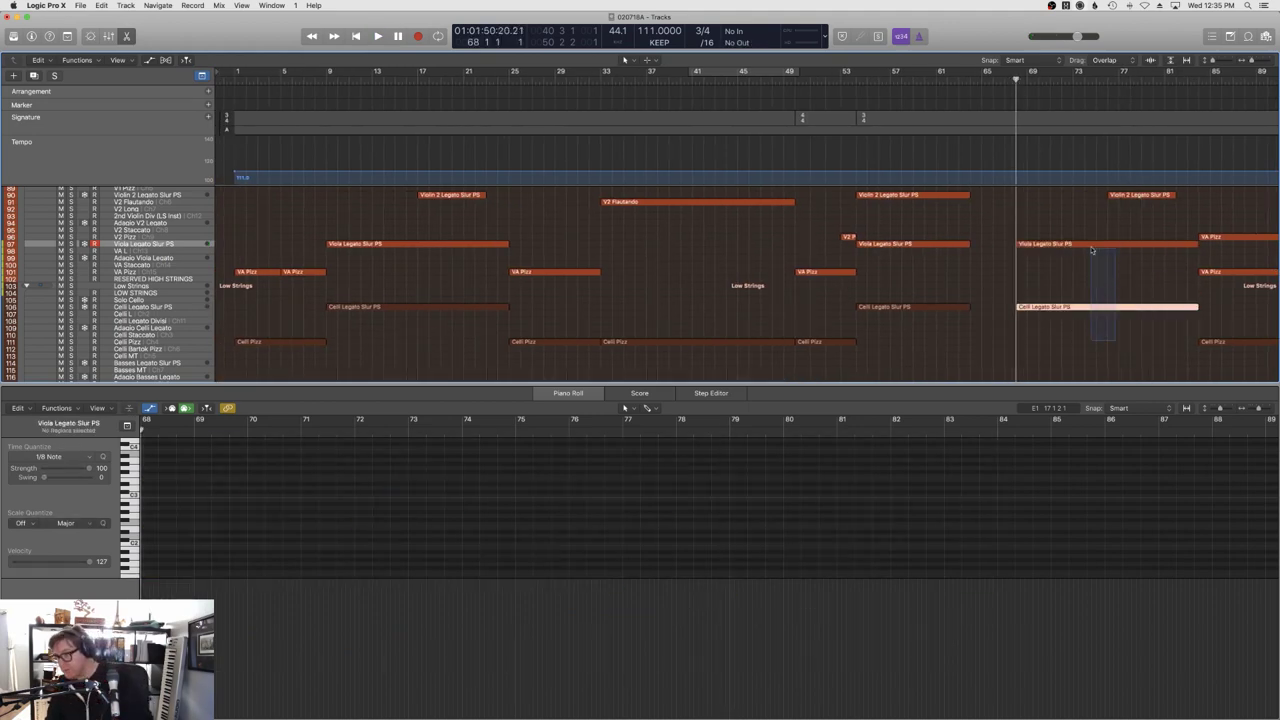
{"action": "key", "text": "ctrl+z"}
{"action": "key", "text": "Delete"}
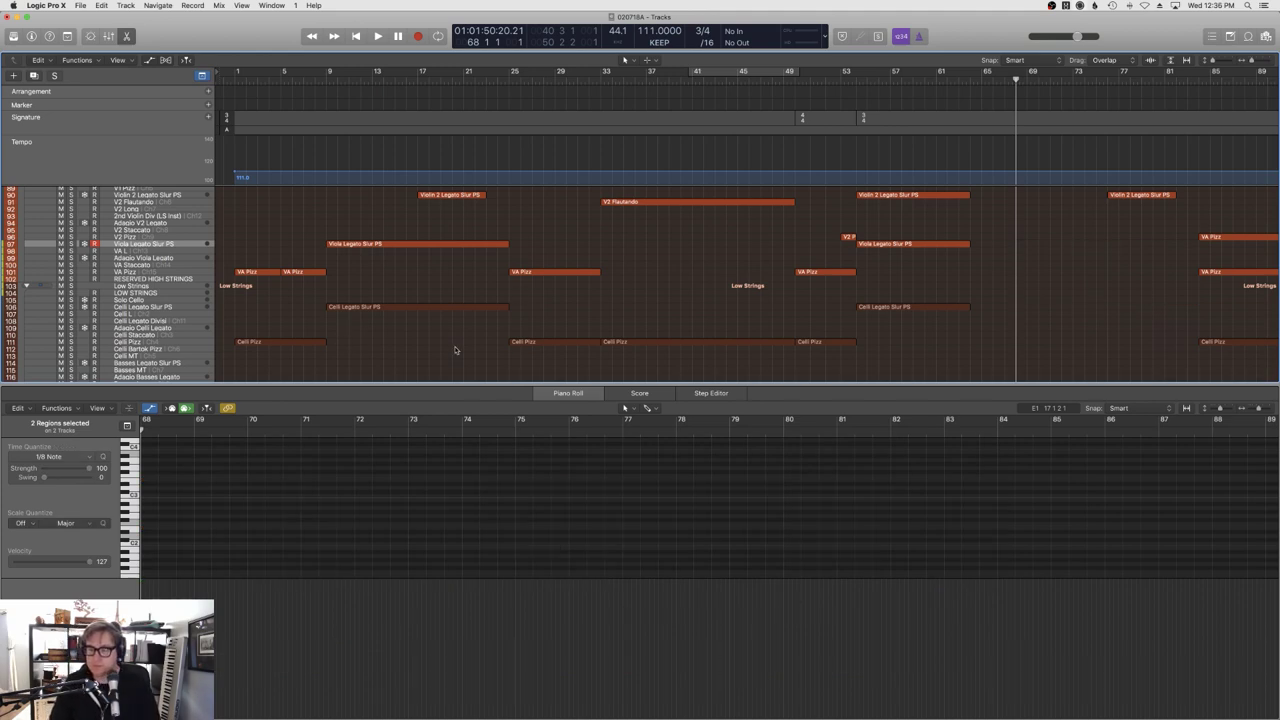
Copy the viola and cello legato regions from bars 9 to 25, paste them at bar 68 and play them back.
{"action": "left_click", "coordinate": [446, 244]}
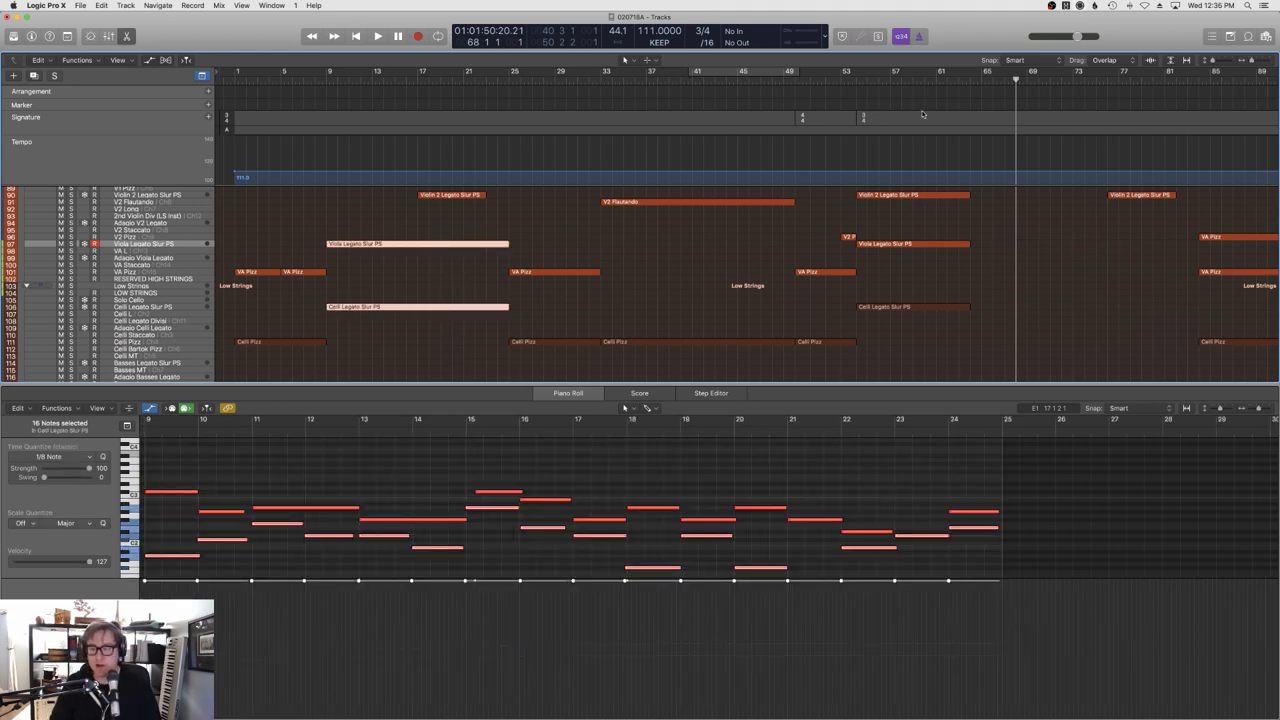
{"action": "key", "text": "ctrl+v"}
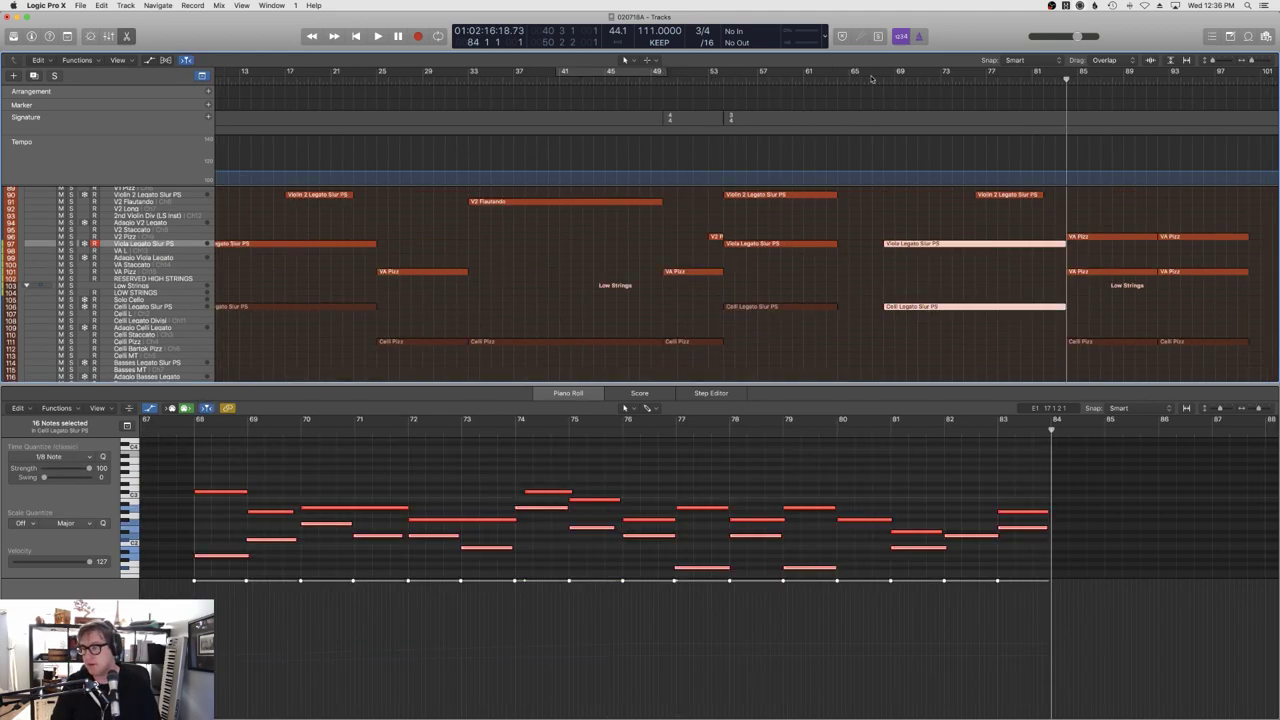
{"action": "scroll", "coordinate": [930, 319], "scroll_direction": "up", "scroll_amount": 3}
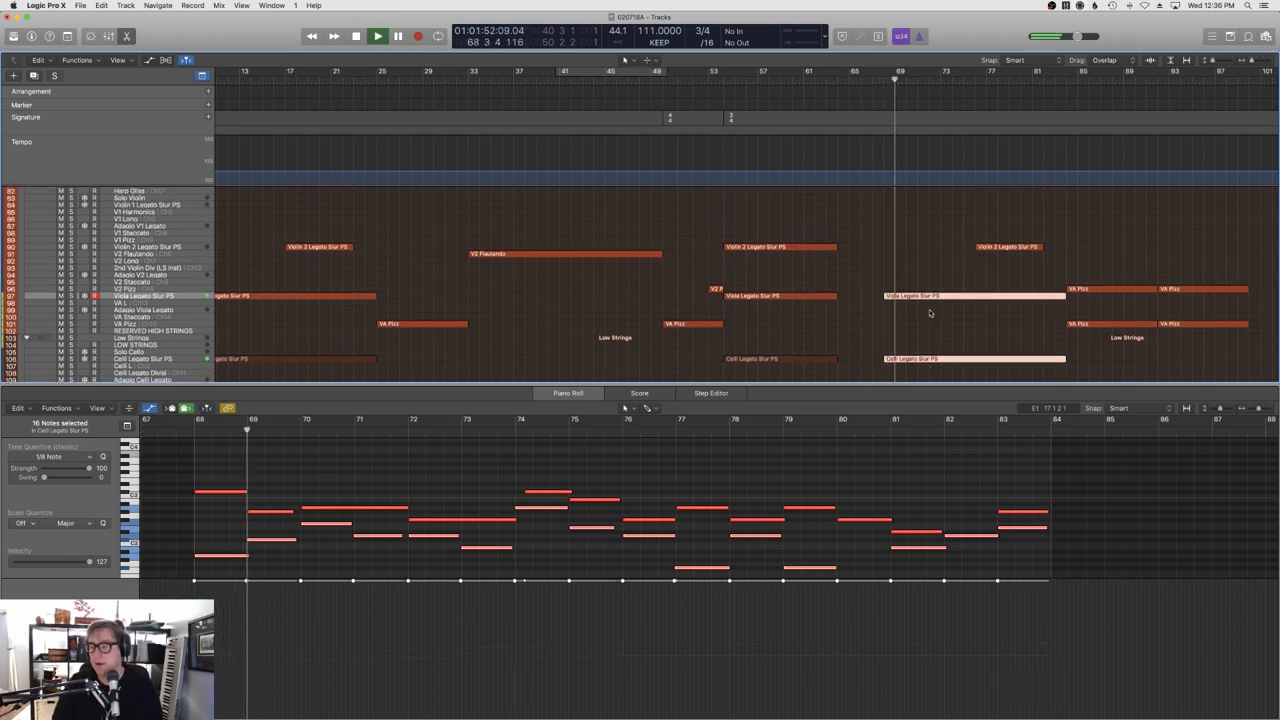
{"action": "scroll", "coordinate": [933, 312], "scroll_direction": "up", "scroll_amount": 3}
{"action": "scroll", "coordinate": [933, 312], "scroll_direction": "up", "scroll_amount": 5}
{"action": "scroll", "coordinate": [933, 312], "scroll_direction": "down", "scroll_amount": 6}
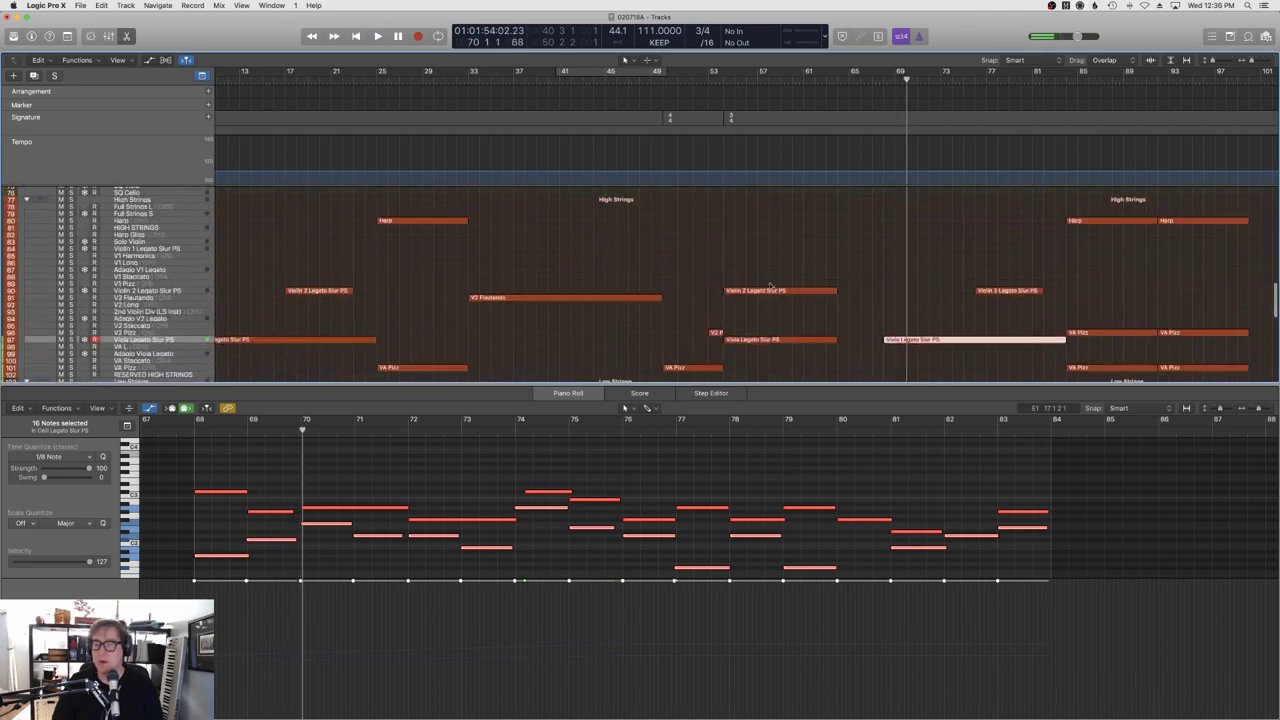
Transpose all notes in the pasted viola and cello regions up by 7 with the Transposition MIDI transform.
{"action": "left_click", "coordinate": [77, 60]}
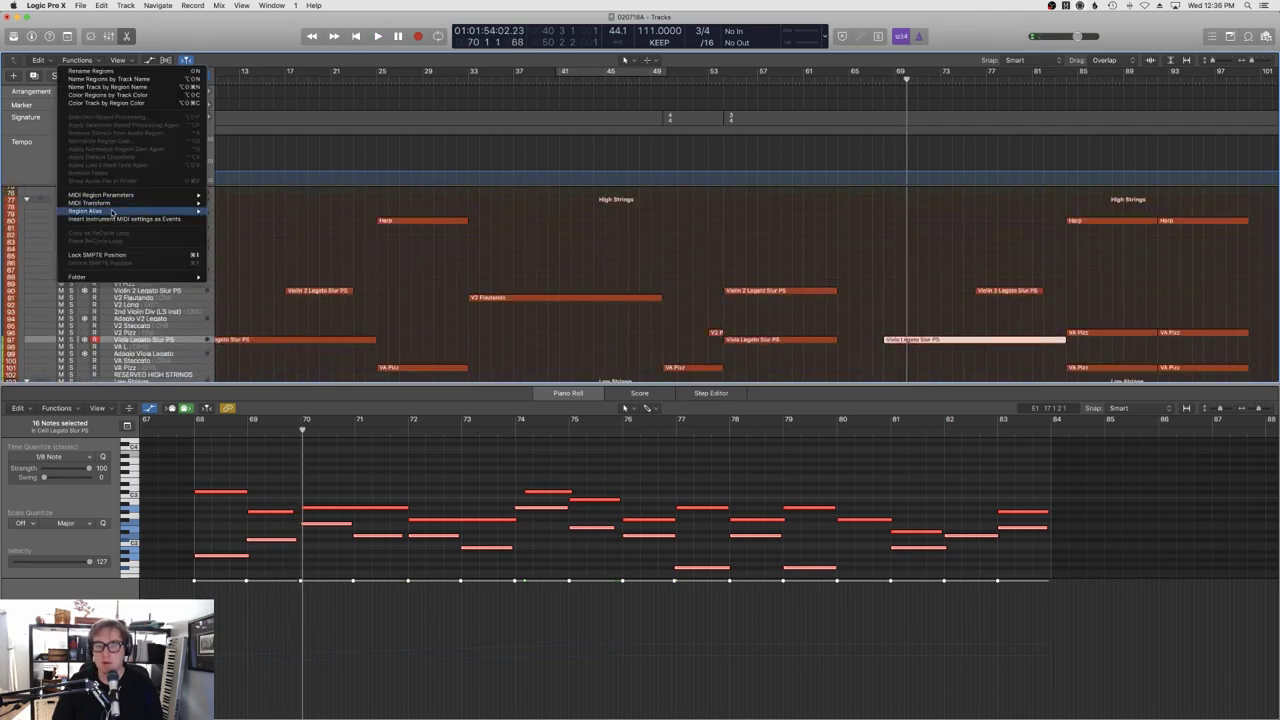
{"action": "mouse_move", "coordinate": [110, 203]}
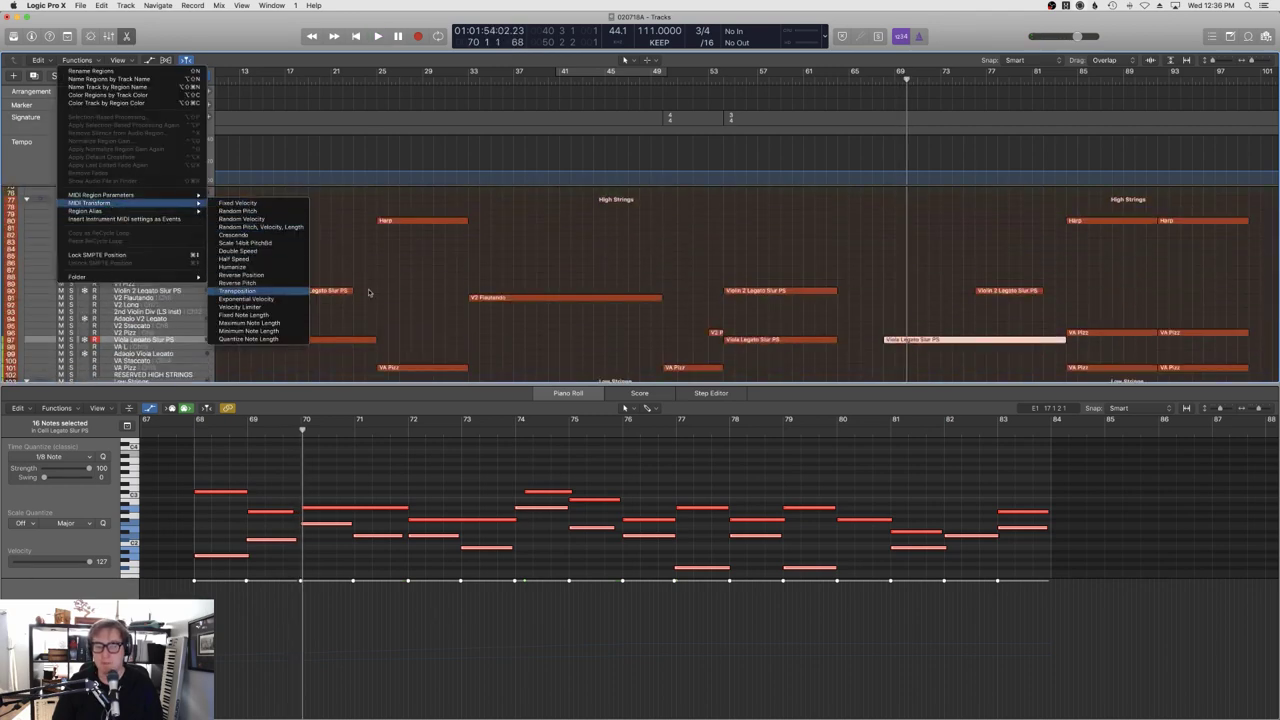
{"action": "left_click", "coordinate": [240, 290]}
{"action": "left_click", "coordinate": [962, 466]}
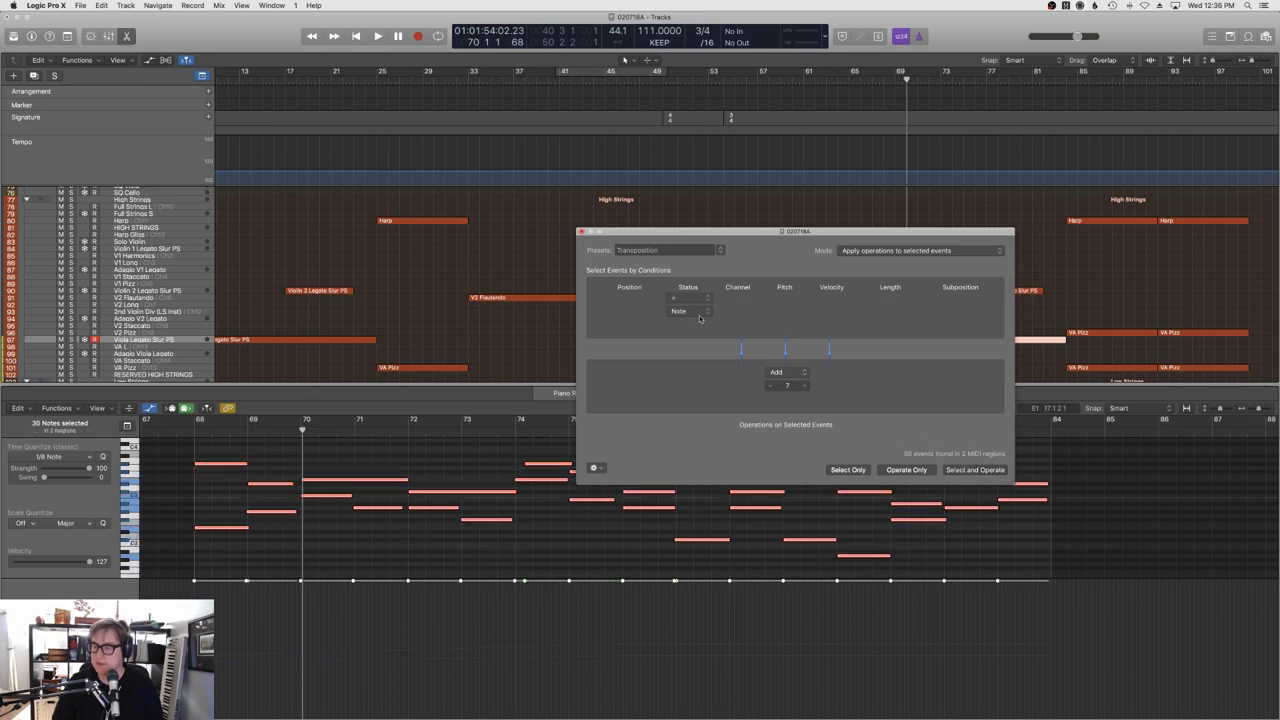
{"action": "left_click", "coordinate": [580, 233]}
Play the transposed passage from bar 67 and look over the other instrument tracks with the Piano Roll hidden.
{"action": "key", "text": "space"}
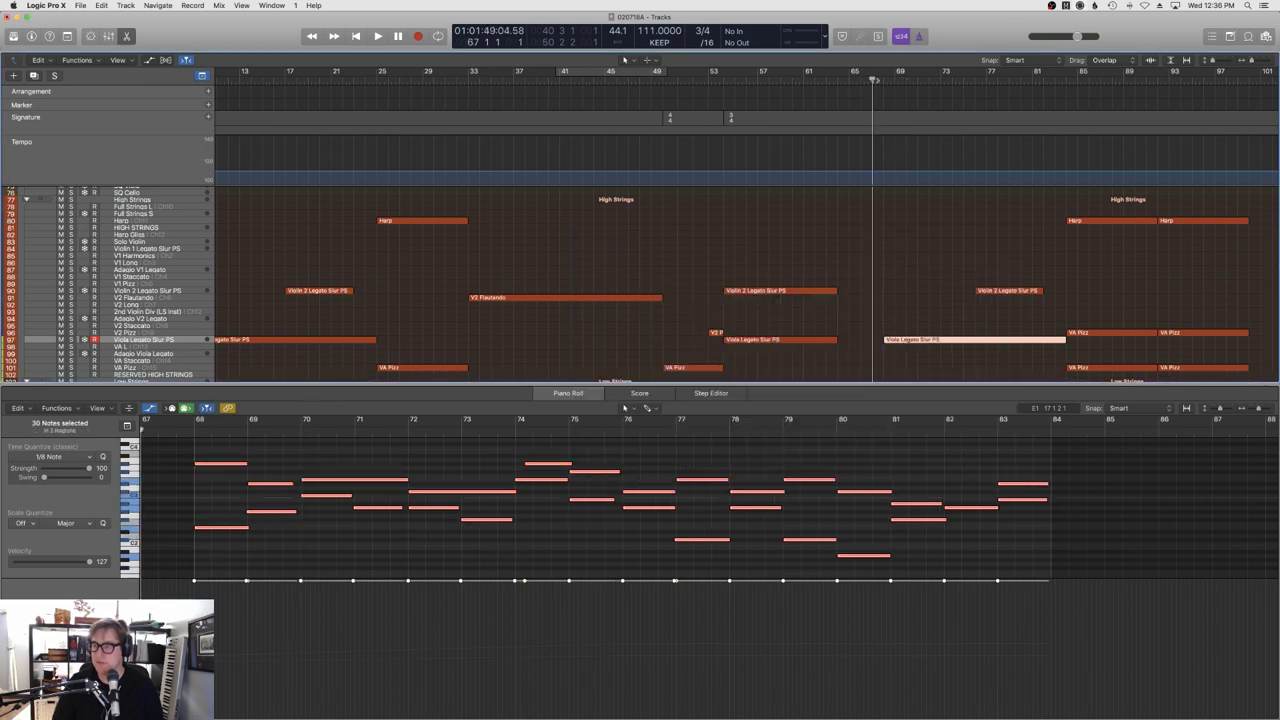
{"action": "left_click", "coordinate": [900, 253]}
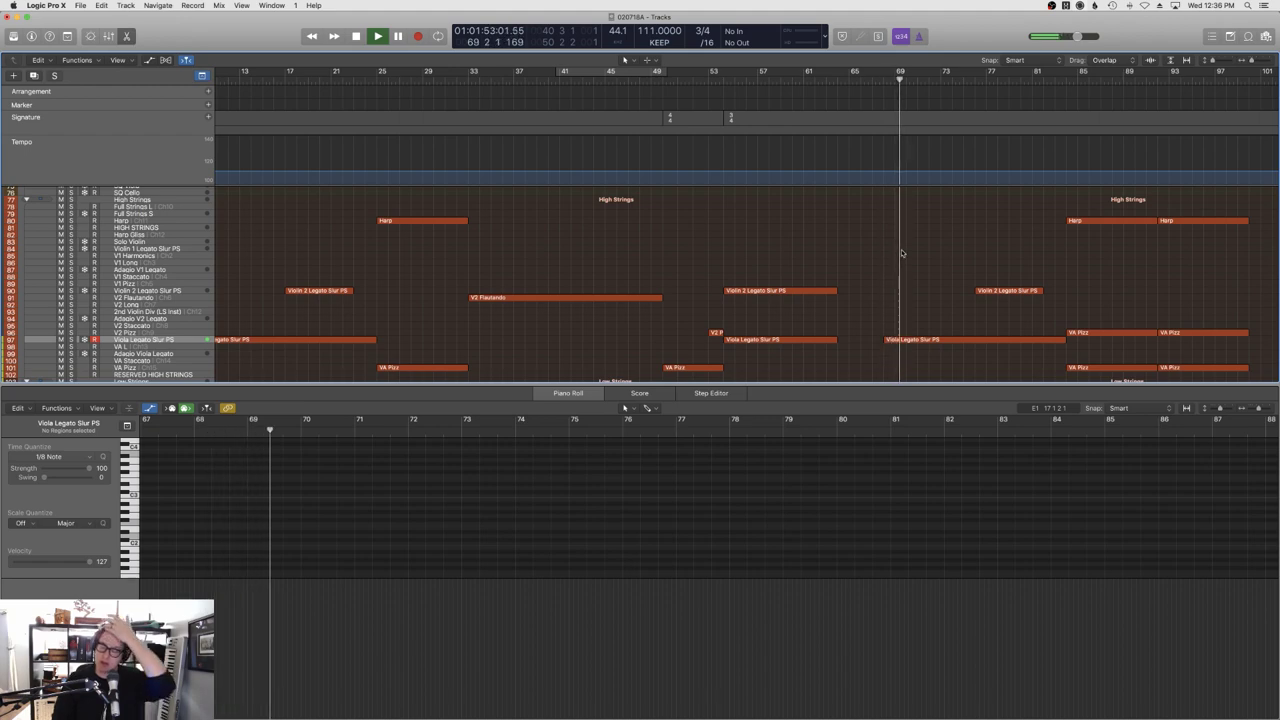
{"action": "scroll", "coordinate": [901, 253], "scroll_direction": "down", "scroll_amount": 2}
{"action": "key", "text": "p"}
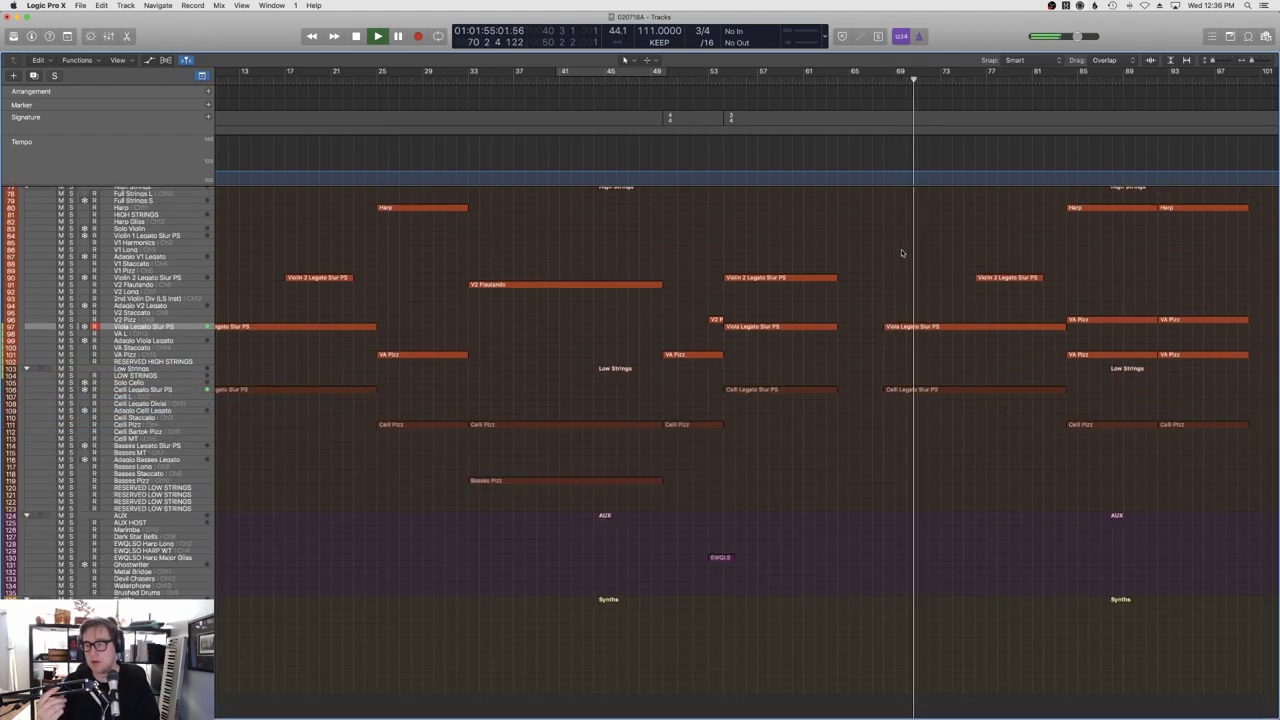
{"action": "scroll", "coordinate": [901, 253], "scroll_direction": "up", "scroll_amount": 10}
{"action": "scroll", "coordinate": [901, 253], "scroll_direction": "up", "scroll_amount": 10}
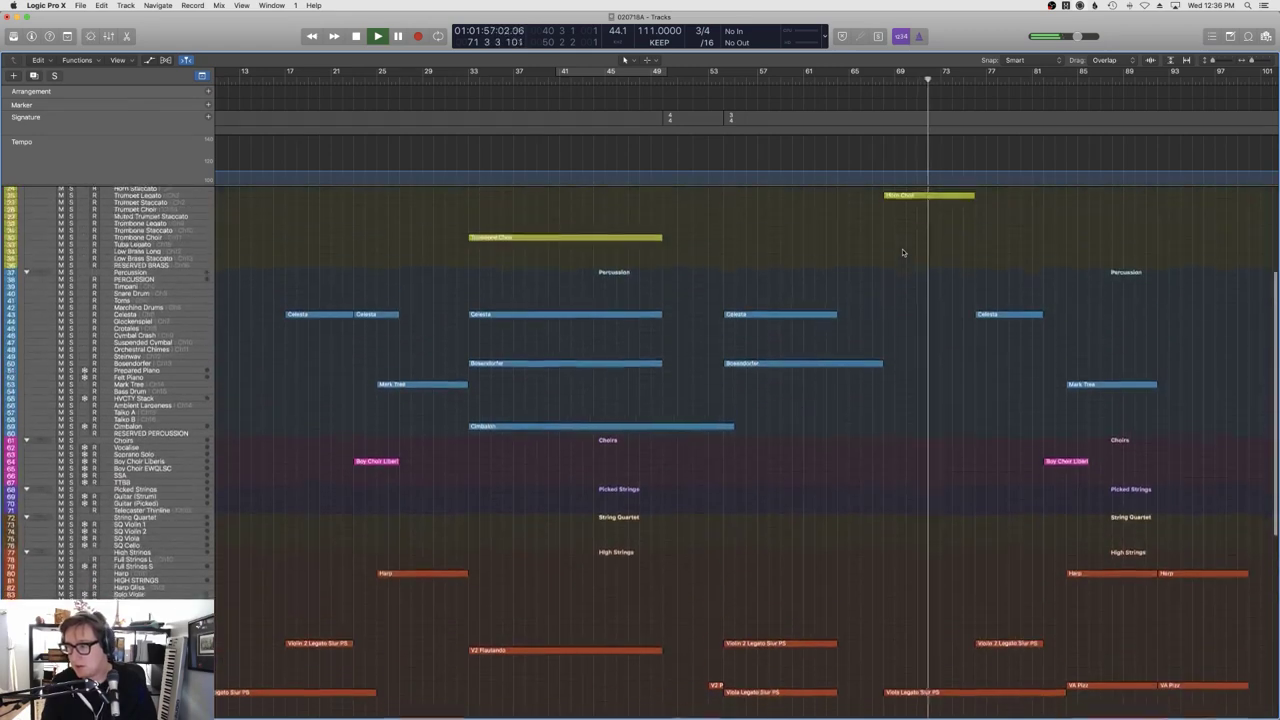
{"action": "scroll", "coordinate": [855, 267], "scroll_direction": "down", "scroll_amount": 20}
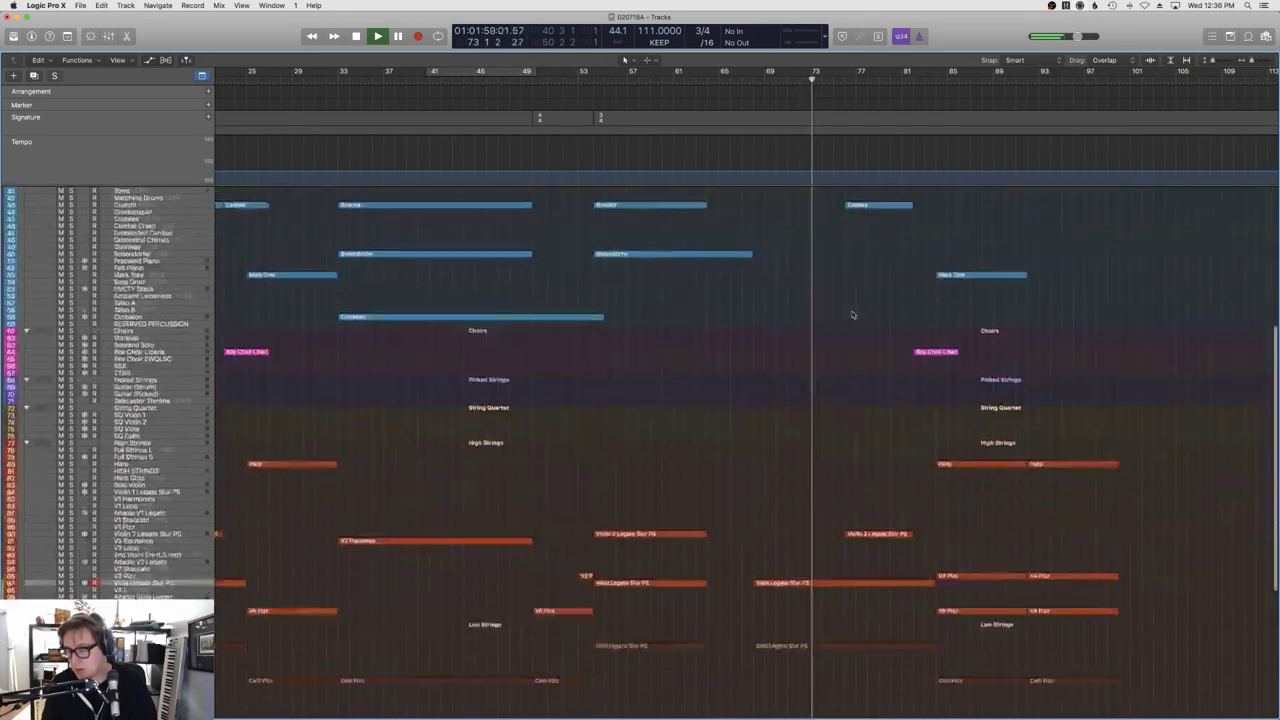
Open the cello legato region at bar 68 in the Piano Roll and show its expression automation.
{"action": "left_click", "coordinate": [797, 395]}
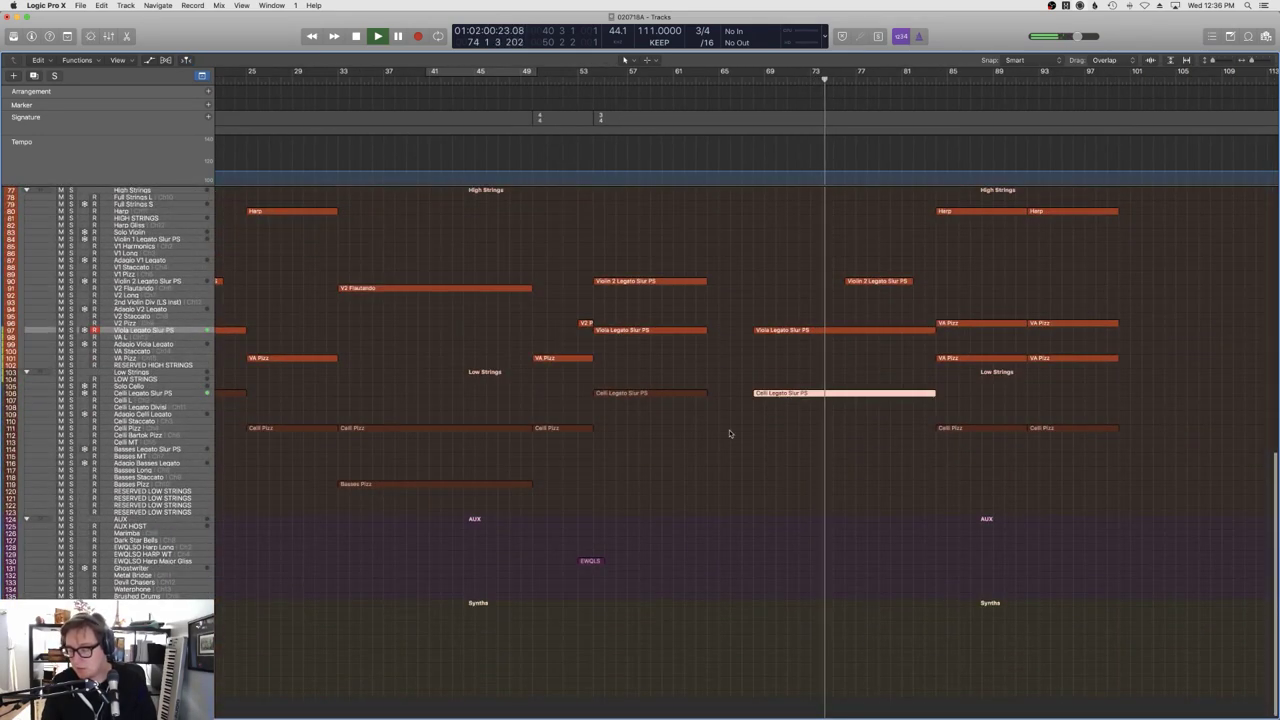
{"action": "key", "text": "p"}
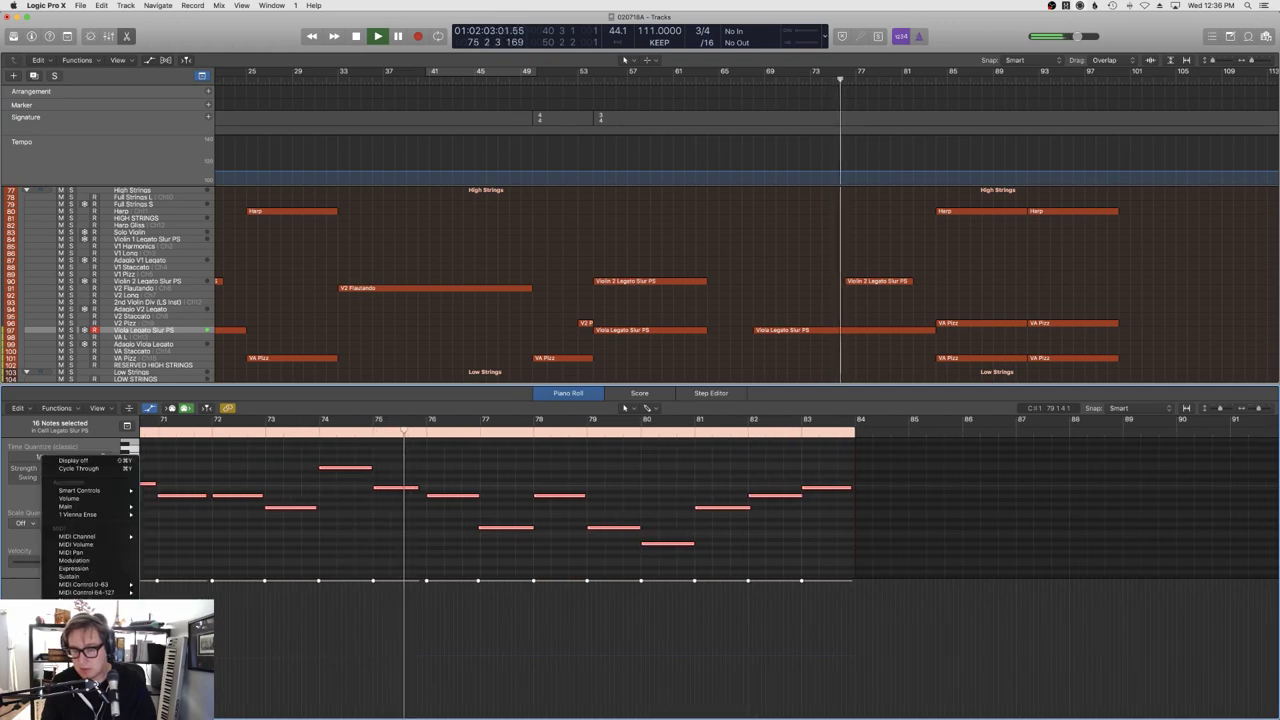
{"action": "key", "text": "a"}
{"action": "scroll", "coordinate": [353, 560], "scroll_direction": "left", "scroll_amount": 4}
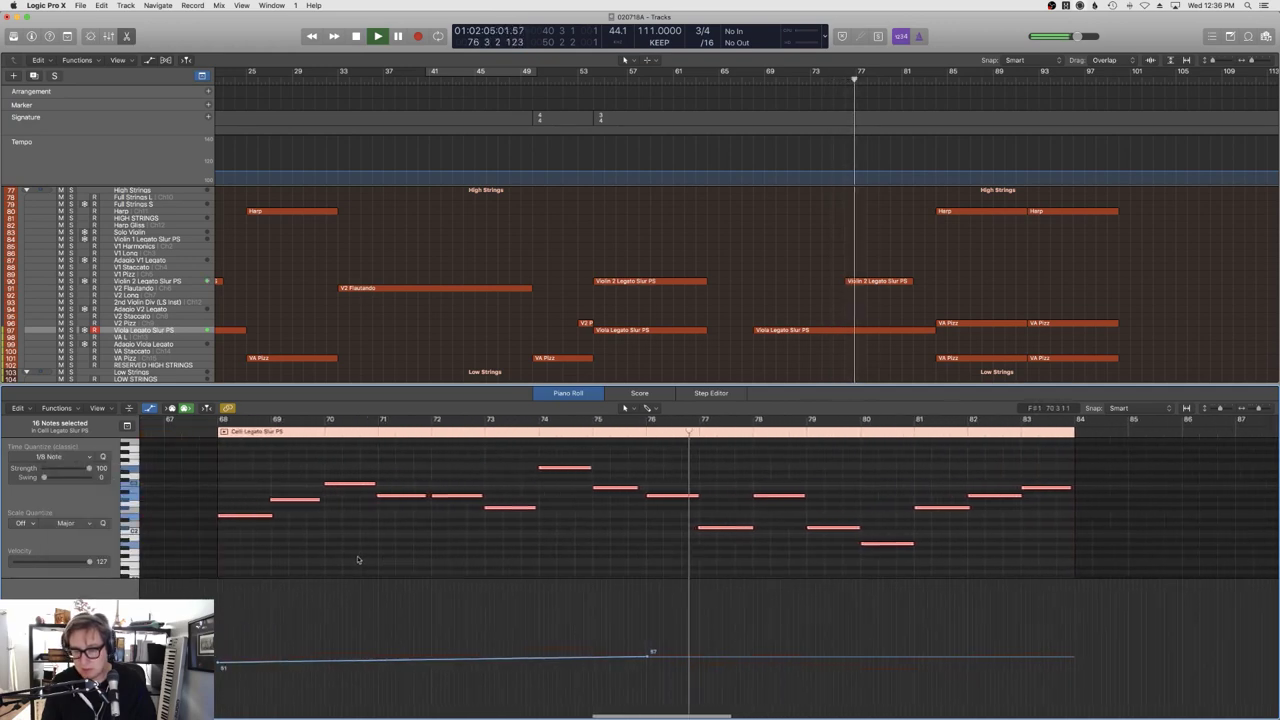
Shape the cello legato region's expression with a dip to 44 at bar 73, a curved rise and a higher point at bar 76.
{"action": "key", "text": "shift+space"}
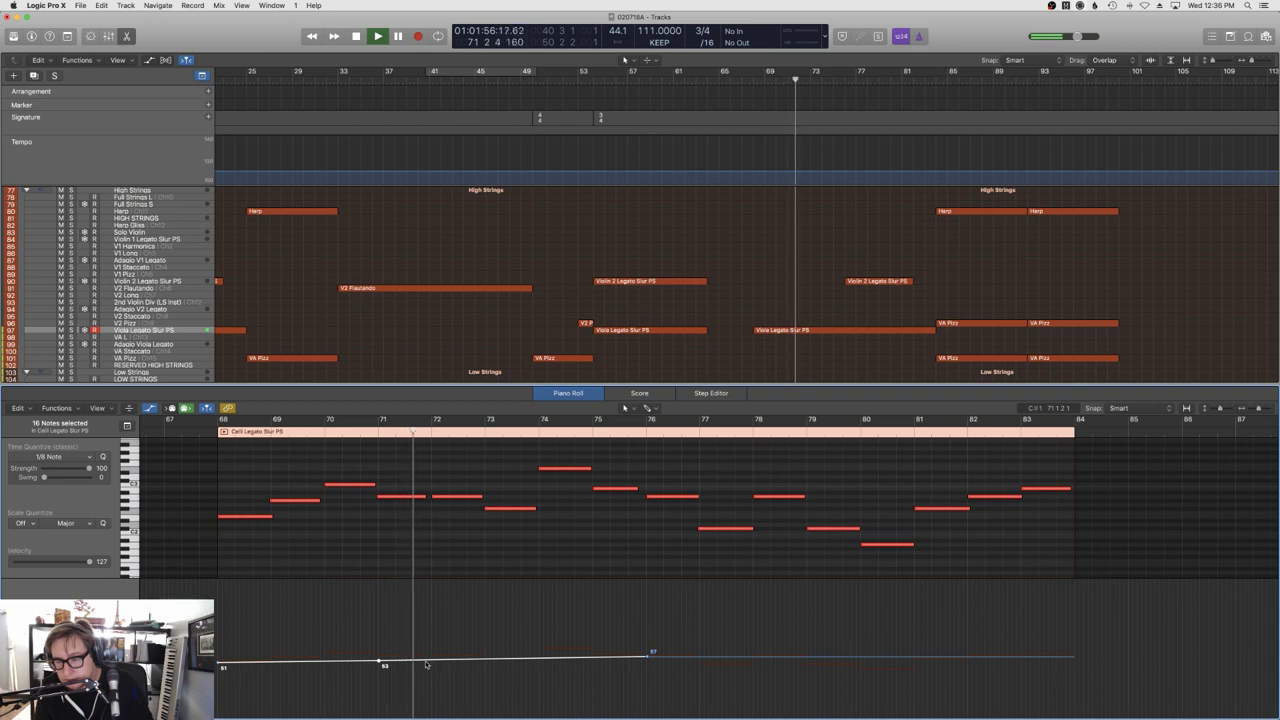
{"action": "left_click_drag", "start_coordinate": [429, 664], "coordinate": [485, 670]}
{"action": "key", "text": "t"}
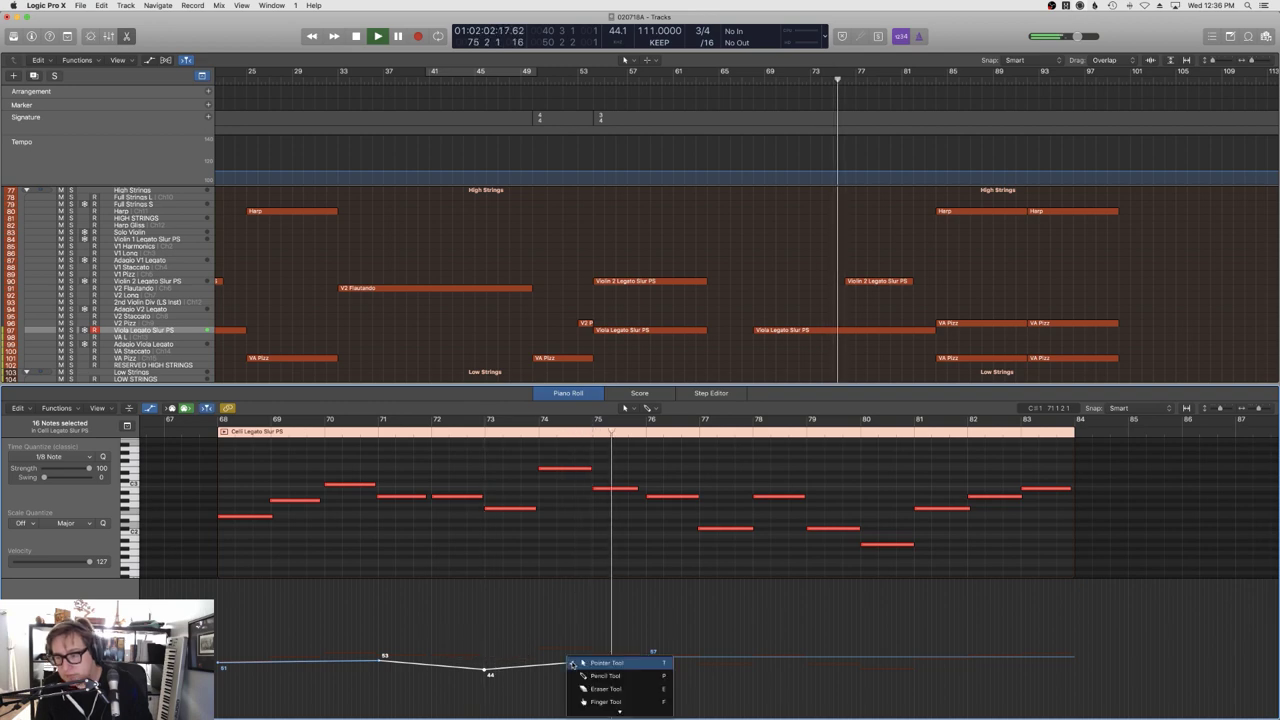
{"action": "key", "text": "Escape"}
{"action": "key", "text": "t"}
{"action": "left_click", "coordinate": [672, 655]}
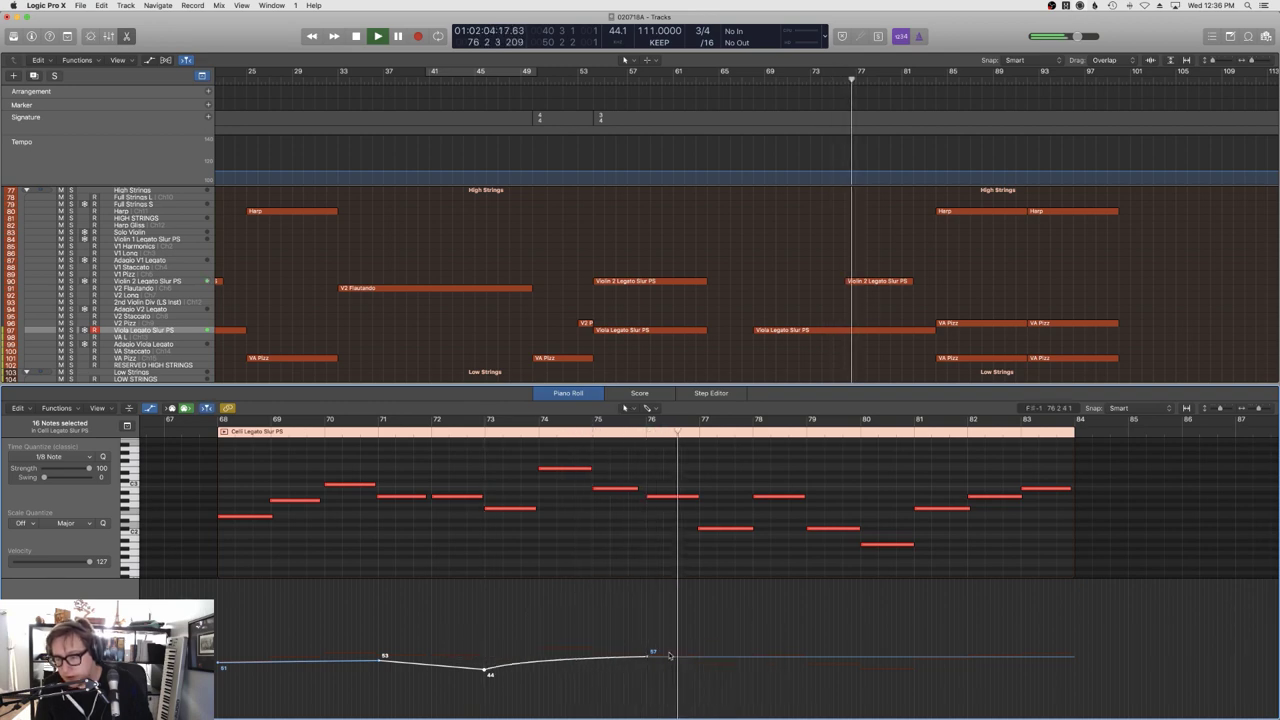
{"action": "left_click_drag", "start_coordinate": [650, 655], "coordinate": [651, 643]}
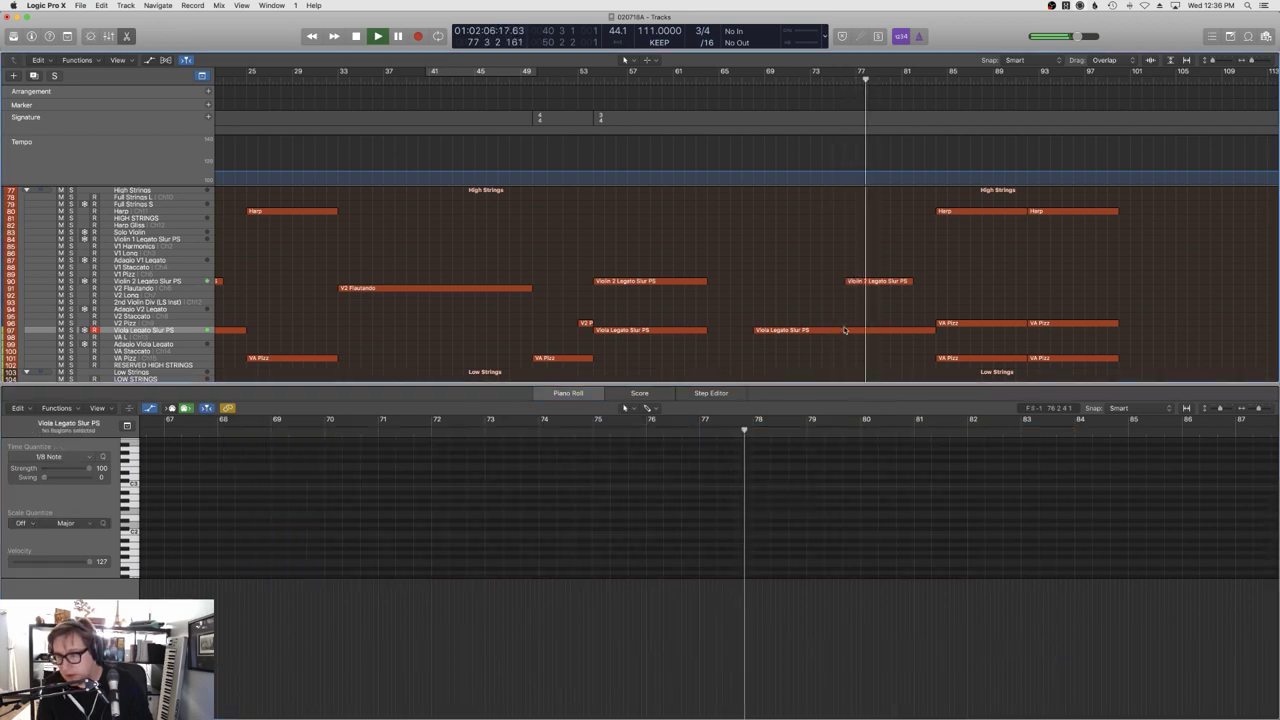
Set the viola legato region's expression point at bar 76 to 72 and hide the Piano Roll.
{"action": "left_click", "coordinate": [850, 332]}
{"action": "left_click", "coordinate": [655, 643]}
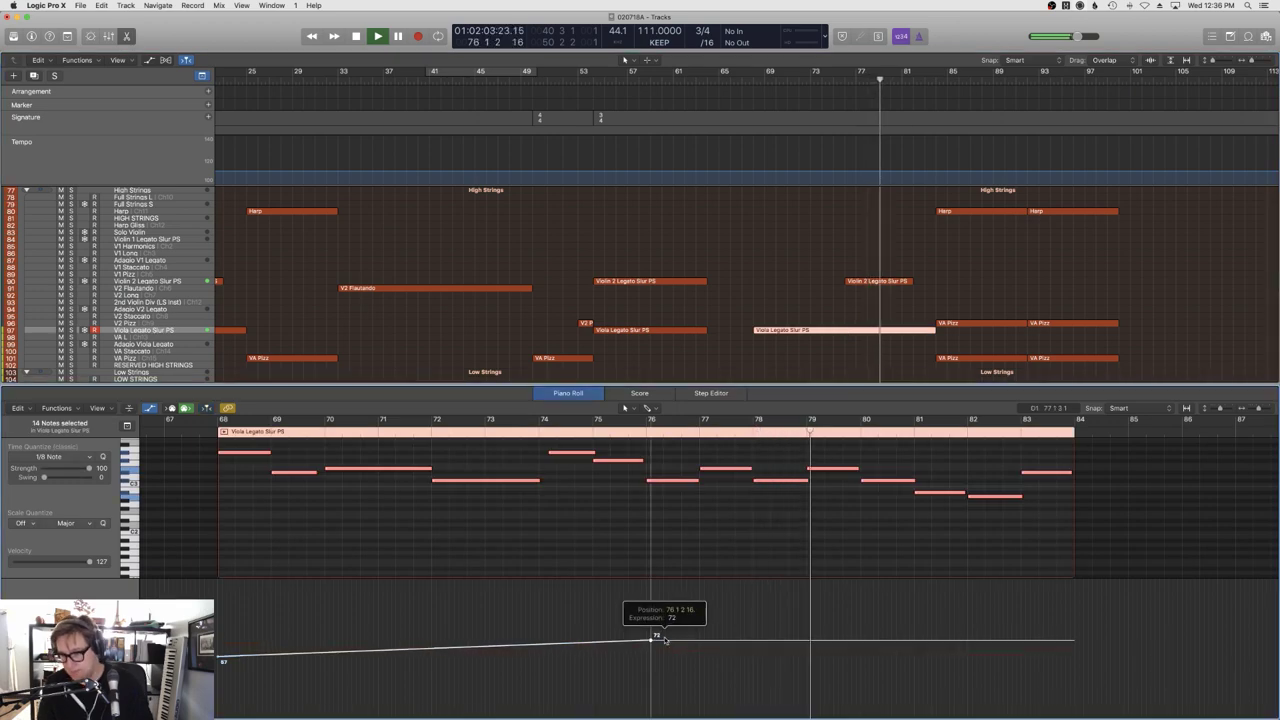
{"action": "key", "text": "e"}
{"action": "left_click", "coordinate": [925, 303]}
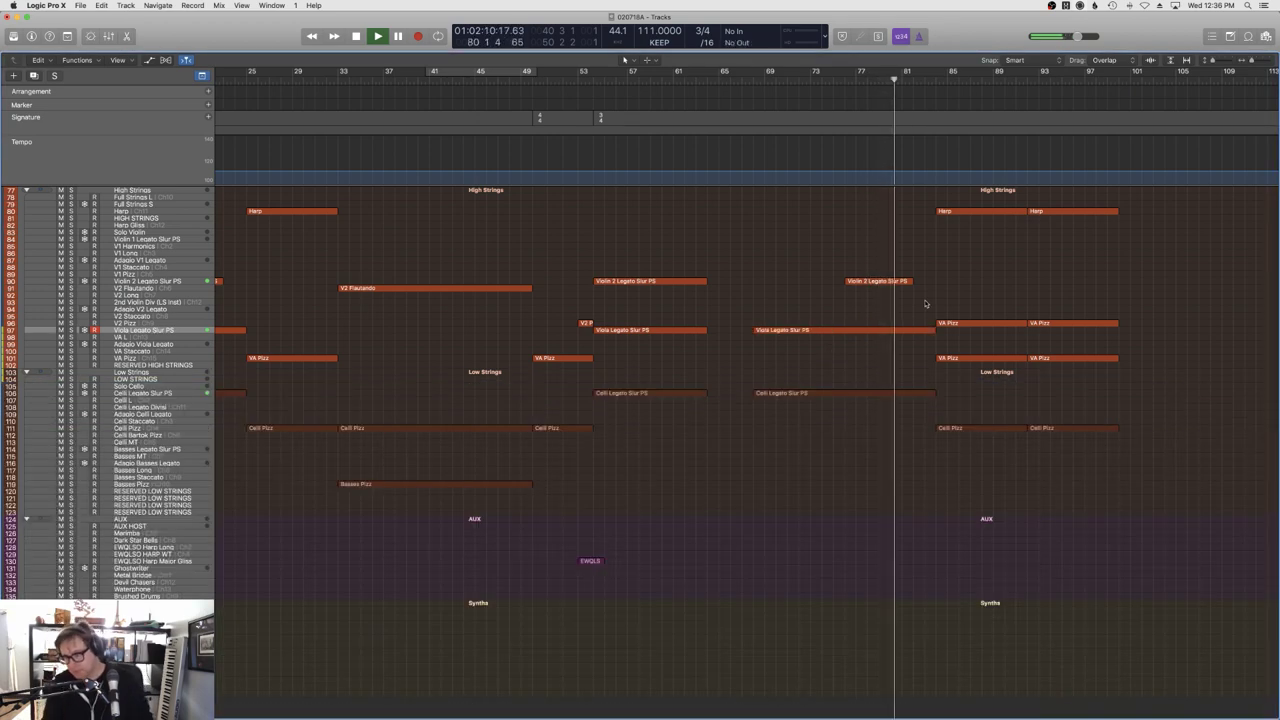
Listen on from bar 80 while looking over the strings, choir, percussion and brass tracks.
{"action": "scroll", "coordinate": [925, 303], "scroll_direction": "up", "scroll_amount": 2}
{"action": "scroll", "coordinate": [925, 303], "scroll_direction": "up", "scroll_amount": 10}
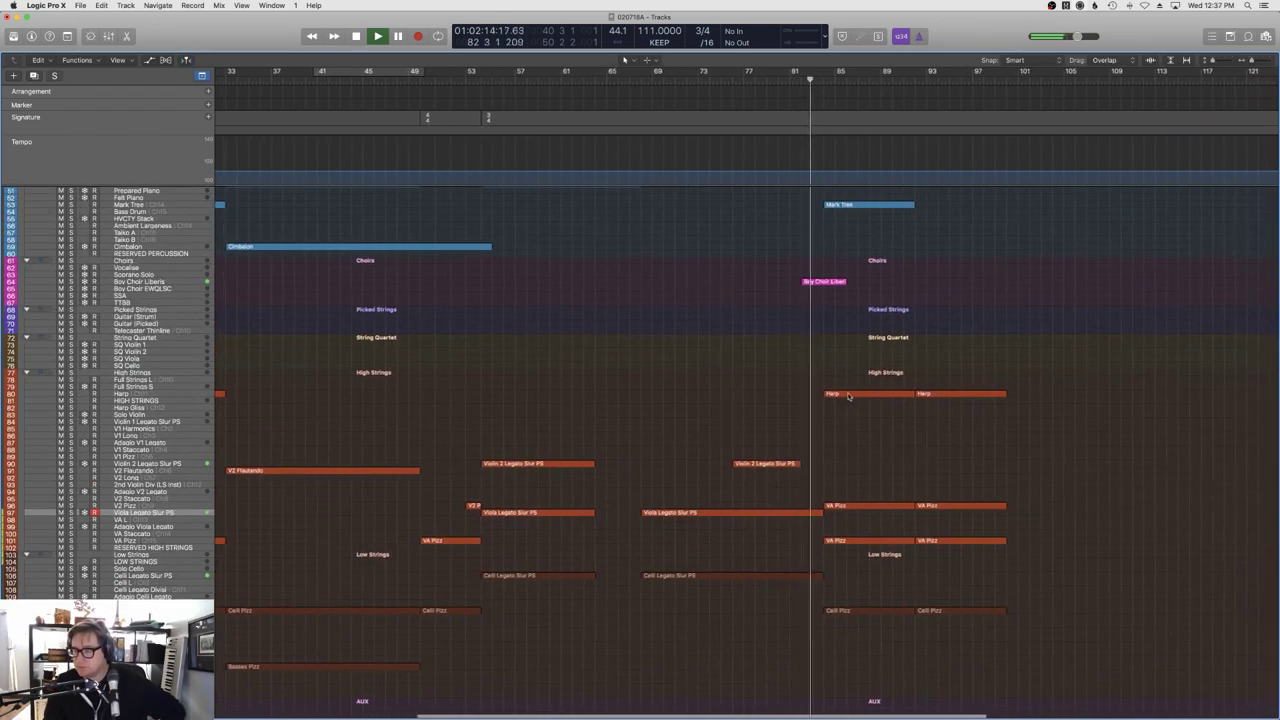
{"action": "scroll", "coordinate": [880, 360], "scroll_direction": "up", "scroll_amount": 7}
{"action": "scroll", "coordinate": [850, 396], "scroll_direction": "up", "scroll_amount": 1}
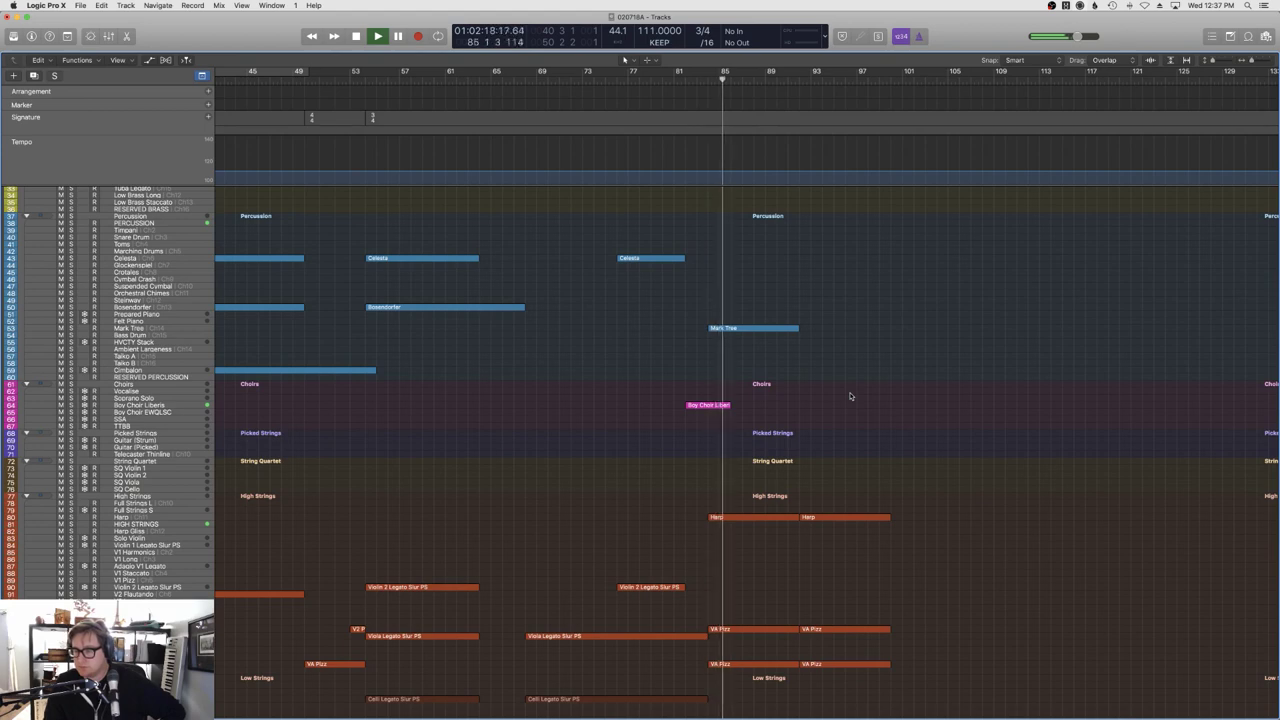
{"action": "scroll", "coordinate": [850, 396], "scroll_direction": "up", "scroll_amount": 8}
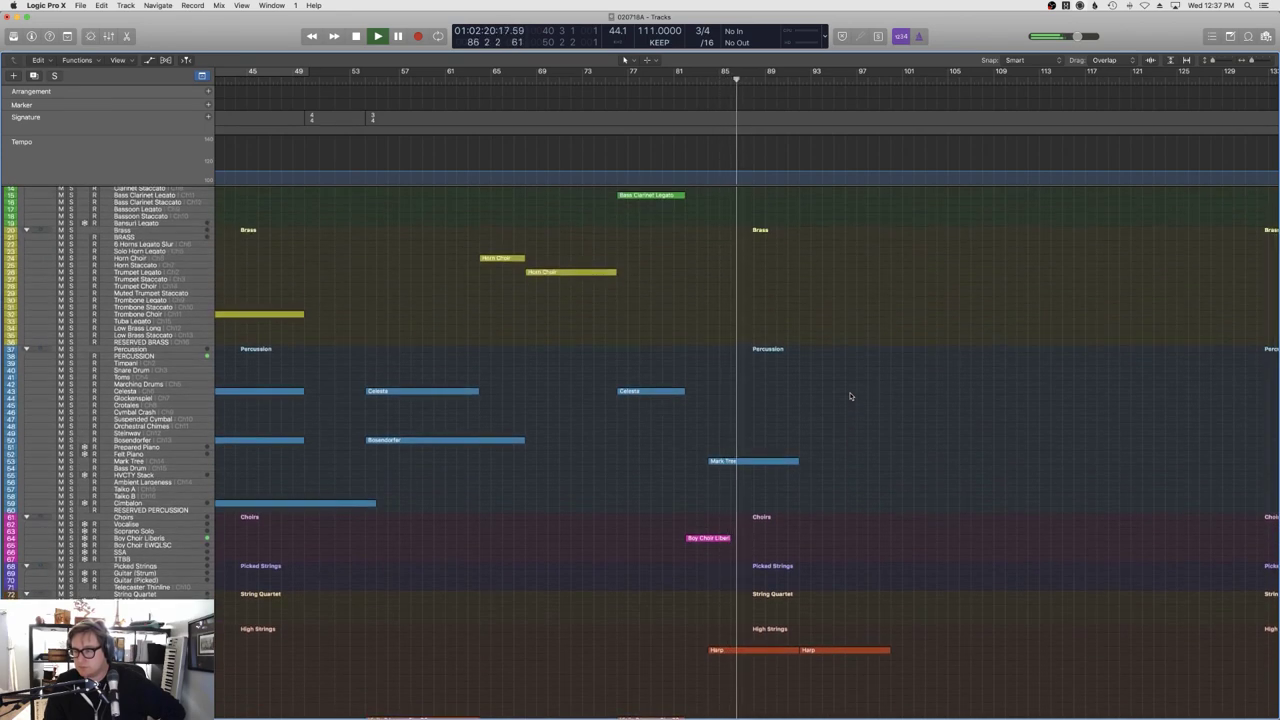
{"action": "scroll", "coordinate": [850, 396], "scroll_direction": "down", "scroll_amount": 5}
{"action": "scroll", "coordinate": [850, 396], "scroll_direction": "down", "scroll_amount": 4}
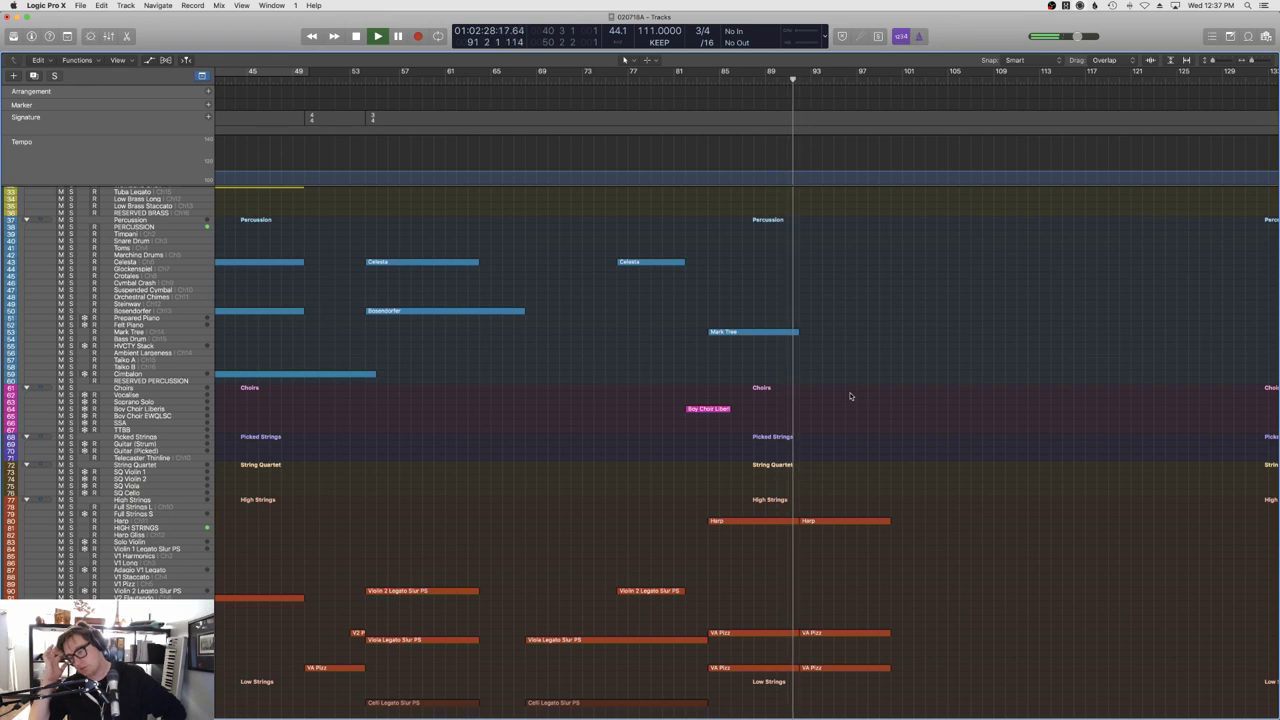
Delete the VA Pizz region at bar 84 on the V2 Pizz track and listen to the end of the piece.
{"action": "left_click", "coordinate": [768, 630]}
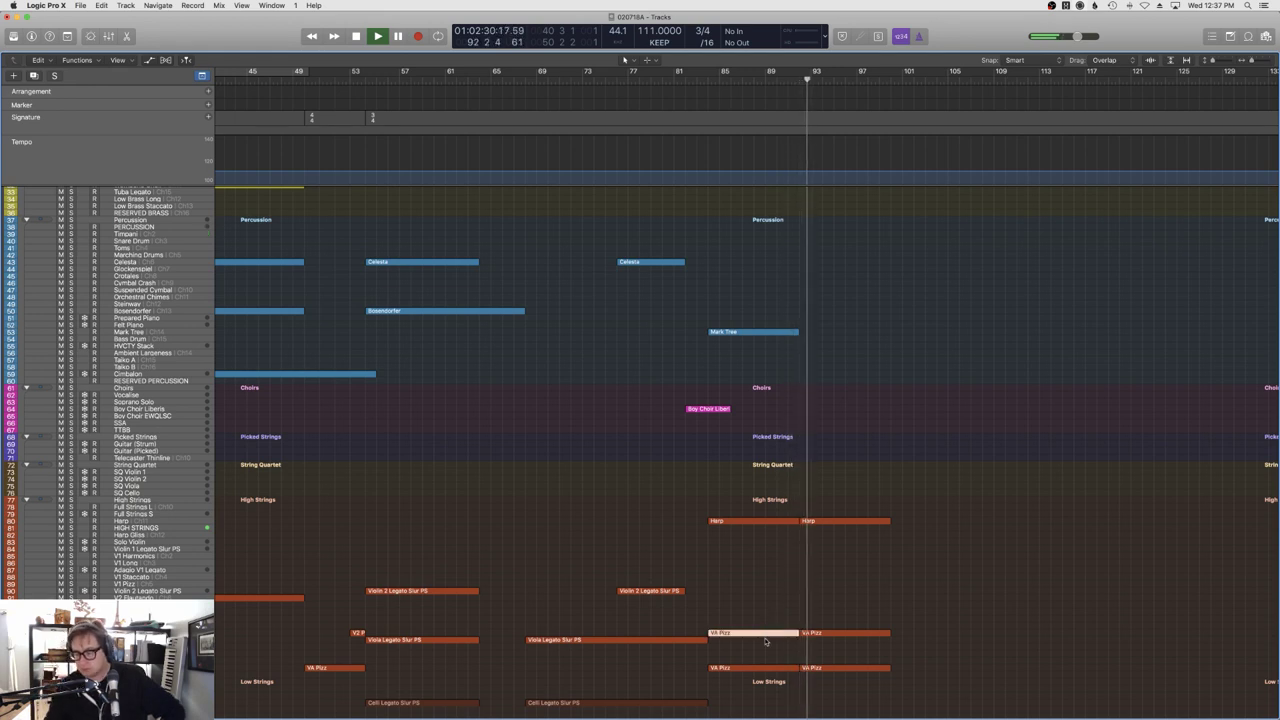
{"action": "key", "text": "Delete"}
{"action": "scroll", "coordinate": [840, 585], "scroll_direction": "down", "scroll_amount": 4}
{"action": "scroll", "coordinate": [849, 581], "scroll_direction": "down", "scroll_amount": 3}
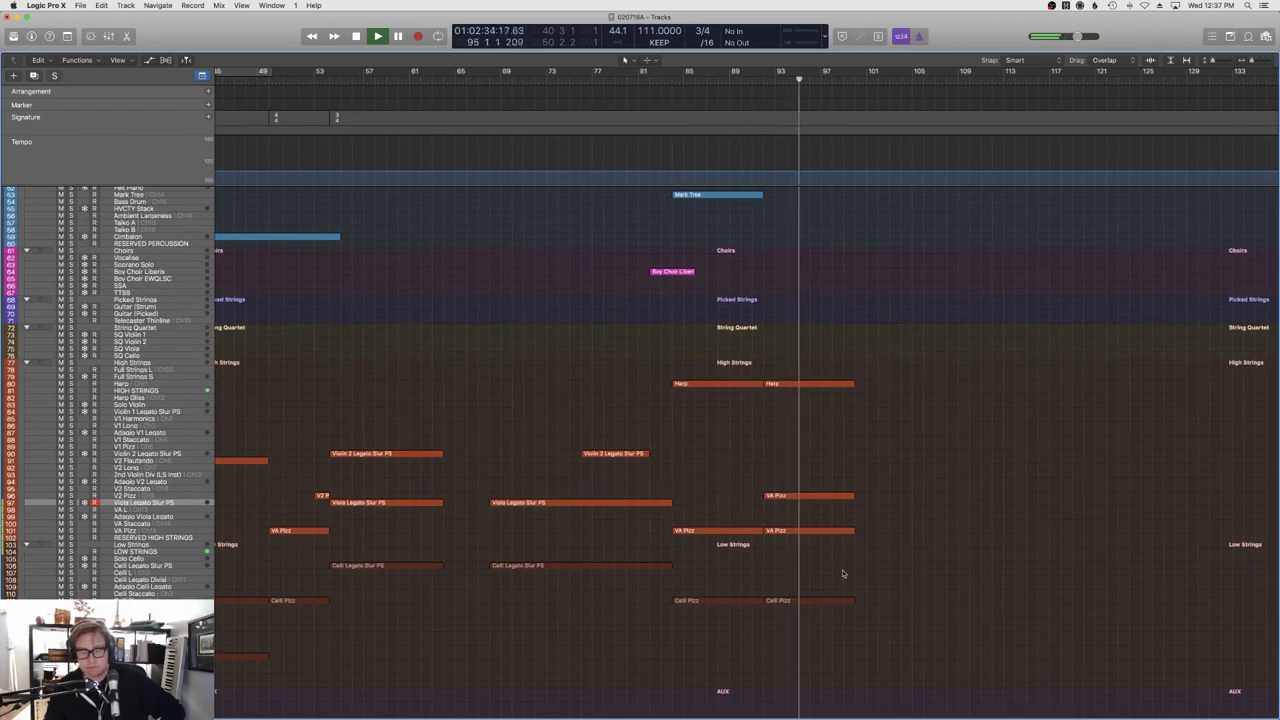
{"action": "scroll", "coordinate": [843, 573], "scroll_direction": "down", "scroll_amount": 4}
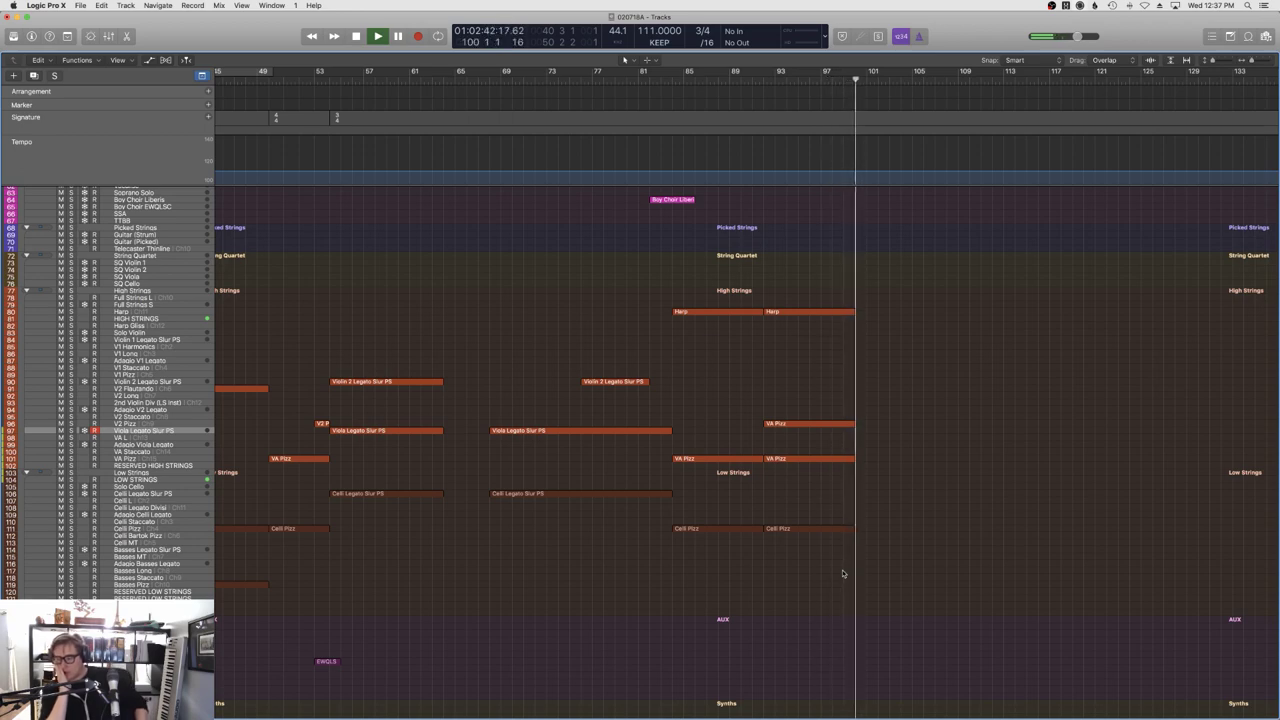
{"action": "key", "text": "space"}
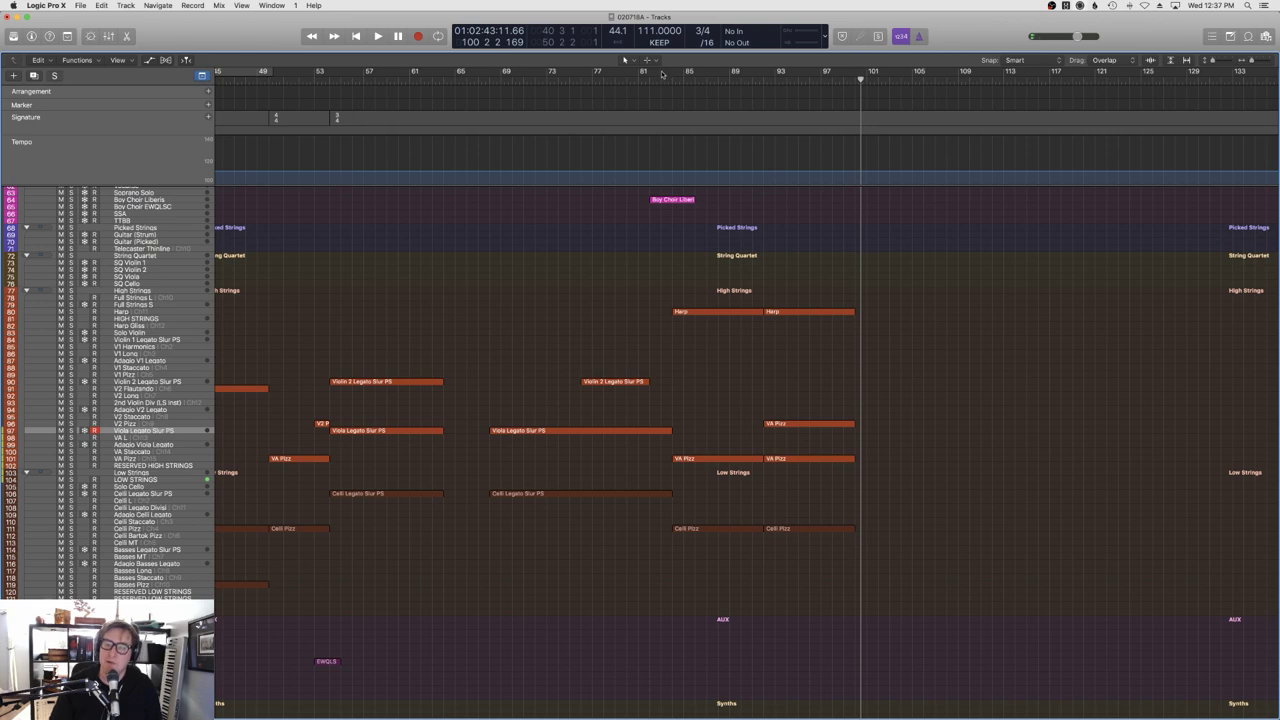
Create a tempo curve from 111 to 95 between bars 84 and 100 with density 1/32, continuing with the new tempo.
{"action": "left_click_drag", "start_coordinate": [672, 76], "coordinate": [855, 77]}
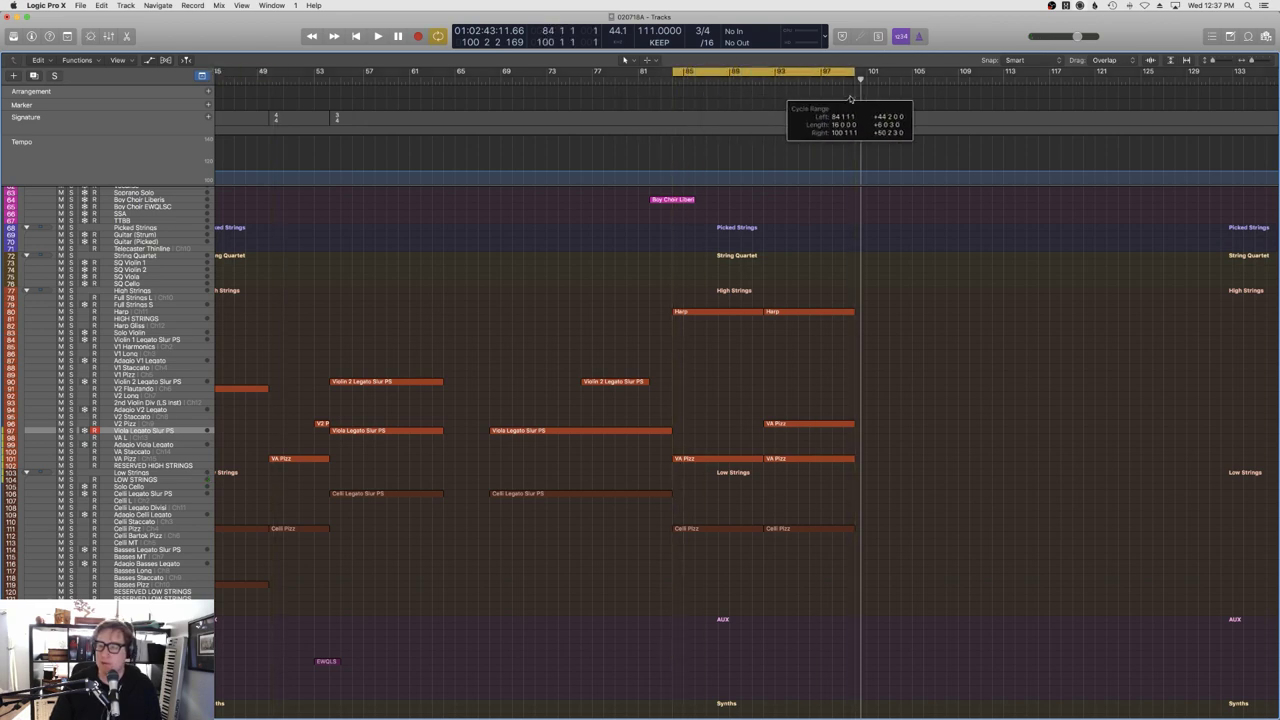
{"action": "left_click", "coordinate": [102, 5]}
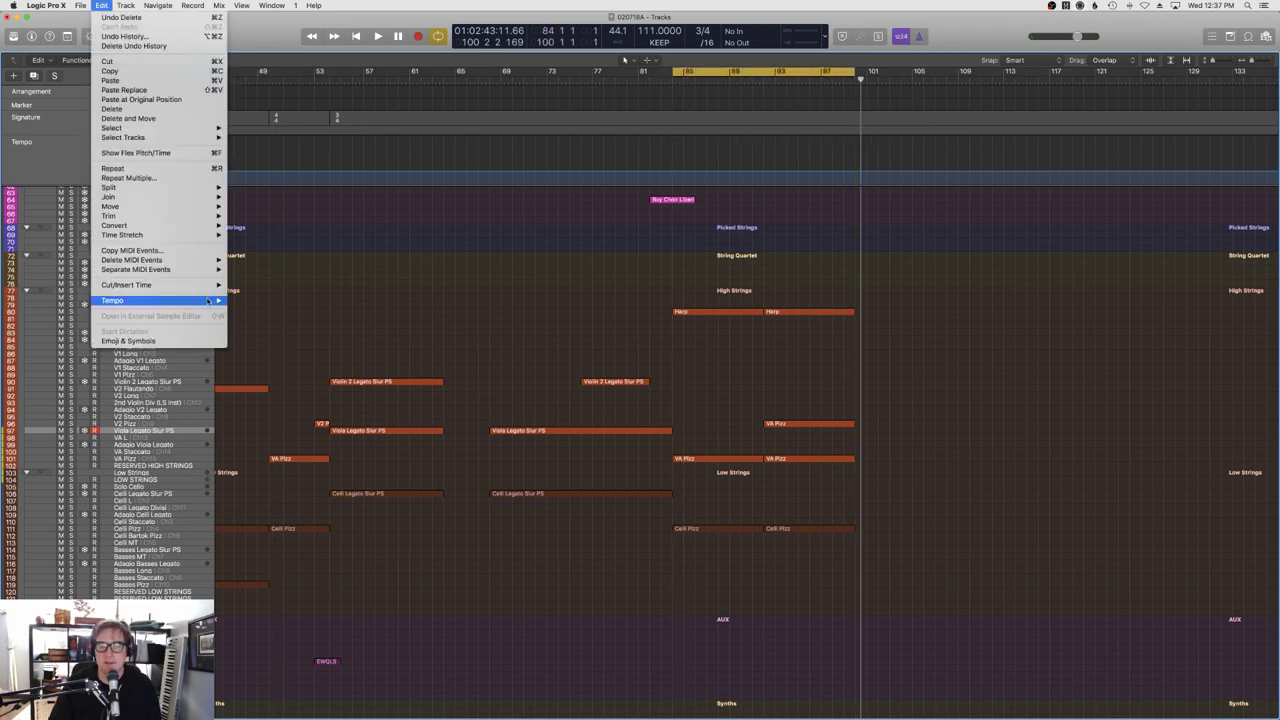
{"action": "mouse_move", "coordinate": [208, 301]}
{"action": "left_click", "coordinate": [265, 392]}
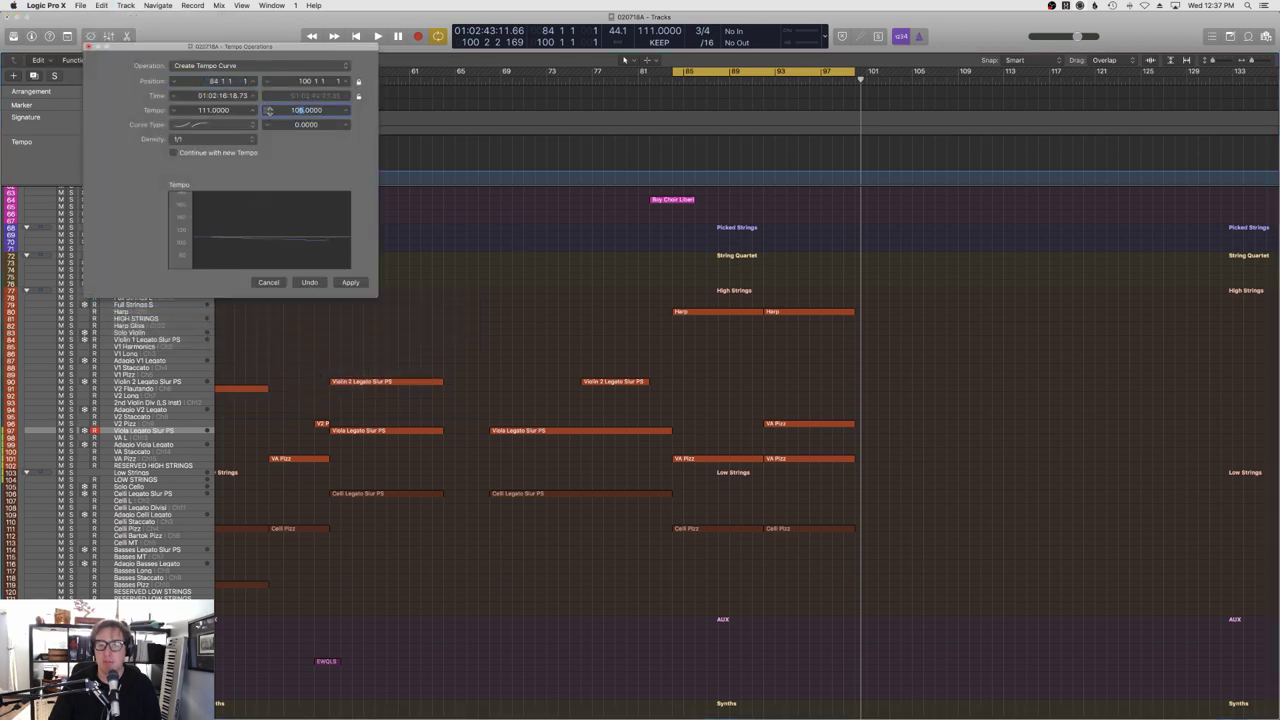
{"action": "left_click", "coordinate": [229, 142]}
{"action": "left_click", "coordinate": [221, 185]}
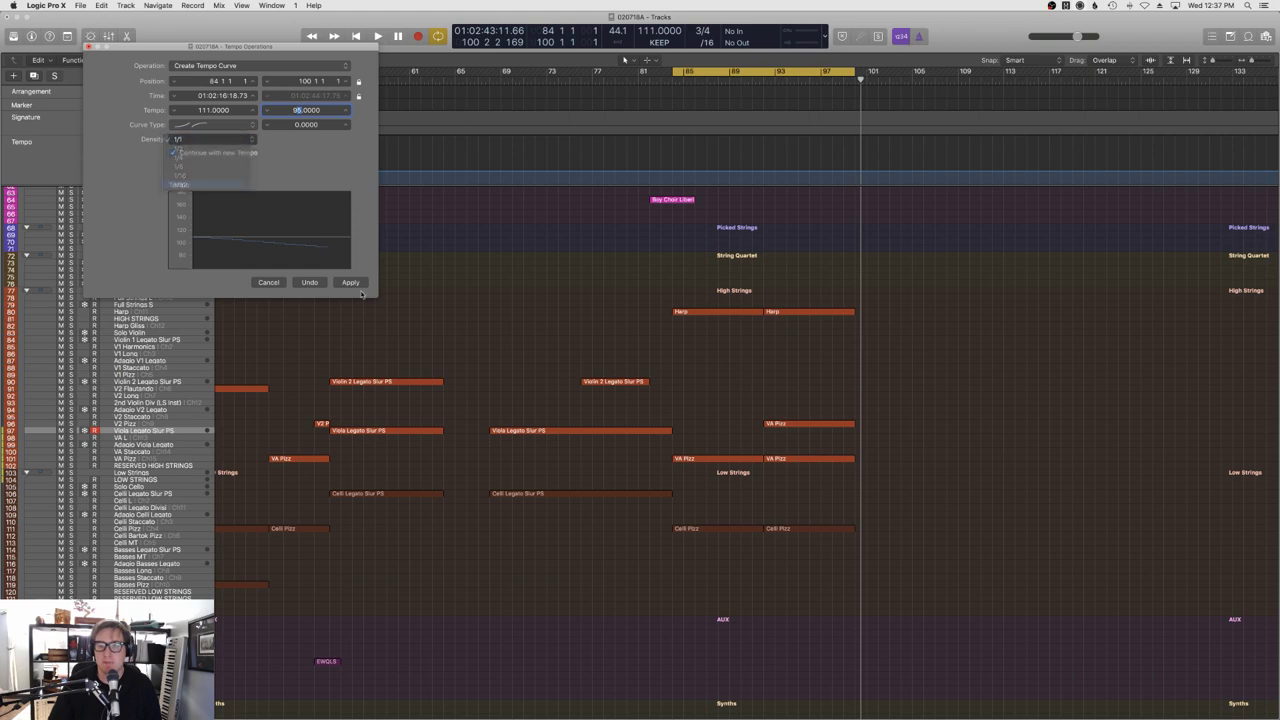
{"action": "left_click", "coordinate": [350, 282]}
Play the slowing passage from bar 84 to the end with the Tempo Operations window closed.
{"action": "key", "text": "space"}
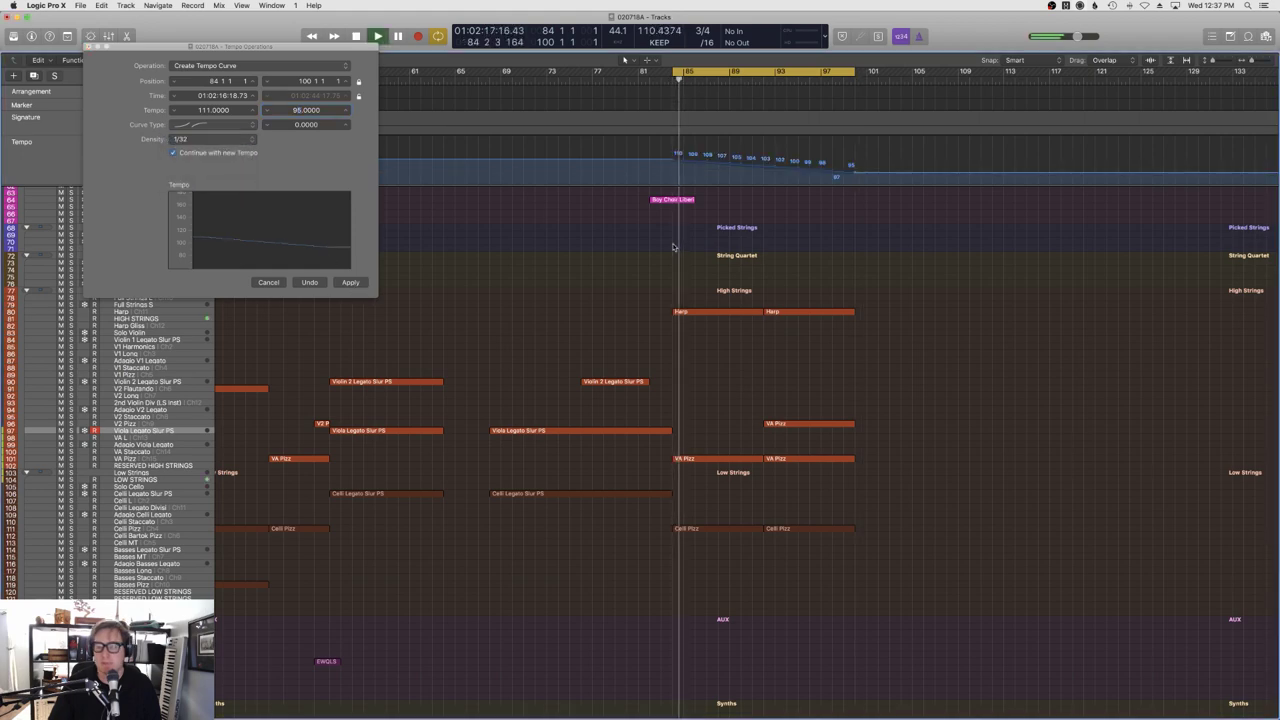
{"action": "left_click", "coordinate": [89, 46]}
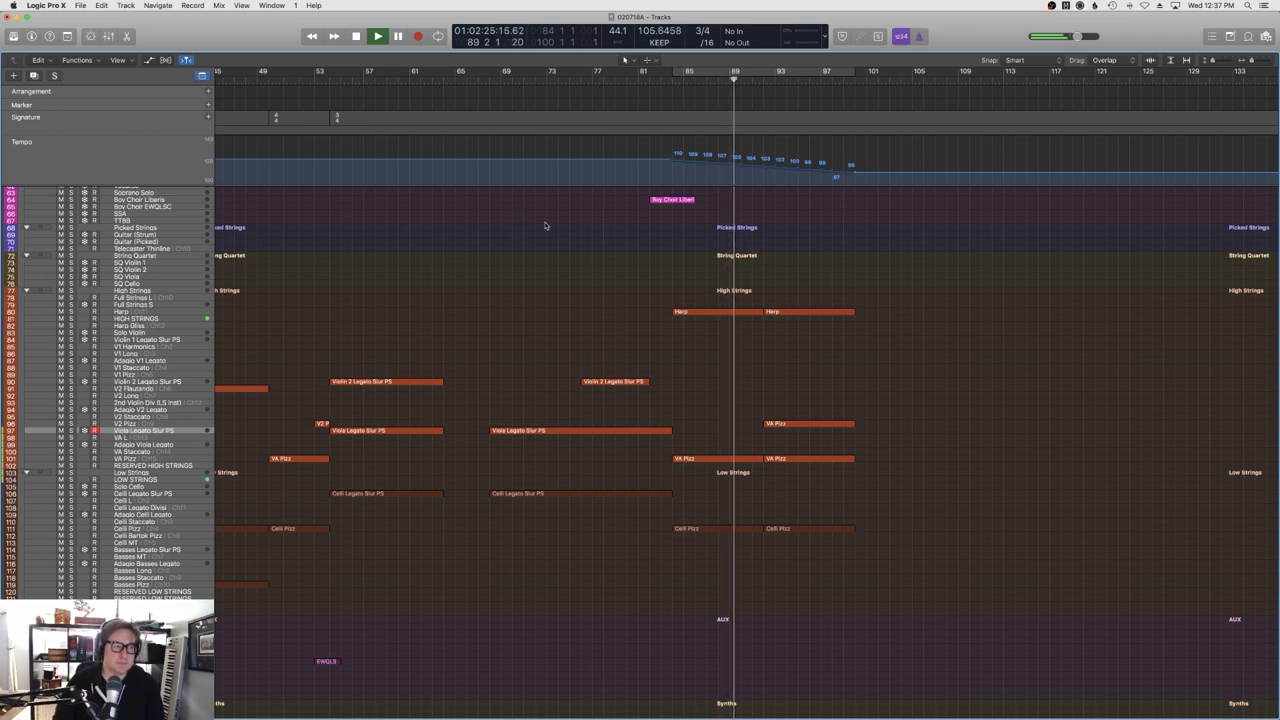
{"action": "scroll", "coordinate": [660, 227], "scroll_direction": "right", "scroll_amount": 3}
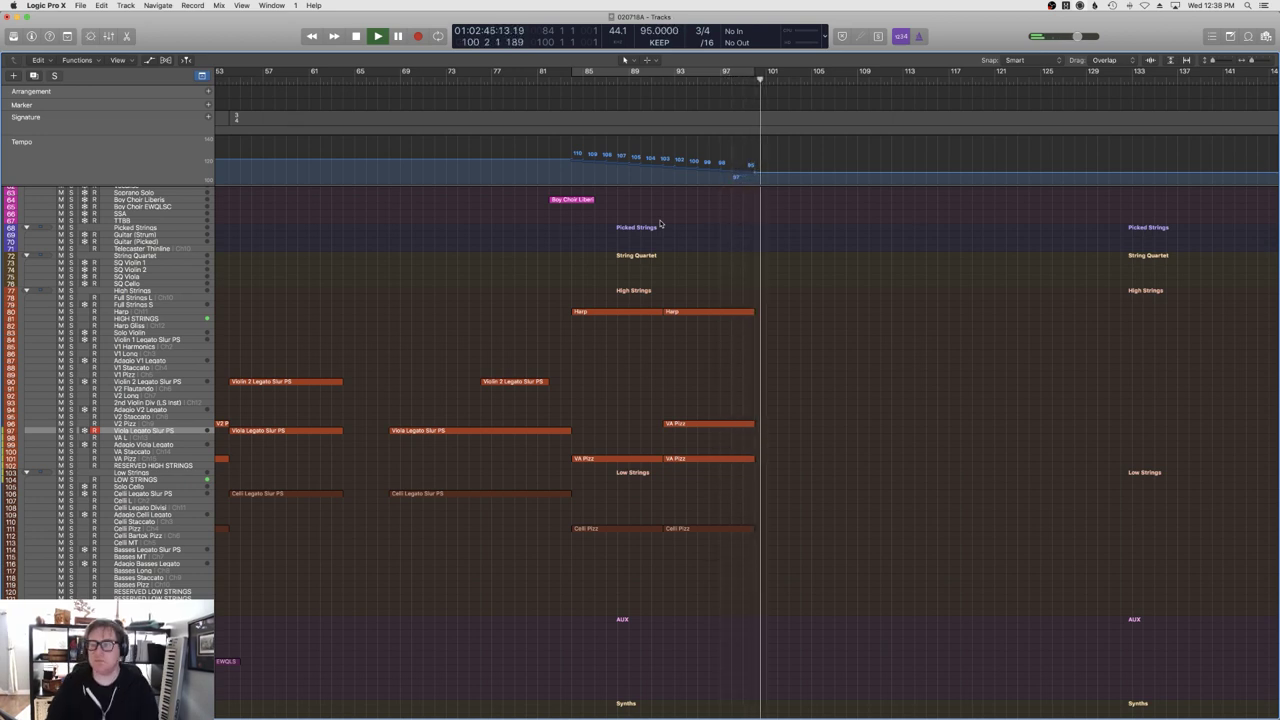
{"action": "scroll", "coordinate": [654, 382], "scroll_direction": "right", "scroll_amount": 10}
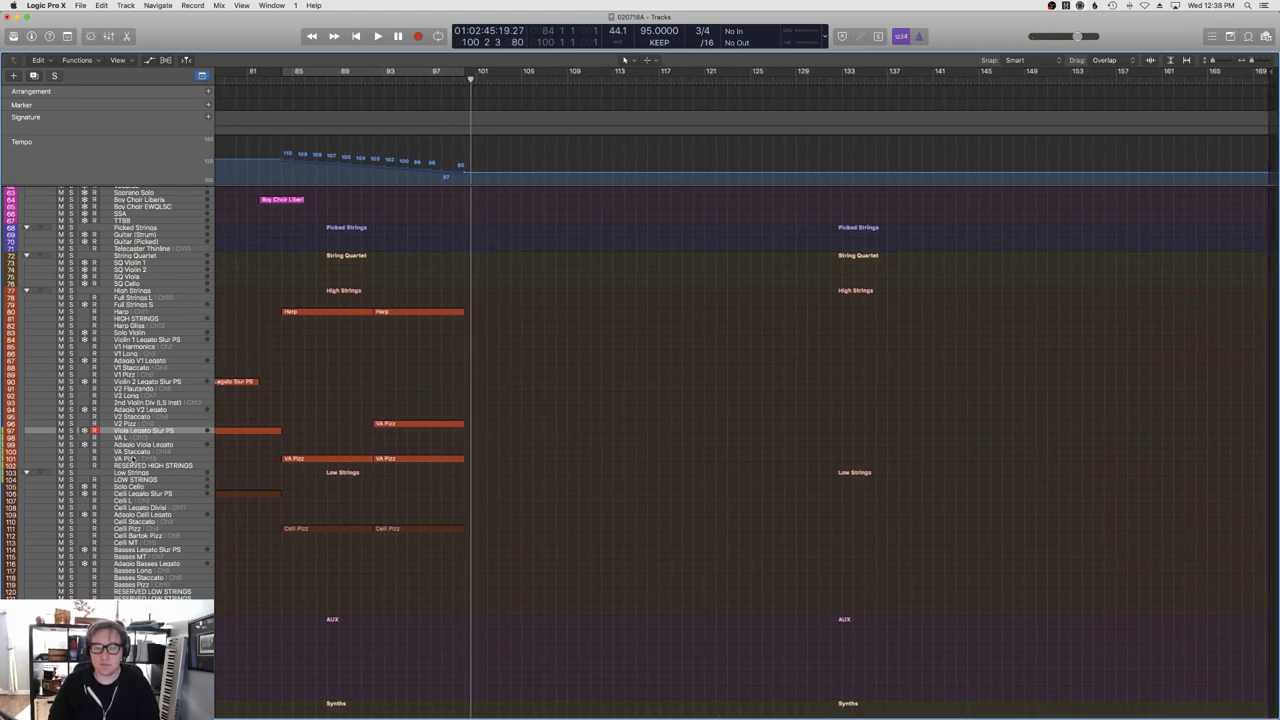
Record a short closing phrase on the Harp track, retaking it once, and move its region to bar 100.
{"action": "left_click", "coordinate": [139, 327]}
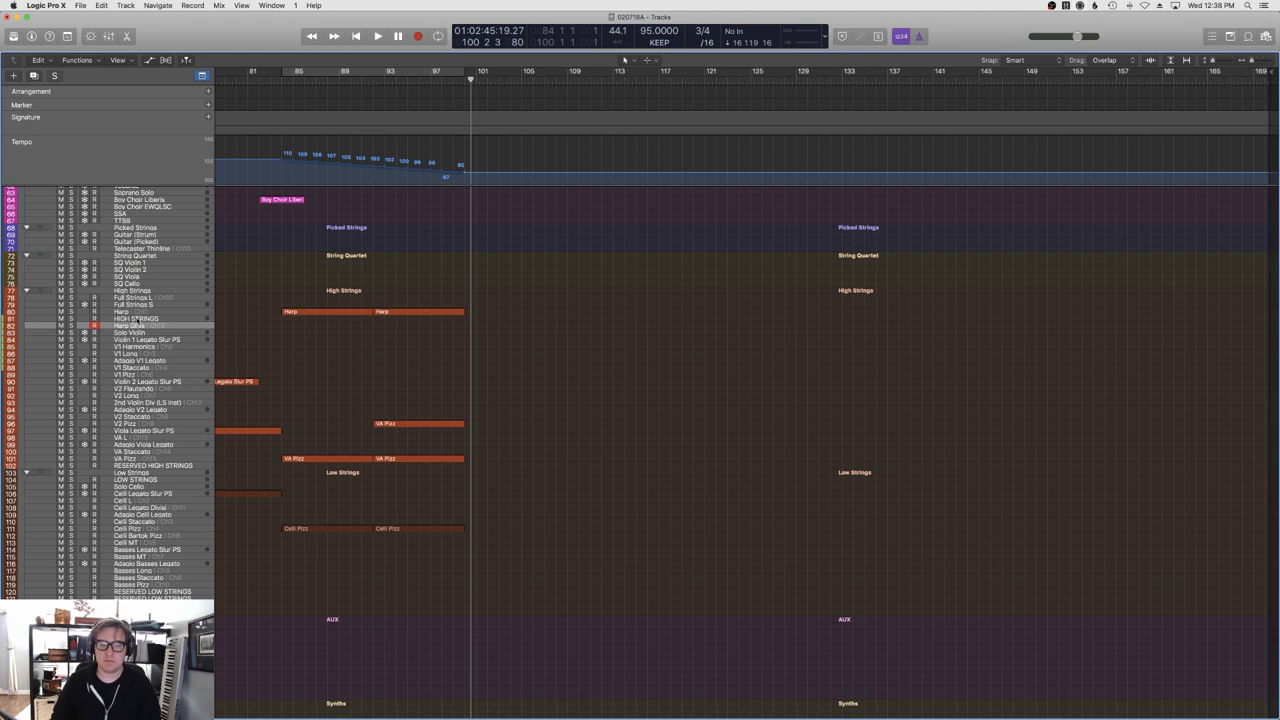
{"action": "left_click", "coordinate": [139, 318]}
{"action": "left_click", "coordinate": [141, 311]}
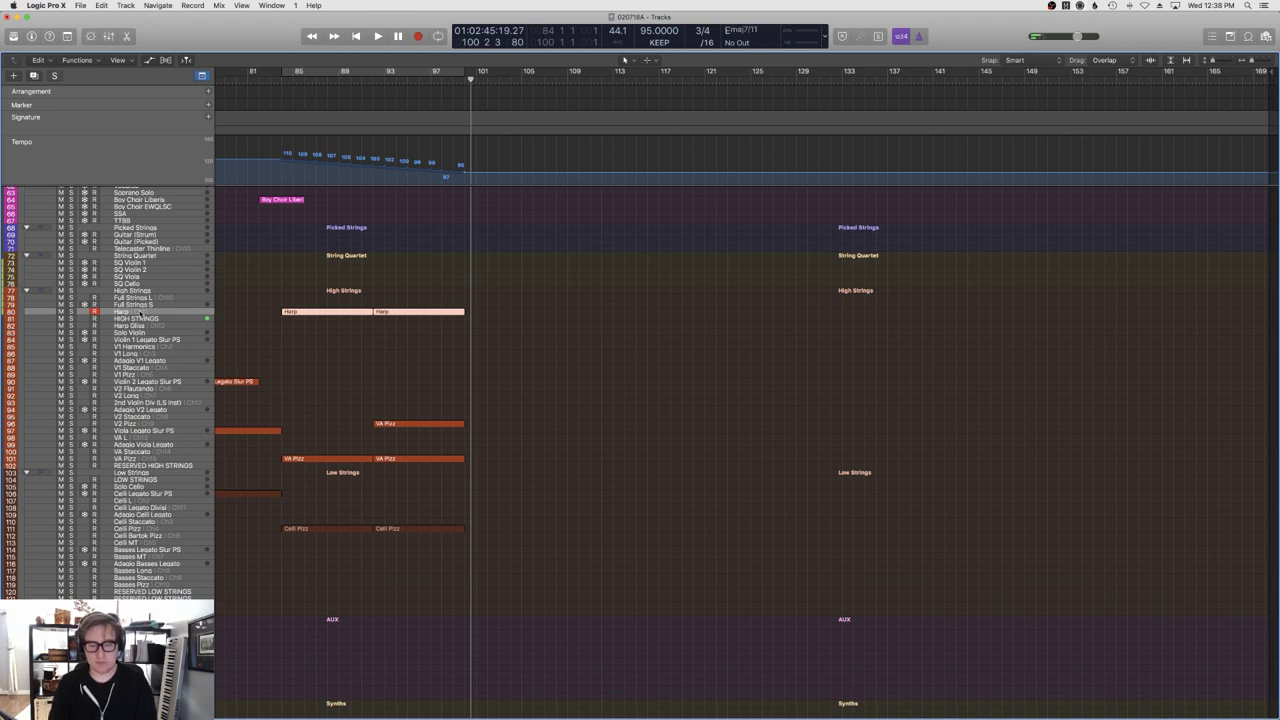
{"action": "key", "text": "r"}
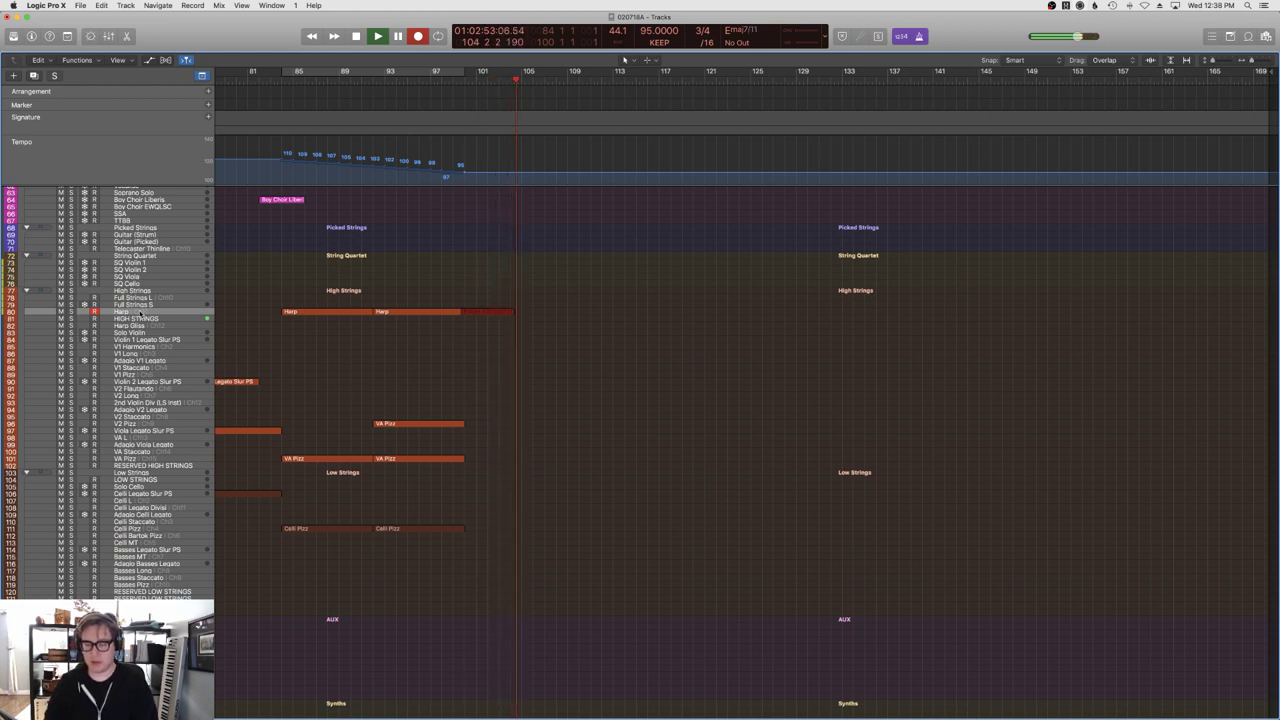
{"action": "key", "text": "space"}
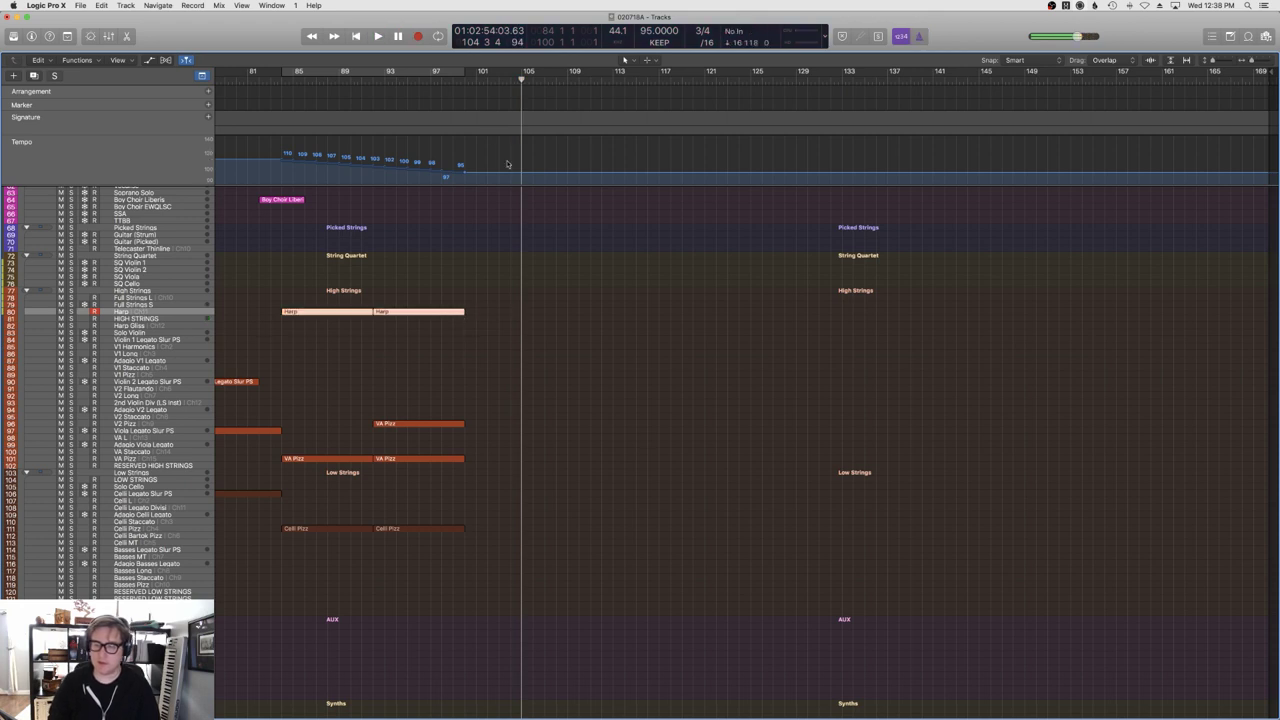
{"action": "key", "text": "r"}
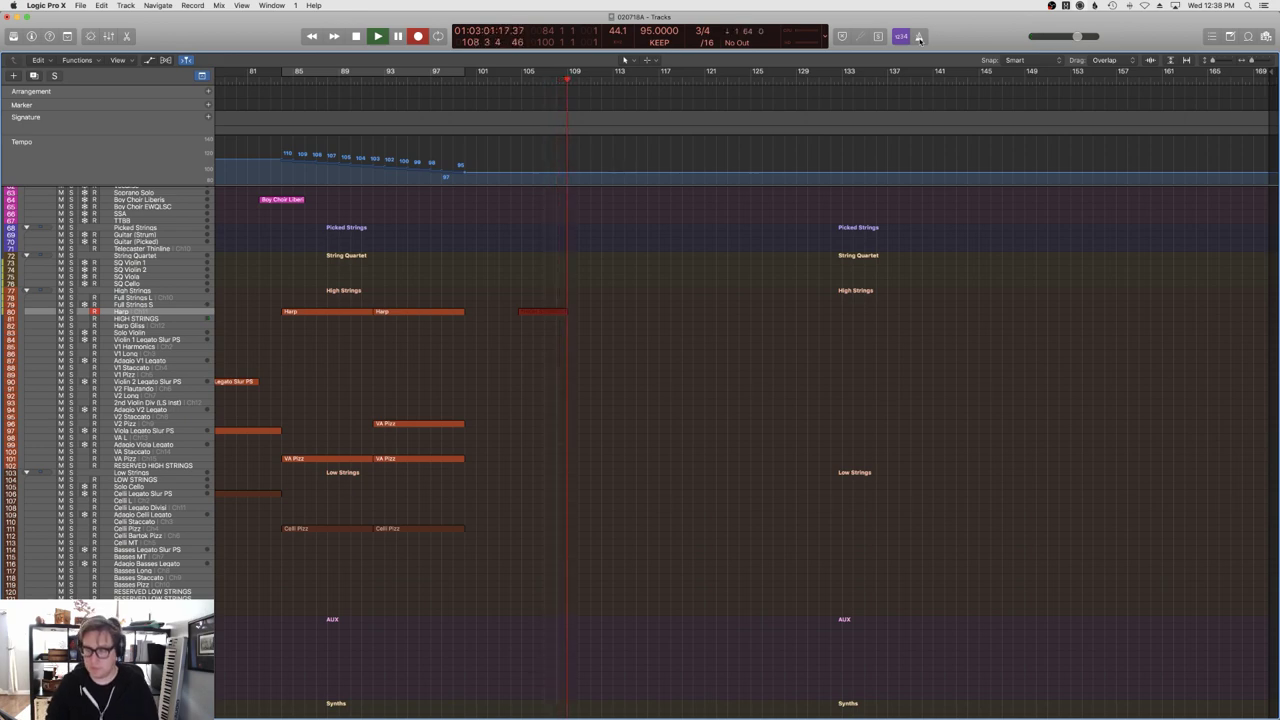
{"action": "key", "text": "space"}
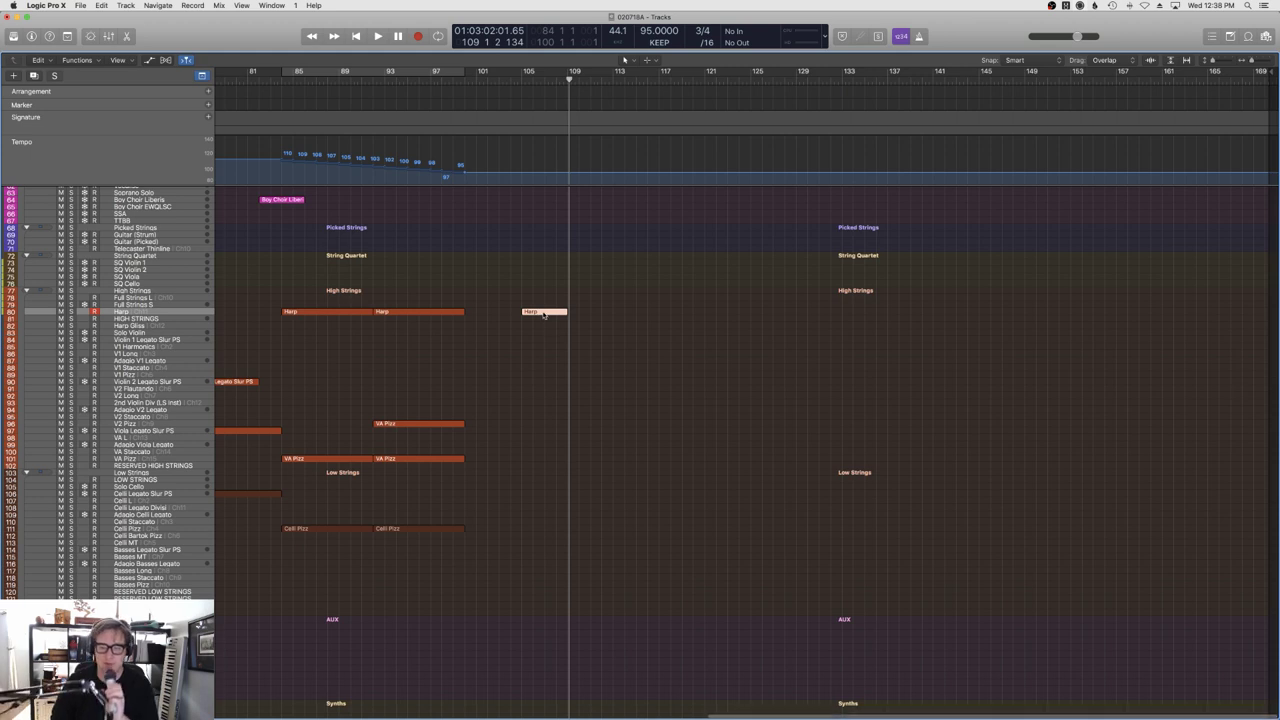
{"action": "left_click_drag", "start_coordinate": [544, 315], "coordinate": [488, 315]}
Play back the ending from bar 99 and review the notes of the harp region at bar 100 in the Piano Roll.
{"action": "key", "text": "r"}
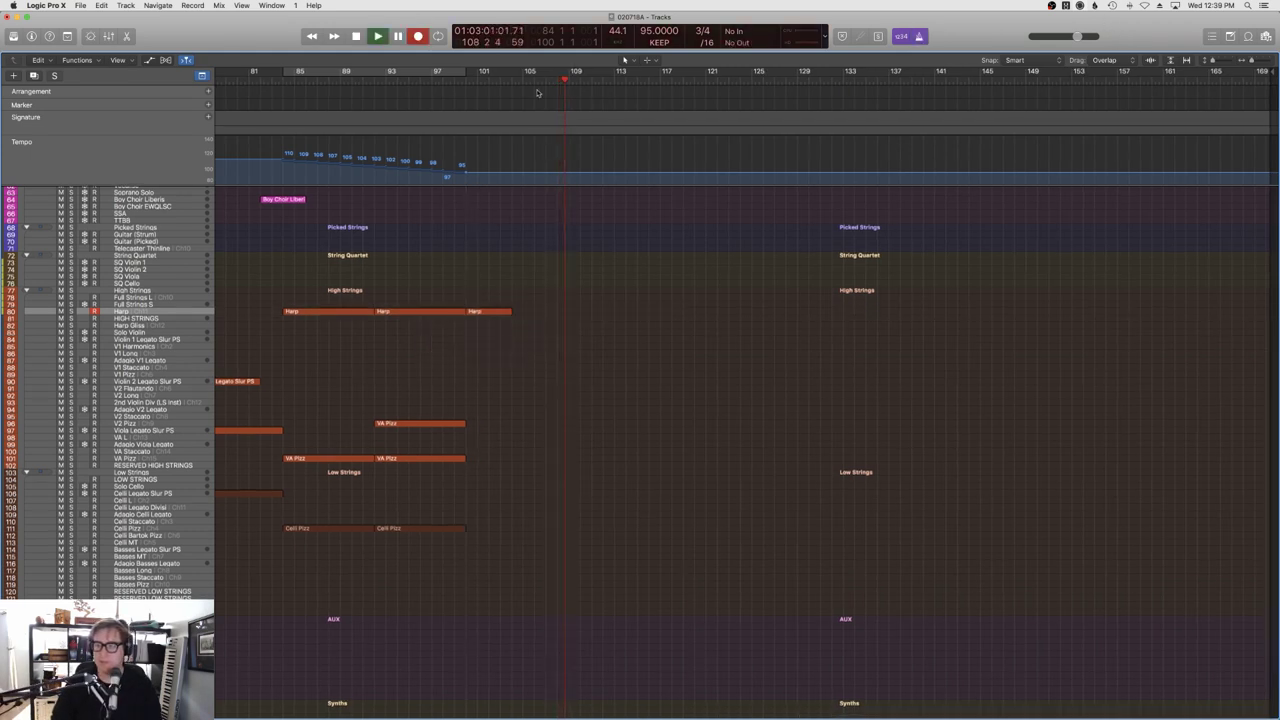
{"action": "key", "text": "super+period"}
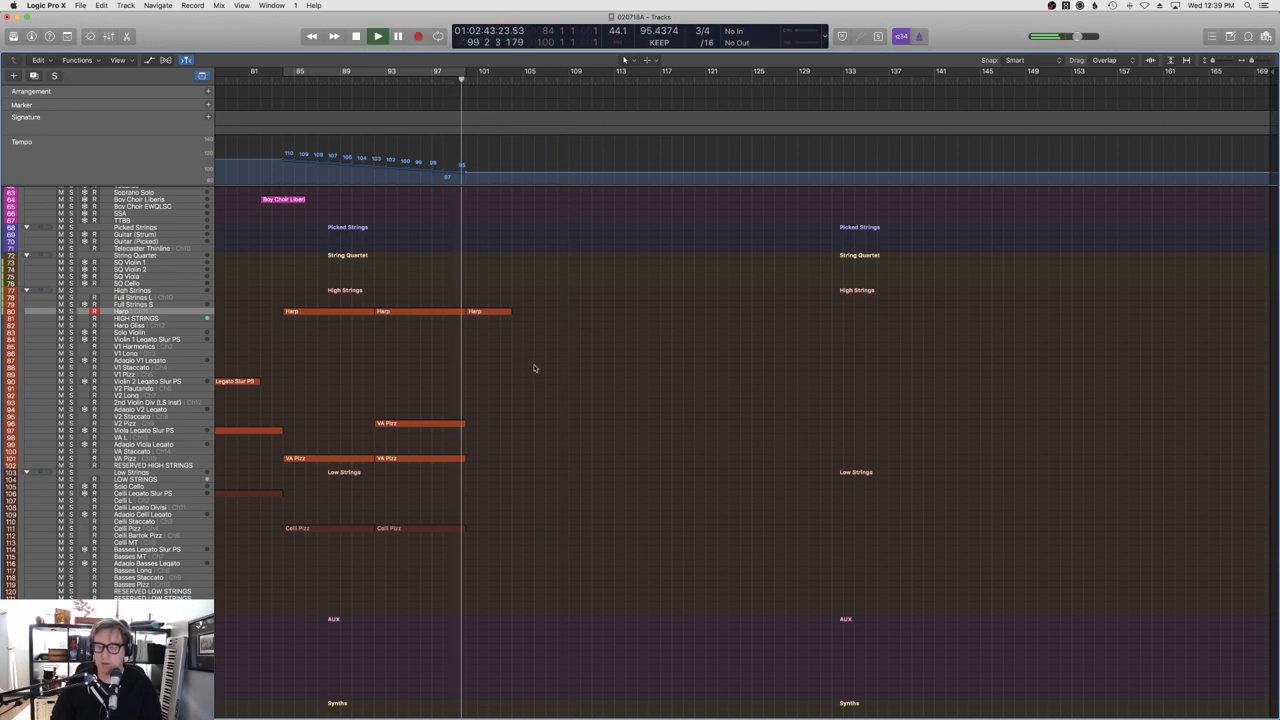
{"action": "left_click", "coordinate": [492, 312]}
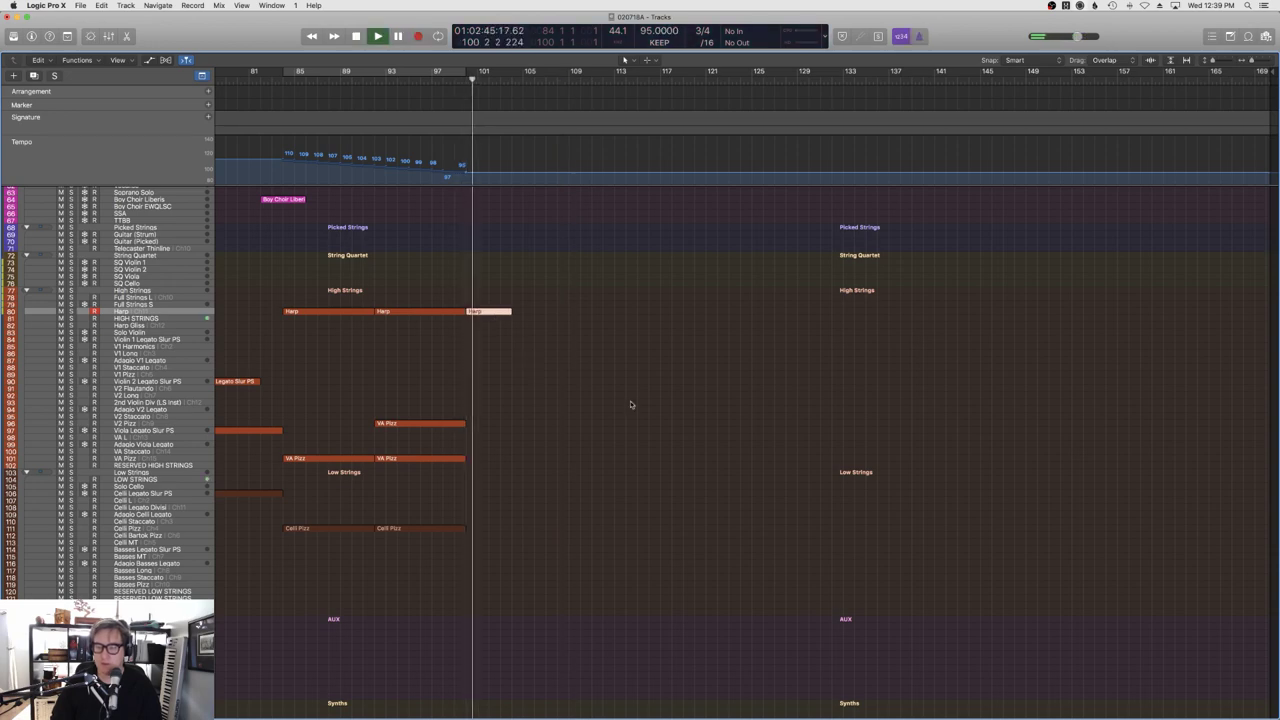
{"action": "key", "text": "e"}
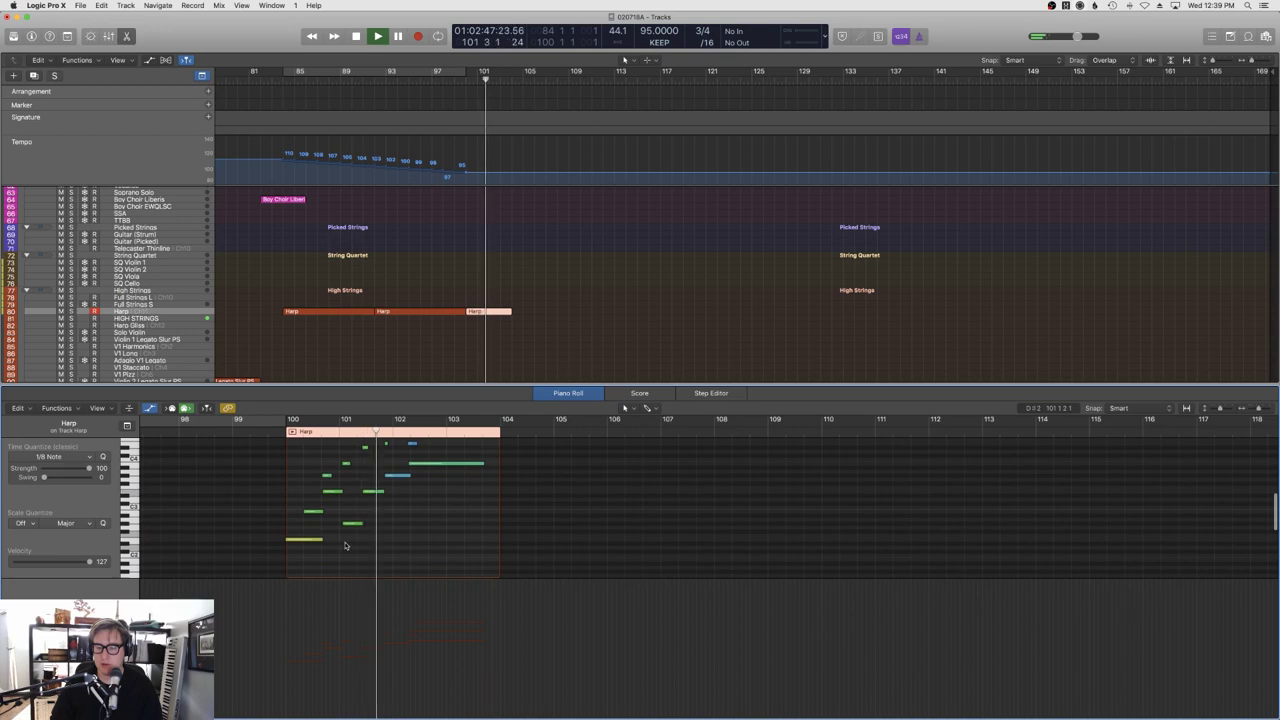
{"action": "scroll", "coordinate": [357, 545], "scroll_direction": "up", "scroll_amount": 2}
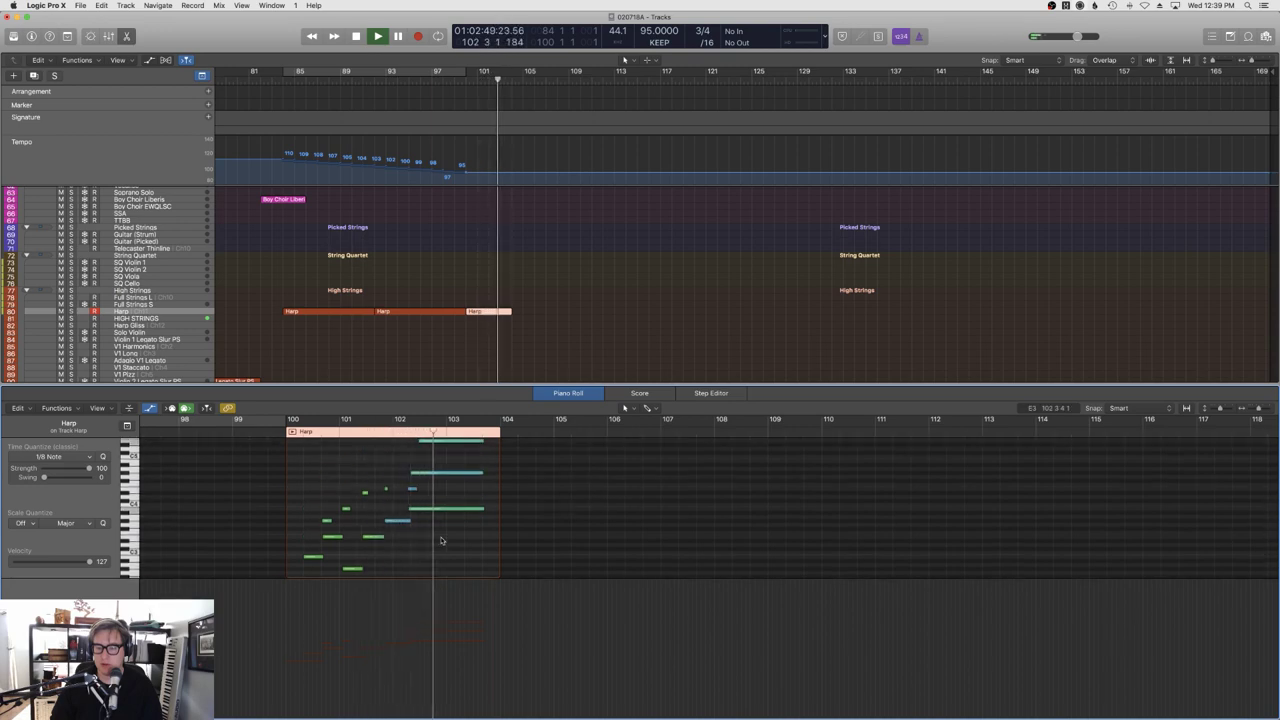
{"action": "key", "text": "e"}
{"action": "scroll", "coordinate": [586, 314], "scroll_direction": "up", "scroll_amount": 10}
{"action": "key", "text": "space"}
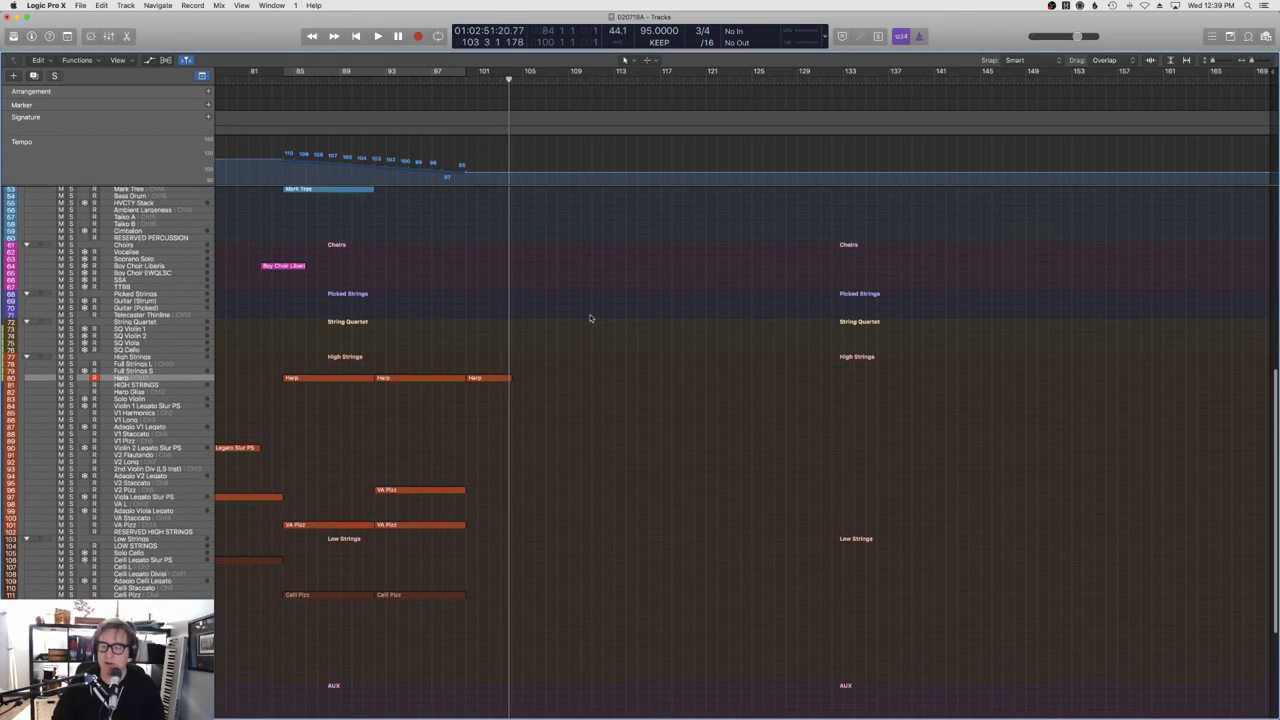
{"action": "scroll", "coordinate": [590, 319], "scroll_direction": "up", "scroll_amount": 1}
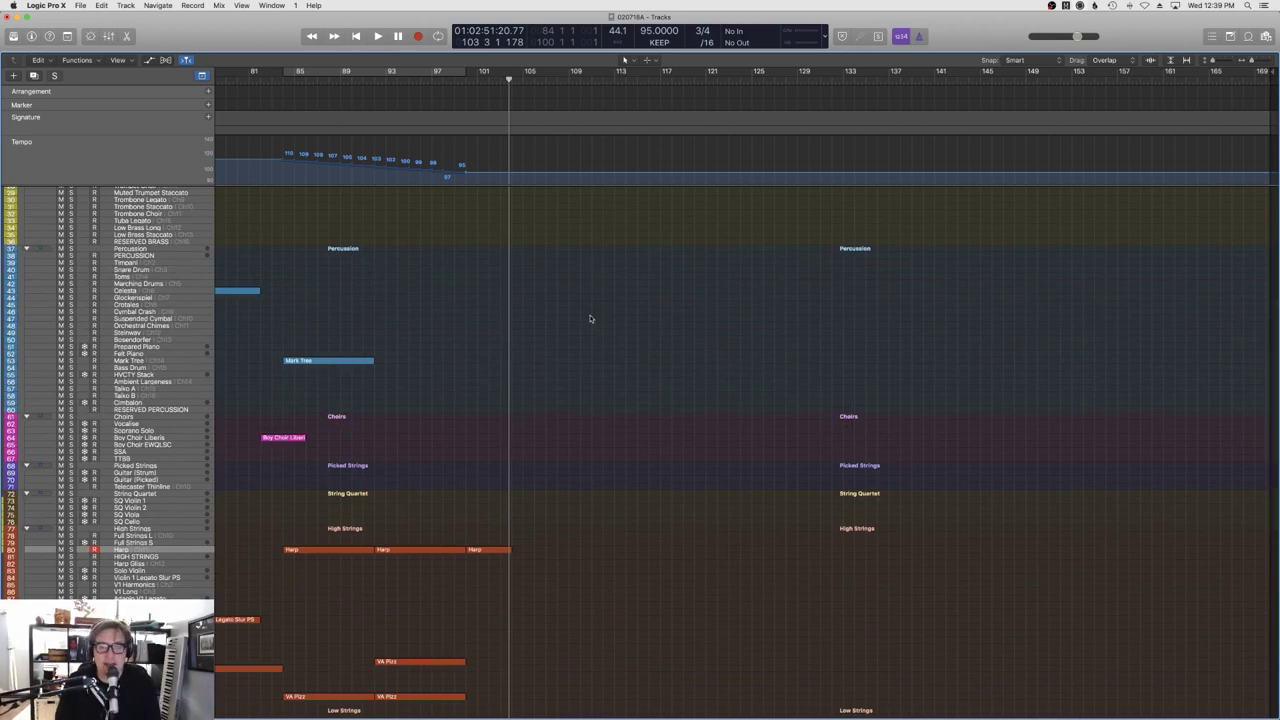
Return the playhead to the beginning of the project and look over the arranged regions.
{"action": "left_click", "coordinate": [357, 36]}
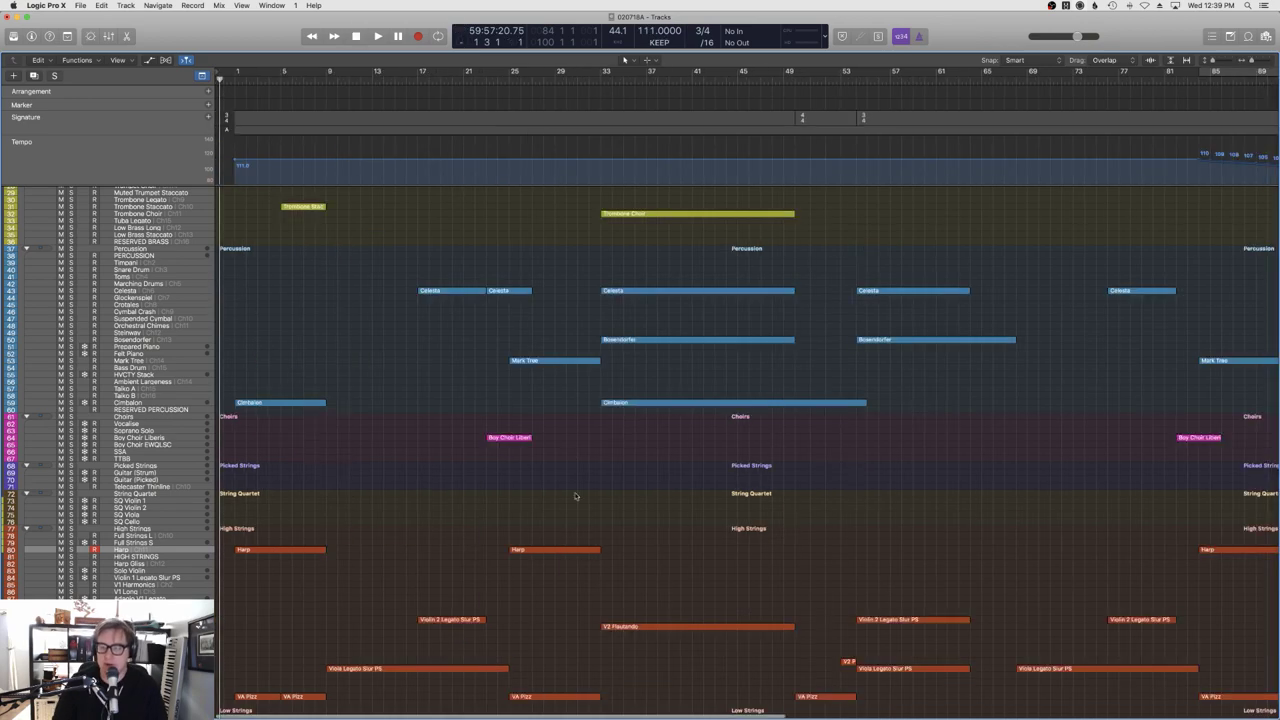
{"action": "scroll", "coordinate": [571, 455], "scroll_direction": "down", "scroll_amount": 5}
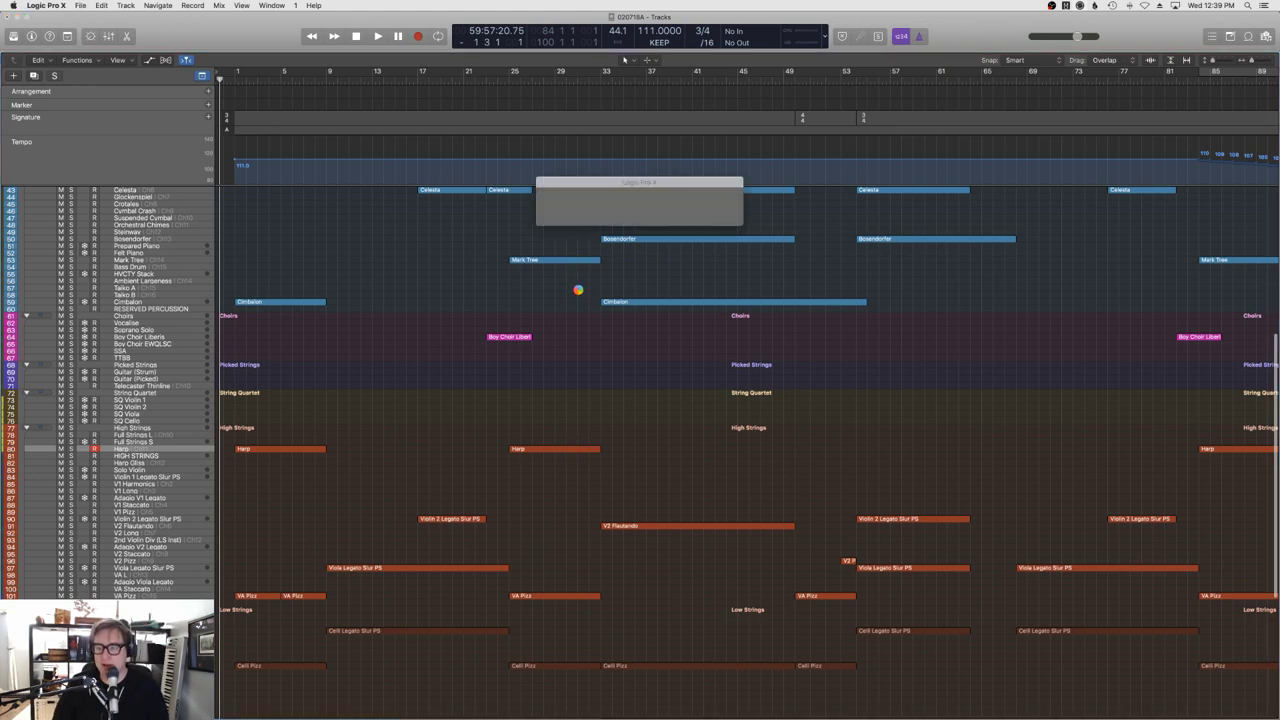
{"action": "scroll", "coordinate": [578, 293], "scroll_direction": "up", "scroll_amount": 5}
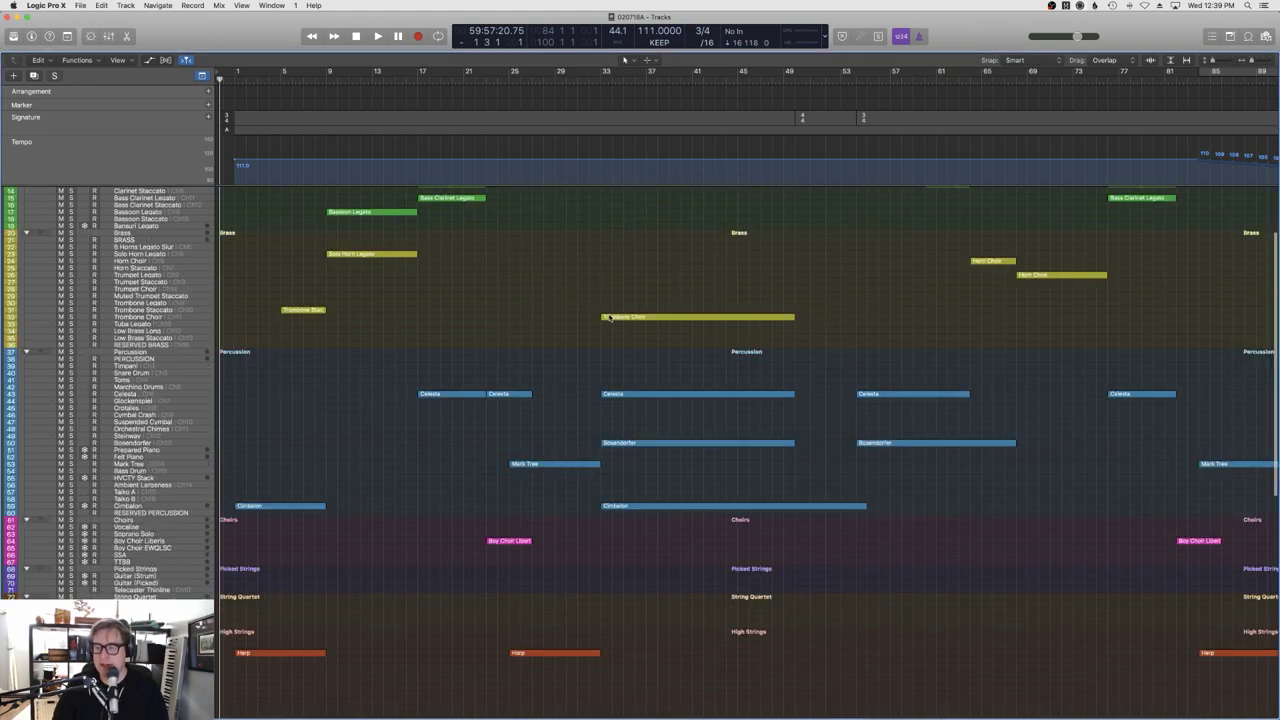
Copy the closing harp region to the Cimbalon track at bar 100 and play the ending from there.
{"action": "scroll", "coordinate": [620, 300], "scroll_direction": "right", "scroll_amount": 10}
{"action": "scroll", "coordinate": [630, 291], "scroll_direction": "down", "scroll_amount": 15}
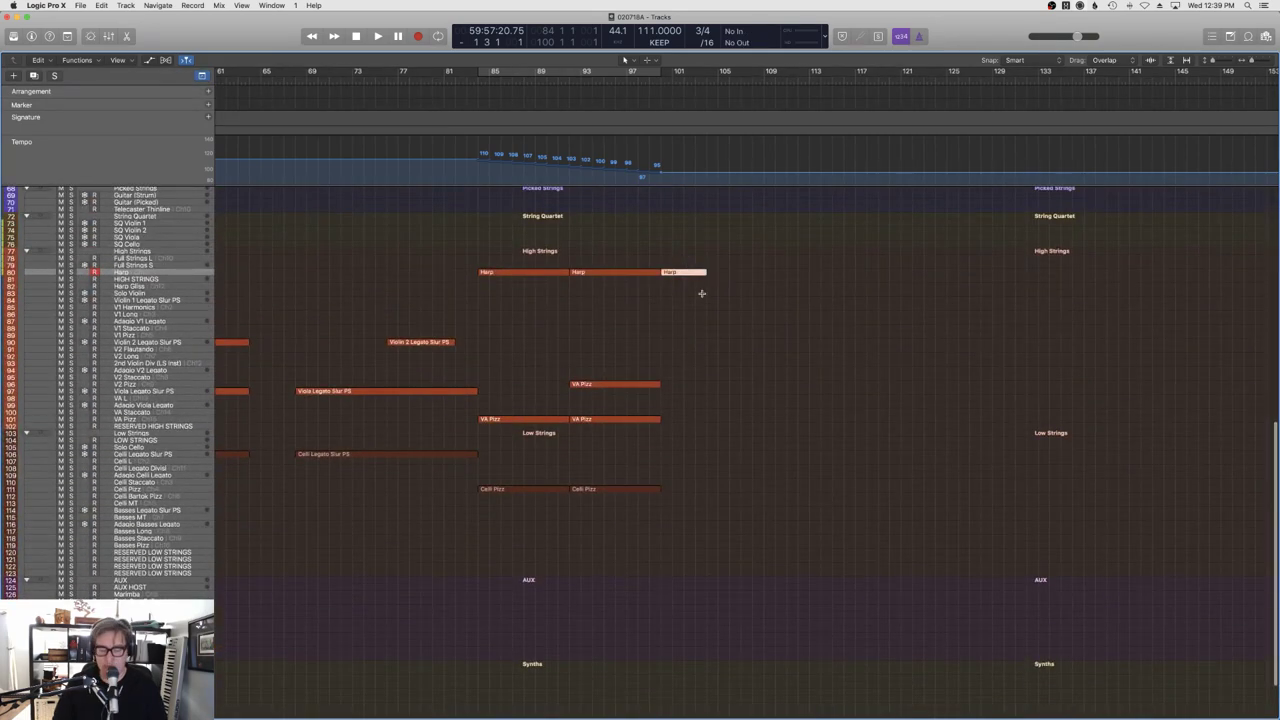
{"action": "scroll", "coordinate": [170, 307], "scroll_direction": "up", "scroll_amount": 5}
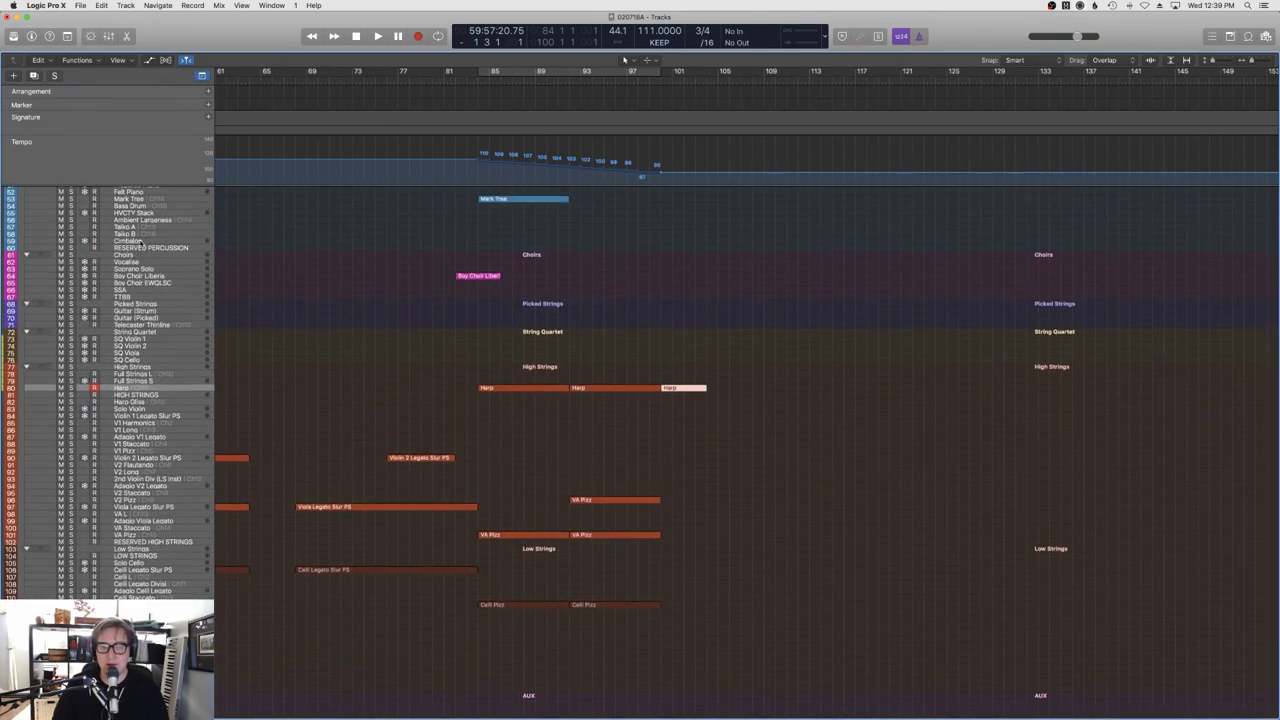
{"action": "left_click", "coordinate": [142, 241]}
{"action": "left_click", "coordinate": [661, 82]}
{"action": "left_click", "coordinate": [707, 82]}
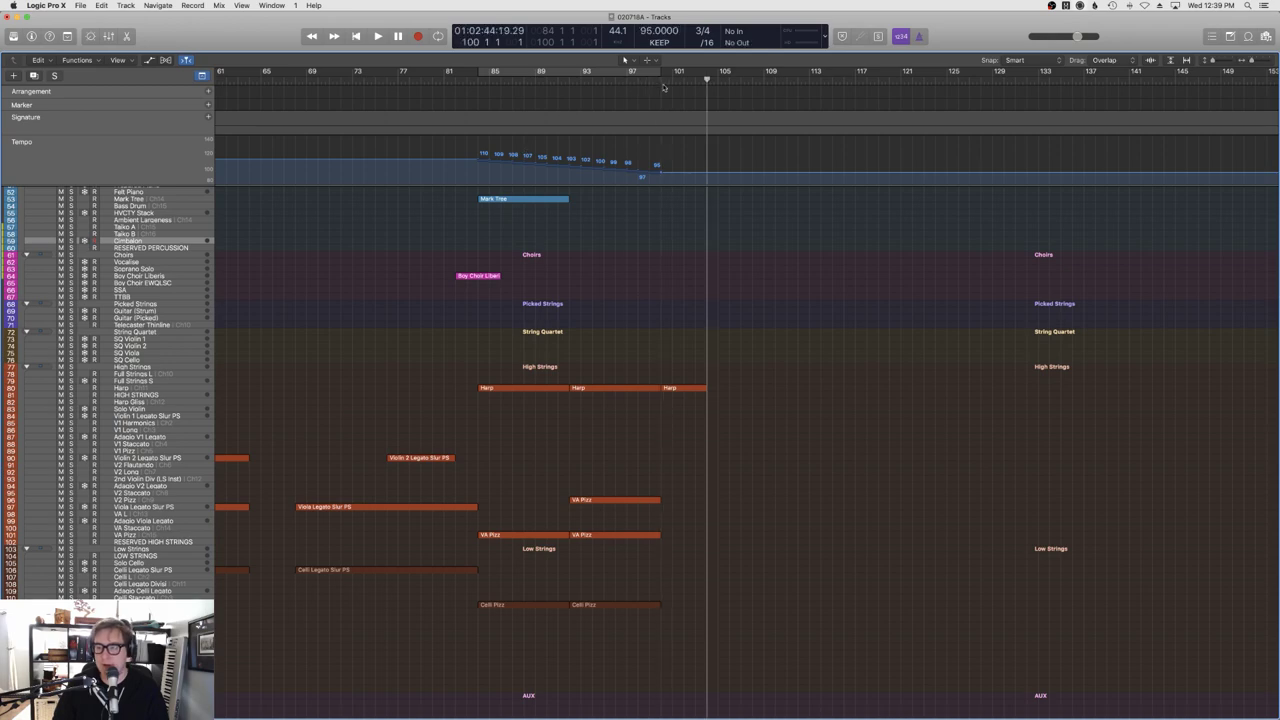
{"action": "key", "text": "space"}
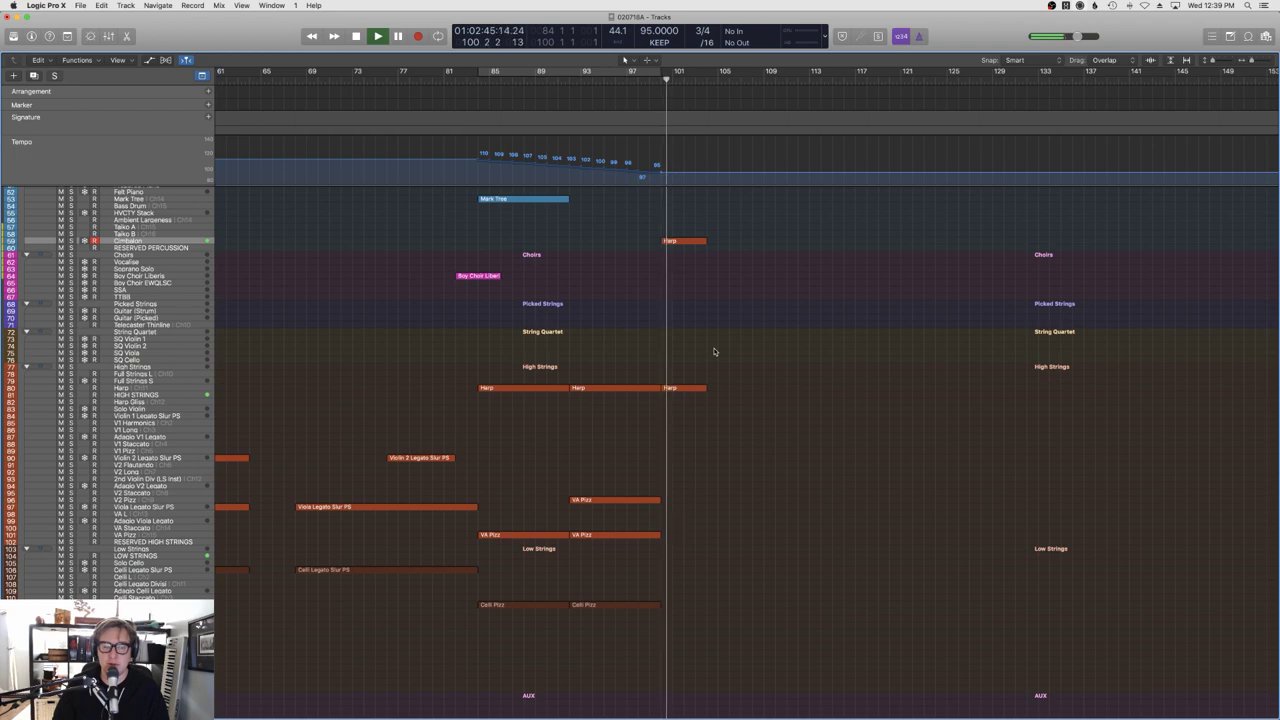
Shape a rising expression curve in the Cimbalon track's copied region, reaching 39 just after bar 102, while playing it back.
{"action": "scroll", "coordinate": [697, 300], "scroll_direction": "down", "scroll_amount": 1}
{"action": "left_click", "coordinate": [678, 235]}
{"action": "double_click", "coordinate": [678, 235]}
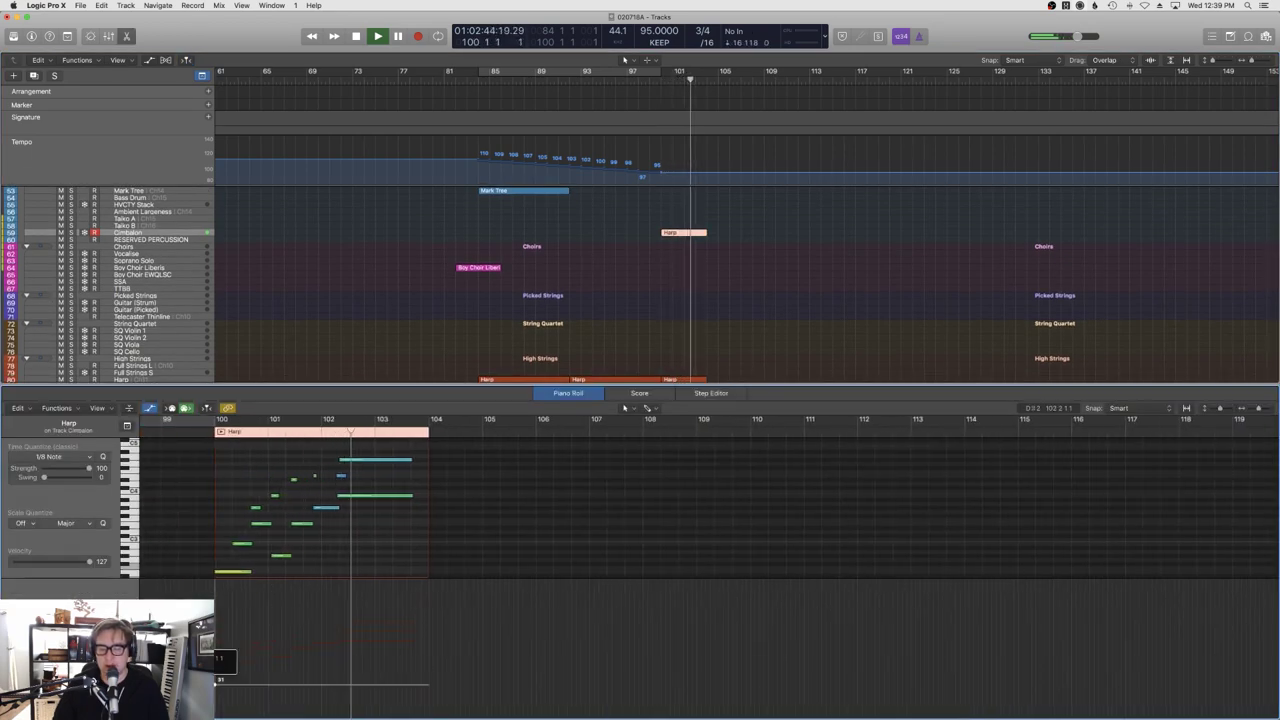
{"action": "left_click", "coordinate": [232, 572]}
{"action": "key", "text": "shift+space"}
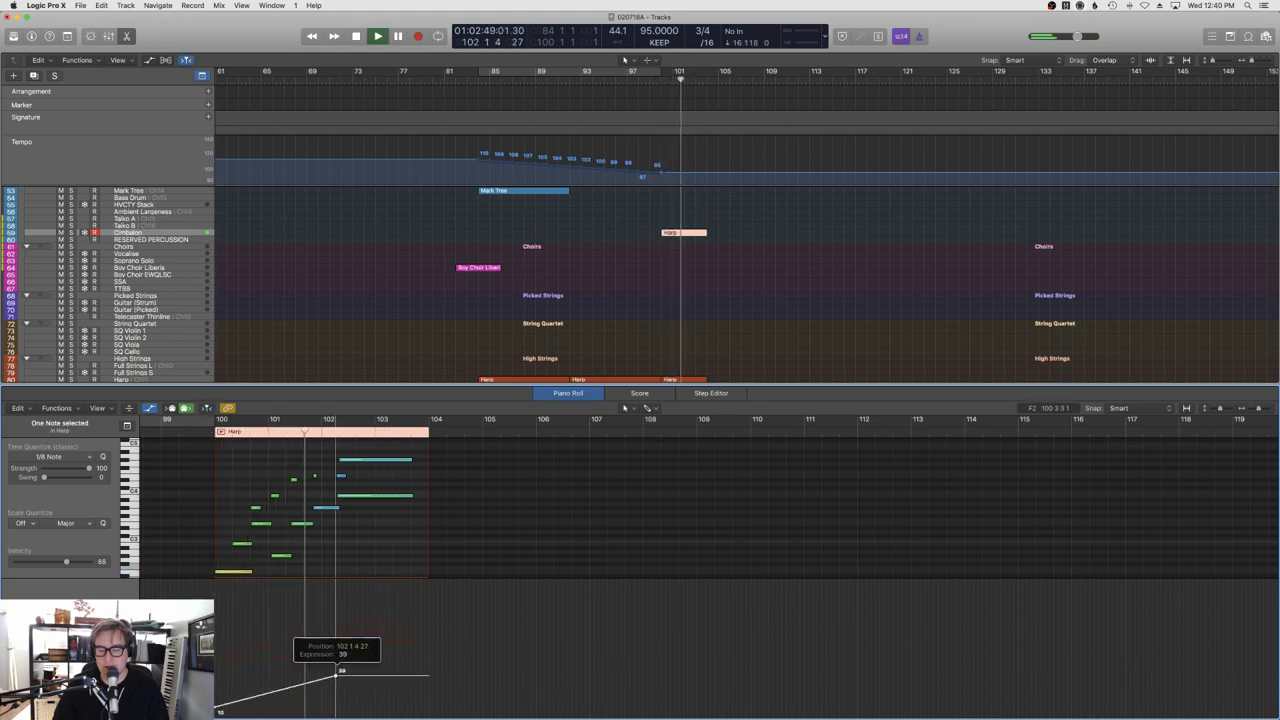
{"action": "key", "text": "e"}
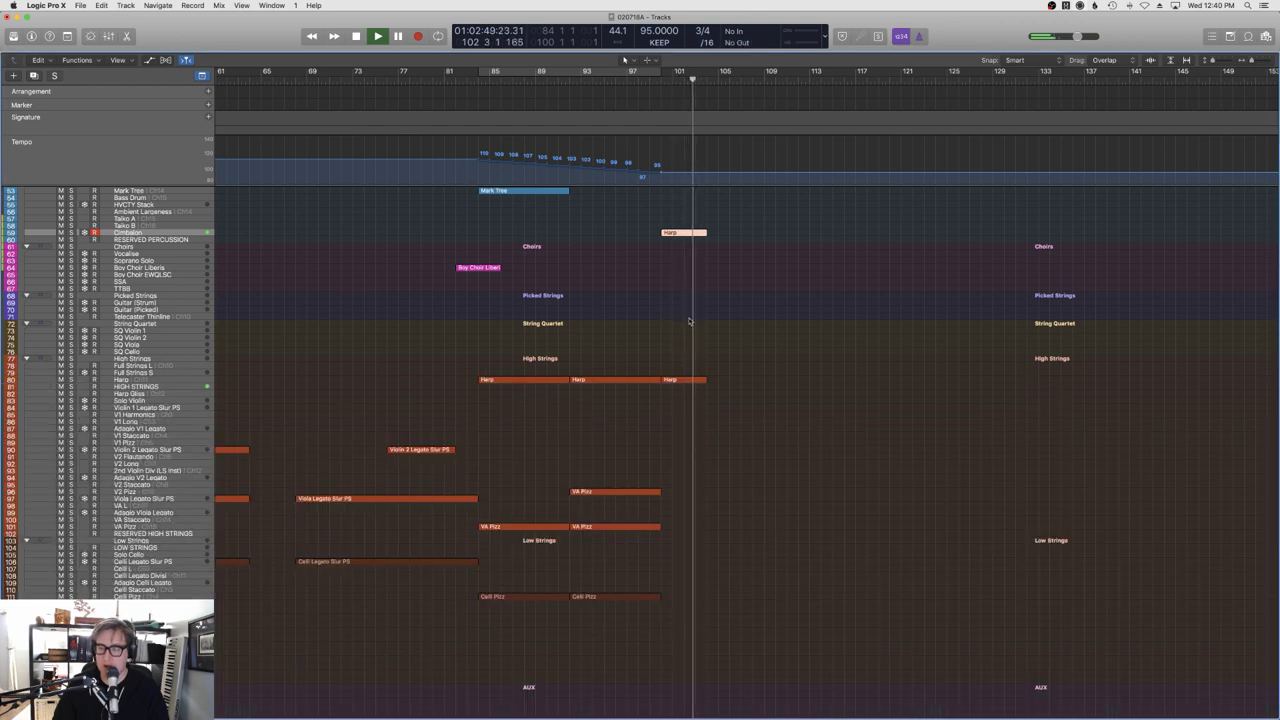
Play the slowing passage from about bar 91 through the ending and review the regions across the orchestral sections.
{"action": "left_click", "coordinate": [560, 80]}
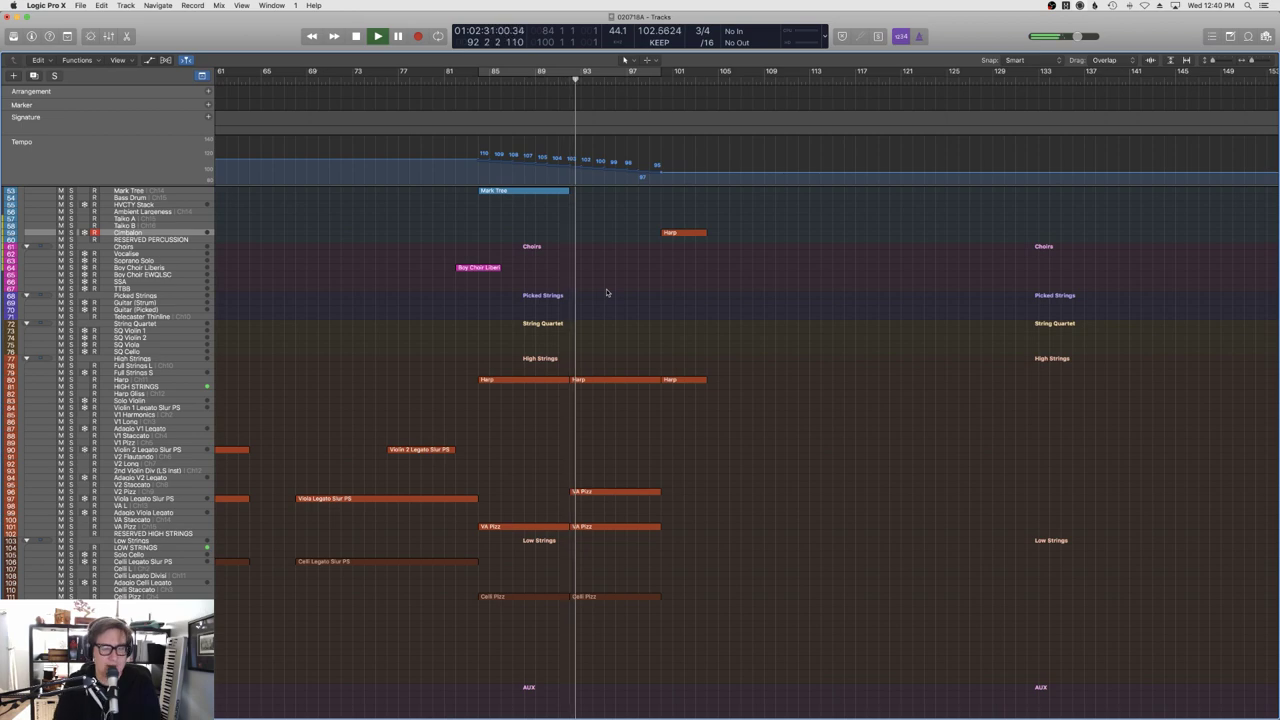
{"action": "scroll", "coordinate": [616, 314], "scroll_direction": "up", "scroll_amount": 5}
{"action": "scroll", "coordinate": [618, 317], "scroll_direction": "up", "scroll_amount": 5}
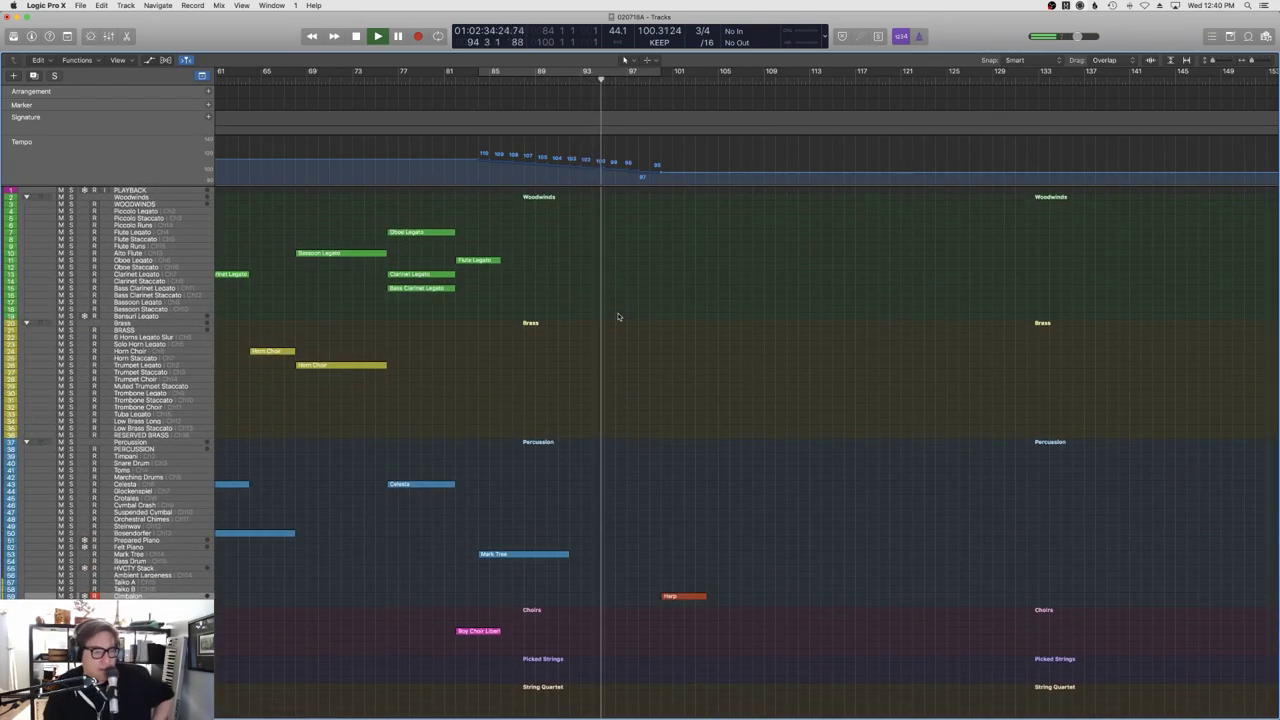
{"action": "scroll", "coordinate": [620, 314], "scroll_direction": "down", "scroll_amount": 5}
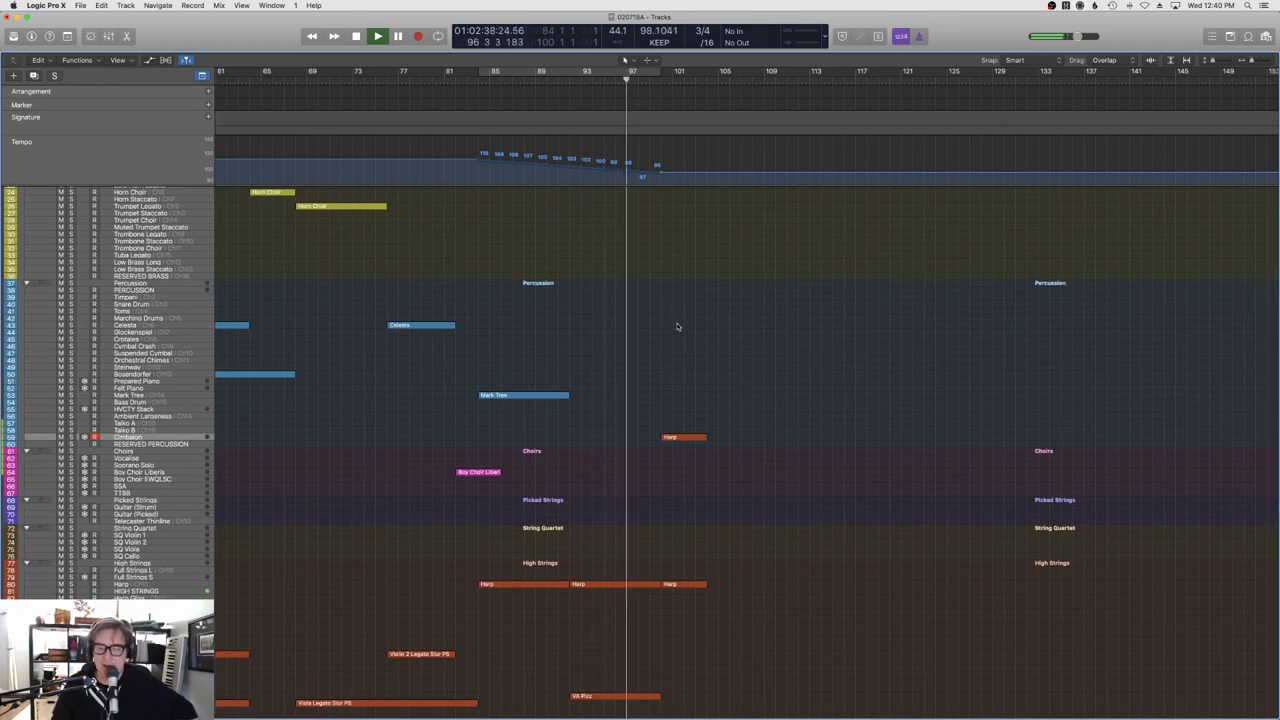
{"action": "scroll", "coordinate": [677, 314], "scroll_direction": "down", "scroll_amount": 3}
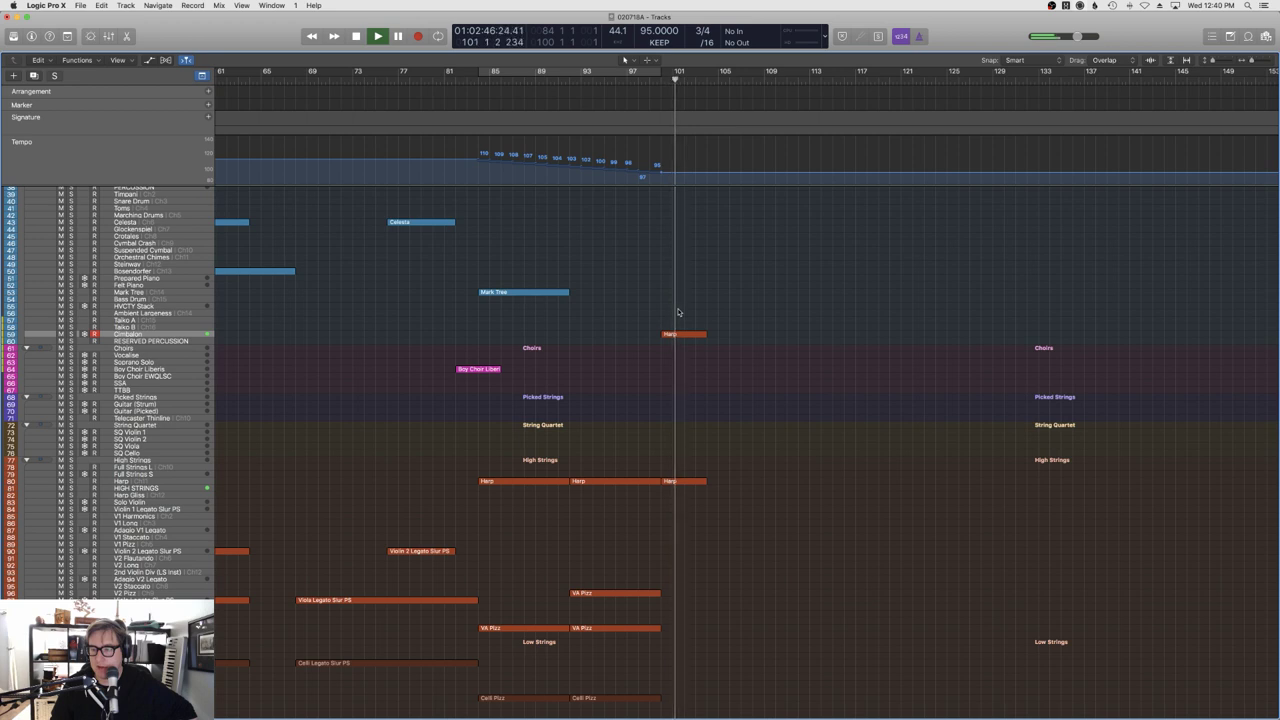
{"action": "scroll", "coordinate": [677, 312], "scroll_direction": "down", "scroll_amount": 6}
{"action": "scroll", "coordinate": [677, 312], "scroll_direction": "down", "scroll_amount": 1}
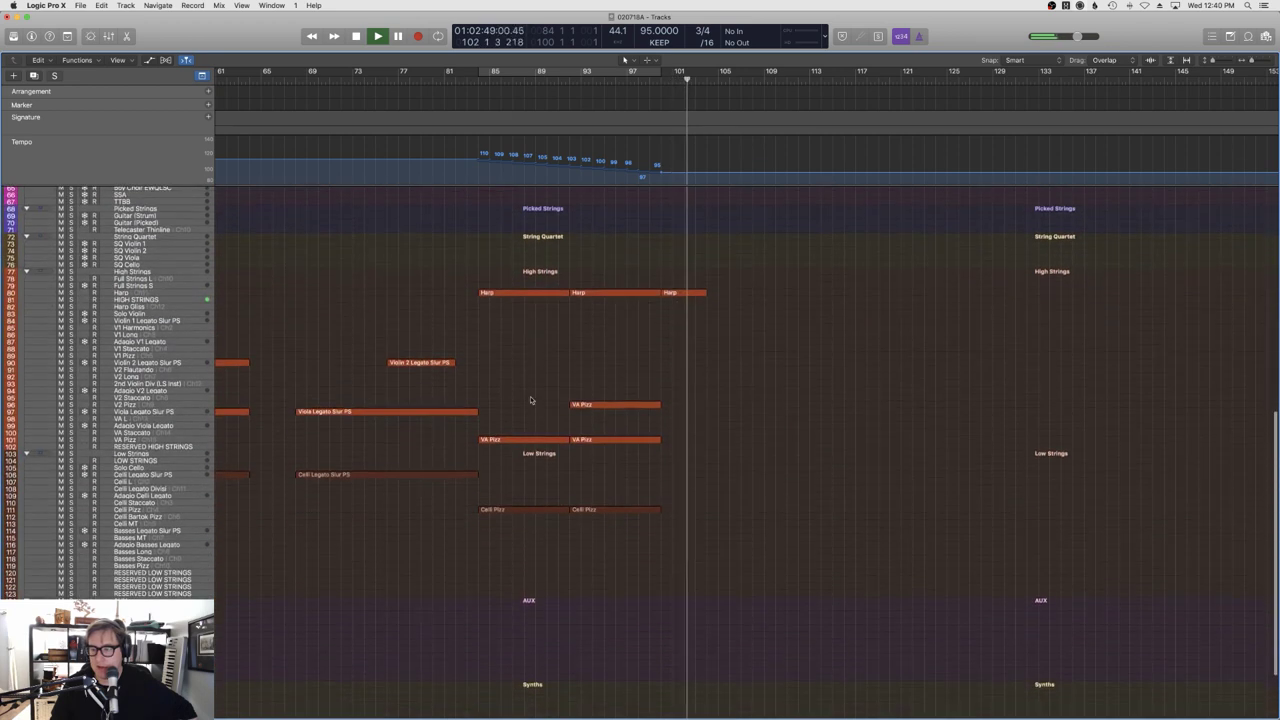
{"action": "scroll", "coordinate": [646, 378], "scroll_direction": "up", "scroll_amount": 3}
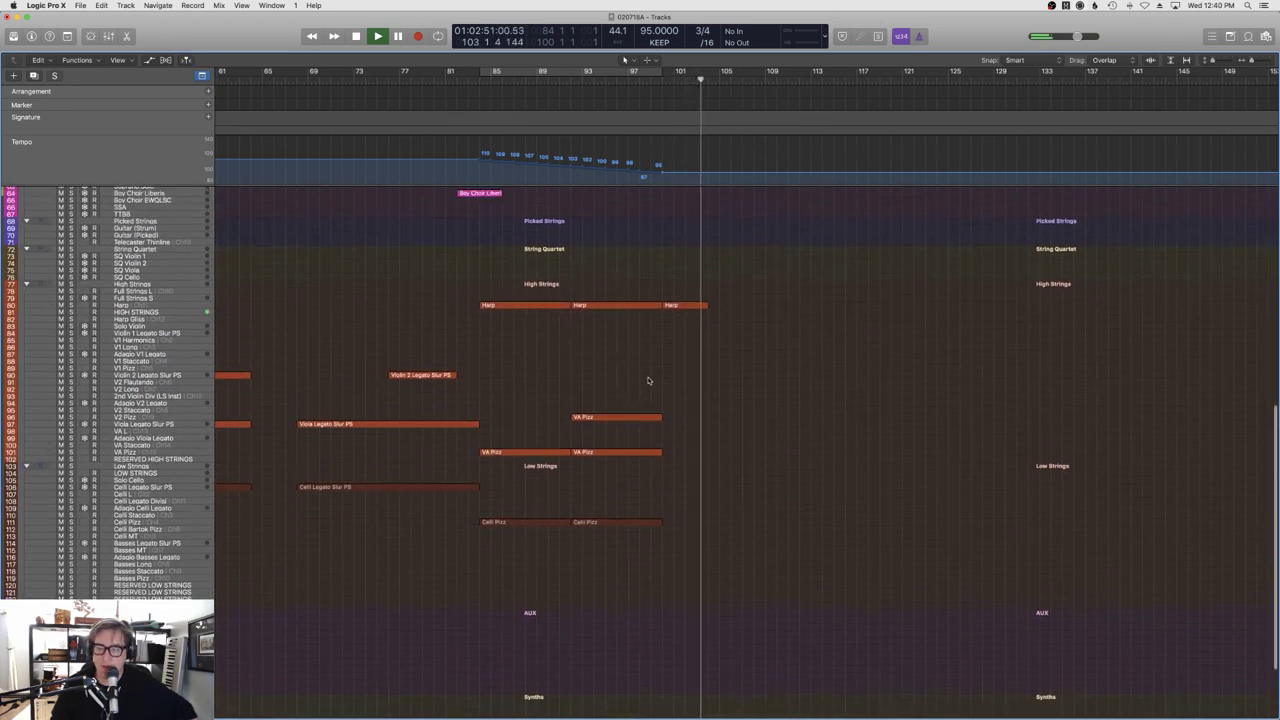
{"action": "scroll", "coordinate": [647, 380], "scroll_direction": "up", "scroll_amount": 10}
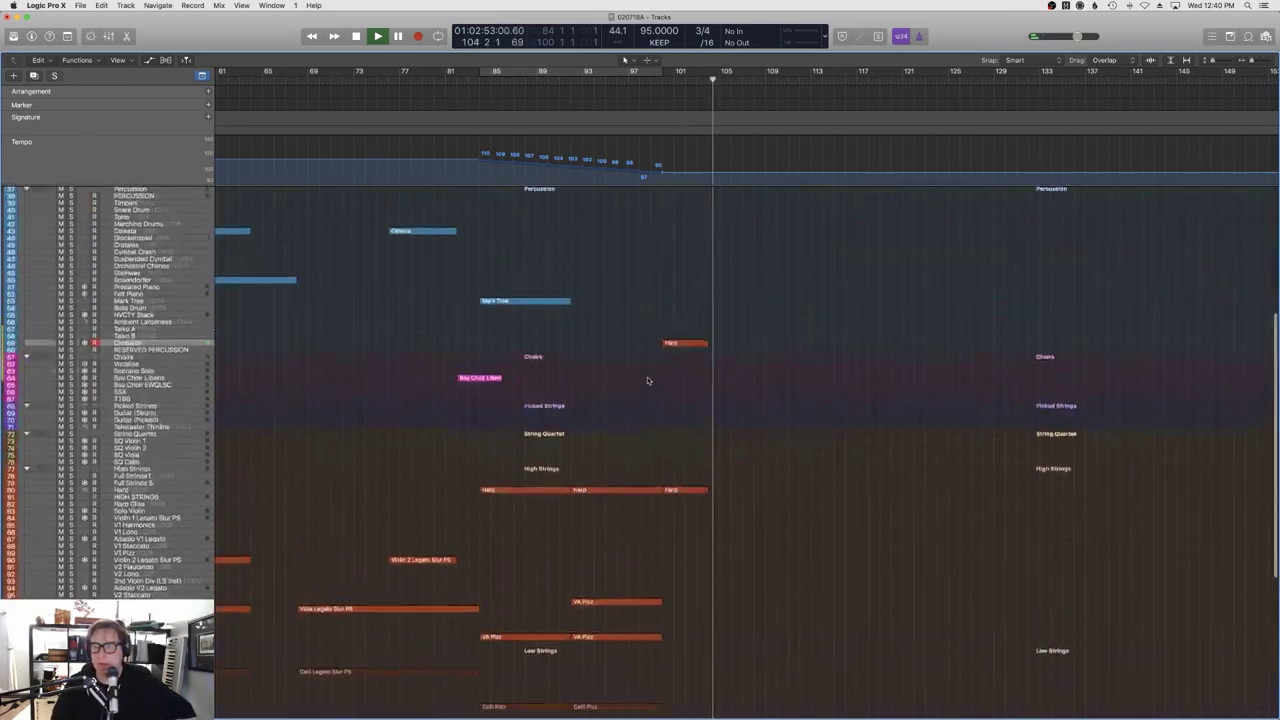
{"action": "scroll", "coordinate": [493, 217], "scroll_direction": "up", "scroll_amount": 5}
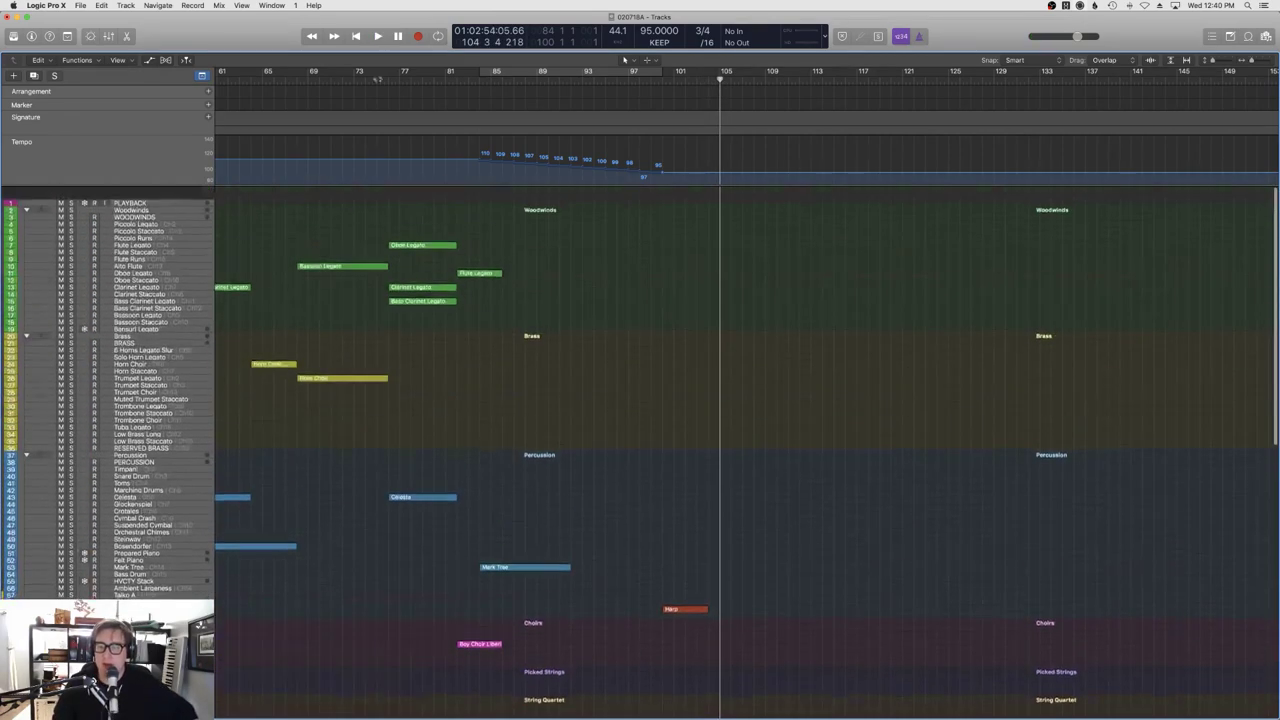
Return the playhead to the beginning and save the project.
{"action": "key", "text": "Return"}
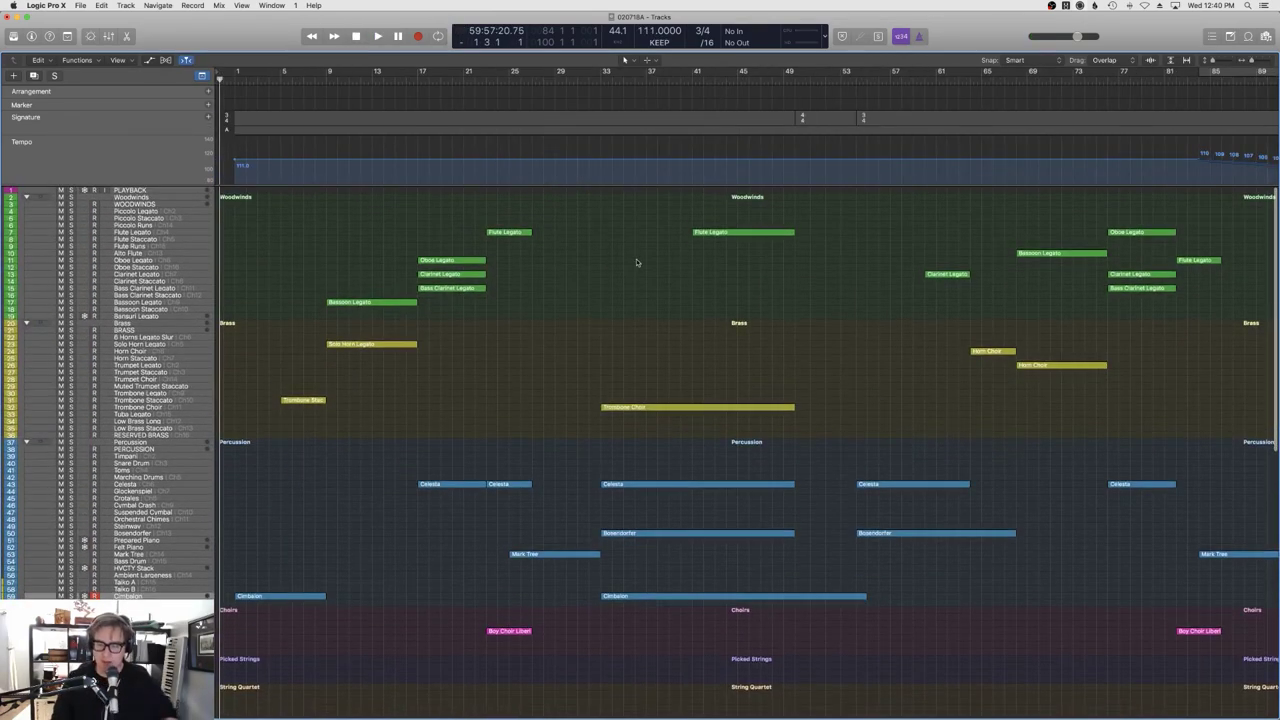
{"action": "key", "text": "super+s"}
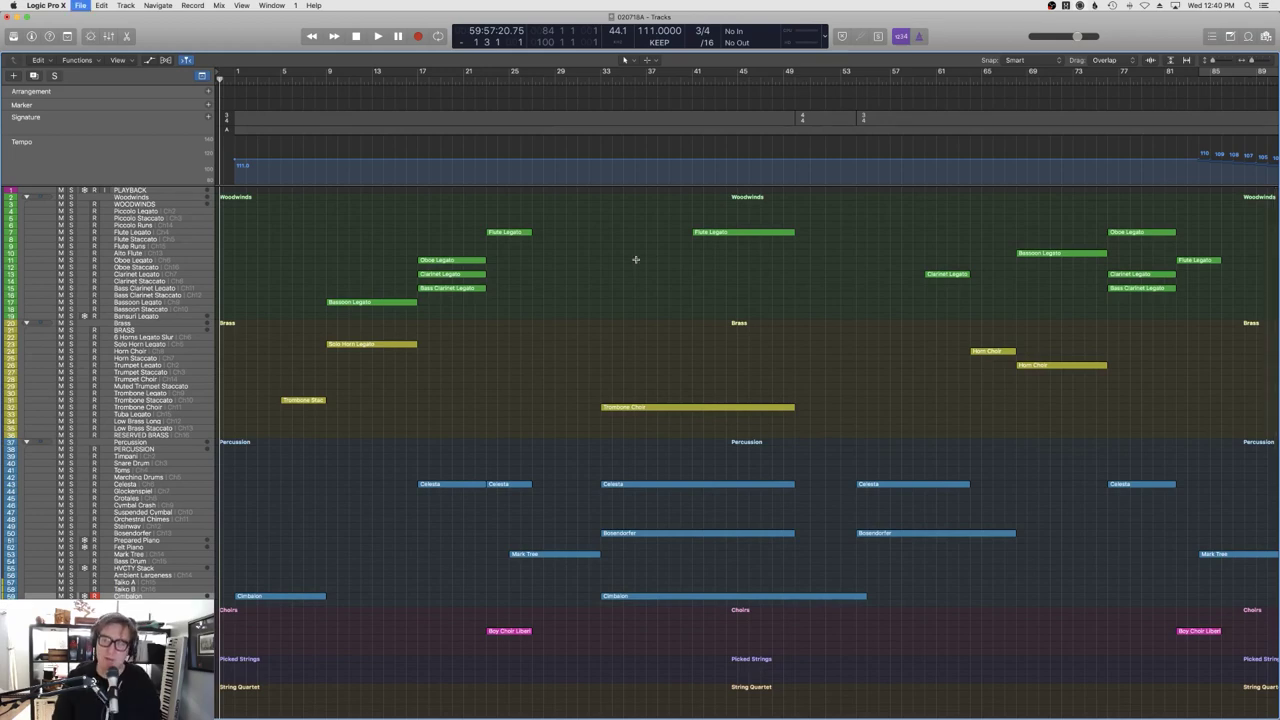